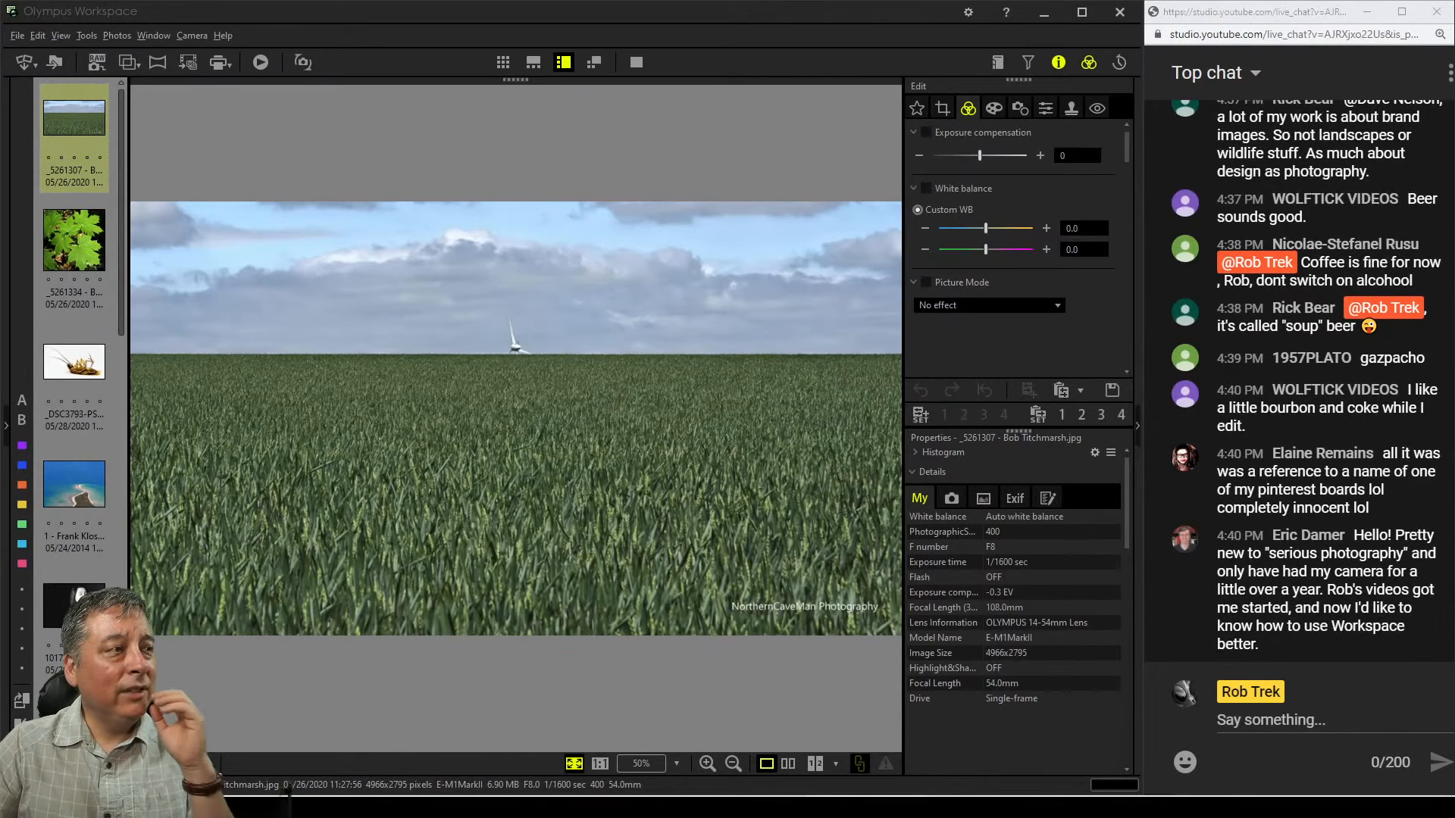
Zoom in and out on the photo to inspect the wind turbine and wheat field at full size
double_click(517, 357)
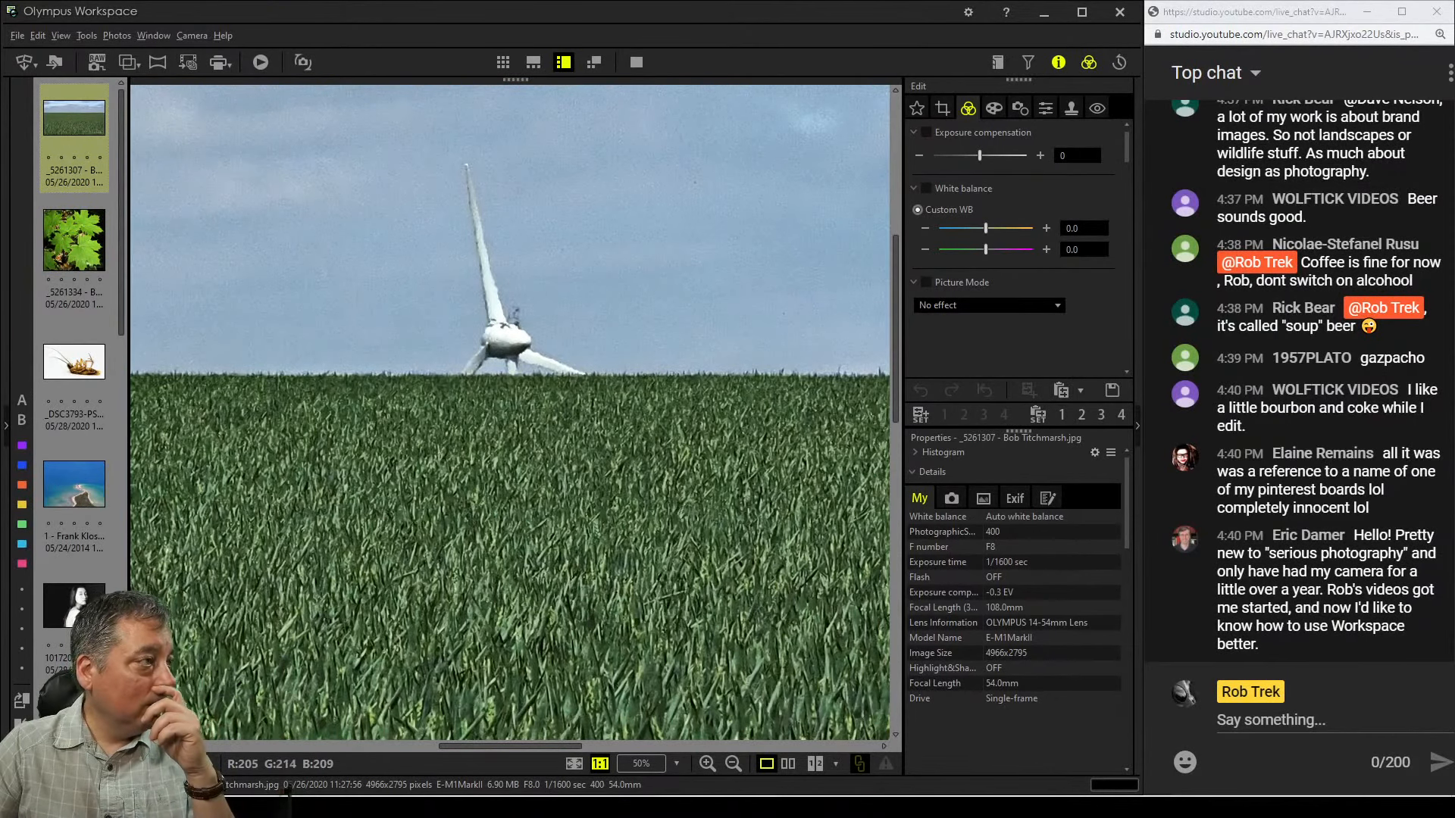
drag(506, 338, 545, 386)
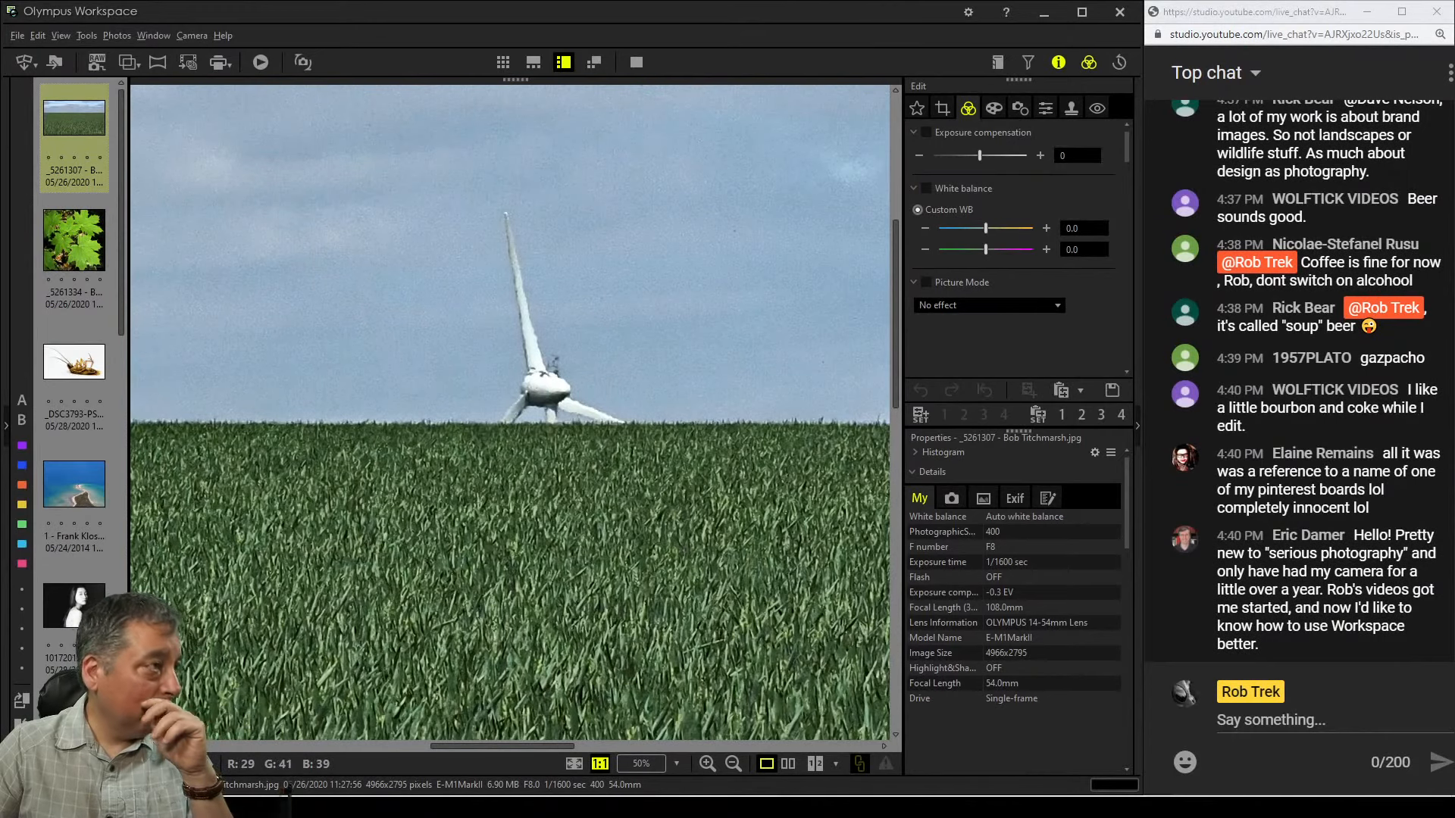
double_click(541, 470)
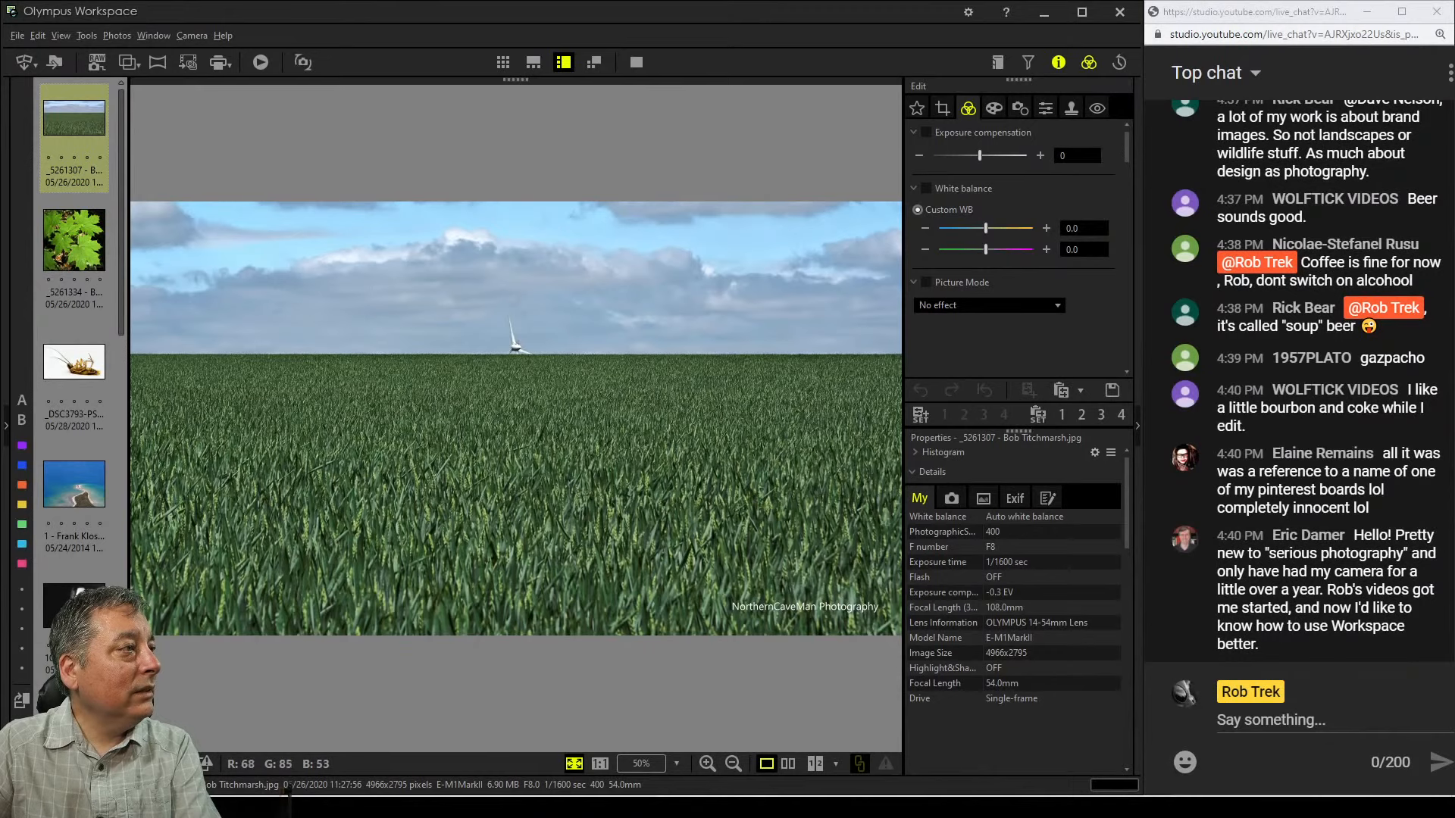
double_click(544, 366)
double_click(545, 372)
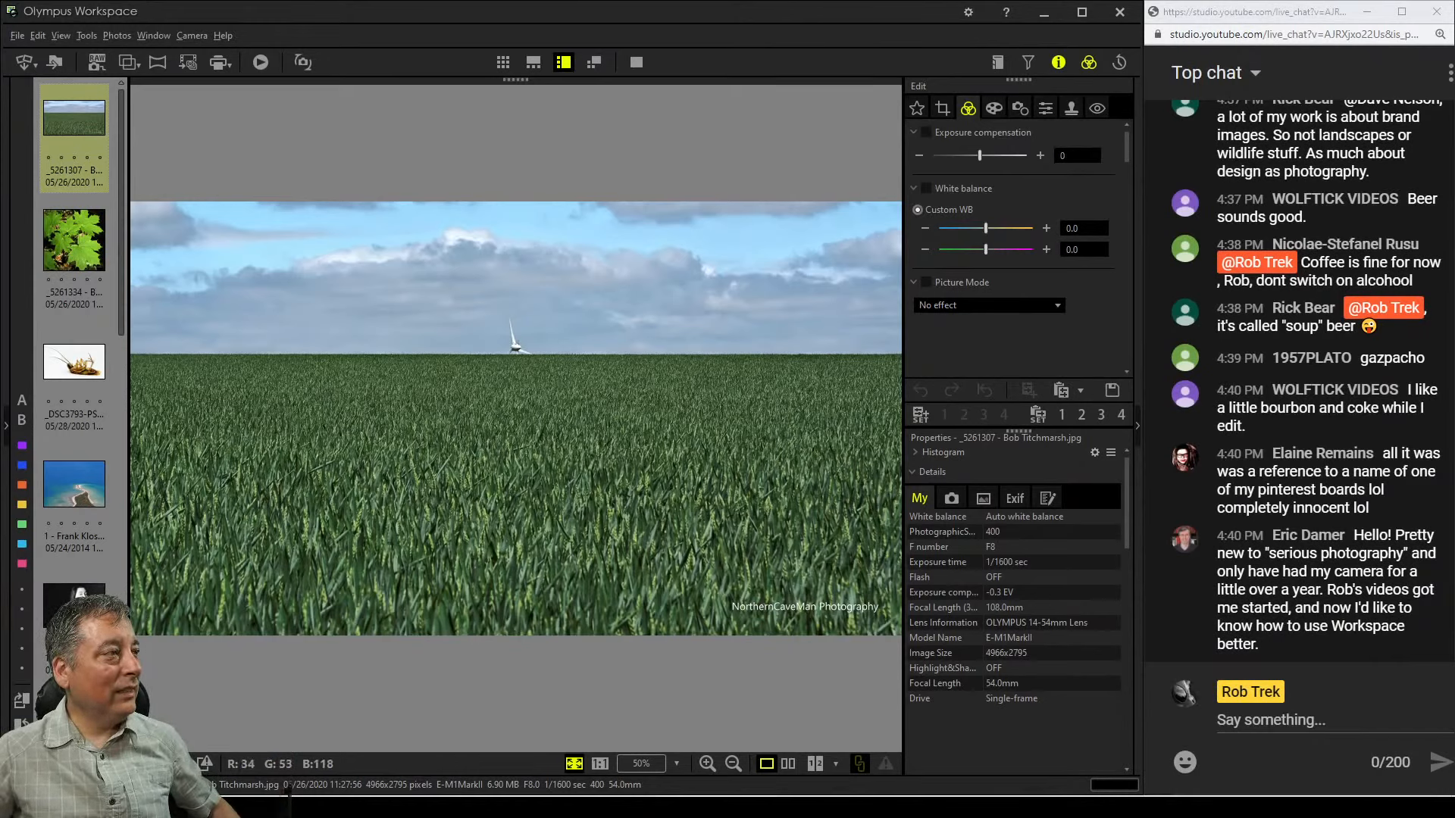
double_click(519, 349)
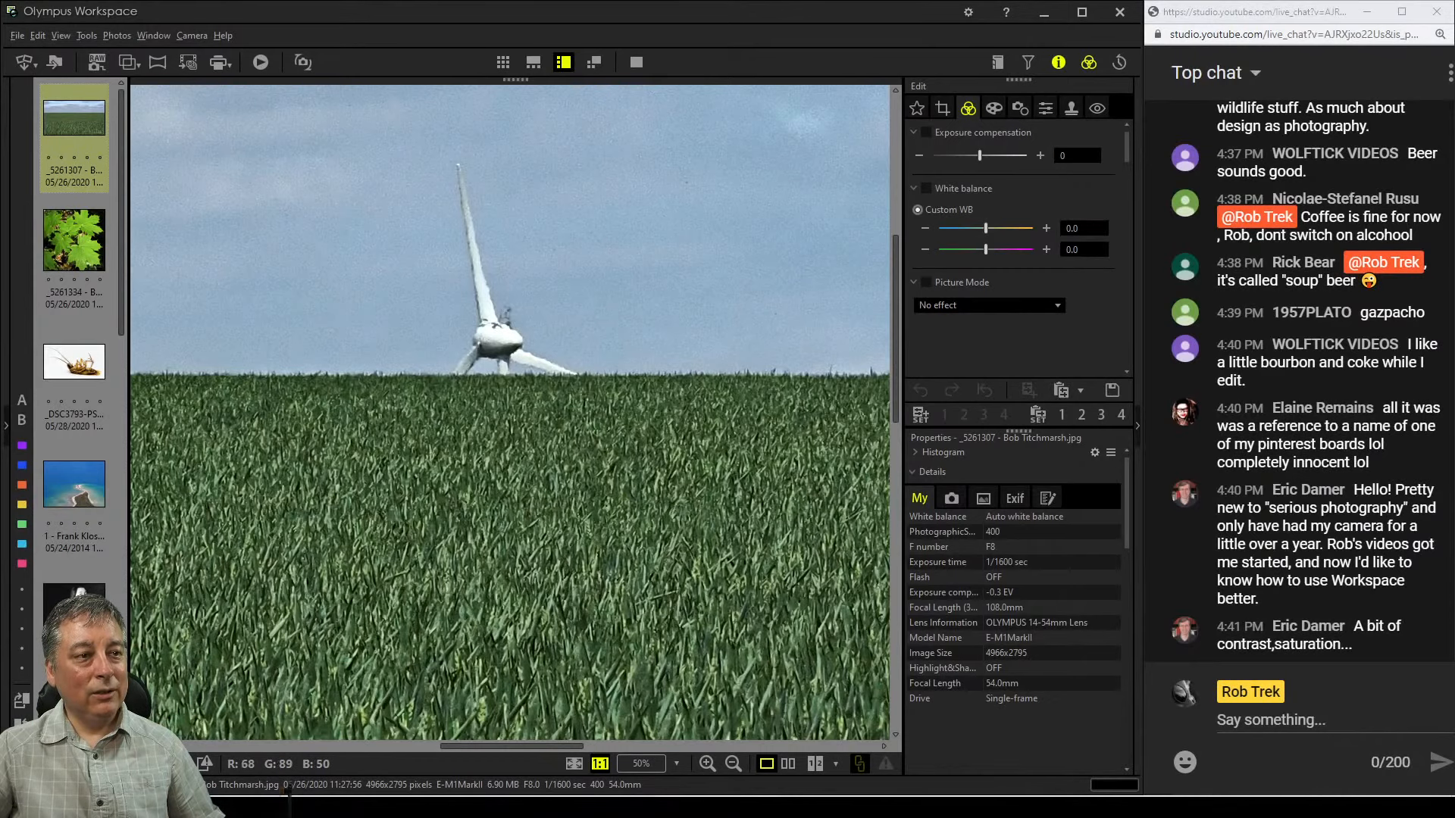
double_click(515, 439)
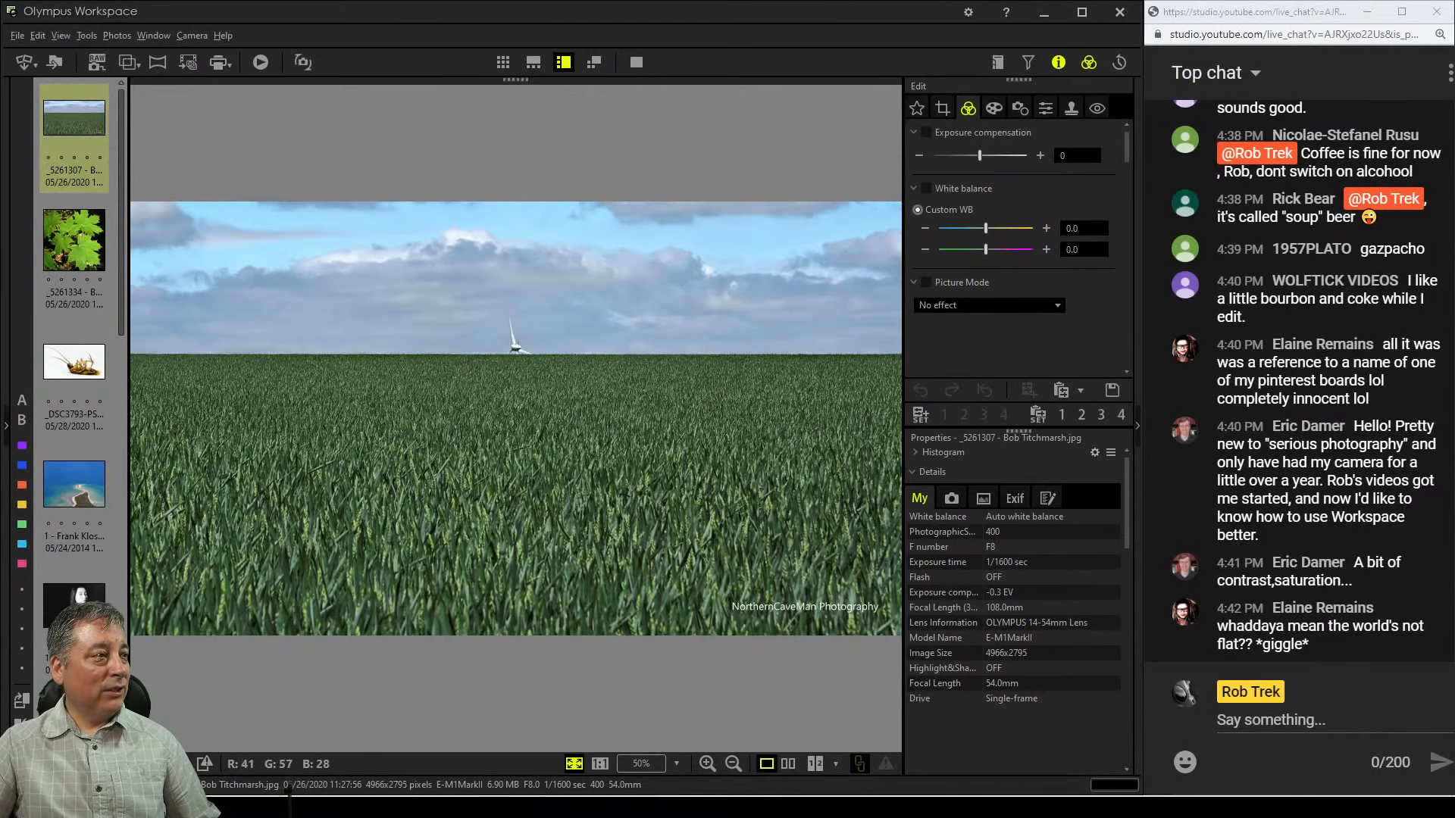
Zoom in and pan across the image to examine the wheat texture and the turbine detail
double_click(536, 468)
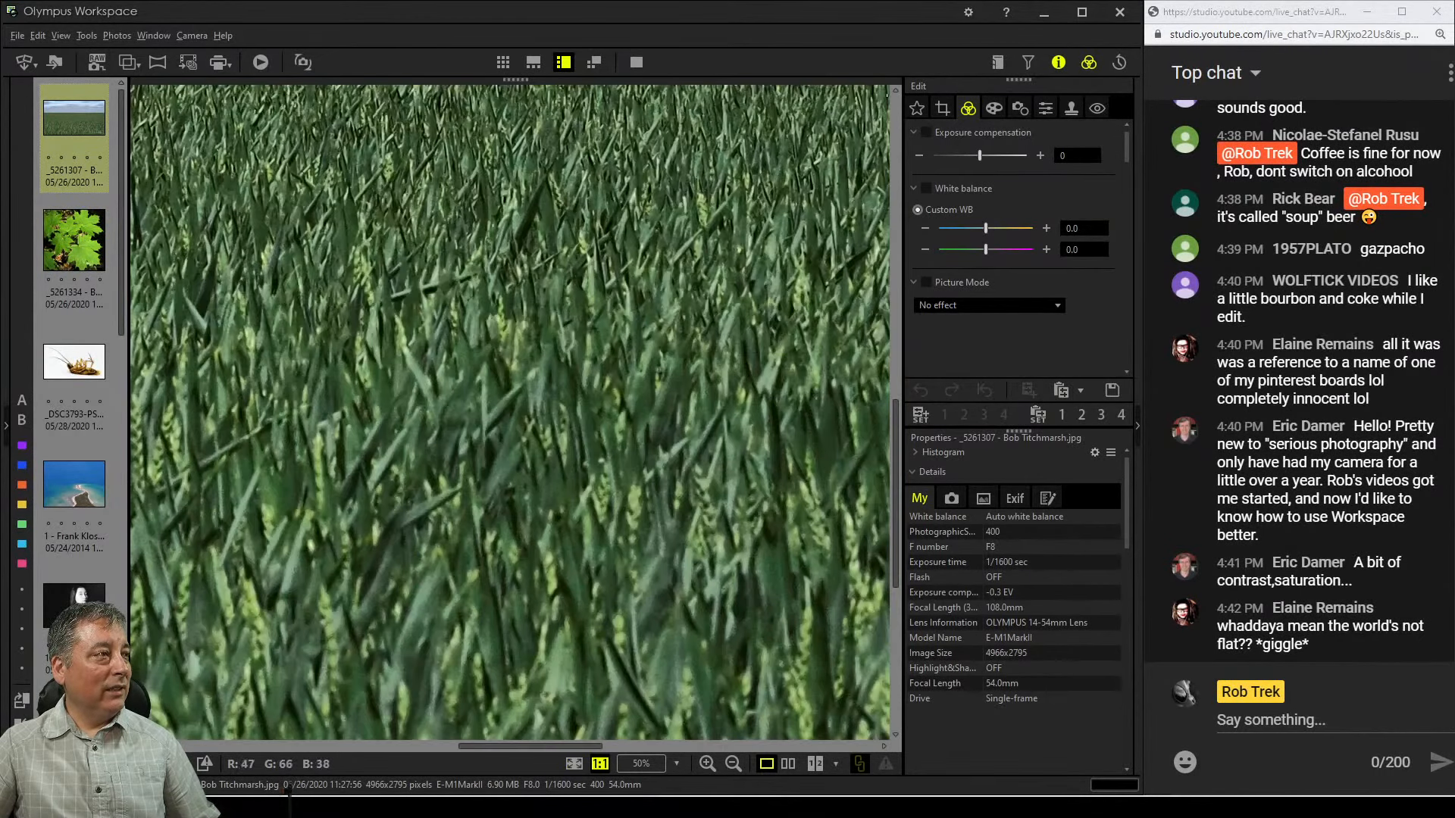
drag(537, 469, 745, 800)
drag(682, 704, 671, 61)
drag(644, 500, 678, 299)
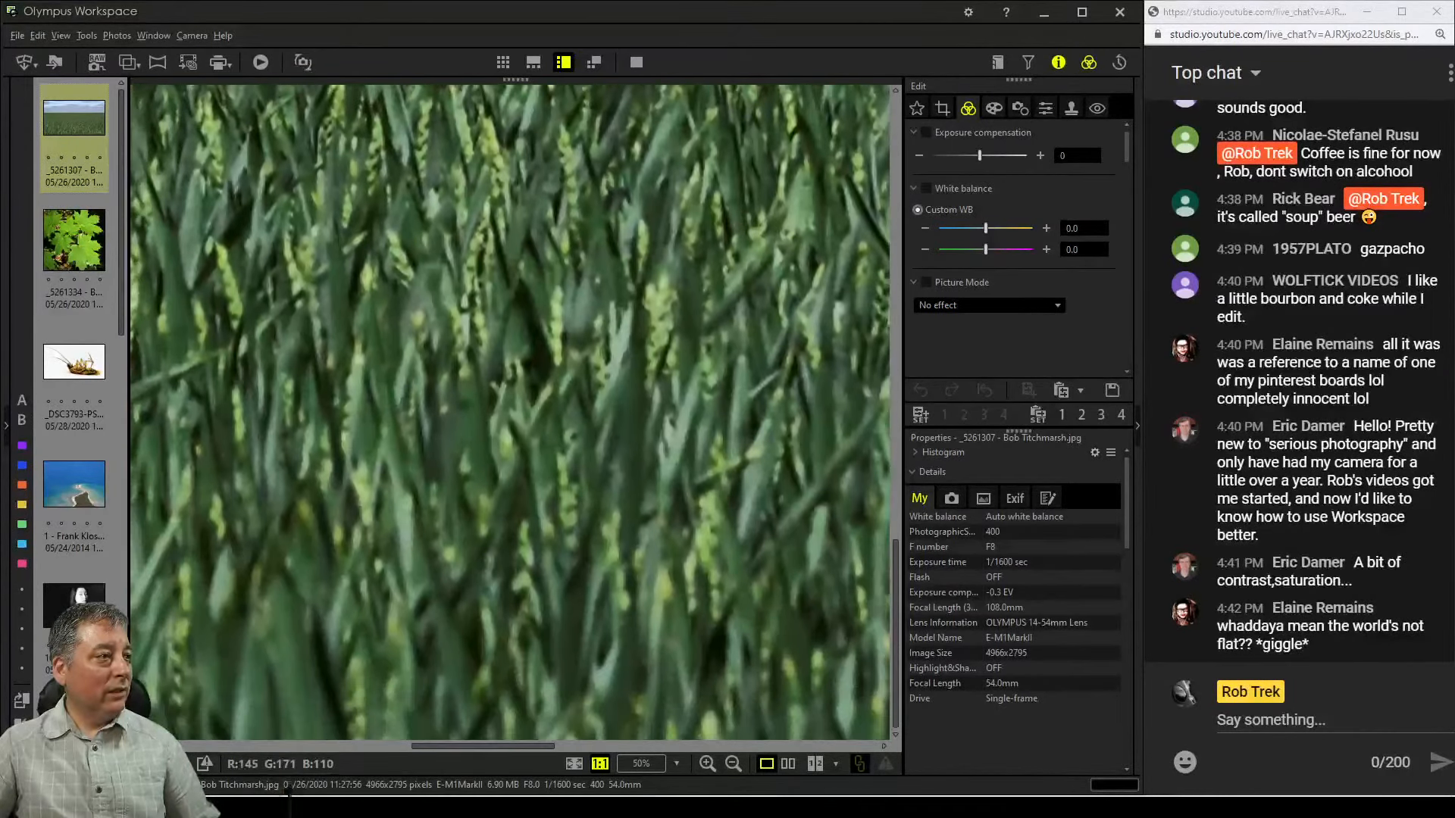
double_click(644, 424)
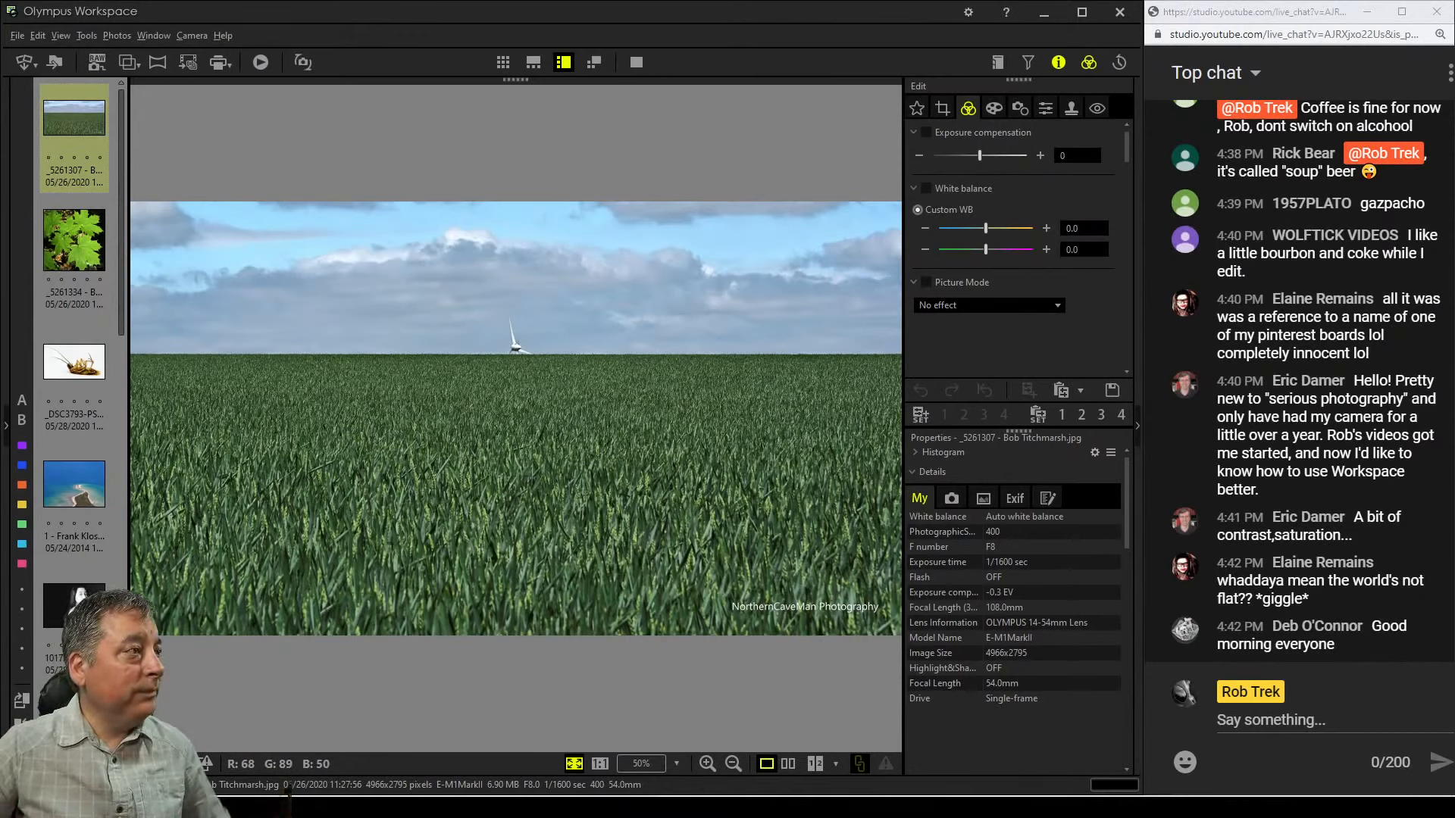
double_click(548, 532)
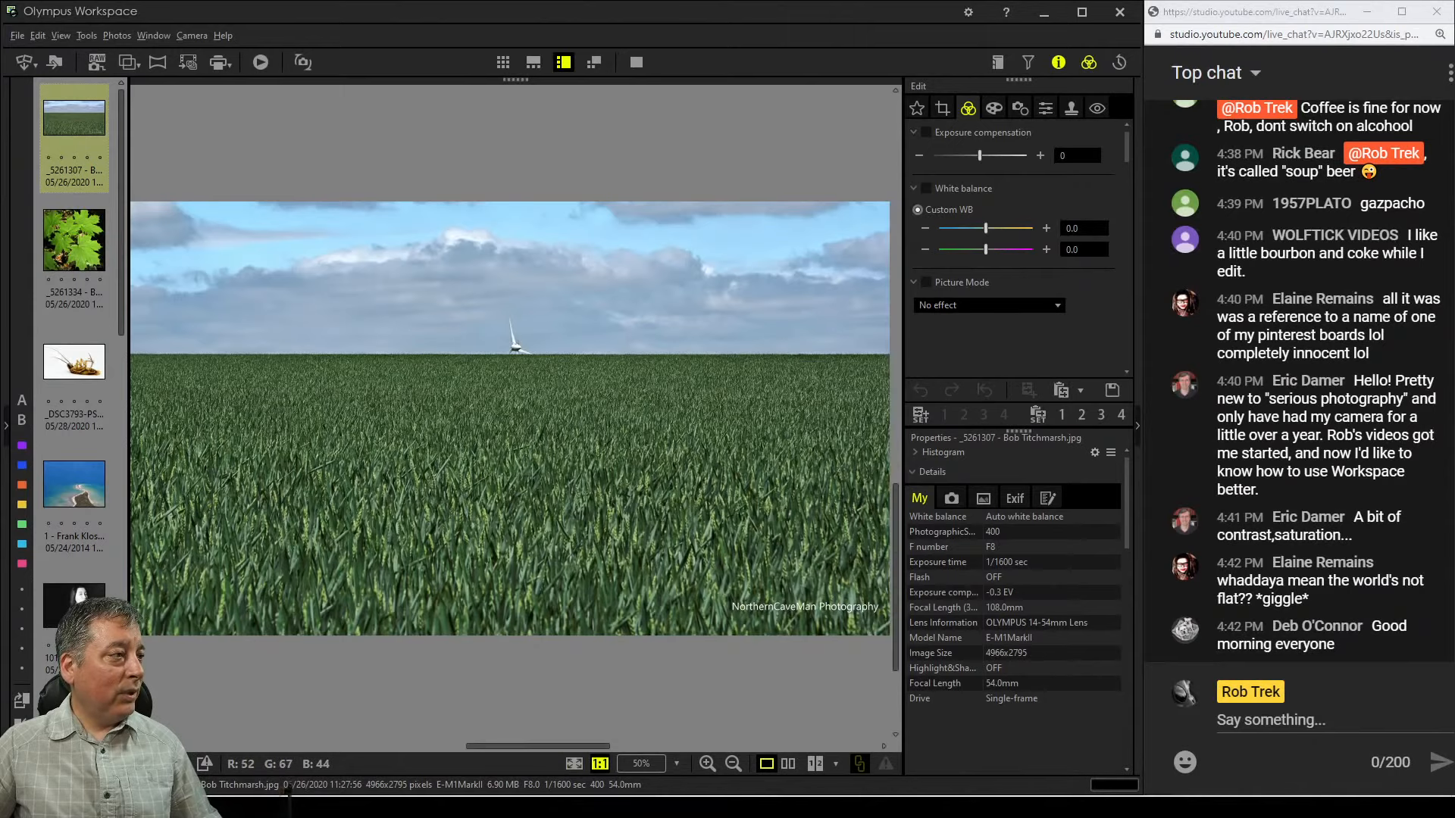
drag(549, 485, 628, 705)
drag(530, 304, 606, 606)
drag(561, 410, 576, 592)
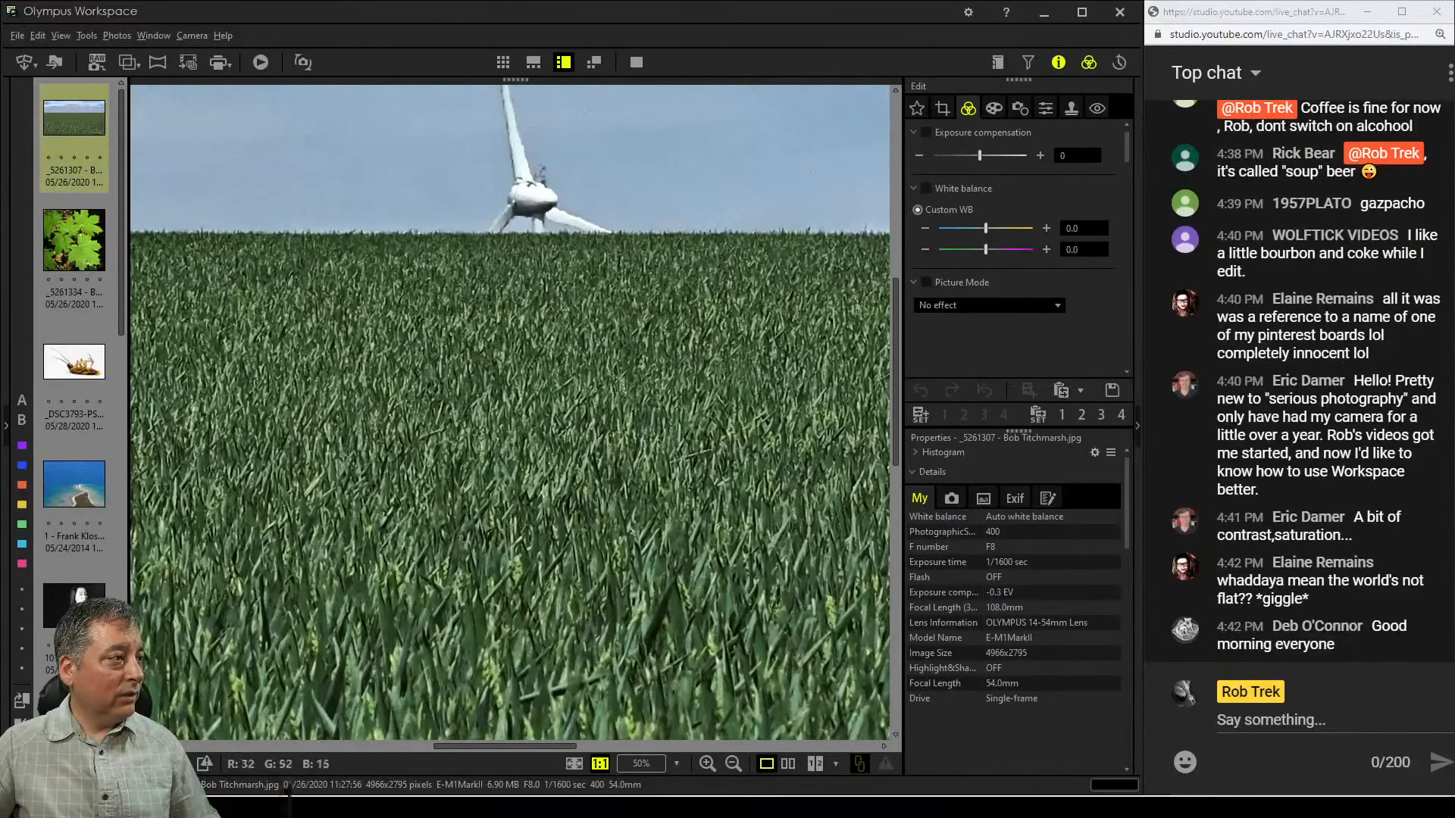
drag(538, 424, 559, 497)
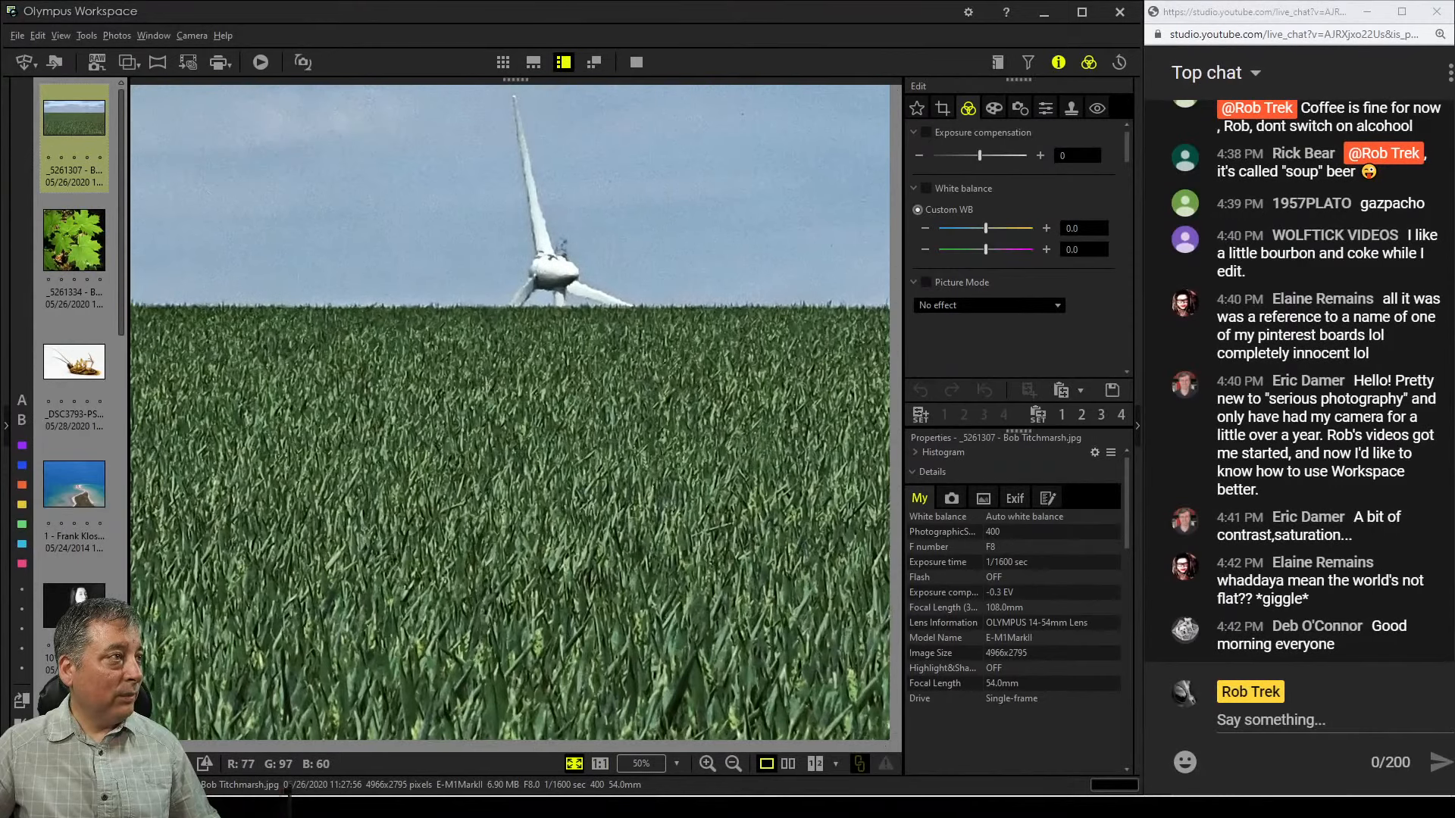
double_click(558, 497)
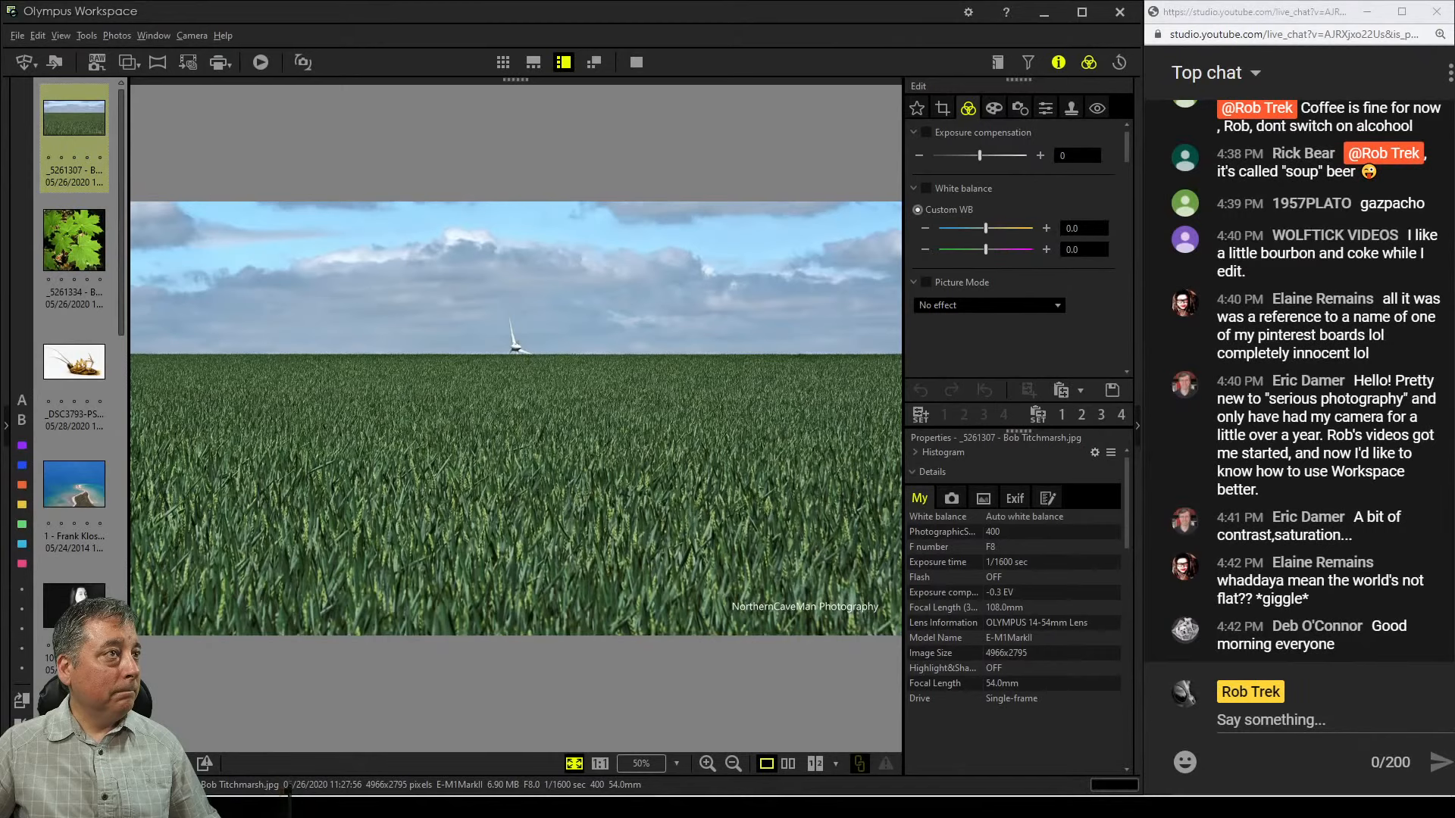
Crop the photo to the 16.0:7.0 aspect ratio and shift the crop frame upward to include more sky
click(943, 108)
click(1013, 194)
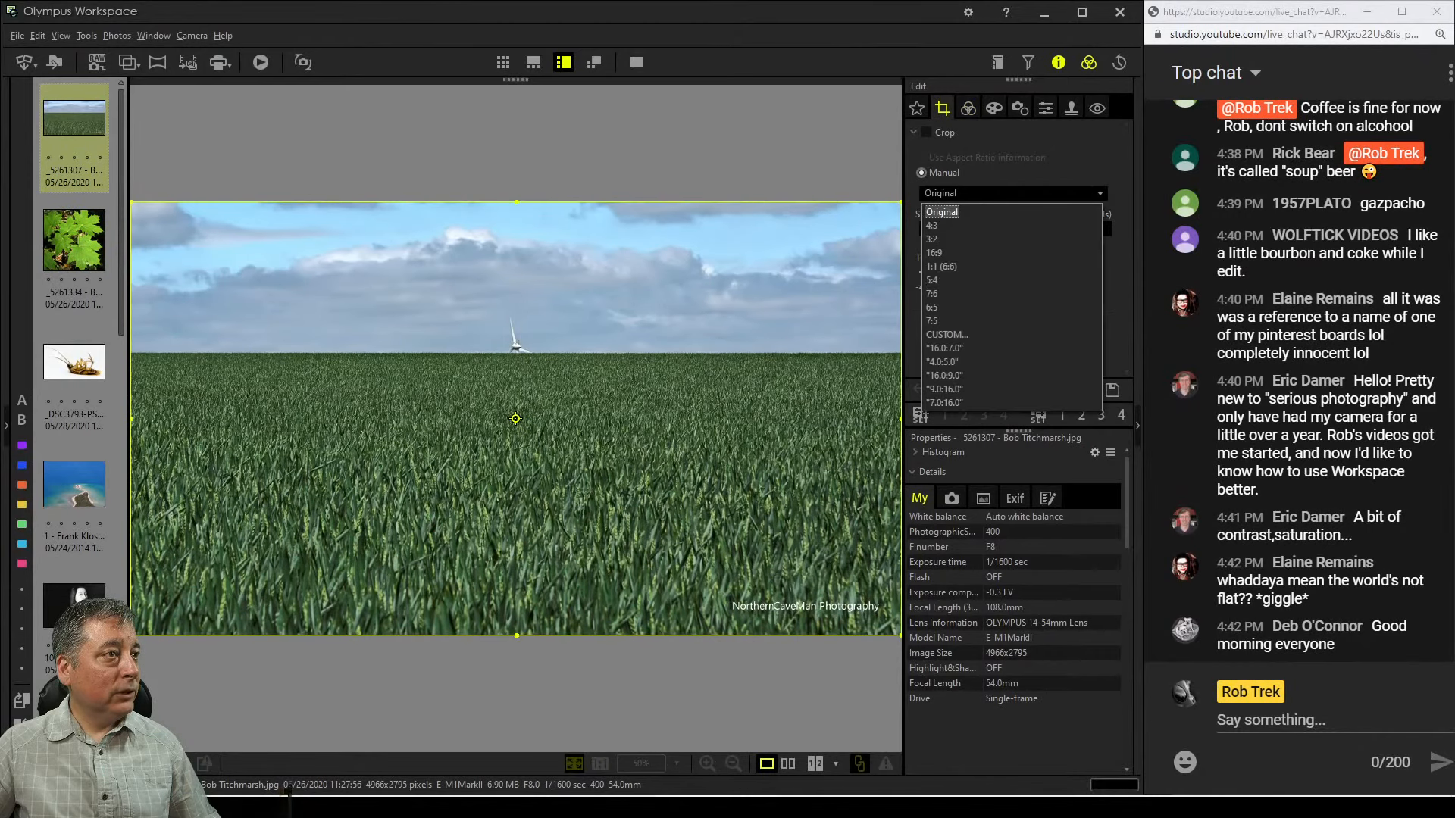
click(951, 347)
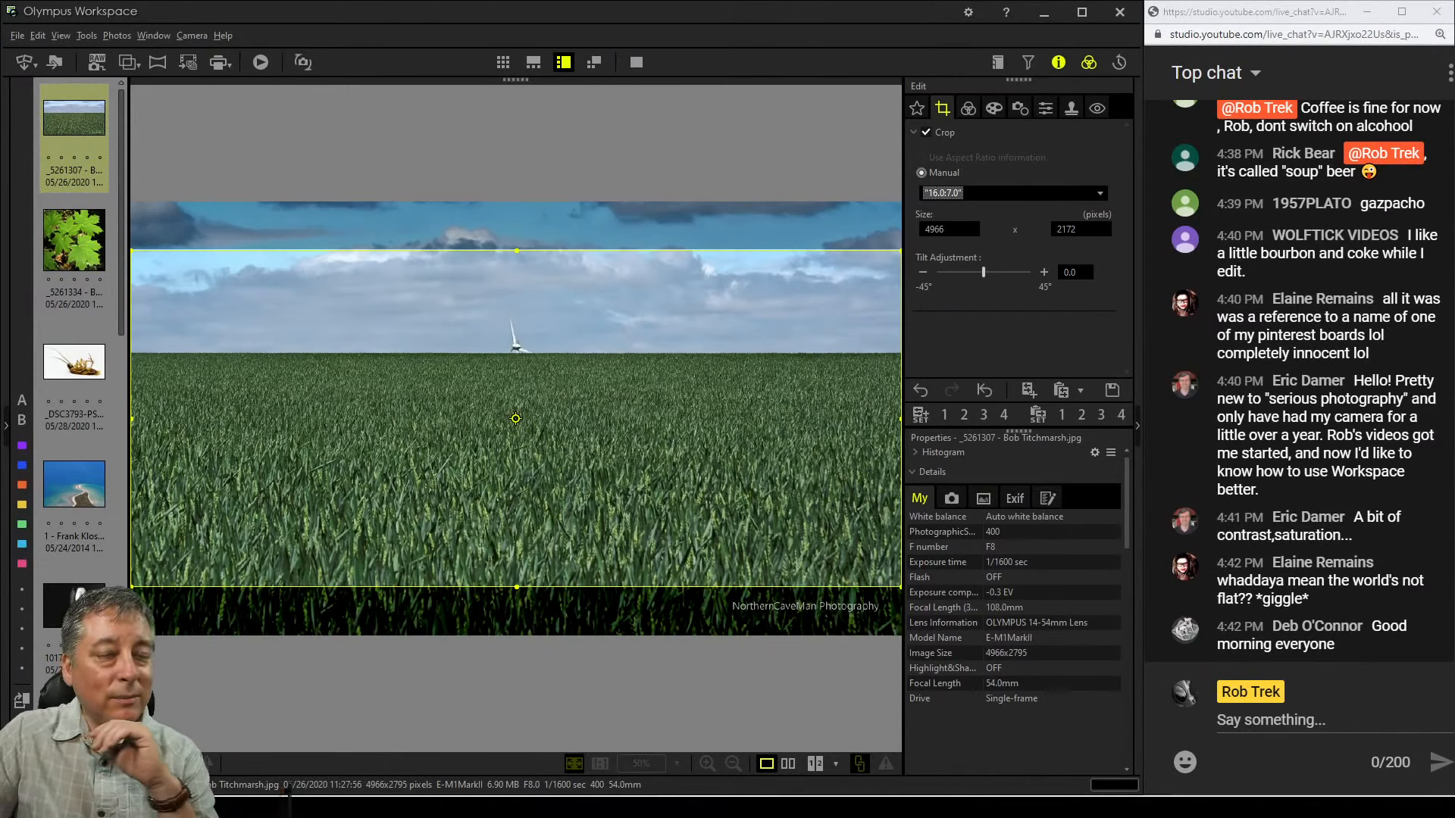
drag(516, 418, 515, 370)
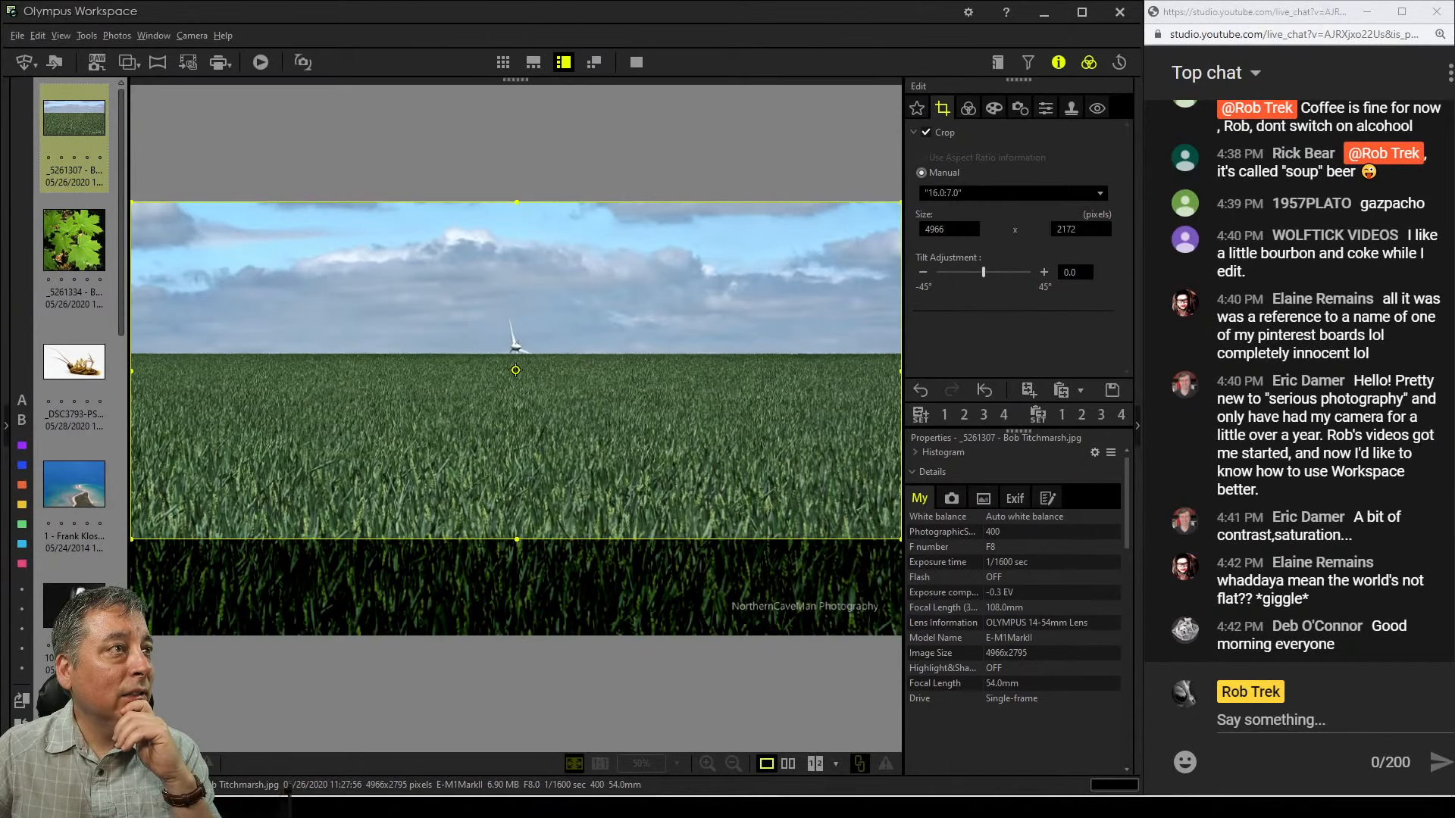
click(969, 108)
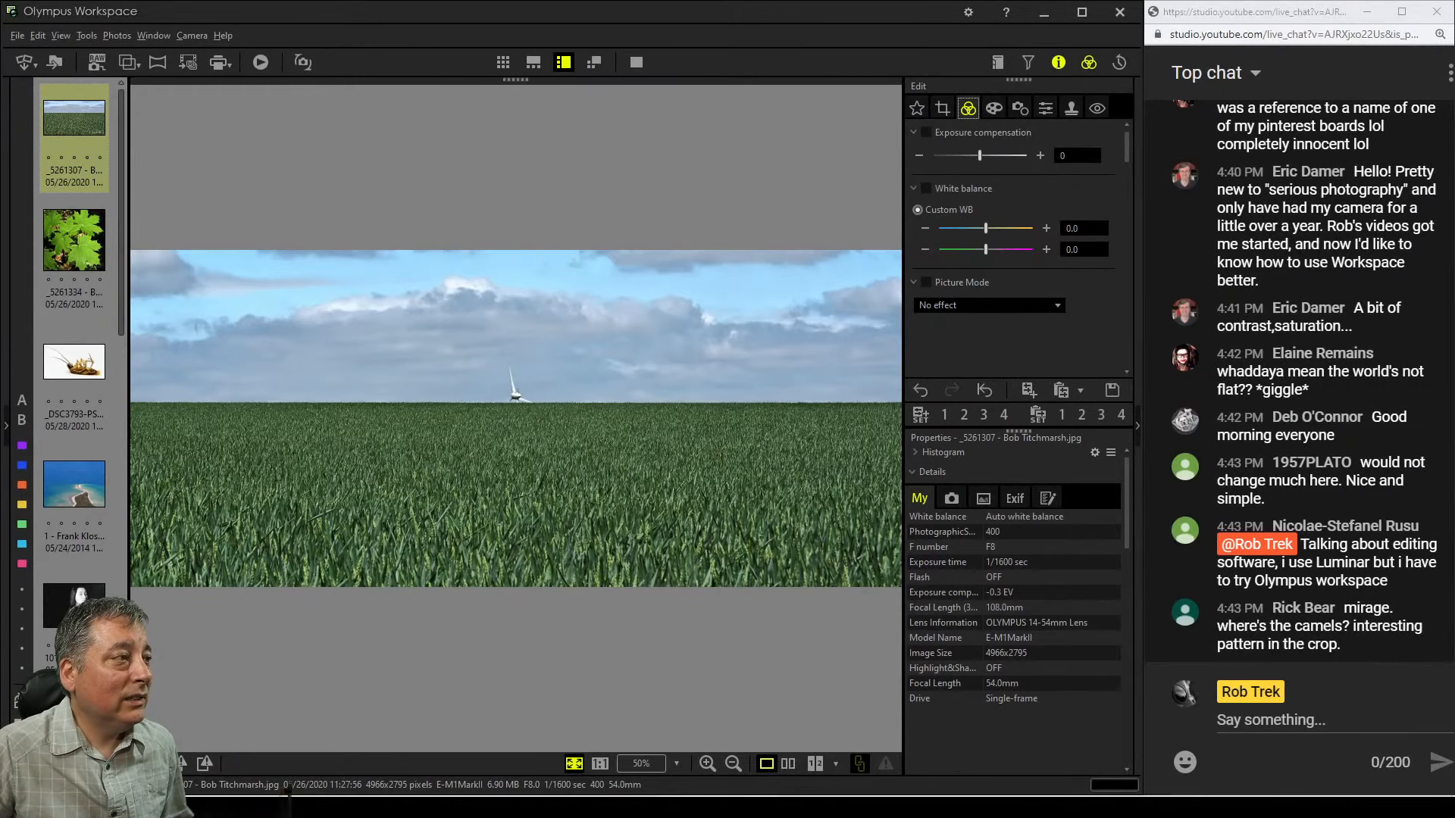
click(563, 509)
click(549, 509)
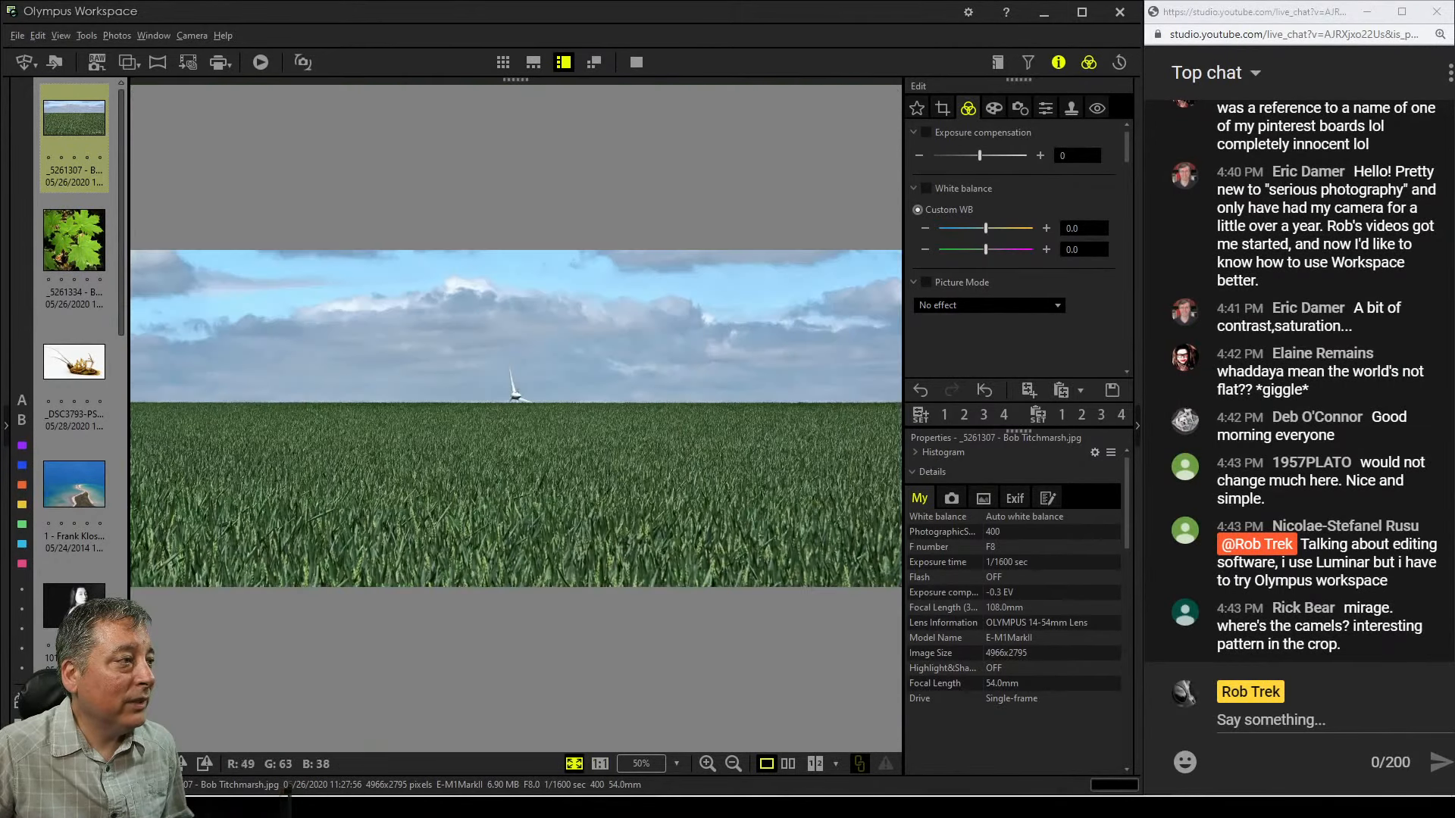
click(532, 510)
click(532, 509)
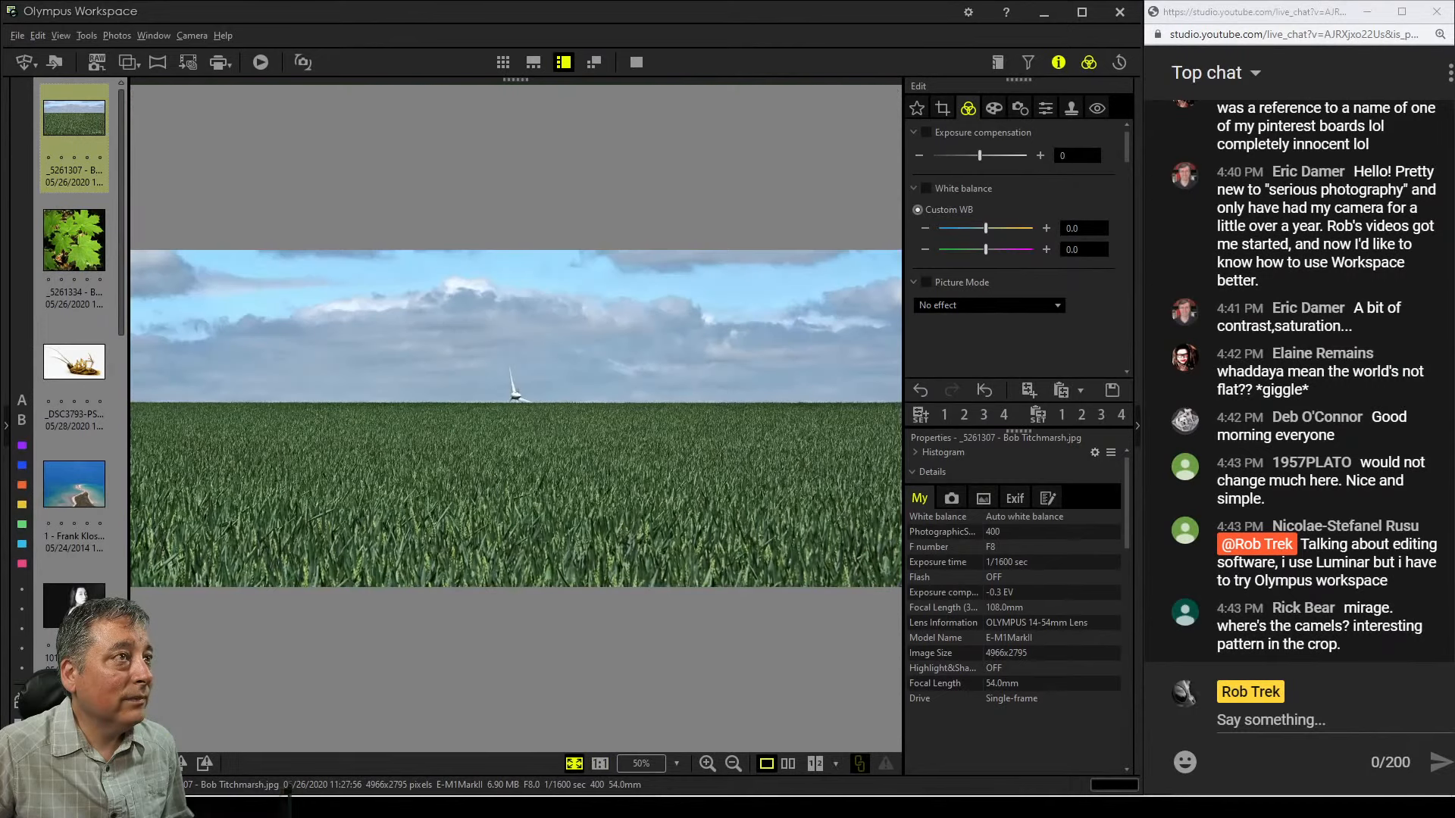
Reopen the crop and shrink it to about 2949 × 1290 pixels, moving the frame down so the turbine sits near its top
click(942, 107)
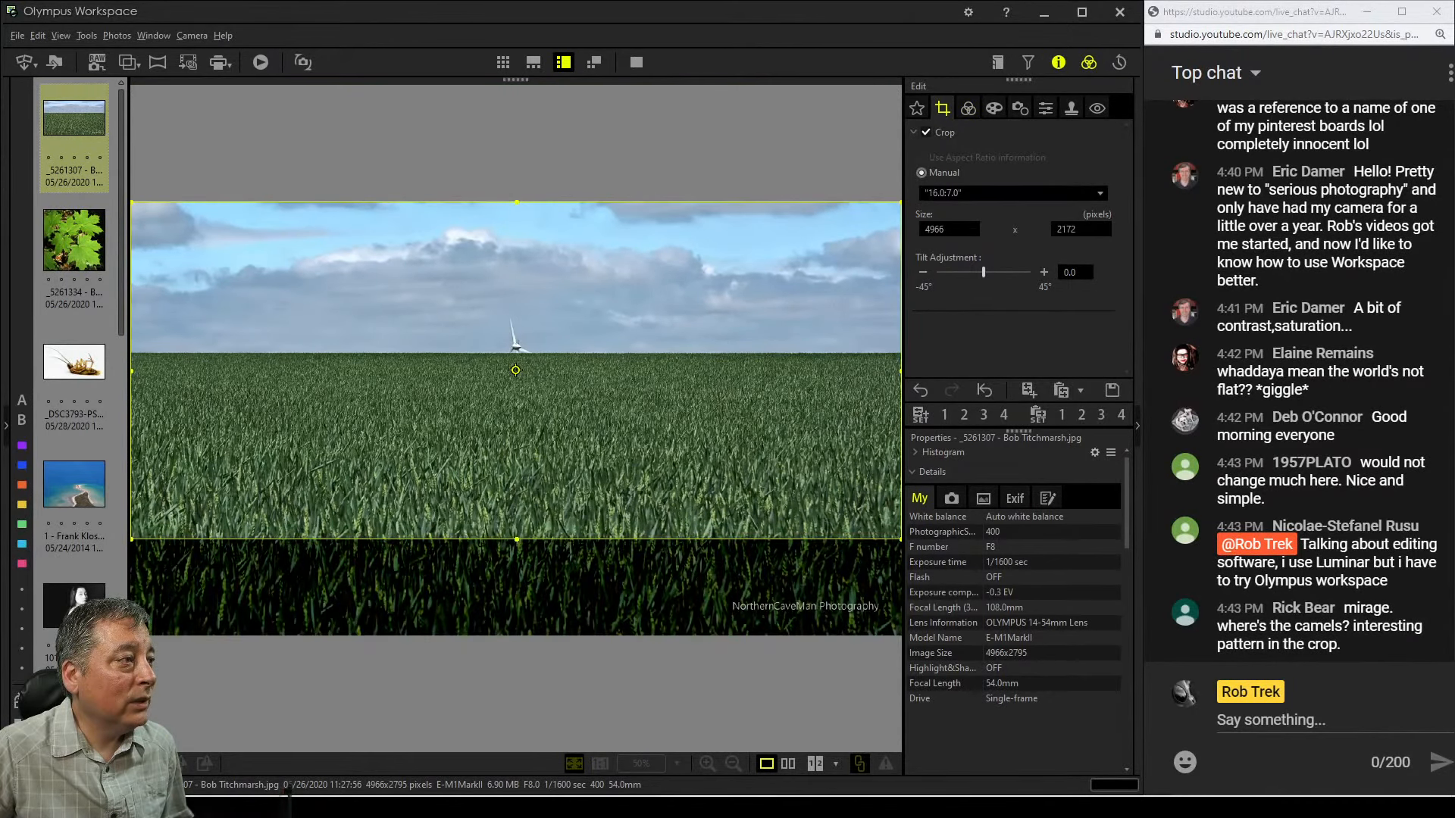
drag(517, 539, 517, 504)
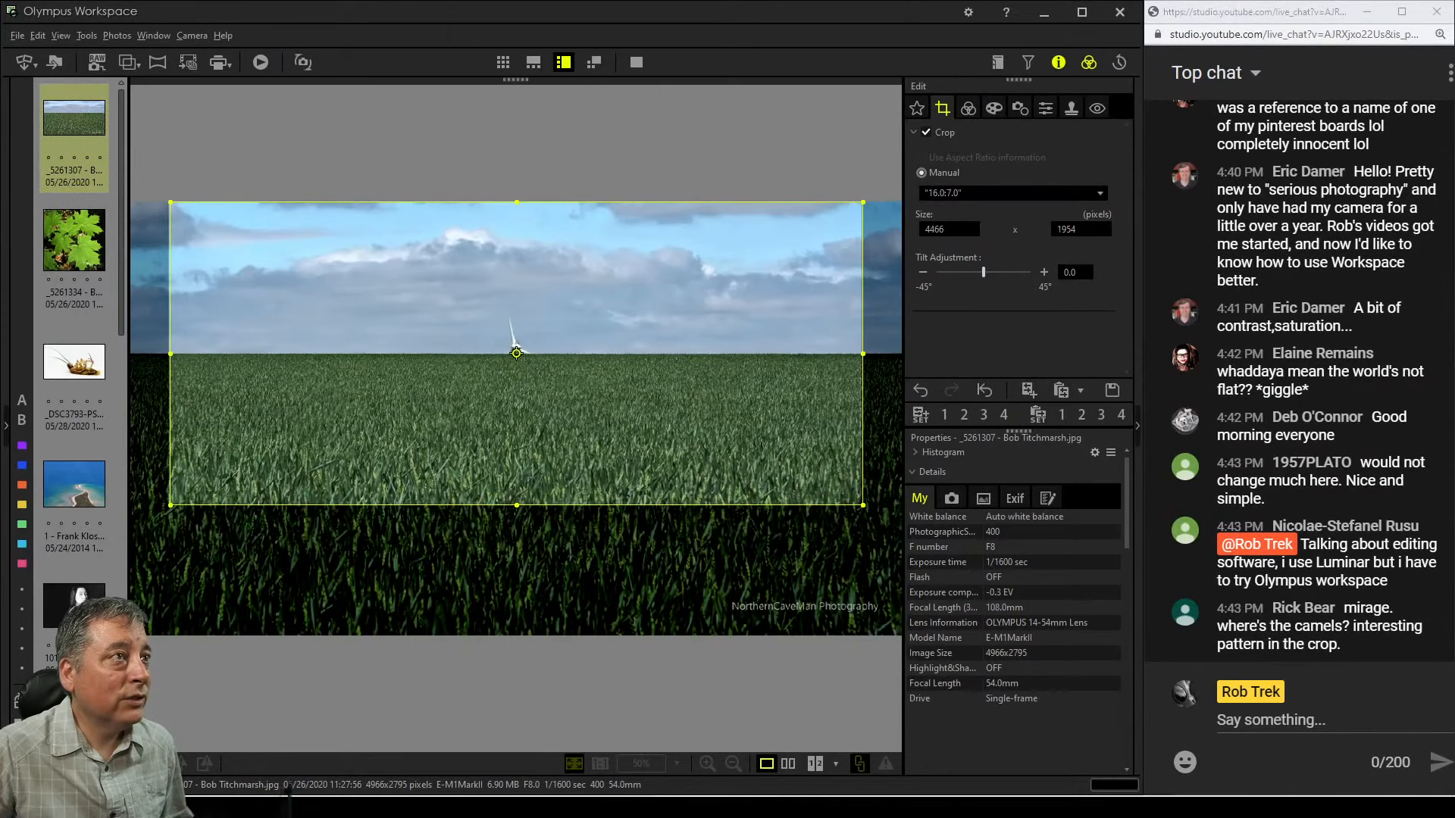
click(967, 108)
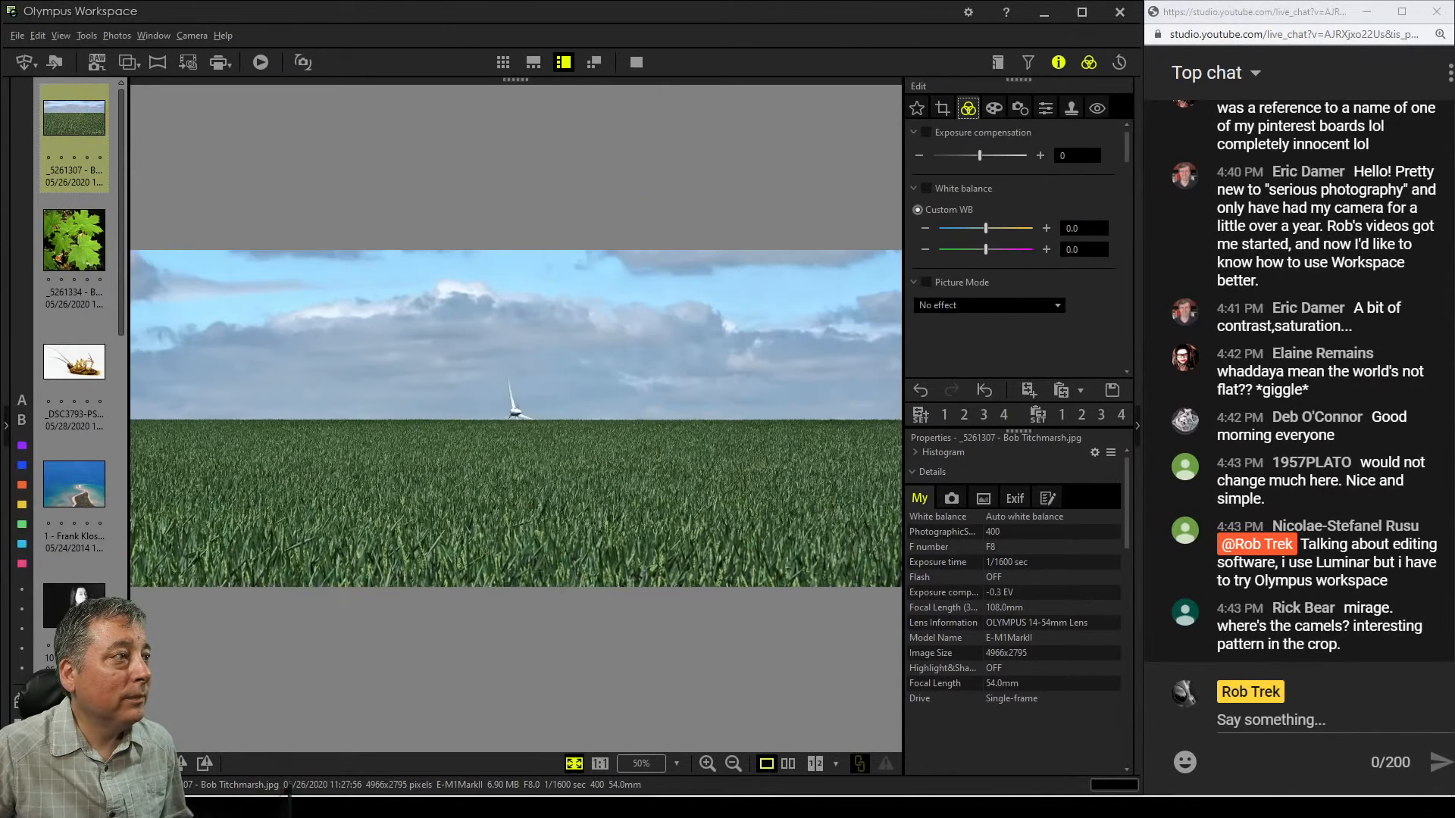
click(942, 107)
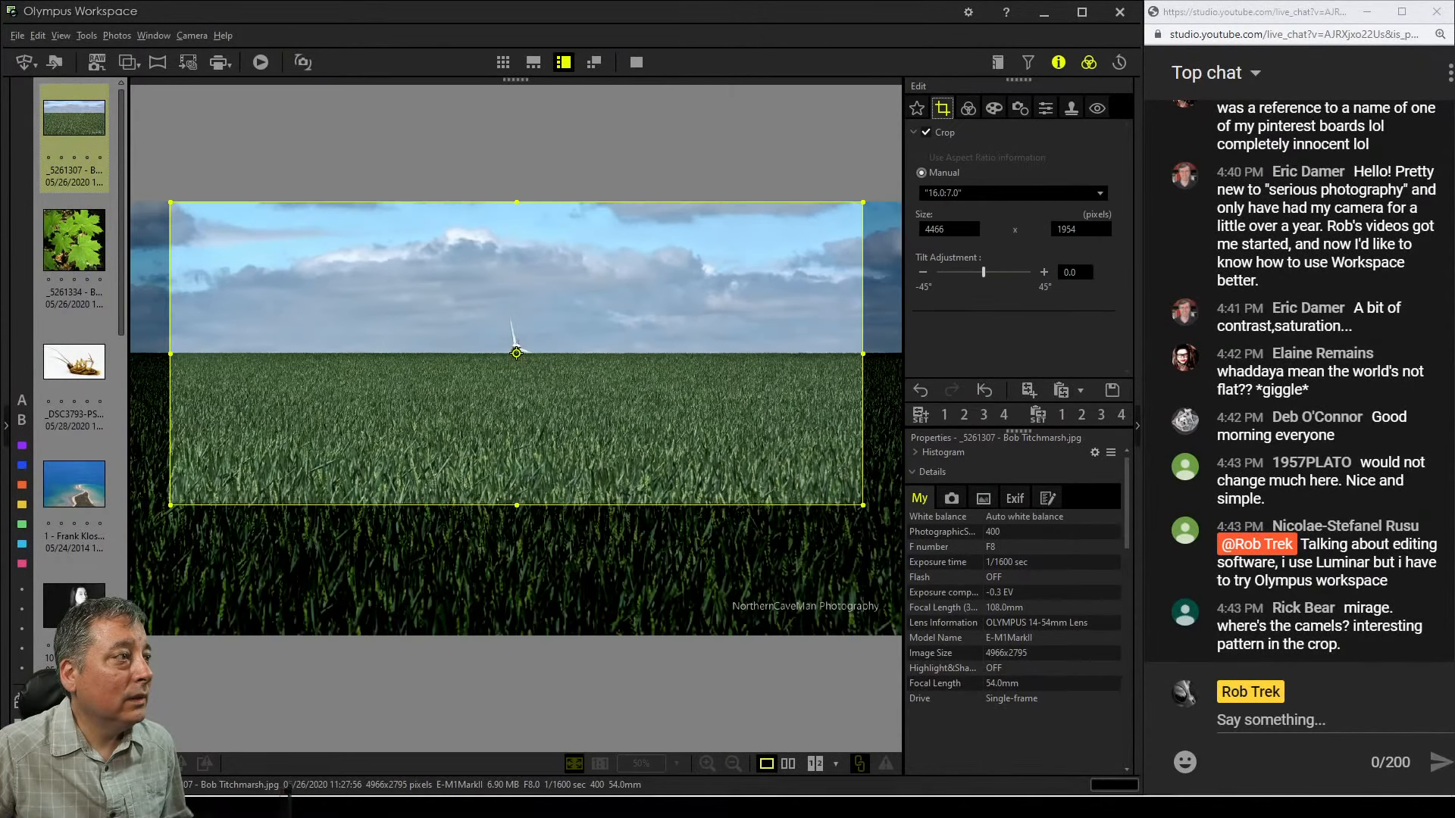
drag(517, 506, 517, 472)
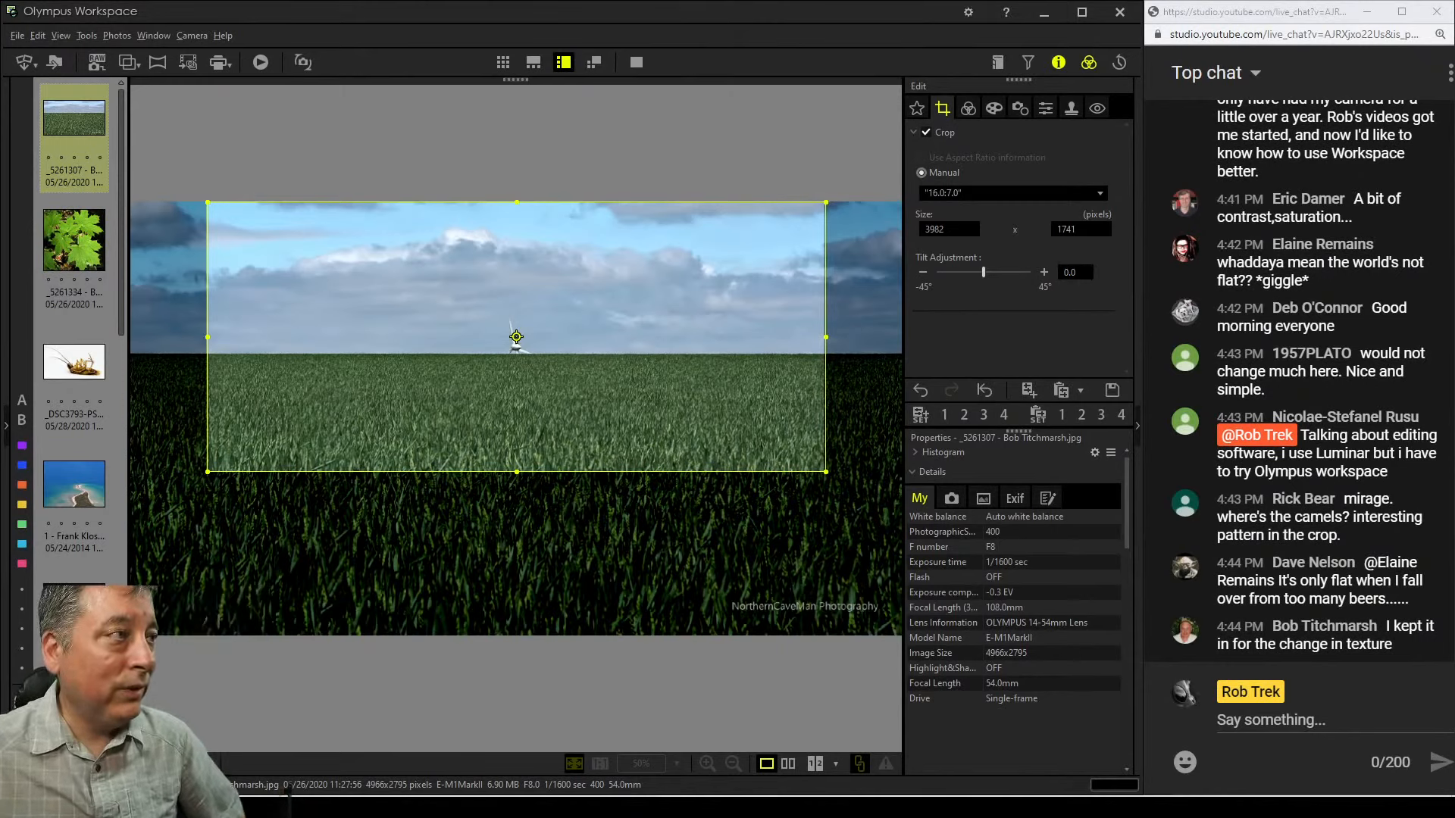
drag(517, 472, 516, 402)
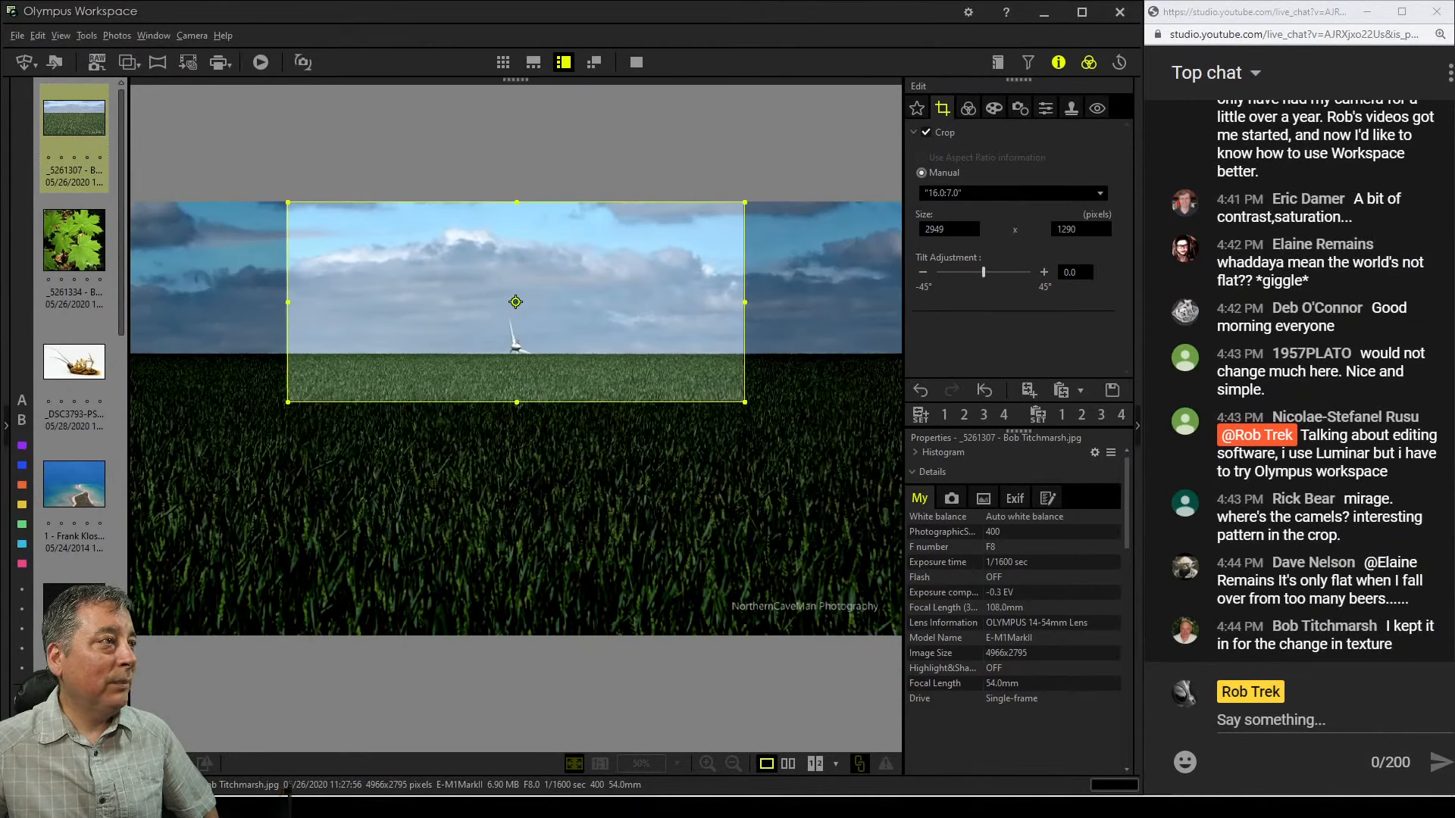
drag(515, 302, 514, 386)
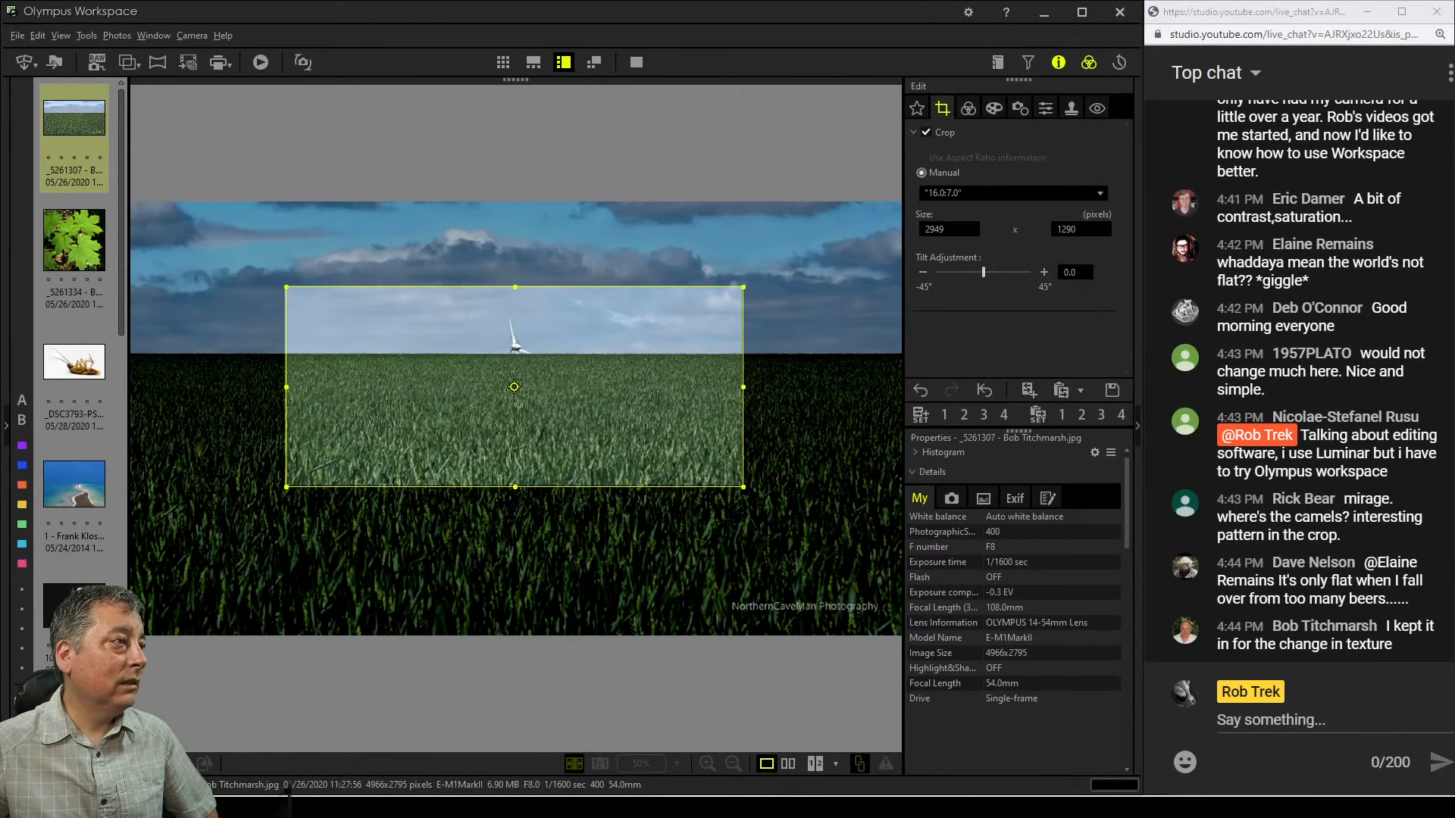
click(969, 108)
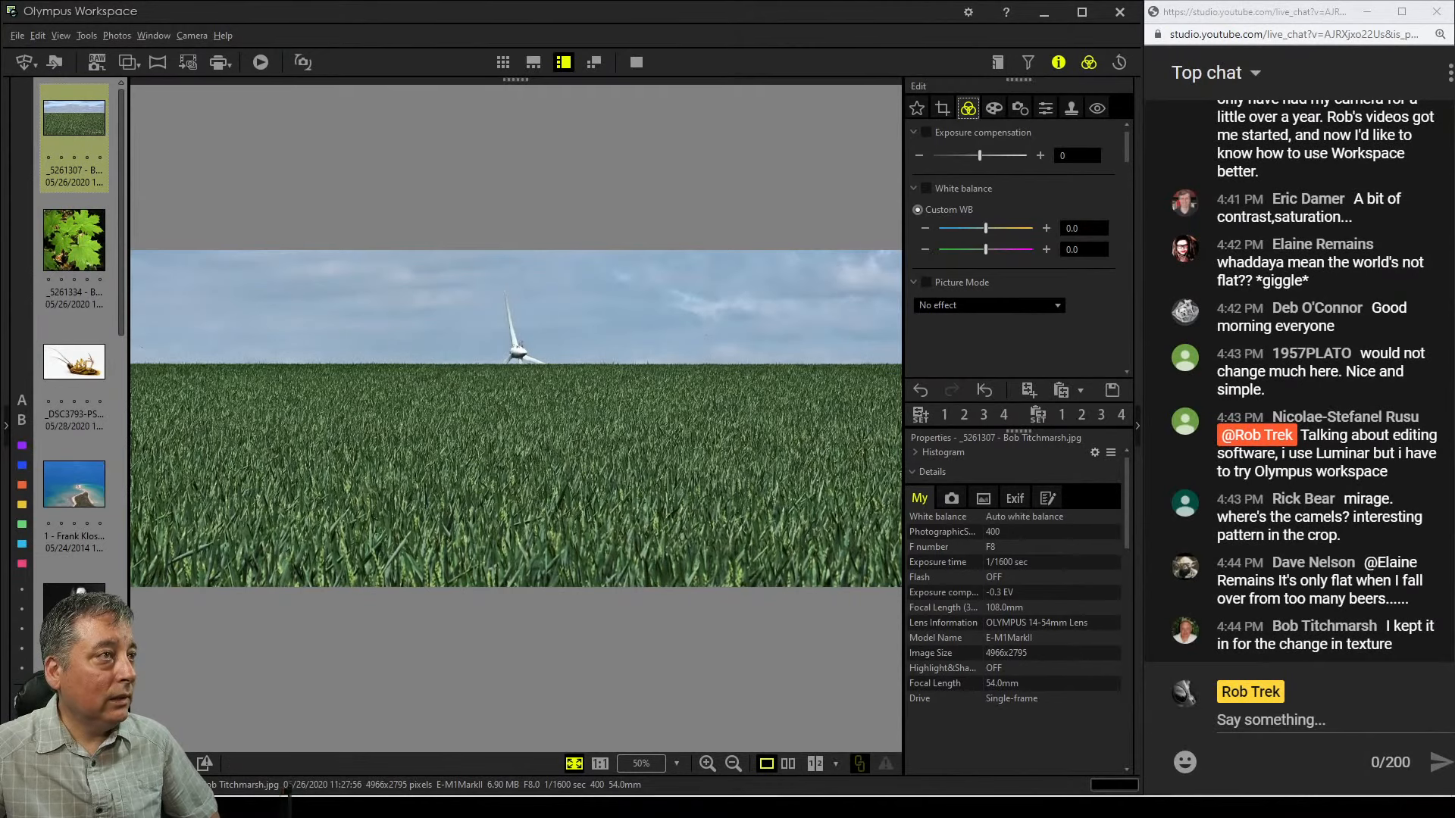
Reopen the crop and nudge the frame slightly lower before leaving the crop tool
click(942, 109)
drag(514, 387, 514, 395)
click(968, 108)
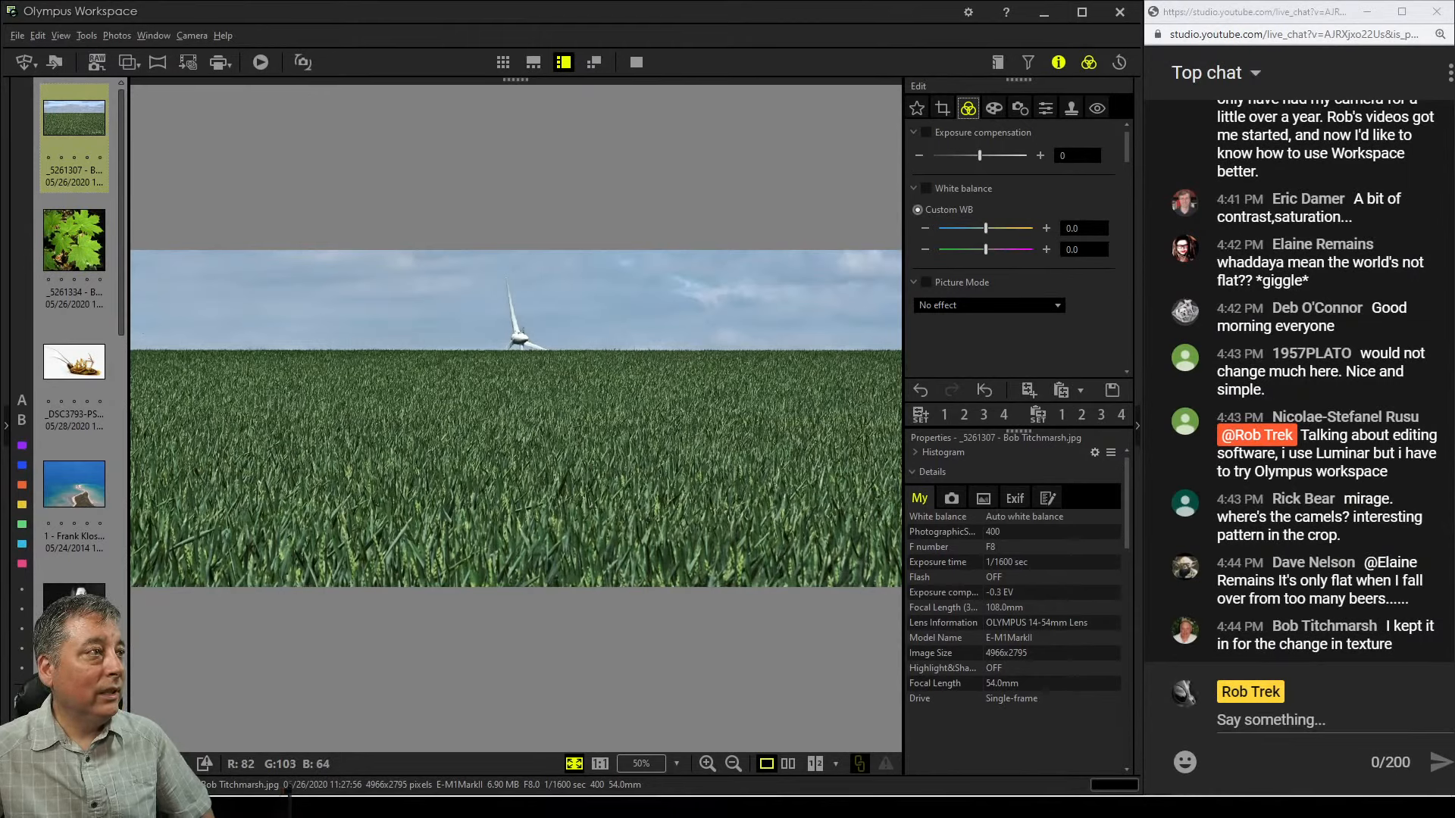
click(914, 133)
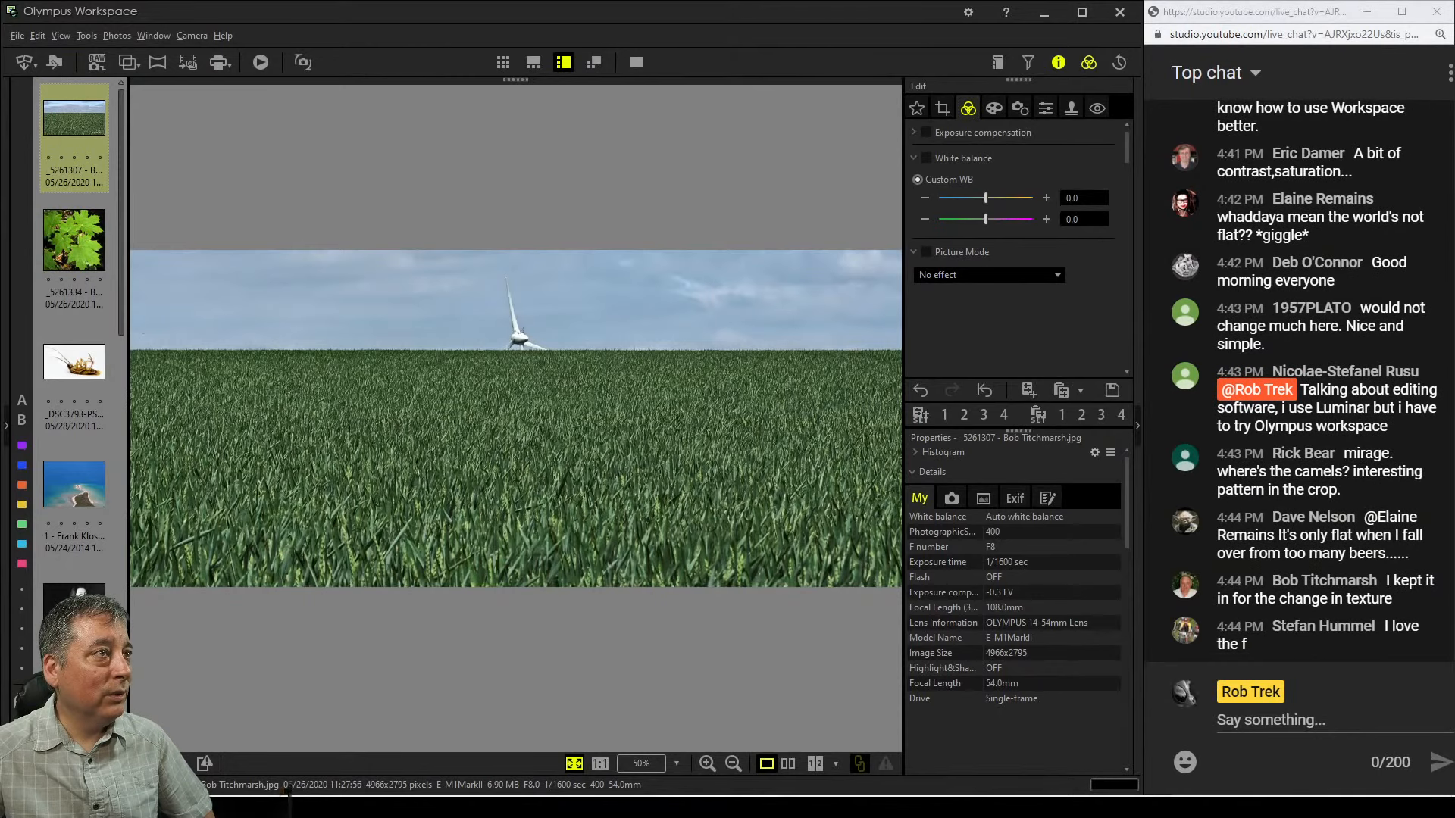
click(942, 108)
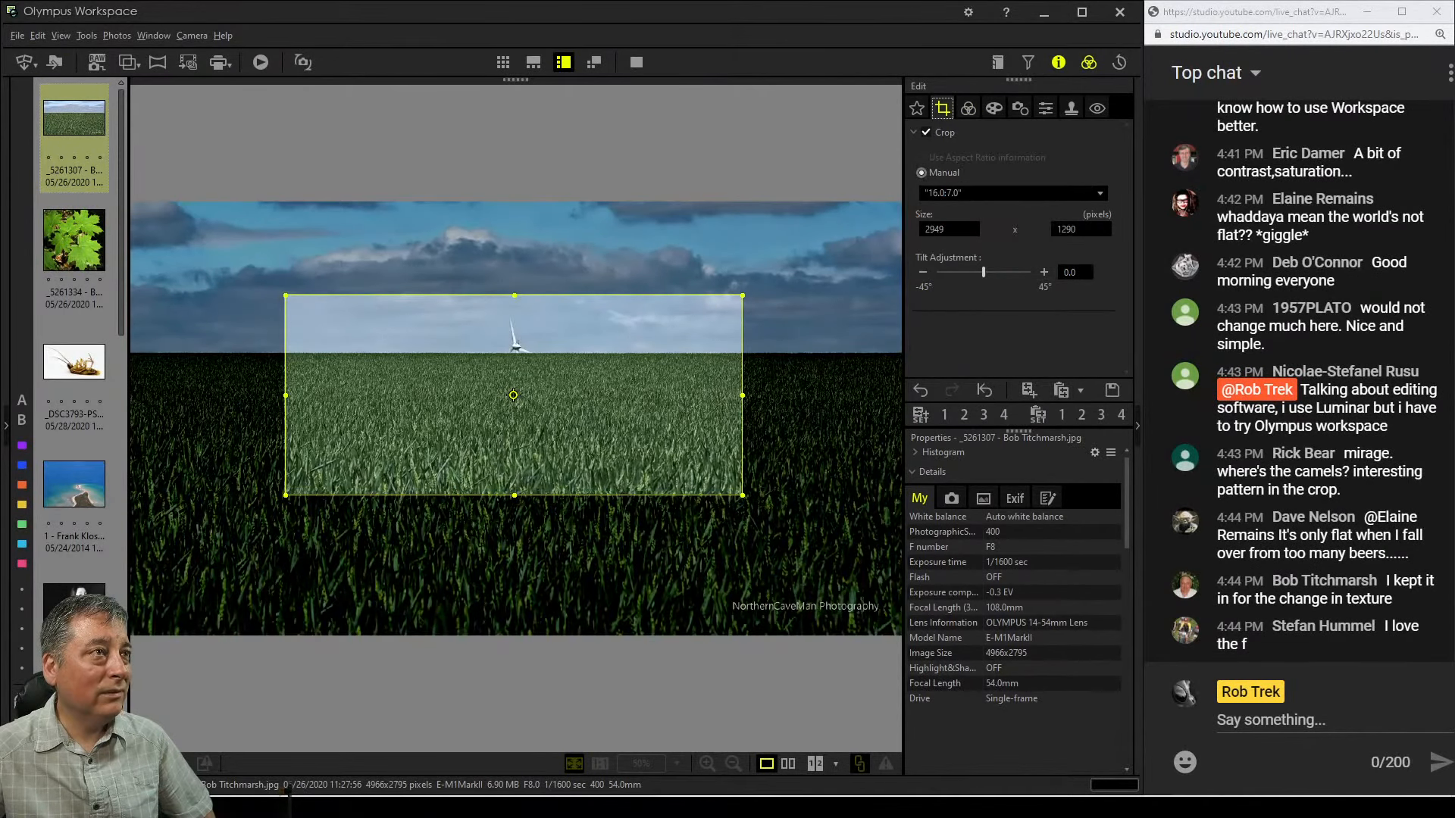
click(967, 109)
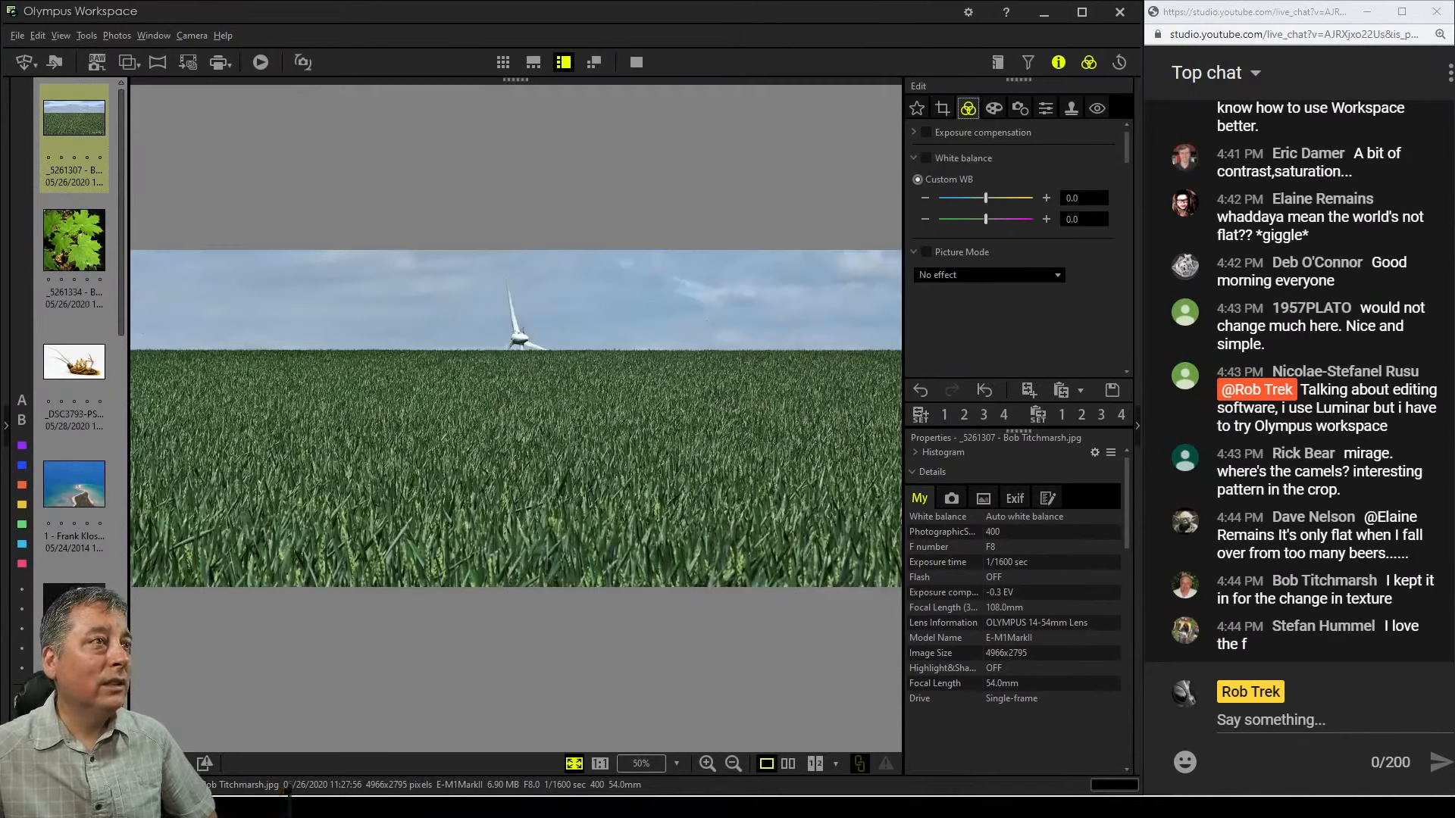
Enable Dehaze and set its strength to 67
scroll(1015, 250, down, 10)
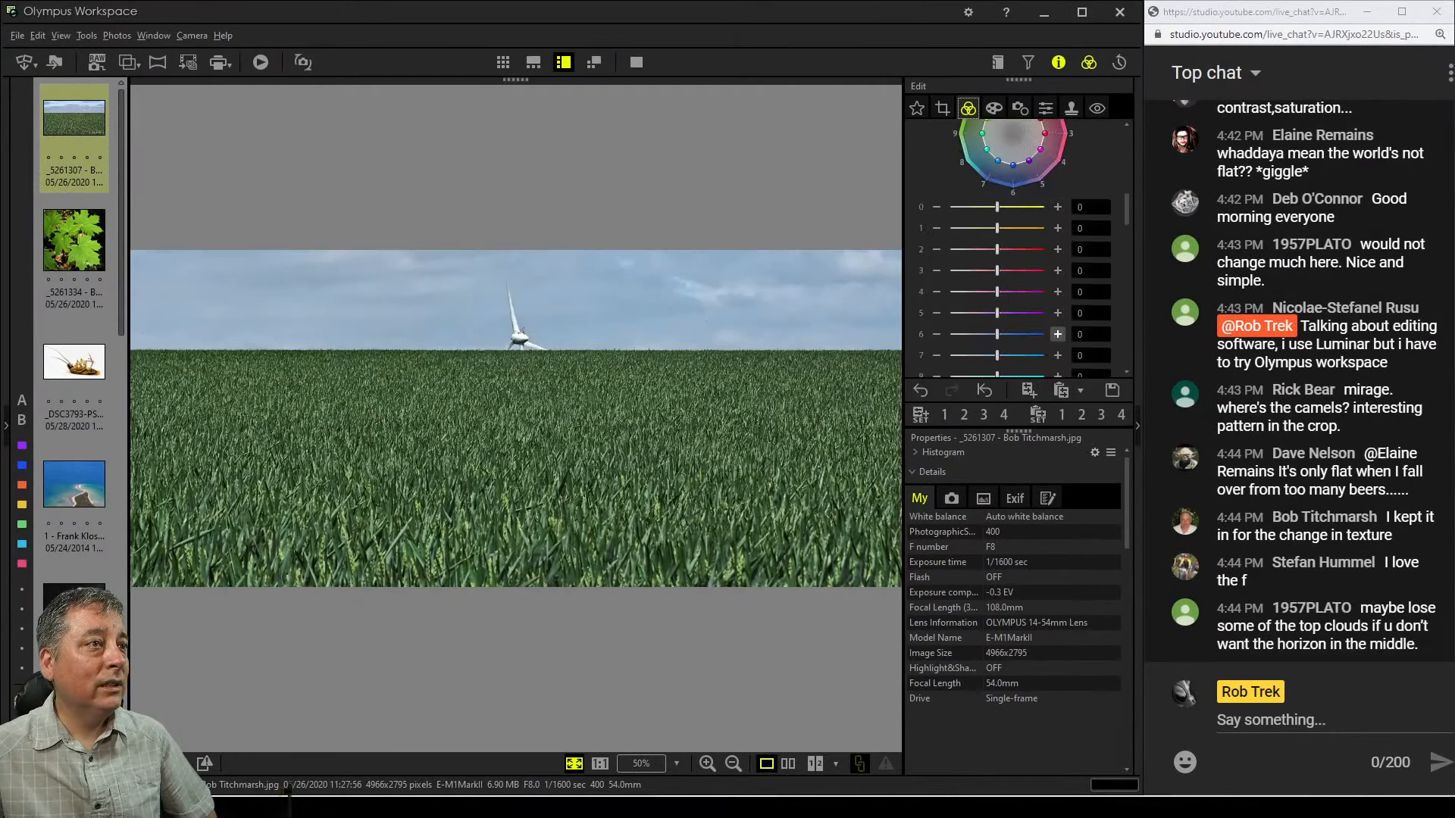
scroll(1015, 250, down, 8)
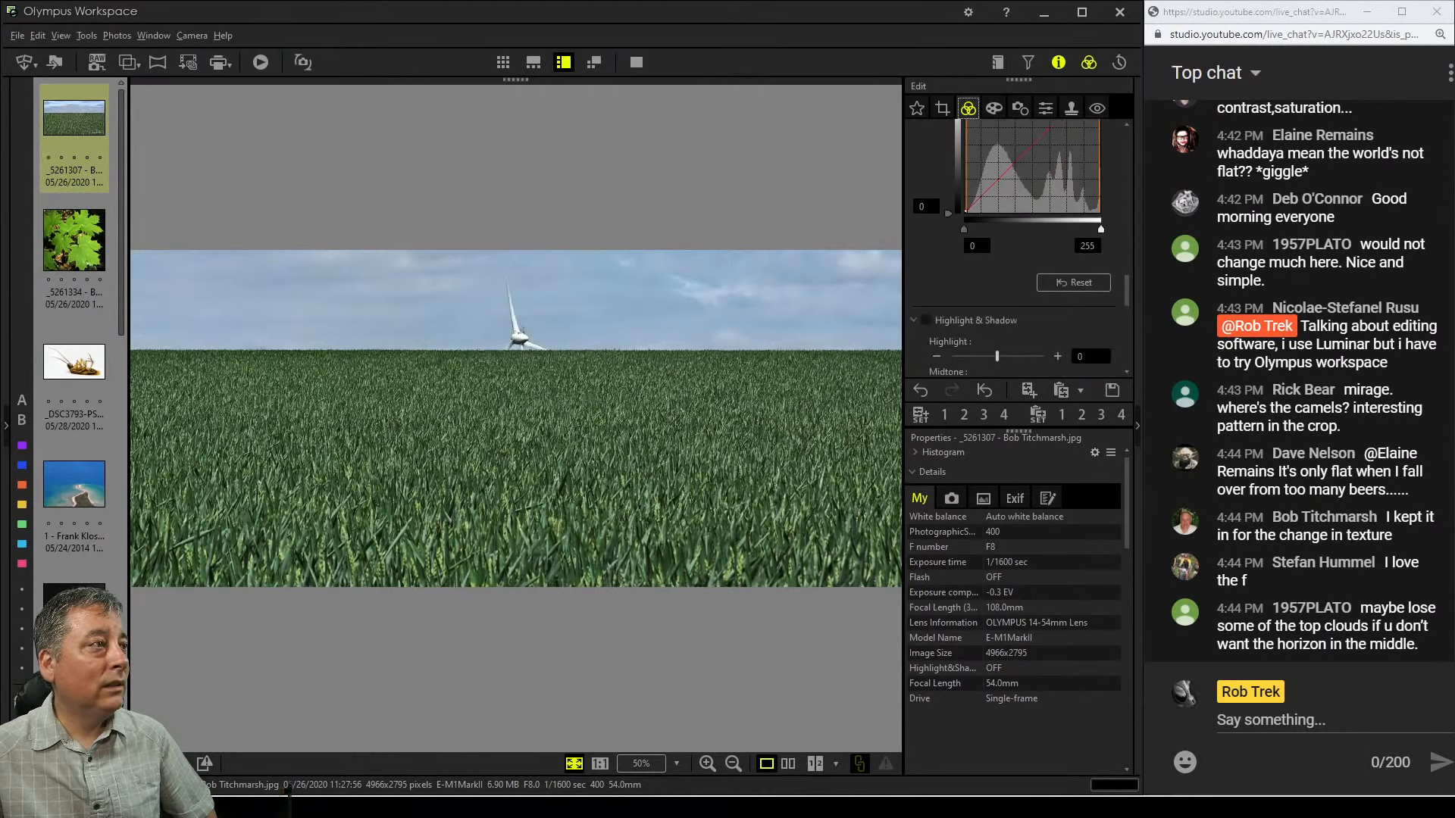
scroll(1015, 250, down, 3)
scroll(1015, 250, down, 8)
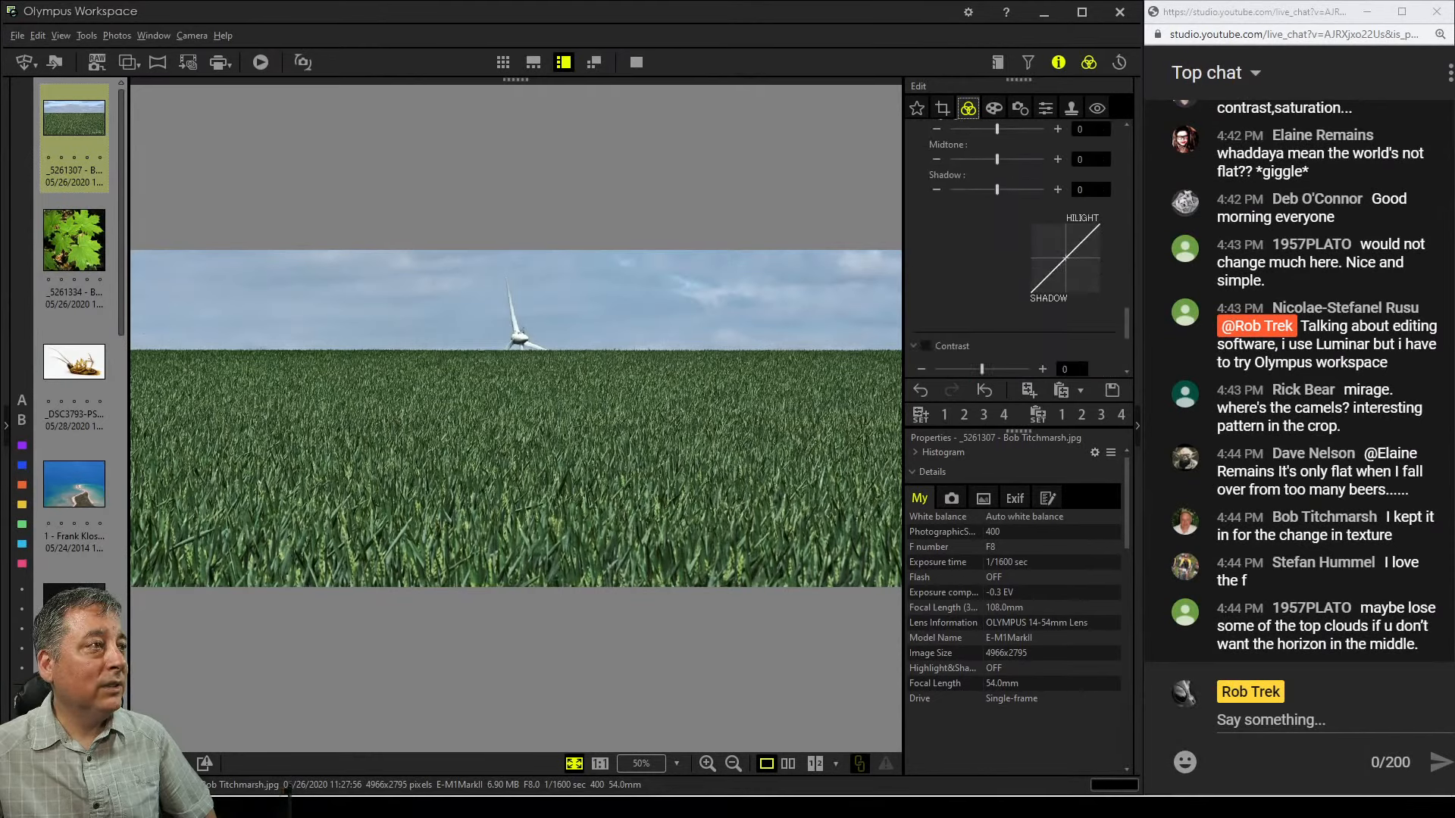
scroll(1016, 250, down, 2)
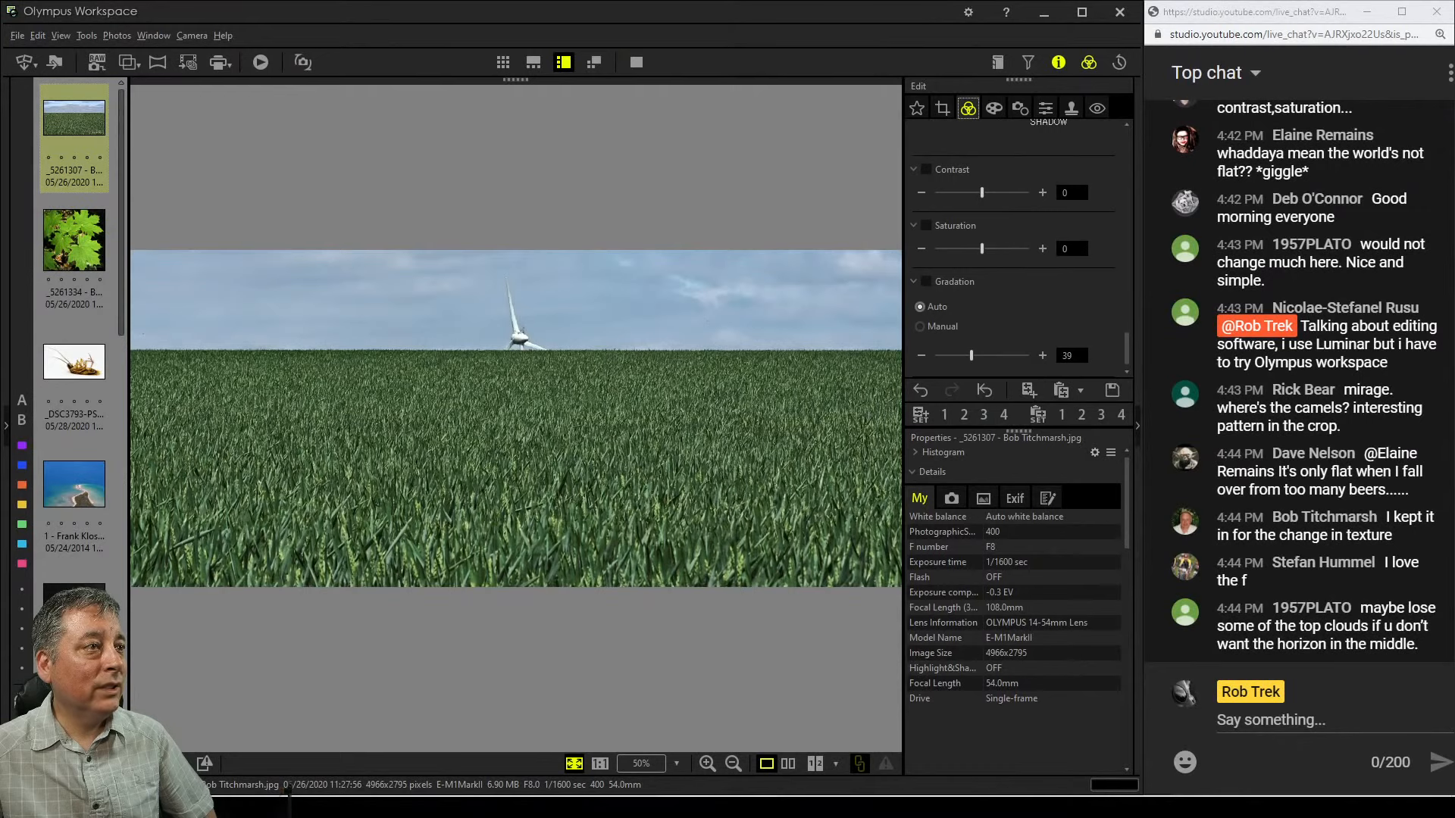
scroll(1016, 250, up, 10)
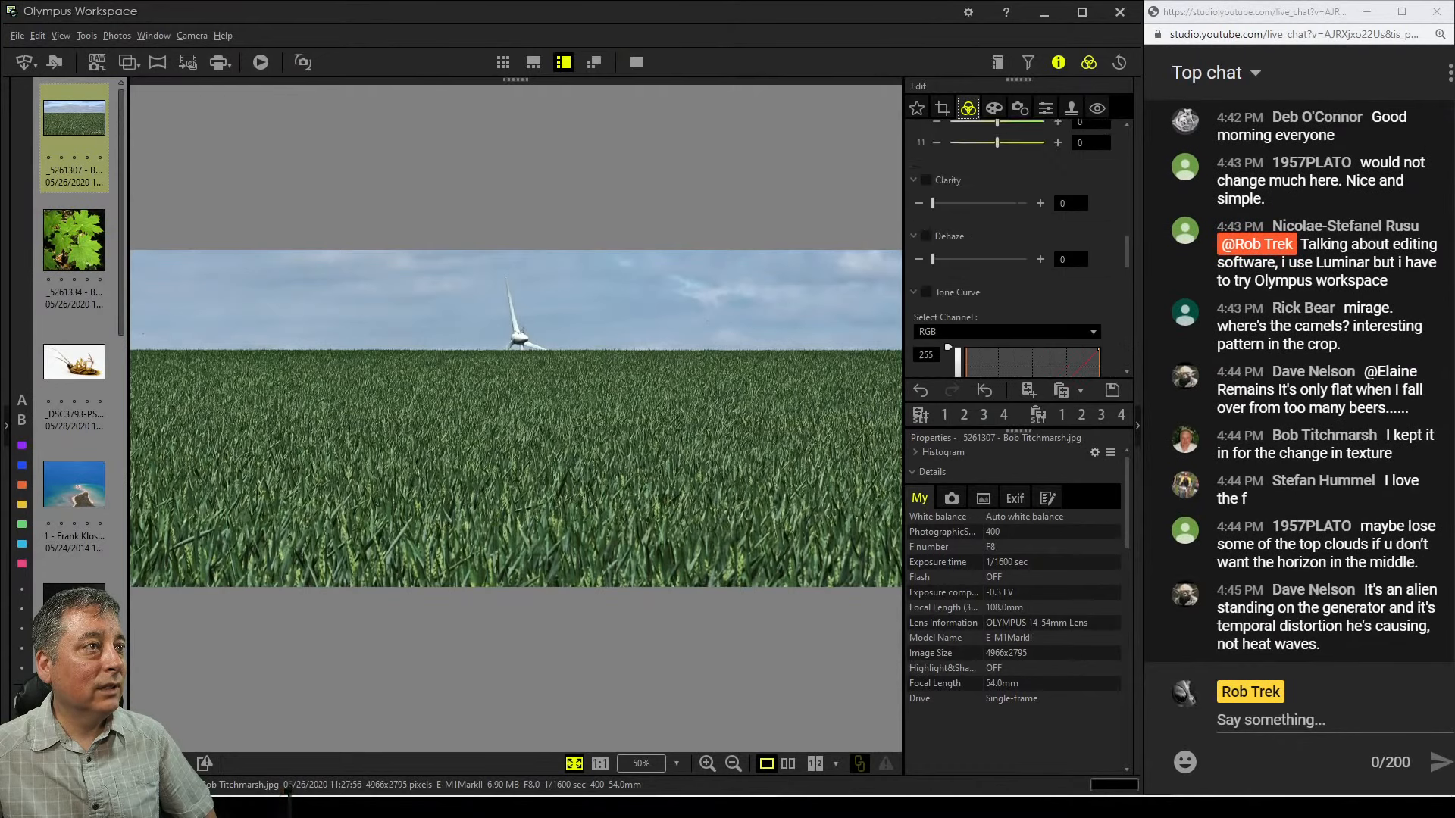
scroll(1016, 250, up, 1)
mouse_move(932, 234)
mouse_down()
mouse_move(994, 234)
mouse_move(921, 233)
mouse_up()
drag(933, 289, 985, 290)
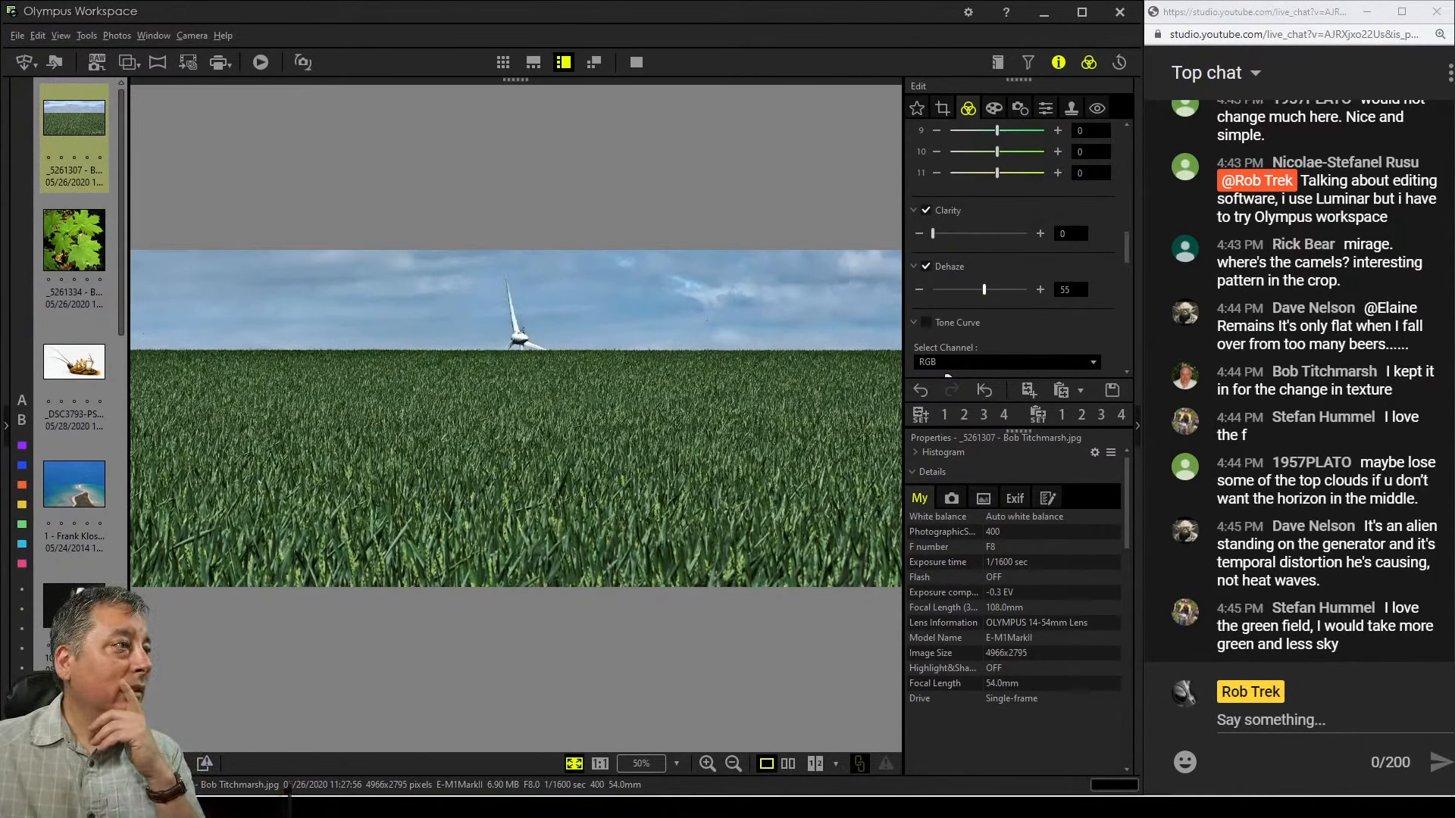
drag(984, 290, 996, 290)
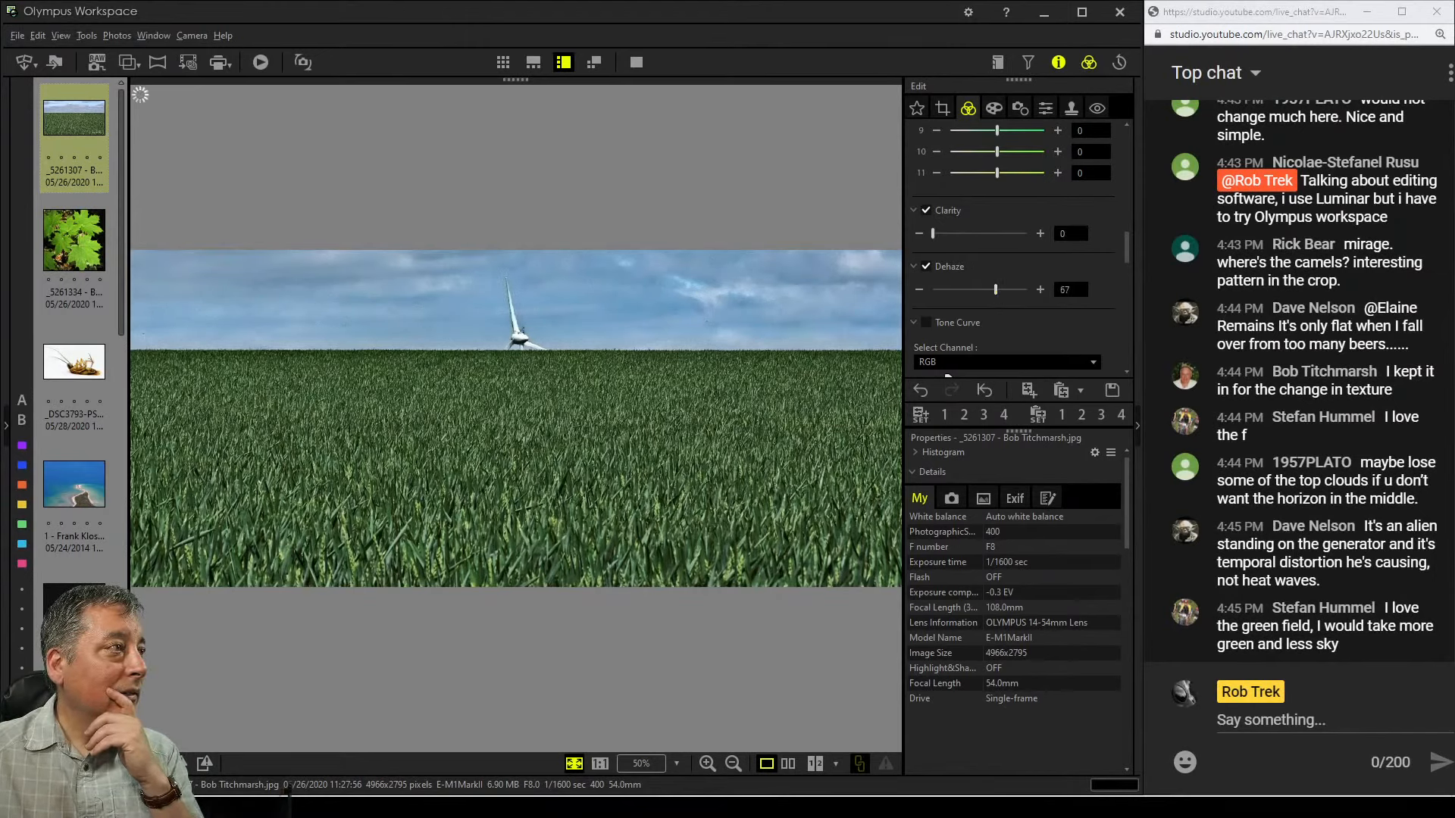
Pull the tone curve's white point in to an output of 242
scroll(947, 375, down, 5)
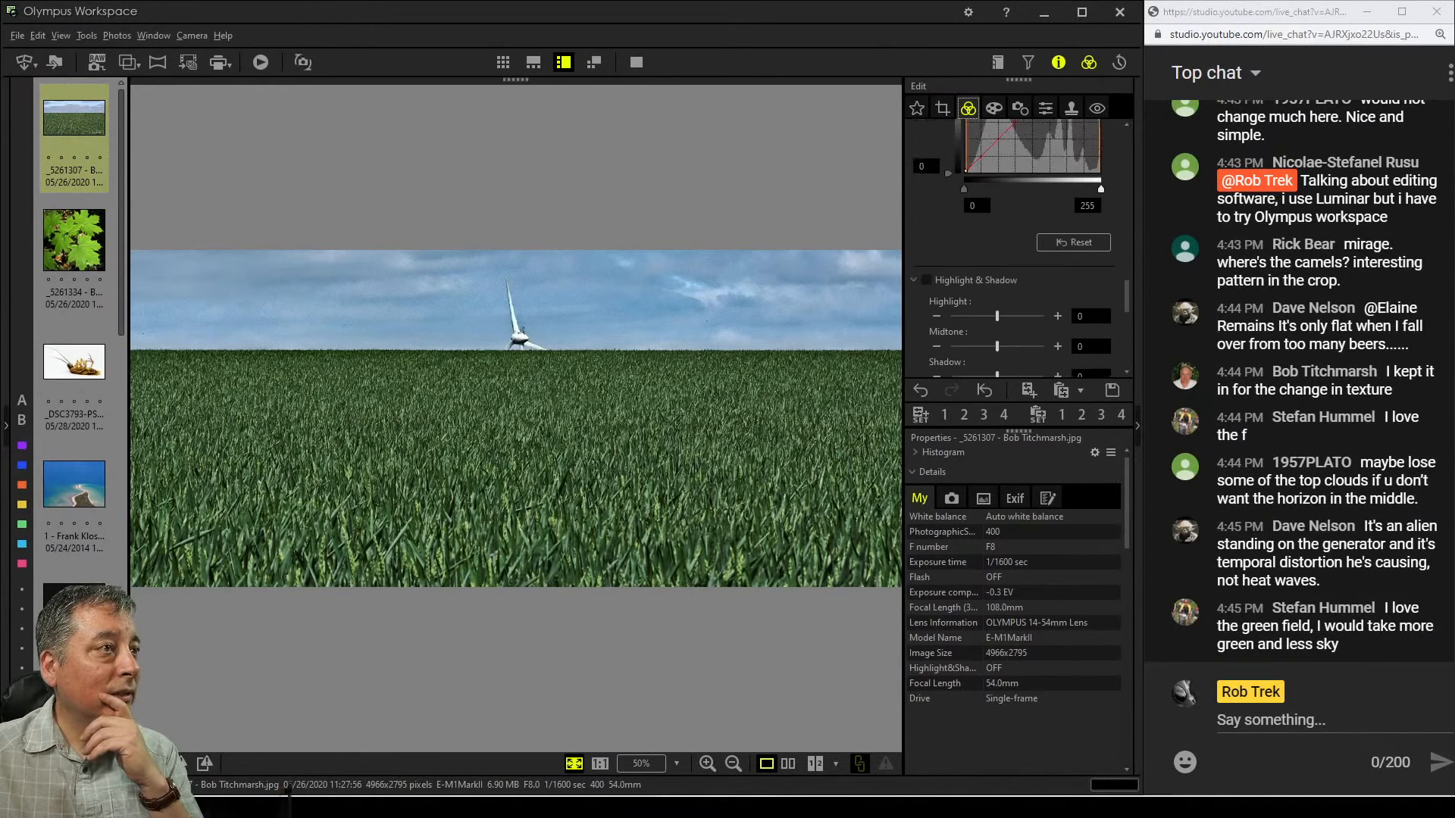
scroll(1012, 250, up, 2)
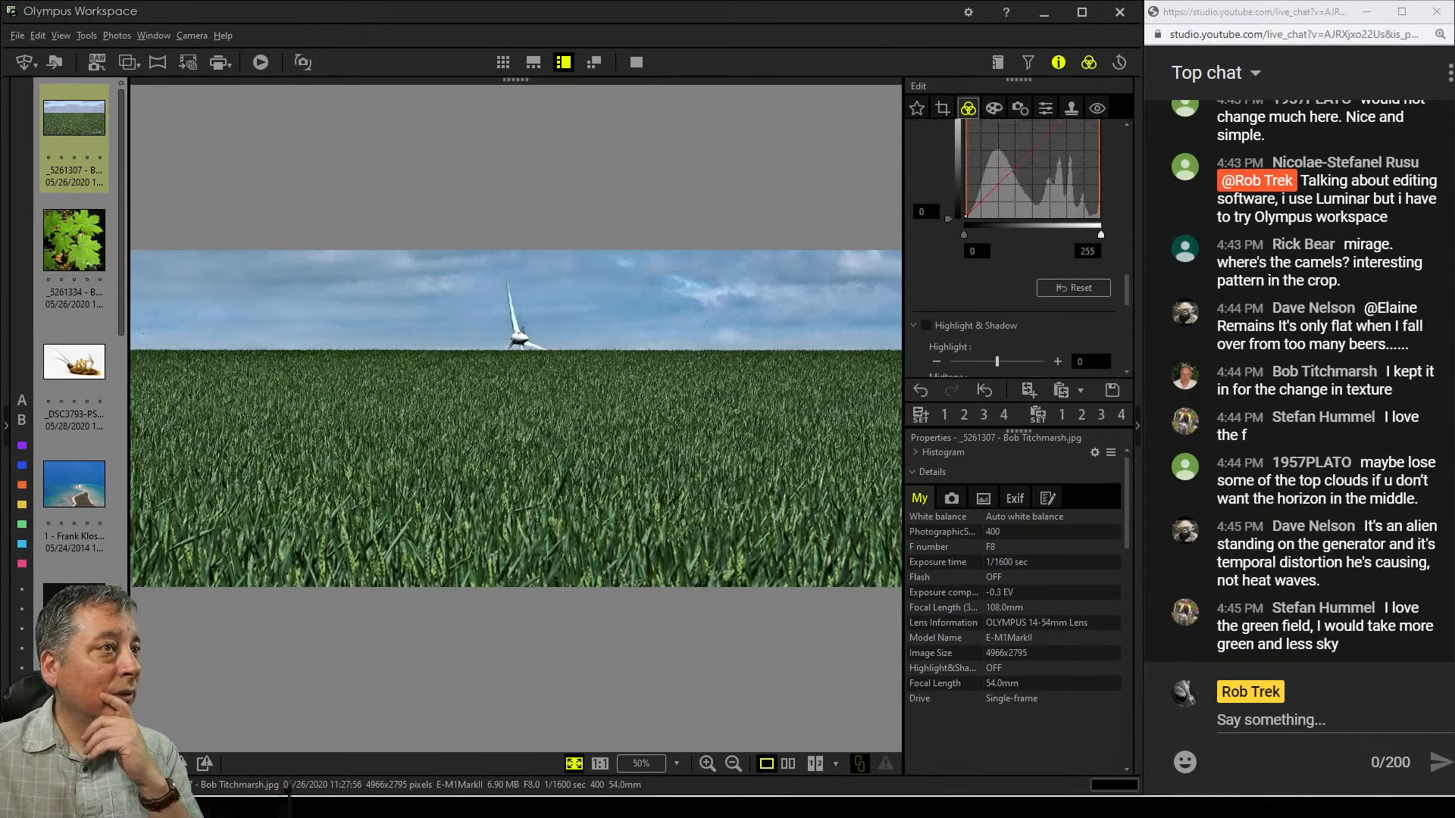
drag(1100, 235, 1093, 235)
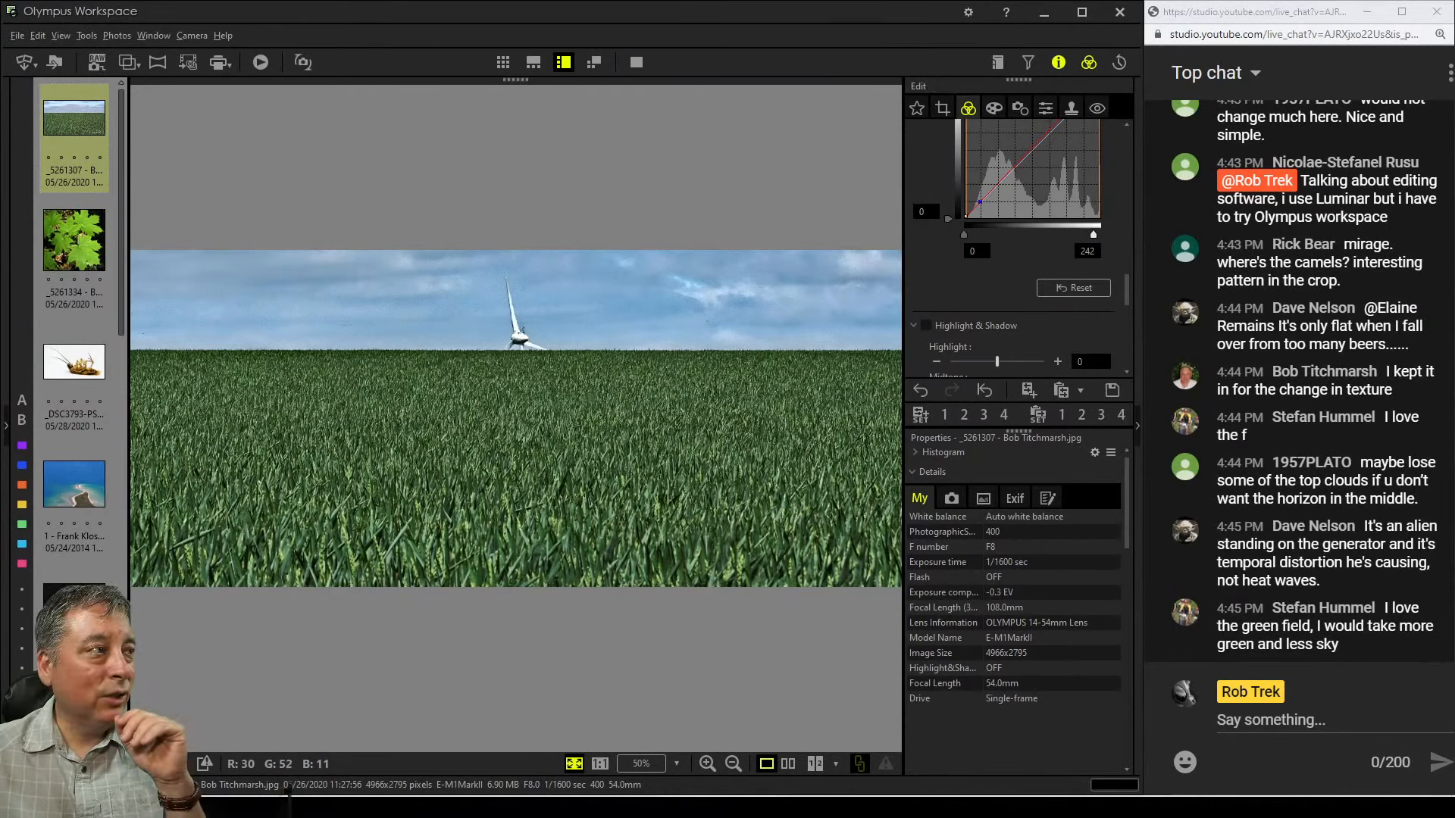
Raise the contrast to 14 and nudge the saturation slider slightly up
scroll(1019, 237, down, 2)
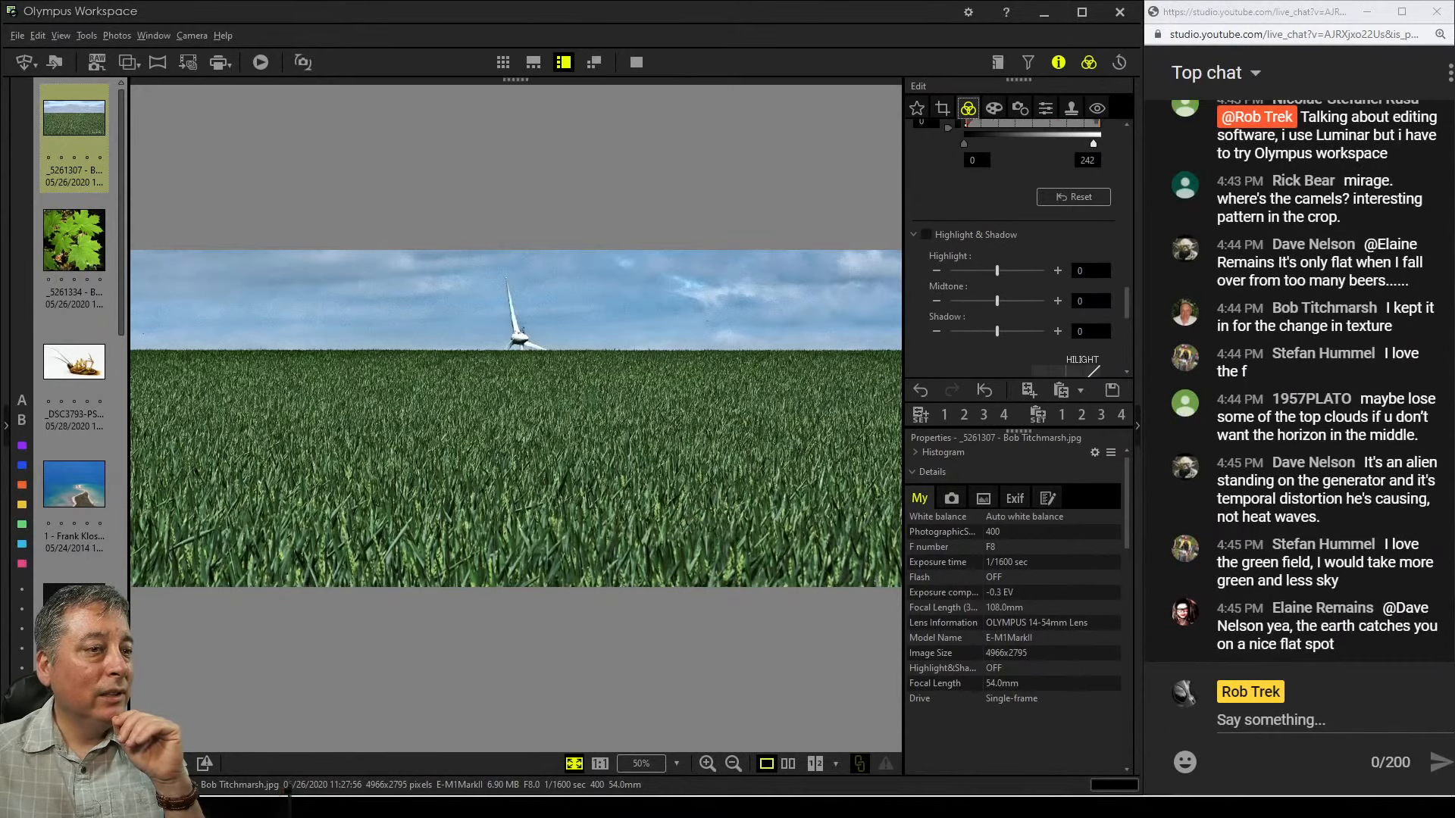
scroll(1015, 242, down, 3)
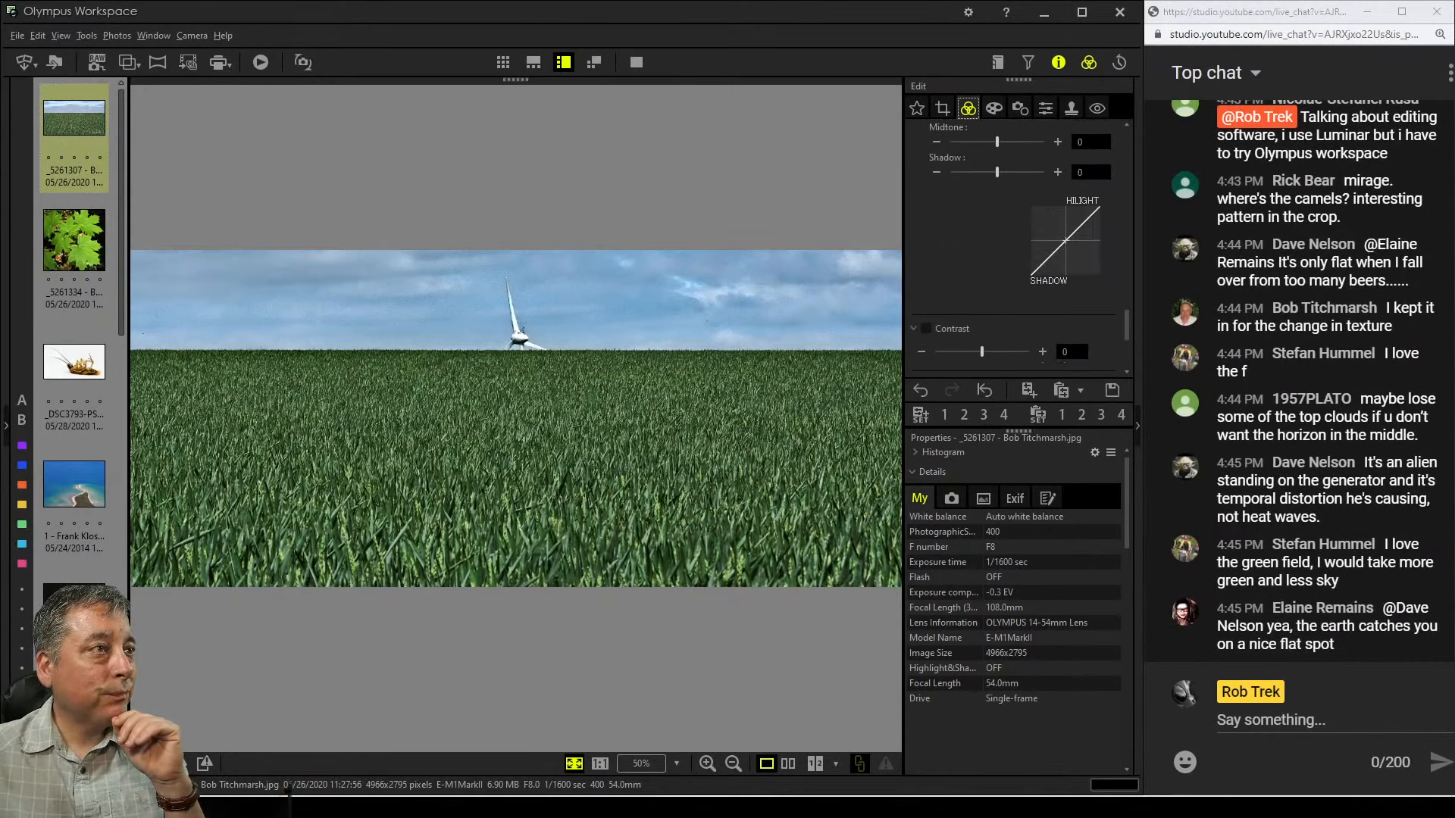
scroll(1016, 250, down, 2)
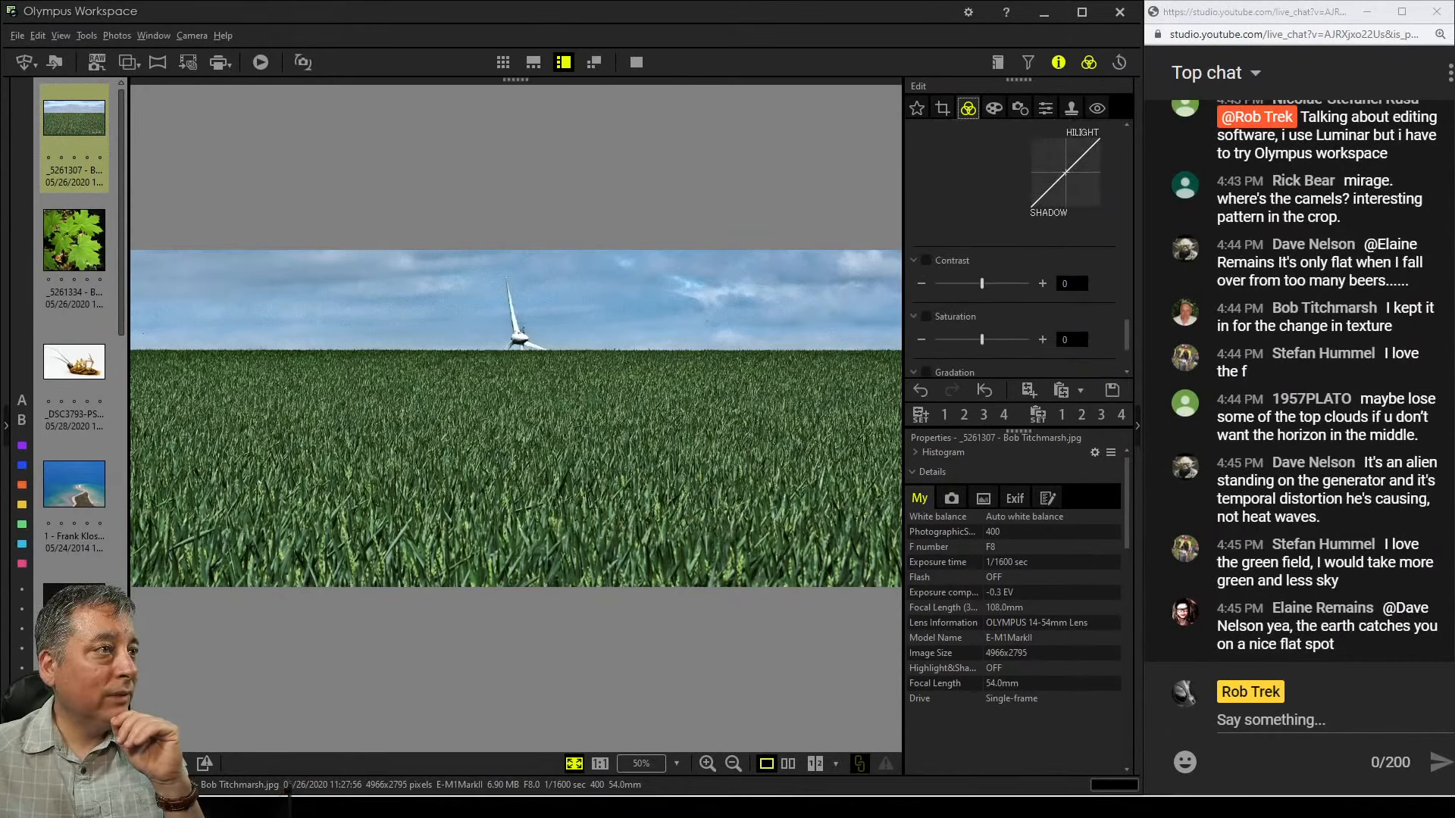
drag(982, 284, 987, 283)
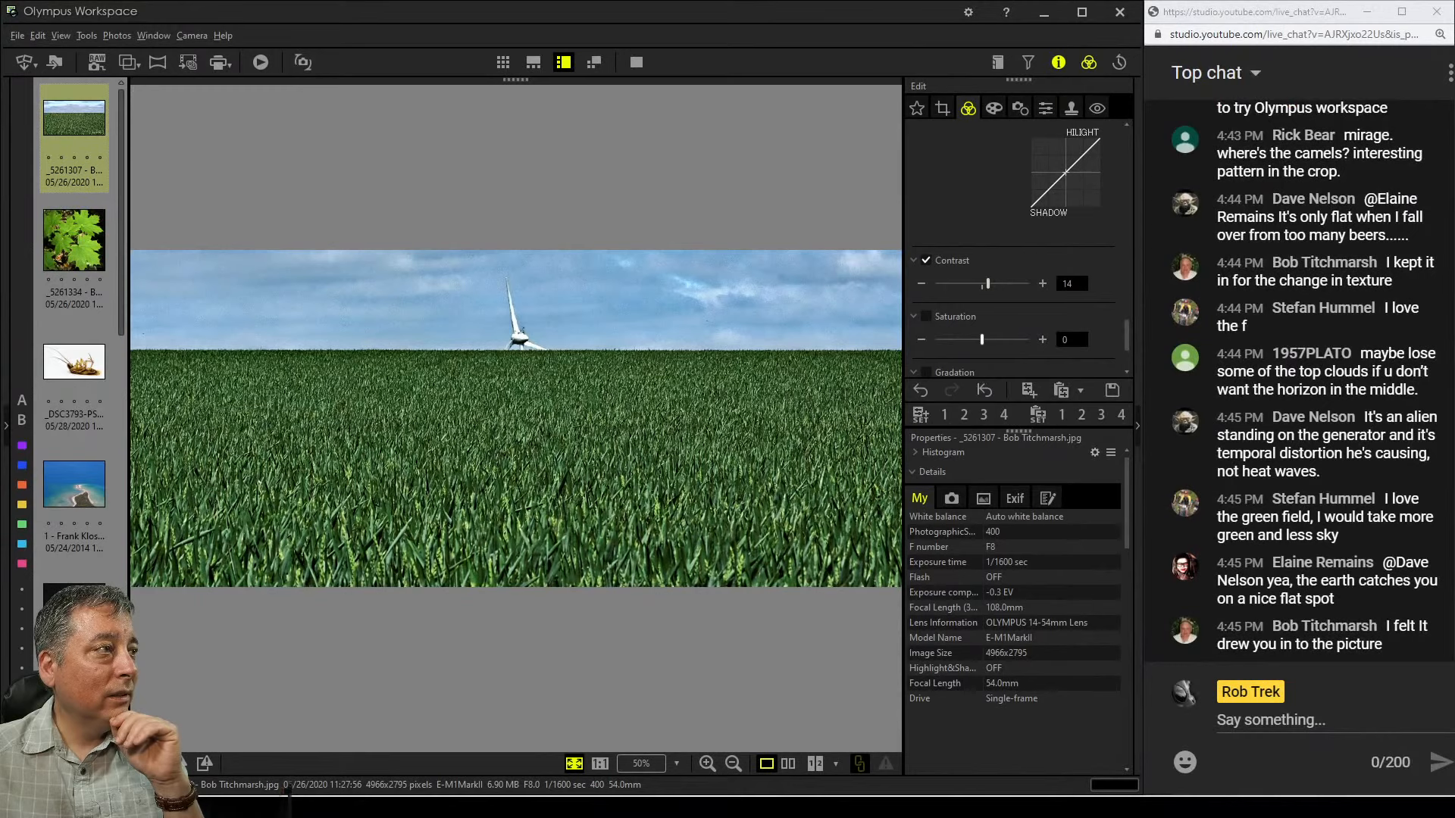
drag(982, 340, 985, 339)
Set the custom white balance sliders to 0.5 and -0.4
scroll(1016, 250, down, 5)
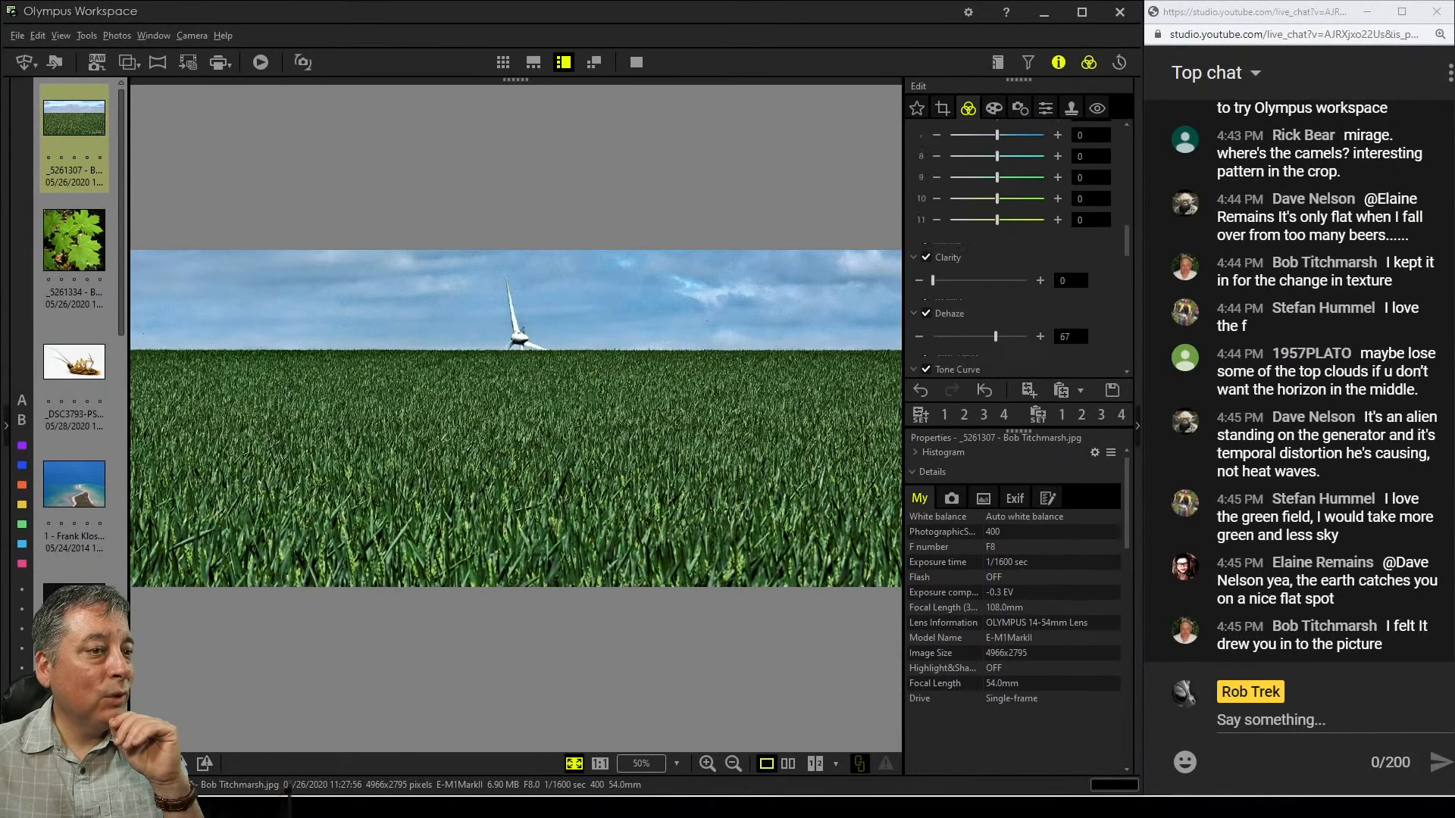
scroll(1015, 250, up, 2)
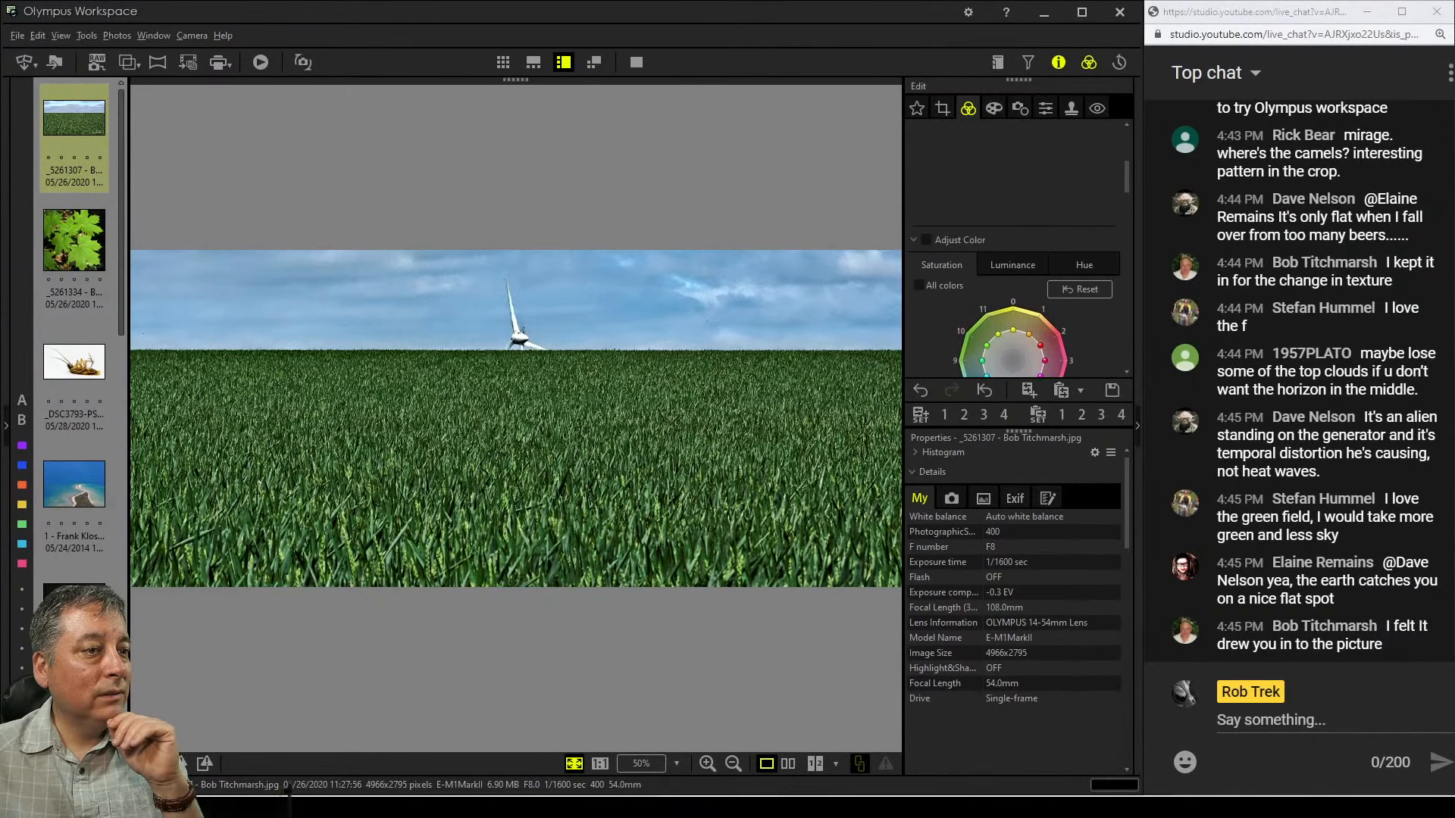
scroll(1015, 235, up, 4)
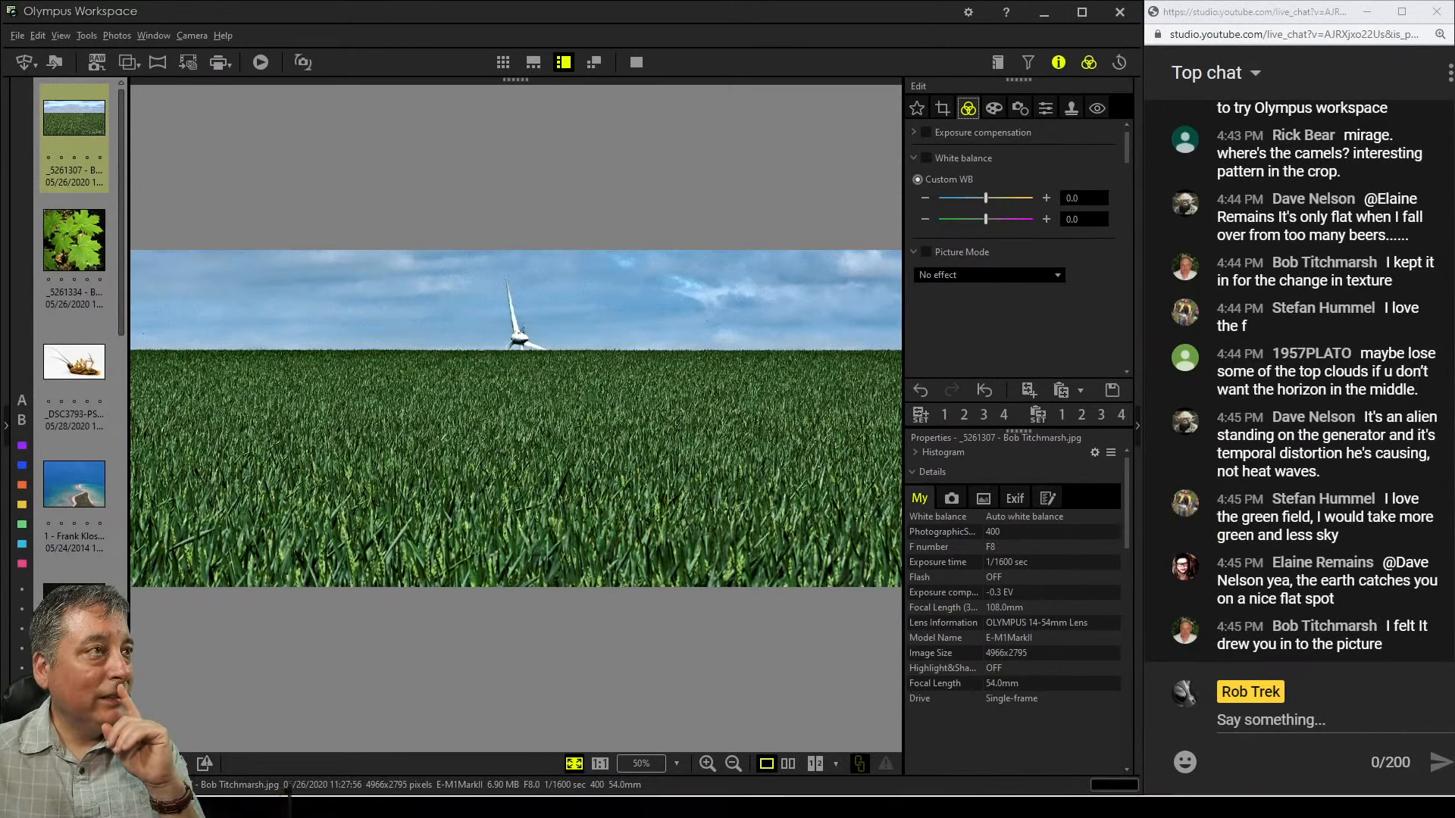
click(1046, 198)
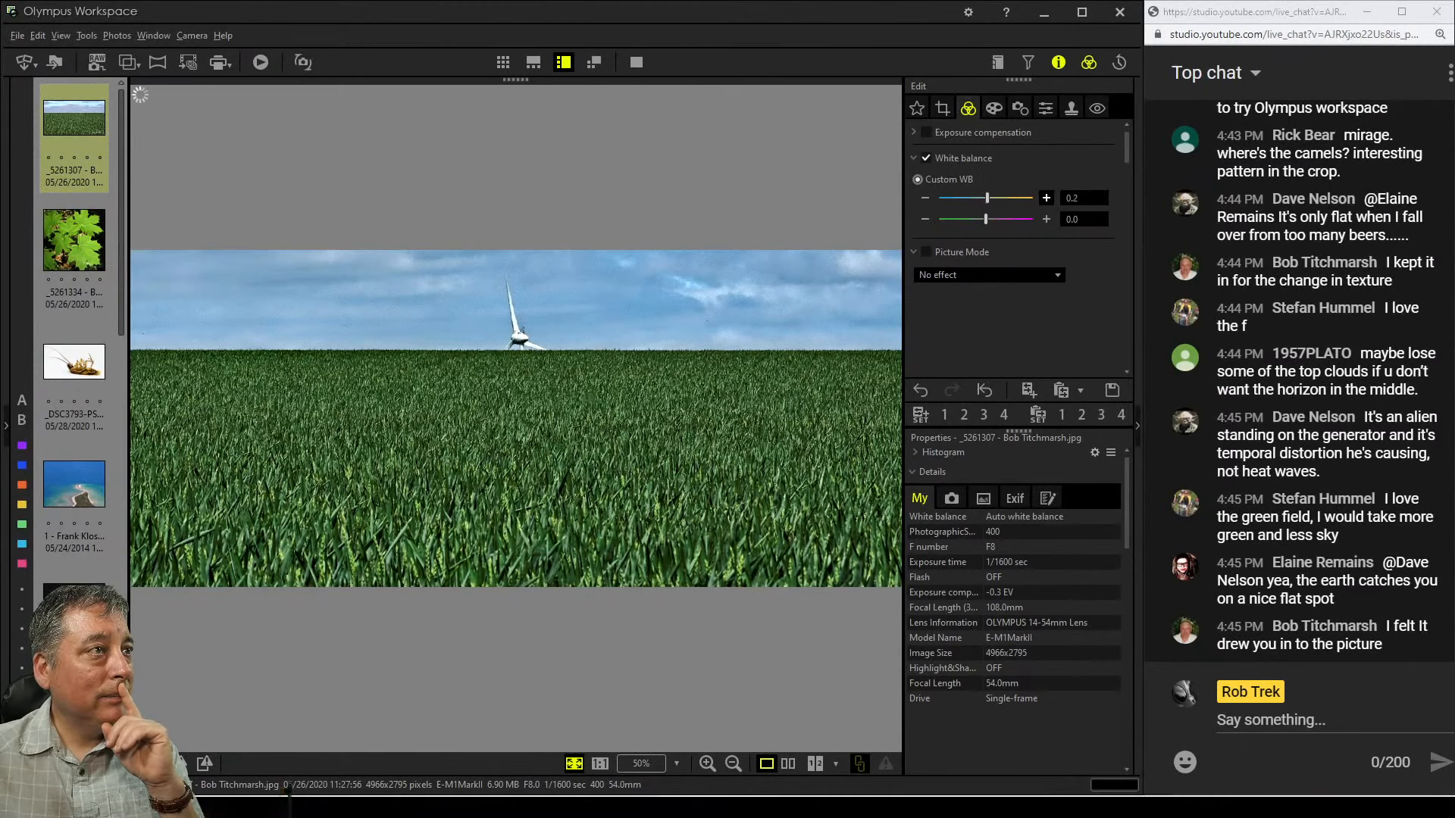
click(1045, 198)
click(1046, 198)
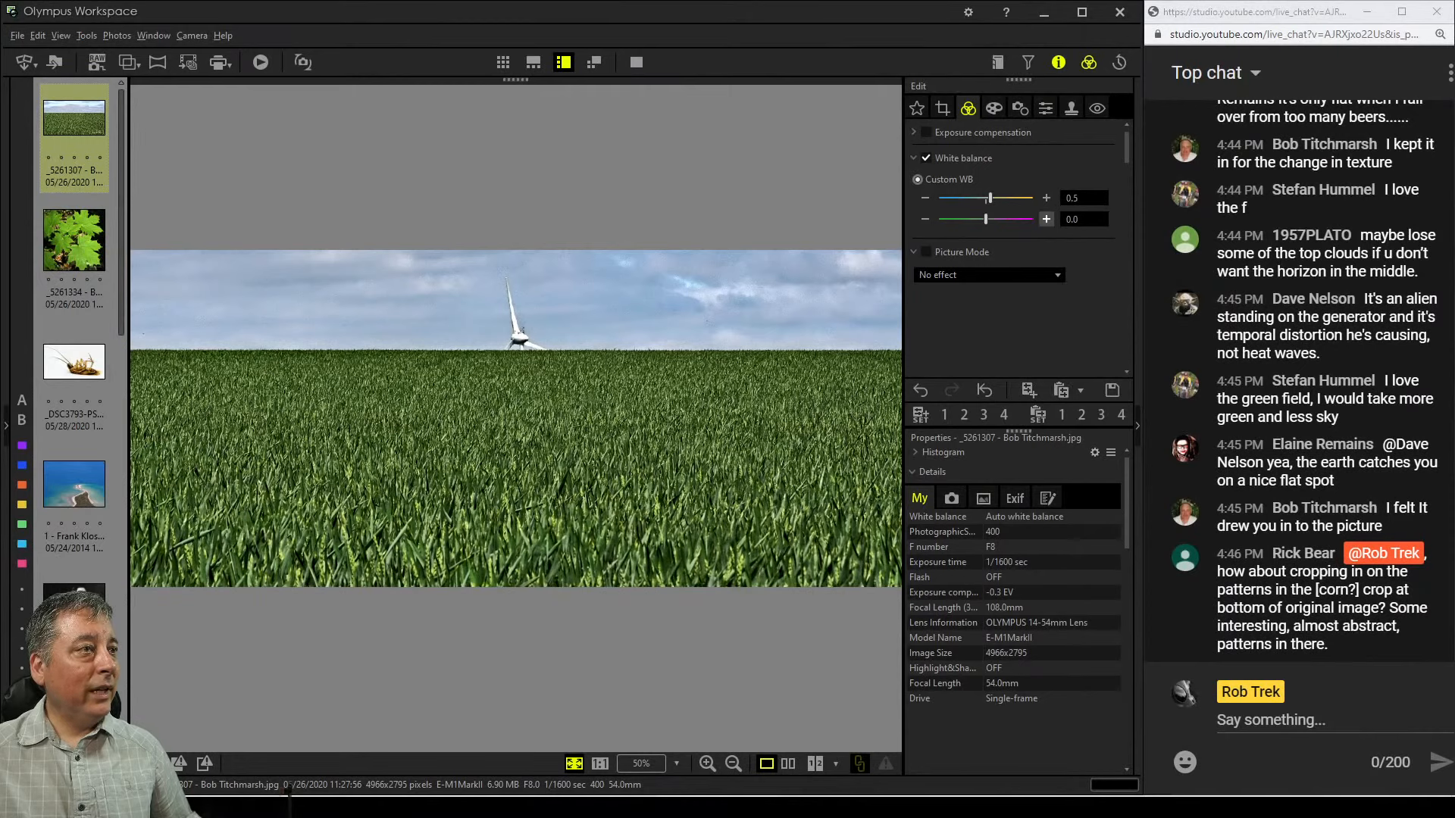
click(1046, 219)
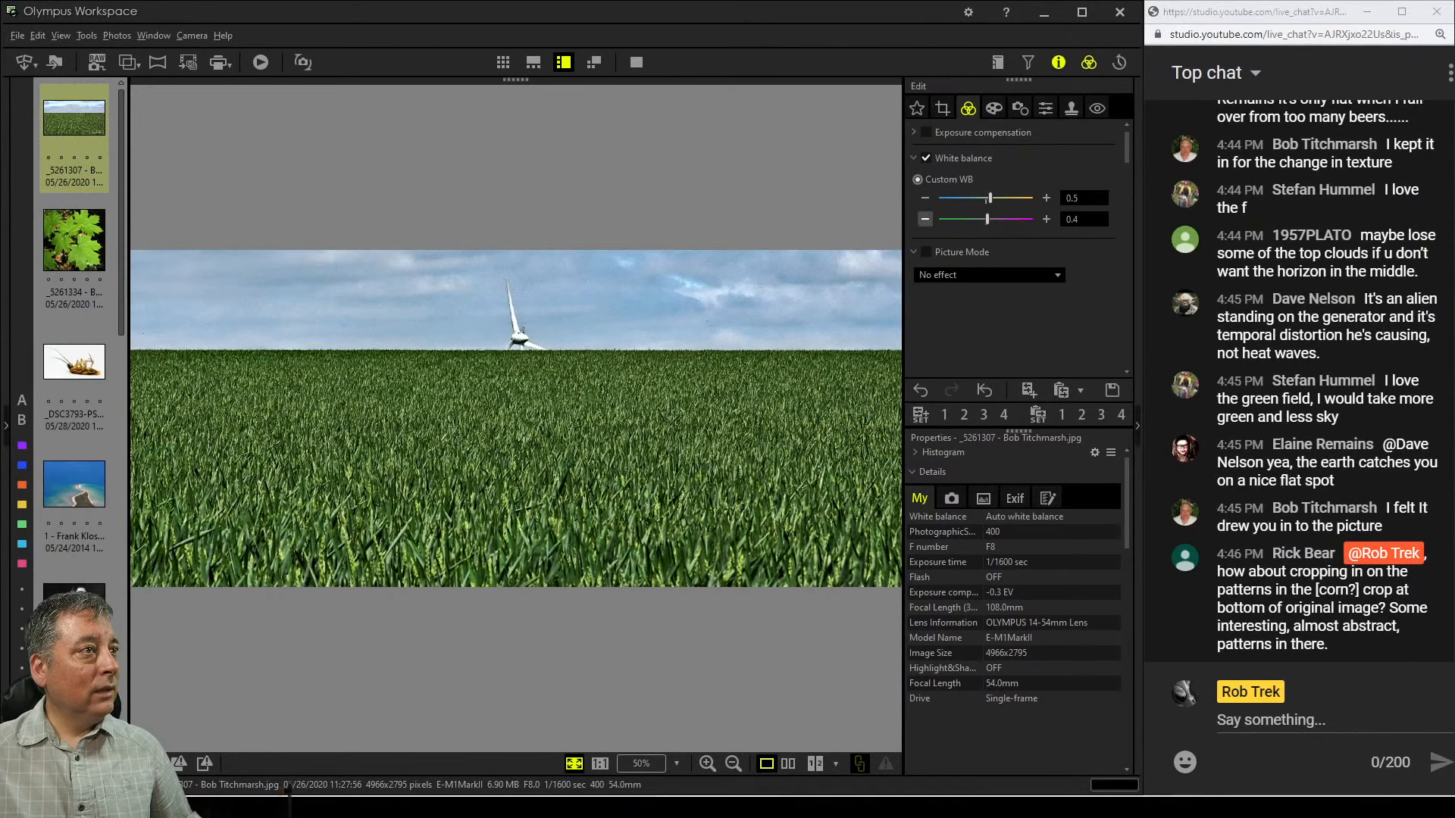
click(924, 219)
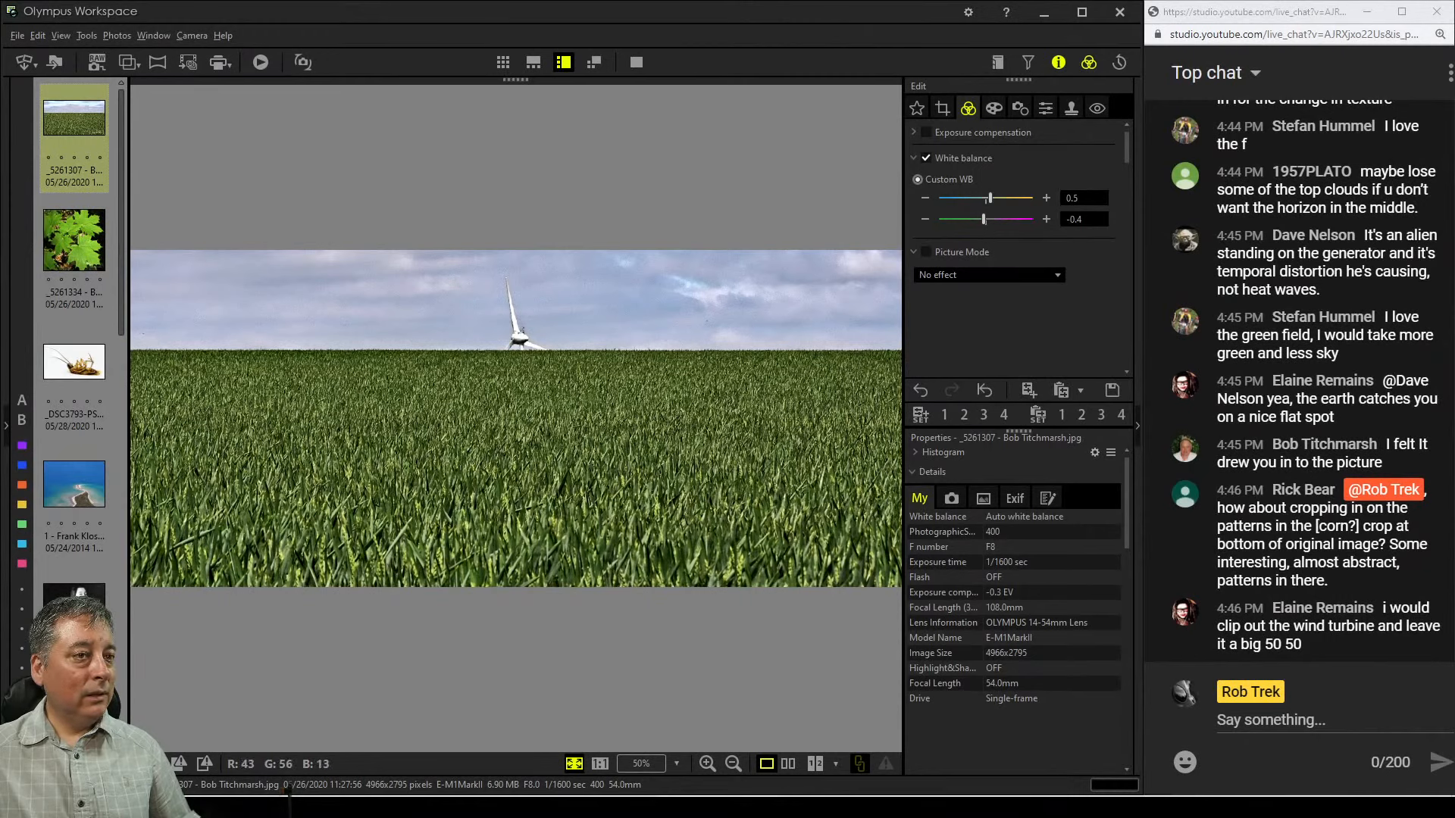
Reopen the crop and enlarge it to the full 4966 × 2173 pixel width, extending it down to the image bottom
click(942, 108)
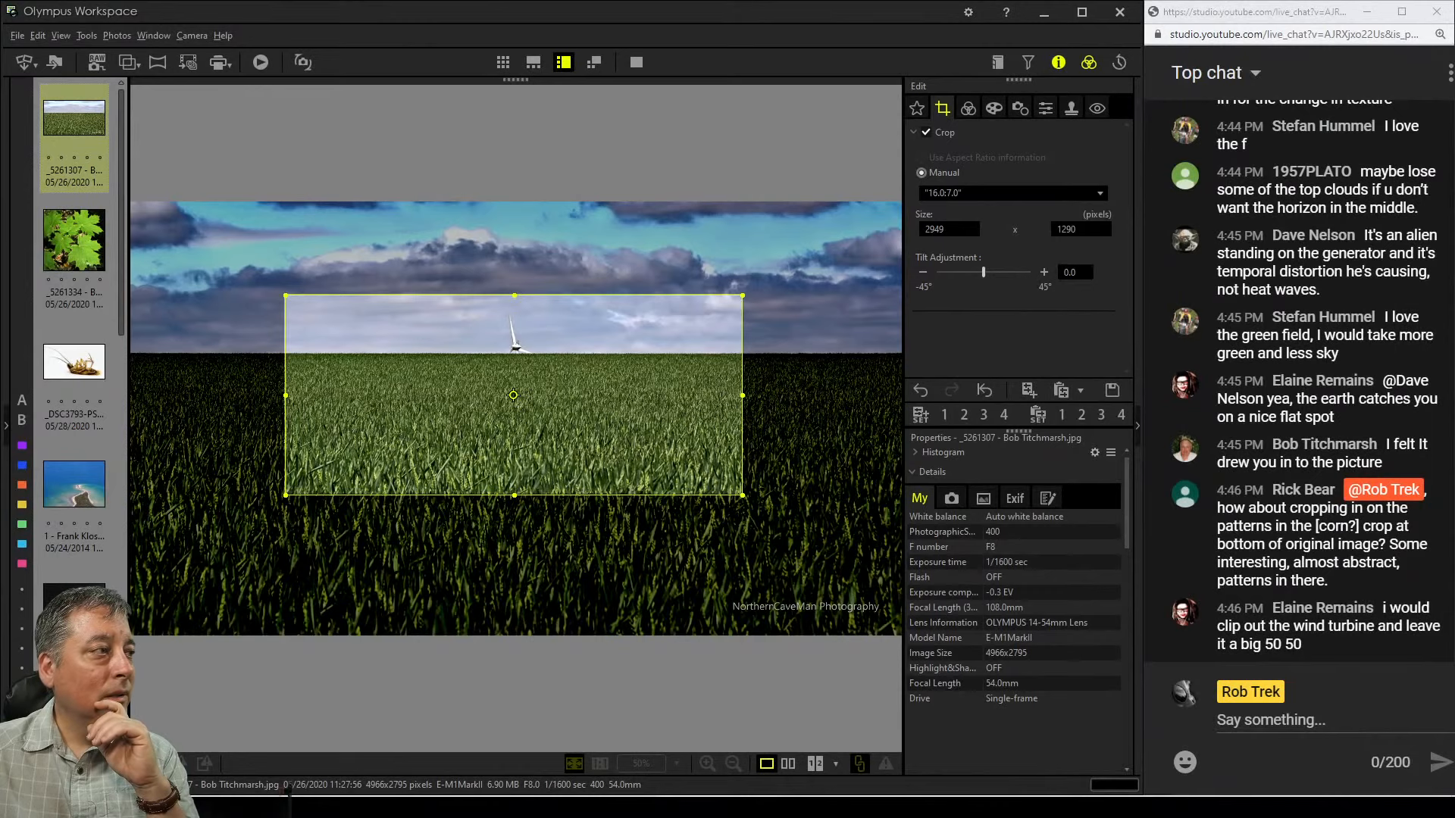
drag(514, 538, 515, 633)
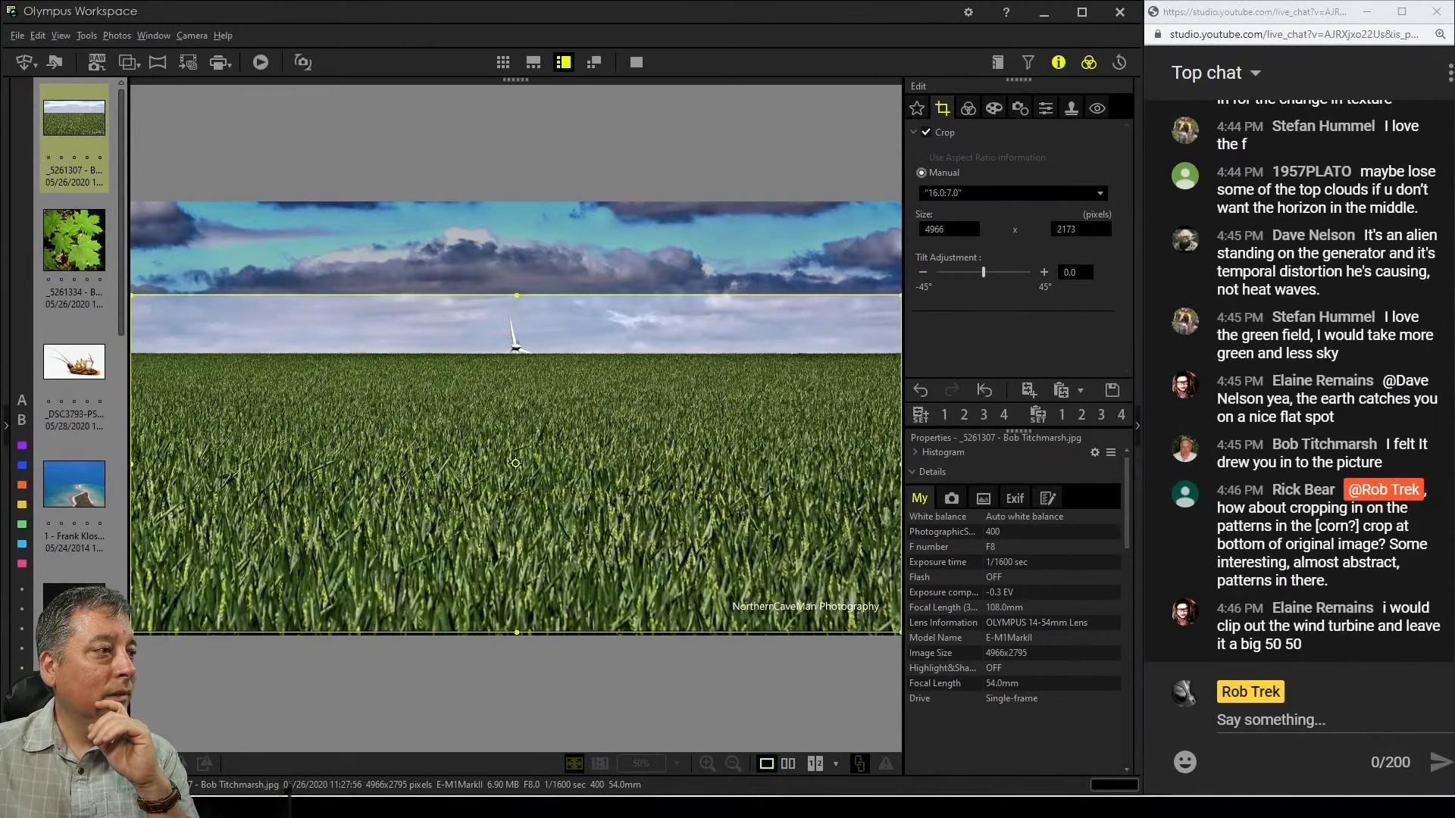
click(967, 109)
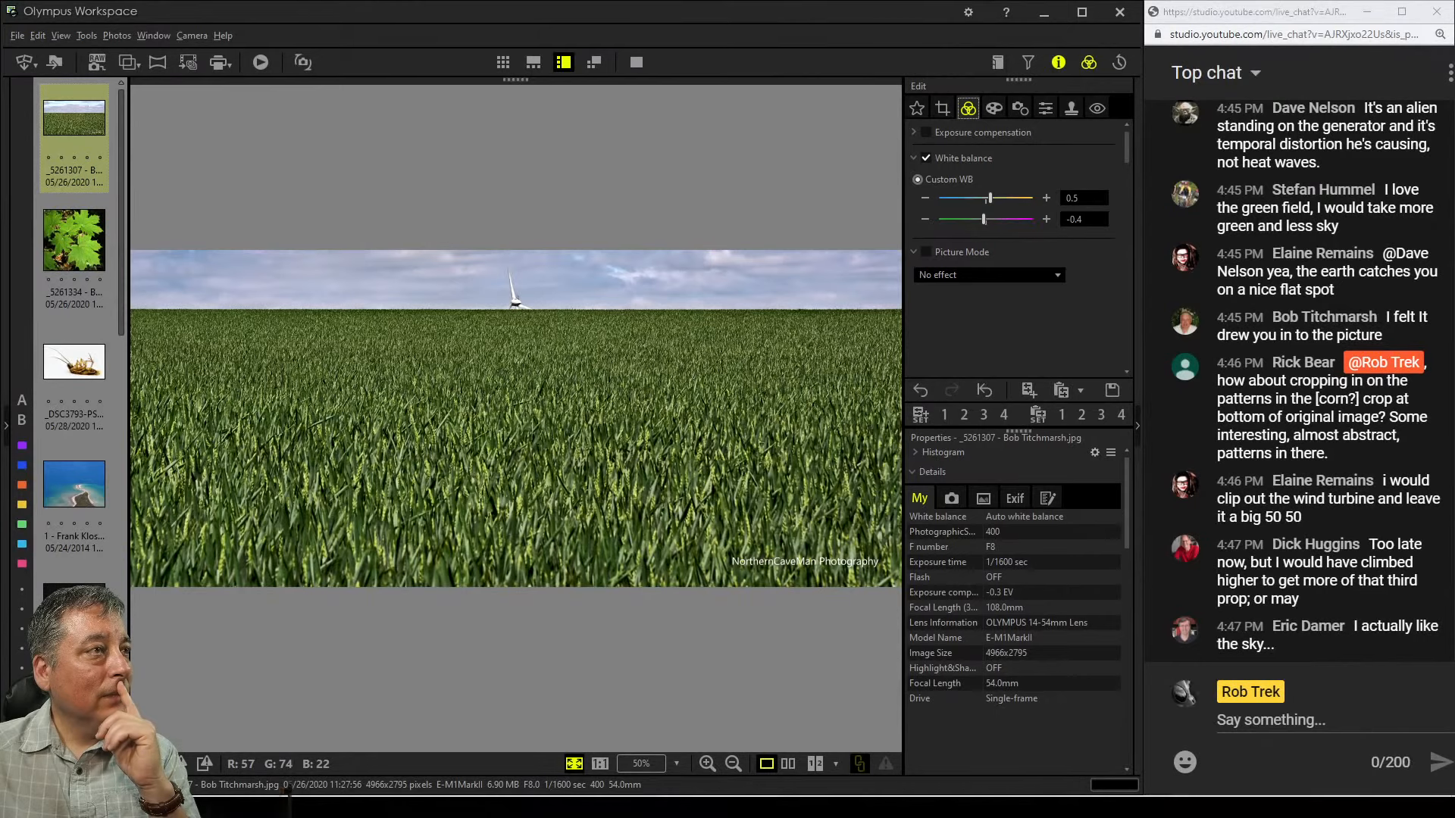
Reopen the crop and move the full-width frame upward to include more clouds, then leave the crop tool
click(943, 108)
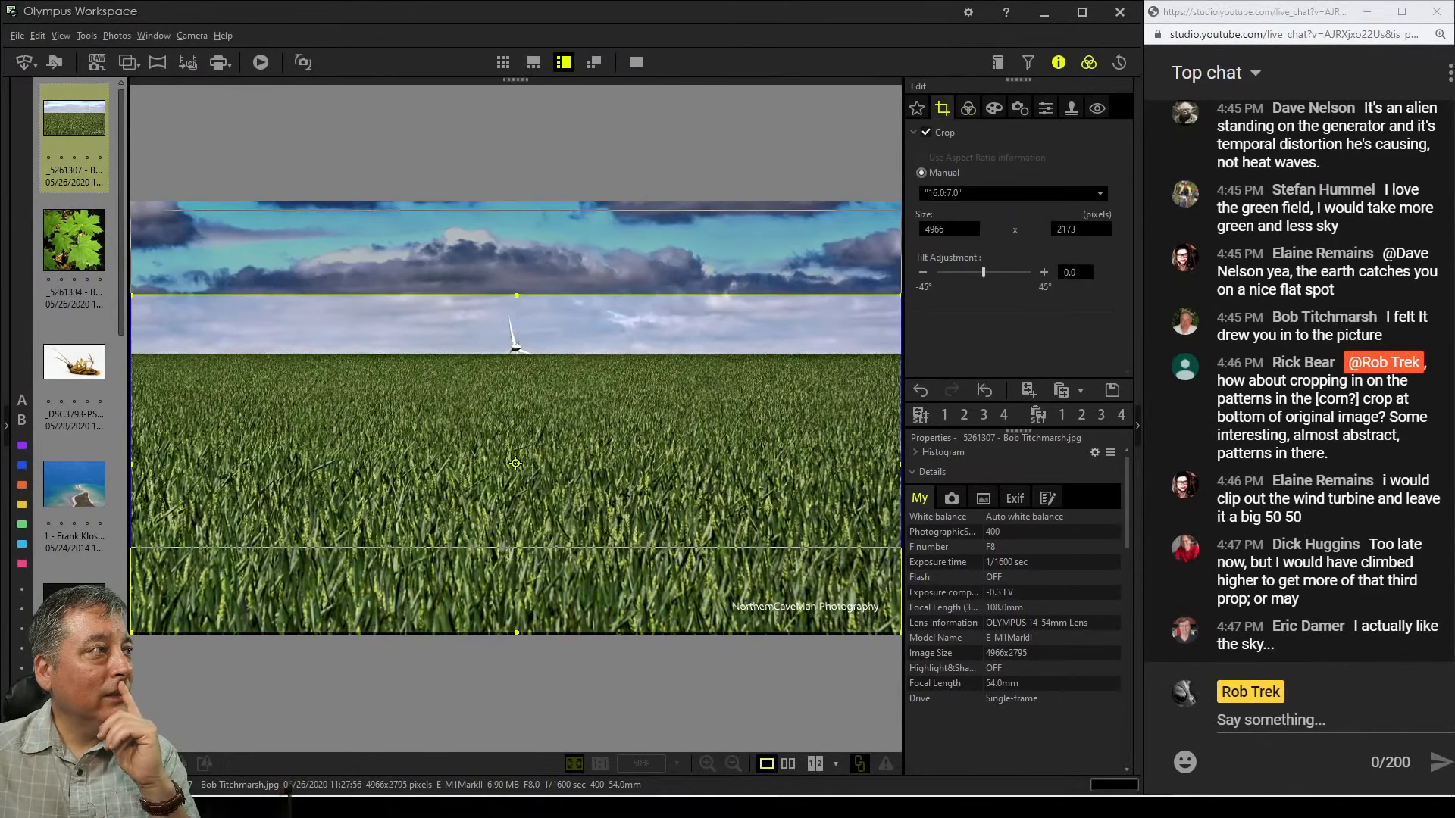
drag(515, 463, 515, 370)
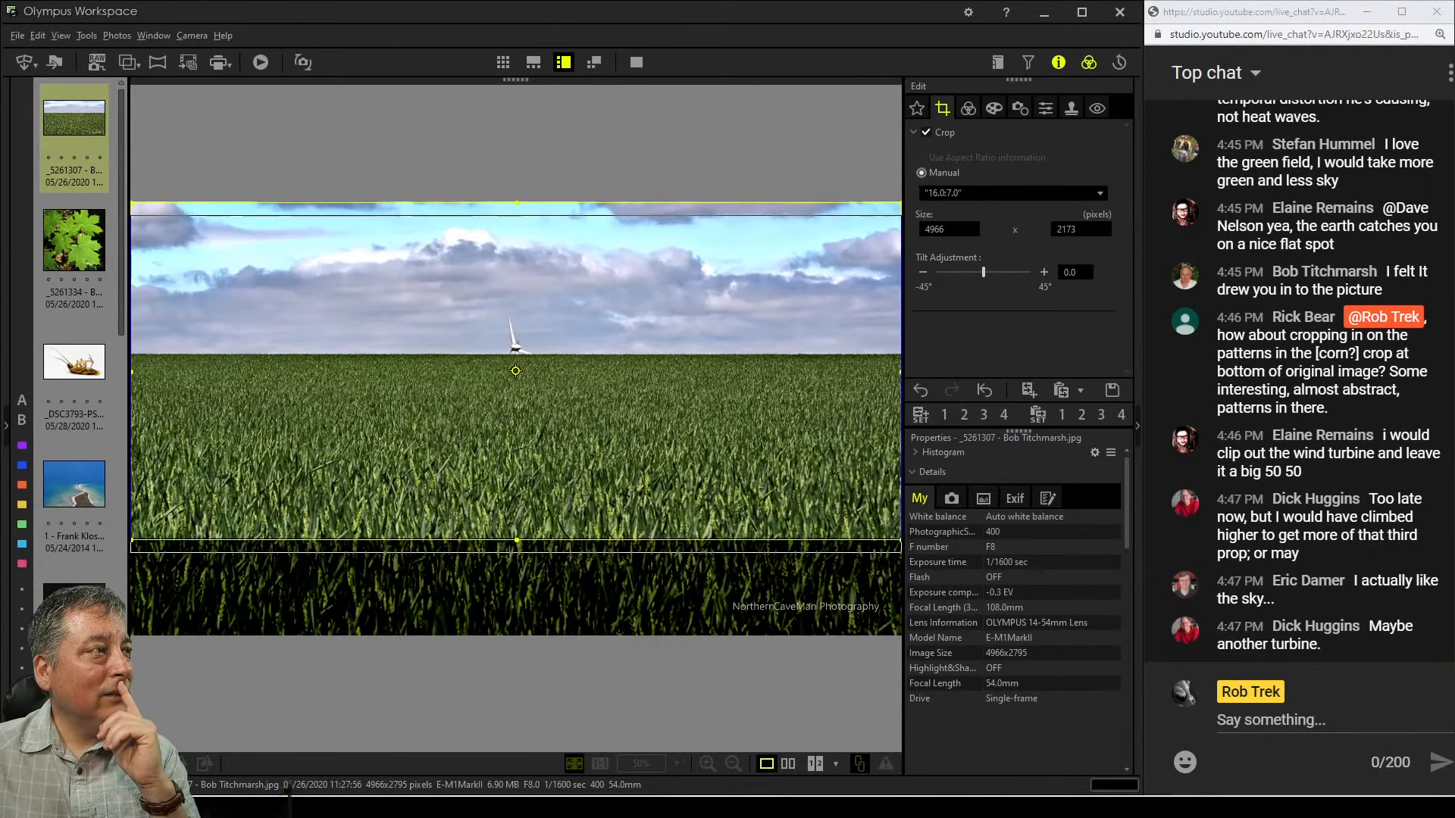
drag(515, 395, 515, 400)
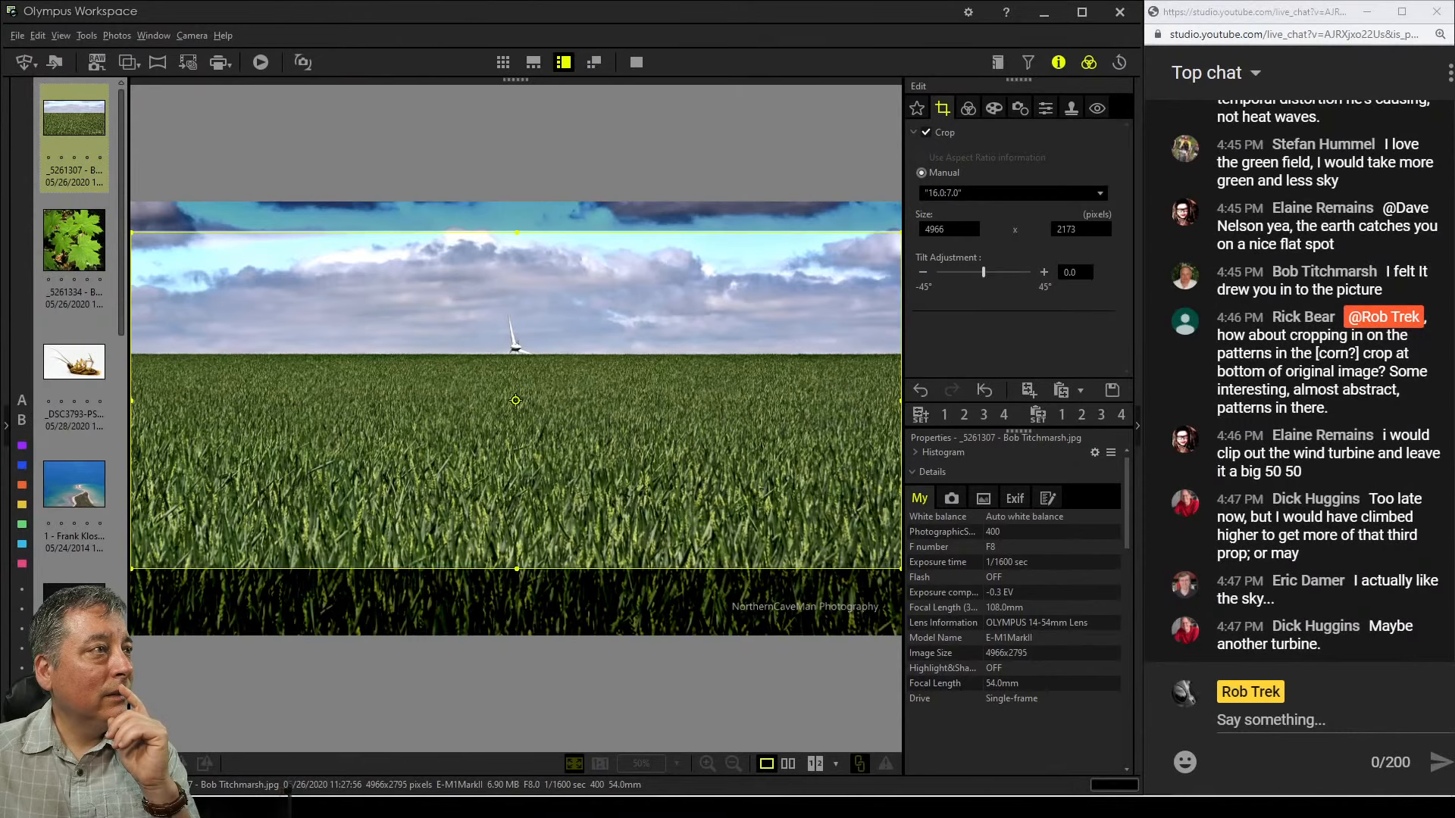
click(969, 108)
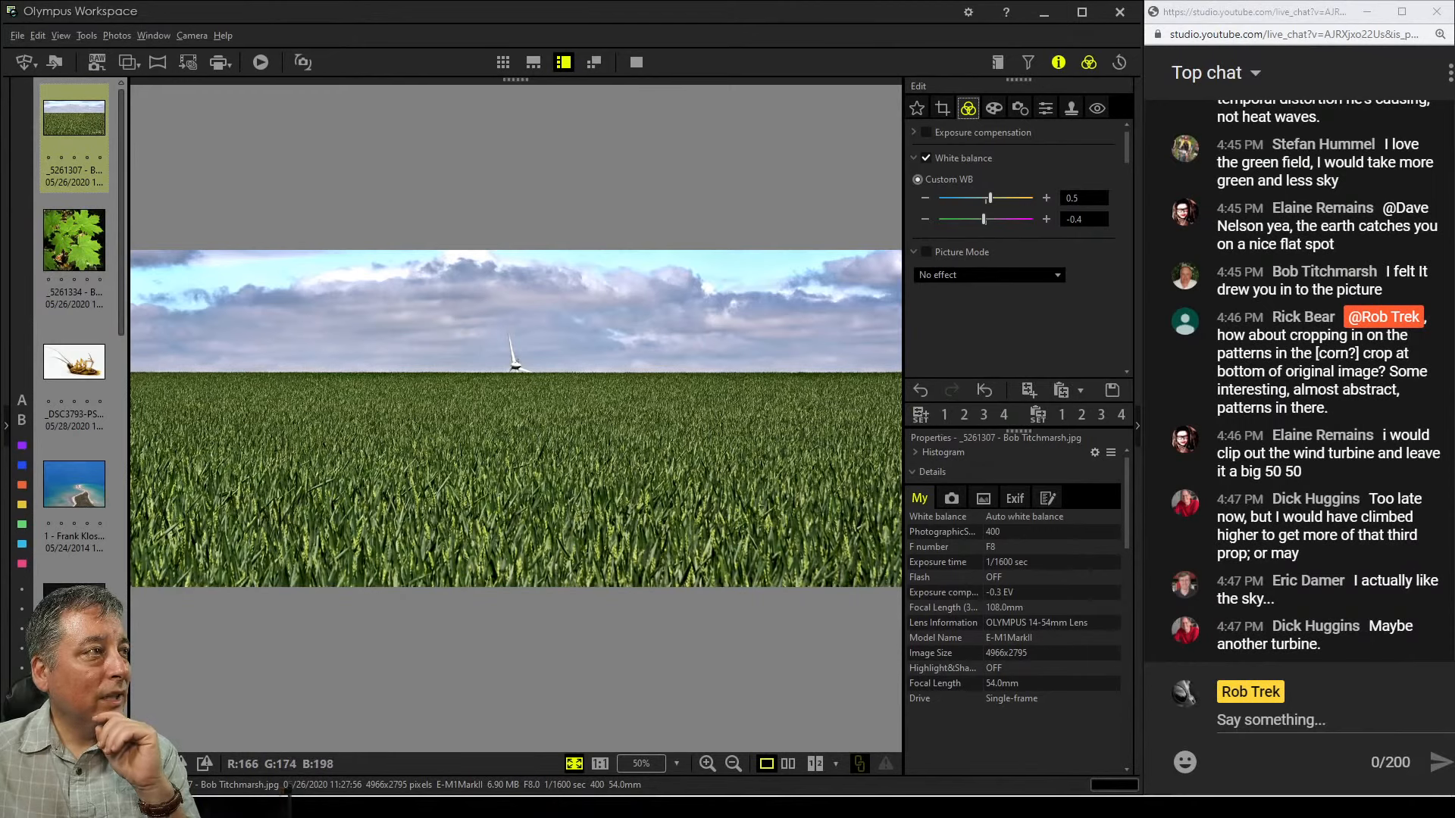
Adjust the custom white balance sliders to 0.7 and 0.0
click(1046, 198)
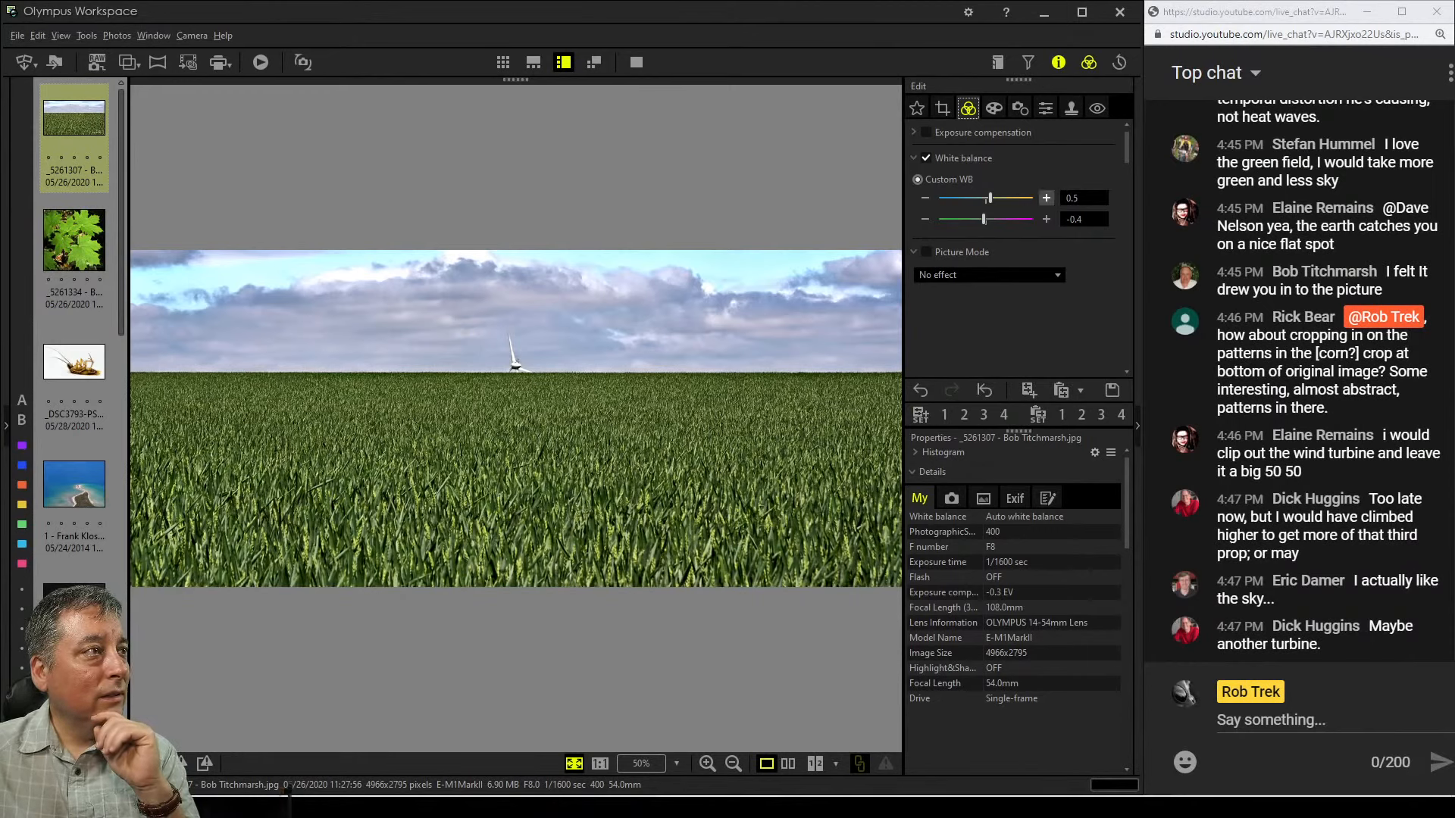
click(1046, 219)
click(1046, 219)
click(1046, 219)
click(1046, 219)
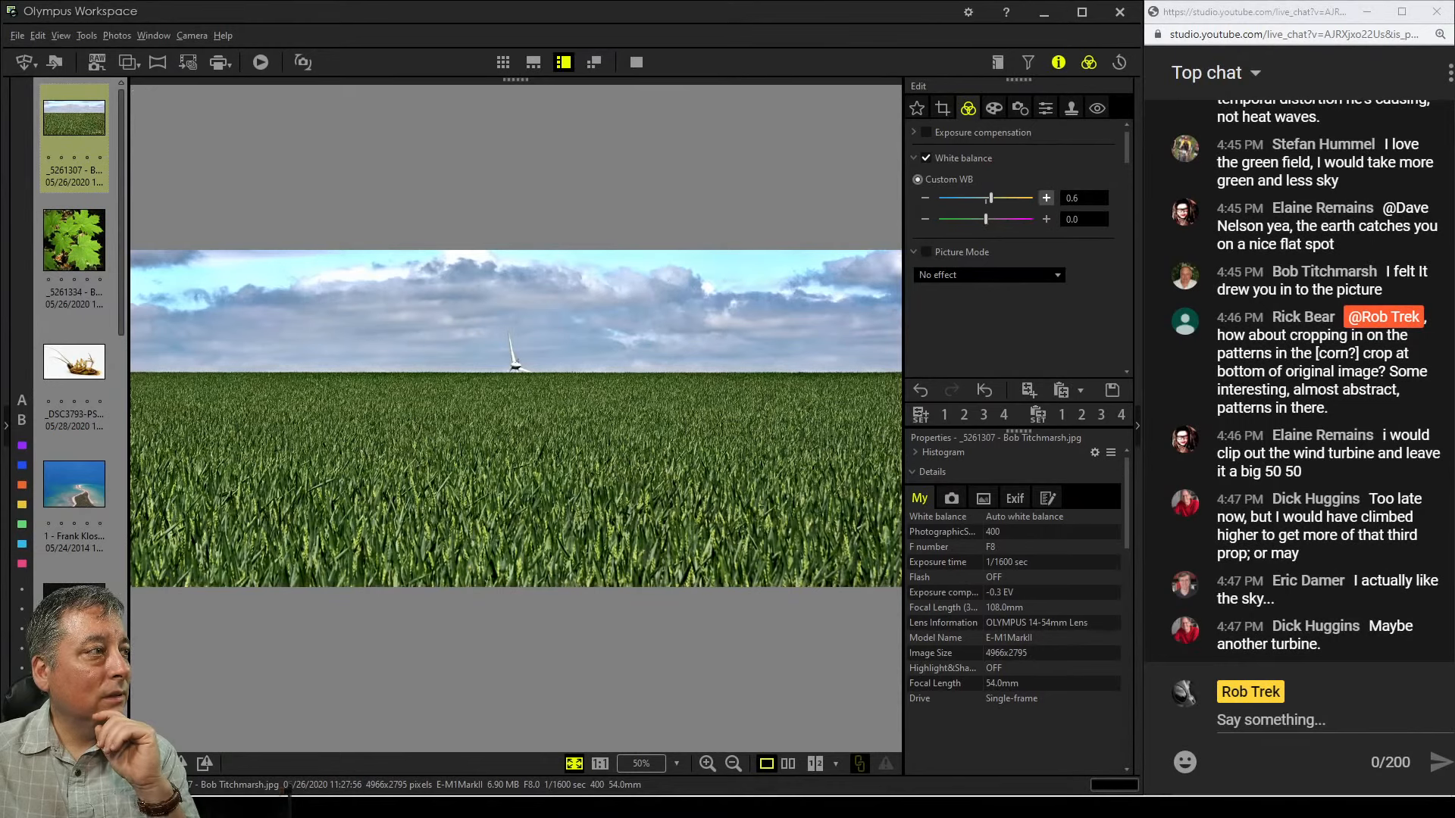
click(1047, 198)
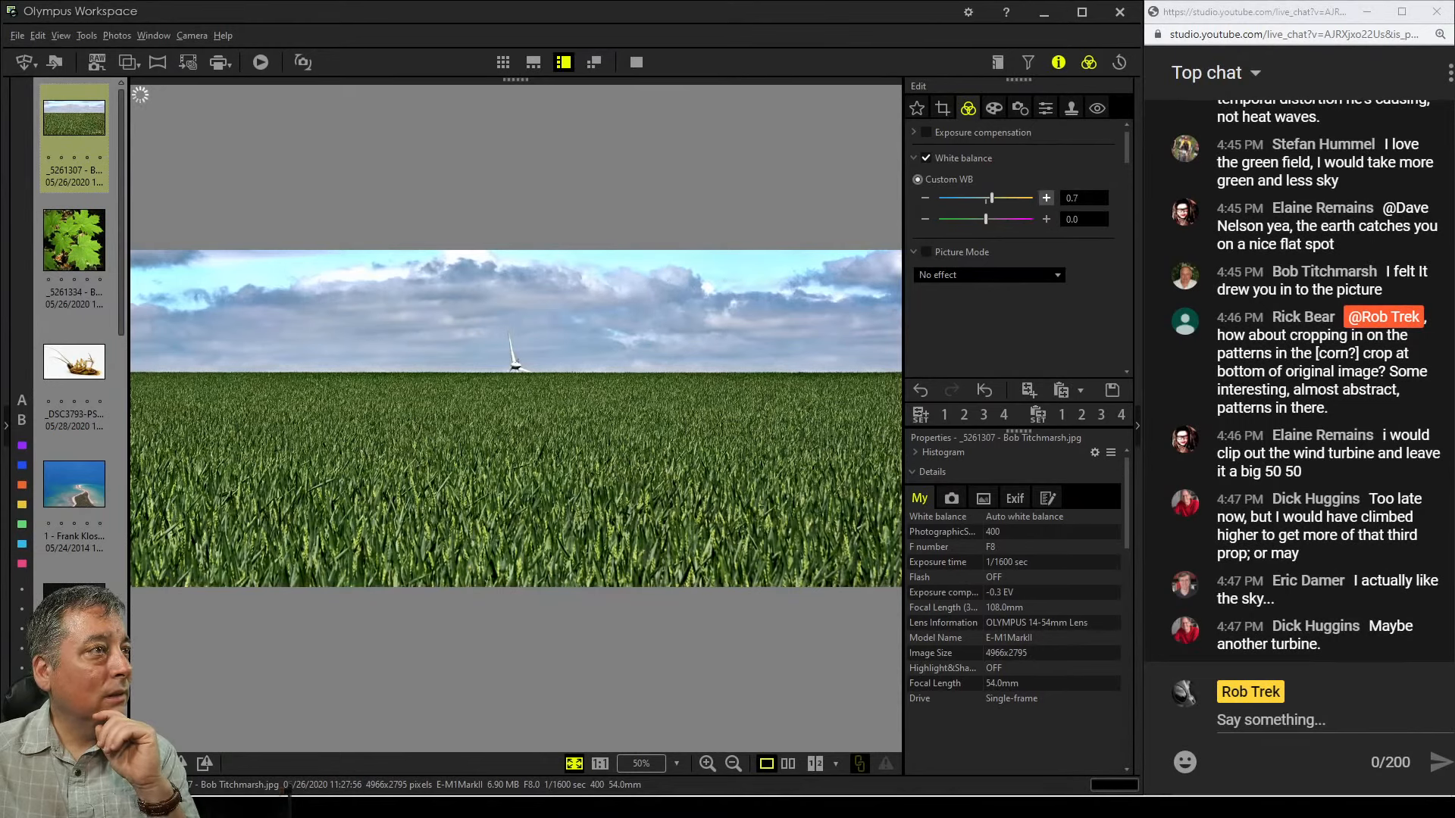
scroll(1046, 197, down, 5)
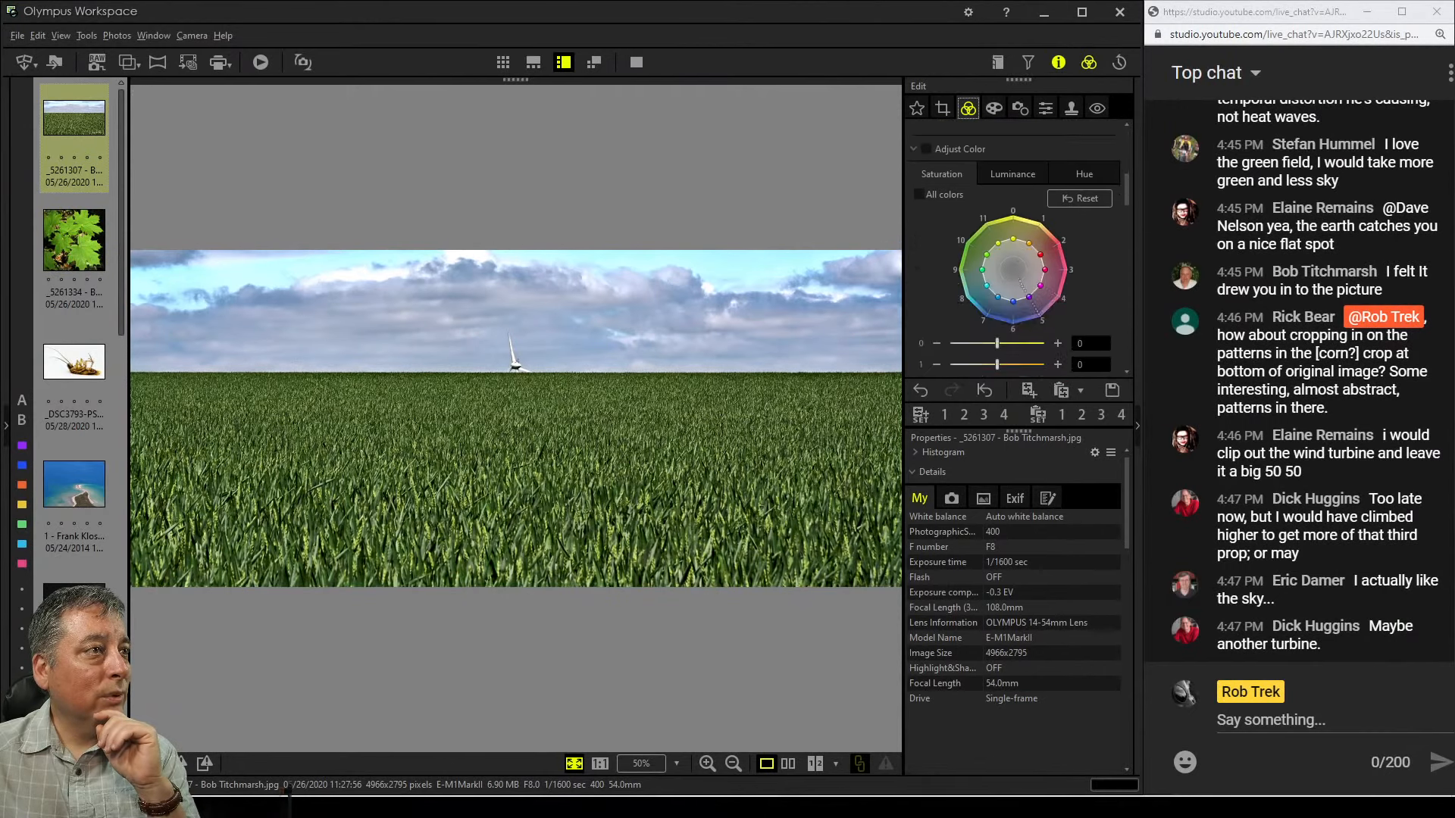
Shift the hue of colour points 7 and 8 on the Adjust Color wheel to -2 and -6
click(987, 286)
click(1084, 174)
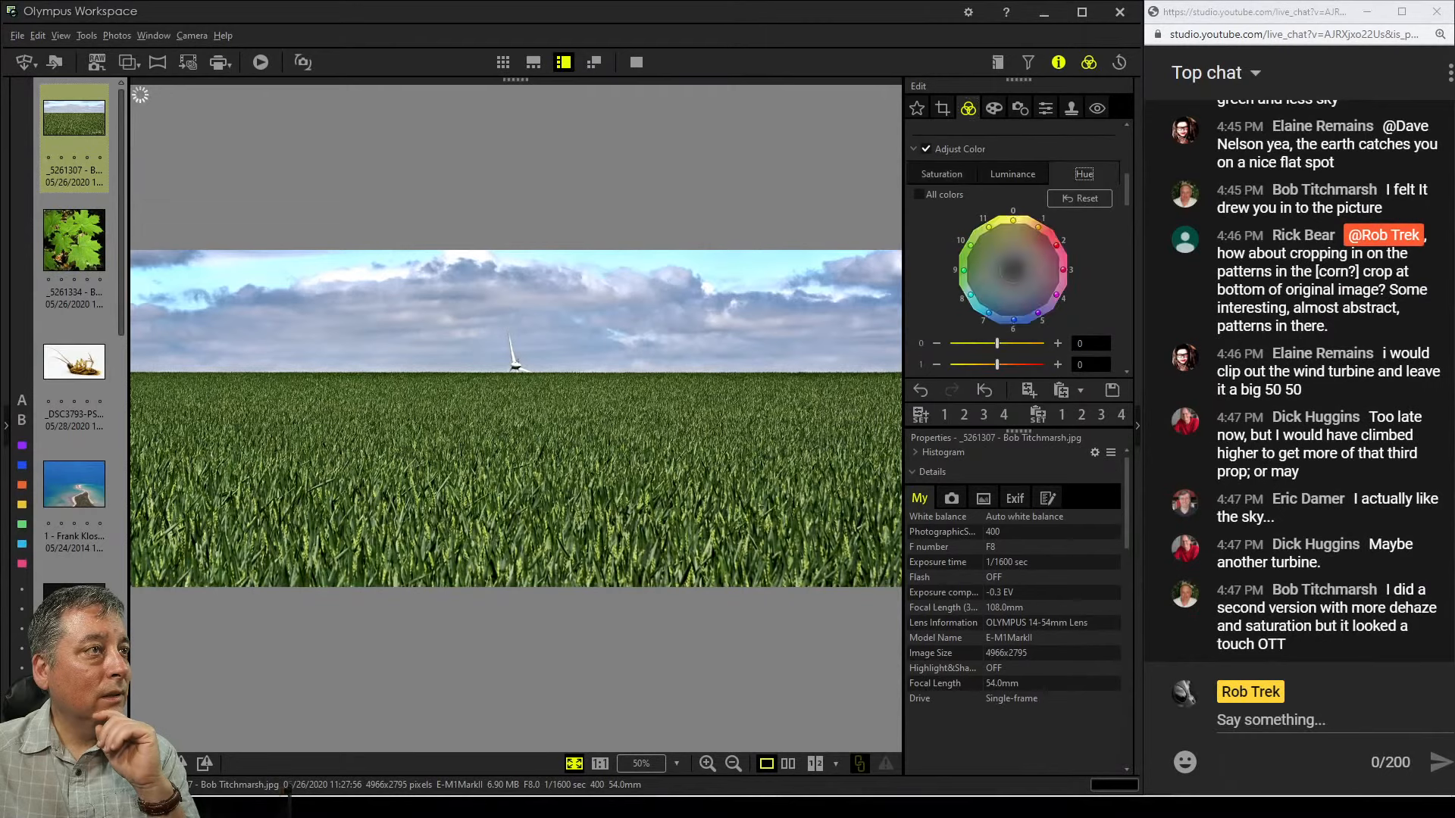
click(970, 295)
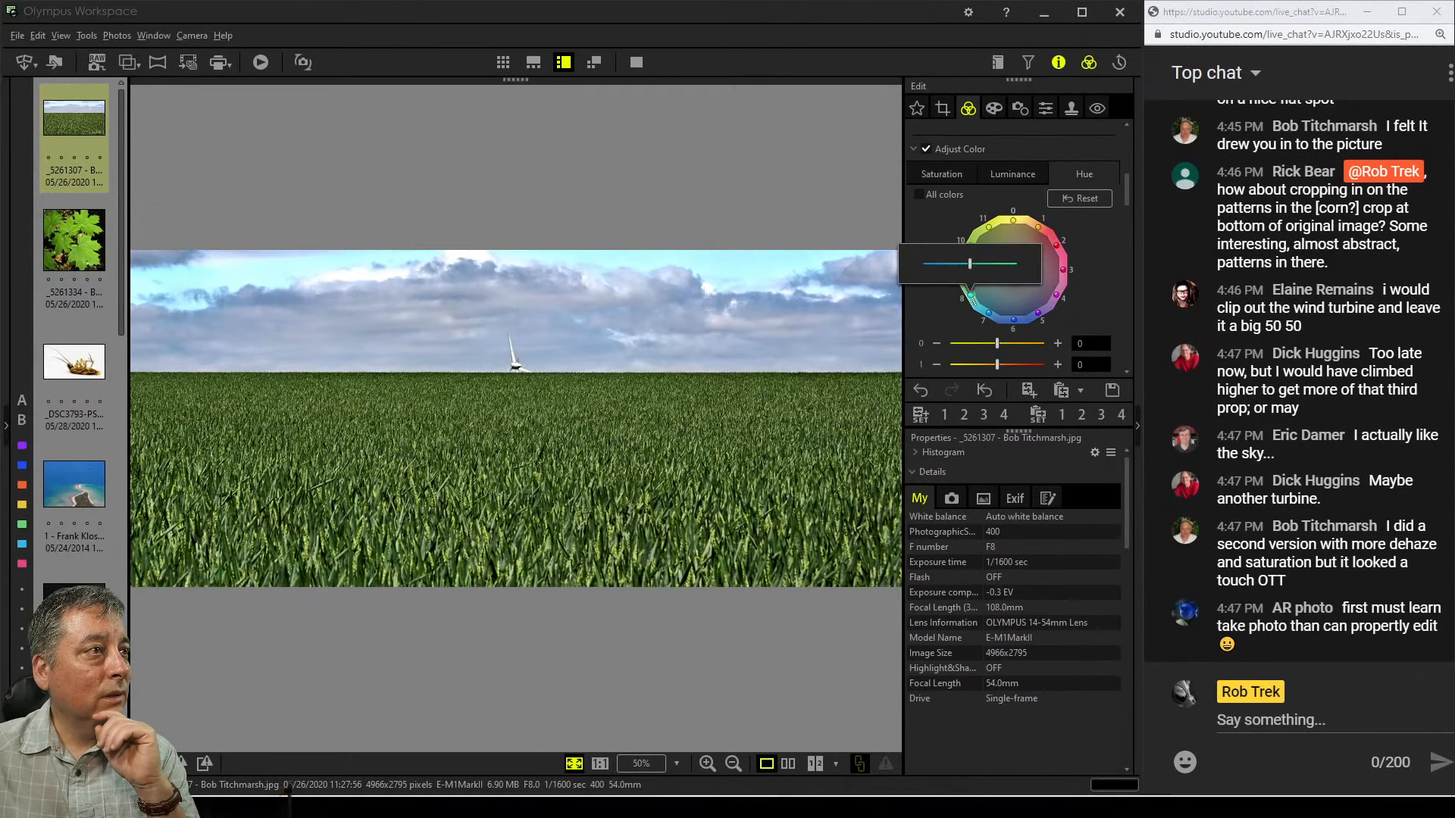
drag(970, 263, 929, 264)
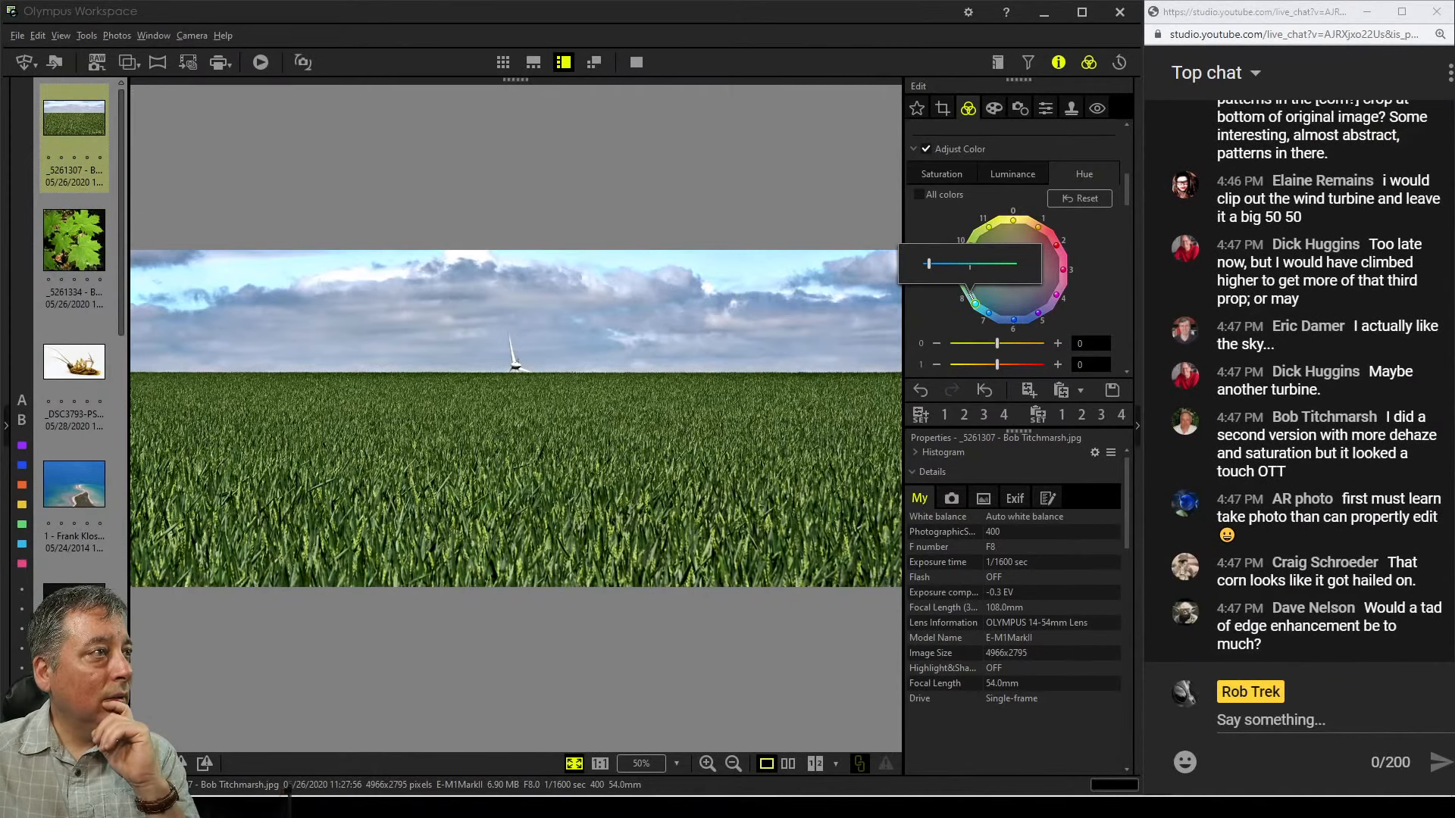
click(988, 313)
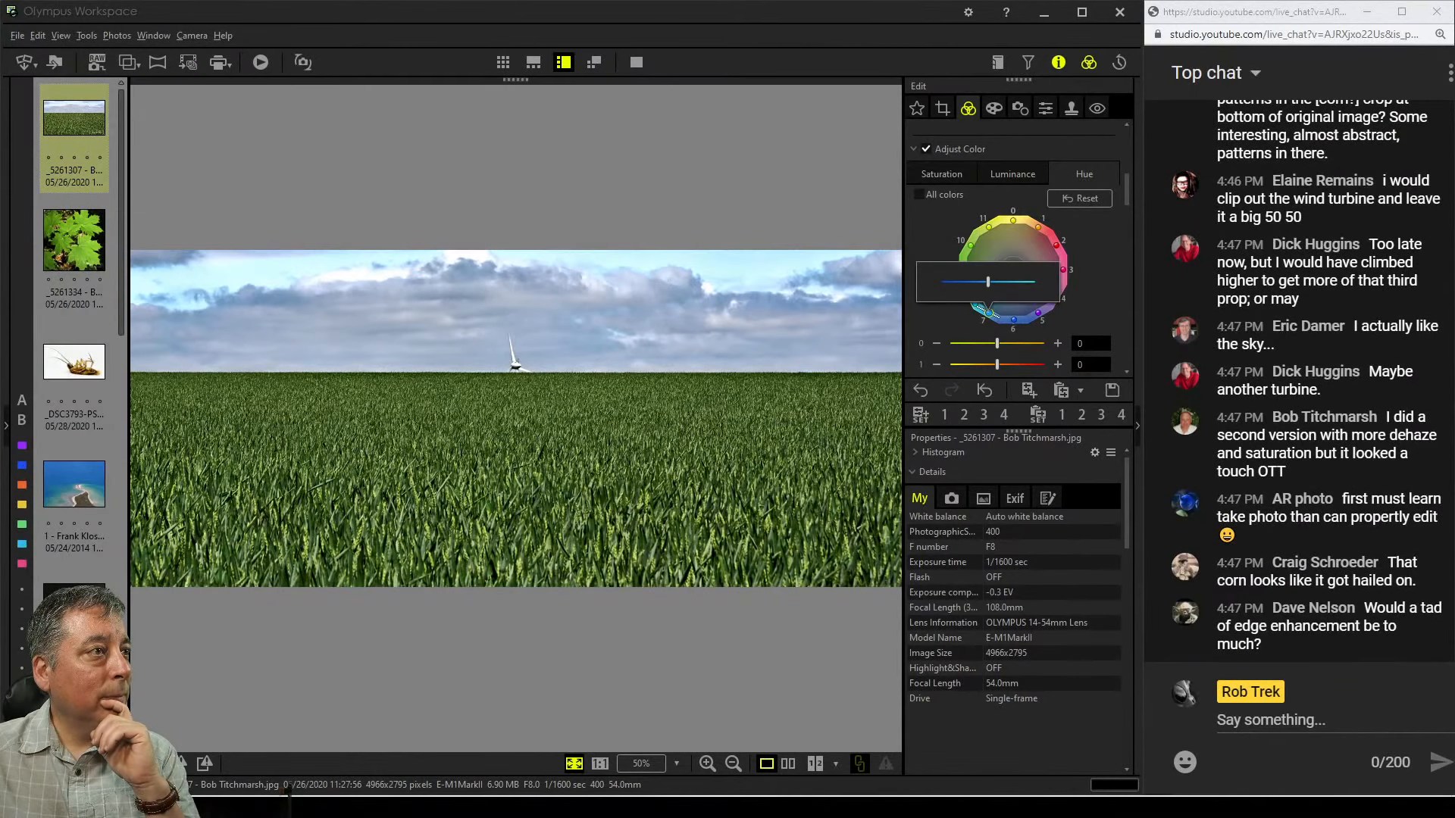
drag(988, 313, 1000, 317)
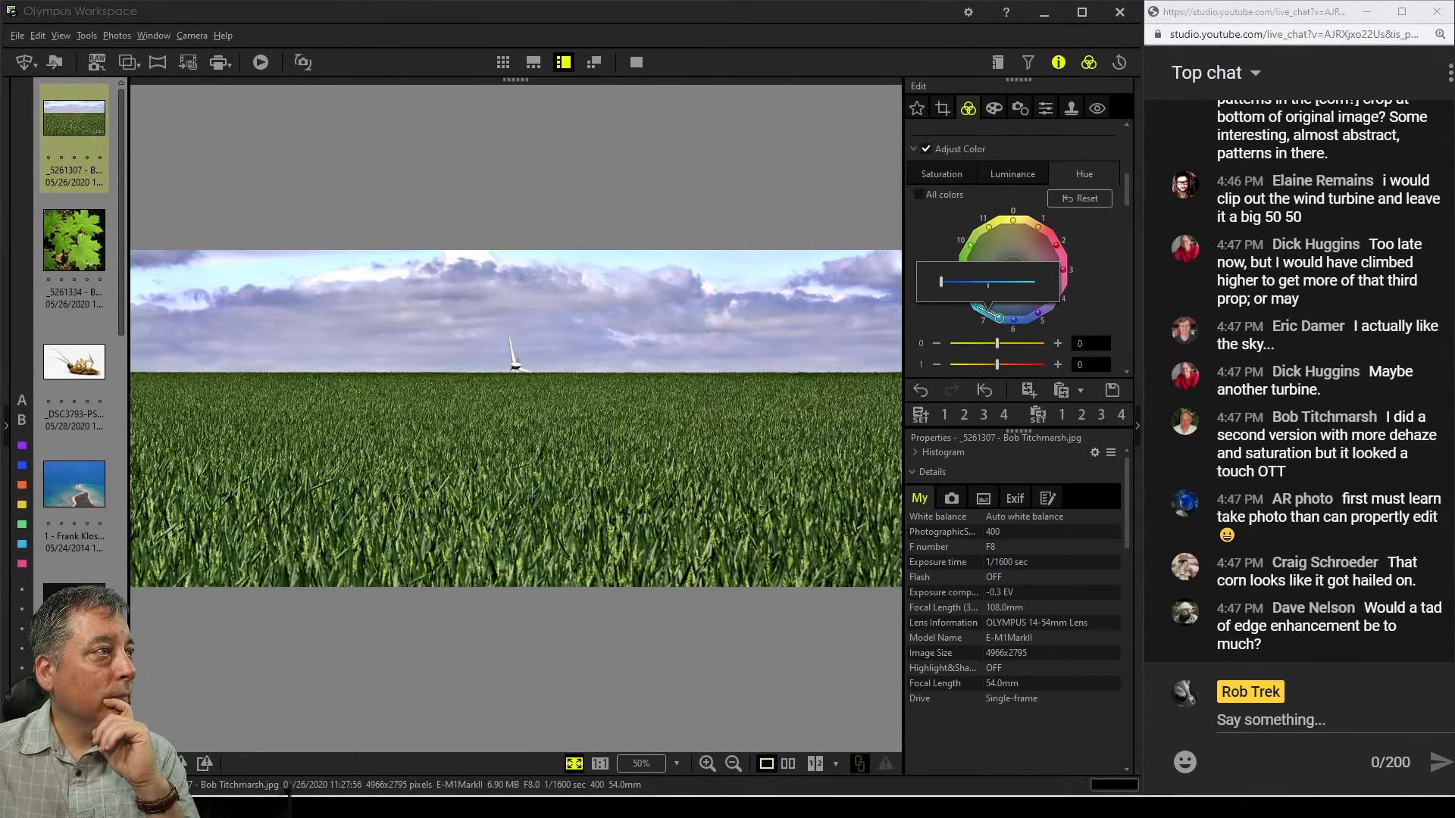
drag(941, 281, 974, 282)
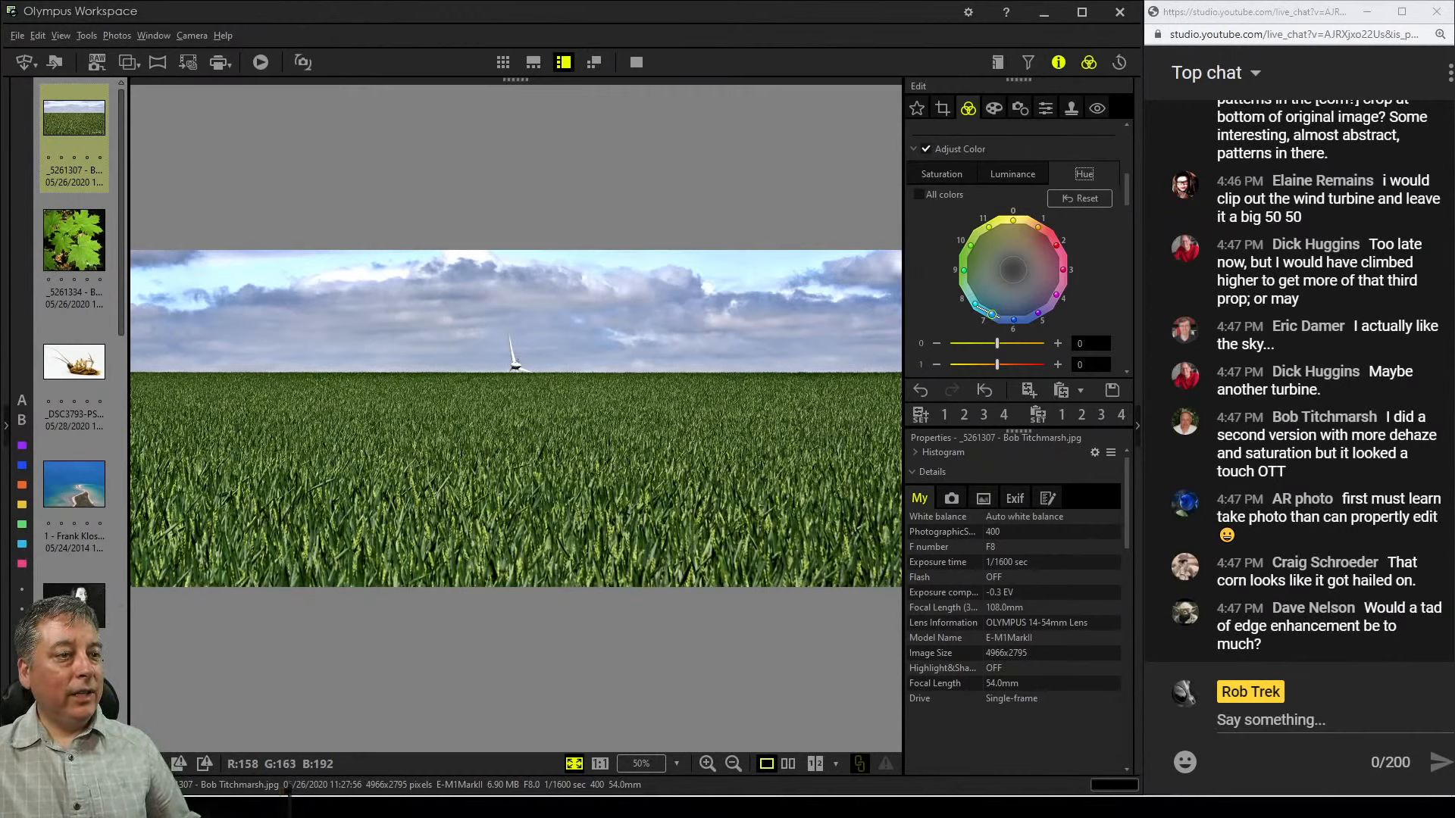
Set Clarity to 19
scroll(936, 344, up, 1)
scroll(936, 366, up, 5)
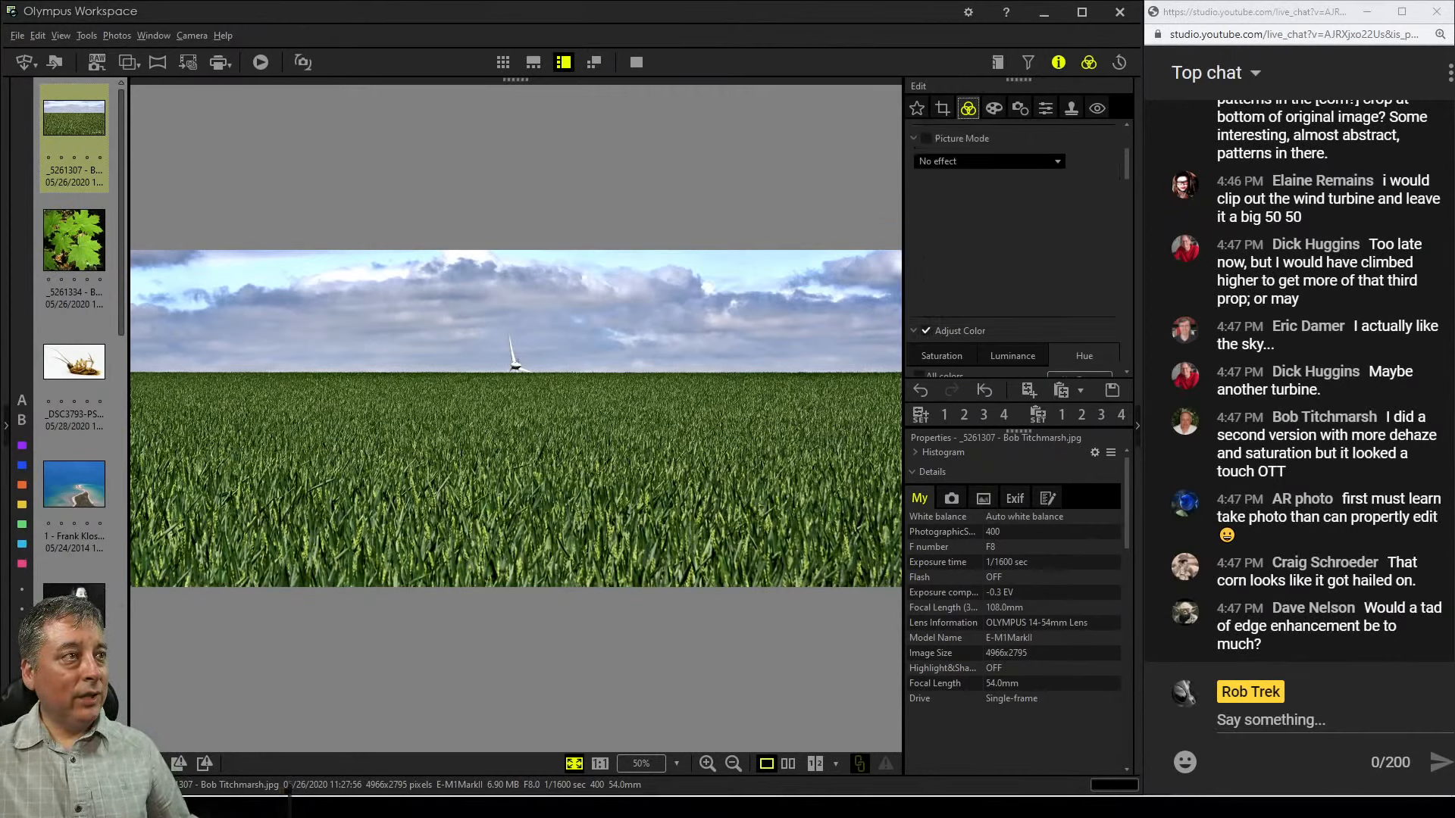
scroll(936, 366, down, 12)
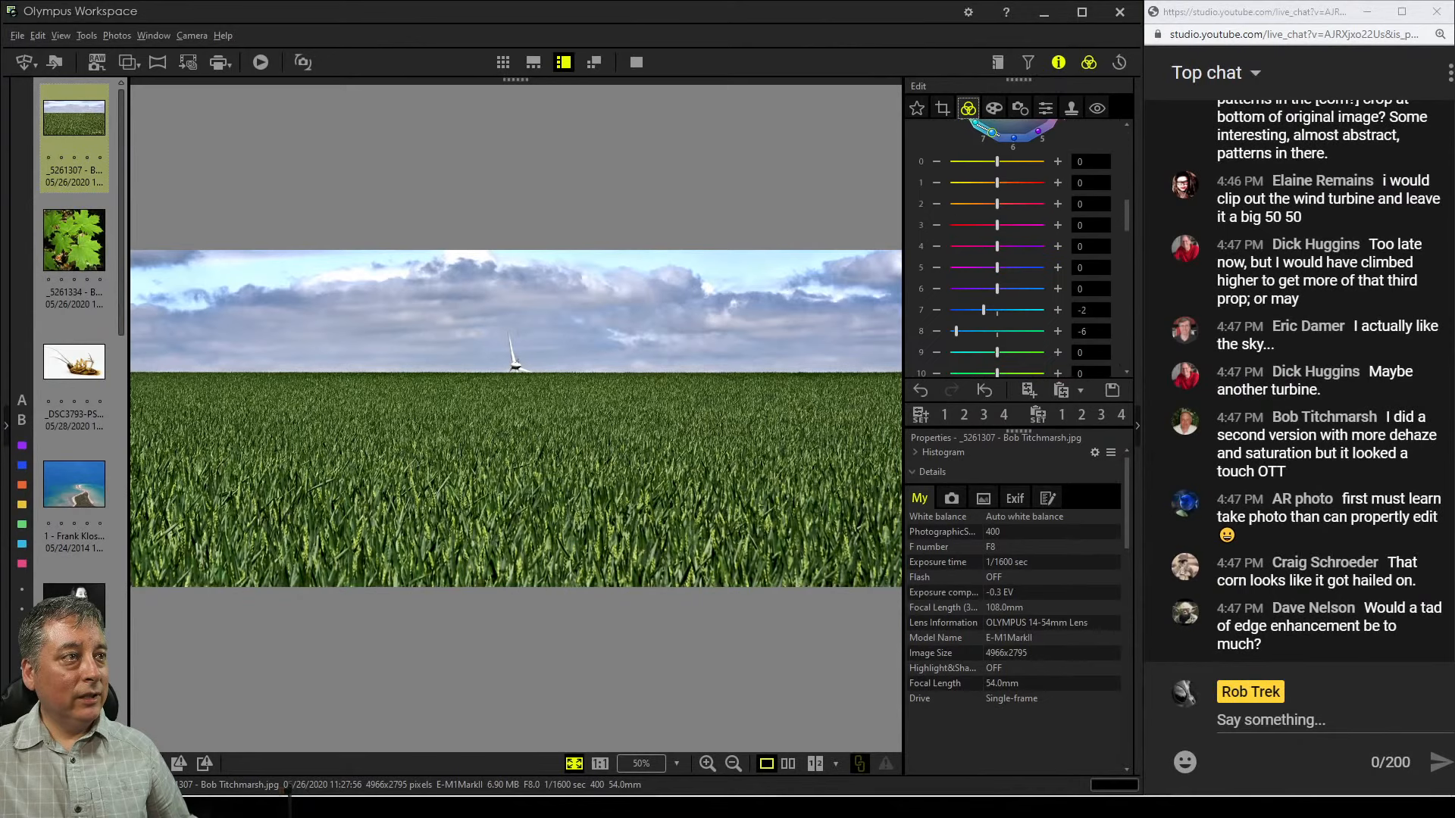
scroll(1019, 248, up, 2)
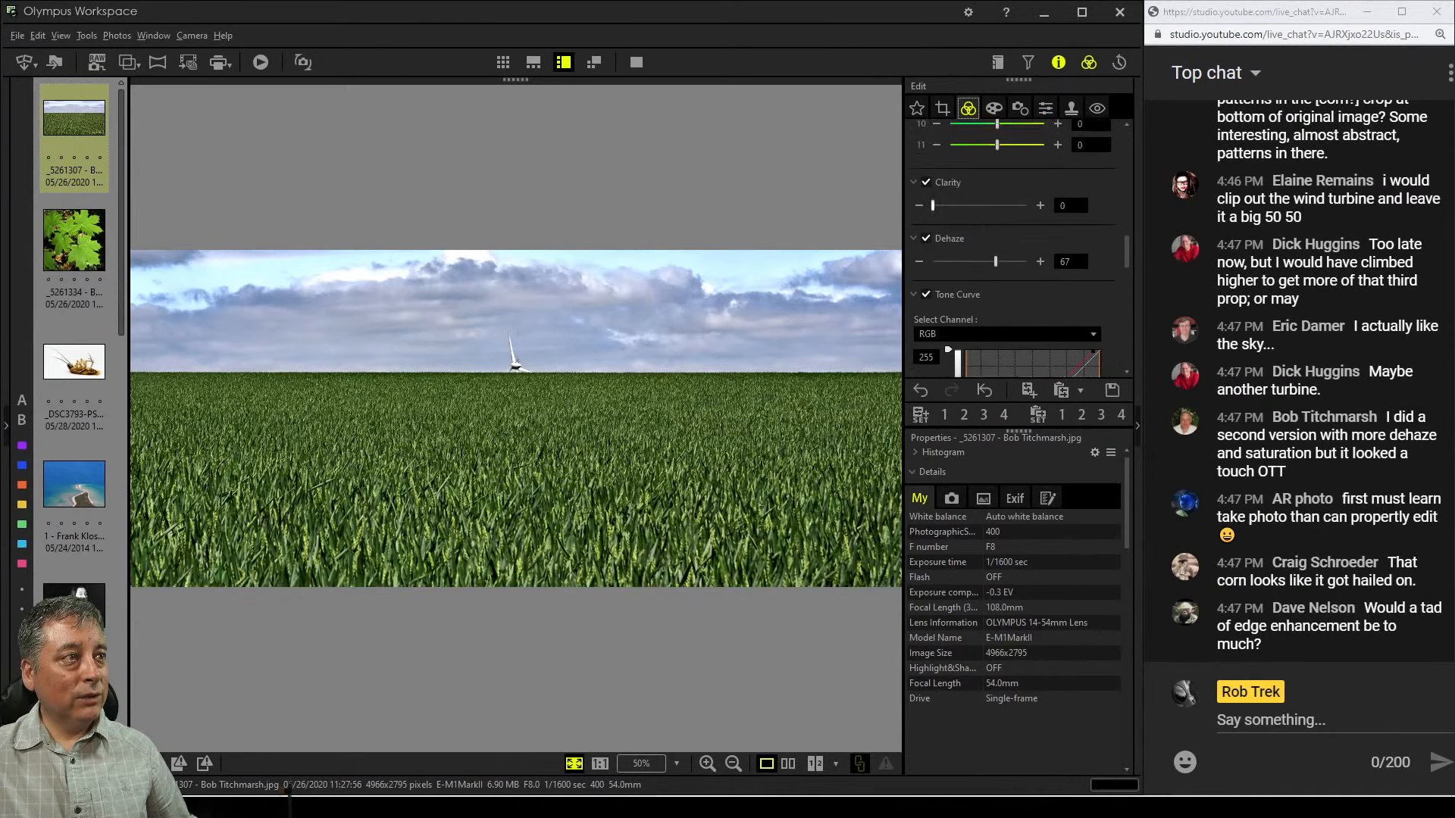
drag(932, 205, 950, 205)
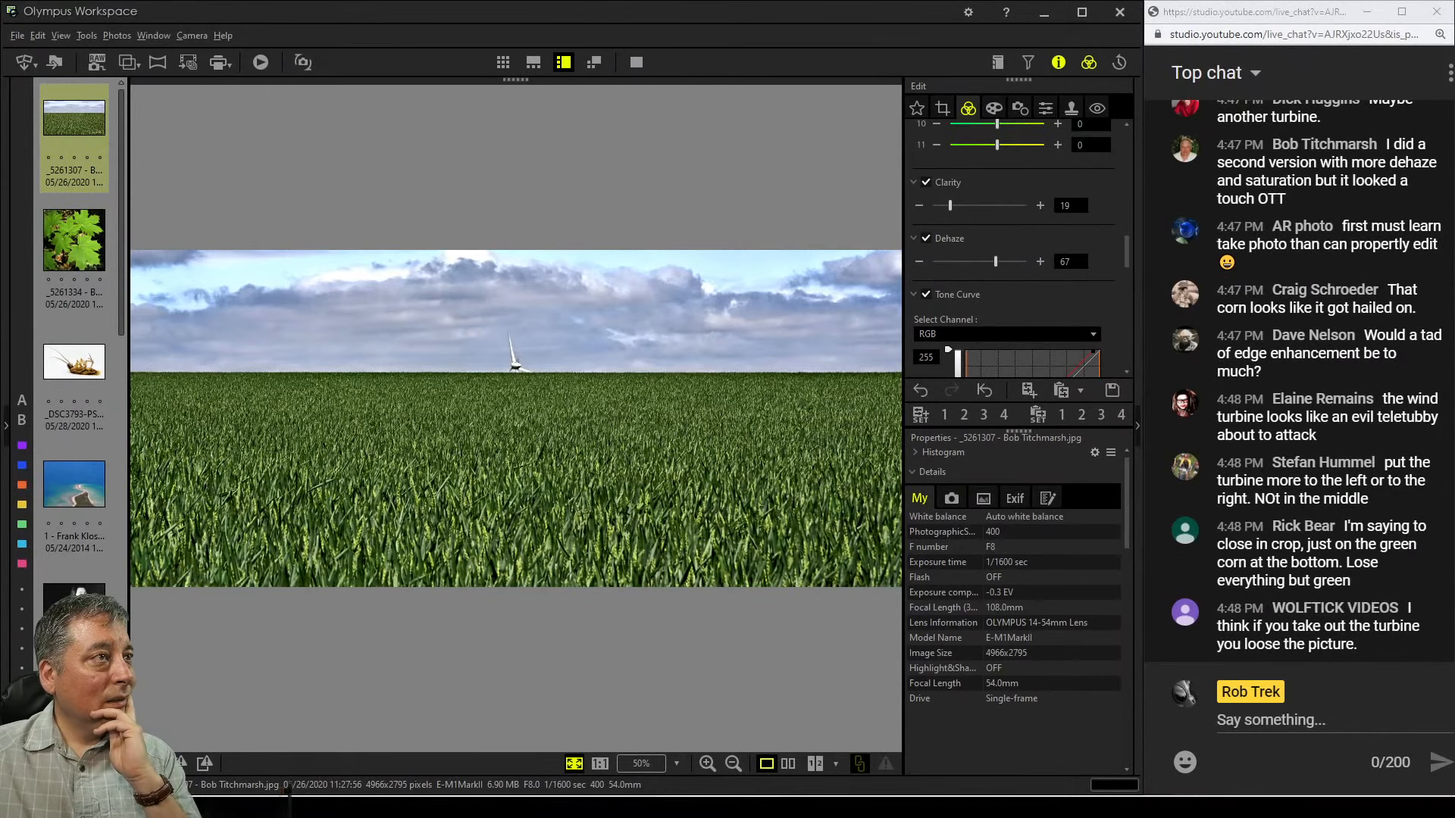
Reopen the crop and narrow it from the left edge to about 4122 × 1804 pixels, then leave the crop tool
click(943, 108)
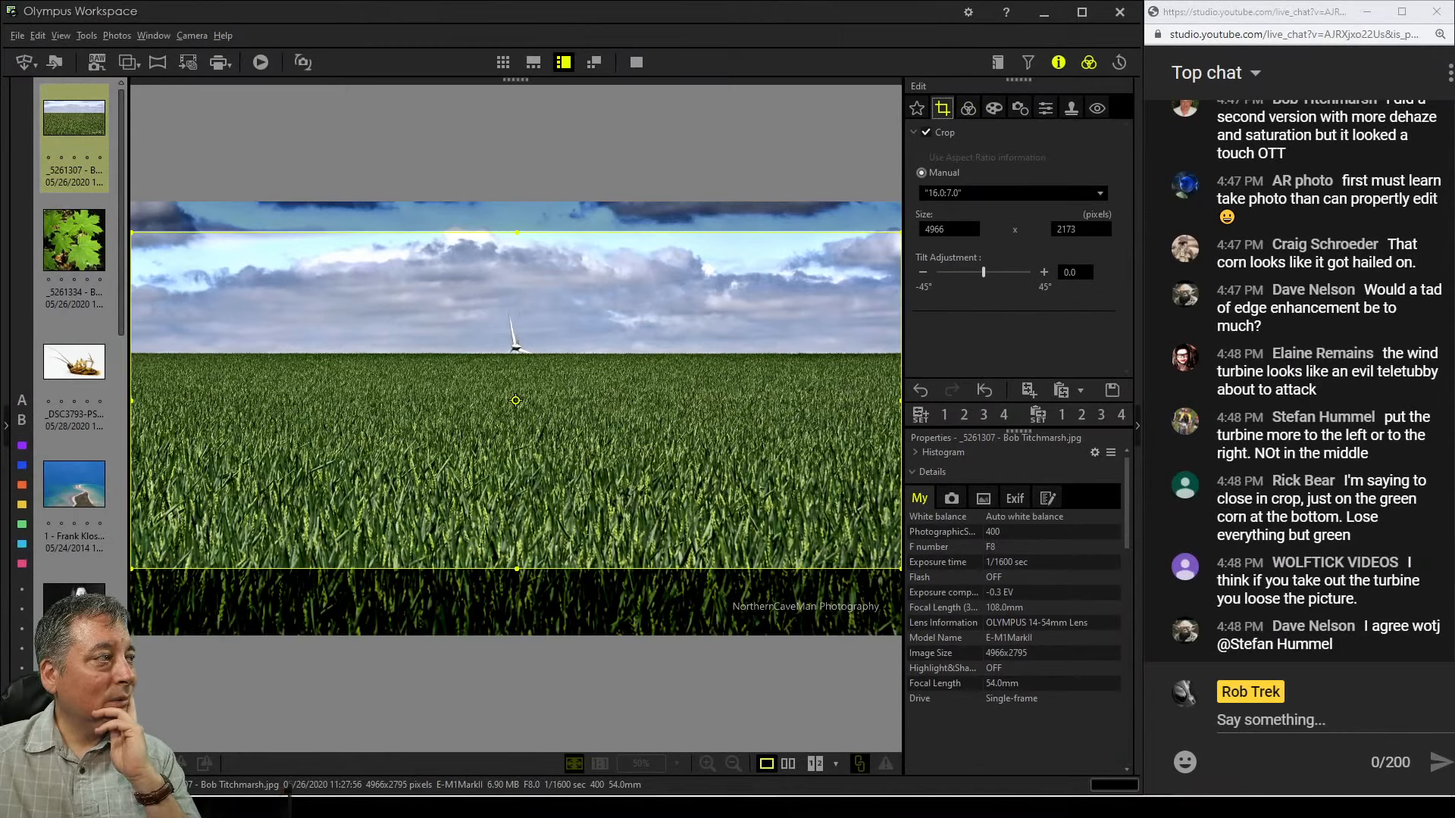
drag(131, 401, 261, 401)
click(968, 108)
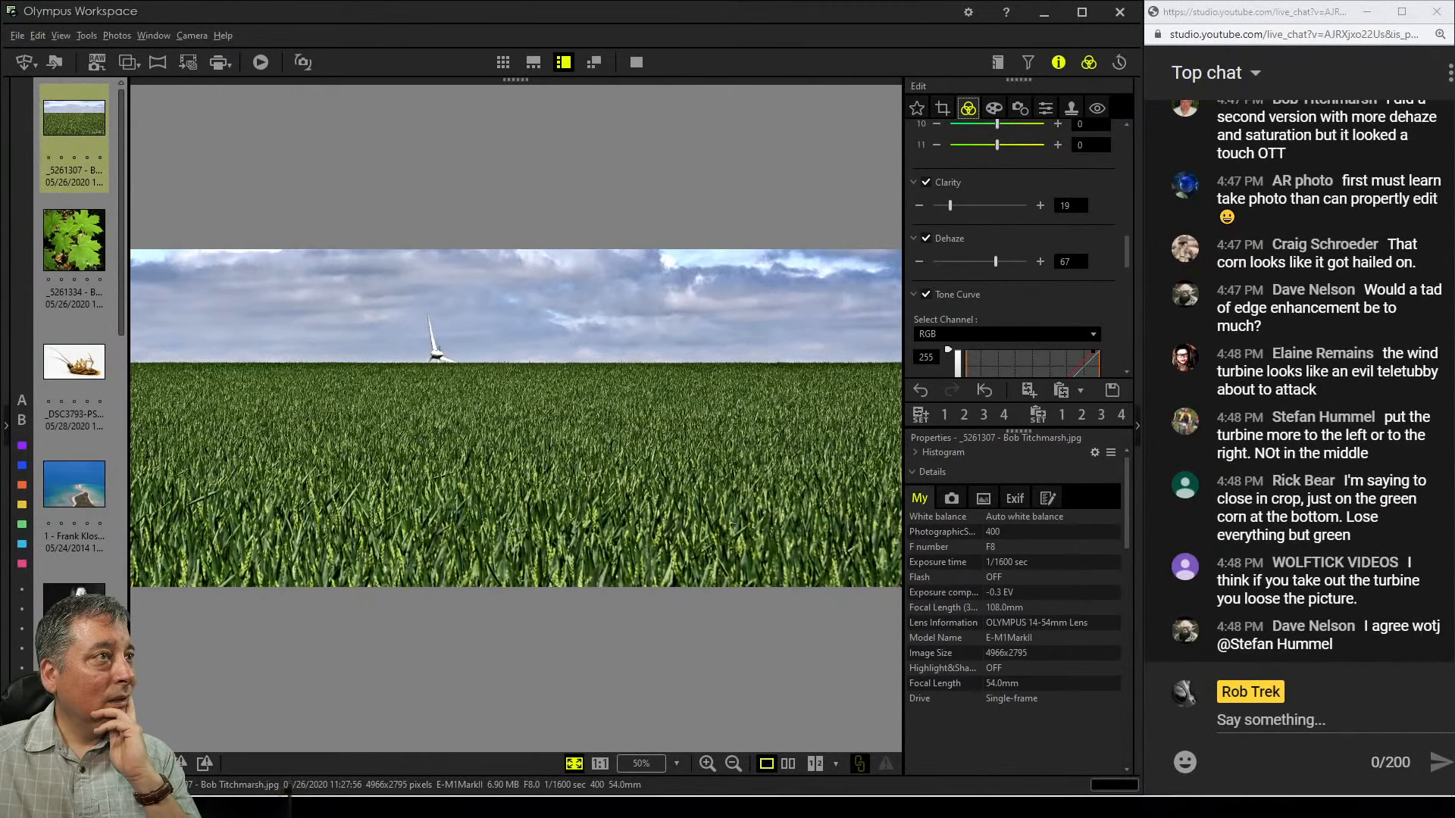
Reopen the crop and move the frame to the image's left edge, putting the turbine right of centre
click(943, 108)
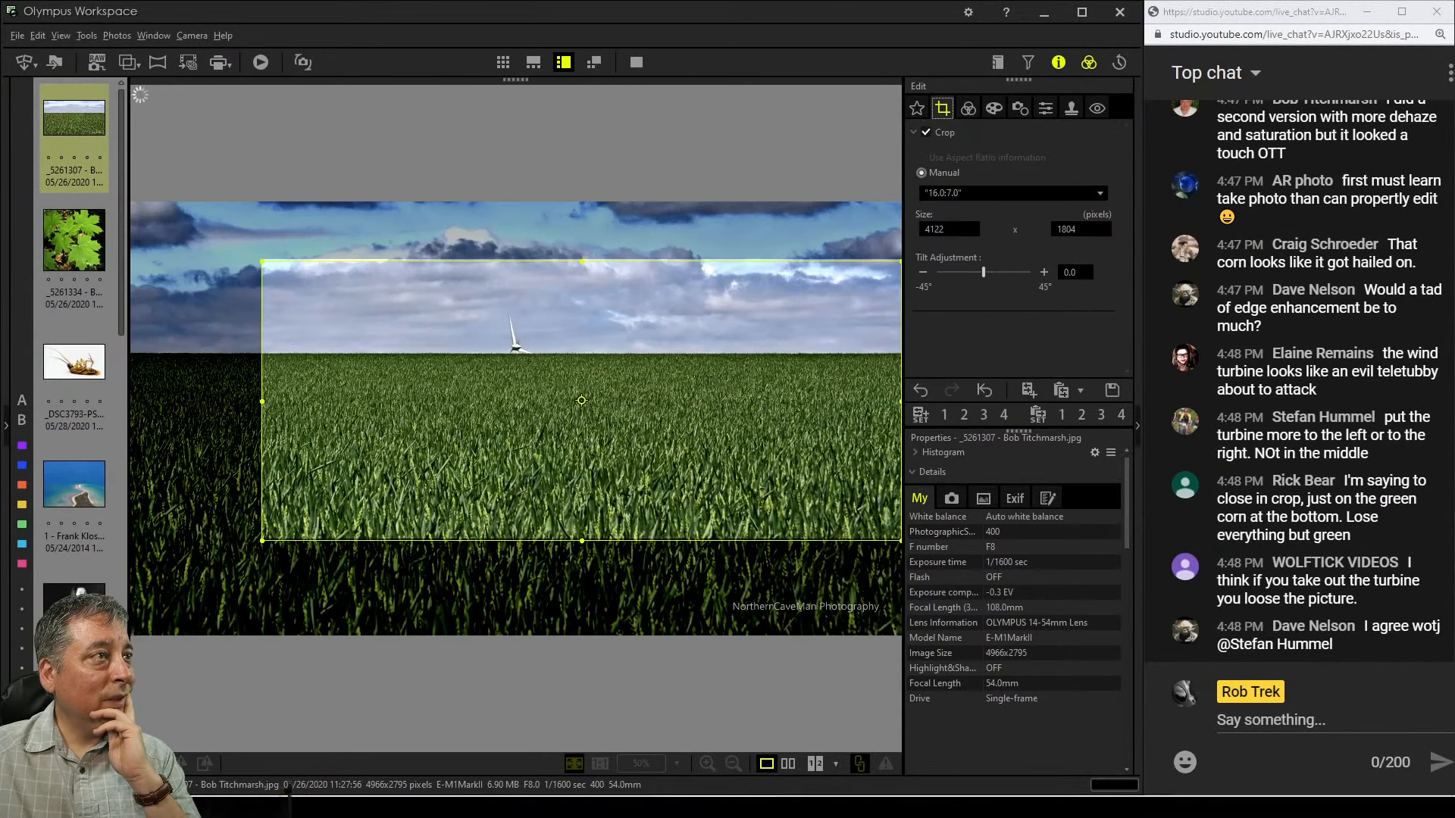
drag(581, 401, 450, 399)
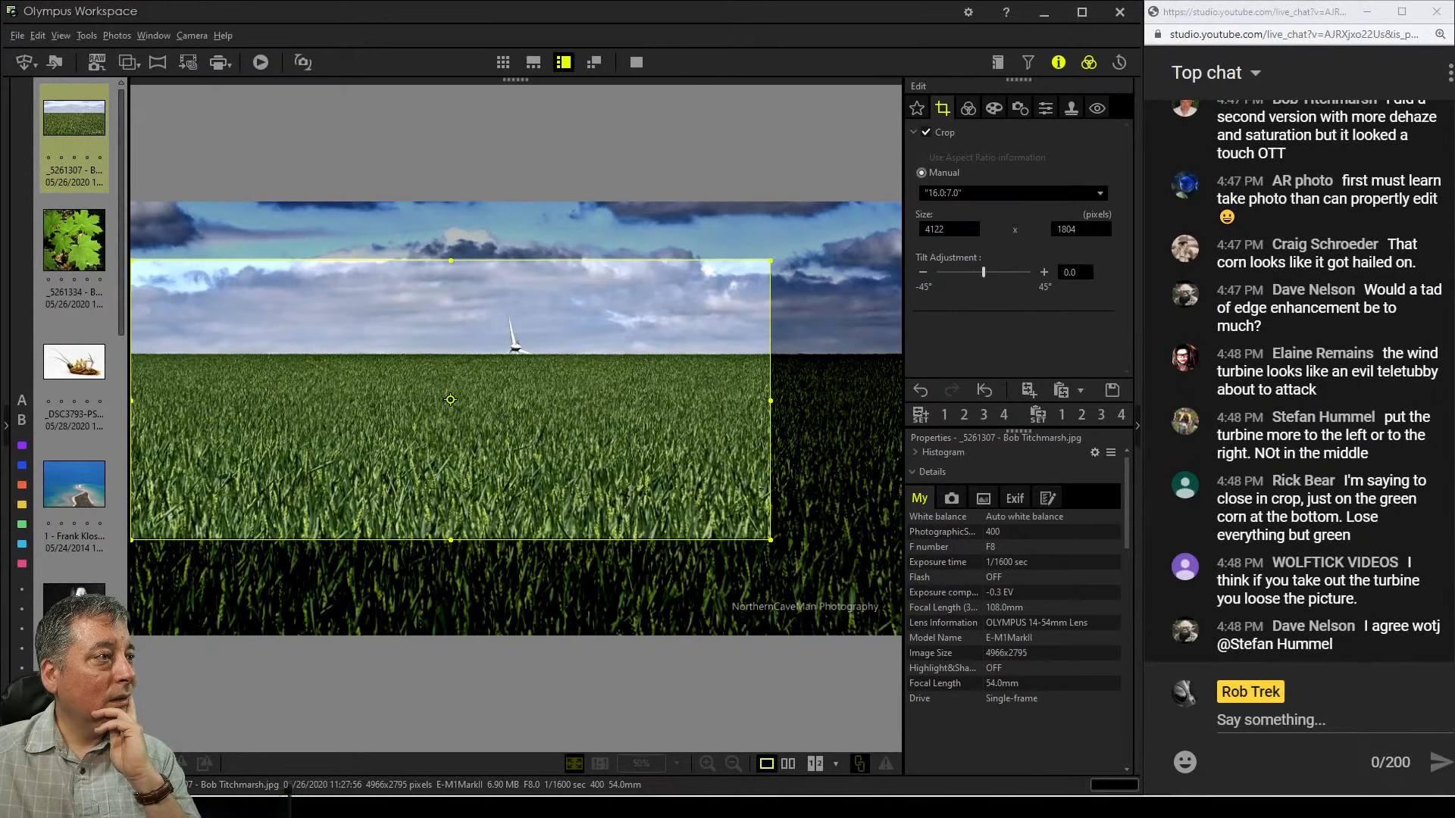
drag(450, 400, 445, 400)
click(968, 108)
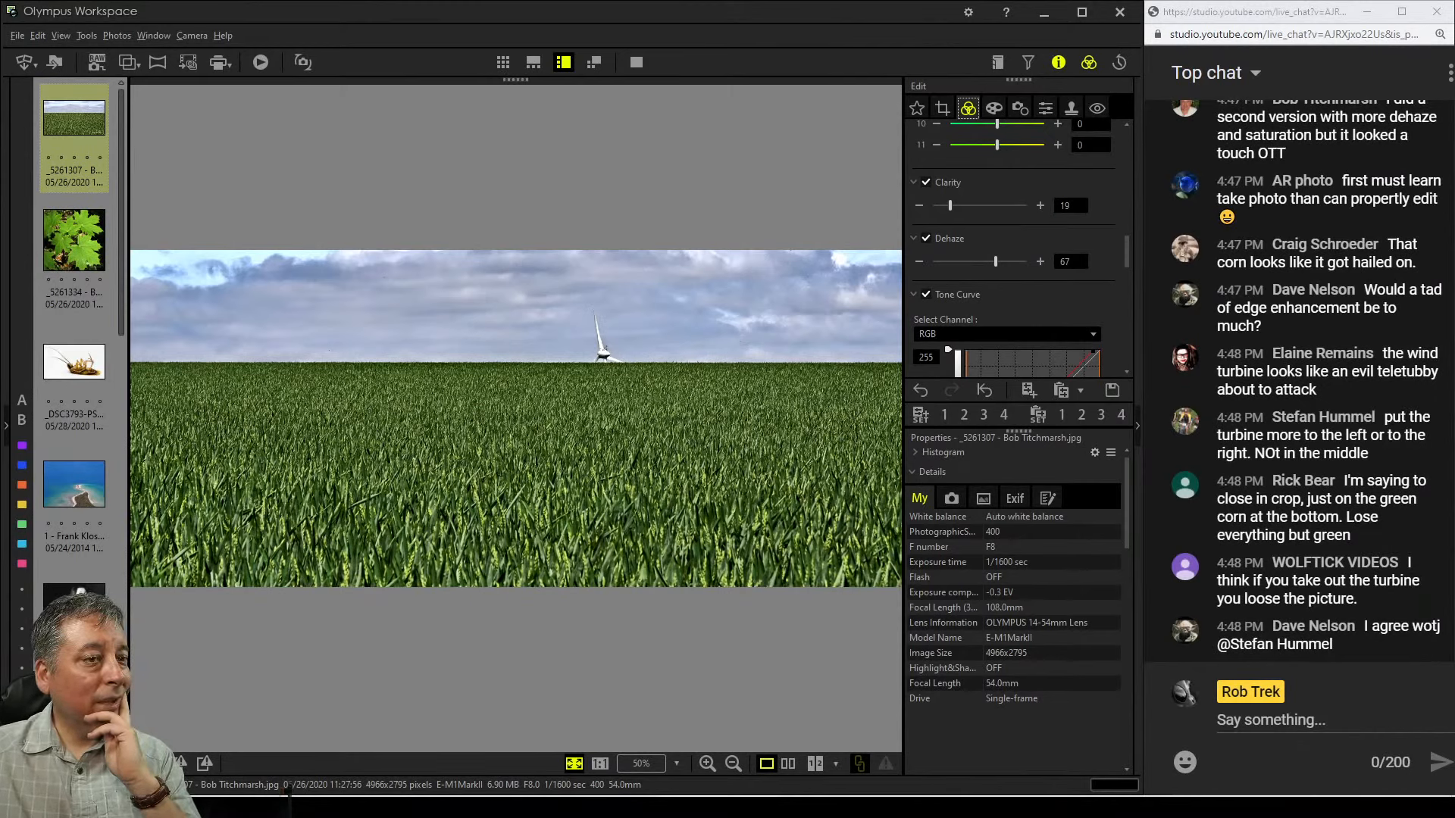
Try a field-only crop by moving the frame down to the bottom of the image
click(943, 108)
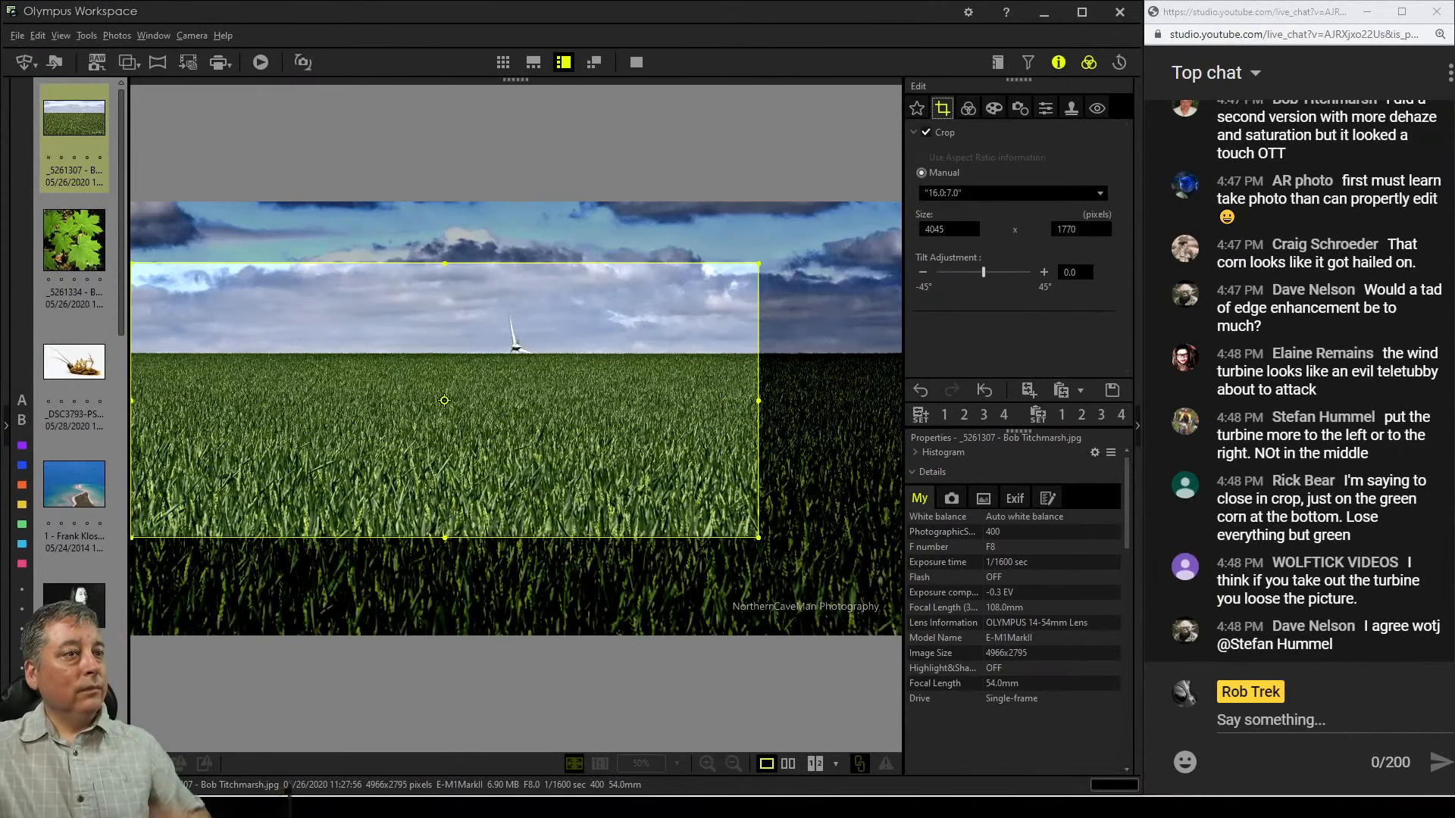
drag(509, 341, 509, 440)
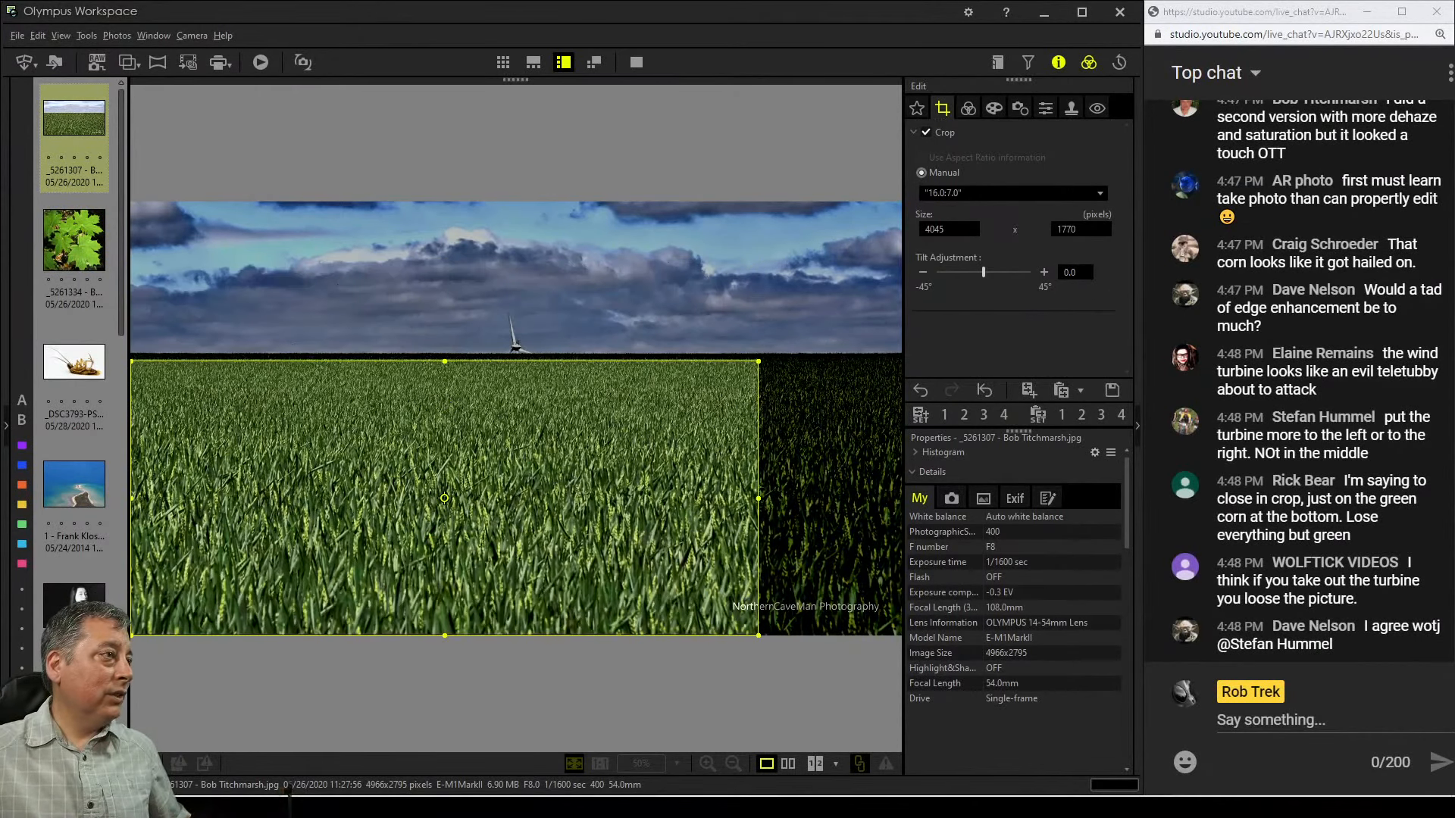
click(967, 108)
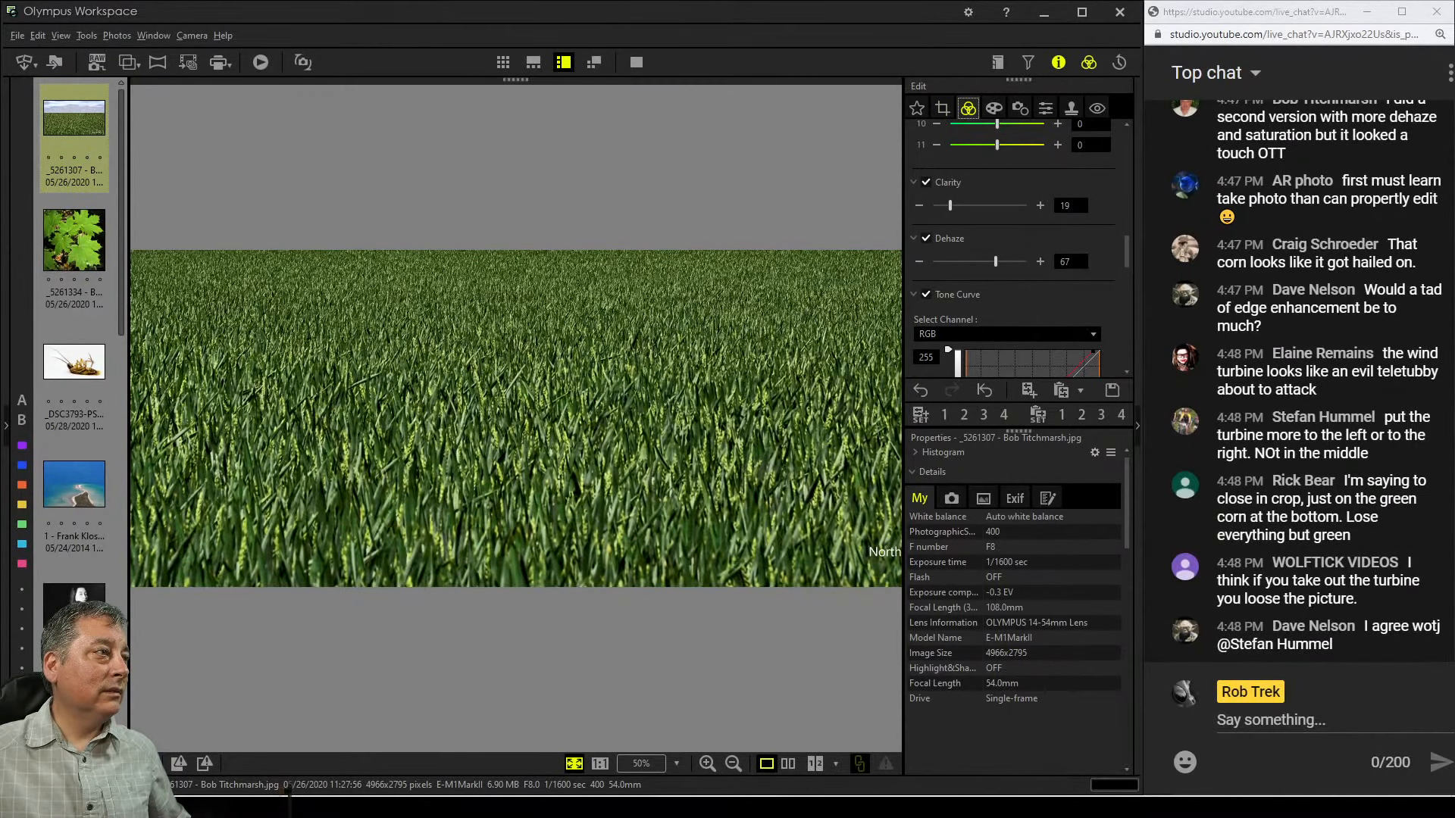
Zoom in to inspect the wheat detail at full size, then zoom back out
double_click(431, 376)
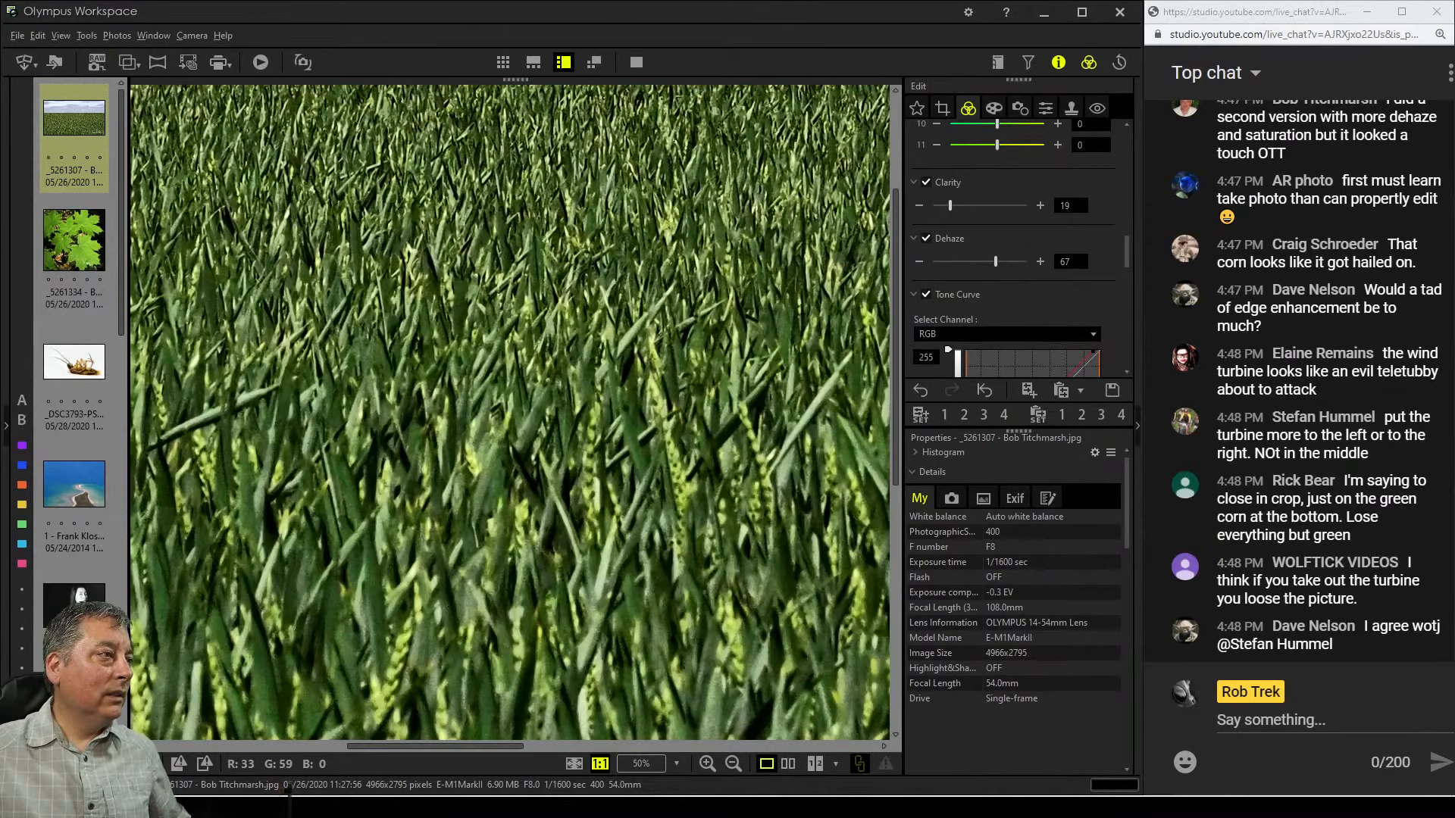
drag(432, 375, 583, 500)
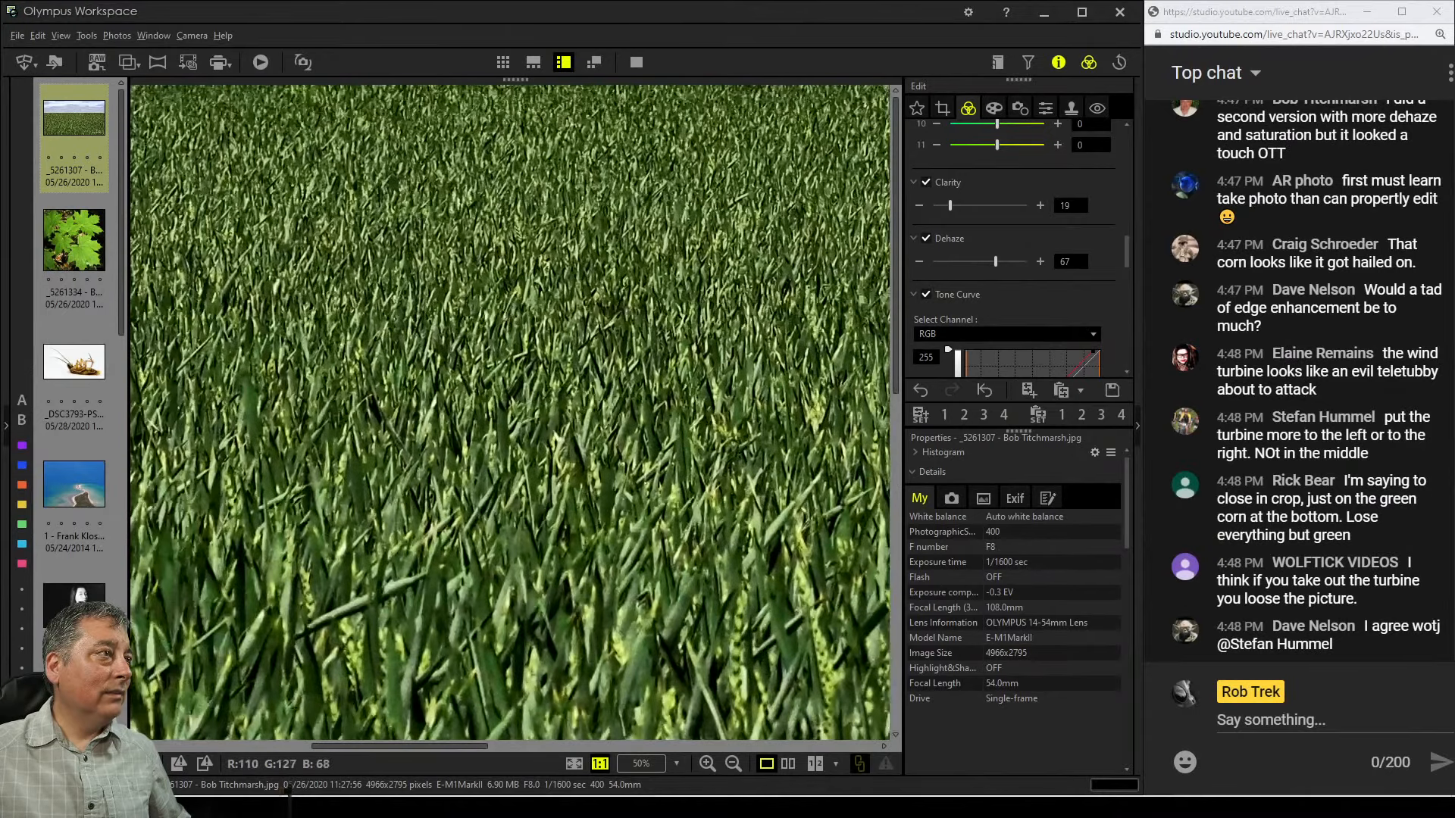
double_click(575, 492)
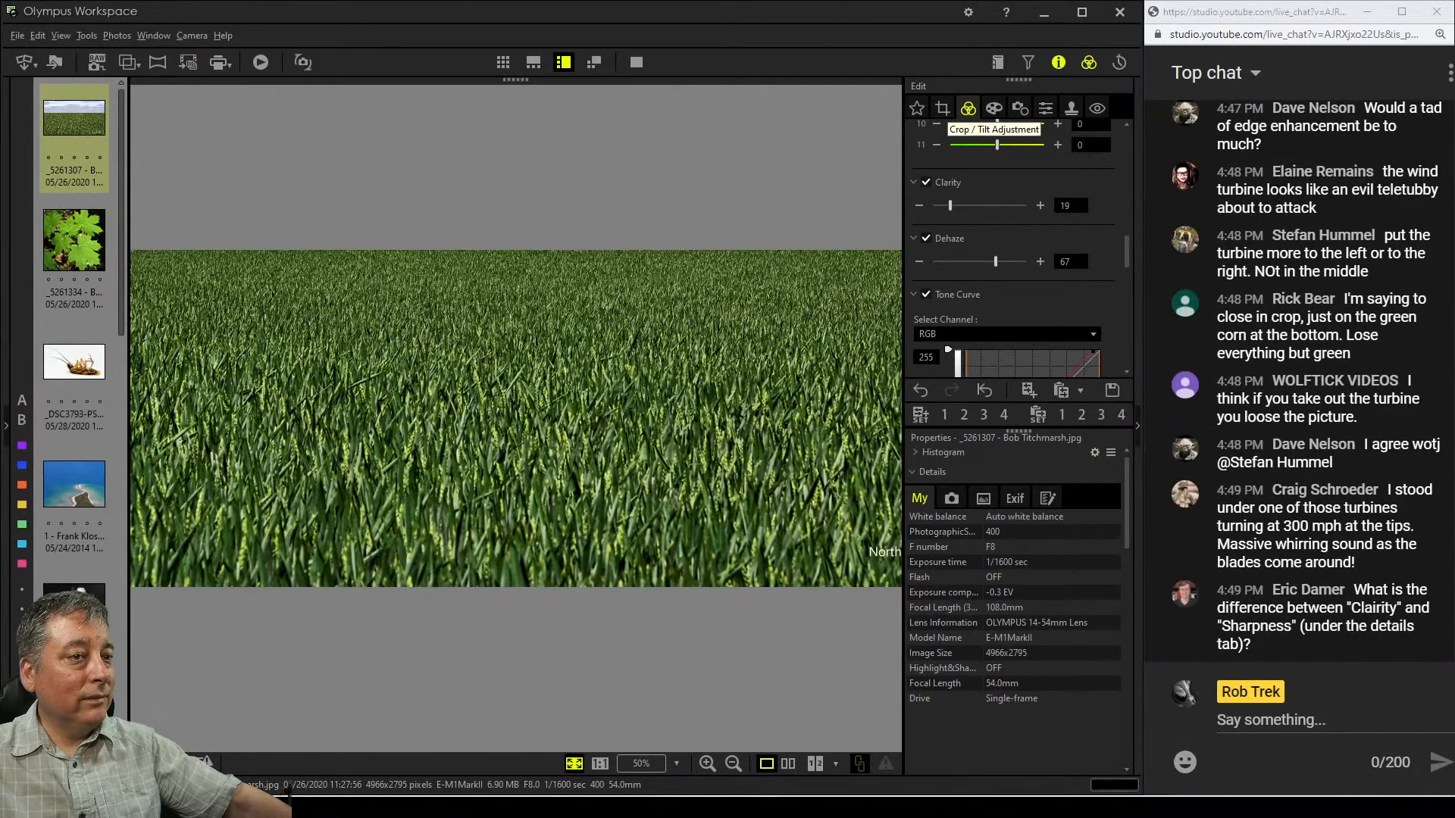
Reopen the crop and move the frame back up to include the sky and turbine
click(943, 107)
drag(444, 498, 444, 391)
click(969, 108)
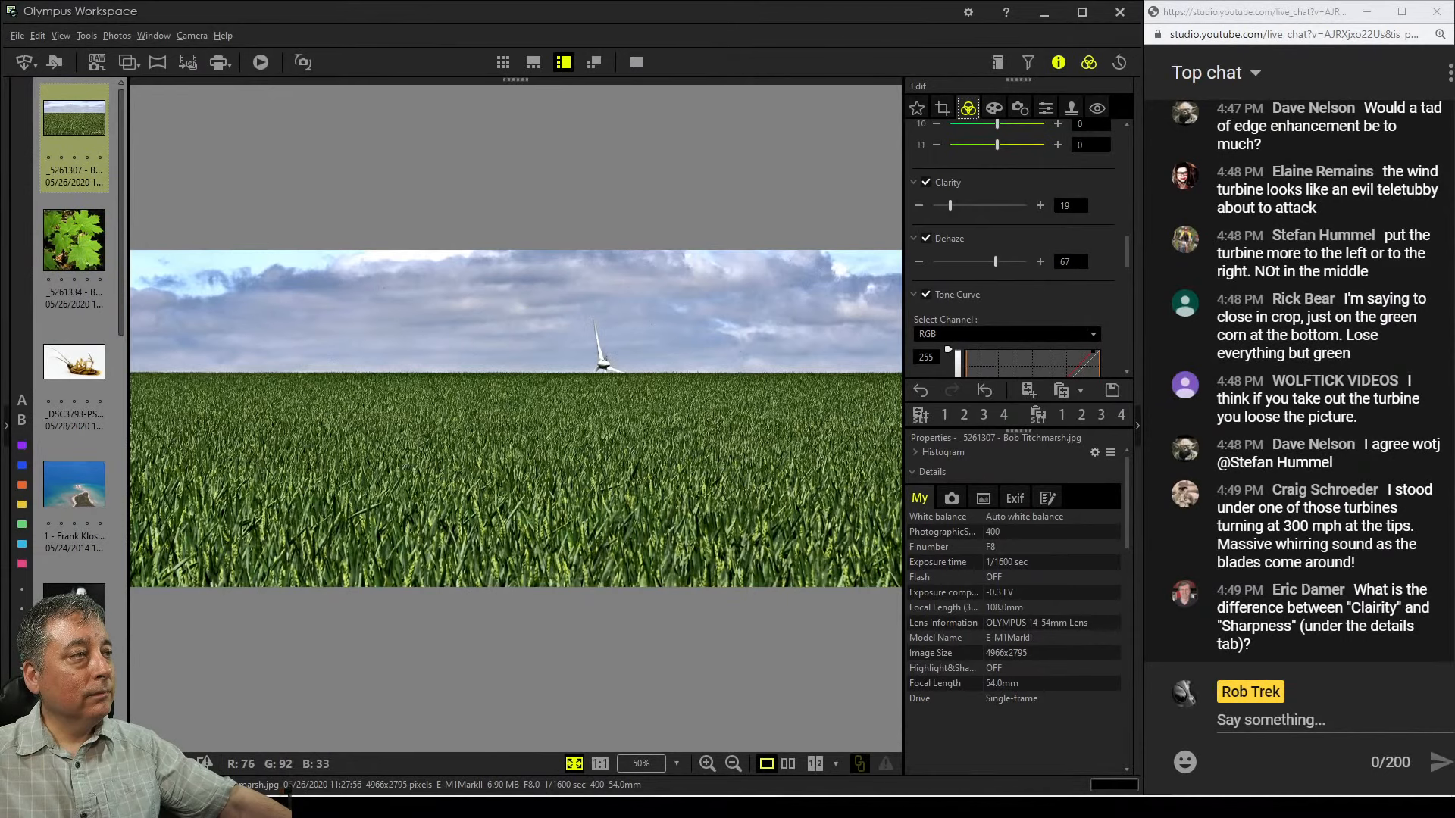
Reopen the crop and narrow it from the right edge to about 3846 × 1683 pixels
click(943, 108)
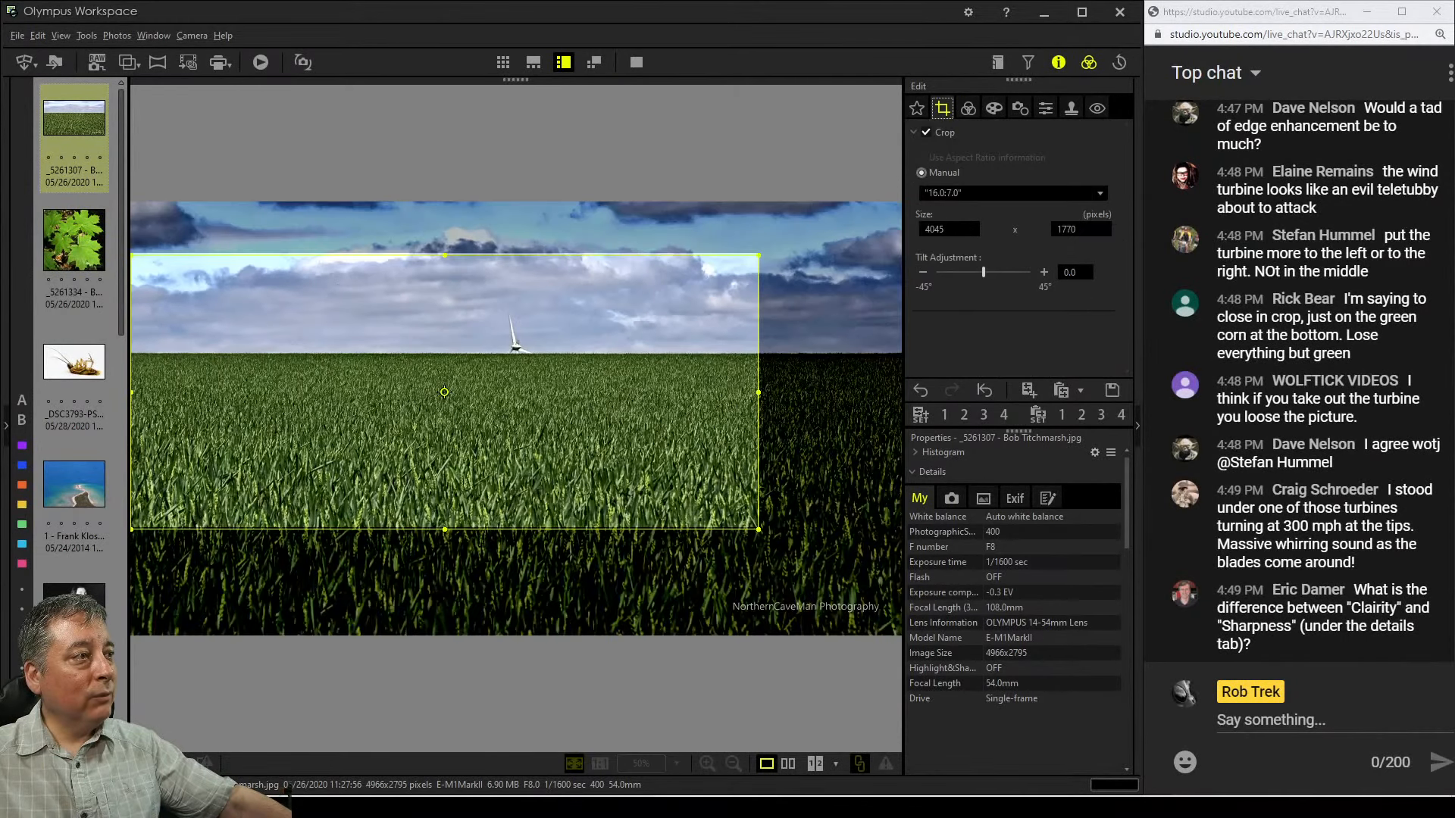
drag(758, 391, 728, 391)
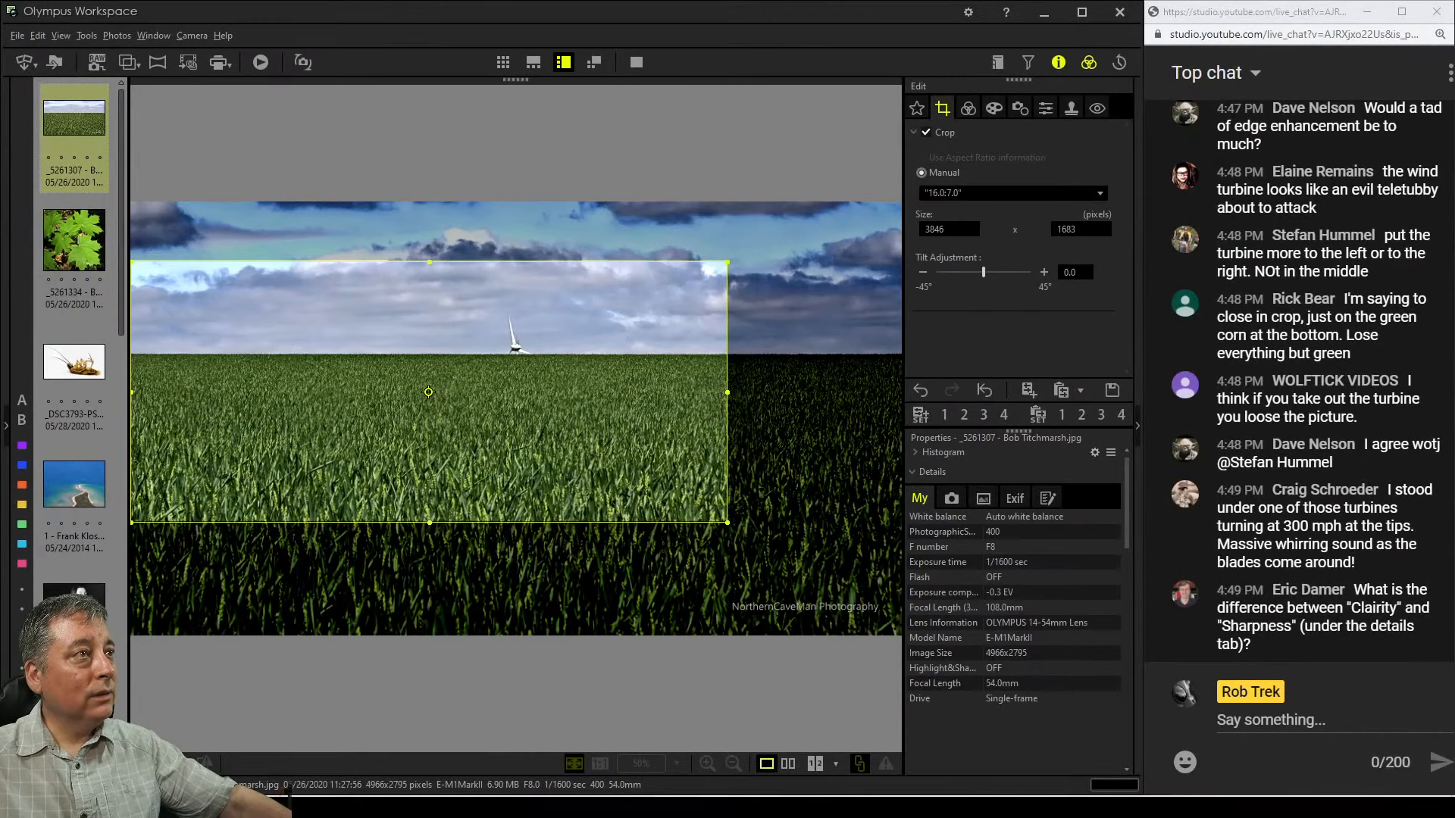
click(968, 107)
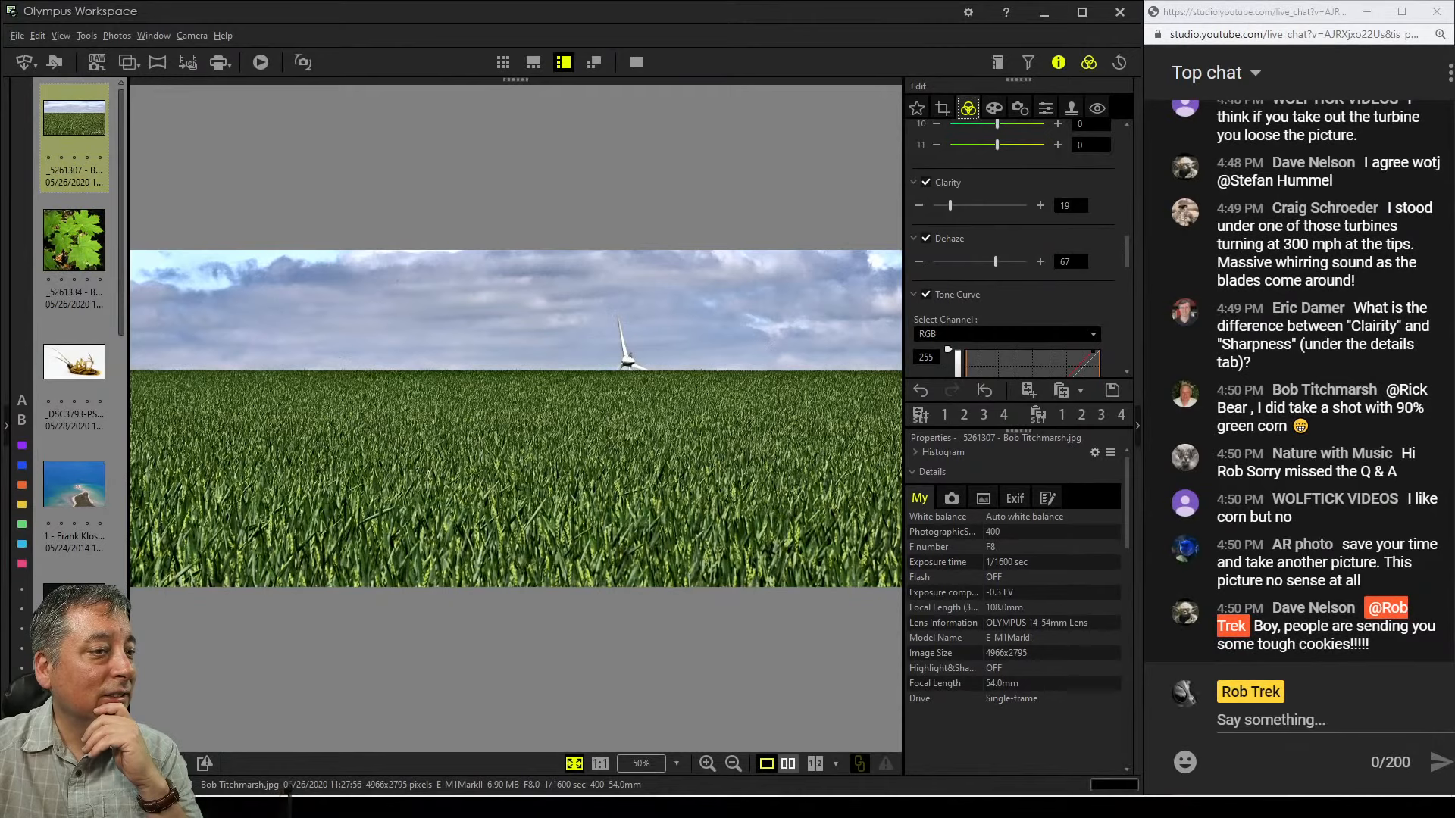
Compare the edited image with the original side by side and in full-screen view
click(788, 763)
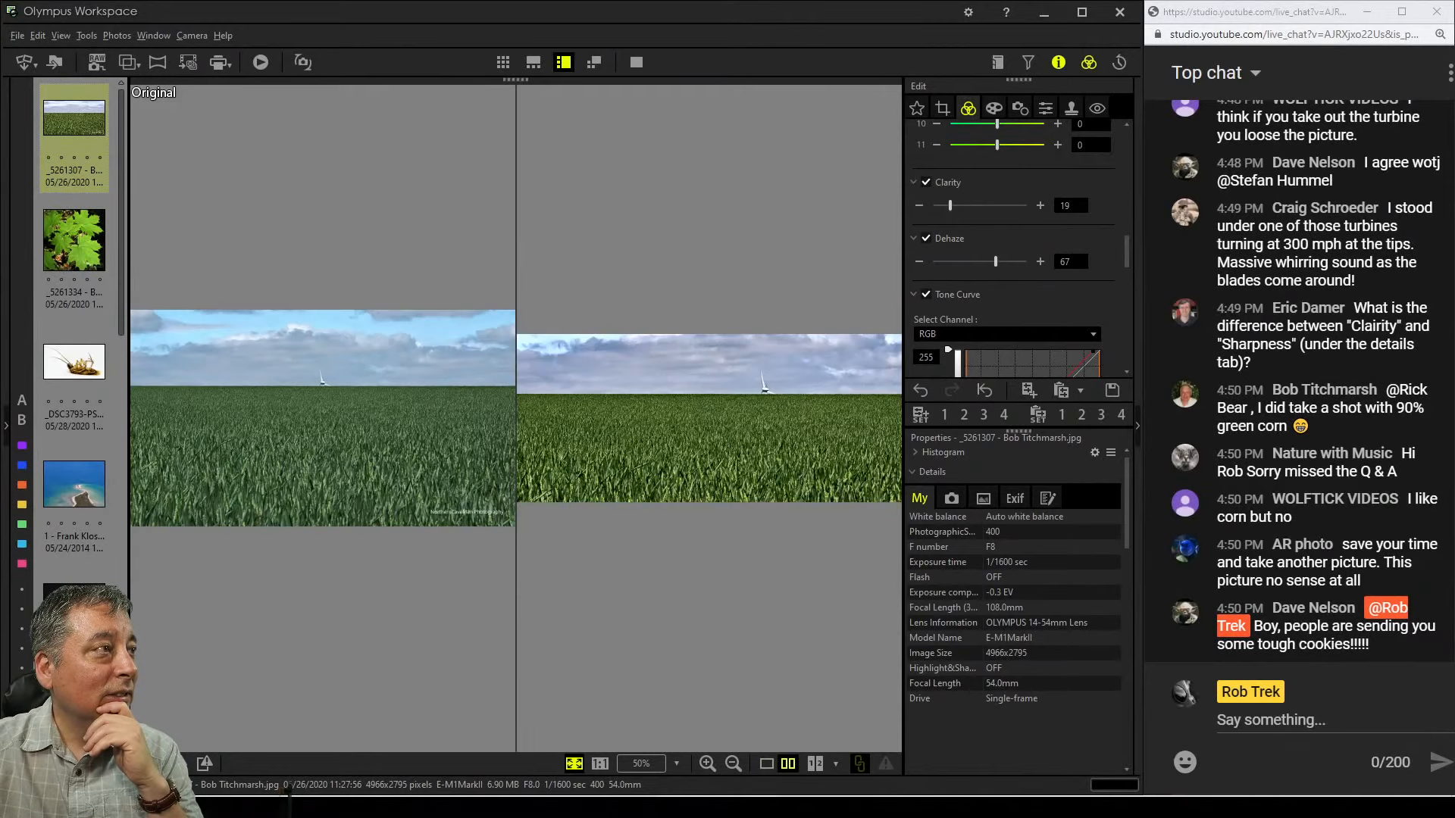
click(636, 62)
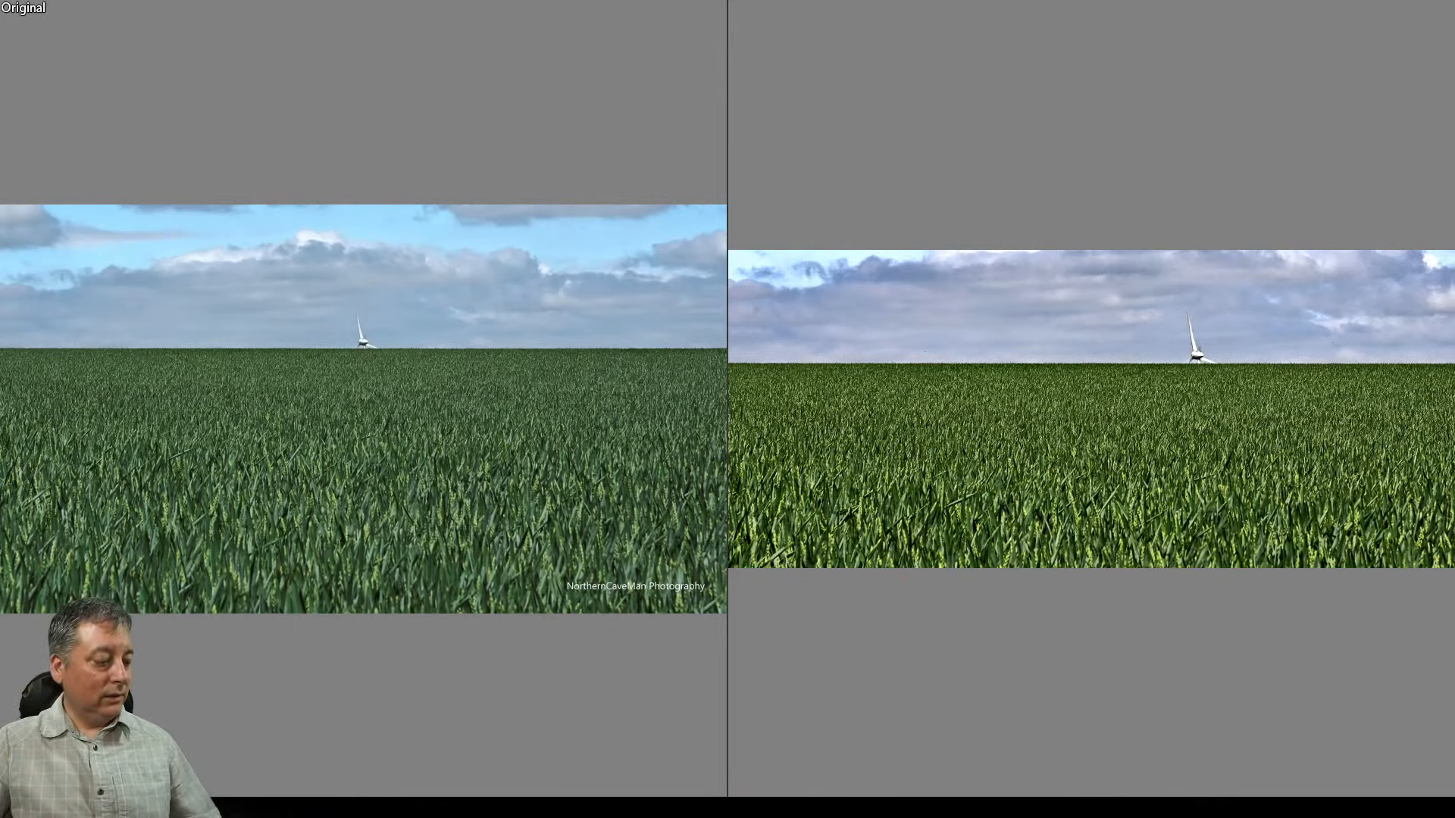
key(Escape)
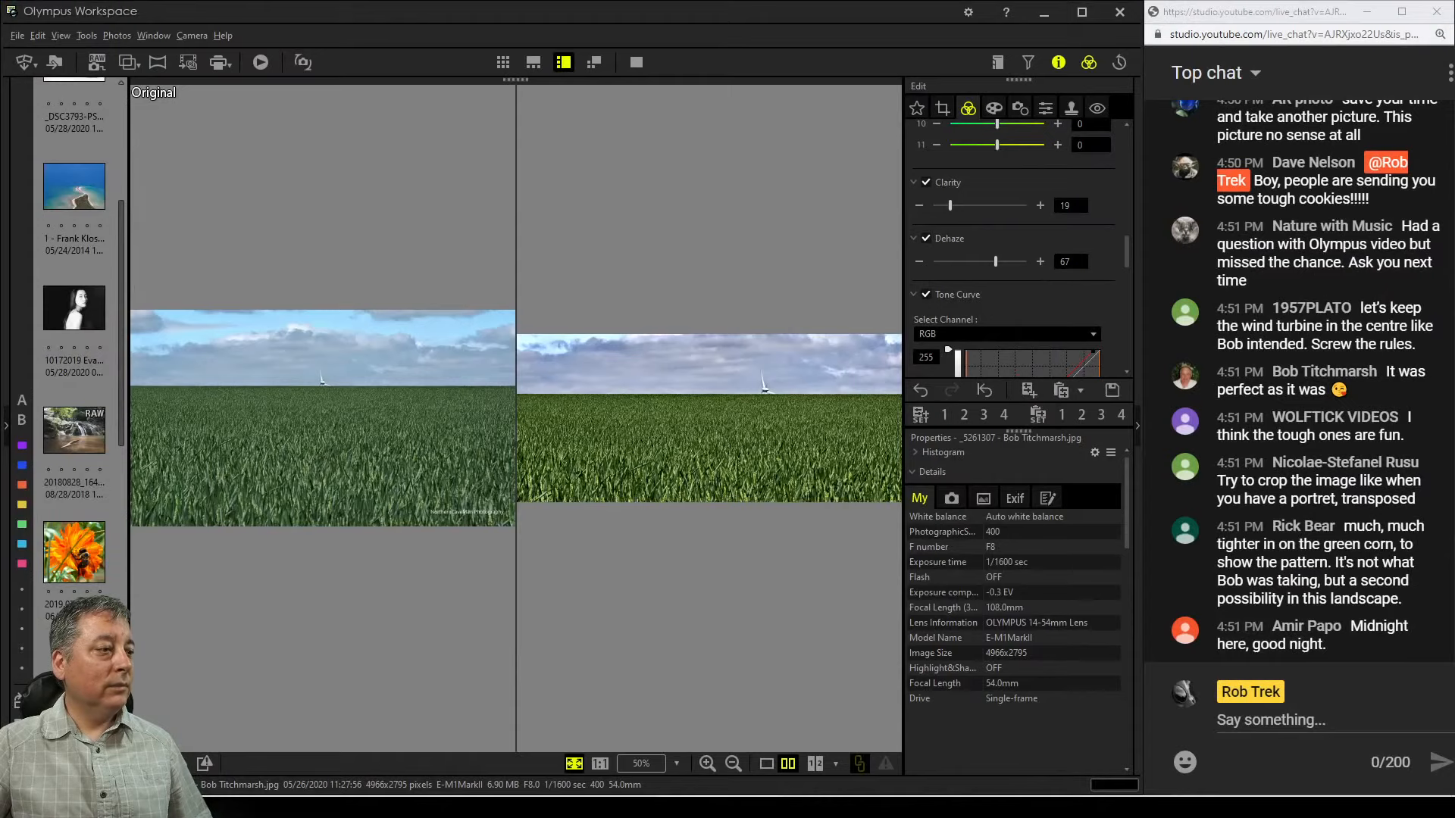
click(766, 763)
click(636, 62)
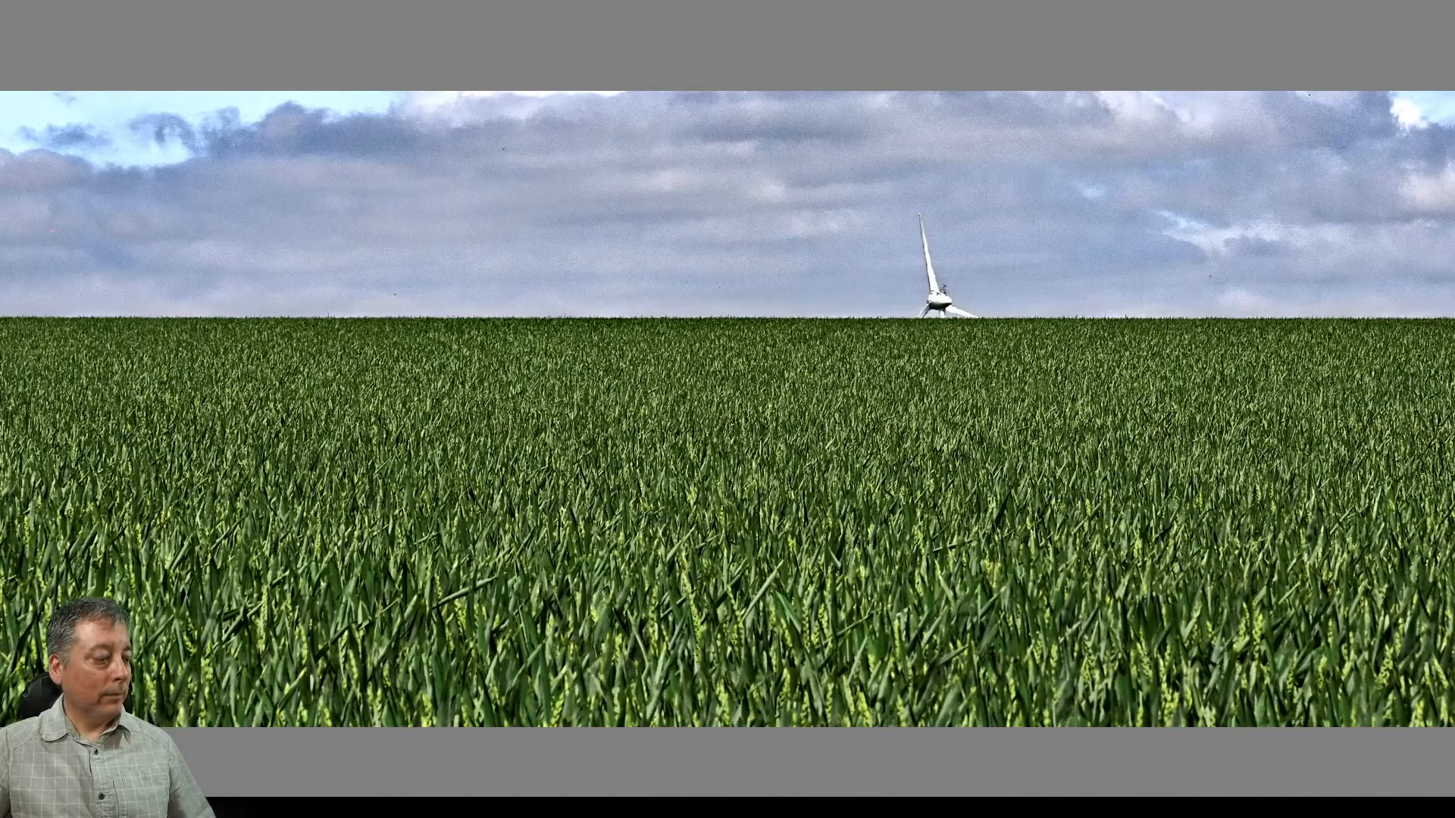
key(Escape)
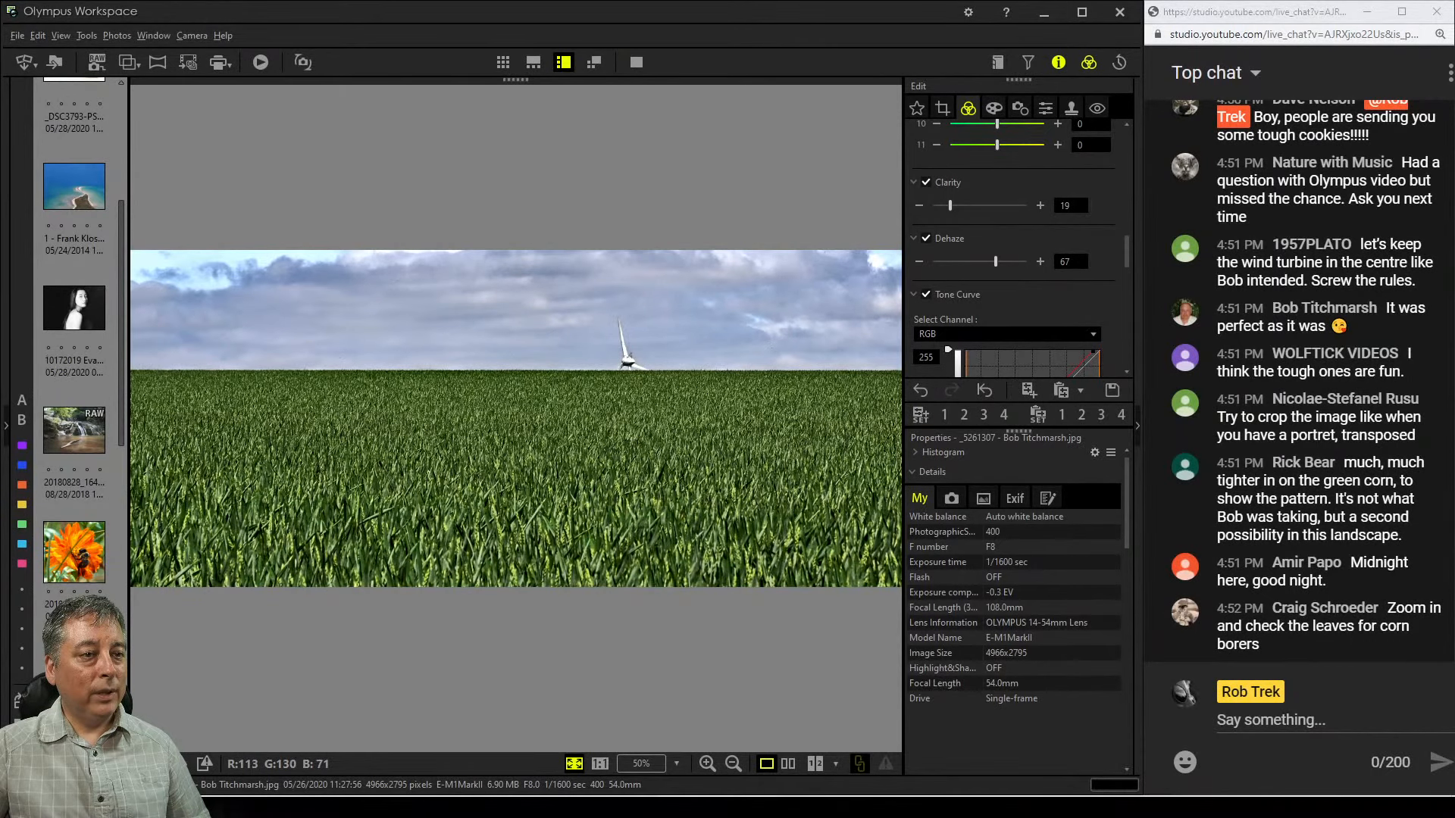
Zoom in and pan across the wheat to inspect detail, then zoom back out
double_click(618, 466)
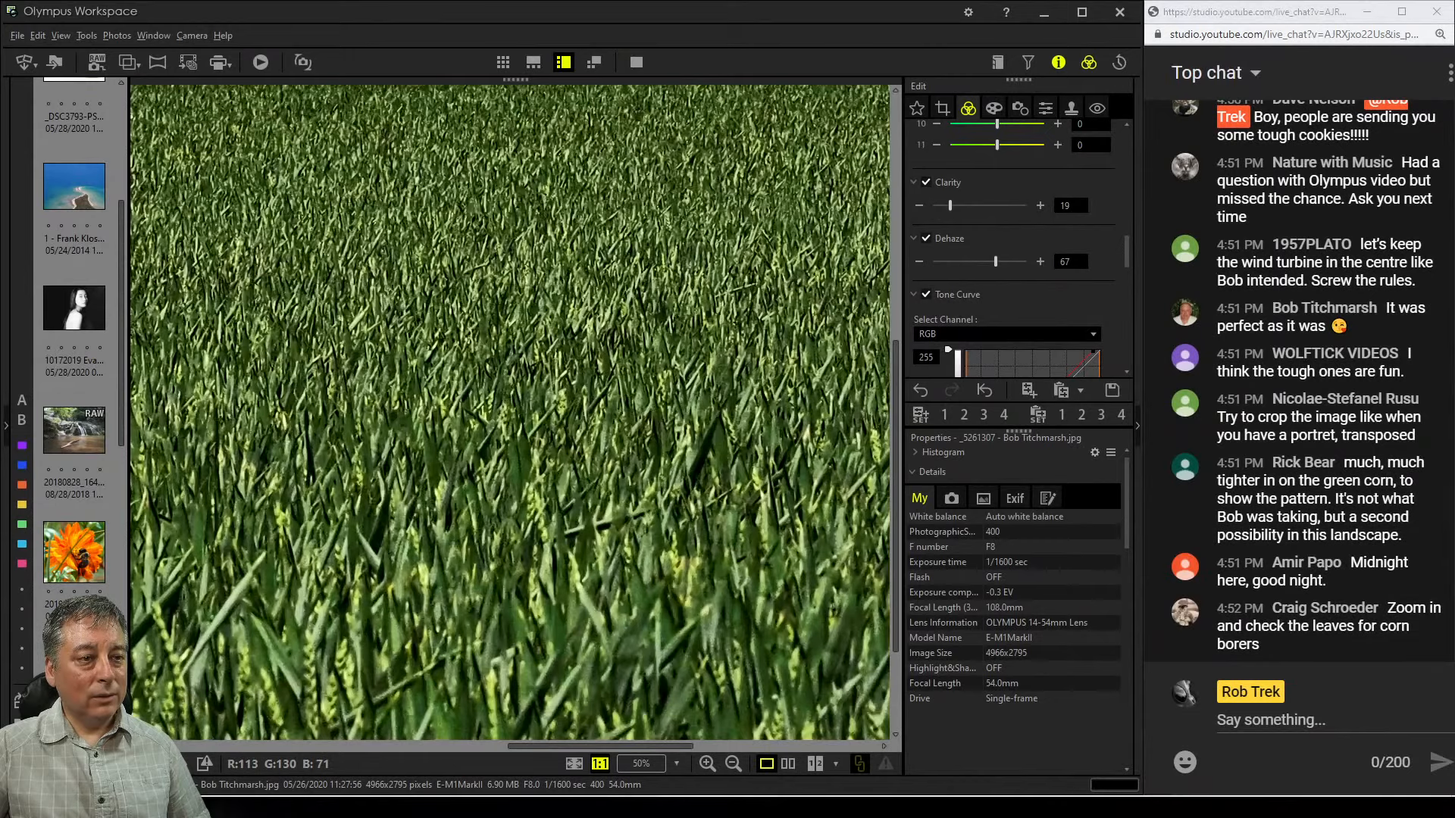
drag(617, 466, 821, 574)
drag(364, 454, 805, 526)
double_click(804, 526)
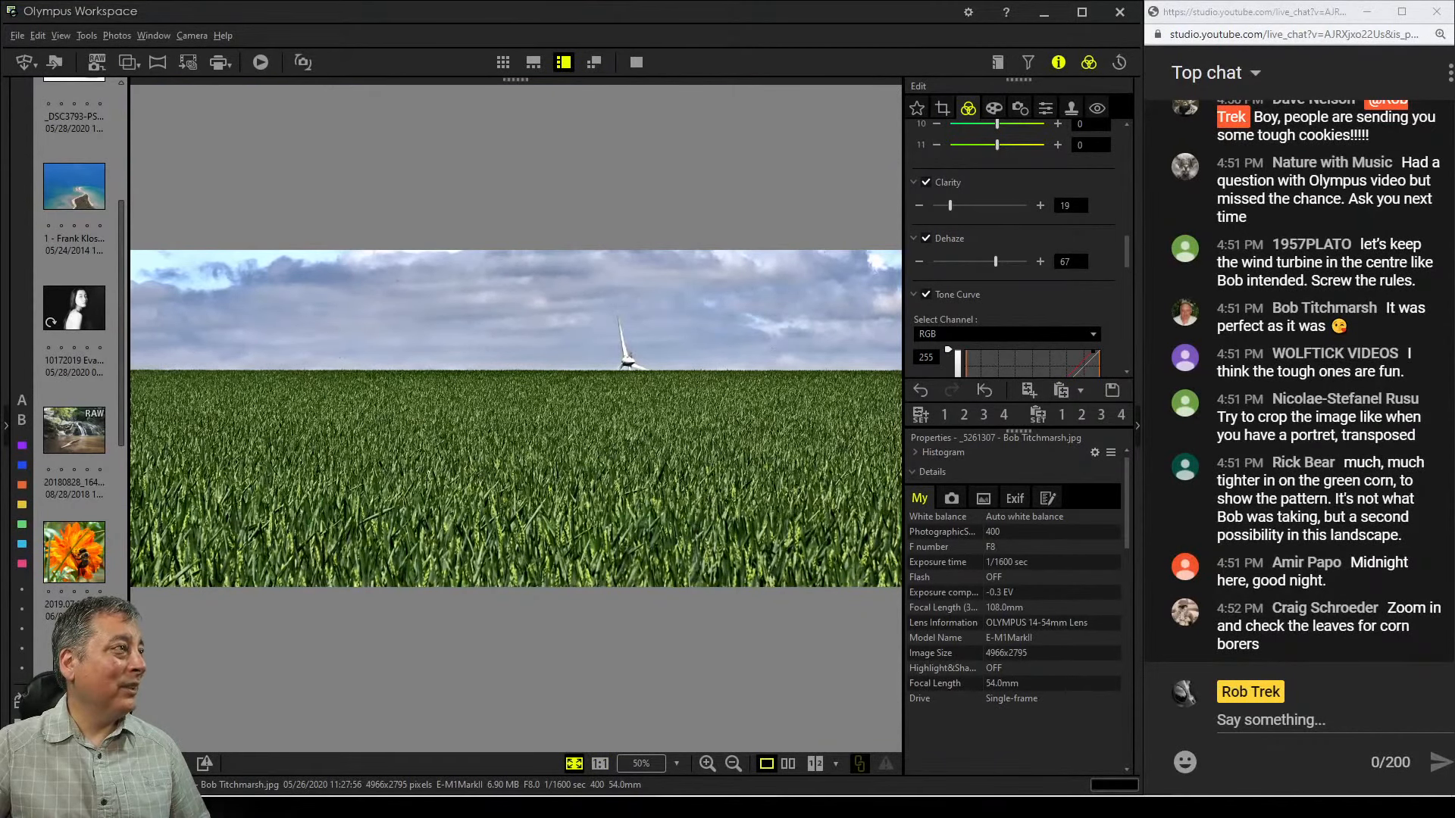
Switch to the maple leaf photo and apply the Soft Focus art filter
scroll(74, 371, up, 3)
key(Down)
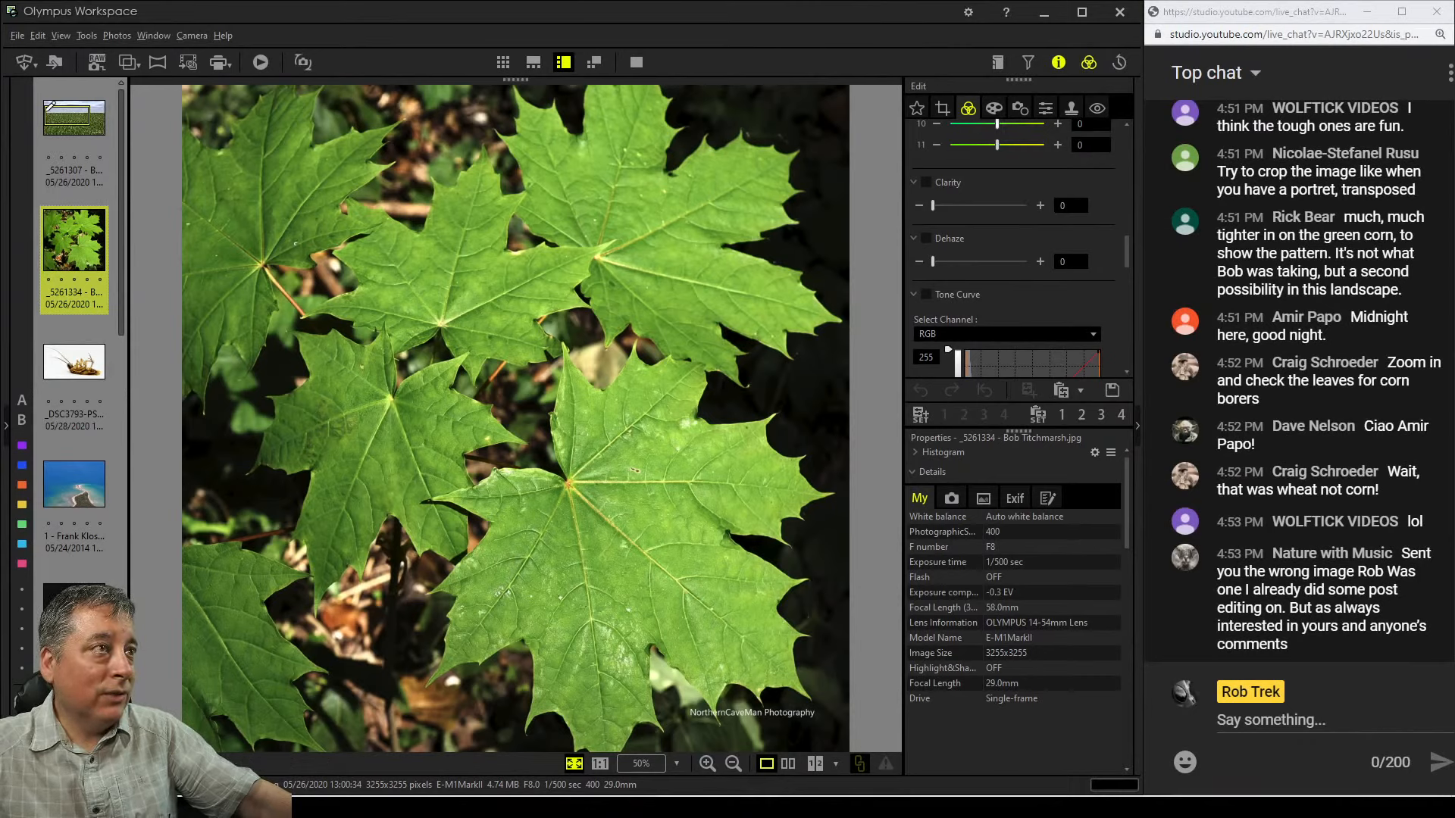
click(993, 108)
click(989, 155)
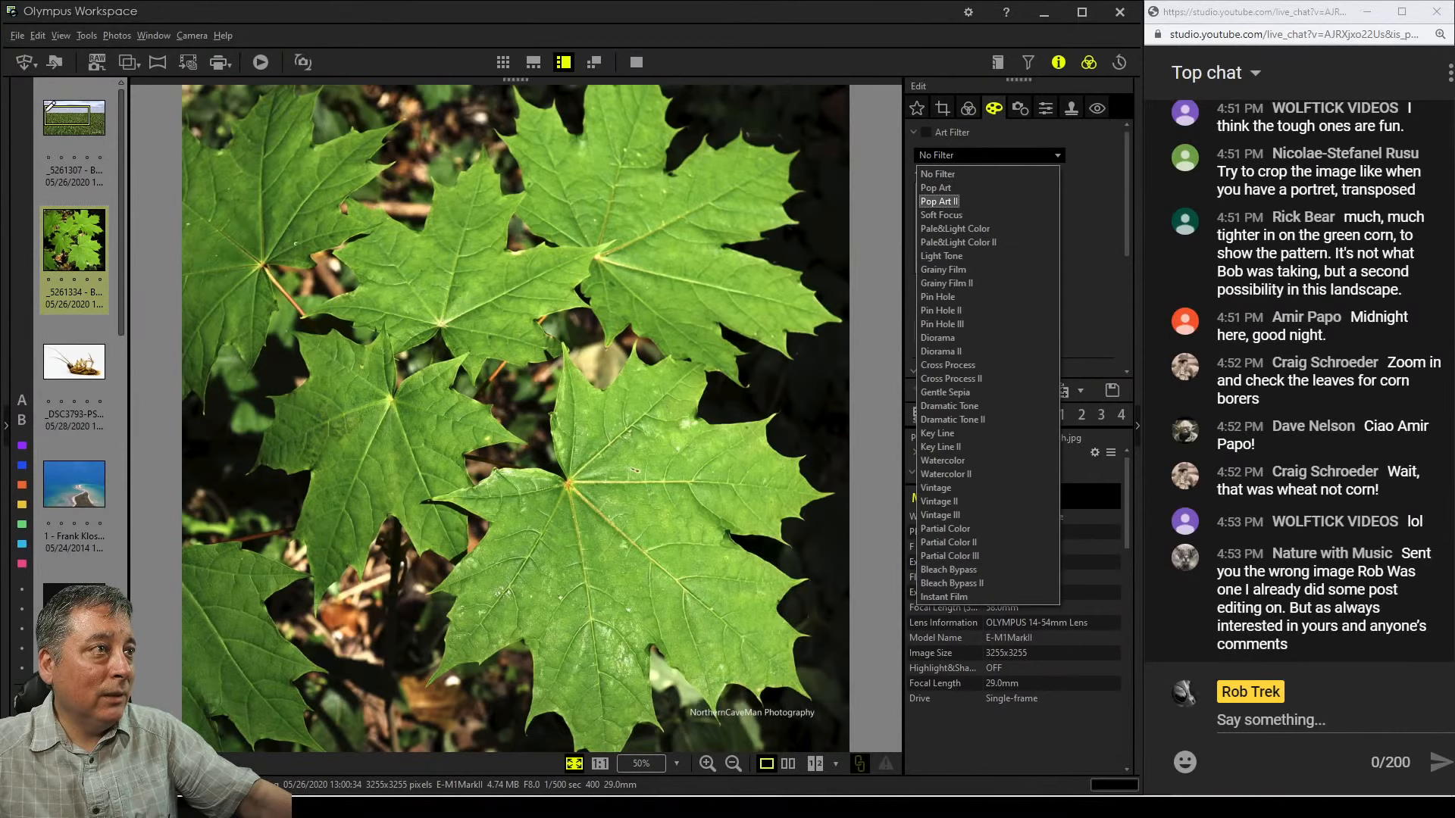
click(940, 215)
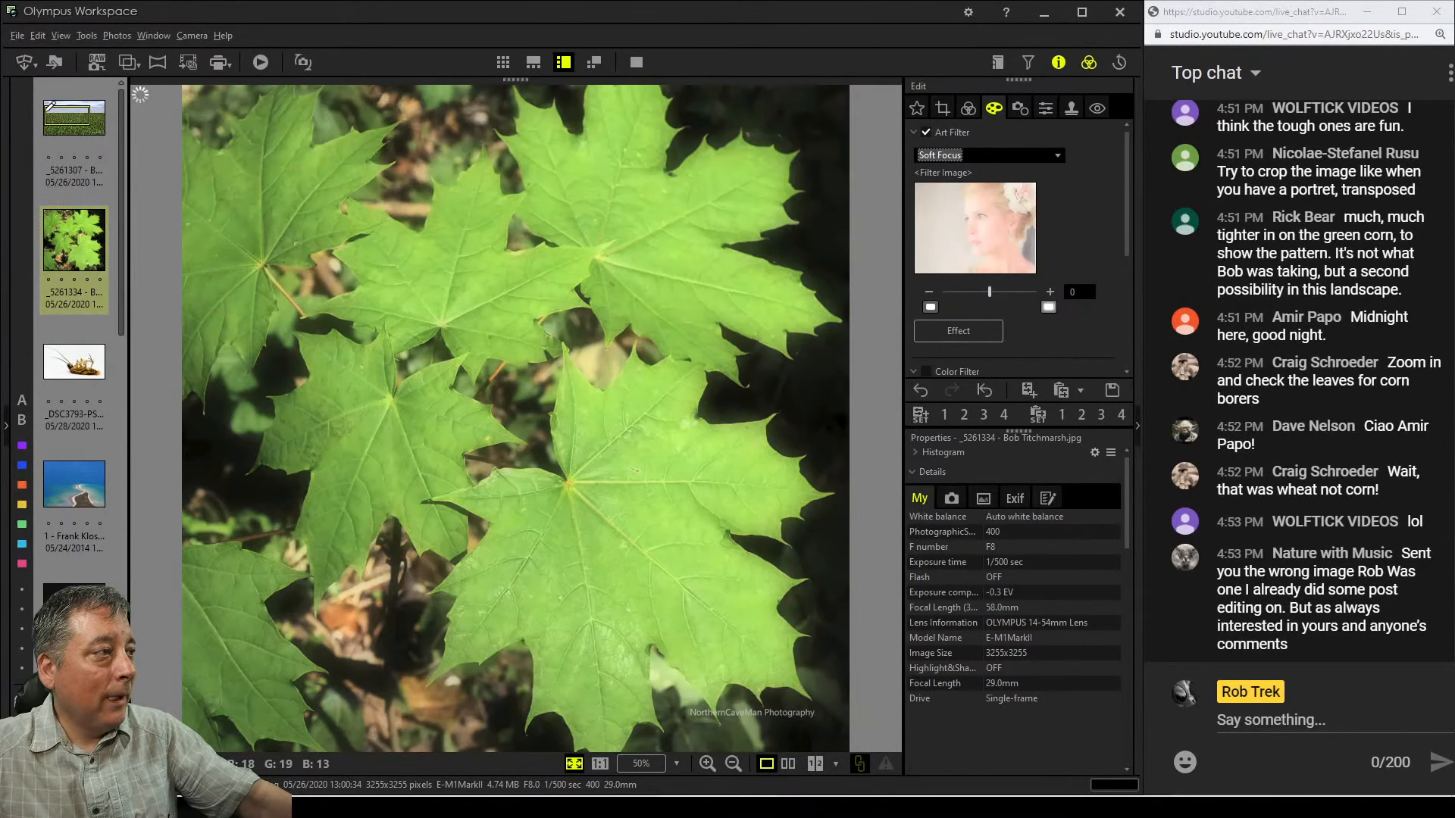
Raise the Soft Focus art filter strength to 3
click(1048, 292)
click(1049, 292)
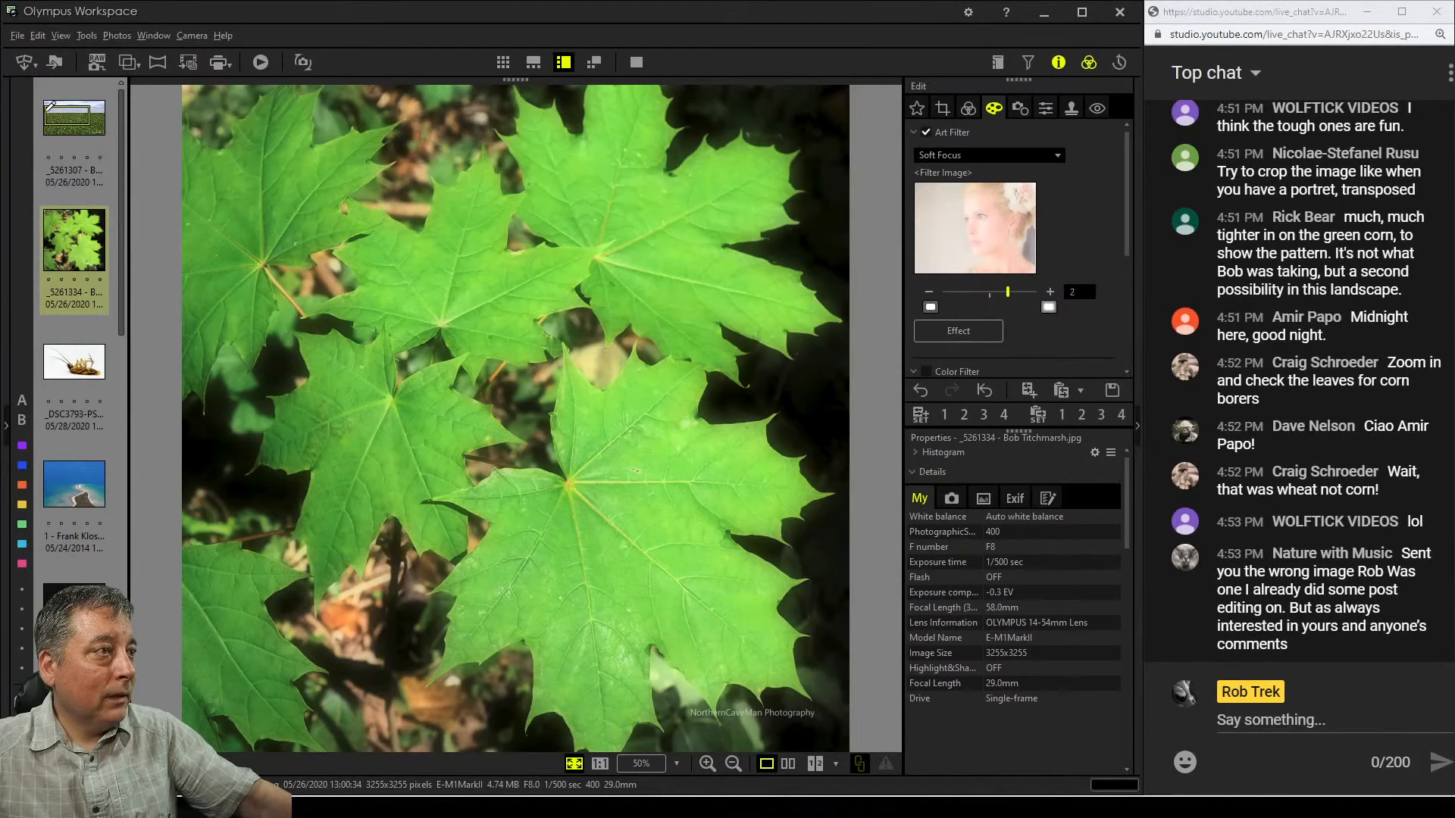
click(1049, 293)
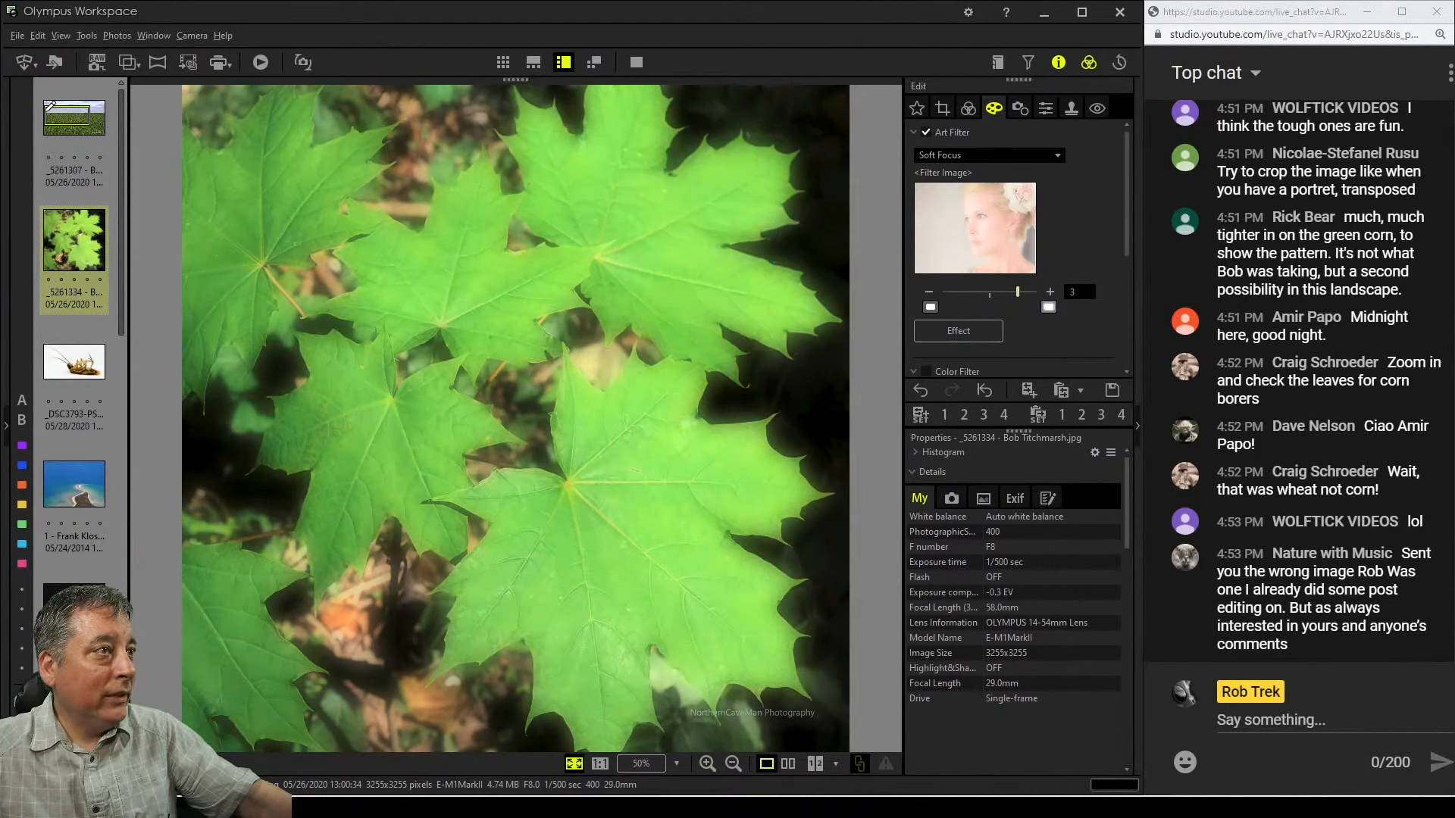
Add the White Edge Effect to the Soft Focus filter and apply it
click(958, 331)
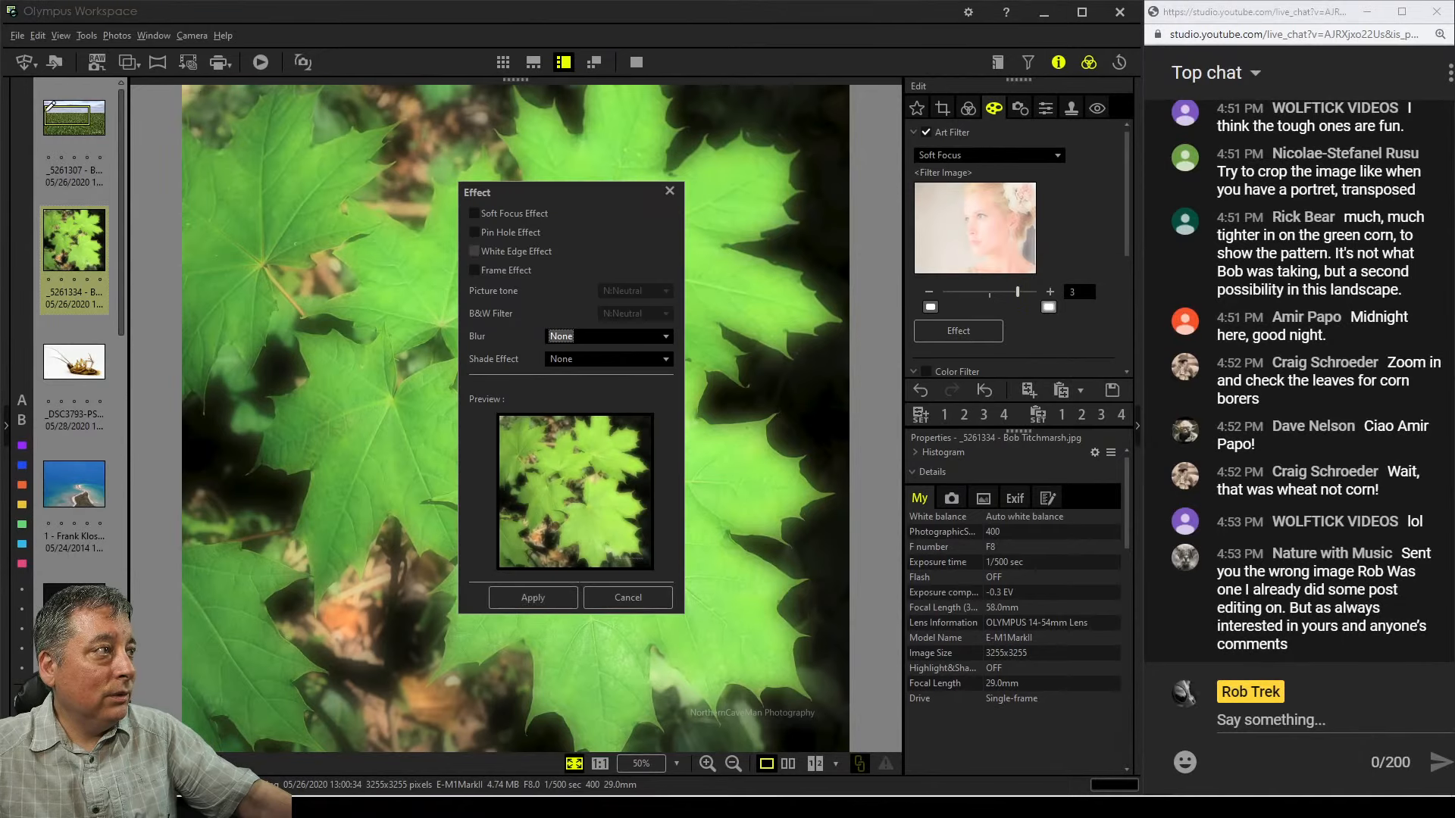
click(474, 251)
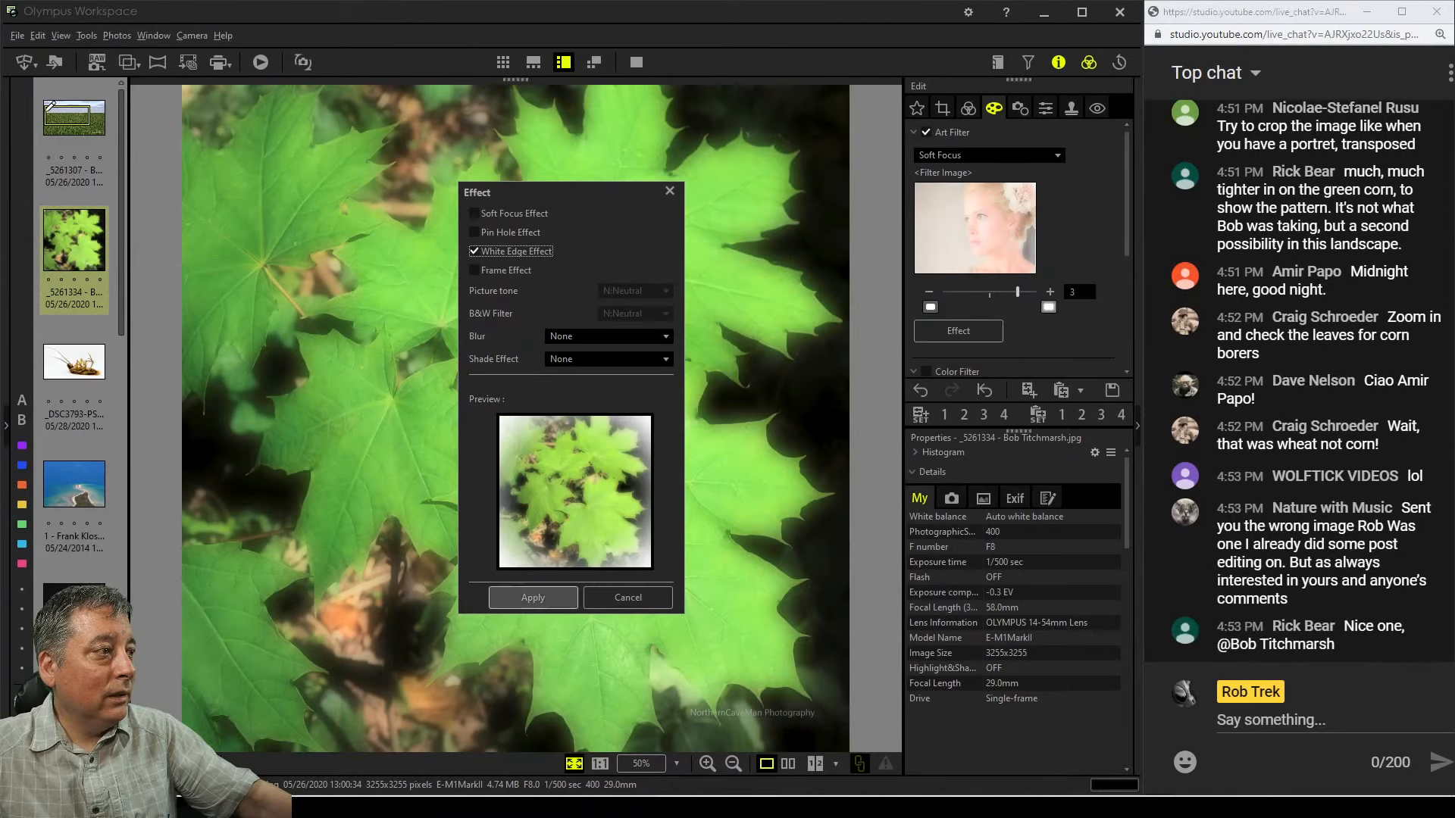
click(533, 597)
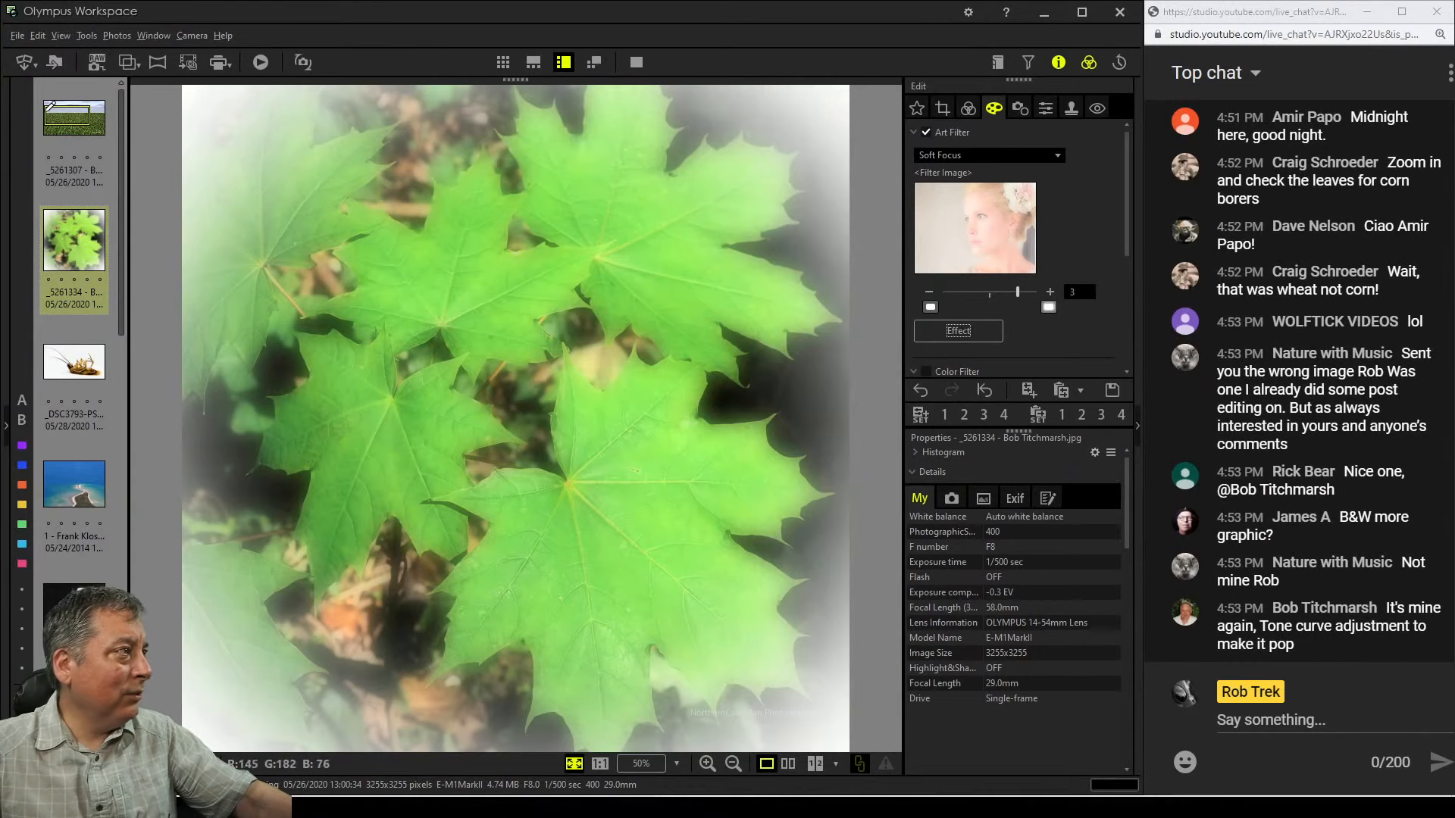
Briefly view the wheat field photo and return to the maple leaf photo
click(73, 118)
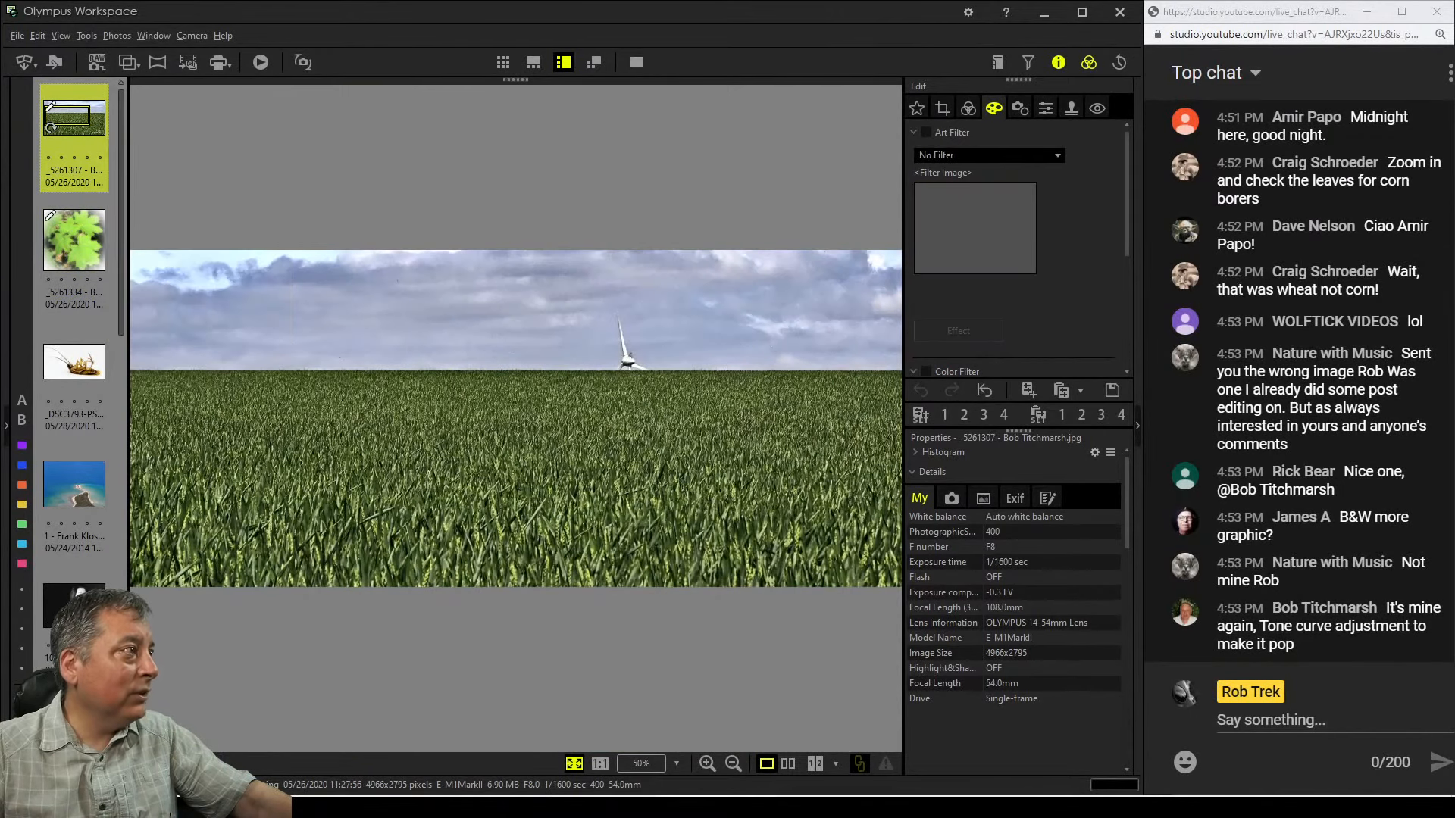
click(82, 241)
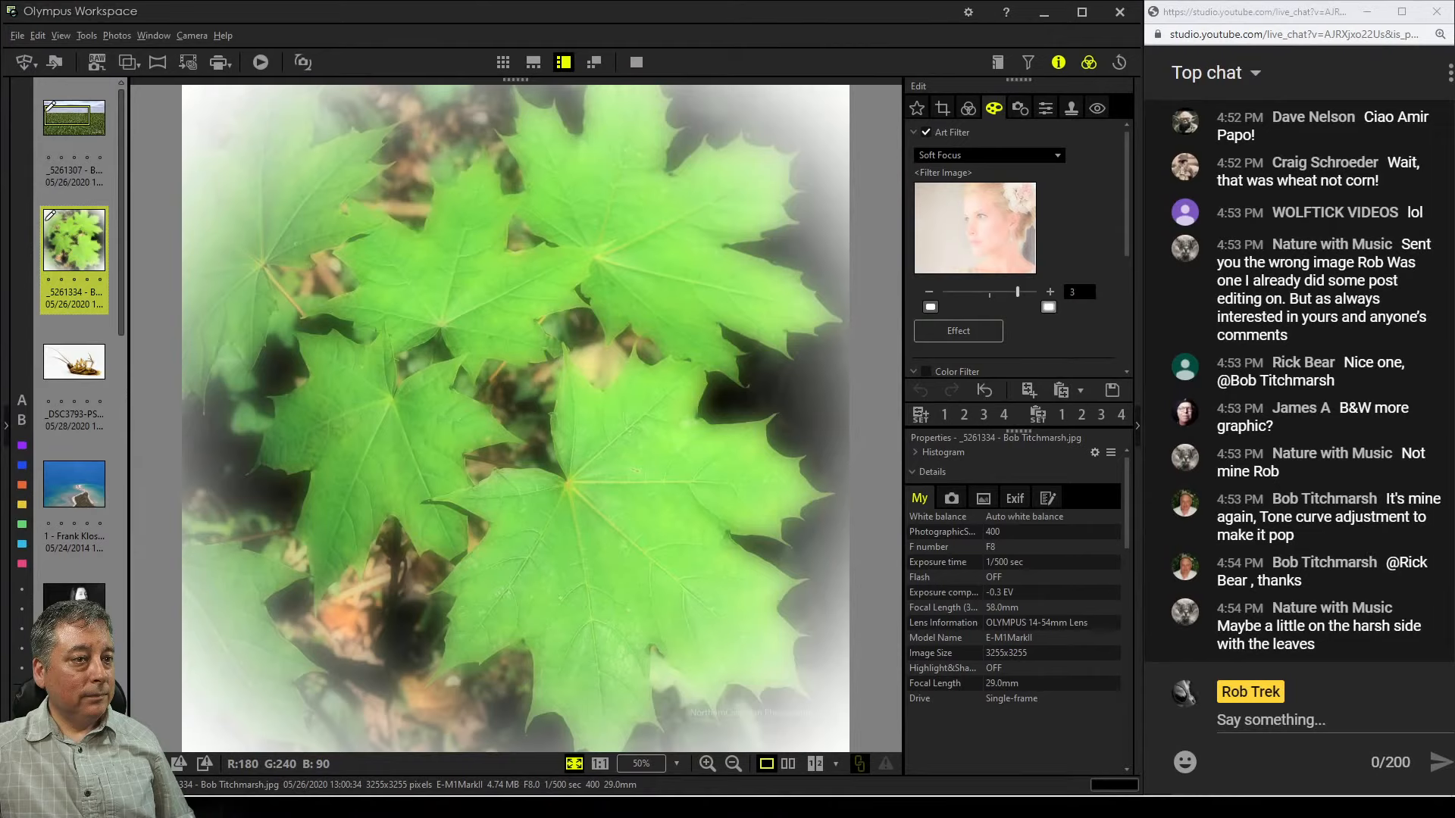
In the tone curve, raise the black input point to 25 and add a curve point pulled down to deepen the midtones
click(968, 108)
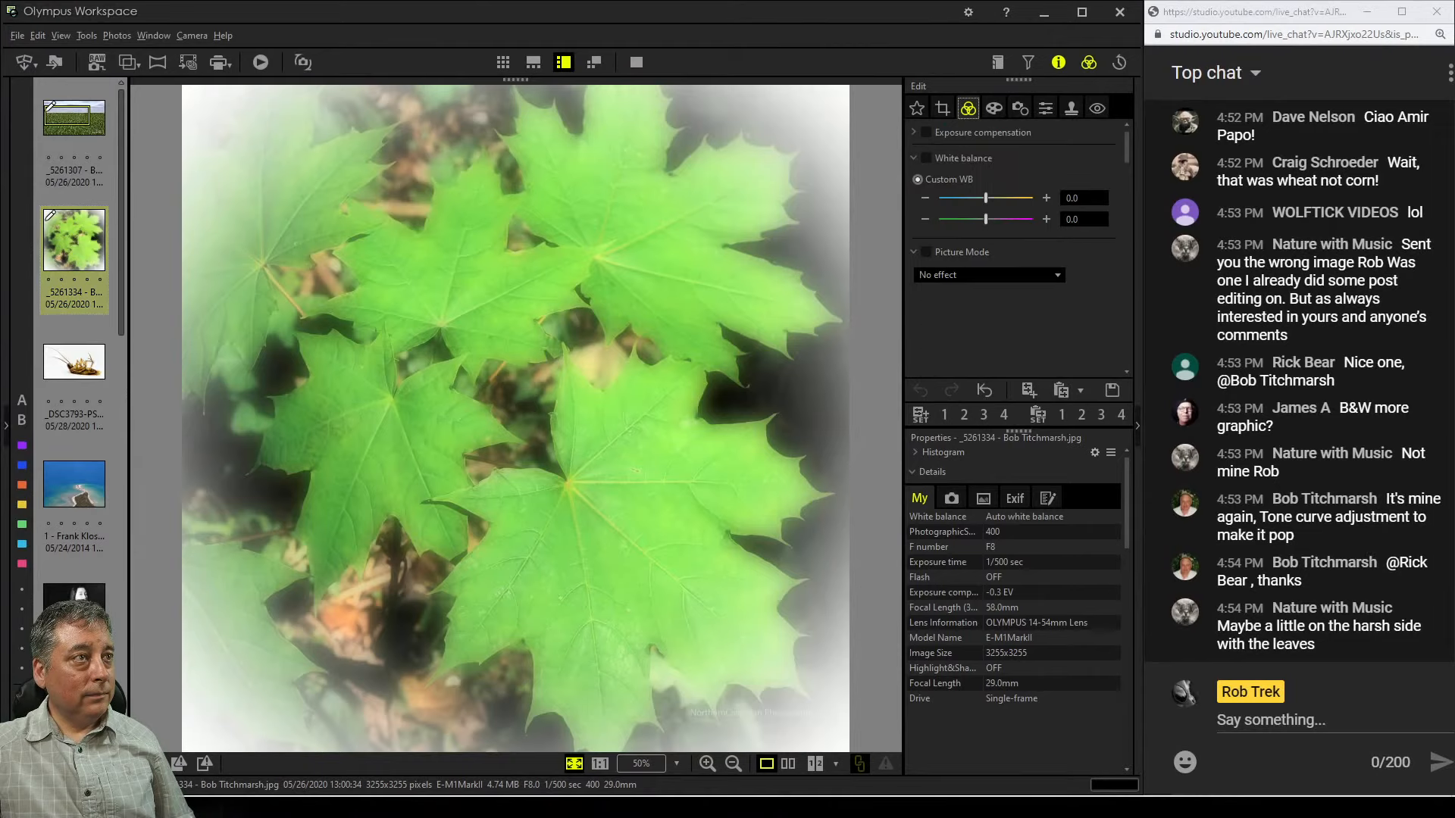
scroll(1015, 227, down, 2)
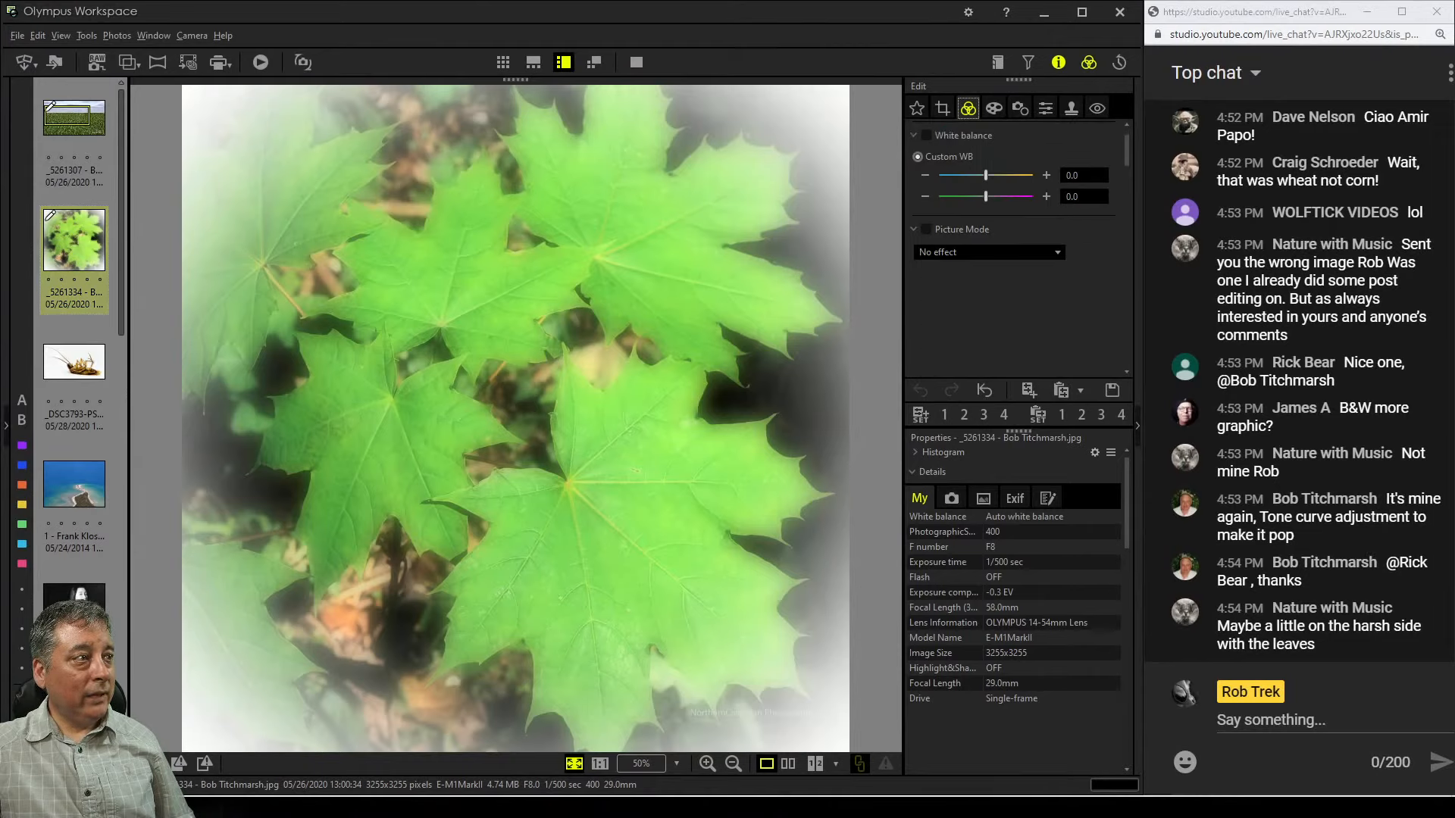
scroll(1015, 227, up, 2)
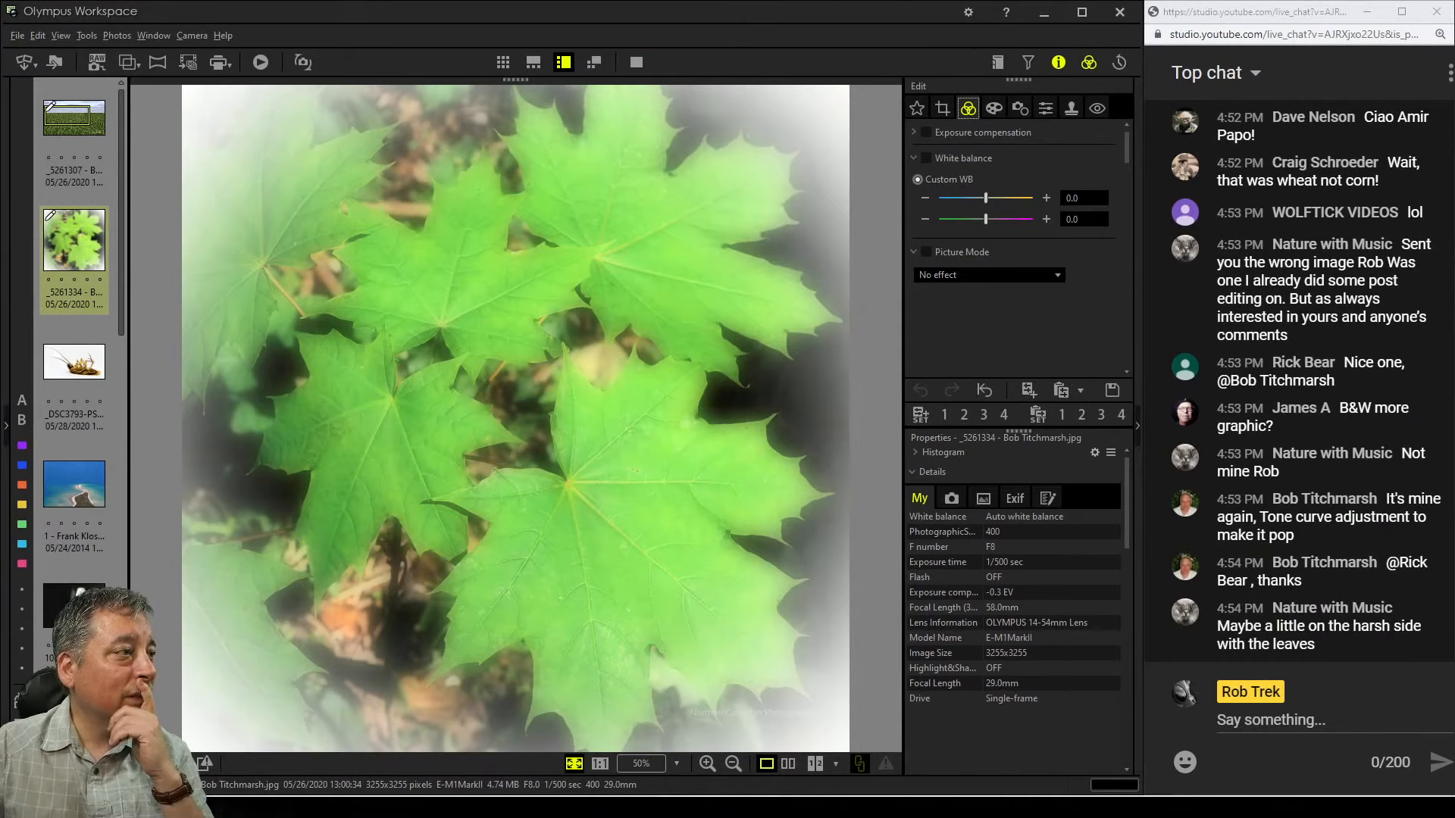
scroll(1015, 243, down, 6)
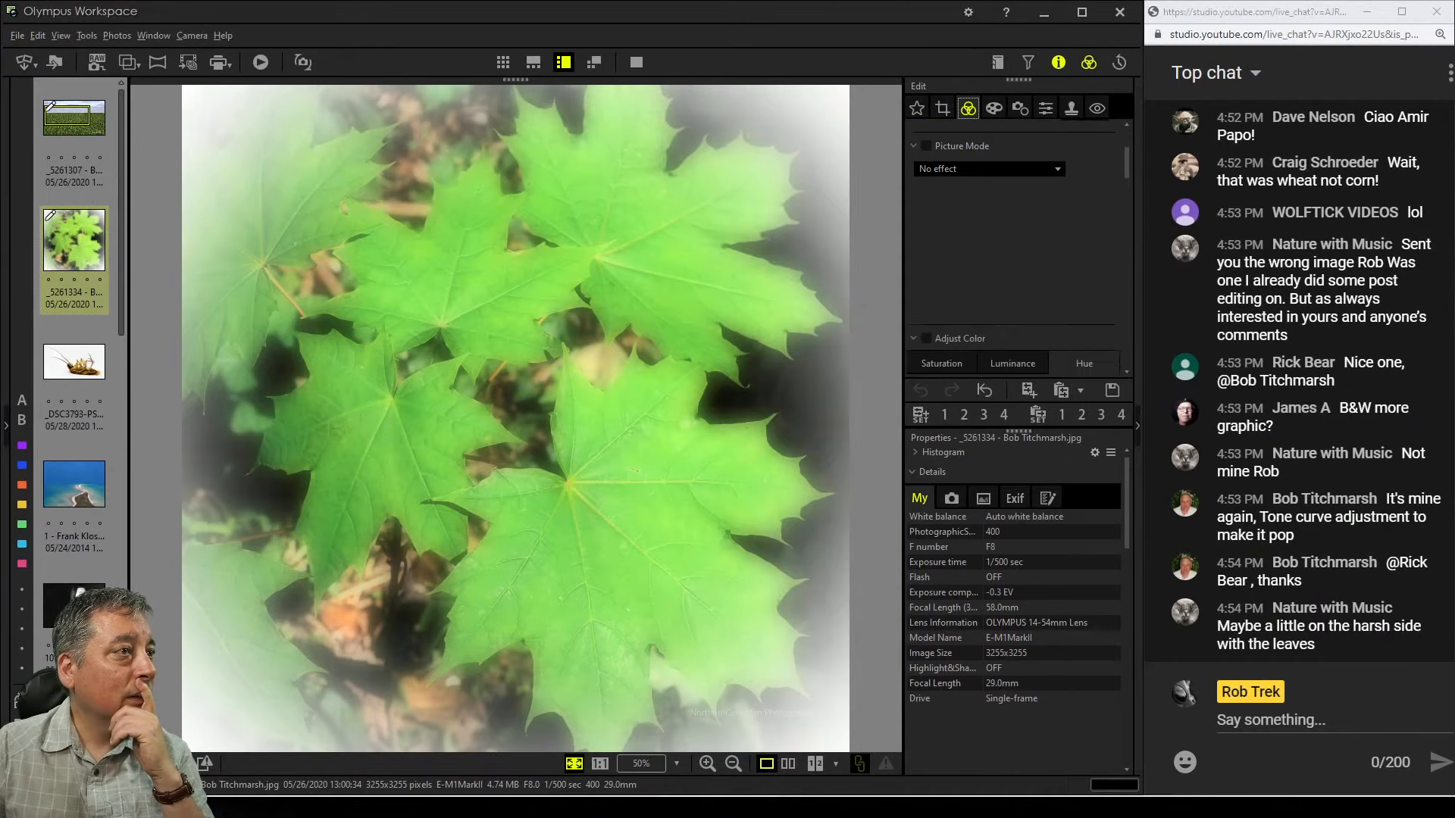
scroll(1015, 250, down, 5)
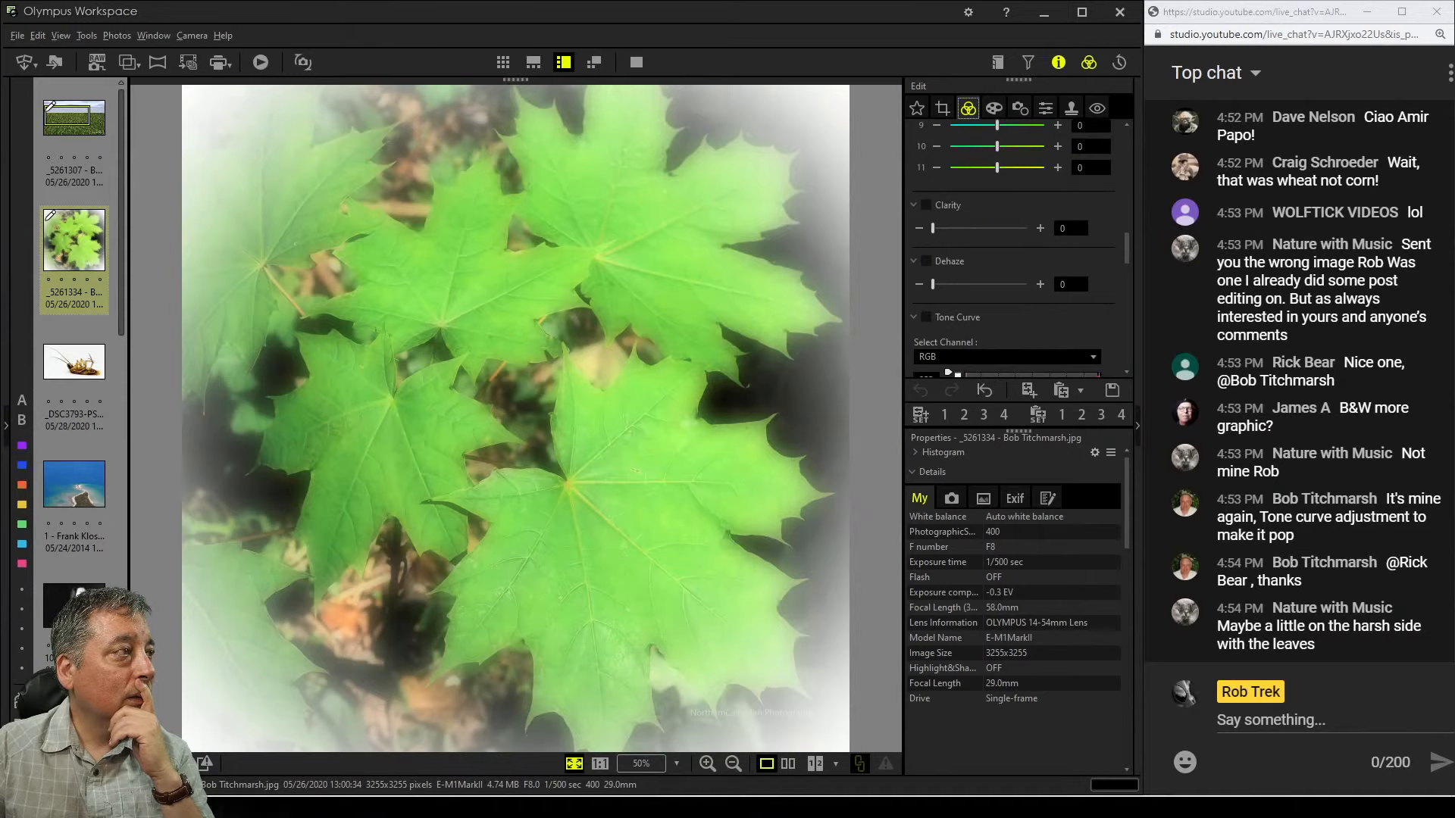
scroll(1015, 250, down, 6)
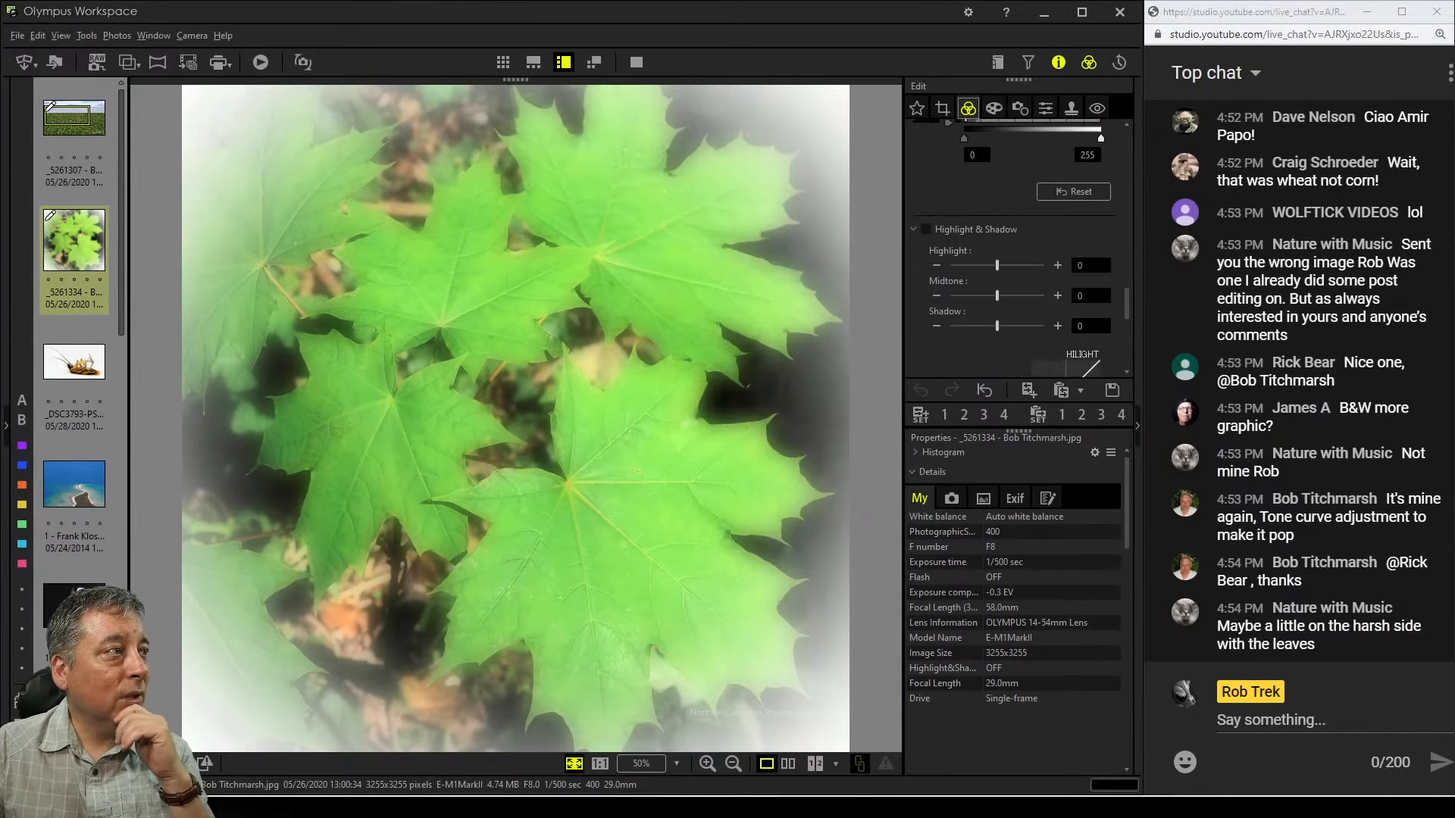
scroll(1015, 250, down, 2)
scroll(1015, 250, up, 2)
scroll(1012, 247, up, 2)
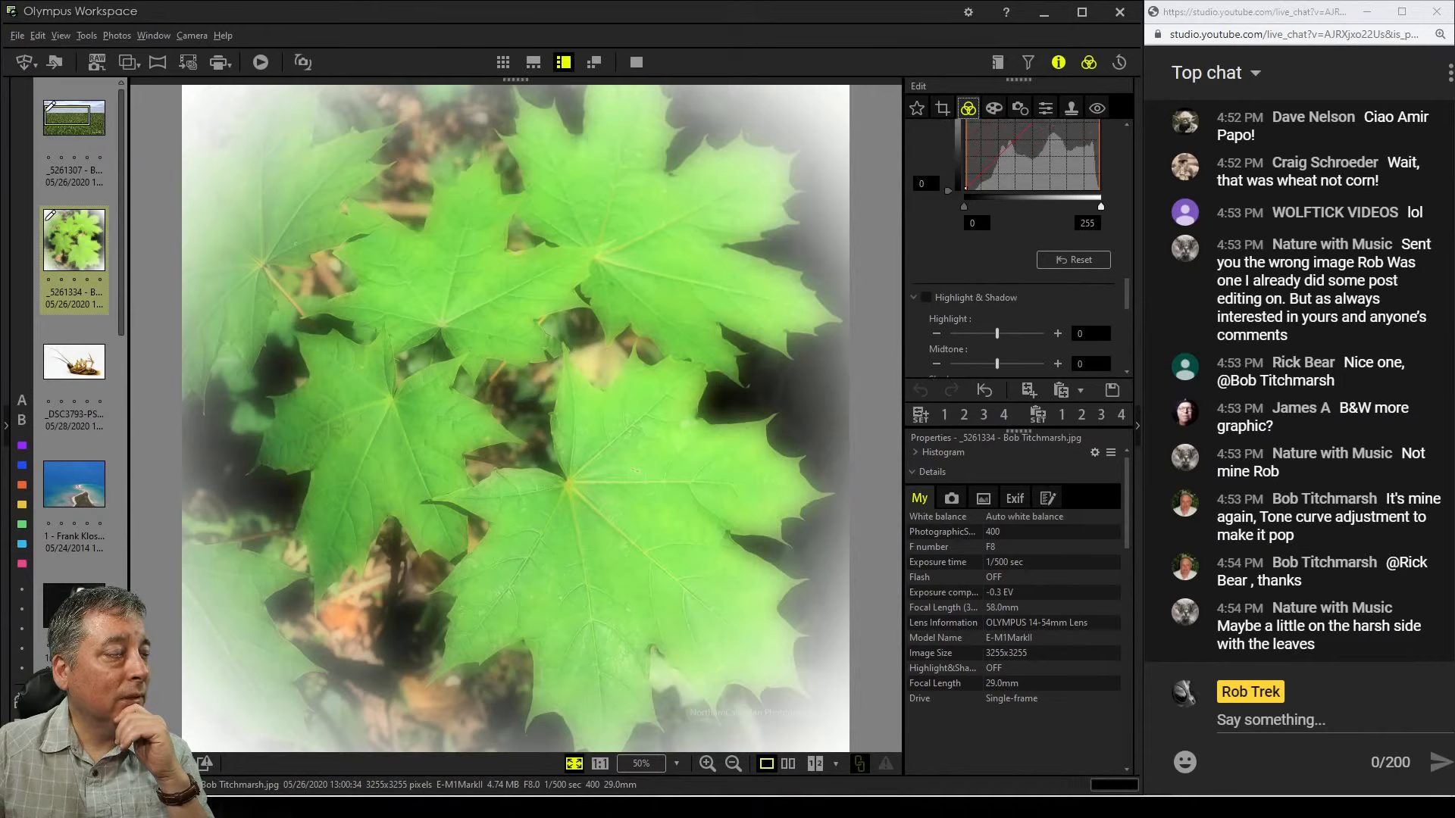
drag(964, 229, 972, 229)
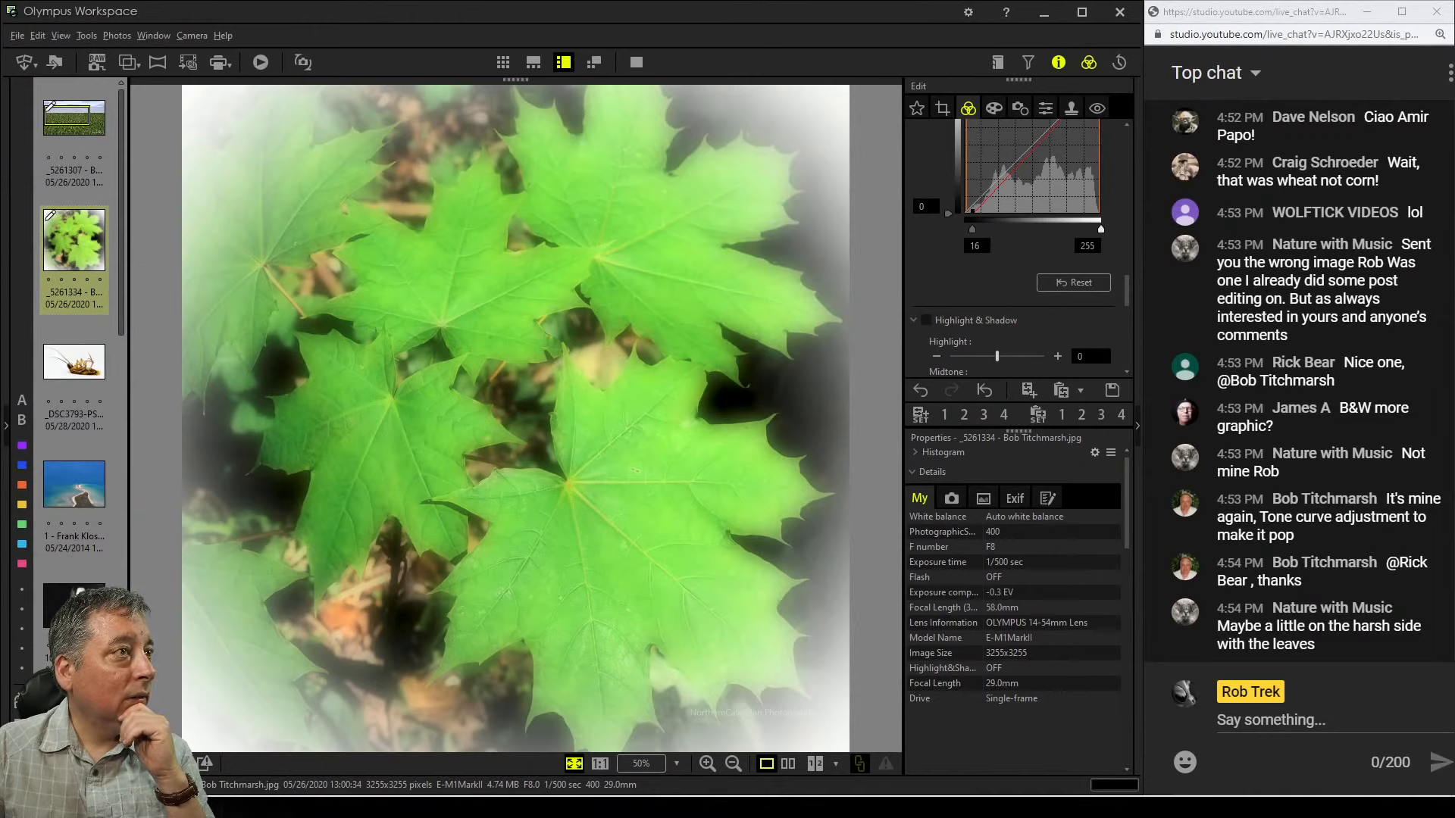
drag(972, 228, 979, 229)
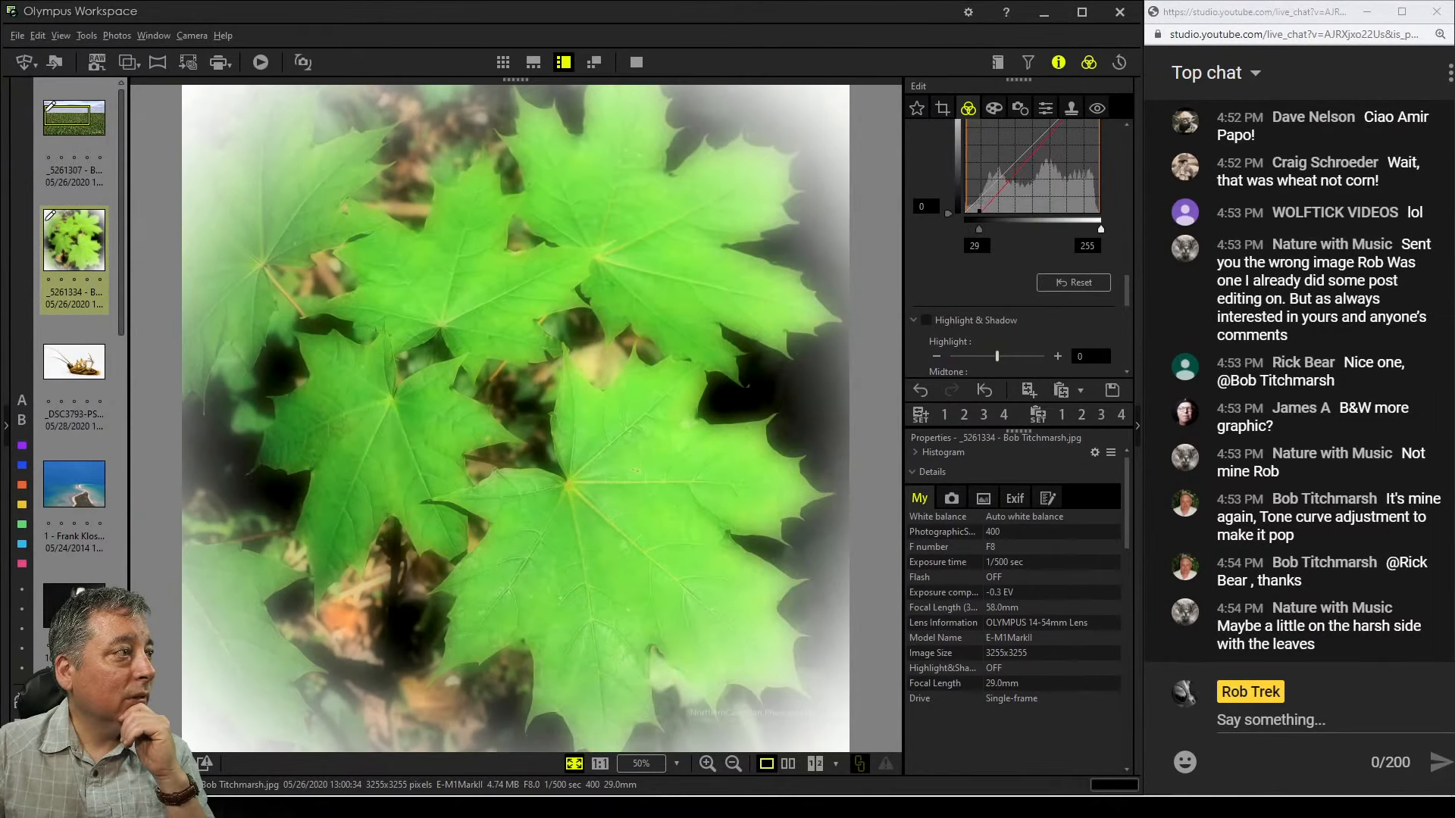
scroll(1015, 227, up, 2)
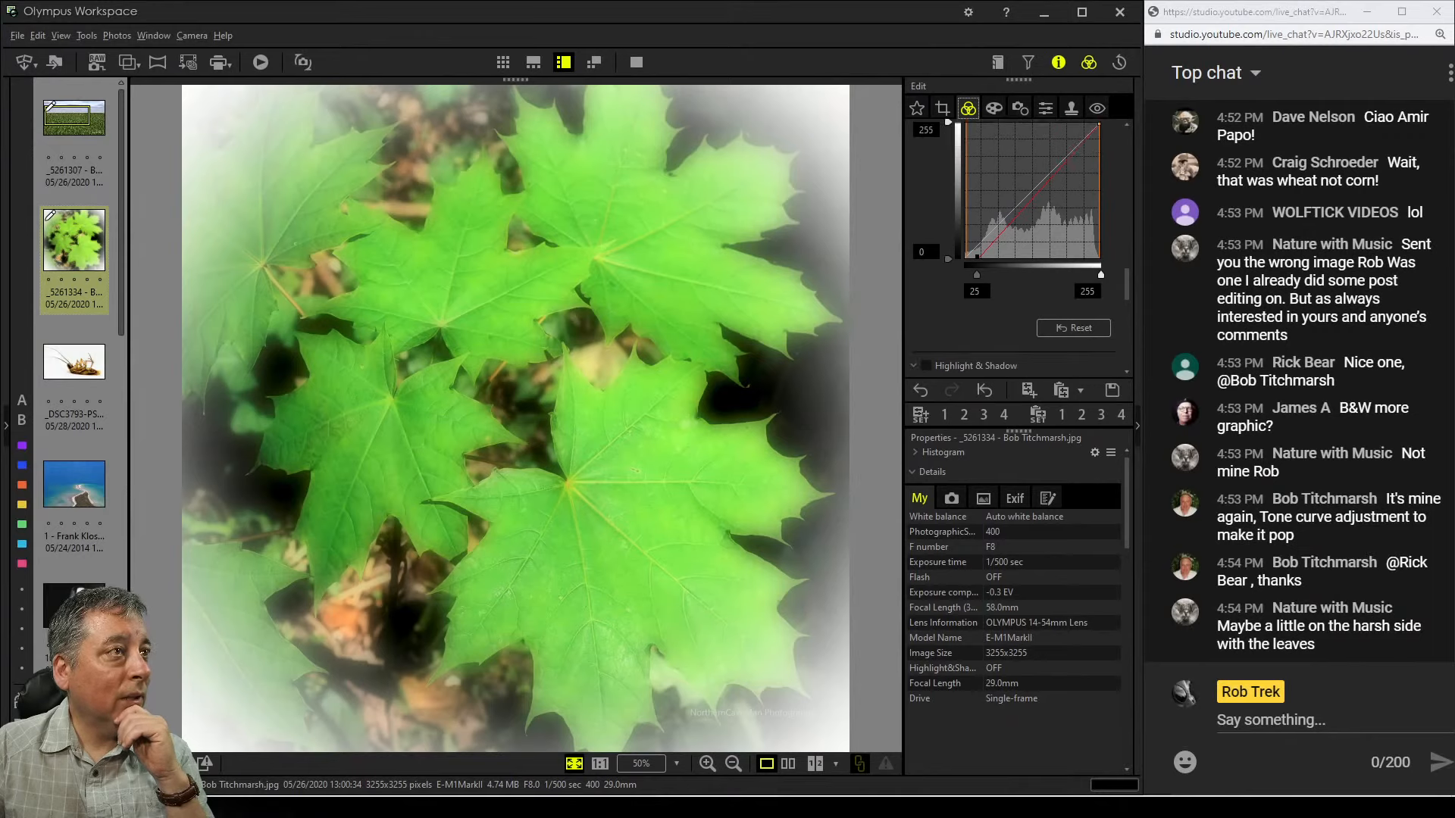
click(1038, 187)
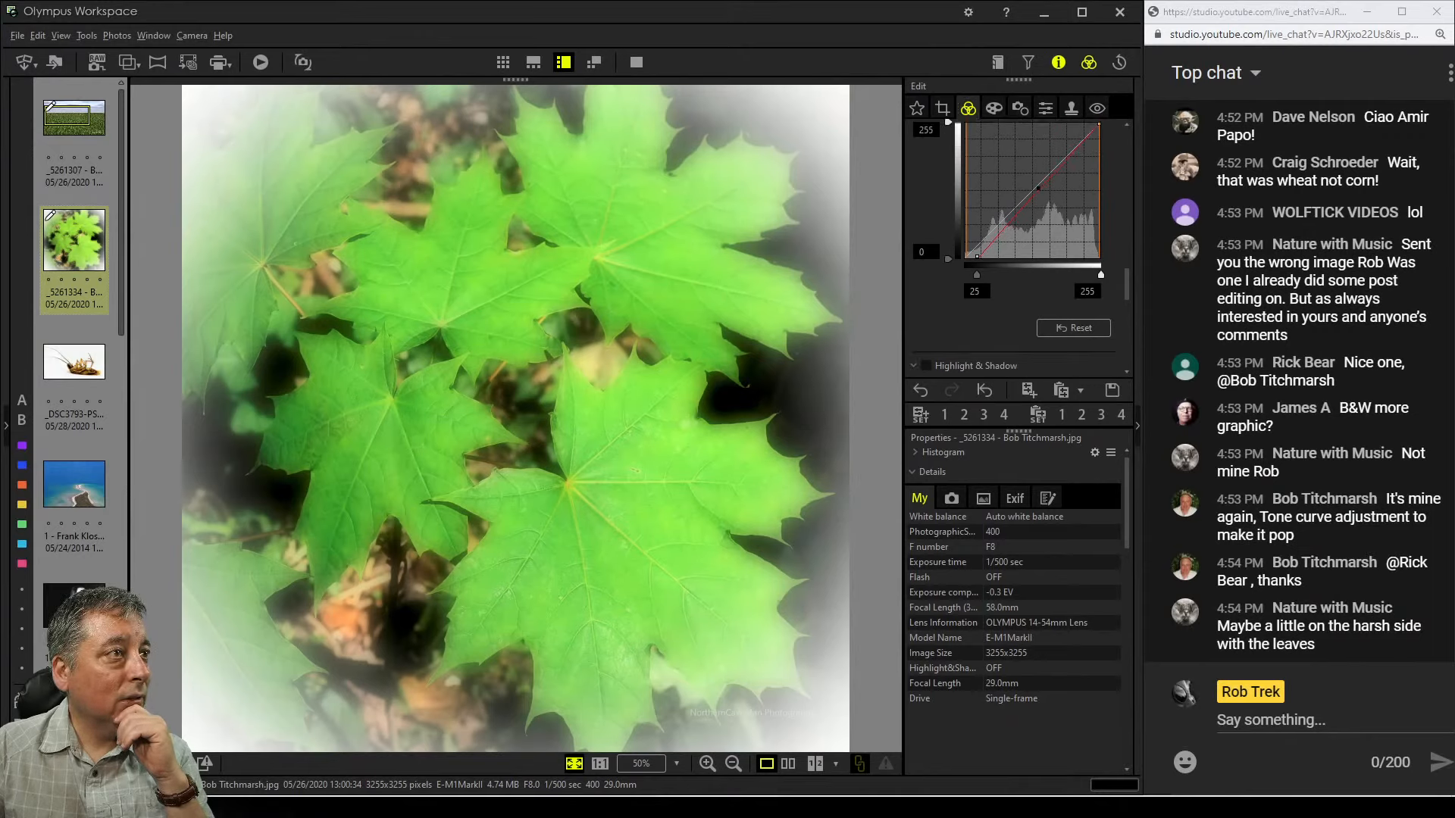
drag(999, 231, 1003, 241)
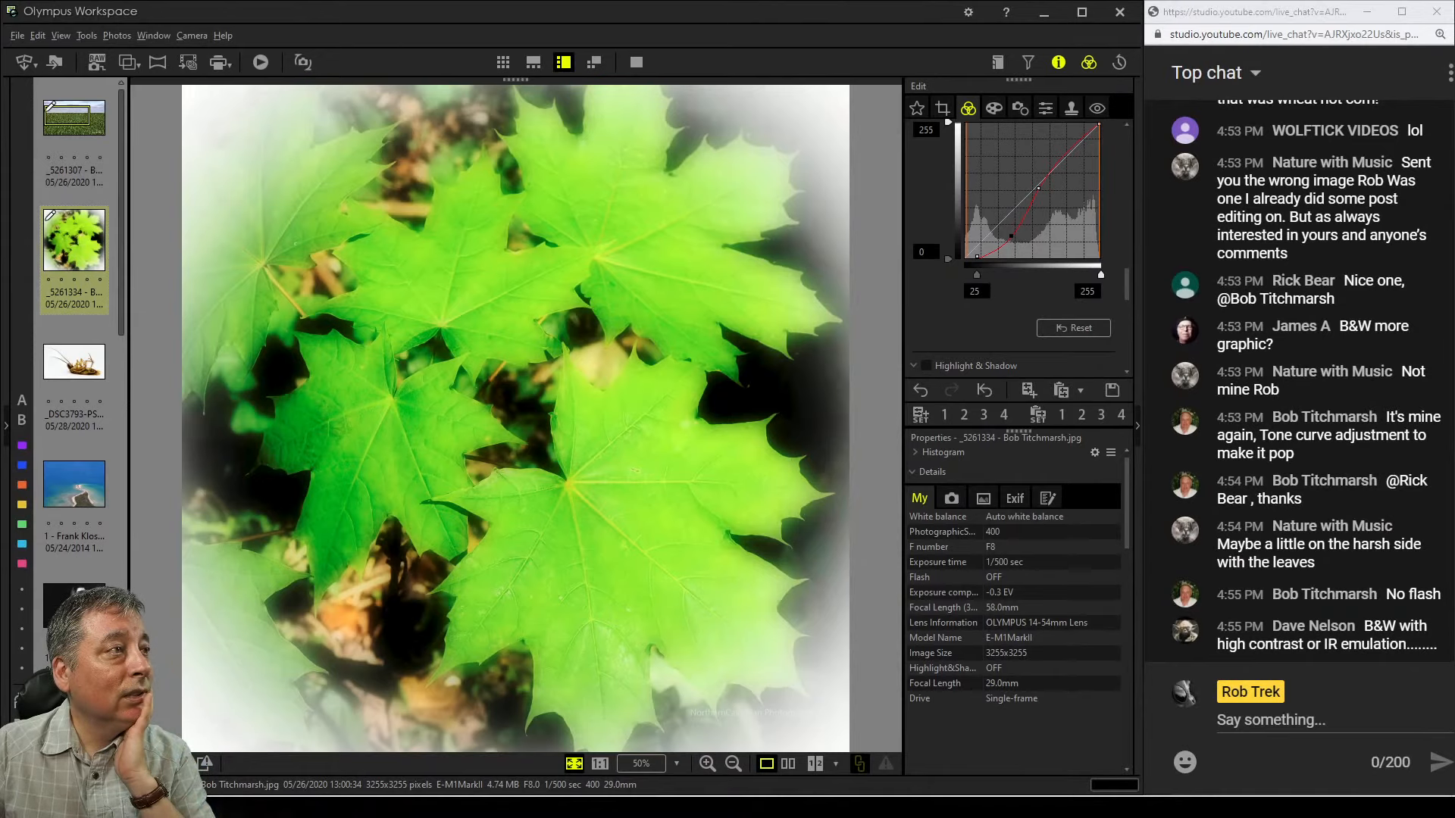
Enable custom white balance, setting the amber slider to 0.5 and the green-magenta slider to -0.4
scroll(1061, 303, up, 3)
scroll(1015, 250, up, 10)
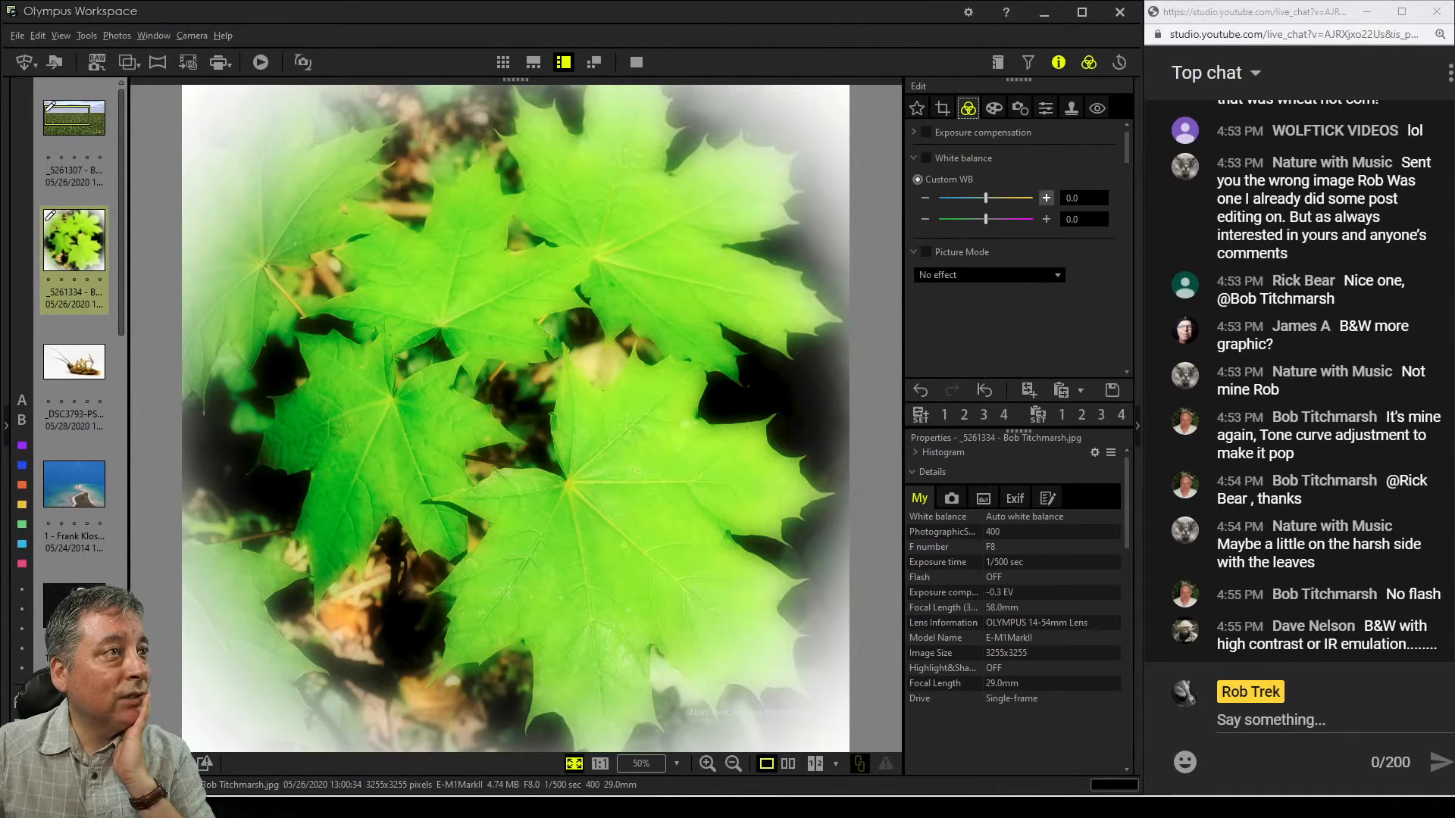
click(1046, 198)
click(1046, 198)
click(1046, 197)
click(1046, 198)
click(1046, 197)
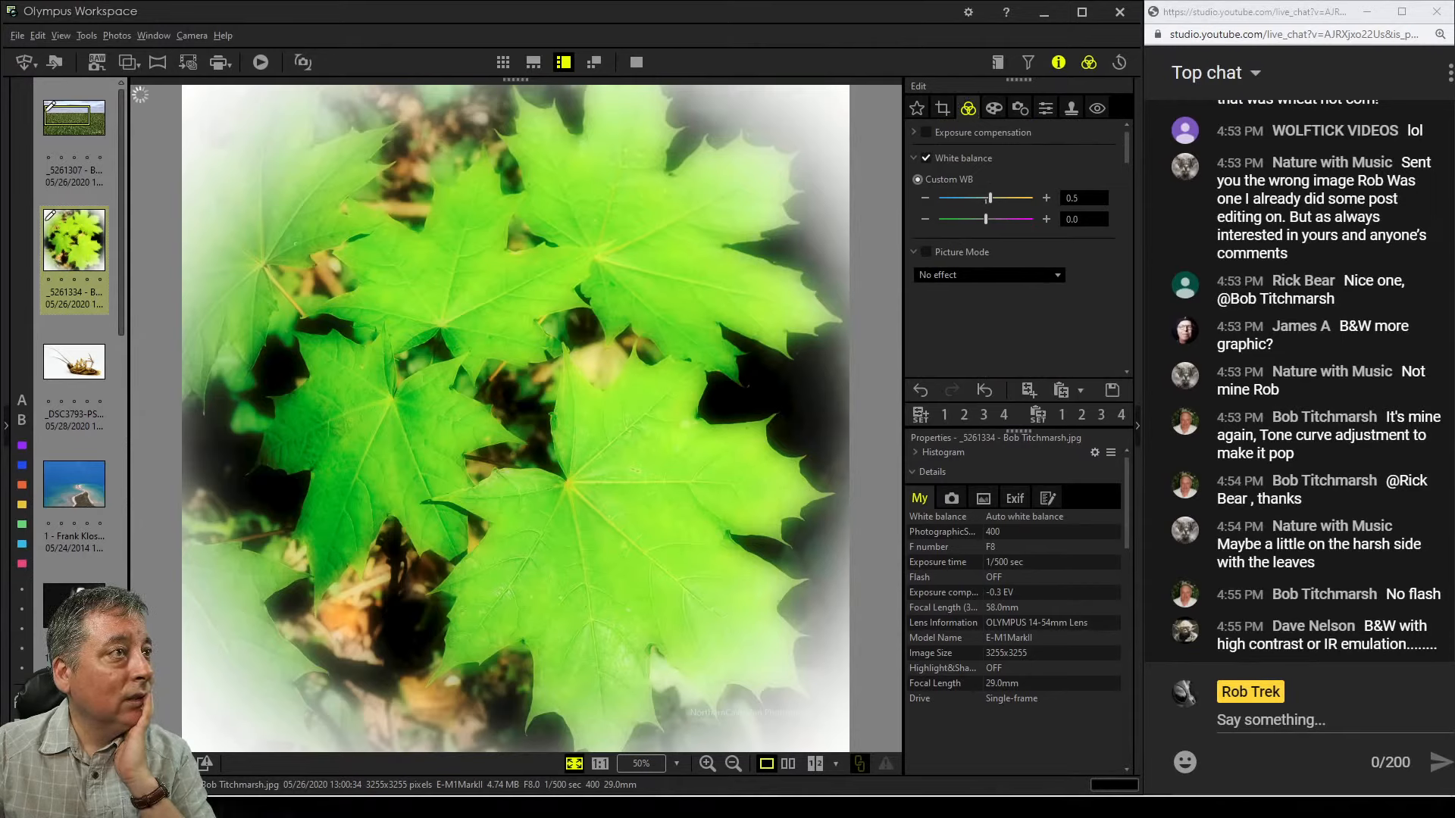
click(924, 219)
click(924, 219)
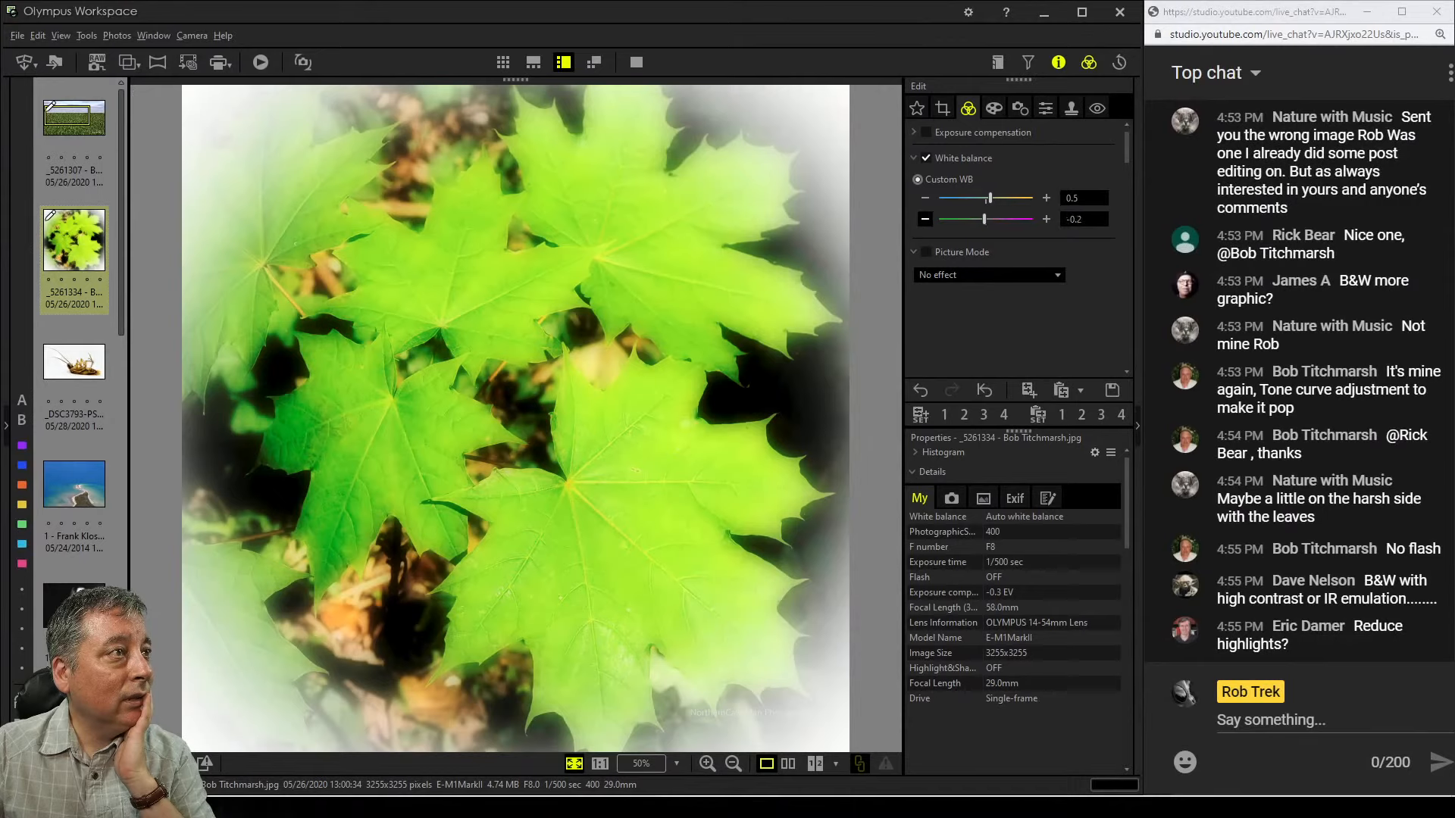
click(924, 219)
click(924, 219)
click(925, 219)
click(925, 219)
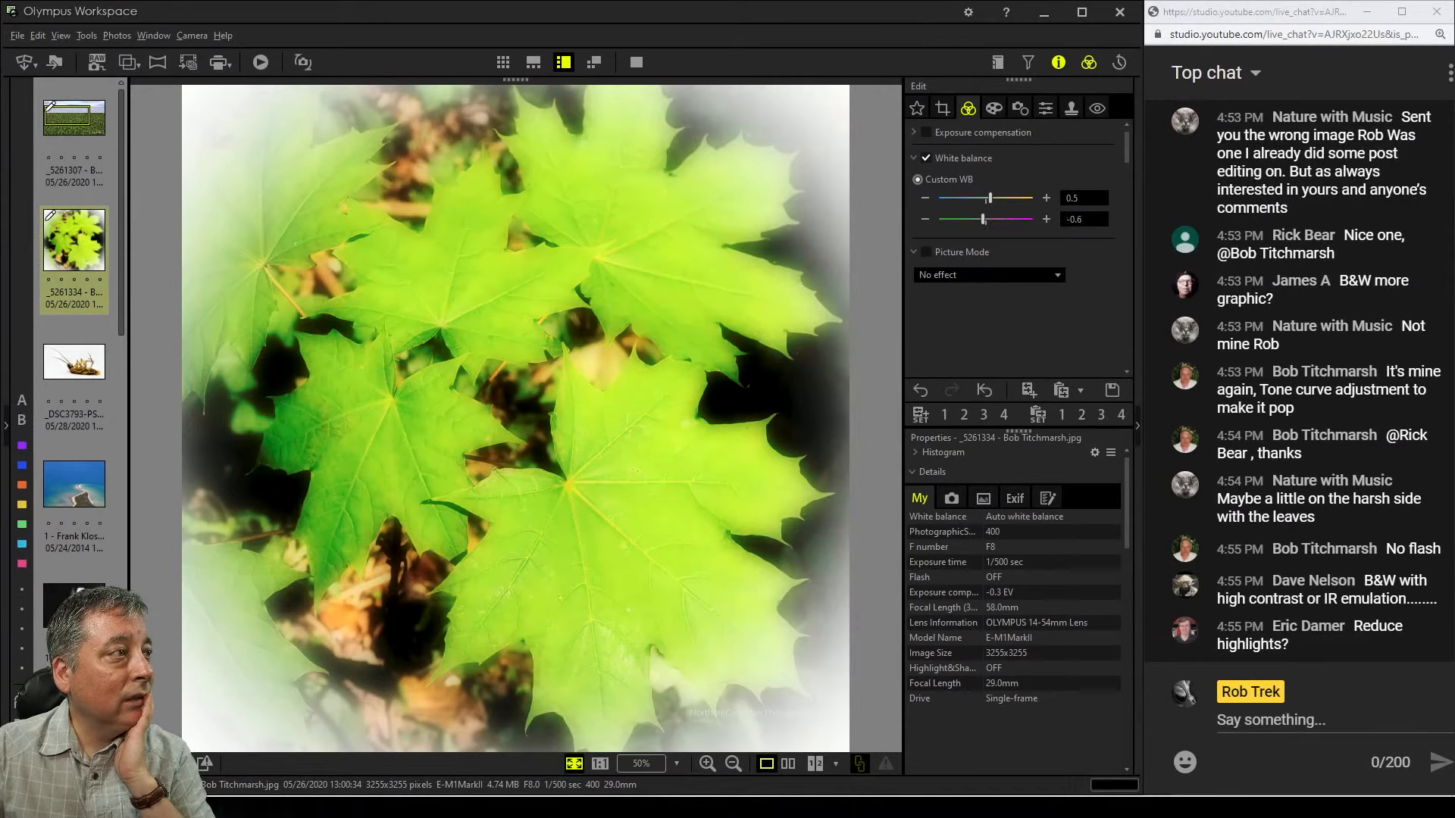
Enable exposure compensation and set it to -27
scroll(1047, 219, down, 3)
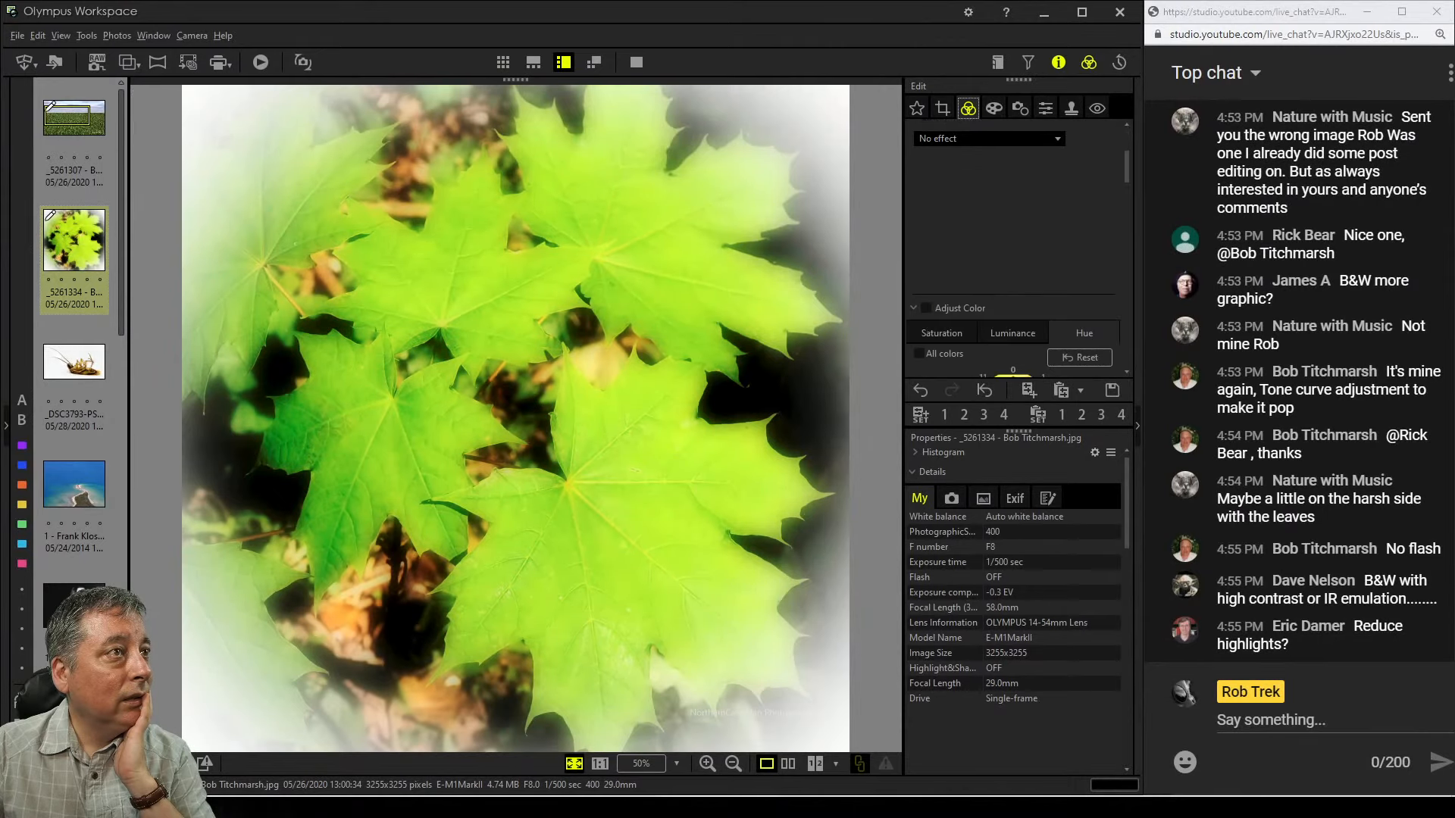
scroll(1013, 250, down, 8)
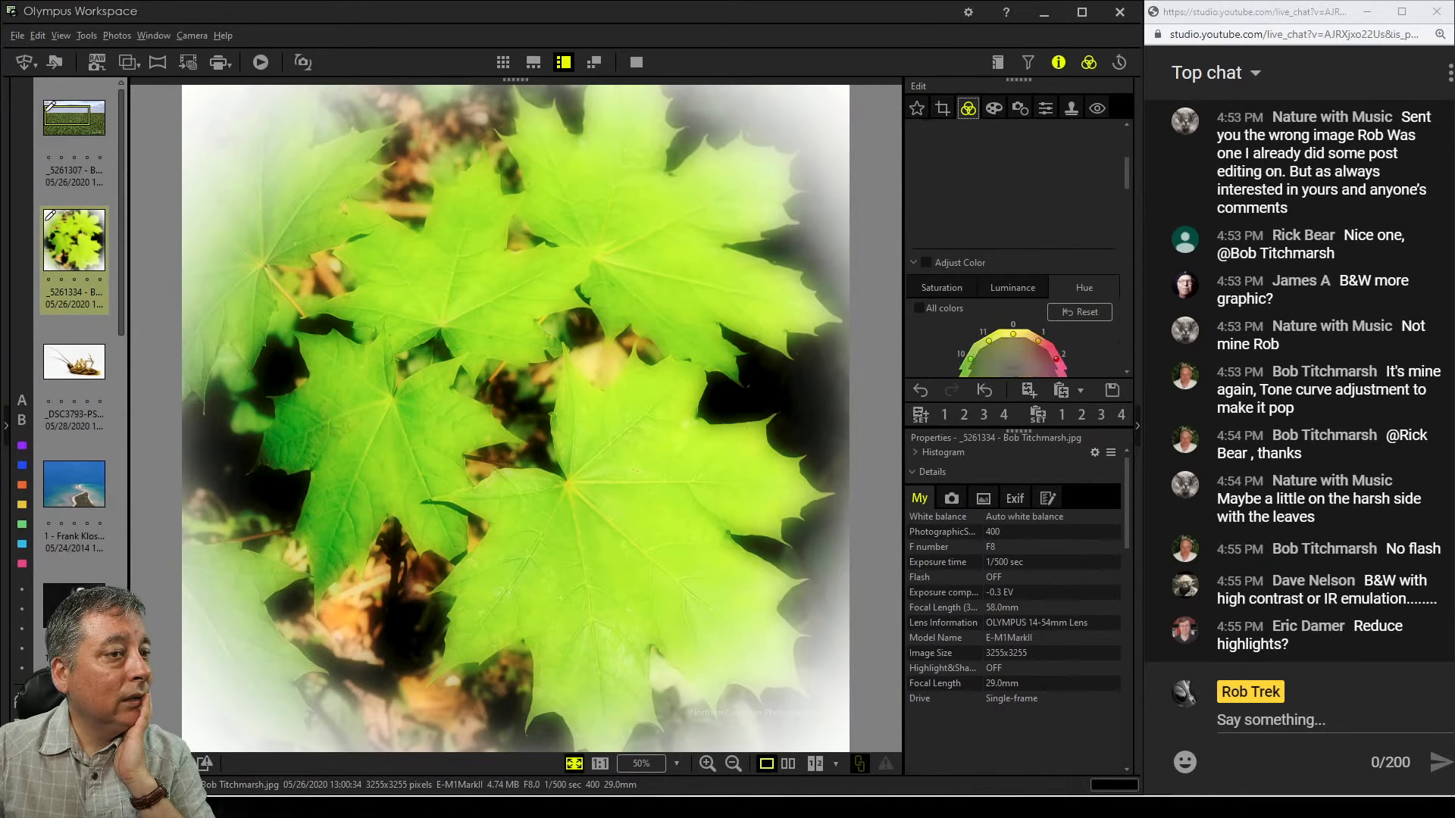
scroll(1015, 250, down, 2)
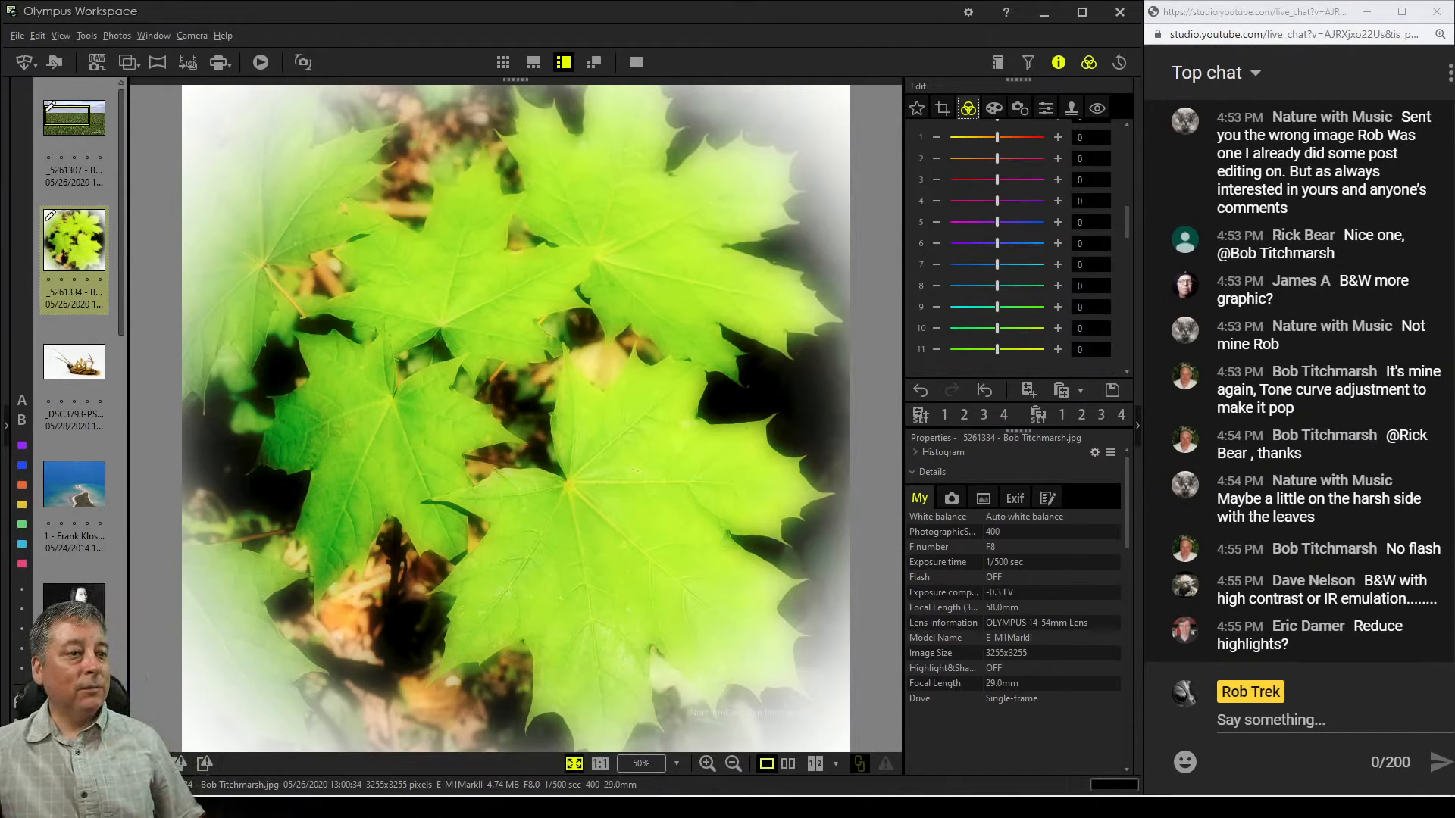
scroll(1015, 250, down, 3)
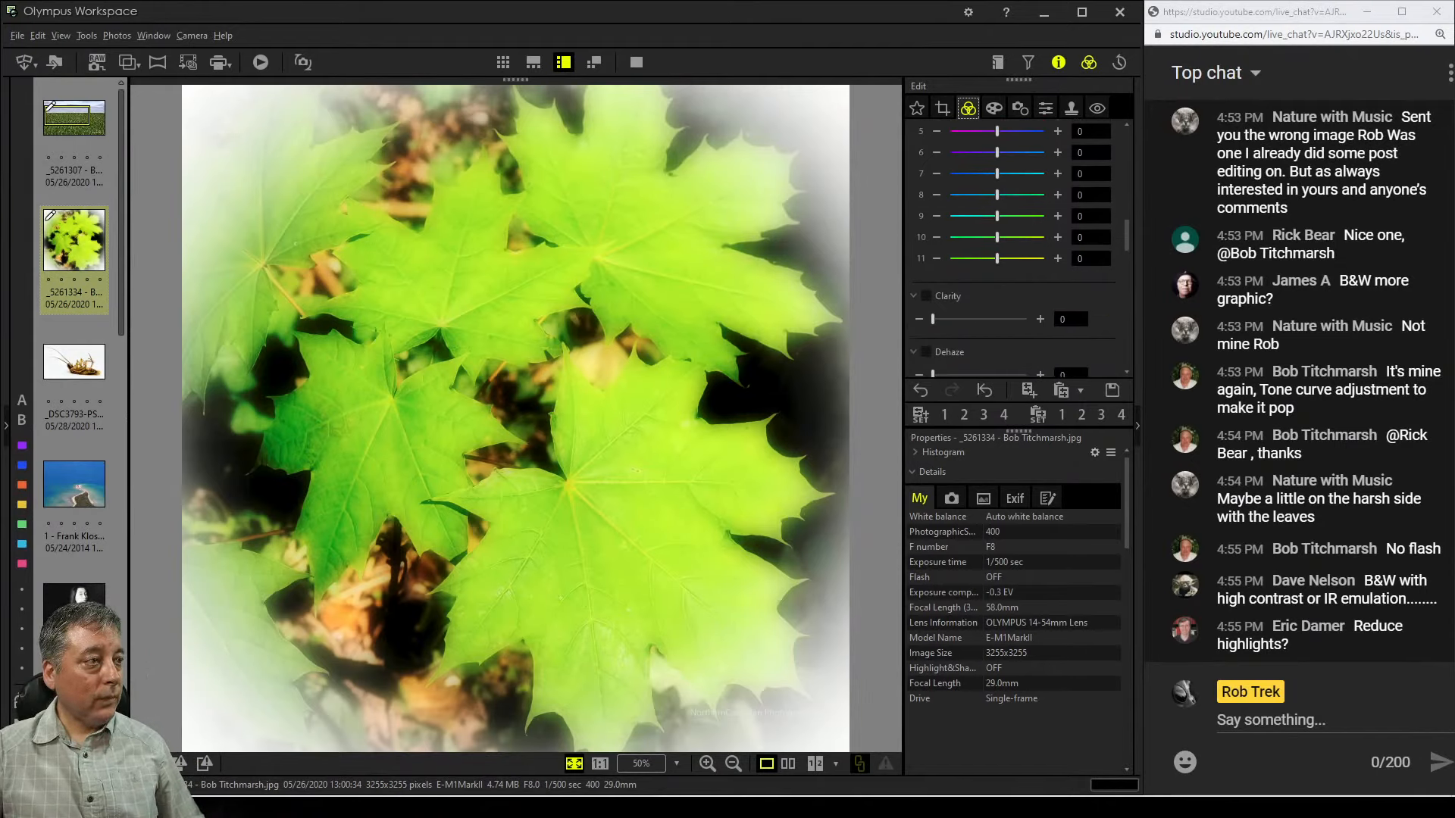
scroll(1015, 250, up, 10)
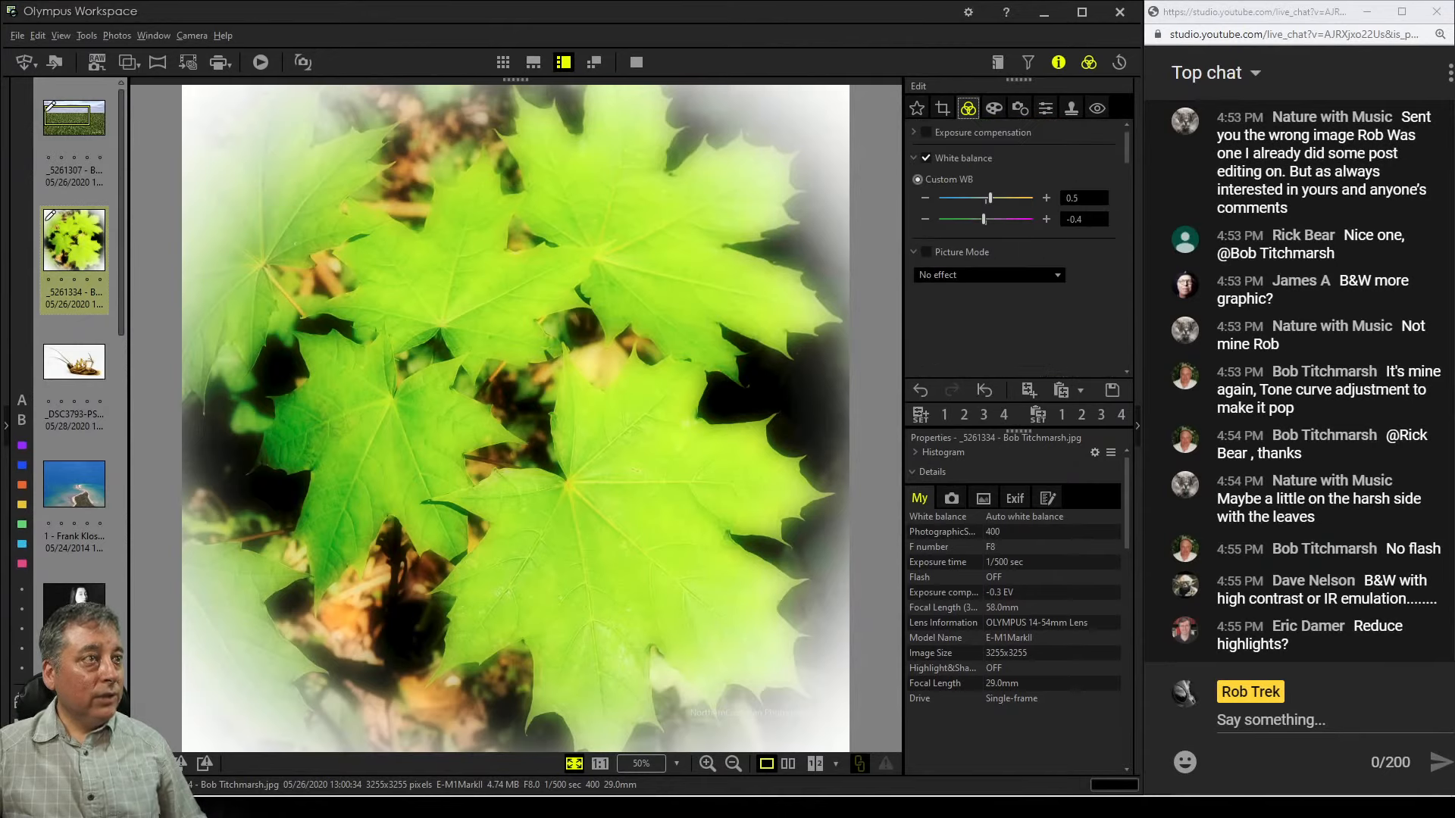
click(913, 133)
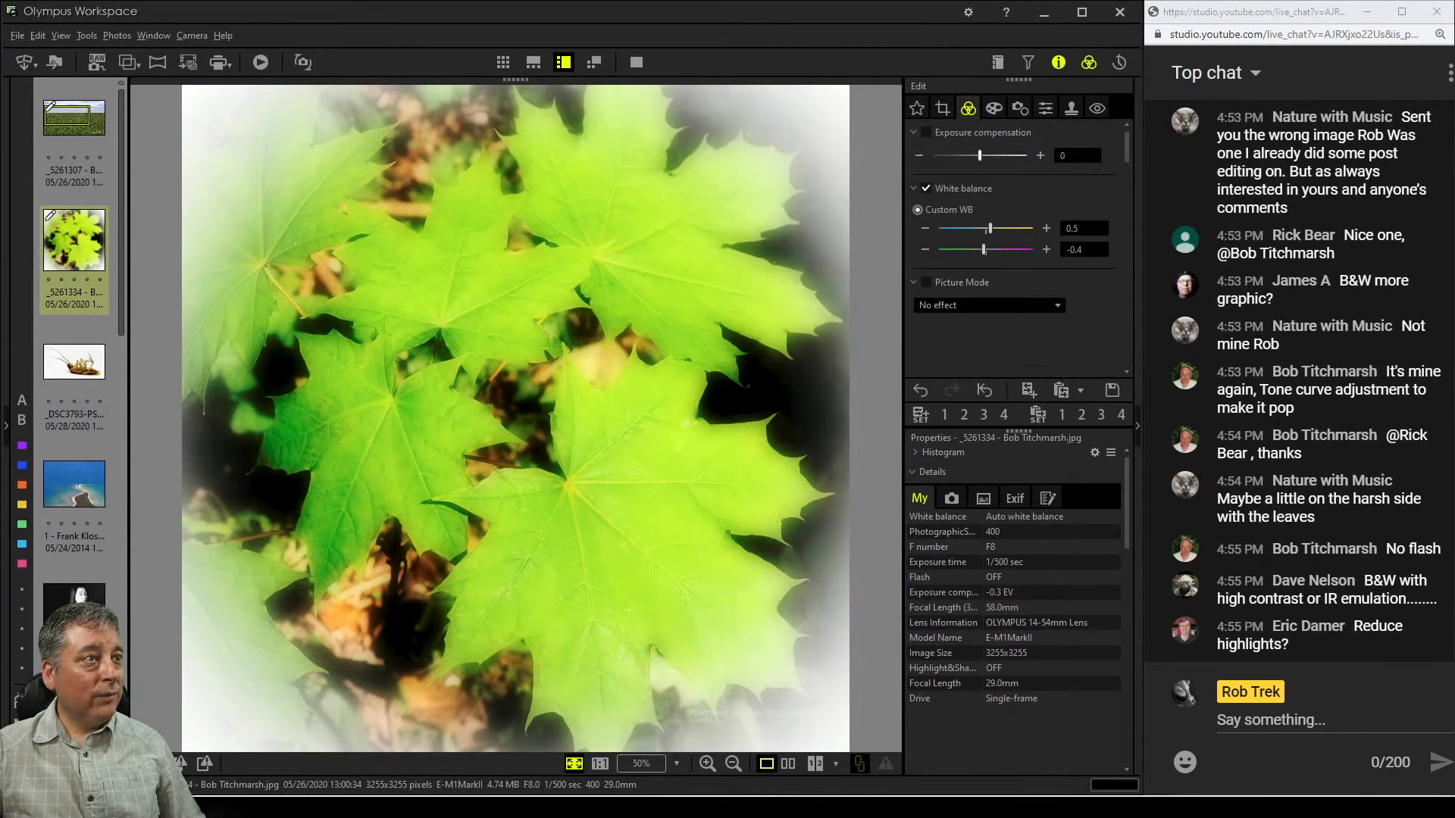
drag(977, 156, 968, 155)
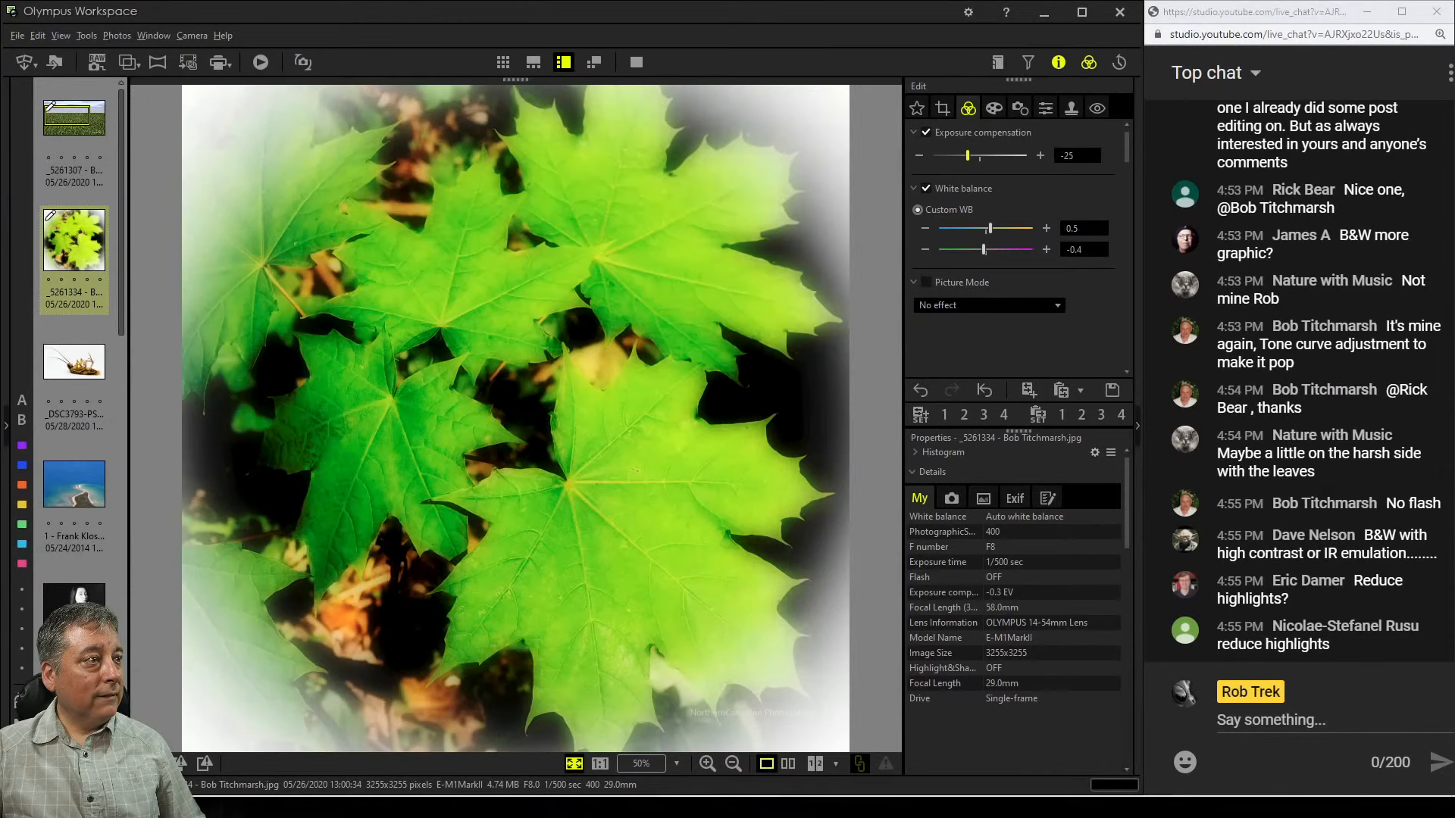
drag(968, 155, 967, 156)
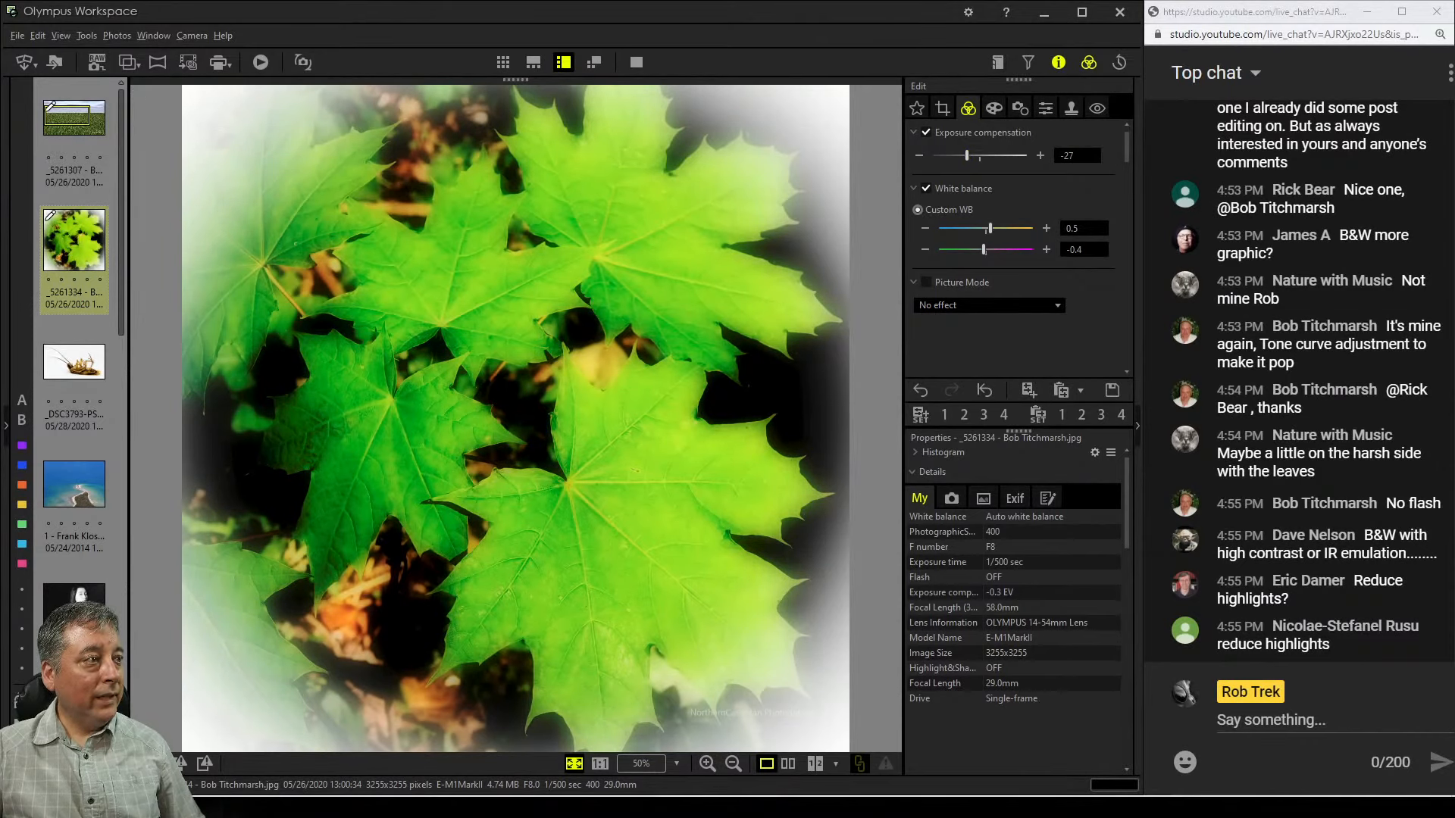
Enable Highlight & Shadow and lower the highlight value to -3
scroll(1015, 250, down, 5)
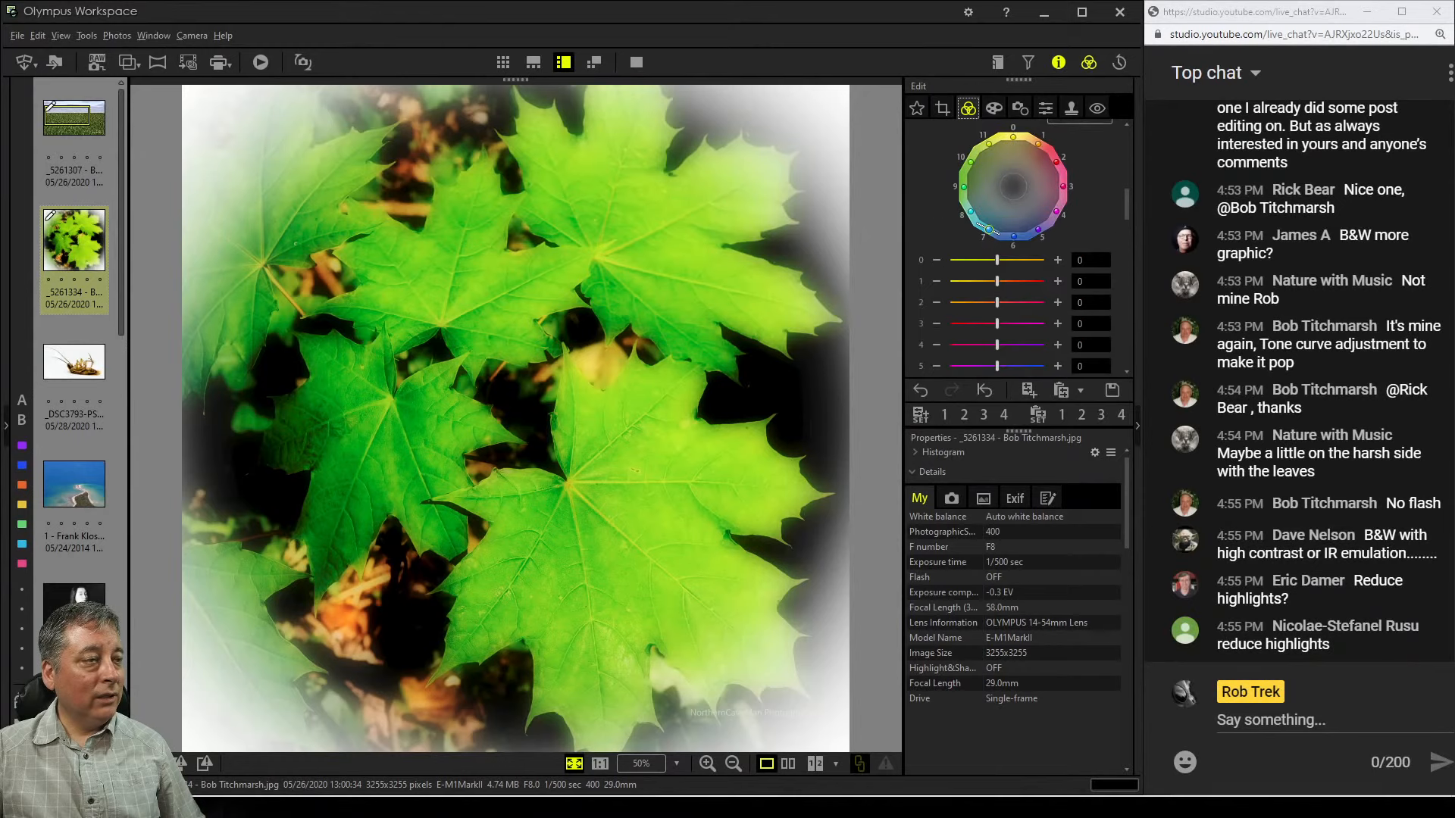
scroll(1011, 248, down, 5)
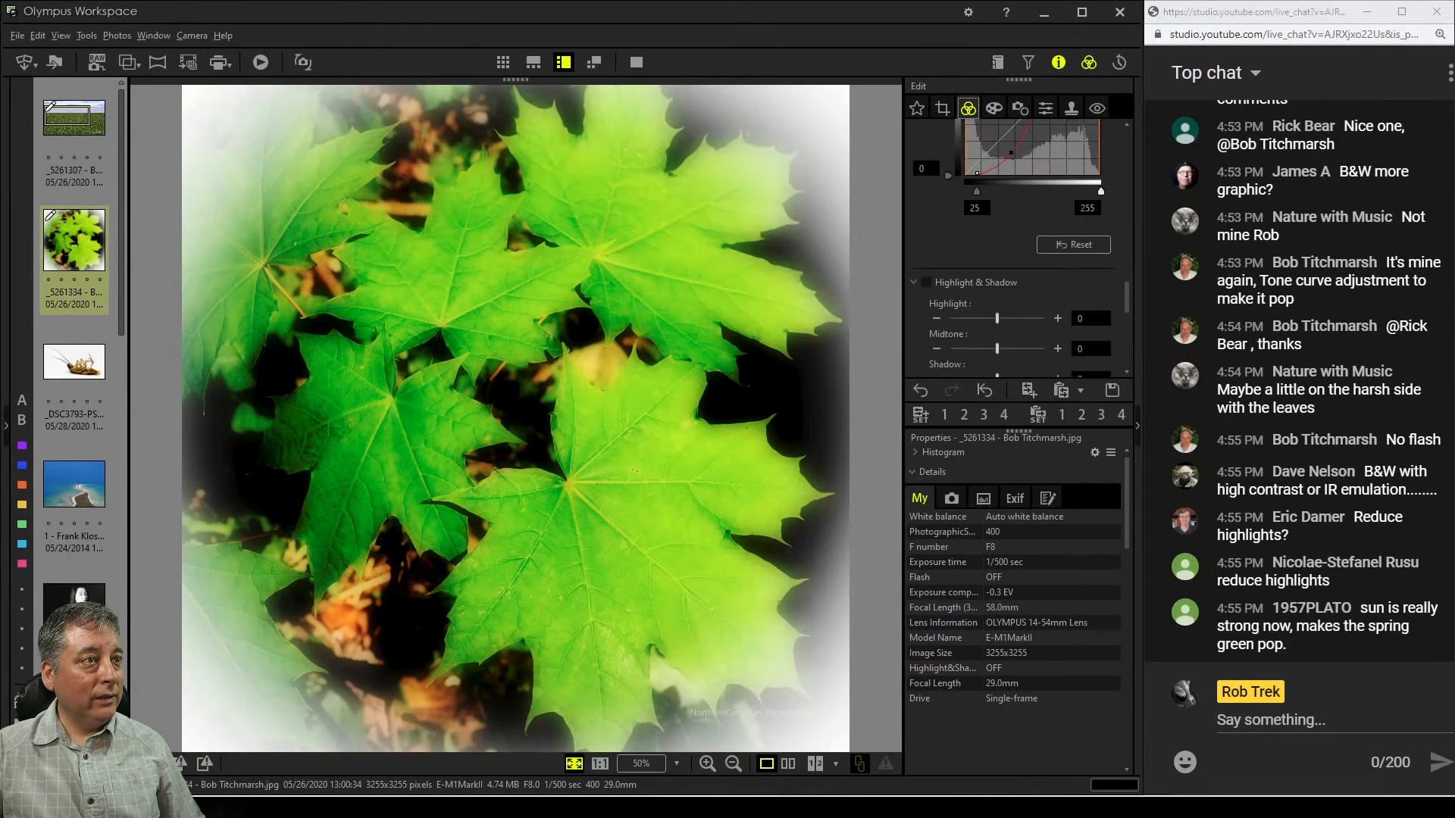
scroll(1011, 250, down, 2)
click(937, 273)
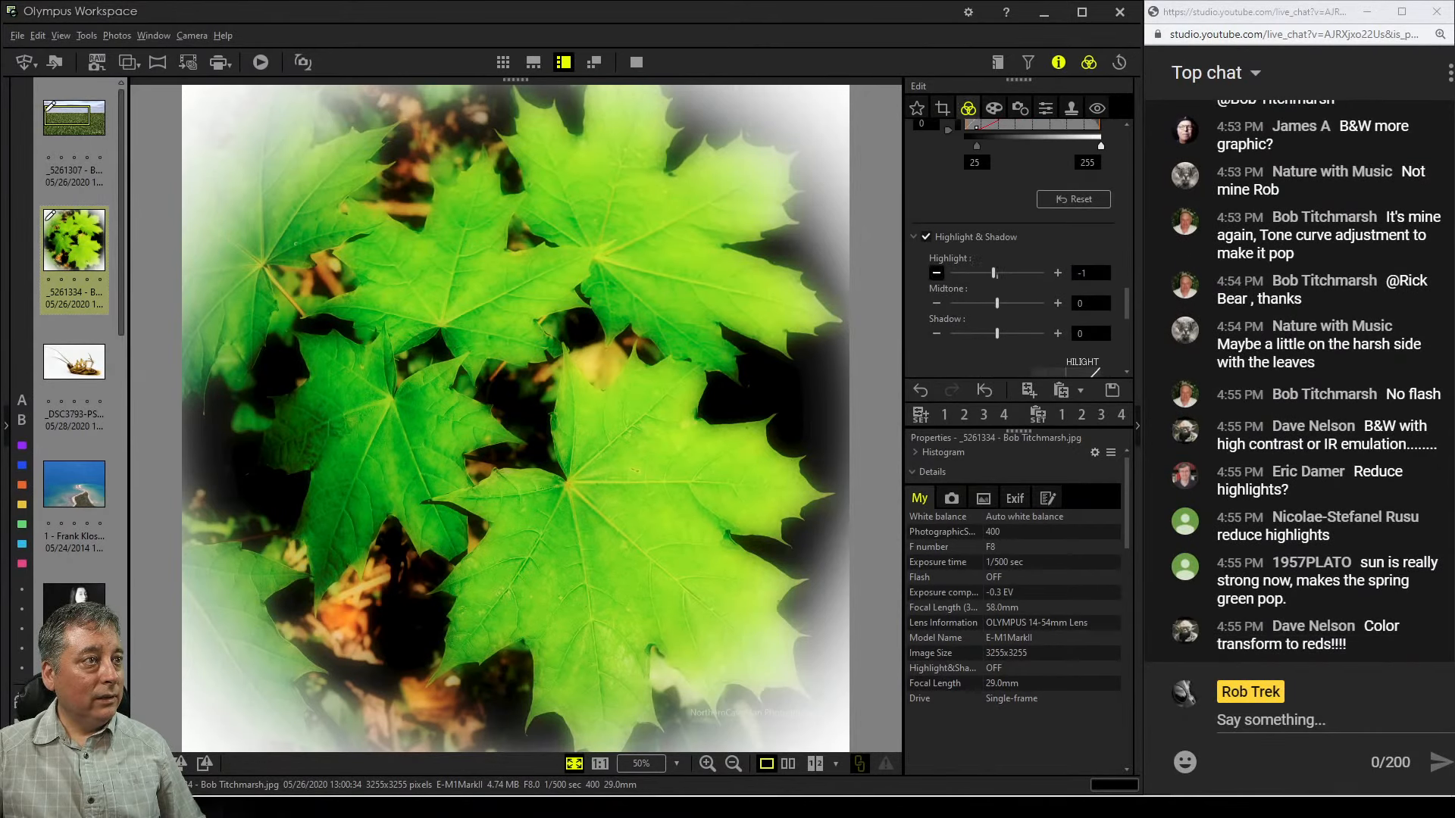
click(936, 273)
click(937, 272)
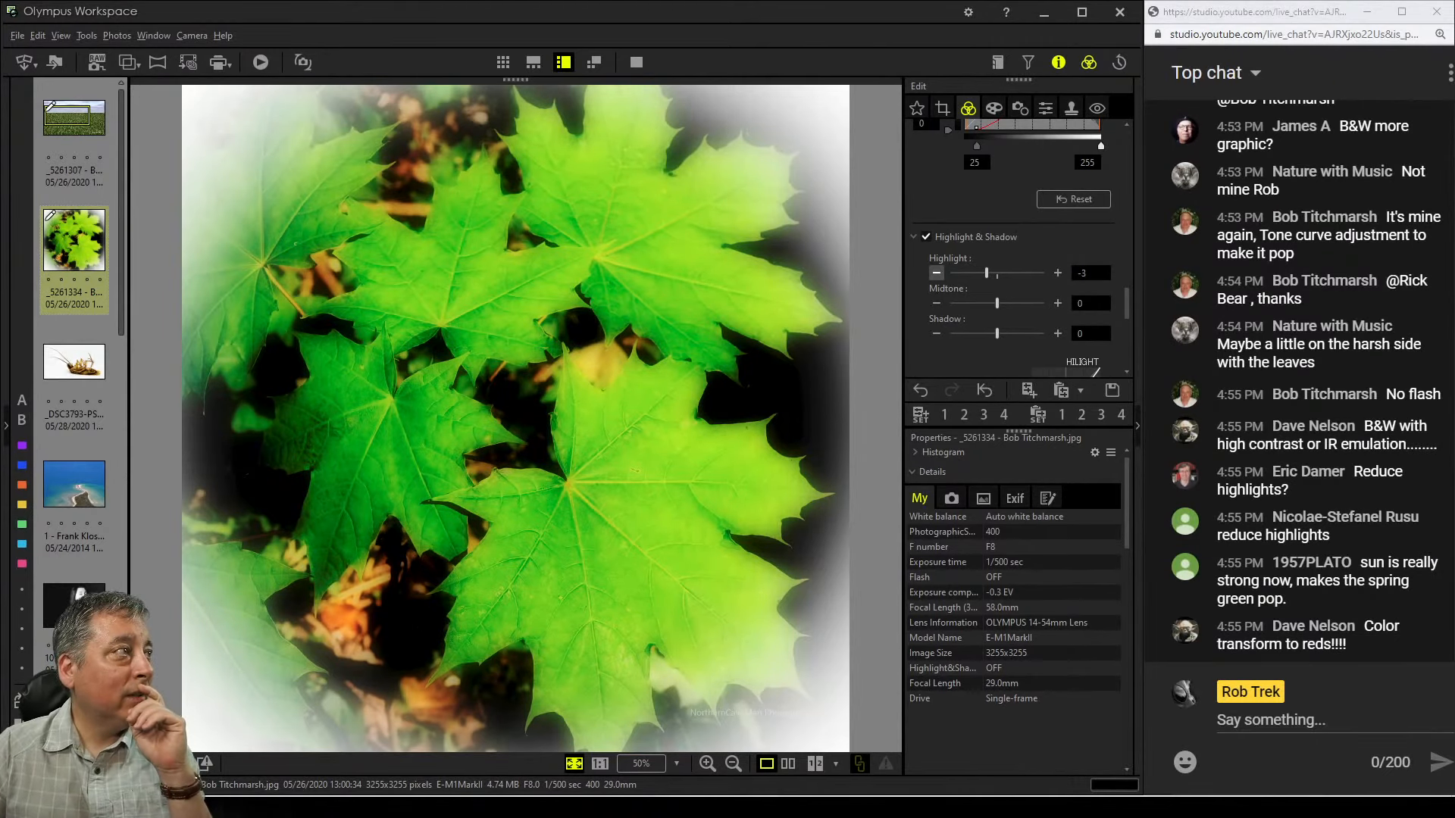
Lower the Highlight & Shadow highlight value further to -11
click(937, 273)
click(937, 272)
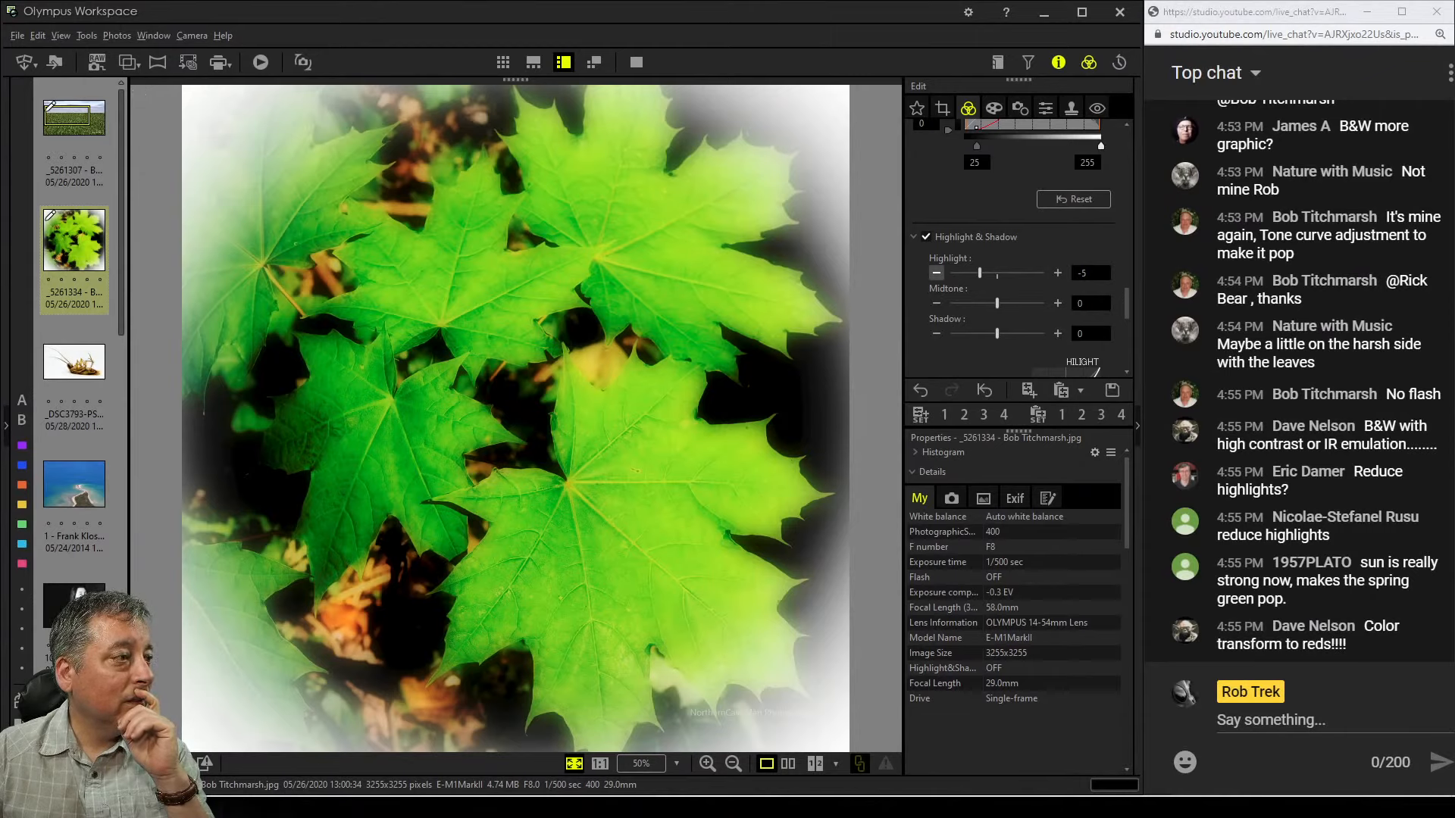
click(936, 273)
click(936, 273)
click(936, 273)
click(936, 273)
click(936, 273)
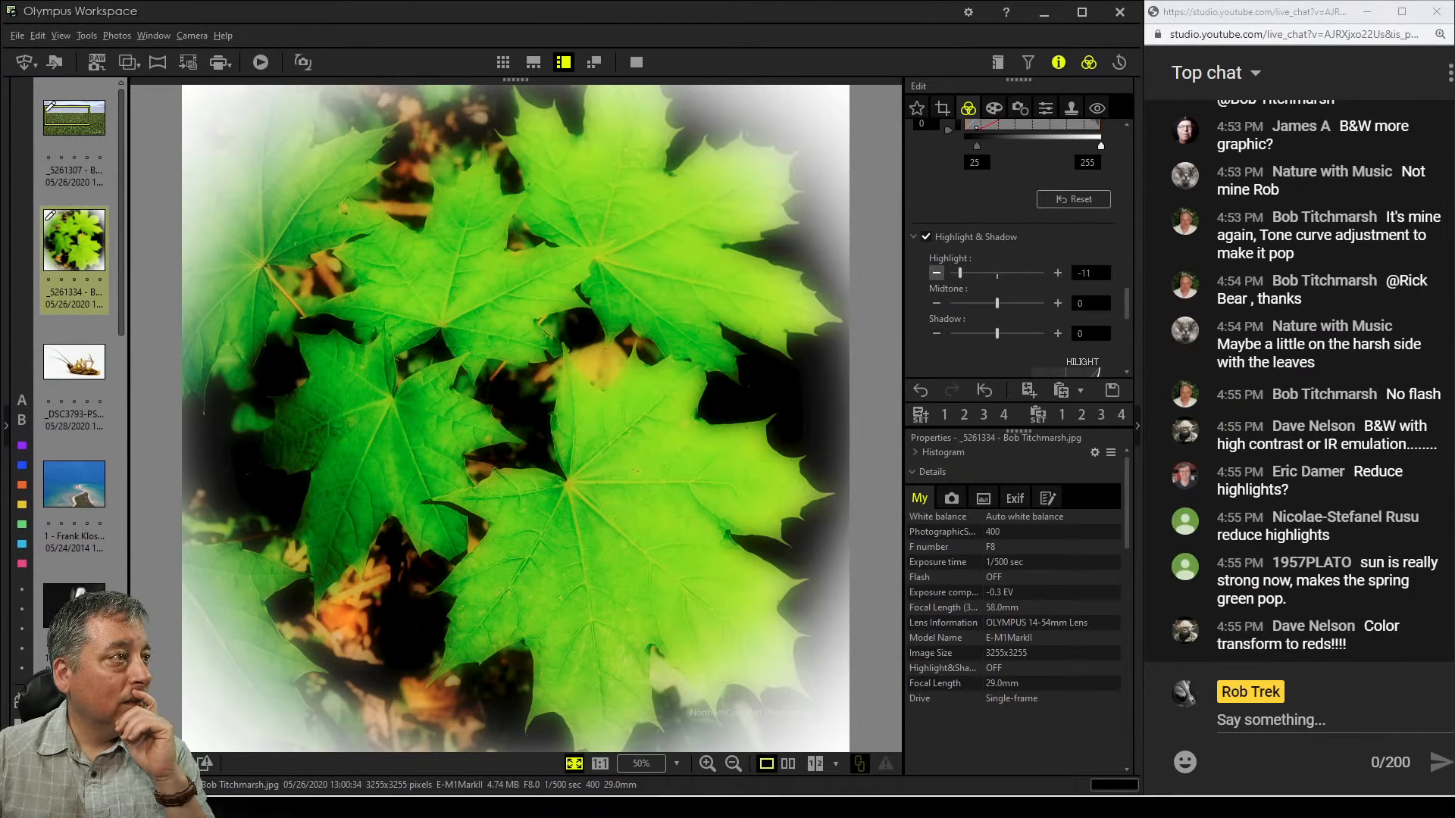
In Adjust Color's luminance controls, lower the yellow hue (0) luminance to -4
scroll(1016, 227, up, 3)
scroll(1015, 242, down, 10)
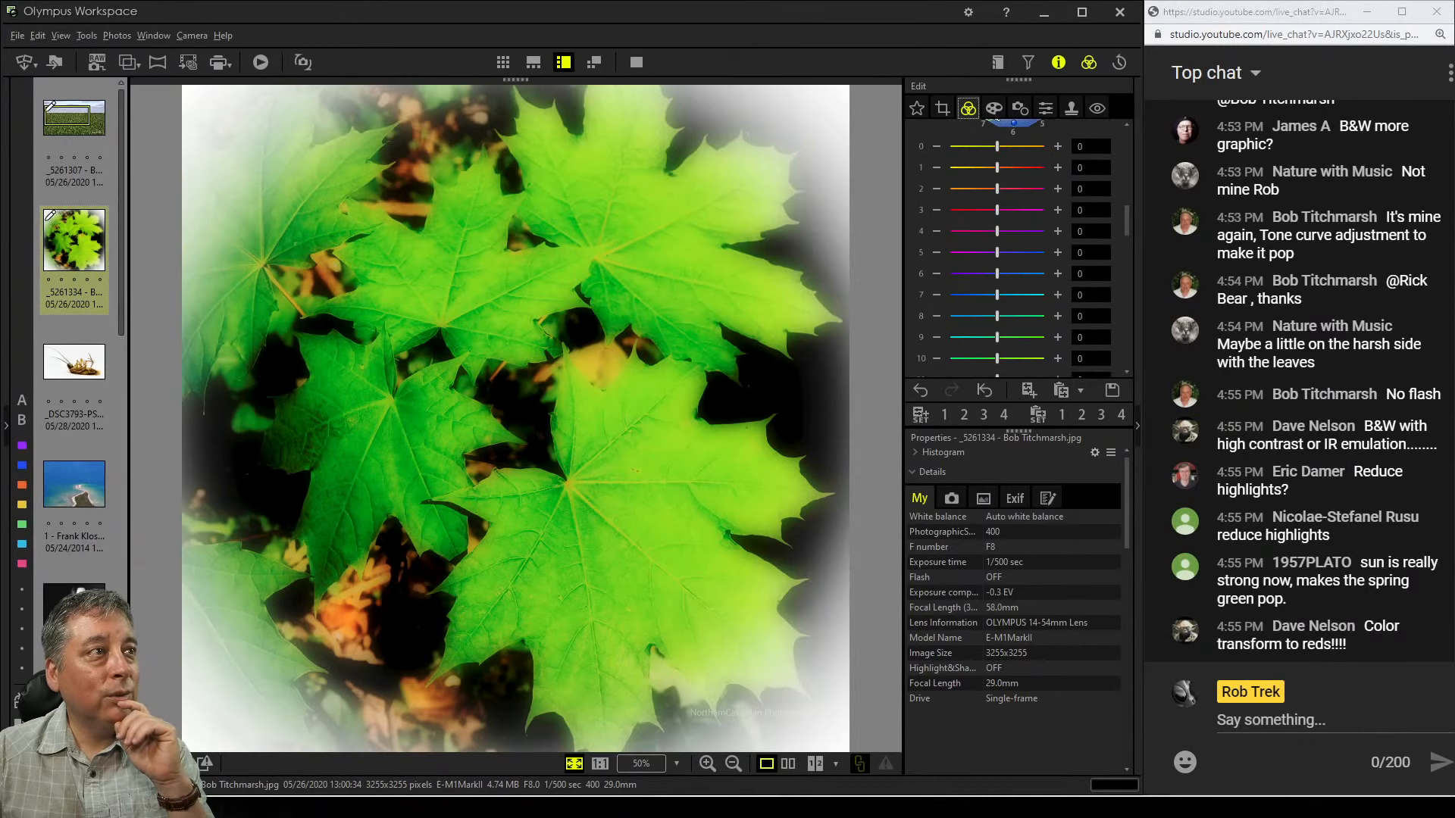
scroll(1015, 242, down, 3)
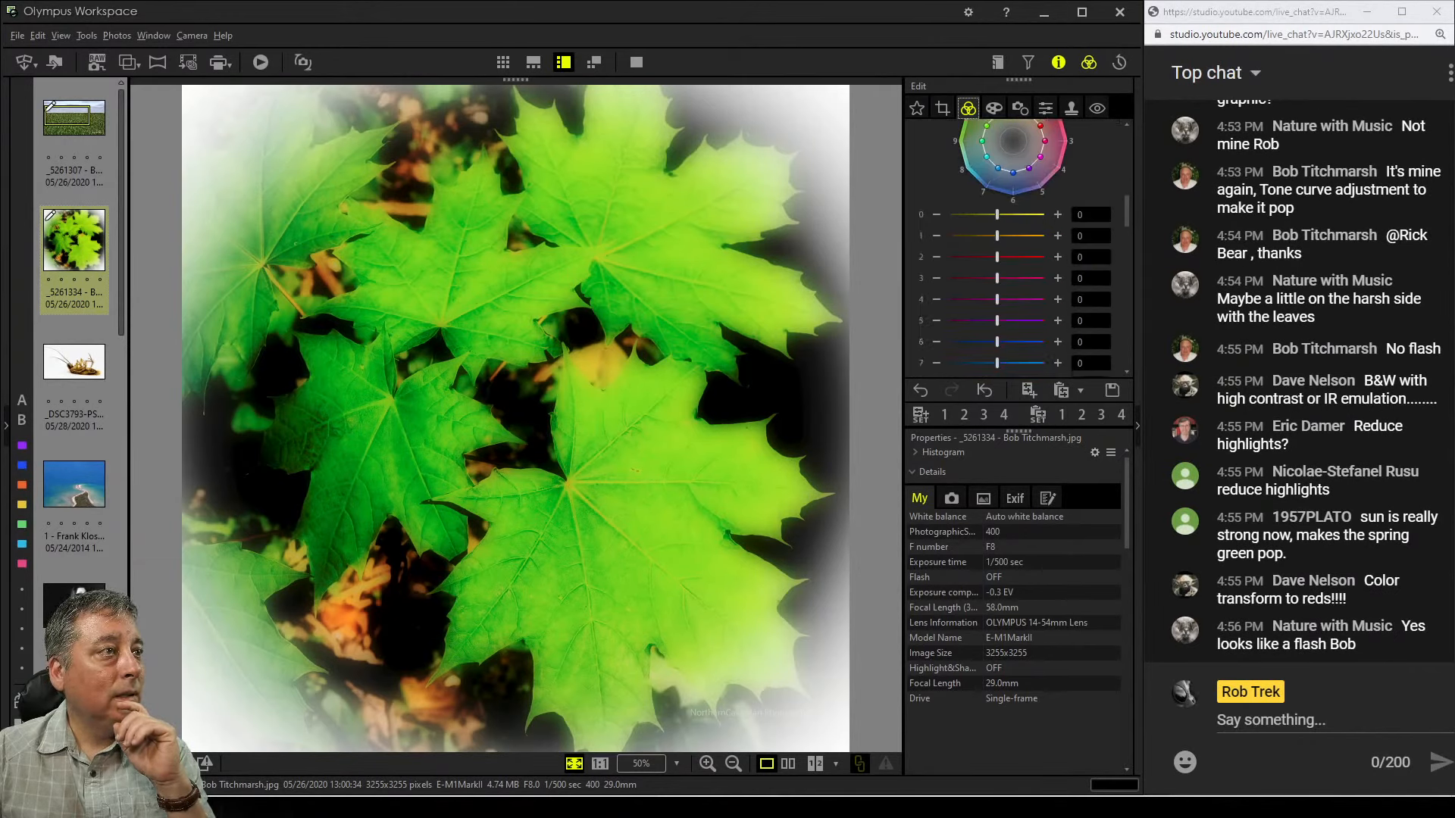
drag(997, 214, 970, 214)
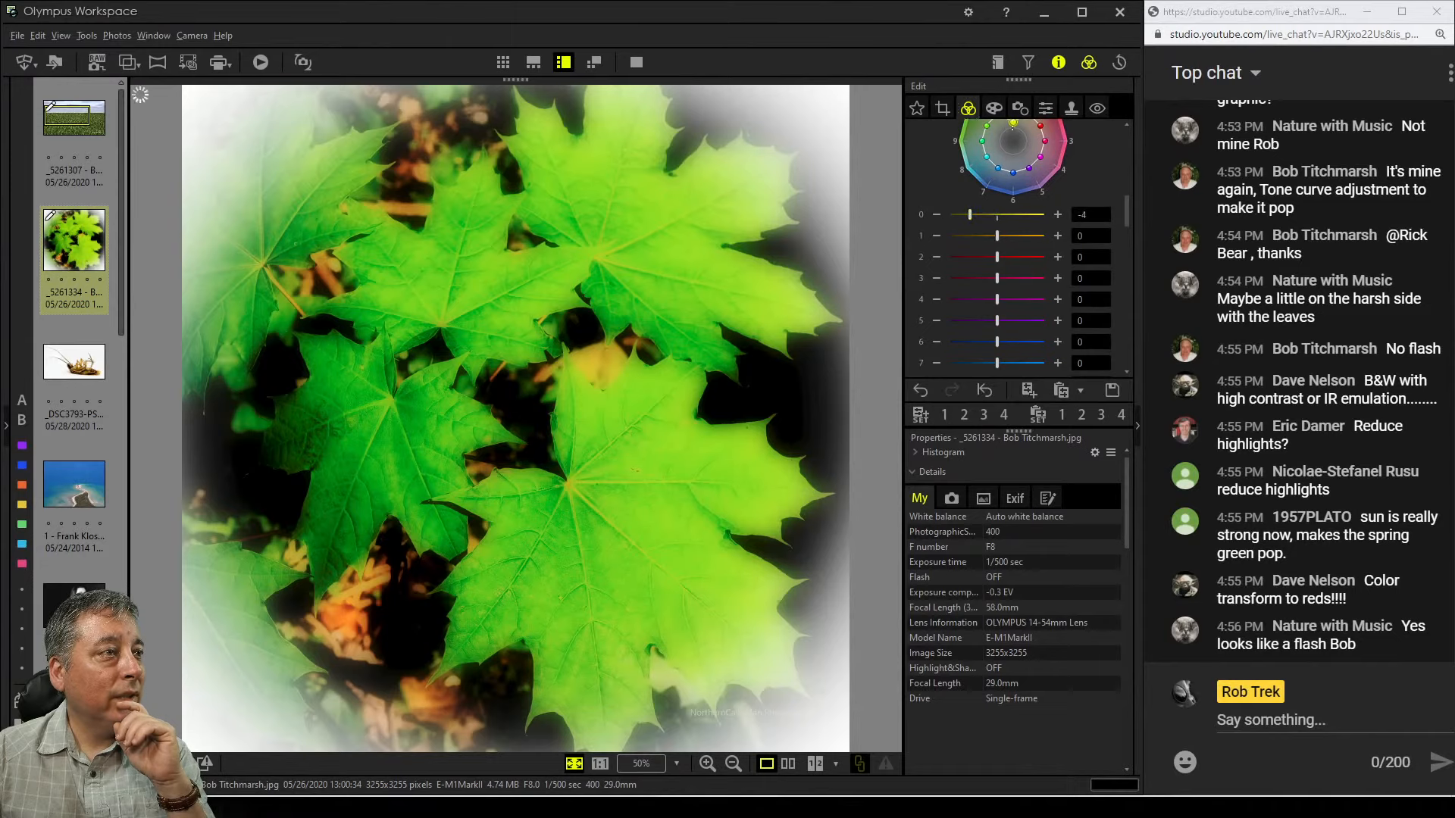
Lower the luminance of green hues 9 and 10 to -1 and hue 11 to -4
scroll(1015, 250, down, 3)
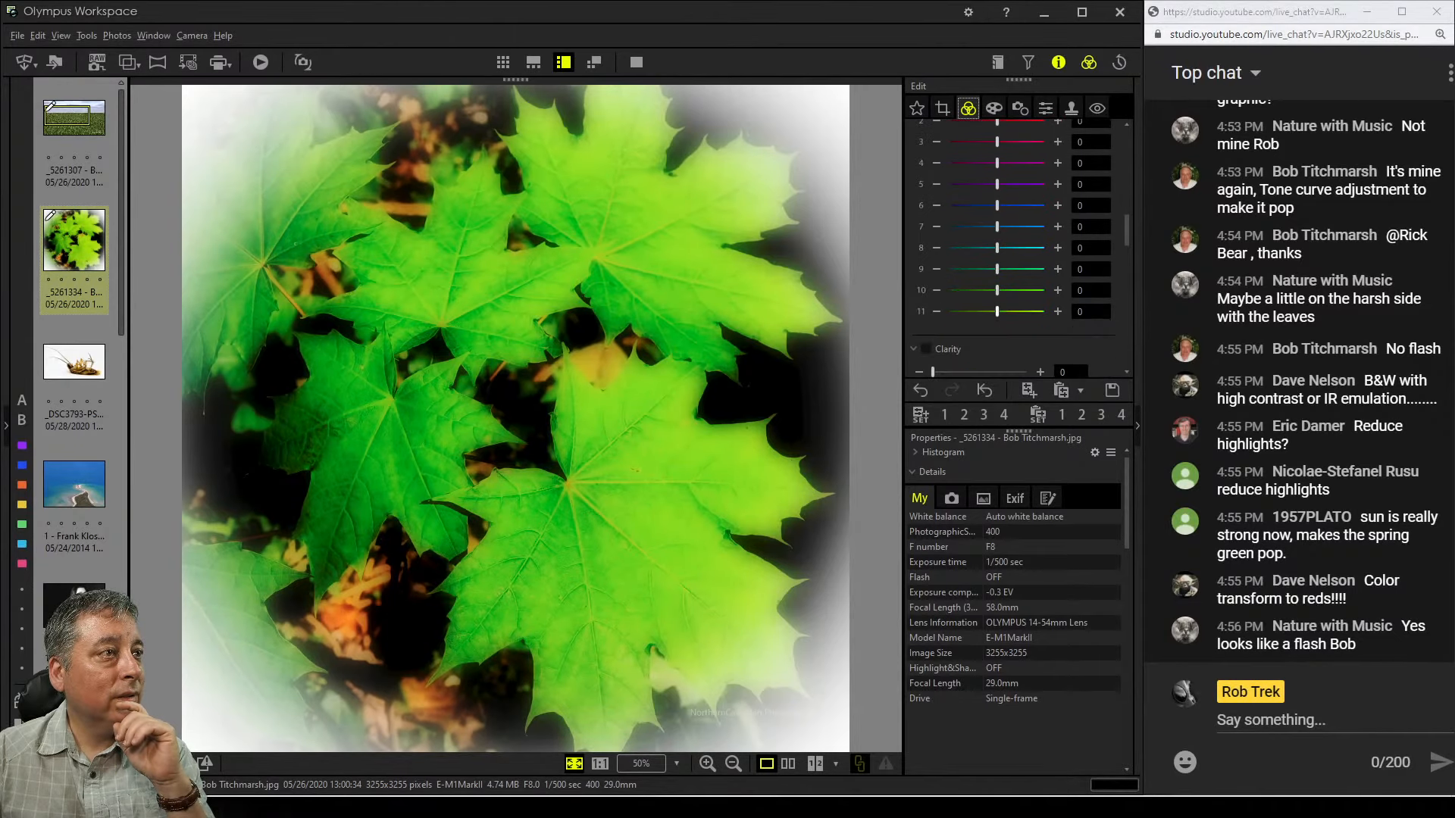
drag(997, 312, 977, 290)
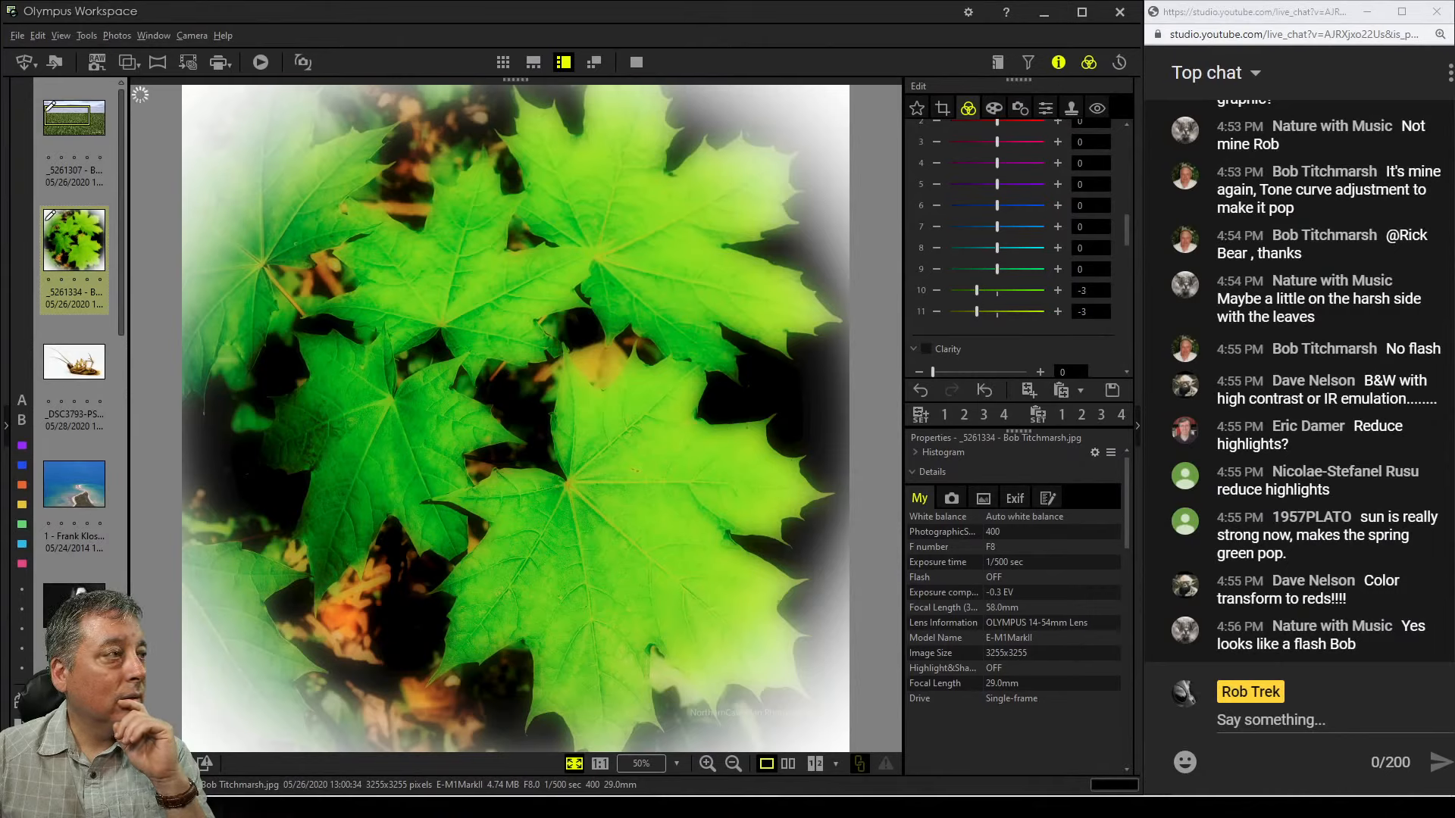
drag(976, 290, 997, 290)
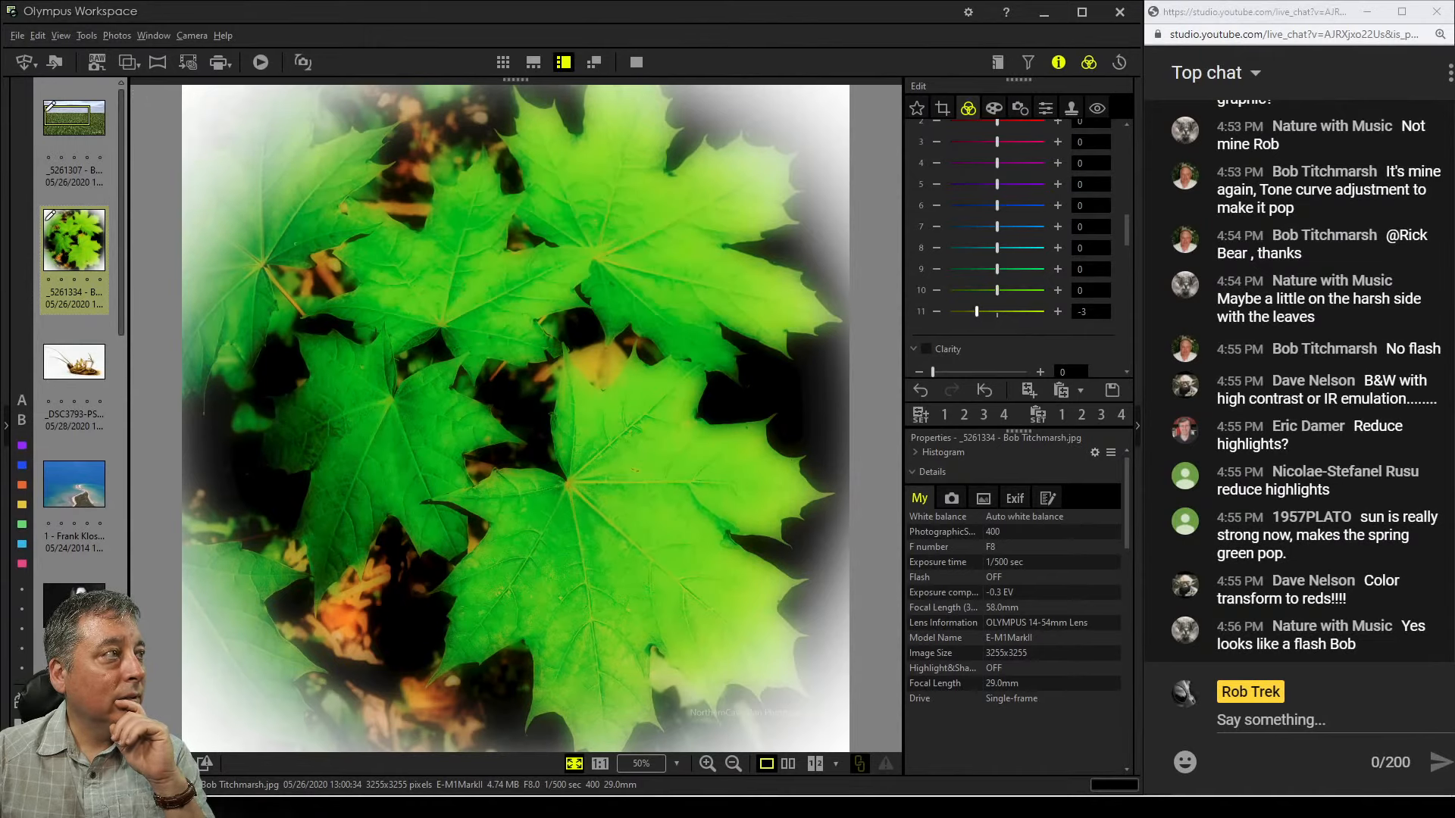
drag(977, 311, 990, 311)
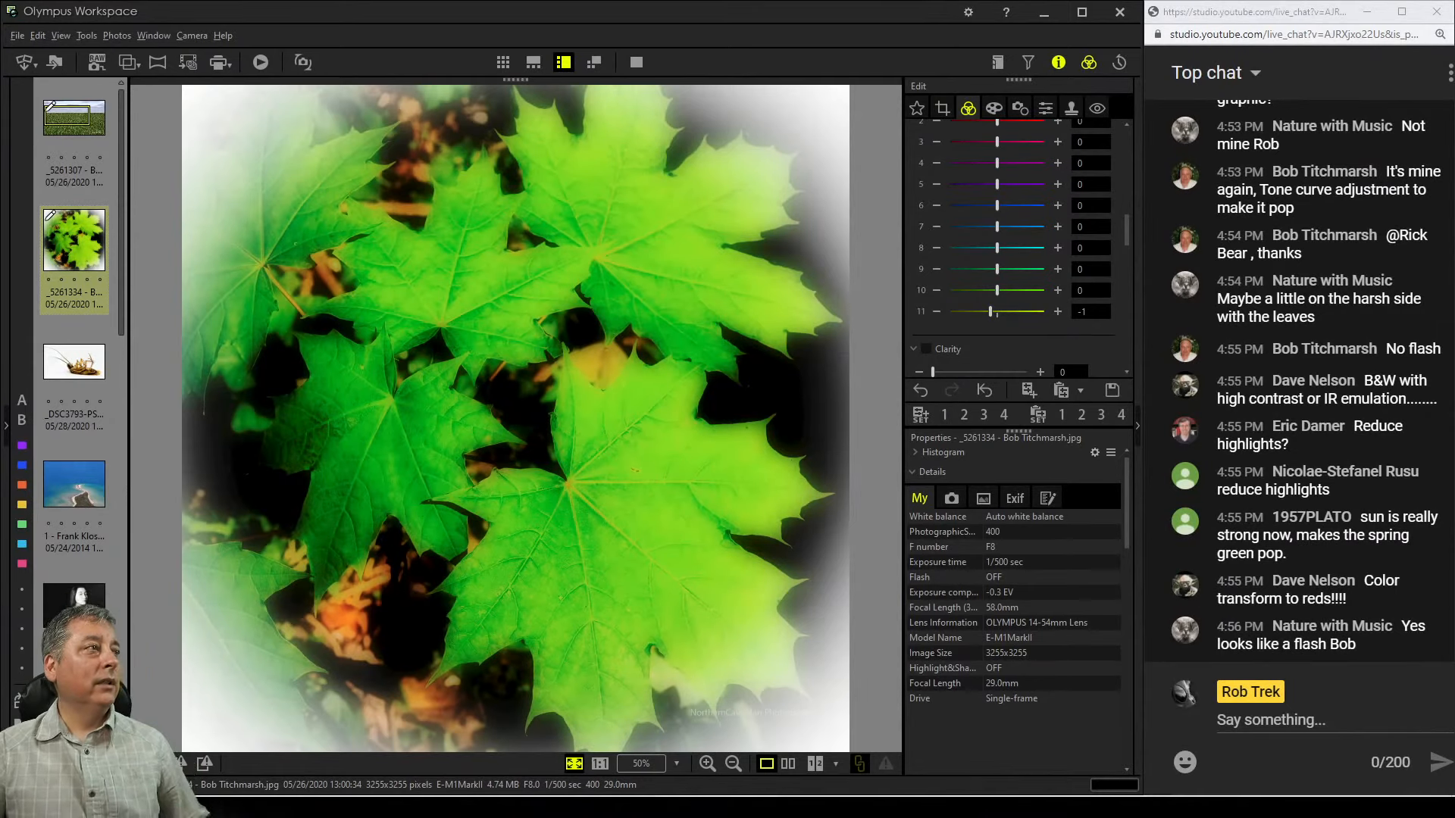
scroll(1012, 250, up, 5)
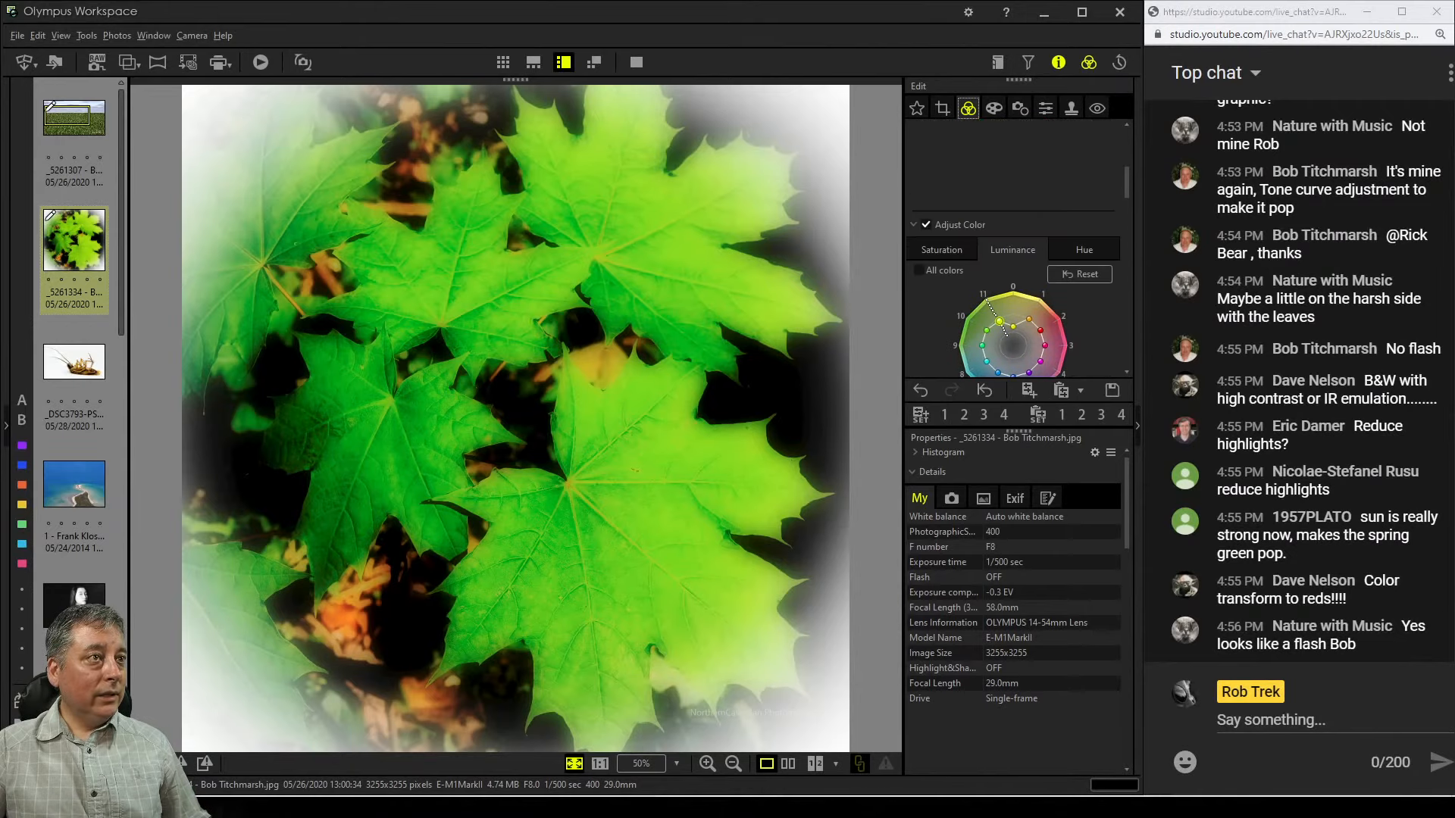
scroll(1057, 334, down, 5)
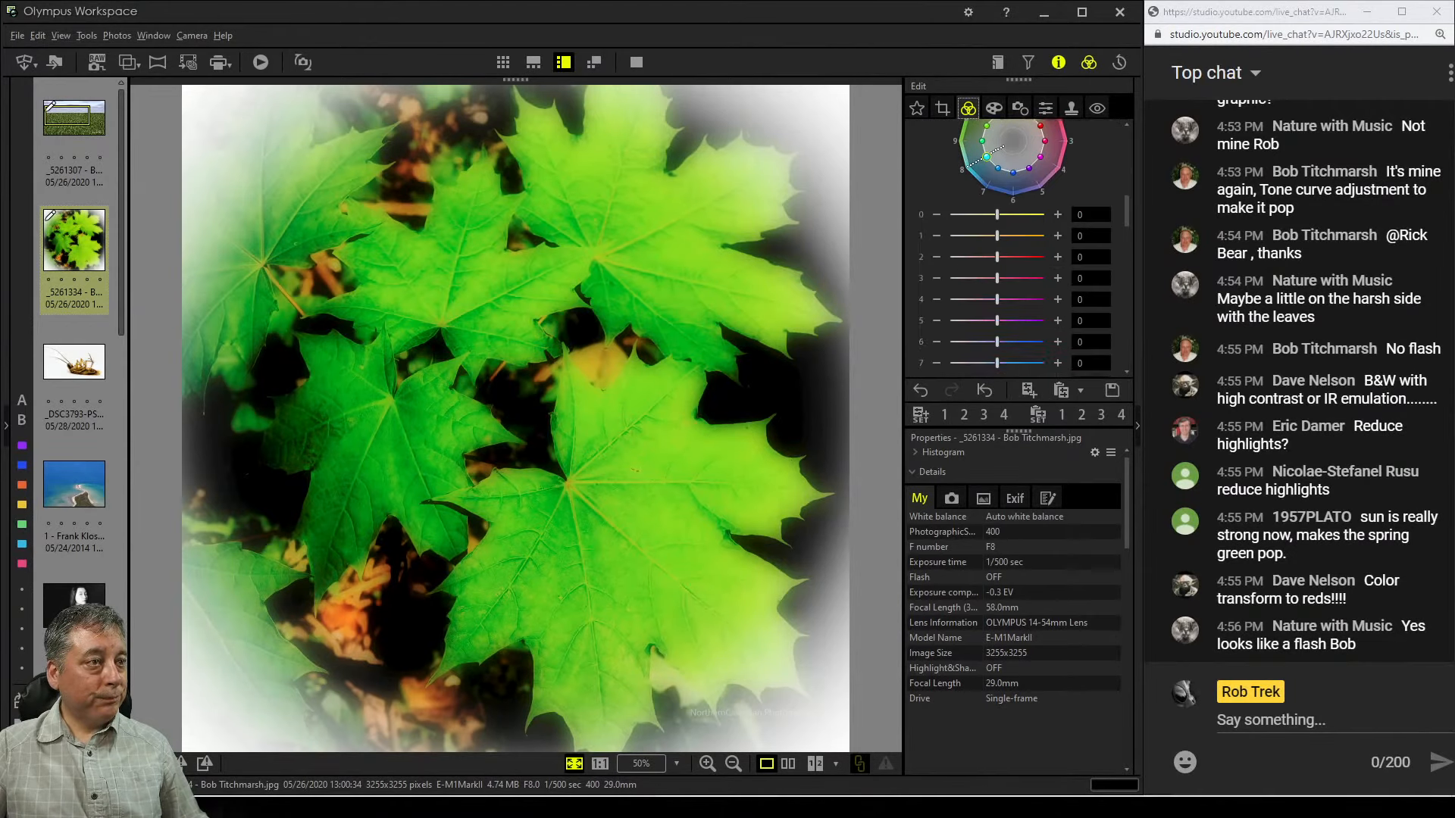
drag(997, 313, 990, 313)
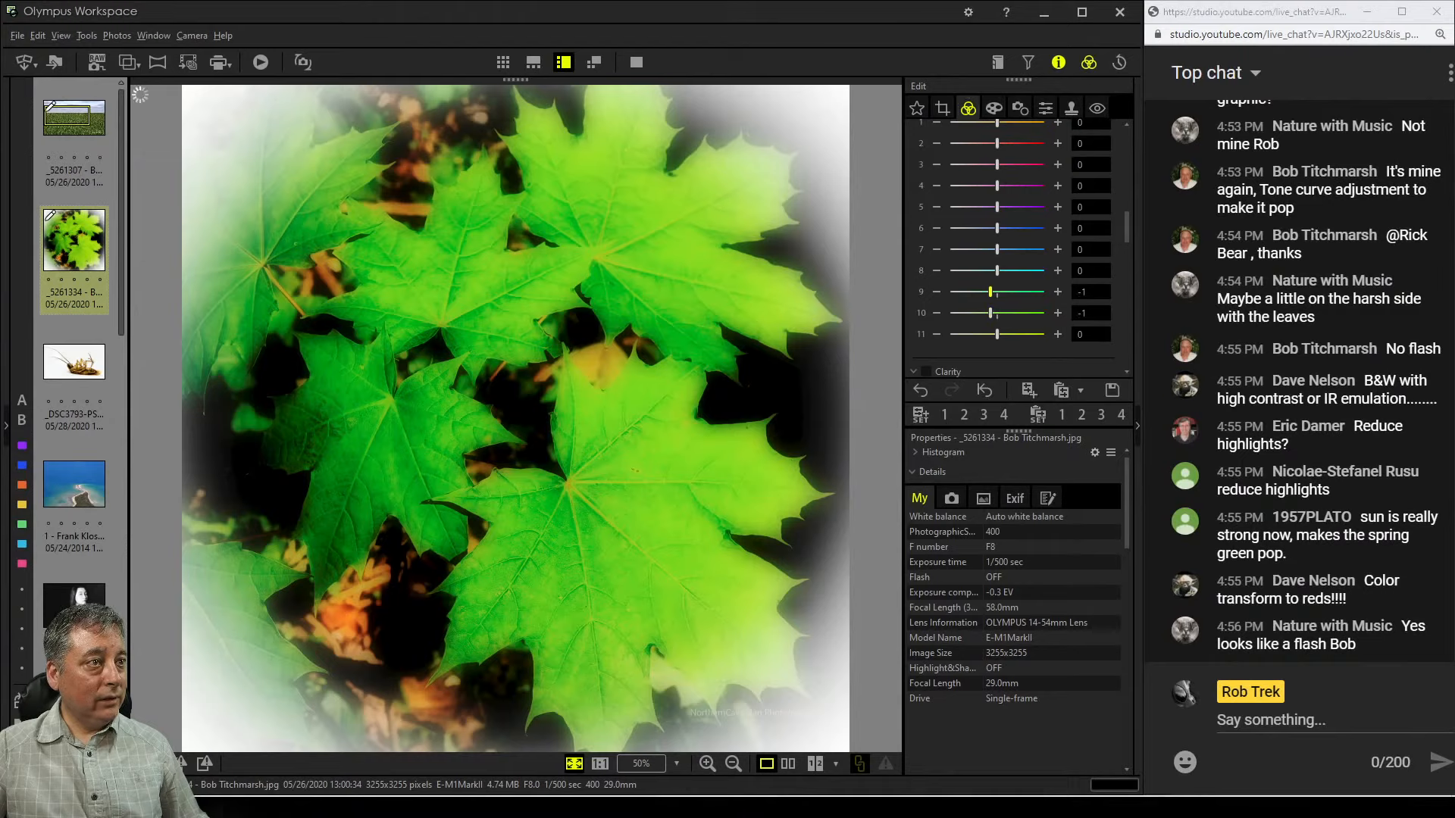
drag(997, 334, 990, 334)
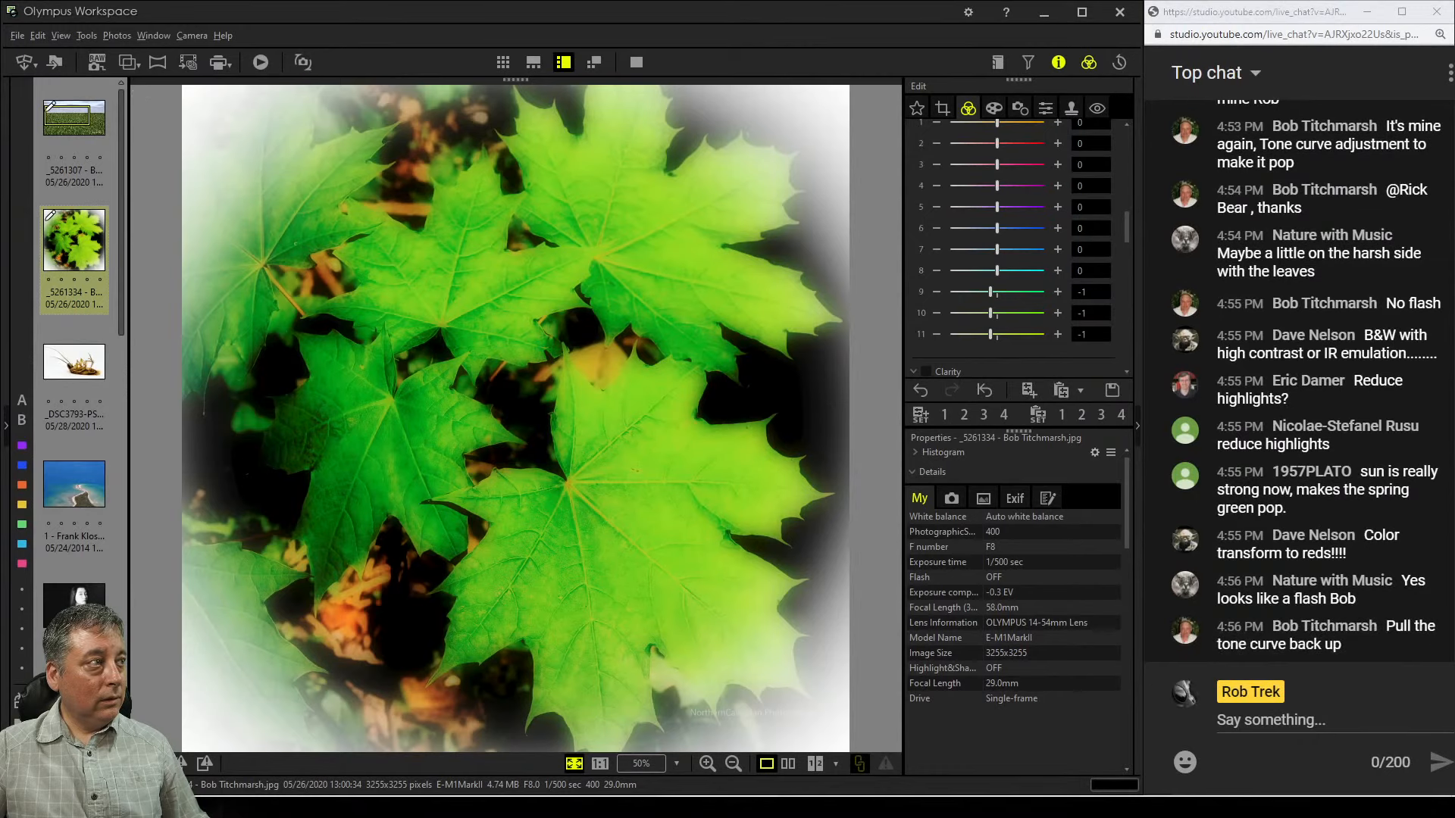
mouse_move(991, 334)
mouse_down()
mouse_move(950, 334)
mouse_move(990, 334)
mouse_move(970, 334)
mouse_up()
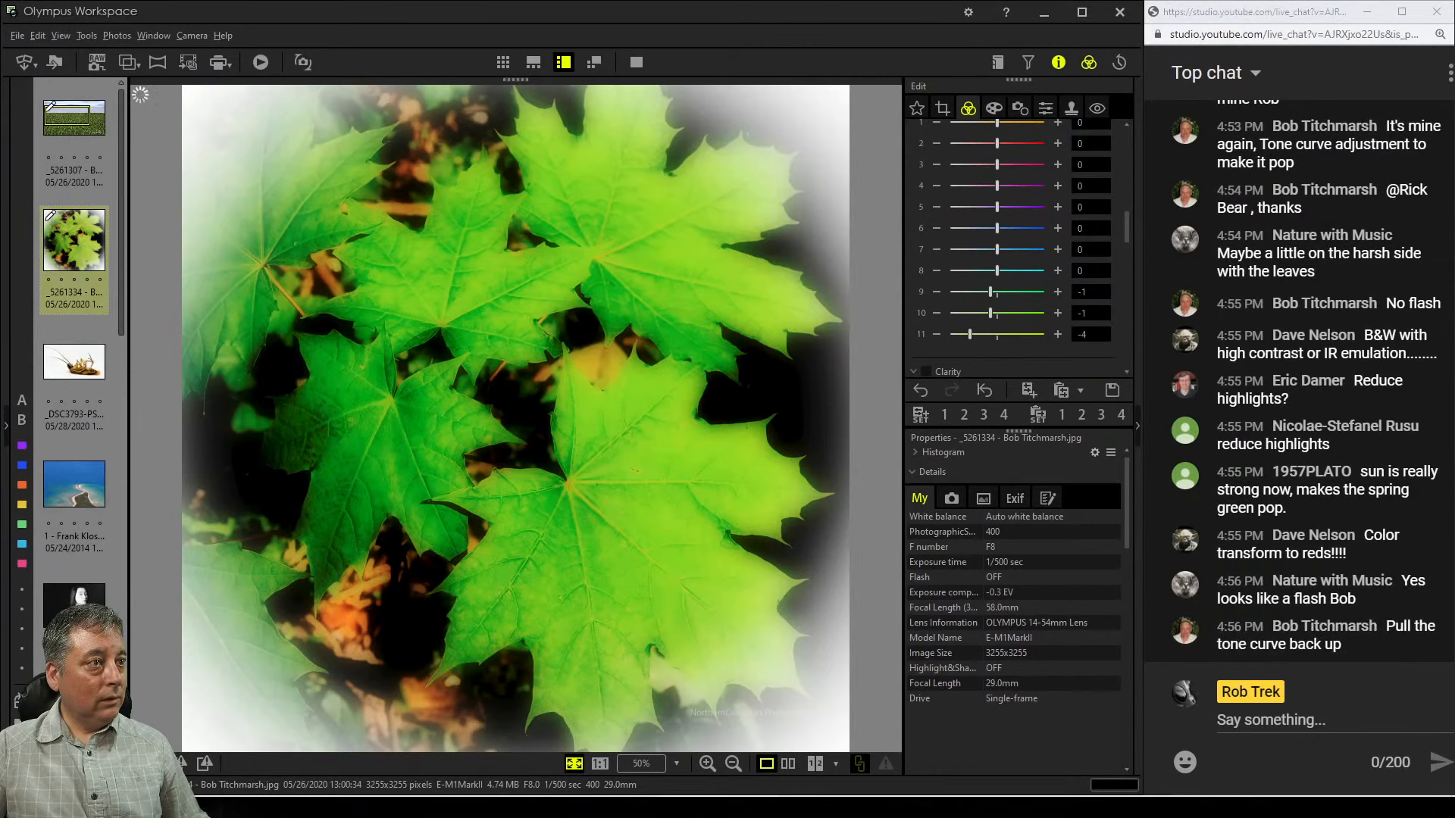
Set the yellow hue luminance to -3 and reduce the Saturation setting to -27
scroll(1008, 243, up, 3)
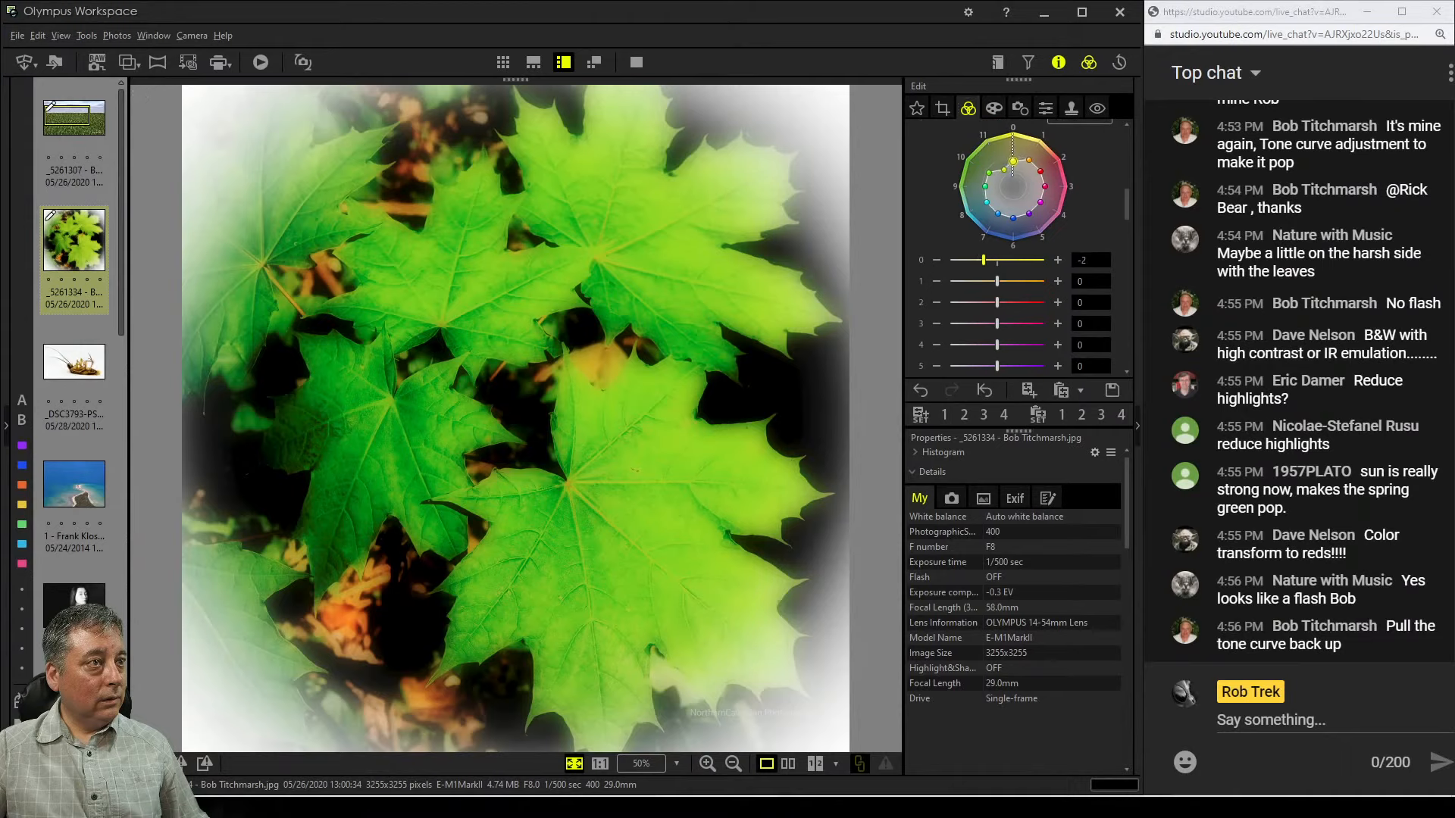
drag(983, 260, 976, 260)
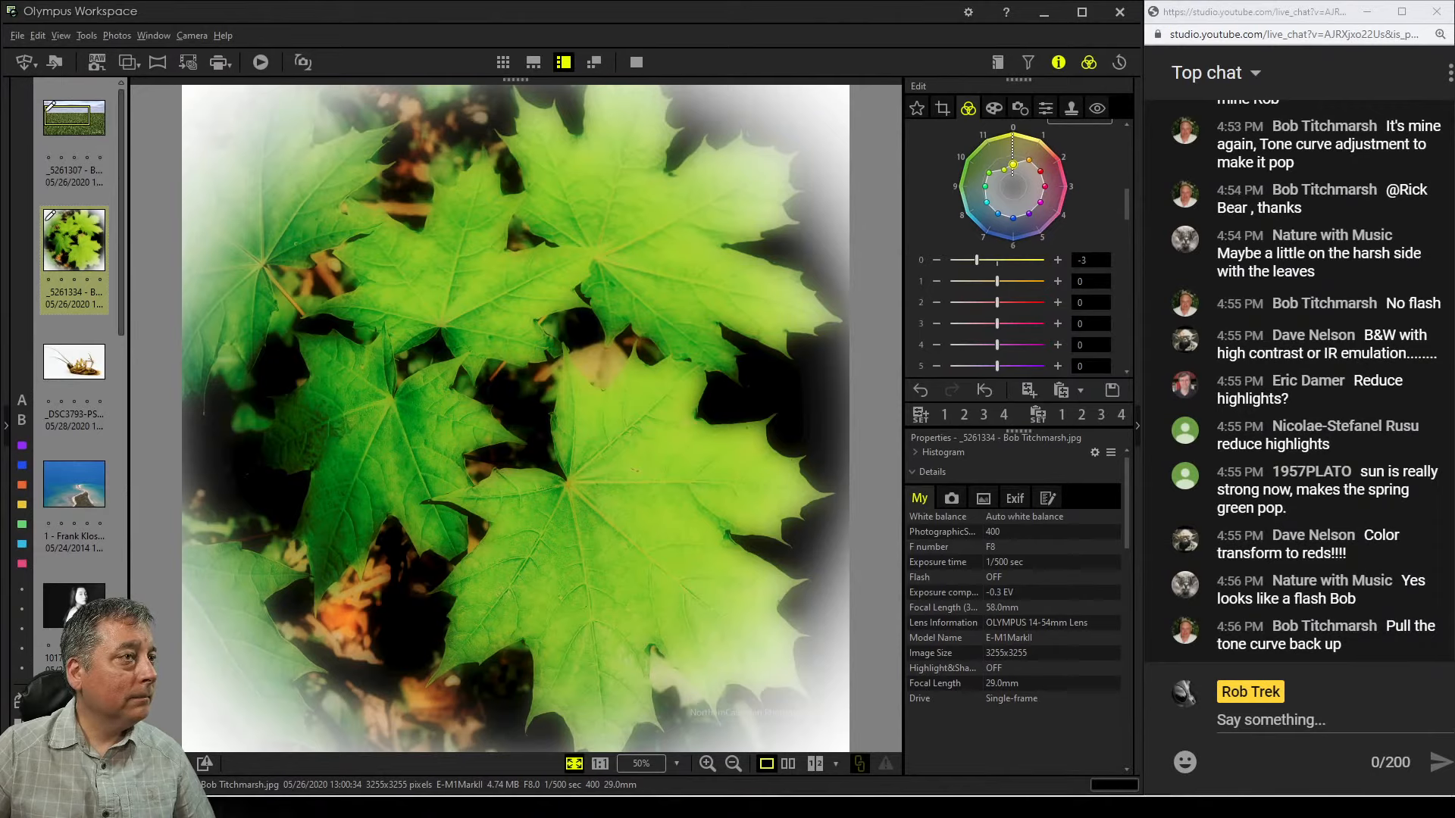
scroll(1015, 250, down, 5)
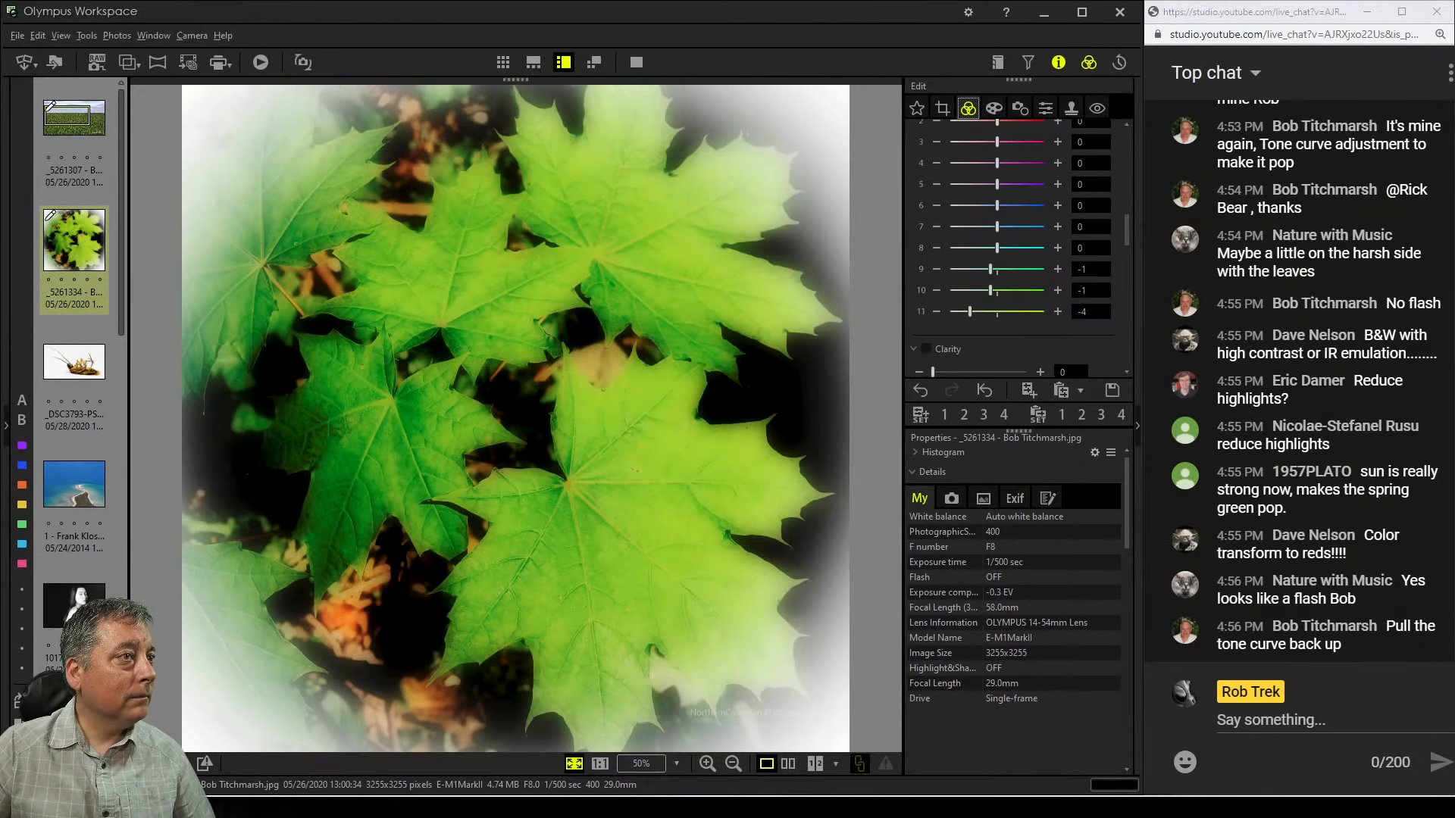
scroll(1015, 250, down, 10)
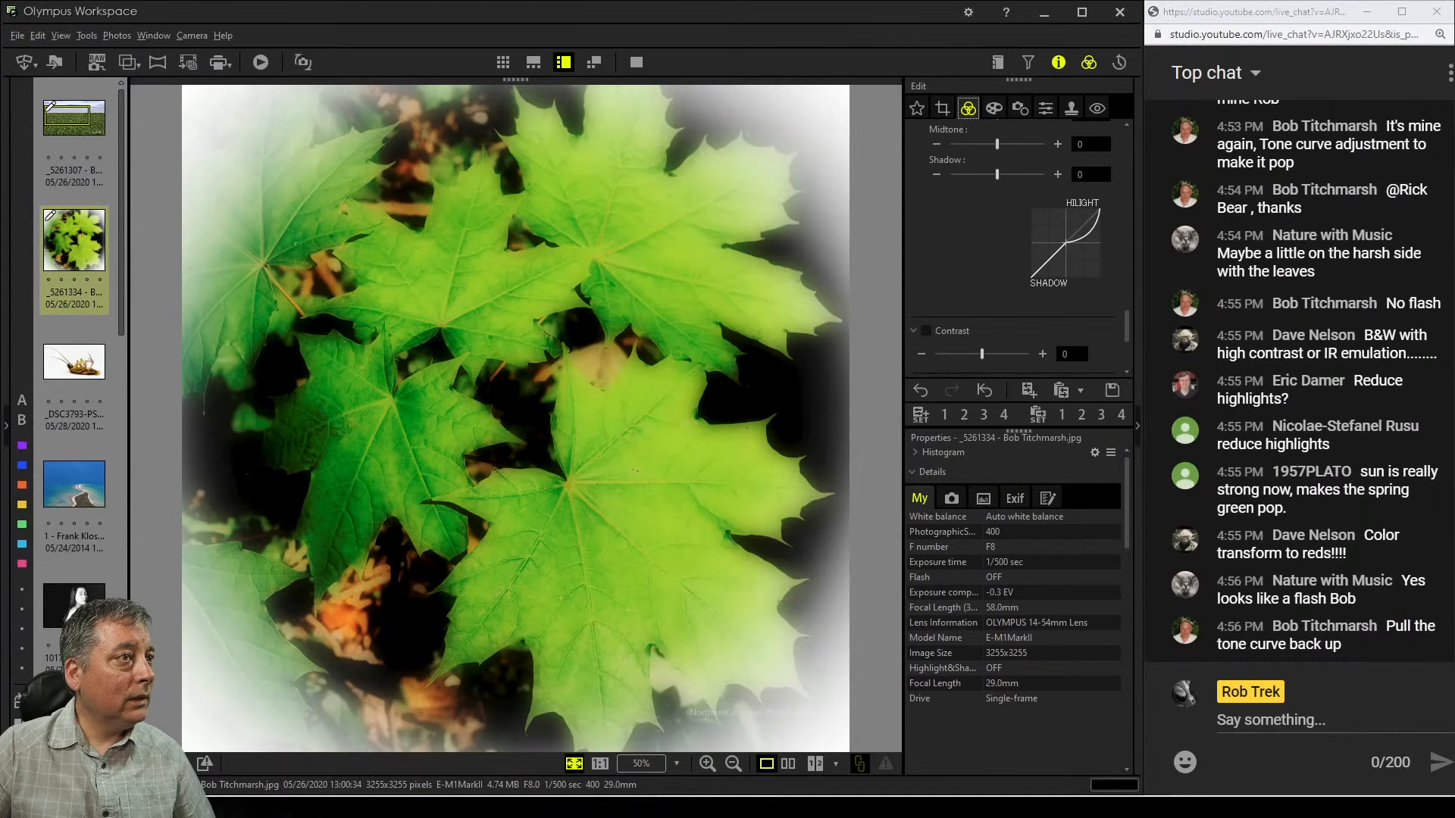
scroll(1015, 250, down, 3)
drag(982, 251, 969, 251)
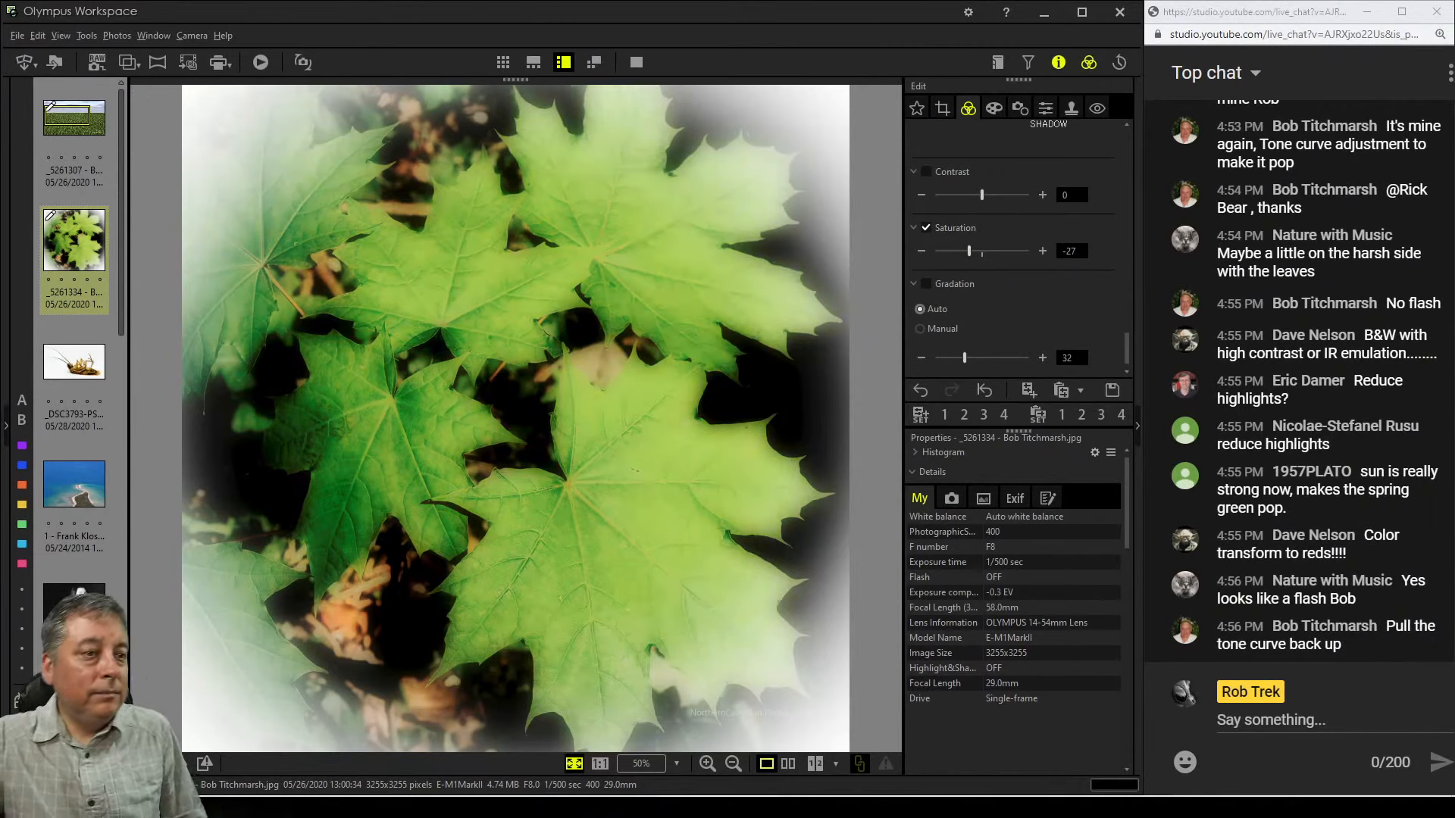
Move the tone curve's black point to input 11 and output 4
scroll(1015, 243, up, 3)
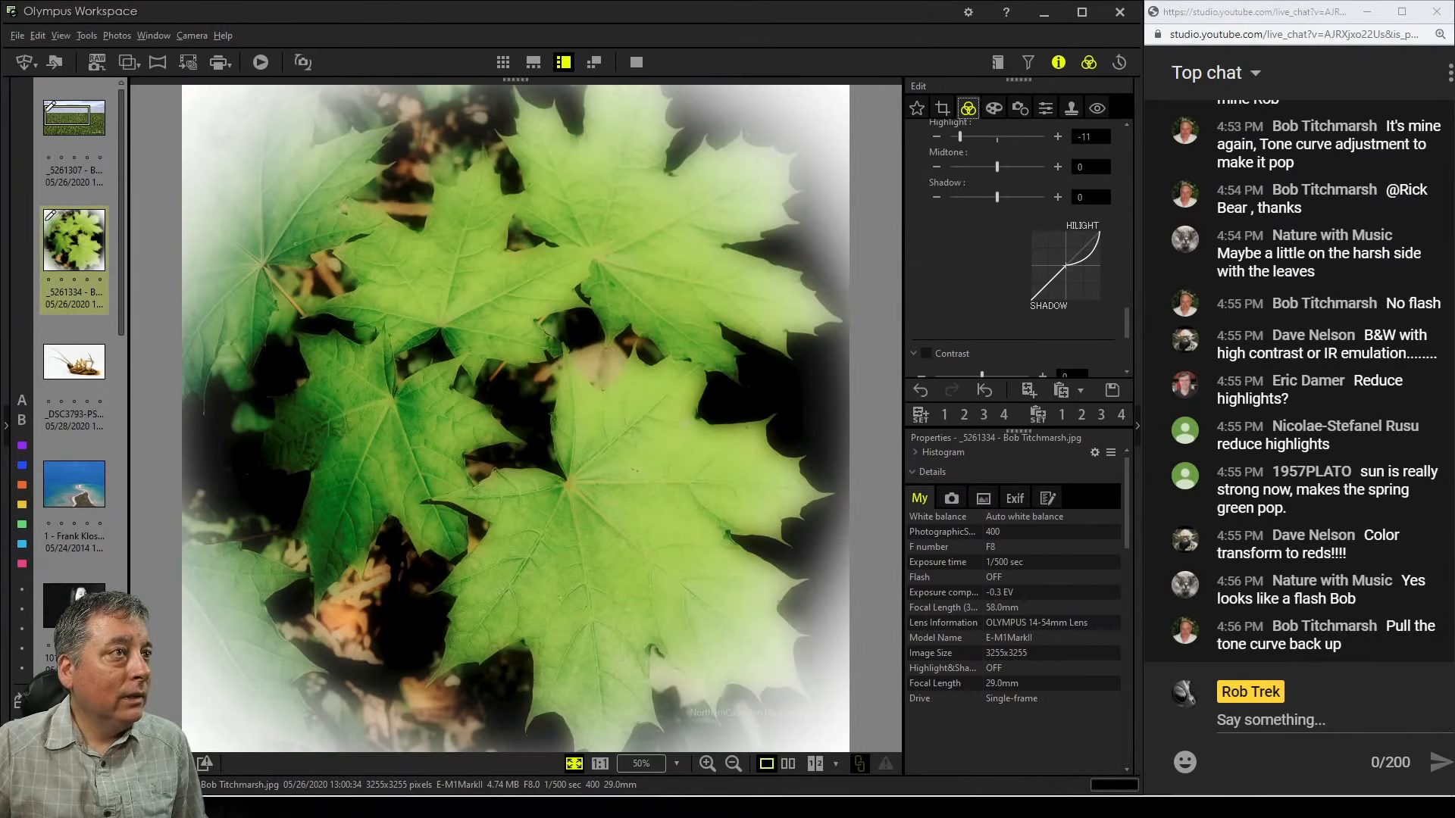
scroll(1015, 242, up, 5)
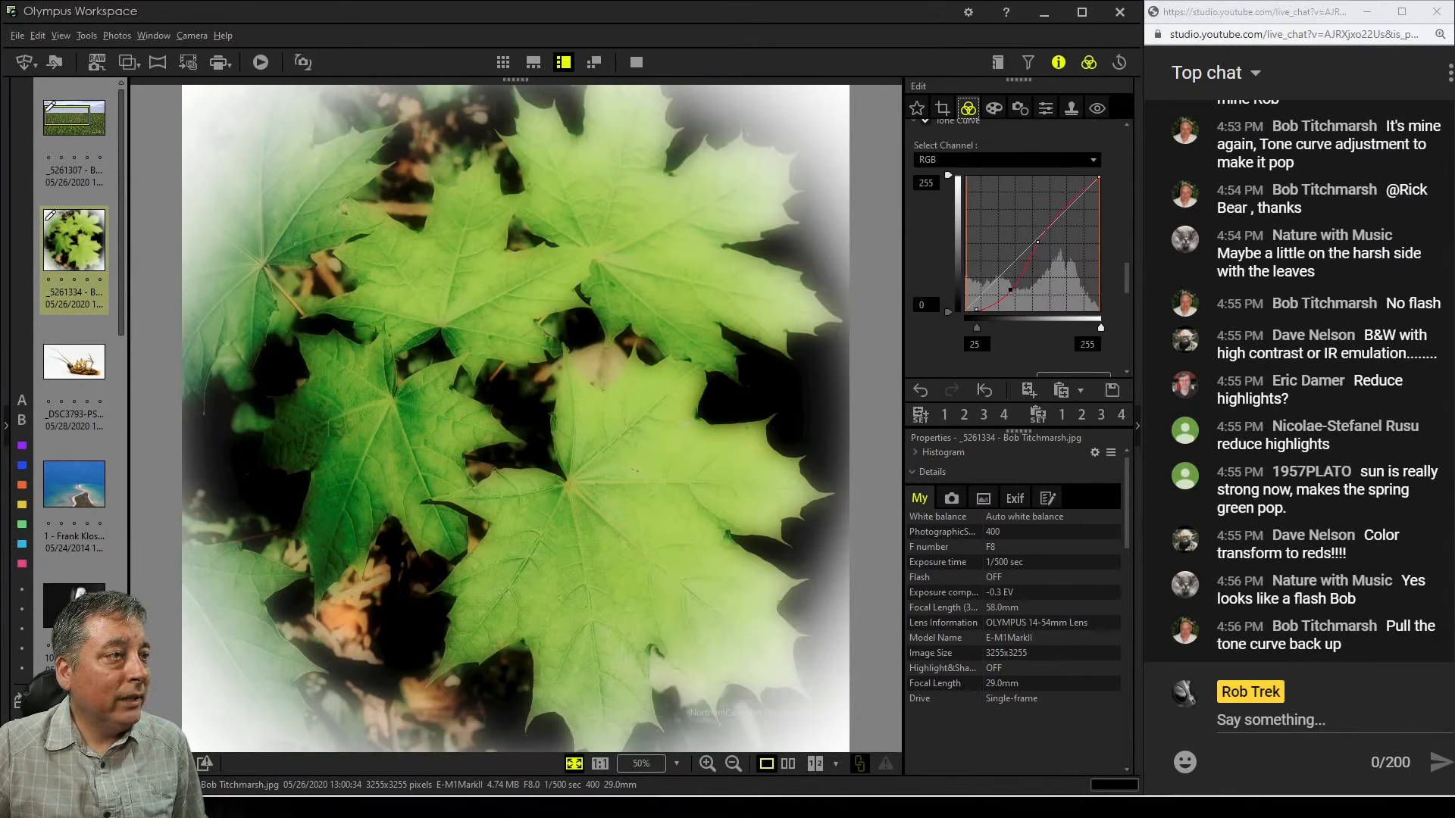
drag(976, 310, 1004, 285)
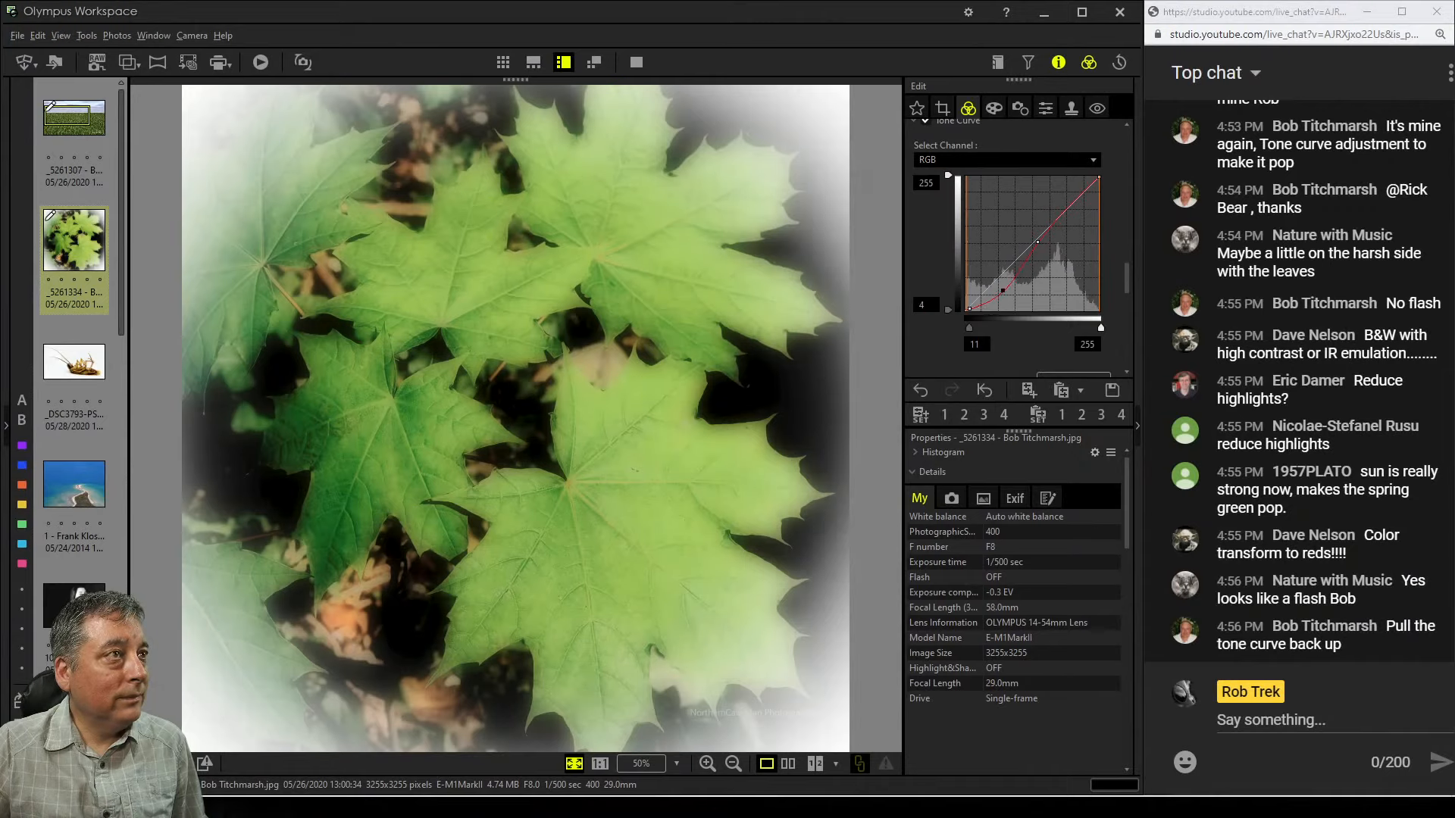
Open the Soft Focus art filter's effects and switch off the White Edge Effect, applying the change
click(994, 108)
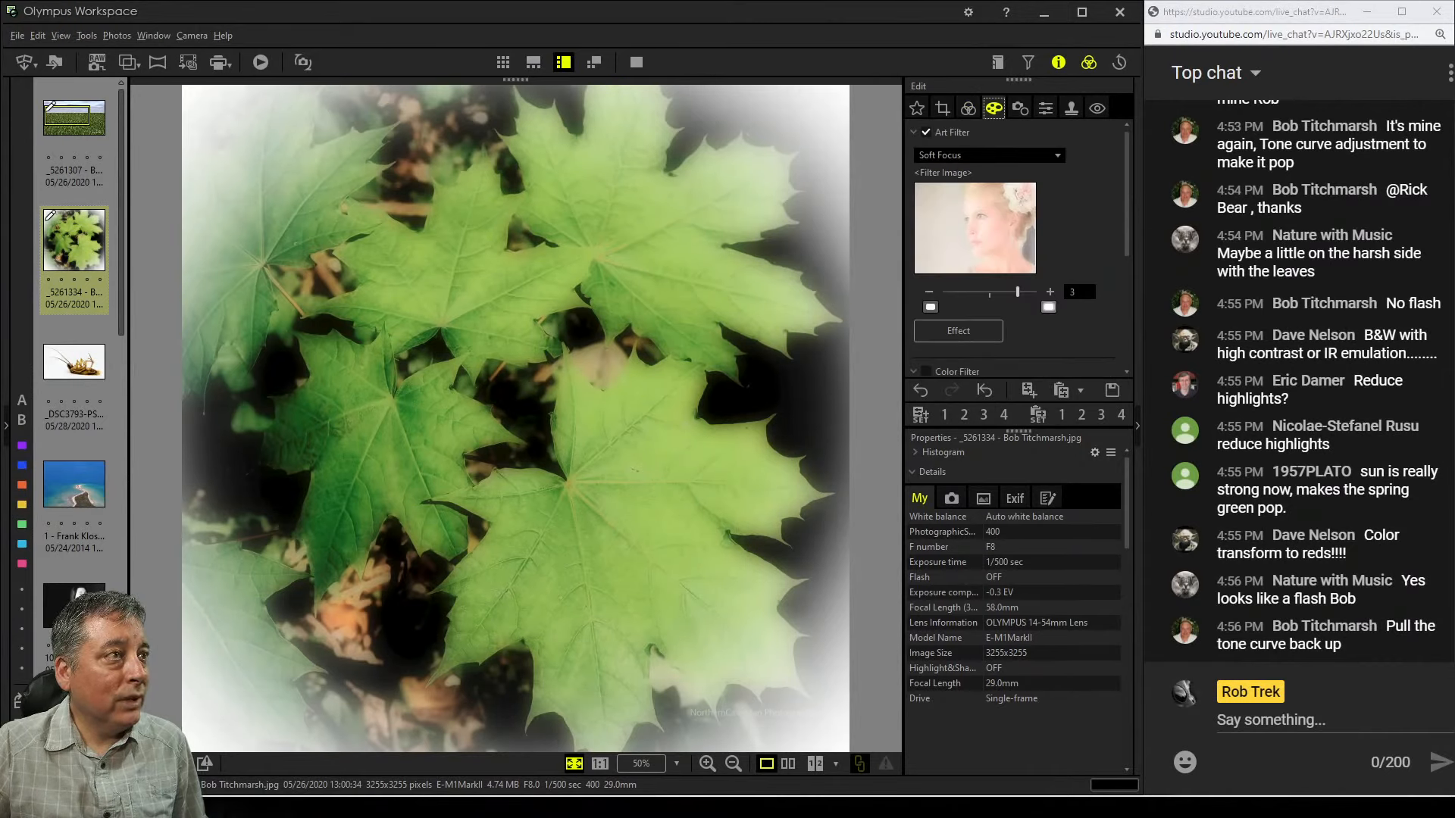
click(957, 332)
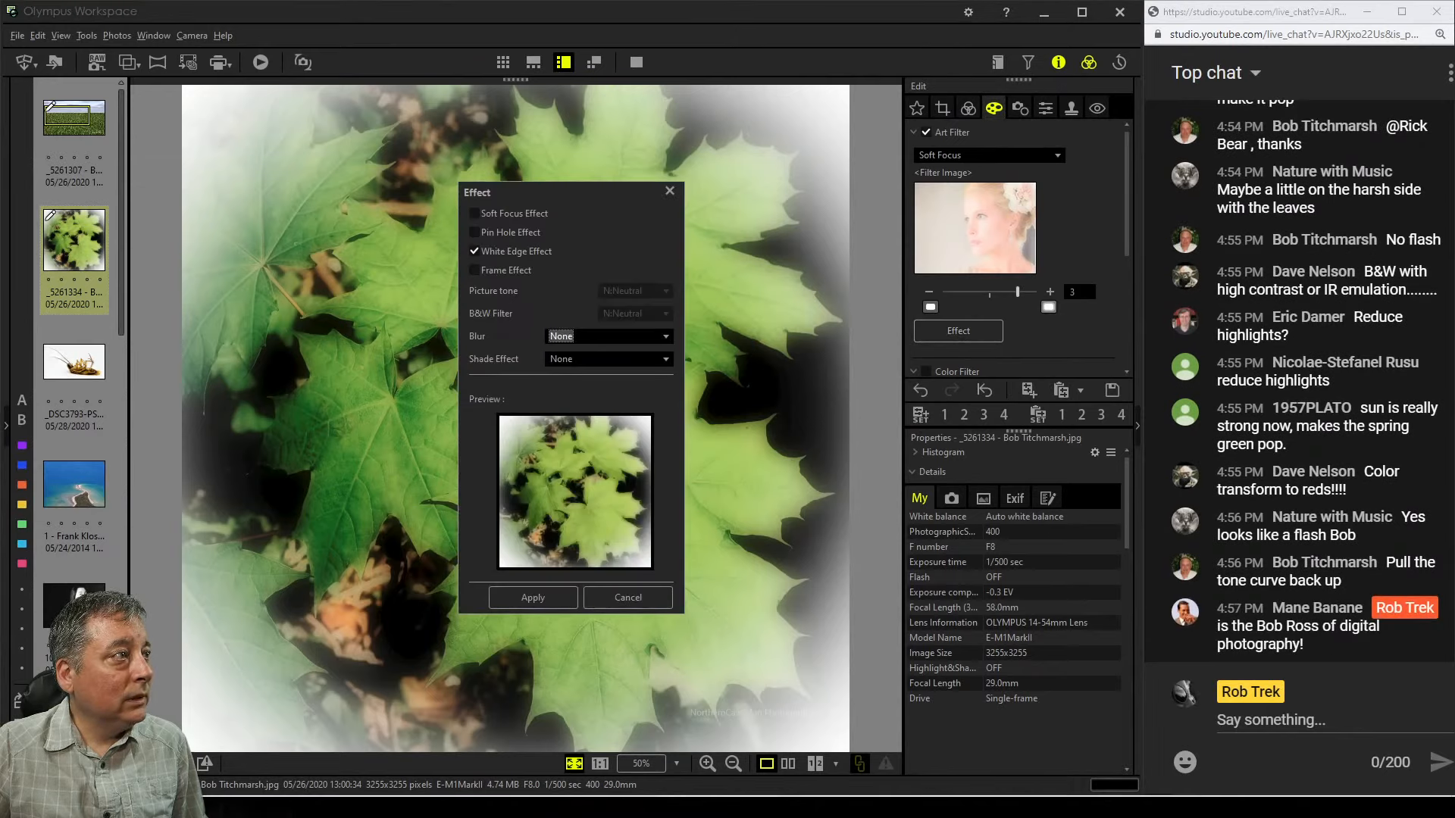
click(474, 250)
click(532, 597)
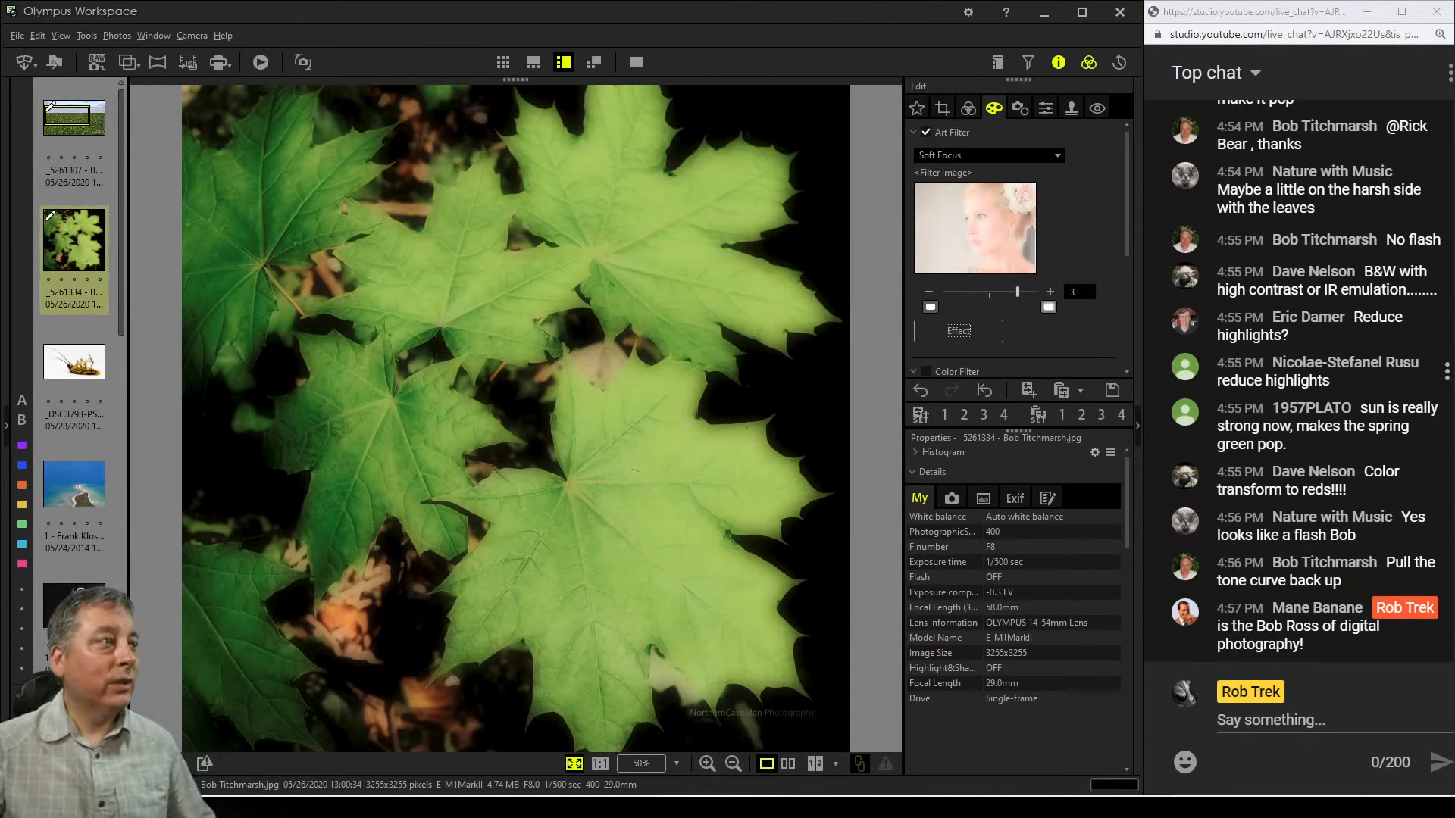
Disable the Highlight & Shadow adjustment
scroll(1015, 242, down, 3)
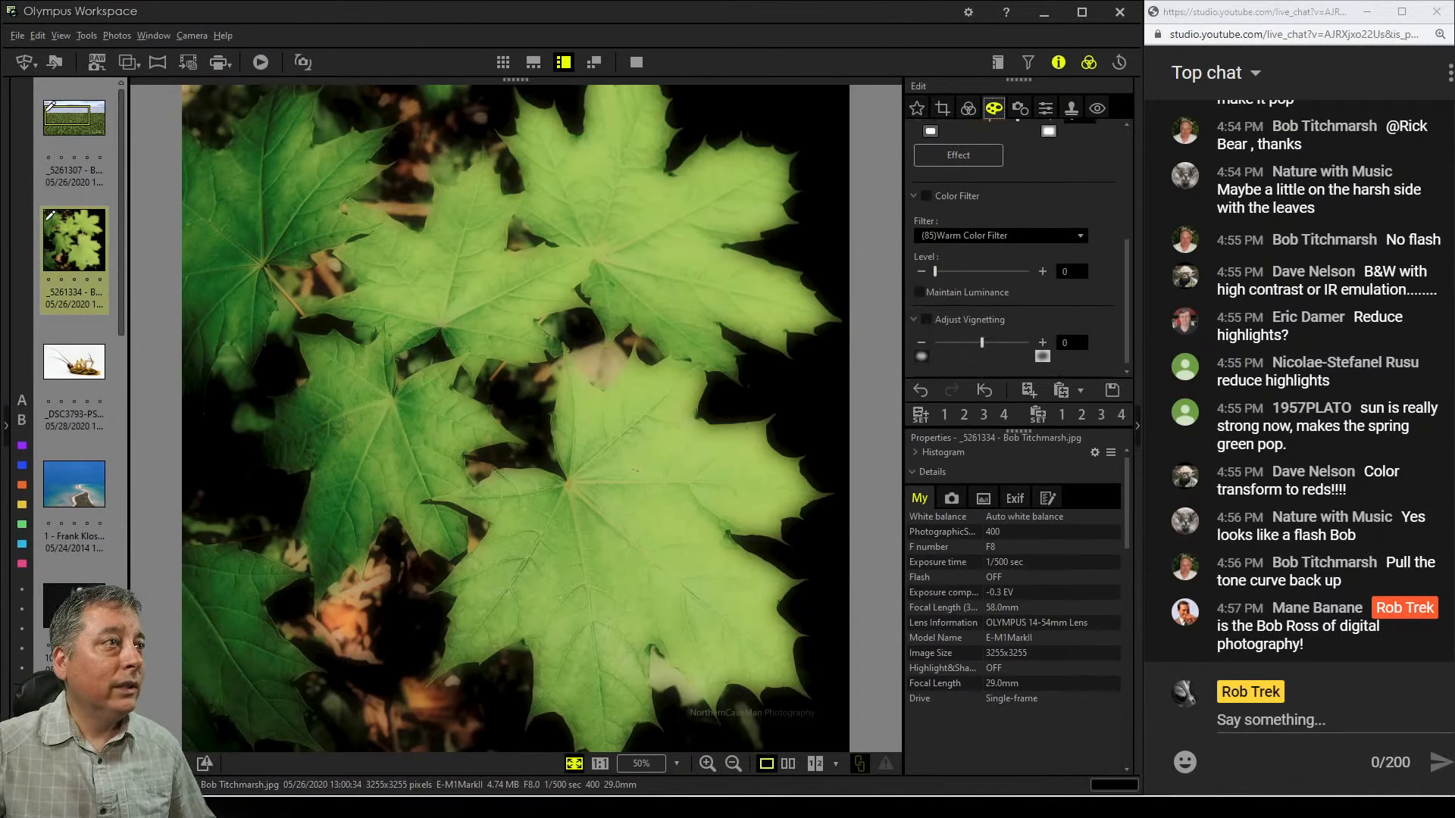
click(968, 109)
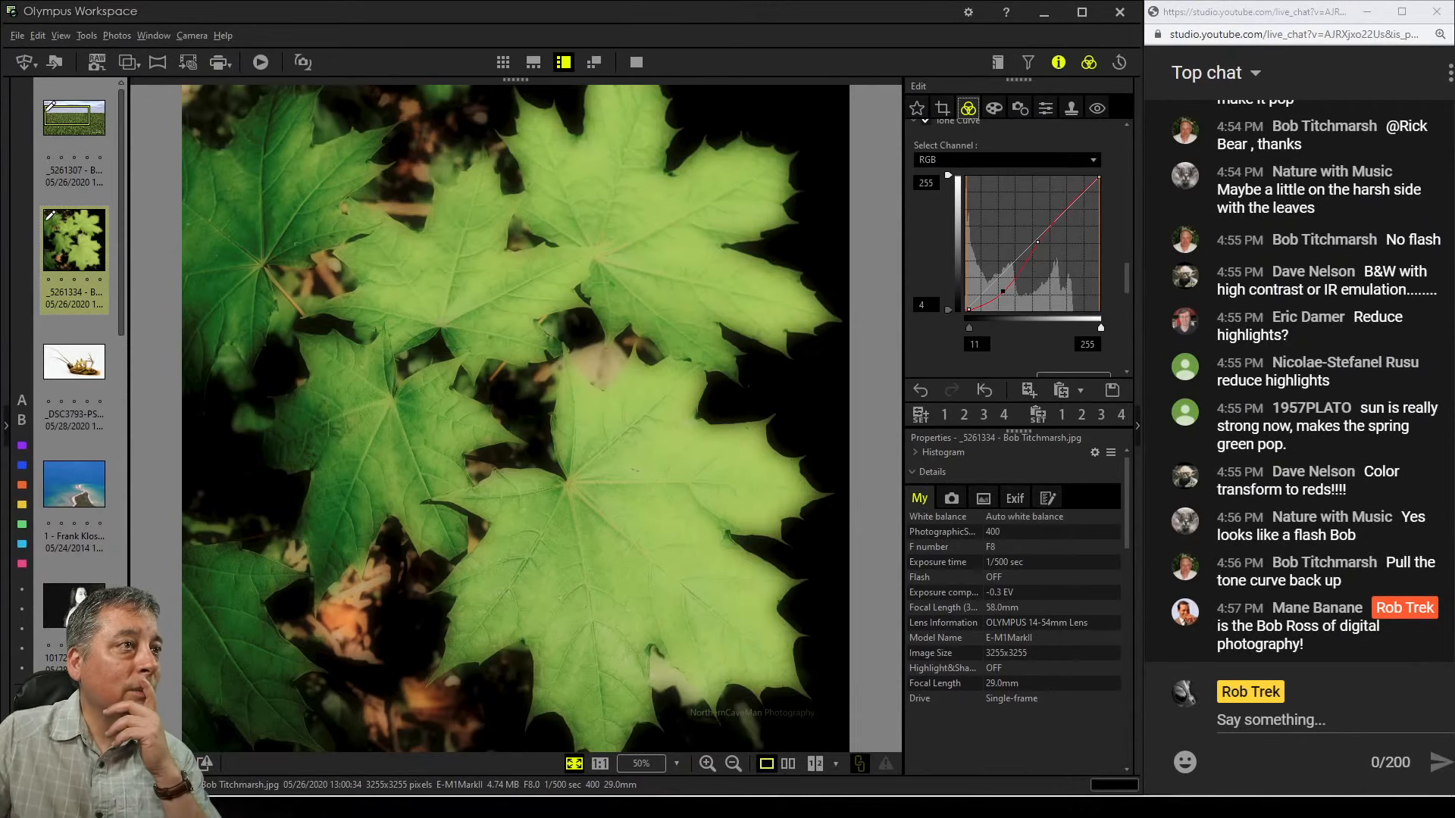
scroll(1015, 242, down, 2)
scroll(1058, 280, down, 1)
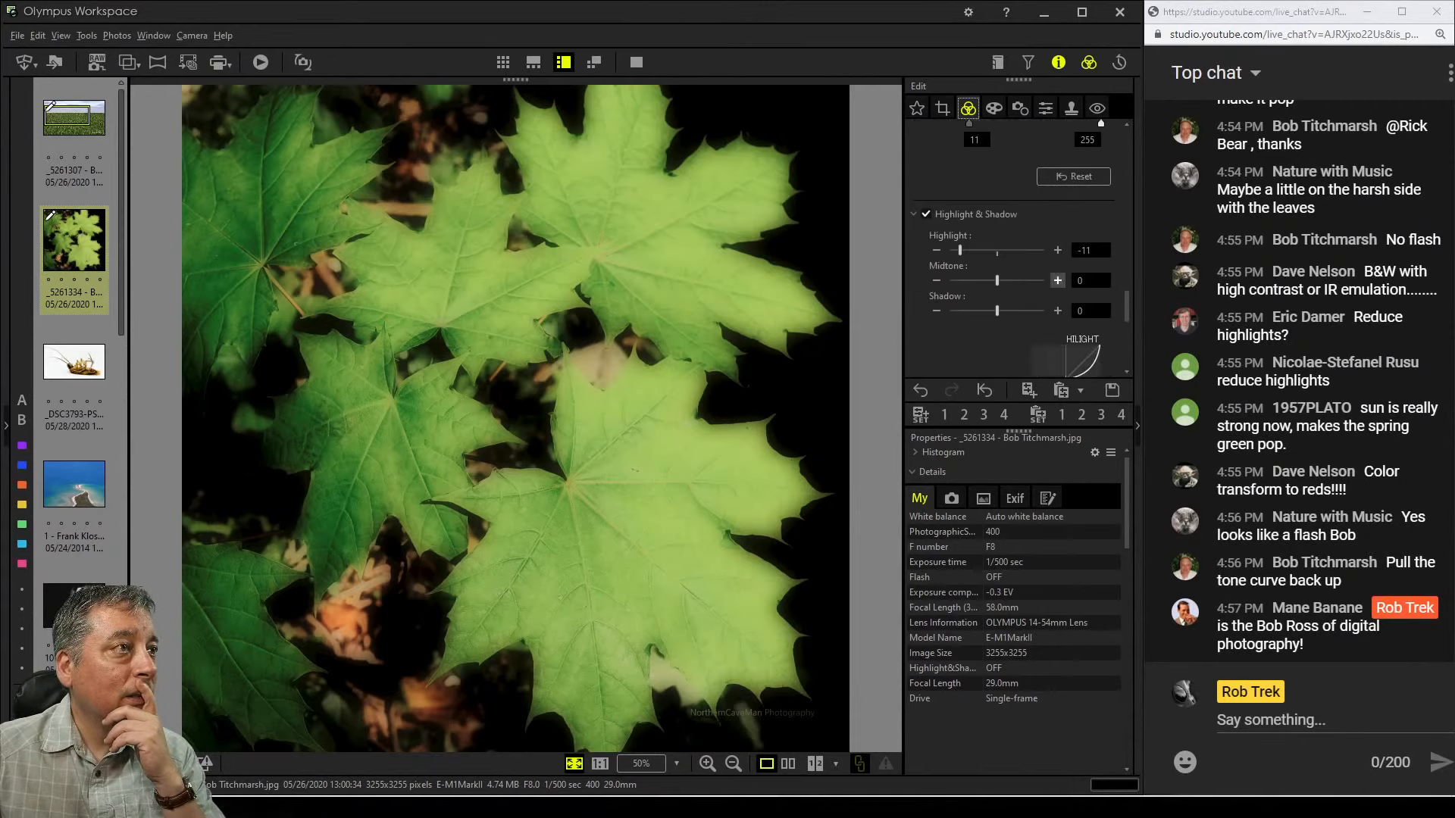
click(925, 214)
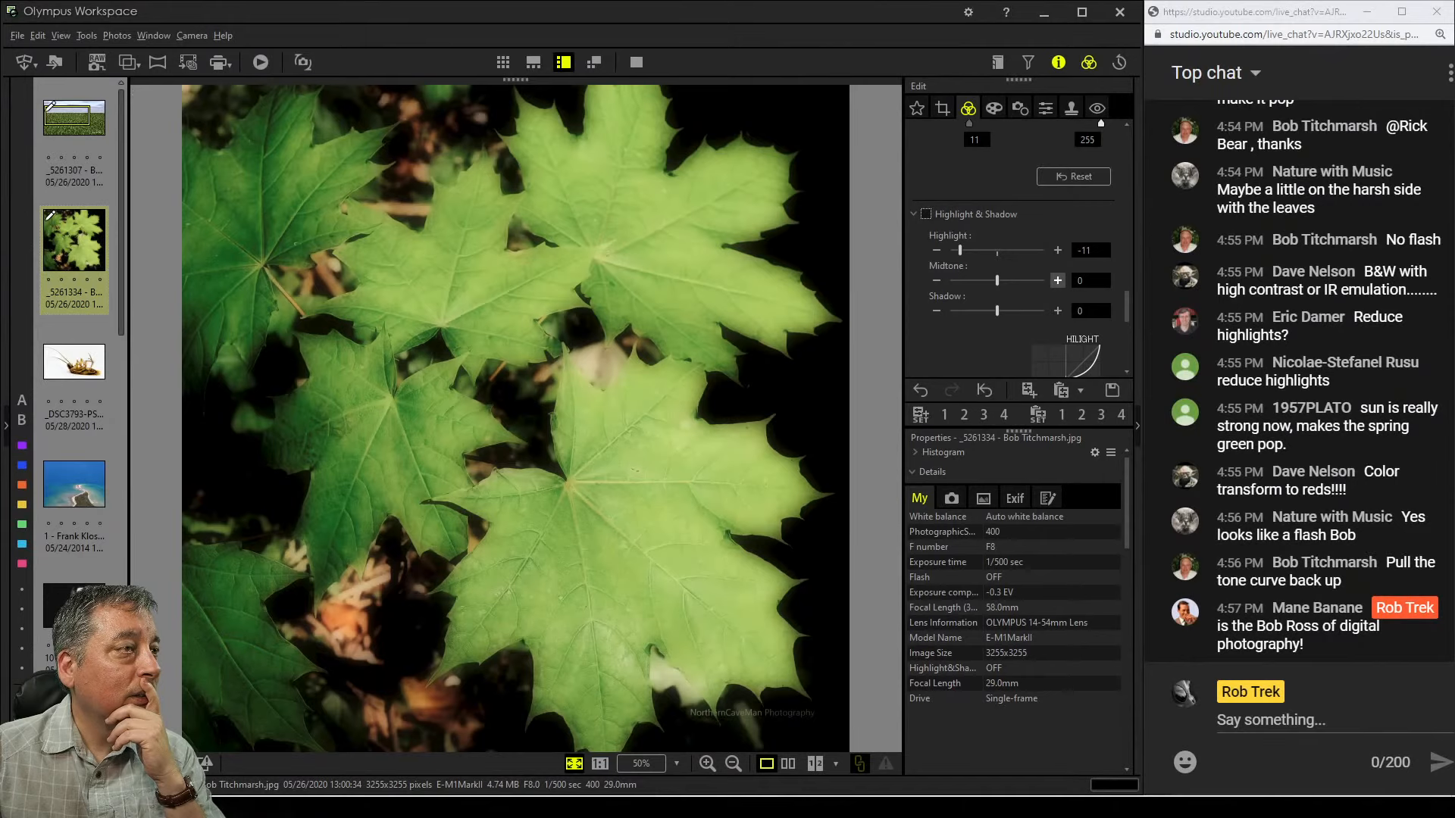
Add an upper tone curve point, nudge it slightly, and pull the lower midtone point down to steepen the curve
scroll(1058, 280, up, 2)
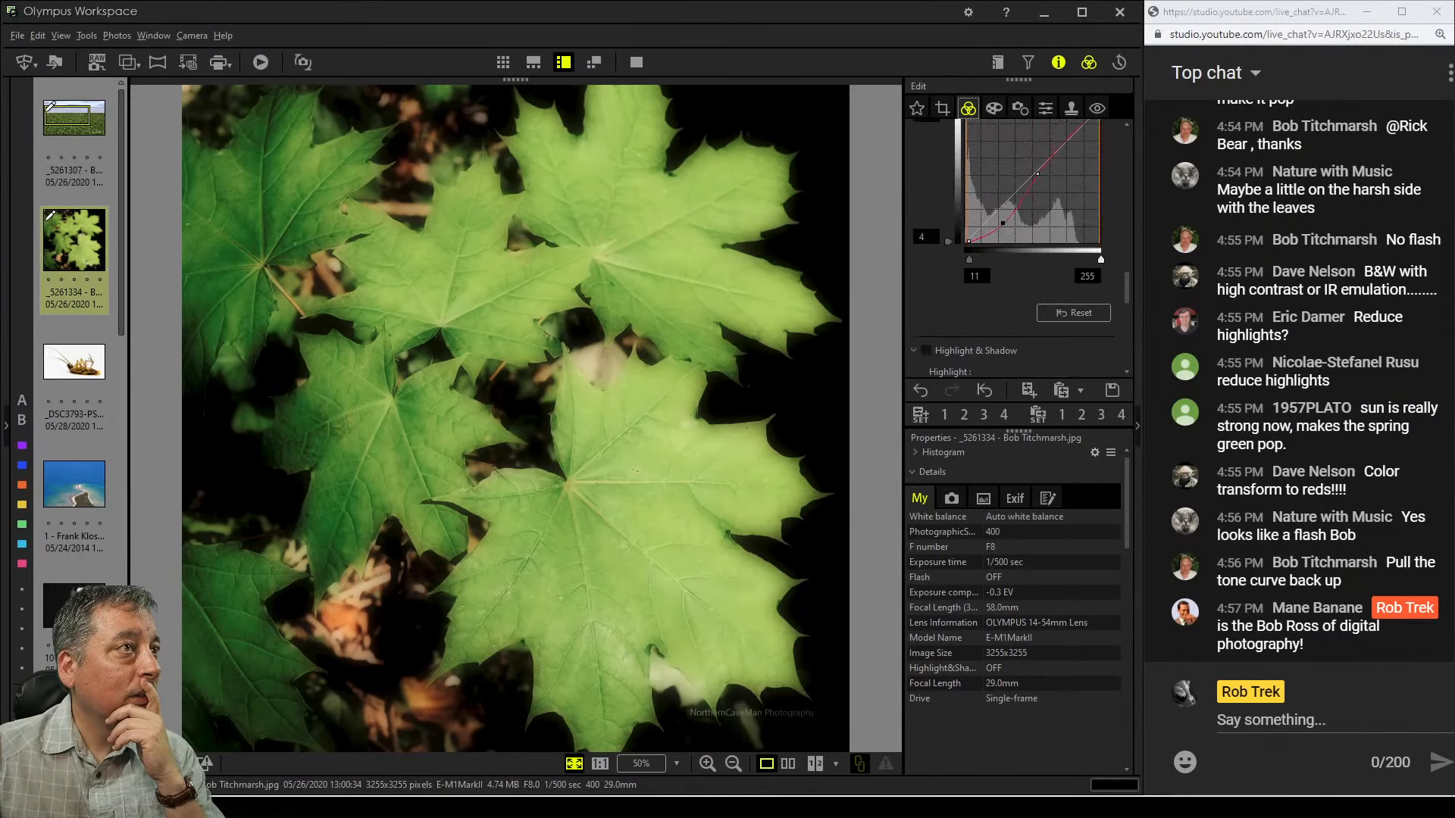
click(1069, 137)
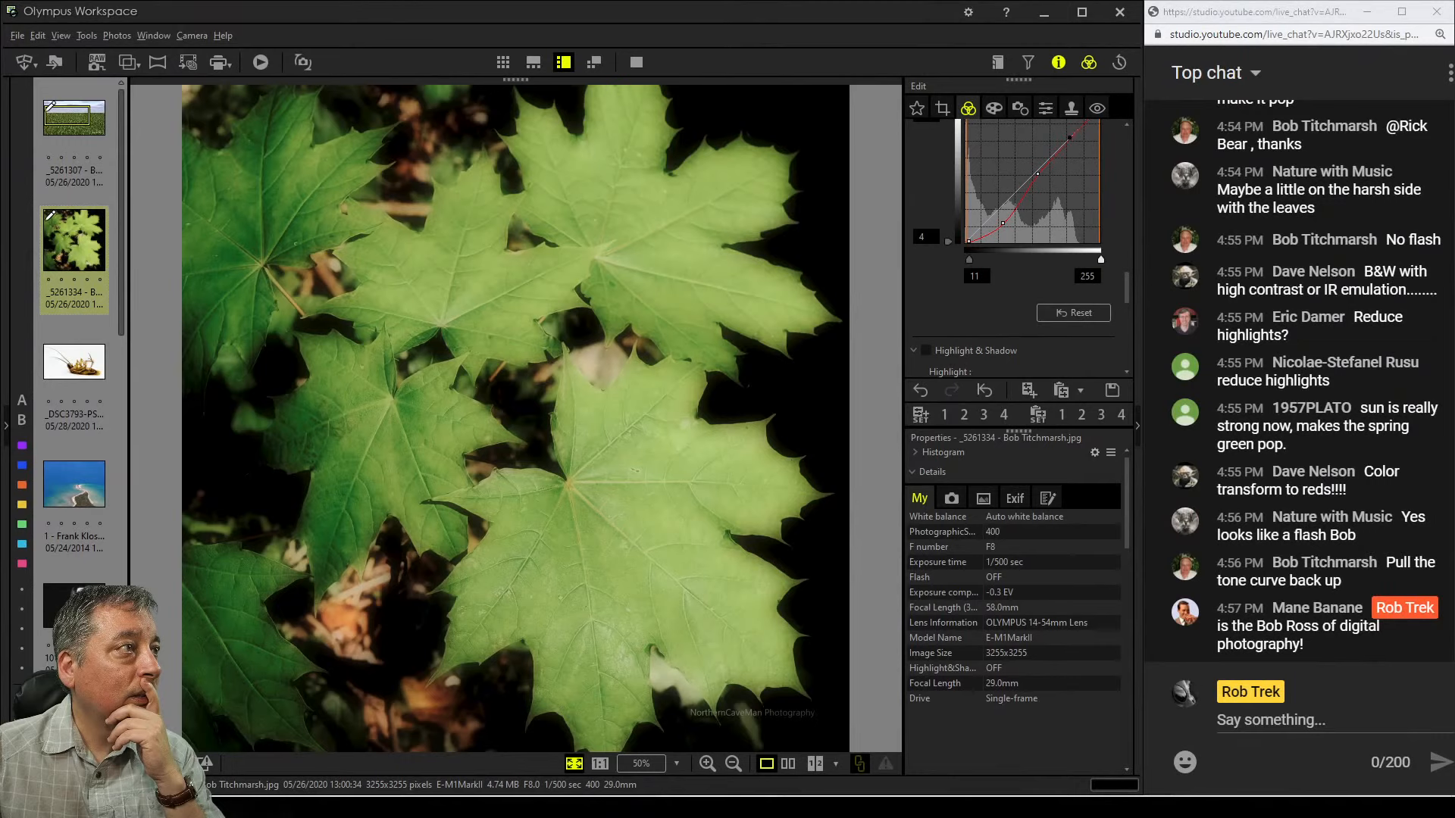
drag(1068, 135, 1059, 137)
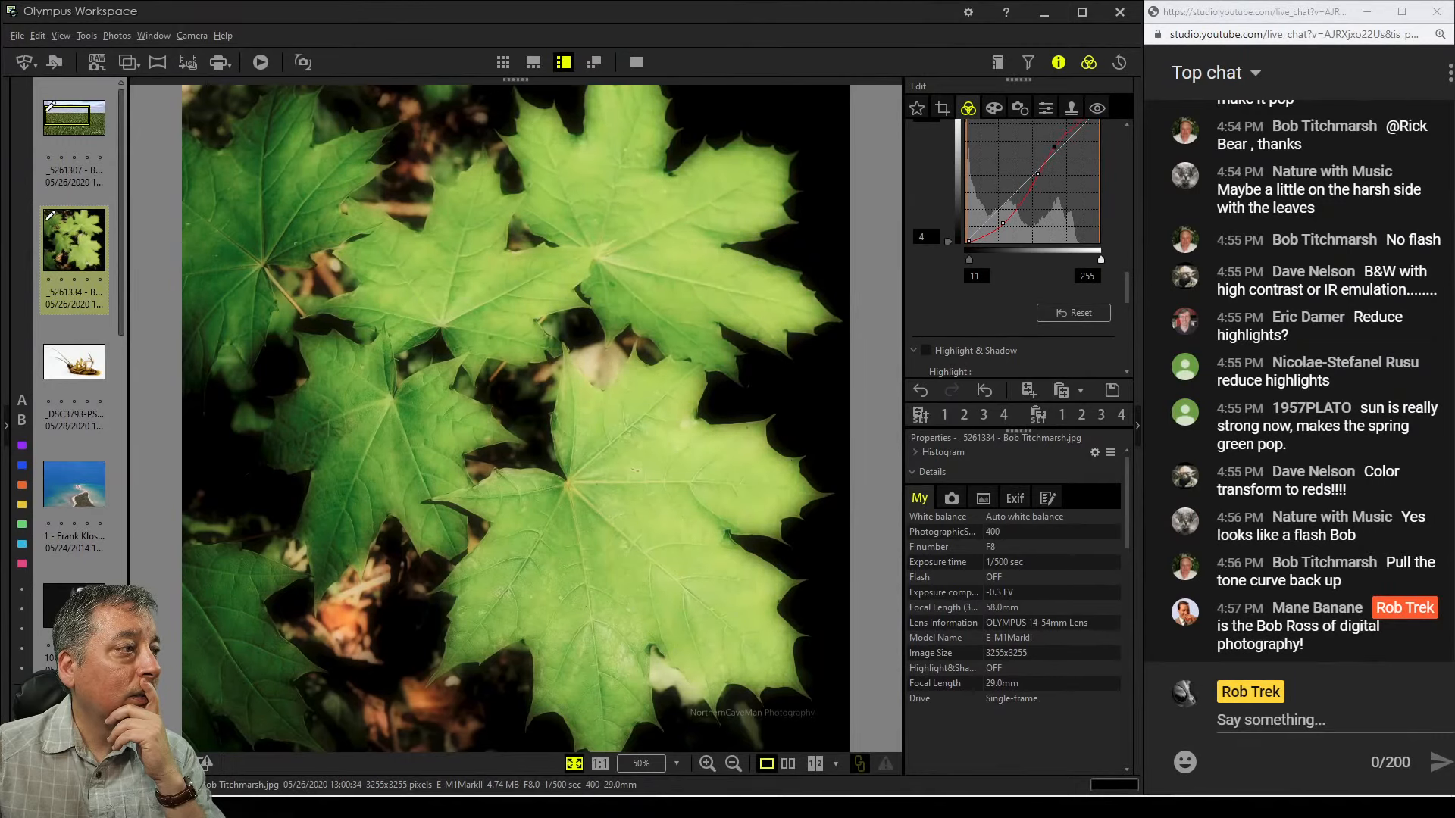
drag(1002, 223, 991, 238)
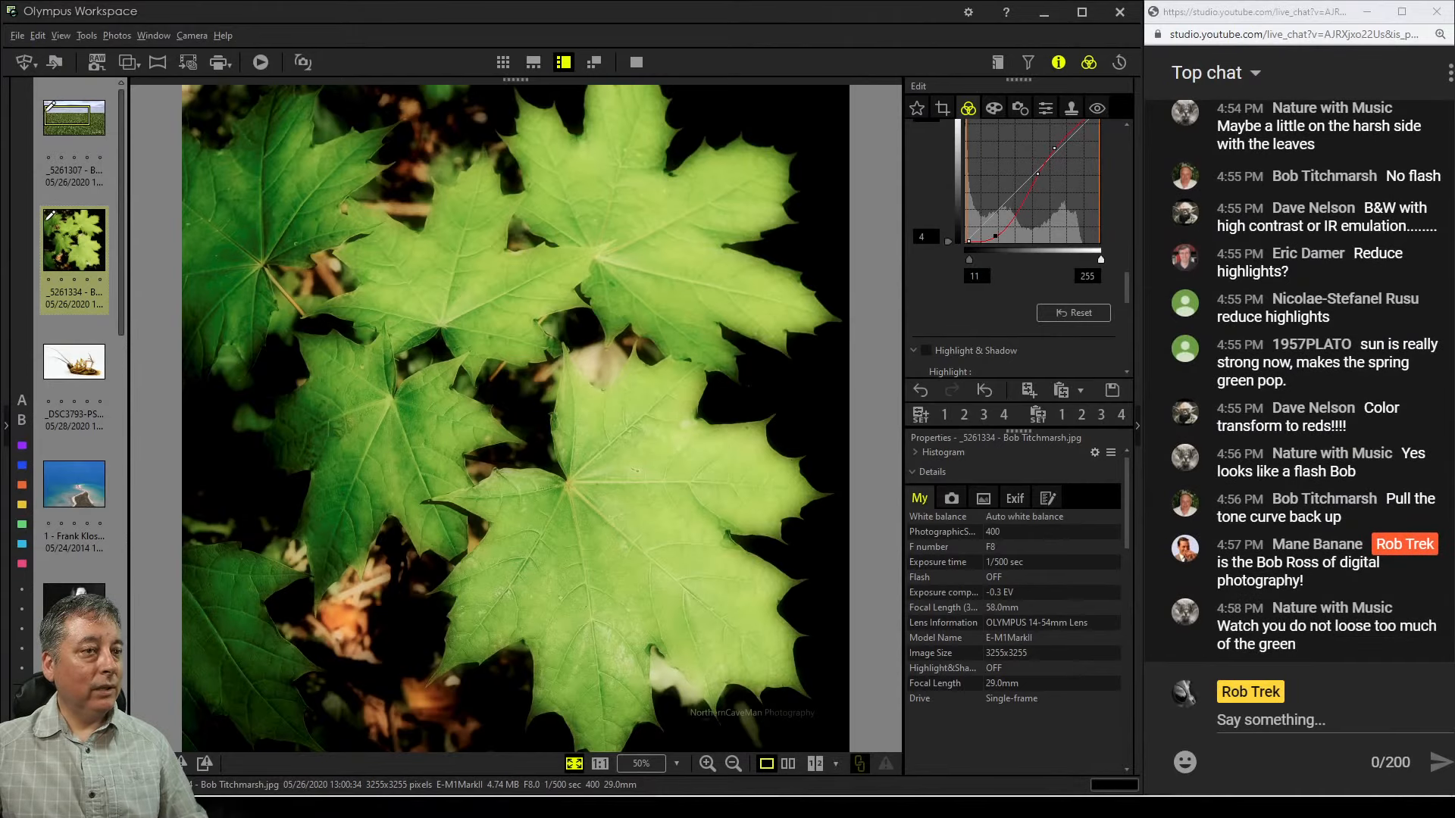
Re-enable Highlight & Shadow and set the highlight value to -4
scroll(1015, 250, down, 3)
click(926, 214)
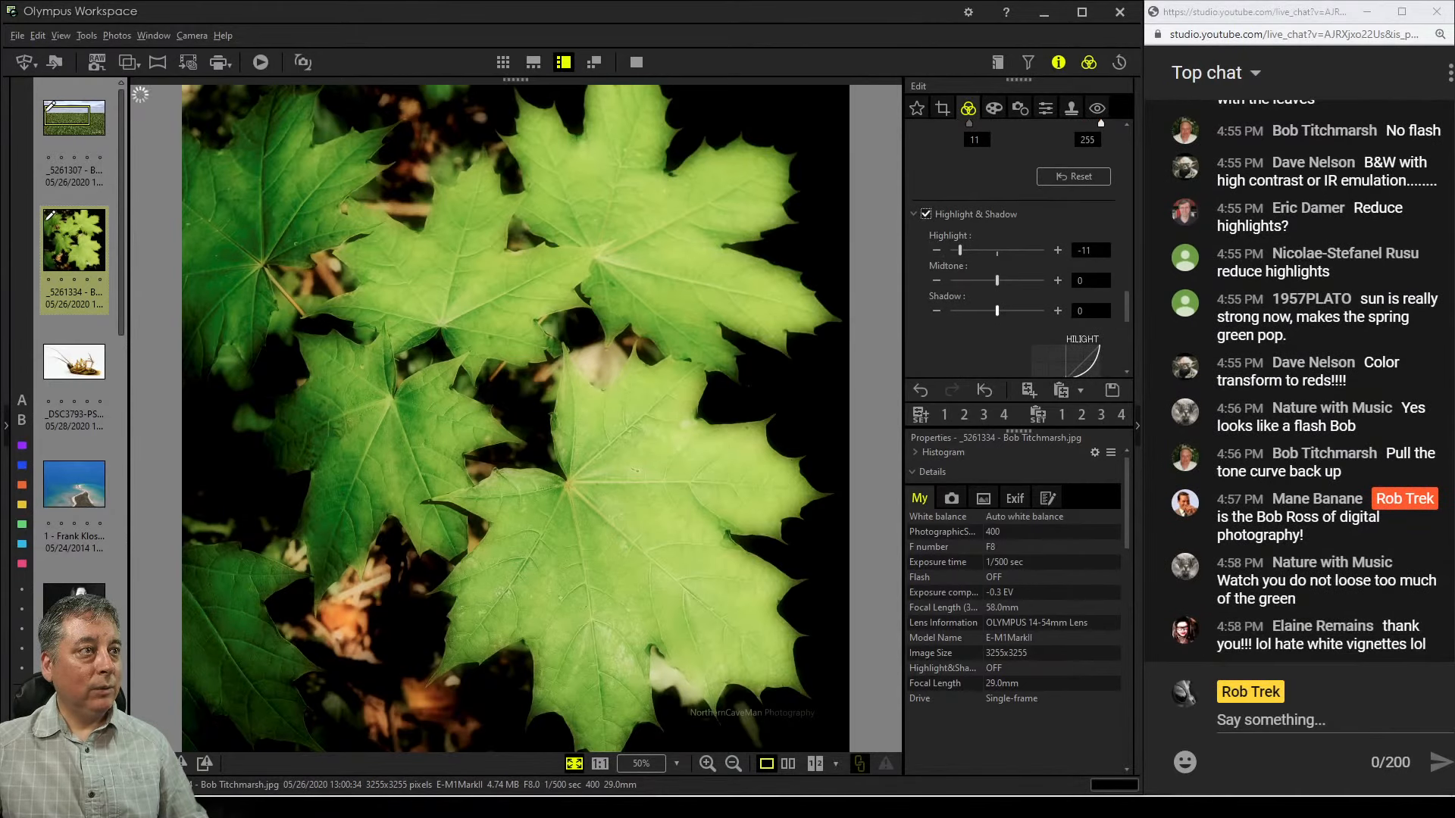
drag(960, 250, 976, 250)
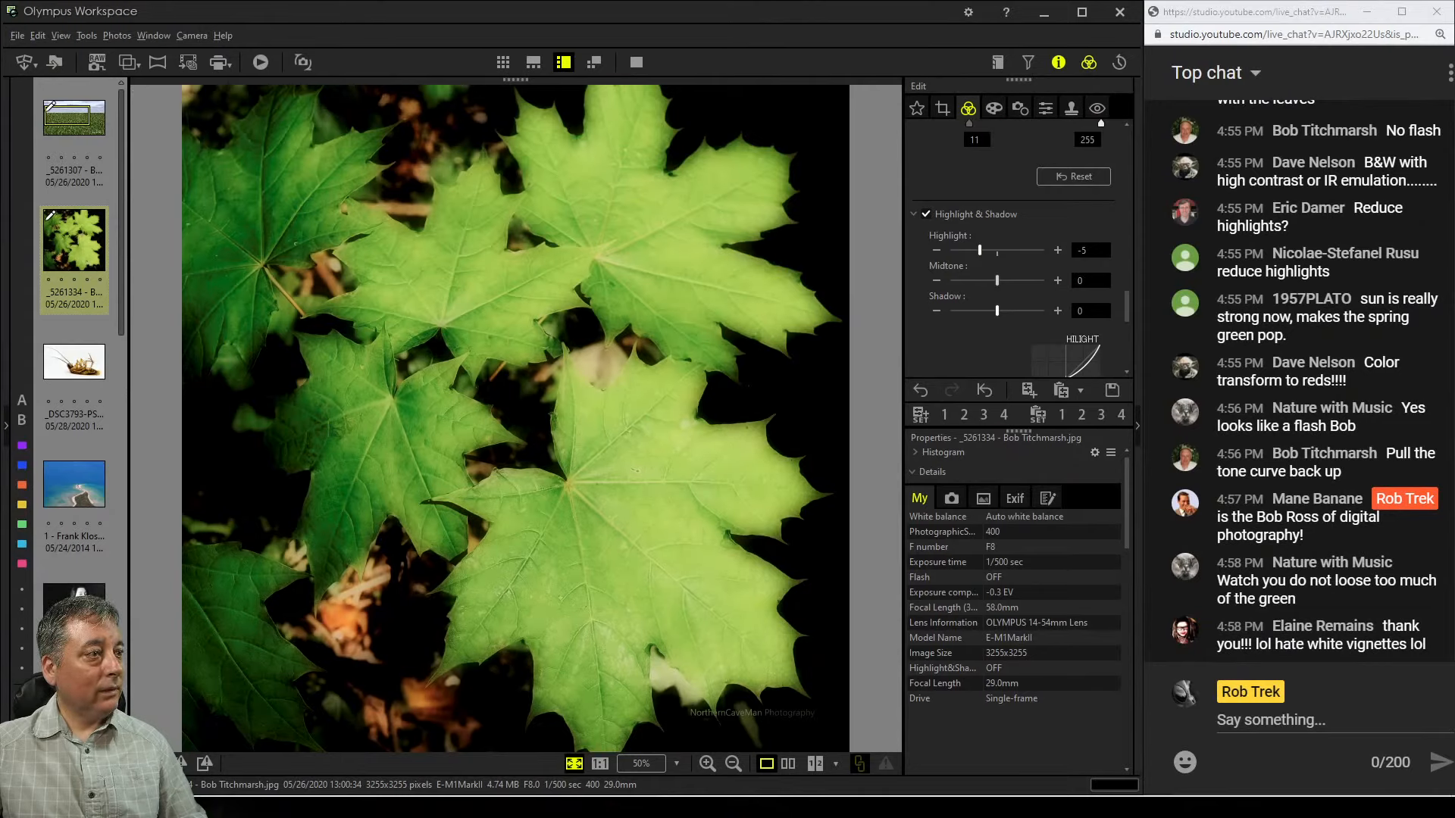
mouse_move(980, 250)
mouse_down()
mouse_move(955, 251)
mouse_move(991, 250)
mouse_up()
scroll(1015, 251, up, 1)
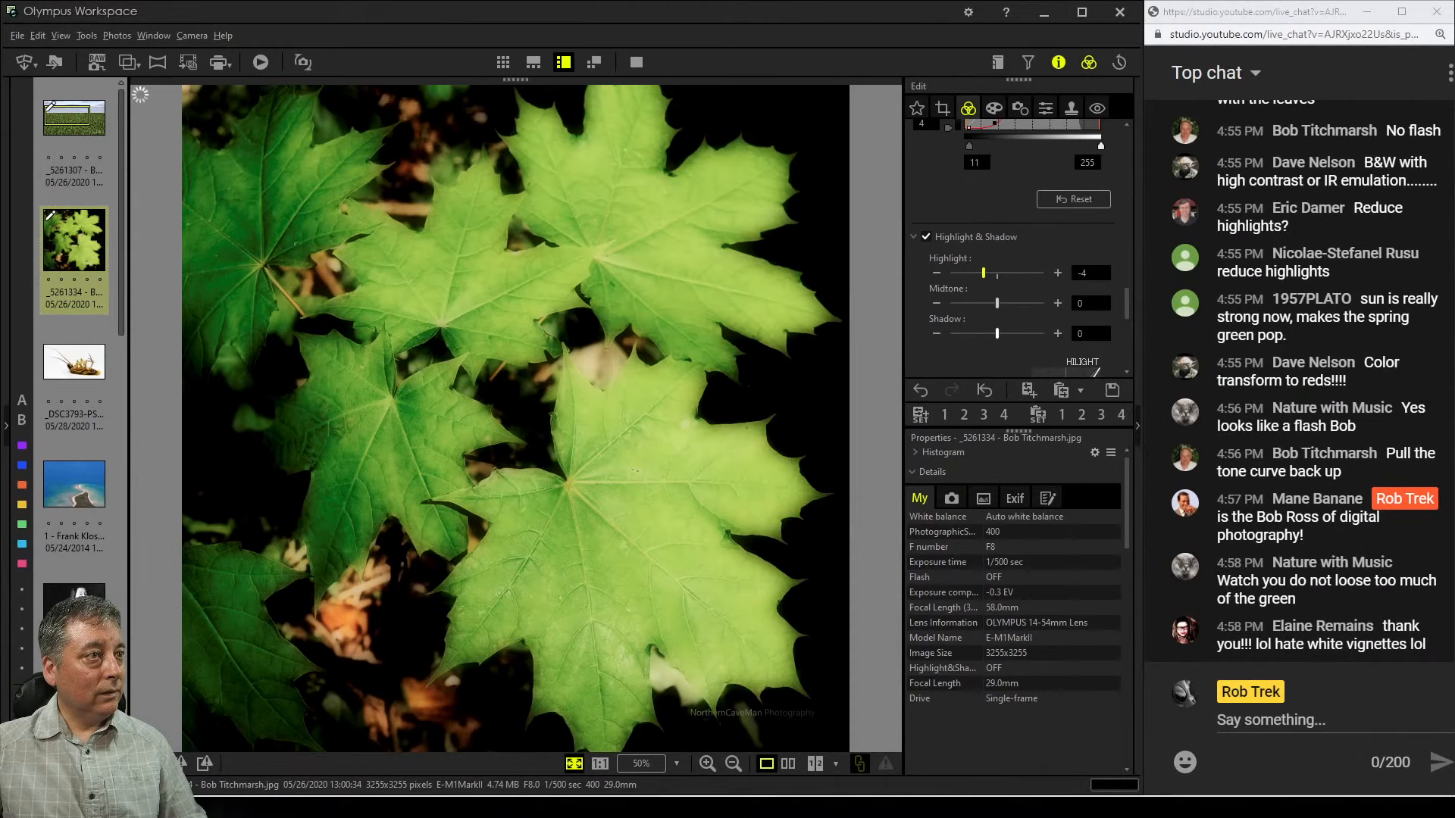
Switch Adjust Color to Luminance and darken the green and yellow hues on the color wheel to about -7
drag(1126, 303, 1127, 185)
click(1013, 228)
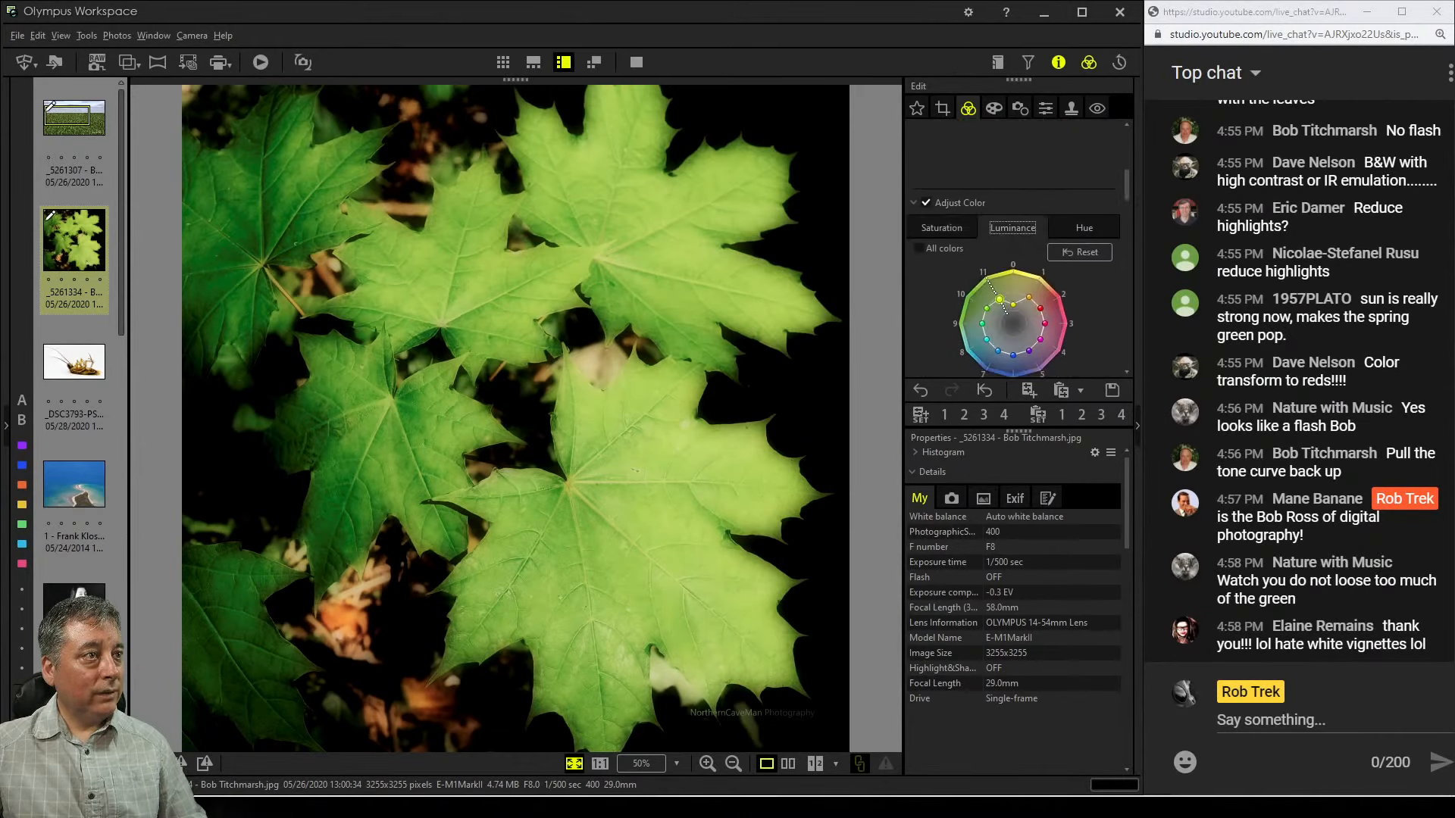
scroll(1012, 265, down, 2)
drag(998, 254, 1013, 268)
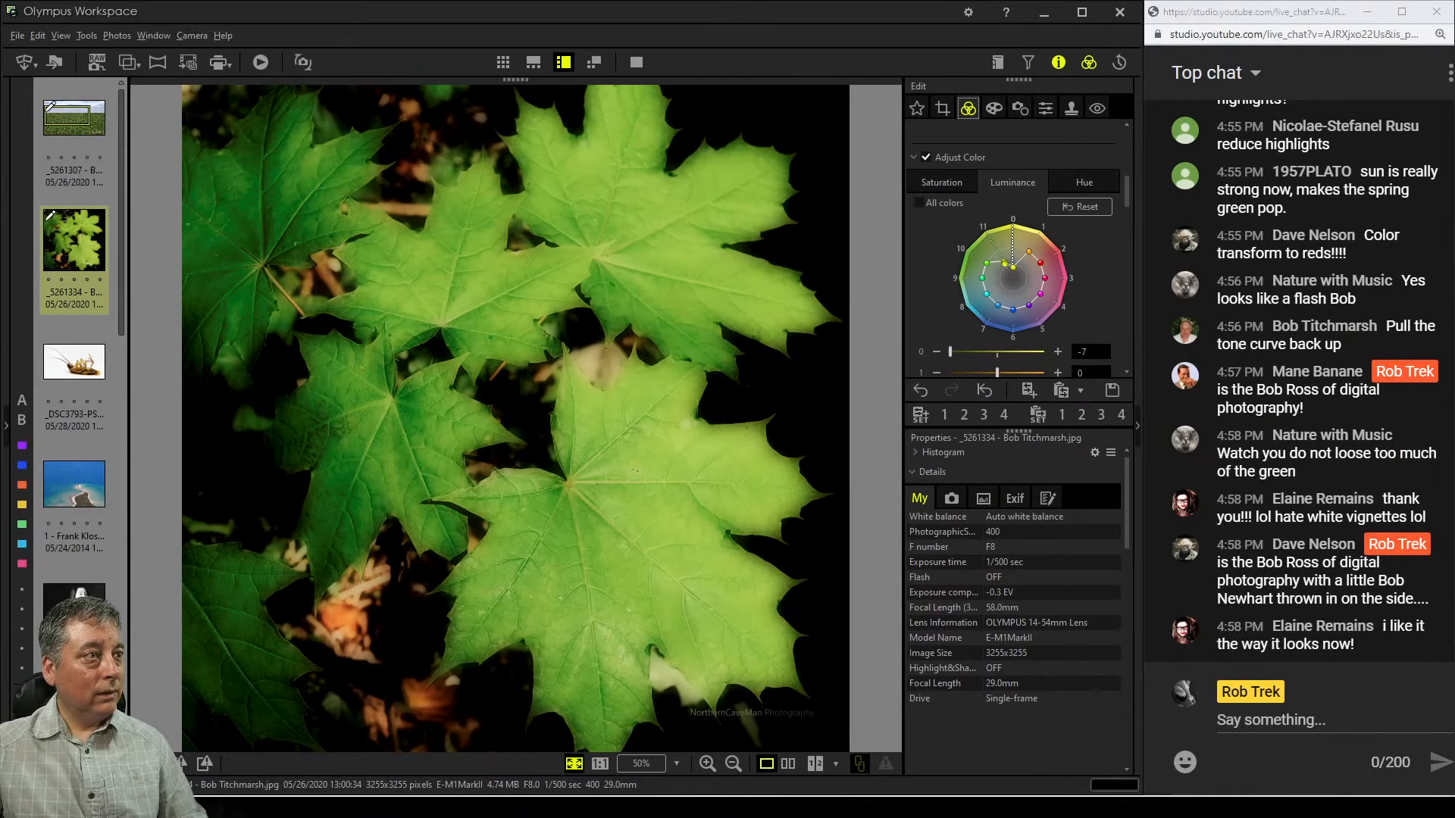
drag(1004, 262, 1008, 269)
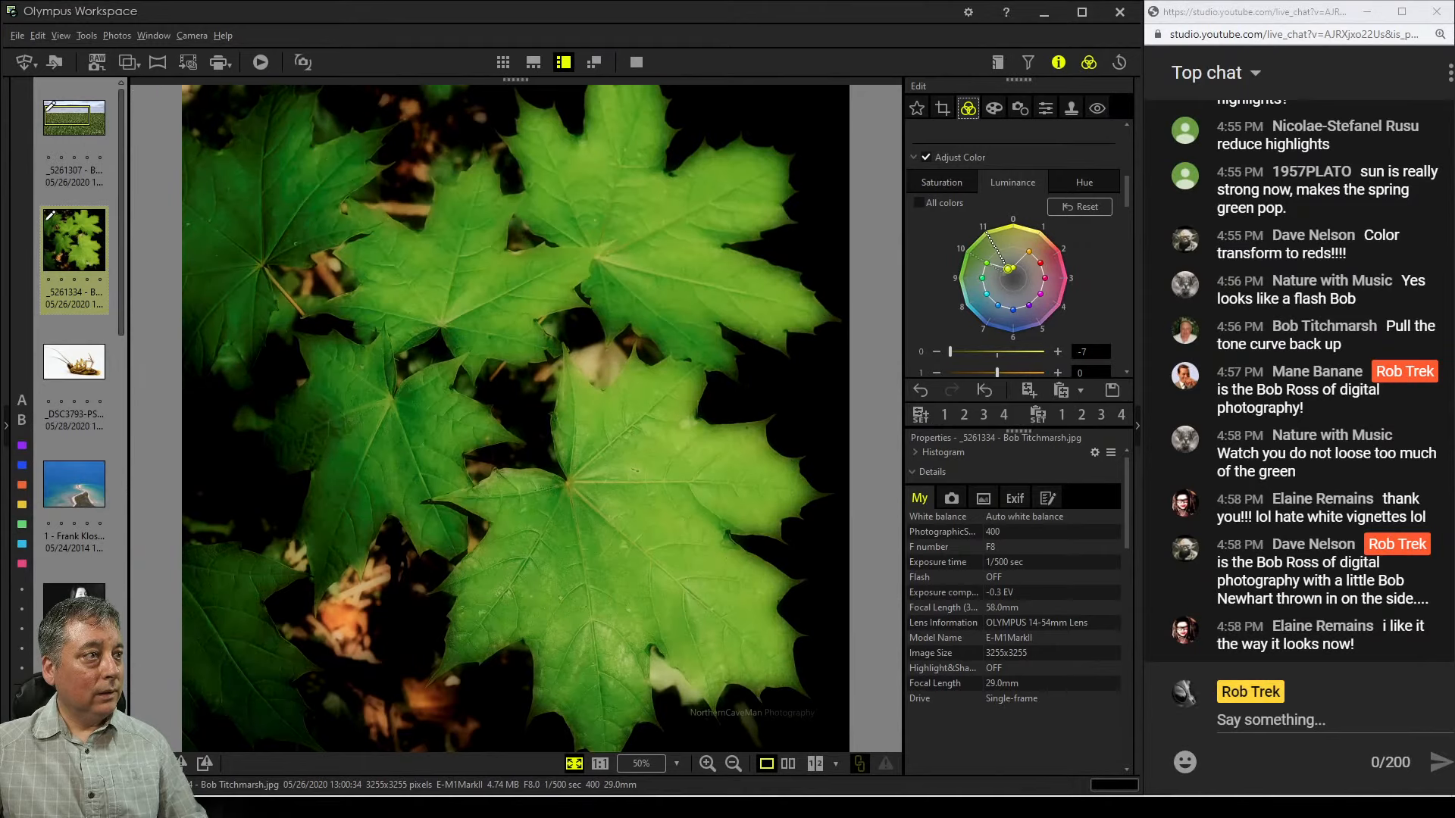
drag(1008, 268, 1001, 271)
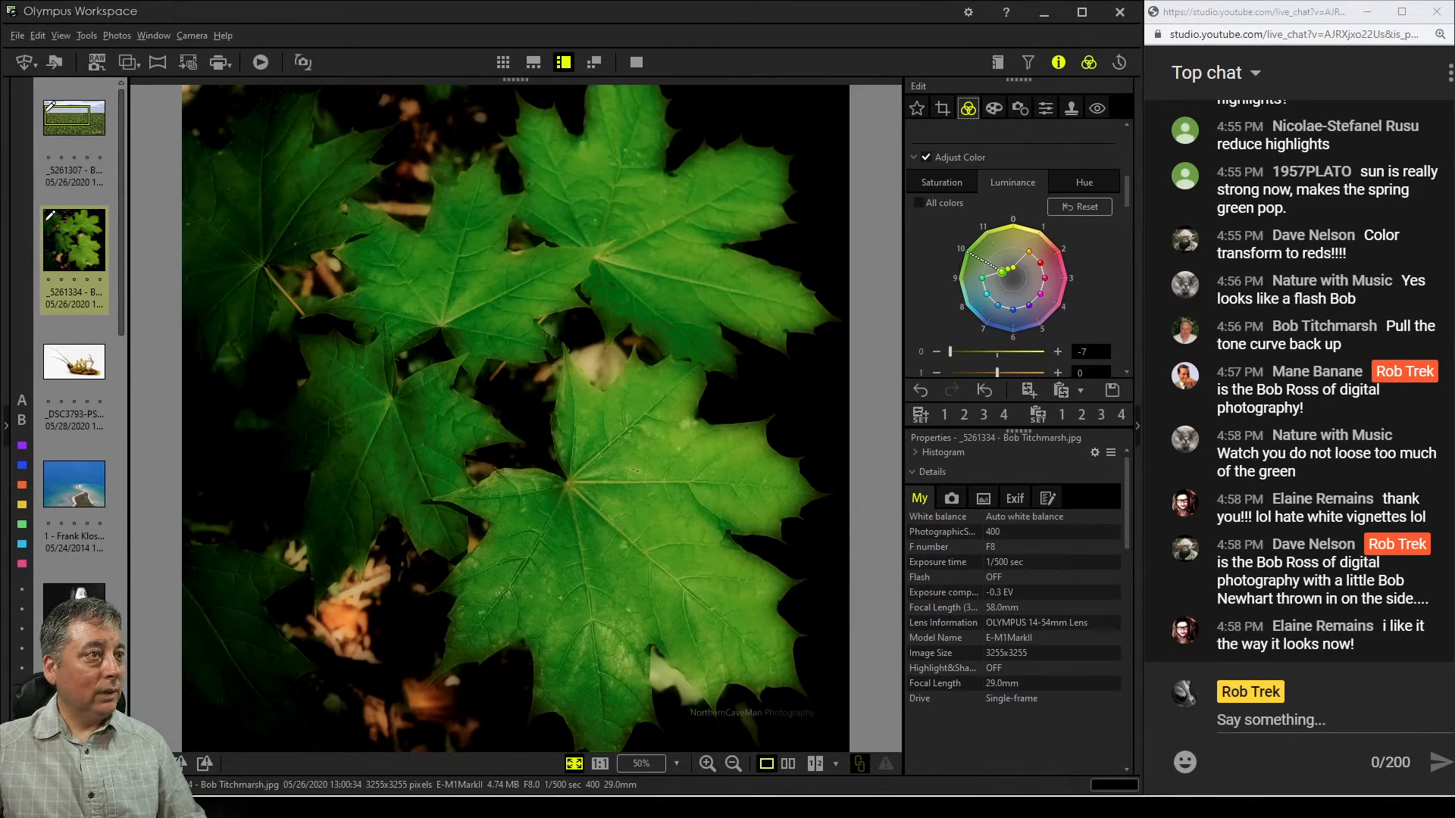
Raise the exposure compensation to -19
scroll(1015, 257, up, 5)
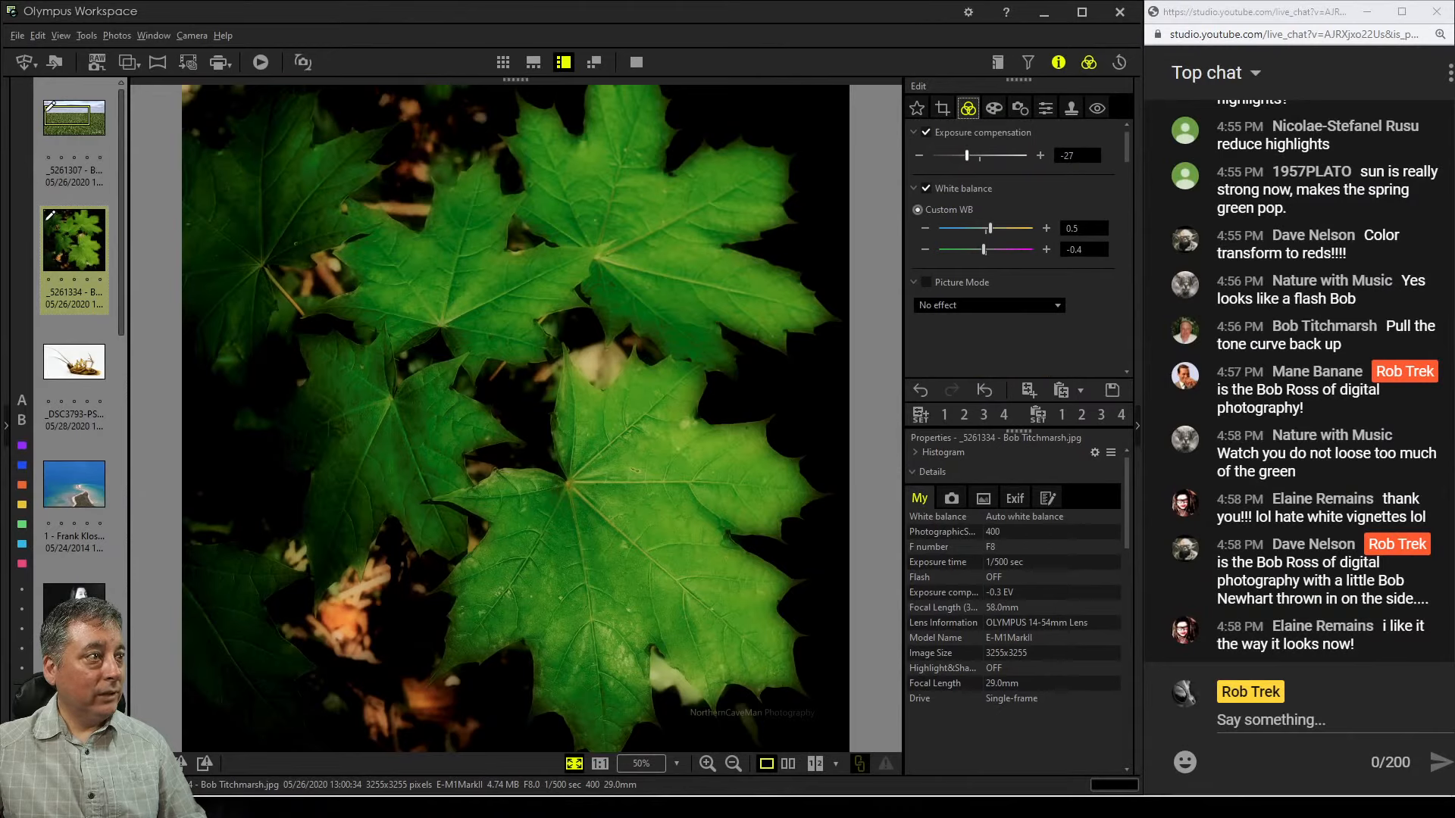
drag(967, 155, 969, 155)
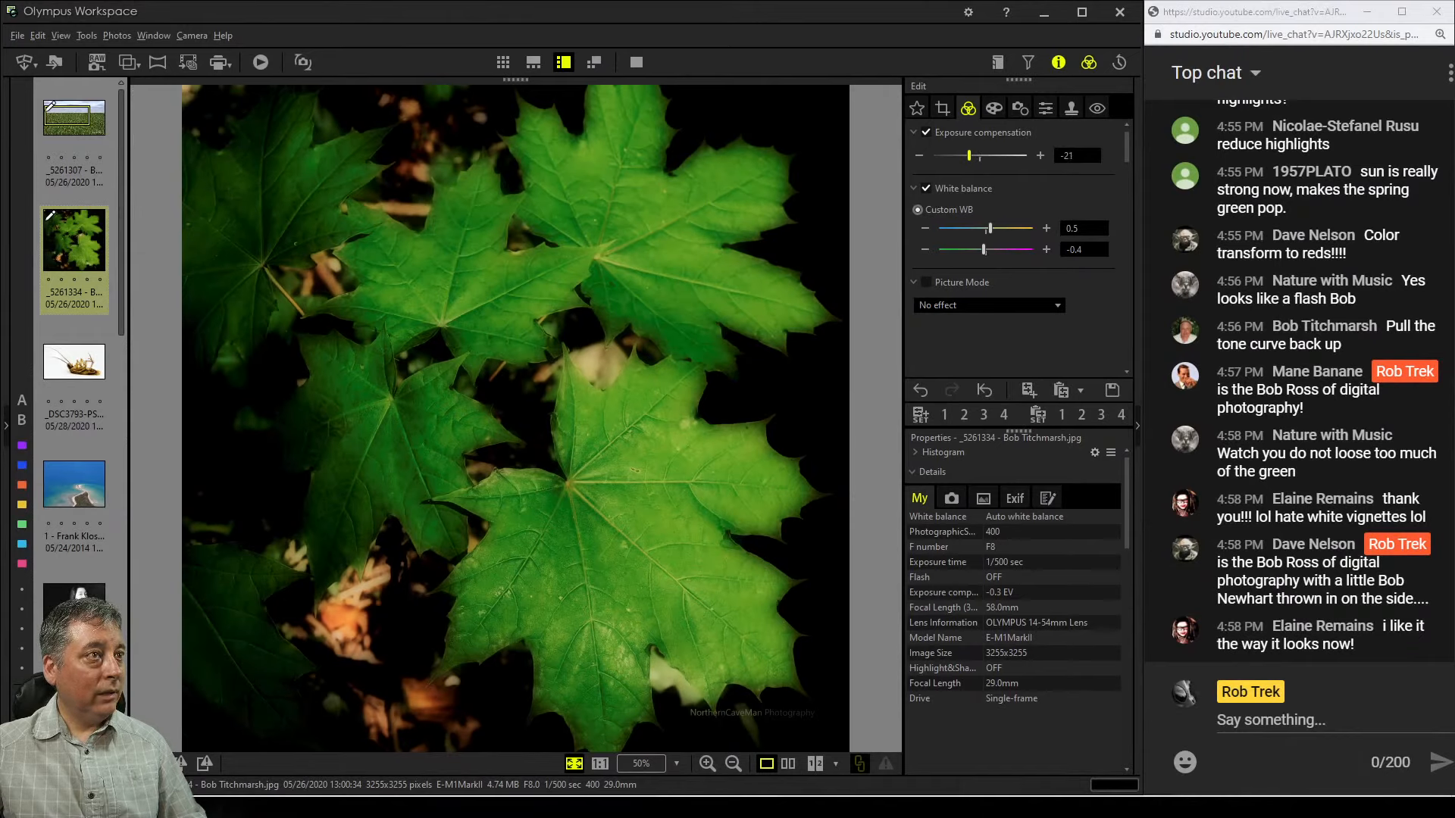
drag(968, 155, 970, 155)
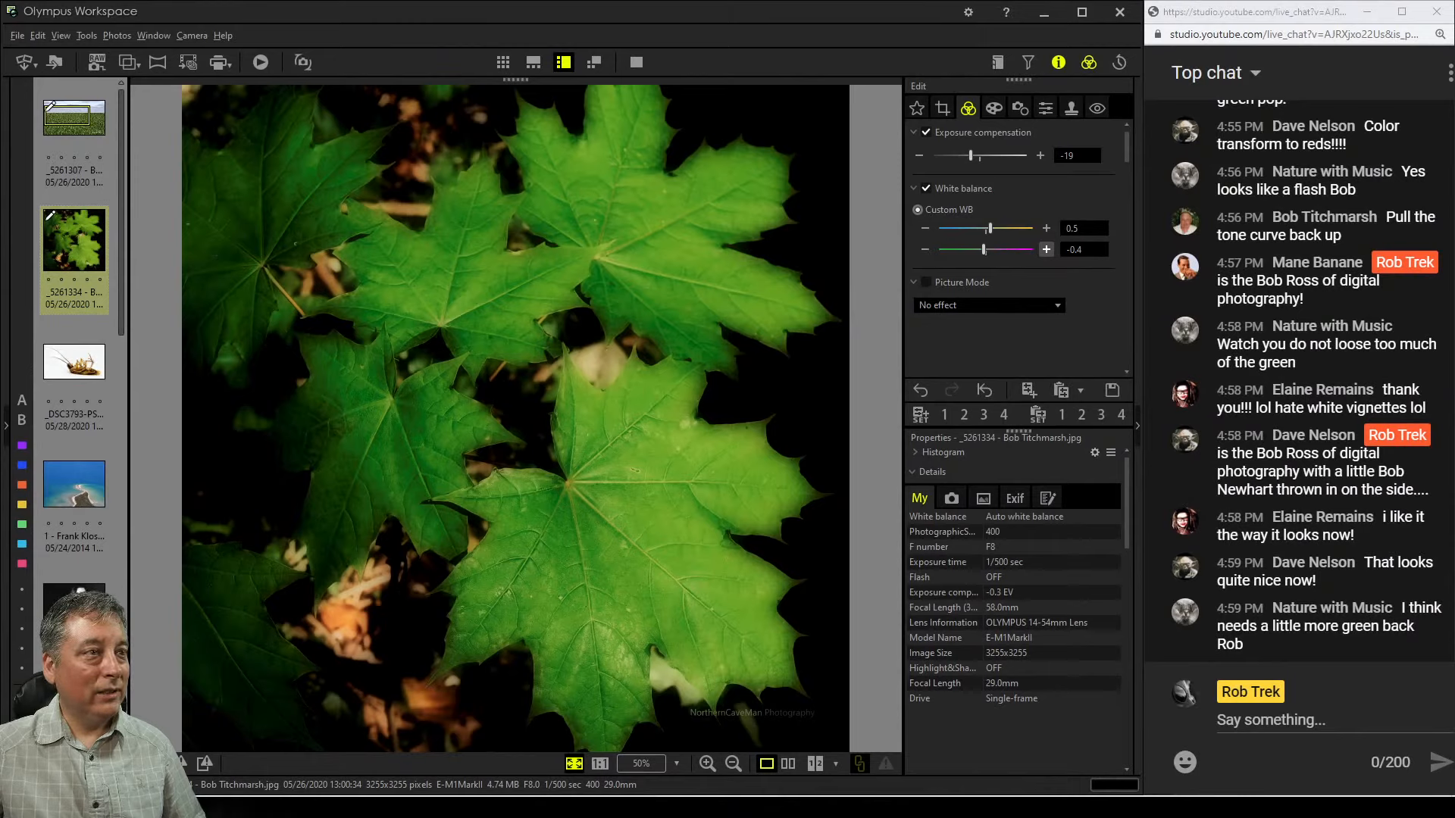
Enable Picture Mode and set it to Monochrome
scroll(1046, 249, down, 1)
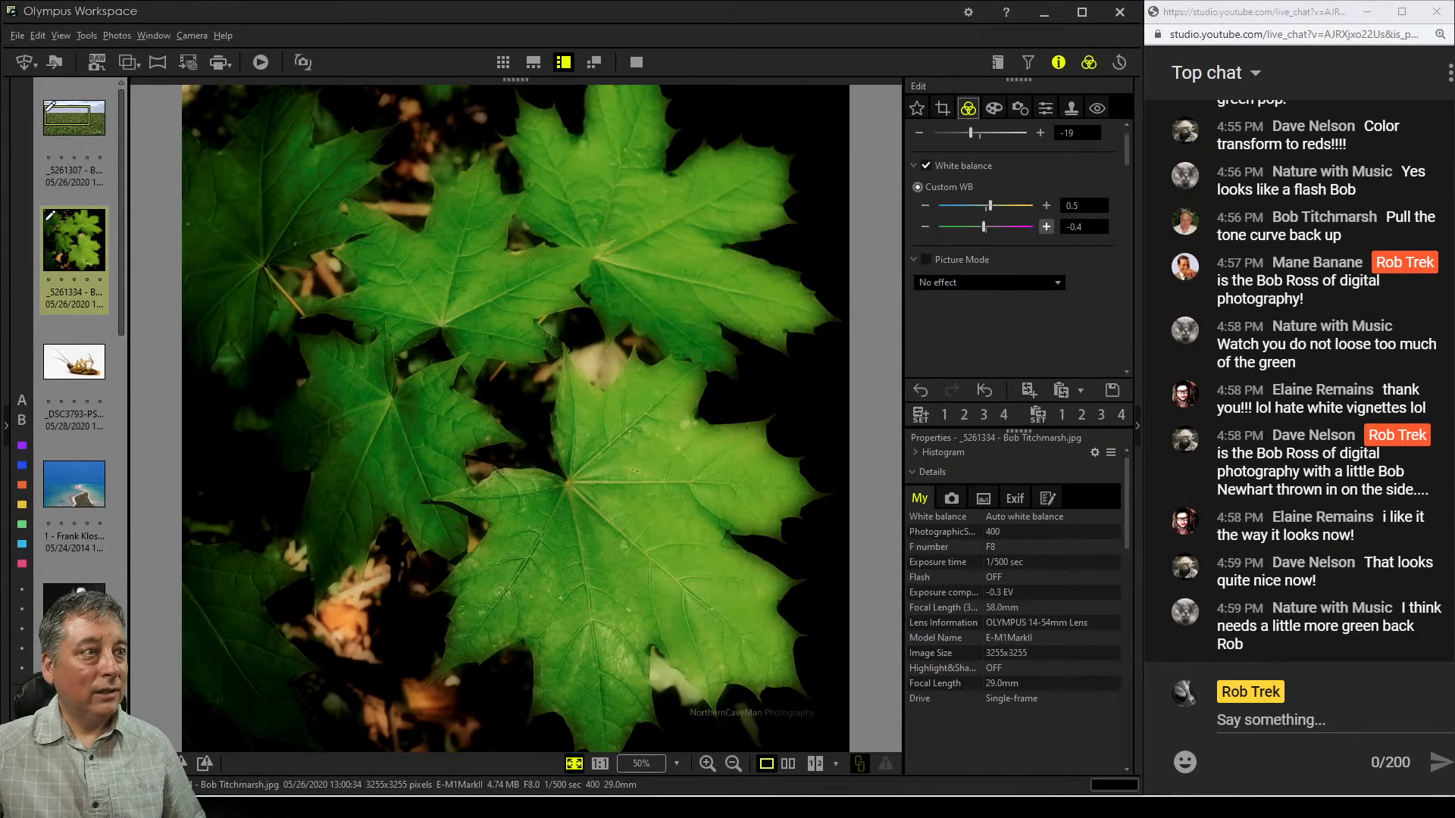
click(1057, 282)
click(949, 315)
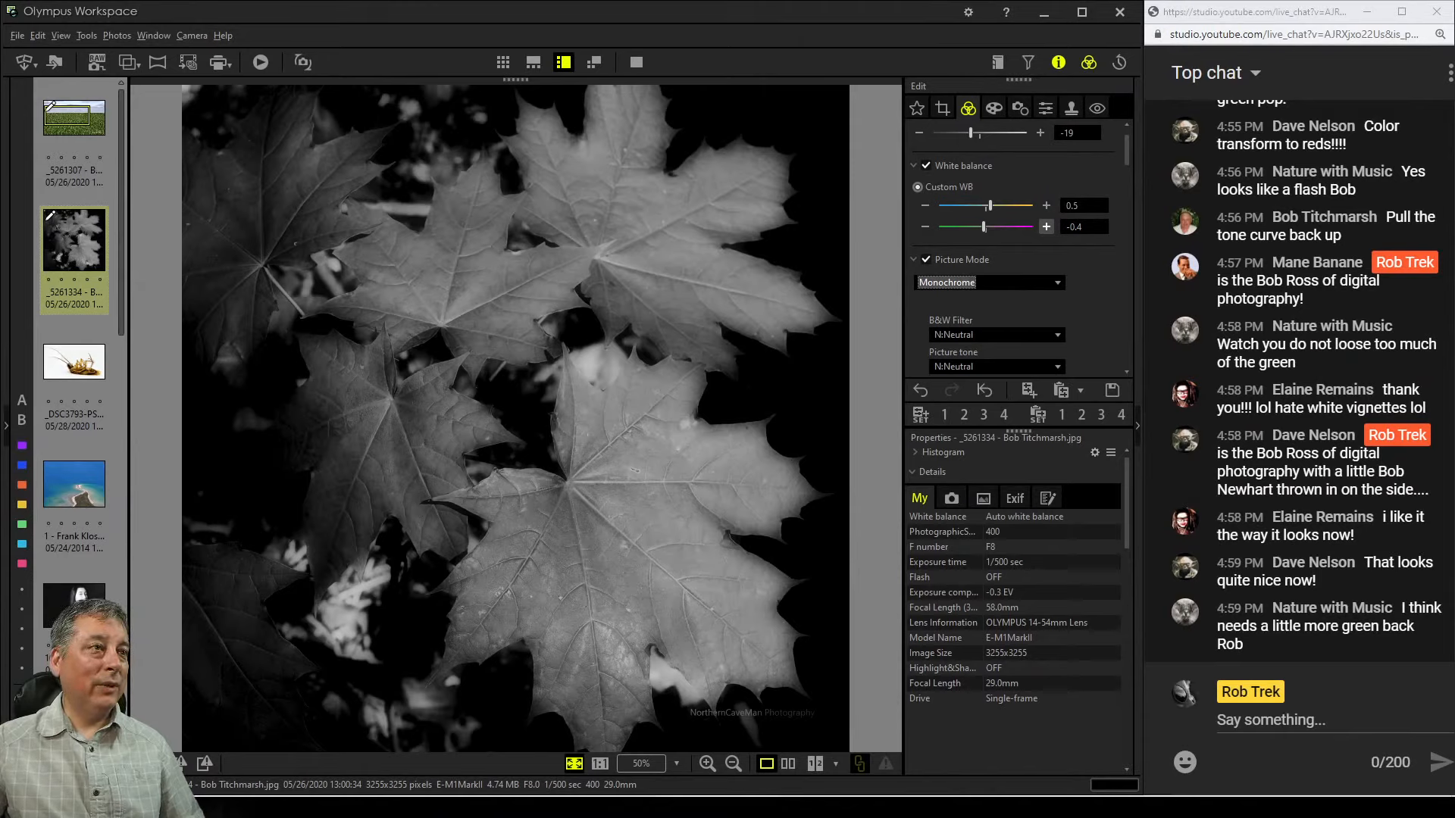
Try Dehaze at 83 and Clarity at 59 on the monochrome version, returning both to 0
scroll(1016, 243, down, 5)
scroll(1015, 242, down, 6)
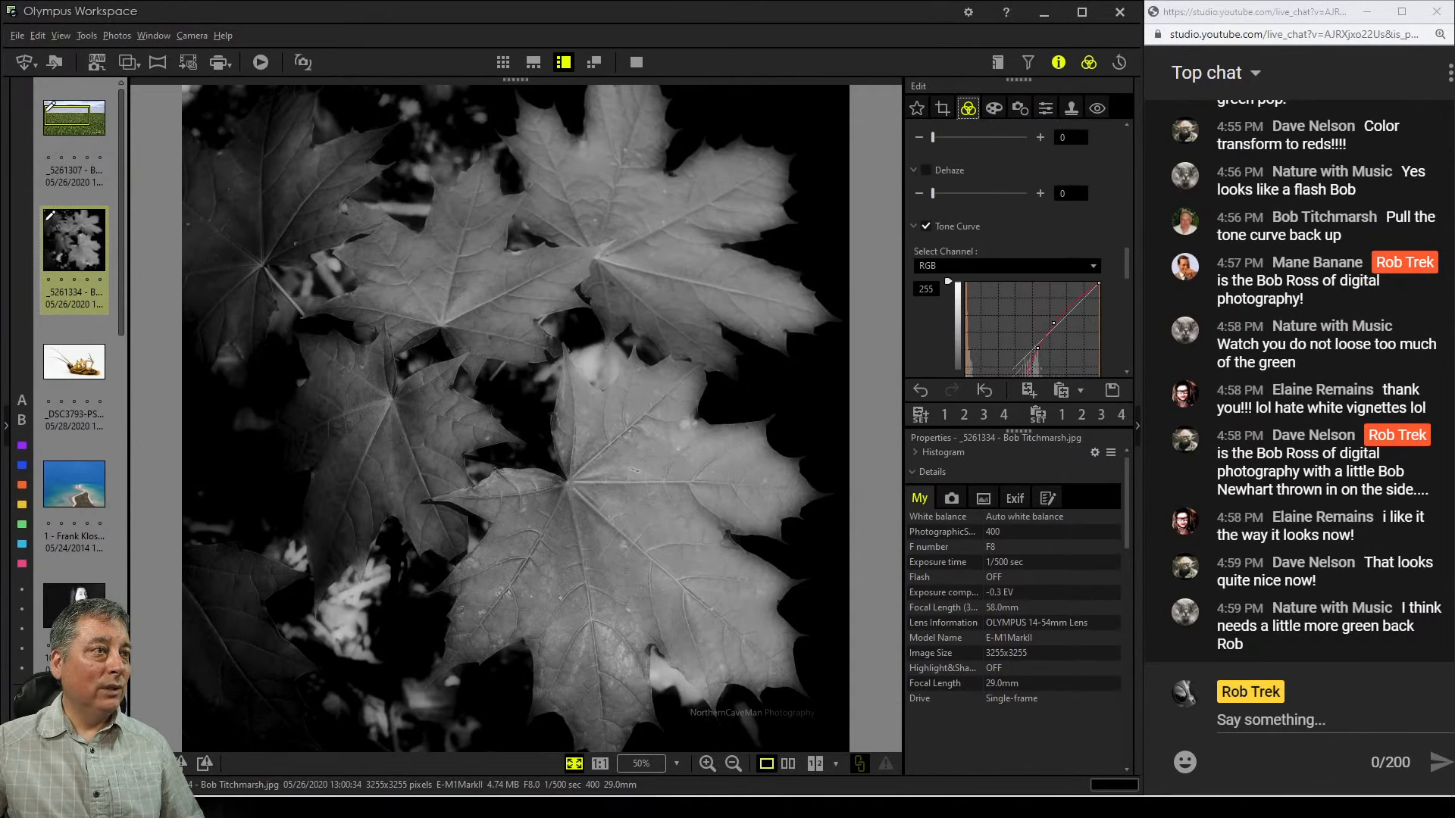
drag(933, 314, 1009, 314)
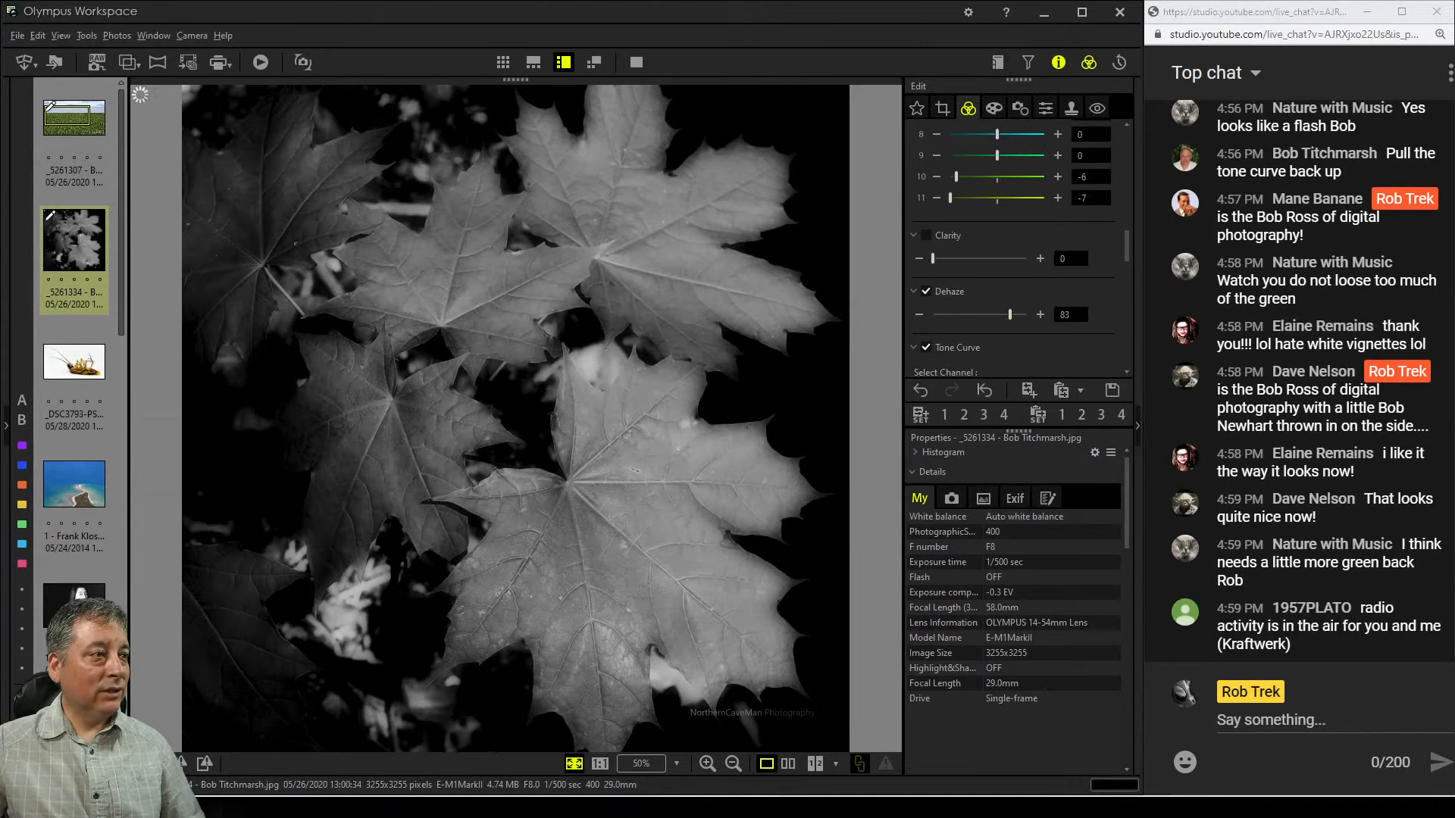
drag(933, 258, 988, 259)
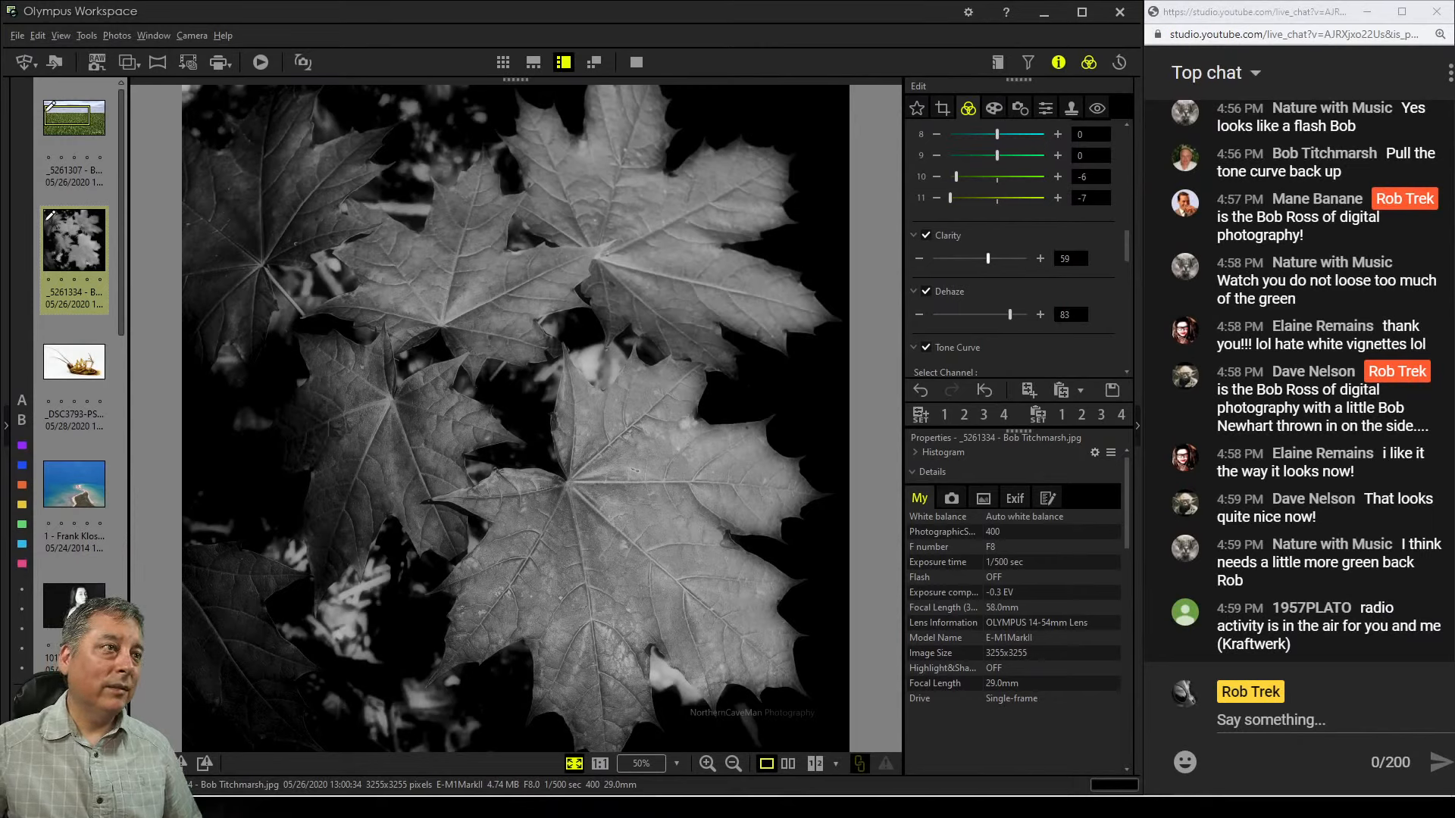
drag(988, 258, 933, 258)
drag(1010, 315, 932, 314)
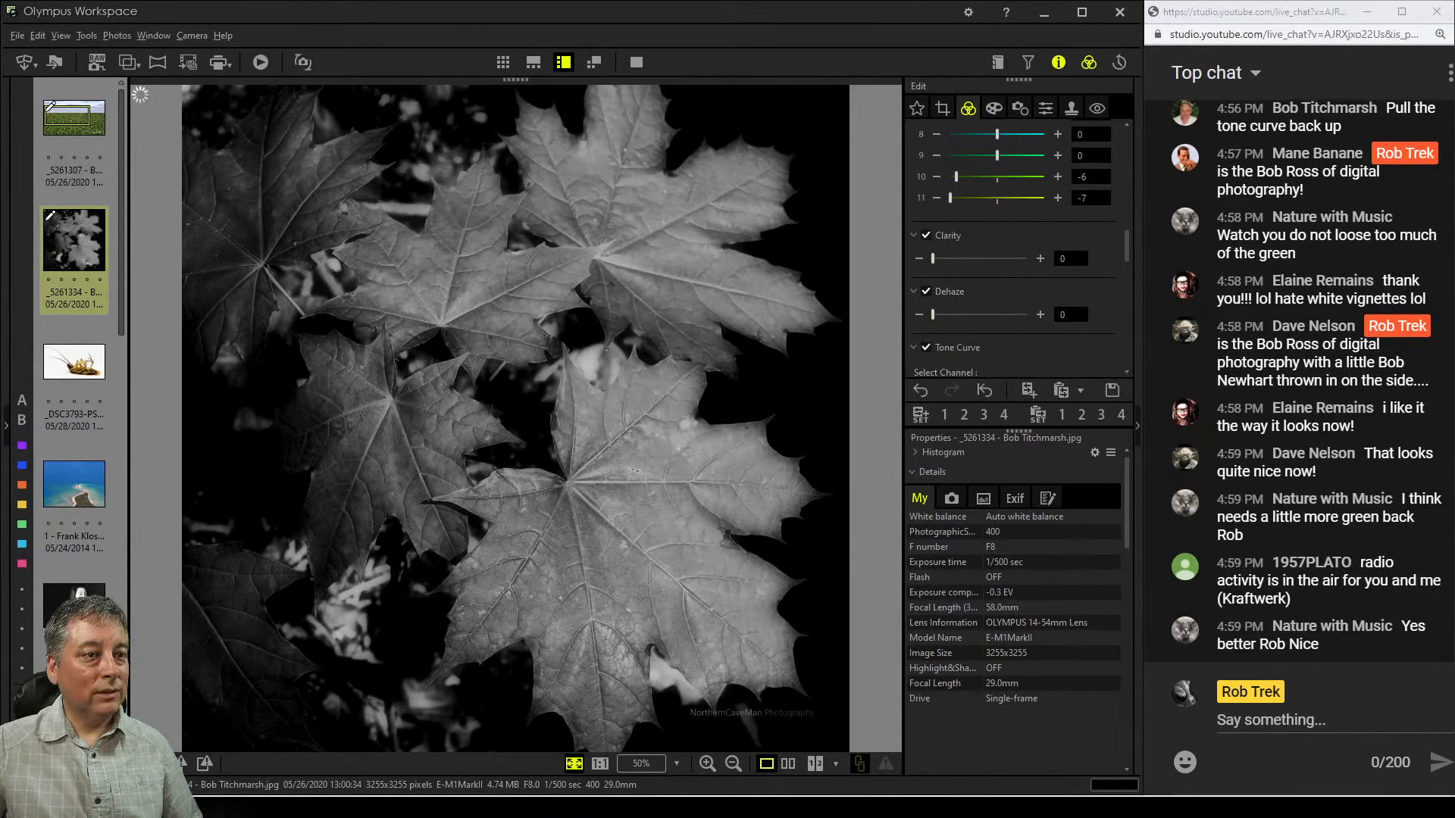
Set the Picture Mode back to No effect
scroll(1016, 250, up, 2)
scroll(1015, 250, up, 5)
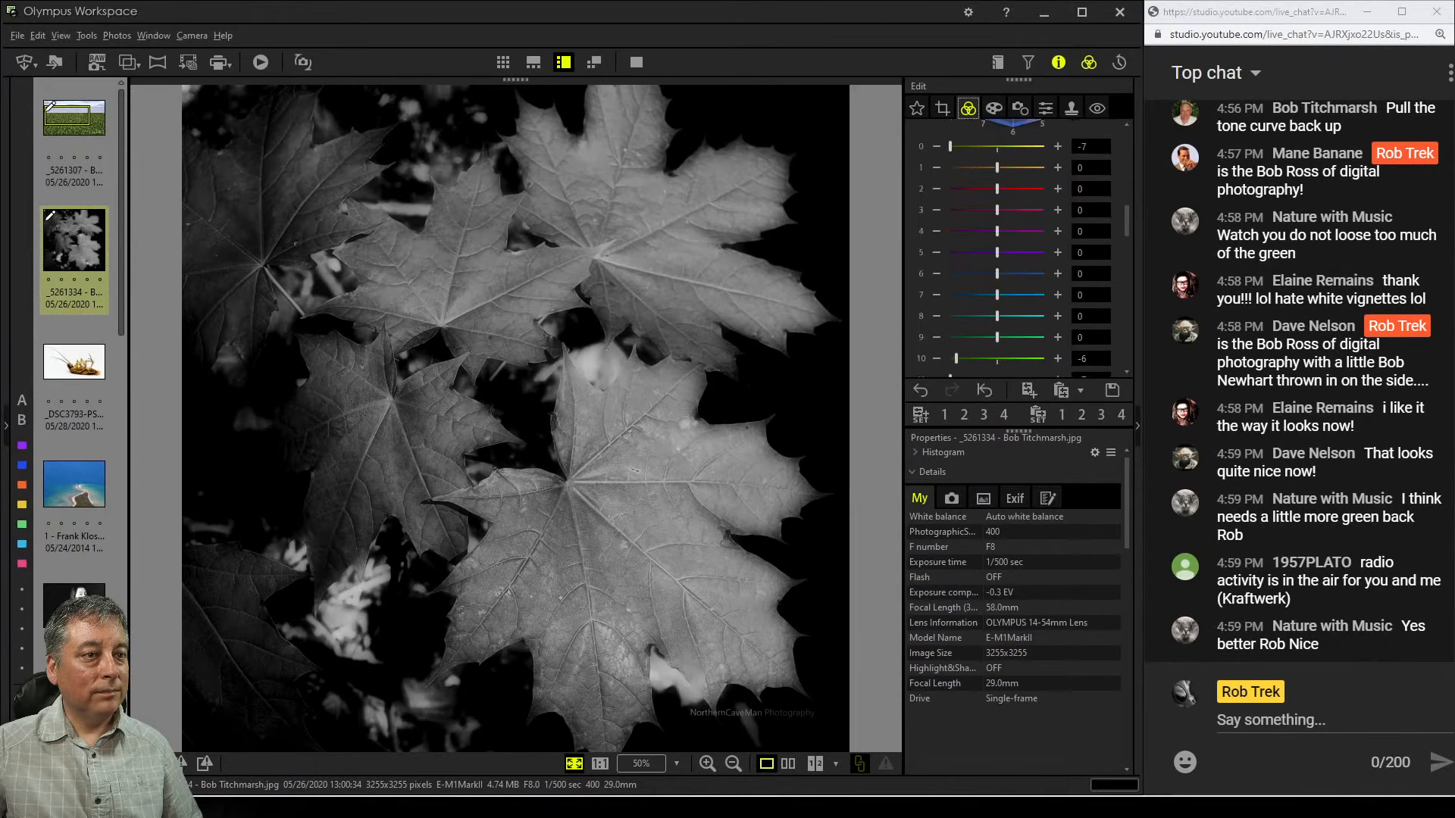
scroll(1016, 250, up, 4)
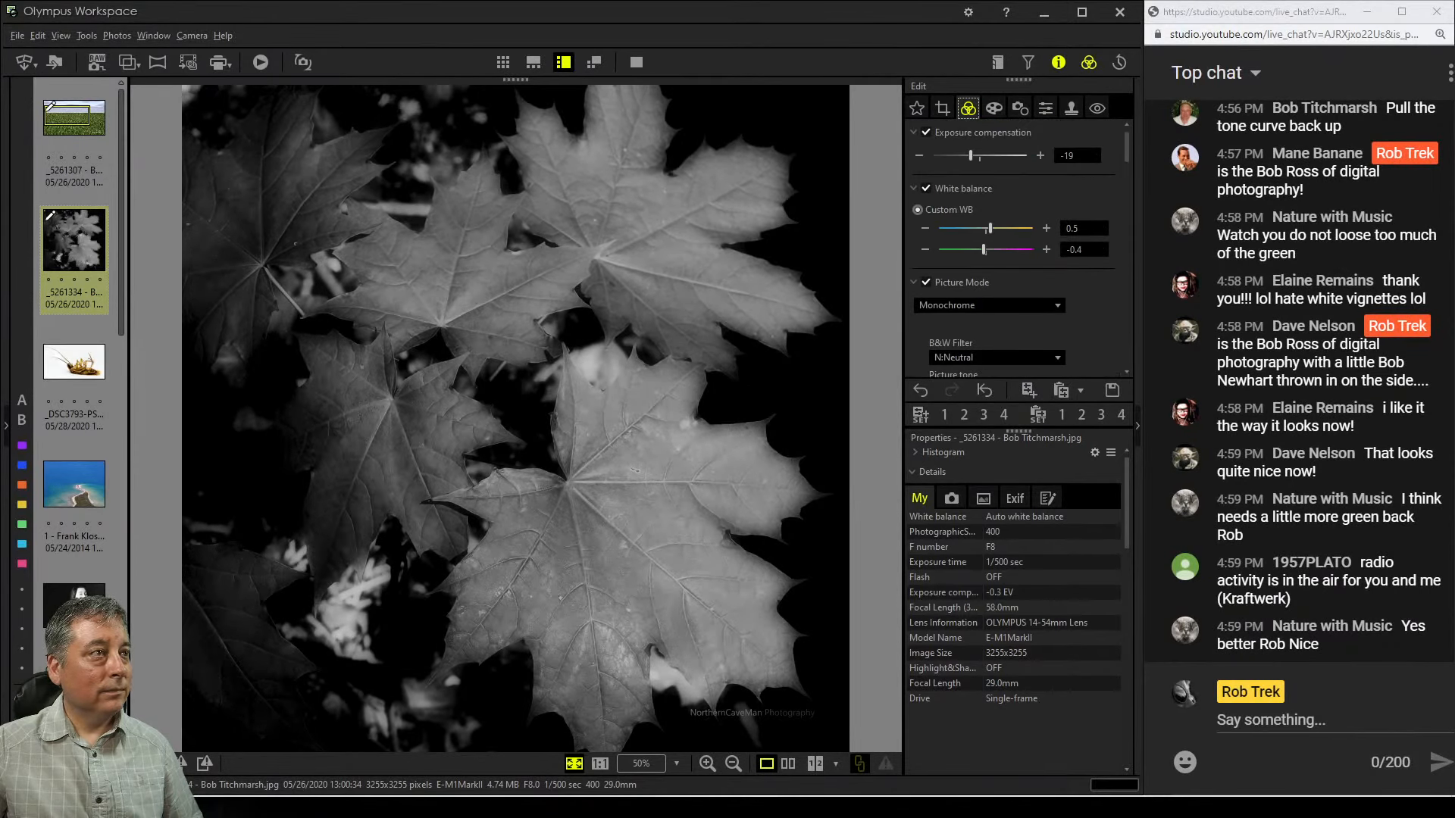
click(985, 305)
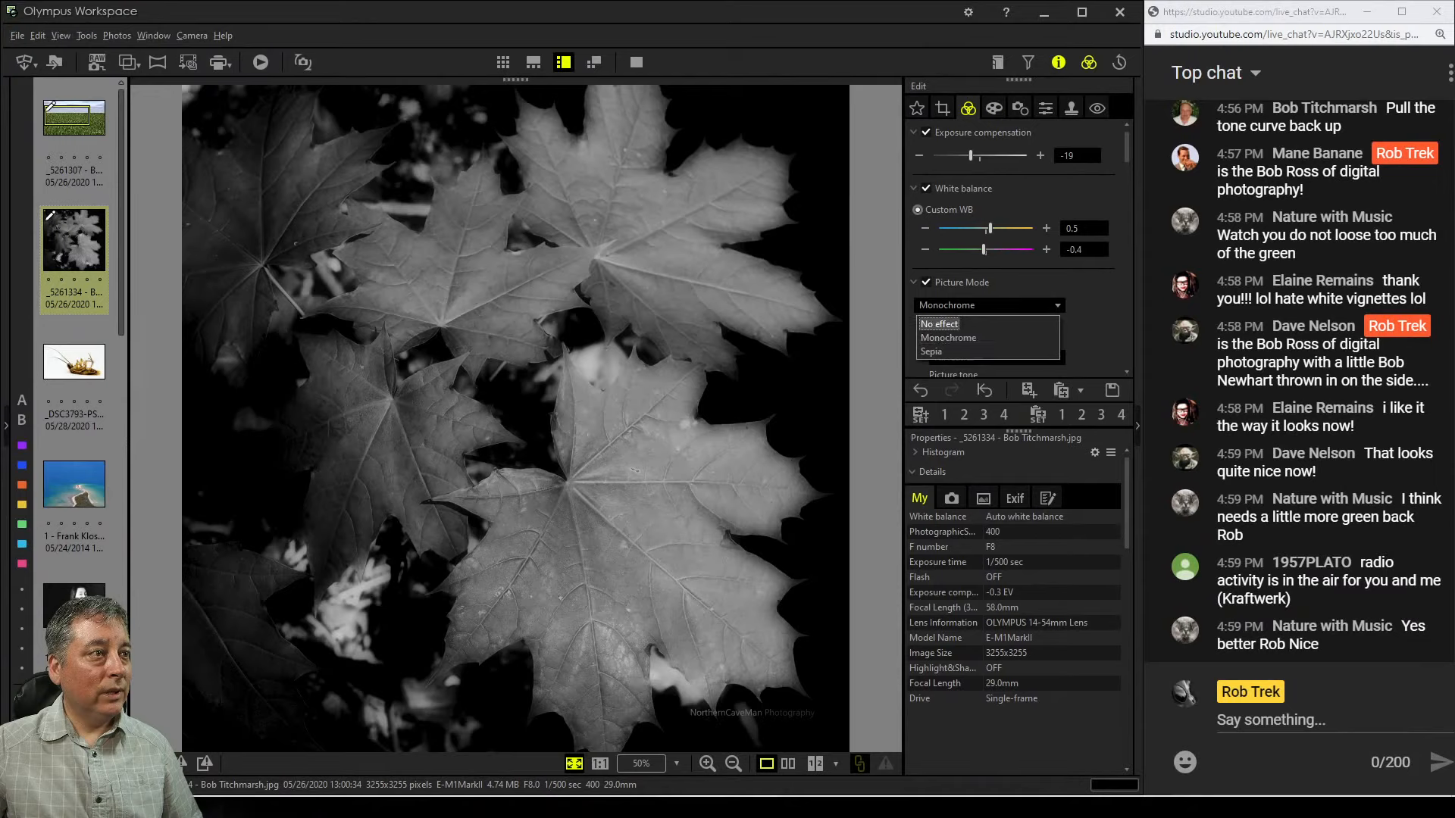
click(943, 322)
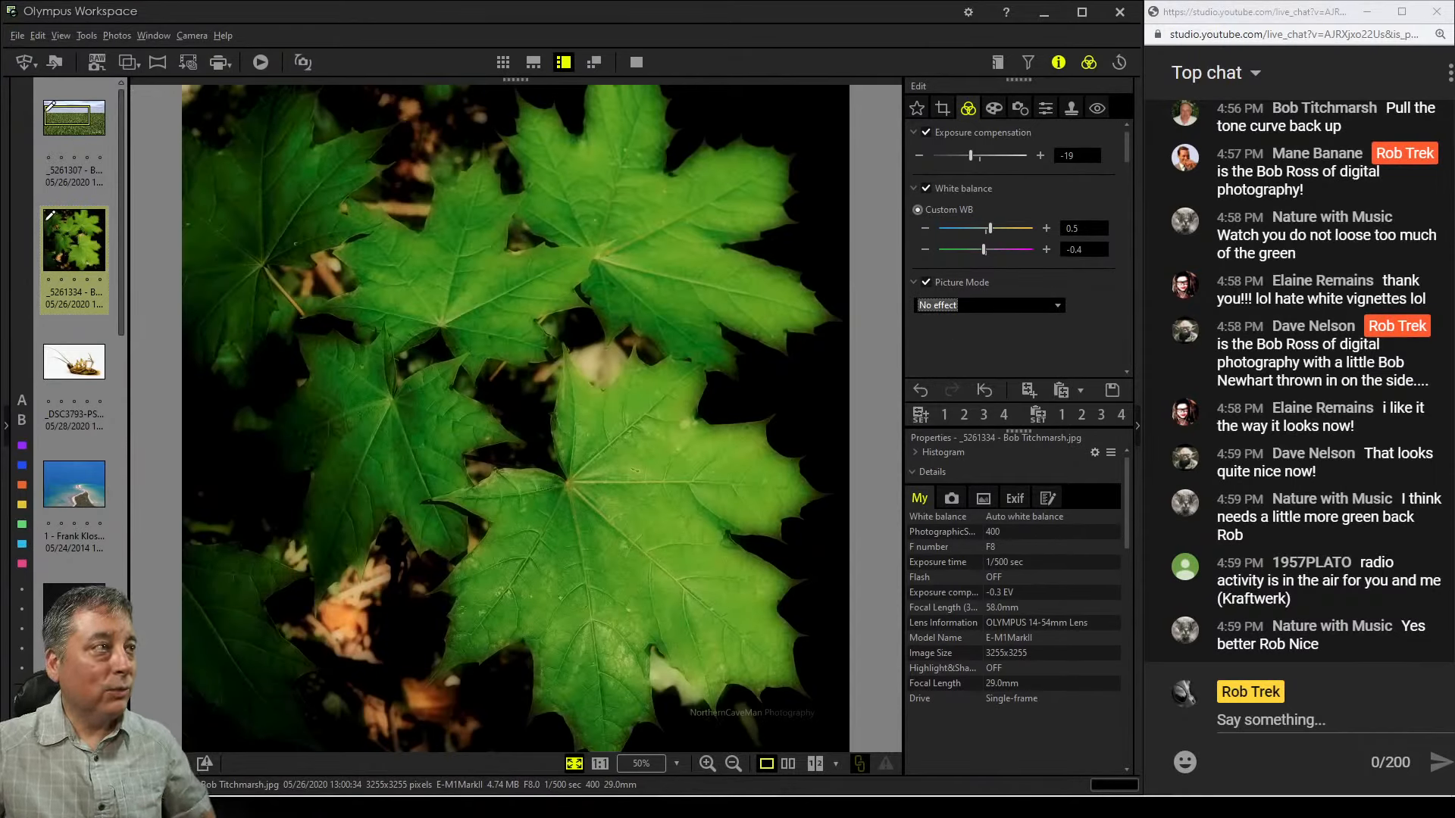
Compare the edited maple leaf photo side by side with the original in full screen
click(788, 763)
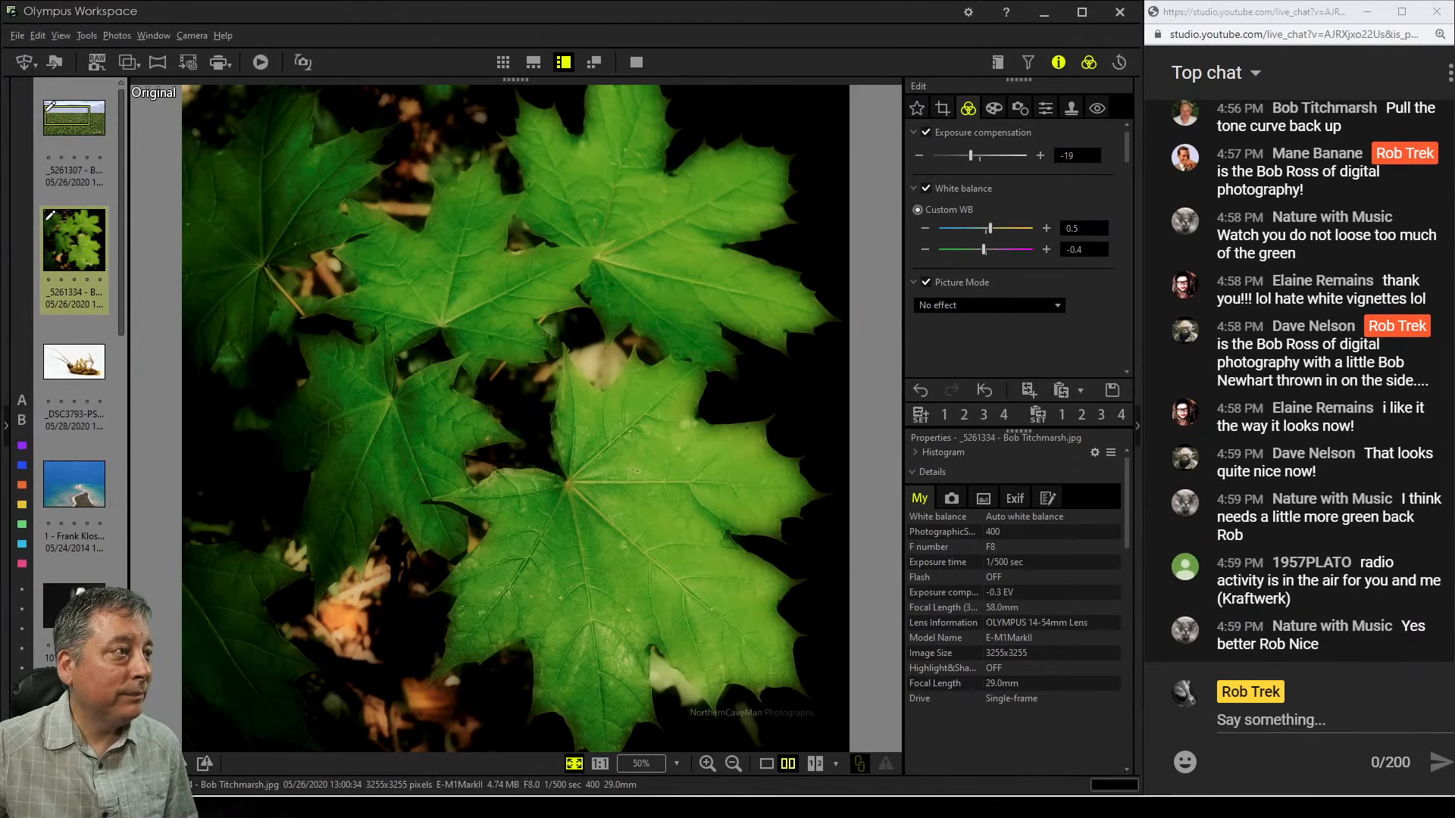
click(636, 62)
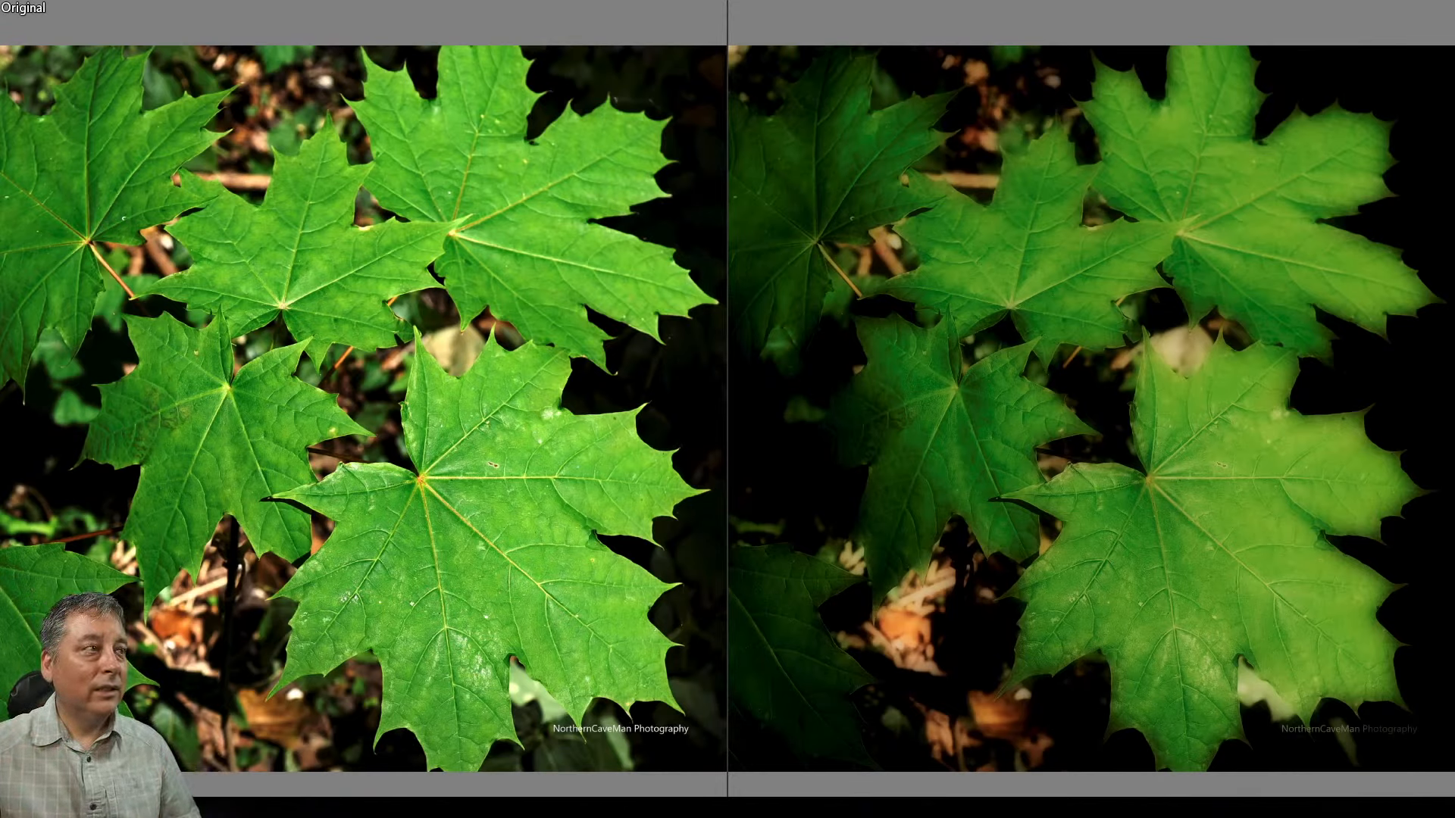
key(Escape)
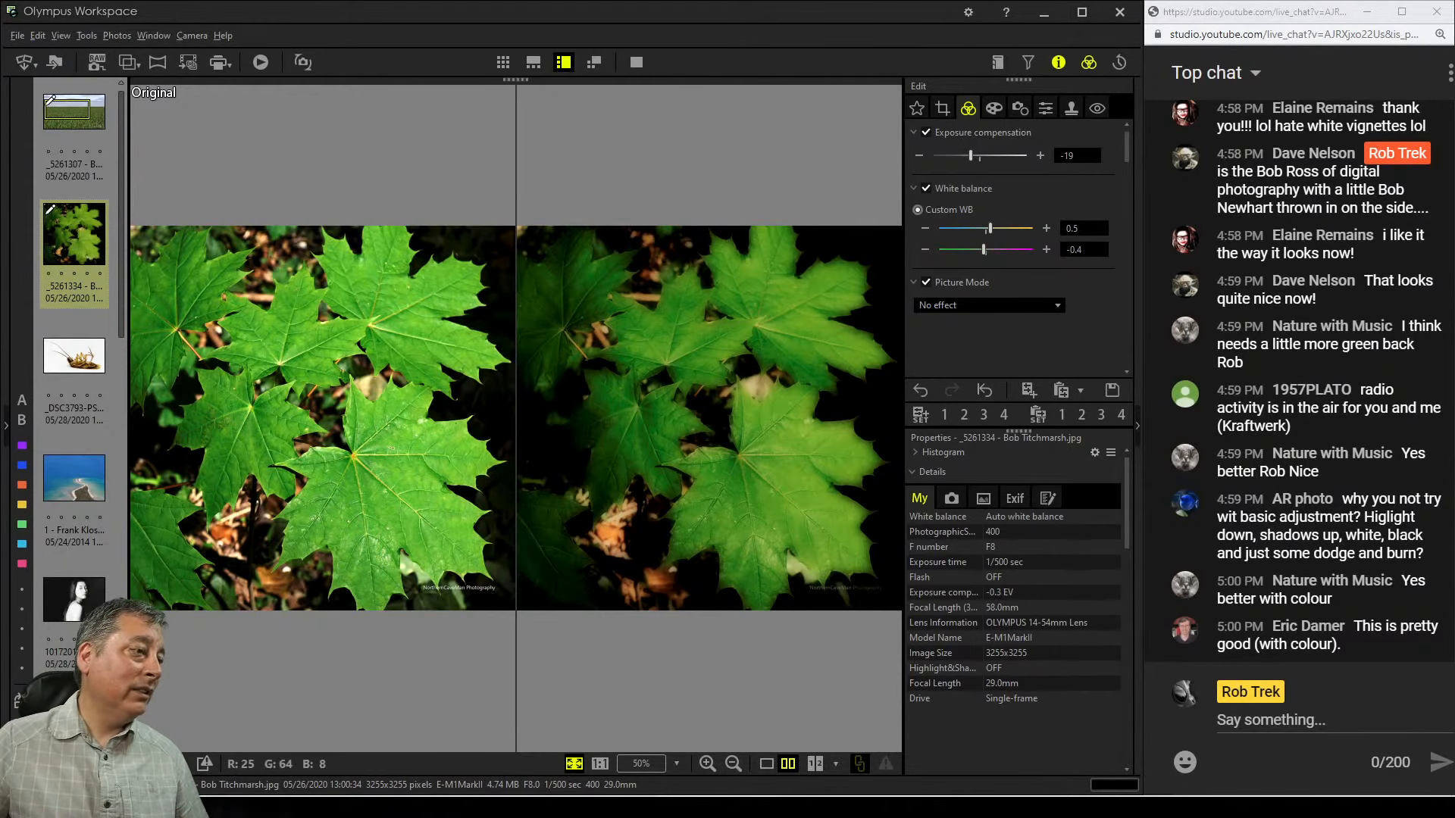
click(766, 763)
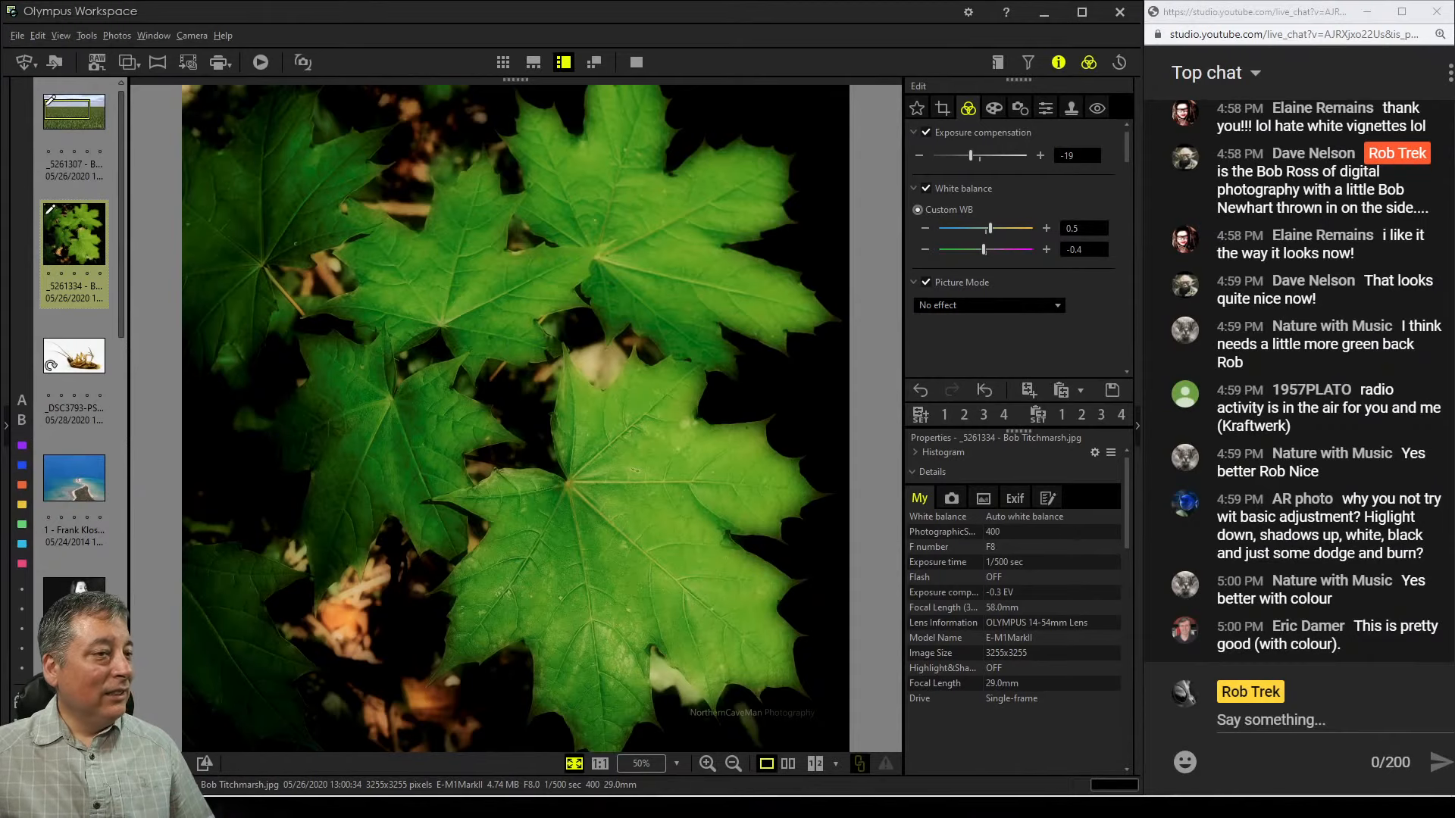
Open the cockroach photo and inspect its head and legs at 100% zoom
click(74, 356)
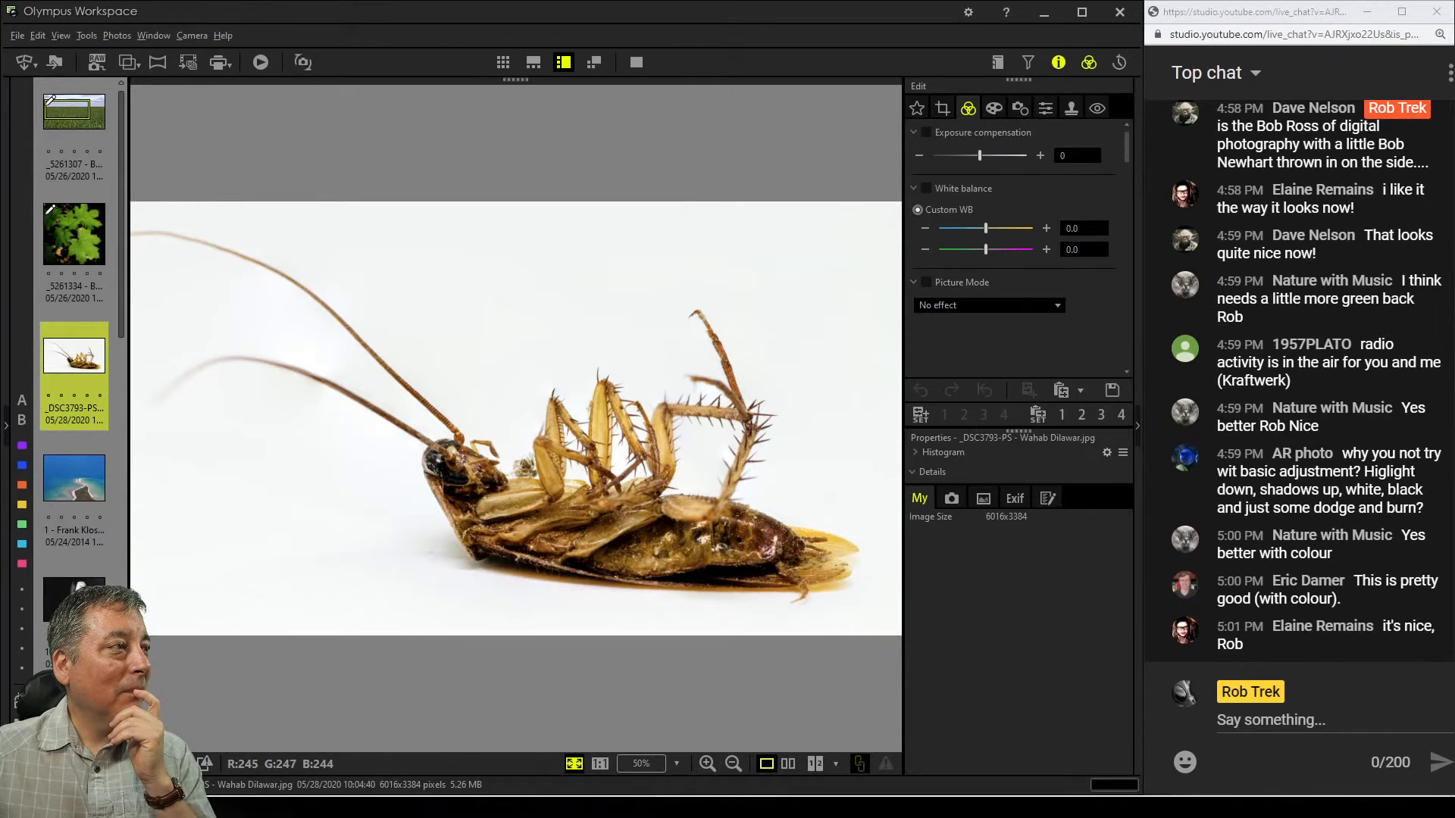
double_click(524, 417)
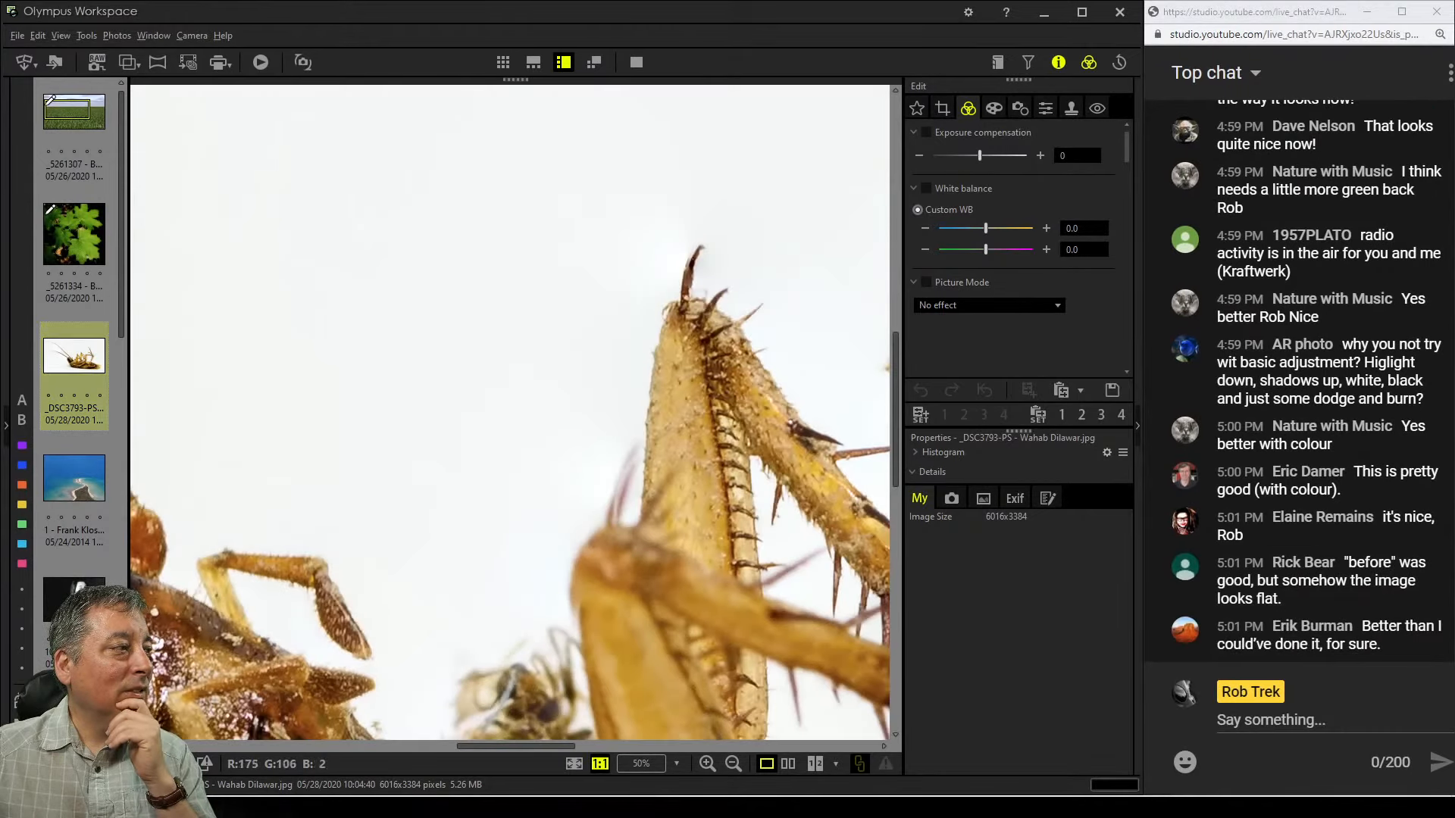
drag(644, 607, 689, 451)
drag(485, 425, 502, 372)
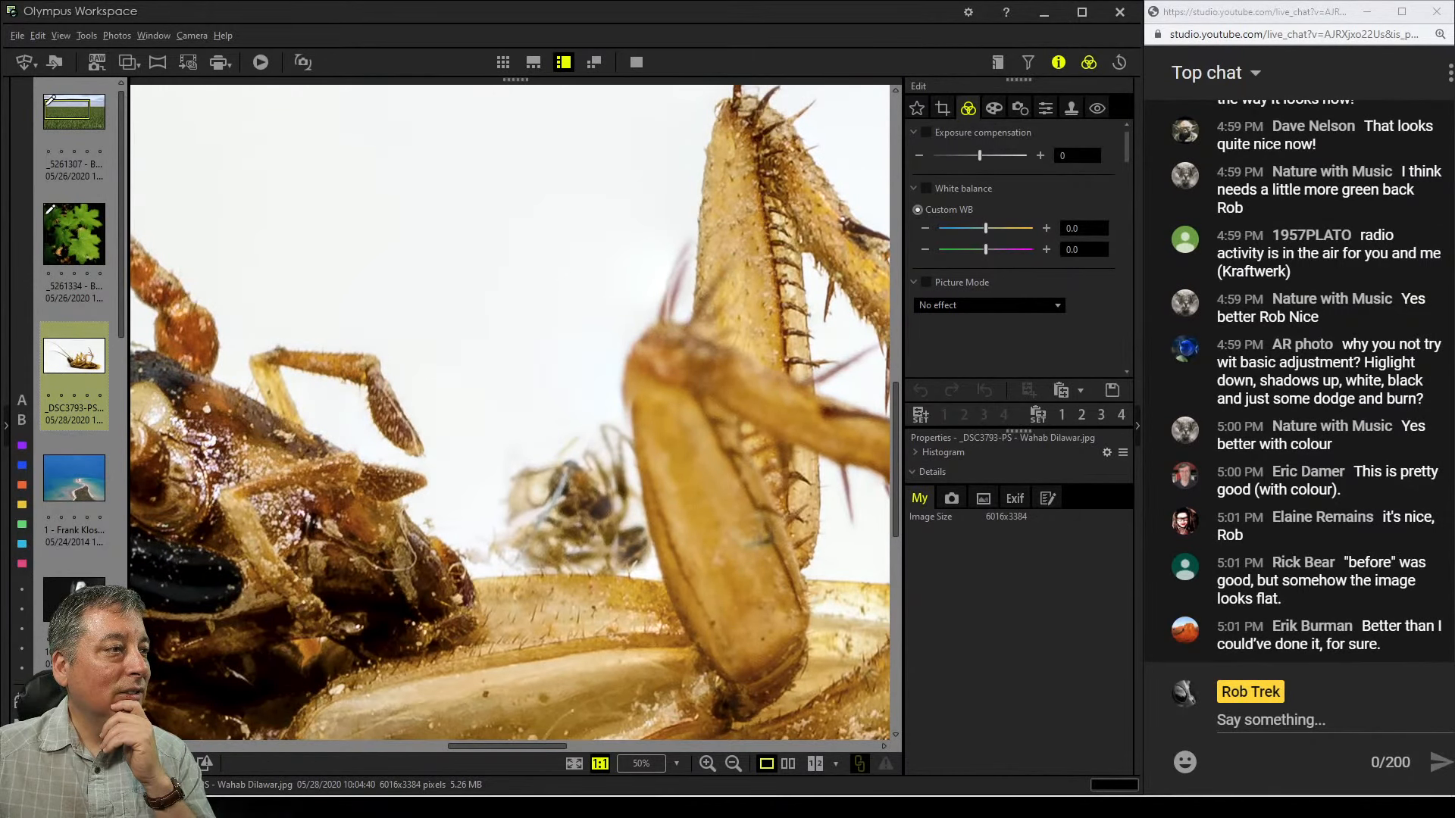
click(951, 498)
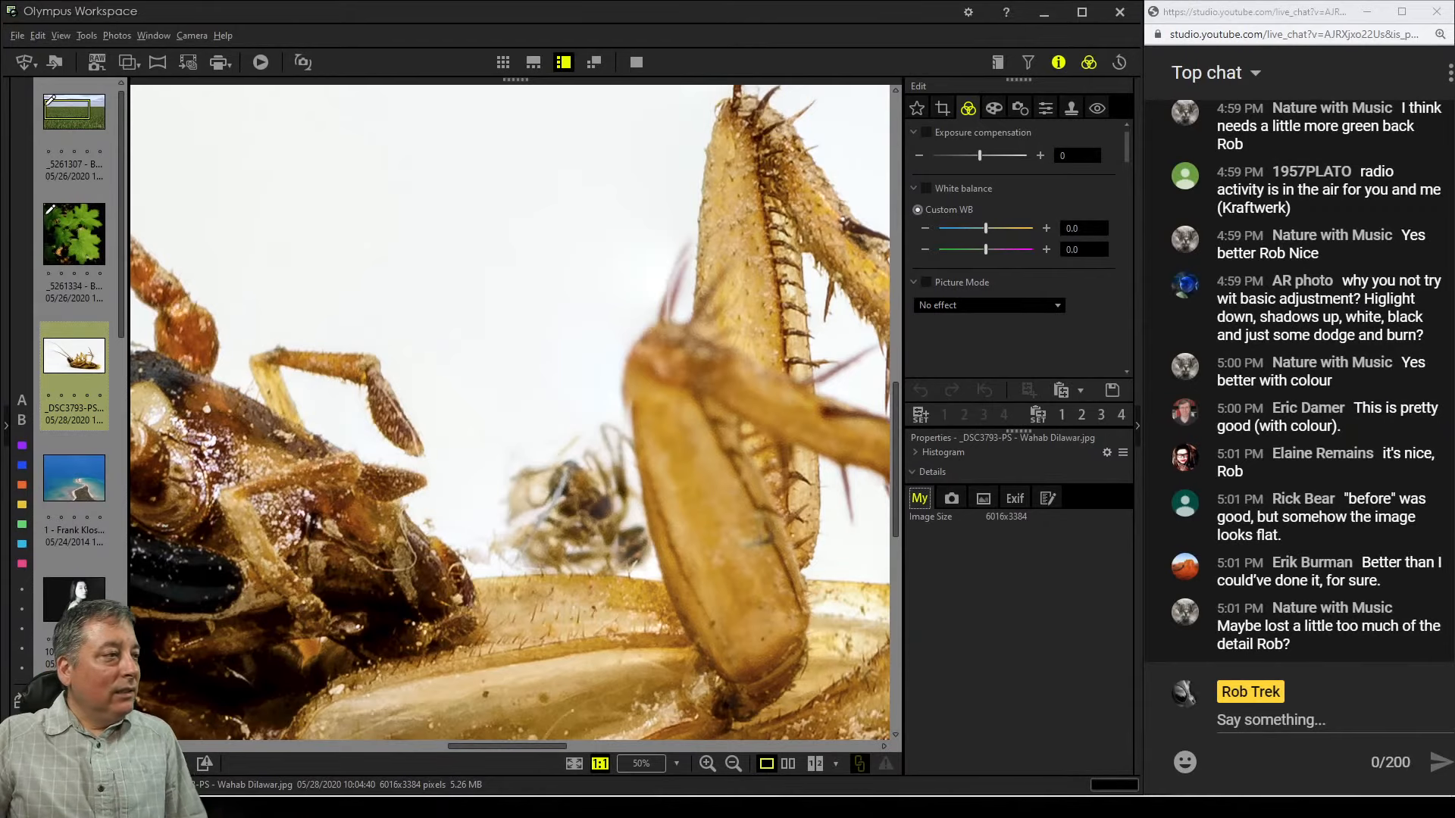
drag(492, 606, 694, 501)
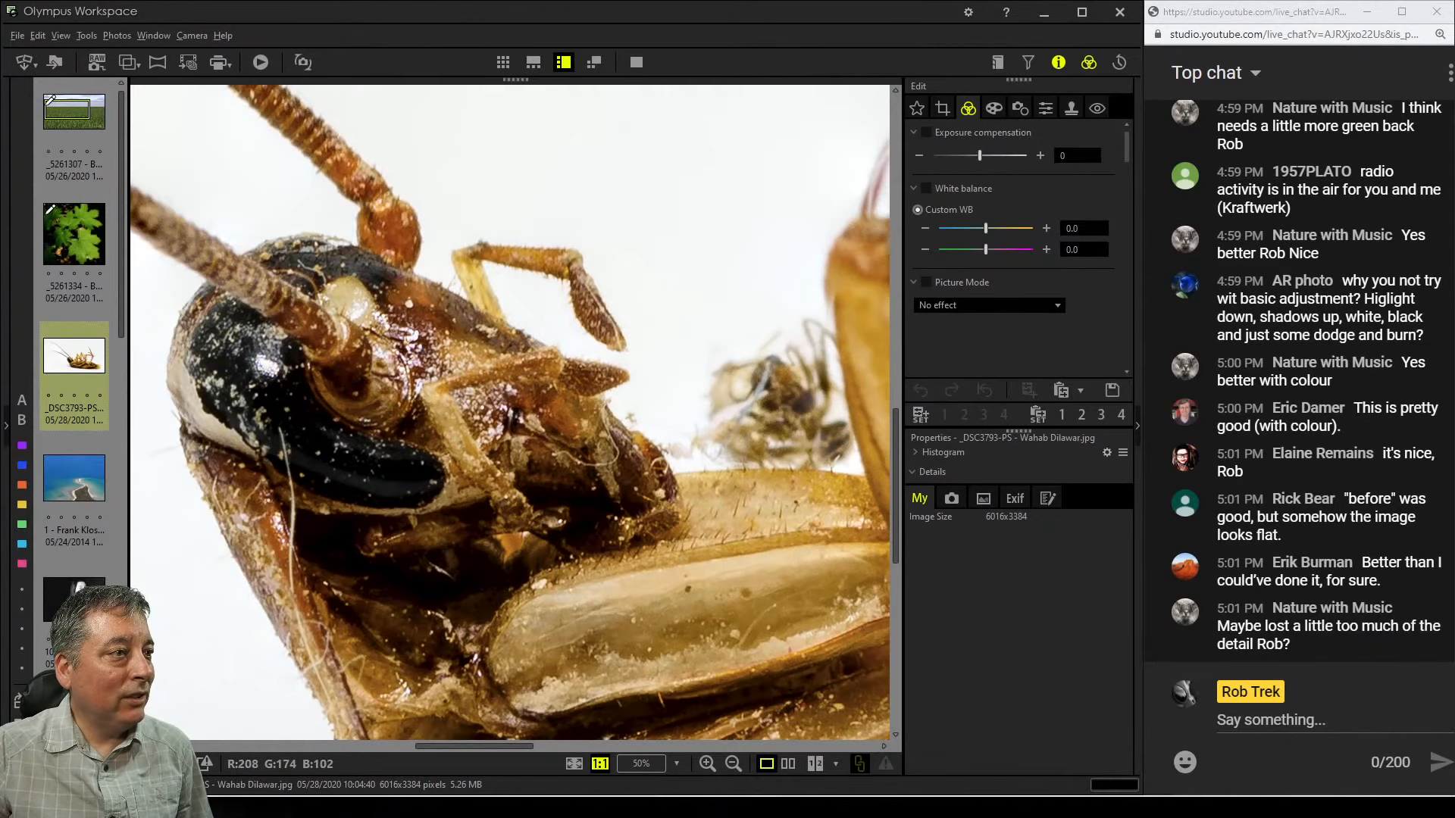
double_click(688, 492)
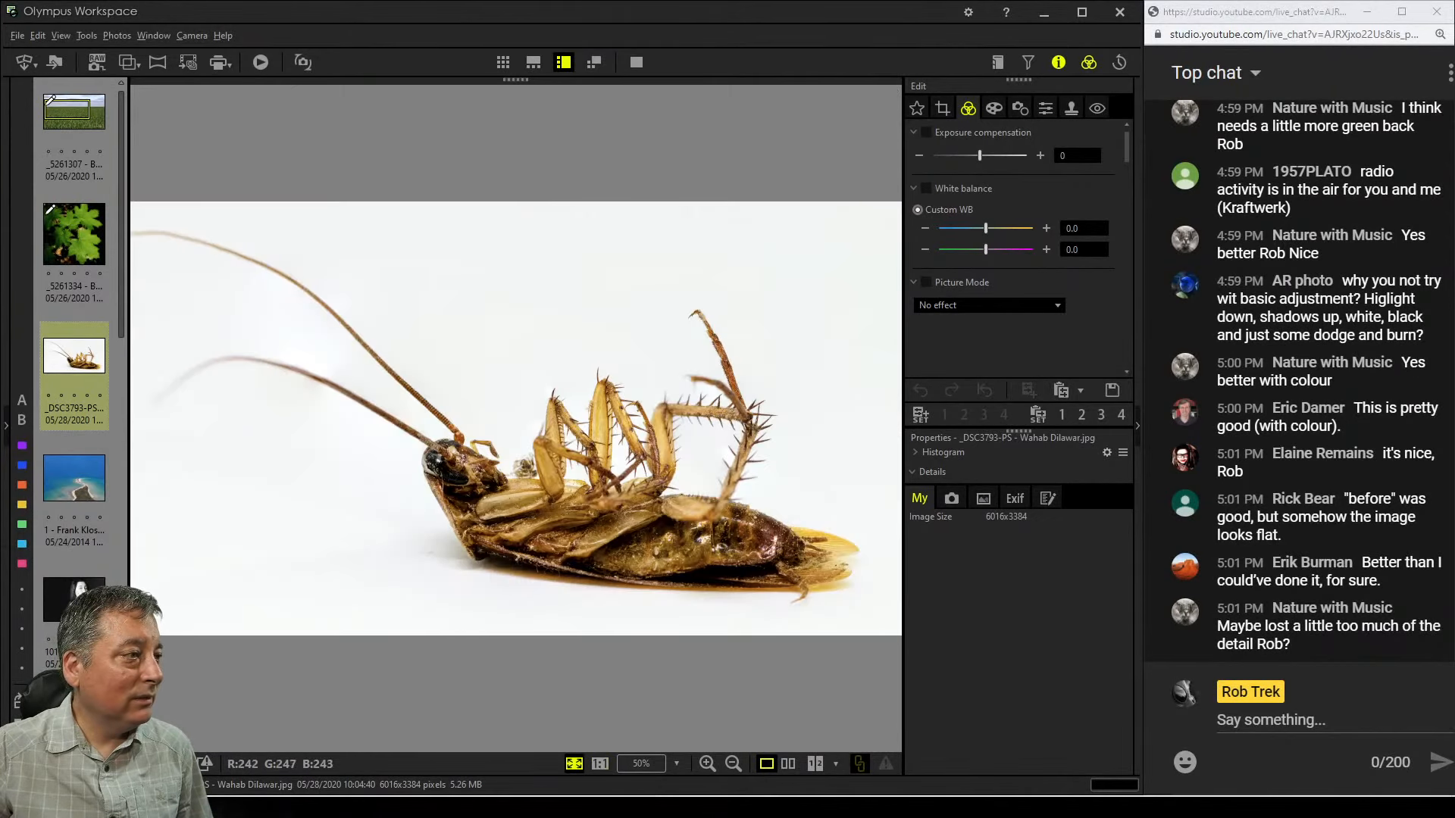
Inspect the cockroach's spiny legs and abdomen at 100% zoom
double_click(661, 451)
drag(454, 304, 652, 483)
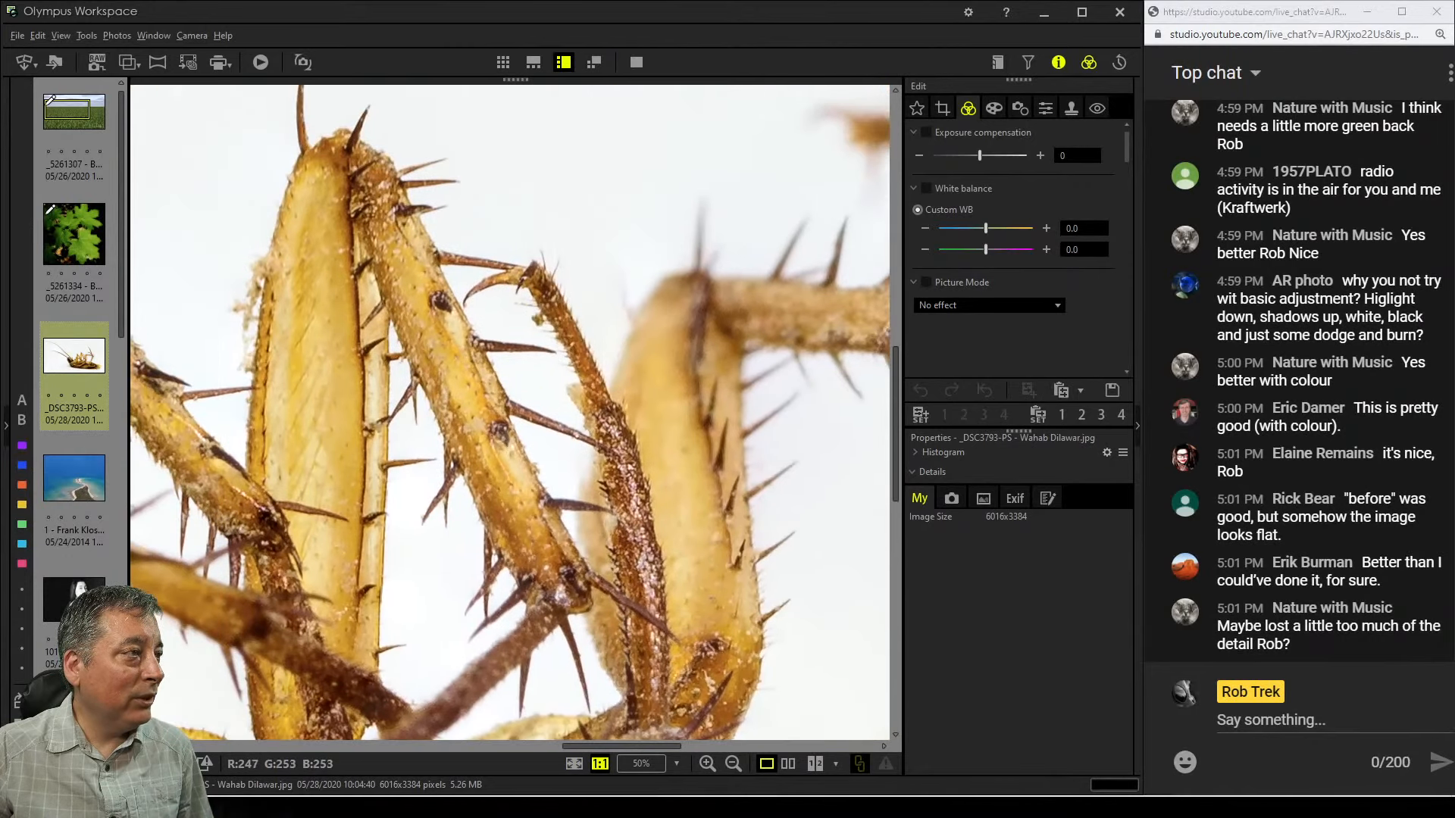
drag(500, 364, 630, 381)
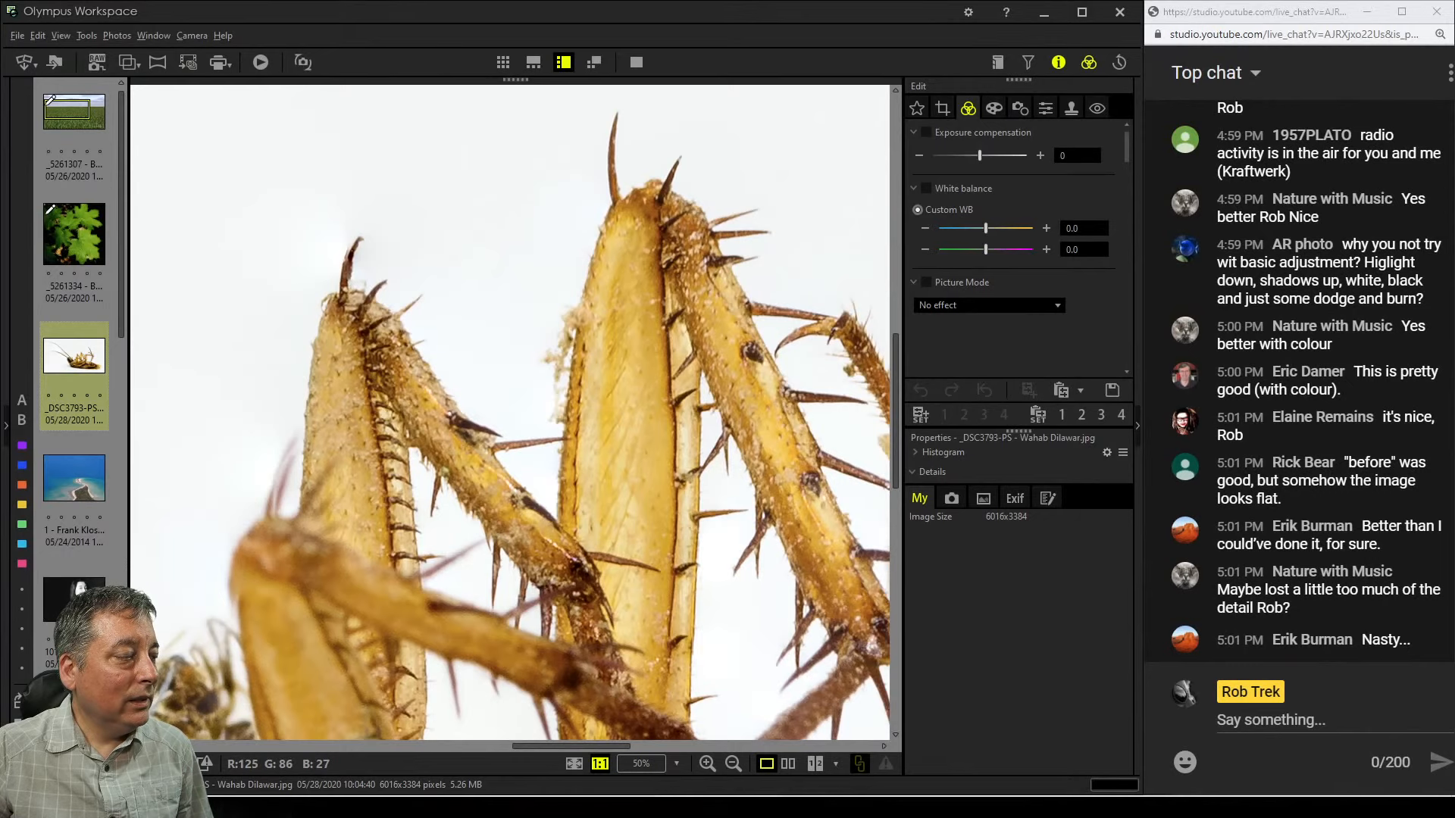
double_click(578, 462)
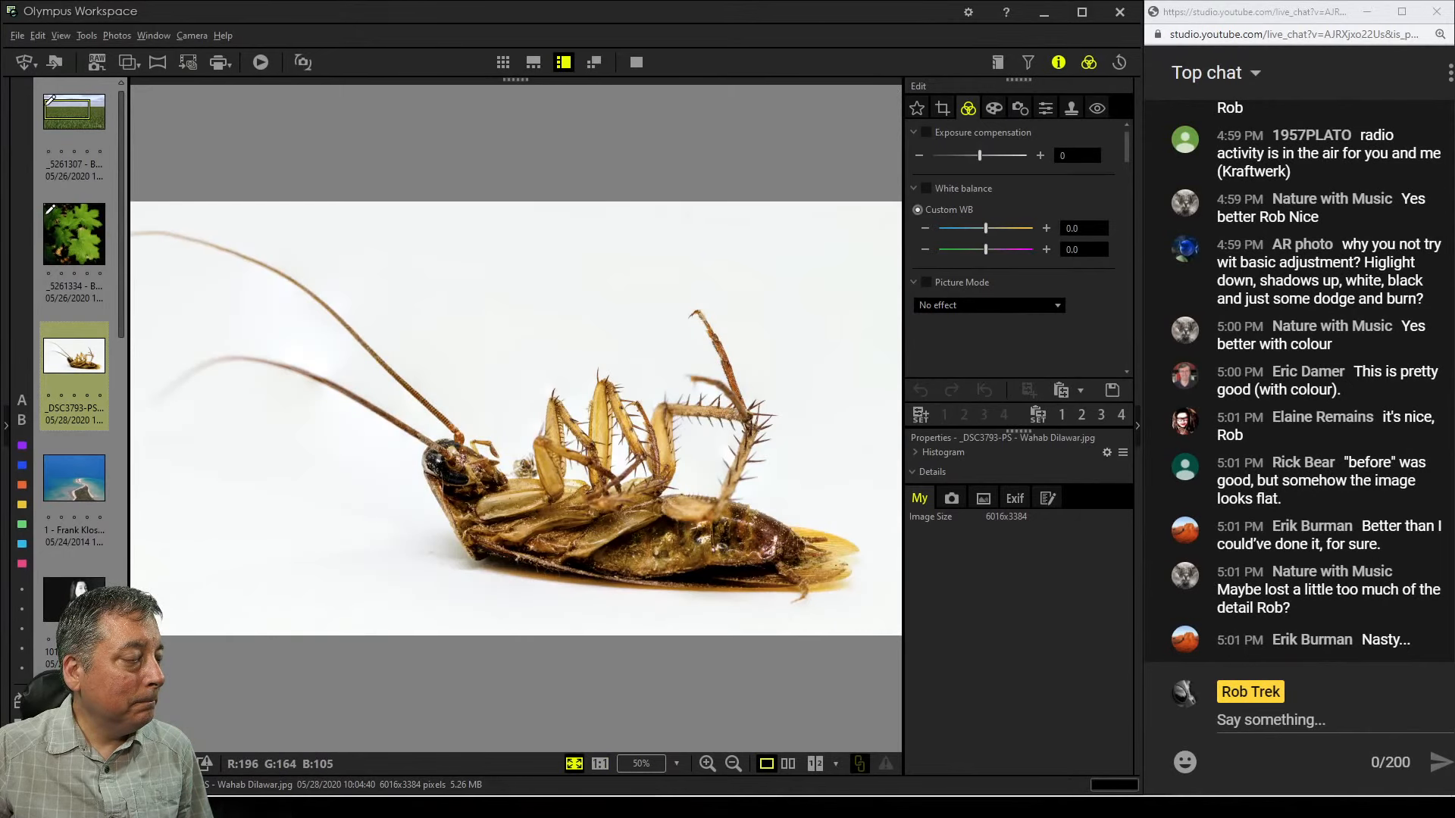
double_click(810, 564)
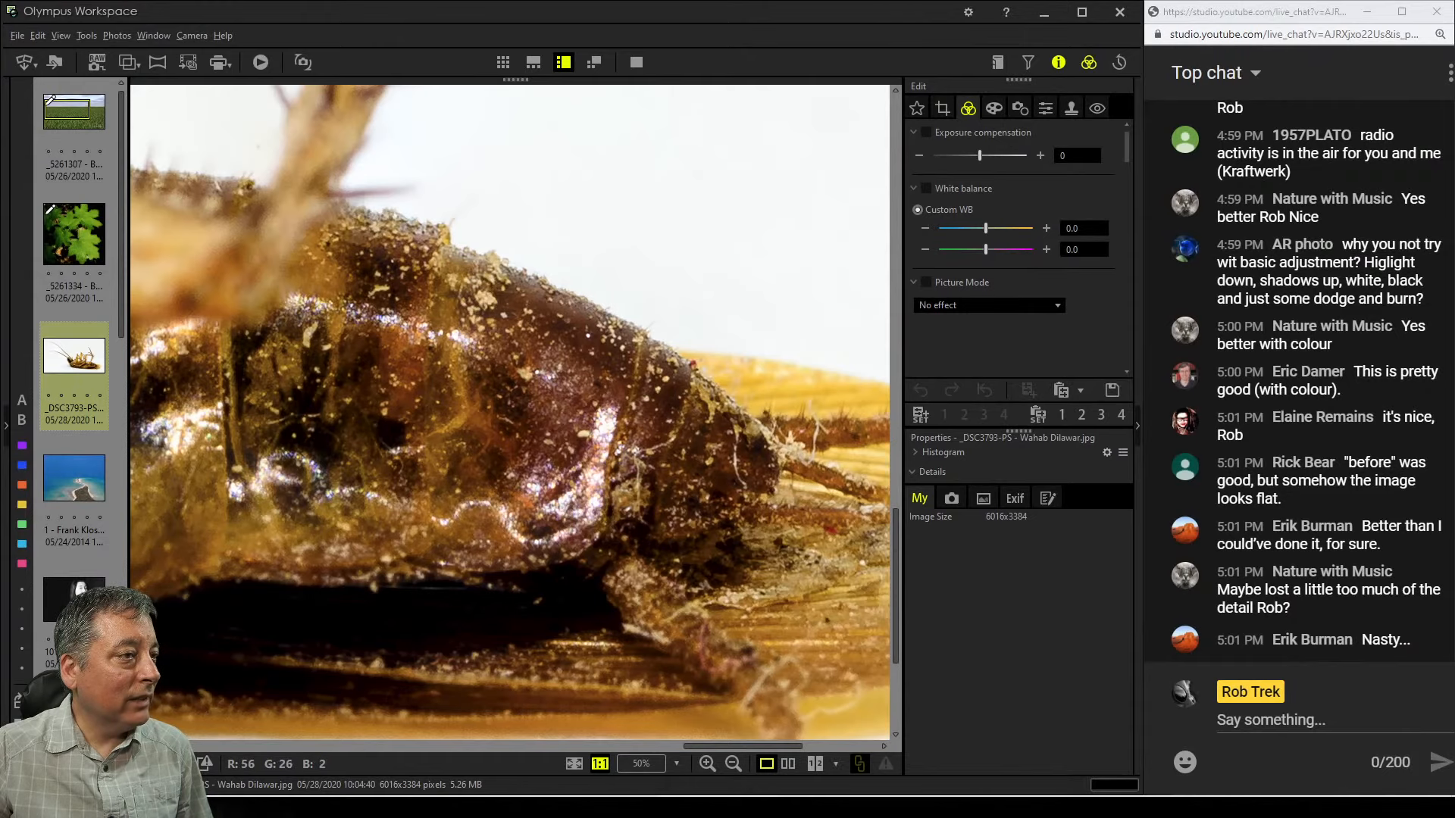
double_click(686, 531)
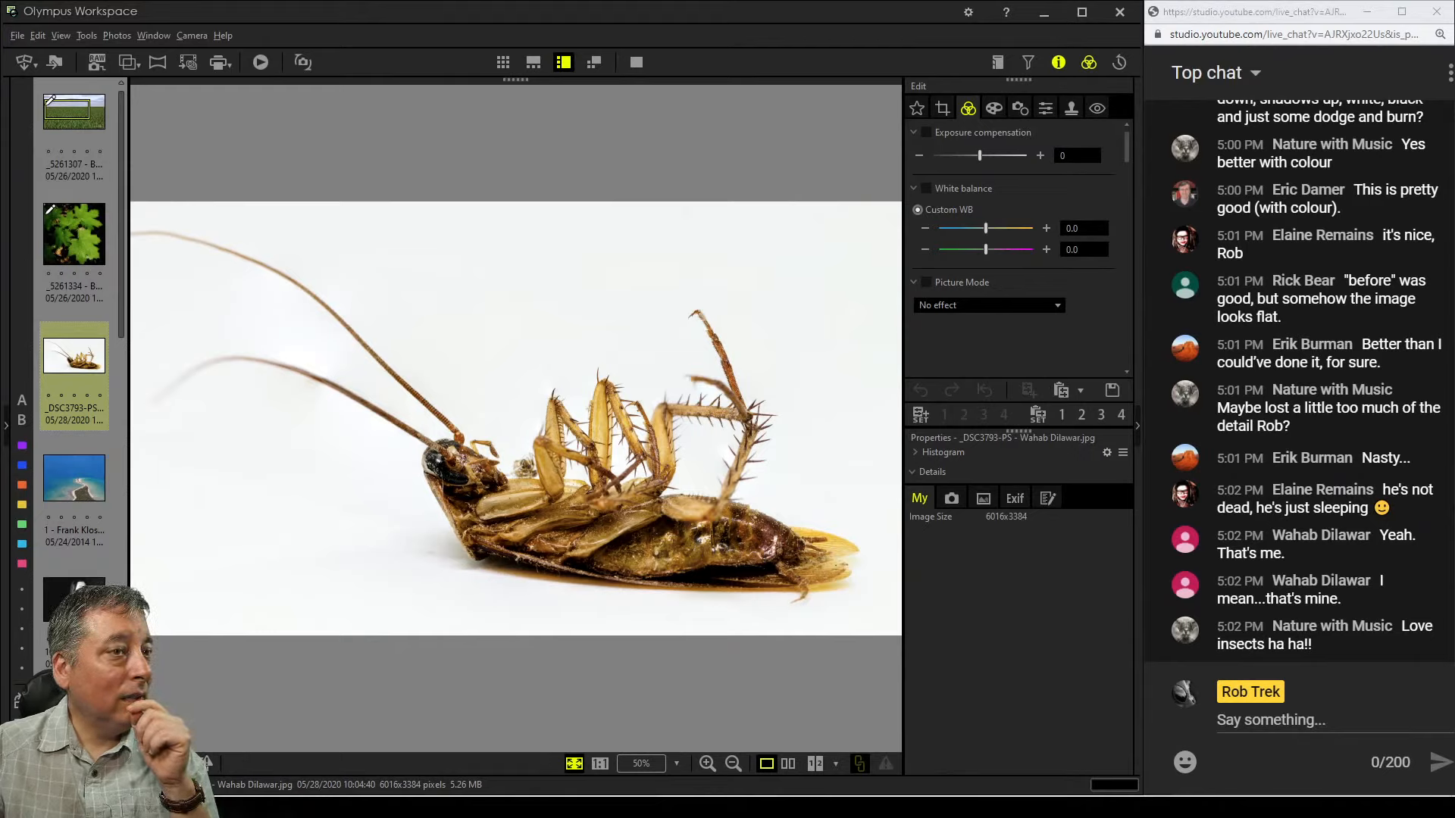
Try flipping the cockroach photo vertically and then horizontally with the Flip correction
click(943, 108)
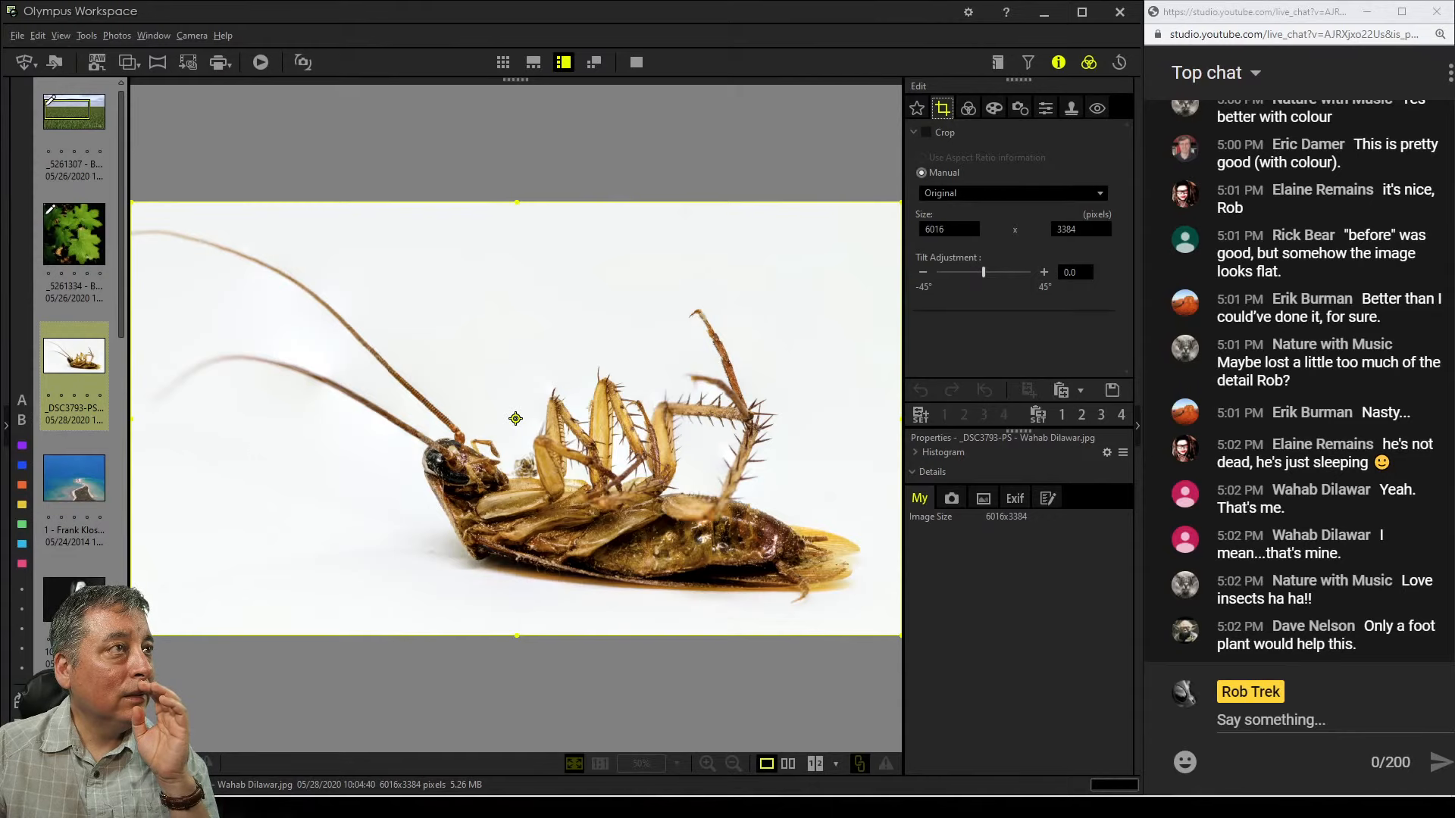
click(1020, 108)
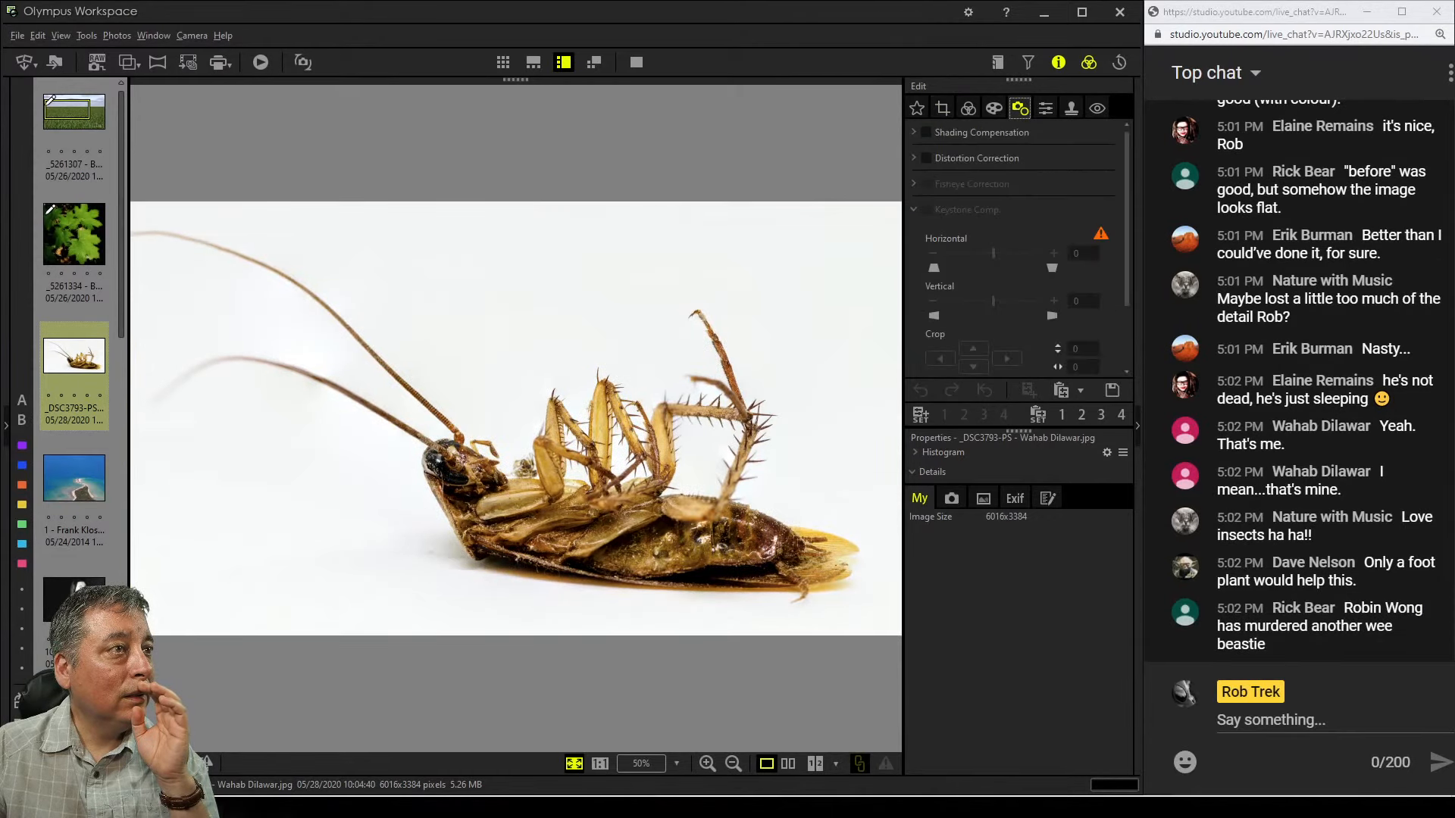
scroll(1020, 250, down, 2)
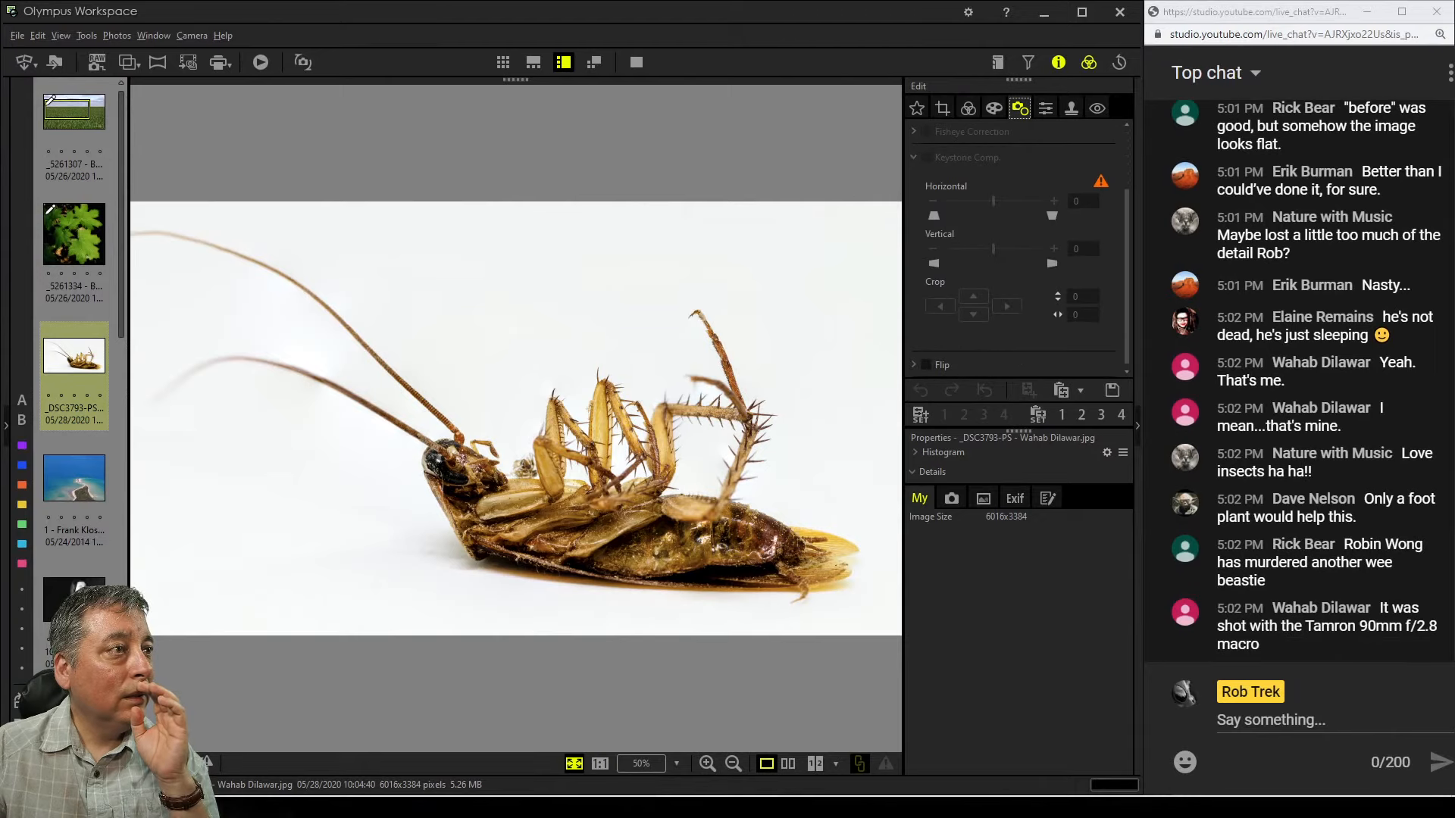
click(914, 365)
click(987, 362)
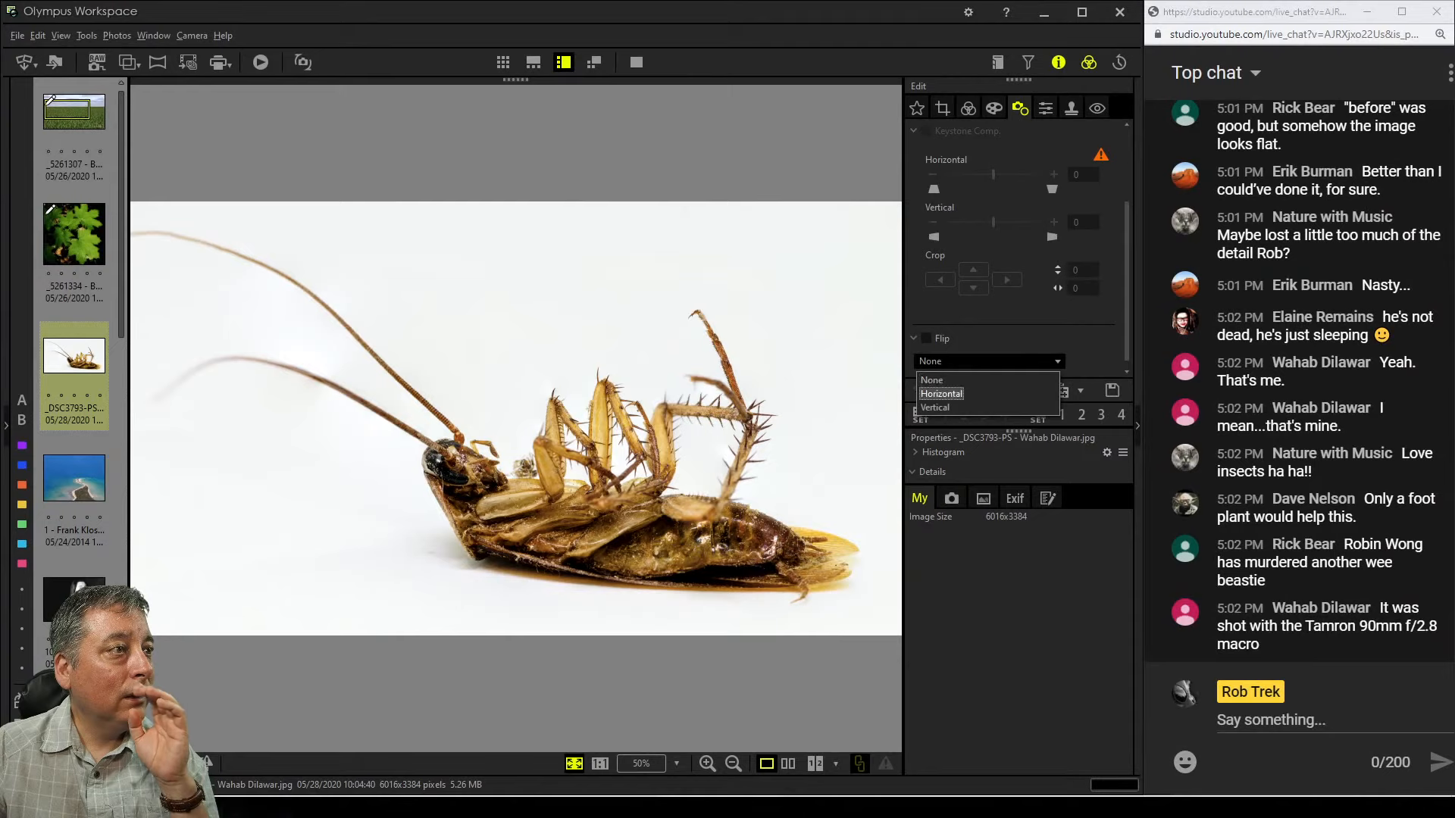
click(937, 408)
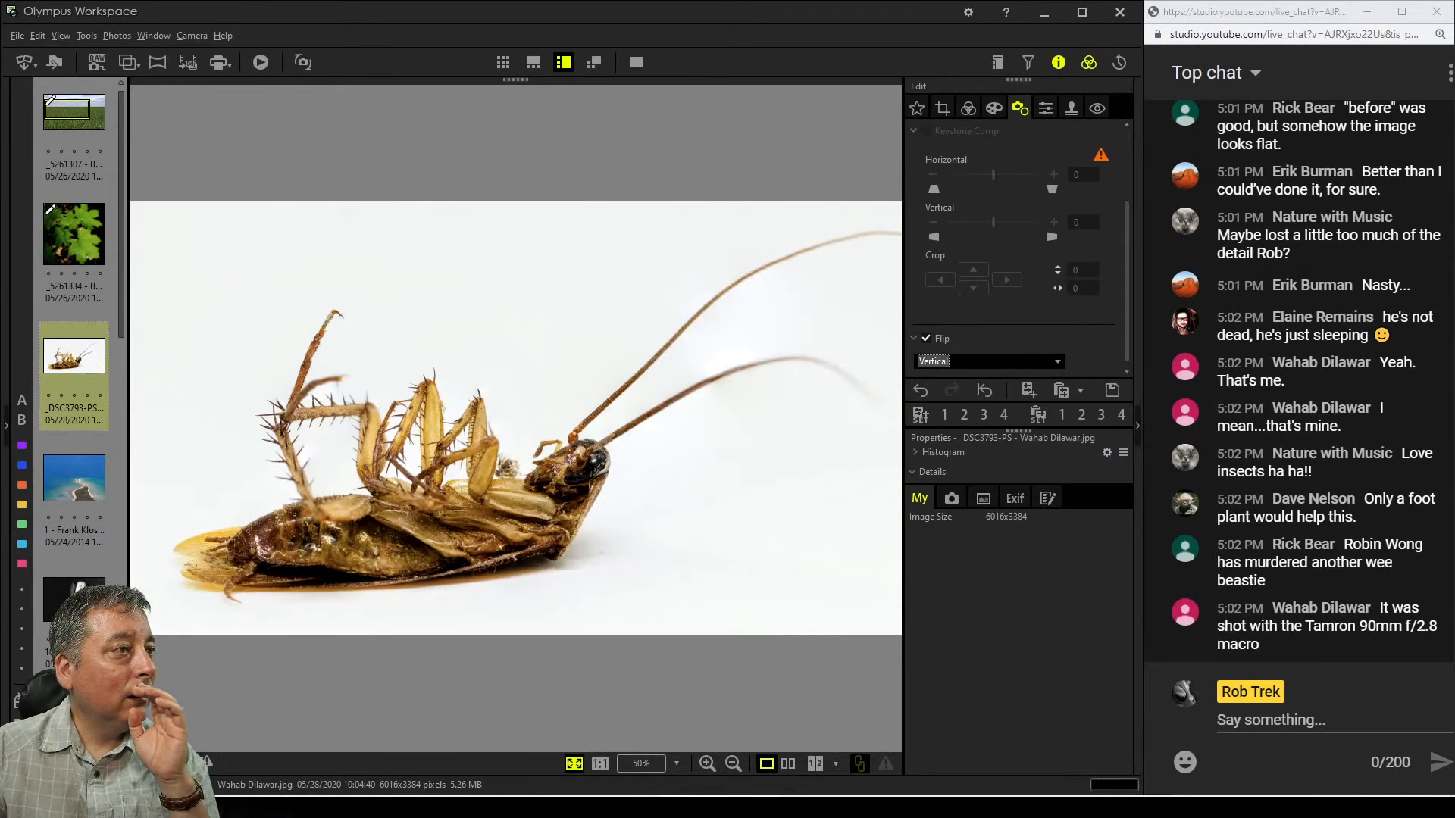
click(988, 362)
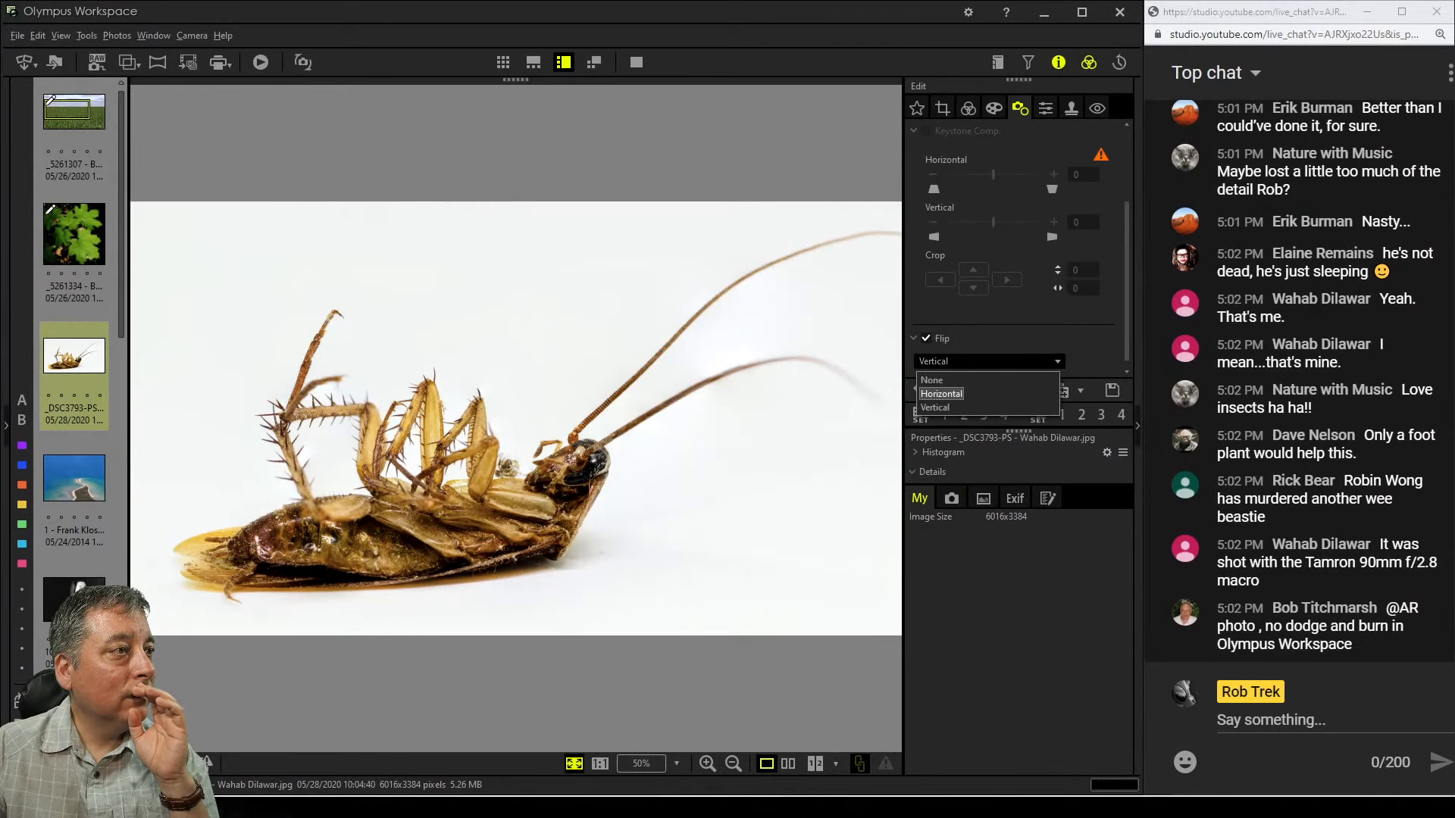
click(942, 394)
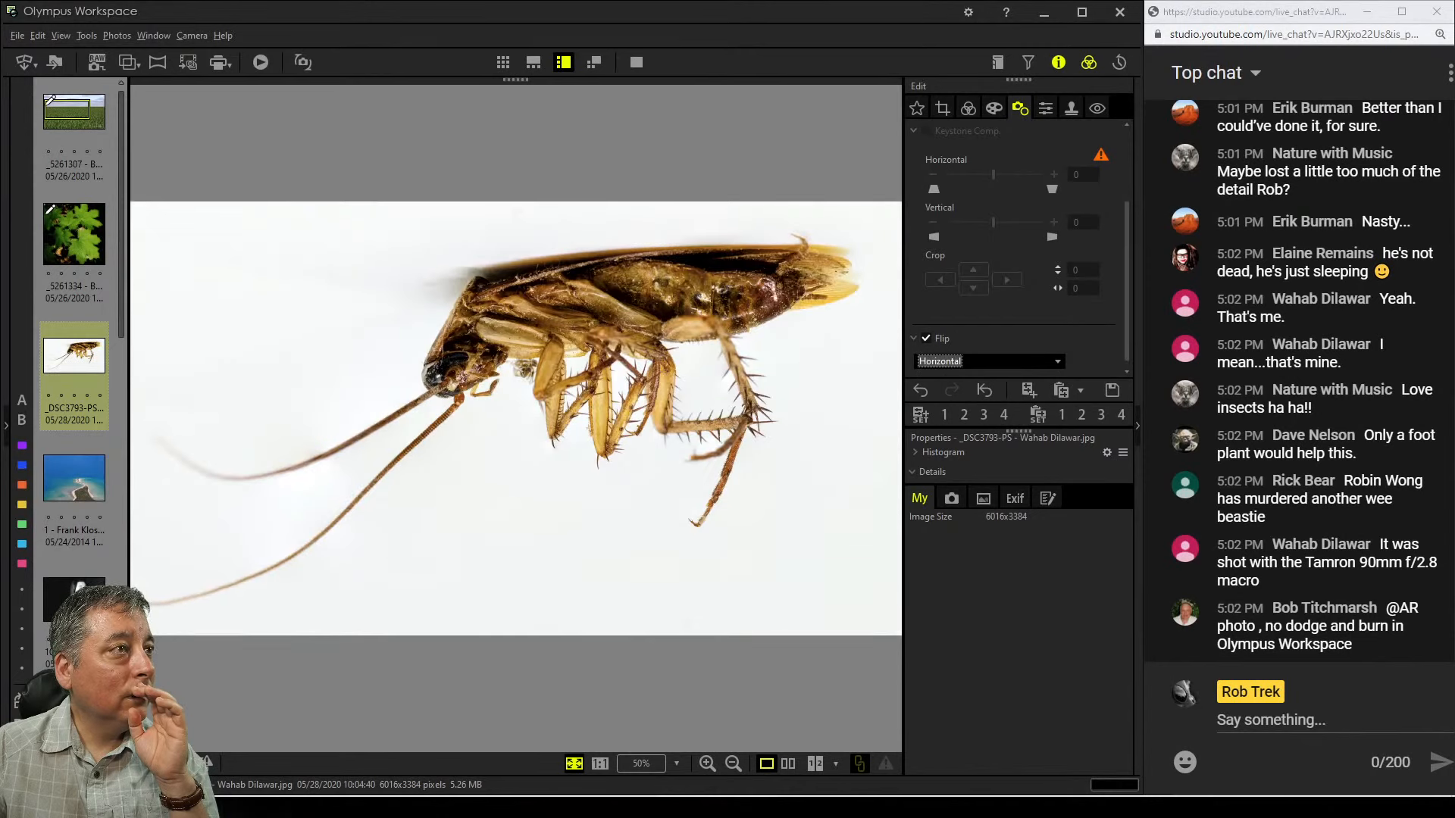
Enable Crop, tilt the photo to -18.8° and set the crop aspect ratio to 4:3
click(942, 108)
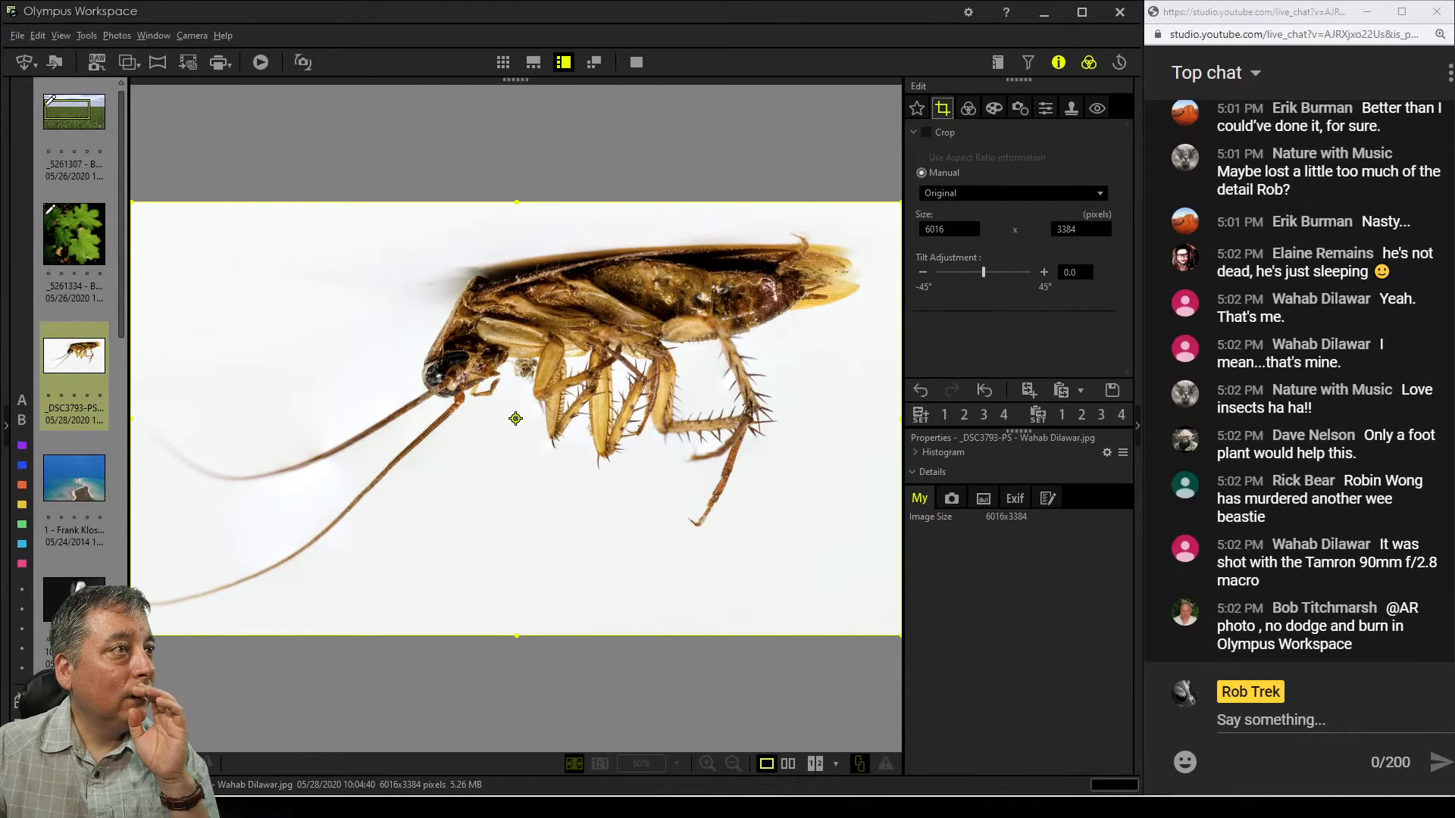
click(925, 133)
mouse_move(983, 272)
mouse_down()
mouse_move(997, 272)
mouse_move(963, 272)
mouse_up()
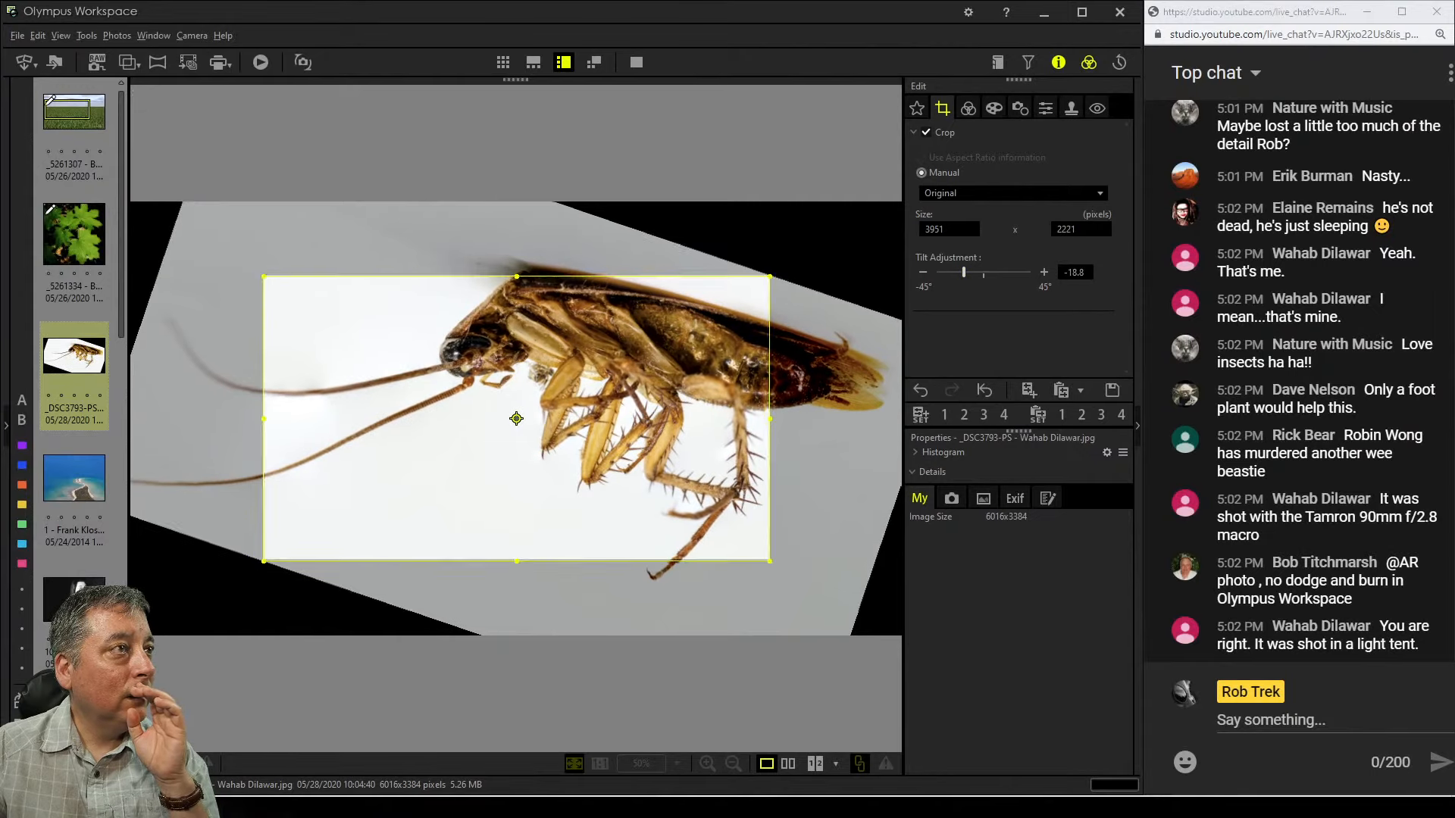
click(1013, 193)
click(955, 225)
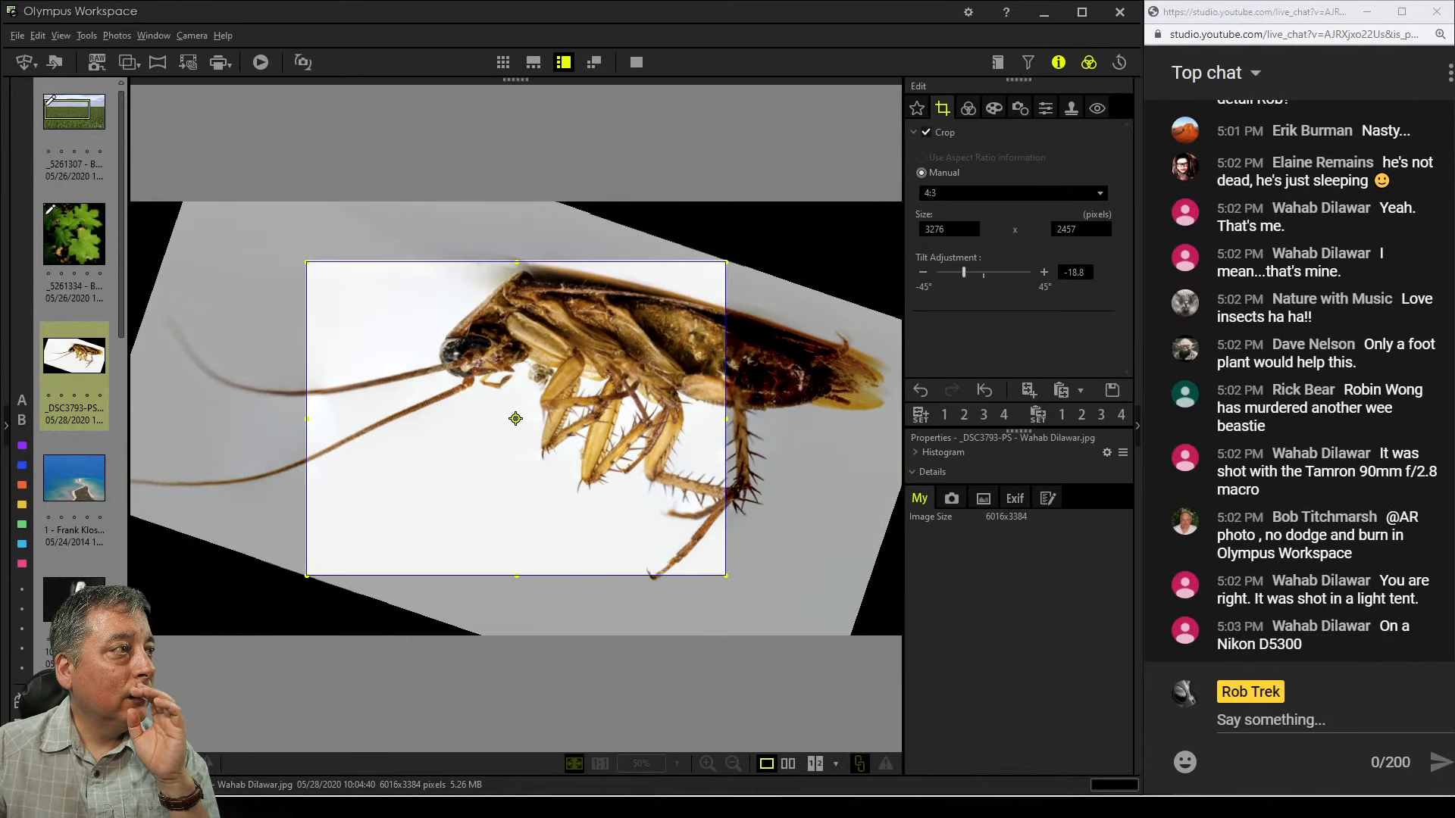
Set the Flip correction back to None
click(968, 108)
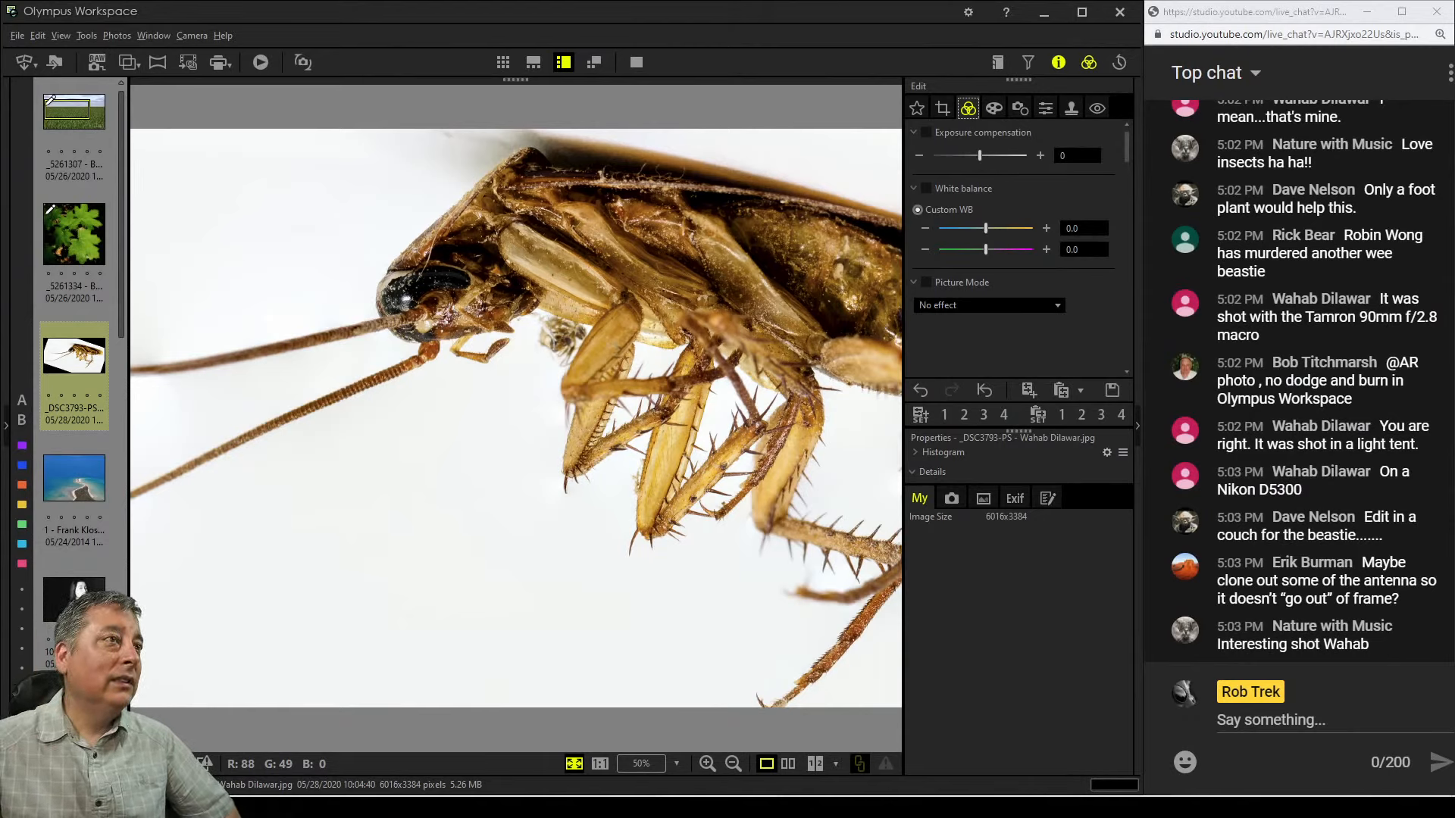
click(1020, 107)
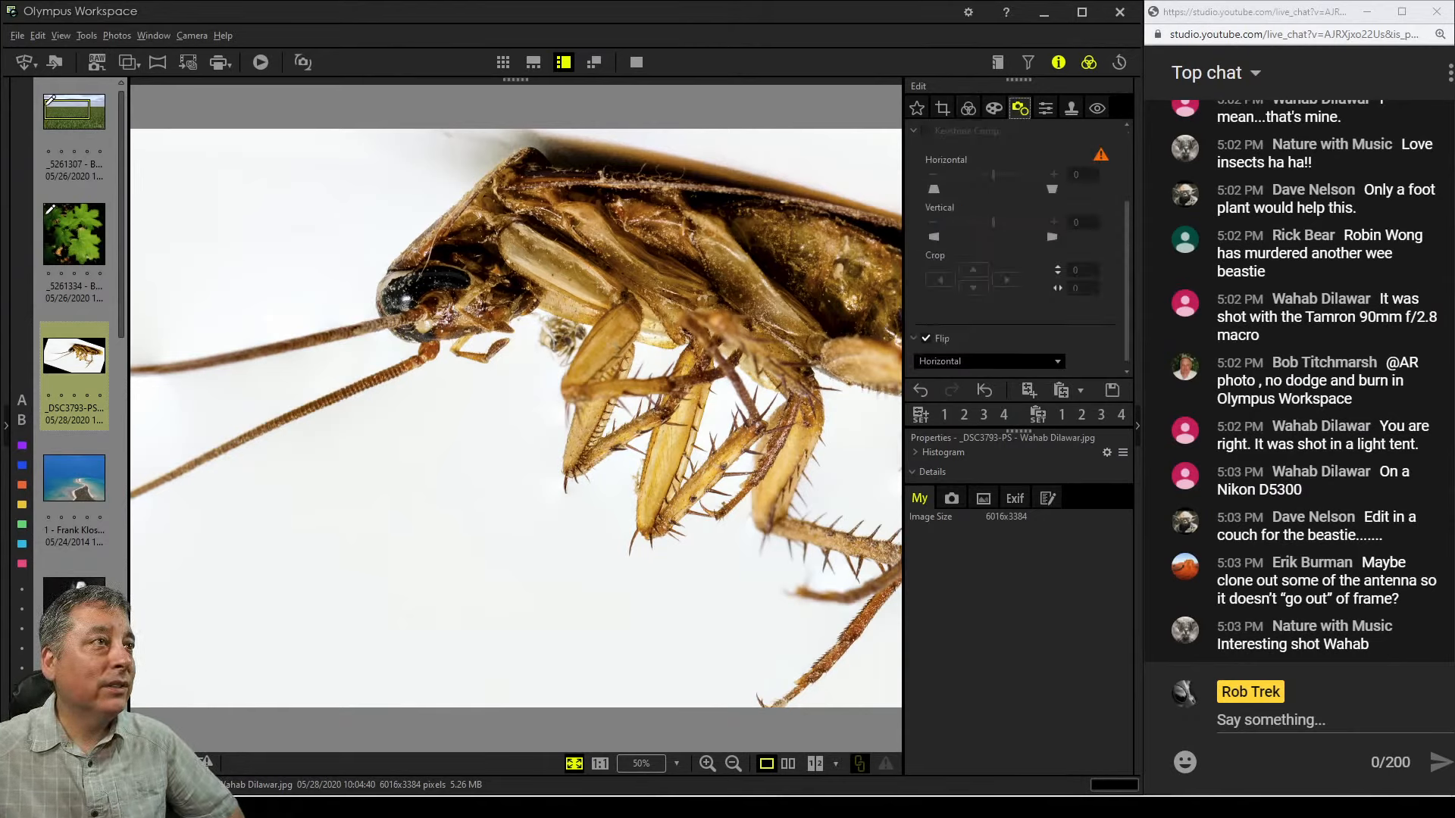
click(985, 360)
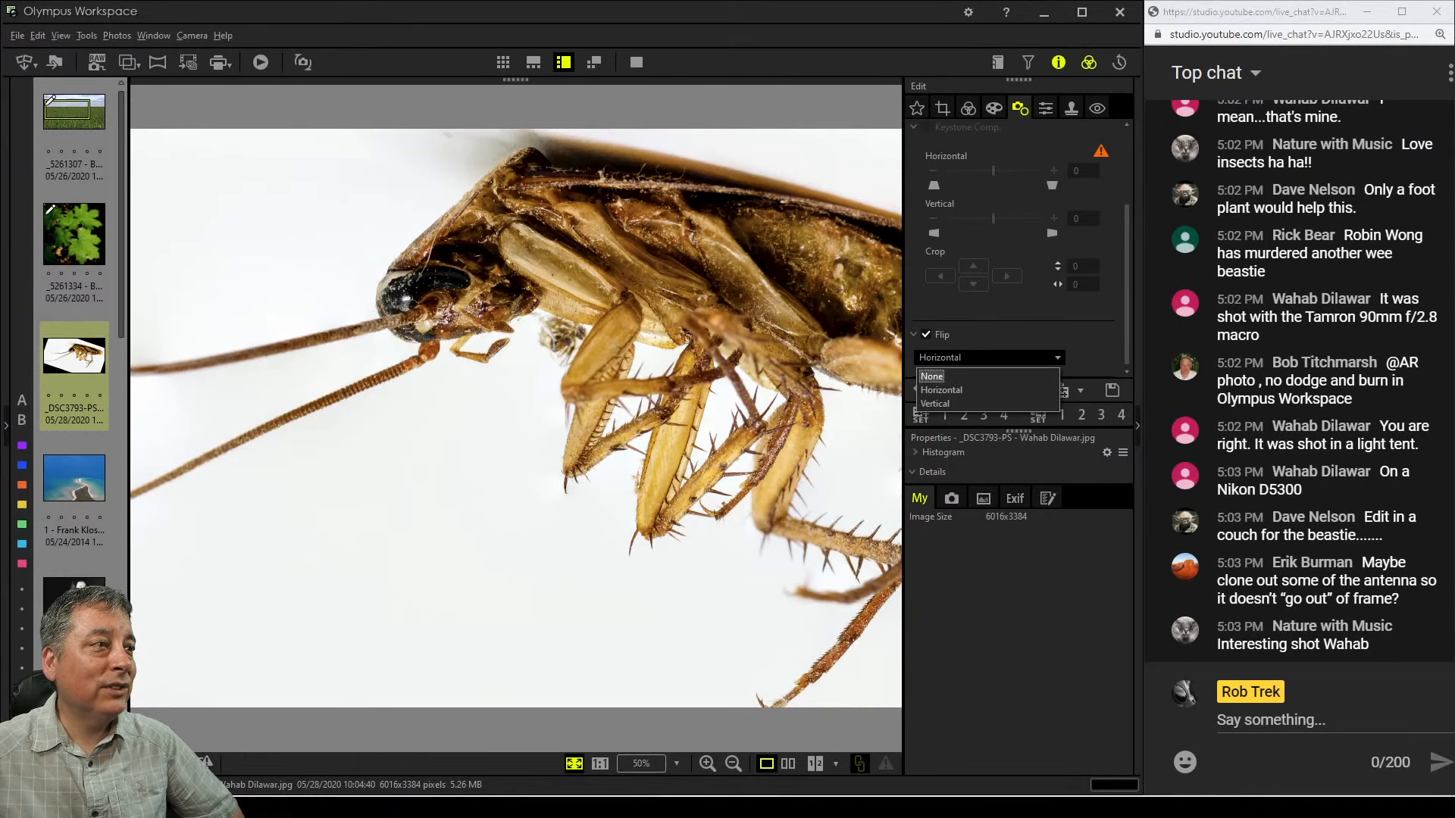
click(977, 375)
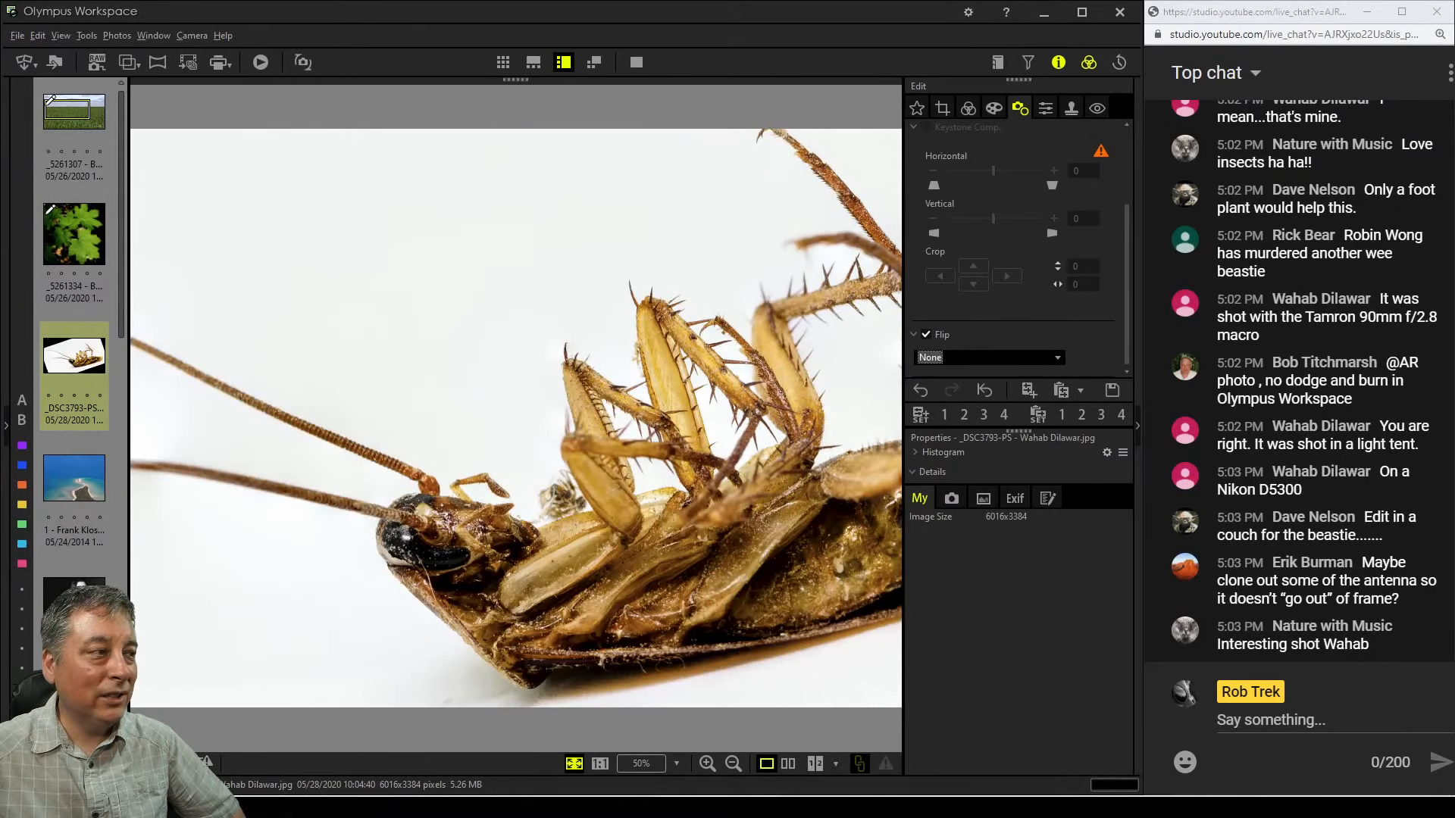
Increase the tilt to -23.1° and resize and reposition the 4:3 crop box around the cockroach's head and legs
click(942, 108)
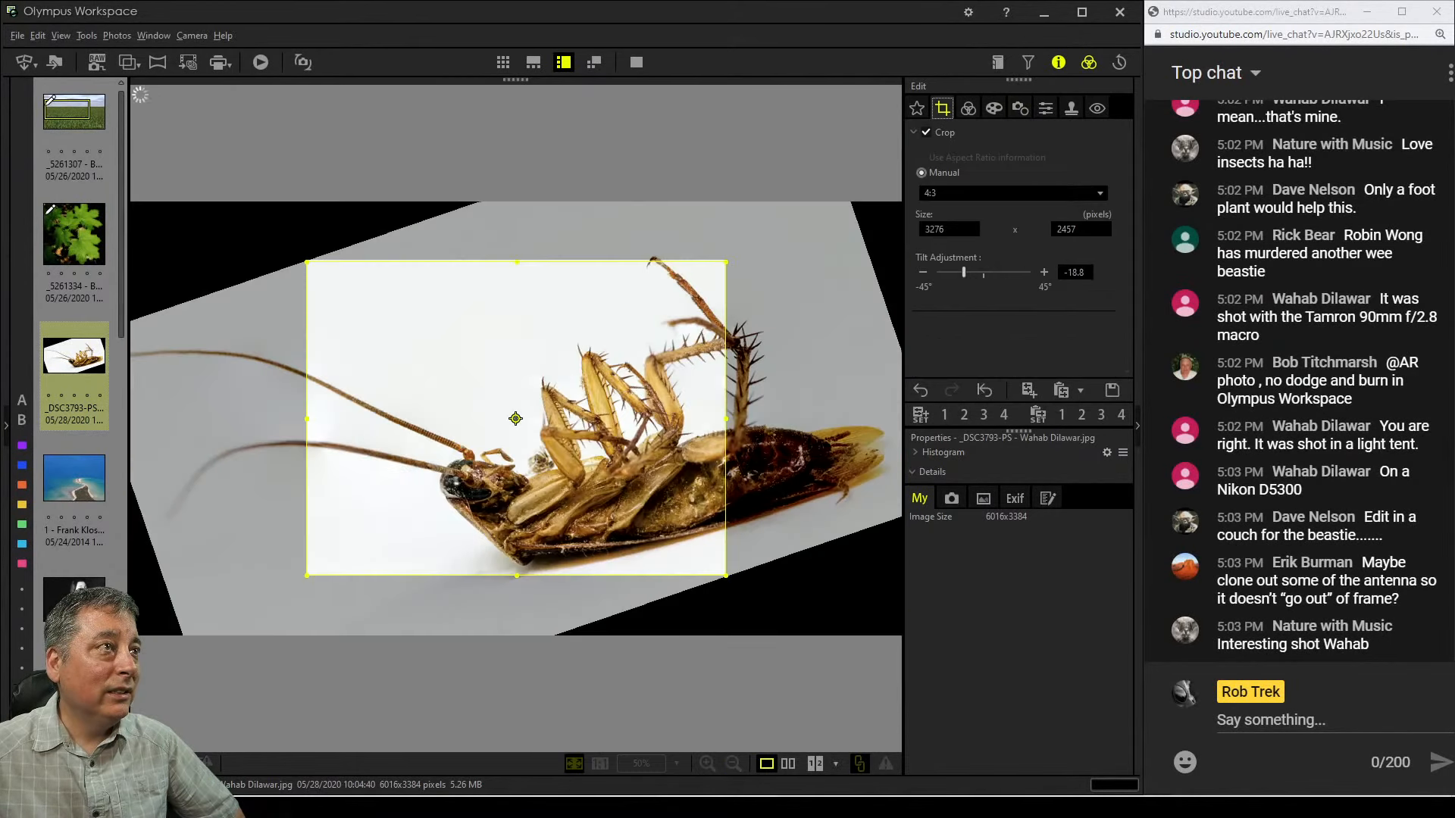
drag(963, 272, 959, 272)
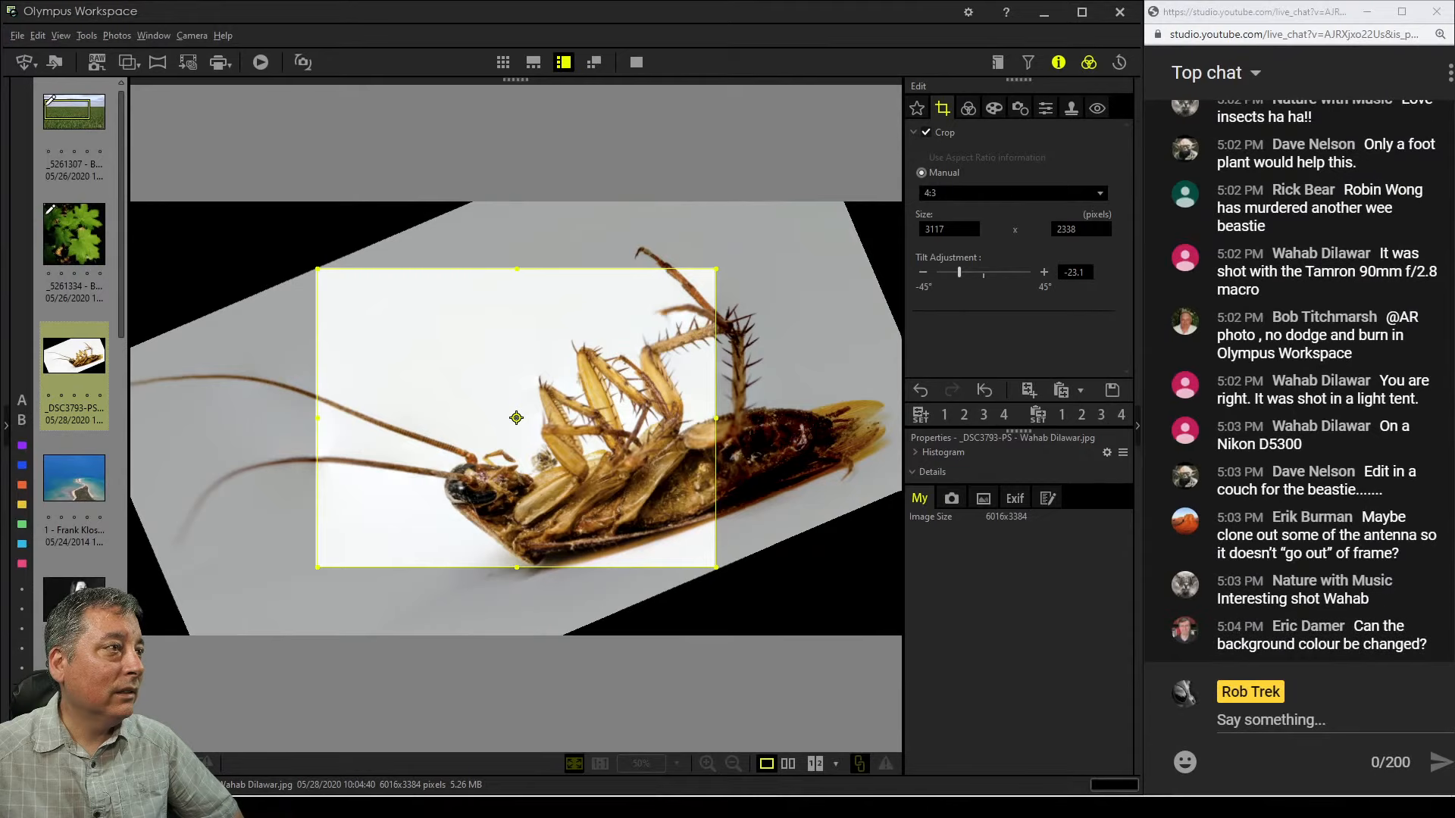
drag(716, 269, 708, 275)
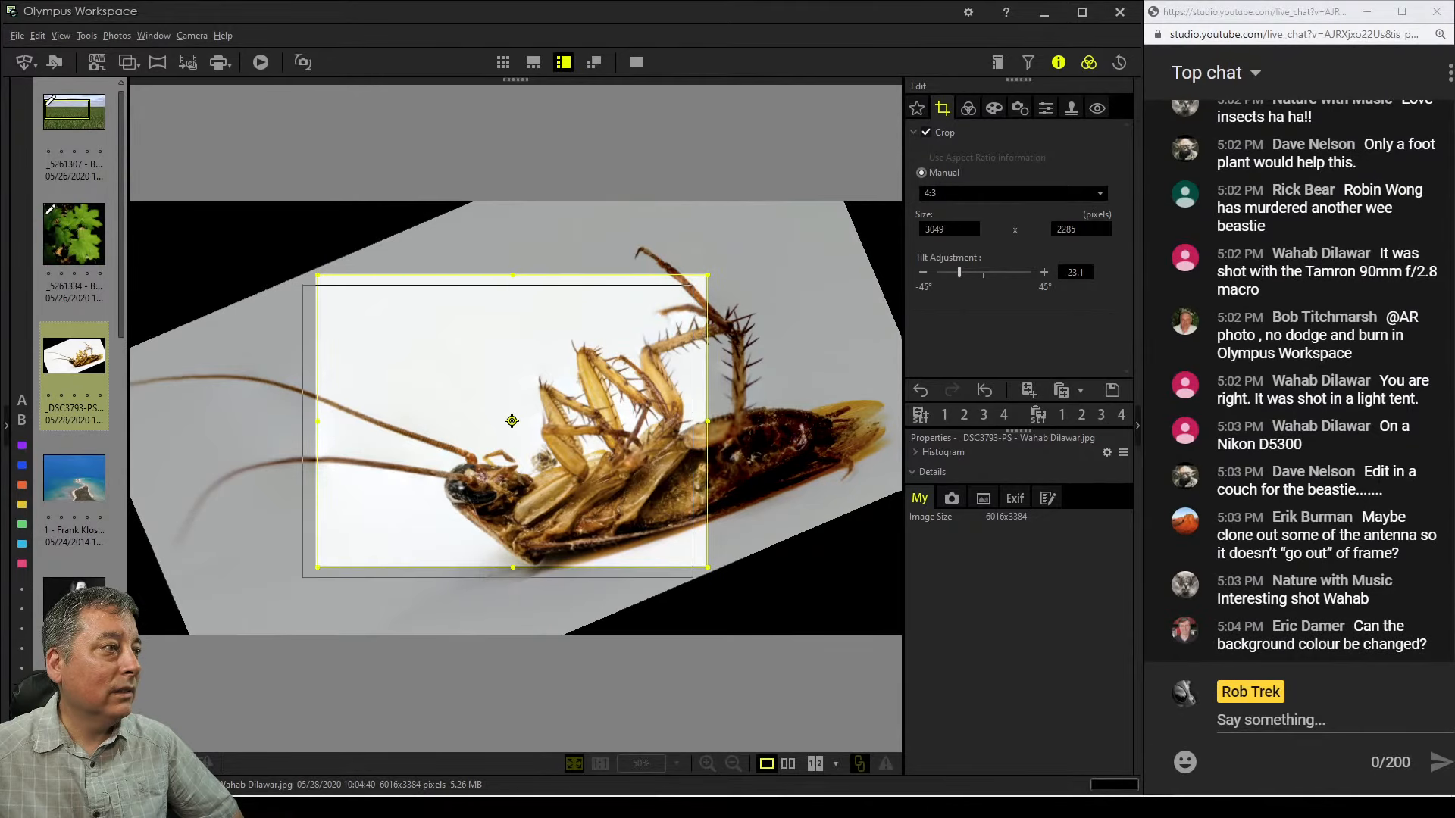
drag(511, 421, 492, 433)
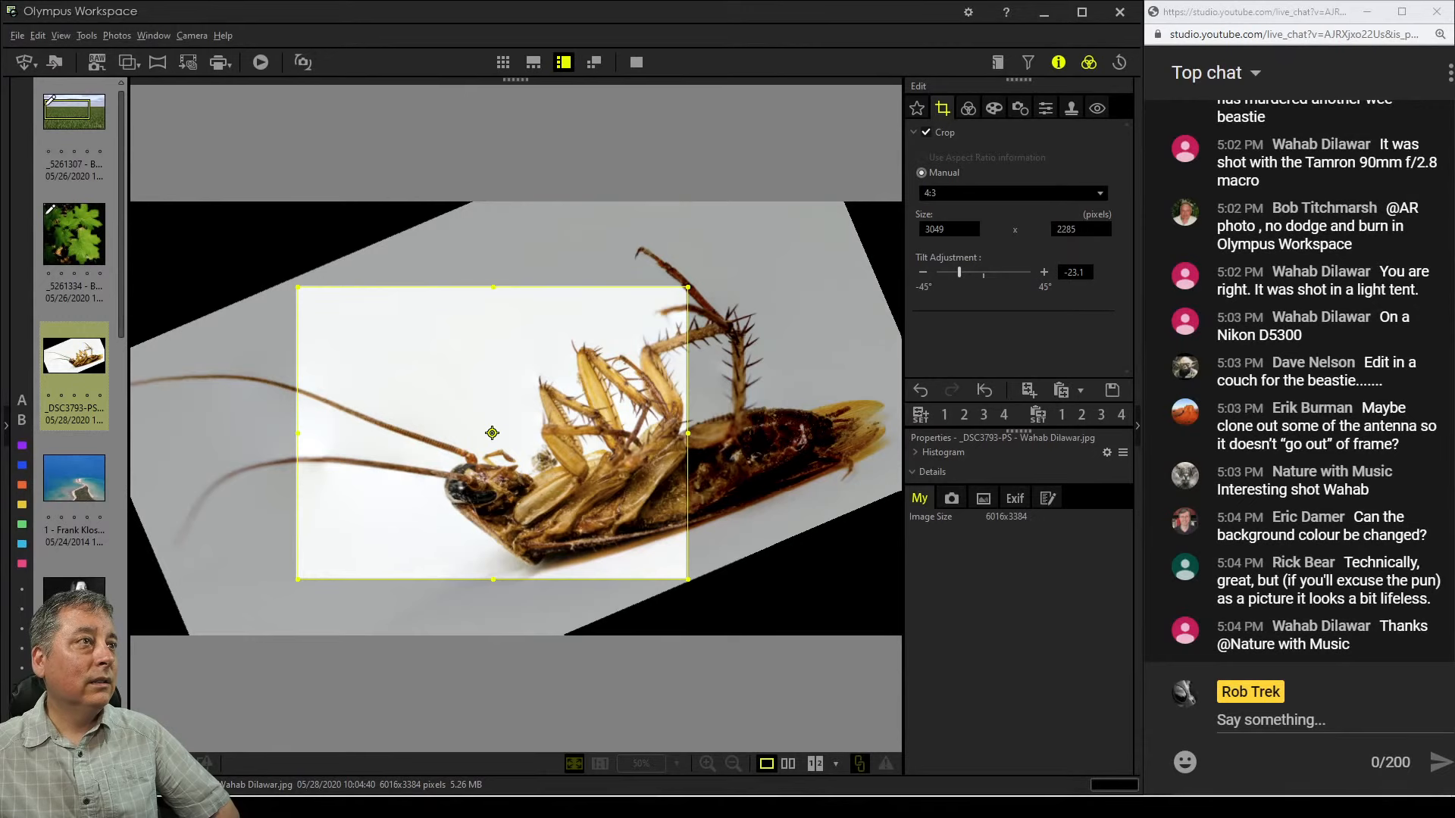
click(968, 108)
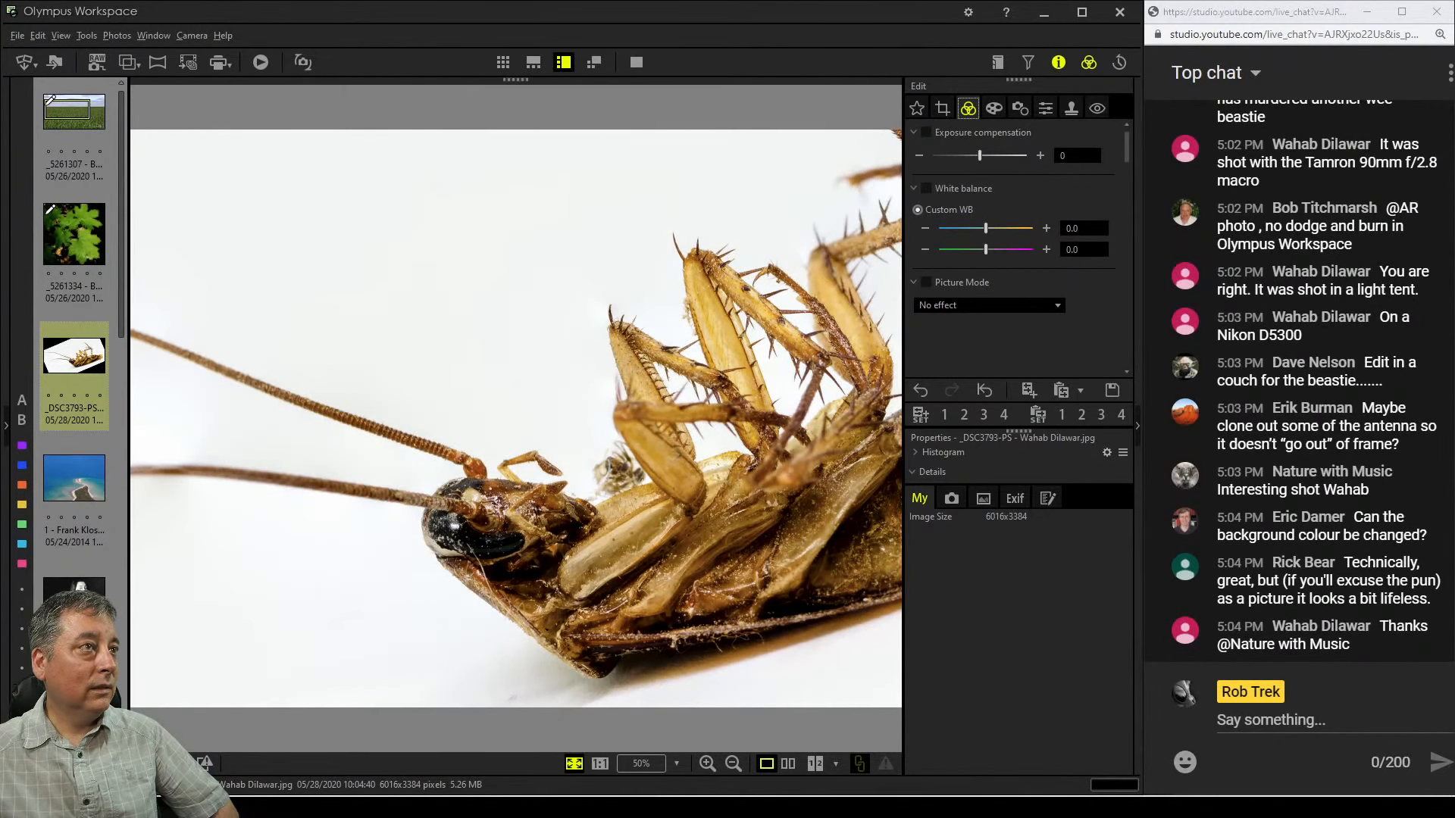
Set the crop's tilt adjustment to -32.5°
click(942, 108)
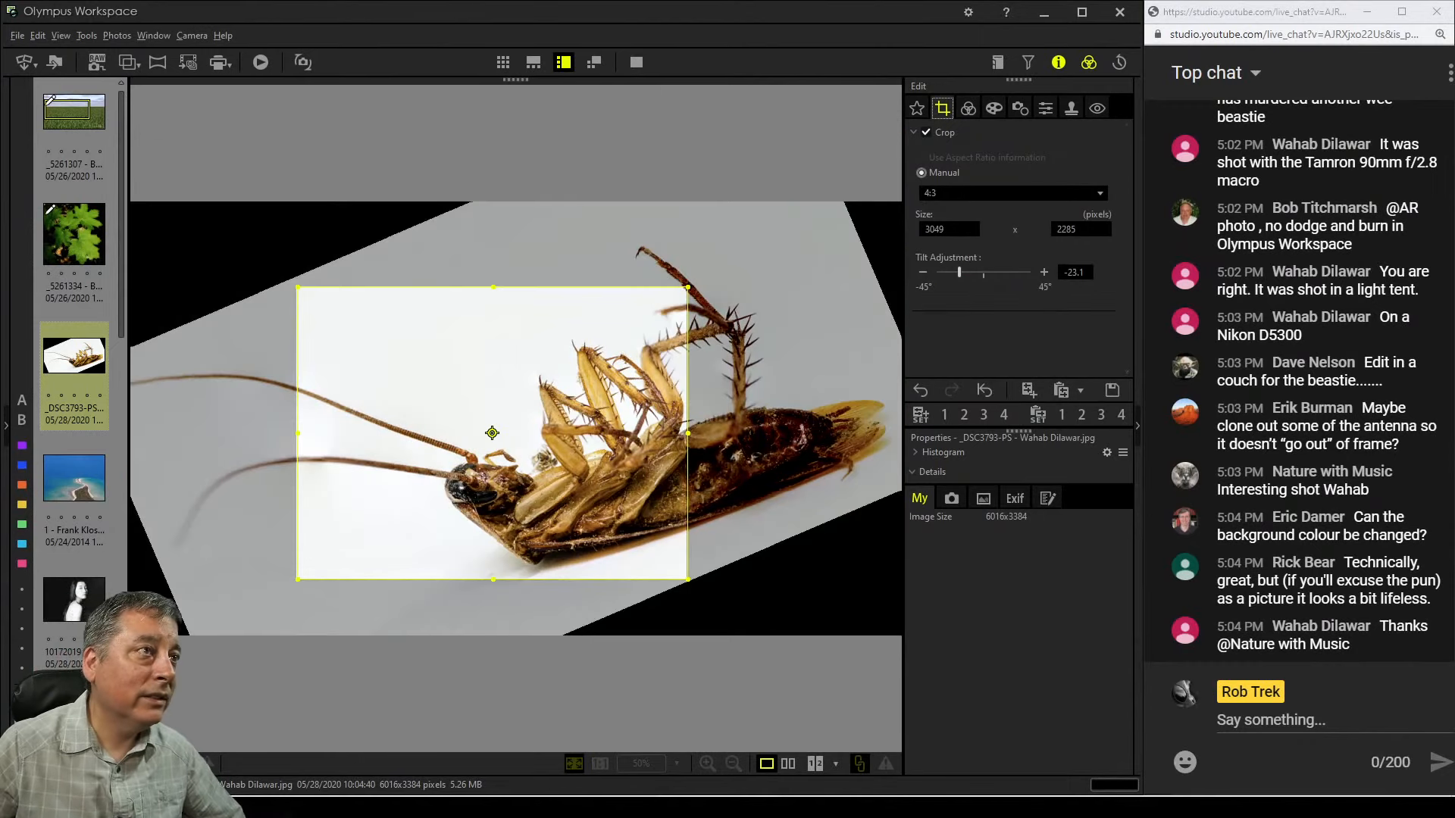
drag(959, 272, 949, 272)
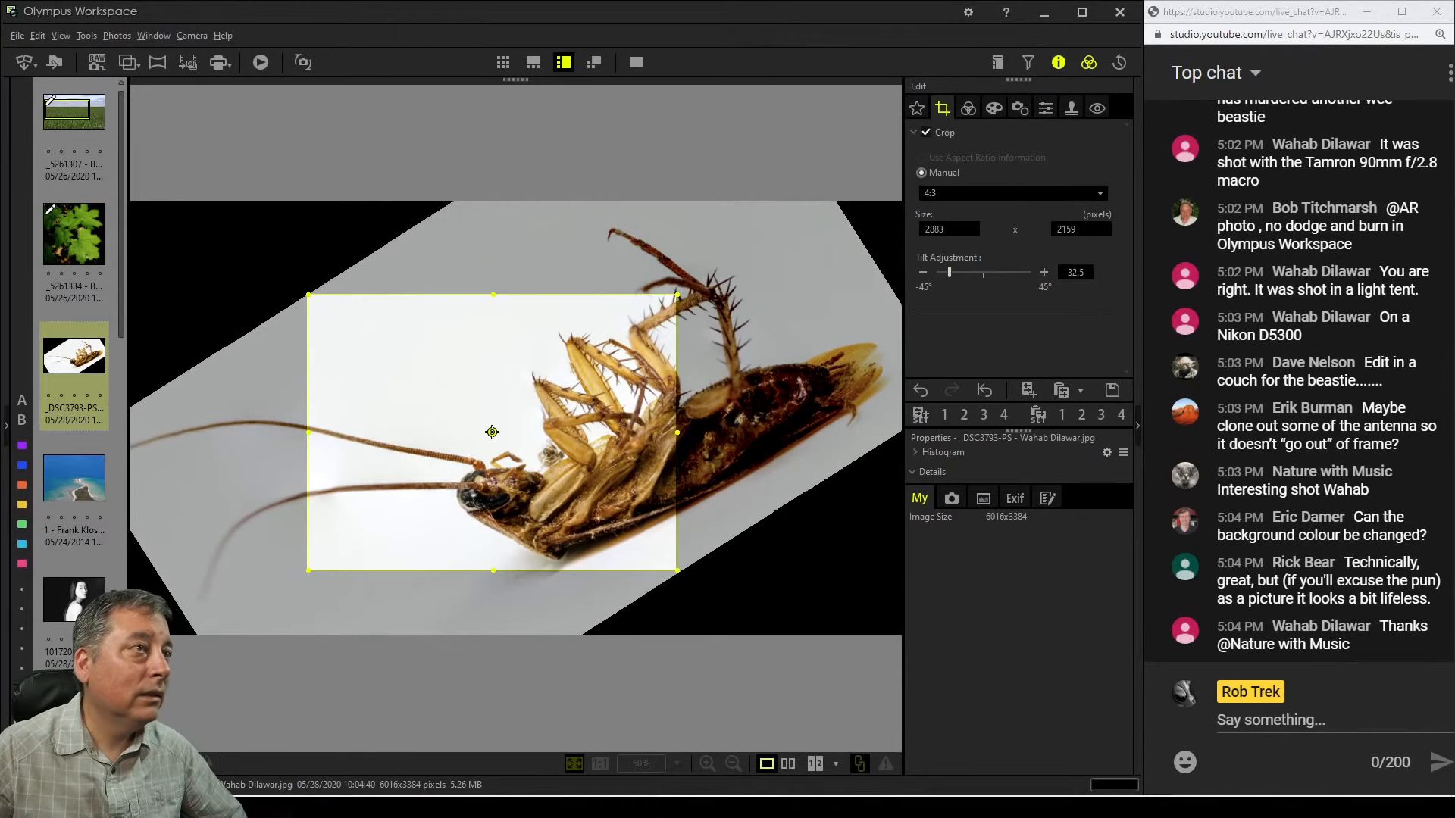
click(968, 108)
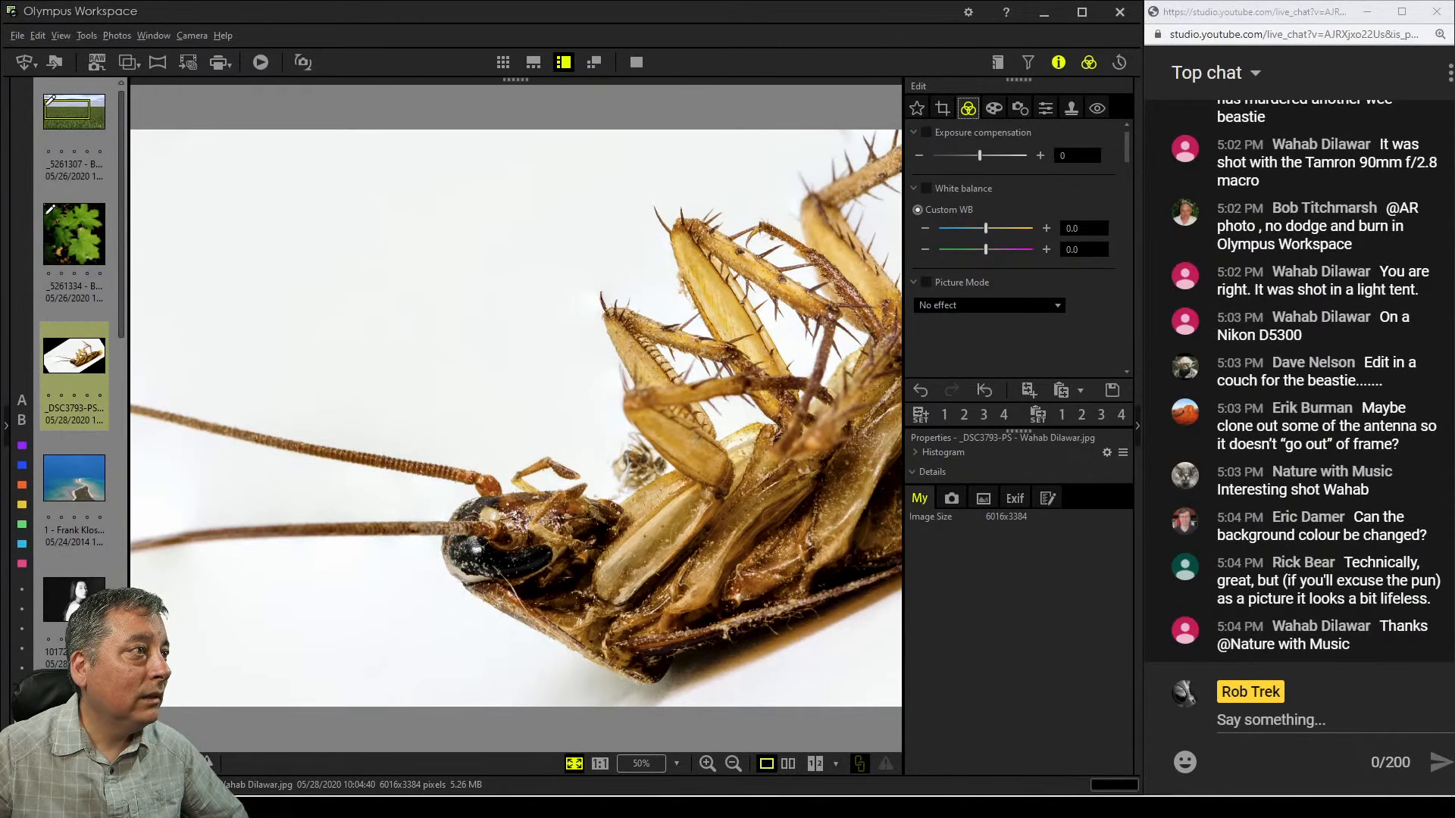
Switch between the crop overlay and the cropped preview to review the framing
click(943, 108)
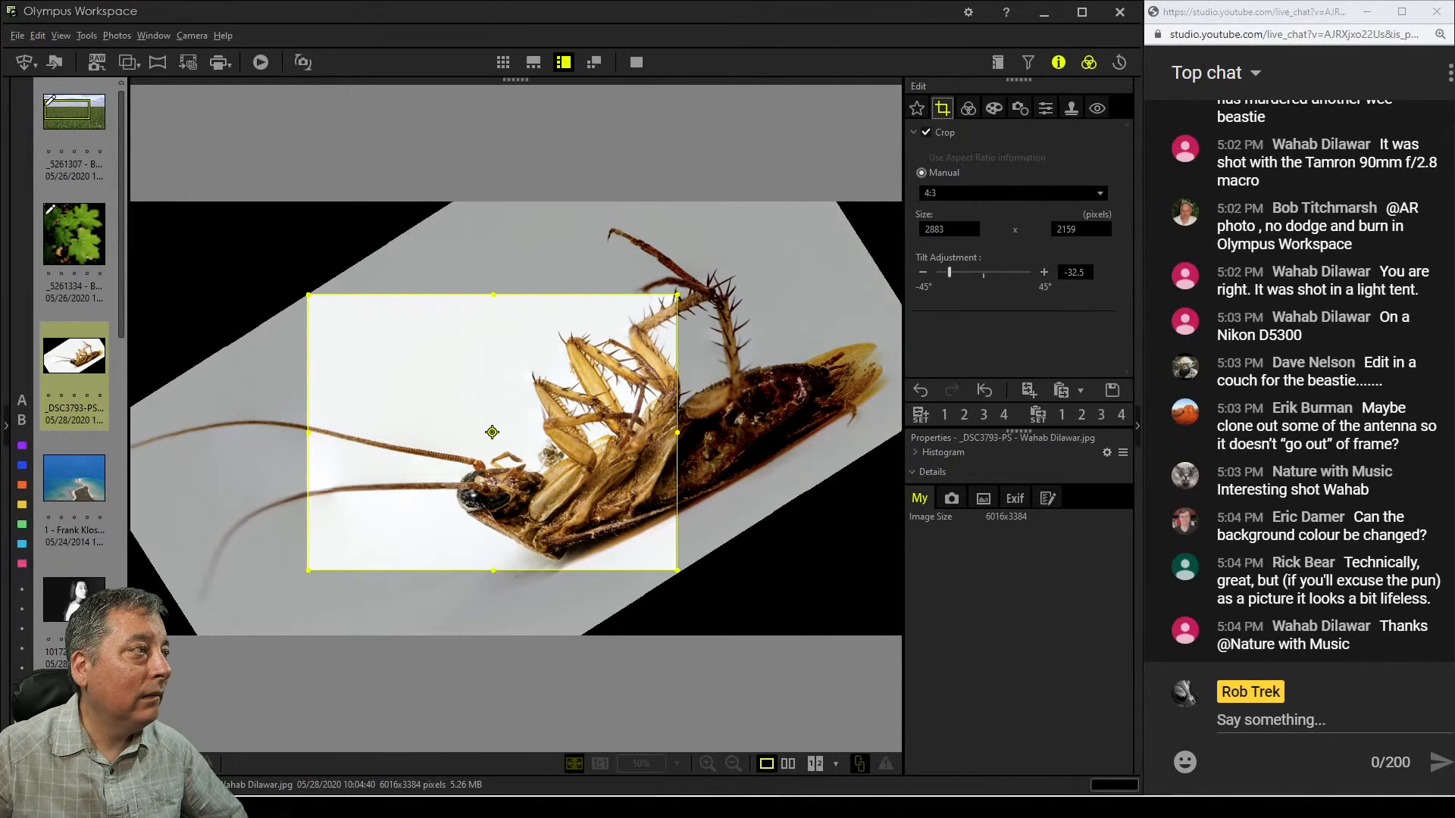
click(968, 108)
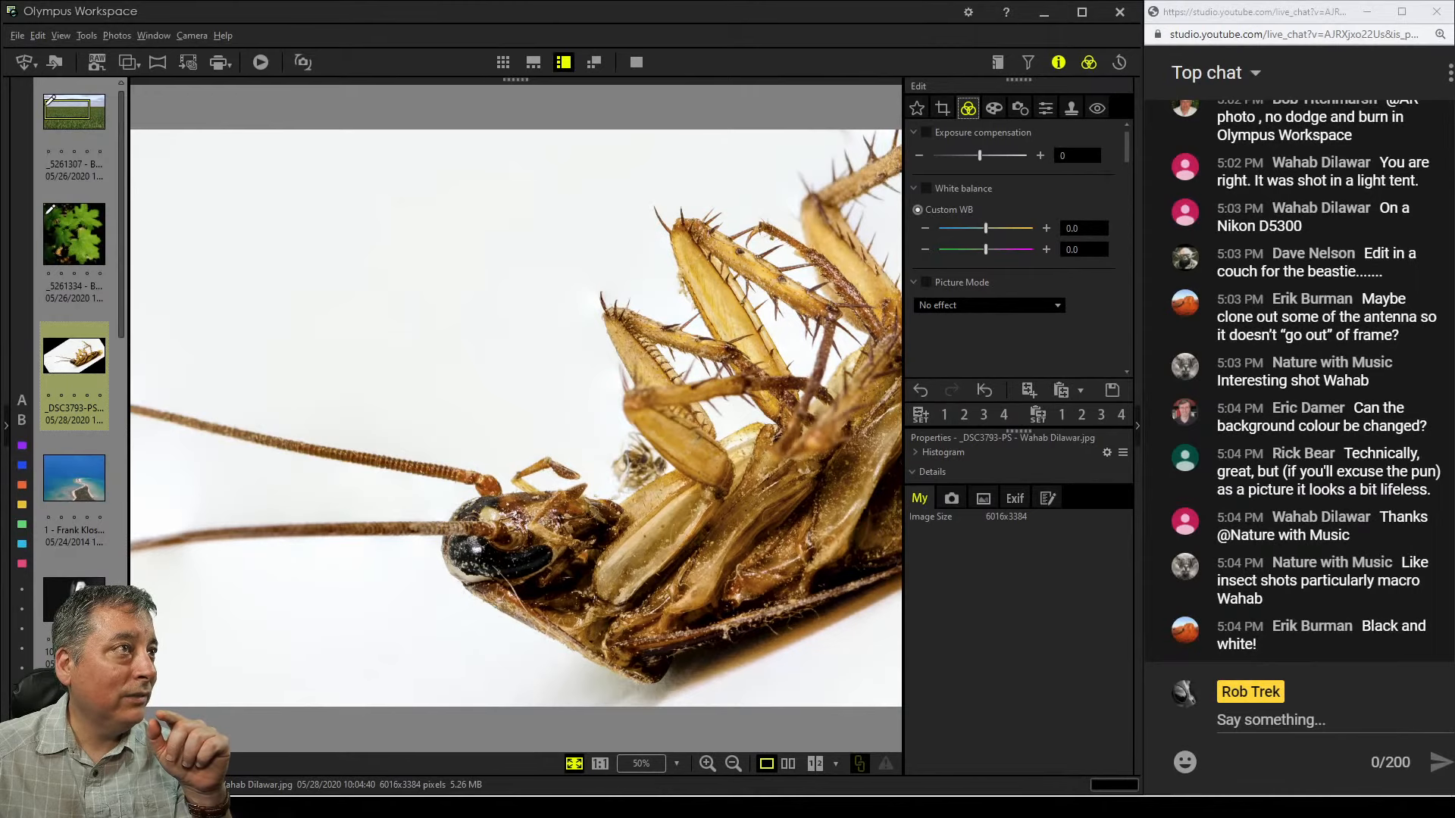
key(c)
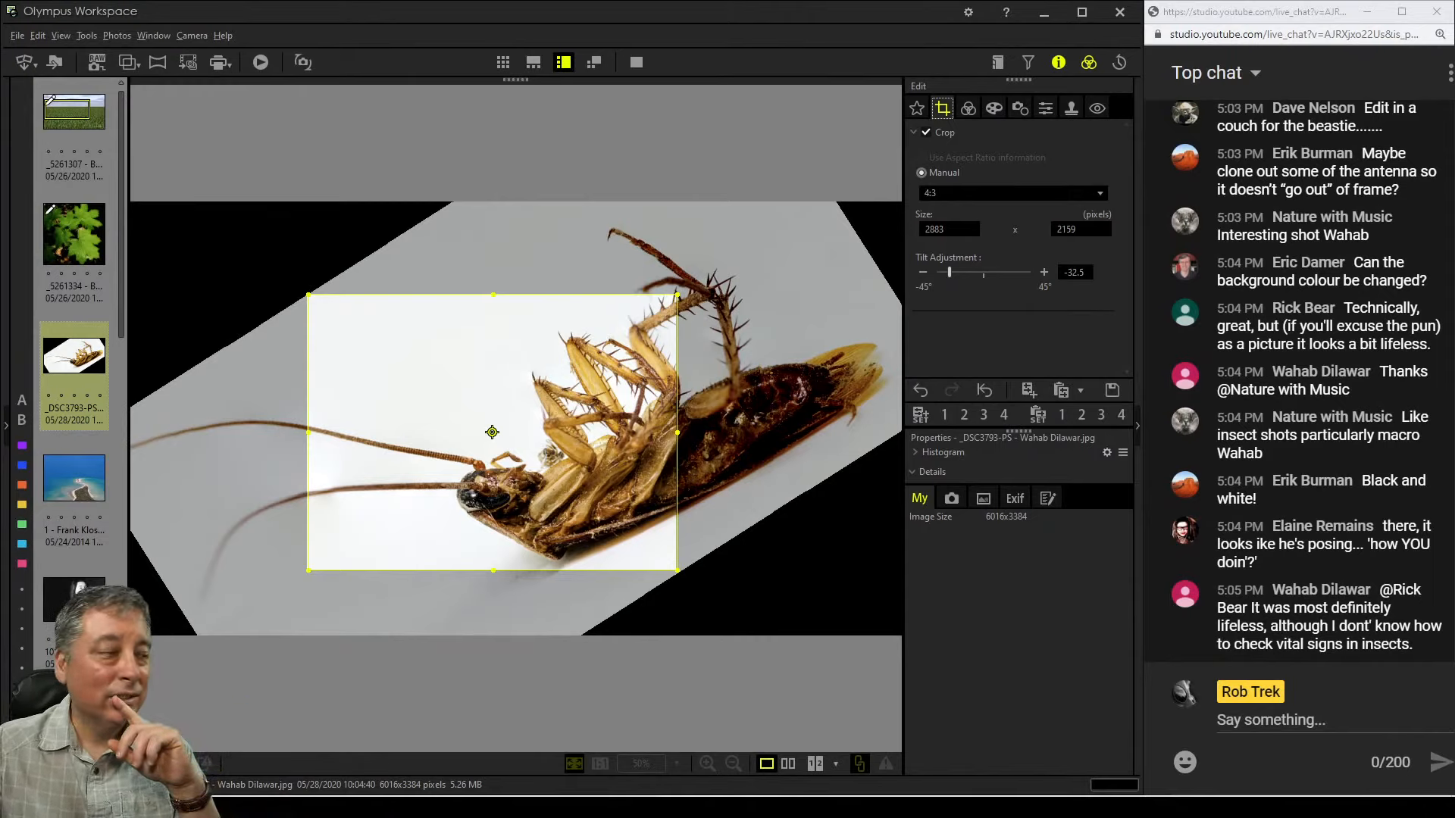
click(969, 108)
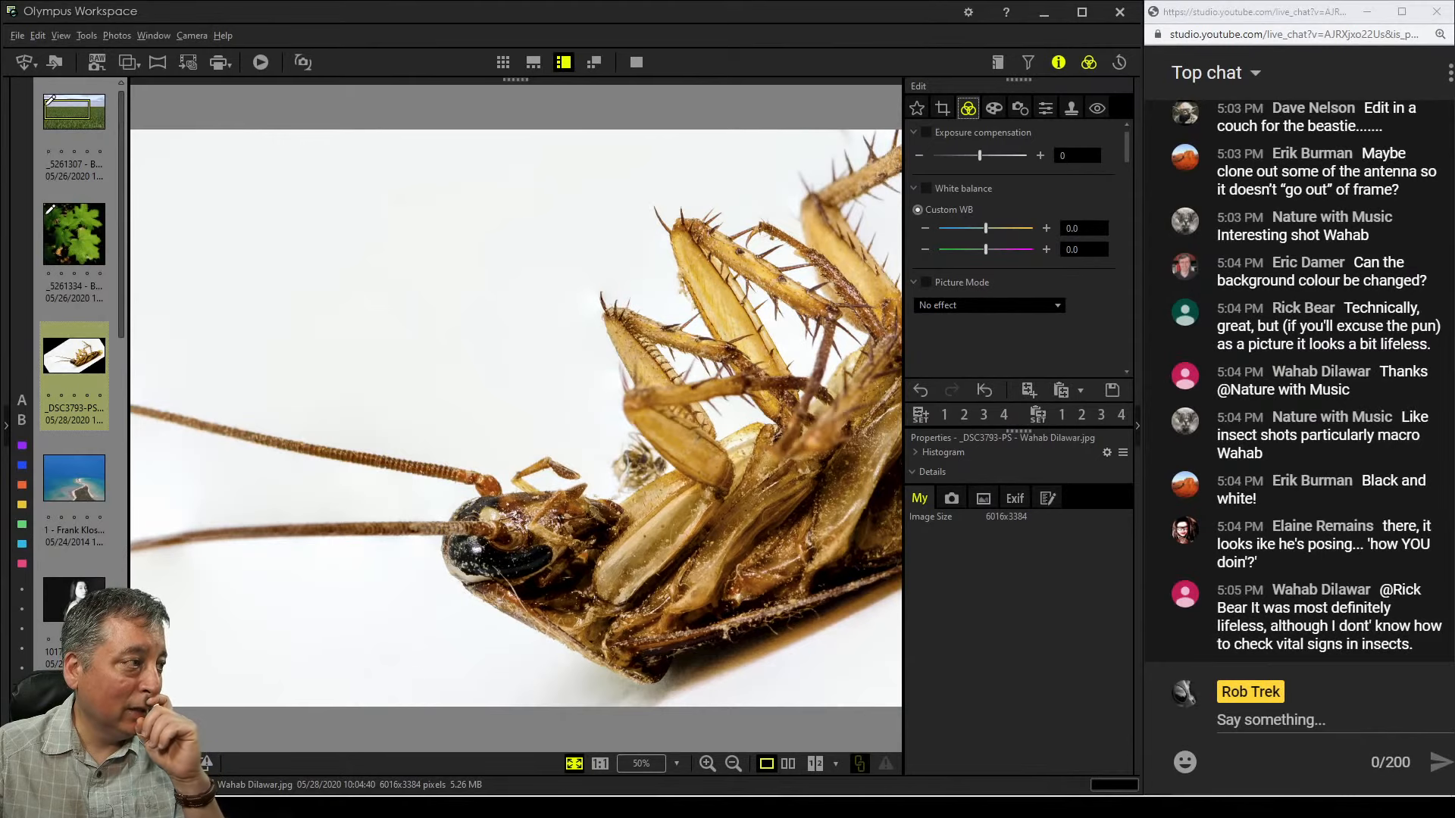
Compare the cropped cockroach photo at 100% and side by side with the original in full screen
click(600, 763)
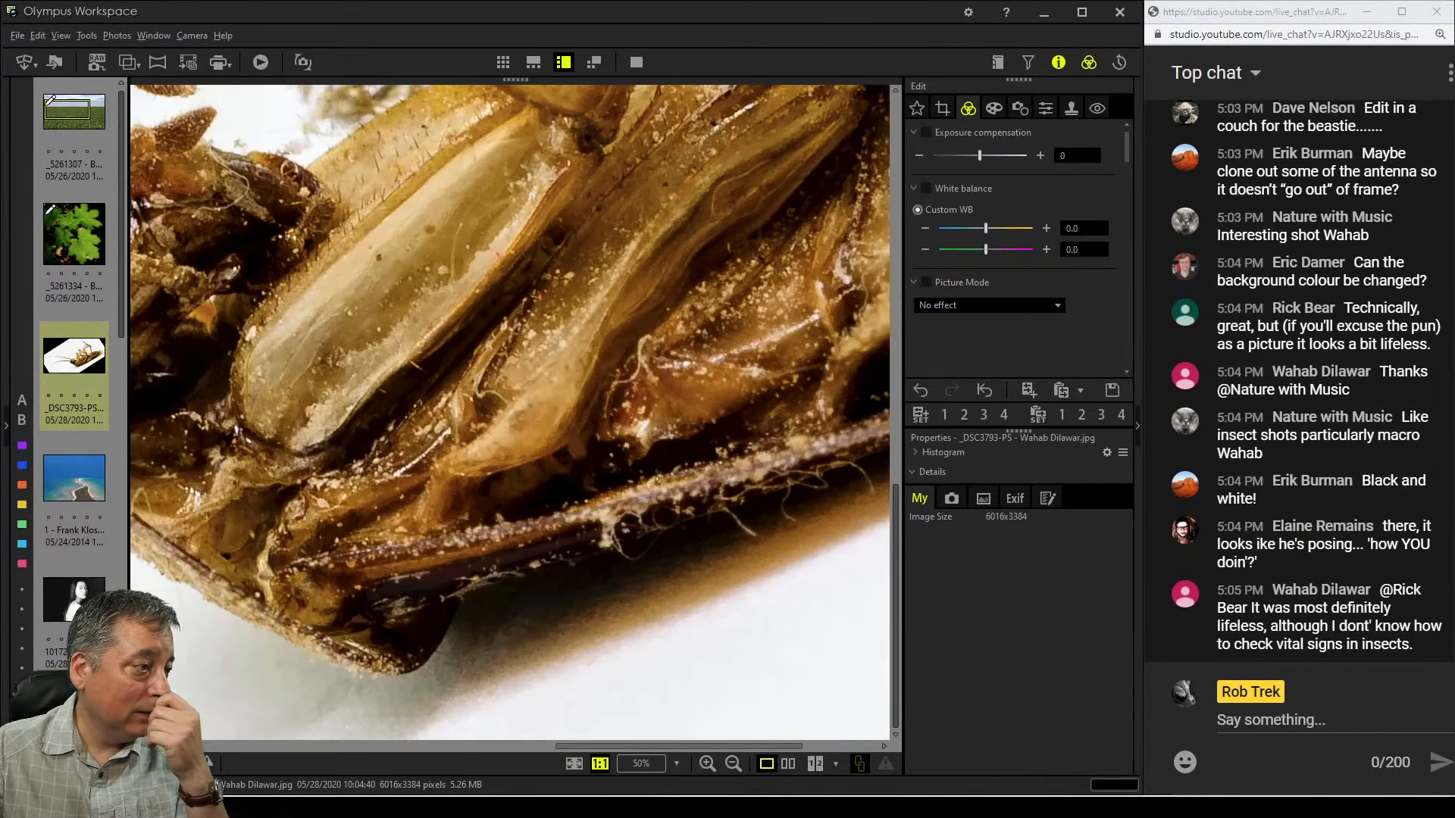
click(788, 763)
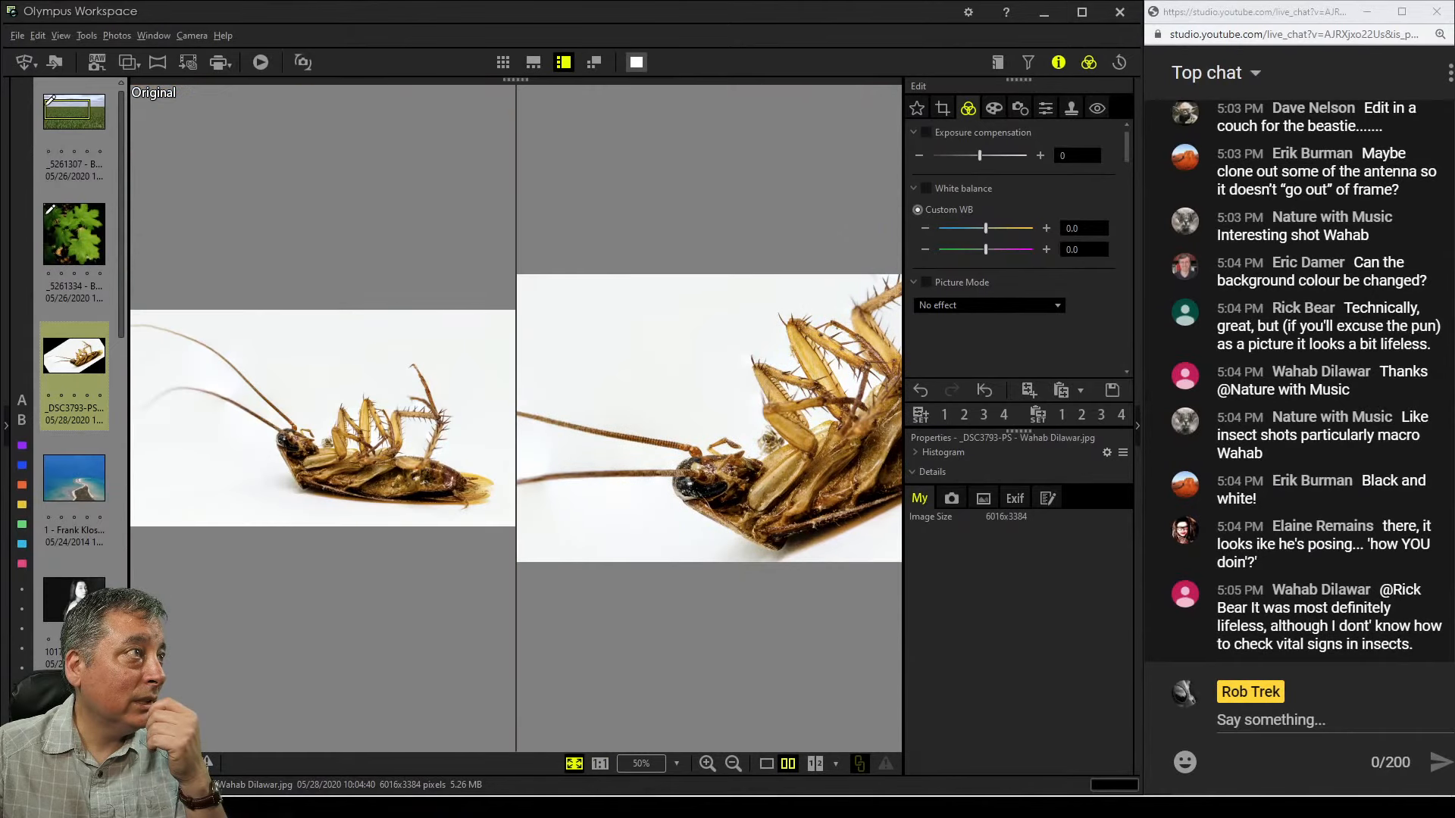
click(636, 62)
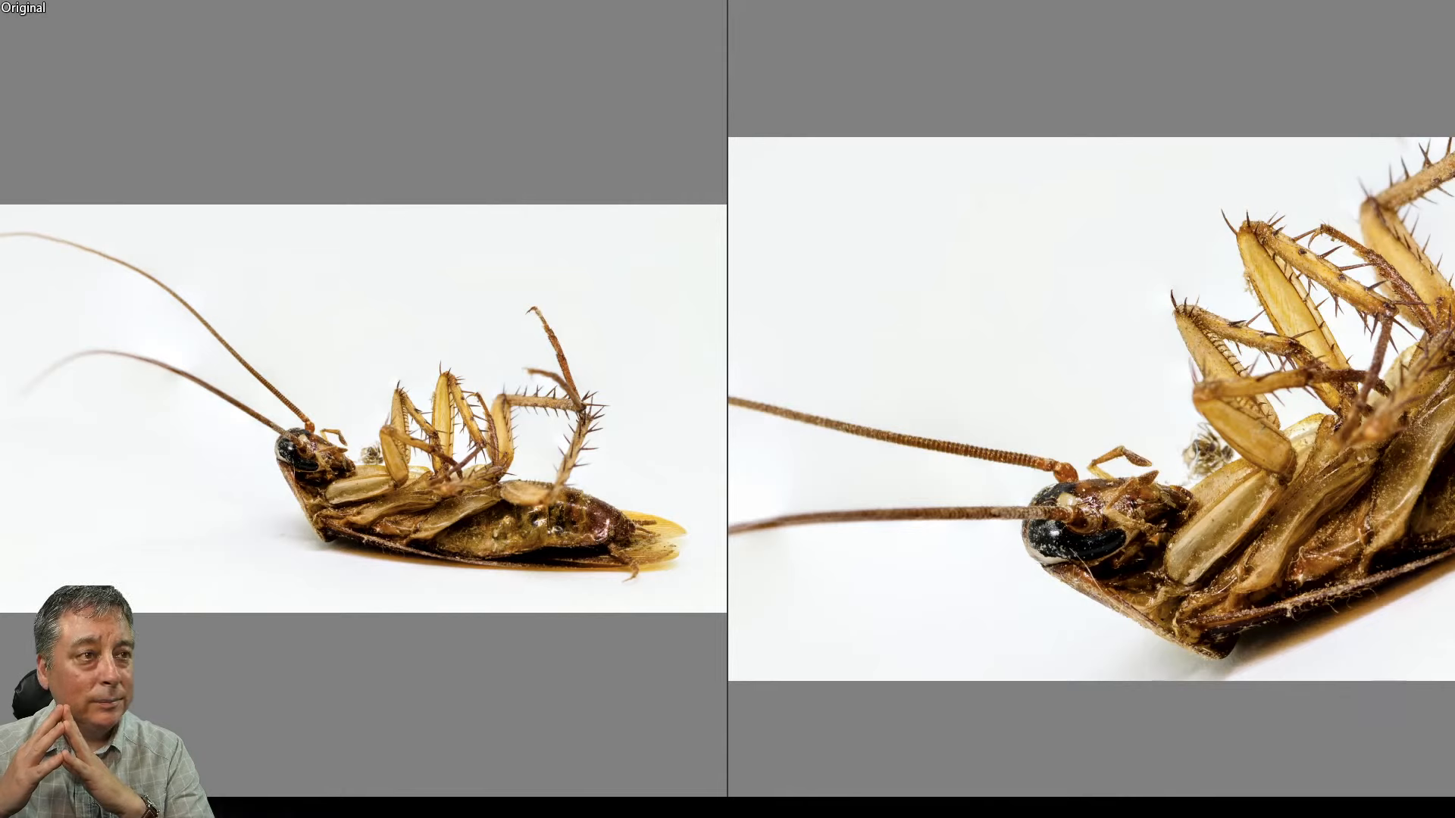
key(Escape)
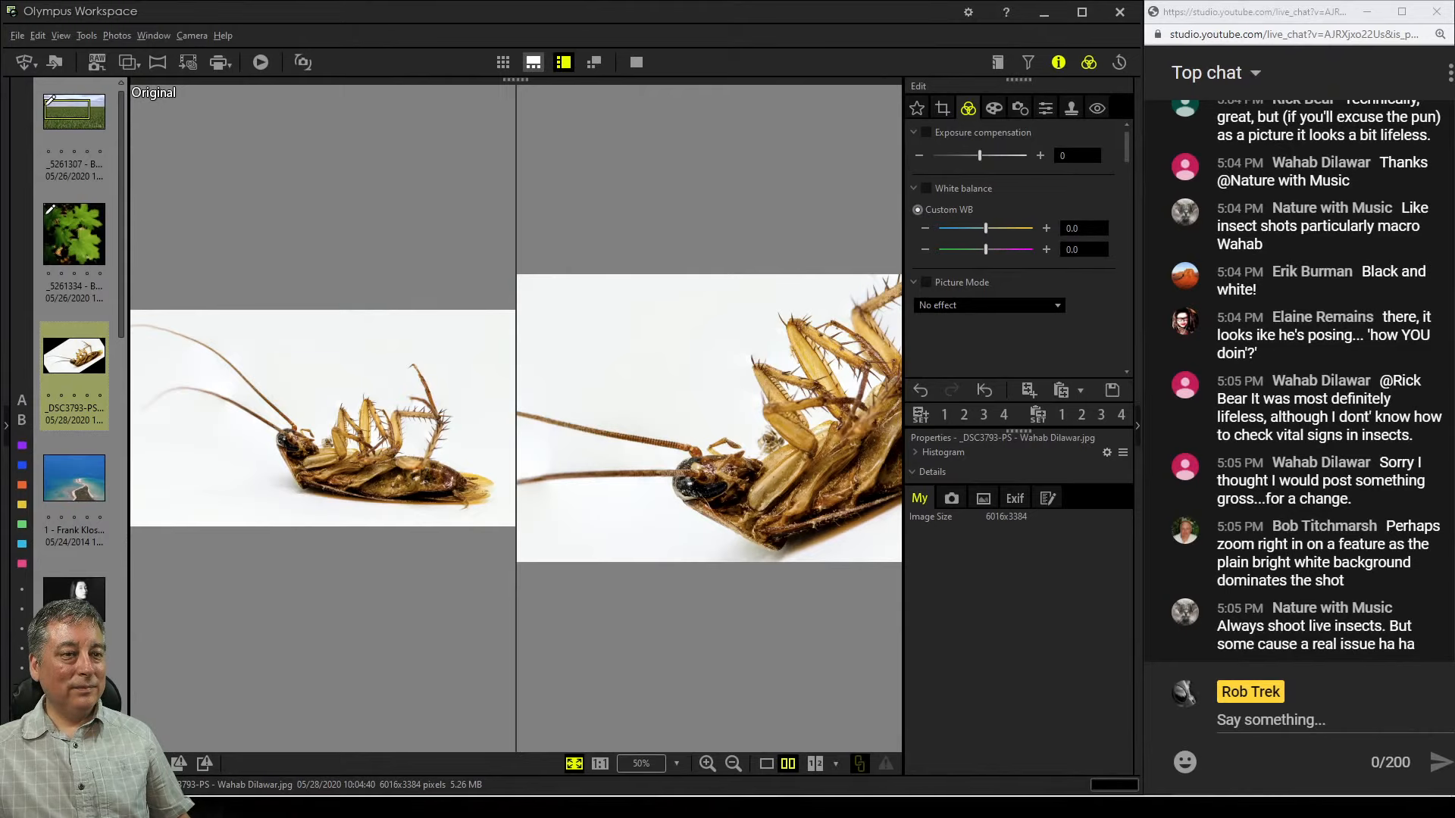
Open the lighthouse aerial photo from the filmstrip in single-image view
click(533, 62)
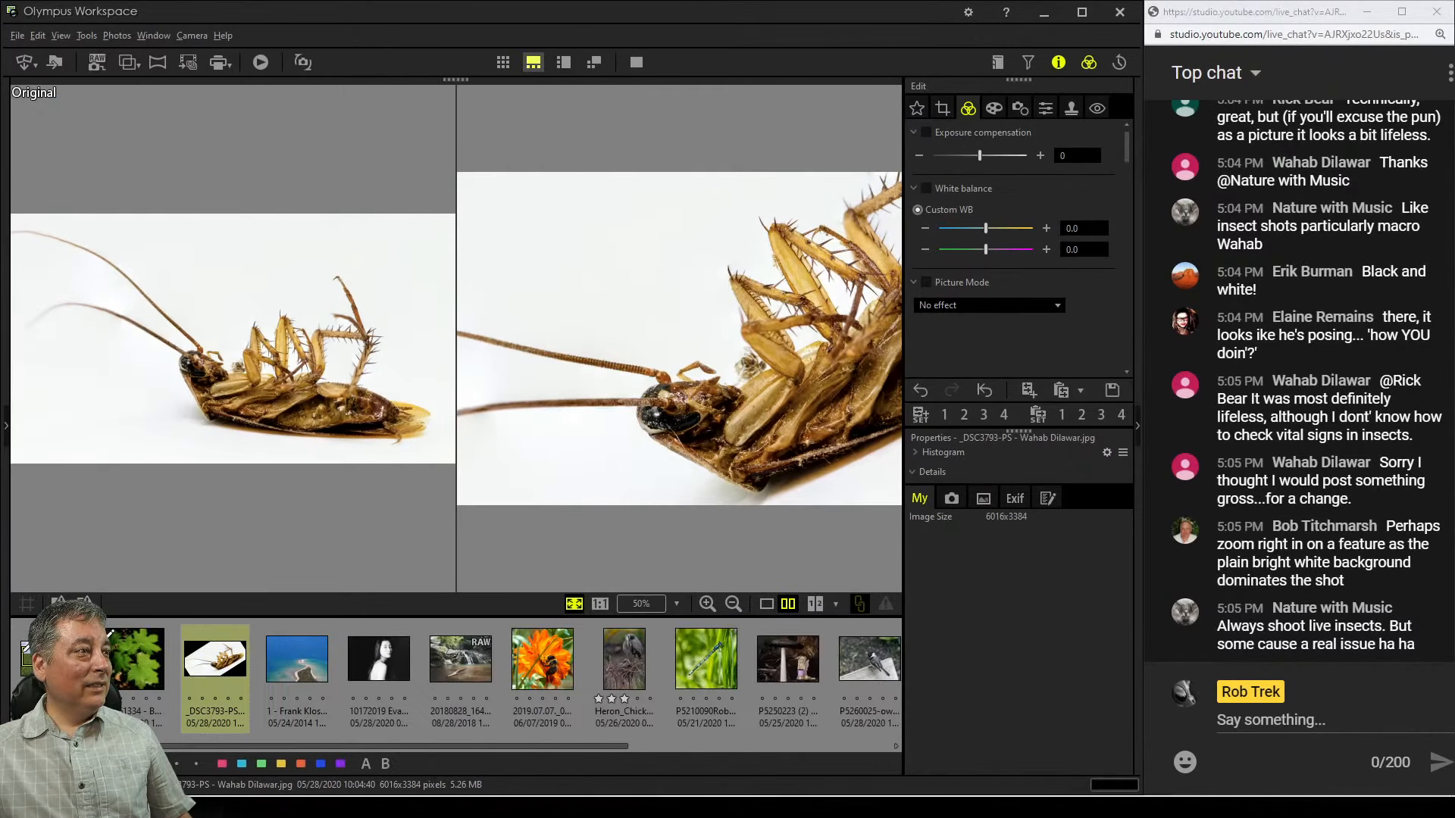
click(563, 62)
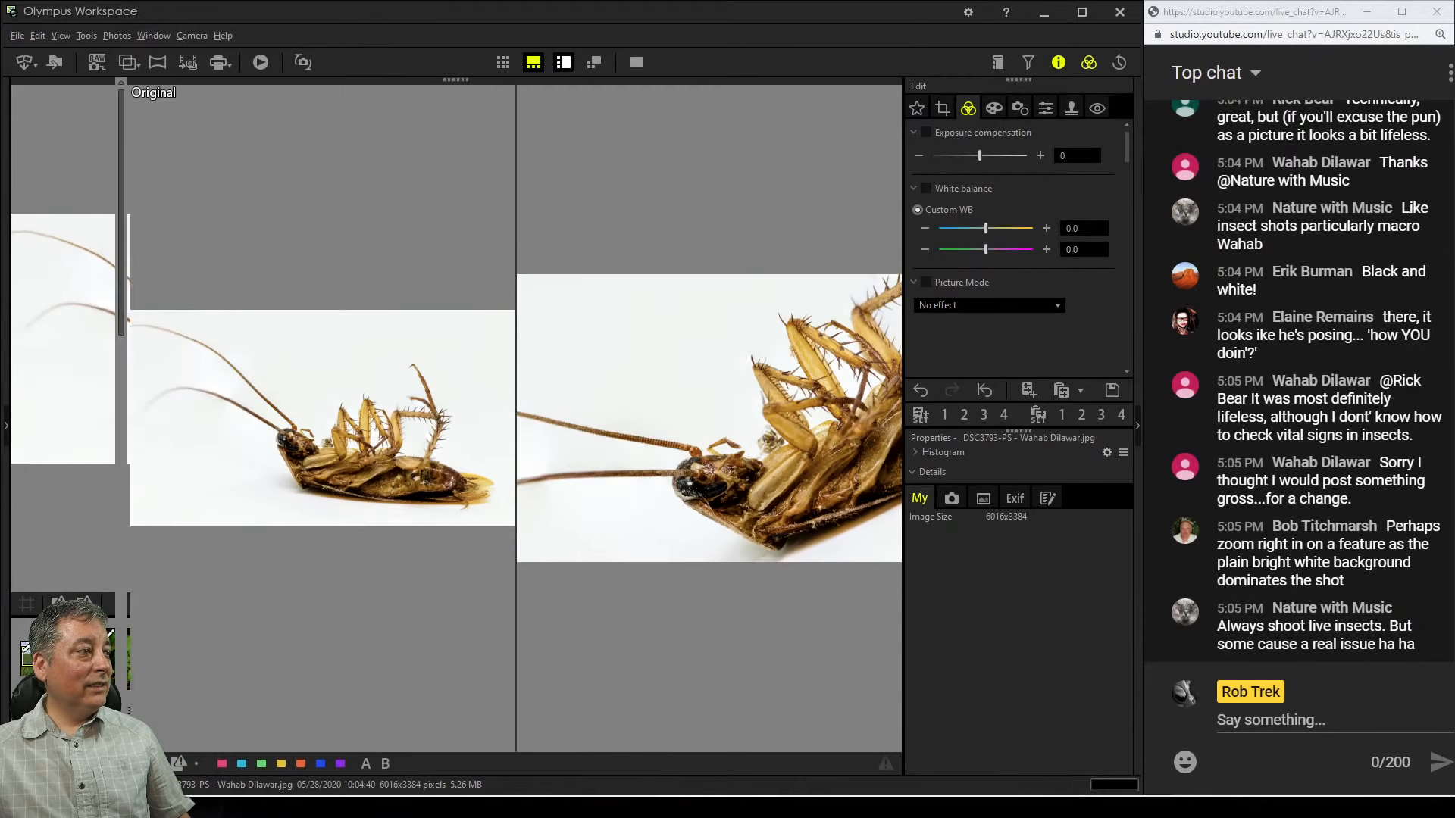
click(73, 485)
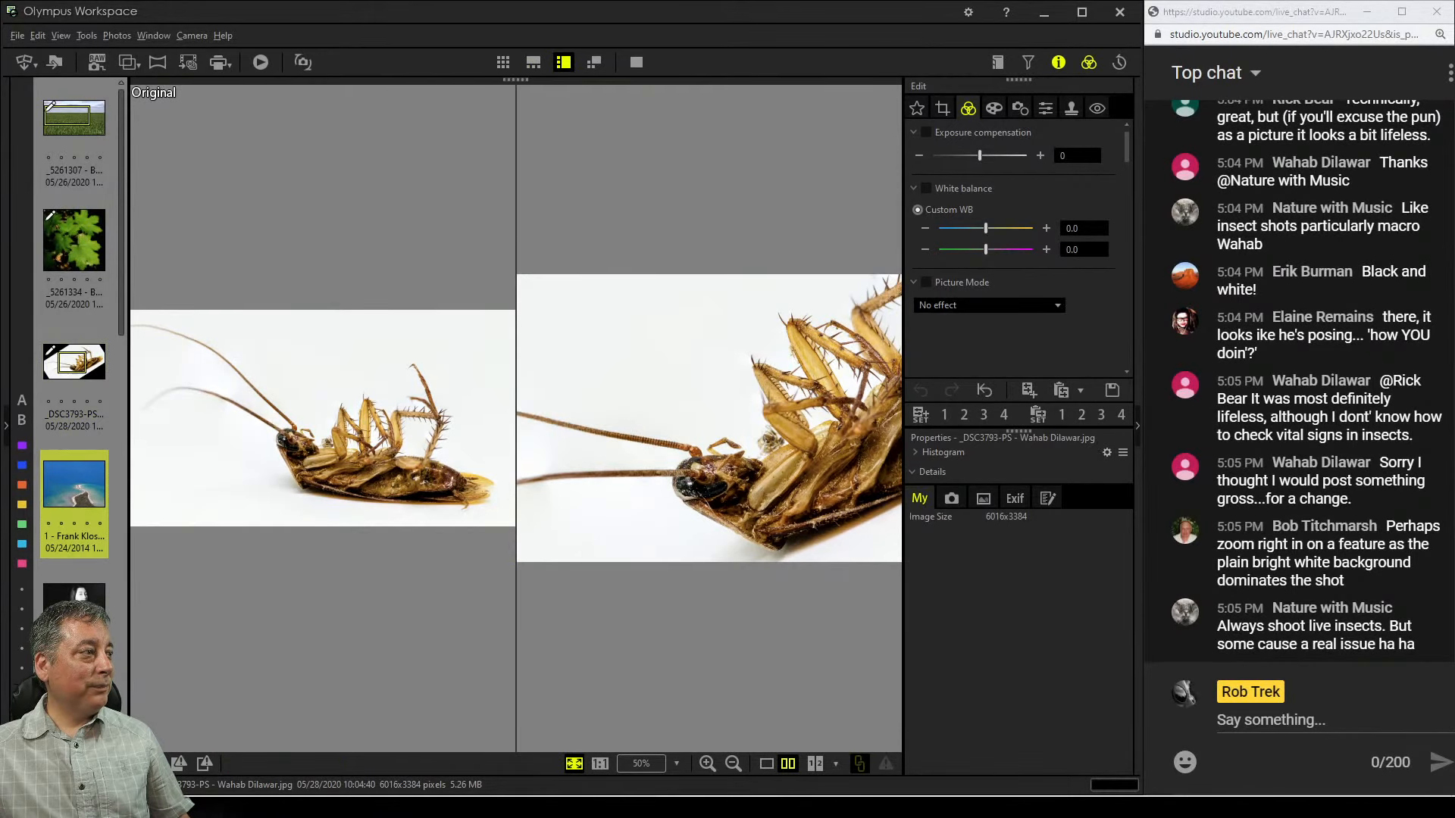
click(767, 763)
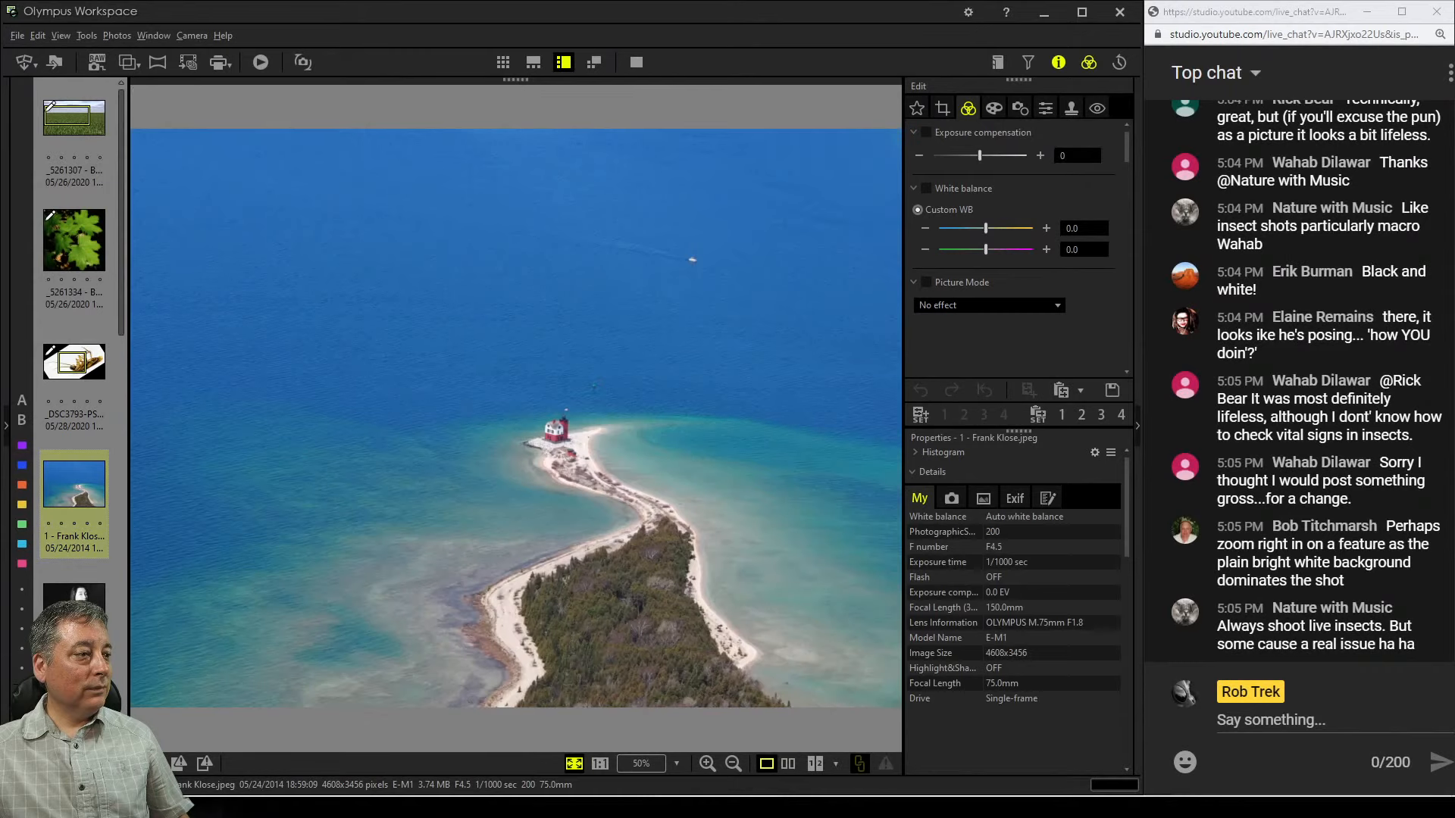
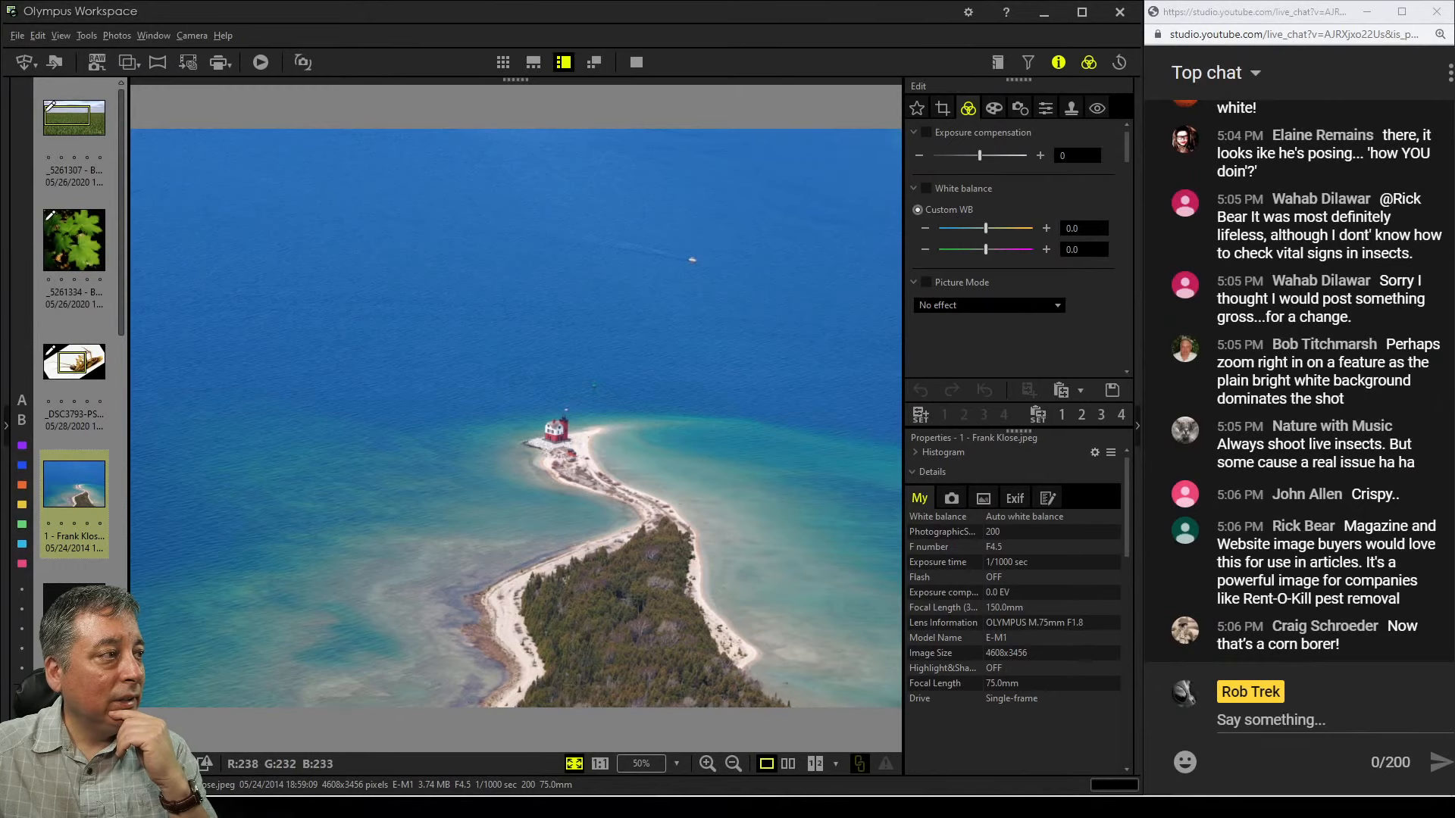
Inspect the lighthouse and island of the aerial photo by zooming between 100% and the fitted view
click(563, 442)
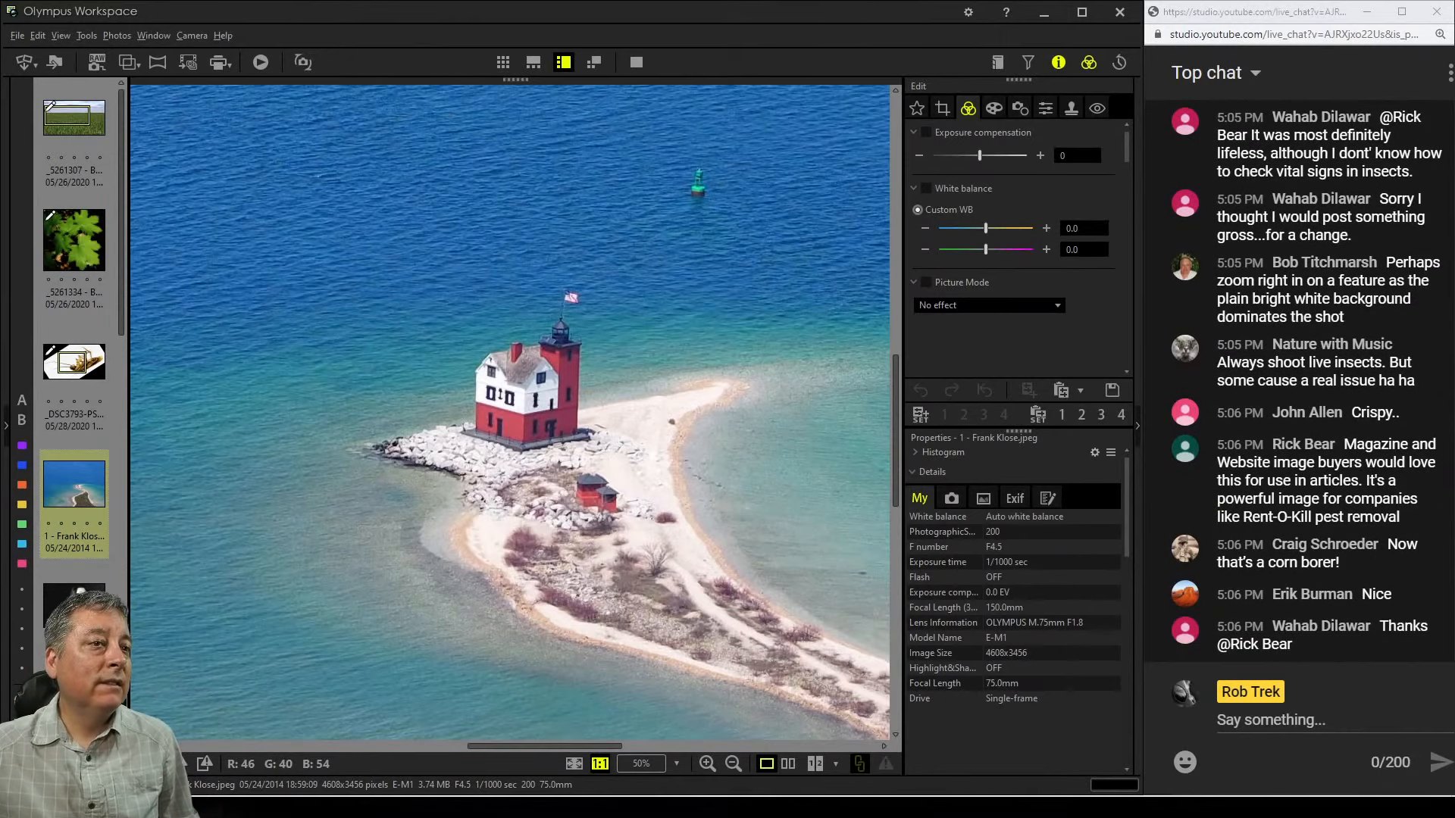
drag(636, 455, 534, 387)
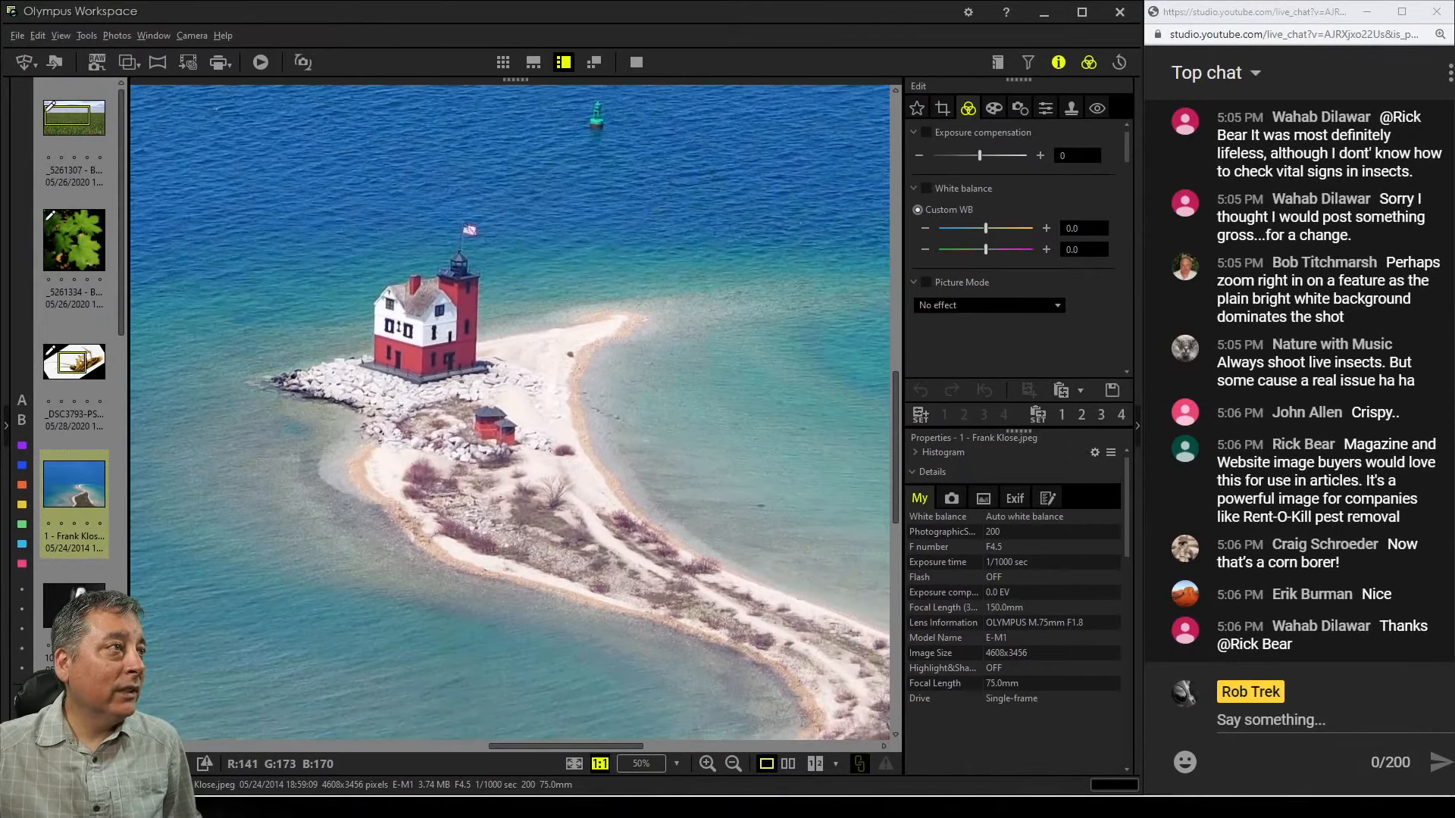
double_click(650, 494)
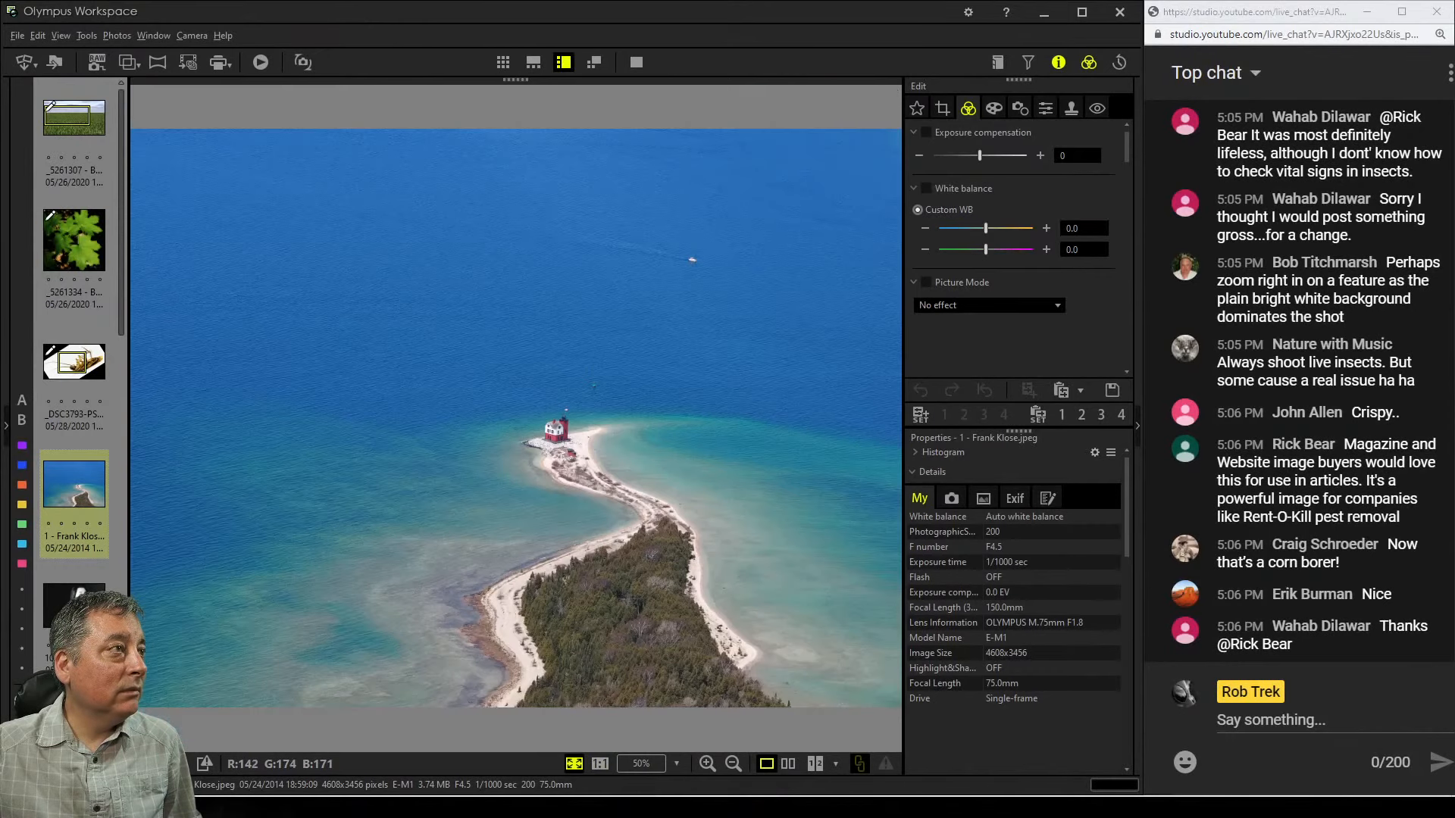
double_click(652, 594)
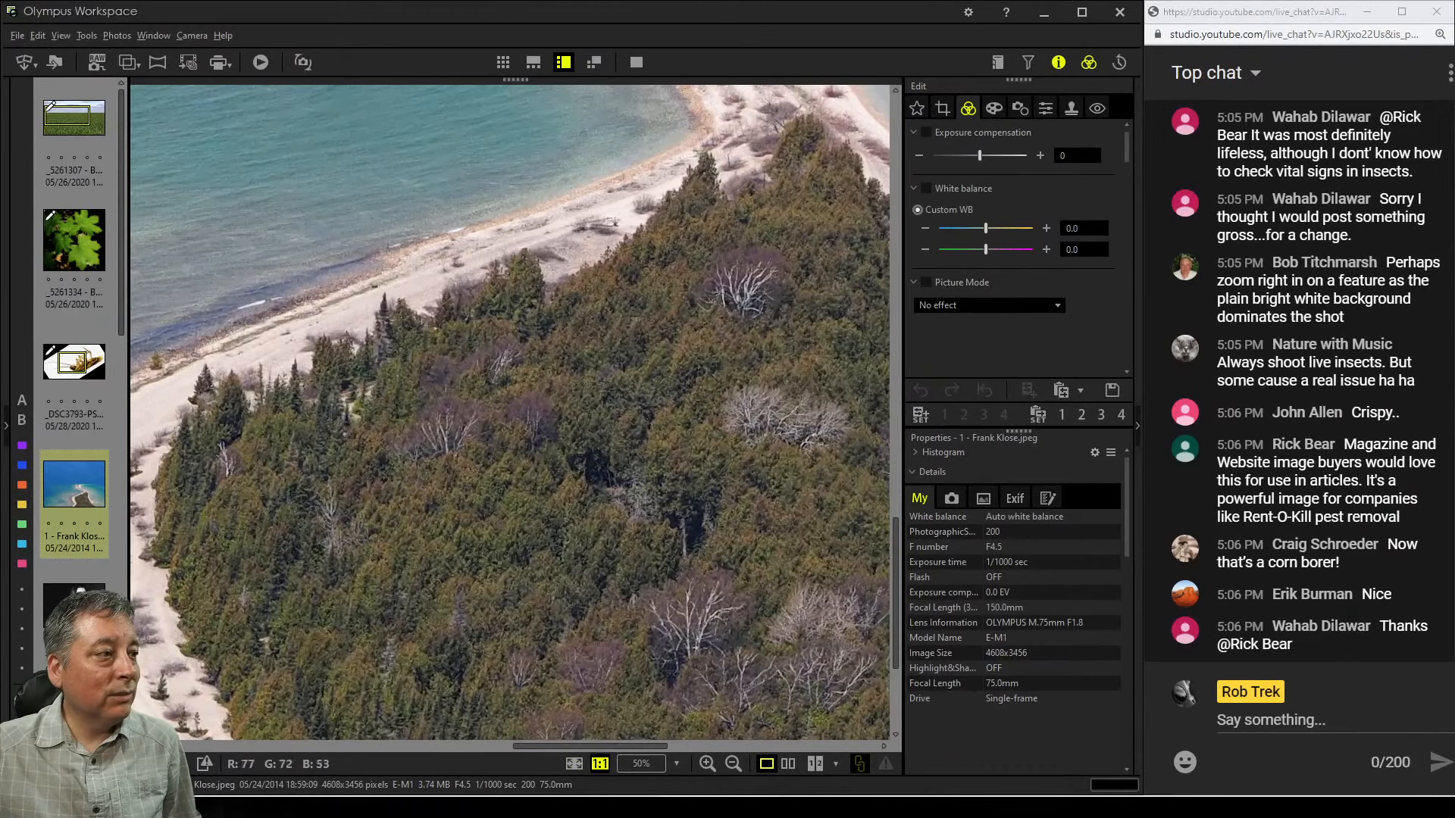
double_click(670, 582)
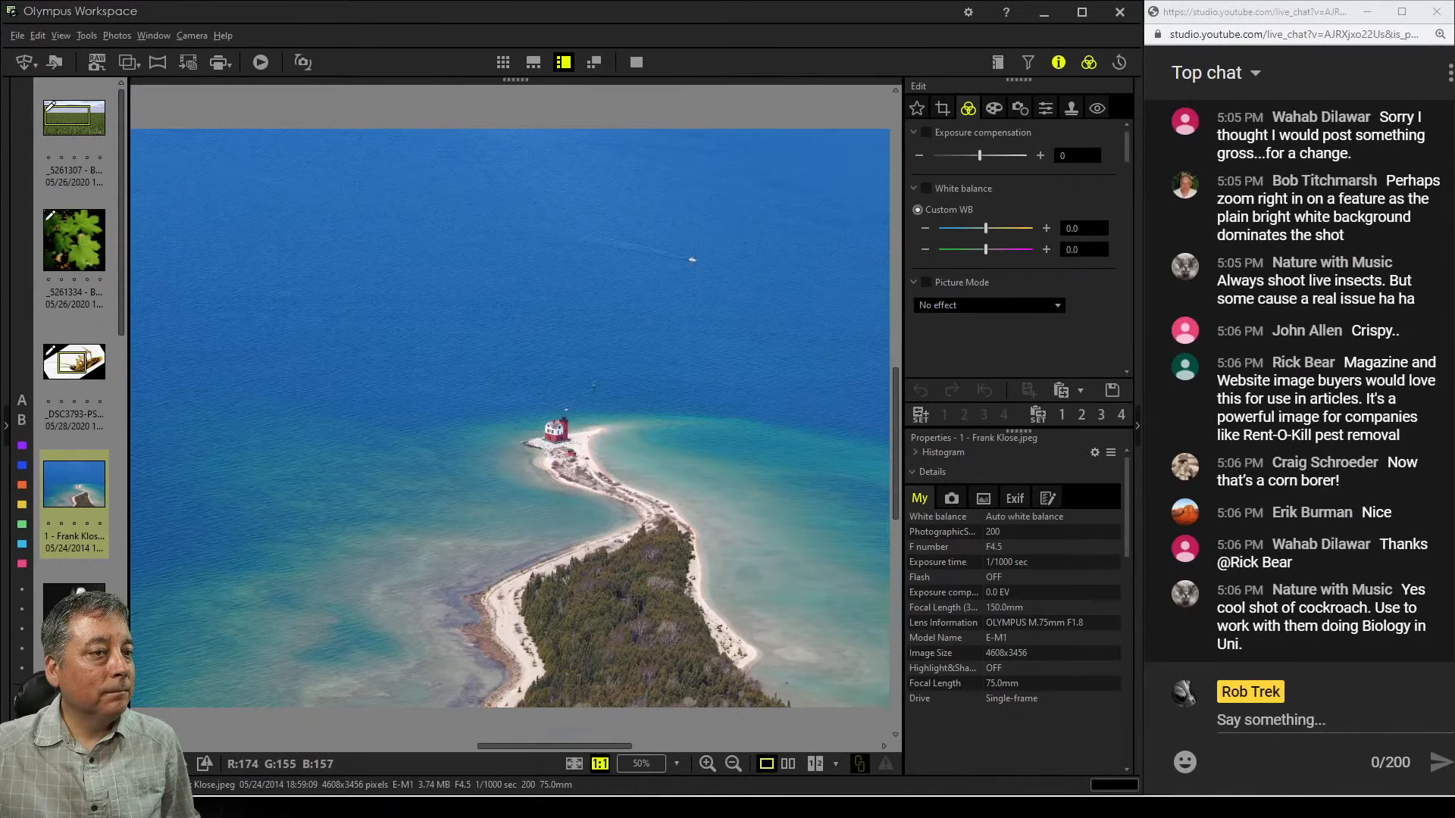
double_click(576, 456)
drag(576, 469, 540, 500)
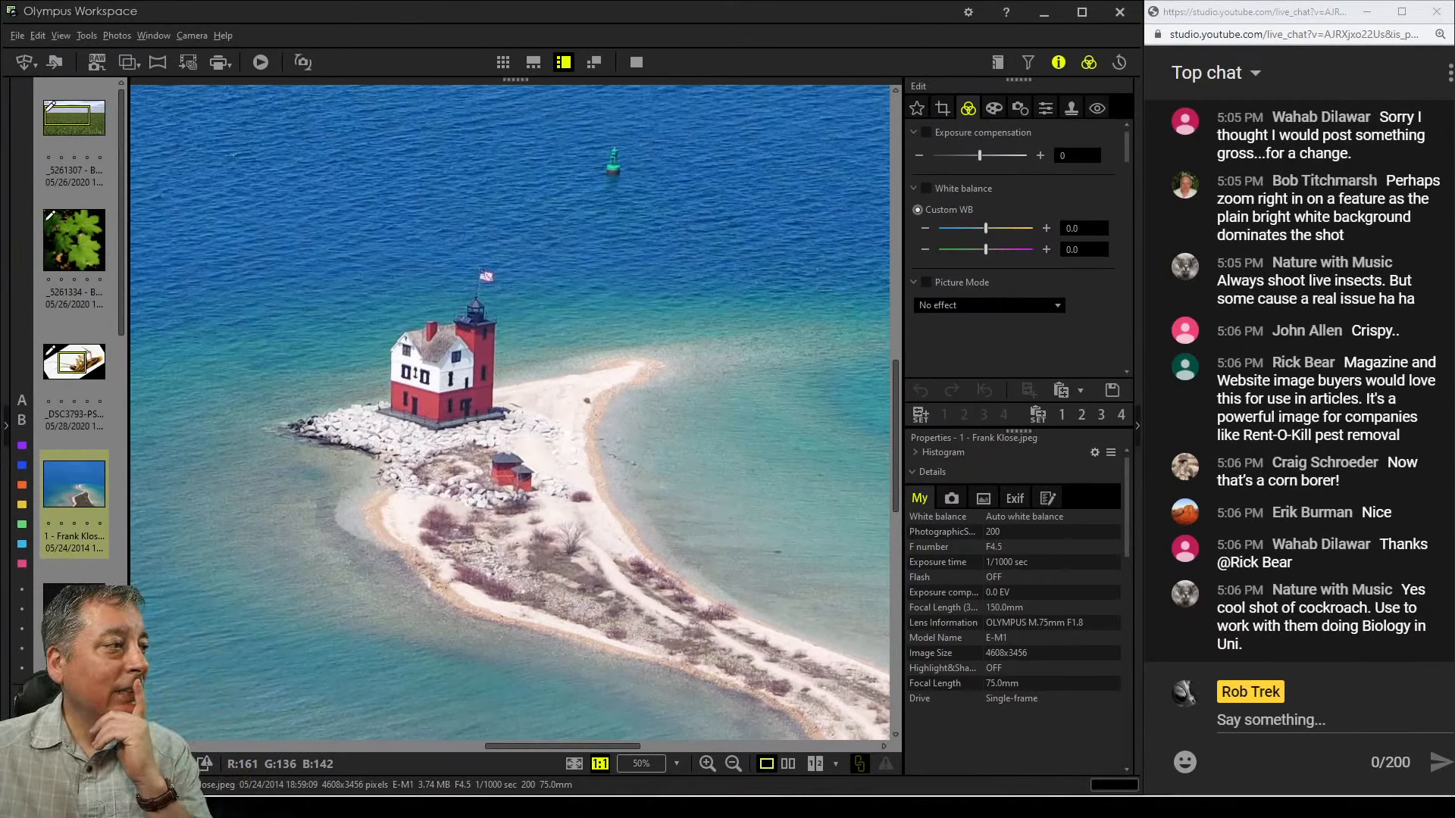
double_click(591, 564)
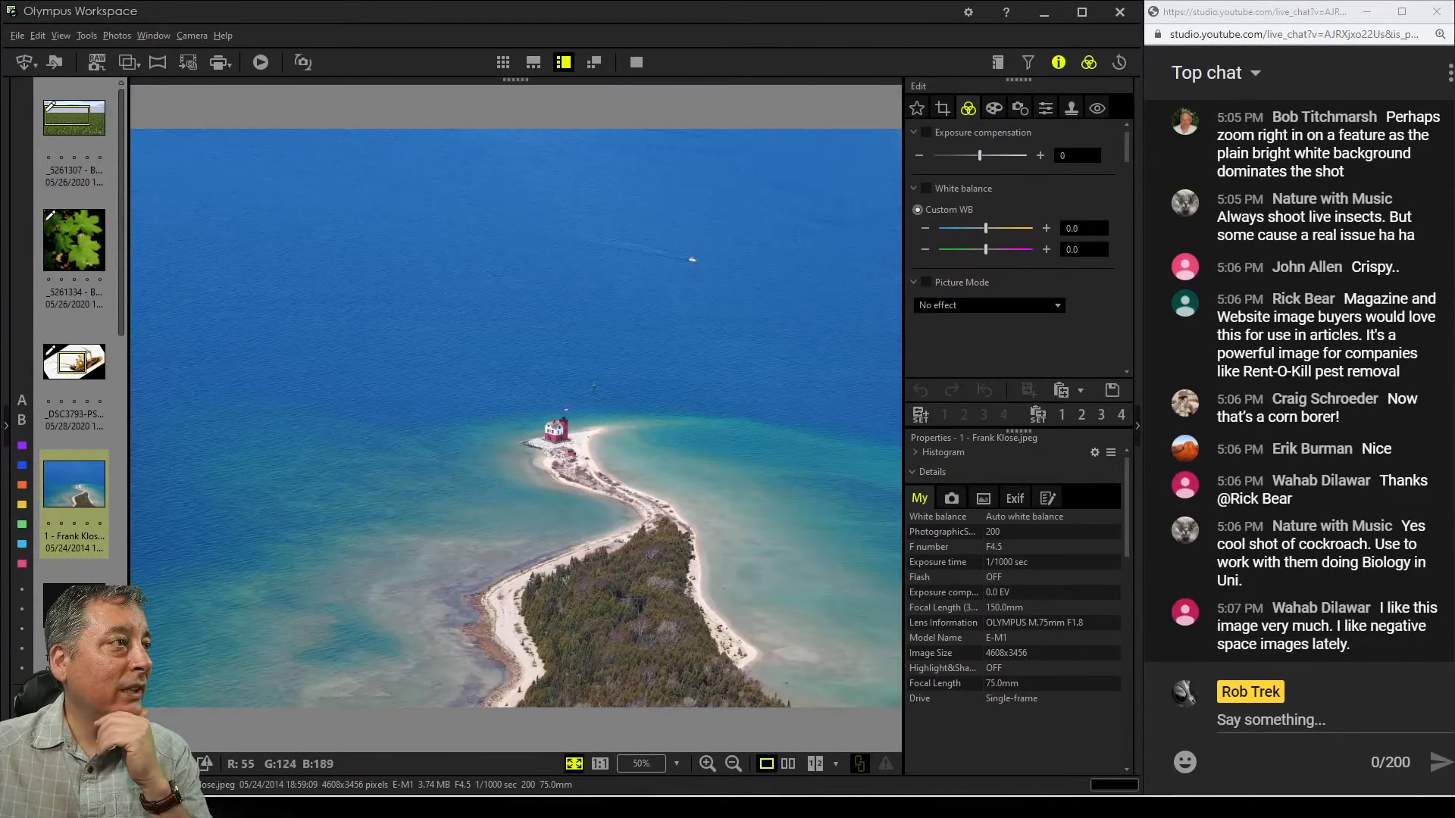
double_click(692, 259)
double_click(692, 259)
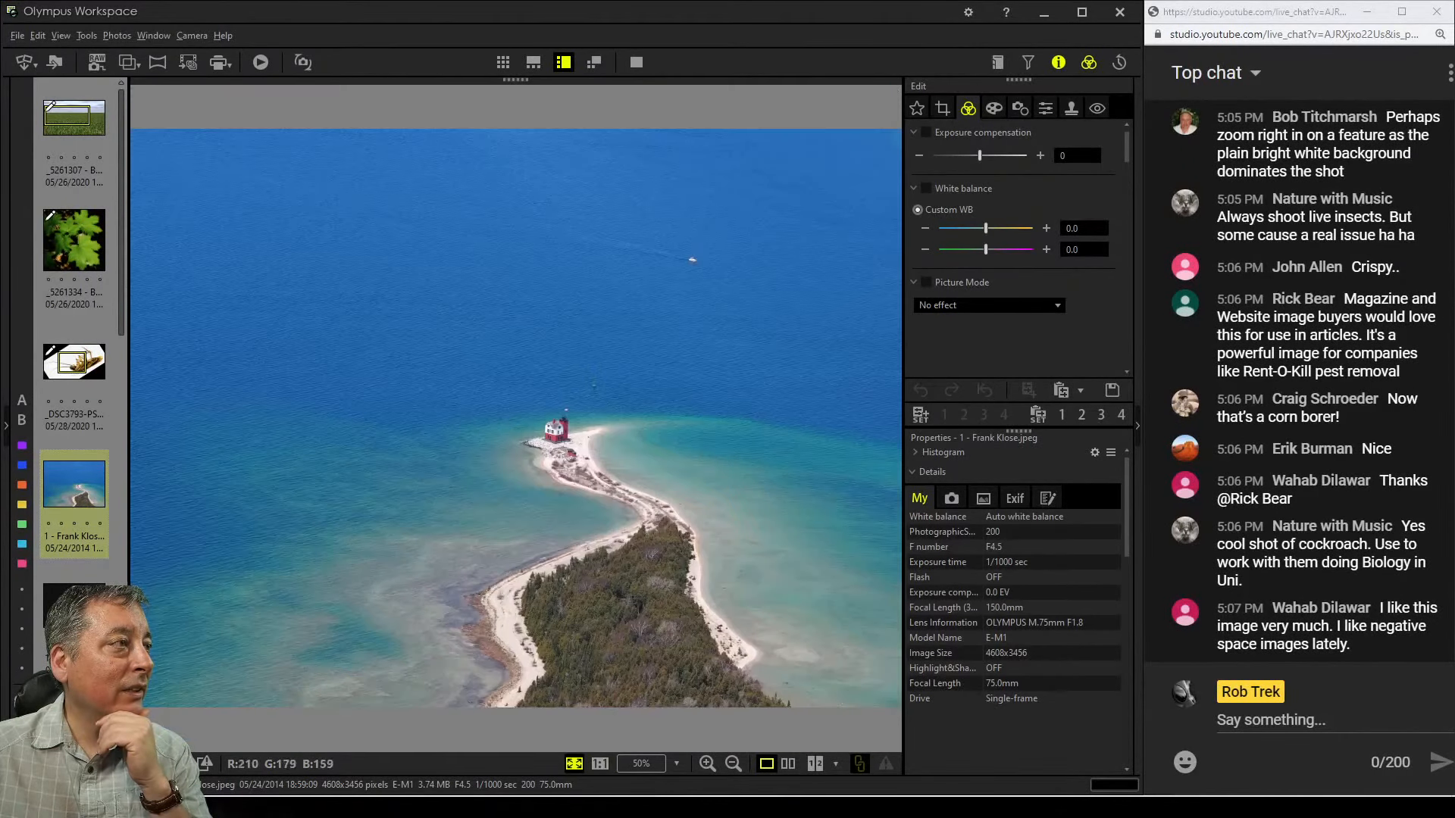
double_click(562, 431)
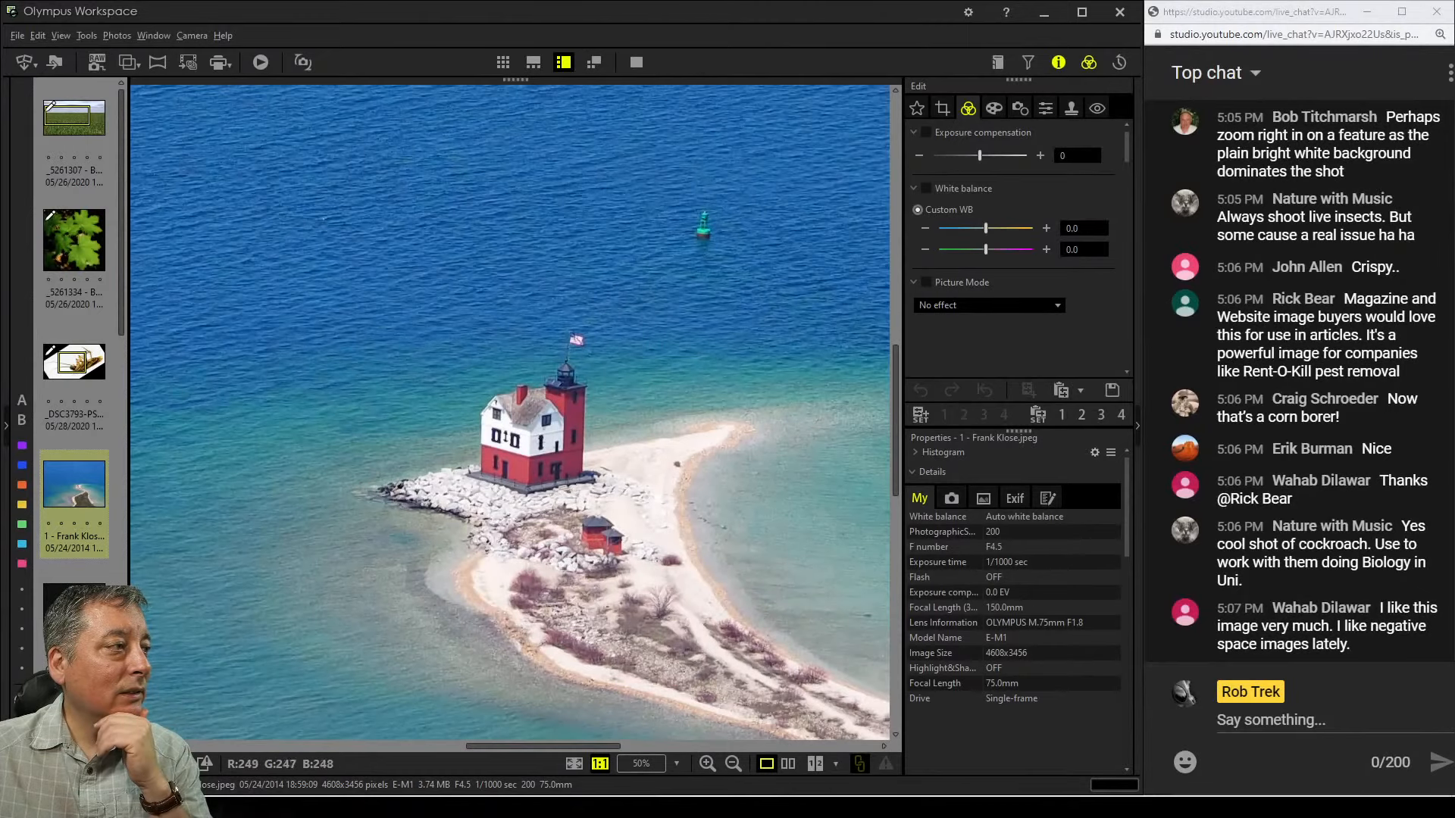
Pan around the shoreline, trees and lighthouse at 100% zoom to check detail and sharpness
drag(562, 485, 329, 678)
drag(561, 318, 709, 229)
drag(666, 576, 637, 429)
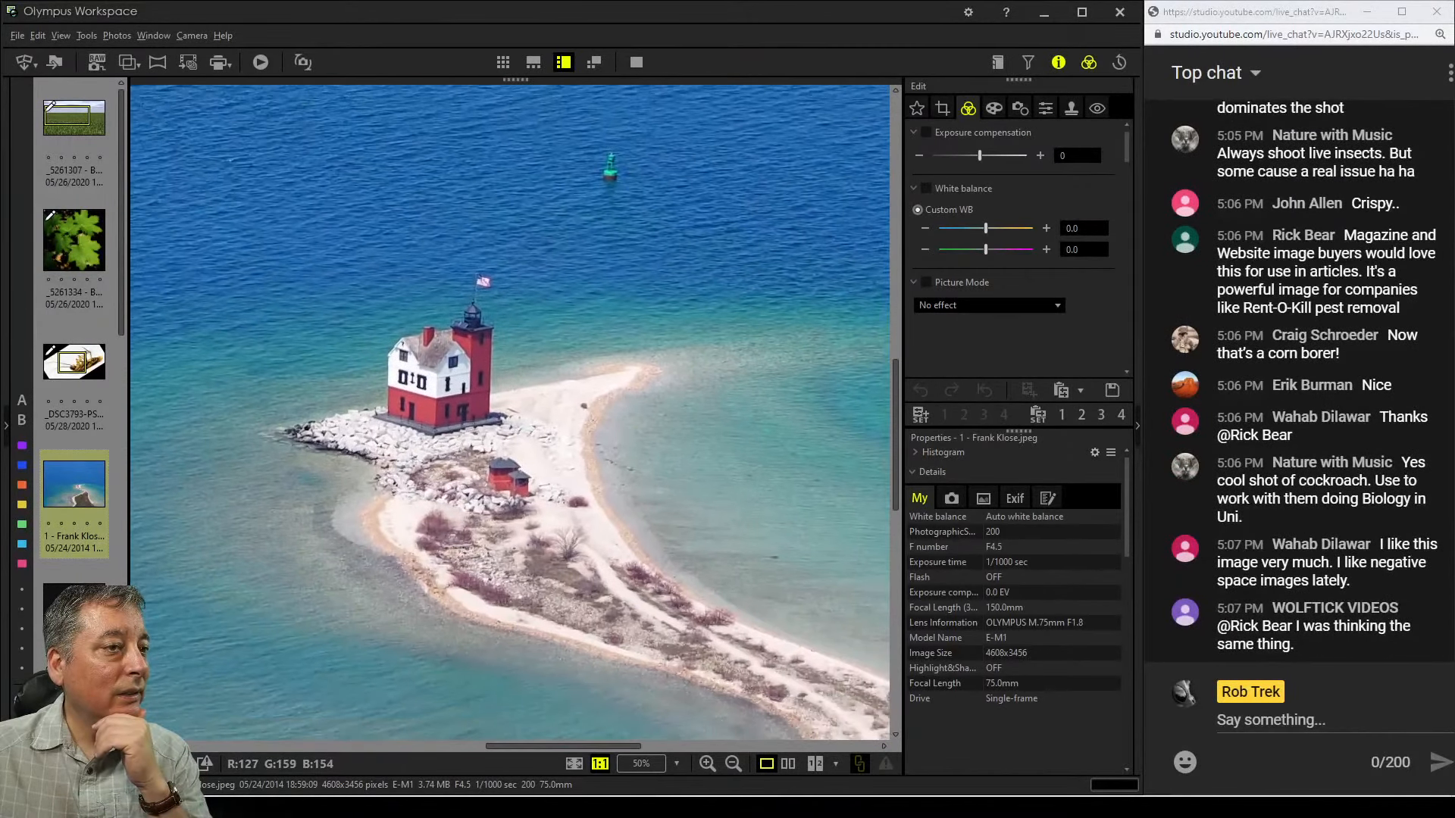
drag(697, 478, 629, 439)
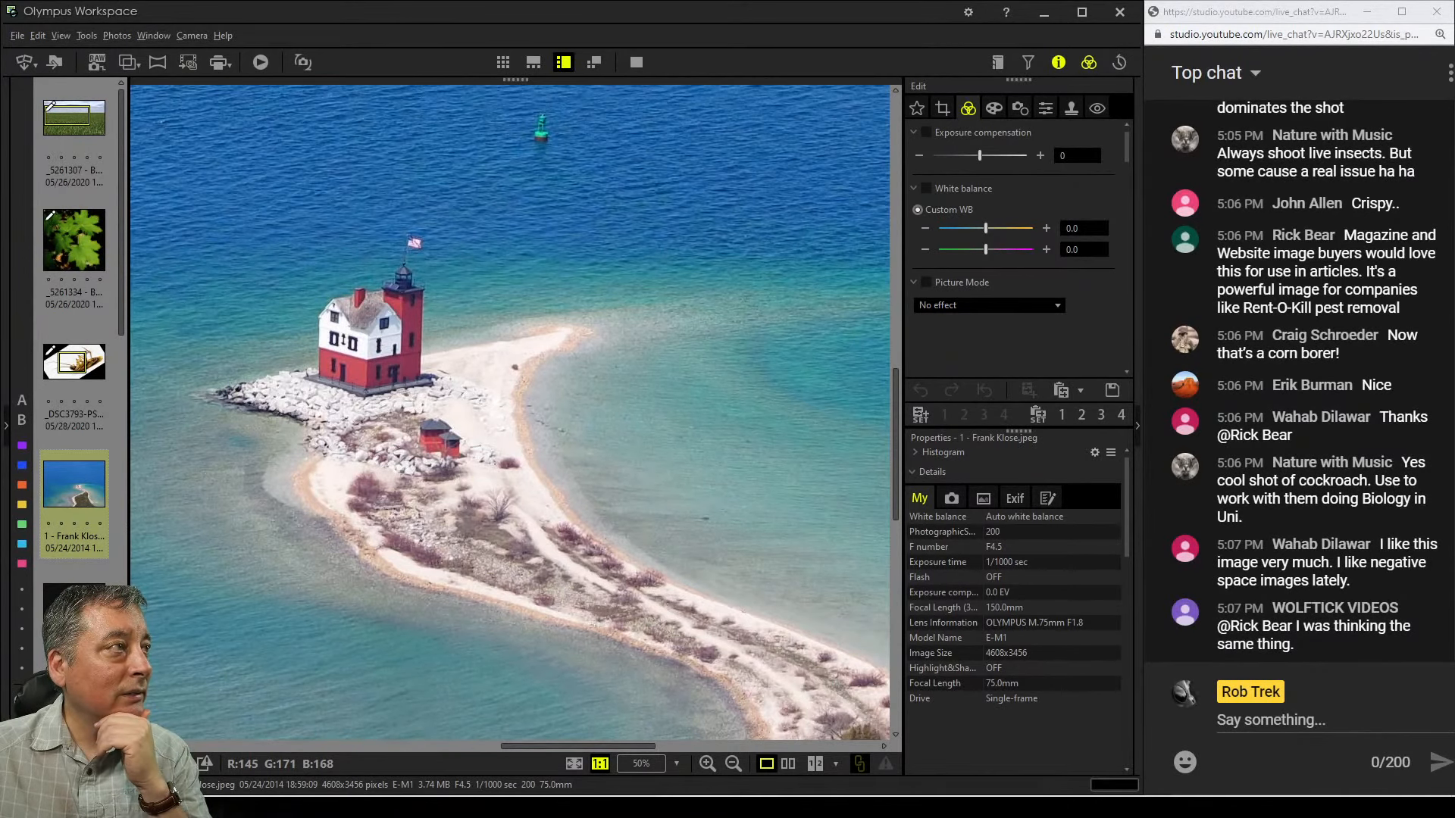
drag(629, 439, 665, 478)
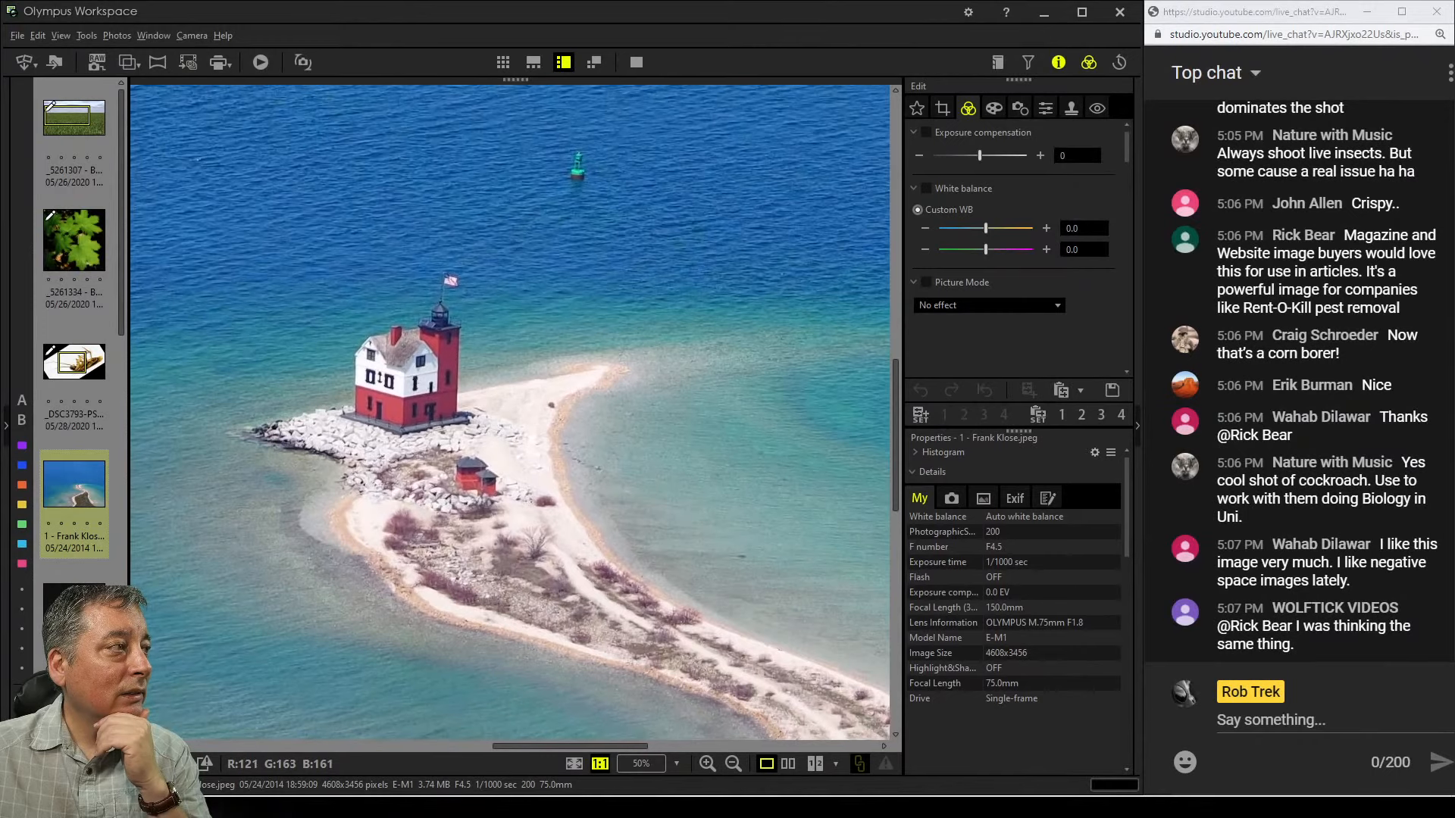
double_click(666, 478)
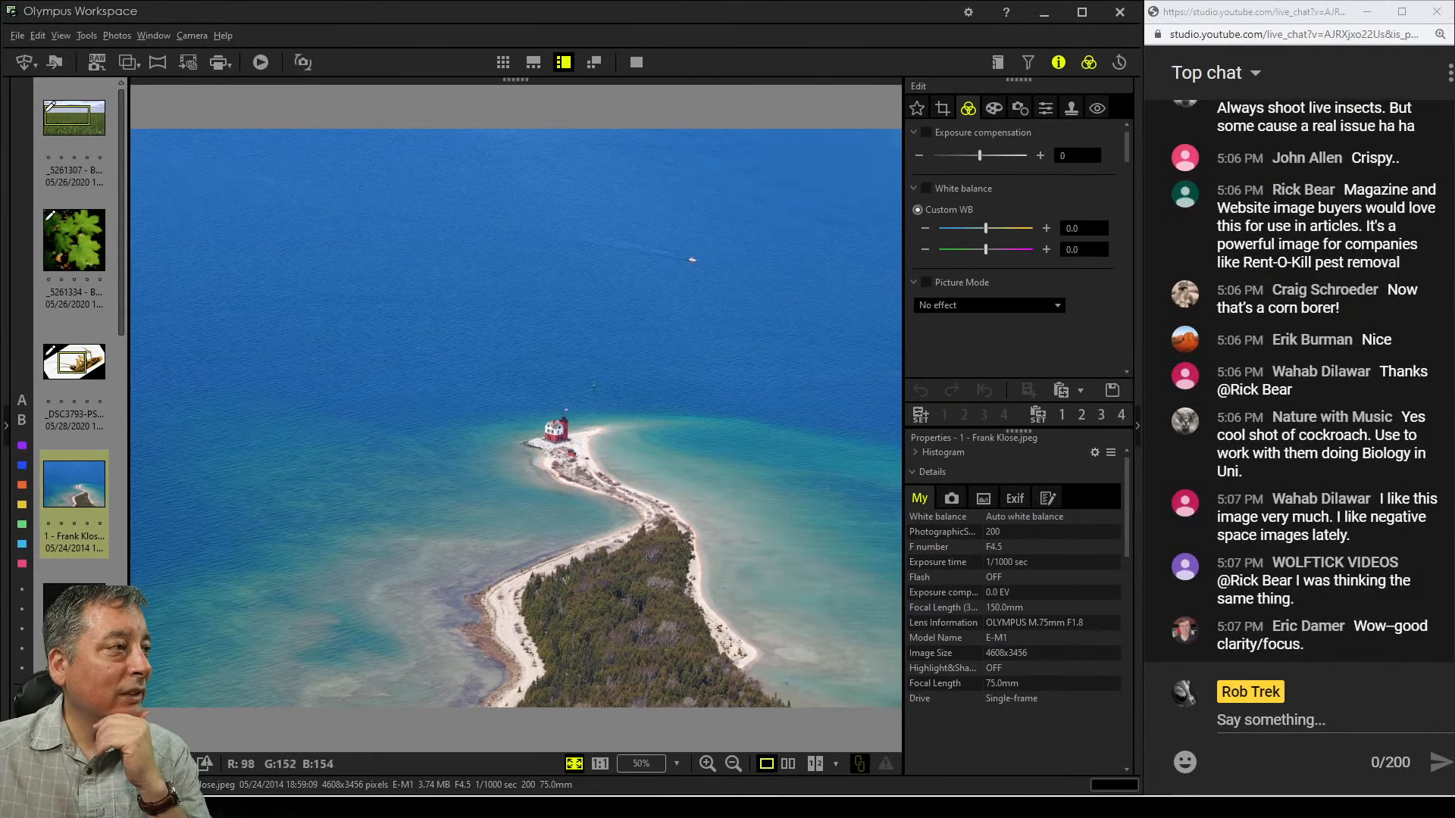
double_click(467, 537)
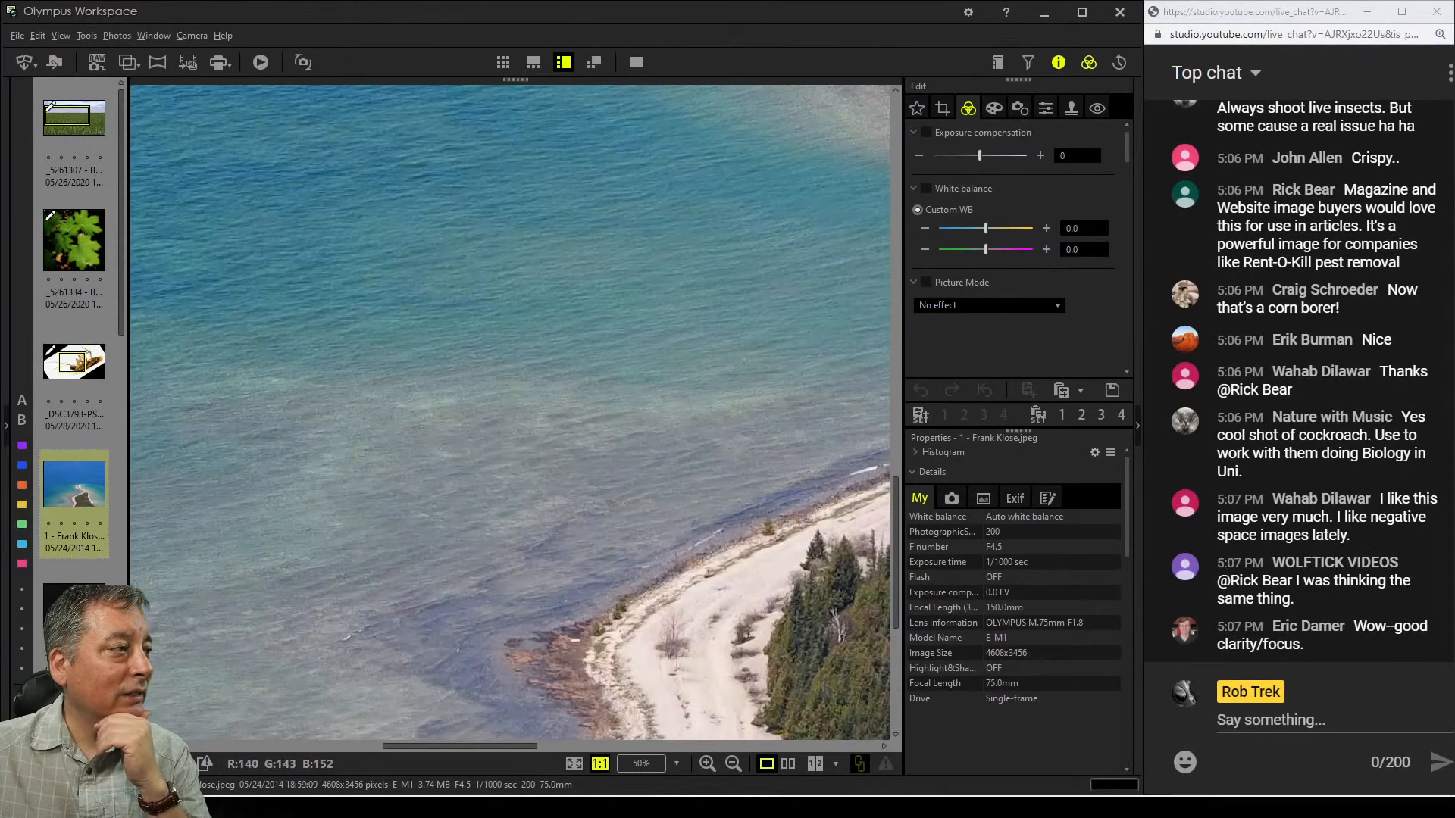
drag(599, 682, 485, 361)
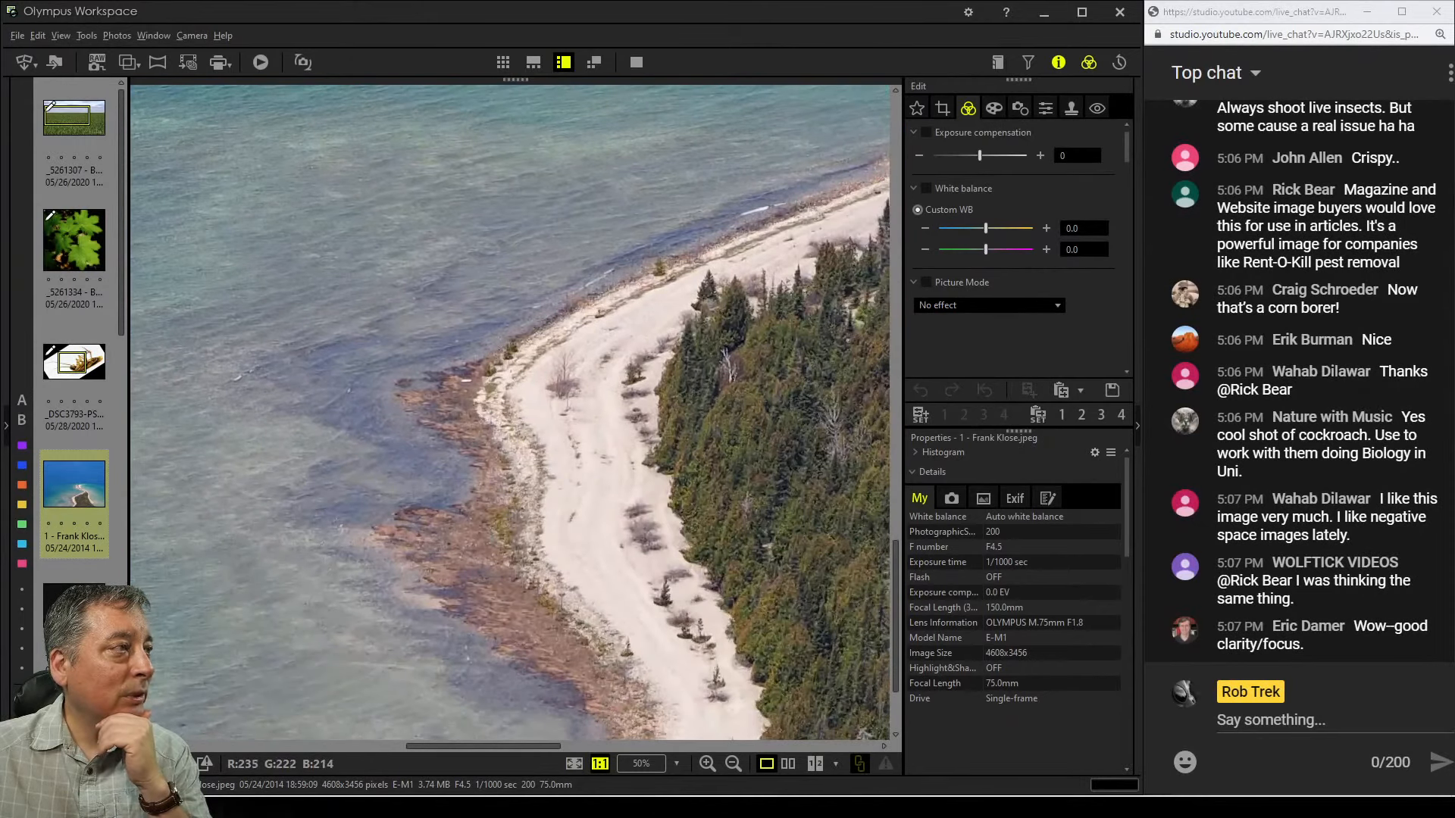
double_click(465, 380)
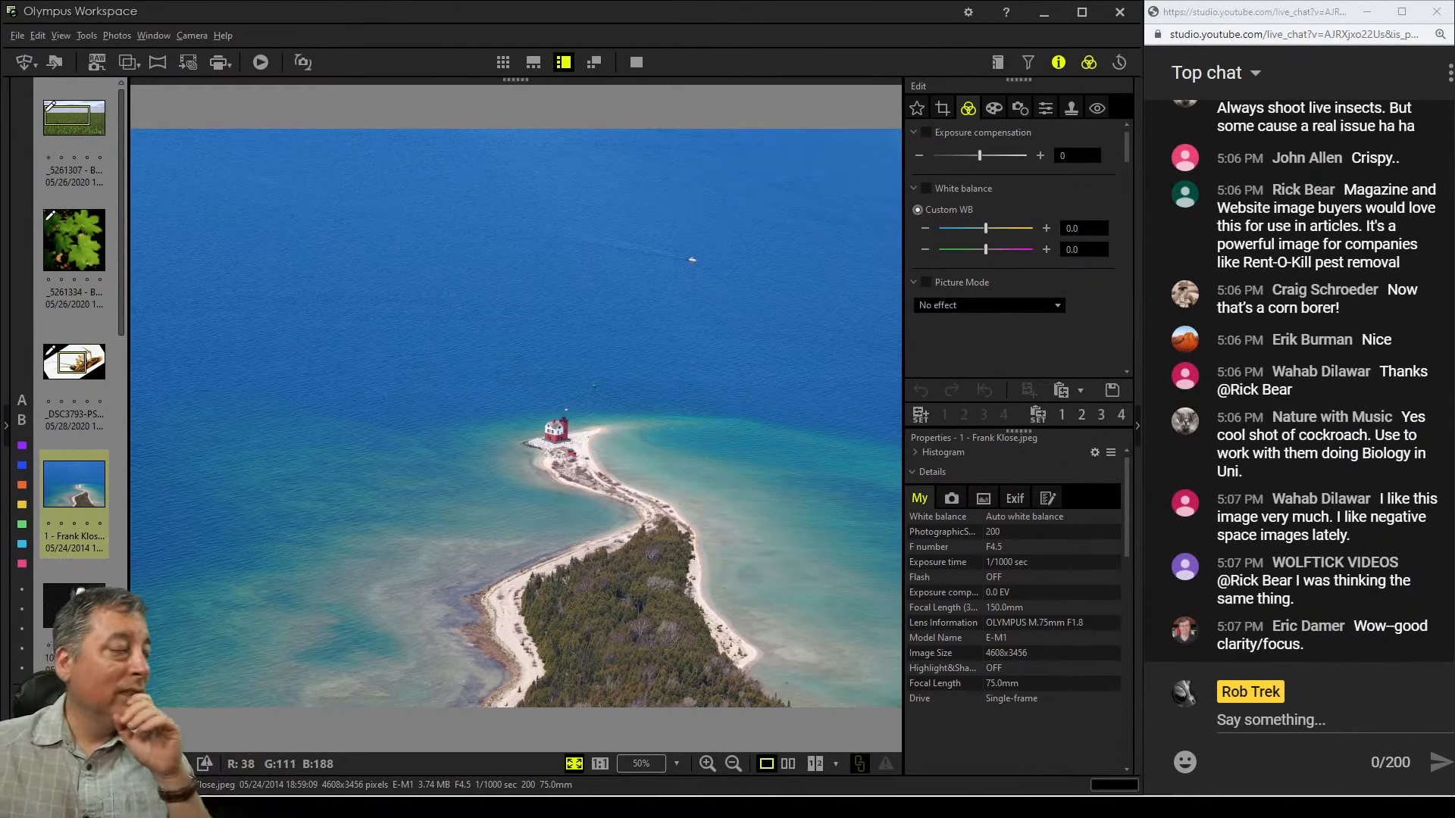
double_click(549, 435)
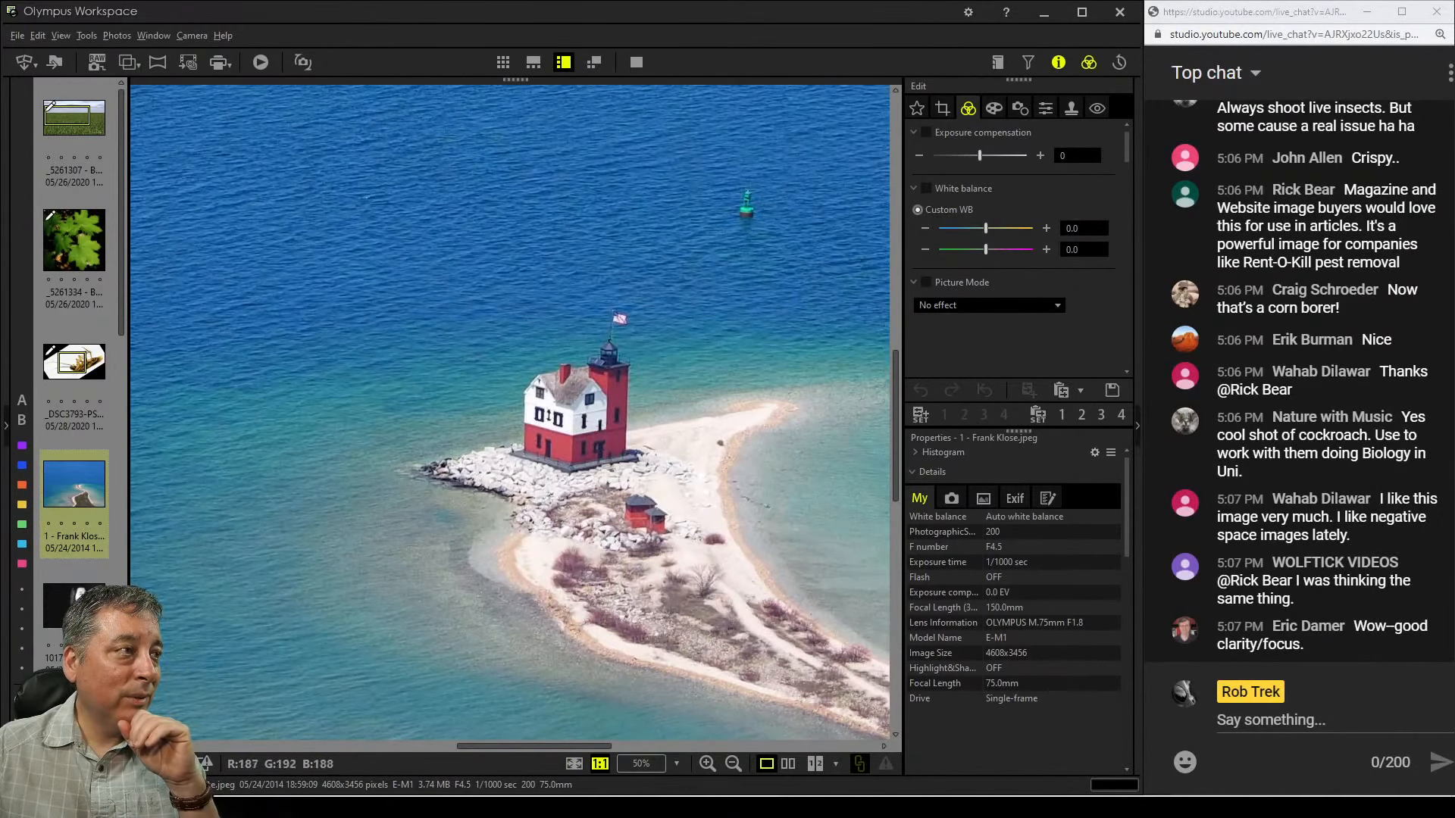
double_click(549, 435)
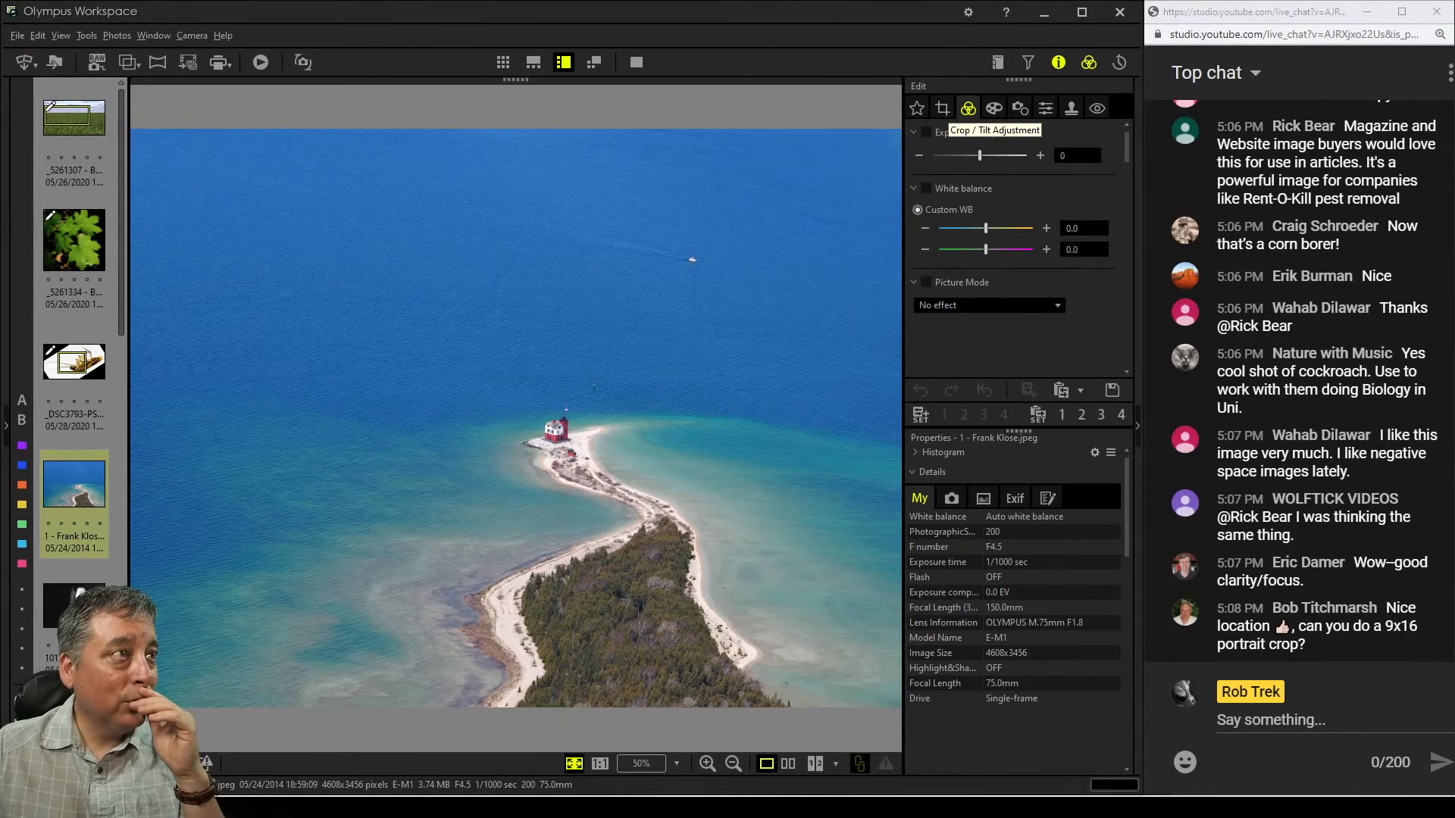
Apply a 9:16 portrait crop to the lighthouse photo, shift the frame right over the lighthouse, and preview it
click(943, 108)
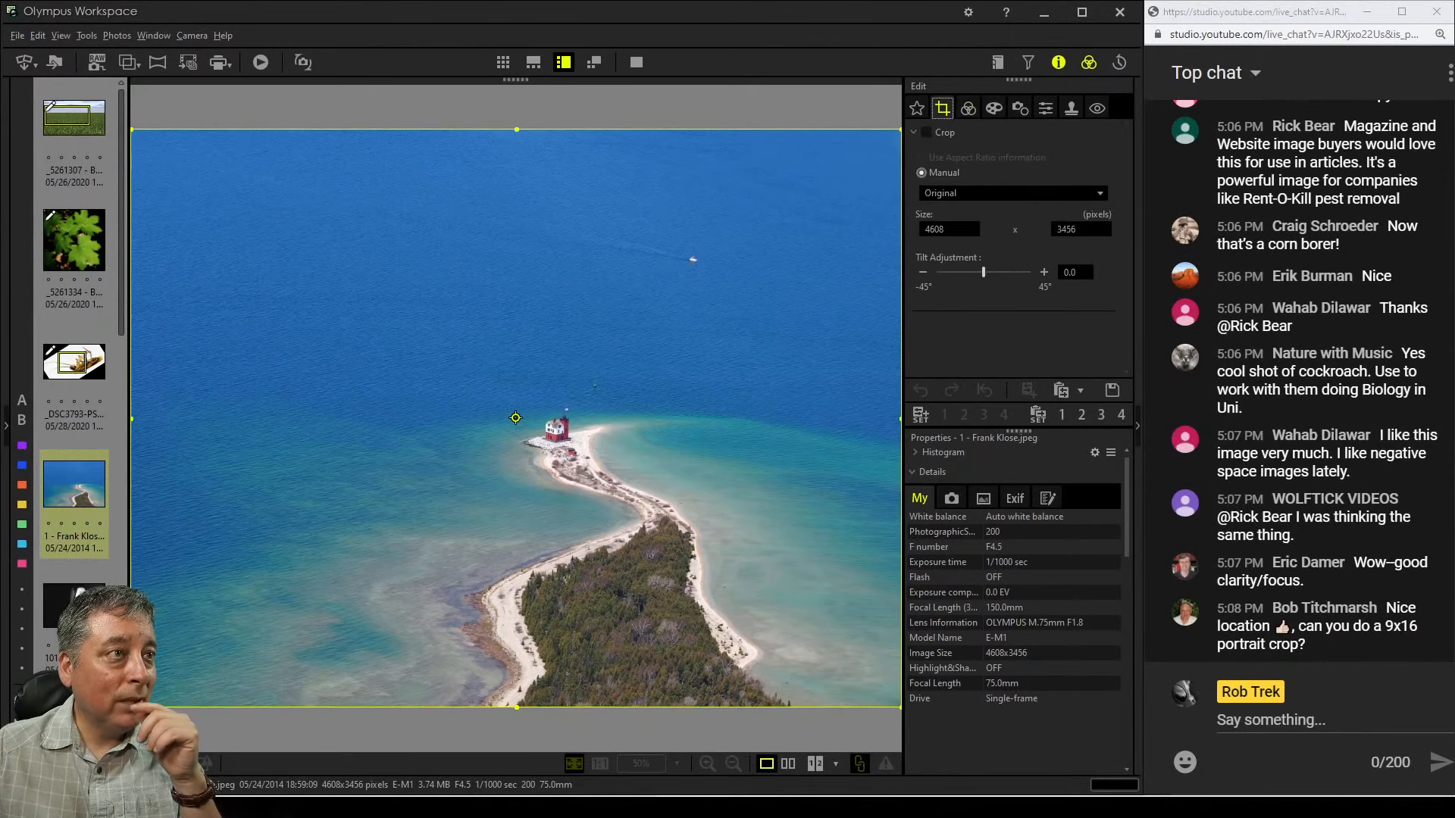
click(1099, 194)
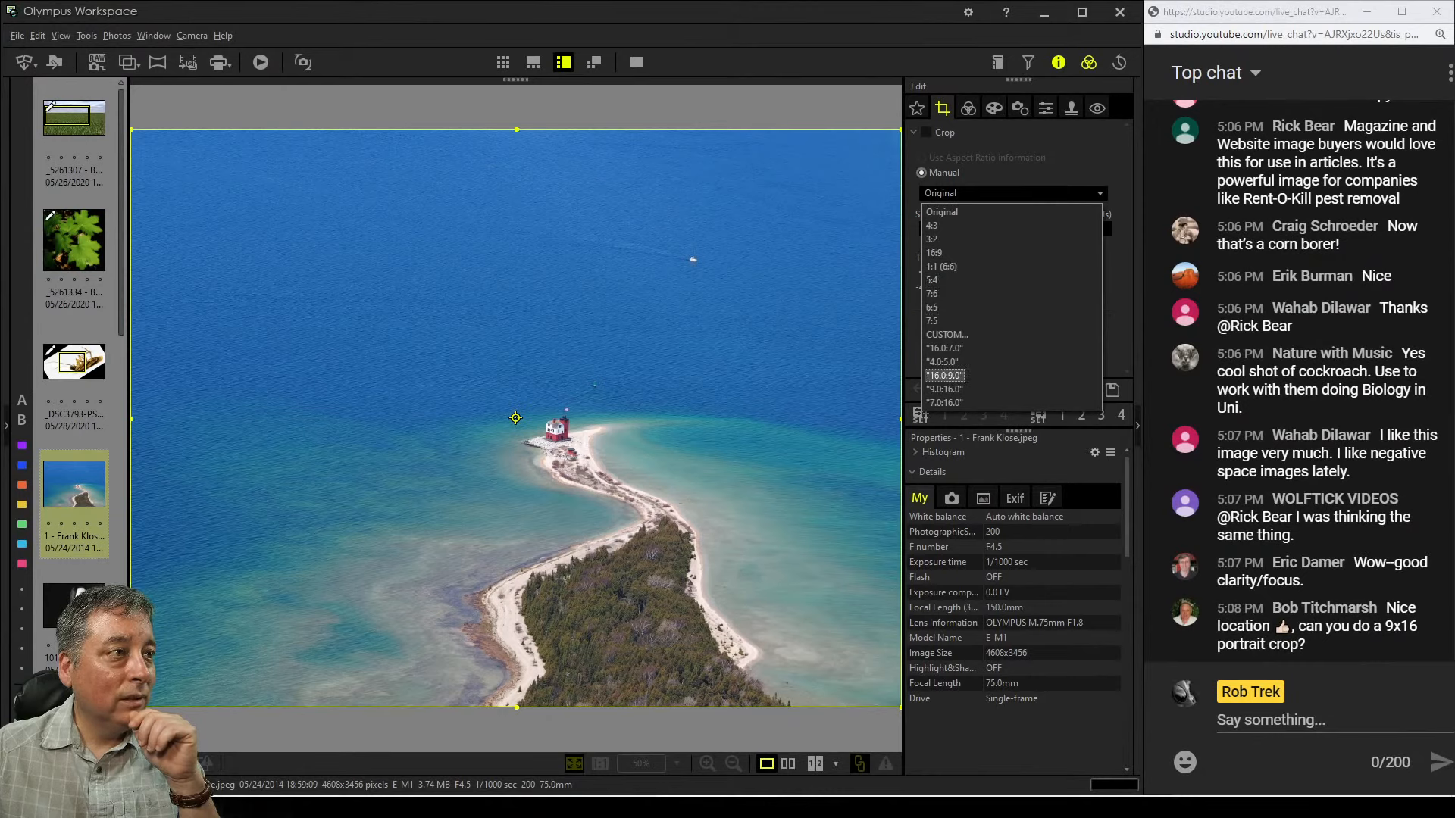
key(Down)
key(Down)
key(Down)
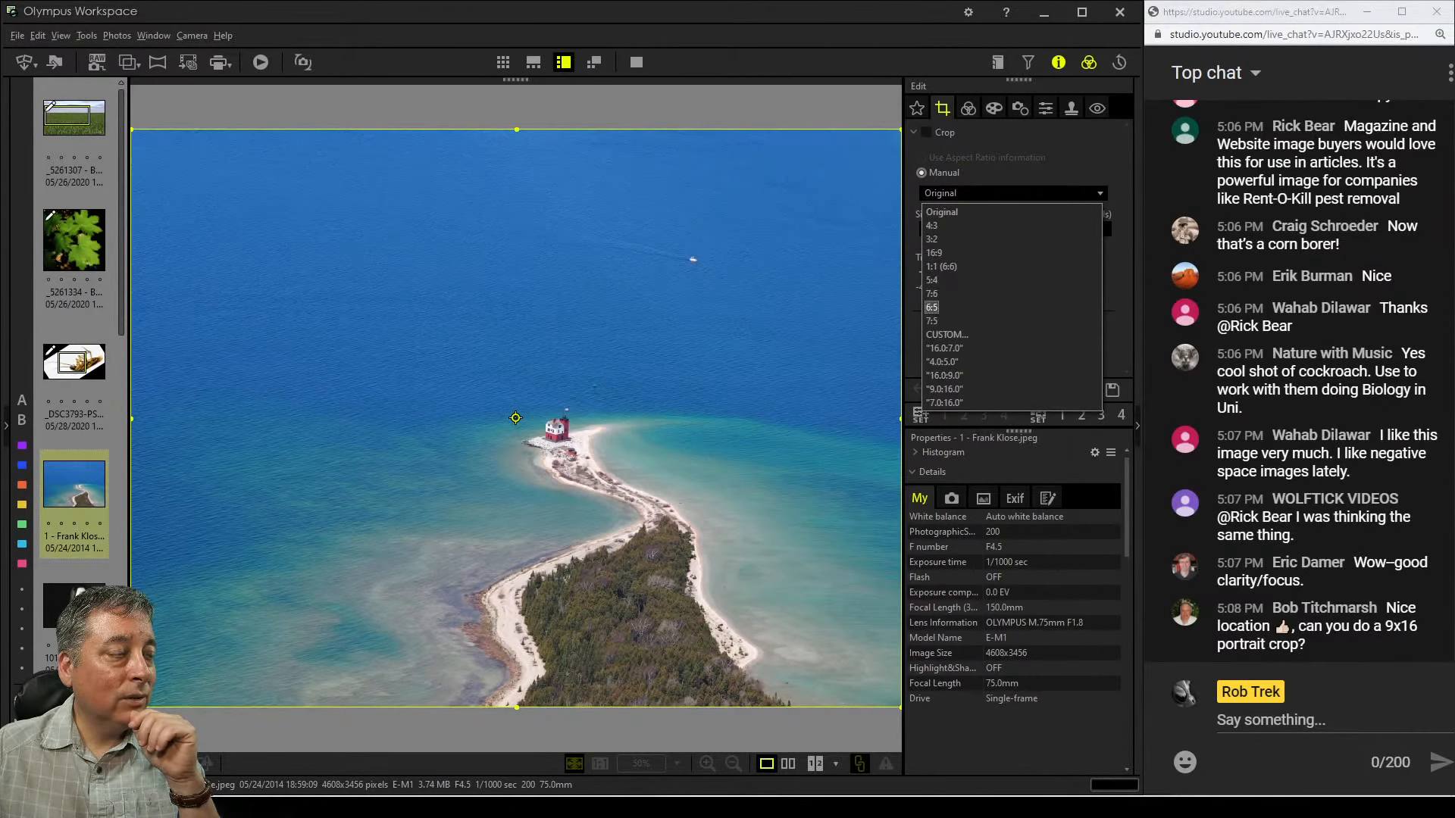
key(Down)
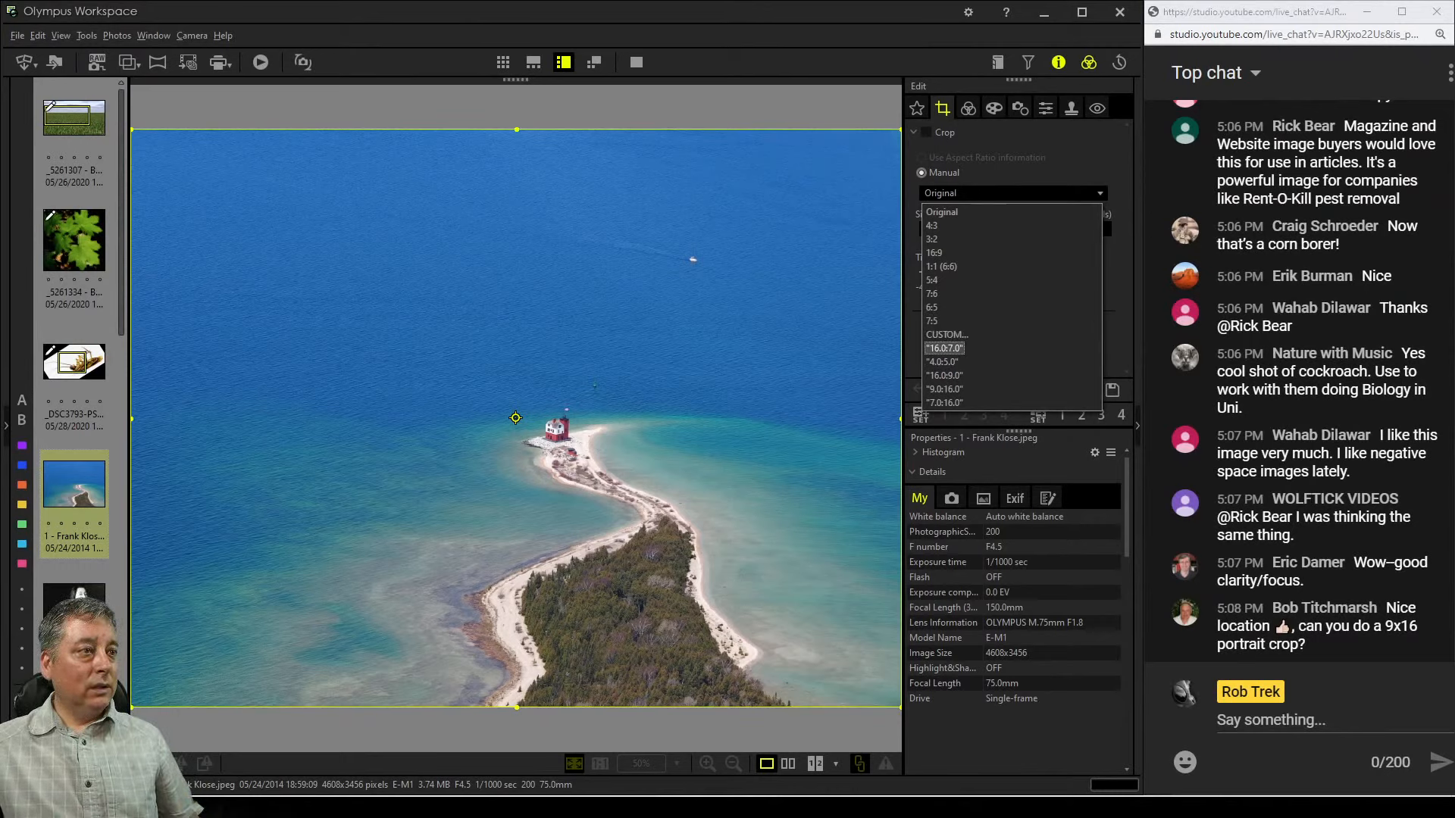
key(Down)
key(Down)
key(Down)
key(Return)
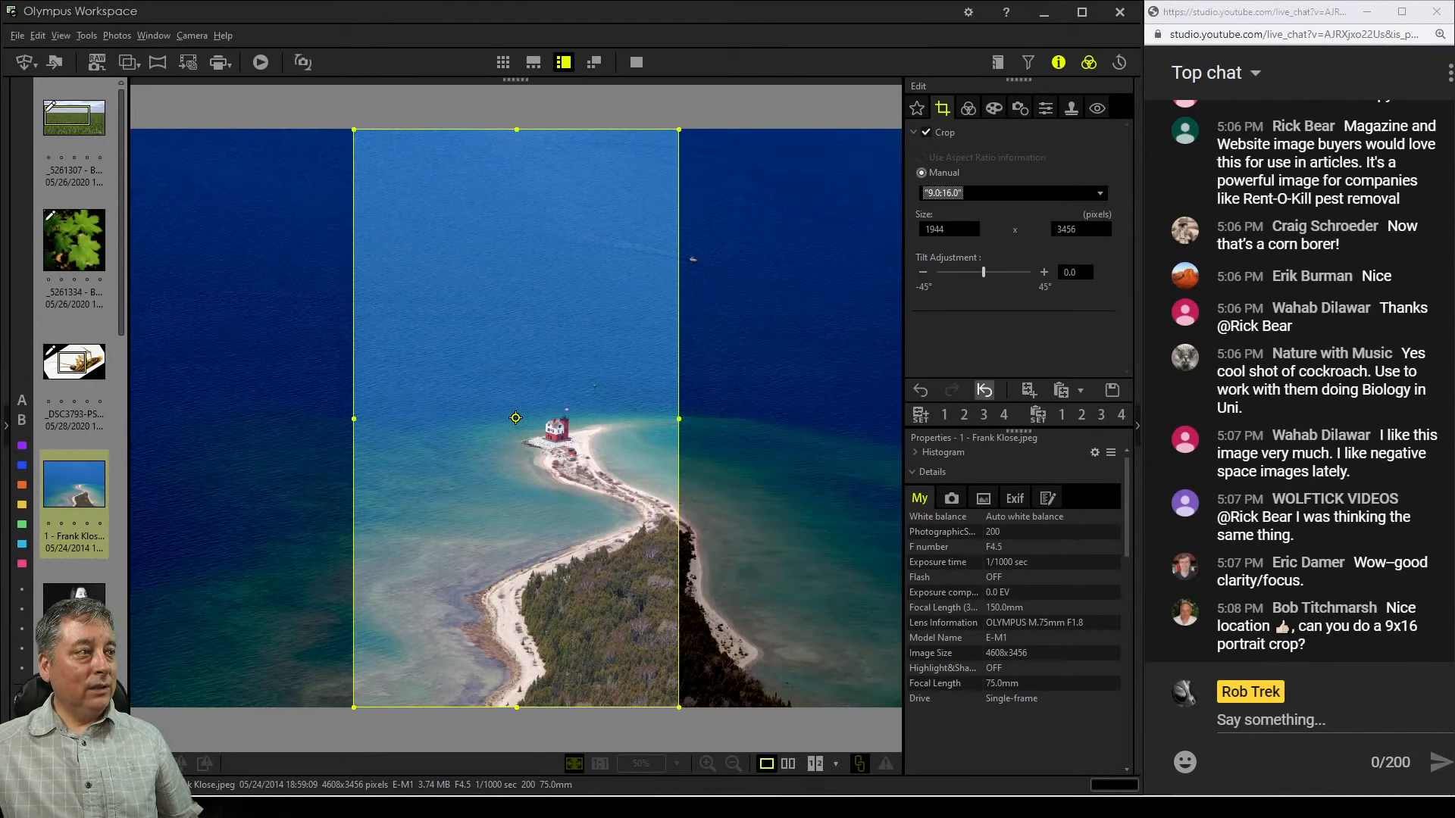
drag(561, 379, 648, 378)
mouse_move(515, 417)
mouse_down()
mouse_move(625, 418)
mouse_move(612, 417)
mouse_up()
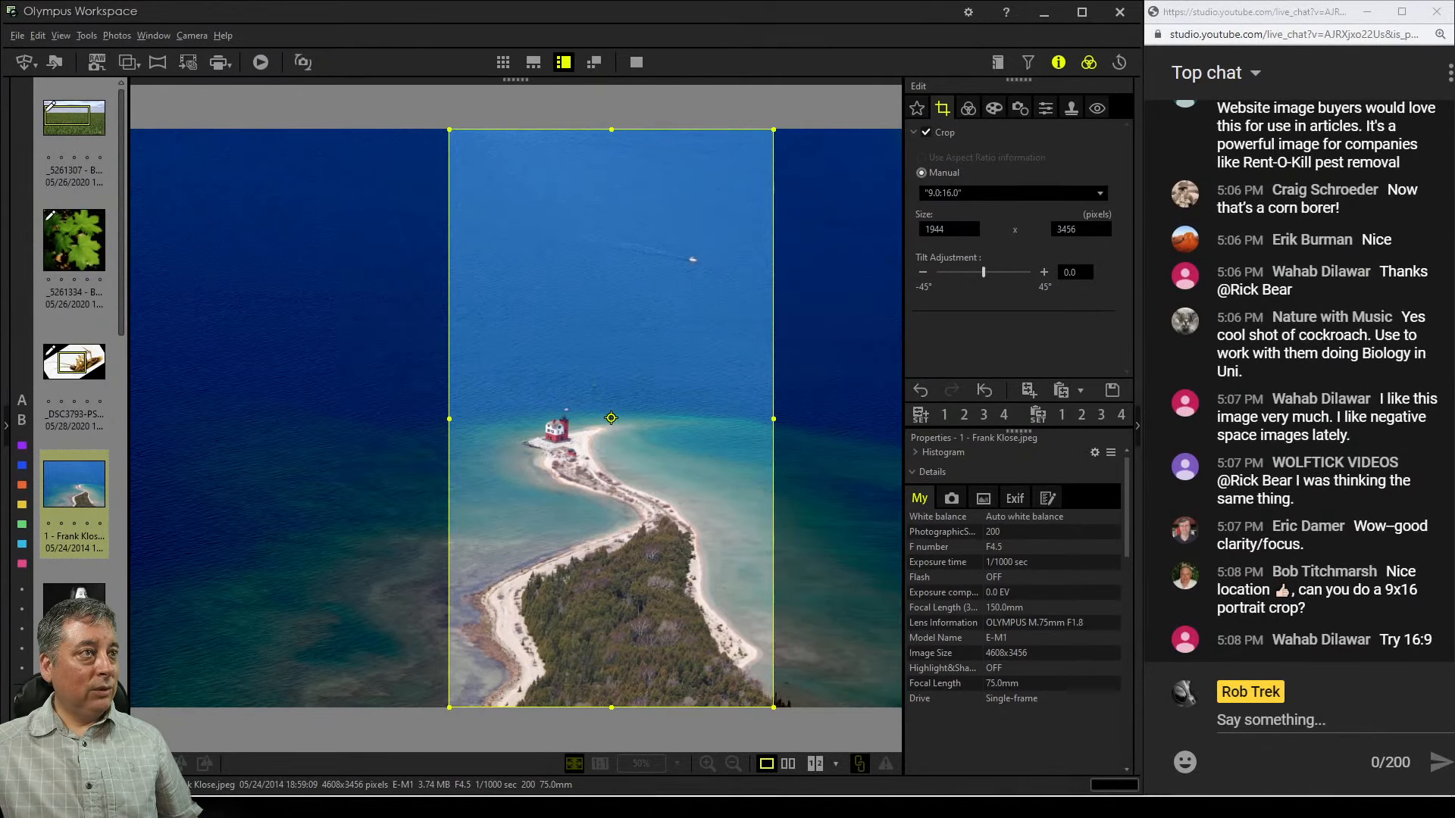
click(968, 108)
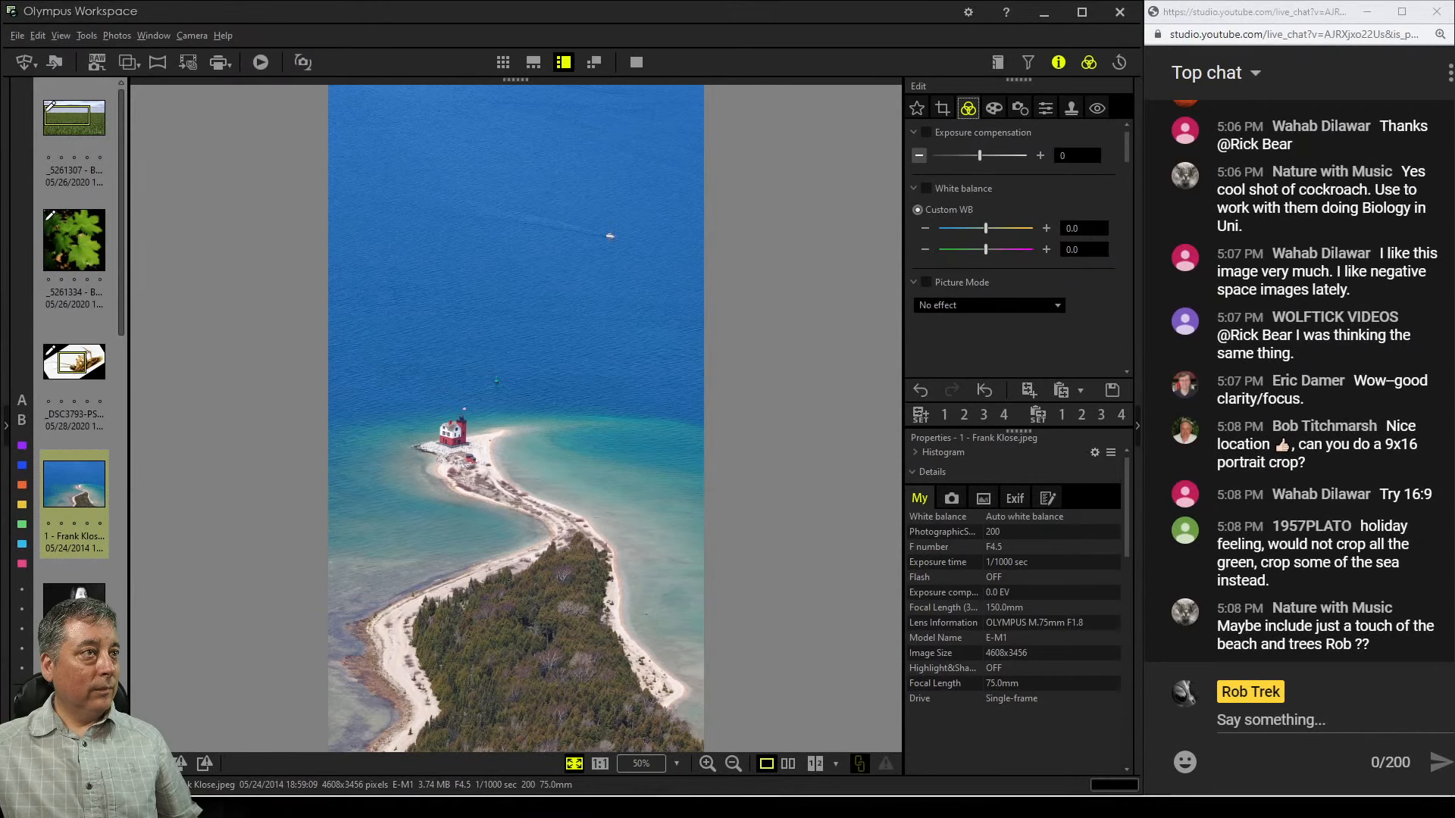
Change the crop to a 4:5 ratio, reposition and shrink it to about 2417 × 3020 pixels, and preview it at 100%
click(943, 109)
click(1100, 193)
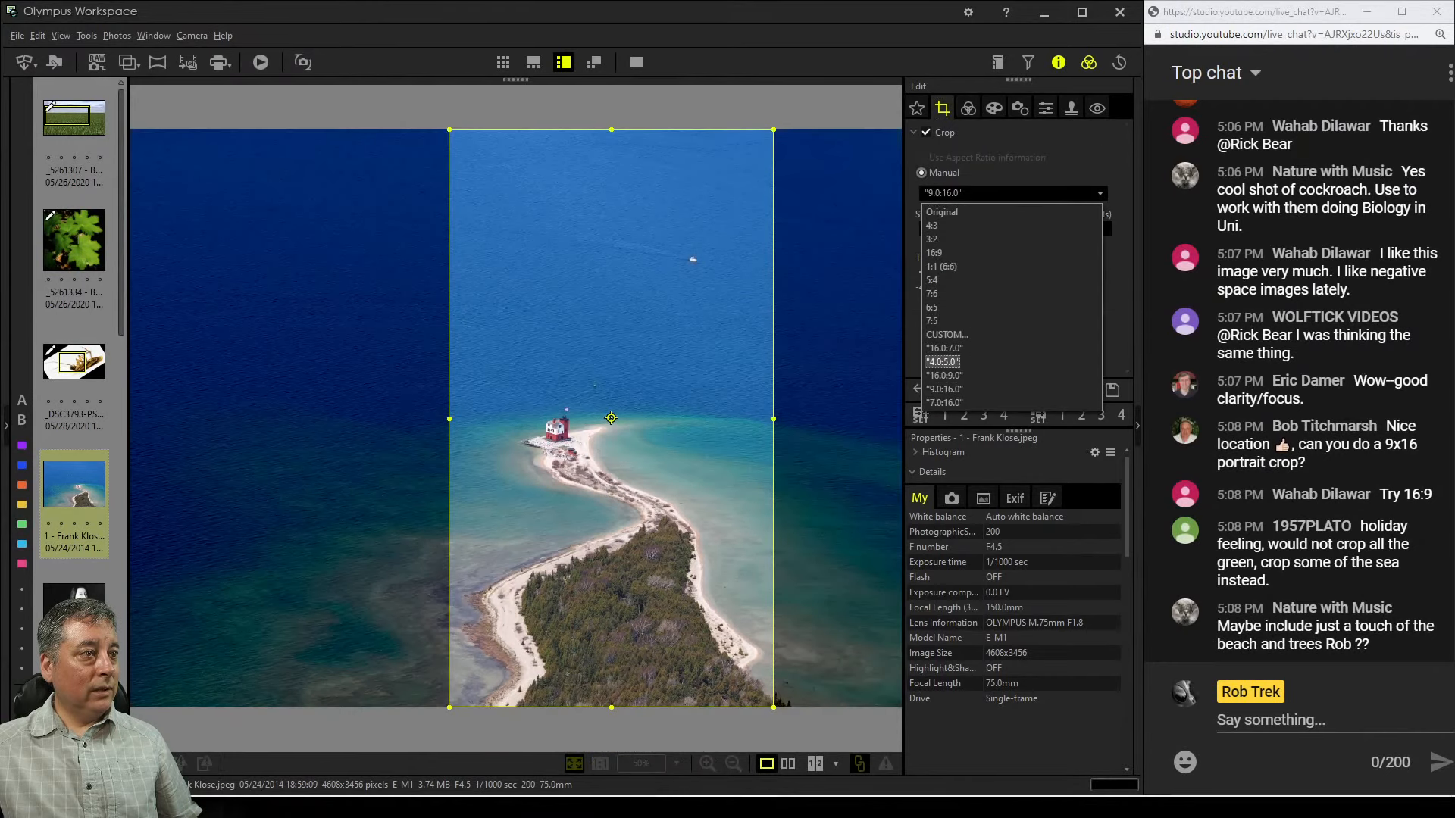
key(Up)
key(Return)
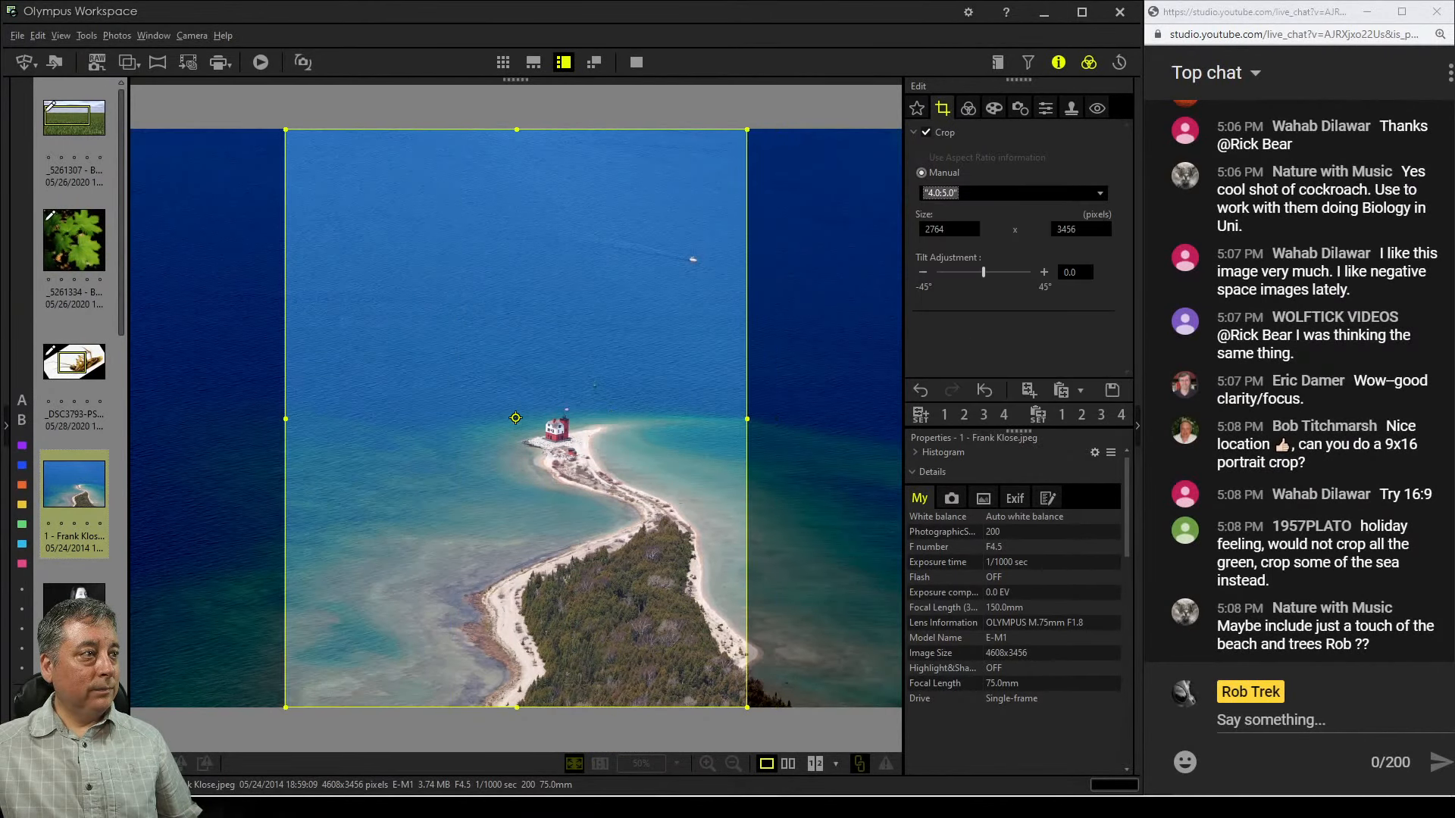
drag(515, 417, 608, 417)
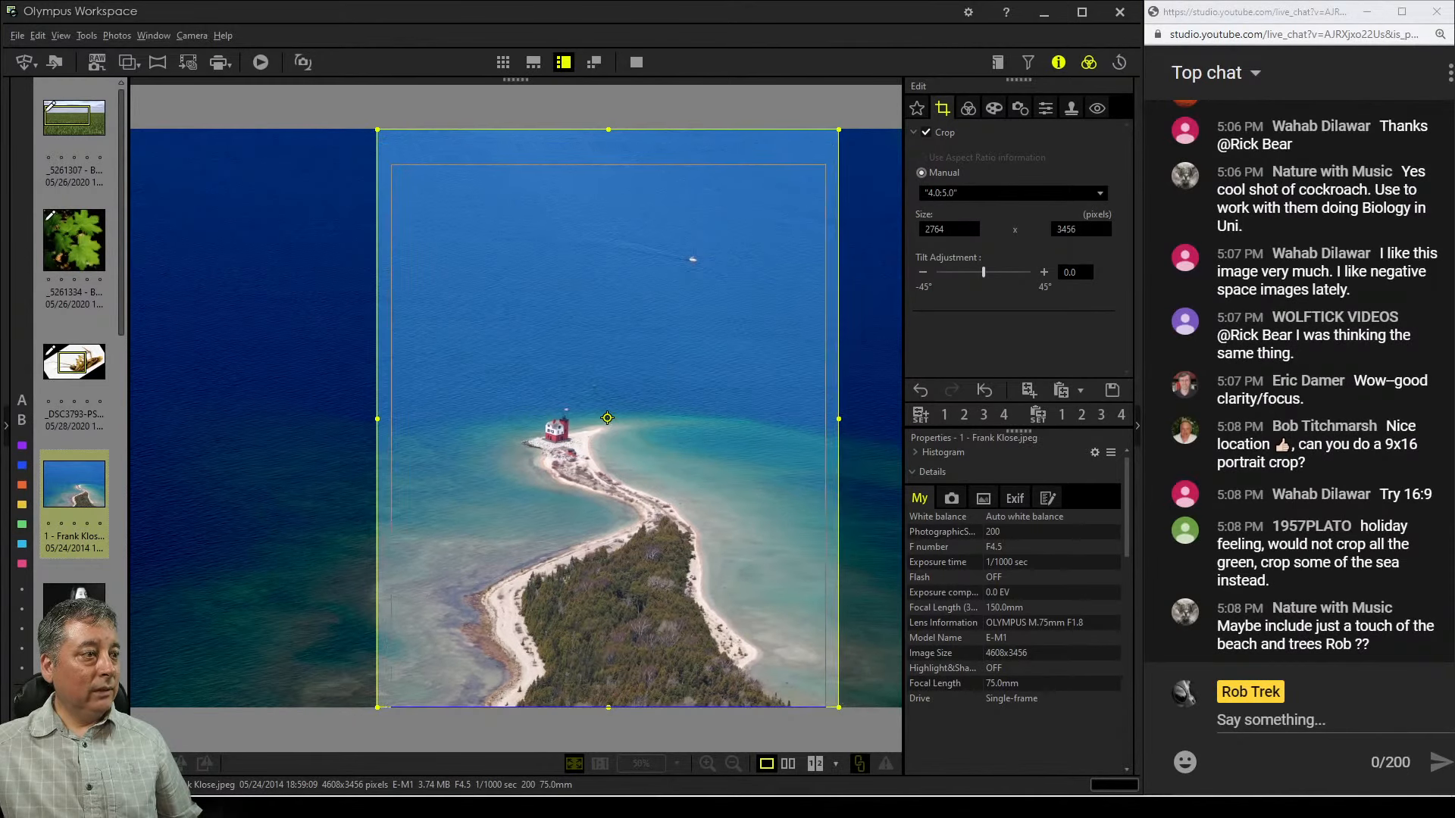
drag(608, 417, 617, 454)
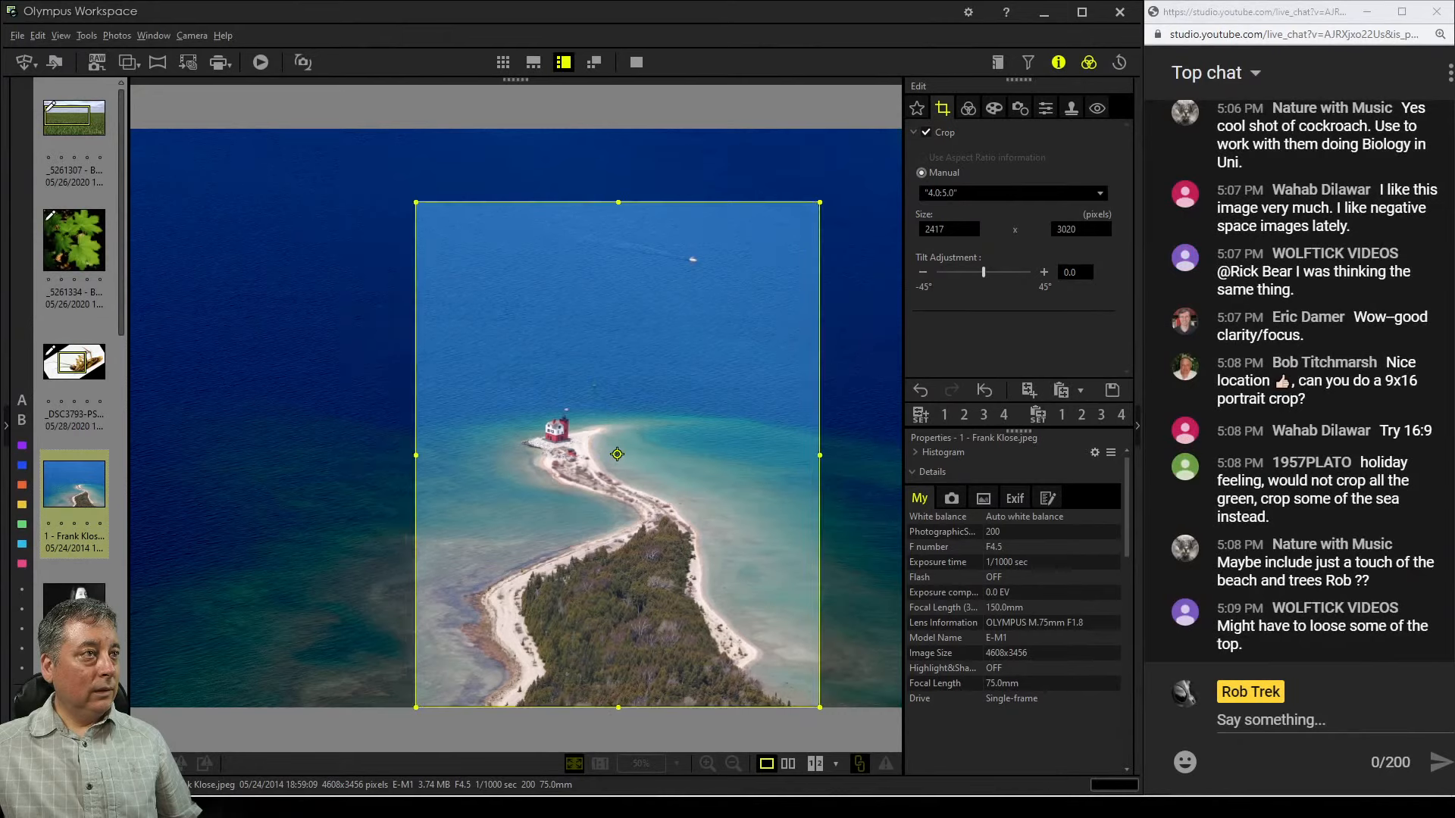
click(968, 108)
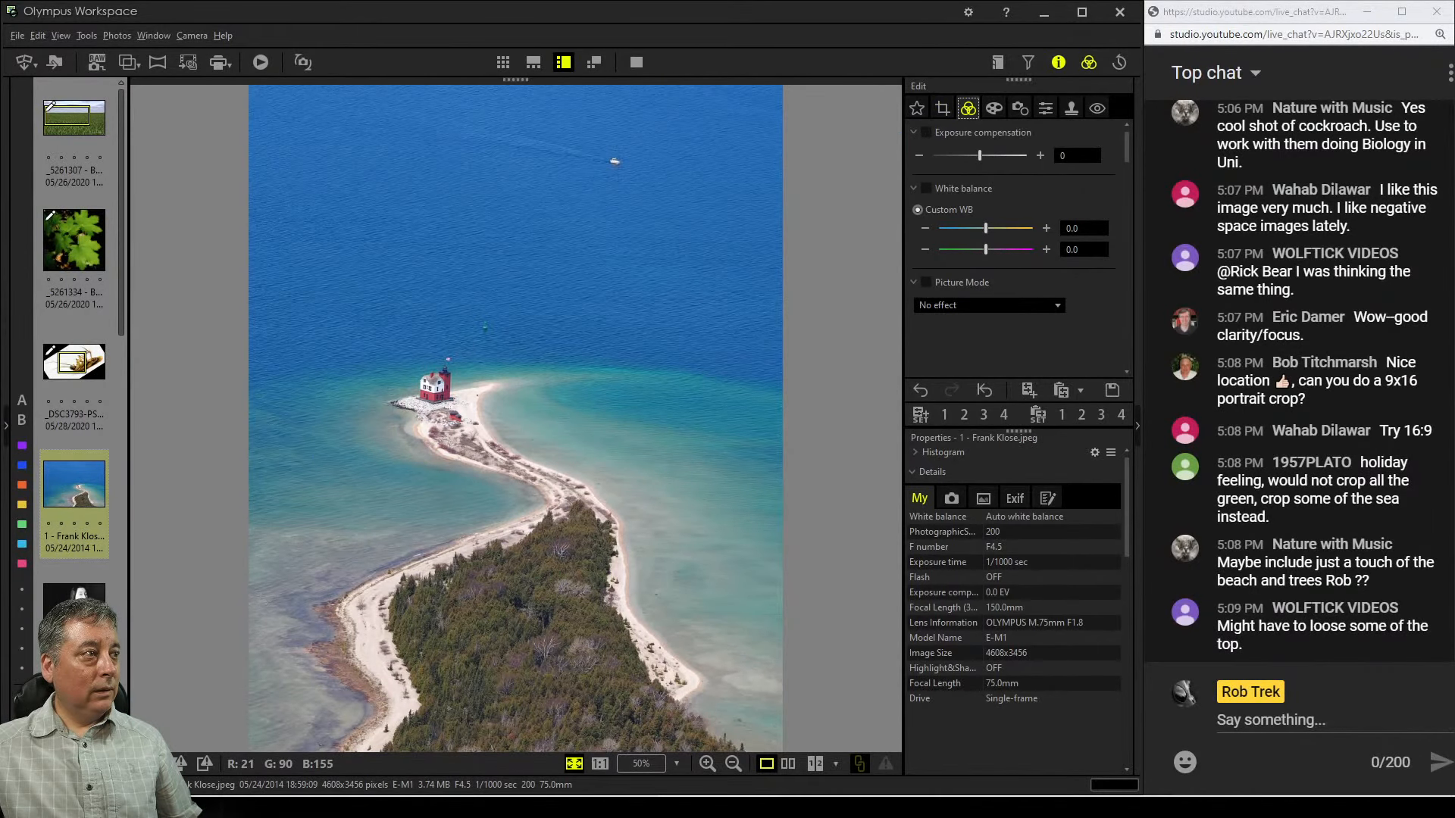
double_click(437, 396)
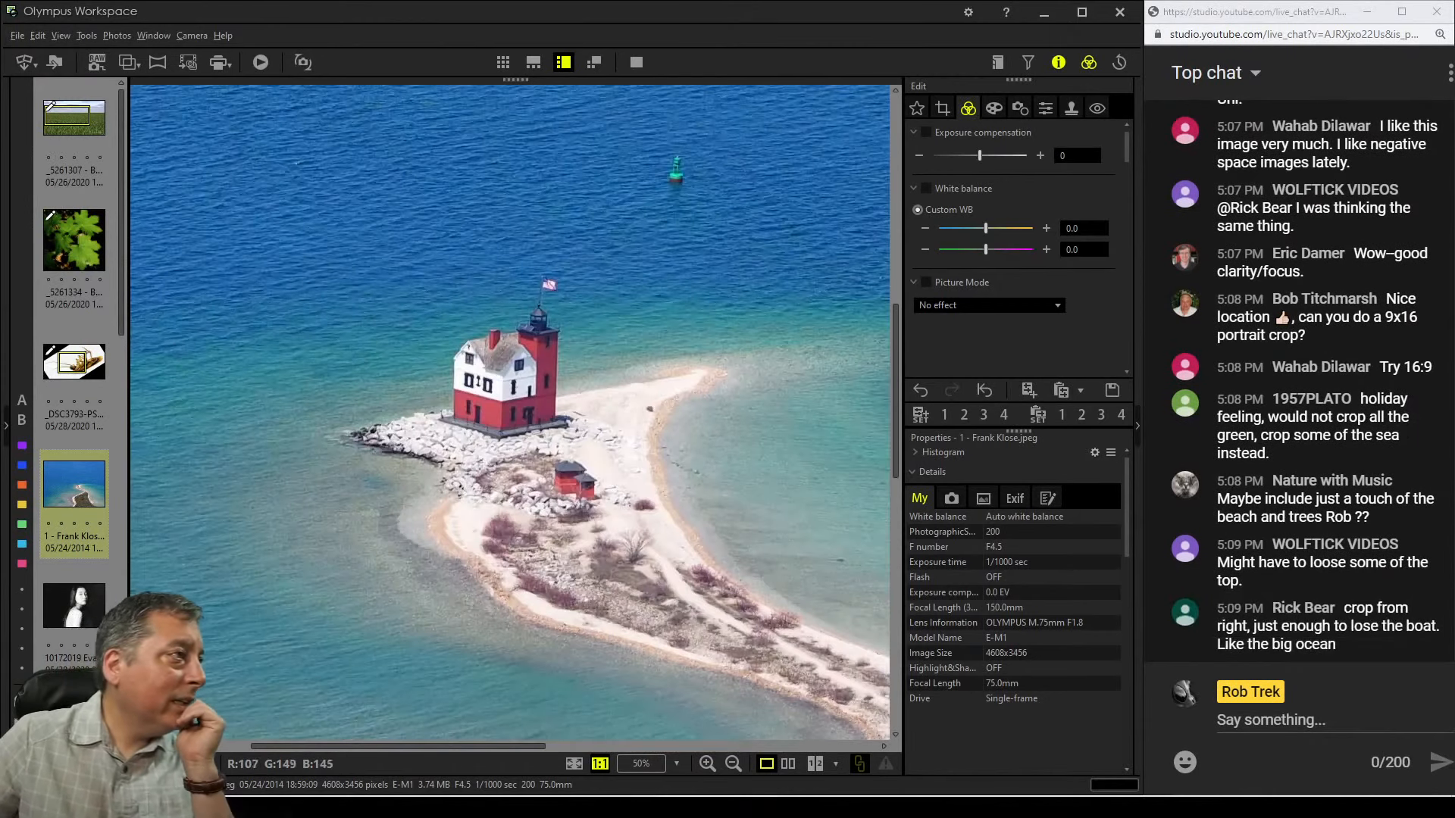
double_click(437, 396)
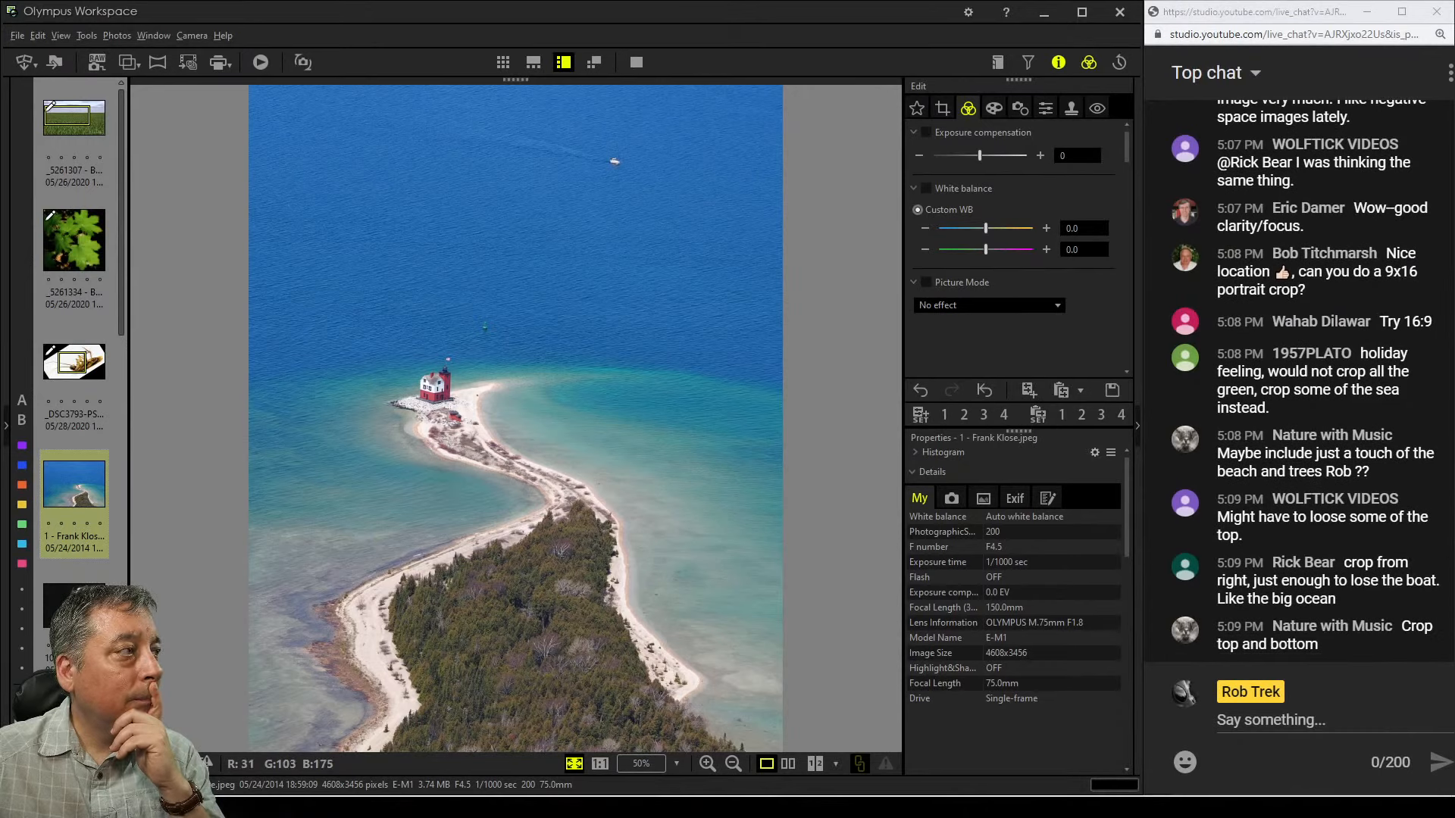
Lower the crop's top edge to about 2111 × 2637 pixels, nudge the frame left, and preview the result
click(943, 108)
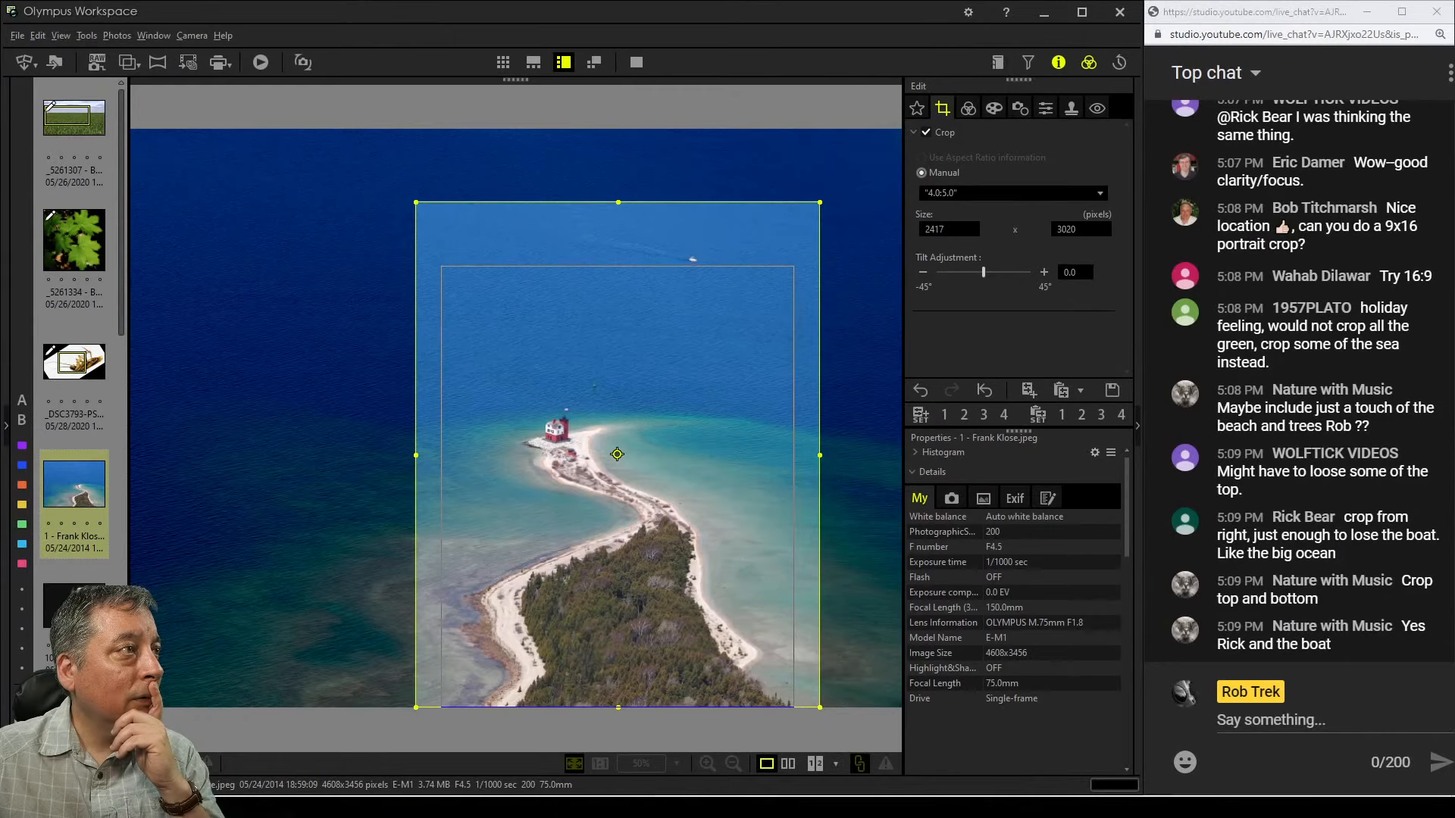
drag(619, 202, 618, 265)
drag(618, 487, 607, 486)
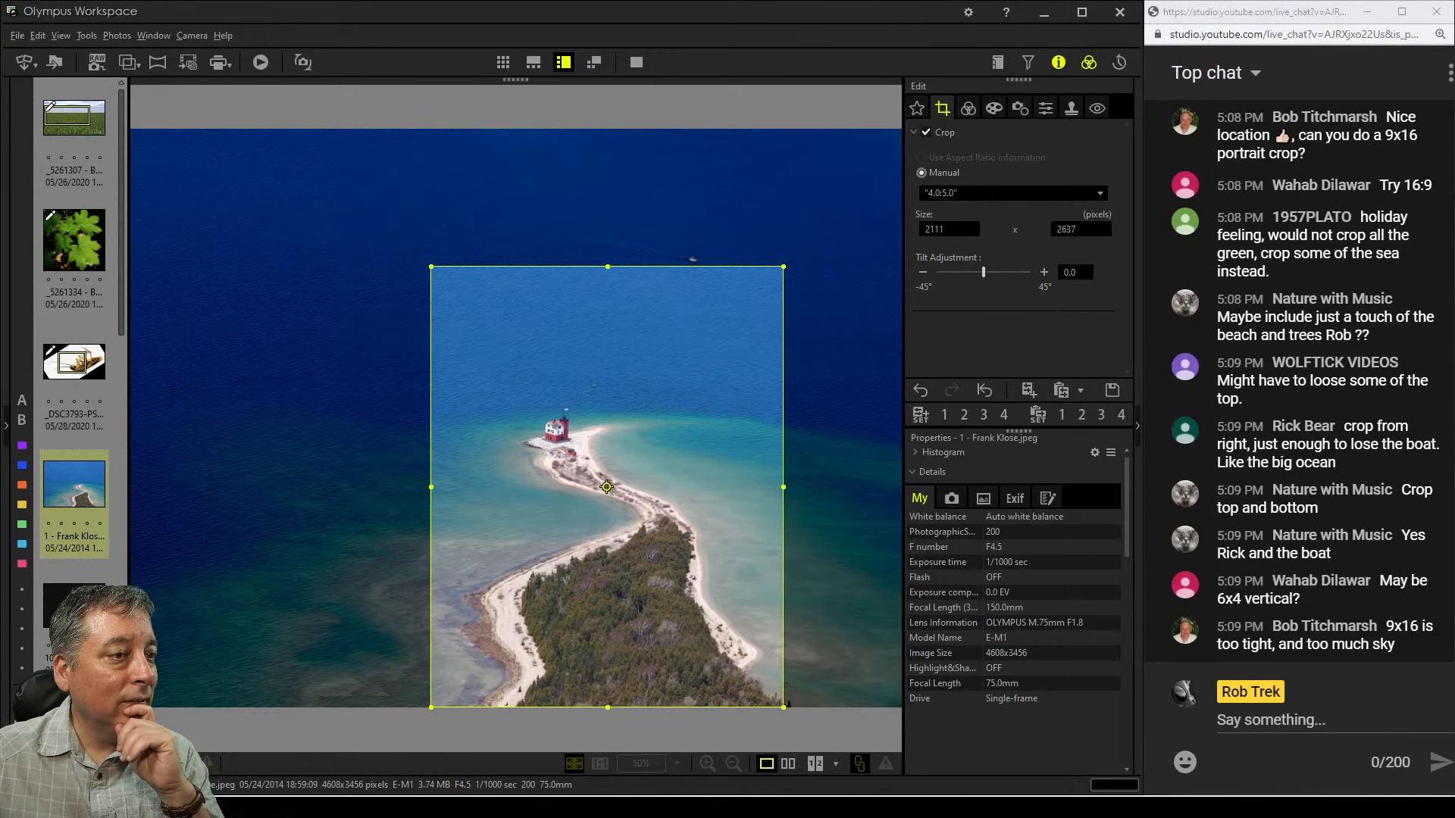
click(968, 108)
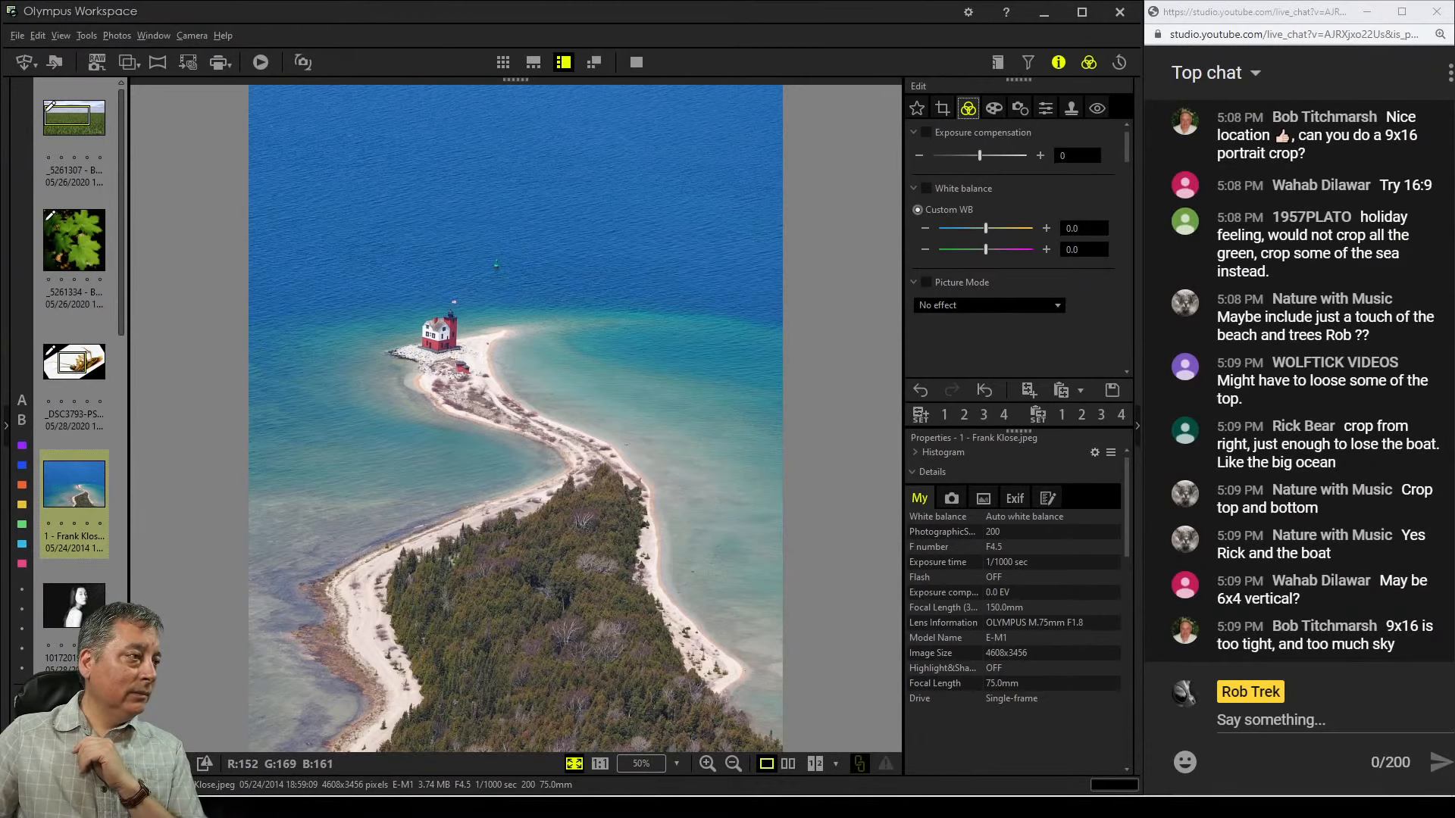
Change the lighthouse crop to a 16:9 ratio, move the frame lower to about 4217 × 2372 pixels, and preview it
double_click(436, 600)
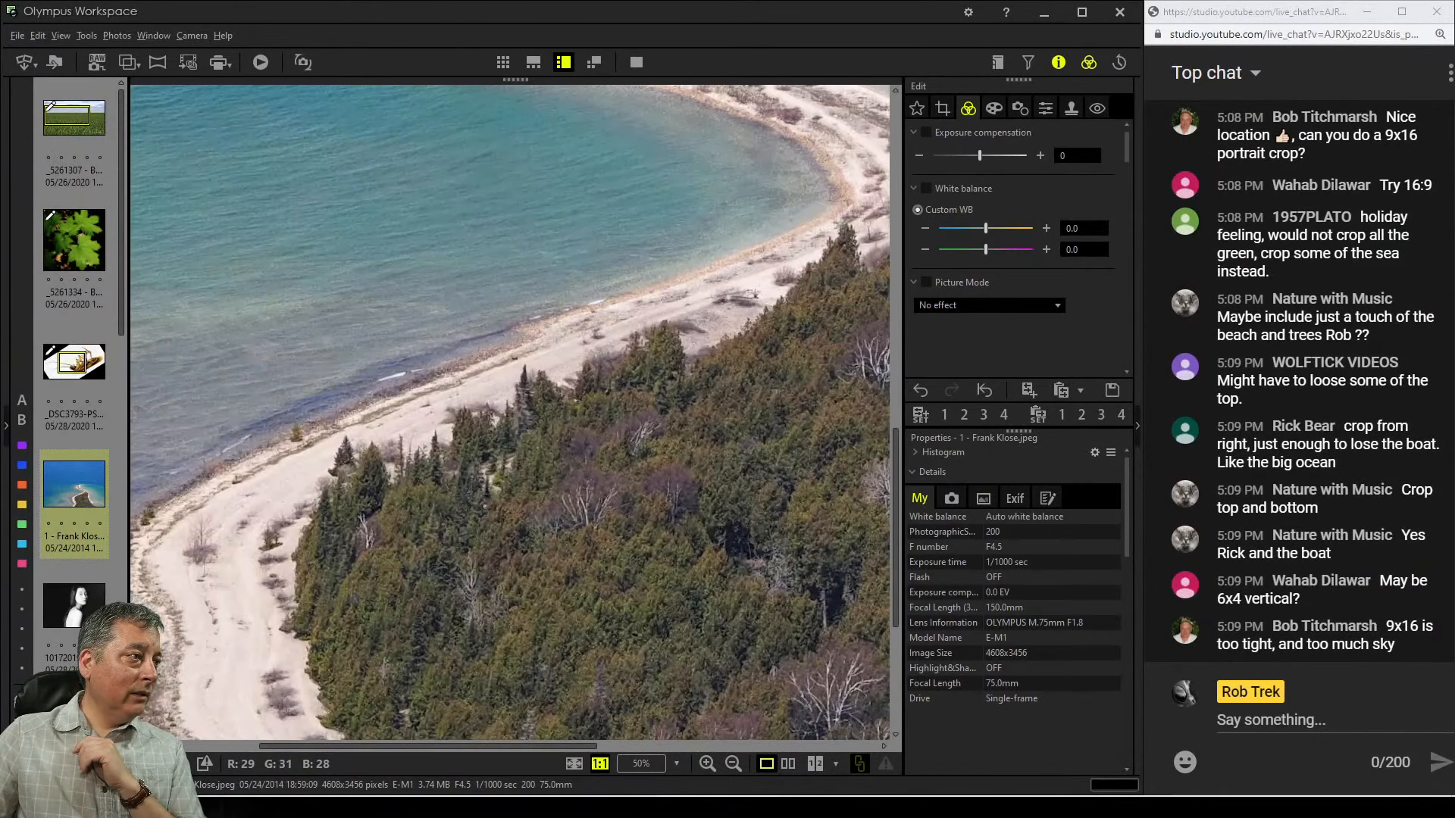
double_click(436, 600)
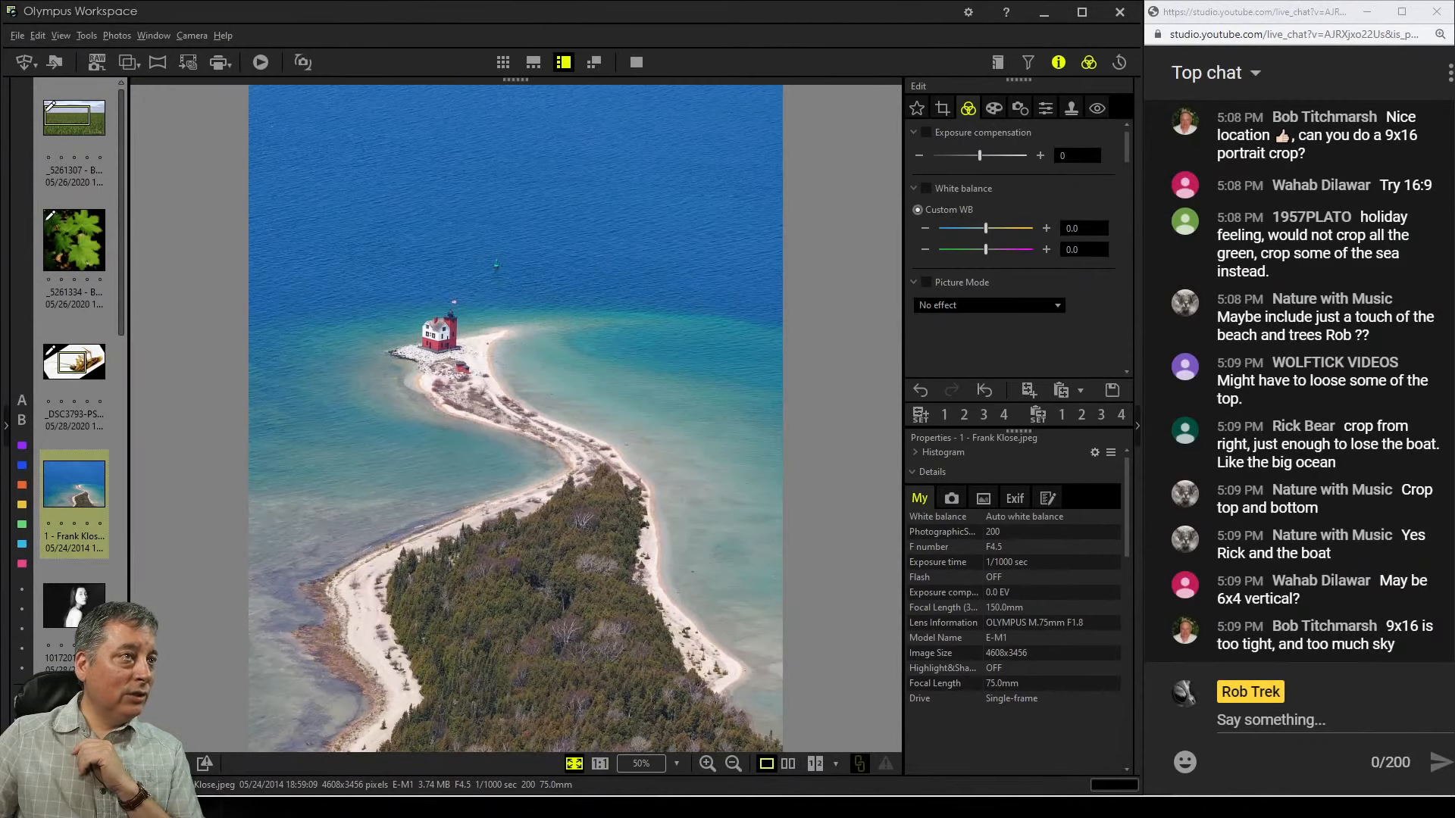
click(942, 108)
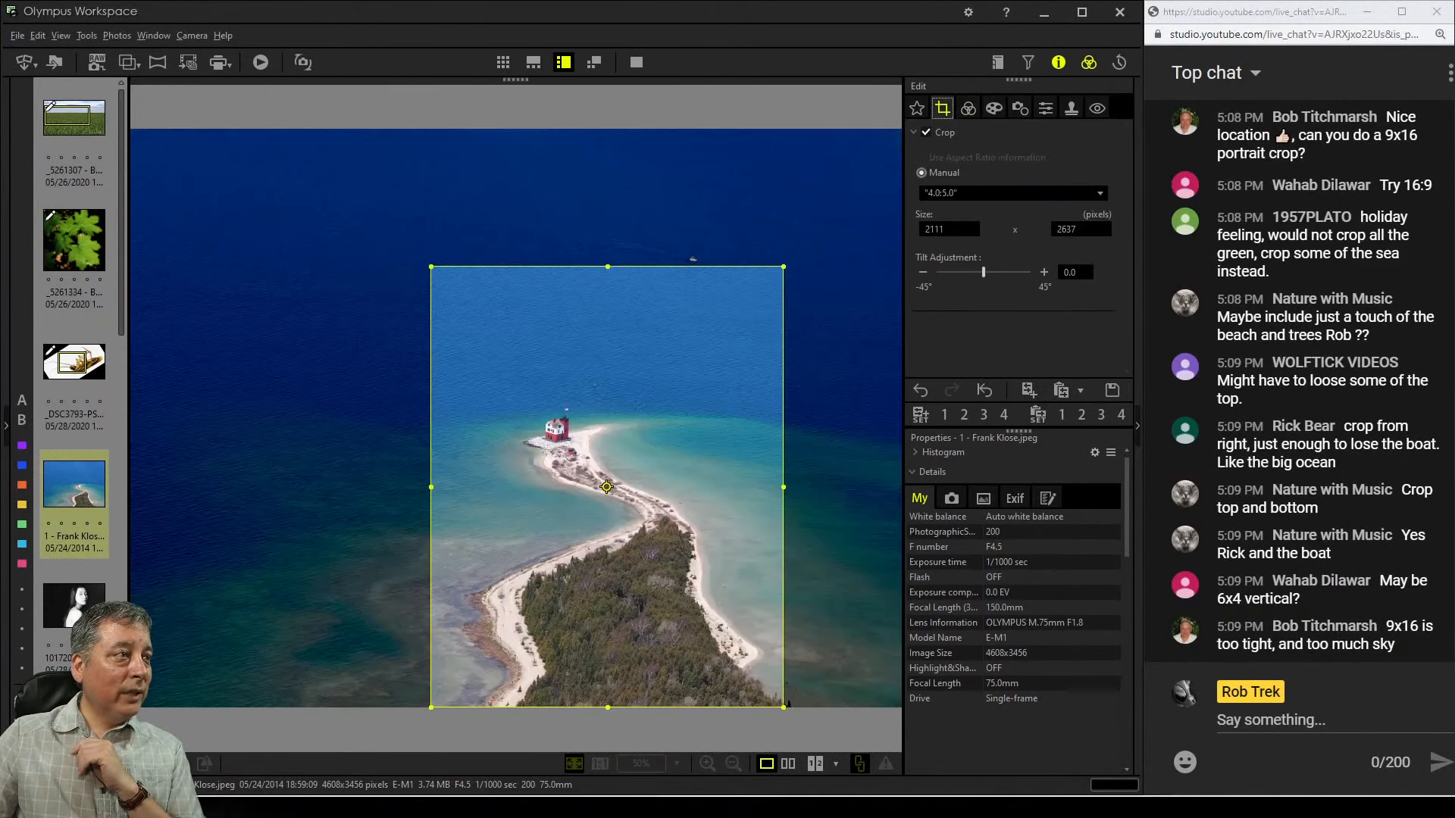
click(1099, 193)
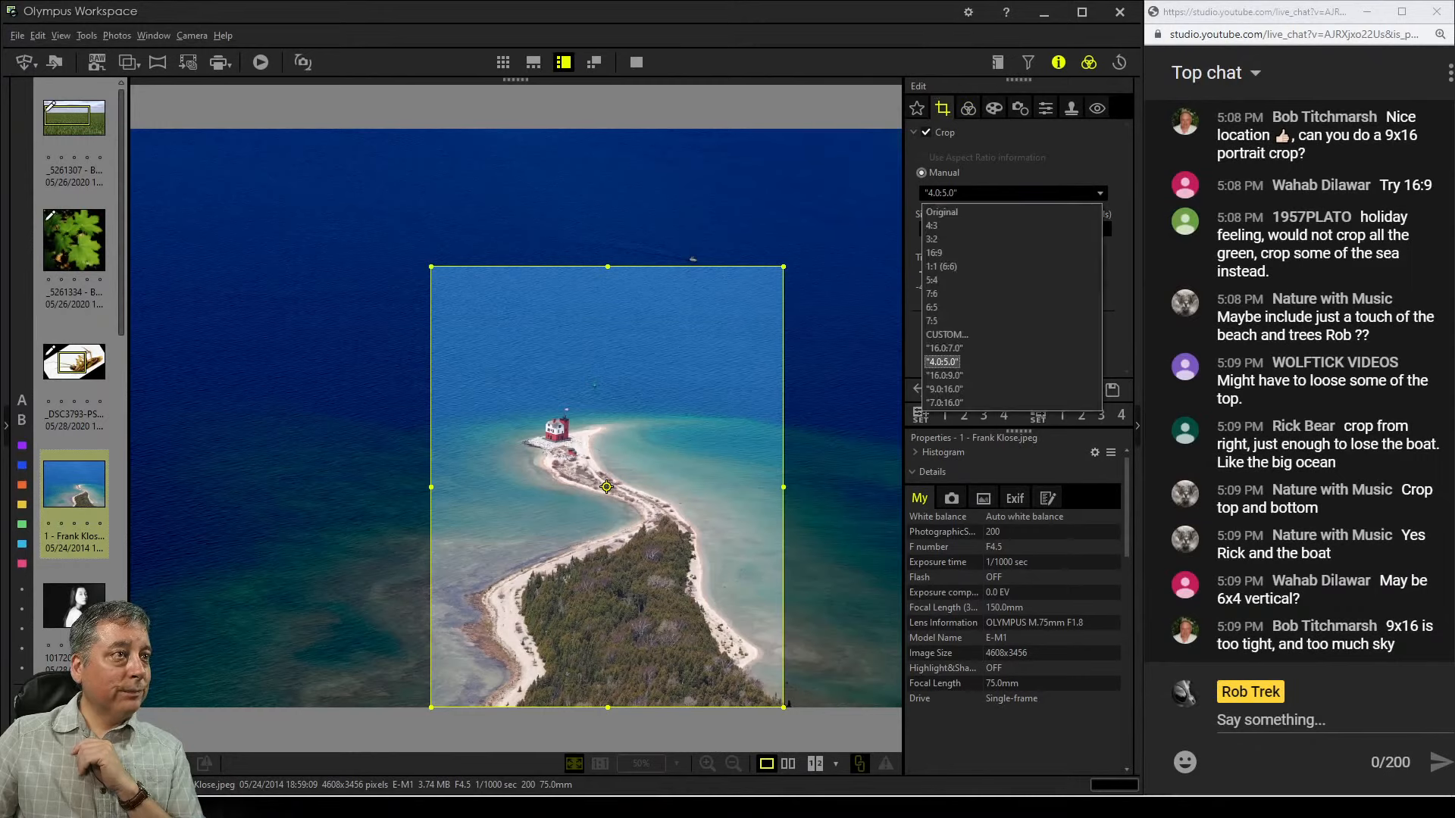
click(935, 252)
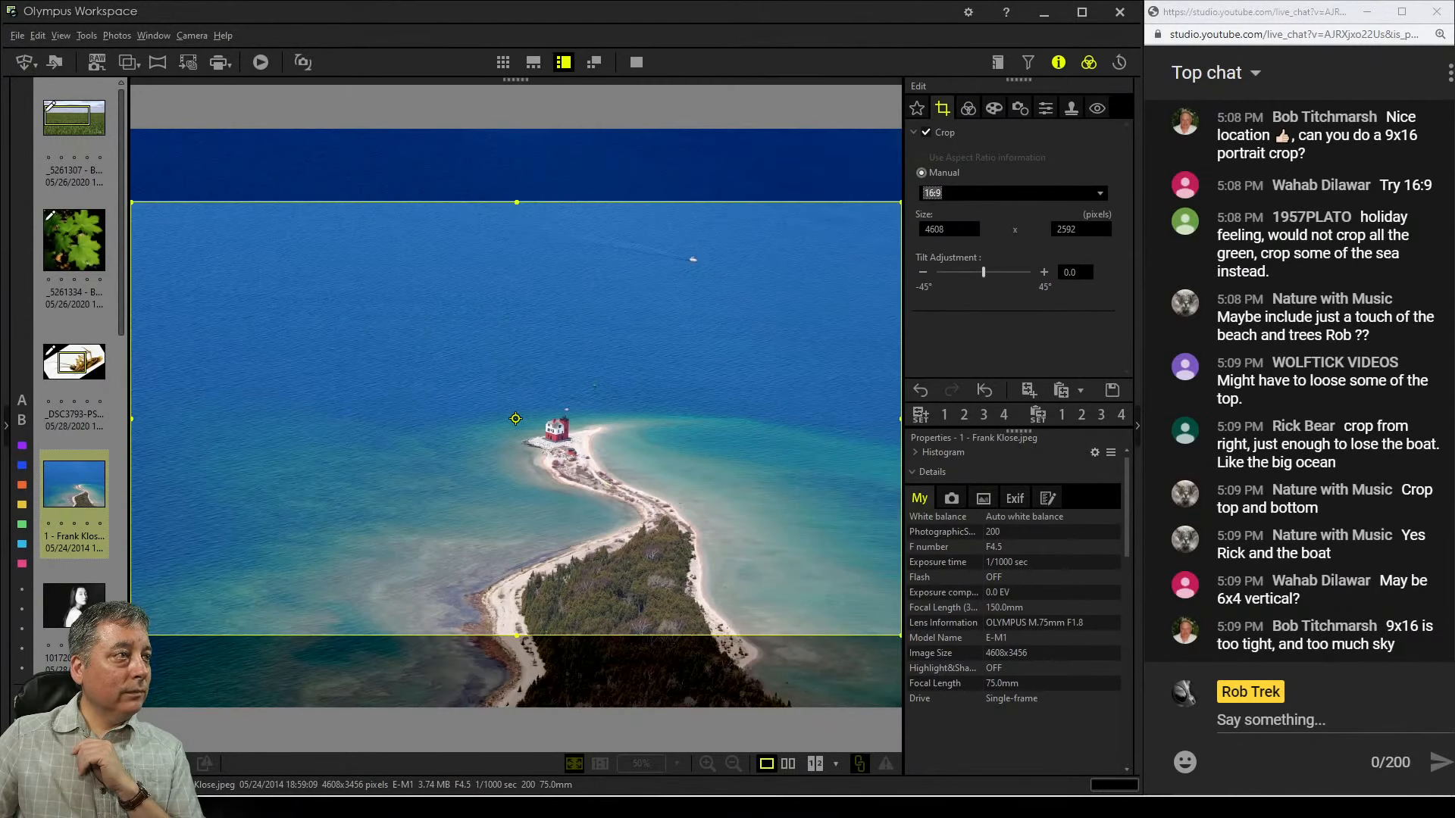
drag(516, 419, 516, 490)
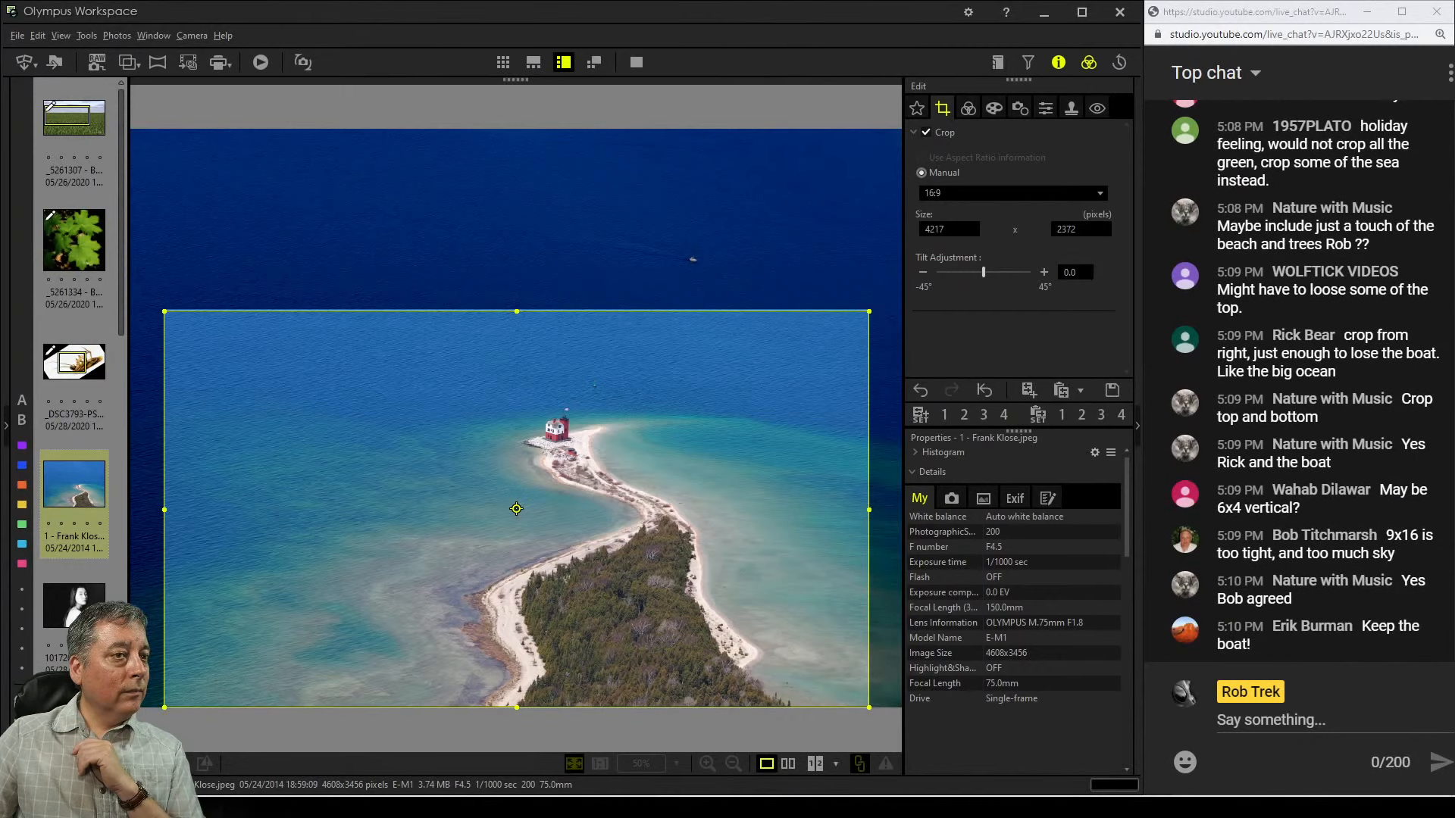
click(969, 109)
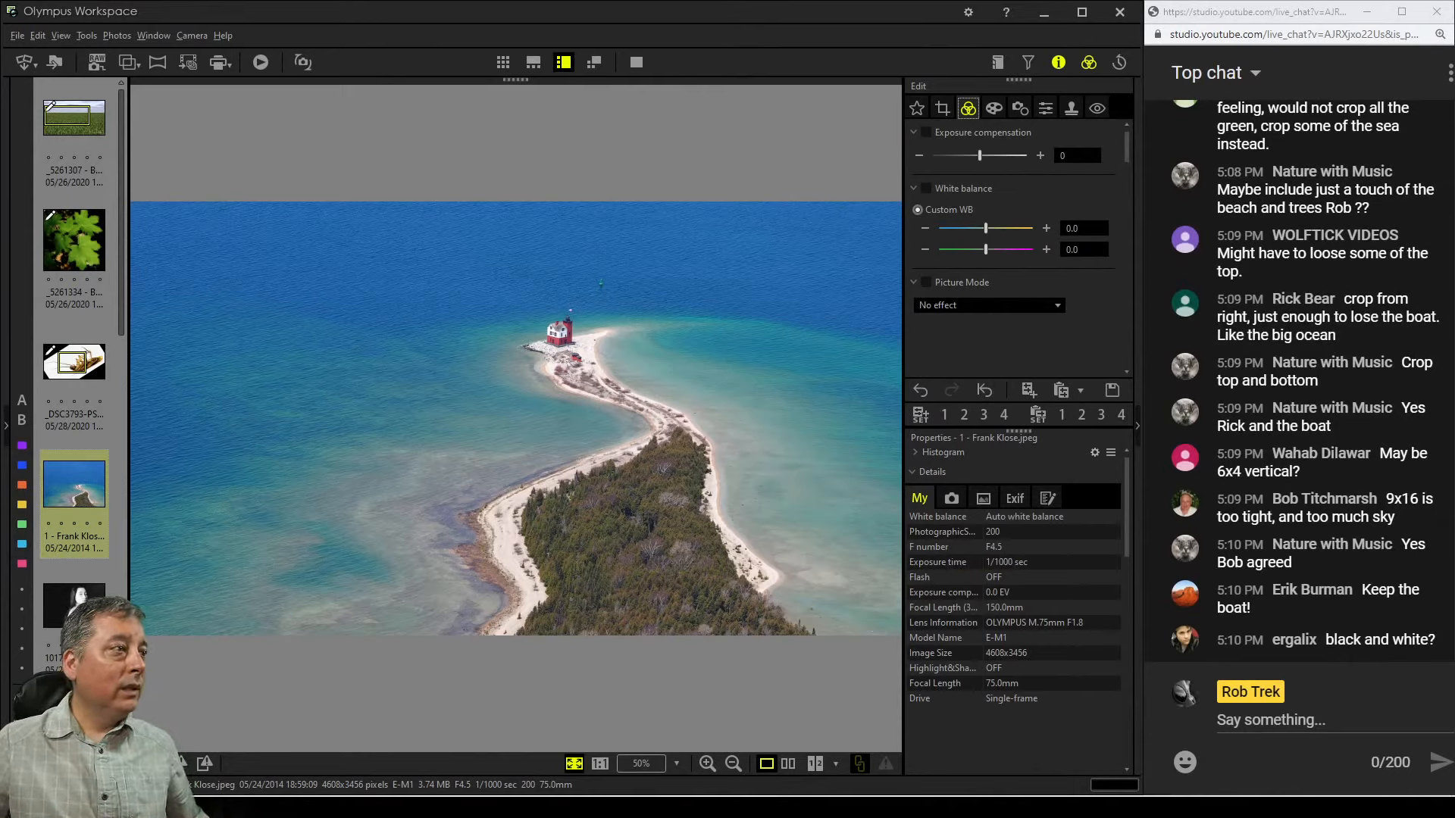
Zoom to 100% on the lighthouse, show the guide grid, and position two vertical guides around the lighthouse tower
double_click(565, 332)
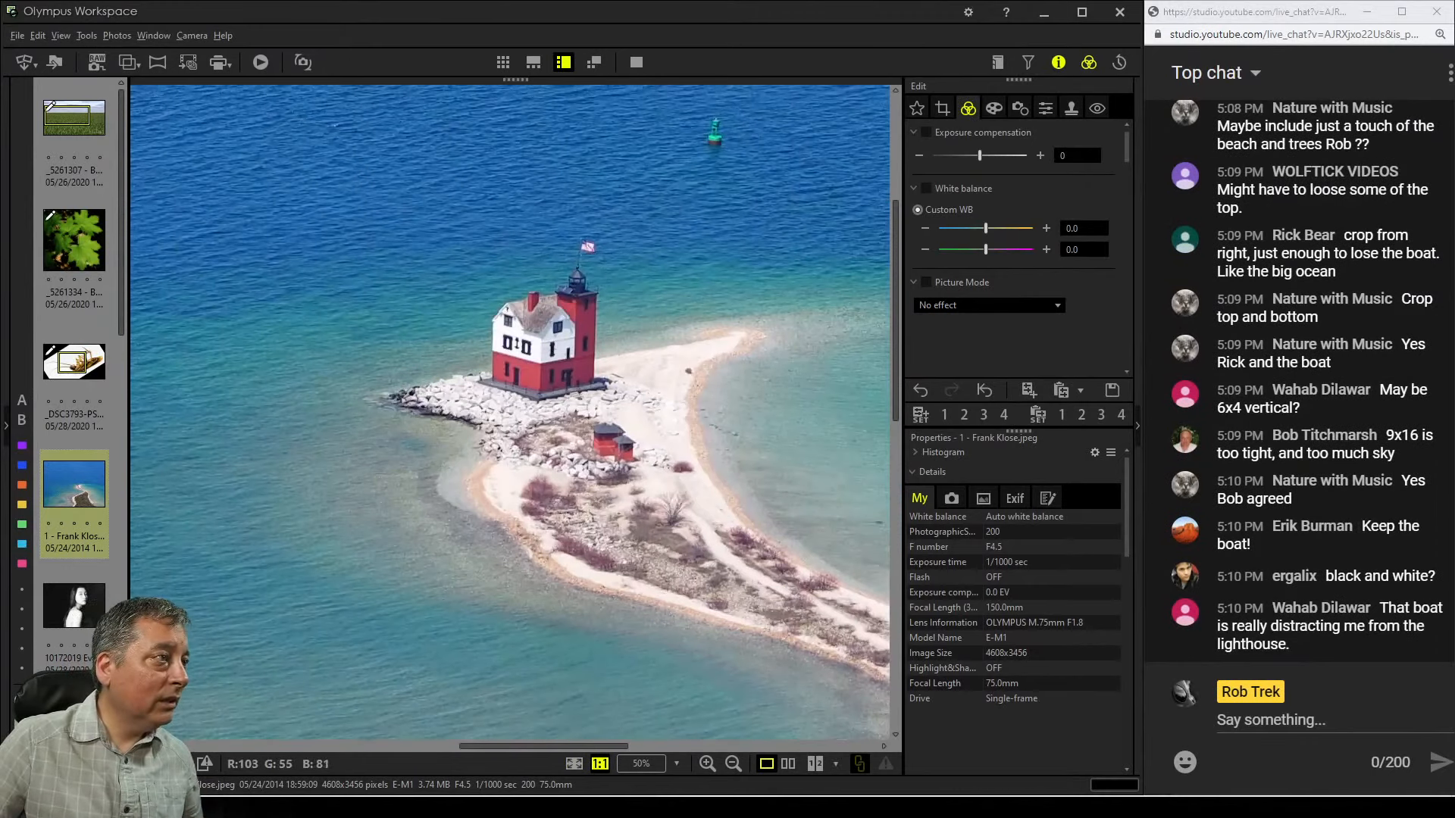
key(ctrl+g)
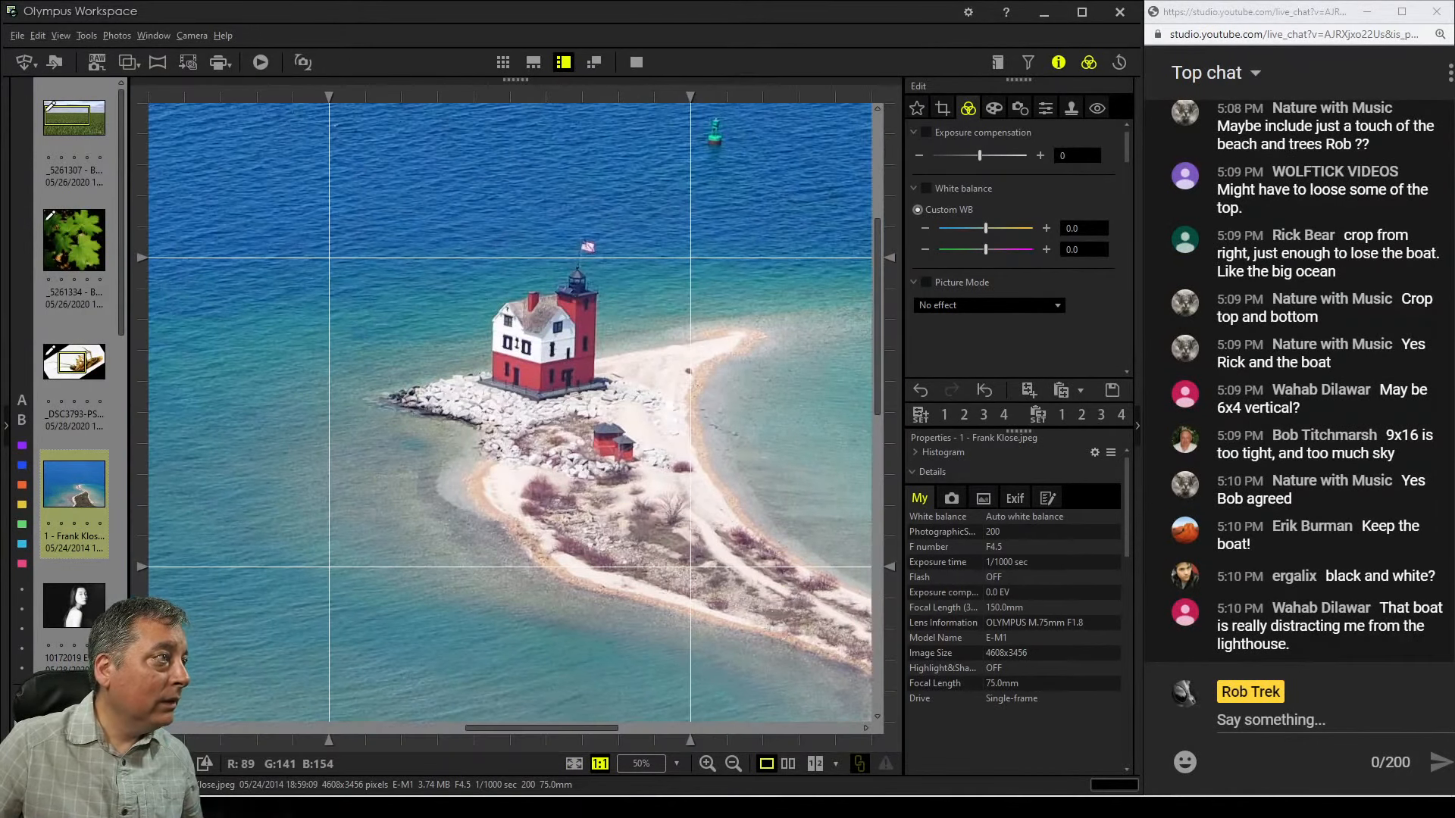
drag(329, 97, 490, 97)
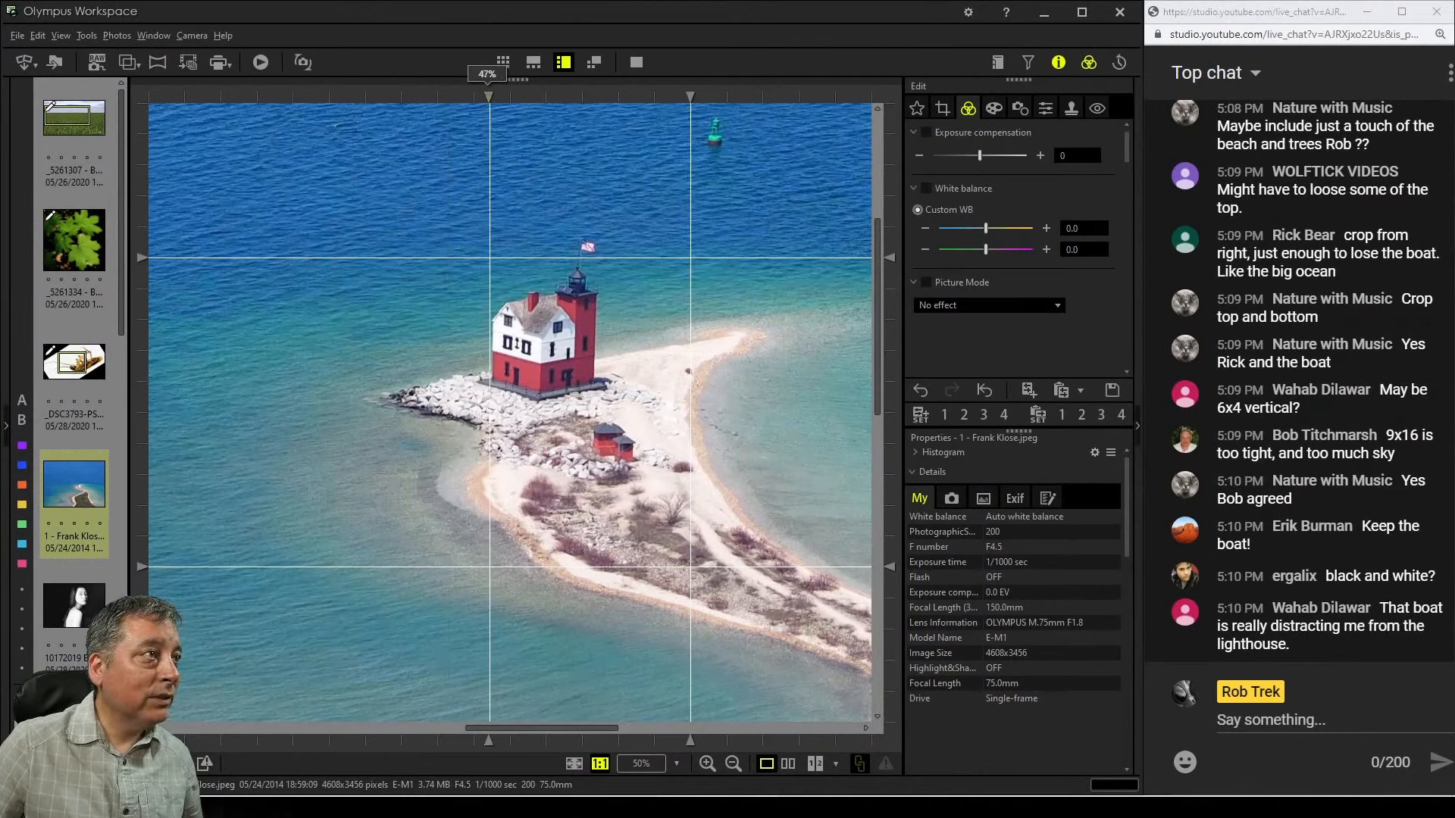
drag(690, 97, 599, 97)
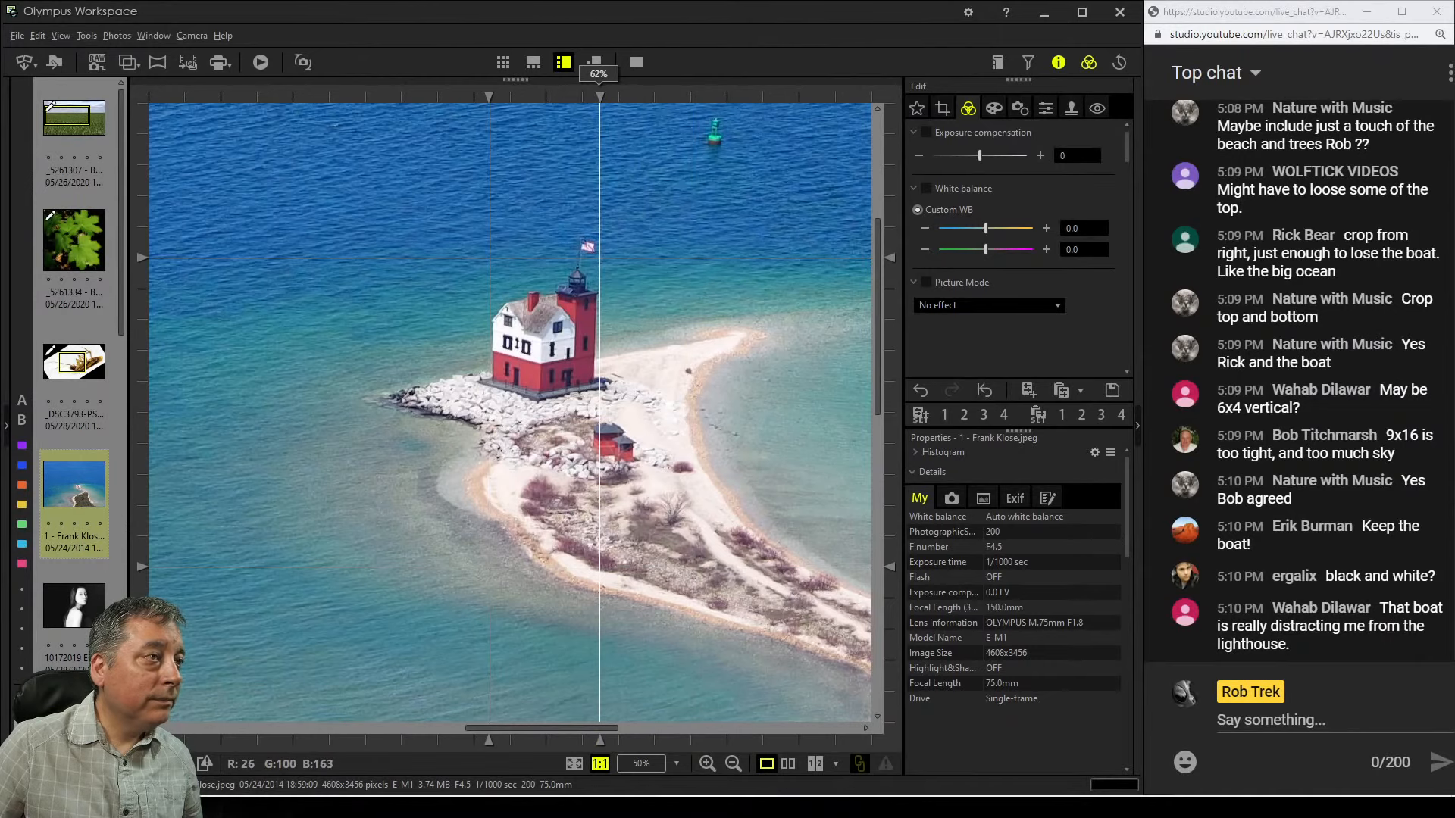
Tilt the crop to -0.5° and realign a vertical guide with the lighthouse tower in the 100% preview
click(941, 108)
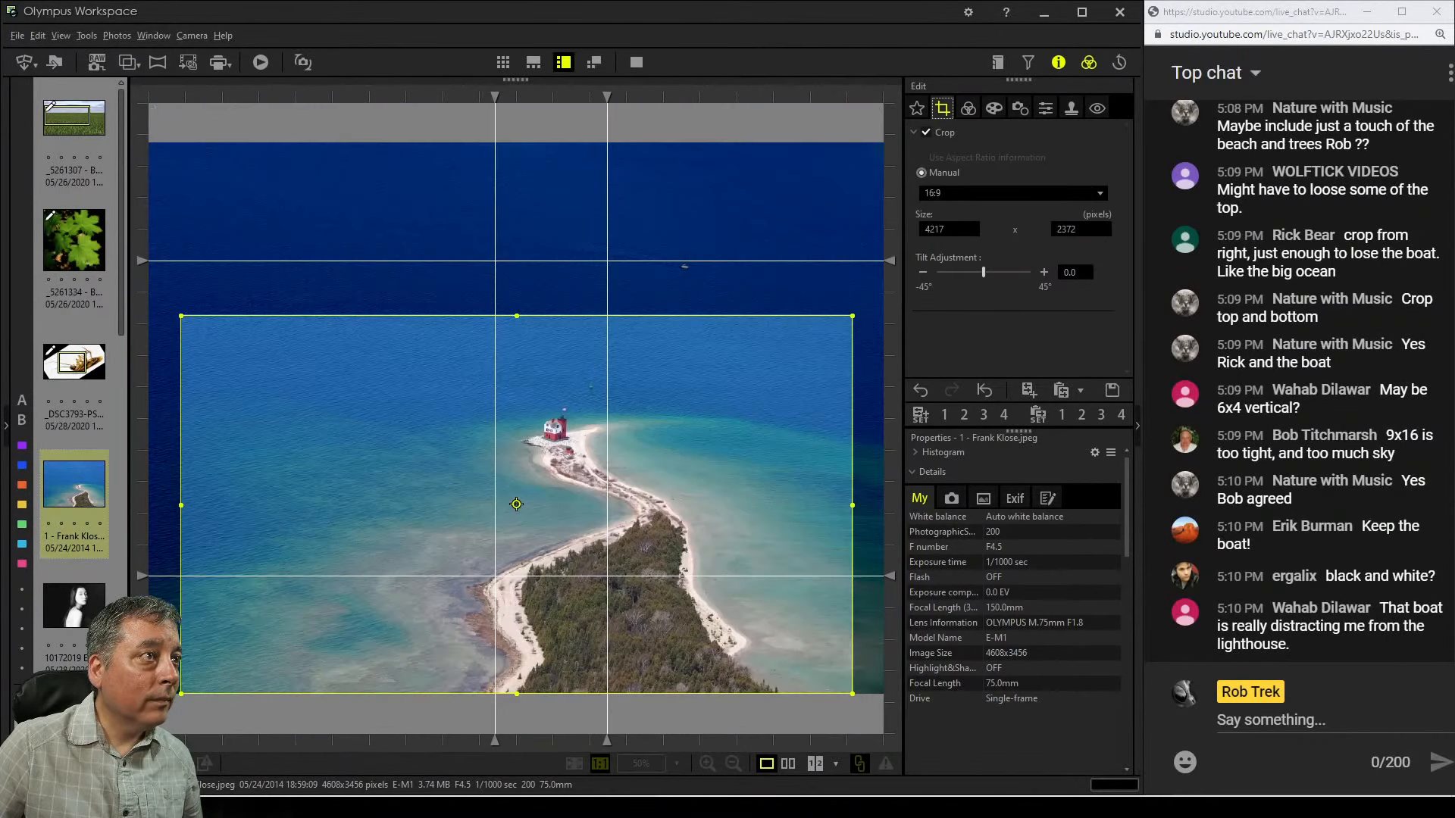
click(922, 272)
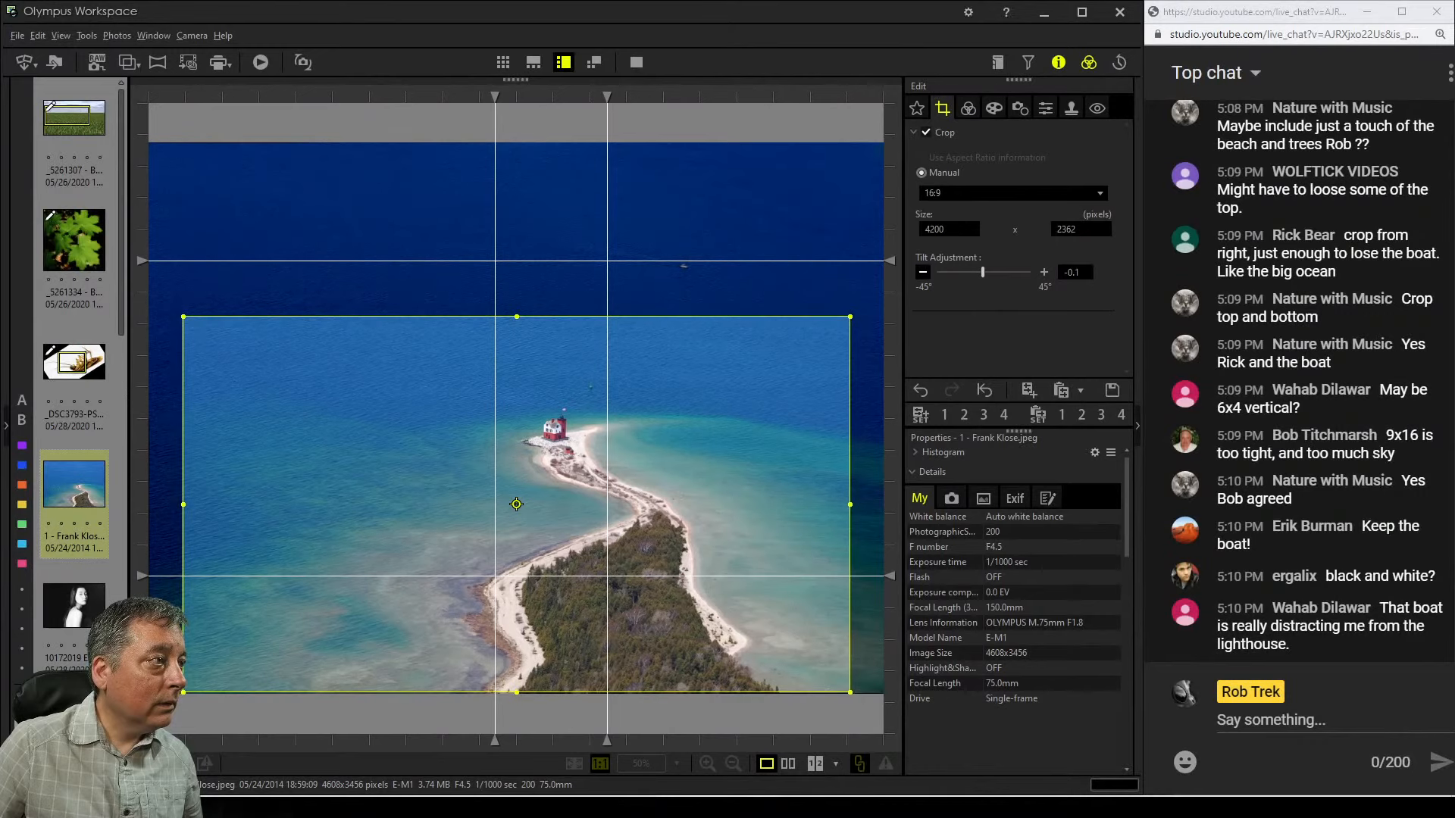
click(968, 108)
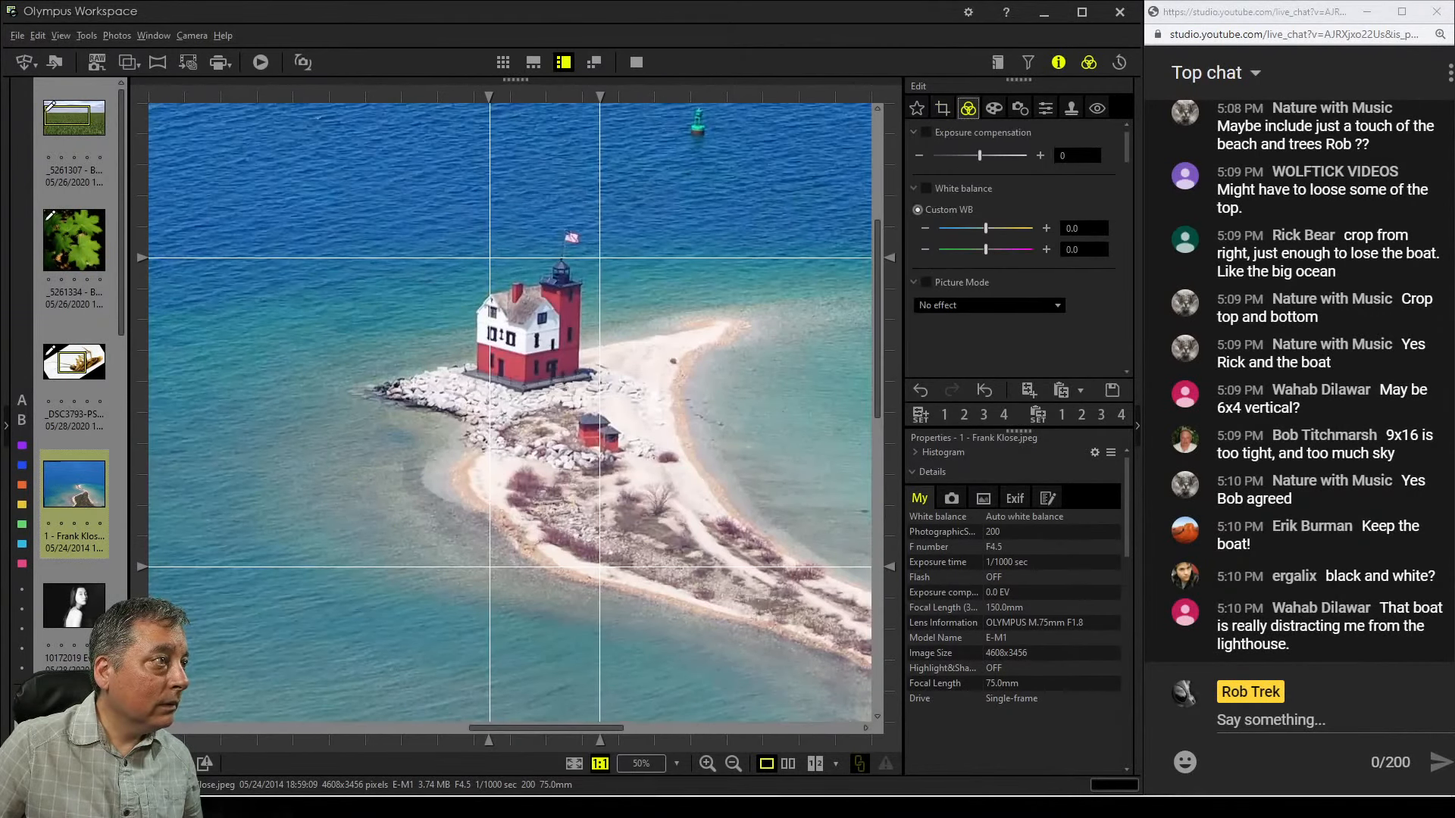
drag(488, 97, 474, 97)
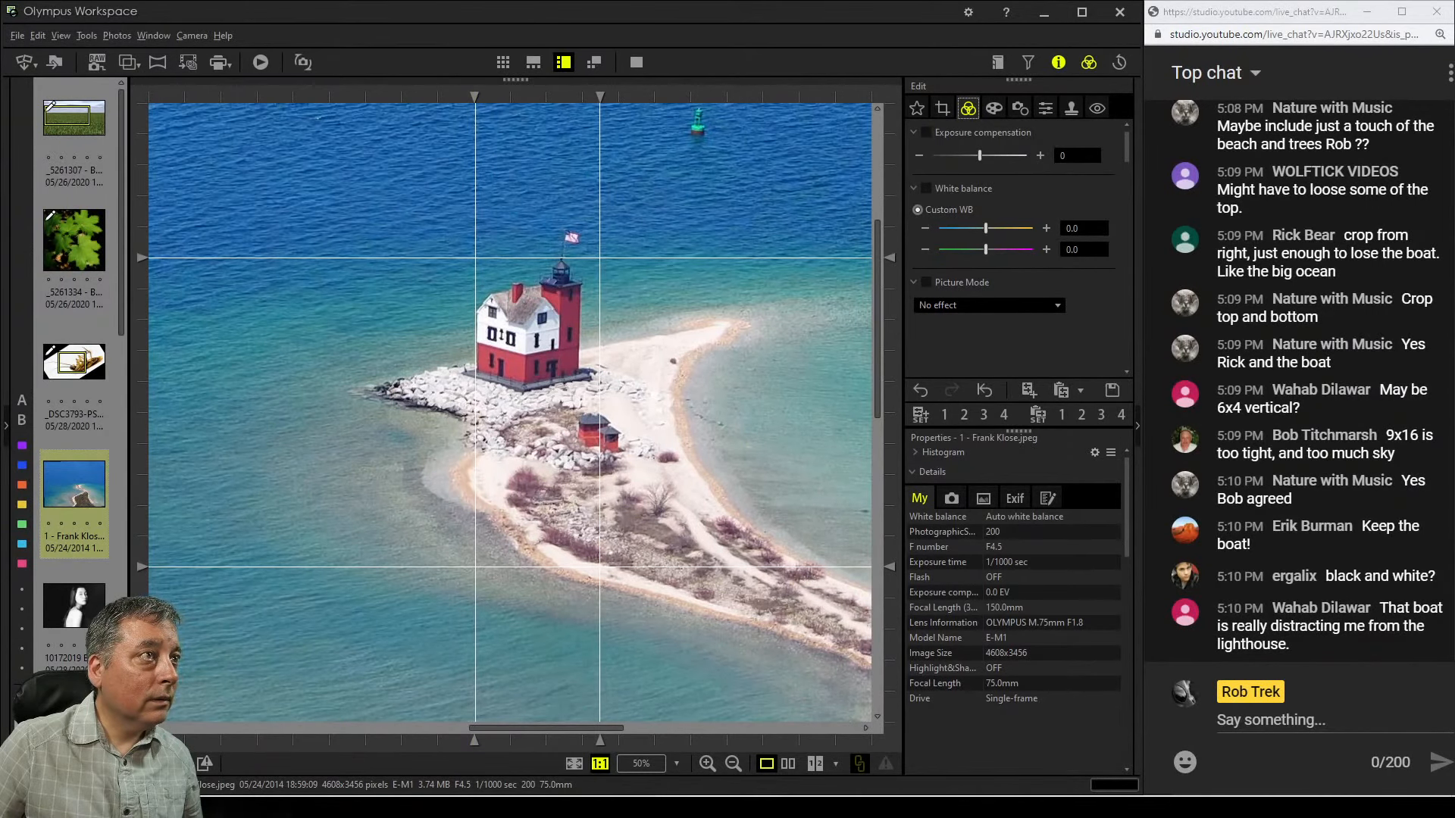
click(942, 108)
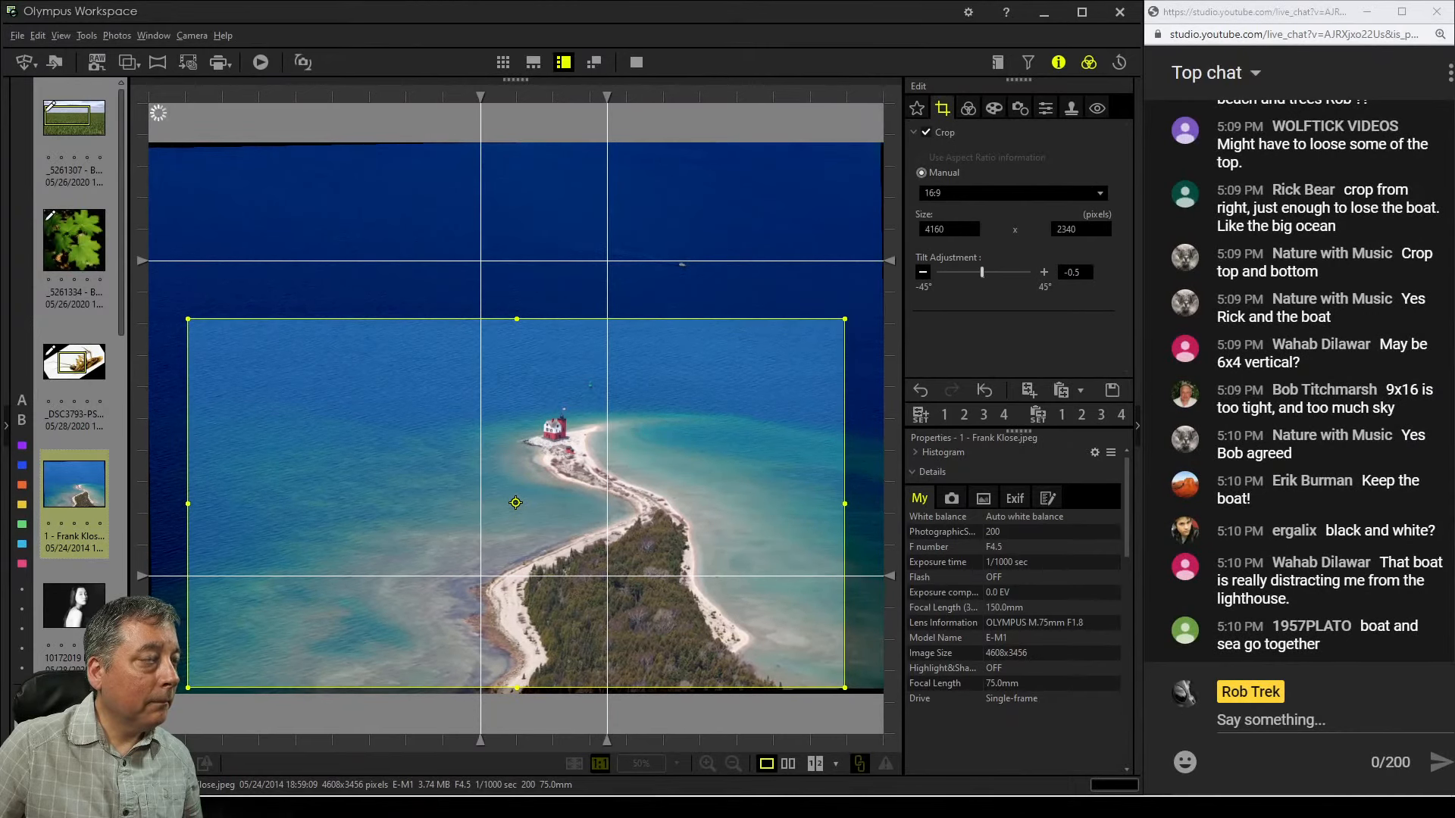
click(968, 107)
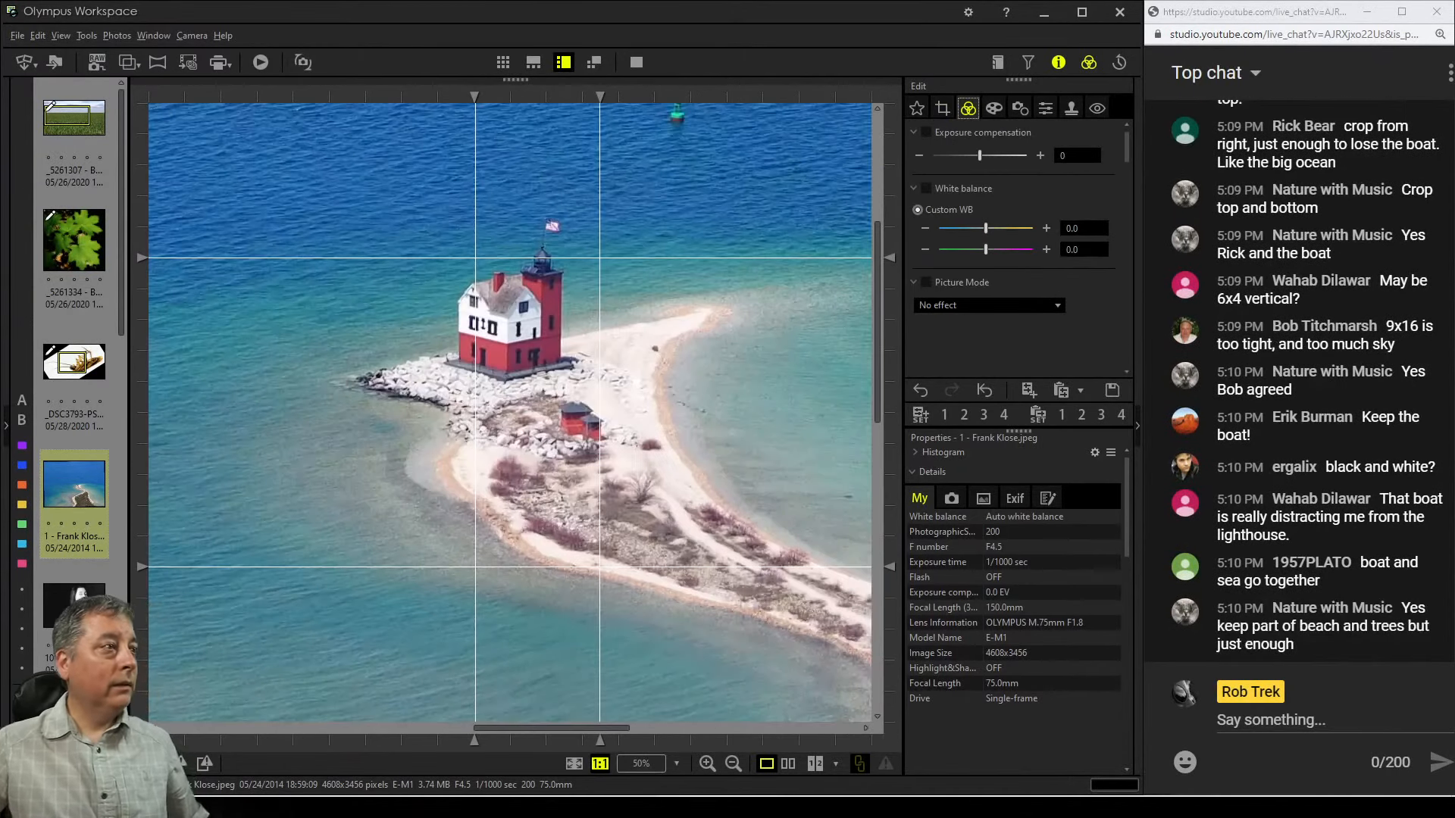
Move both vertical guides to bracket the tower, then tilt the crop to about -1.2° and preview it
drag(474, 97, 455, 97)
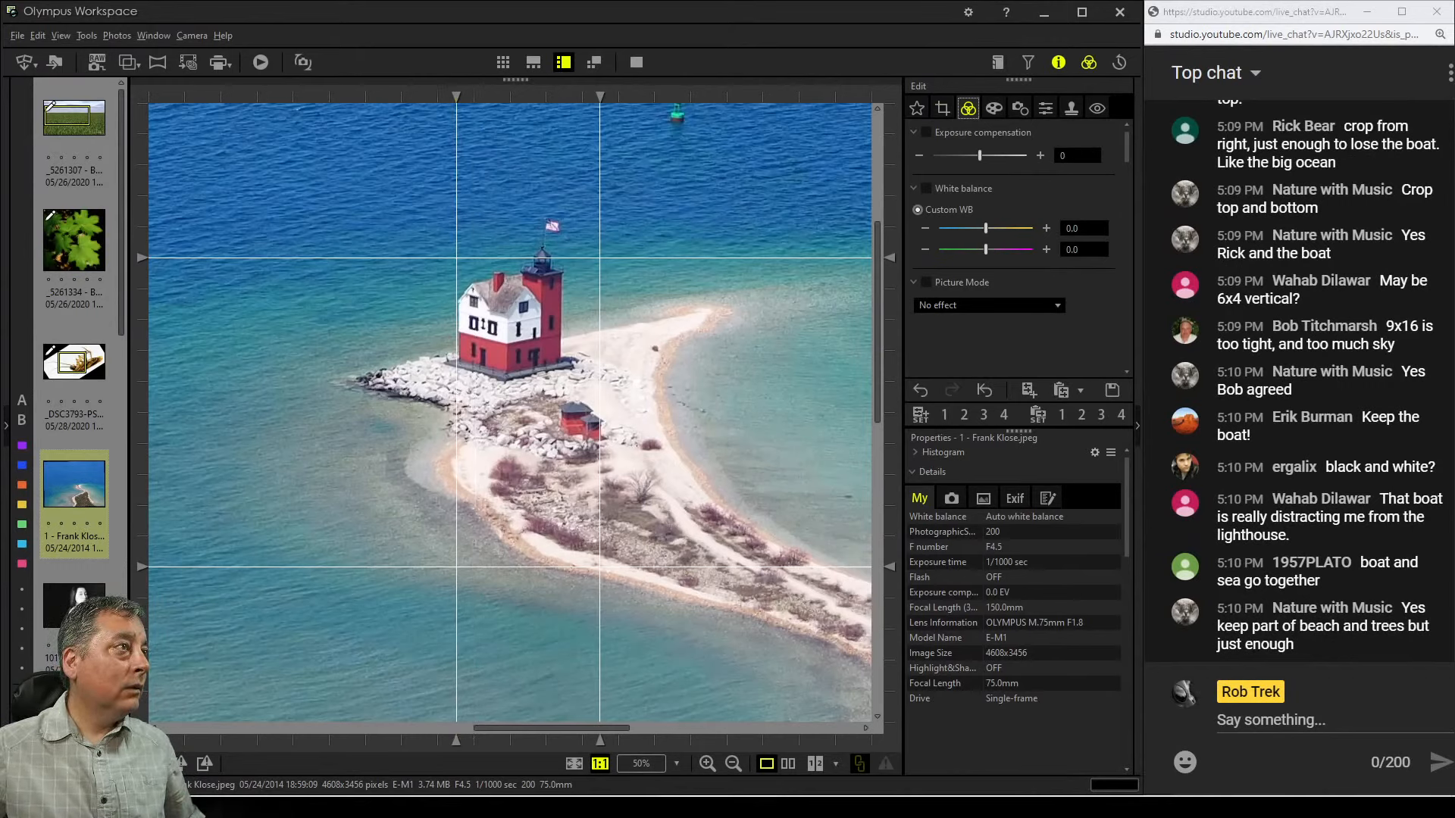
drag(599, 97, 562, 97)
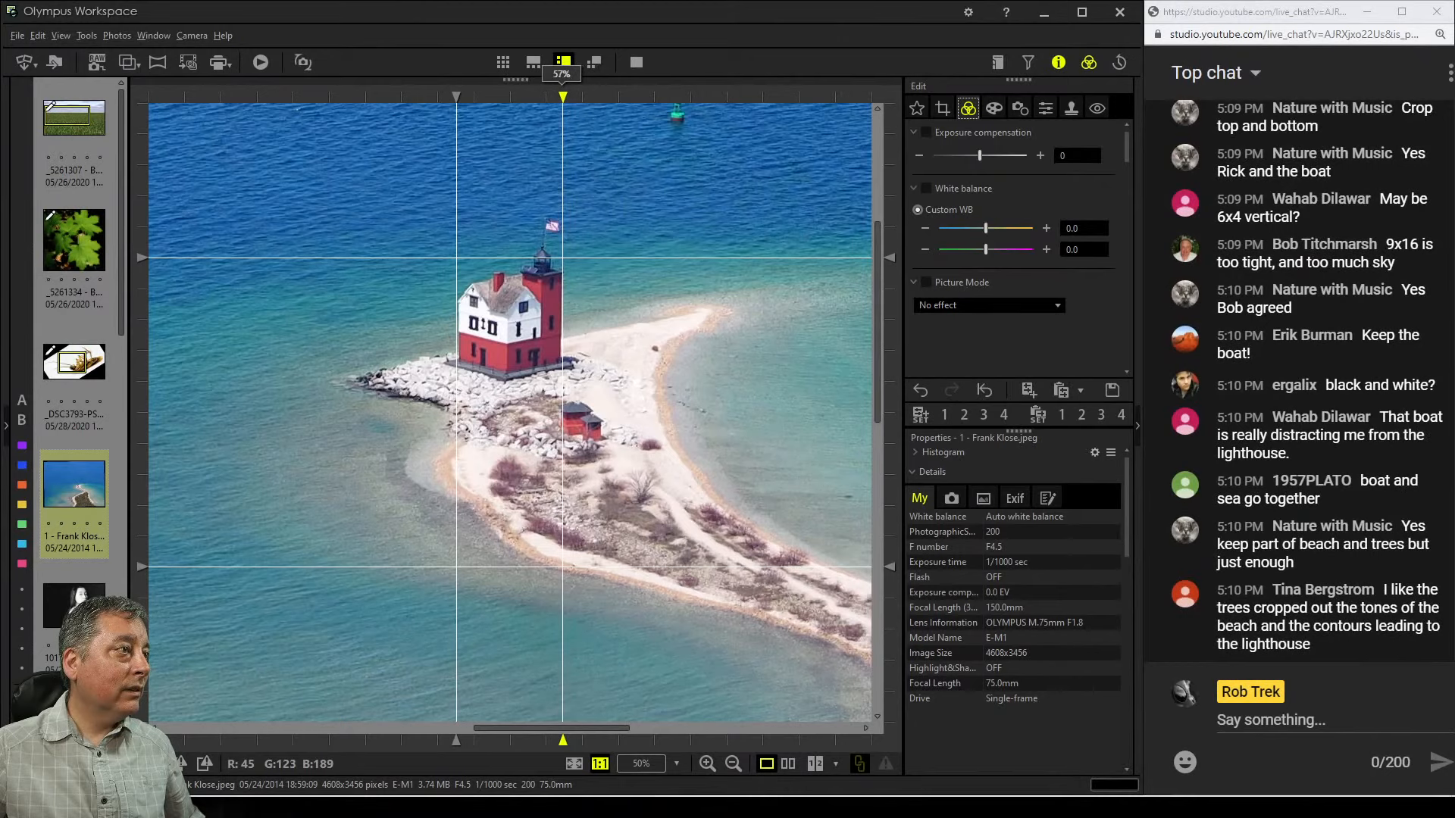
click(917, 109)
click(943, 108)
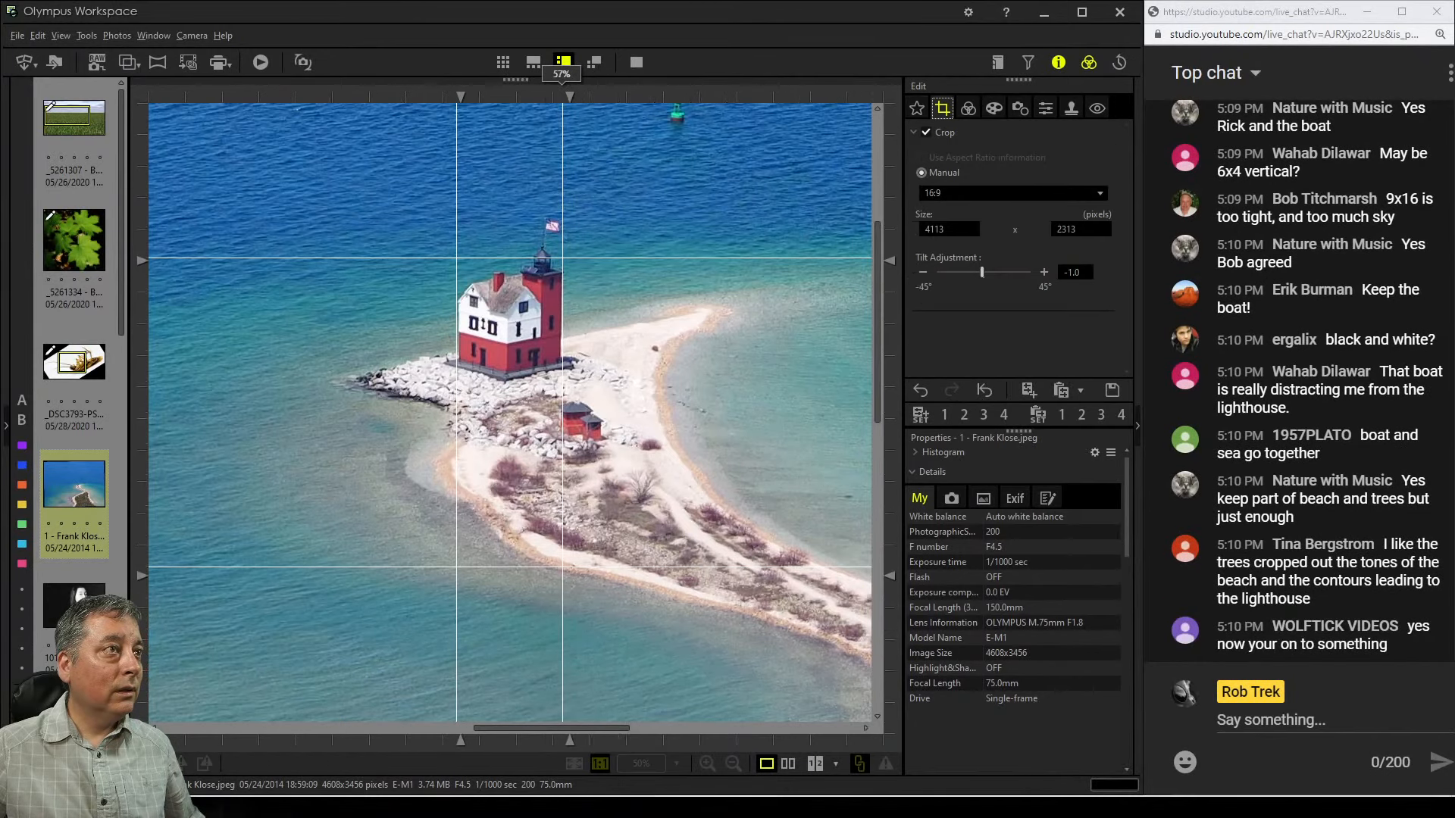
click(922, 272)
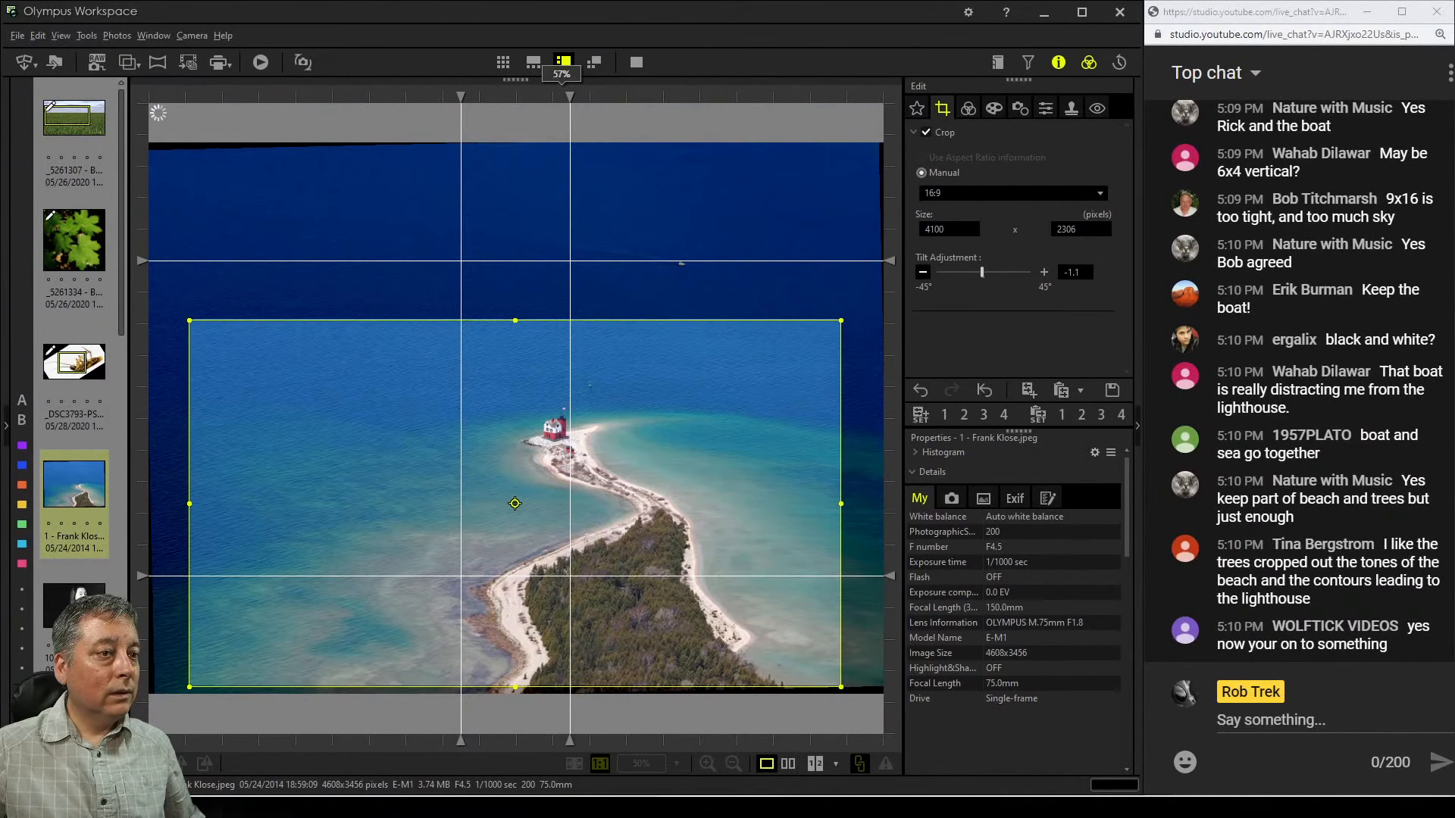
click(922, 272)
click(968, 108)
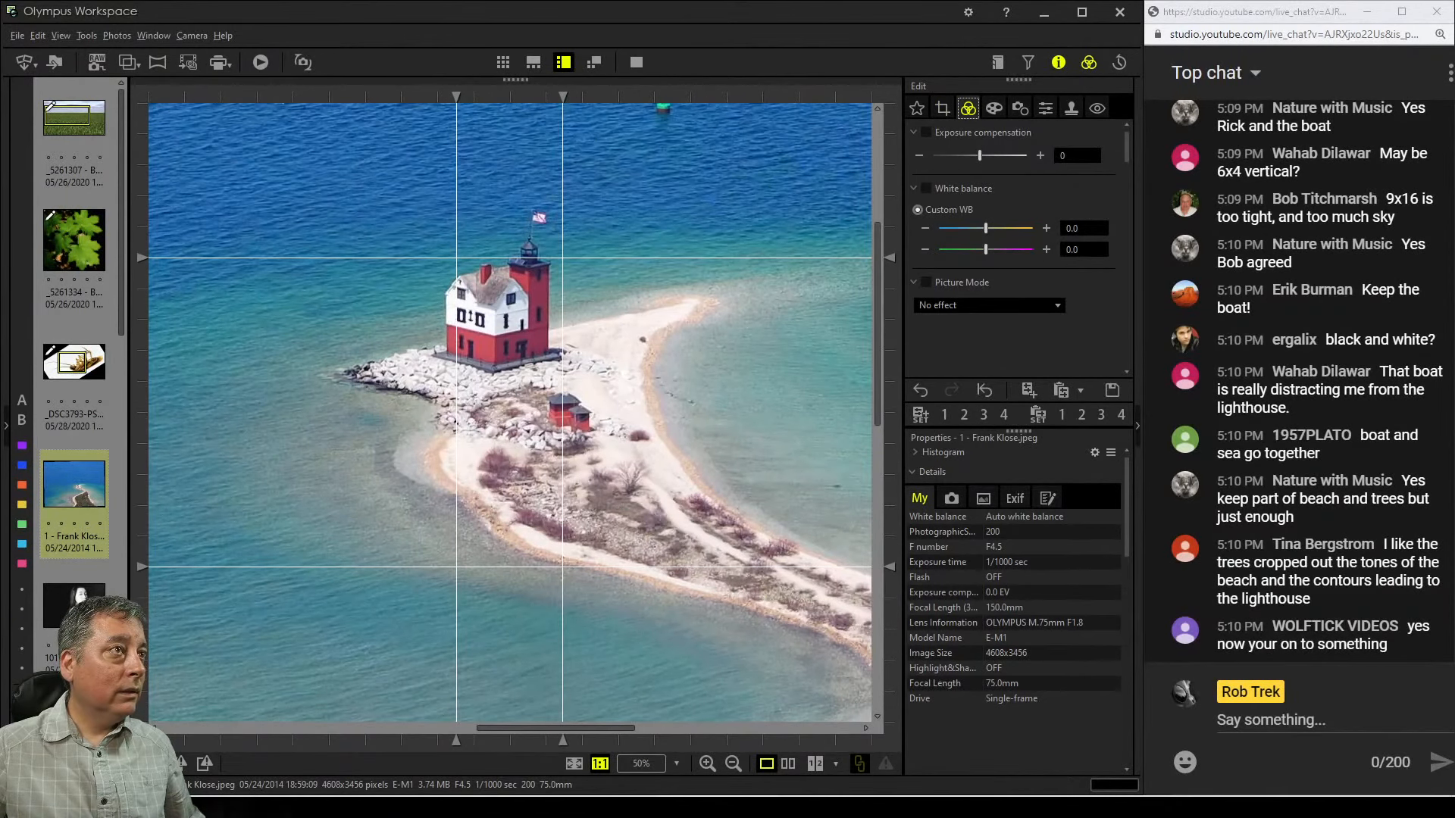
Increase the crop tilt to -2.0° and check the tower's verticality in the 100% preview
click(943, 109)
click(922, 272)
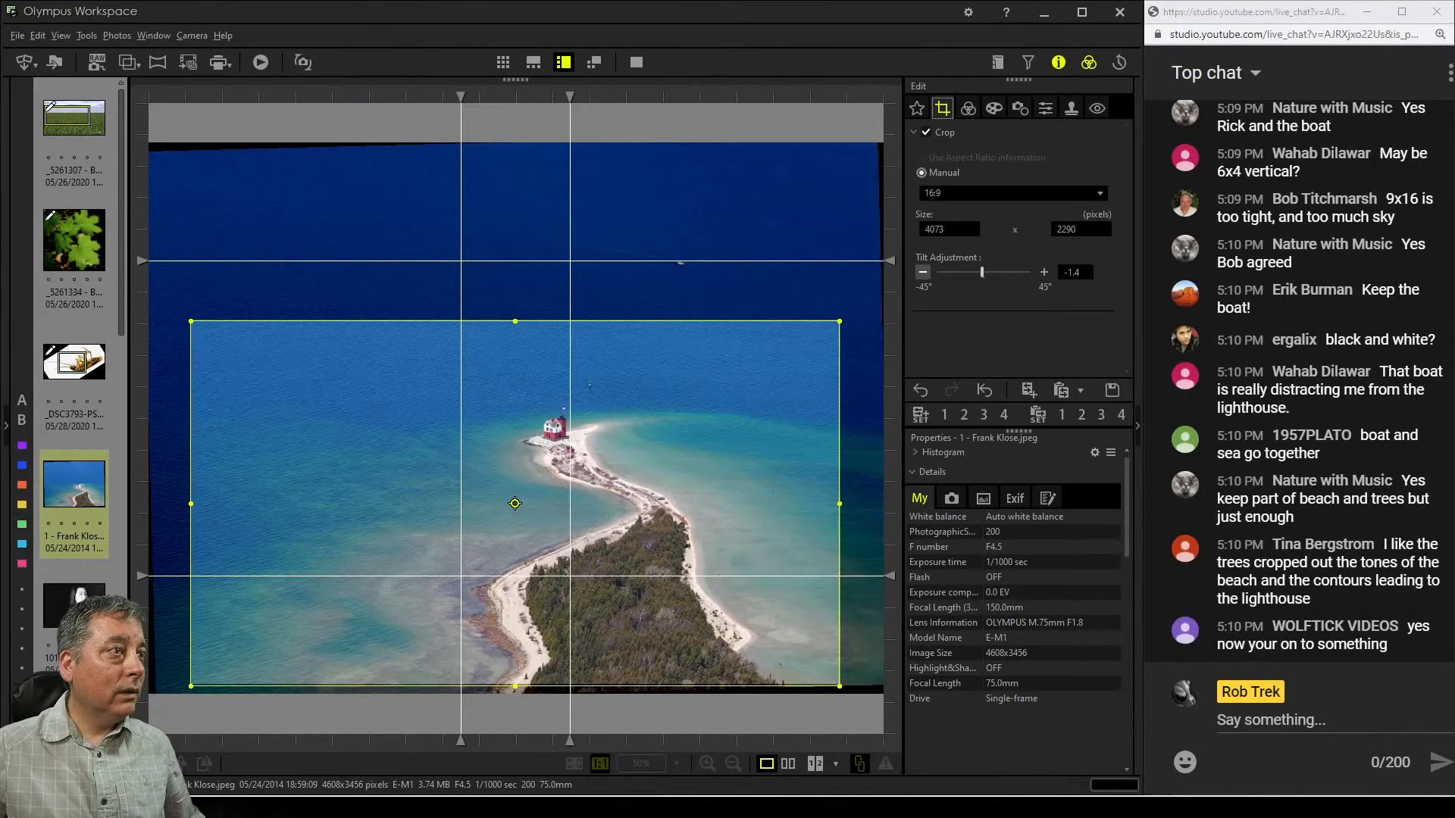
click(922, 272)
click(922, 272)
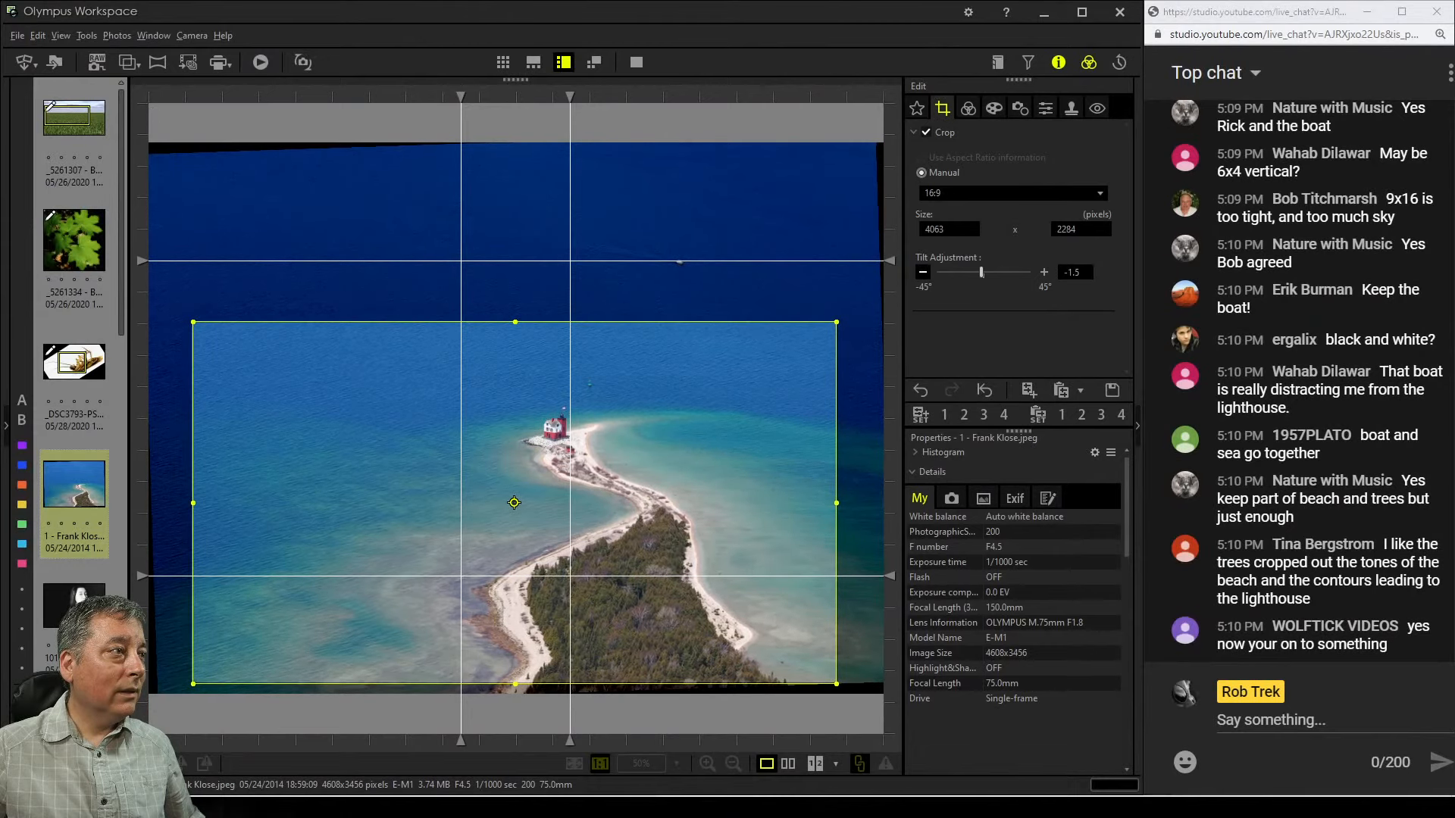
click(922, 272)
click(922, 272)
click(922, 272)
click(968, 108)
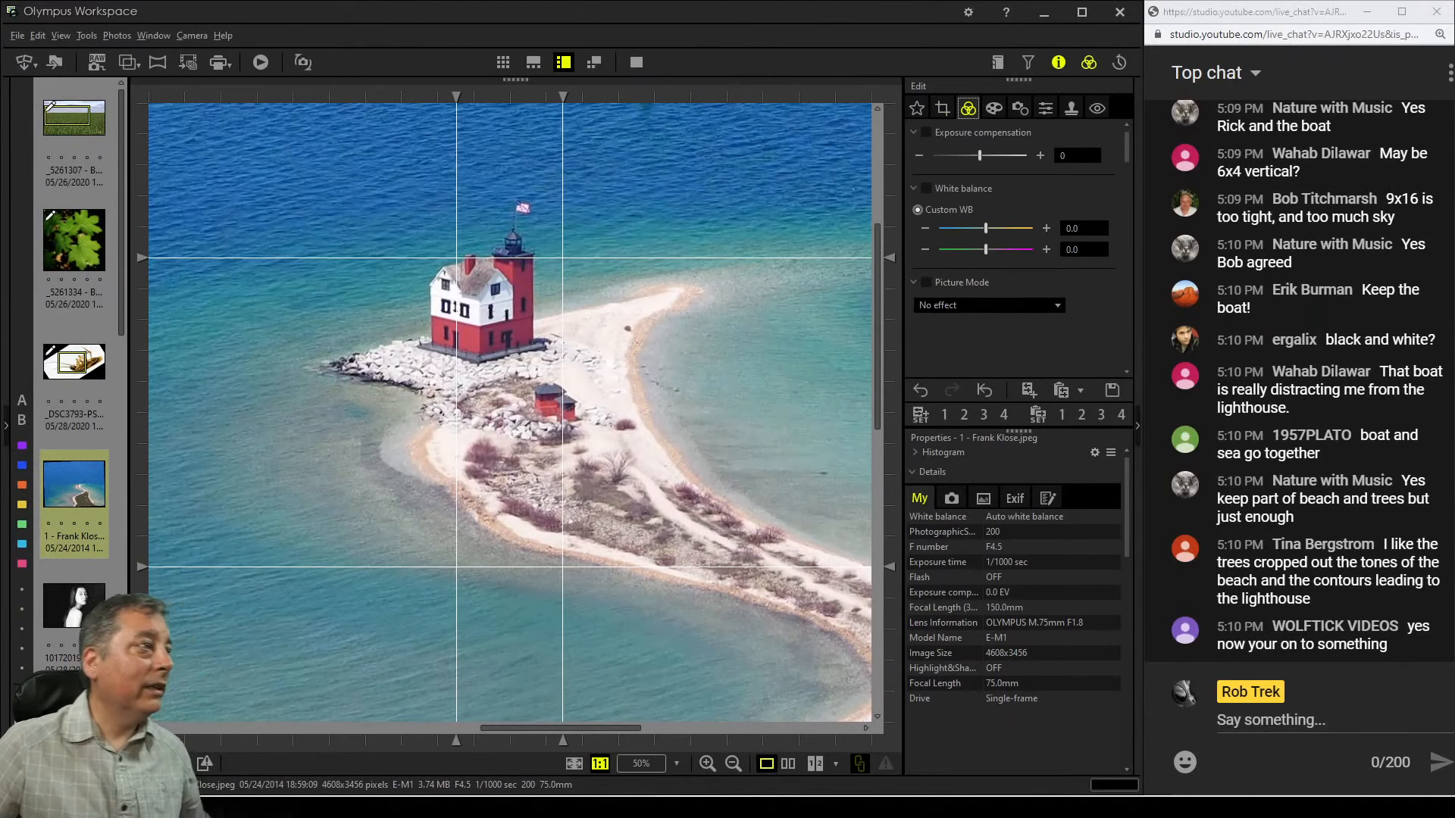
Hide the guide grid, return to the full view, and shift the 16:9 crop frame slightly right
key(ctrl+g)
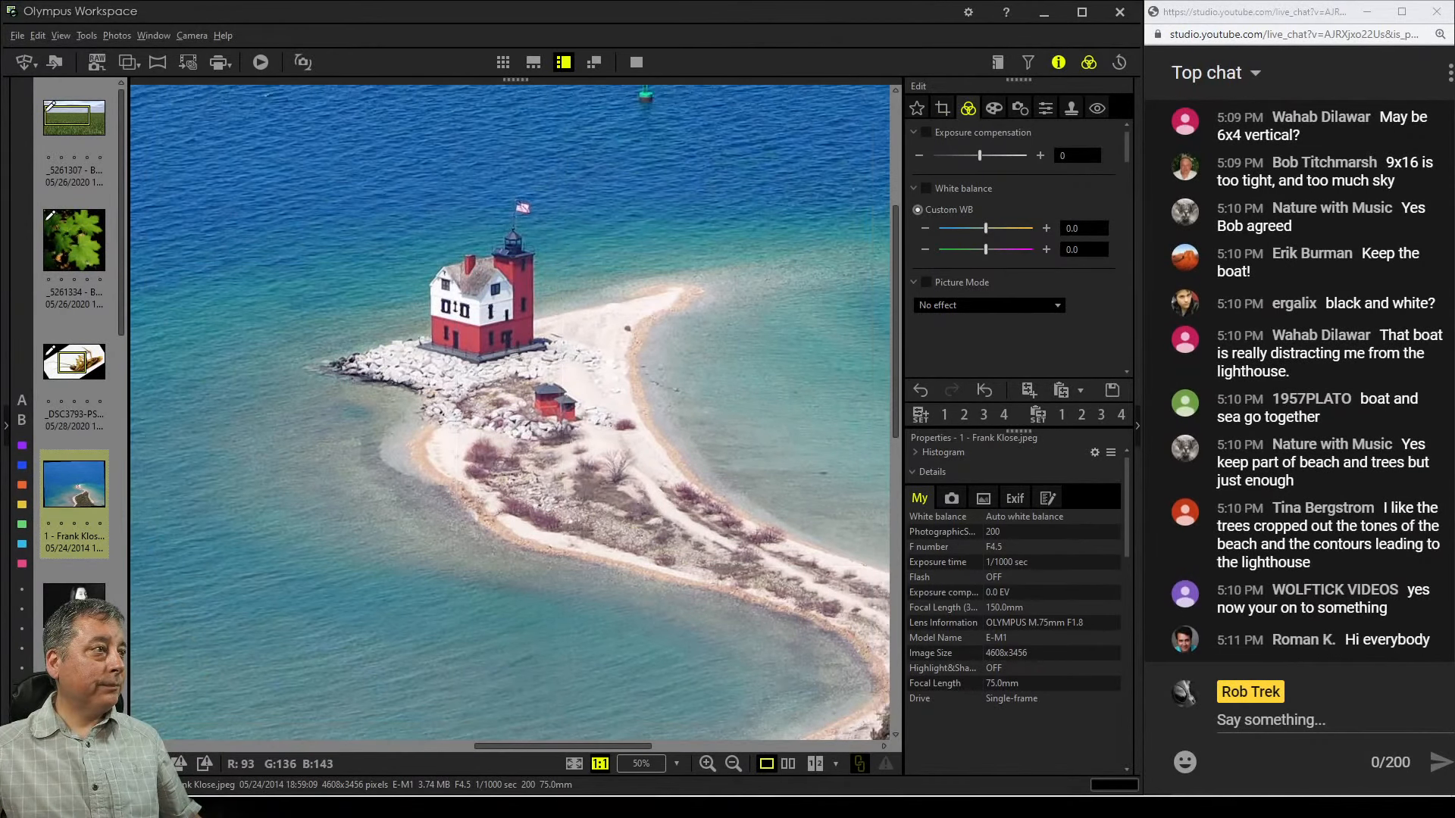
click(942, 108)
click(968, 108)
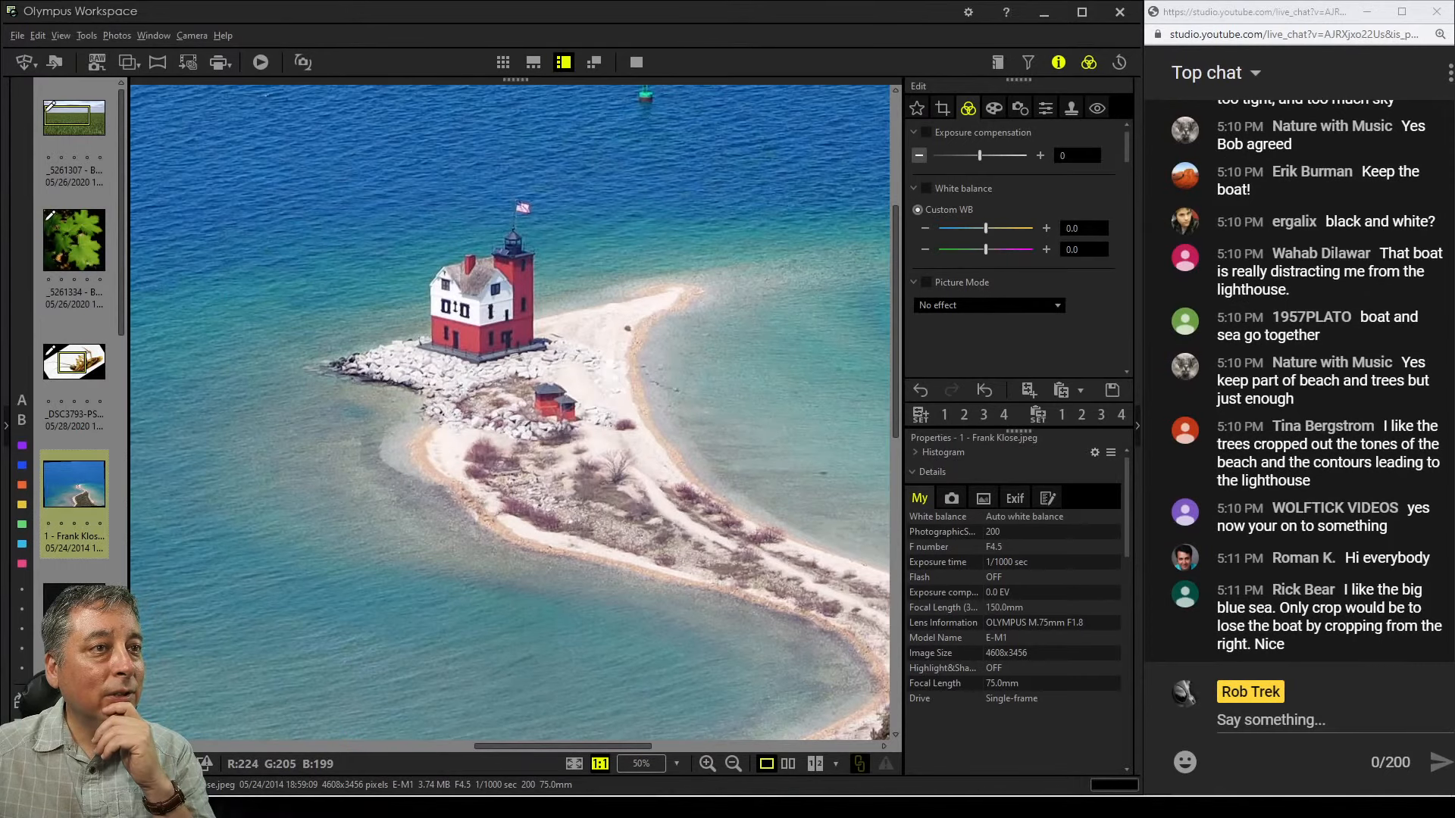
double_click(606, 492)
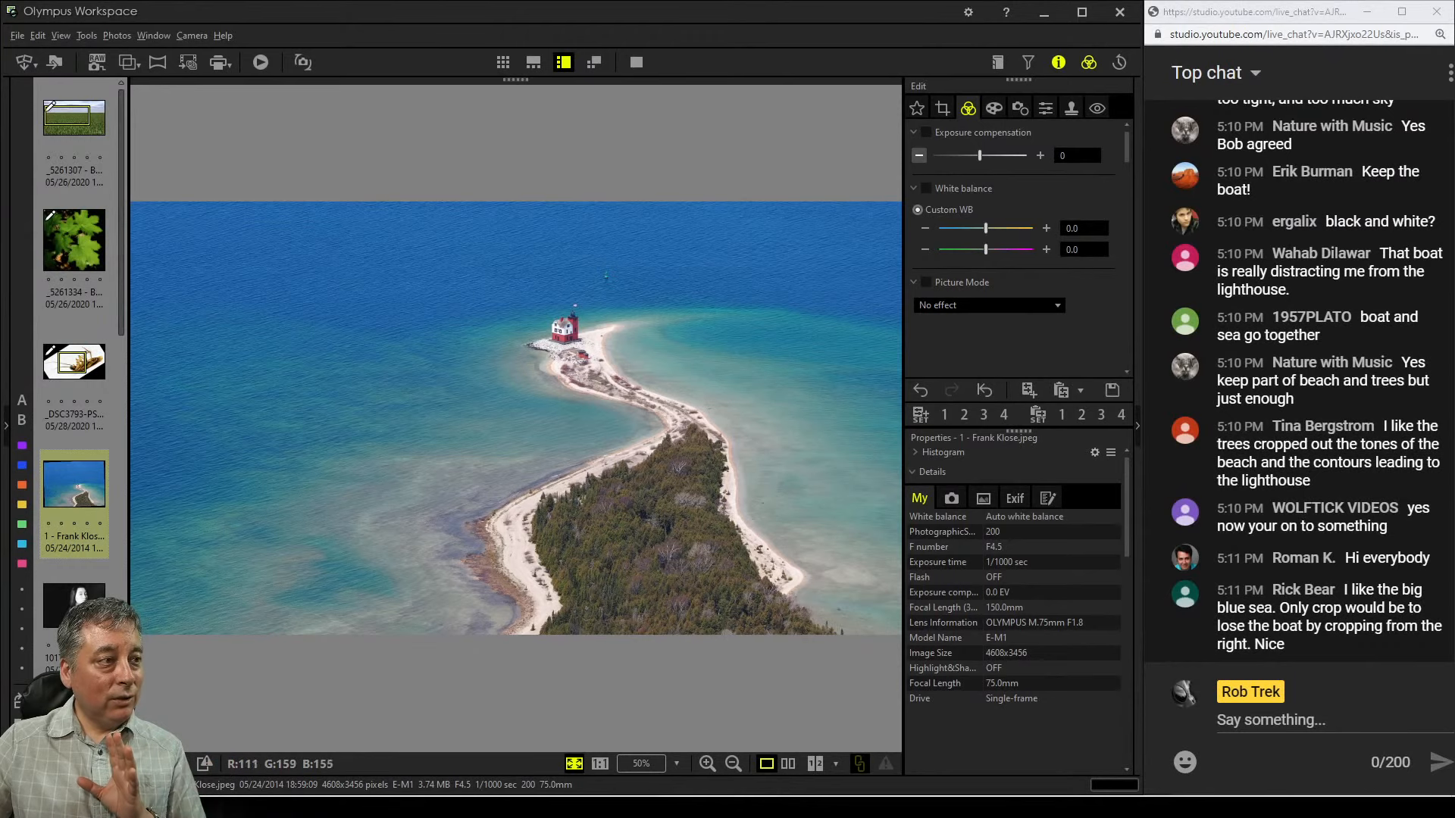
click(941, 107)
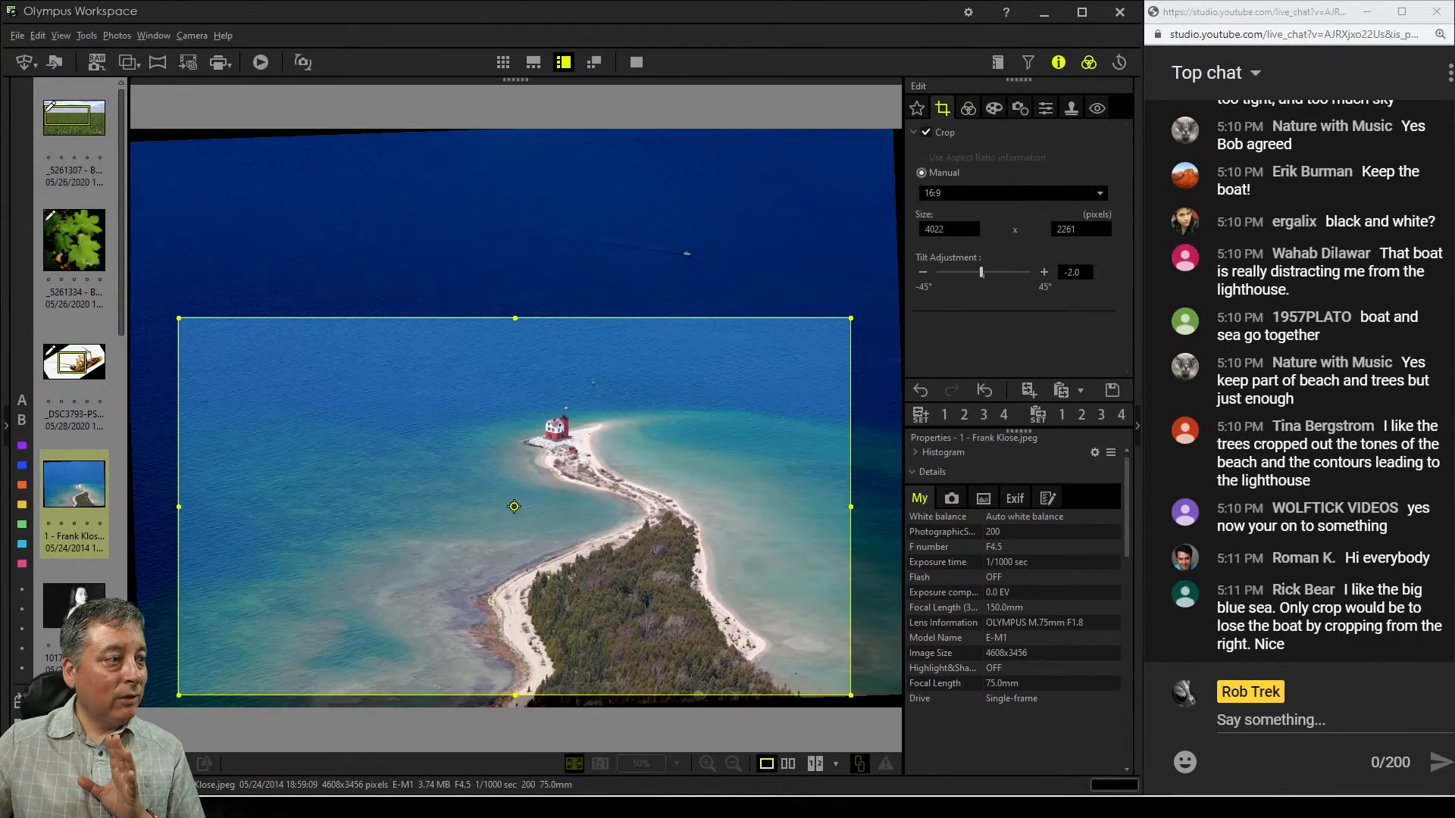
drag(514, 506, 548, 505)
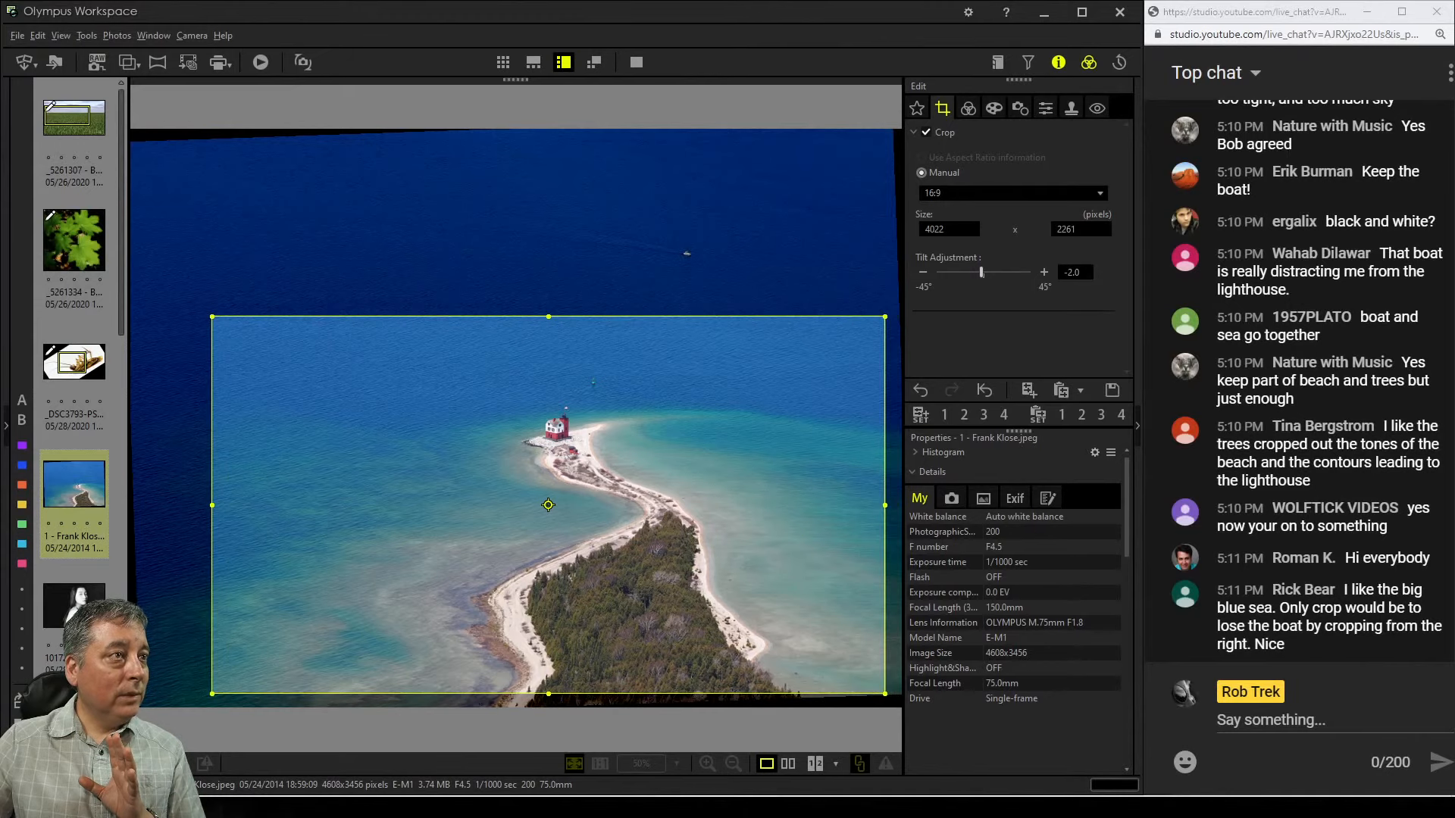
Try the Dramatic Tone art filter on the photo, then set the art filter back to No Filter
click(993, 108)
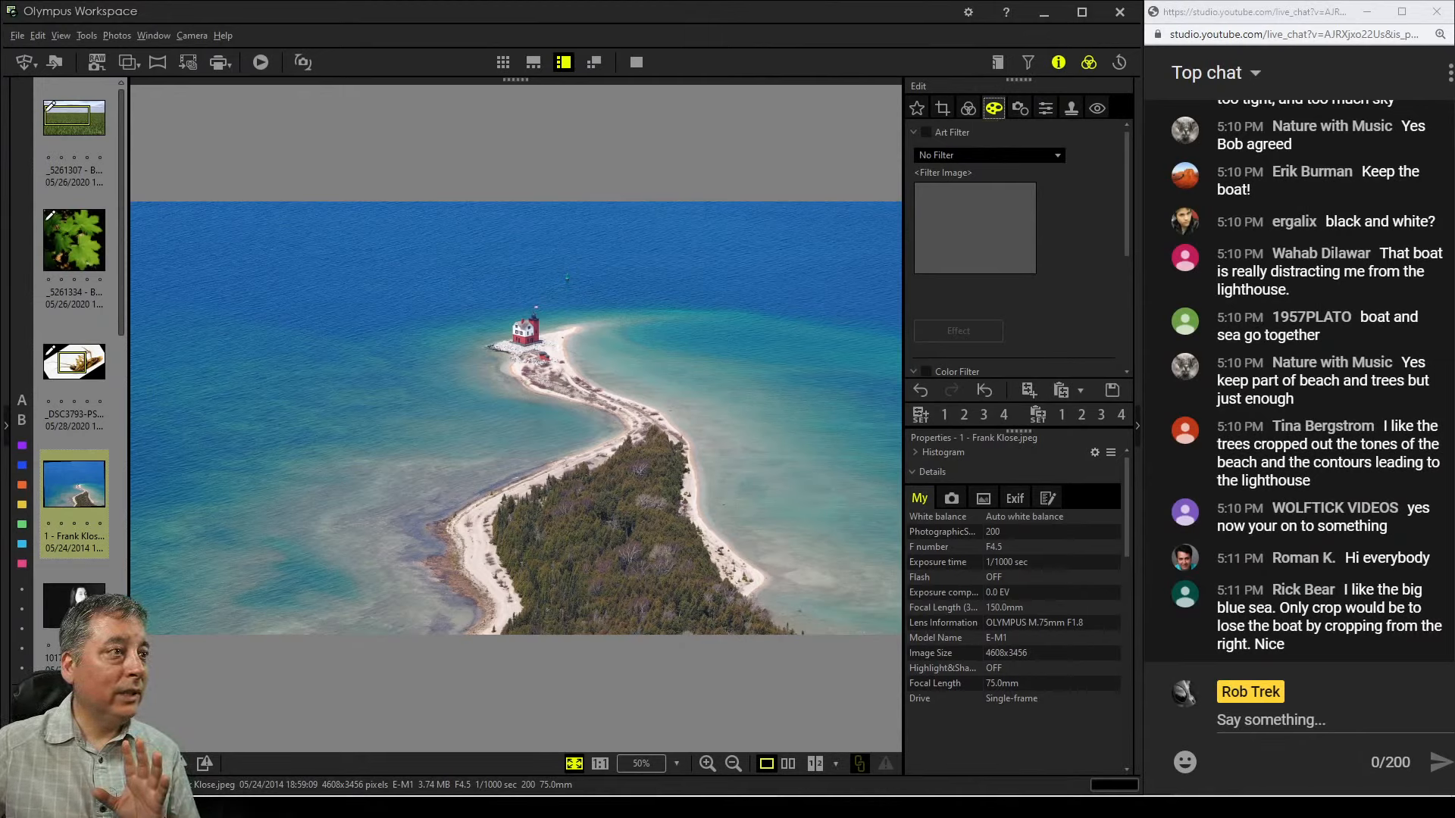
click(1056, 155)
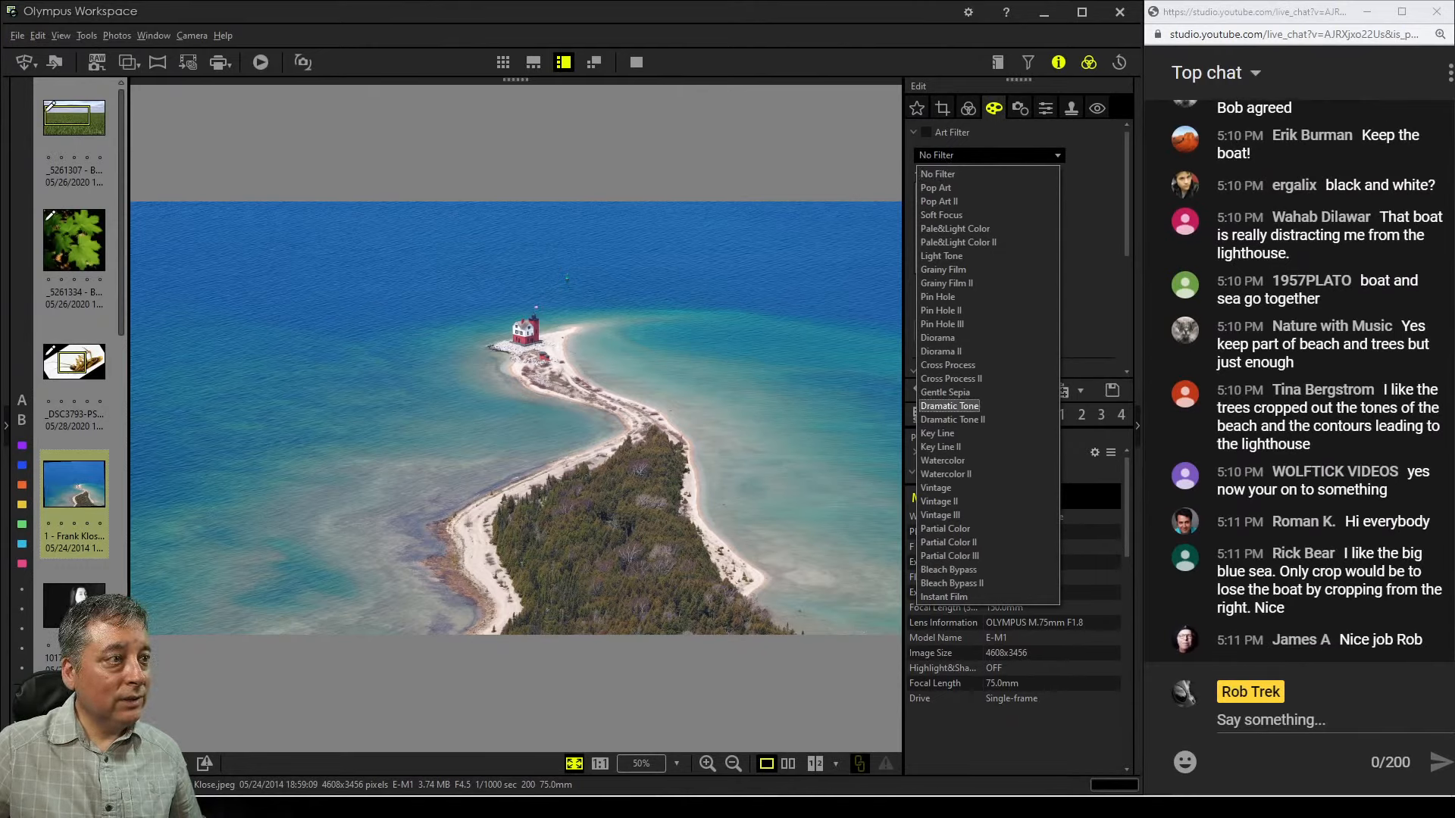
key(Return)
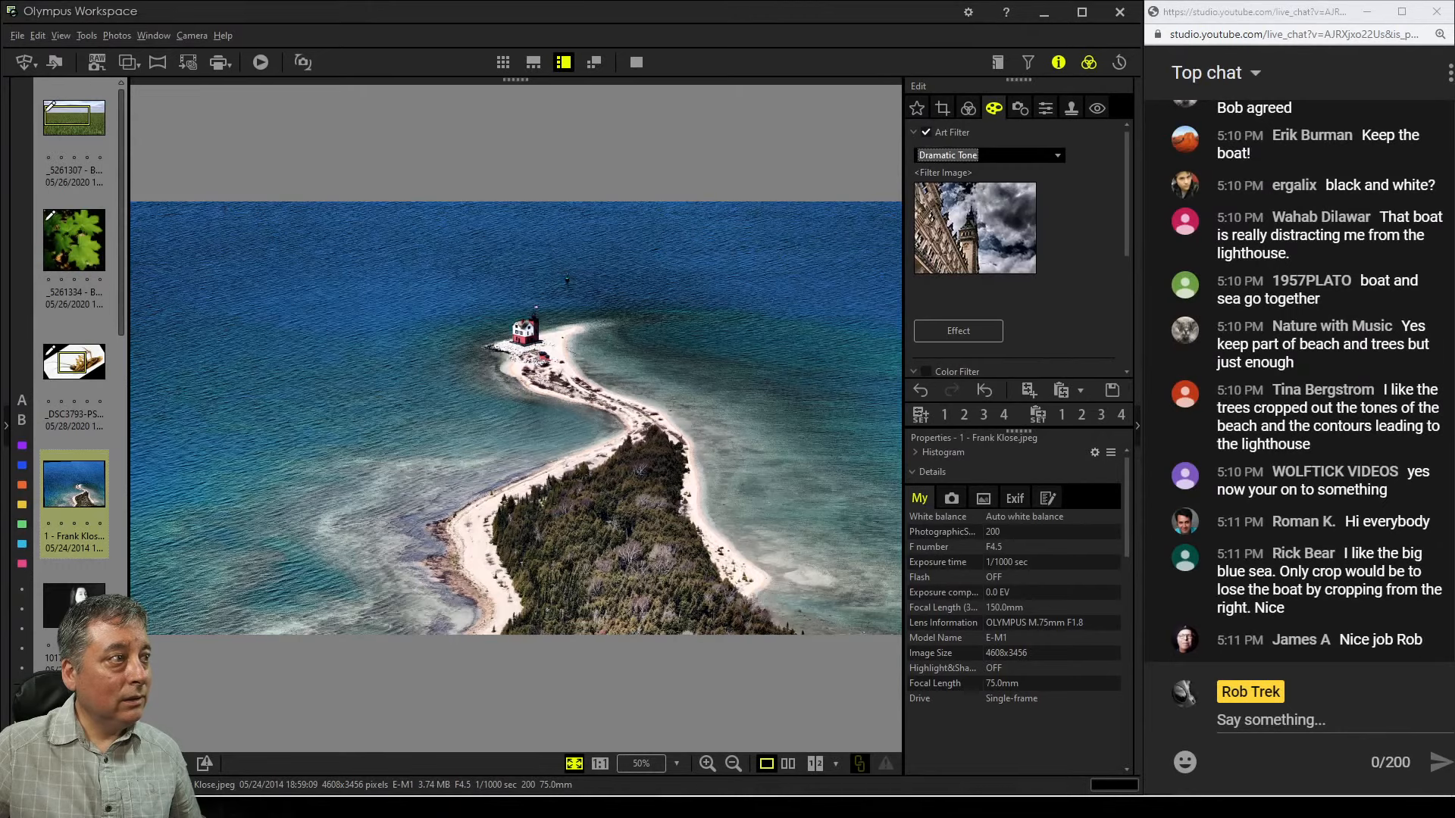
click(1057, 155)
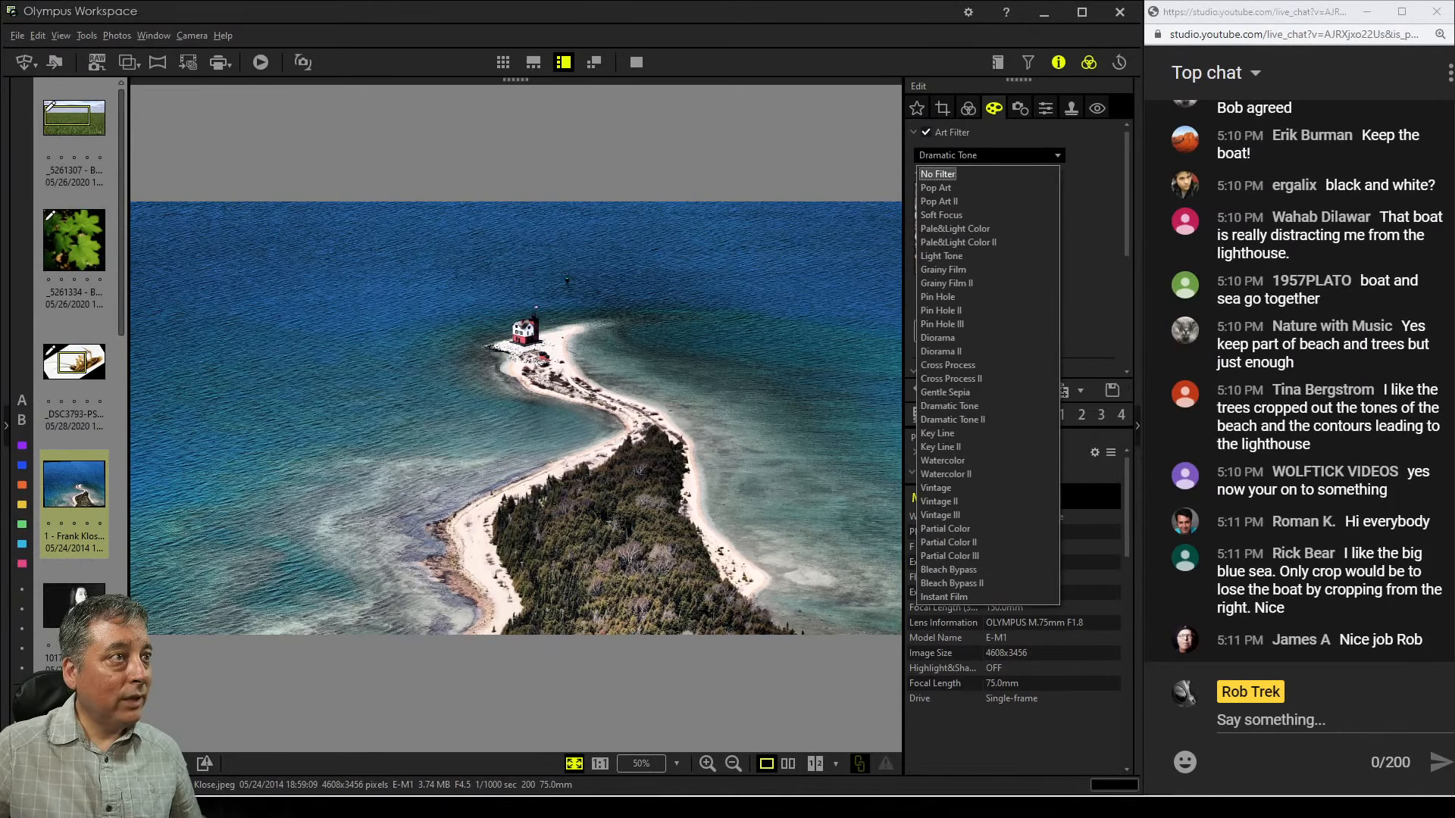
click(937, 175)
click(968, 108)
scroll(1015, 246, down, 2)
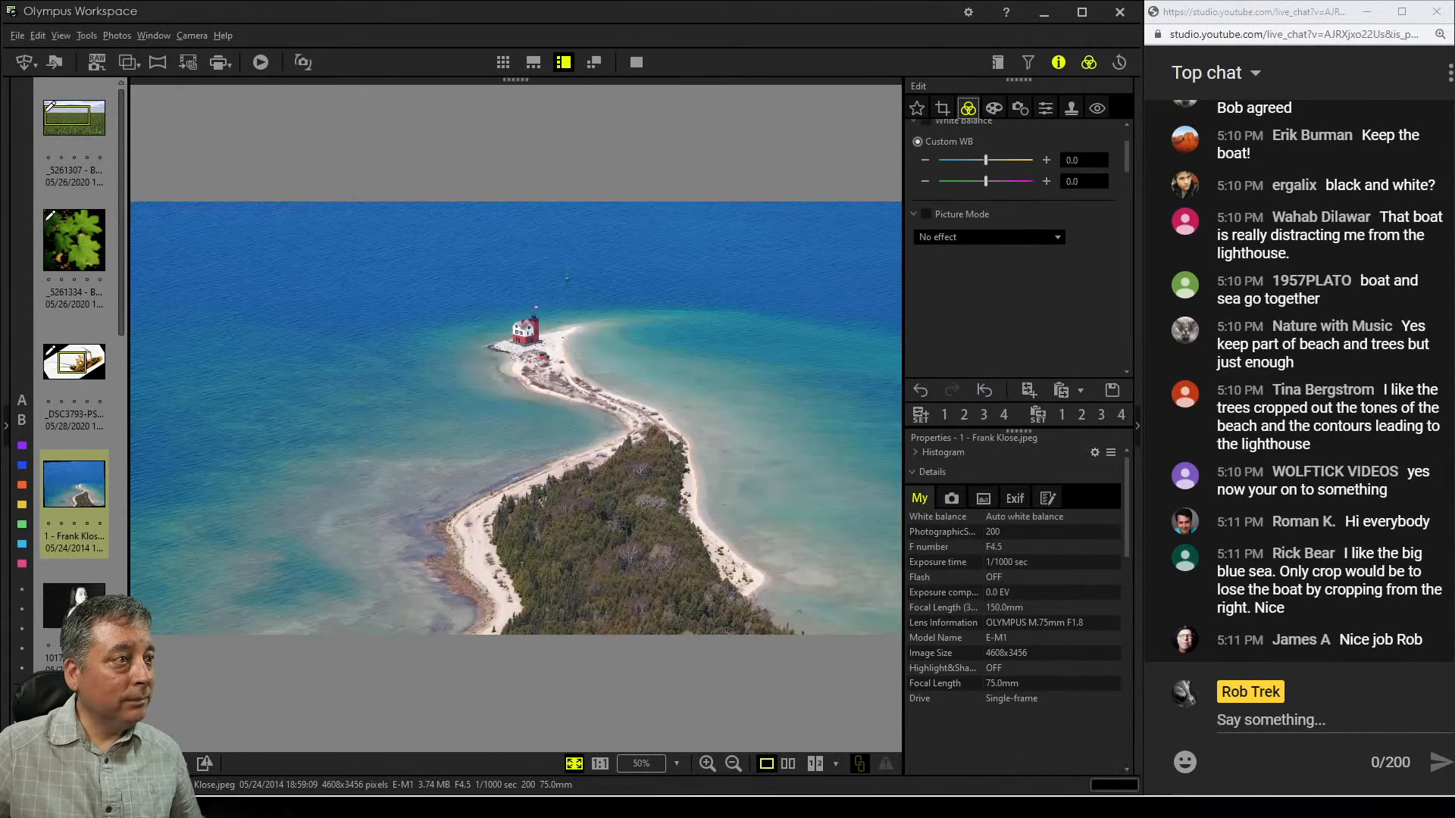
Enable Dehaze and raise it to 100
scroll(1014, 248, down, 3)
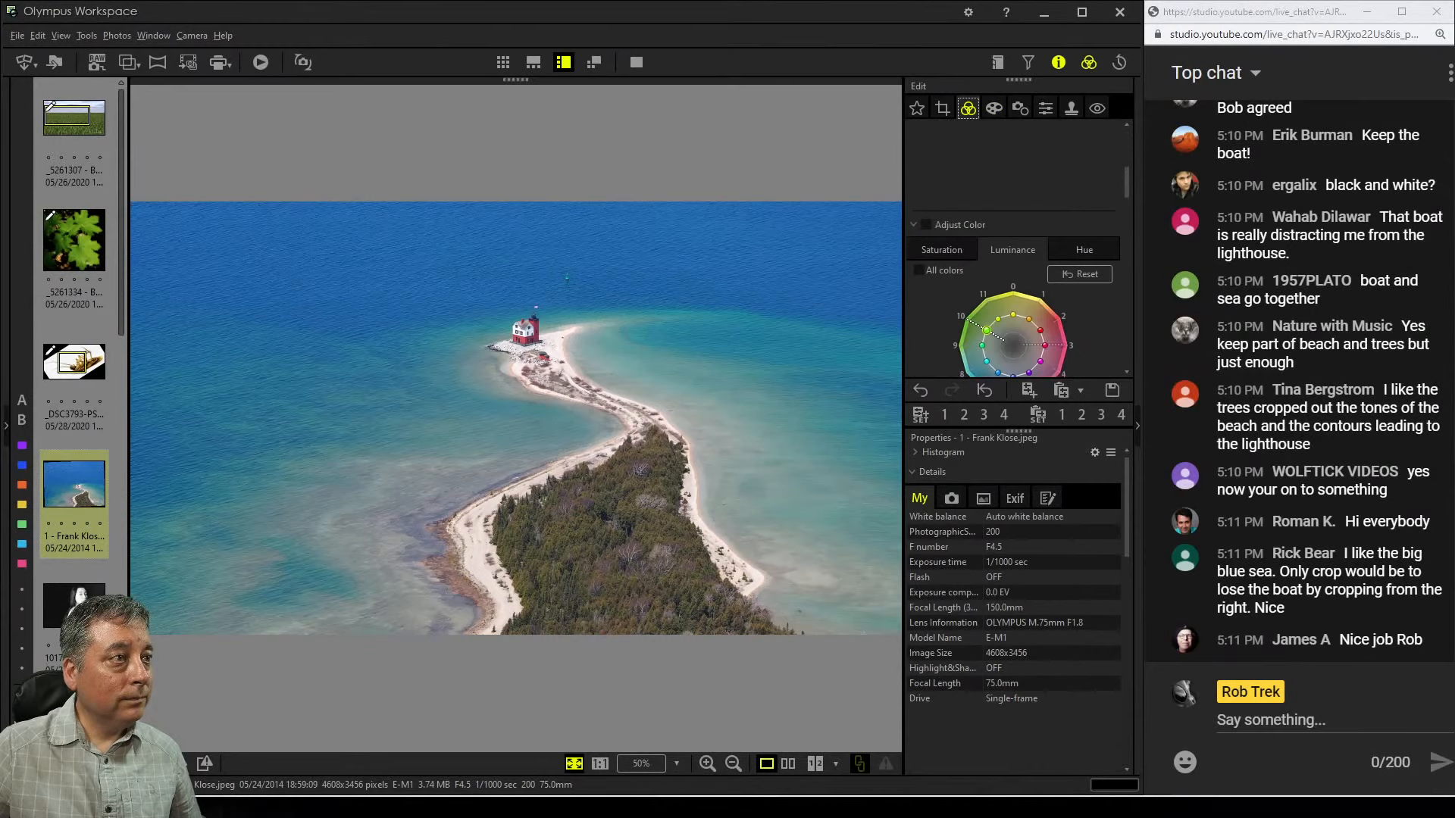
scroll(1014, 248, down, 5)
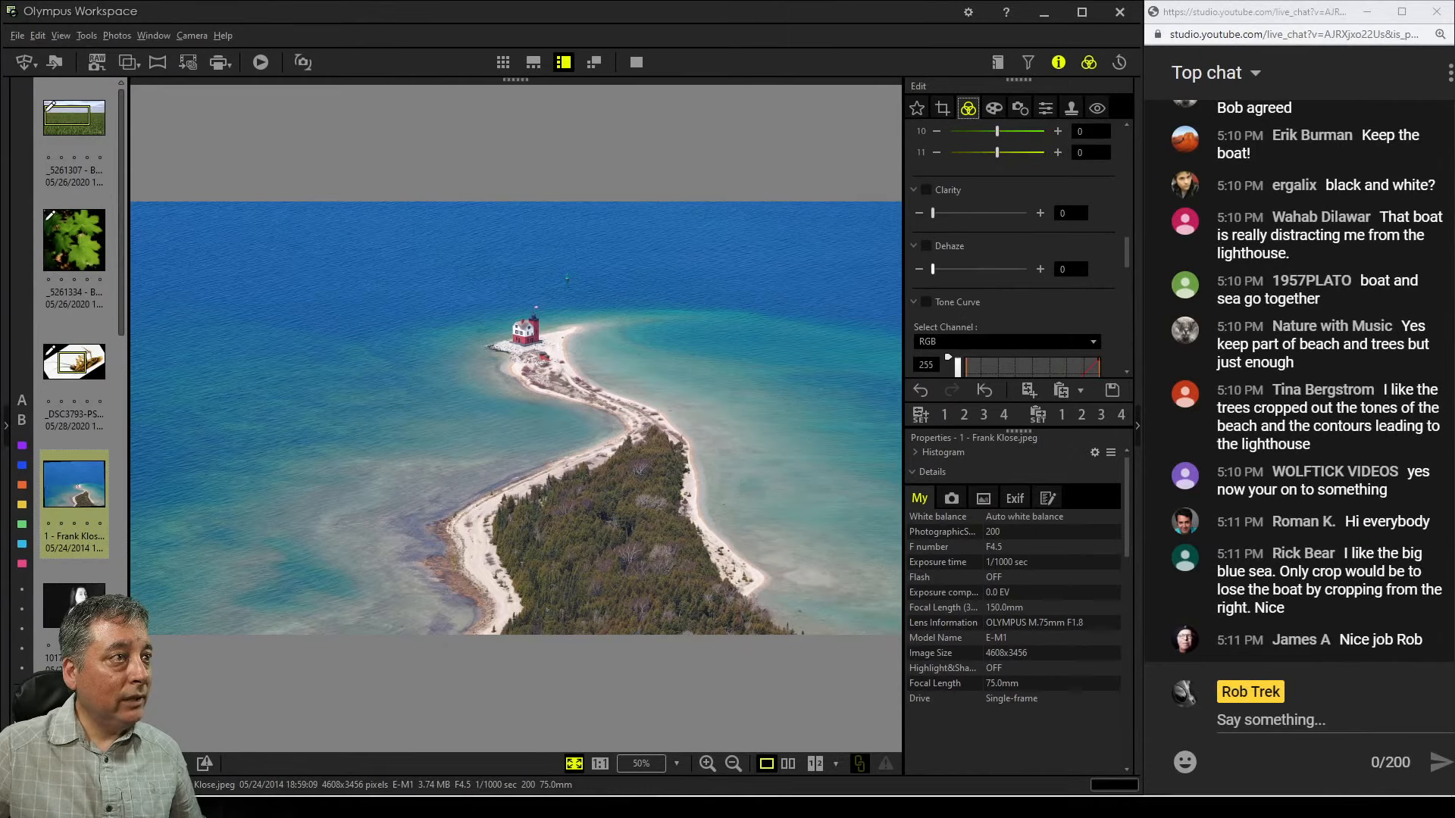
drag(933, 269, 983, 269)
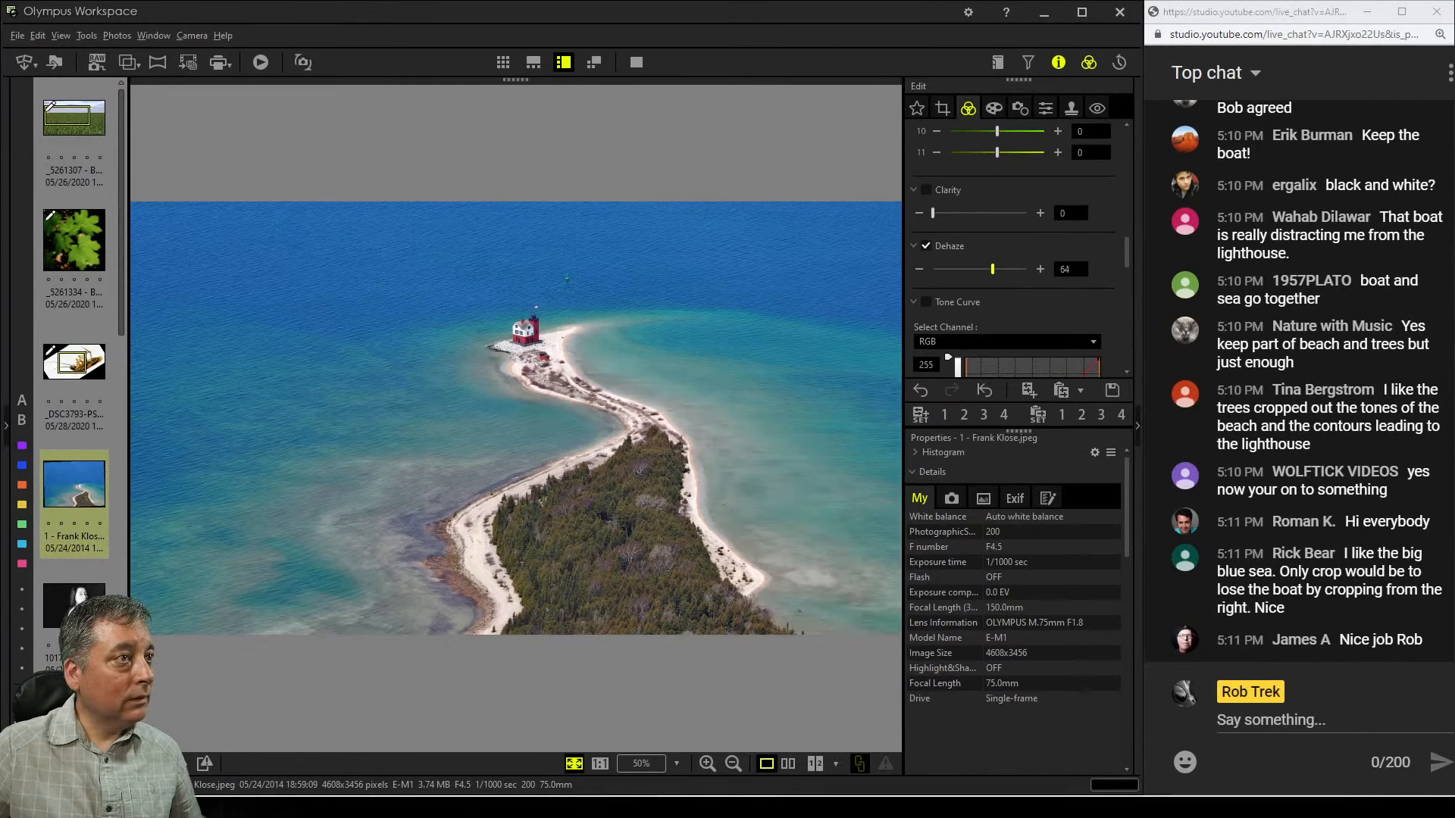
drag(992, 269, 1026, 269)
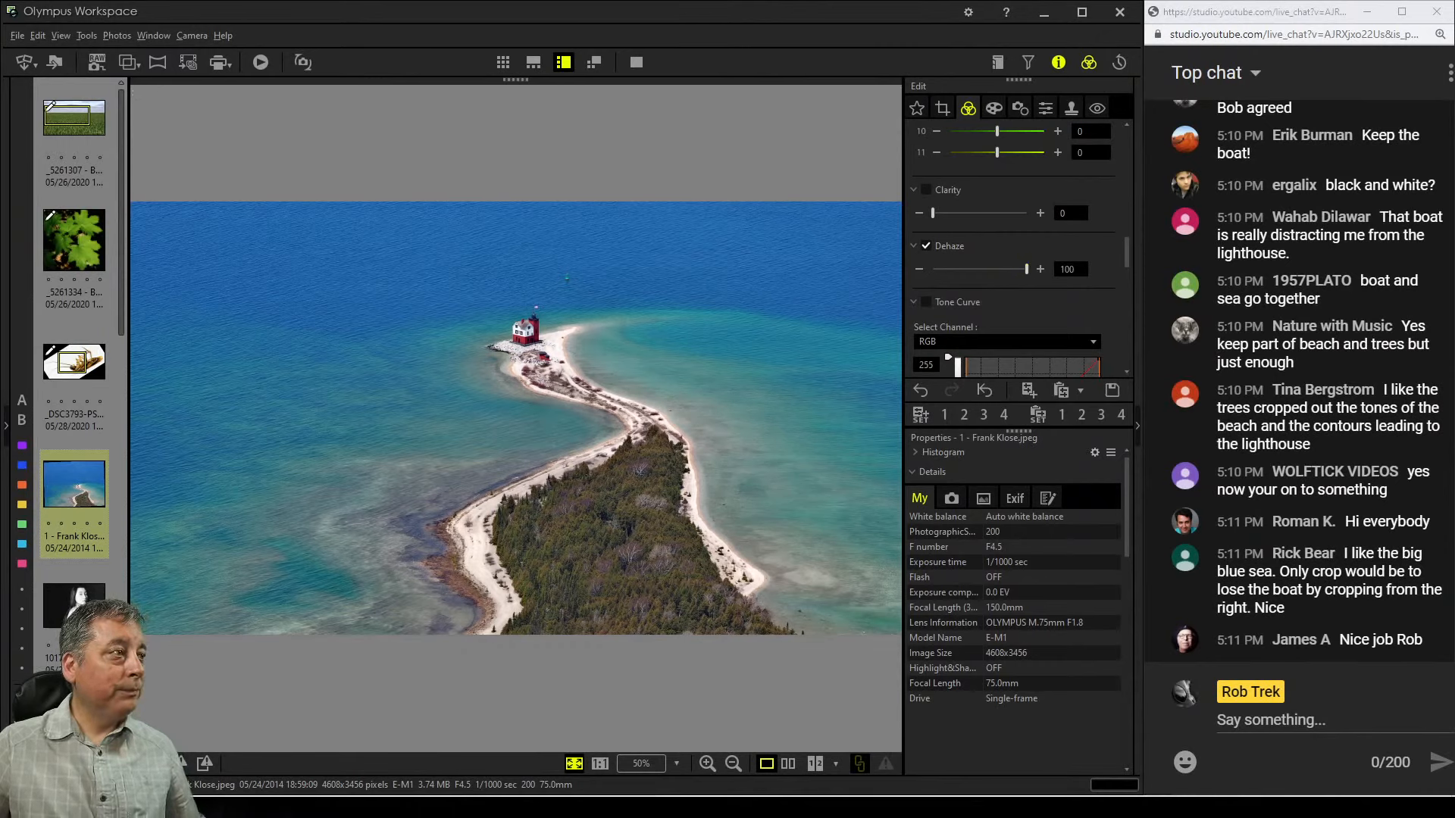
Add shadow and midtone points to the RGB tone curve for more contrast, leaving the white point at 255
scroll(1019, 250, down, 5)
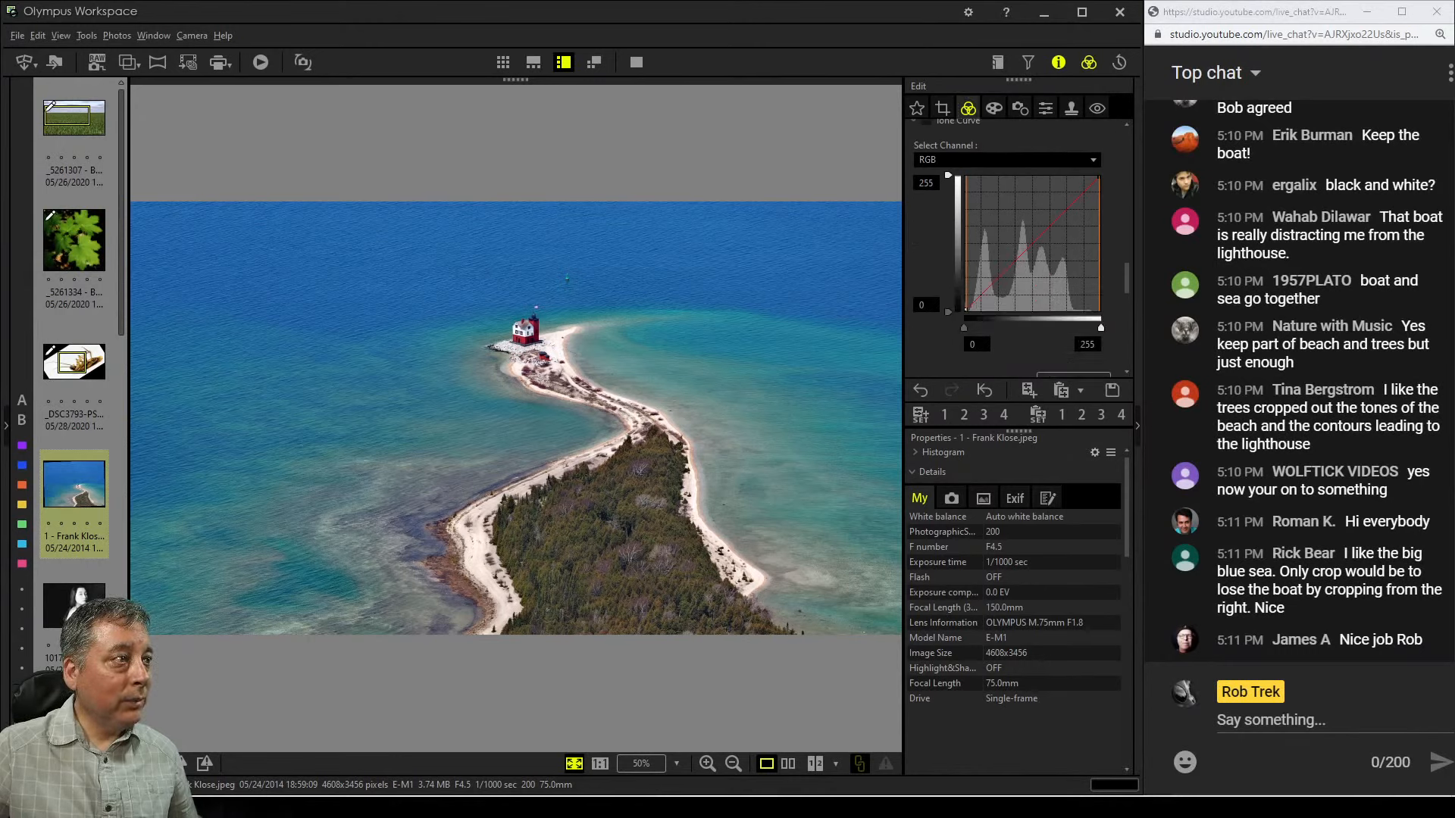
drag(1100, 327, 1094, 327)
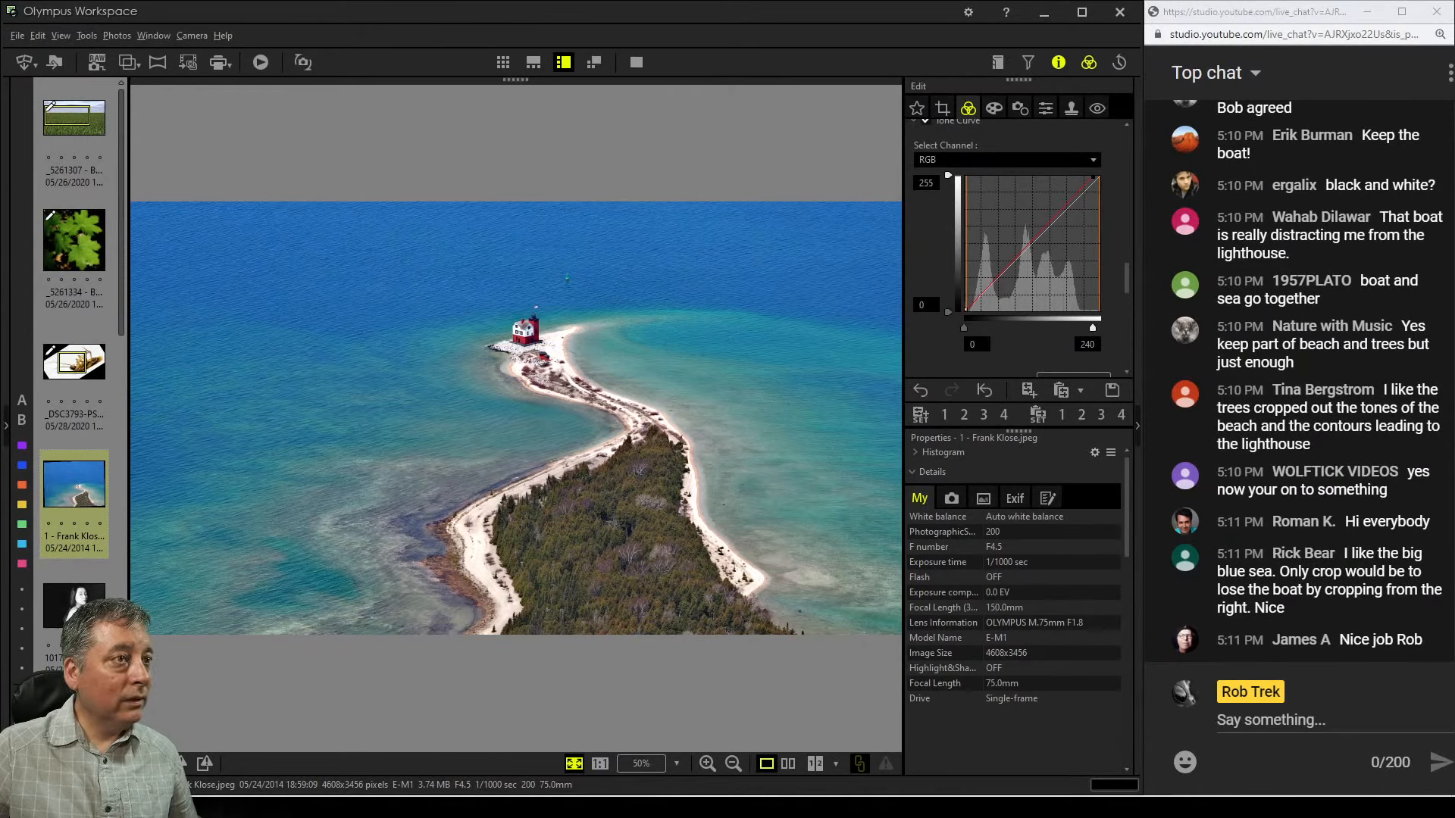
drag(1092, 328, 1084, 327)
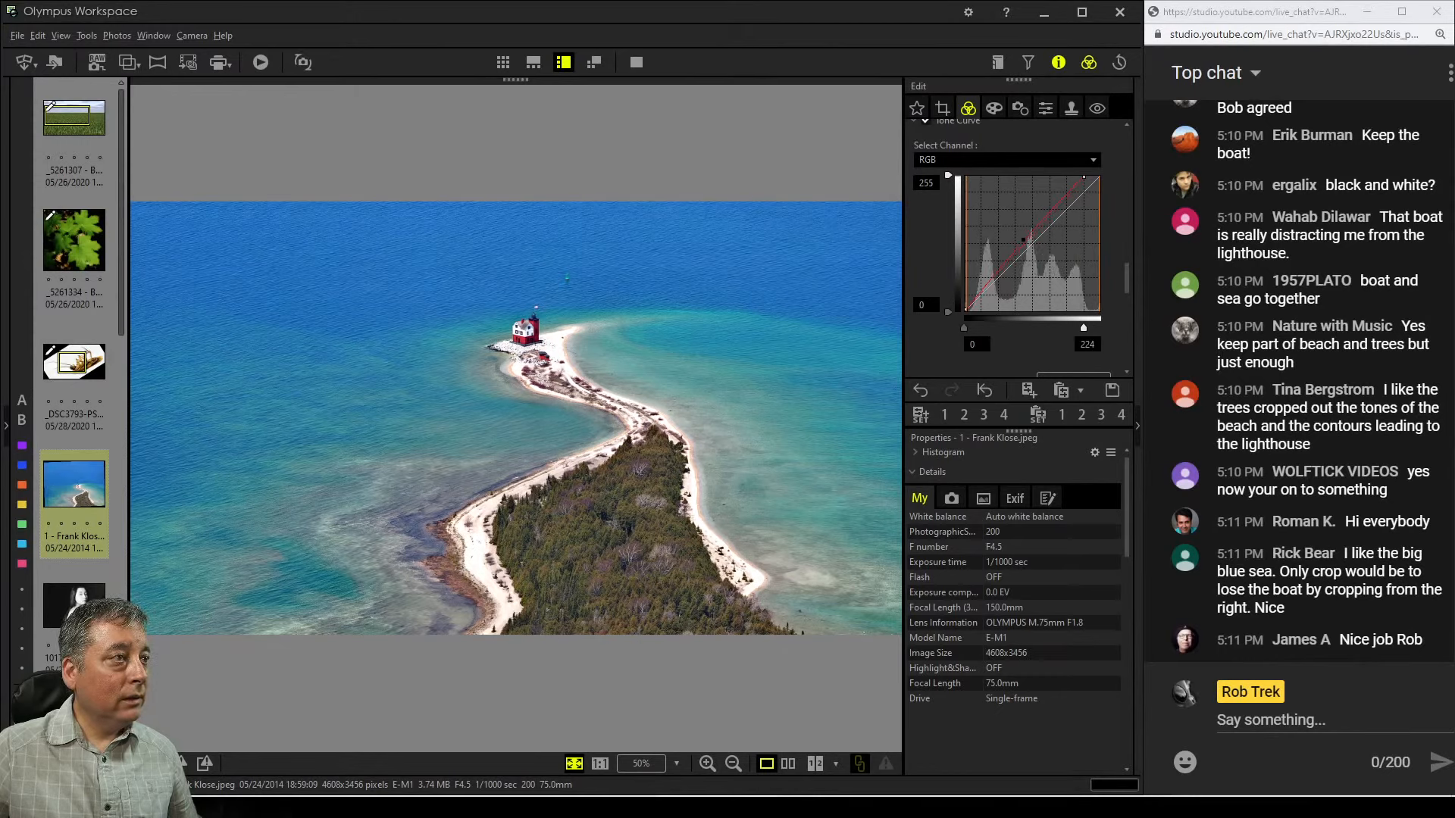
click(983, 290)
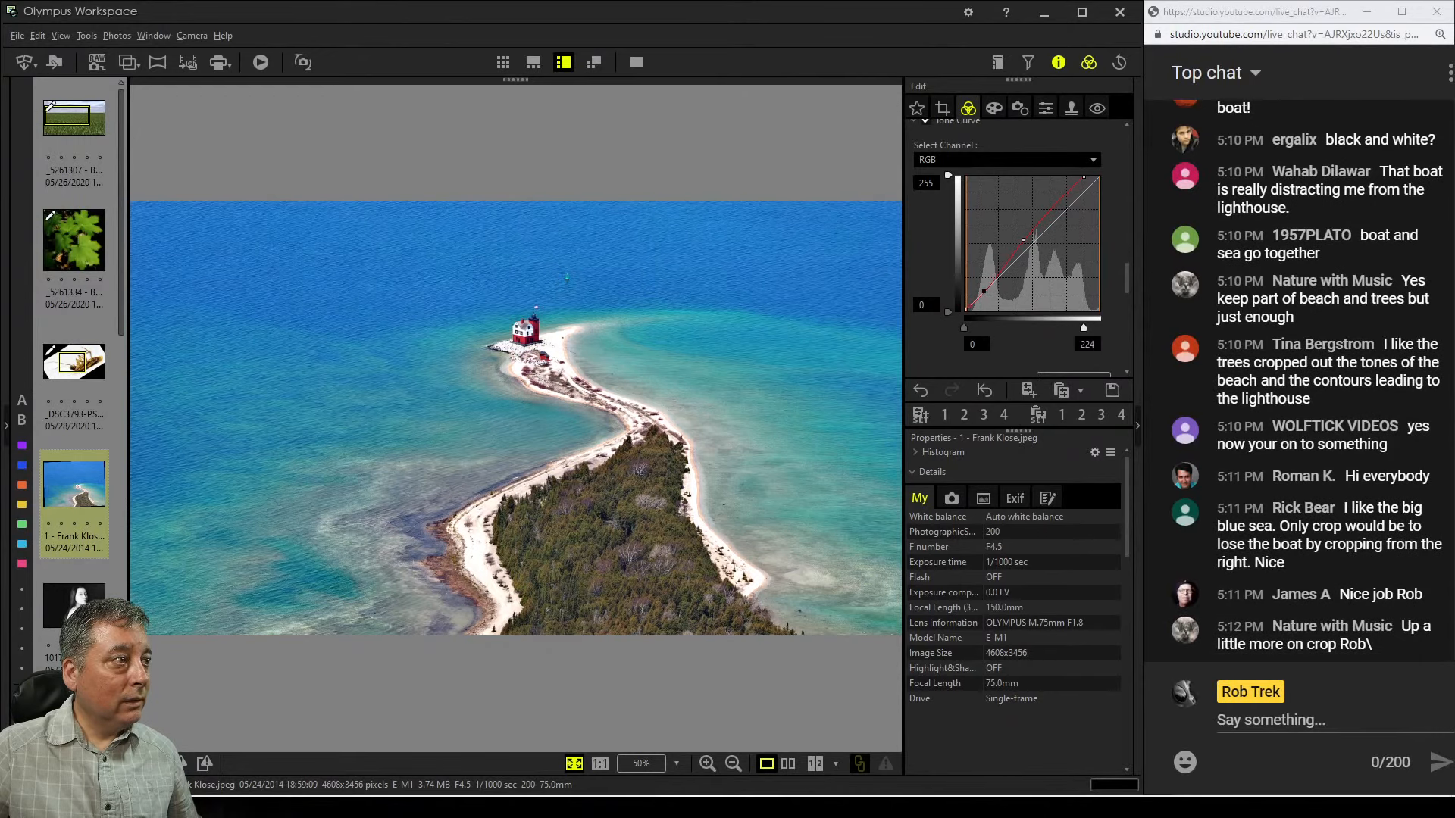
drag(983, 291, 996, 290)
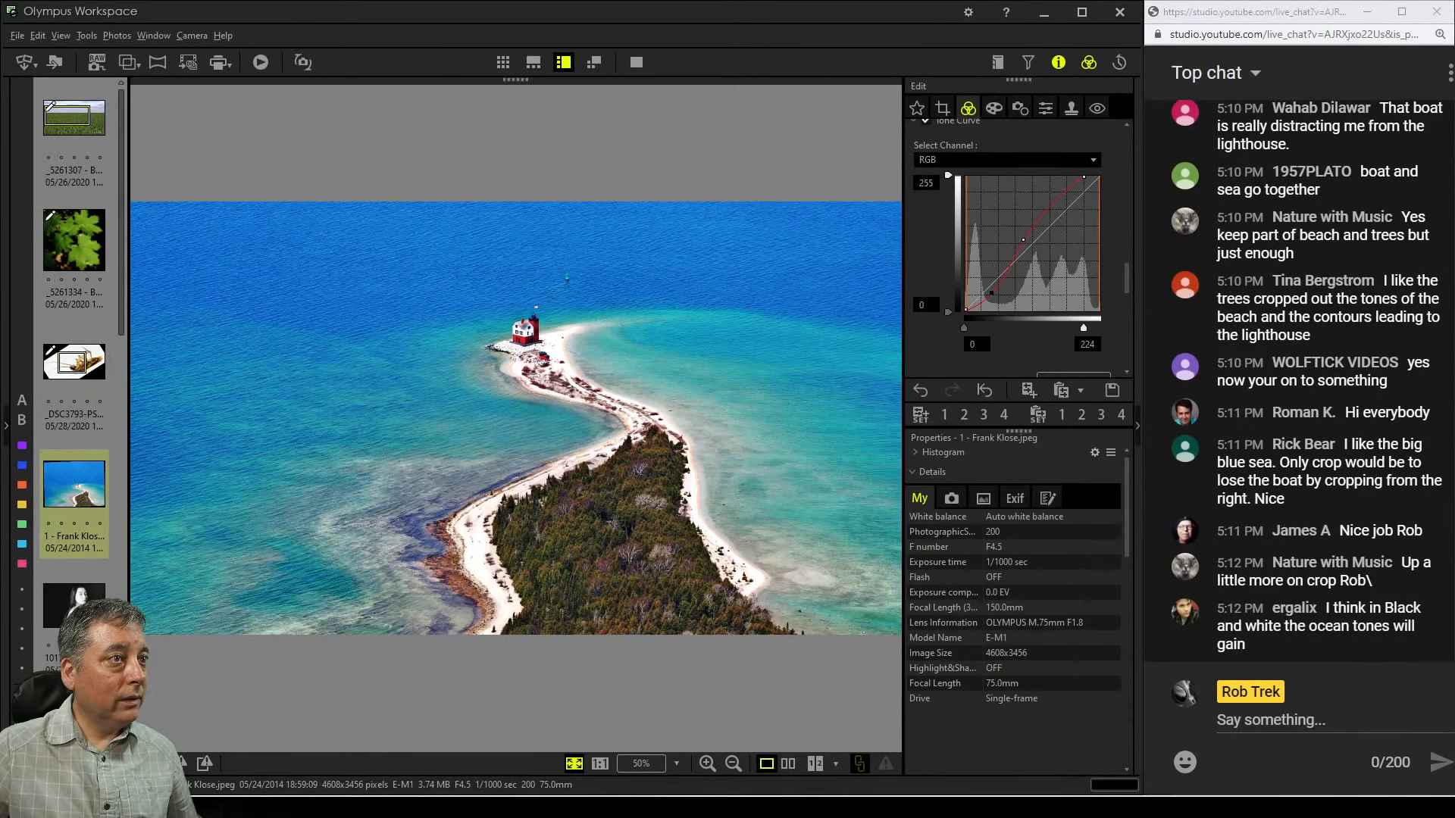
drag(1087, 327, 1100, 328)
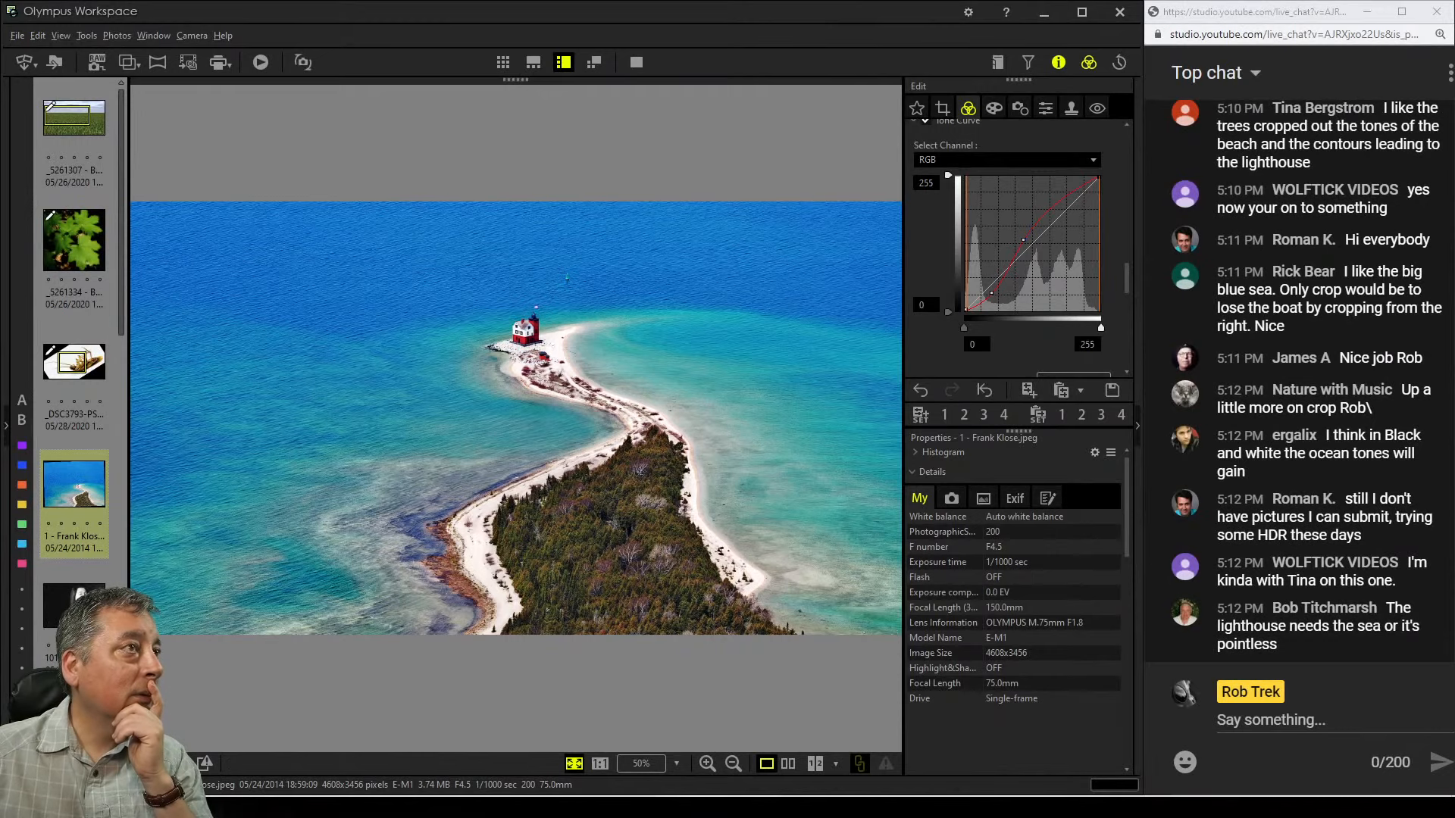
Resize the 16:9 crop to about 3852 x 2165 pixels around the lighthouse and preview the edited image
click(941, 109)
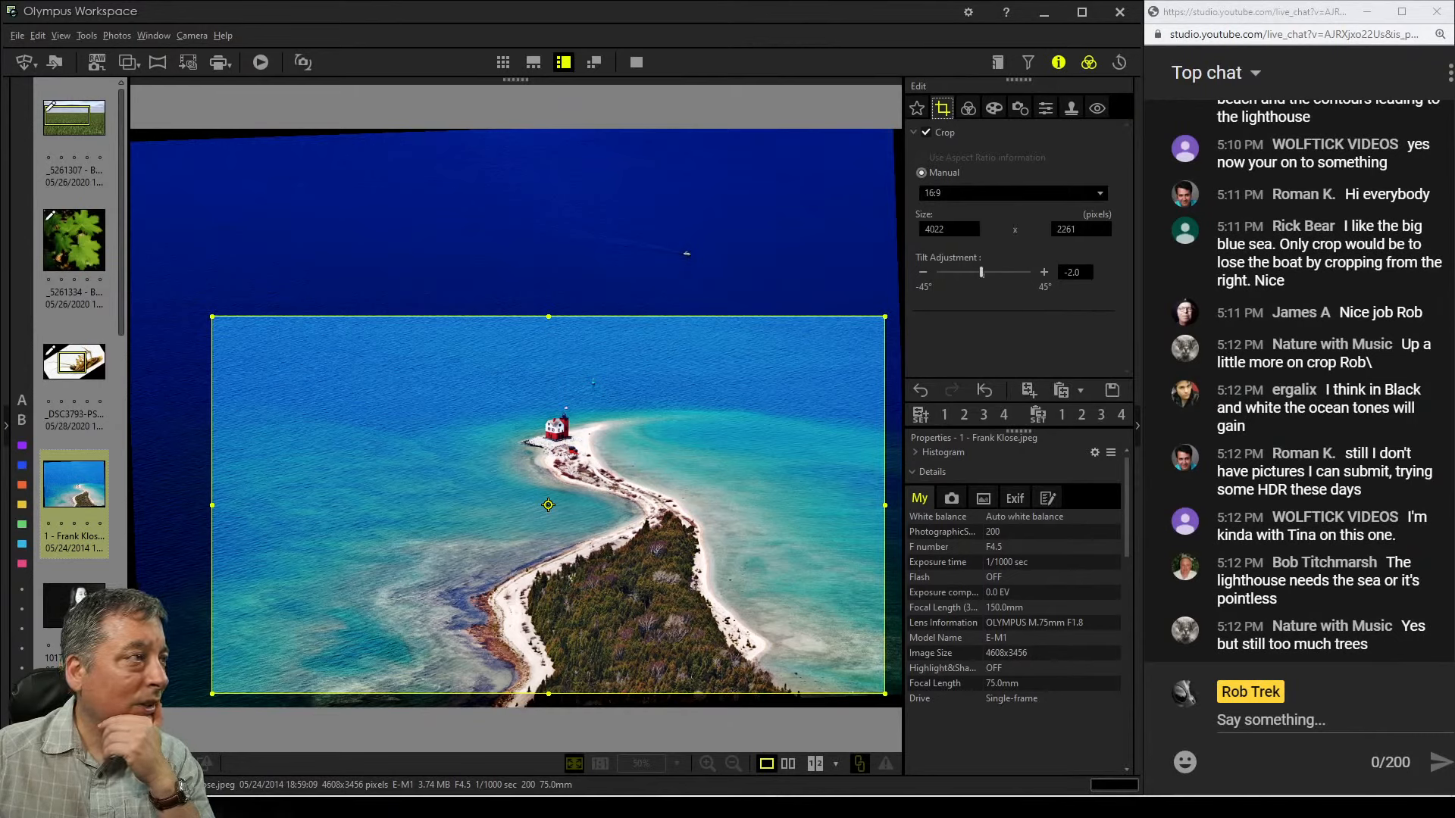
drag(548, 317, 548, 342)
drag(548, 517, 481, 517)
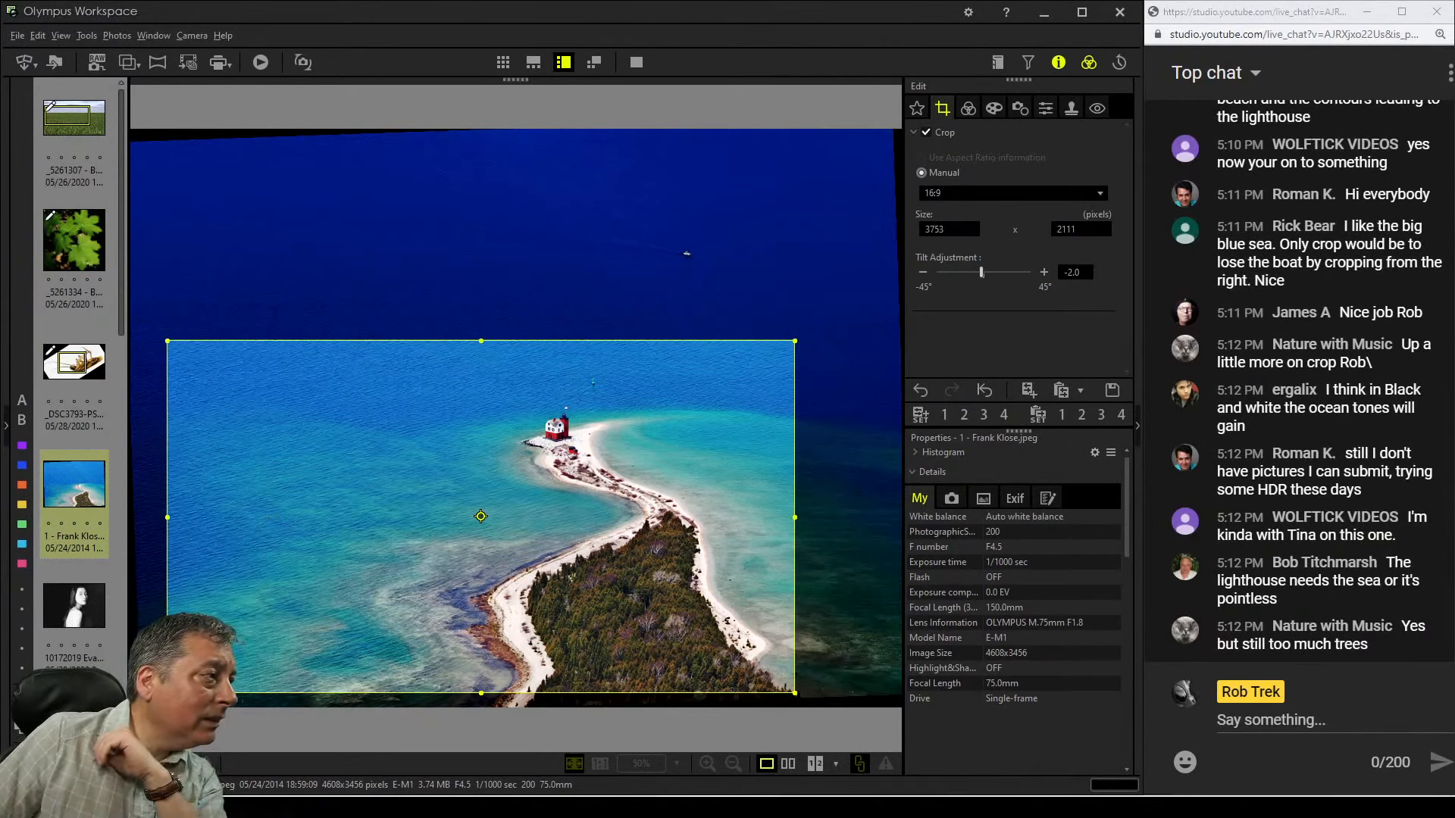
drag(481, 516, 579, 517)
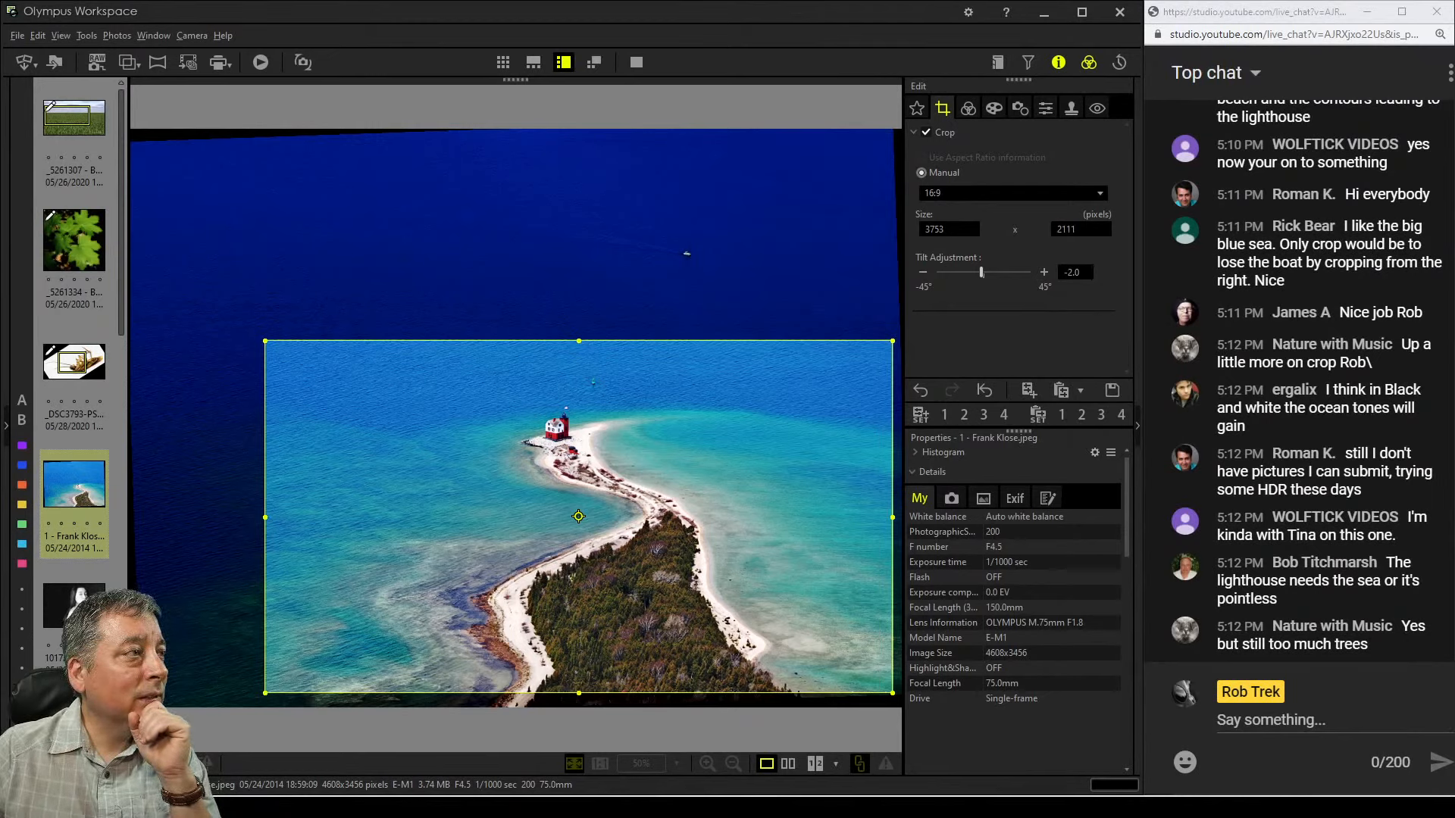
drag(265, 341, 248, 332)
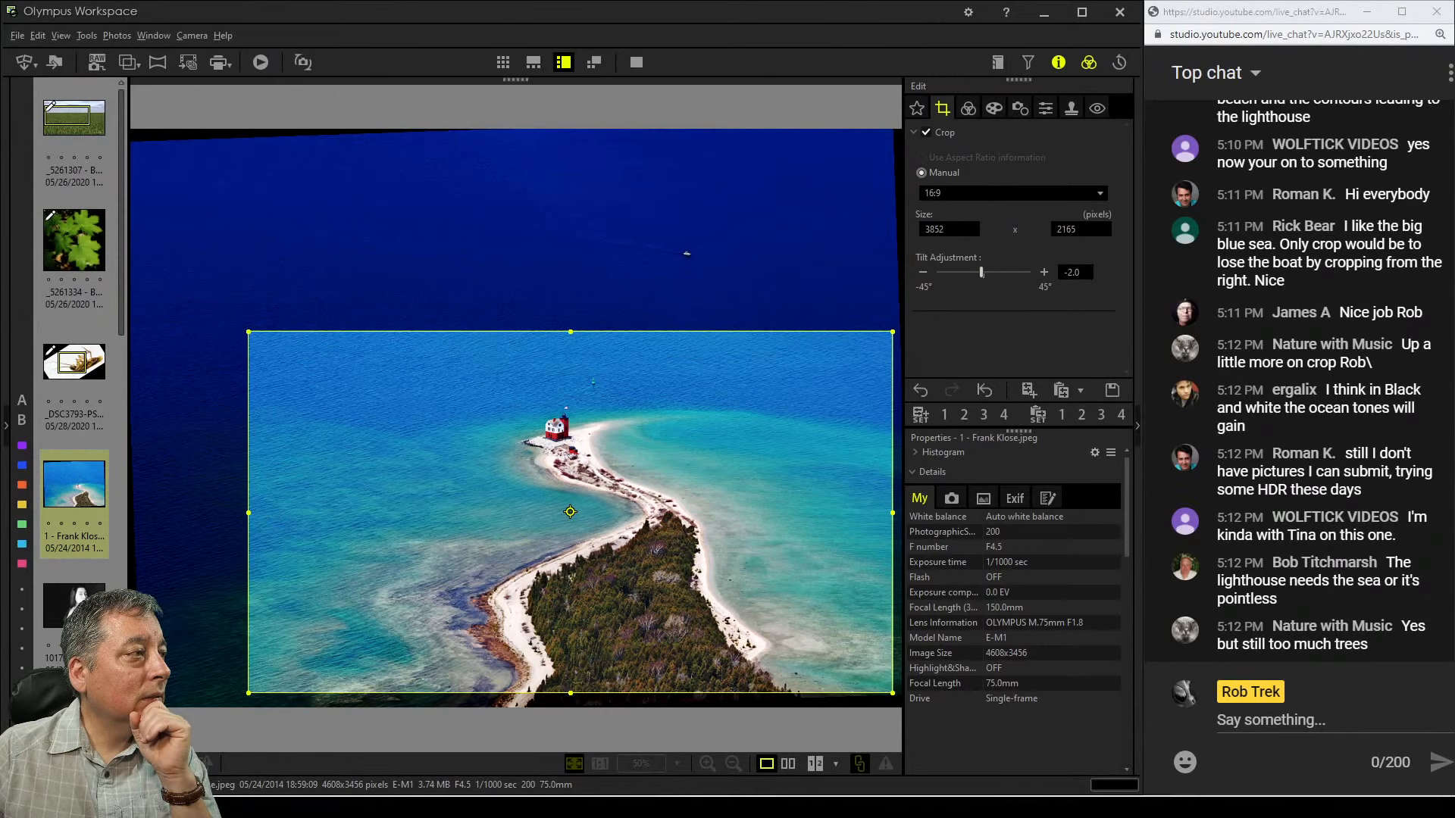
click(969, 108)
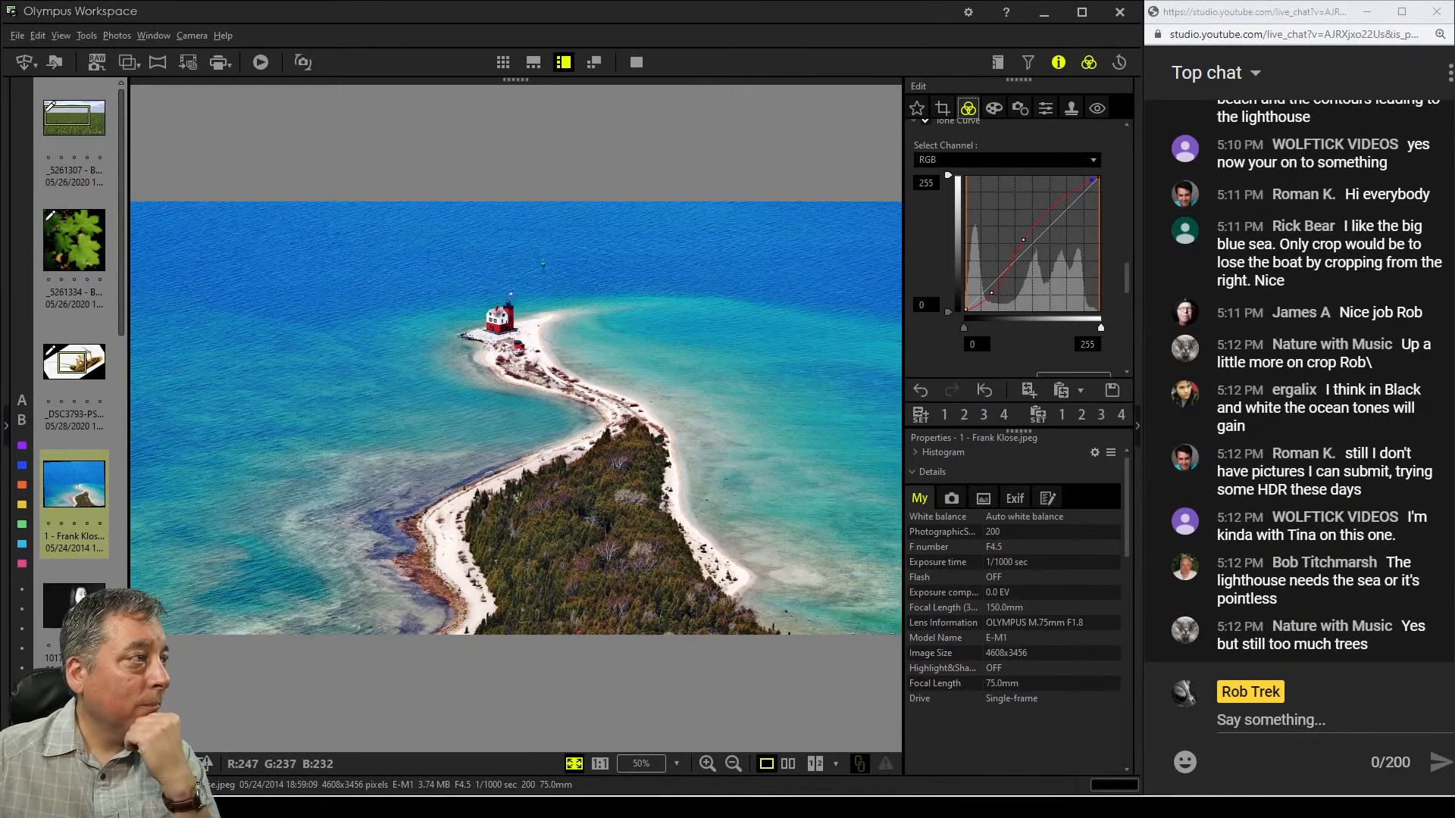
Nudge the crop frame slightly up and left, then preview the result
click(943, 108)
drag(569, 512, 570, 489)
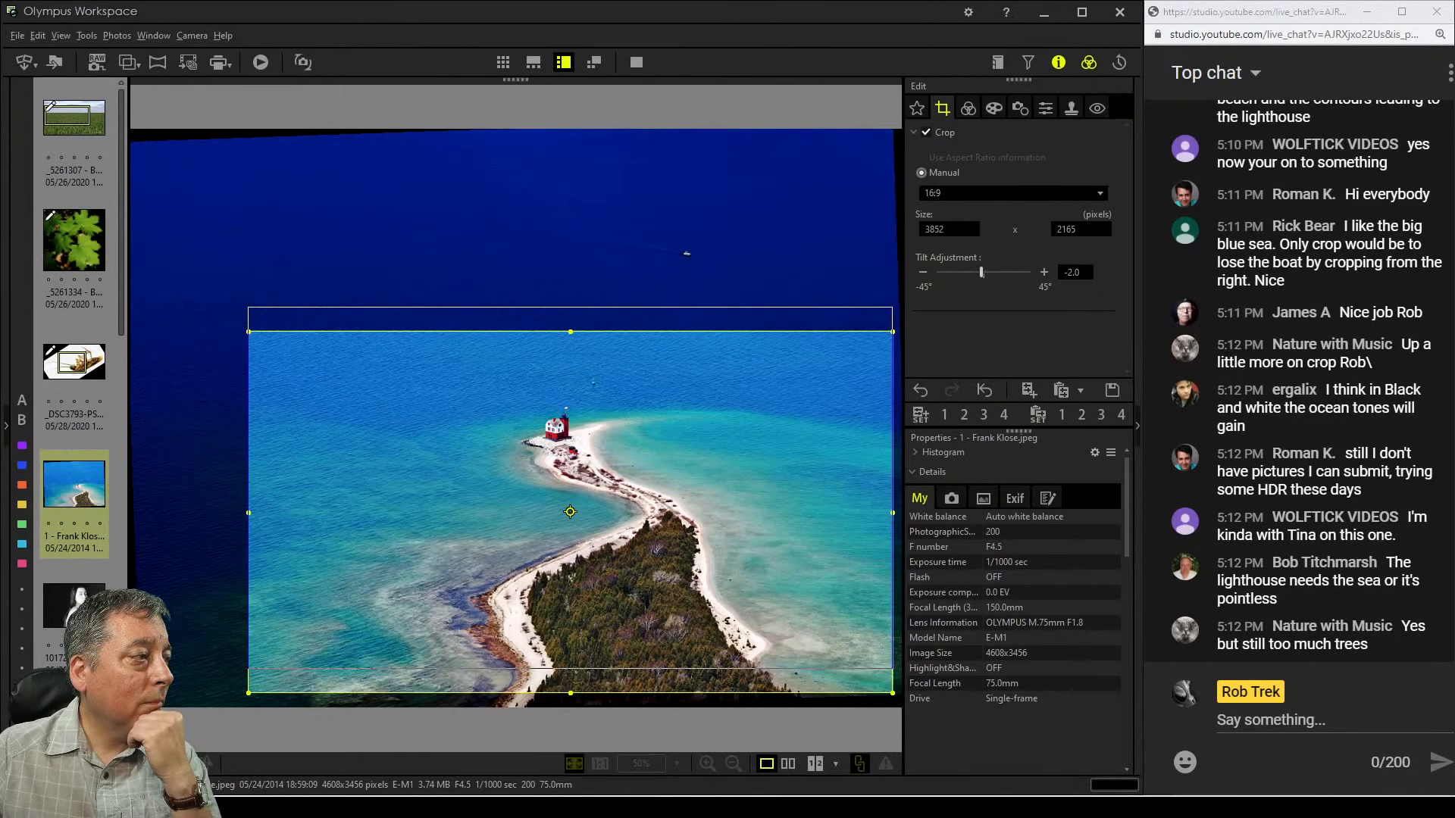
drag(570, 489, 559, 493)
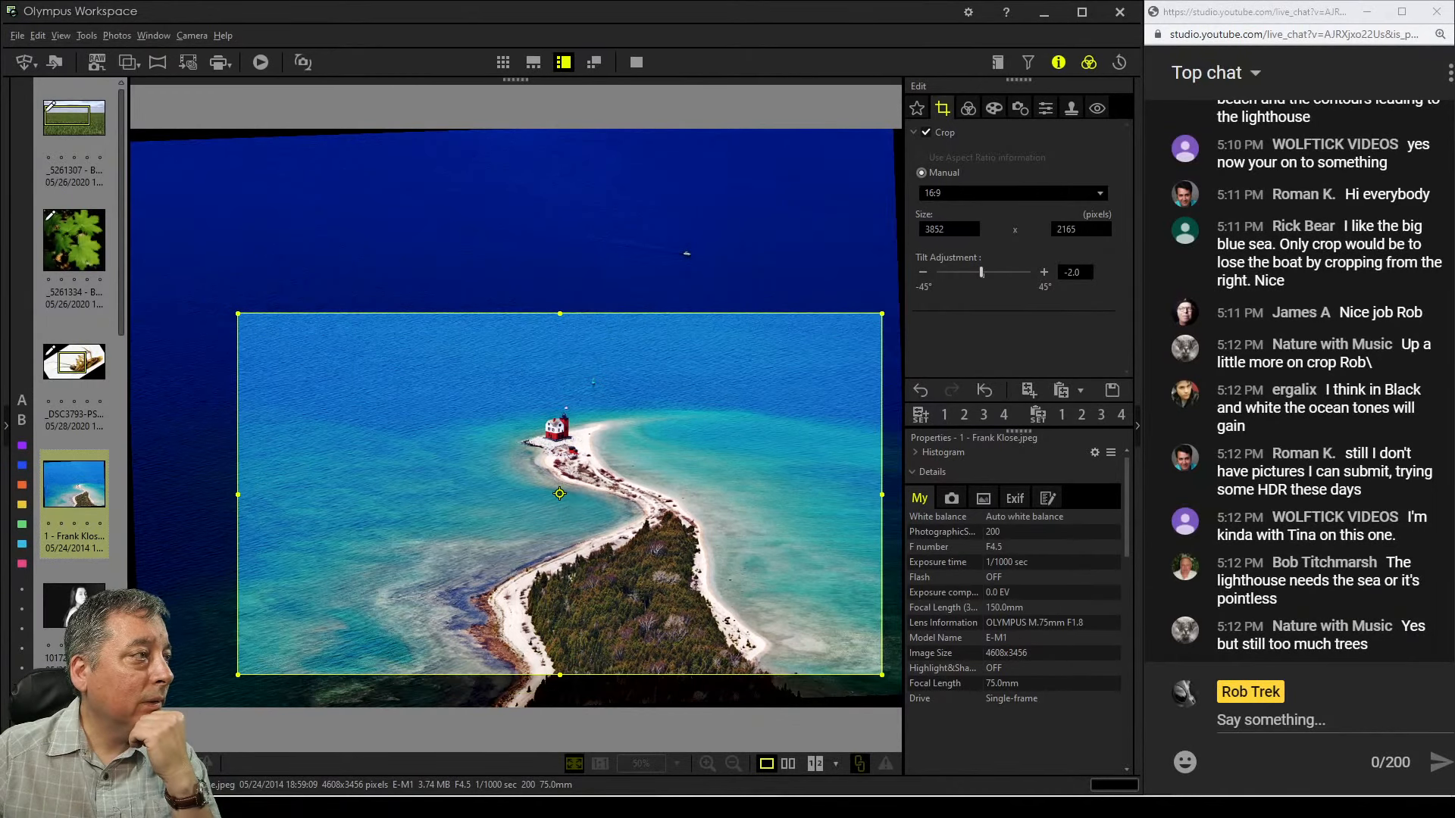
click(967, 108)
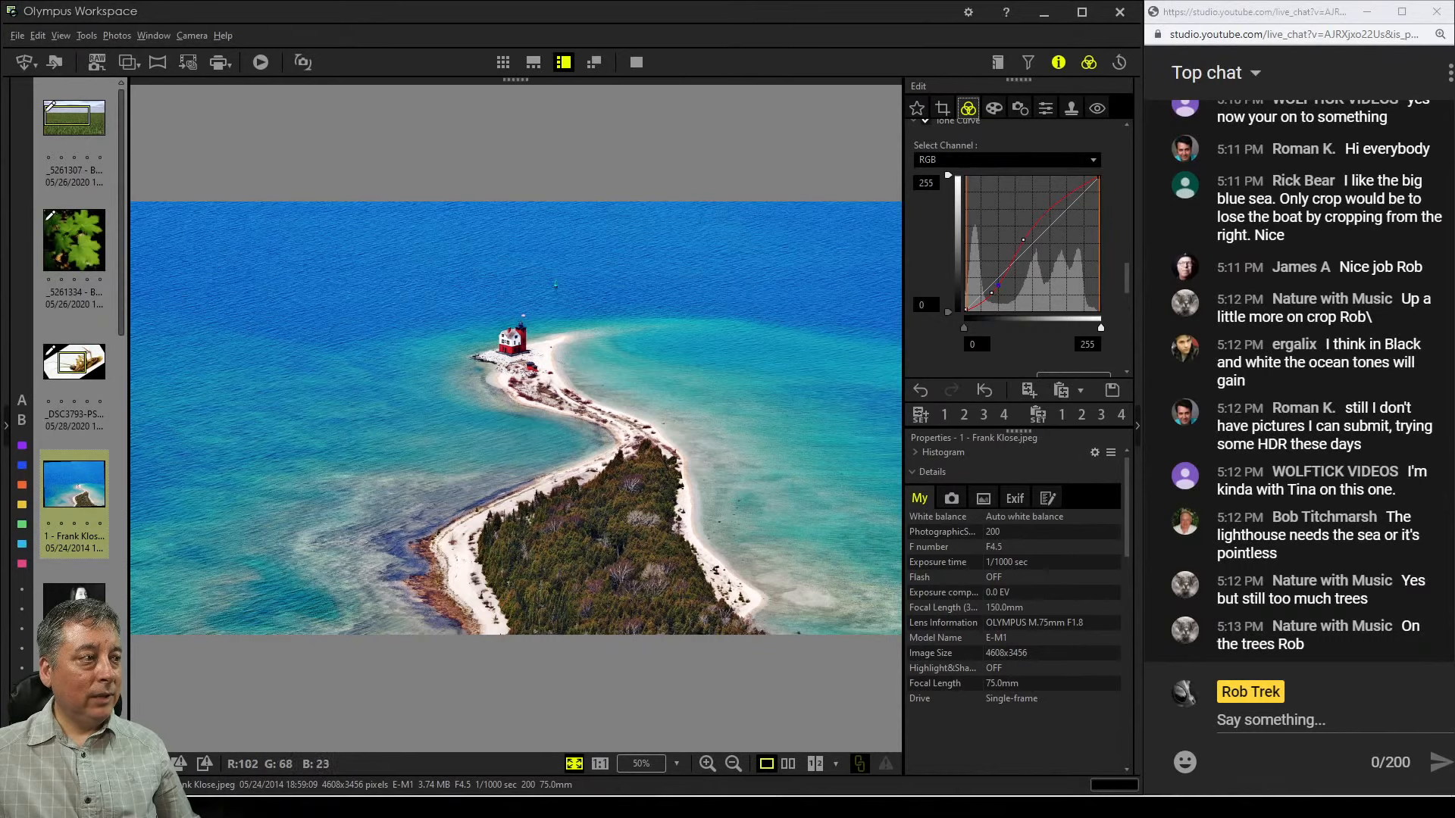
Set the custom white balance sliders to 0.8 and 0.4
click(943, 108)
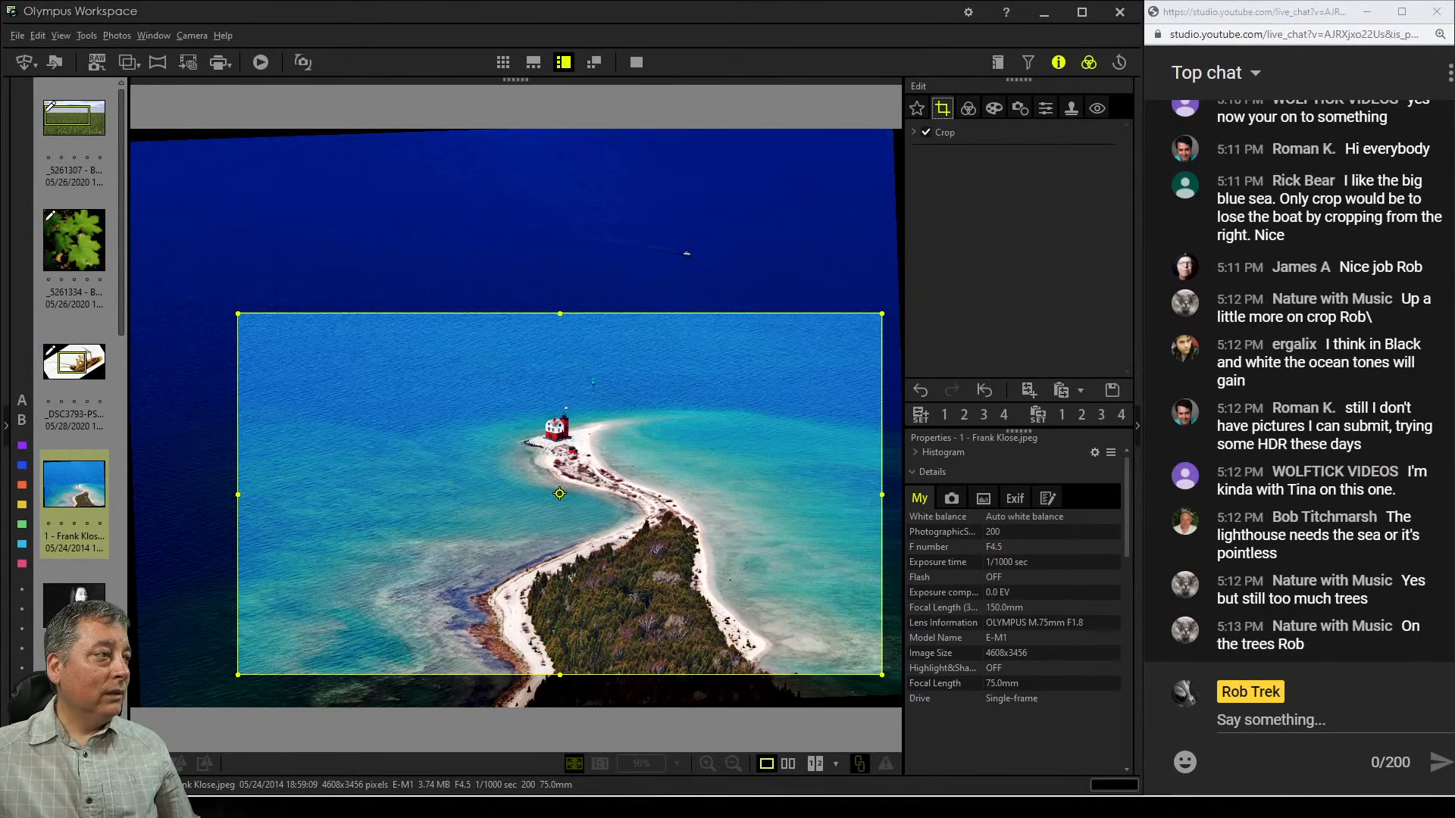
click(968, 107)
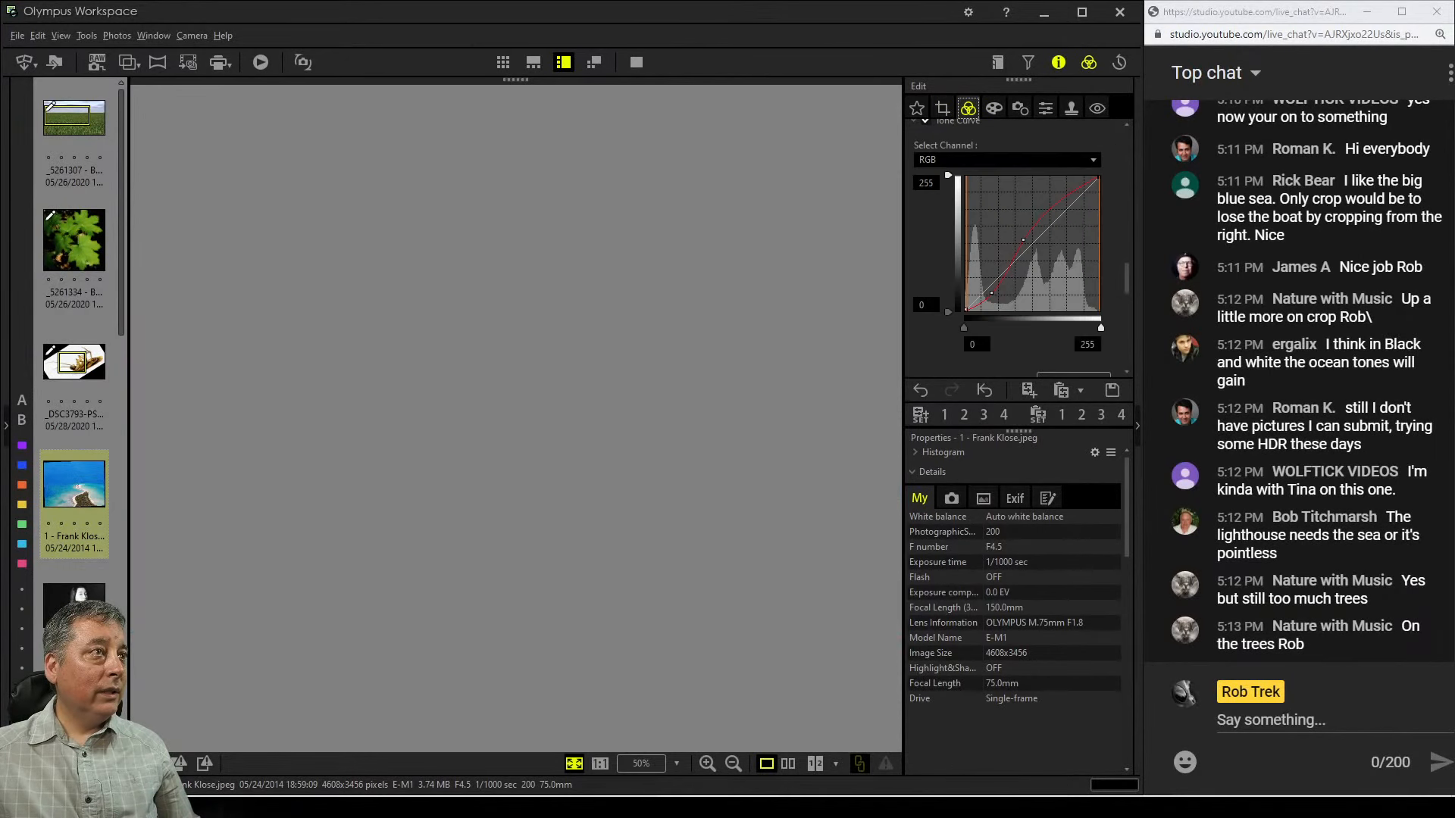
scroll(1015, 250, up, 15)
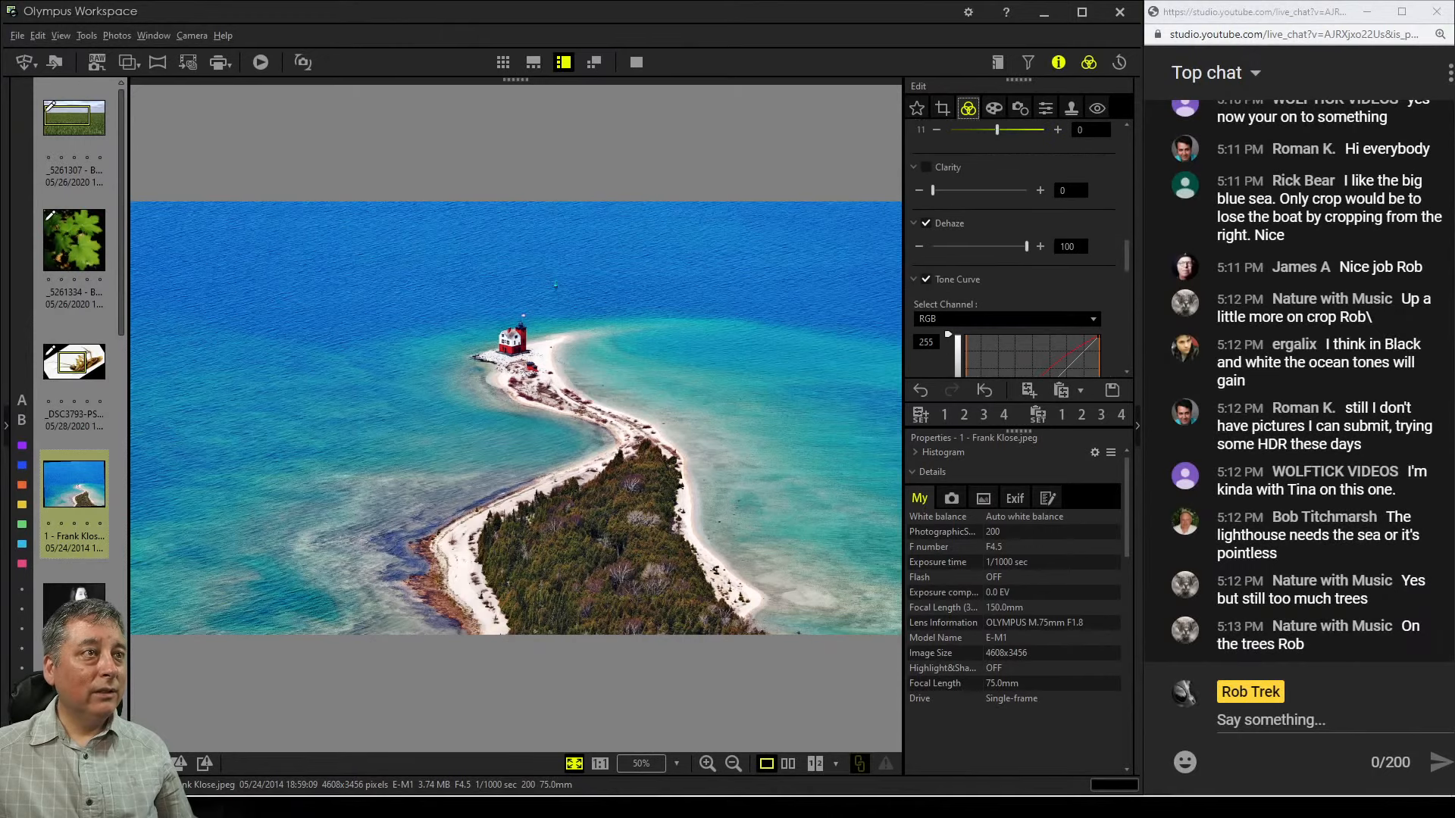
scroll(1015, 250, up, 2)
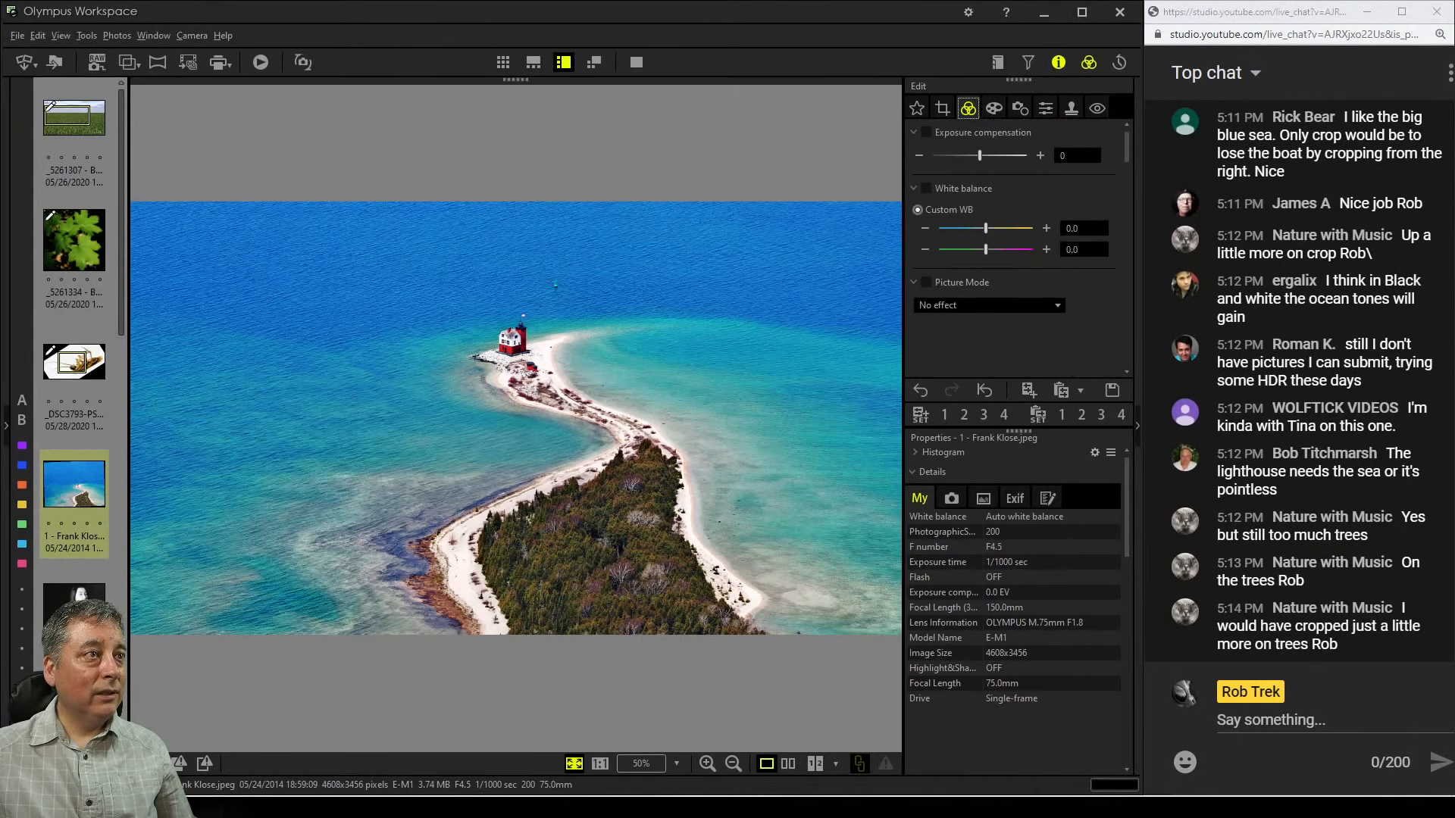
click(1046, 228)
click(1045, 228)
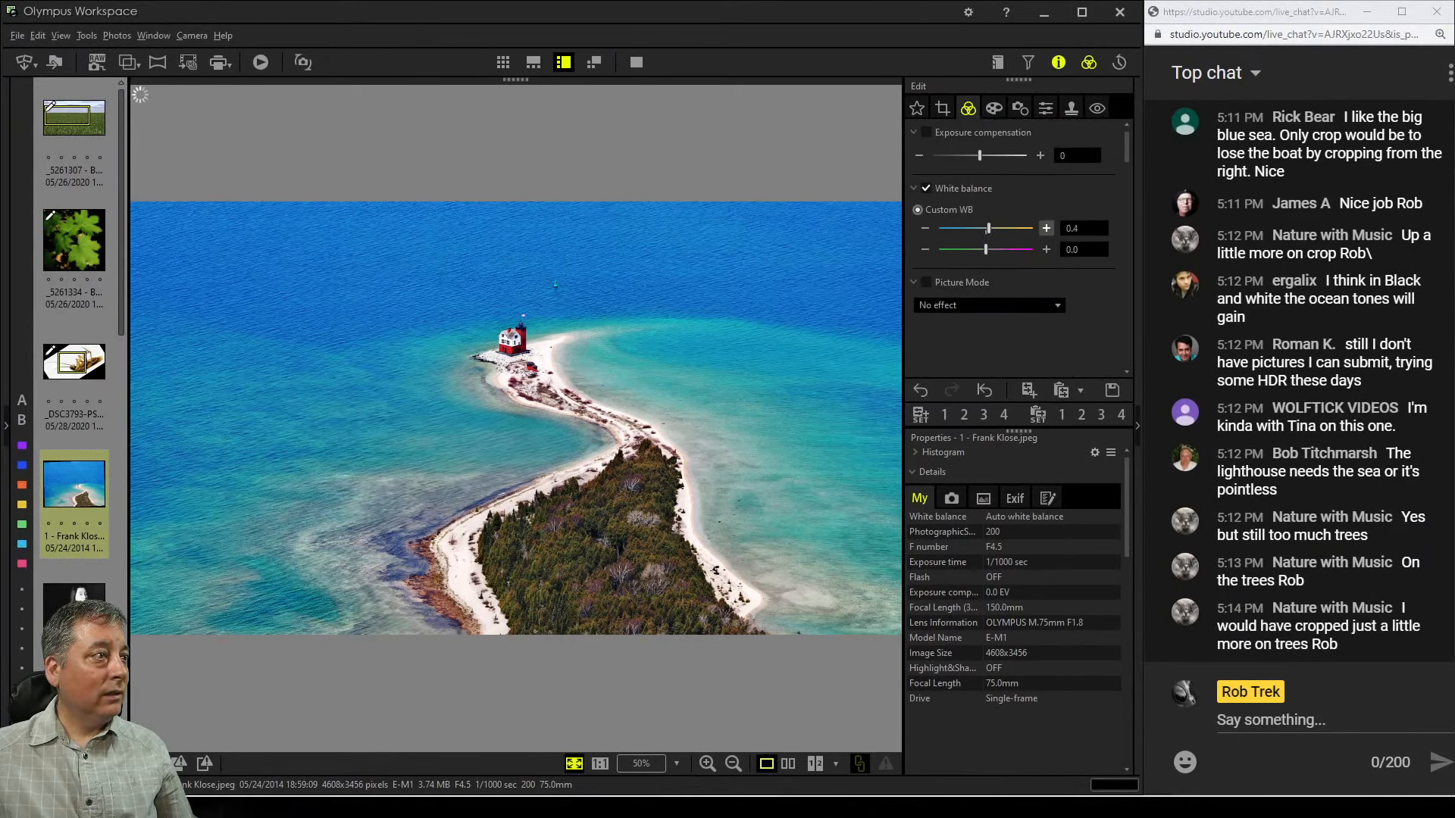
click(1046, 228)
click(1046, 228)
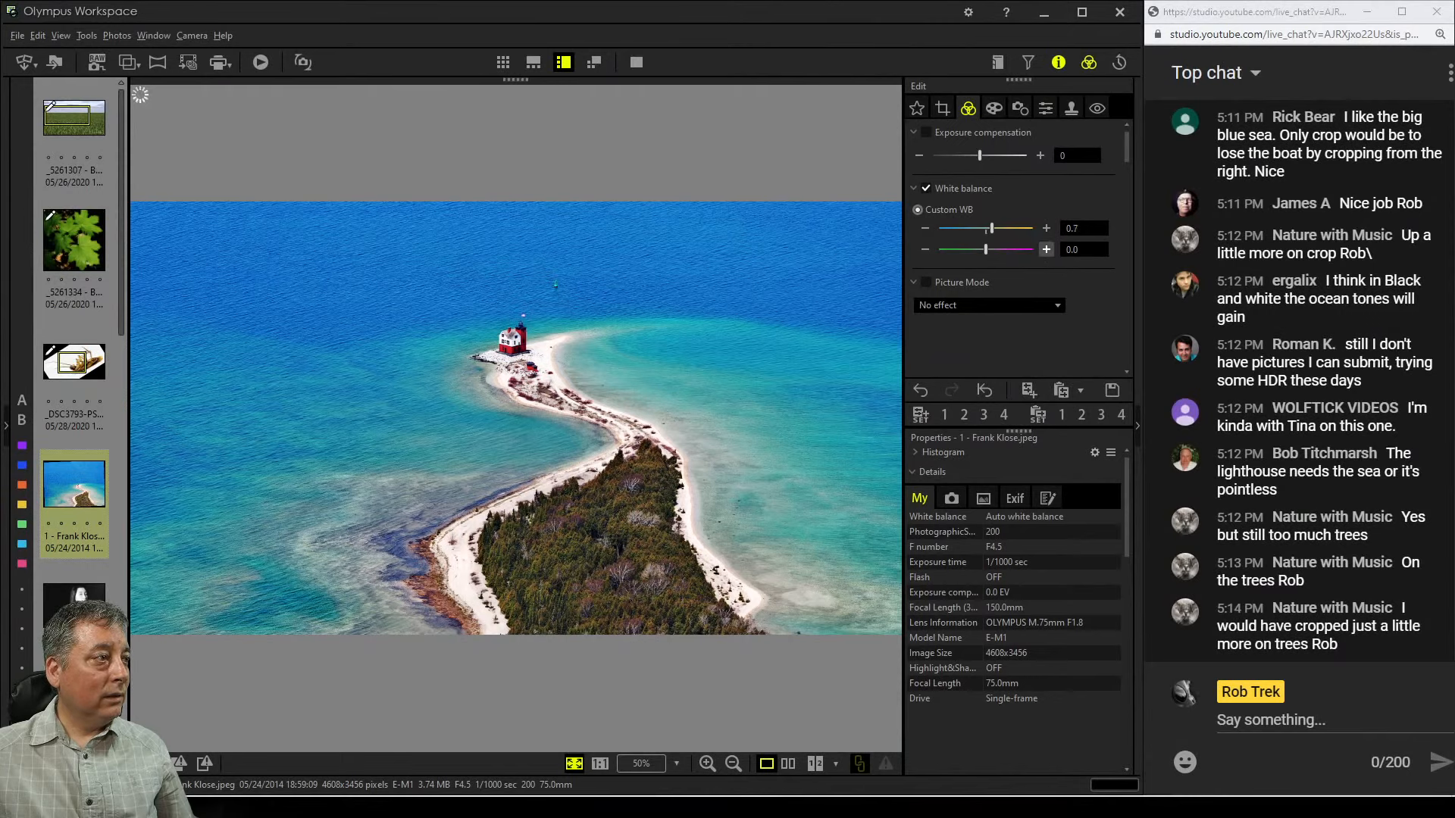
click(1045, 249)
click(1046, 249)
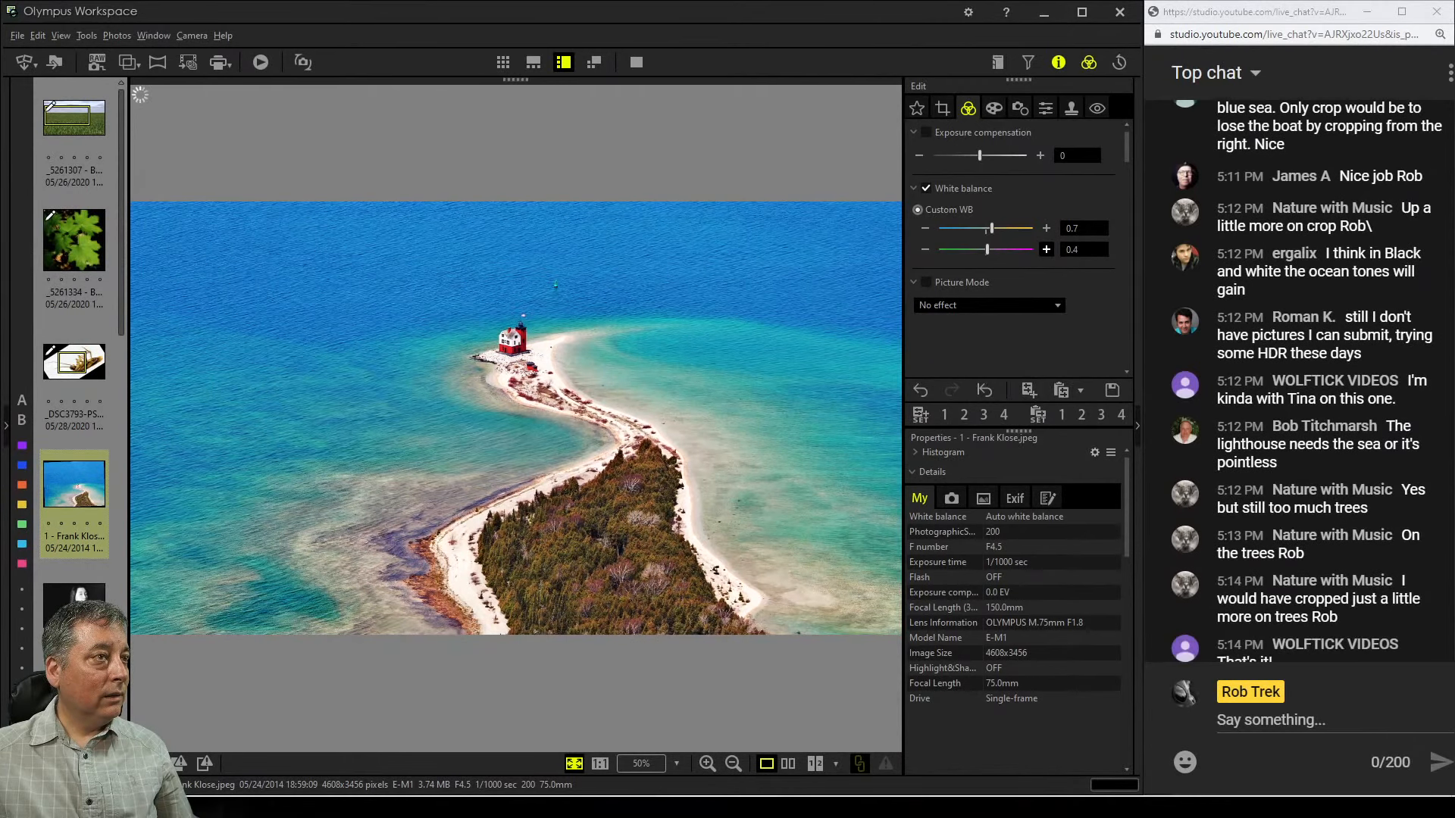
click(1046, 249)
click(1046, 249)
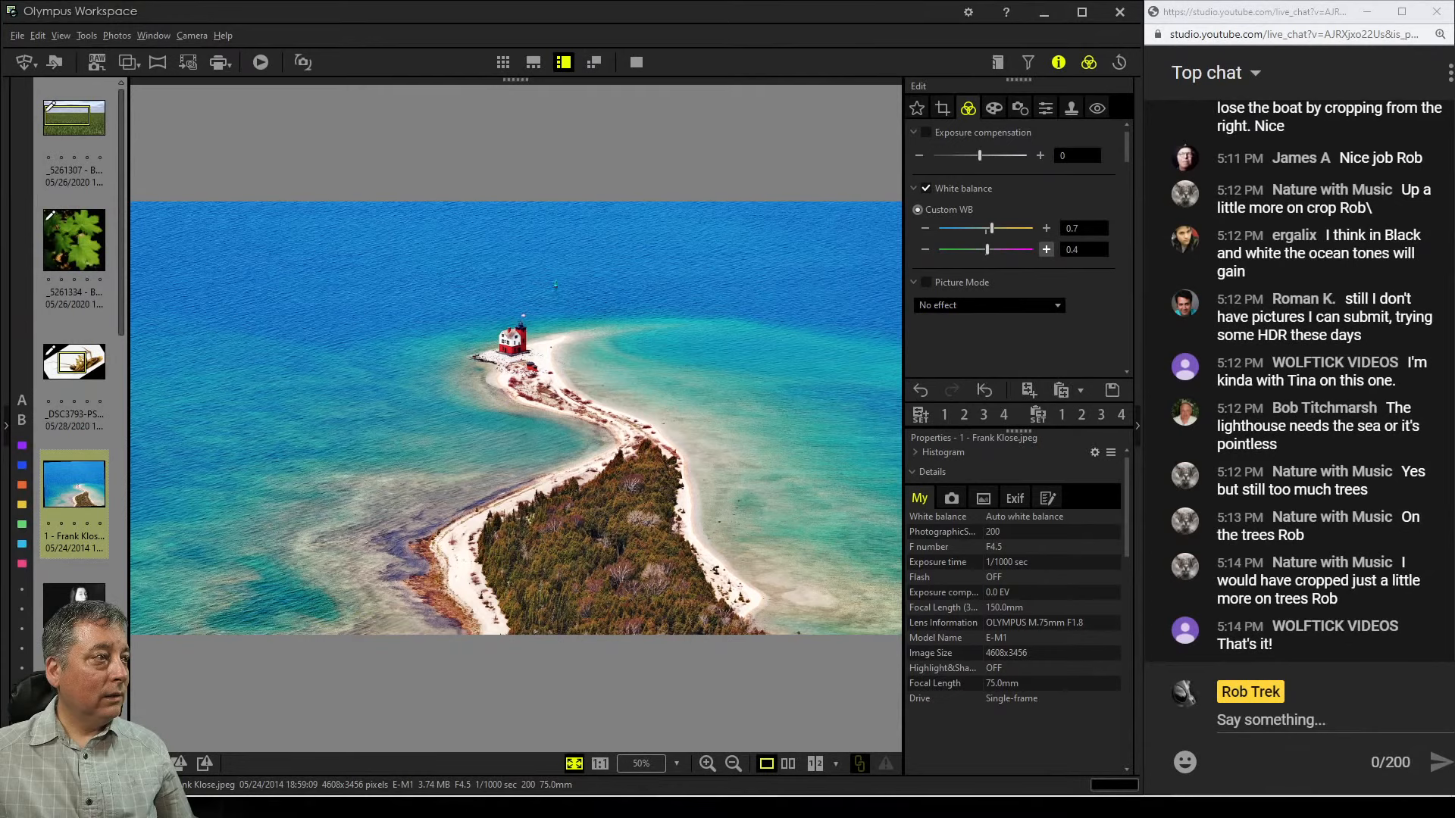
click(1045, 228)
click(1045, 228)
click(1045, 228)
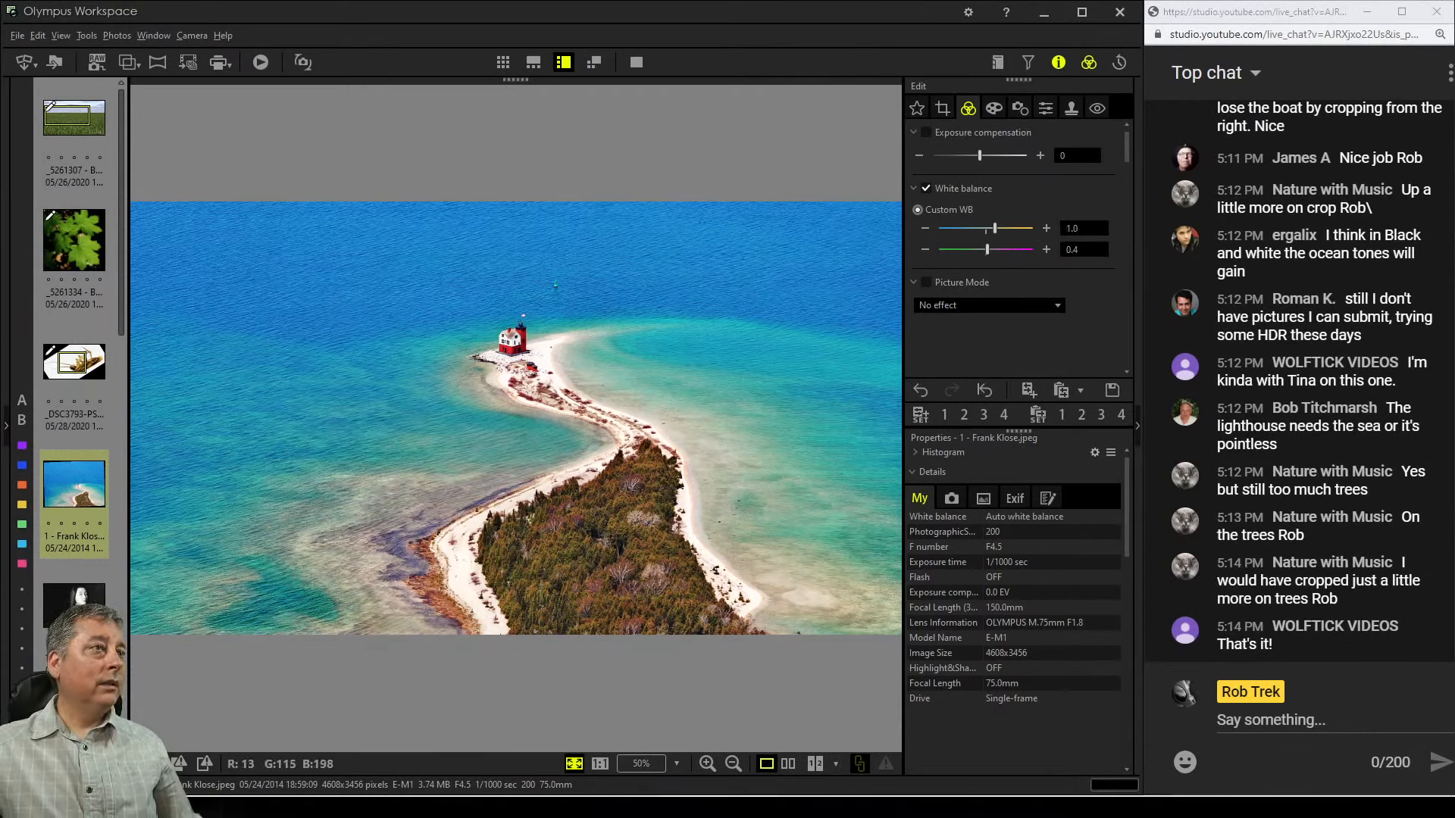
click(924, 228)
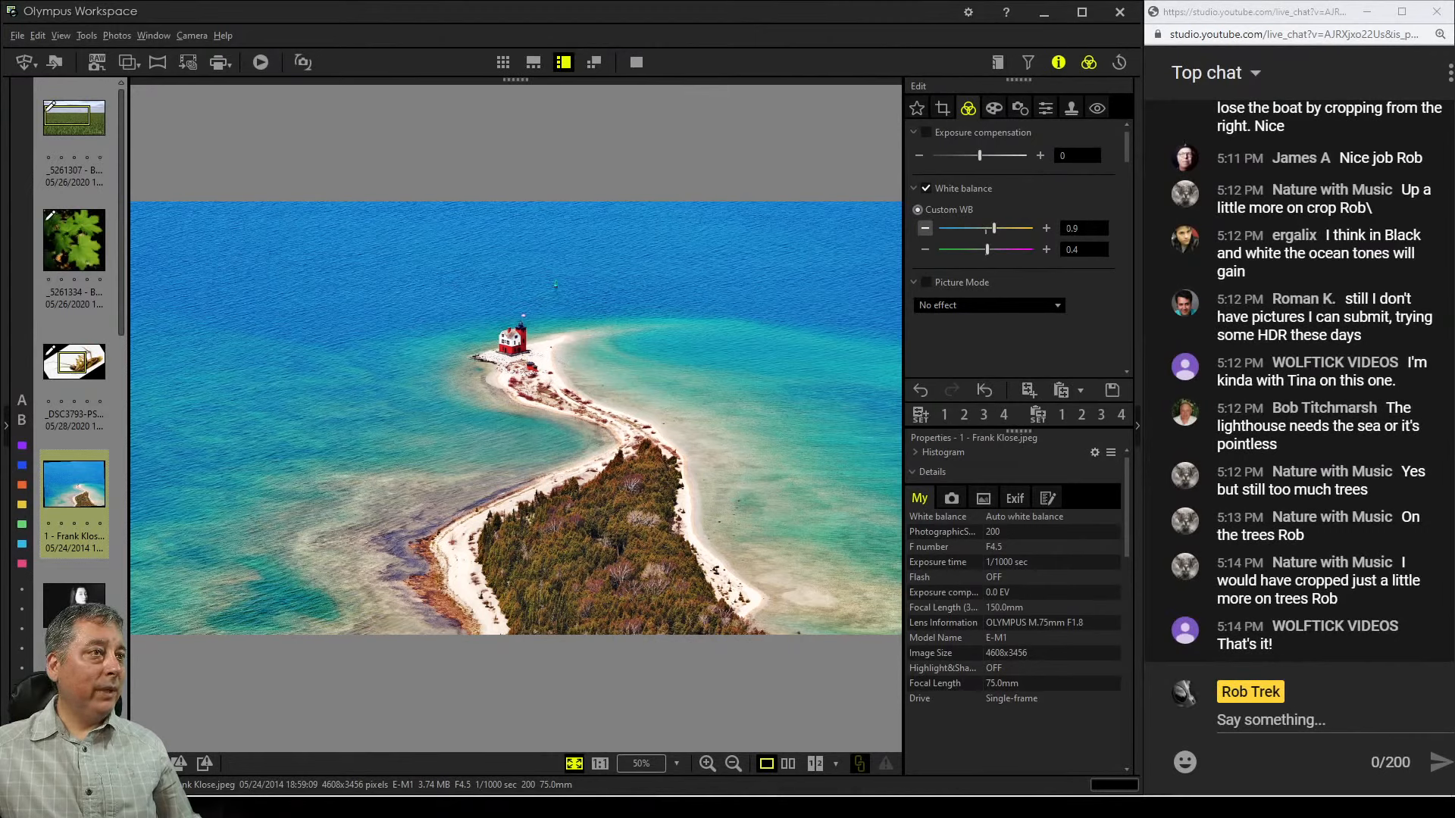
click(924, 228)
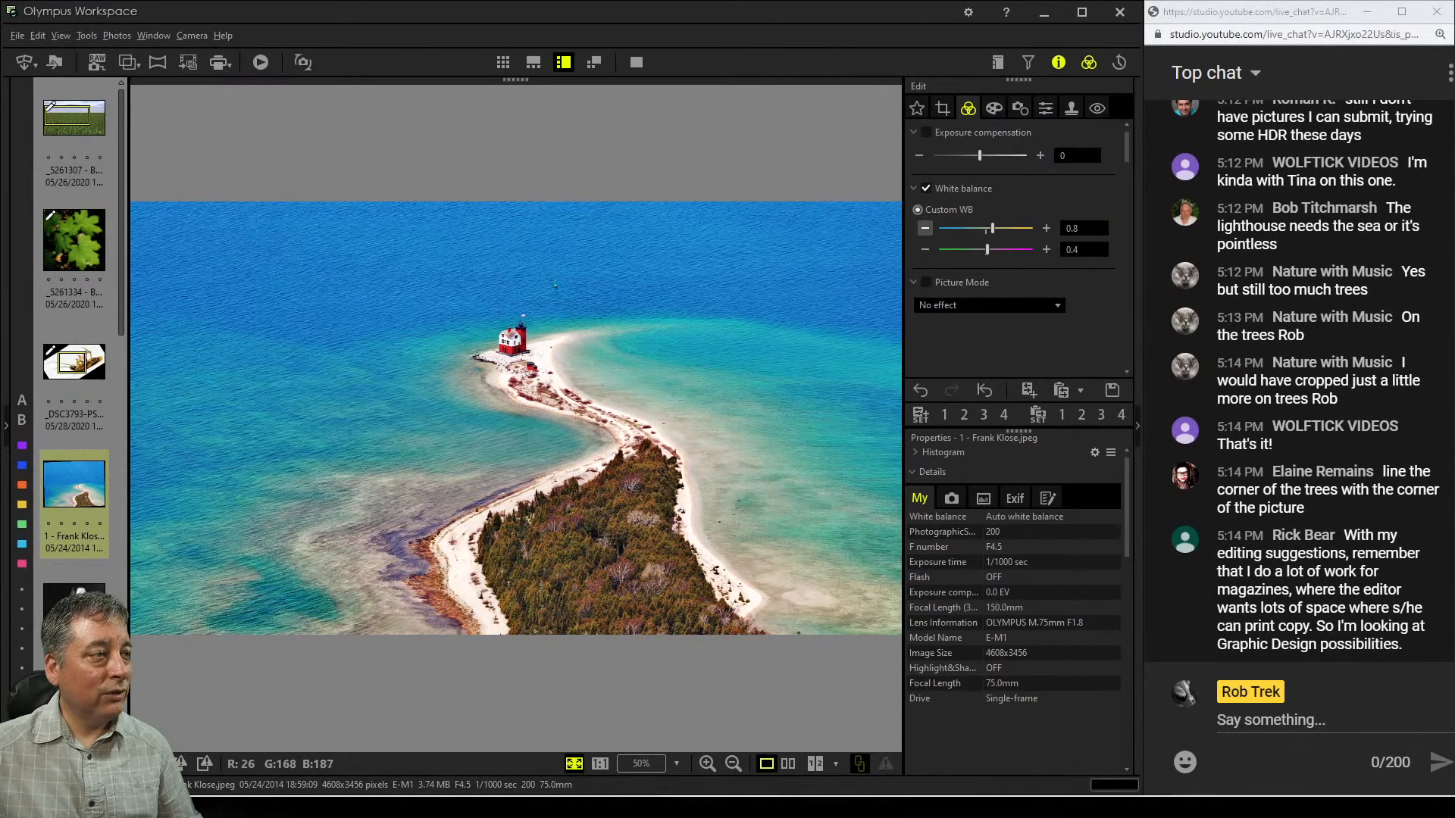
Shift the crop frame left to include more water on the left and apply the crop
click(942, 108)
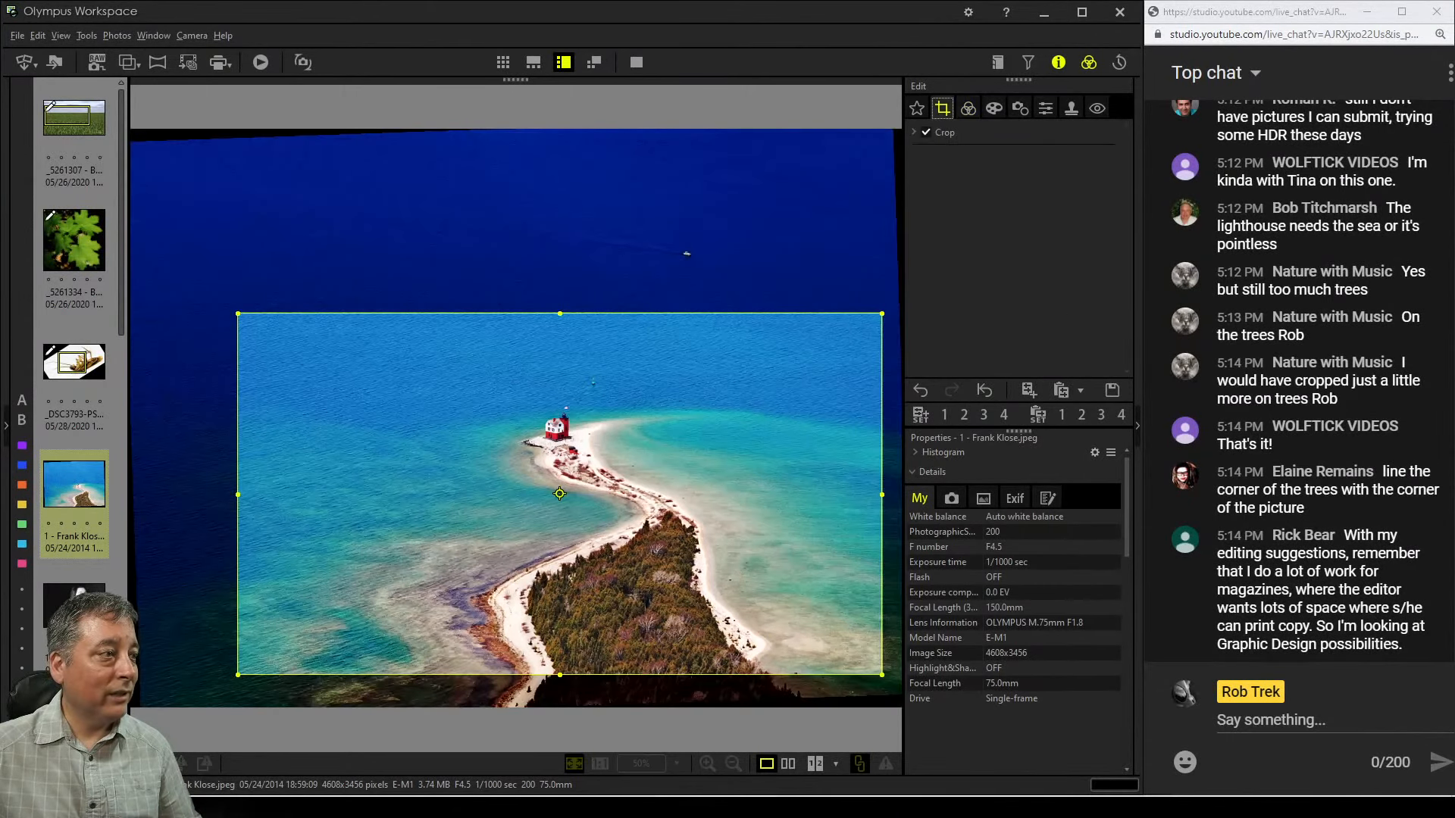
drag(559, 493, 461, 488)
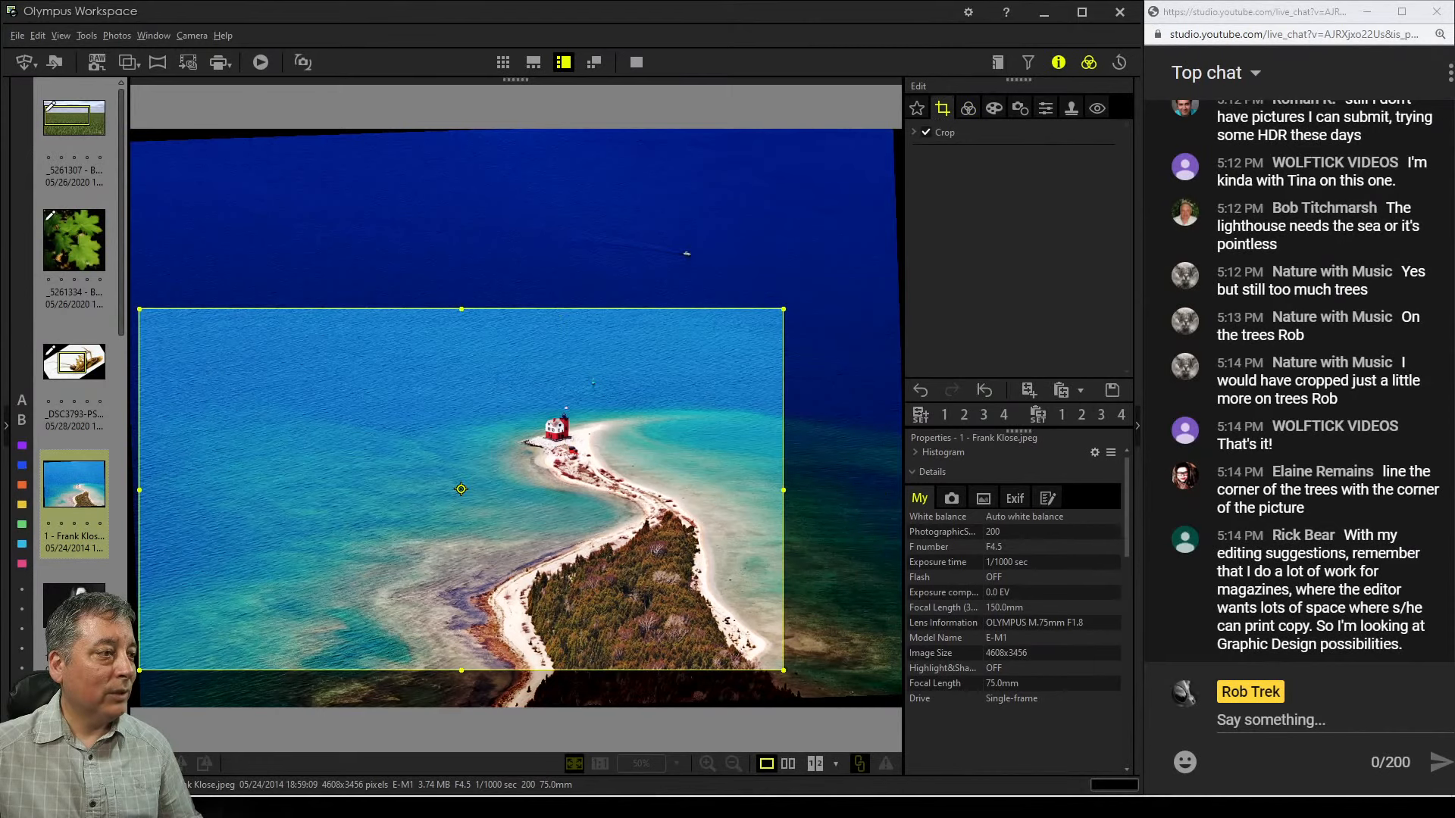
key(Return)
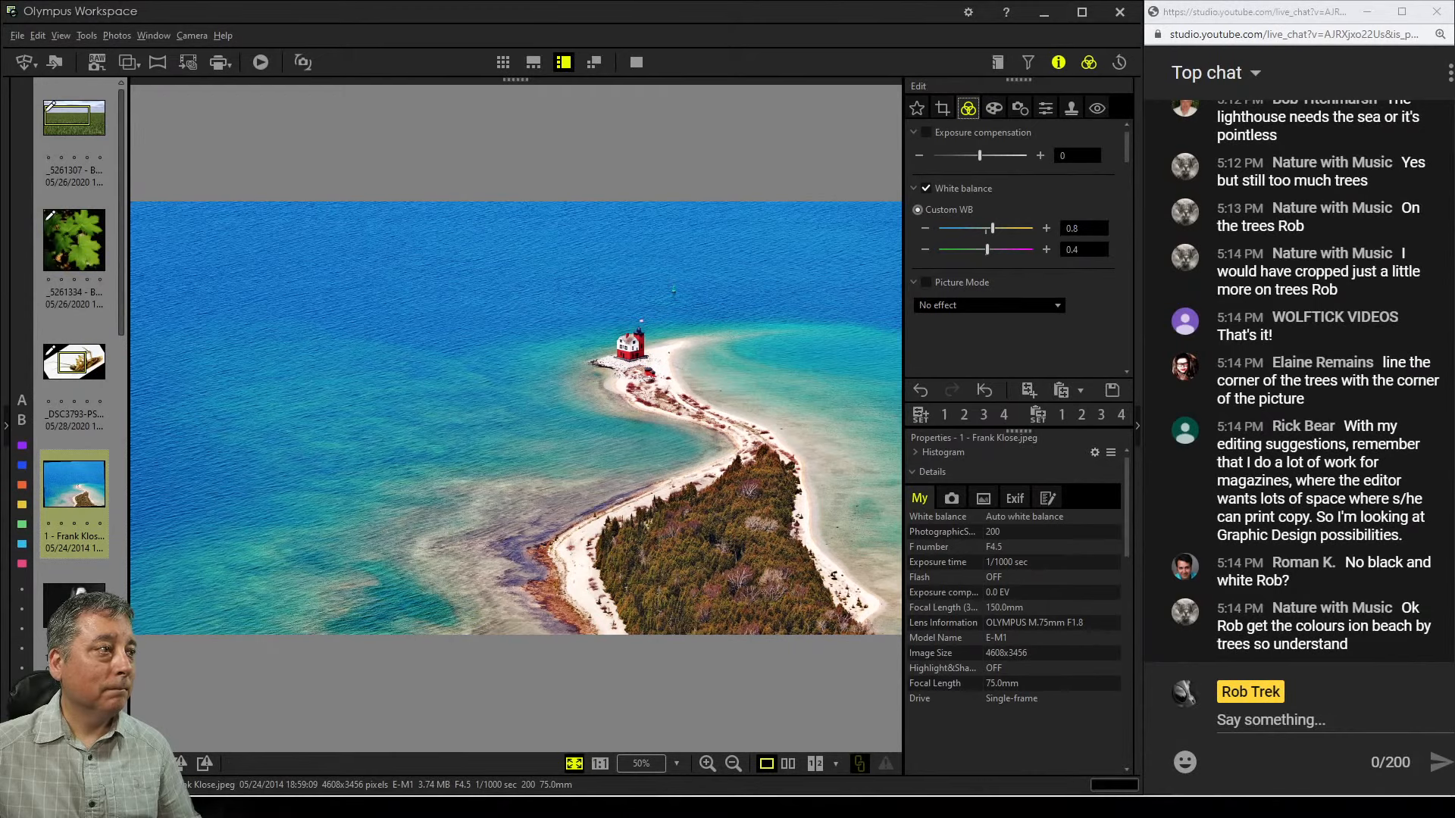
Try the Monochrome picture mode, then set the picture mode back to No effect
click(1056, 305)
click(948, 338)
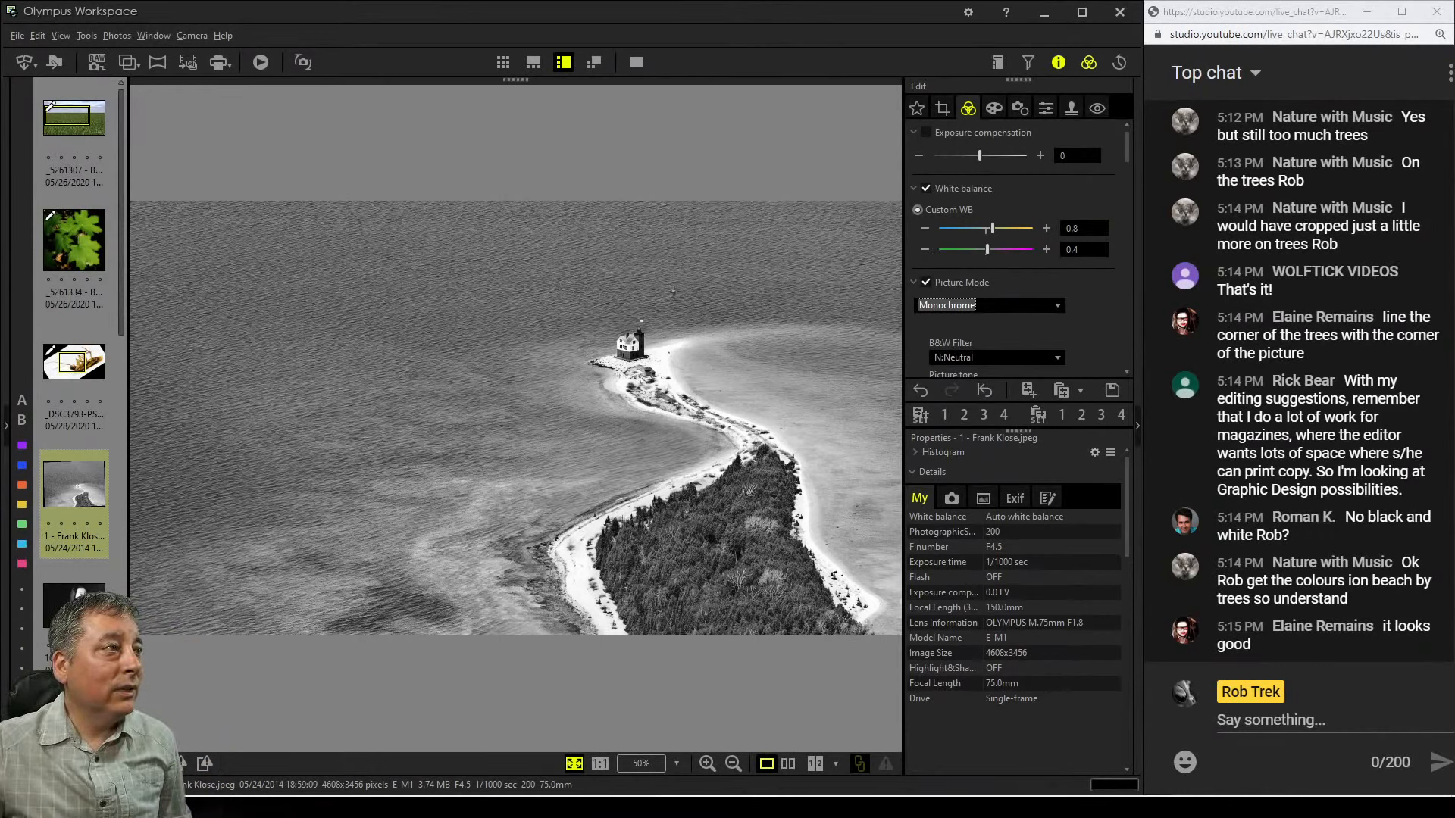
click(1057, 306)
click(940, 324)
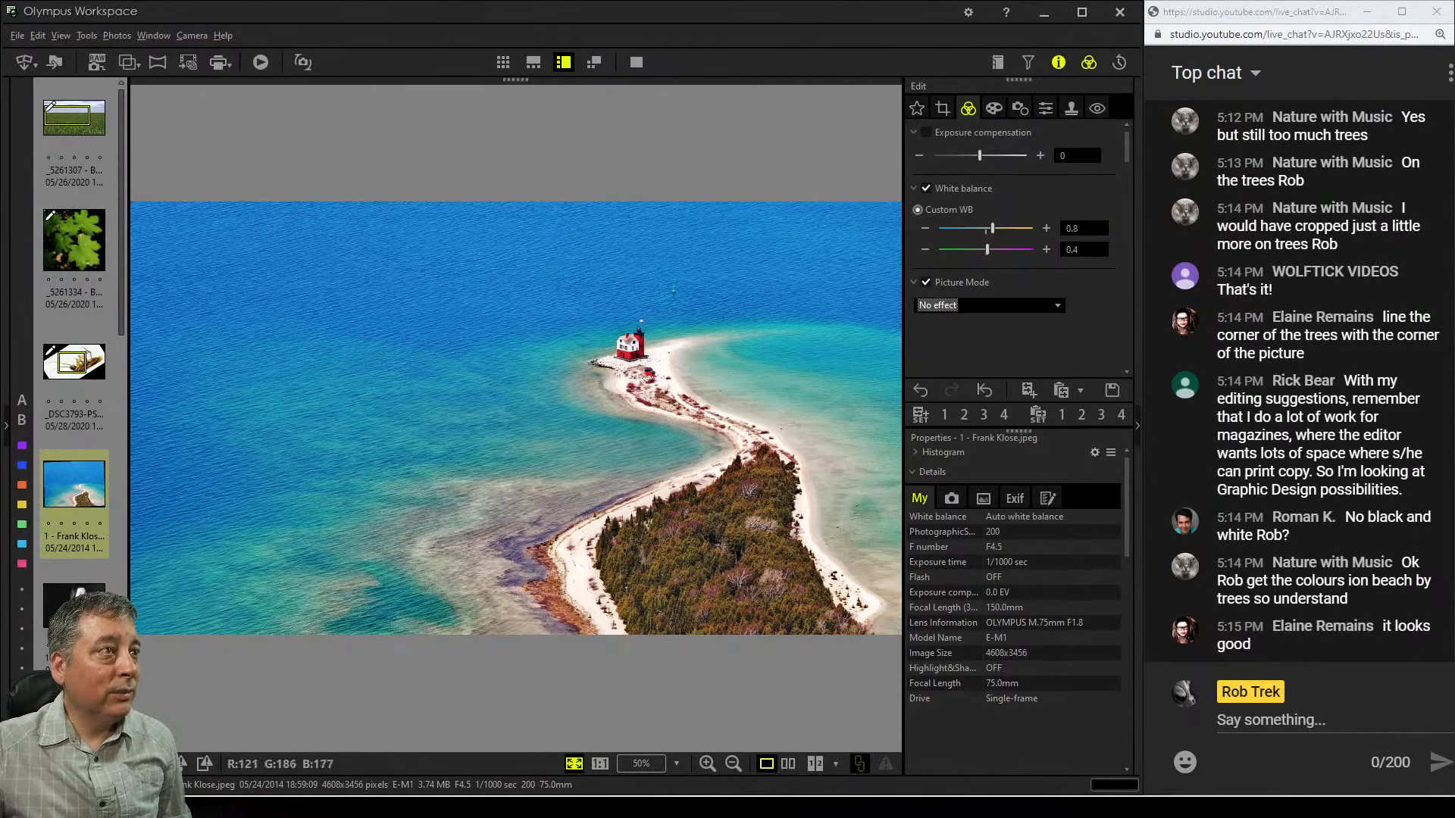
Shift the lighthouse crop frame right and slightly down to include more water, applying the crop after each move
click(943, 108)
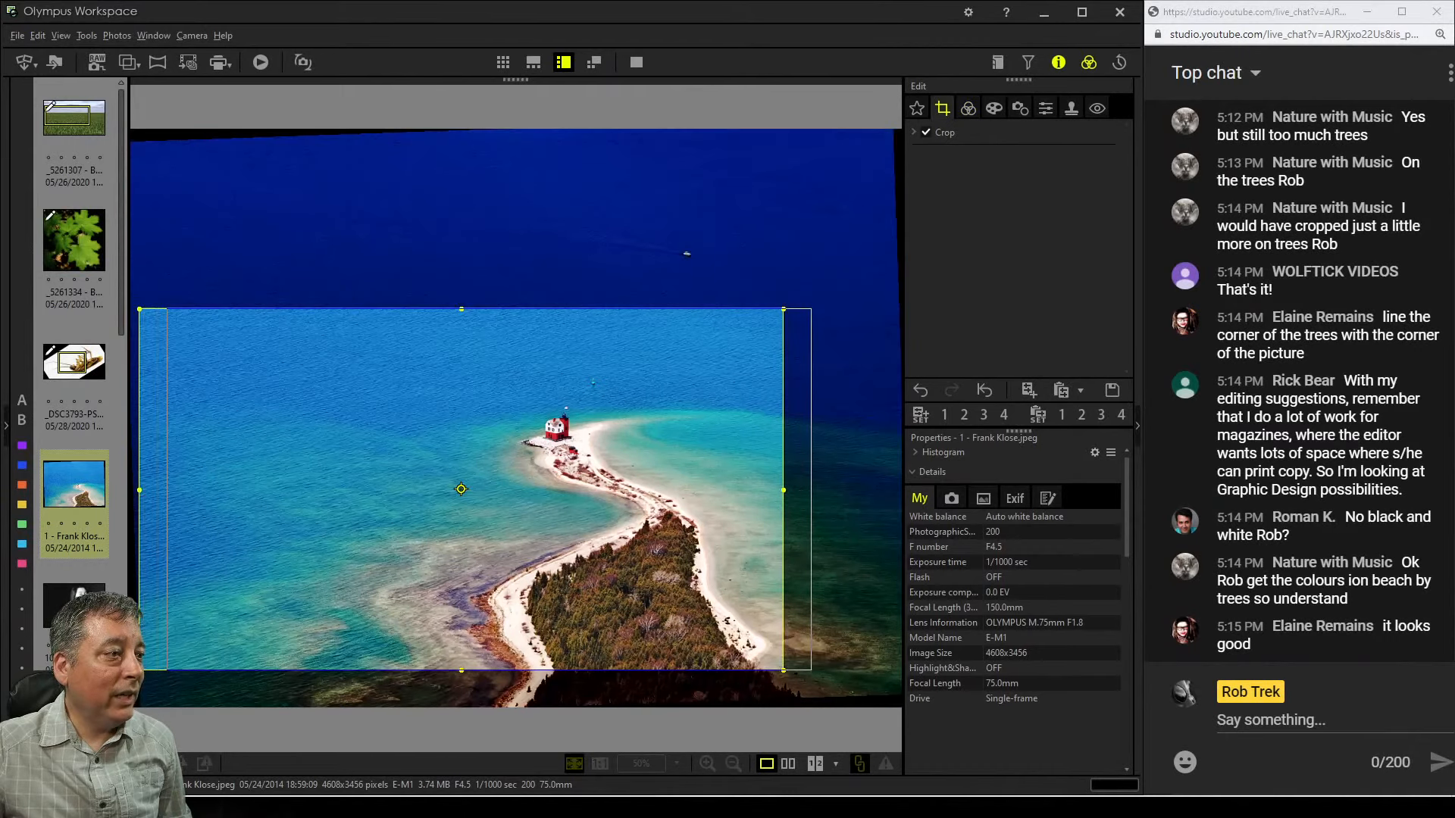
drag(490, 490, 548, 494)
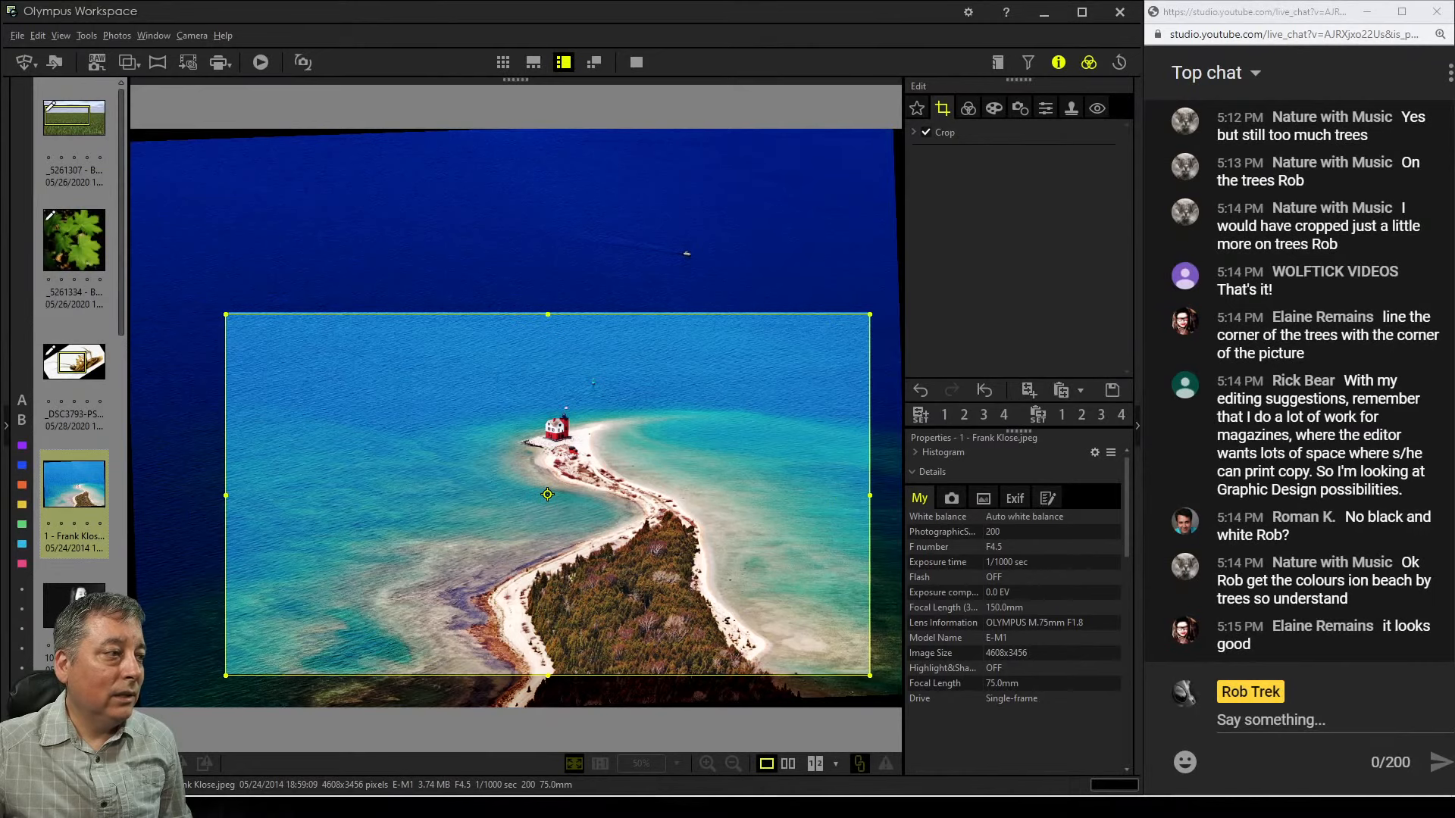
drag(548, 495, 547, 493)
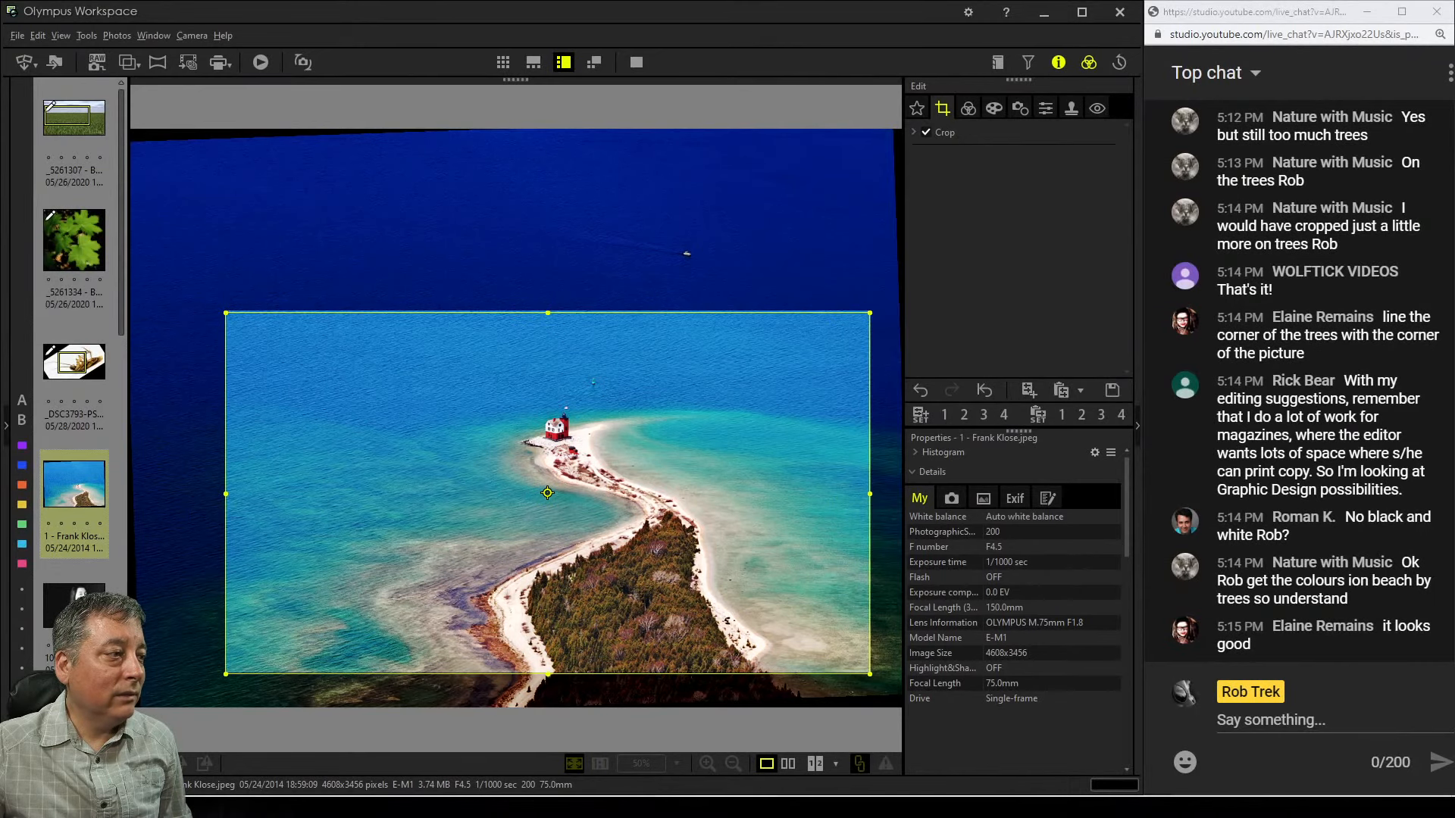
click(968, 108)
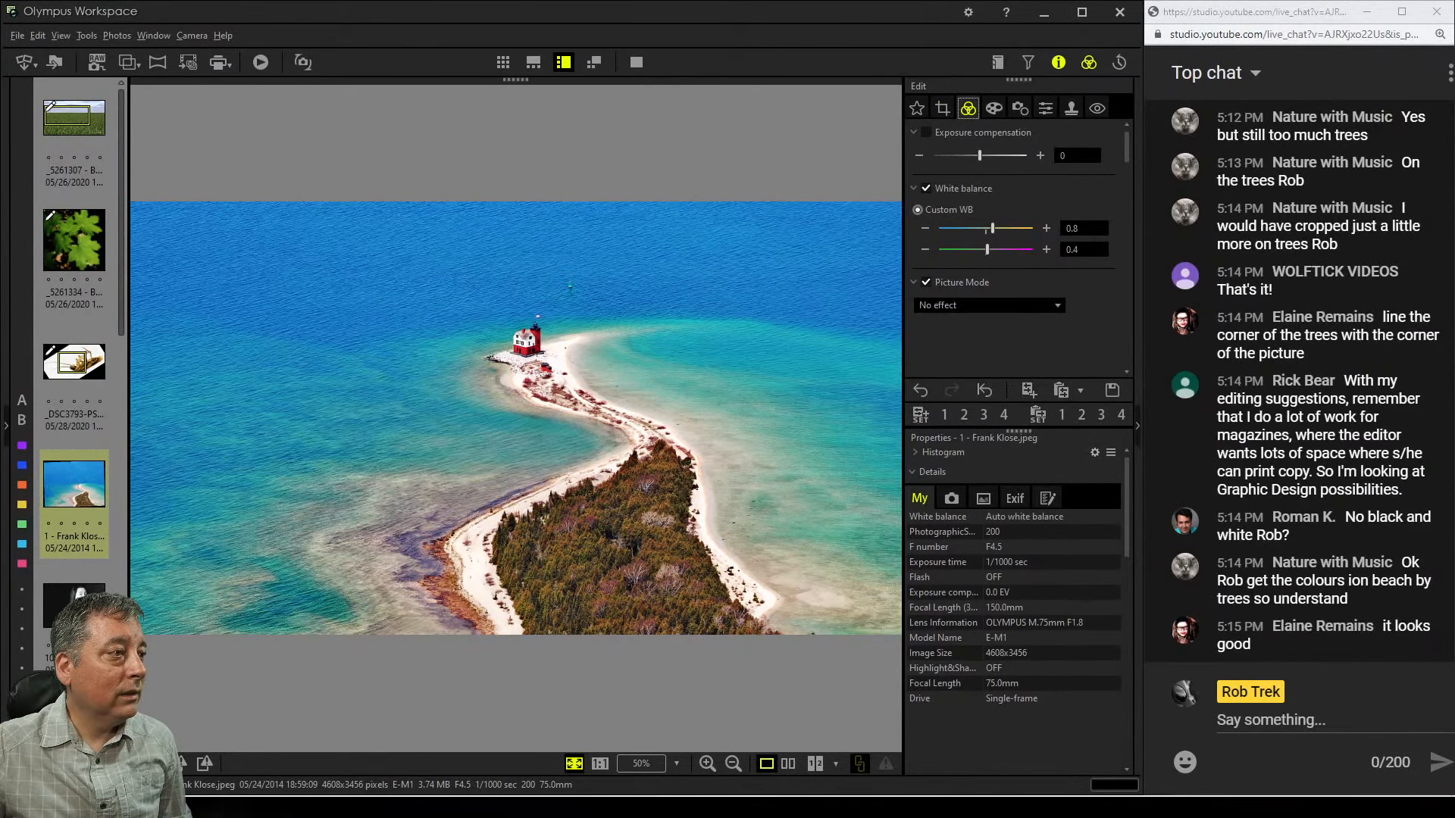
click(942, 108)
mouse_move(547, 493)
mouse_down()
mouse_move(547, 513)
mouse_move(566, 513)
mouse_move(544, 514)
mouse_move(567, 512)
mouse_up()
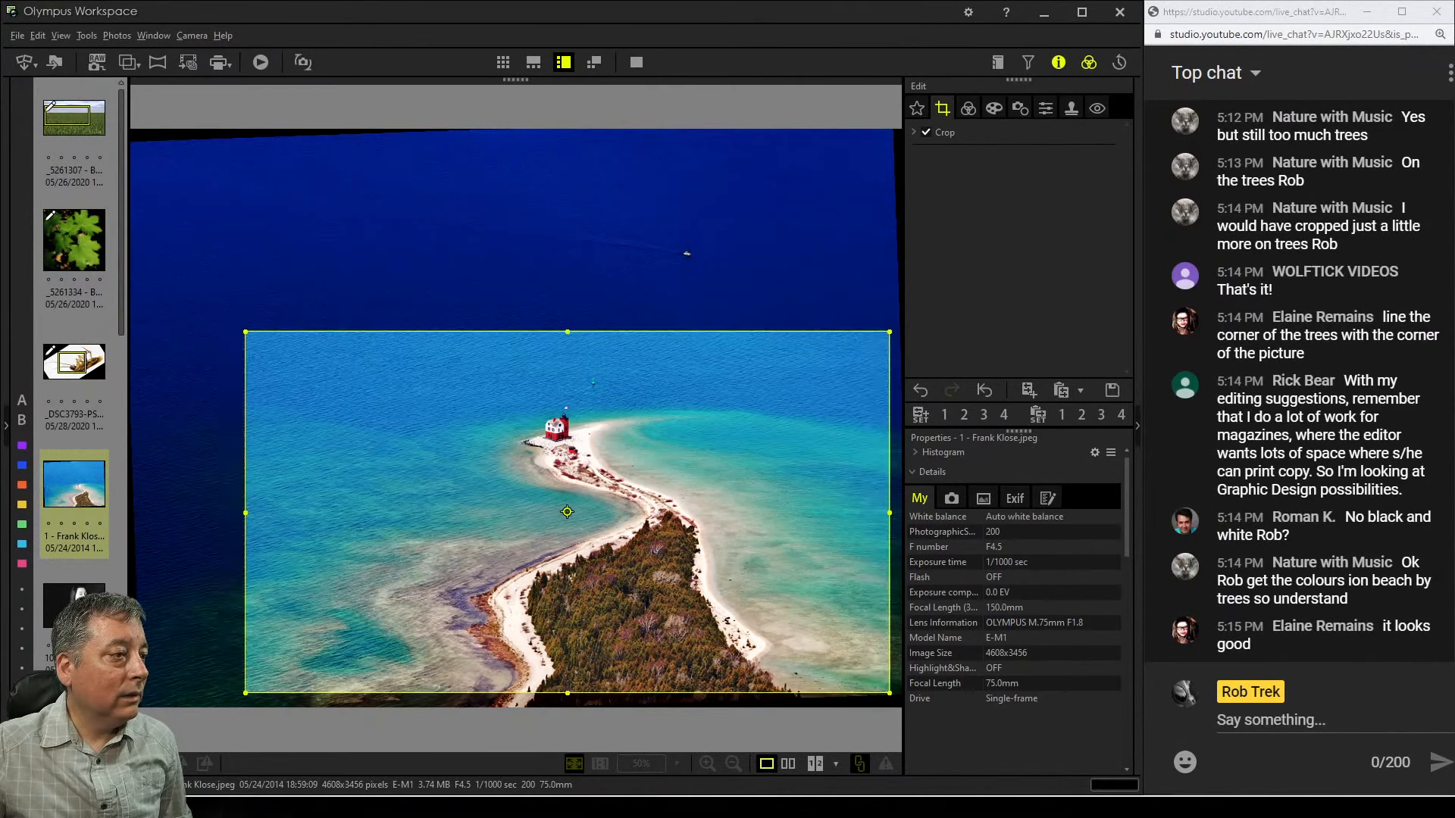
click(968, 108)
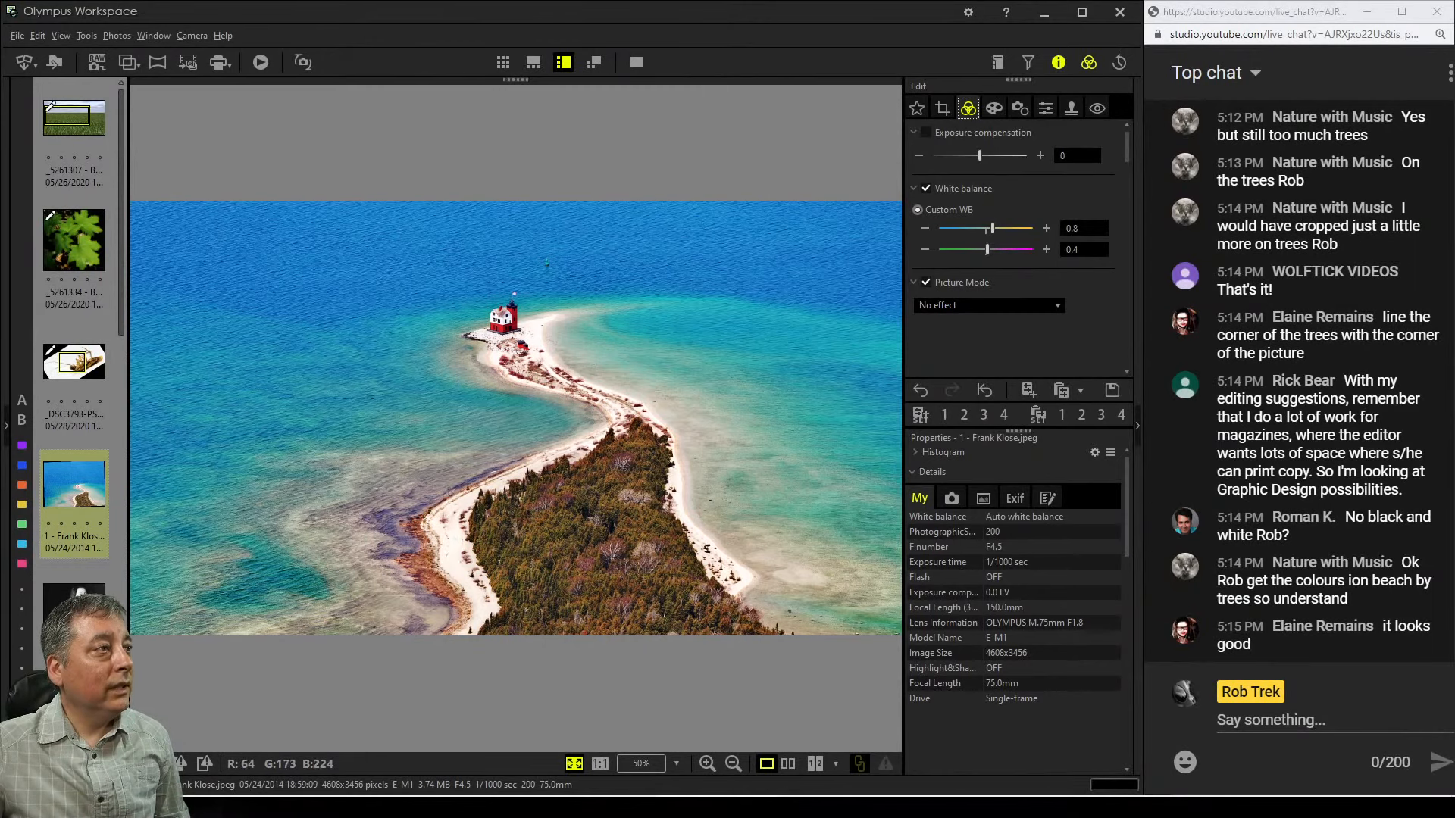
Examine the edited lighthouse photo zoomed in, side by side with the original, and full screen
double_click(661, 272)
double_click(660, 272)
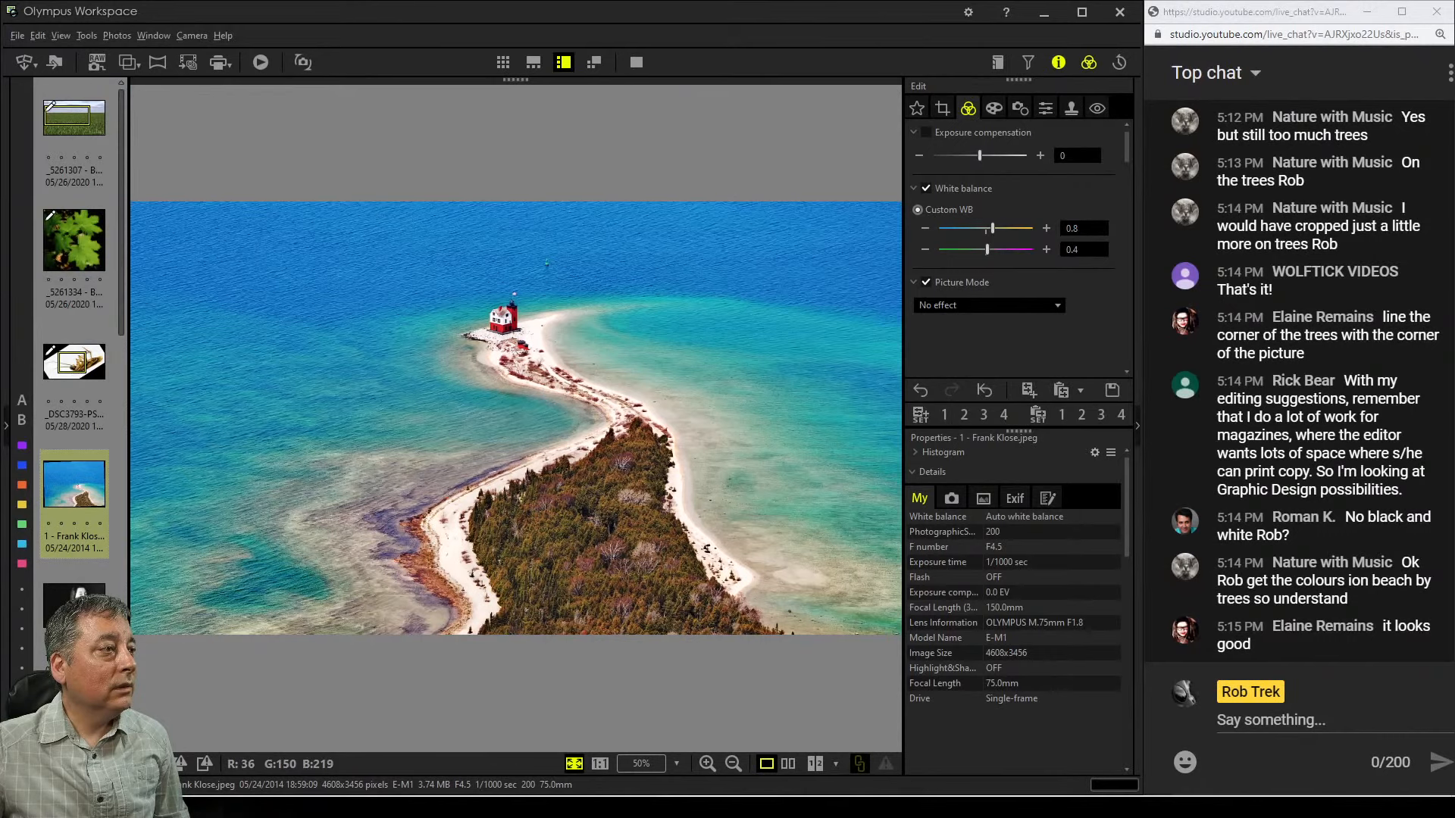
double_click(509, 309)
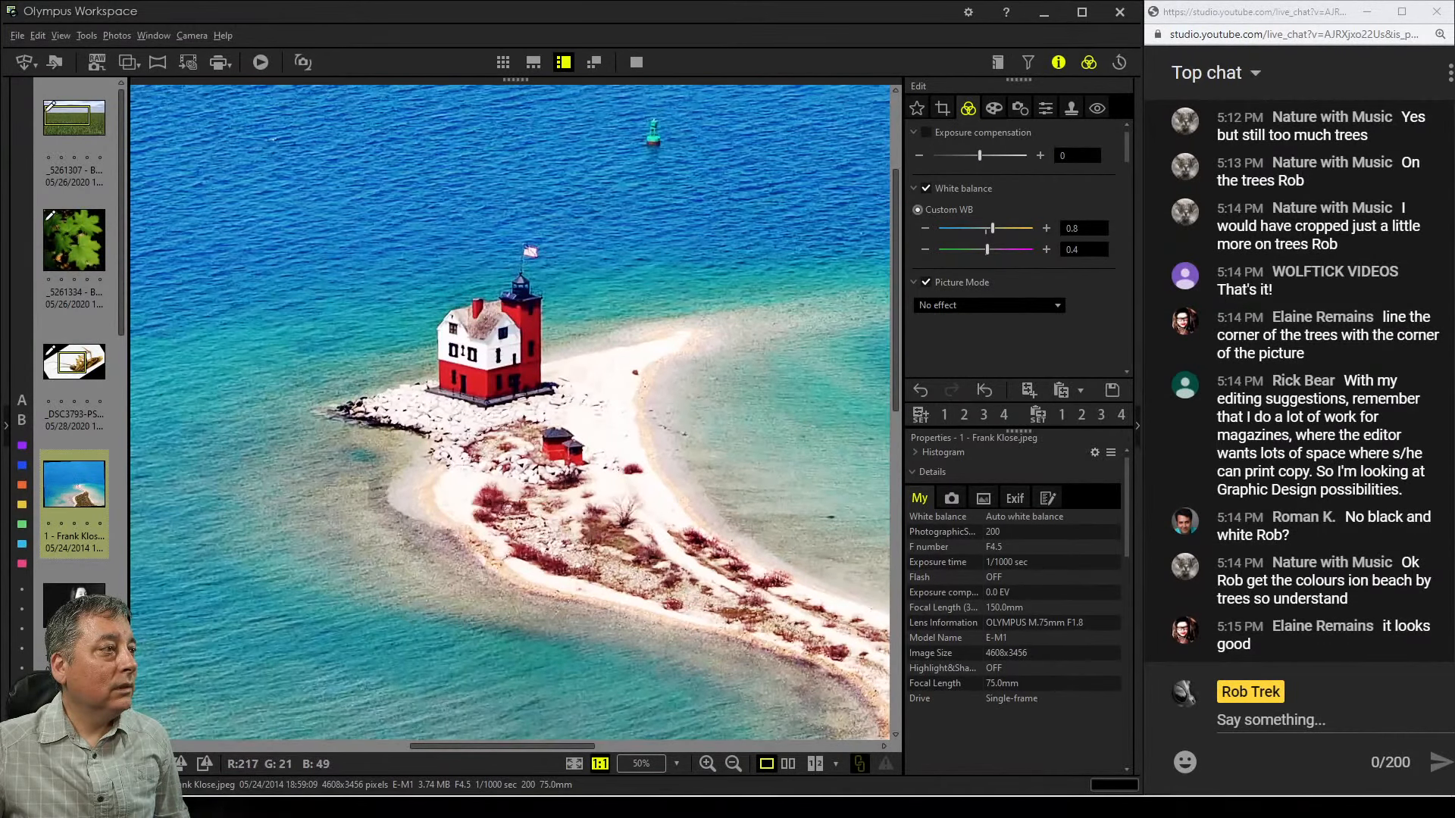
double_click(509, 309)
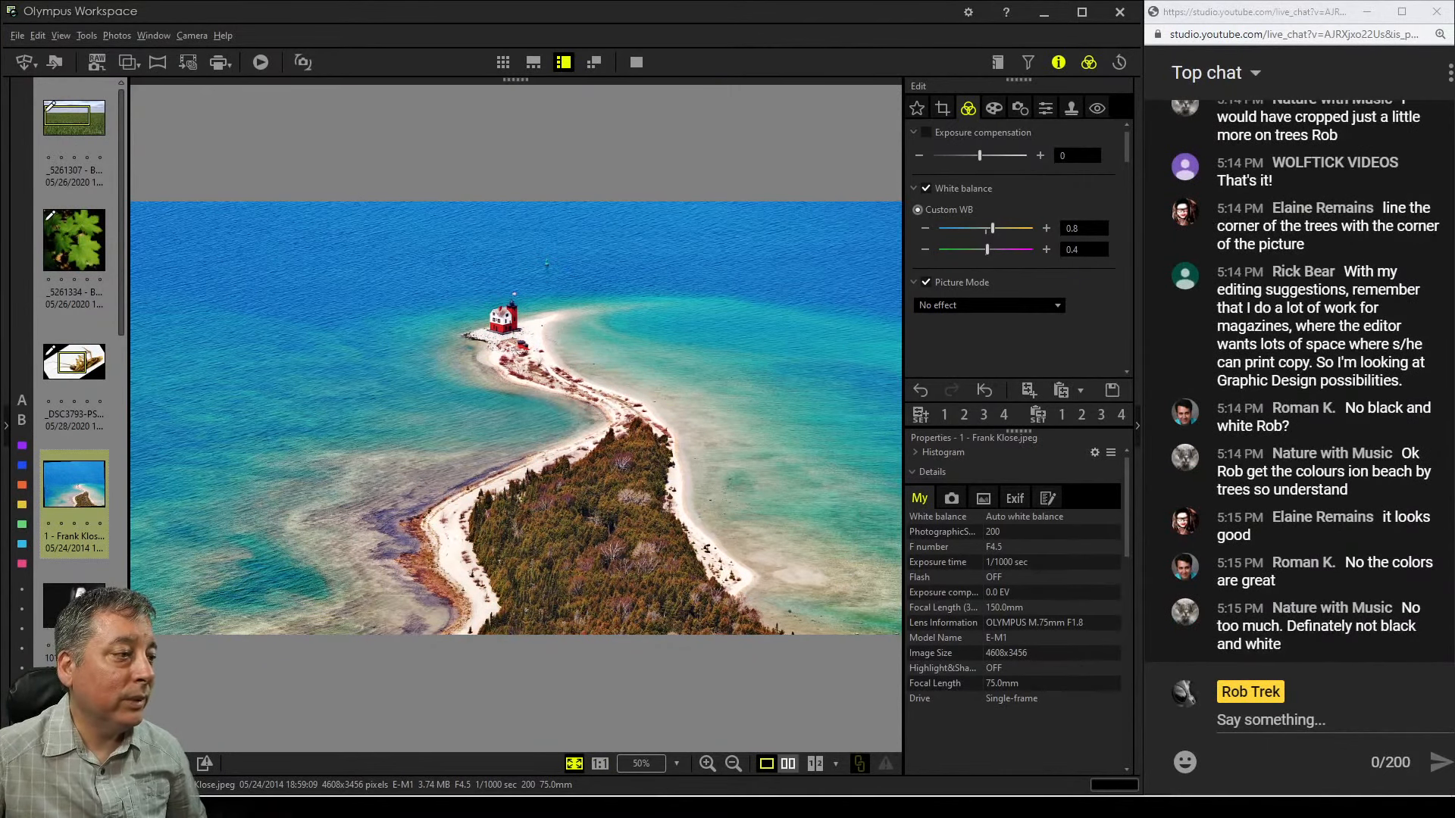
click(787, 764)
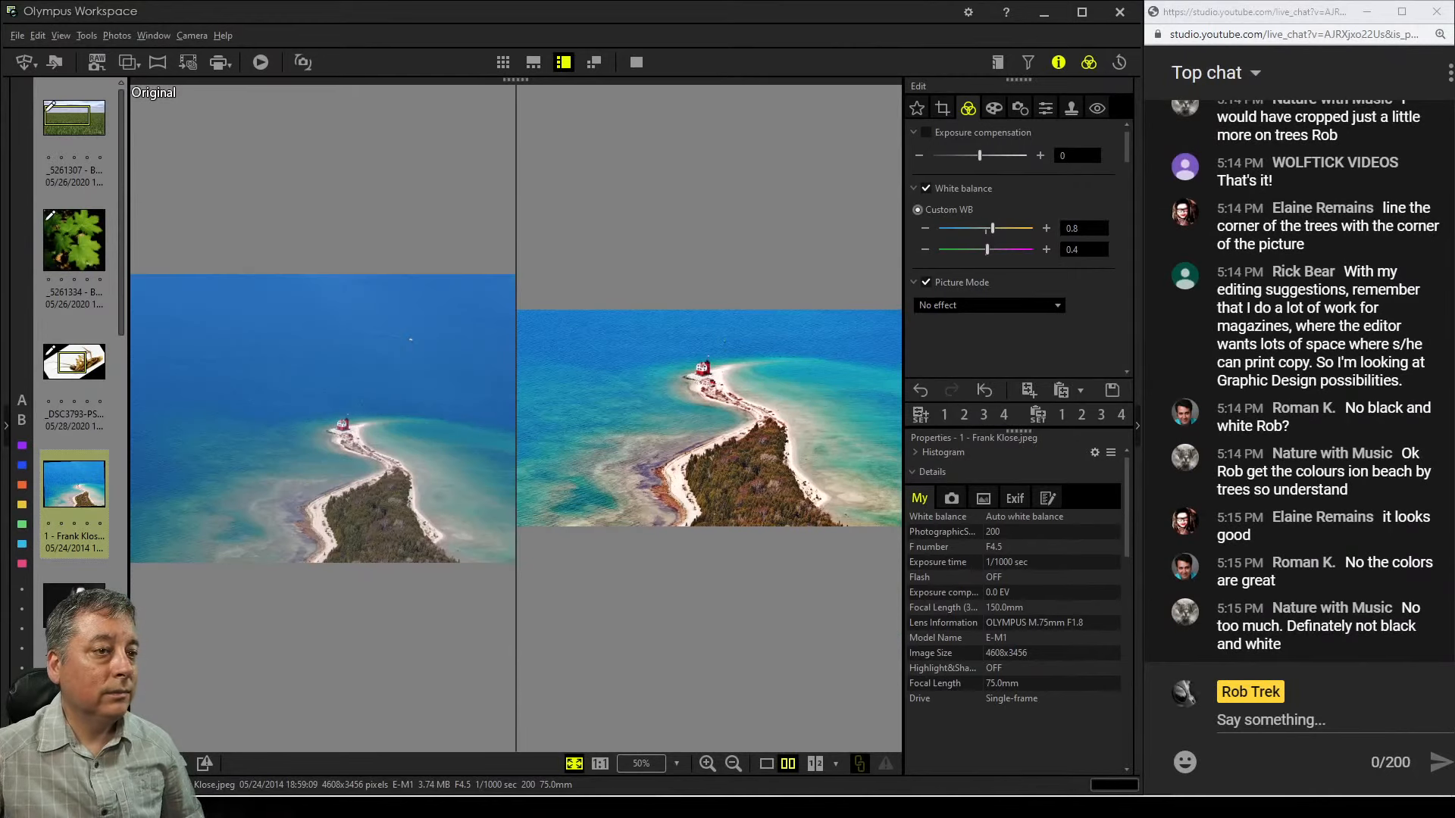
click(636, 62)
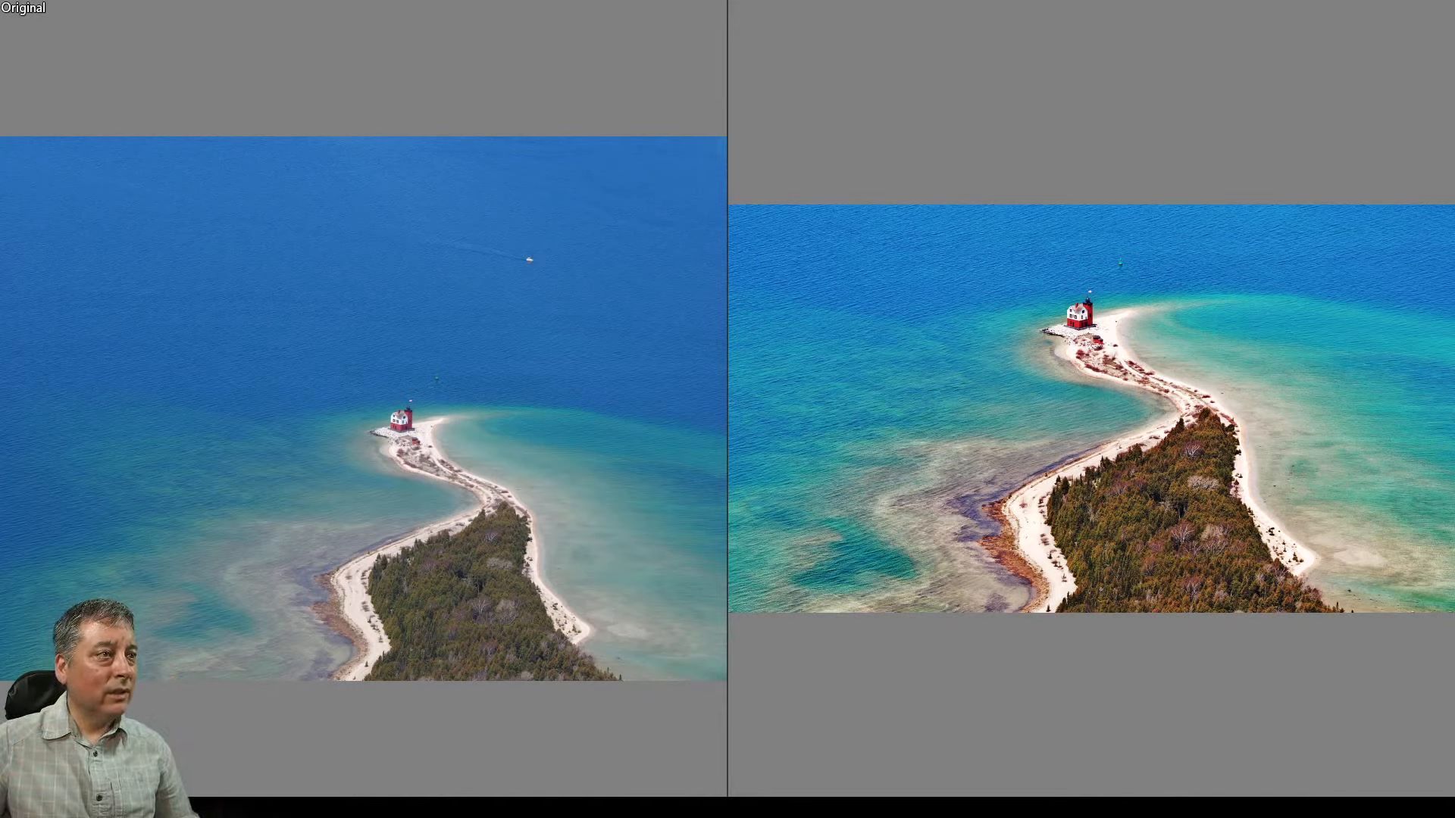
key(Escape)
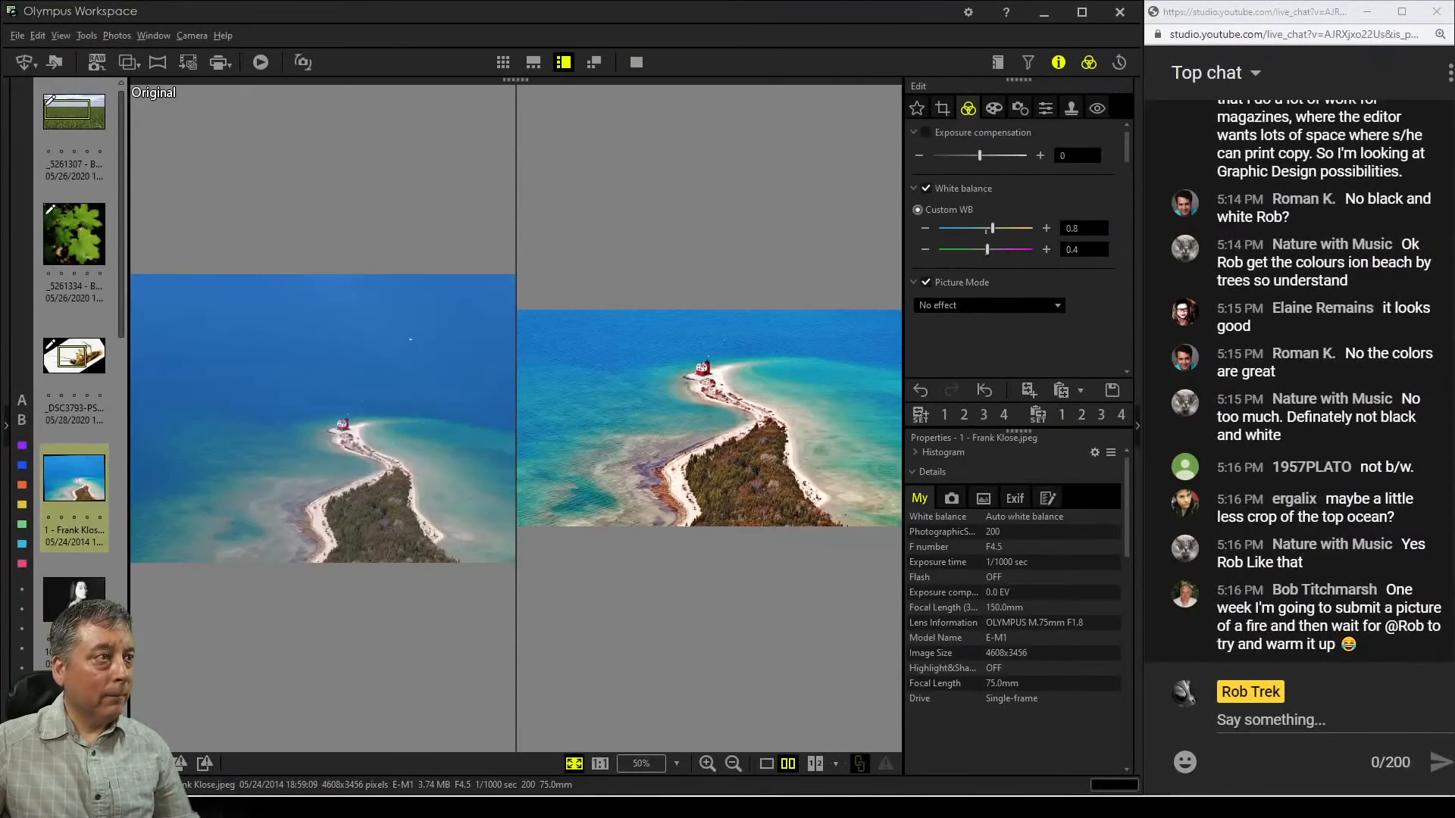
key(Escape)
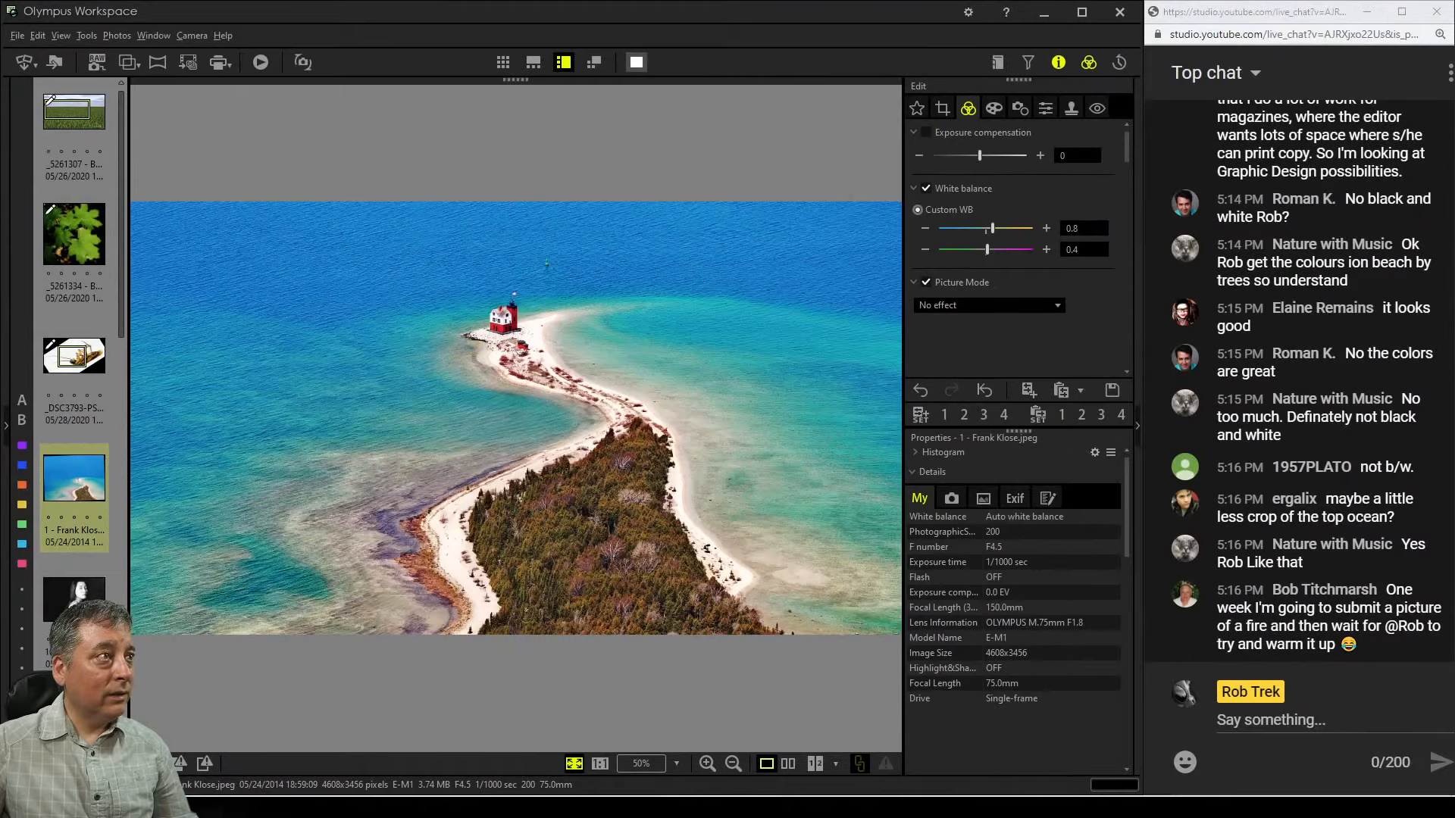
key(F11)
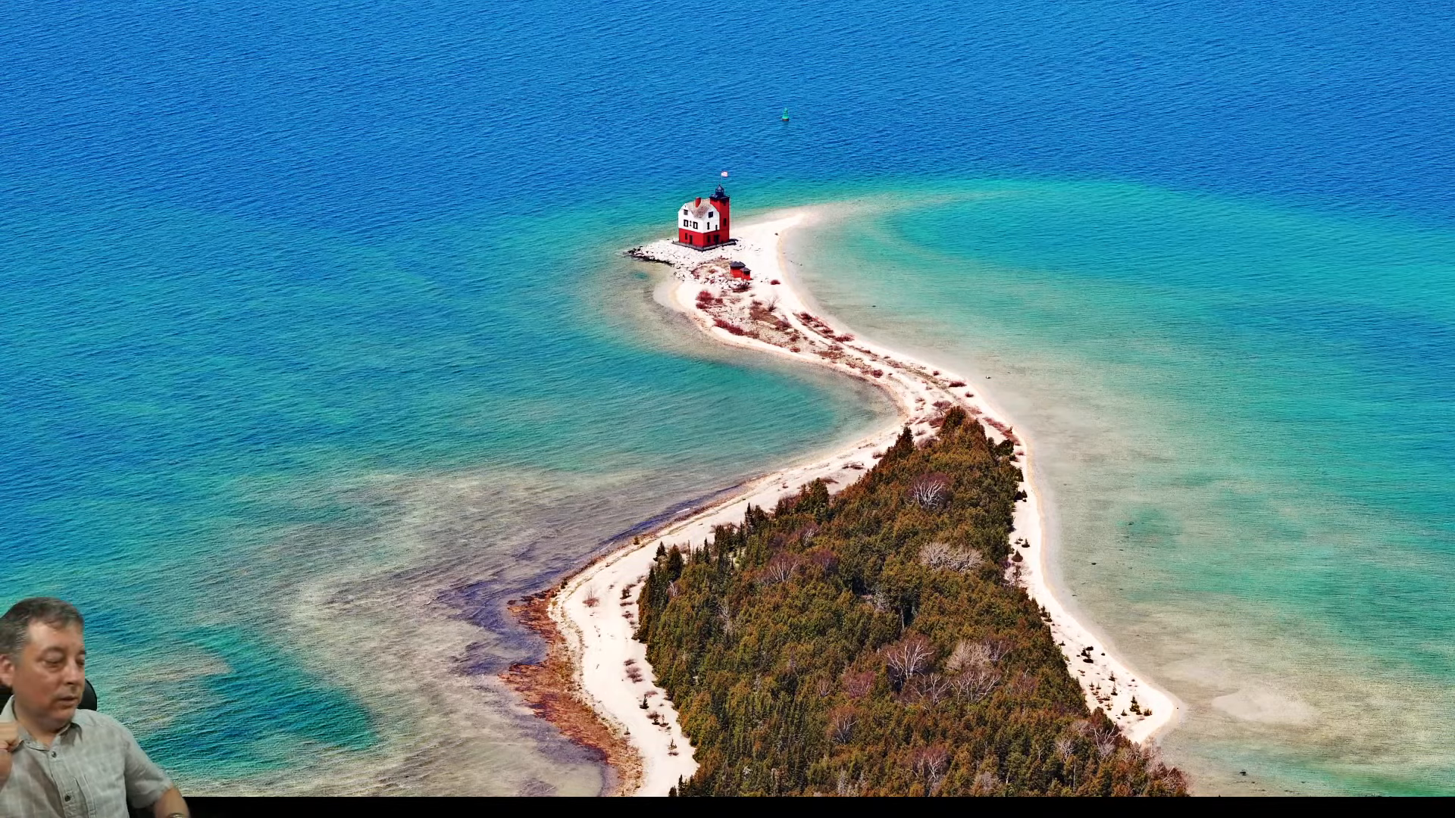
key(Escape)
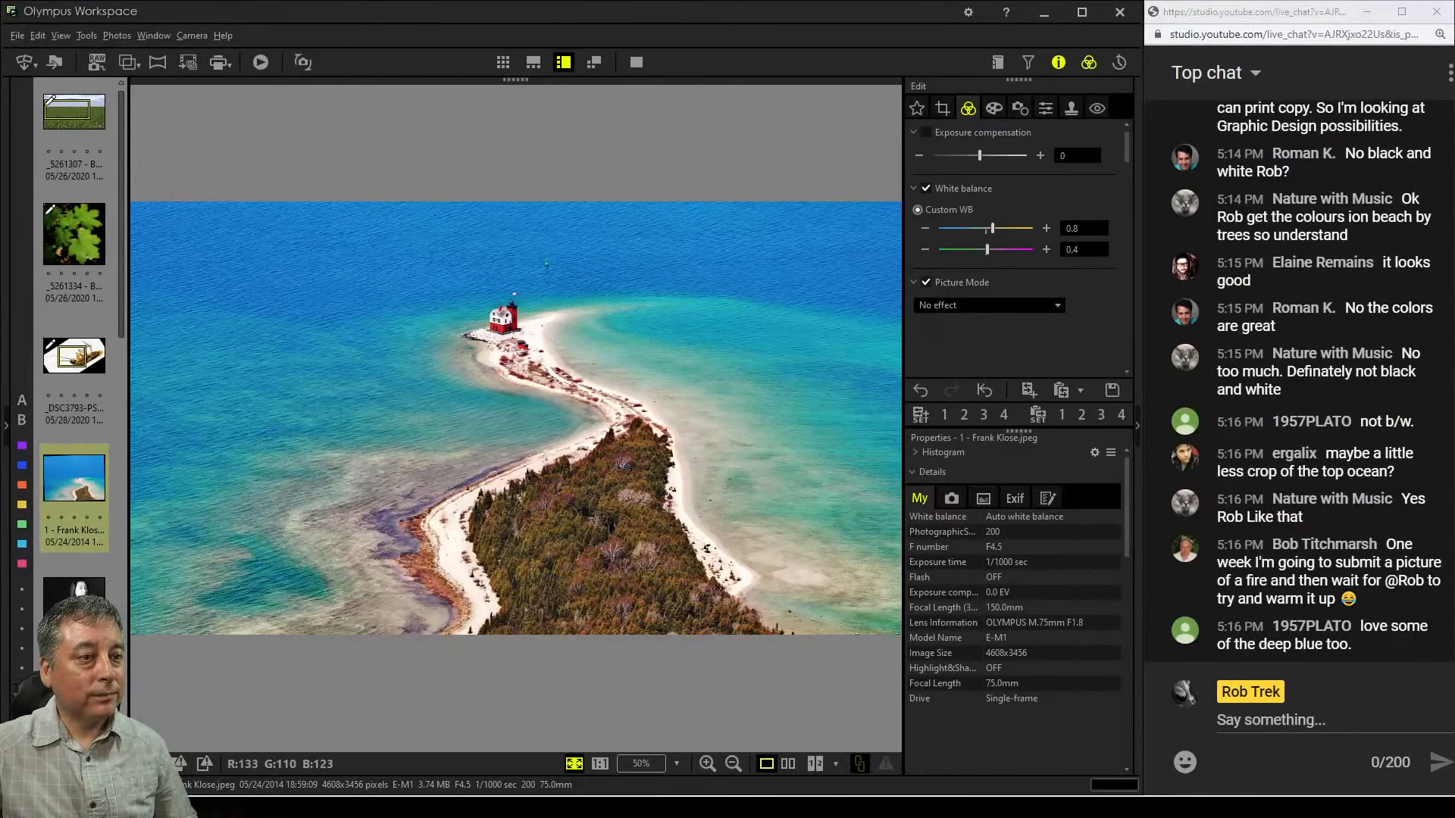
Move to the next photo, the black-and-white portrait, and inspect it zoomed in and full screen
key(Right)
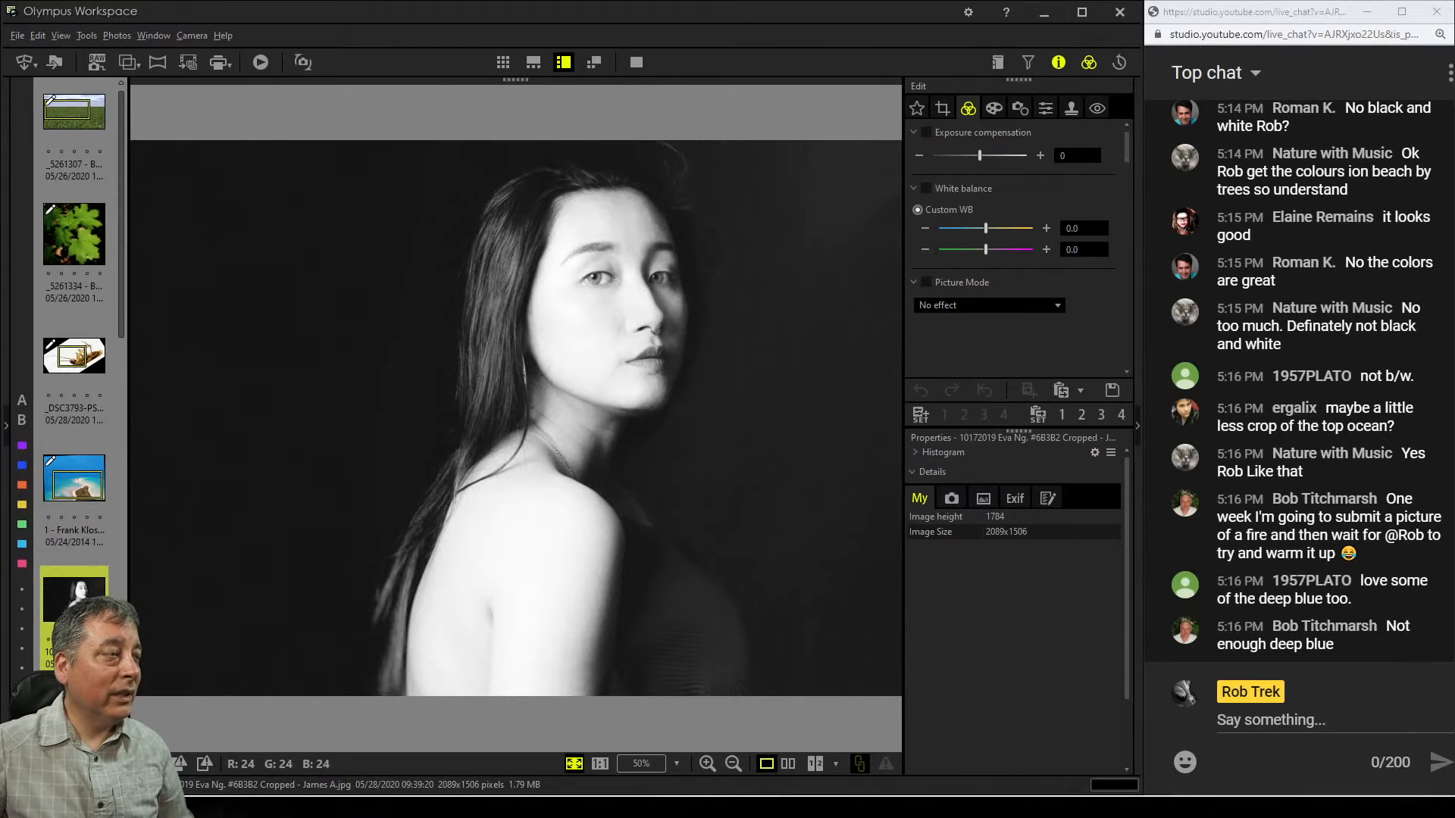
double_click(595, 277)
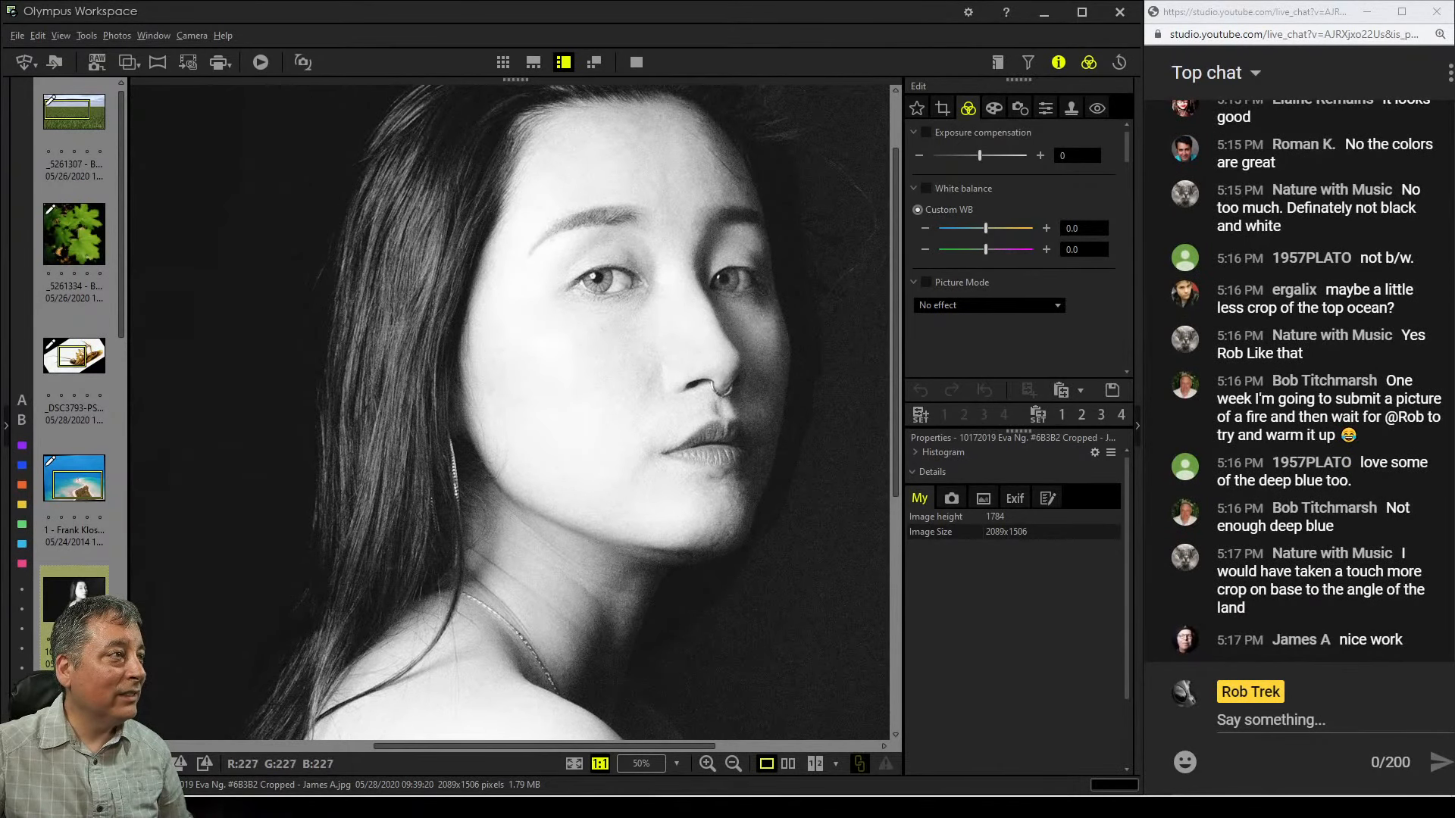
drag(565, 387, 641, 407)
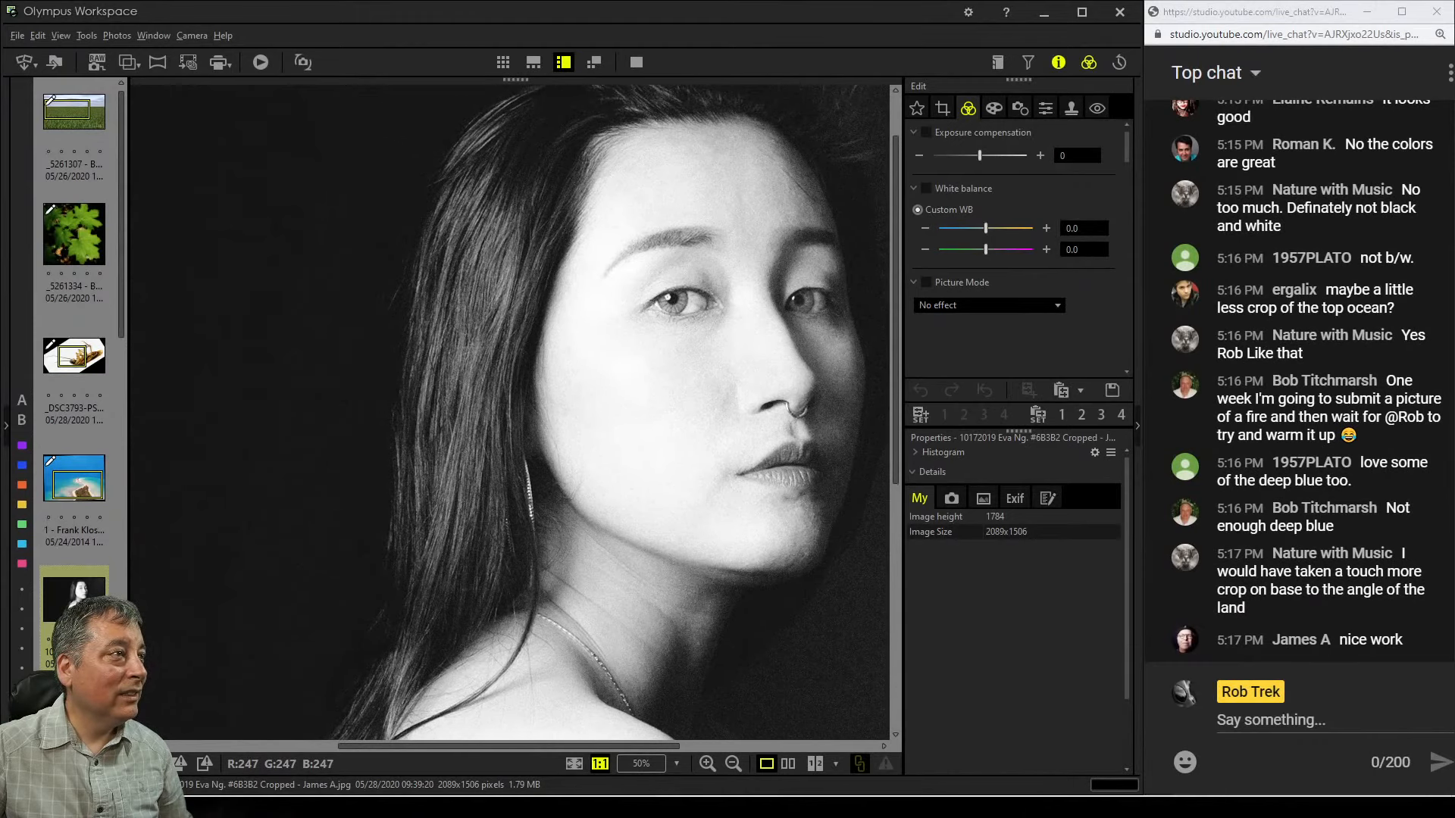
double_click(640, 408)
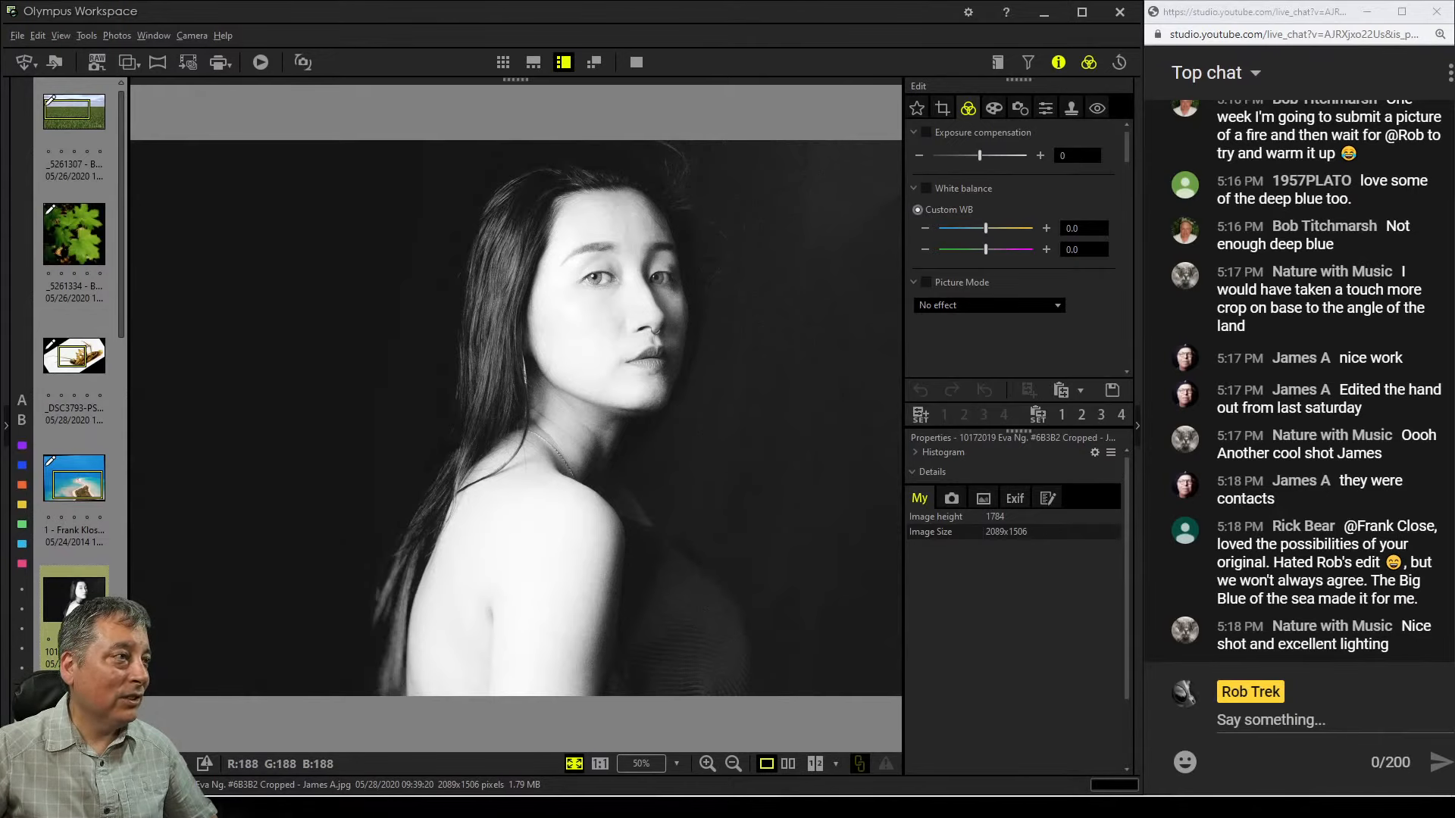
double_click(661, 339)
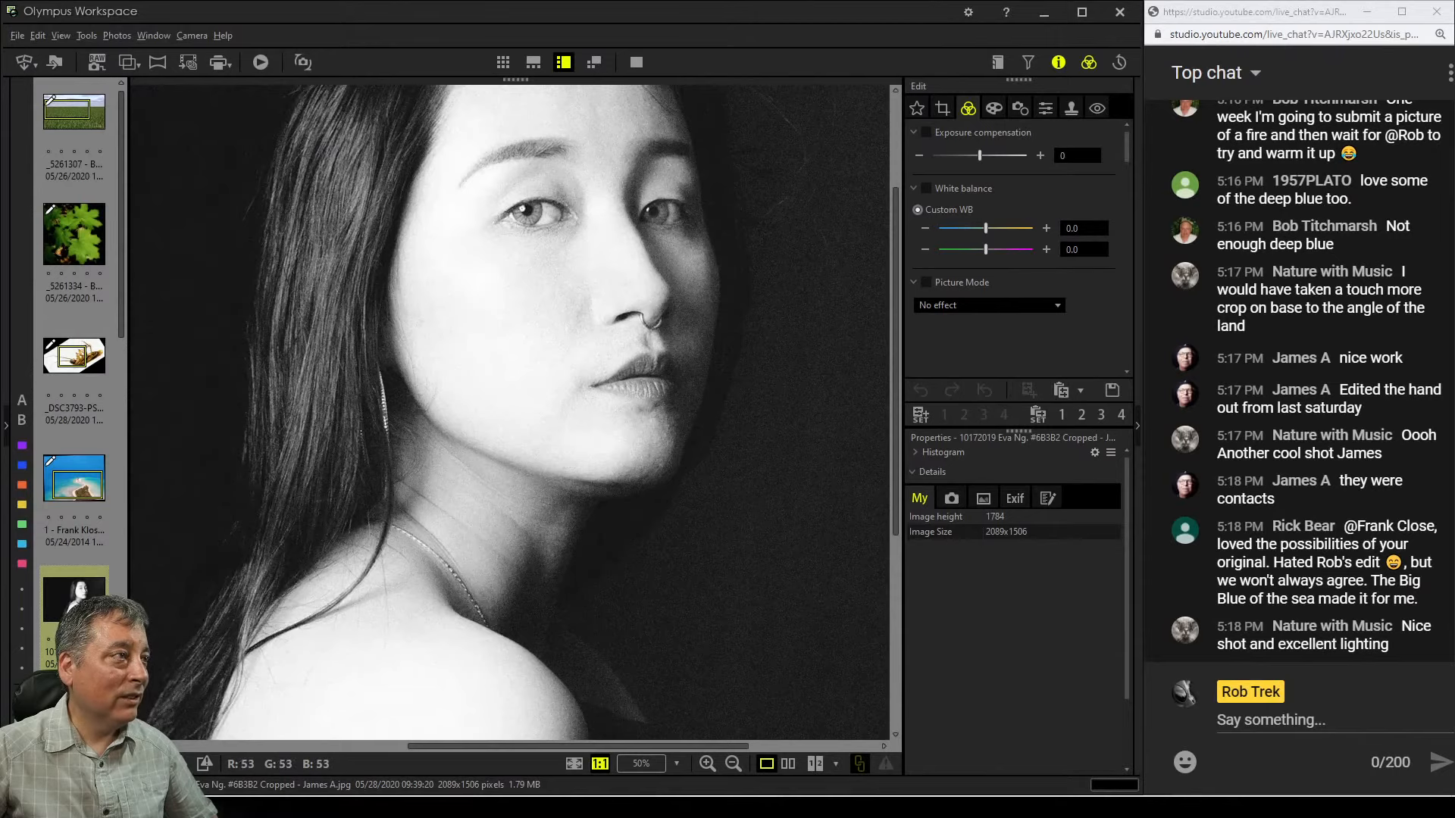
click(635, 62)
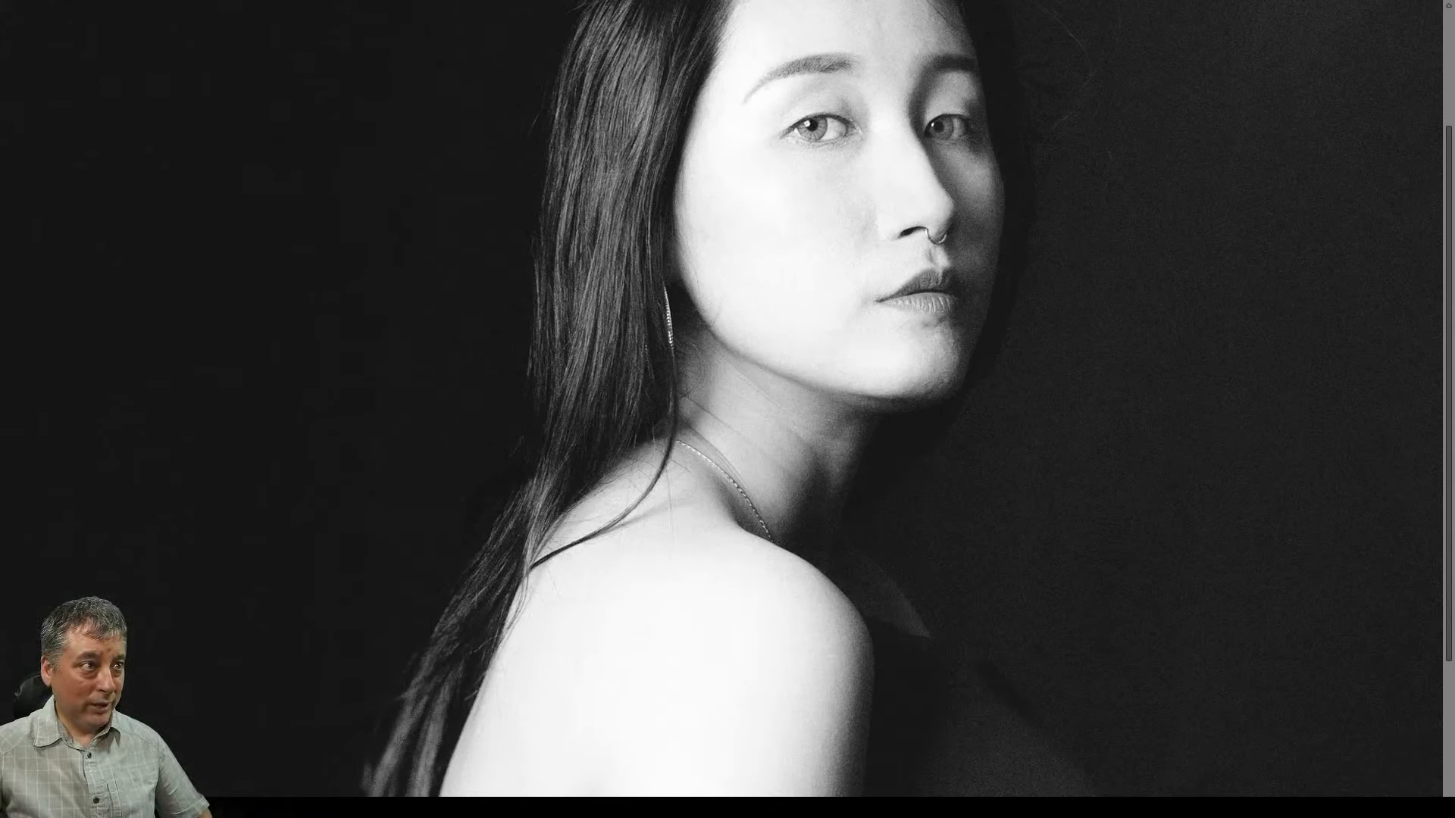
scroll(728, 400, up, 3)
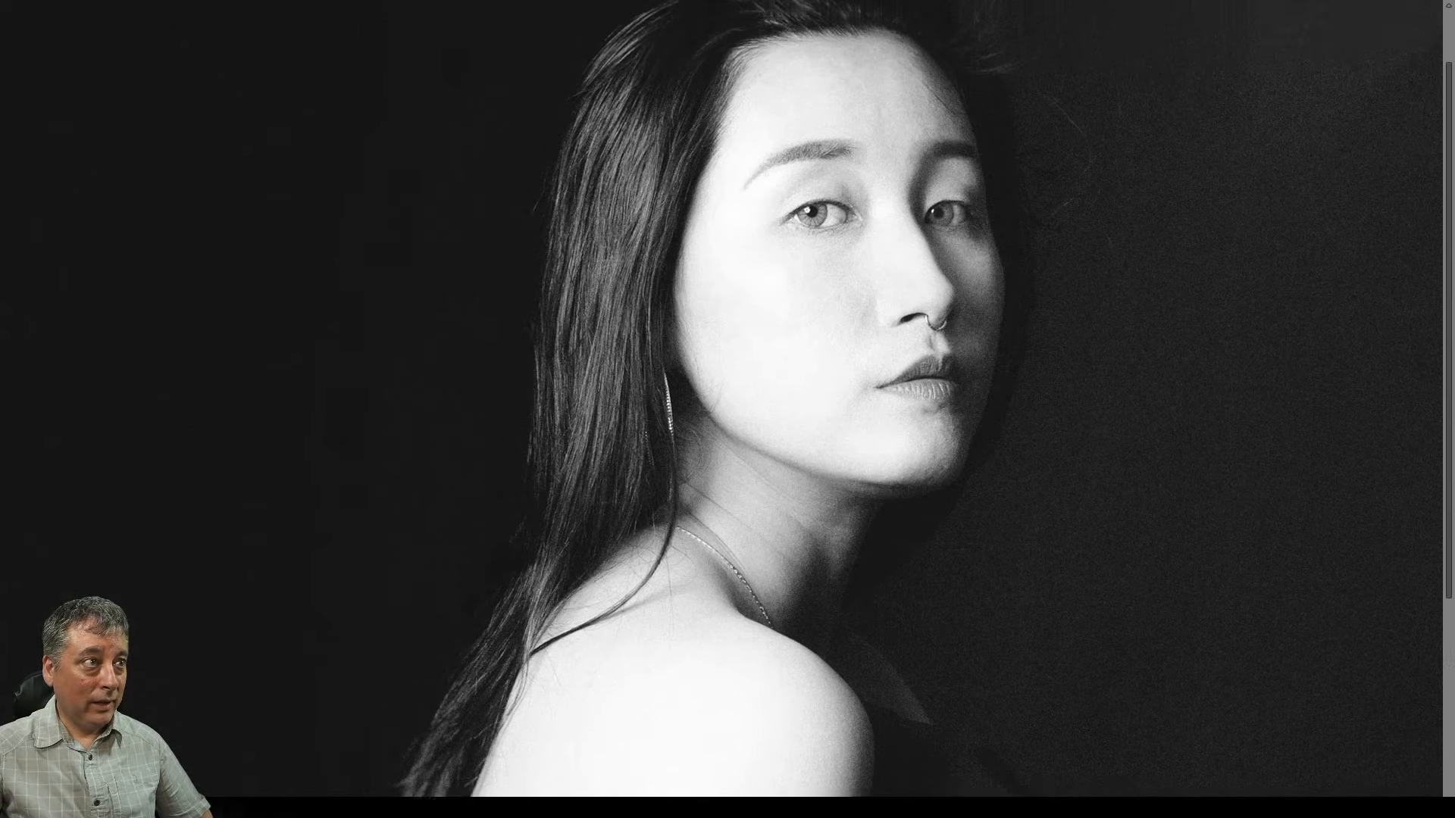
scroll(727, 400, down, 3)
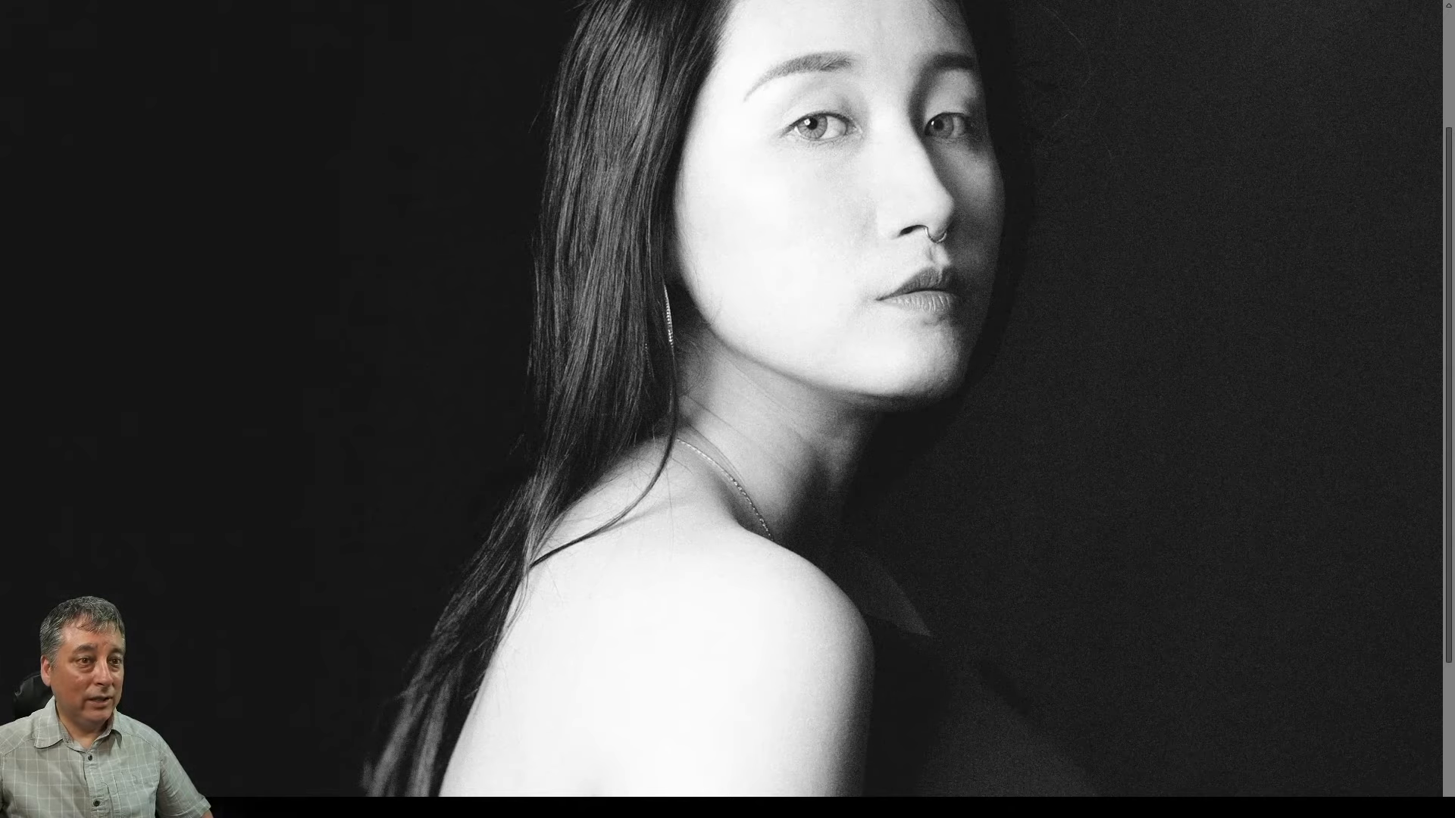
scroll(727, 400, down, 1)
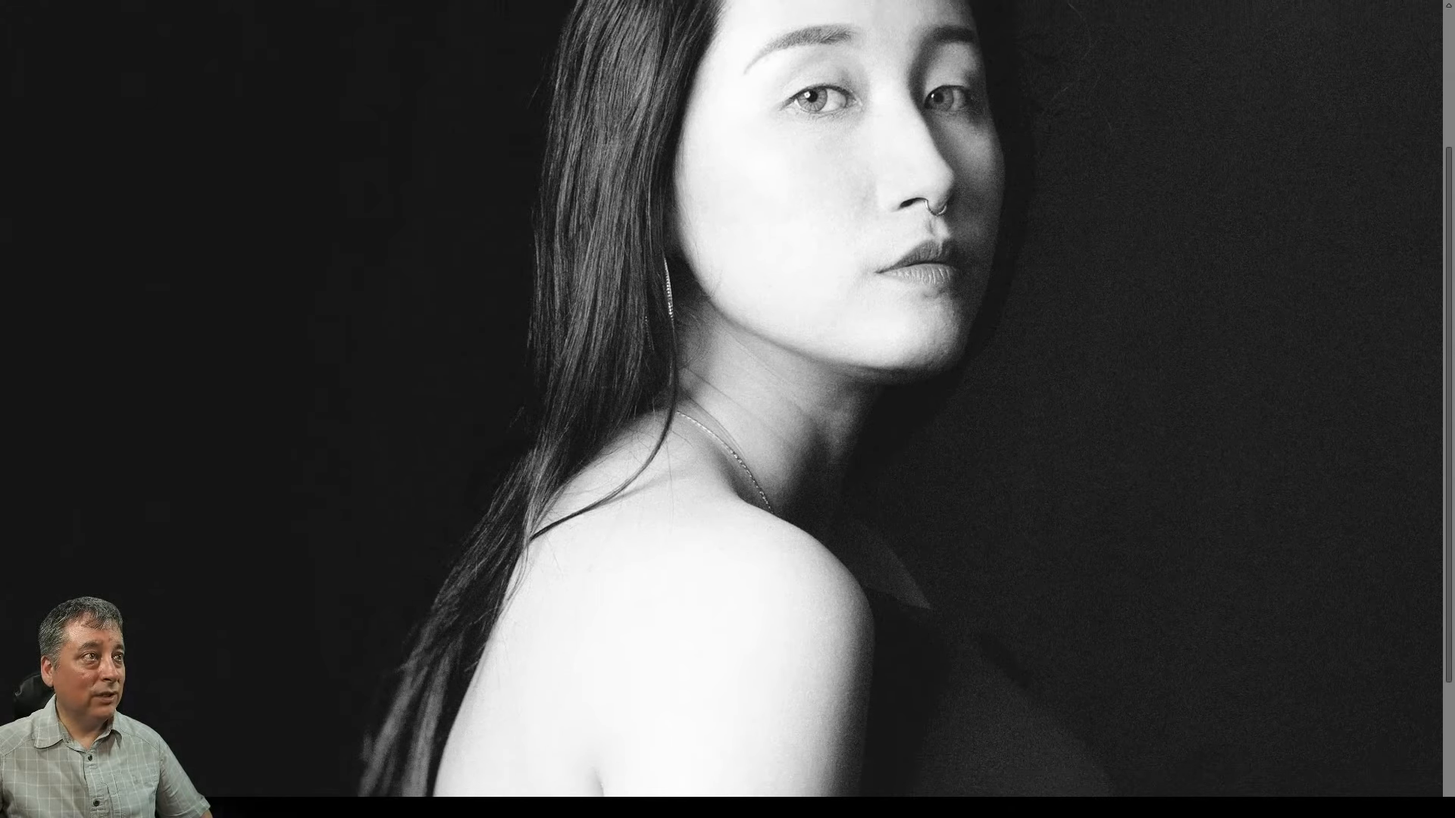
scroll(728, 400, up, 4)
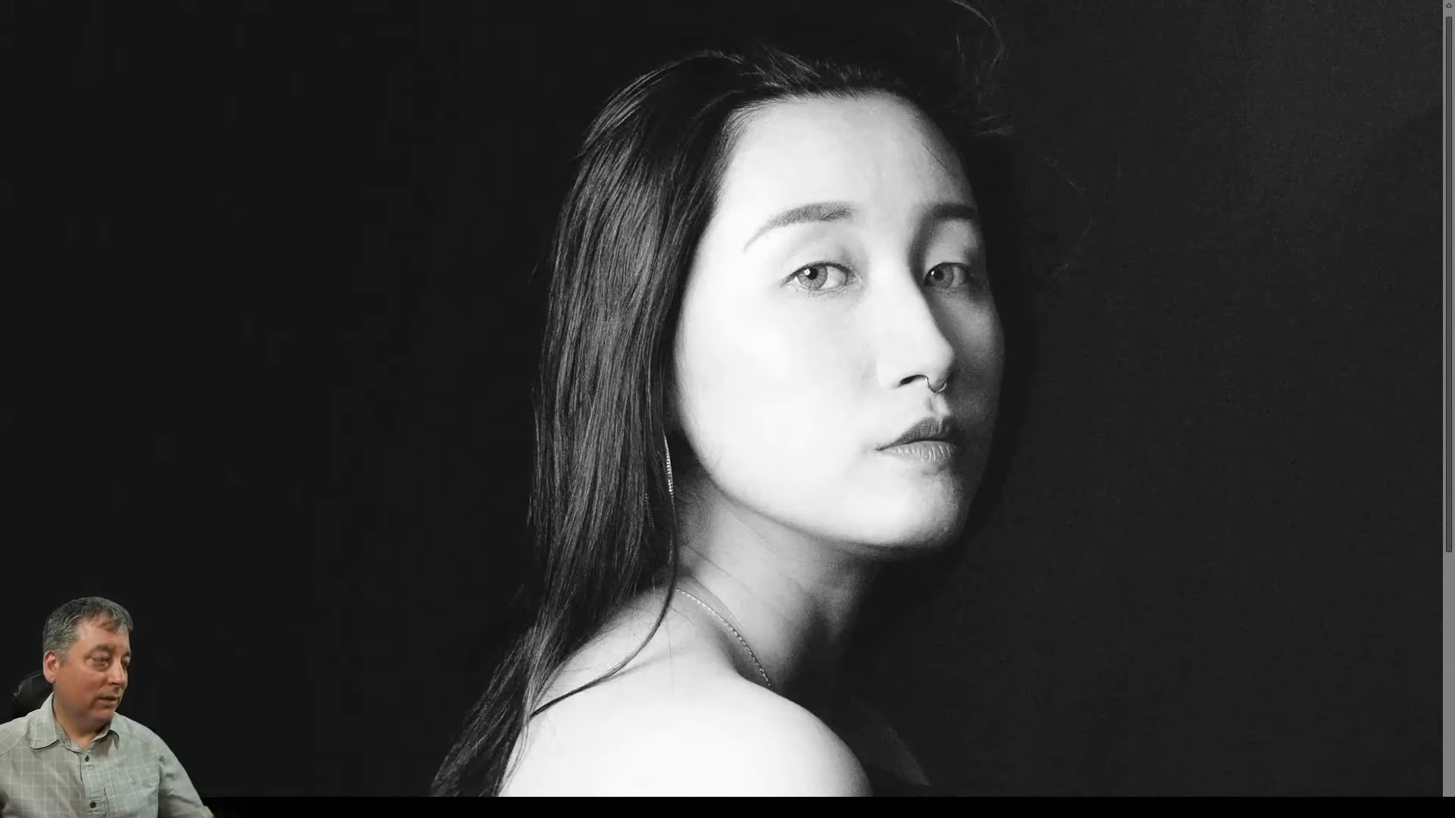
key(Escape)
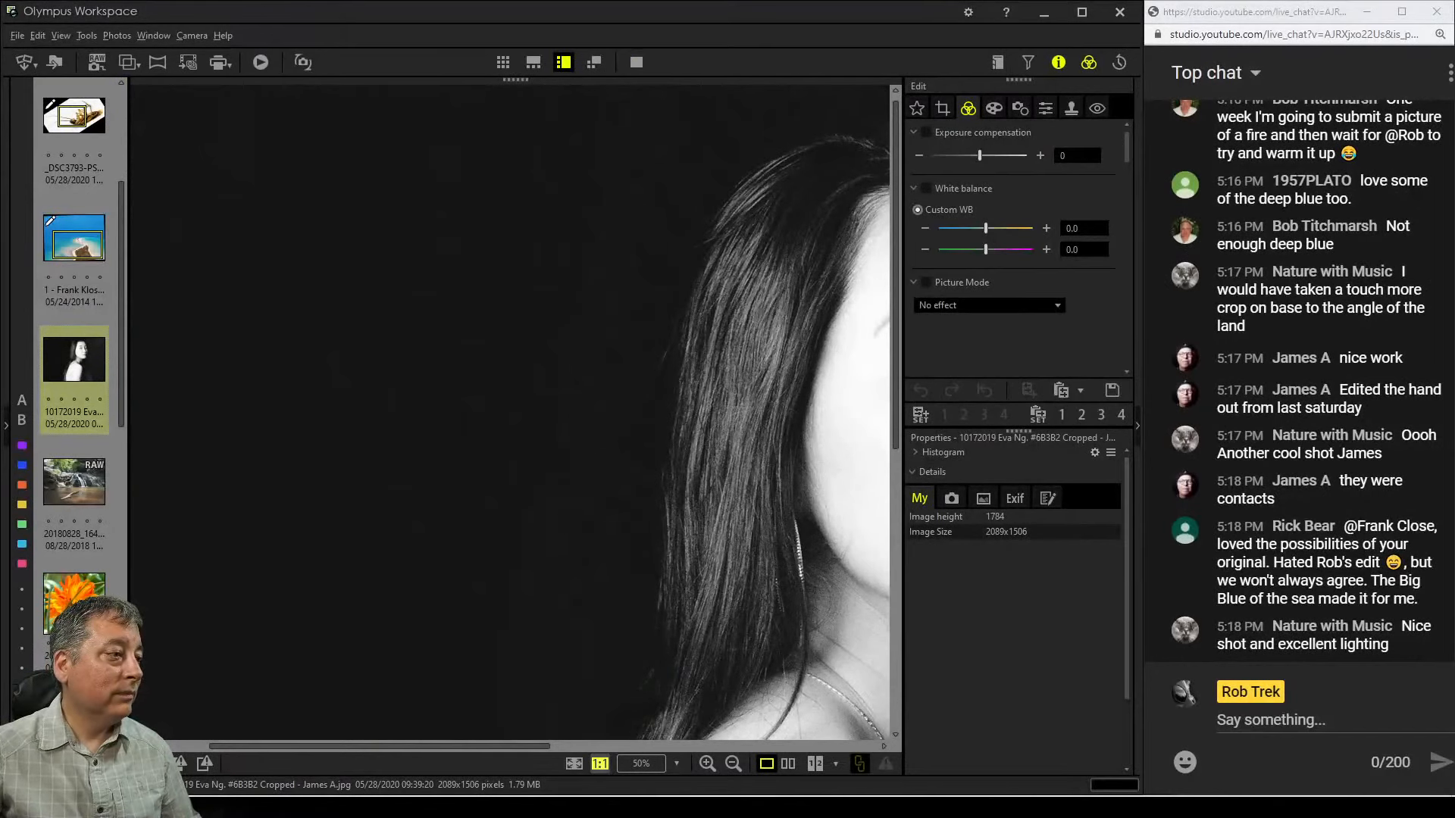
click(574, 764)
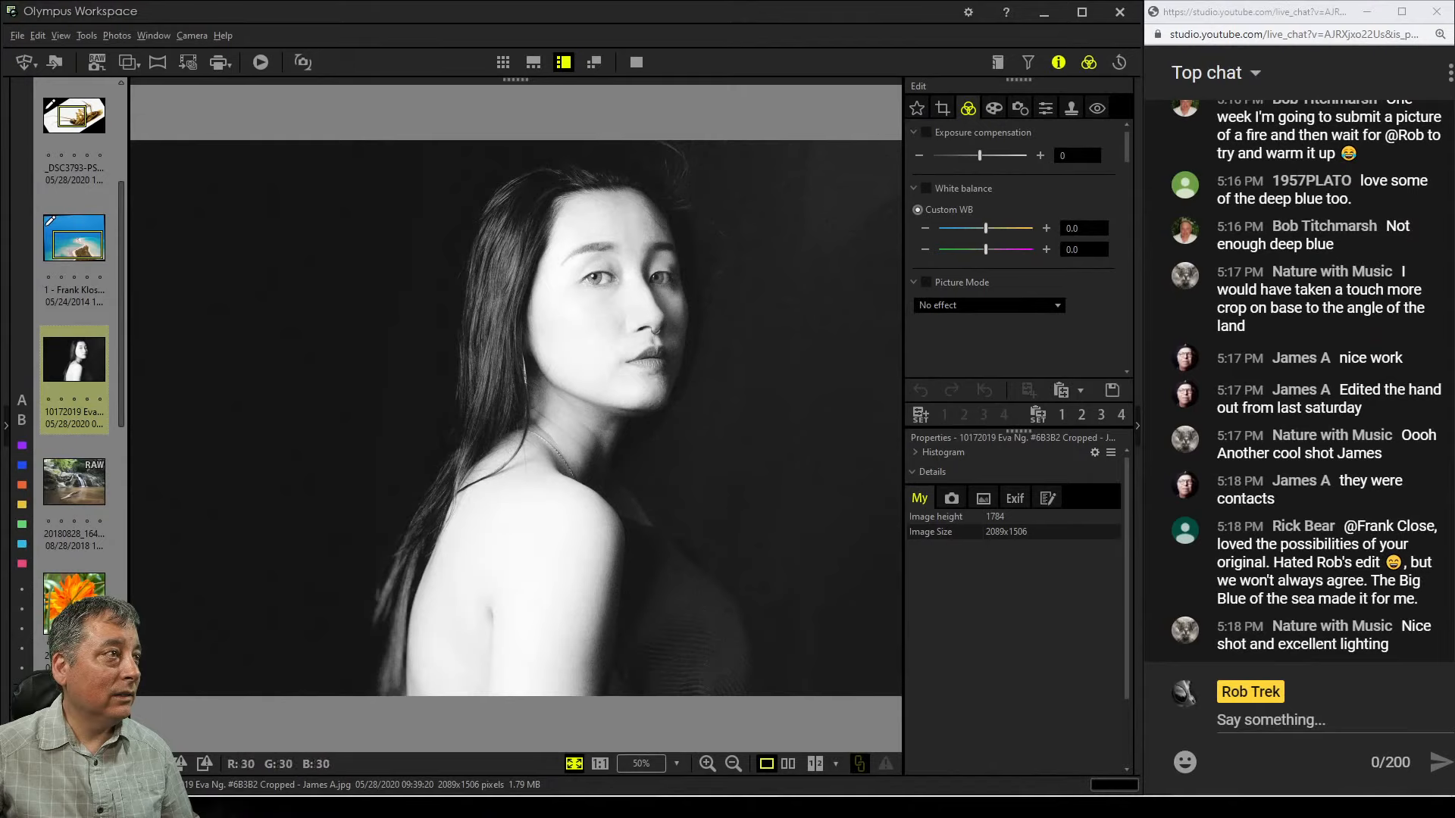
Crop the portrait by lowering the top edge to trim the dark space above her head
click(943, 108)
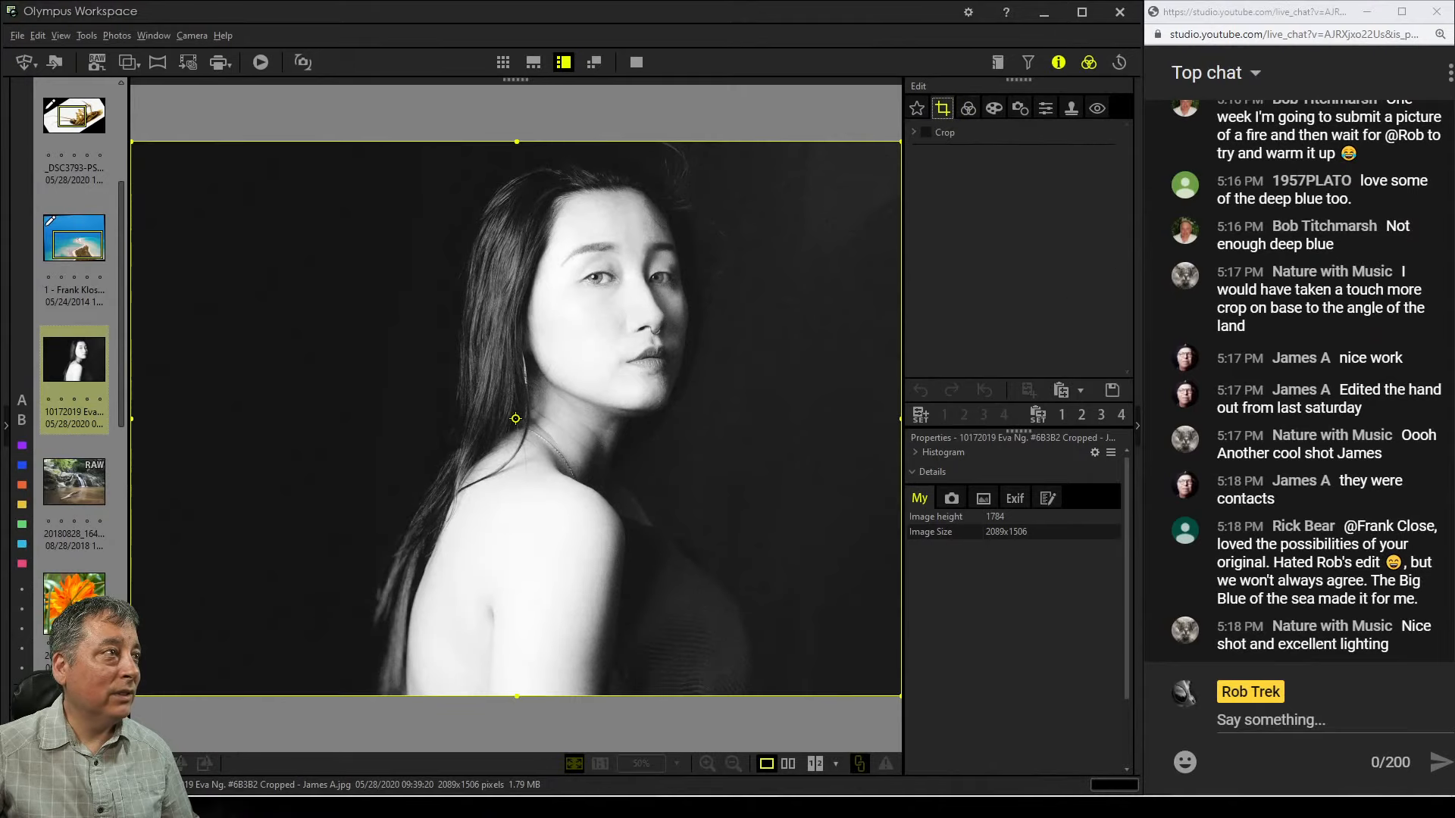
drag(517, 140, 517, 216)
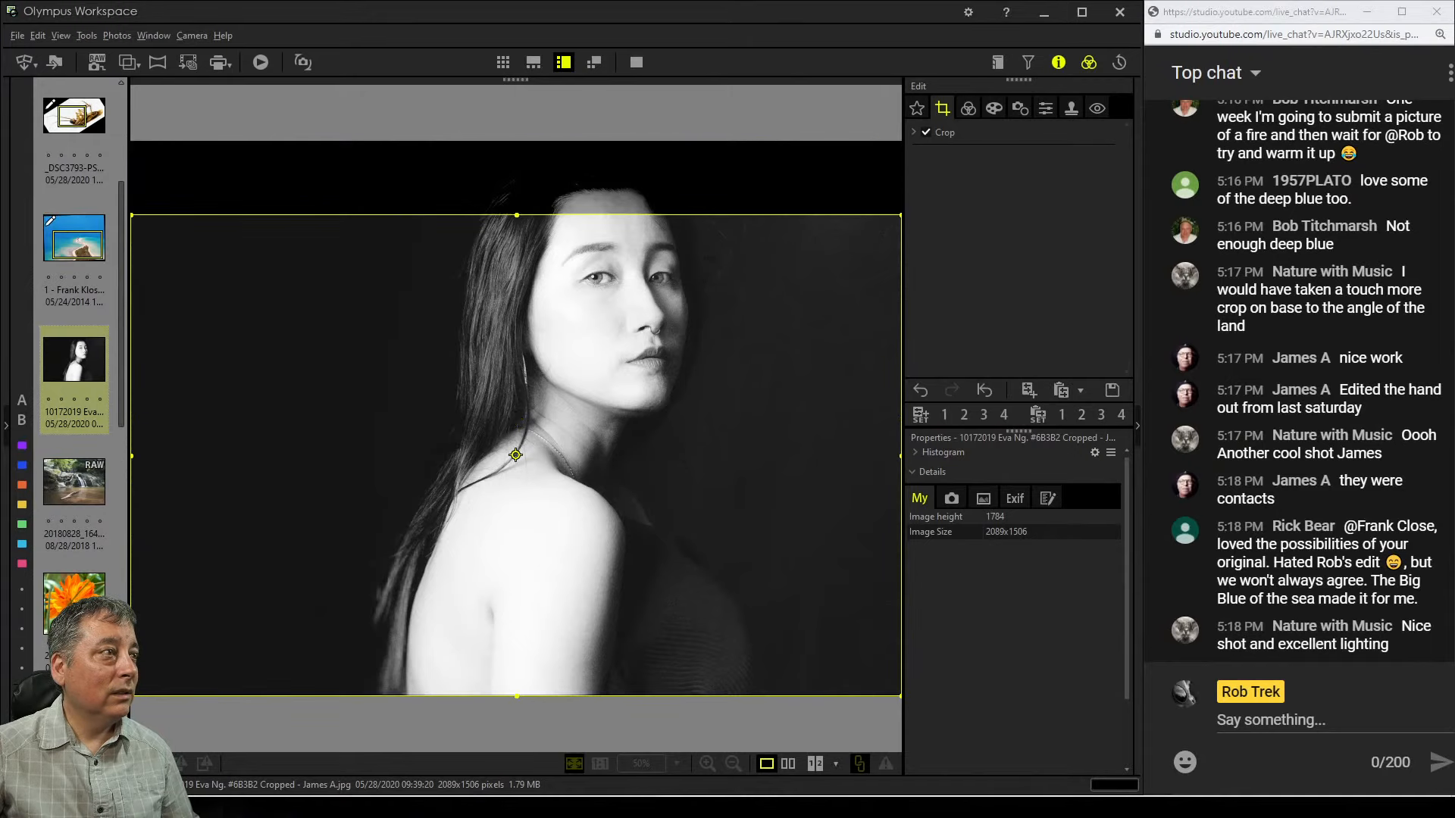
click(968, 108)
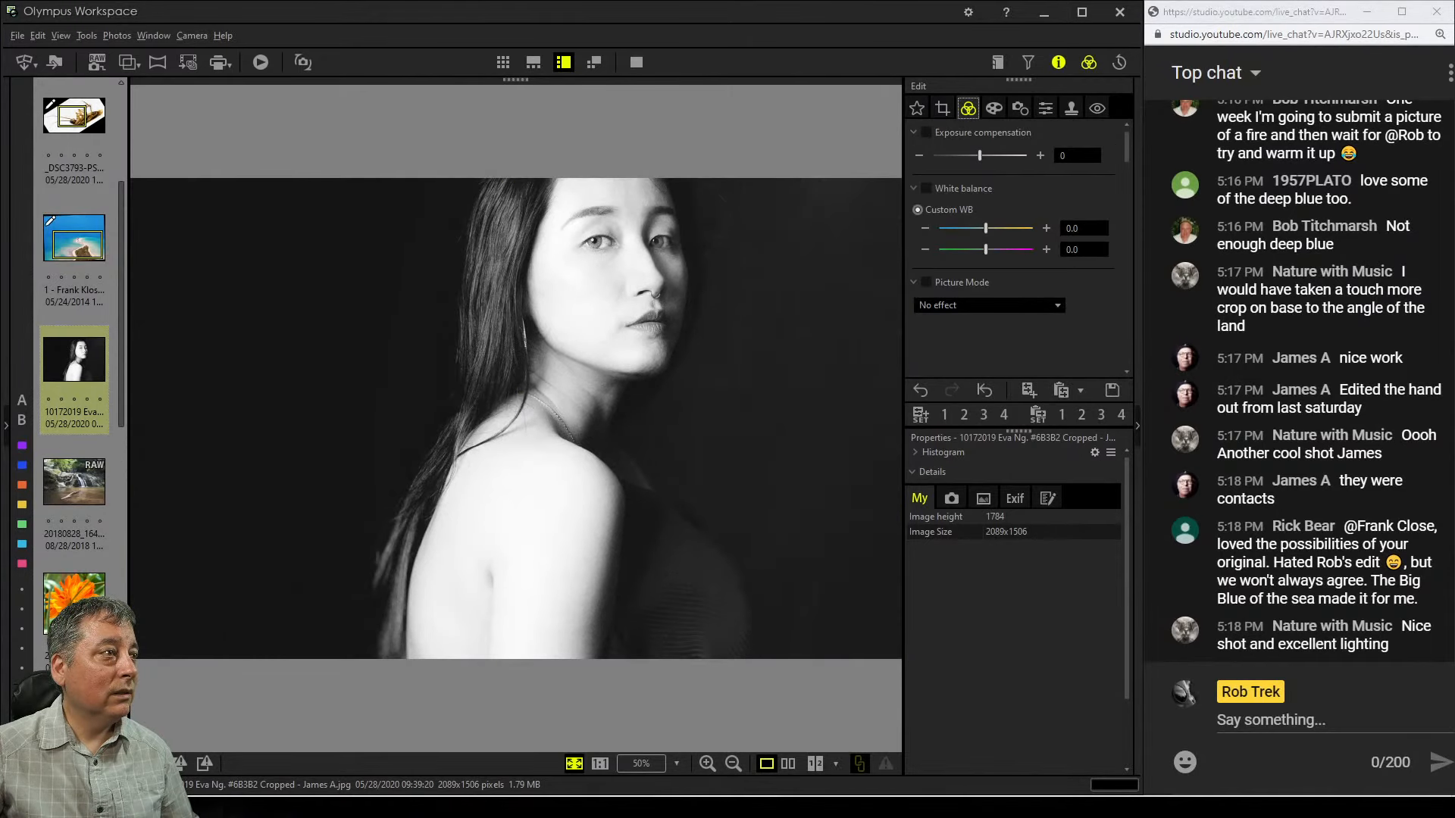
click(942, 108)
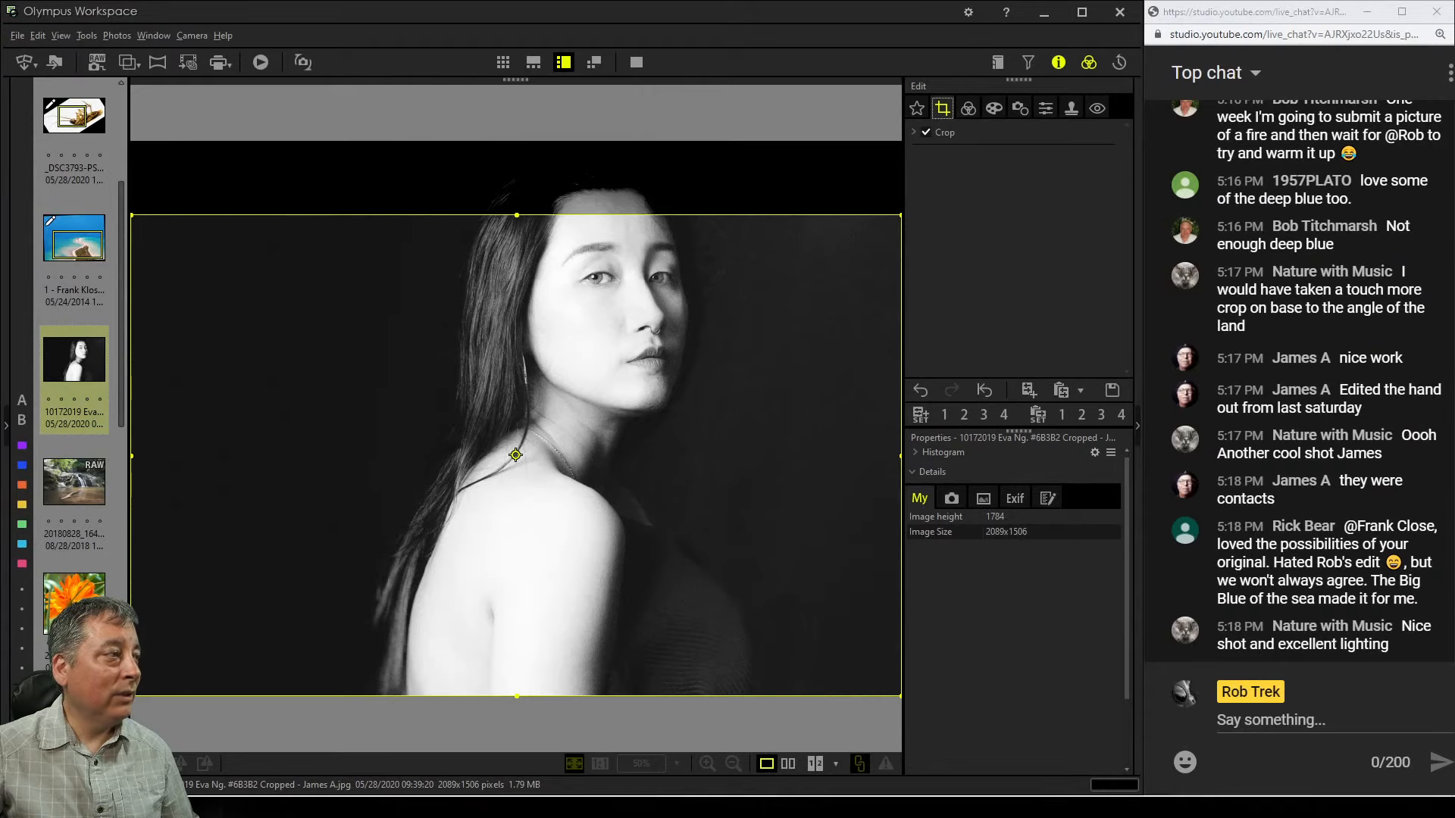
click(968, 108)
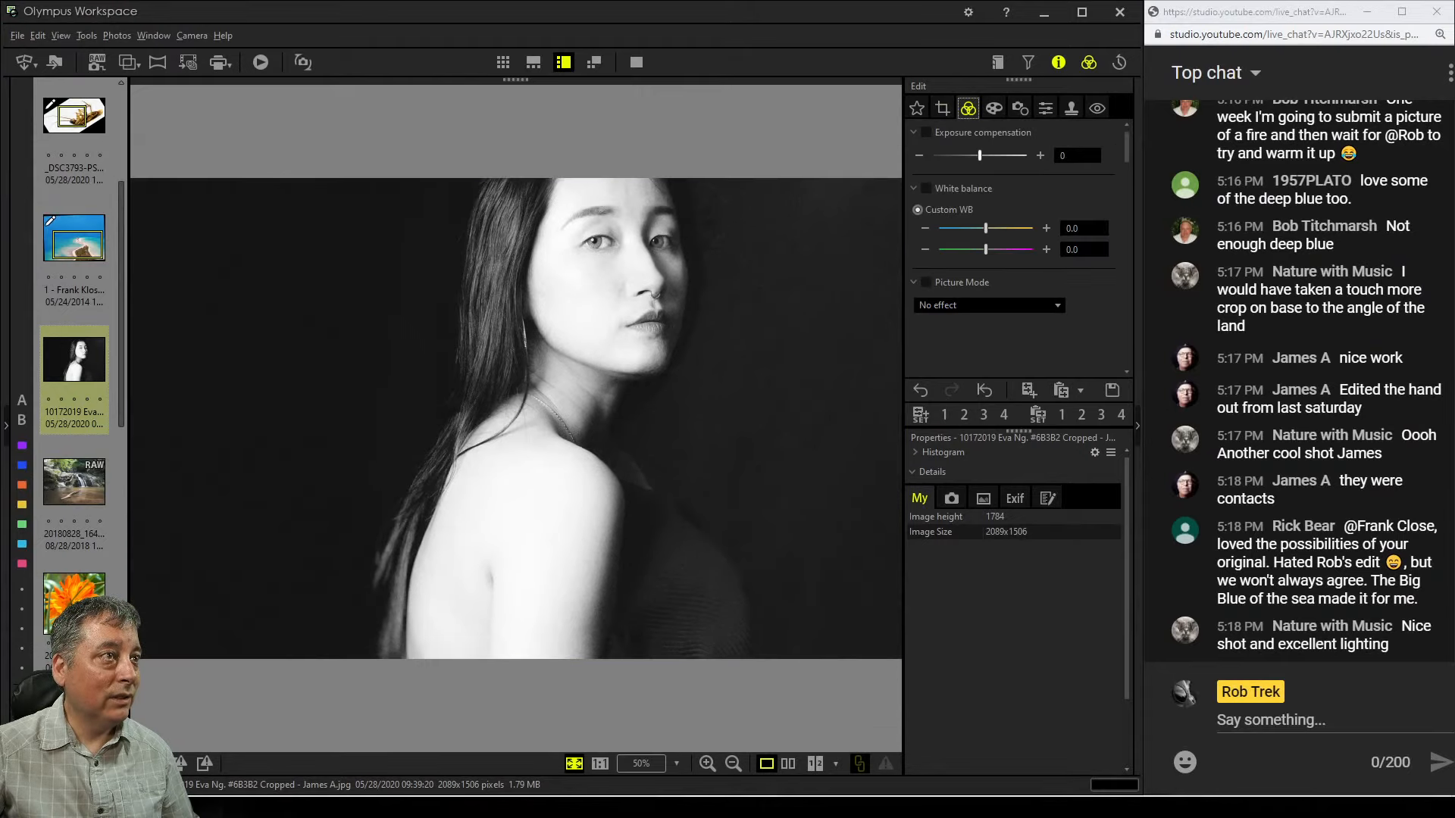
click(943, 108)
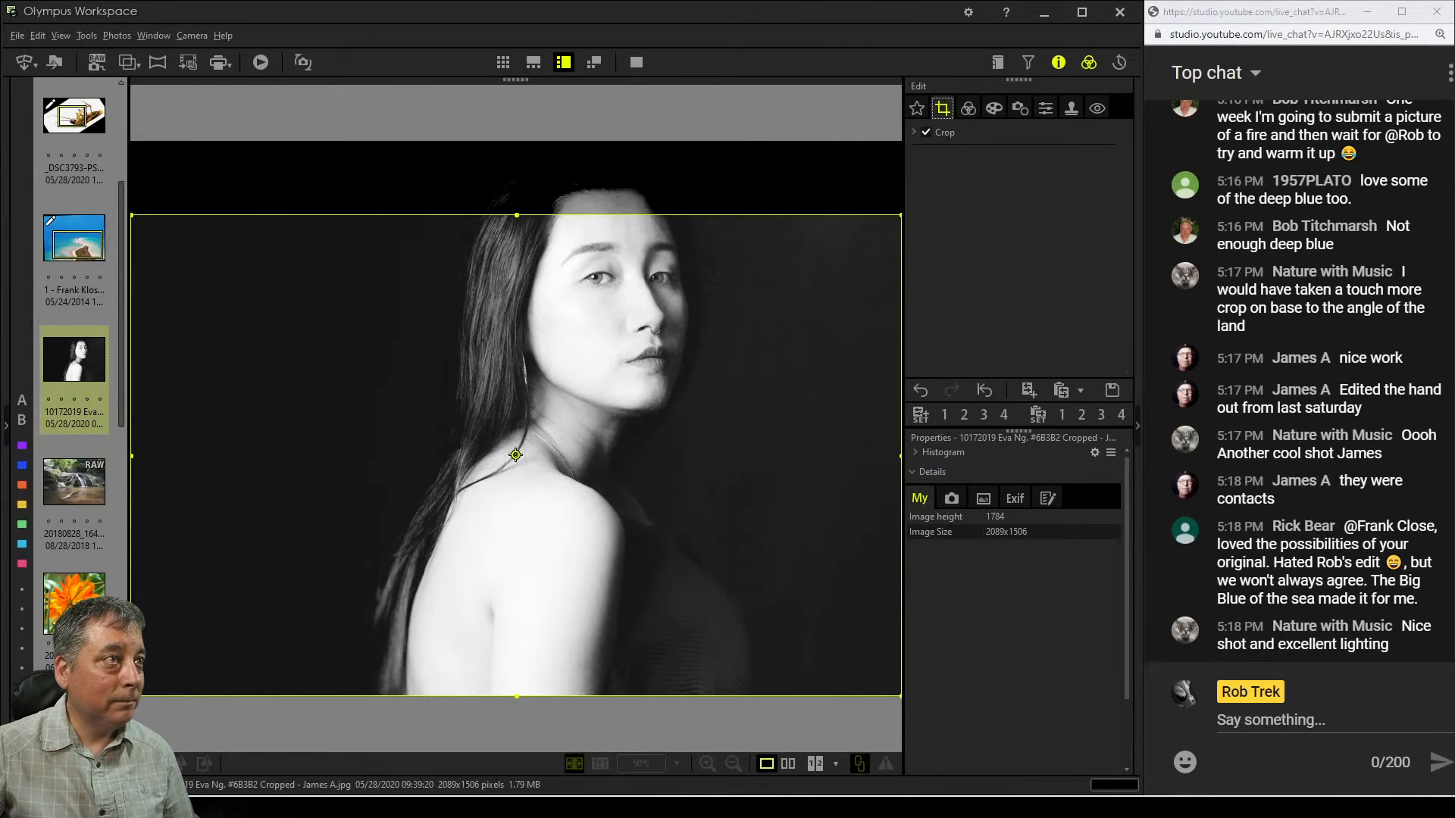
Set the crop aspect ratio to 4:3 and lower the top edge to frame the portrait at about 1722 × 1291 pixels
click(914, 132)
click(1049, 193)
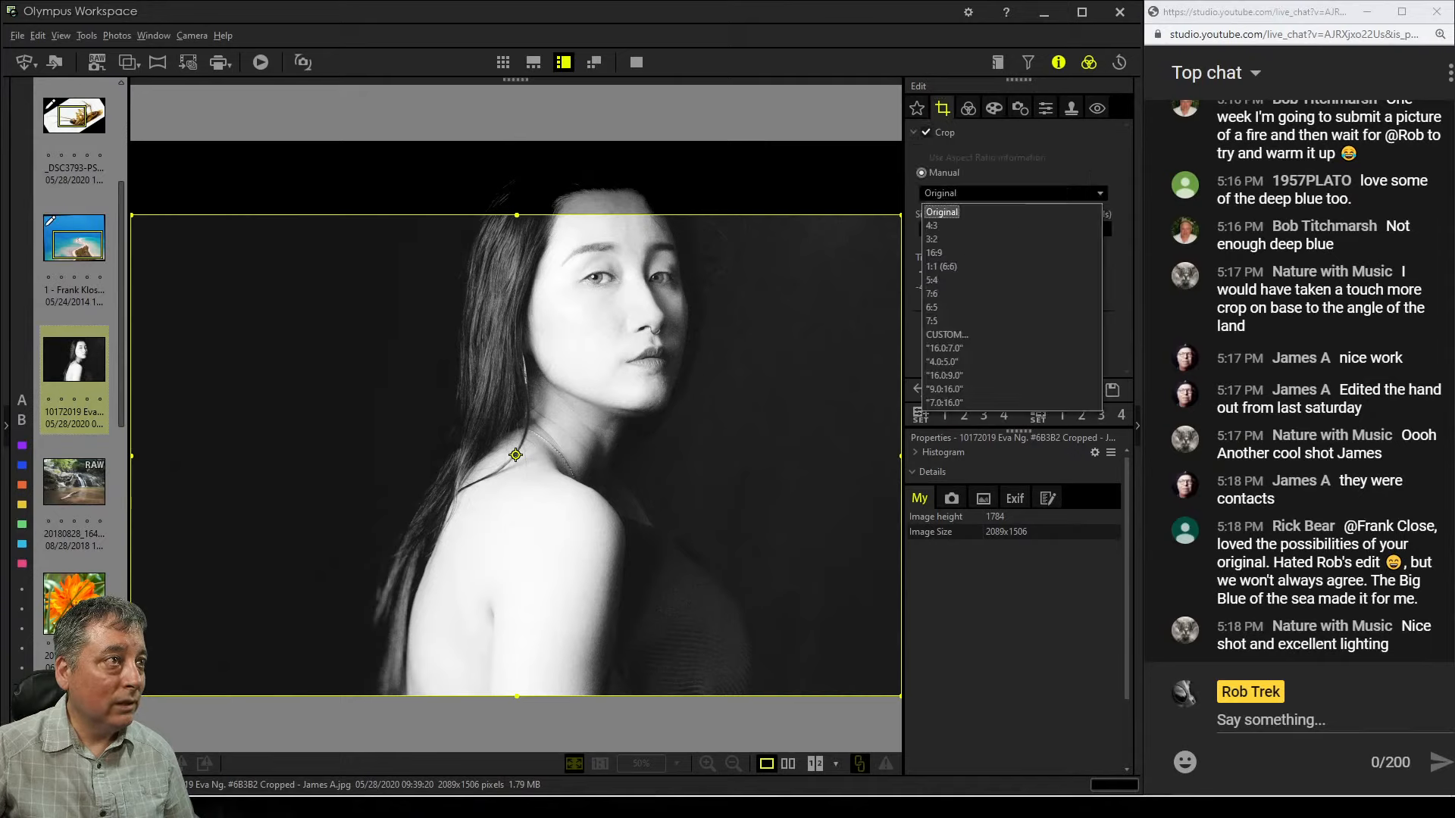
key(Up)
key(Return)
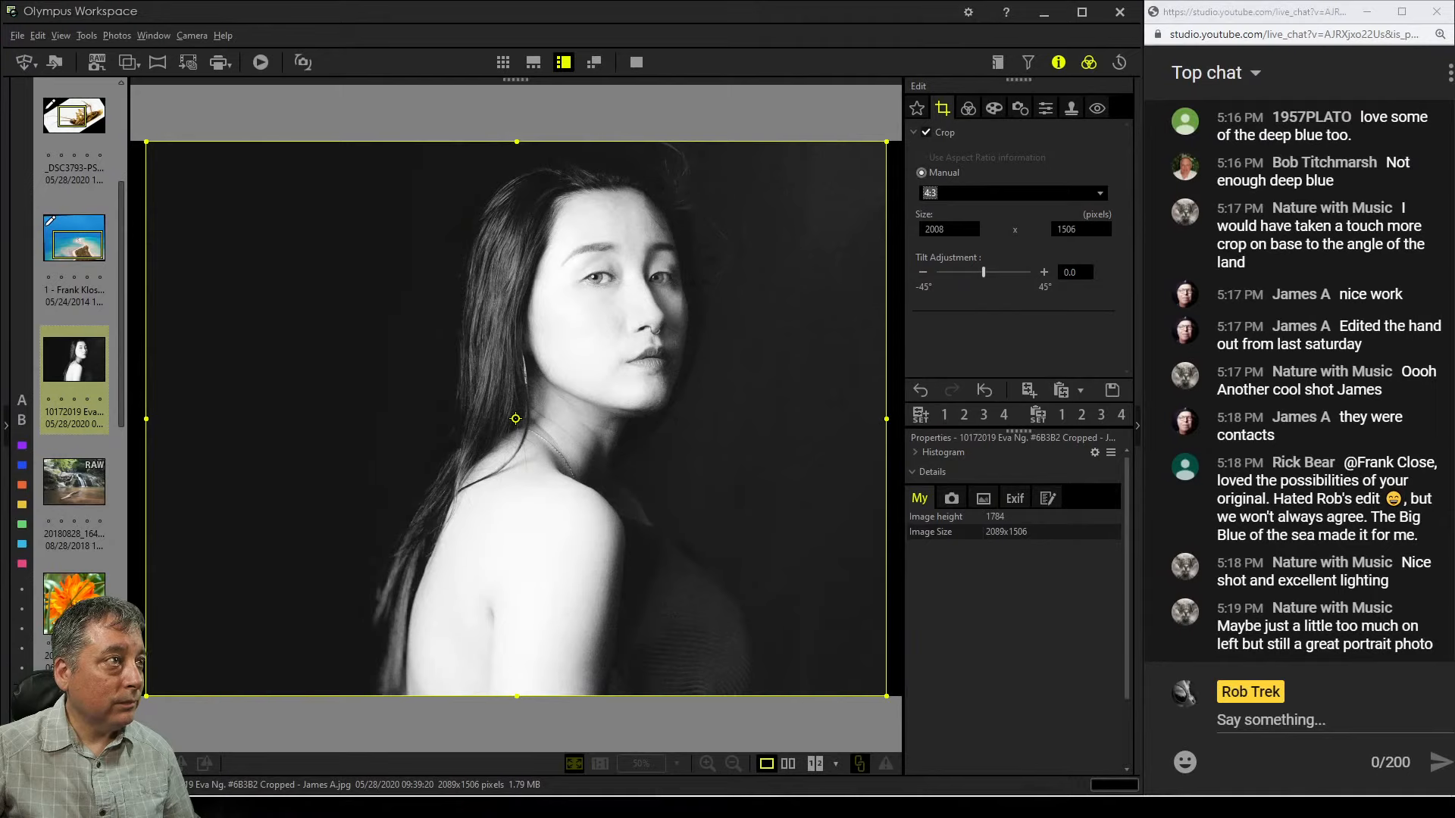
drag(517, 142, 517, 220)
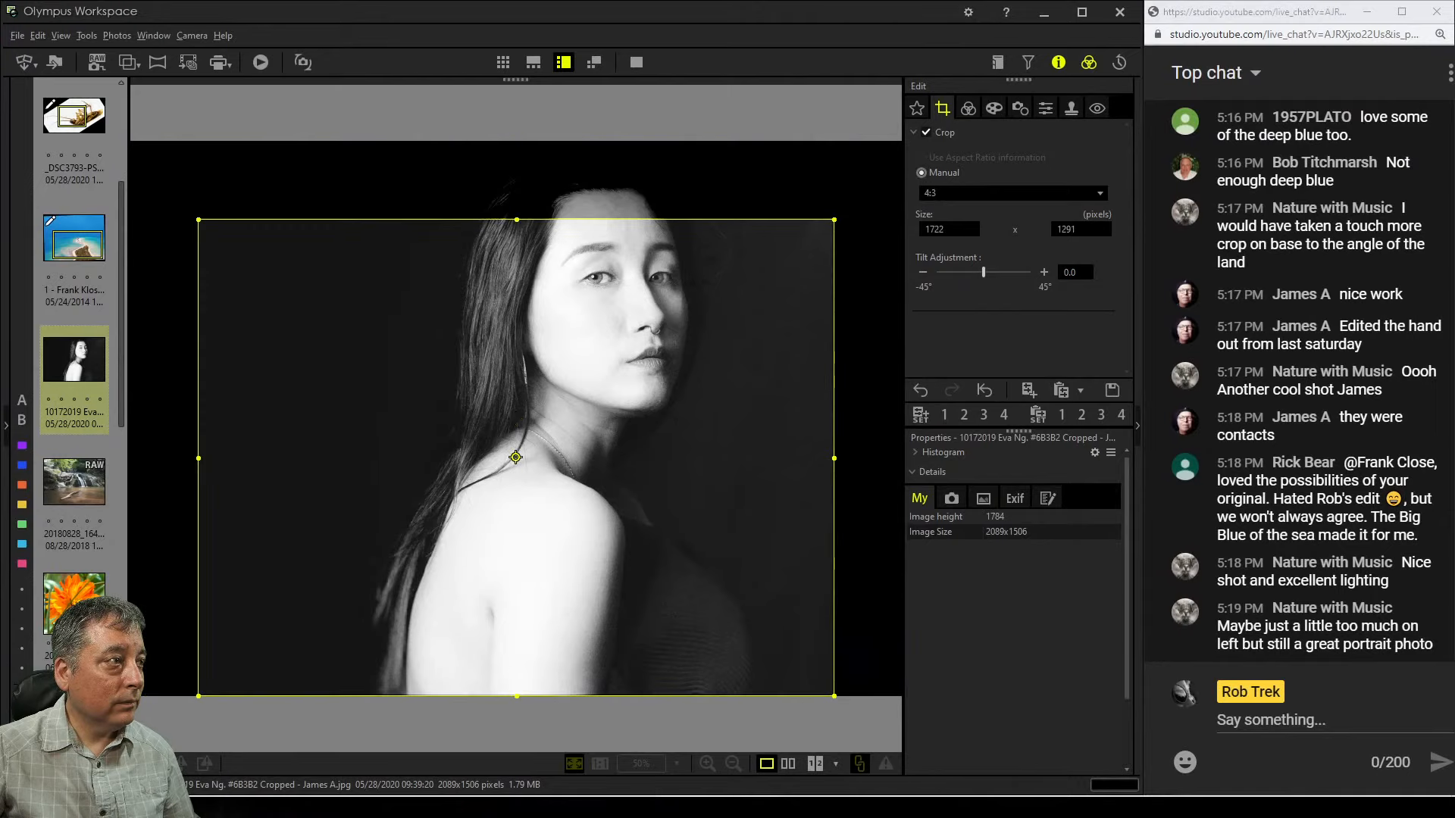
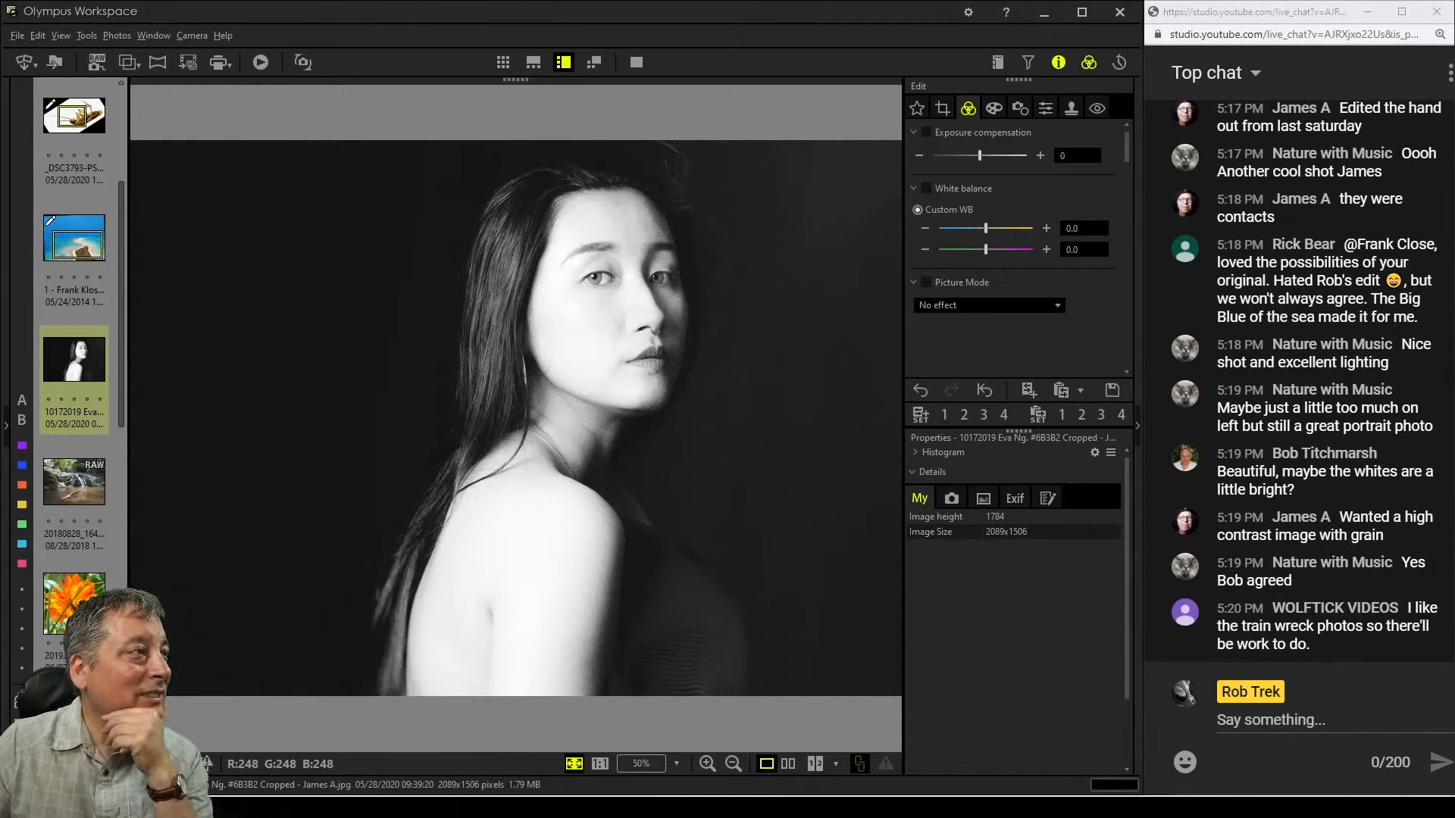
Inspect the cropped black-and-white portrait zoomed in, panning across her face and shoulder
click(518, 367)
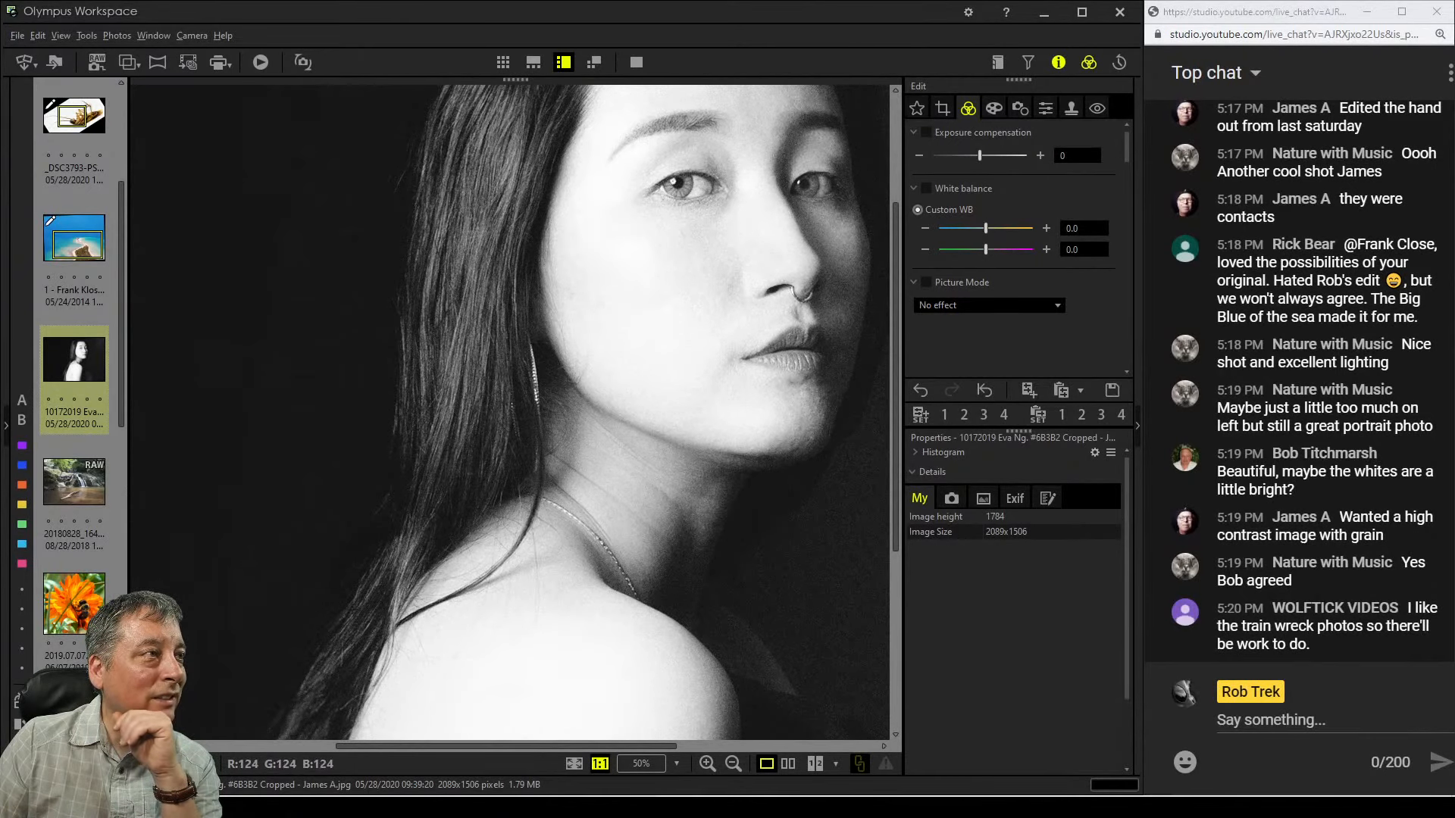
drag(583, 364, 530, 453)
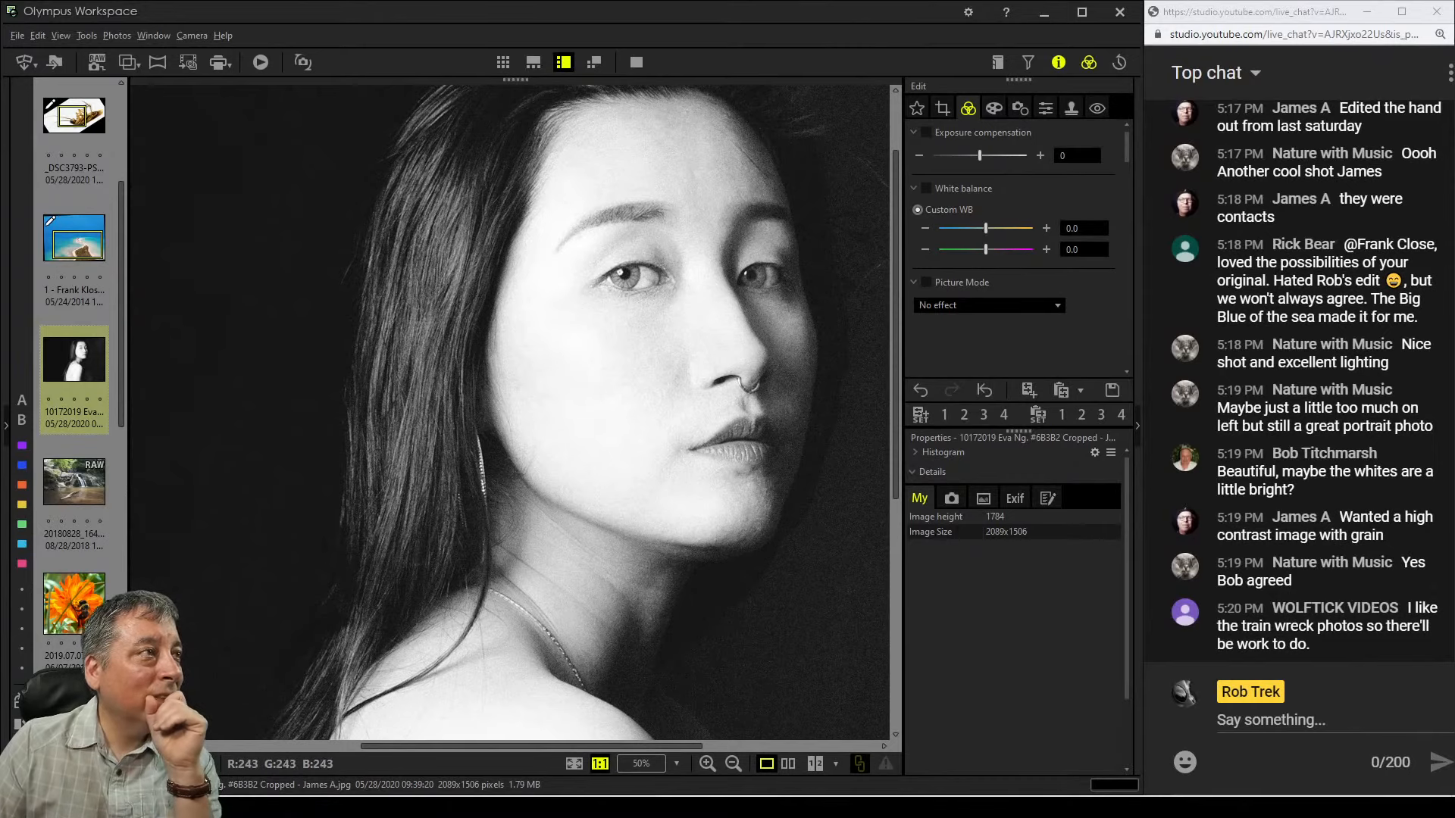
double_click(599, 356)
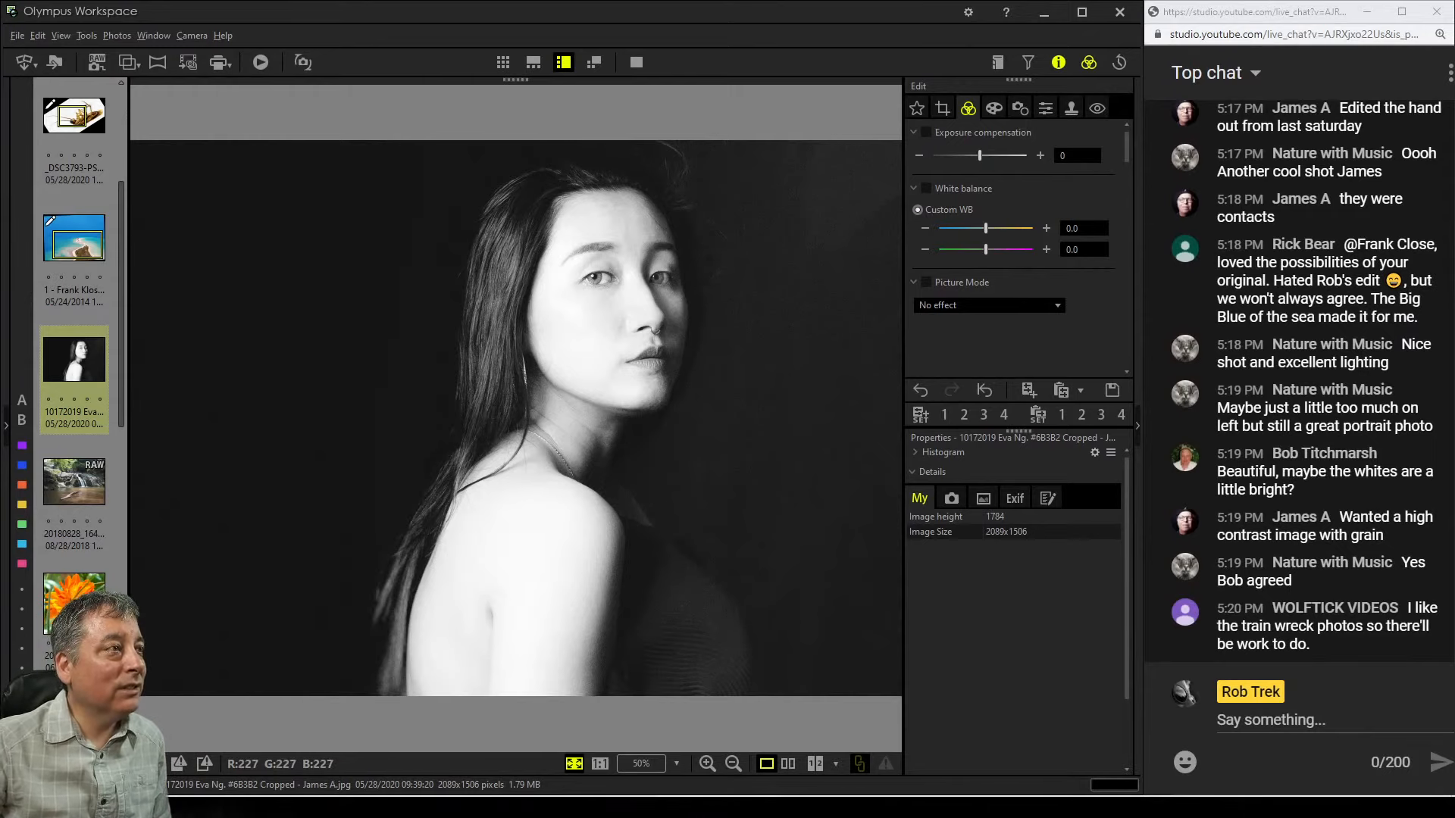
double_click(553, 347)
drag(561, 484, 695, 119)
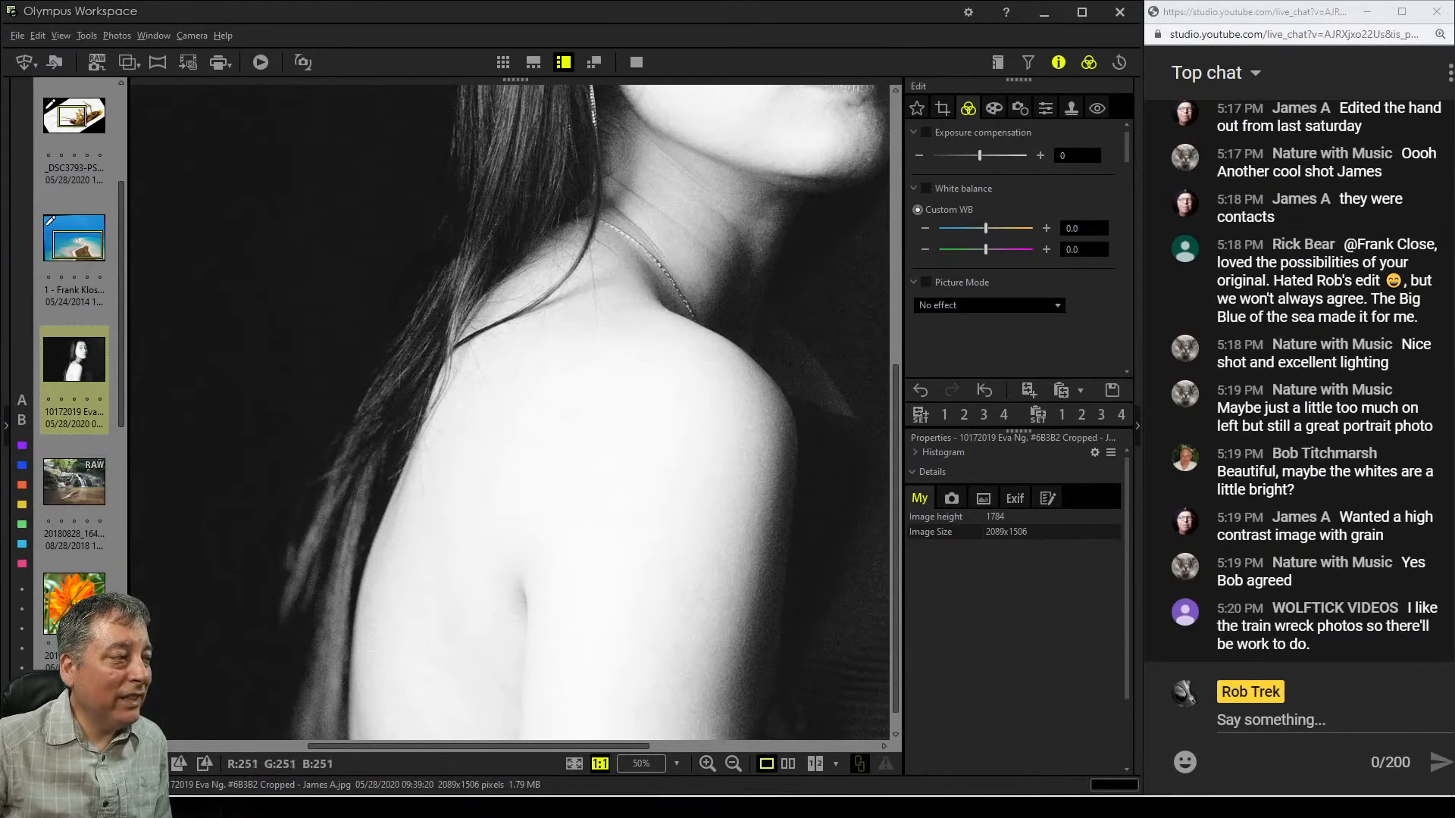
double_click(604, 451)
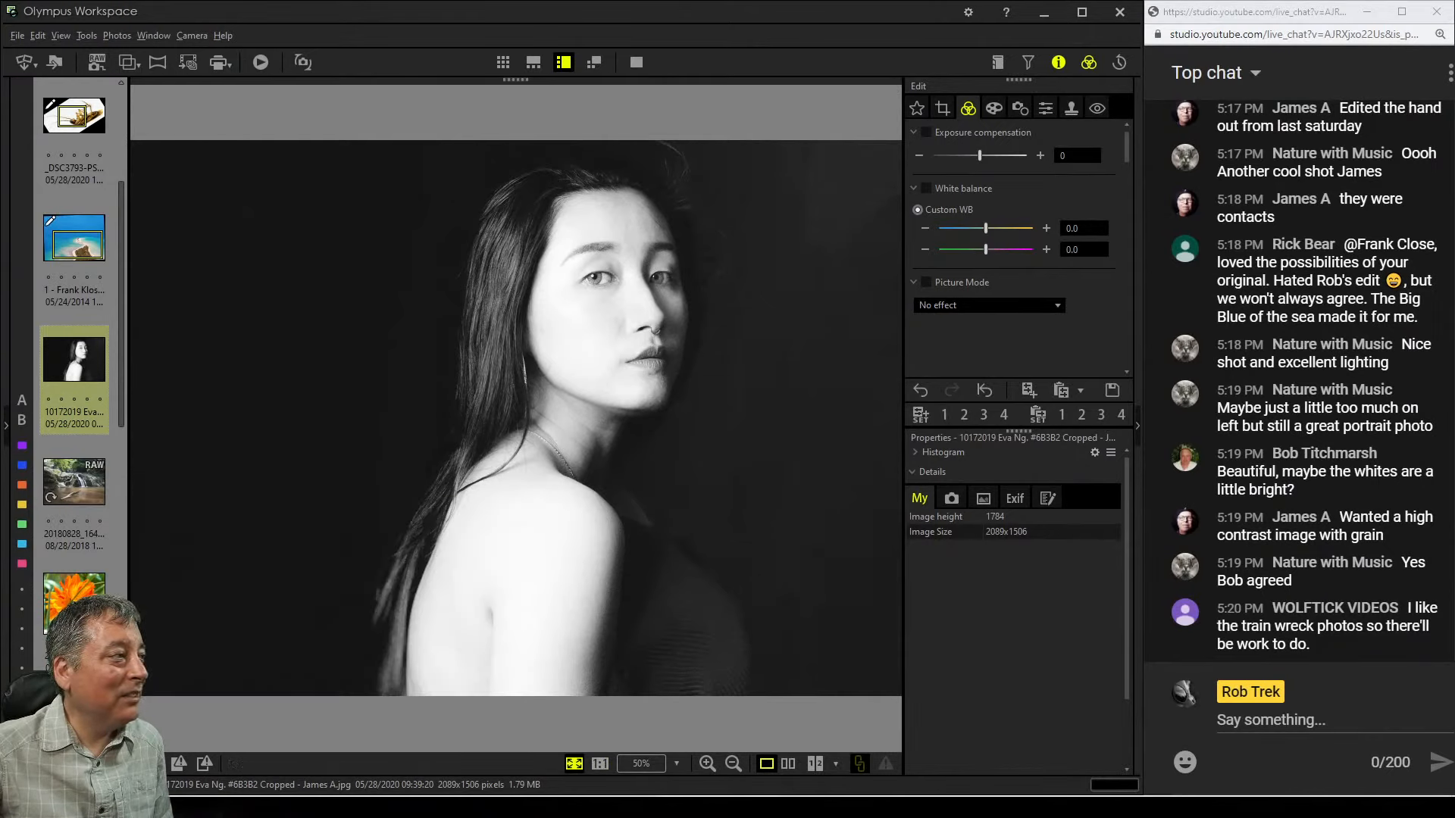
Open the waterfall photo and inspect it zoomed in at the trees, the log and the waterfall
click(75, 485)
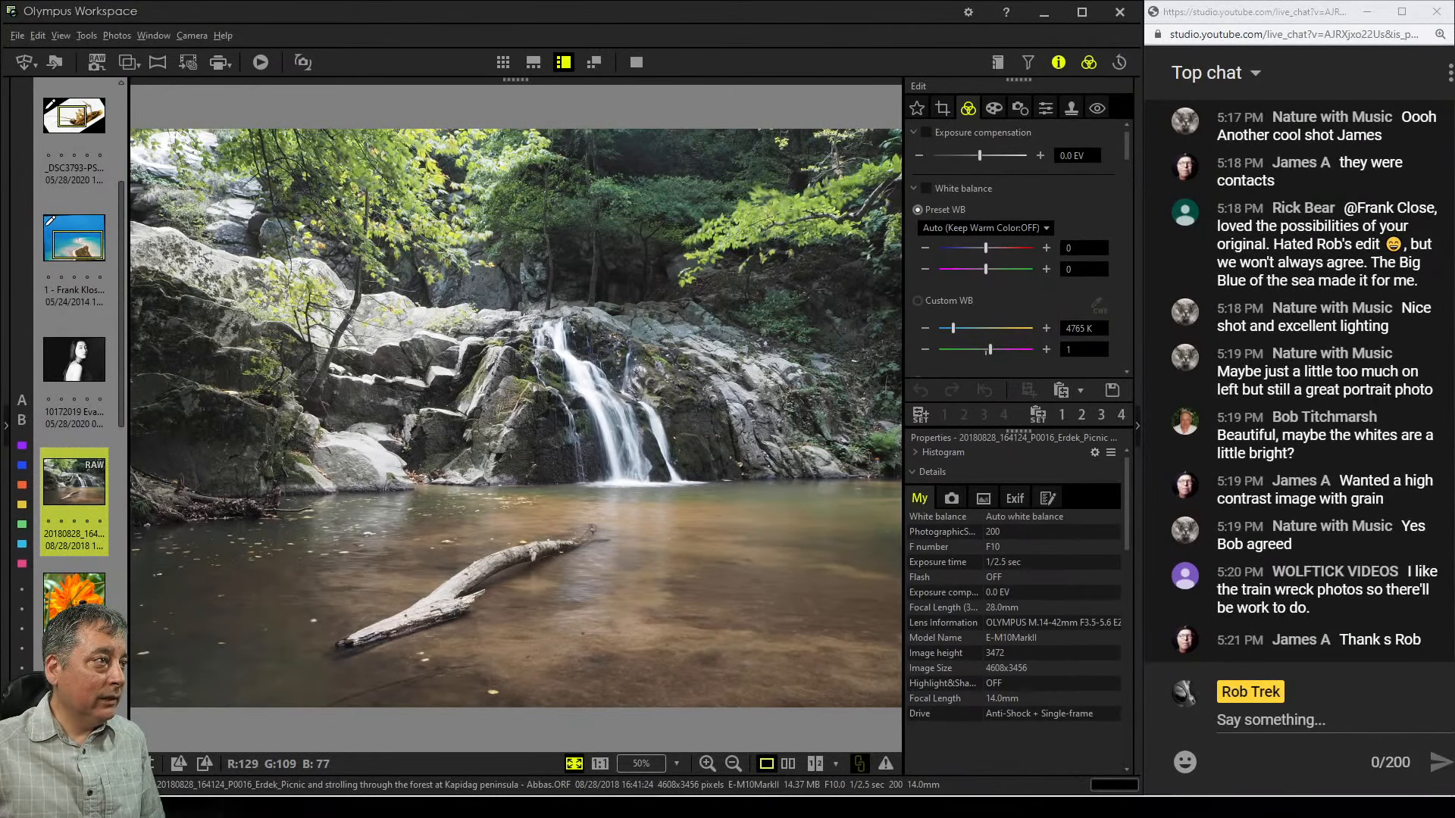
double_click(409, 256)
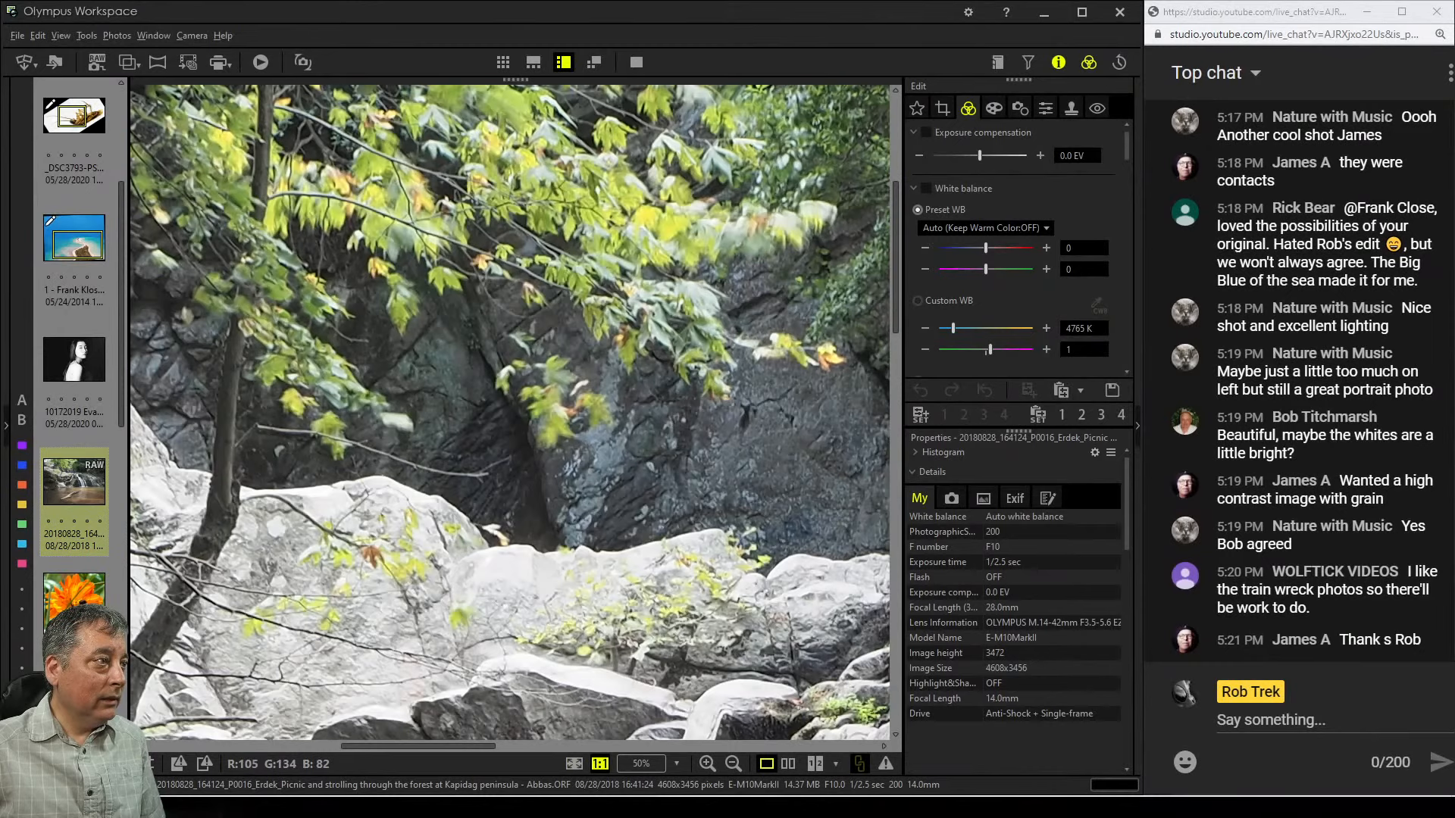
double_click(416, 263)
double_click(663, 259)
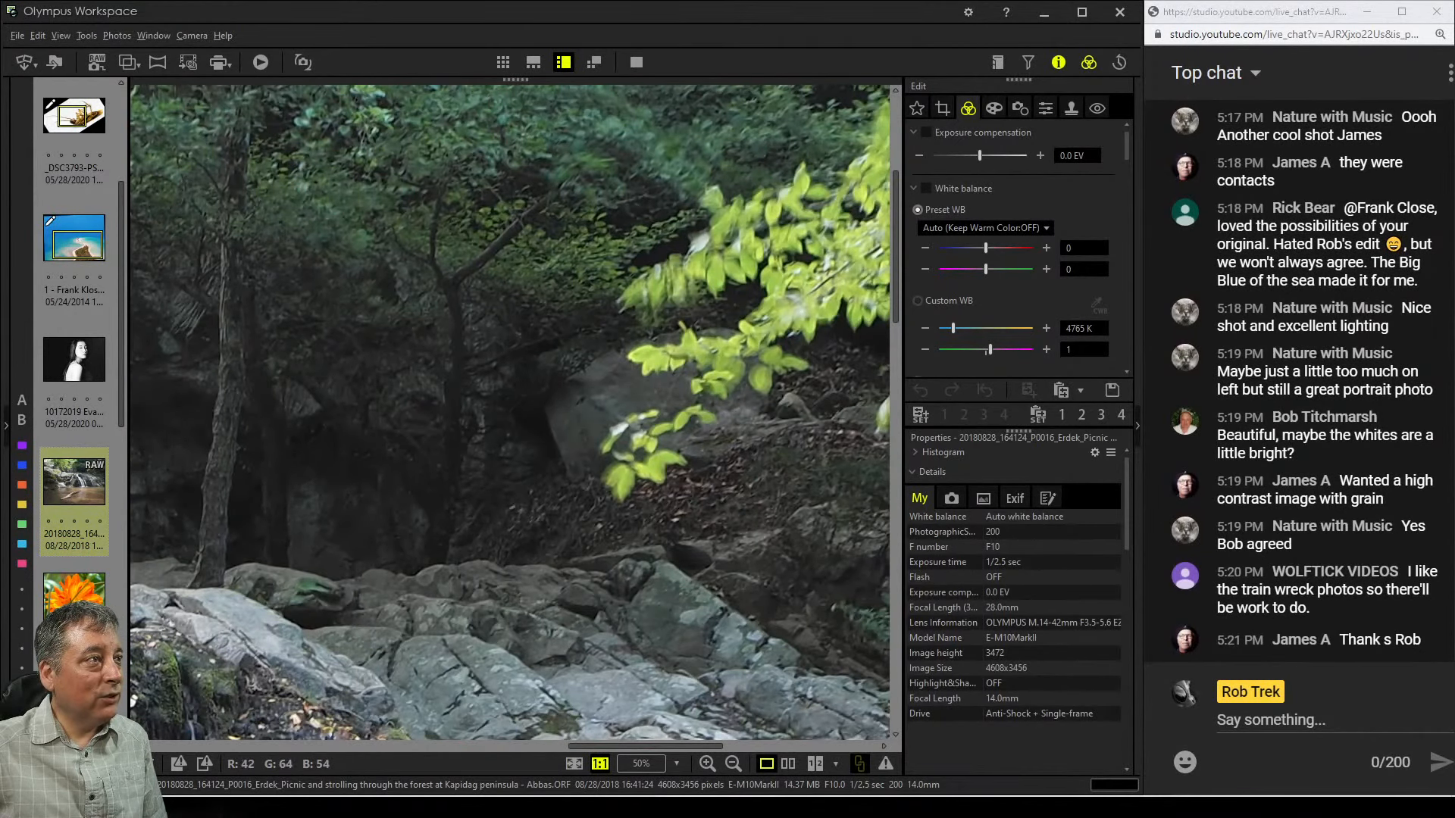
double_click(651, 272)
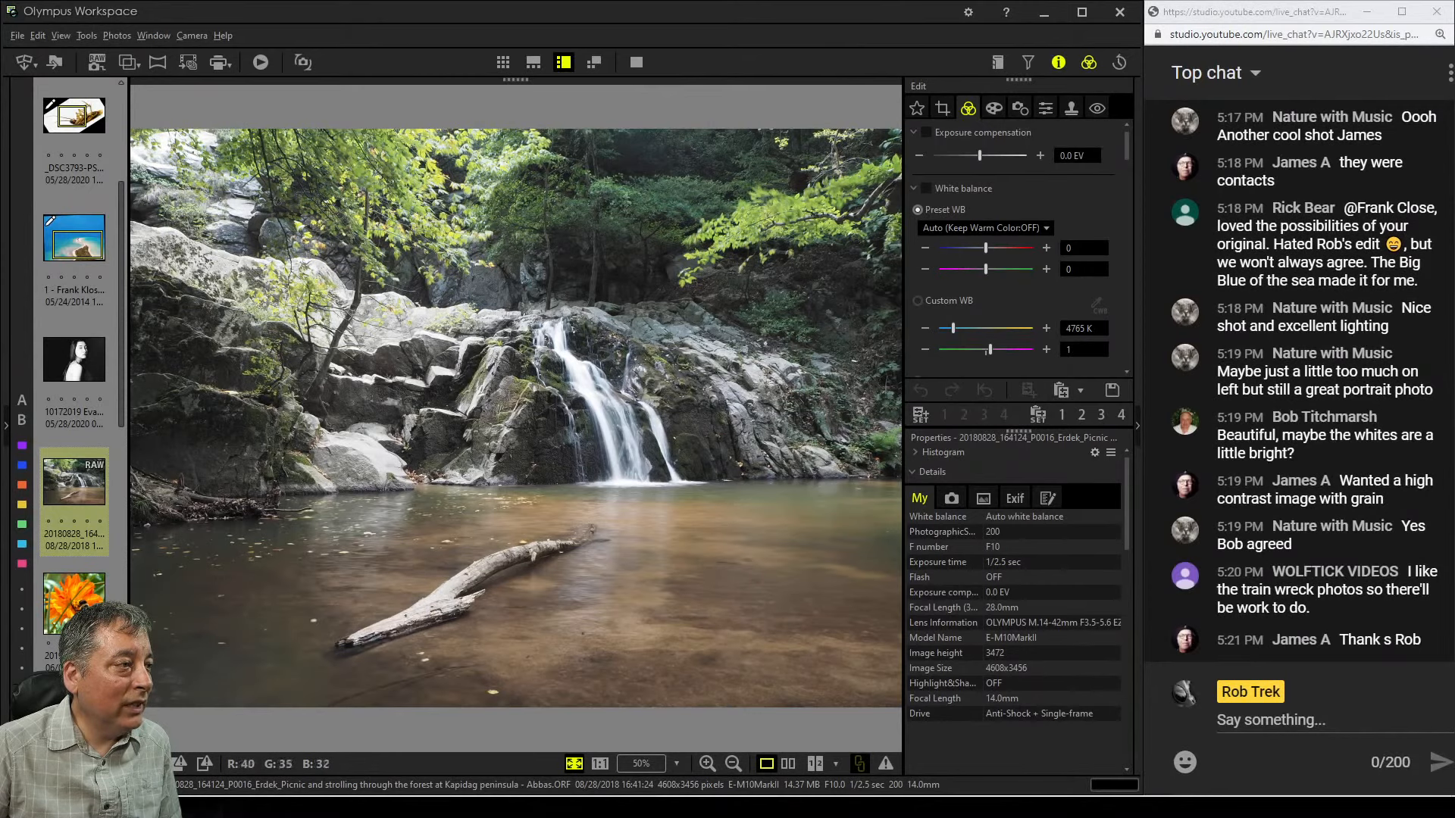
double_click(367, 645)
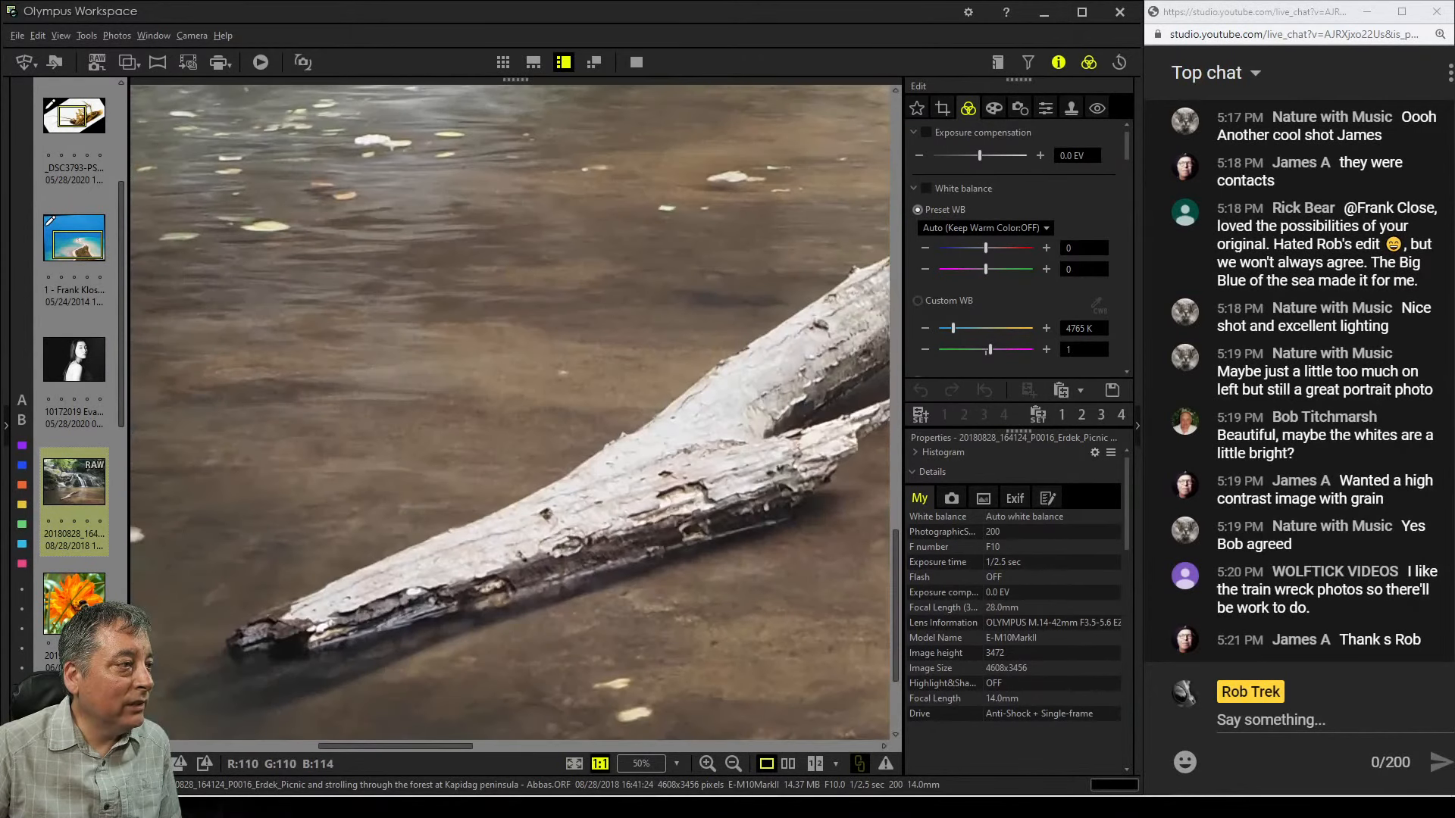
double_click(372, 641)
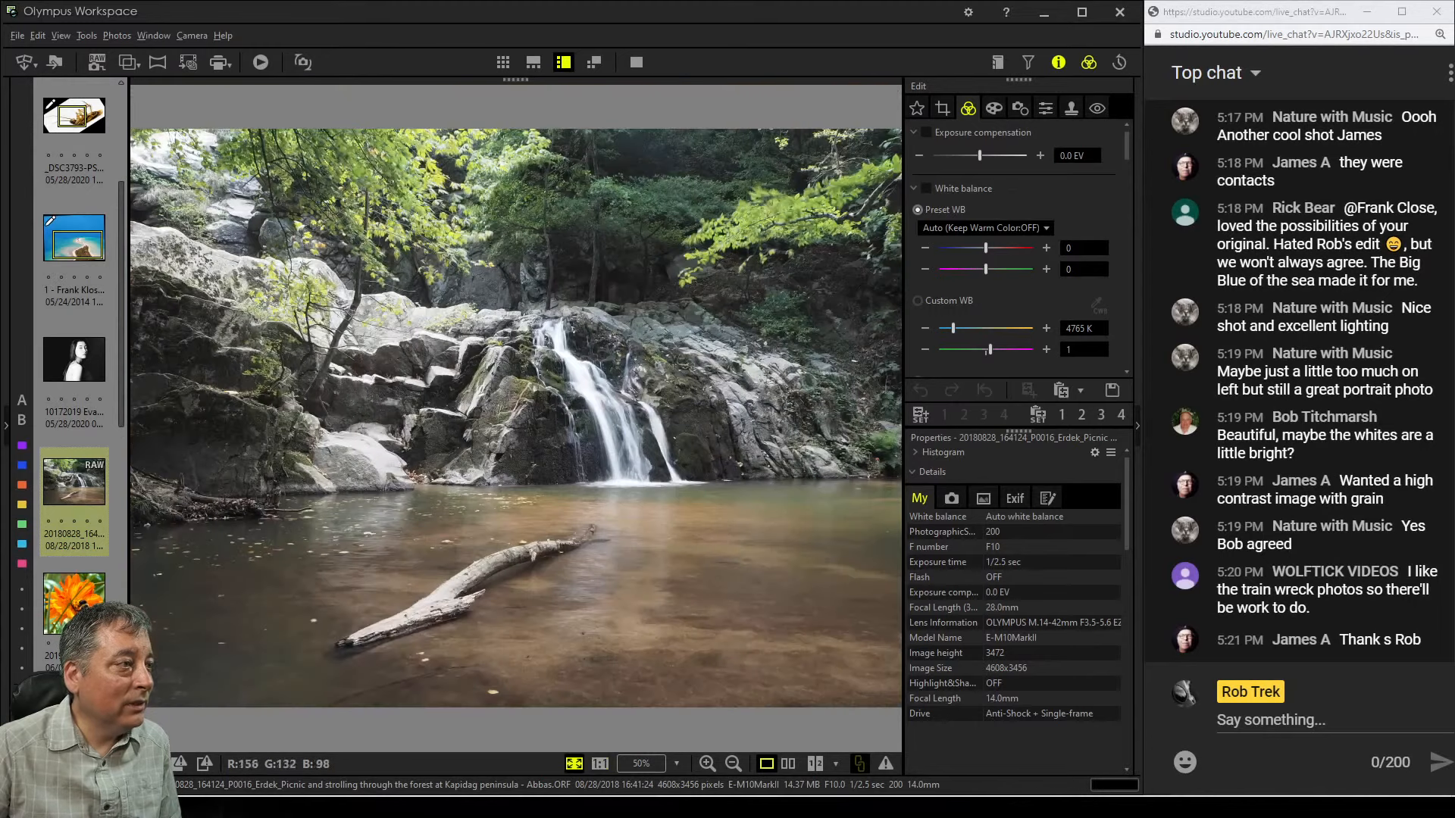
double_click(601, 531)
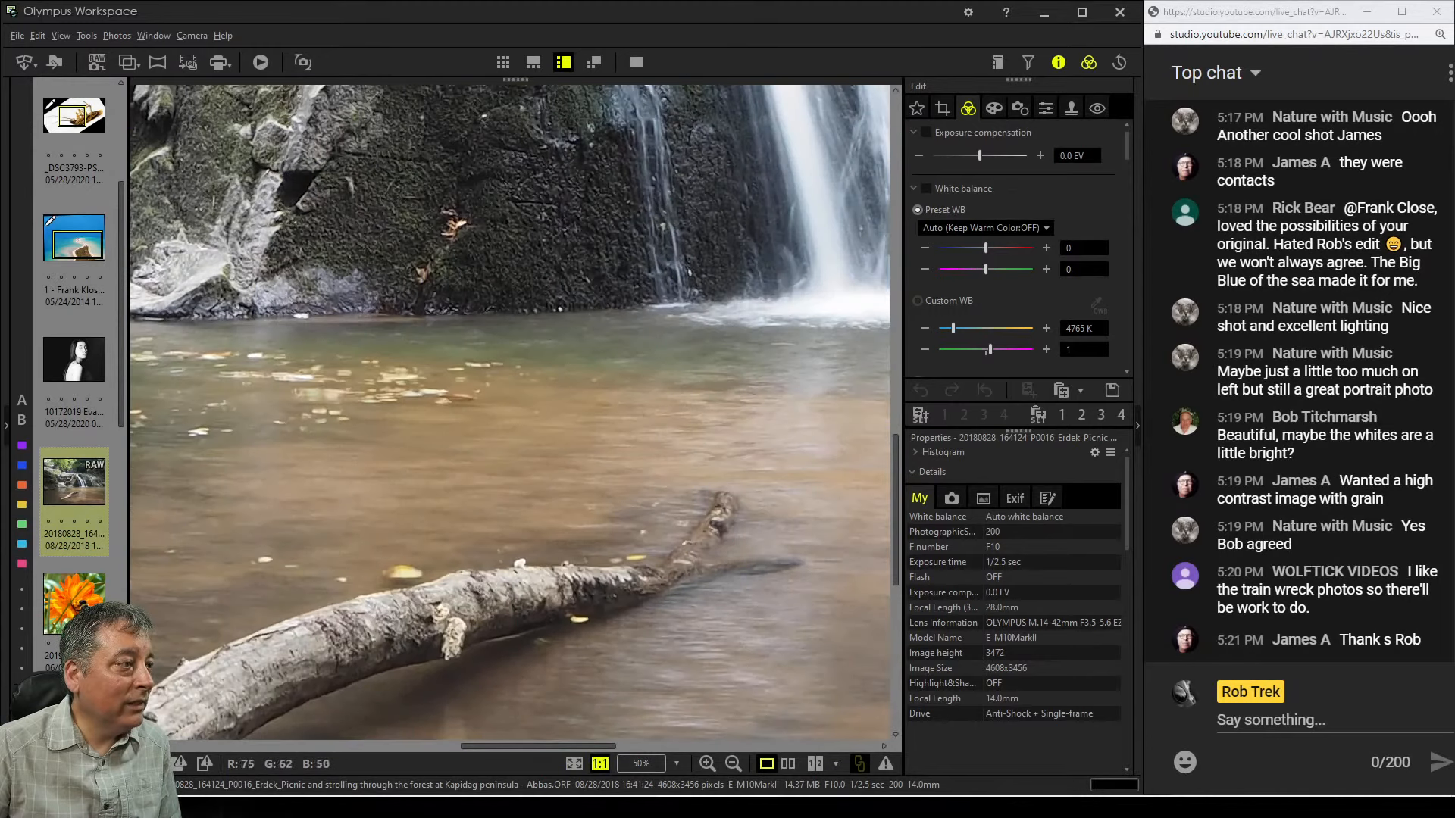
double_click(601, 531)
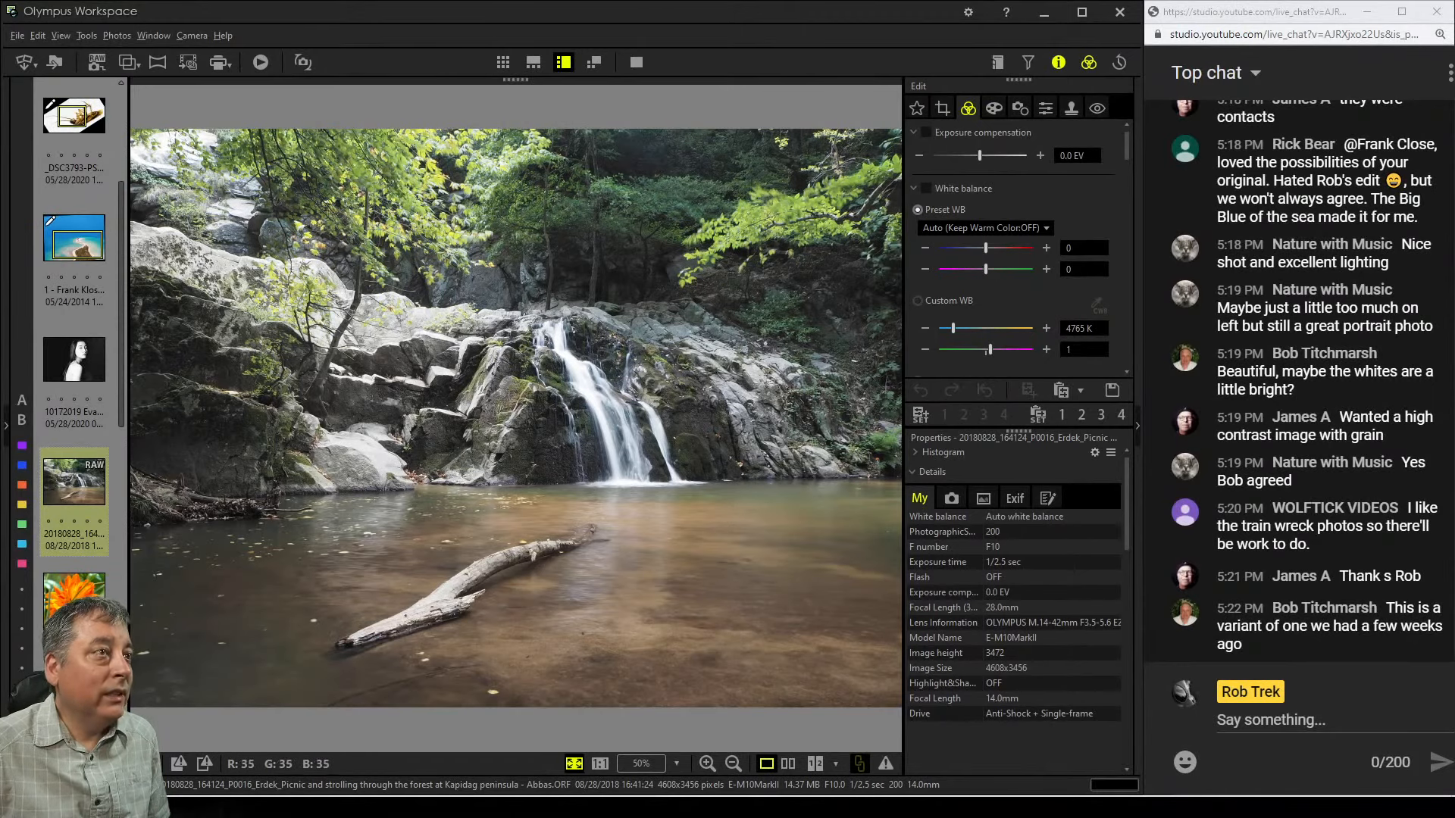
Crop the waterfall photo at a 4:3 ratio, lowering the top edge and centring the frame on the waterfall
click(941, 108)
click(940, 193)
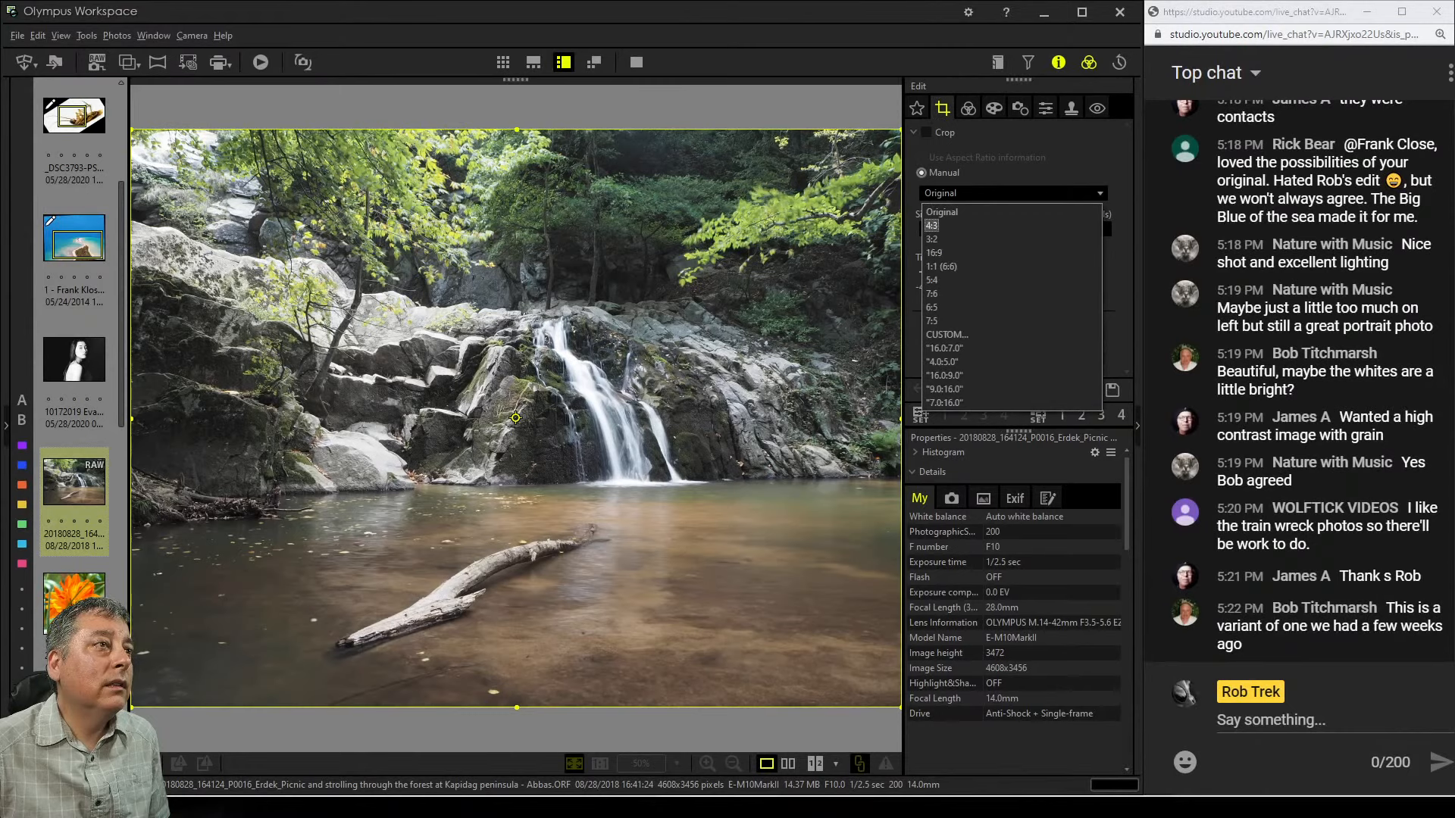
click(932, 226)
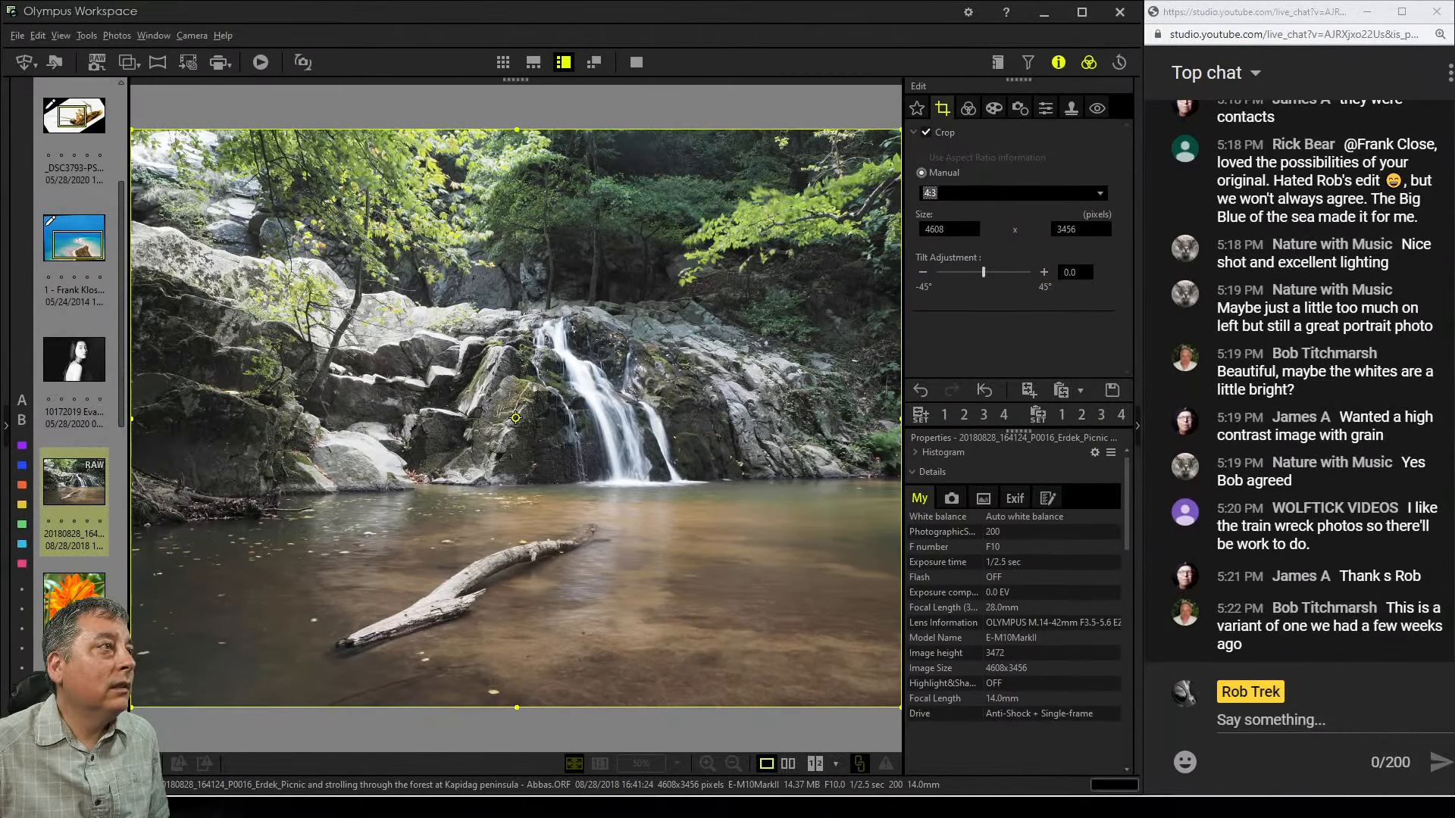
drag(517, 130, 517, 320)
drag(516, 513, 600, 414)
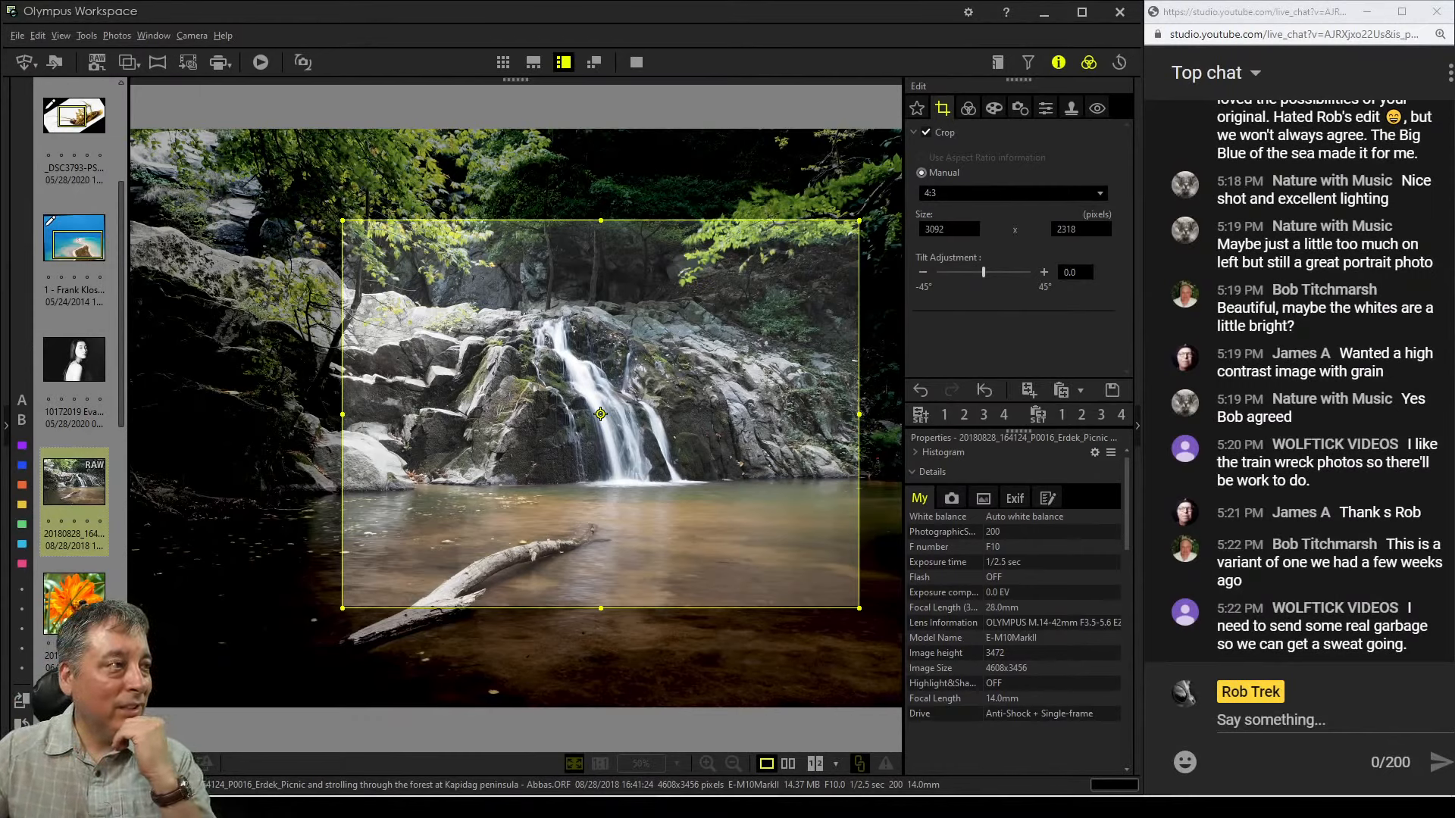
Tighten the 4:3 crop to about 2772 × 2079 pixels around the waterfall by adjusting its edges and position
drag(600, 413, 636, 394)
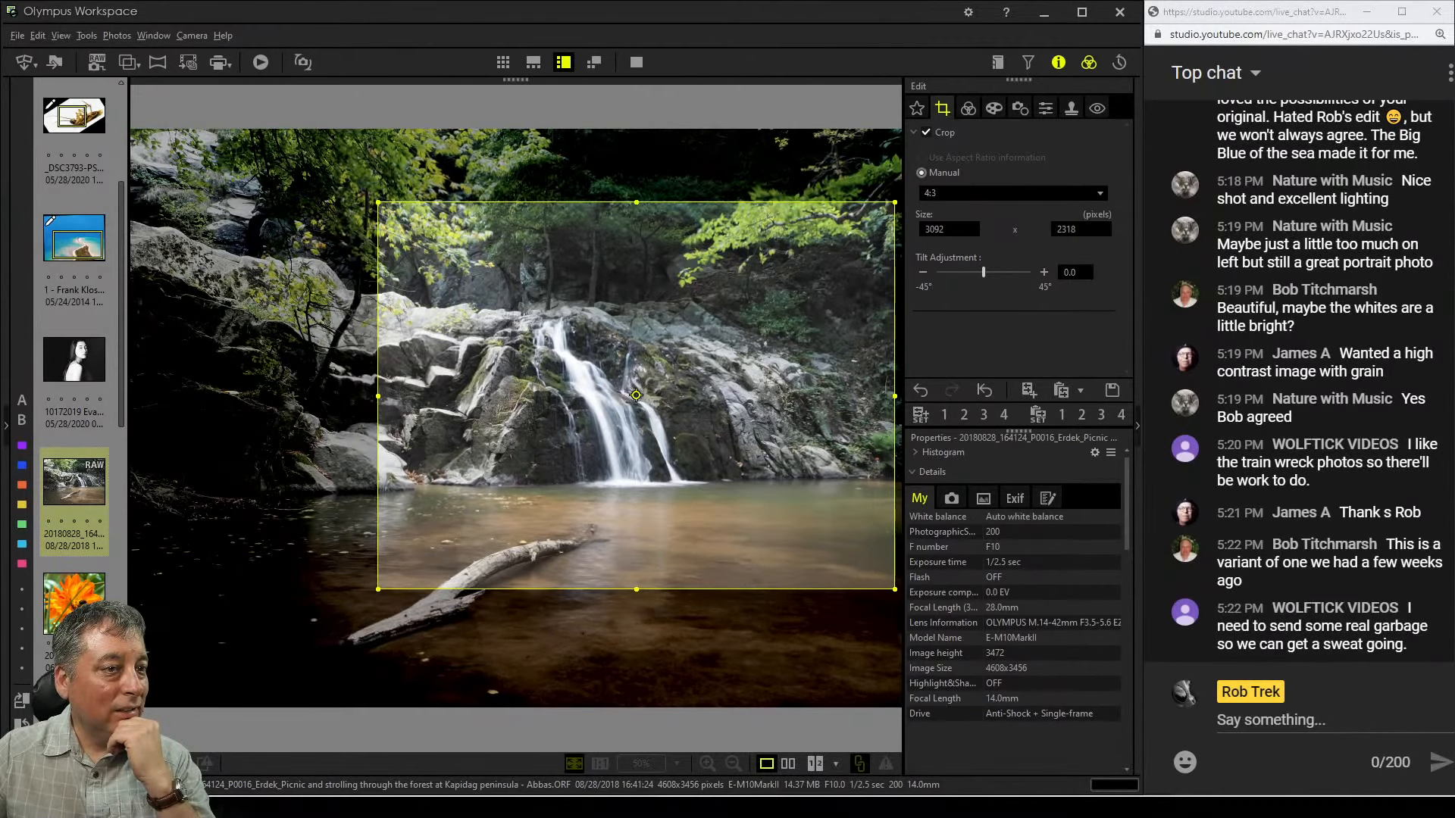
drag(636, 590, 636, 576)
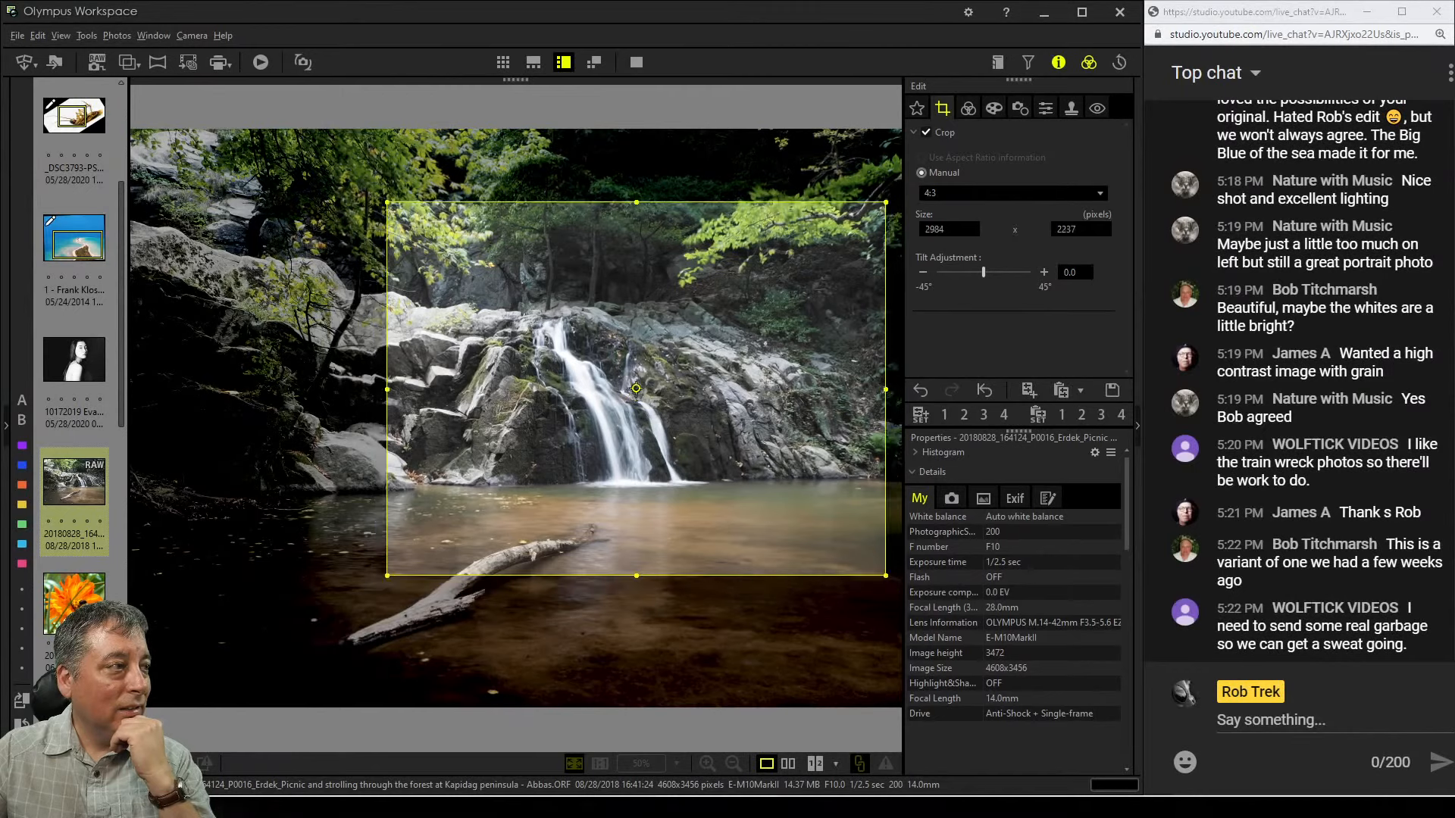
drag(636, 389, 640, 388)
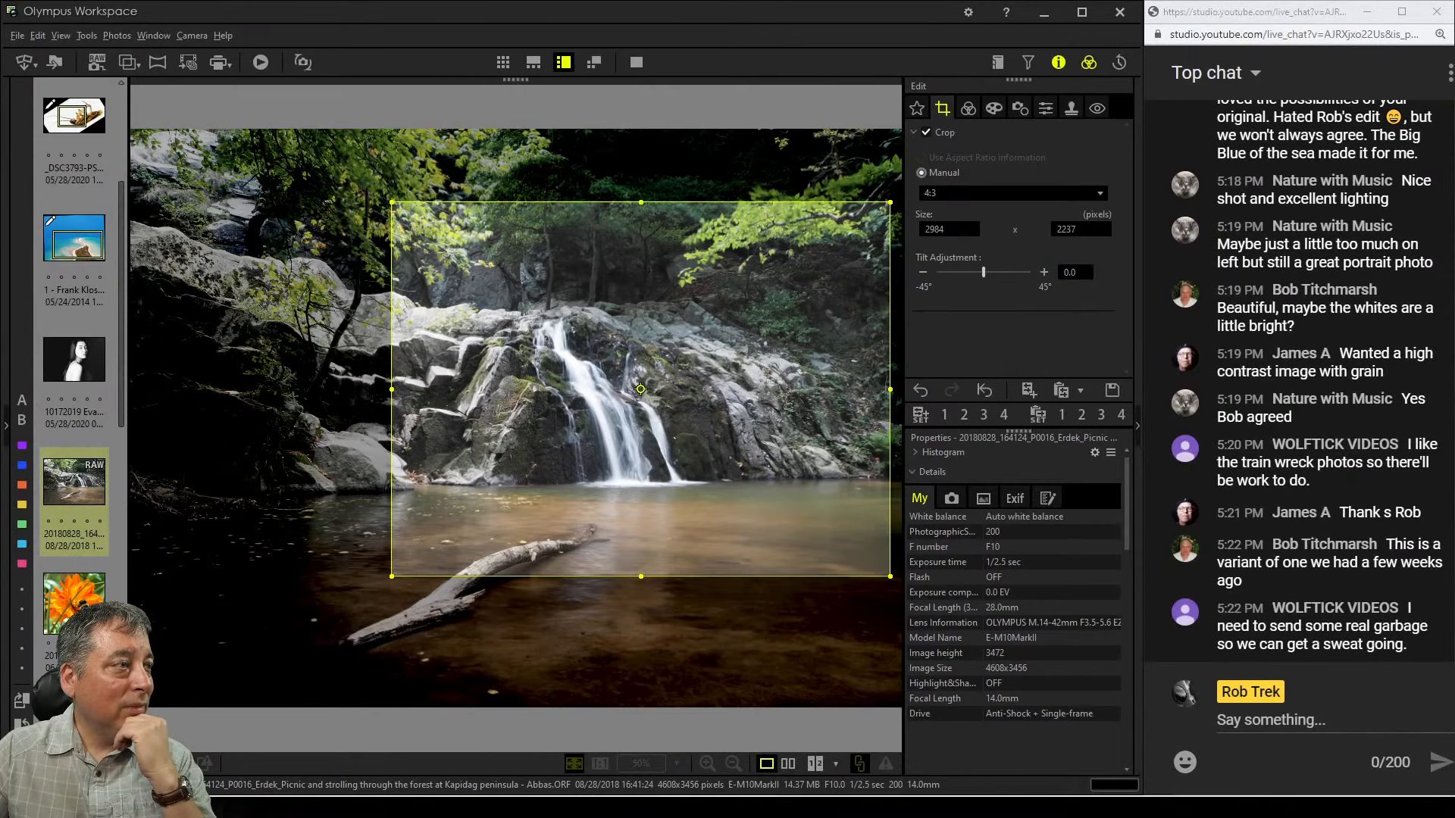
drag(641, 202, 642, 228)
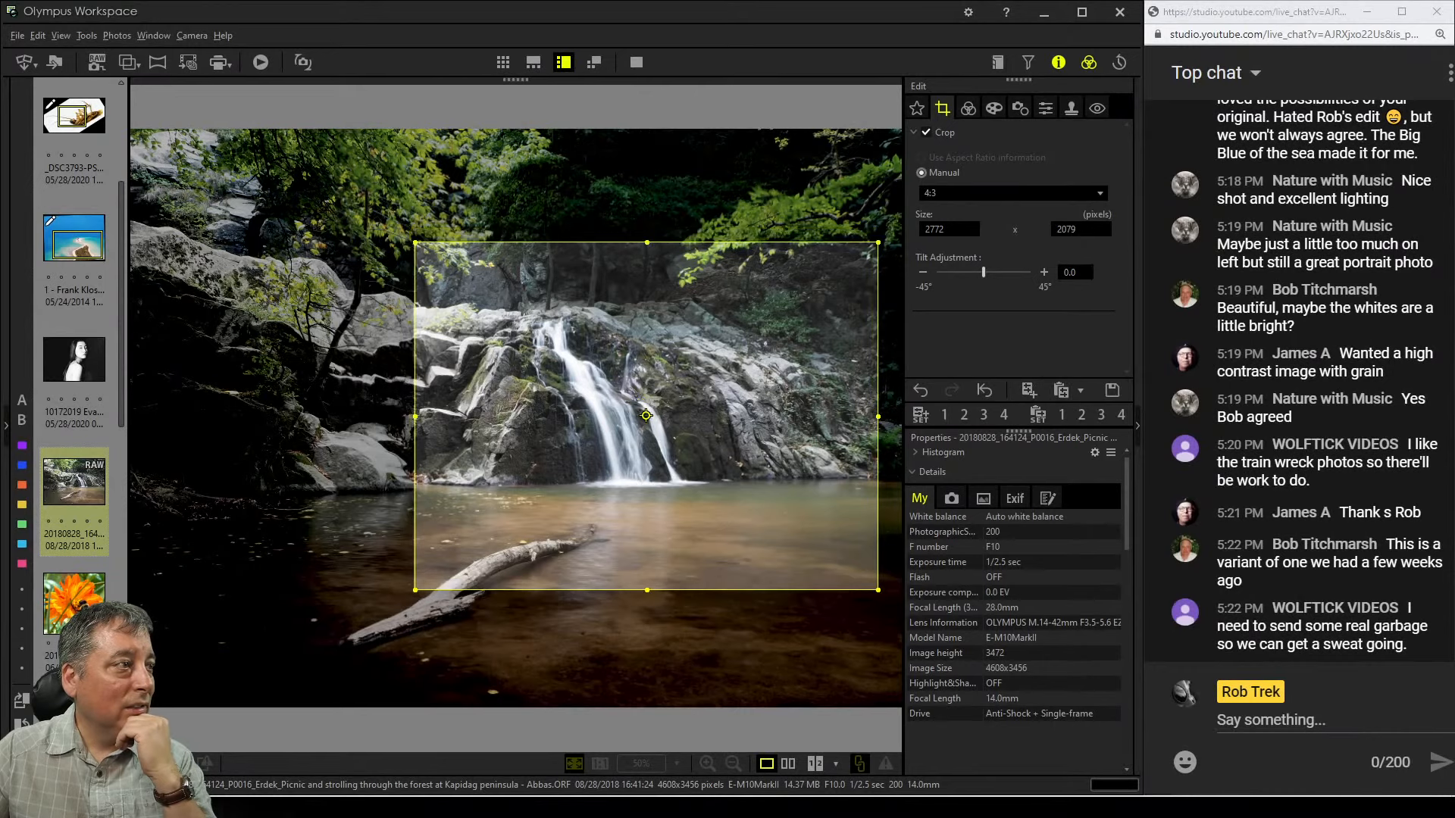
drag(645, 415, 648, 409)
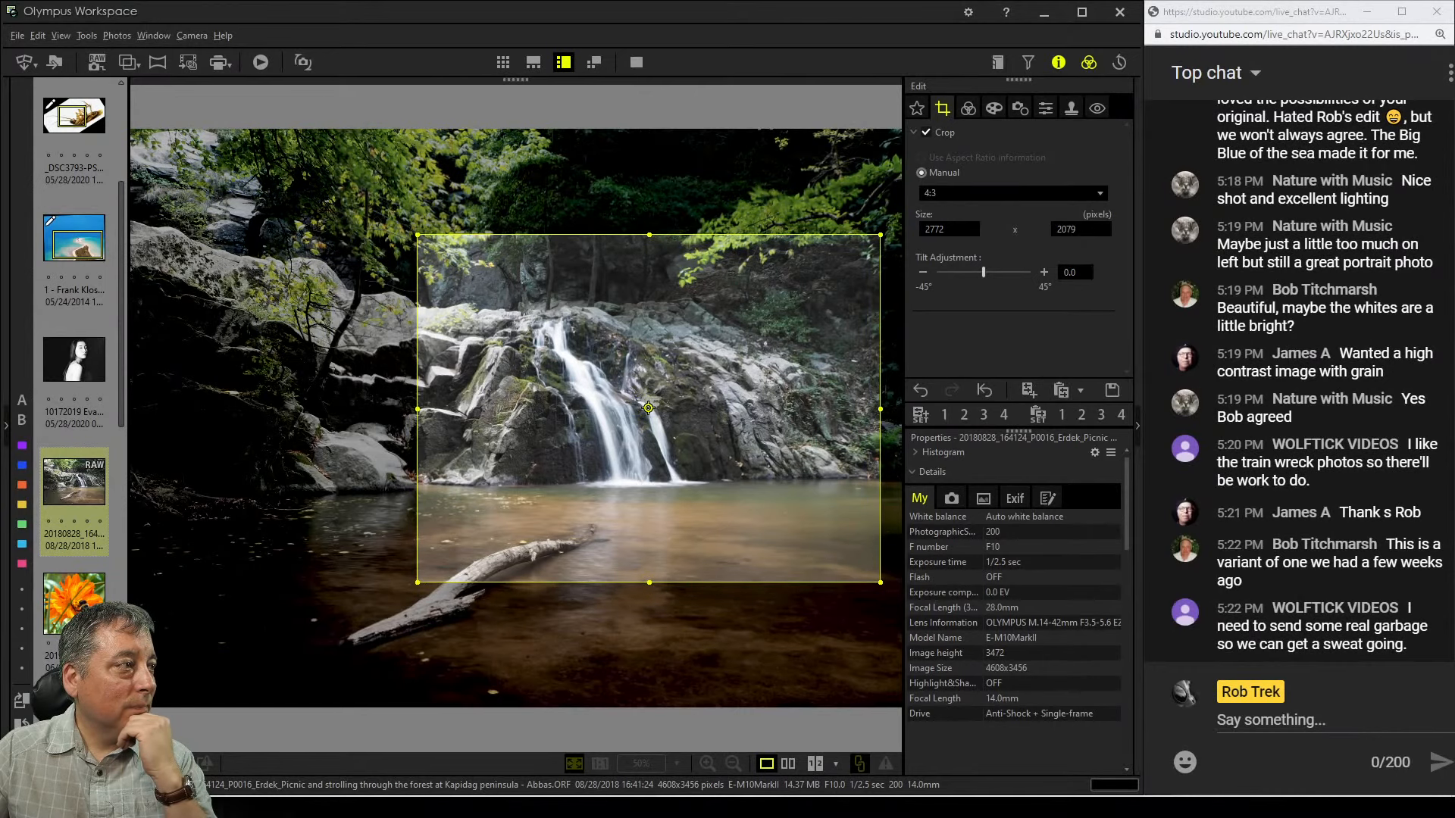
Preview the crop, then raise its top edge to enlarge it to about 3218 × 2412 pixels and preview again
click(969, 108)
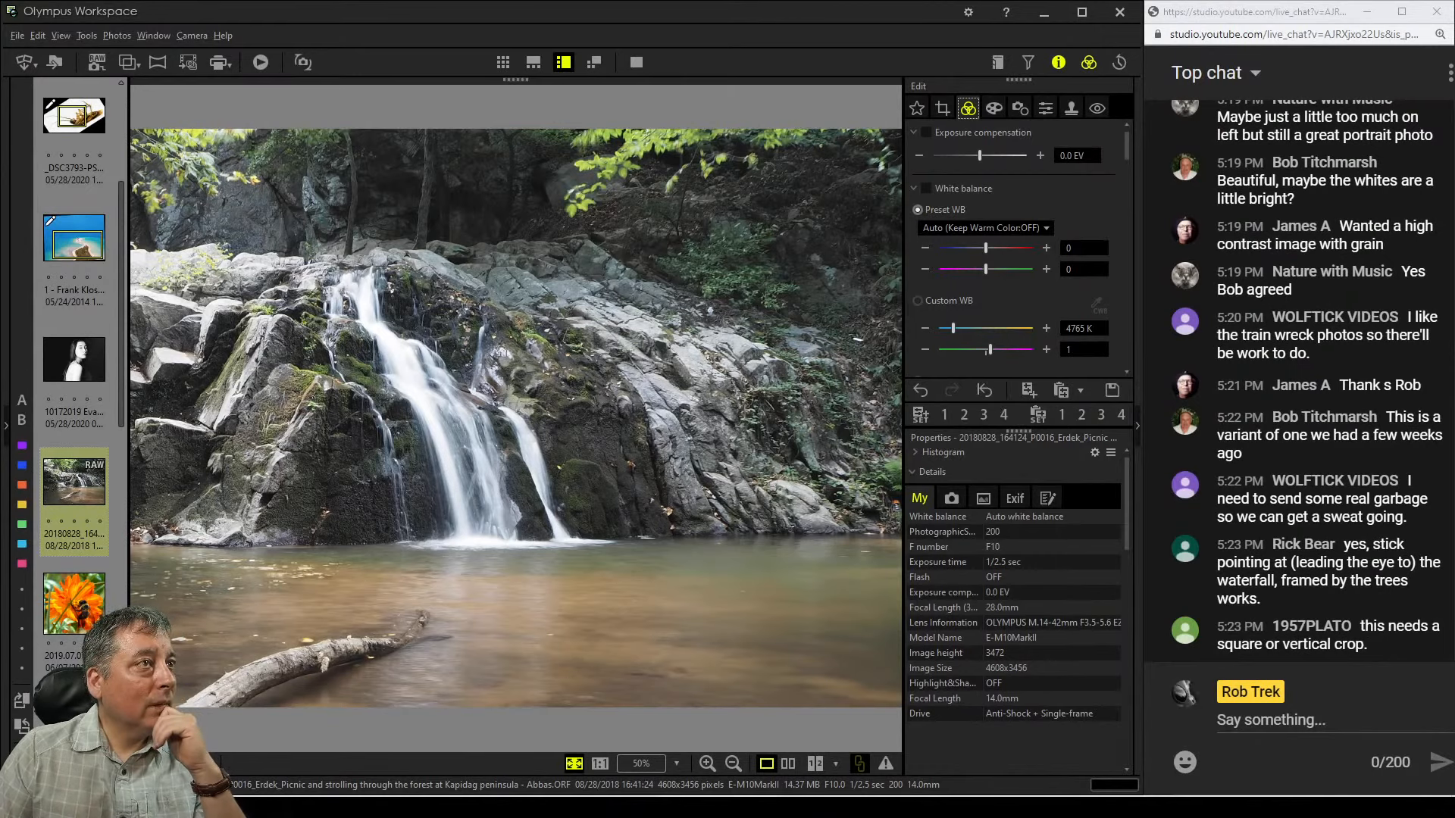
click(942, 108)
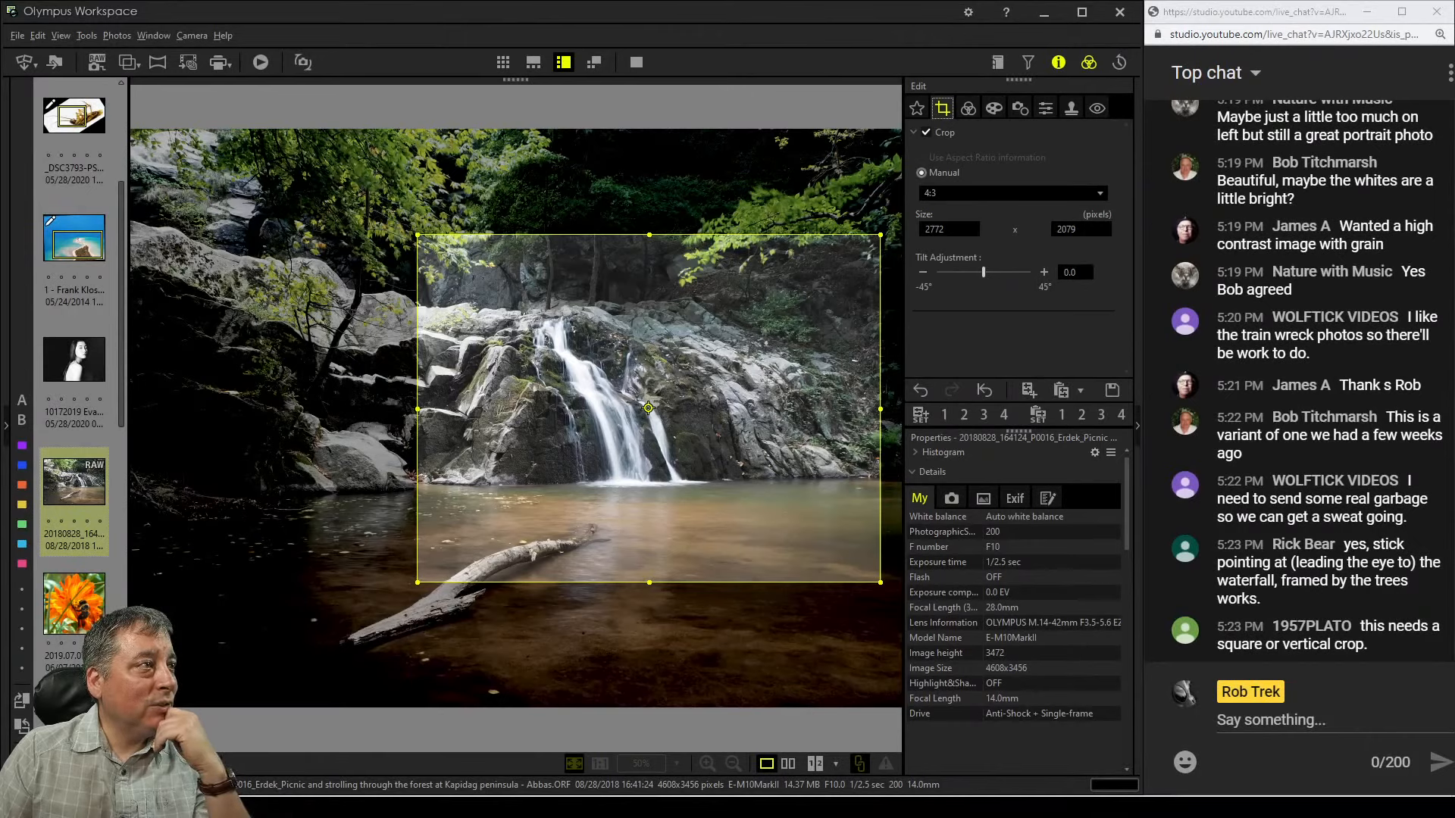
drag(649, 235, 649, 180)
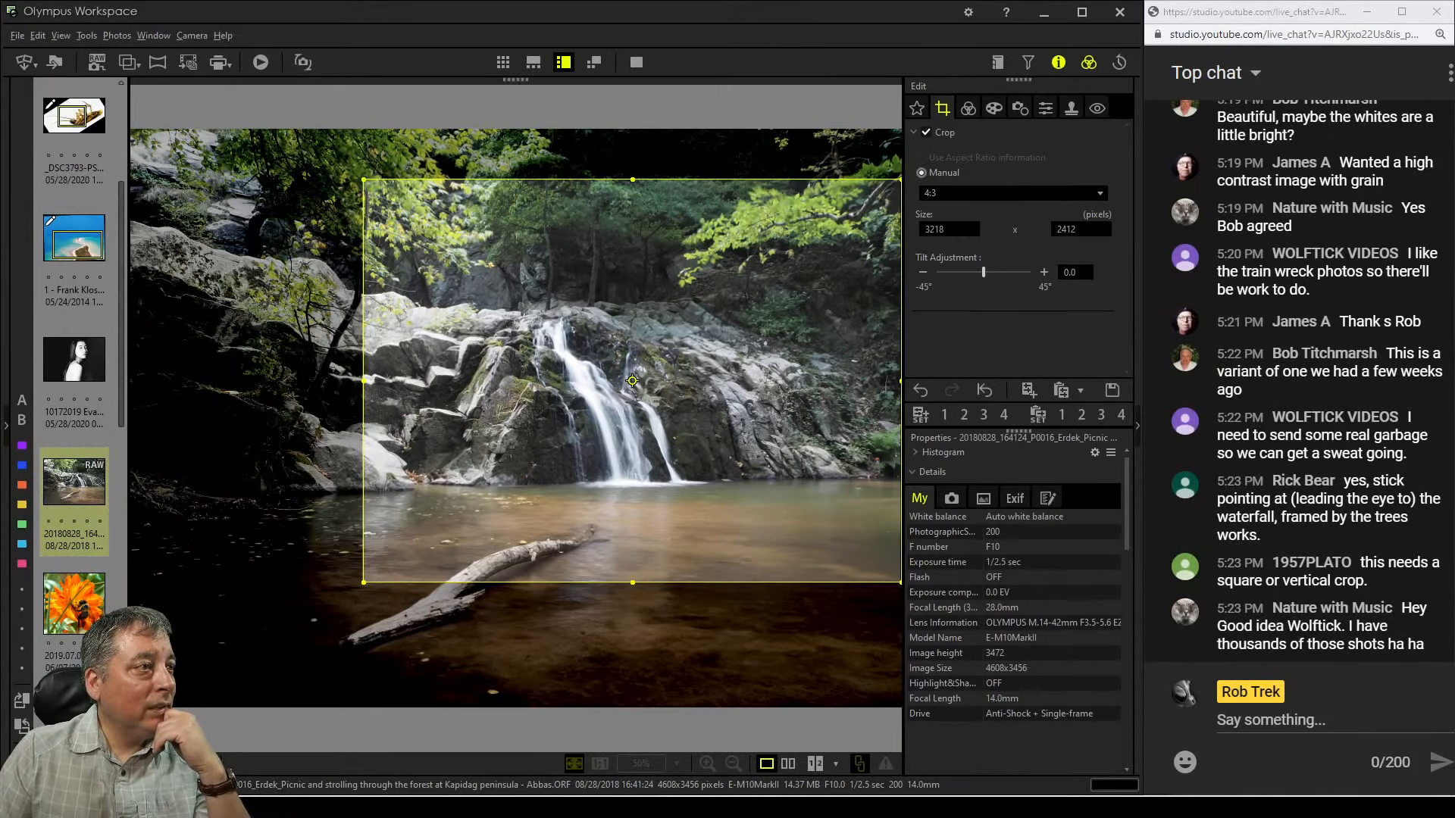
drag(632, 380, 633, 383)
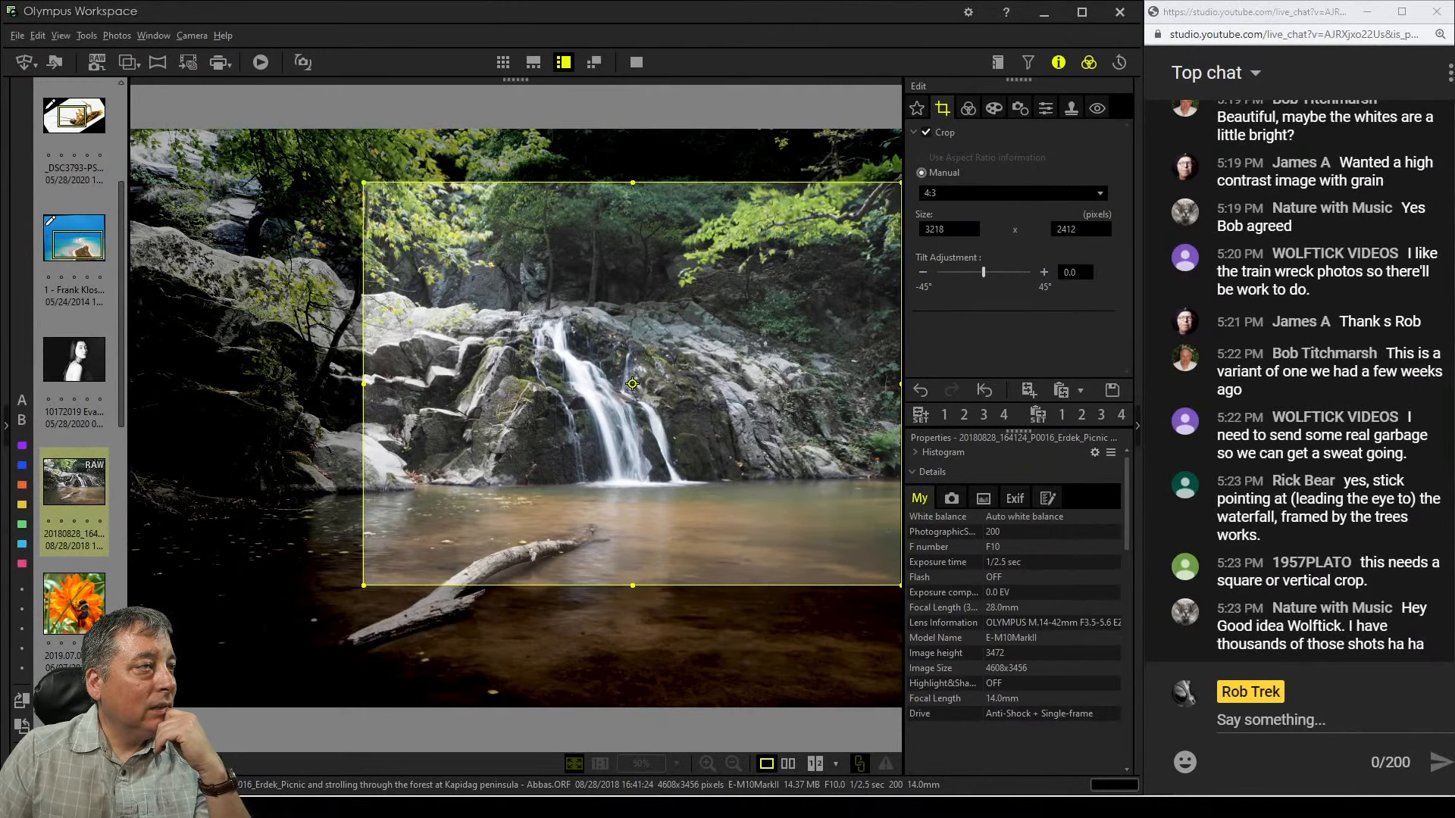
click(968, 108)
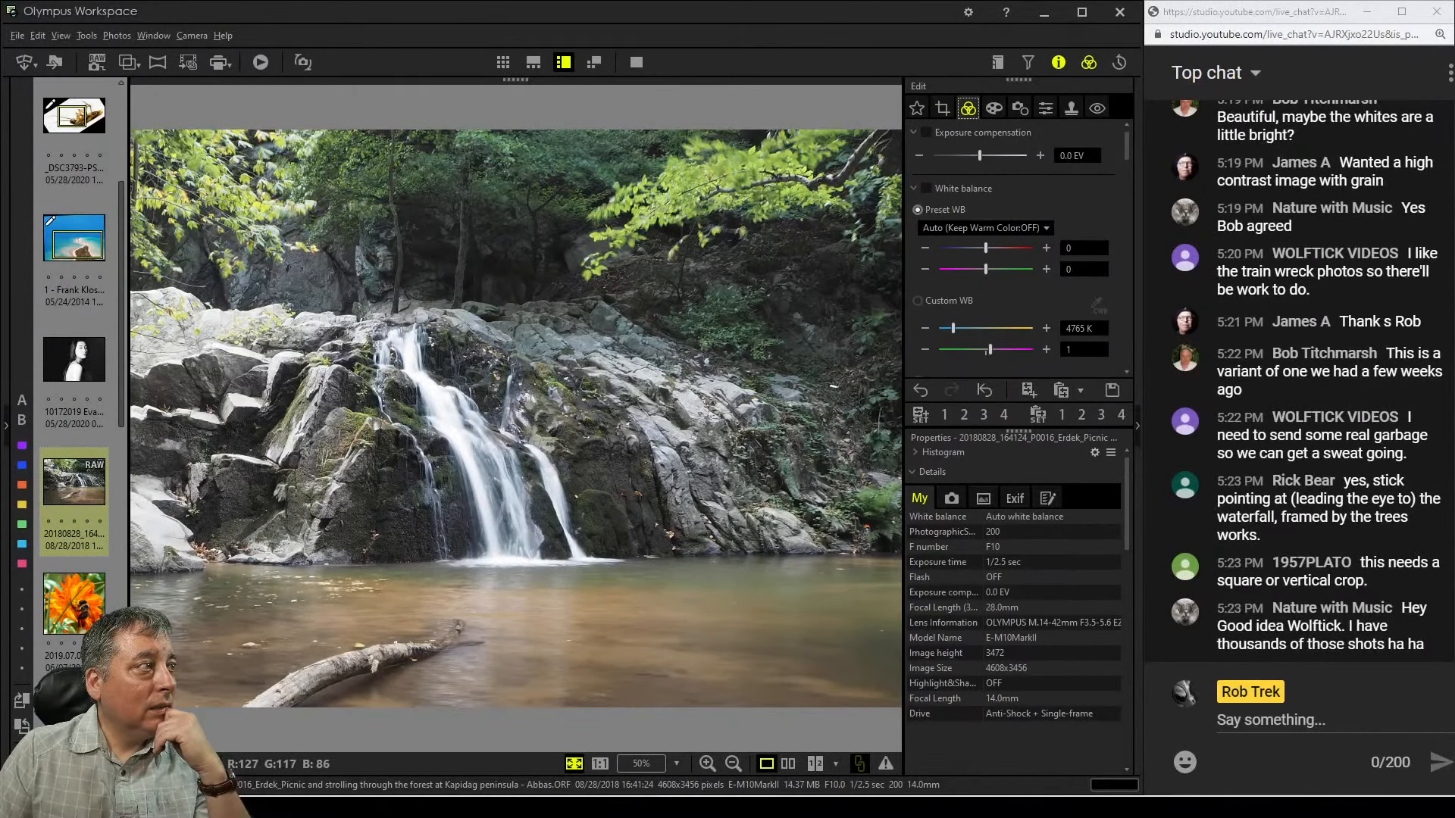
Widen the crop's left edge to about 3294 × 2471 pixels, preview it, then narrow it back and preview again
click(943, 109)
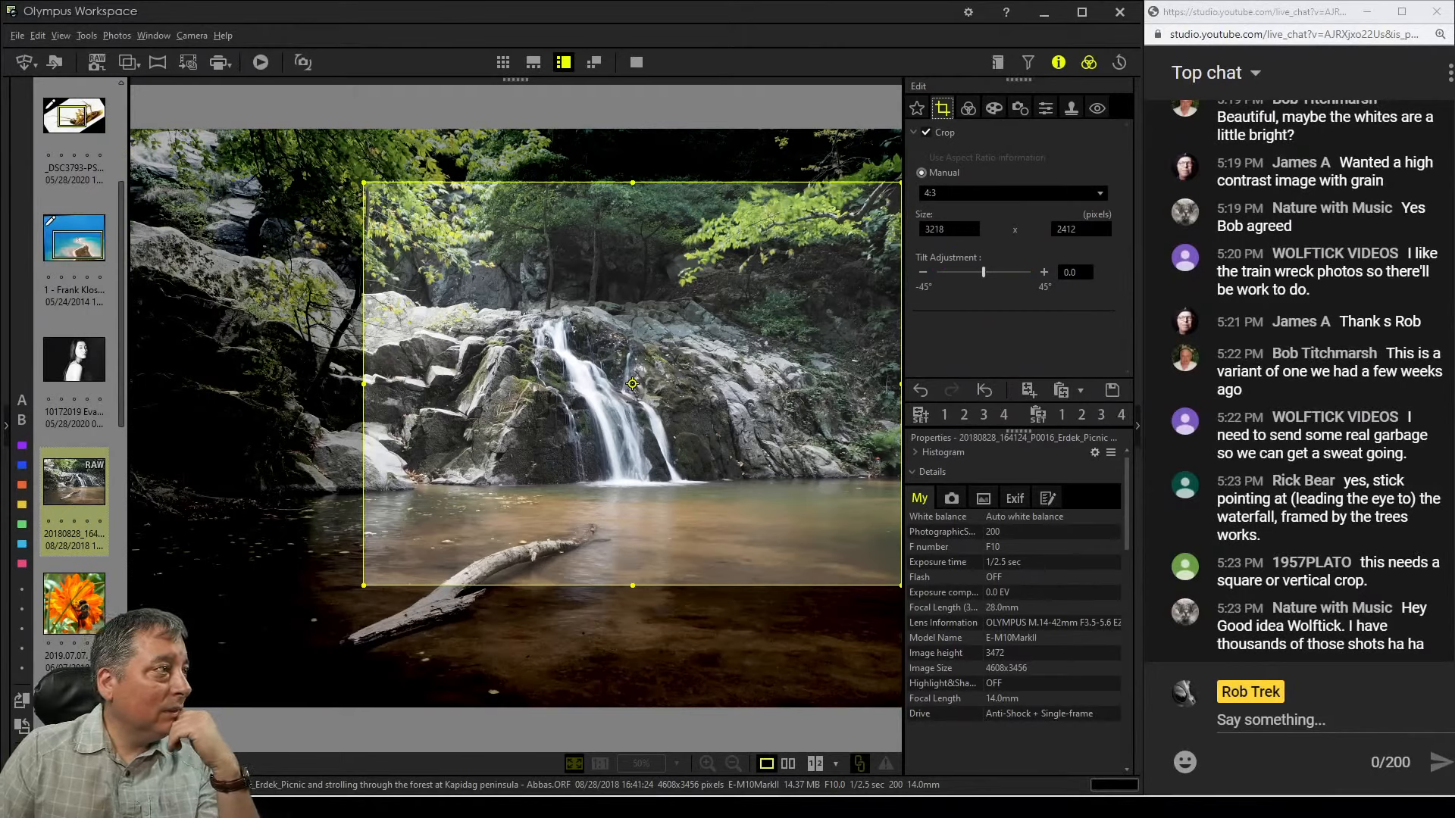
drag(363, 384, 351, 384)
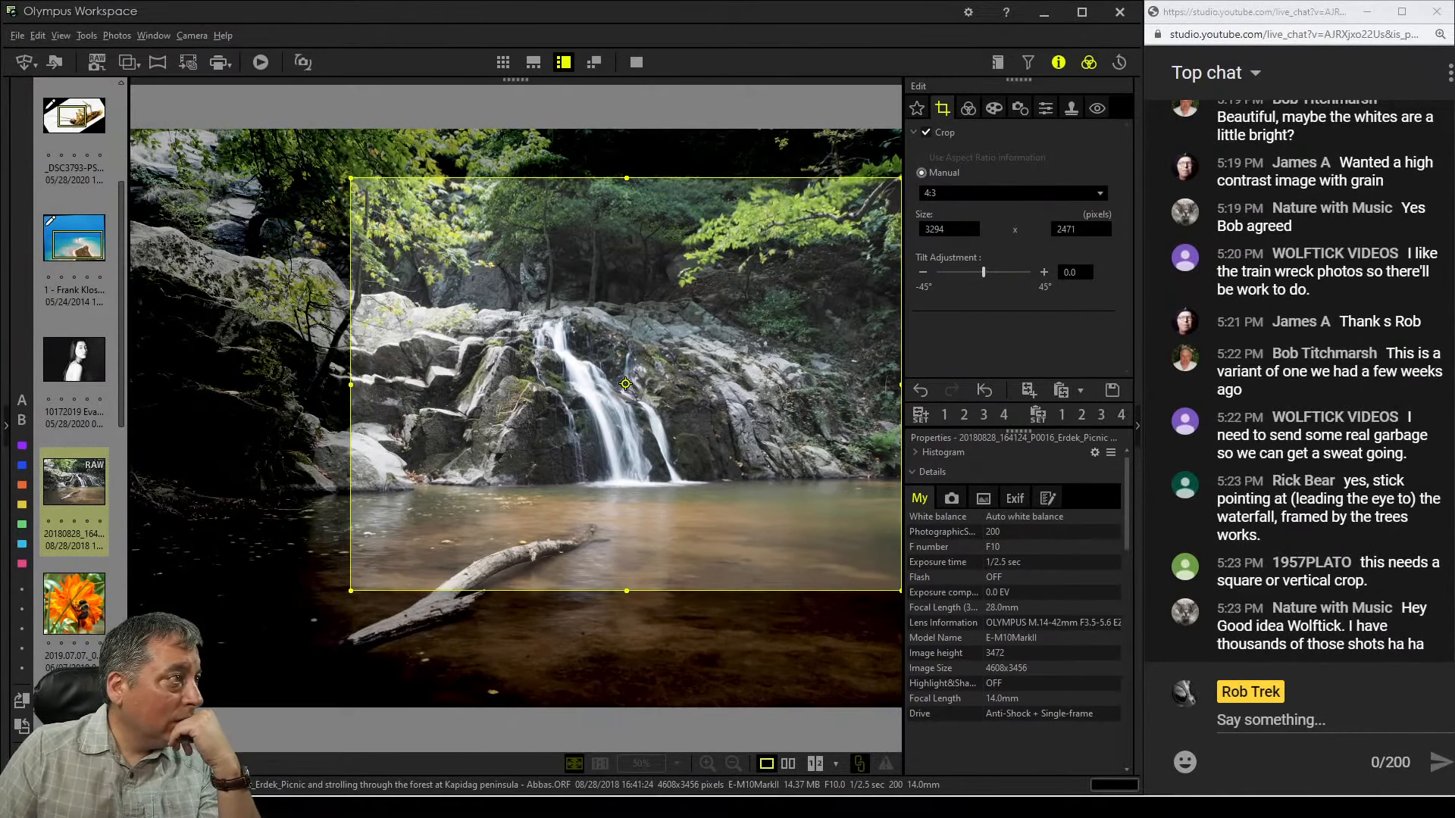
click(967, 108)
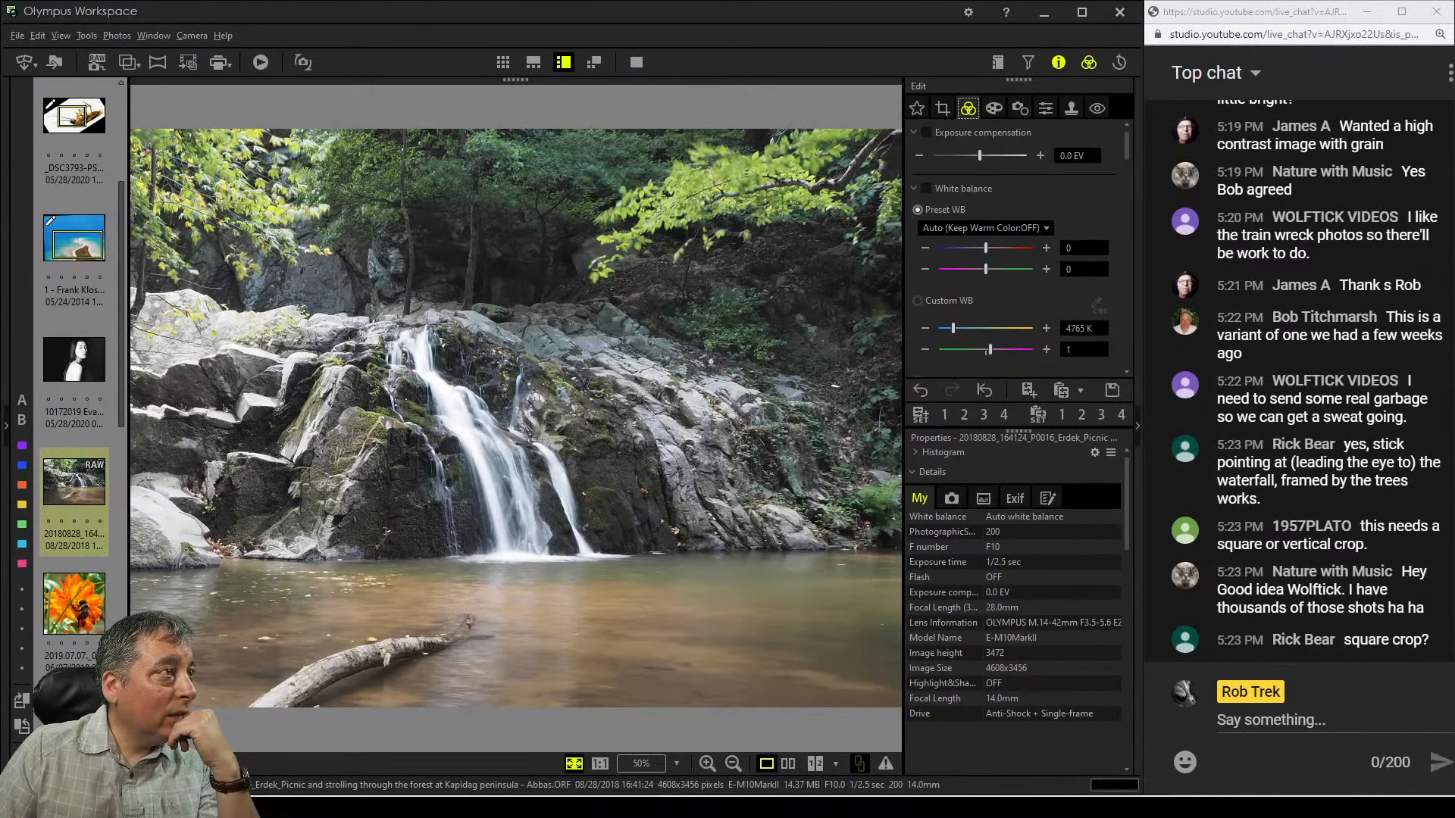
click(942, 109)
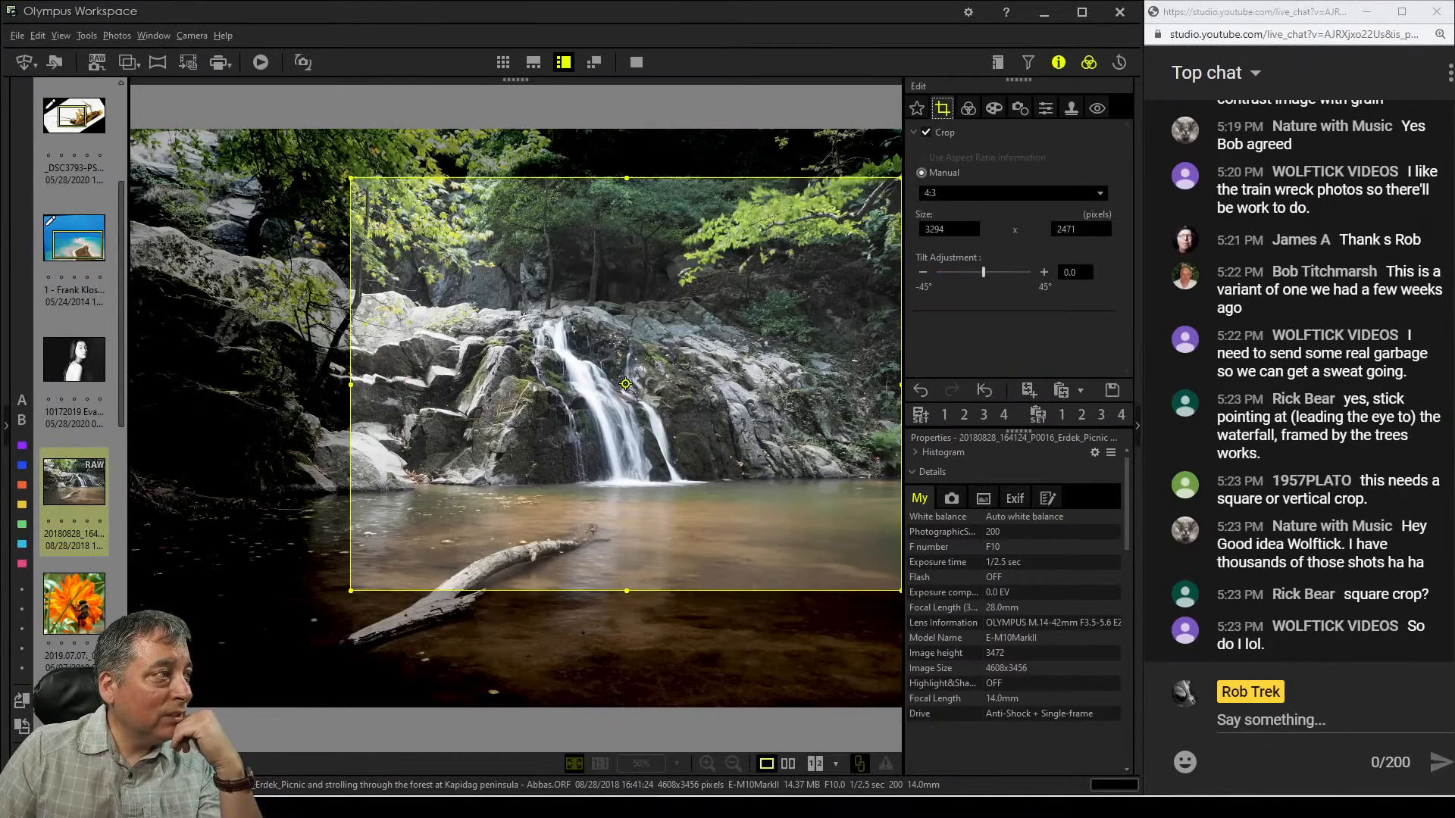
drag(351, 384, 368, 385)
drag(635, 385, 635, 384)
click(967, 108)
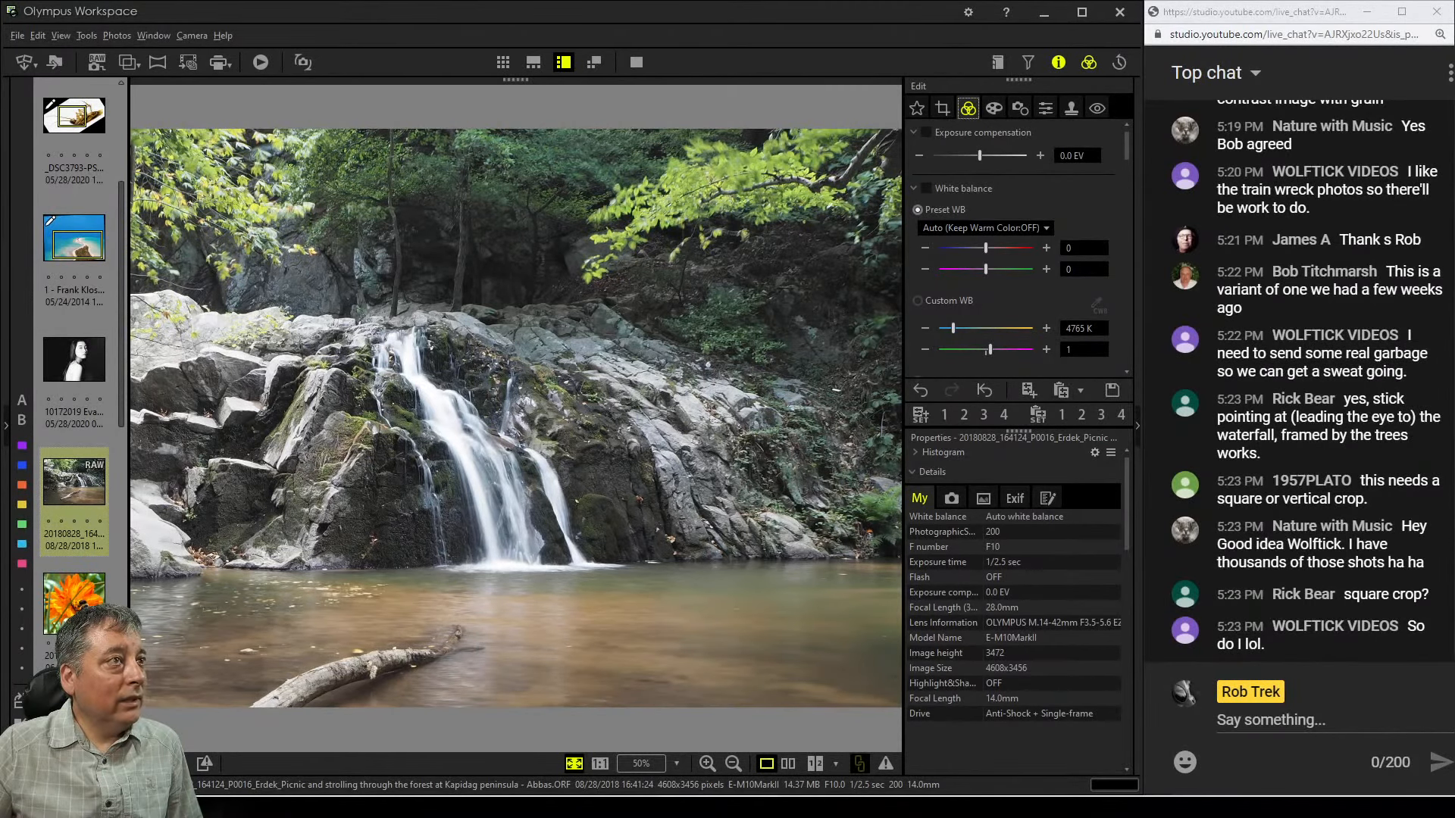
Switch the crop to the 1:1 (6:6) square ratio and frame about 2736 × 2736 pixels around the waterfall
click(943, 109)
click(1013, 193)
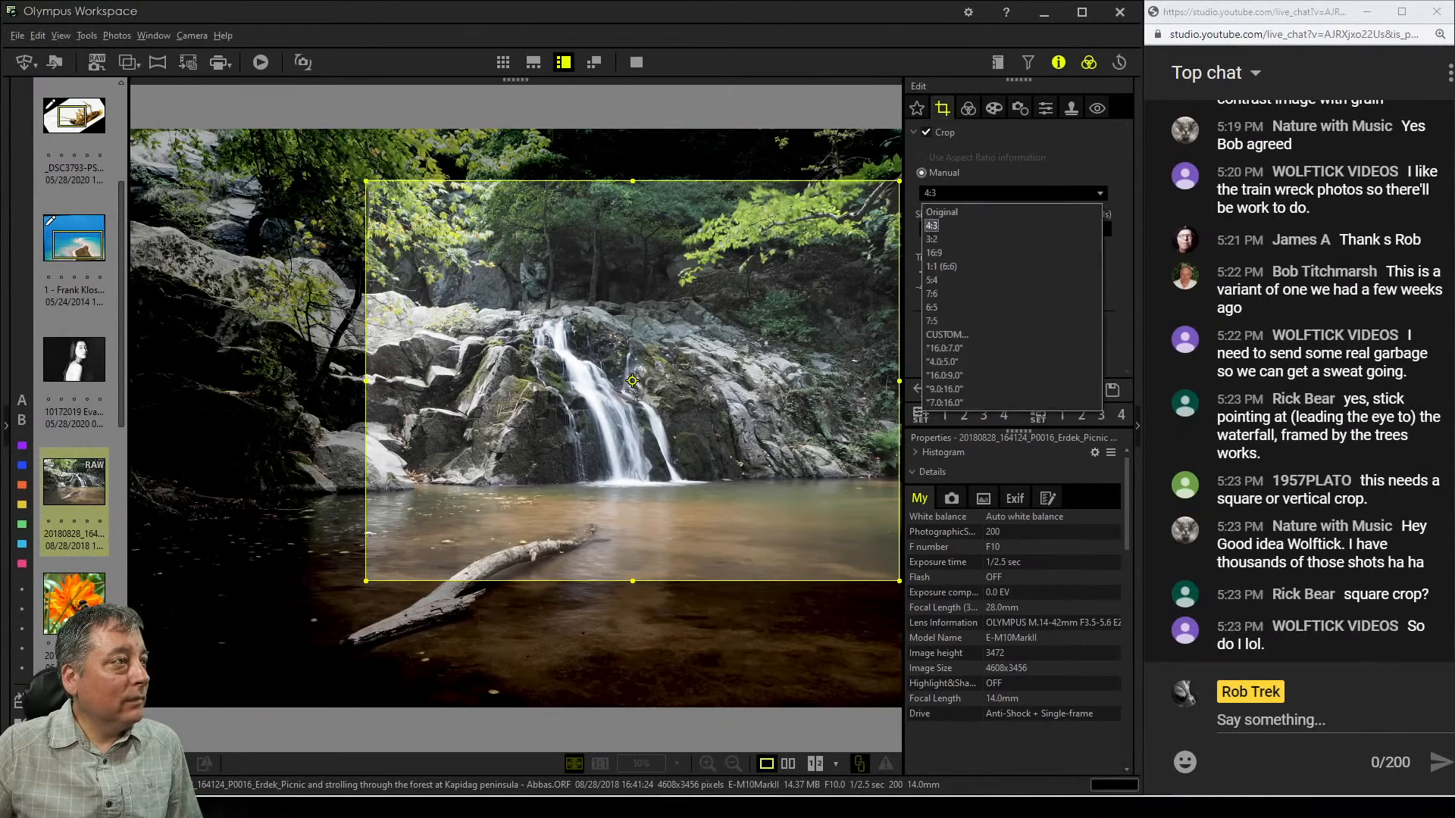
key(Down)
key(Down)
key(Down)
key(Return)
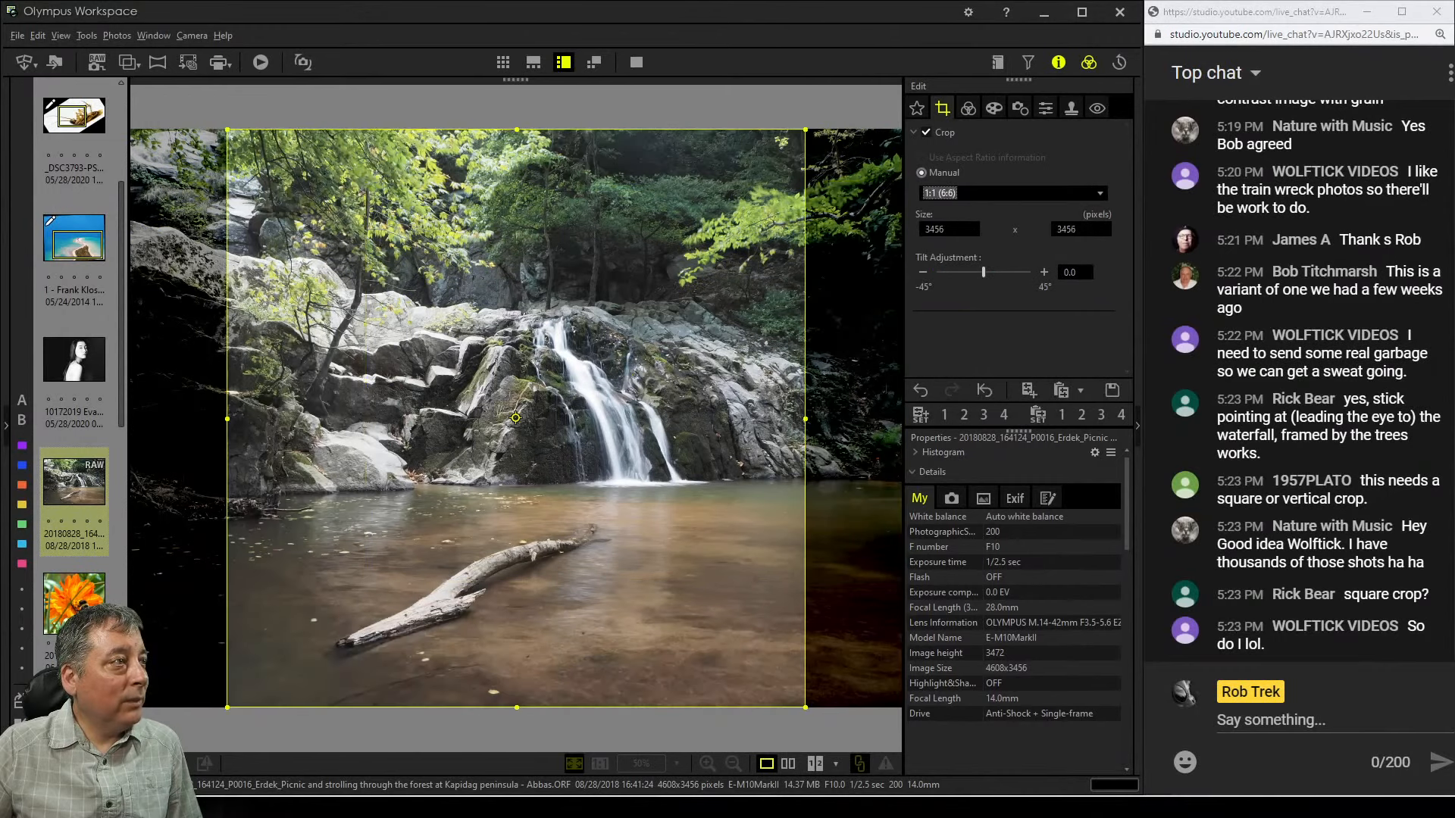
drag(516, 708, 517, 614)
drag(517, 530, 610, 530)
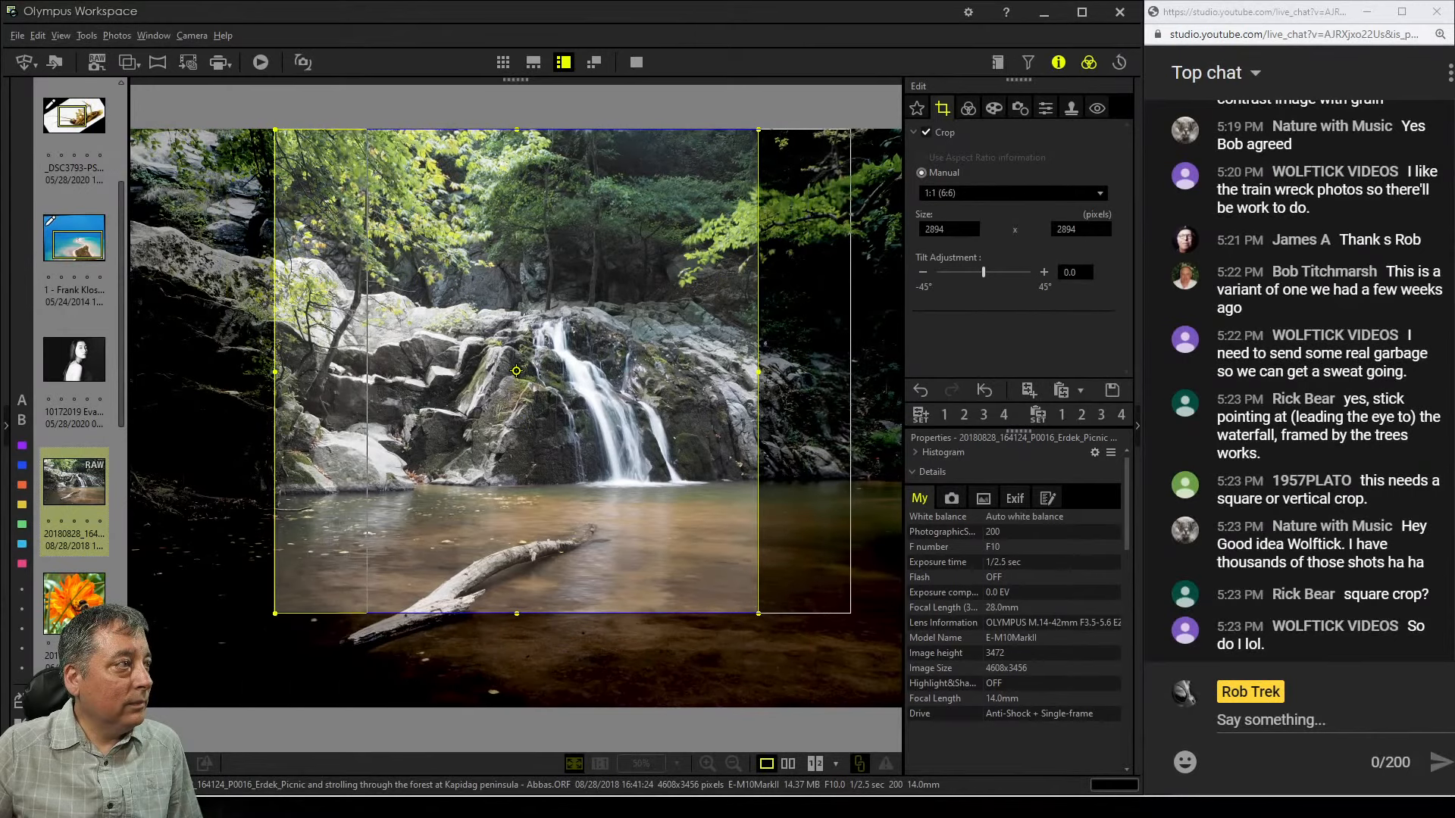
drag(609, 612, 610, 586)
drag(609, 531, 606, 531)
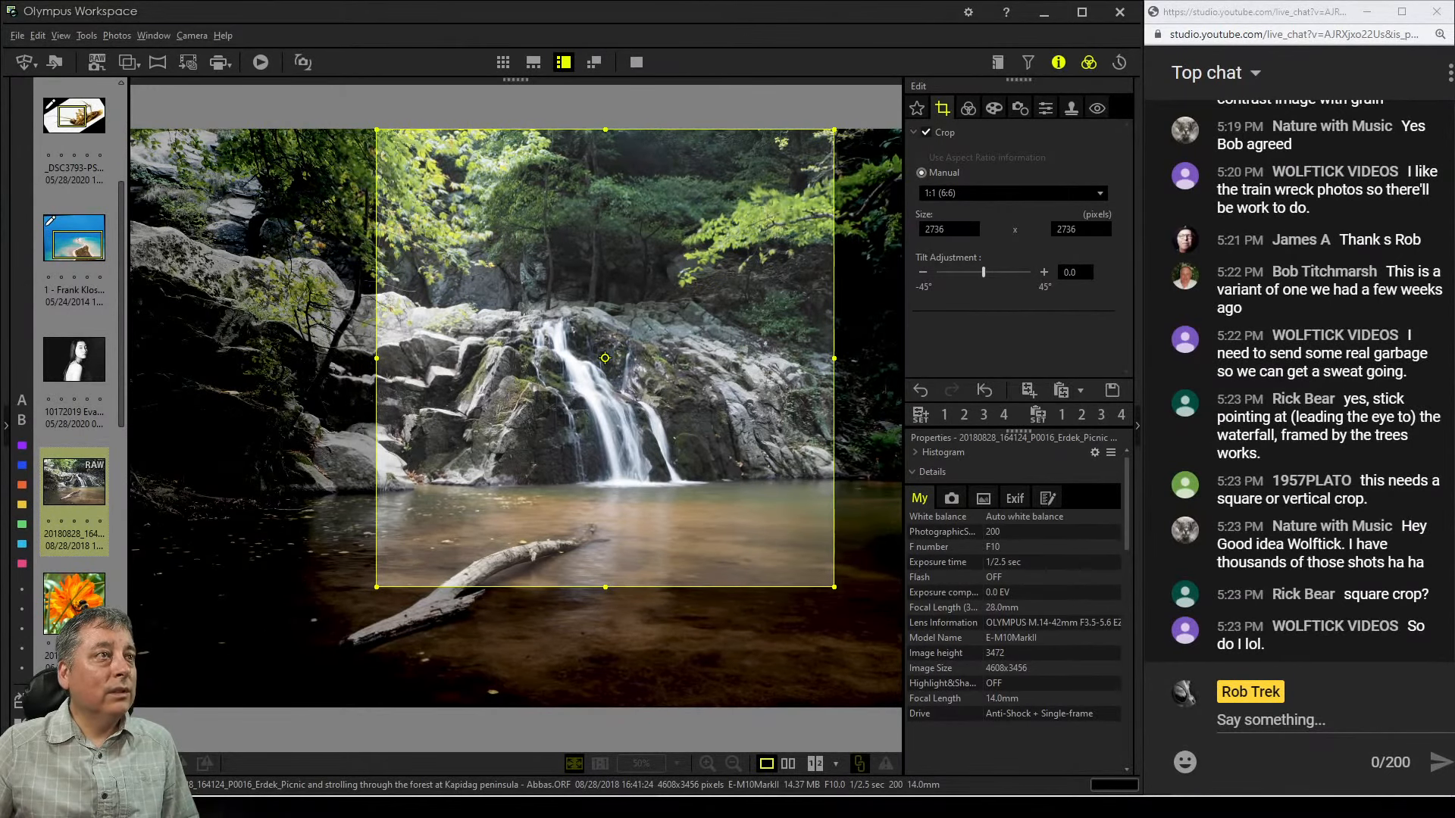
Try the Pop Art II art filter on the cropped waterfall photo
click(968, 108)
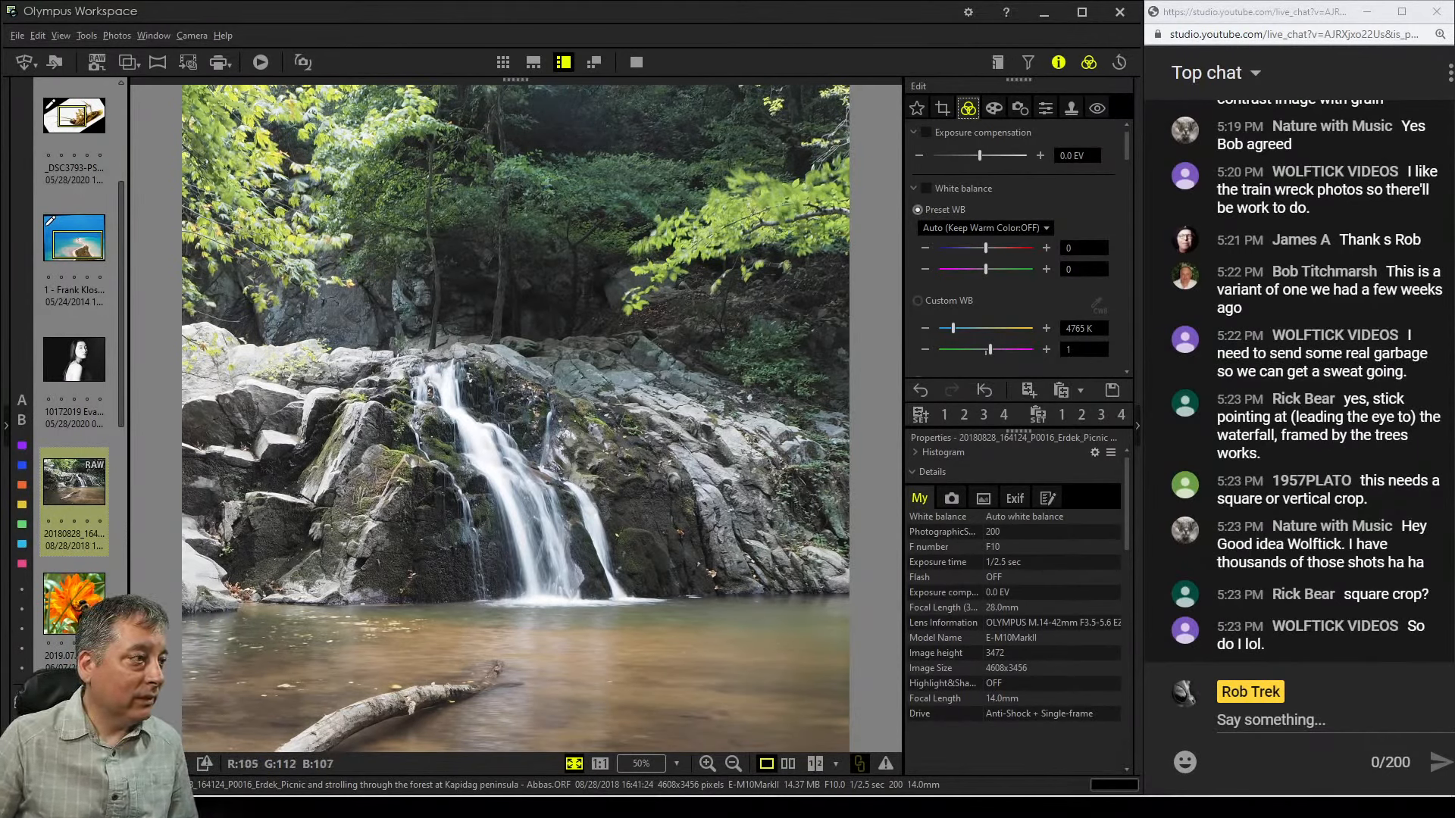
click(993, 107)
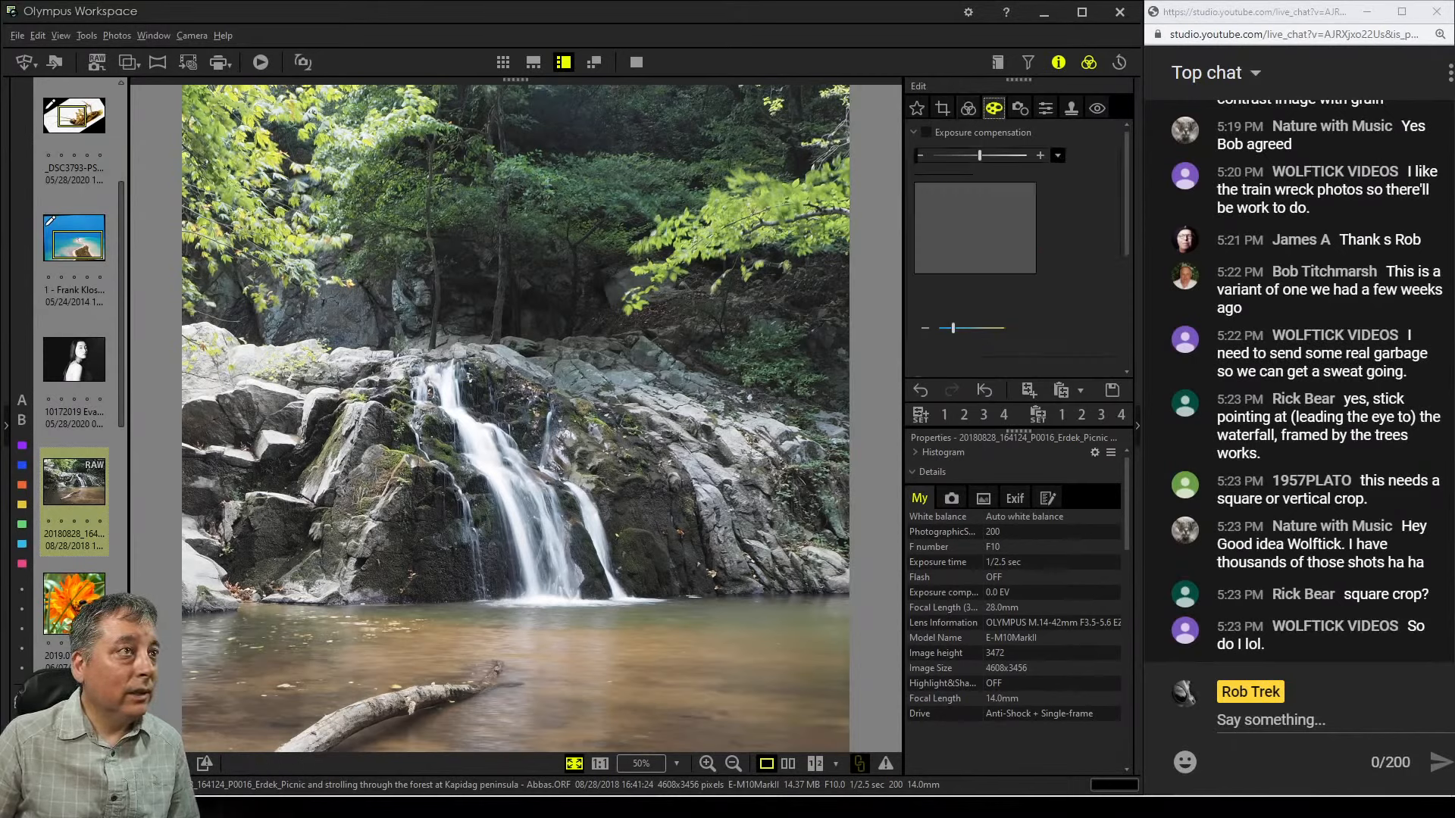
click(1057, 156)
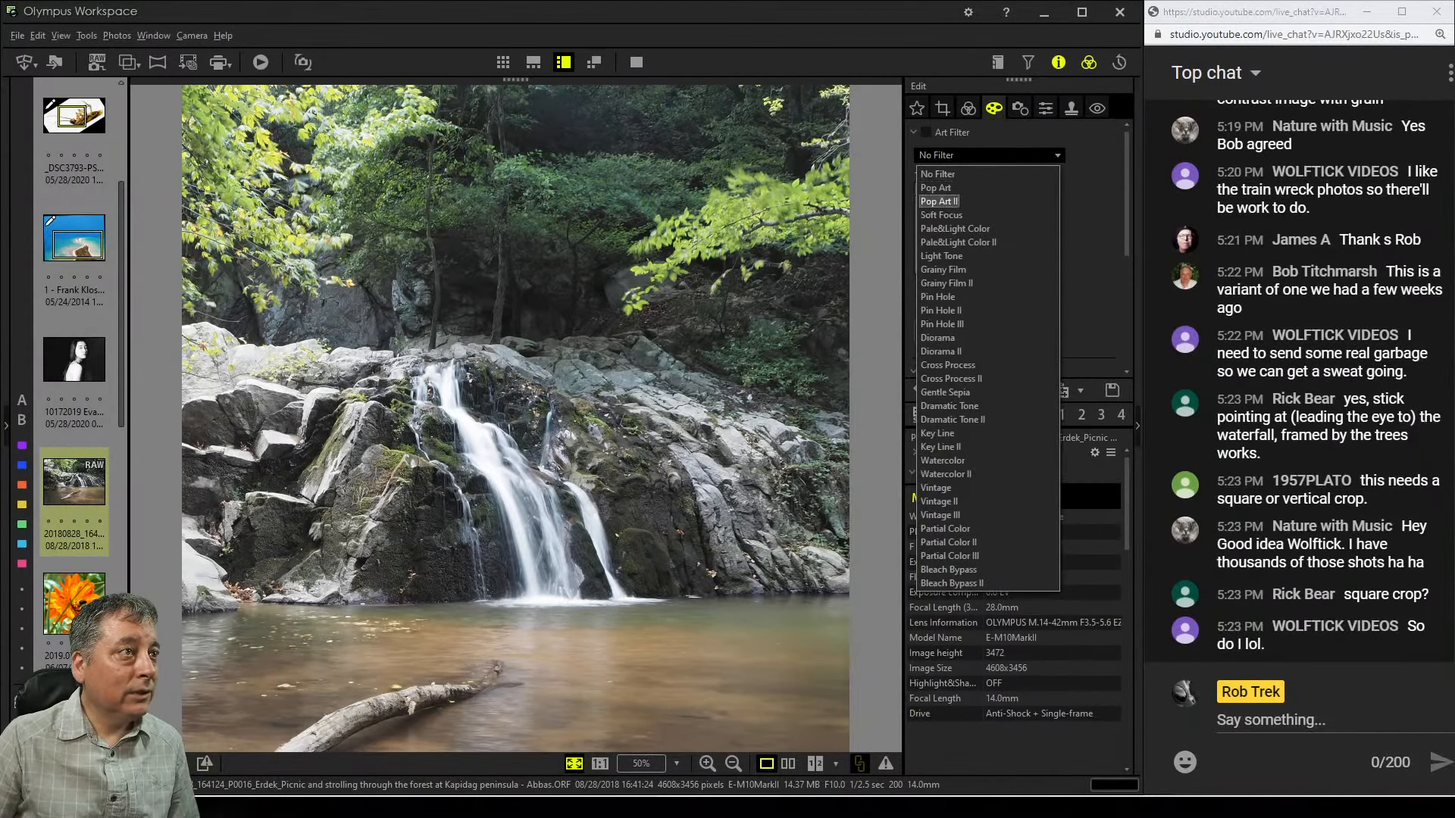
click(1053, 202)
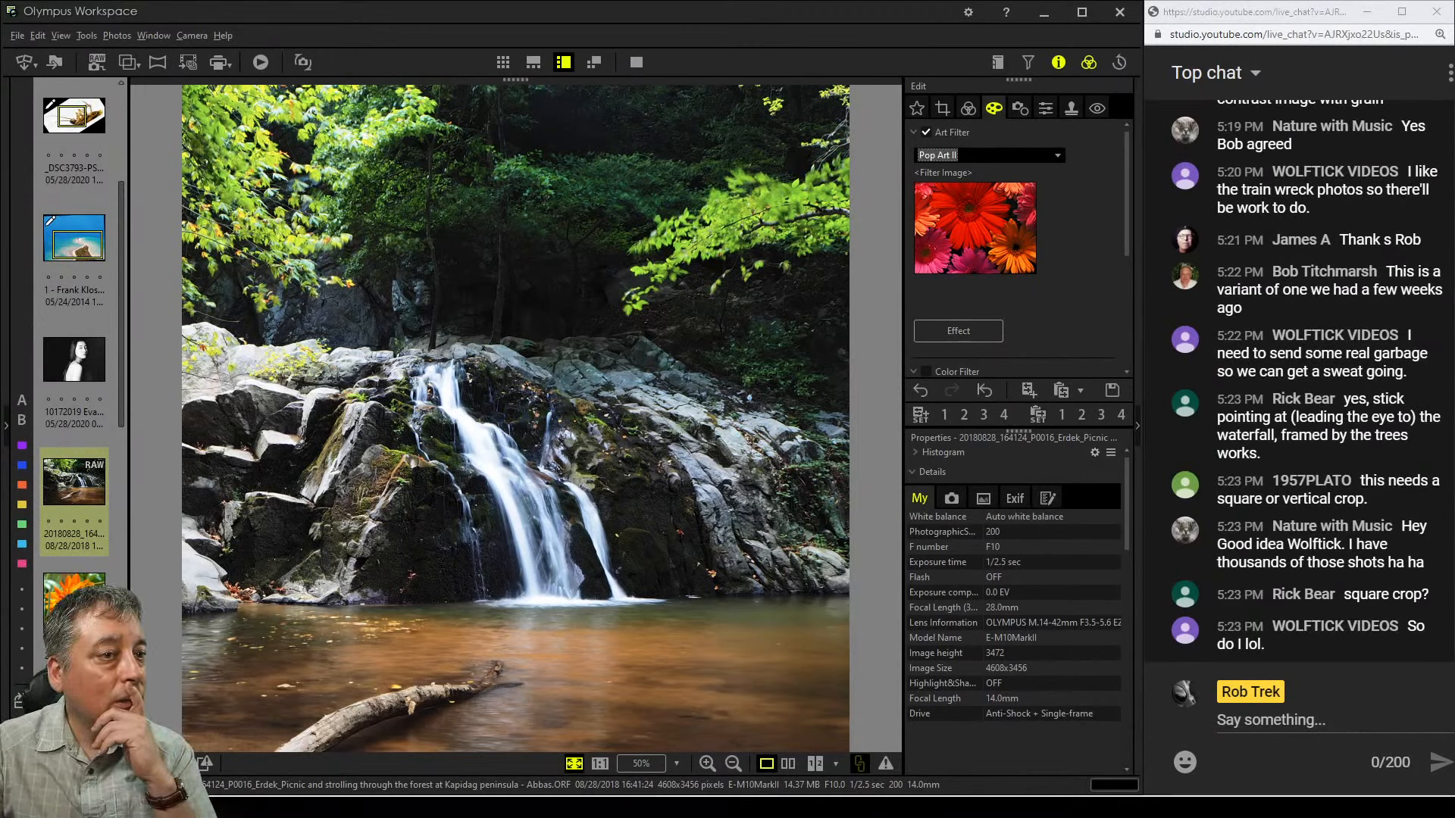
Try the Soft Focus art filter, then set the art filter back to No Filter
click(968, 108)
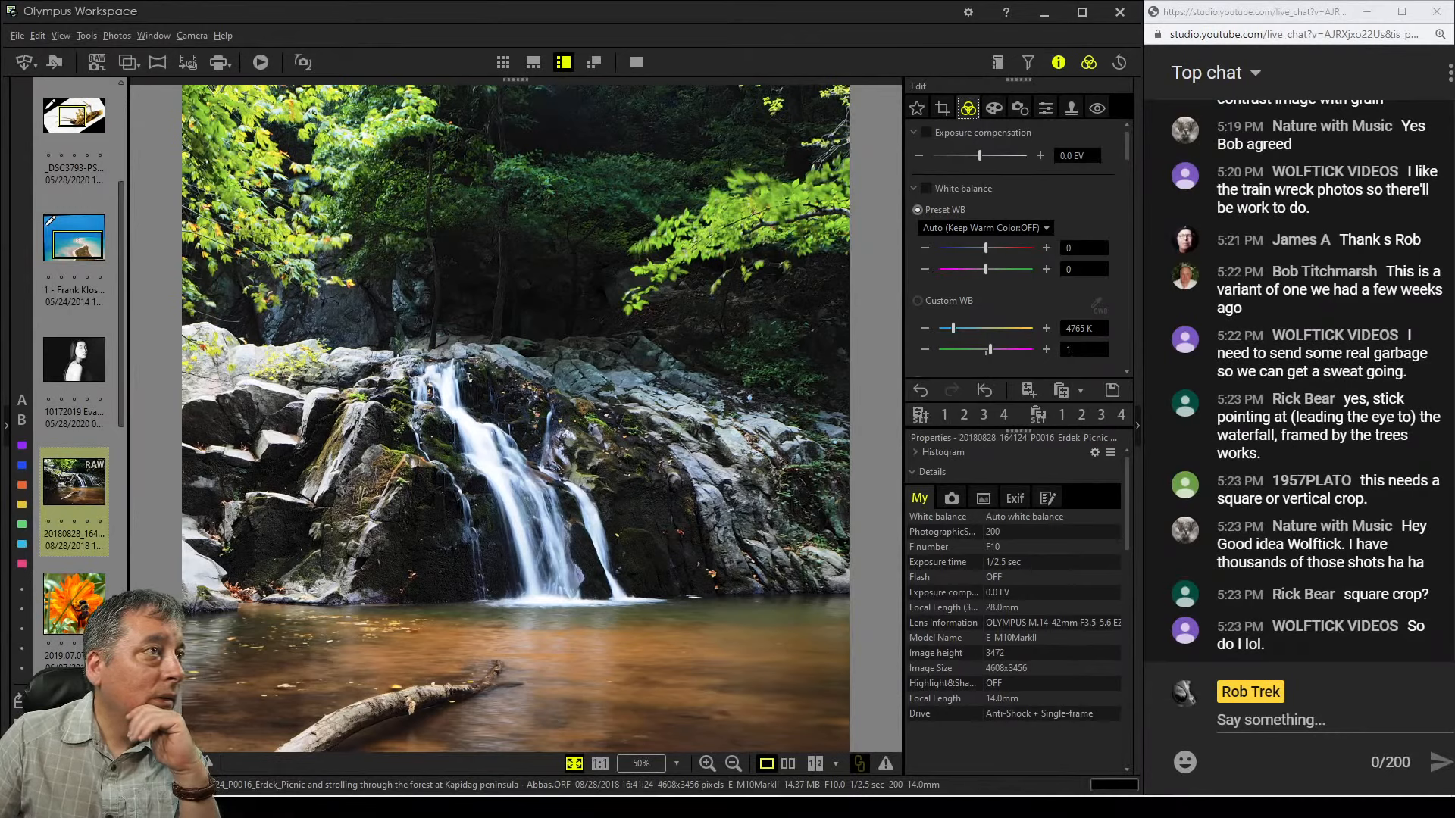
click(994, 108)
click(985, 155)
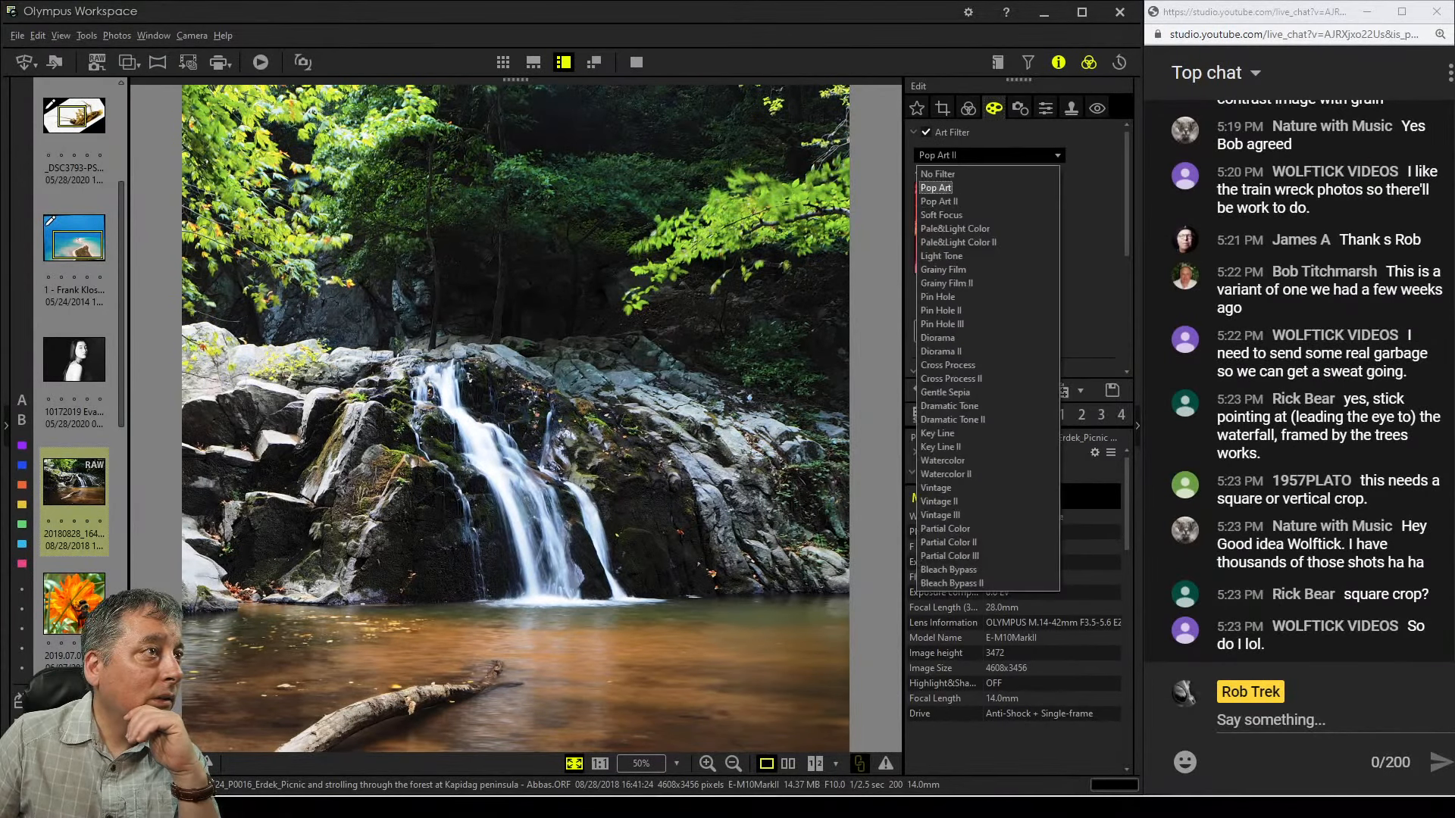
click(942, 216)
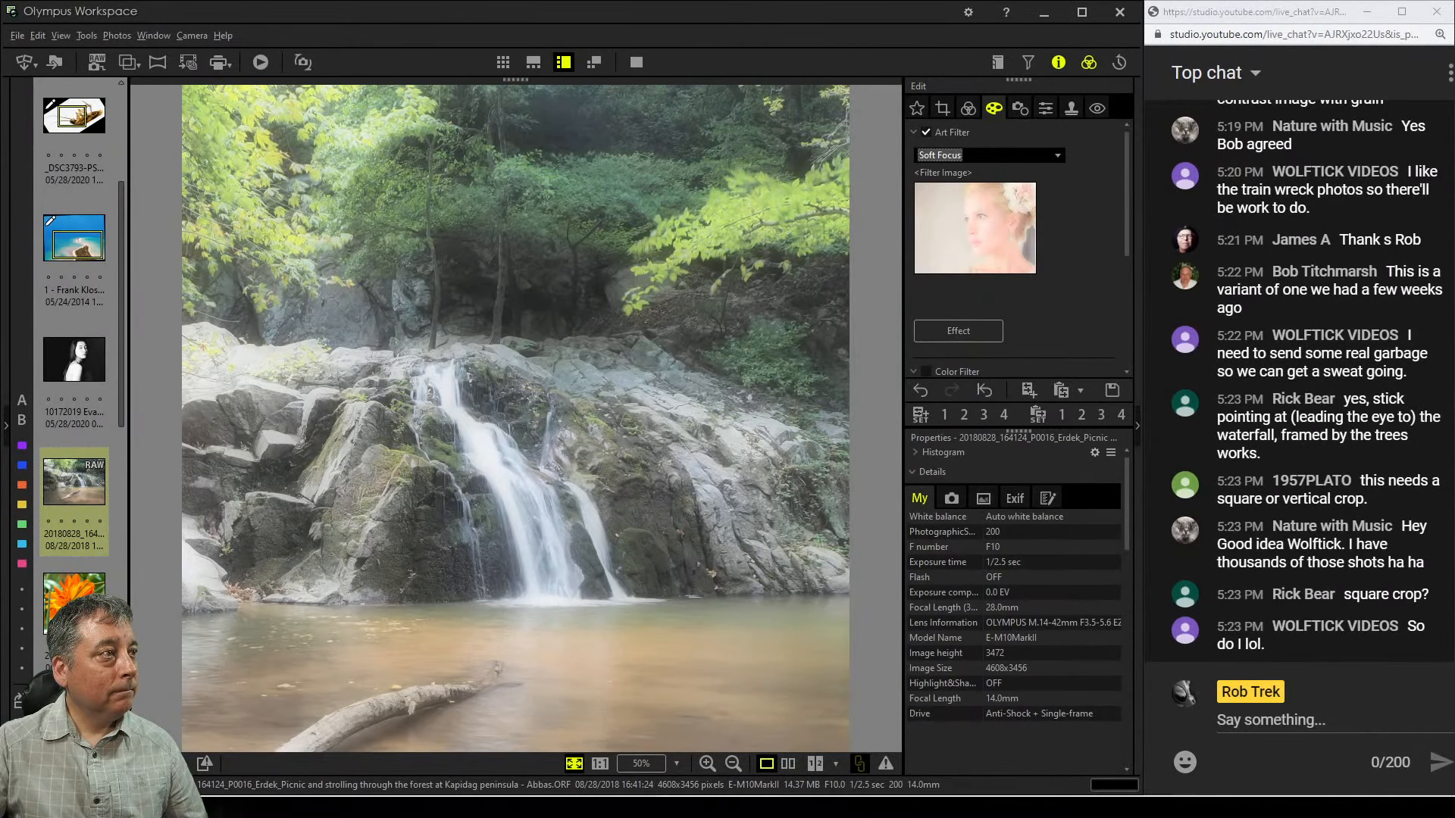
click(1057, 156)
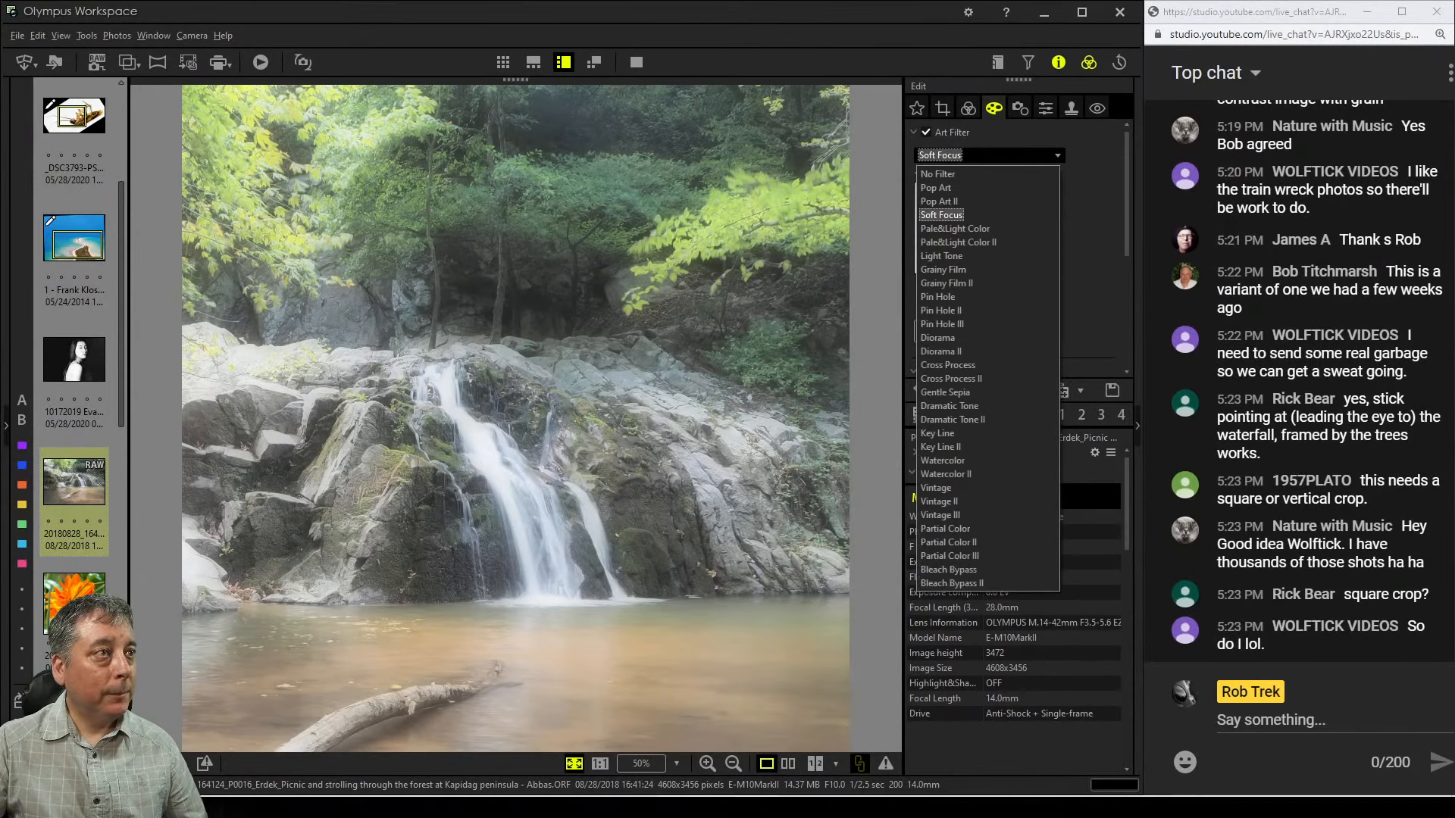
click(937, 174)
Set a custom white balance of about 5346 K and change the picture mode
click(968, 108)
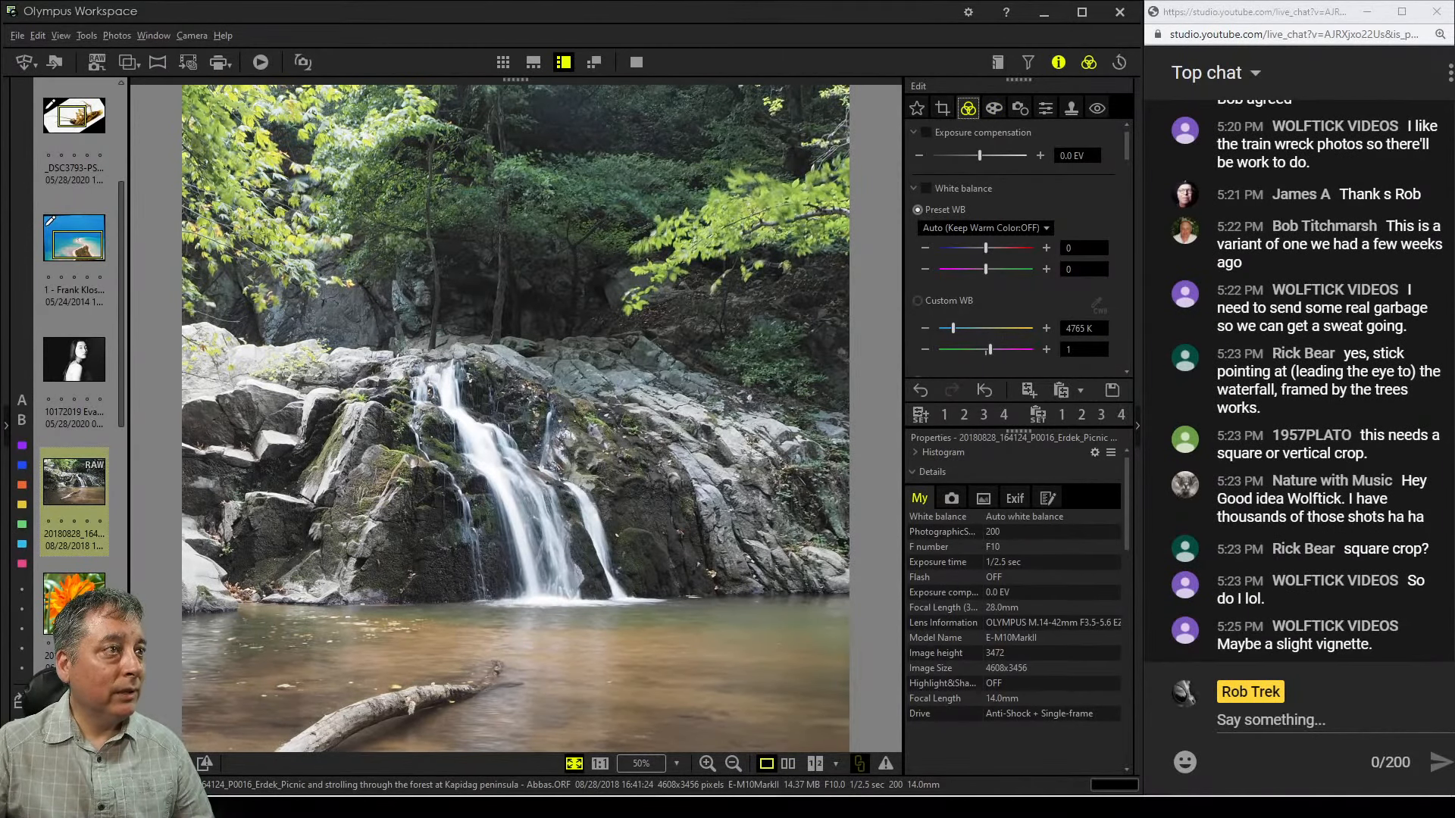
drag(953, 328, 956, 328)
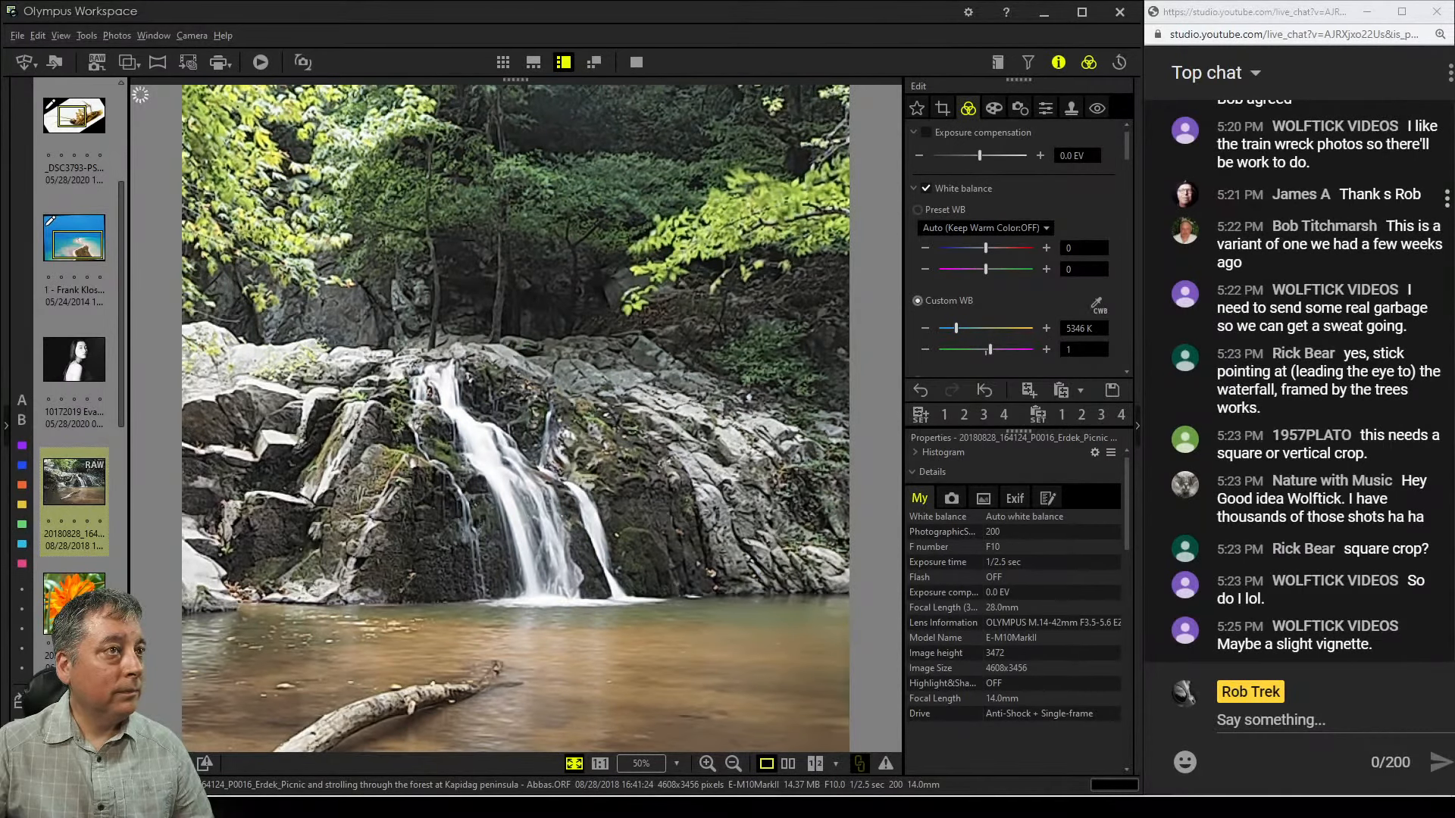
scroll(1012, 242, down, 3)
scroll(1011, 243, down, 2)
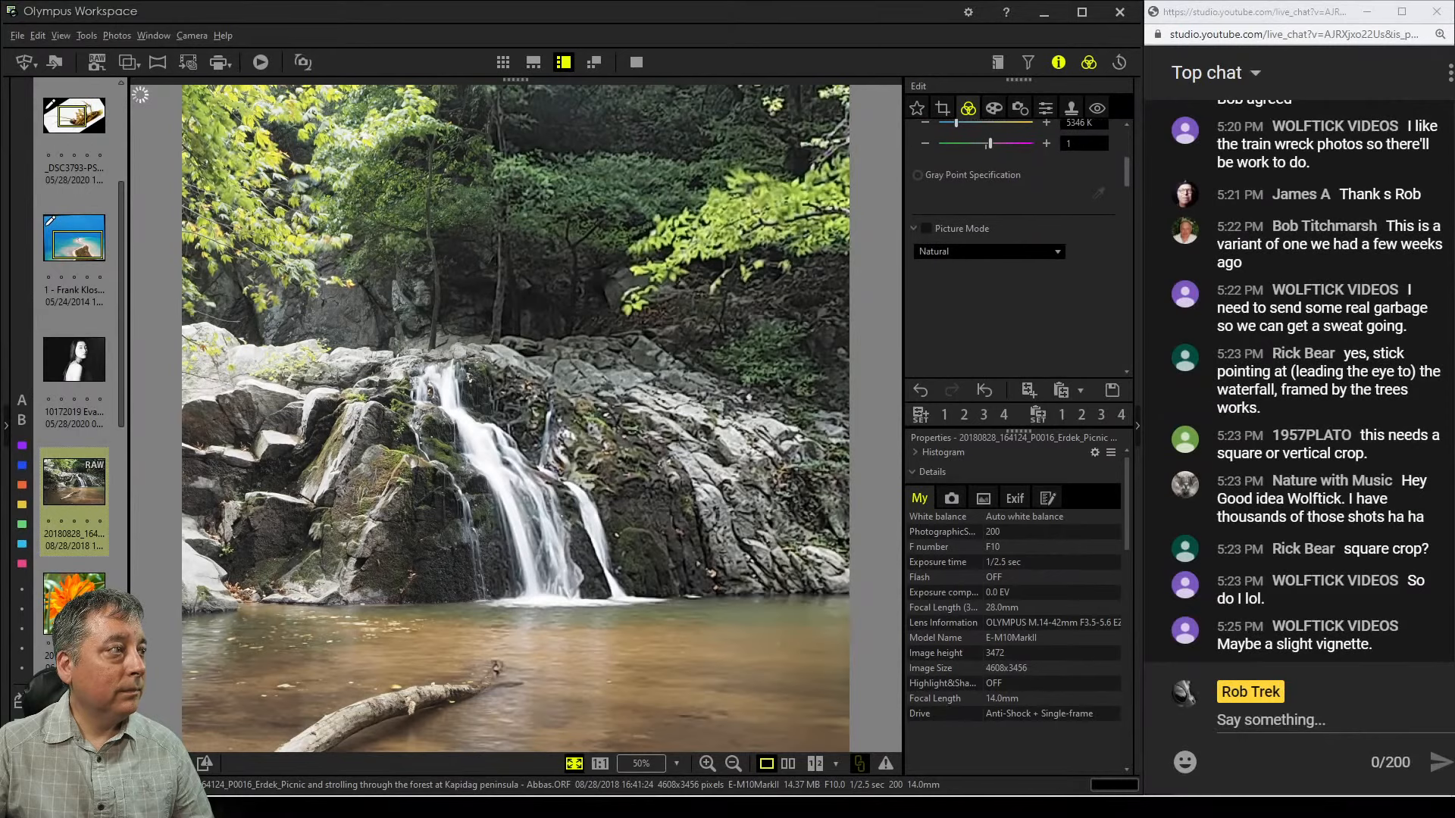
scroll(1011, 243, down, 2)
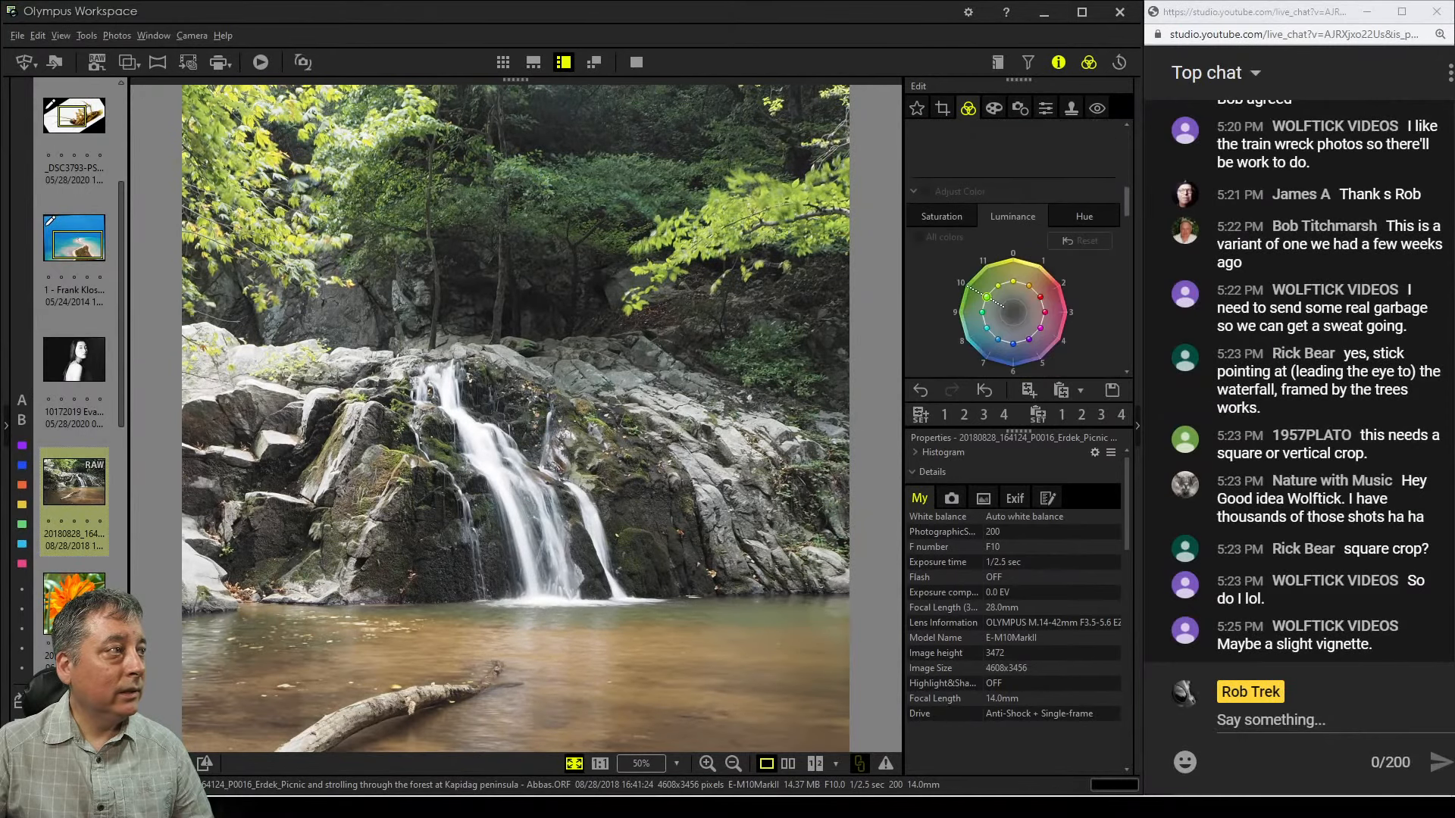
scroll(1012, 242, up, 2)
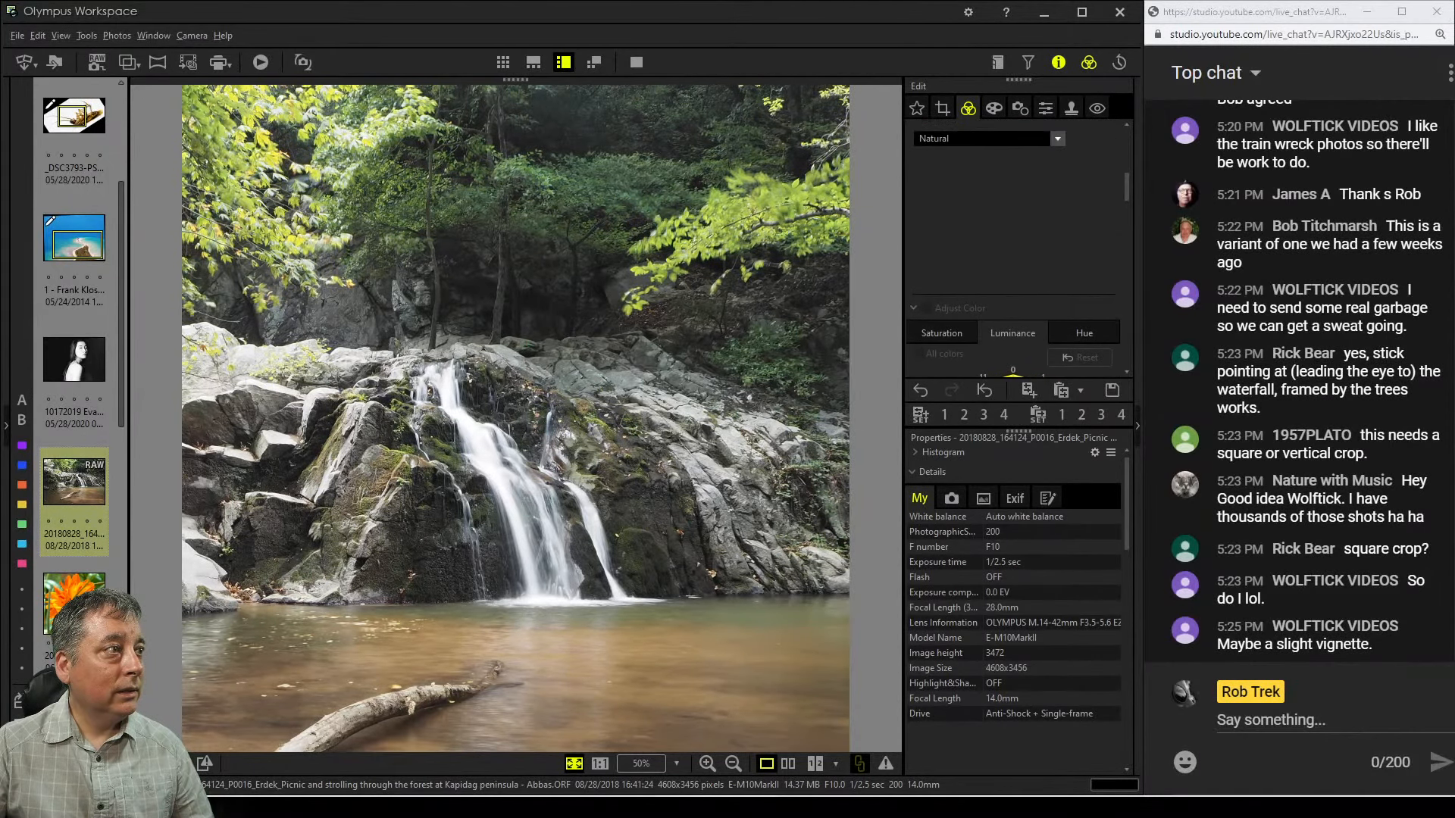
click(1057, 139)
click(931, 156)
Set Clarity to 12 and Dehaze to 74
scroll(1011, 243, down, 3)
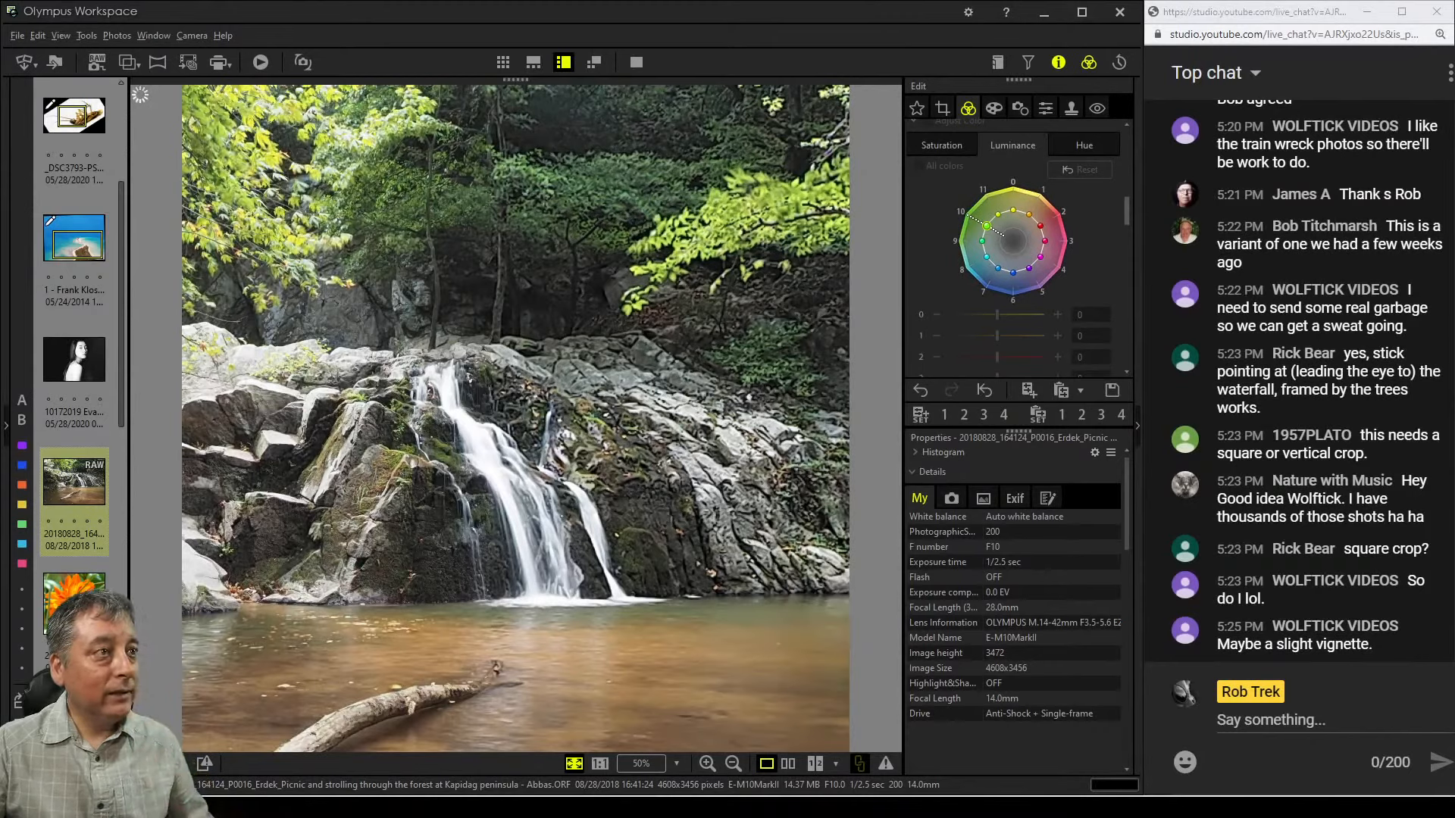
scroll(1012, 243, down, 2)
scroll(1015, 250, down, 3)
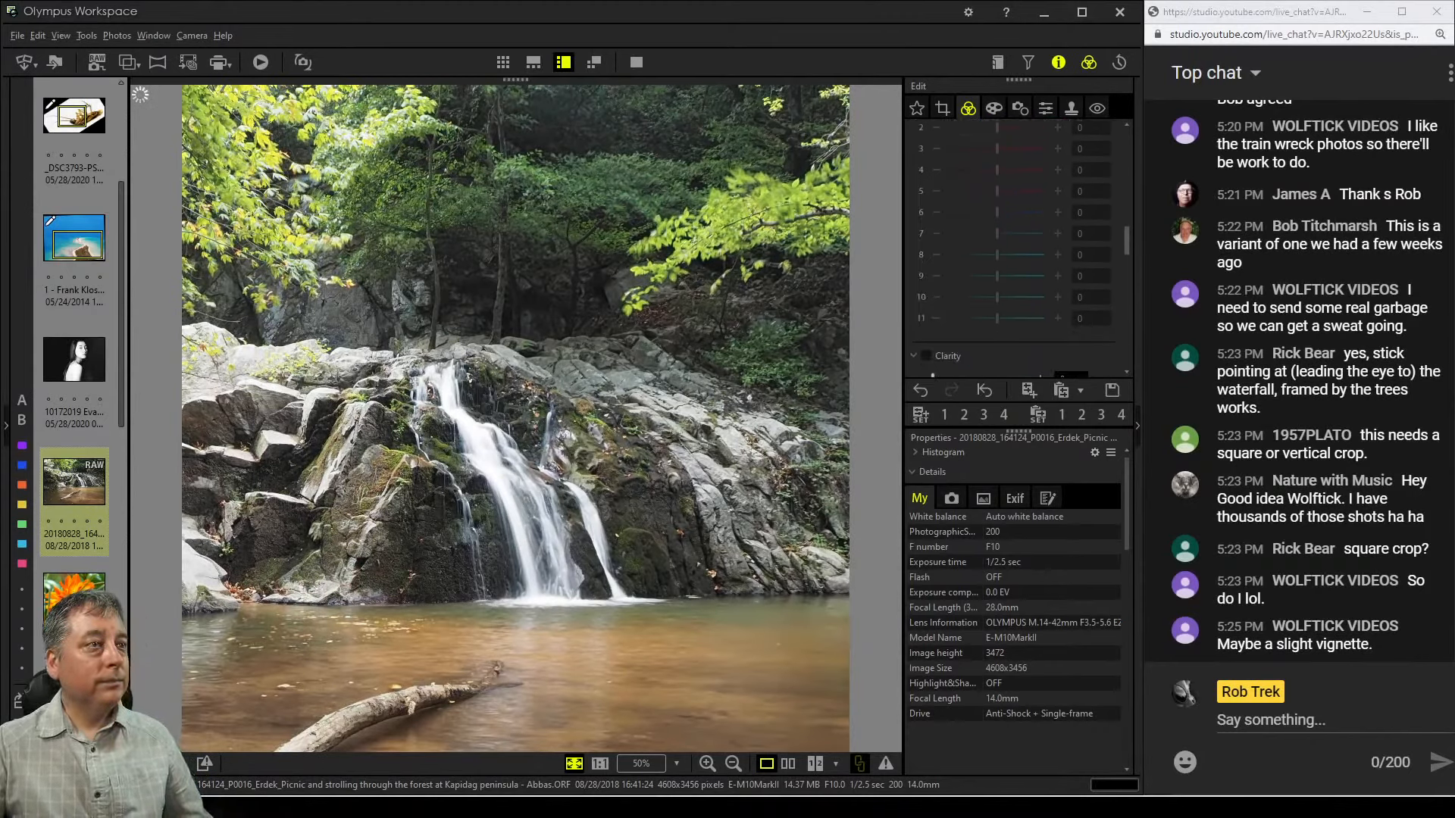
scroll(1015, 250, down, 2)
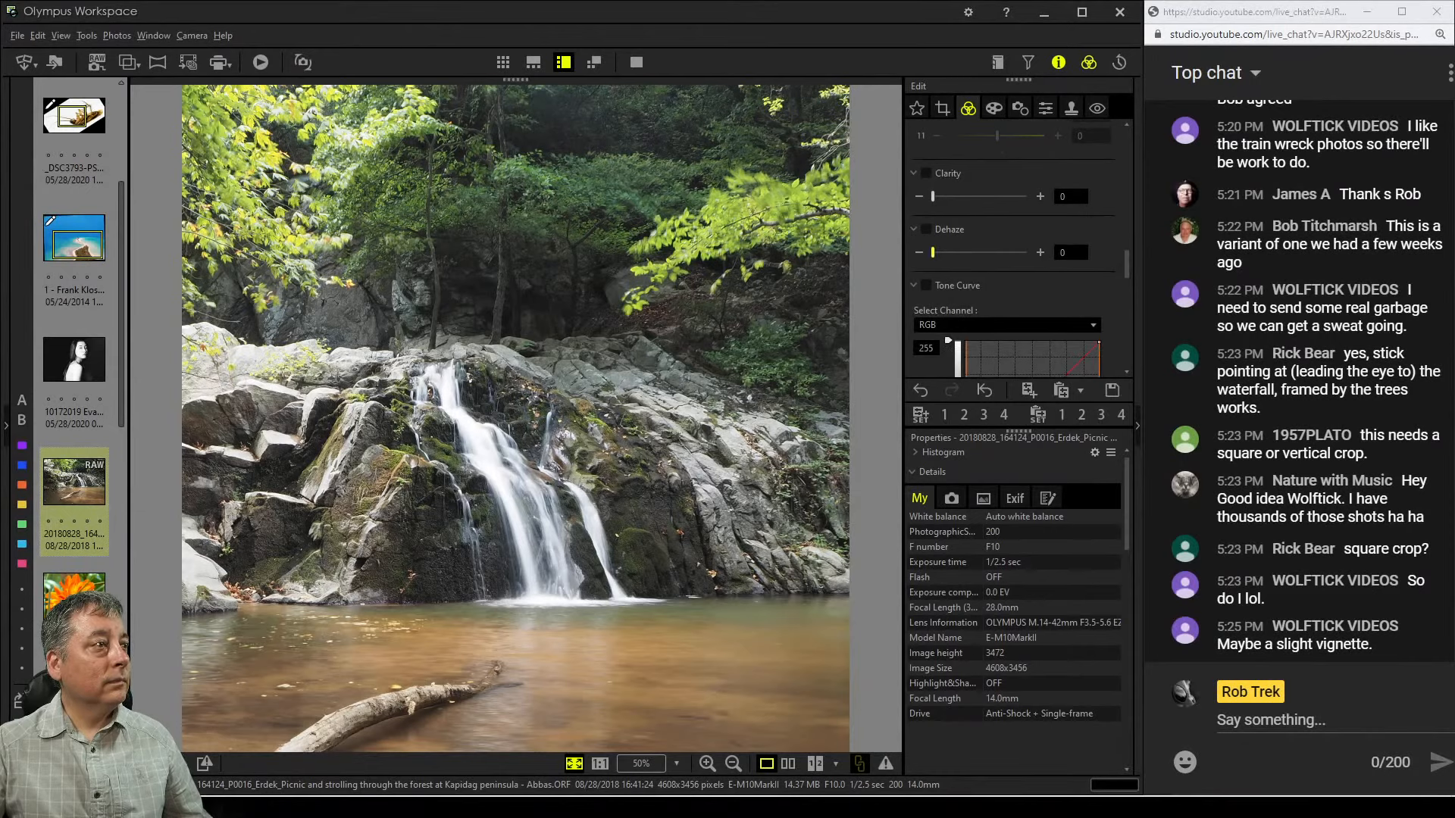
drag(932, 252, 982, 252)
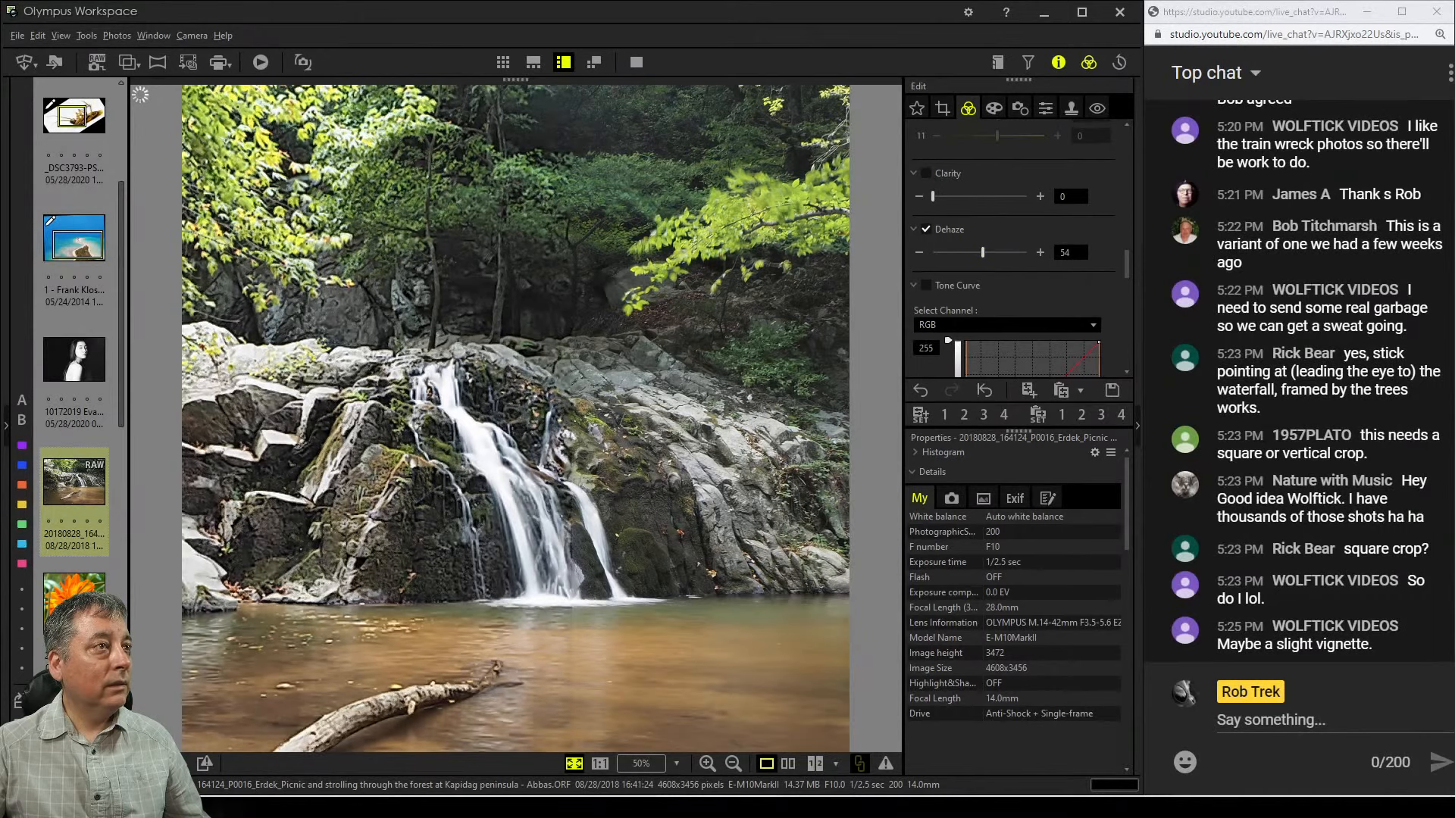
drag(934, 196, 943, 196)
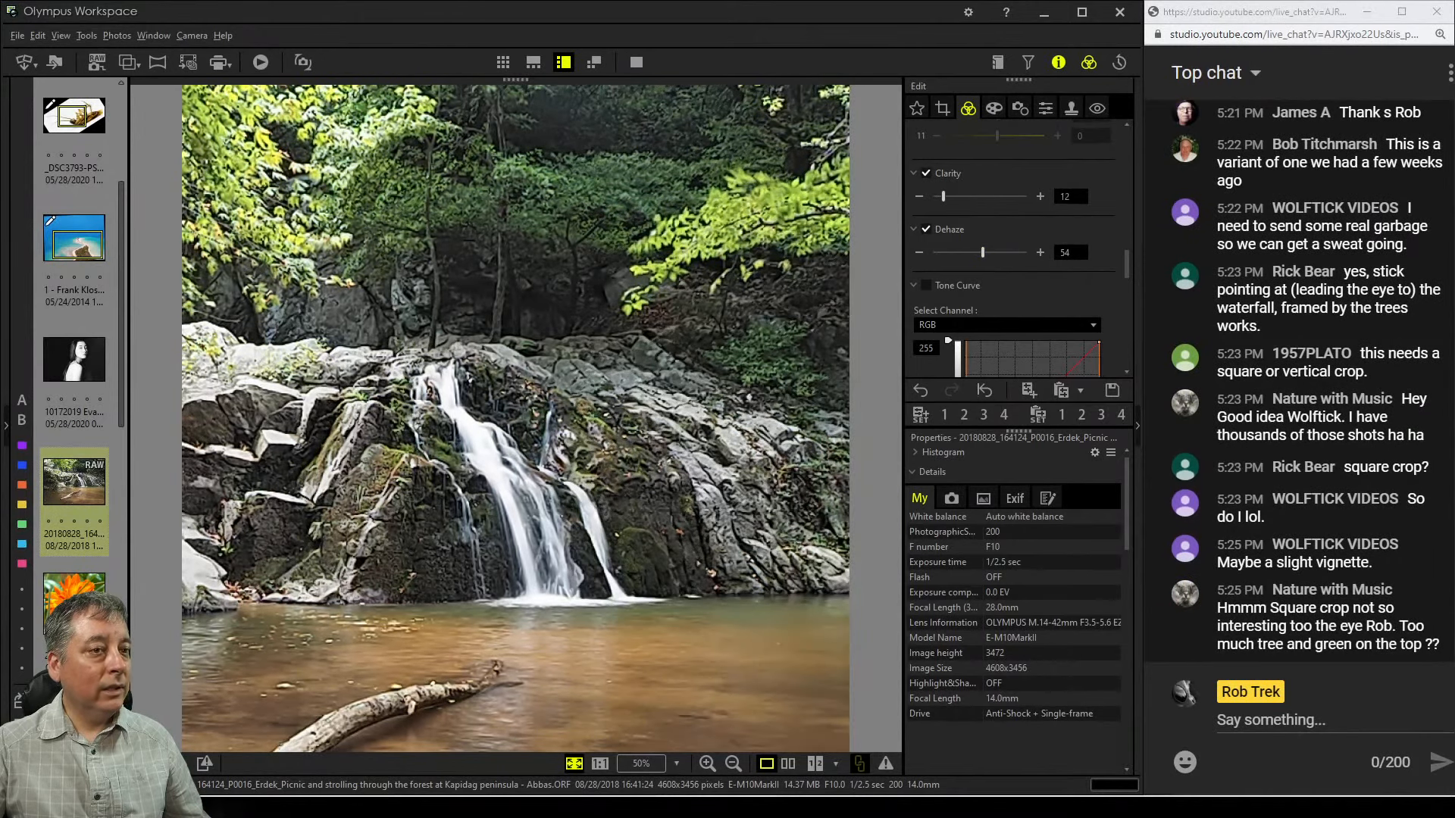
drag(982, 252, 1001, 252)
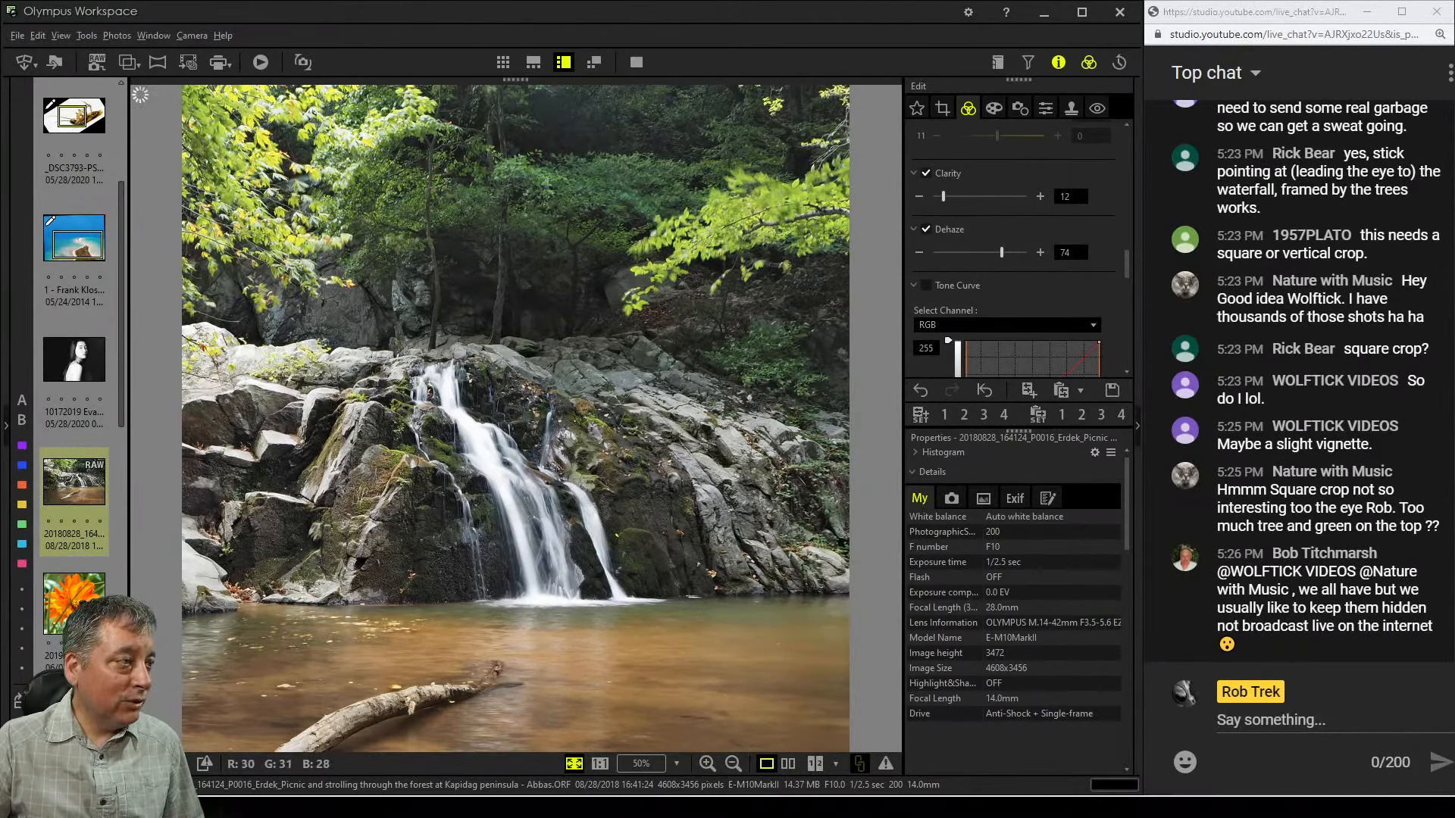
Enable the Tone Curve and add points to the RGB curve to boost contrast
scroll(1011, 242, down, 3)
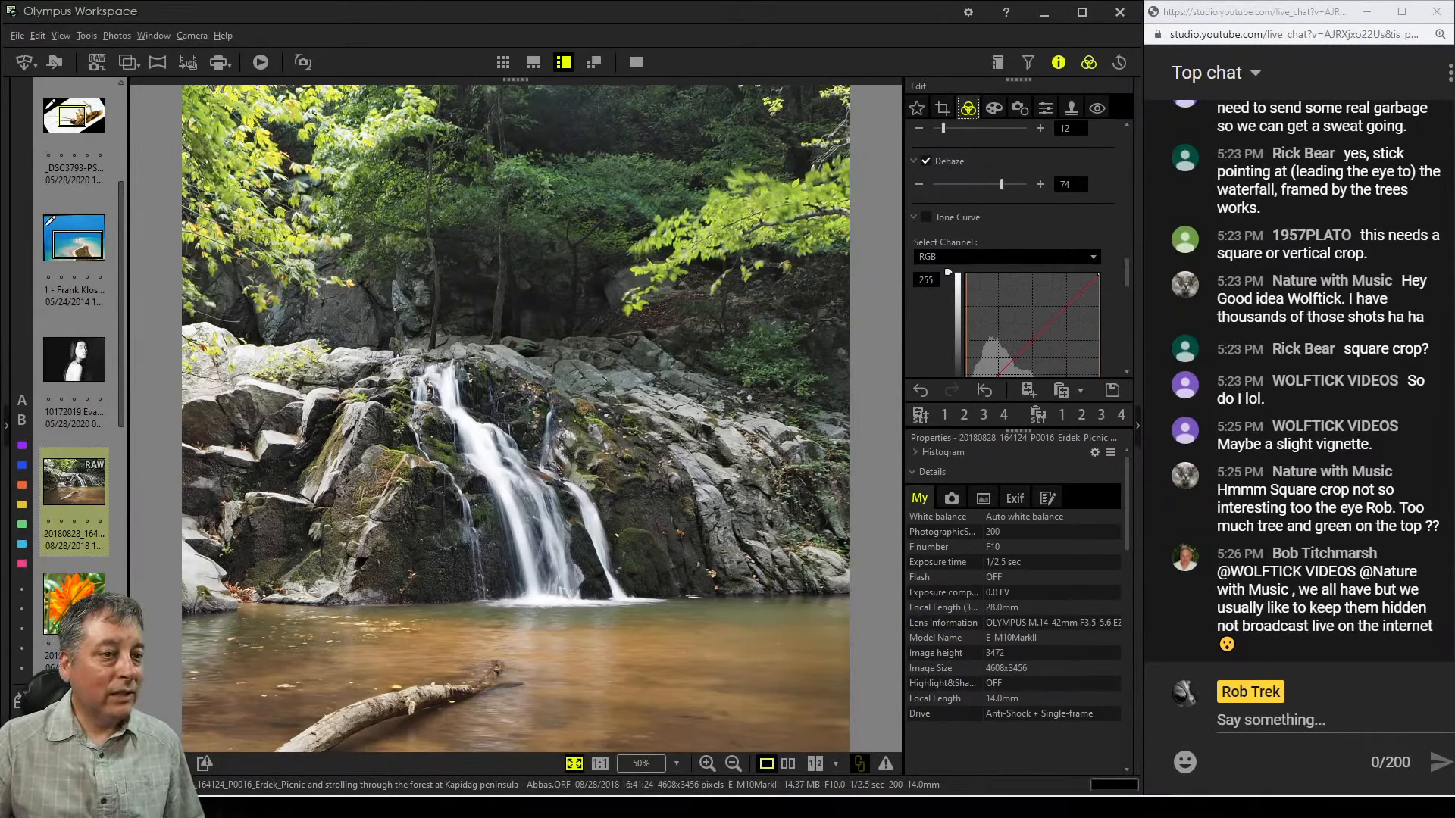
scroll(1015, 583, down, 3)
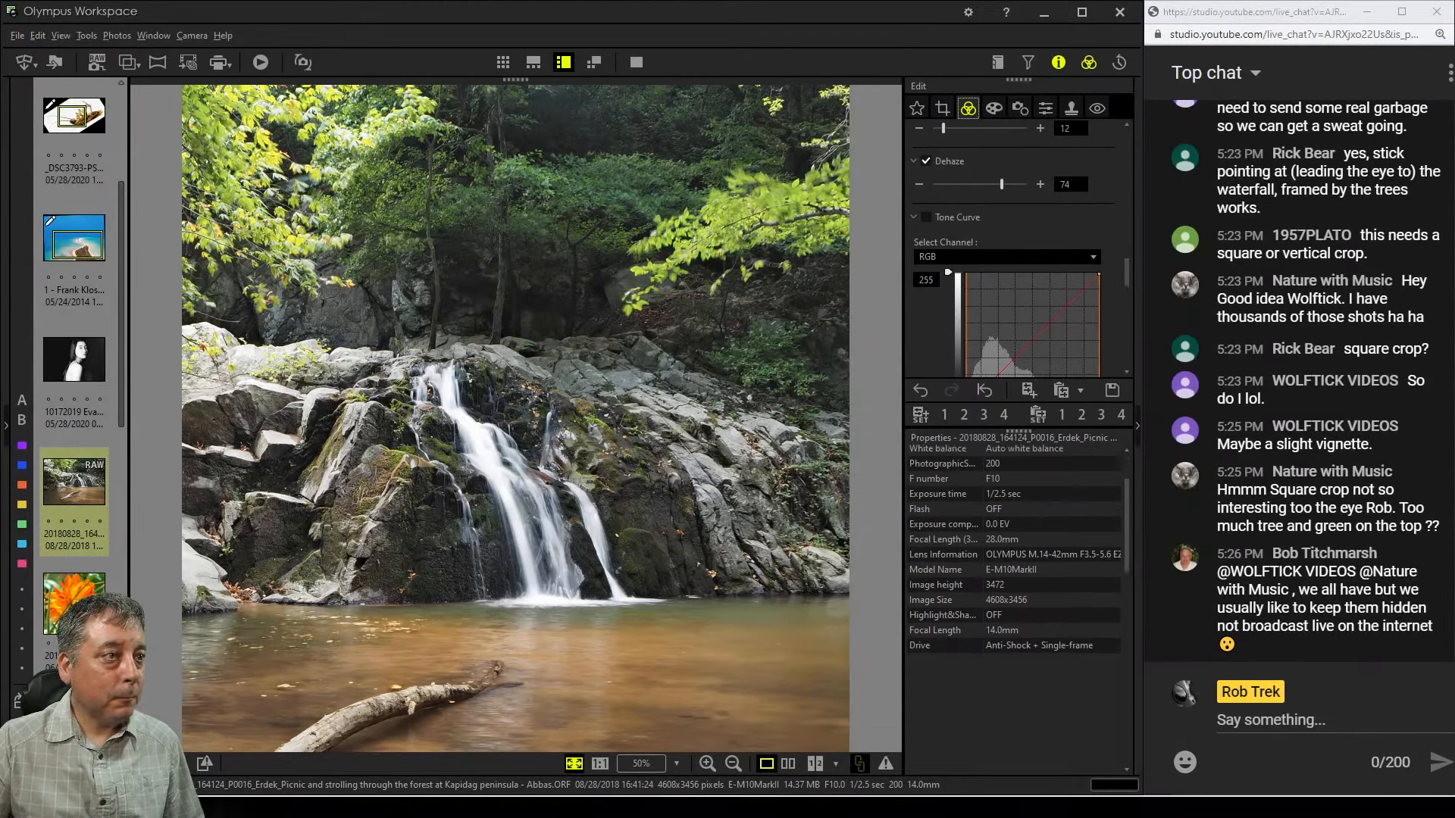
scroll(1016, 250, down, 2)
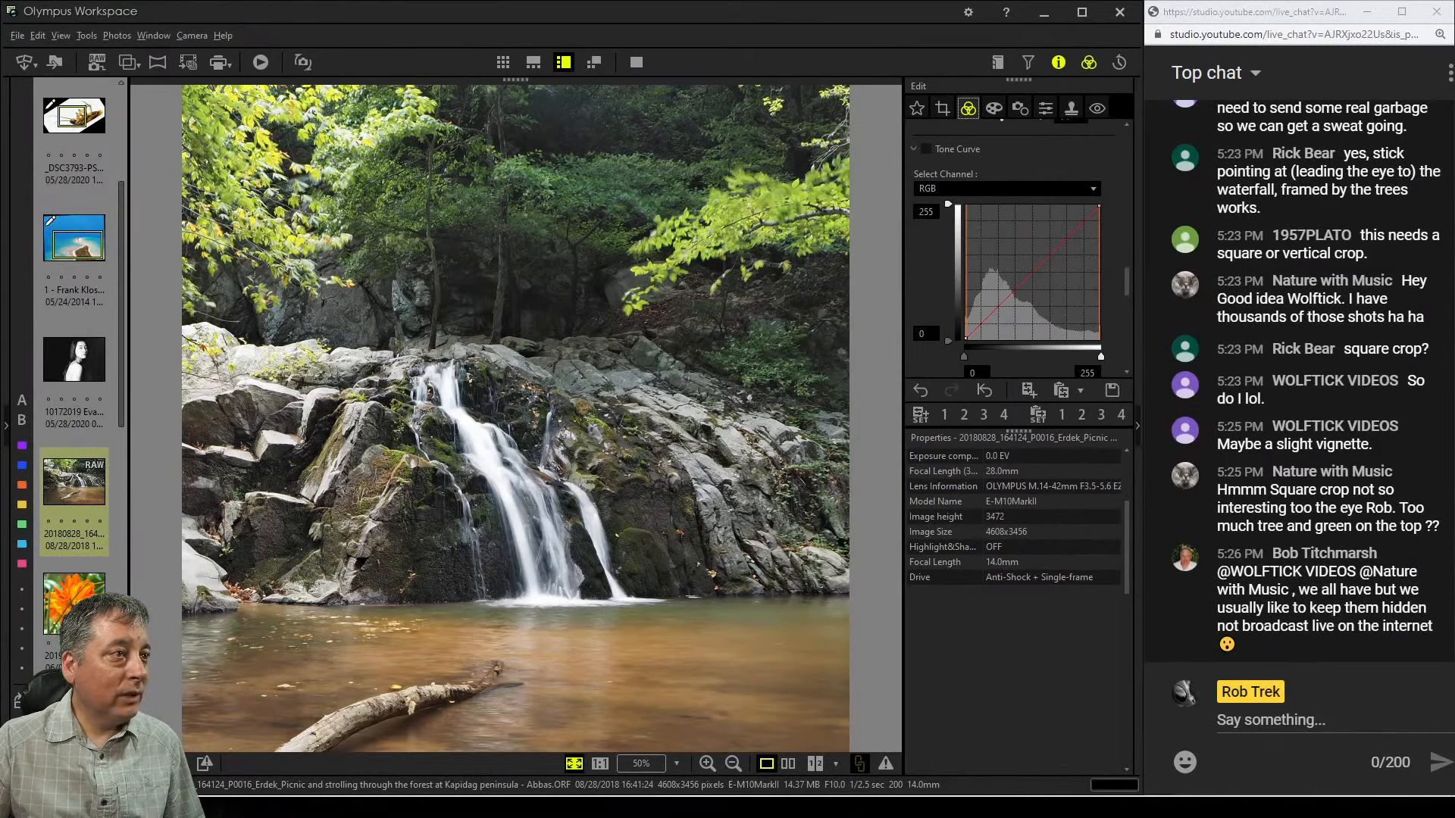
click(1011, 291)
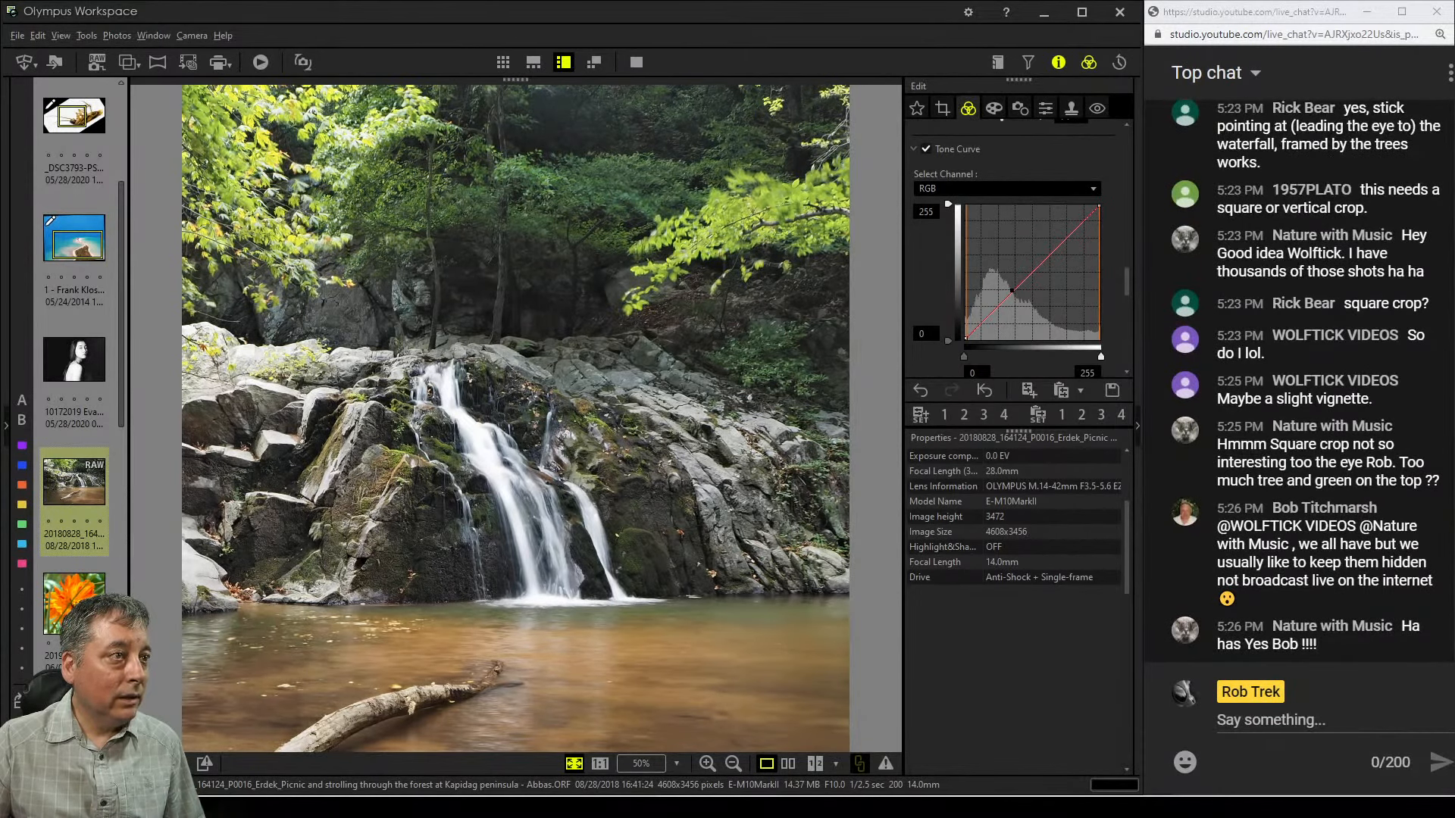
click(990, 314)
drag(990, 314, 990, 315)
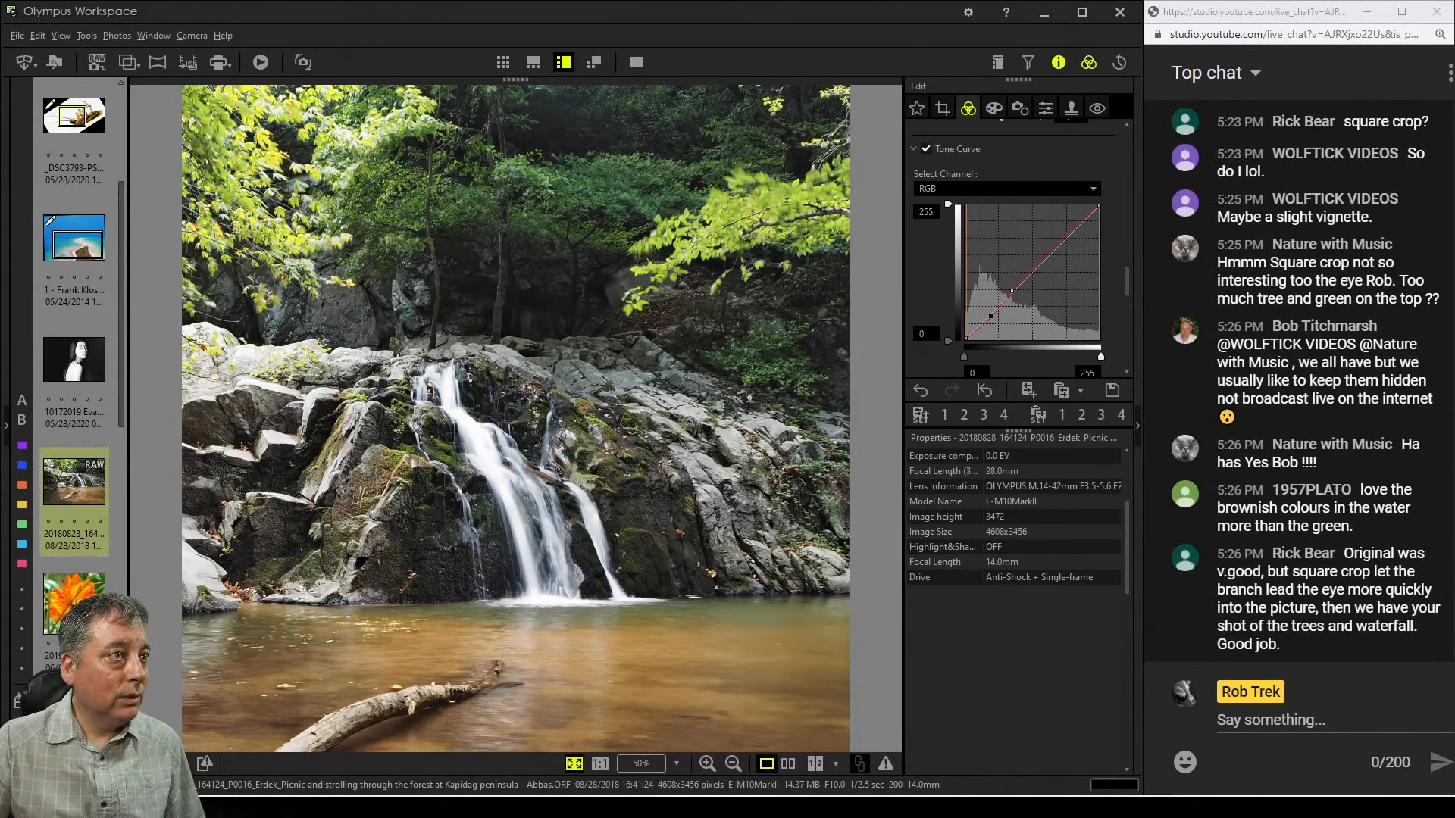
drag(1025, 263, 1028, 267)
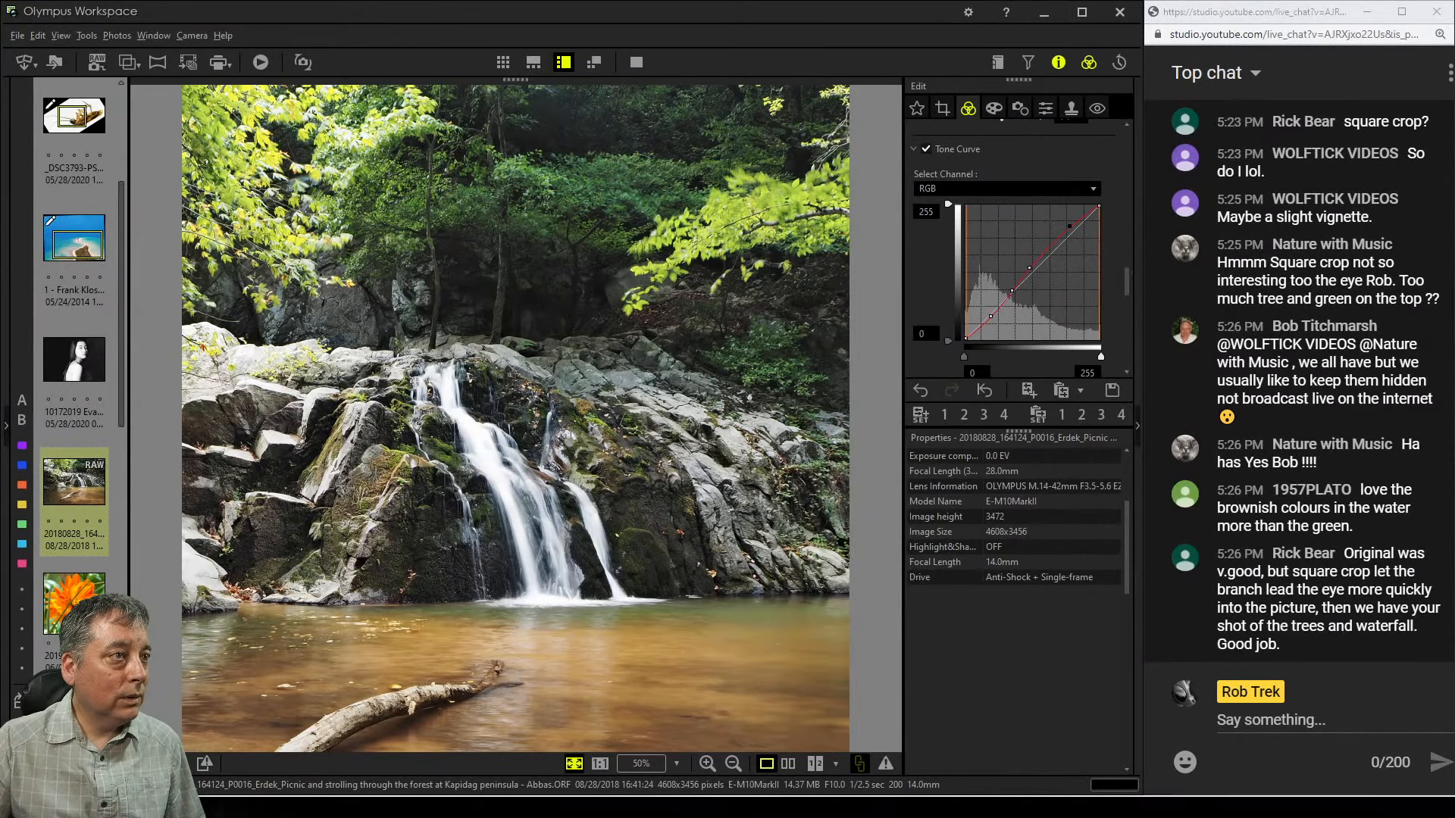
drag(1042, 252, 1039, 245)
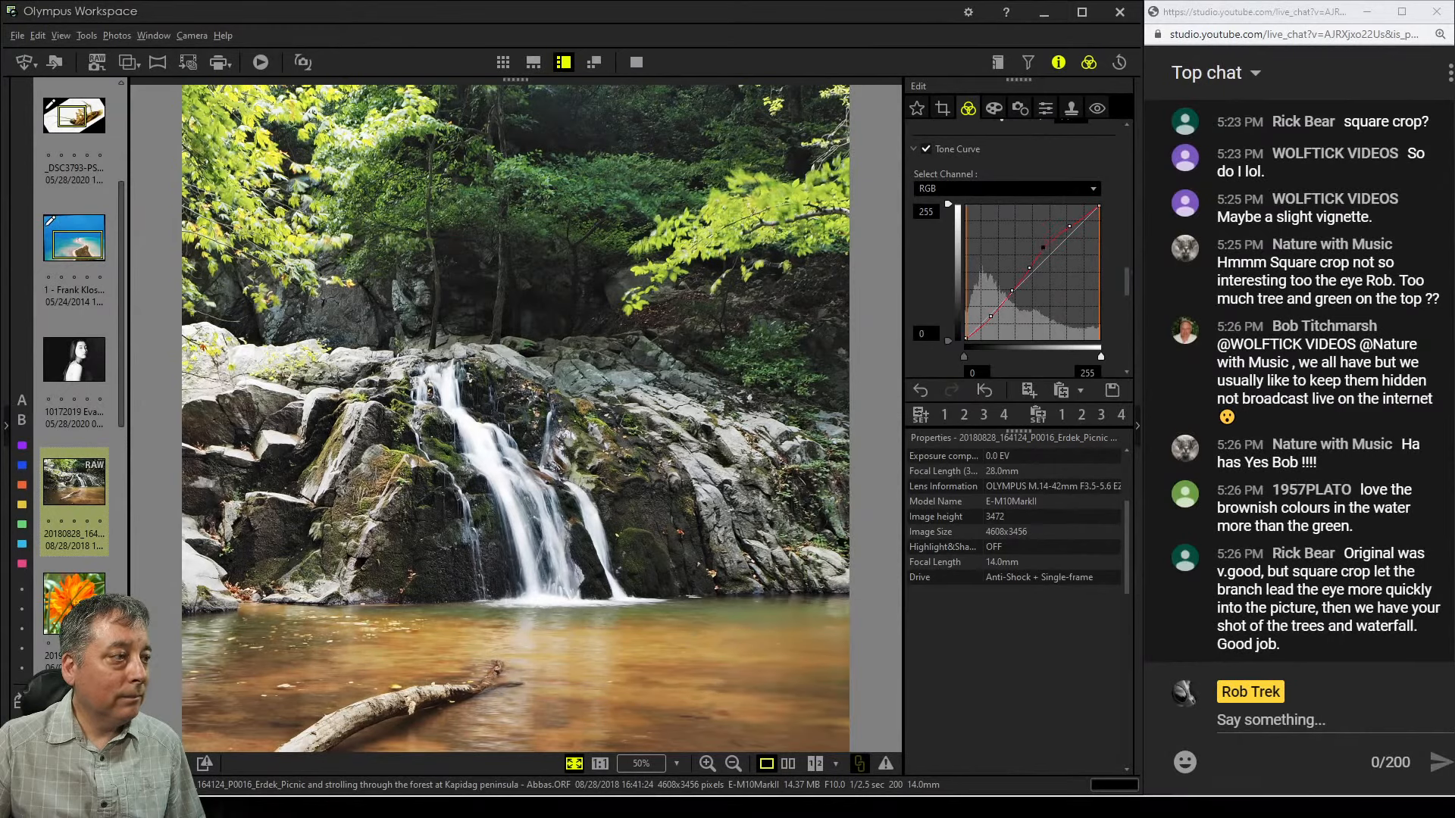
drag(990, 317, 997, 319)
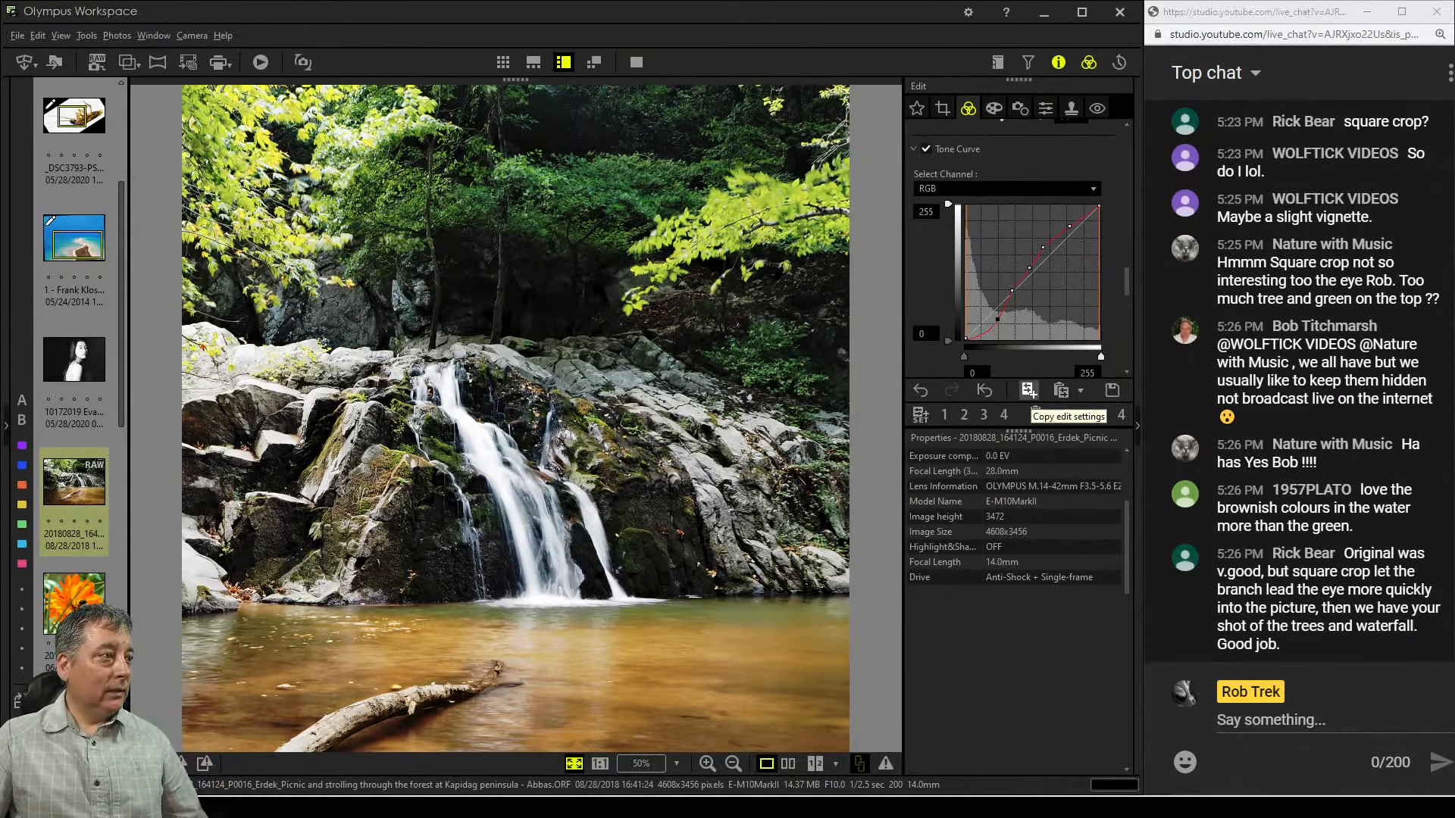
Enable Highlight & Shadow and raise the Shadow value to 3
scroll(1015, 250, down, 3)
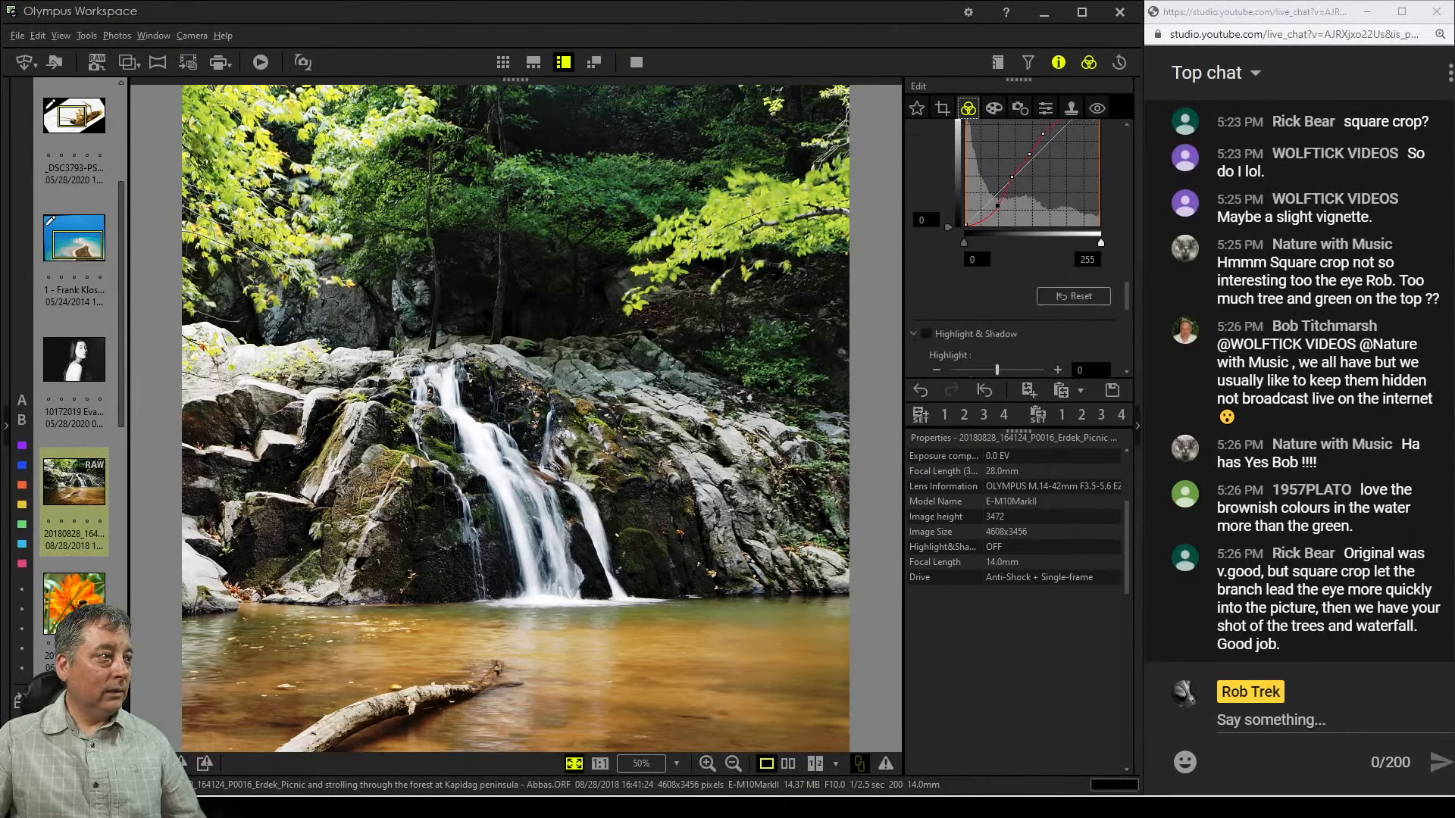
scroll(1016, 250, down, 4)
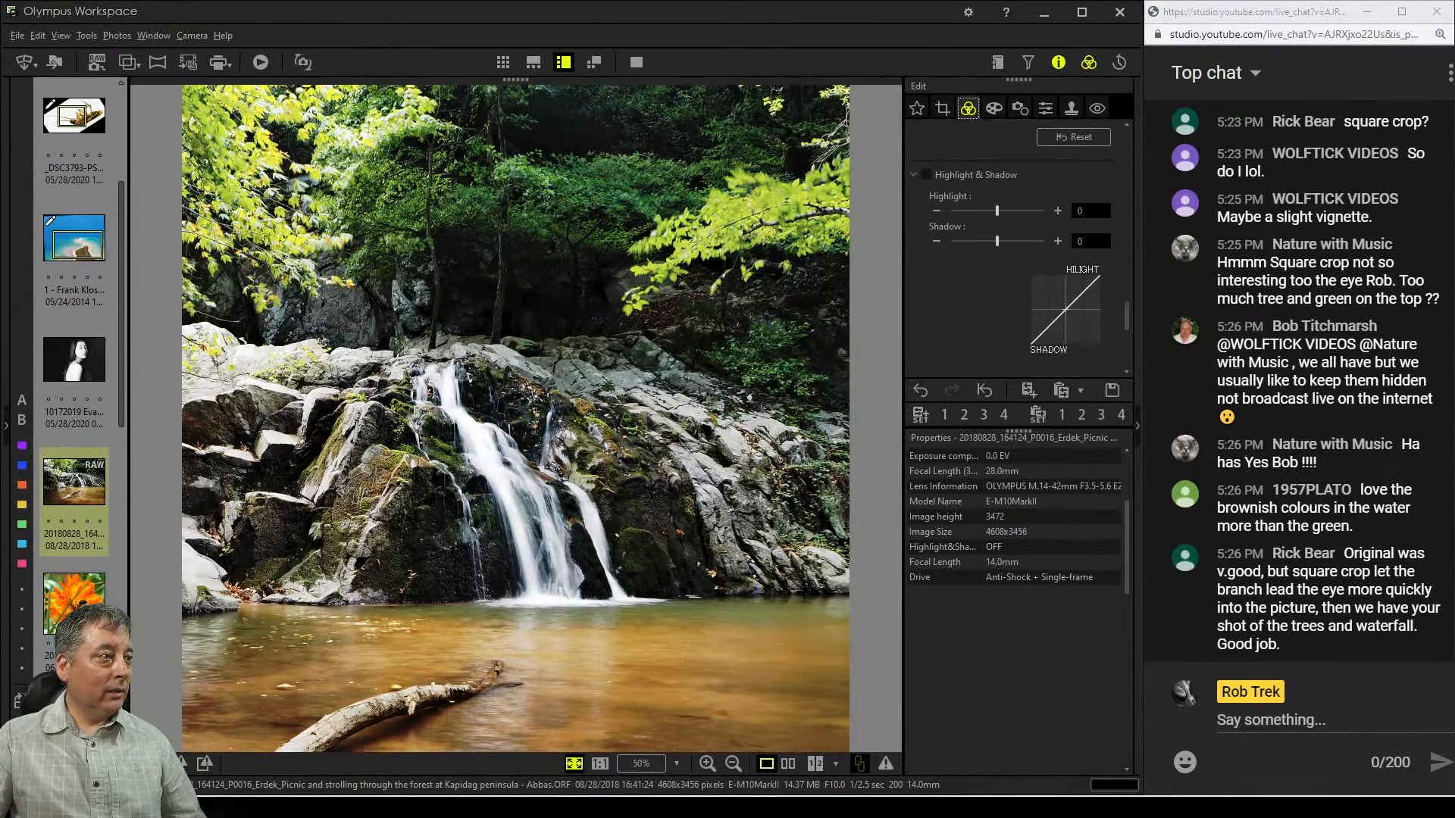
scroll(1016, 250, down, 2)
scroll(1015, 250, up, 2)
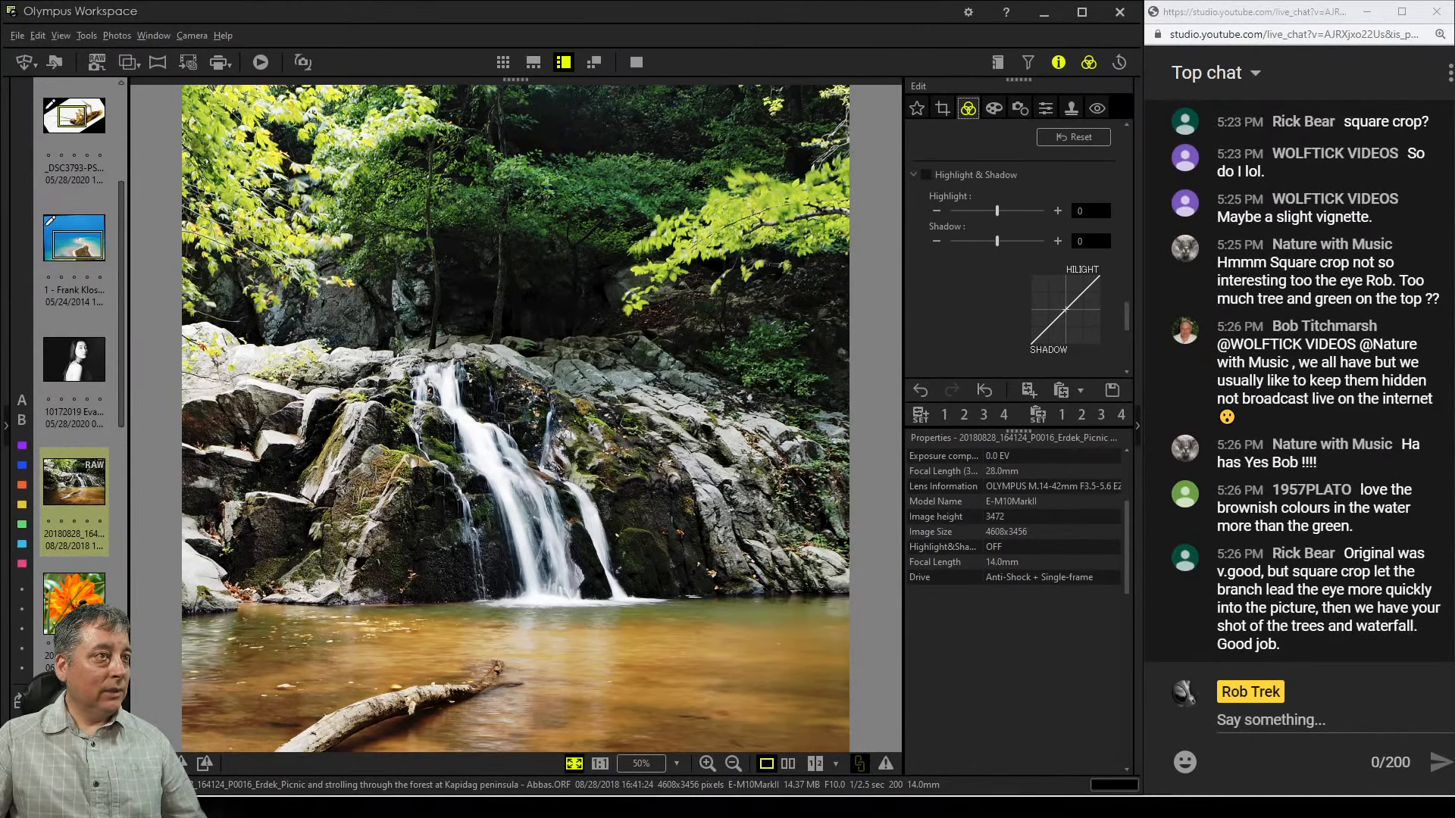
click(1057, 241)
click(1058, 241)
click(1057, 241)
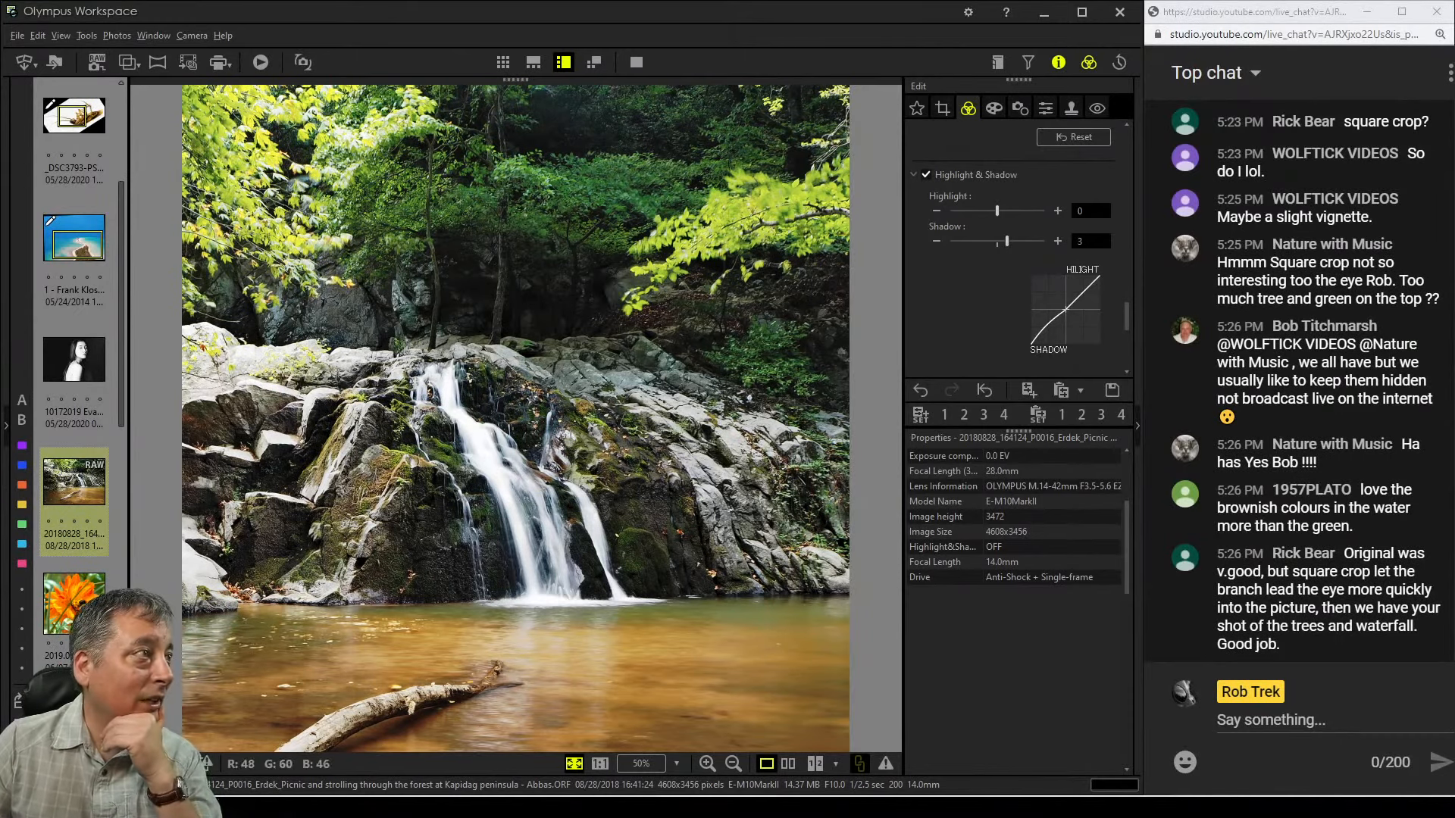
Enable Gradation and set it to AUTO
double_click(505, 310)
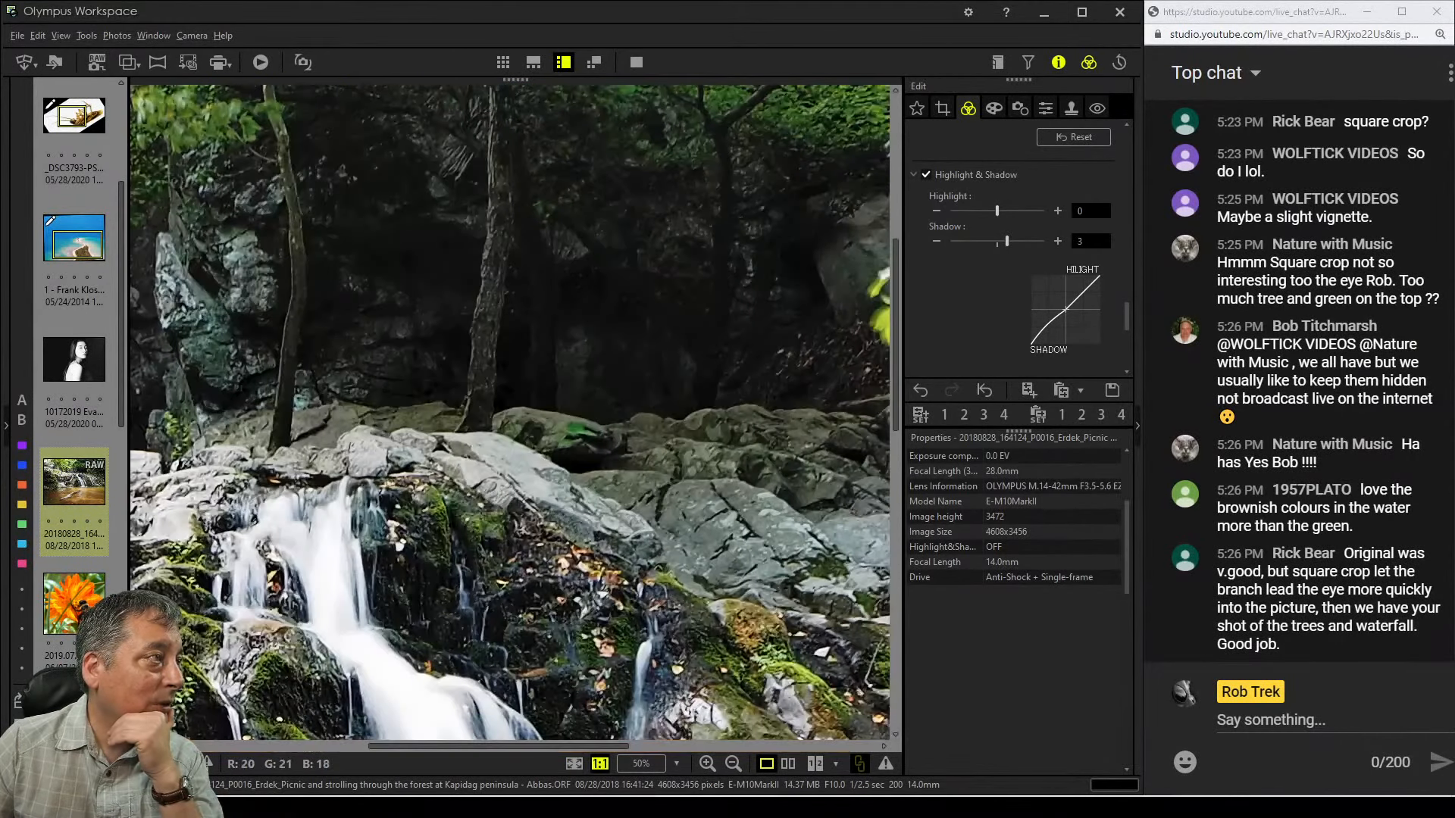
double_click(507, 334)
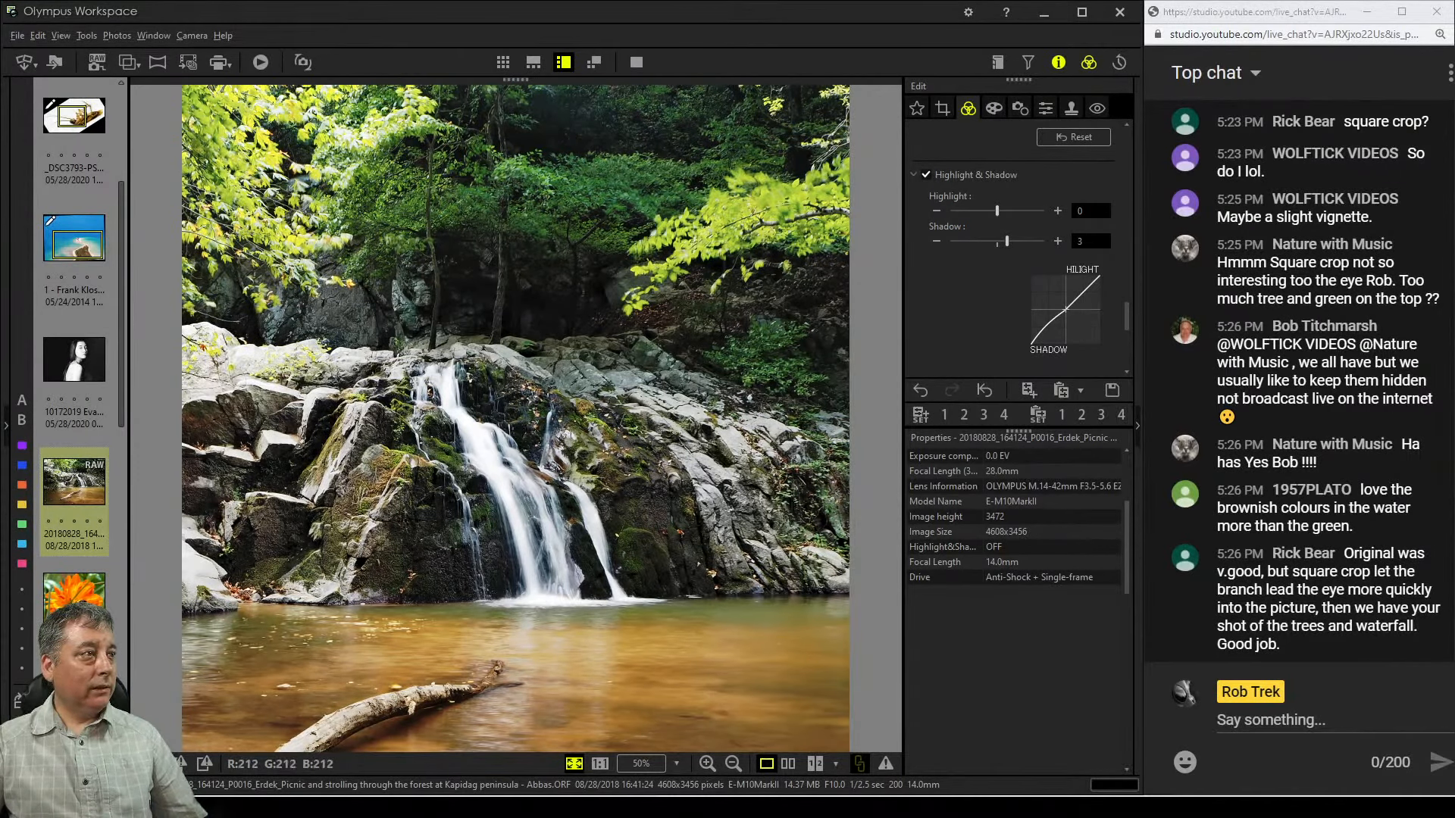
scroll(1015, 242, down, 5)
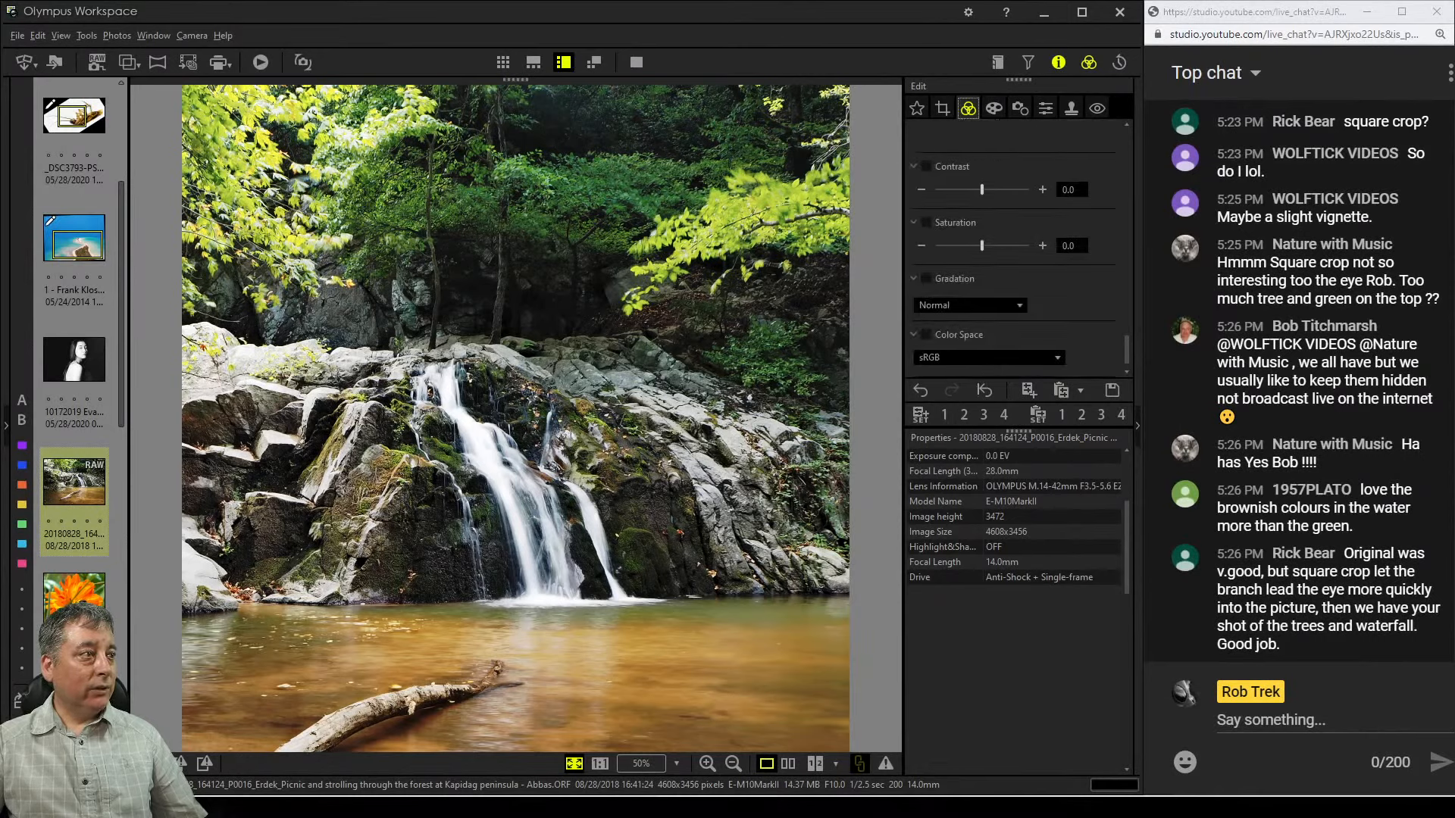
click(970, 305)
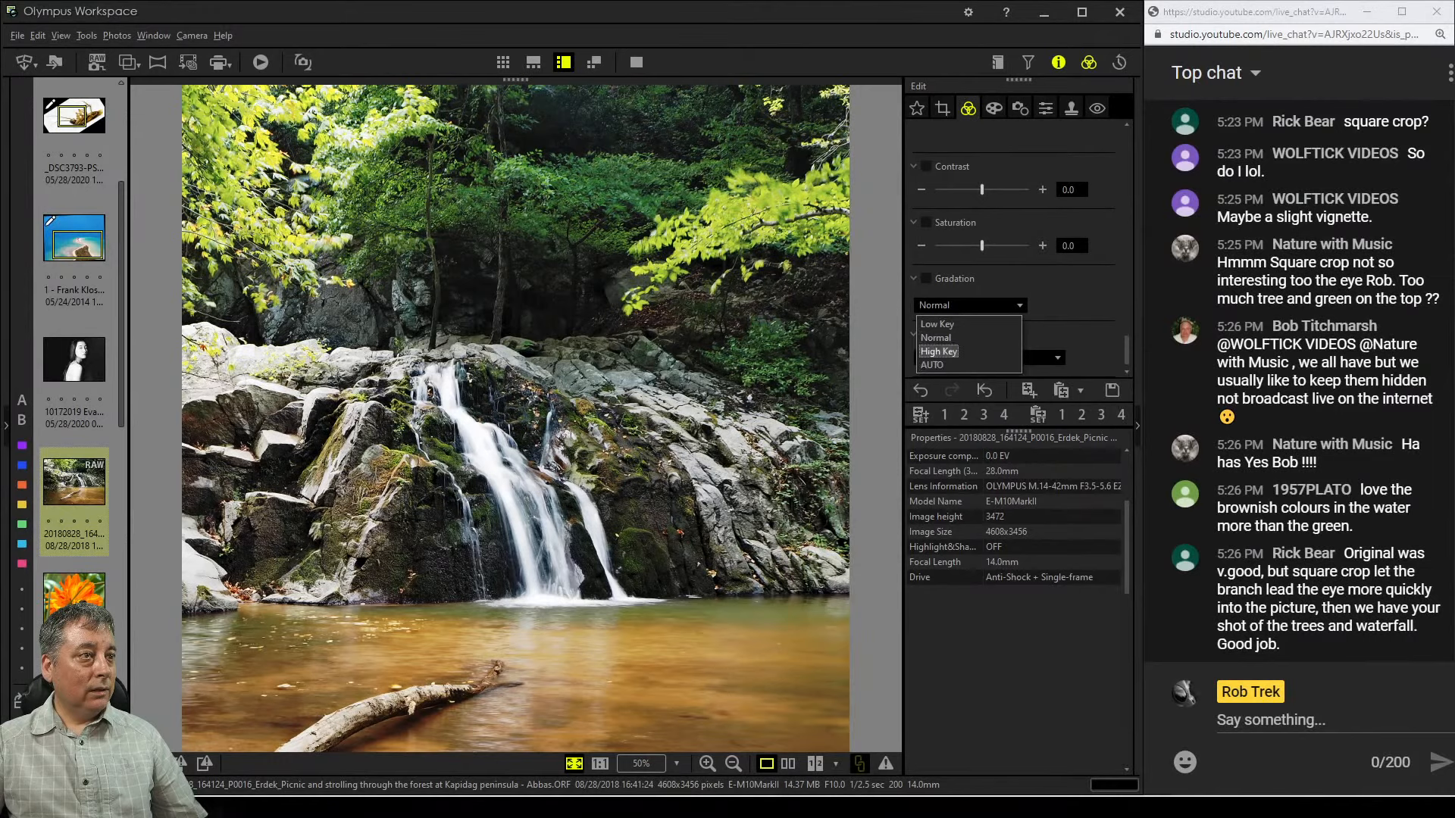
click(933, 365)
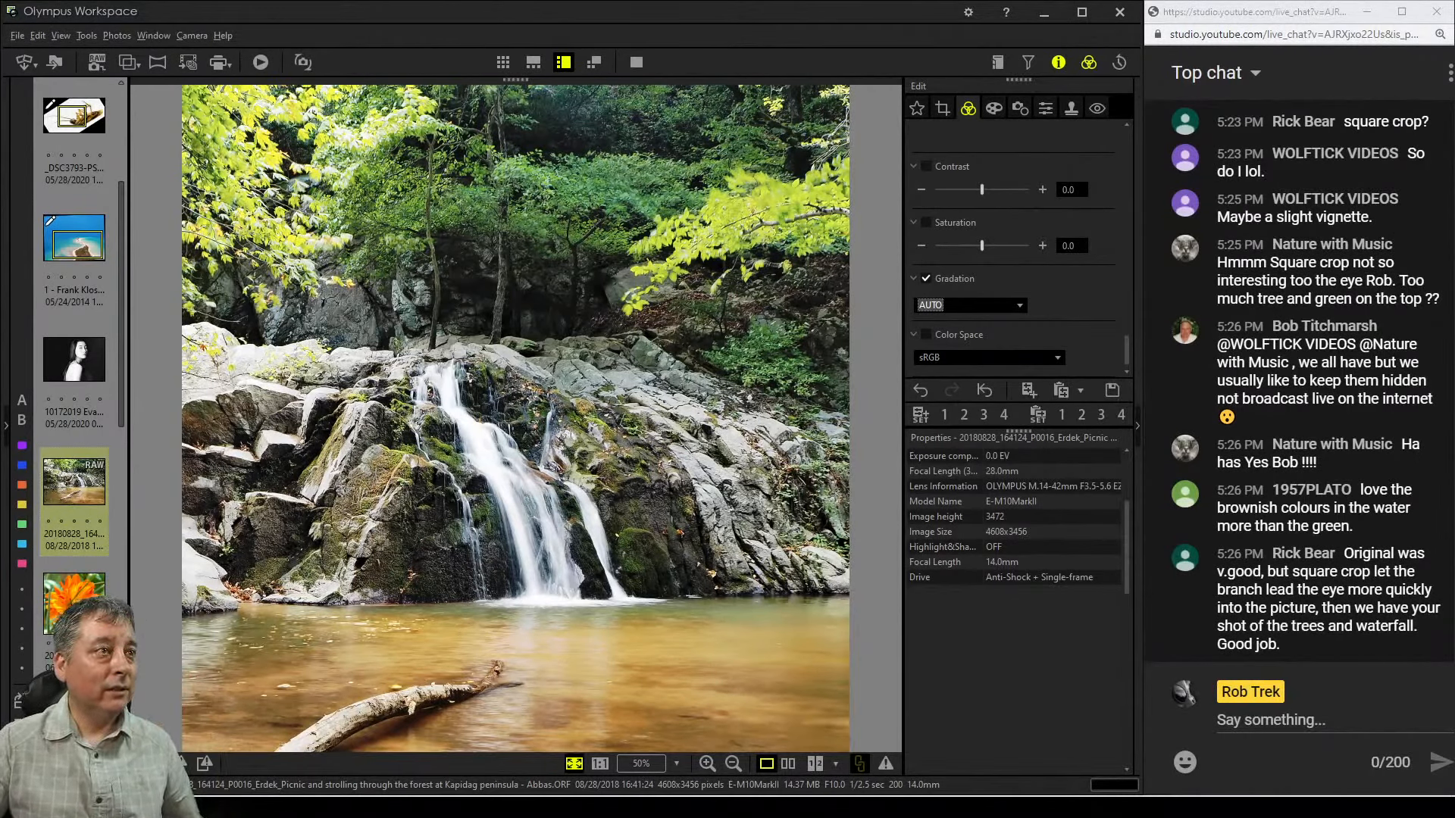
Enable Contrast and raise it to 0.2
click(982, 190)
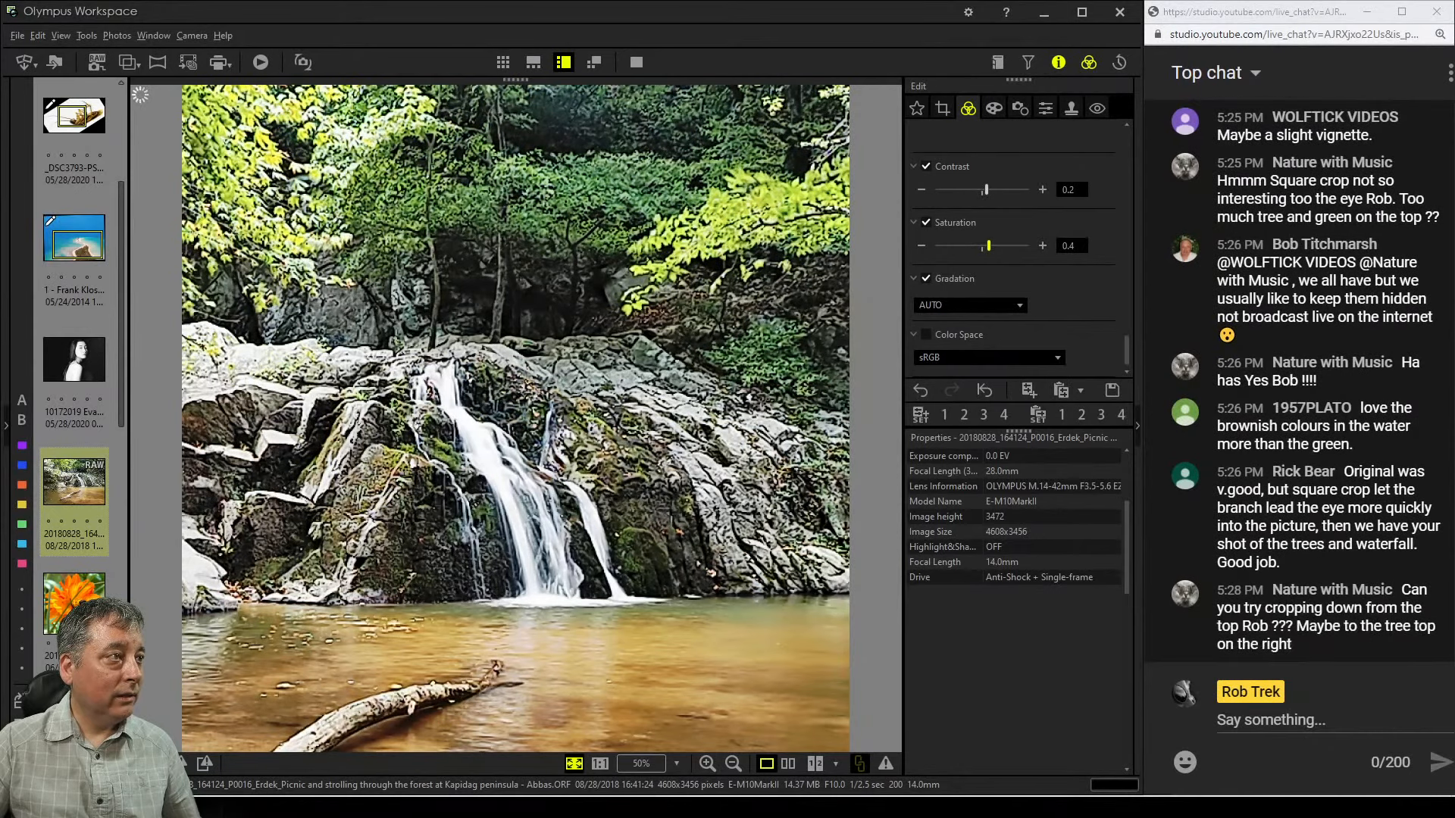
scroll(1015, 250, down, 5)
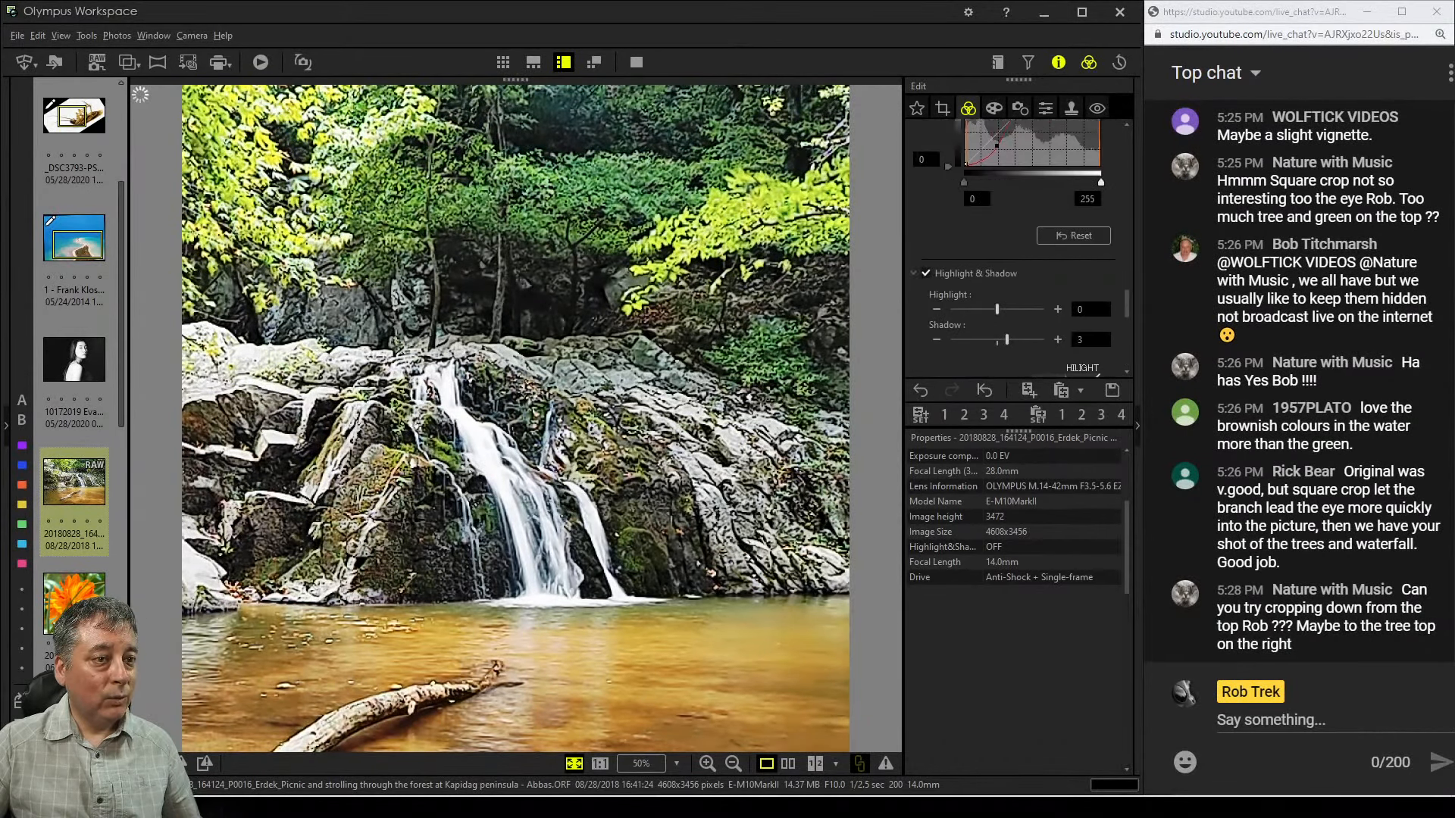
scroll(1015, 250, up, 6)
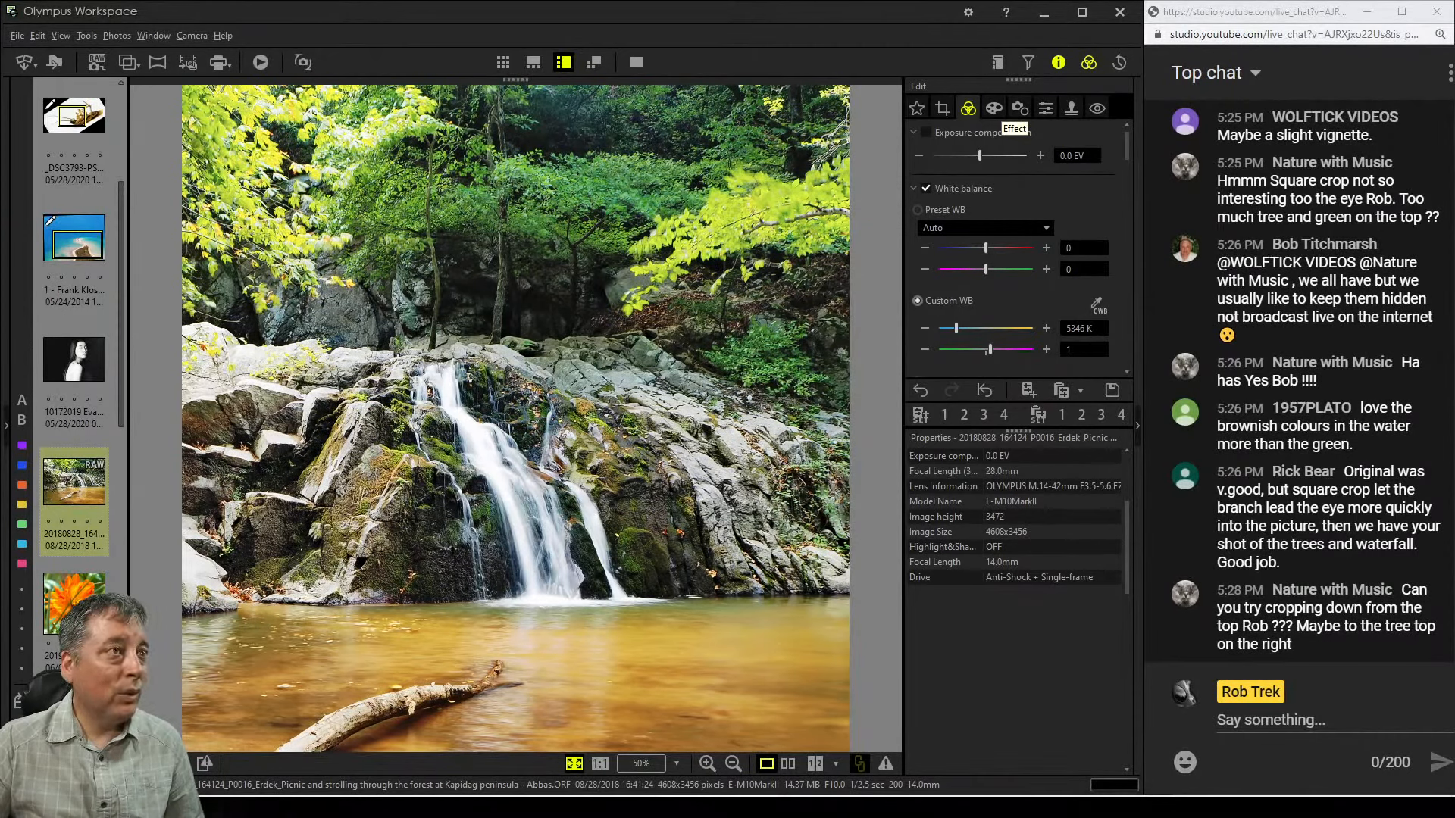
Review the list of available Art Filters without applying one
click(993, 108)
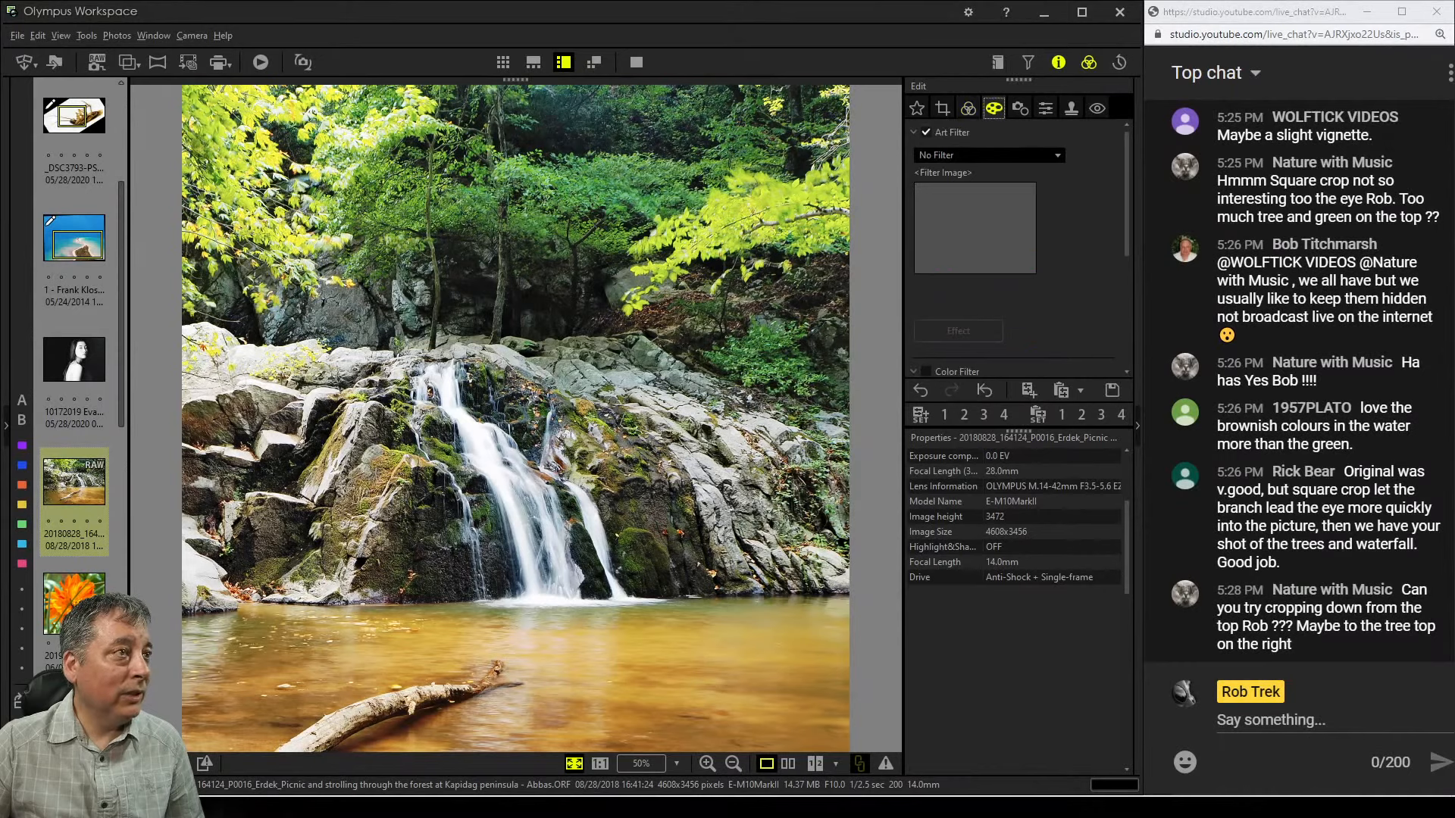
click(988, 154)
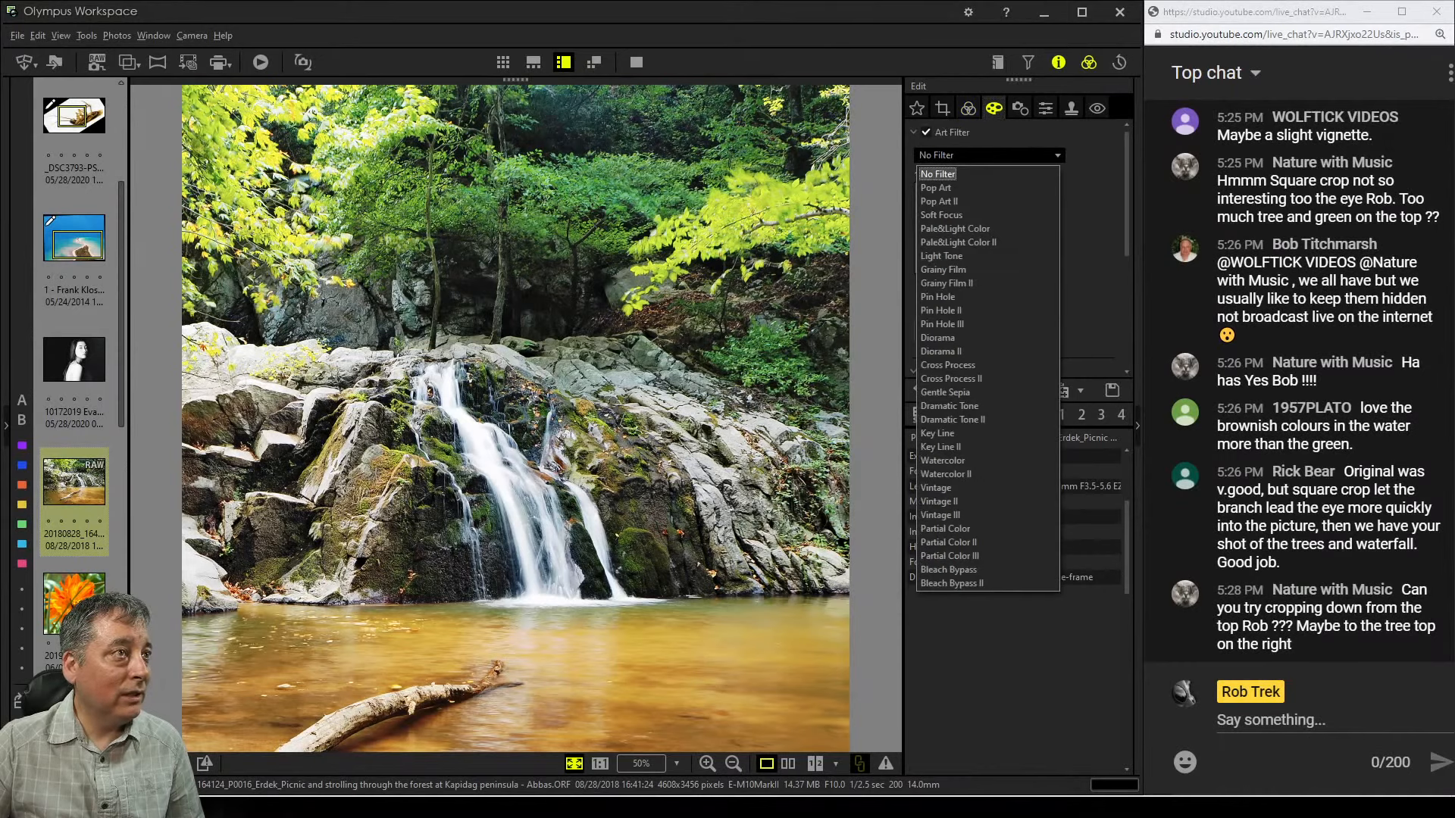
click(969, 108)
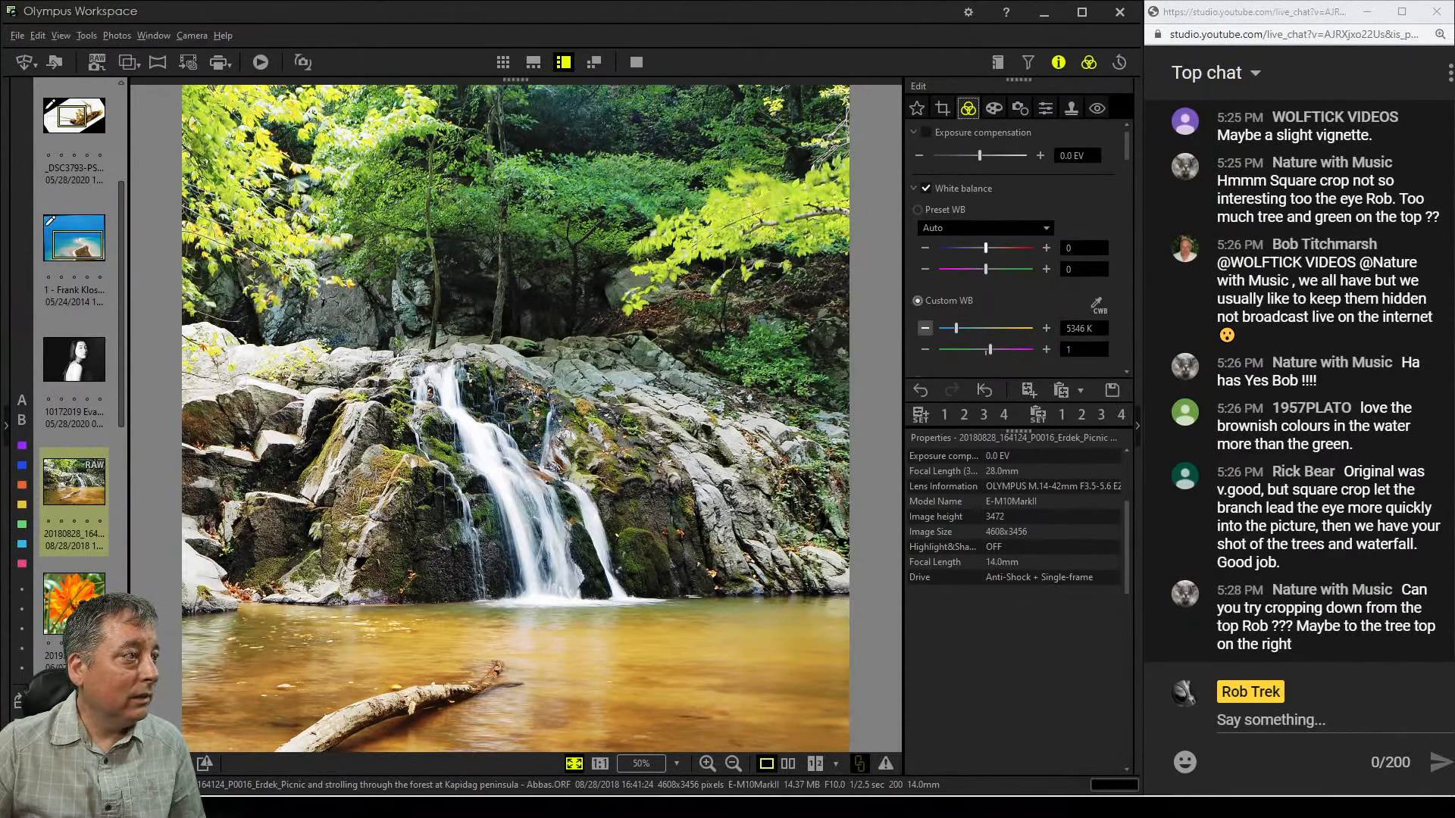
Nudge the custom white balance temperature down a few steps
click(925, 328)
click(925, 328)
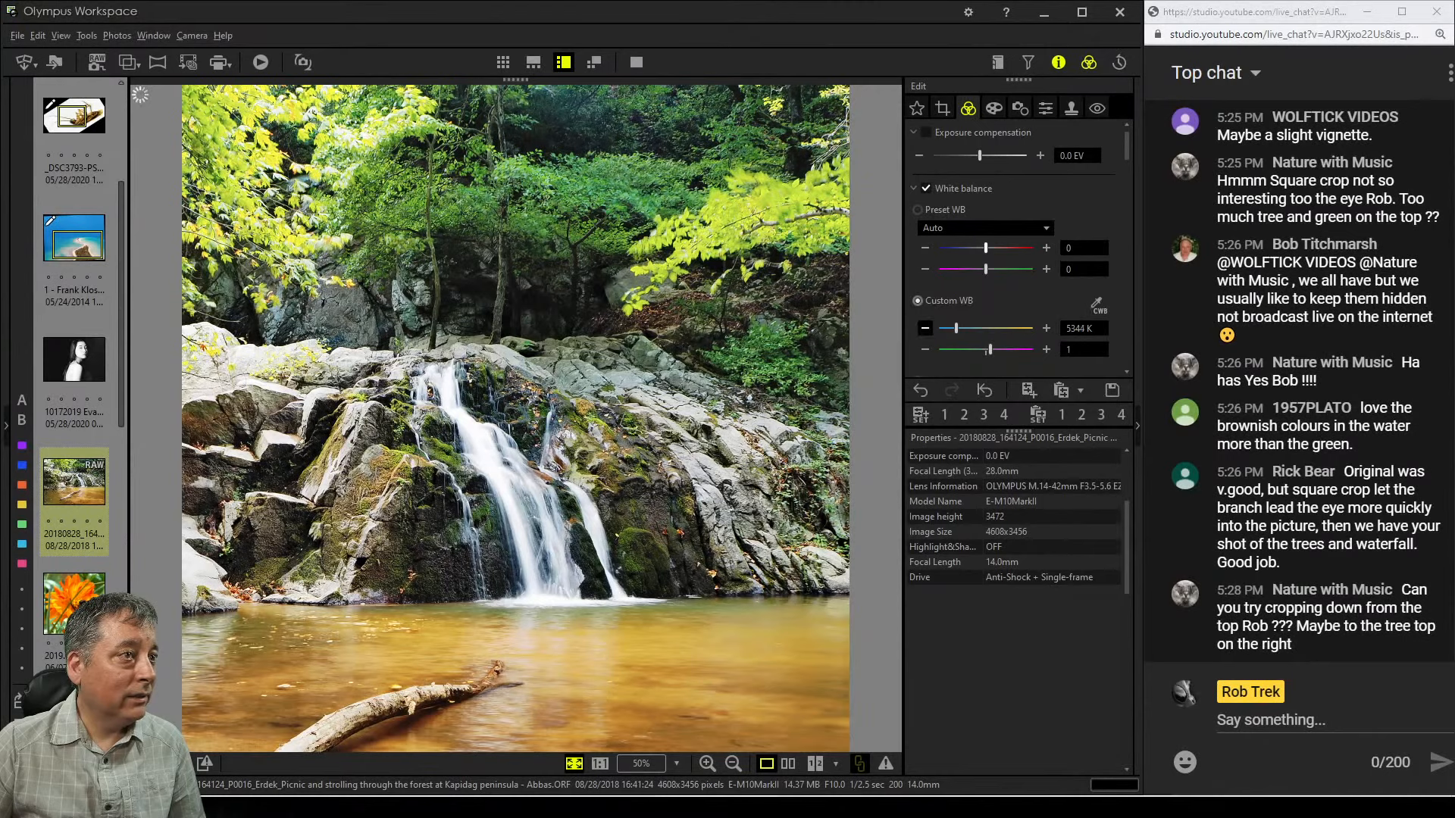
click(925, 328)
click(926, 328)
click(925, 328)
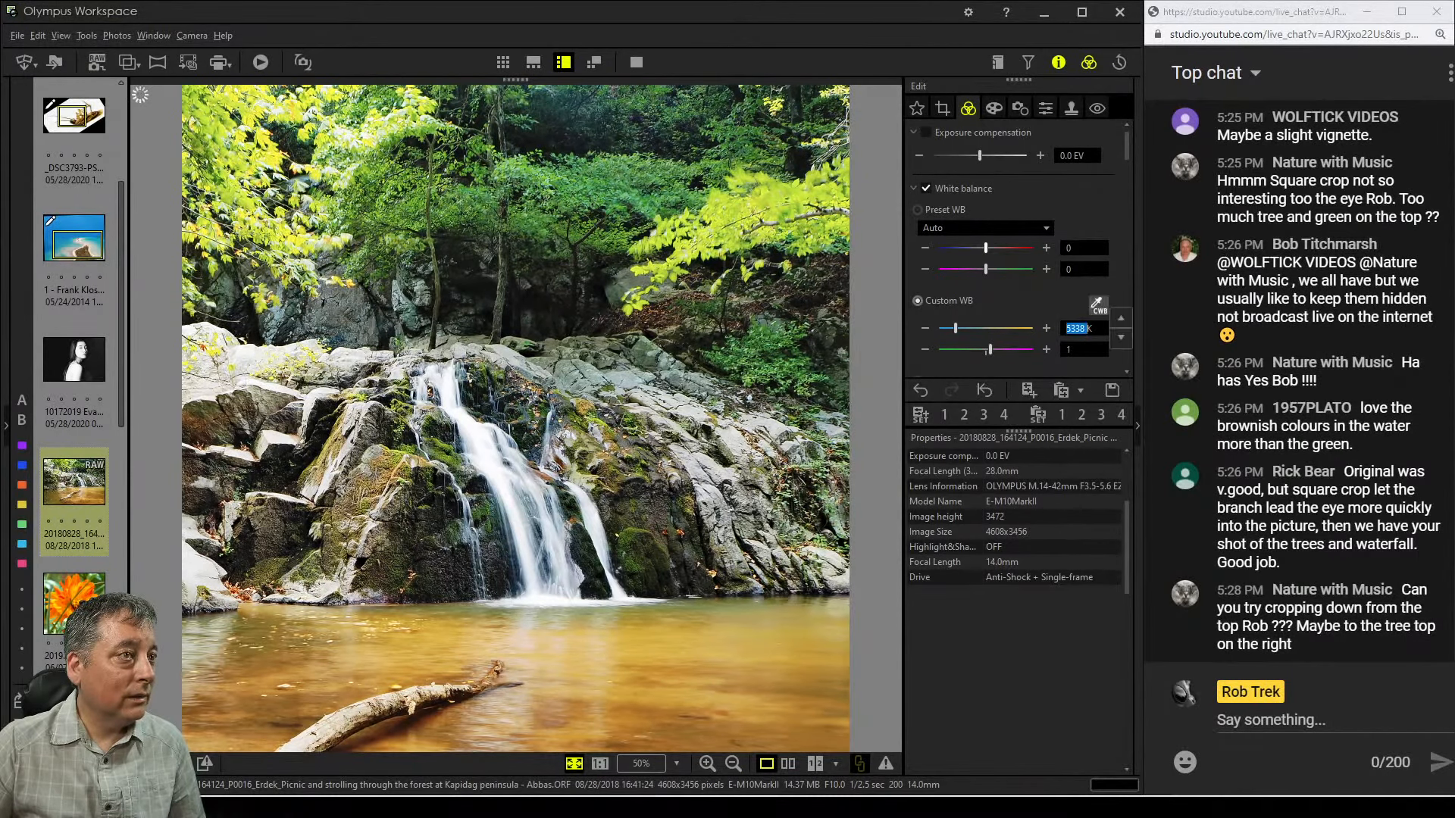
Sample the waterfall's white water with the custom white balance picker, then nudge the temperature up slightly
click(1097, 303)
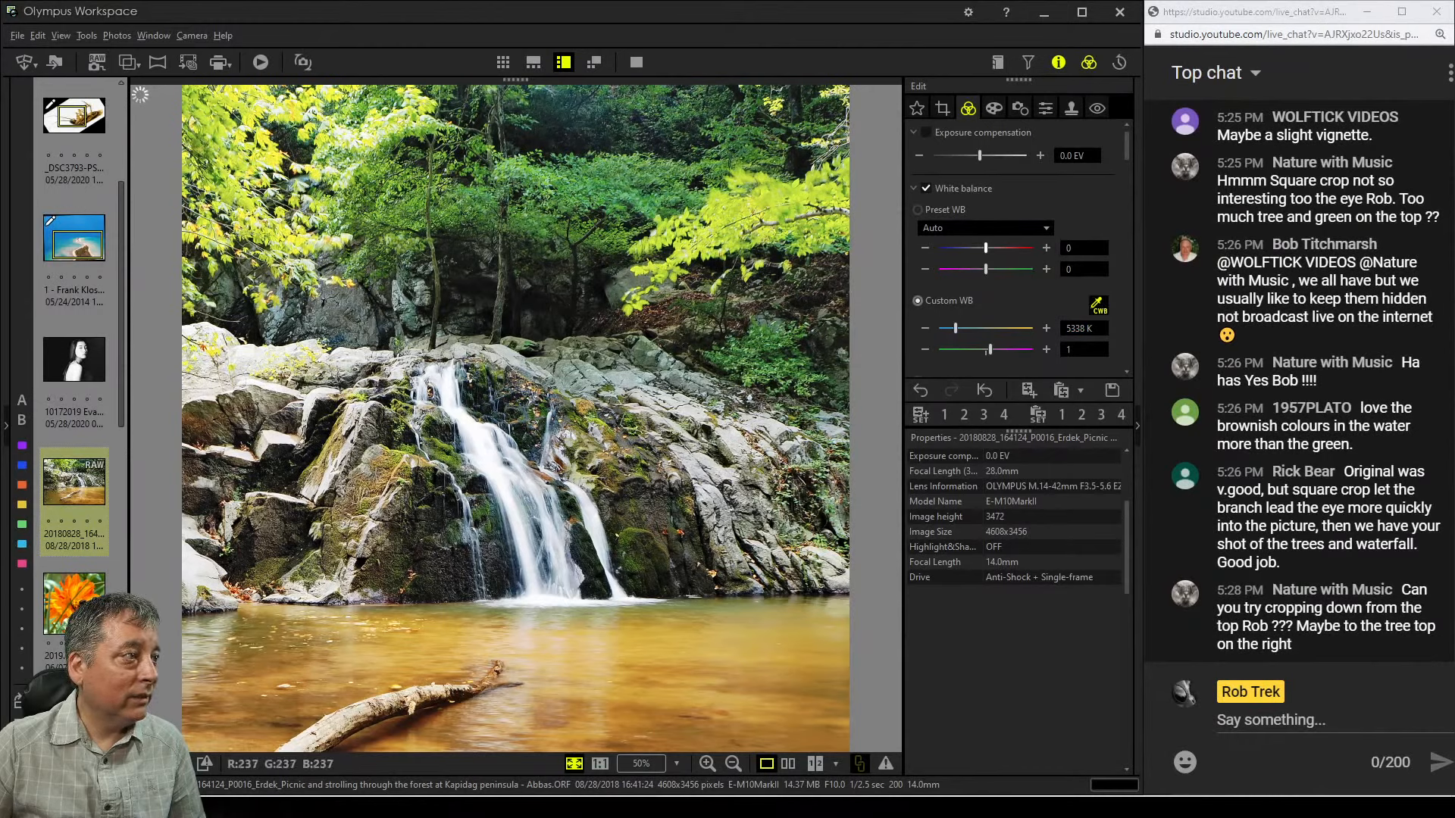
click(496, 462)
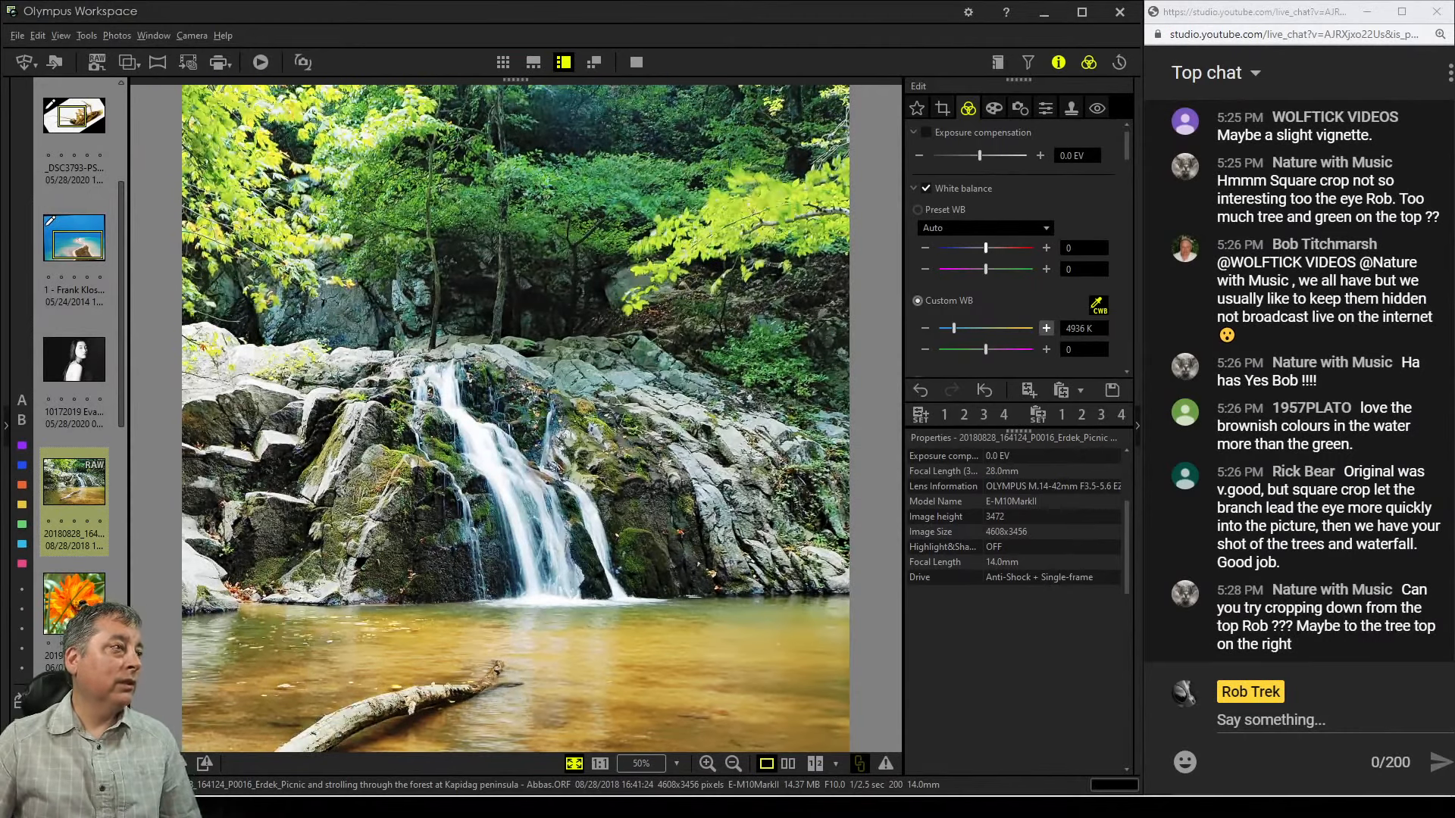
click(1046, 328)
click(1047, 328)
click(1046, 328)
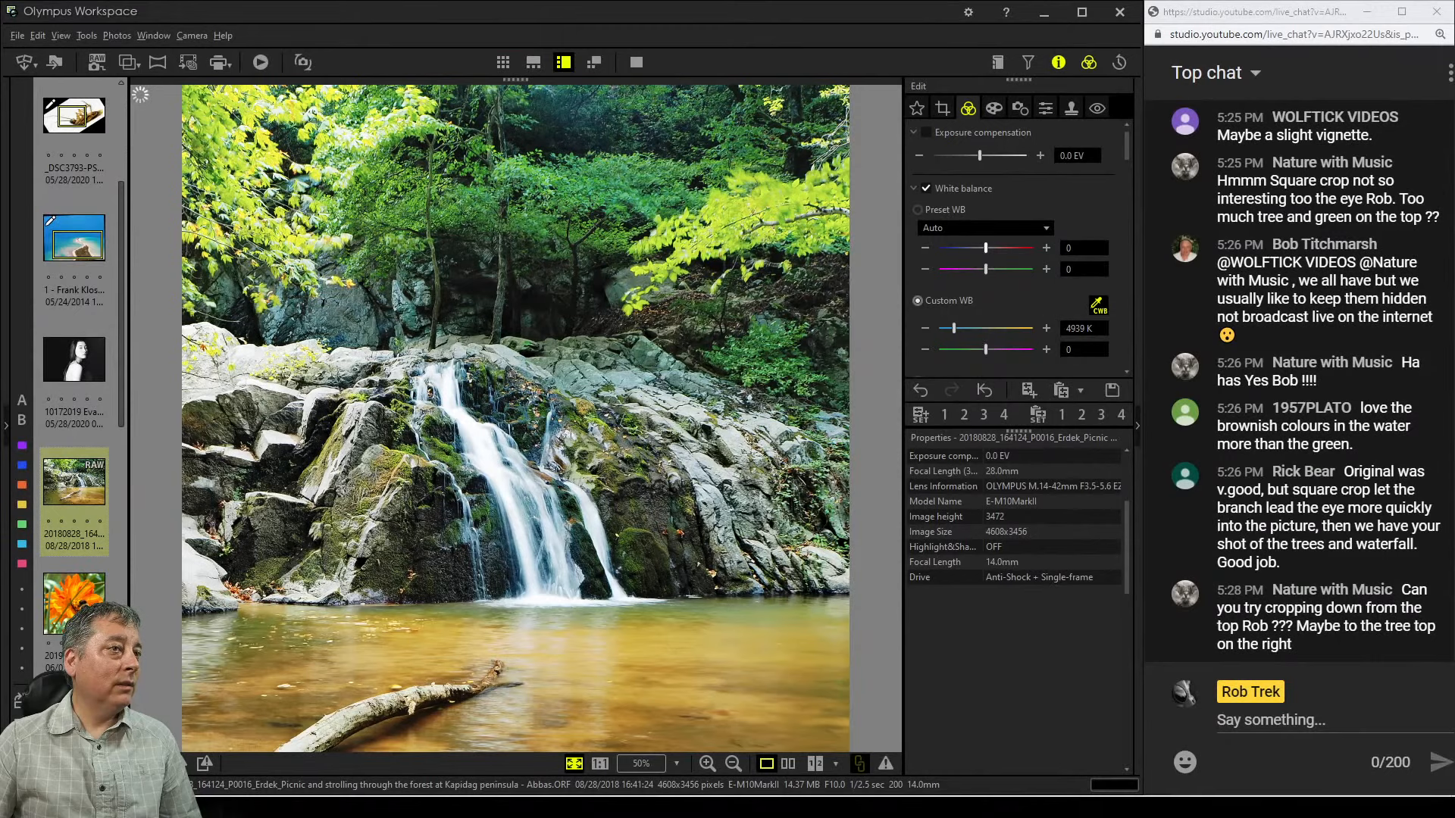
Set the custom white balance temperature to 5000 K
double_click(1078, 328)
text(5000)
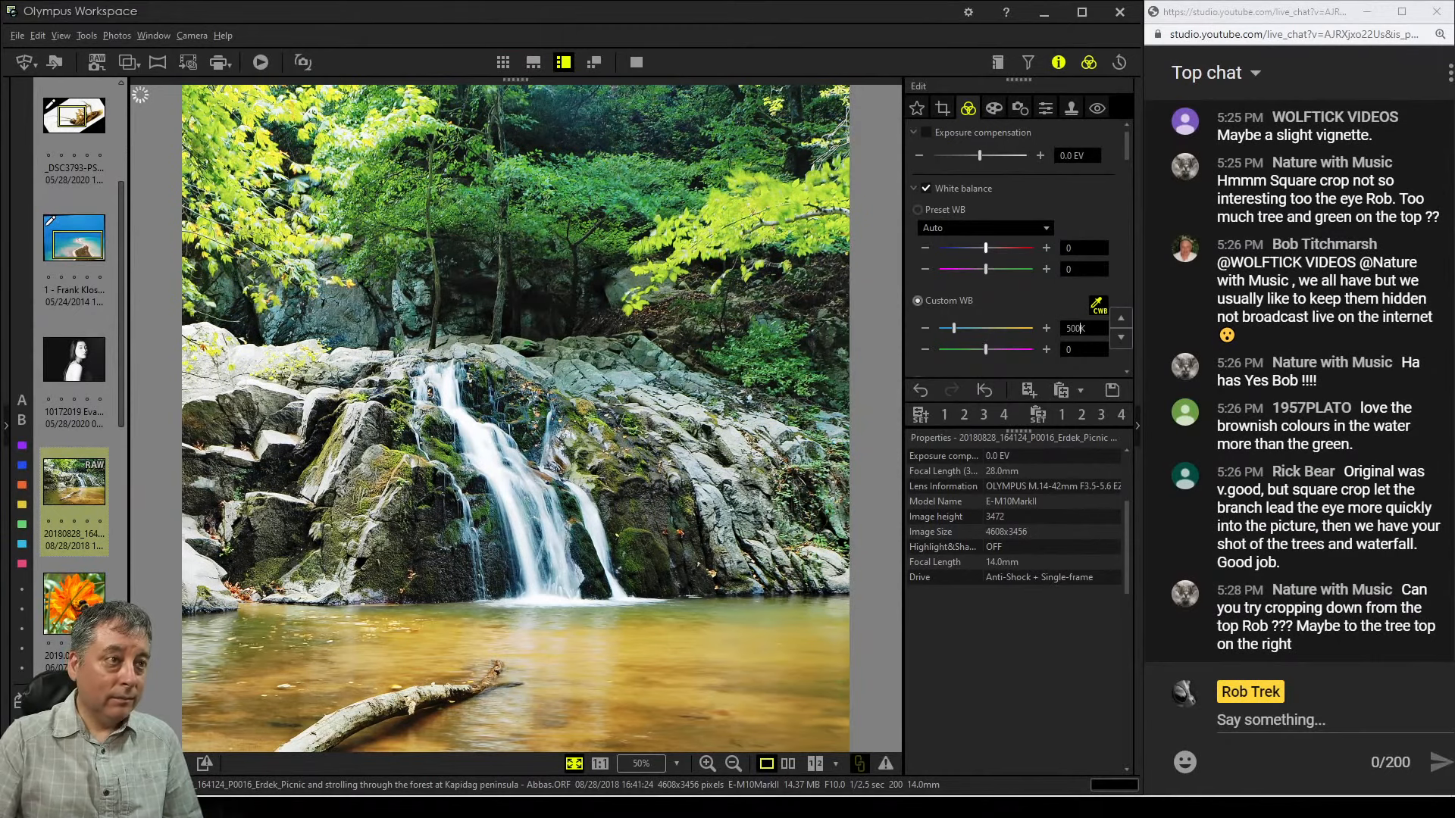
key(Return)
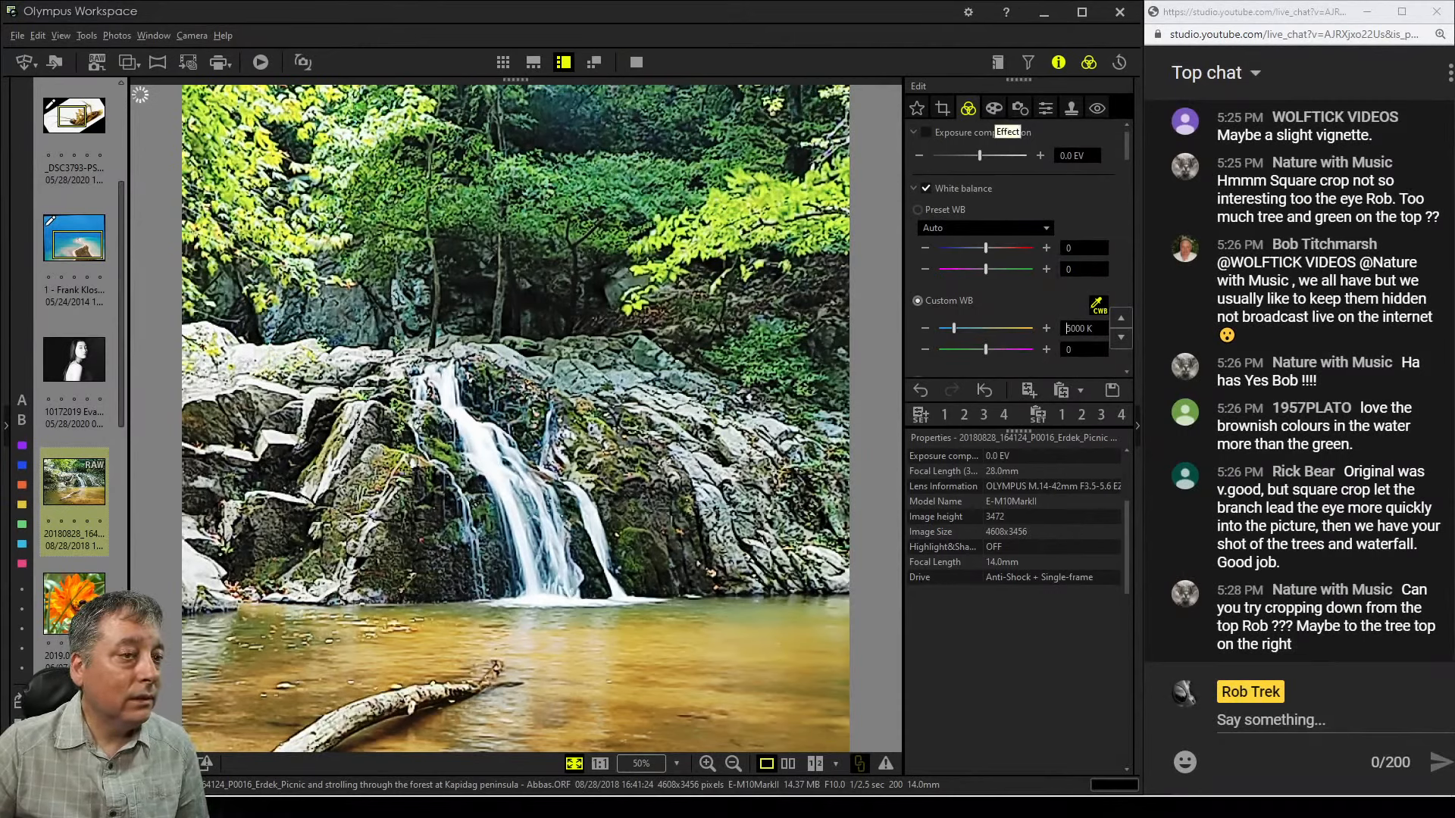
Reopen the crop and change its aspect ratio to 7:5
click(993, 108)
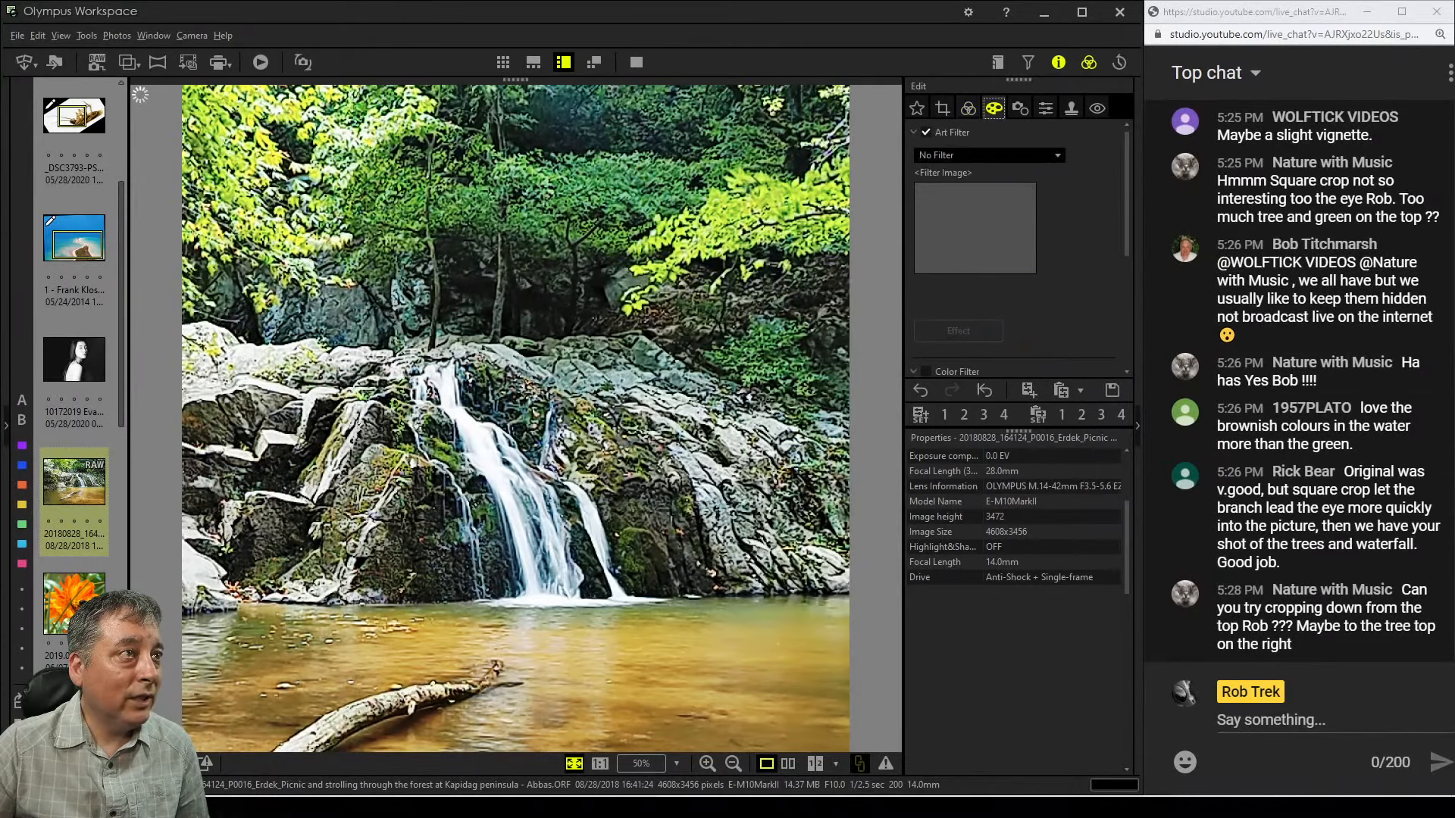
click(941, 108)
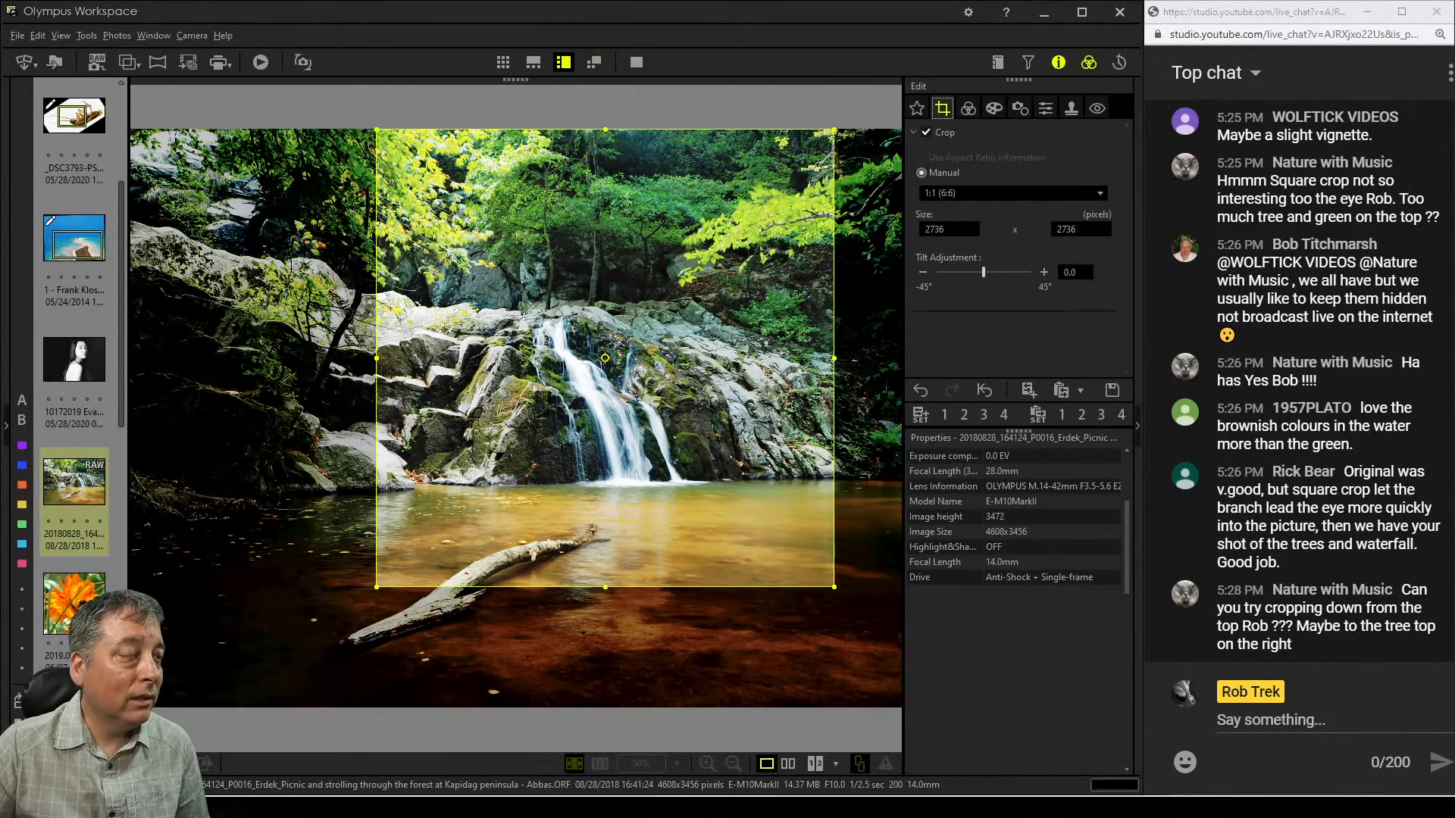
click(1099, 193)
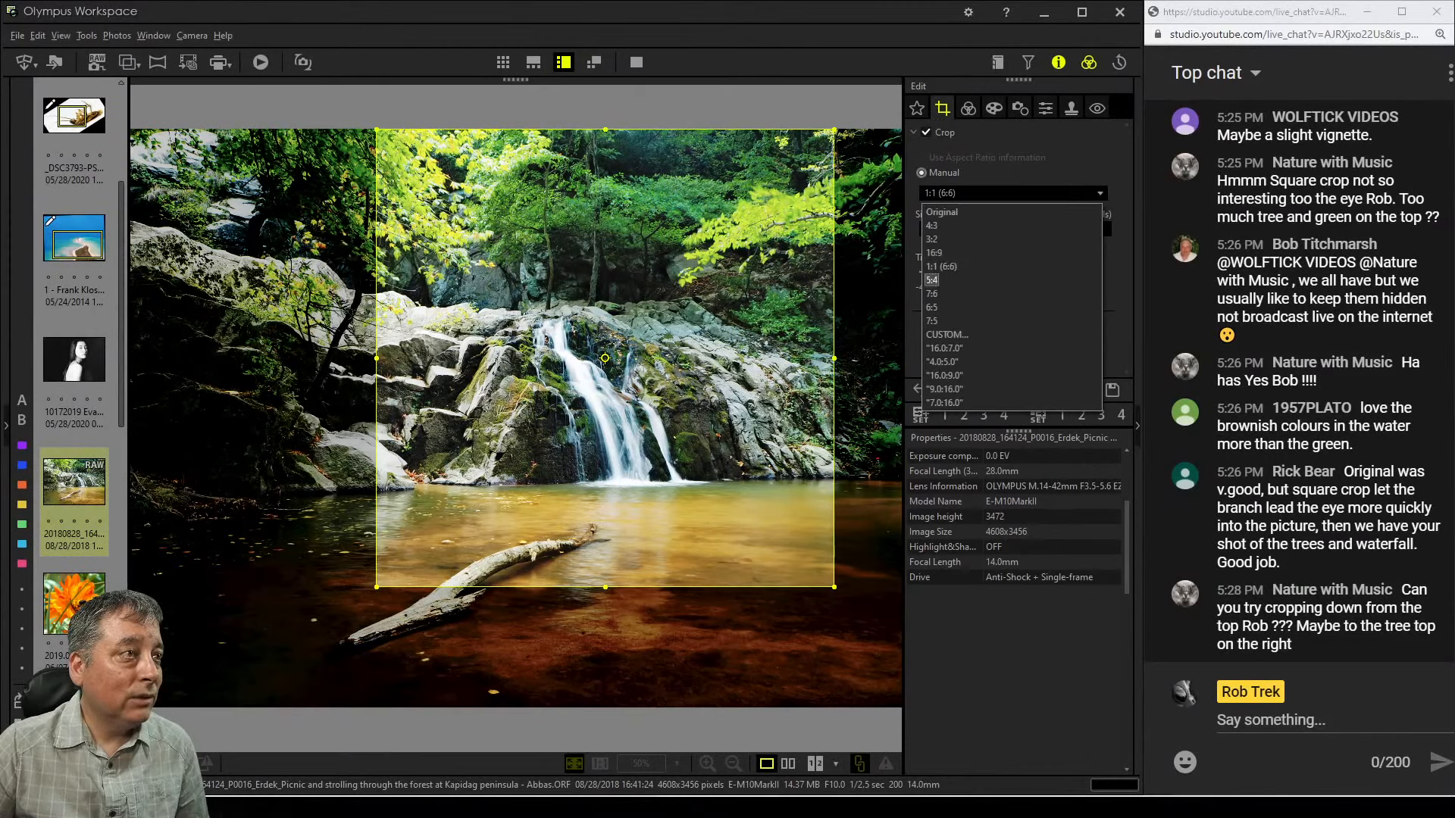
key(Return)
click(1099, 193)
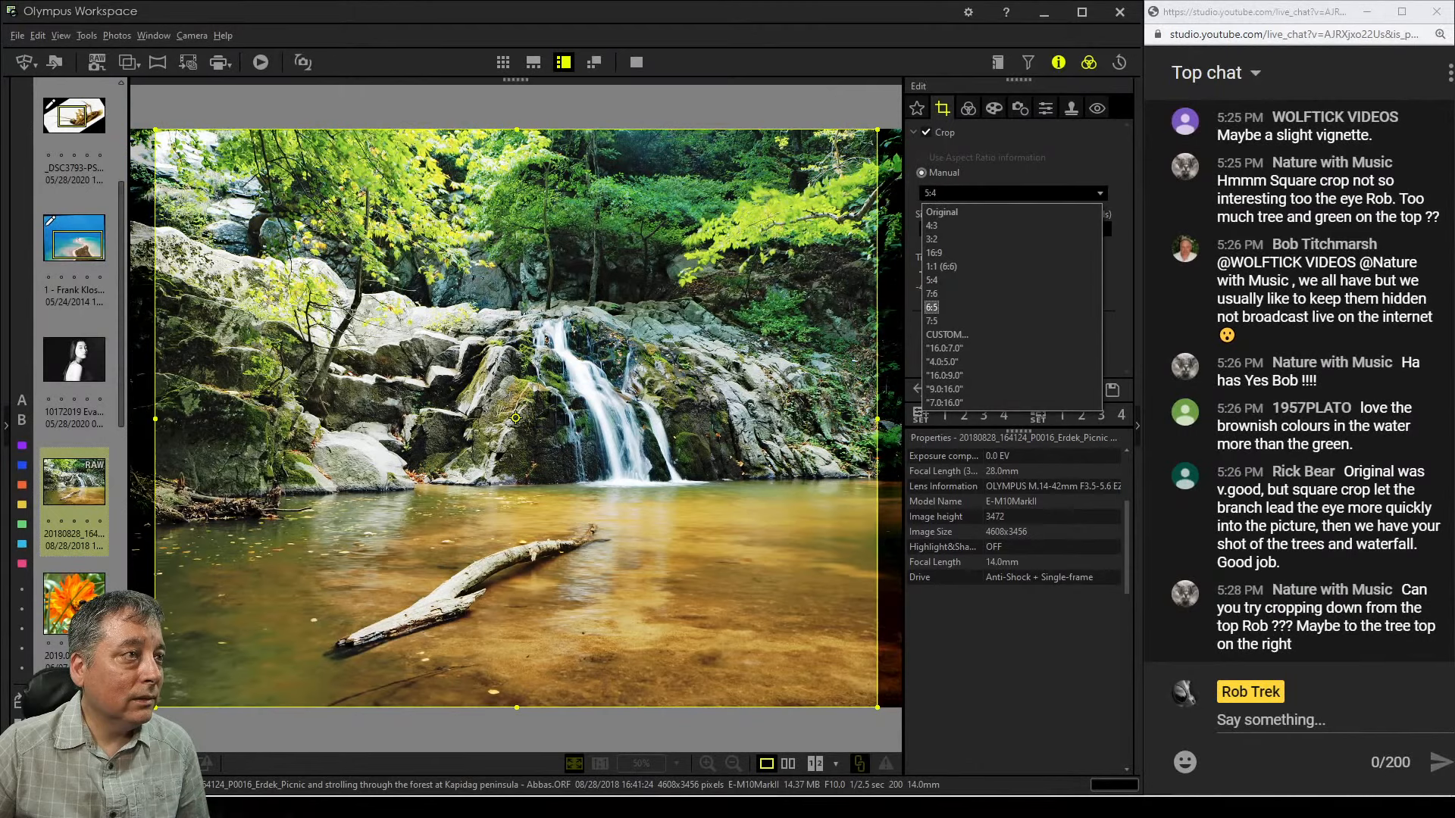
key(Down)
key(Return)
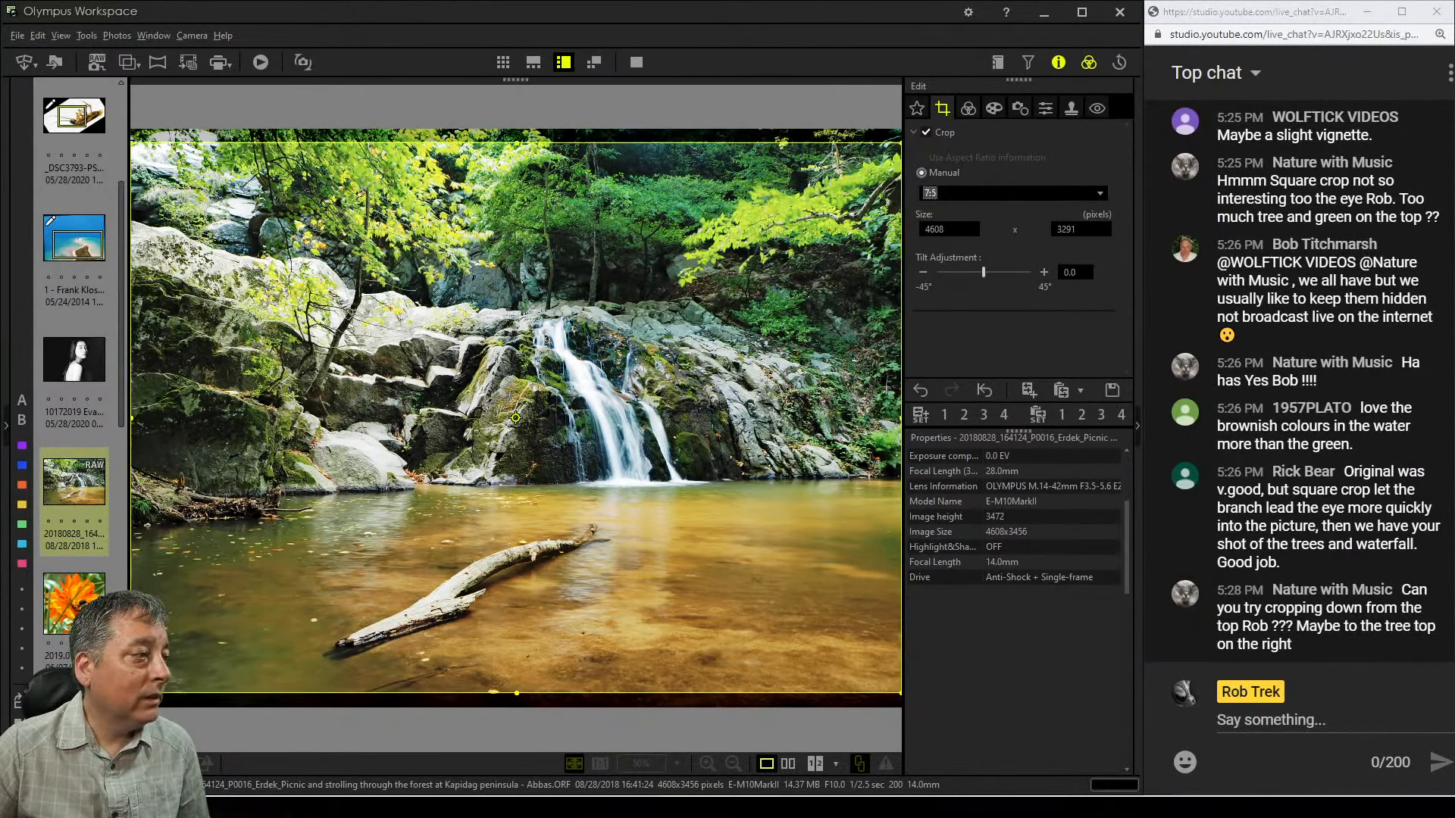
Resize and reposition the 7:5 crop to about 3290 × 2349 pixels around the waterfall and pool
drag(517, 693, 517, 539)
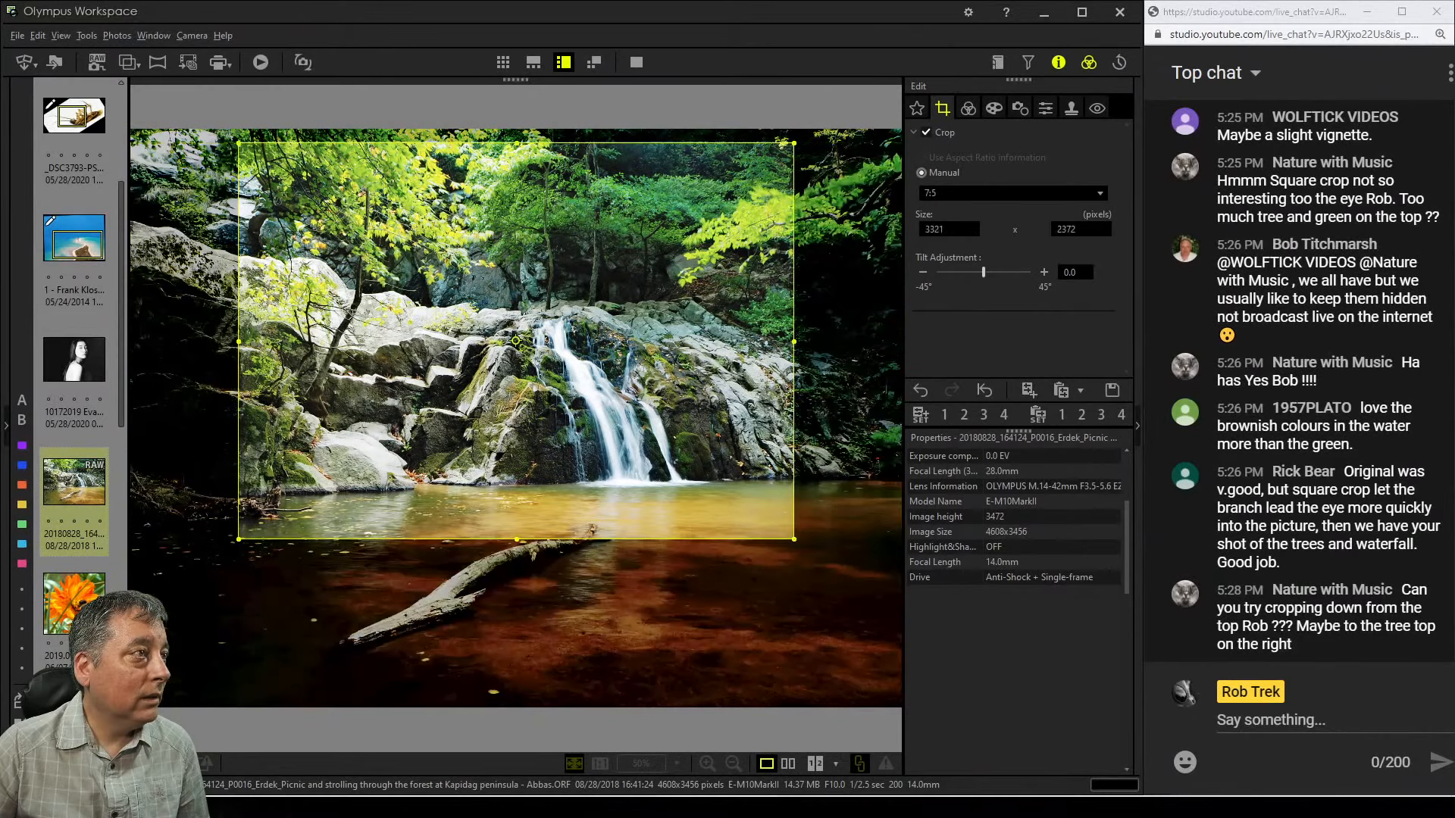
drag(516, 340, 624, 398)
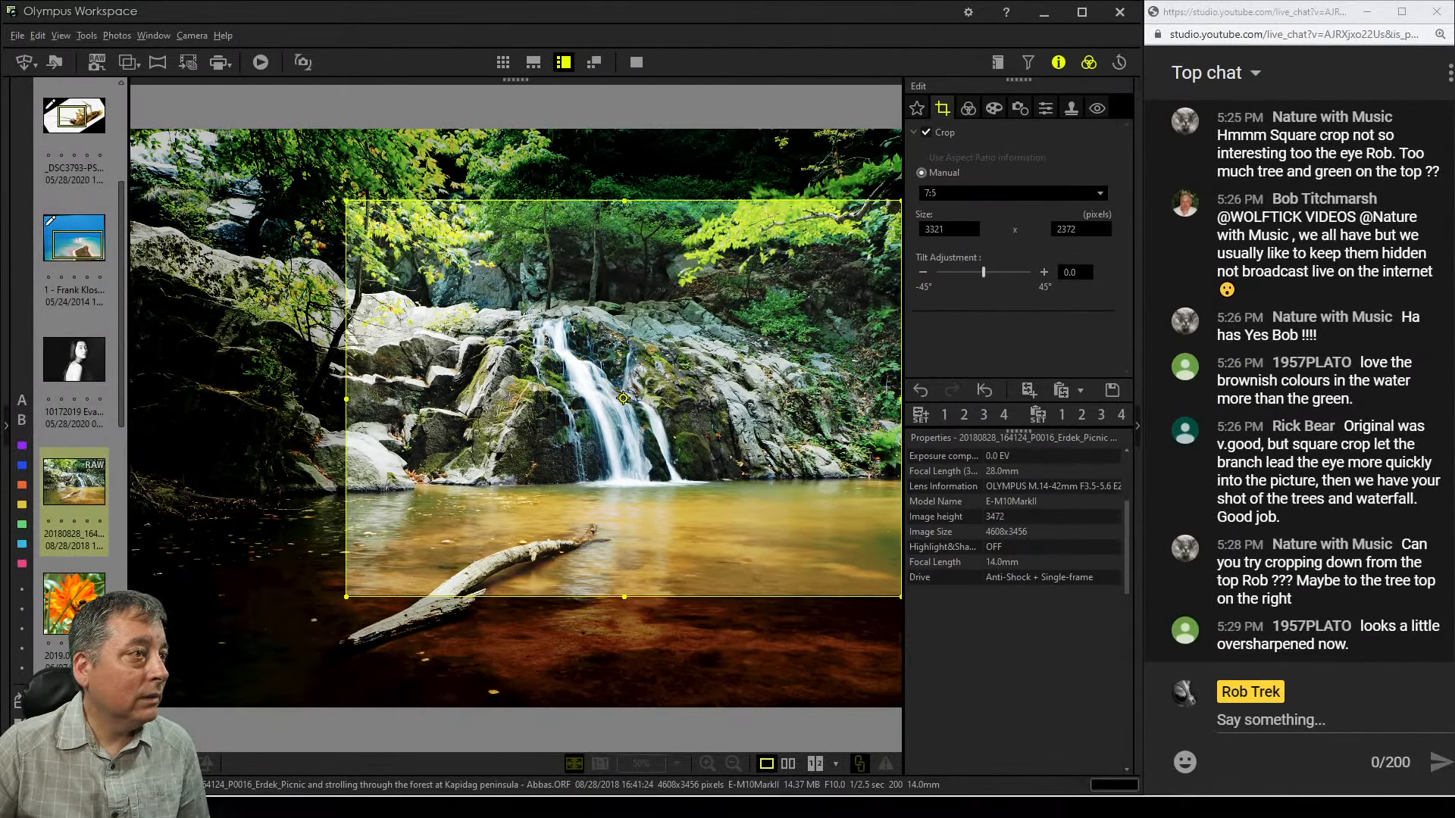
drag(623, 398, 612, 397)
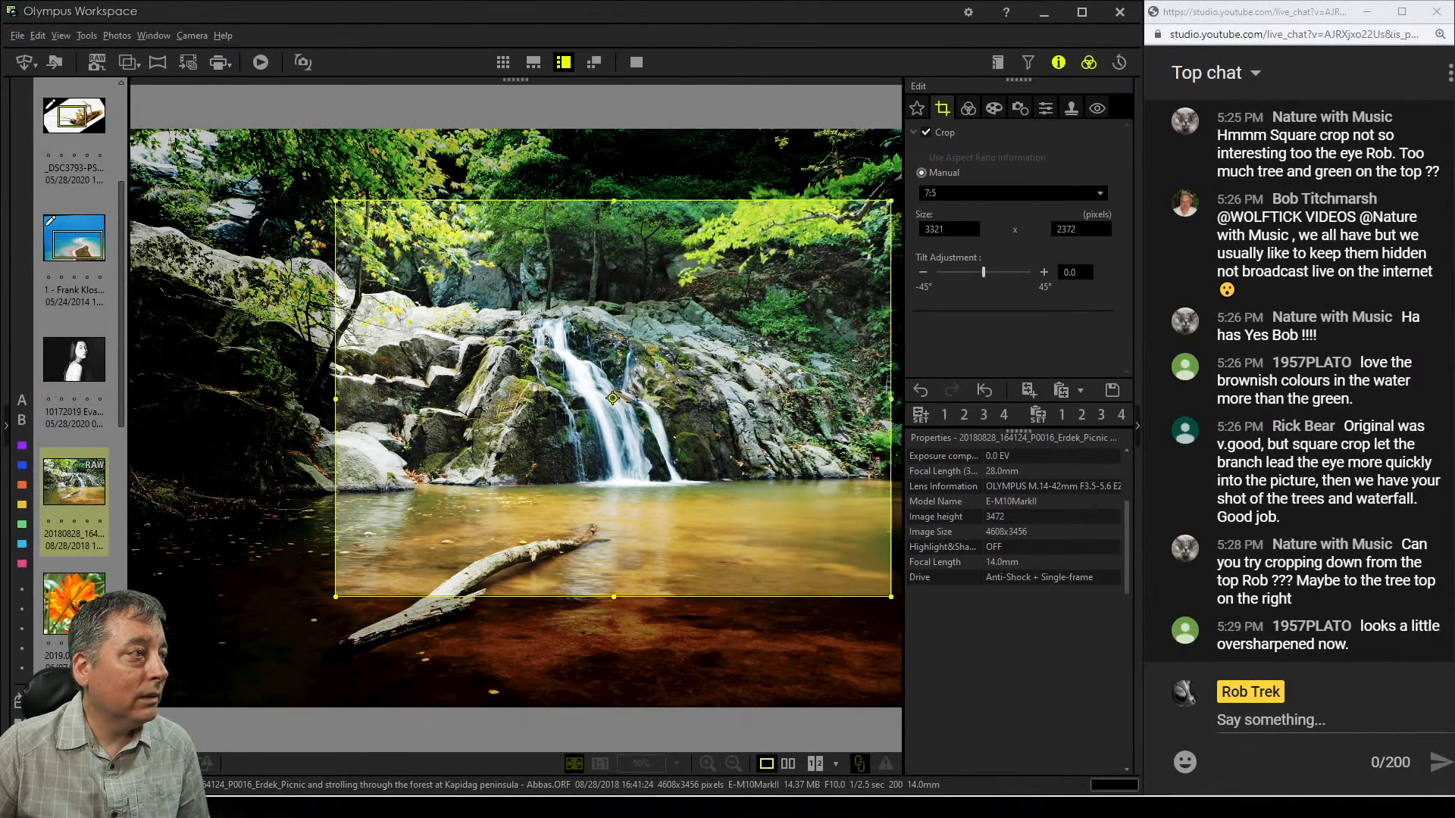
drag(336, 398, 341, 398)
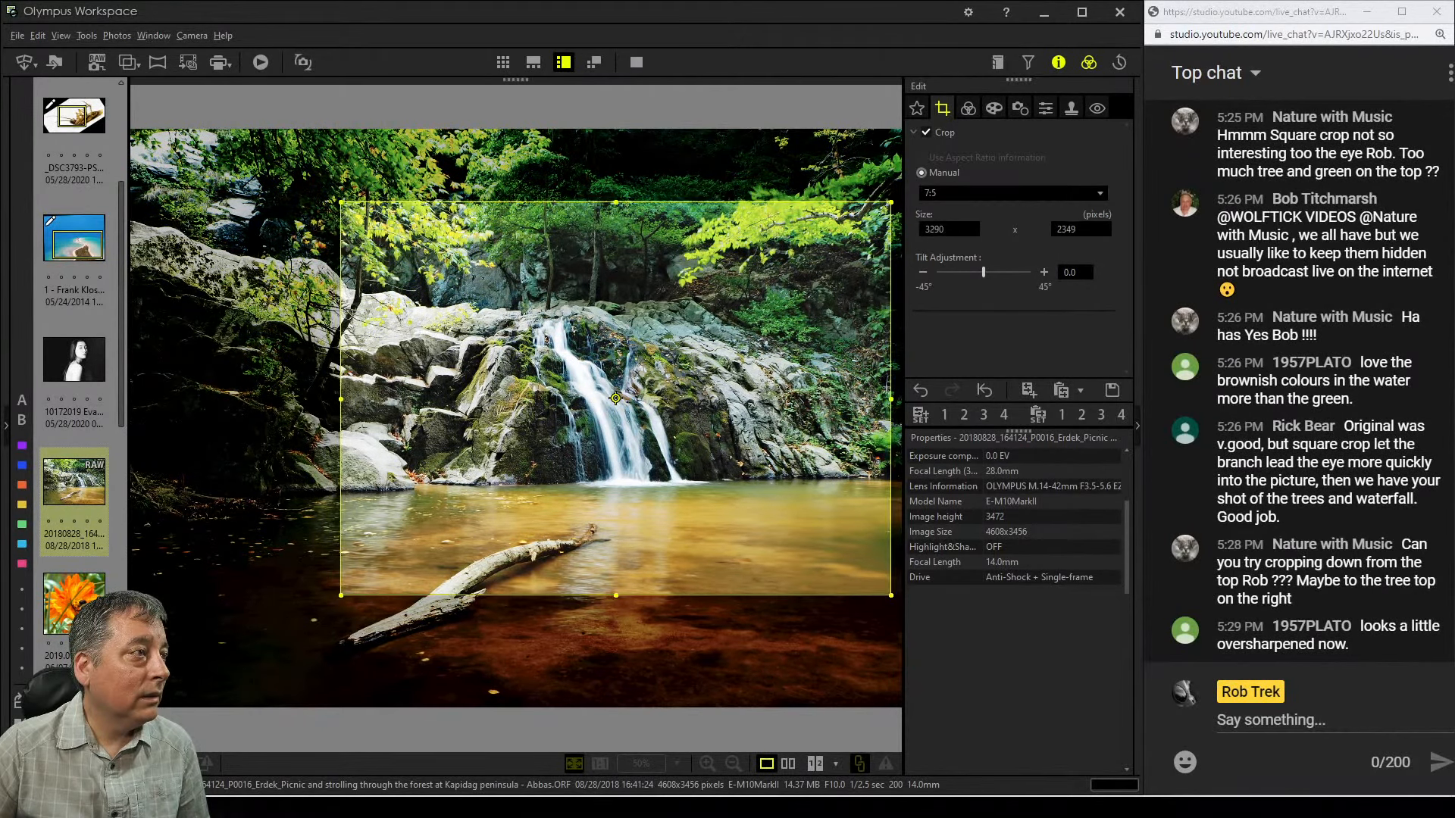
drag(615, 398, 619, 395)
click(967, 107)
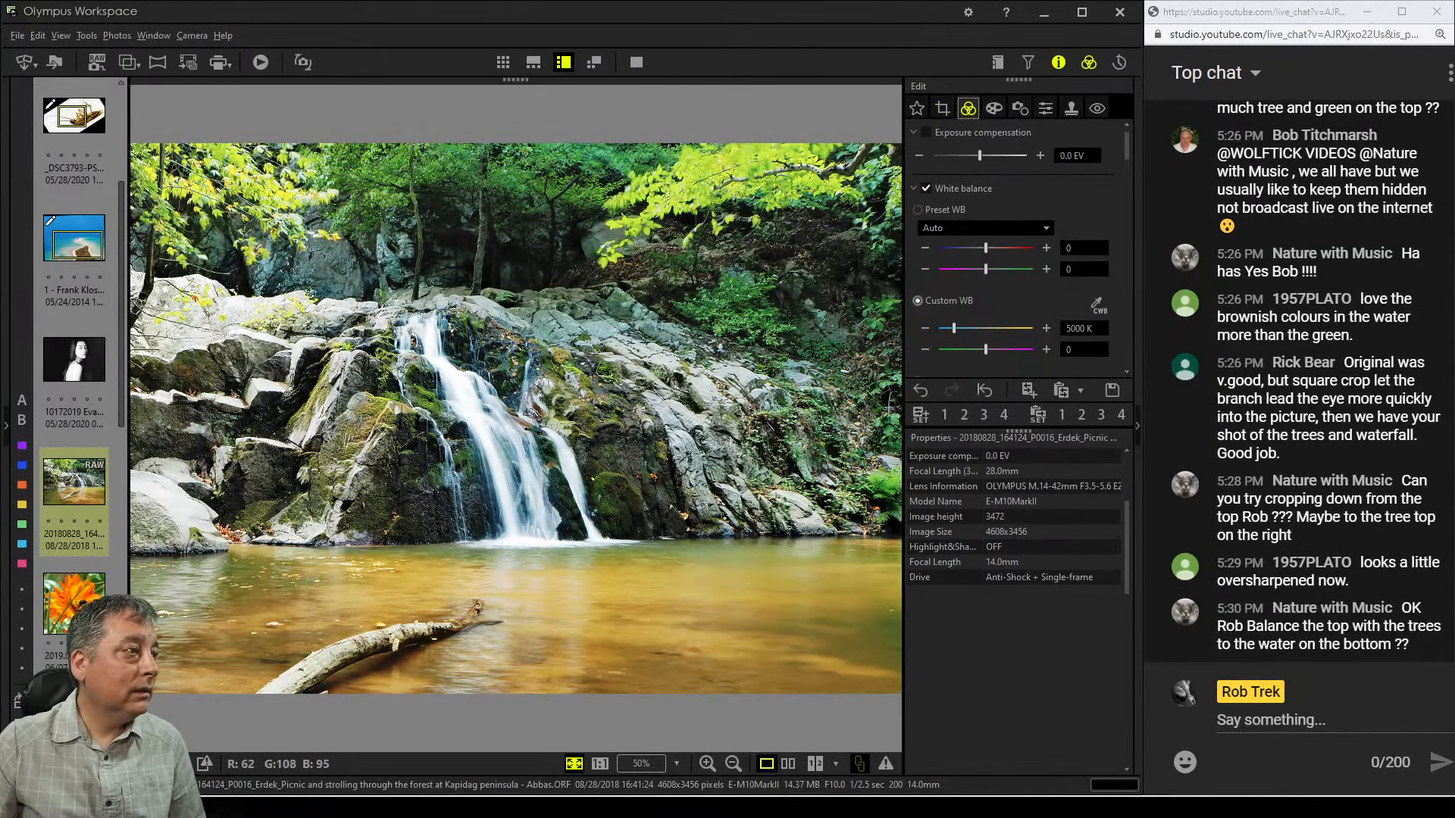
Enable Sharpness and lower it to -1.8 to reduce oversharpening
double_click(440, 449)
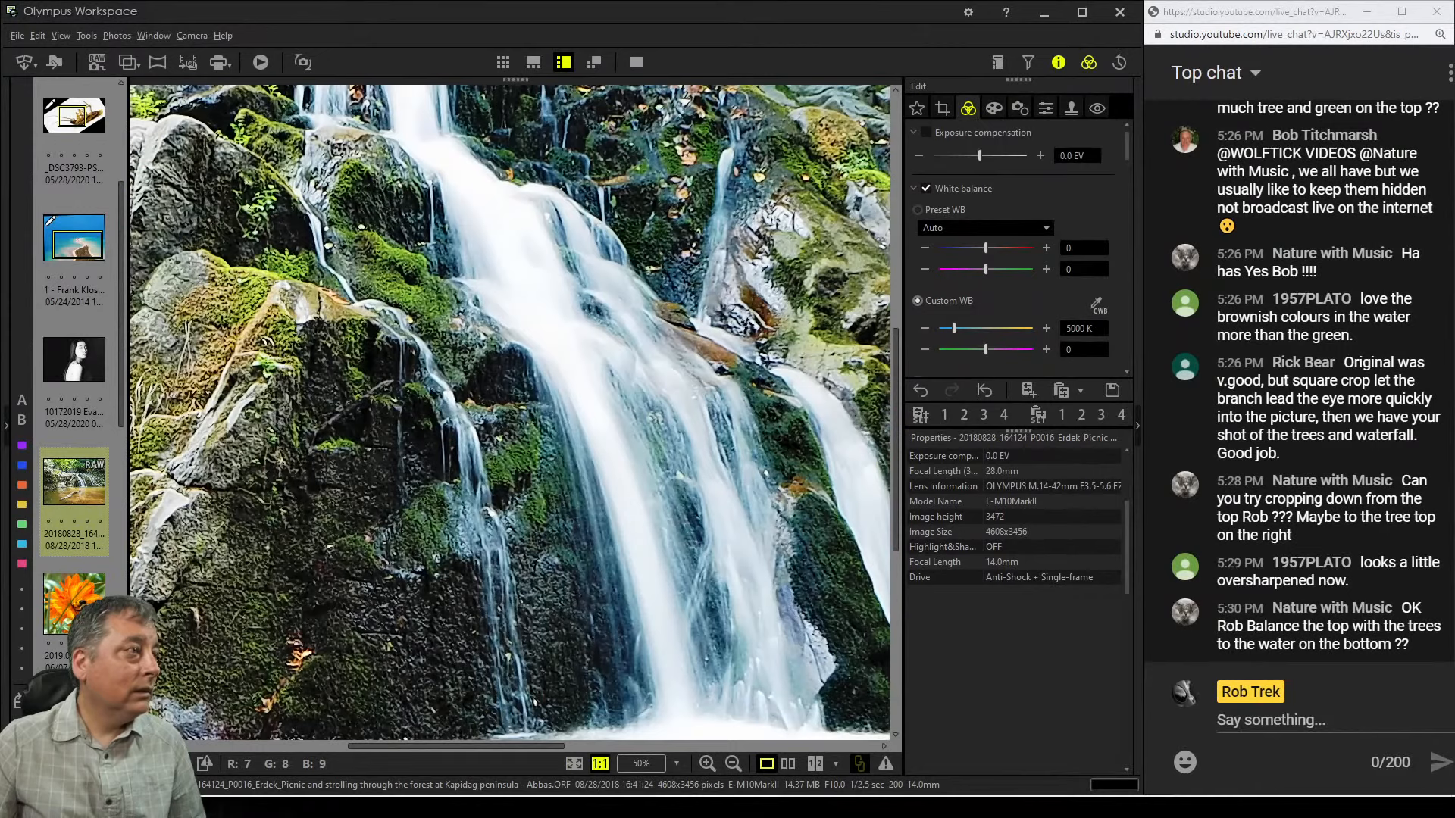
drag(444, 453, 635, 530)
double_click(635, 529)
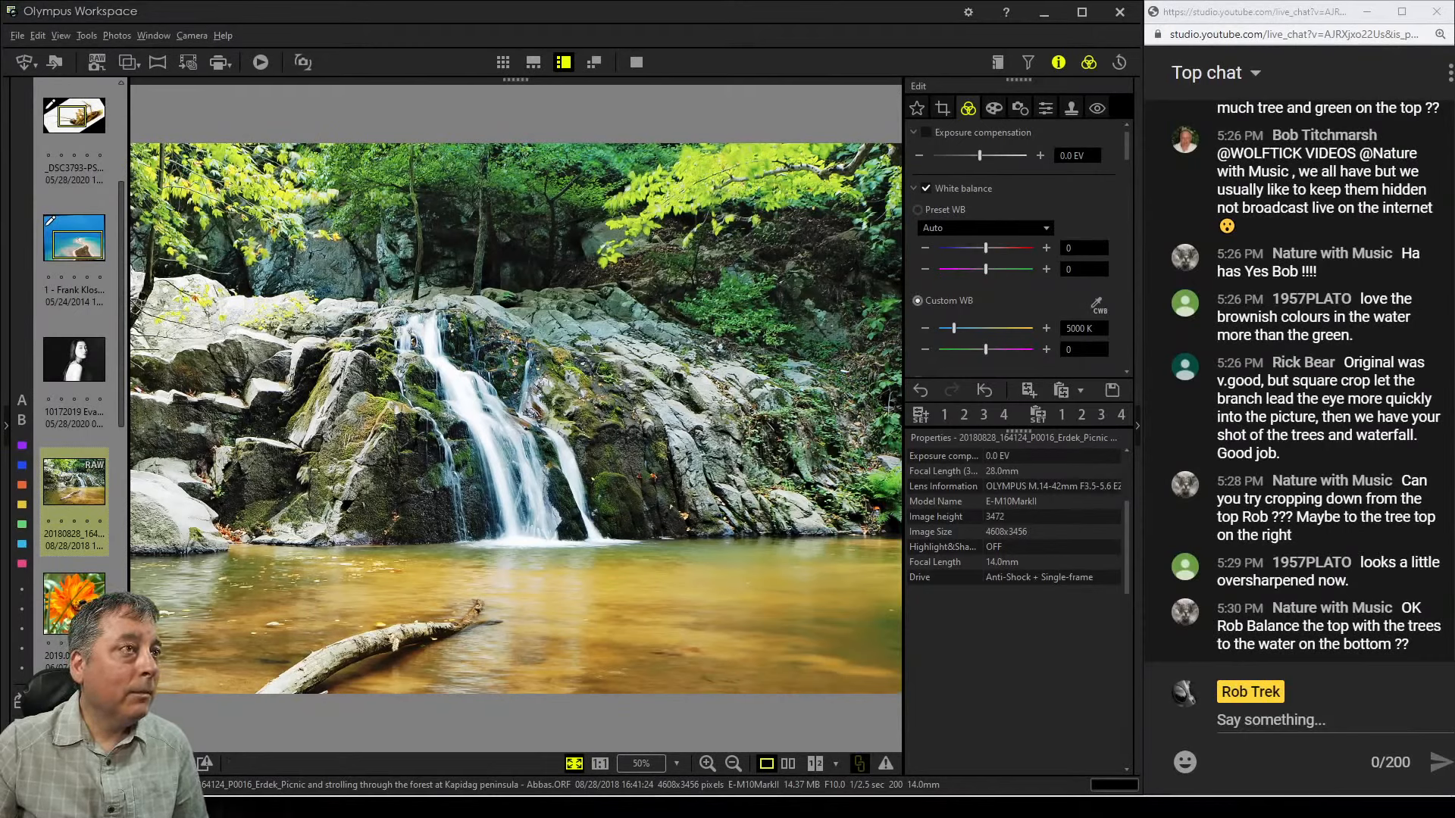
click(1046, 108)
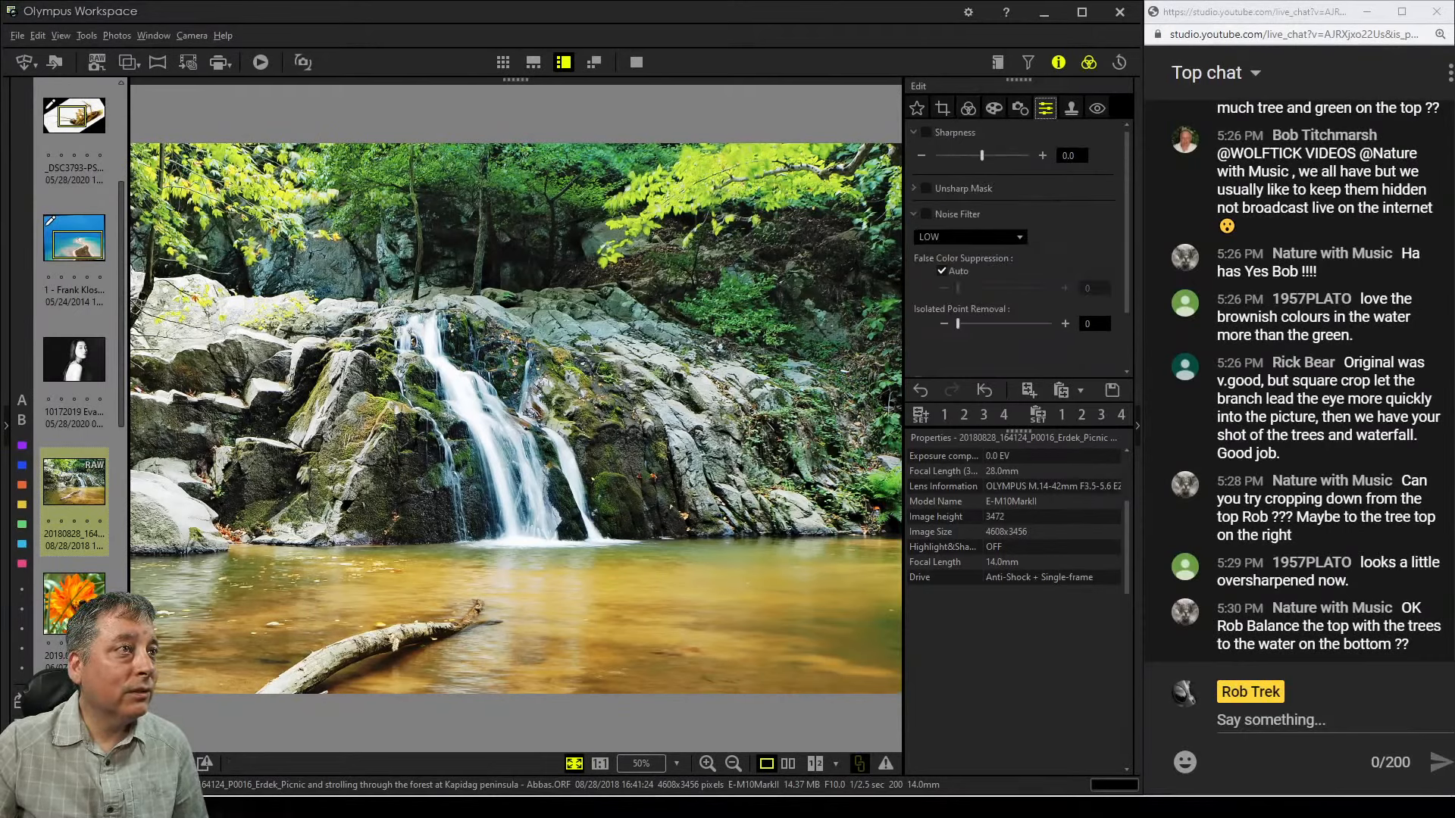
drag(982, 155, 940, 155)
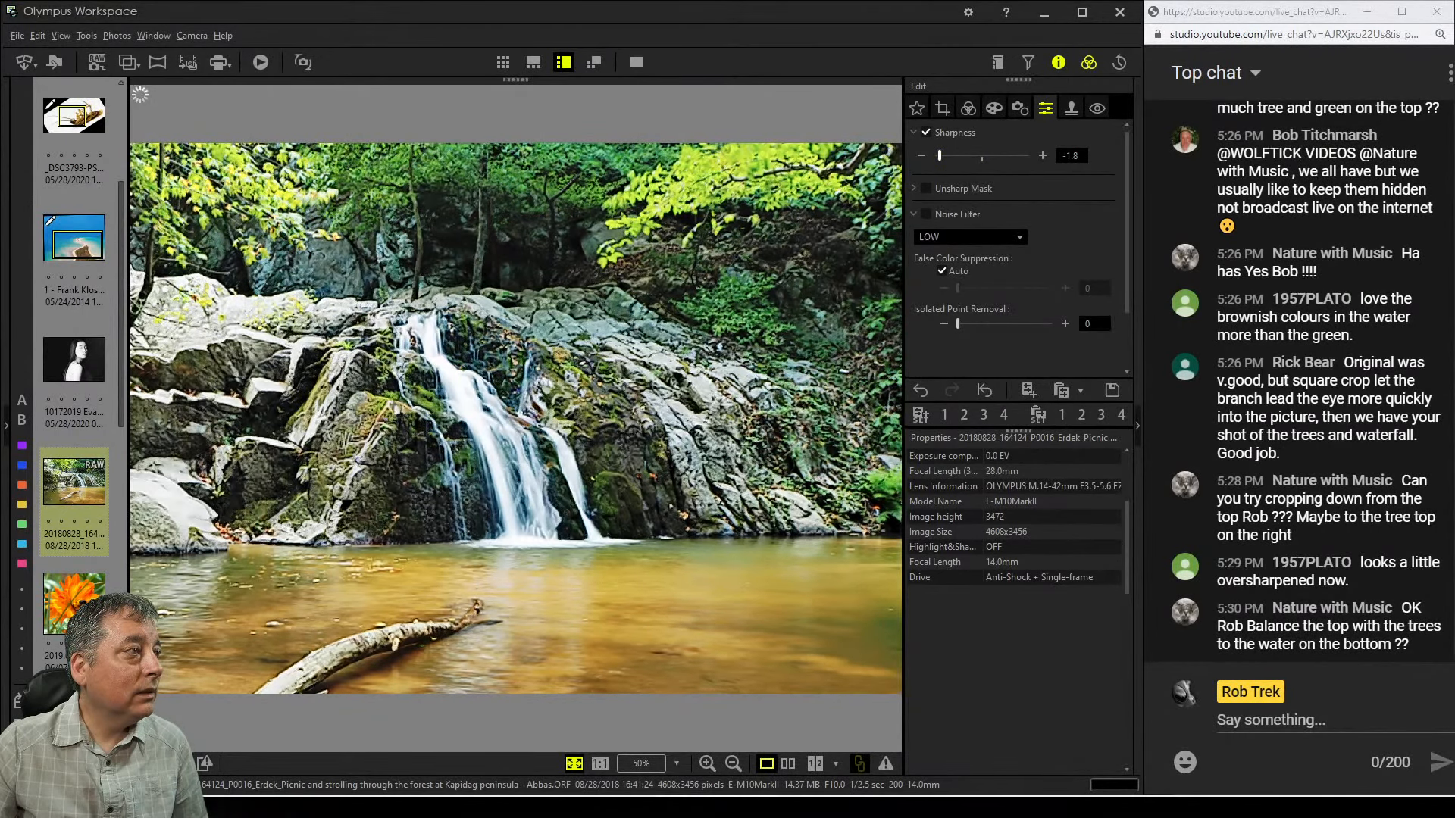
Reopen the crop and set its tilt adjustment to -0.4
click(968, 108)
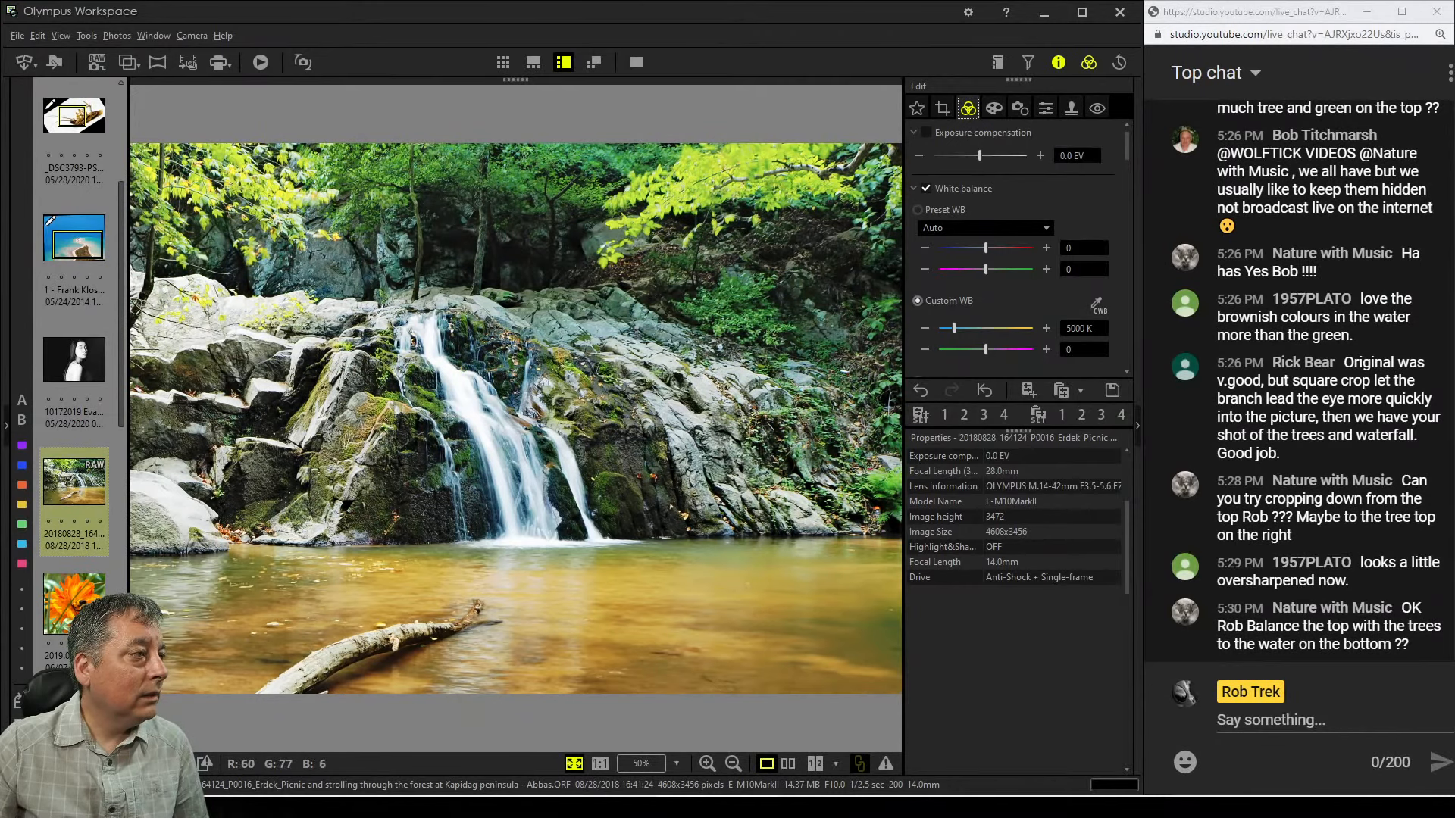
click(942, 109)
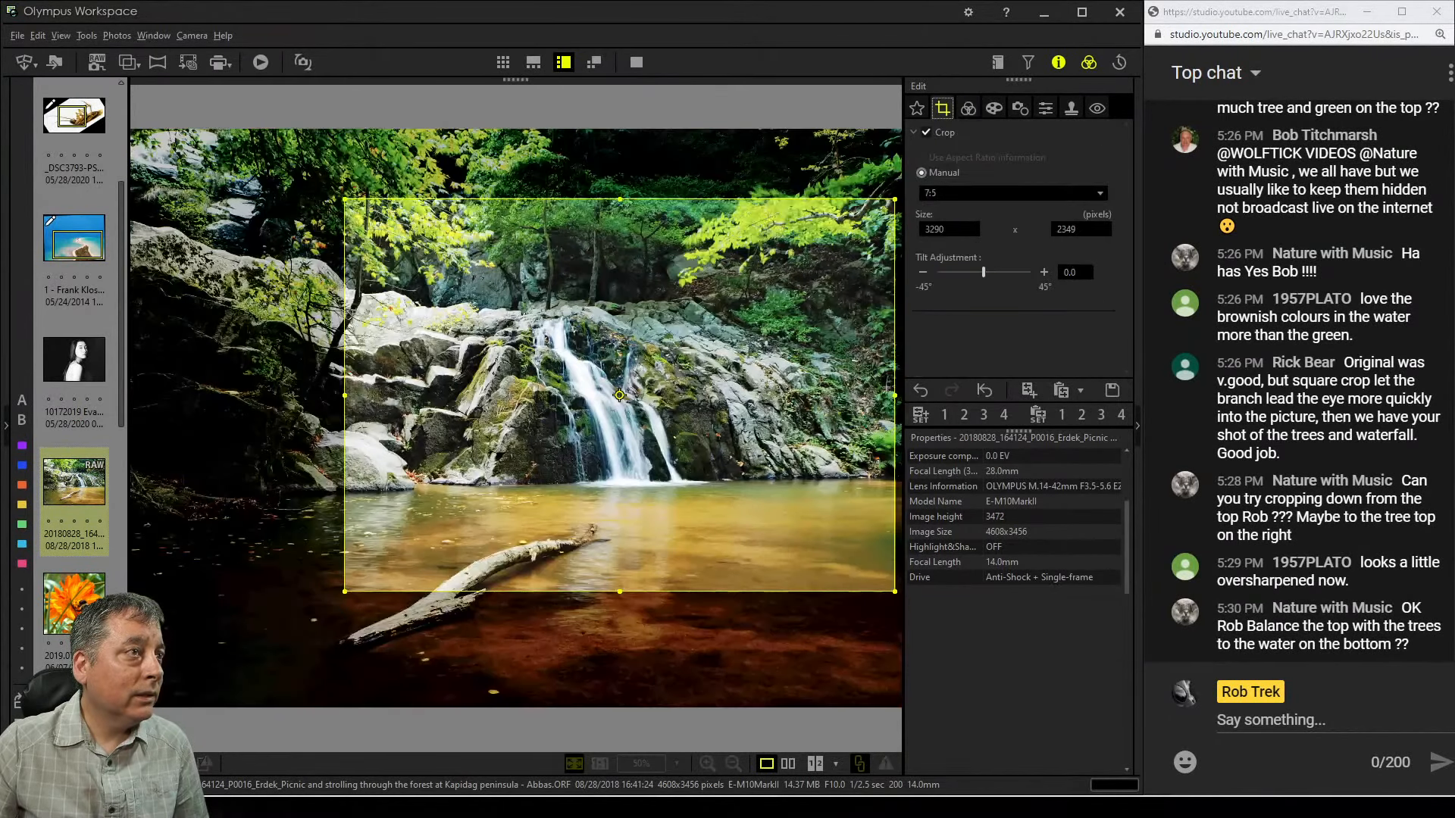
click(923, 272)
click(923, 272)
click(923, 272)
Adjust the crop's tilt to -0.8, previewing the straightened photo between changes
click(923, 272)
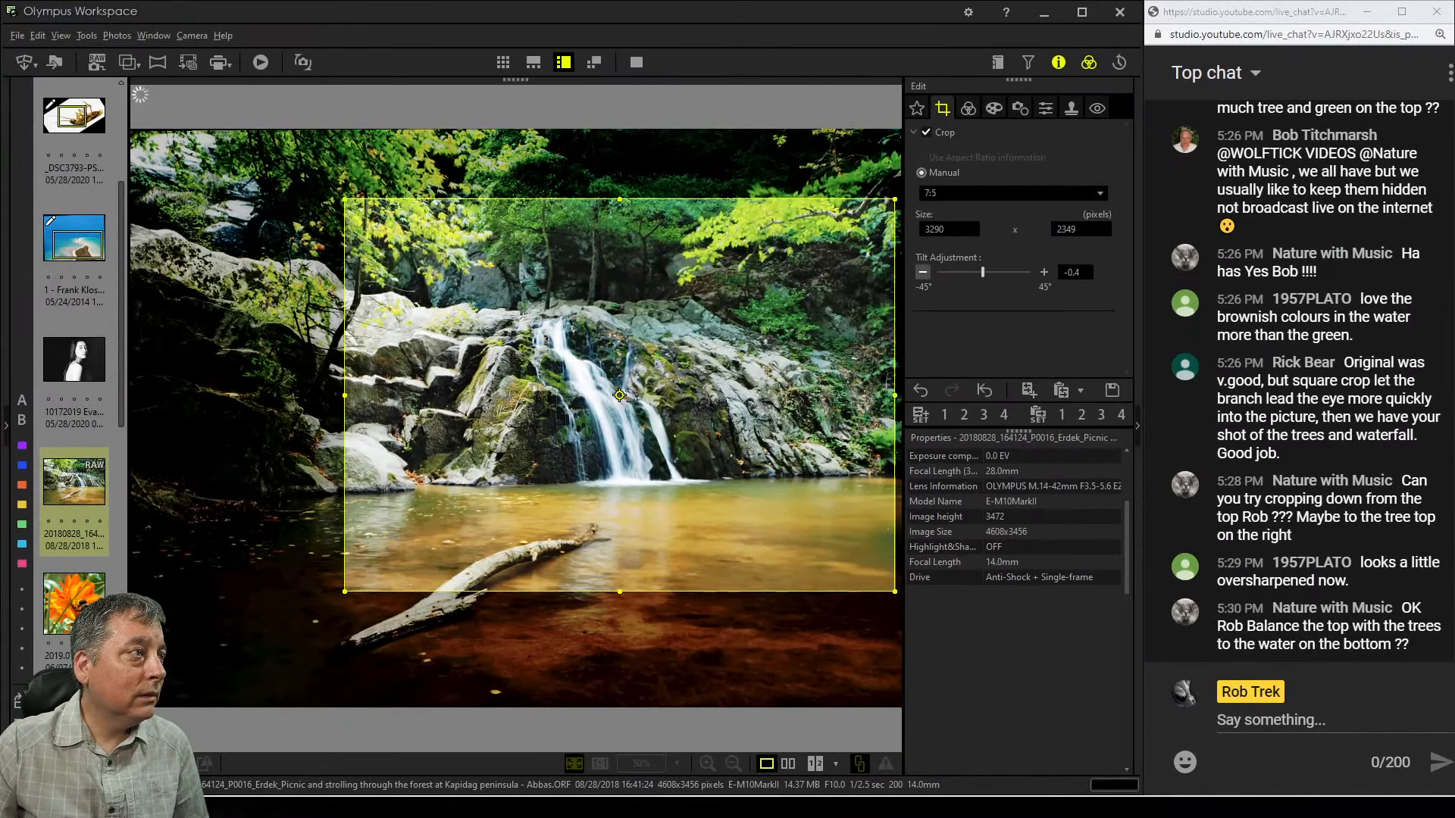
click(922, 272)
click(923, 272)
click(923, 272)
click(923, 272)
click(923, 271)
click(923, 272)
click(923, 272)
click(923, 272)
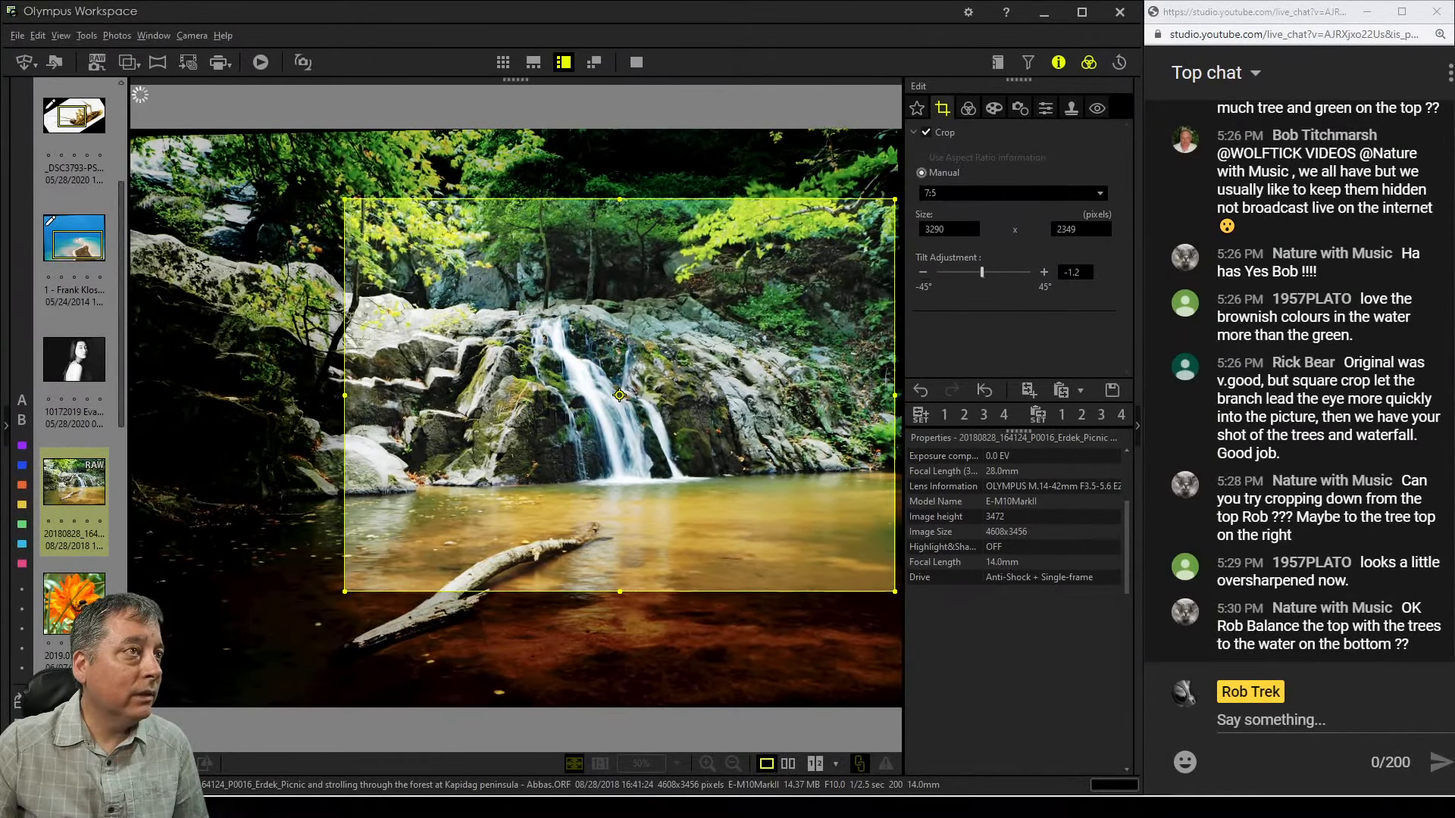
click(968, 108)
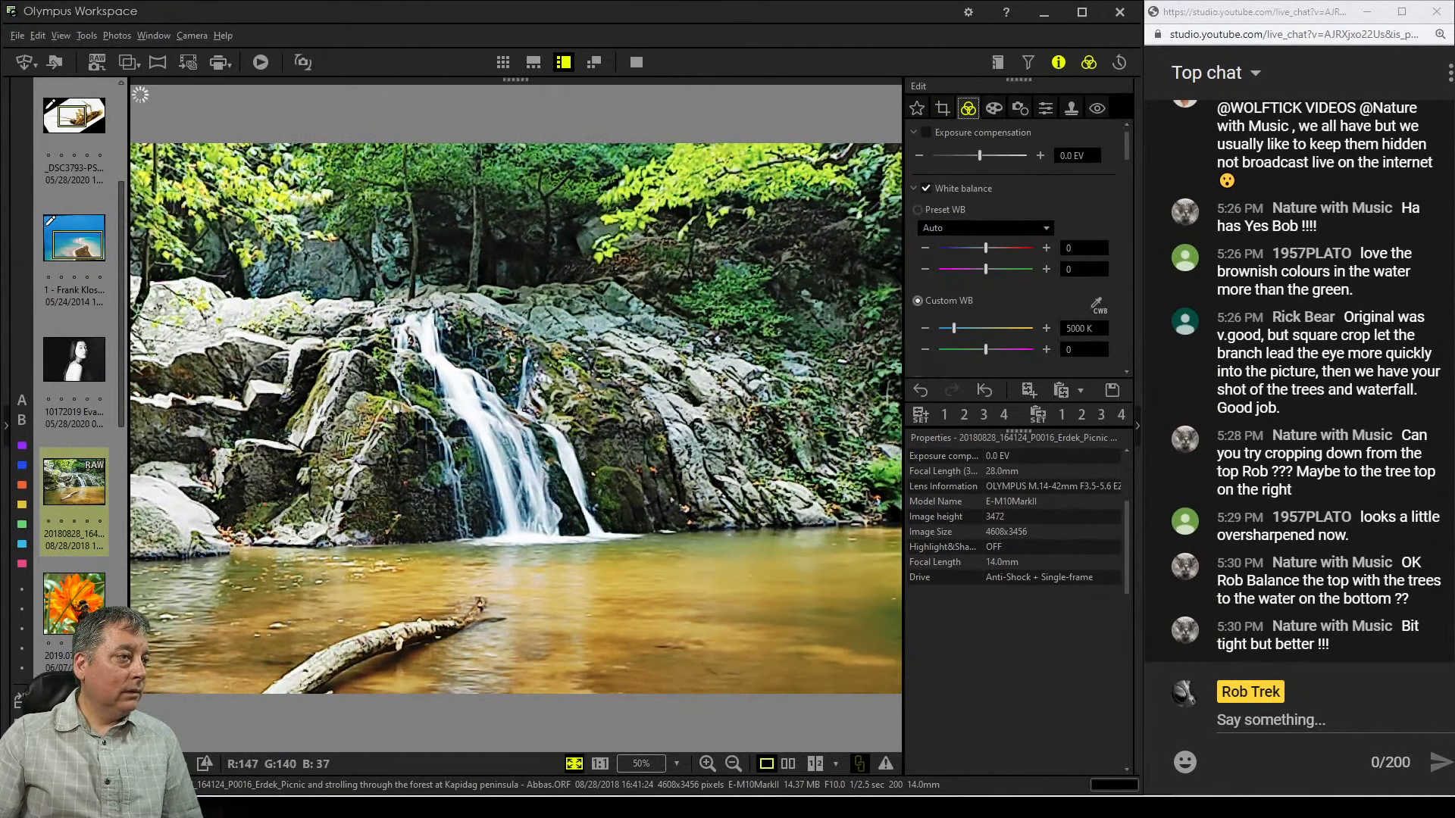
click(943, 108)
click(1044, 272)
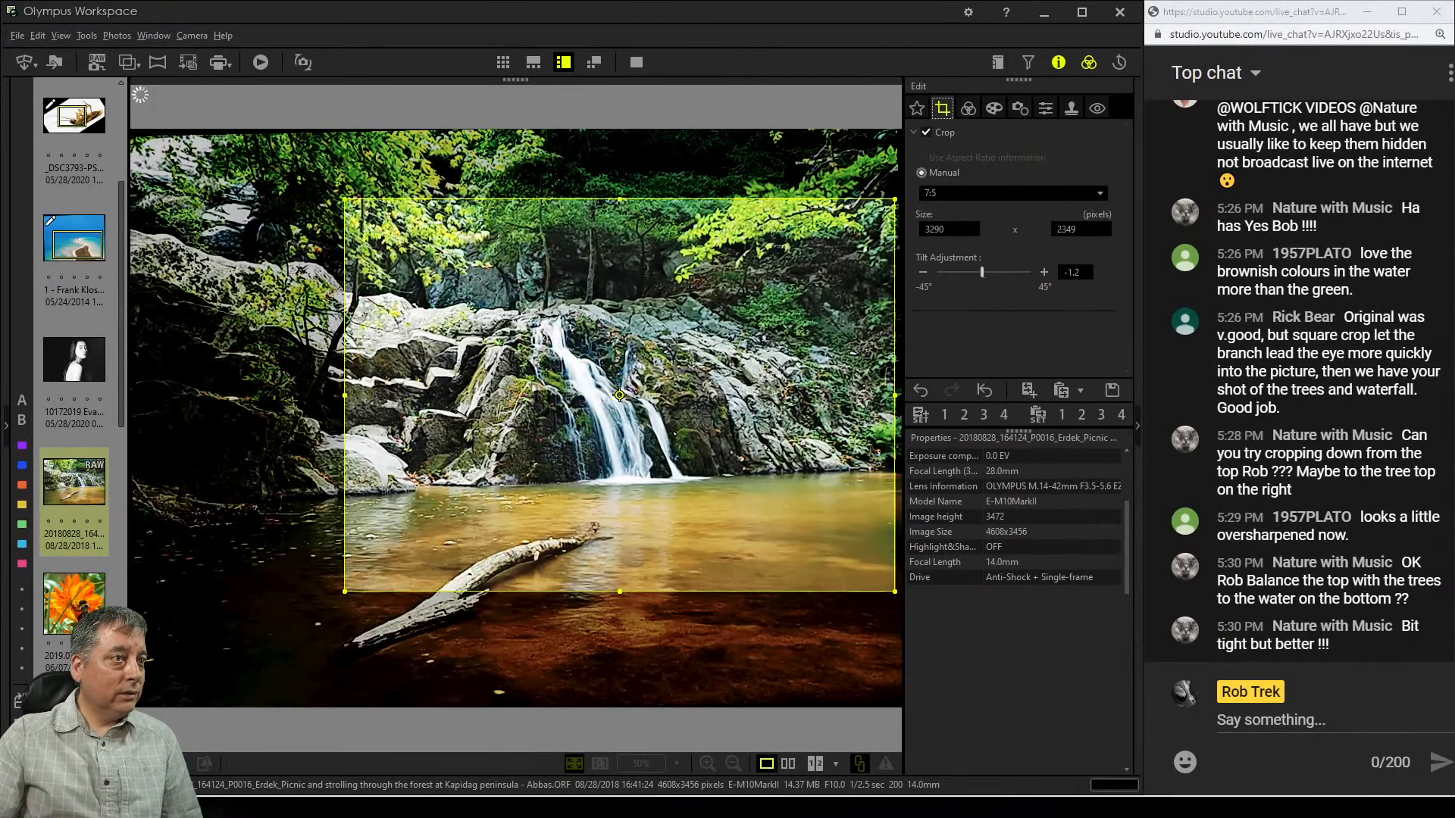
click(1044, 272)
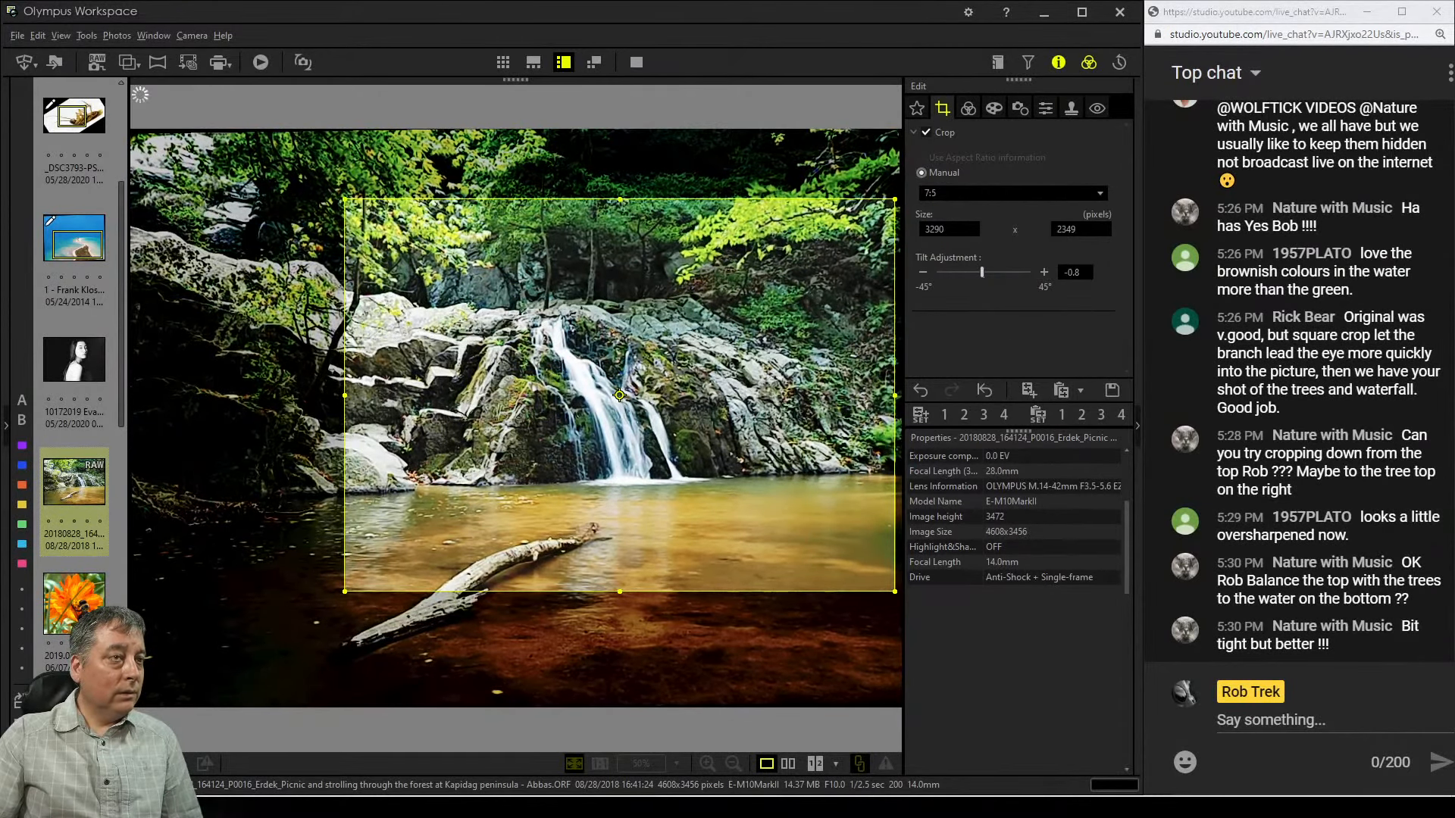
click(969, 108)
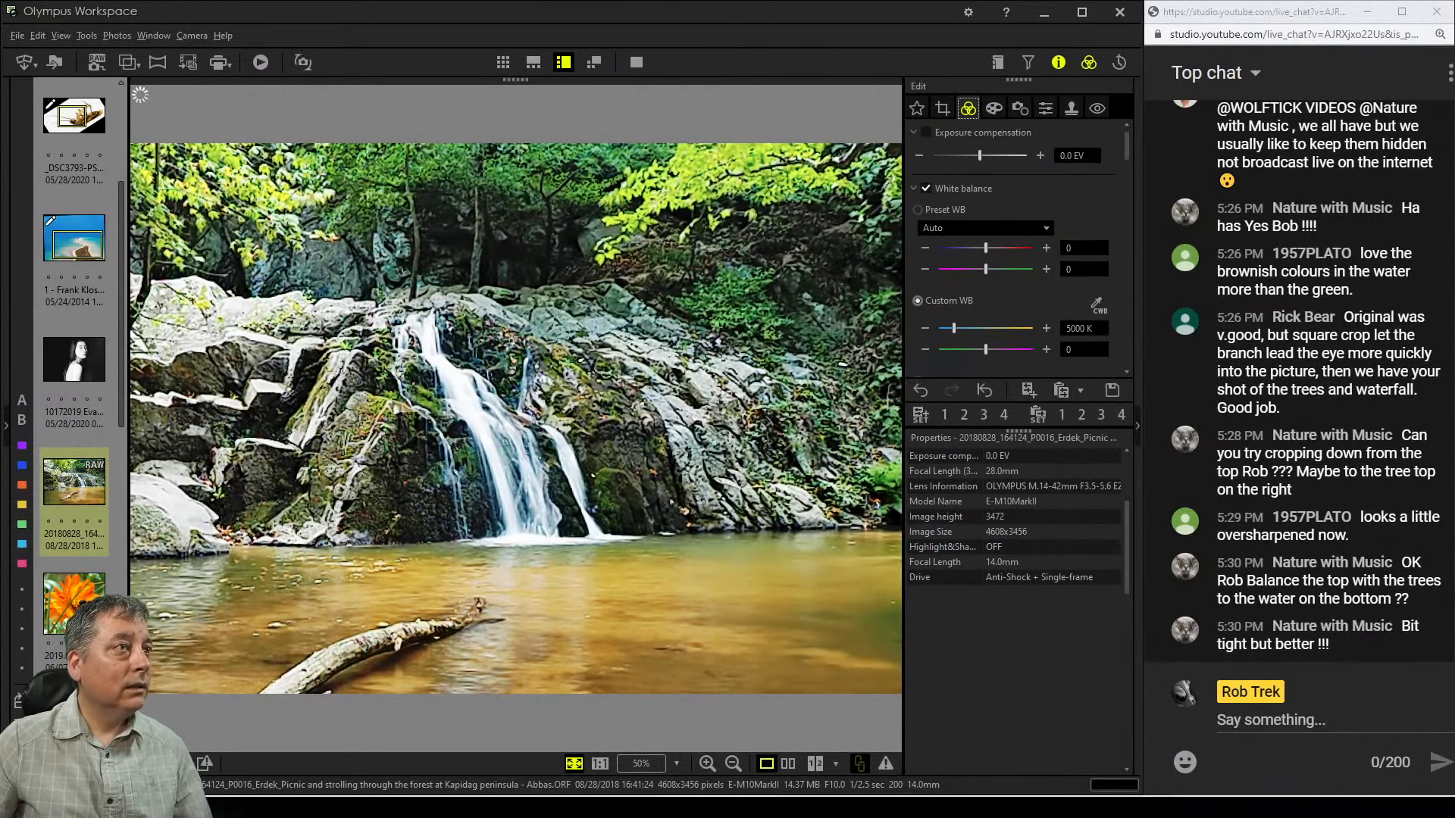
click(942, 108)
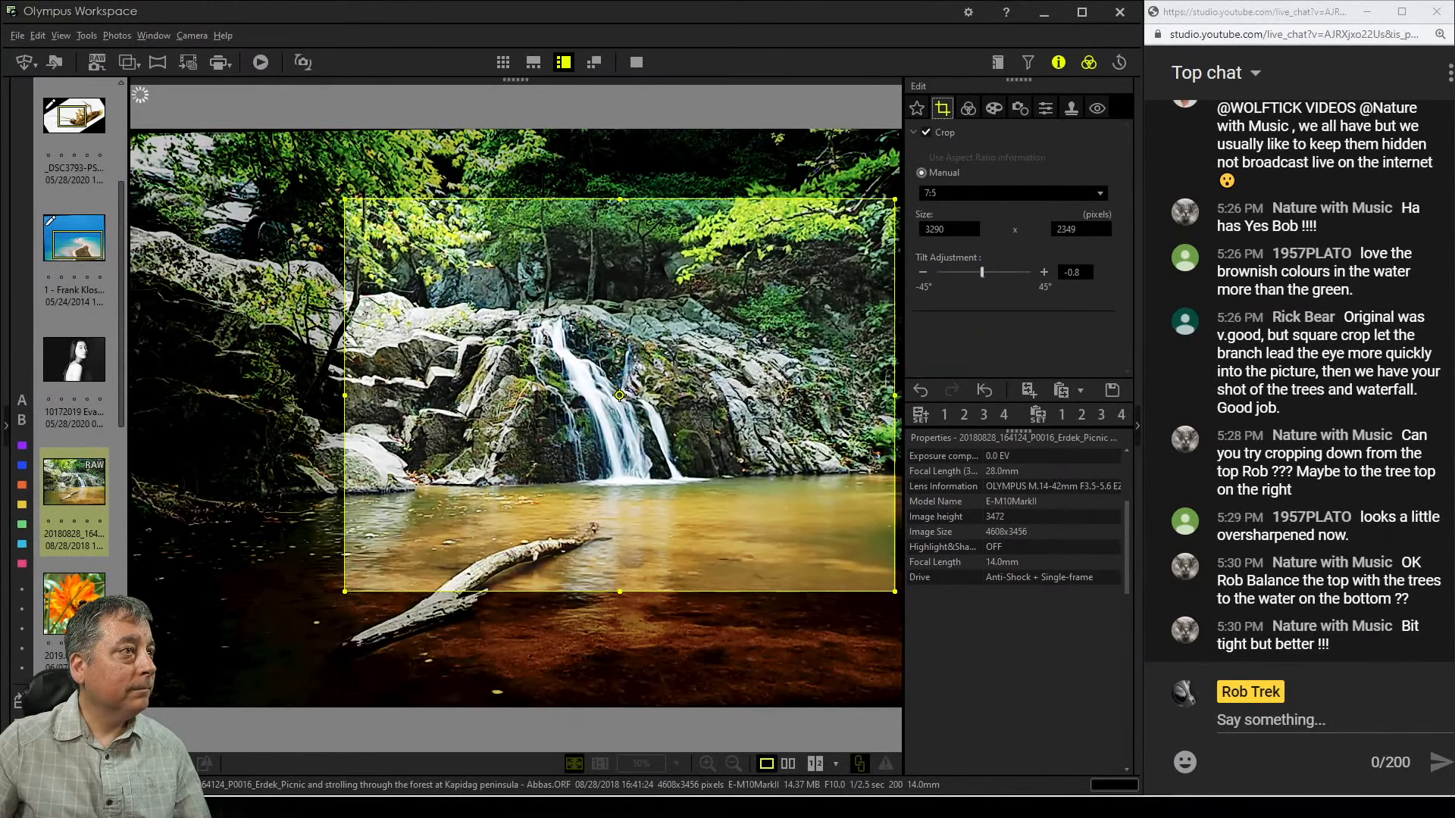
Enlarge the 7:5 crop to about 3344 × 2390 pixels and shift it slightly upward
drag(620, 199, 619, 193)
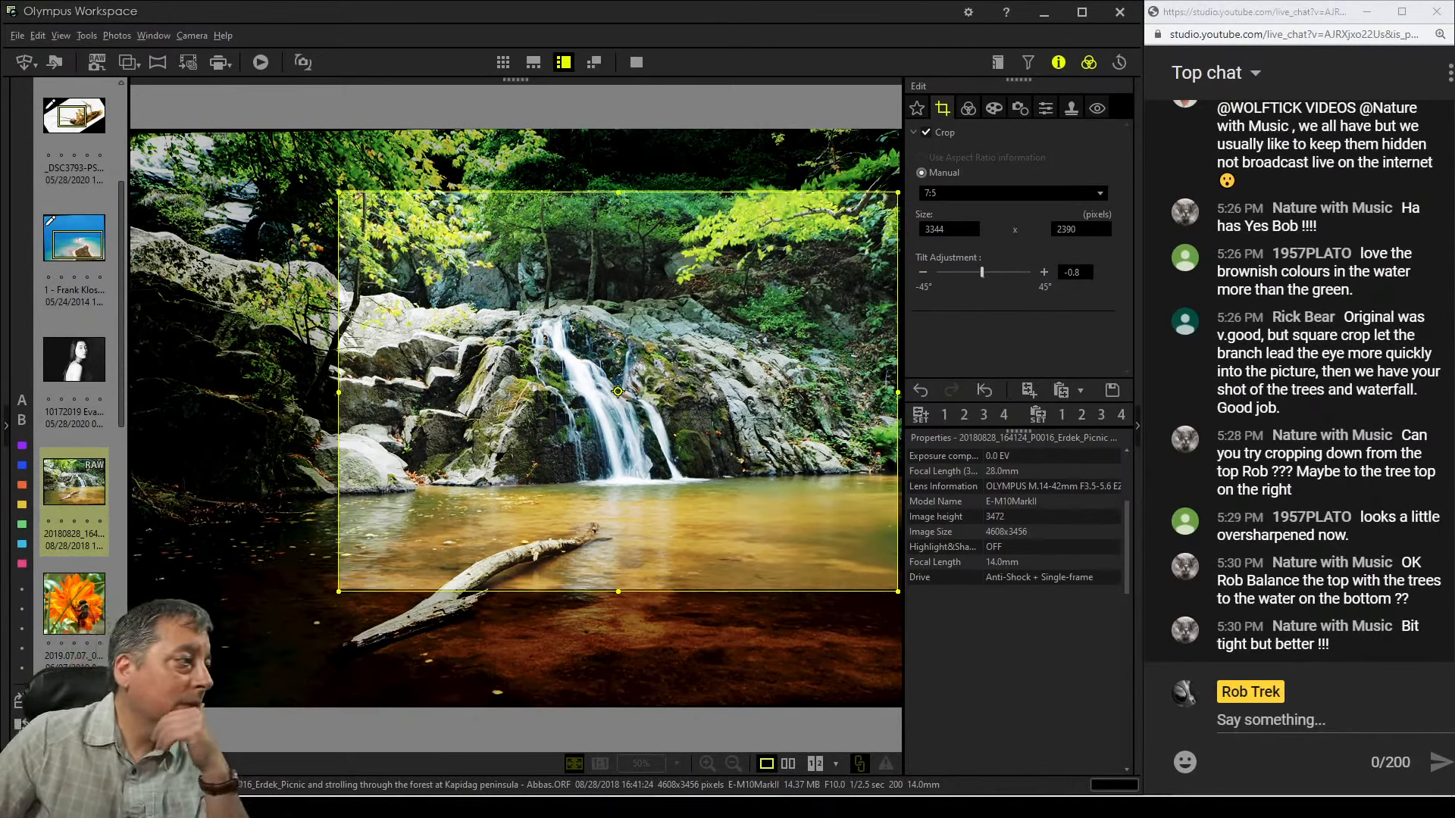
drag(618, 392, 608, 390)
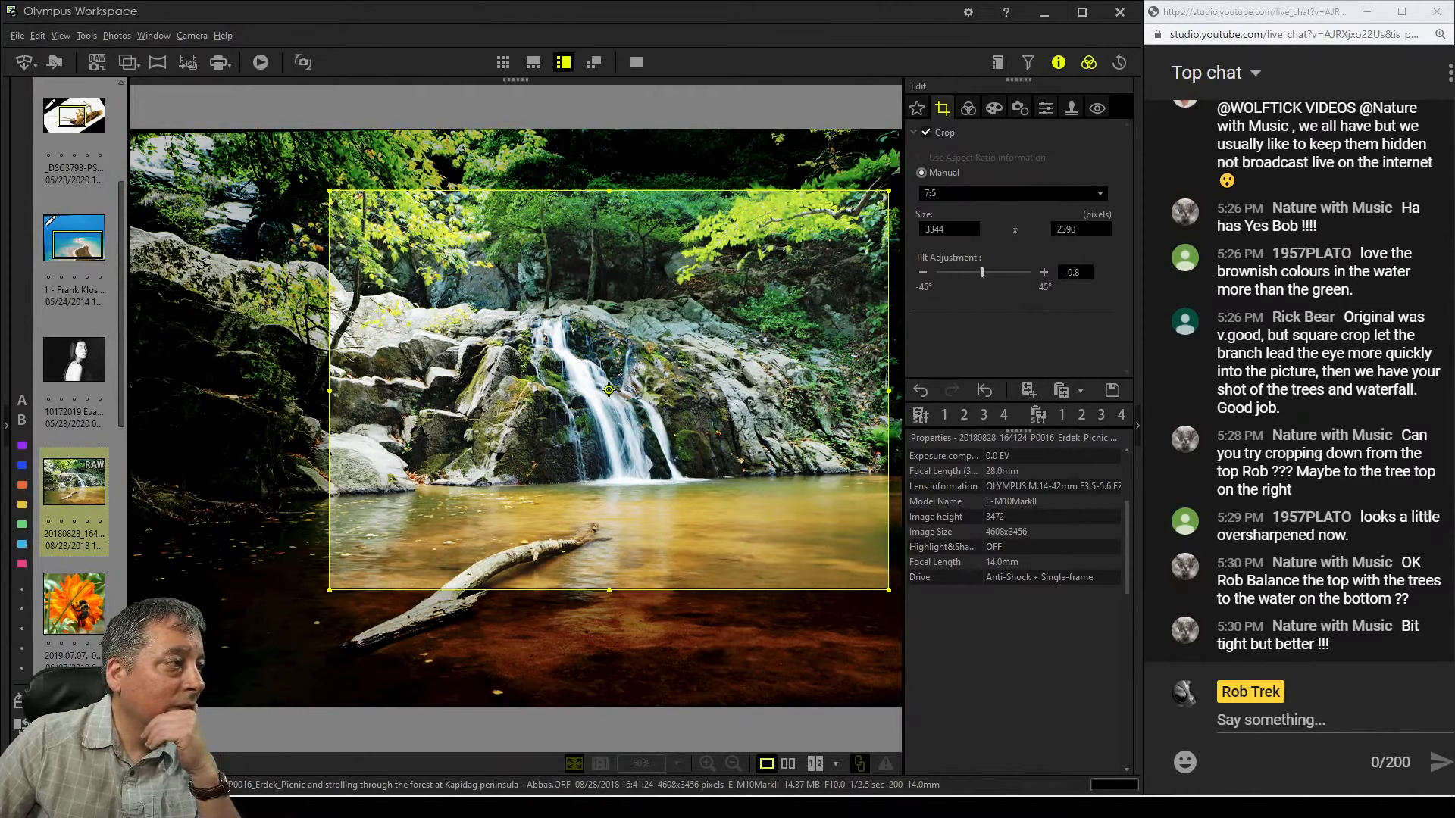
drag(608, 389, 617, 391)
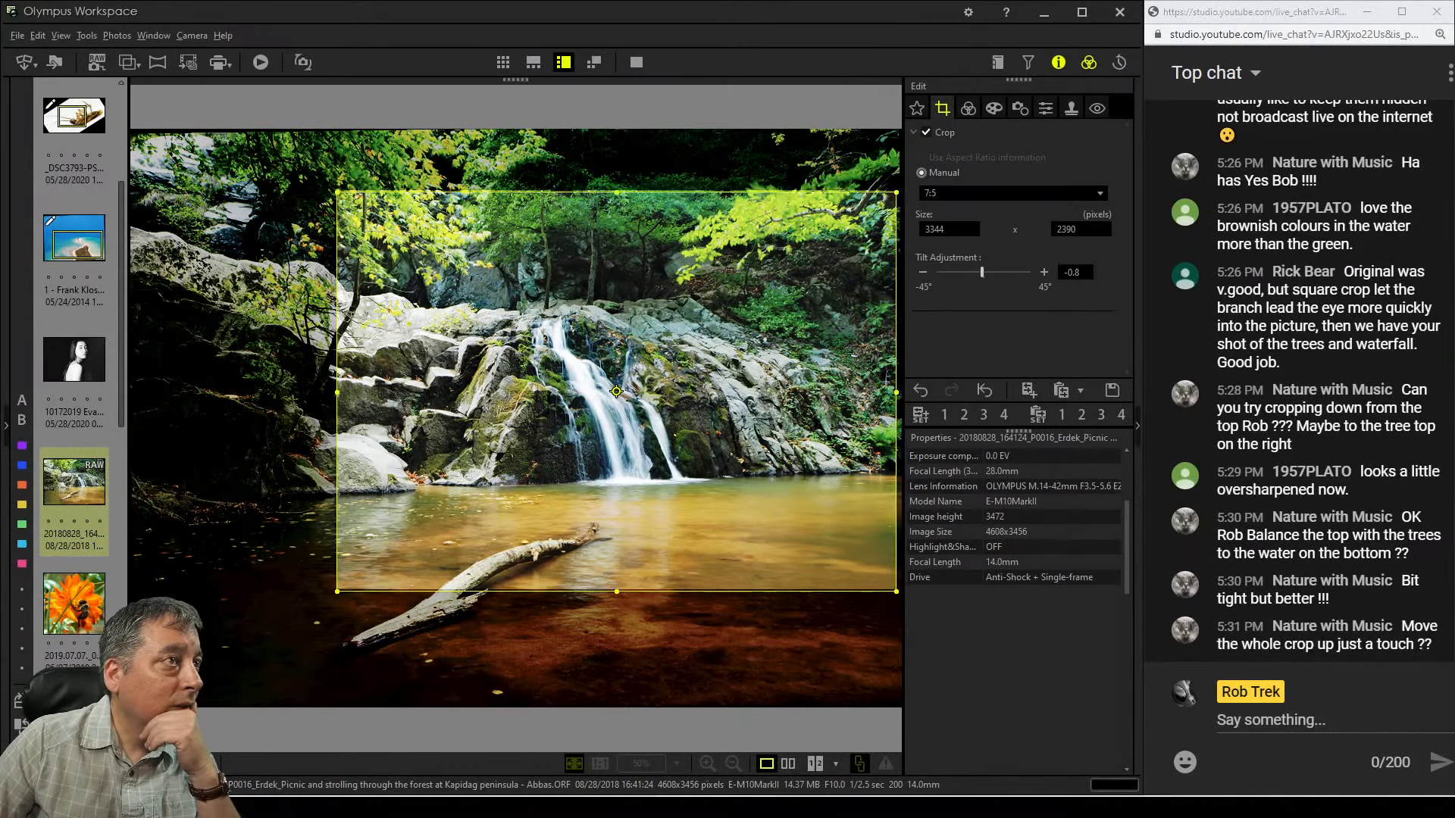
click(968, 108)
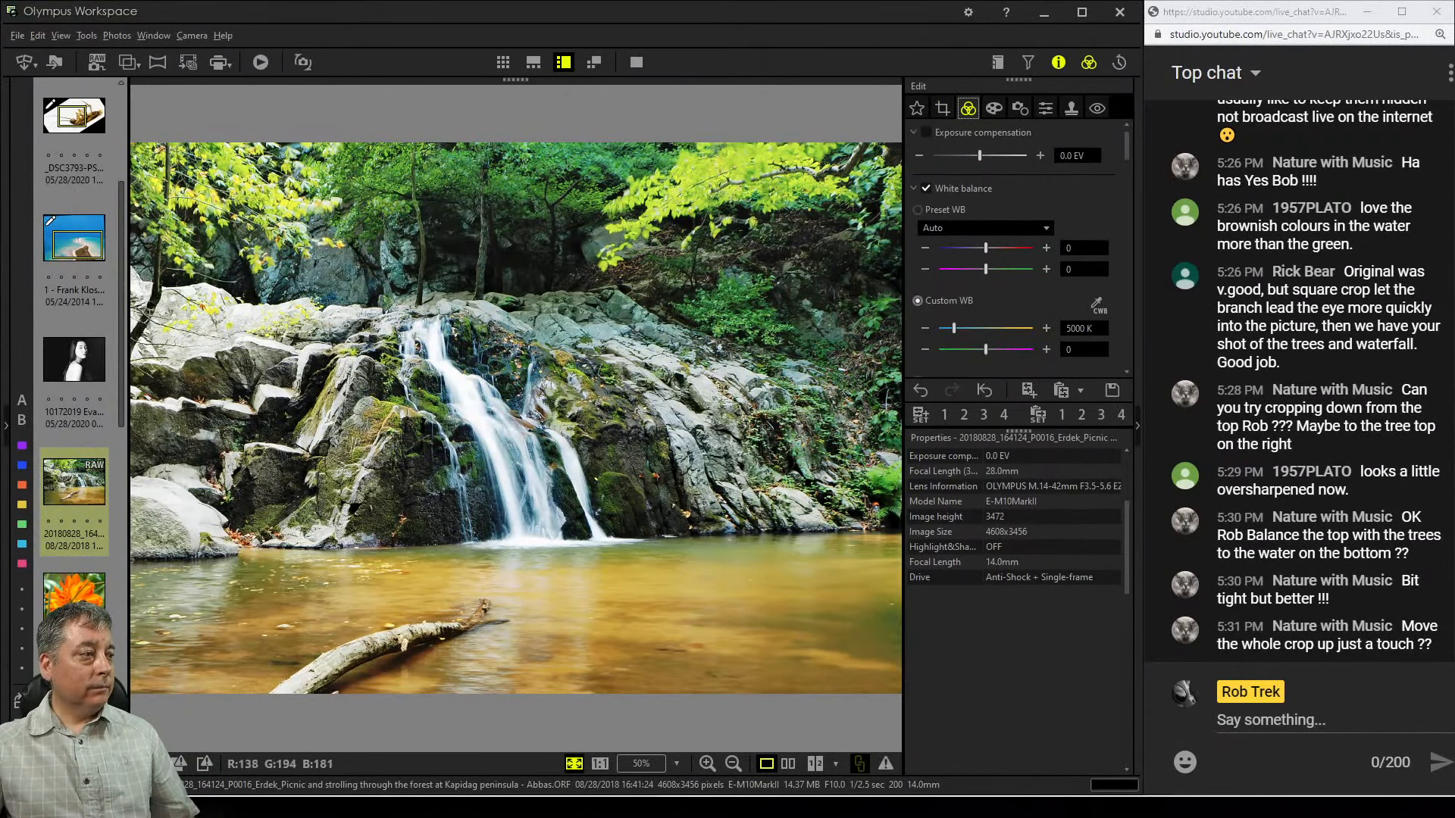
click(942, 109)
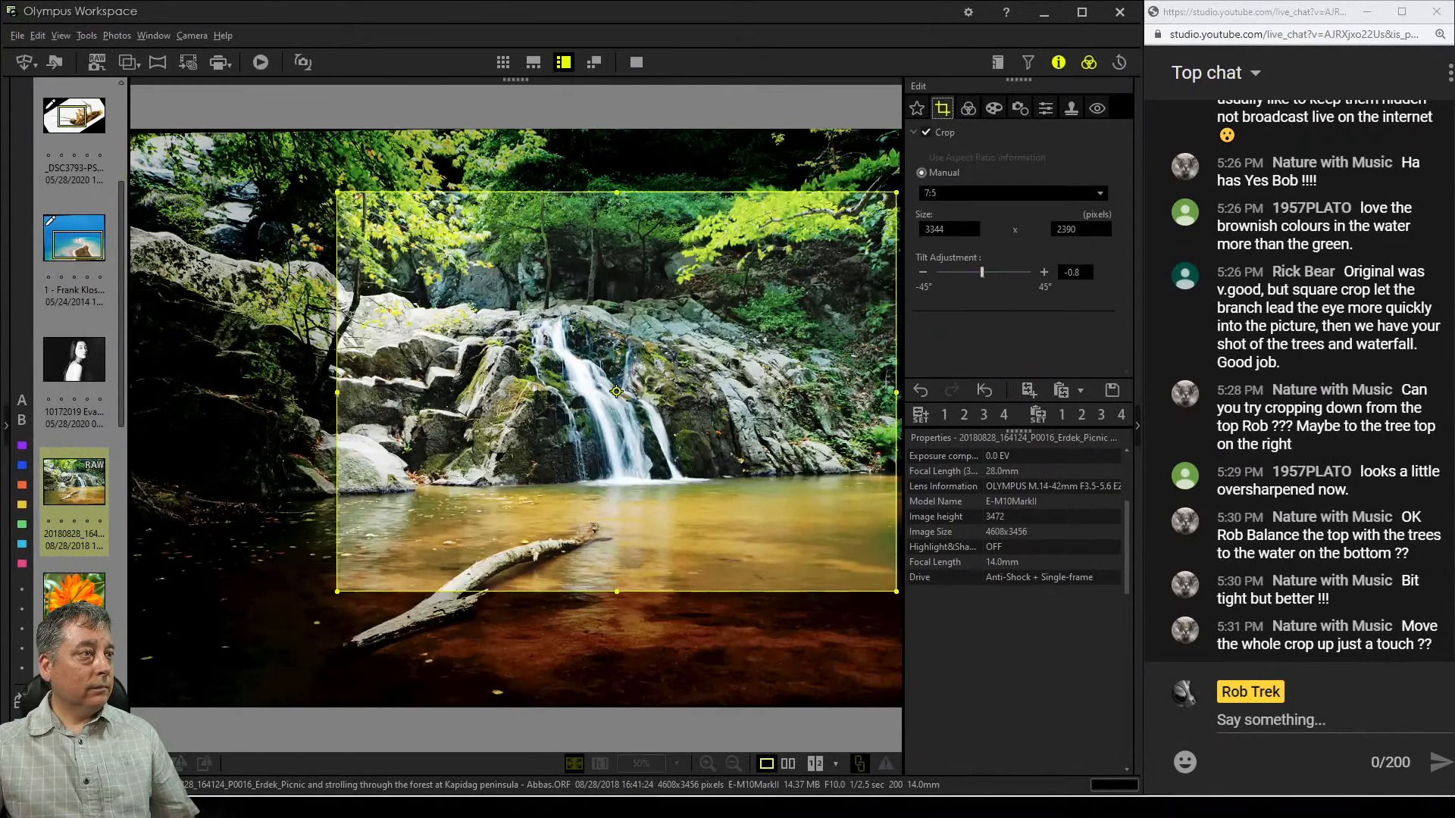
drag(616, 391, 619, 383)
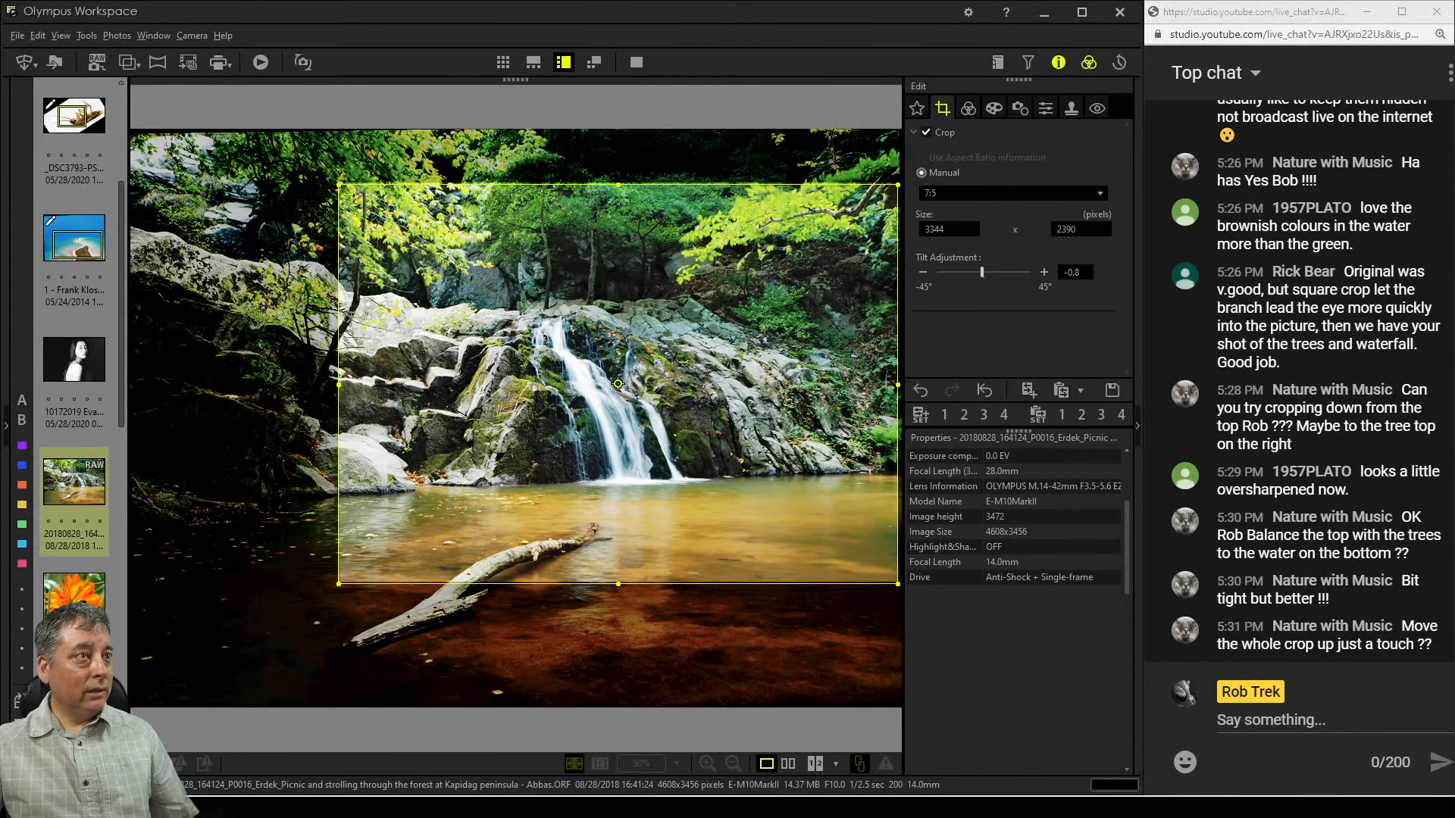
click(968, 109)
Adjust the upper points of the RGB tone curve to tweak the highlights
scroll(1046, 328, down, 3)
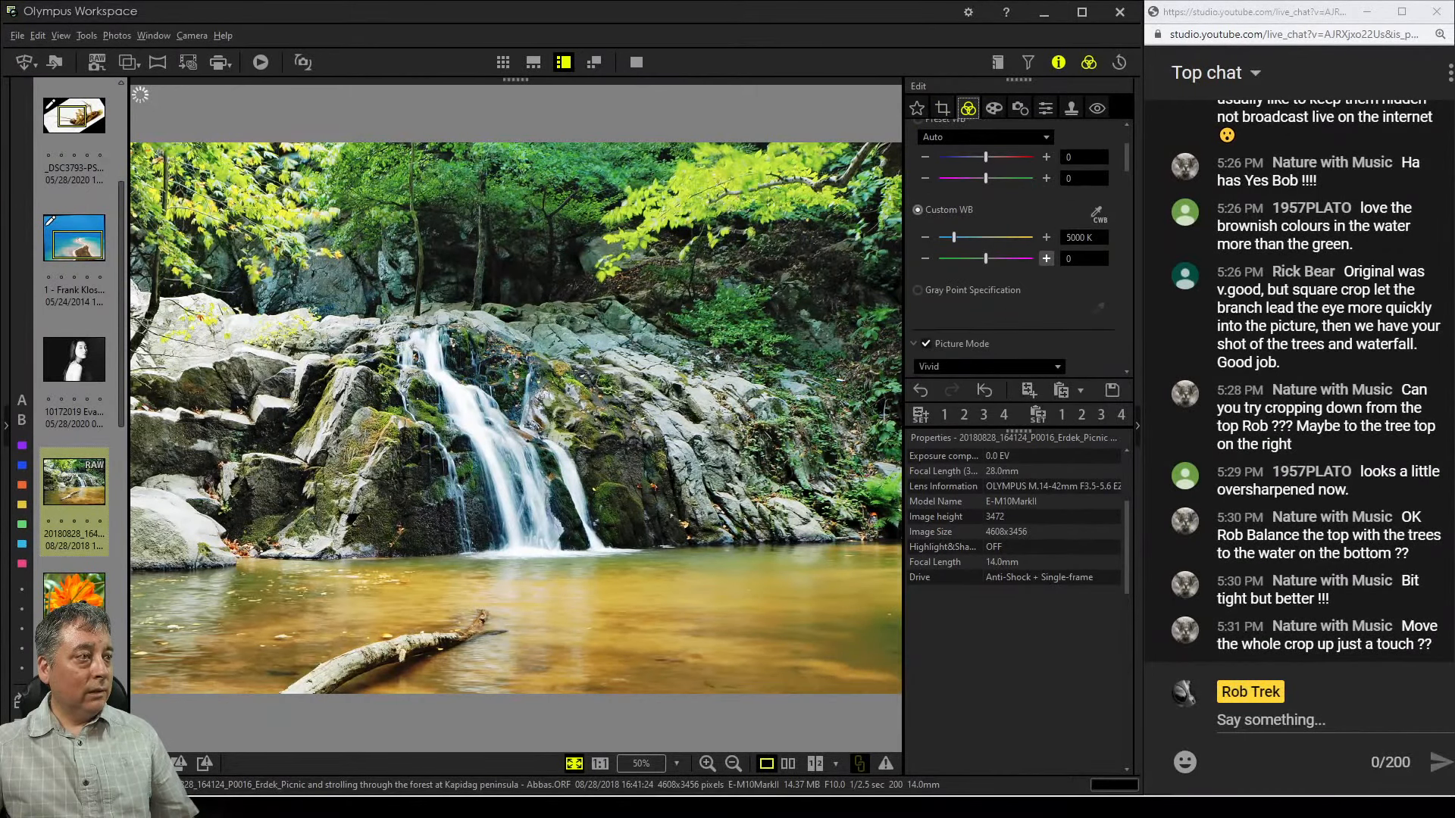
scroll(1019, 250, down, 6)
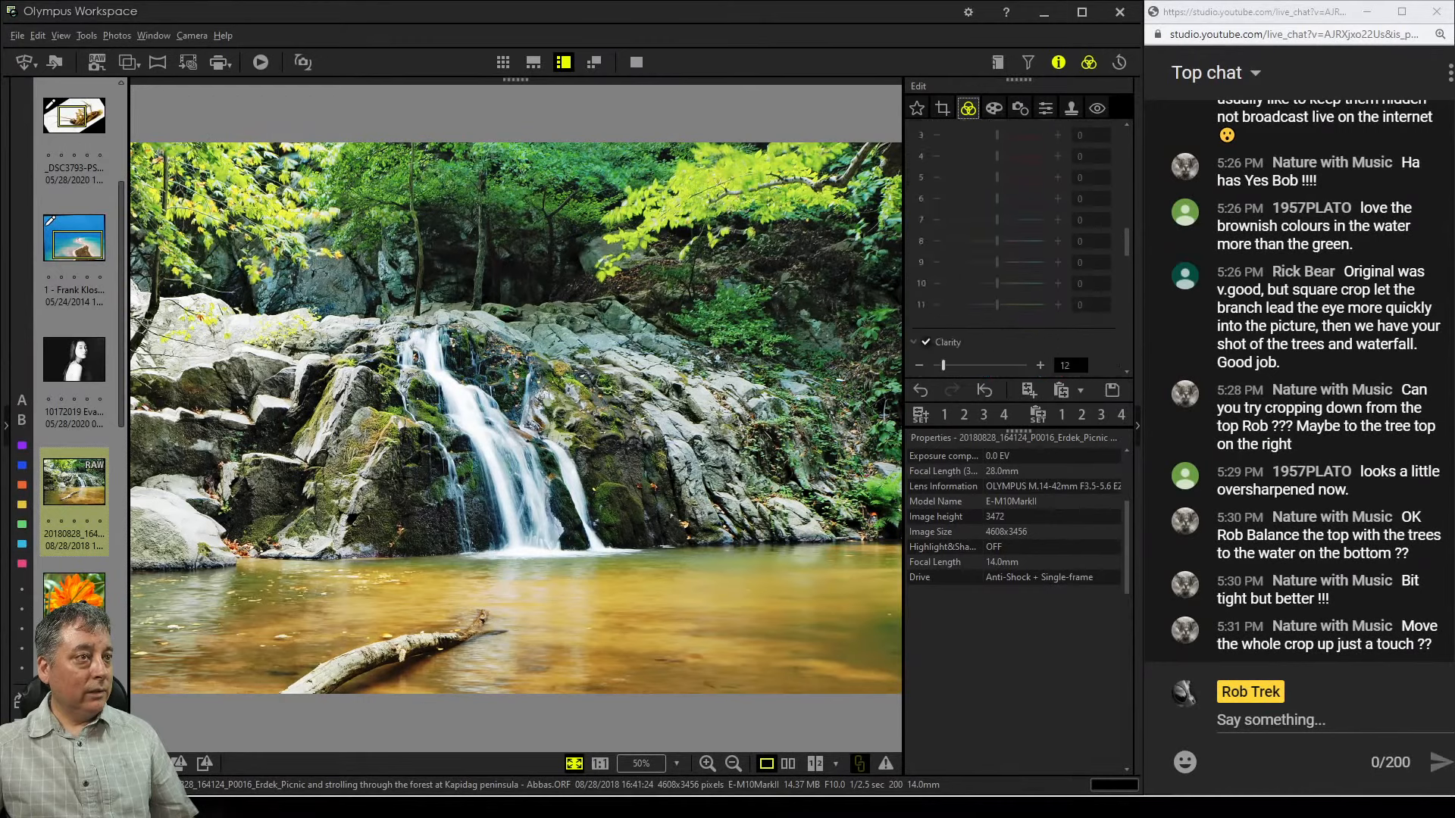
scroll(1019, 250, down, 5)
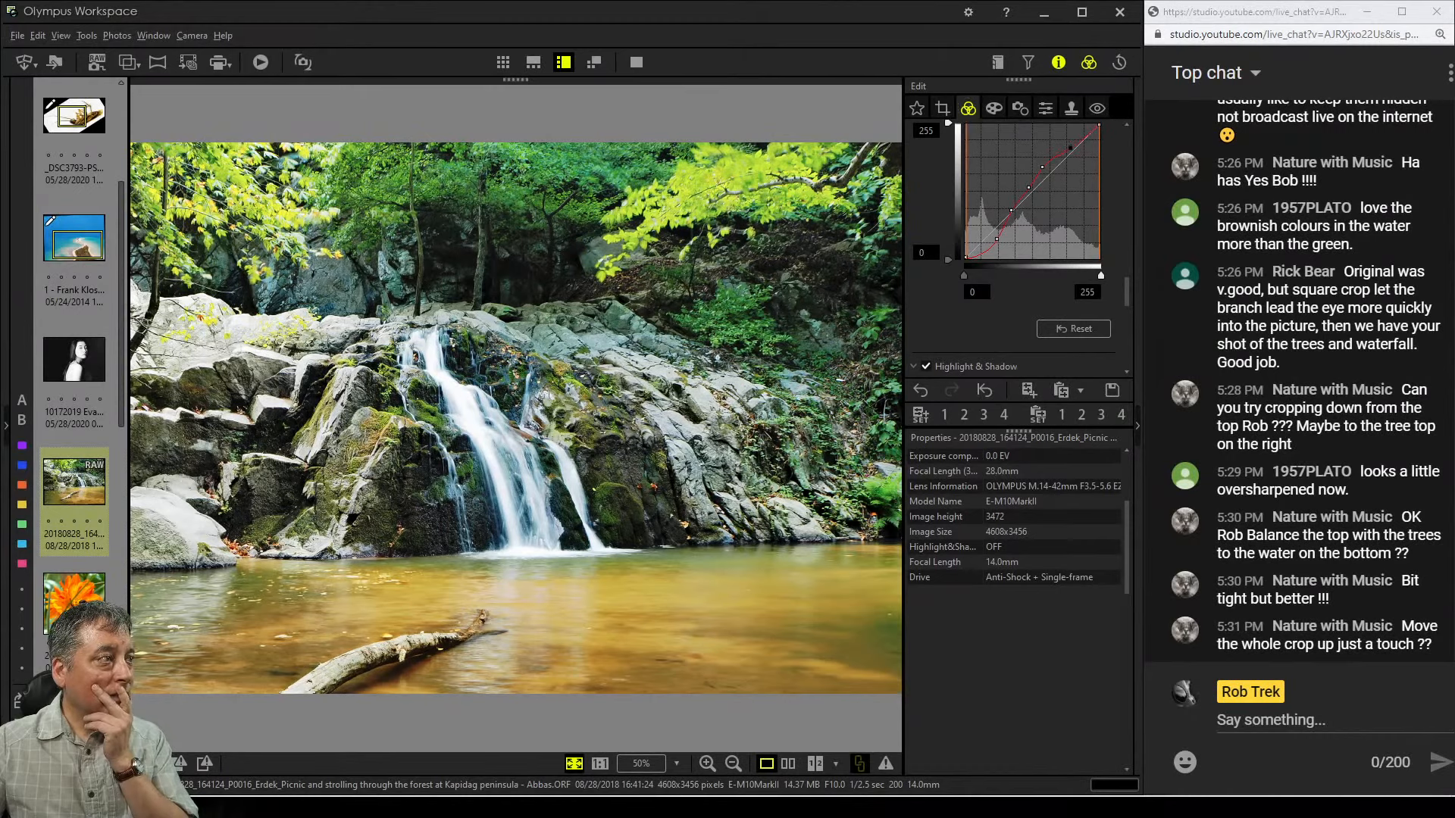
drag(1070, 148, 1075, 140)
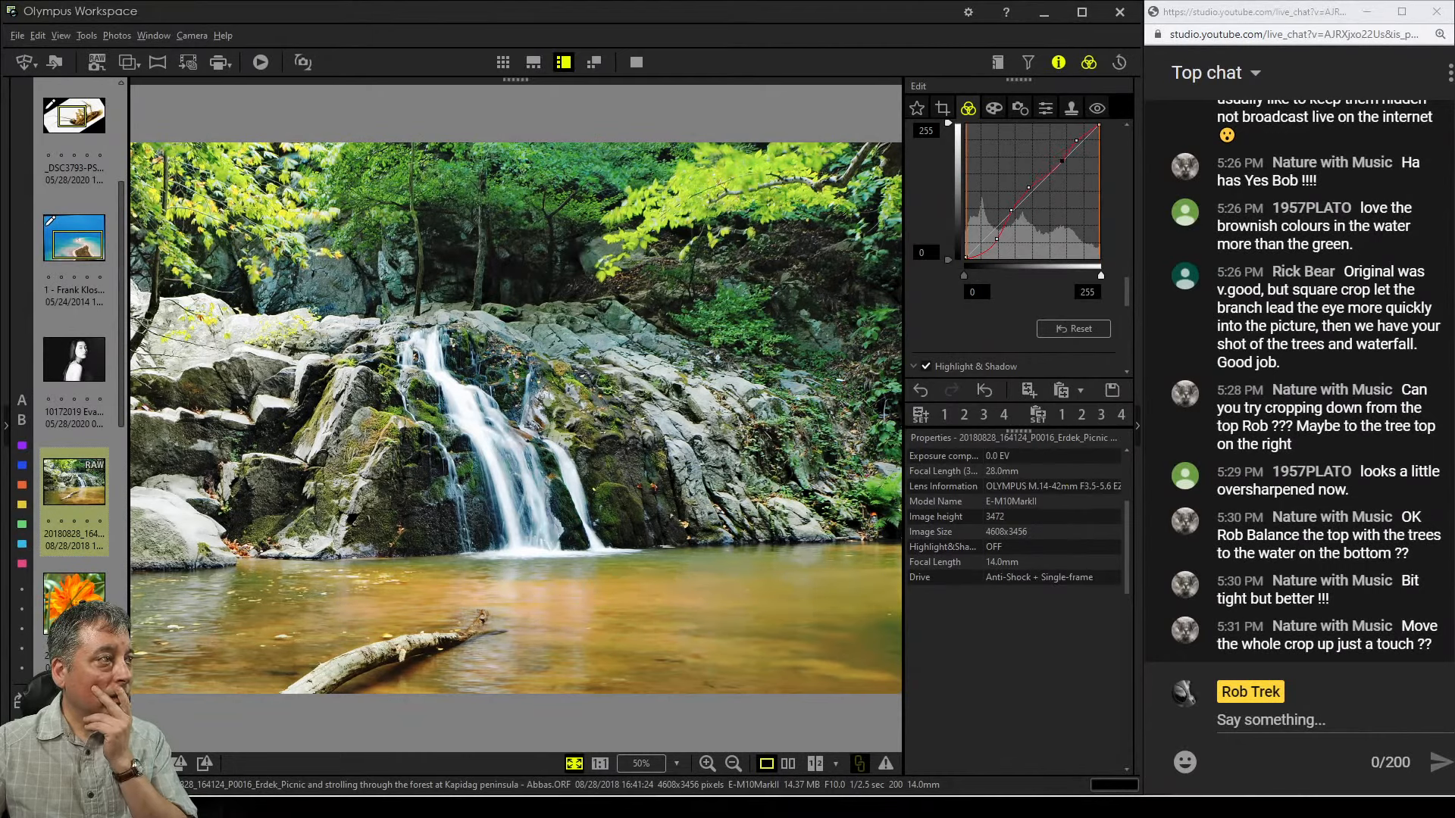
drag(1058, 161, 1047, 168)
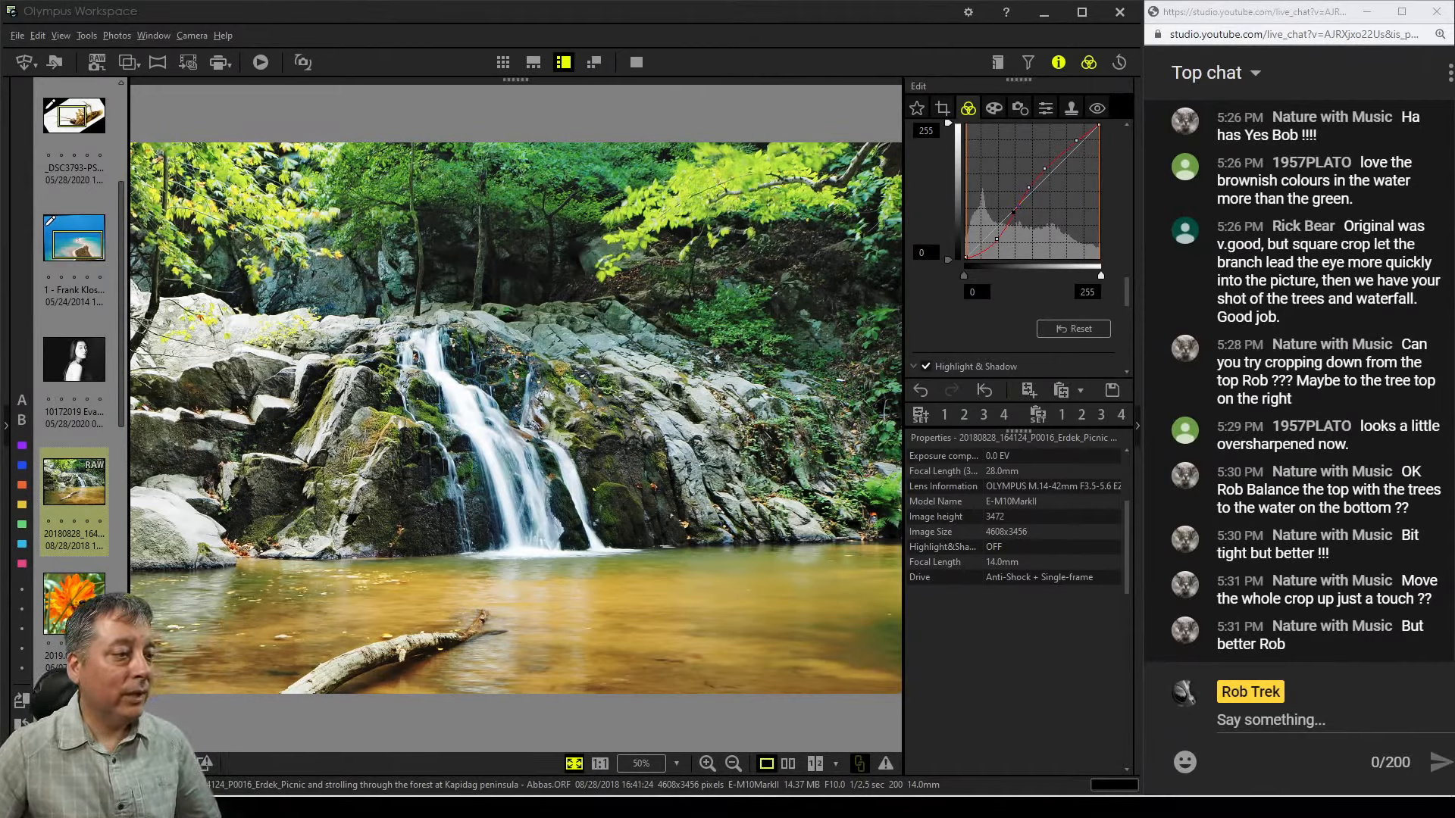
Compare the edited photo side by side with the original in full-screen view
click(788, 763)
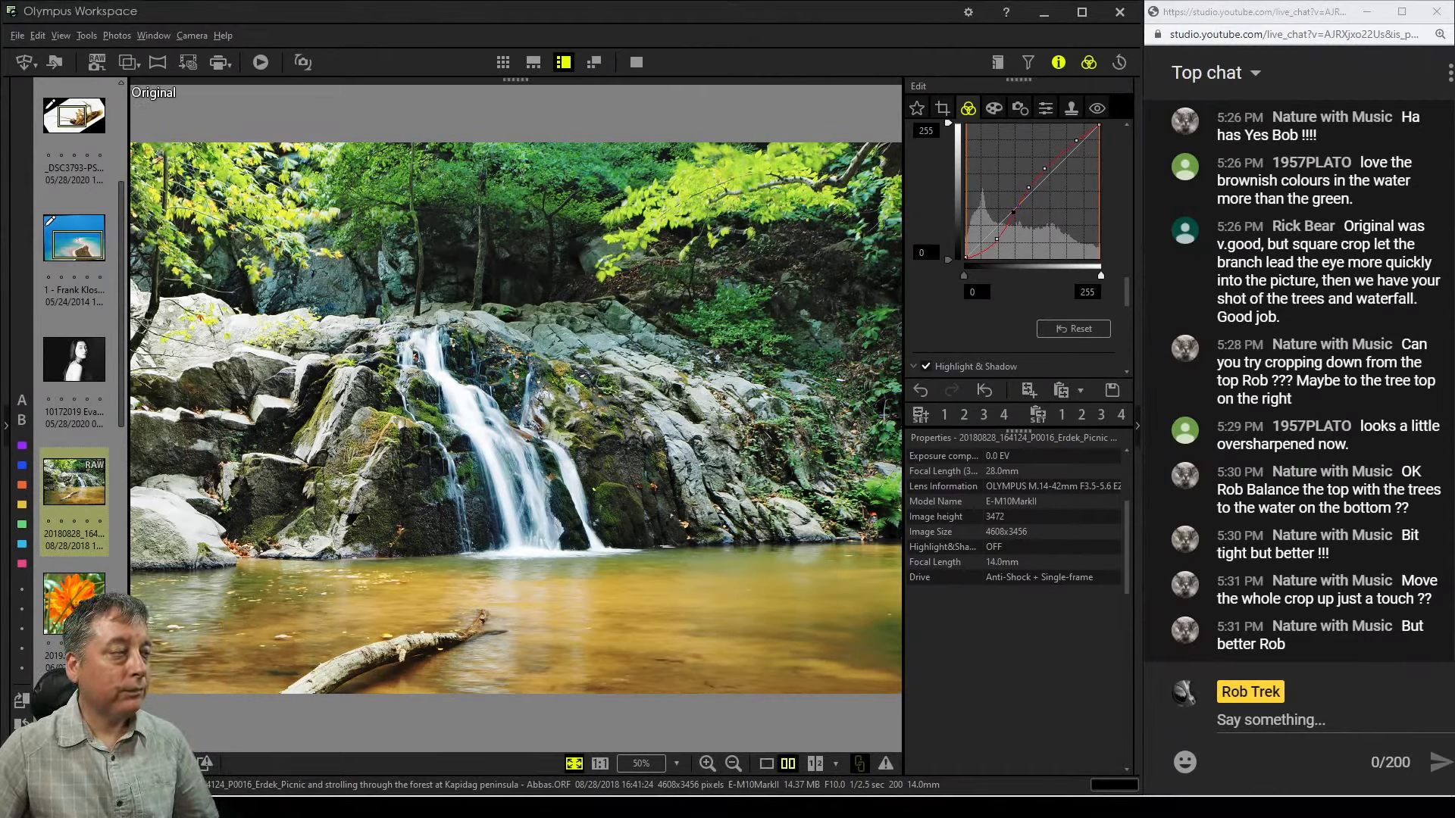
click(637, 62)
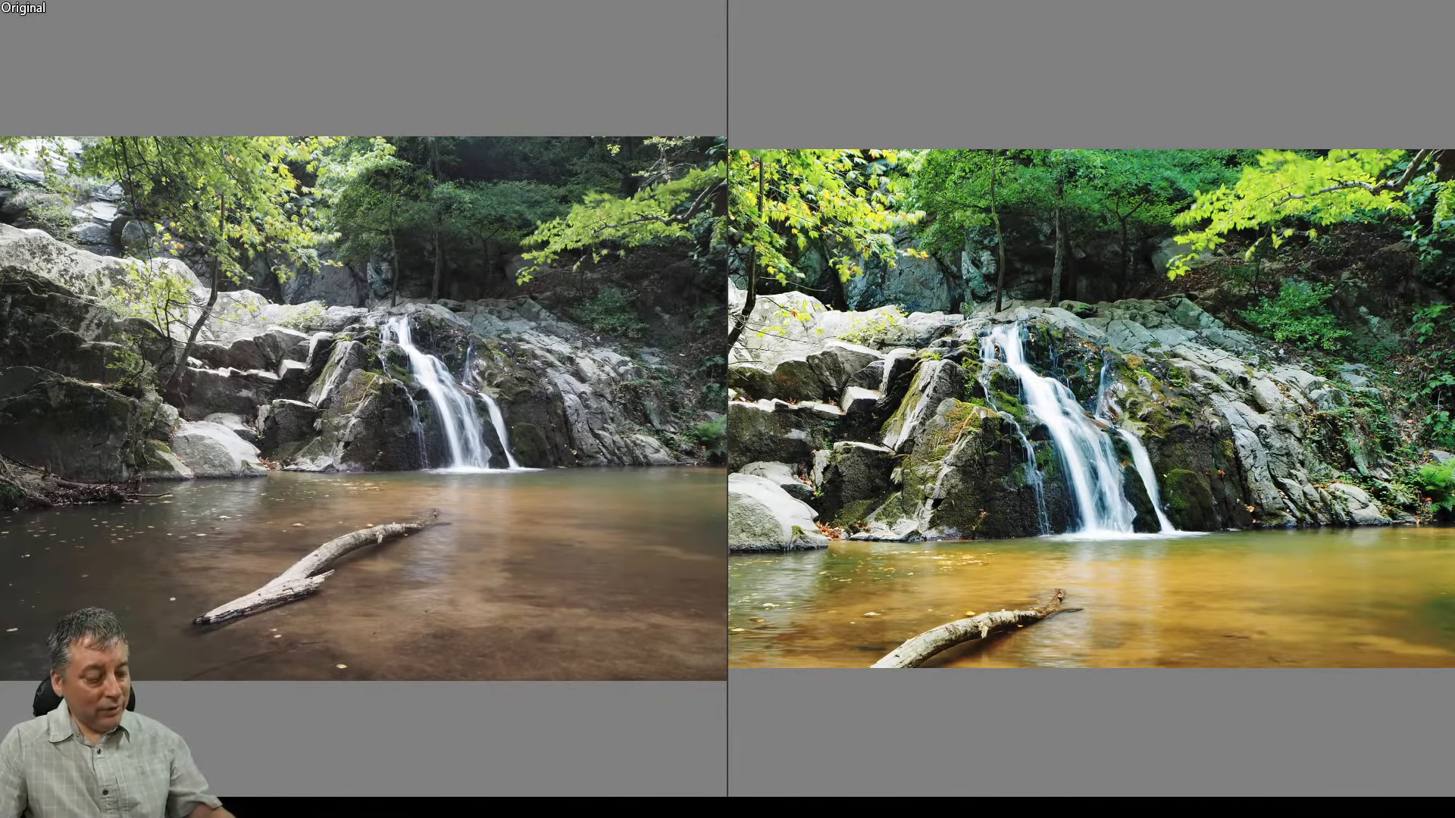
key(Escape)
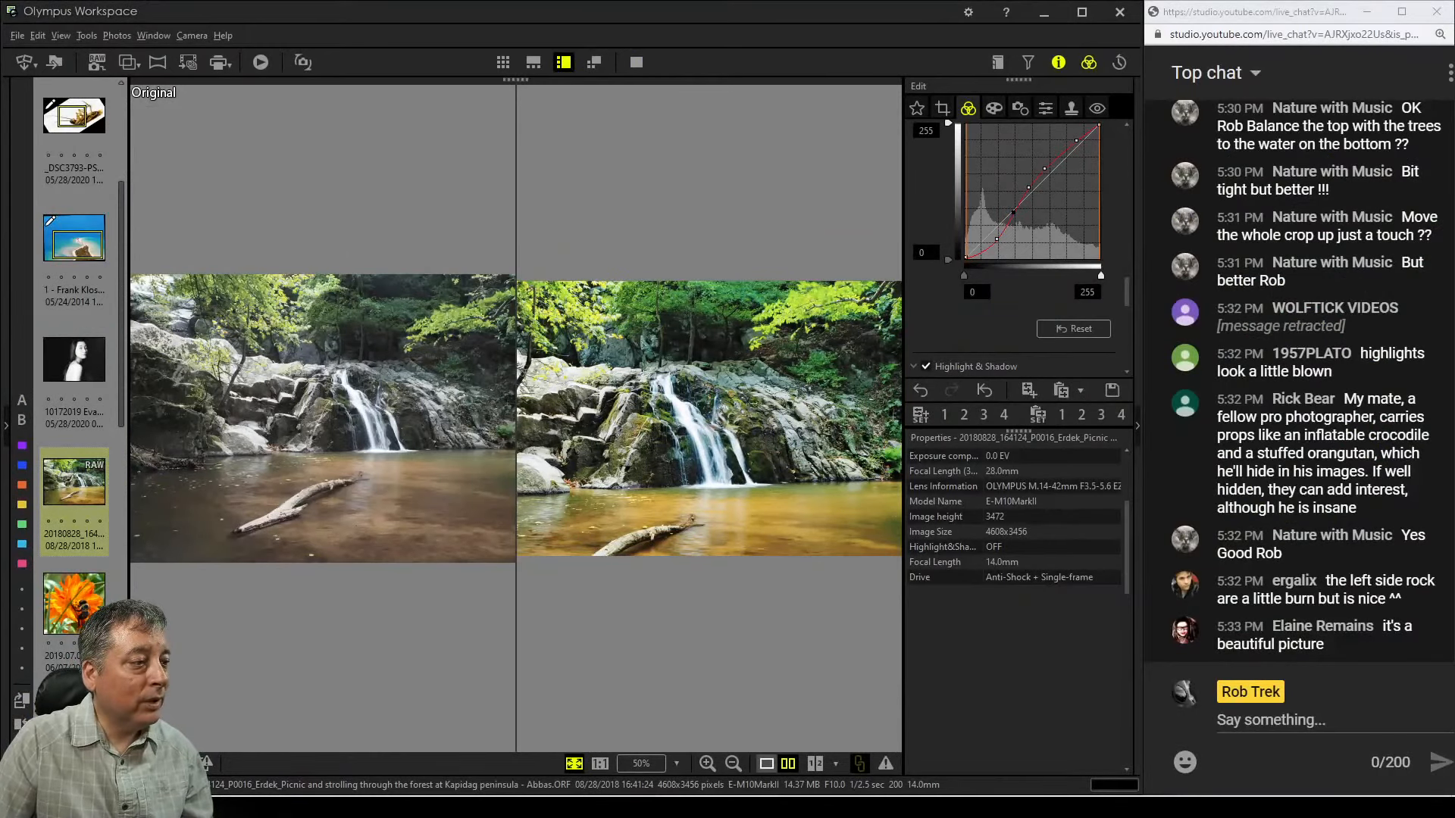
click(767, 763)
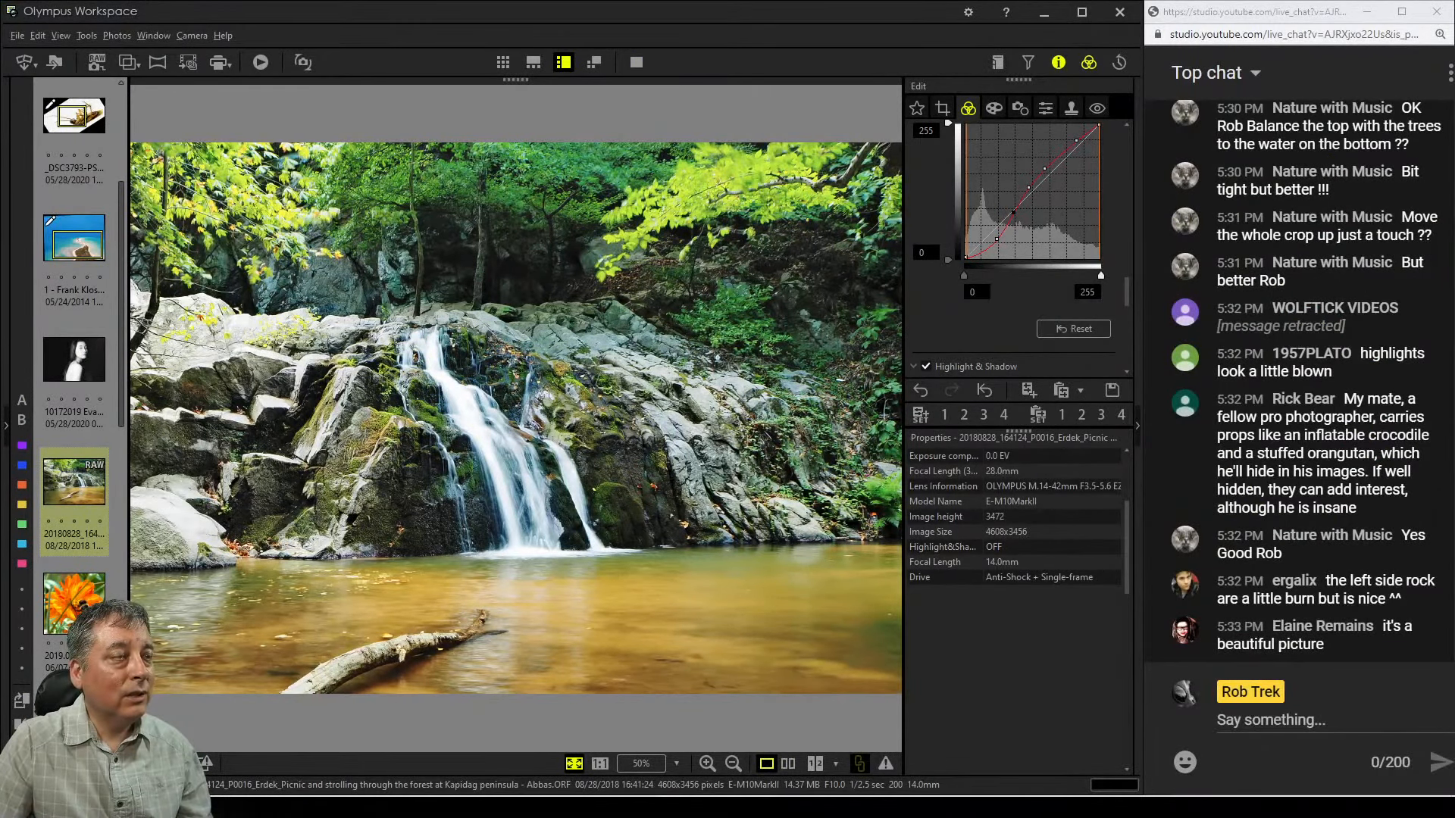
View the edited waterfall photo full screen
scroll(1015, 250, up, 5)
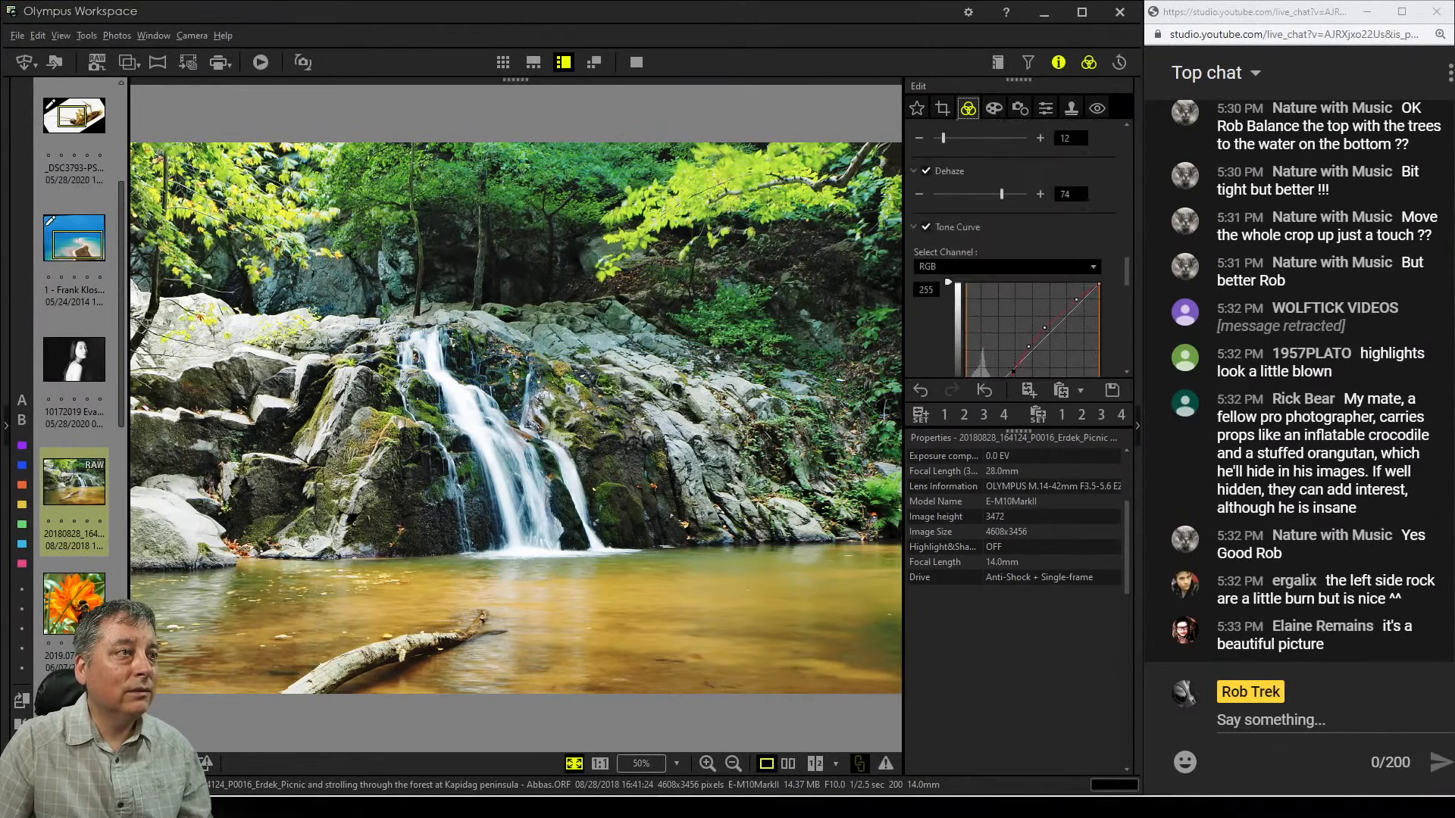
scroll(1015, 250, down, 5)
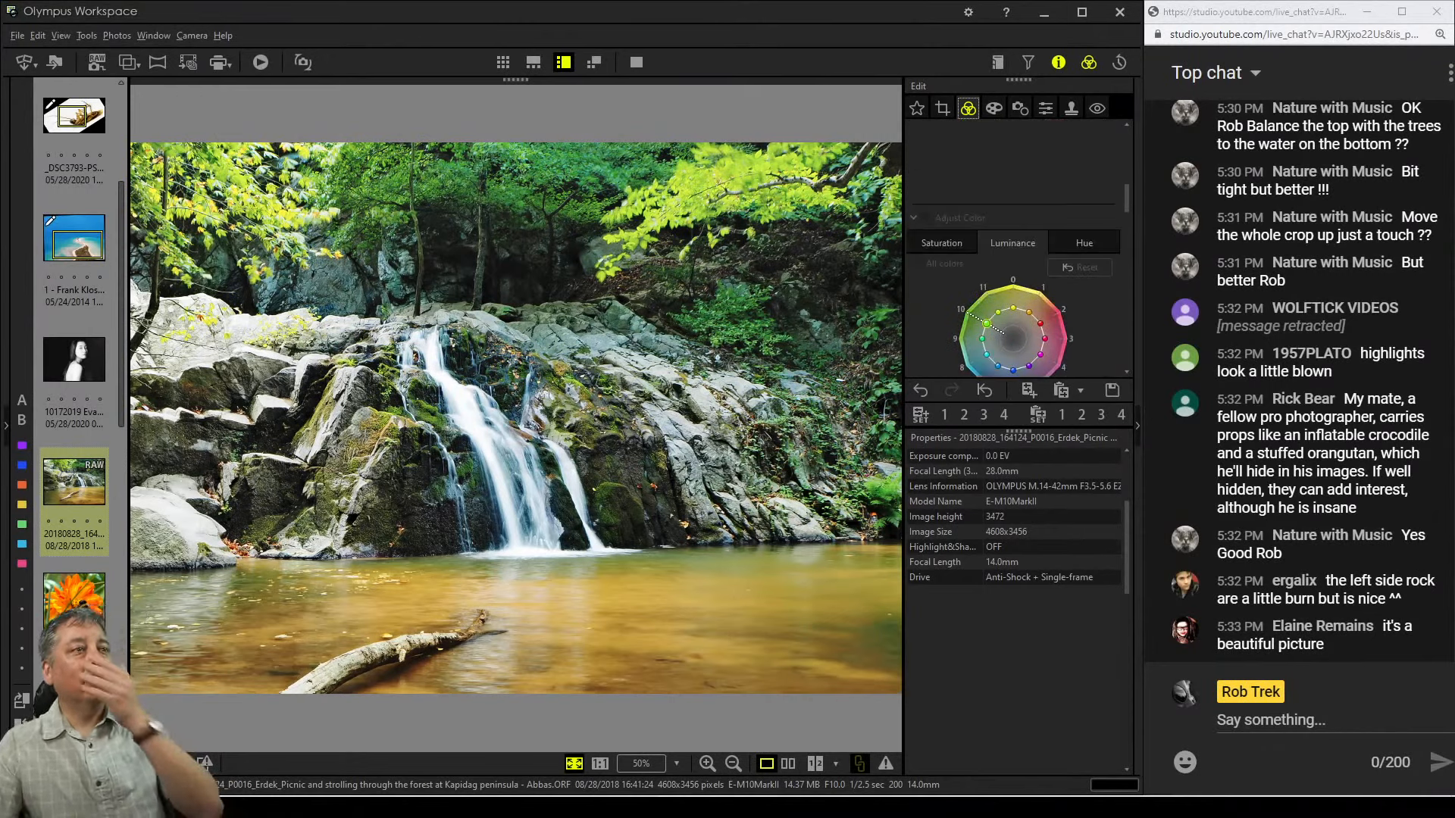
scroll(1015, 250, up, 10)
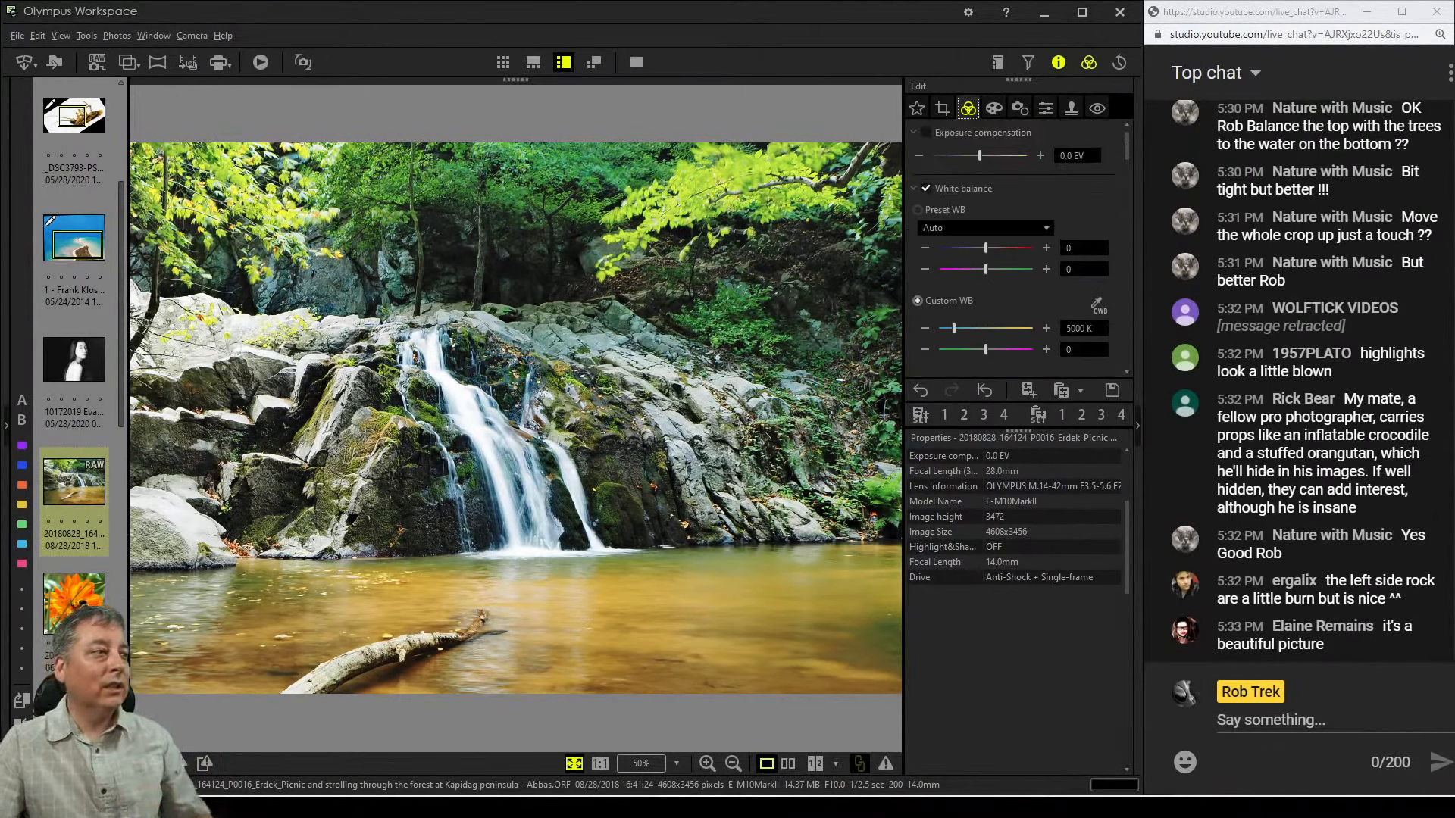
scroll(1011, 243, down, 1)
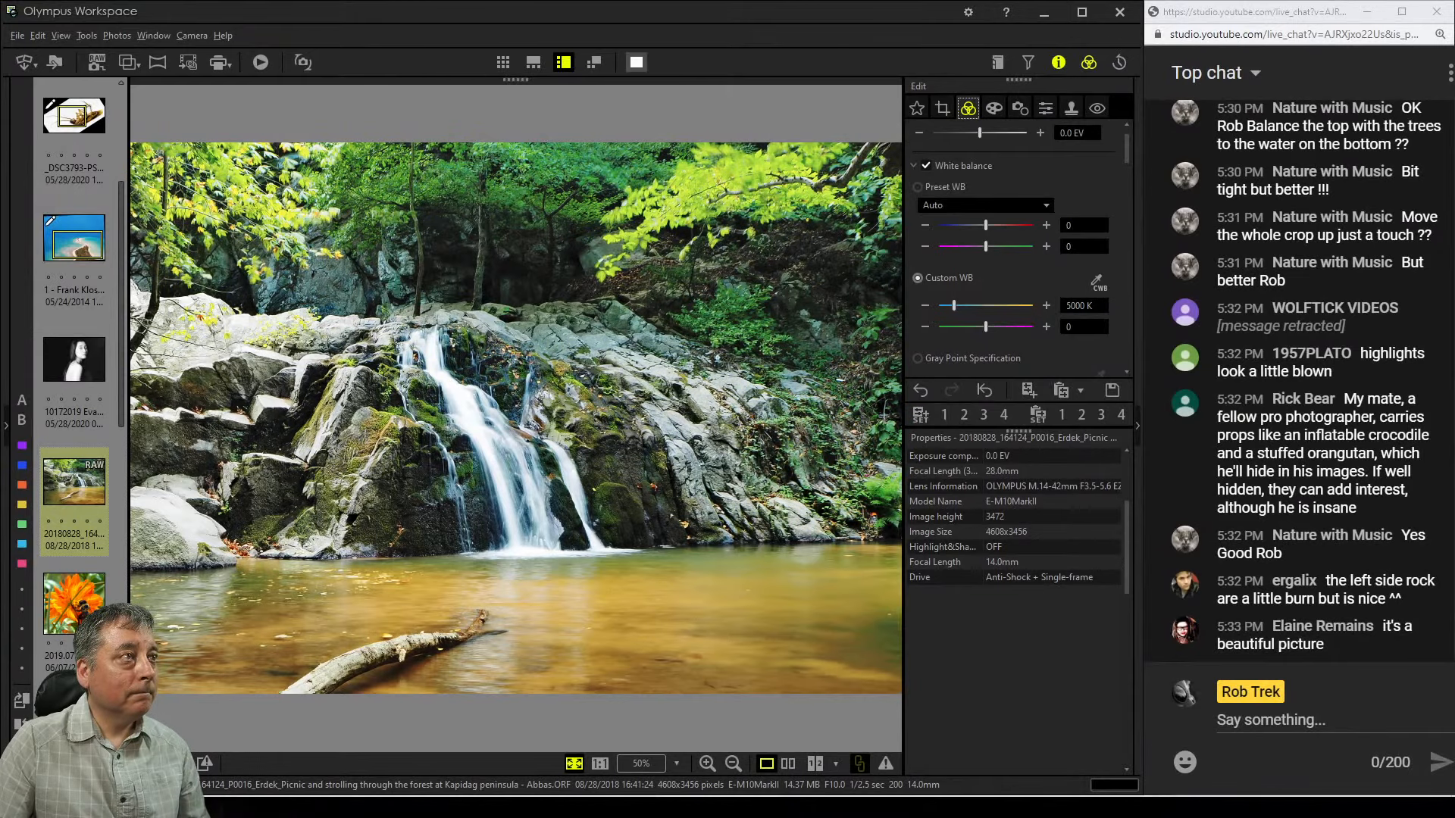
click(635, 62)
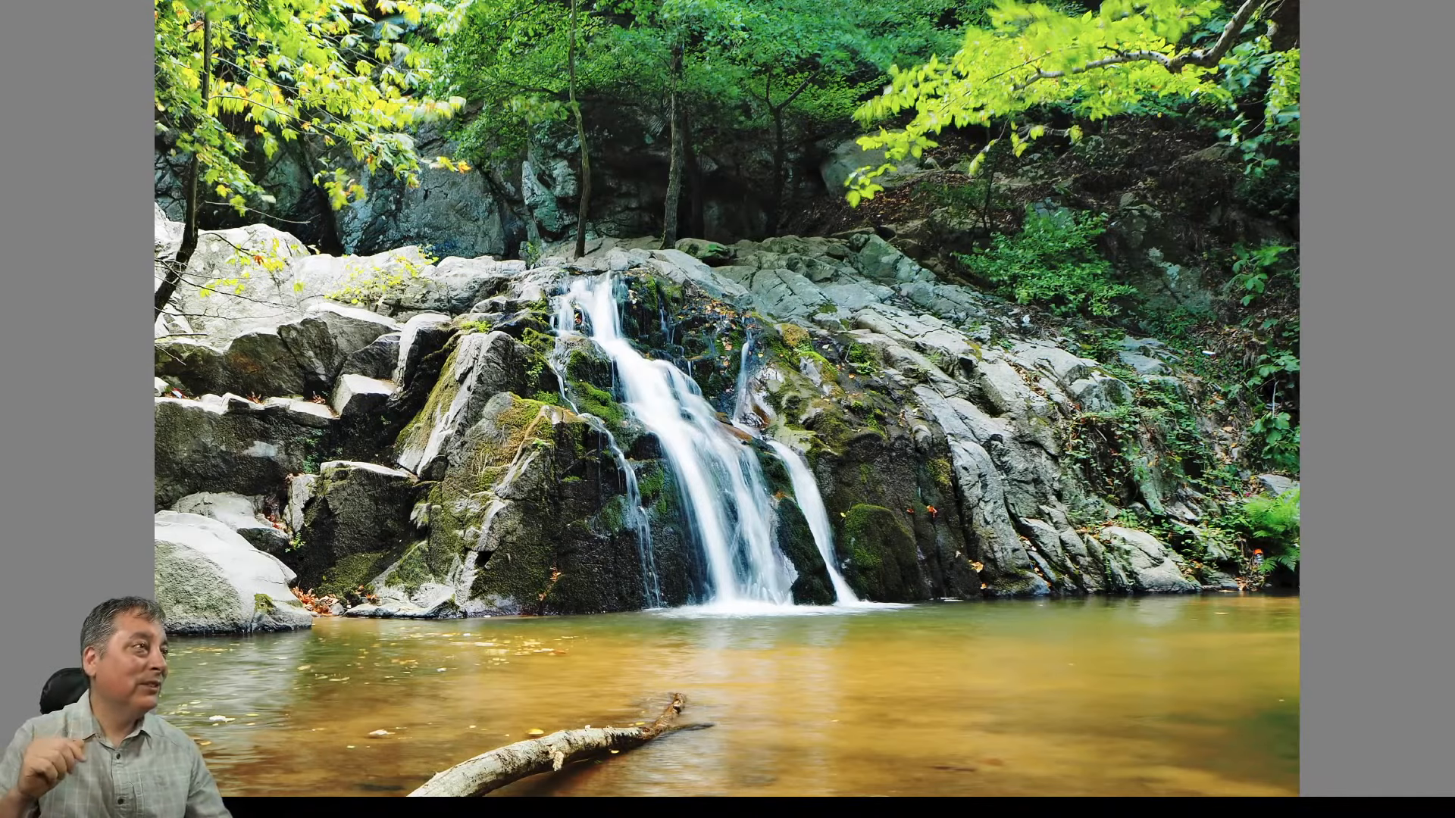
key(Escape)
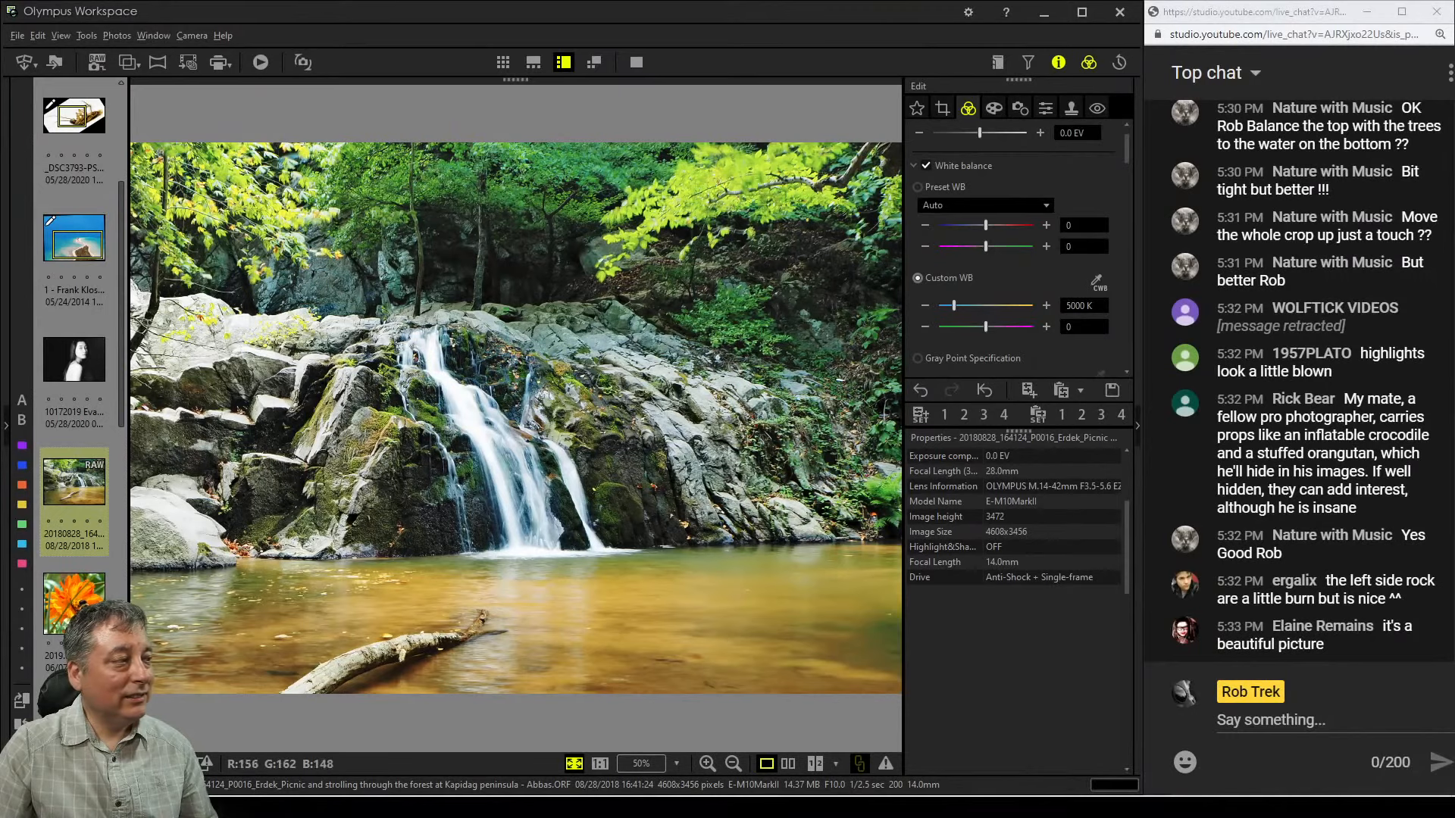
Open the bee-on-orange-flower photo and inspect the bee at 100% zoom
click(50, 627)
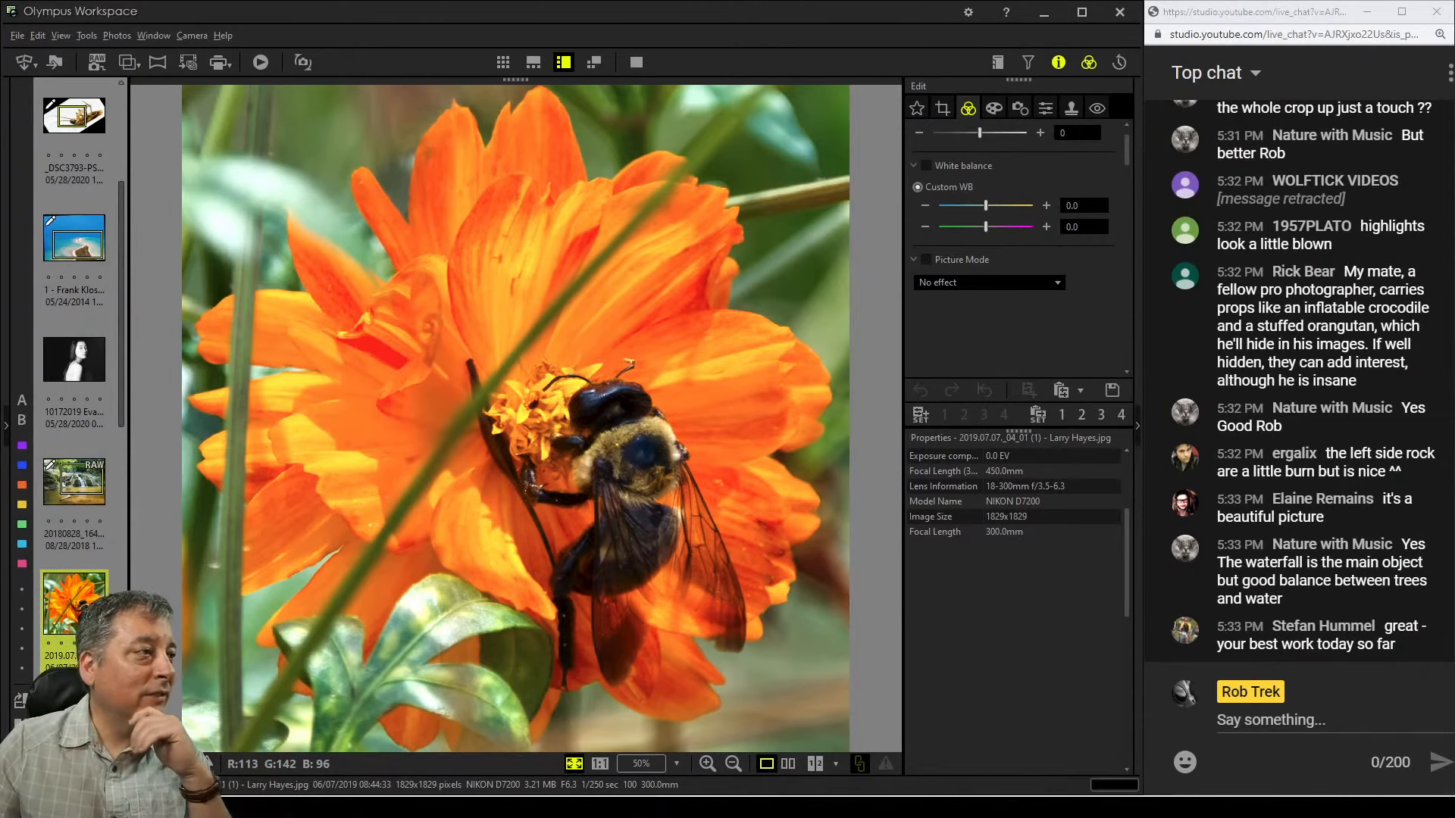
double_click(648, 437)
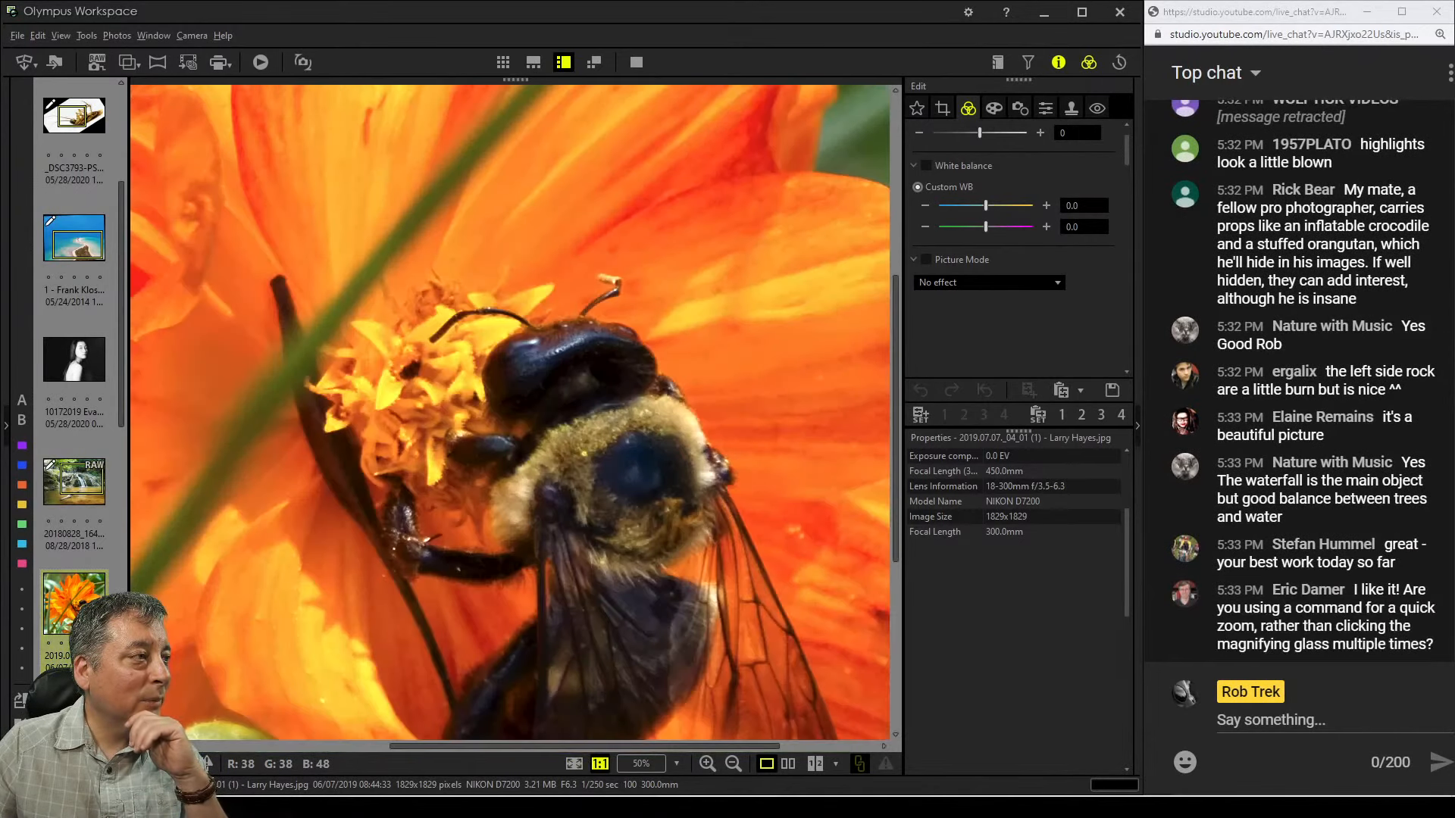
drag(646, 455, 710, 338)
drag(690, 583, 646, 407)
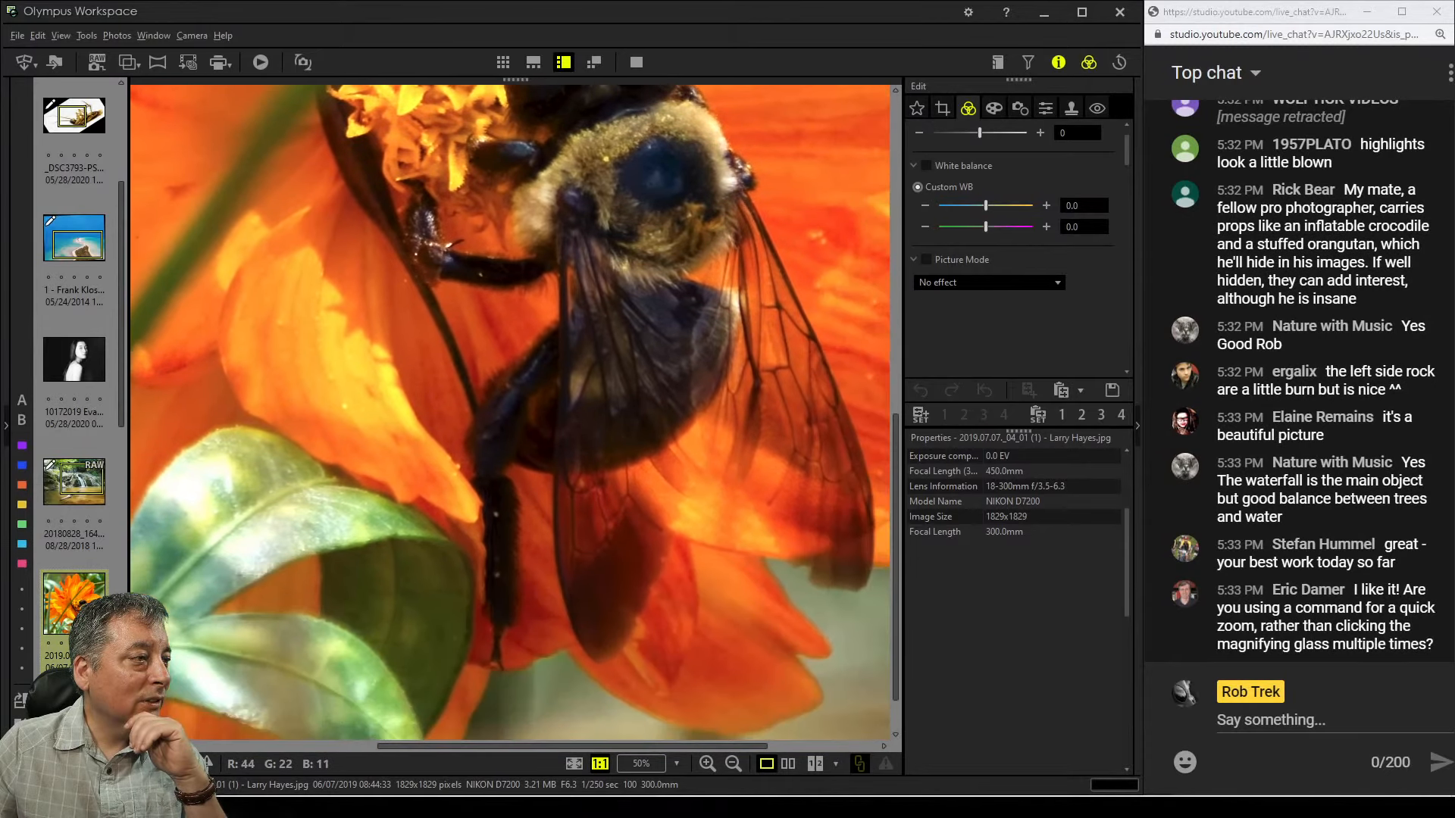
drag(622, 341, 704, 504)
drag(636, 424, 720, 461)
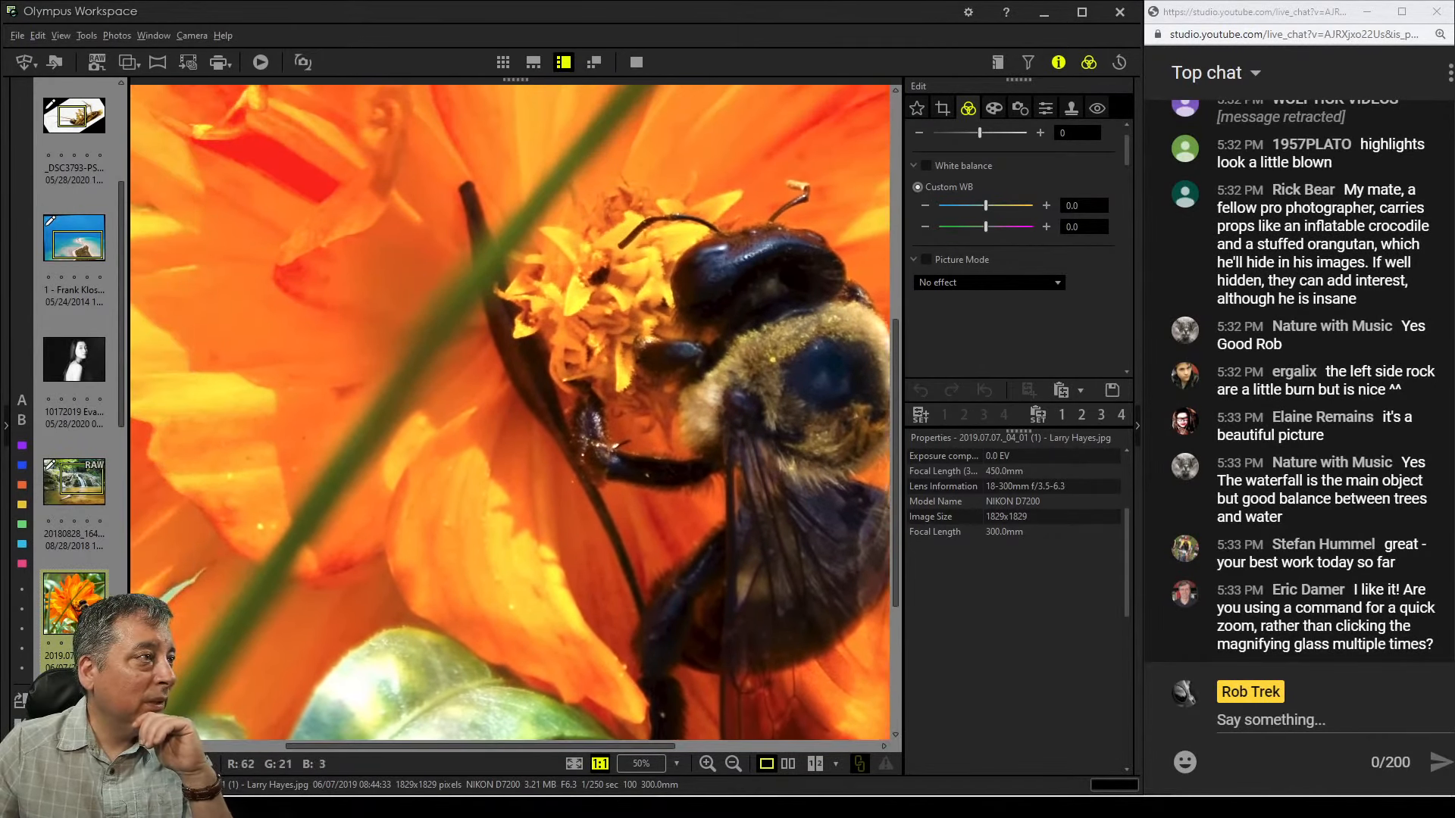
drag(636, 364, 672, 459)
drag(644, 409, 671, 475)
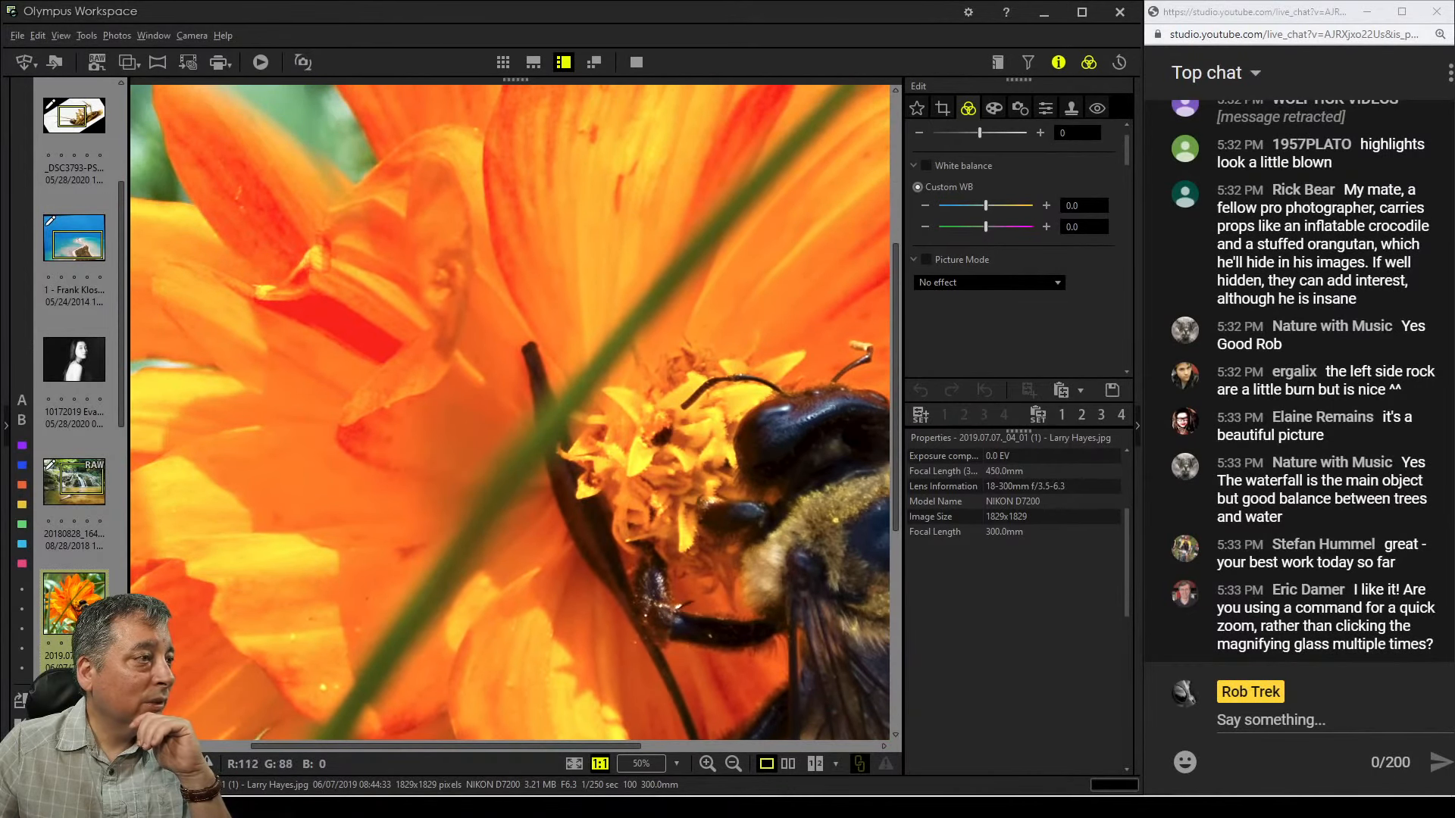
double_click(500, 402)
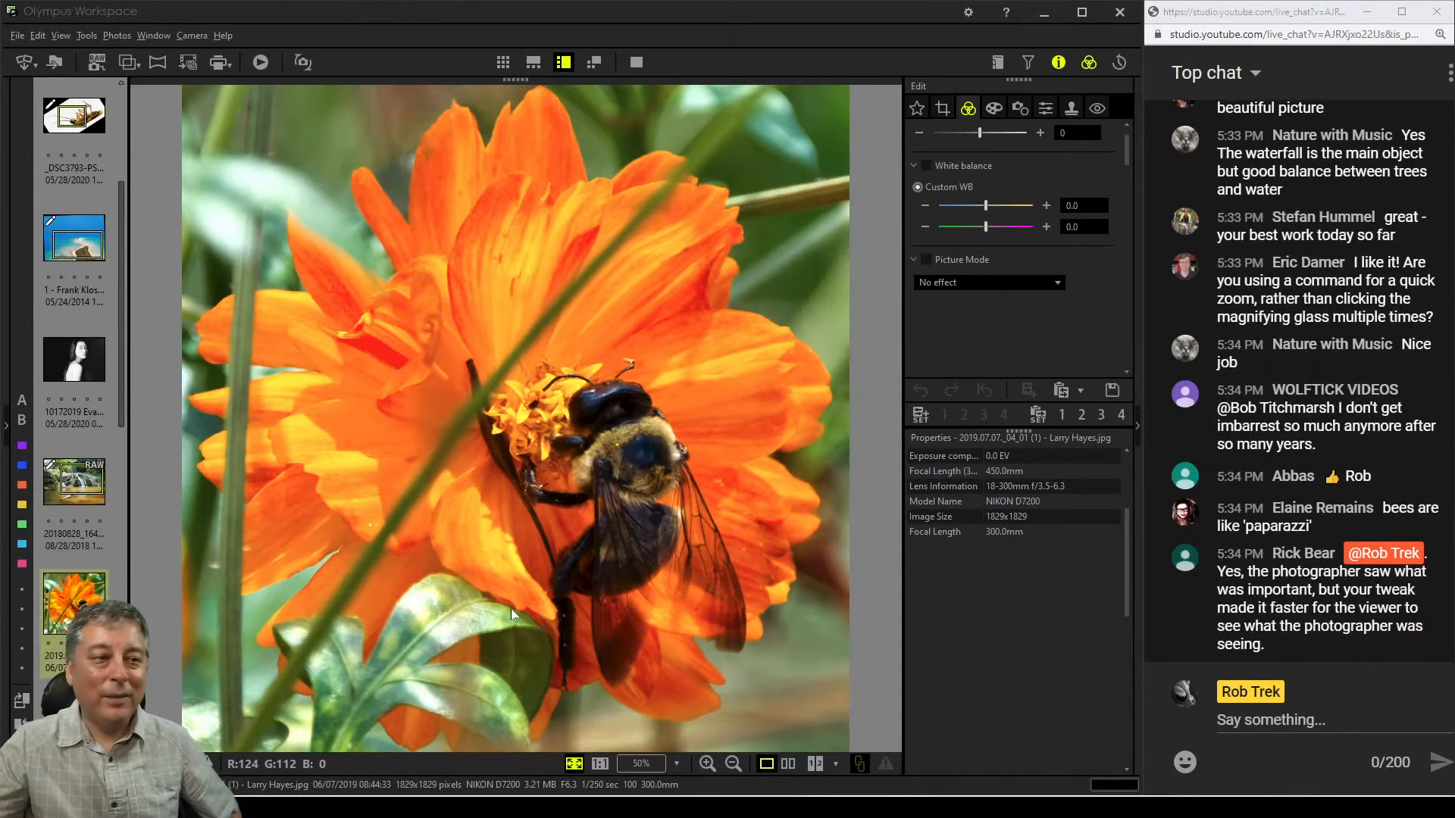
Switch the flower photo's zoom between 1:1 and fit to window
click(600, 766)
click(575, 765)
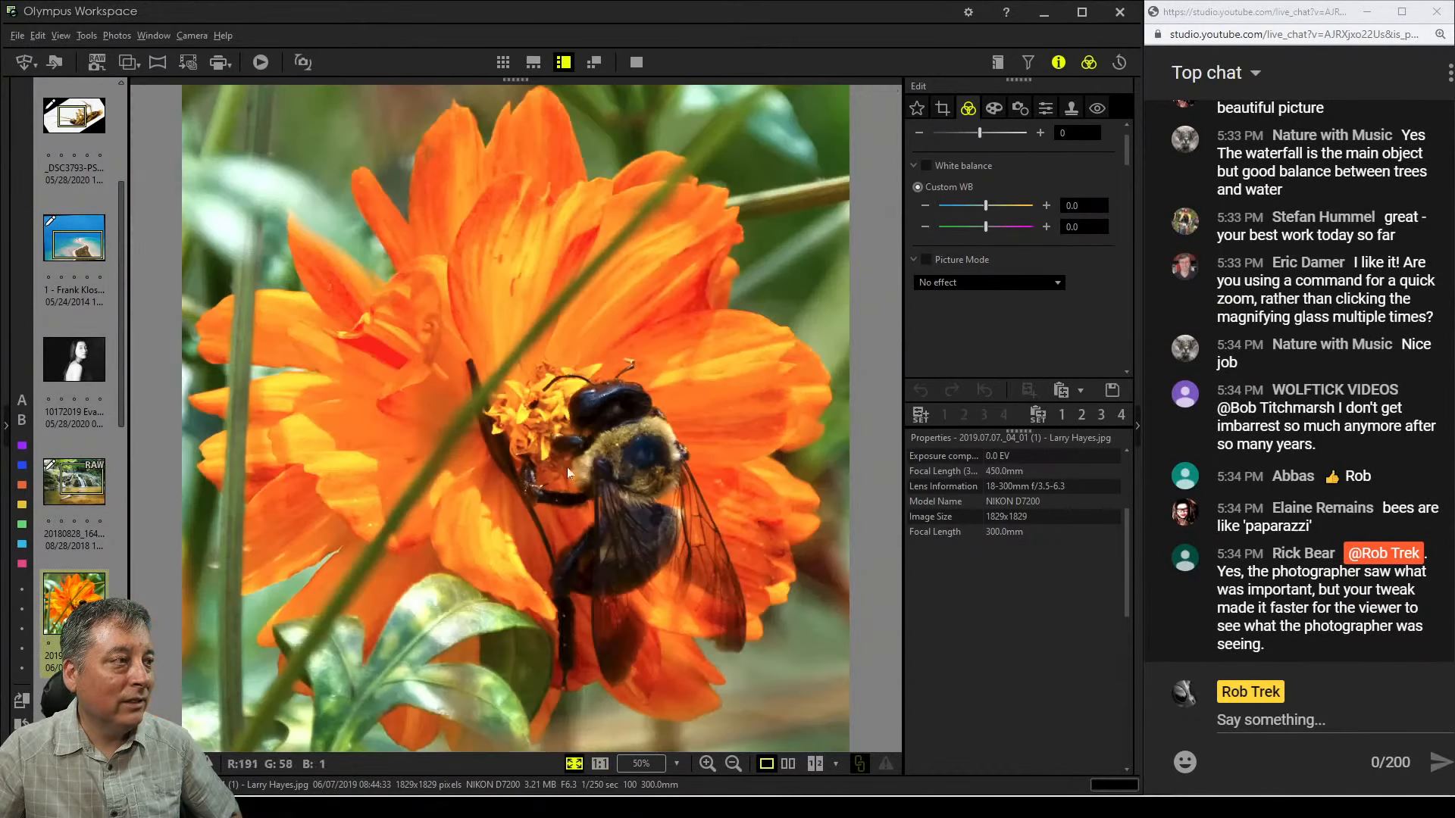
double_click(569, 442)
double_click(569, 442)
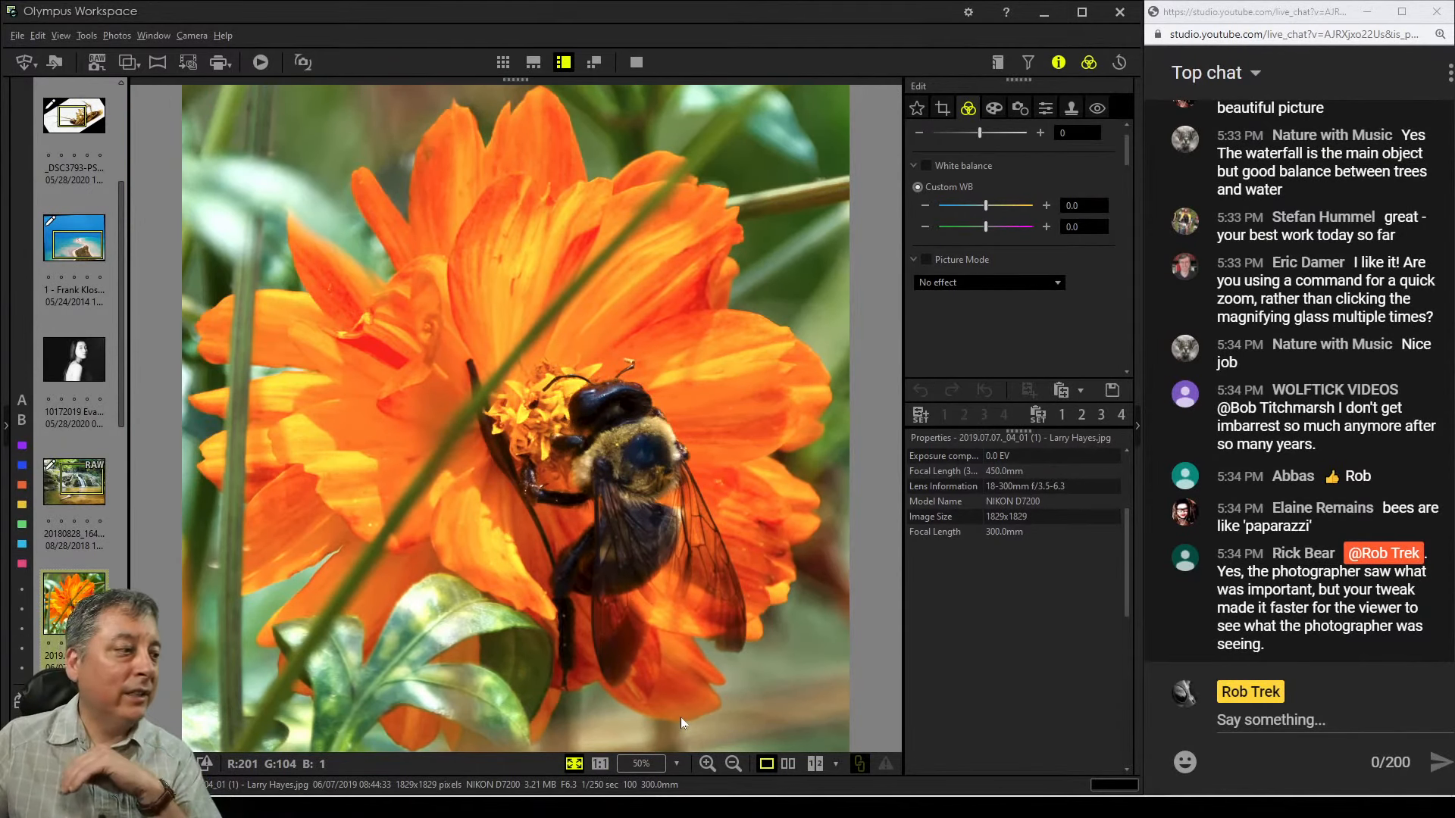
Boost the saturation of the orange hue in Adjust Color to 5
click(641, 766)
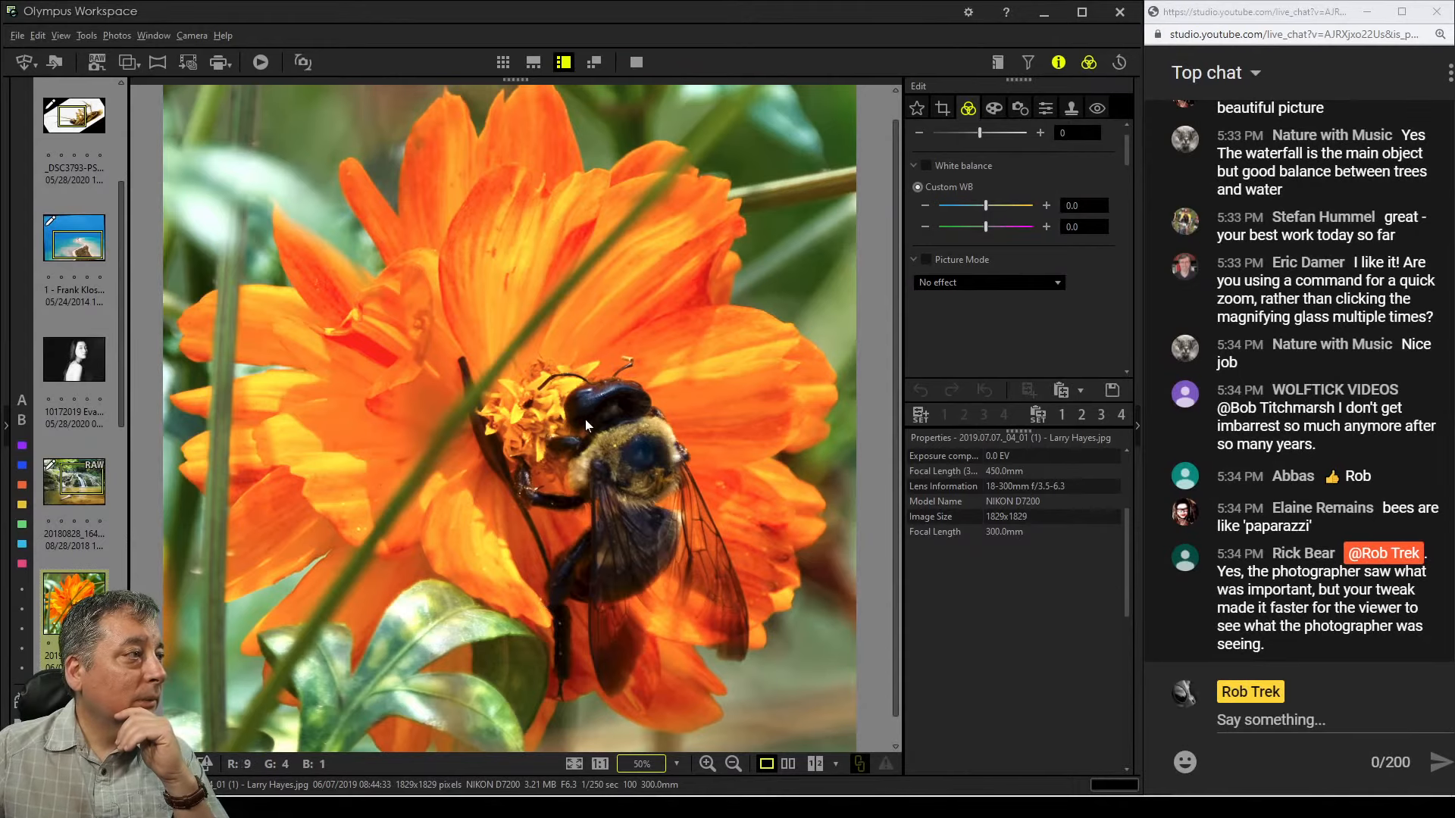
scroll(561, 444, down, 1)
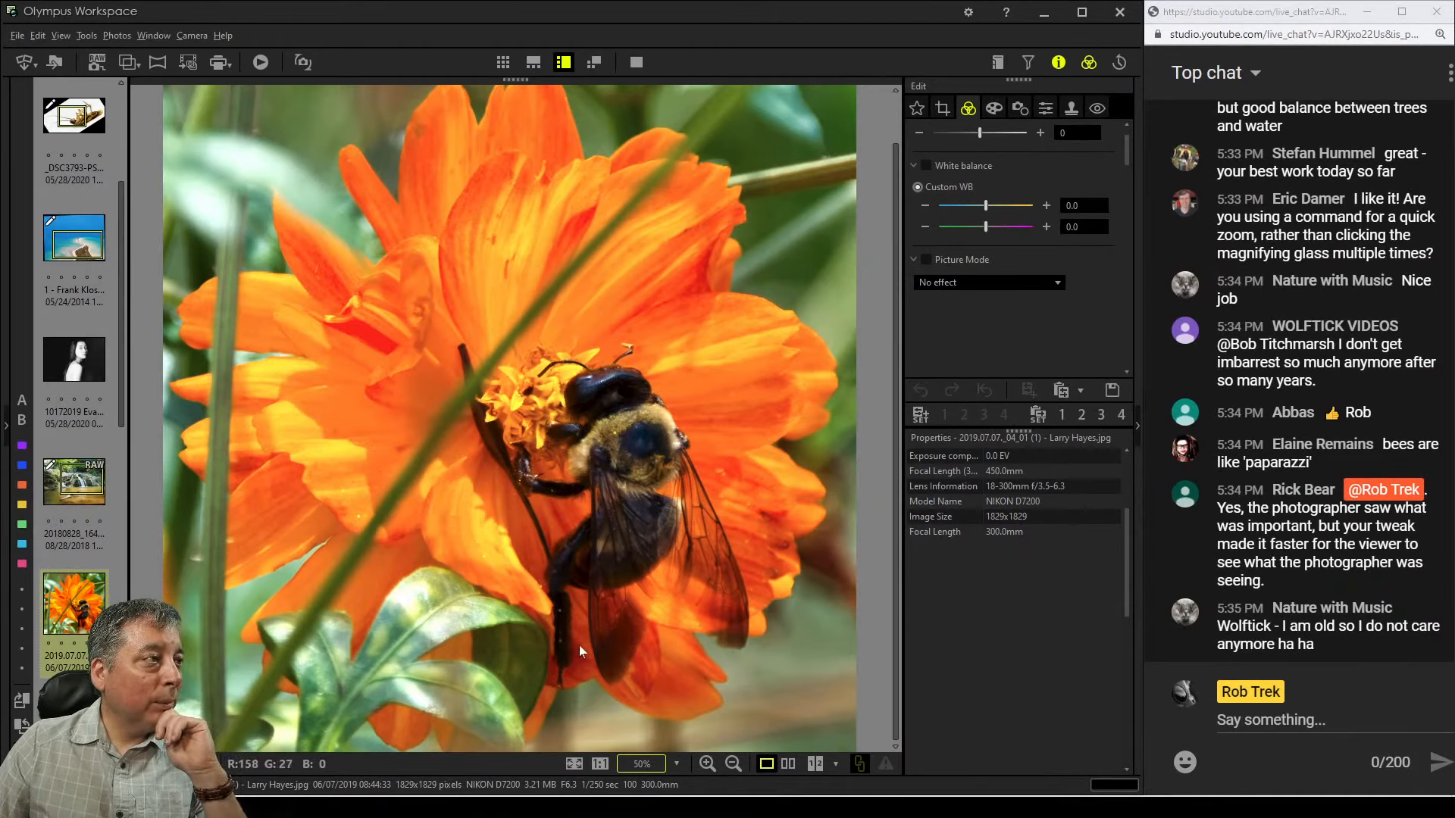
click(992, 110)
click(968, 108)
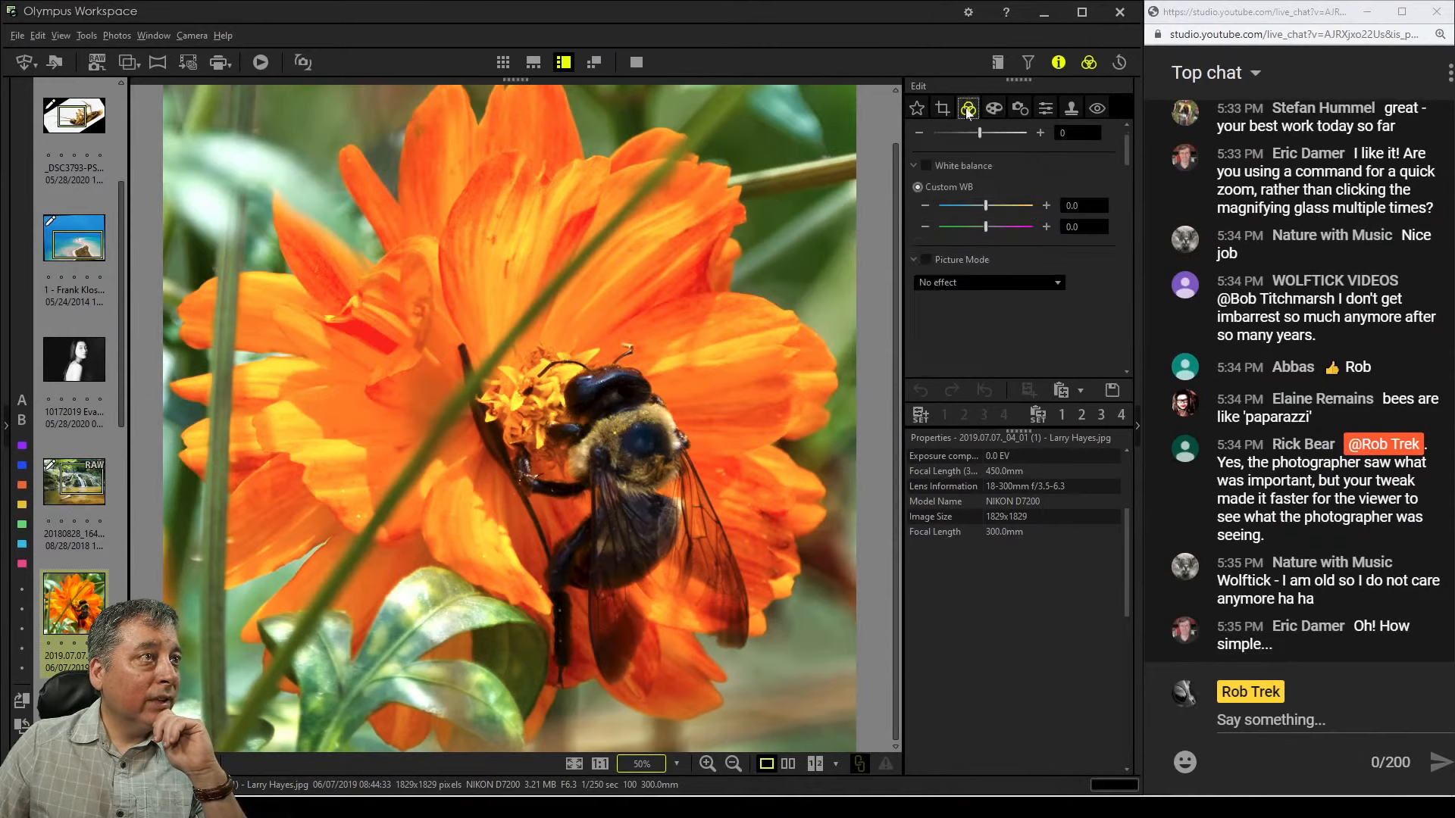
scroll(1063, 325, down, 3)
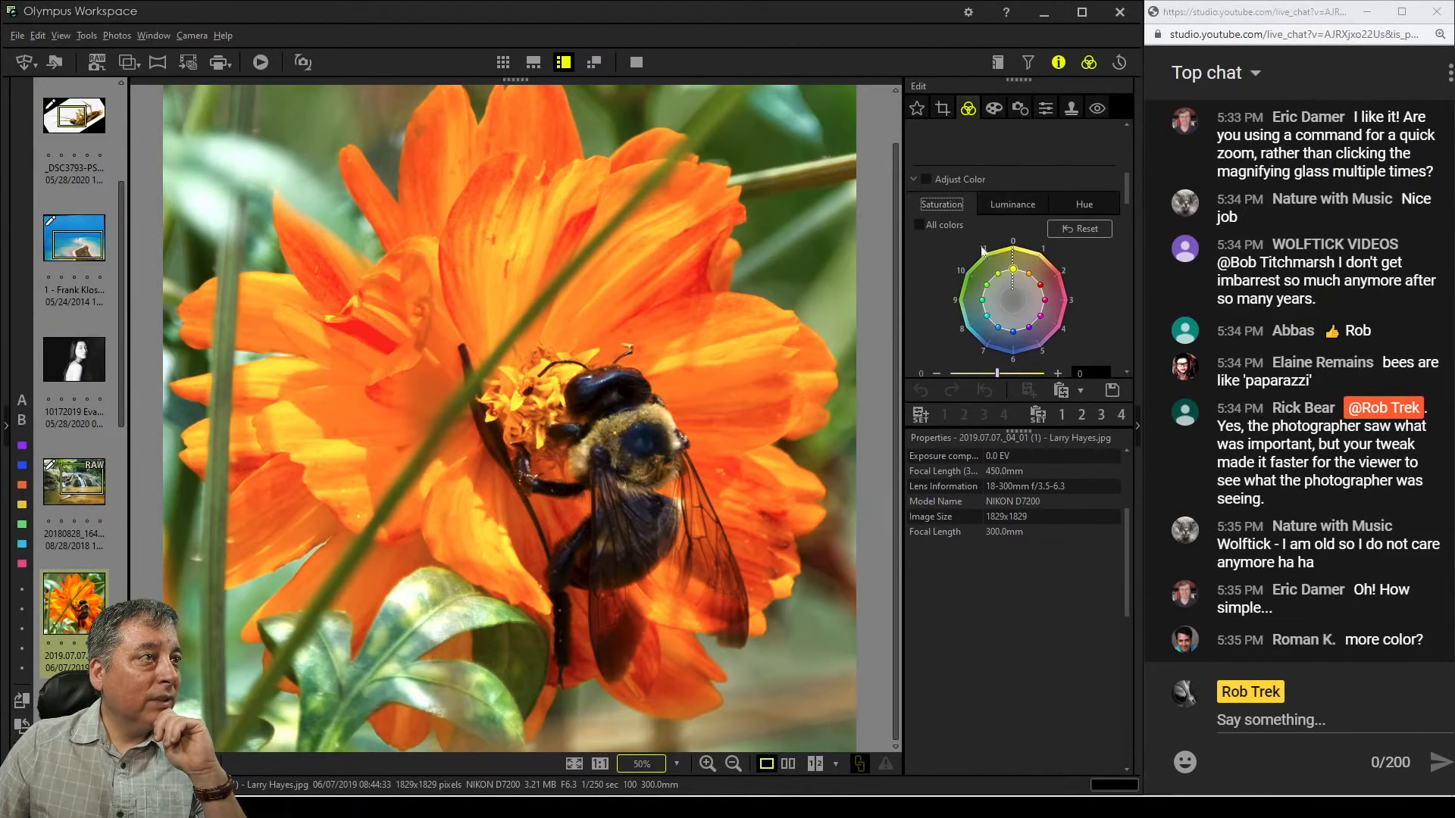
click(1013, 269)
mouse_move(1017, 278)
mouse_down()
mouse_move(1014, 253)
mouse_move(1035, 260)
mouse_up()
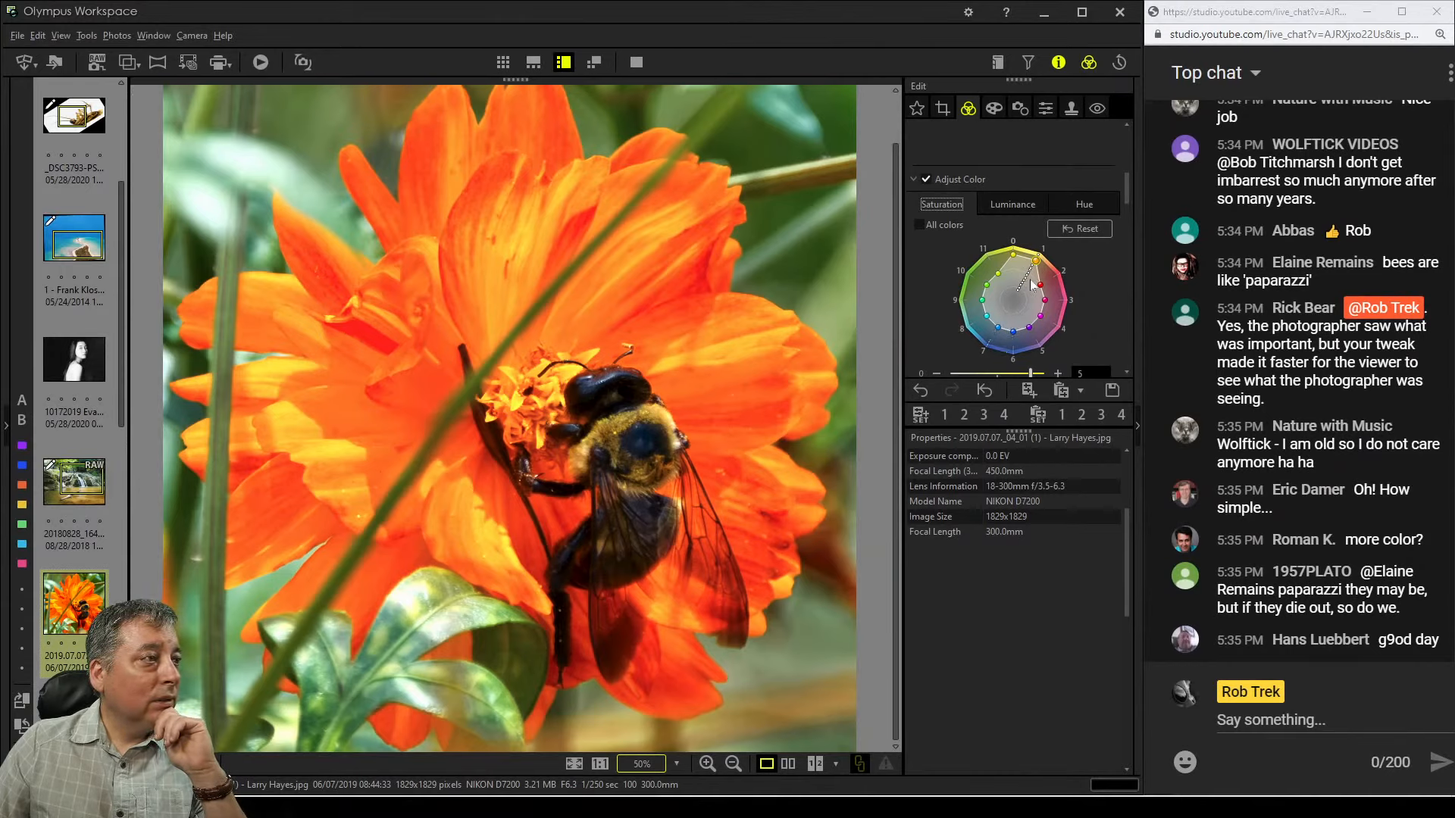
drag(1036, 260, 1031, 275)
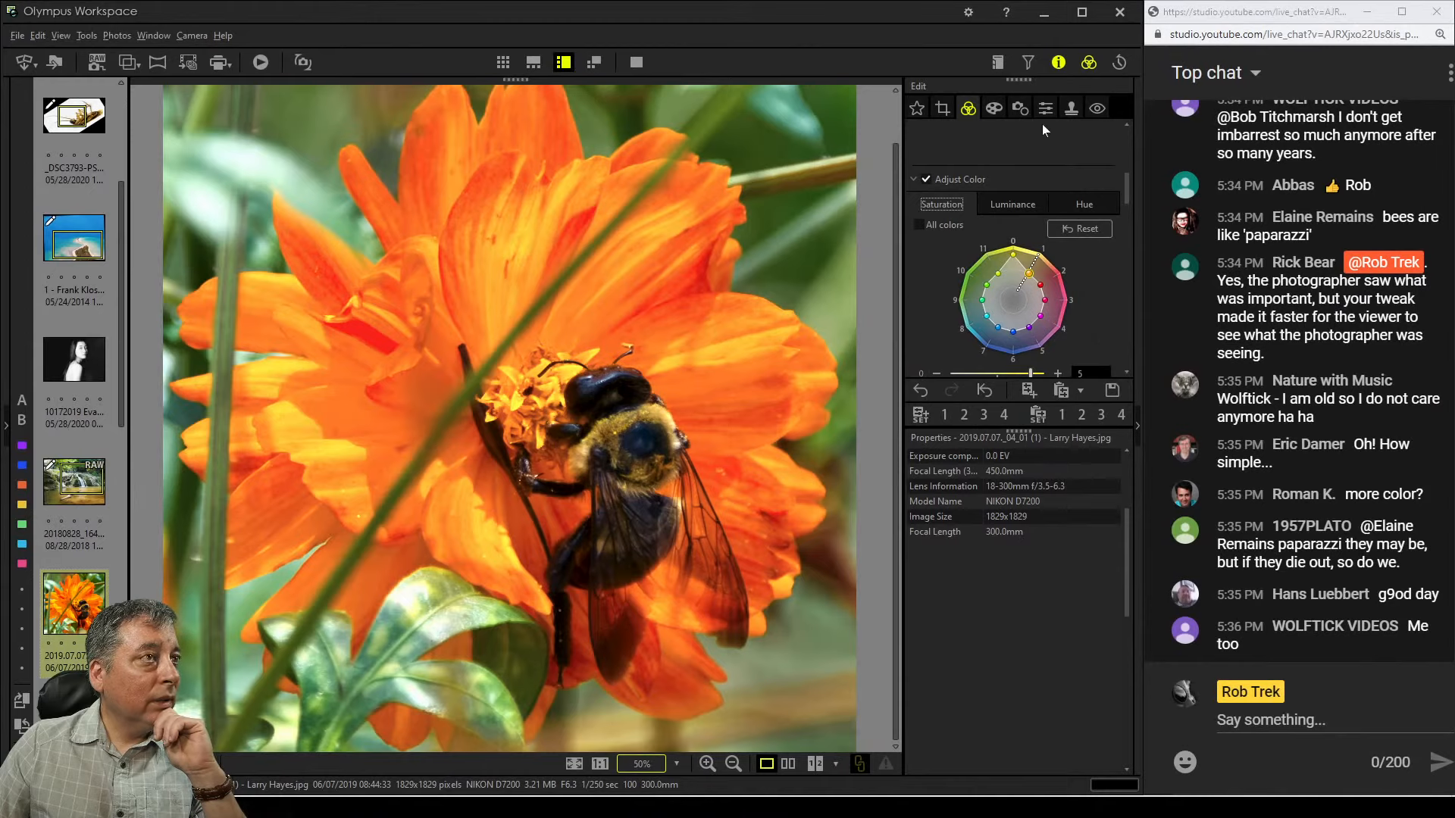
Set Clarity to 48 and Dehaze to 44
click(994, 109)
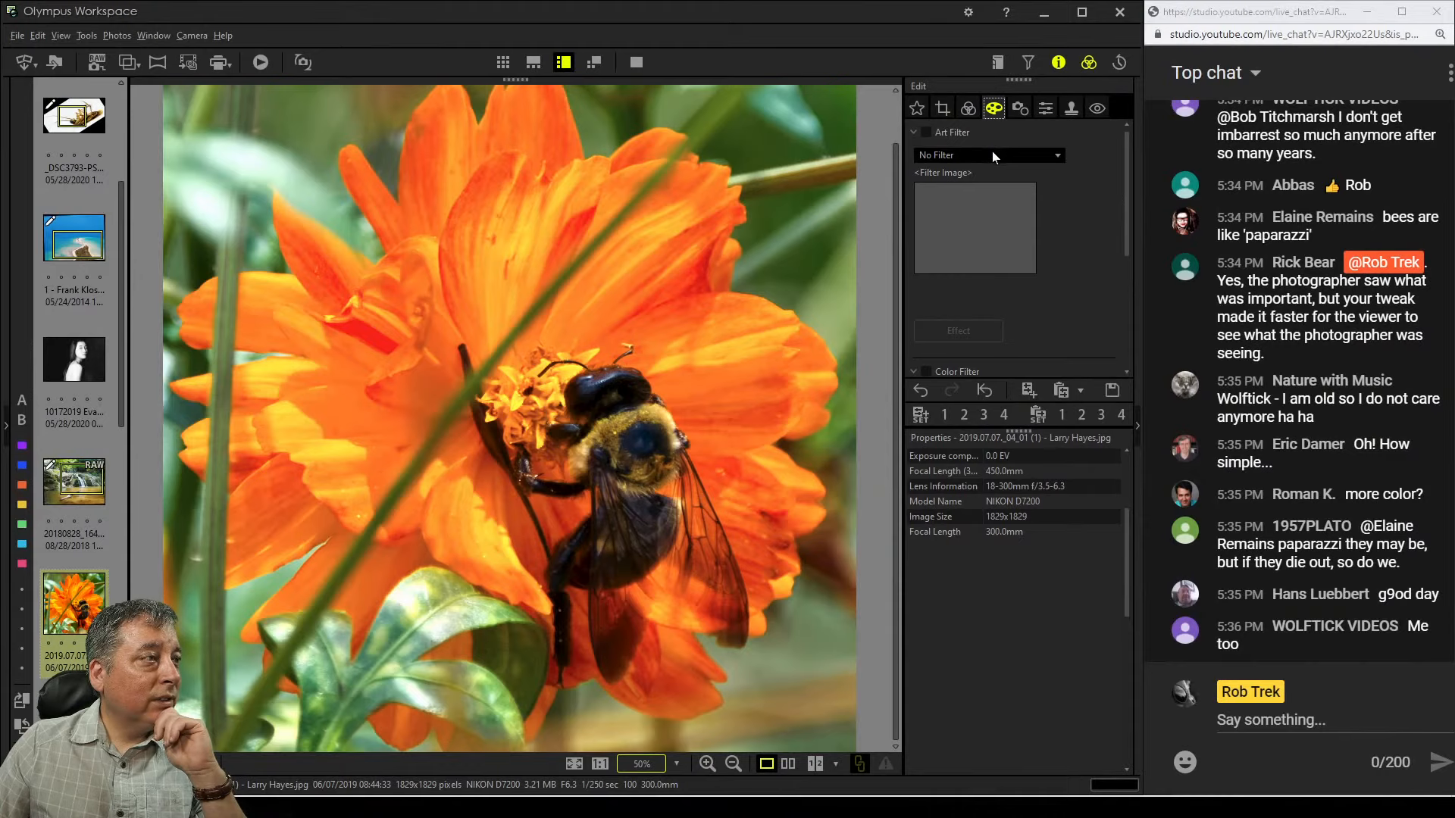
click(970, 110)
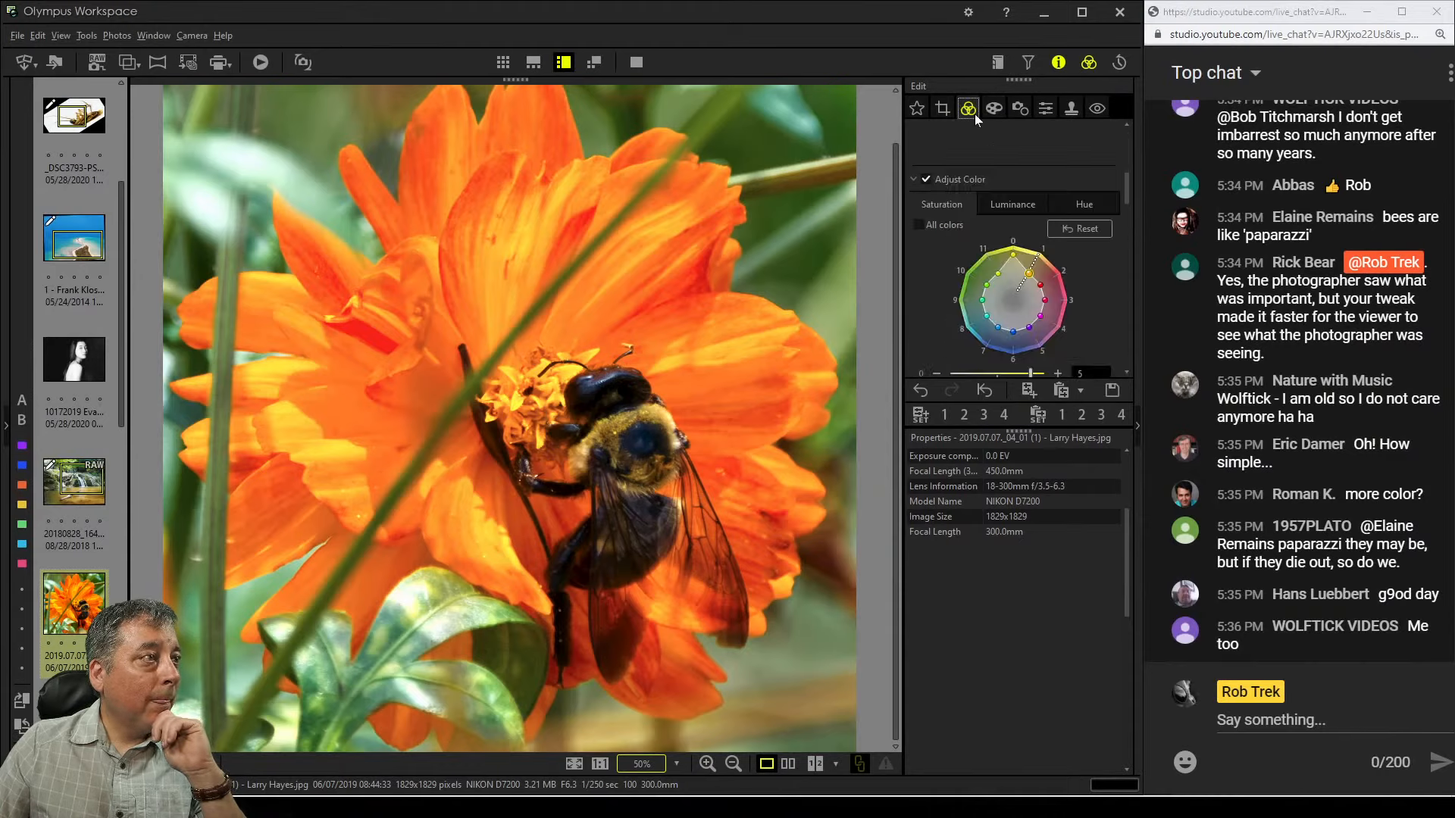
scroll(1079, 356, down, 10)
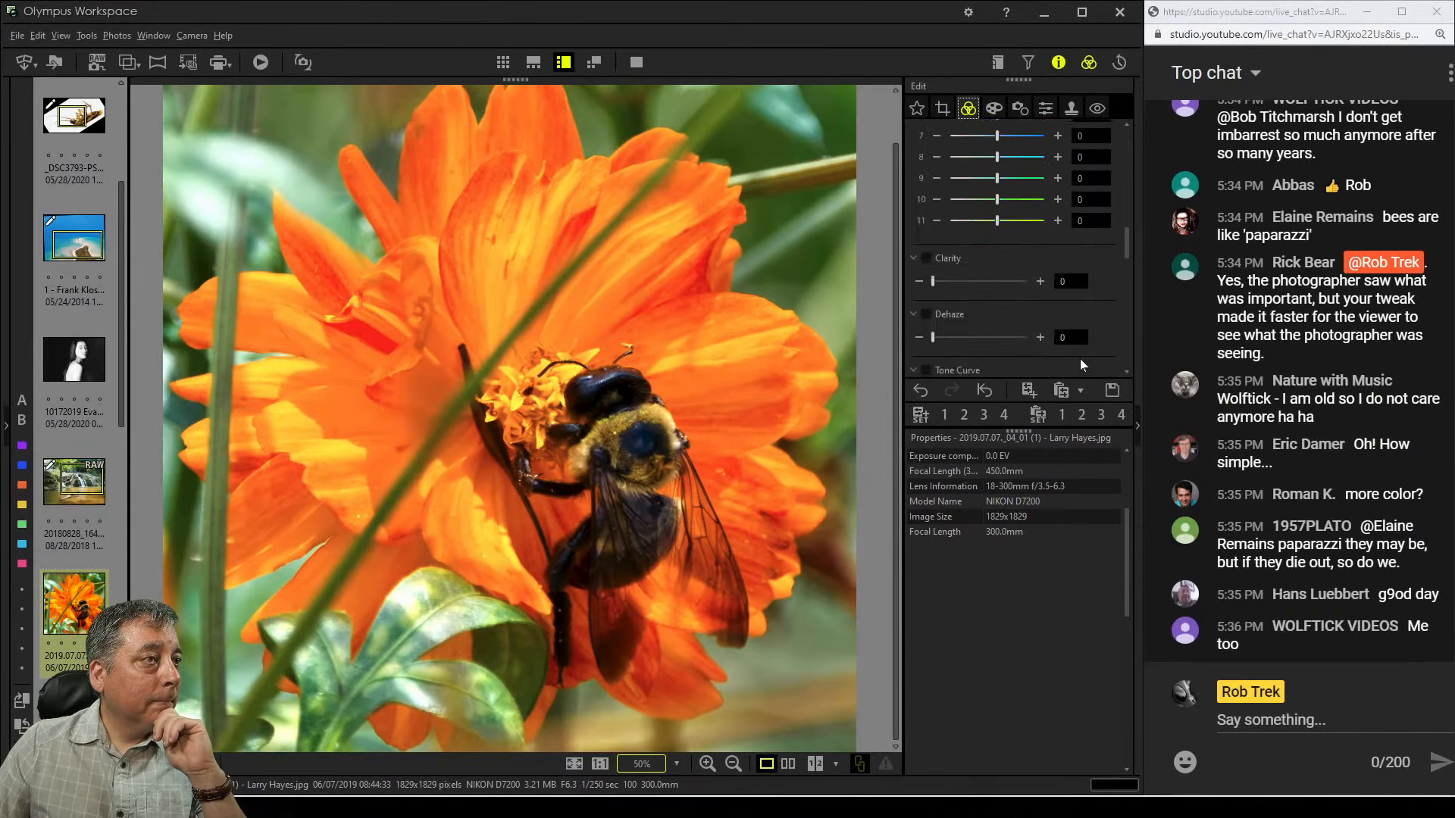
scroll(1080, 357, up, 3)
drag(933, 283, 977, 283)
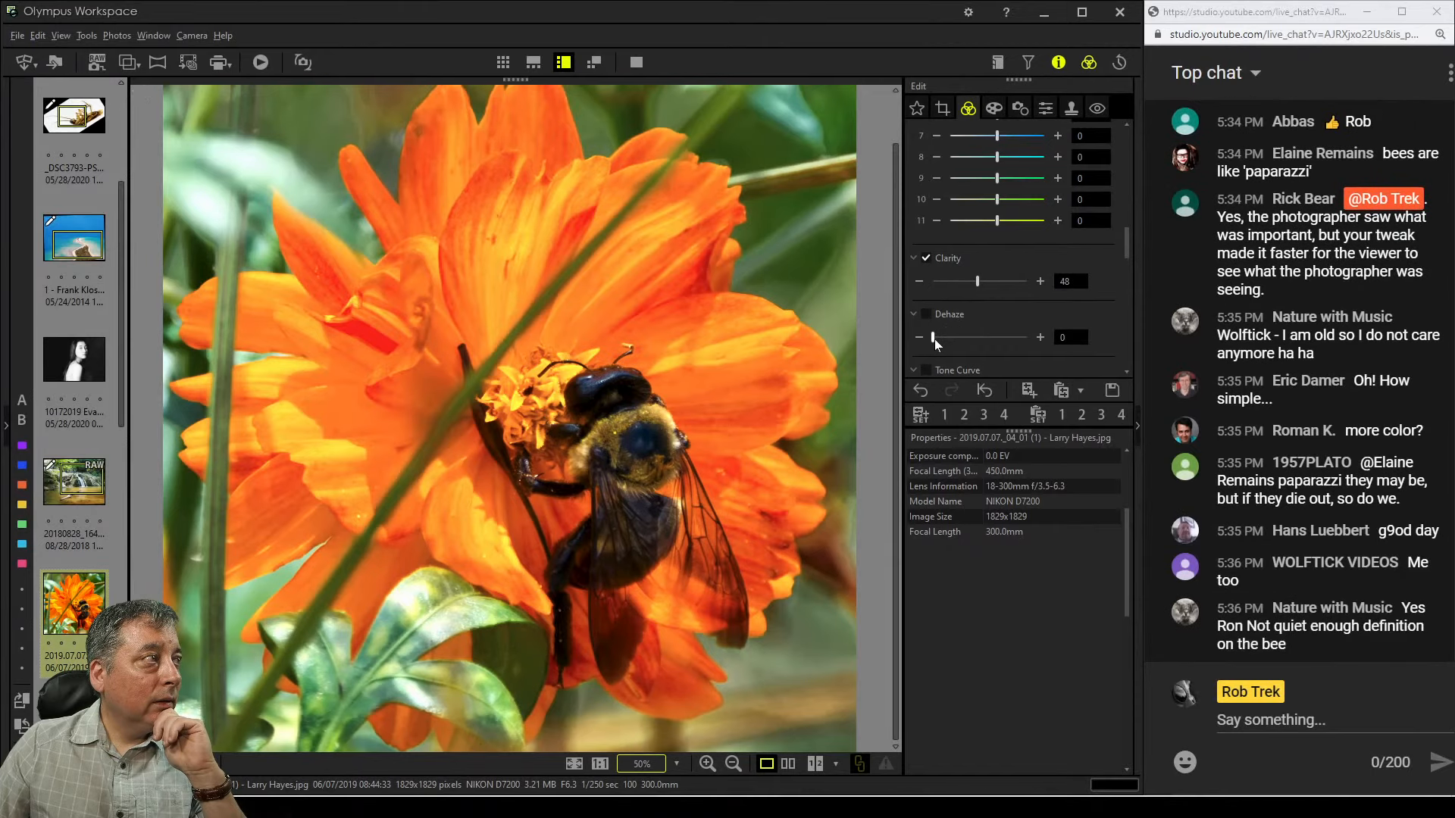
drag(934, 339, 976, 339)
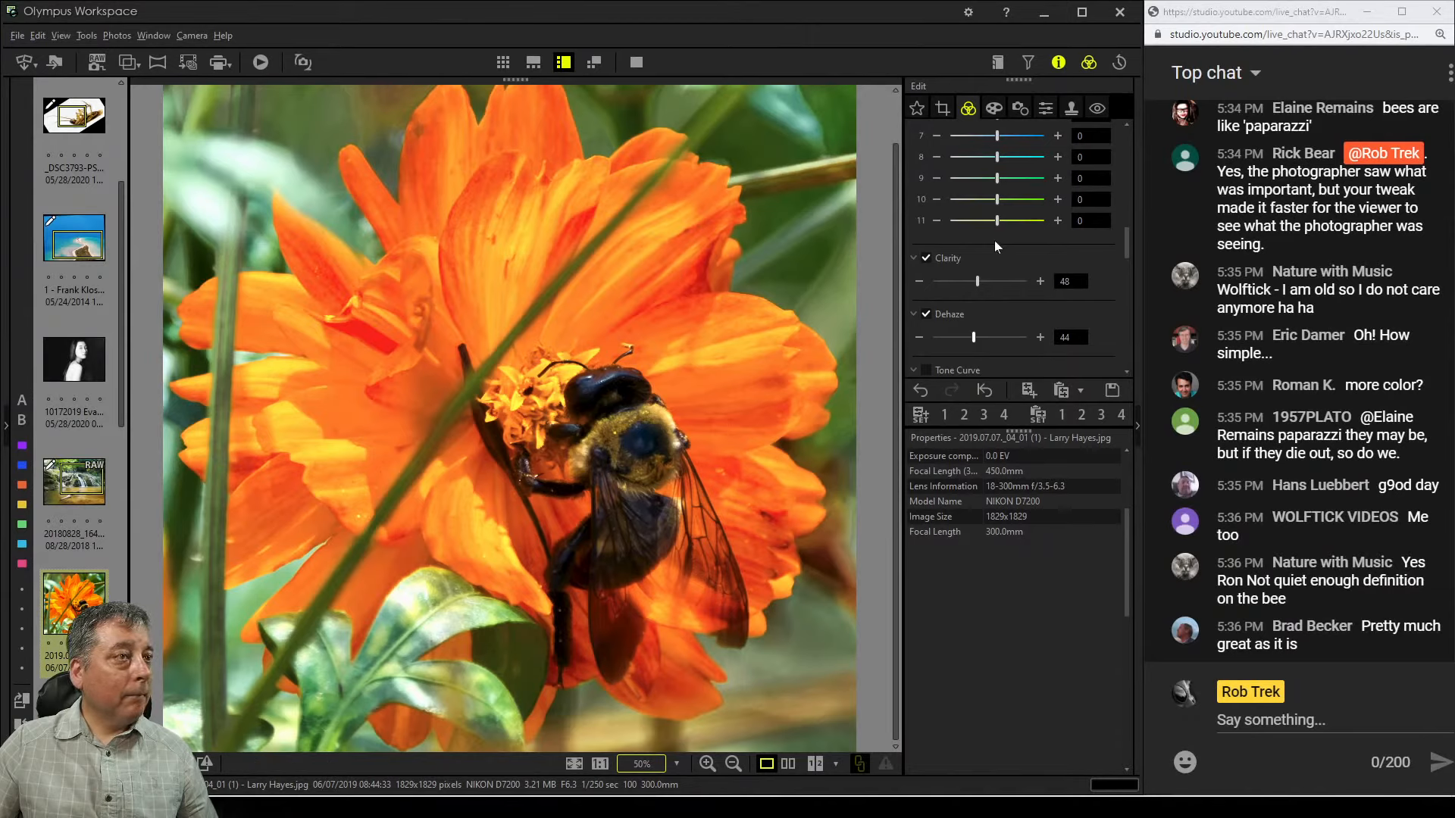
Switch the Gradation adjustment to Manual
scroll(1038, 315, down, 5)
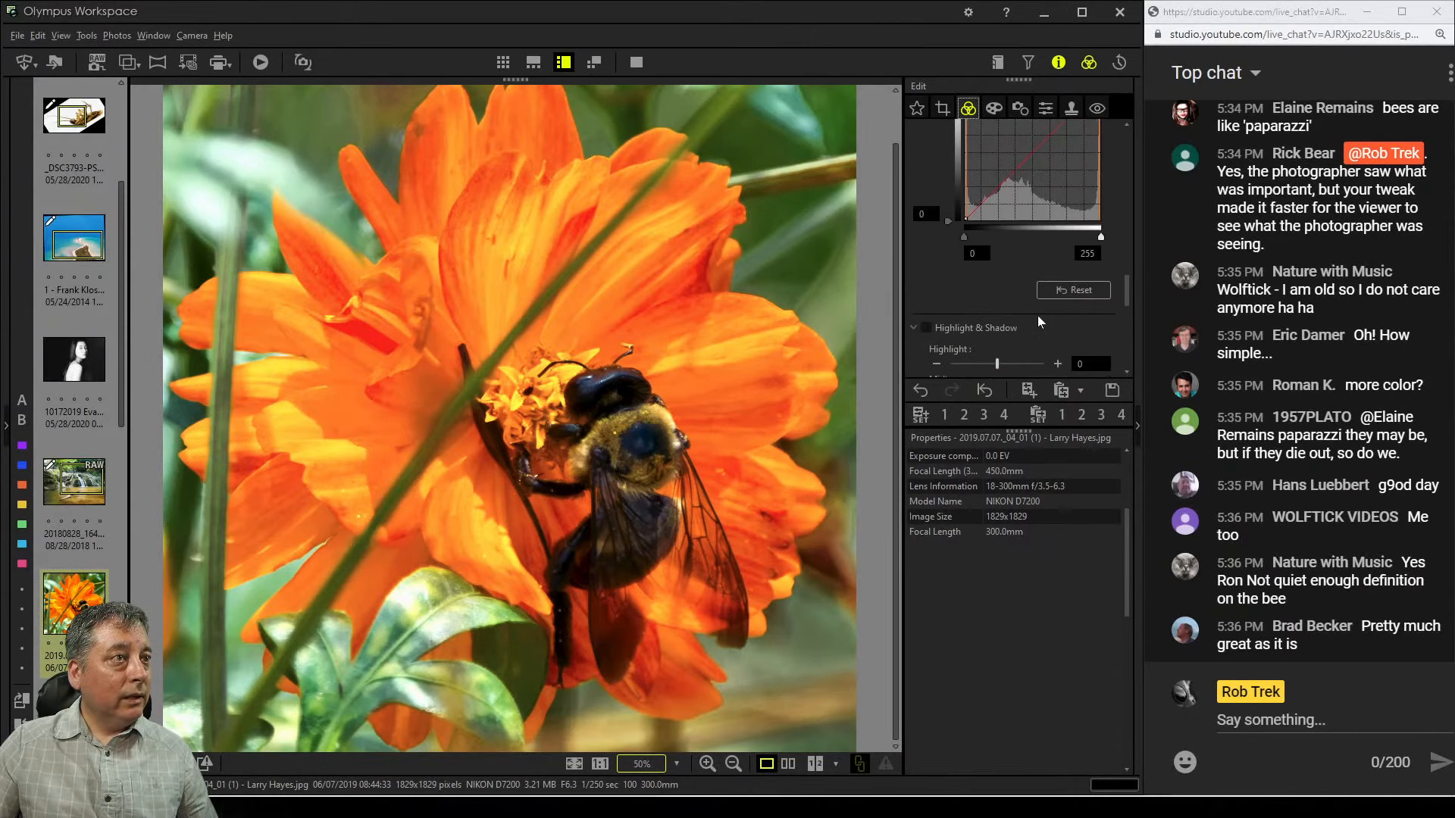
scroll(1038, 315, up, 1)
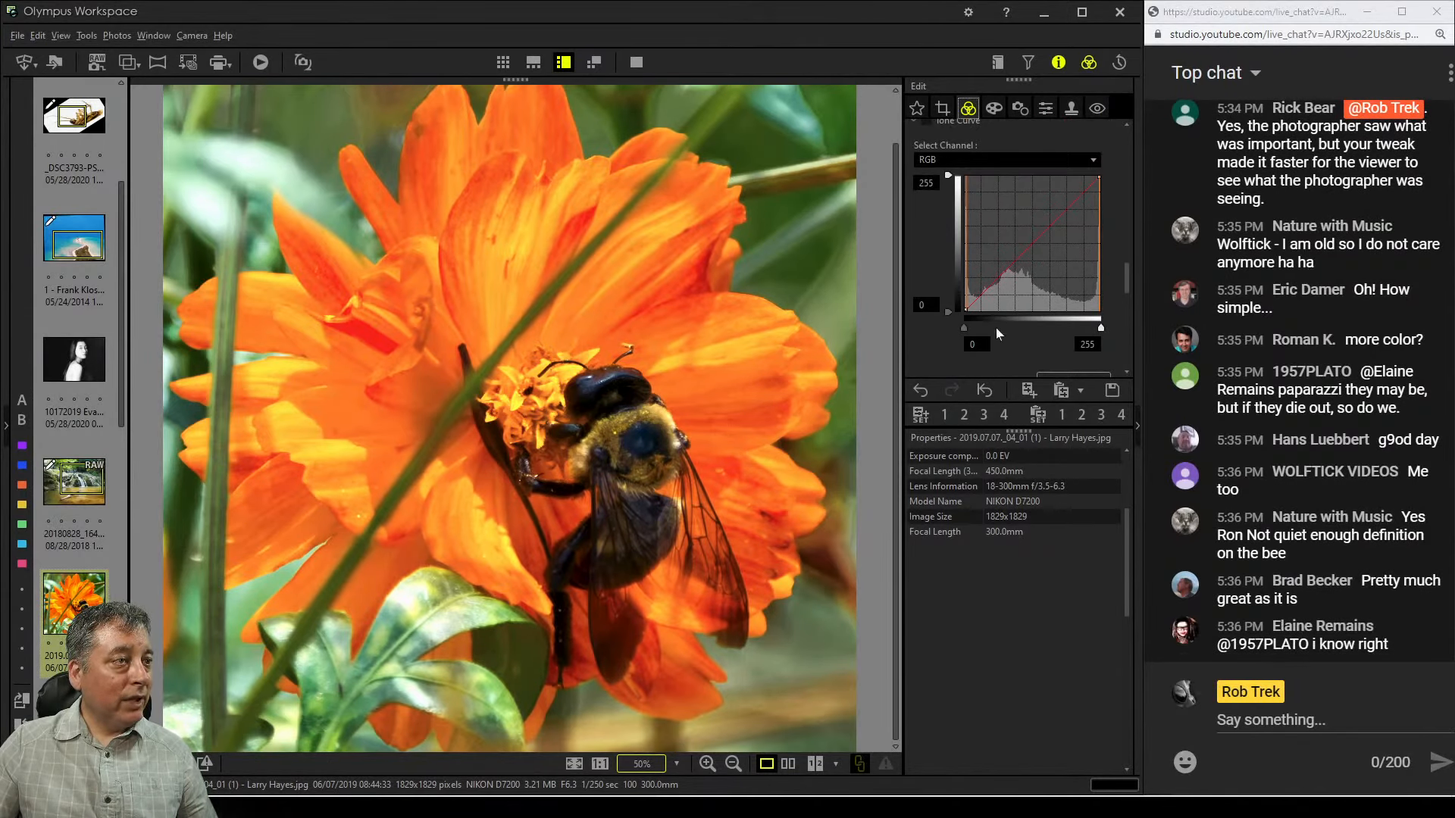
scroll(1008, 318, down, 3)
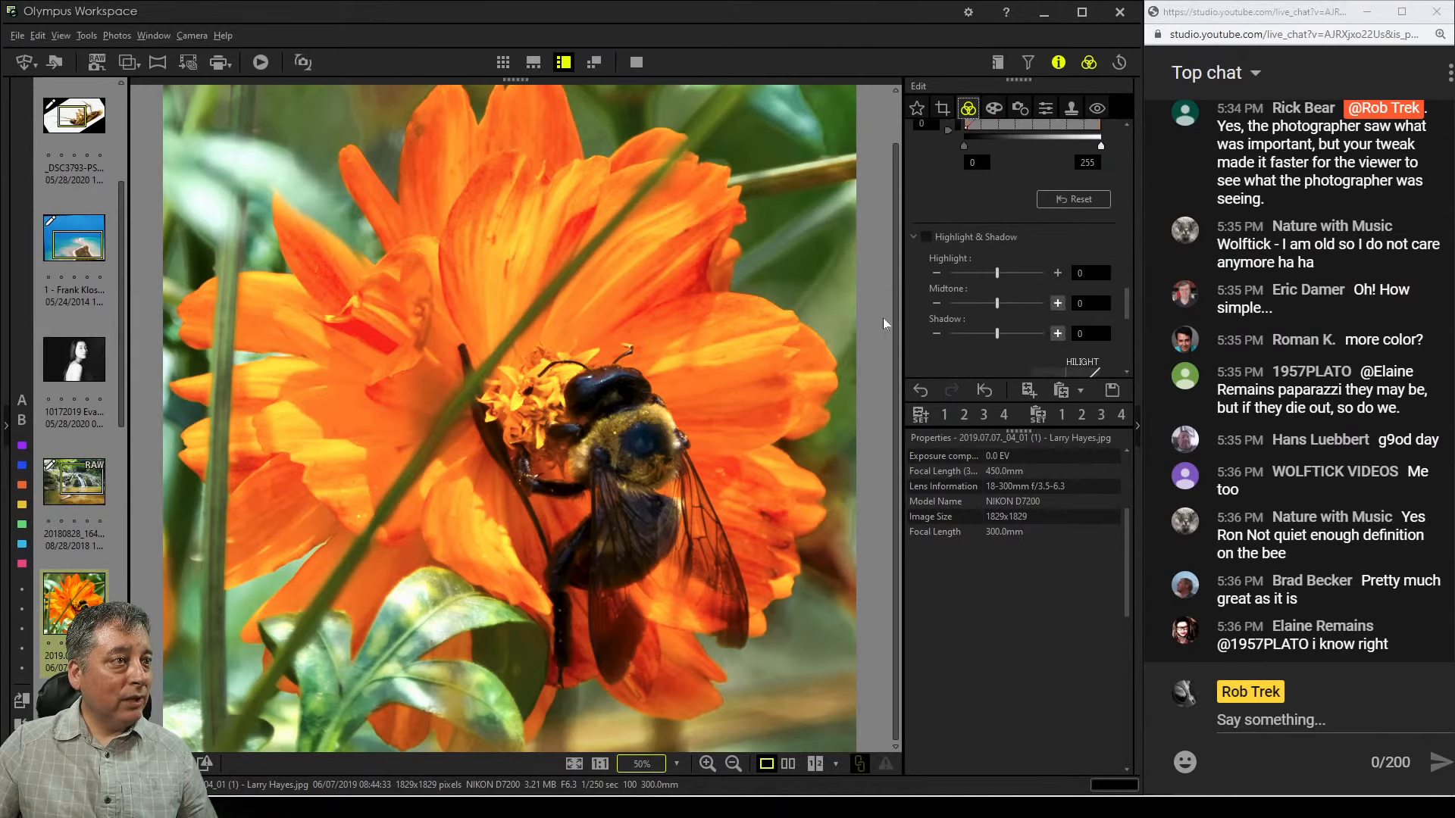
scroll(1011, 322, down, 3)
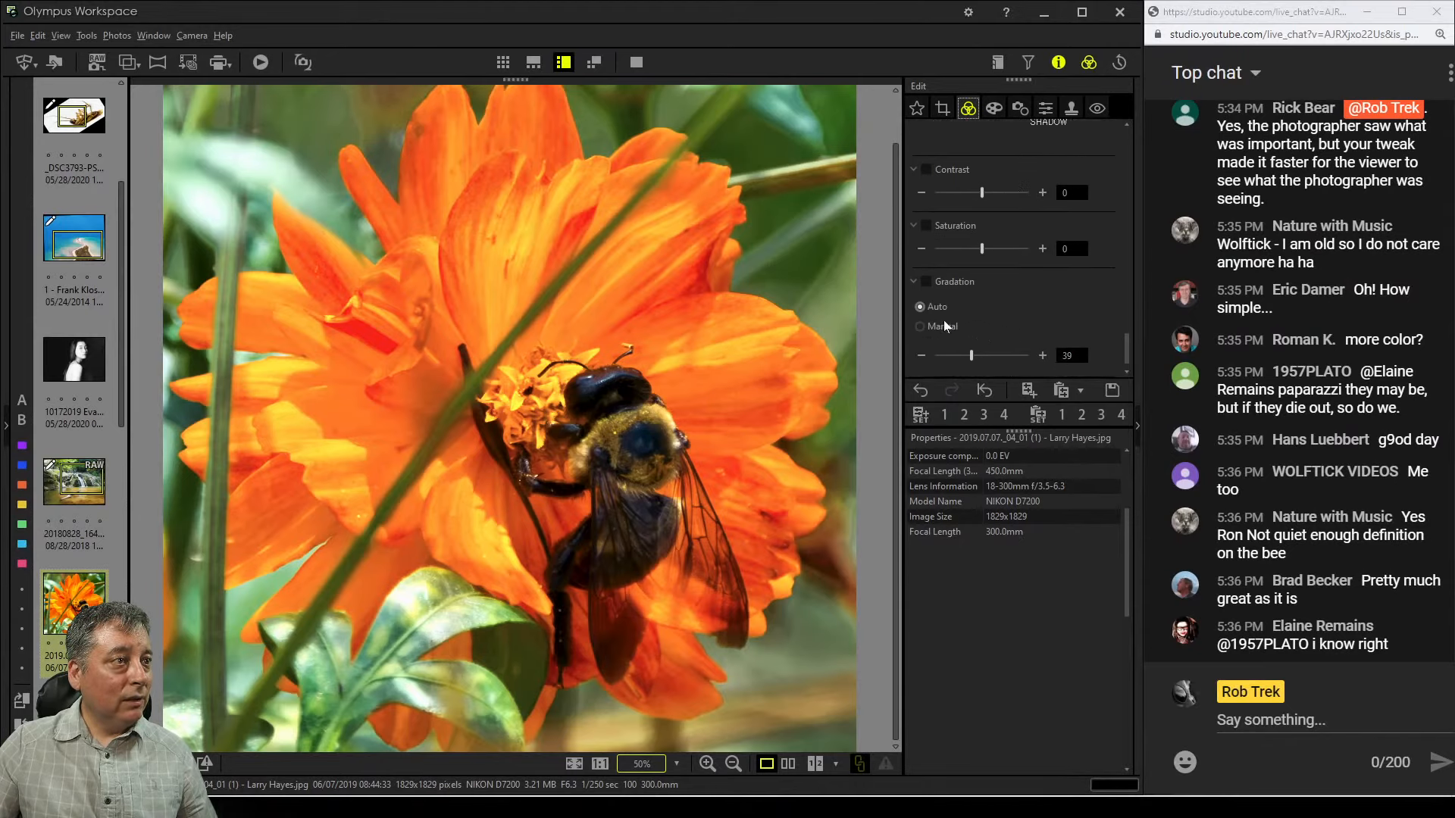
click(943, 325)
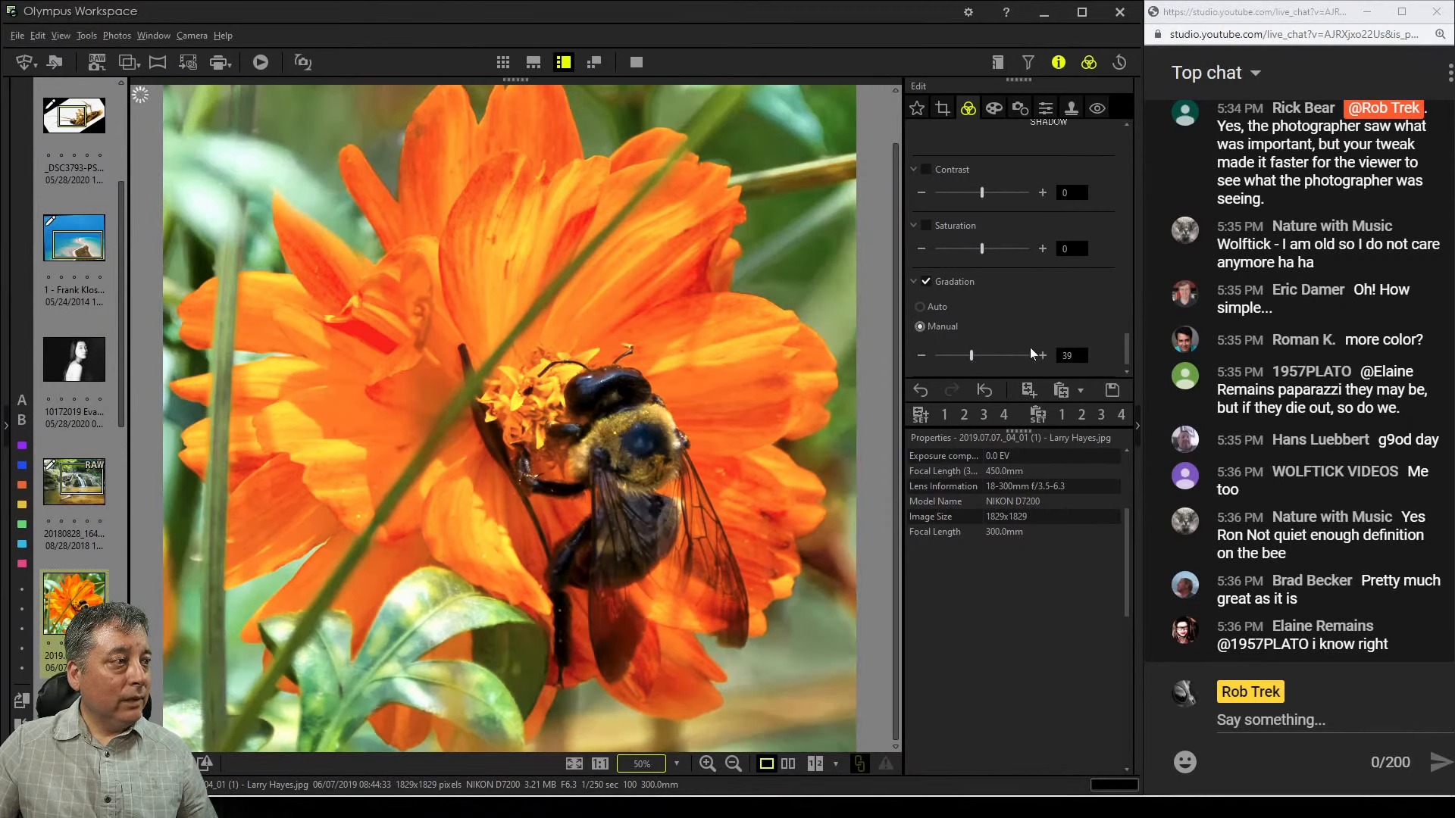
Move the tone curve's black input point to 4
scroll(1064, 301, up, 2)
scroll(1066, 301, up, 3)
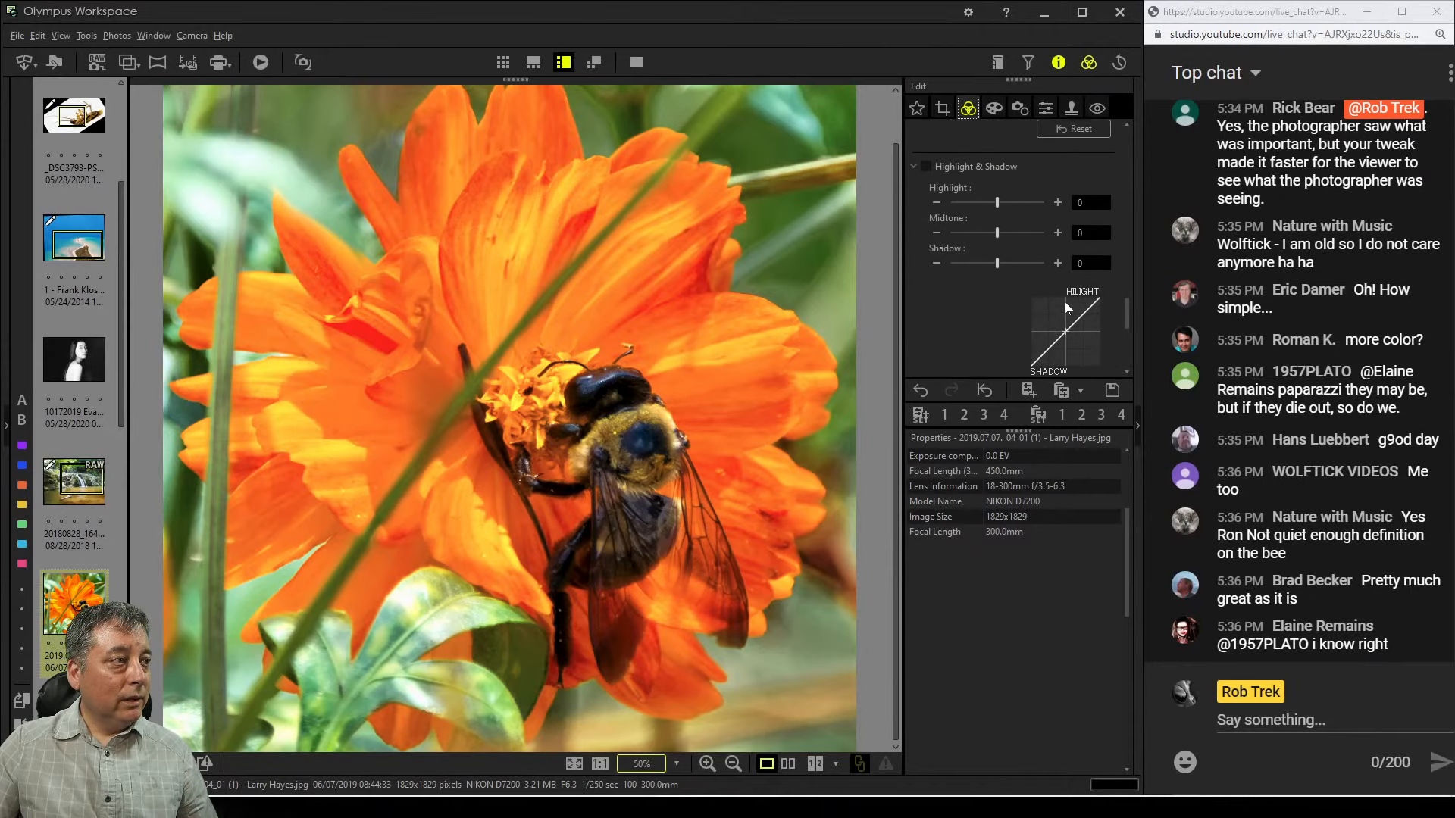
drag(965, 303, 968, 302)
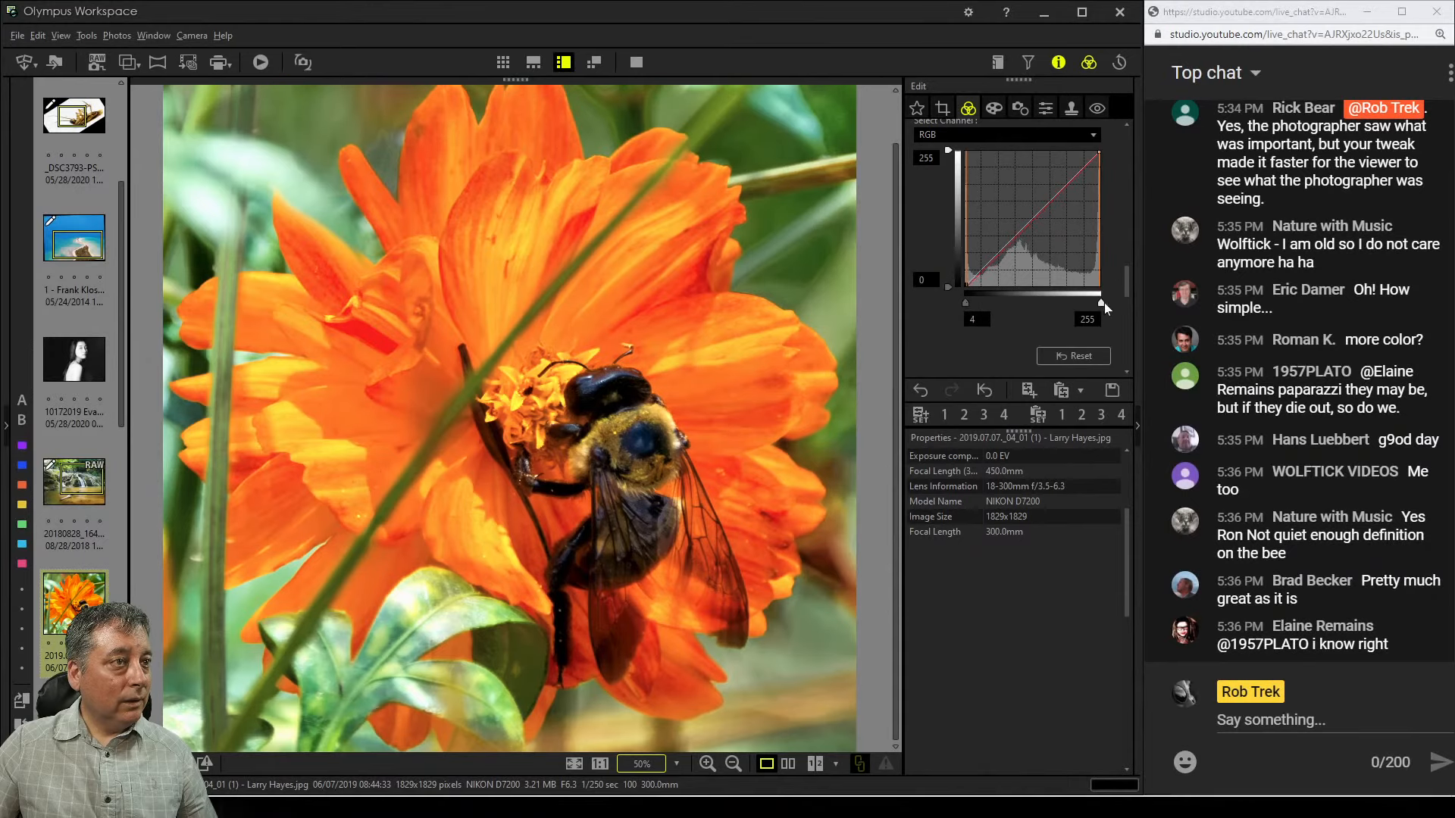
drag(1101, 302, 1104, 304)
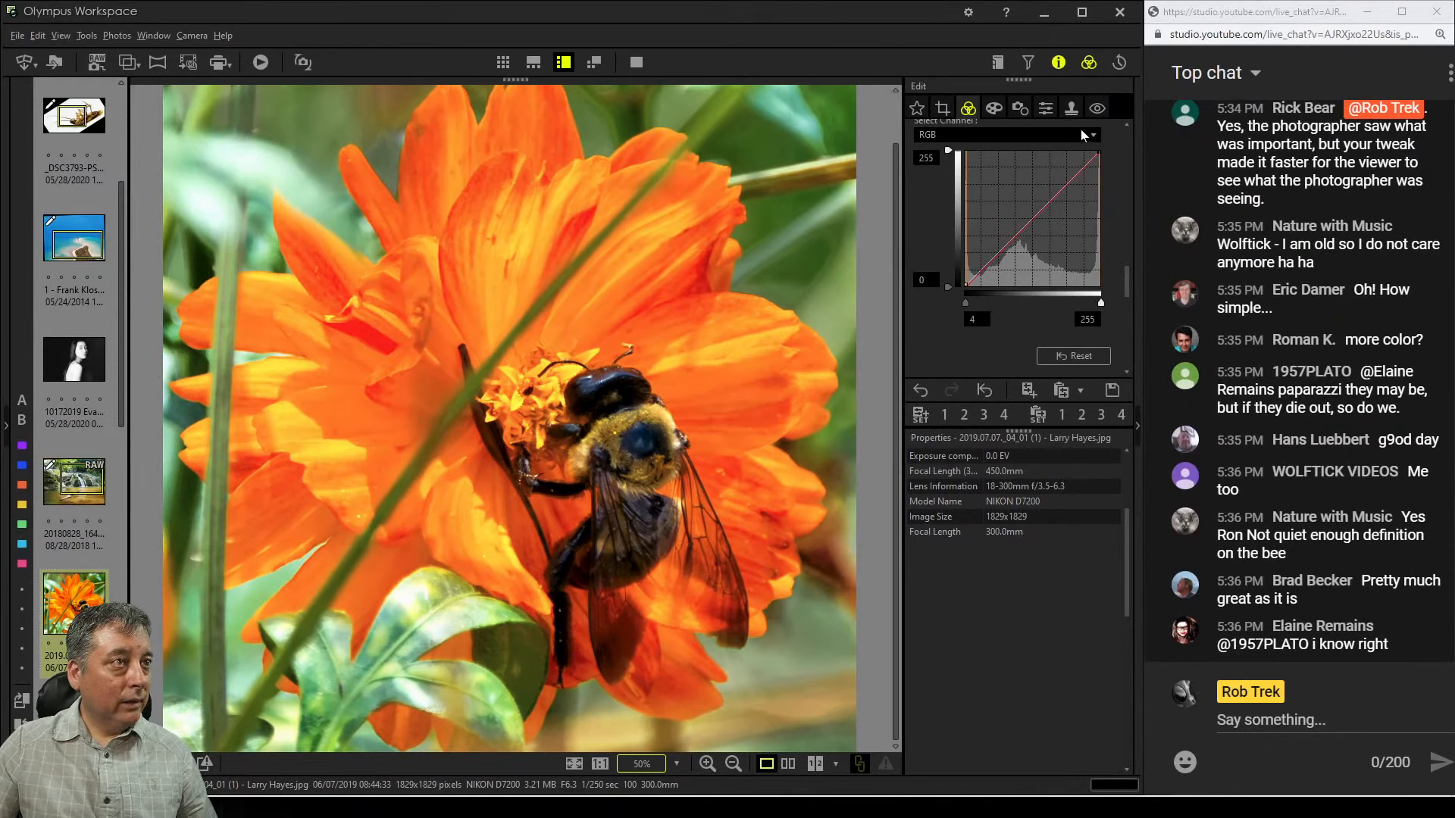
click(1044, 109)
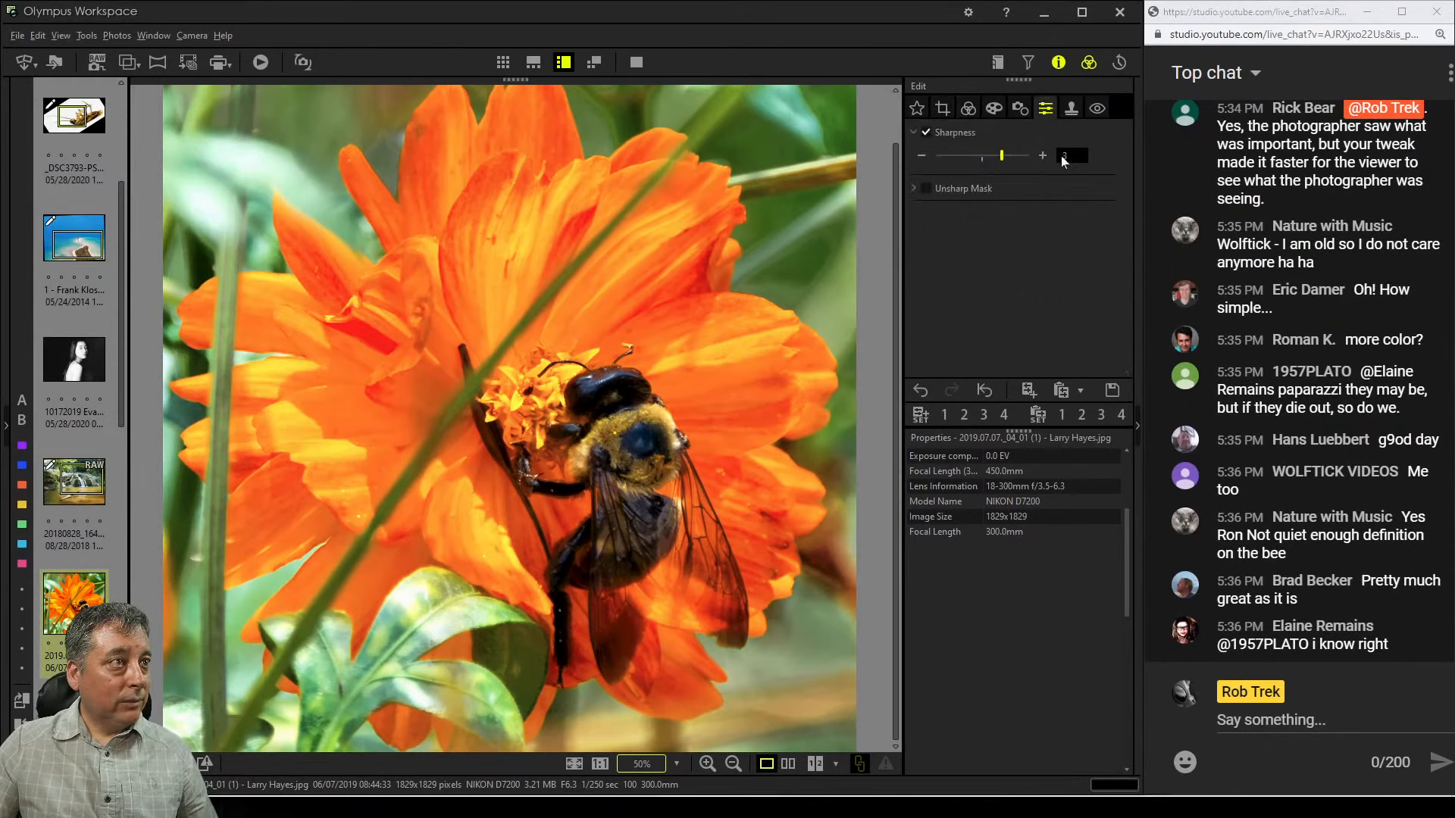
click(1017, 111)
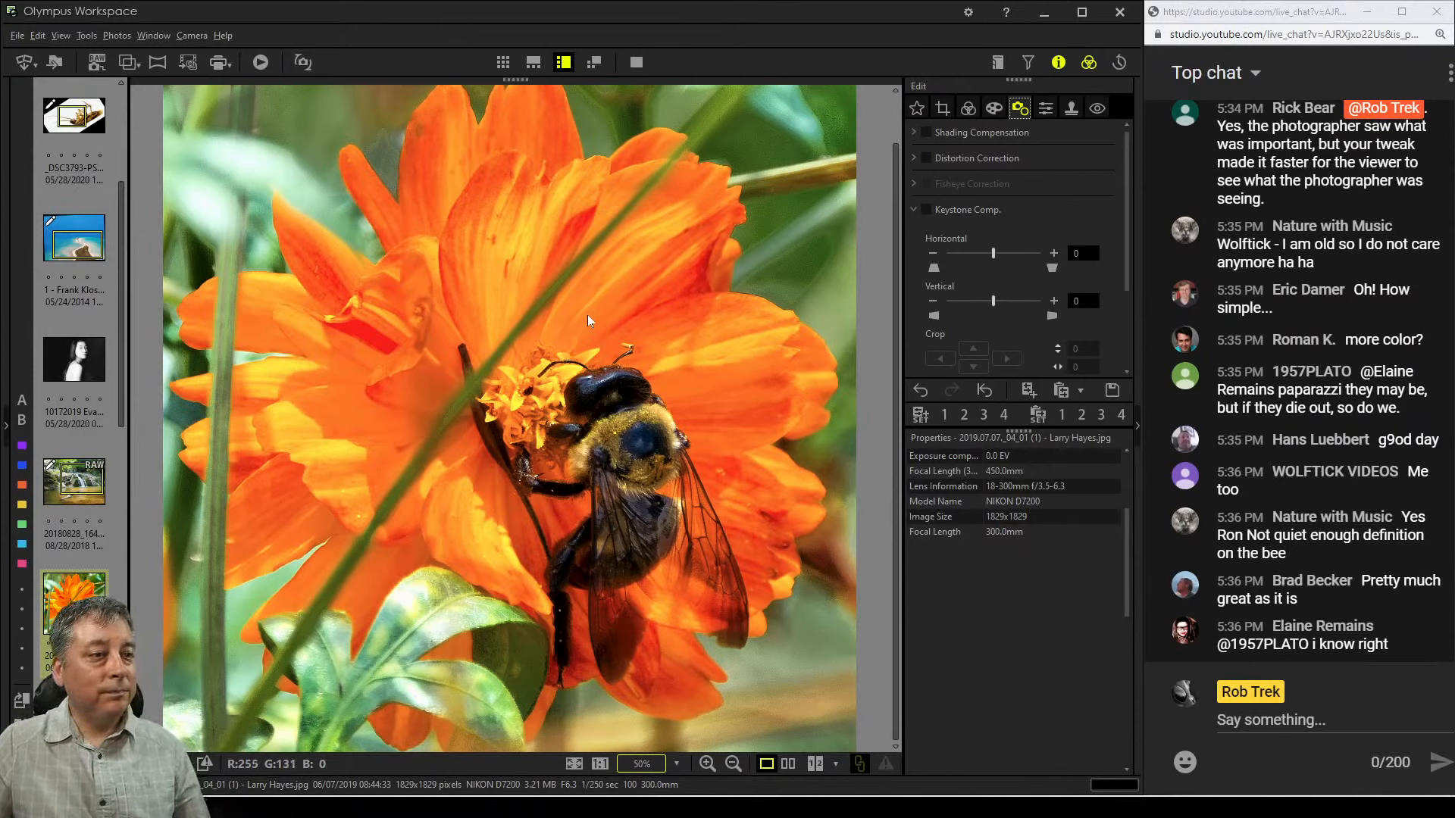
click(968, 108)
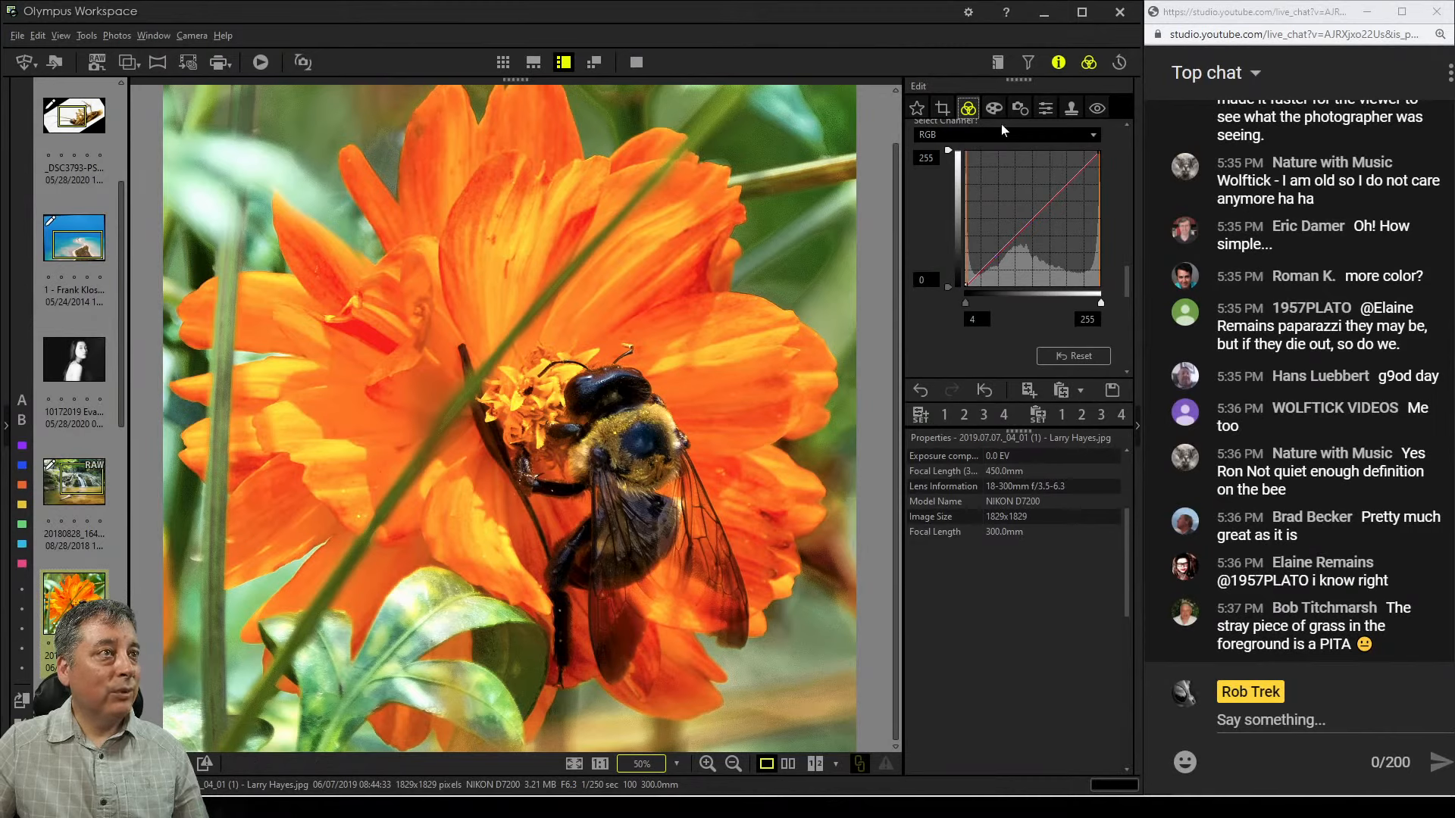
Enable the Clone Stamp tool with size 67 and blur 100, and undo the two clone strokes over the grass blade
click(1067, 106)
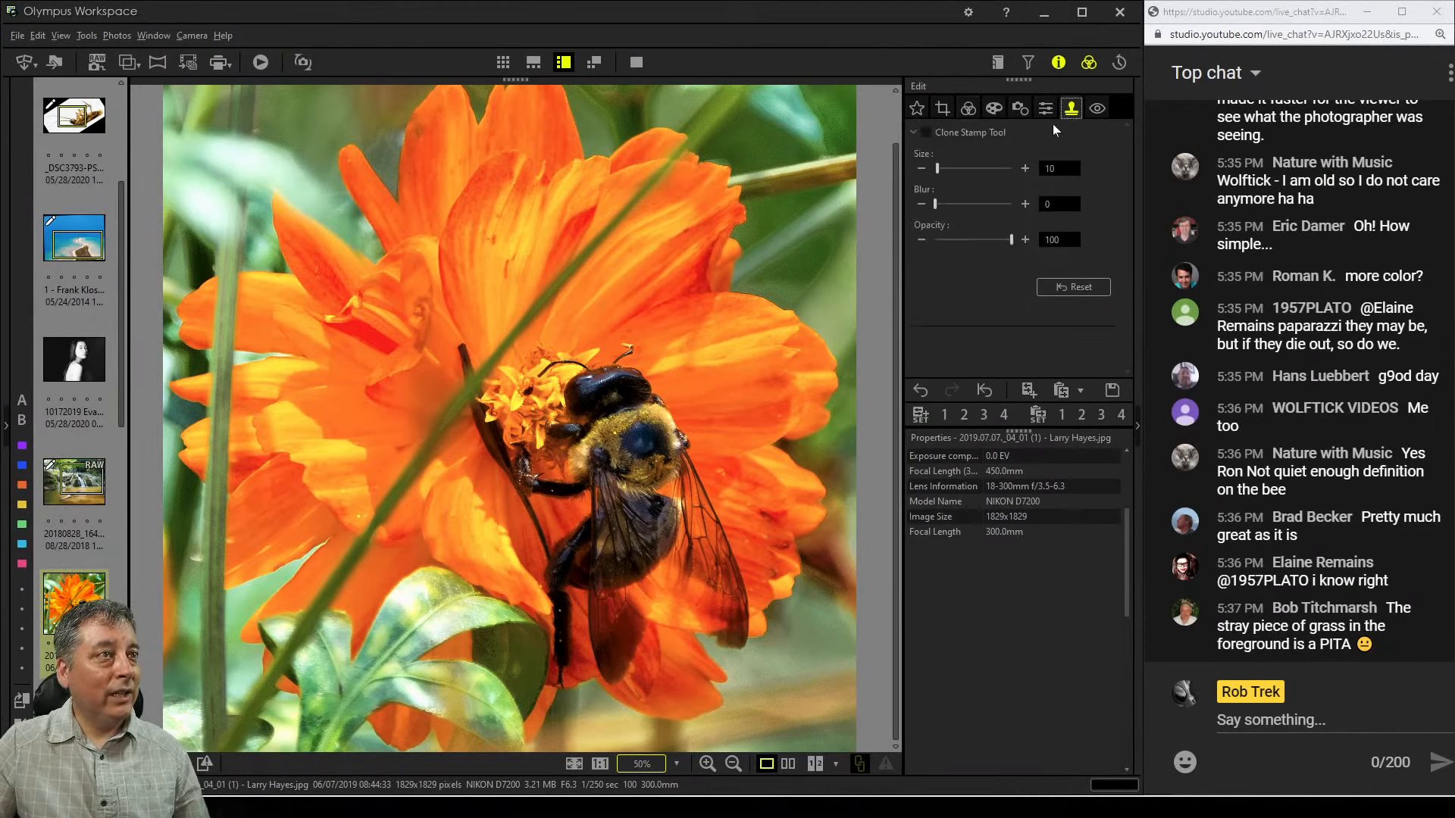
click(926, 132)
drag(937, 168, 991, 173)
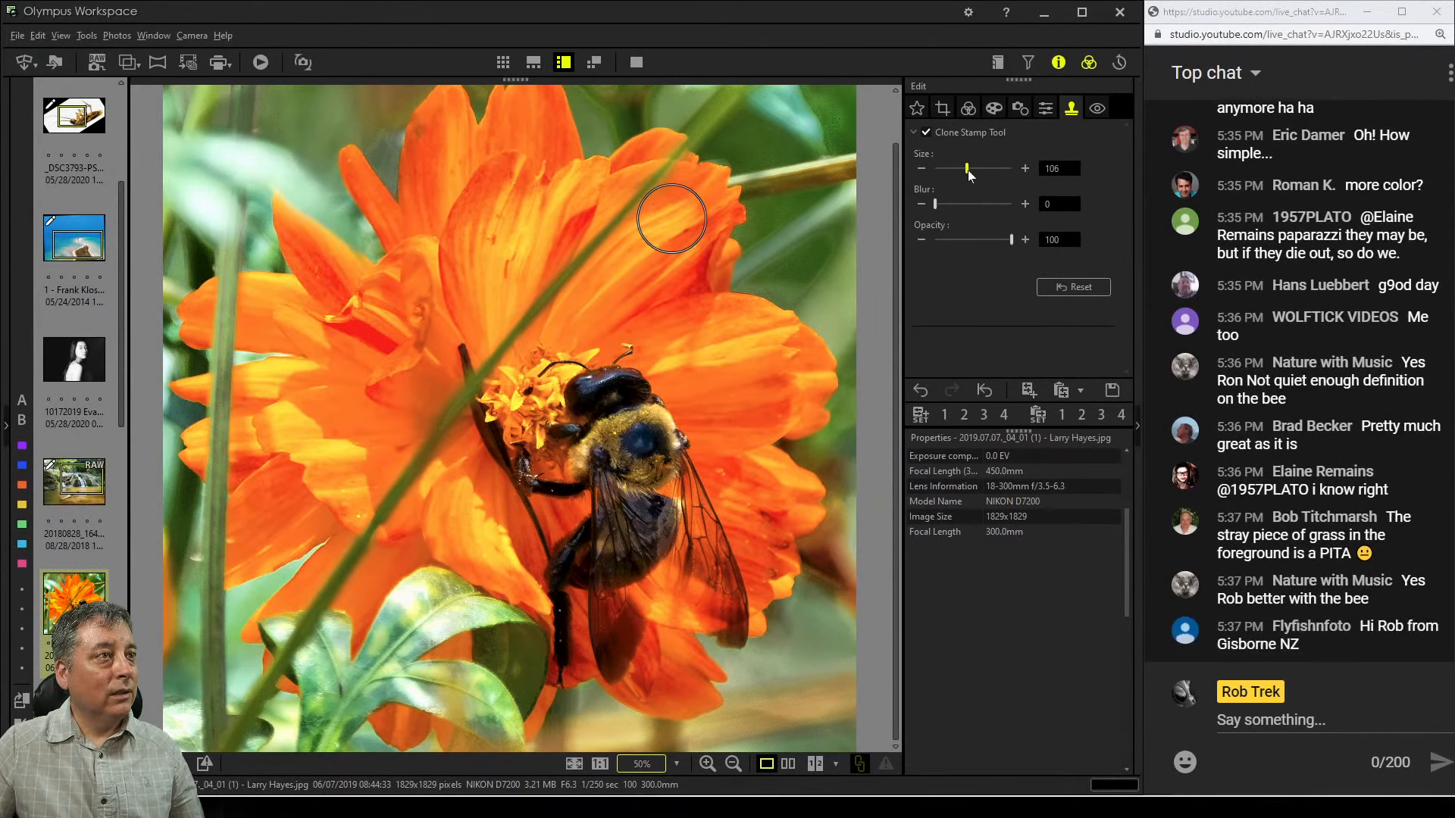
drag(975, 174, 952, 174)
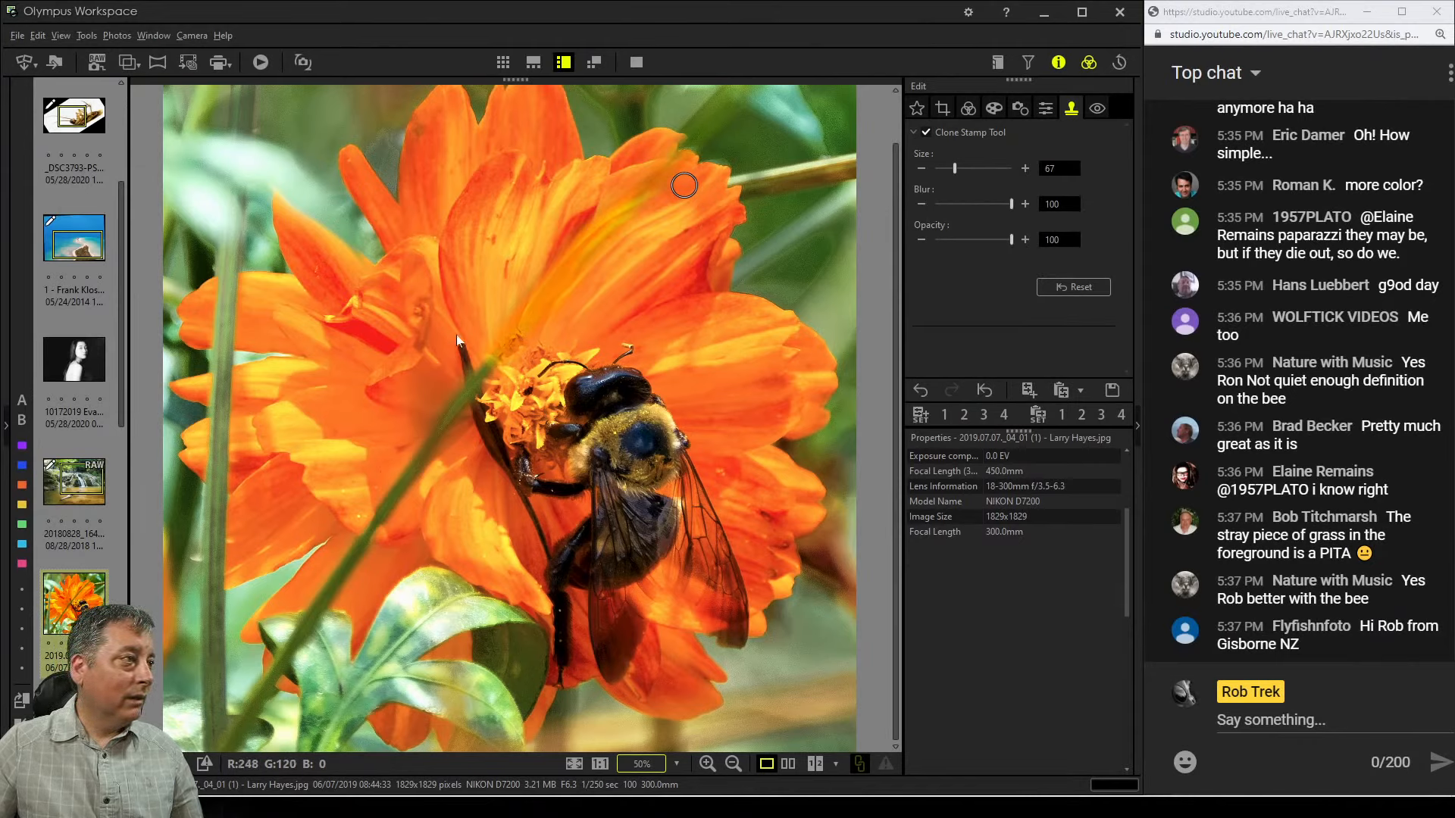
key(ctrl+z)
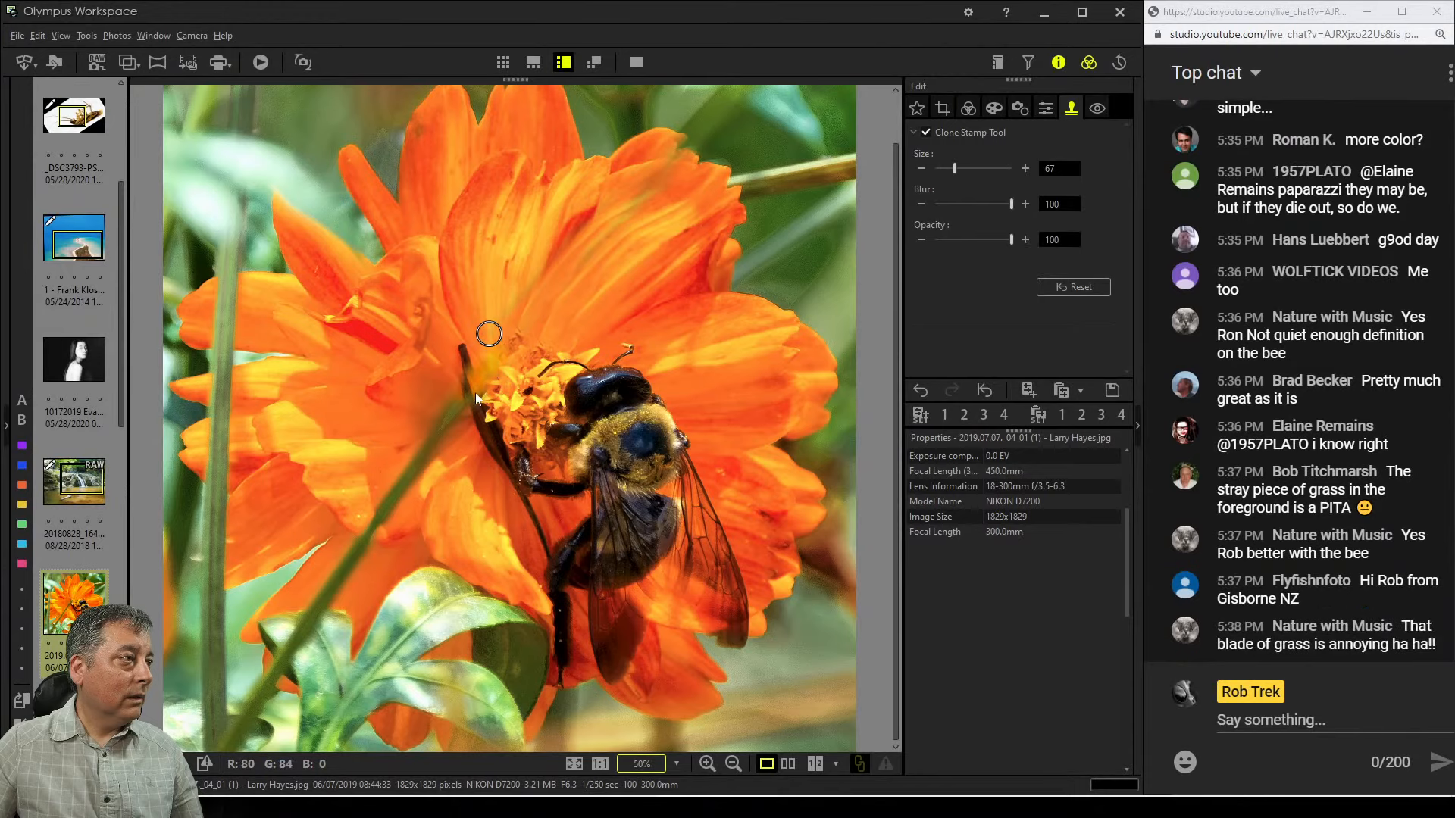
key(ctrl+z)
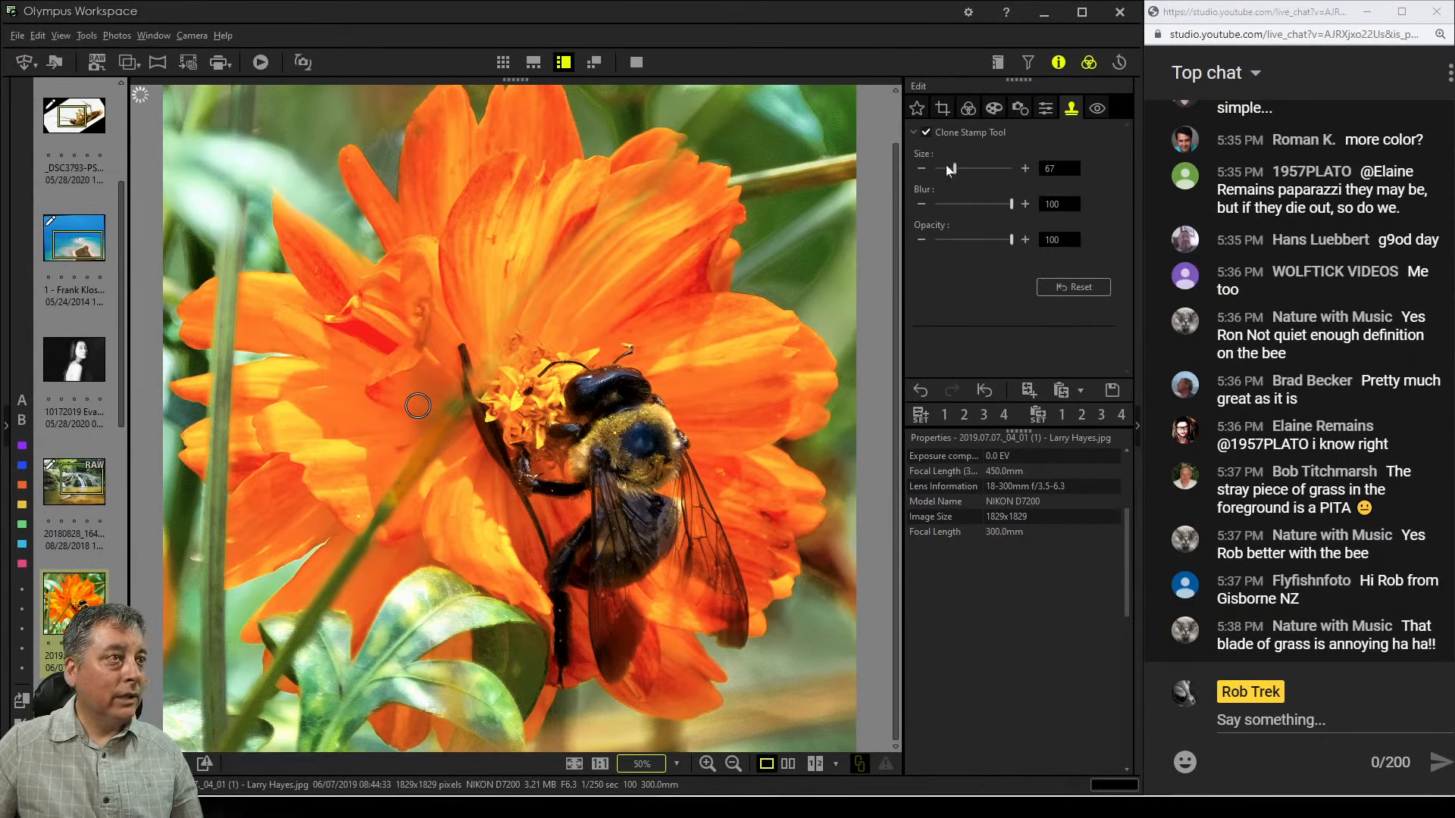
Try to clone out the grass blade left of the bee with a size 116 brush, then switch the Clone Stamp off
drag(954, 171, 969, 173)
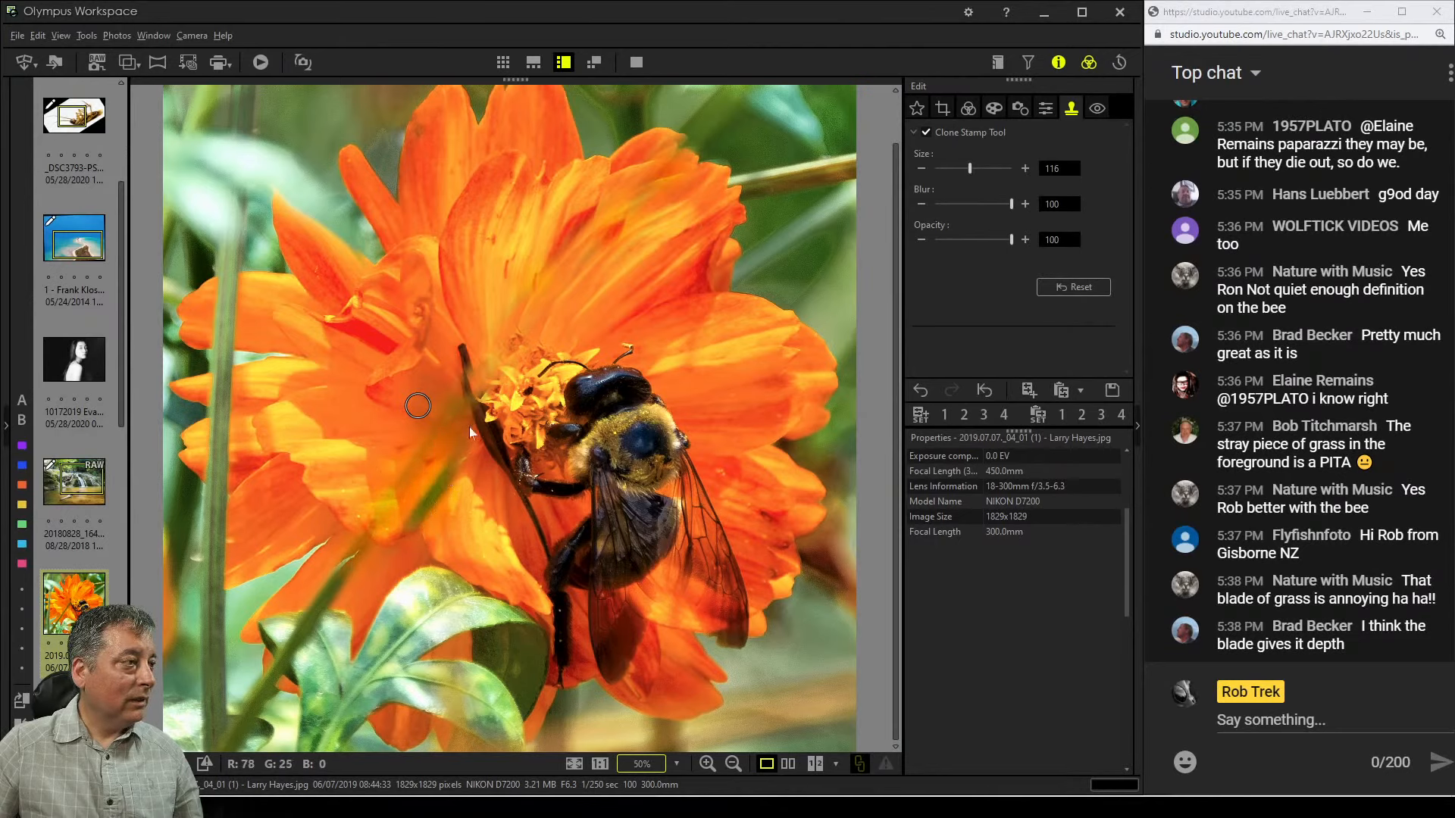
click(374, 439)
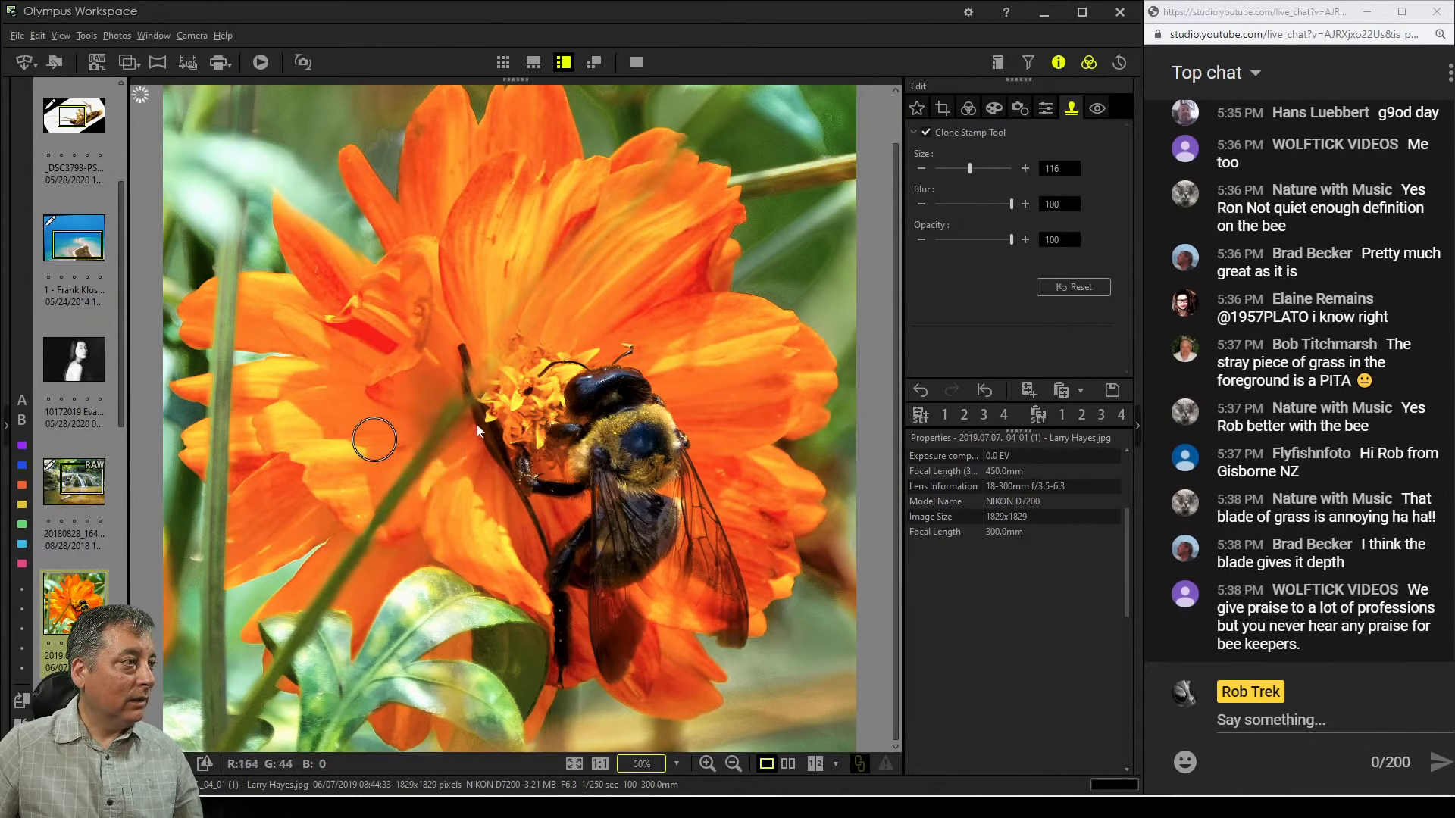
mouse_move(475, 425)
mouse_down()
mouse_move(458, 412)
mouse_move(407, 479)
mouse_up()
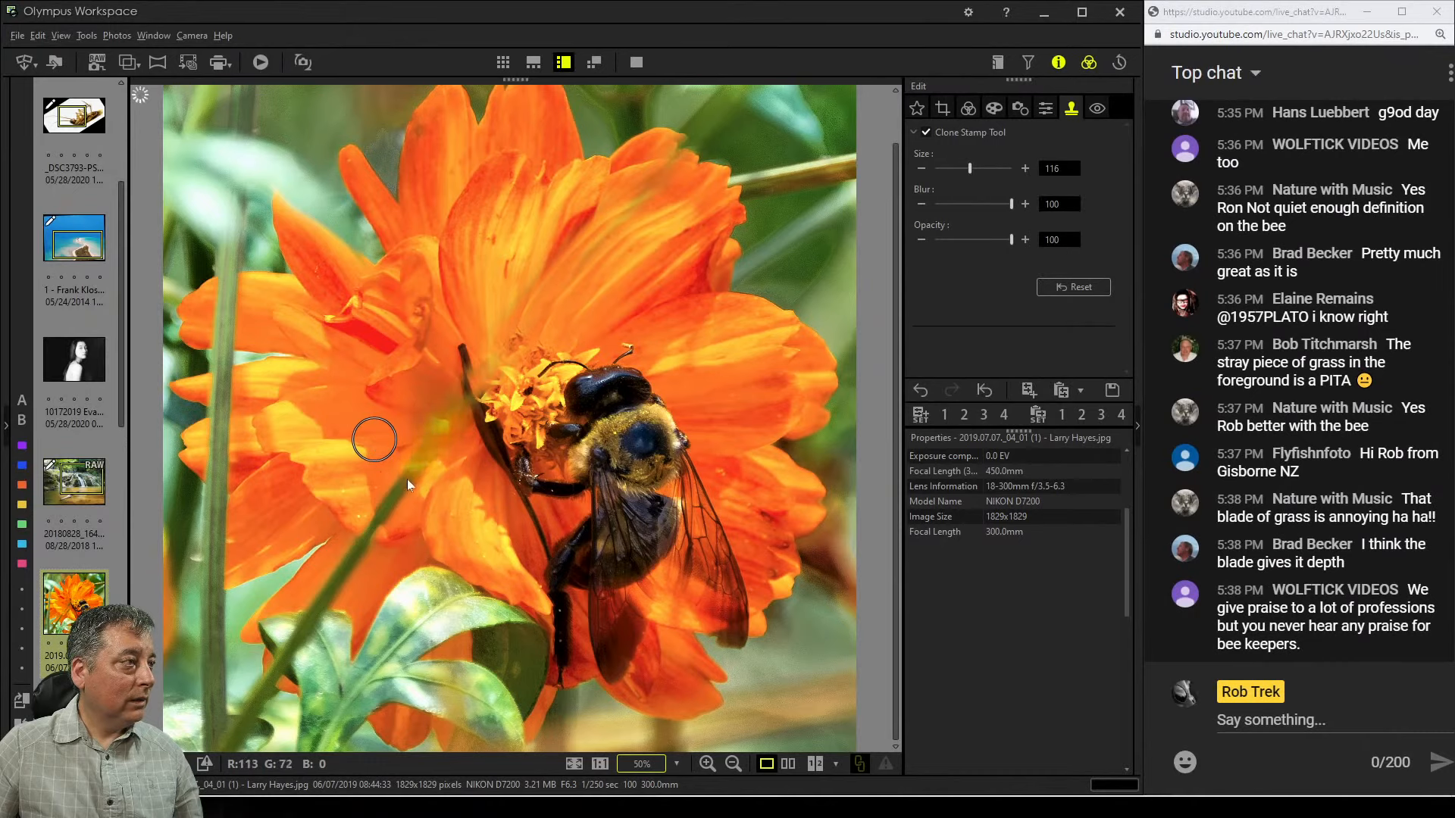
click(432, 518)
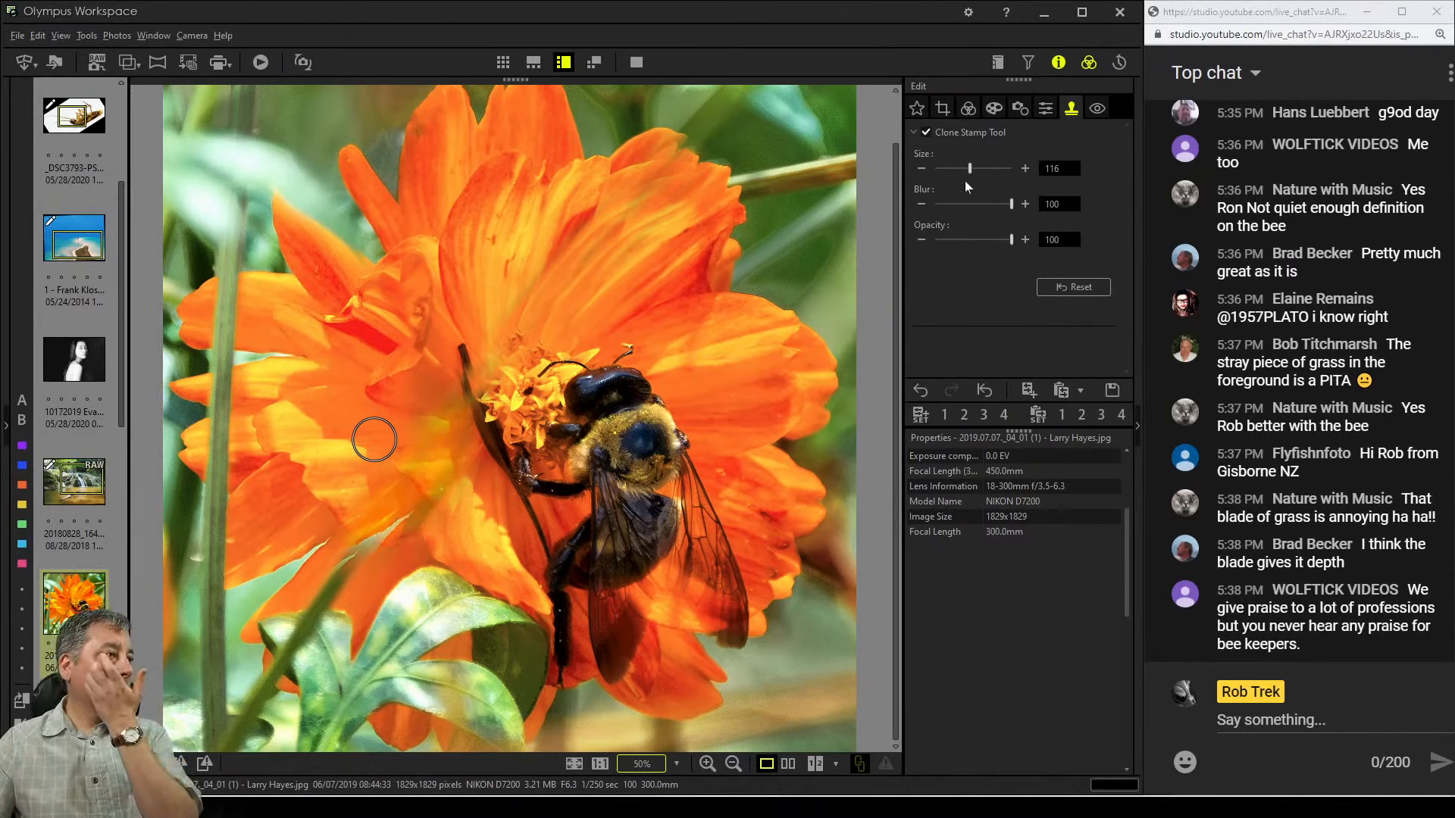
click(926, 131)
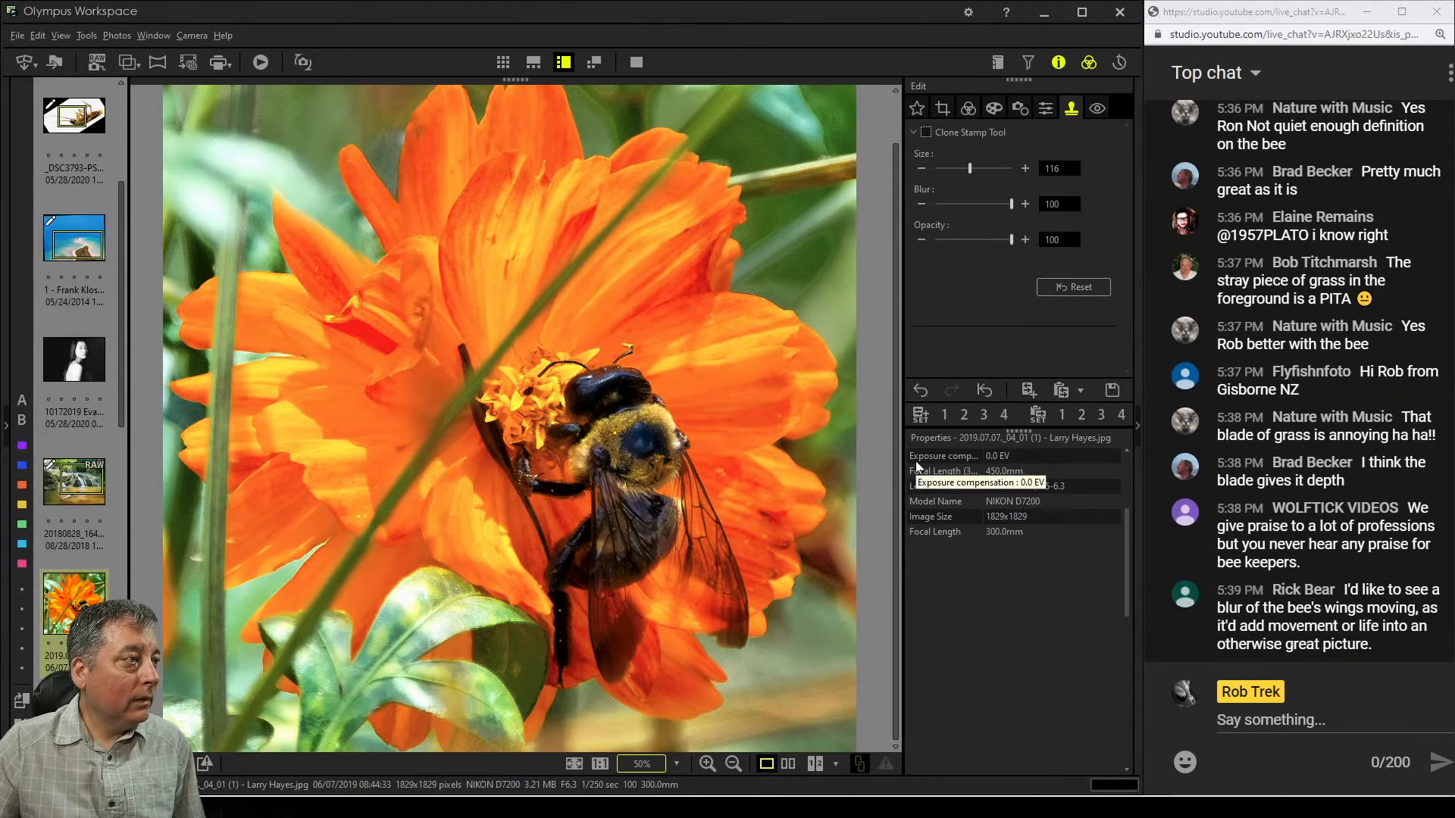
Rotate the flower photo by -25.4° with the crop tool's tilt adjustment
click(968, 108)
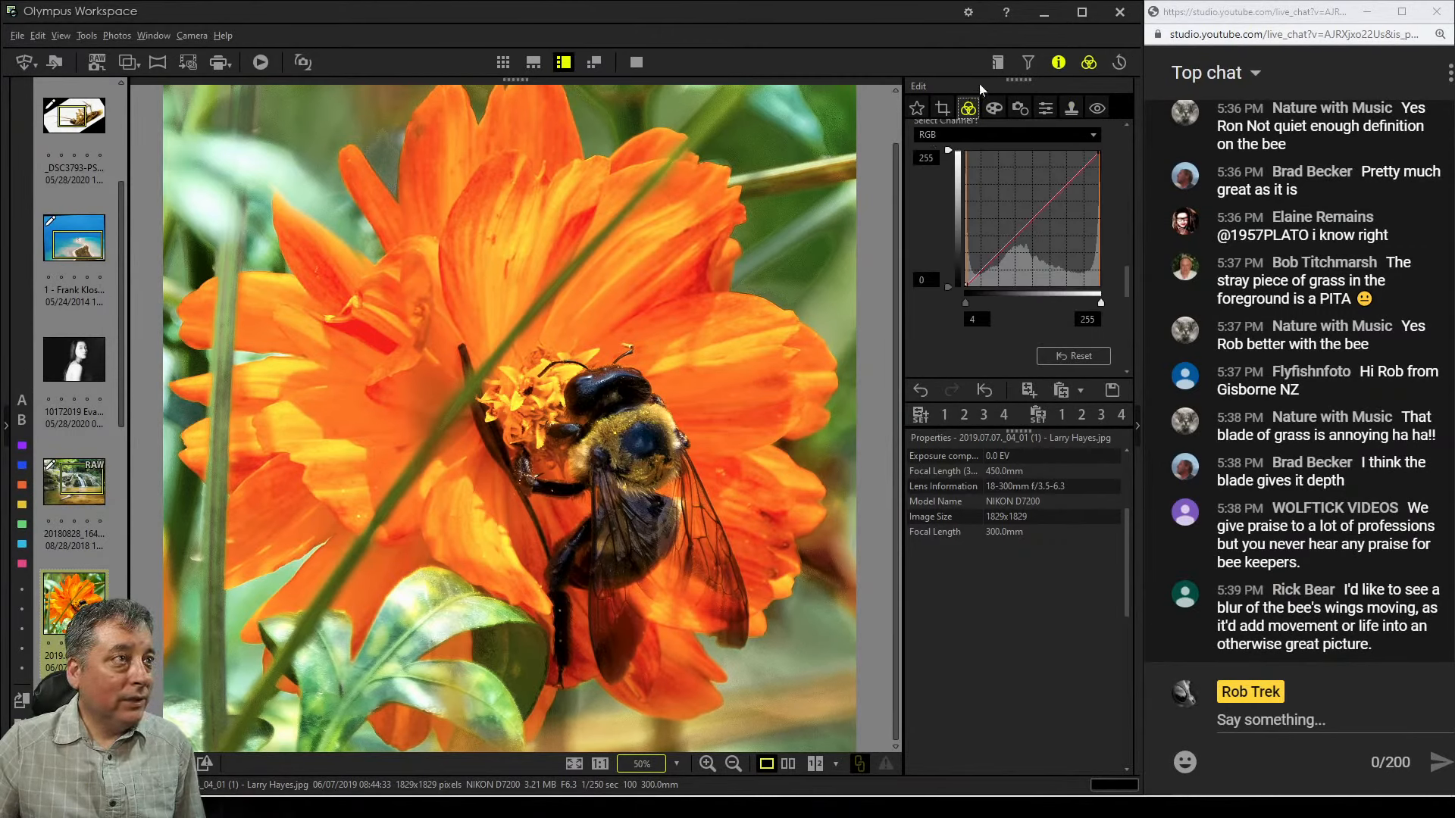
click(942, 108)
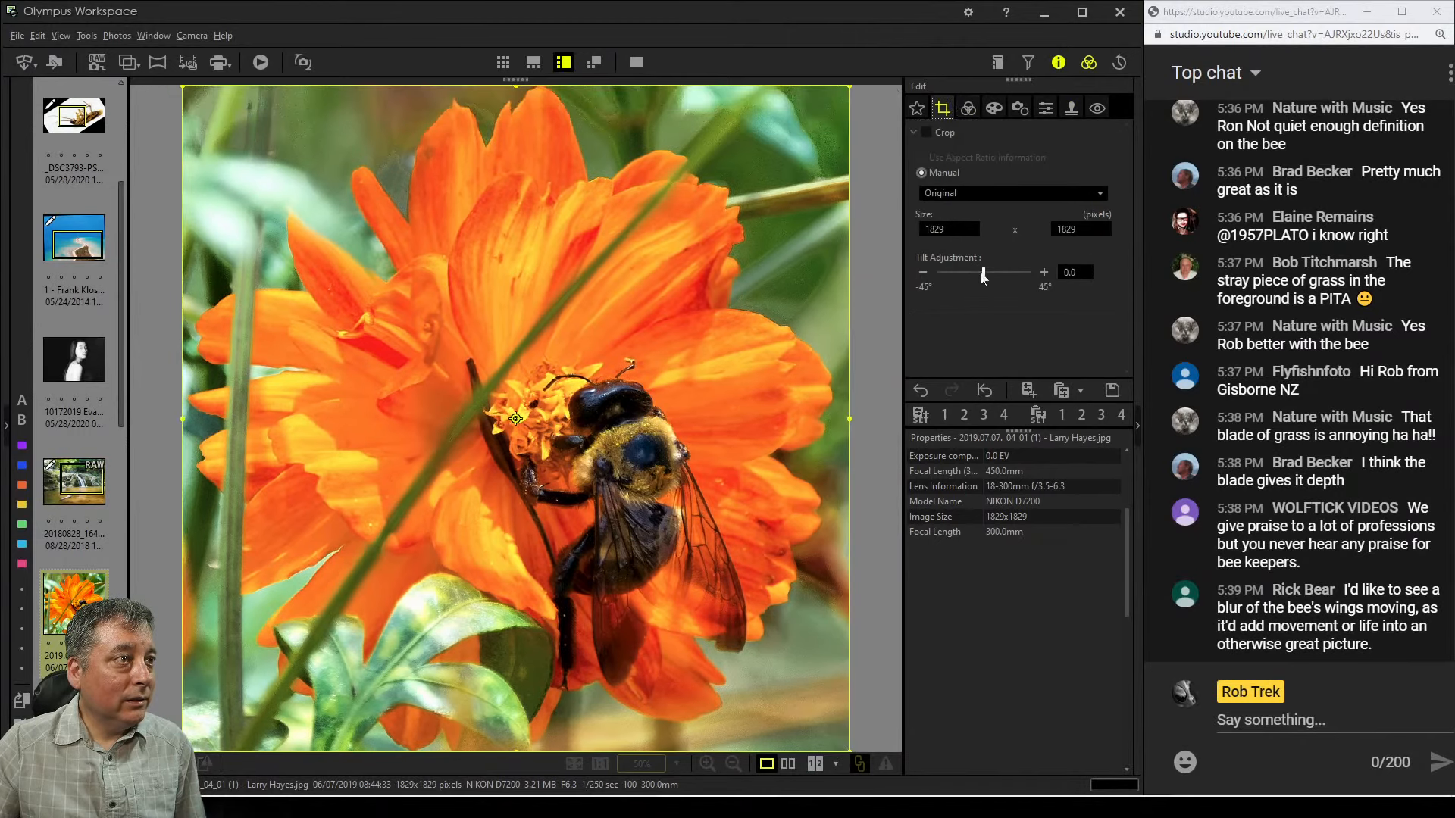
drag(983, 276, 956, 282)
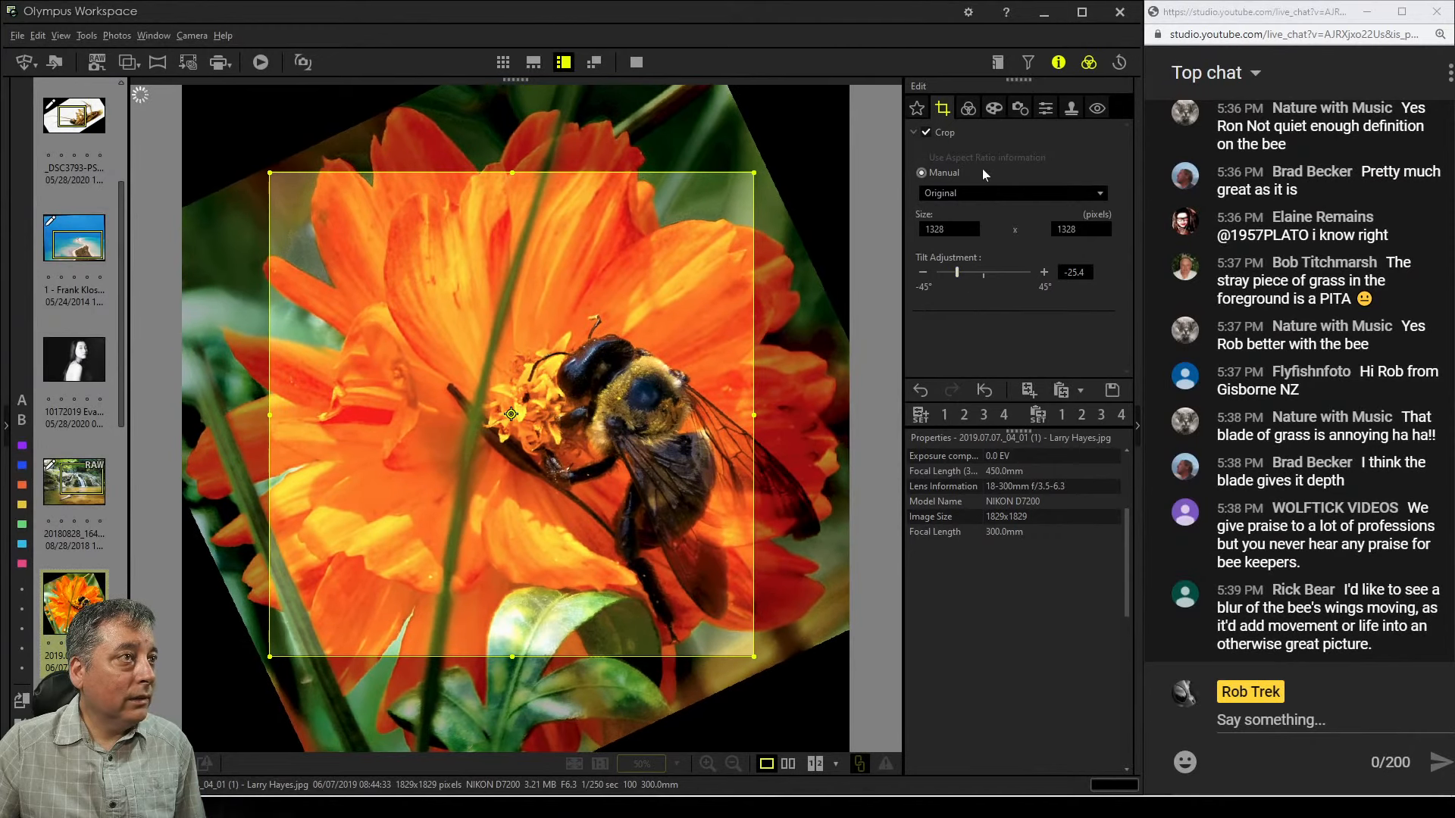
Switch the crop to a 4:3 aspect ratio and shrink the frame from its bottom edge to about 1315 x 986 pixels
click(993, 197)
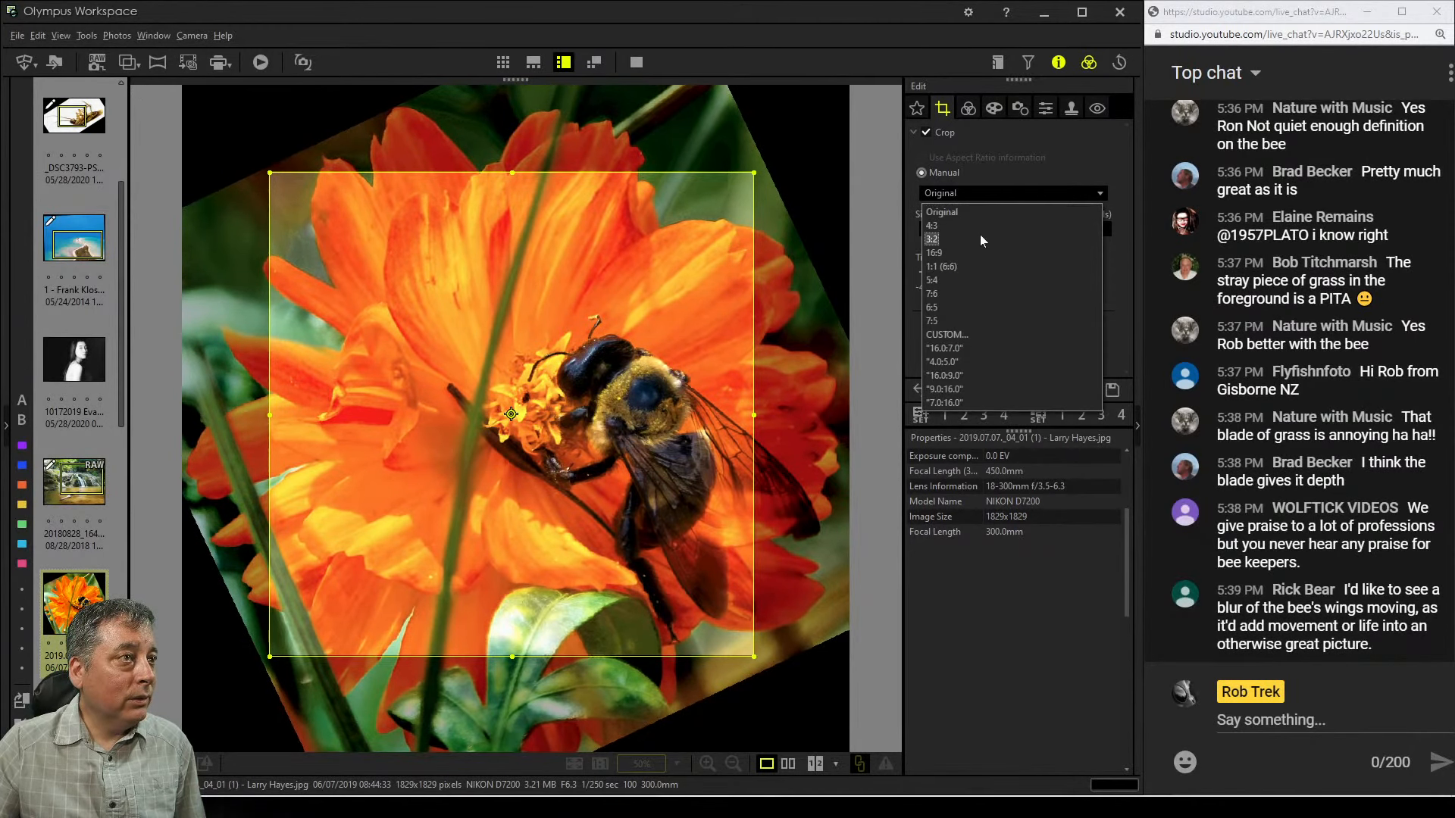
click(979, 229)
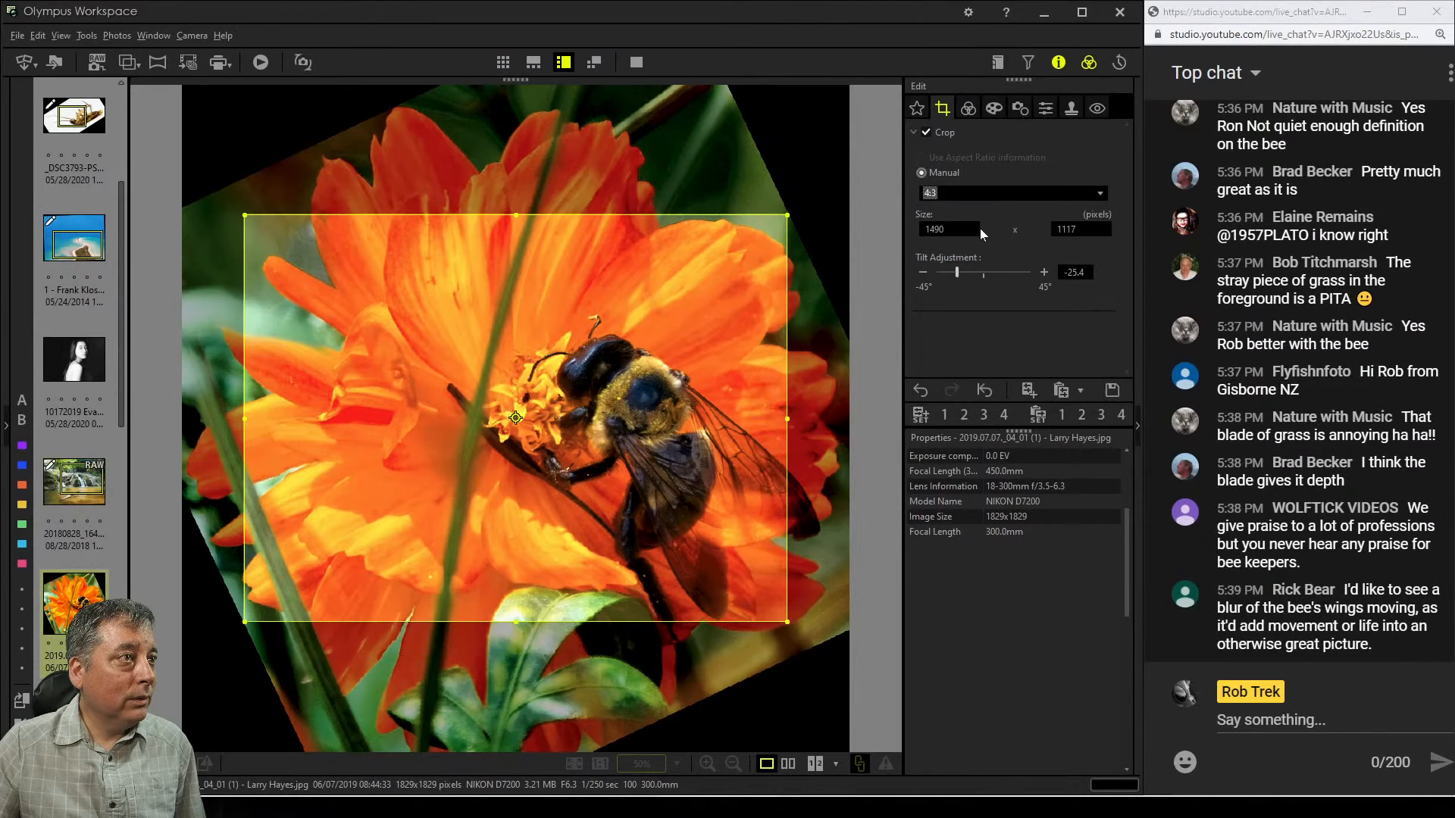
drag(671, 350, 704, 333)
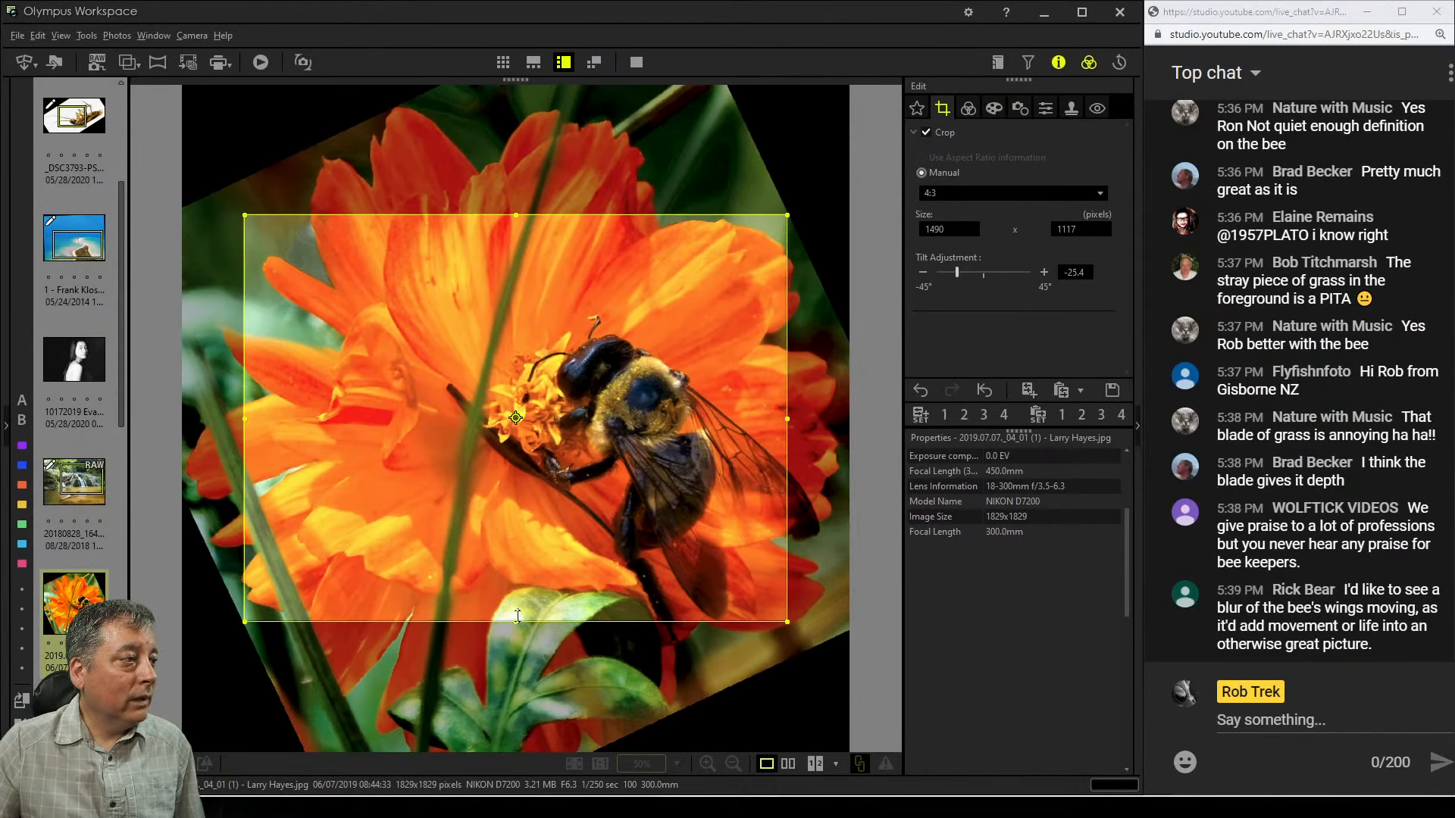
drag(516, 620, 532, 507)
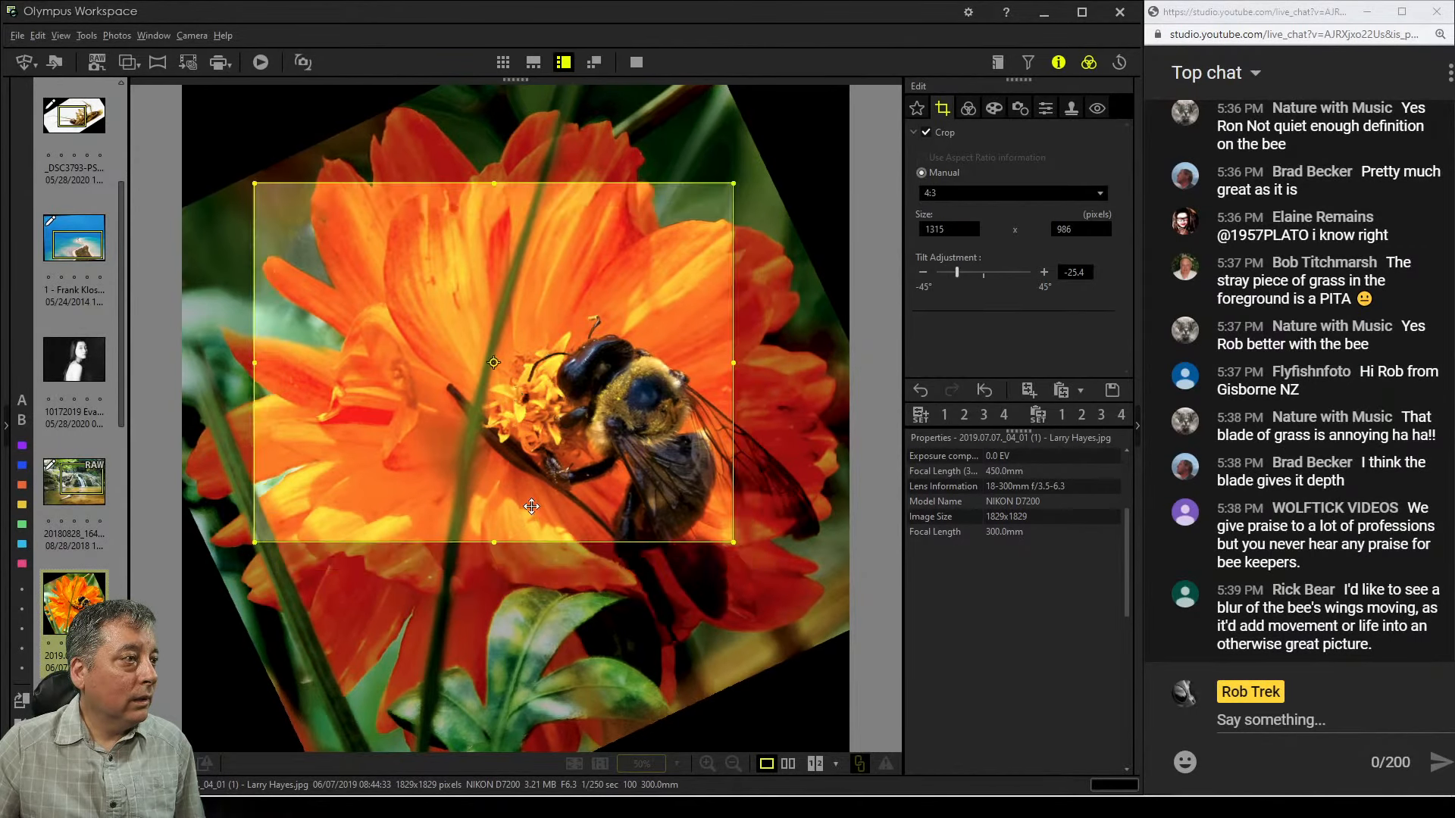
click(967, 111)
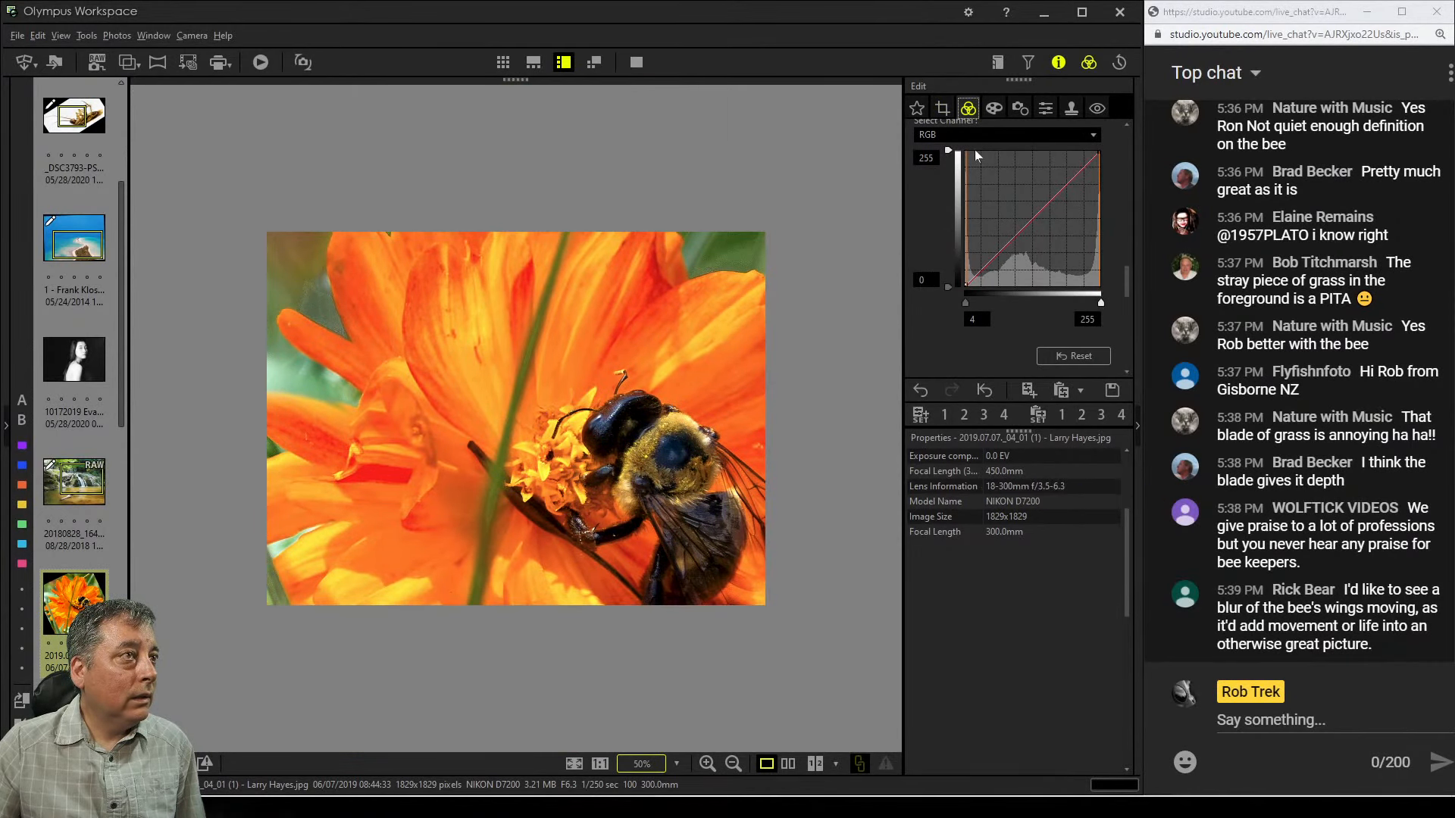
Try setting the crop tilt adjustment to 19.6° and preview the result
click(941, 108)
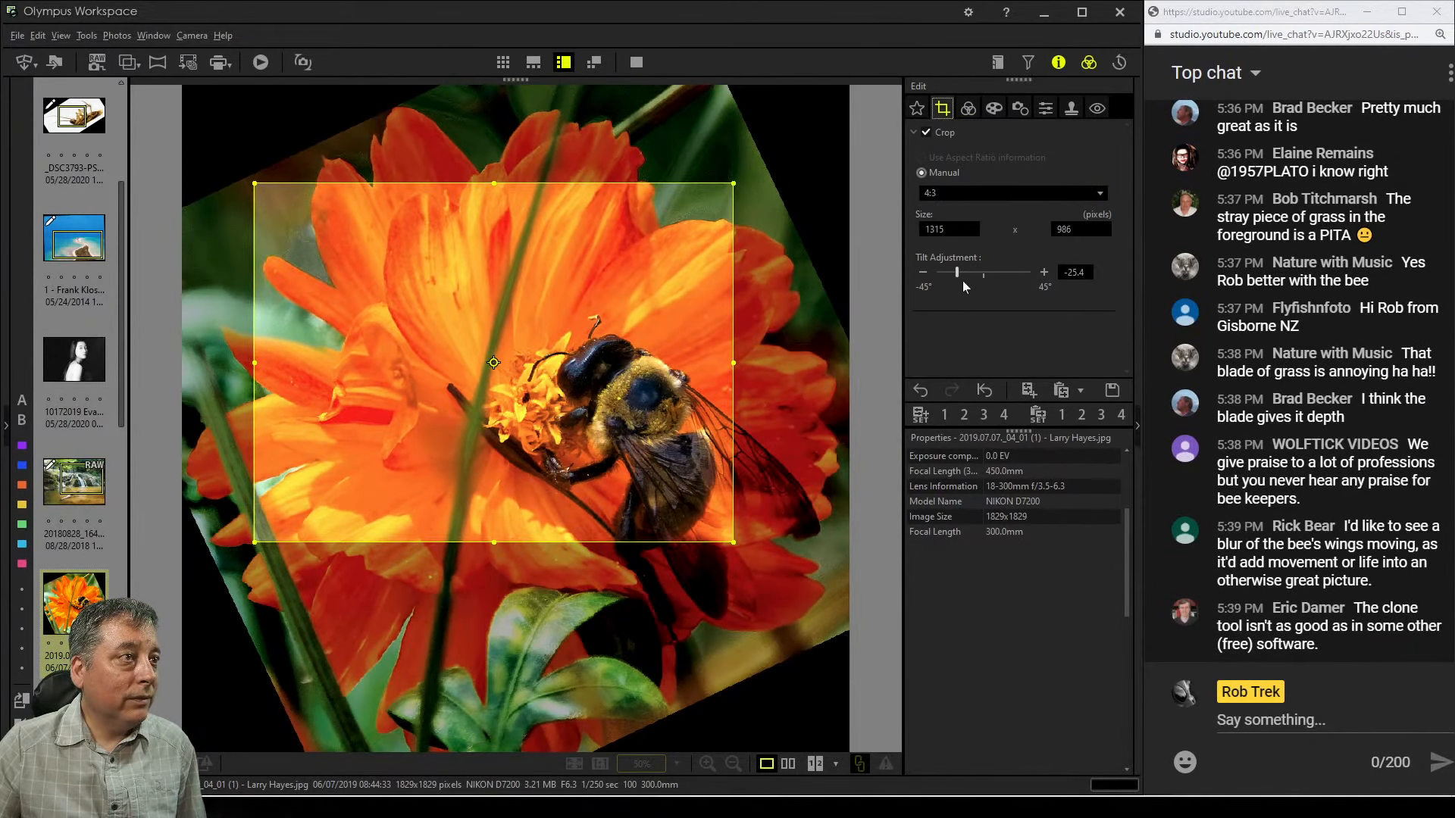
drag(956, 276, 1005, 281)
click(972, 115)
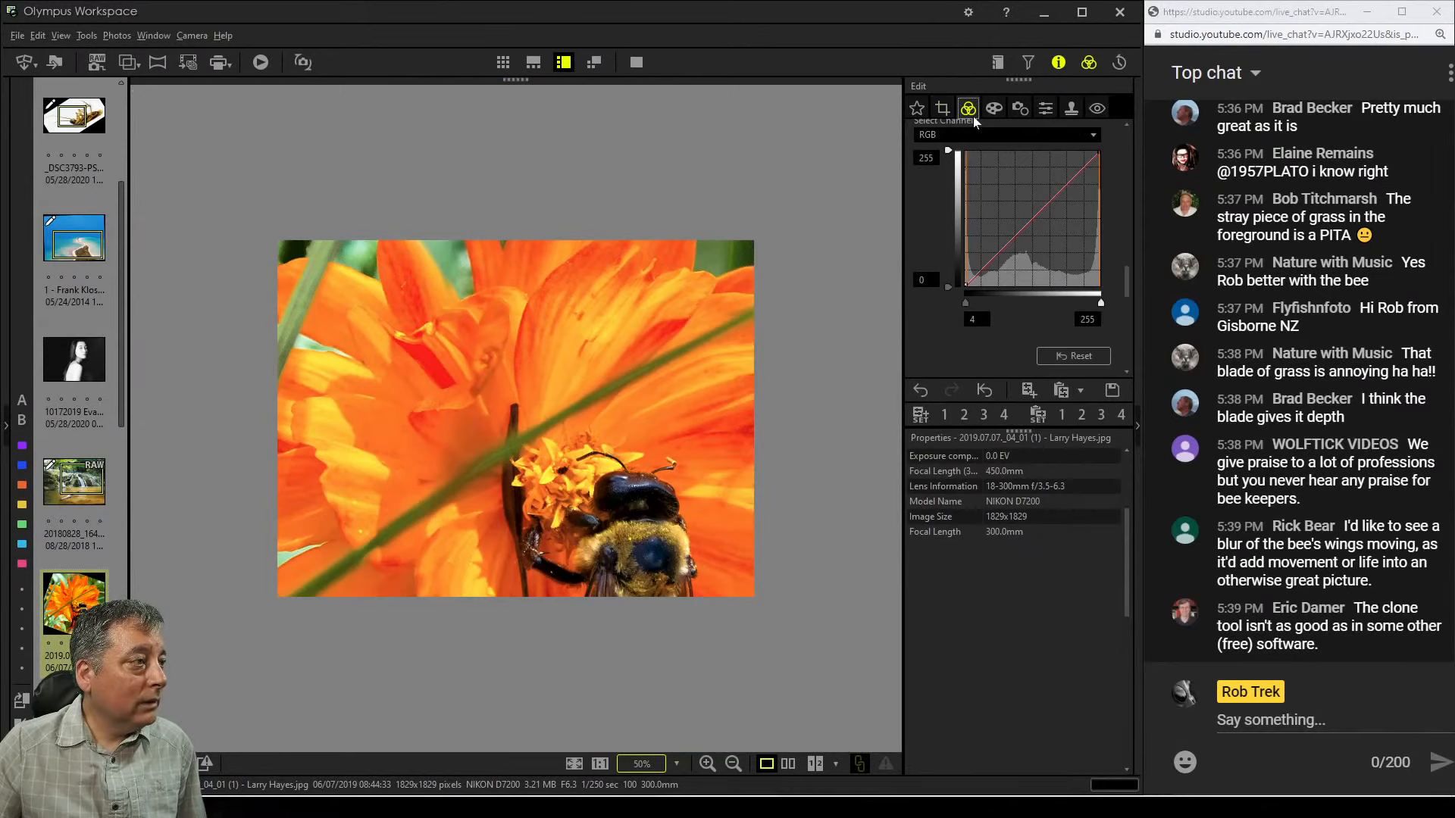
Set the tilt adjustment to -26.1° and reposition and enlarge the crop frame to about 1432 x 1073 pixels
click(942, 107)
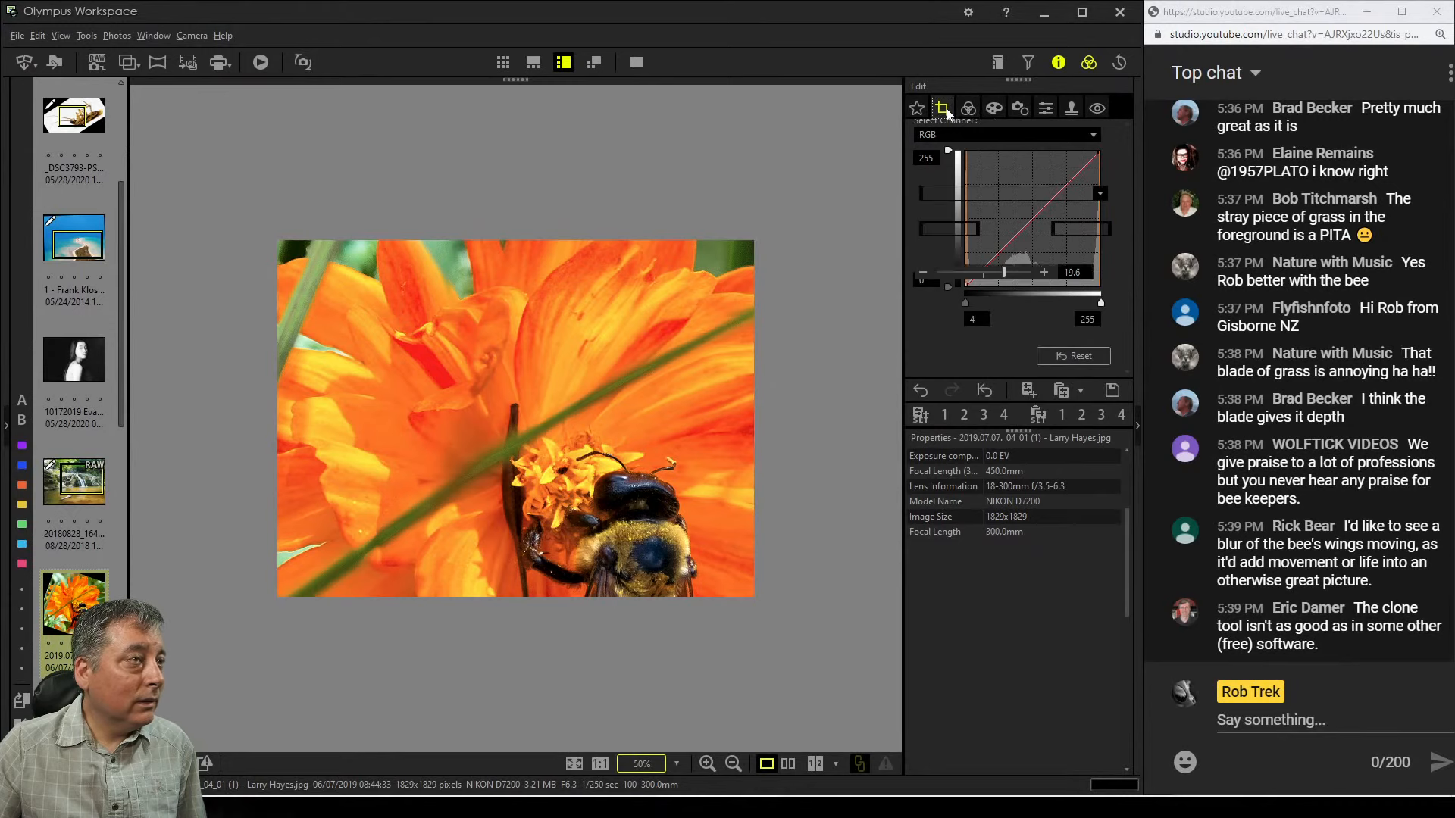
drag(621, 410, 677, 438)
drag(1004, 274, 957, 277)
drag(321, 394, 229, 396)
mouse_move(385, 386)
mouse_down()
mouse_move(395, 404)
mouse_move(409, 315)
mouse_move(340, 181)
mouse_up()
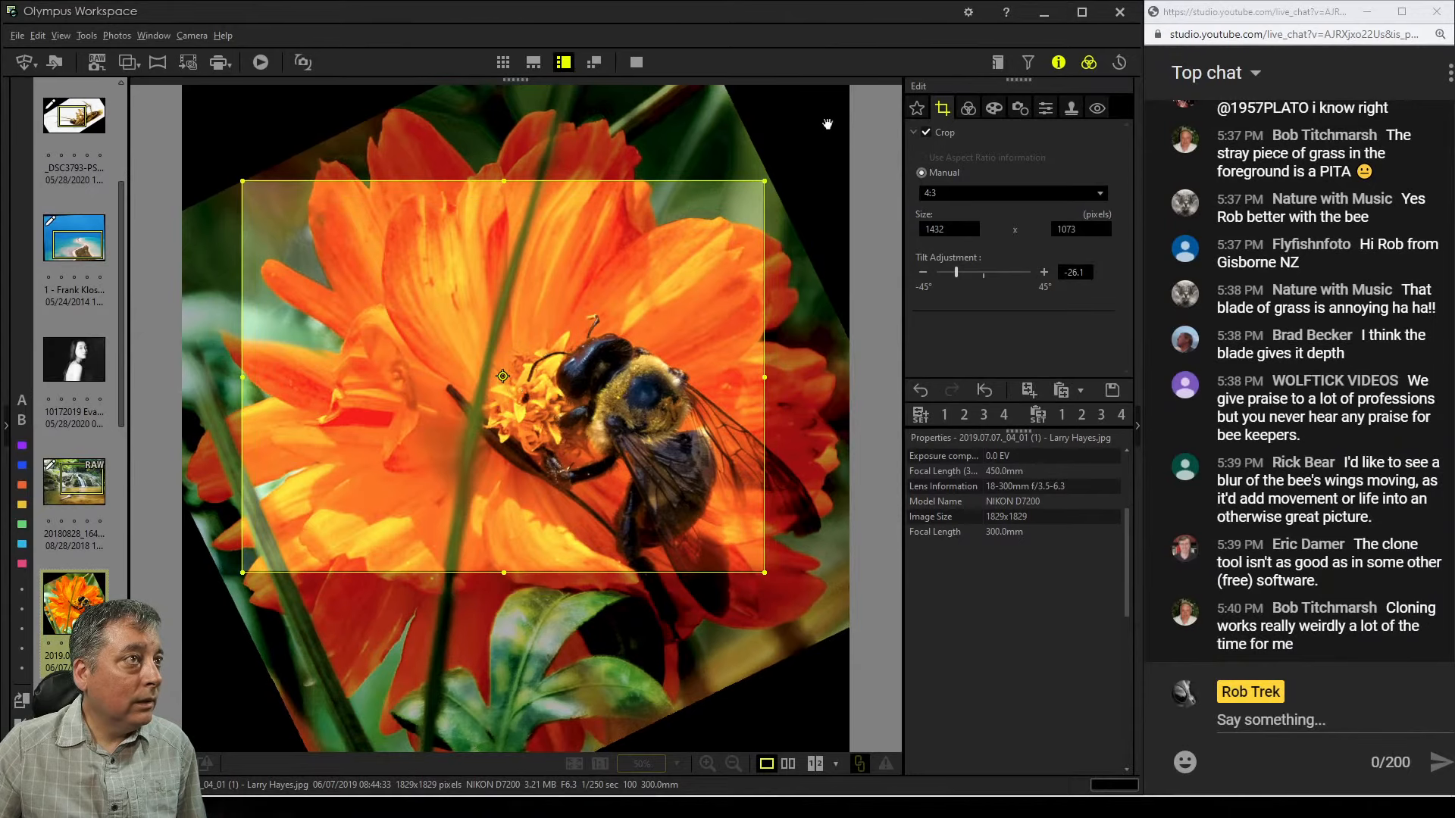
Compare the cropped preview and shrink the crop frame from its lower-right corner to about 1391 x 1043 pixels
click(967, 108)
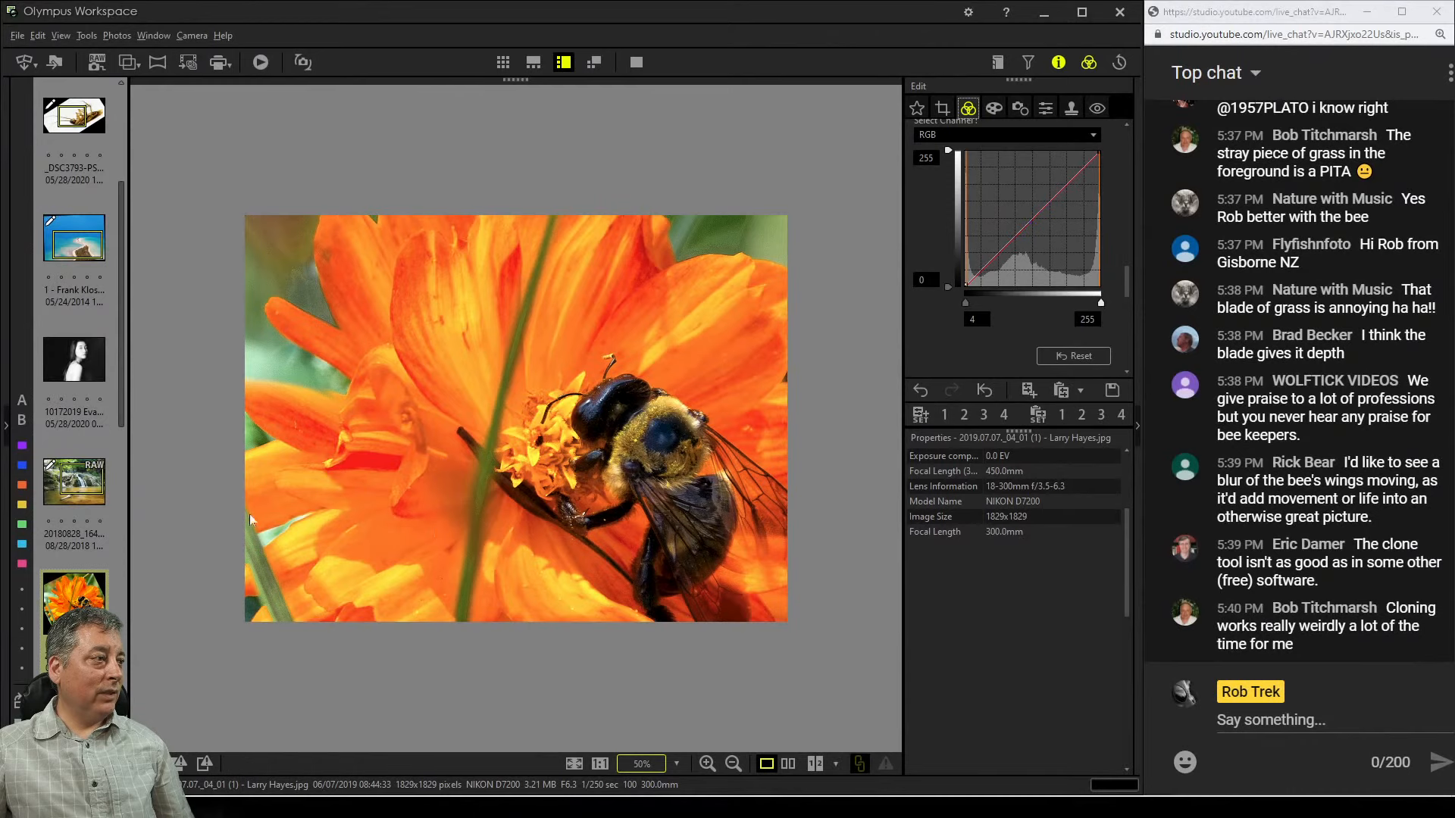
click(944, 109)
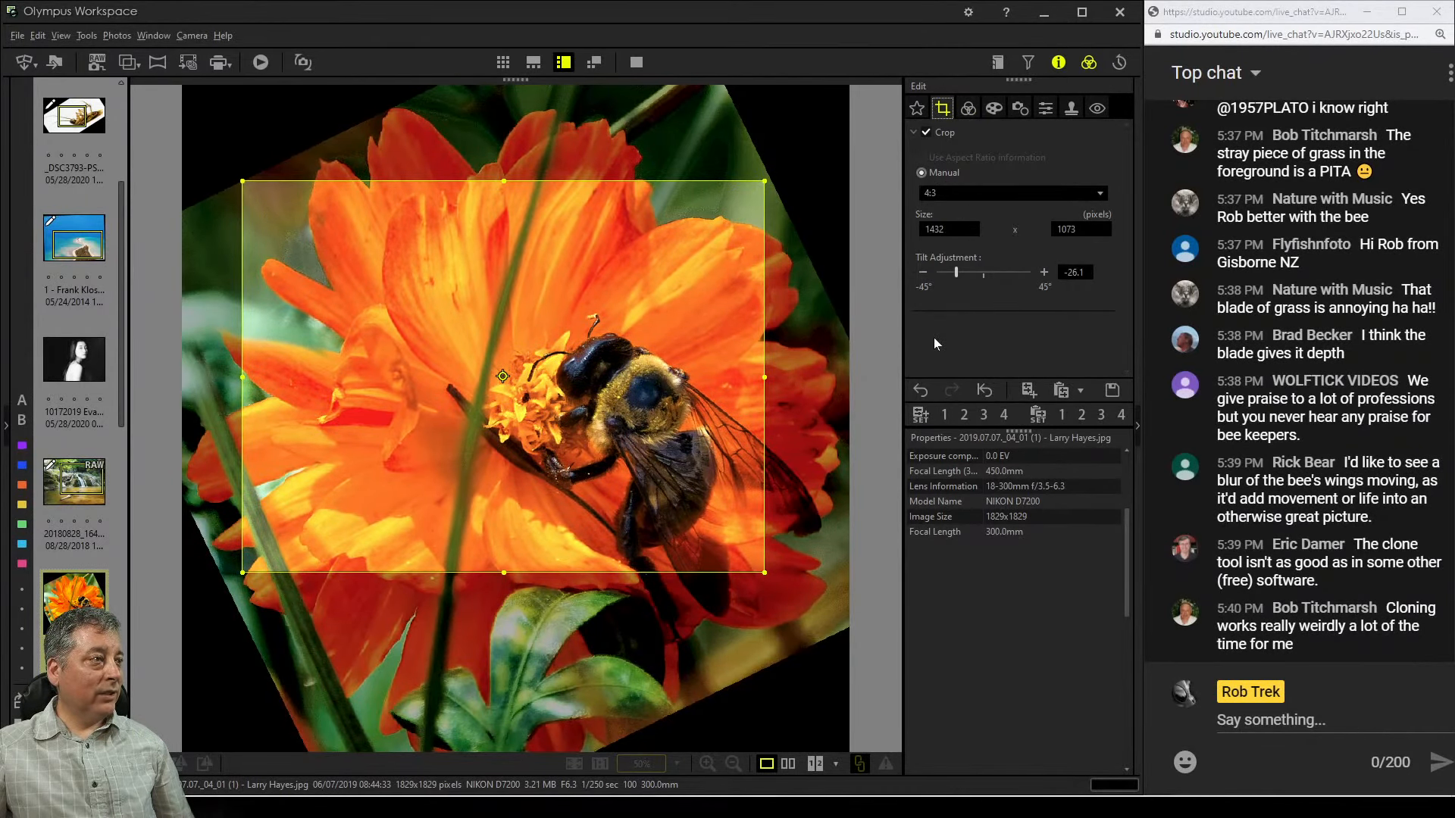
click(968, 108)
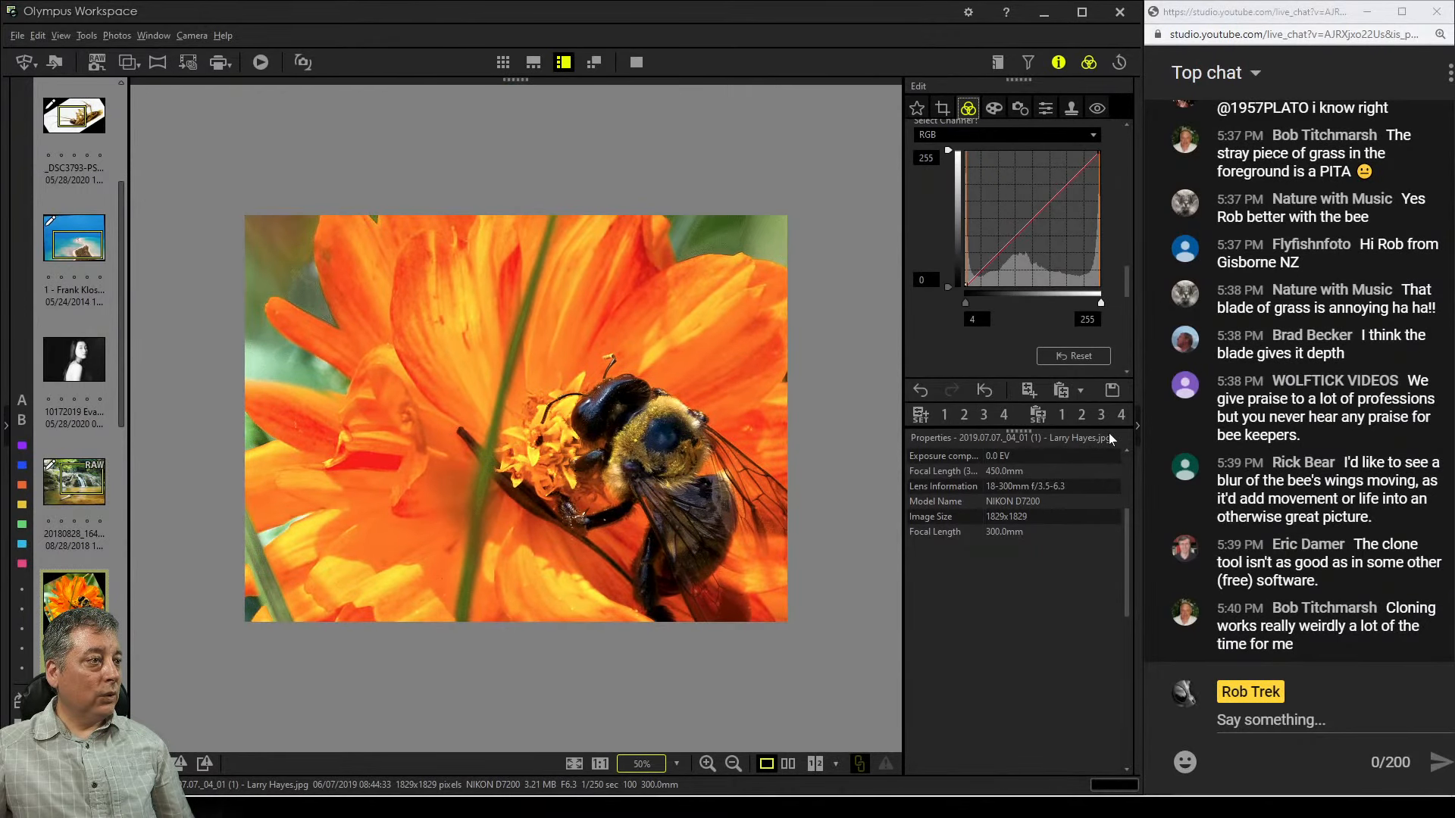
click(943, 108)
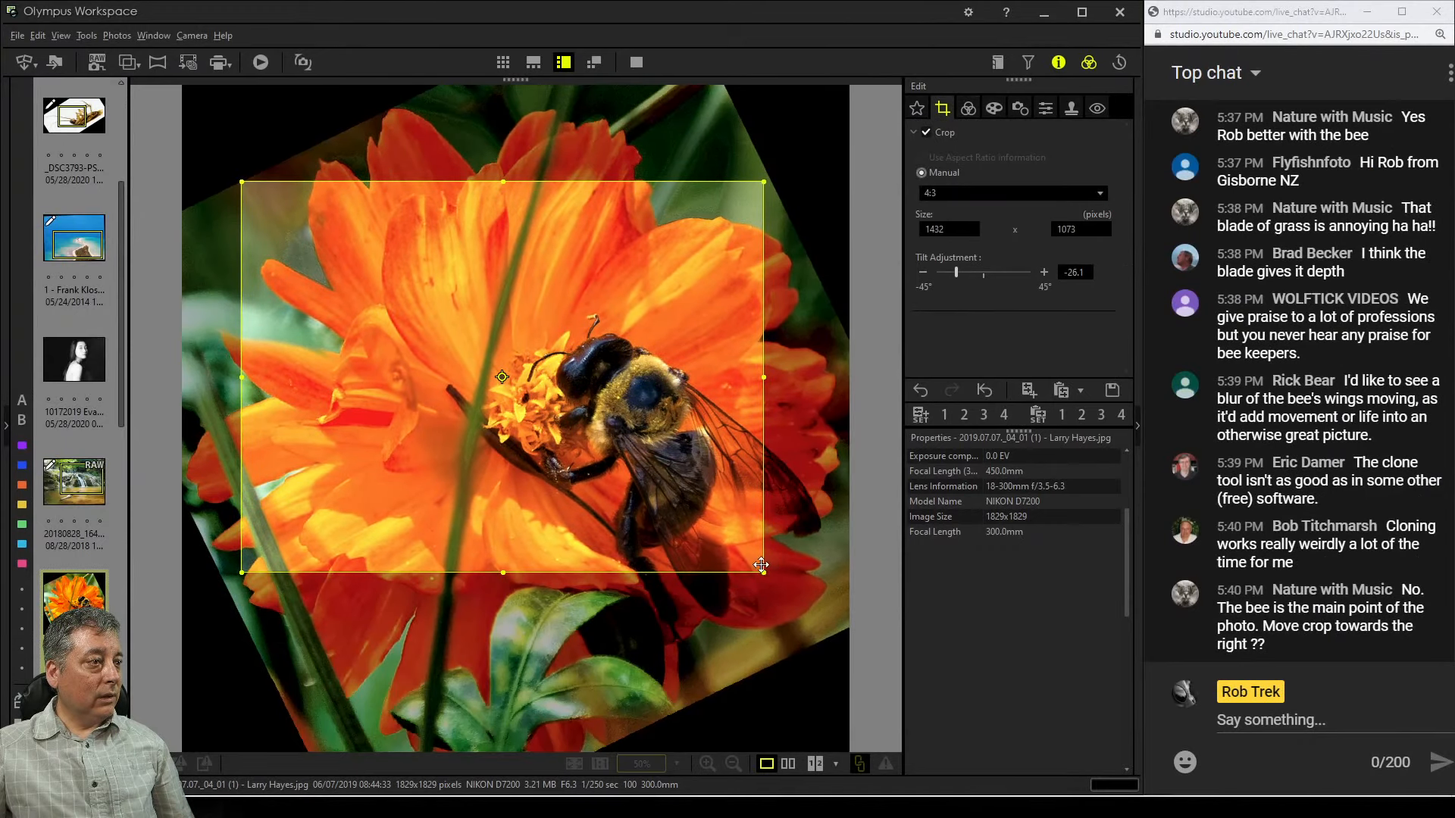
drag(758, 567, 750, 561)
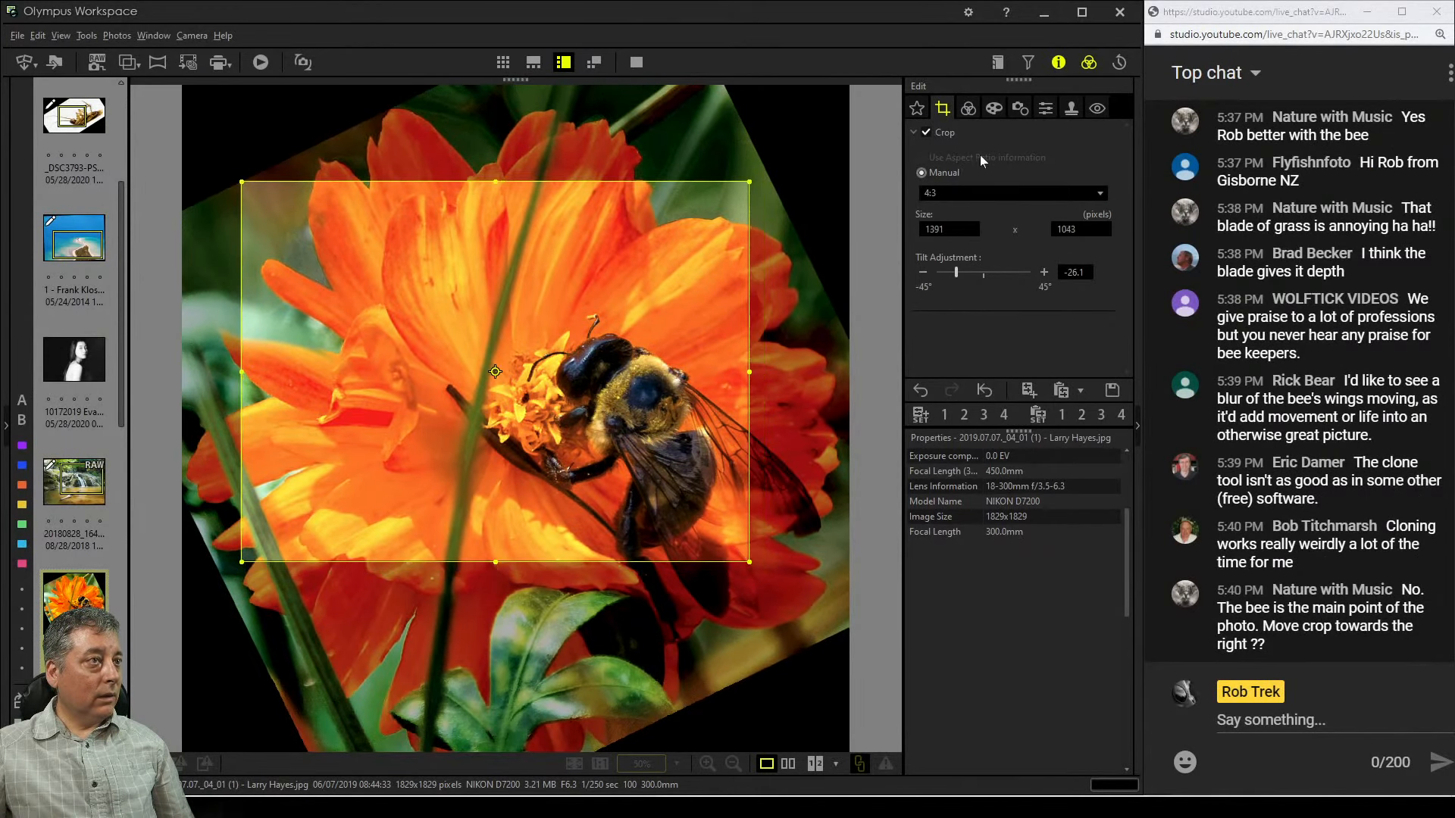
click(965, 110)
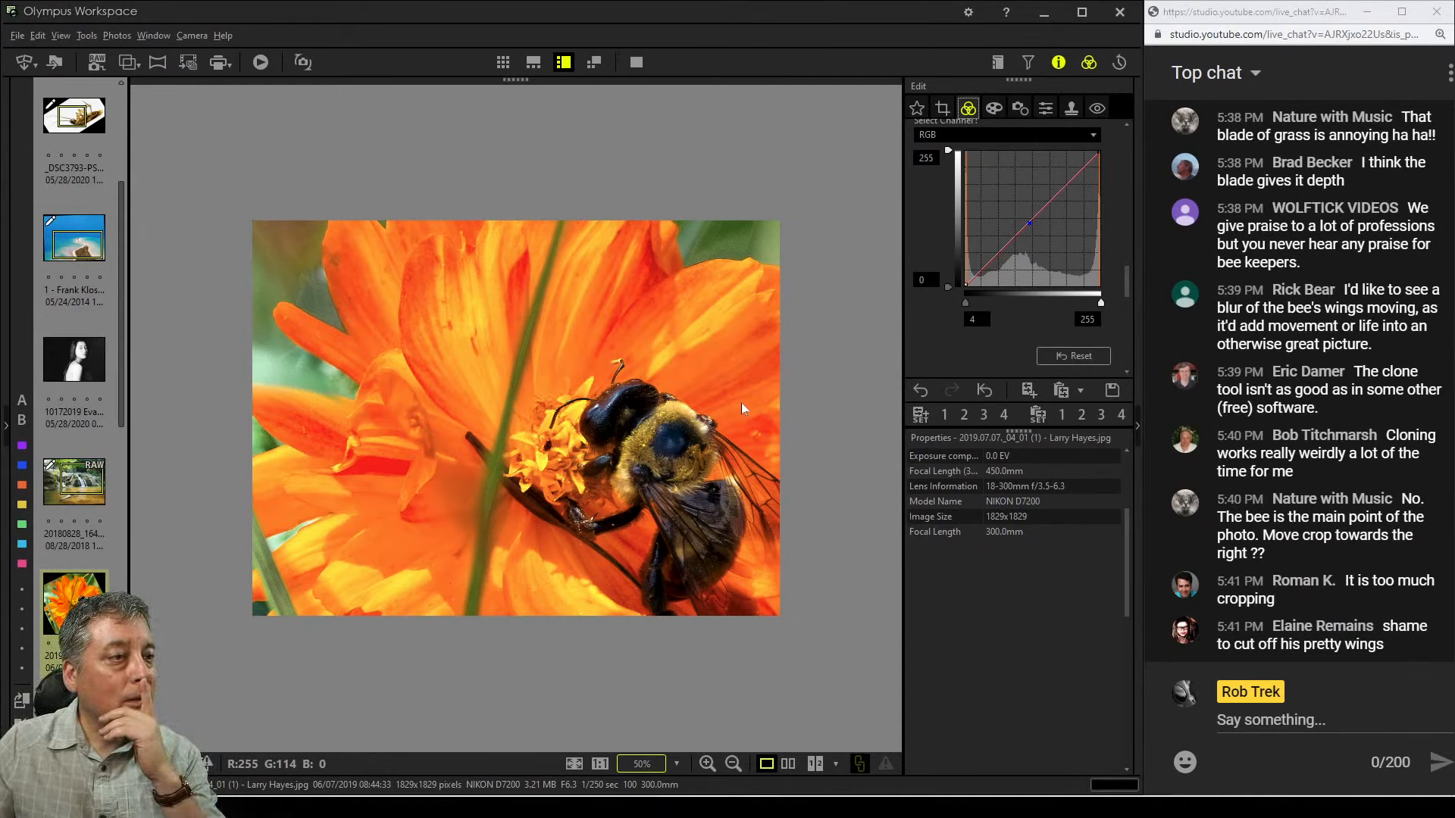
Shrink the crop frame to about 1284 x 963 pixels and nudge it slightly right
click(992, 111)
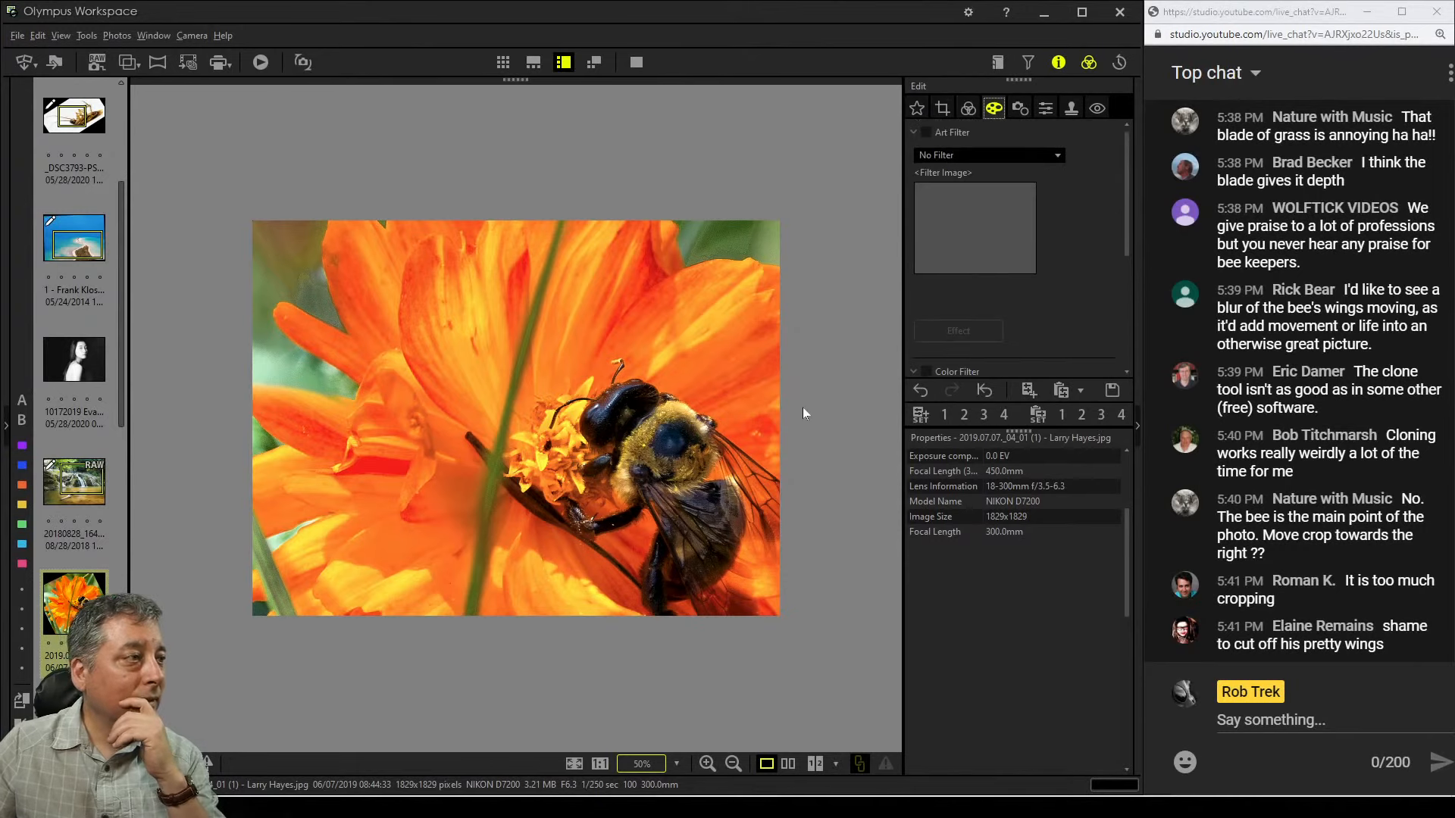
click(943, 109)
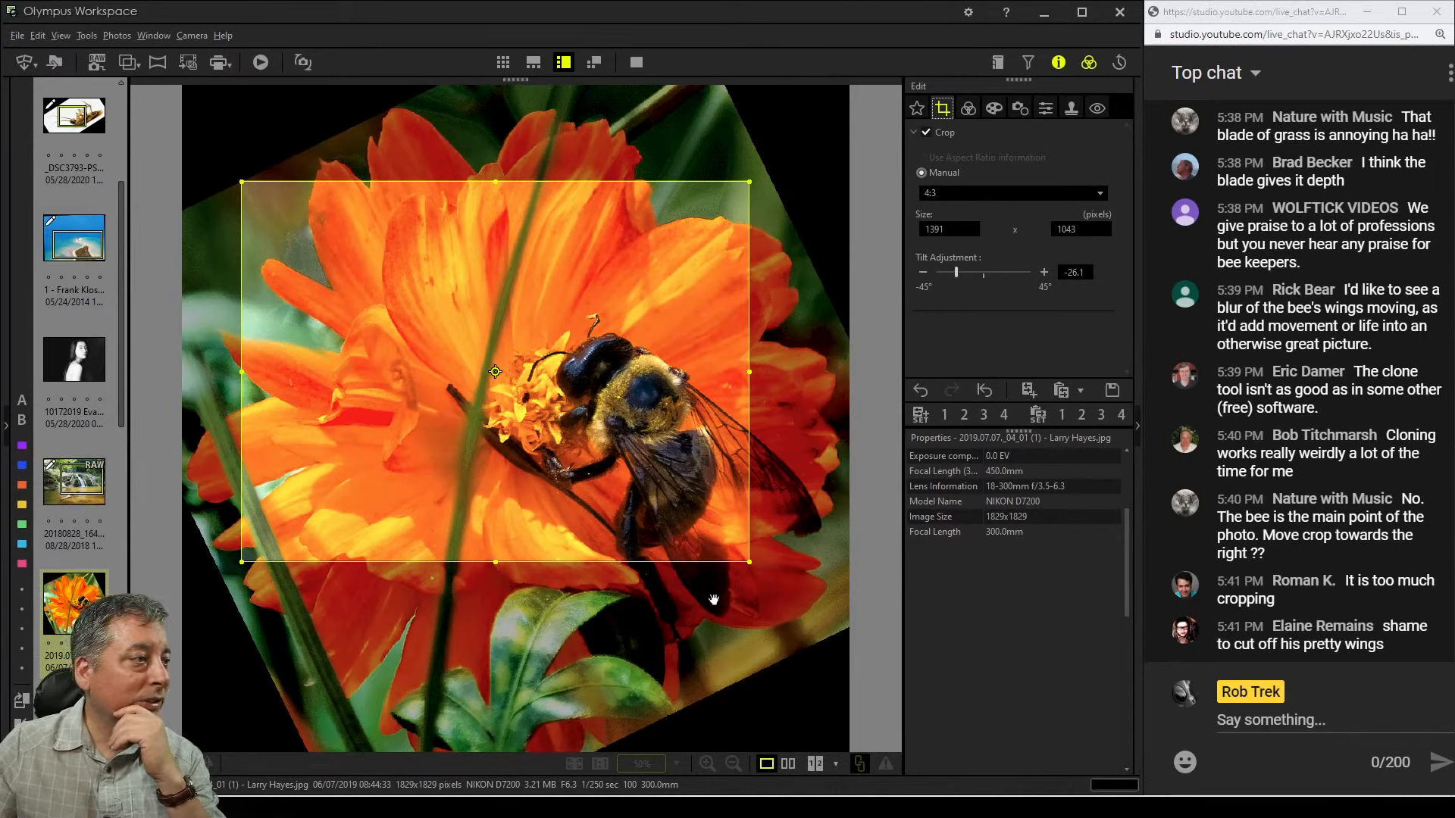
mouse_move(711, 520)
mouse_down()
mouse_move(739, 556)
mouse_move(708, 533)
mouse_up()
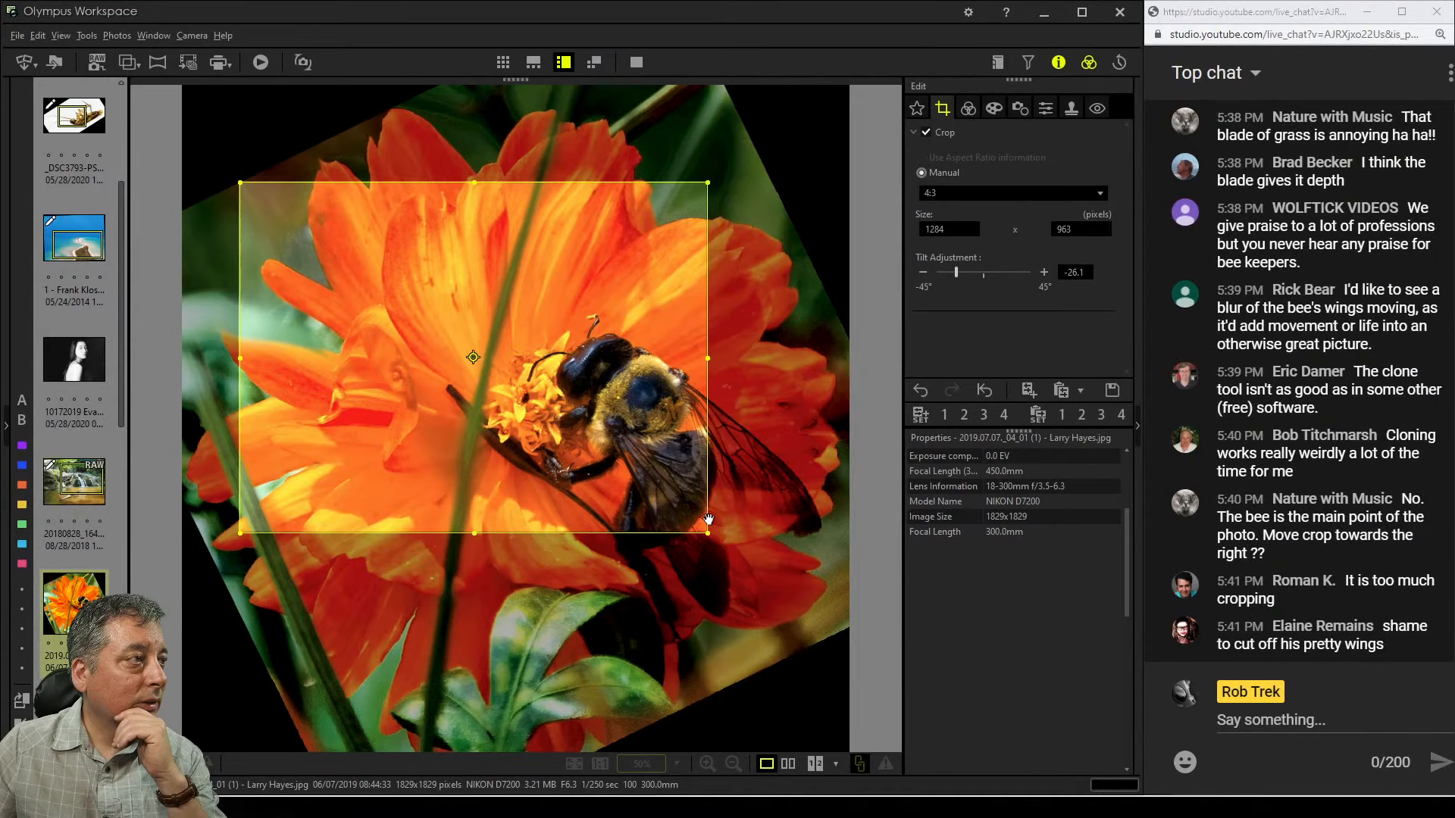
drag(653, 445, 661, 441)
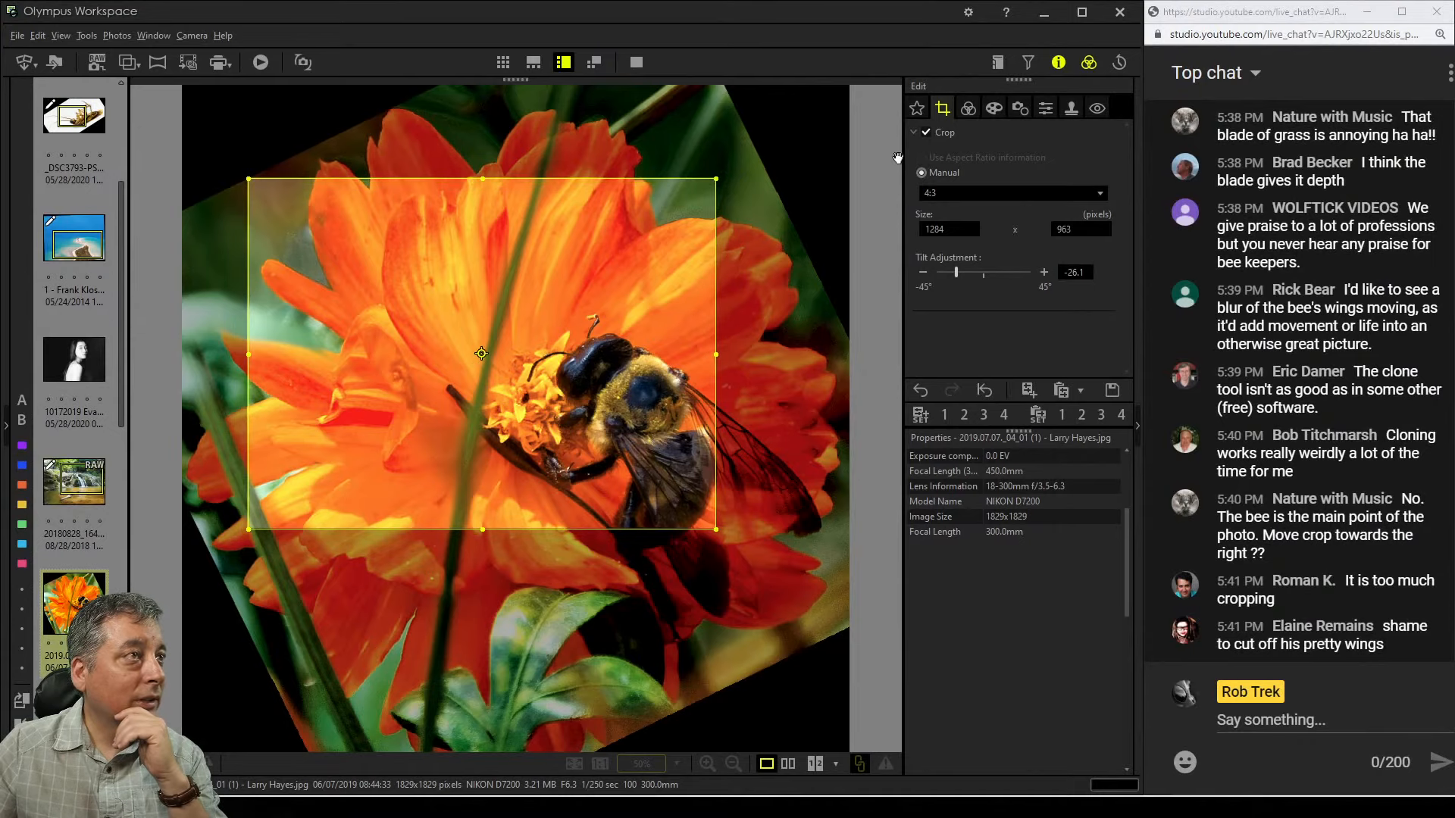
click(969, 107)
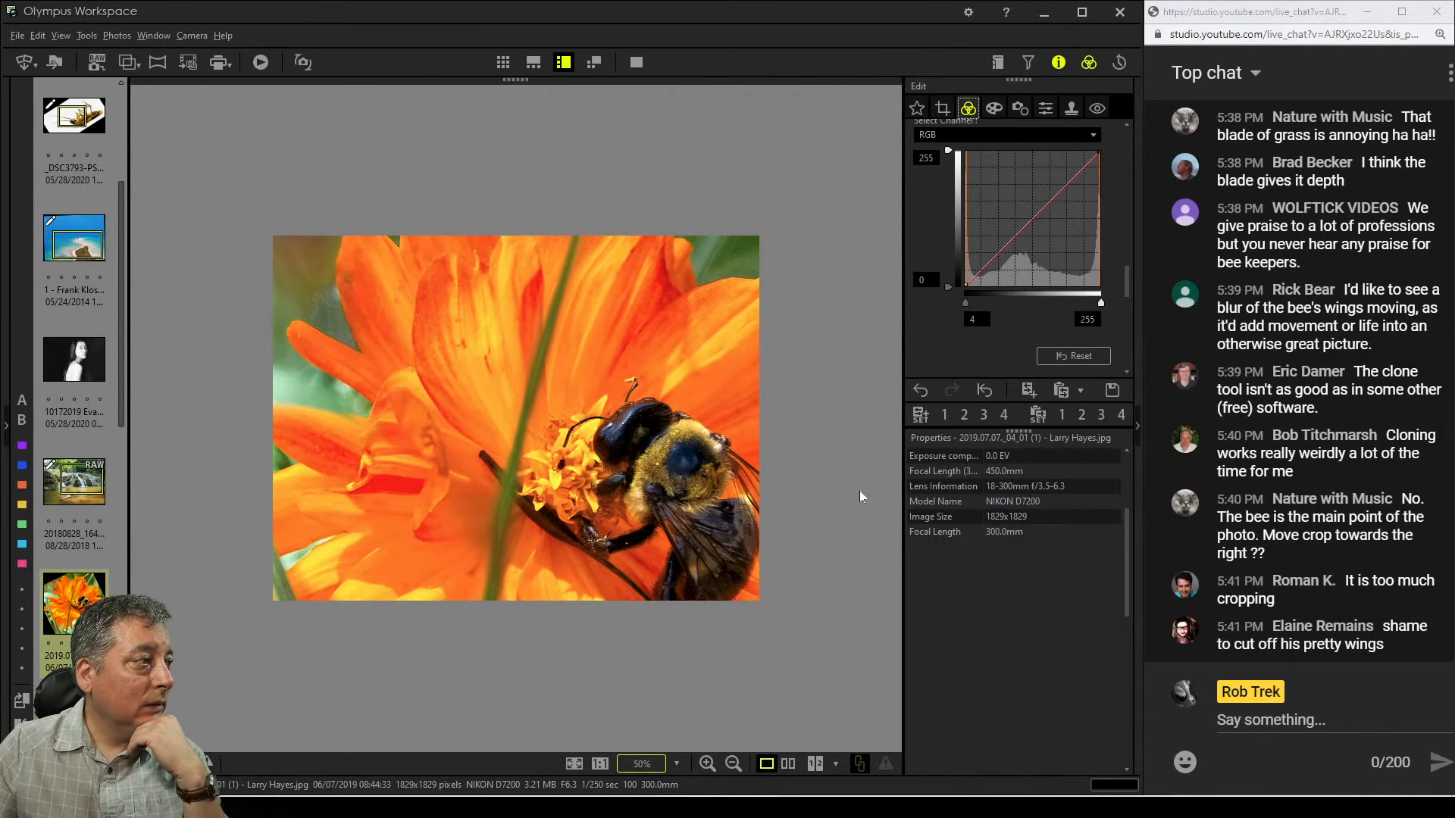
Tighten the crop frame from its lower-left corner to about 1225 x 918 pixels
click(941, 108)
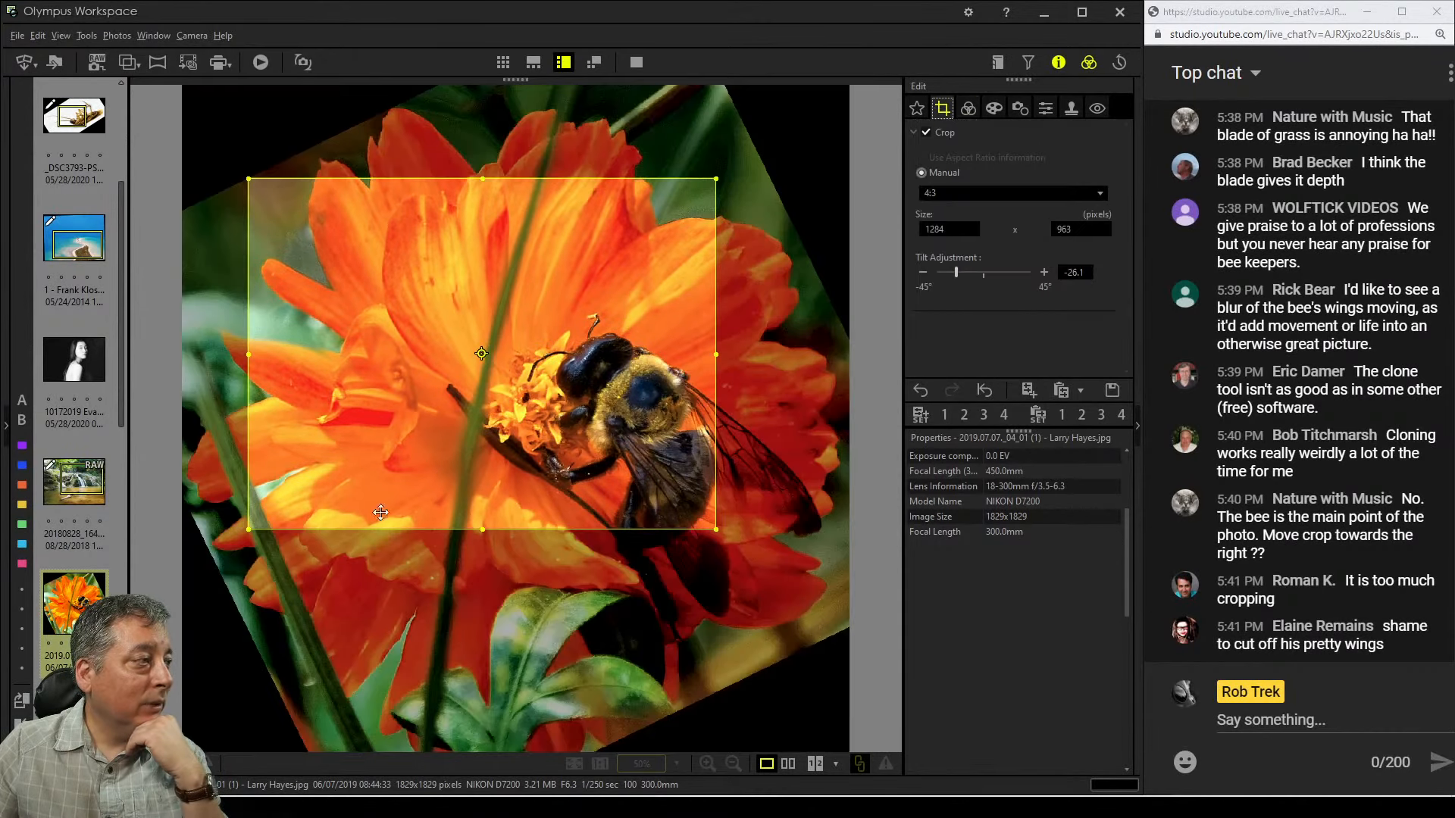
drag(250, 529, 268, 514)
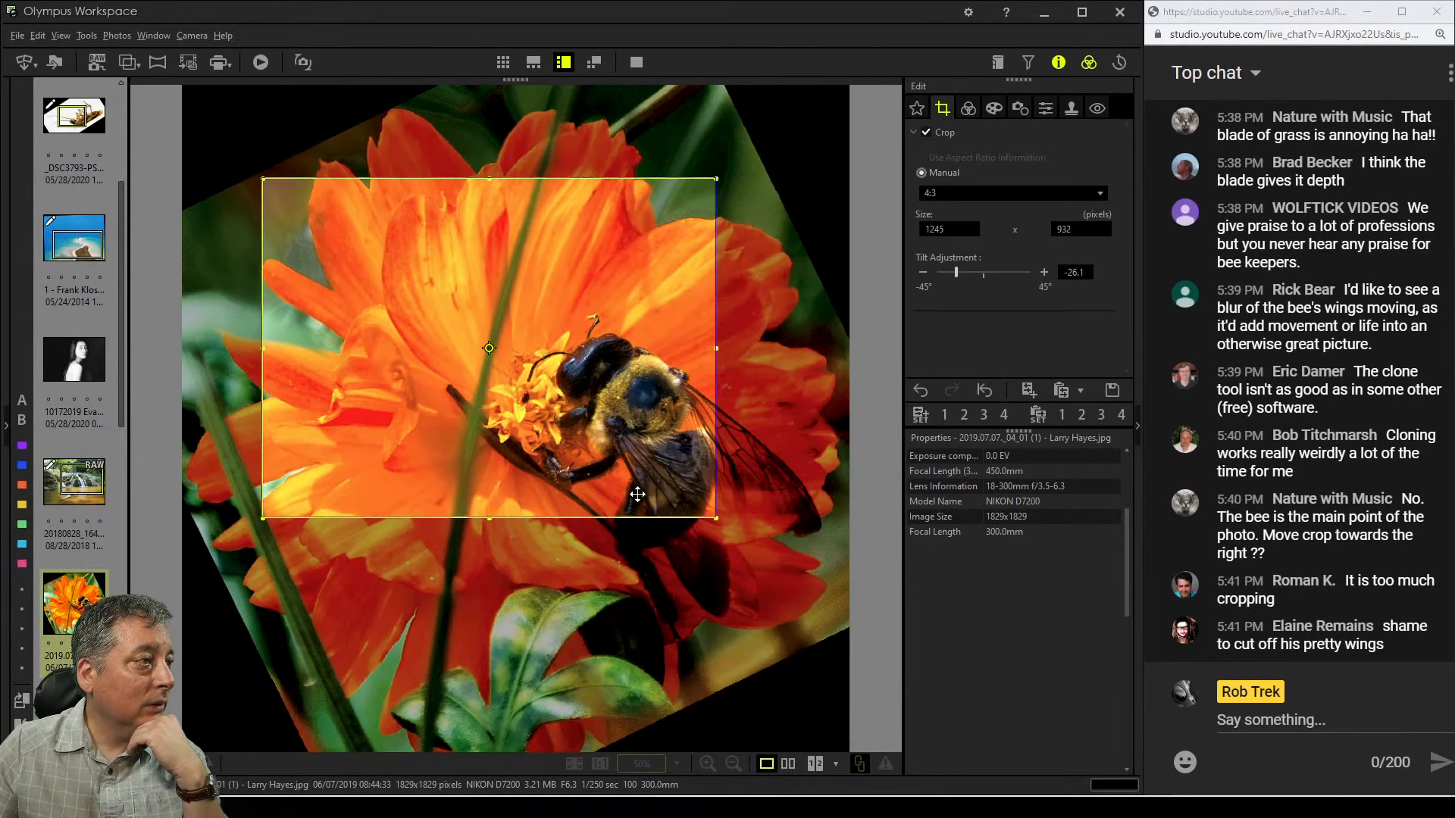
drag(634, 493, 628, 490)
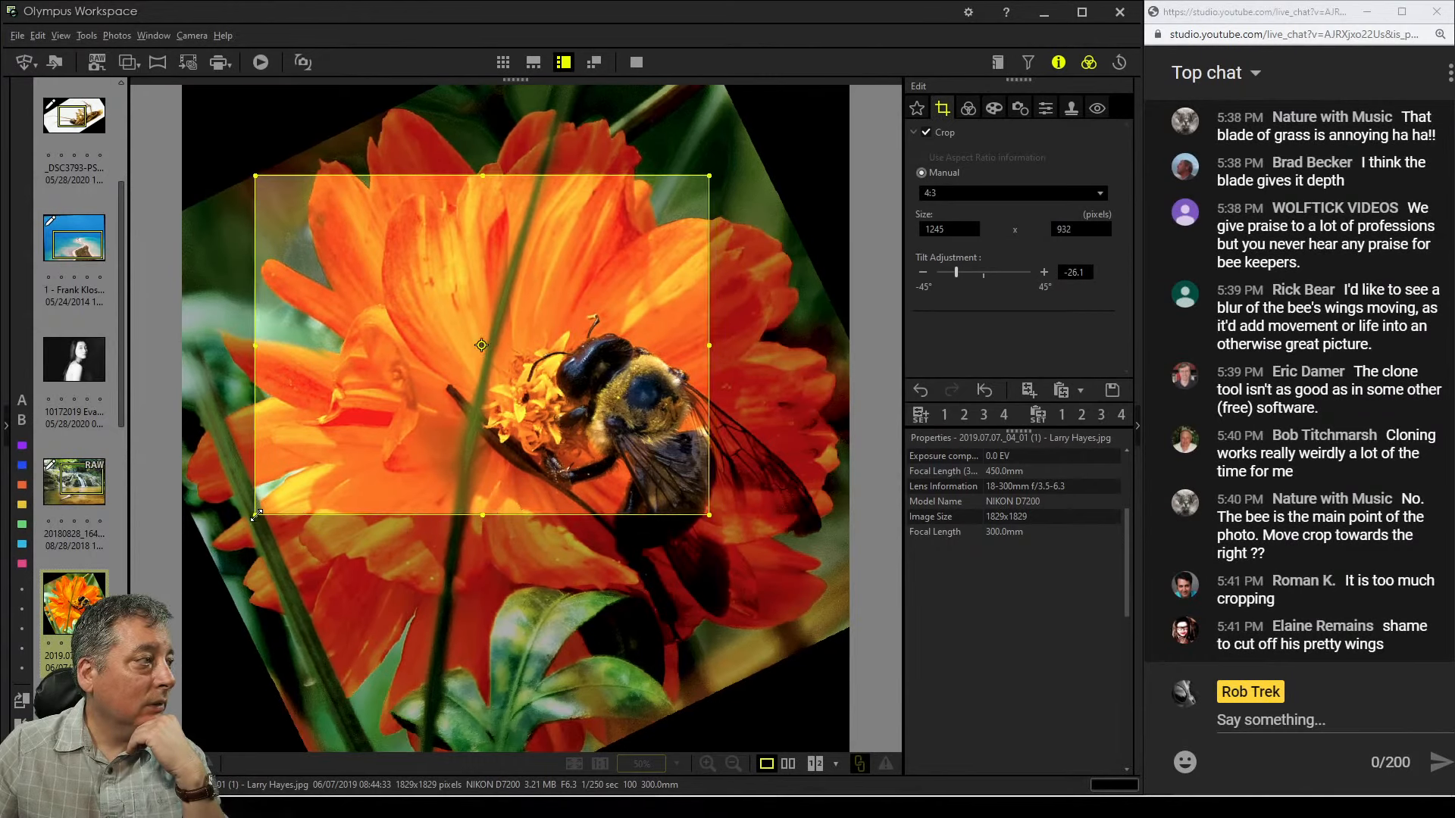
drag(257, 514, 268, 508)
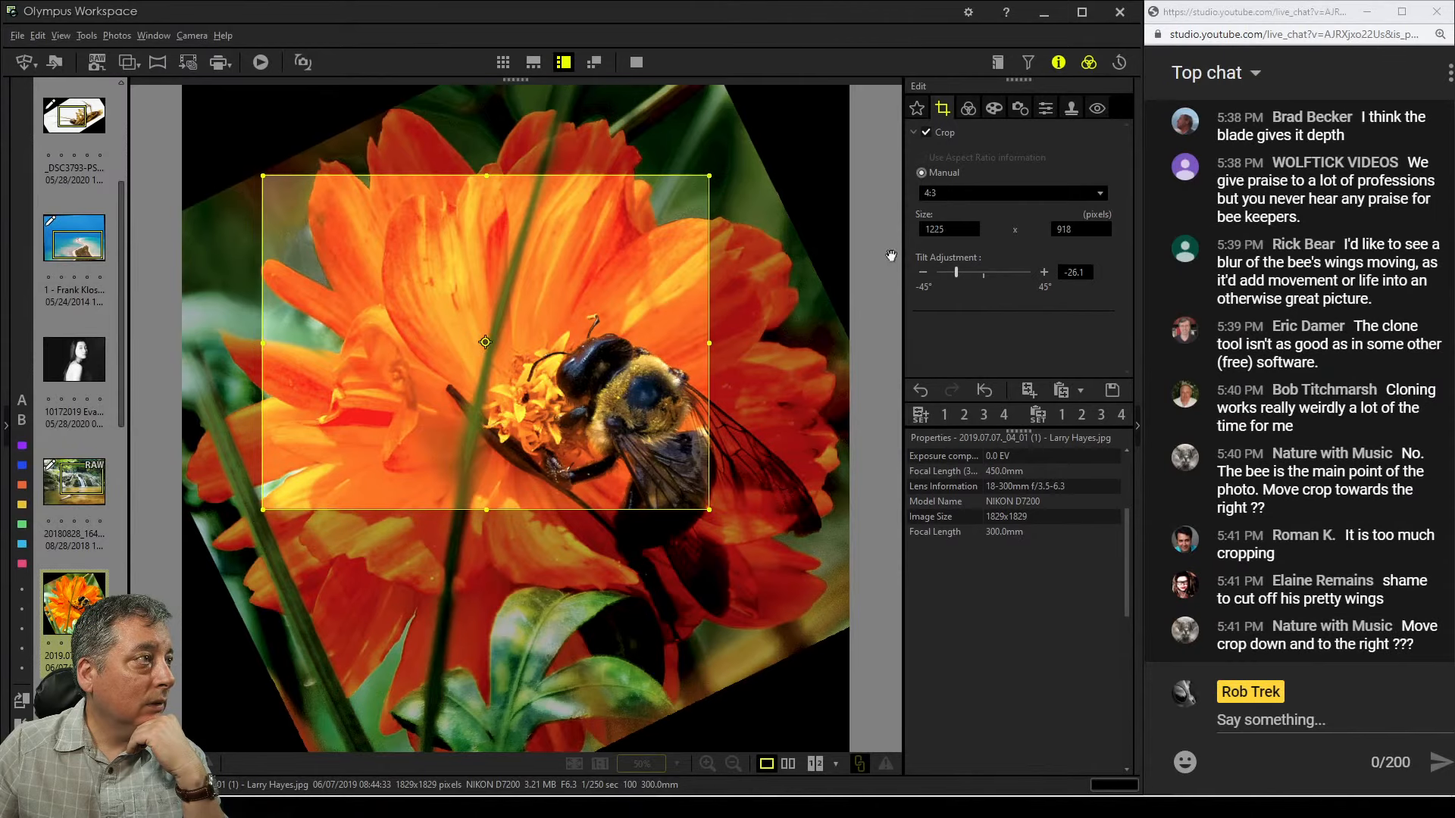
click(968, 108)
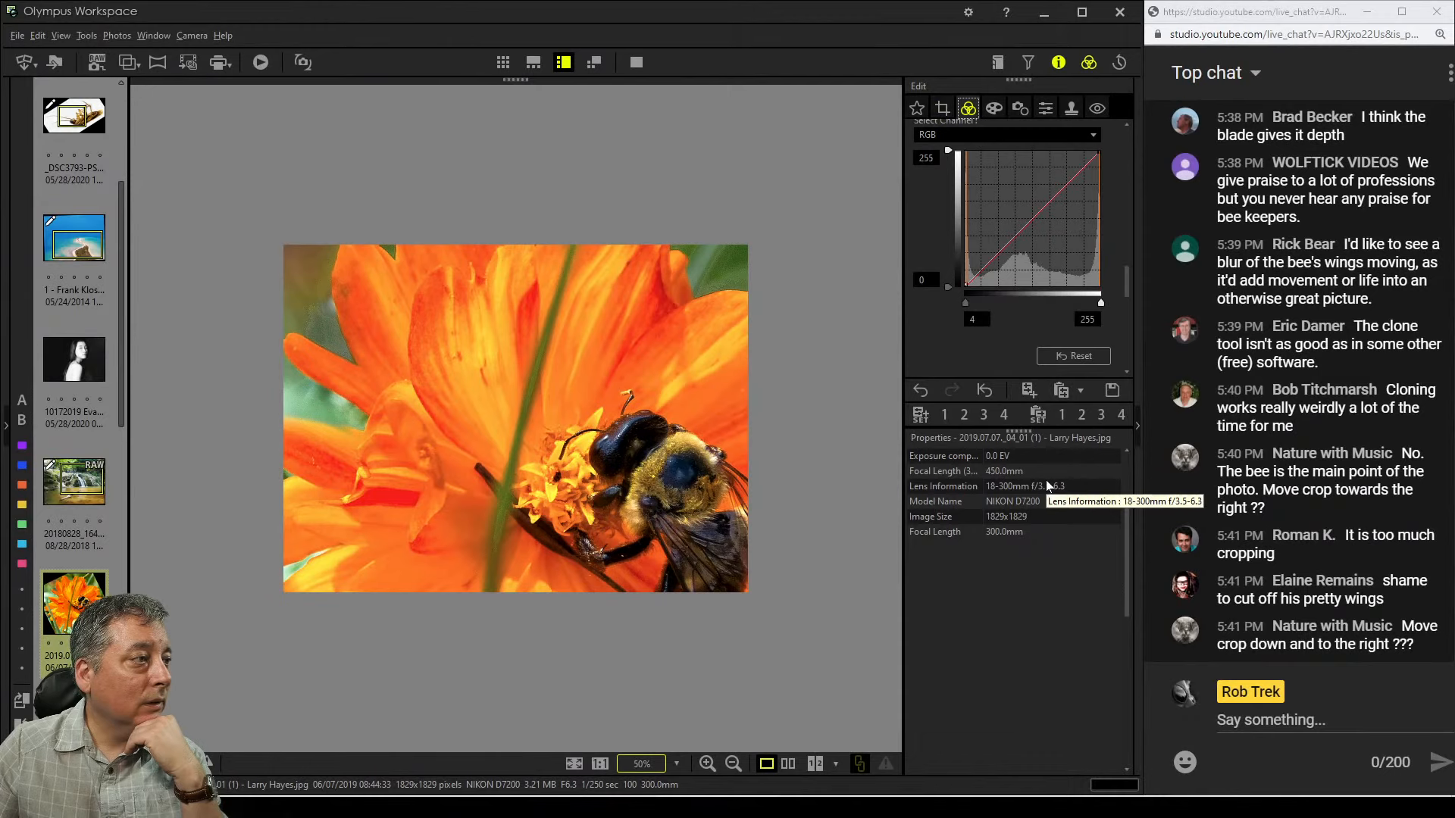
Move the crop frame right and down over the bee
click(942, 109)
drag(575, 414, 619, 433)
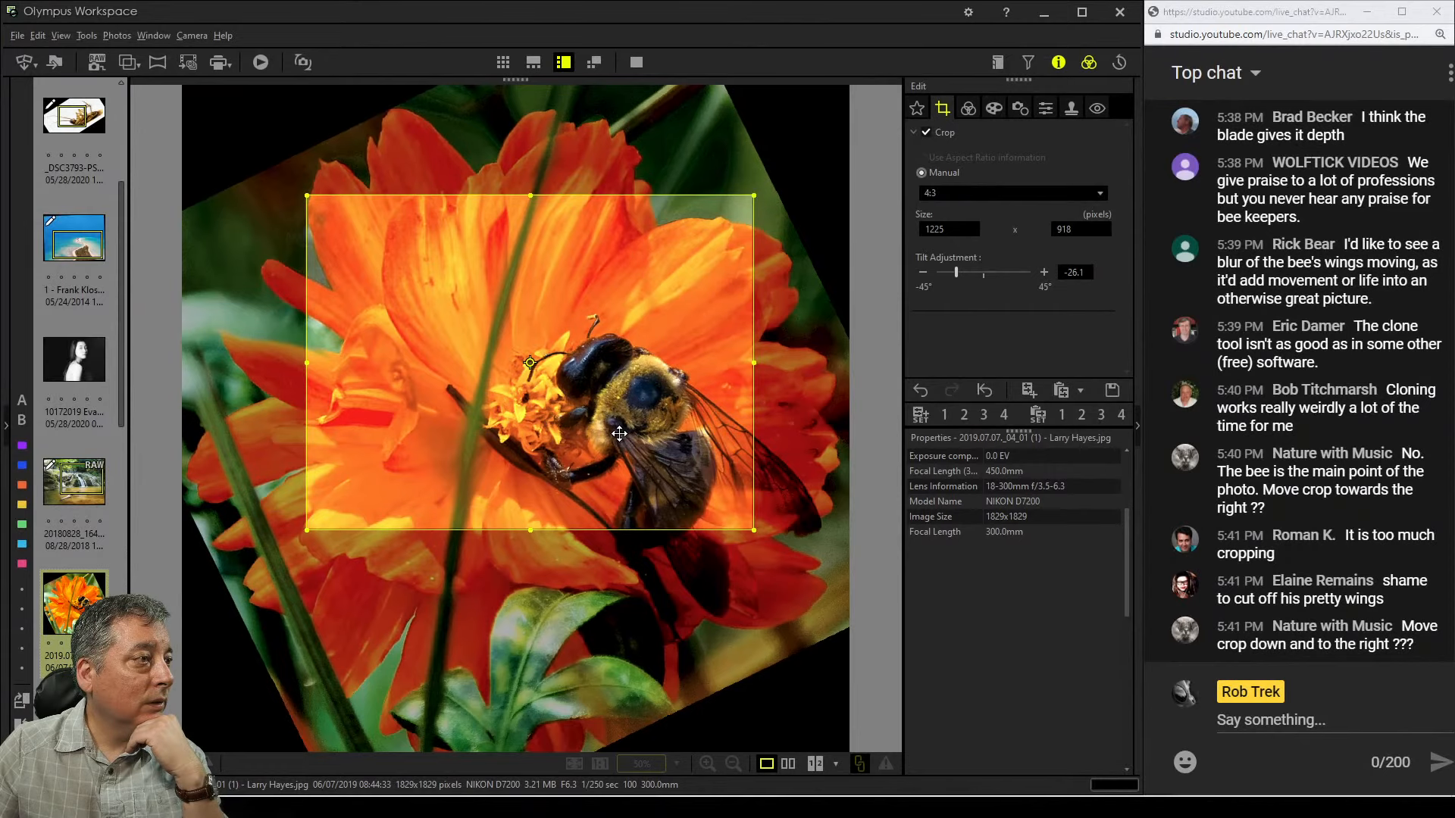
drag(622, 436, 624, 438)
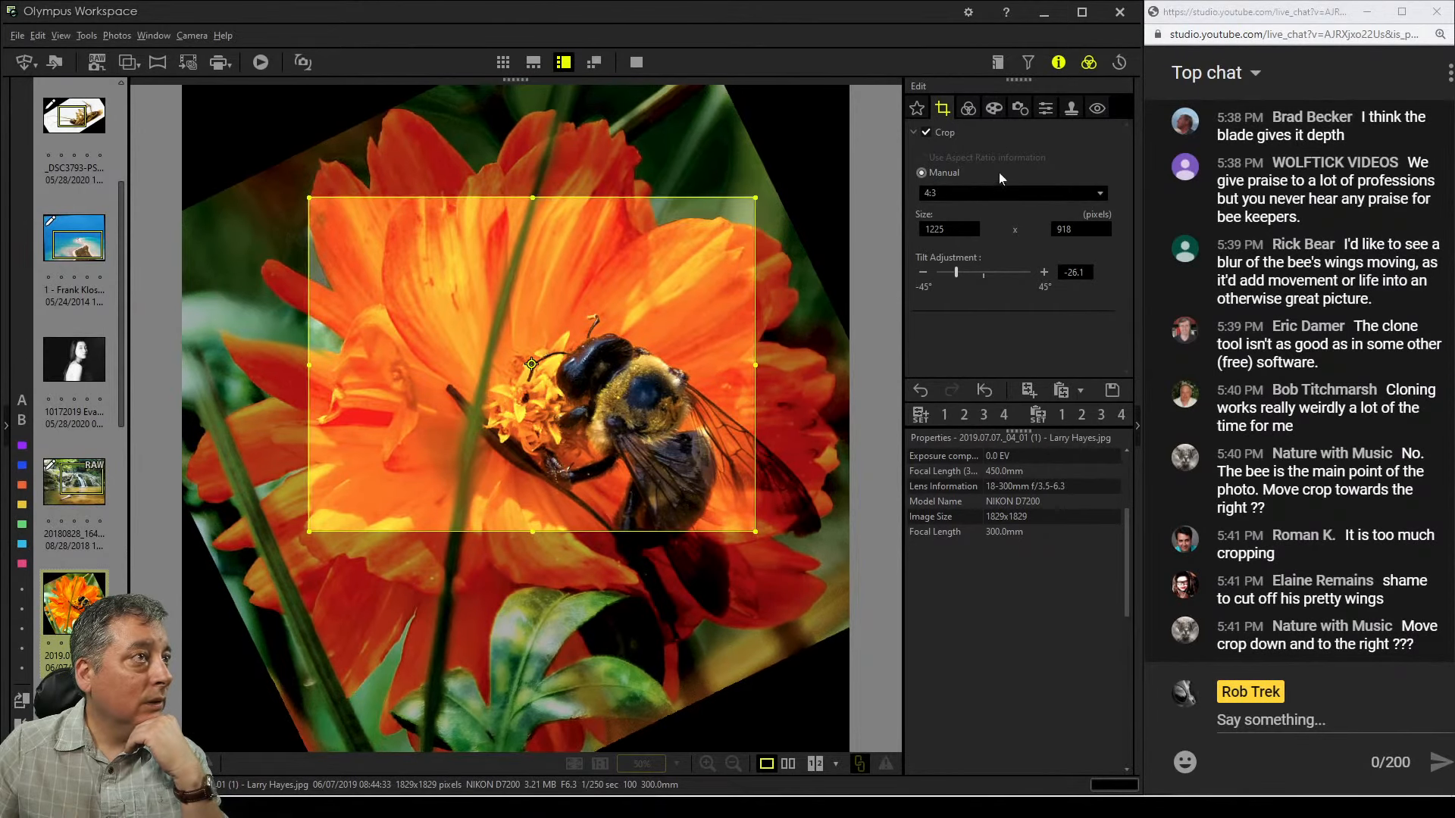
Reset the tone curve to its default
click(969, 109)
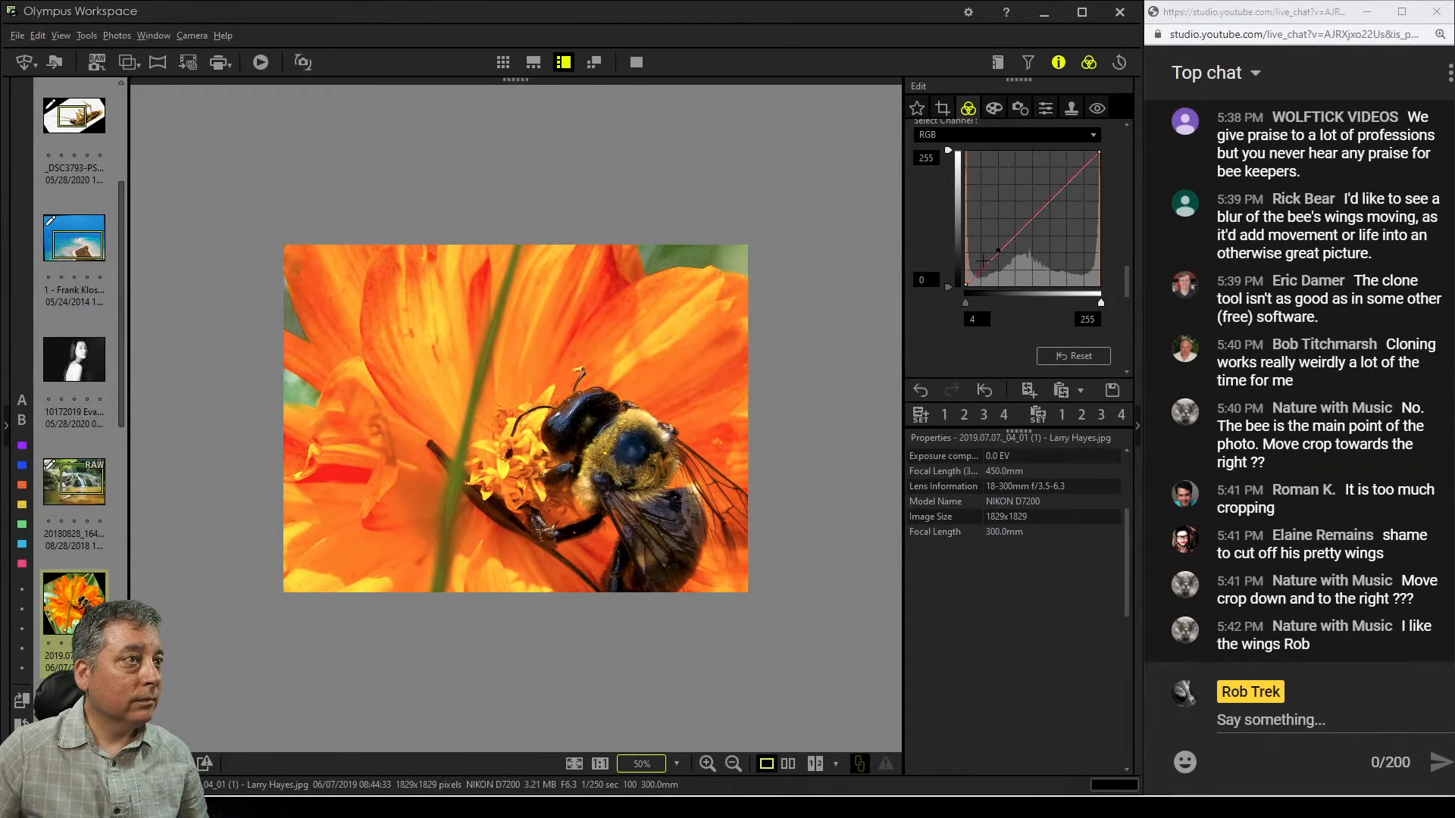
drag(981, 263, 985, 264)
click(1070, 351)
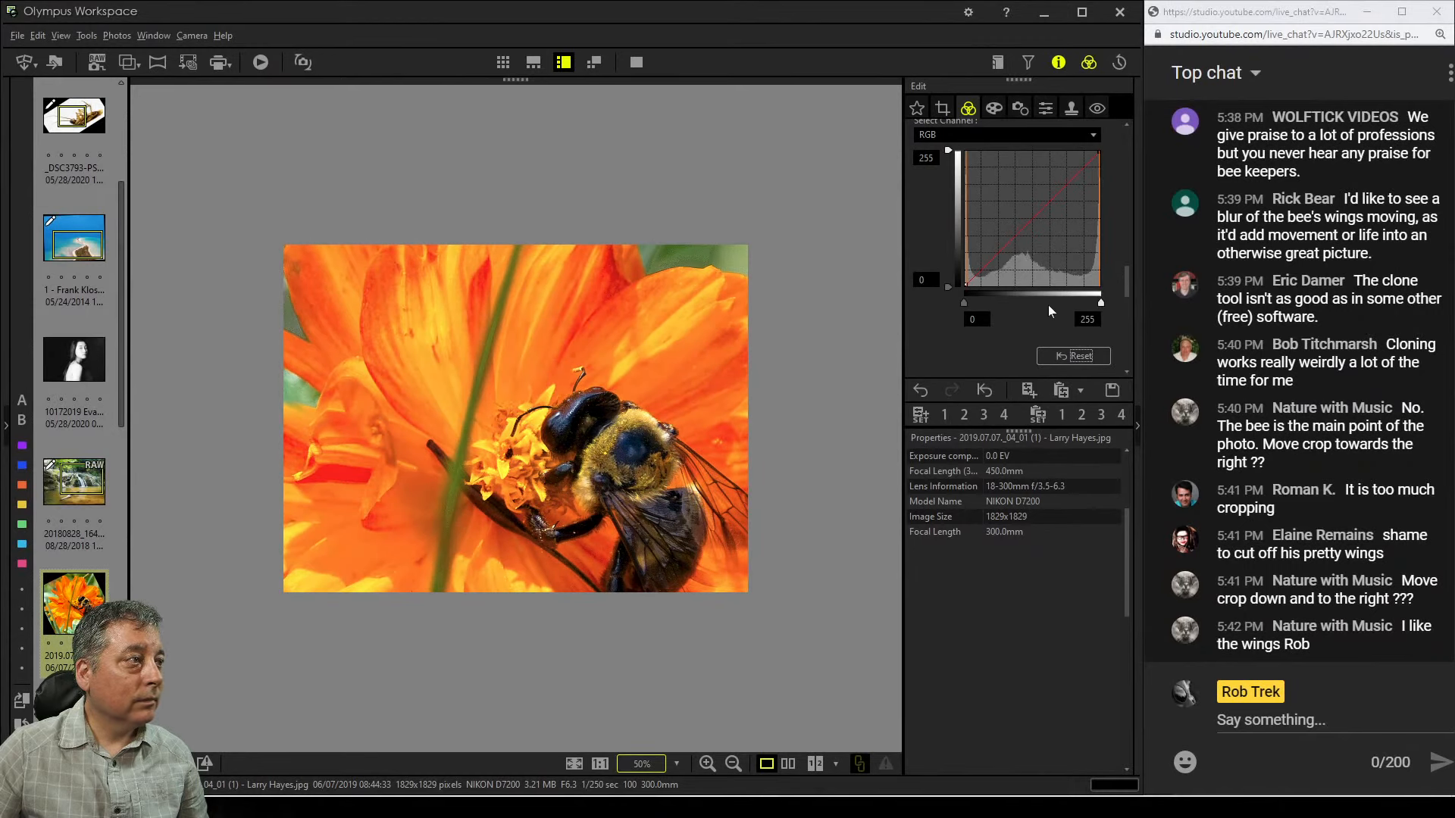
Set the vignetting adjustment to -6 and enable Adjust Vignetting
click(994, 109)
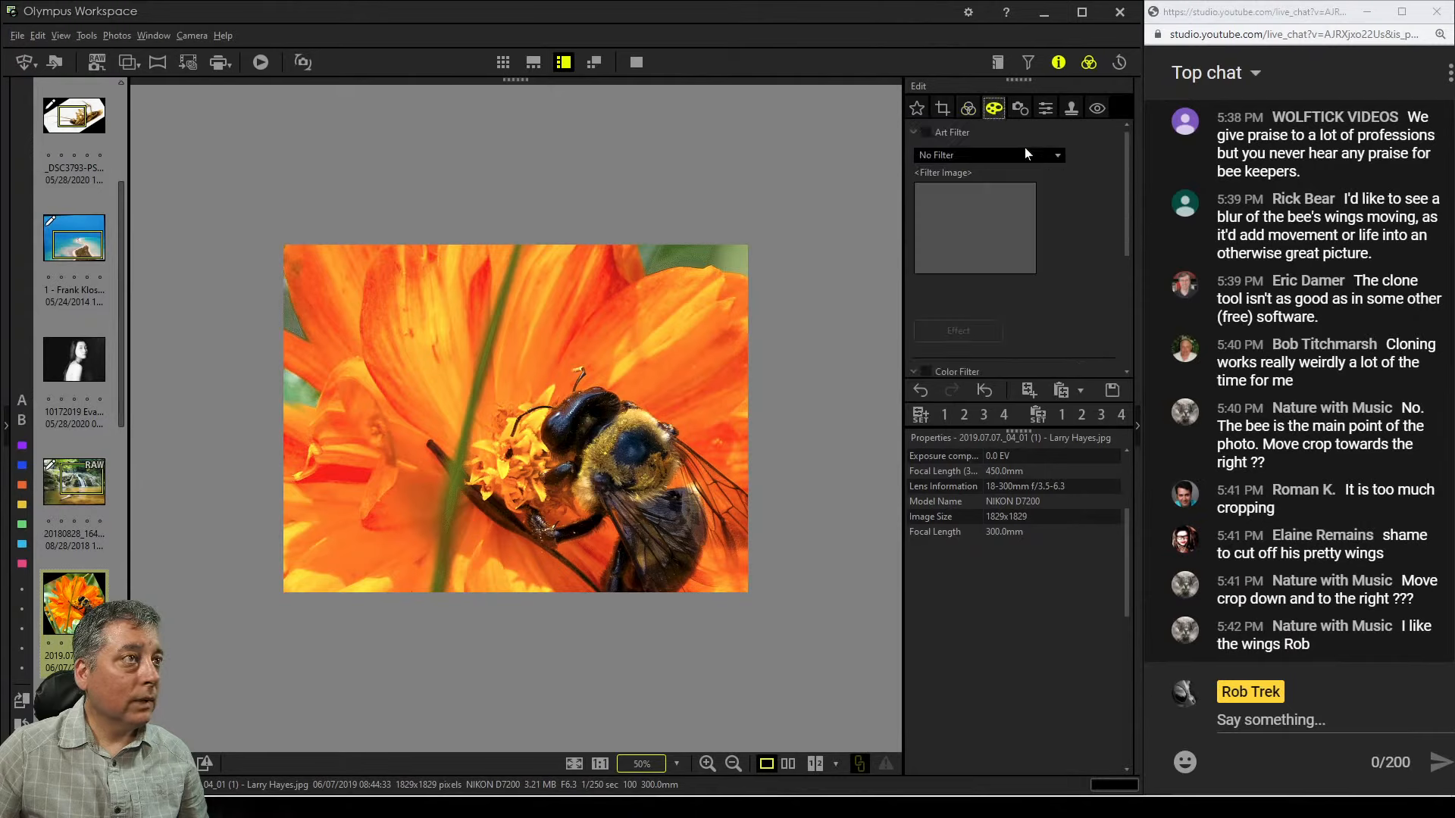
scroll(1065, 274, down, 3)
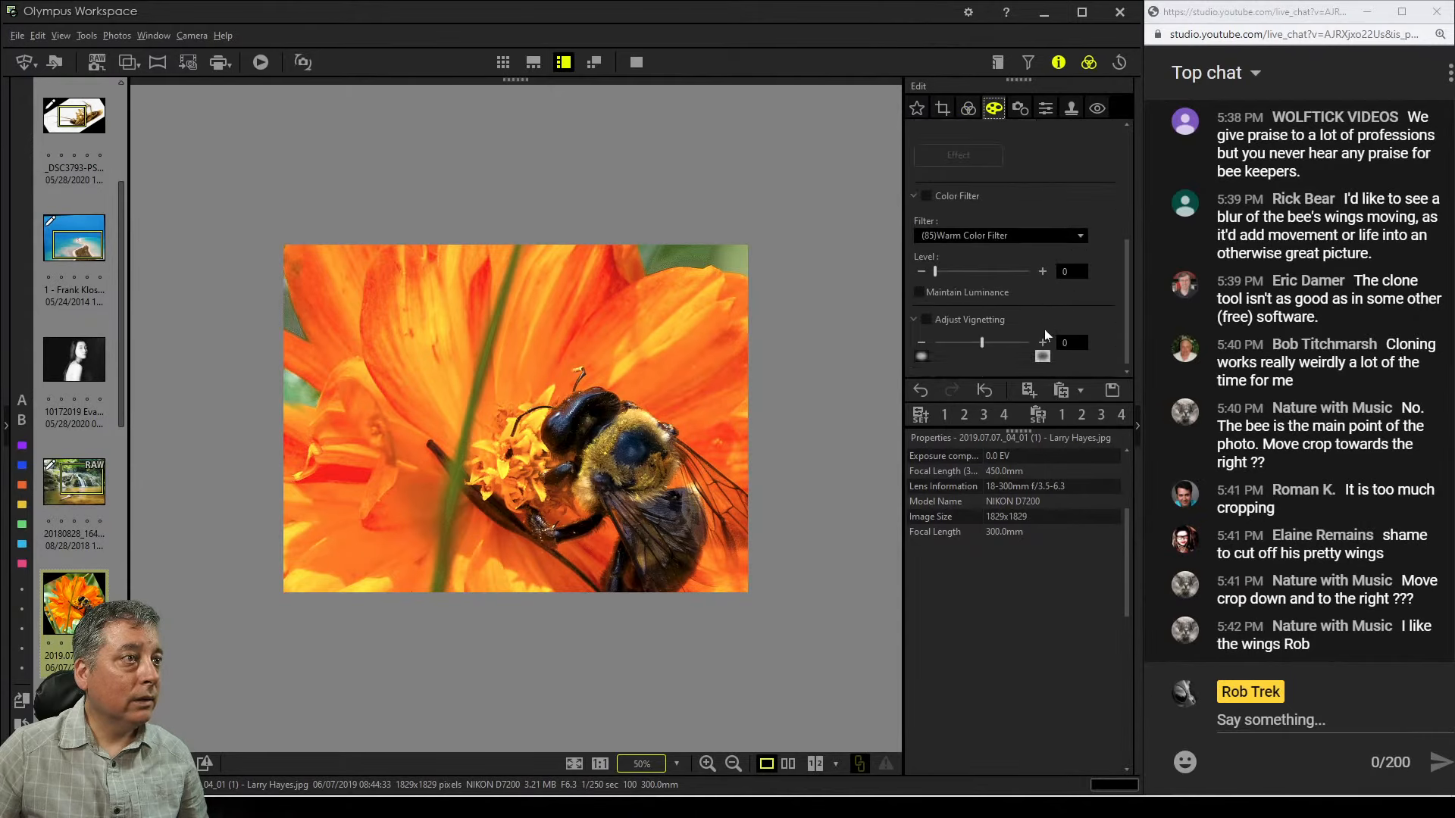
mouse_move(983, 346)
mouse_down()
mouse_move(964, 348)
mouse_move(981, 348)
mouse_up()
click(960, 319)
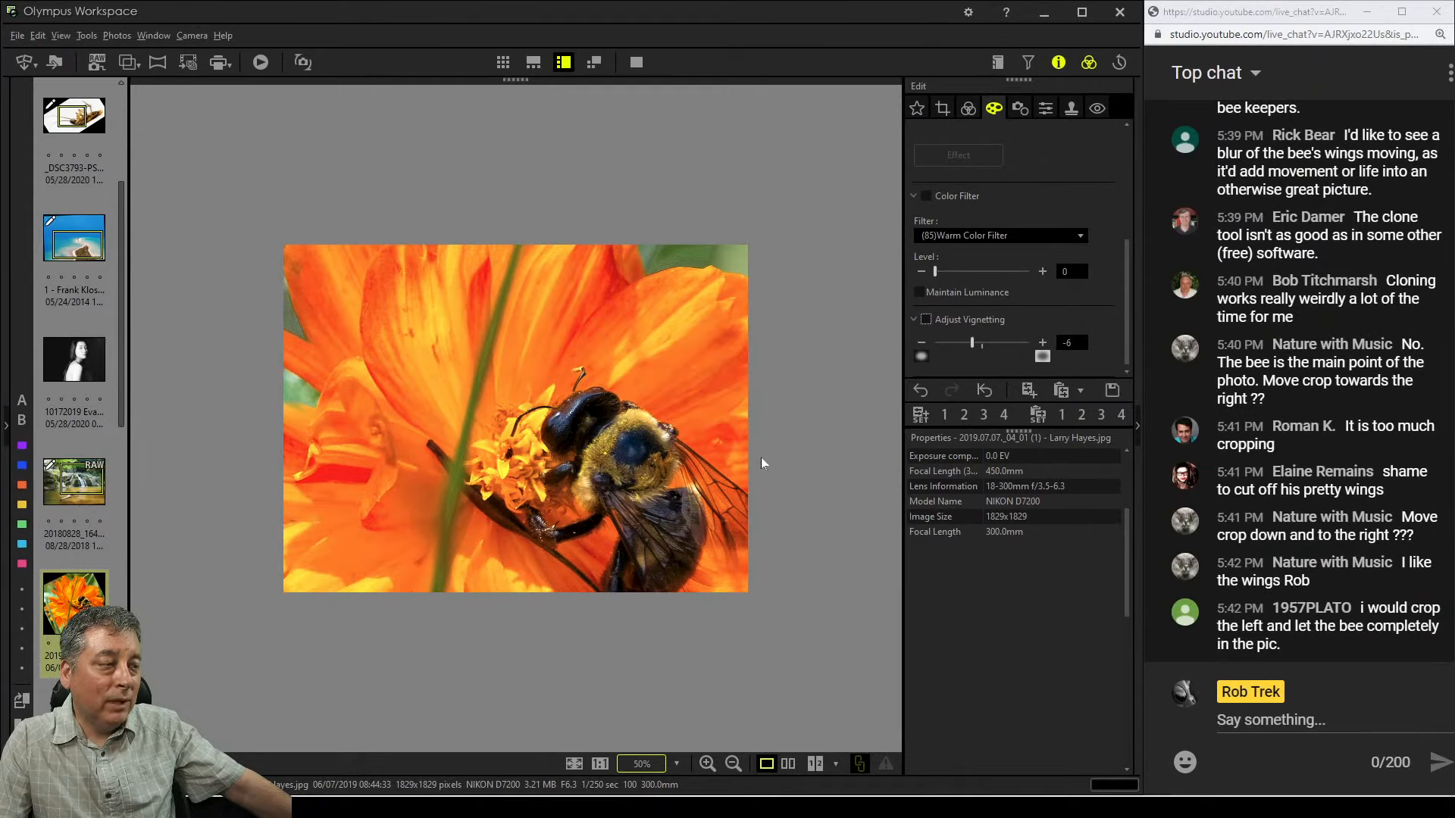
Move the crop frame down and right to centre the bee with its wings
click(963, 119)
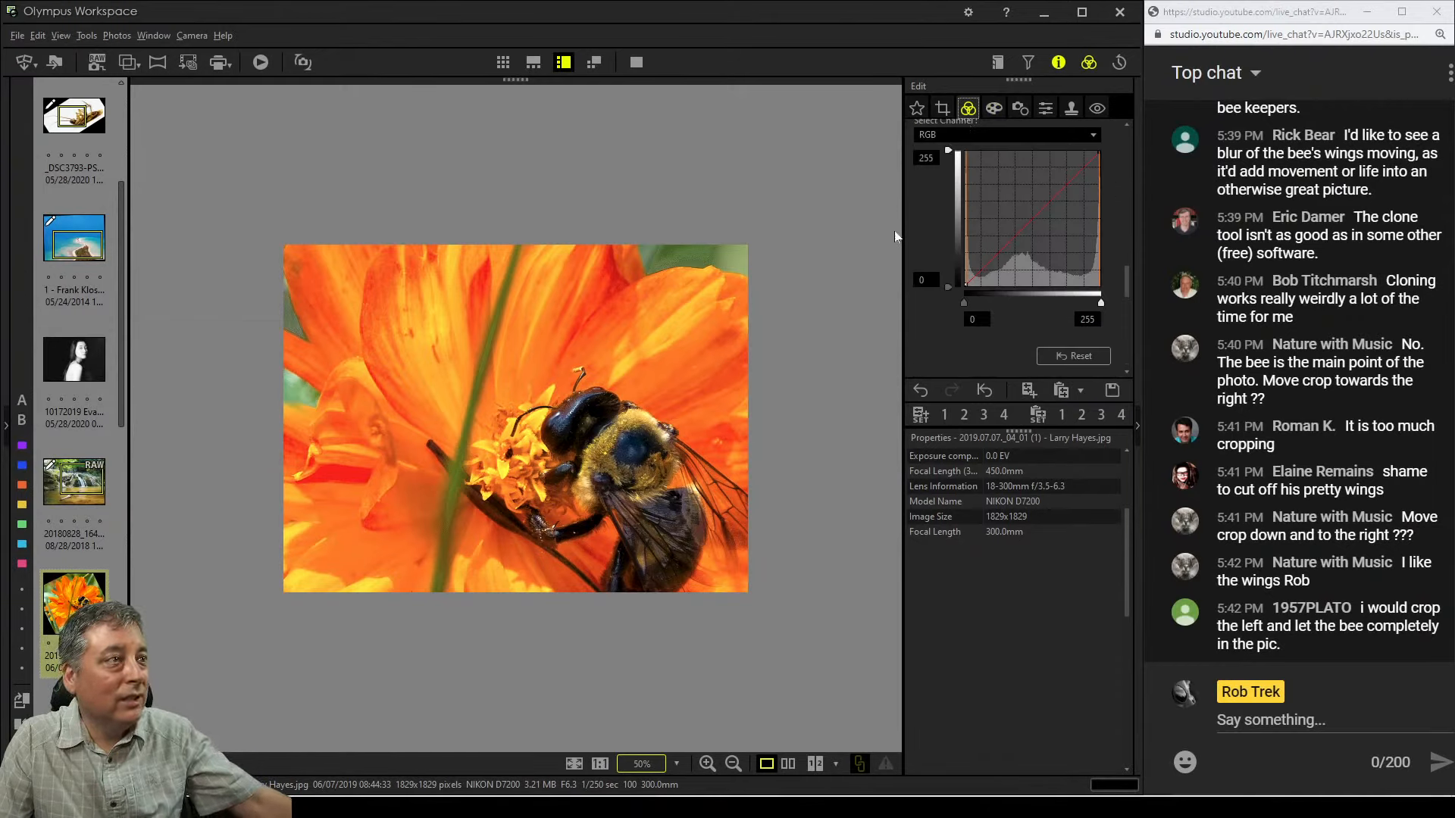
click(941, 108)
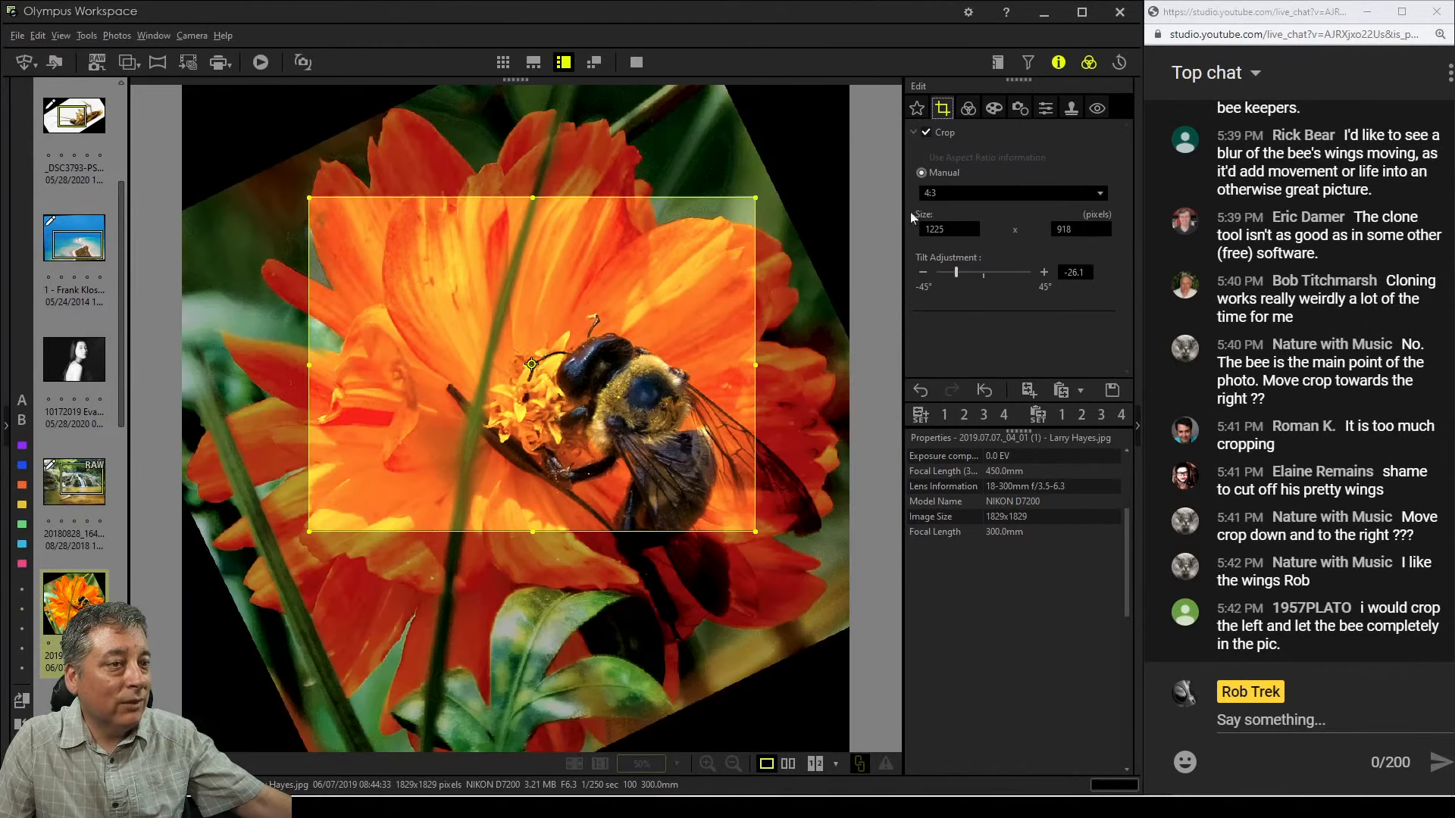
drag(634, 433, 684, 548)
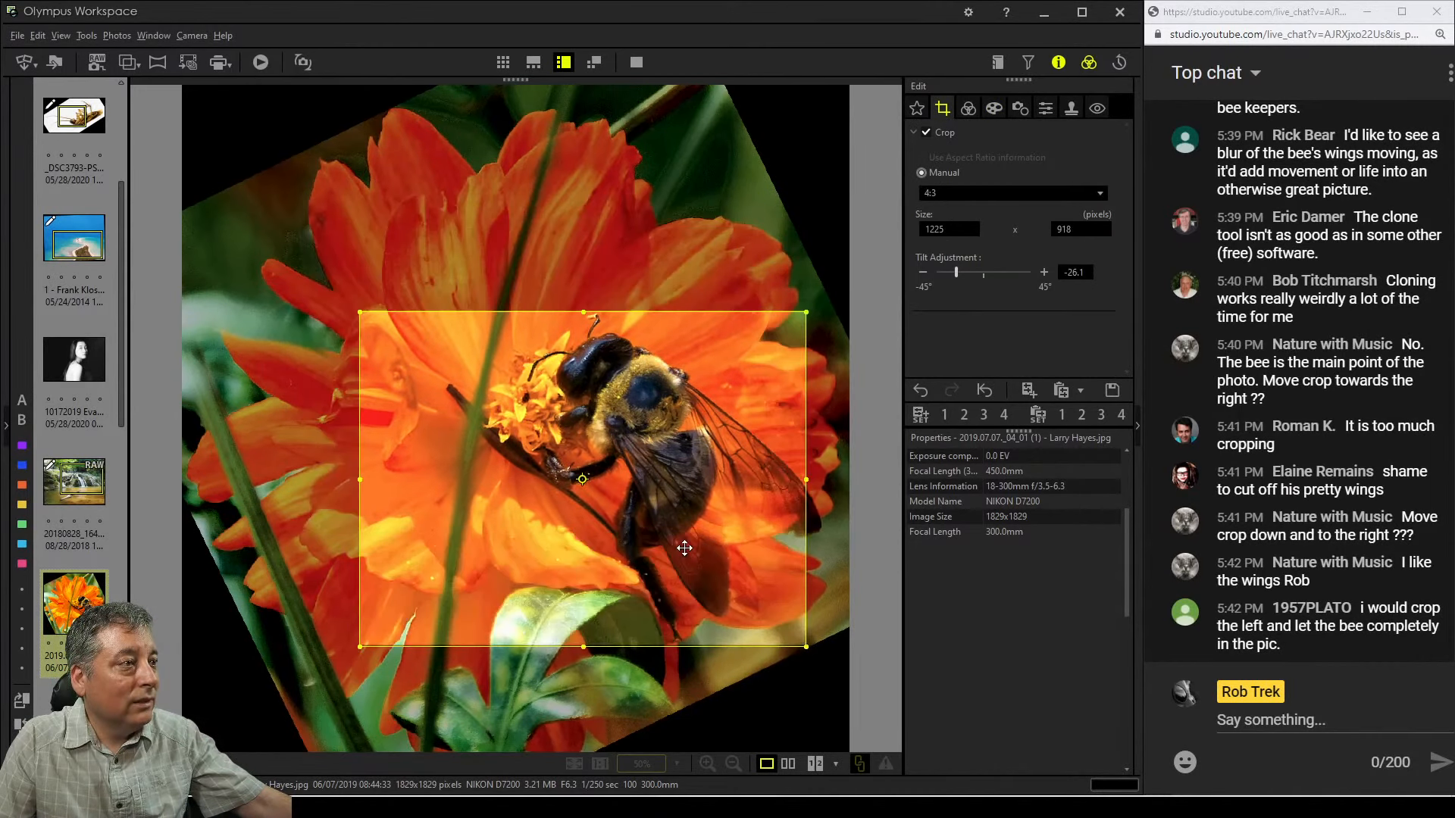
Shift the crop frame slightly right and resize it from its top-right corner and left edge around the bee
drag(734, 475, 751, 472)
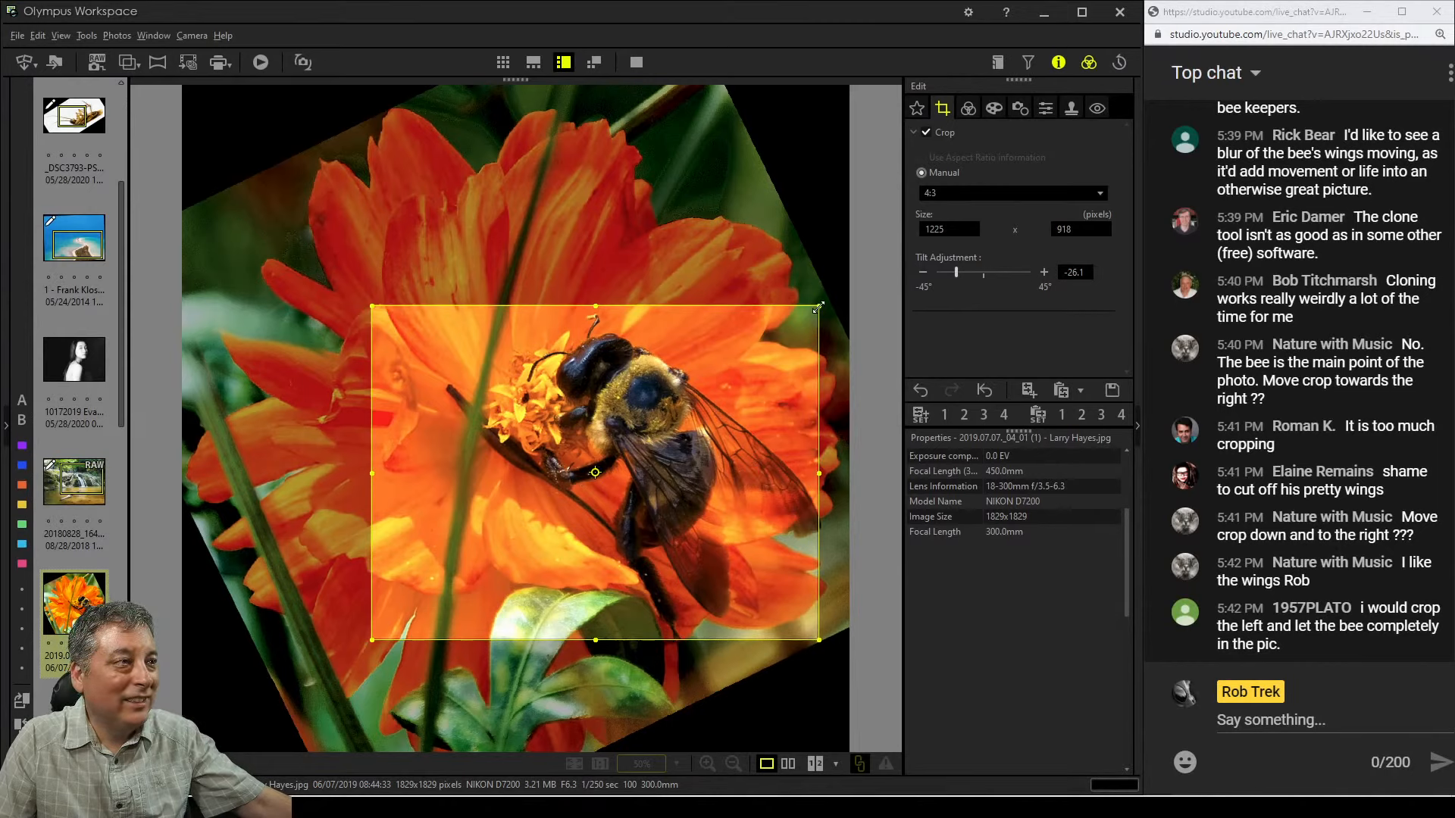
drag(819, 307, 845, 296)
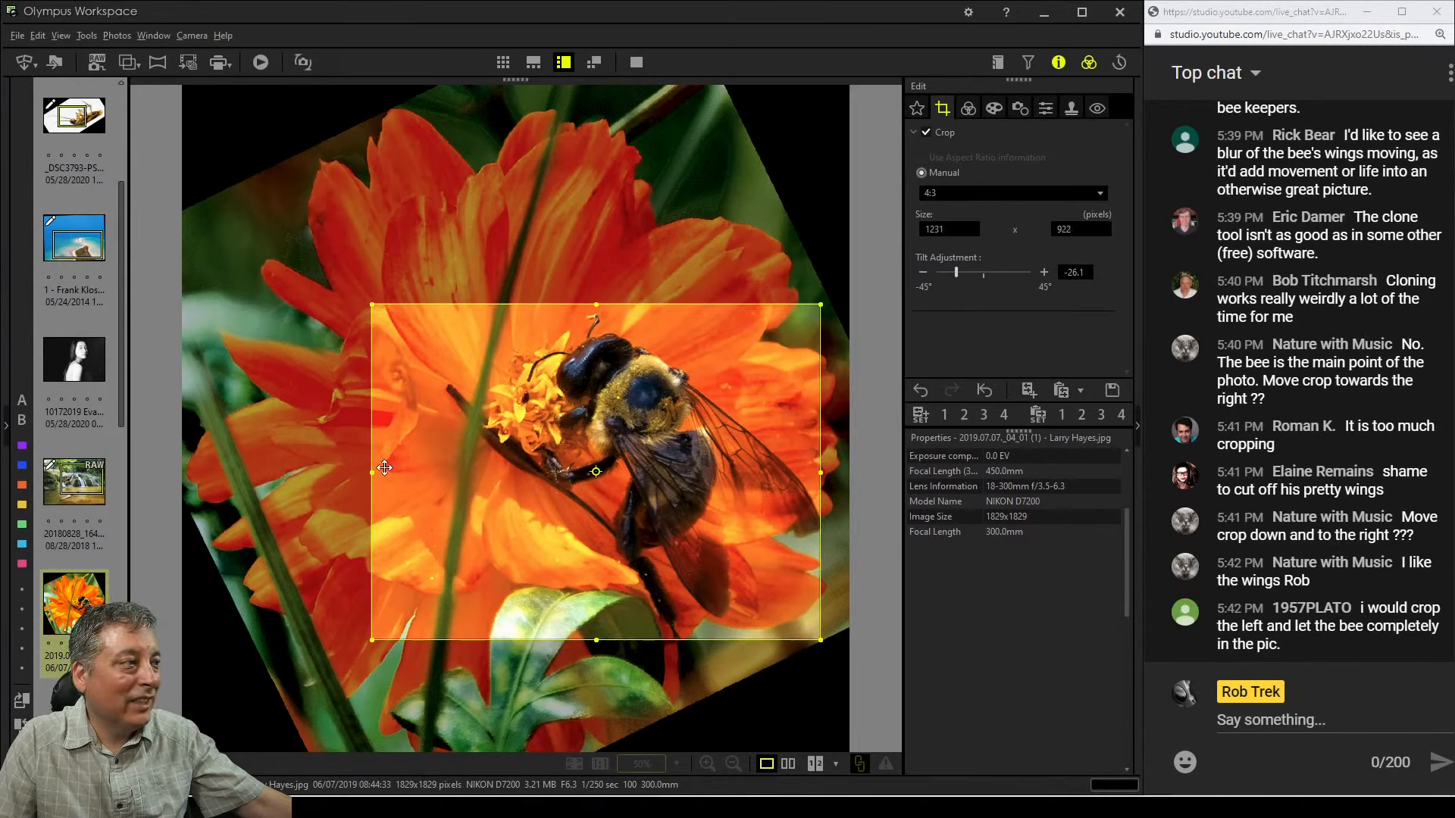
drag(384, 467, 403, 468)
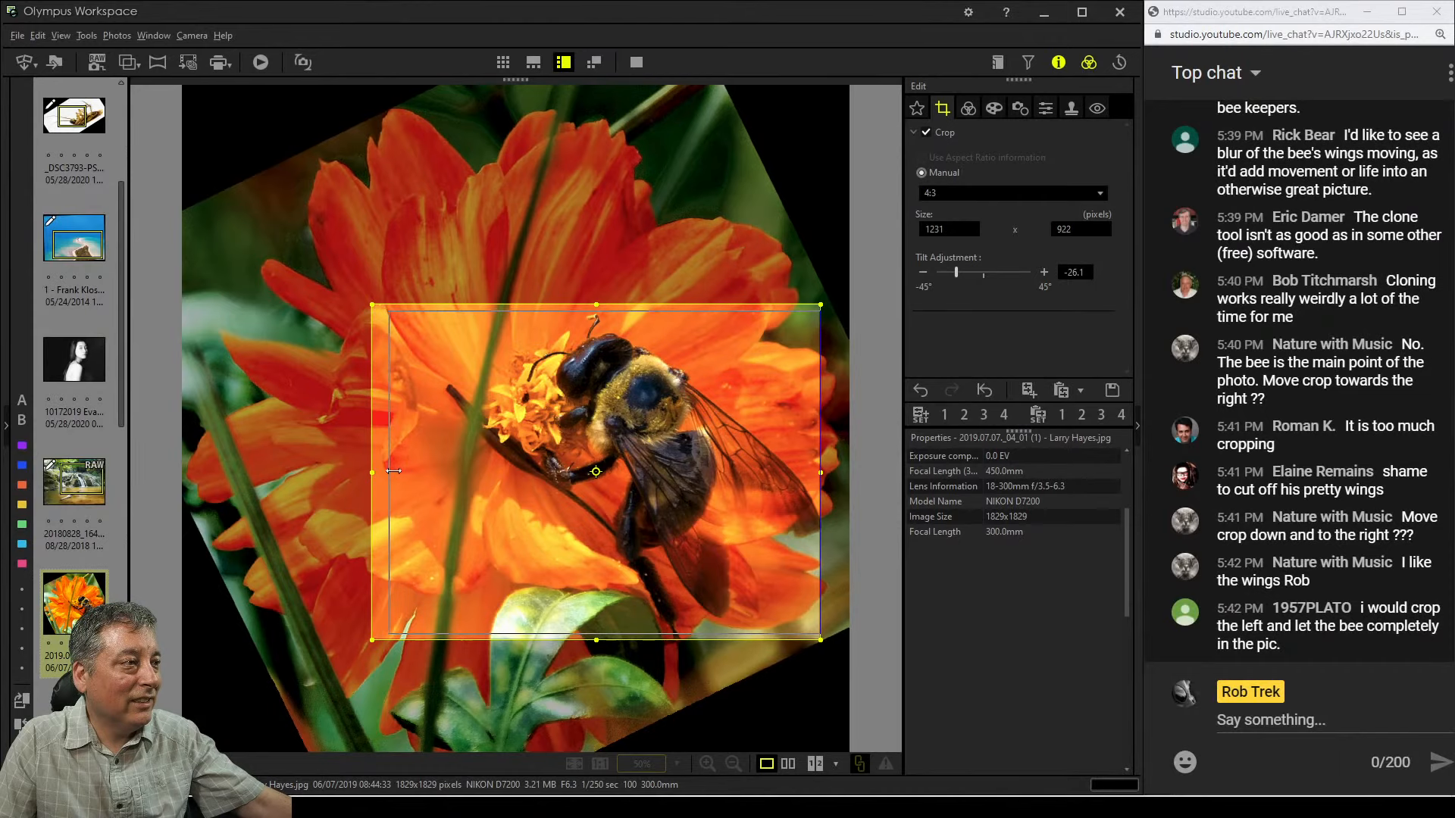
click(968, 109)
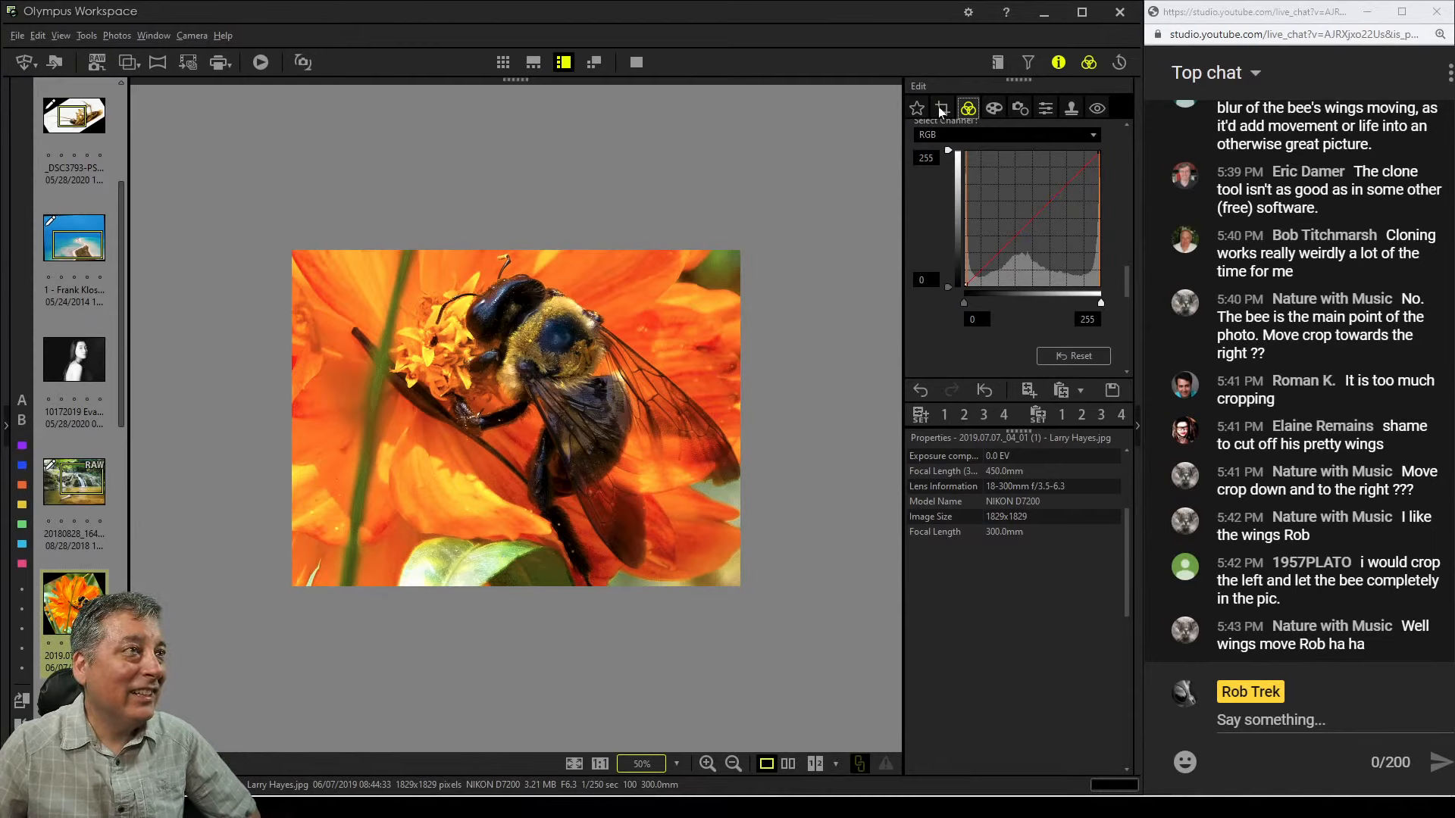
Undo the last three crop edits
click(920, 391)
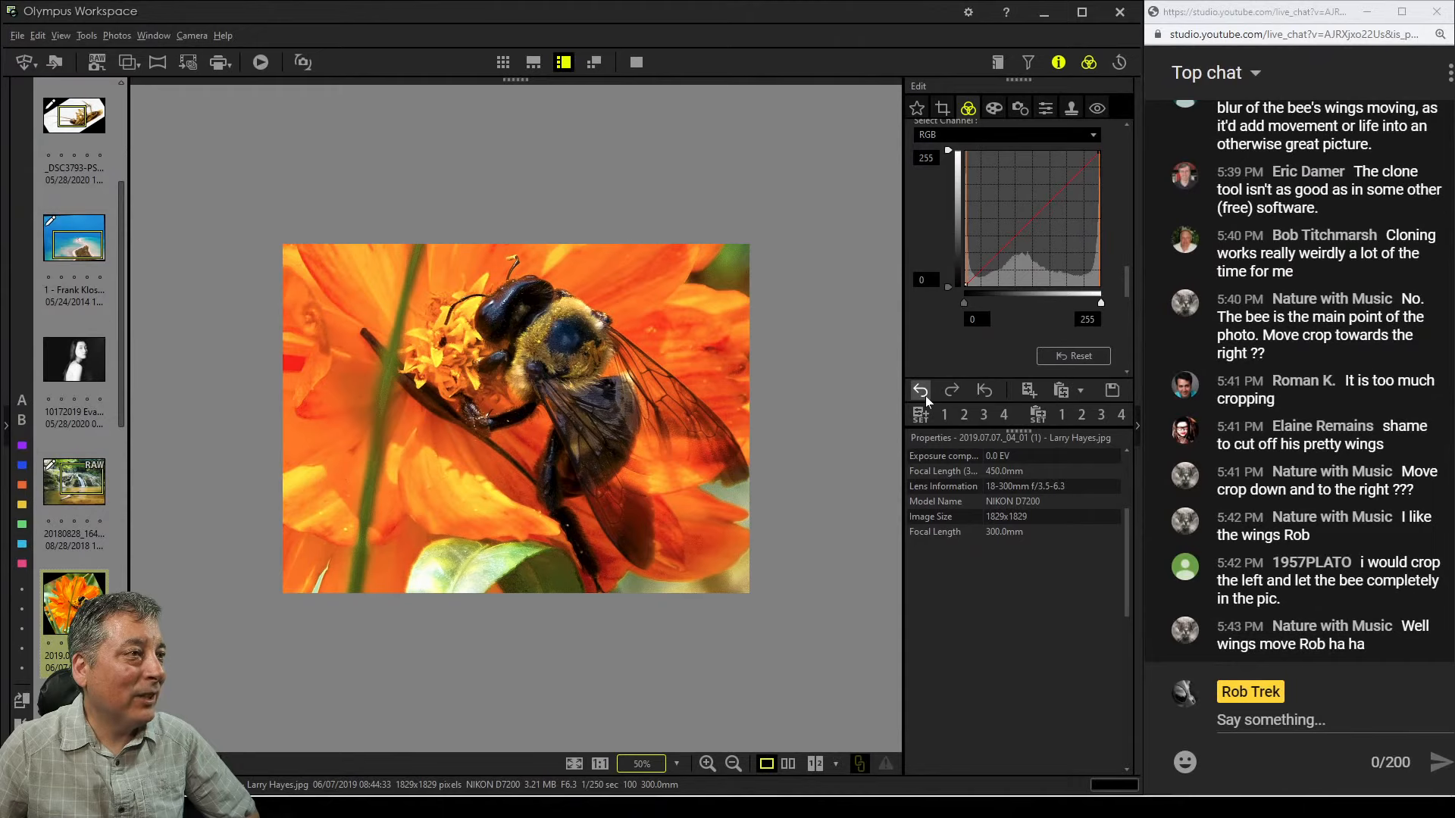
click(922, 392)
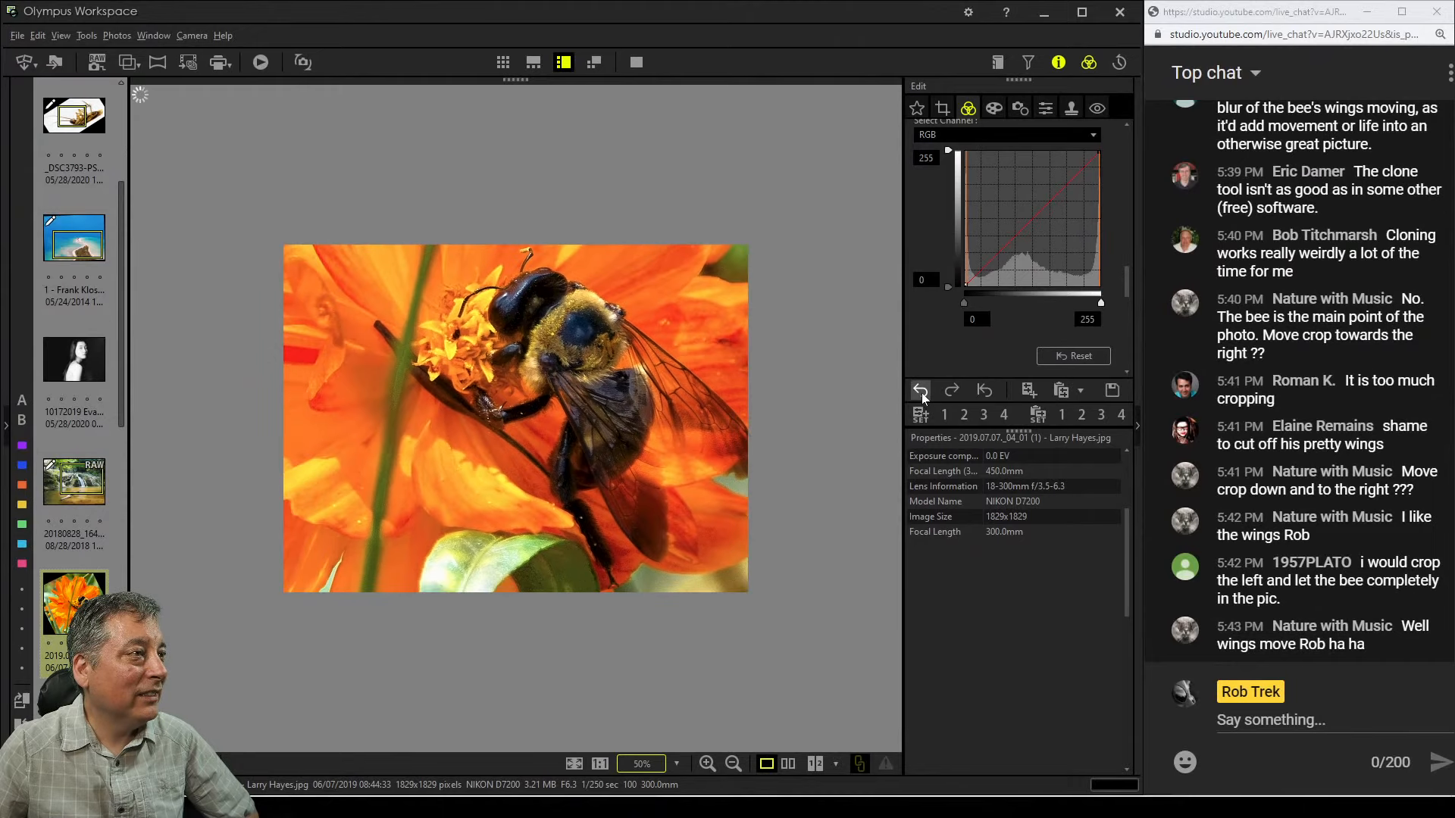
click(921, 392)
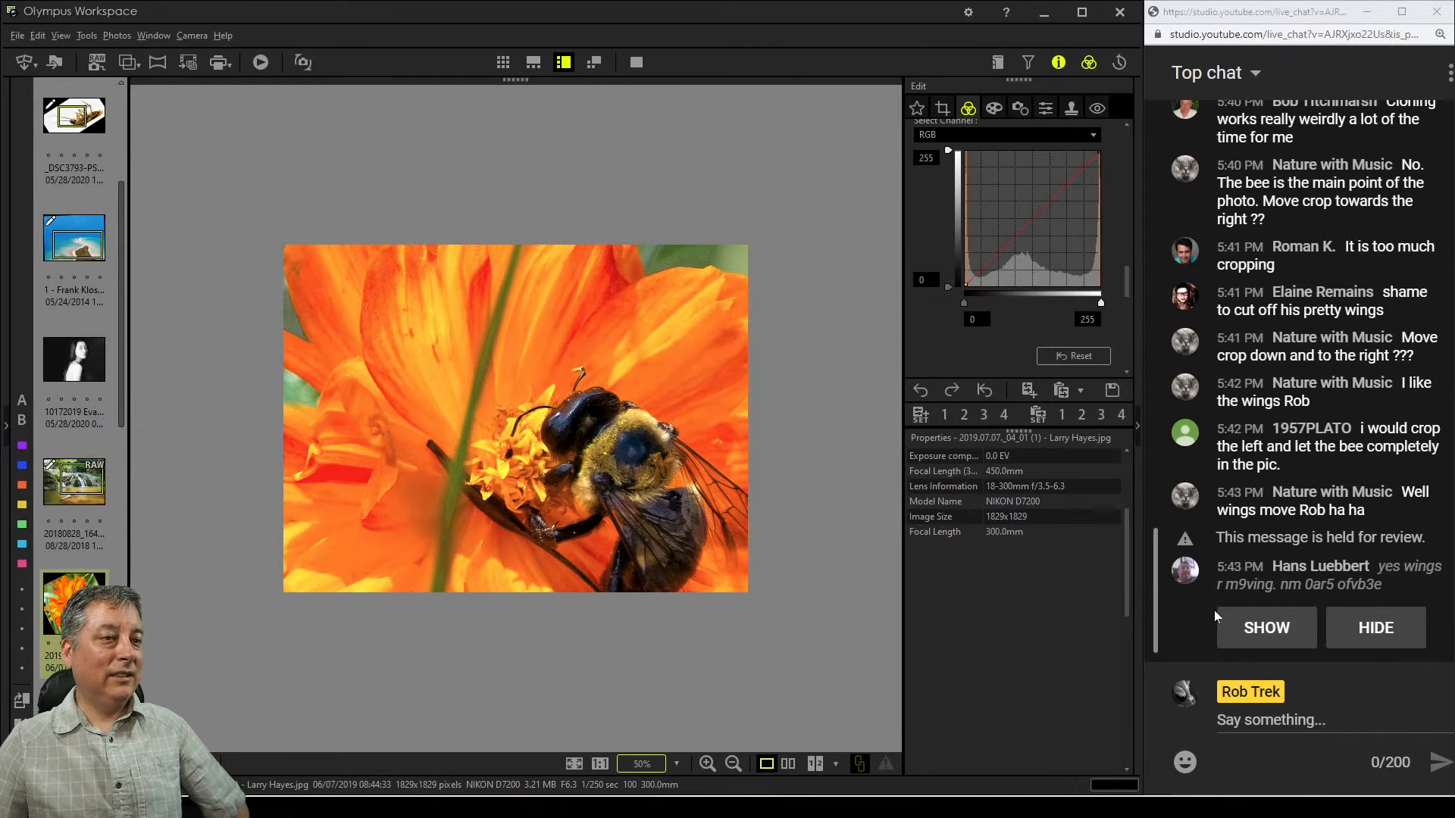
click(1264, 627)
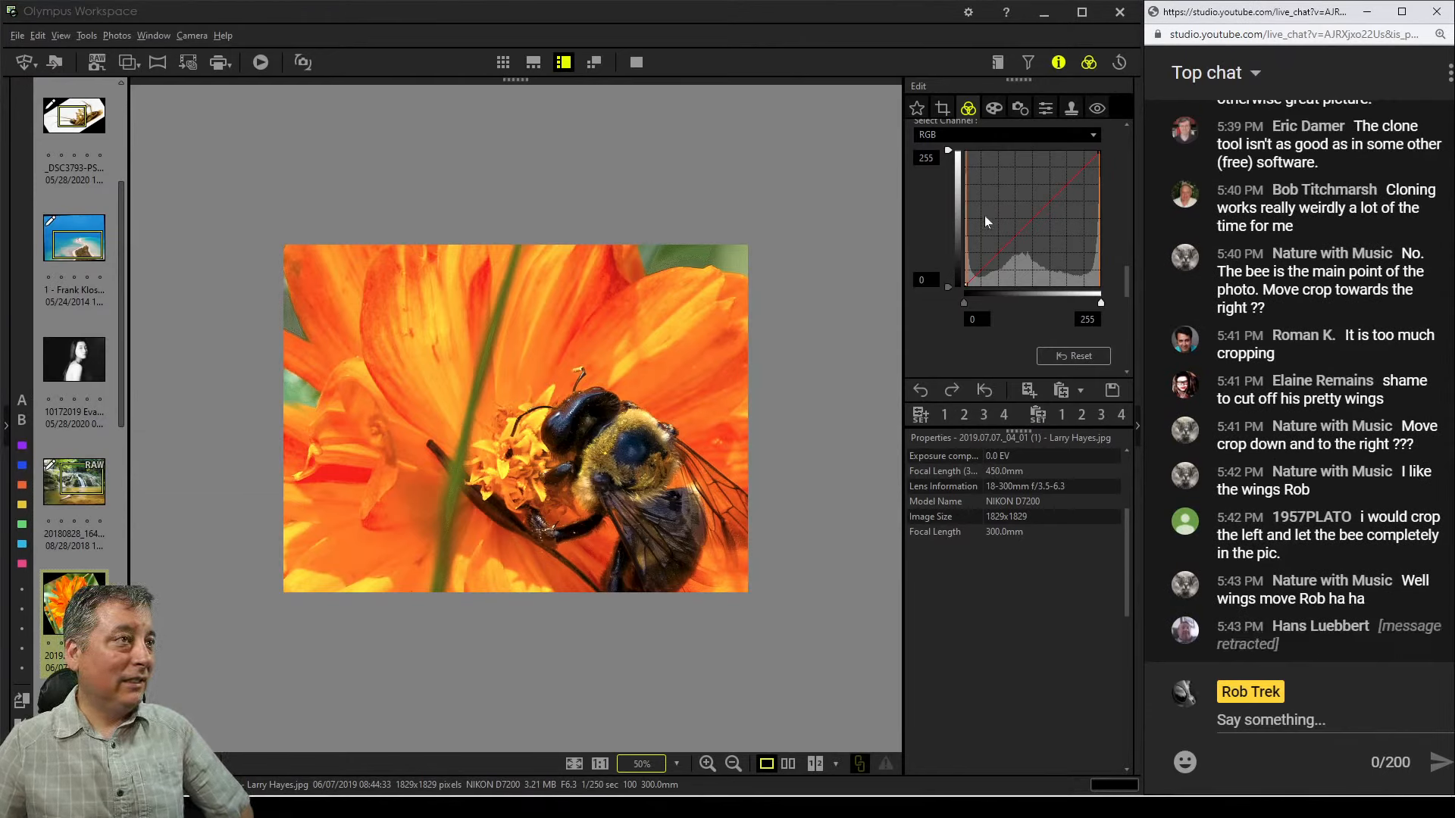
Move the crop frame slightly left and down over the bee and return to the tone curve
click(941, 111)
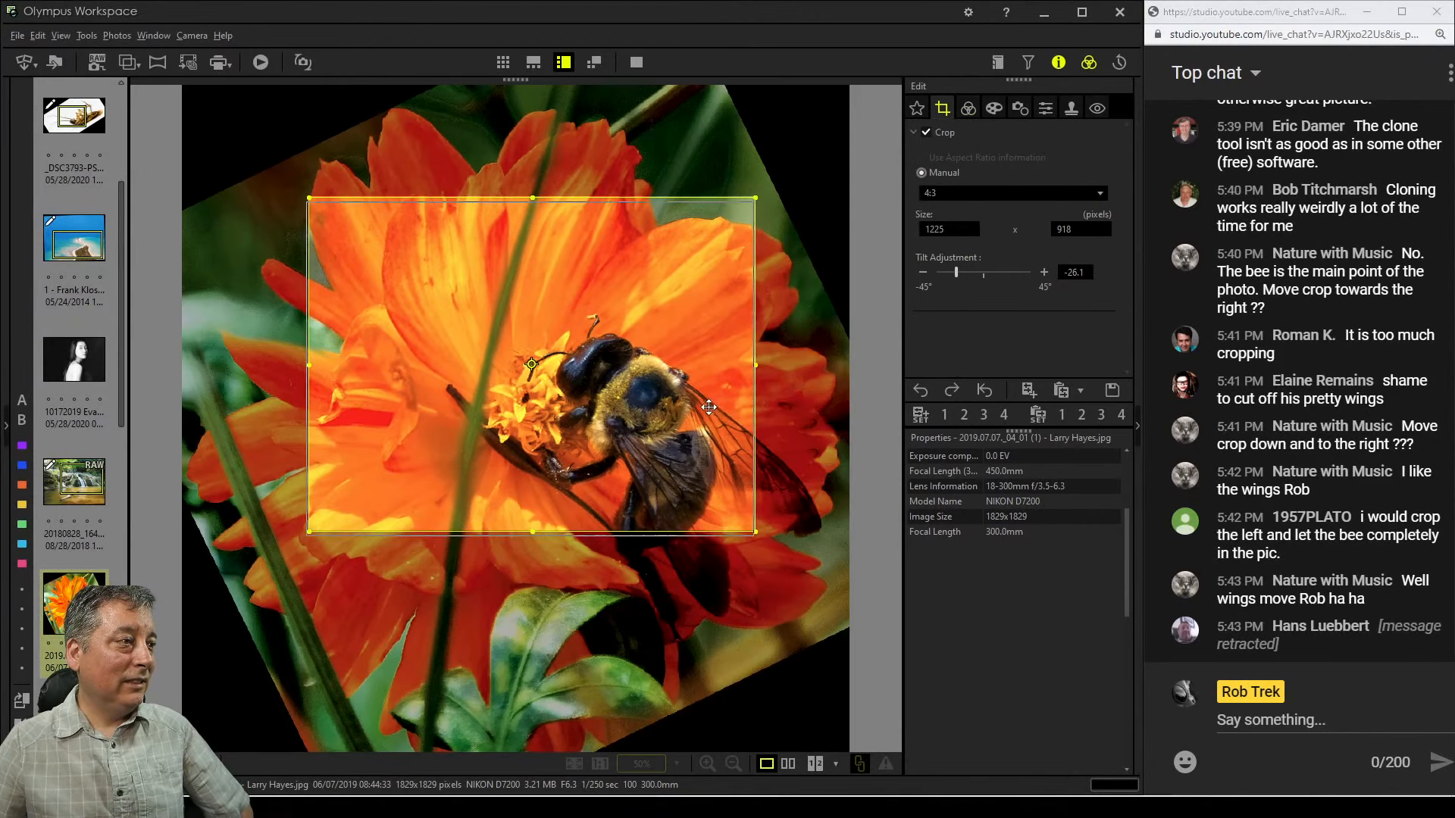
drag(700, 413, 693, 419)
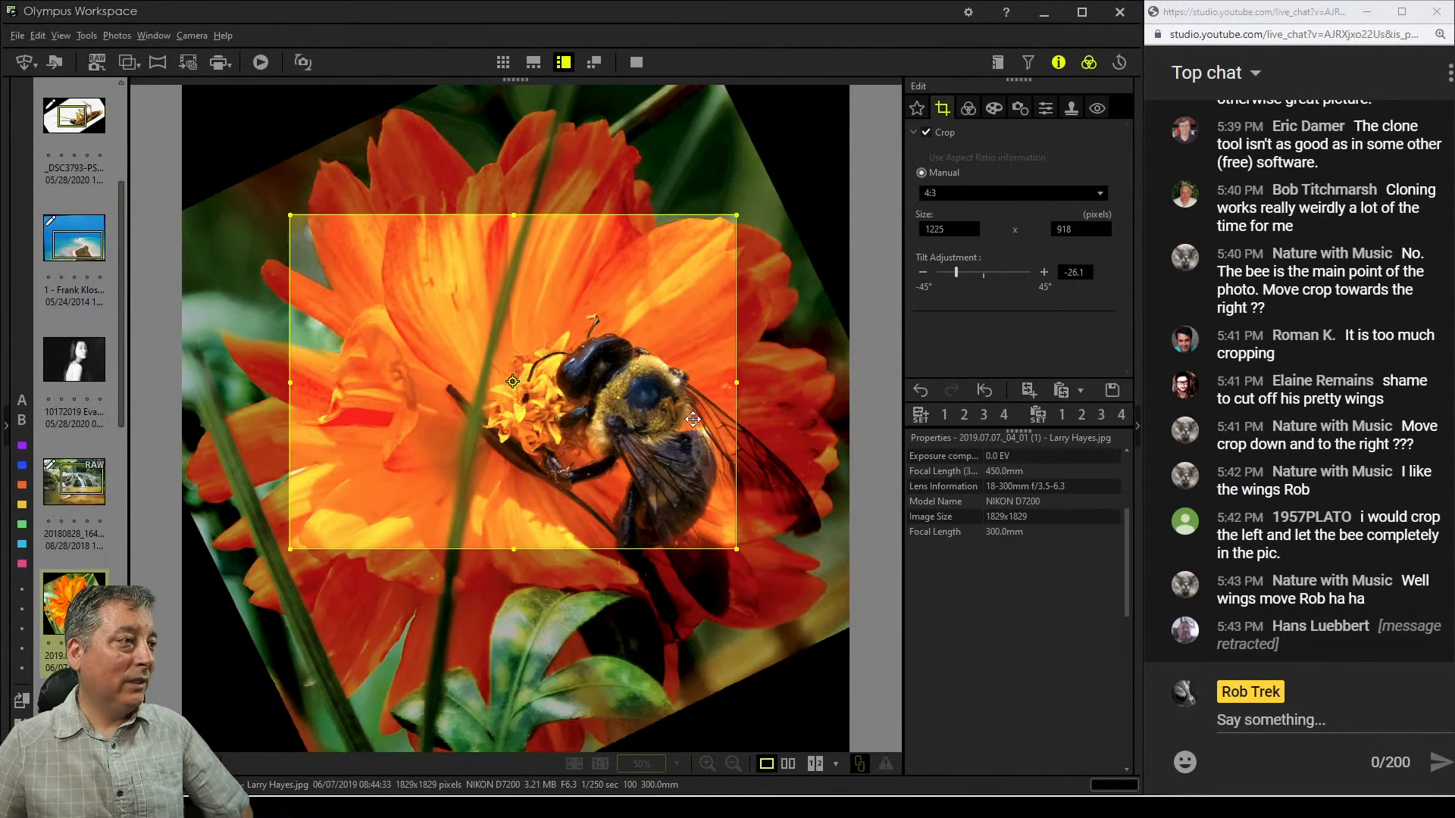
click(977, 110)
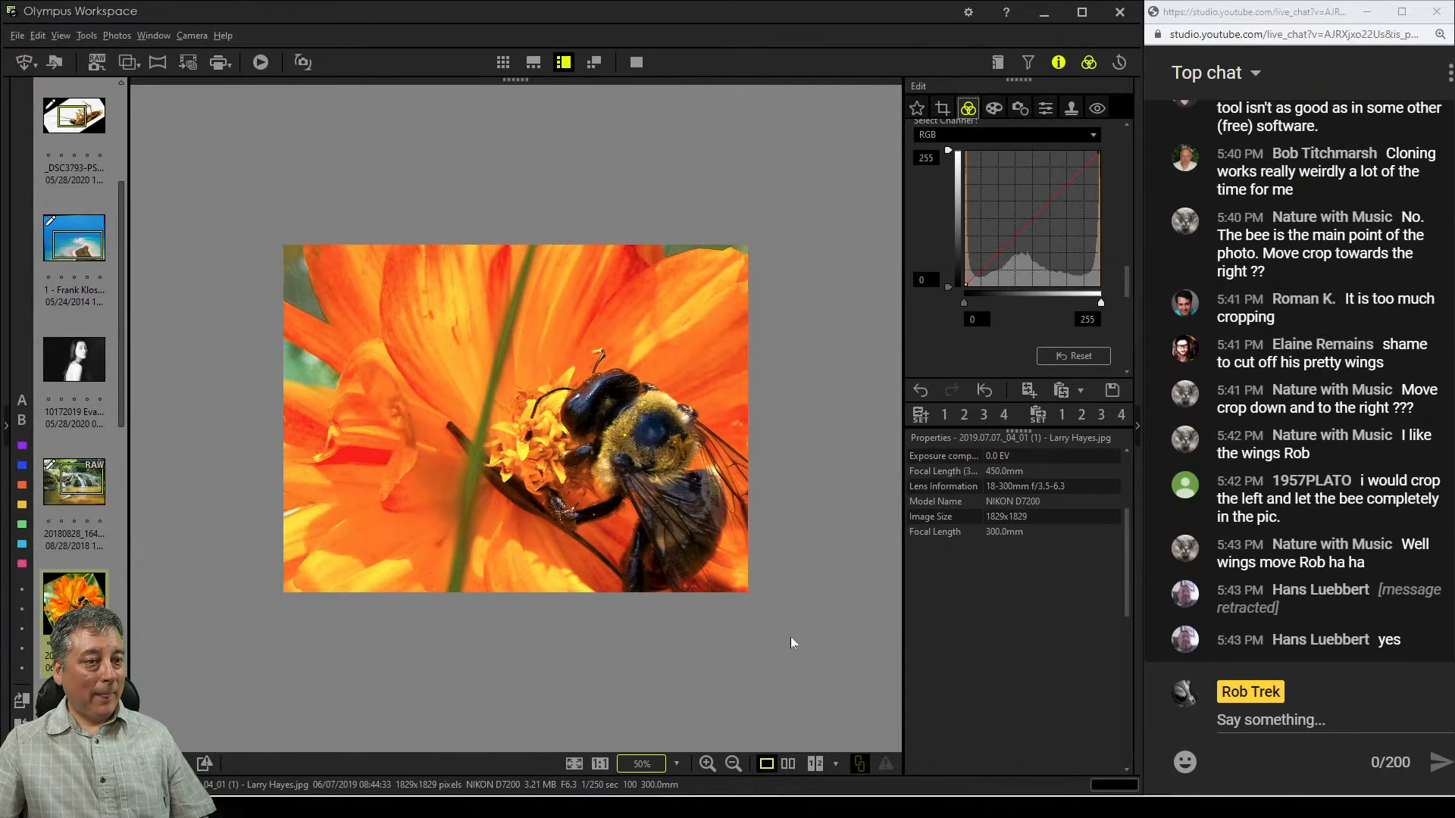
Compare the edited bee photo side by side with the original and preview it full screen
click(791, 766)
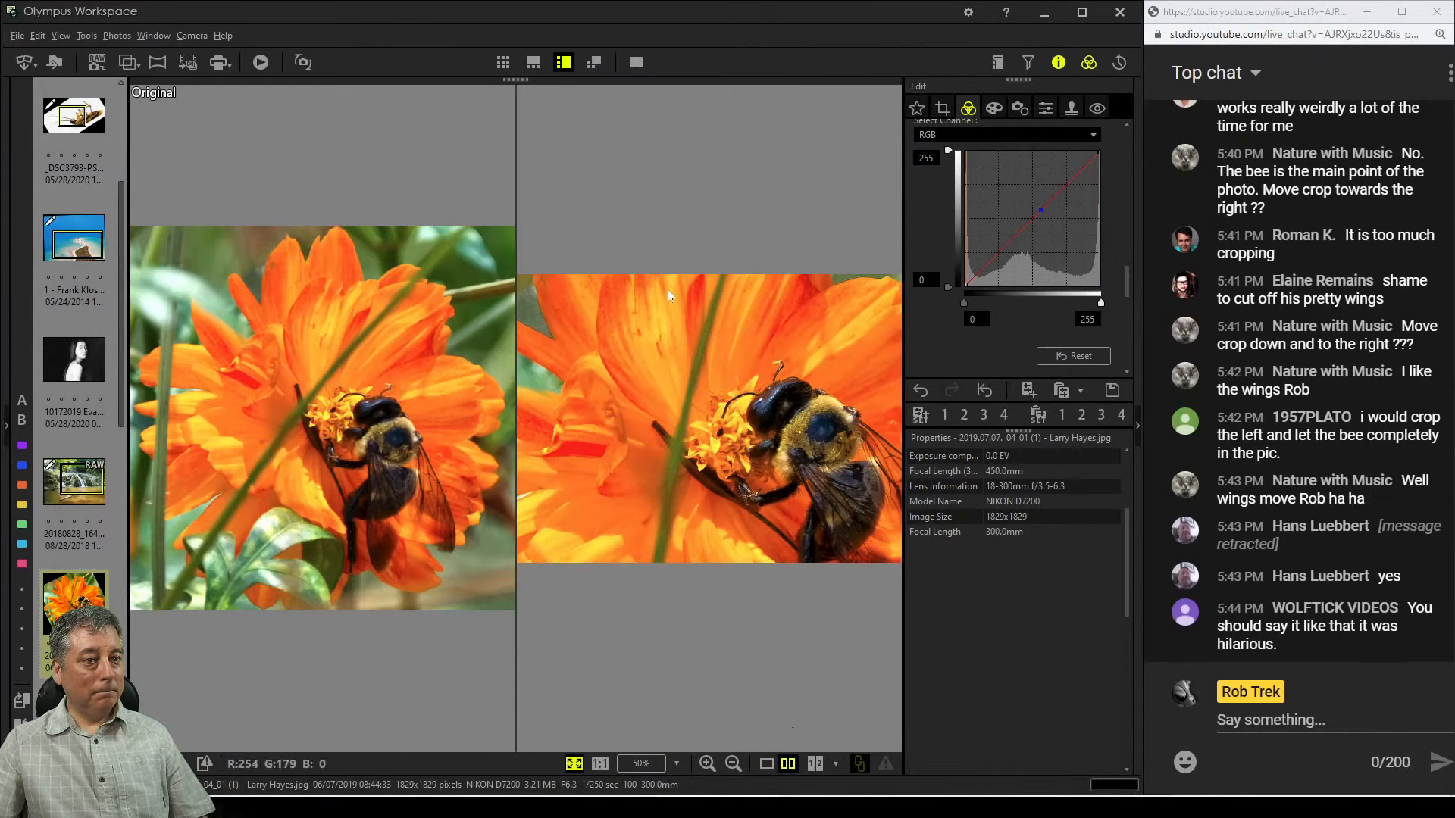
click(638, 65)
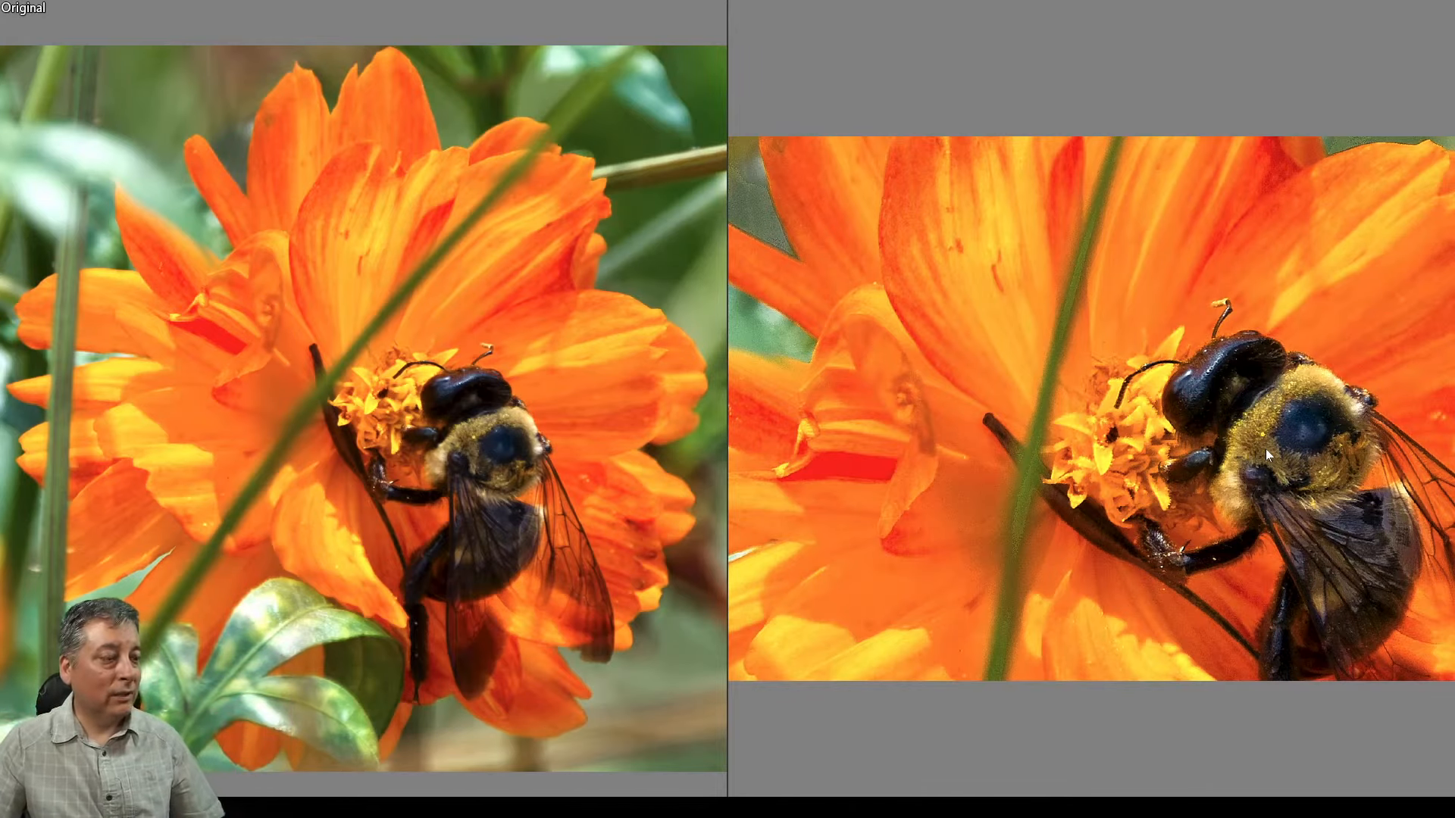
key(Escape)
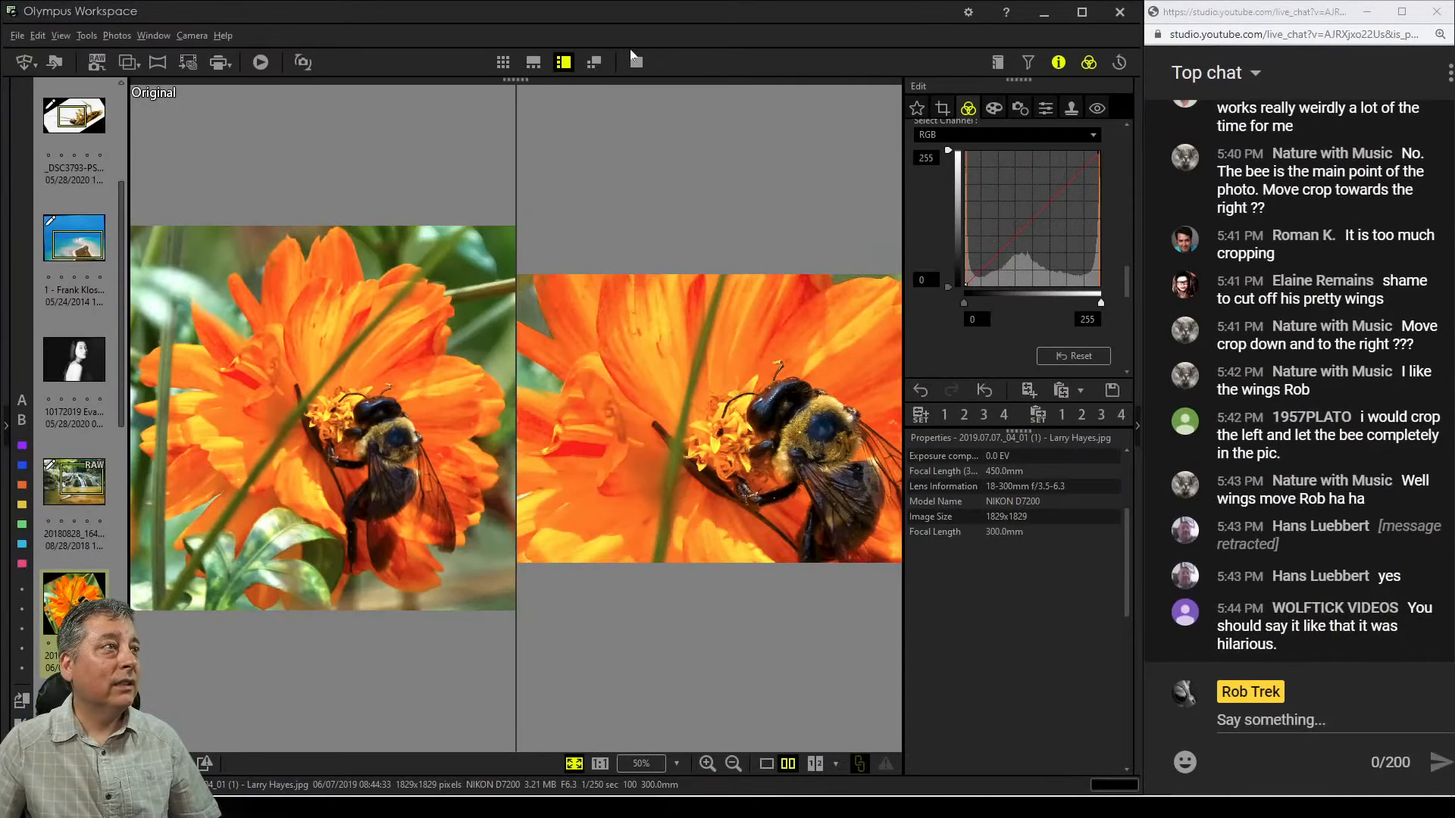
click(766, 764)
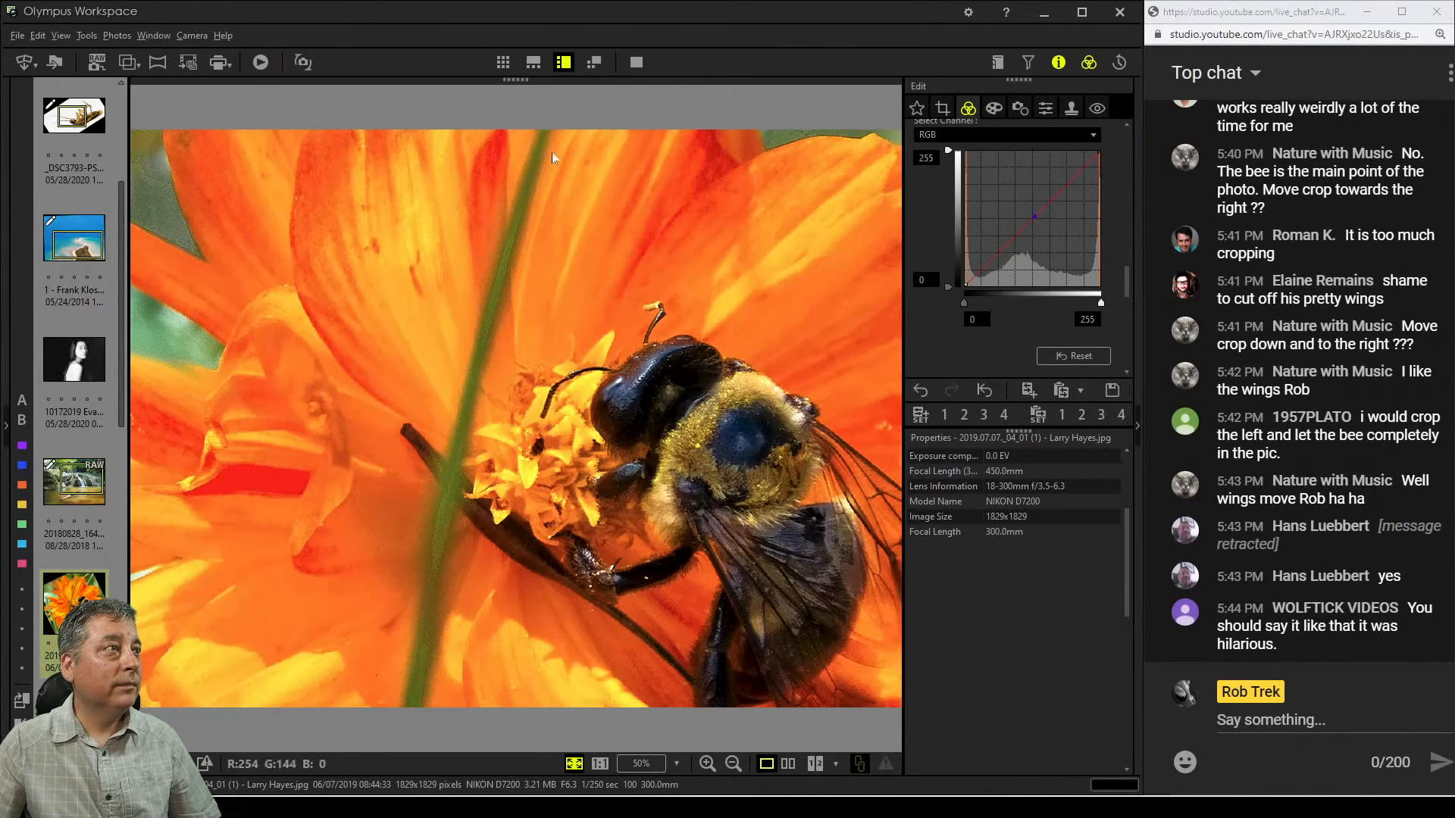
click(635, 64)
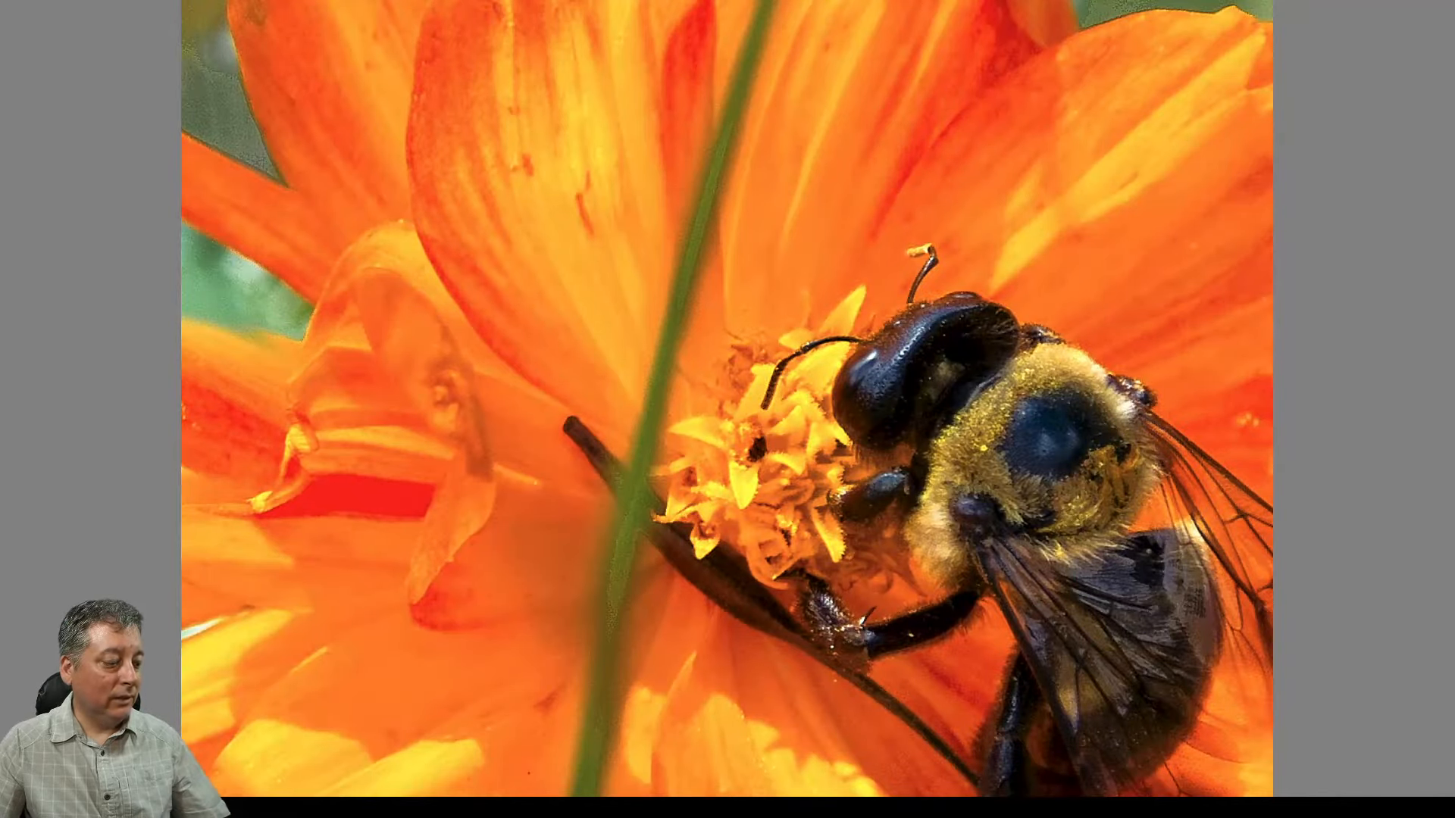
key(Escape)
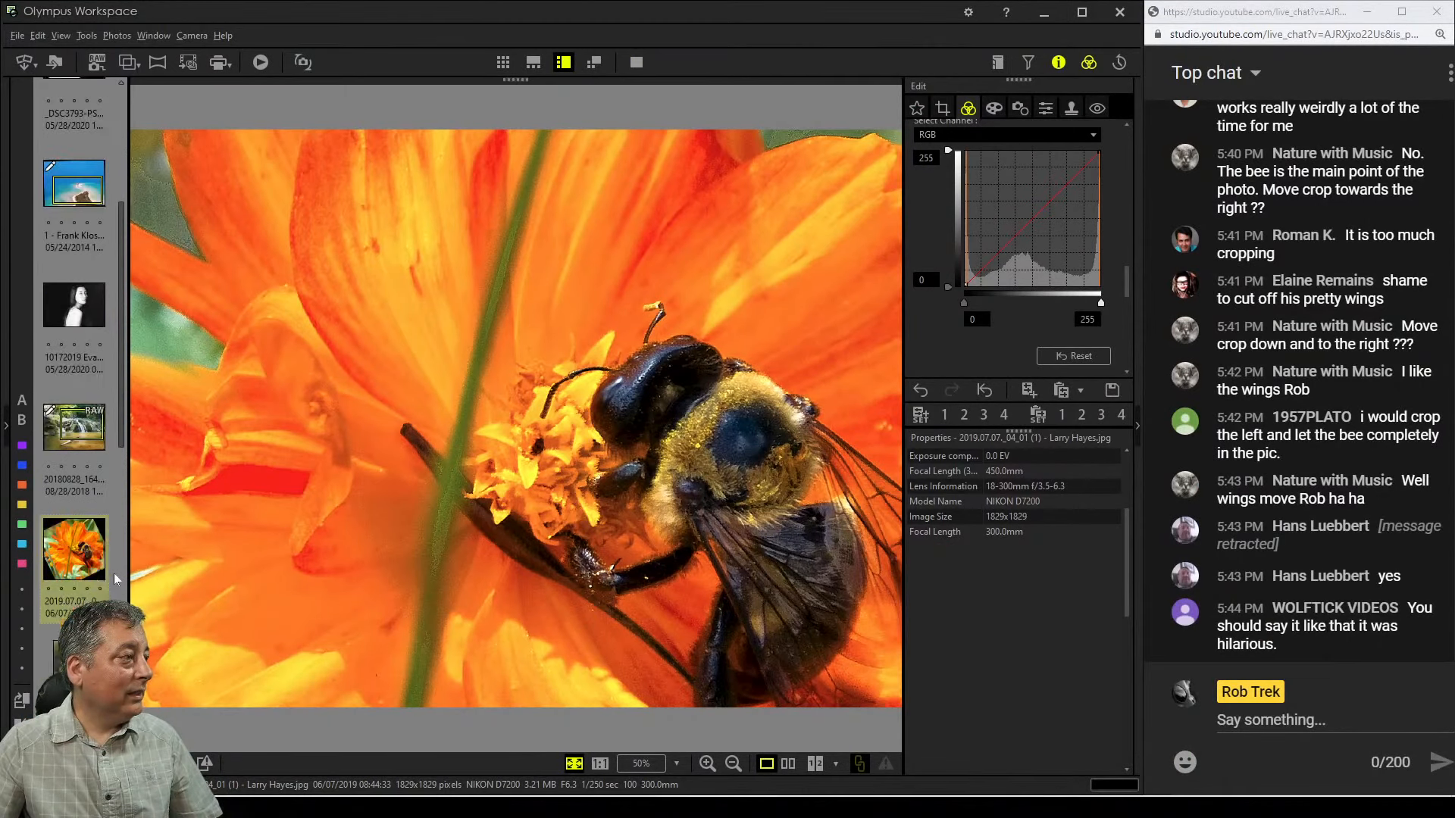
Open the heron-and-chick photo from the thumbnail strip
scroll(113, 573, down, 10)
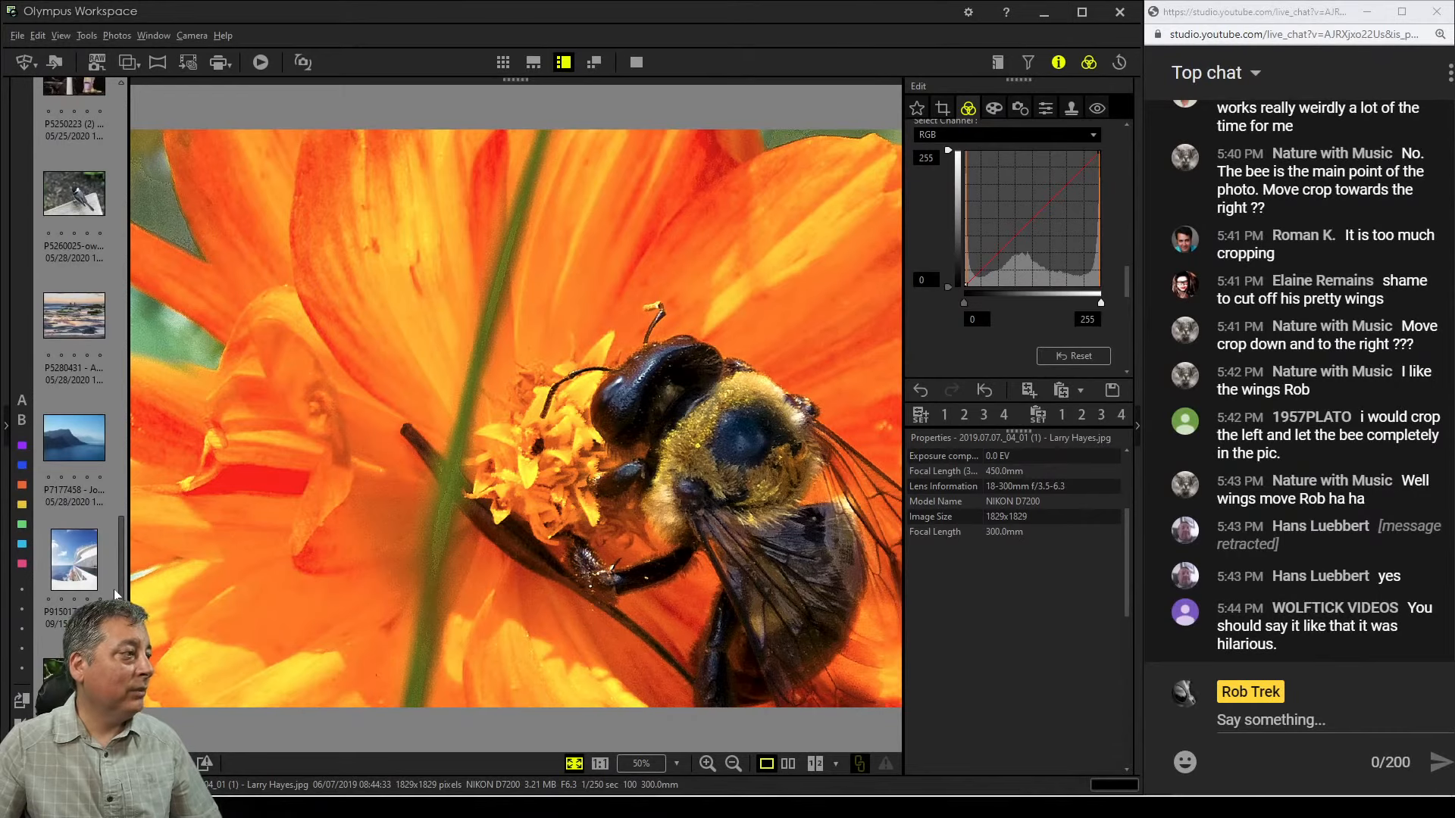
scroll(114, 589, up, 5)
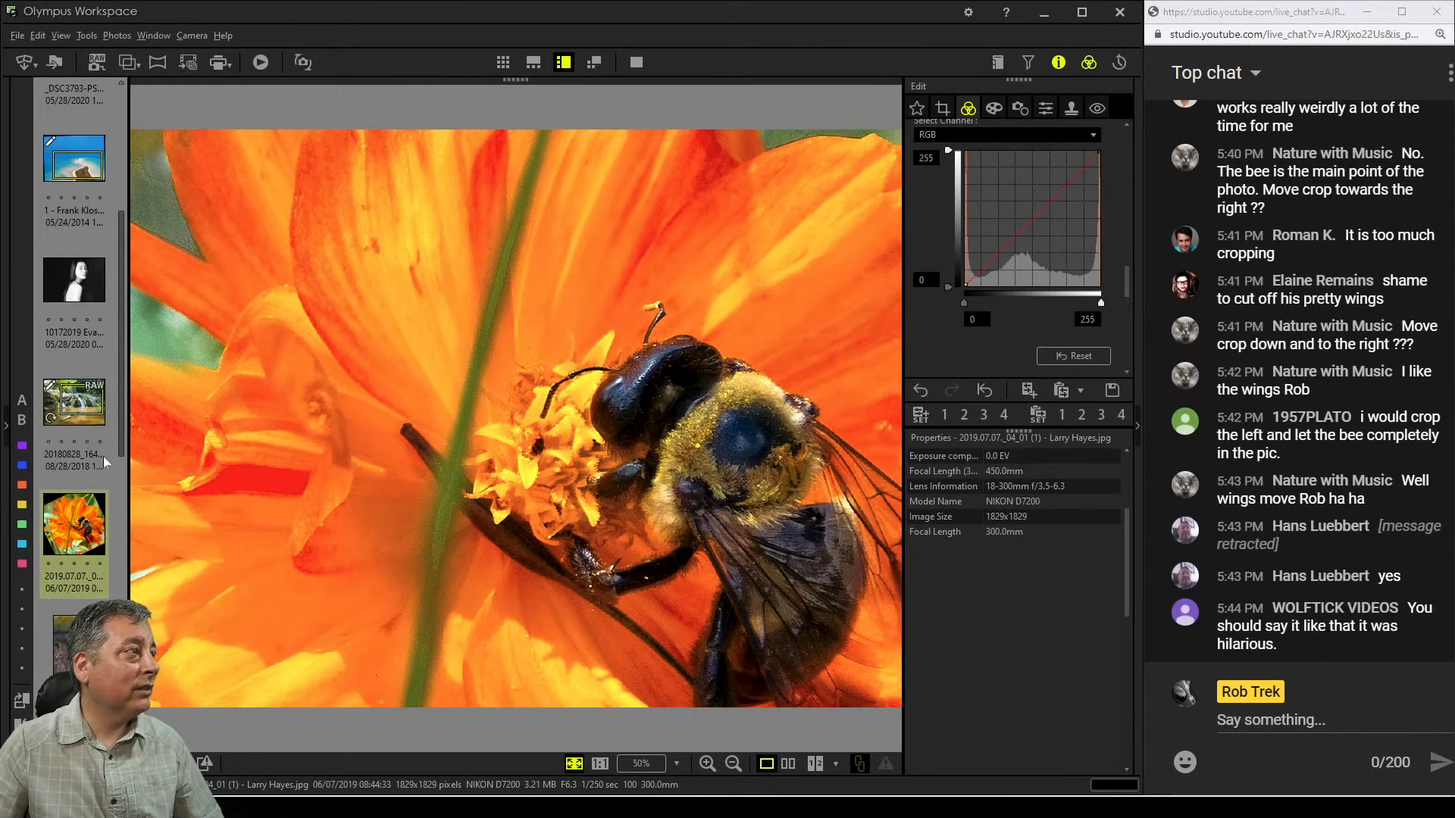
scroll(106, 470, down, 2)
click(89, 492)
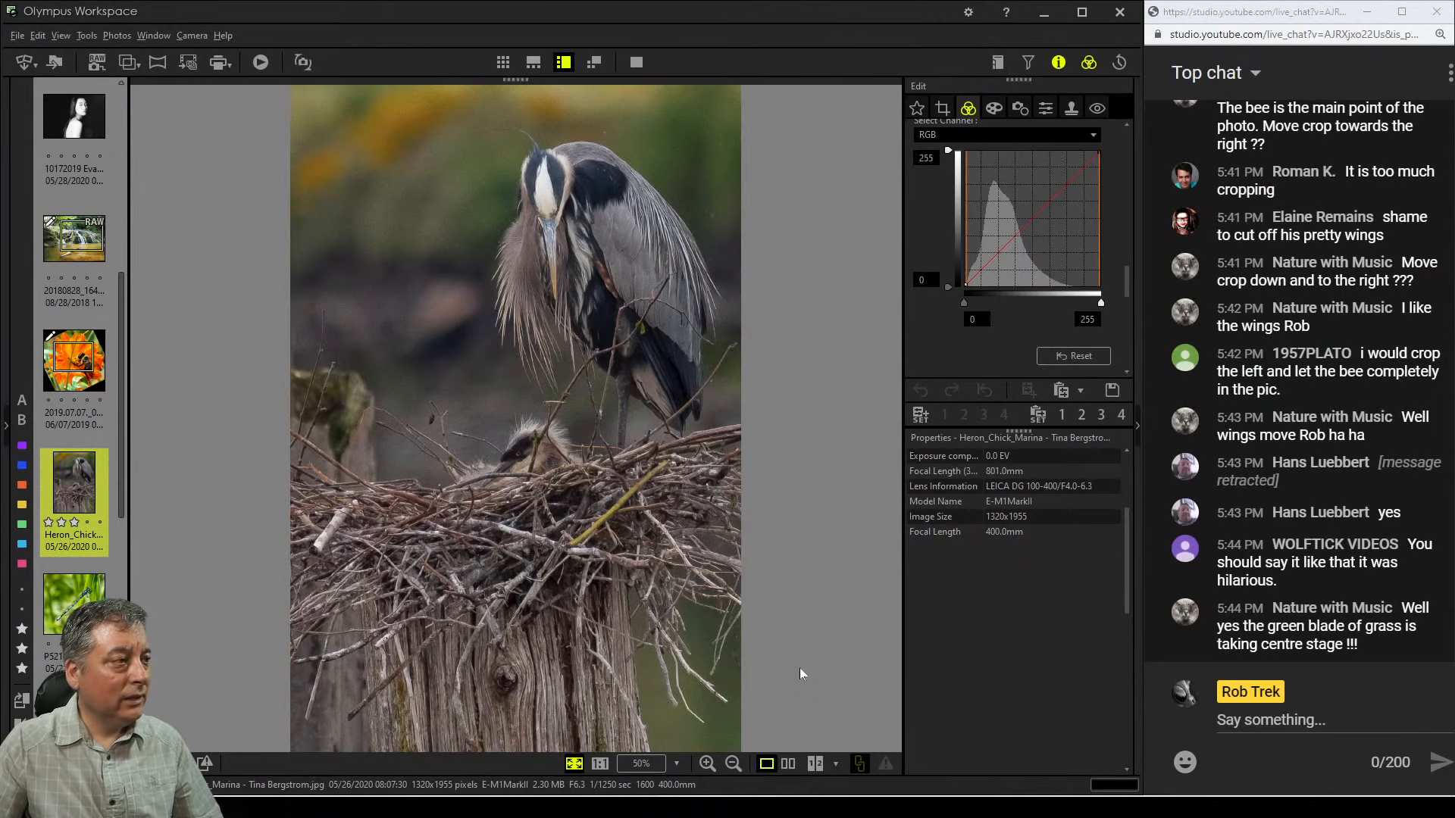
Examine the heron's feathers and the chick in the nest at 200% zoom, then fit to window
click(506, 466)
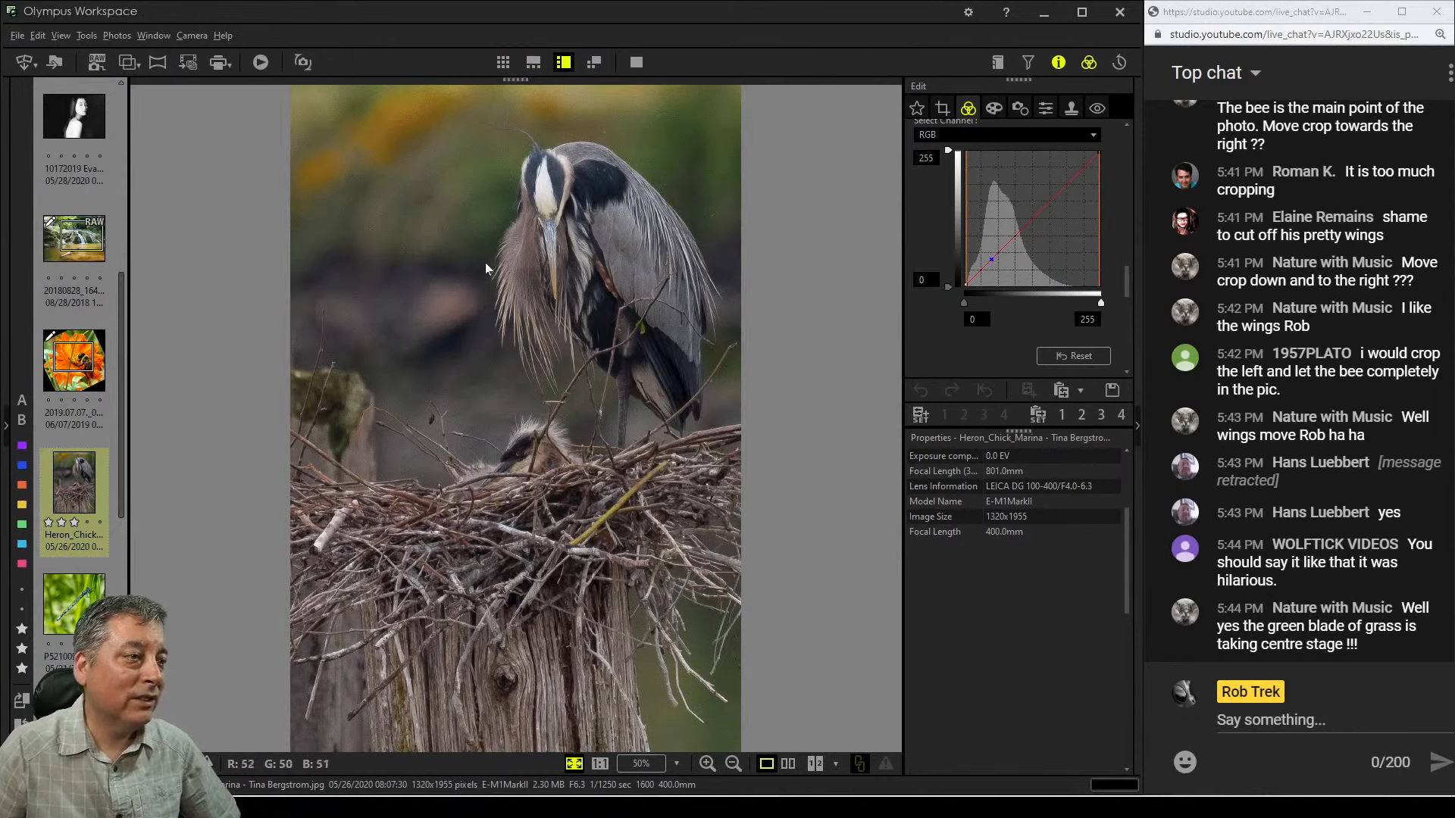
scroll(573, 266, up, 1)
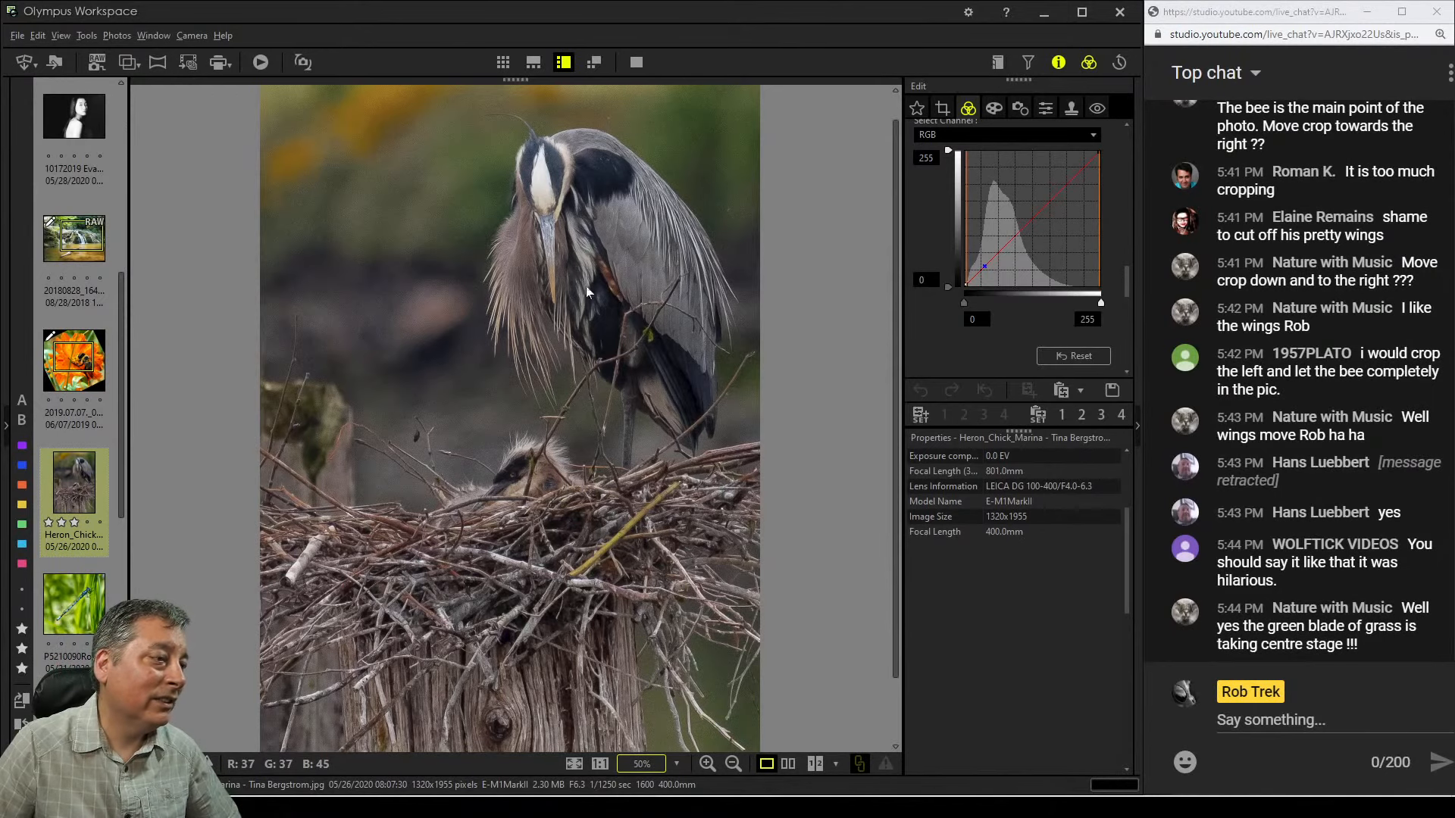
click(676, 764)
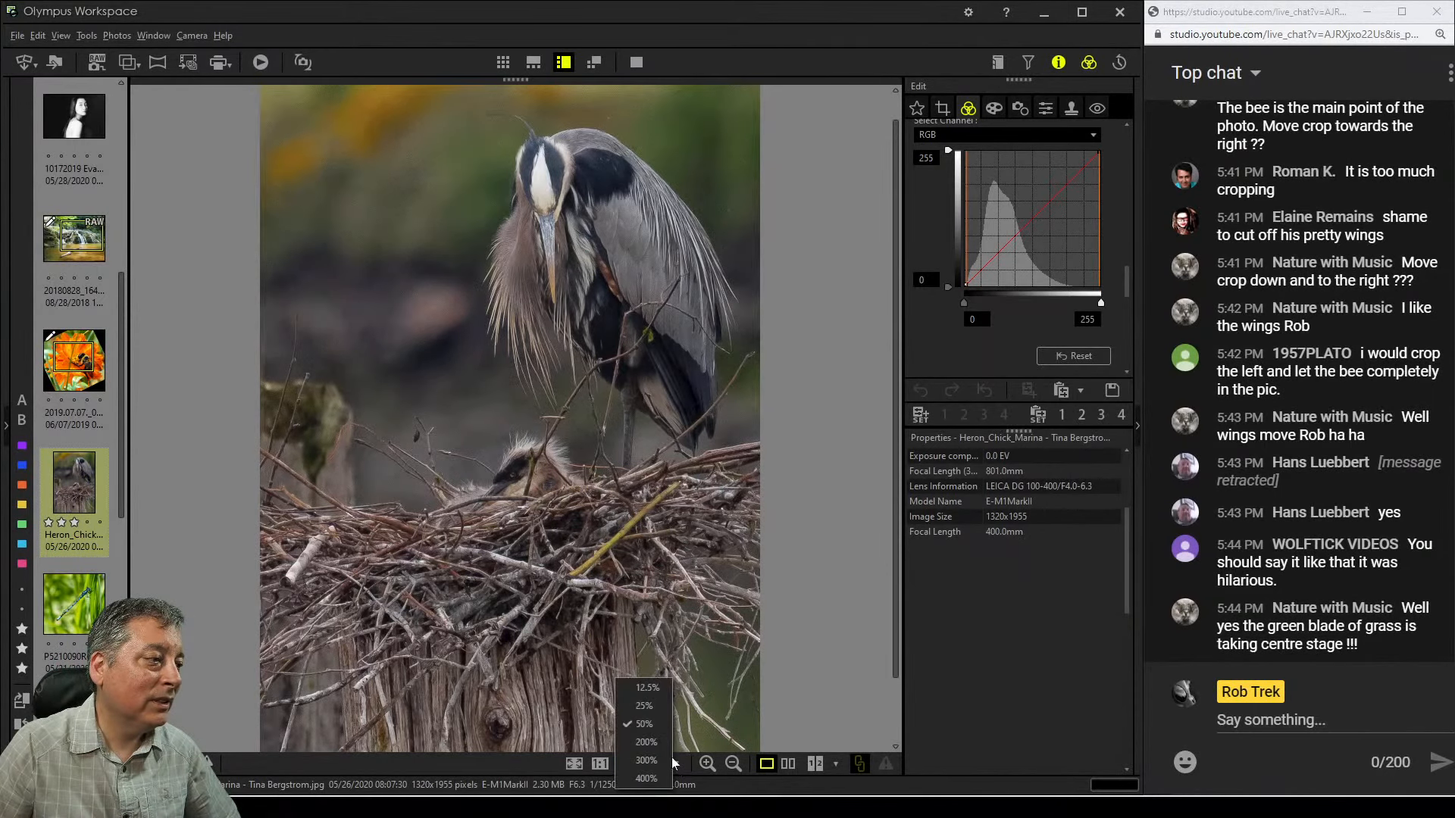
click(648, 747)
drag(658, 182, 676, 694)
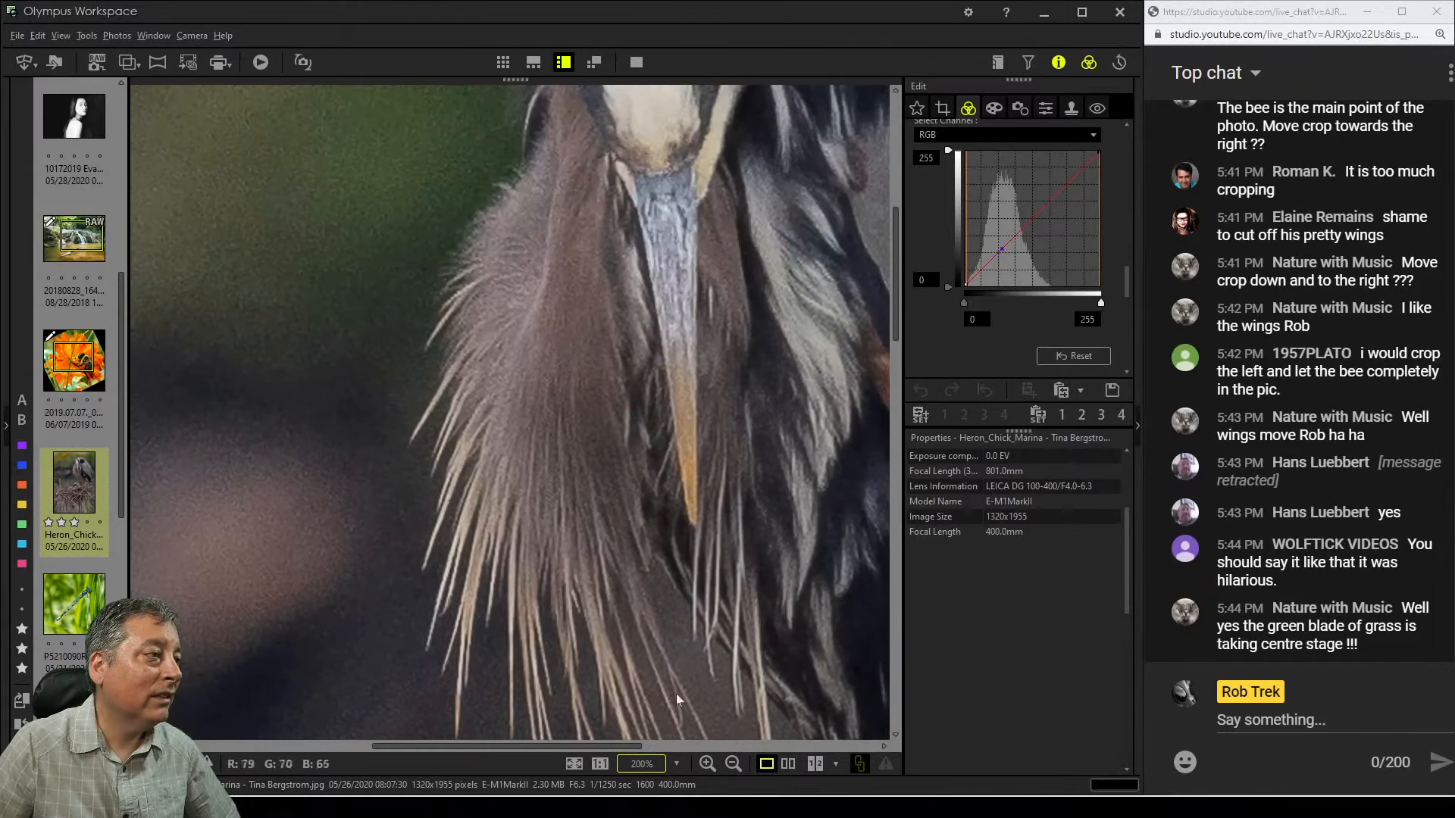
drag(698, 380, 682, 543)
drag(715, 417, 588, 476)
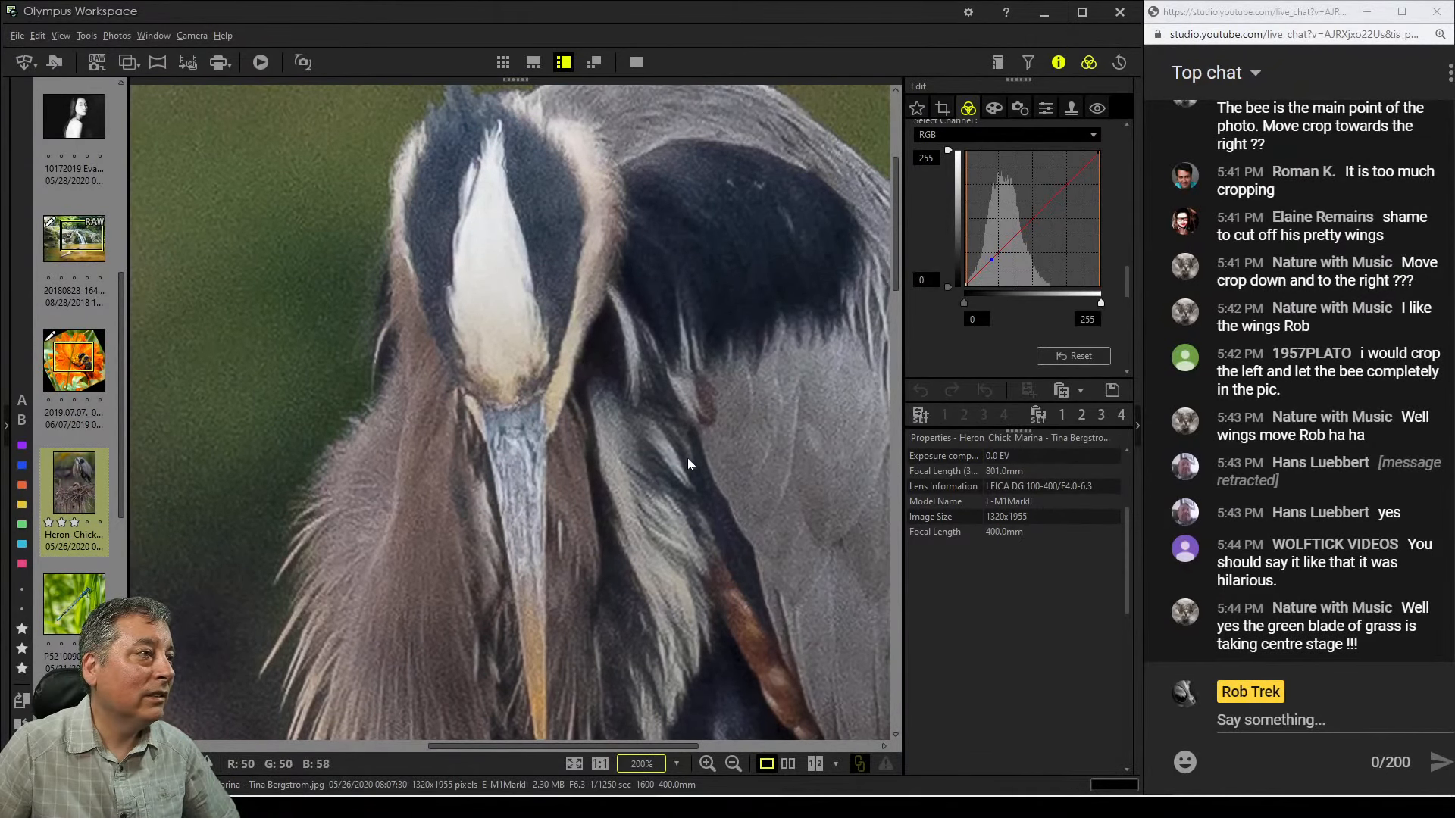
drag(688, 458, 585, 448)
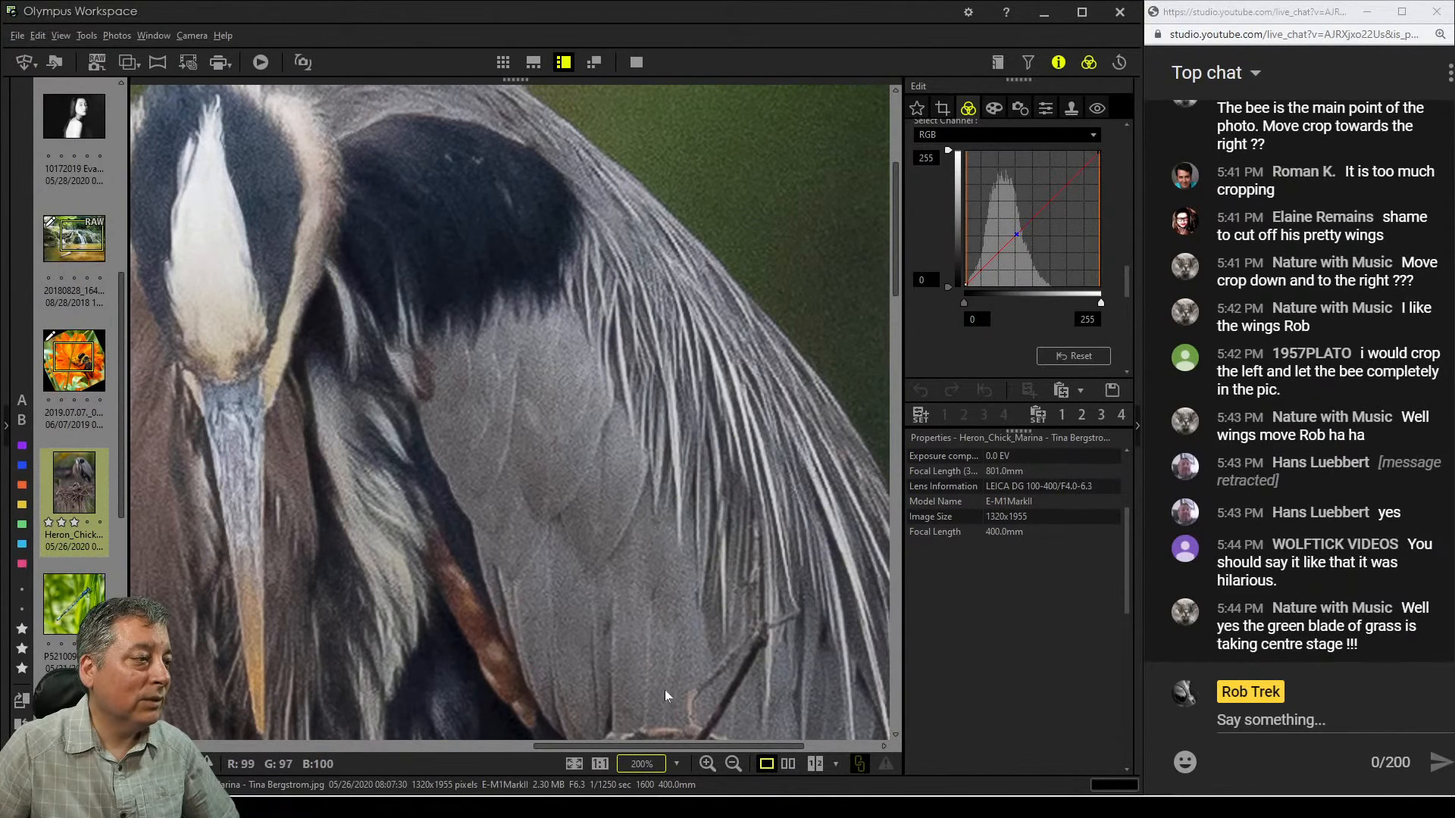
click(606, 765)
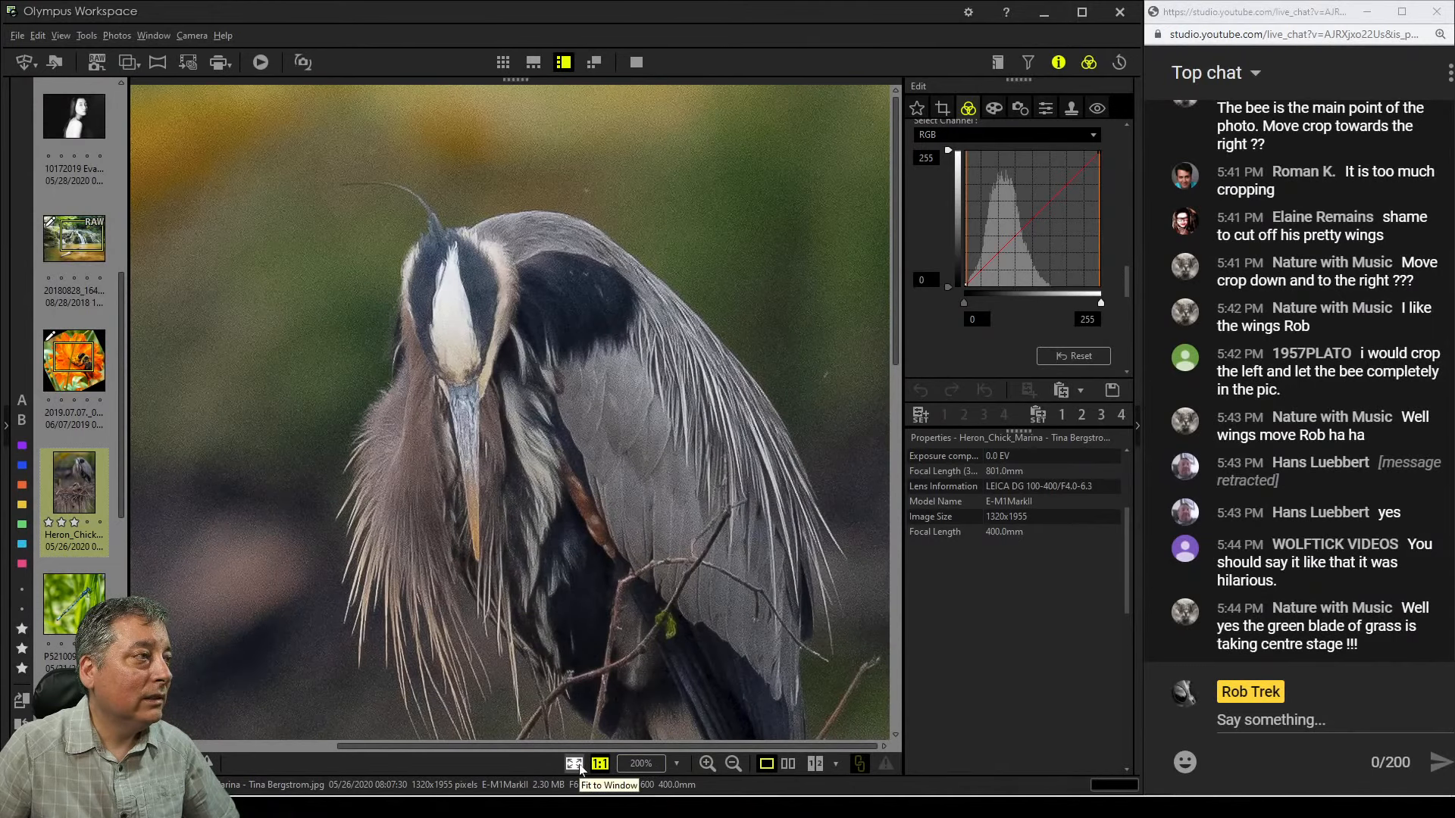
click(574, 764)
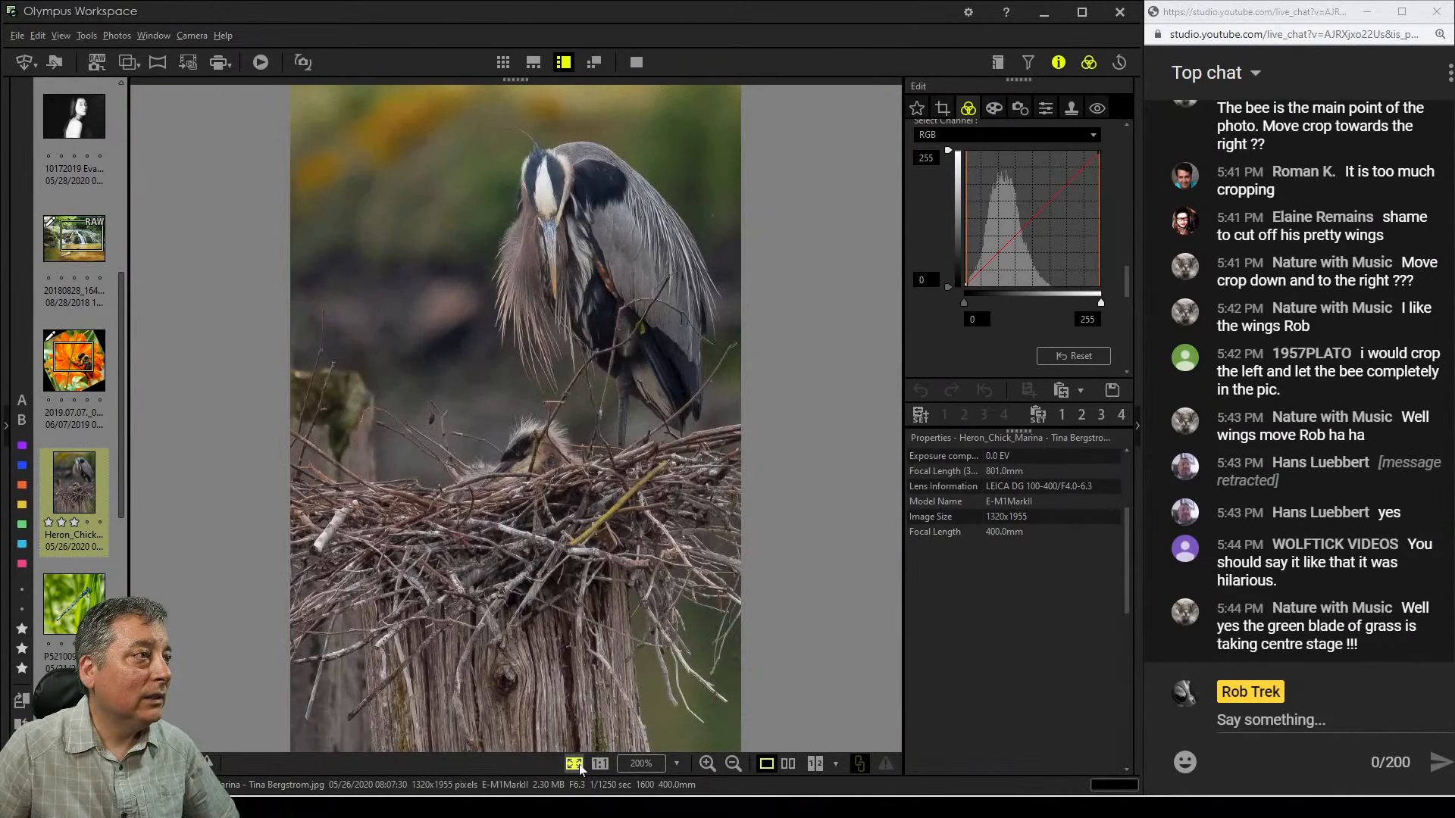
click(561, 225)
drag(586, 380, 666, 225)
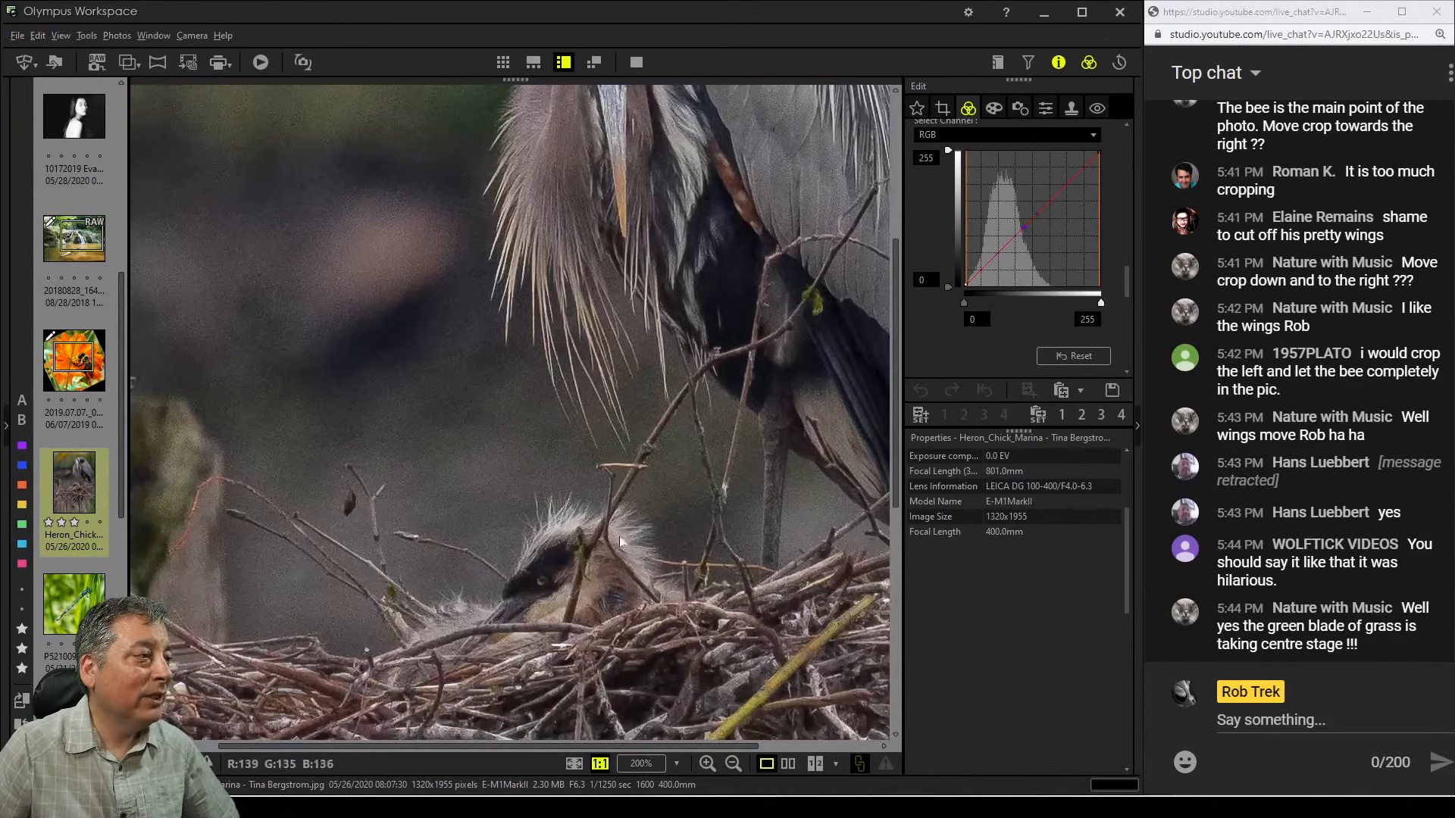
click(585, 588)
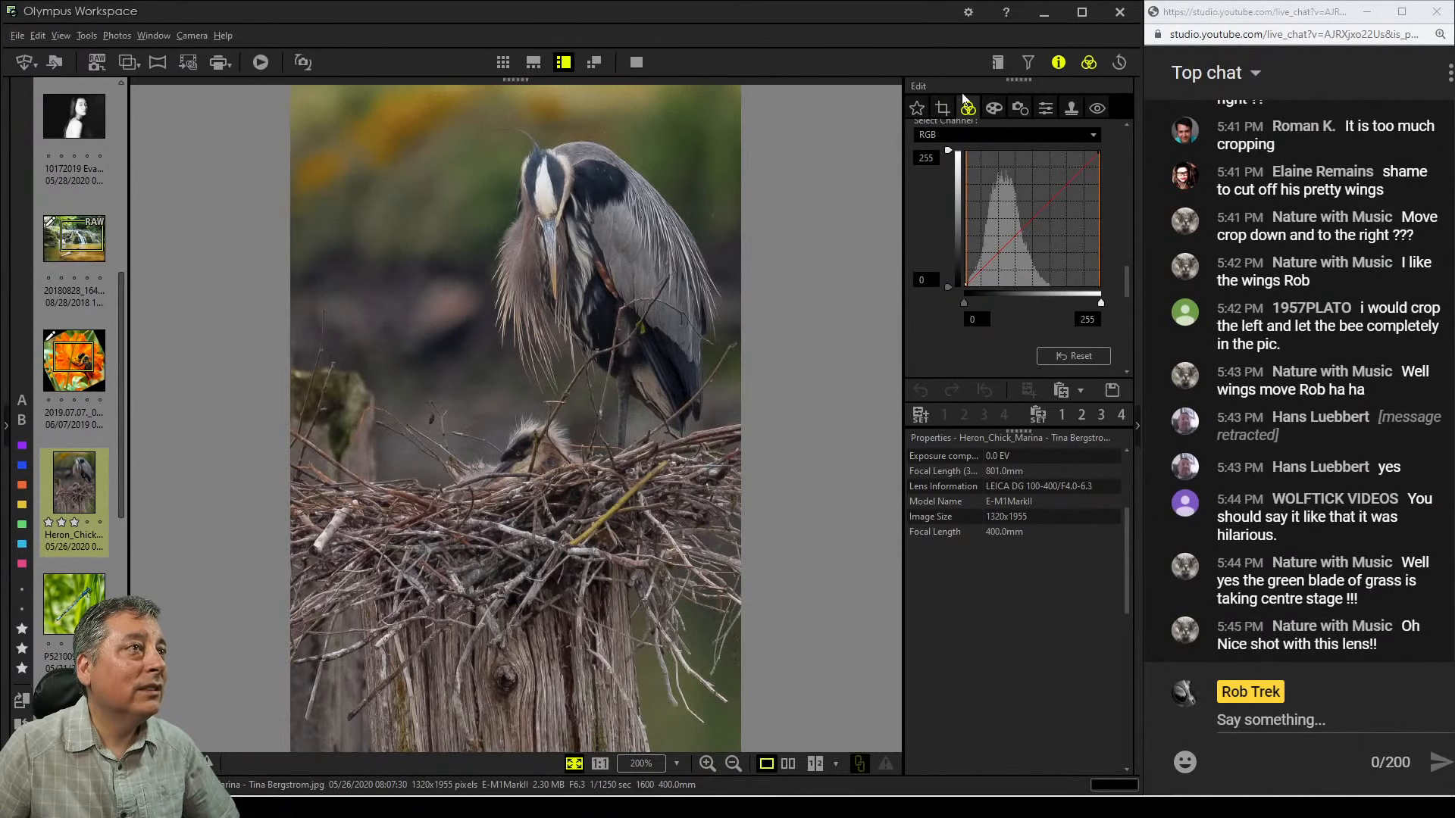
Enable cropping with a 1:1 (6:6) aspect ratio and move the square crop frame up to the top
click(947, 110)
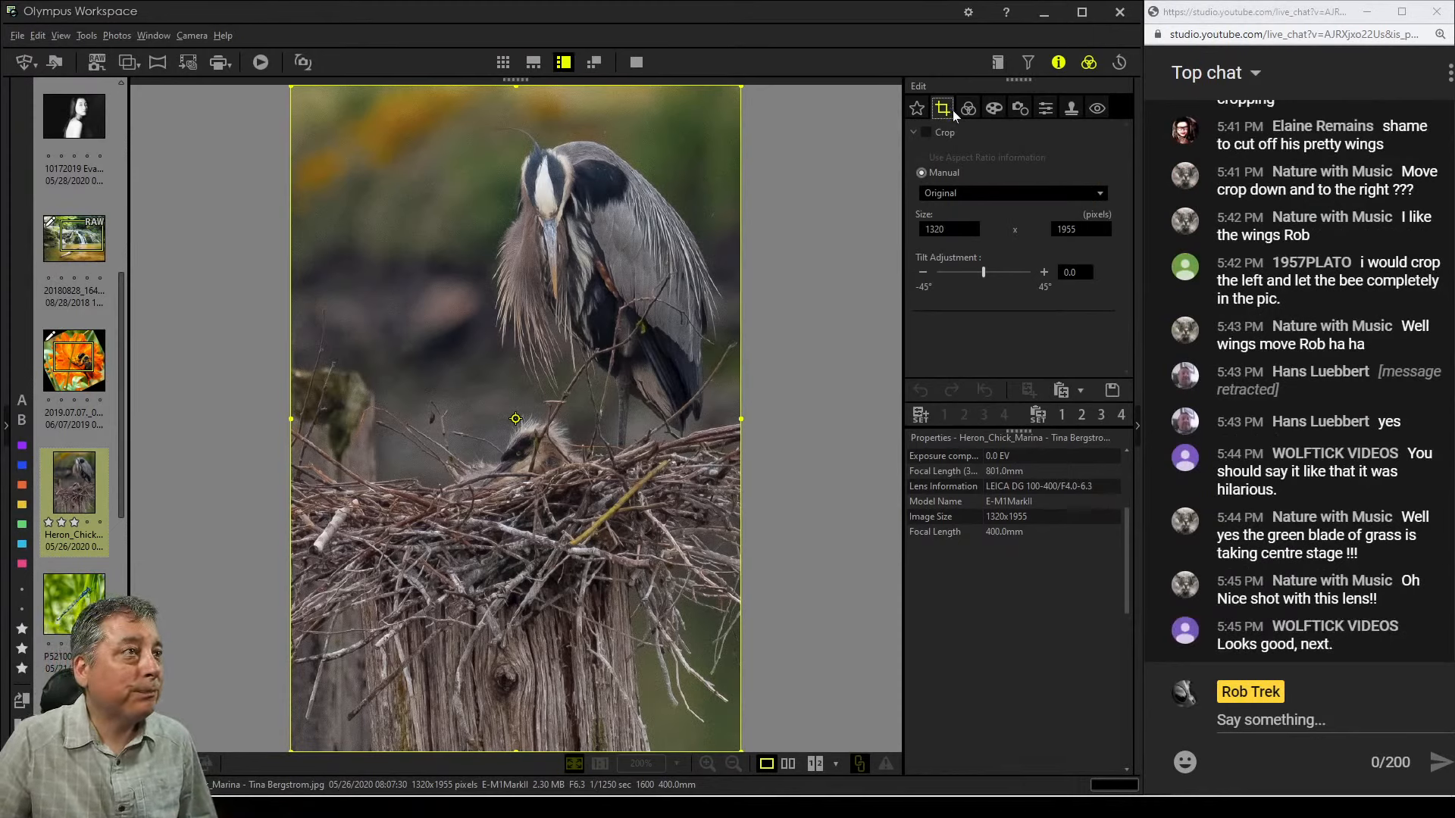
click(968, 132)
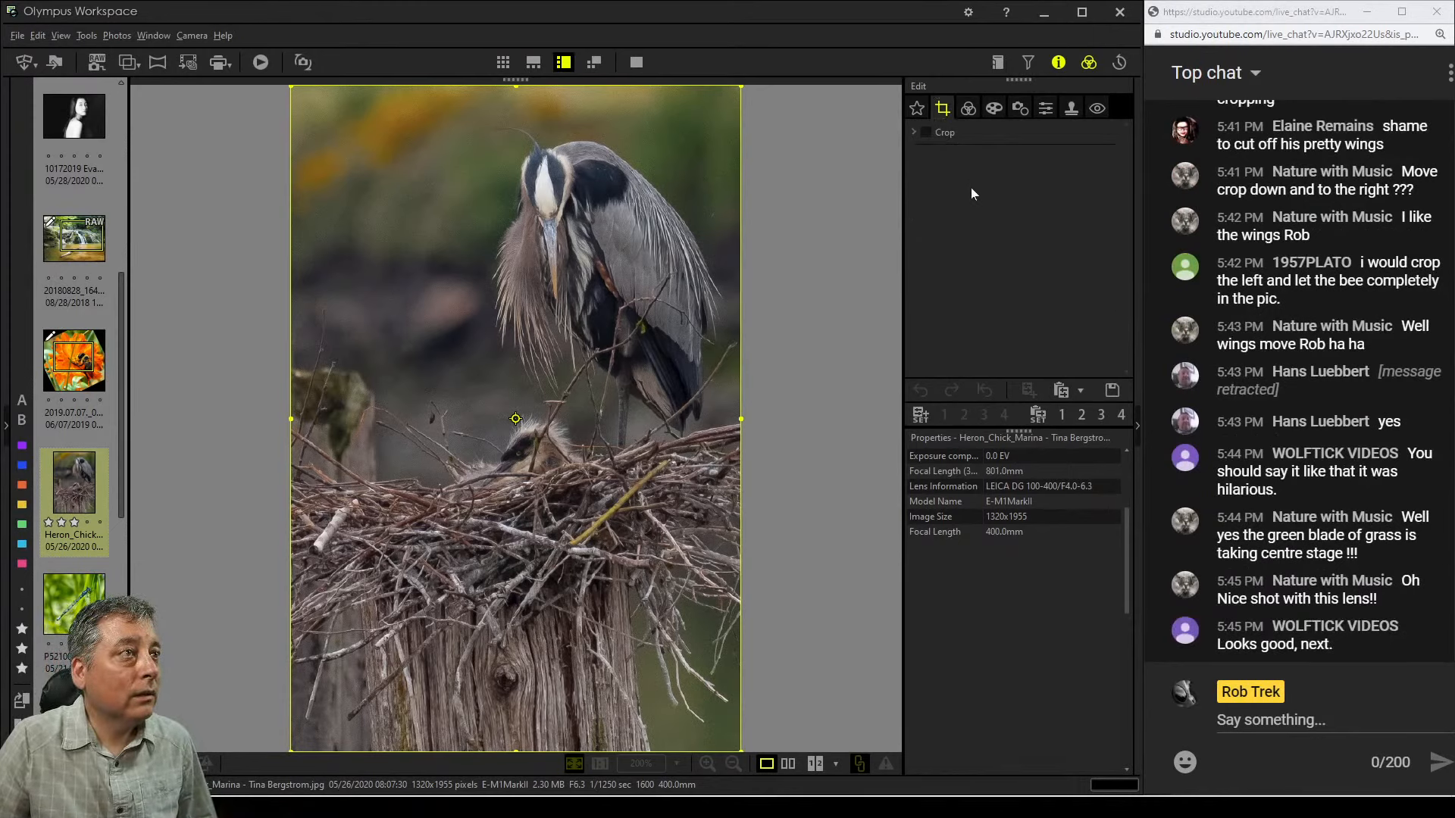
click(914, 132)
click(965, 194)
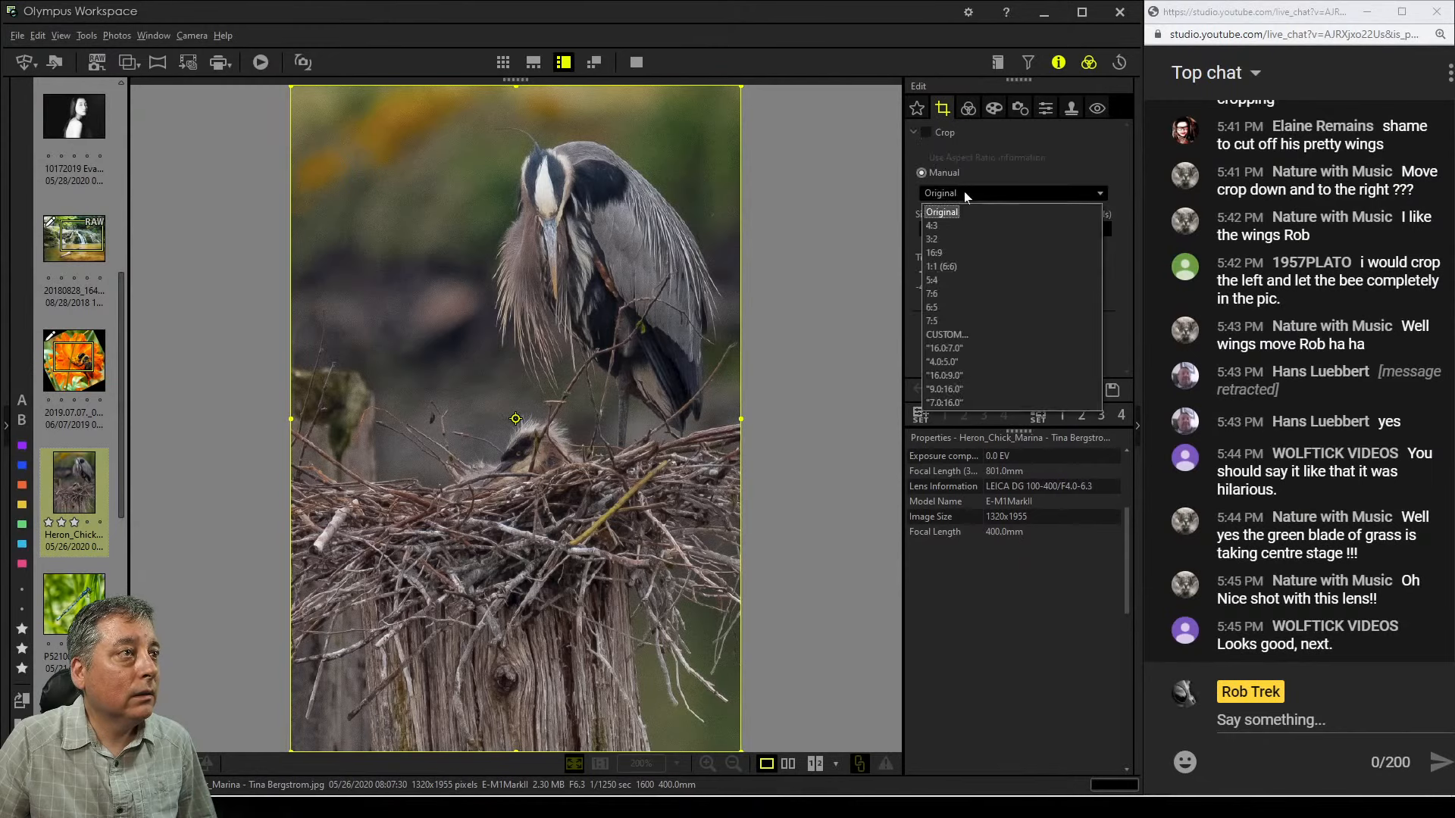
click(966, 264)
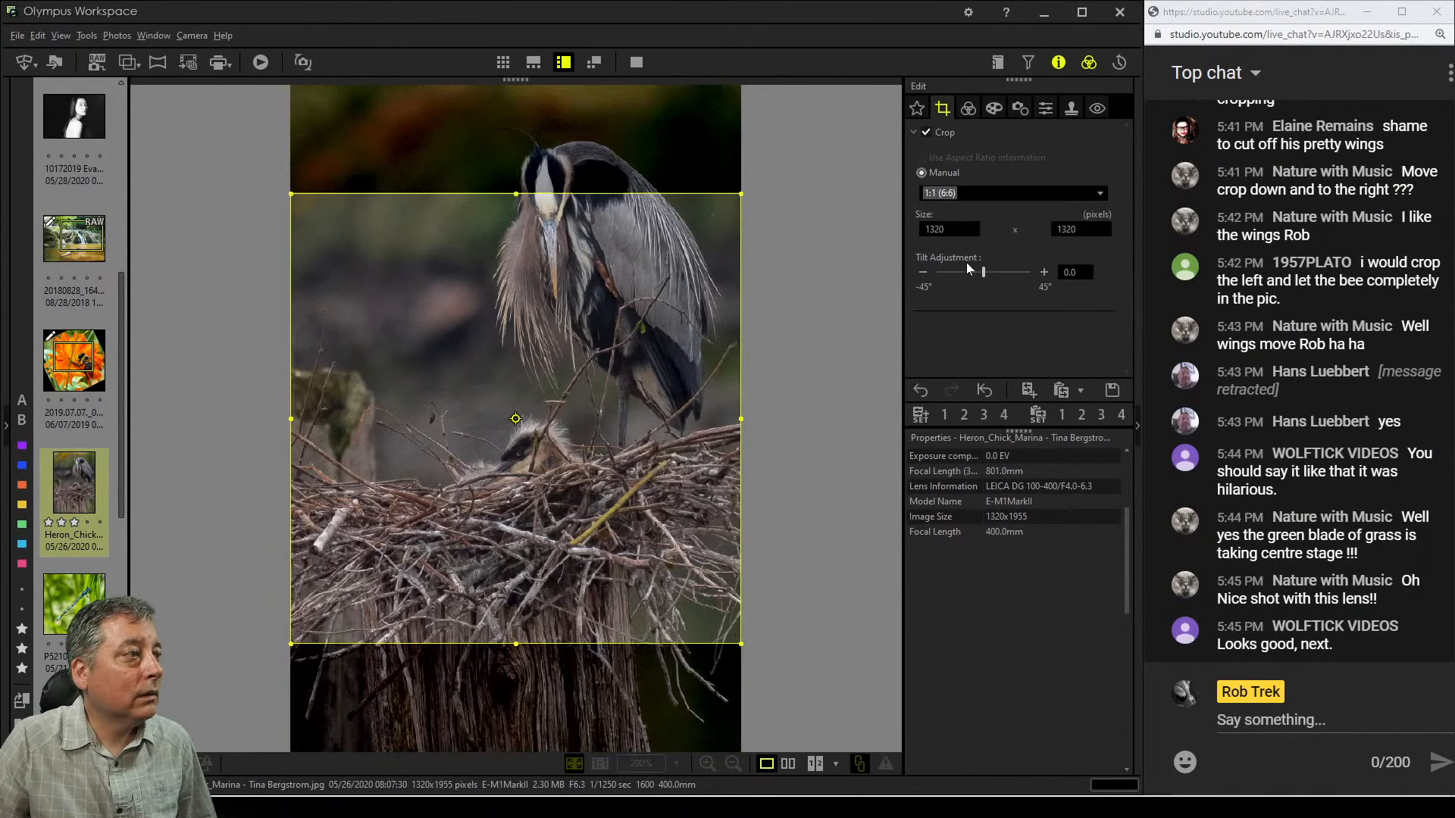
drag(636, 286, 641, 178)
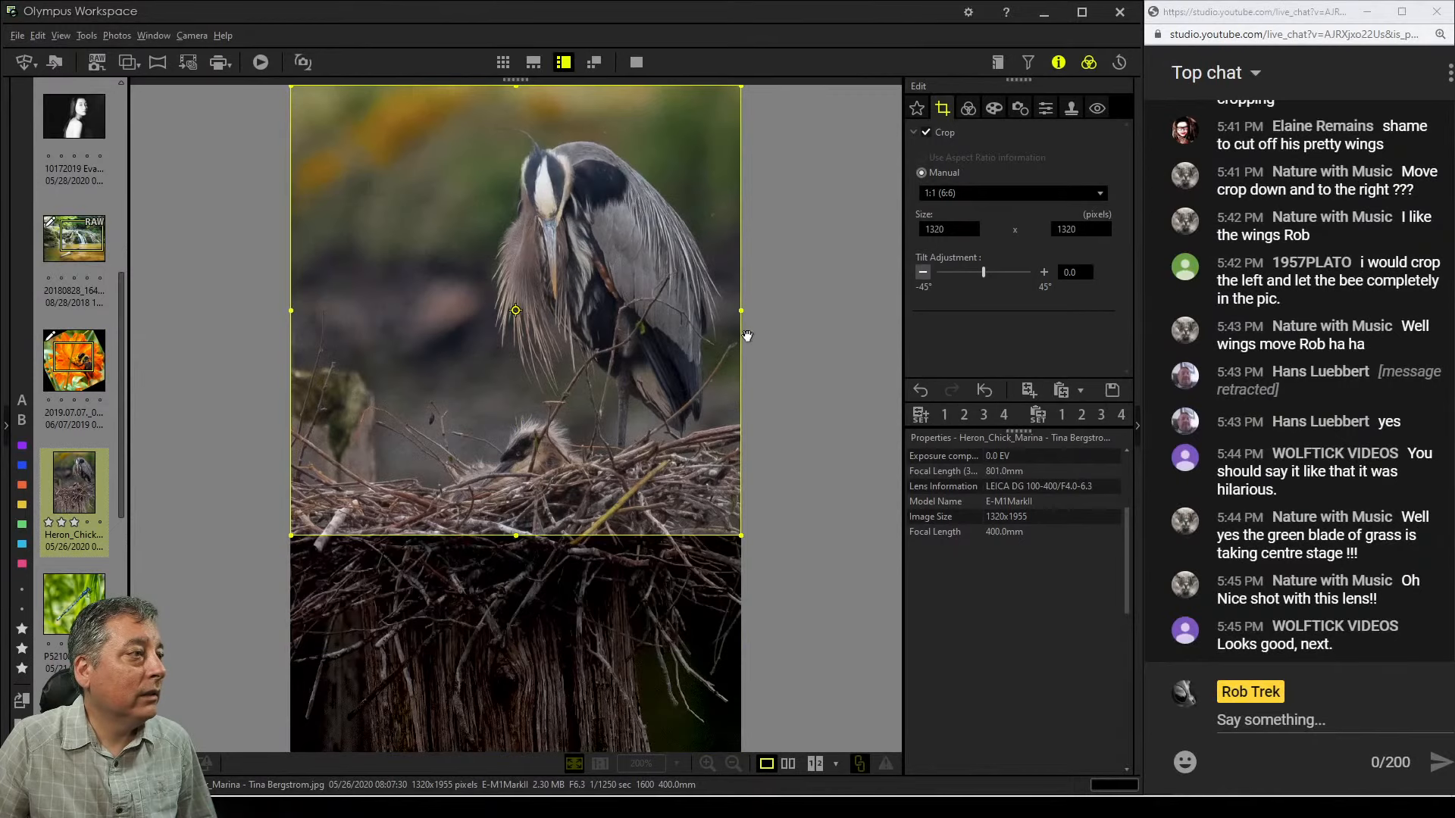
Preview the square crop, then change the crop aspect ratio to 4.0:5.0
click(968, 109)
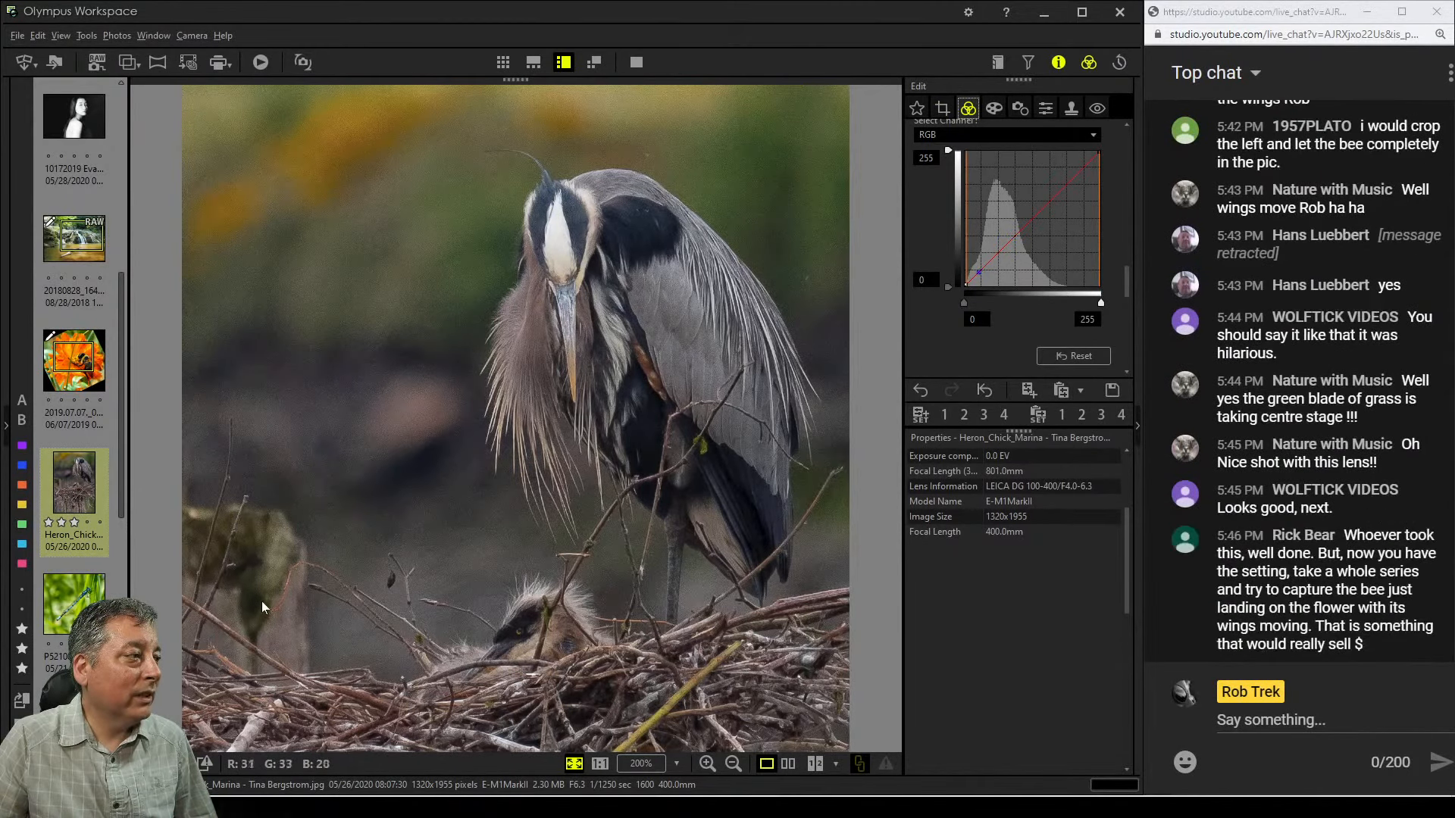
click(942, 107)
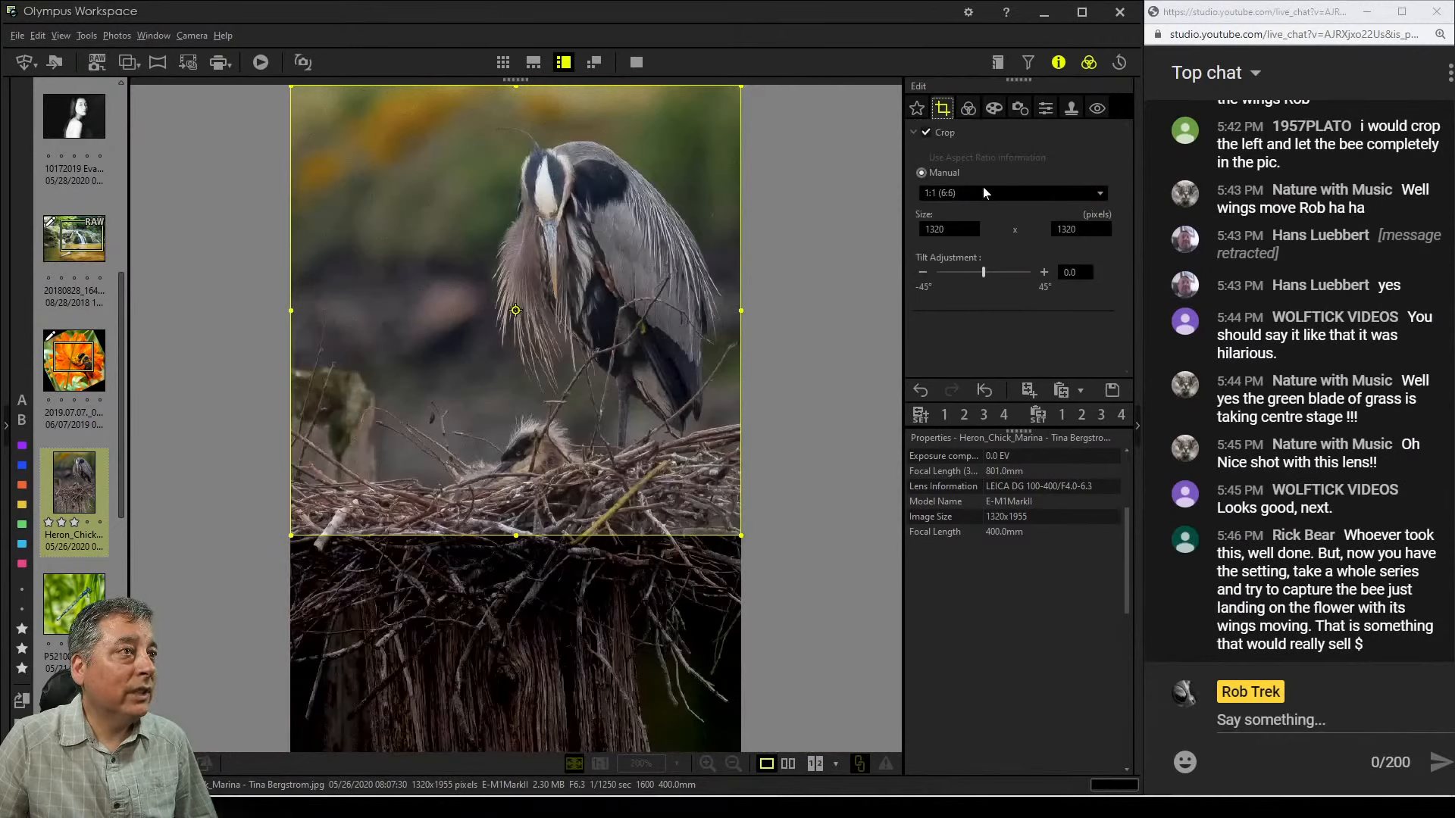
click(984, 192)
click(973, 241)
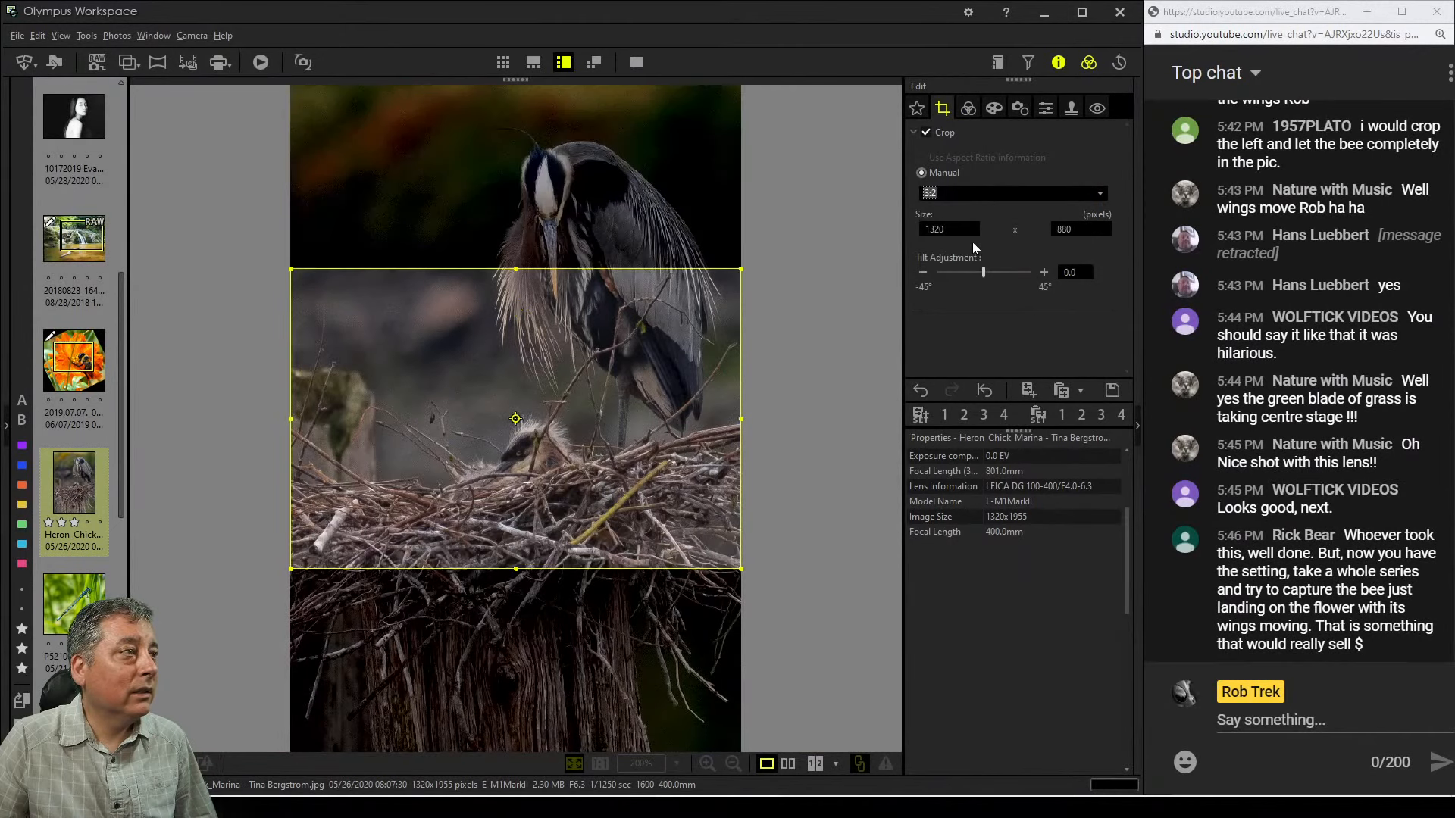
click(975, 193)
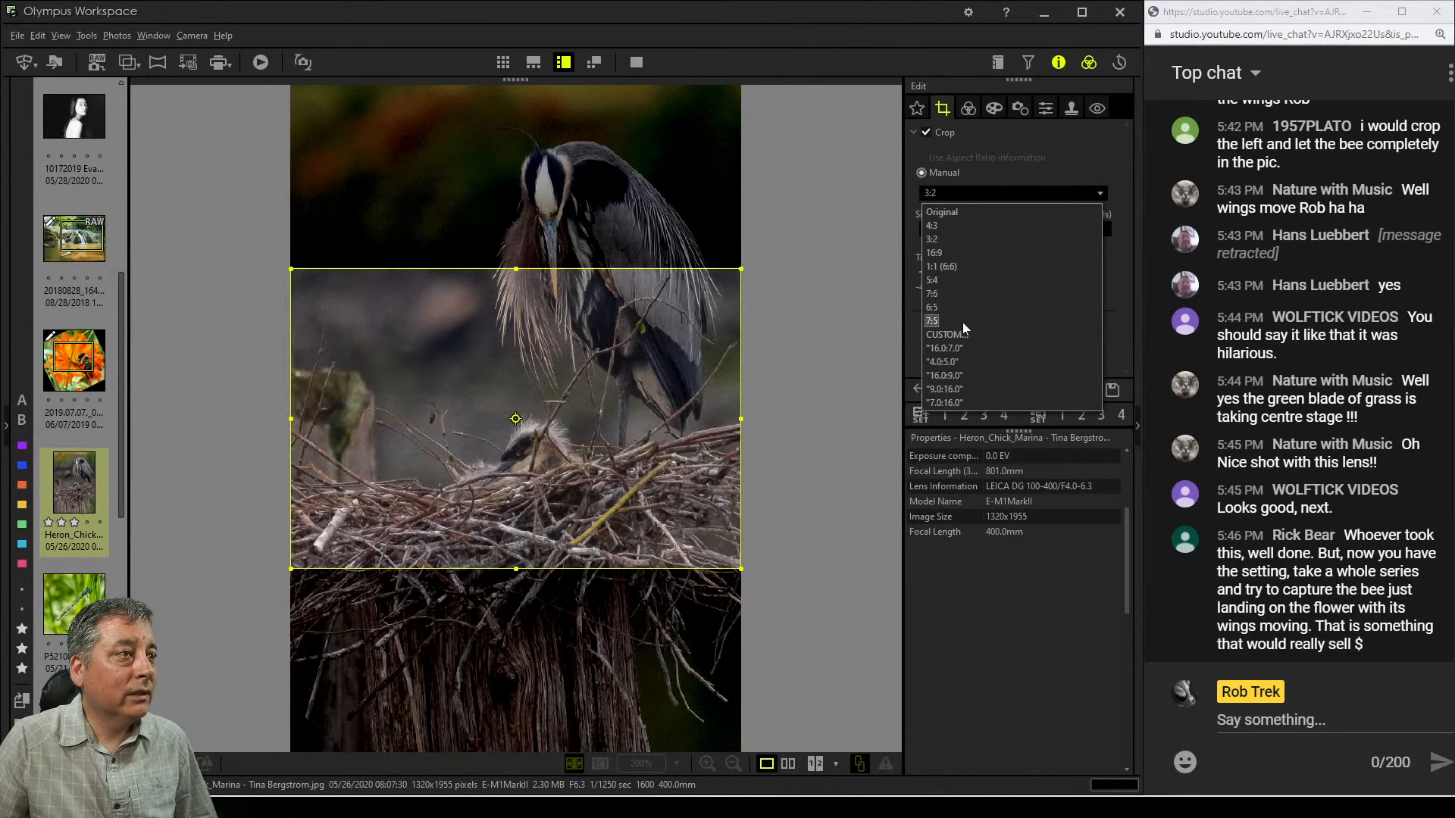
click(962, 361)
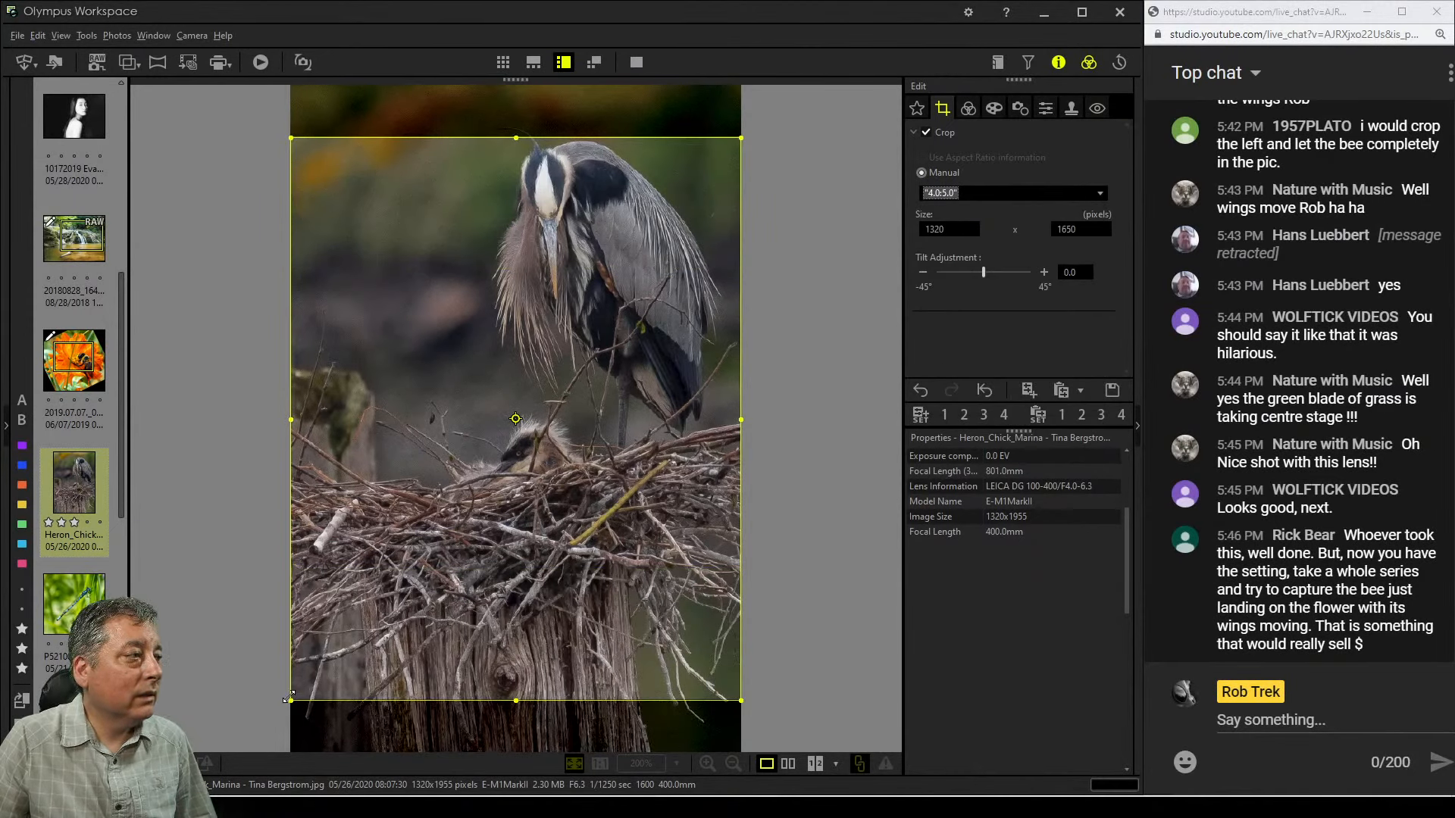
Shrink the 4:5 crop frame to 1056 x 1320 pixels around the heron and nest, move it to the top, and apply
drag(289, 695, 380, 587)
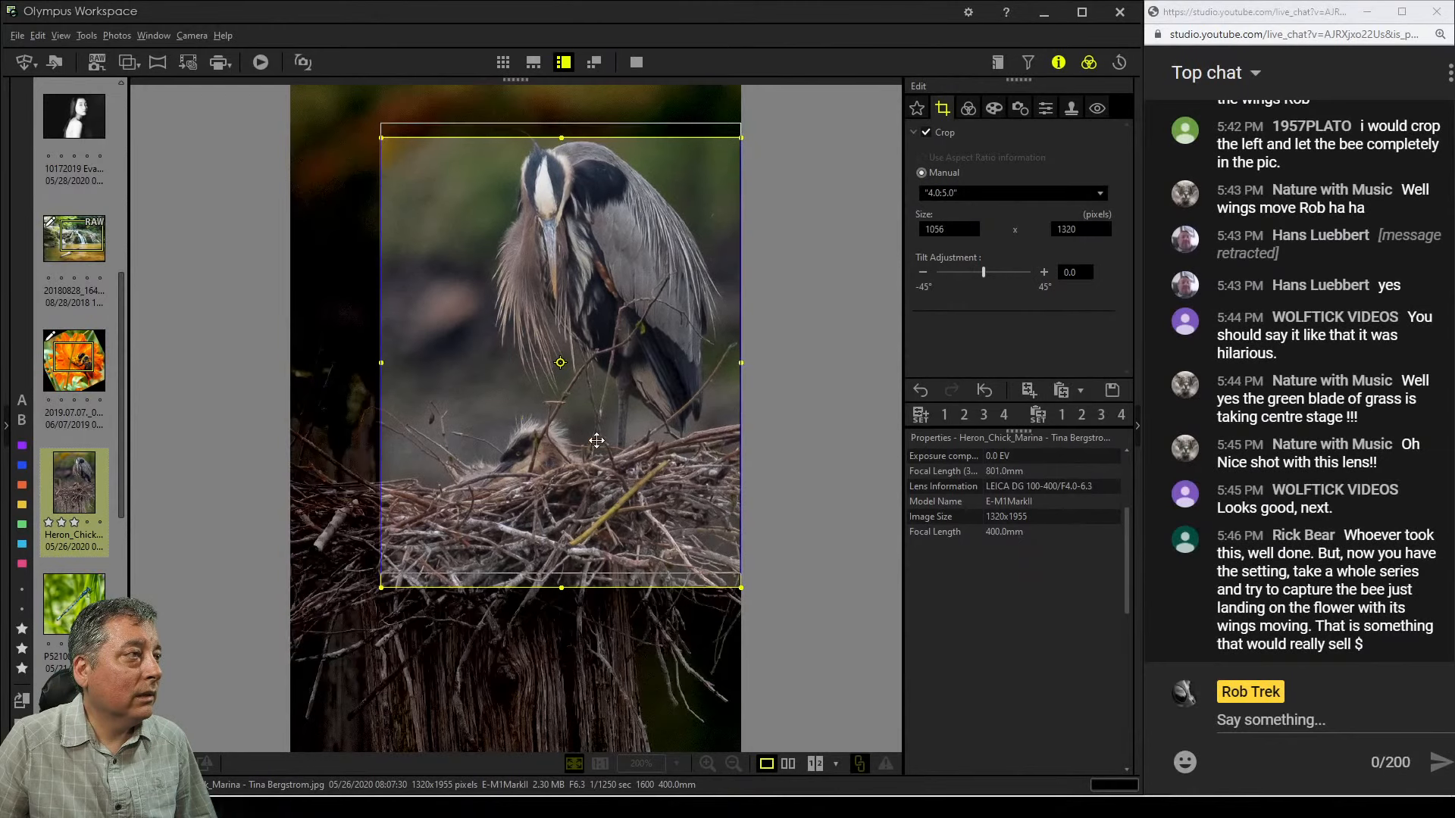
drag(597, 440, 602, 409)
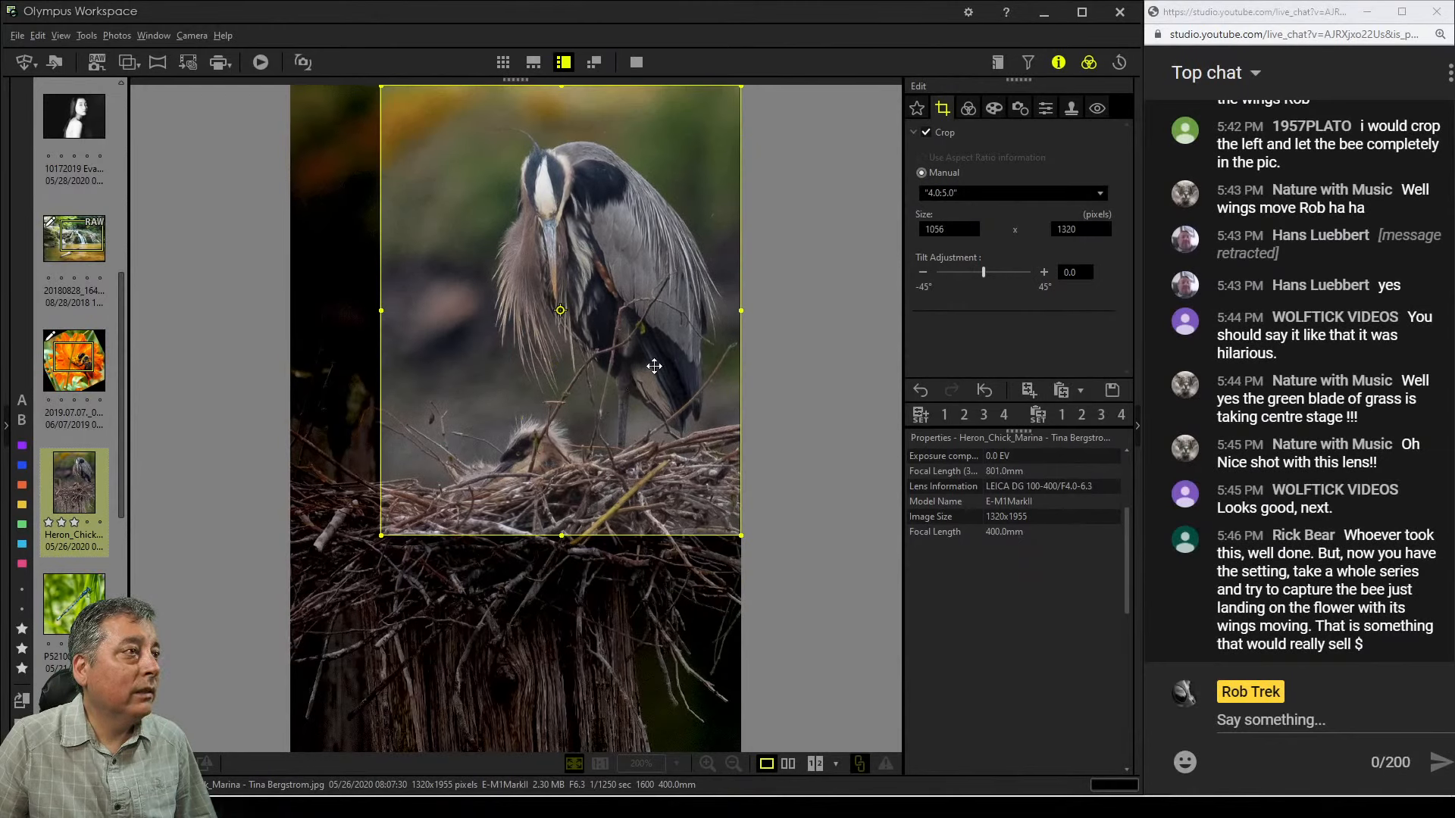
drag(654, 366, 643, 365)
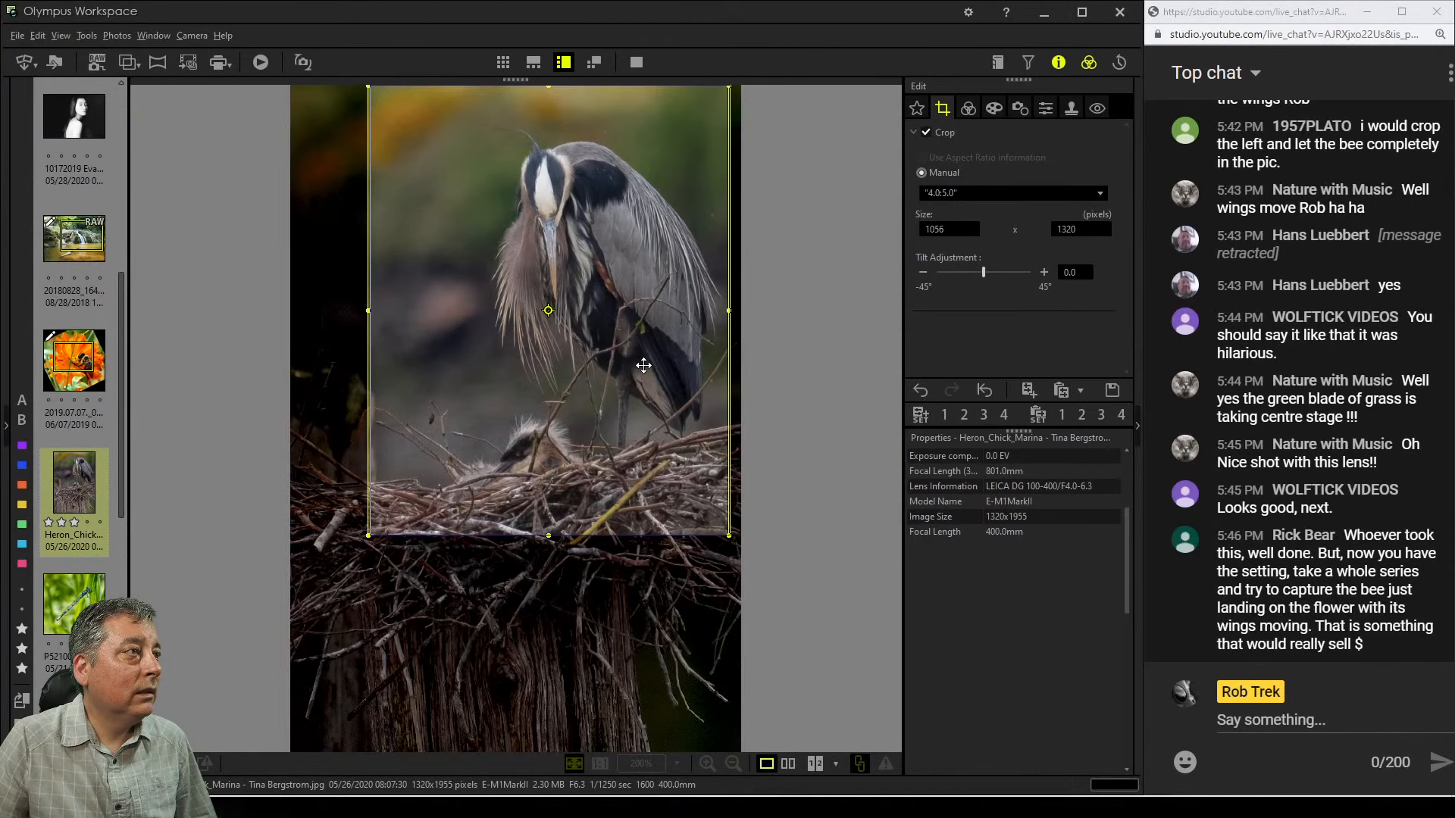
click(969, 115)
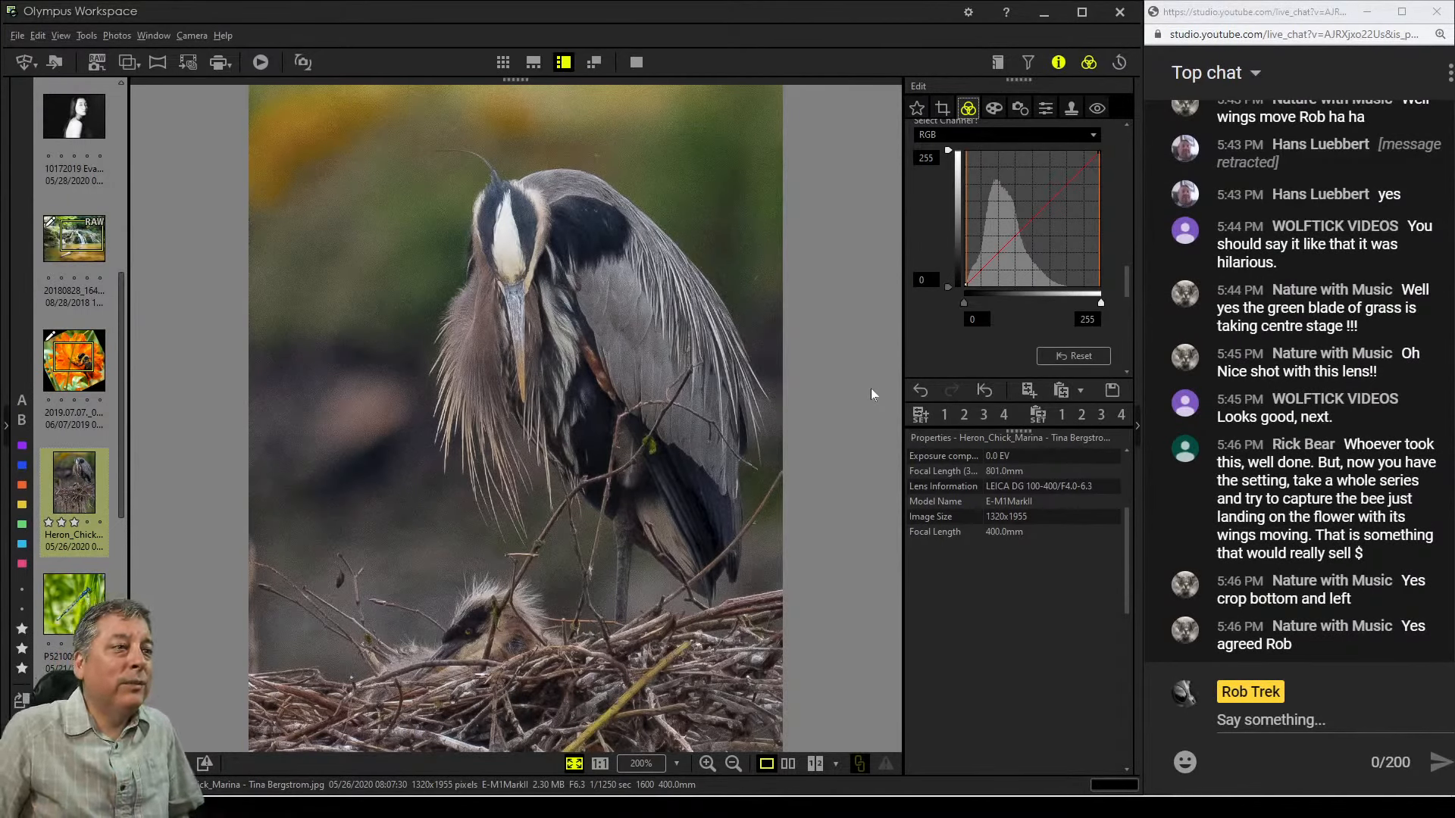
Review the photo's Exif and camera shooting details in the properties panel
scroll(1034, 491, up, 3)
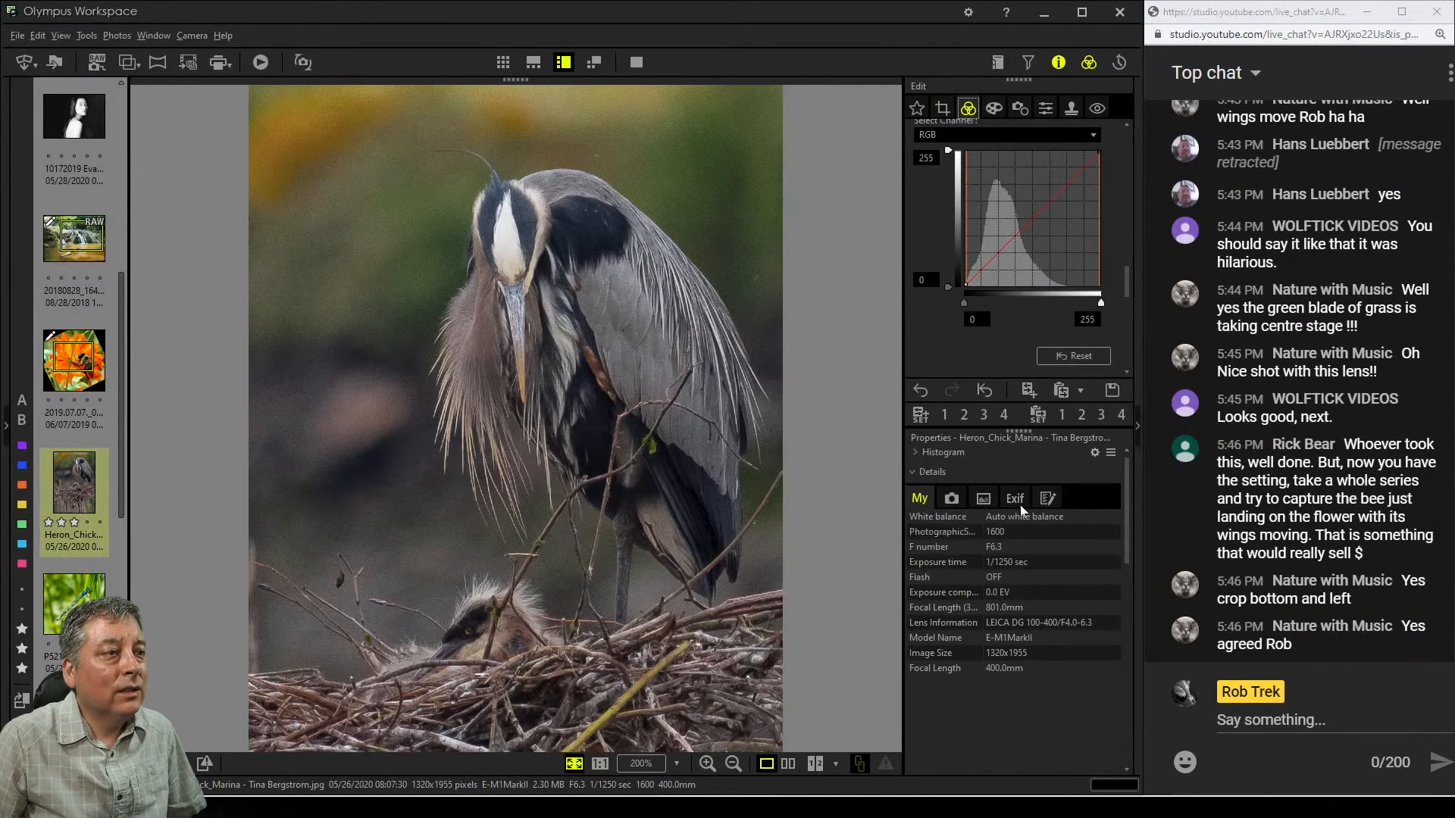
click(1018, 501)
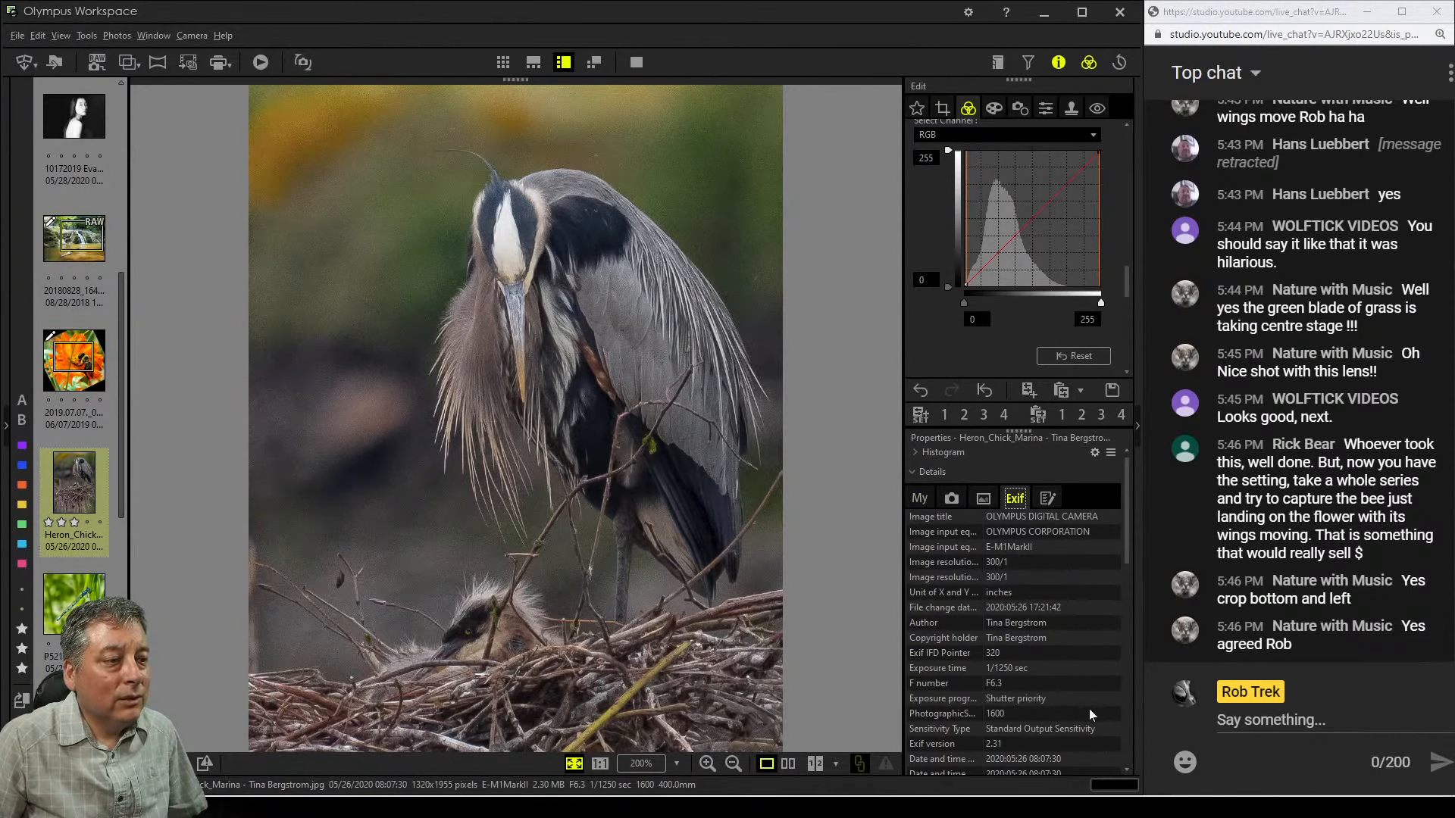
scroll(1089, 714, down, 3)
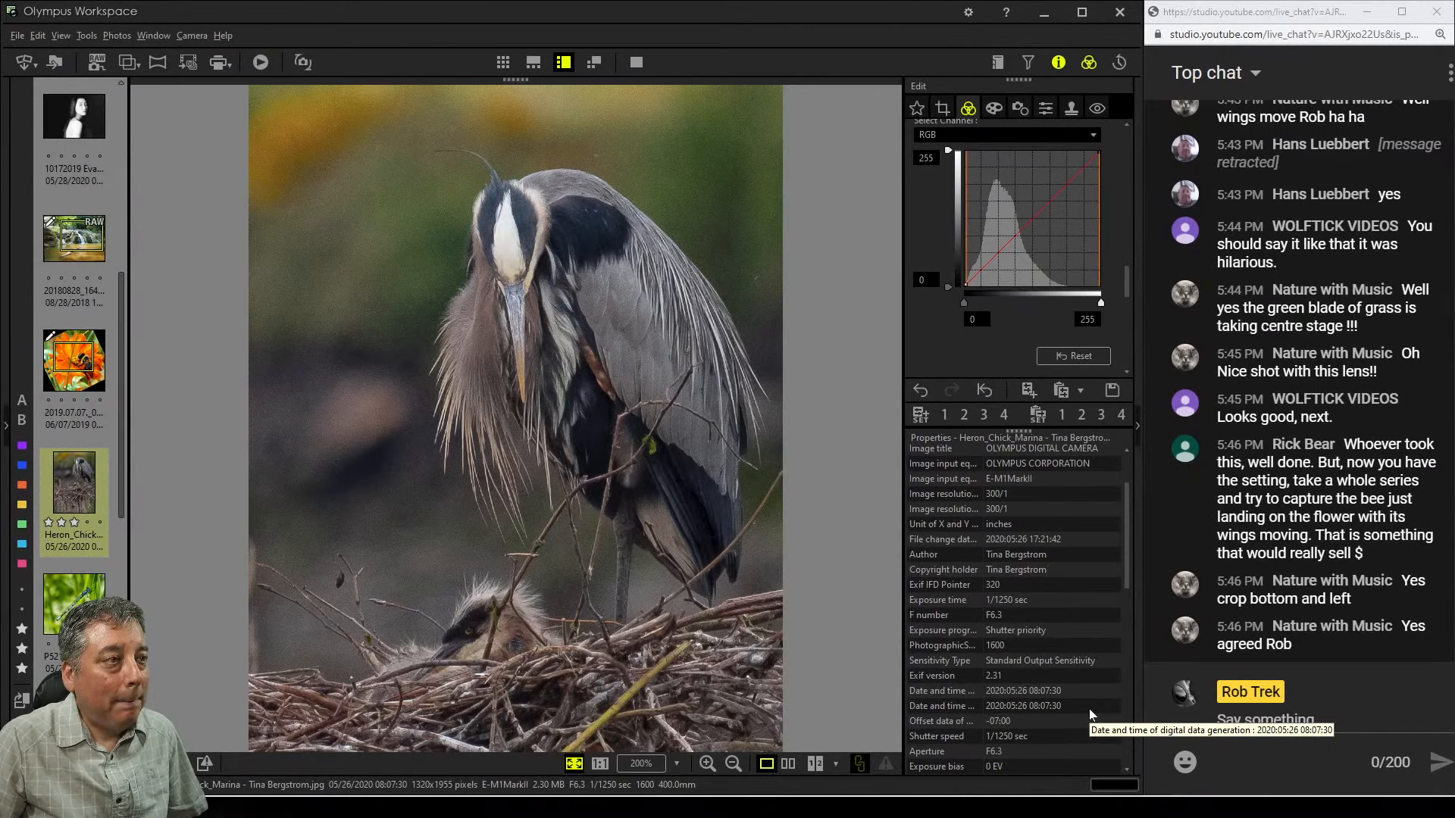
scroll(1044, 610, up, 3)
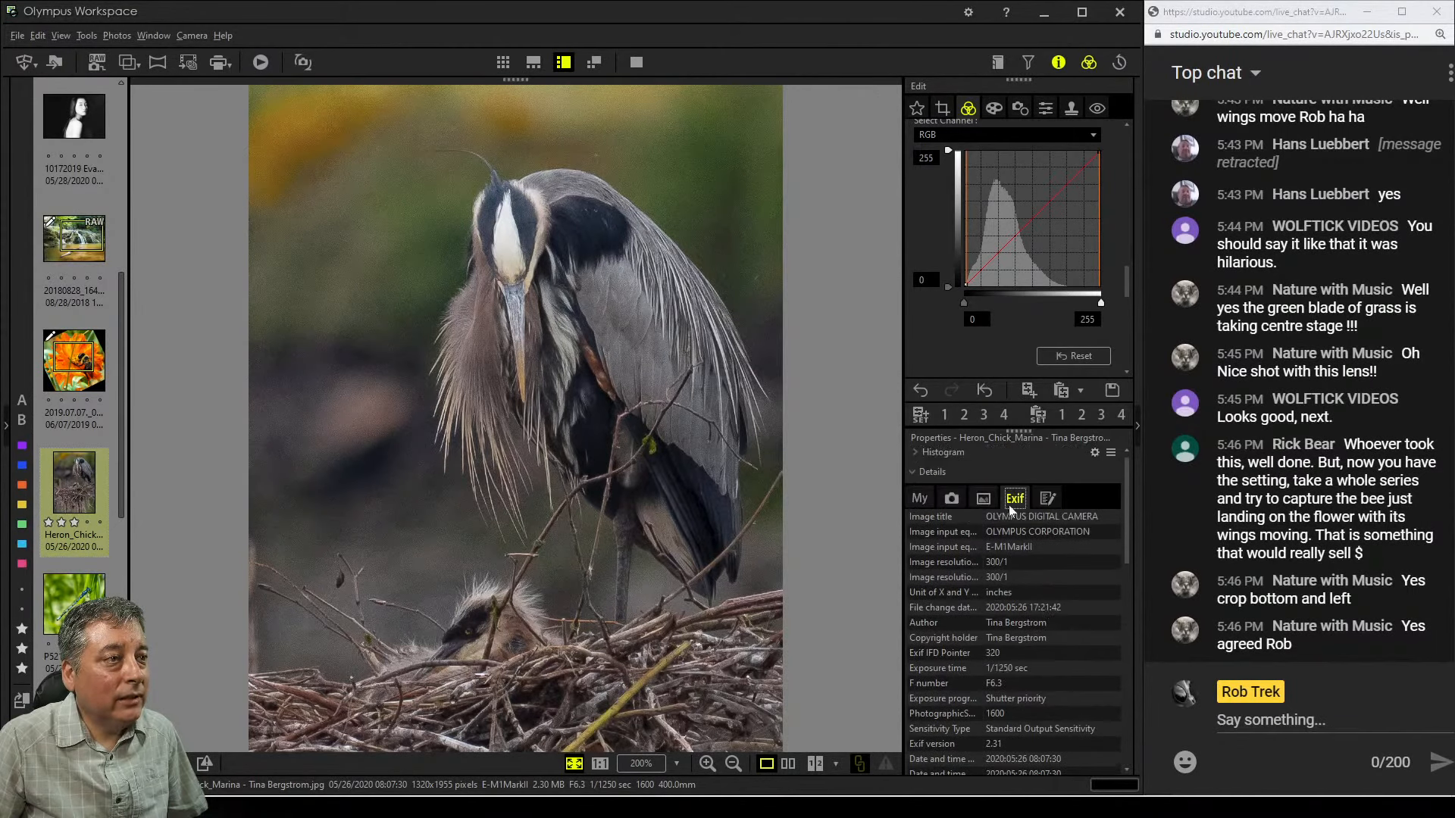
click(950, 500)
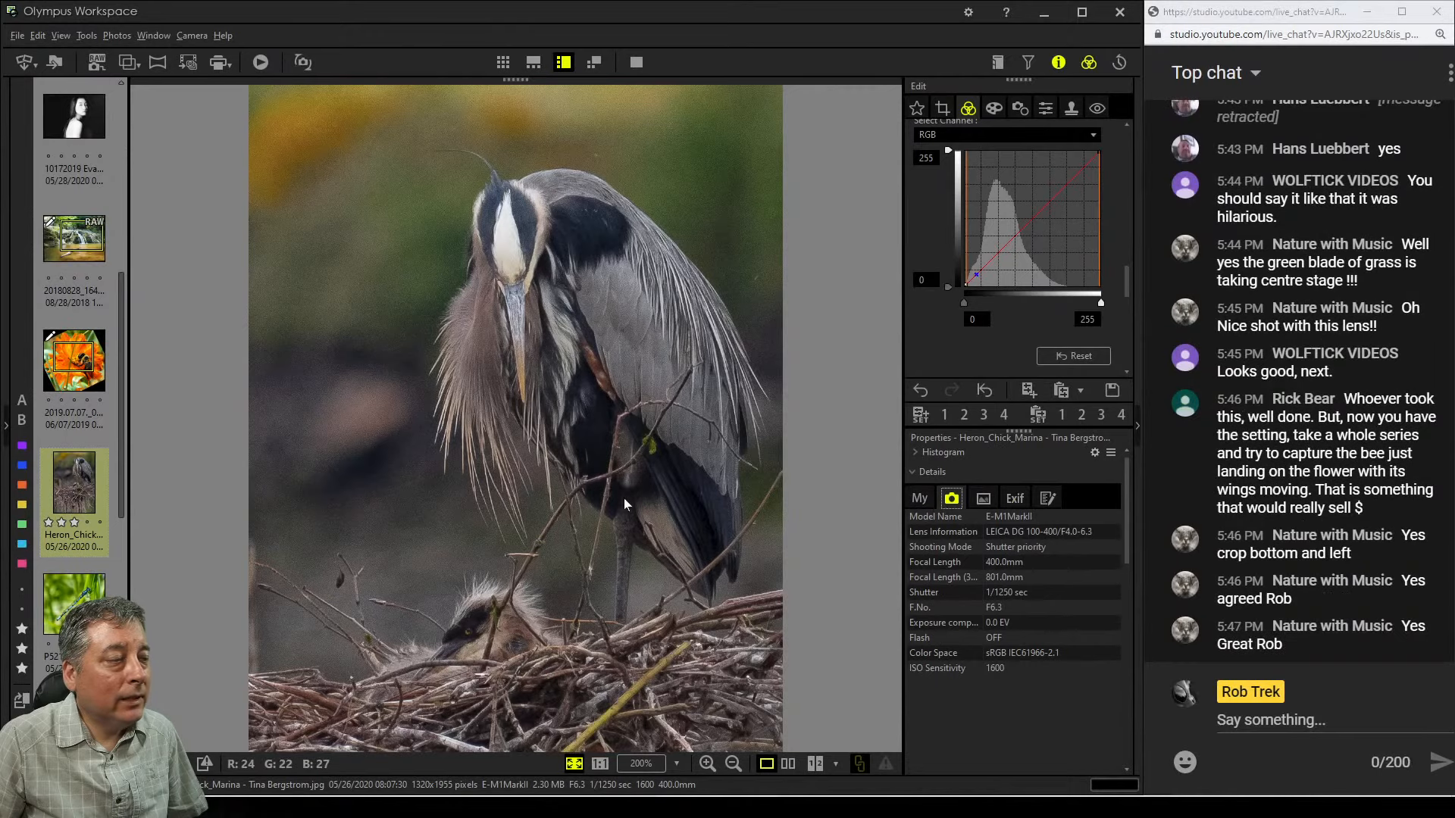
click(540, 242)
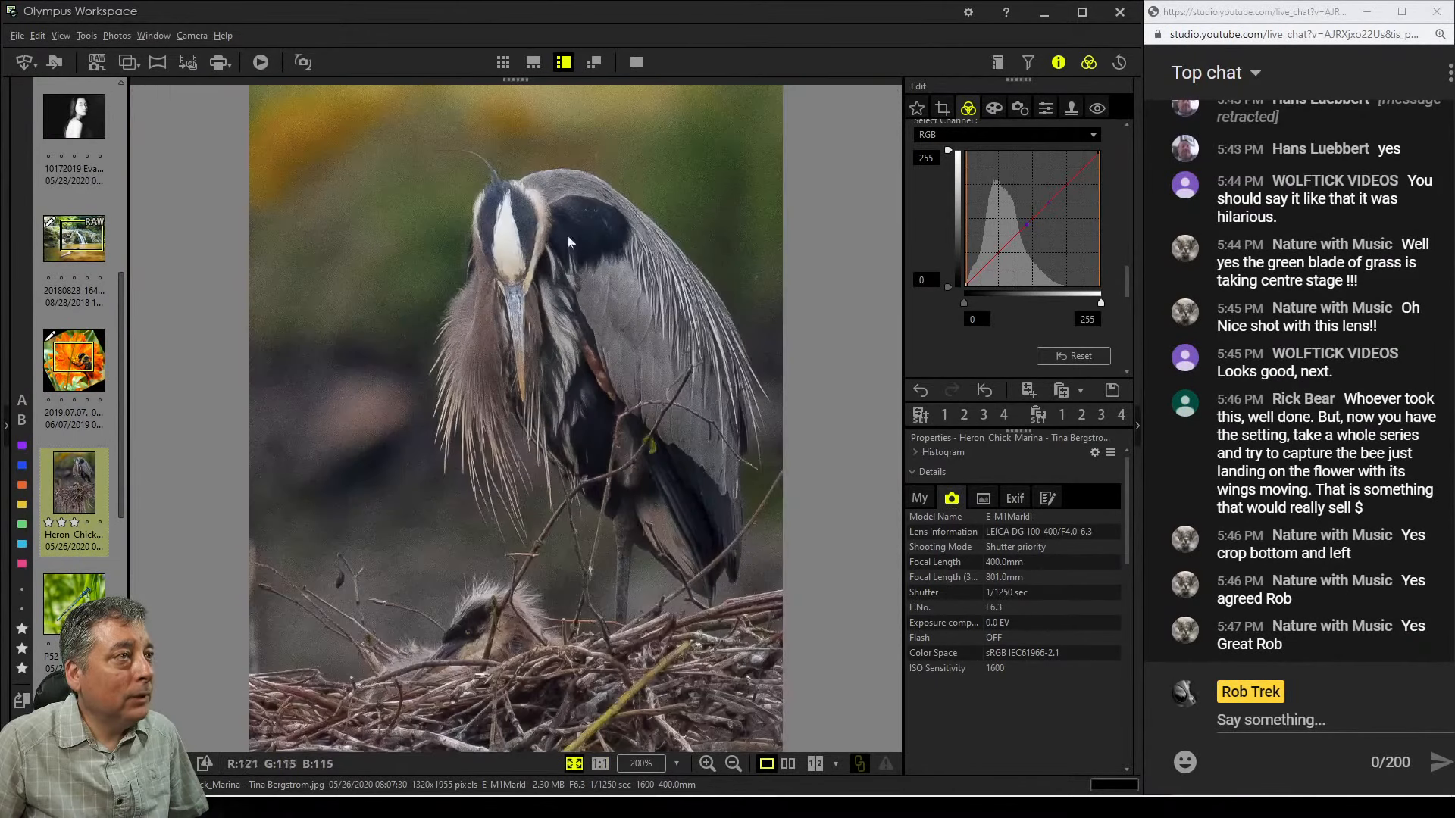
Zoom in on the heron and set Sharpness to -3
click(1045, 108)
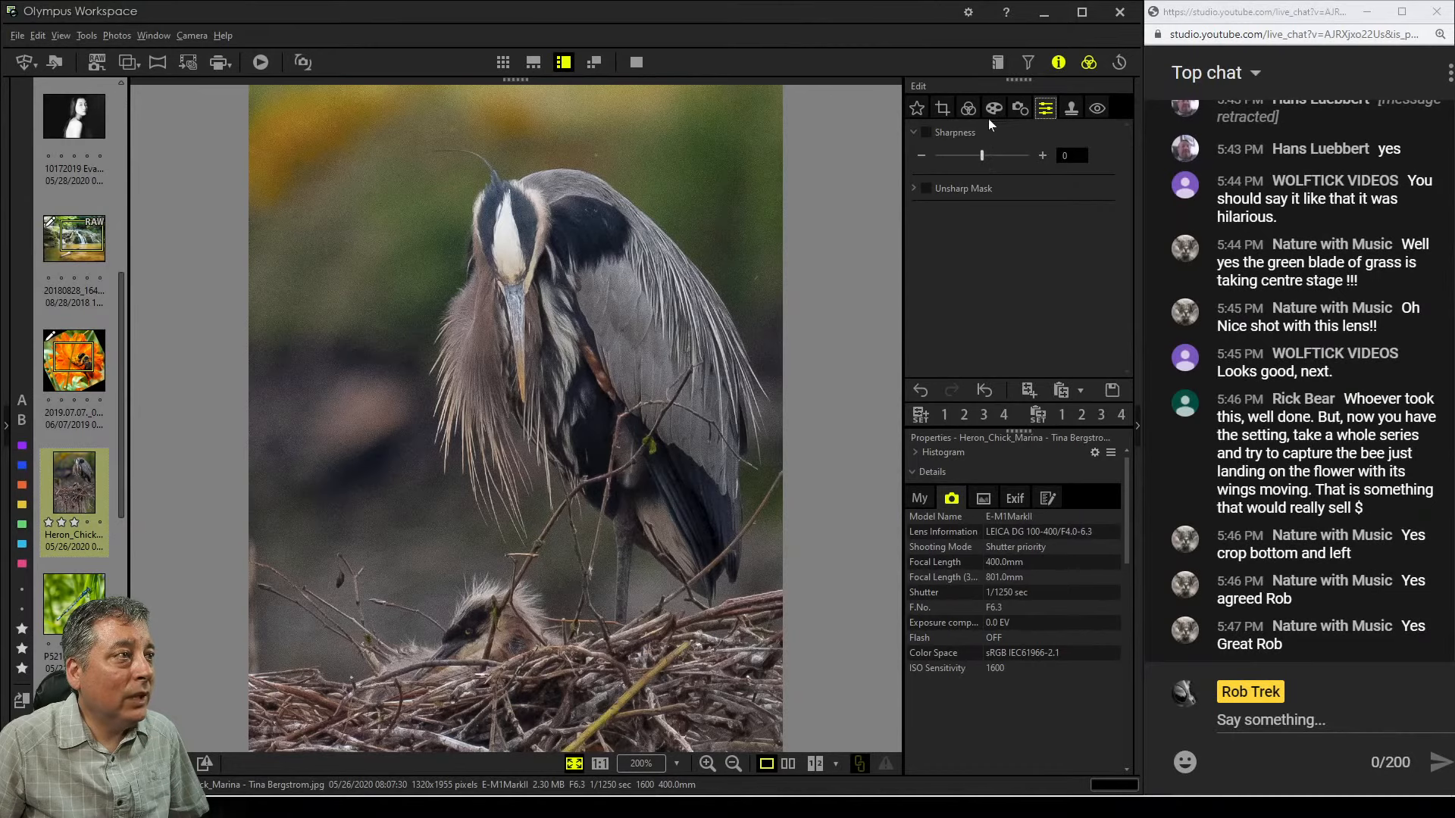
double_click(737, 249)
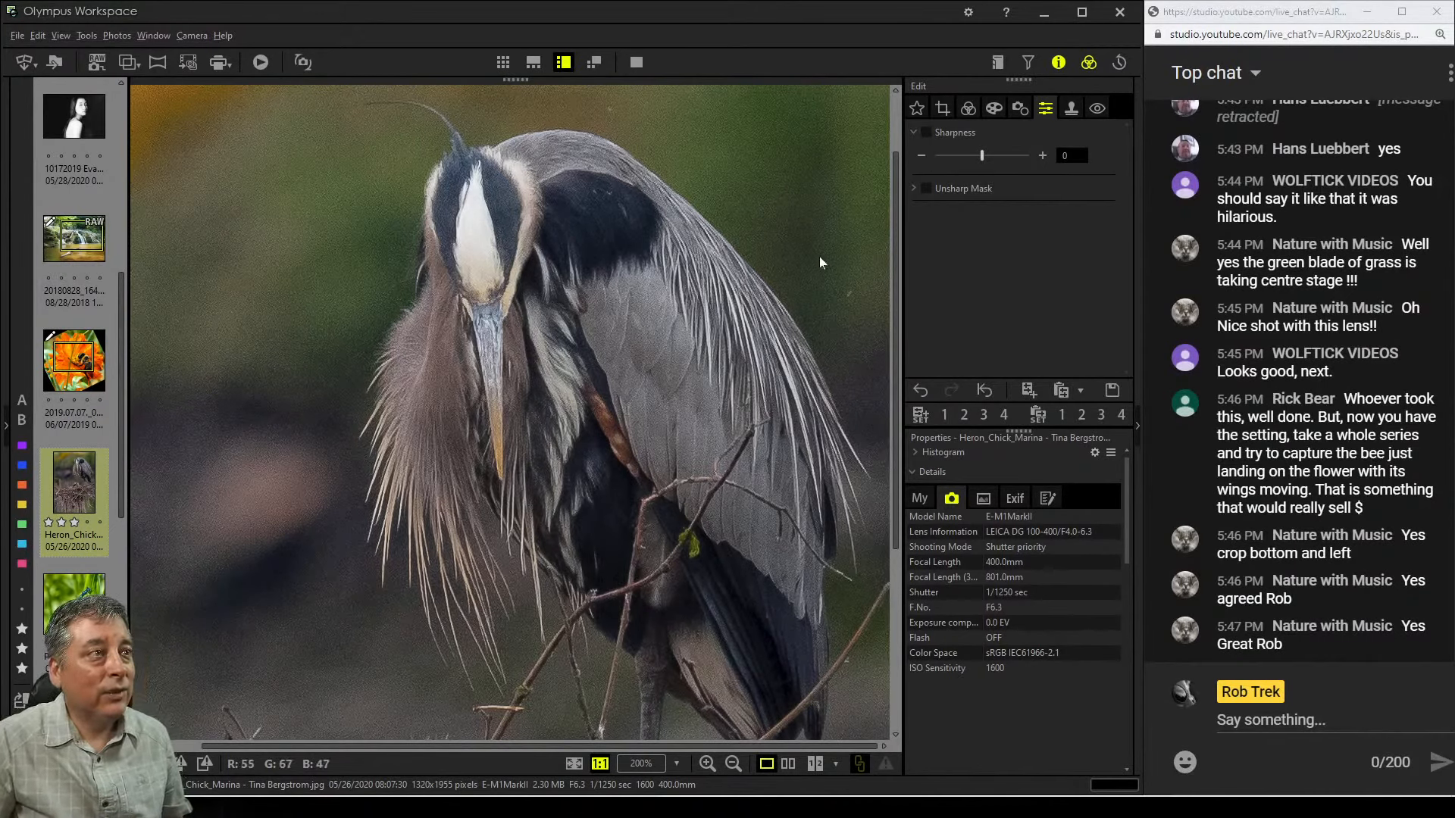
drag(983, 154, 966, 162)
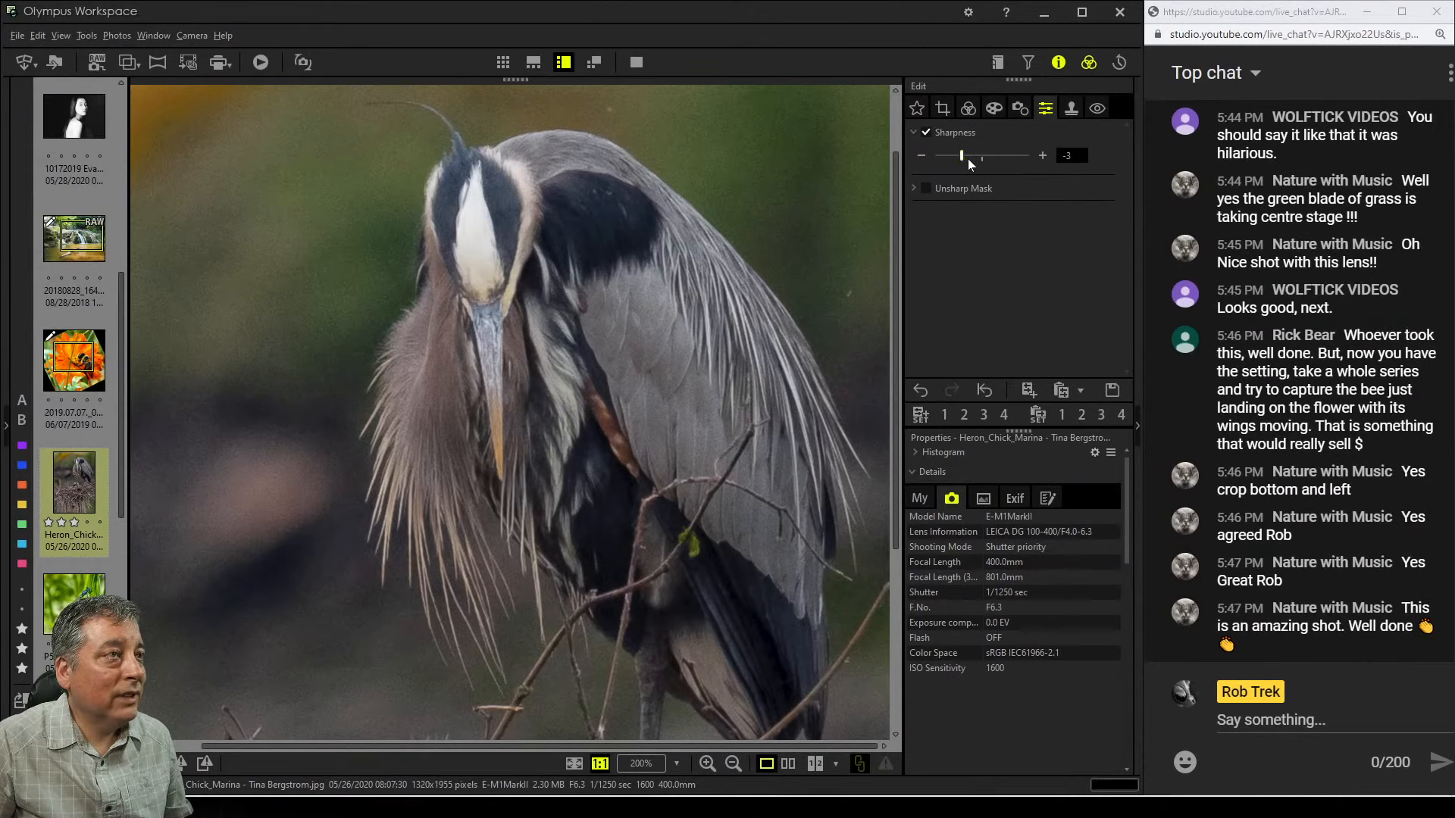
Fit the photo back to the window and raise Clarity to 24 in the tone adjustments
click(1014, 116)
click(1069, 111)
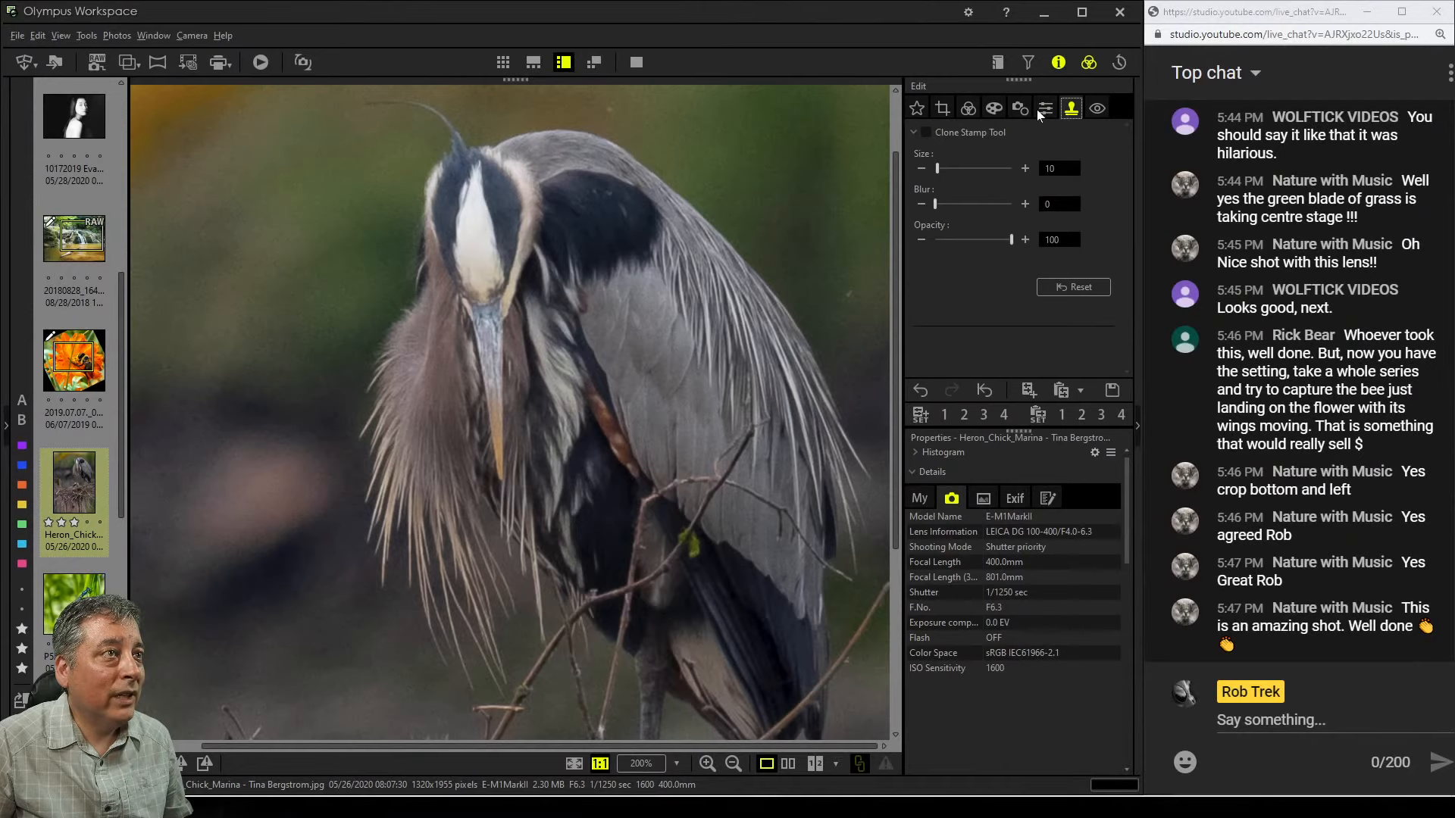
click(967, 108)
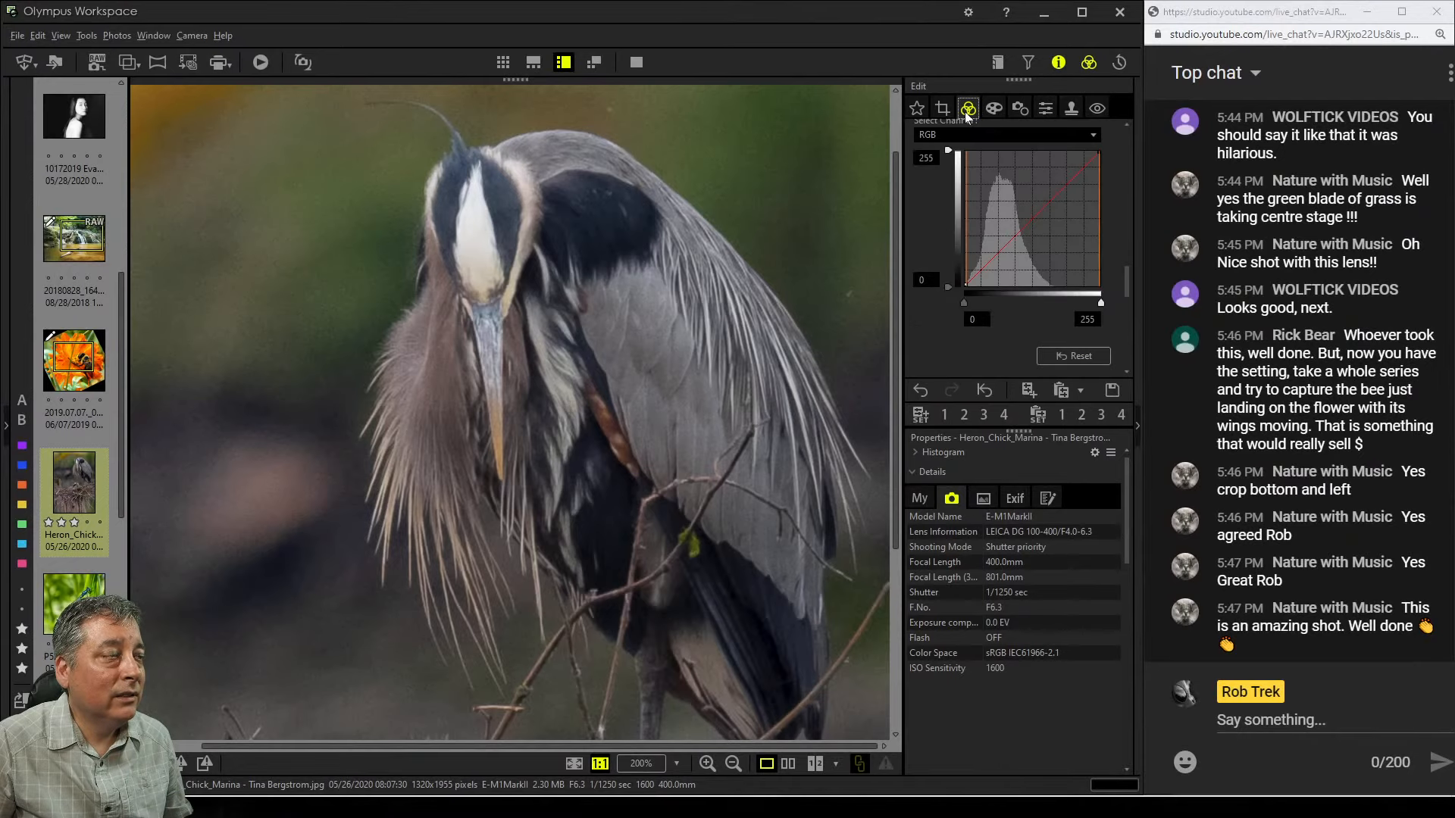
click(775, 358)
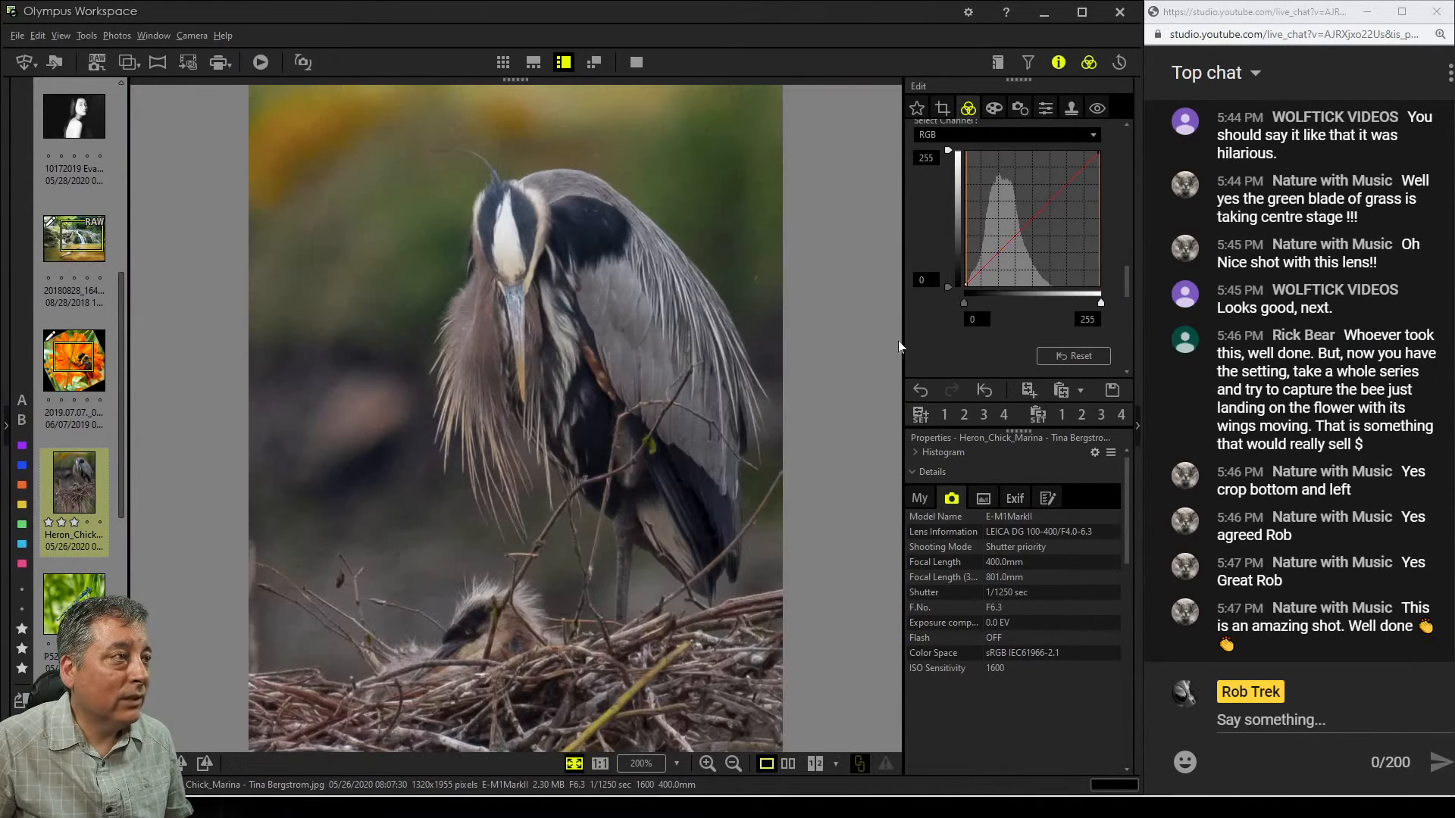
scroll(934, 339, down, 5)
scroll(935, 341, down, 3)
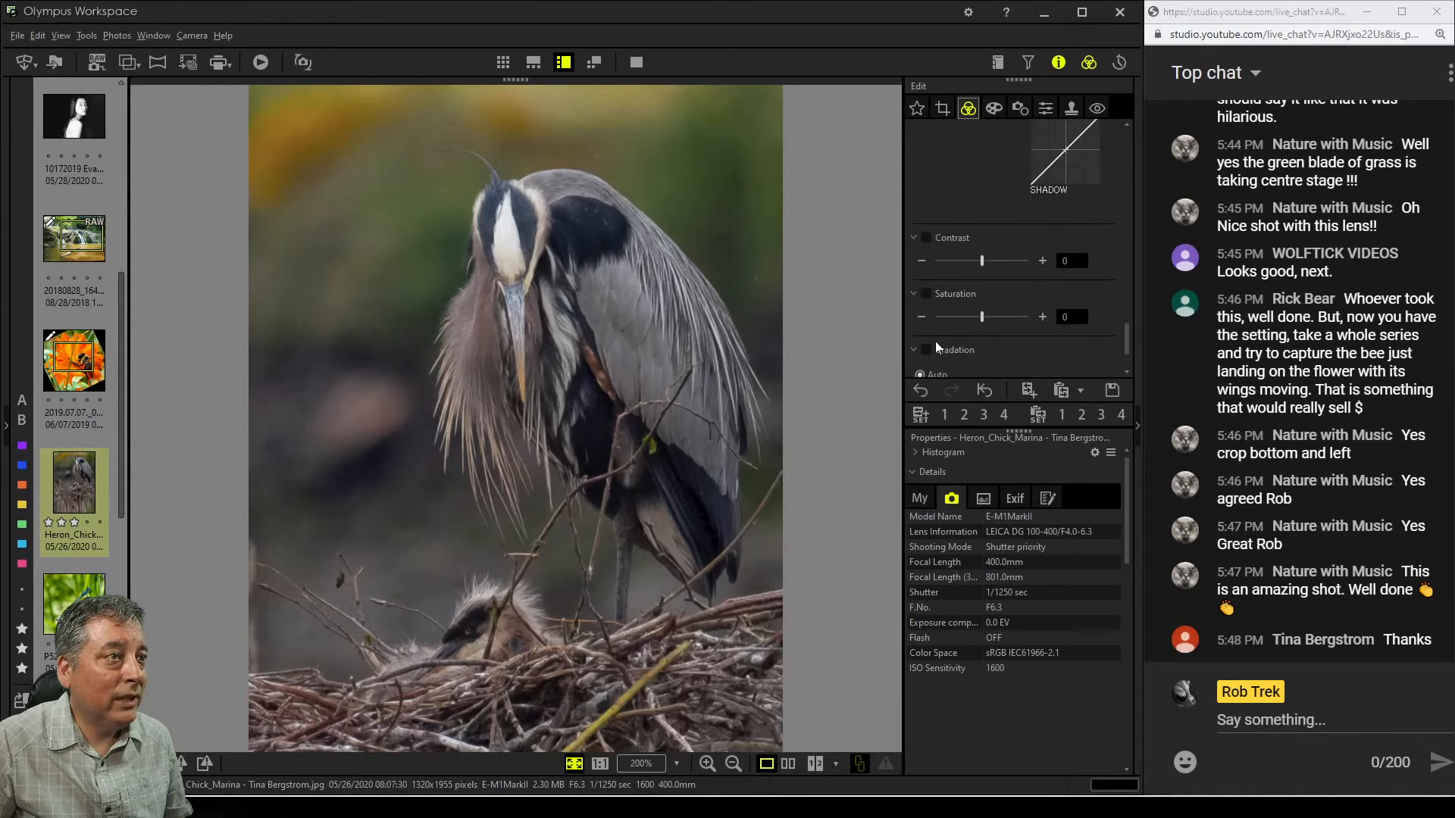
scroll(985, 357, up, 7)
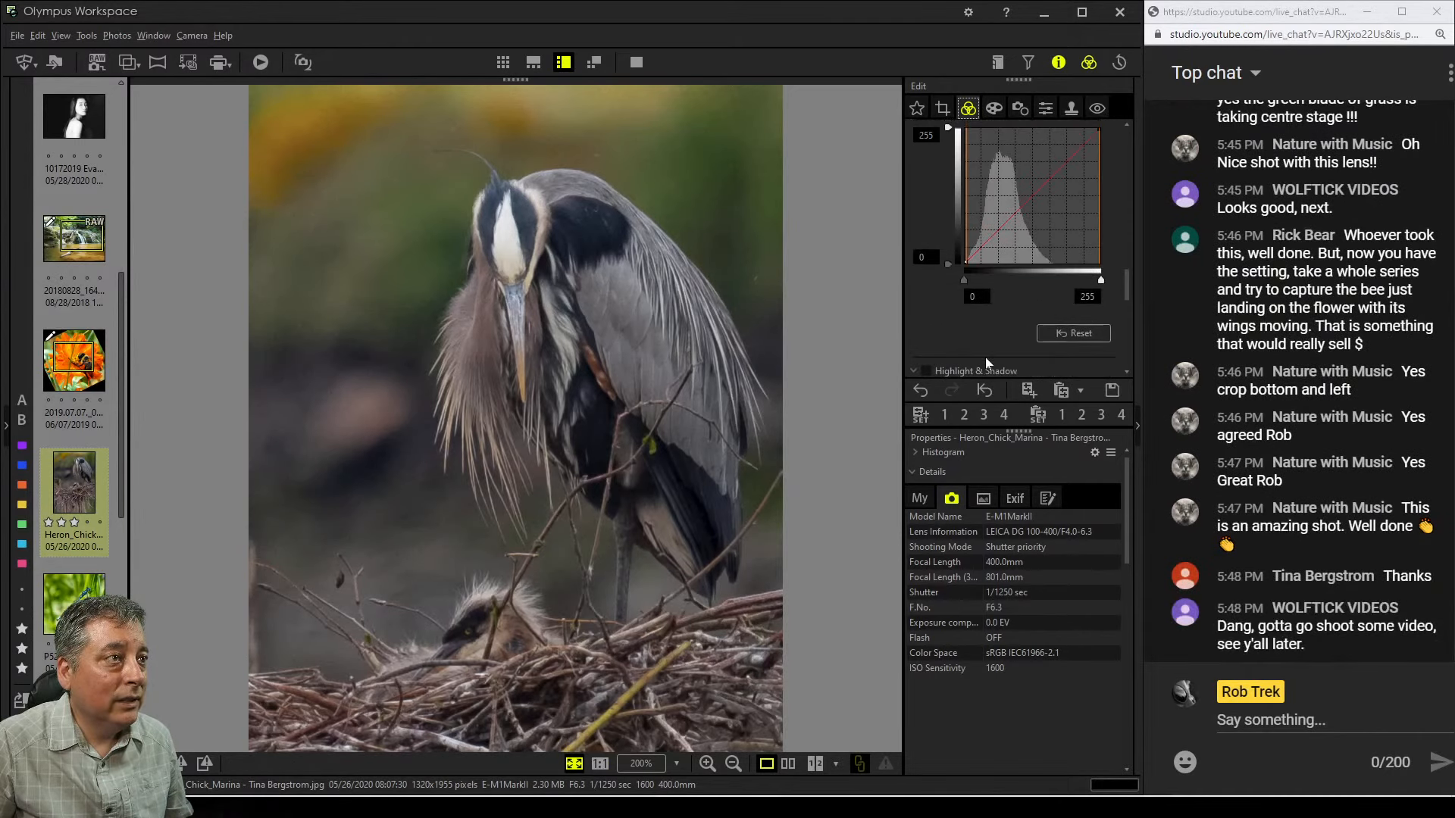
mouse_move(934, 259)
mouse_down()
mouse_move(969, 256)
mouse_move(950, 262)
mouse_up()
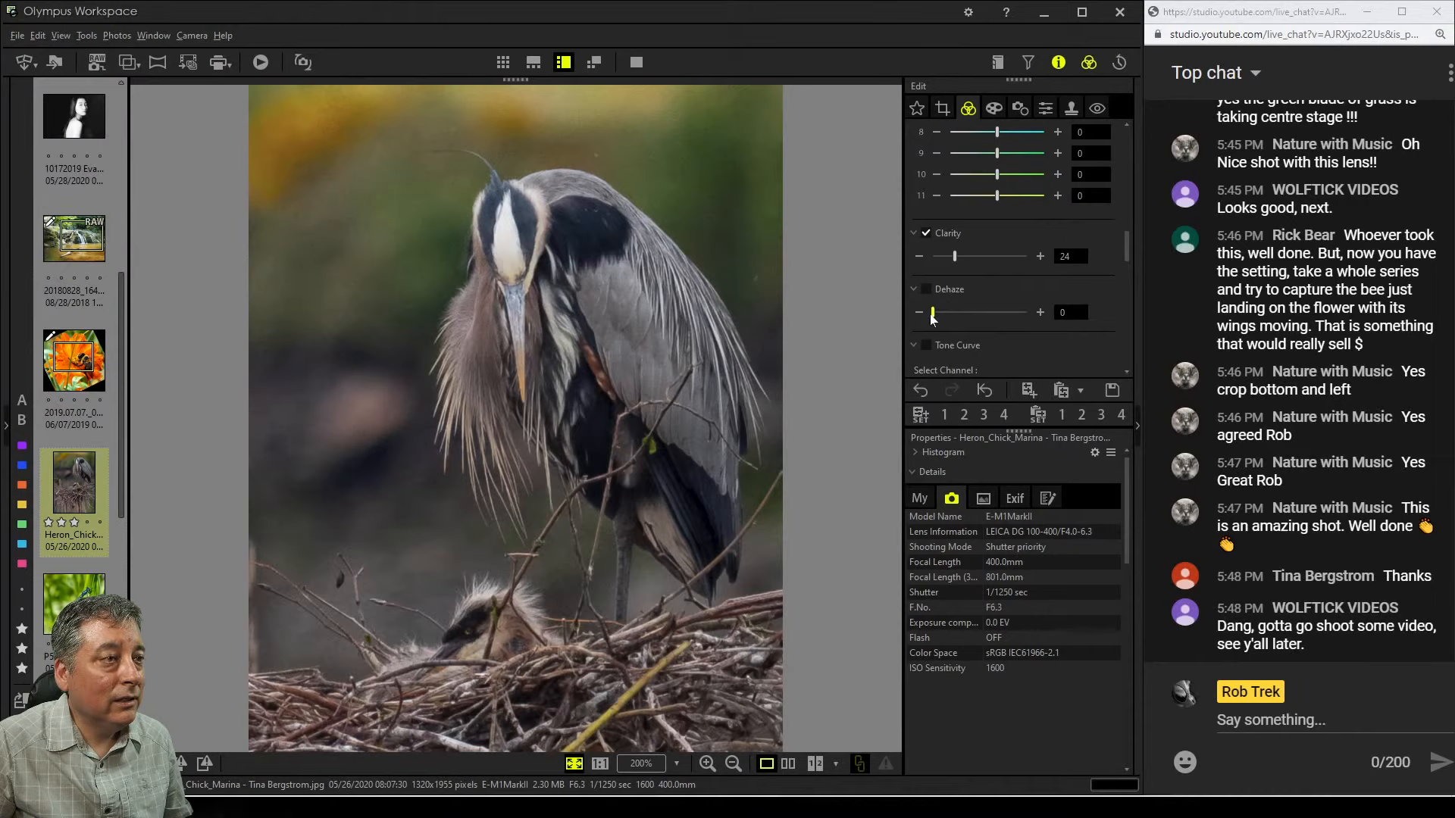
Enable Dehaze and set it to 33
drag(931, 314, 949, 313)
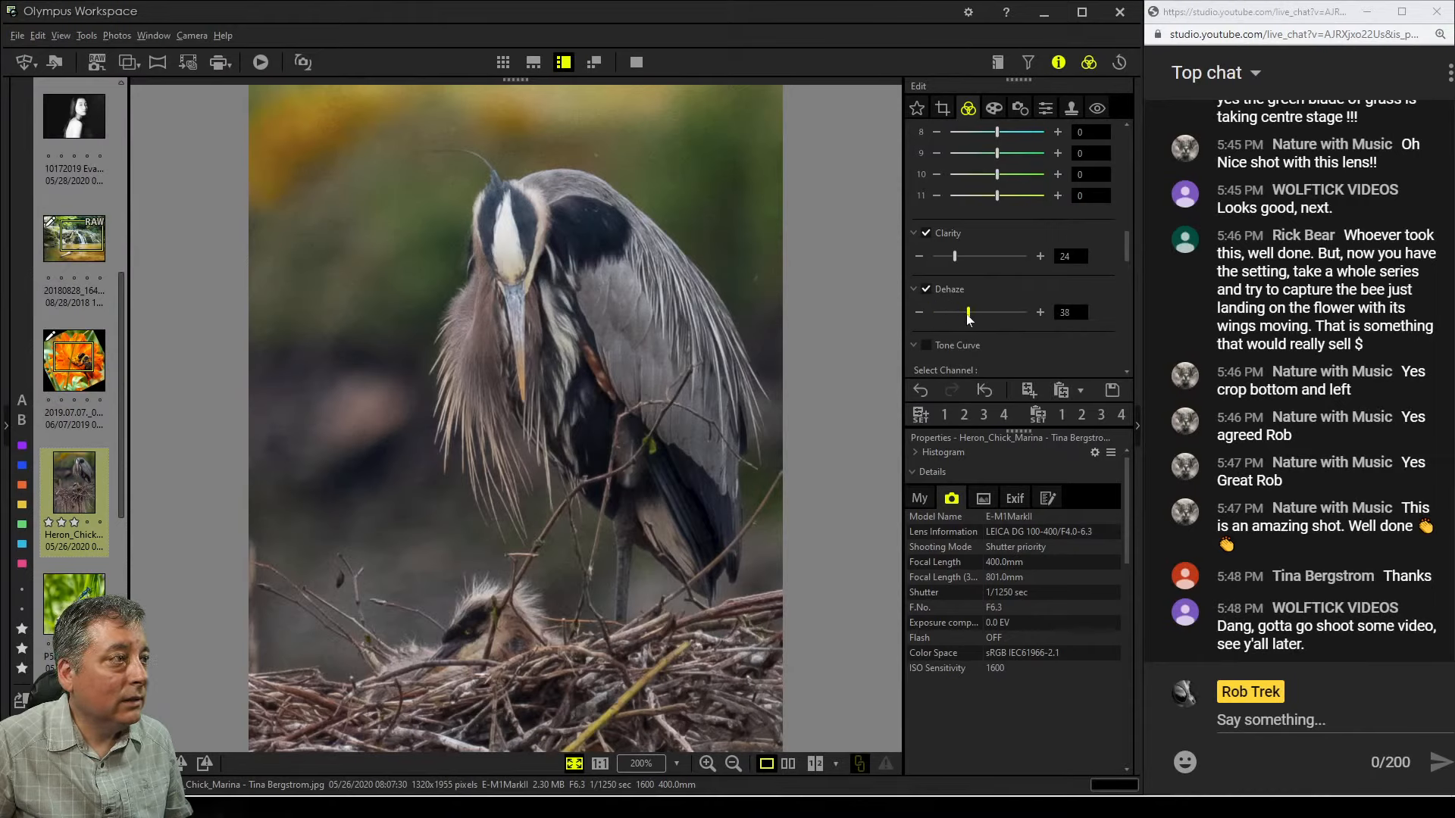
drag(966, 315, 962, 318)
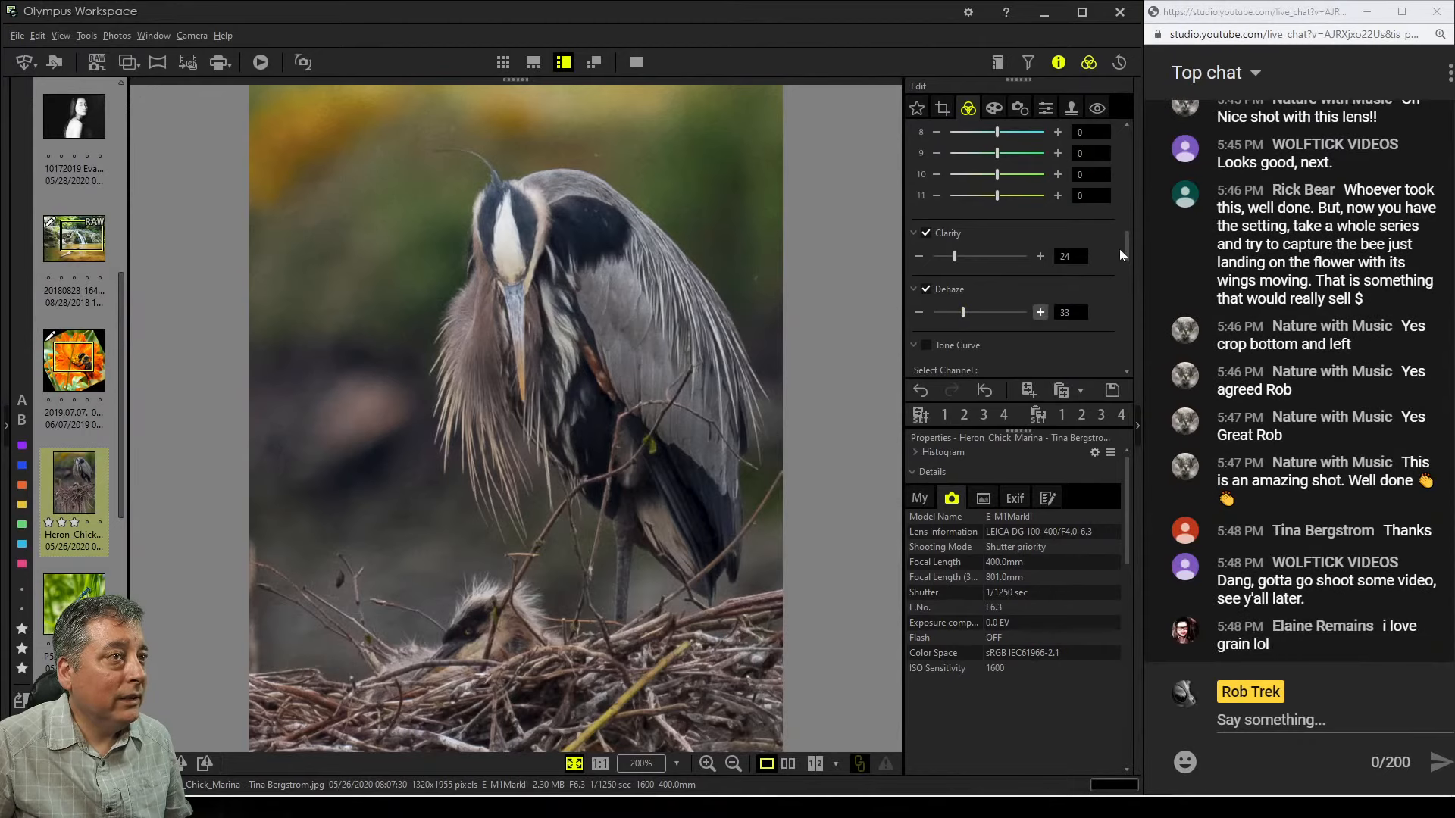
Enable white balance and set the first custom WB slider to 0.2
drag(1125, 244, 1125, 142)
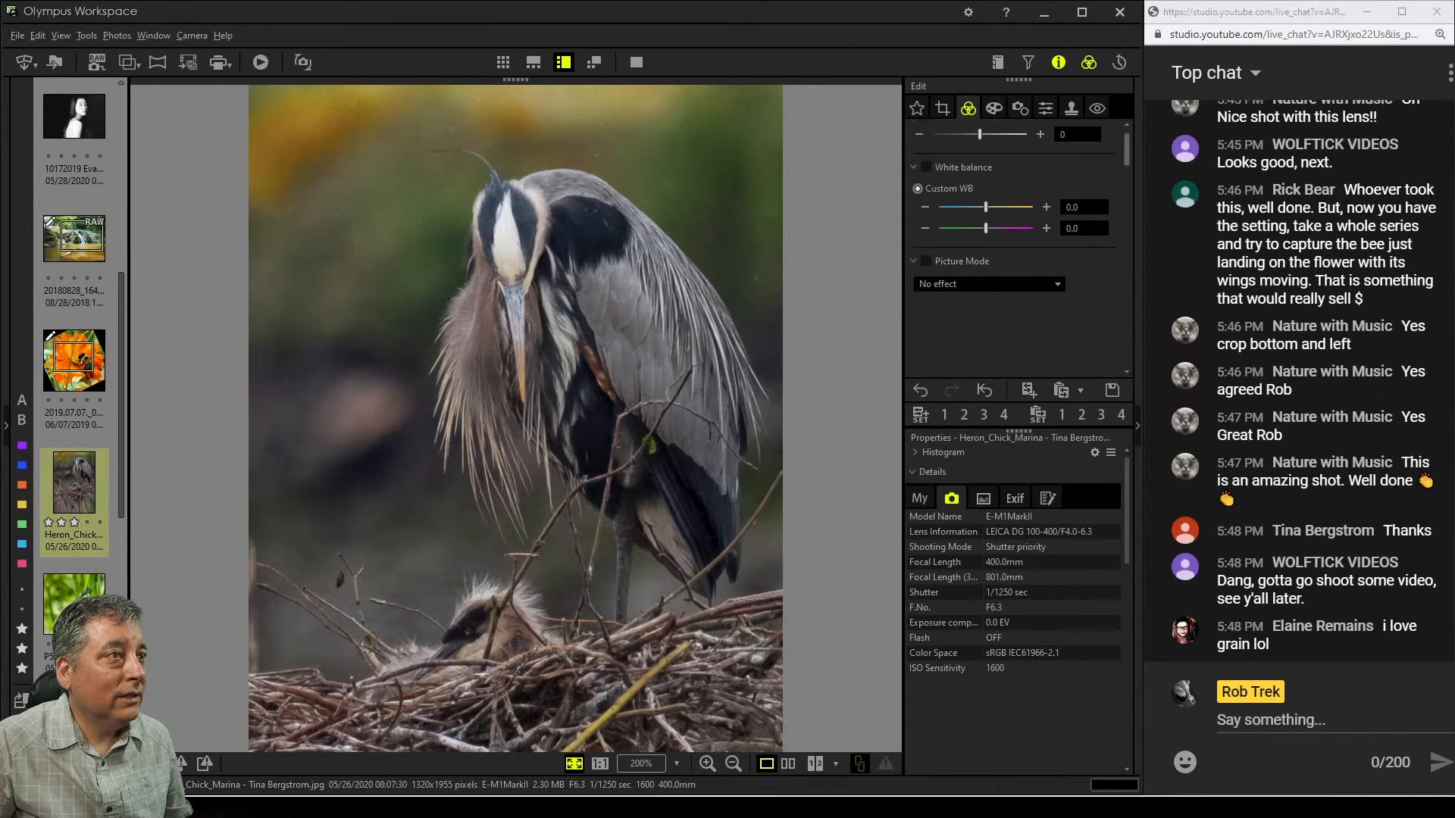
click(1047, 207)
click(1047, 206)
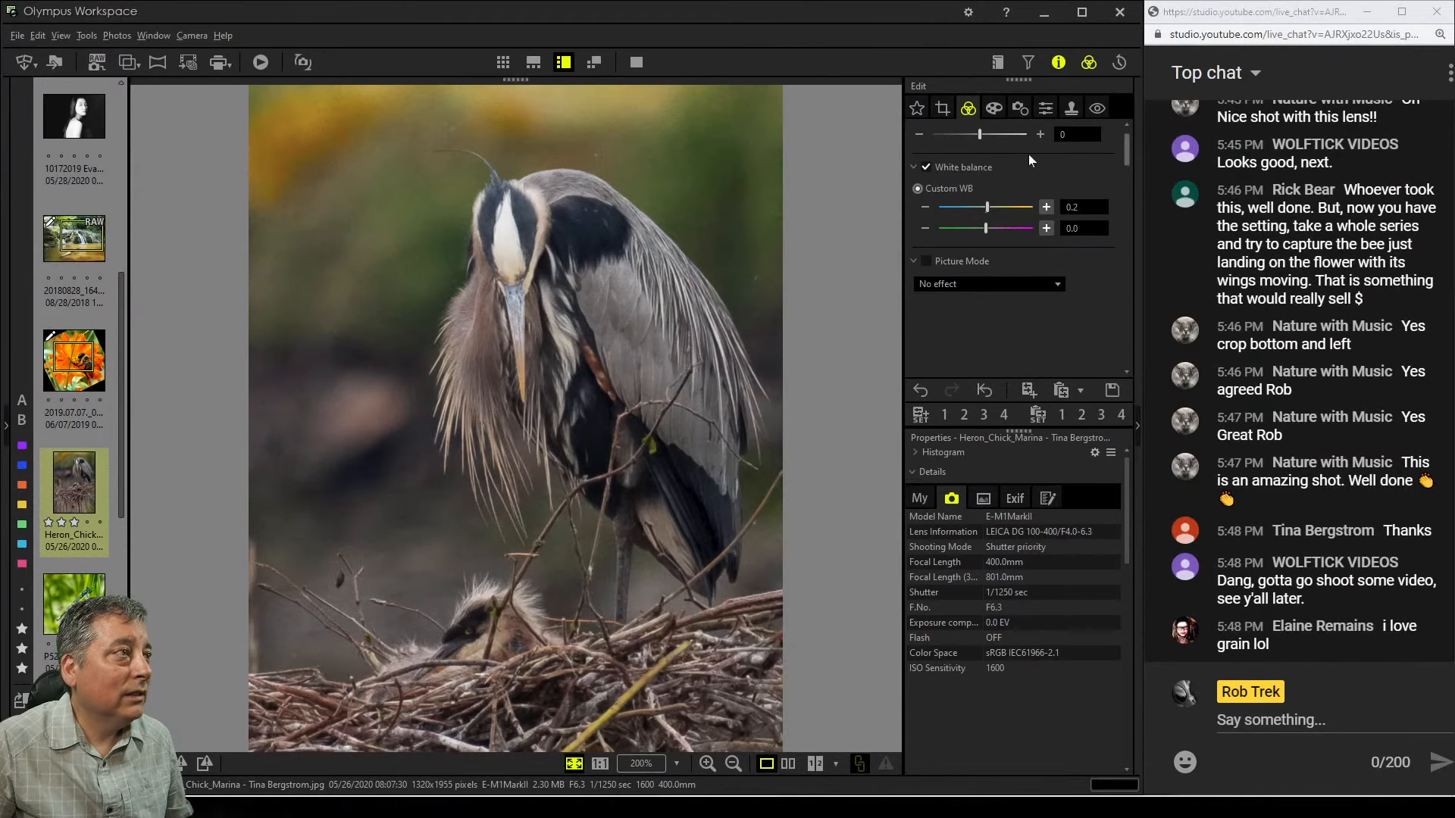
Zoom in on the heron's head and back out to compare the adjustments
click(747, 253)
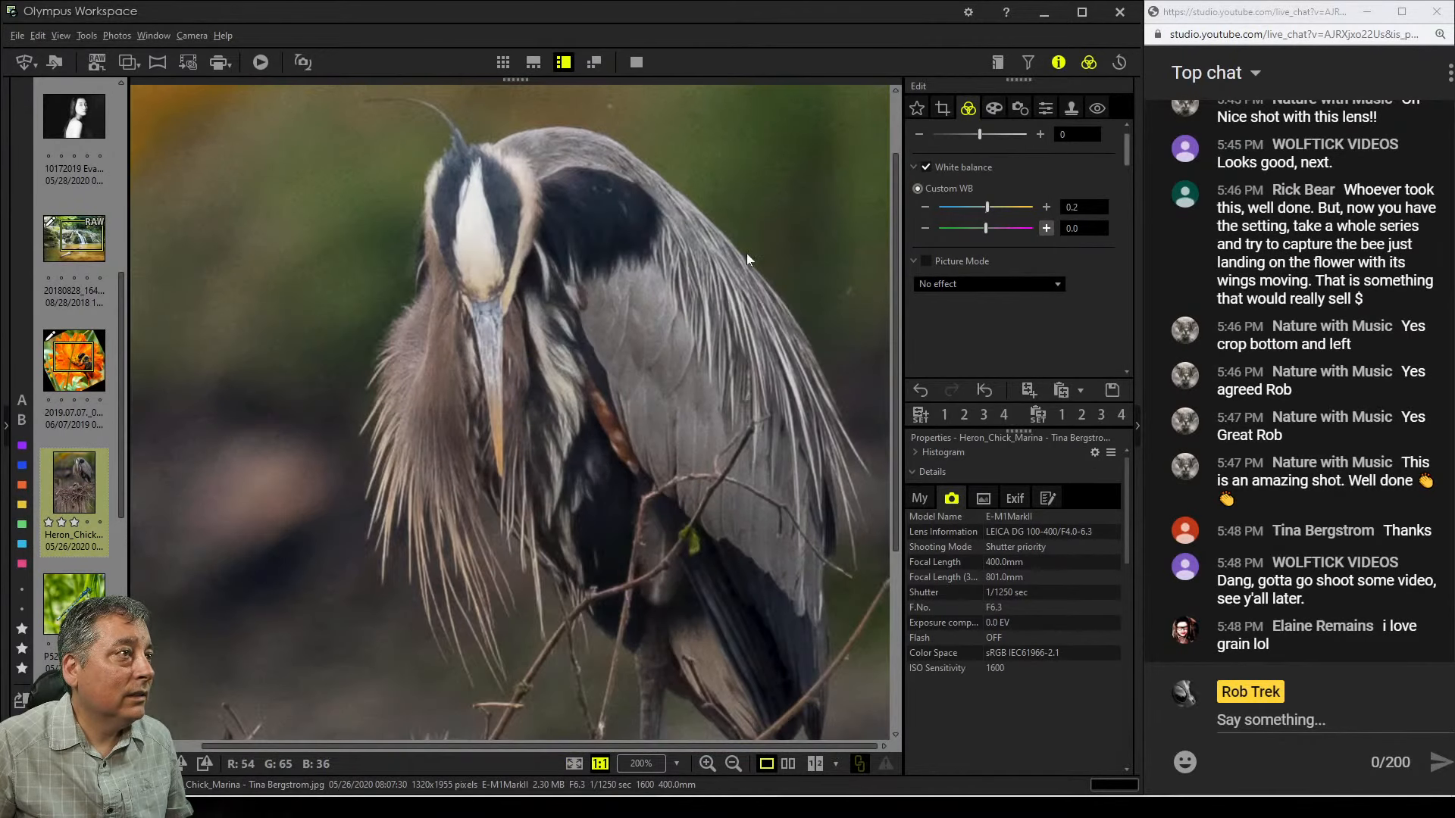
click(747, 254)
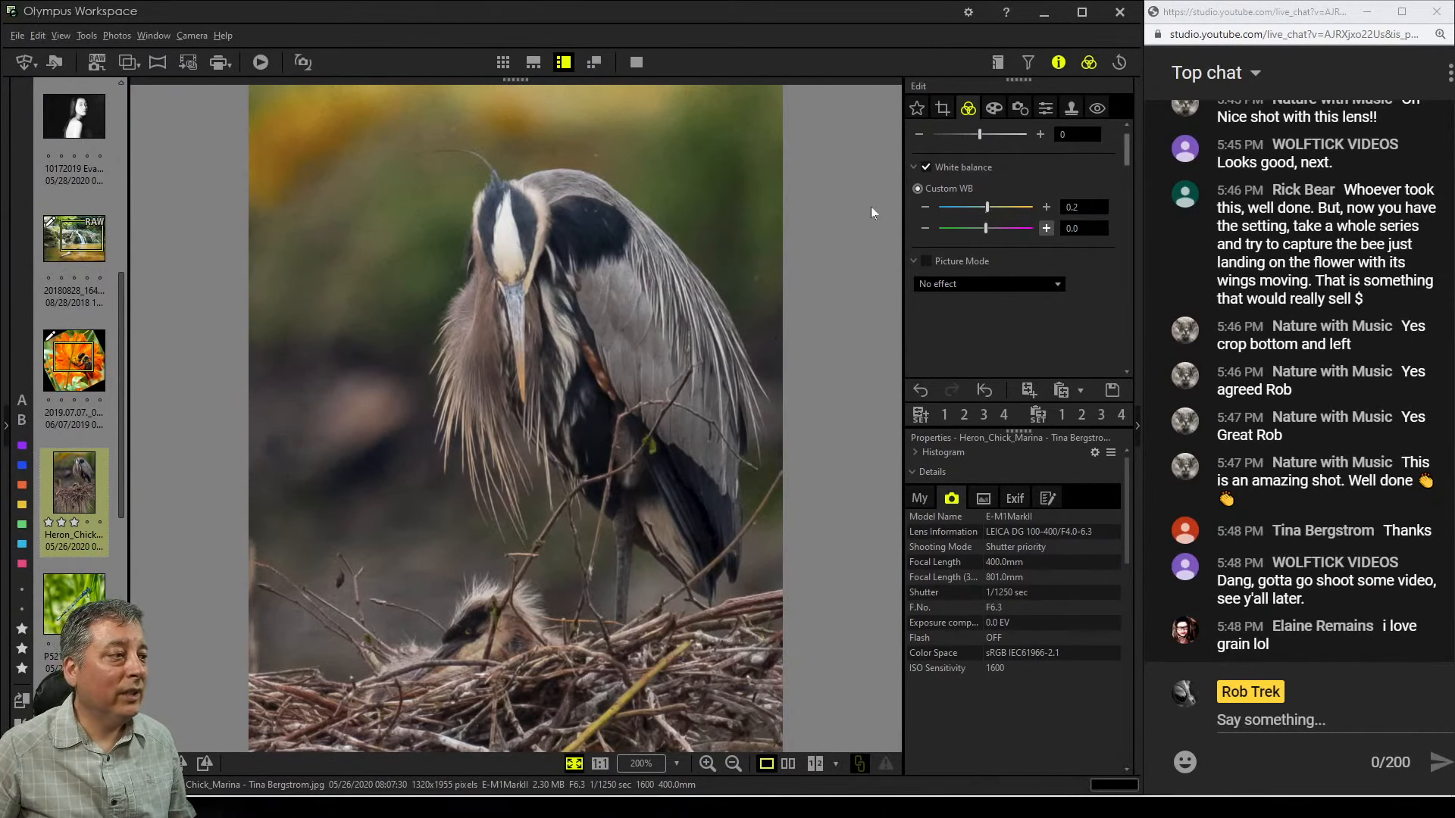
click(748, 184)
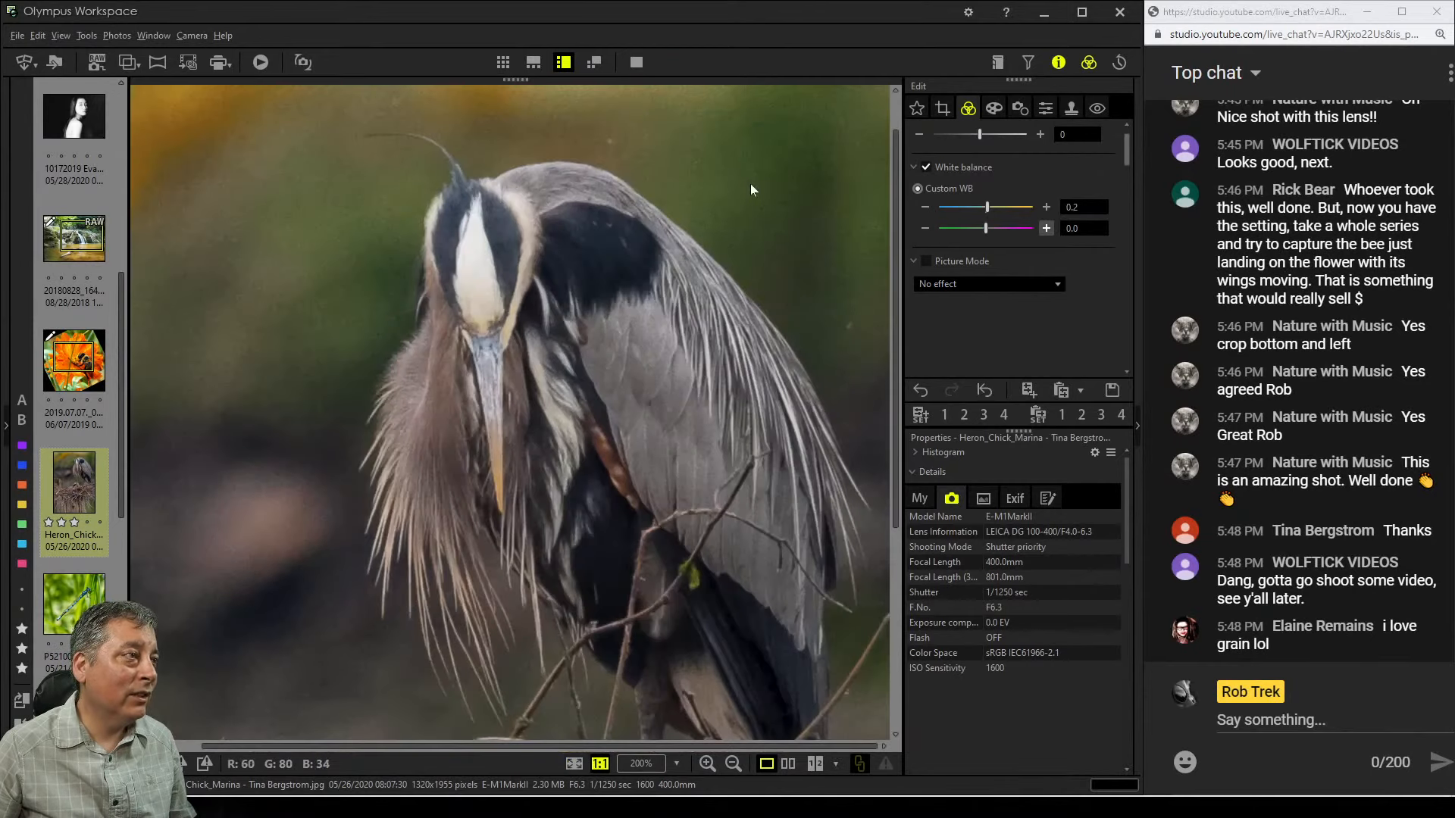
click(752, 189)
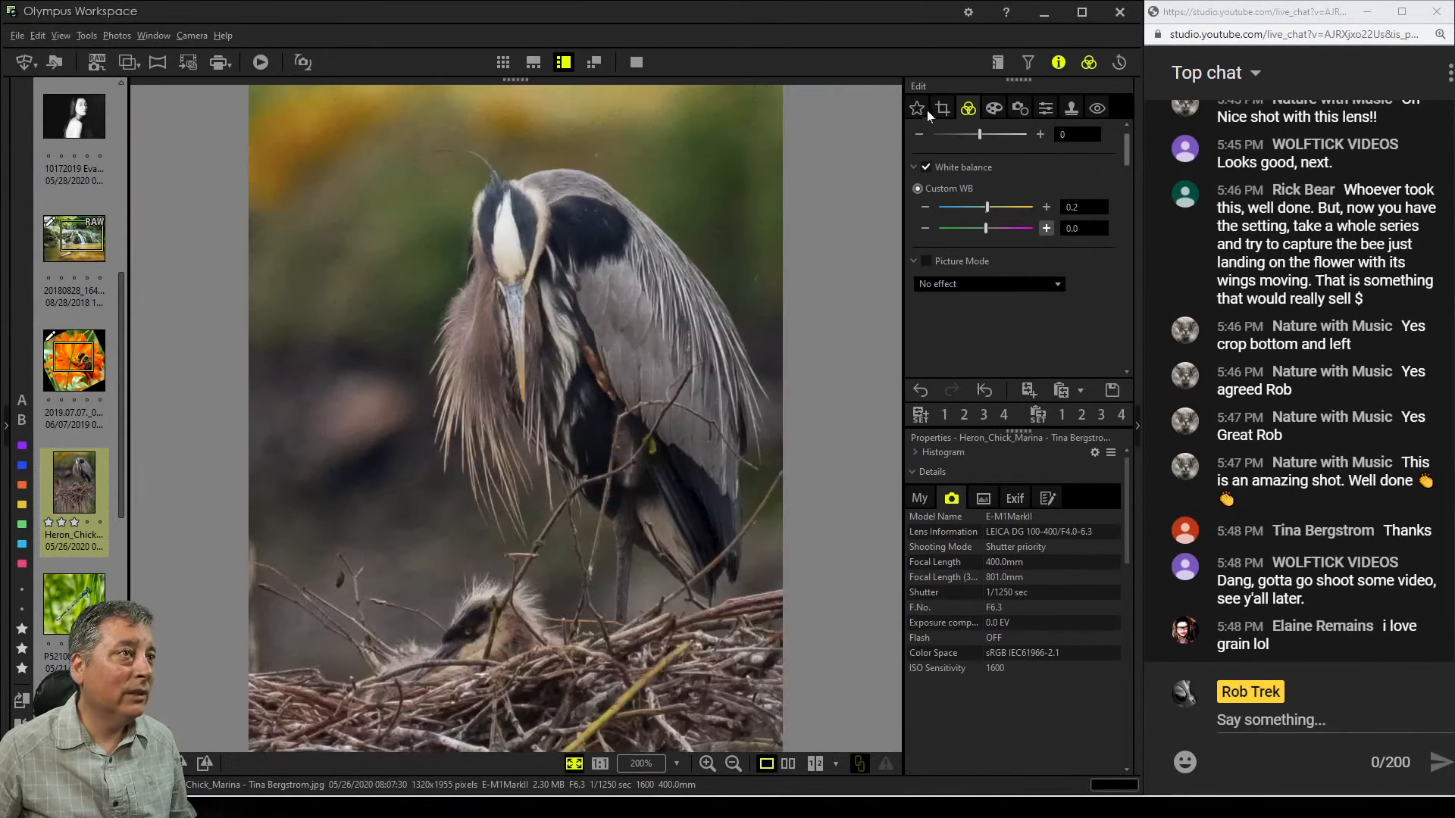
Set Sharpness to -2 and return to the tone adjustments
click(1021, 110)
click(1048, 115)
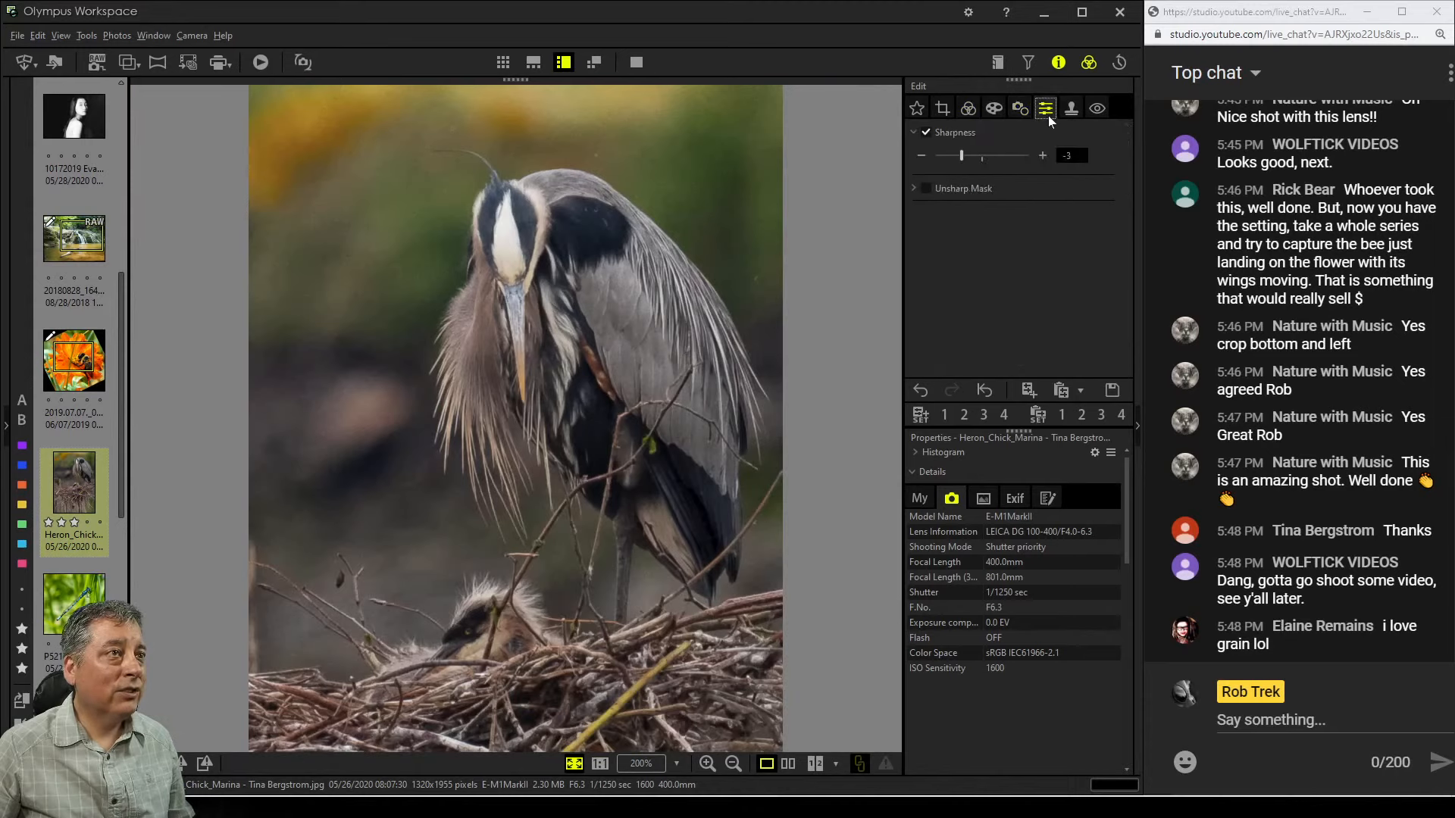
drag(966, 156, 970, 156)
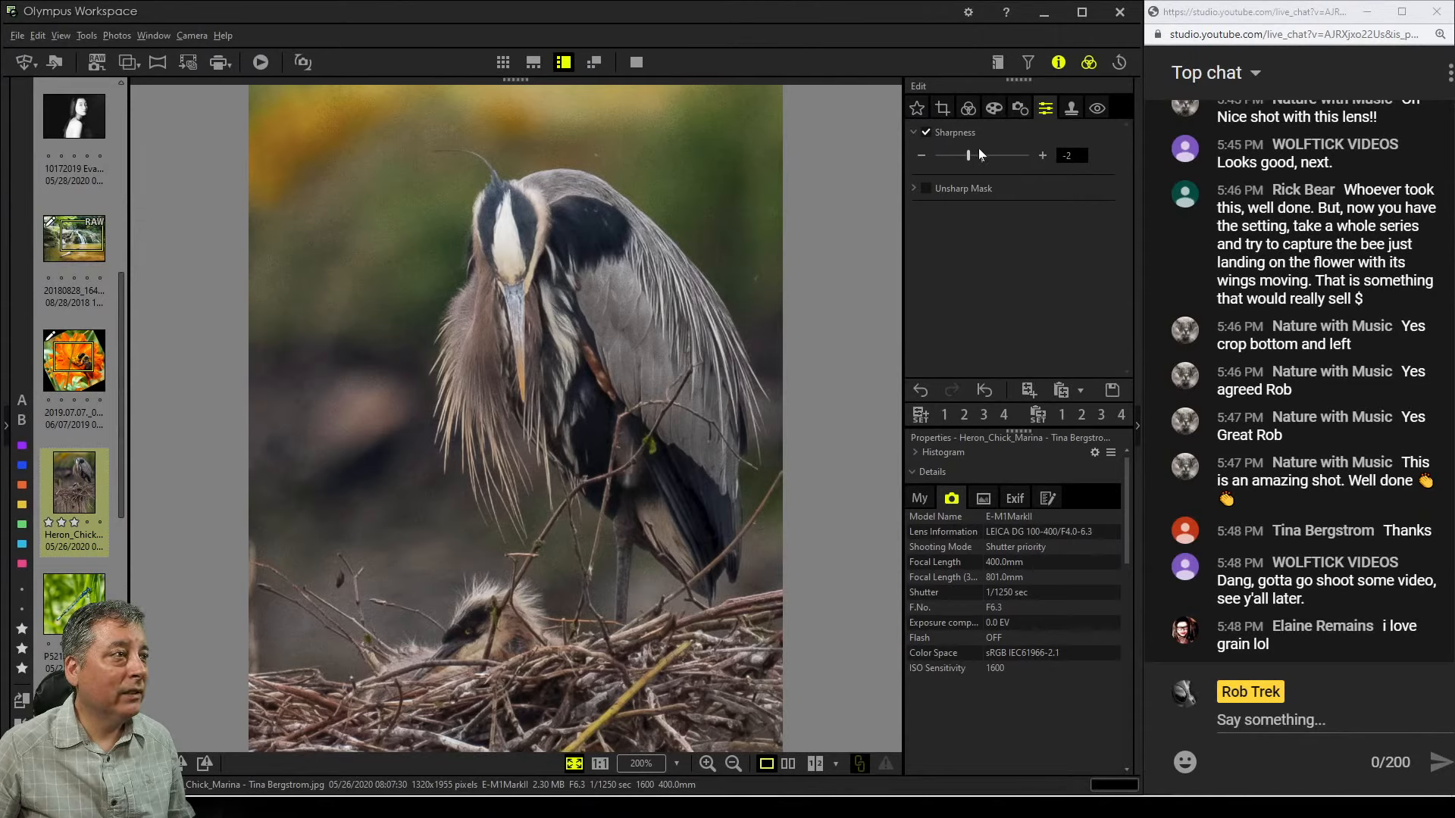
click(976, 115)
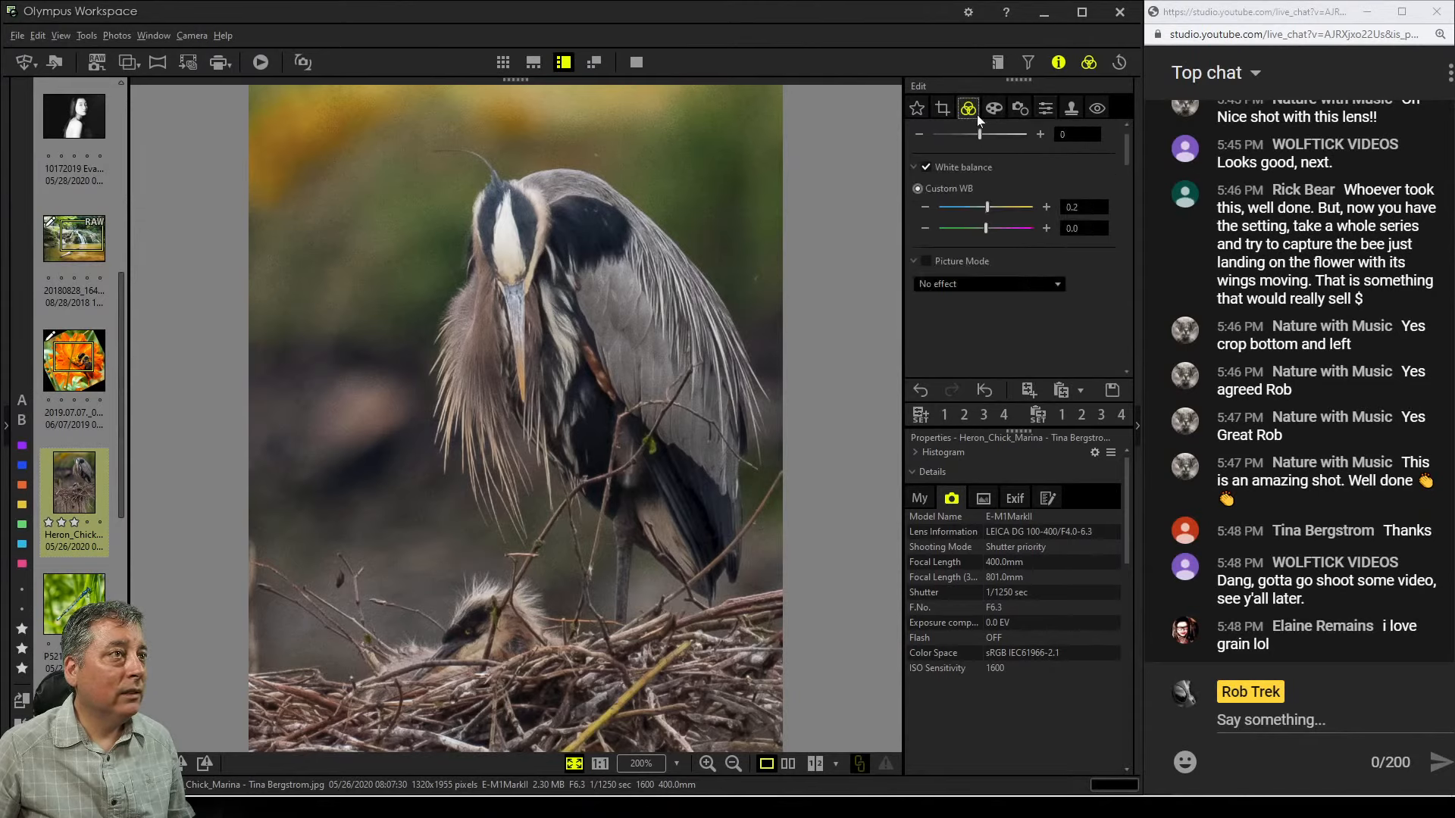
Preview the Pop Art art filter on the photo and reset the art filter to No Filter
click(994, 109)
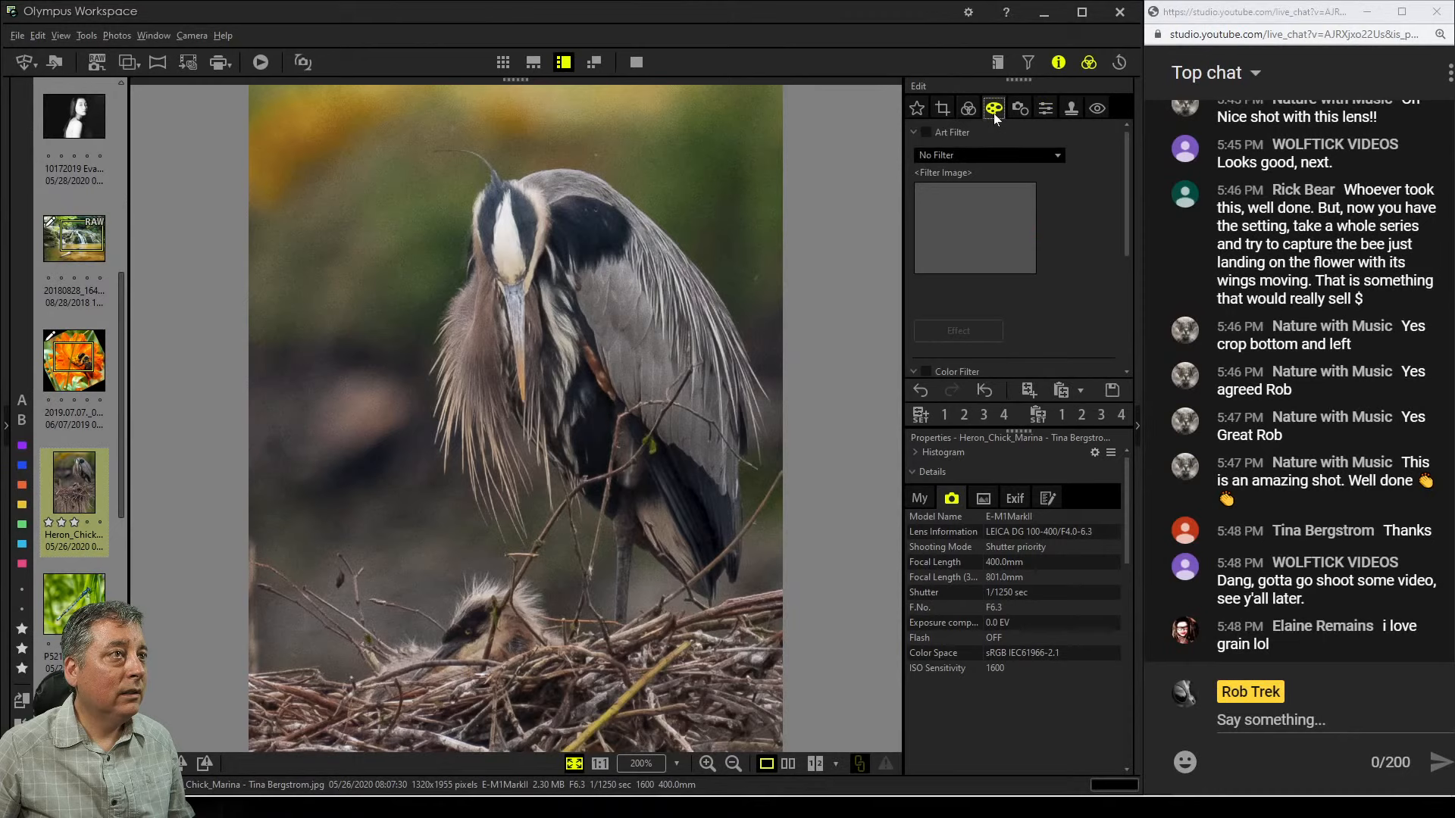
click(987, 156)
click(983, 187)
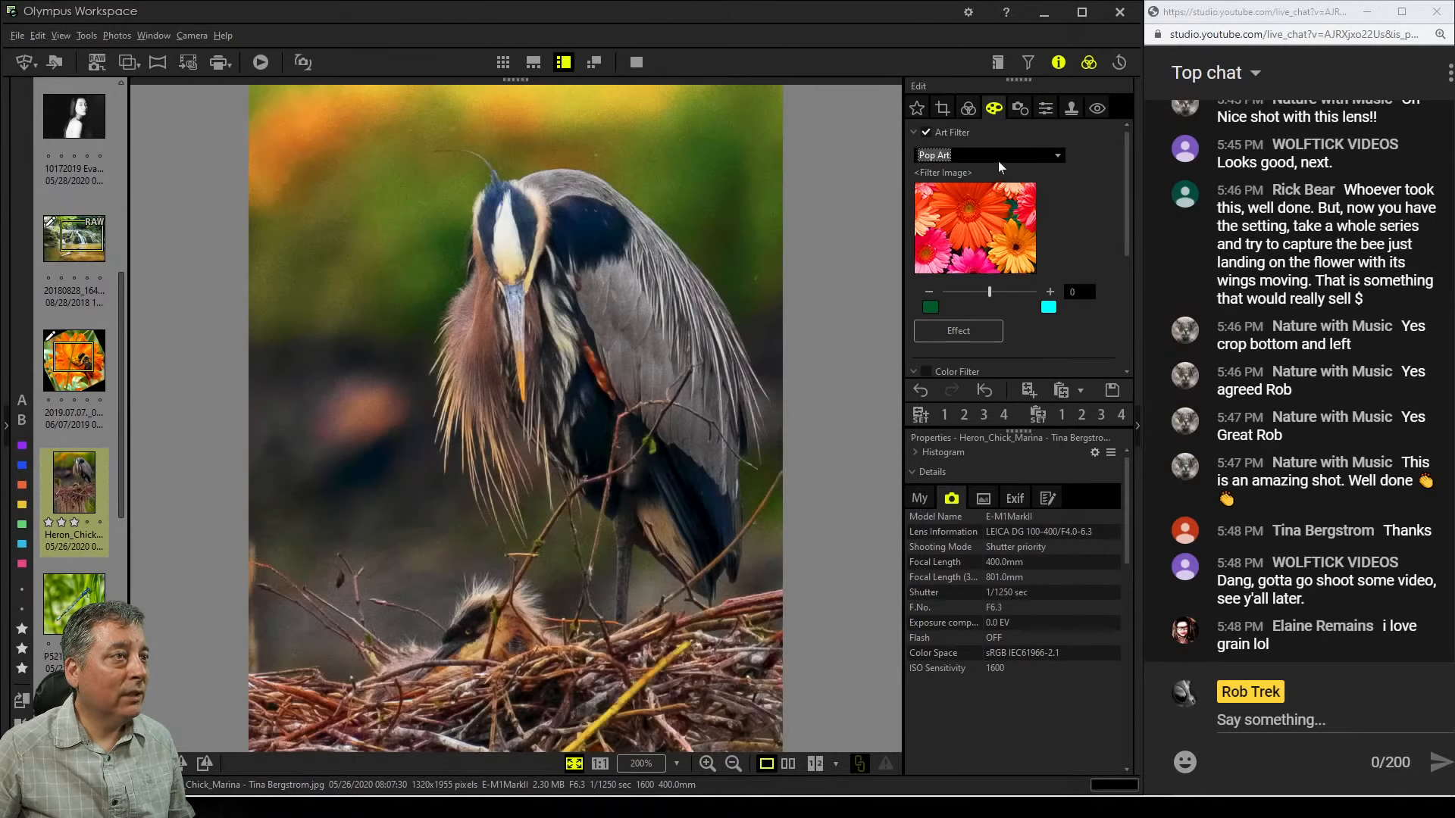
click(998, 161)
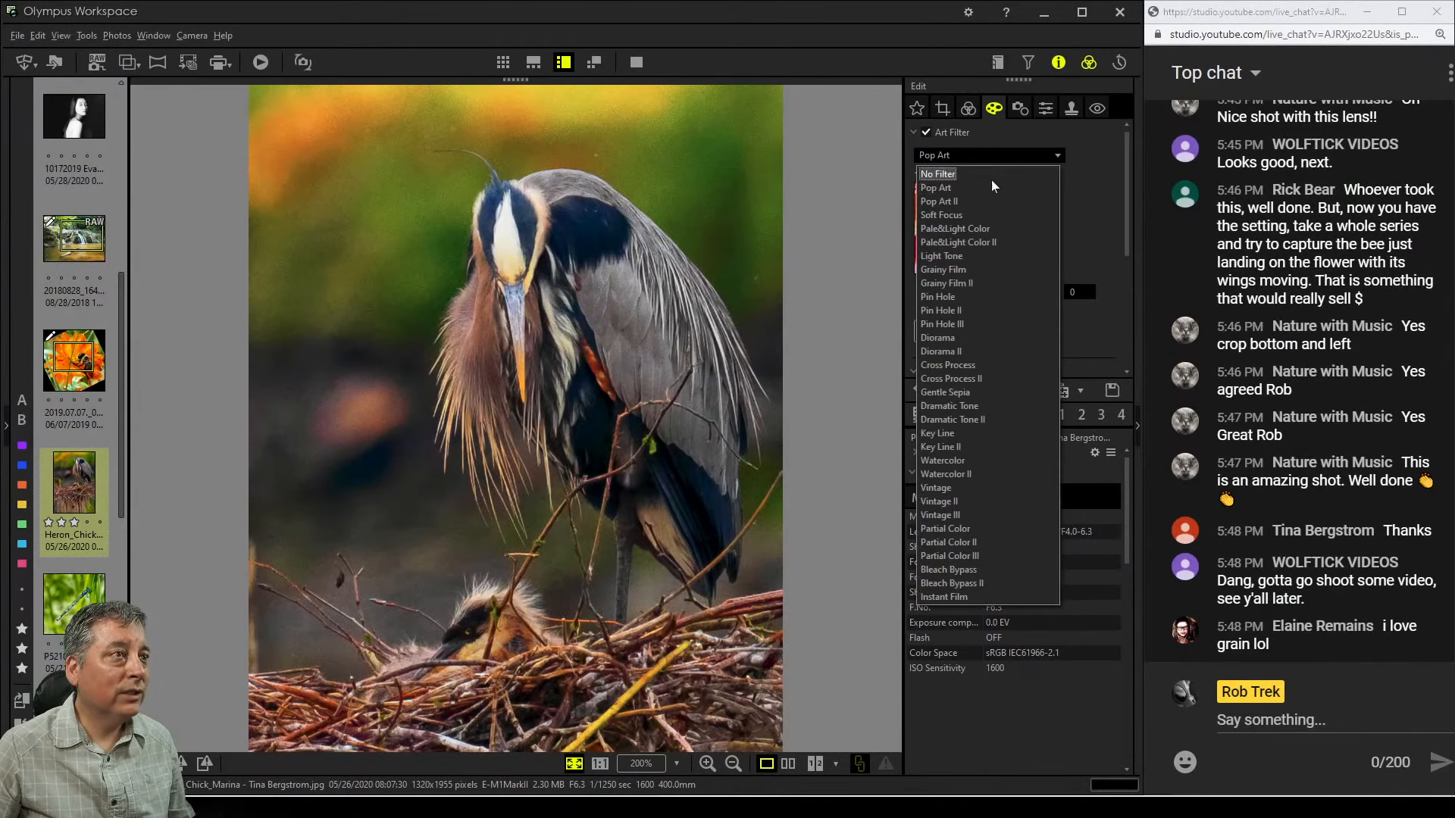
click(991, 174)
Lower the tone curve's white input point to 195 in the tone adjustments
click(968, 108)
scroll(1035, 329, down, 4)
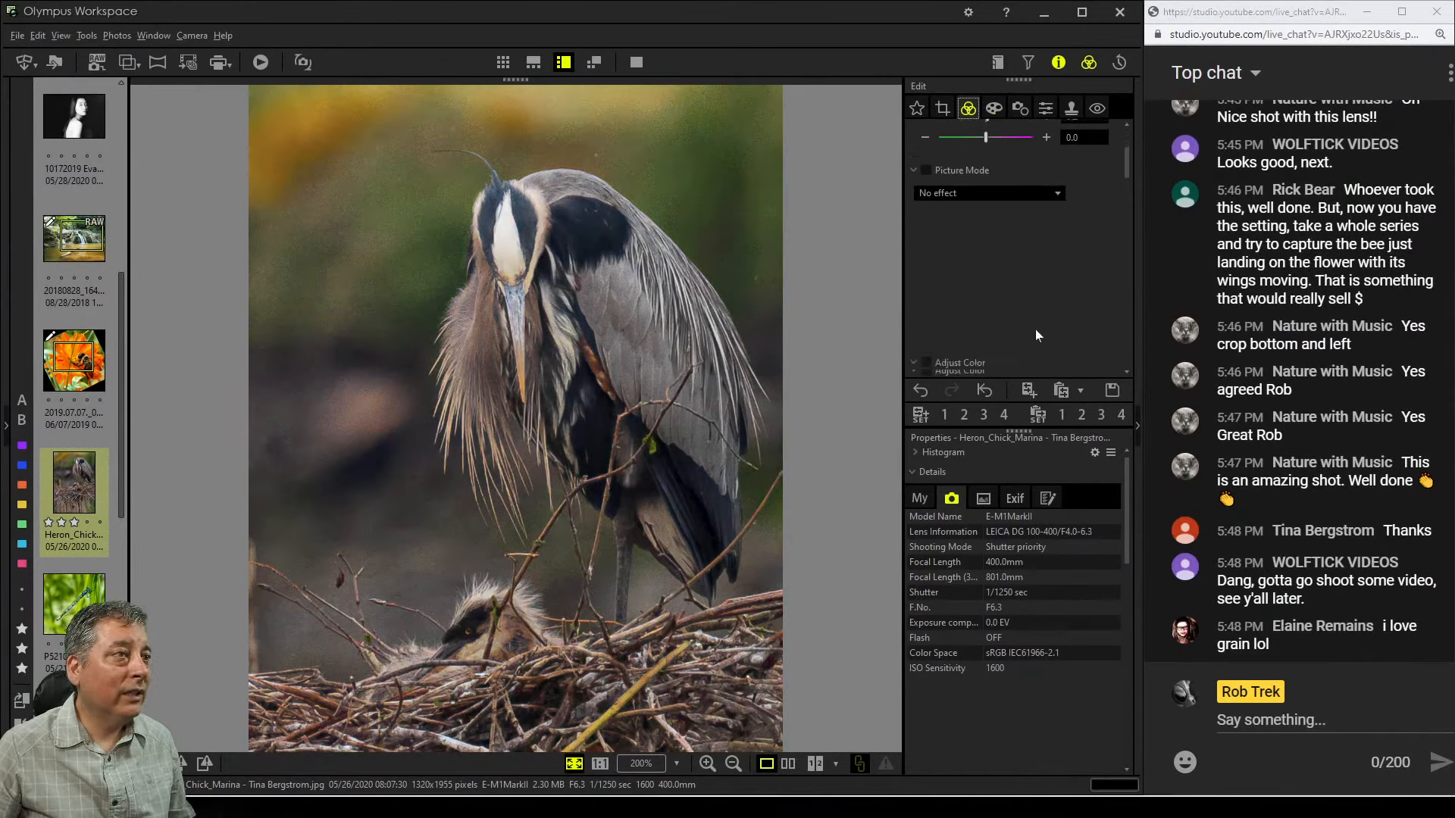
scroll(1034, 329, down, 5)
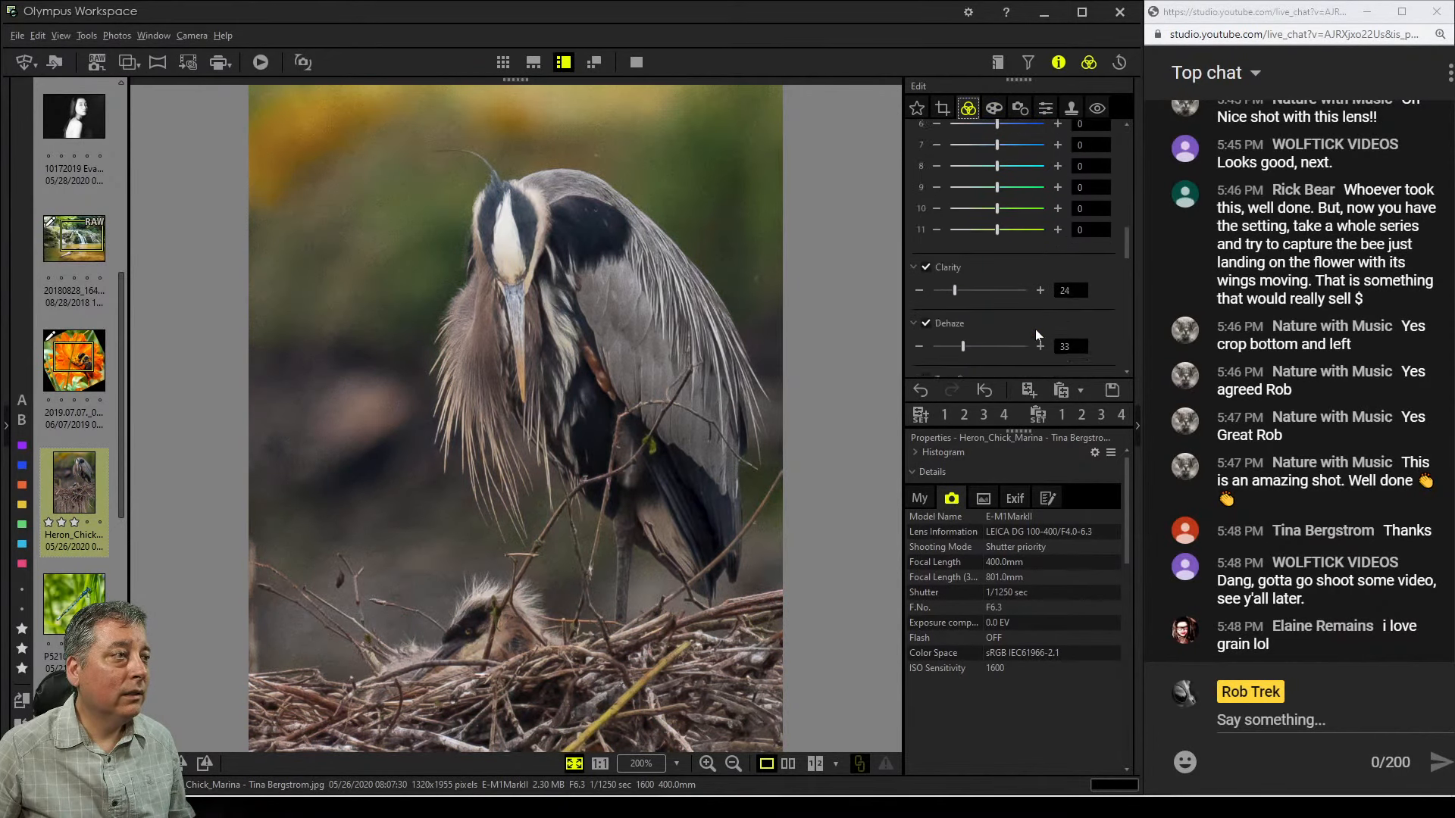
scroll(1034, 329, down, 2)
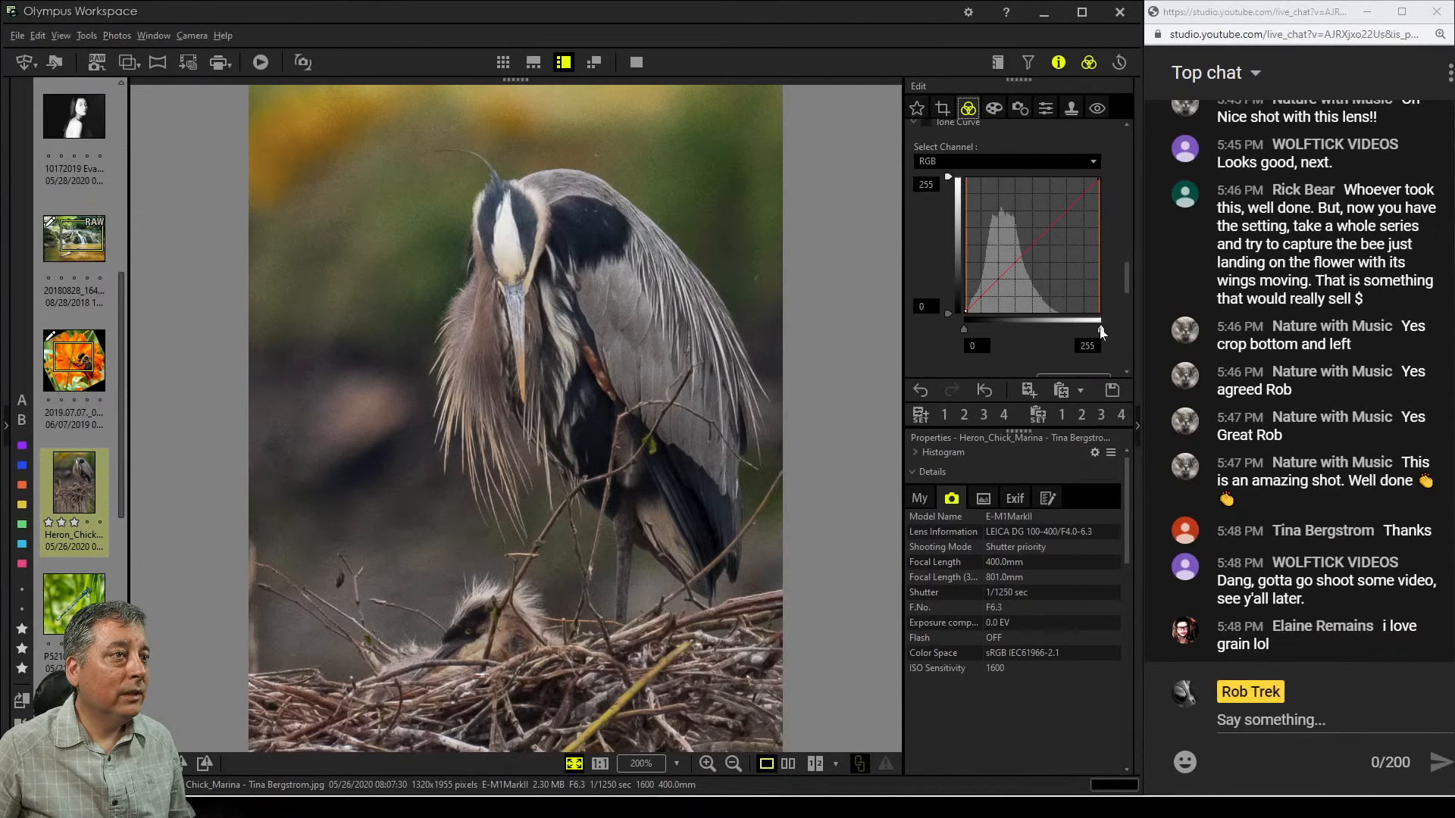
drag(1099, 330, 1069, 331)
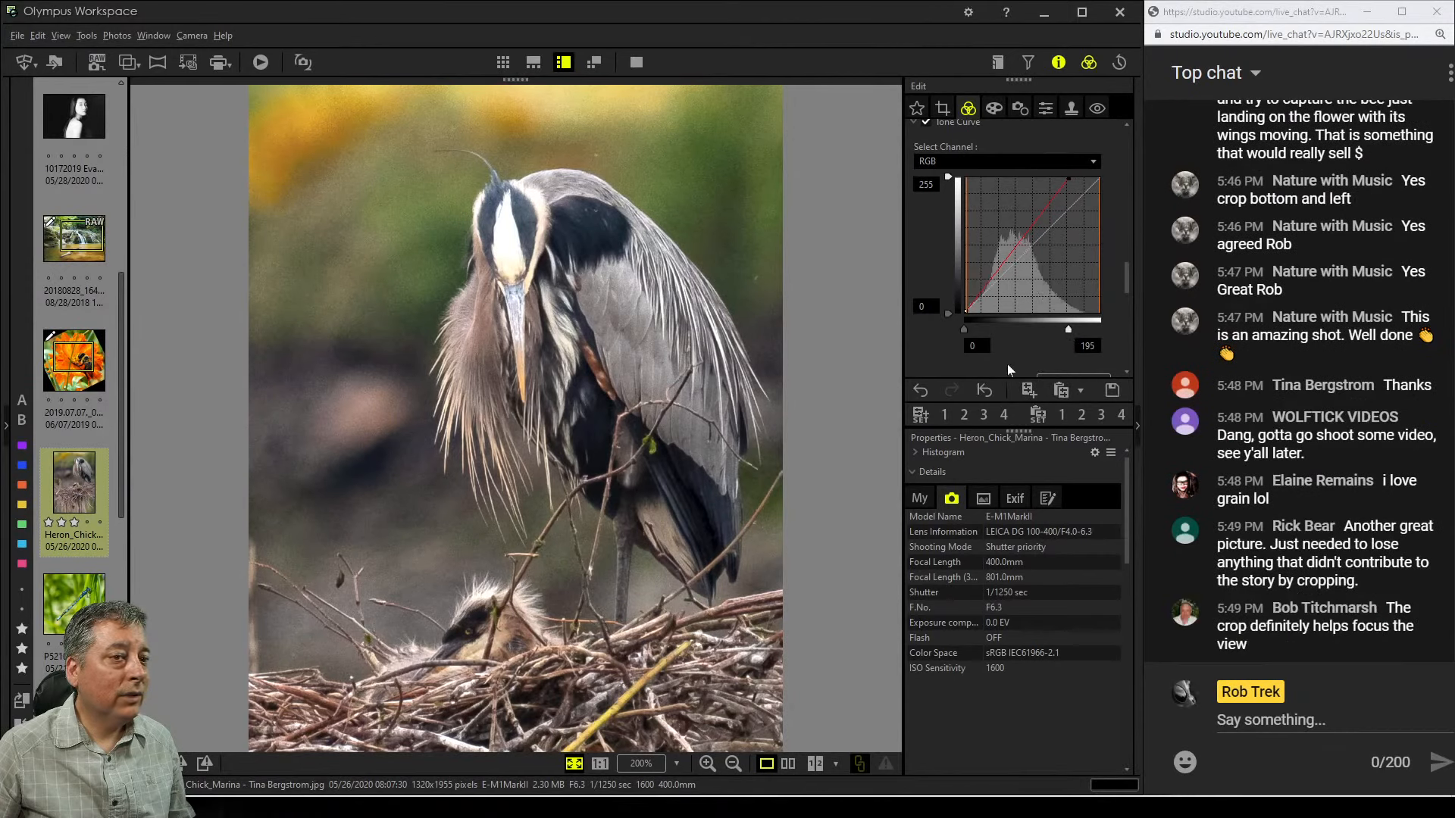
Enable Saturation and set it to 20
scroll(957, 374, down, 2)
scroll(956, 371, down, 8)
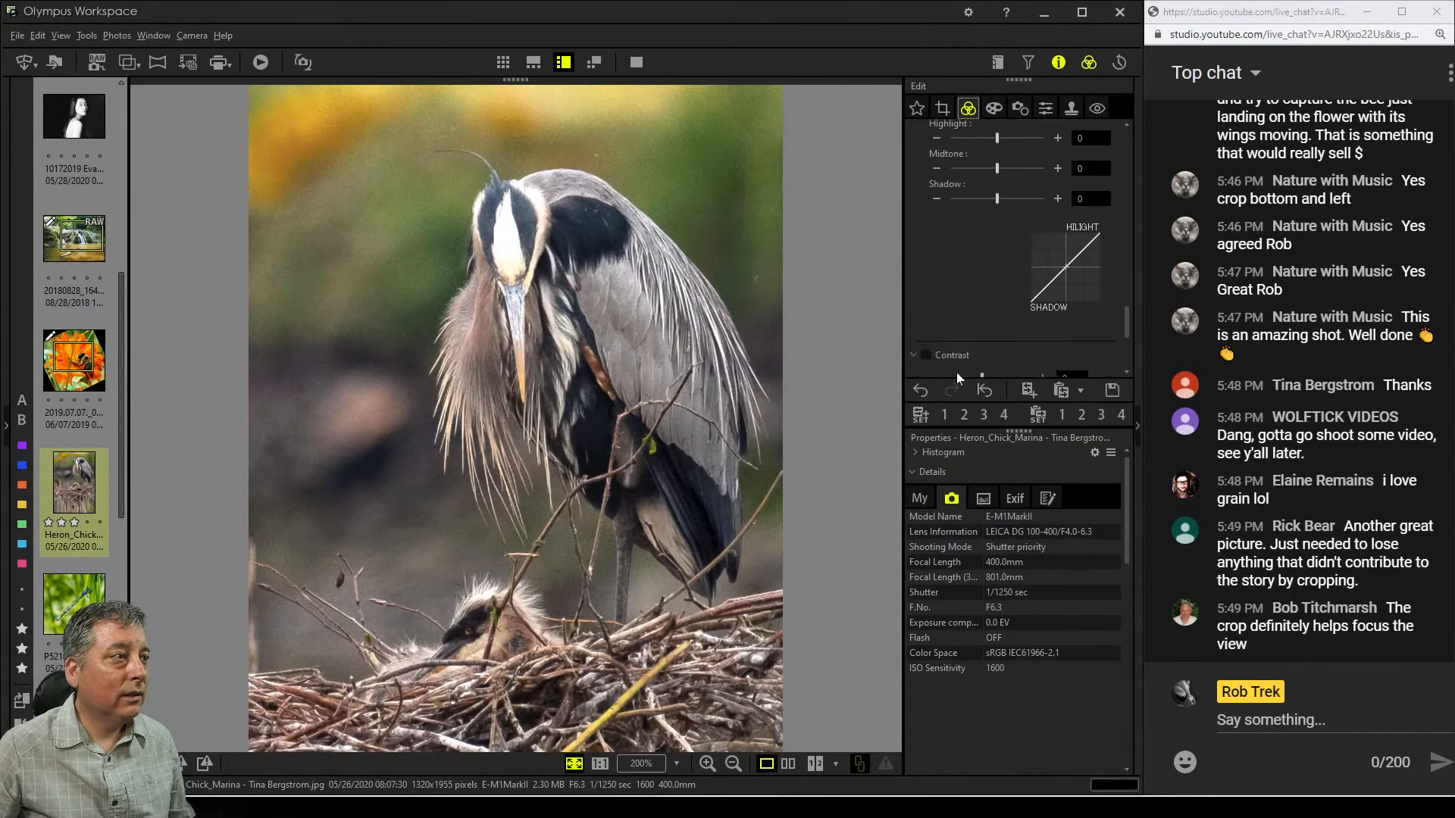
scroll(956, 371, down, 1)
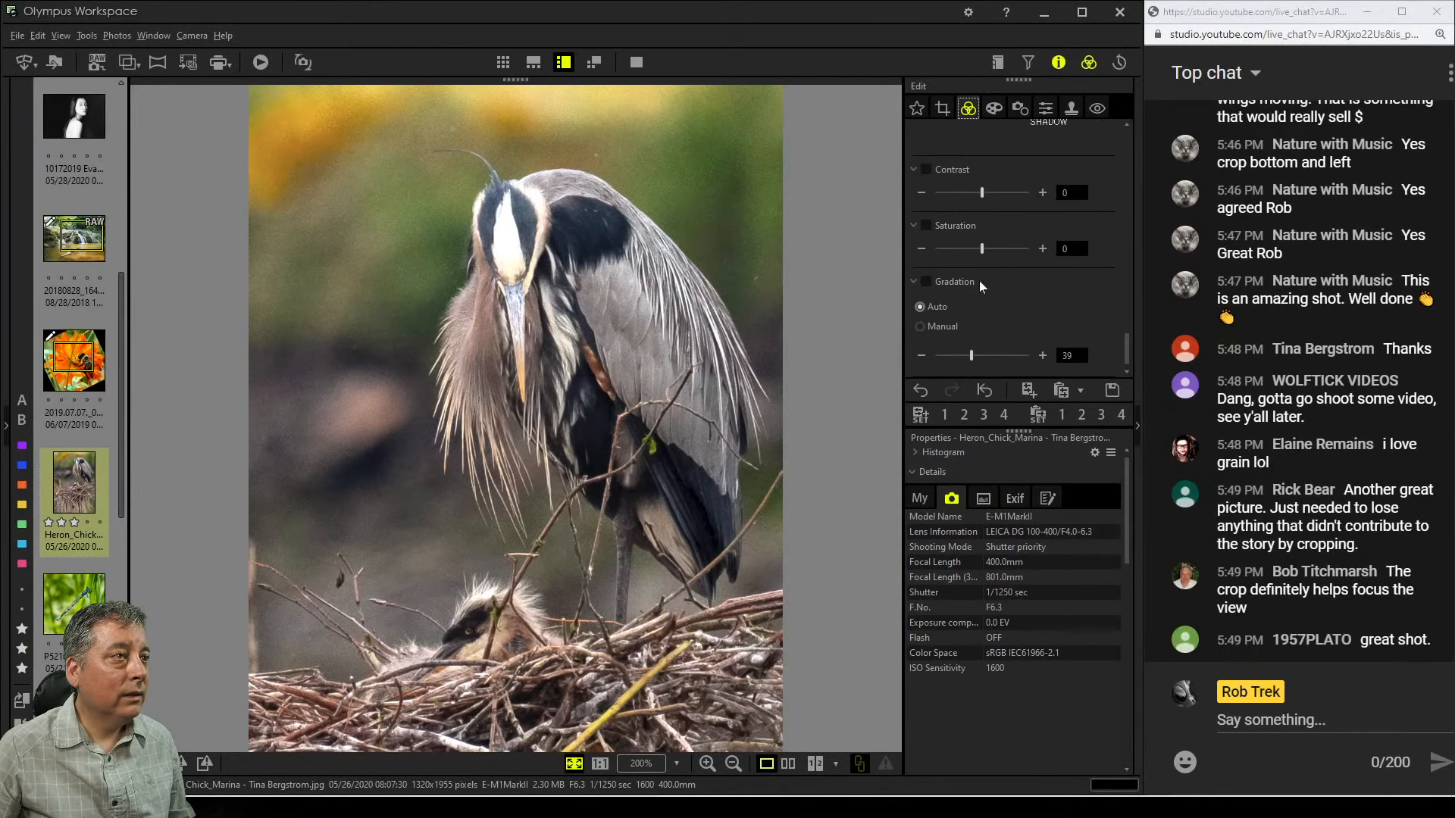
drag(981, 254, 989, 255)
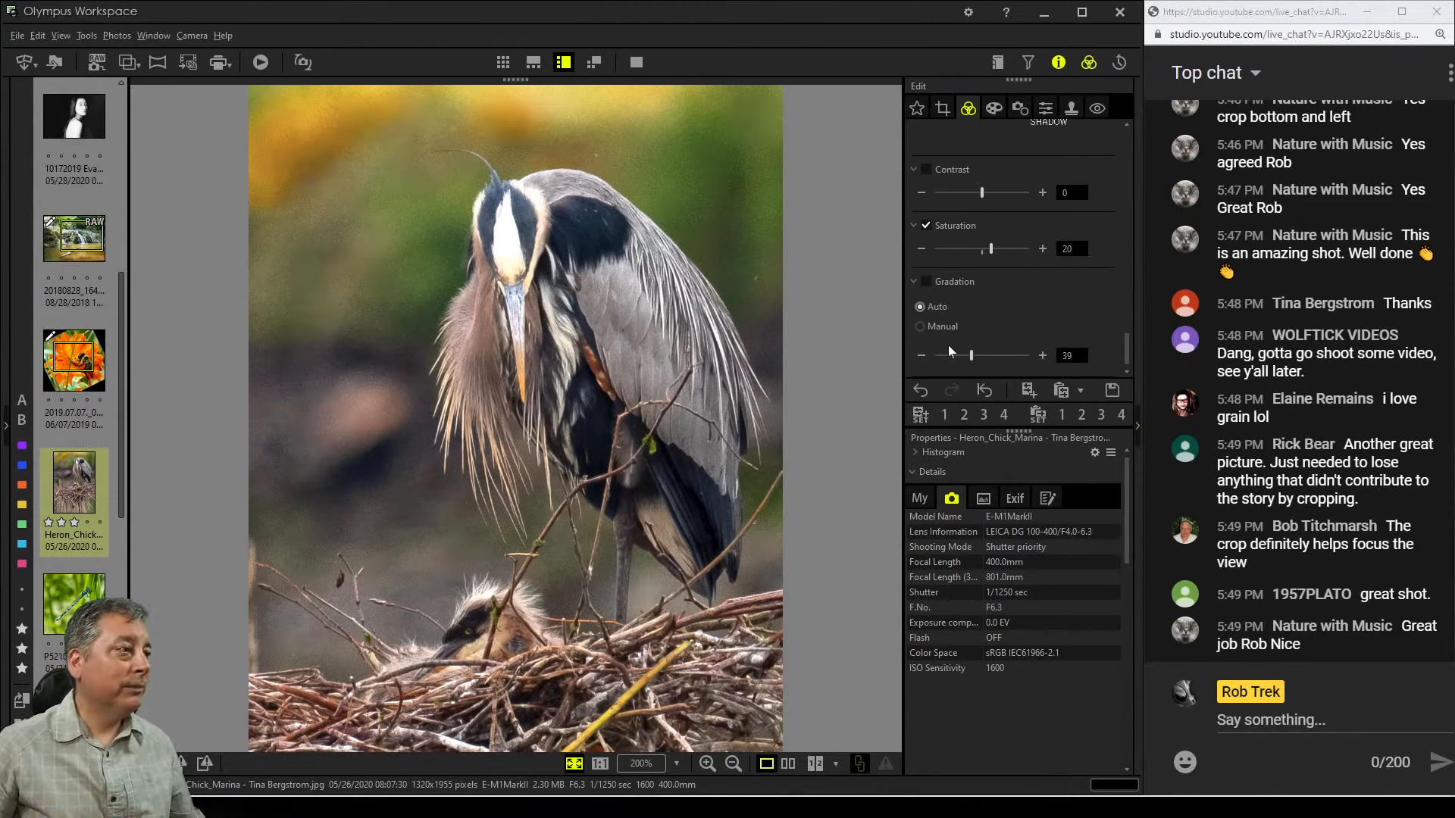
Compare the original and edited photo side by side and open the full-screen view
click(789, 770)
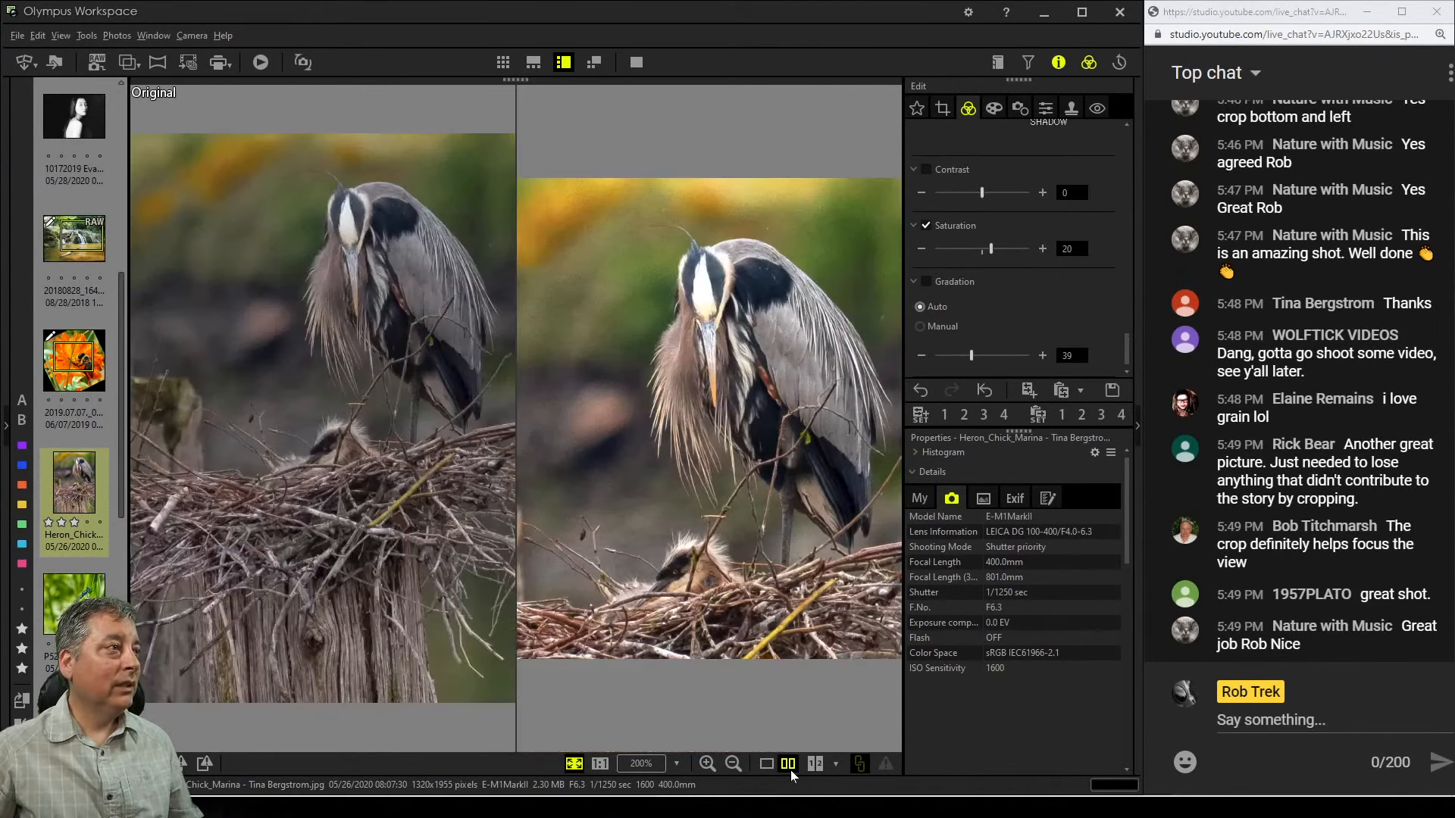
click(630, 66)
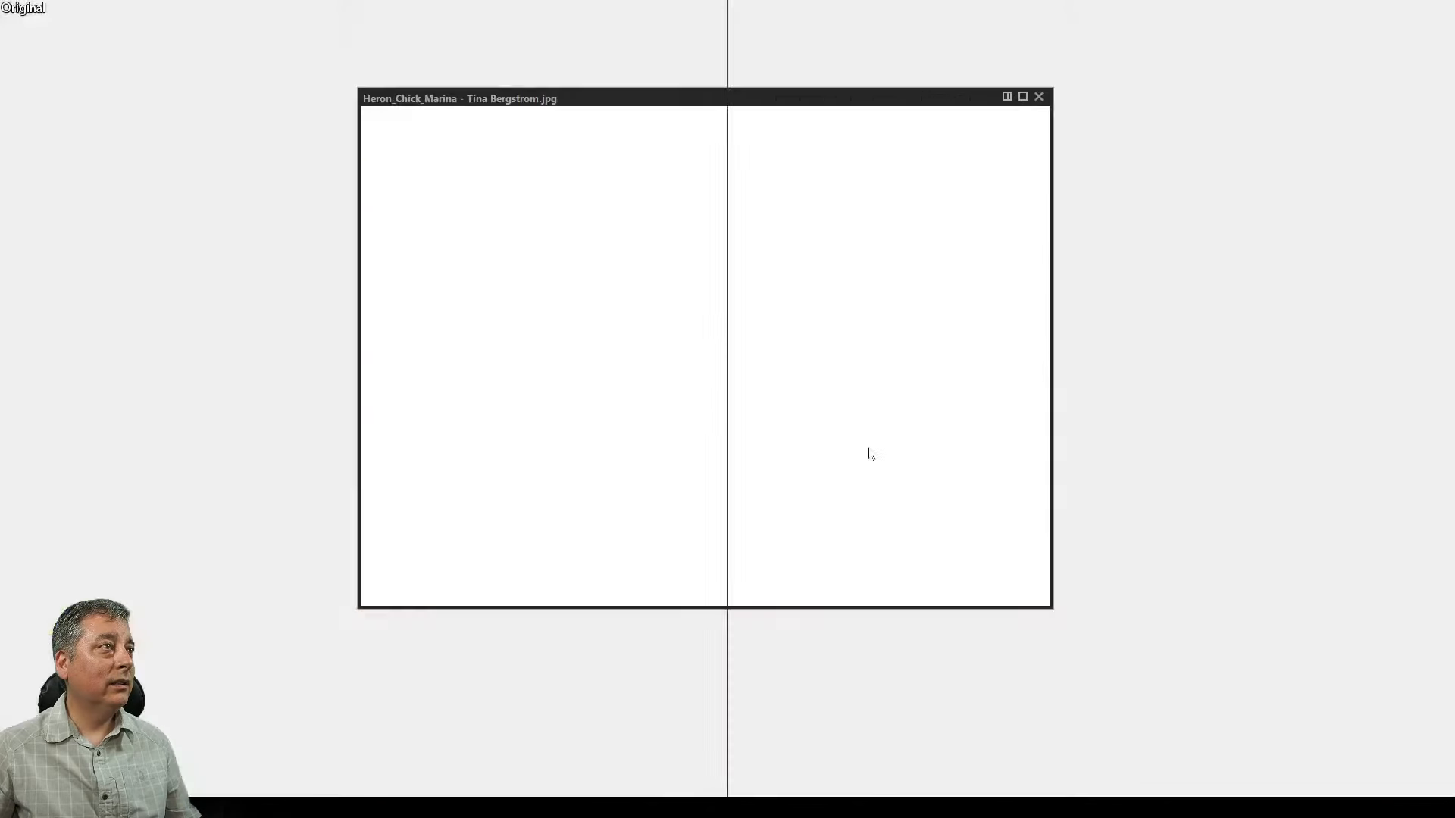
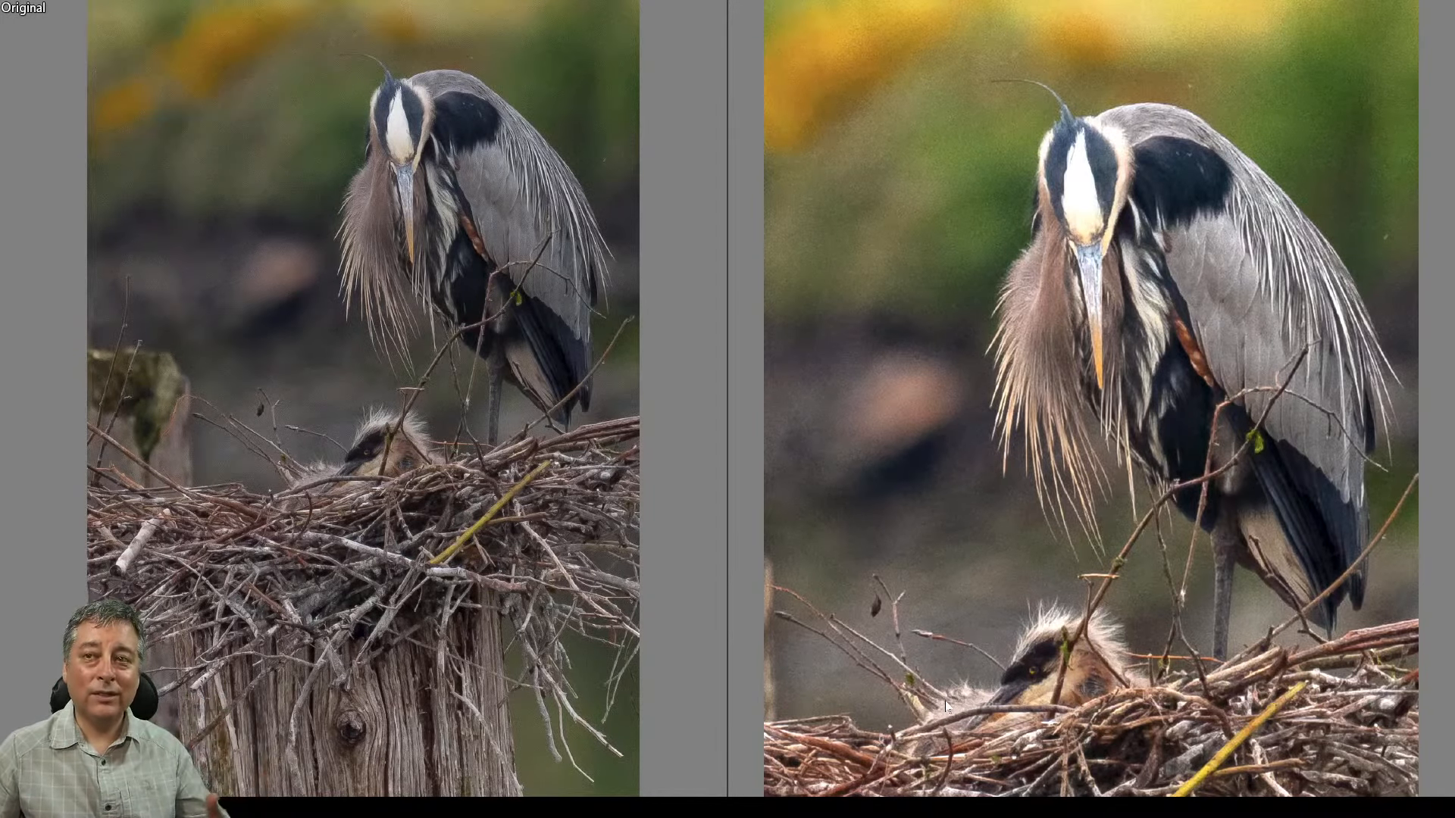
Leave the full-screen comparison, open the dragonfly photo and switch to a single-image view
key(Escape)
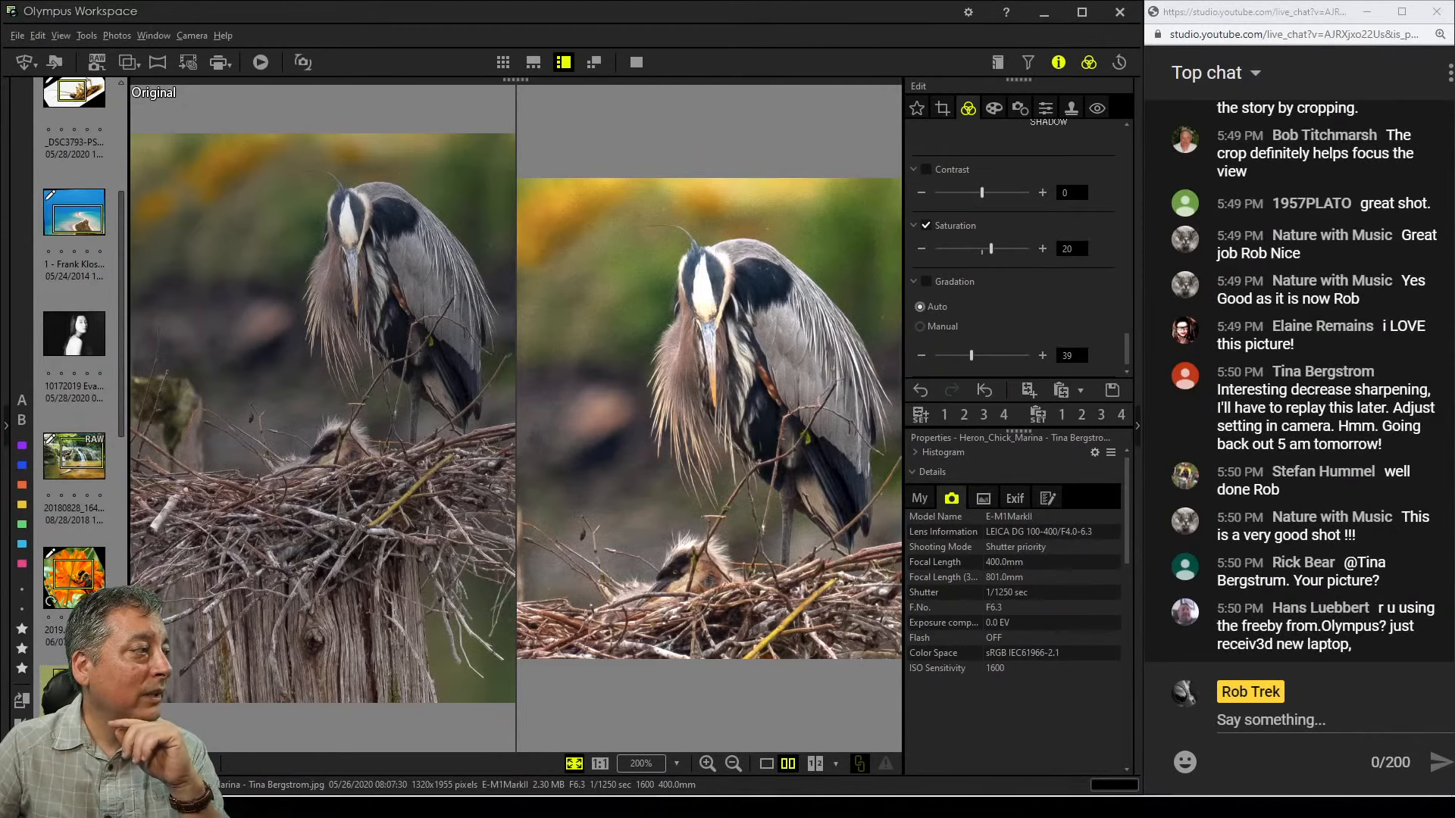
scroll(81, 414, down, 3)
click(78, 496)
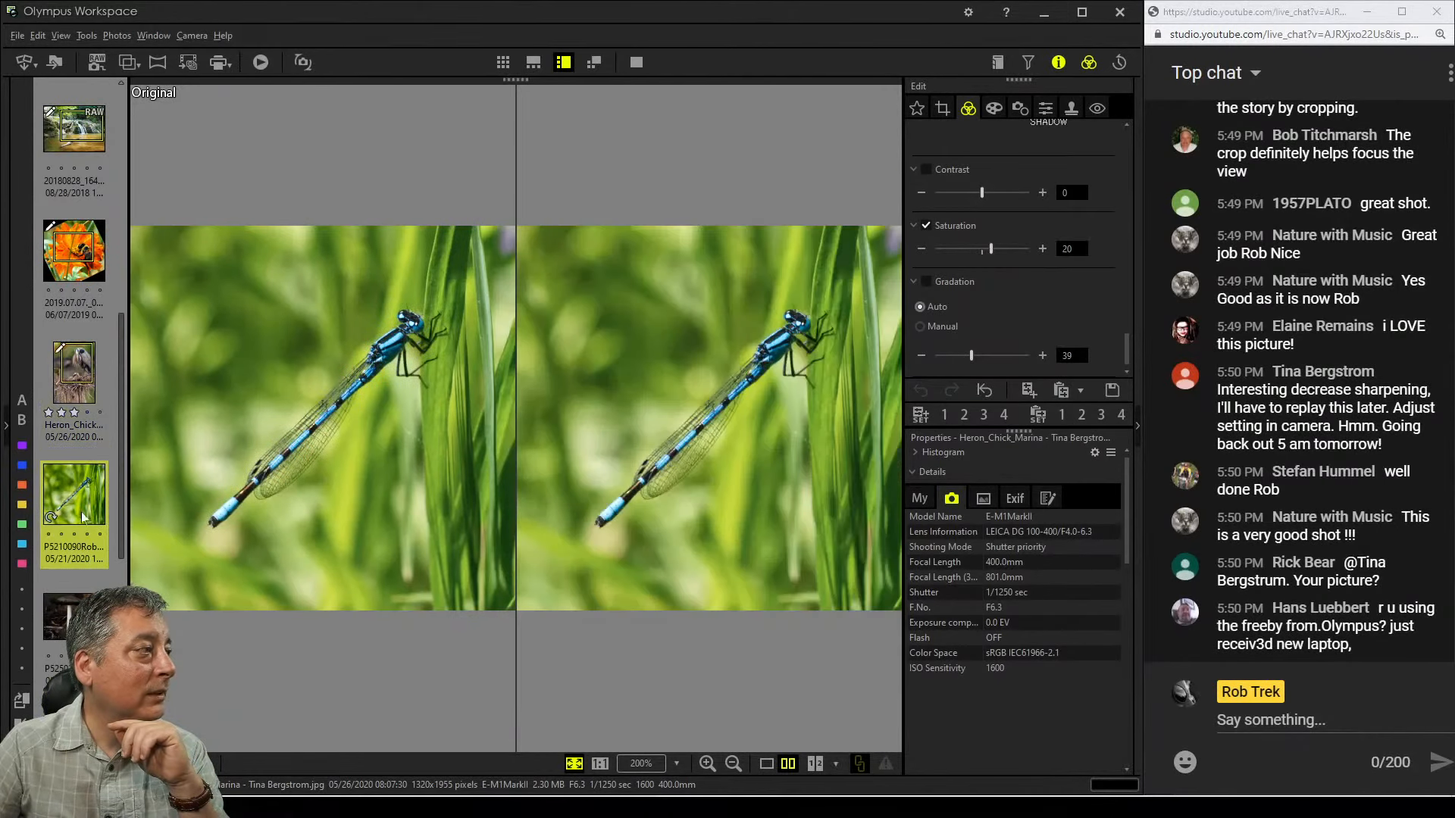
click(776, 767)
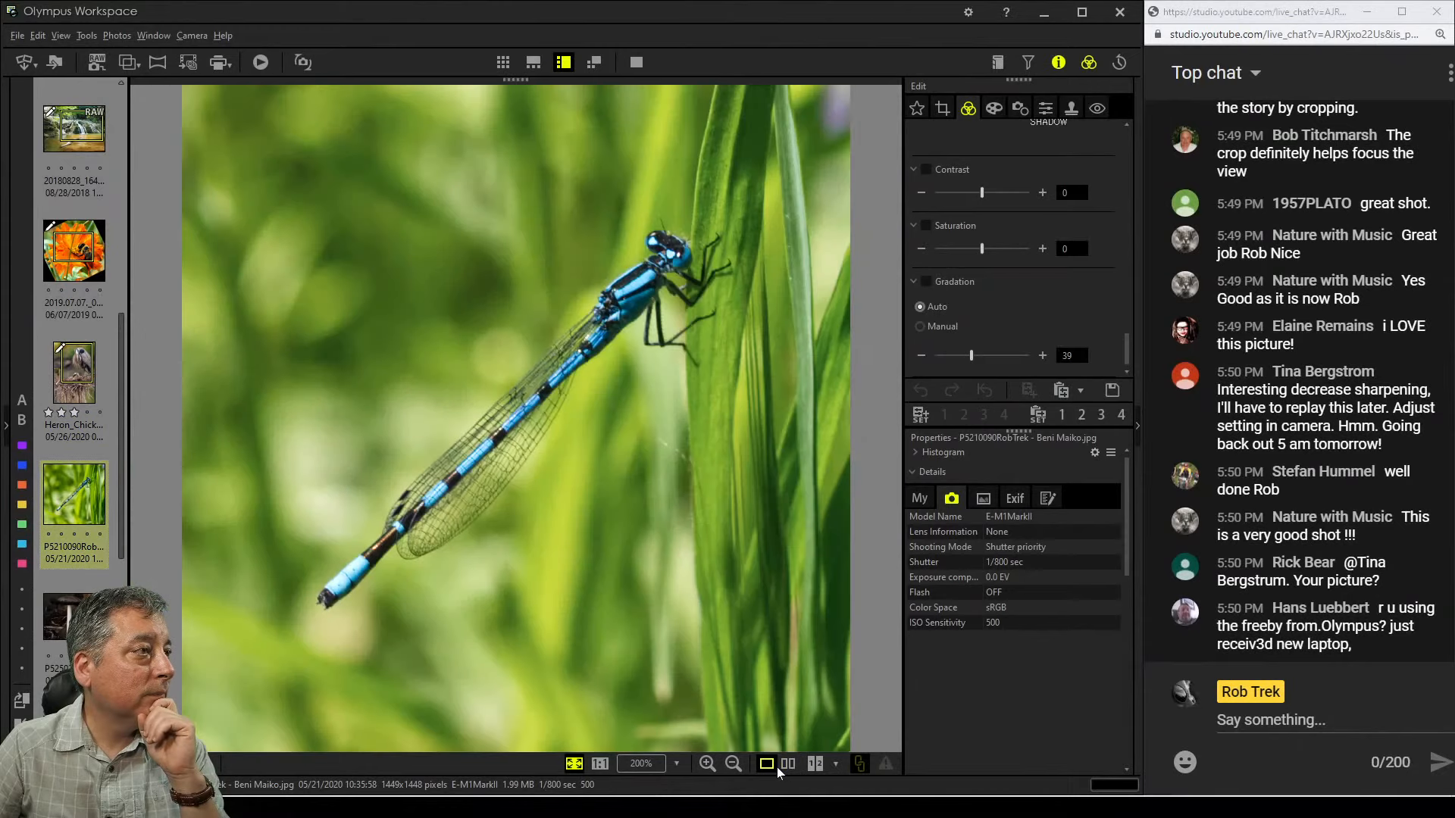
Zoom in to inspect the dragonfly's detail at 100% and zoom back out to fit
click(670, 277)
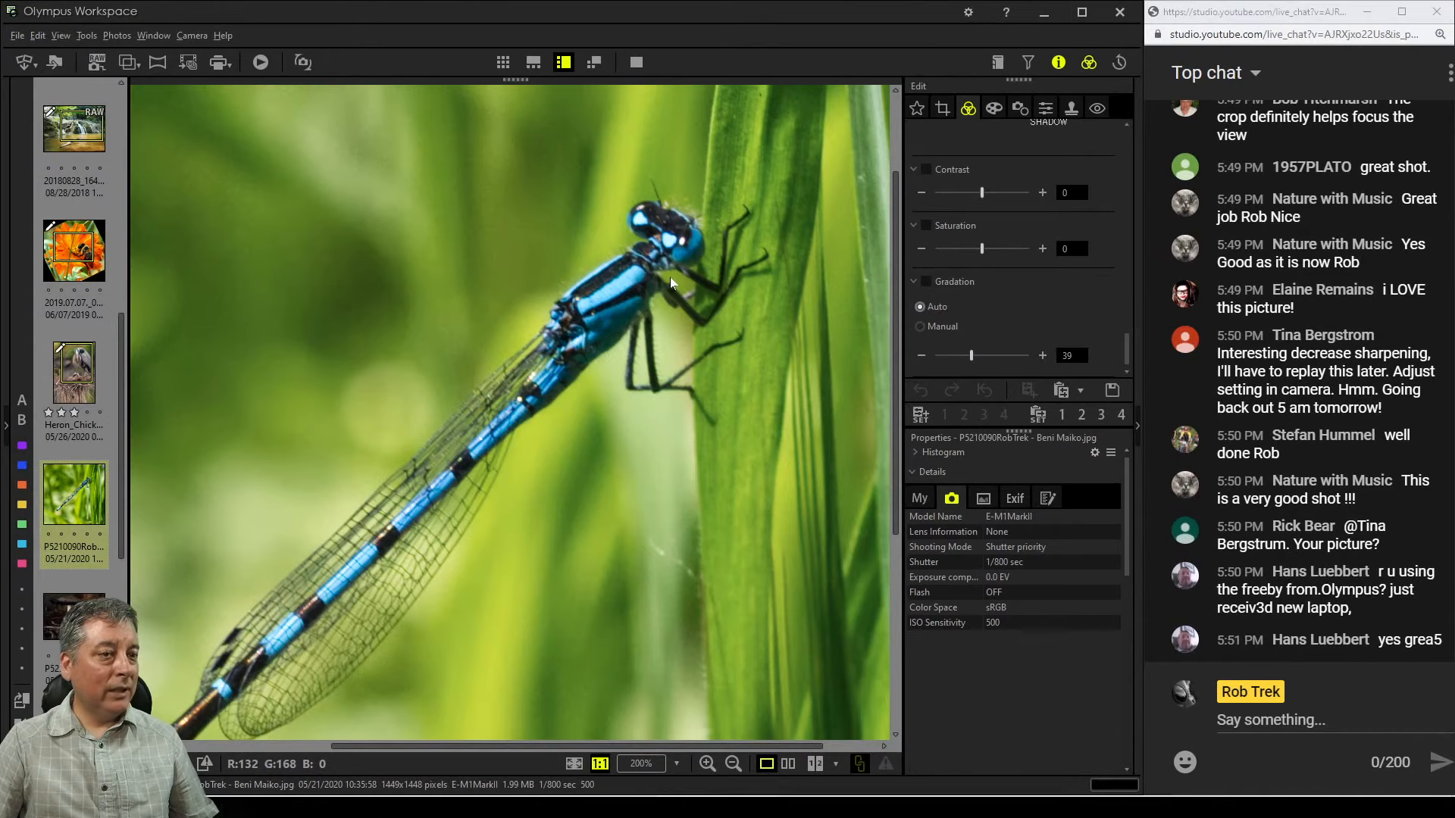
double_click(670, 277)
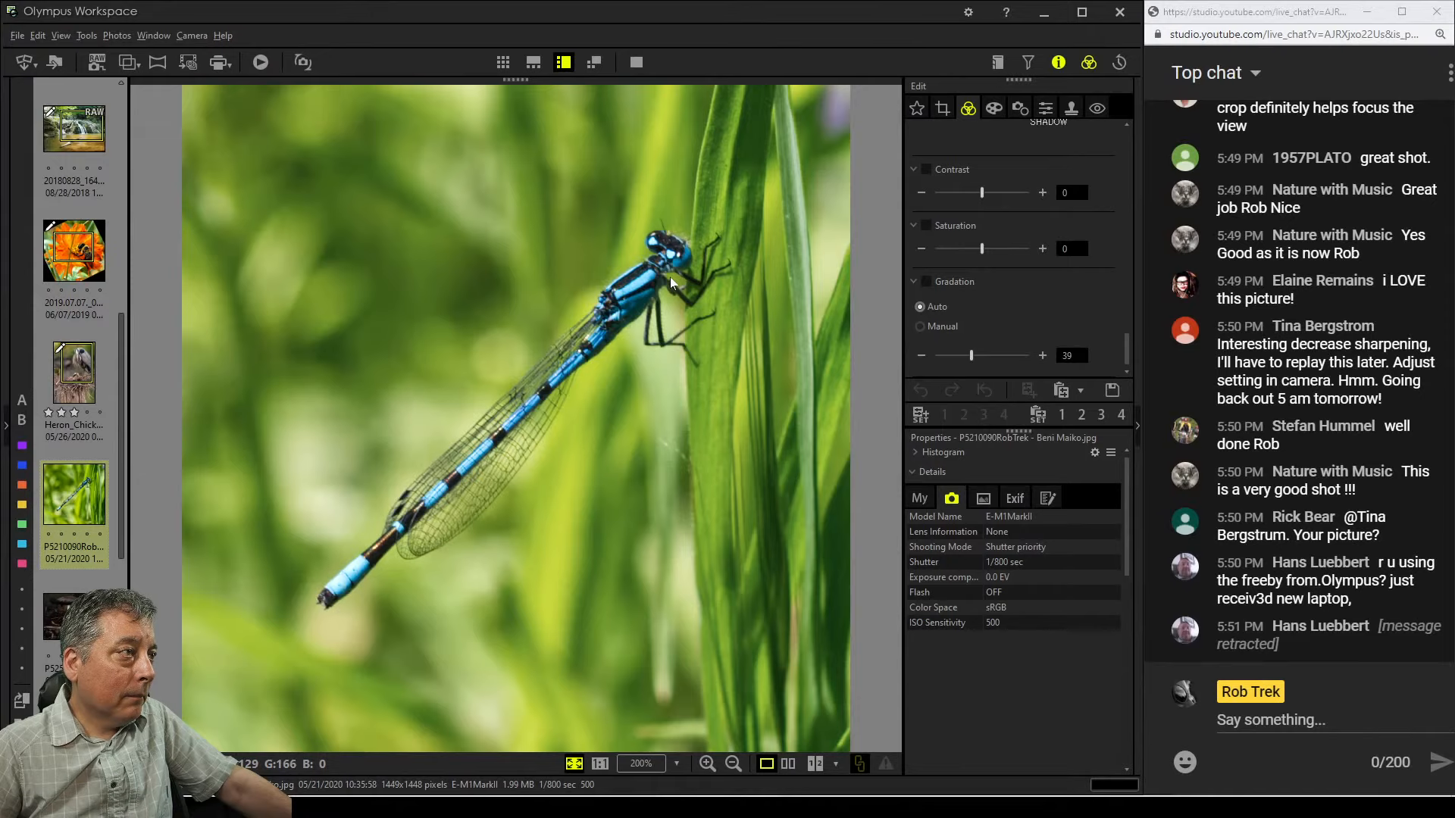
double_click(485, 512)
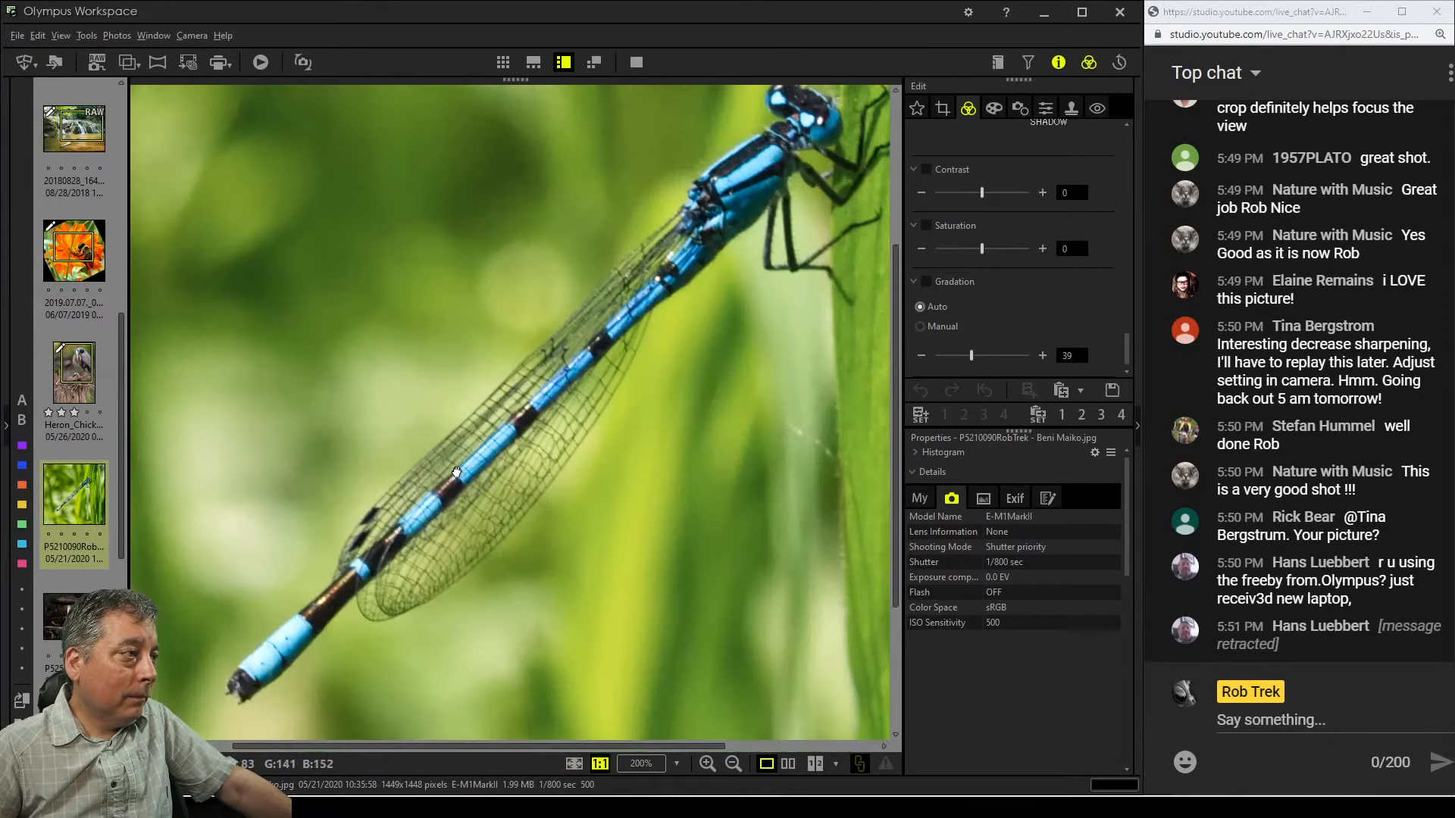
double_click(486, 512)
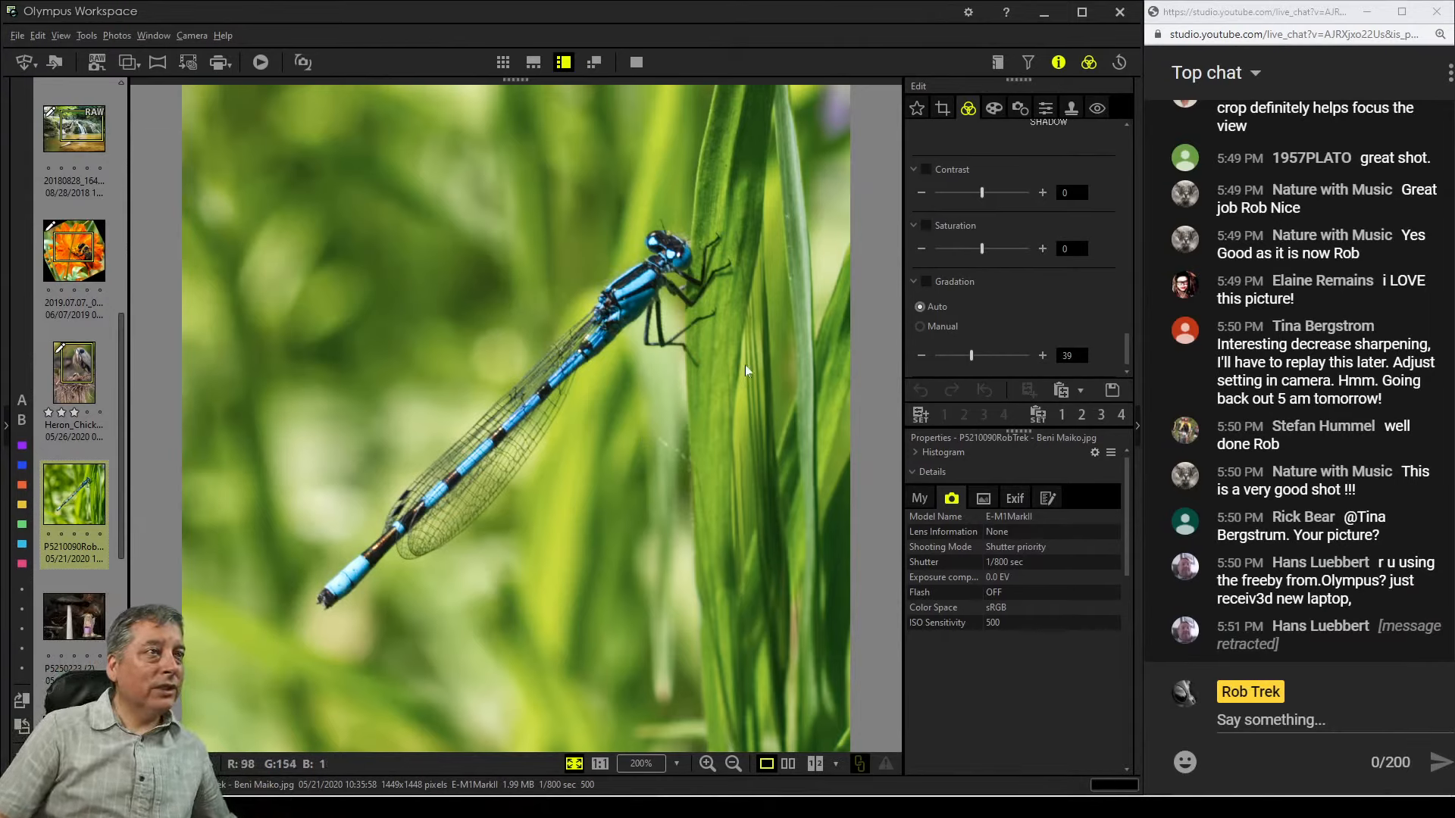
Straighten the dragonfly photo with a crop tilt adjustment of 5.8
click(942, 108)
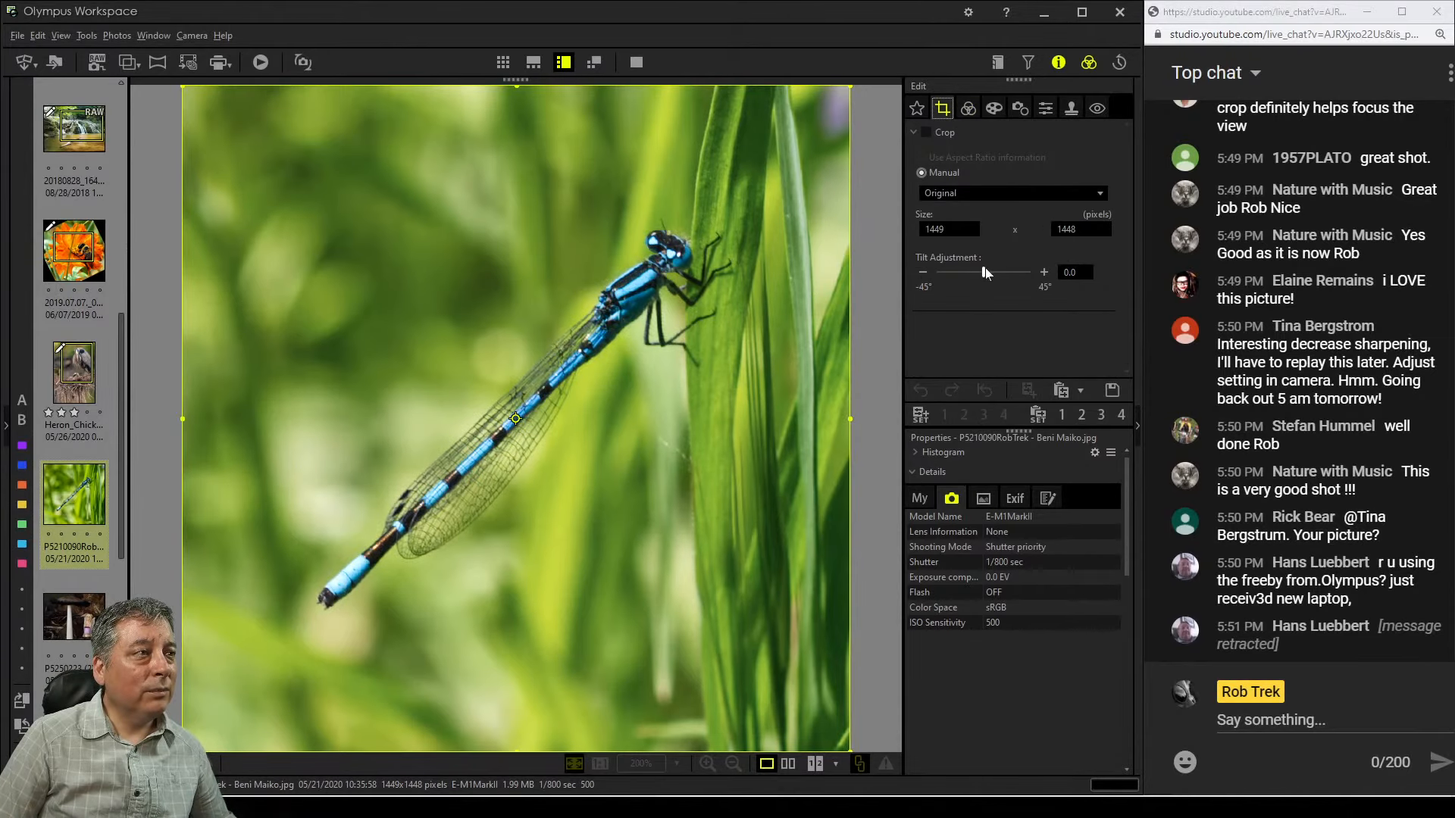
drag(983, 267, 988, 271)
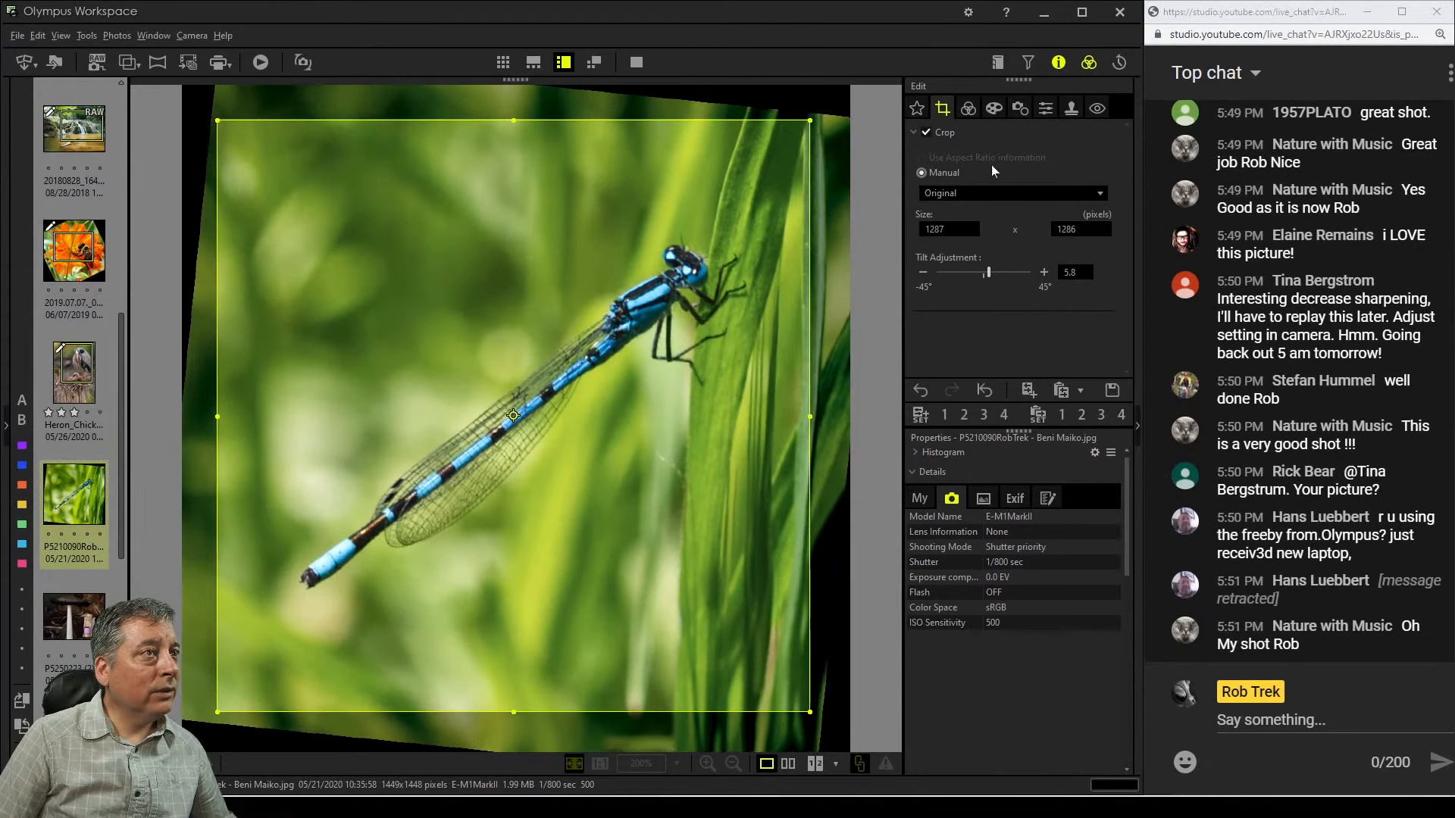
click(971, 114)
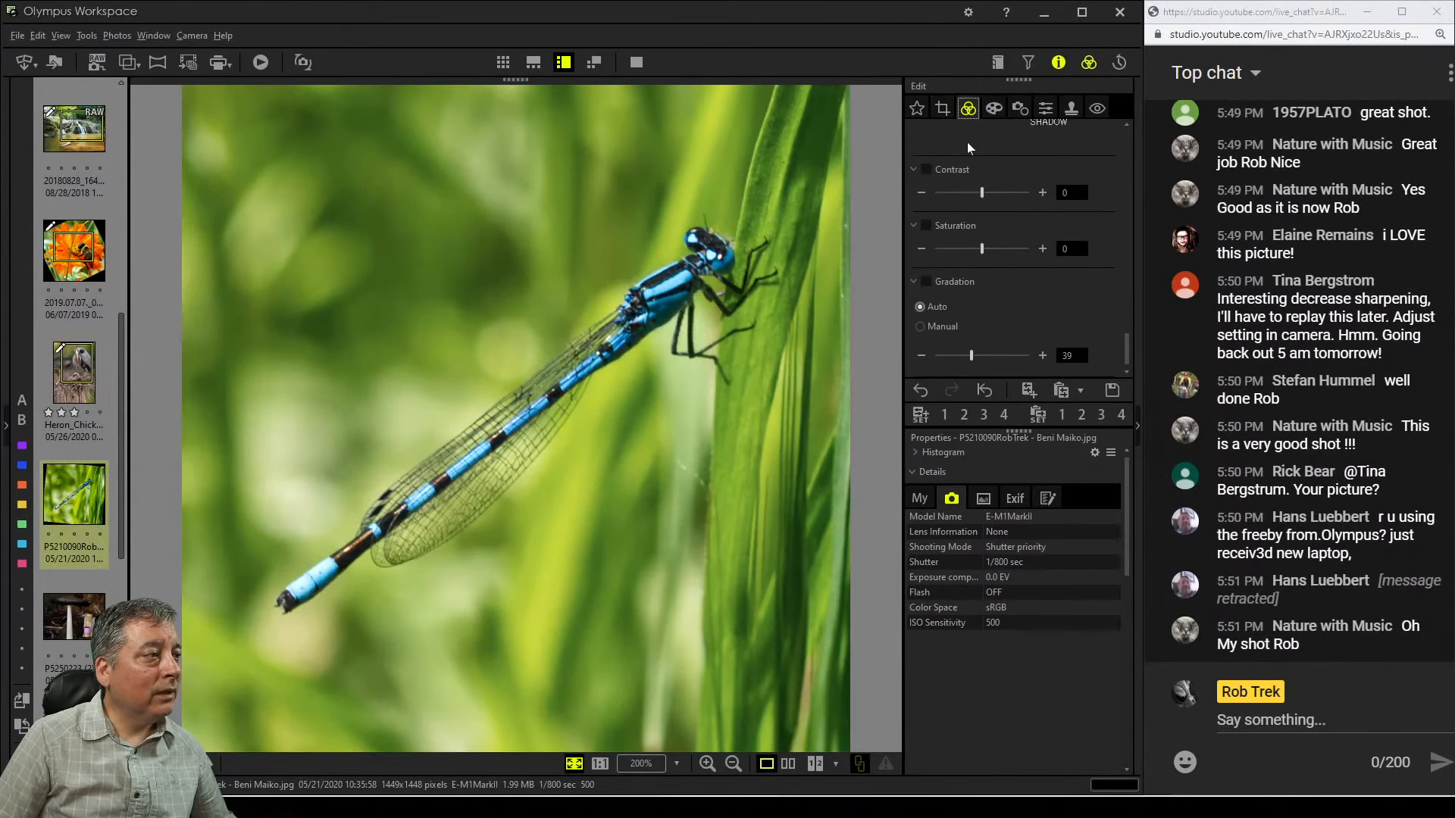
Enable Sharpness and set it to 4
click(1020, 110)
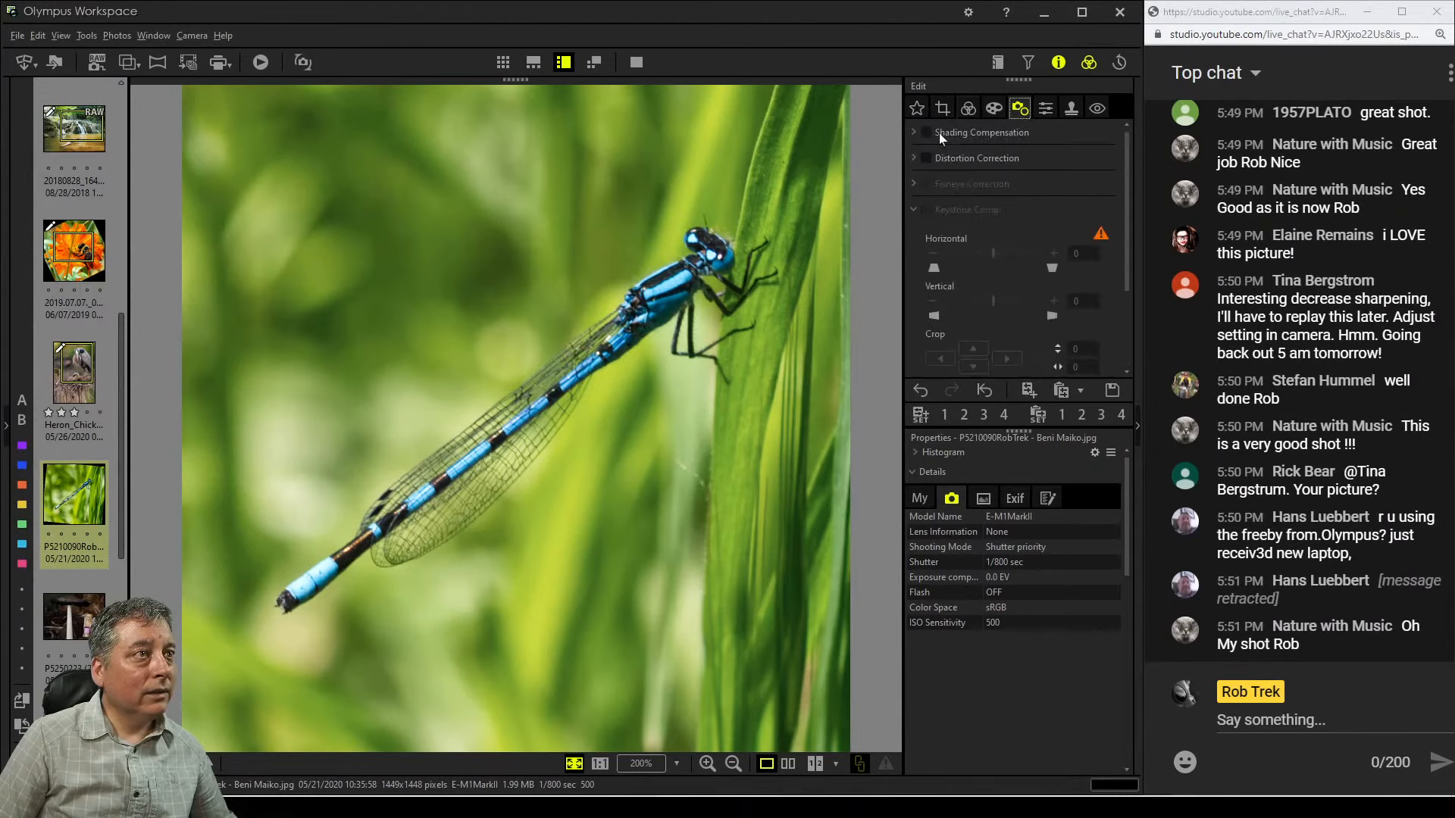
click(1050, 112)
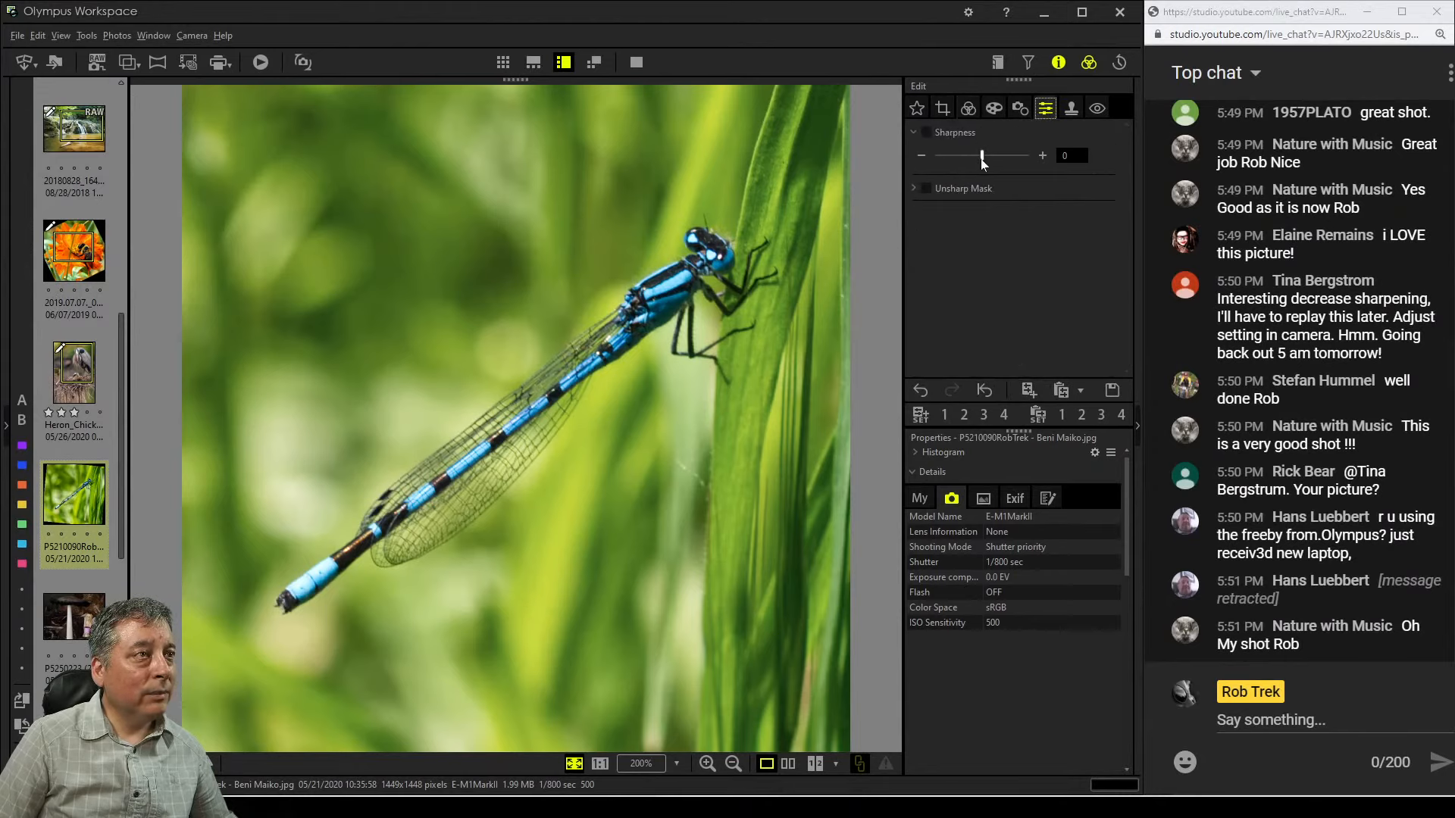
drag(983, 156, 1109, 162)
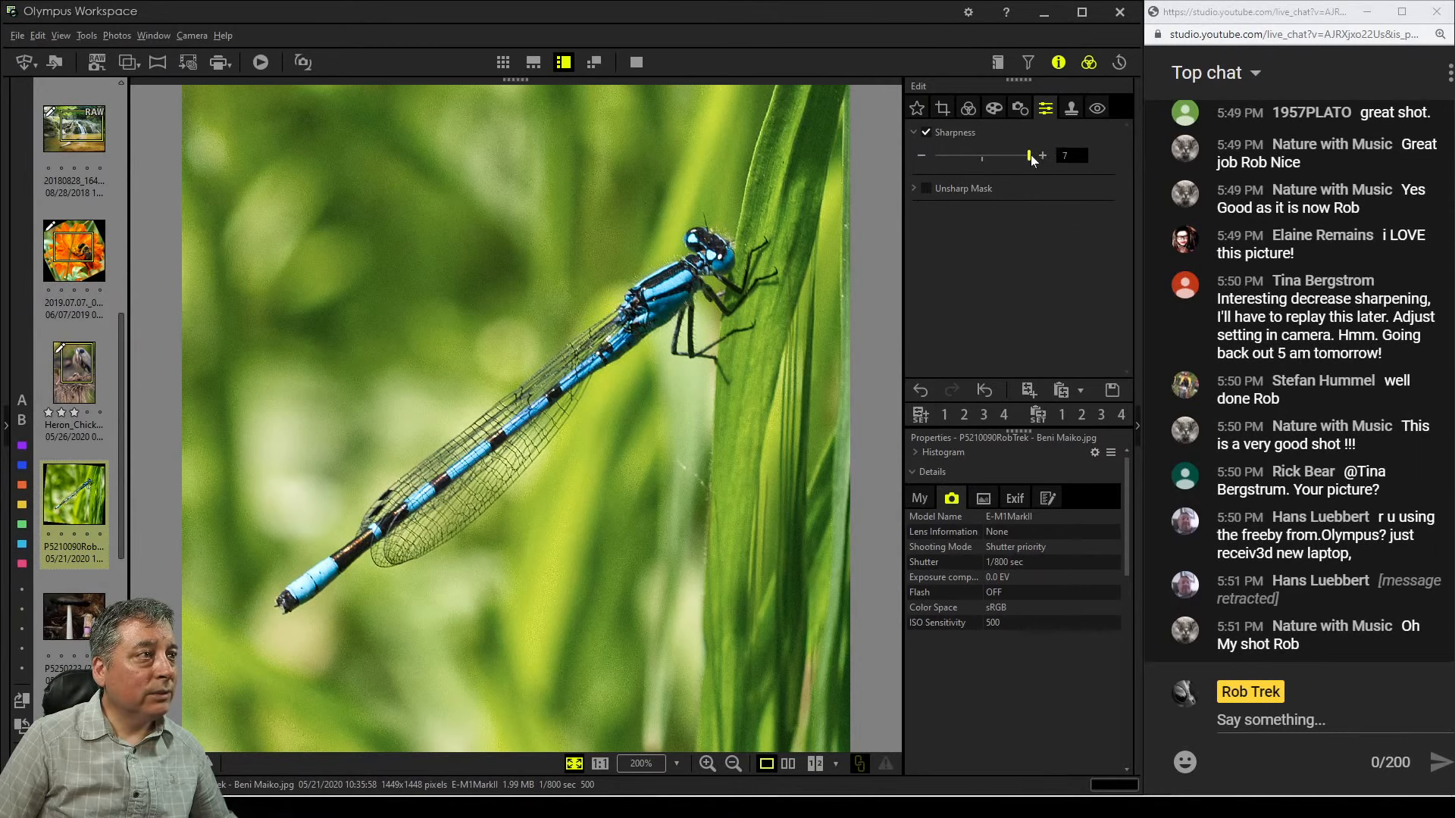
drag(1032, 159, 1011, 157)
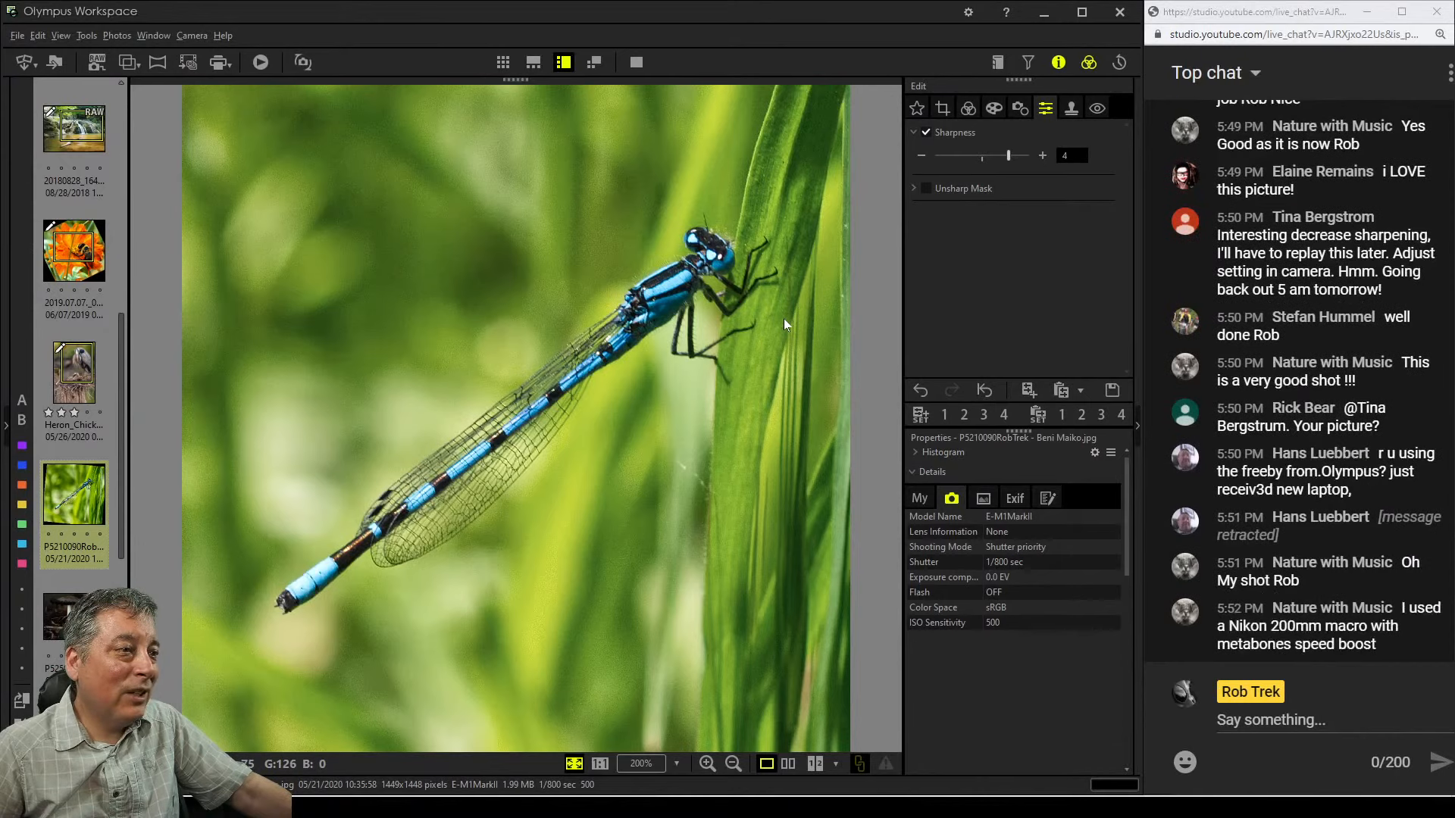
Examine the photo's Exif, file and camera properties and check the dragonfly's detail at 100% zoom
click(1012, 497)
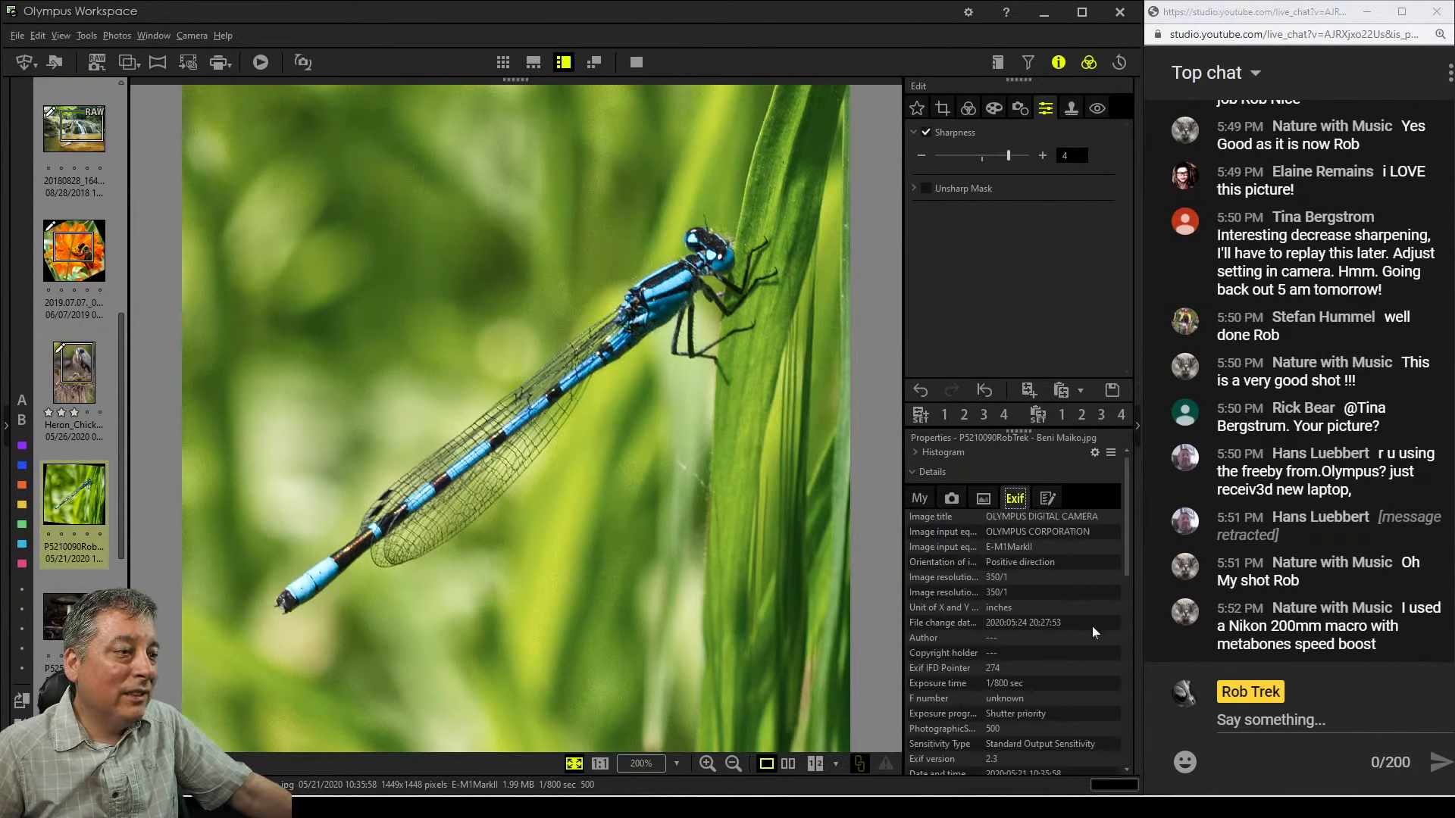
scroll(1092, 629, down, 6)
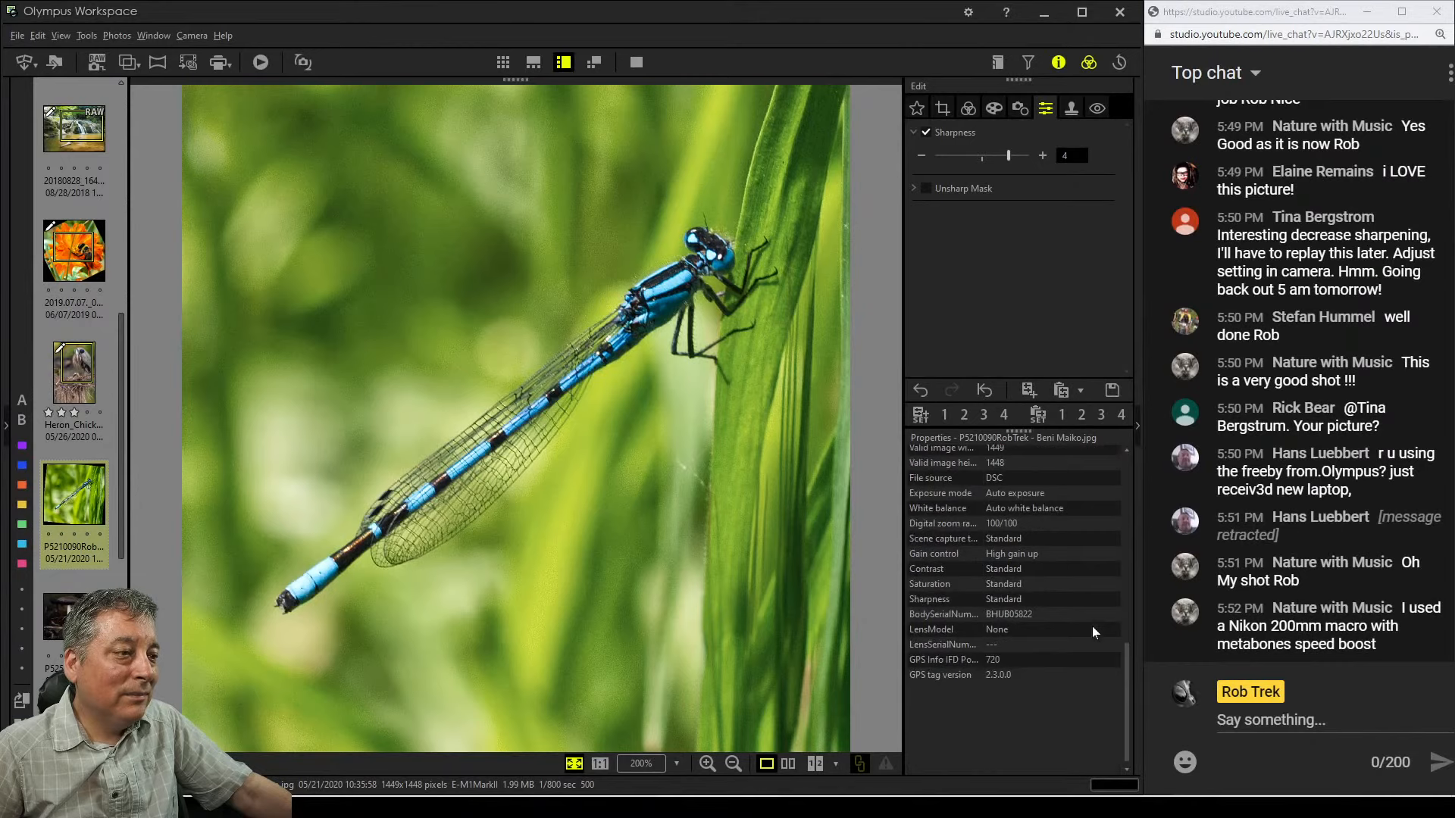
scroll(1092, 626, up, 5)
scroll(1093, 626, up, 5)
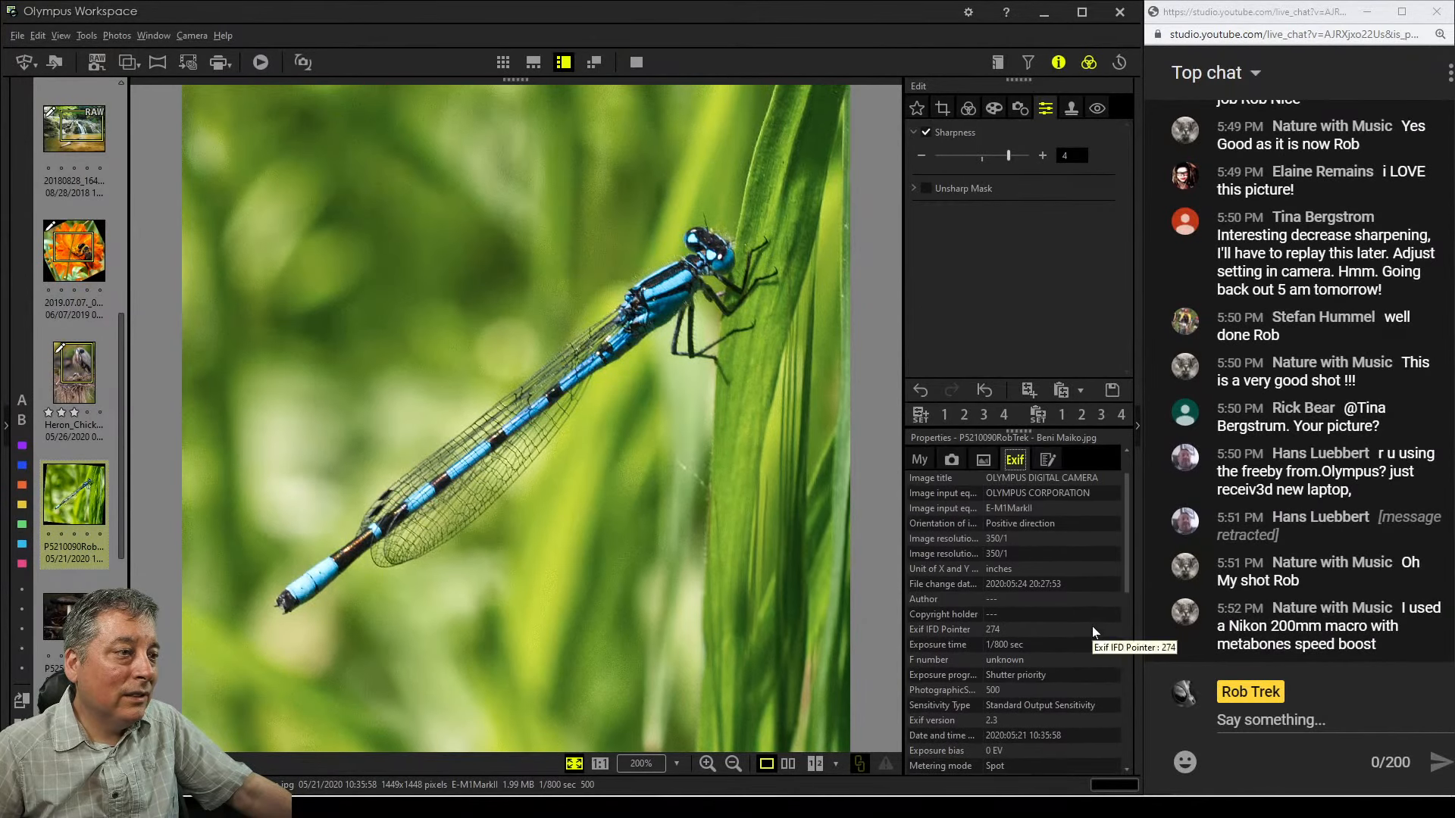
scroll(1093, 626, up, 1)
click(984, 498)
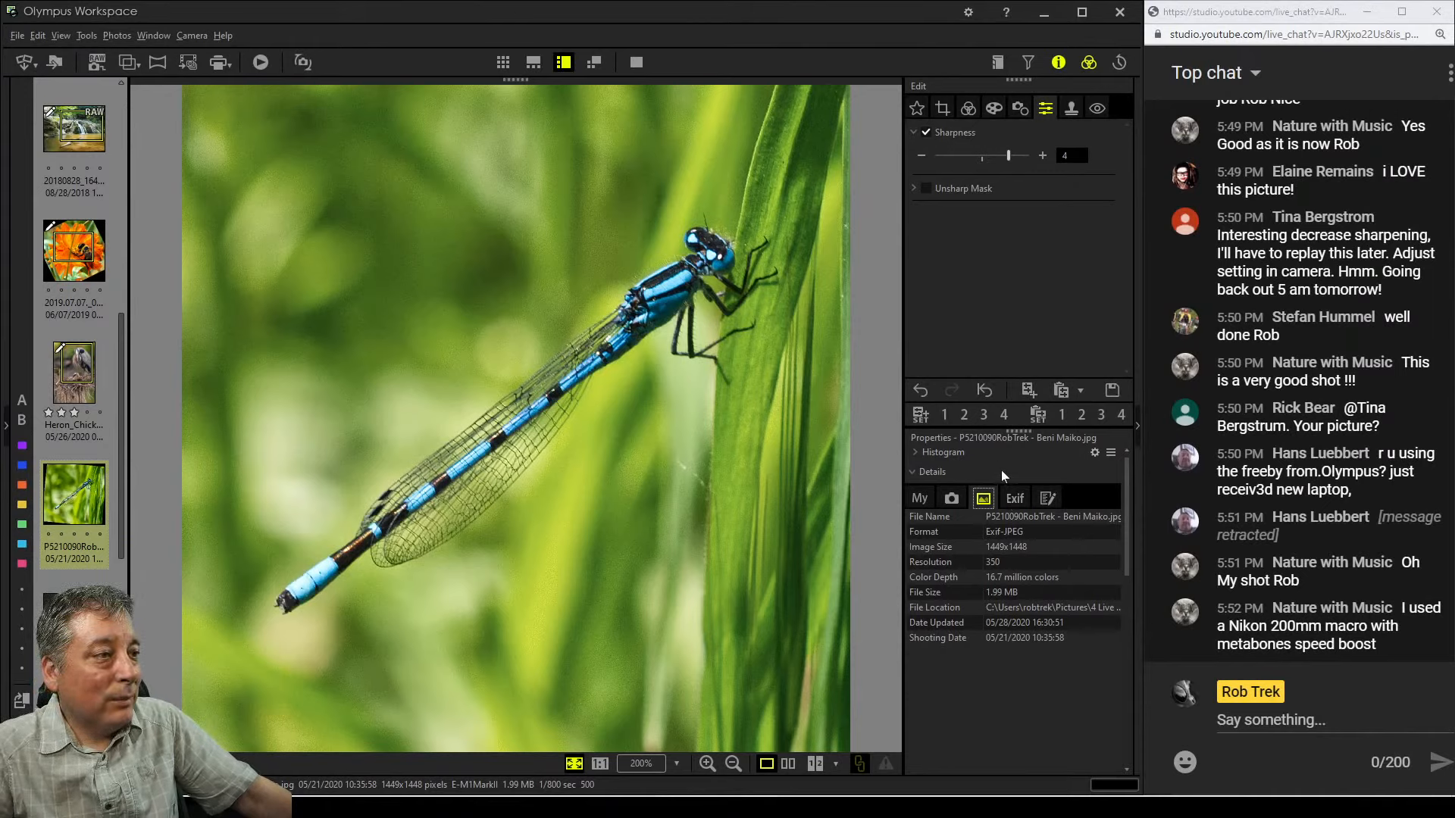
click(962, 497)
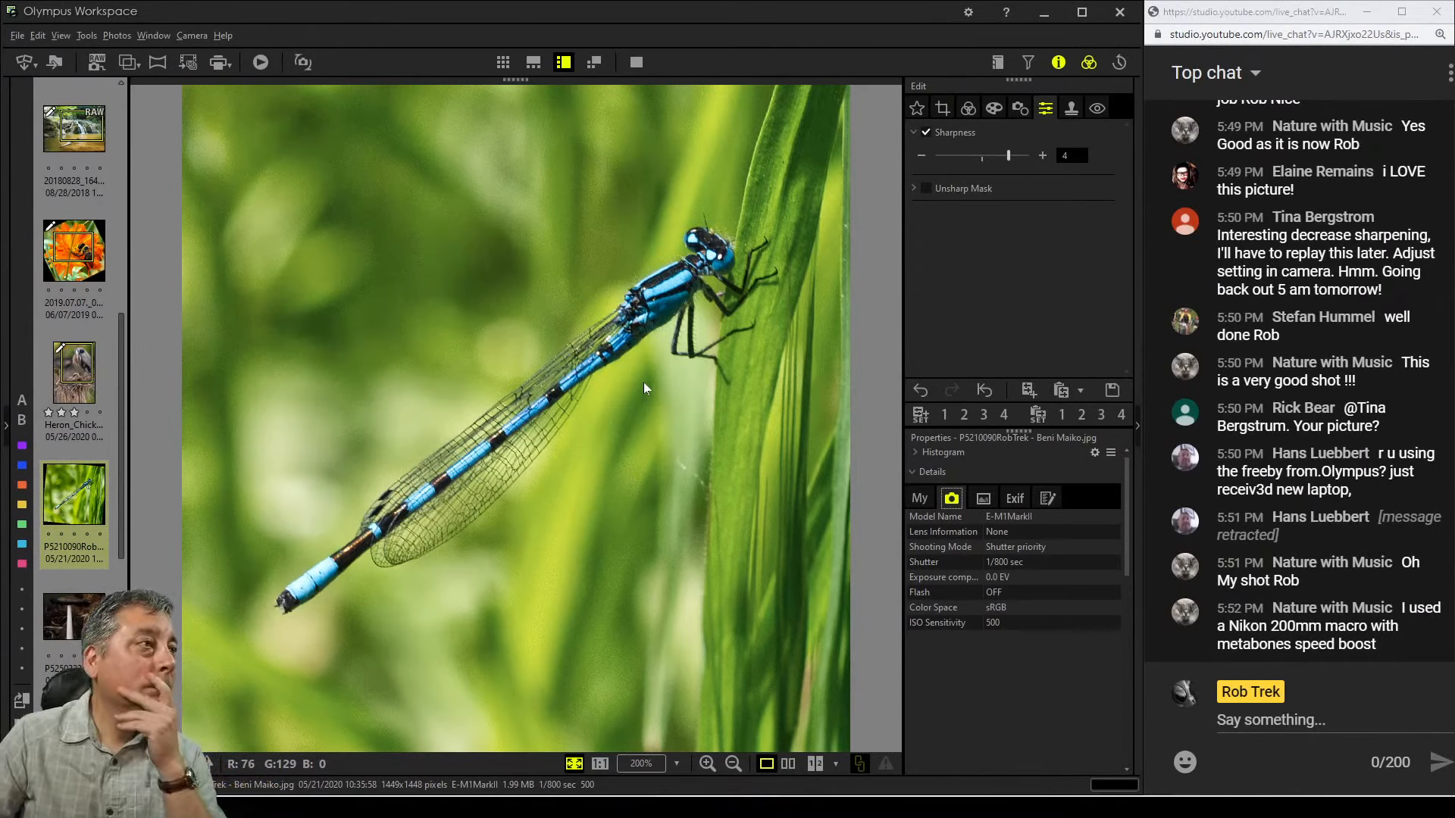
click(648, 314)
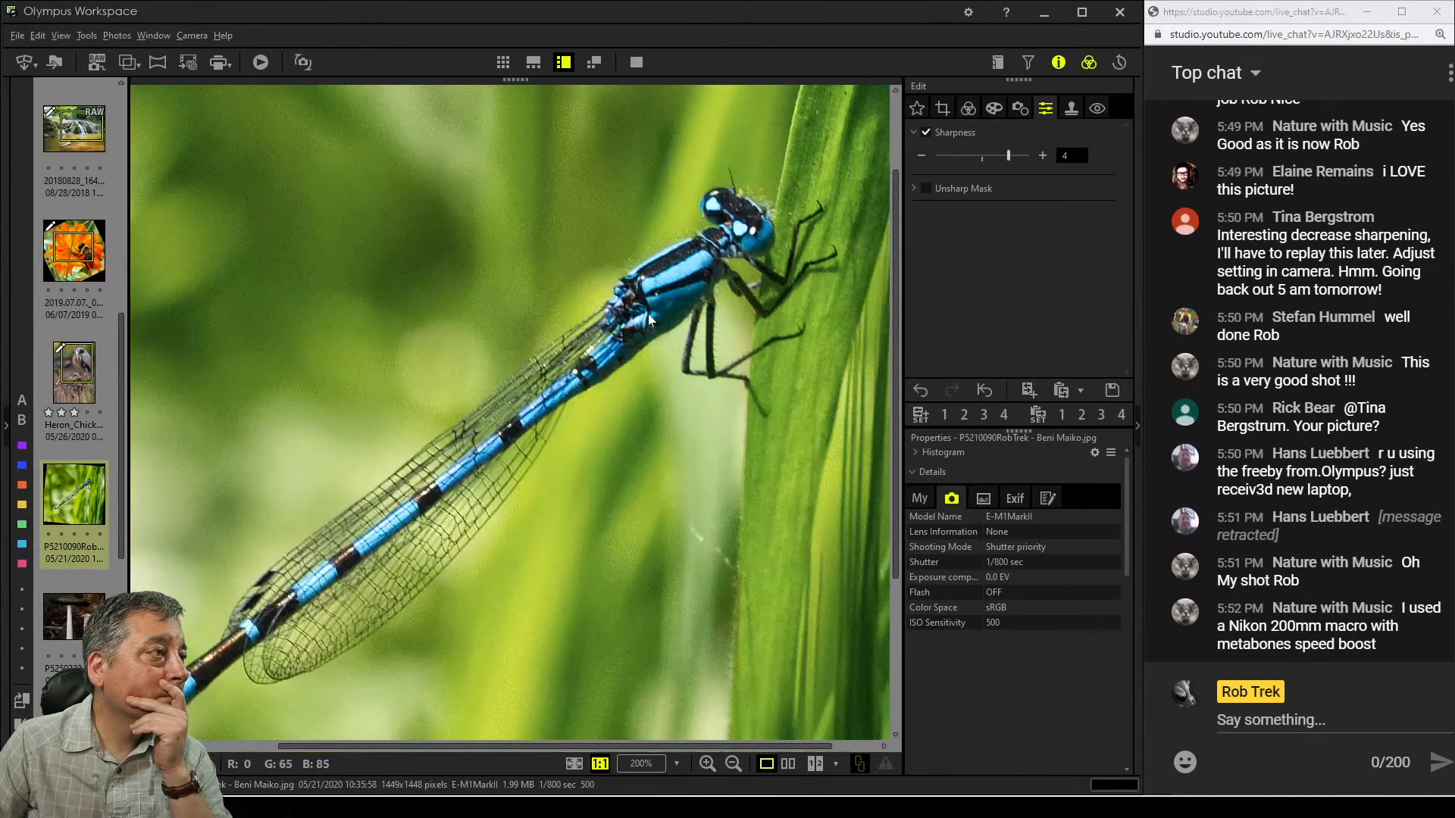
click(648, 314)
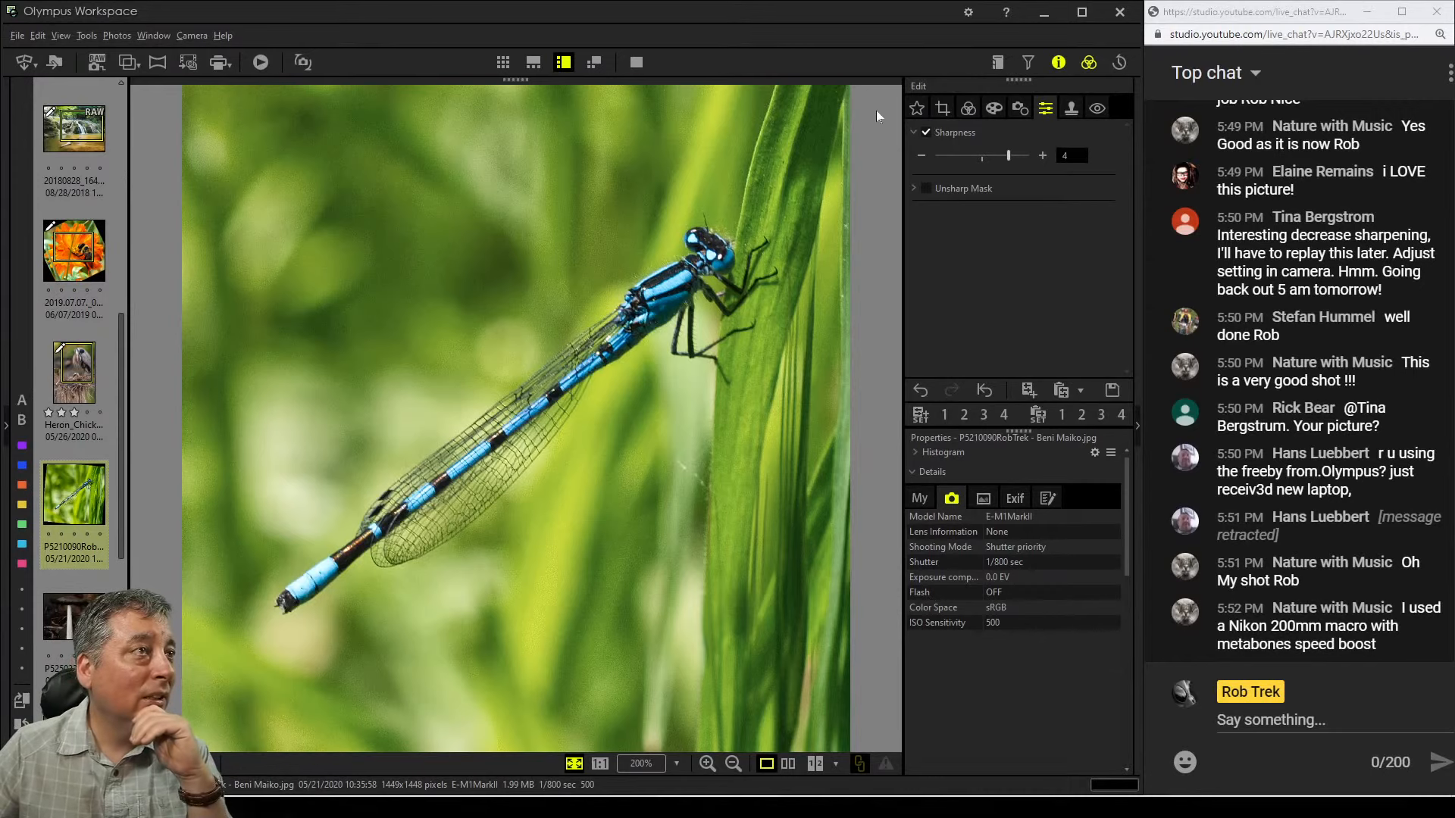
Preview the Pop Art filter, then apply the Pop Art II art filter to the photo
click(991, 114)
click(1005, 154)
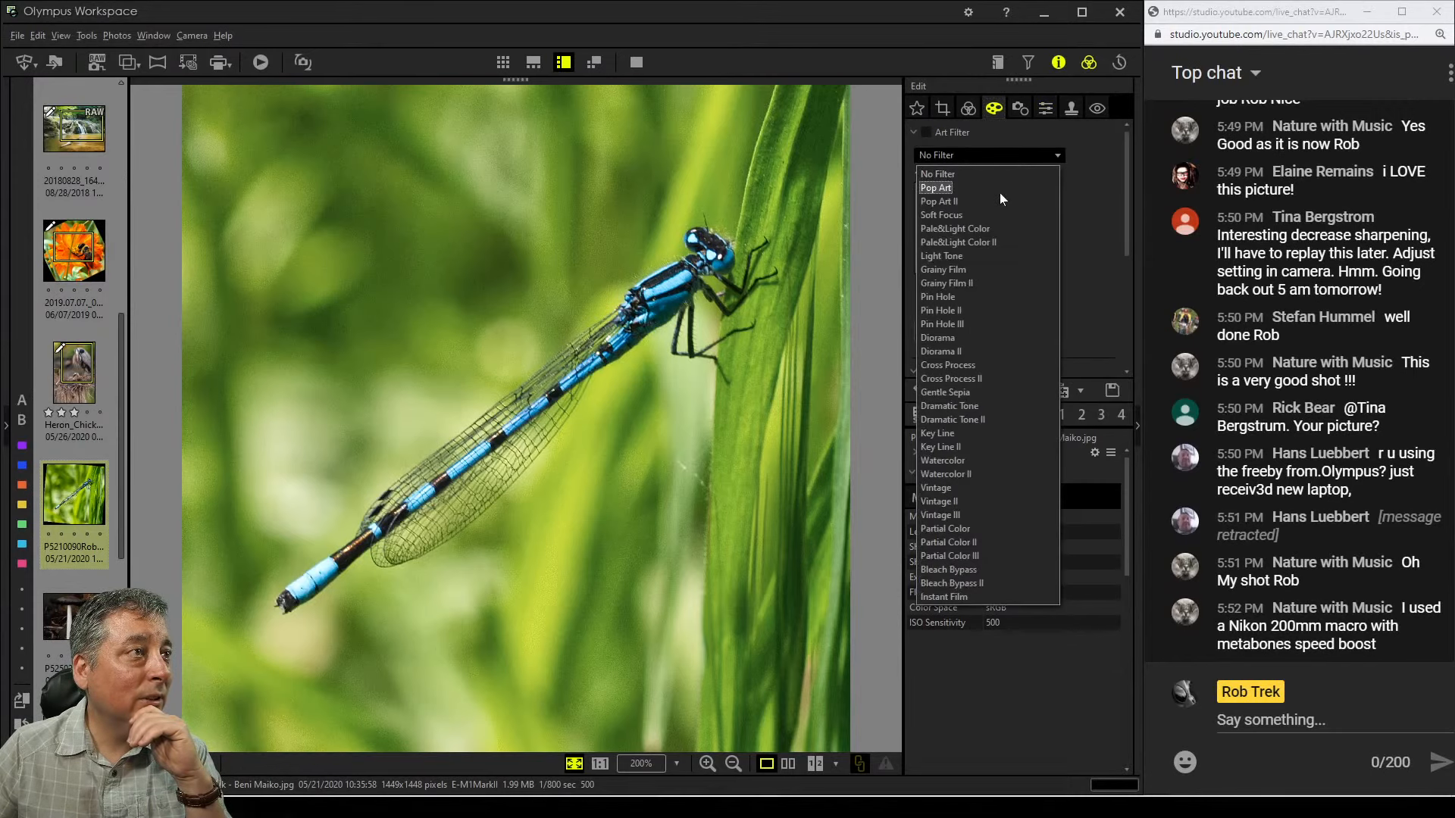
click(999, 193)
click(998, 154)
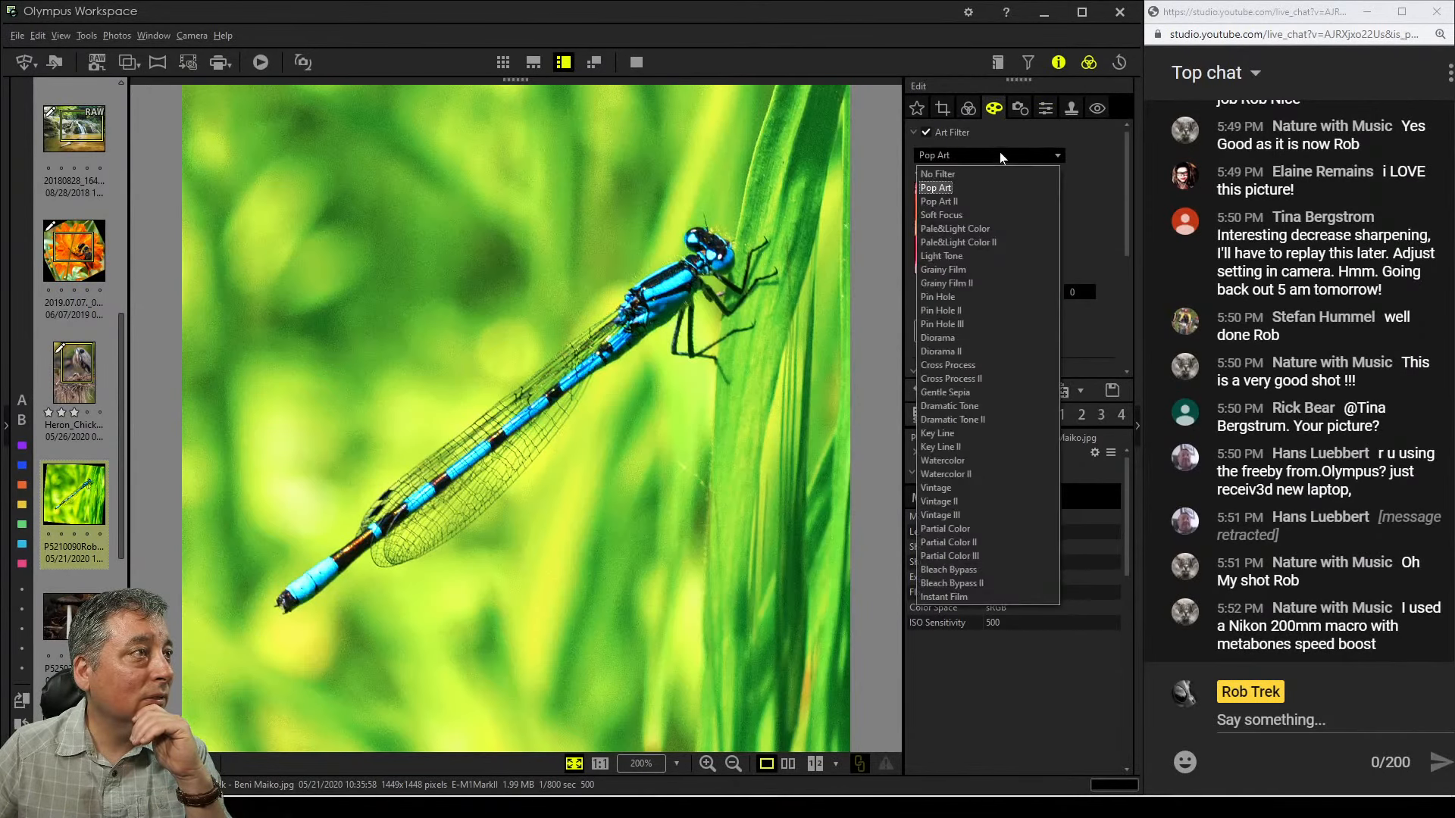
click(993, 199)
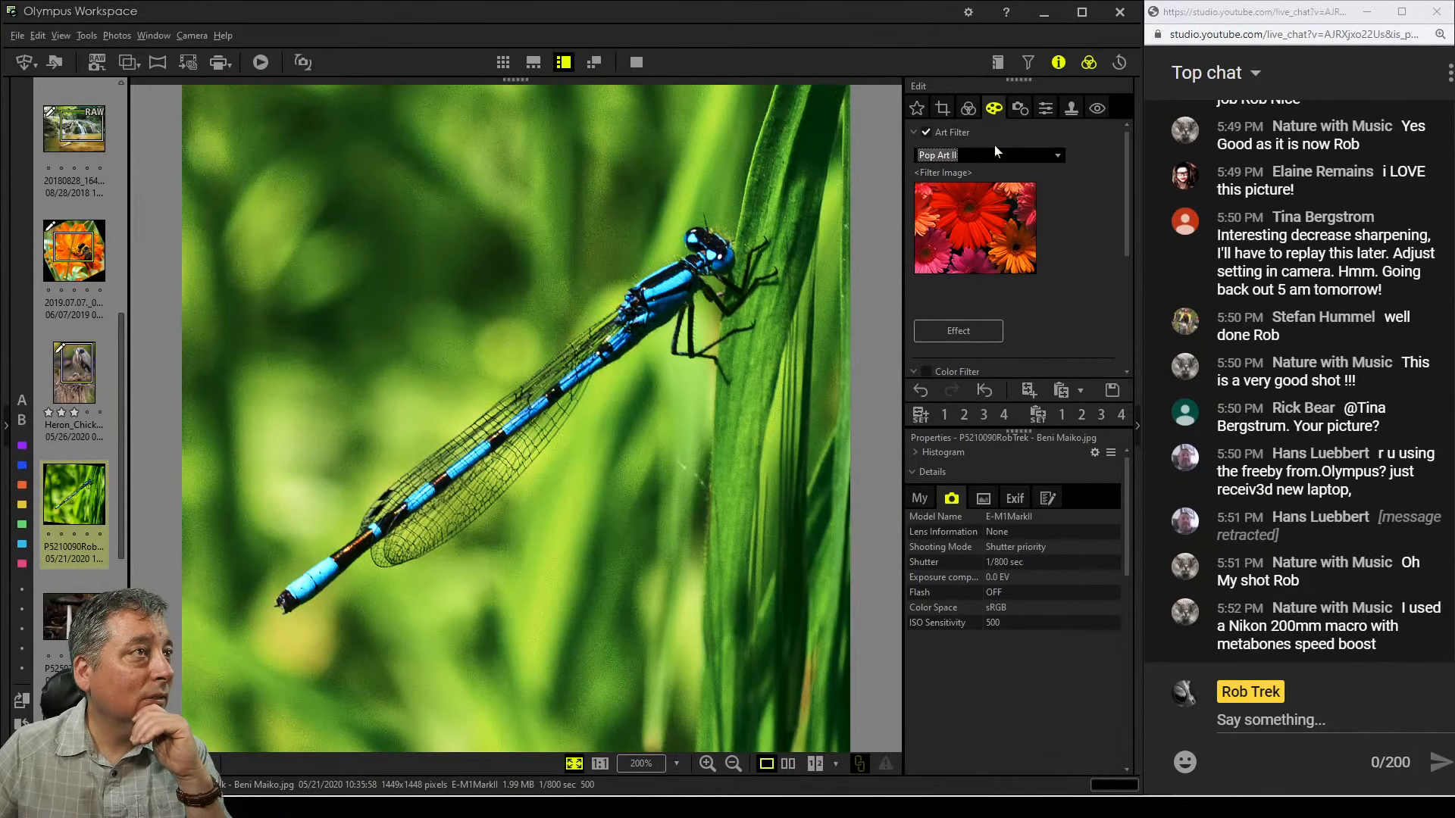
Lower the tone curve's white input point to 242
click(969, 110)
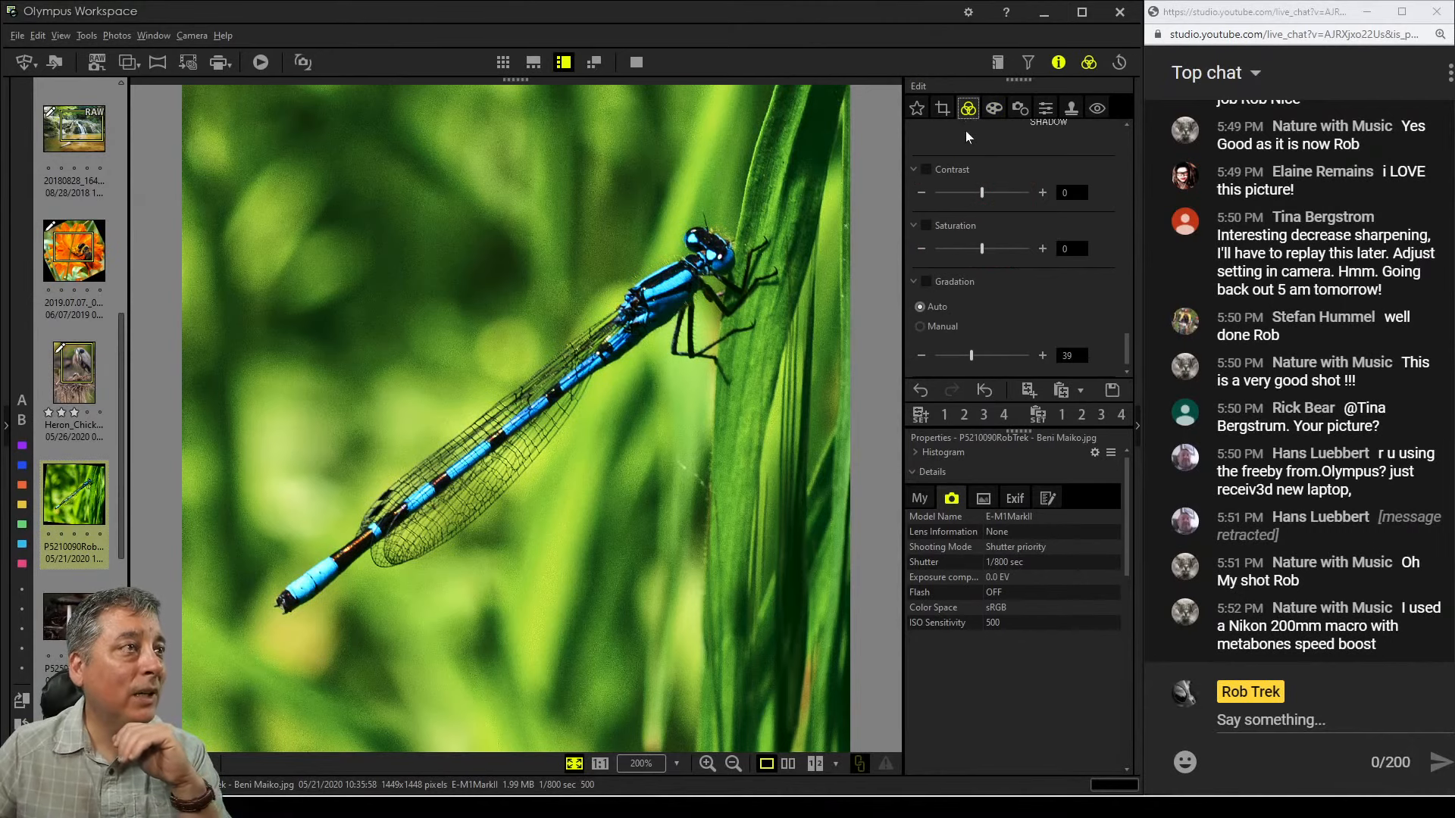
scroll(1058, 251, up, 2)
scroll(1057, 244, up, 4)
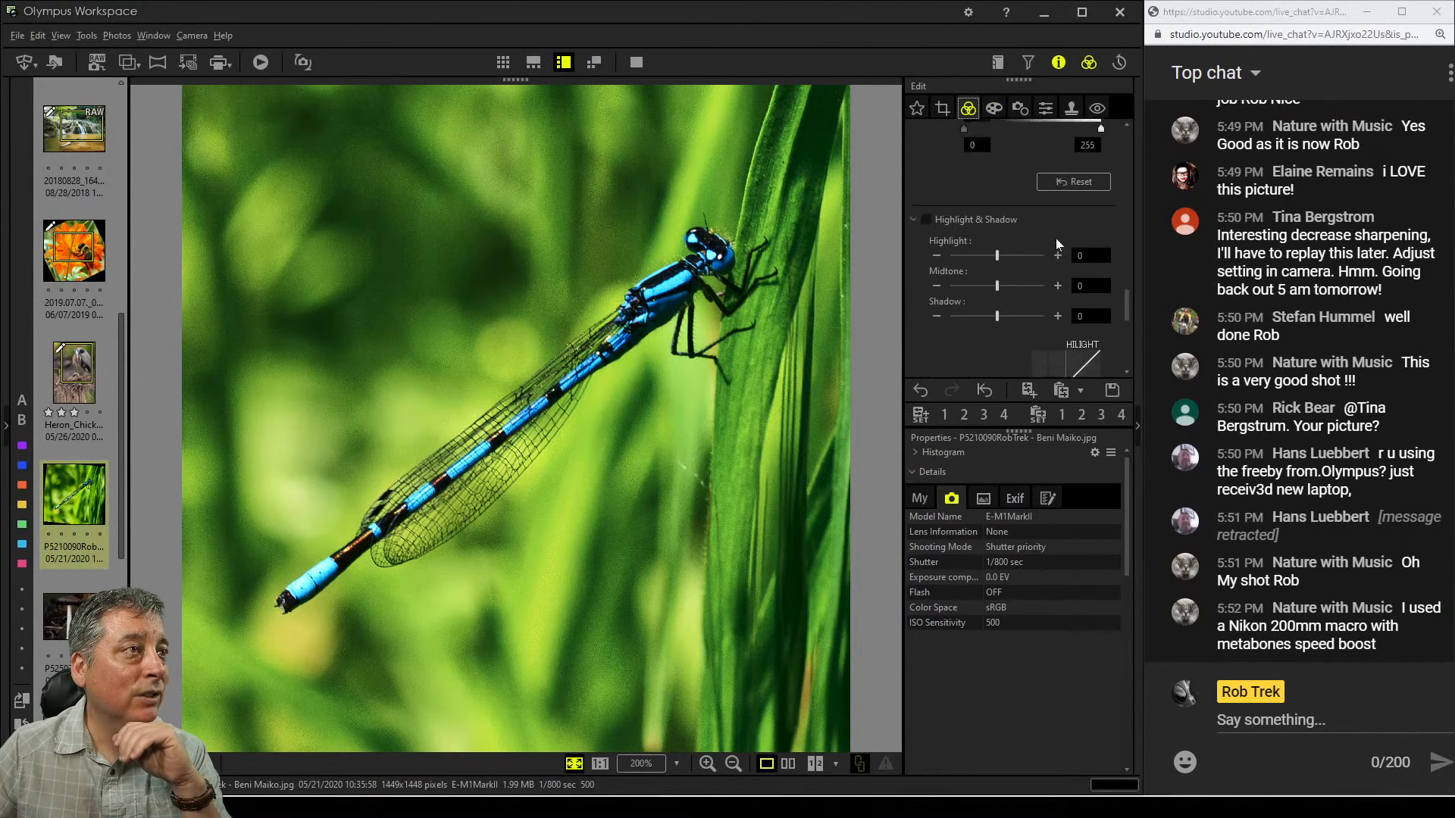
drag(1101, 304, 1093, 304)
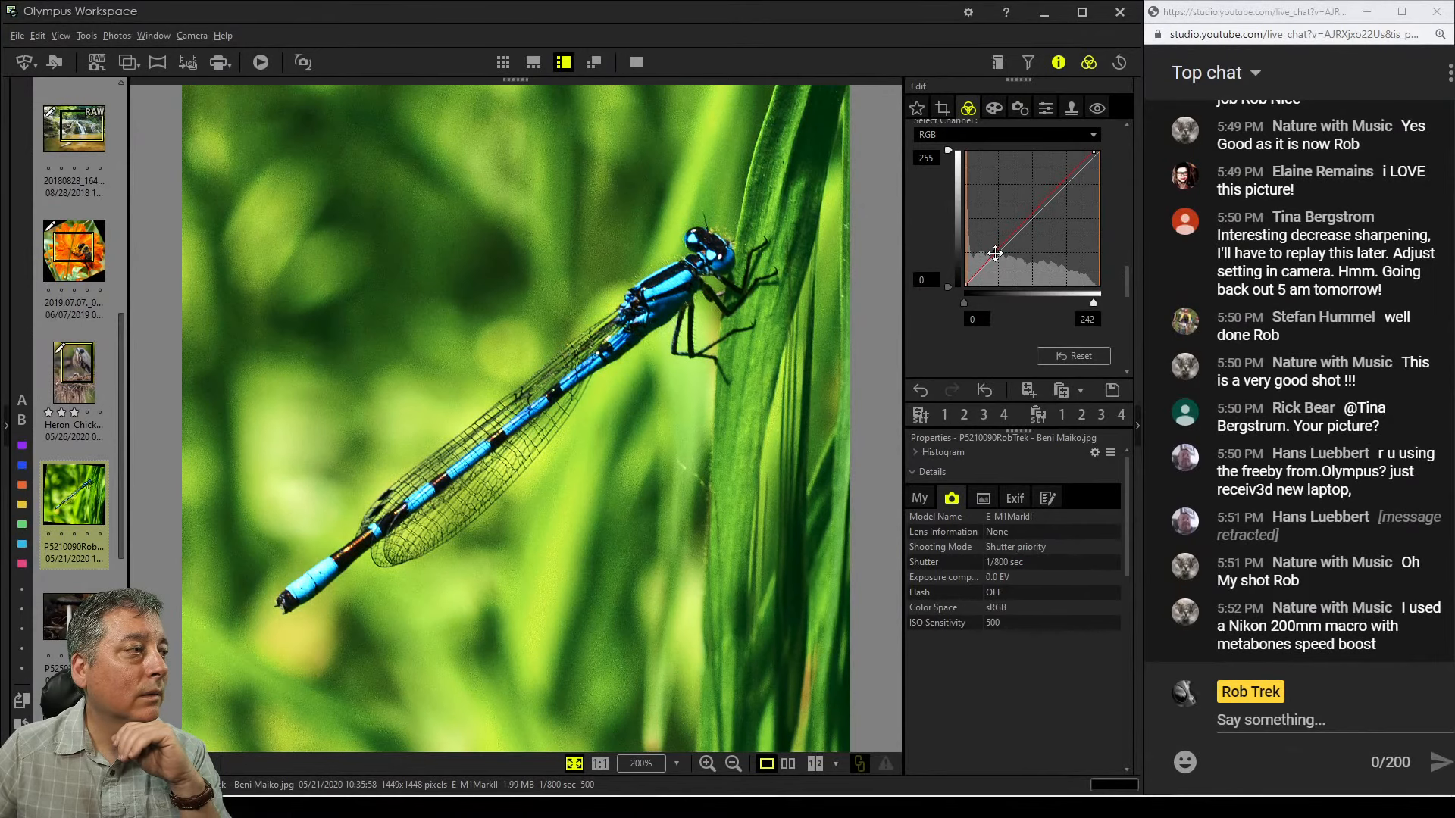
Enable Highlight & Shadow and set the Shadow value to 3
scroll(986, 338, down, 3)
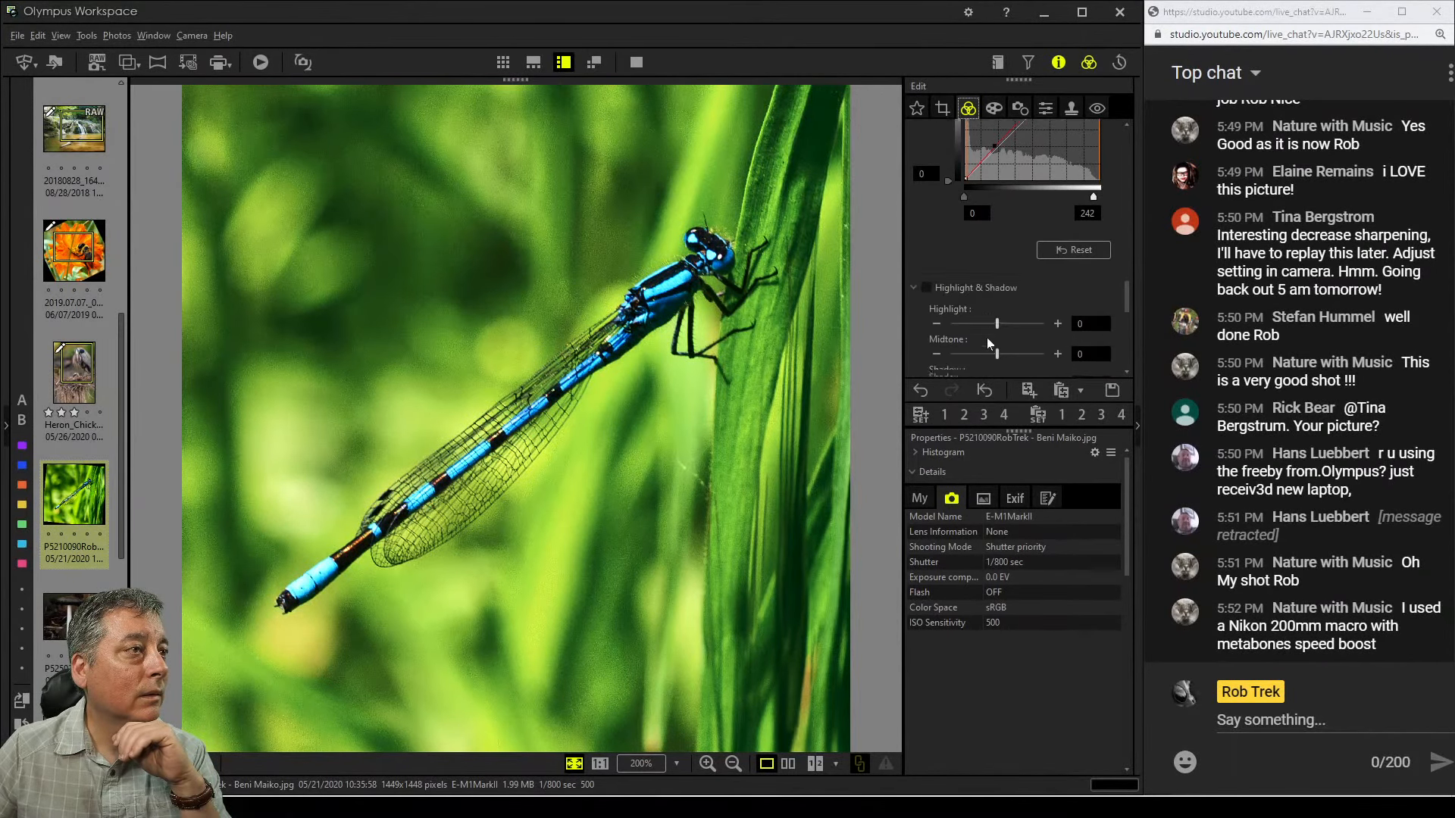
click(1057, 286)
click(1057, 286)
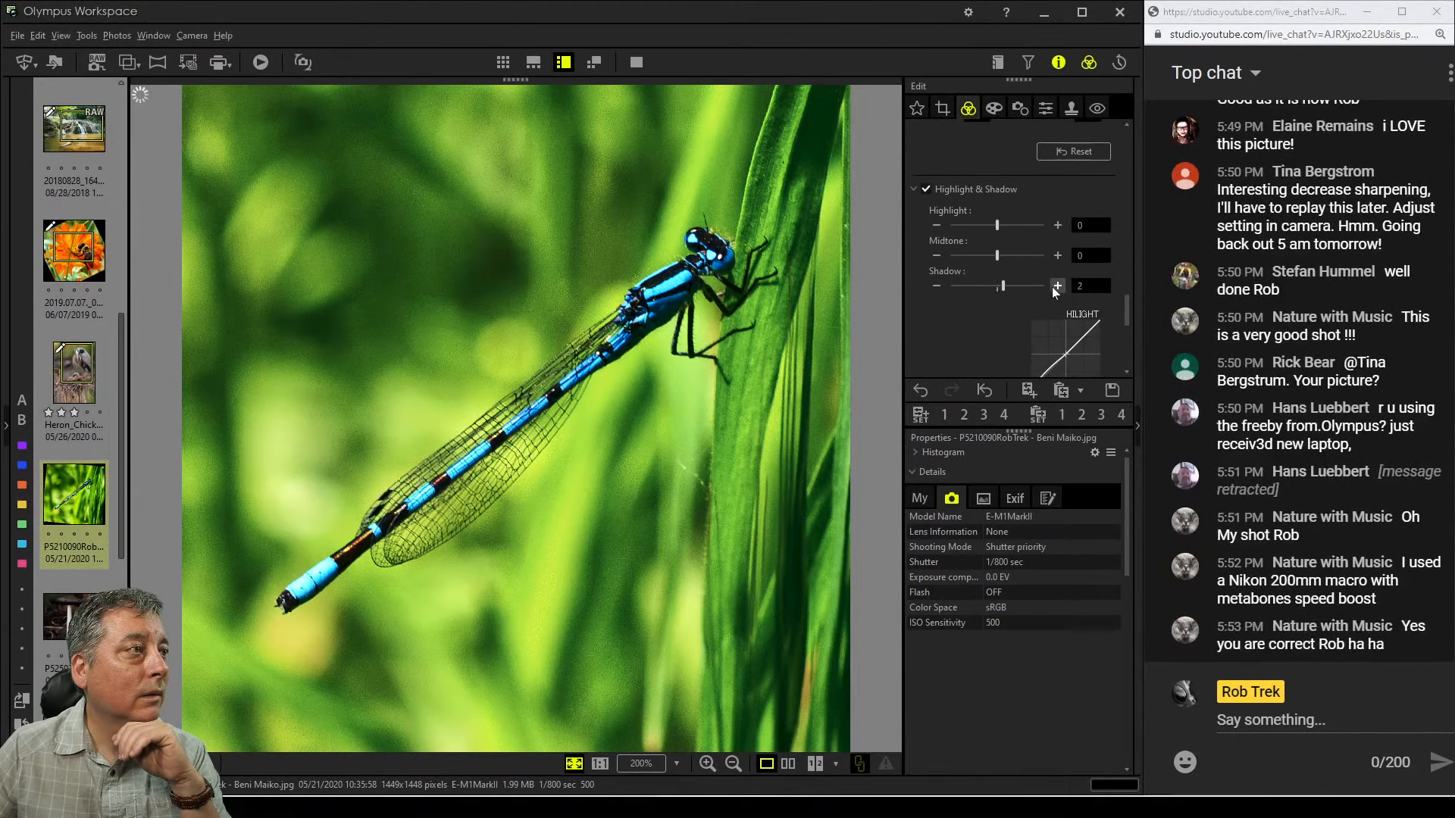
click(1057, 285)
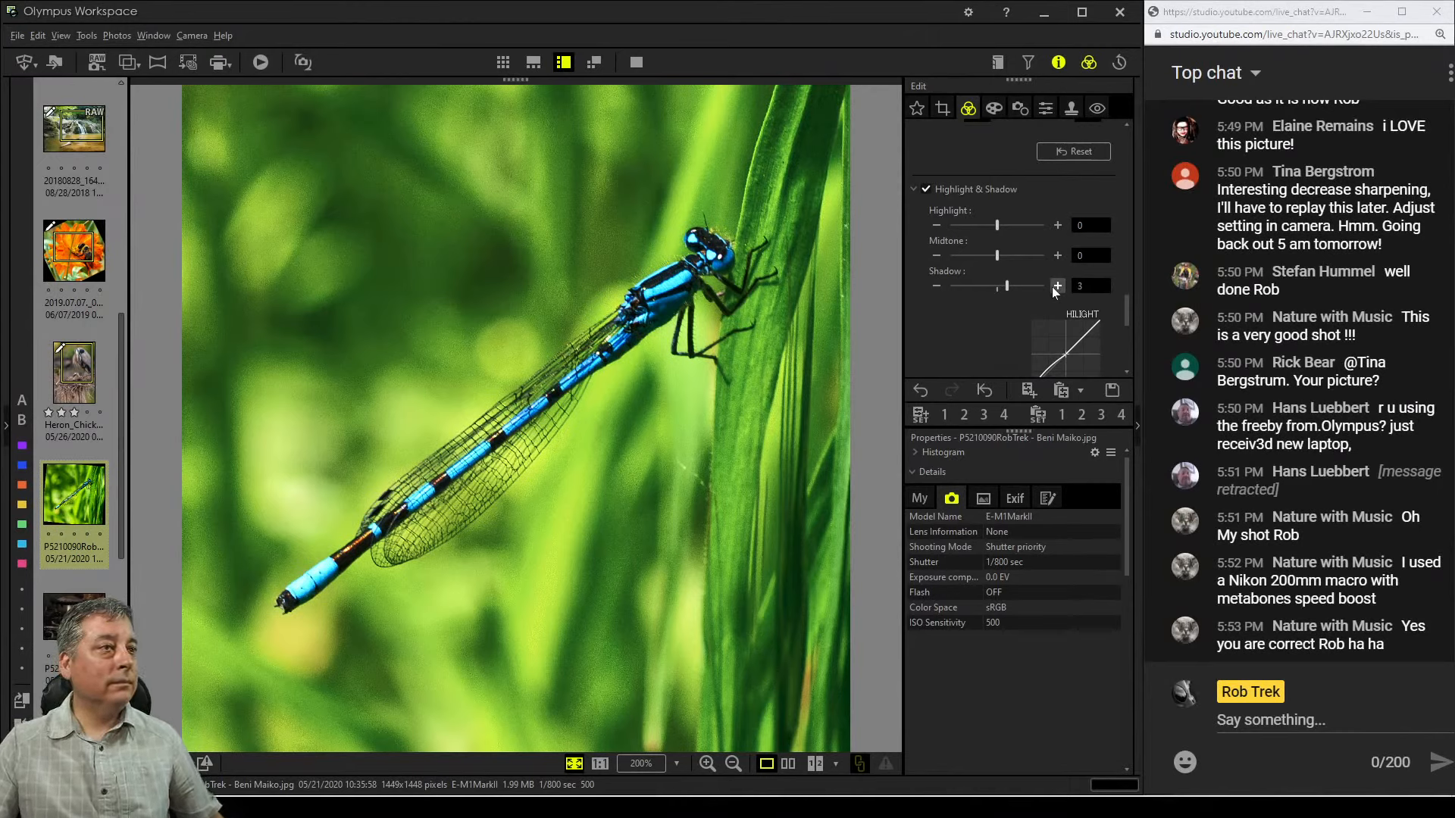
click(937, 287)
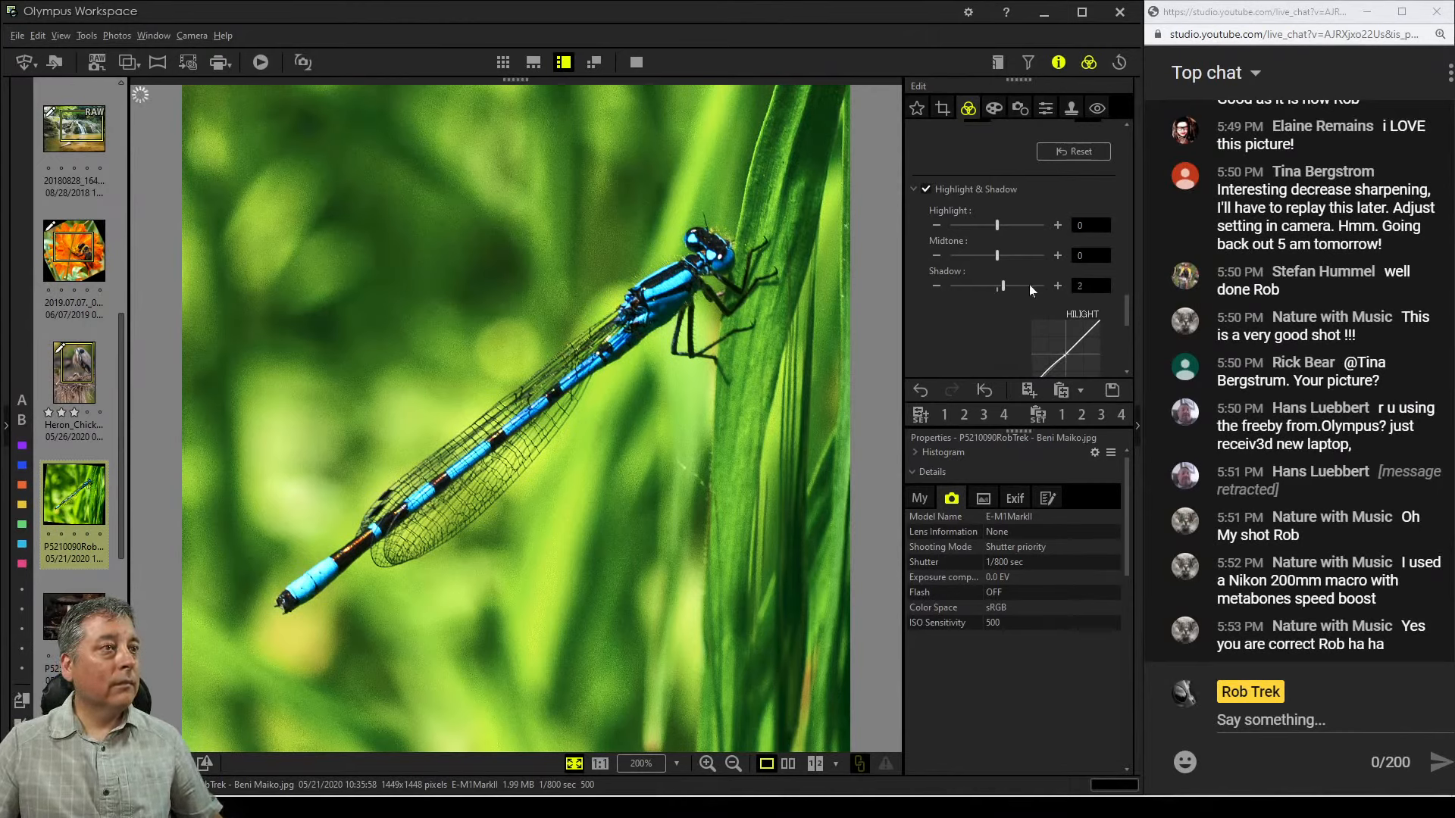
click(1058, 286)
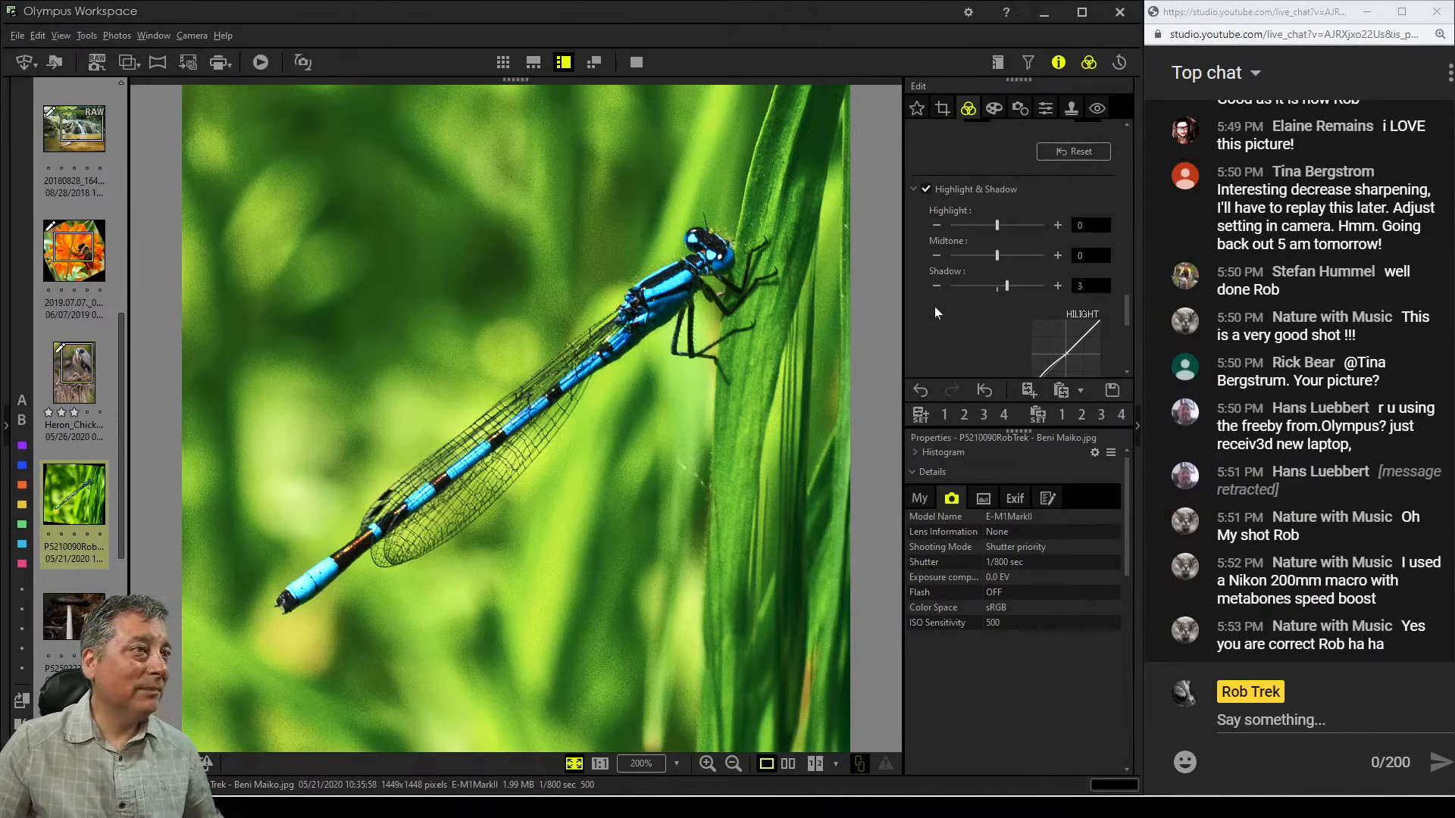
Lower the Adjust Color saturation of hues 9, 10 and 11 to -5, -5 and -4
scroll(934, 308, up, 1)
scroll(934, 307, down, 10)
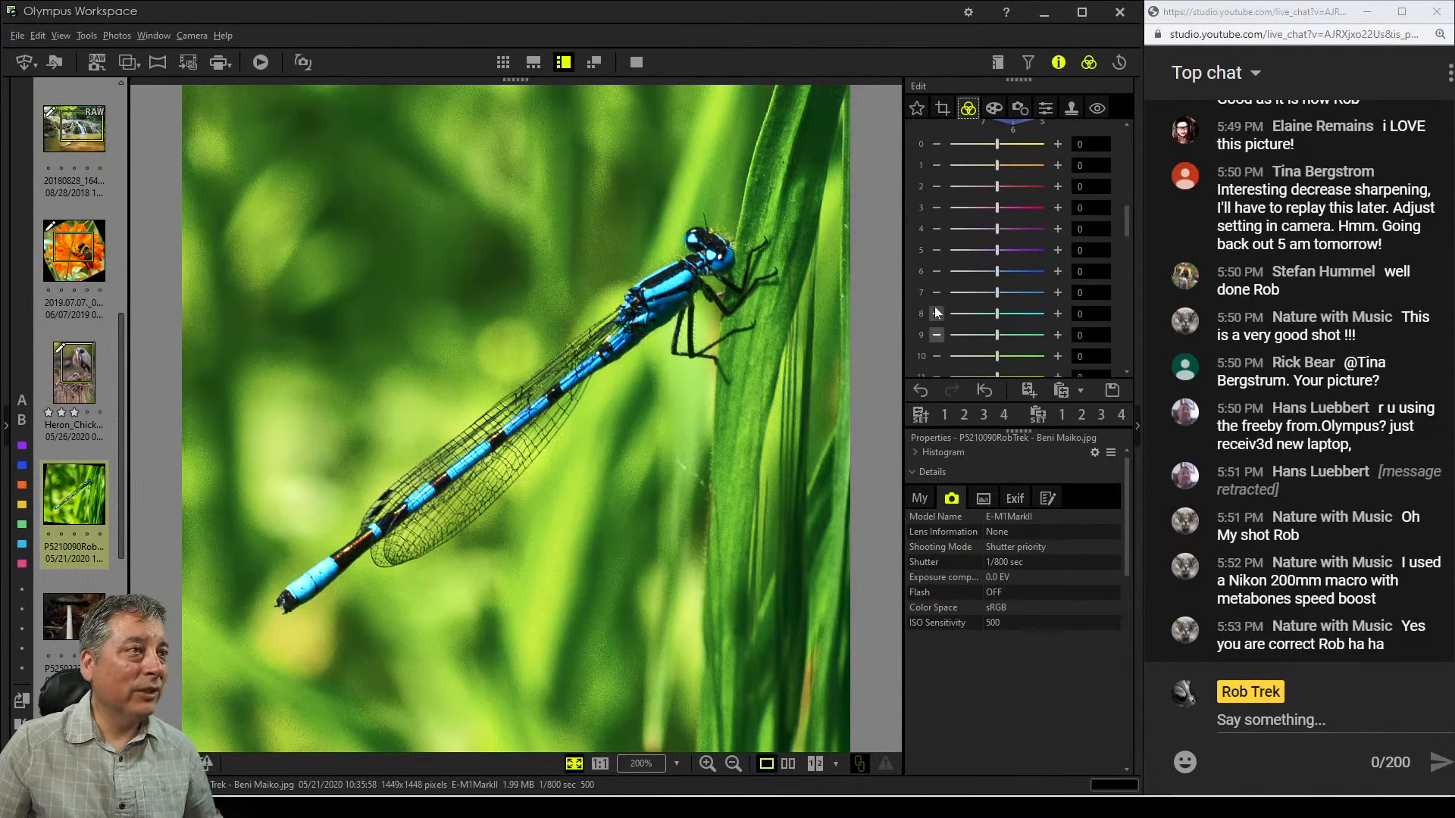
scroll(935, 306, up, 3)
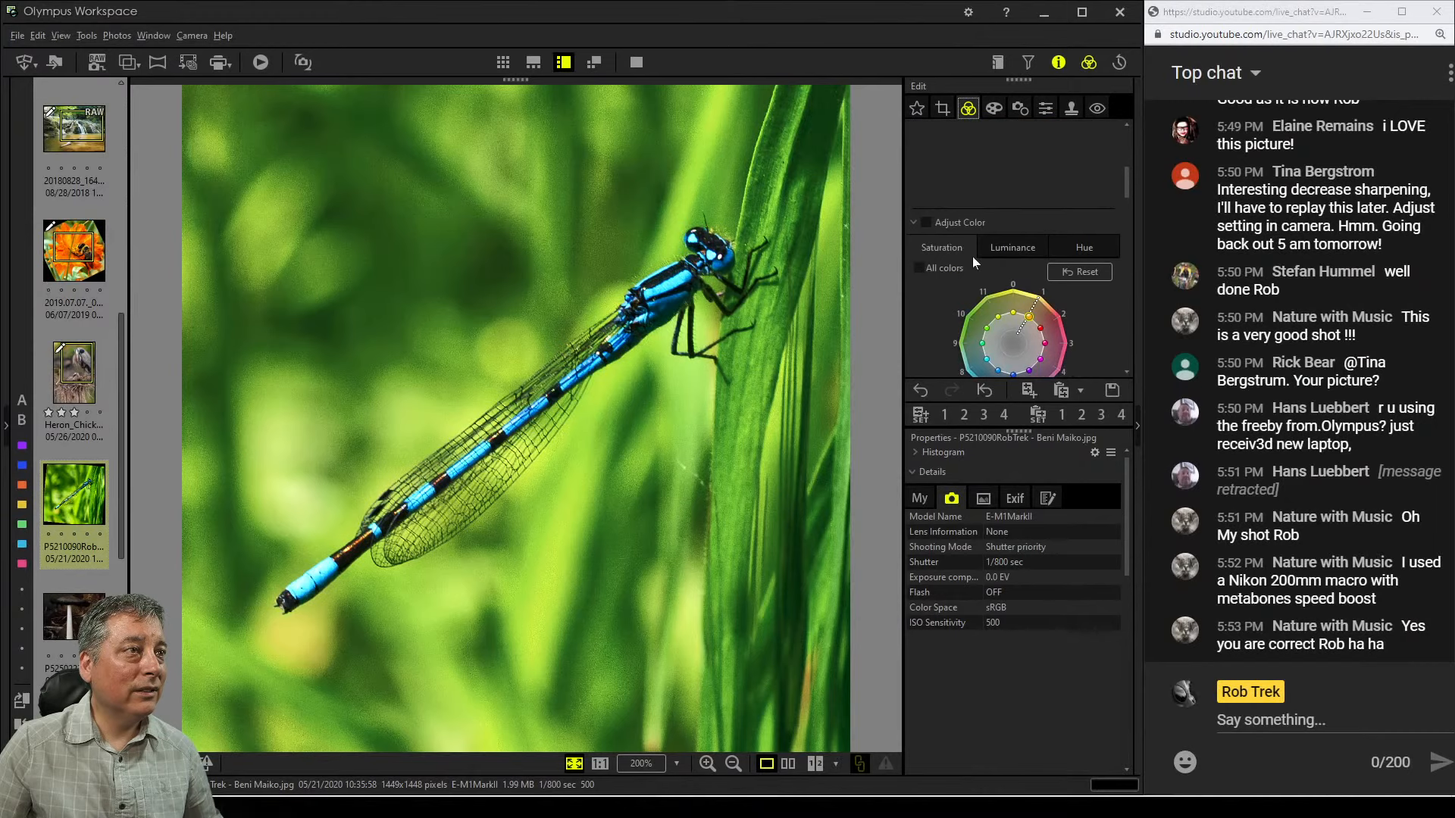
scroll(925, 313, down, 5)
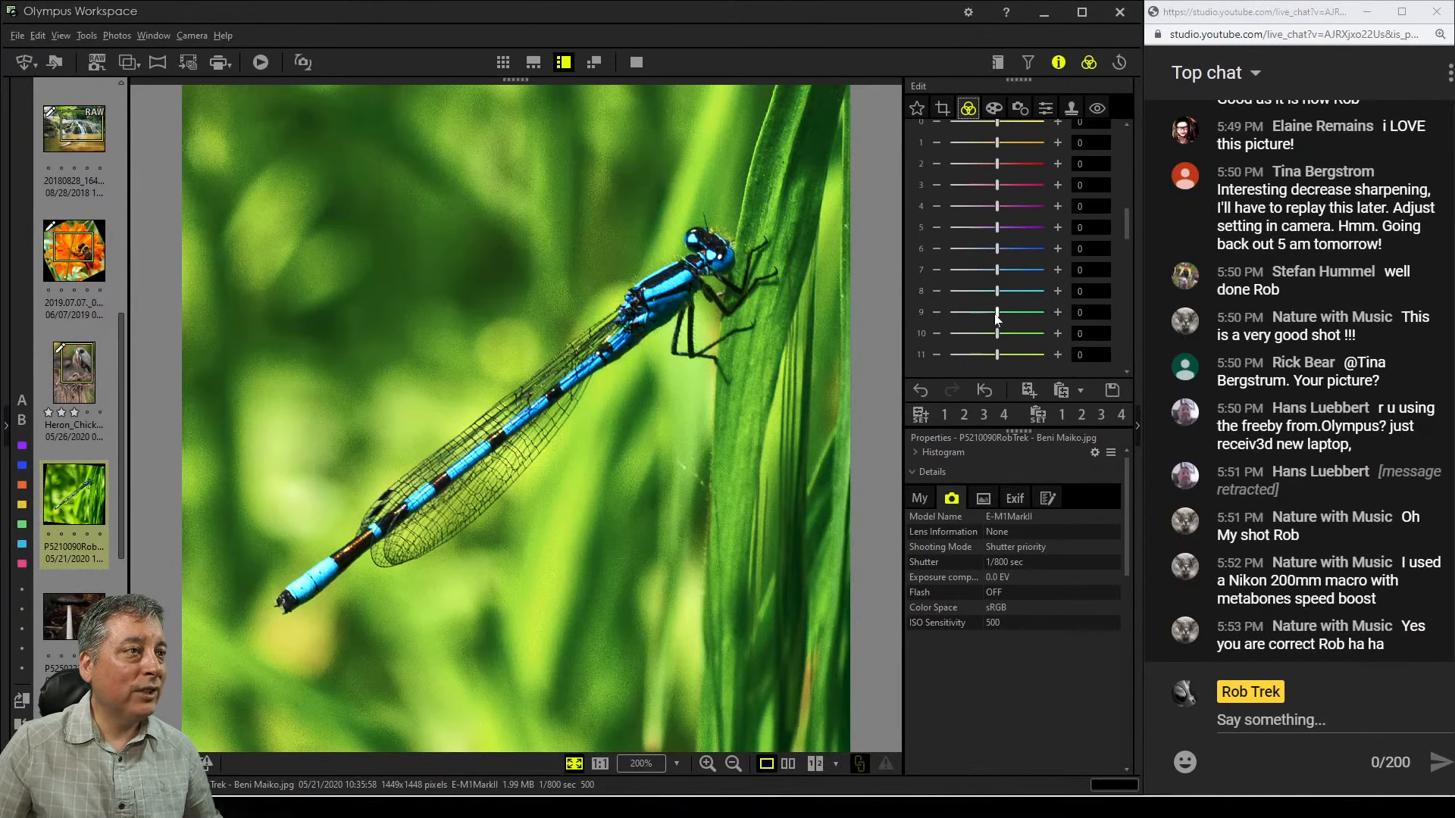
drag(996, 312, 977, 356)
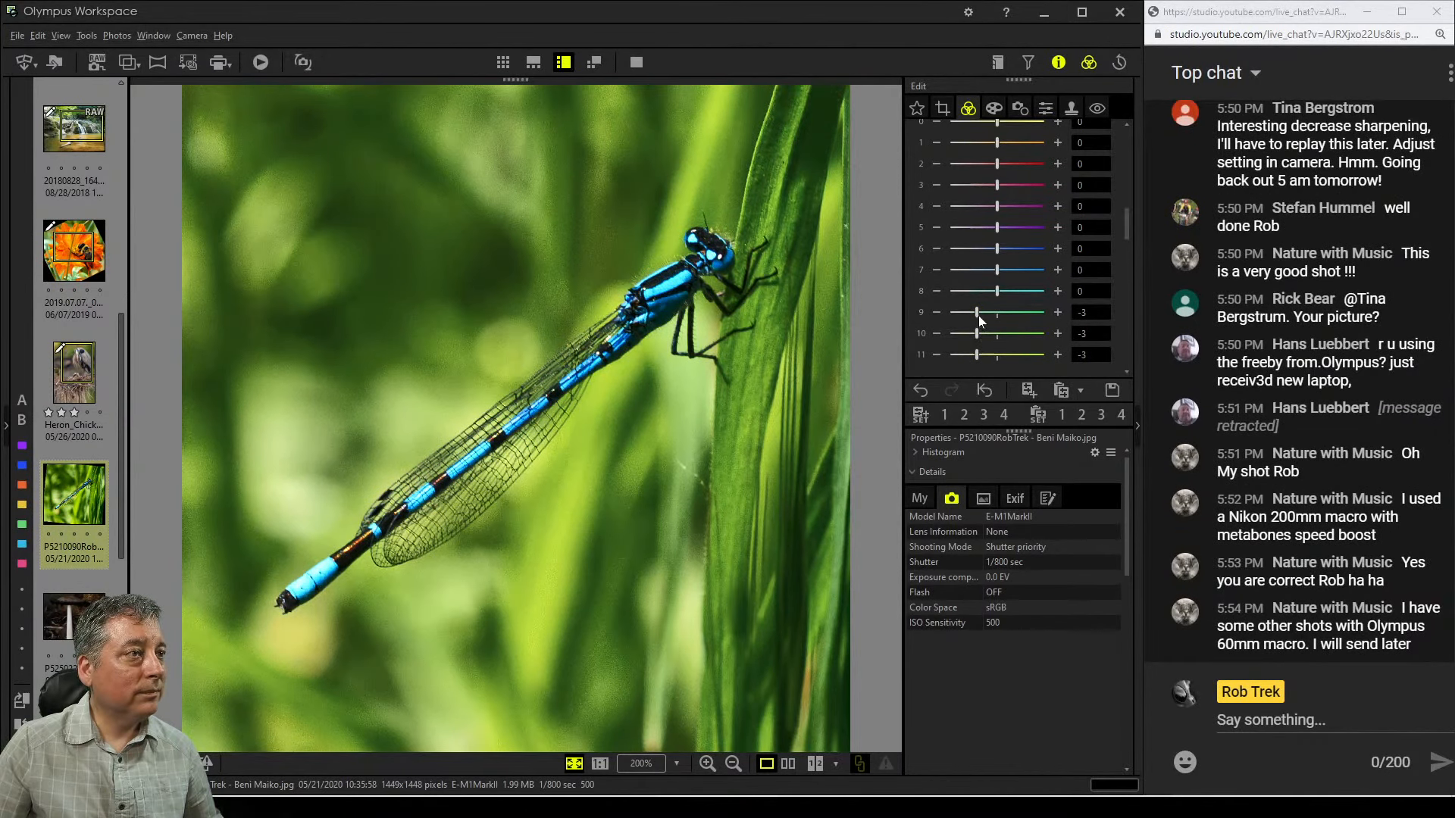
drag(977, 314, 963, 358)
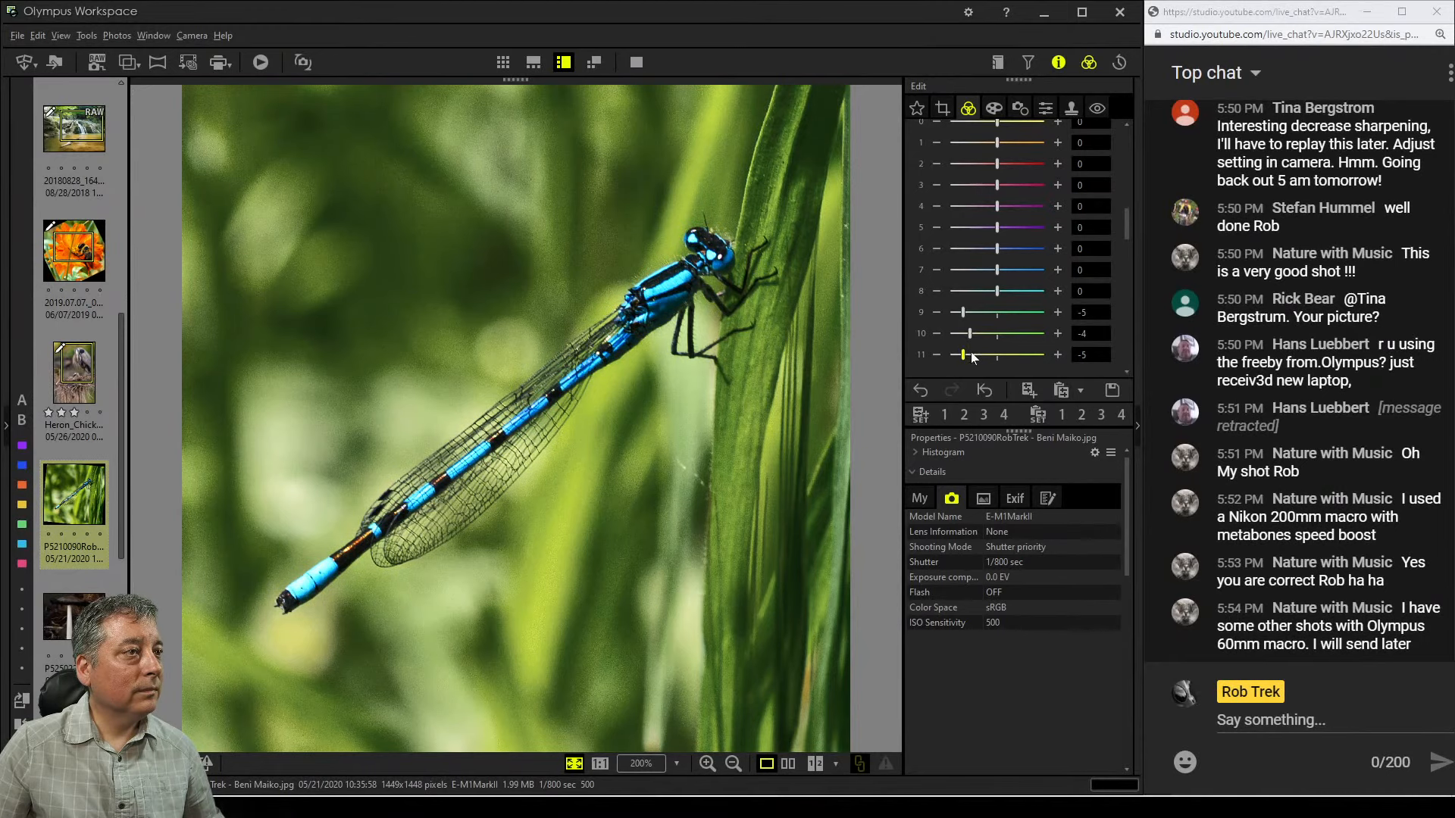
drag(966, 358, 964, 339)
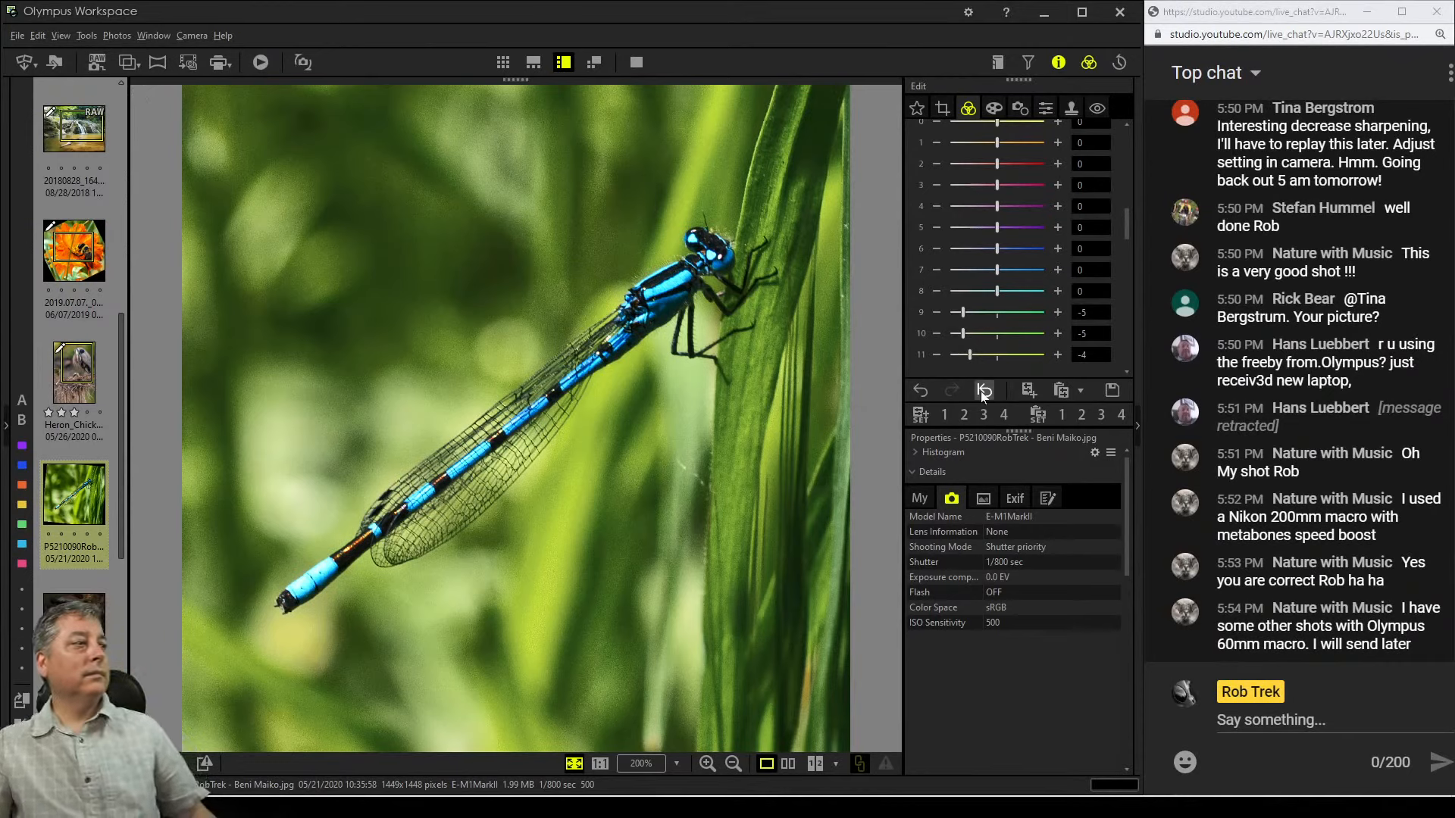
Compare the edited dragonfly photo side by side with the original, then return to single view
click(993, 107)
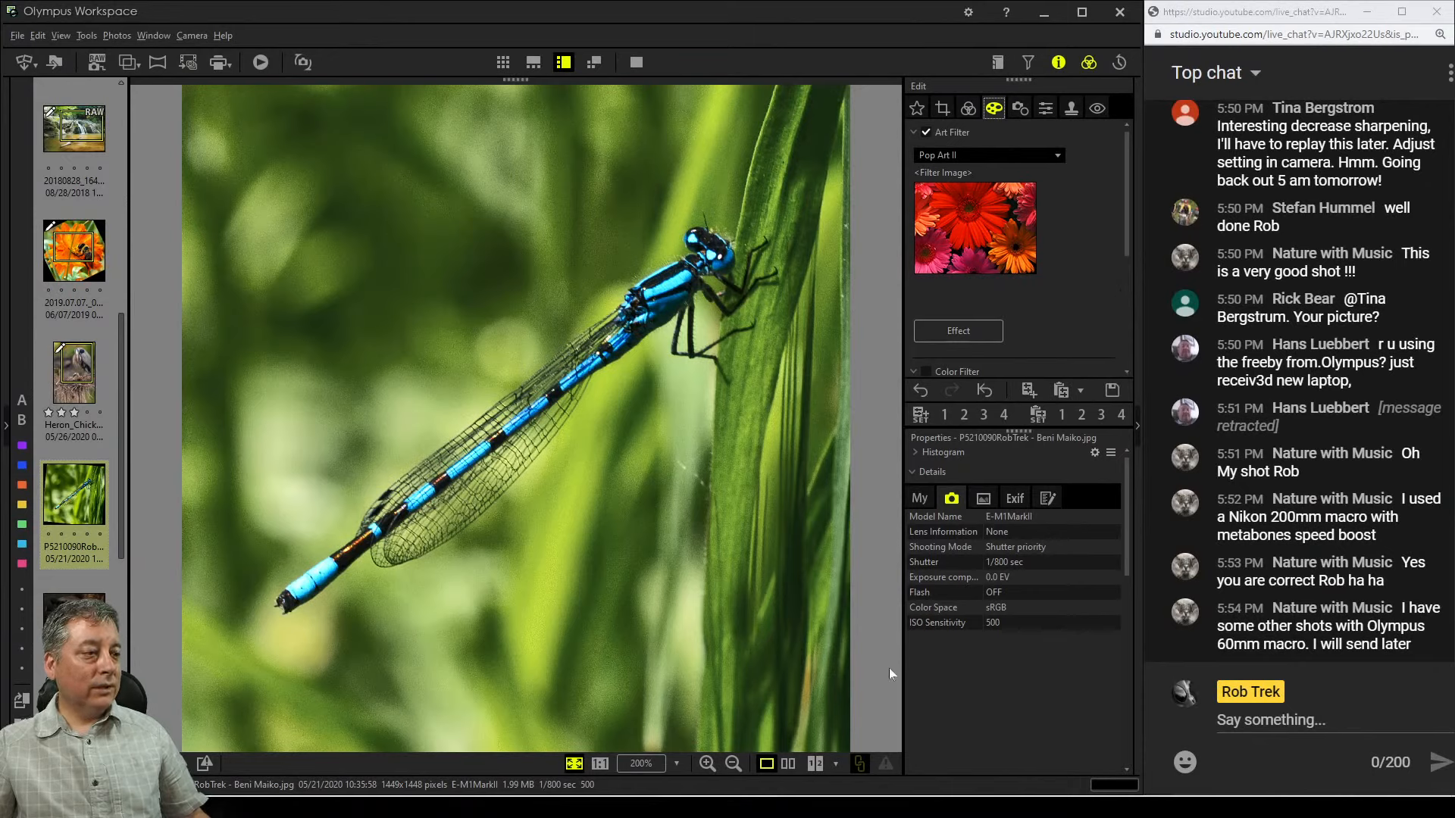
click(789, 763)
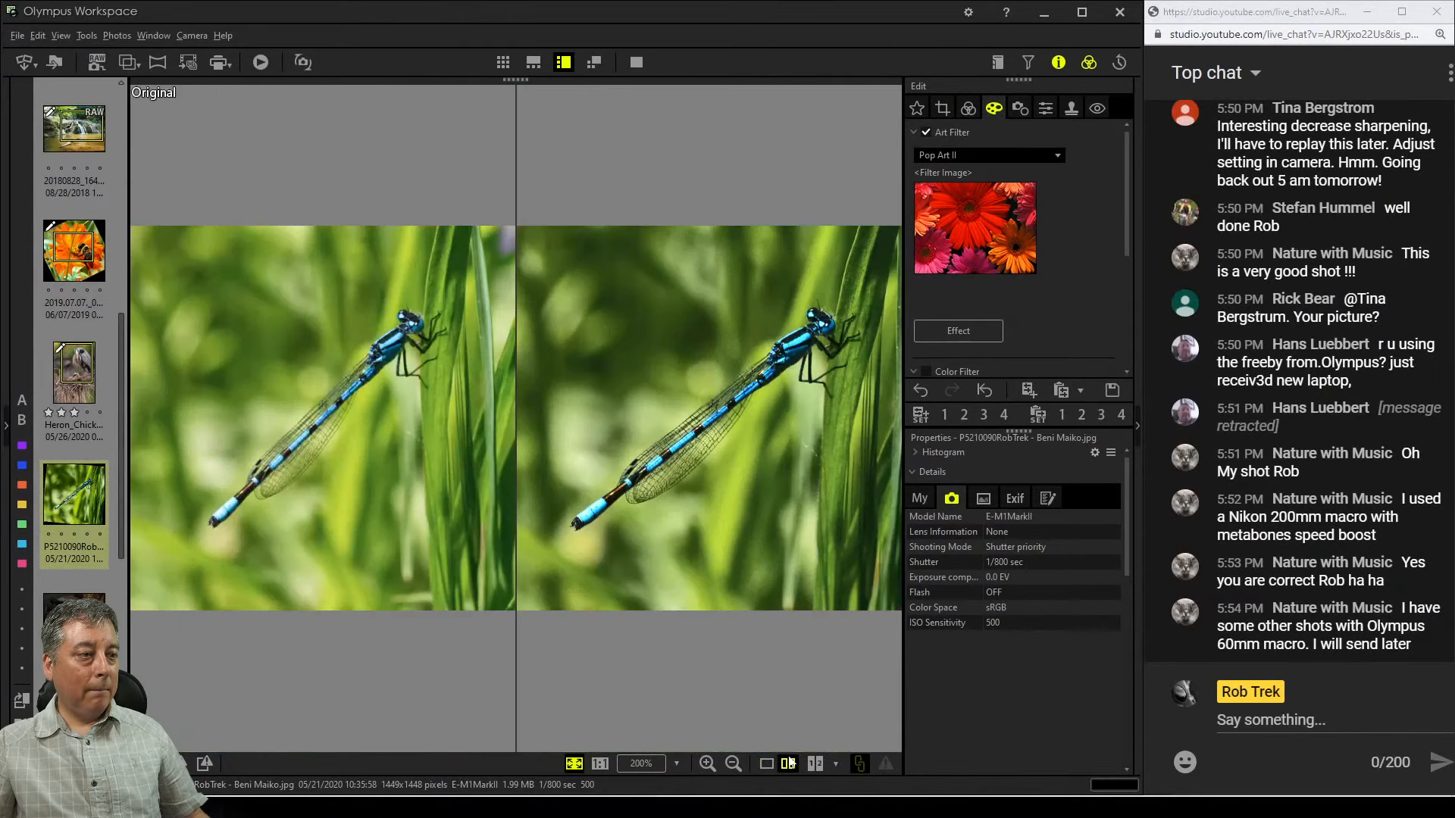
click(636, 63)
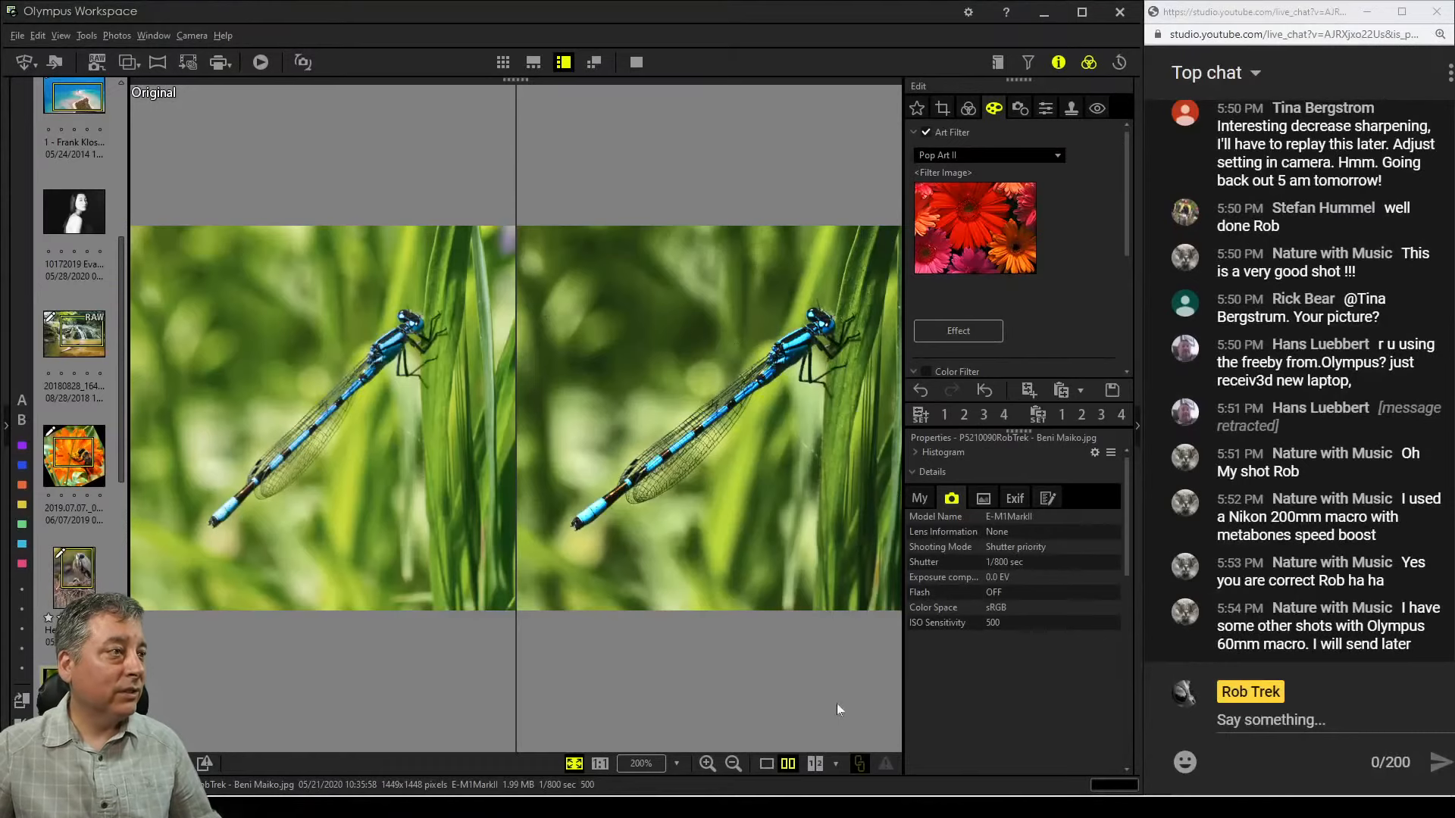
click(767, 763)
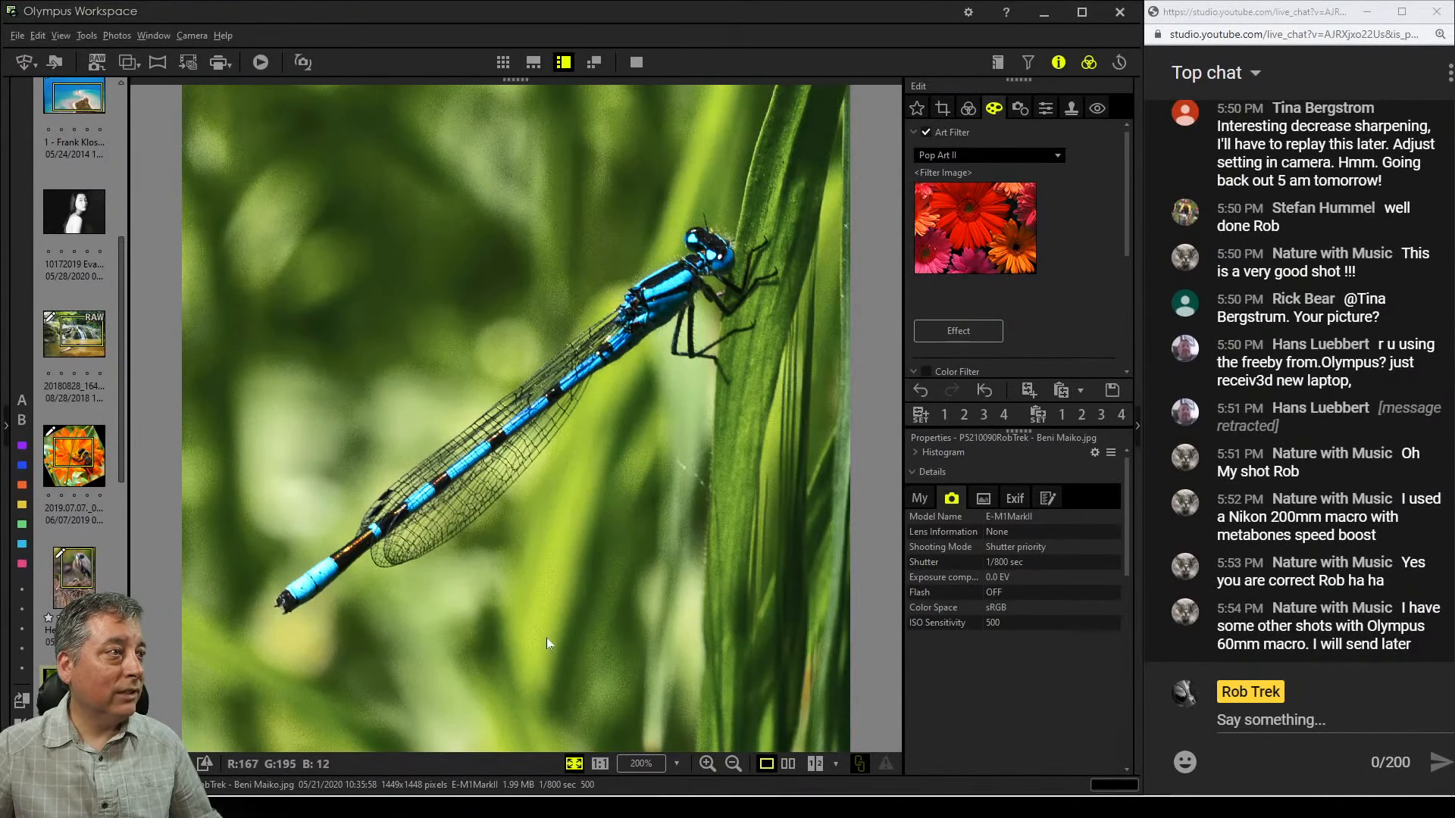
Open the fairy-and-mushroom photo and examine the figurine's detail at 100% zoom
scroll(111, 566, down, 5)
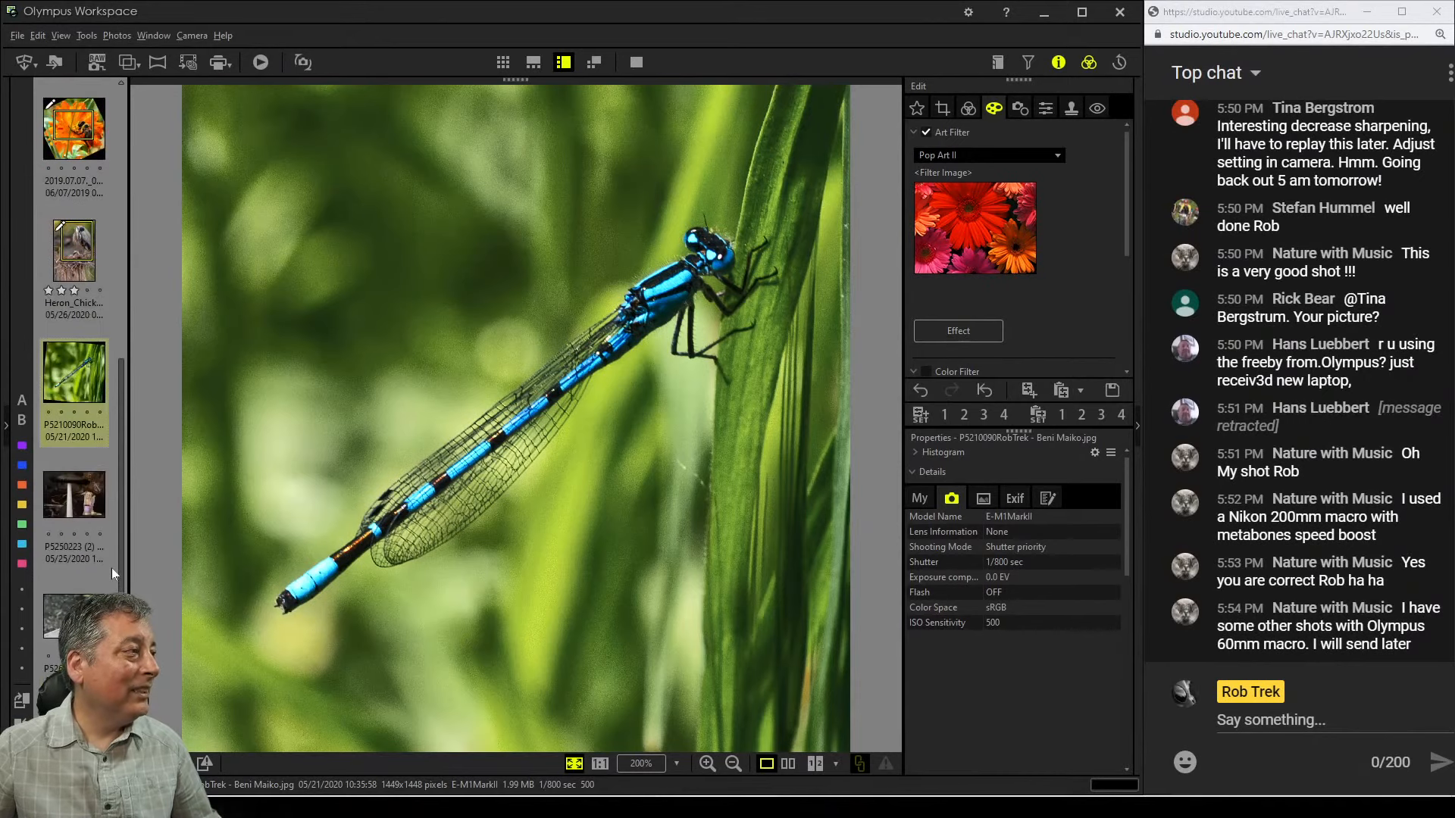
click(50, 508)
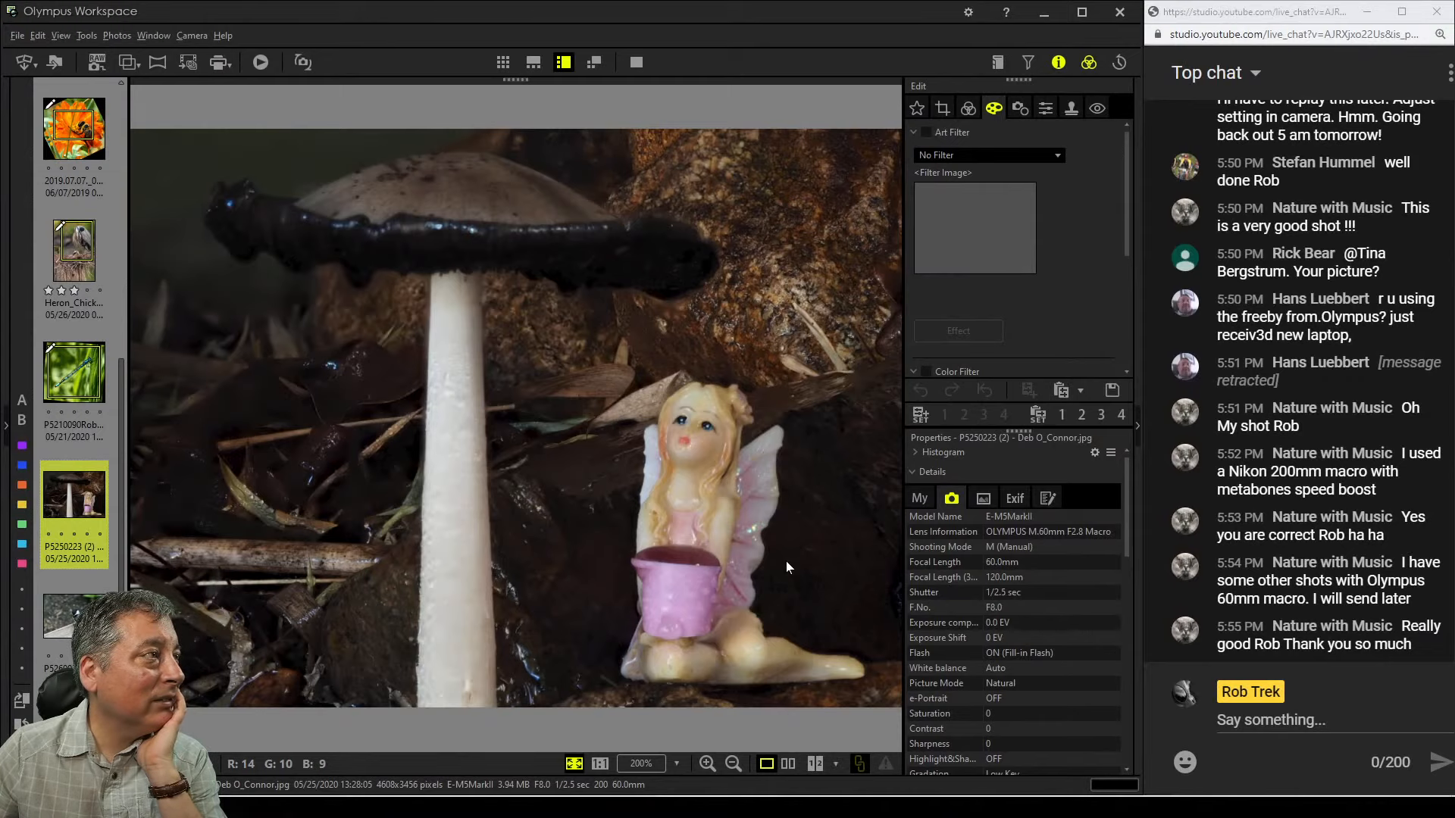
click(474, 243)
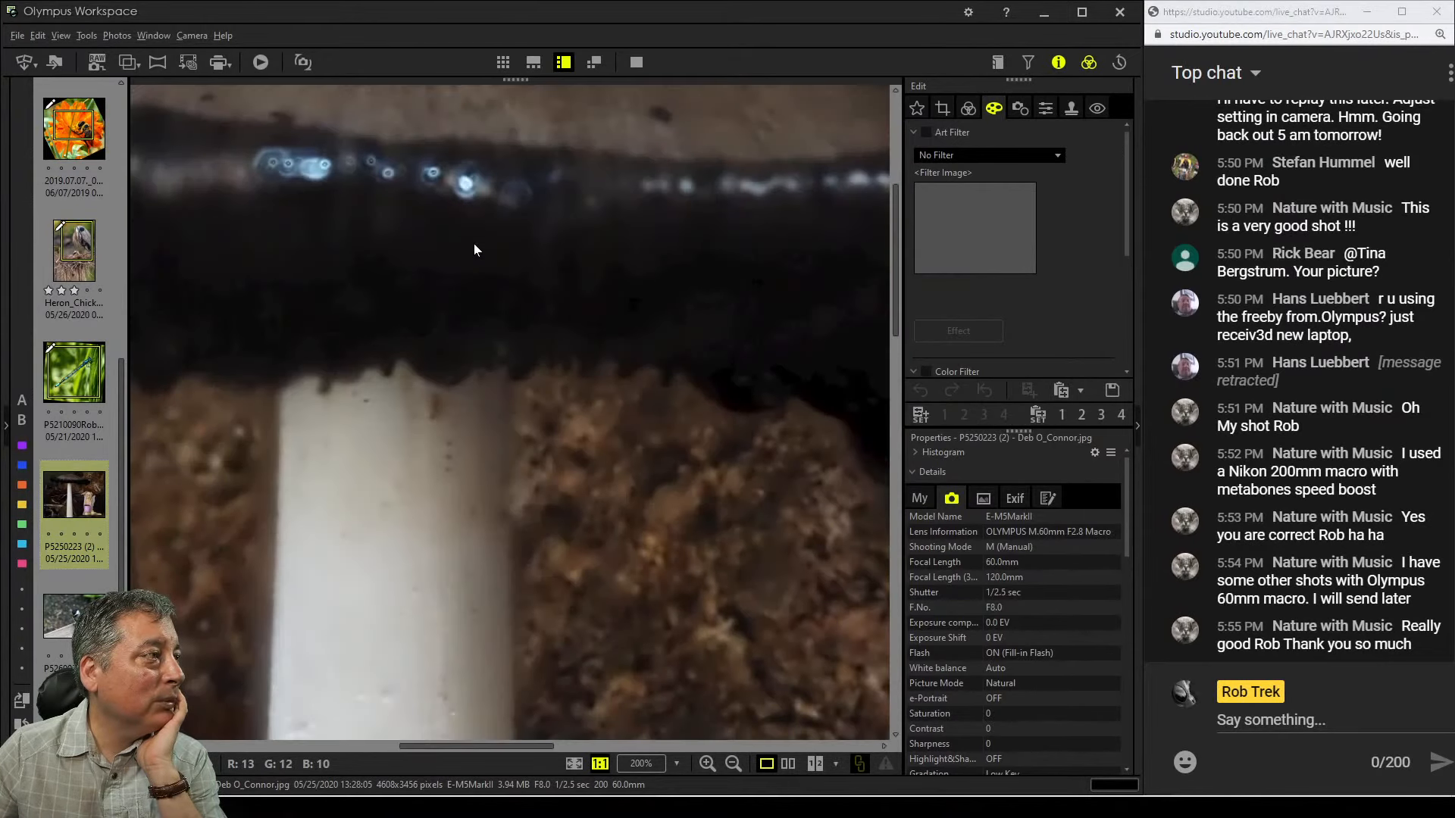
drag(474, 243, 599, 234)
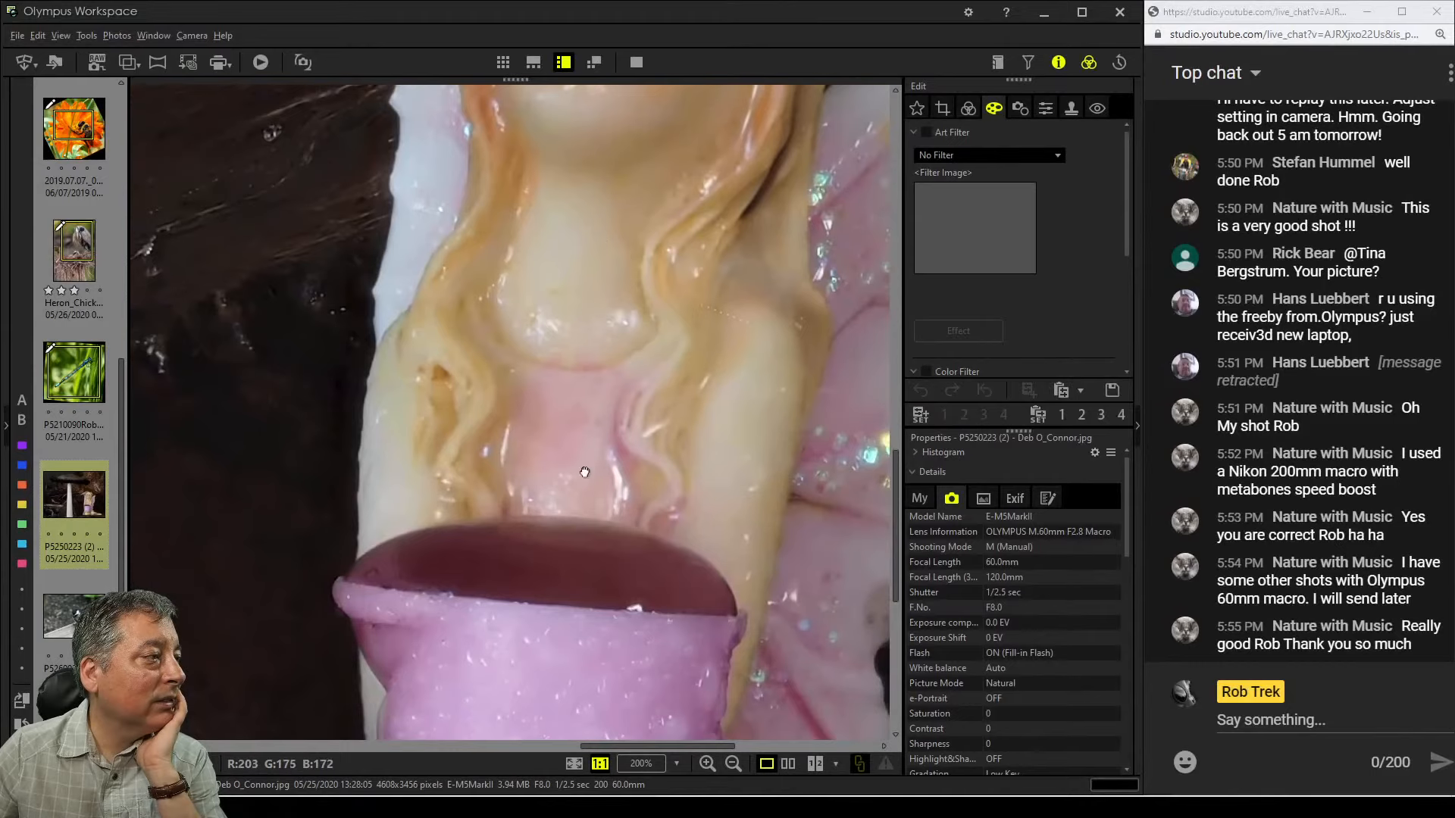
drag(585, 473, 616, 289)
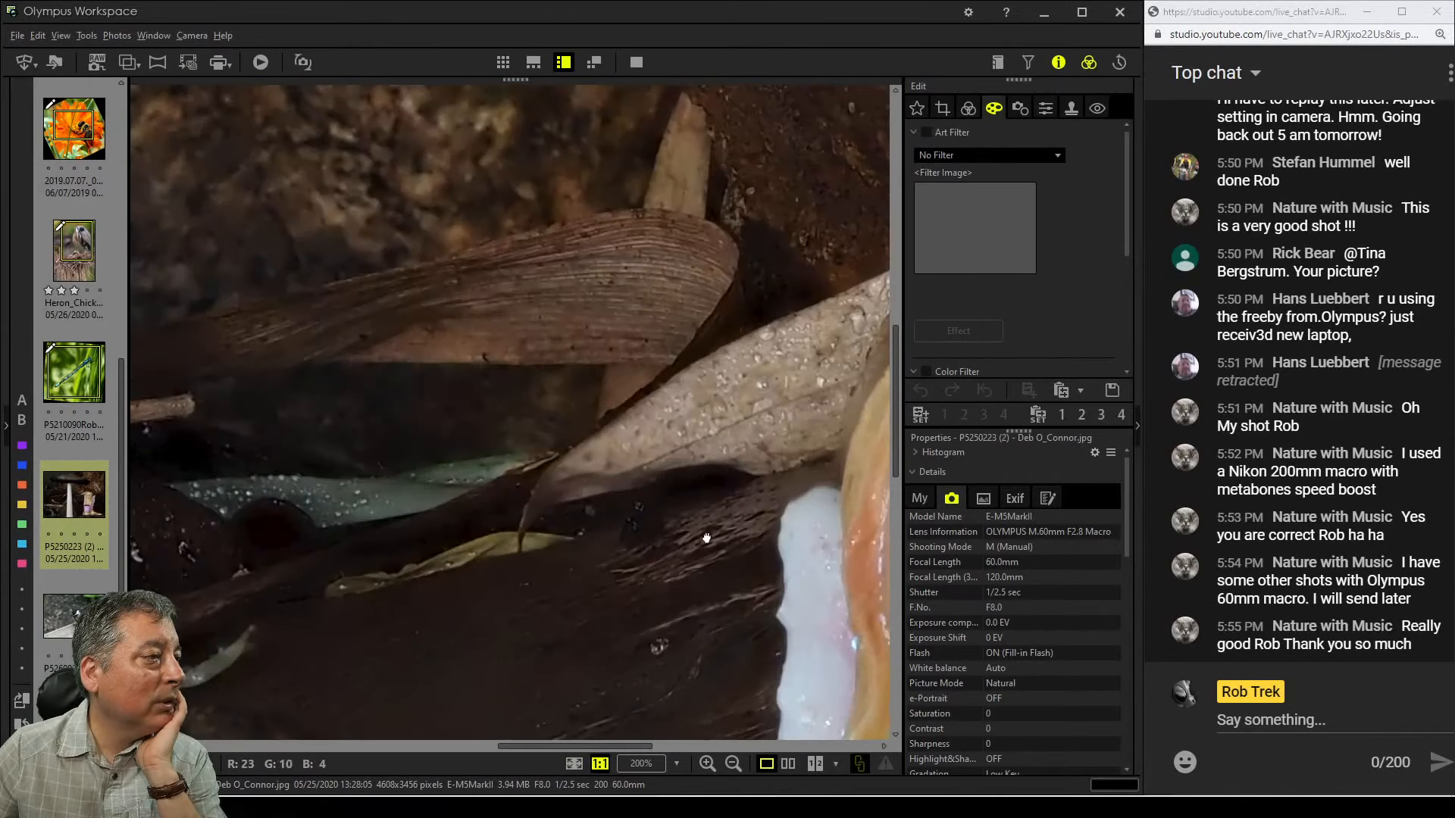
click(723, 576)
click(747, 626)
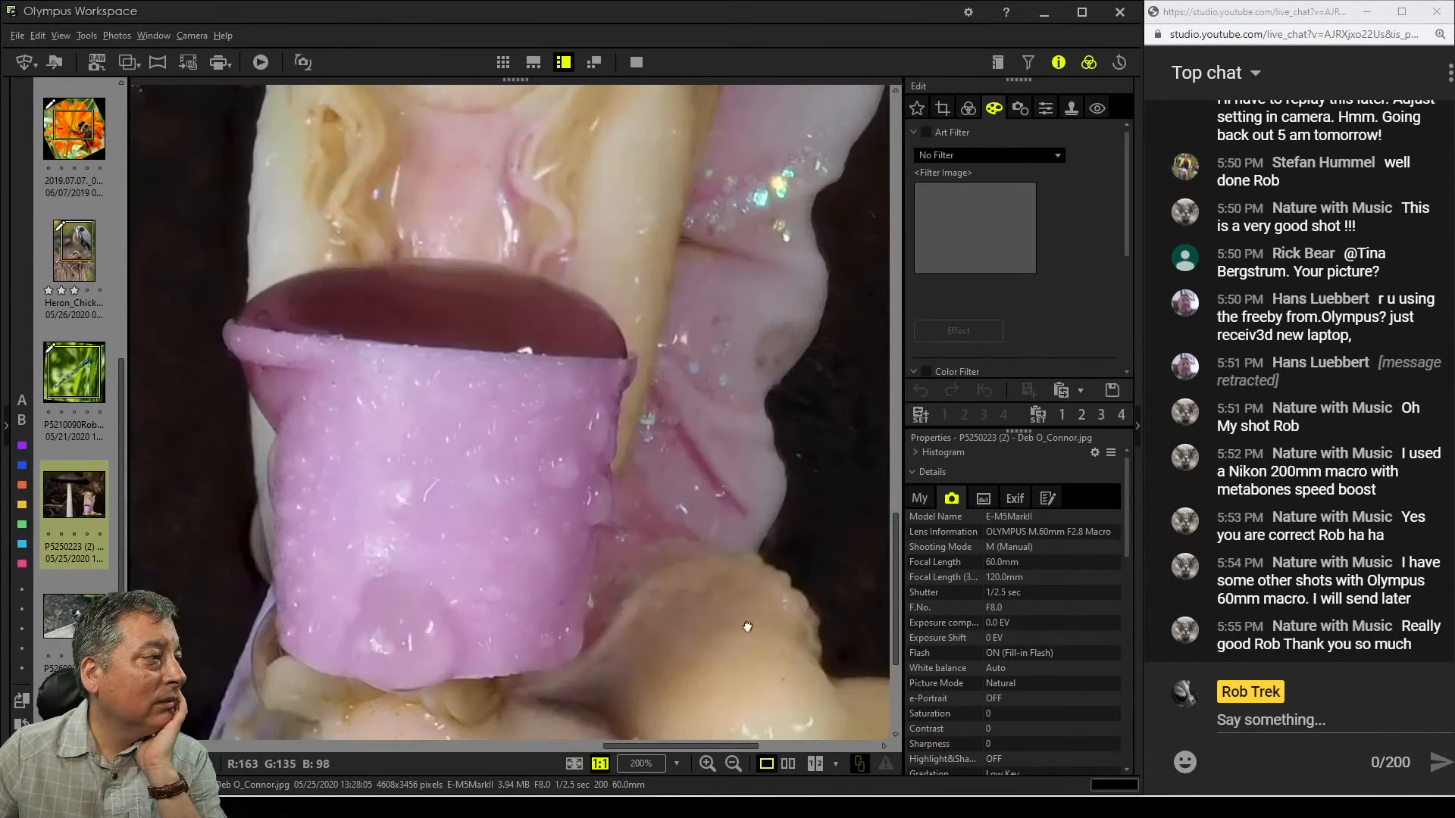
drag(747, 625, 796, 541)
drag(687, 293, 501, 648)
drag(555, 408, 643, 494)
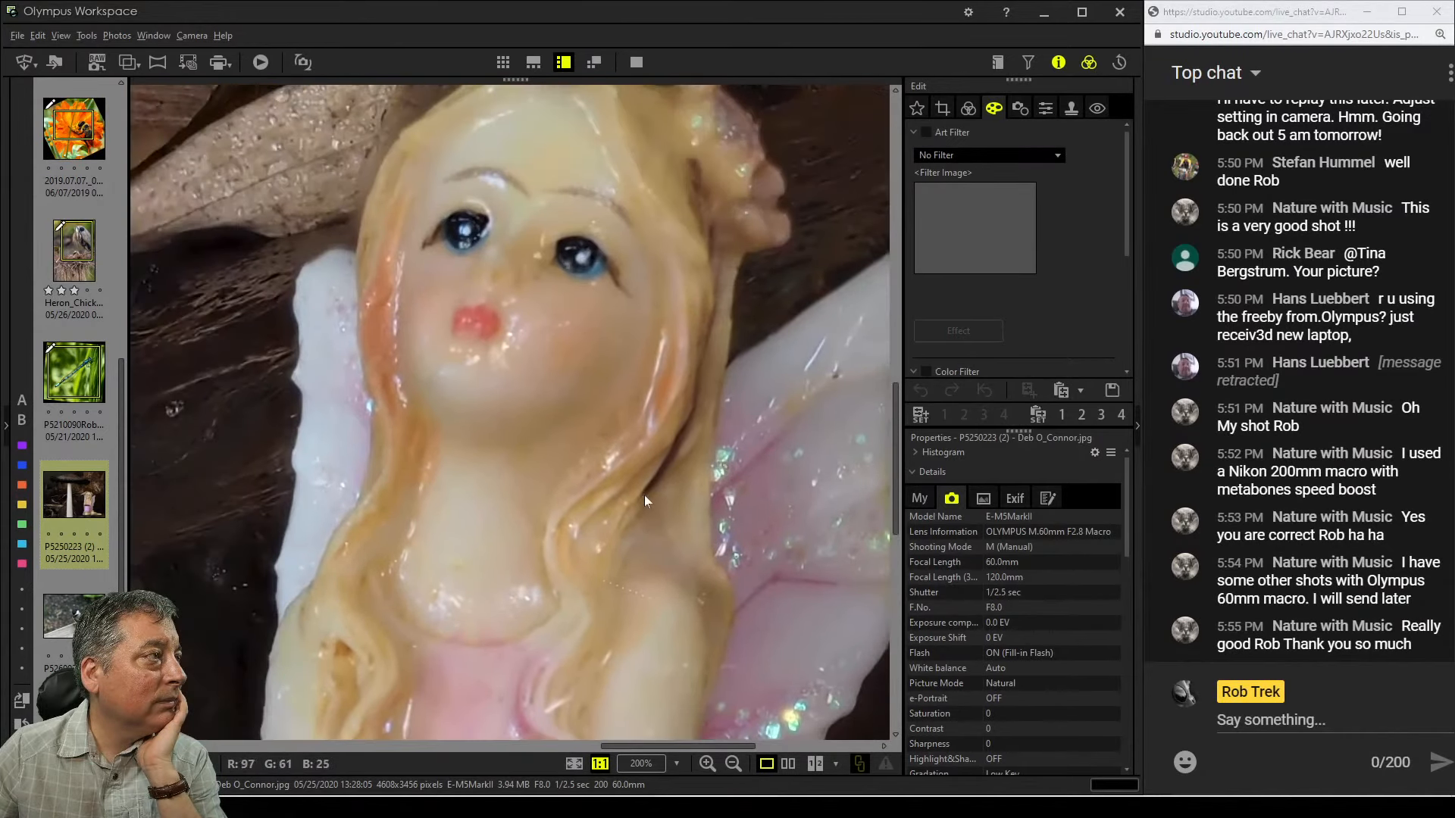
click(656, 519)
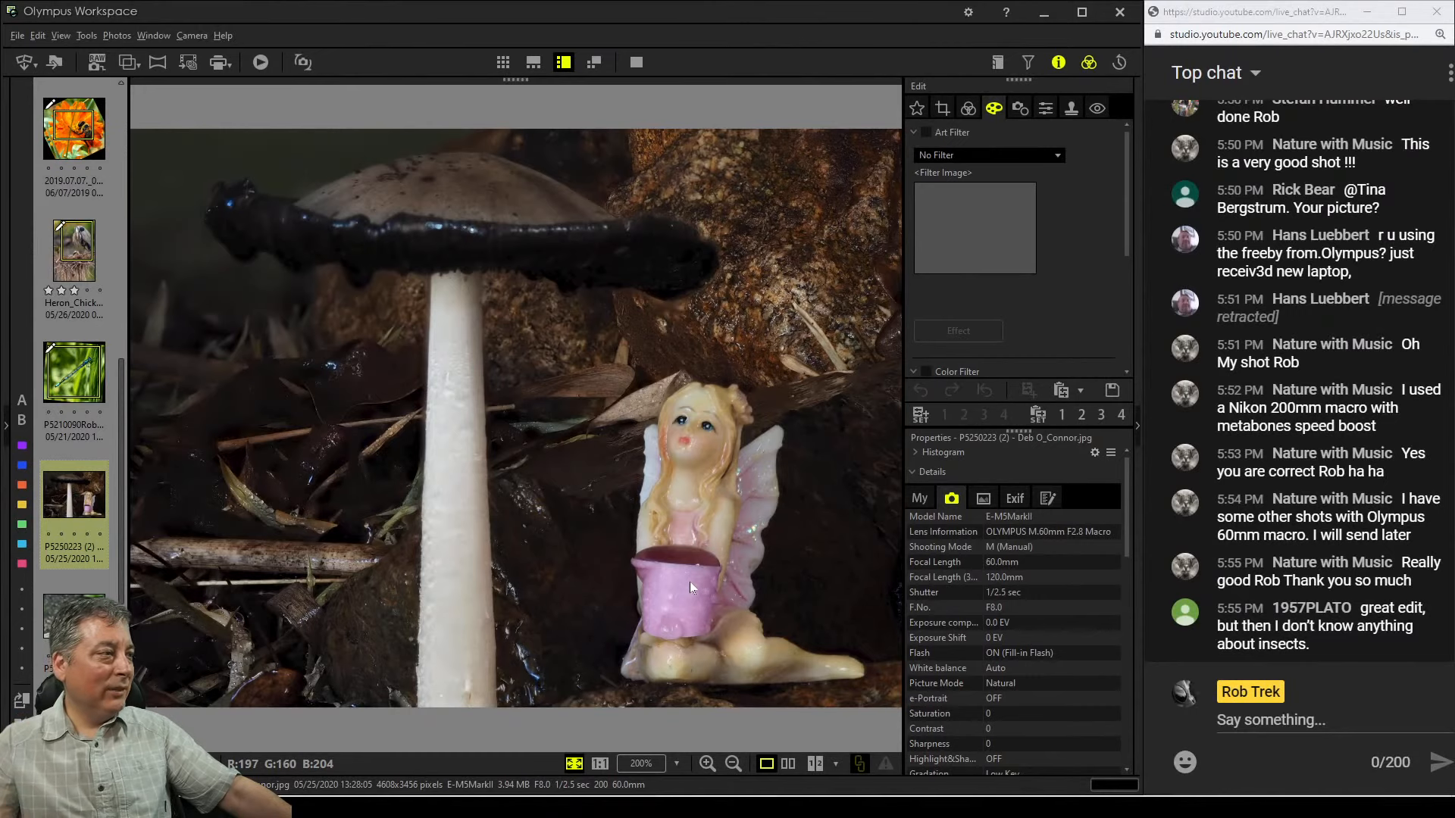
Examine the rocks, foreground twigs, mushroom cap and stem of the photo at 100% zoom
click(785, 316)
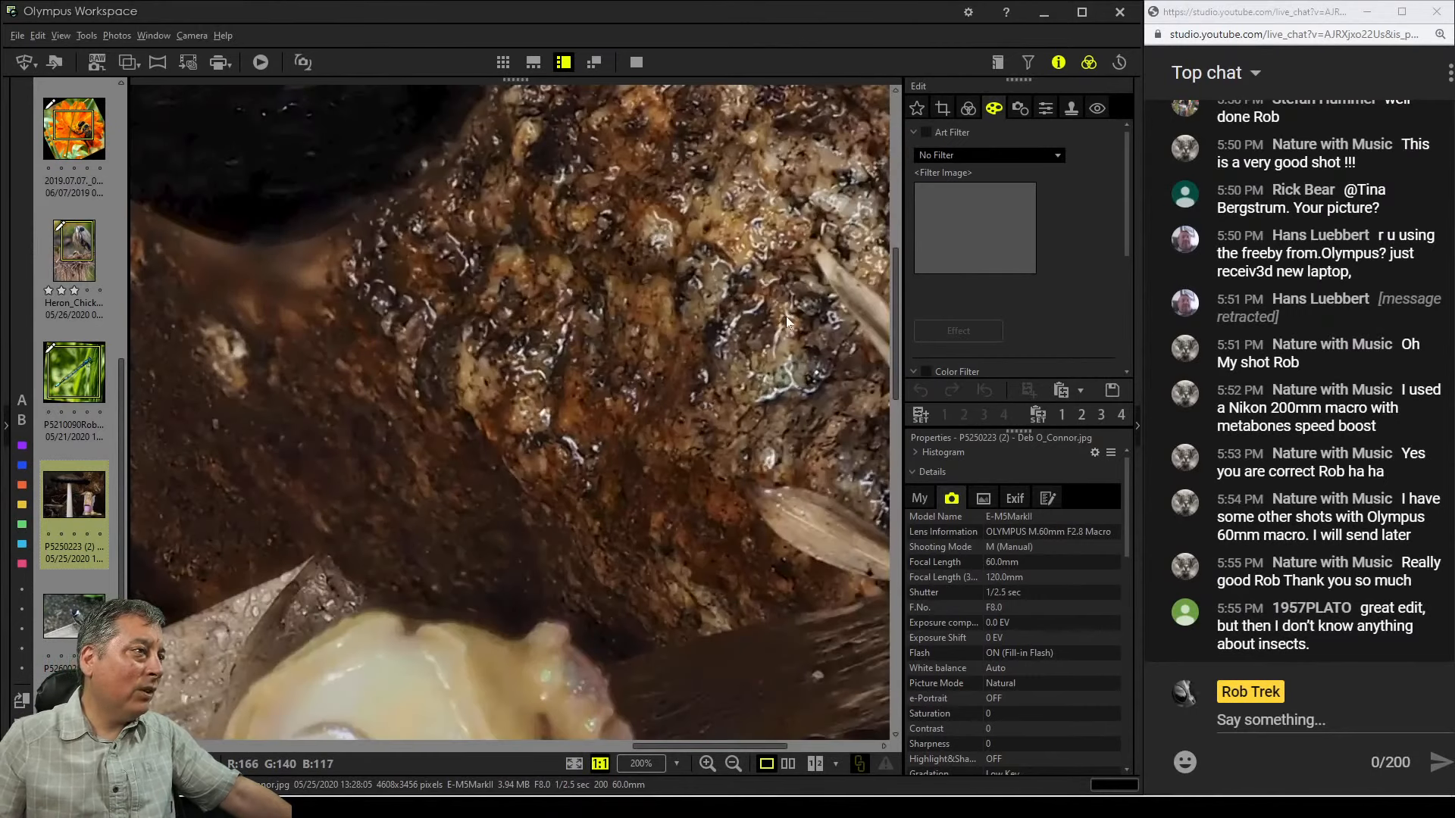
drag(660, 305, 776, 395)
click(741, 391)
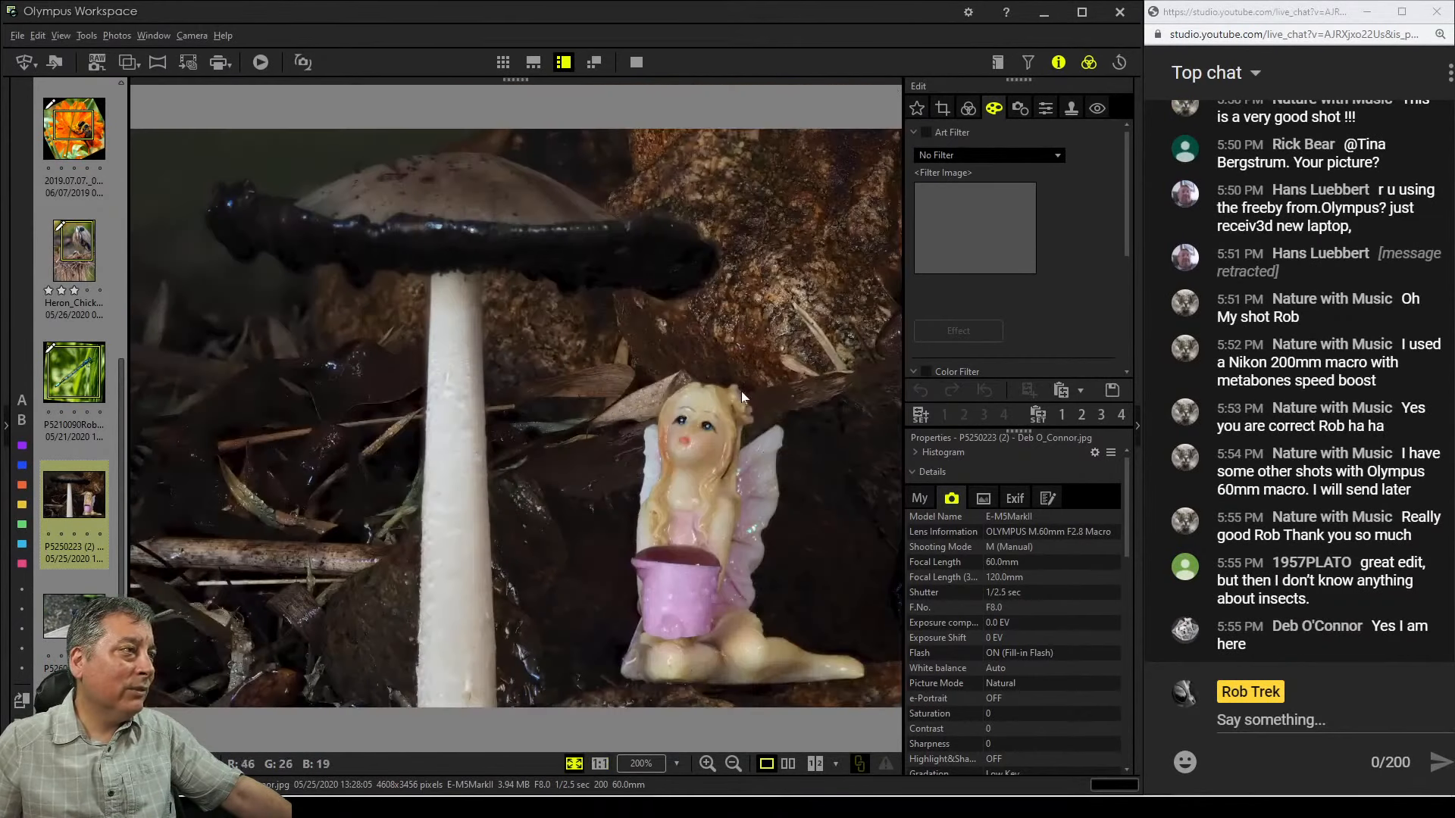
click(710, 341)
click(703, 189)
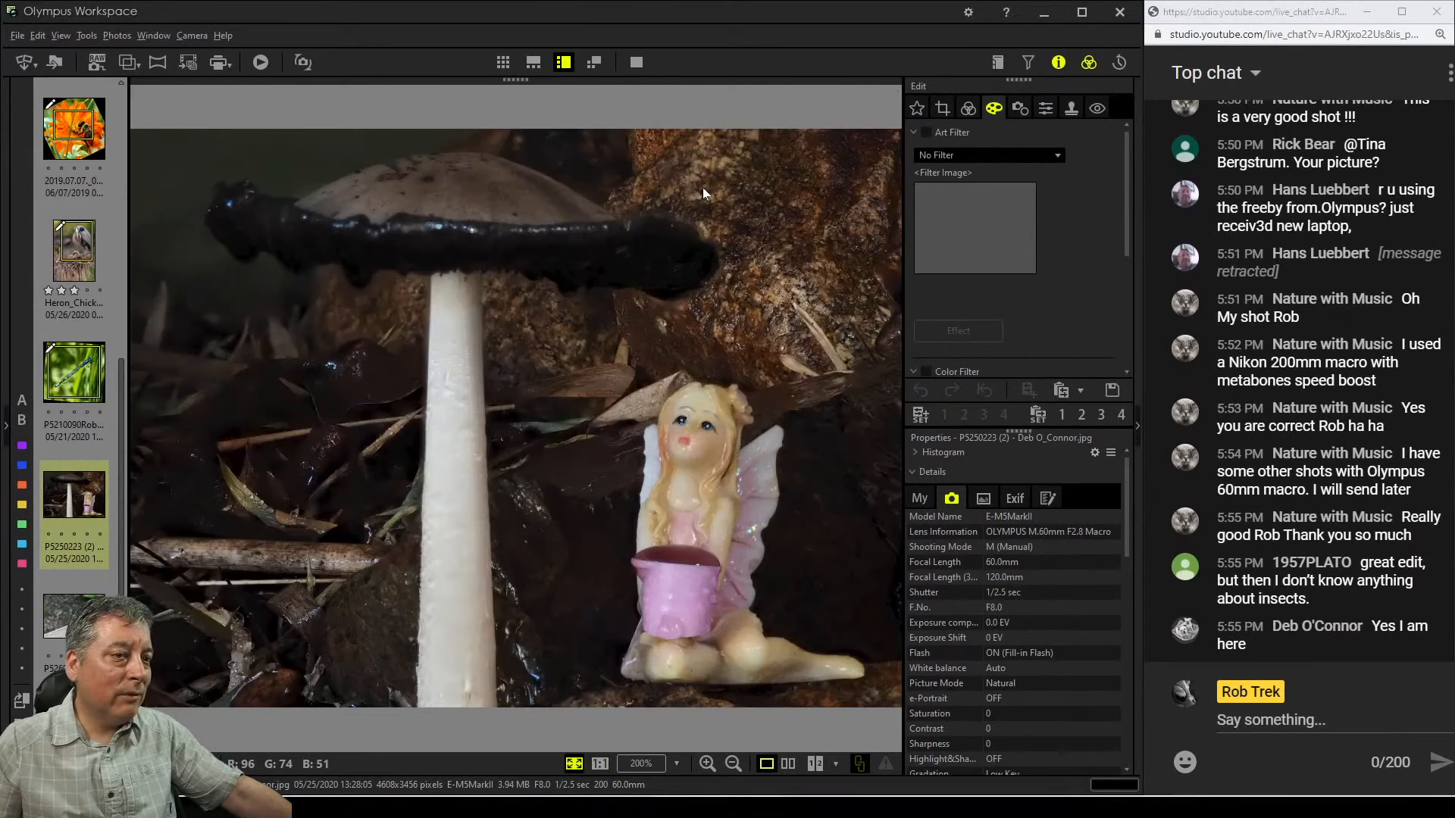
click(289, 547)
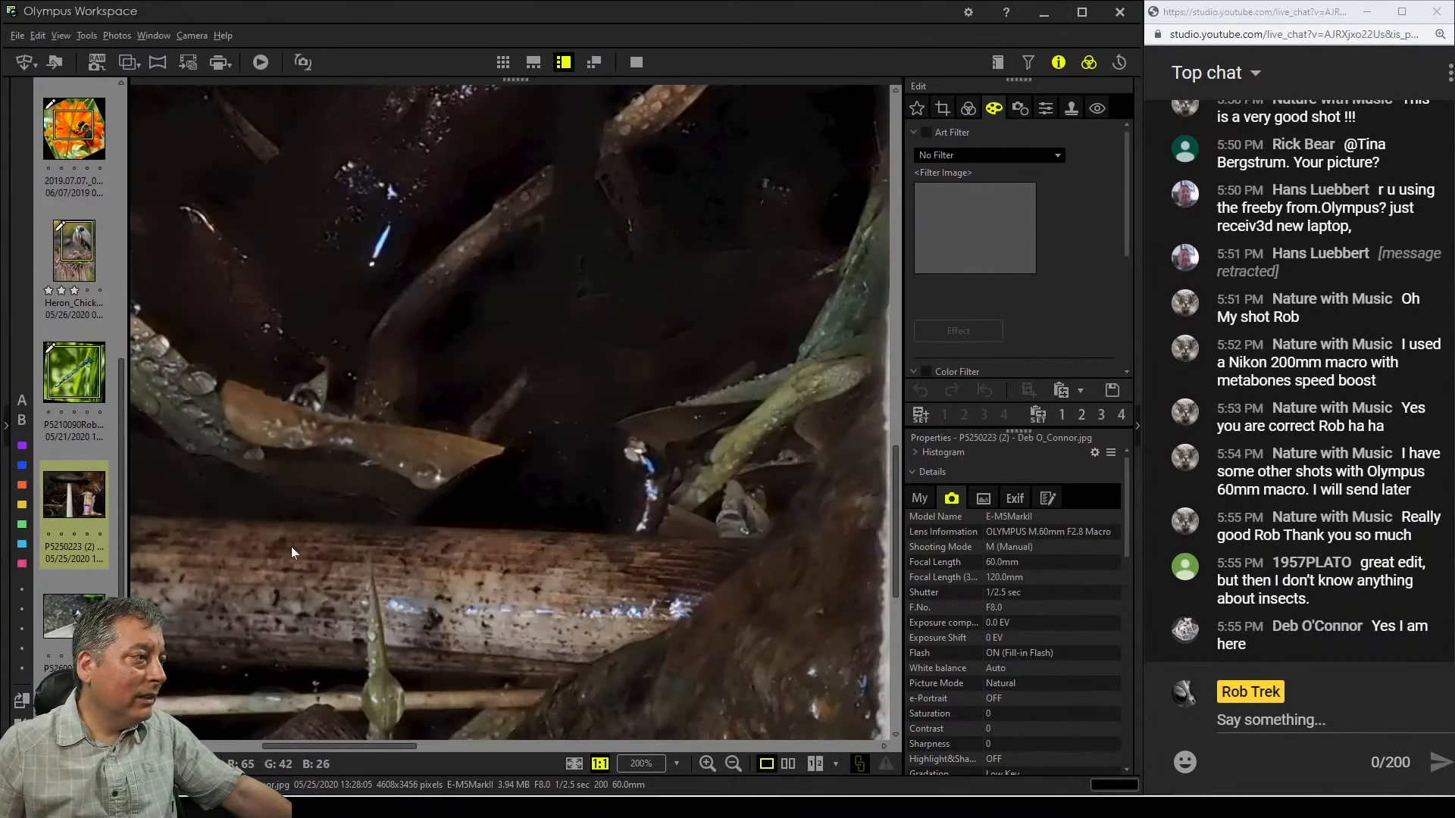
drag(291, 547, 585, 450)
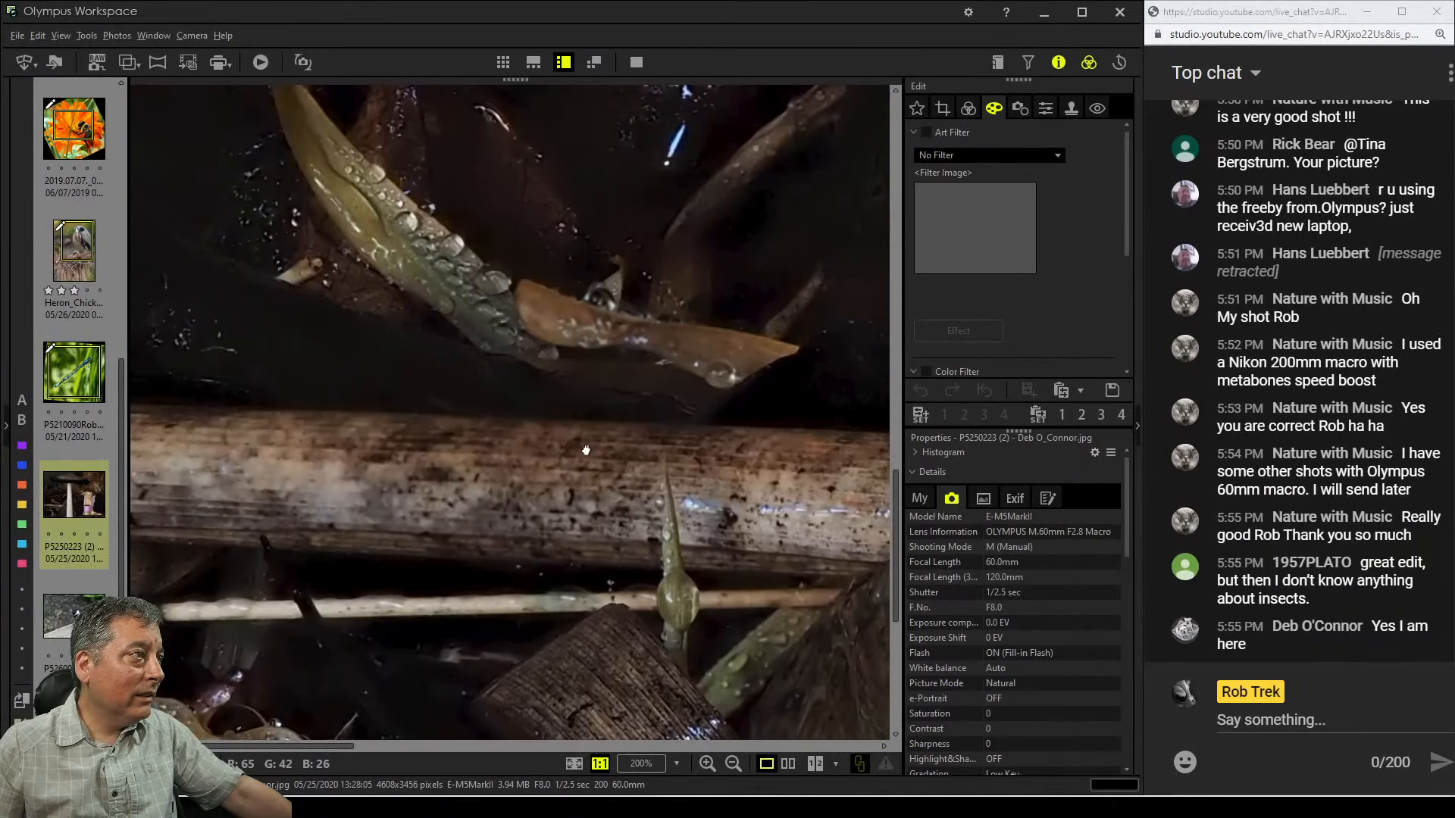
drag(558, 578, 531, 242)
drag(559, 480, 515, 374)
click(619, 553)
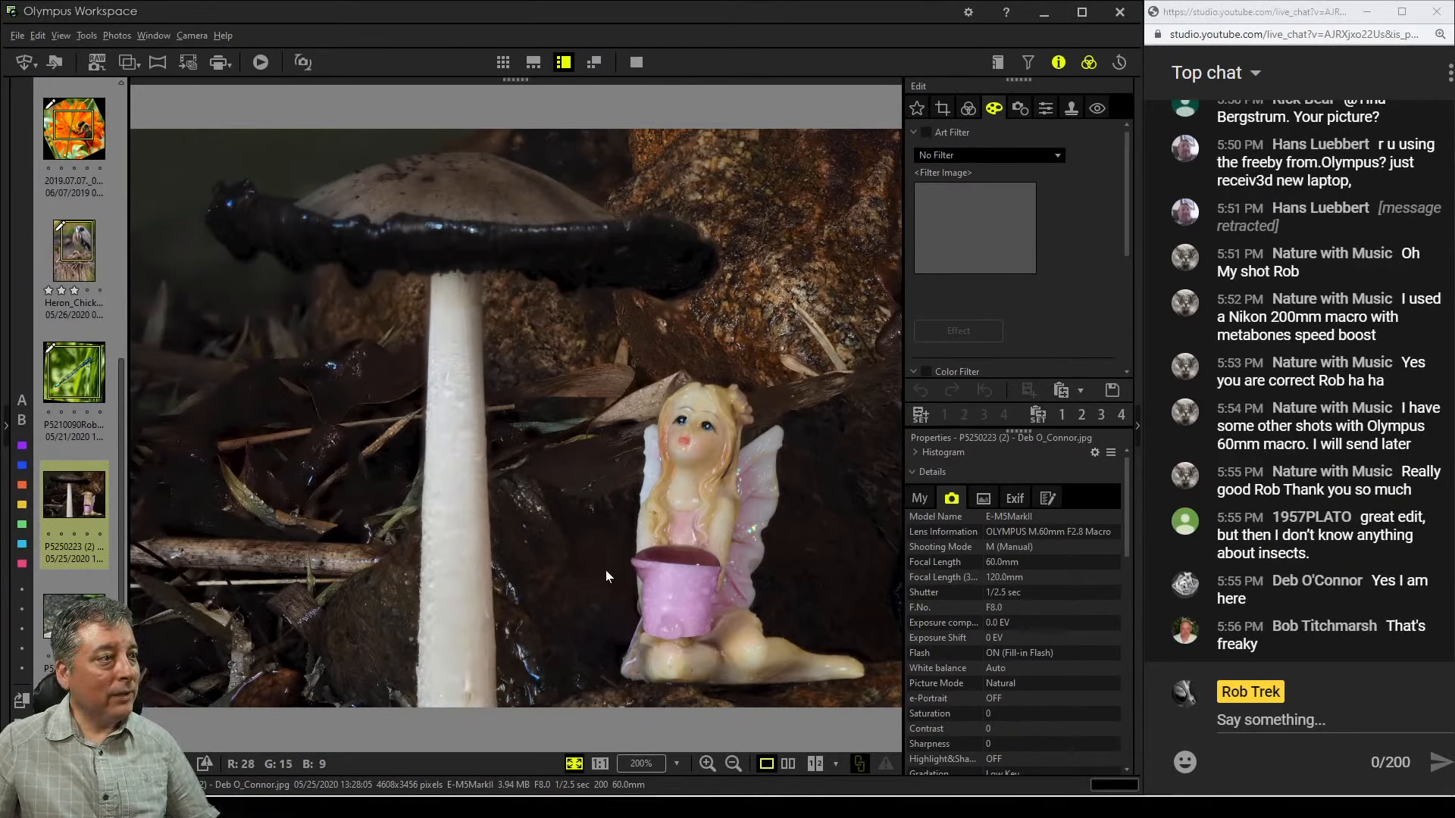
click(416, 244)
click(419, 239)
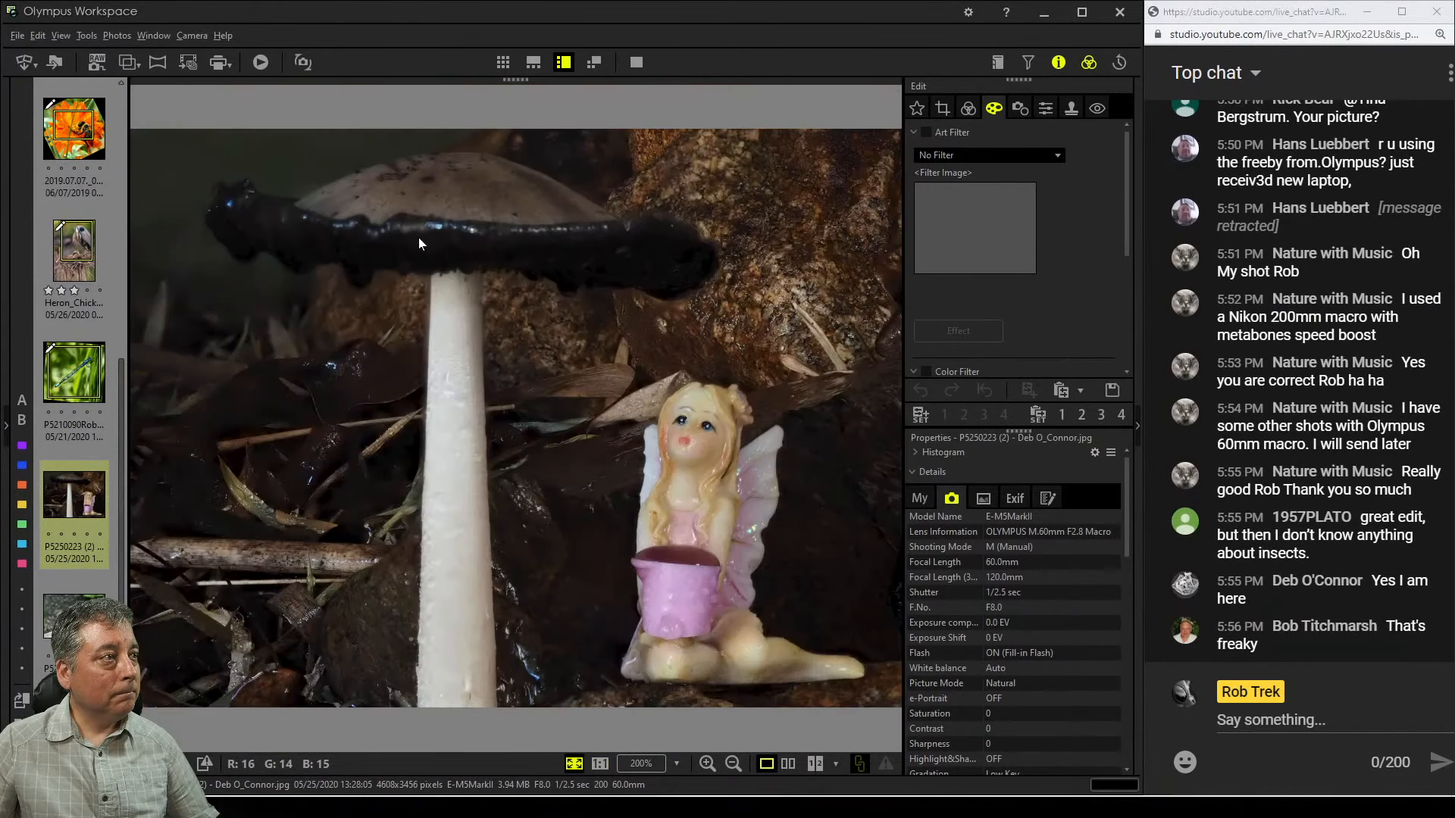
click(658, 427)
click(658, 425)
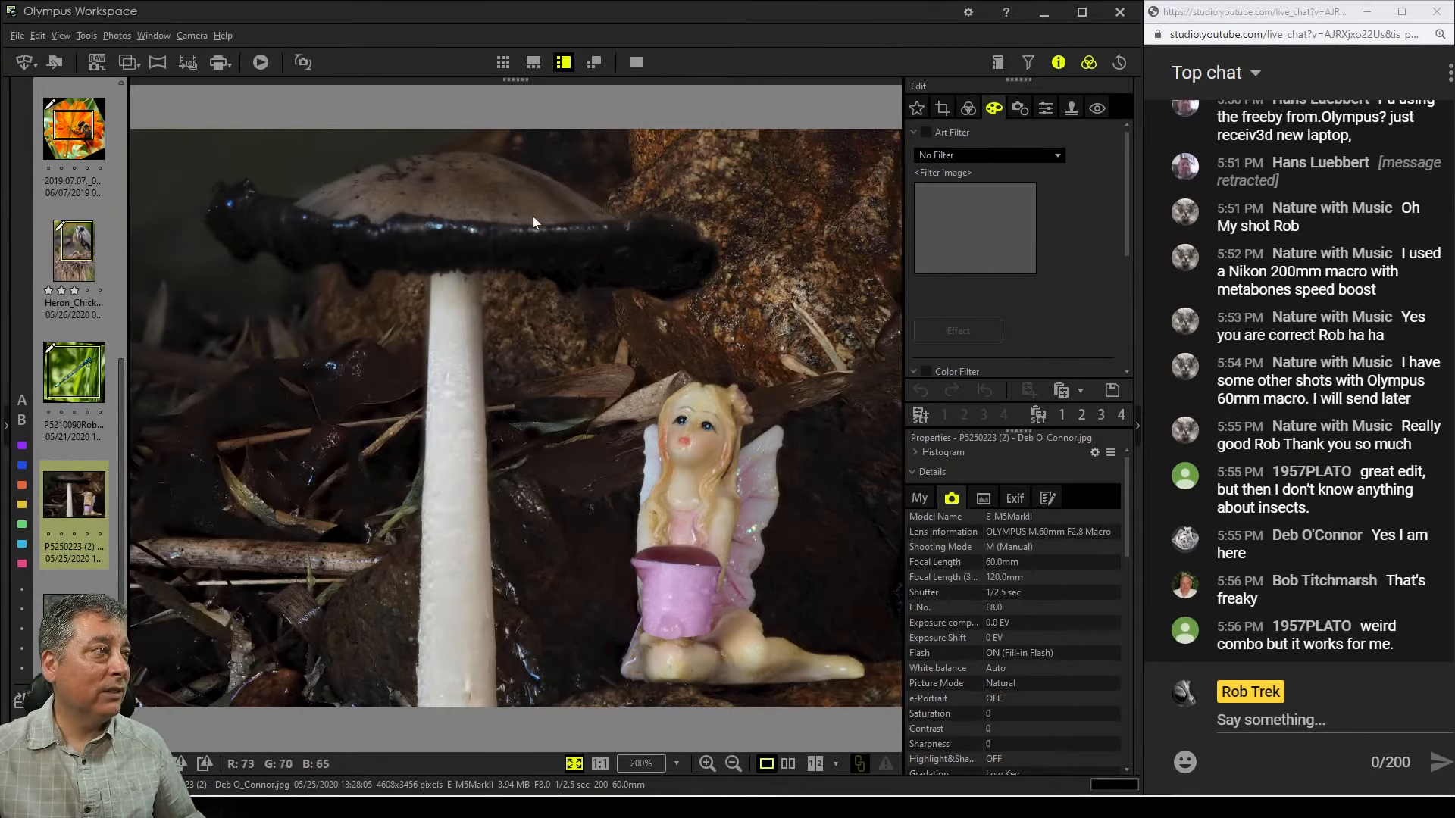
click(458, 237)
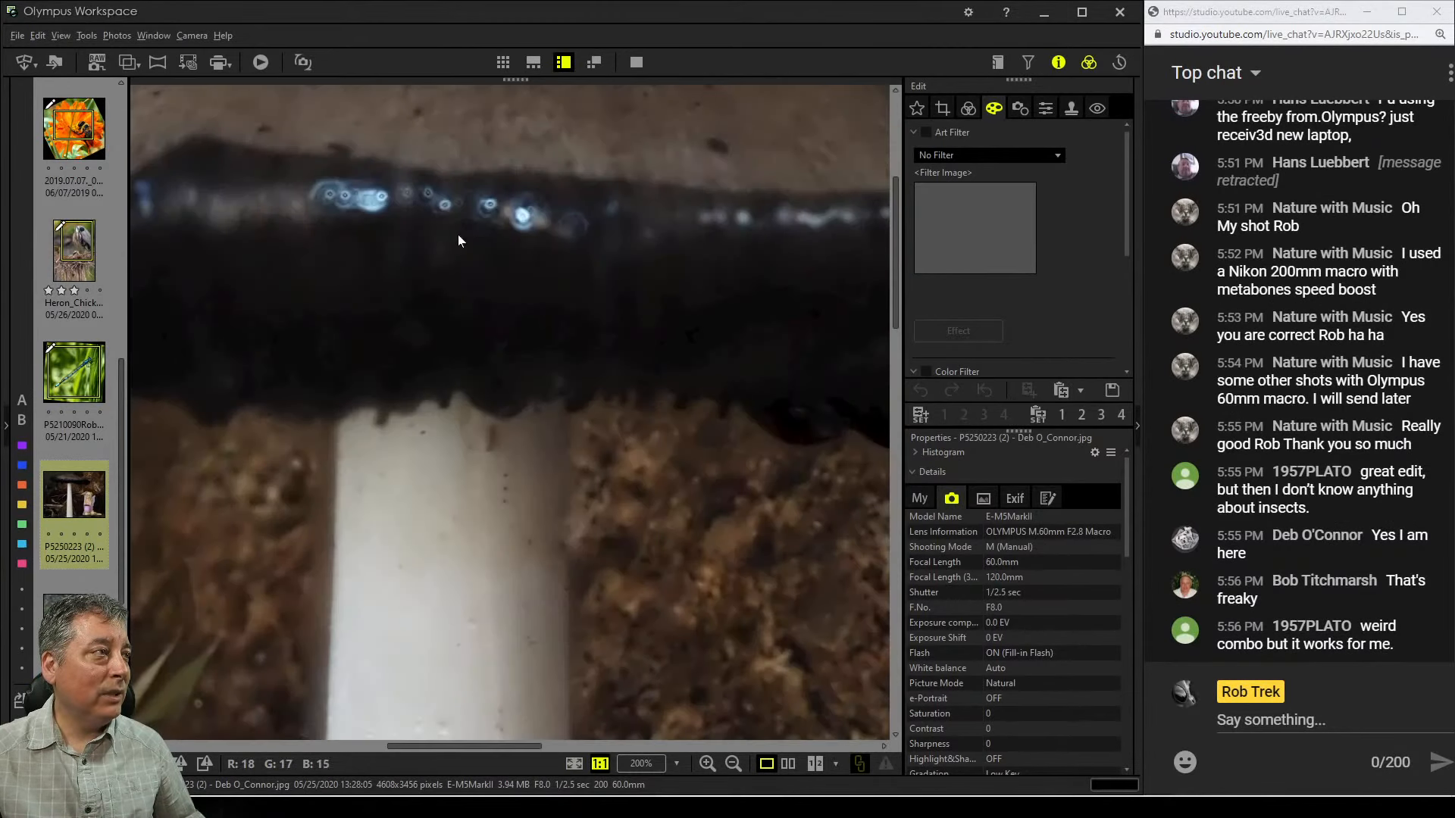
click(458, 237)
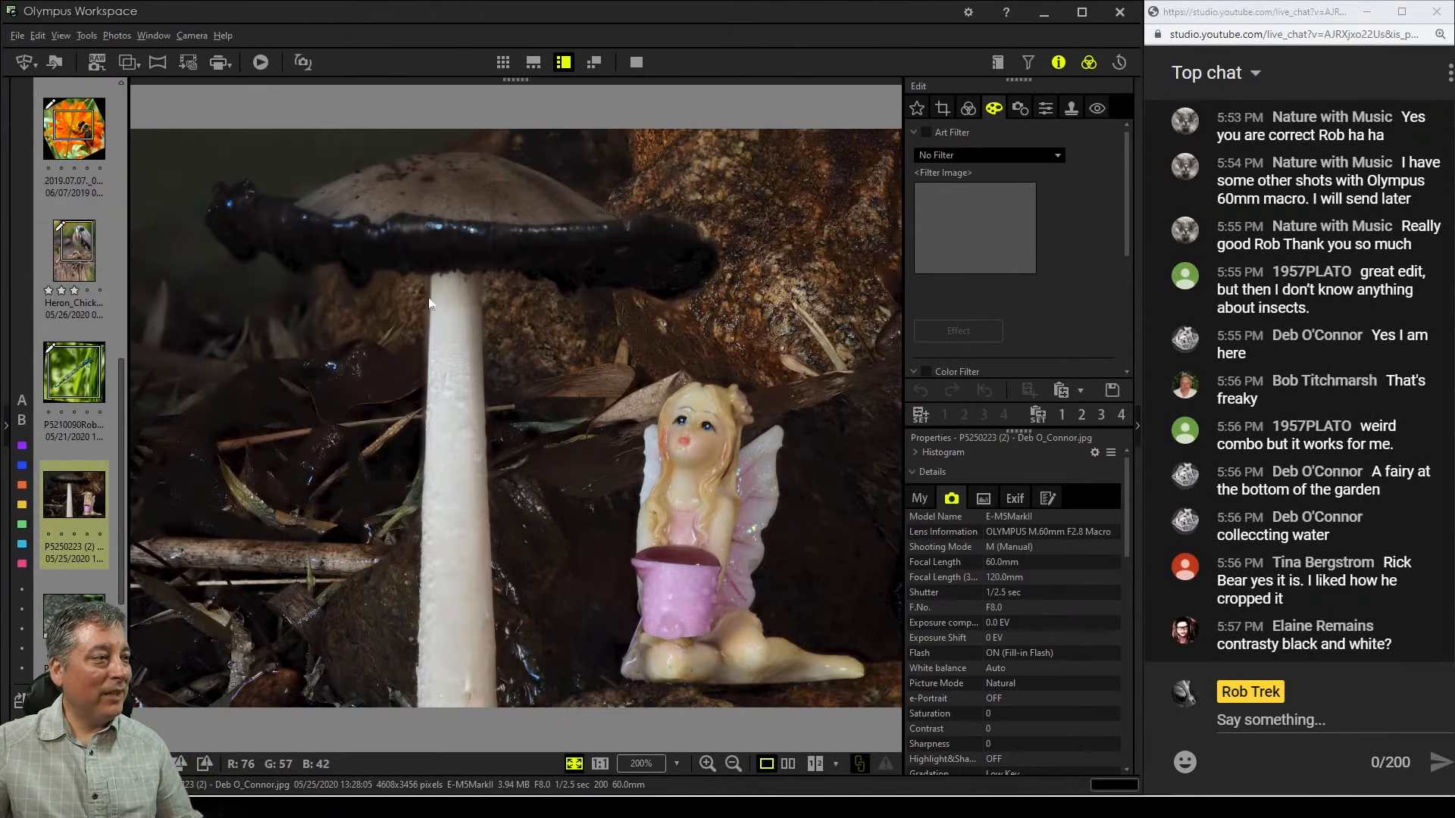
click(672, 566)
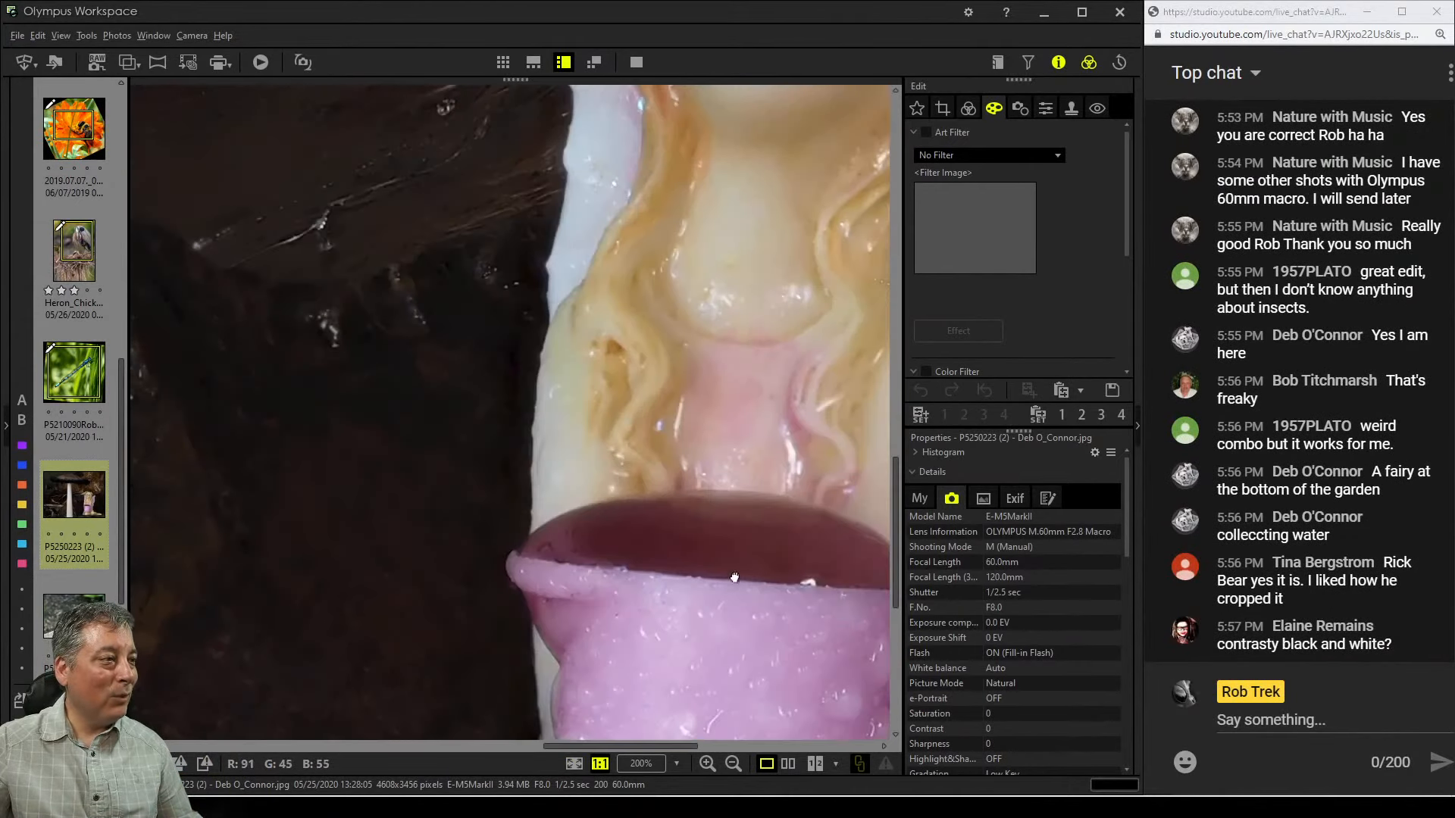
click(544, 557)
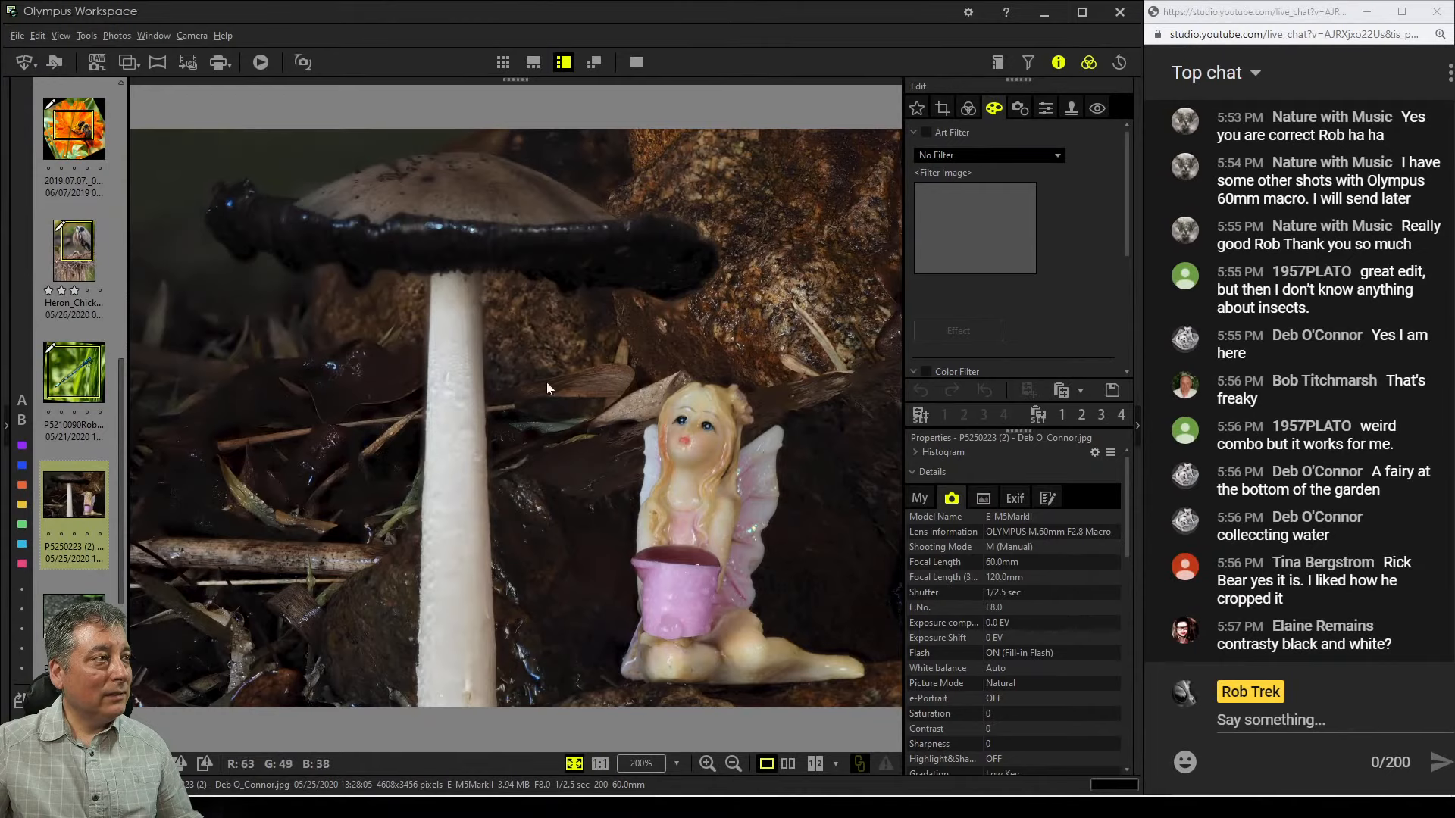
click(467, 268)
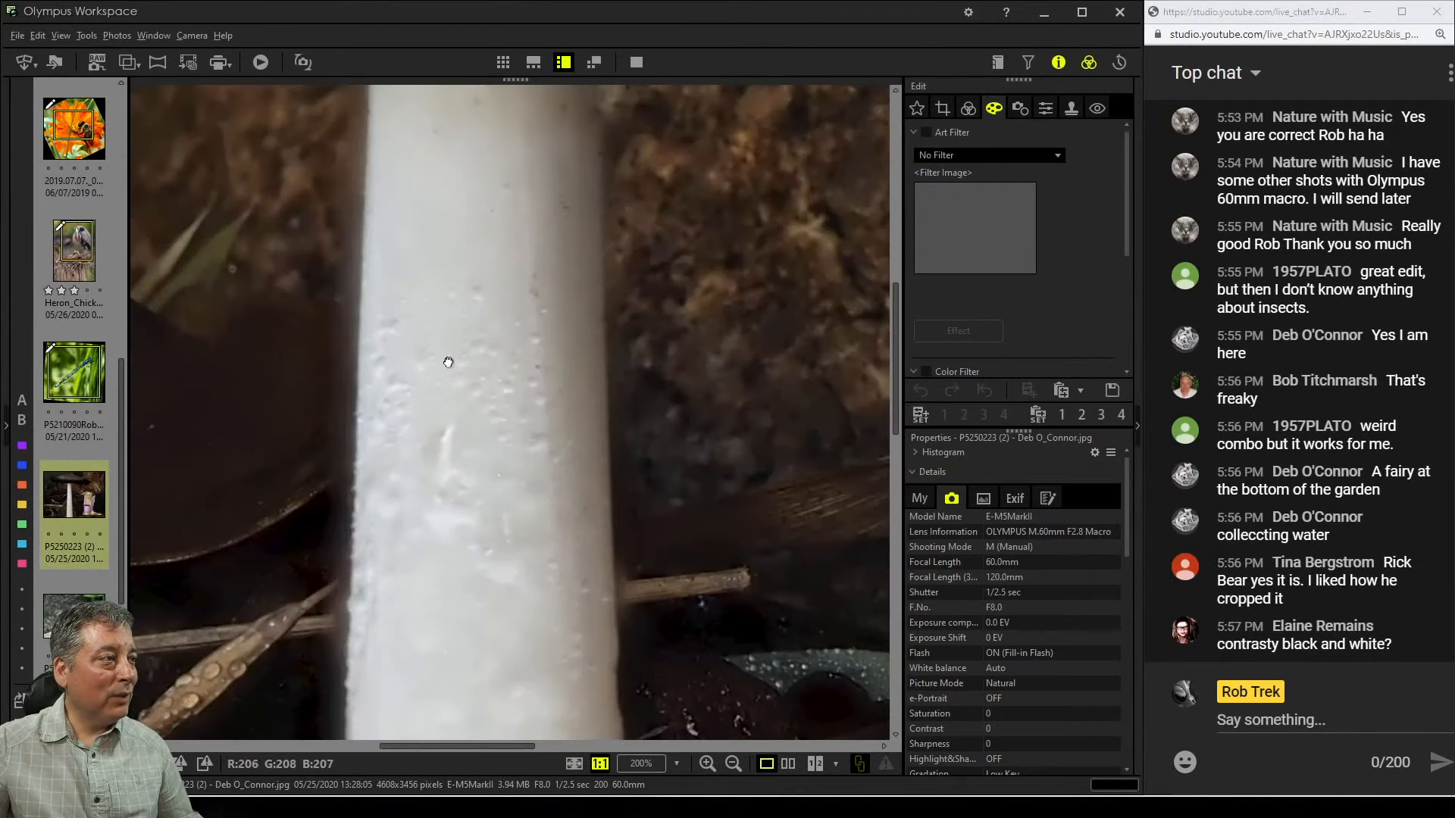
drag(507, 350, 523, 492)
drag(496, 191, 530, 409)
drag(559, 107, 600, 403)
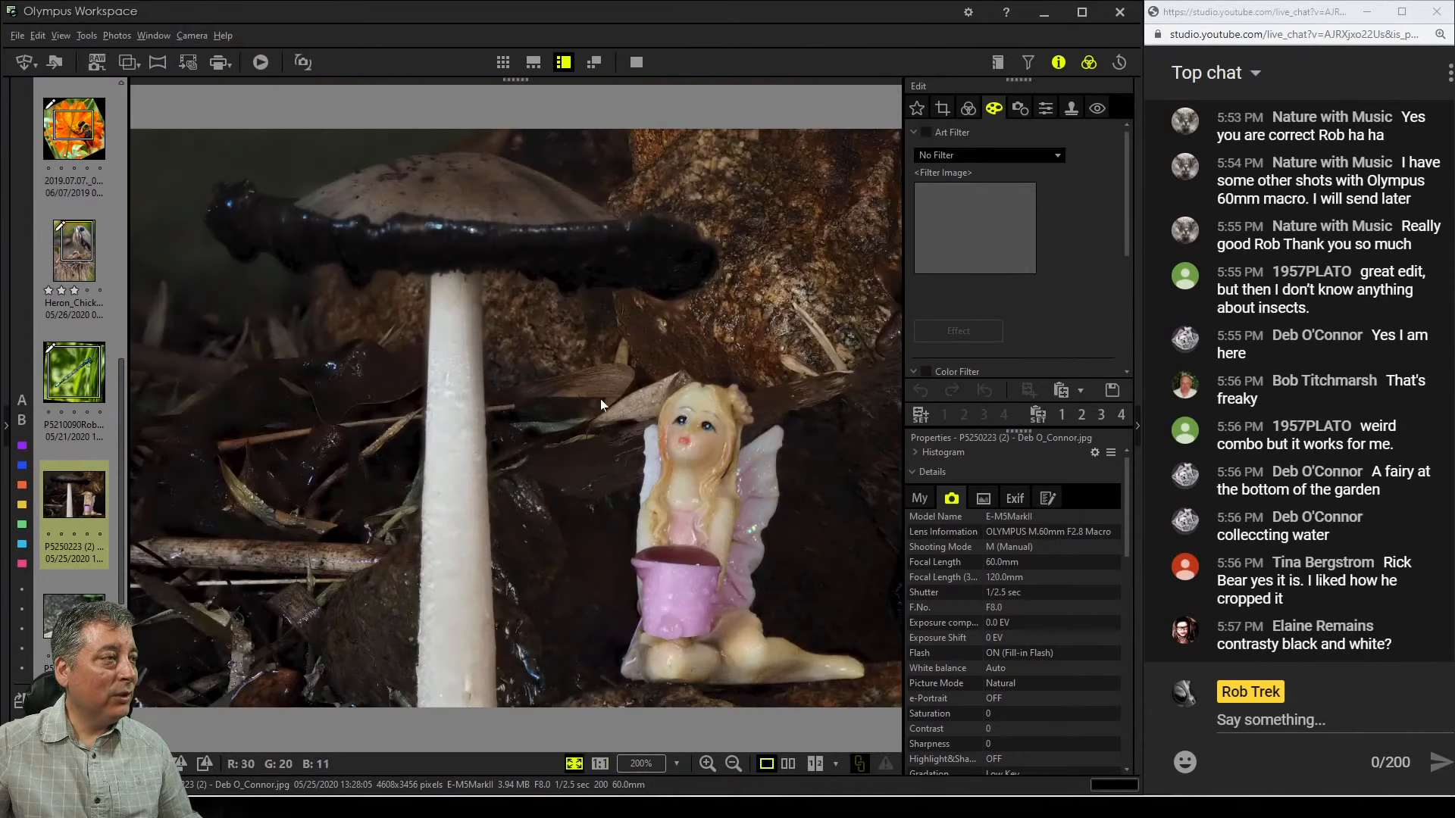
click(601, 400)
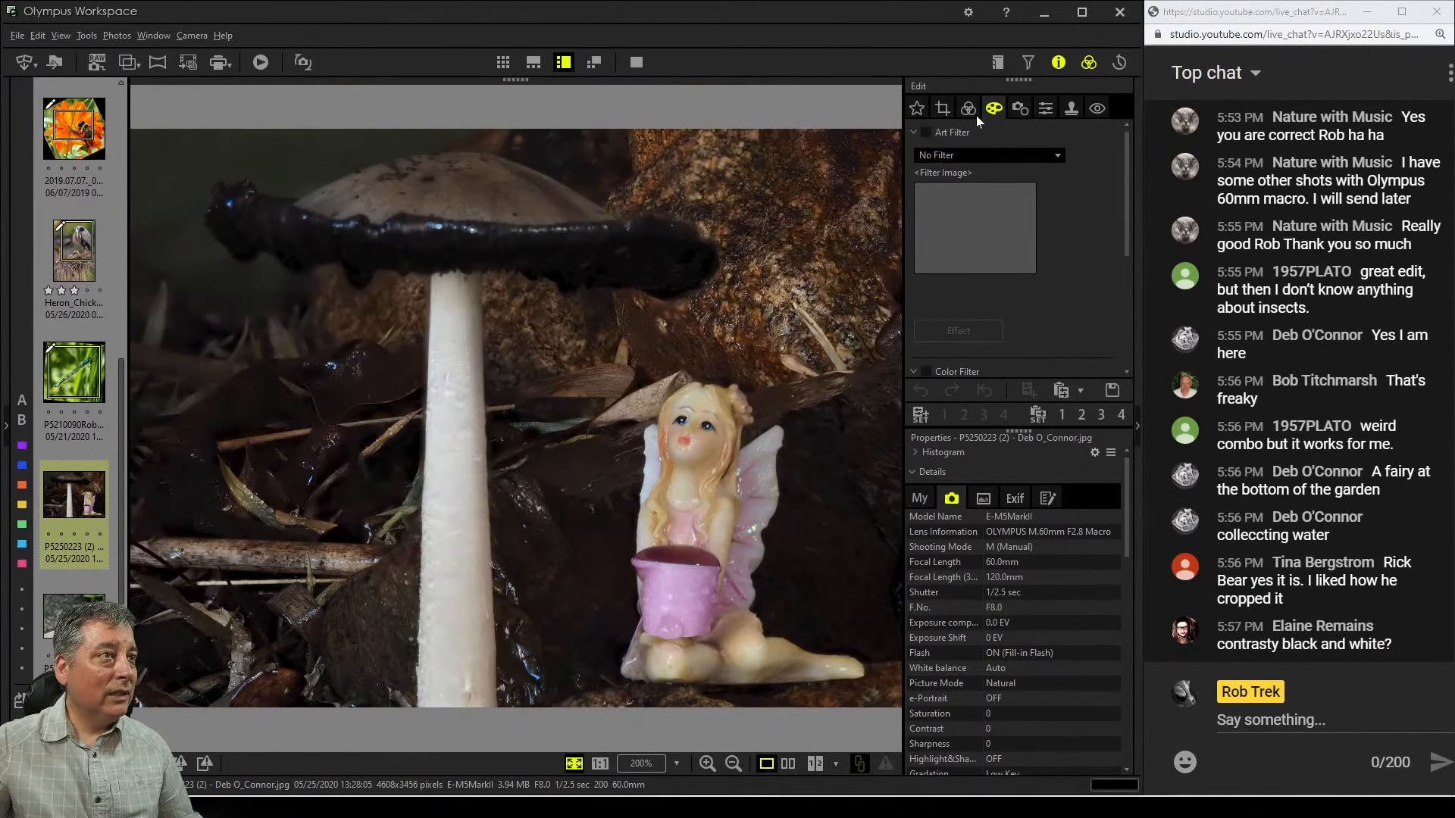
Crop the fairy-and-mushroom photo to a 1:1 (6:6) square and preview the result
click(973, 154)
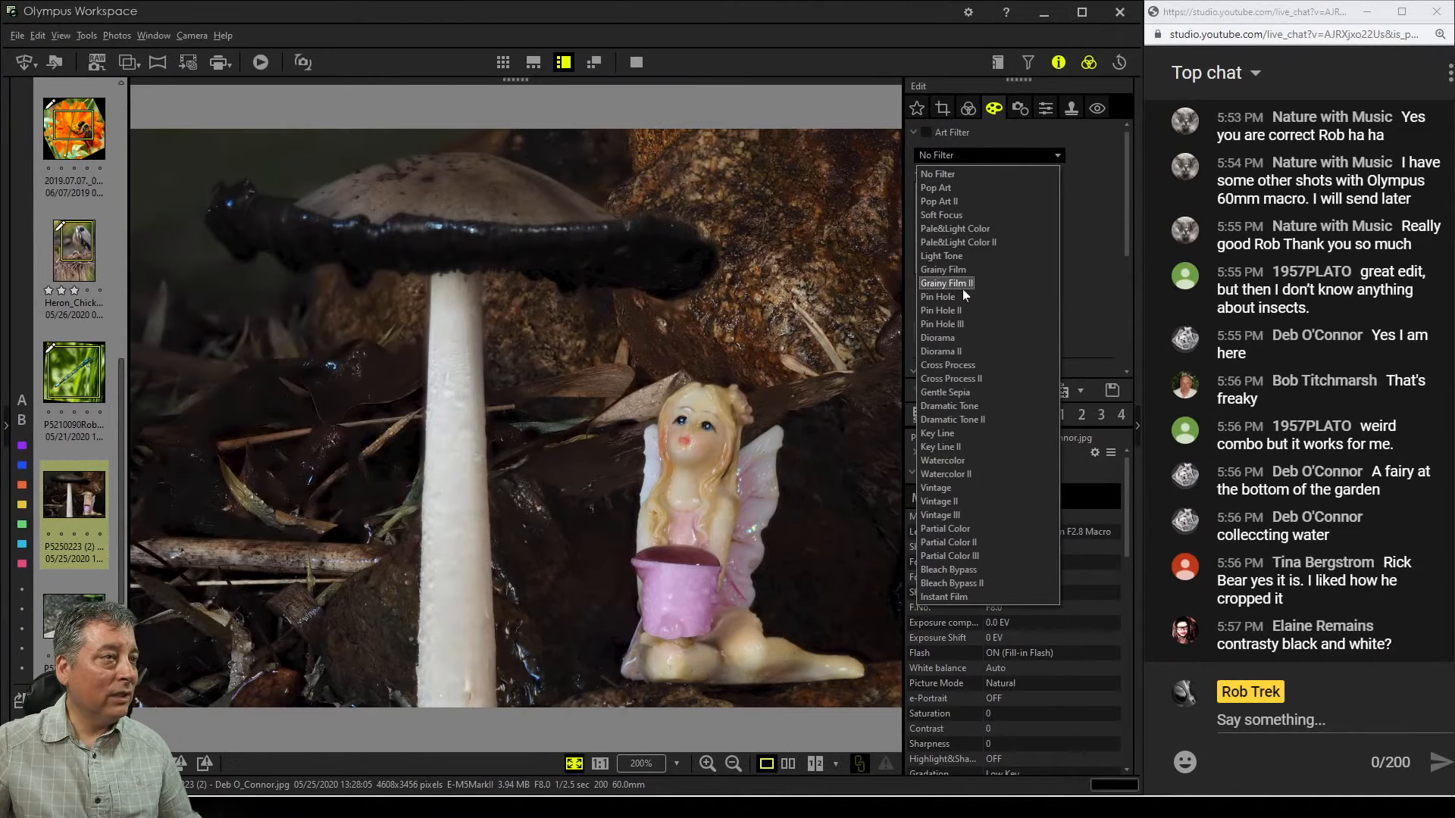
click(944, 109)
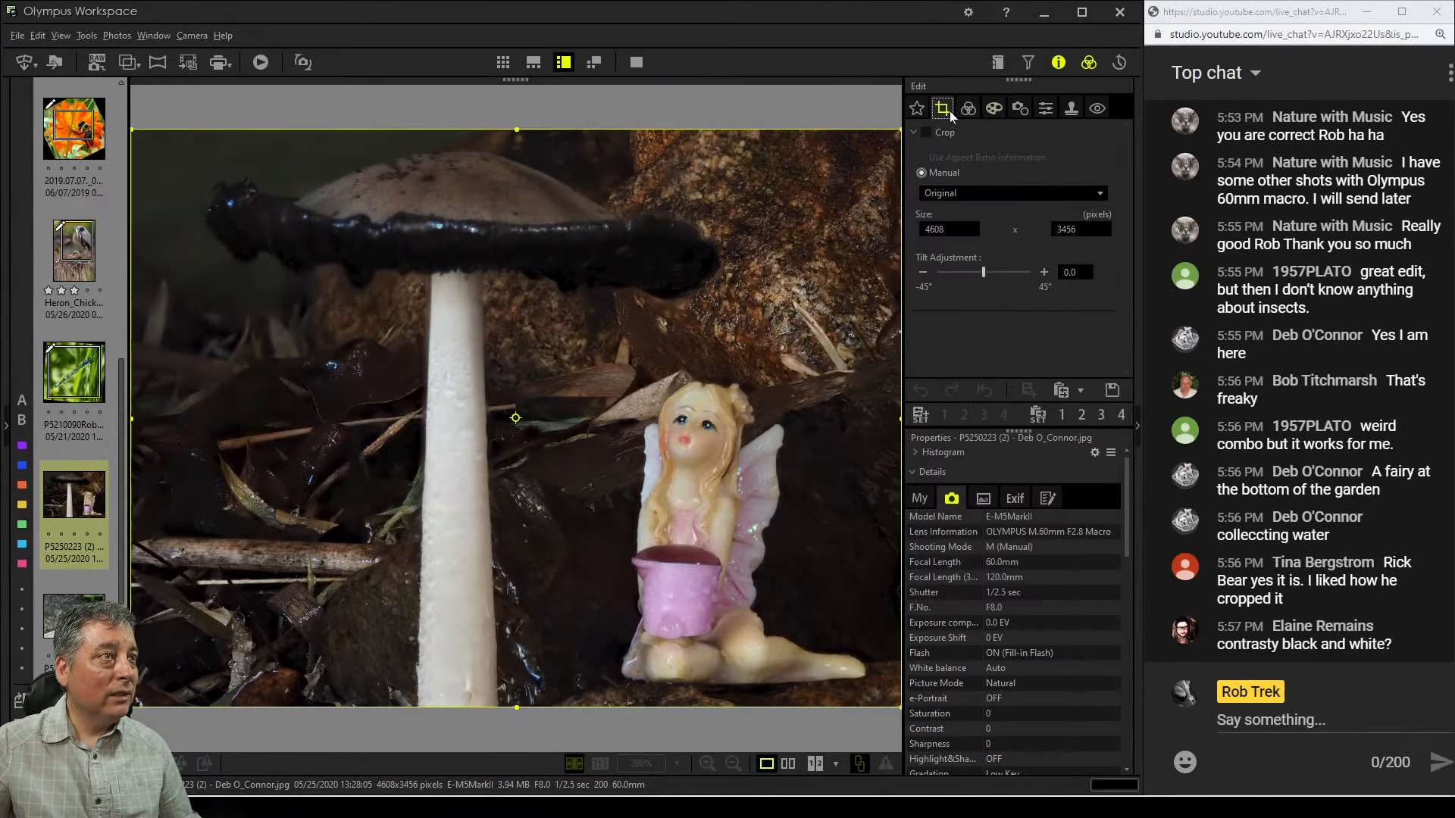
click(971, 192)
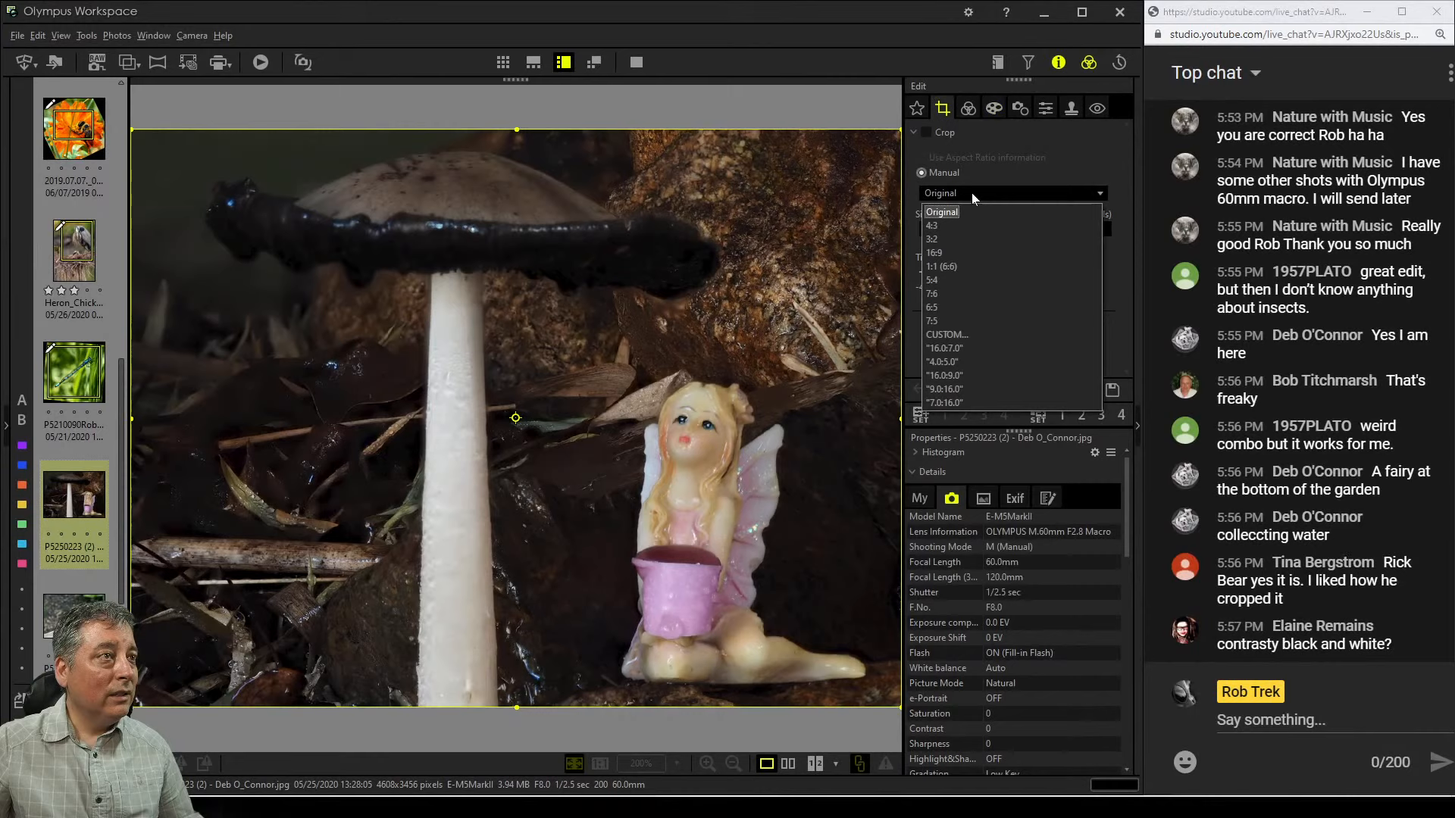
click(967, 264)
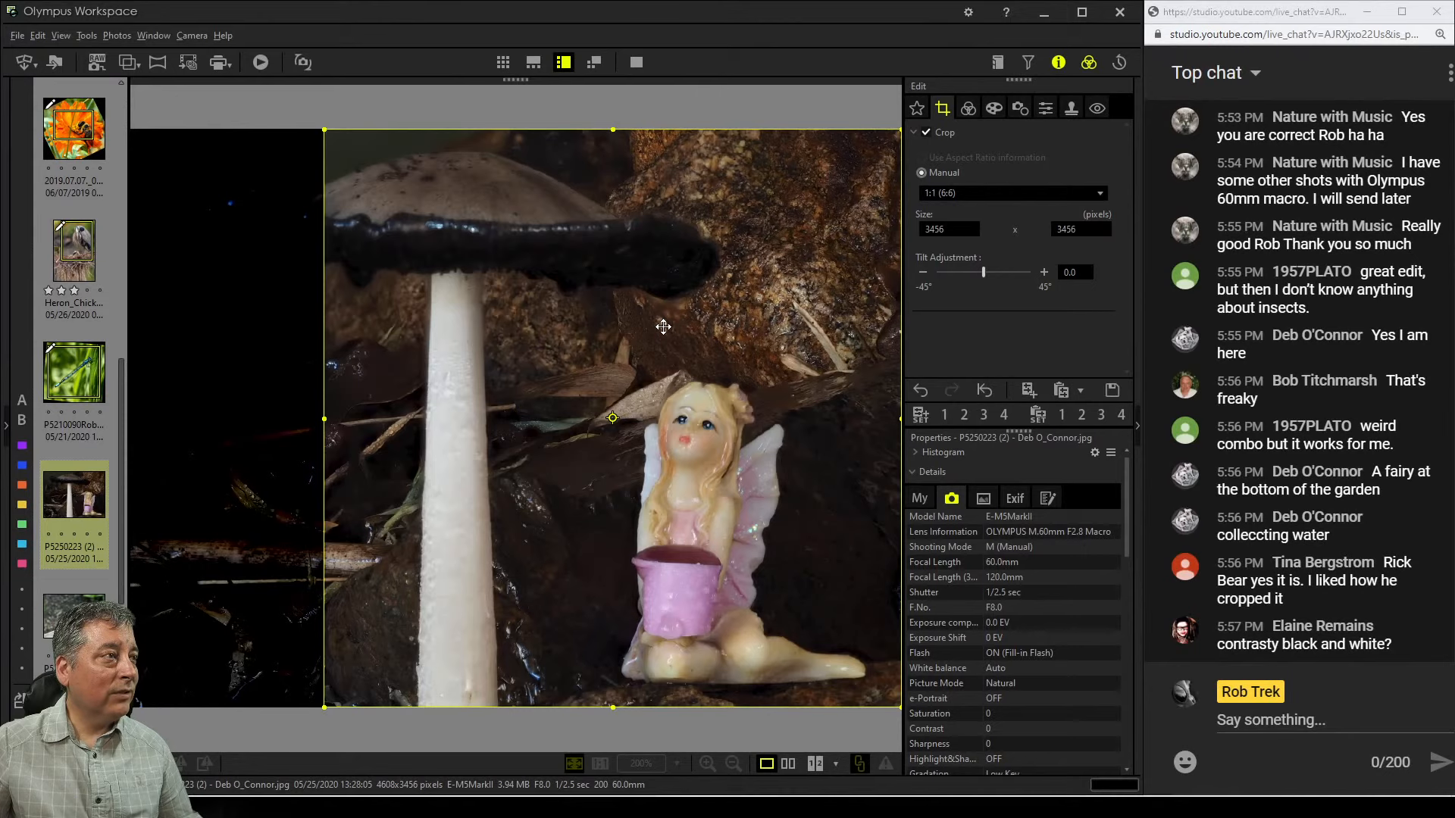
click(966, 114)
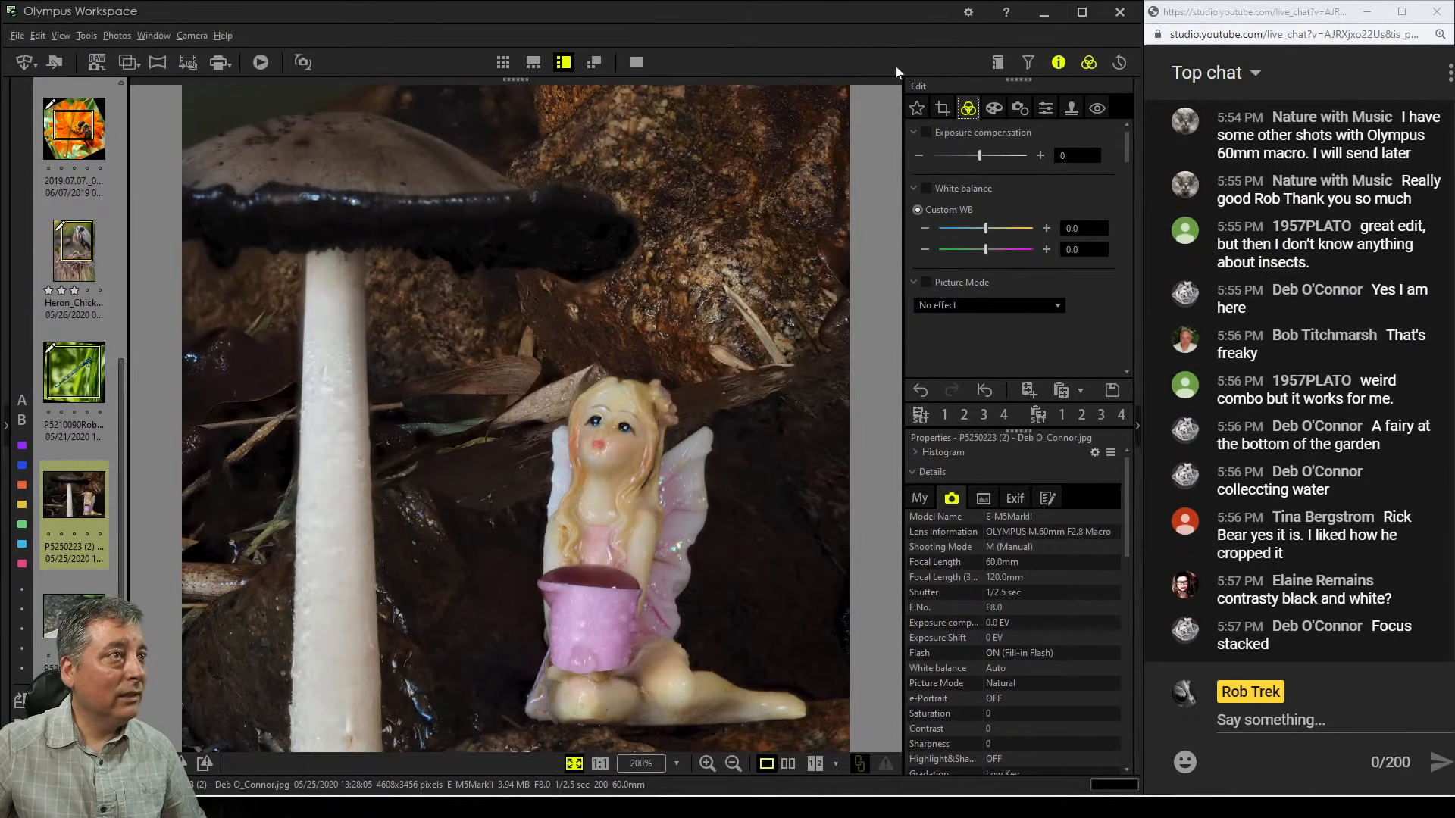
Shrink the square crop to 3200 x 3200 pixels and reposition it over the fairy and mushroom, then preview
click(943, 109)
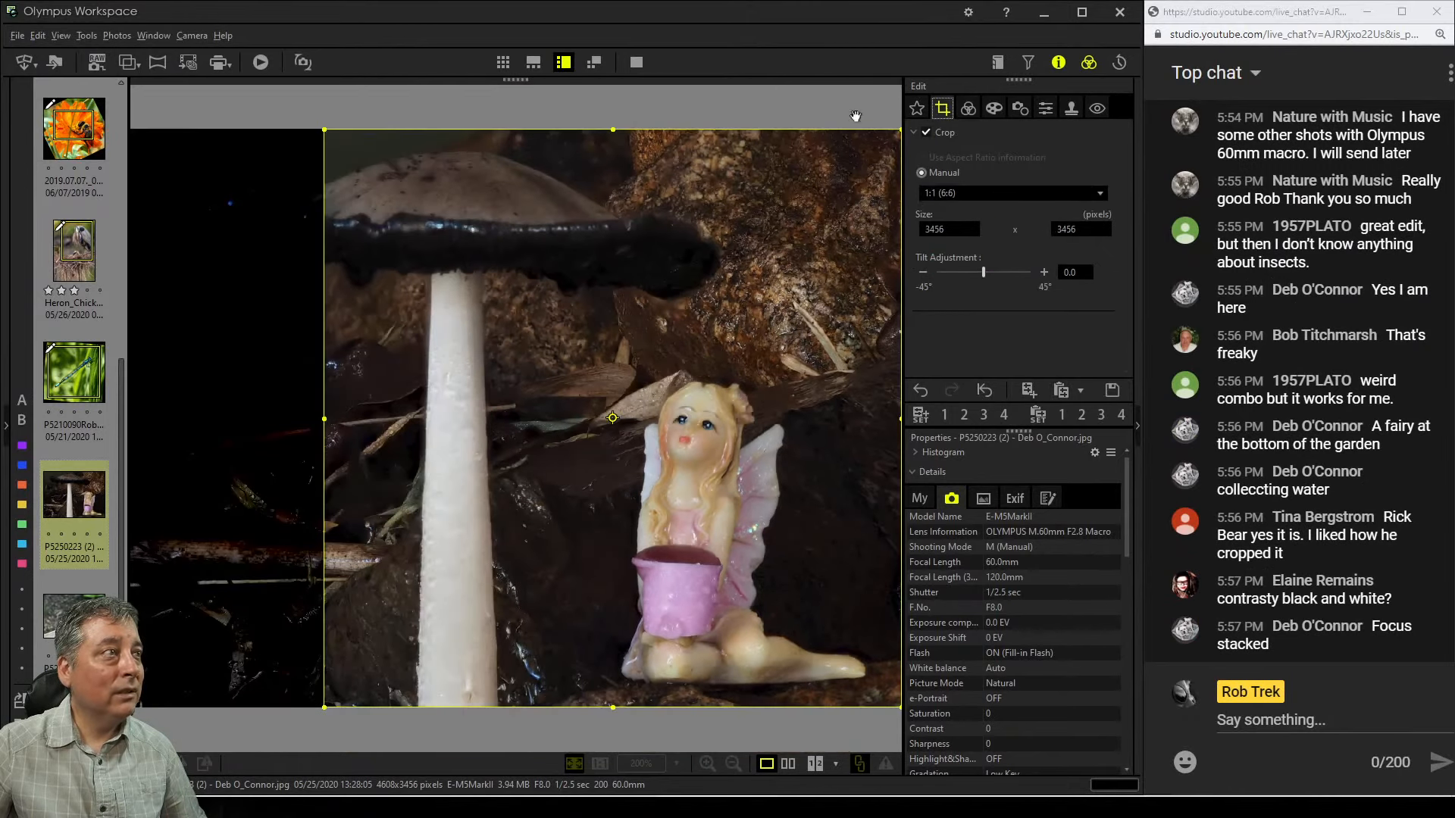
drag(622, 145, 622, 157)
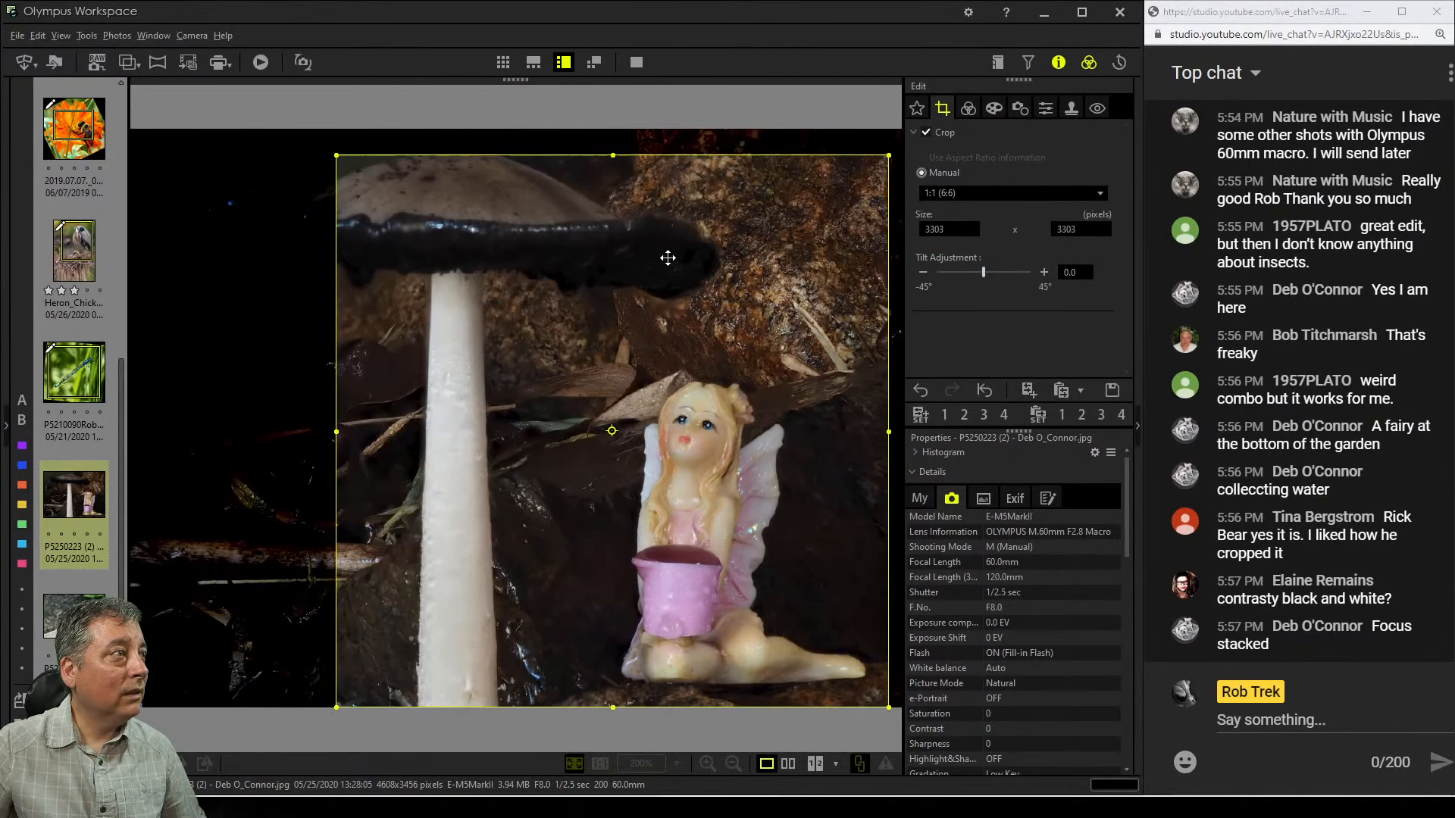
drag(667, 258, 760, 281)
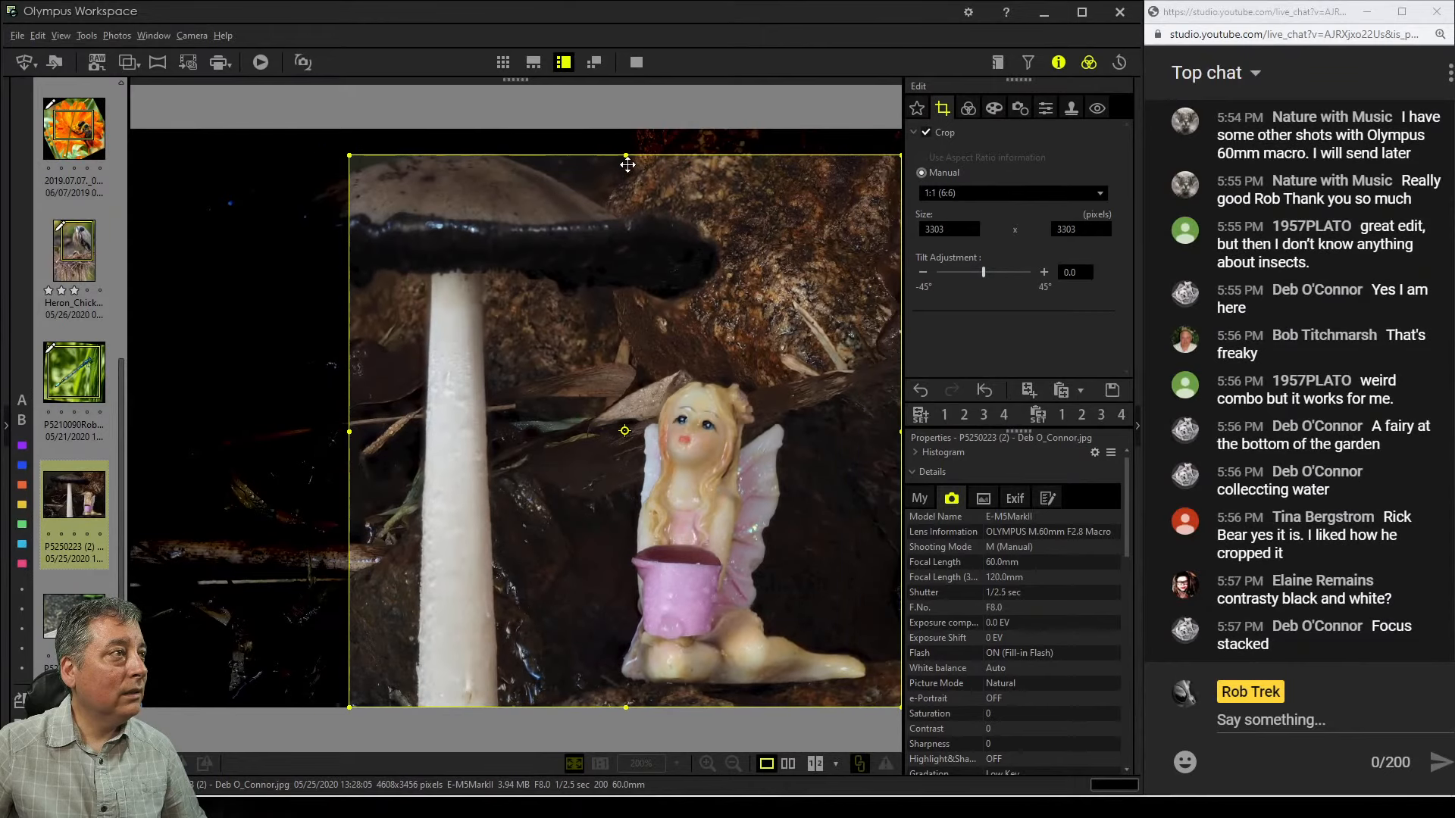
drag(634, 155, 641, 176)
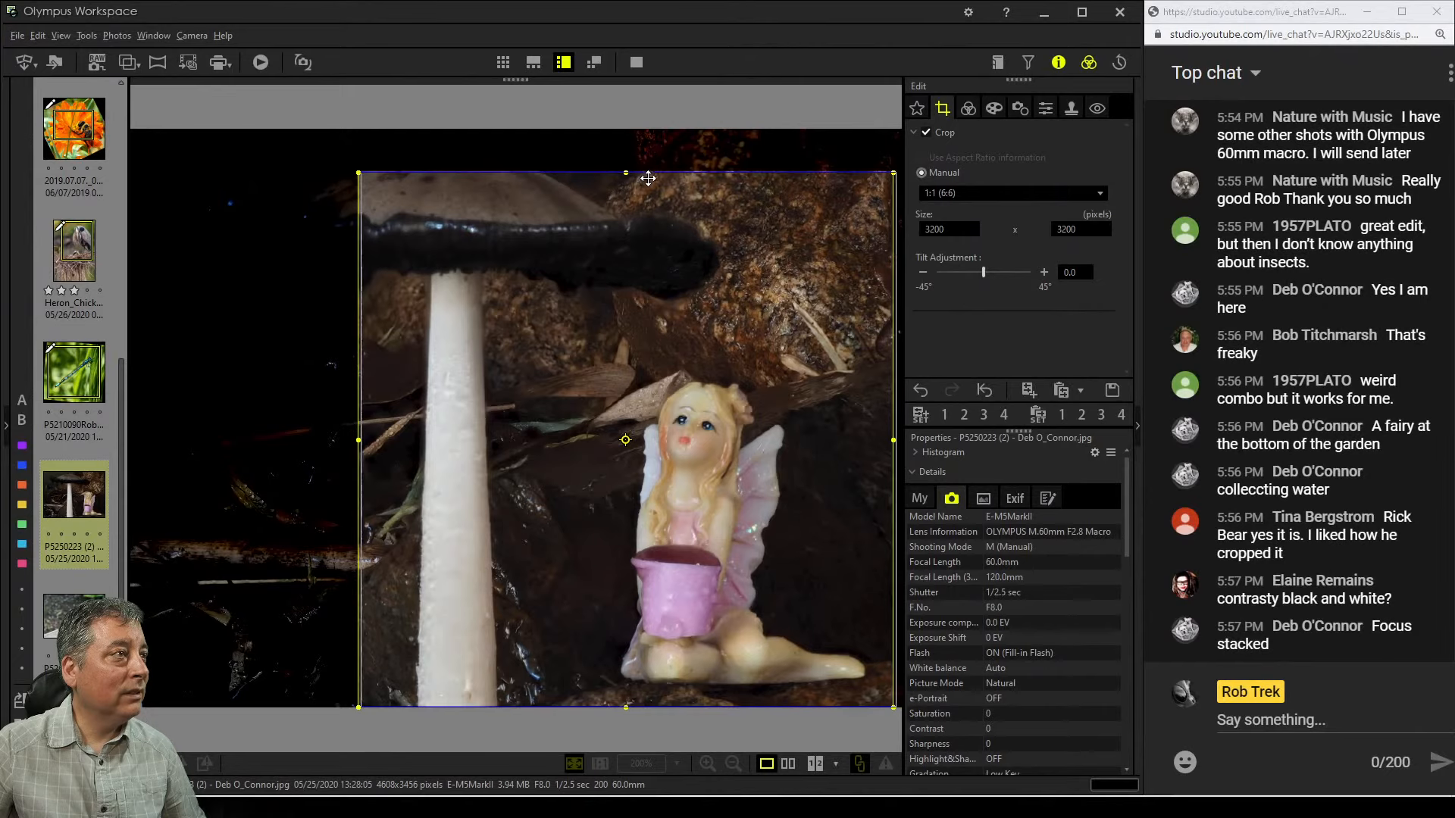
click(968, 109)
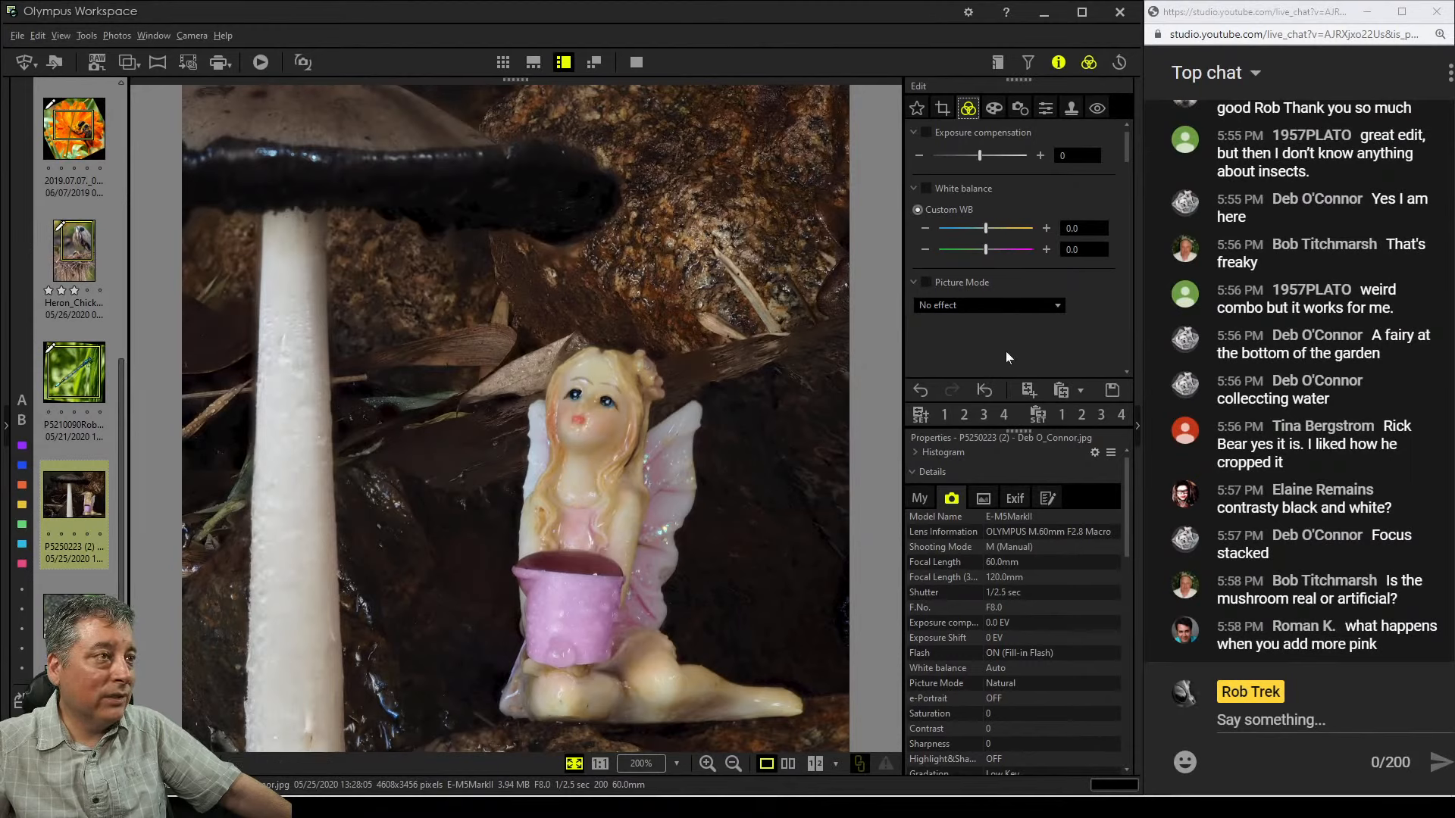
Scroll through the tone and color adjustment settings available for the photo
scroll(1006, 351, down, 6)
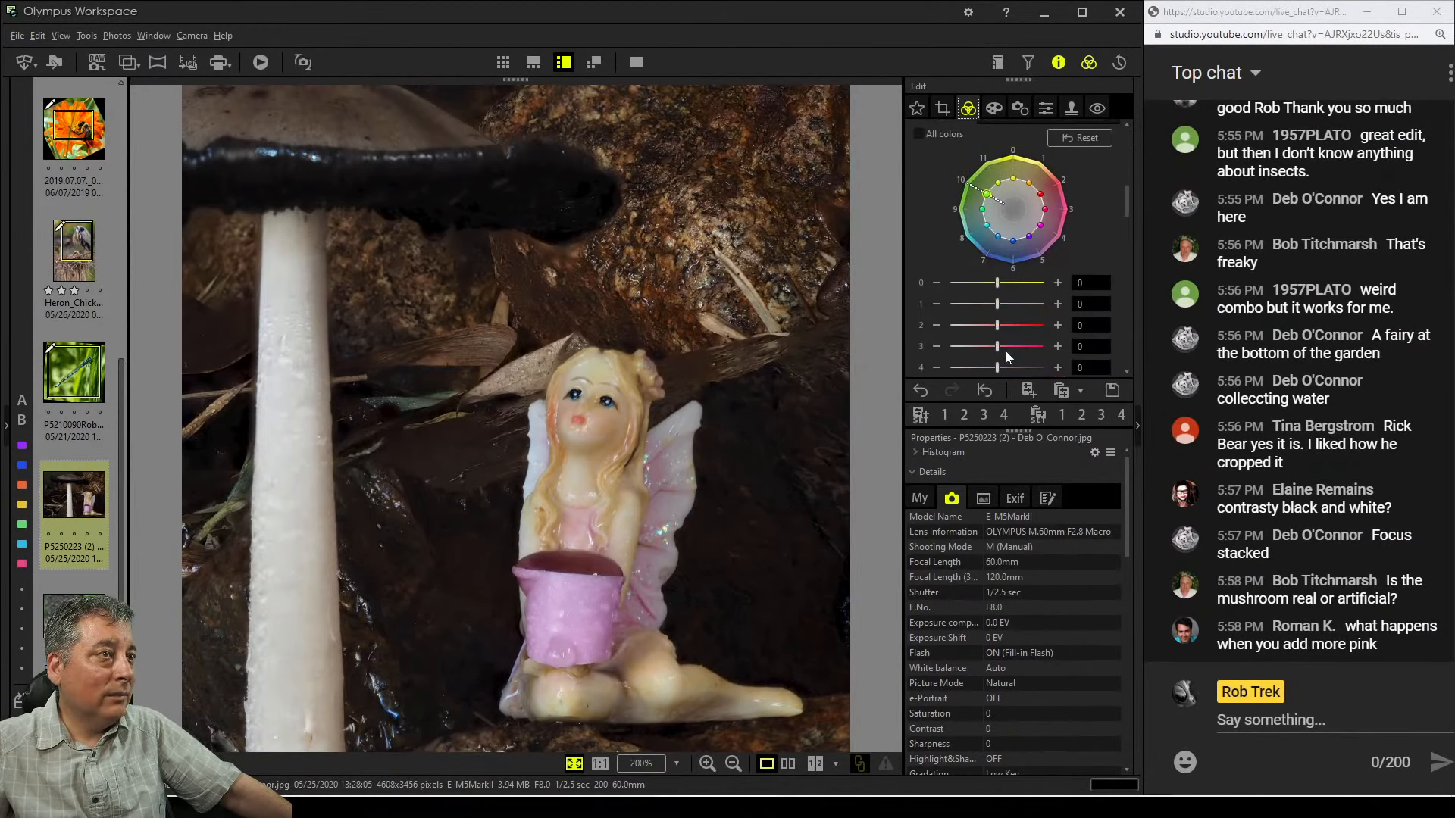
scroll(1006, 352, down, 8)
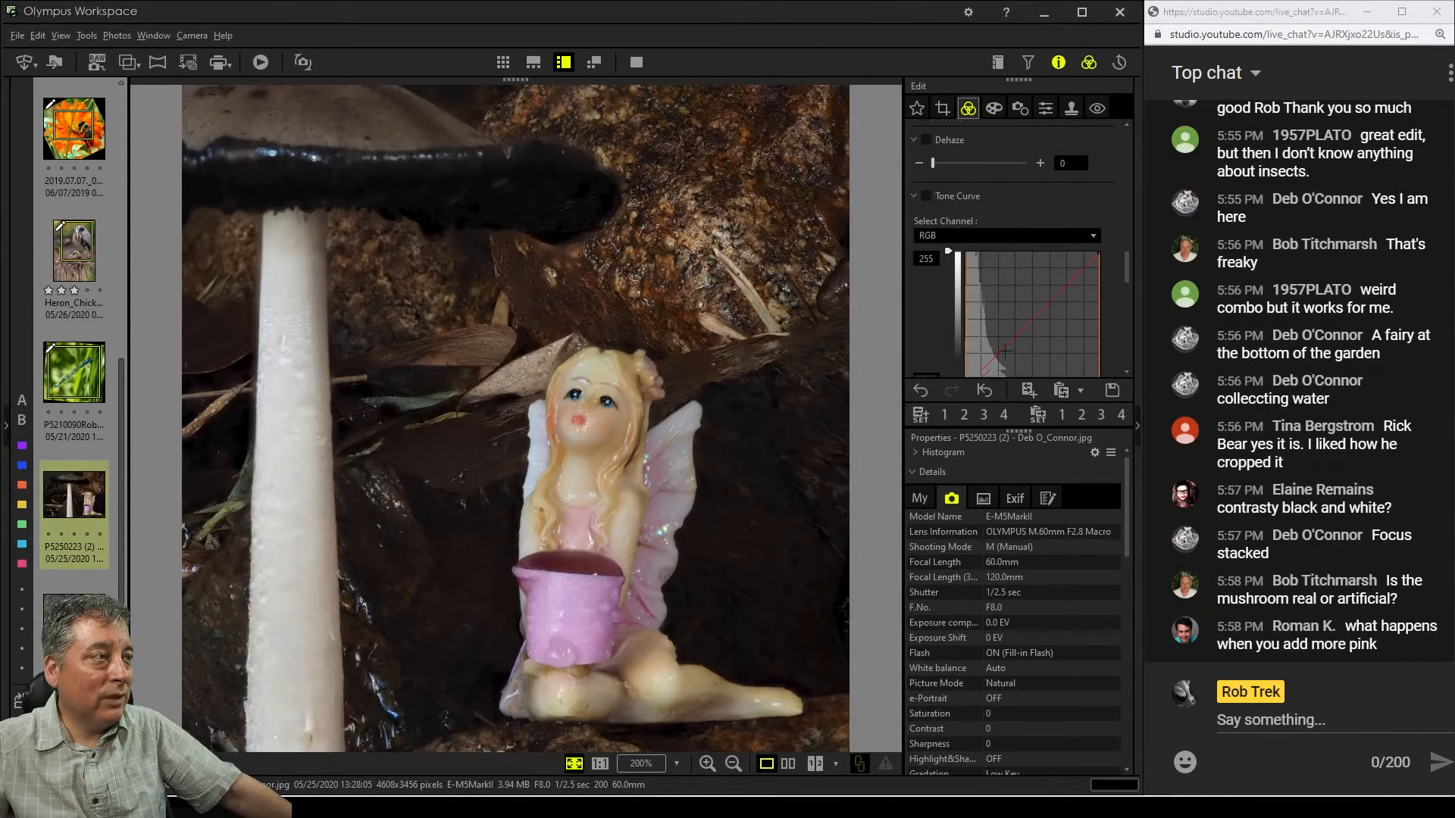
scroll(1005, 351, down, 3)
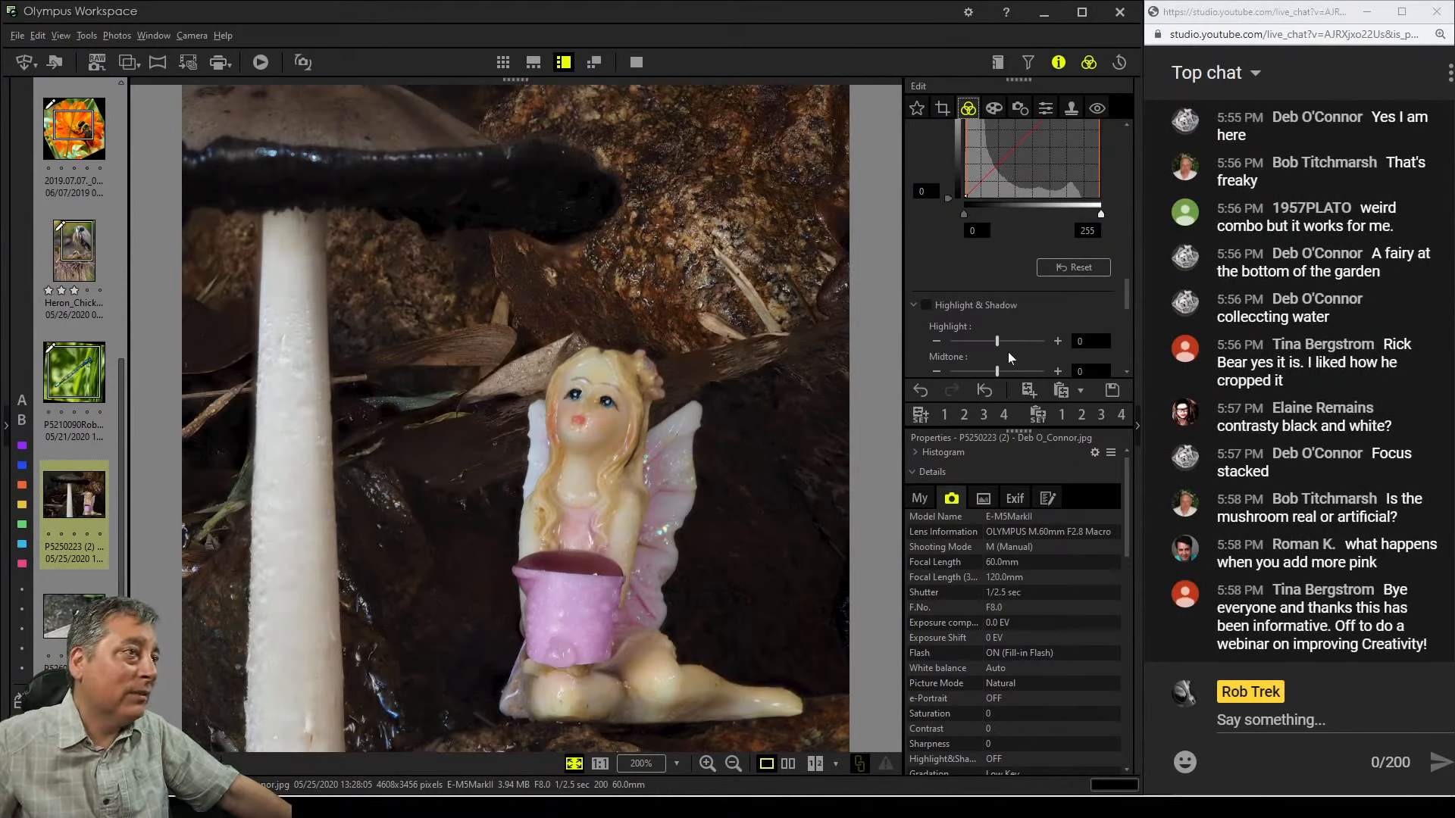
scroll(1008, 351, up, 3)
scroll(1004, 347, down, 8)
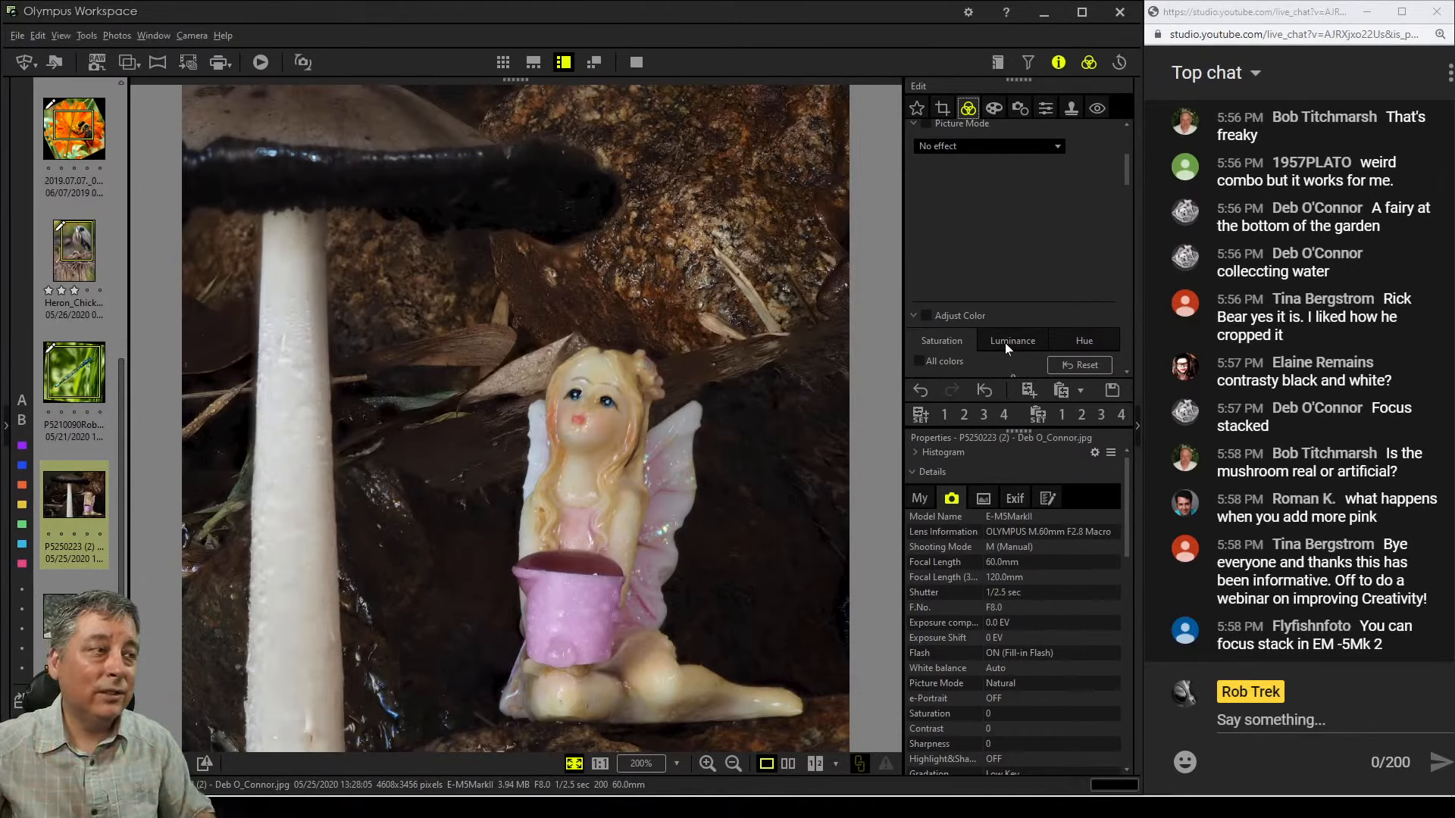
scroll(1053, 288, up, 3)
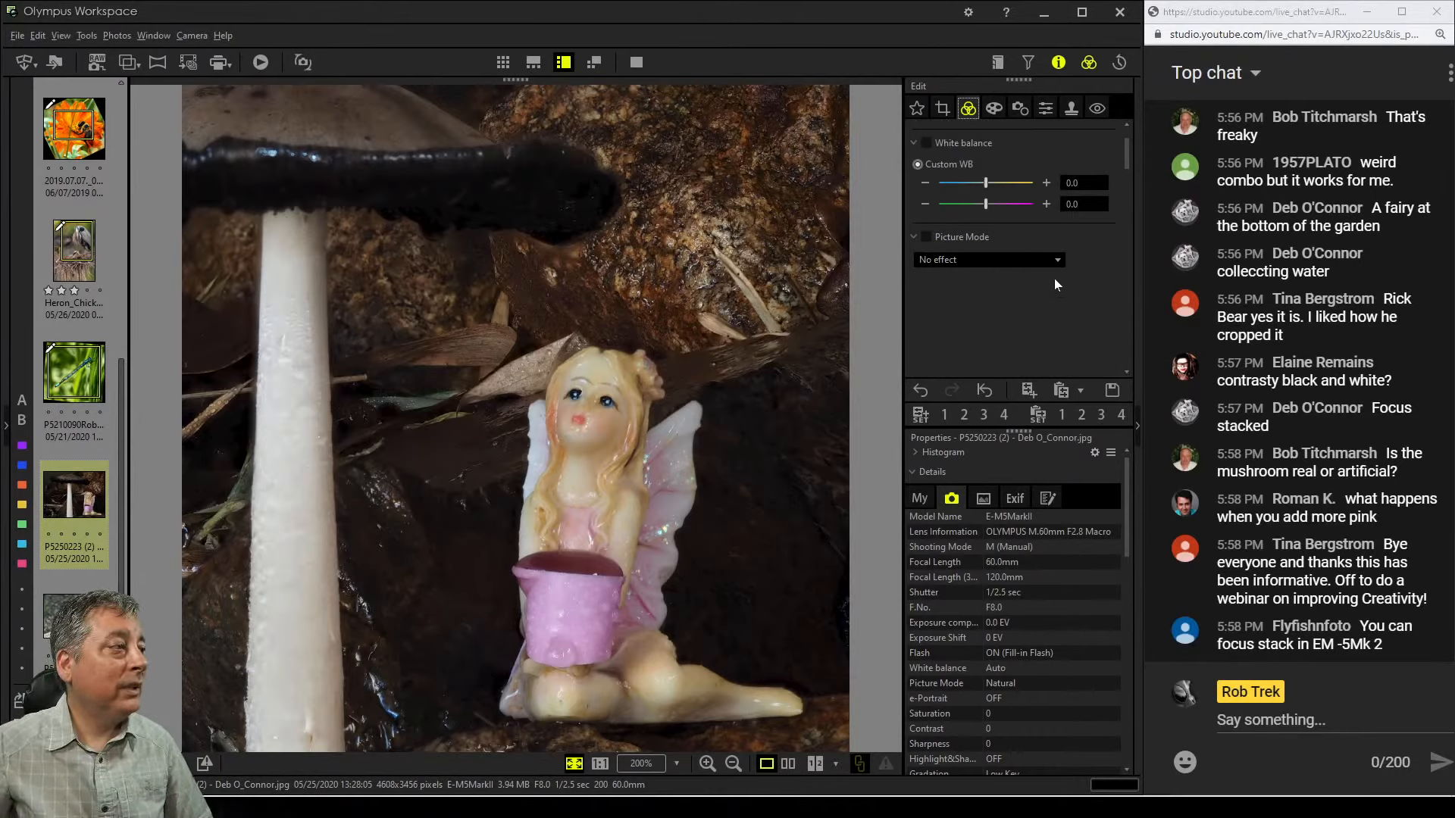
Enlarge the square crop from its top-left corner to 3384 x 3384 pixels and preview it
click(942, 109)
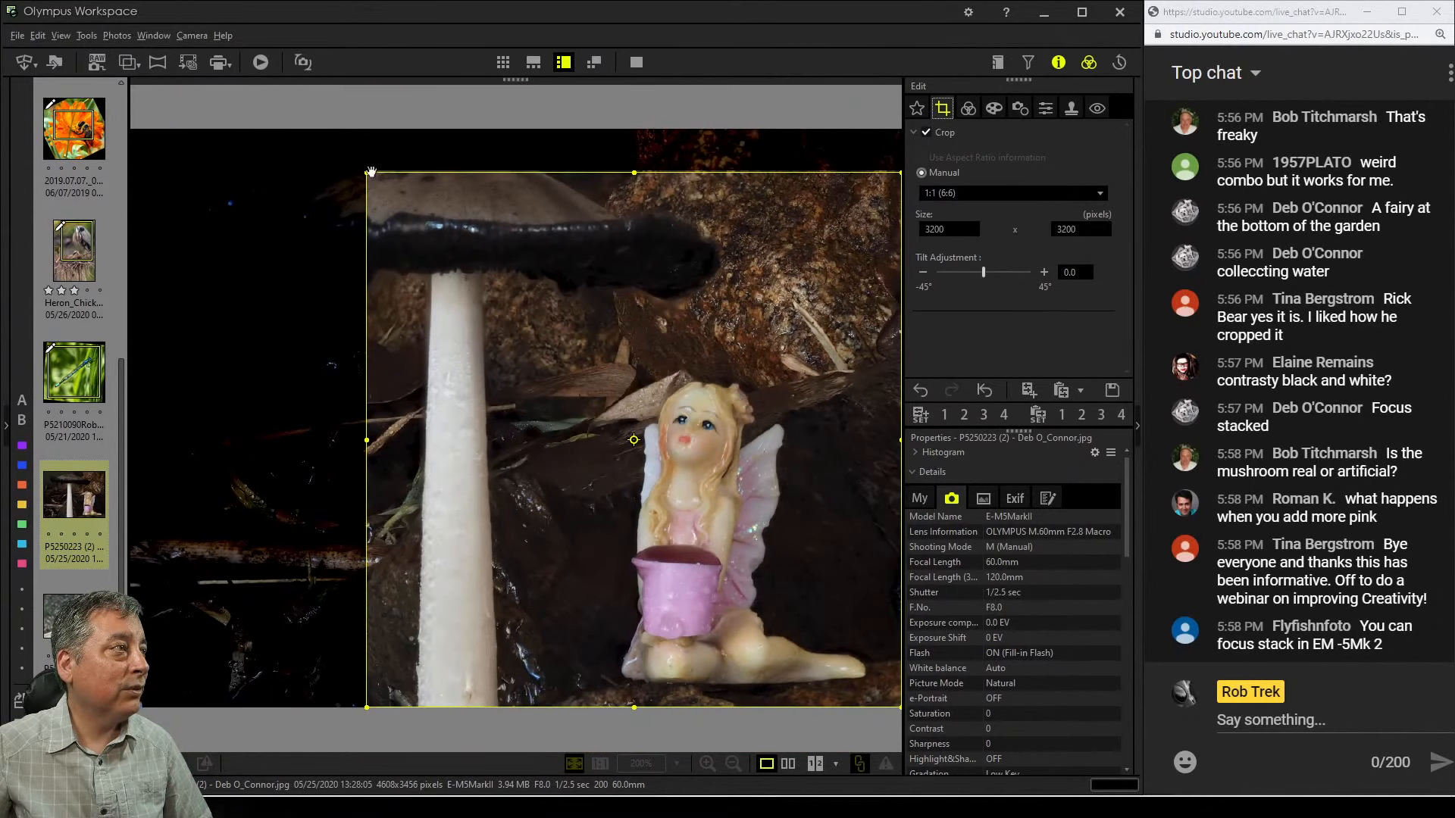
drag(371, 172, 336, 141)
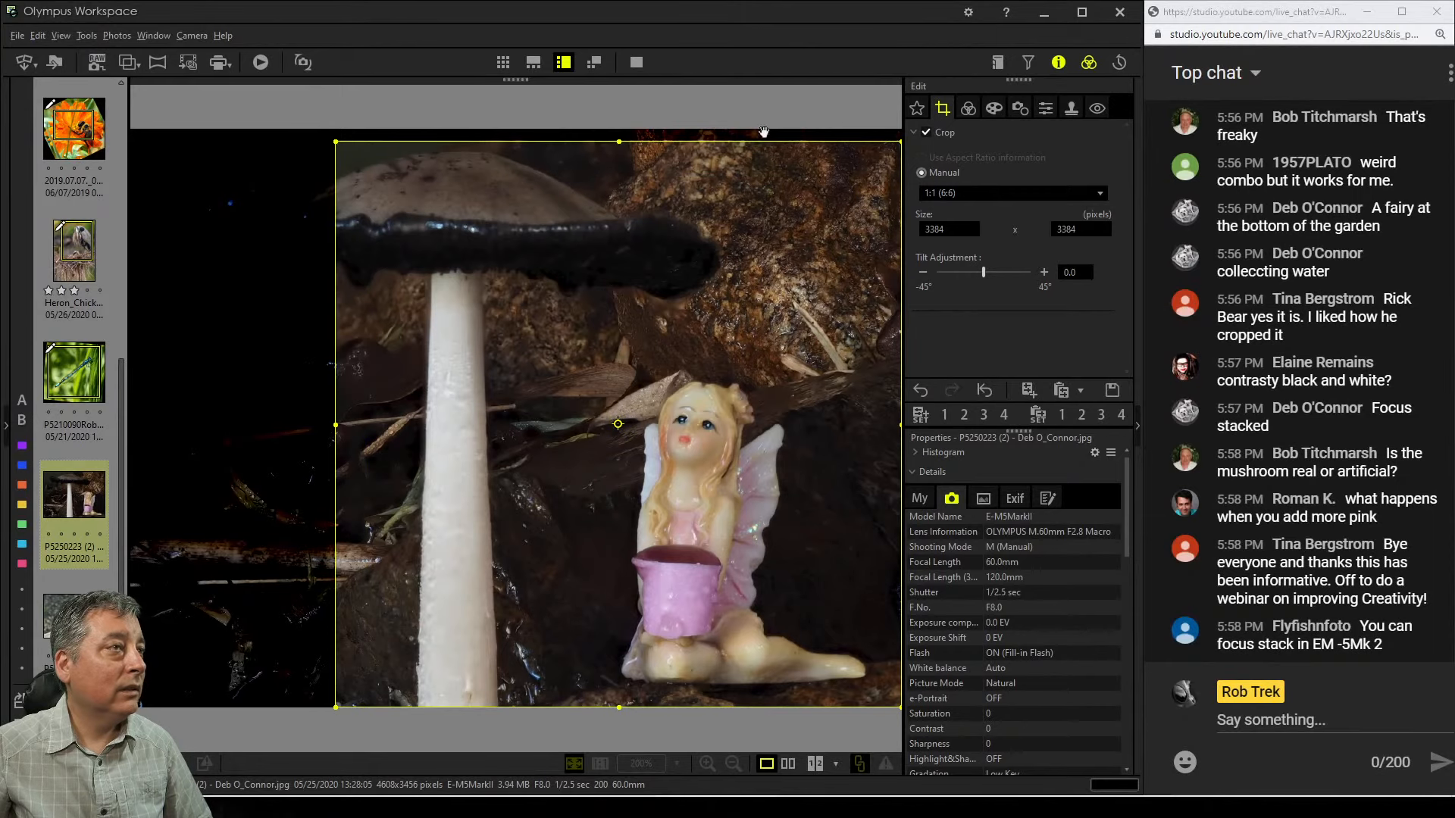
click(966, 110)
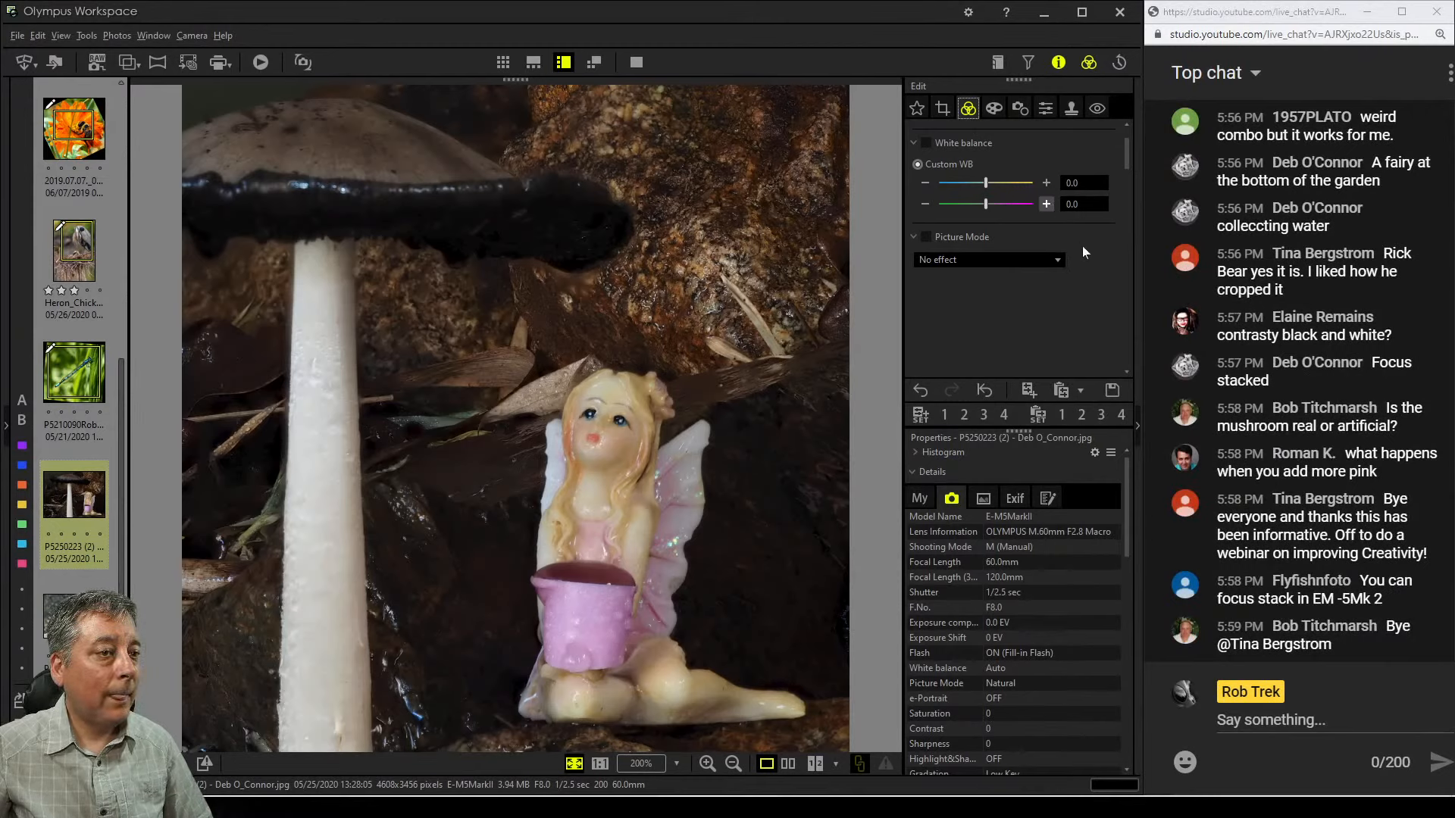
Try the Monochrome picture mode on the photo, then set the picture mode back to No effect
scroll(1082, 246, down, 3)
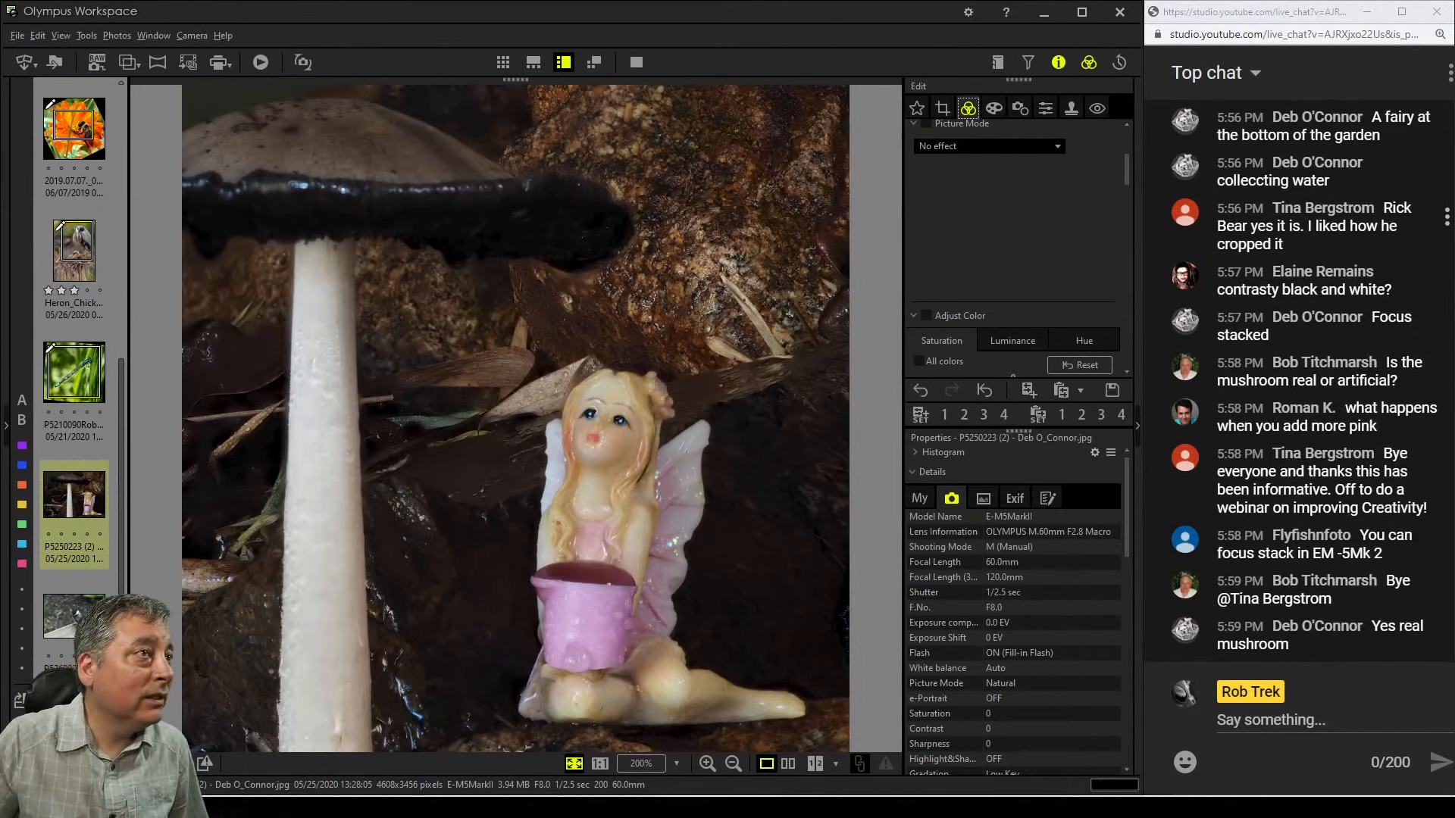
click(1035, 148)
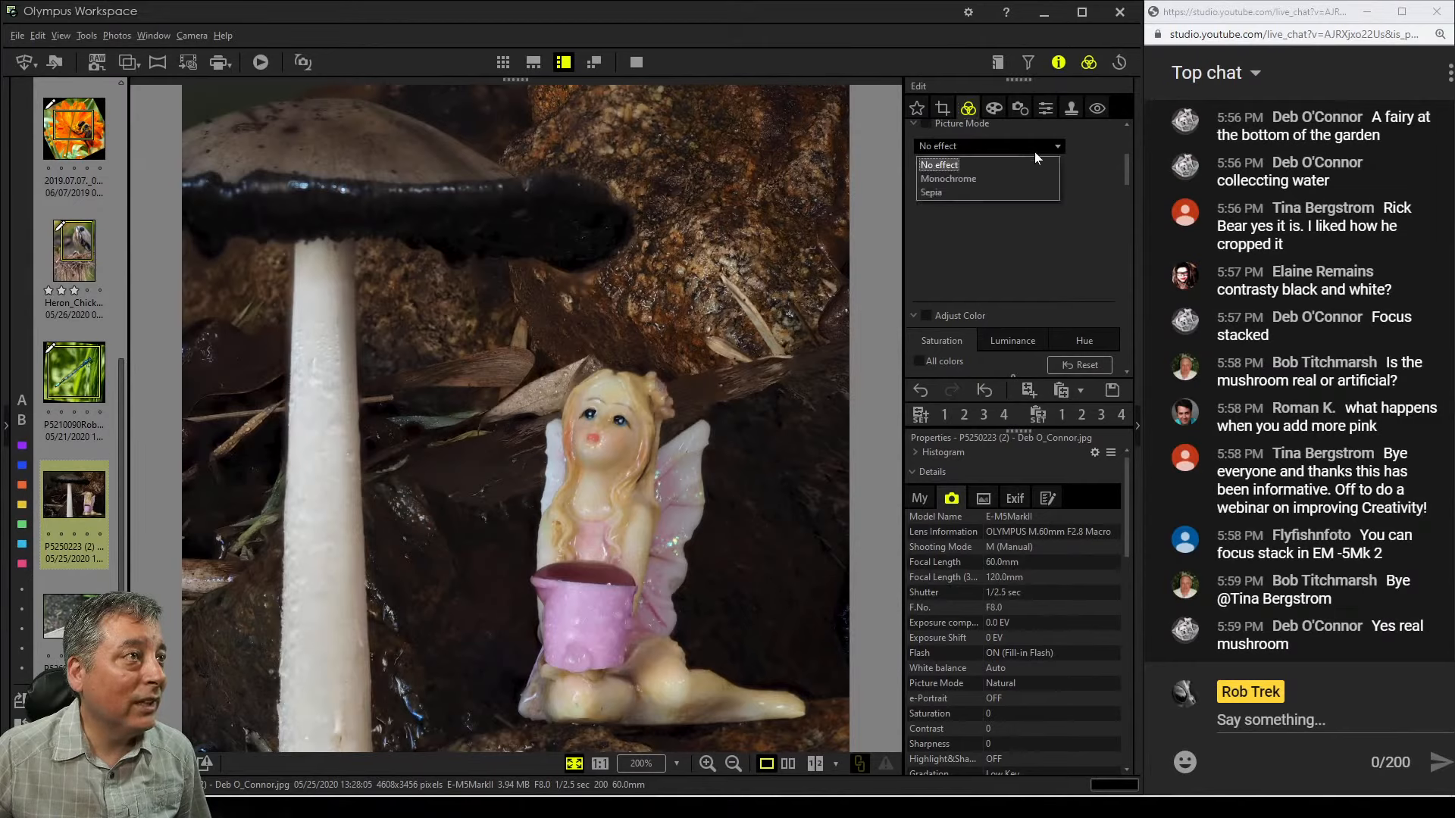
click(1021, 181)
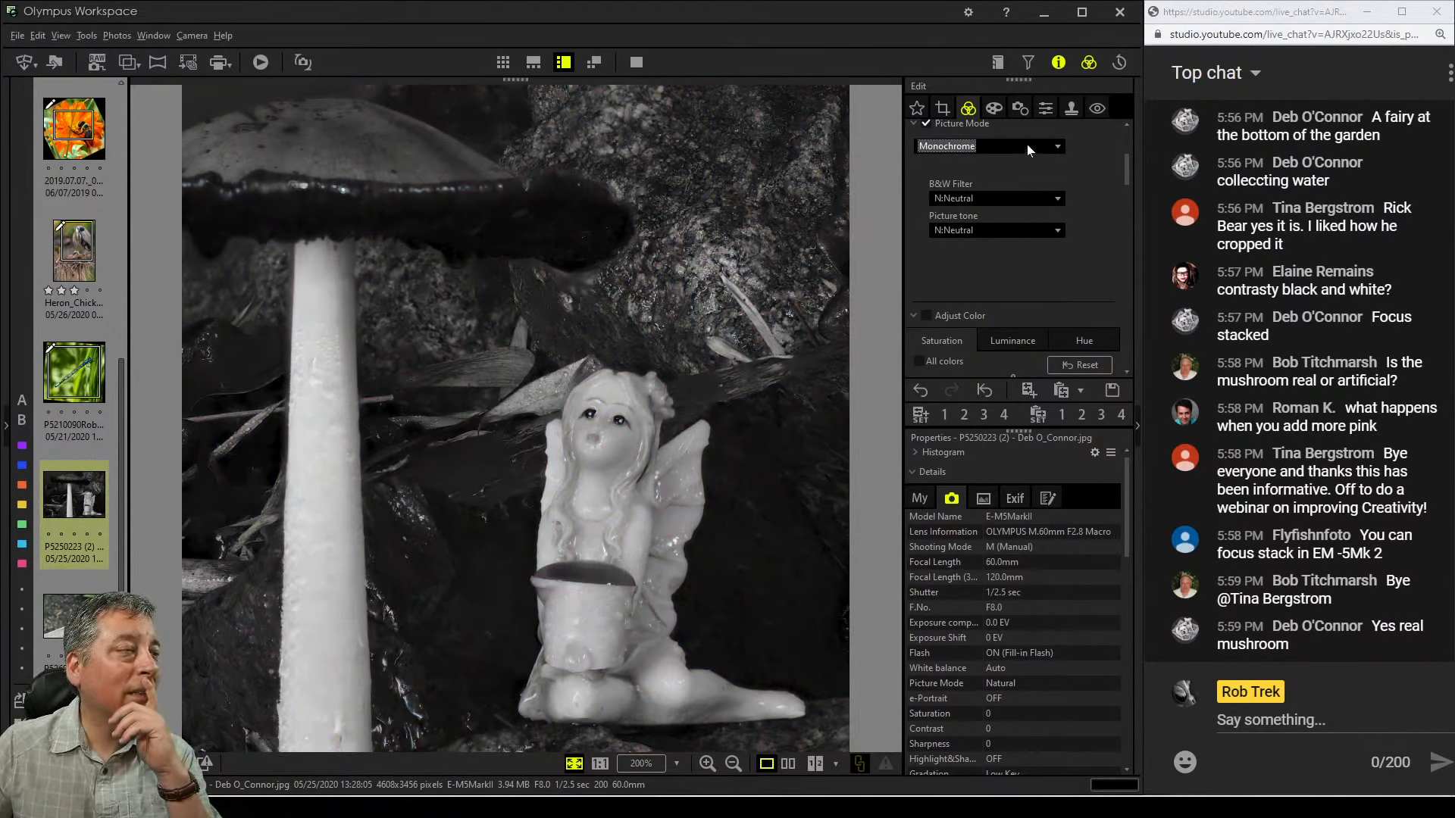
click(1026, 145)
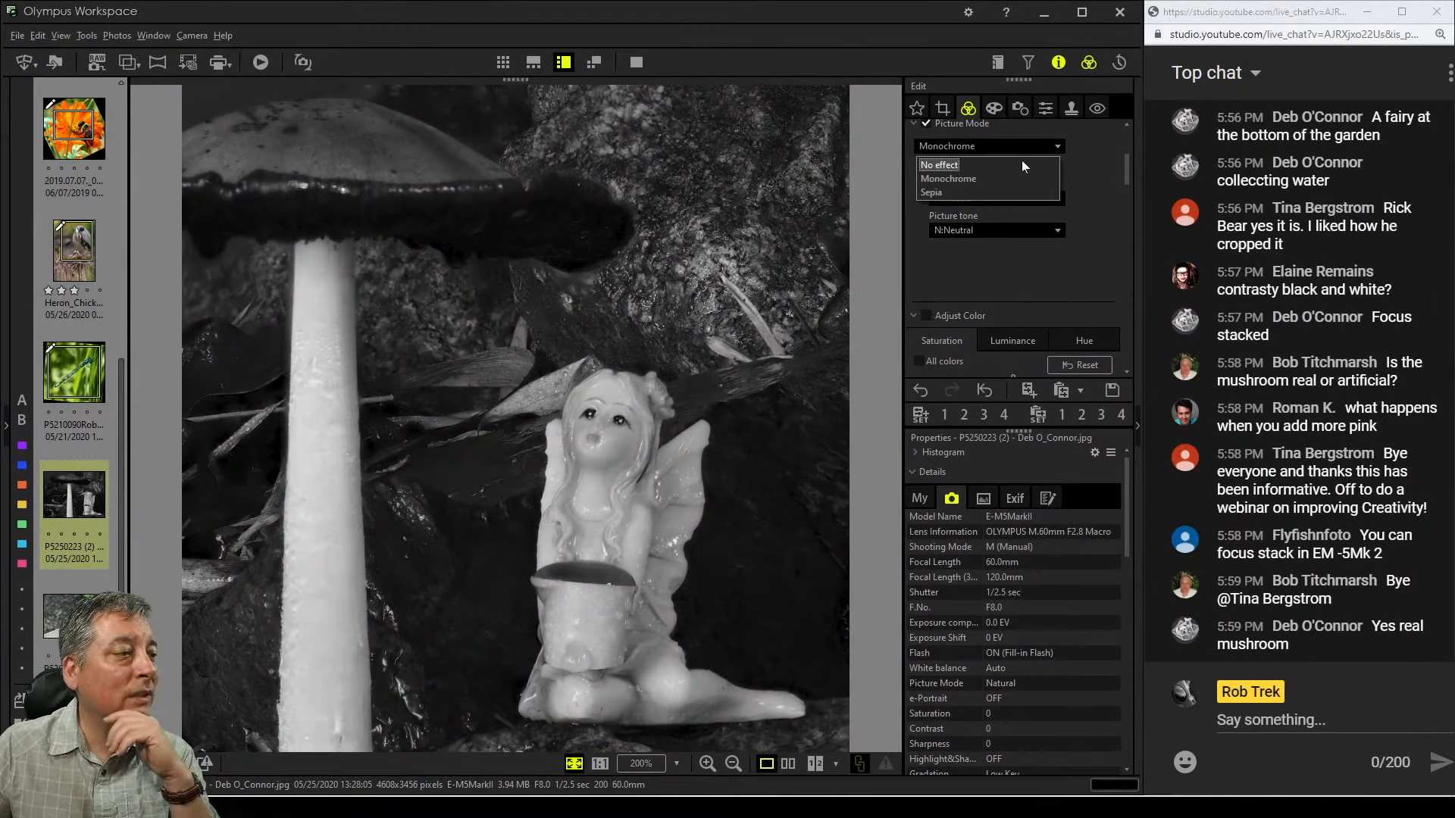
click(1019, 162)
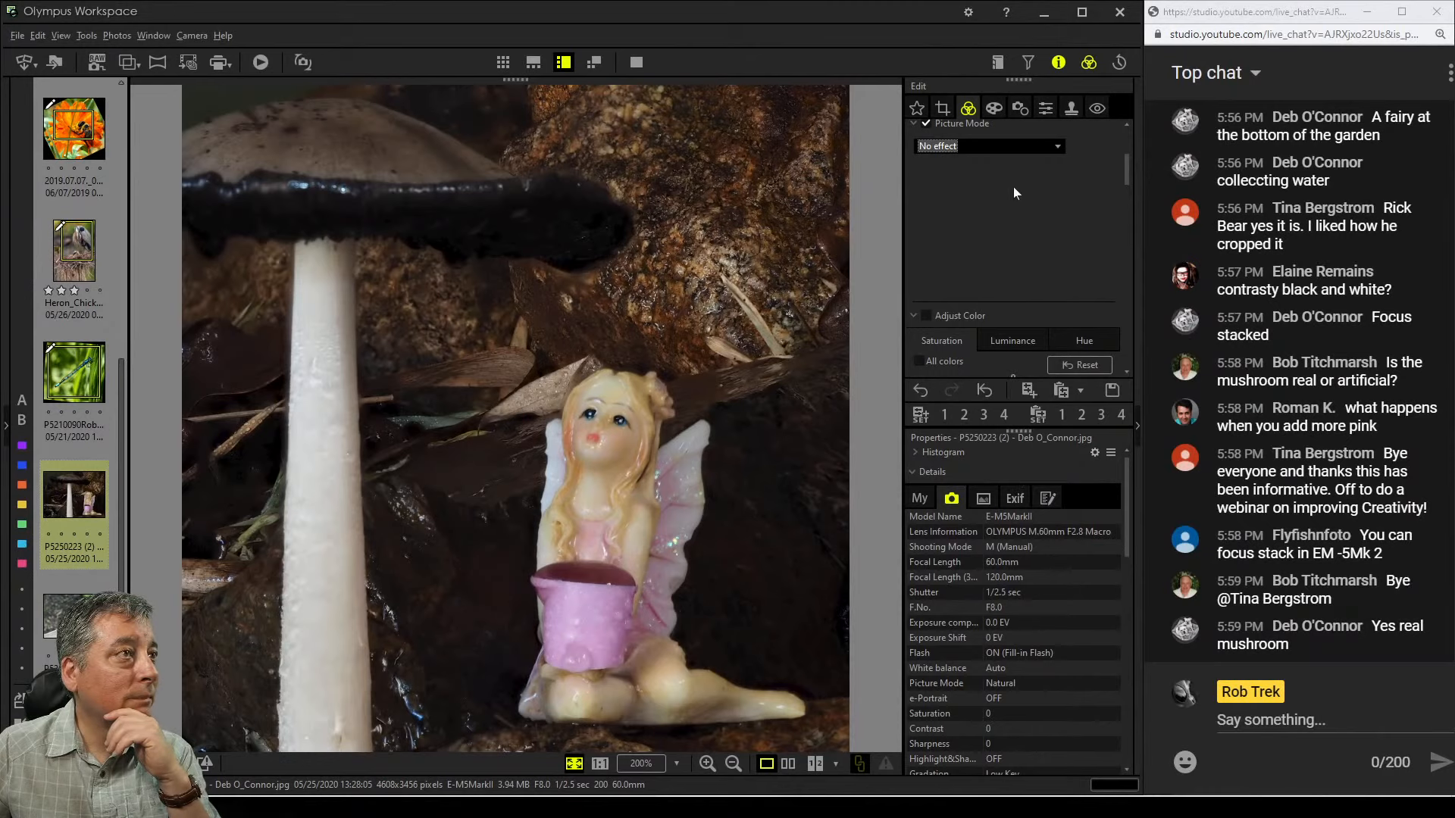
Enable the art filter and apply the Soft Focus filter to the photo
click(993, 108)
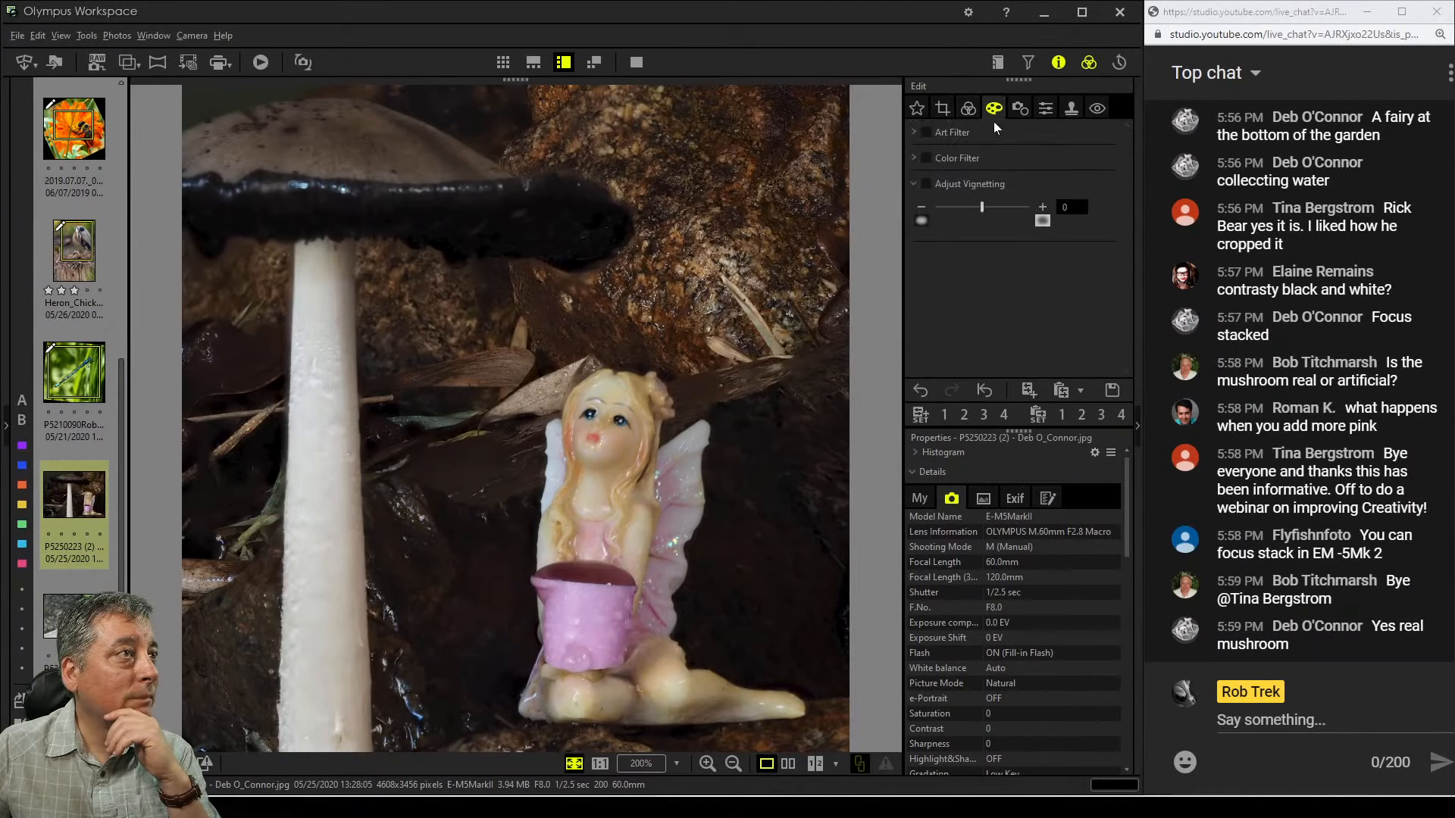
click(914, 133)
click(949, 154)
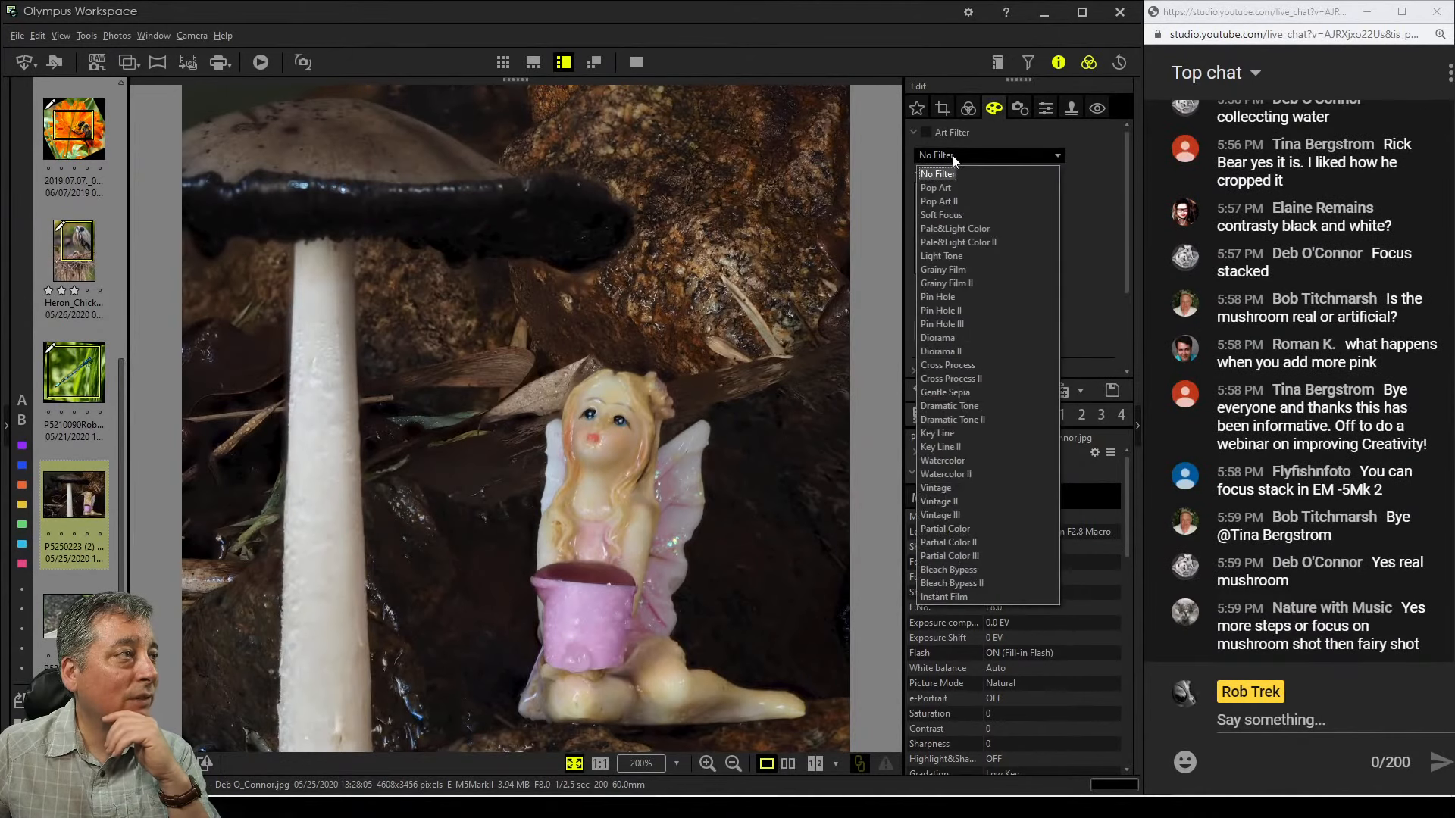
click(1003, 215)
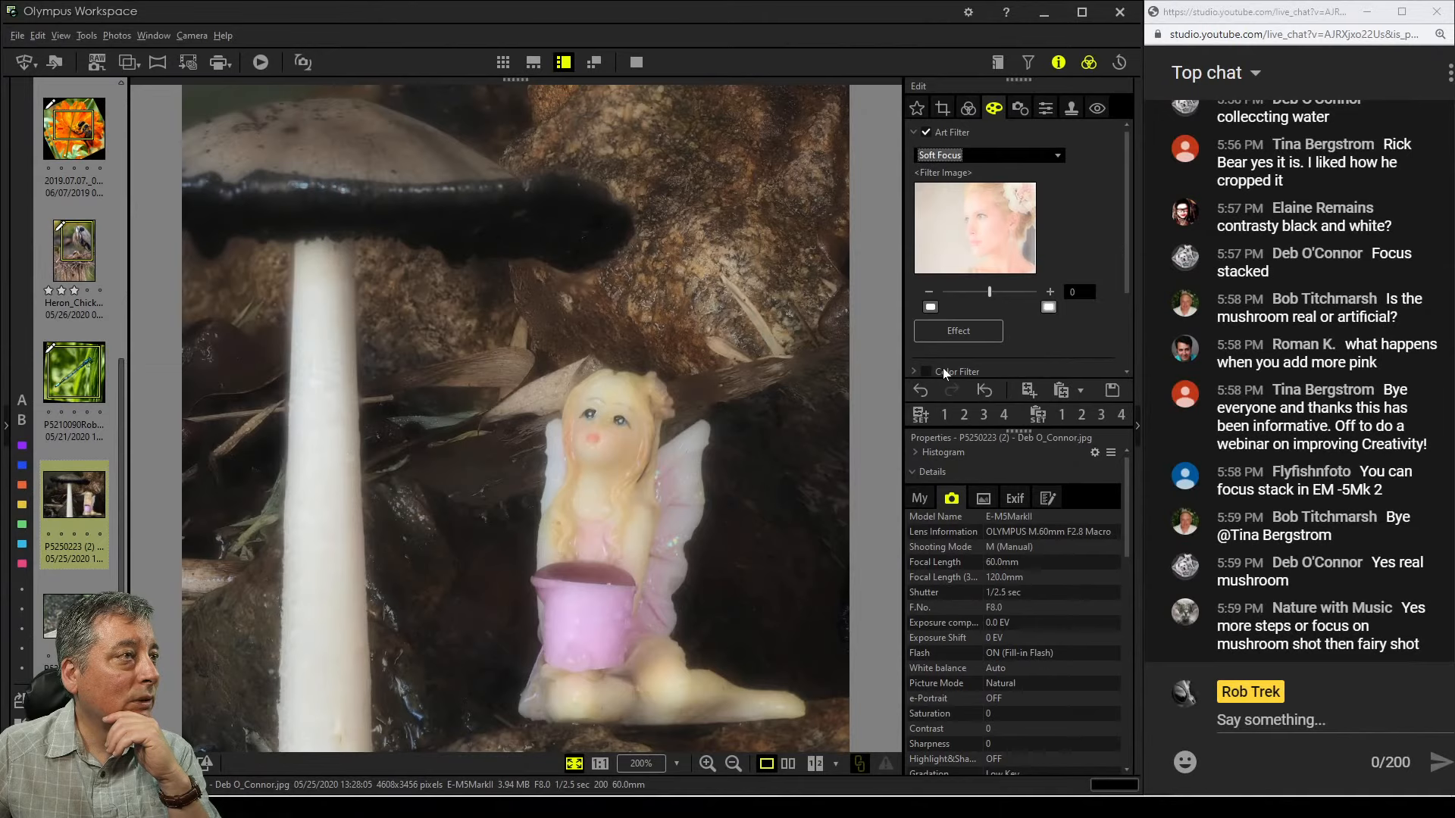
Raise the tone curve's black point to 30 and increase the overall saturation
click(972, 110)
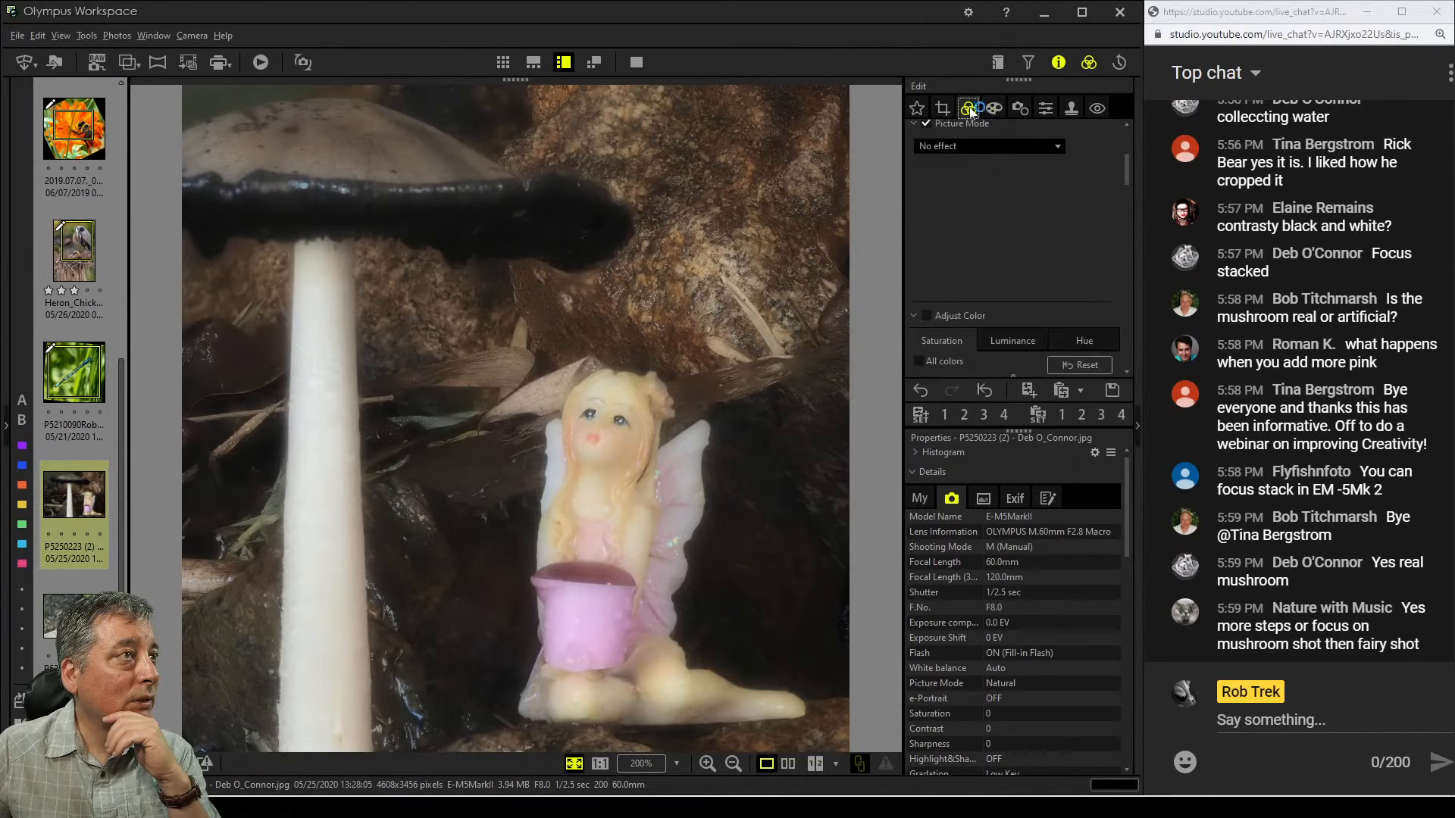
drag(1128, 159, 1091, 270)
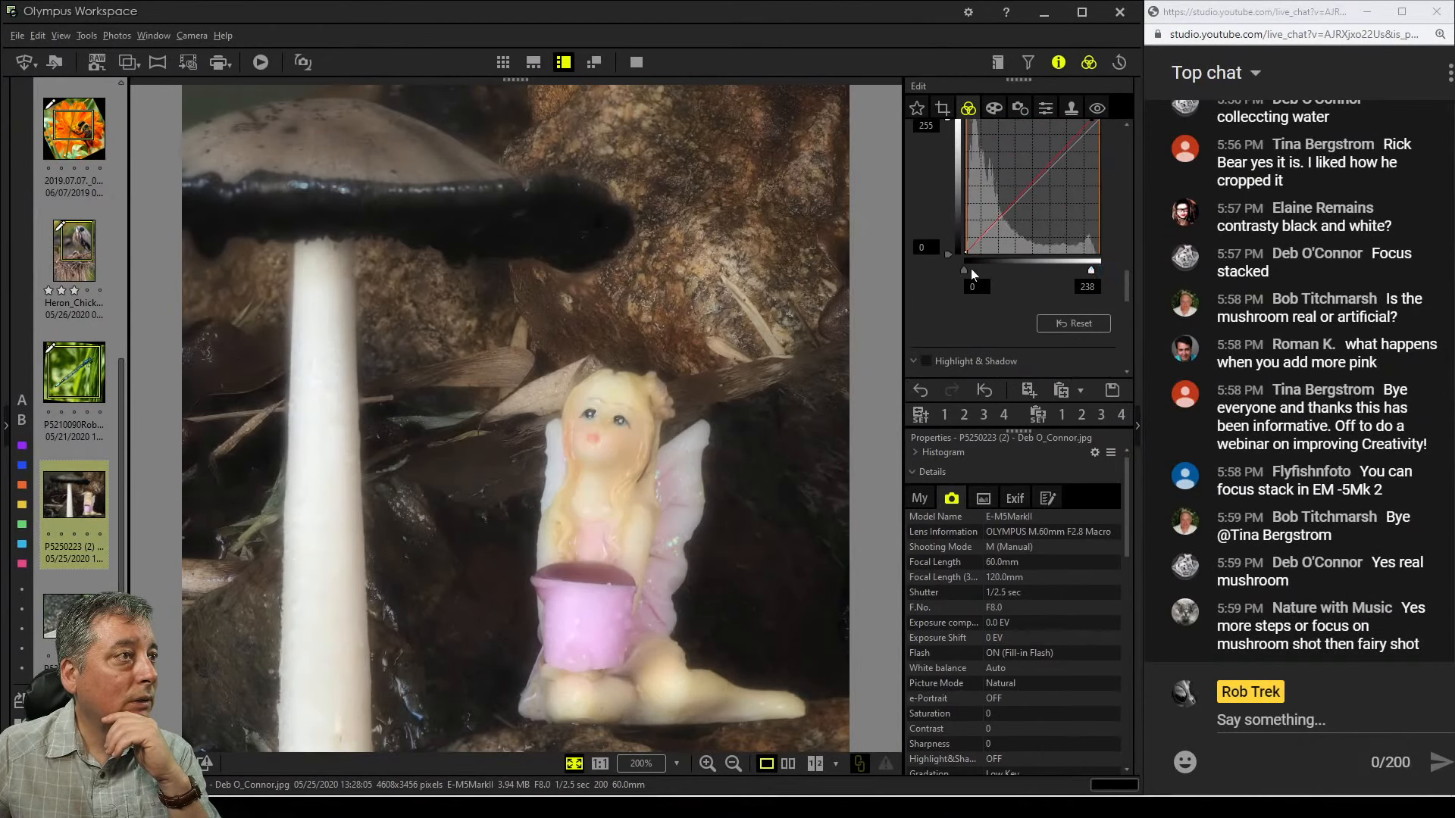
drag(971, 271, 986, 275)
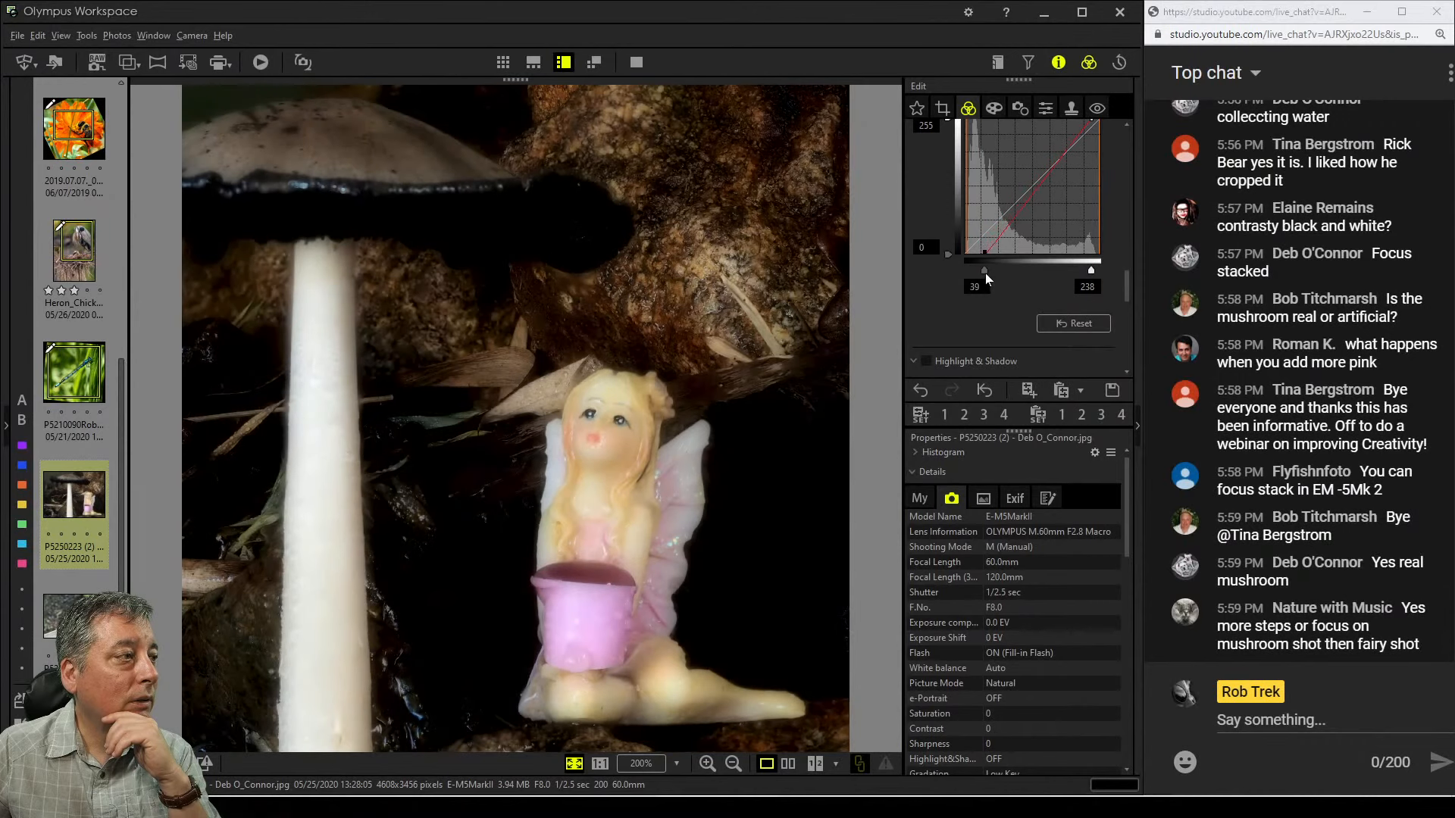
drag(1091, 271, 1126, 357)
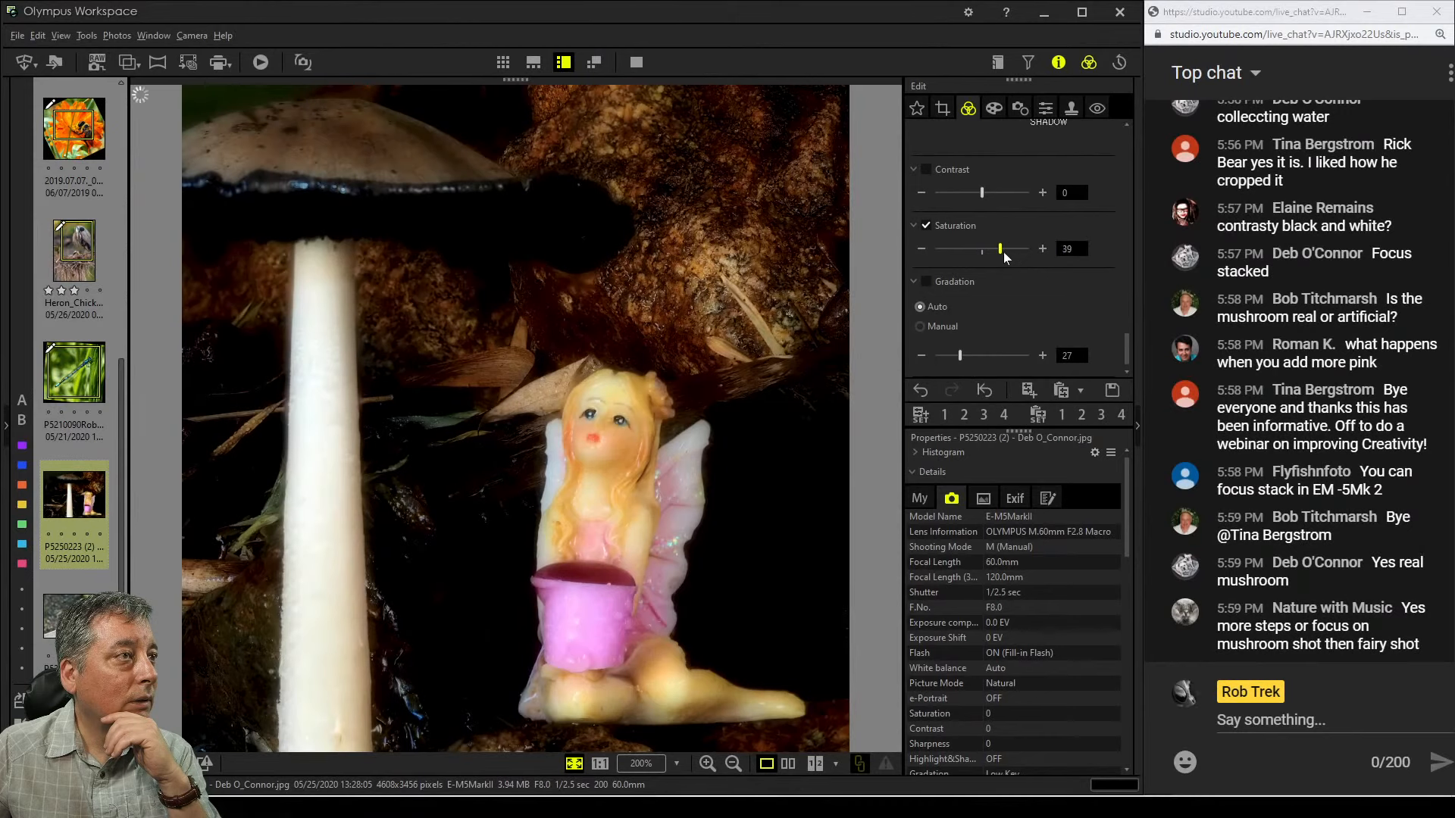
drag(1003, 251, 1000, 251)
Set the Soft Focus art filter strength to 1
click(994, 108)
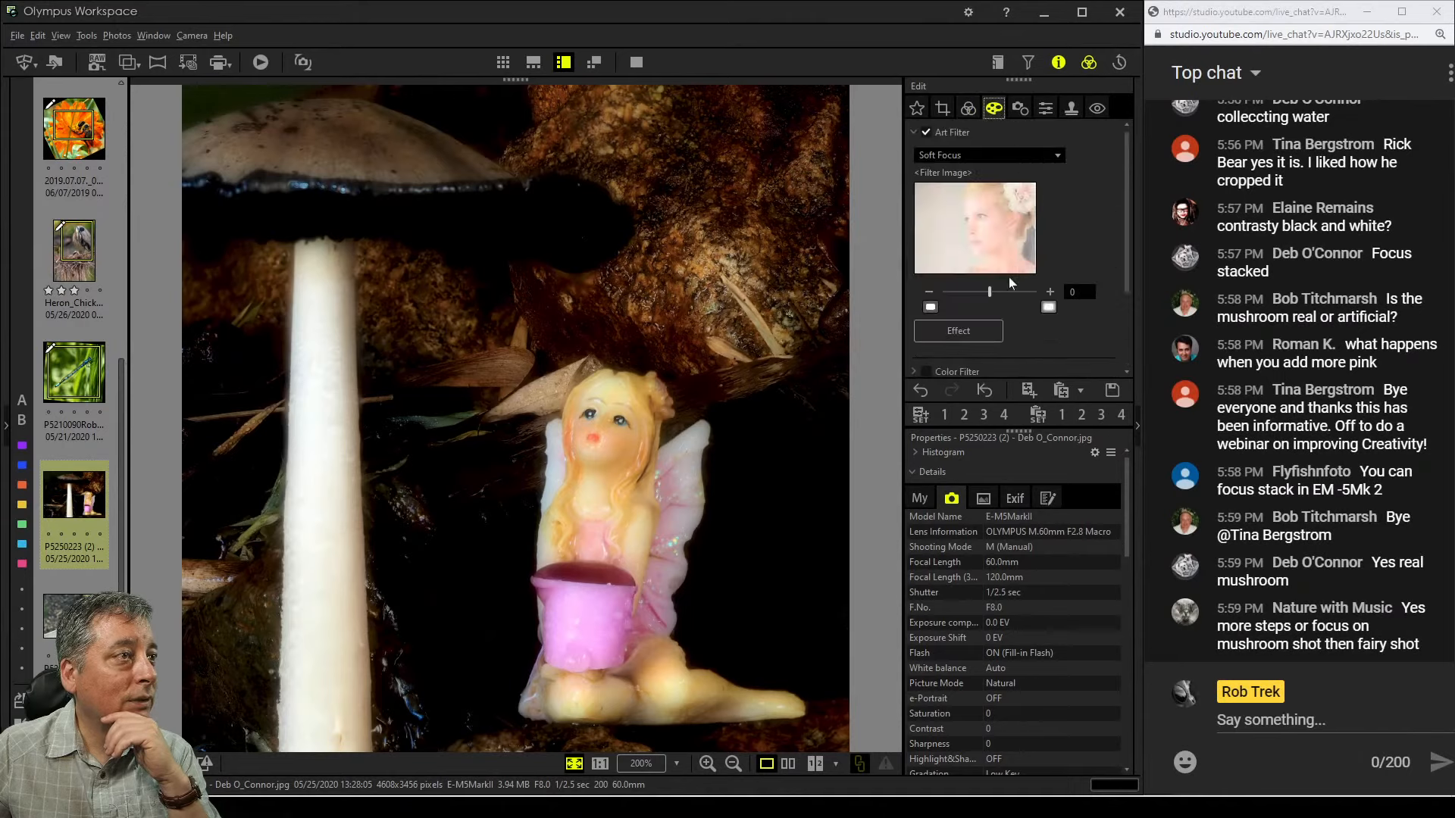
drag(989, 292, 1009, 293)
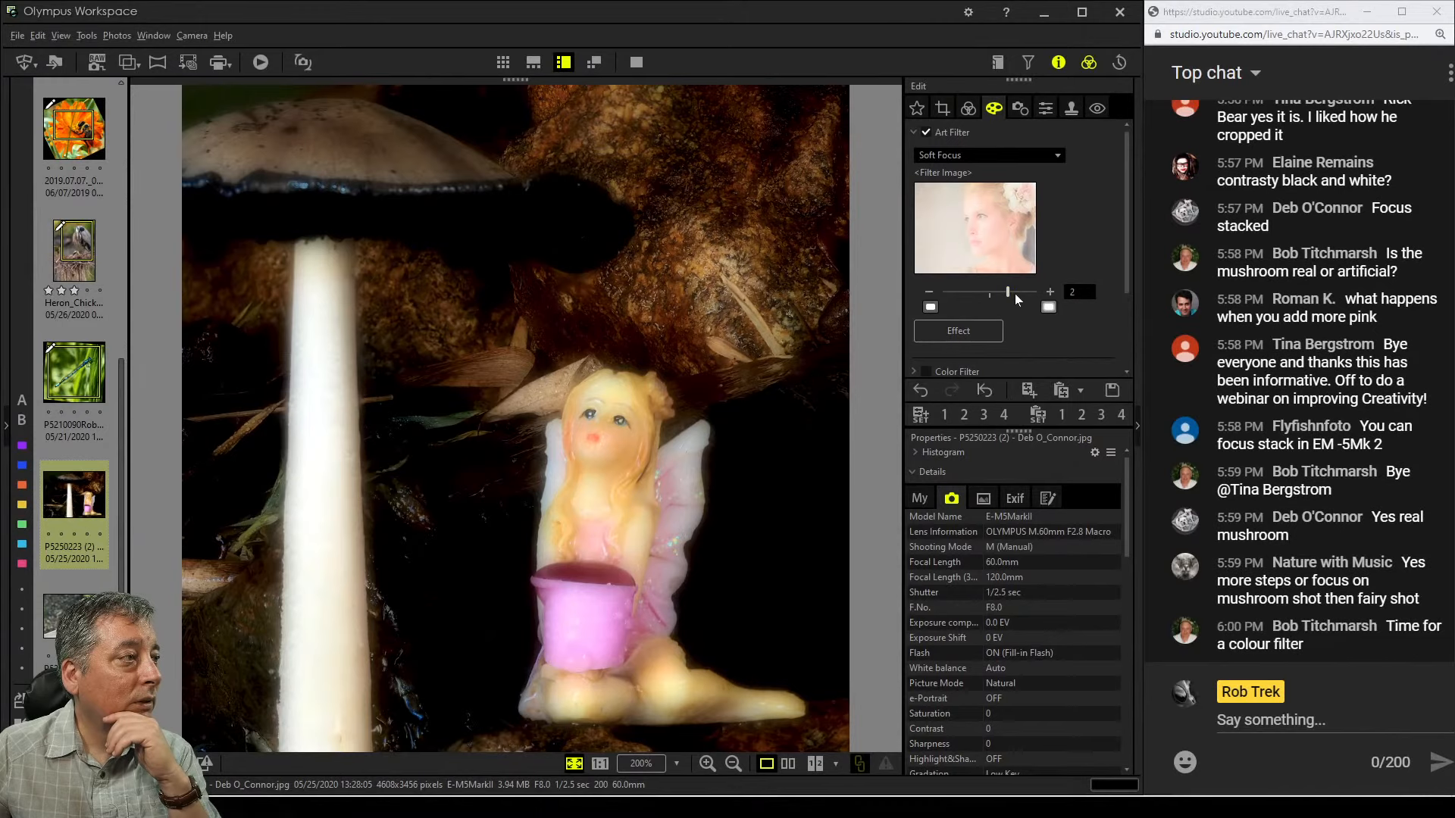
drag(1009, 293, 998, 293)
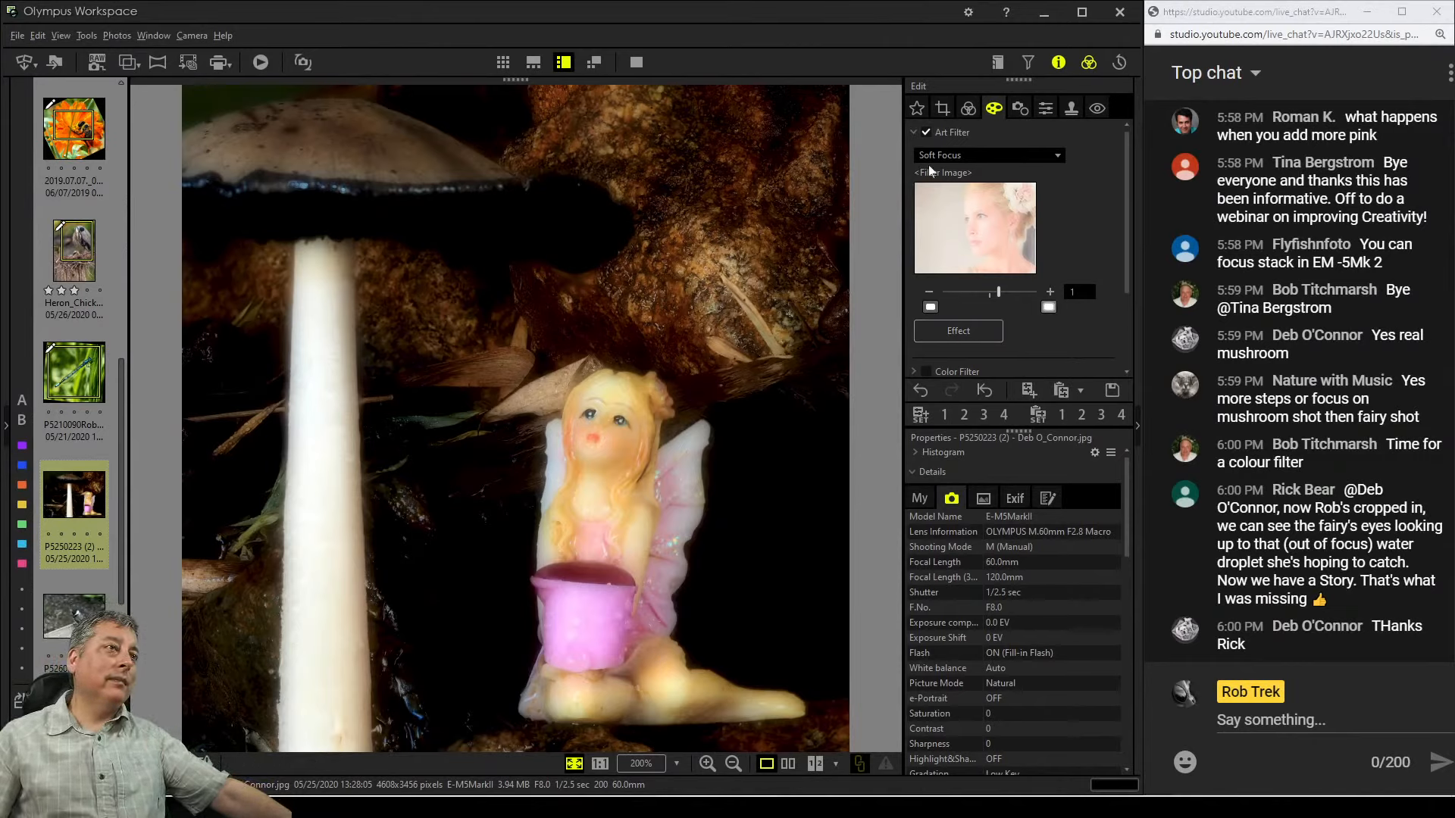
Toggle the art filter off and on to compare the photo with and without Soft Focus
click(928, 132)
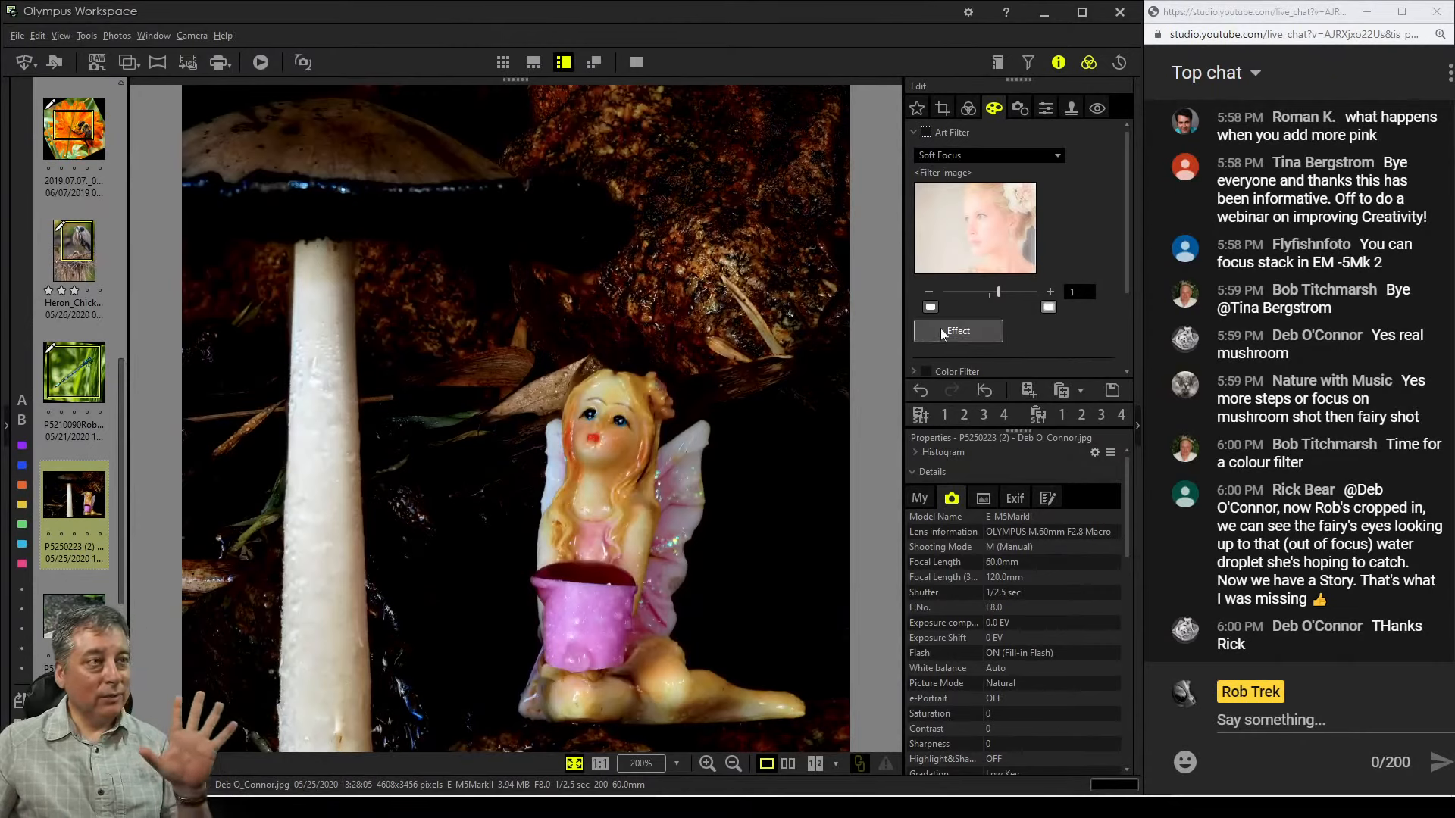
click(927, 132)
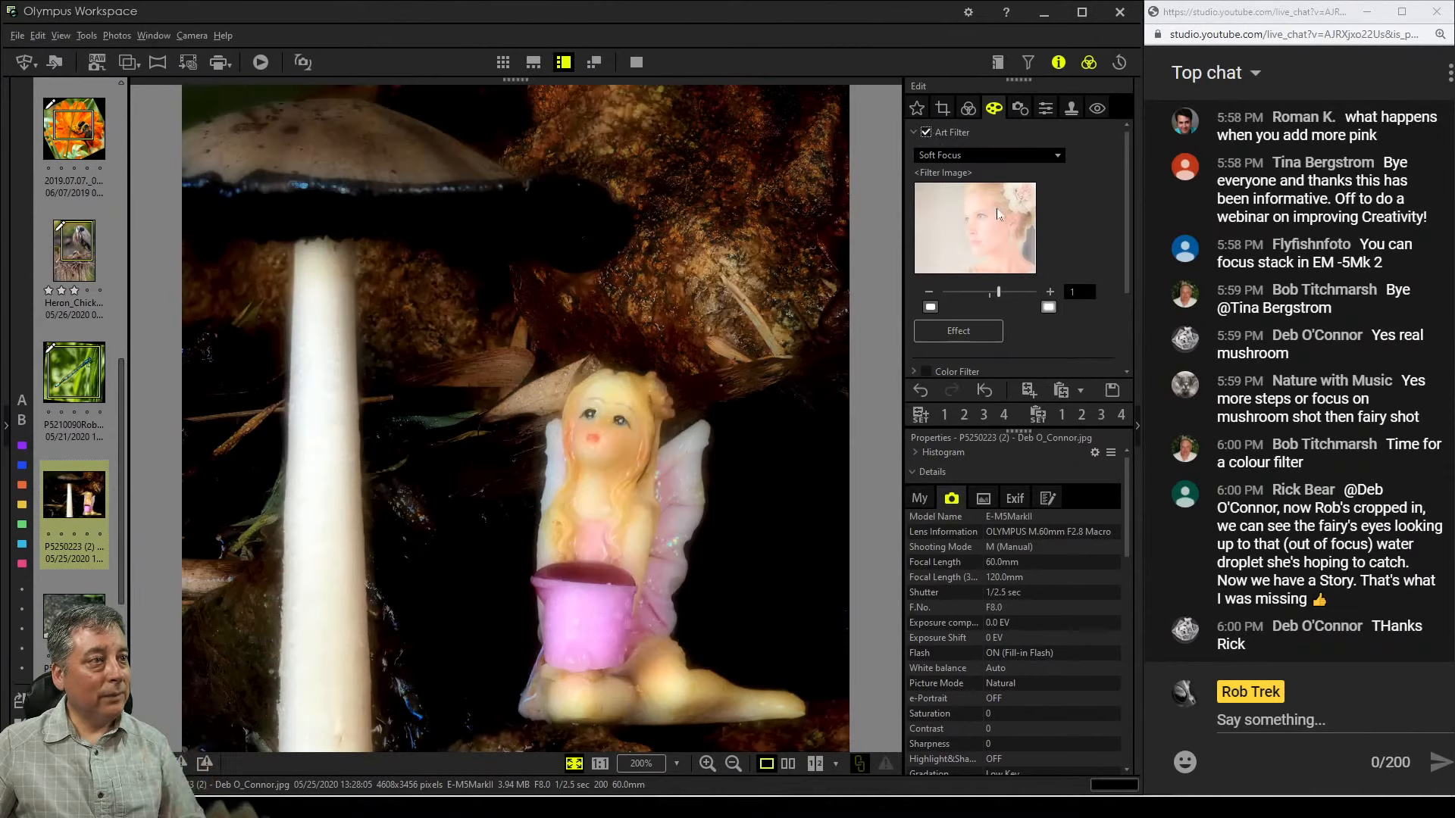
Set the Soft Focus art filter strength to 0
drag(999, 293, 983, 297)
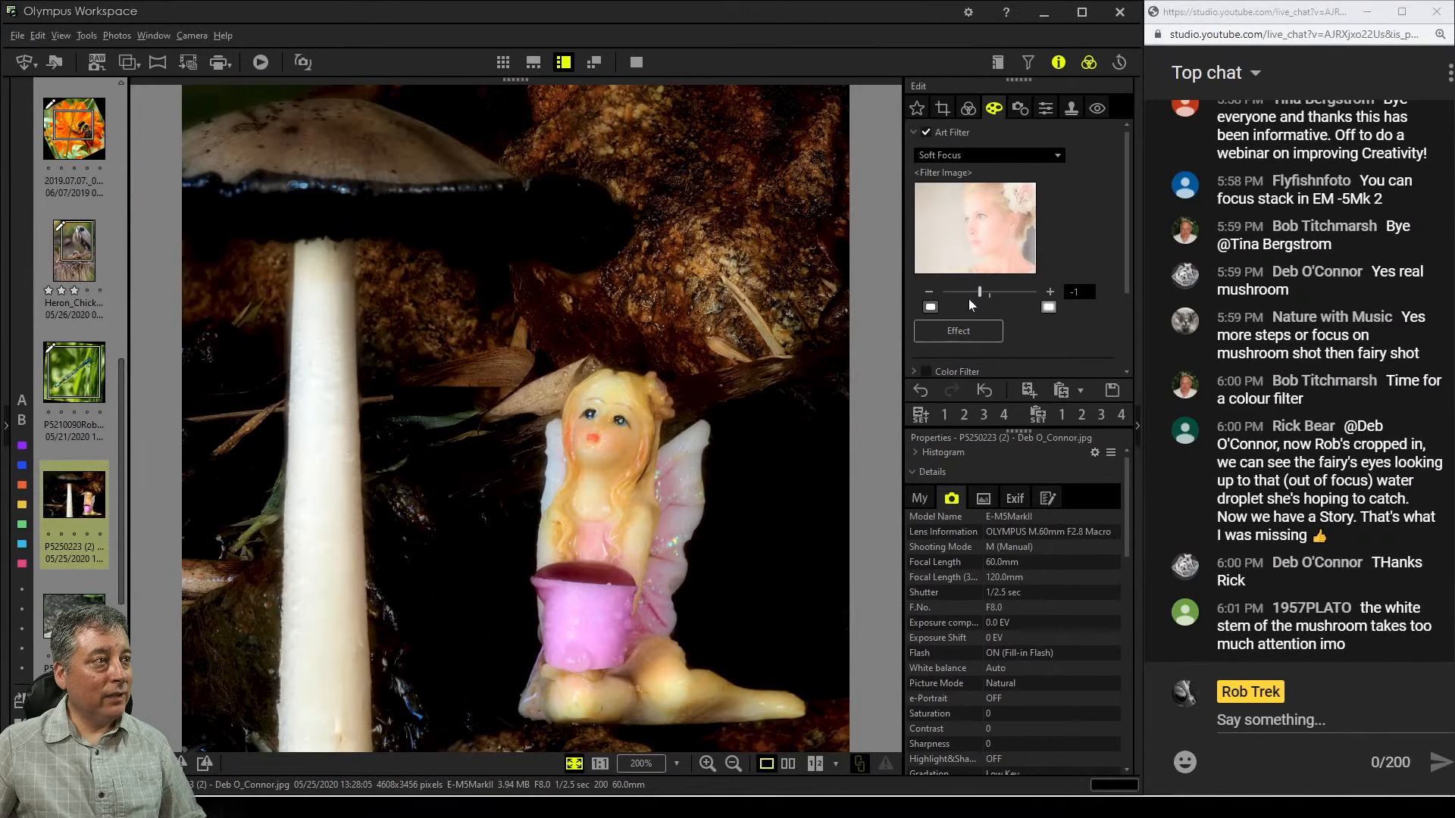
drag(979, 292, 988, 294)
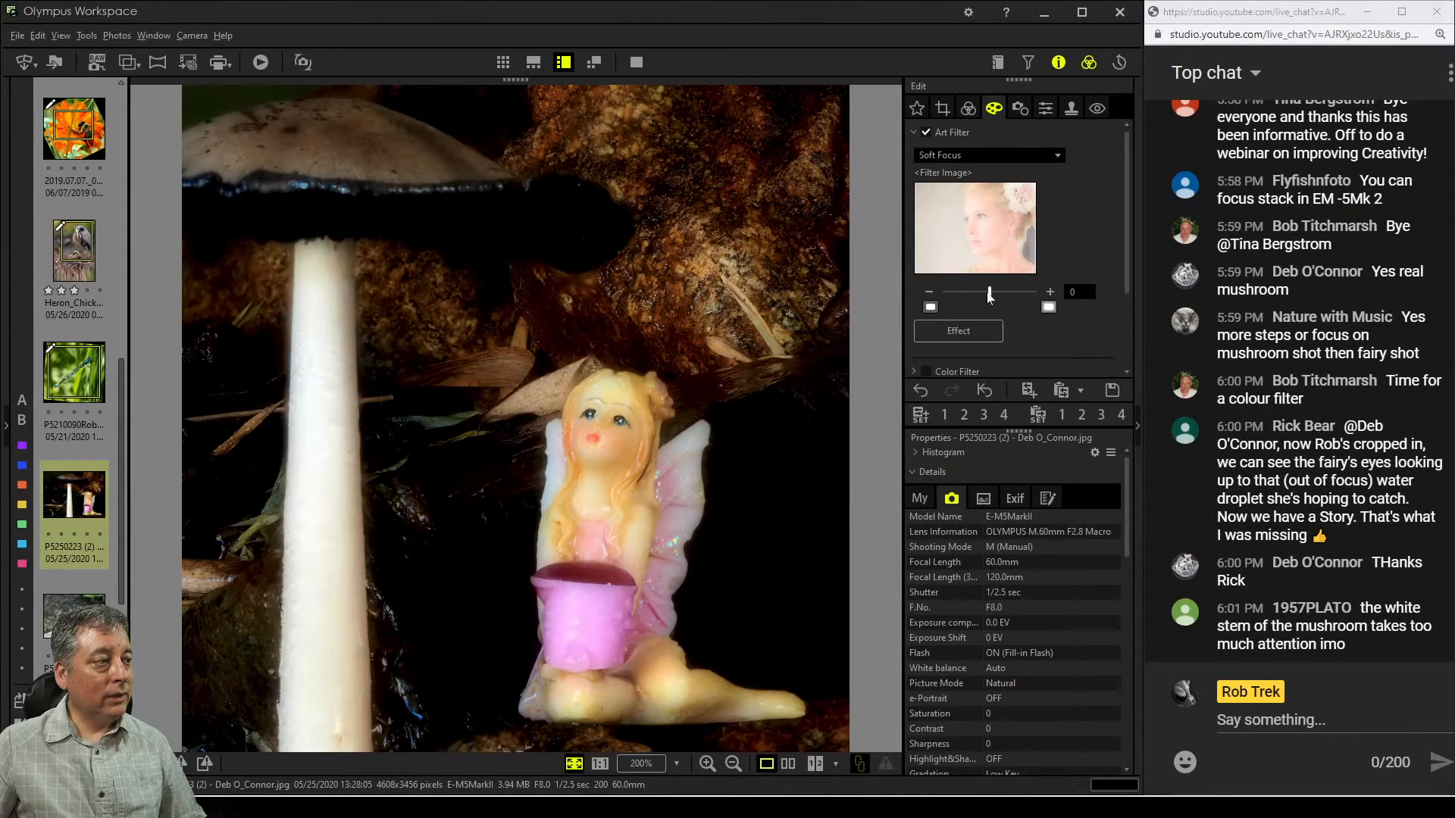
Nudge the upper point of the RGB tone curve slightly upward to brighten the highlights
click(966, 111)
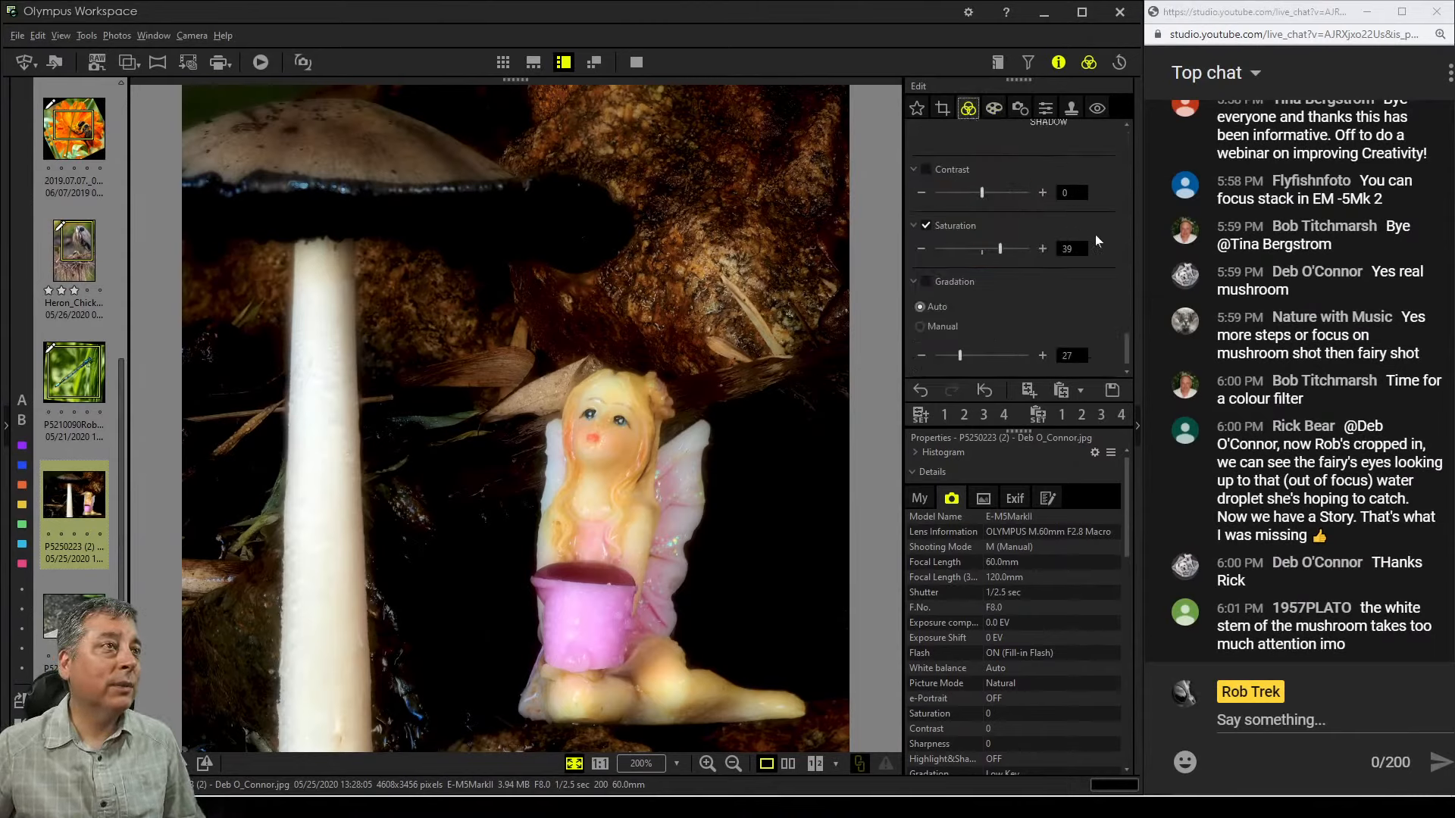
scroll(1091, 233, down, 3)
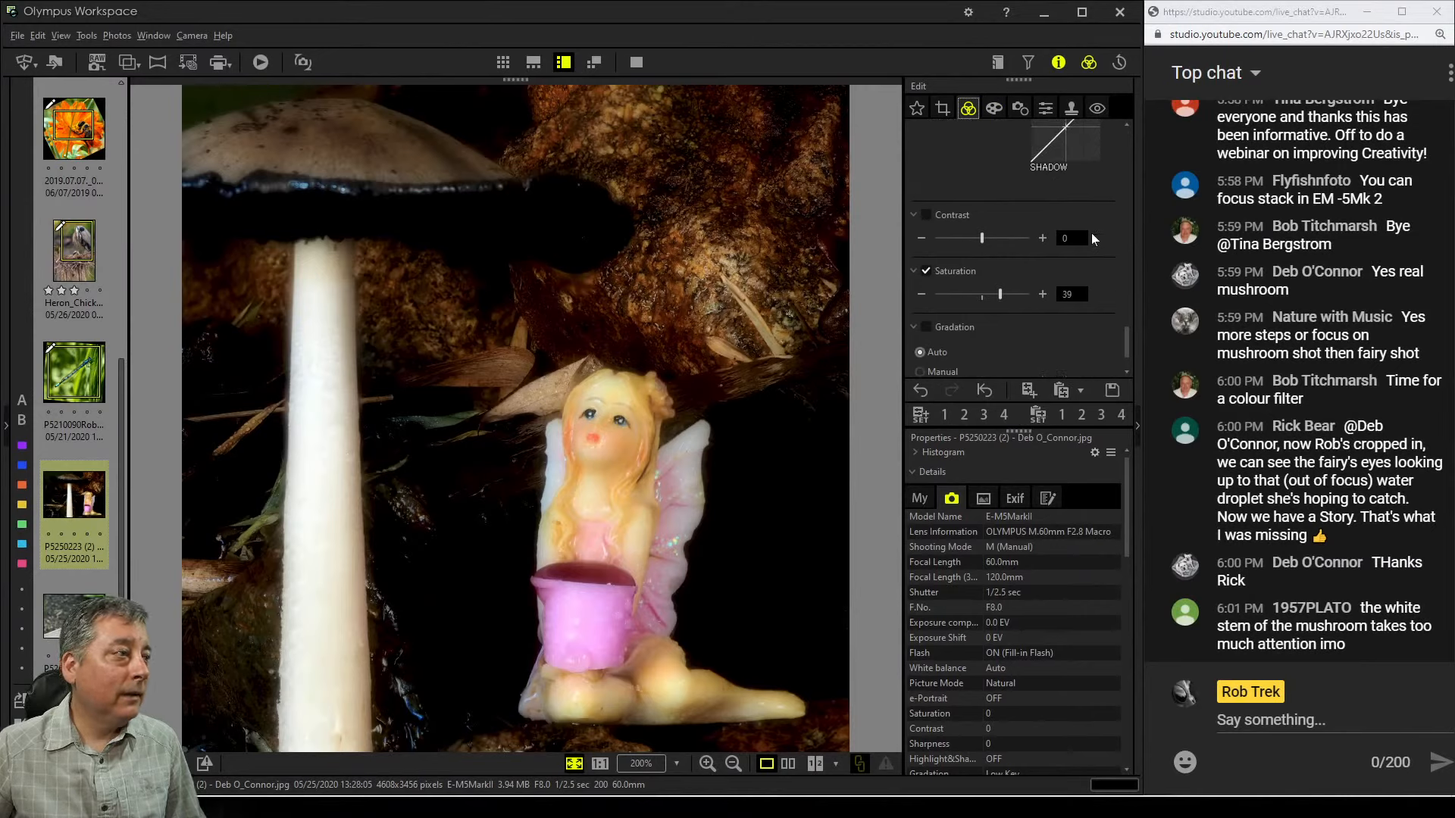
scroll(1091, 233, down, 1)
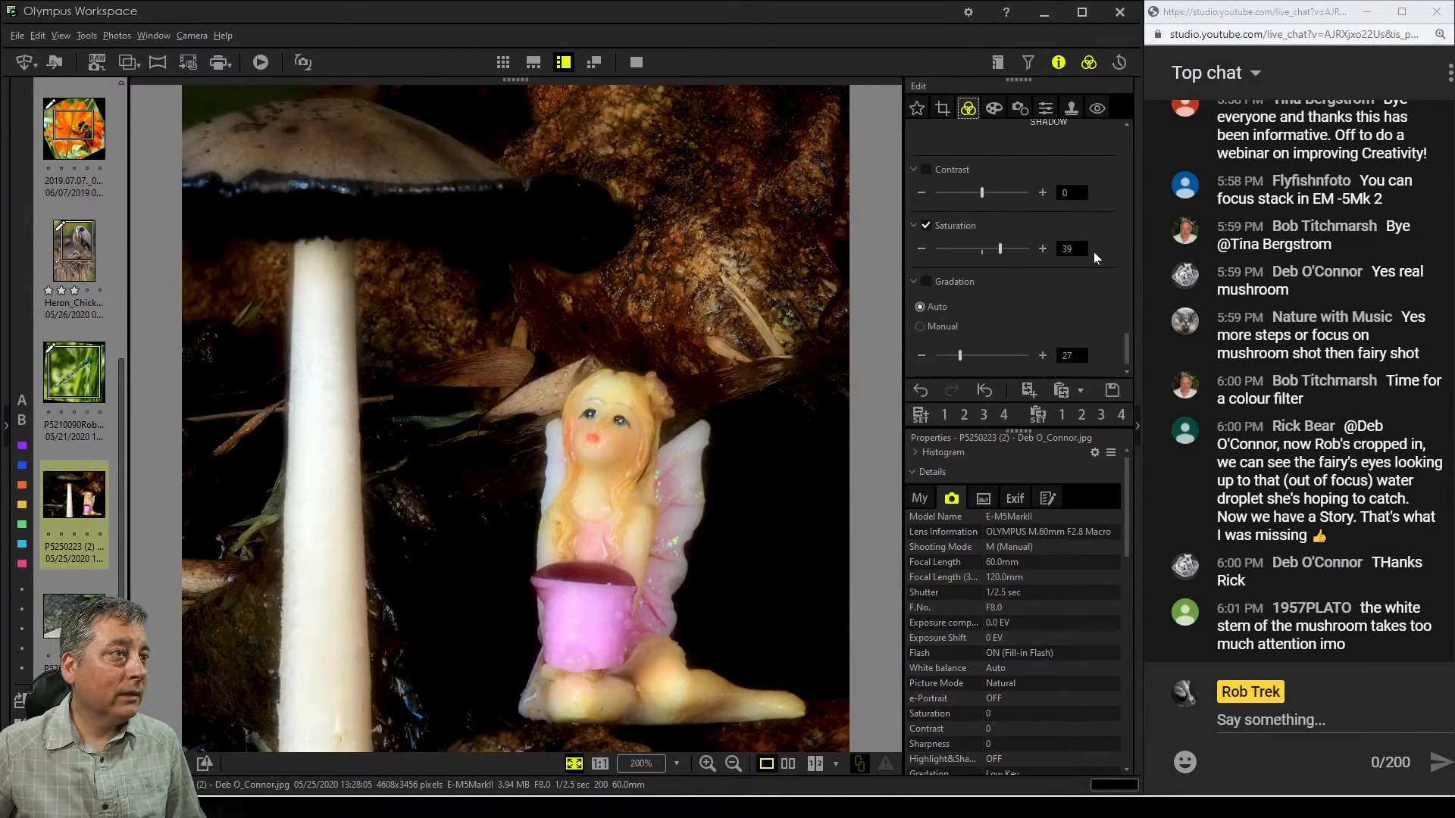
scroll(1089, 257, down, 5)
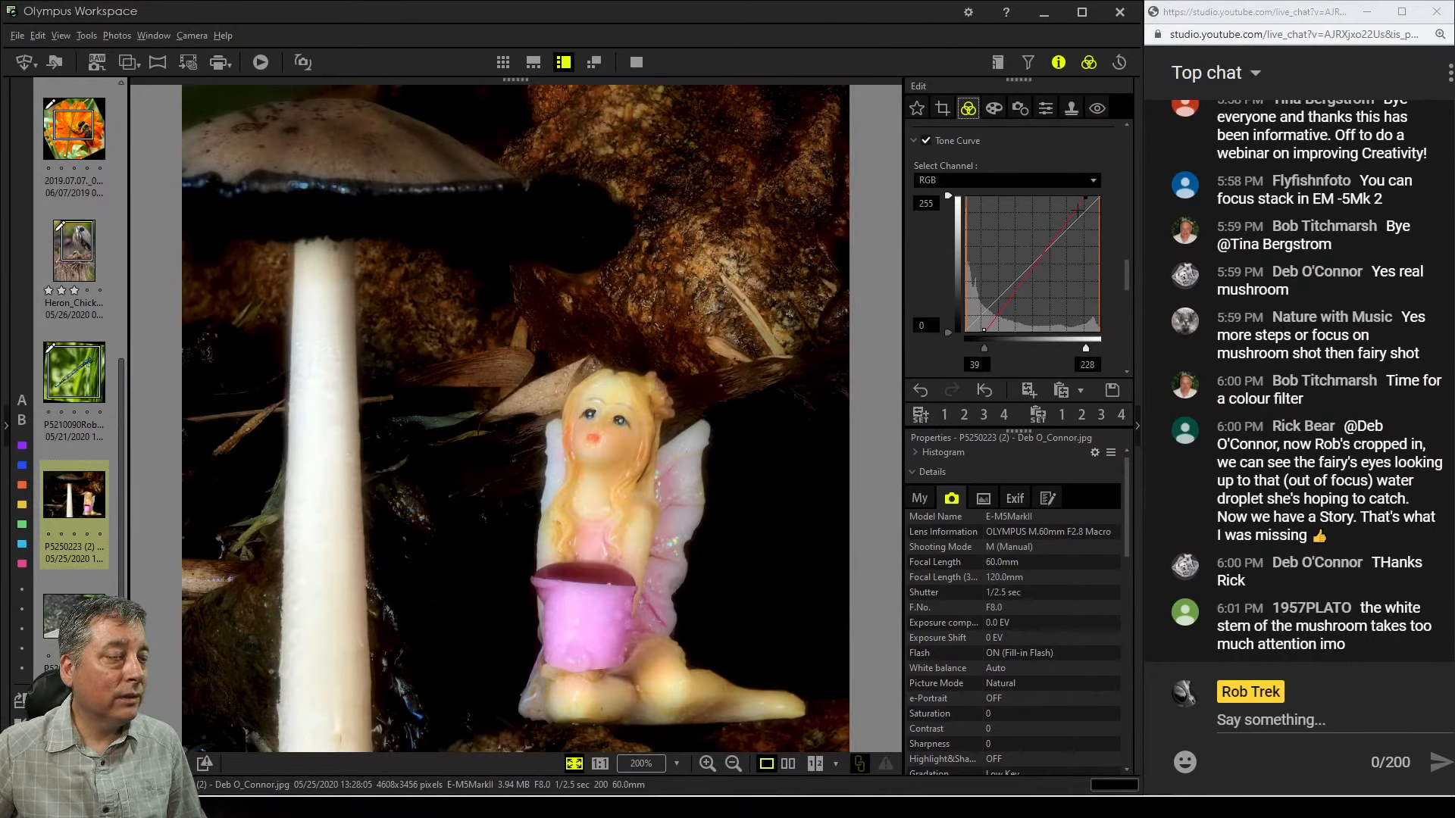
drag(1069, 222, 1074, 209)
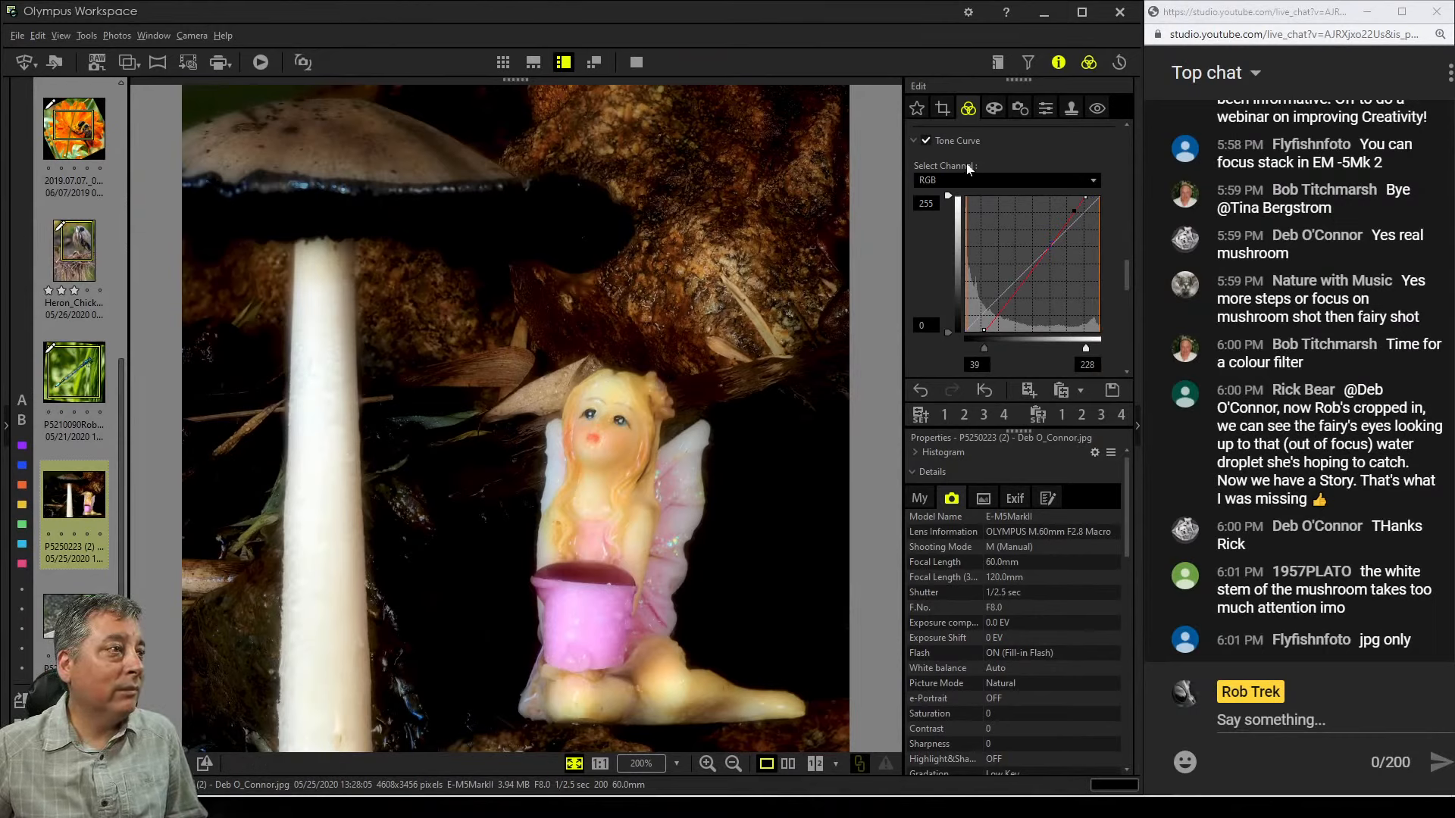
Enable Adjust Vignetting and set the vignetting amount to -8 after trying stronger dark and light settings
click(986, 111)
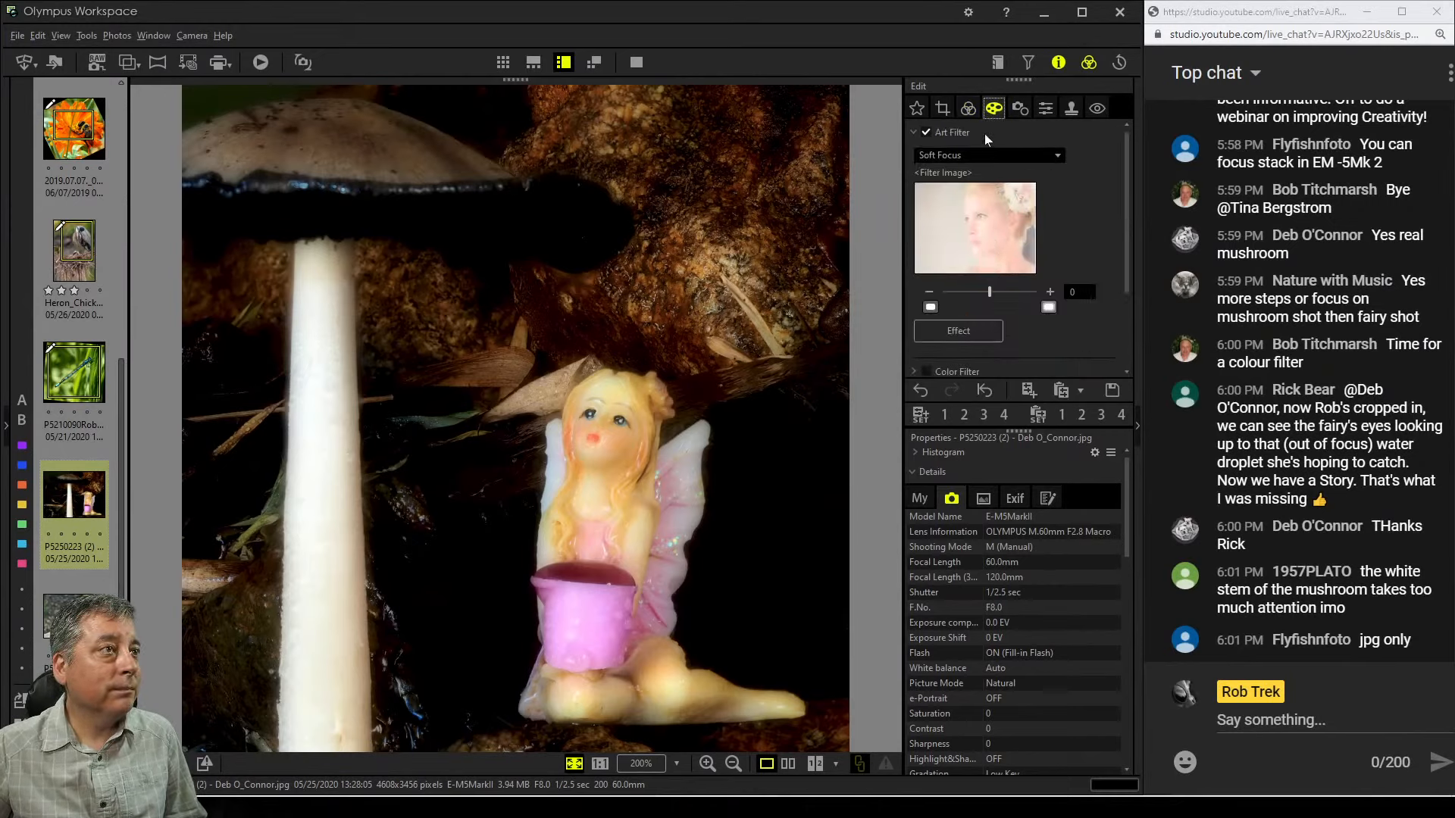
scroll(1093, 266, down, 2)
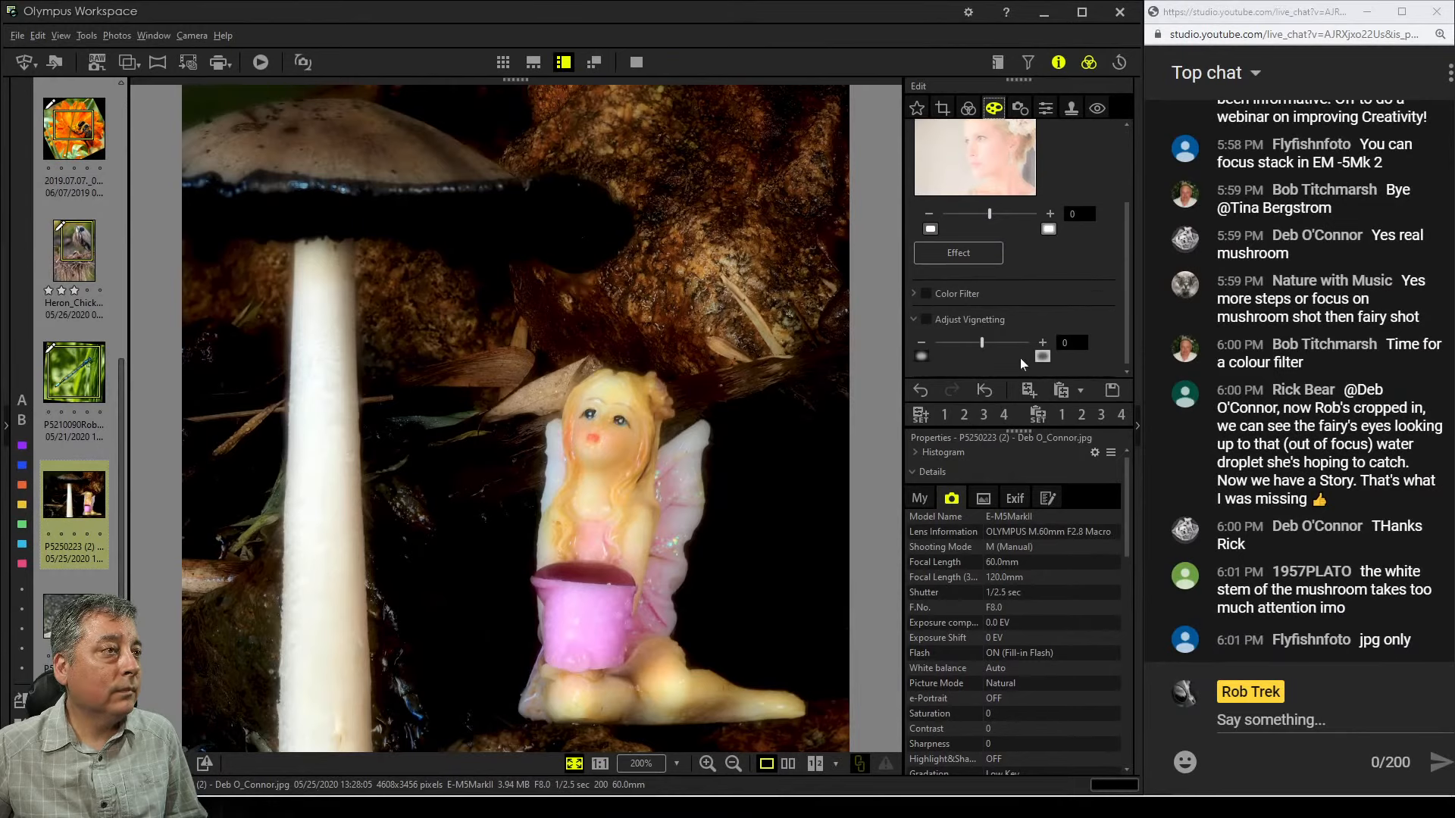
drag(983, 345, 936, 346)
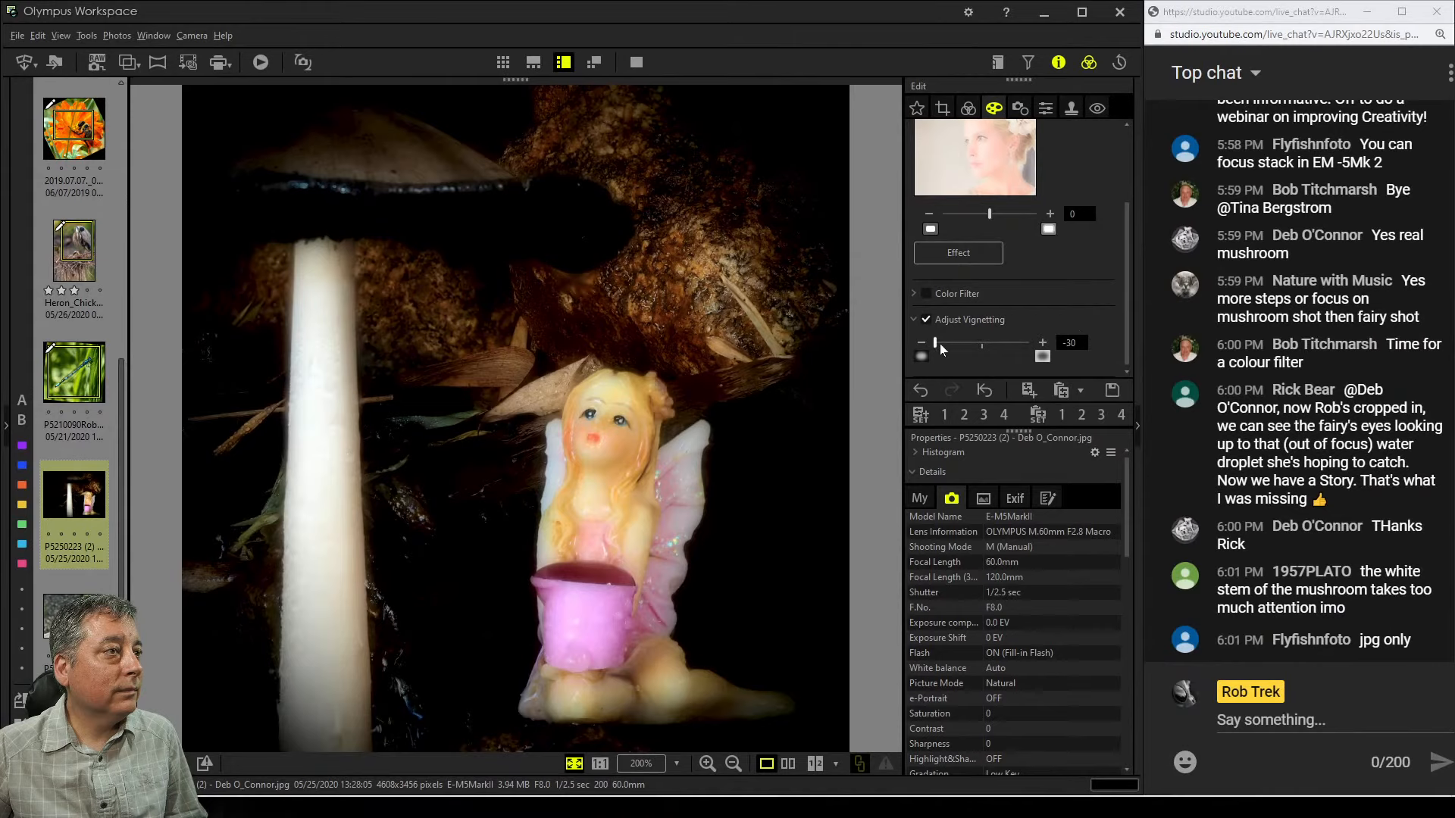
drag(945, 343, 954, 343)
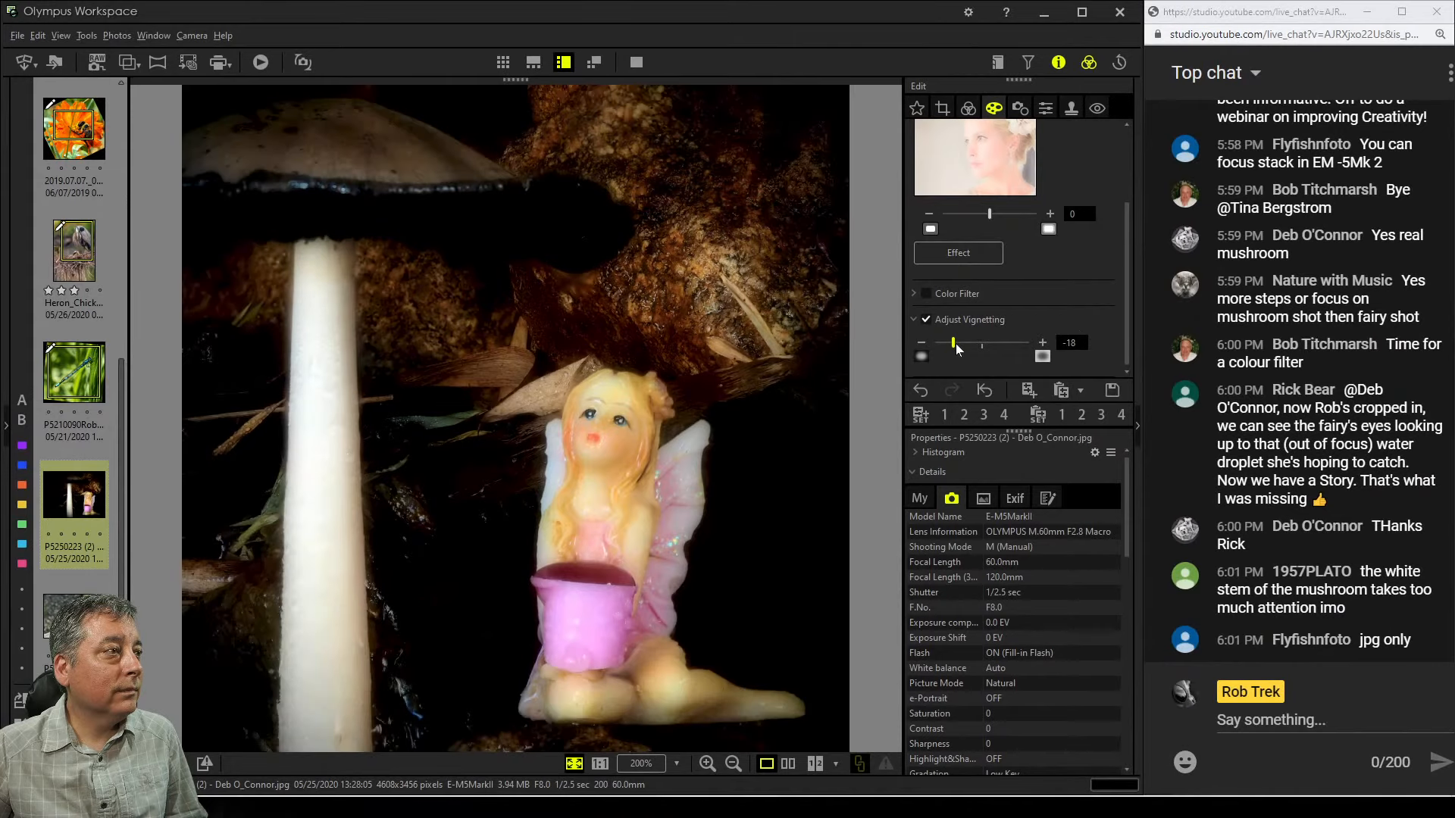
drag(961, 342, 993, 342)
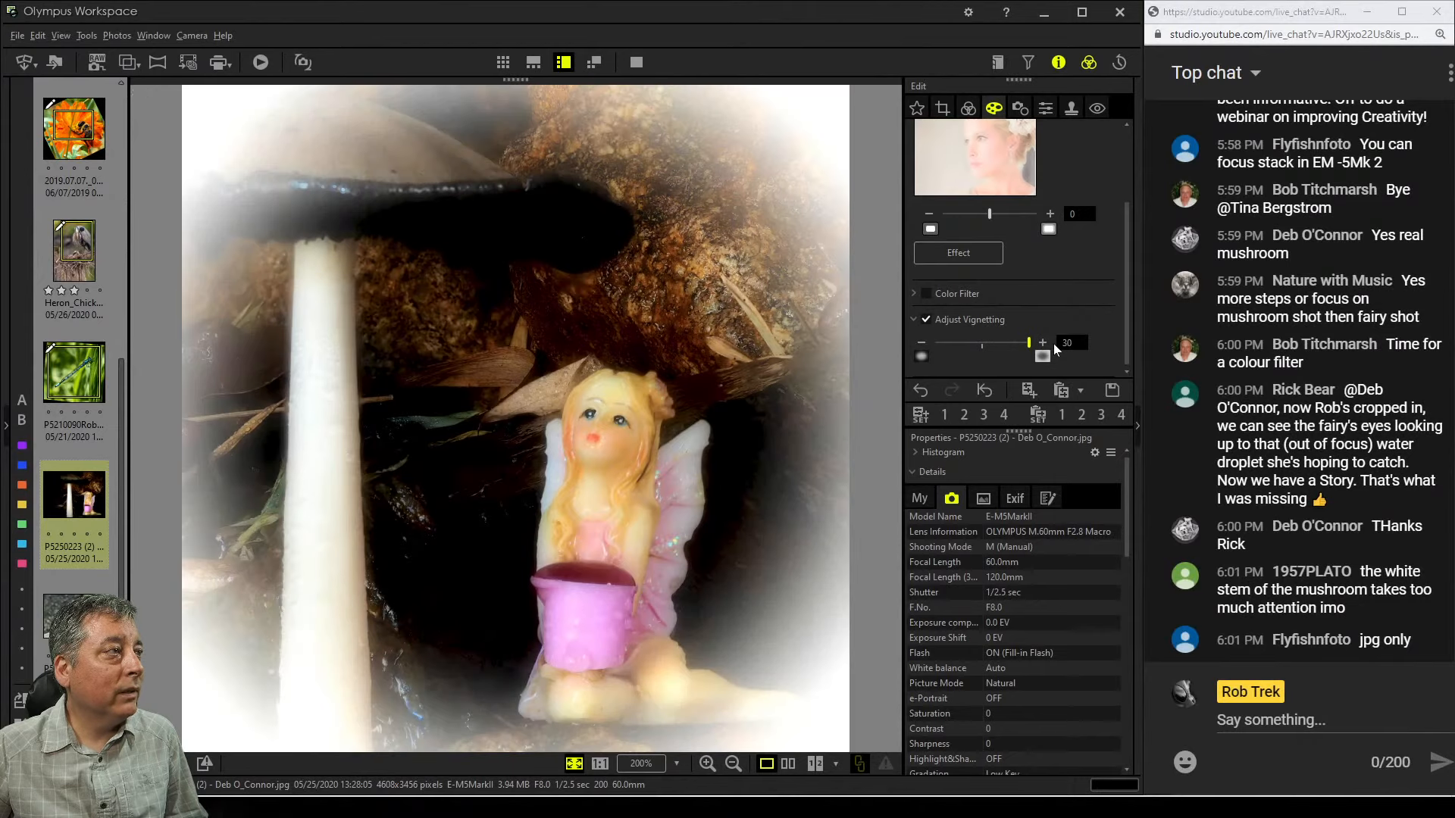
drag(997, 344, 980, 347)
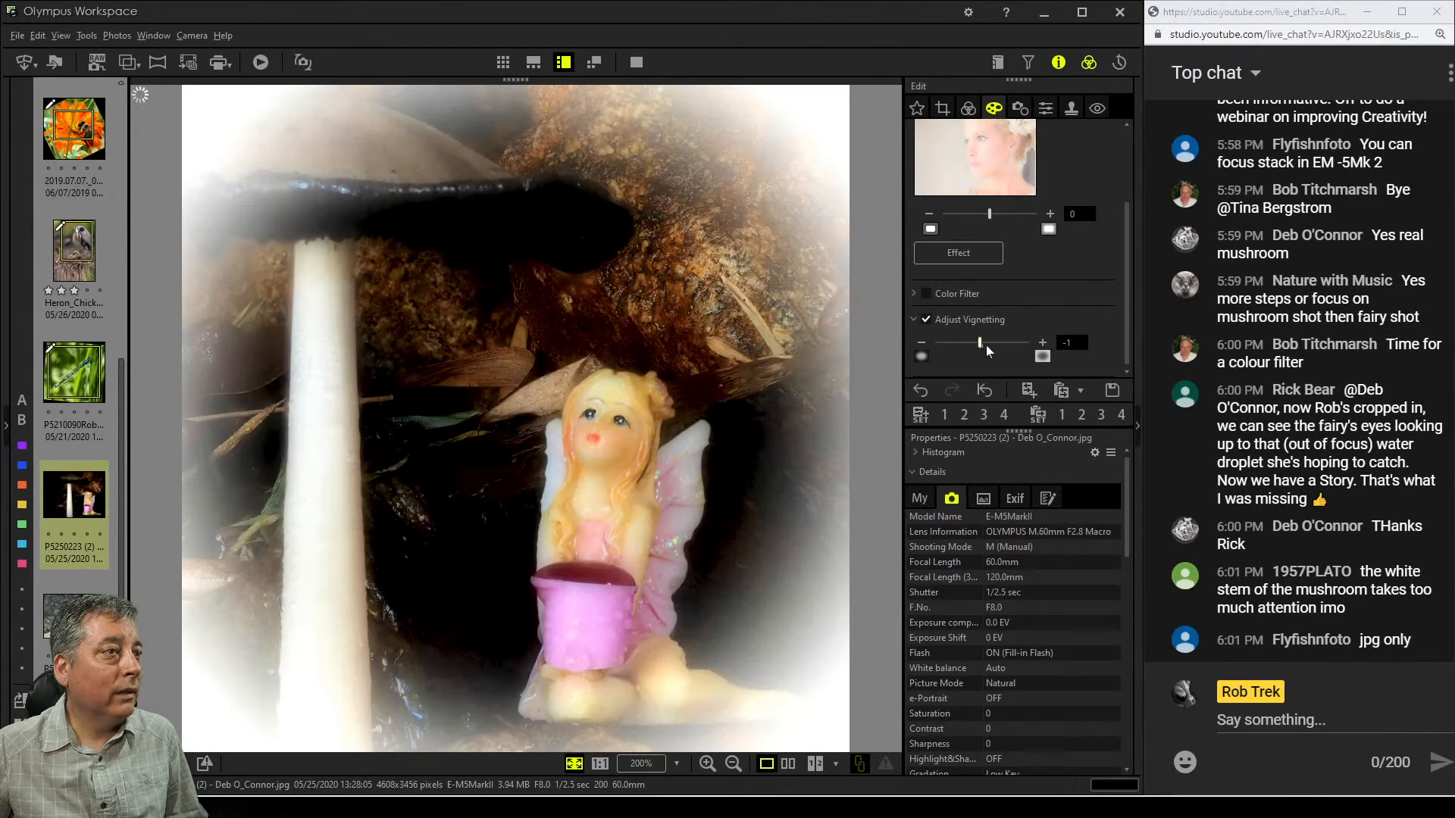
click(925, 319)
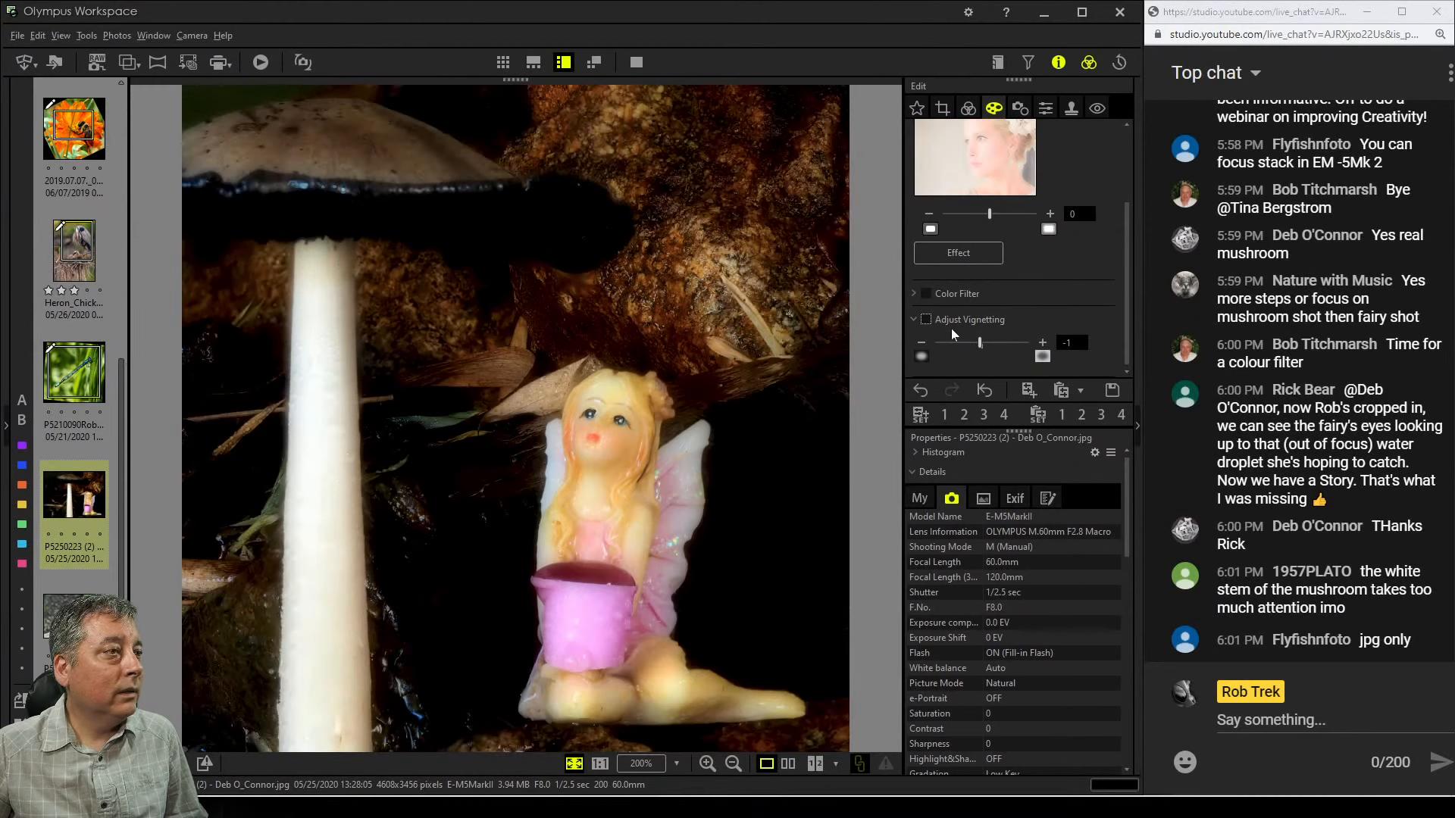
click(925, 322)
drag(979, 345, 972, 345)
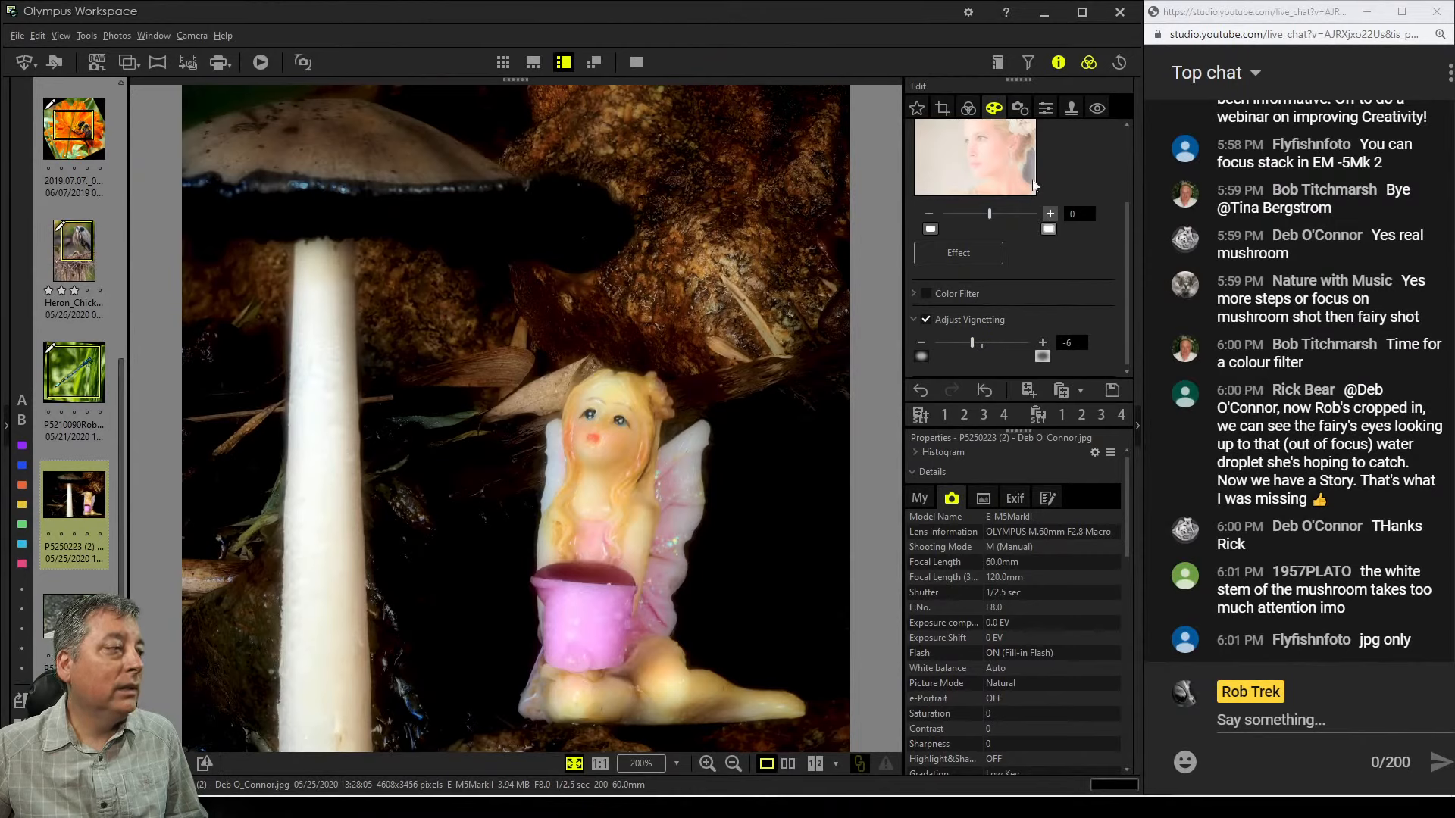
drag(974, 343, 971, 345)
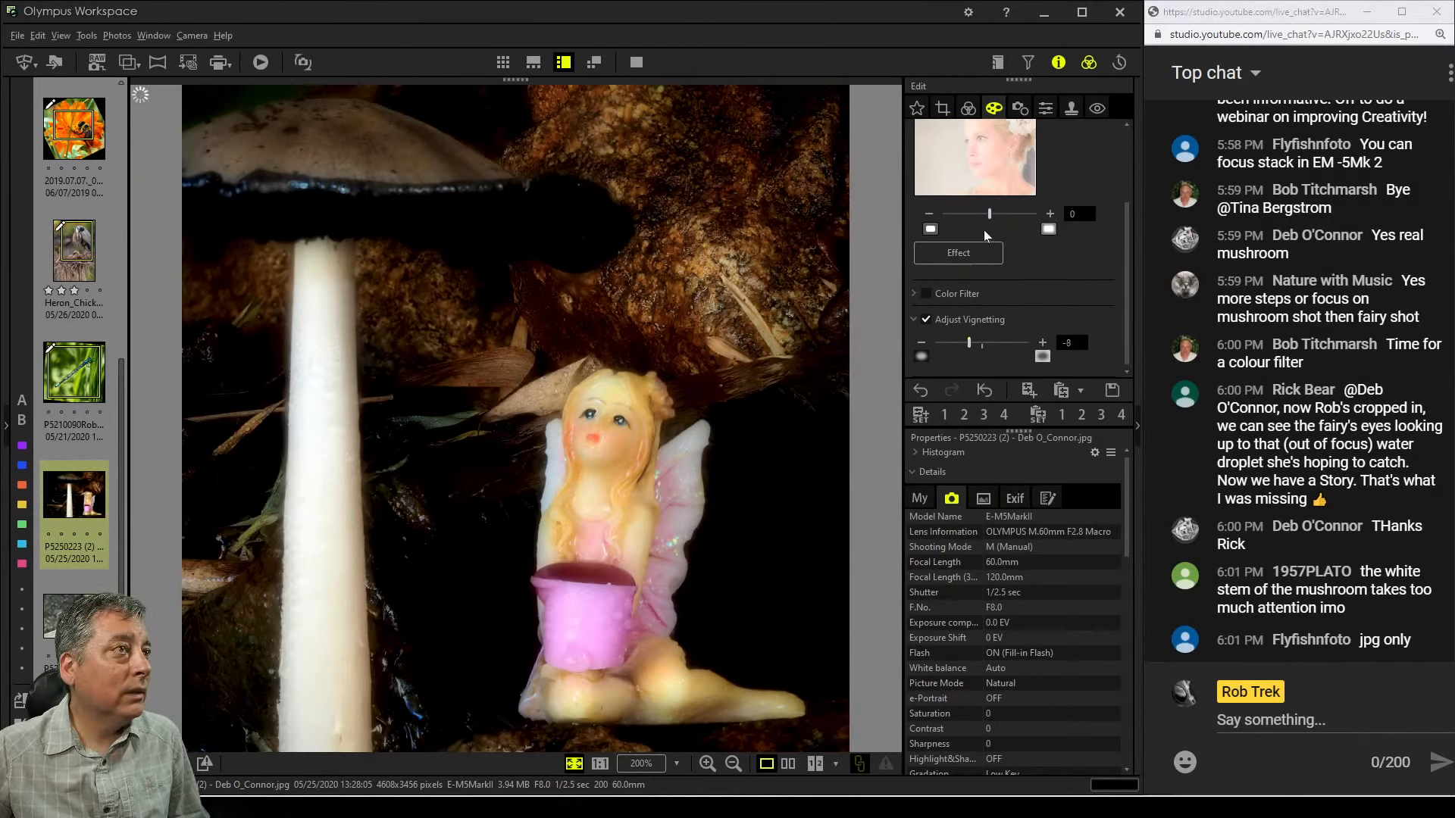
Raise the color equalizer's channel 2 slider to 6
click(965, 110)
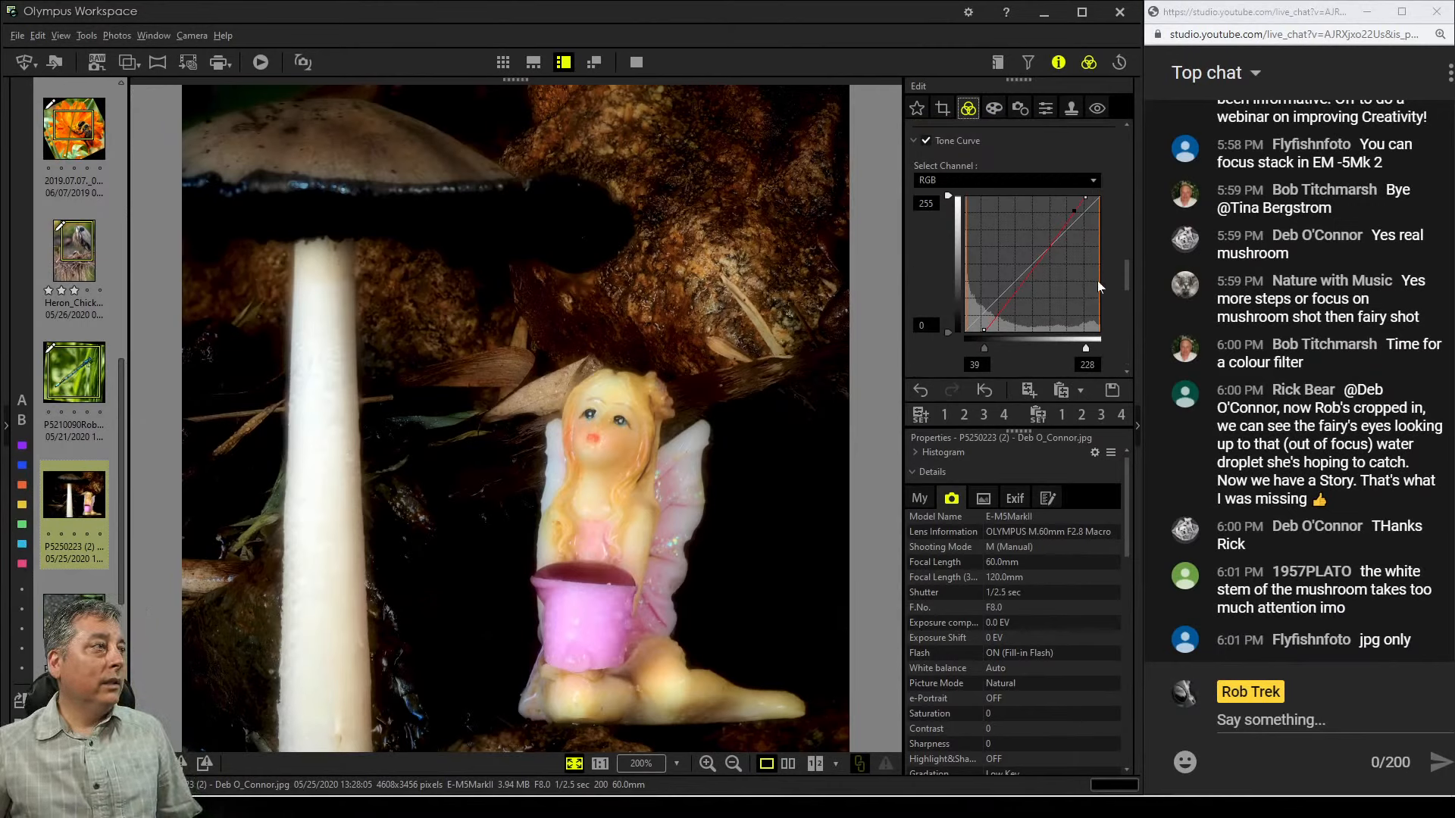
scroll(1101, 284, up, 3)
scroll(1102, 283, up, 4)
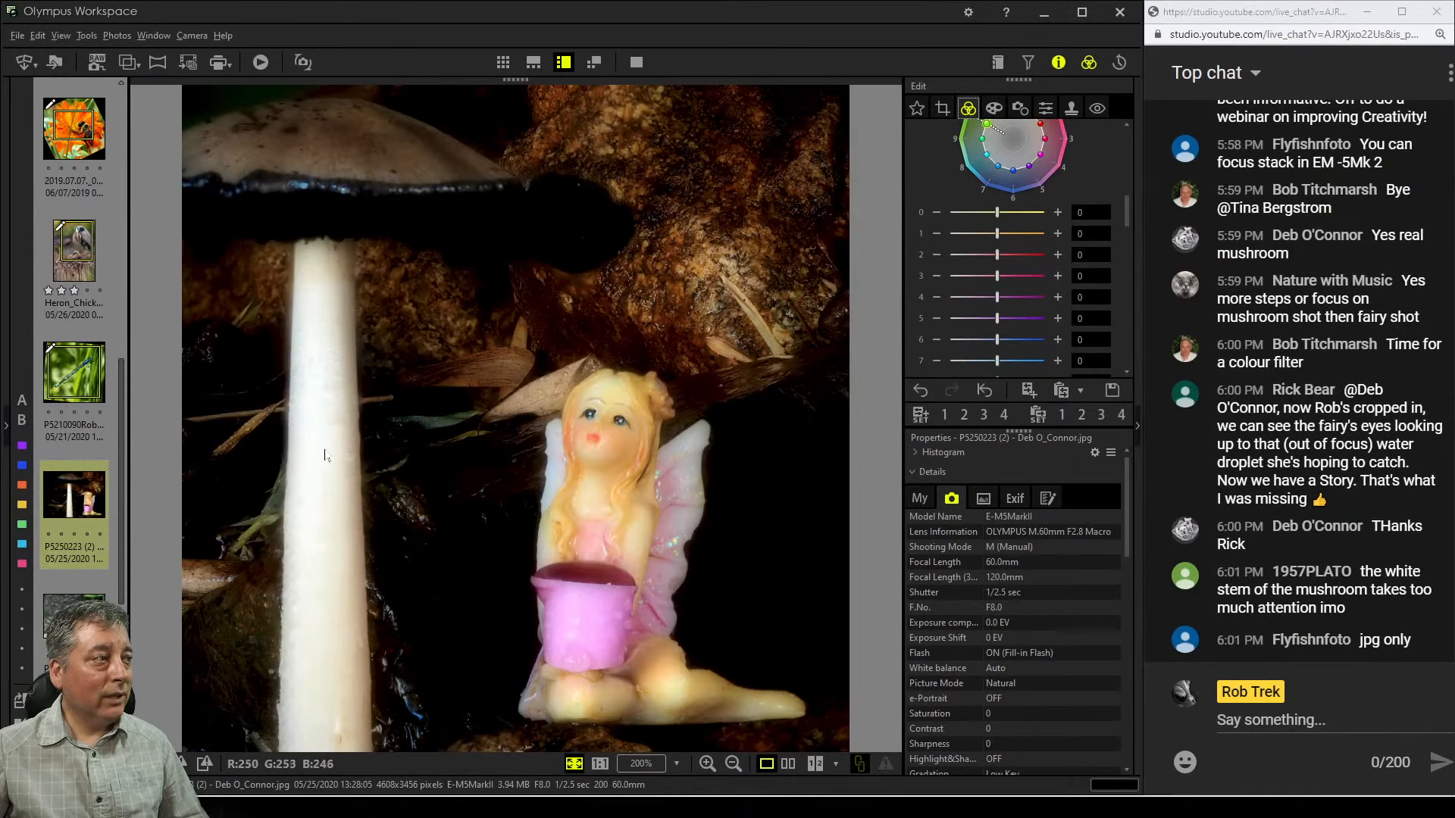
scroll(1053, 608, down, 5)
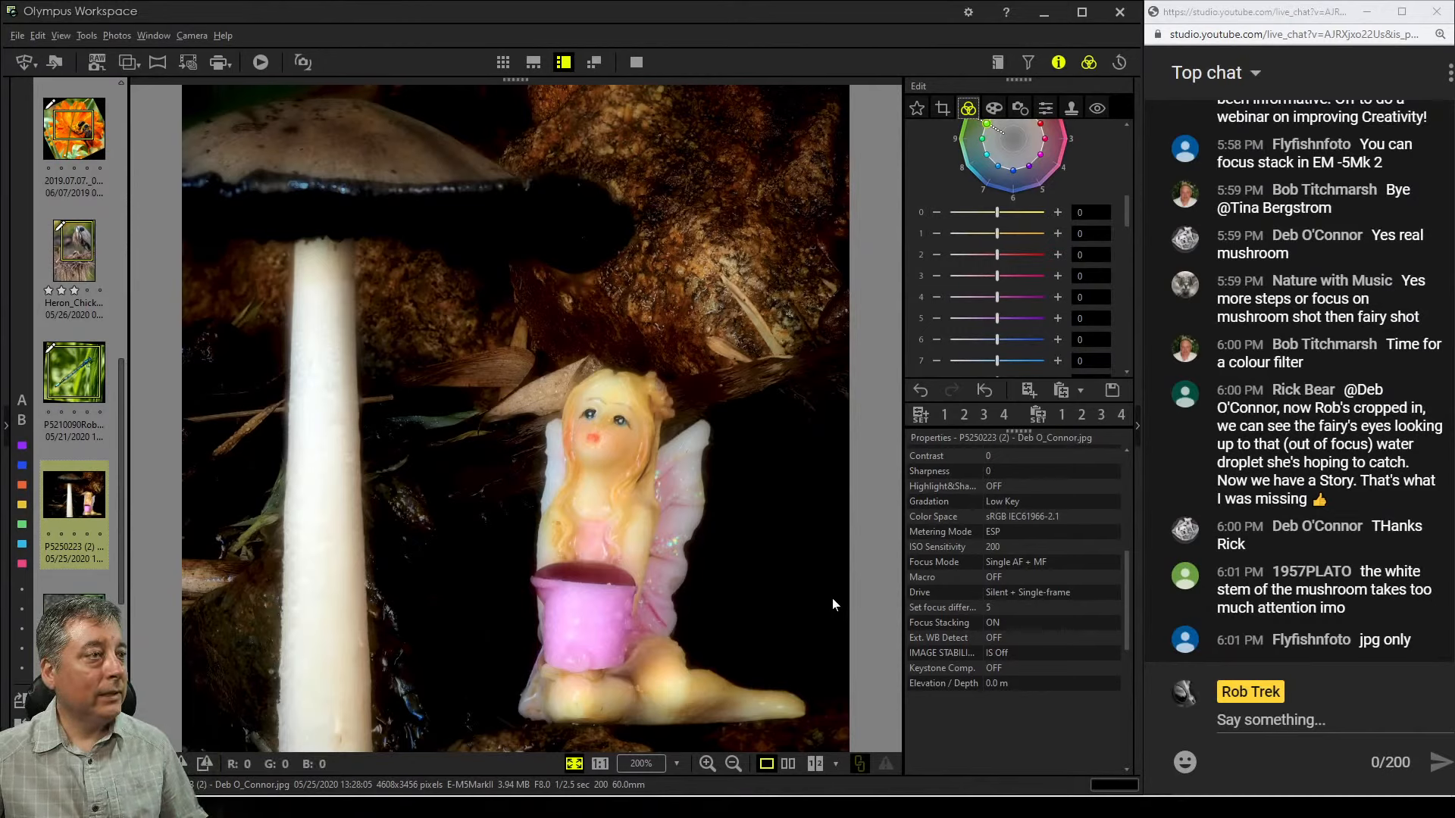
scroll(1085, 608, up, 5)
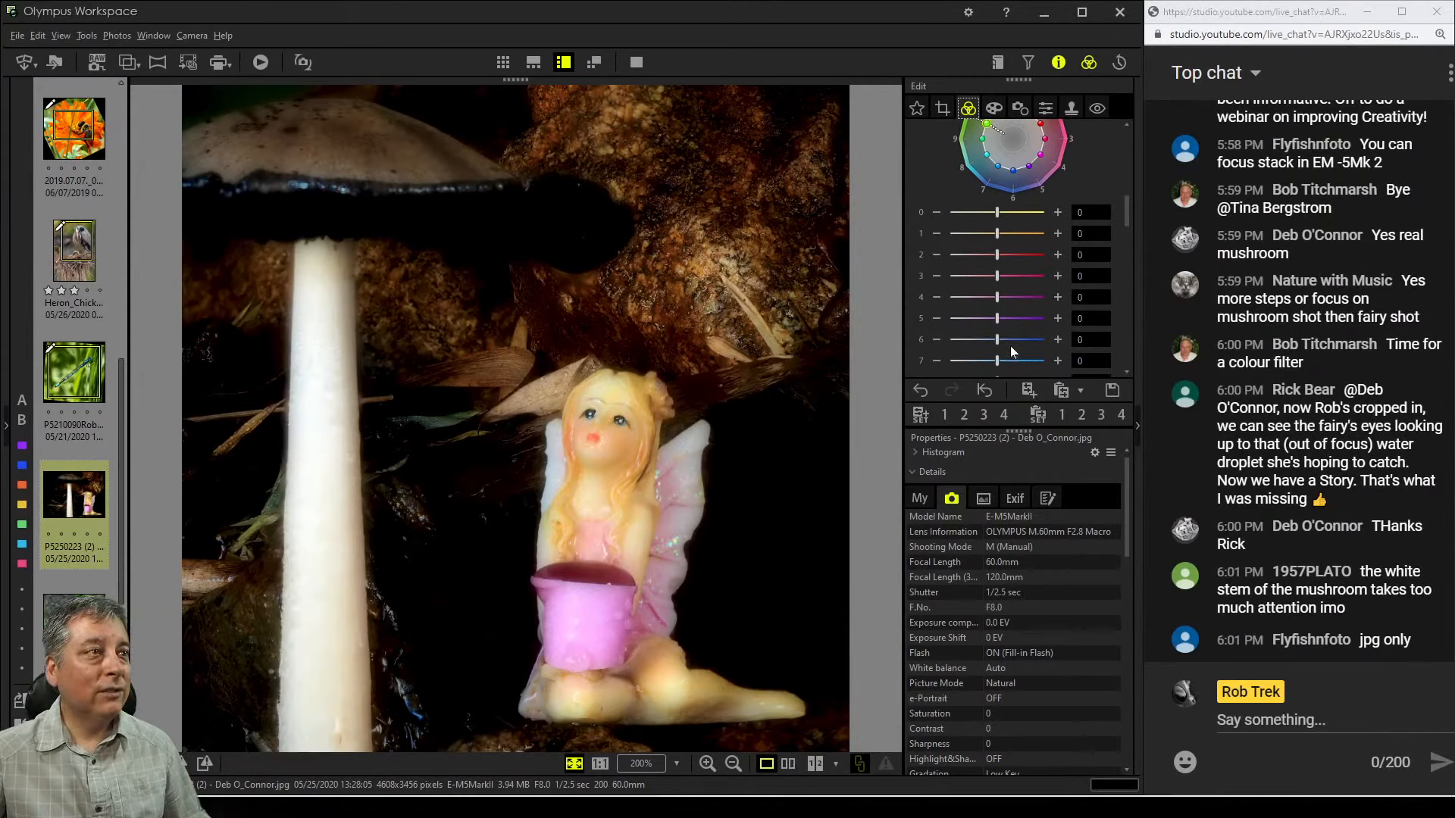
drag(997, 255, 1038, 254)
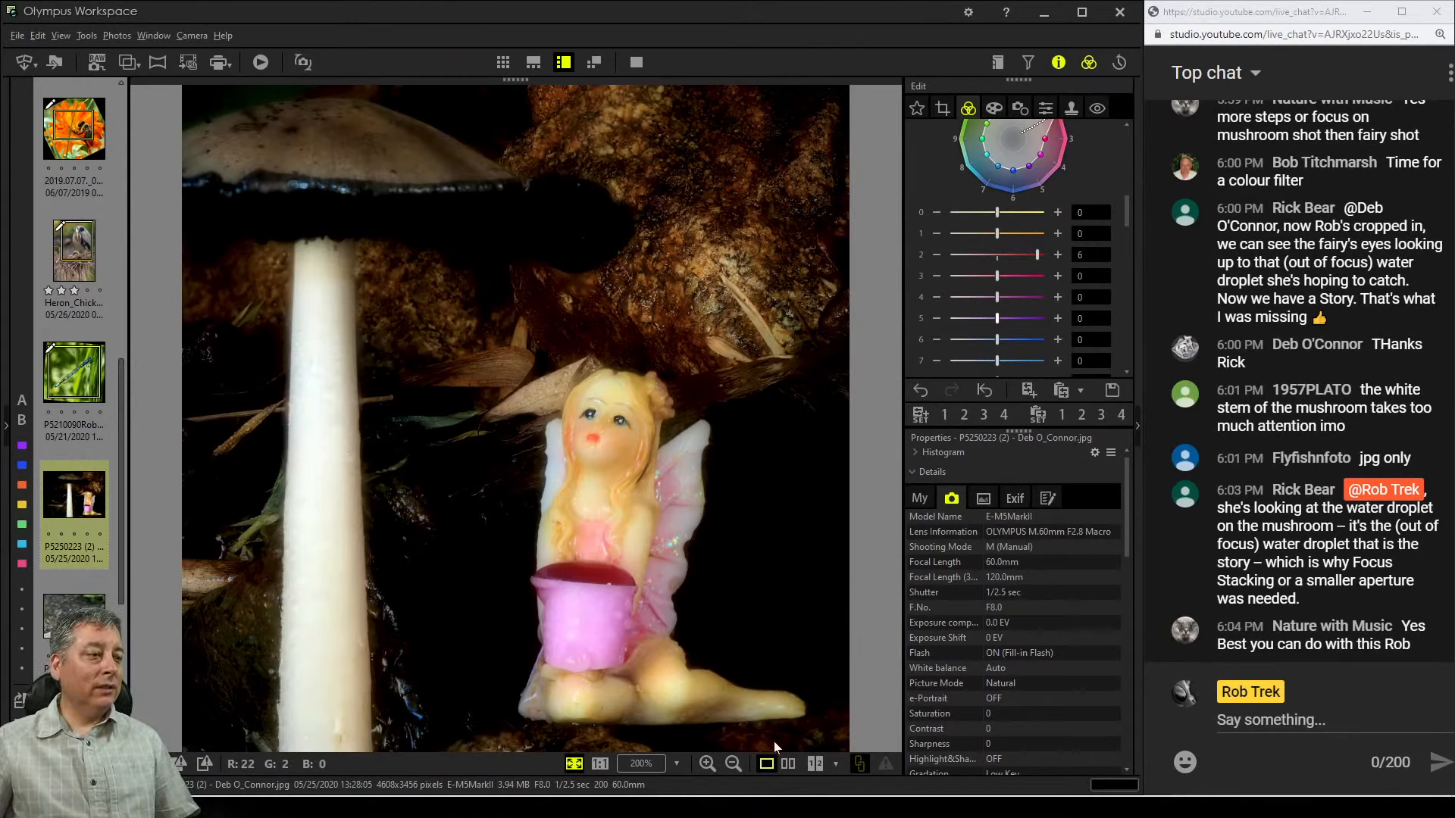
Compare the original and edited photos side by side in a full-screen view
click(788, 764)
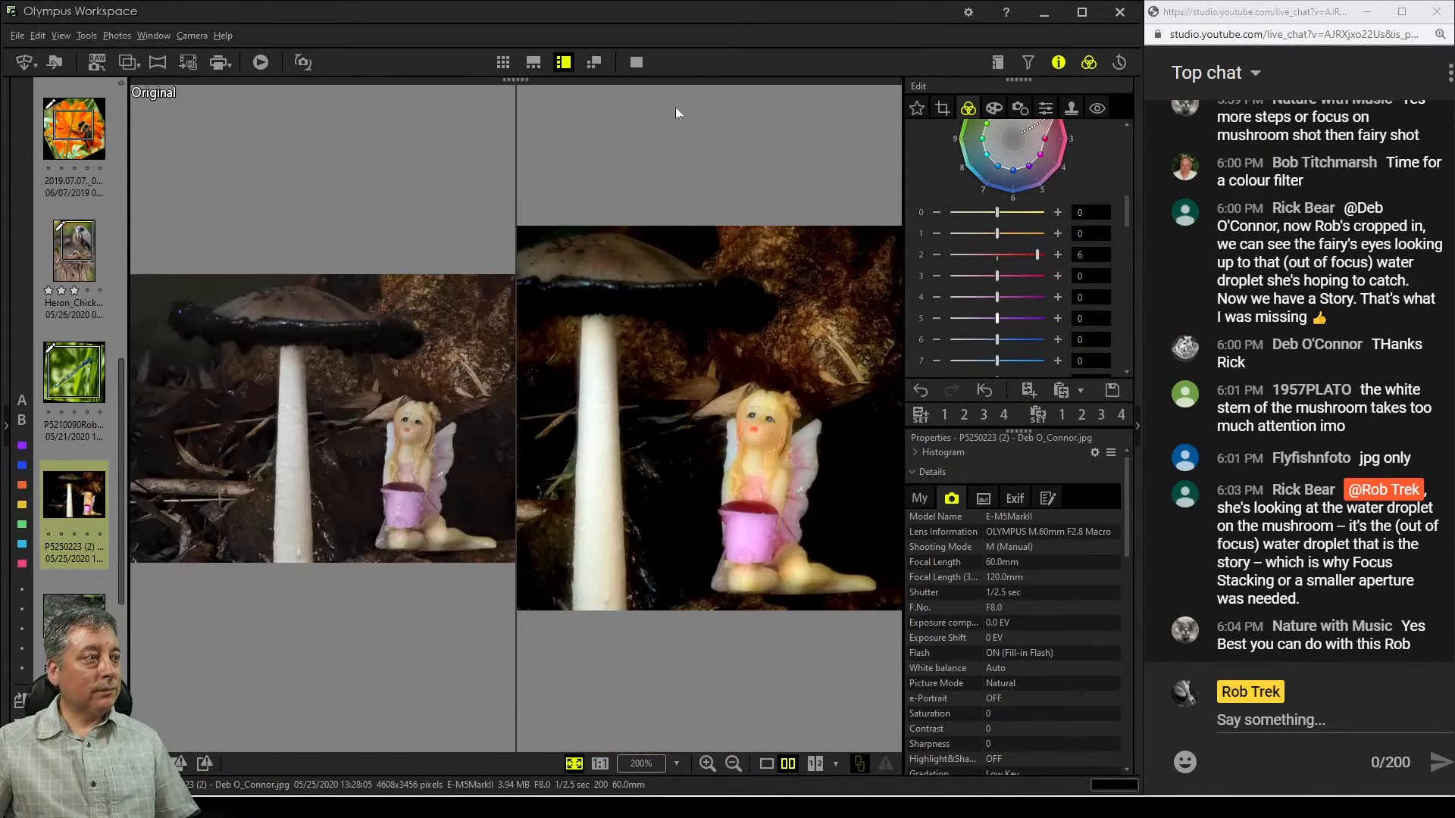
click(635, 62)
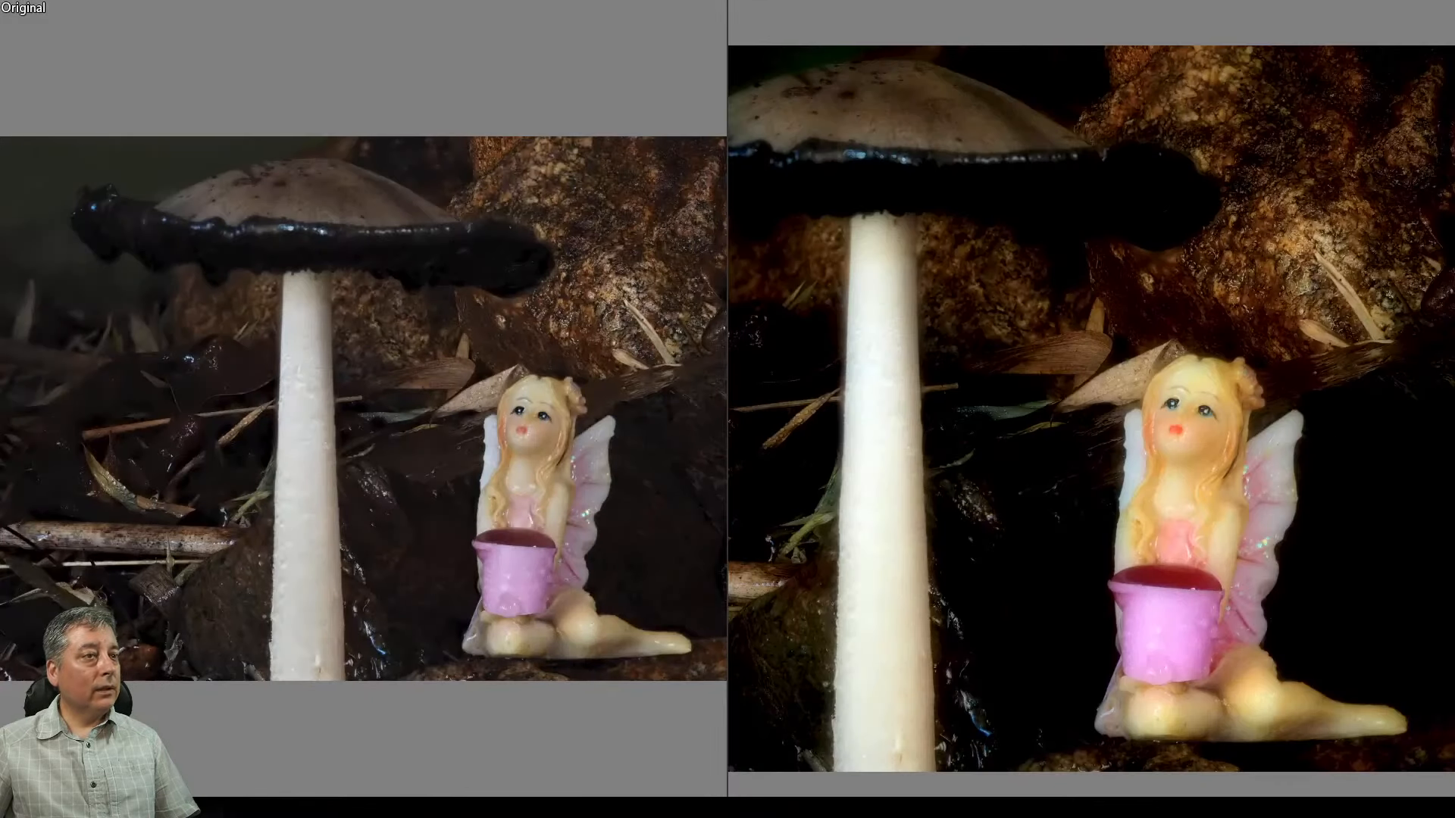
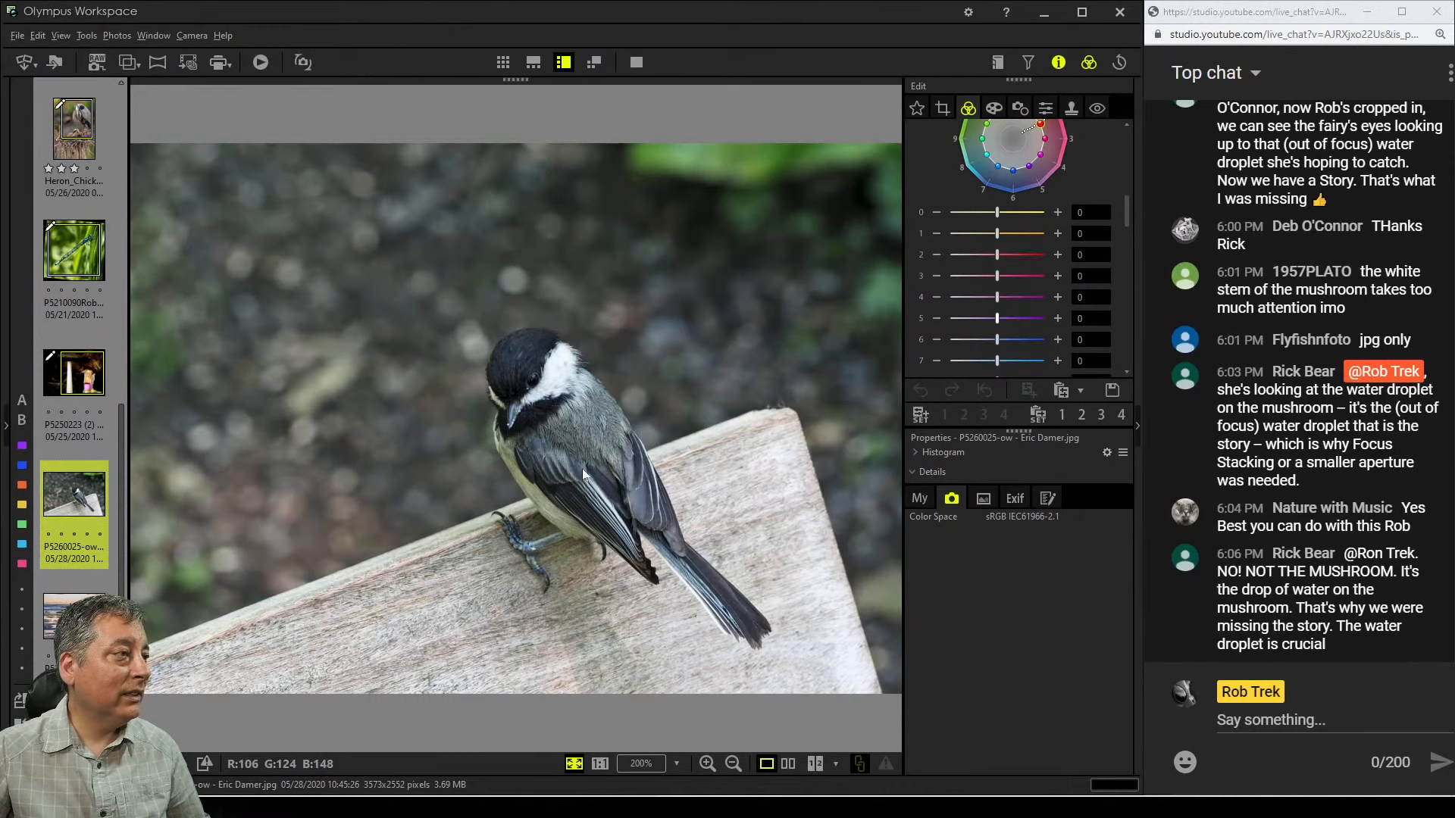
Inspect the chickadee photo at 1:1 zoom, panning around the bird and checking its image size details
click(582, 468)
drag(560, 334, 589, 371)
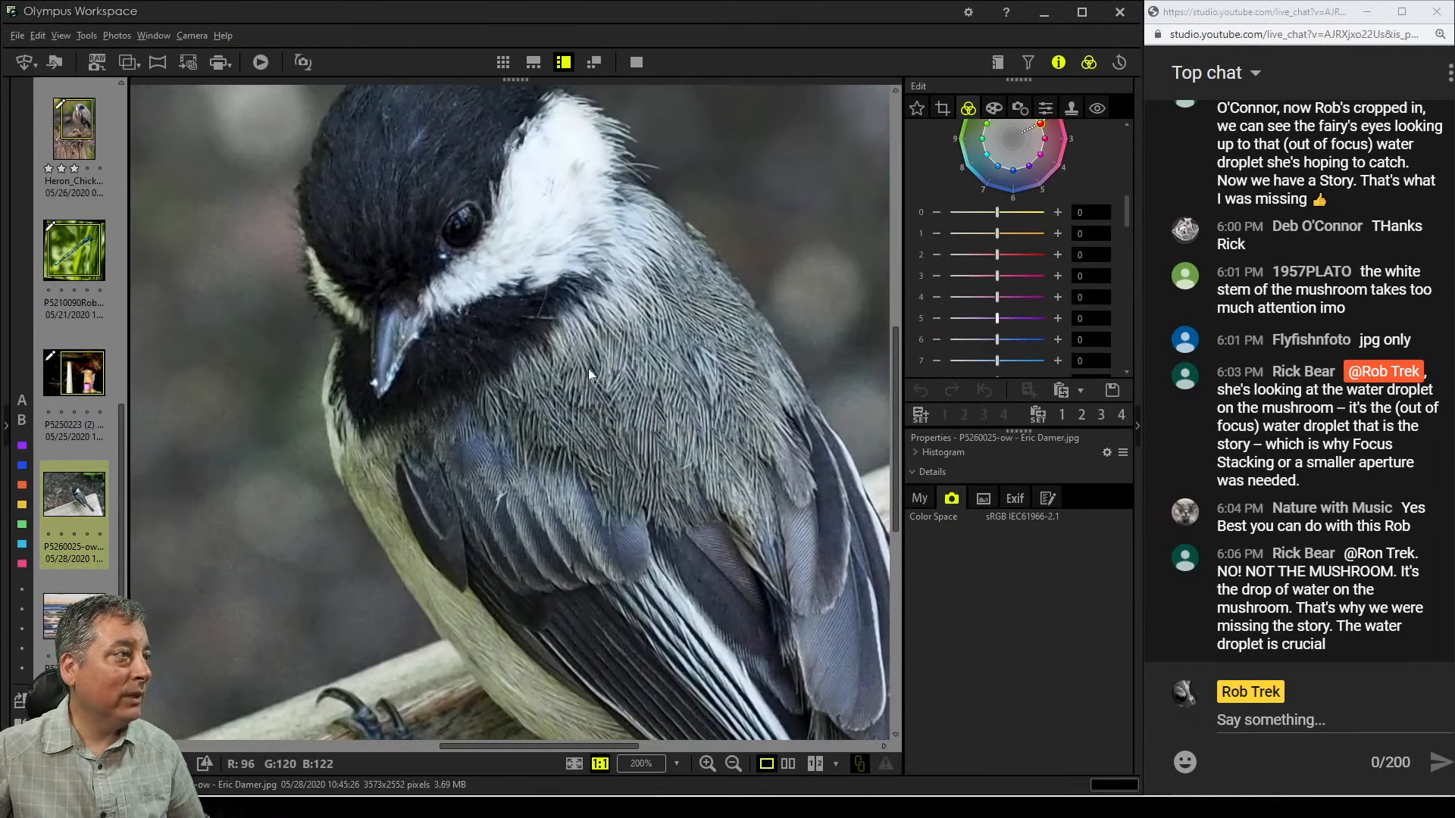
click(921, 499)
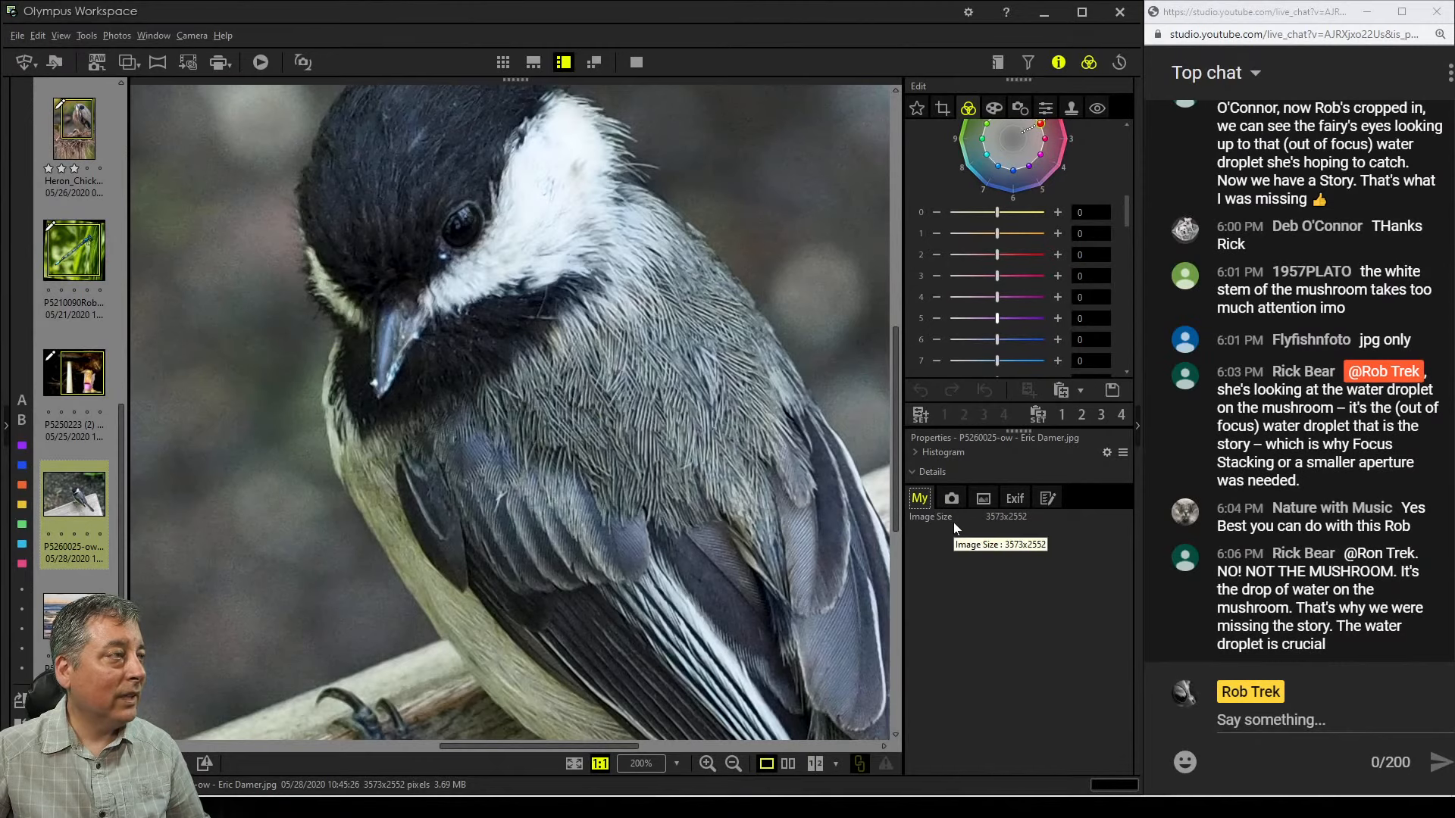
click(1008, 498)
click(932, 496)
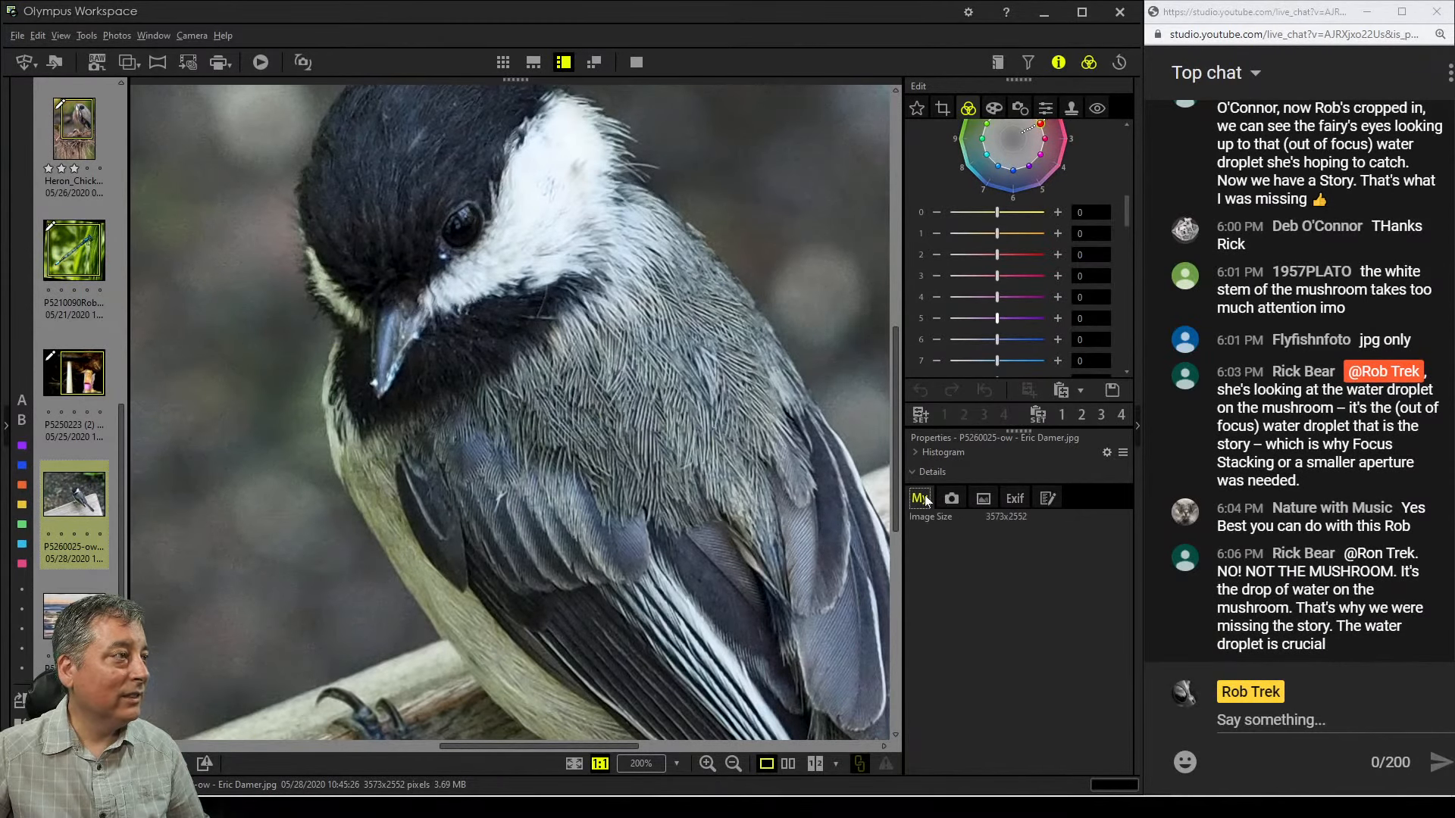
click(593, 421)
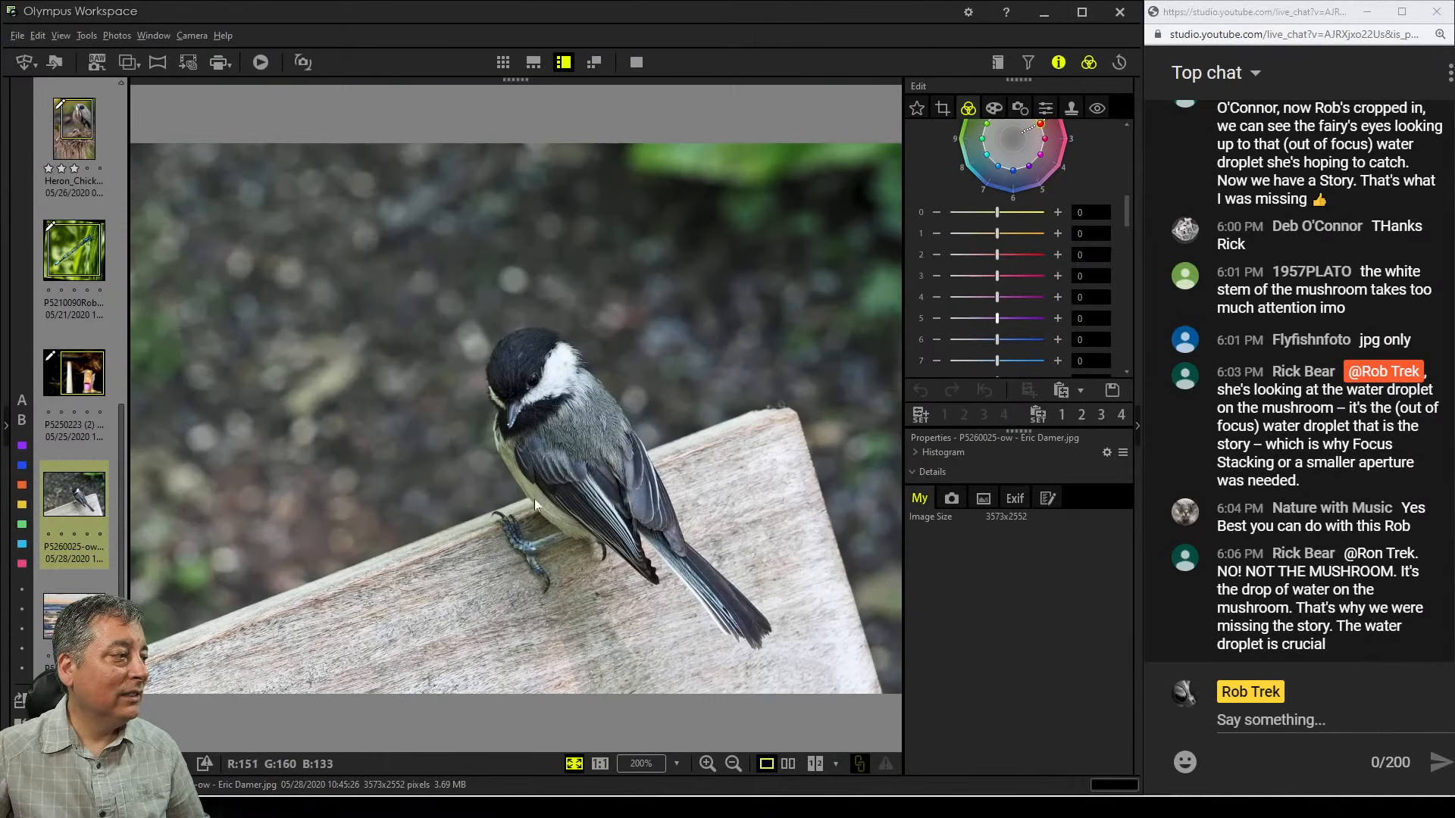
click(558, 455)
drag(554, 437, 659, 545)
drag(621, 361, 631, 417)
drag(666, 475, 674, 478)
click(617, 597)
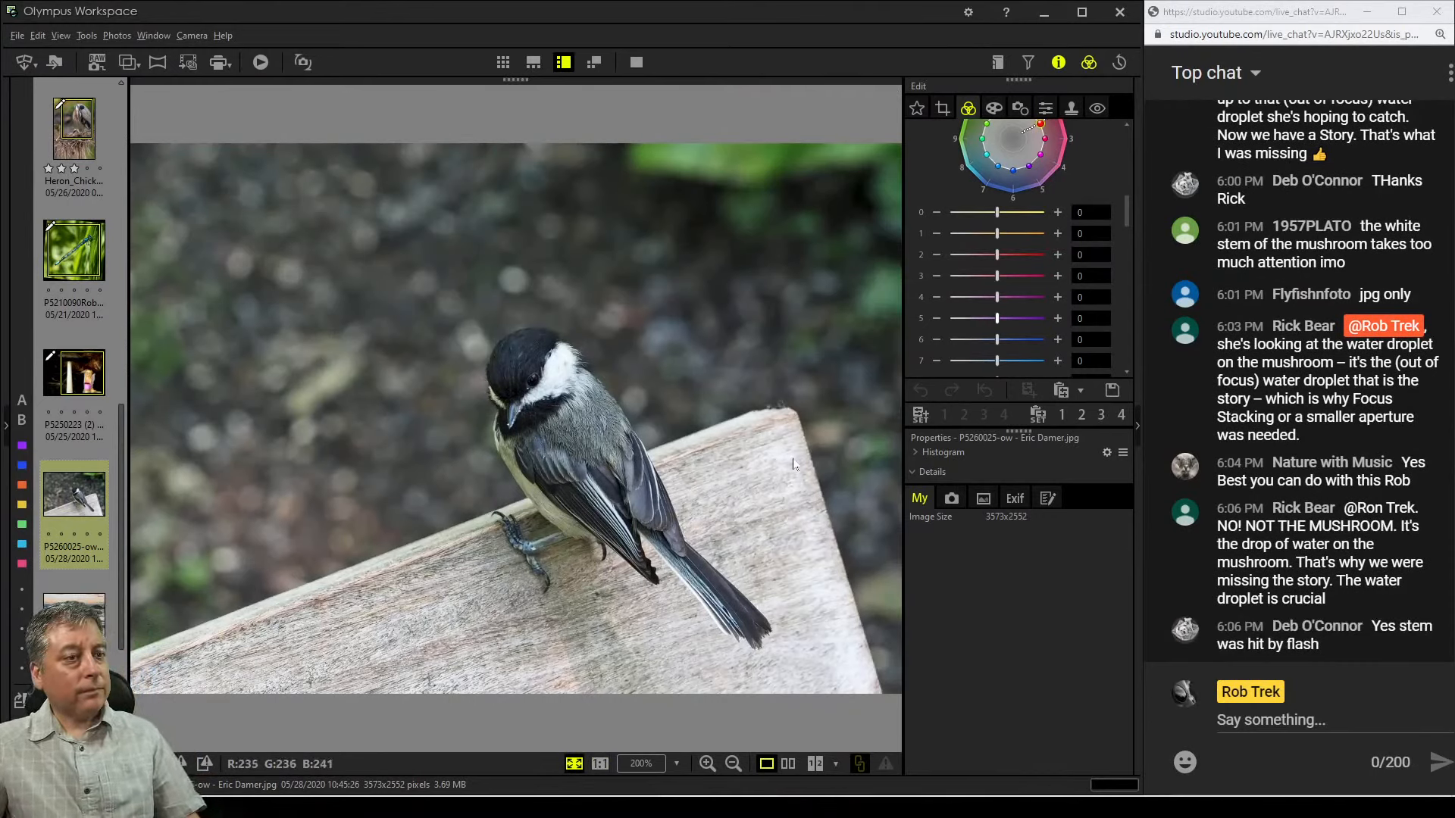
Enable Crop, draw a smaller crop frame on the photo and set the tilt adjustment to 4.3°
click(944, 106)
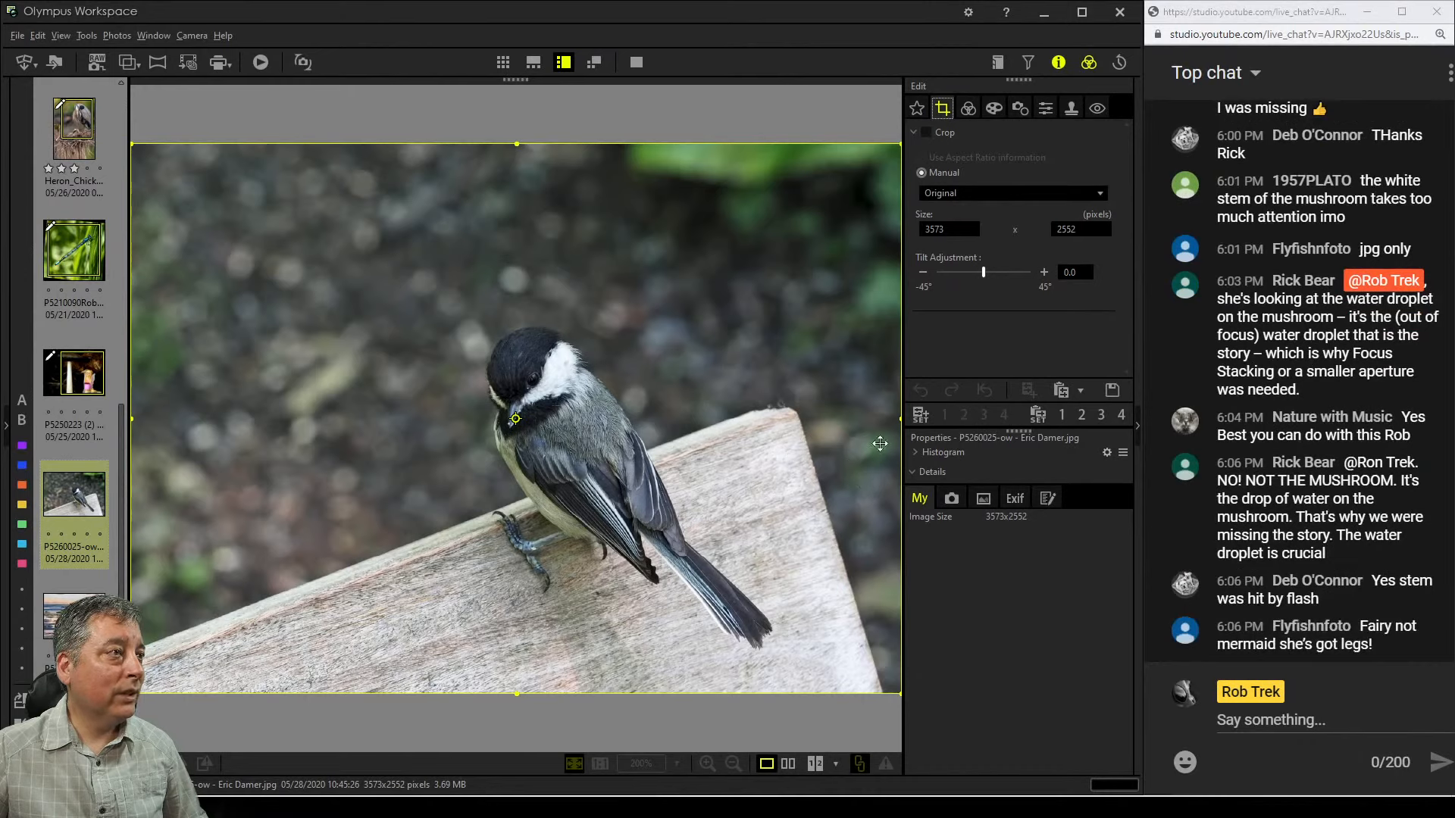
drag(900, 144, 788, 265)
click(937, 135)
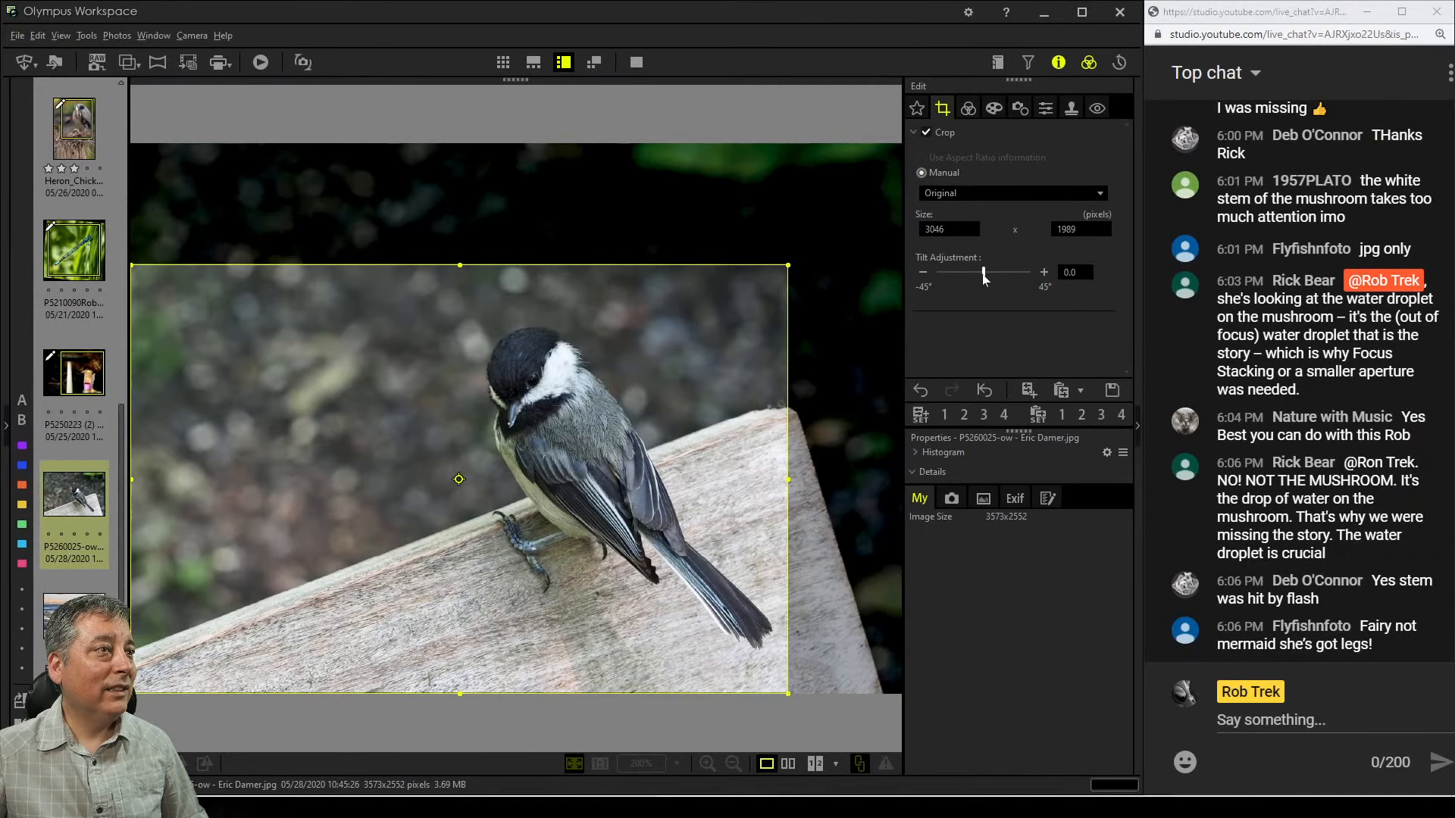
drag(983, 275, 989, 278)
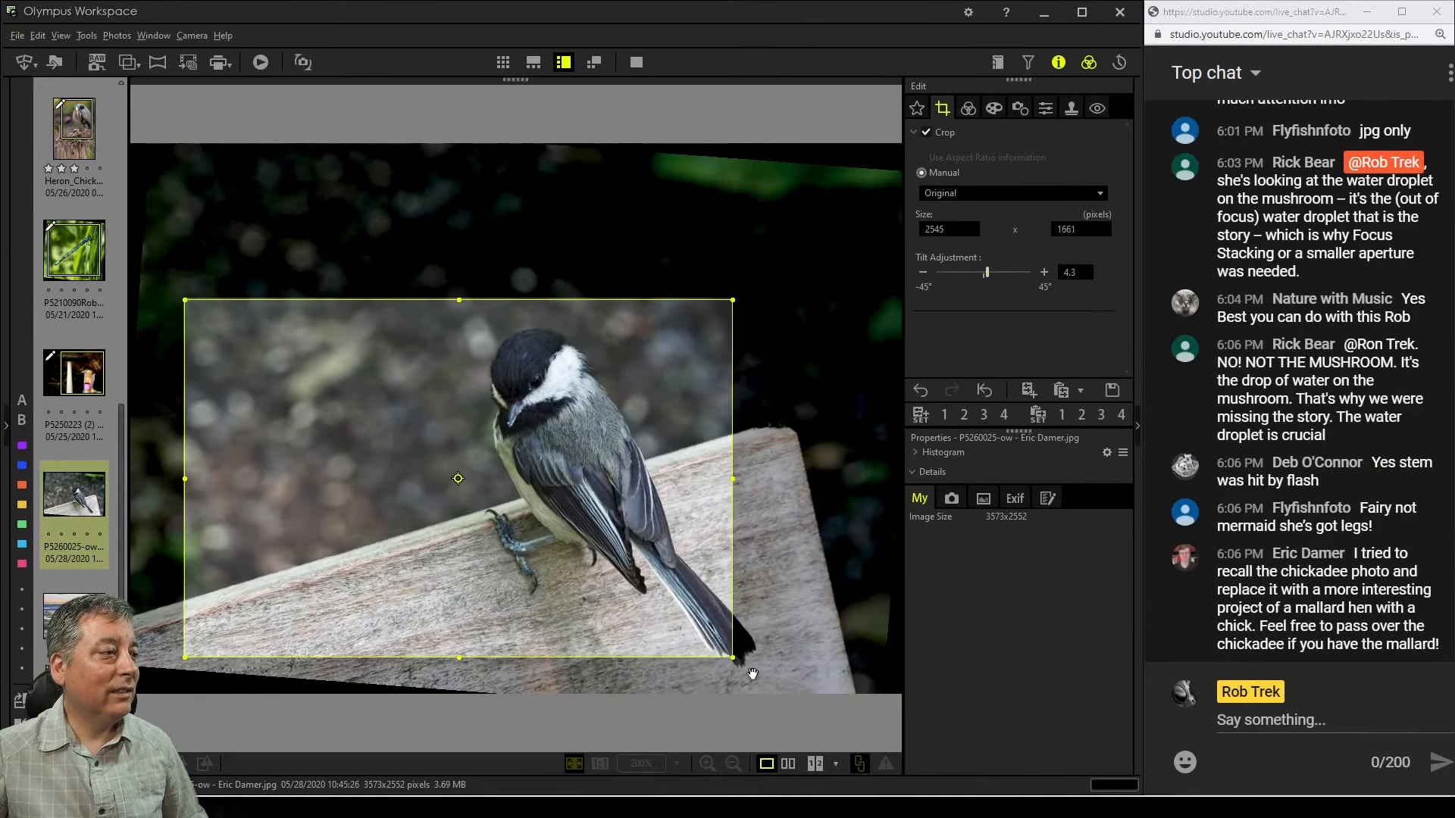
Resize the crop frame to 2624 × 1713 pixels and position it around the bird, then review the cropped result
drag(729, 651, 750, 669)
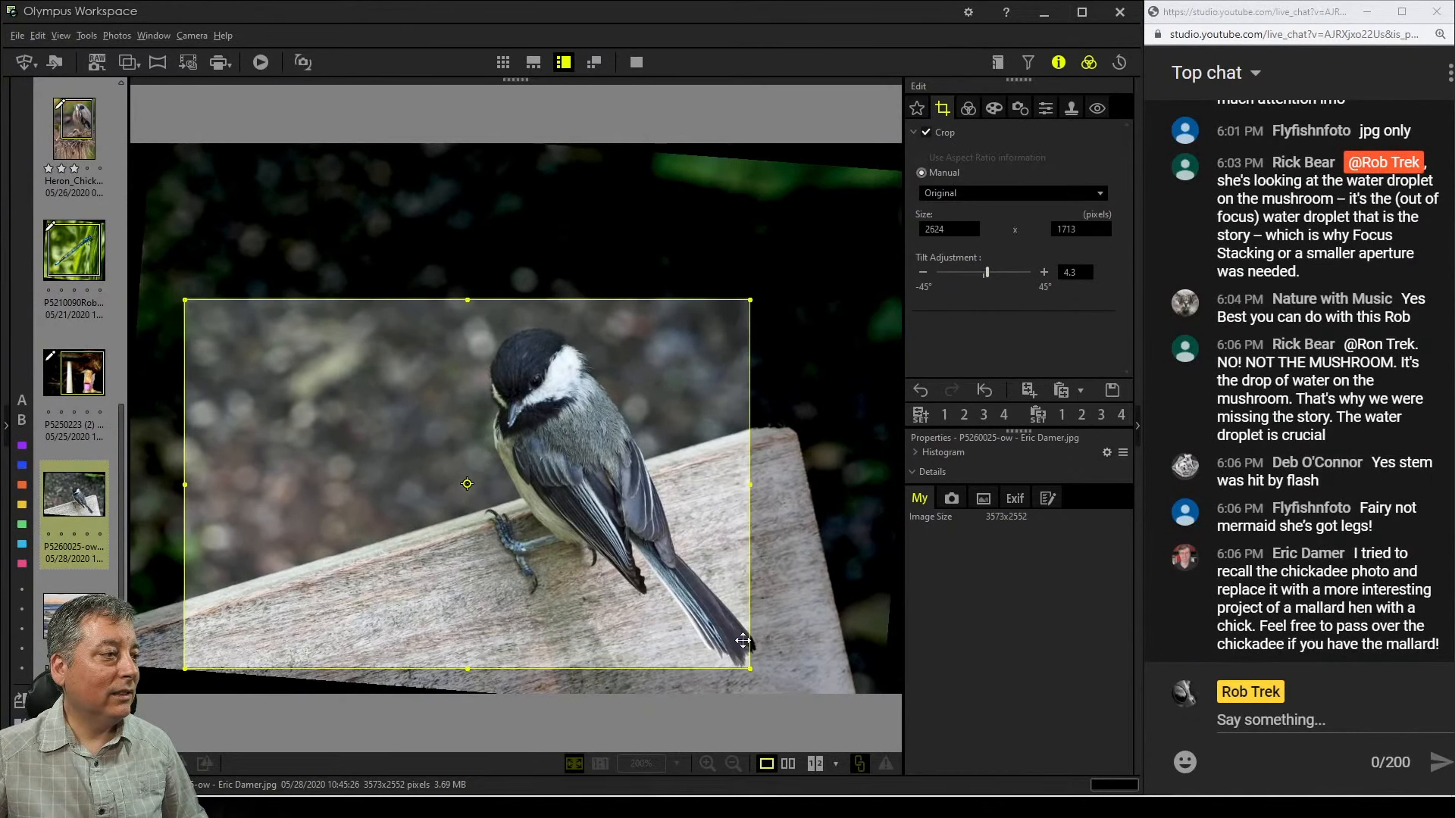
drag(633, 573, 692, 577)
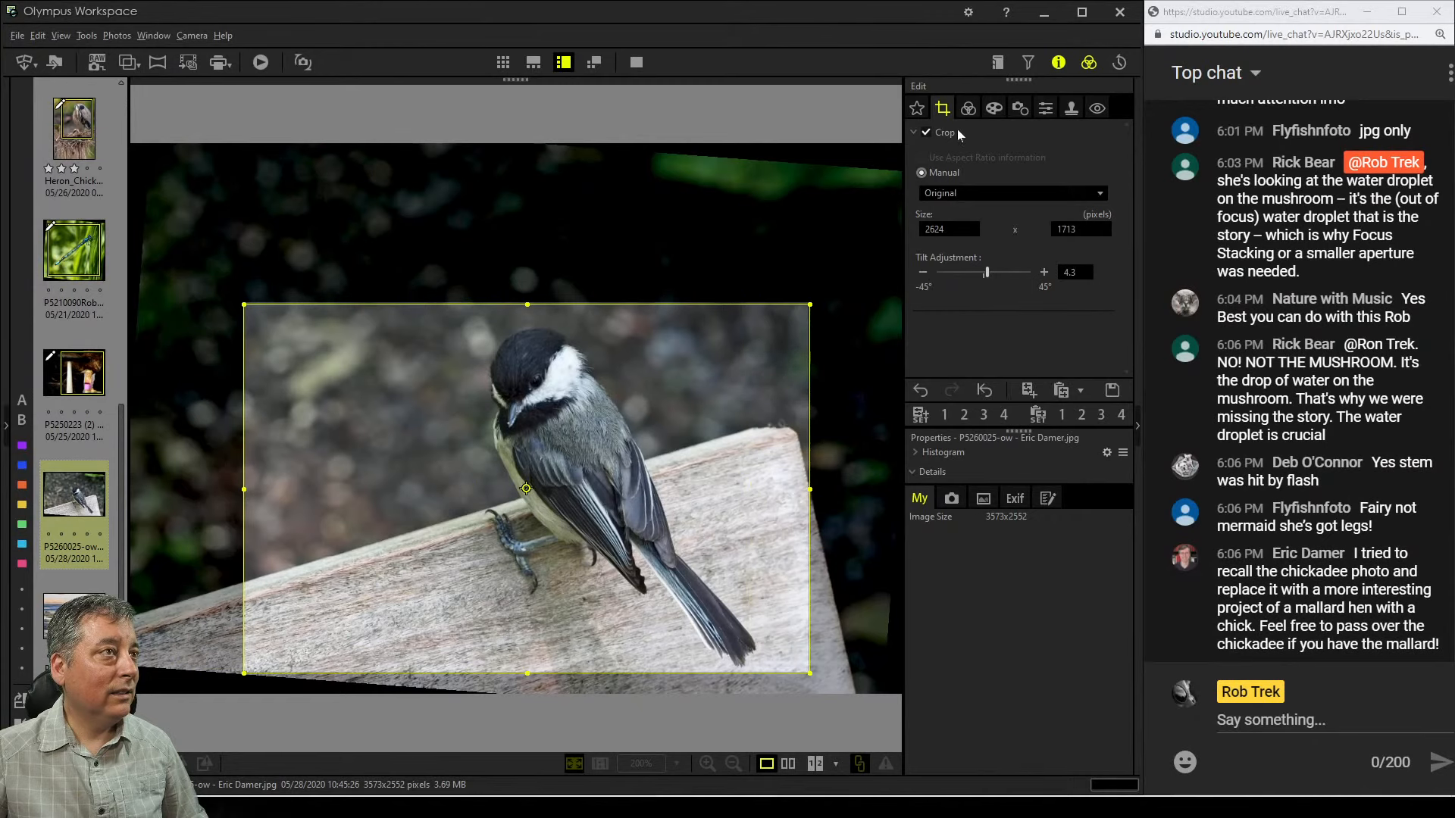
click(967, 107)
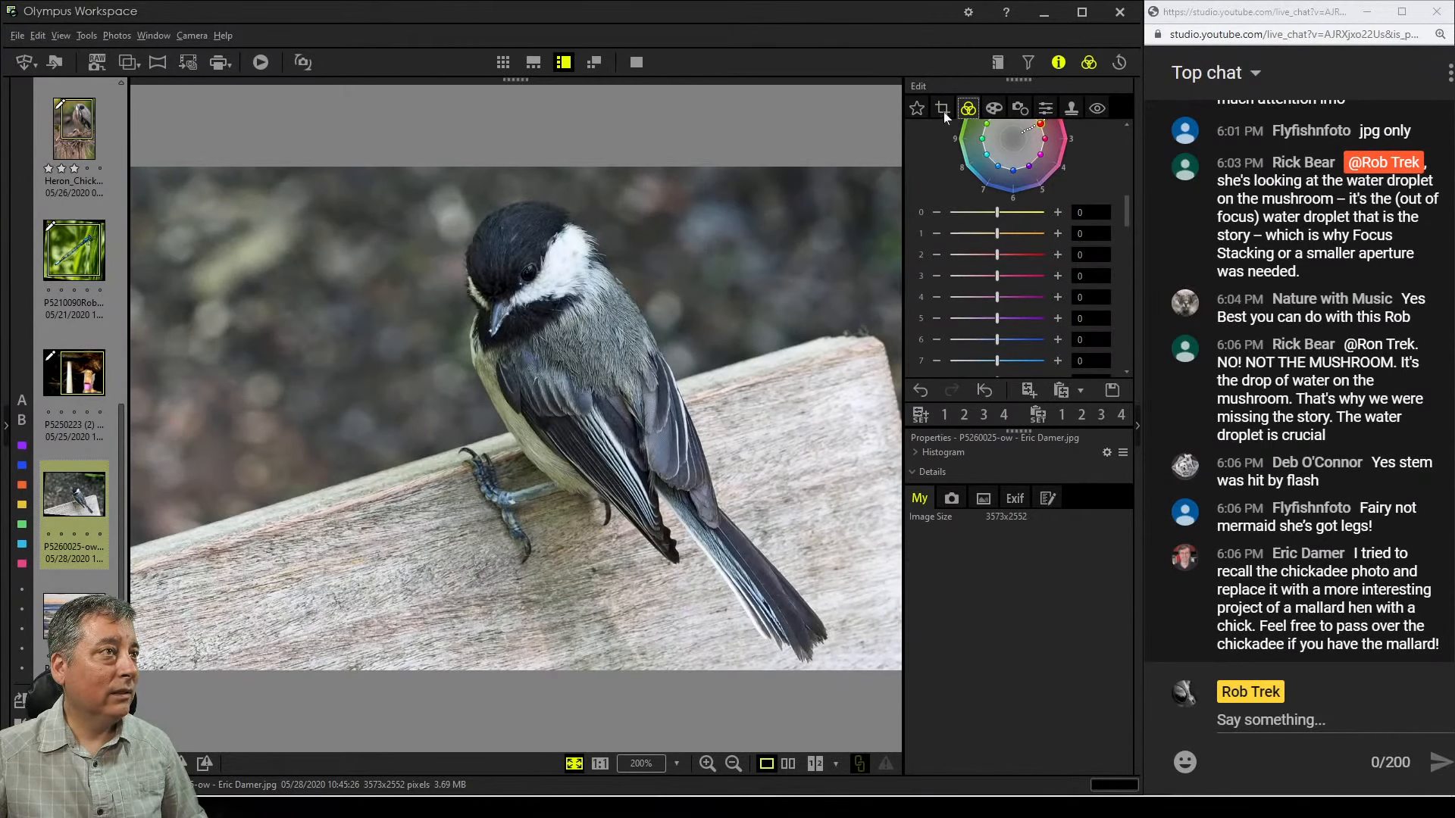
click(938, 106)
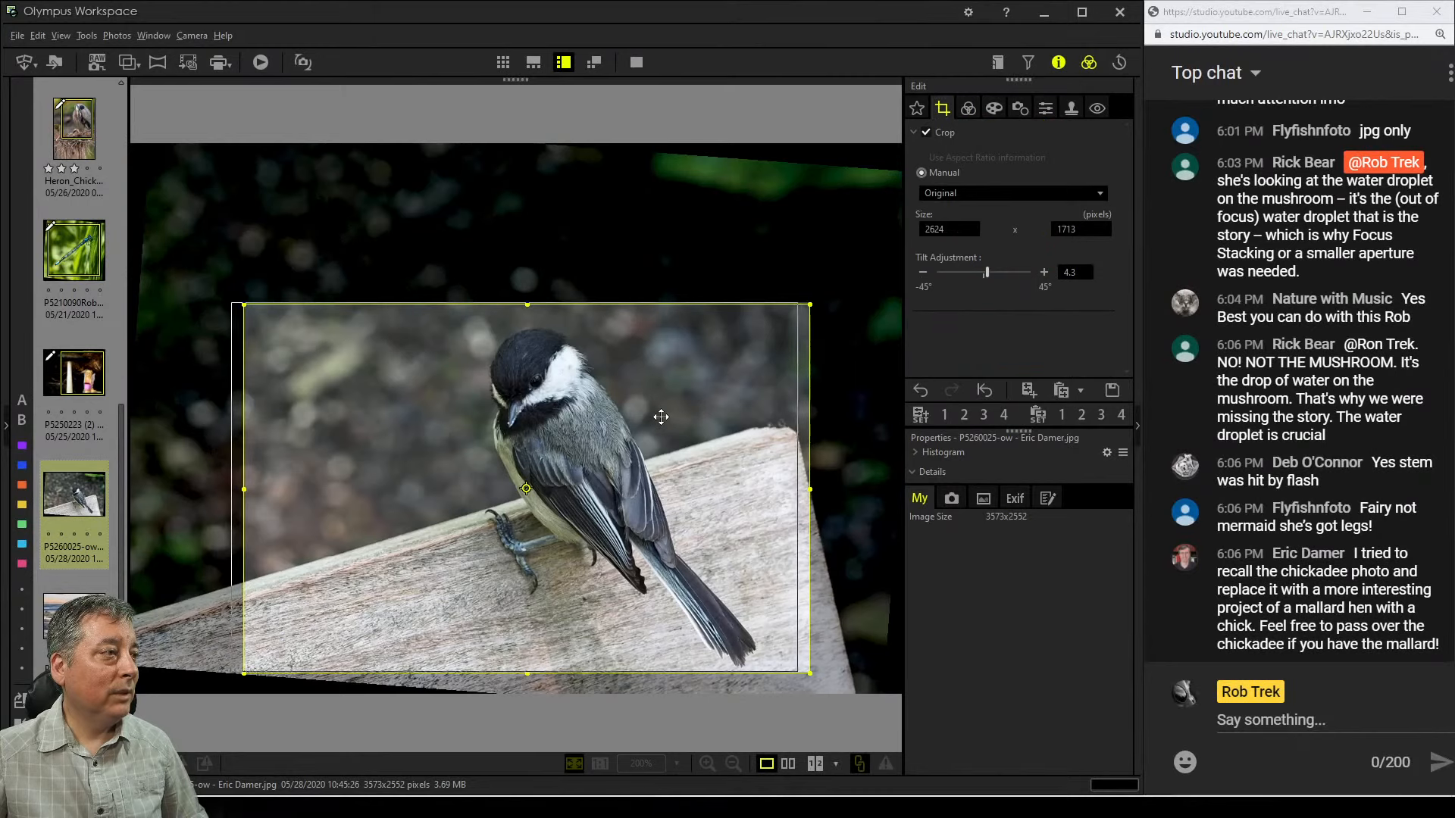
click(968, 111)
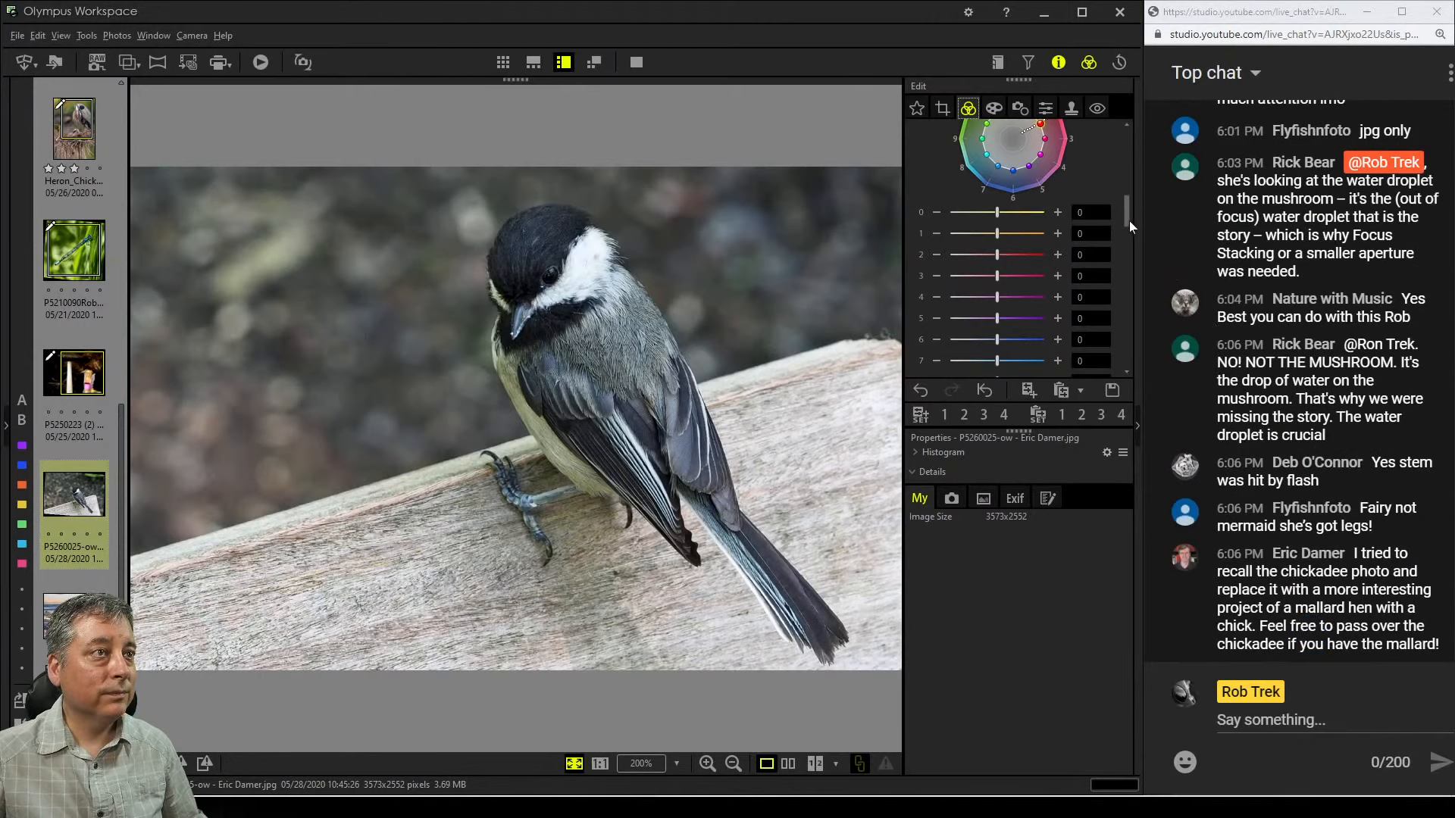
Set the custom white balance sliders to 0.4 and 0.2
drag(1129, 220, 1124, 130)
click(1045, 228)
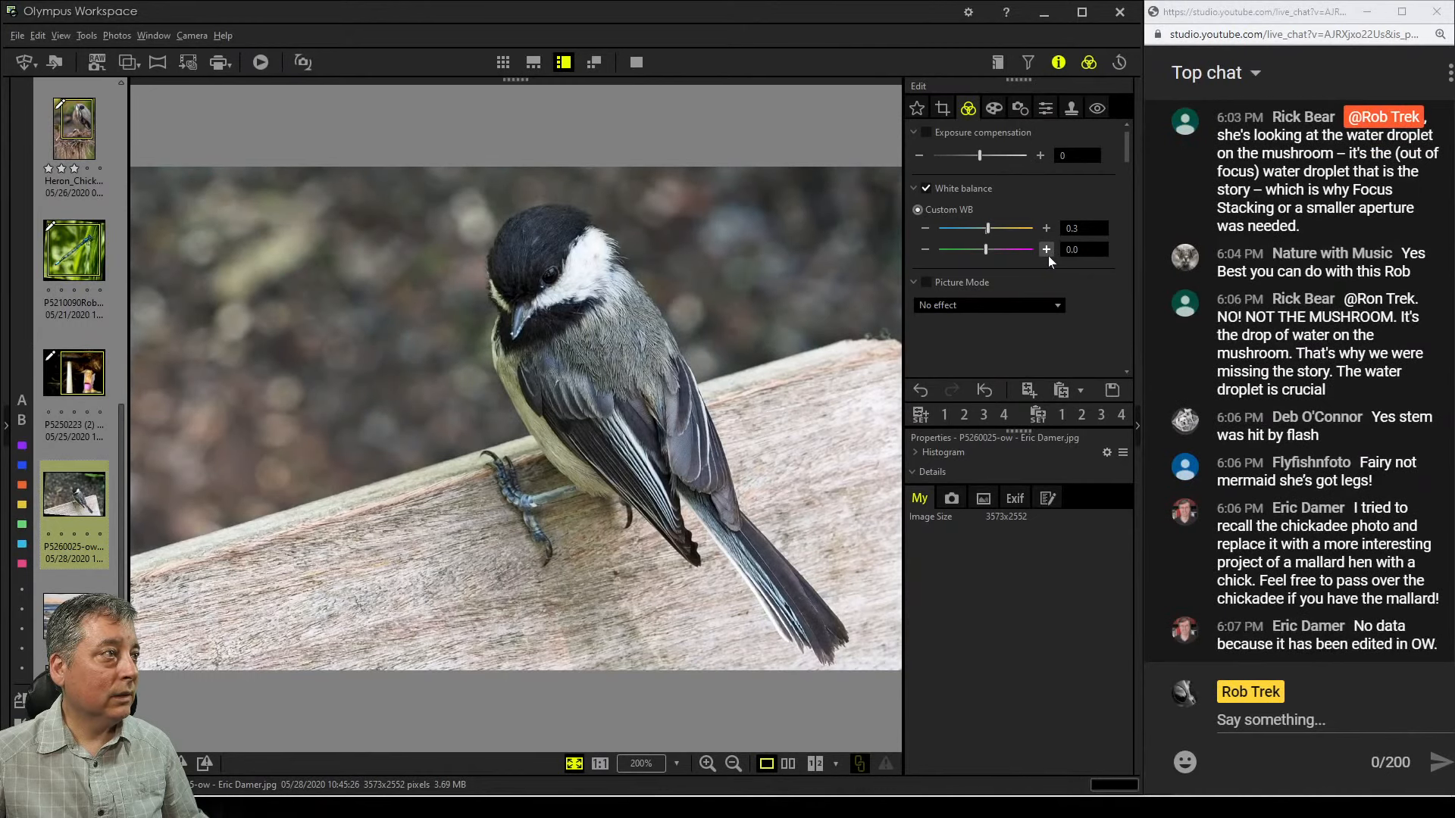
click(1045, 228)
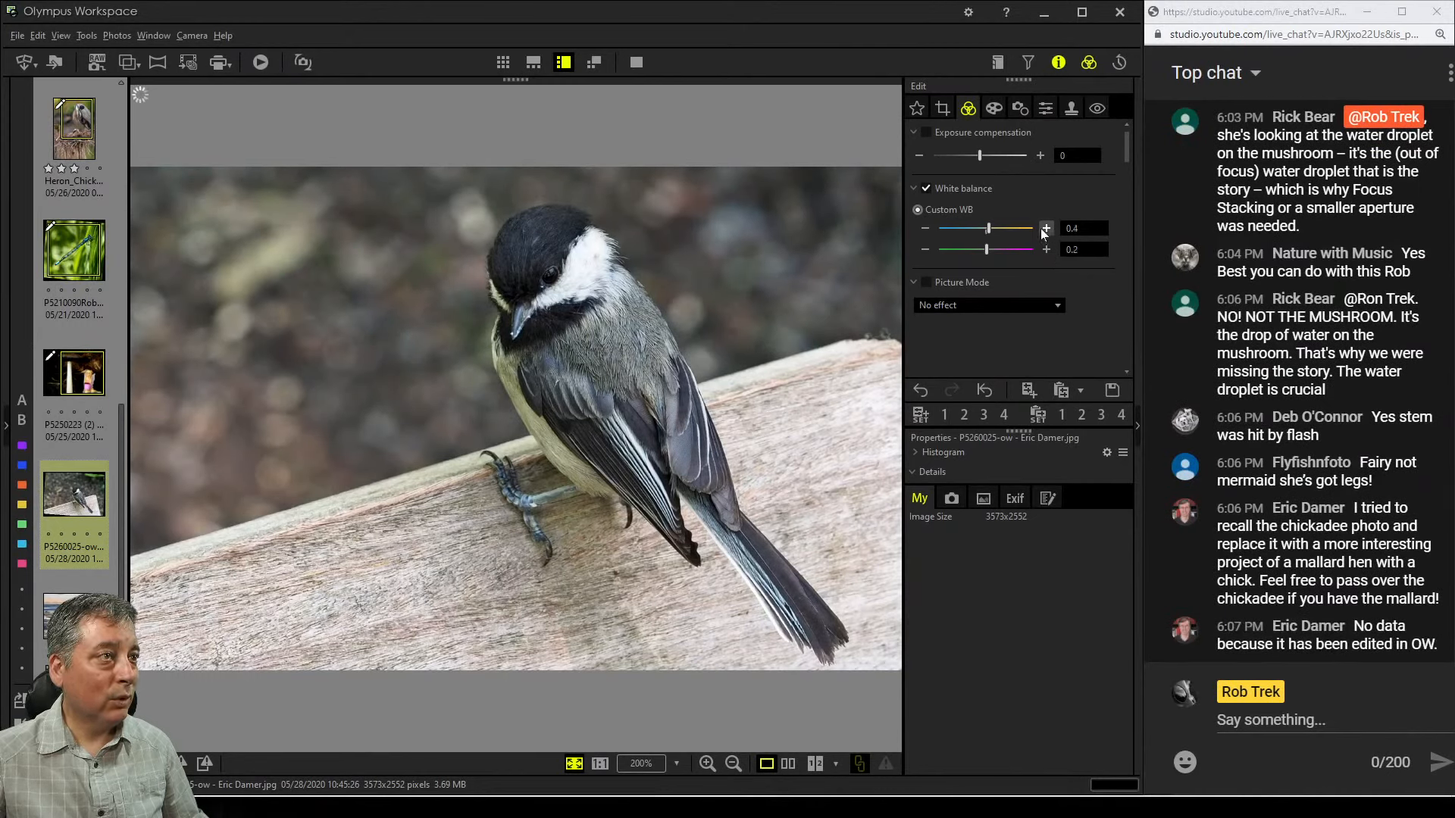
click(1045, 250)
click(1045, 250)
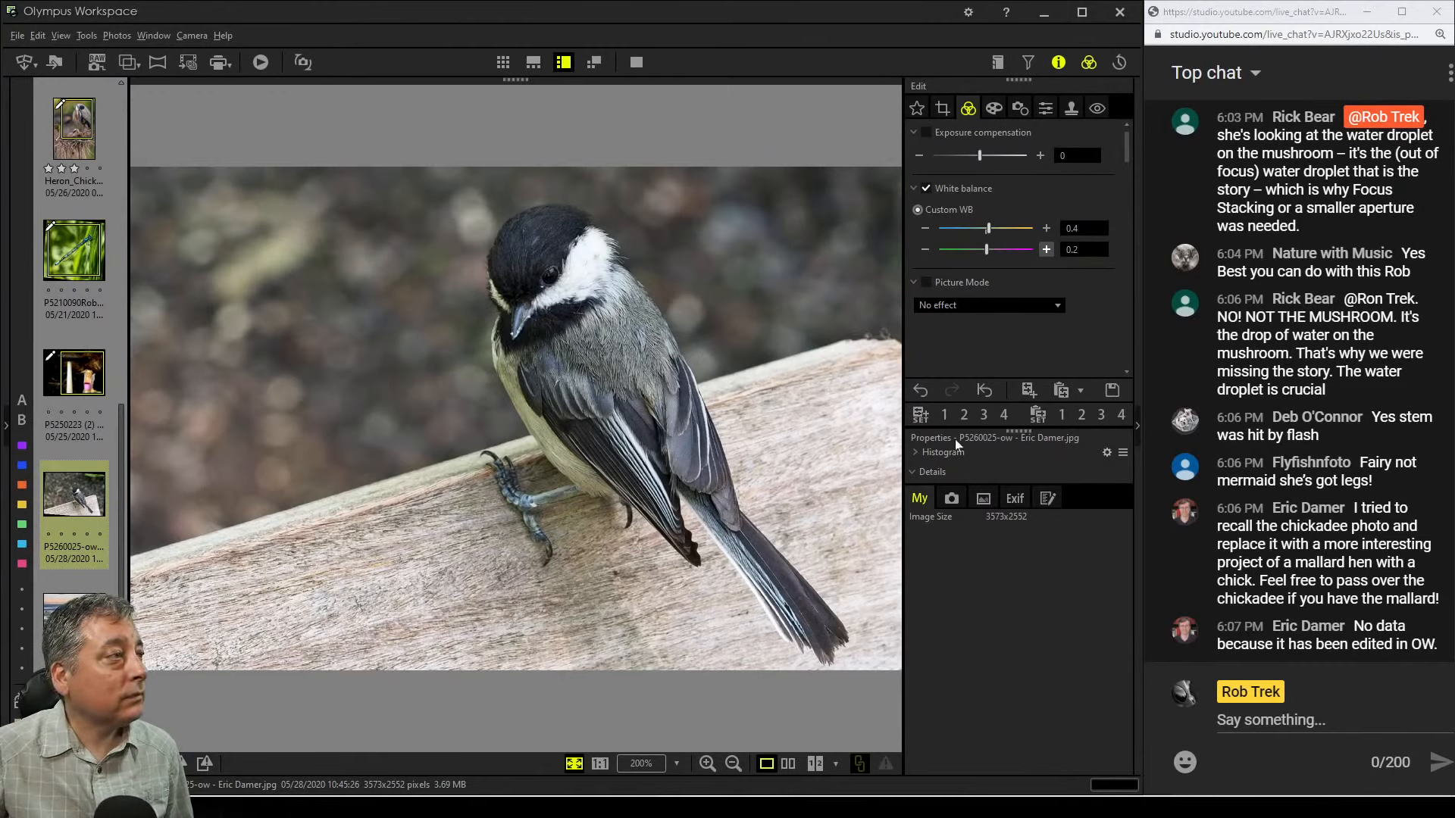
click(54, 62)
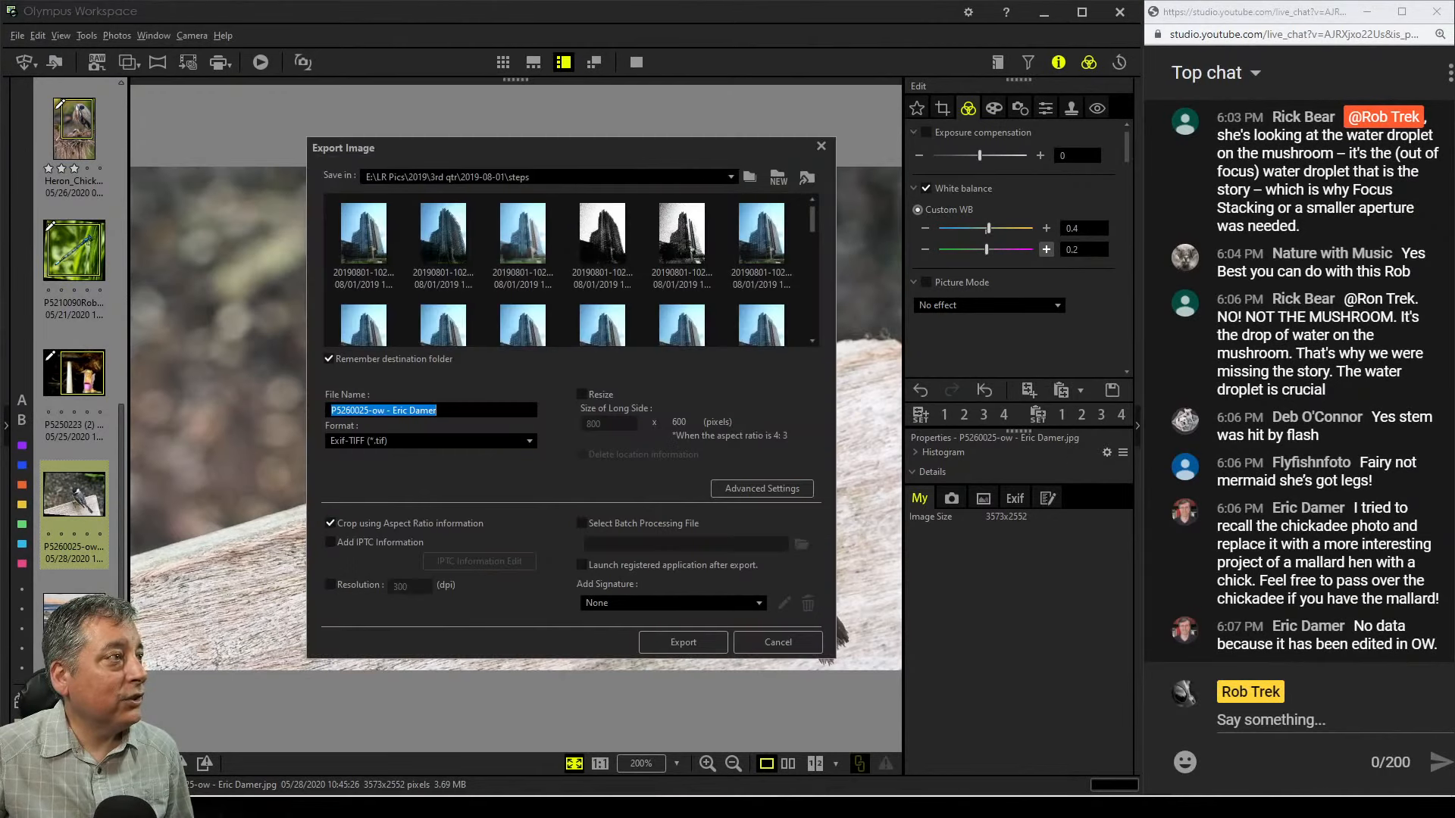
click(532, 445)
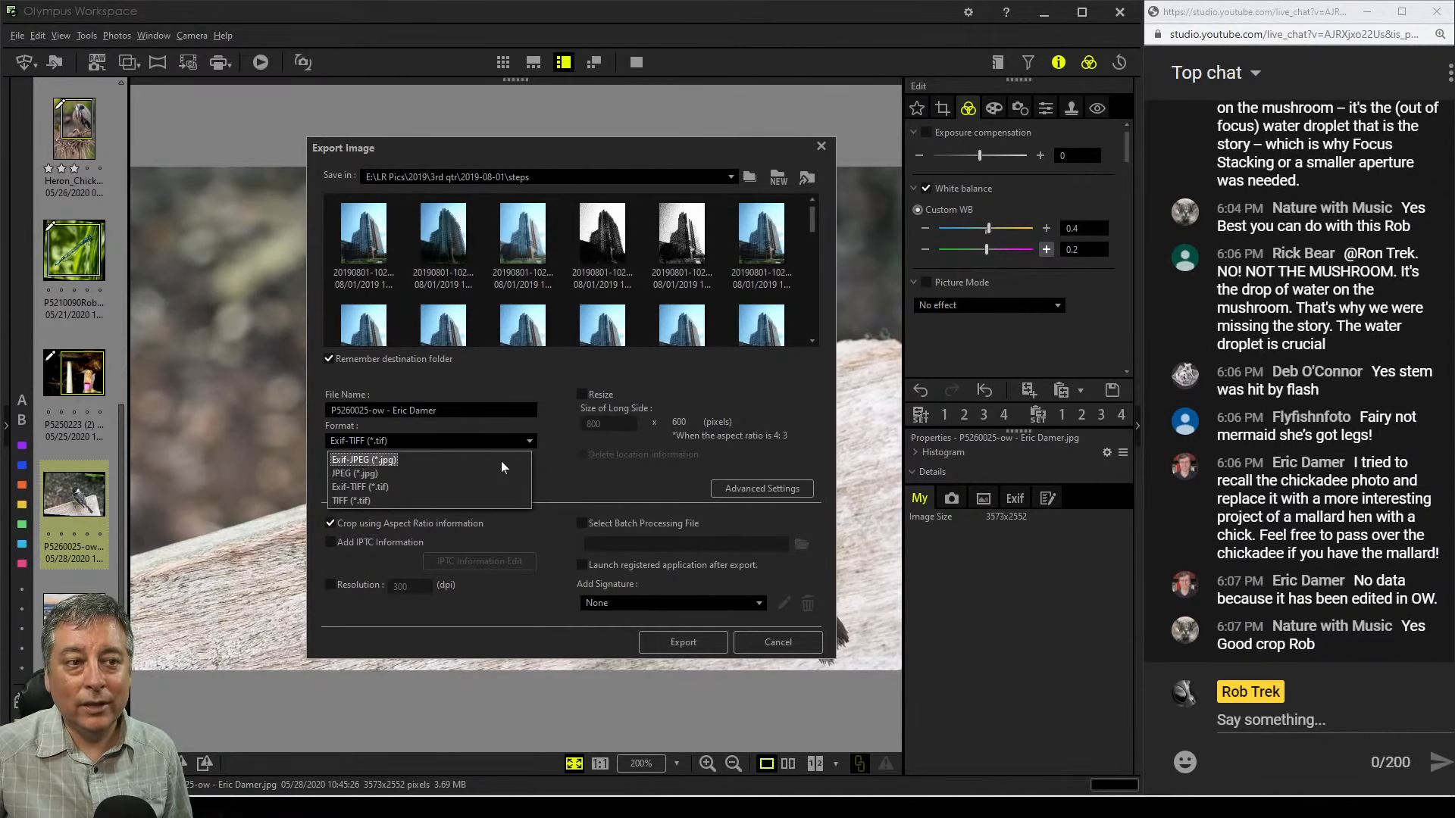
click(748, 642)
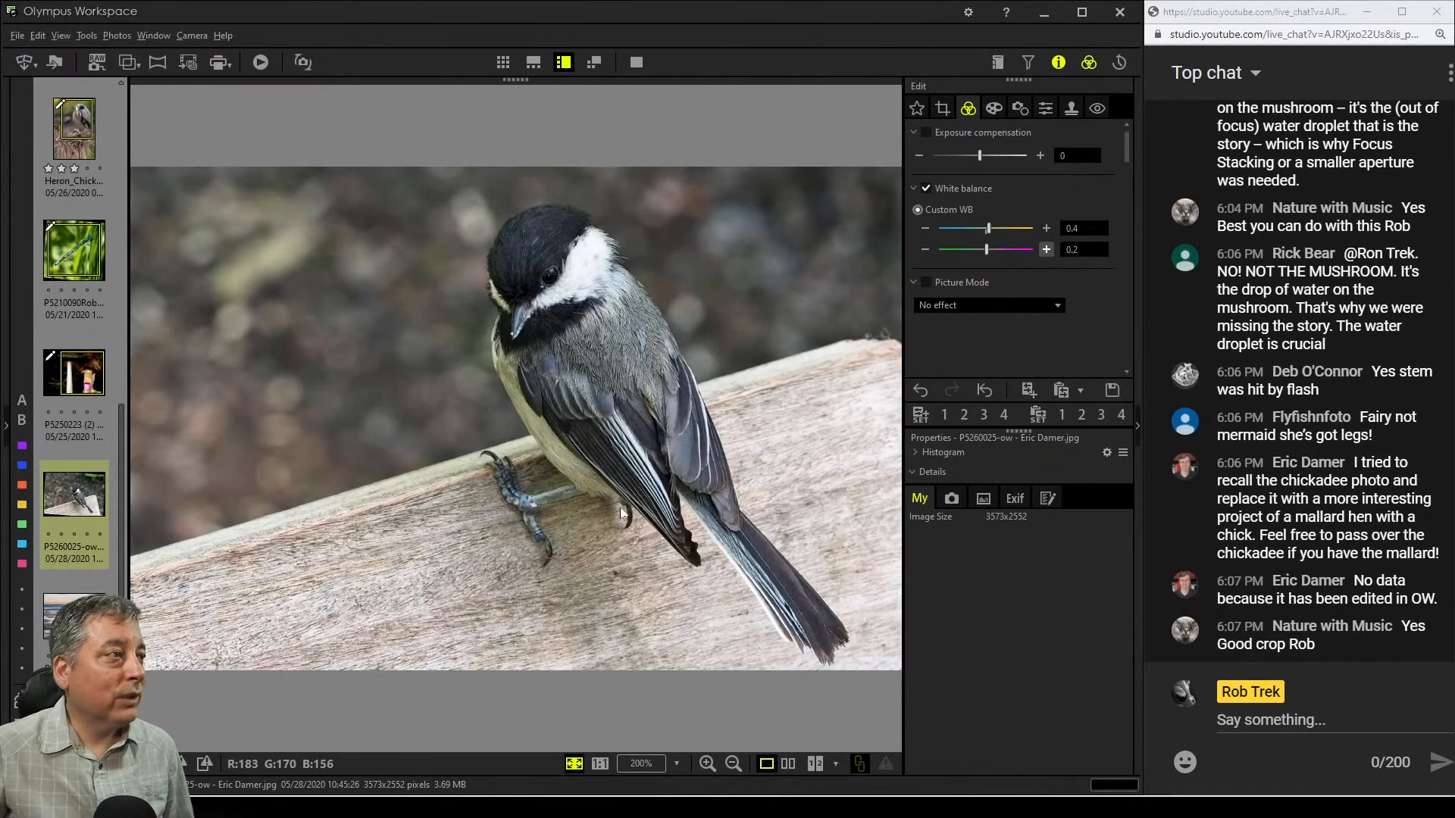
Keep the art filter at No Filter and enable Adjust Vignetting with an amount of -16
click(993, 107)
click(1043, 156)
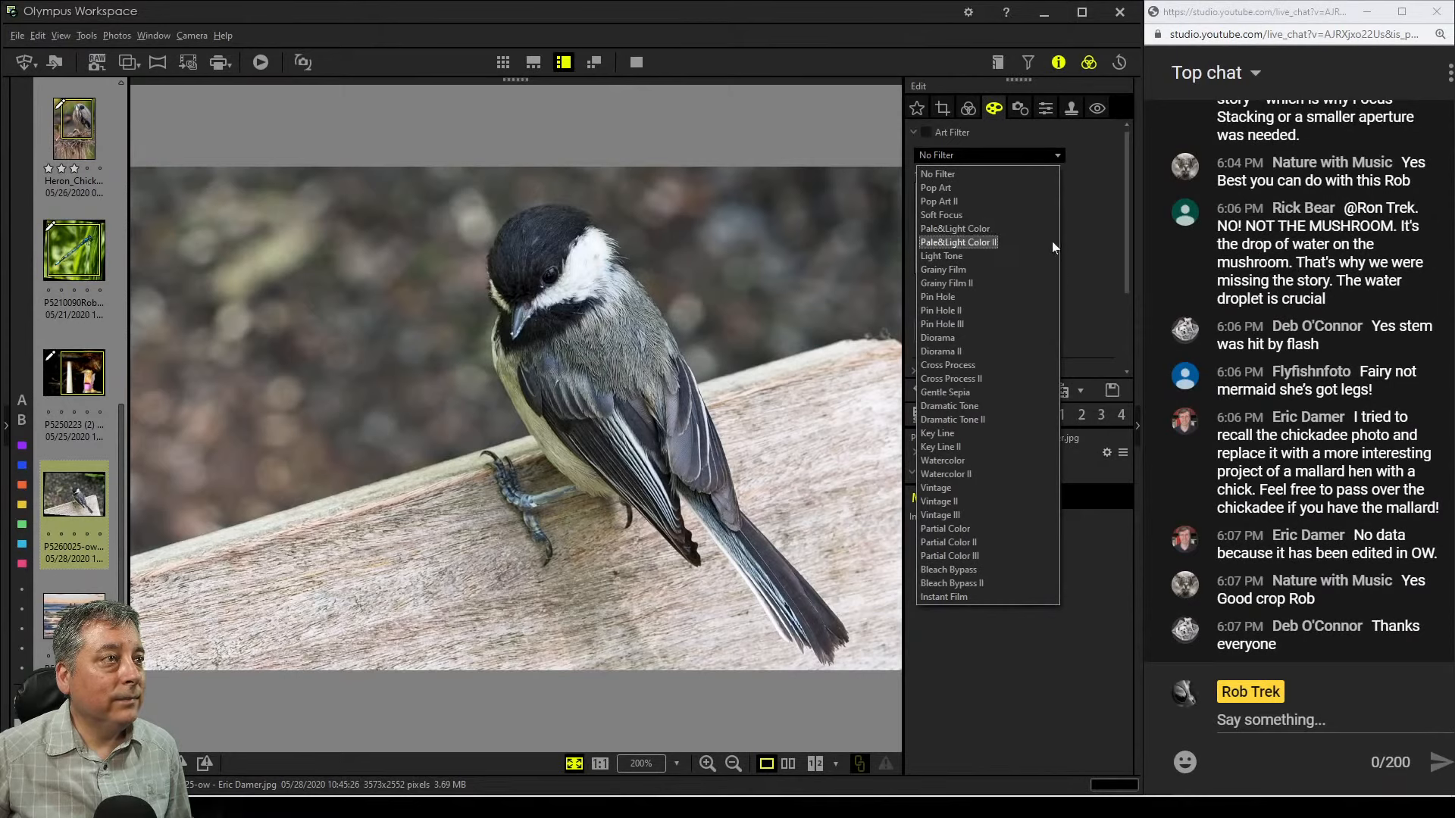
click(985, 175)
scroll(1046, 306, down, 3)
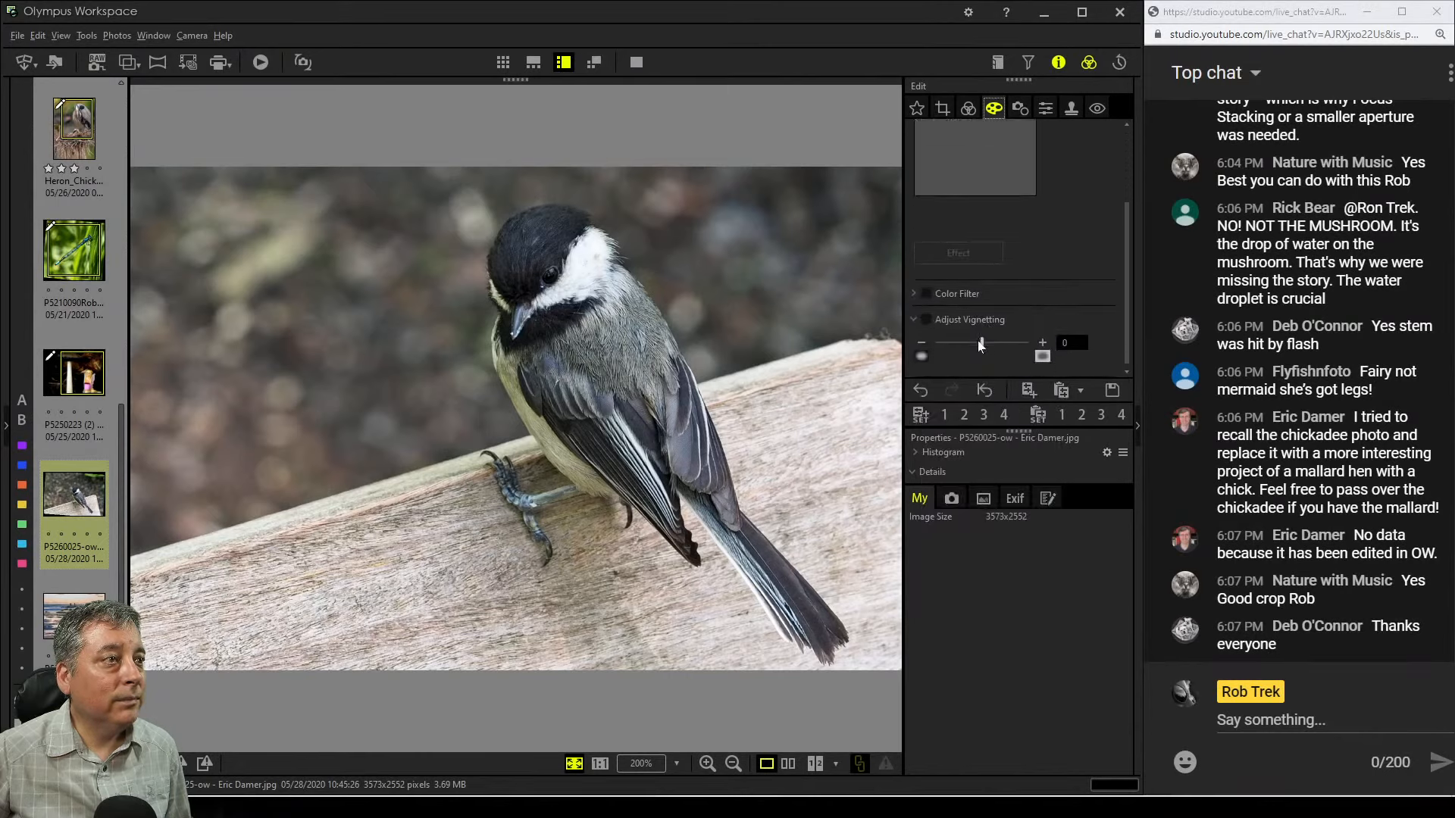
drag(978, 343, 953, 345)
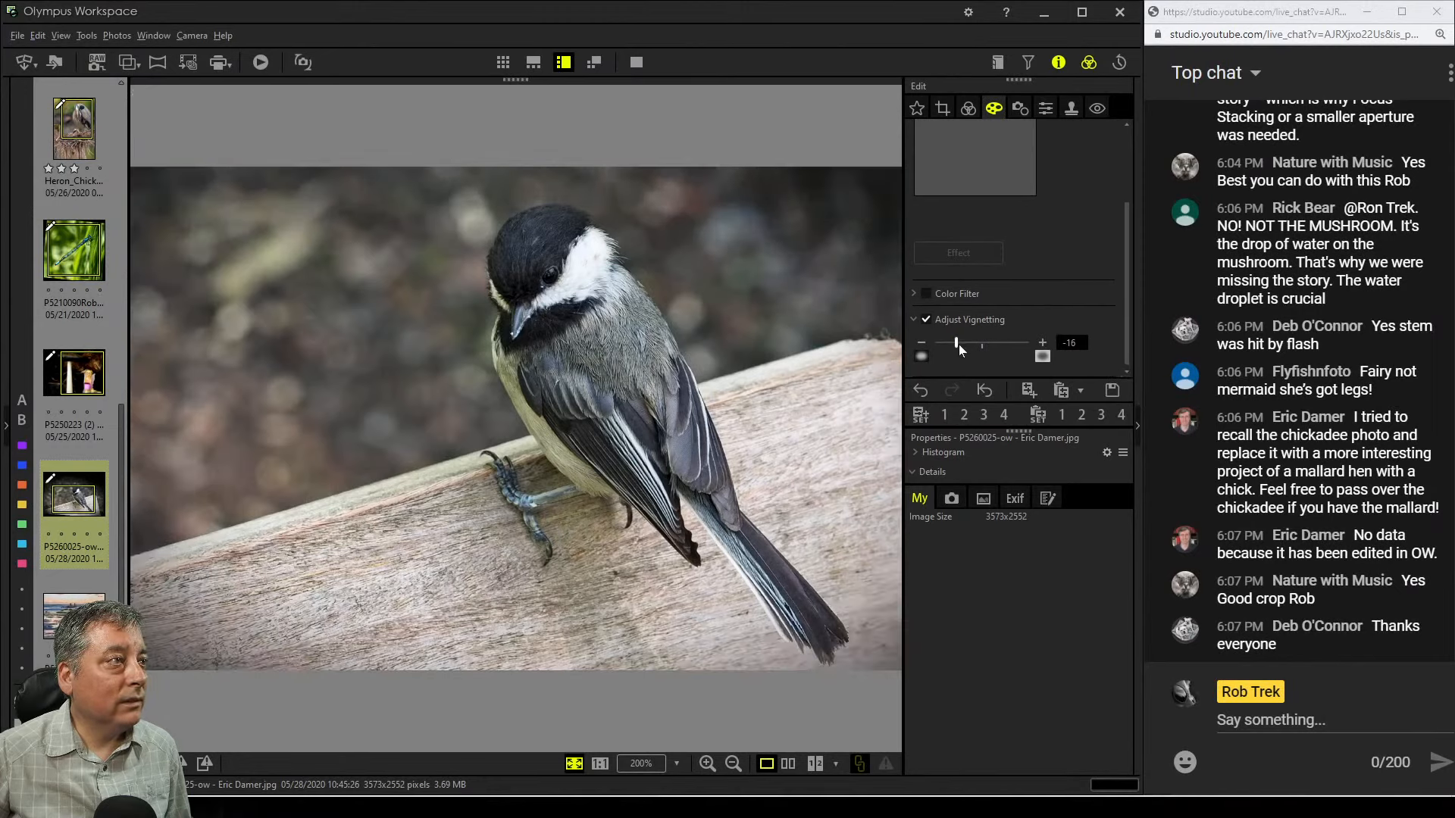
Enable Saturation and set it to 63
click(967, 109)
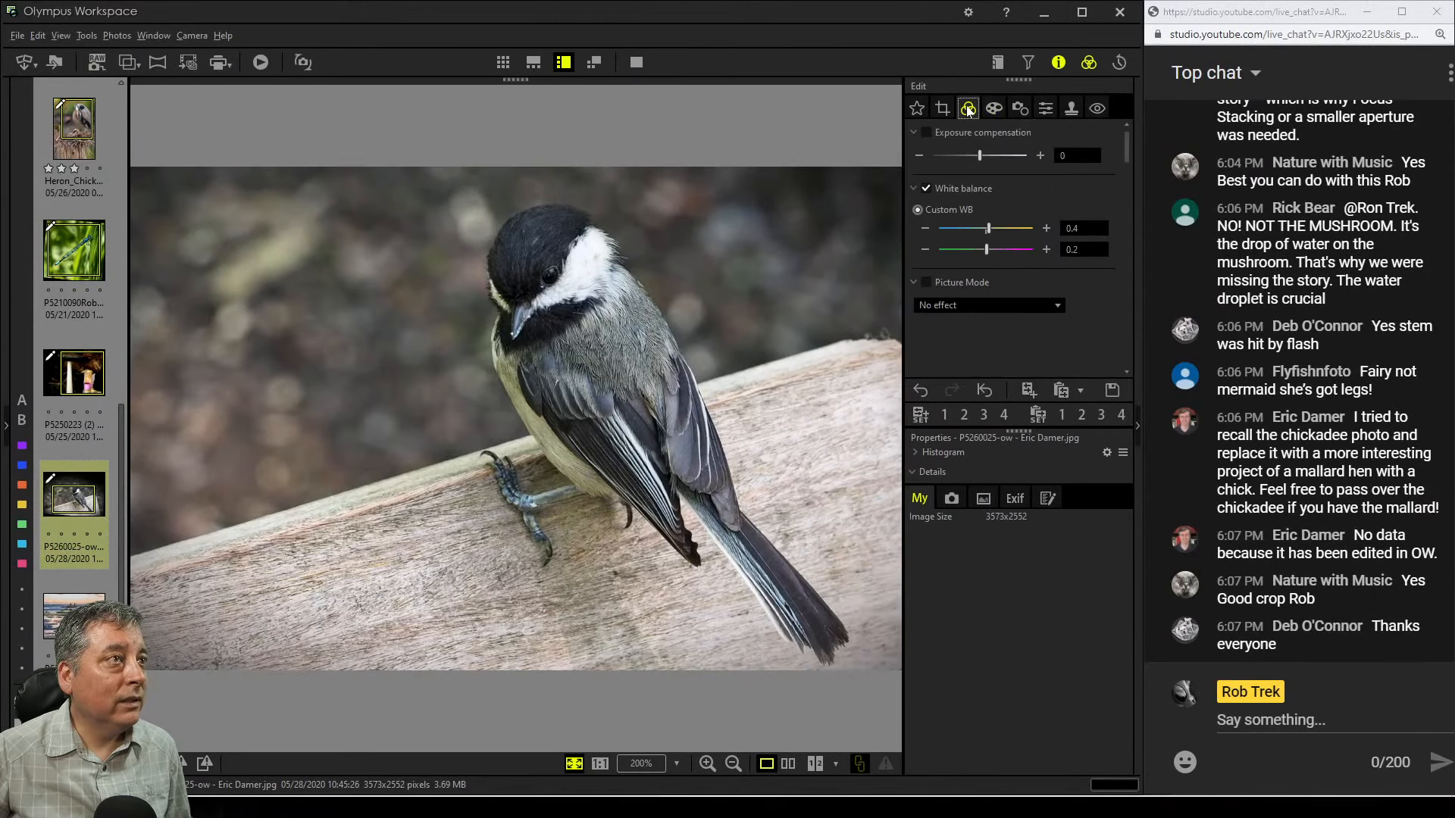
scroll(1065, 340, down, 6)
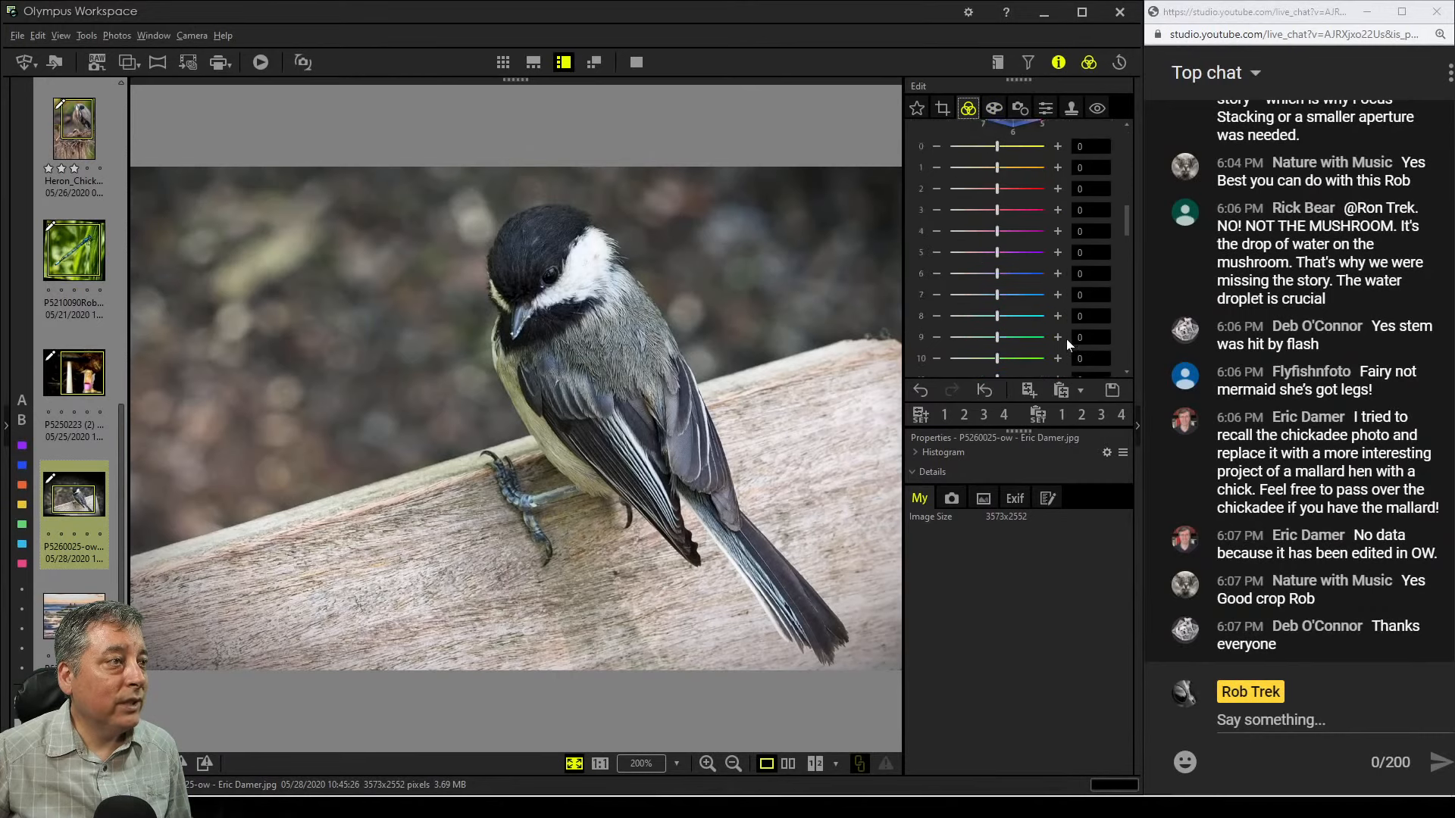
scroll(1066, 339, down, 5)
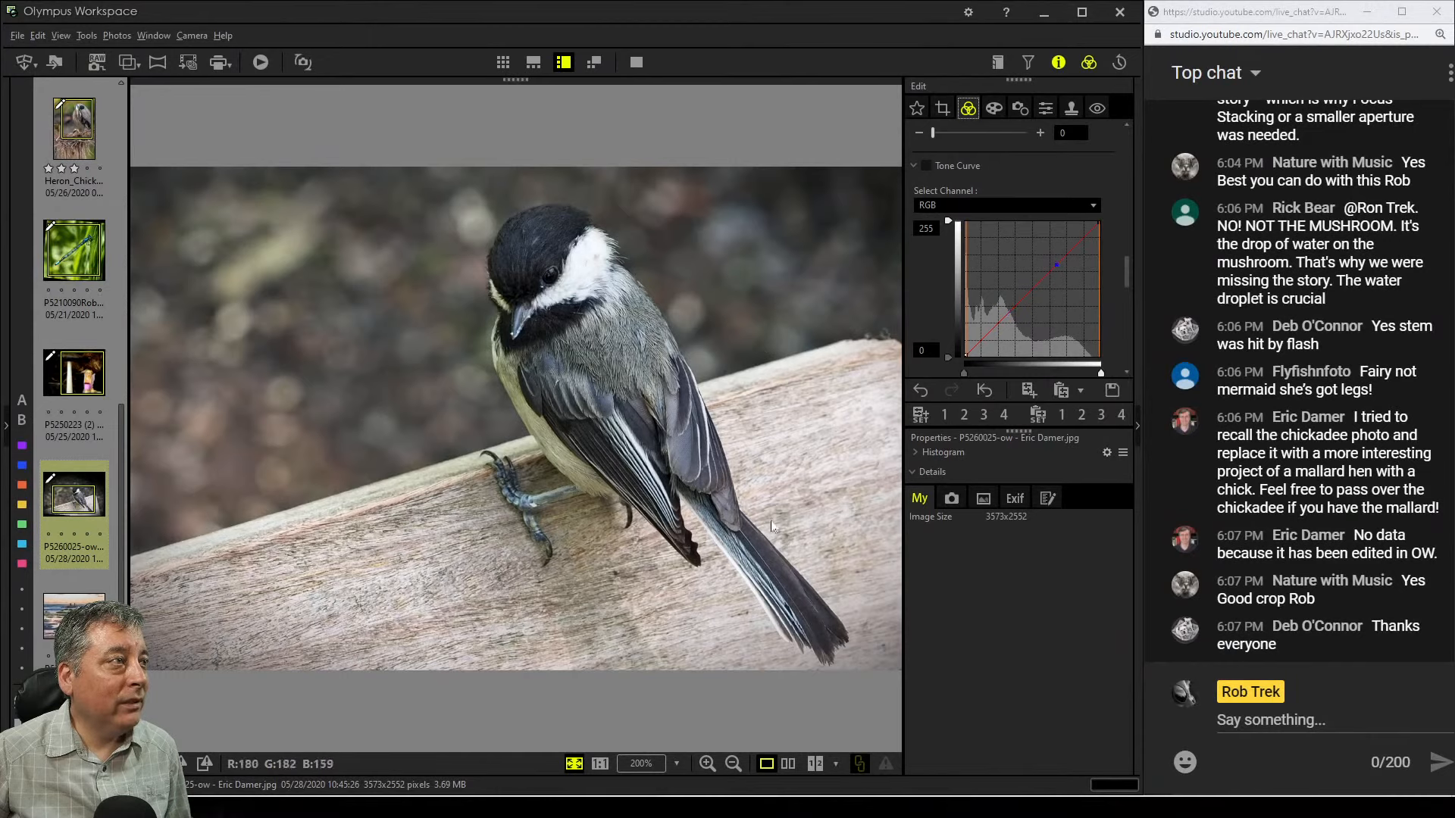
scroll(933, 325, down, 5)
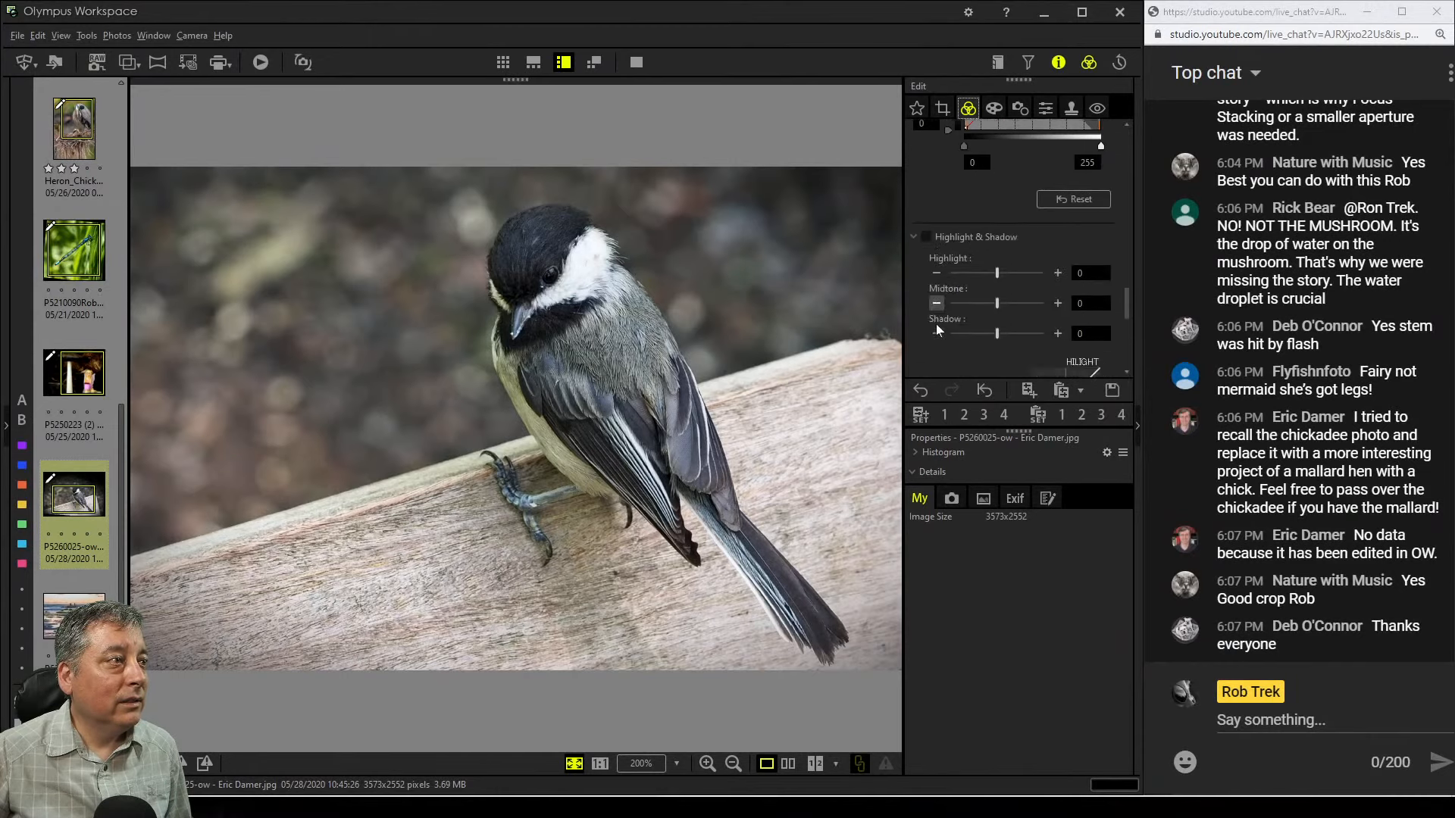
scroll(935, 324, down, 3)
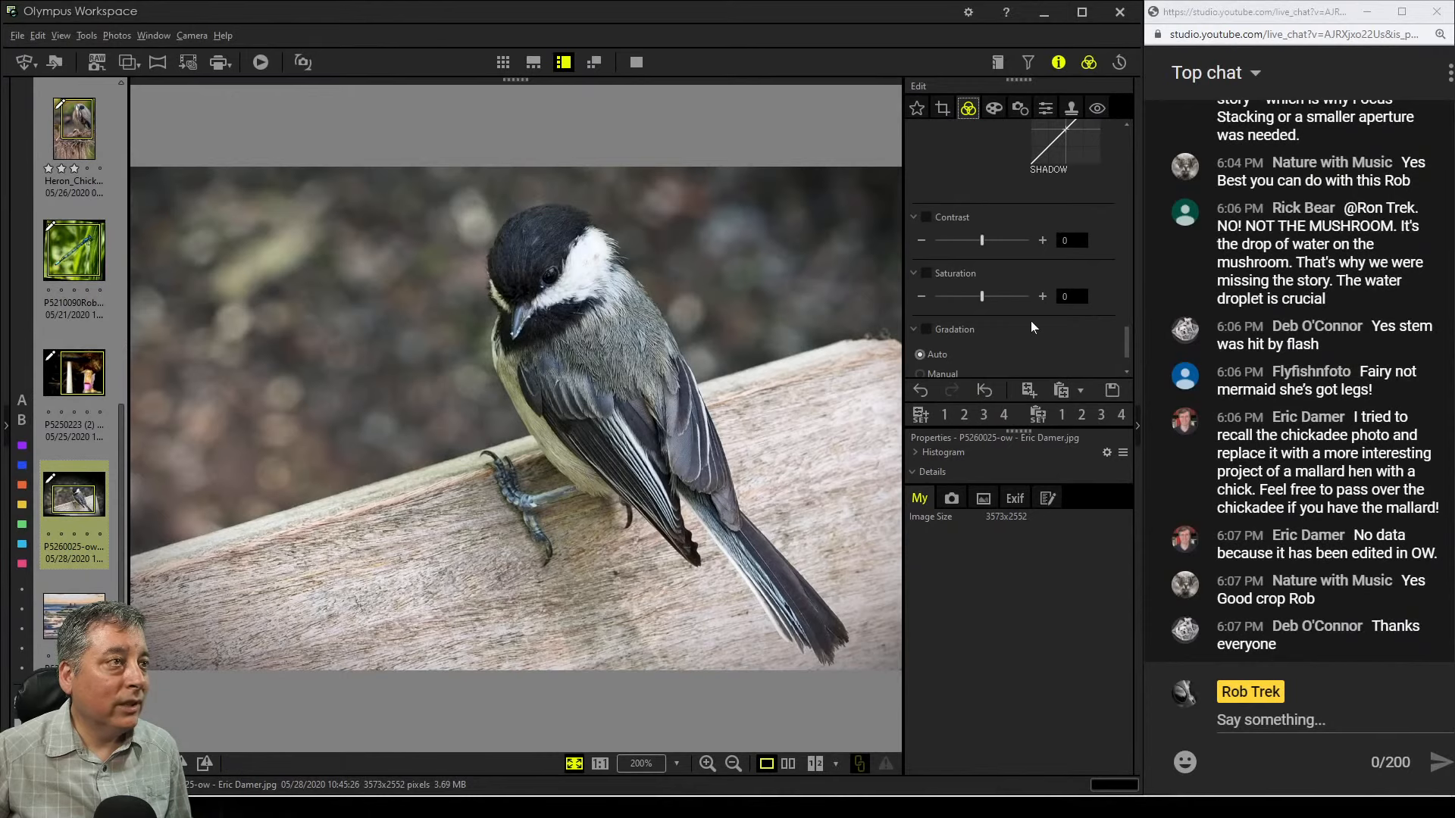
scroll(1031, 328, down, 1)
drag(981, 255, 1021, 253)
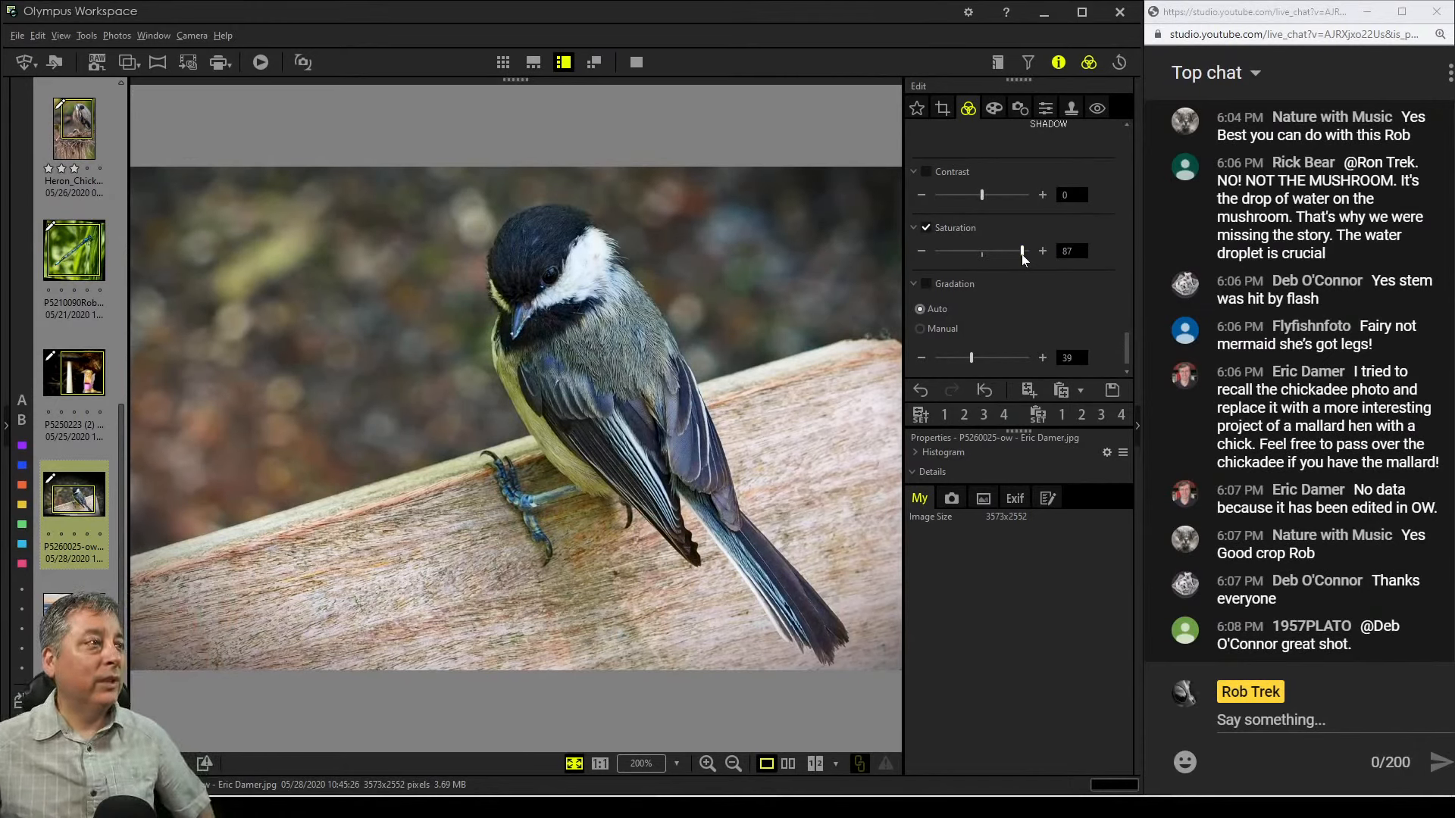
drag(1021, 253, 1016, 256)
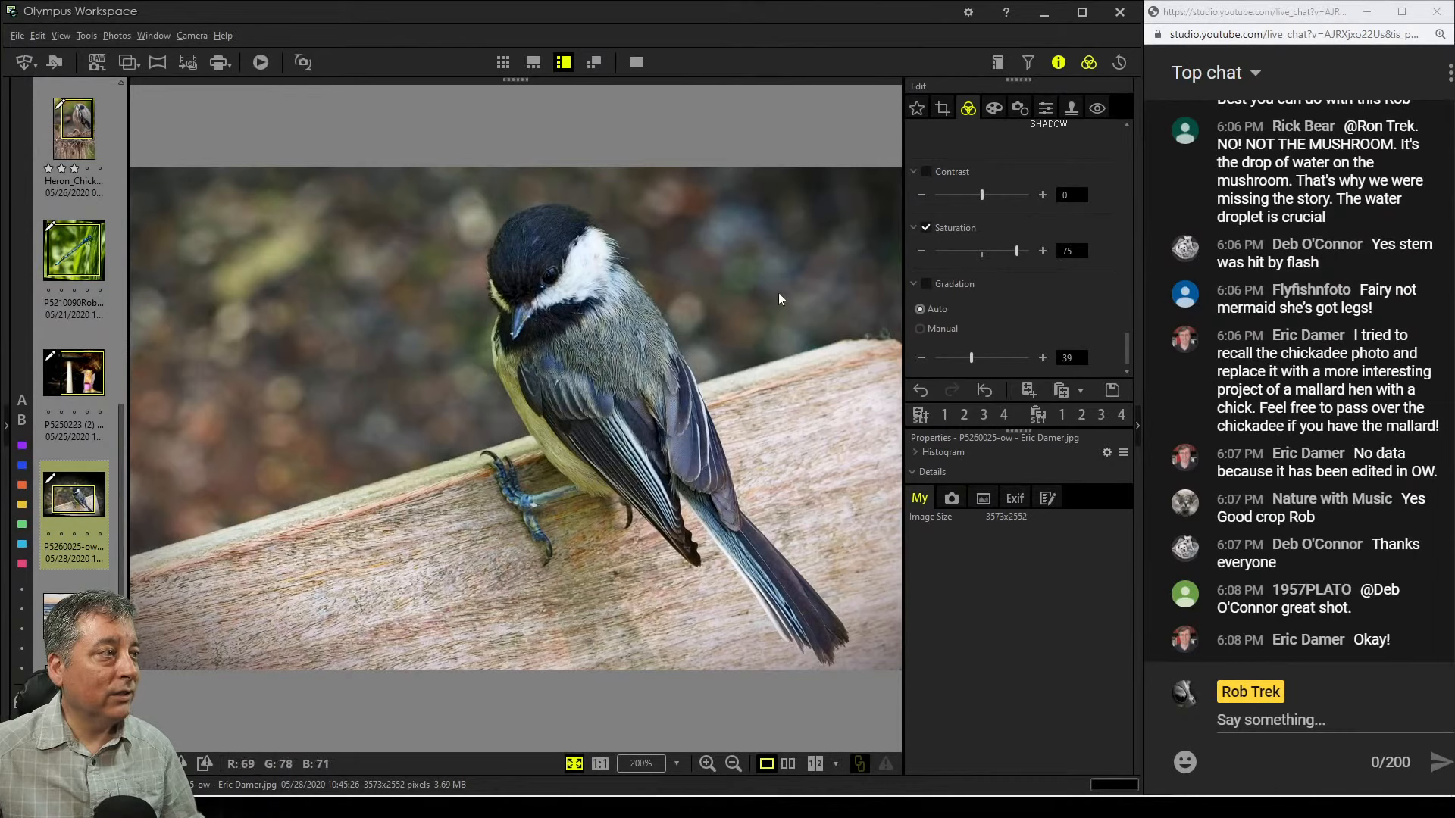
click(971, 247)
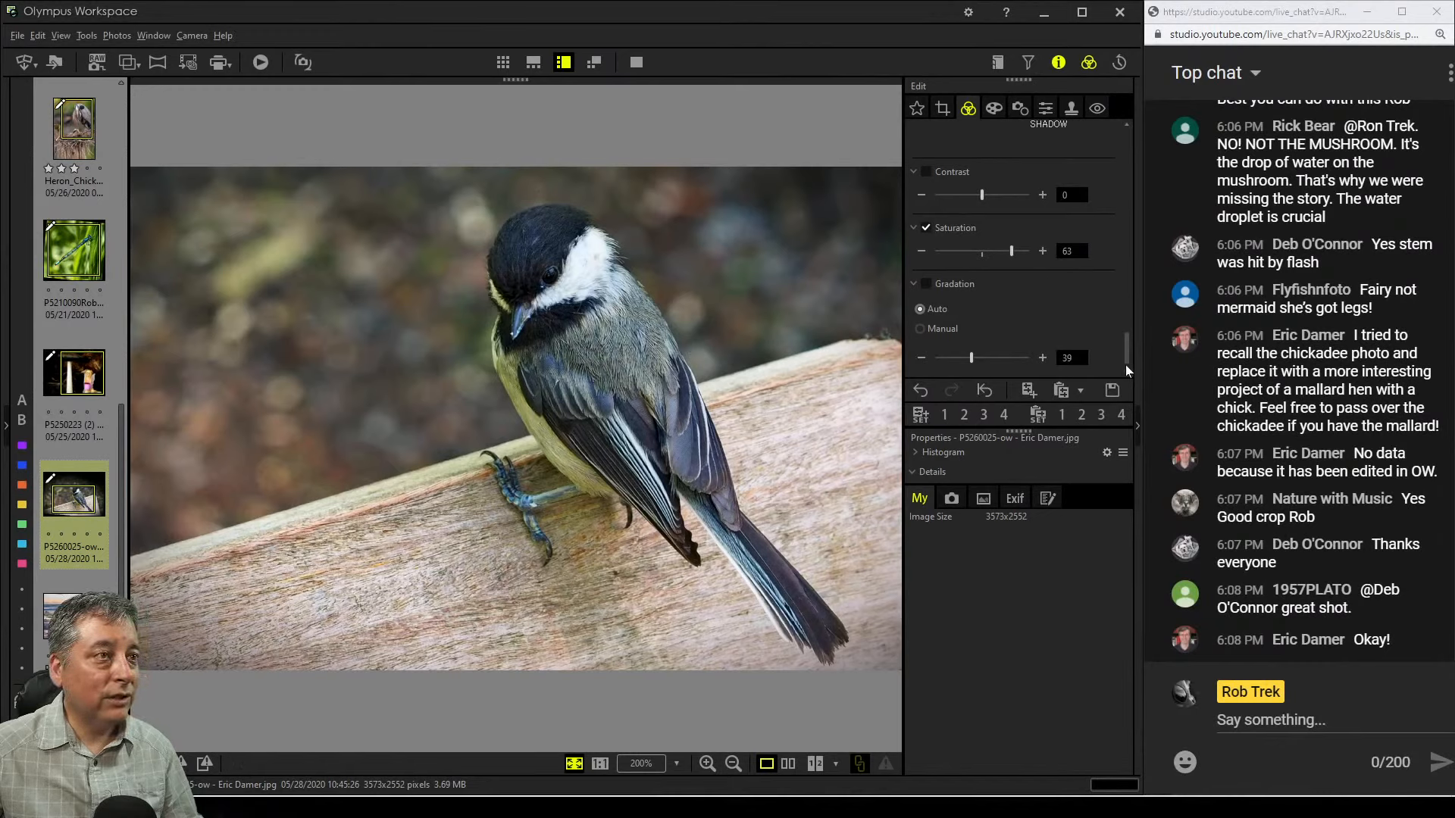
Lower the color equalizer's channels 10 and 11 to -2 and -4
drag(1125, 365, 1130, 245)
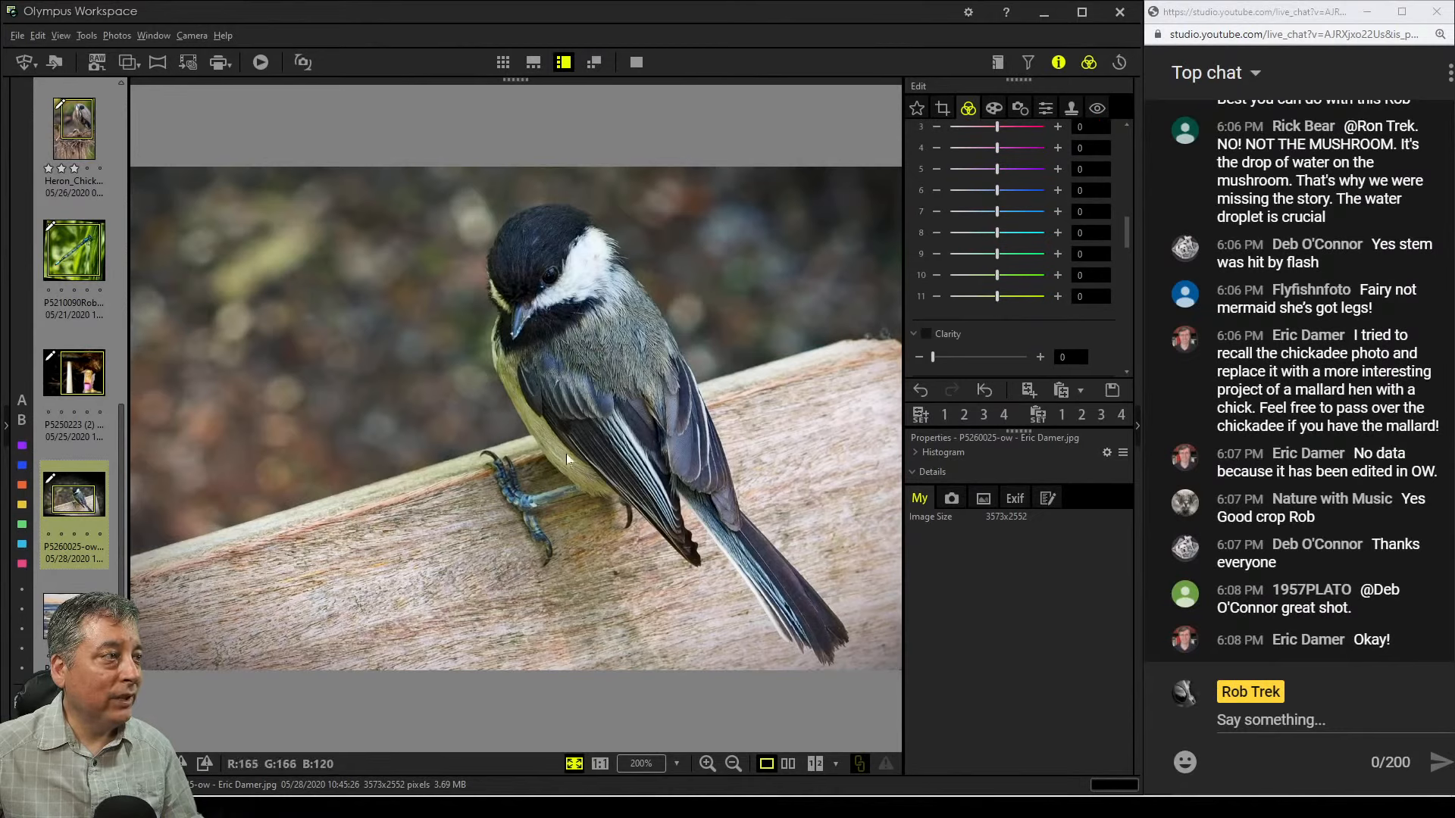
mouse_move(995, 297)
mouse_down()
mouse_move(976, 295)
mouse_move(984, 278)
mouse_up()
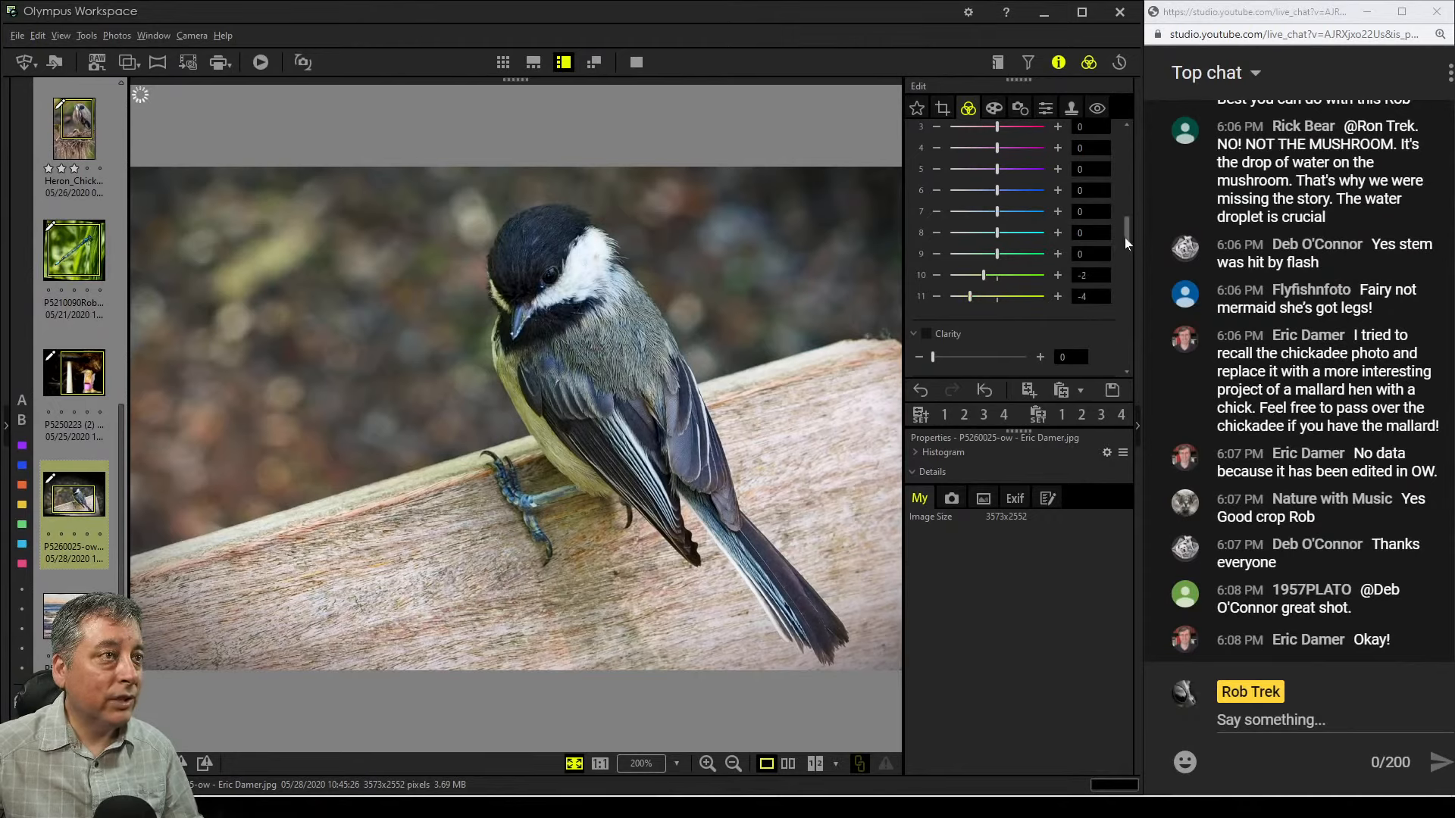
mouse_move(1124, 238)
mouse_down()
mouse_move(1128, 195)
mouse_move(1119, 247)
mouse_up()
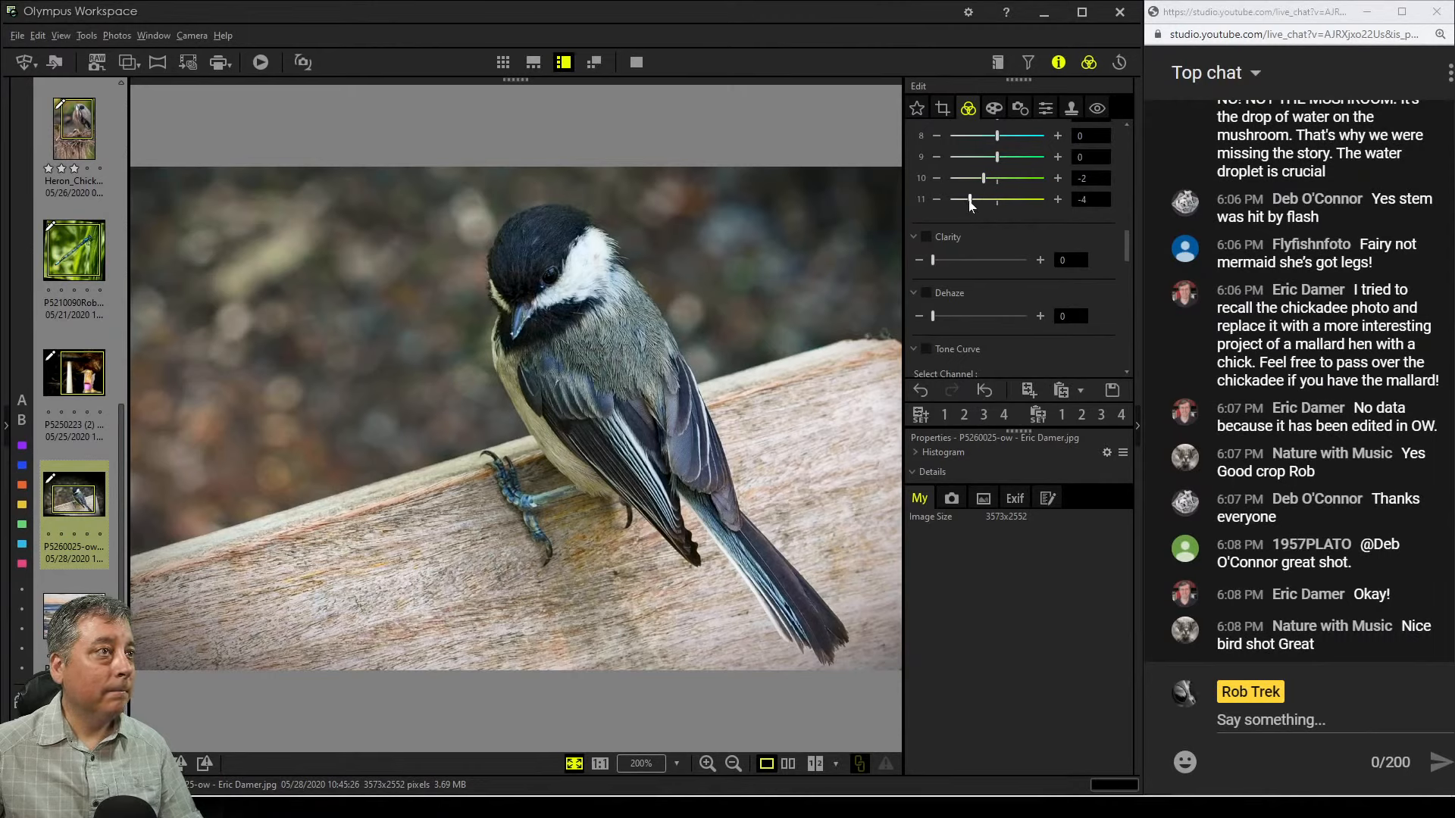
drag(970, 201, 968, 203)
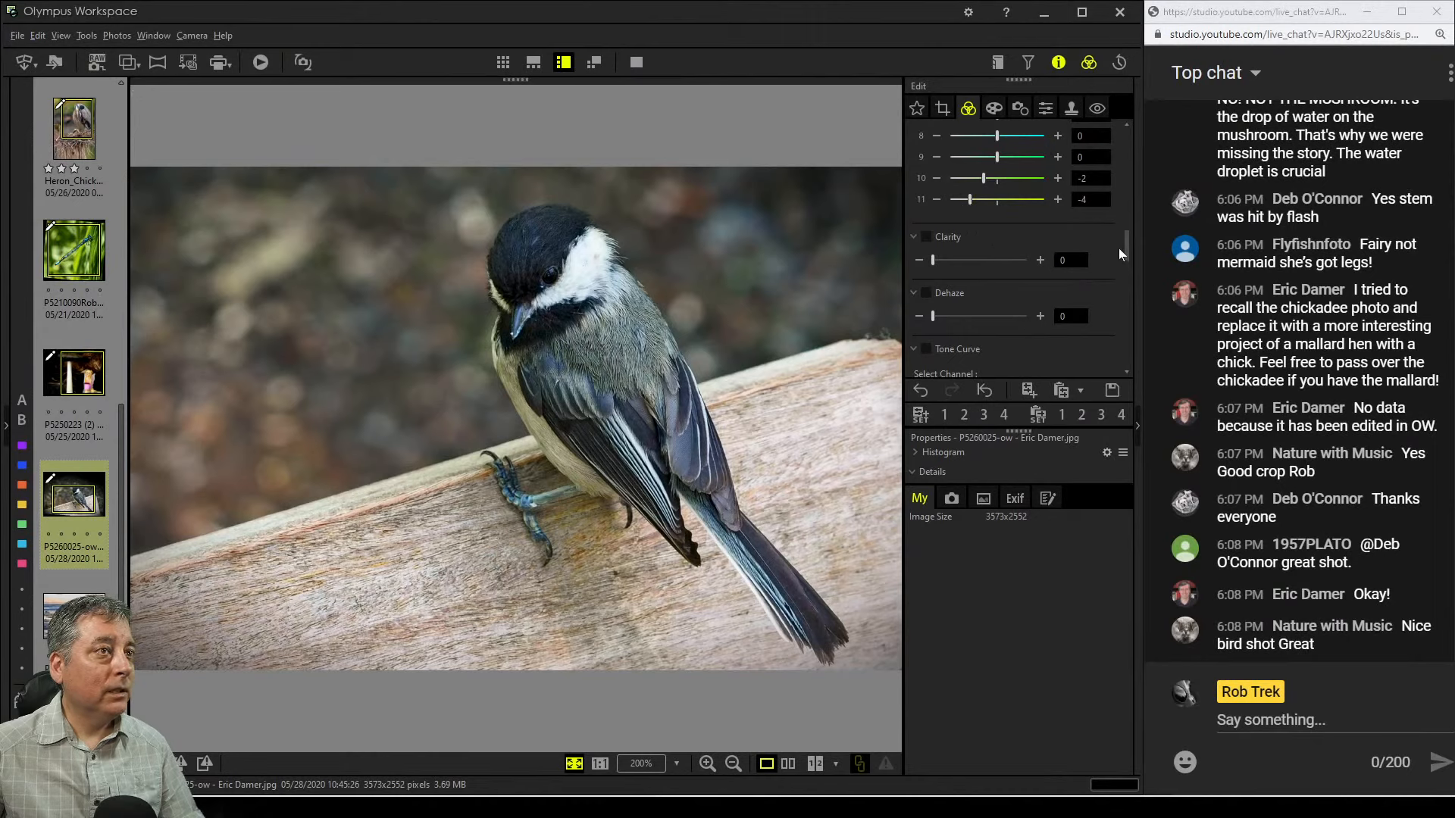
drag(1124, 244, 1122, 220)
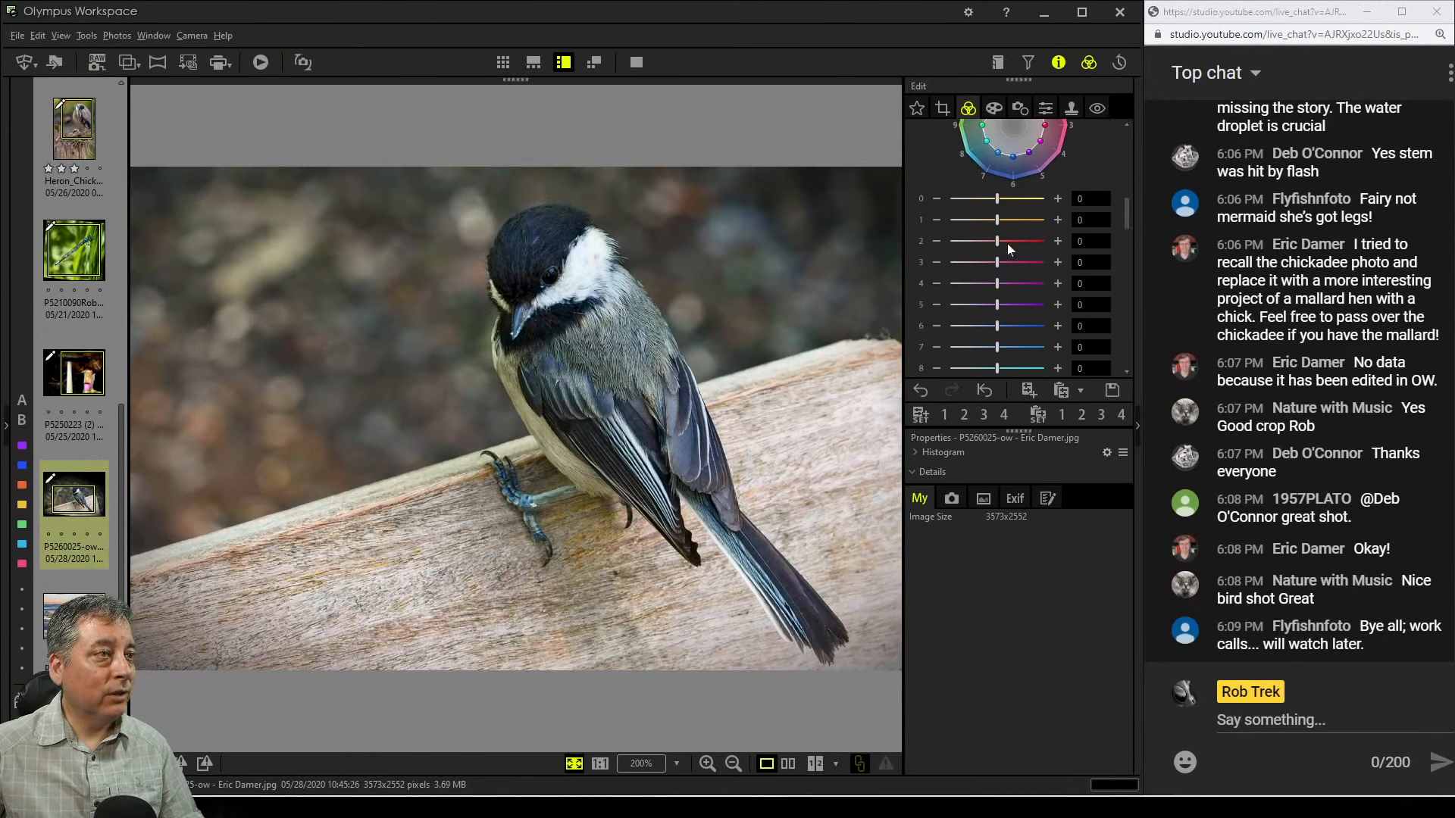
Raise the color equalizer's channel 2 to 3
drag(998, 242, 1018, 244)
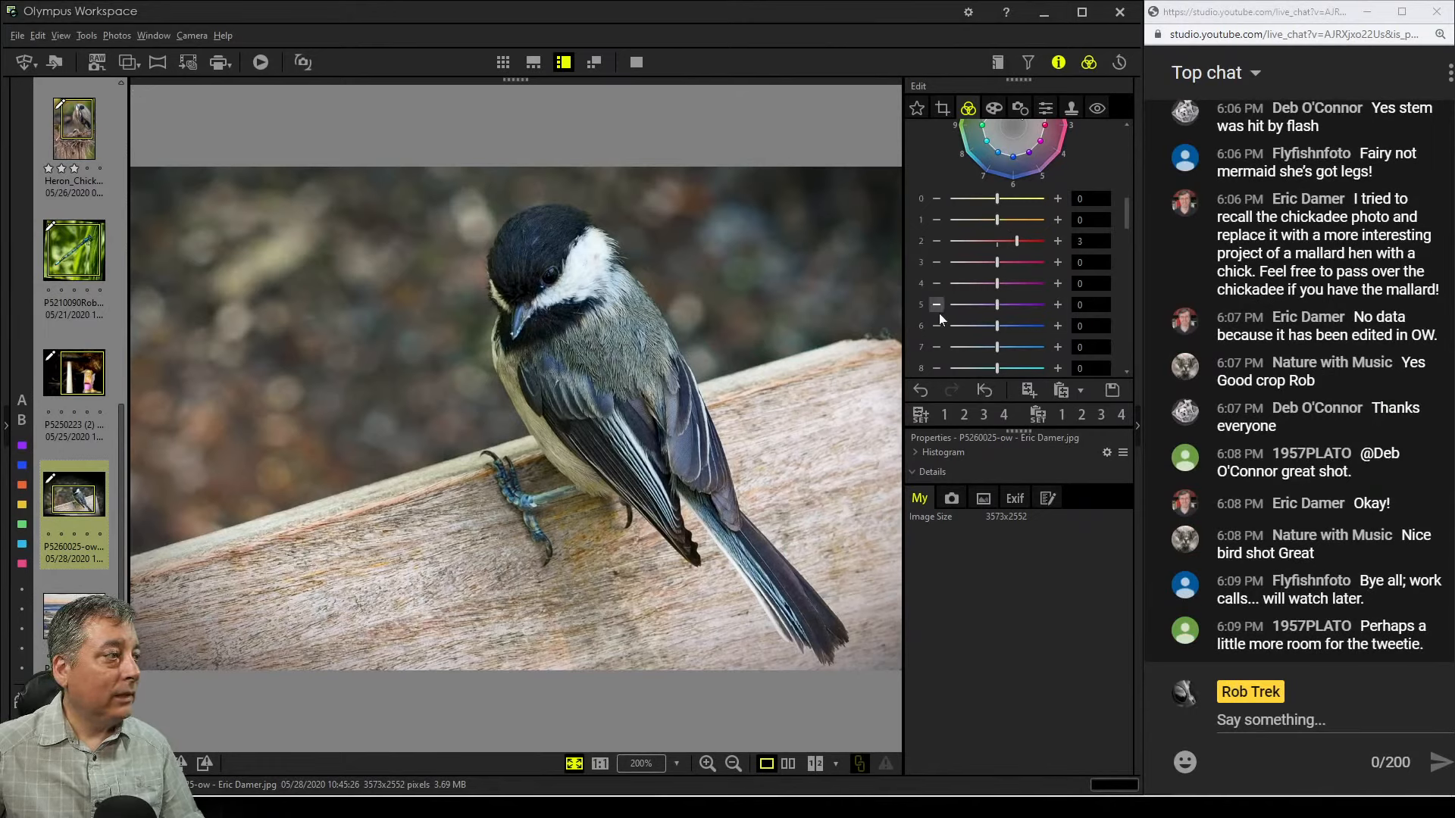
Open Crop, set the aspect ratio to 3:2 and shrink the crop box to about 3022 x 2013 pixels
click(944, 108)
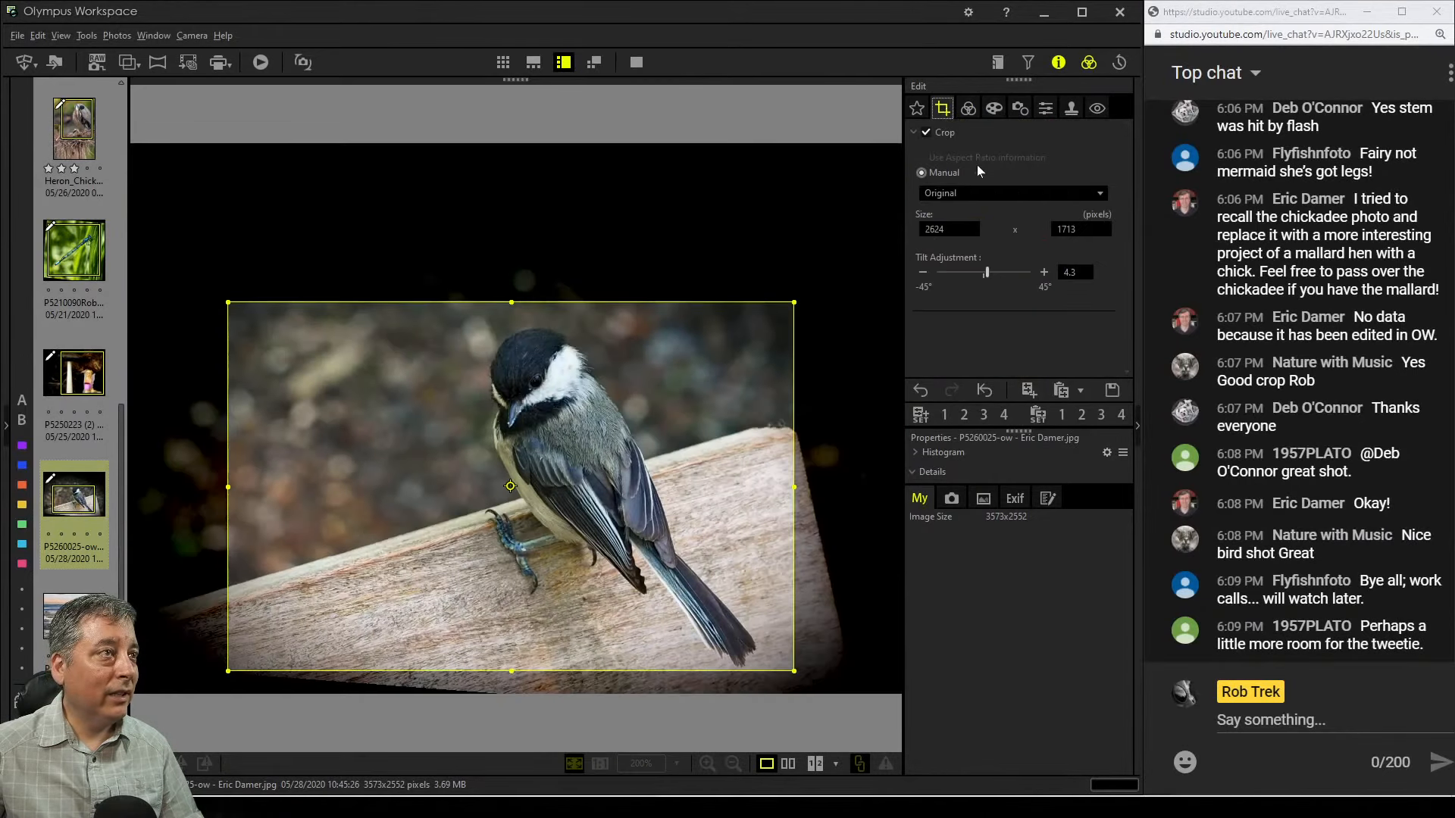
click(979, 197)
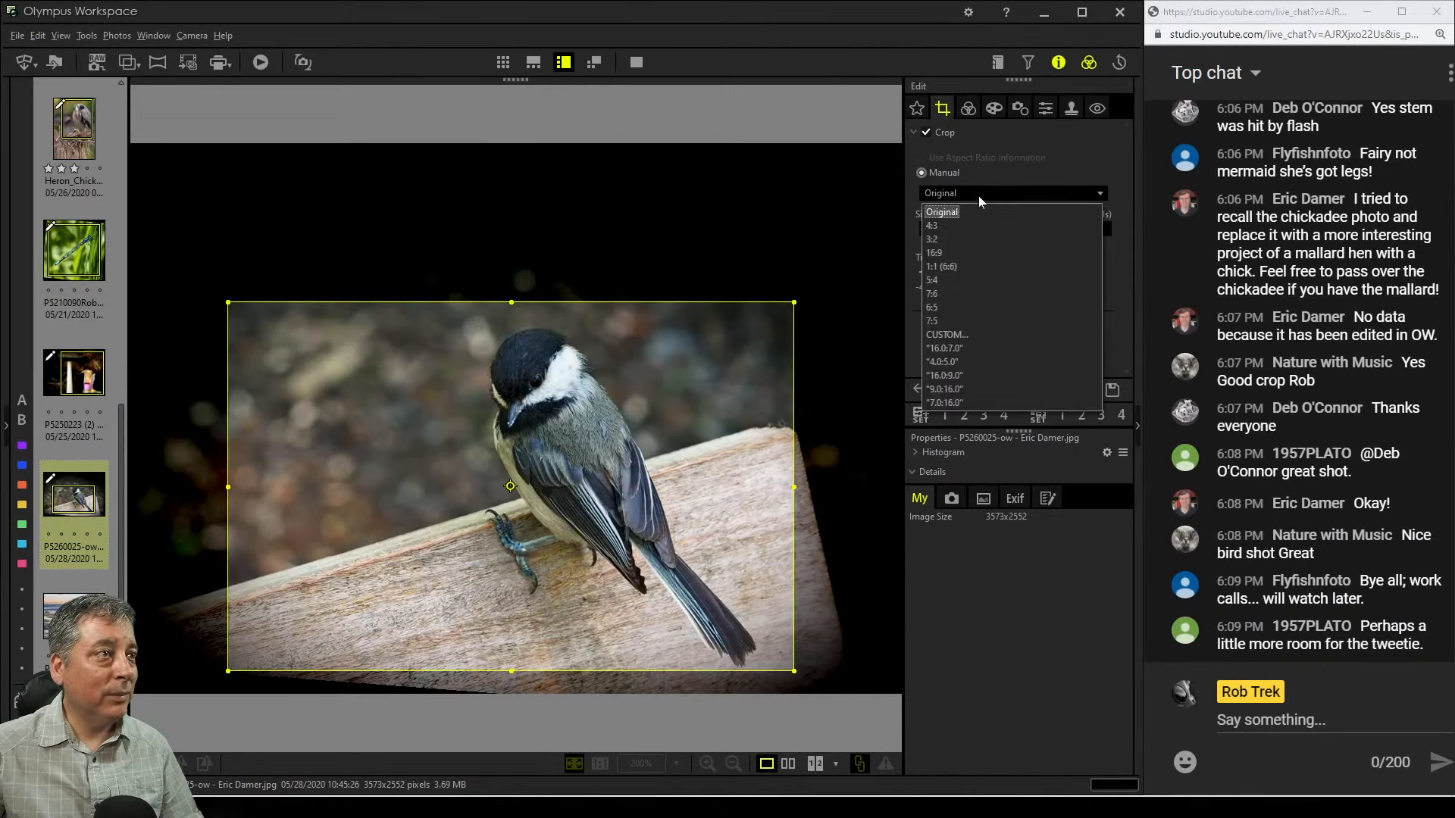
click(970, 237)
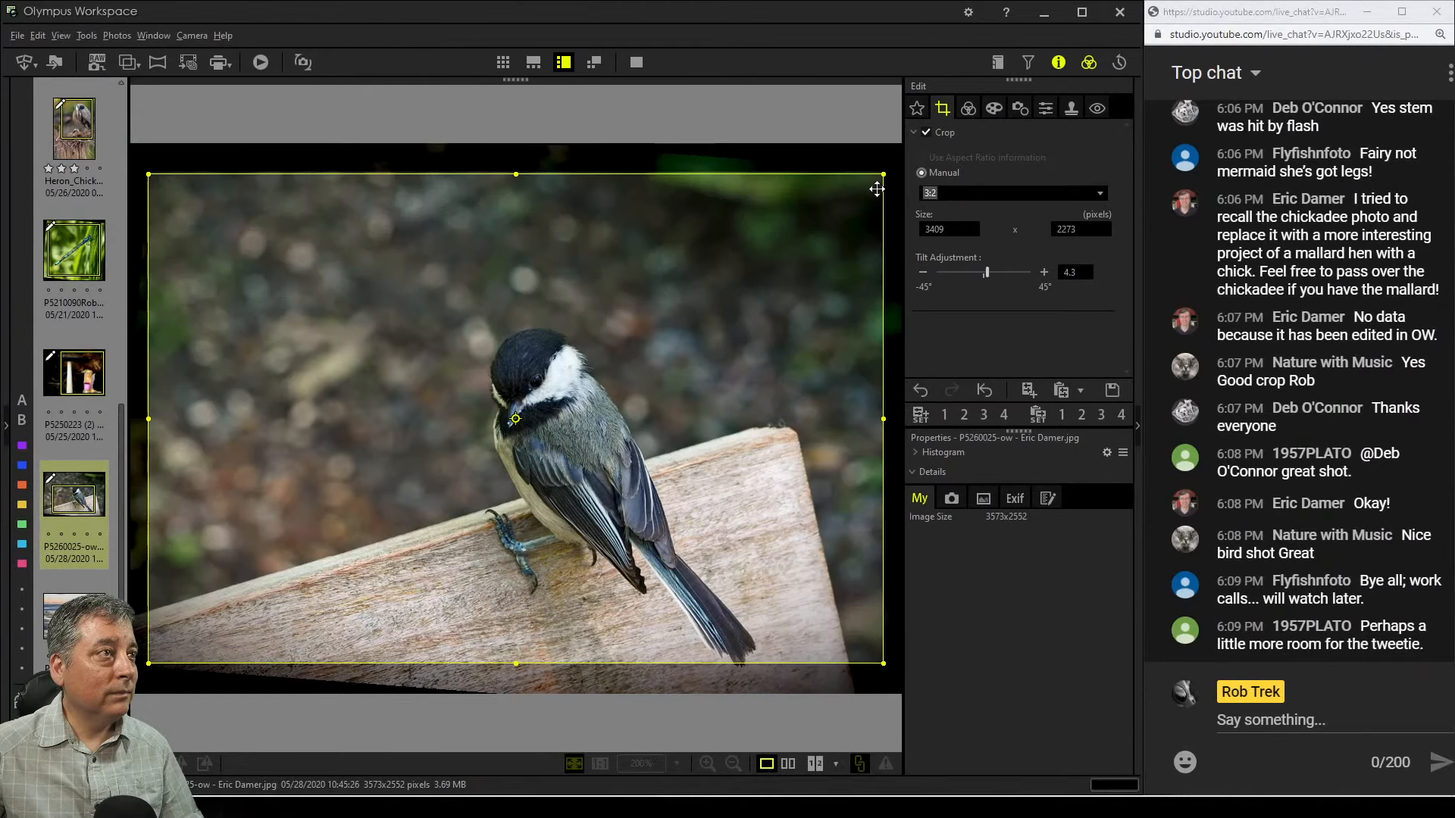
click(864, 178)
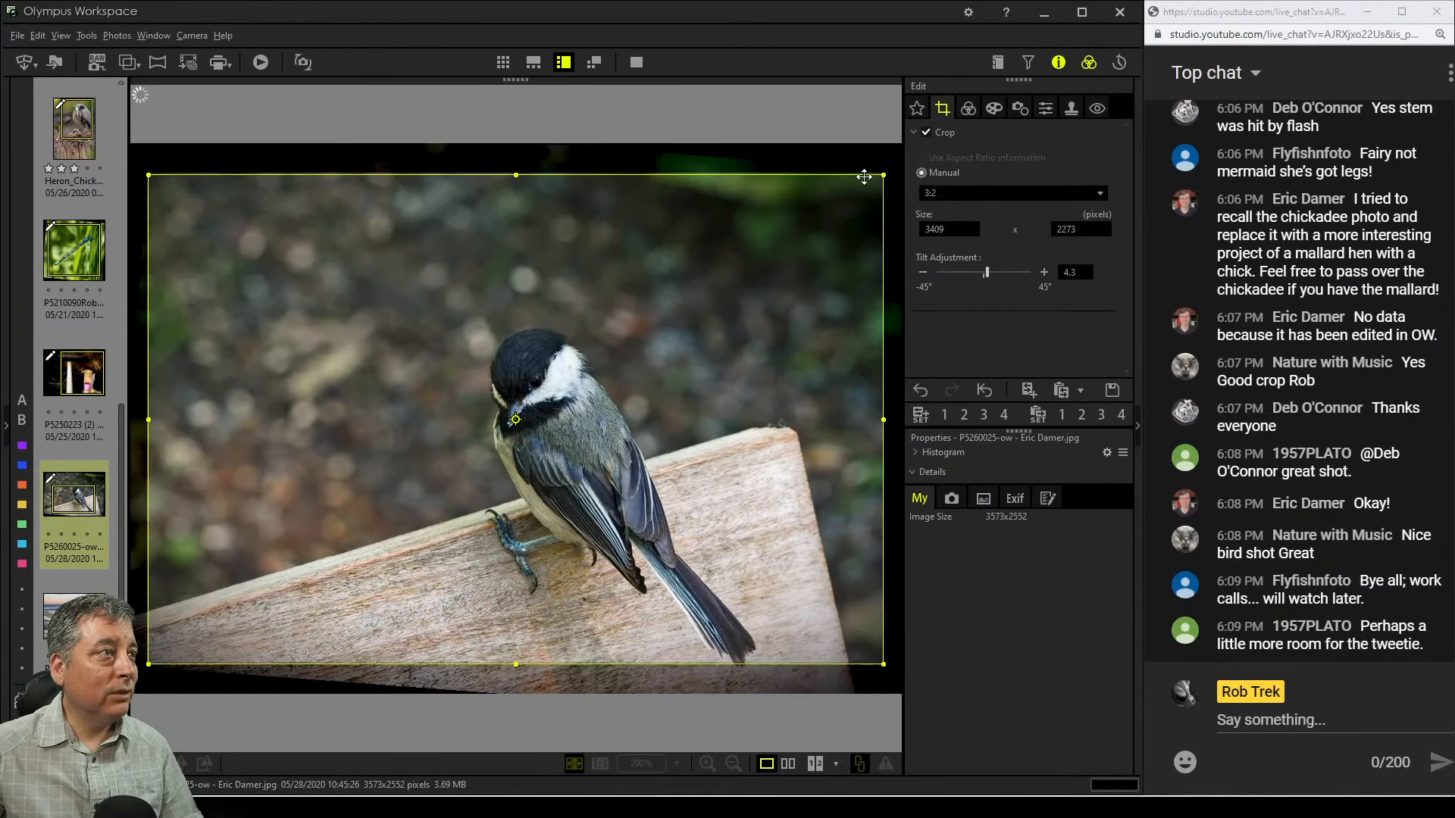
drag(877, 176, 791, 269)
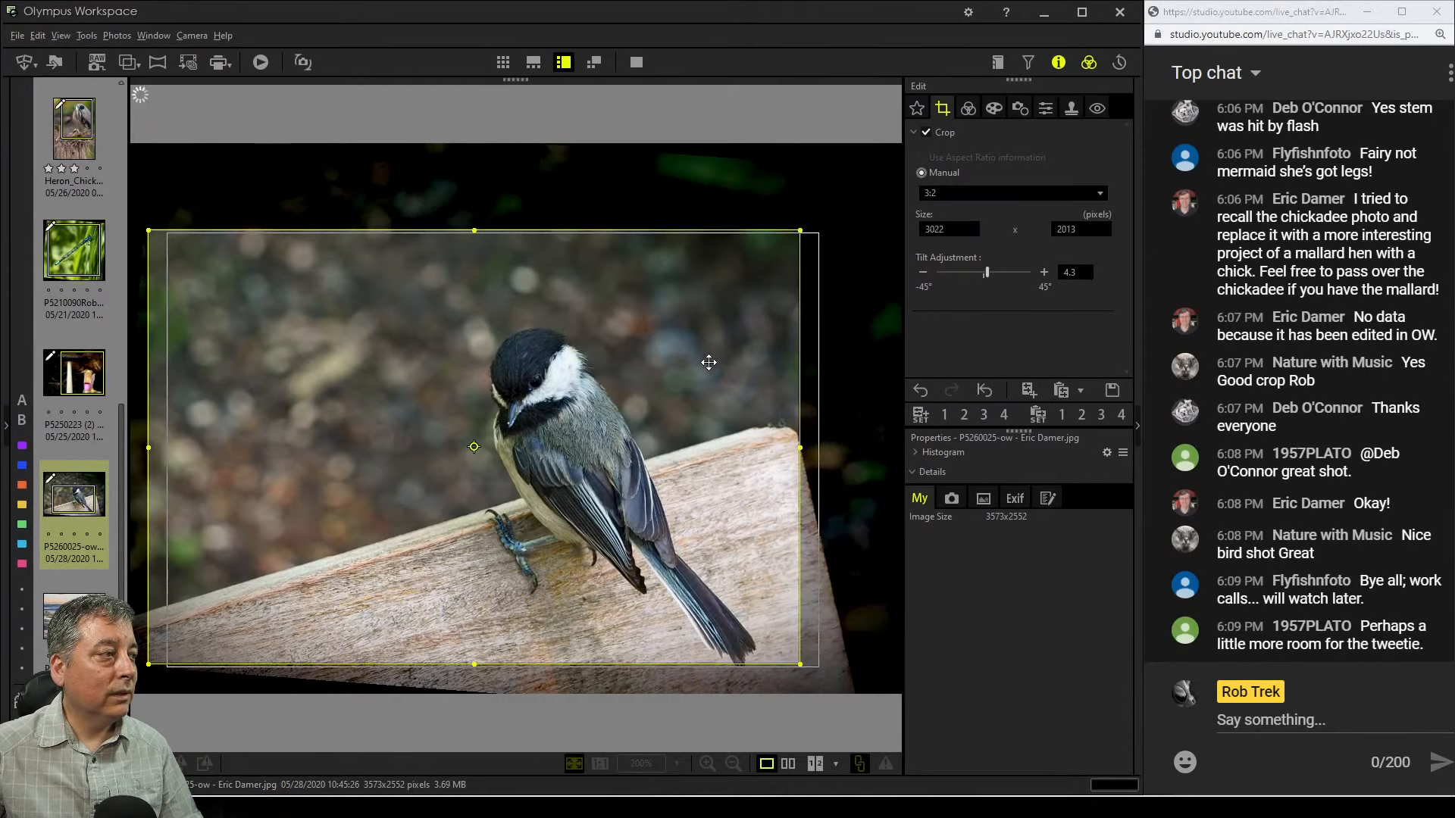
Switch the crop aspect ratio to 1:1 and adjust the square crop to about 2303 x 2303 pixels
click(962, 196)
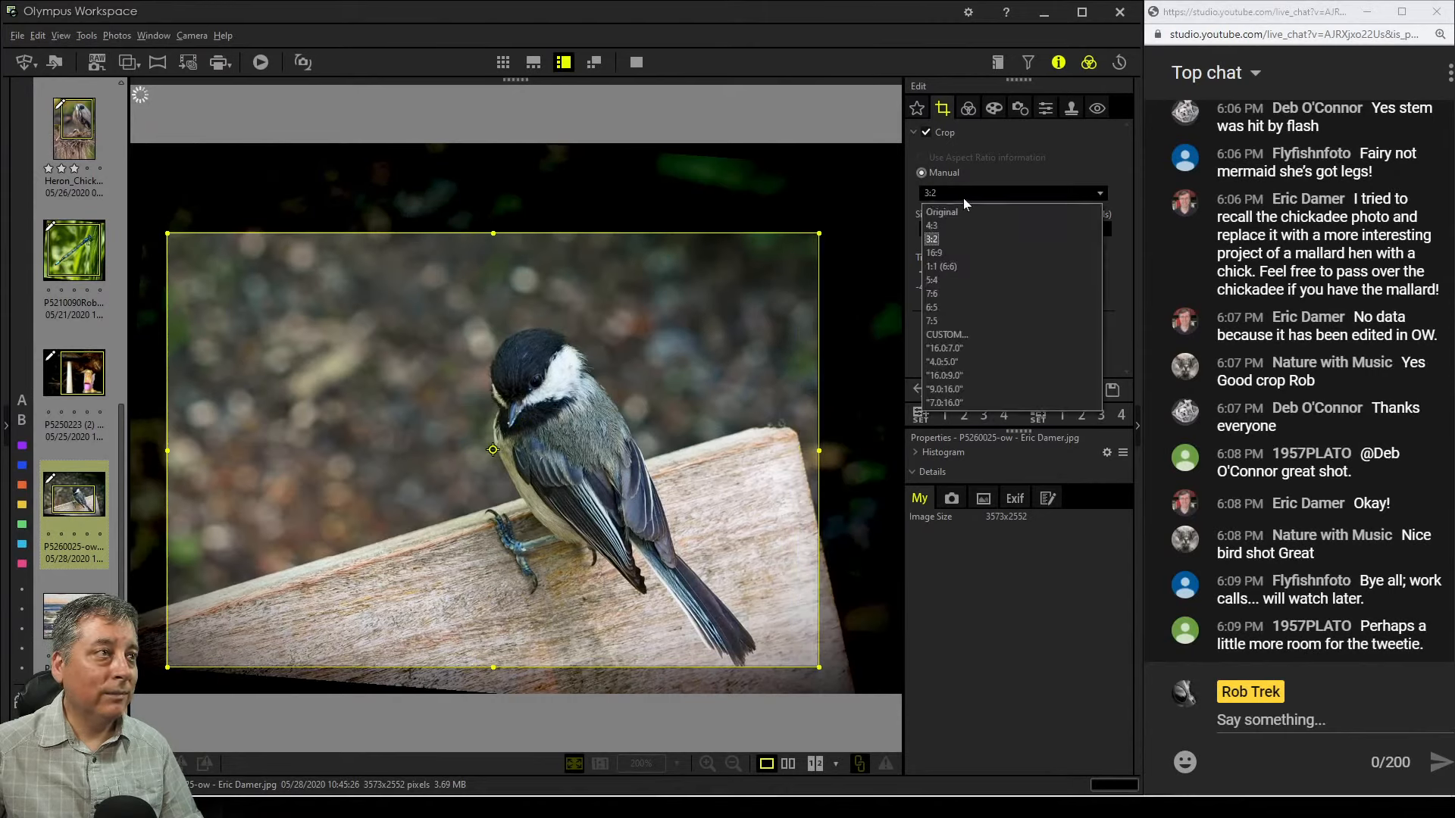
click(958, 269)
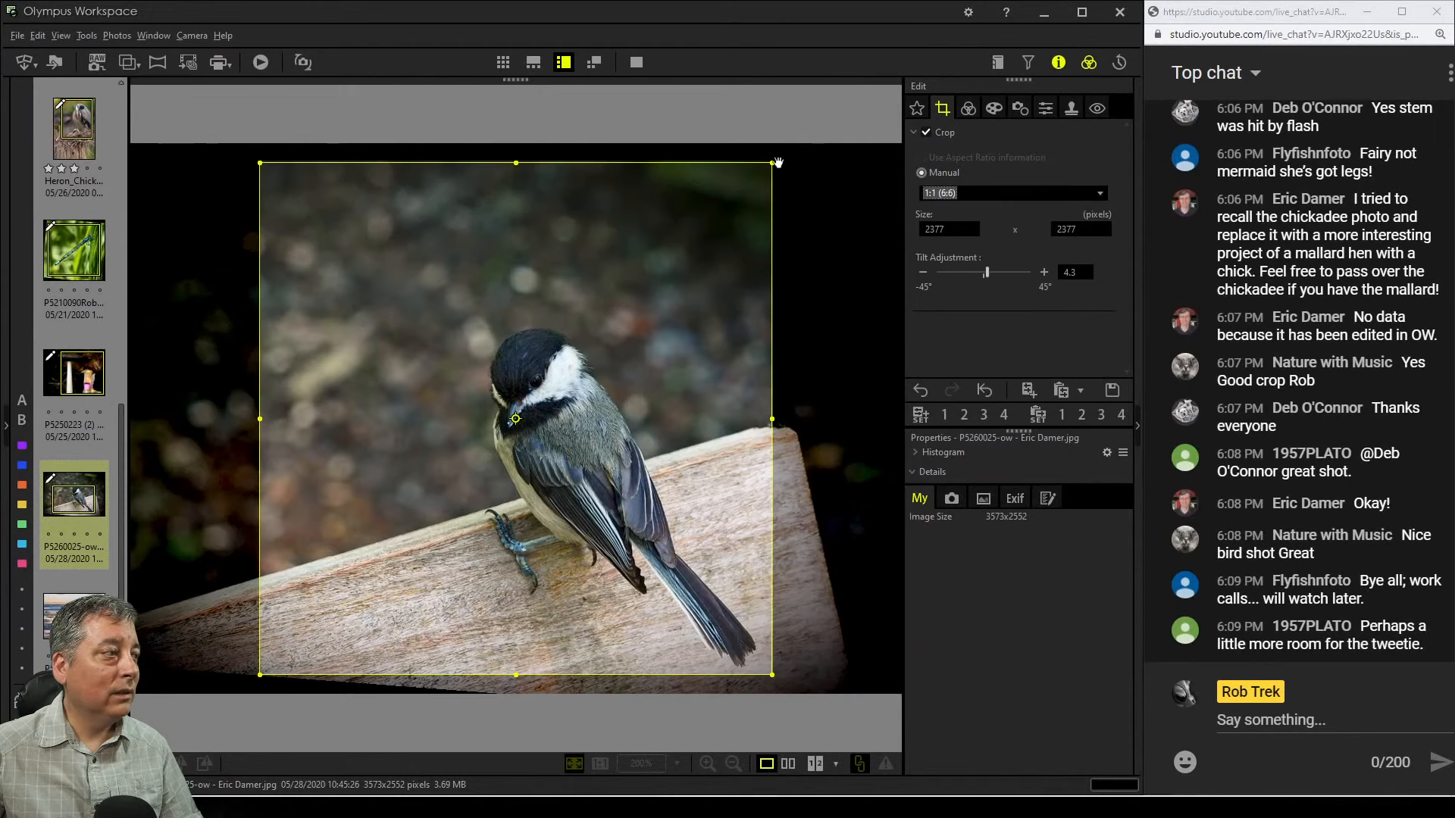
drag(700, 230, 714, 278)
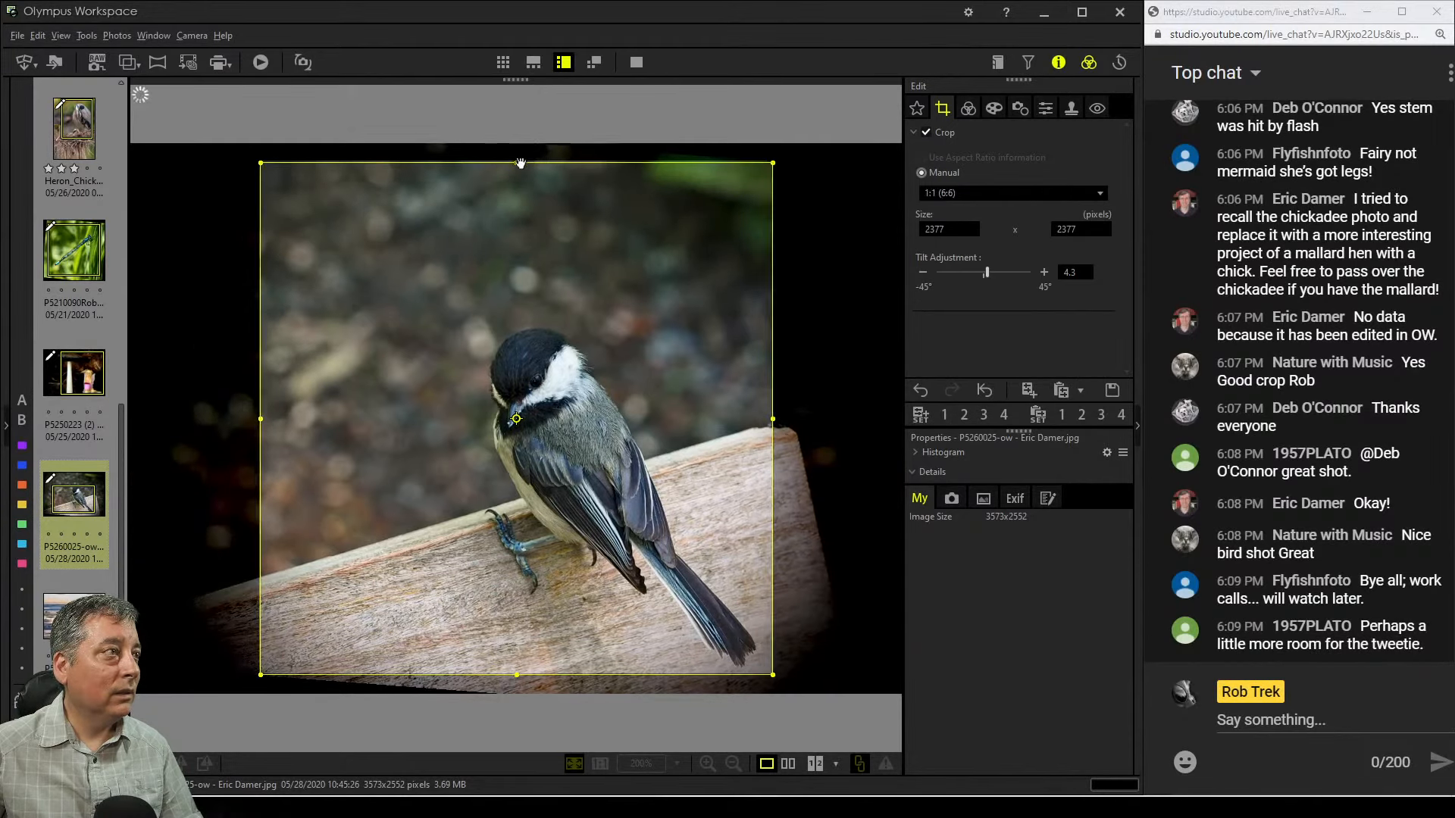
drag(516, 167, 517, 180)
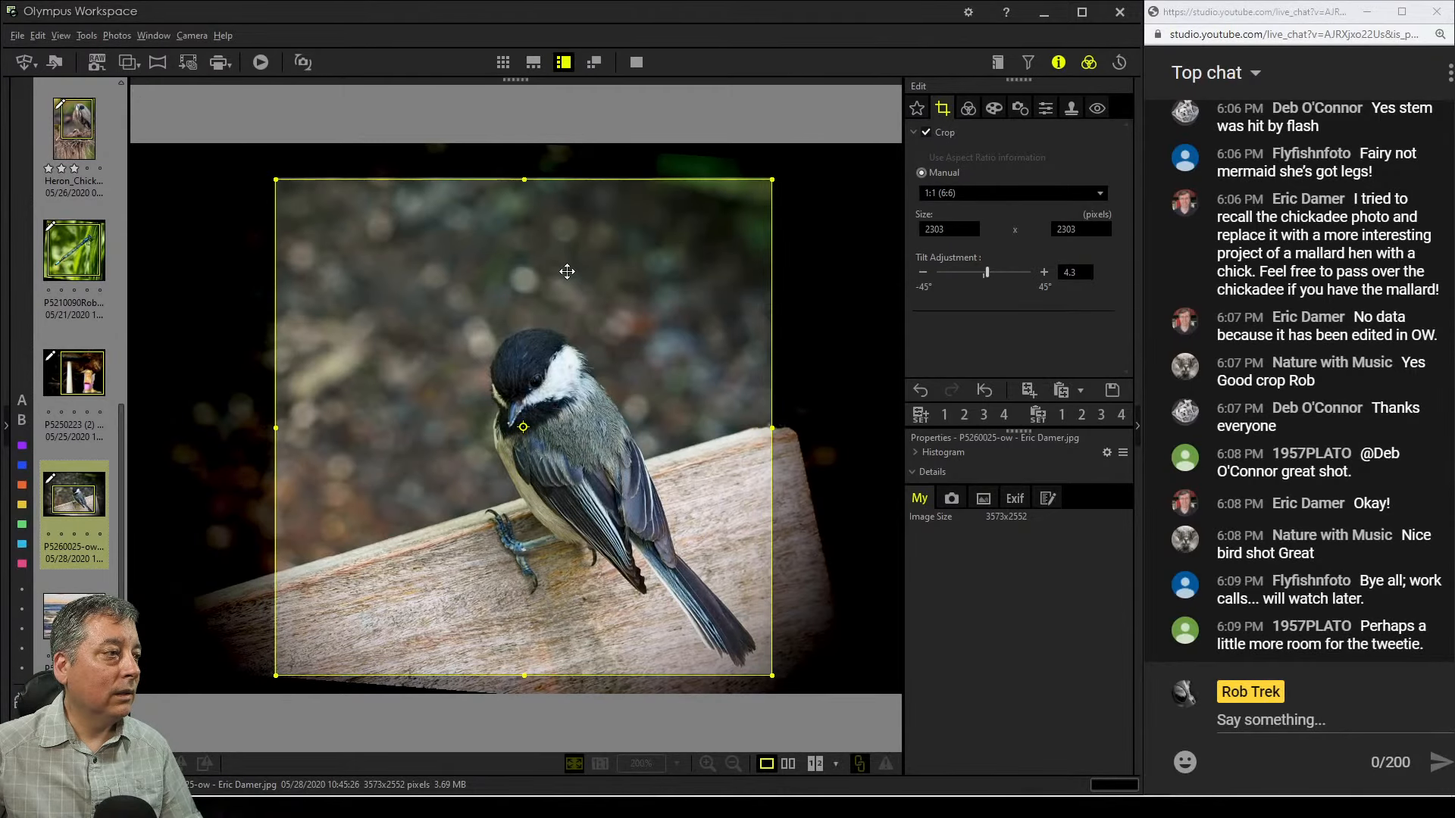
Preview the square crop, then change the crop aspect ratio to 5:4
click(967, 109)
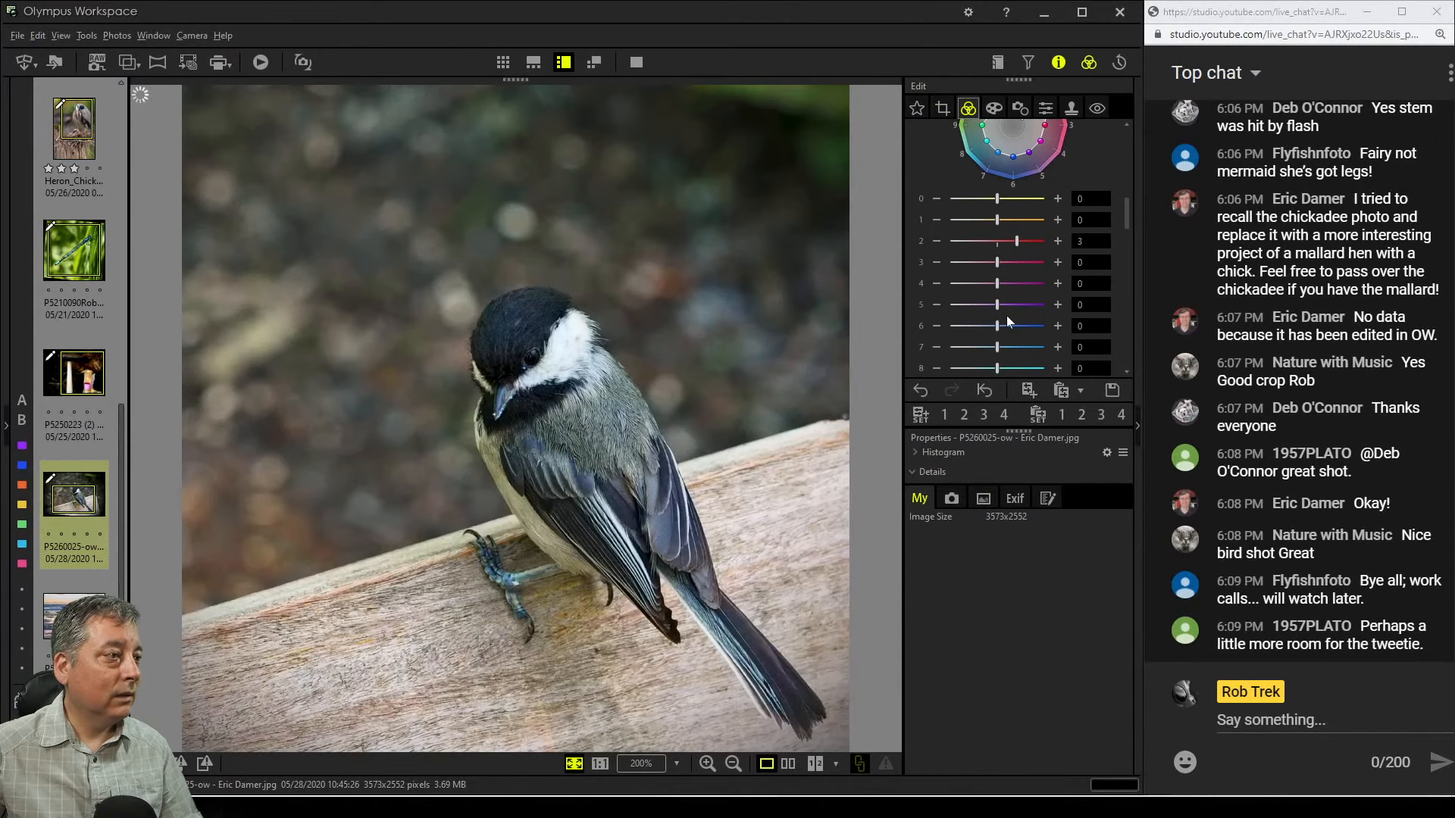
click(942, 108)
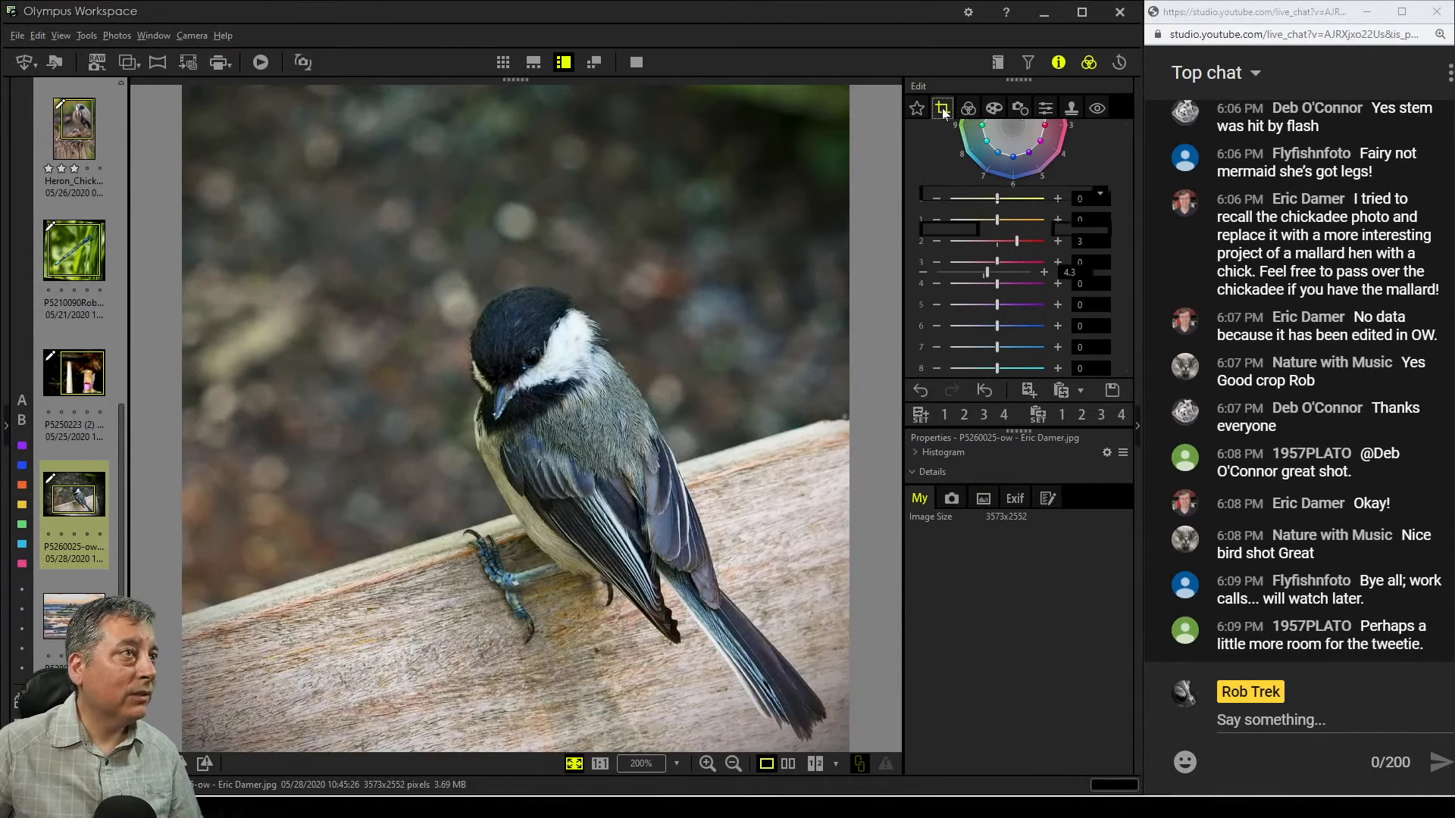
click(965, 197)
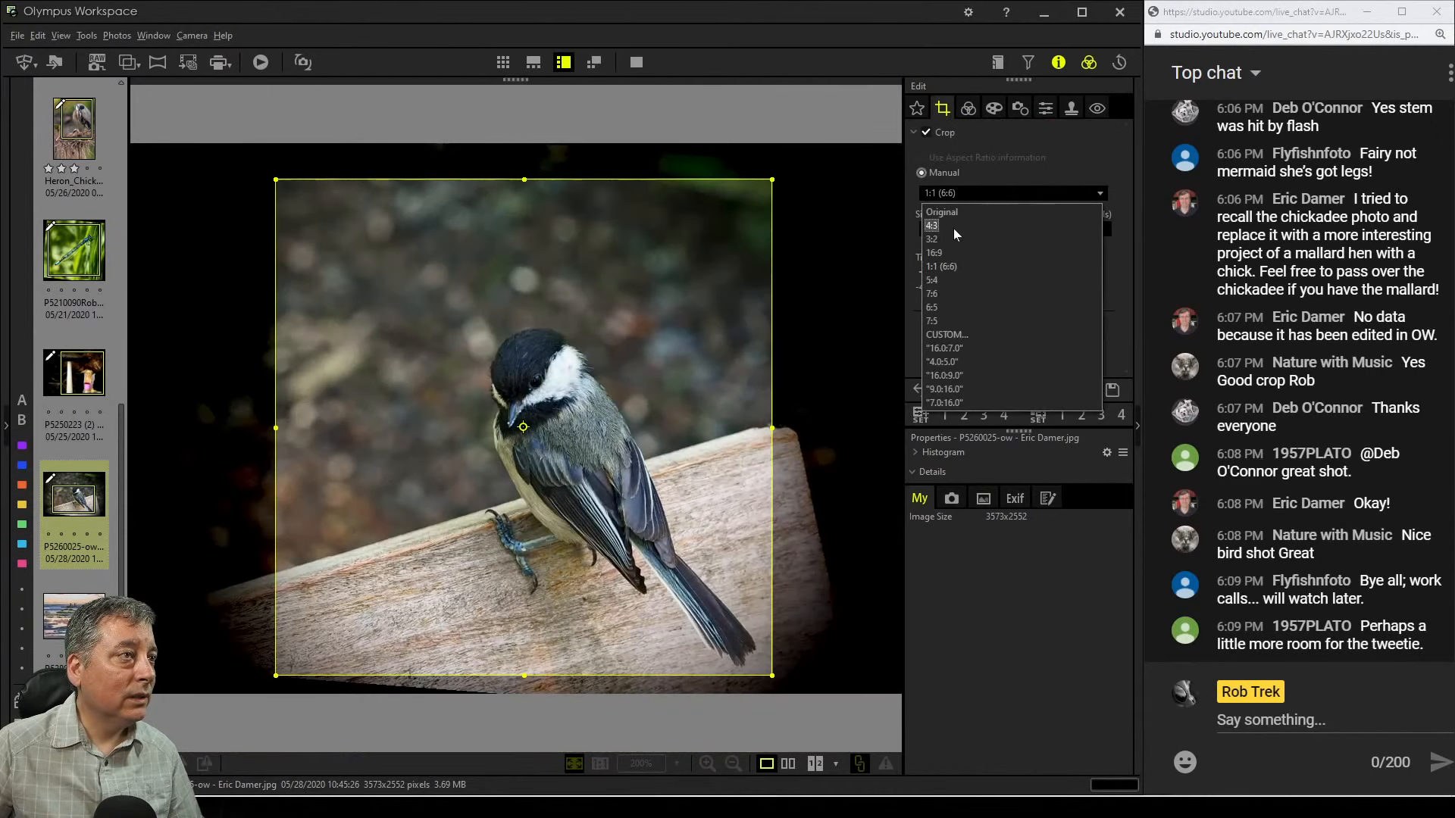
click(953, 230)
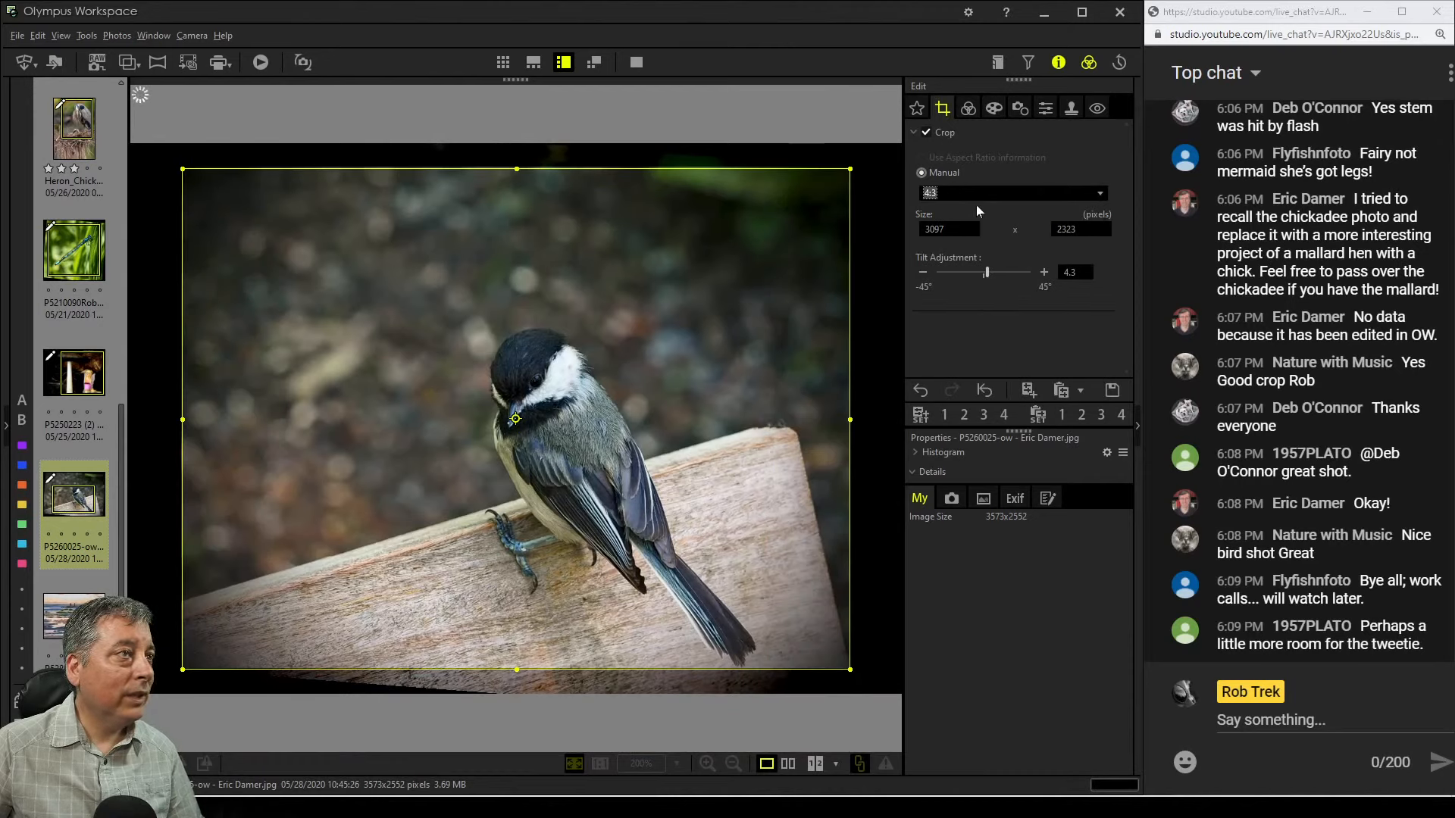
click(980, 194)
click(958, 280)
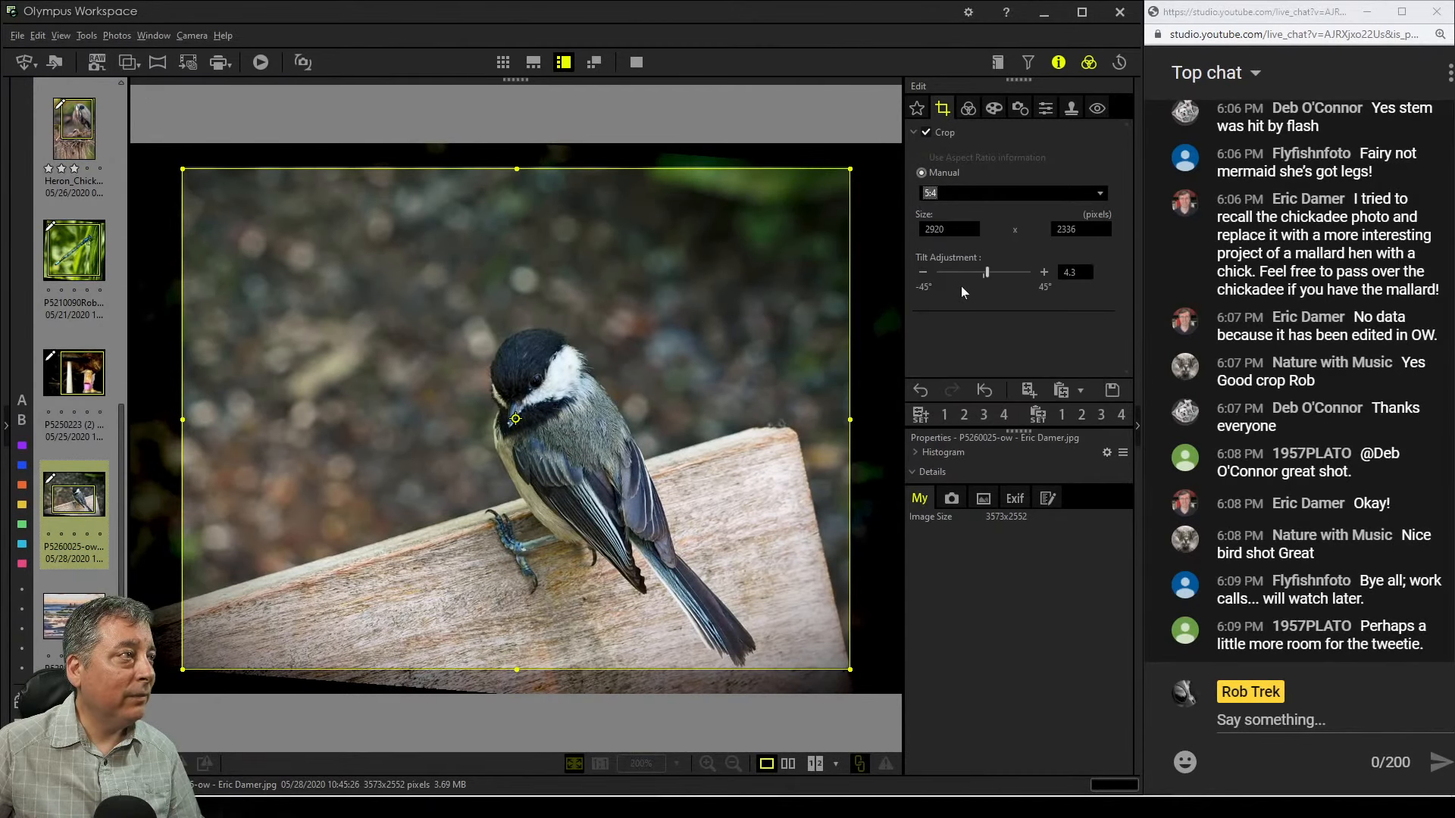
Resize the 5:4 crop box to about 2460 x 1968 pixels and position it around the chickadee
drag(201, 167, 303, 263)
drag(478, 369, 457, 419)
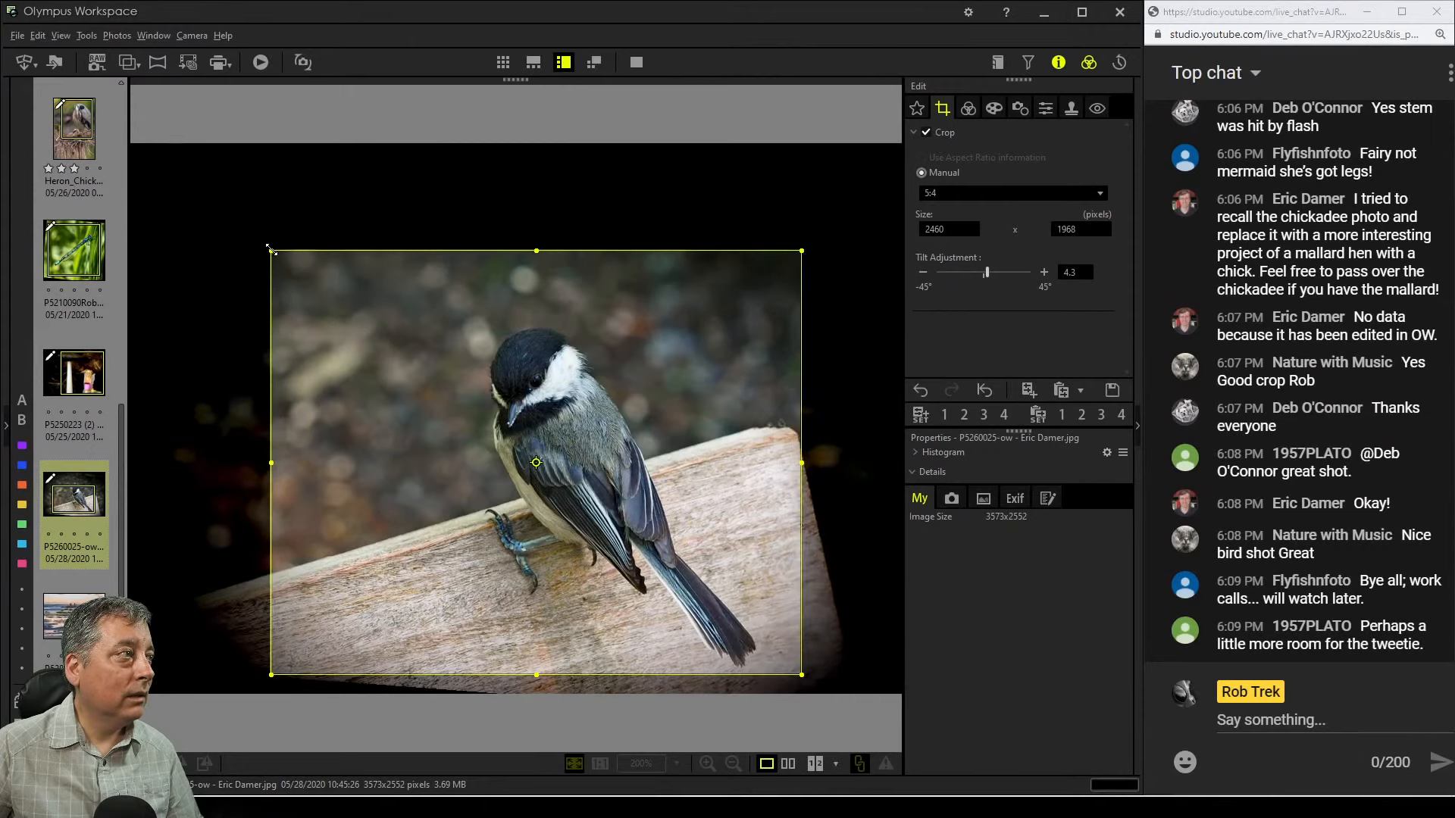
drag(269, 250, 290, 240)
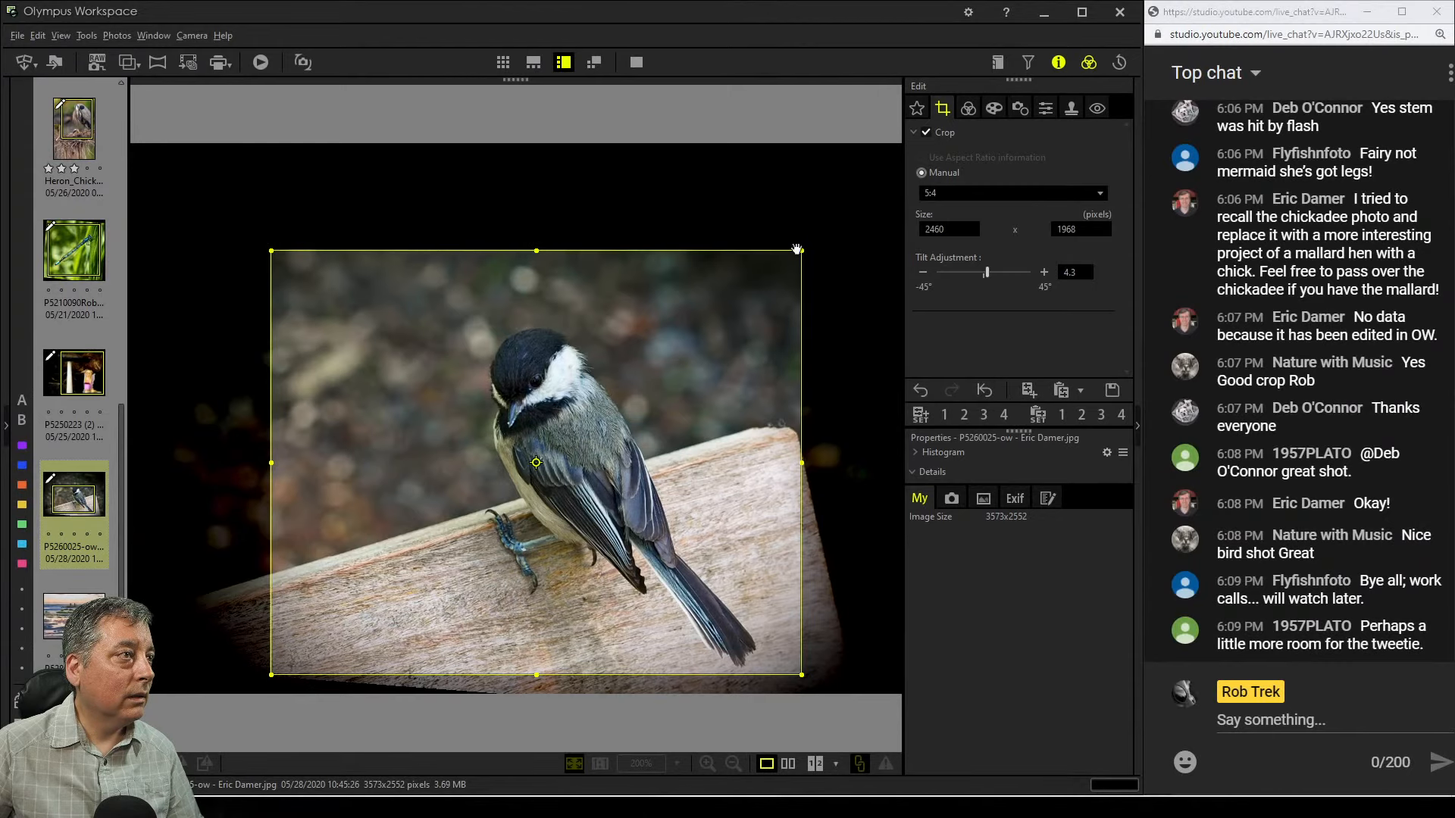
Preview the crop and nudge the crop box slightly to the left
click(968, 108)
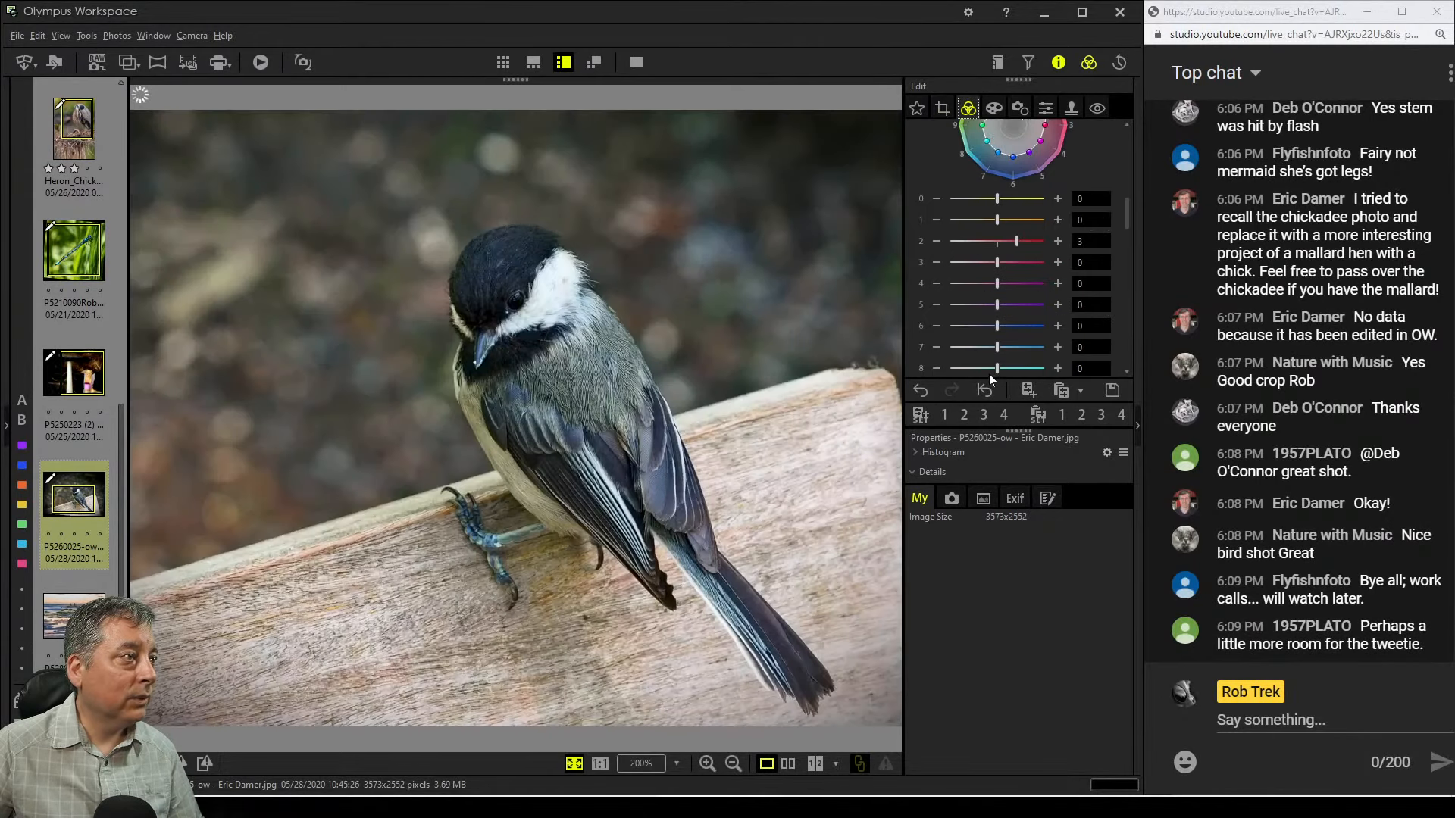
click(942, 109)
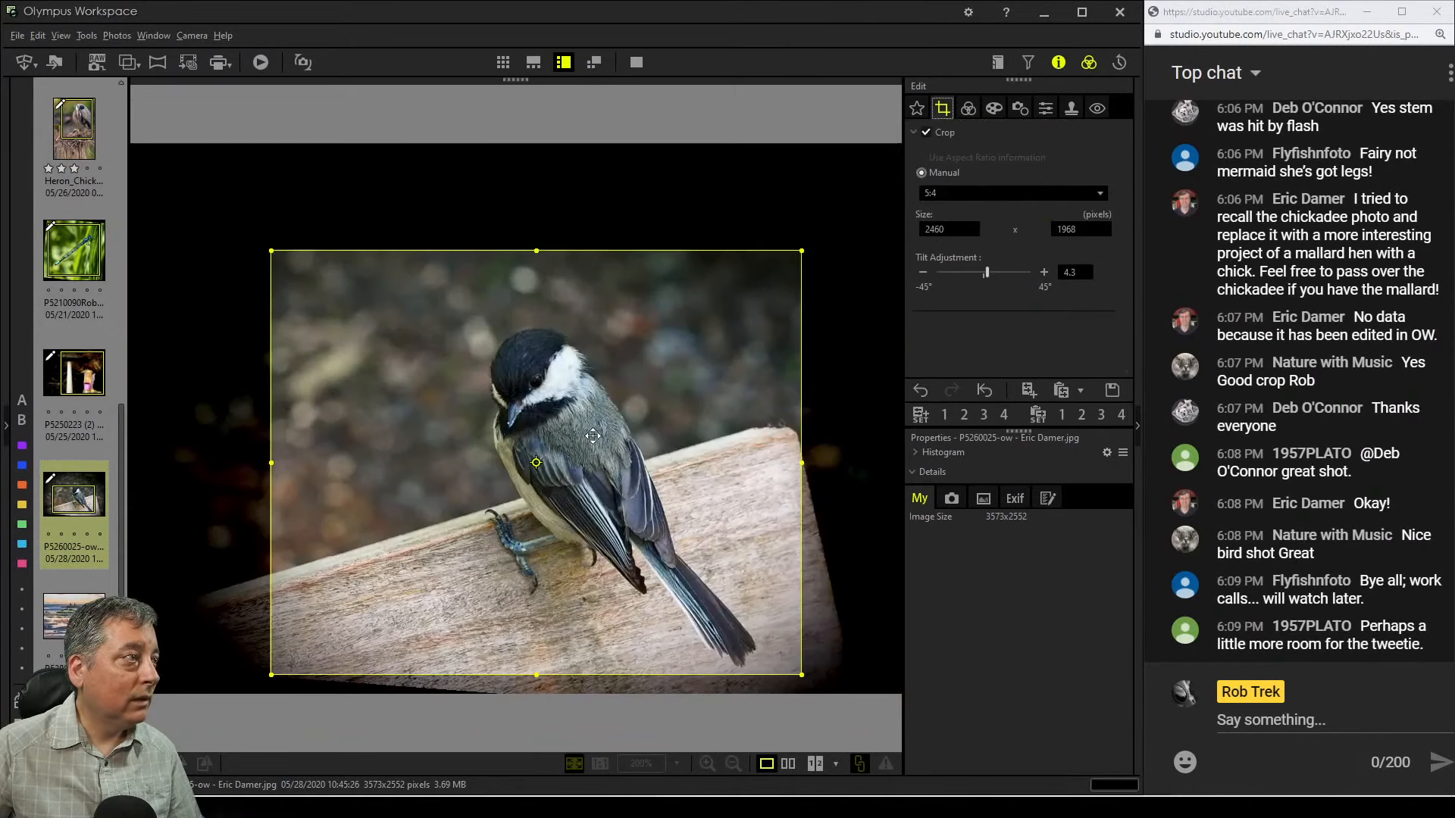
drag(581, 436, 569, 436)
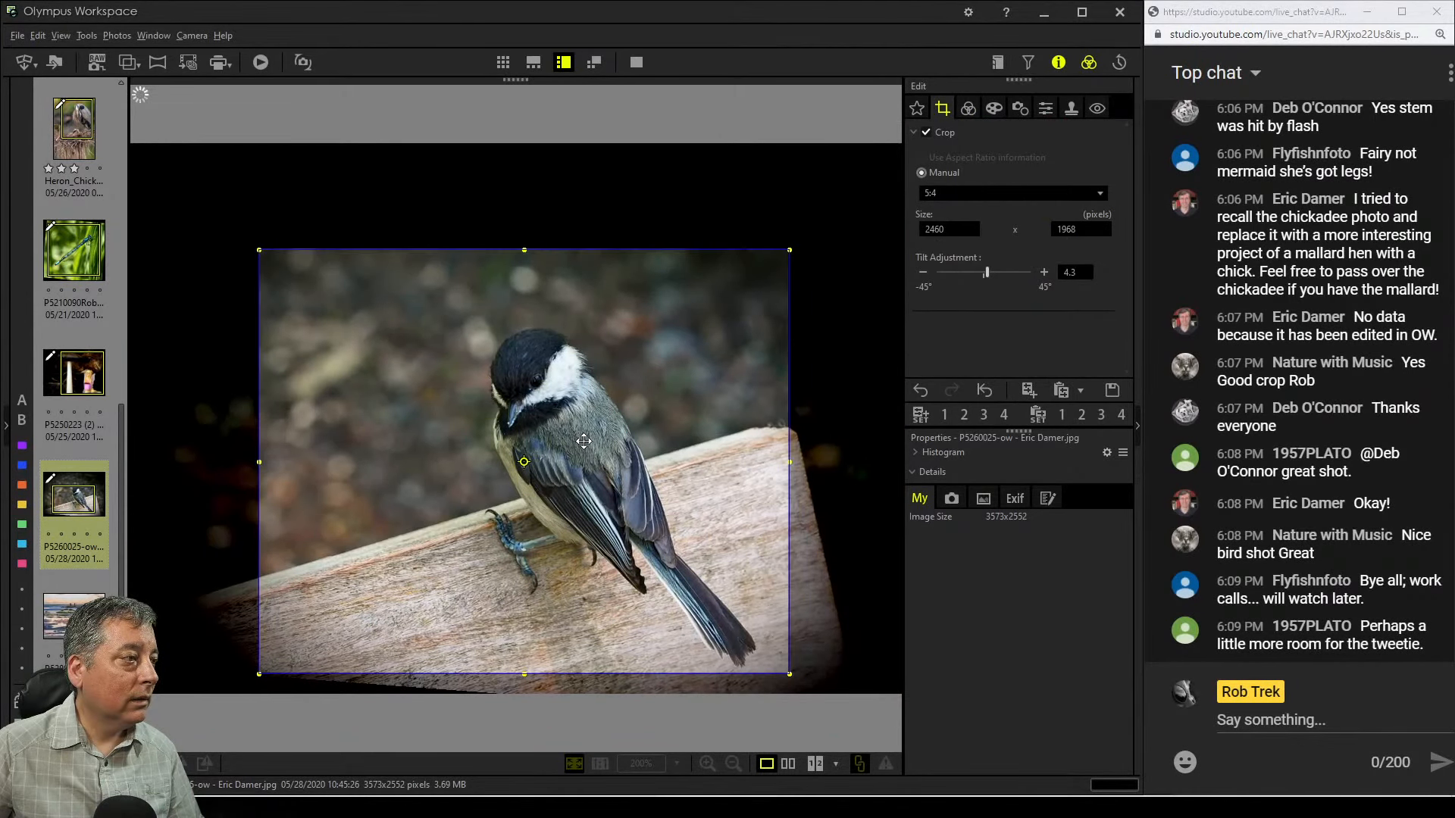
Raise the color equalizer's channels 0 and 1 to 3 and 4
click(968, 109)
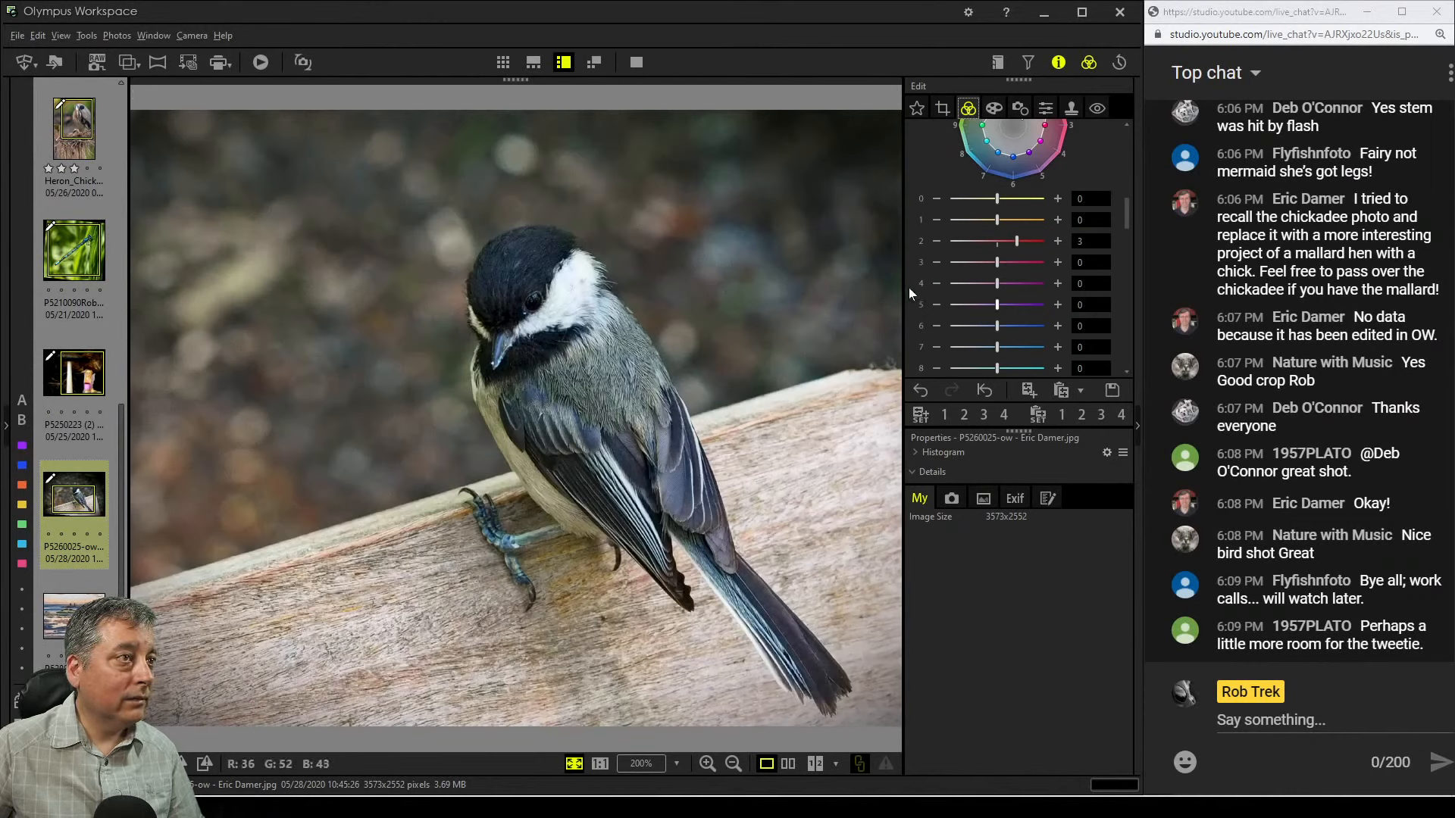
scroll(910, 288, down, 1)
scroll(938, 249, up, 1)
drag(997, 220, 1017, 200)
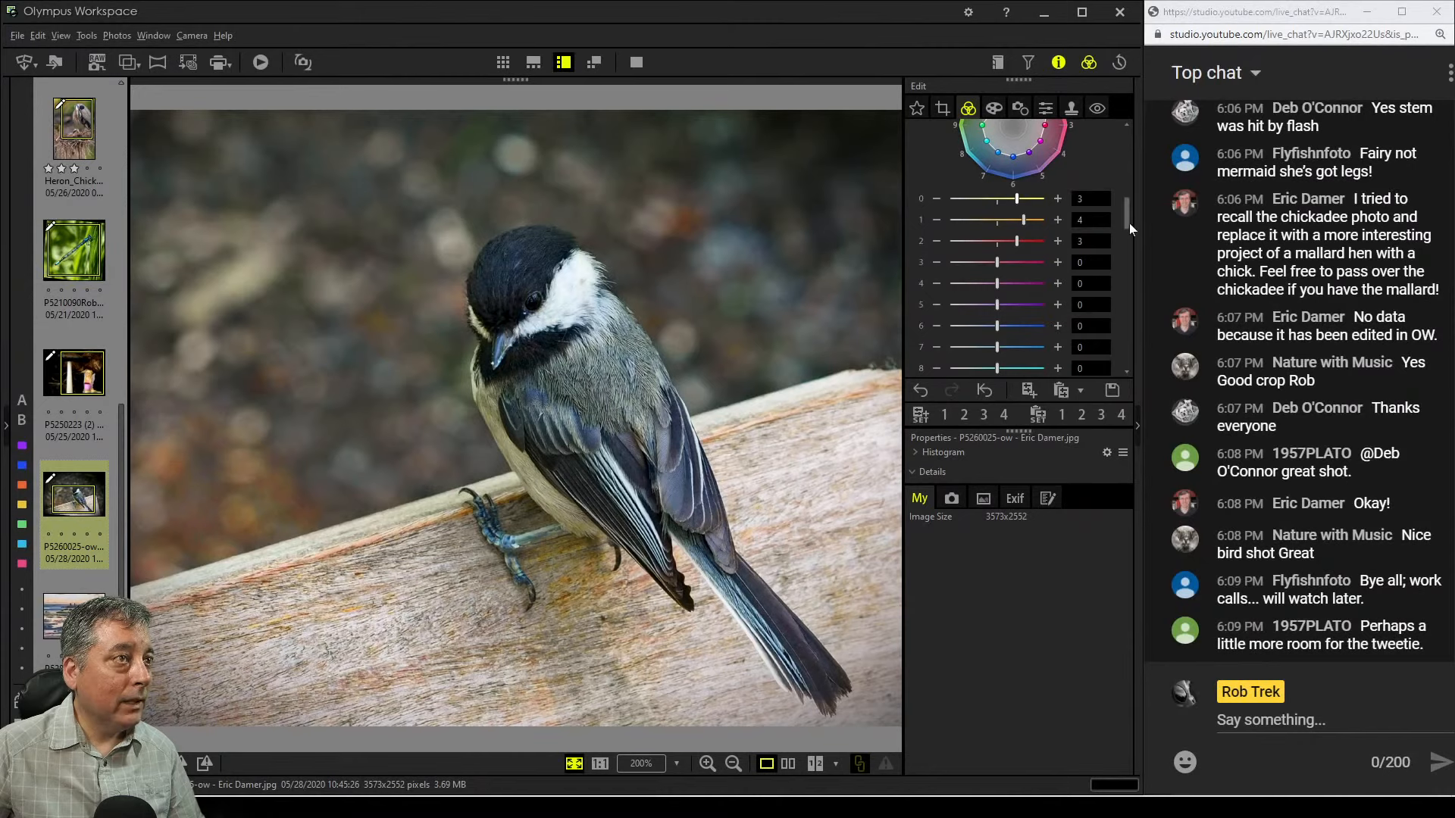
Enable Sharpness and set it to 4
drag(1128, 222, 1127, 239)
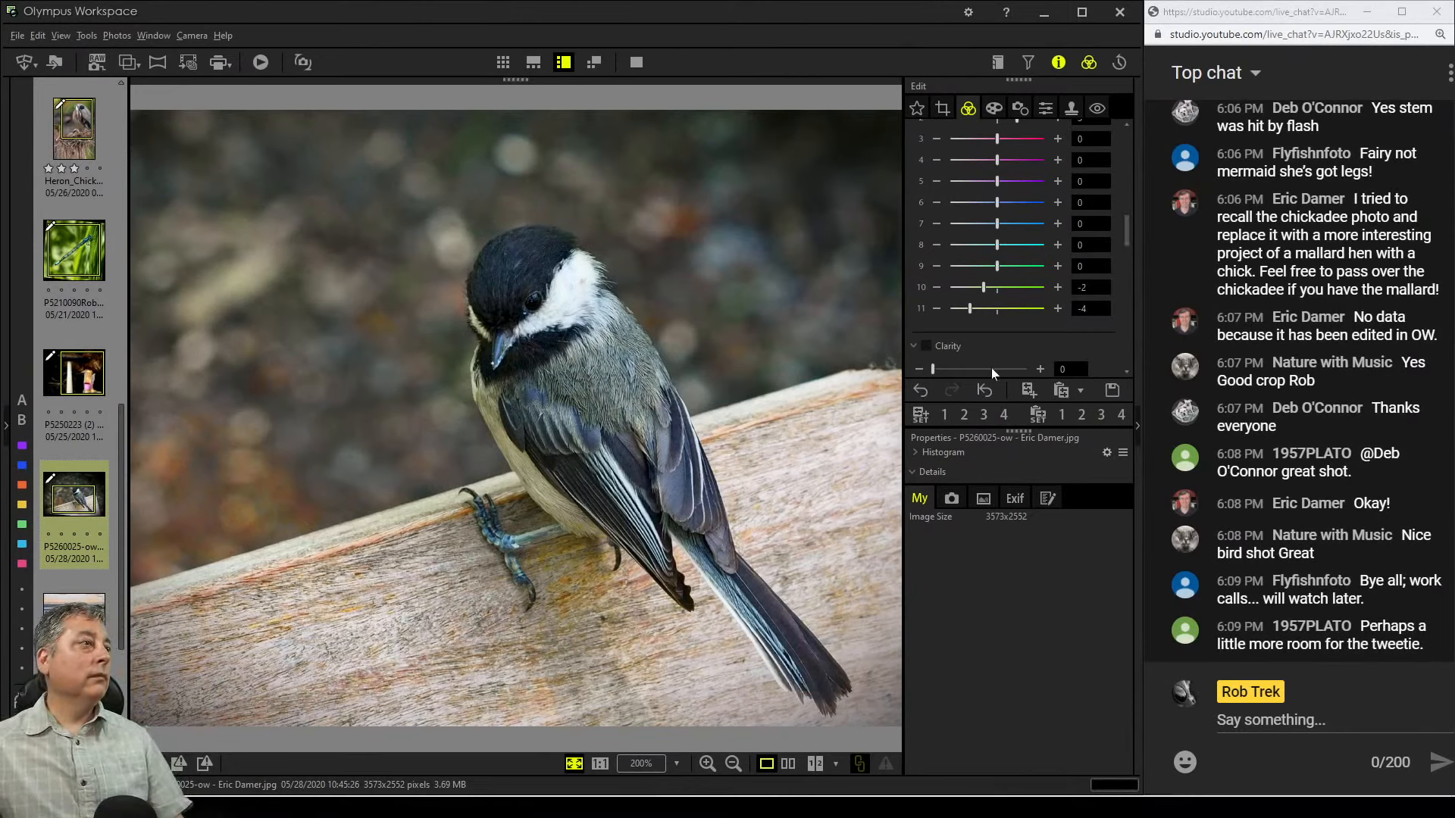
click(1044, 110)
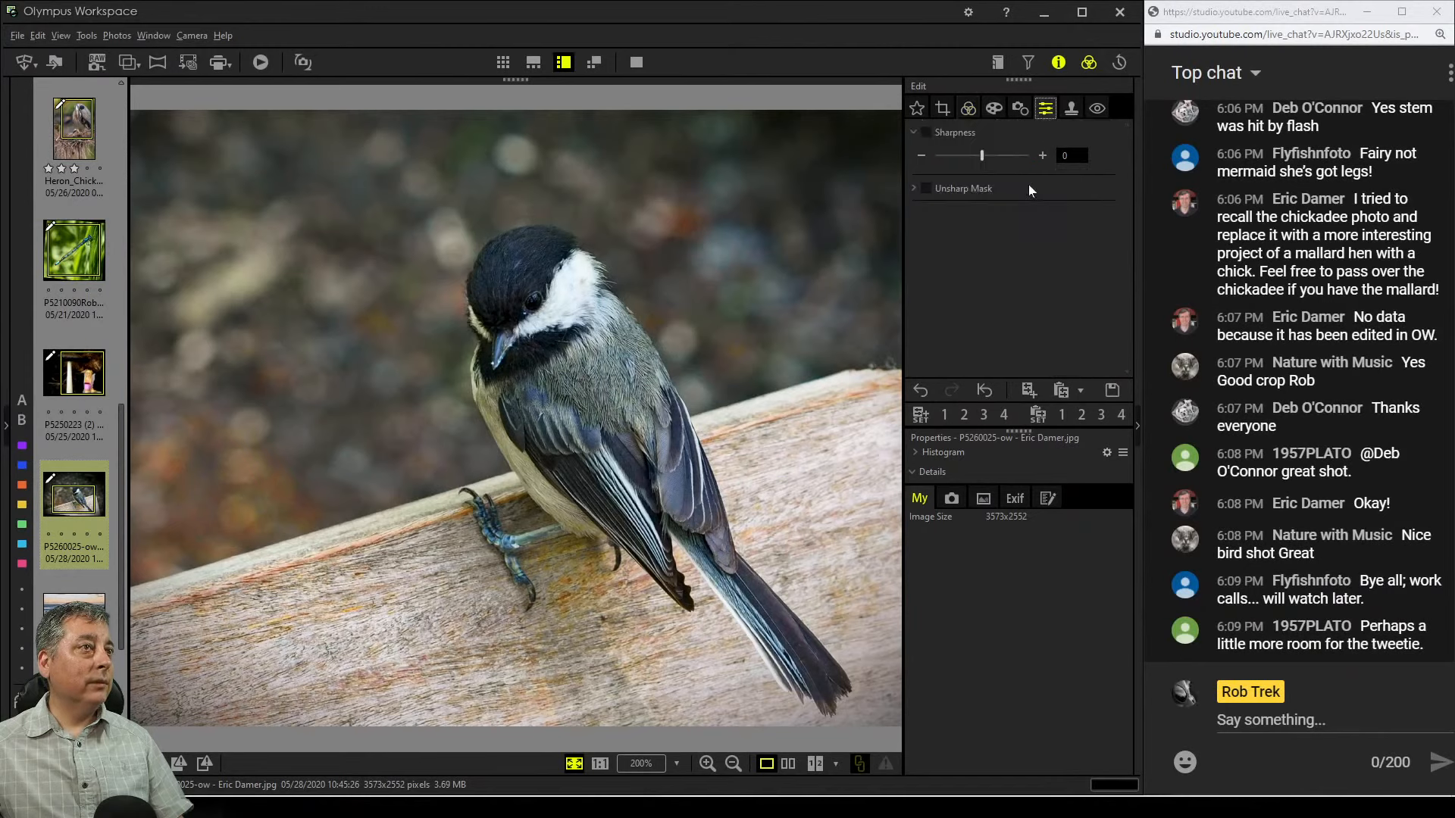
drag(985, 152, 1013, 153)
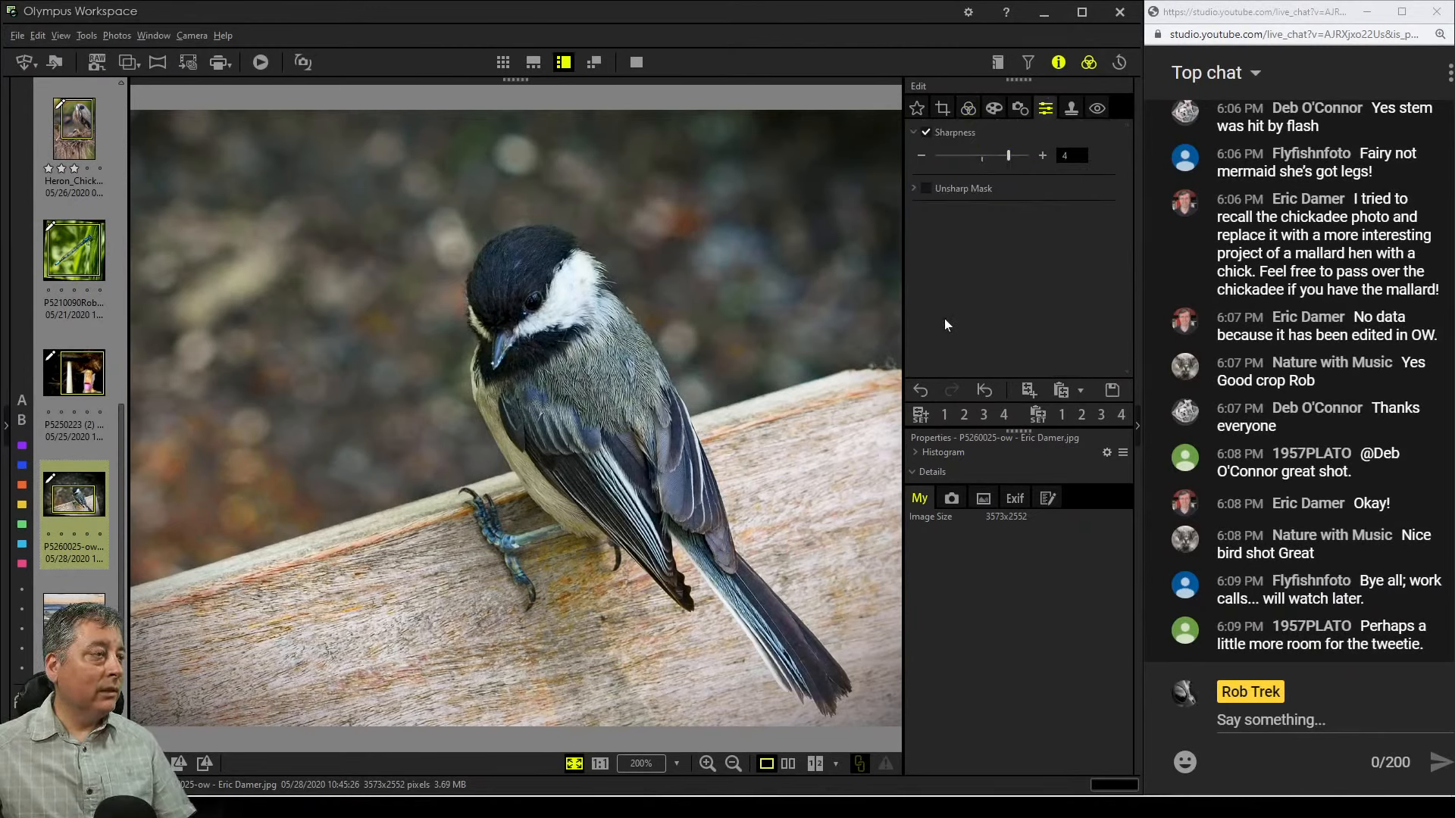
Compare the original and edited chickadee side by side in full screen, then return to single view
click(792, 765)
click(635, 62)
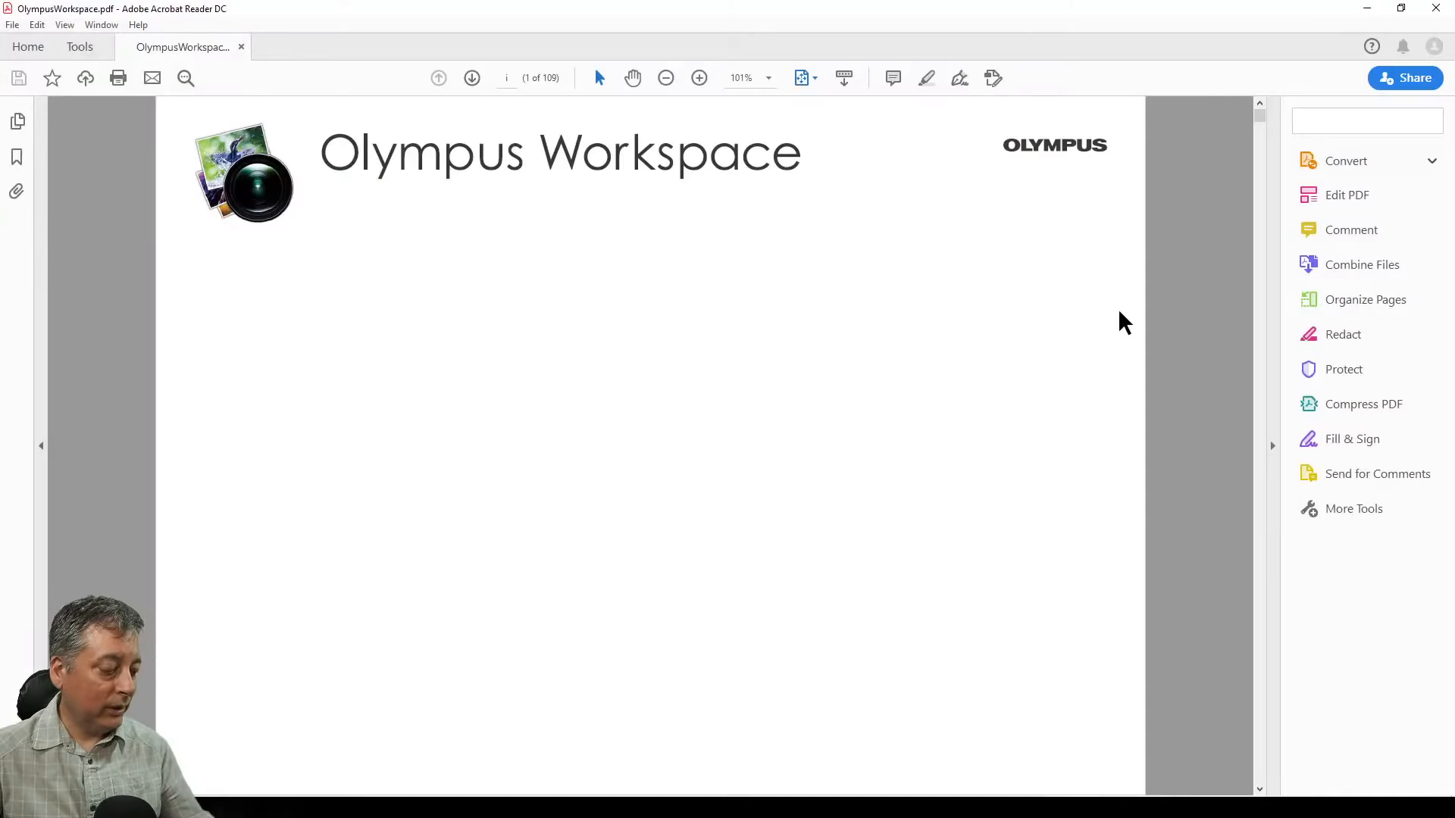
click(1432, 8)
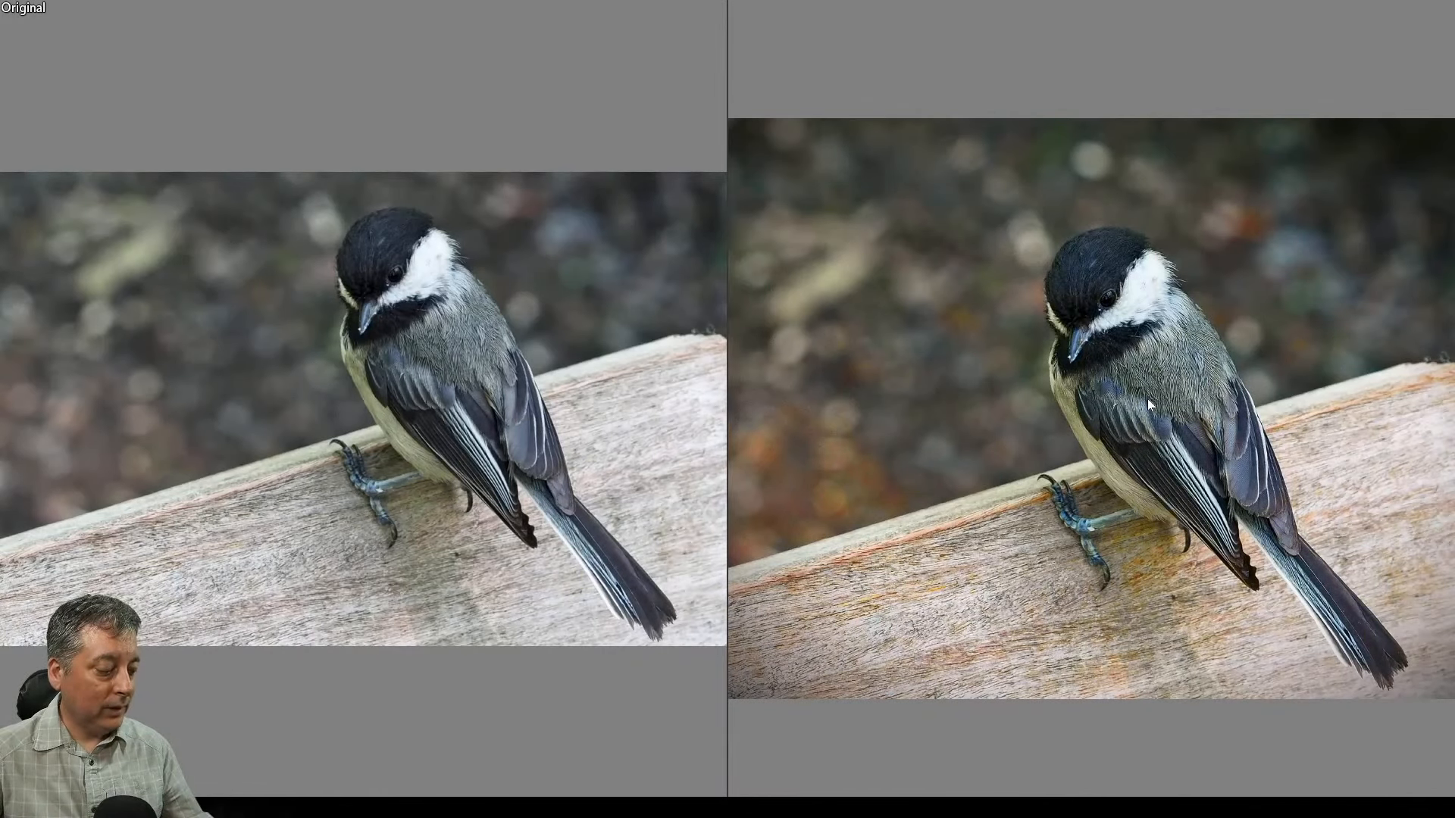
key(Escape)
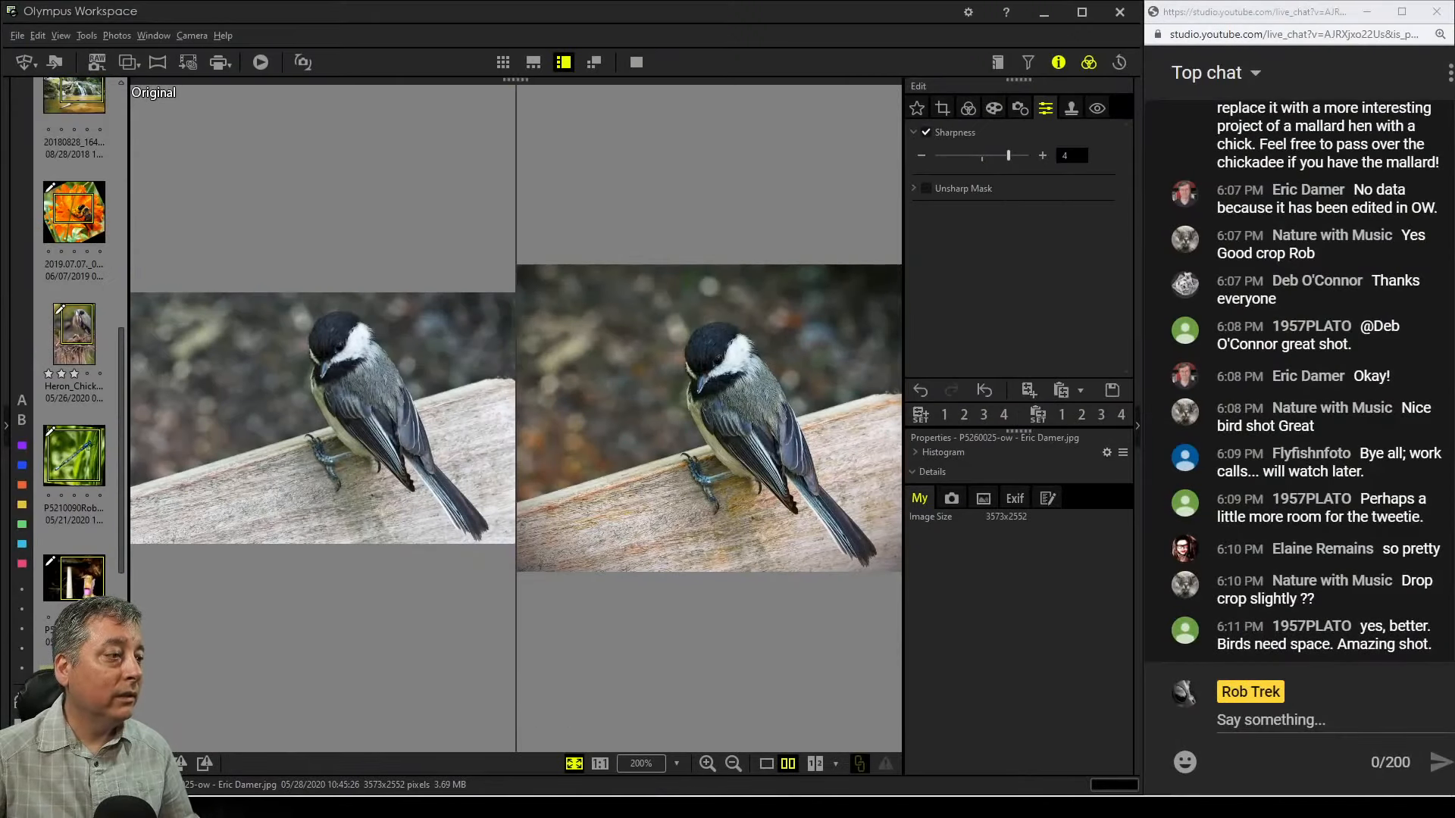
click(766, 763)
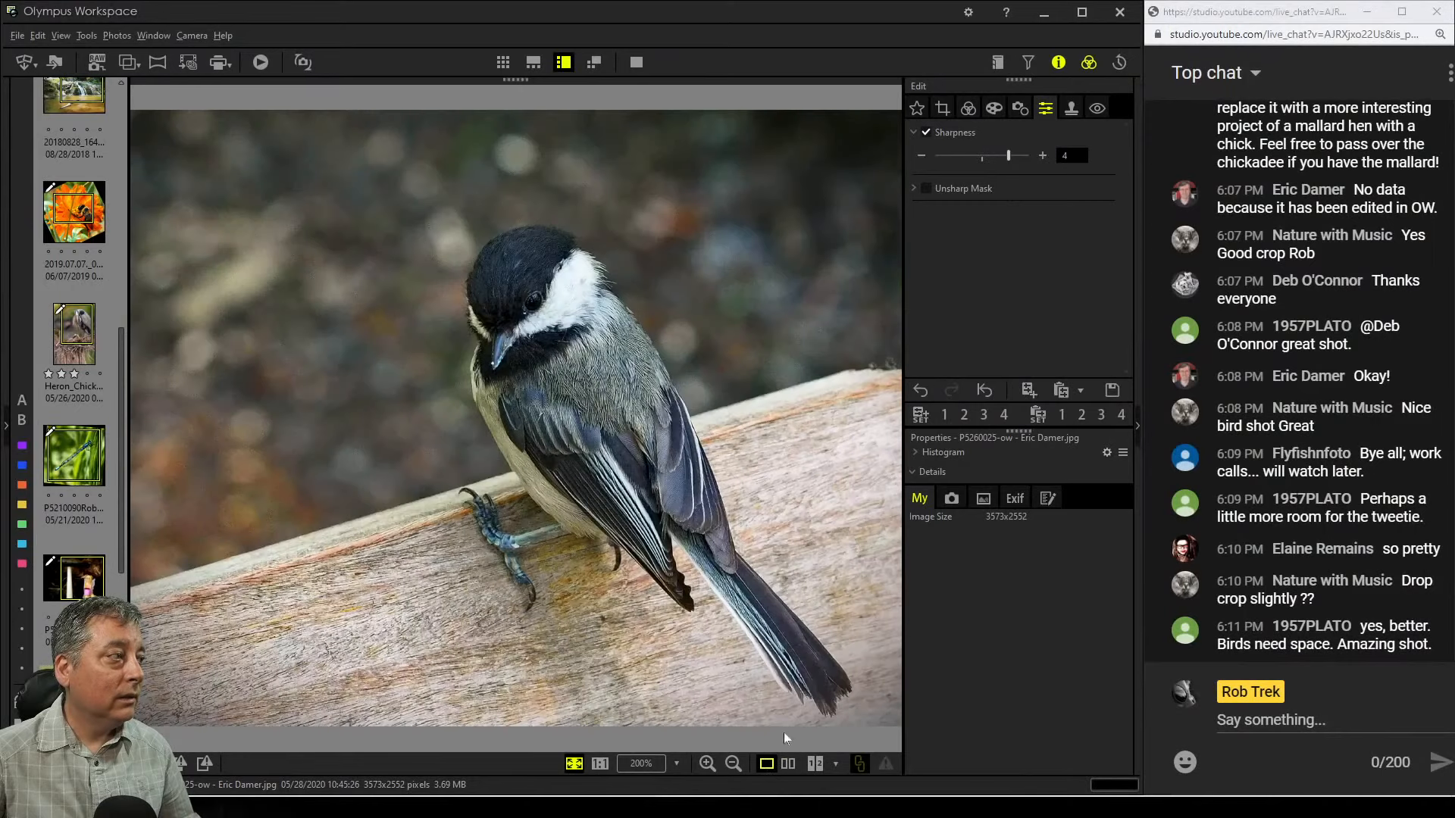
Zoom in on the chickadee's head, enable the Clone Stamp Tool and set its size to 10
click(538, 329)
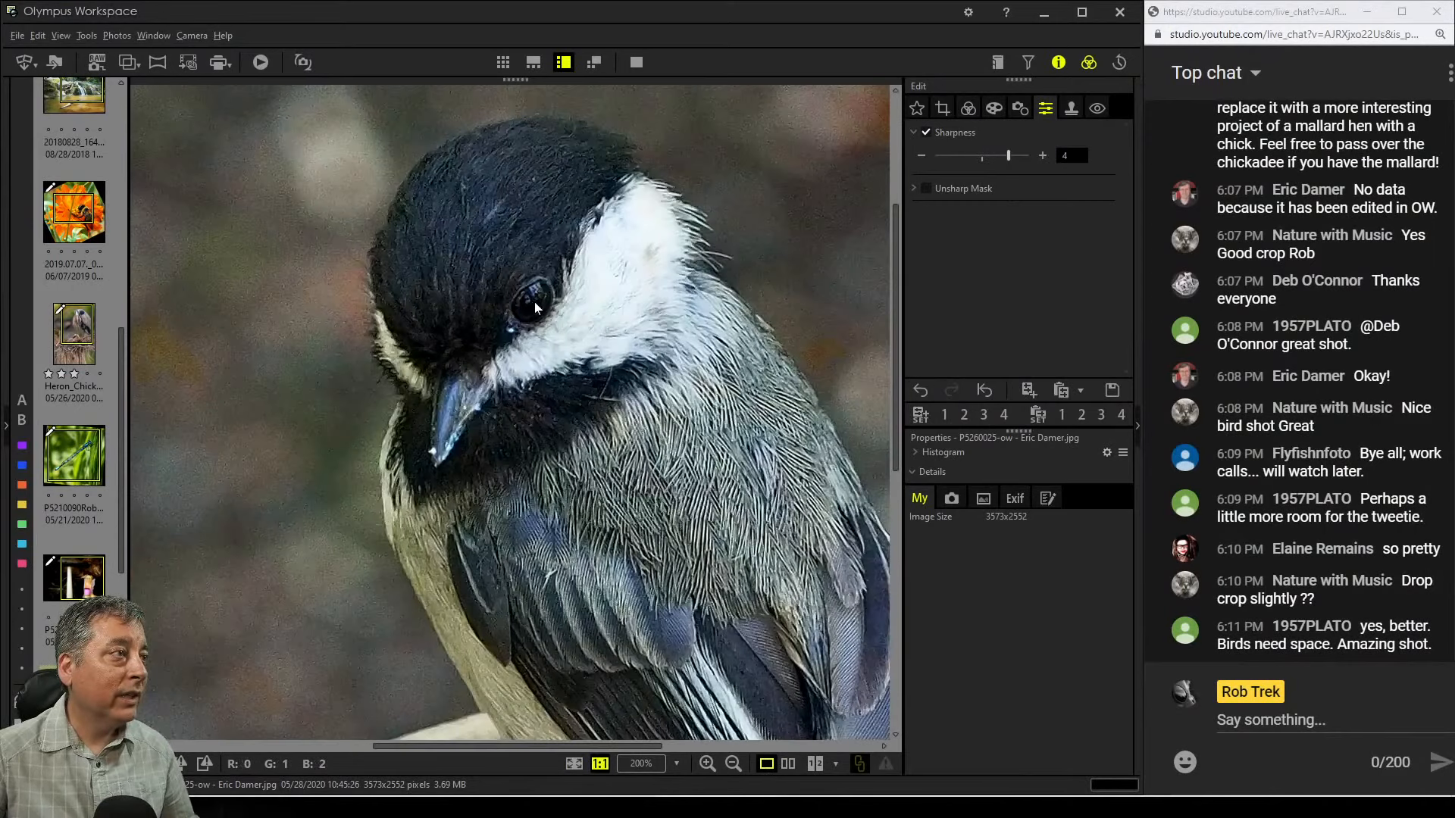
click(1073, 108)
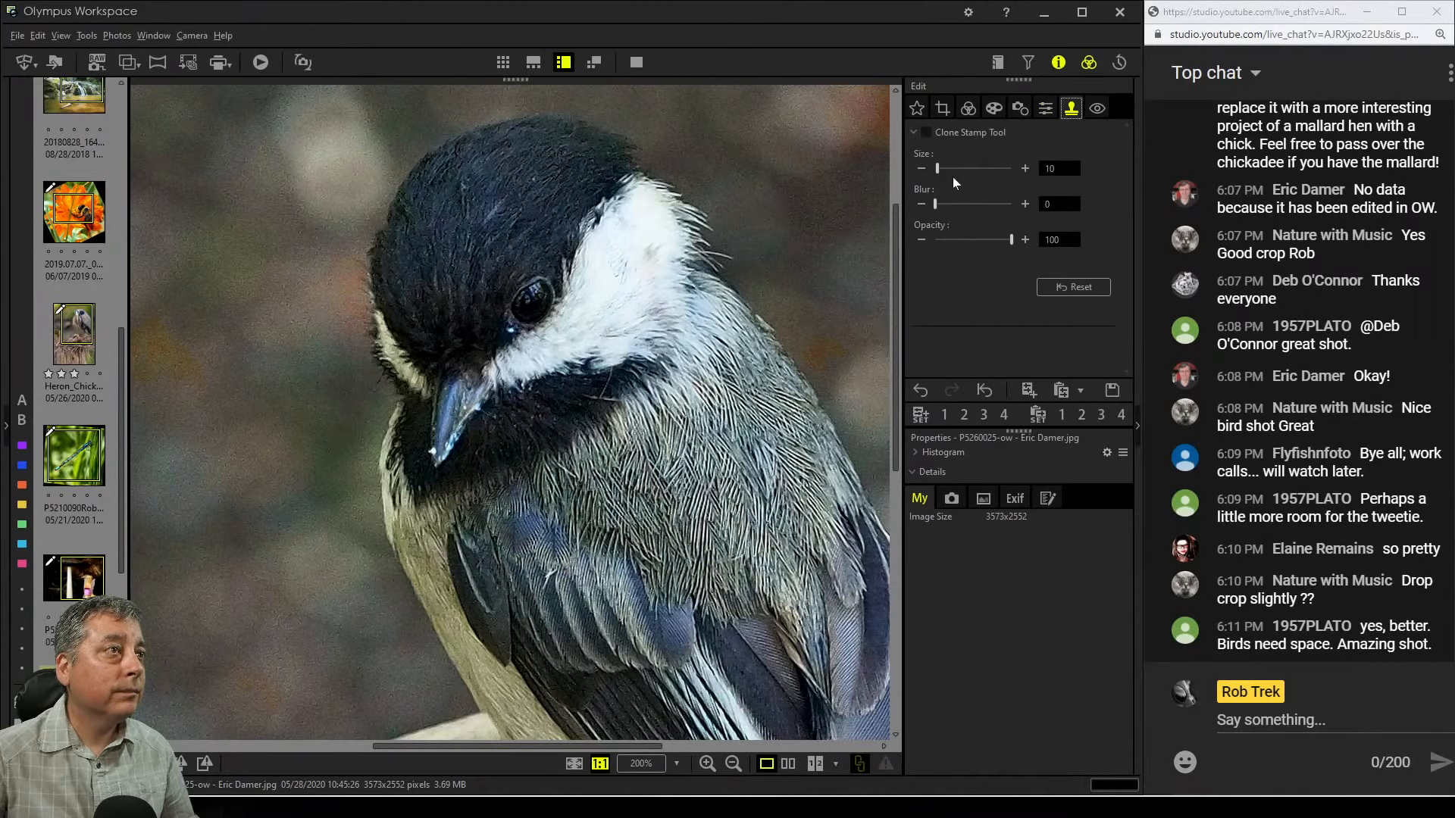
drag(938, 168, 949, 168)
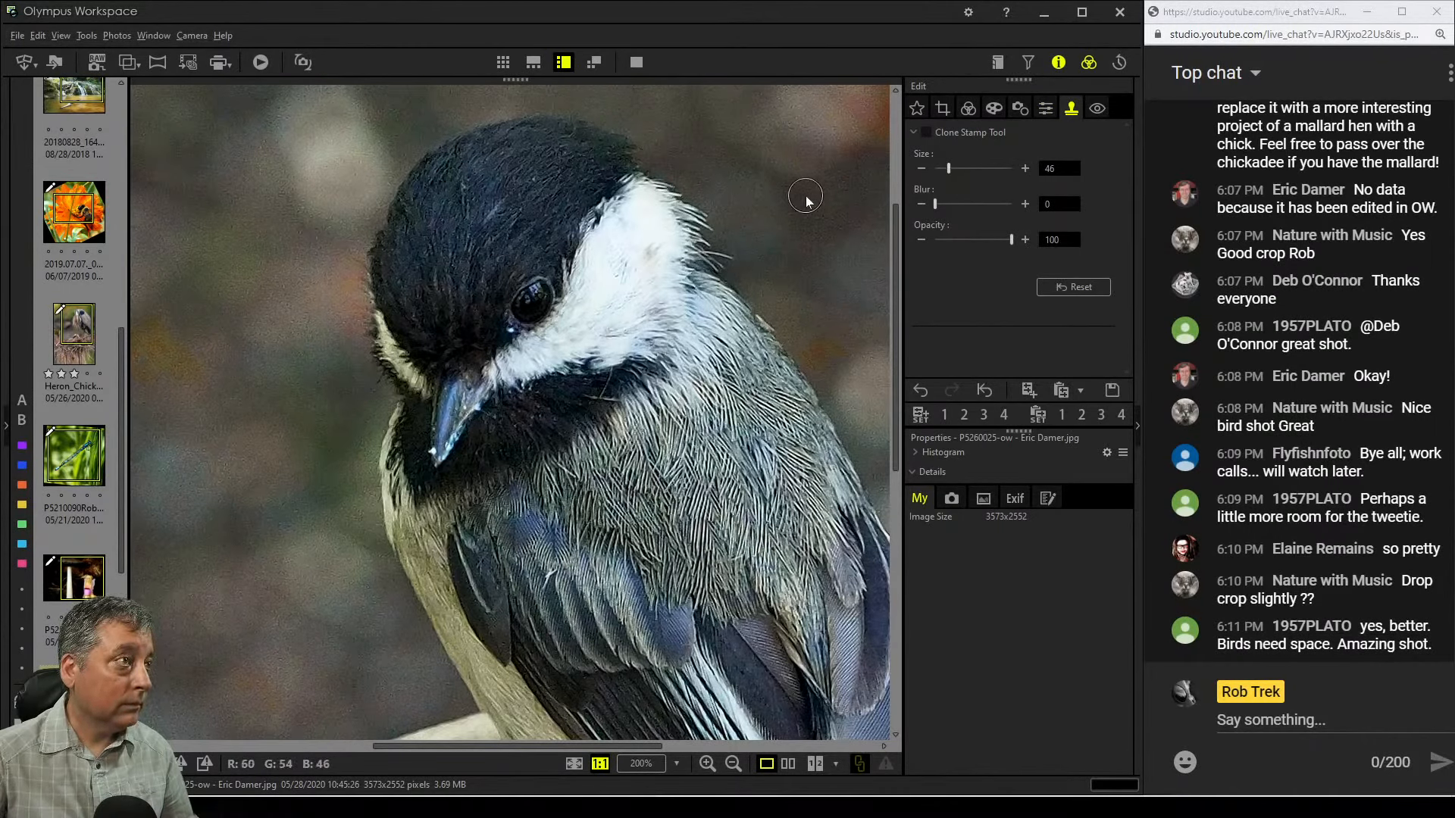
drag(949, 169, 942, 170)
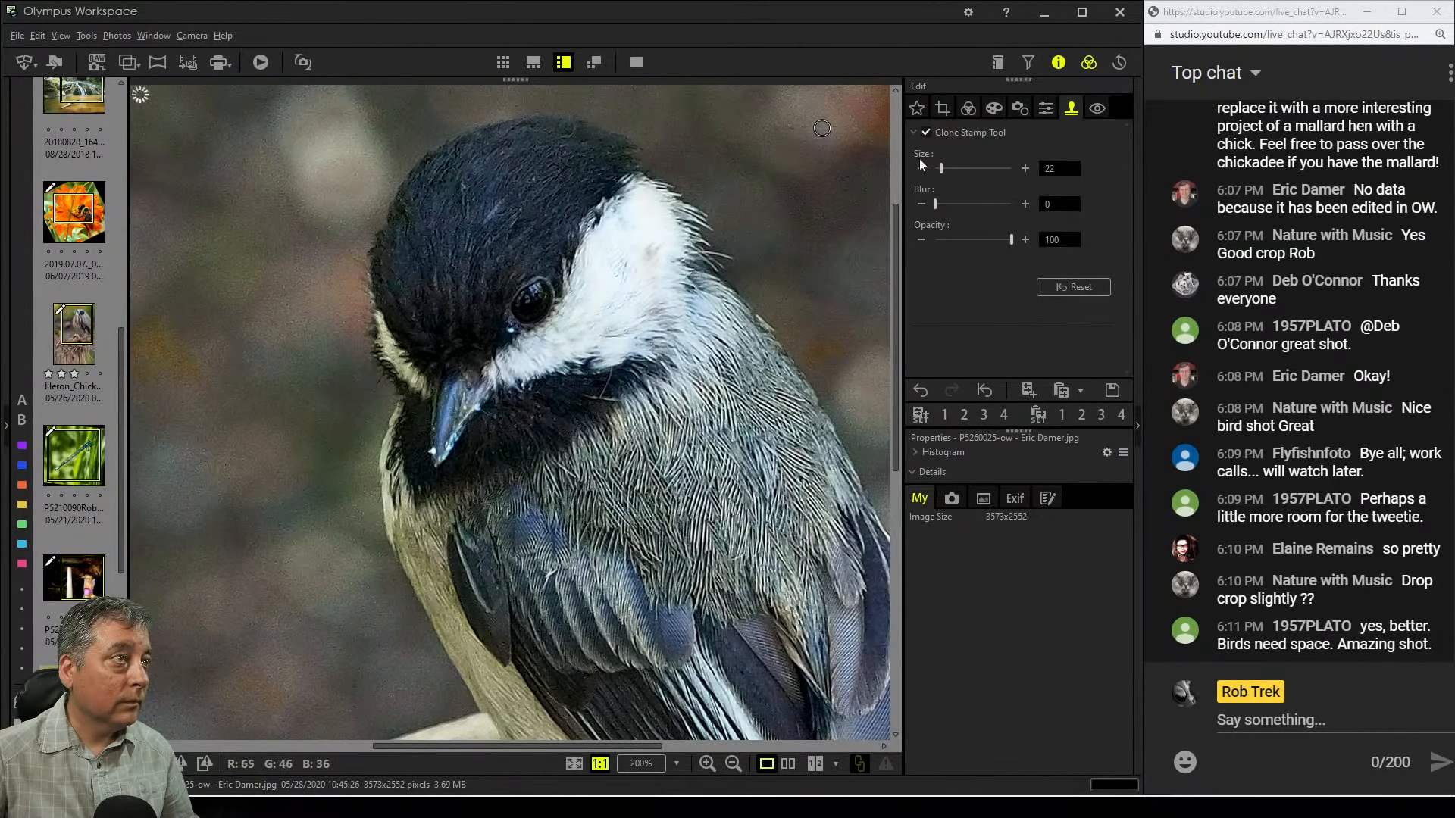
drag(941, 169, 936, 172)
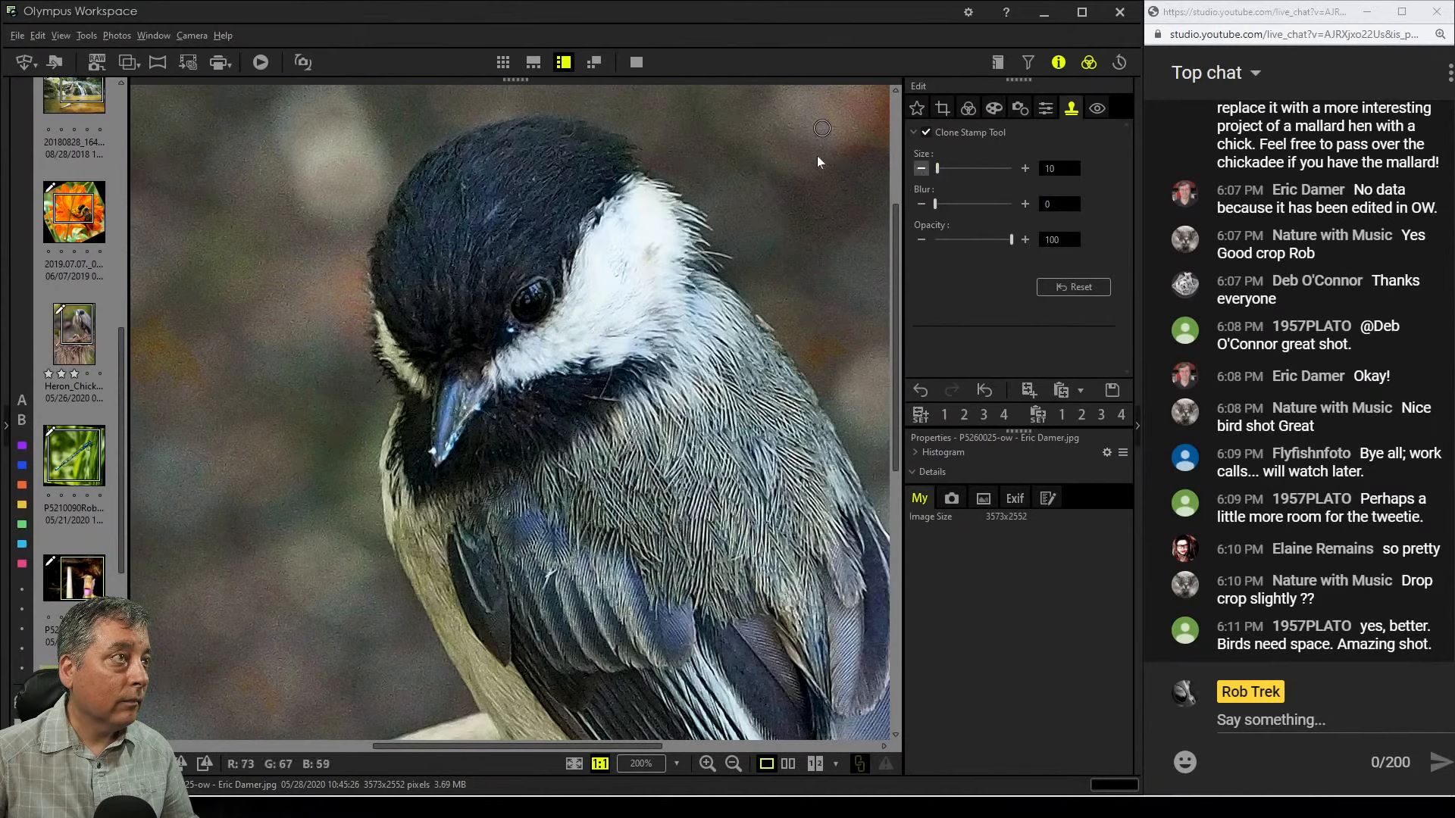
Try cloning over a spot on the chickadee's head, then reset the clone stamp
click(598, 261)
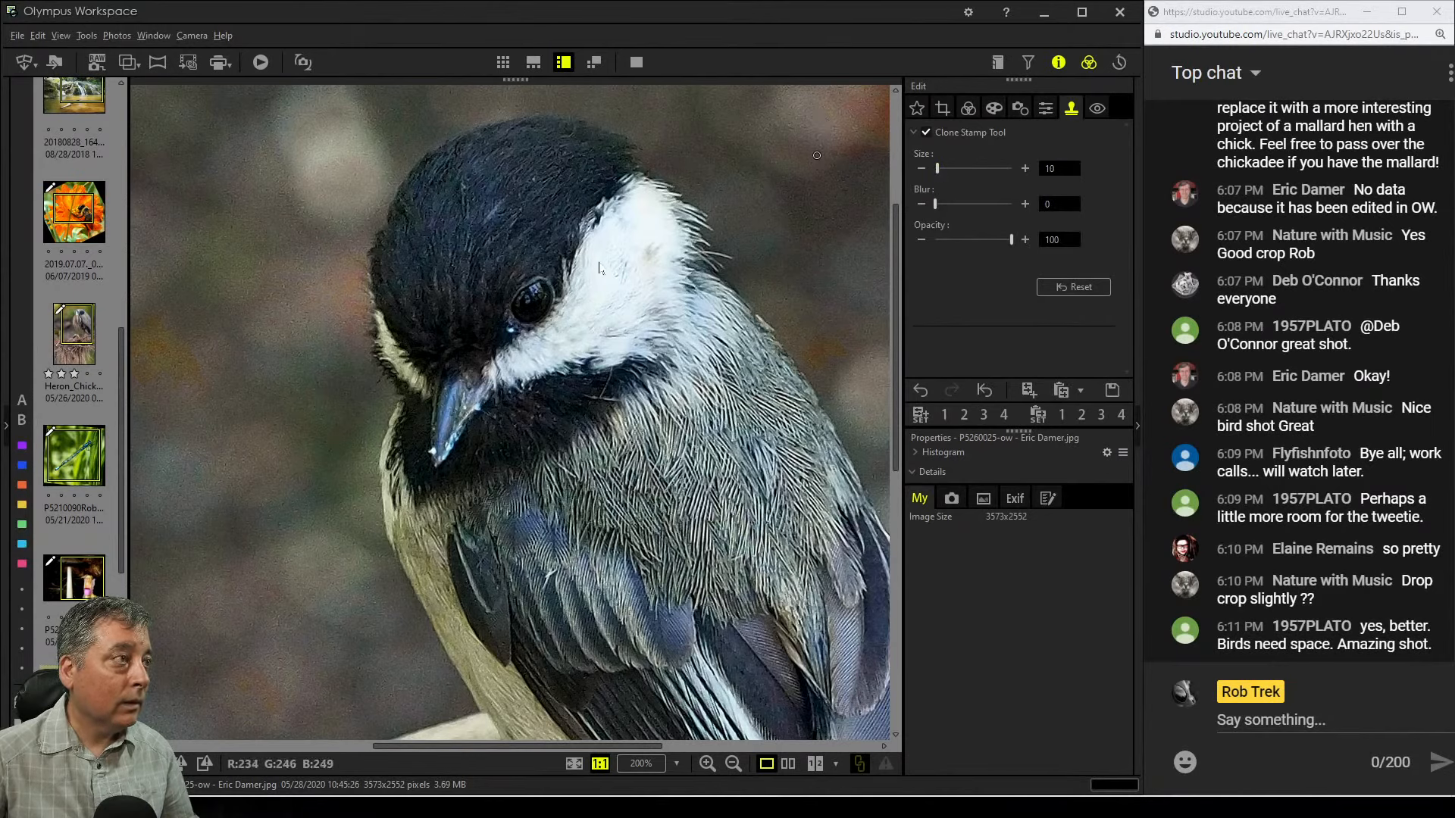
click(538, 288)
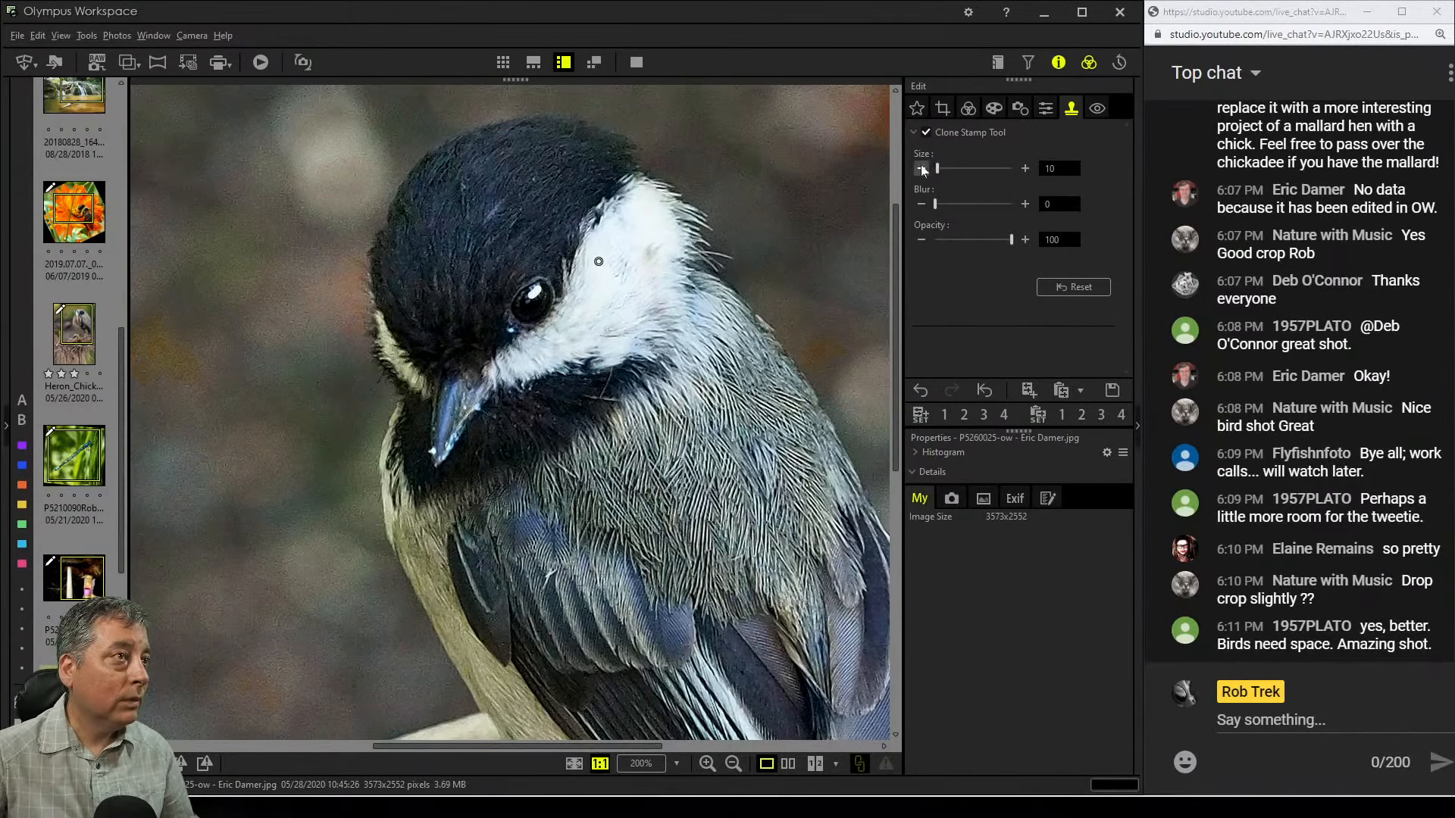
click(1055, 287)
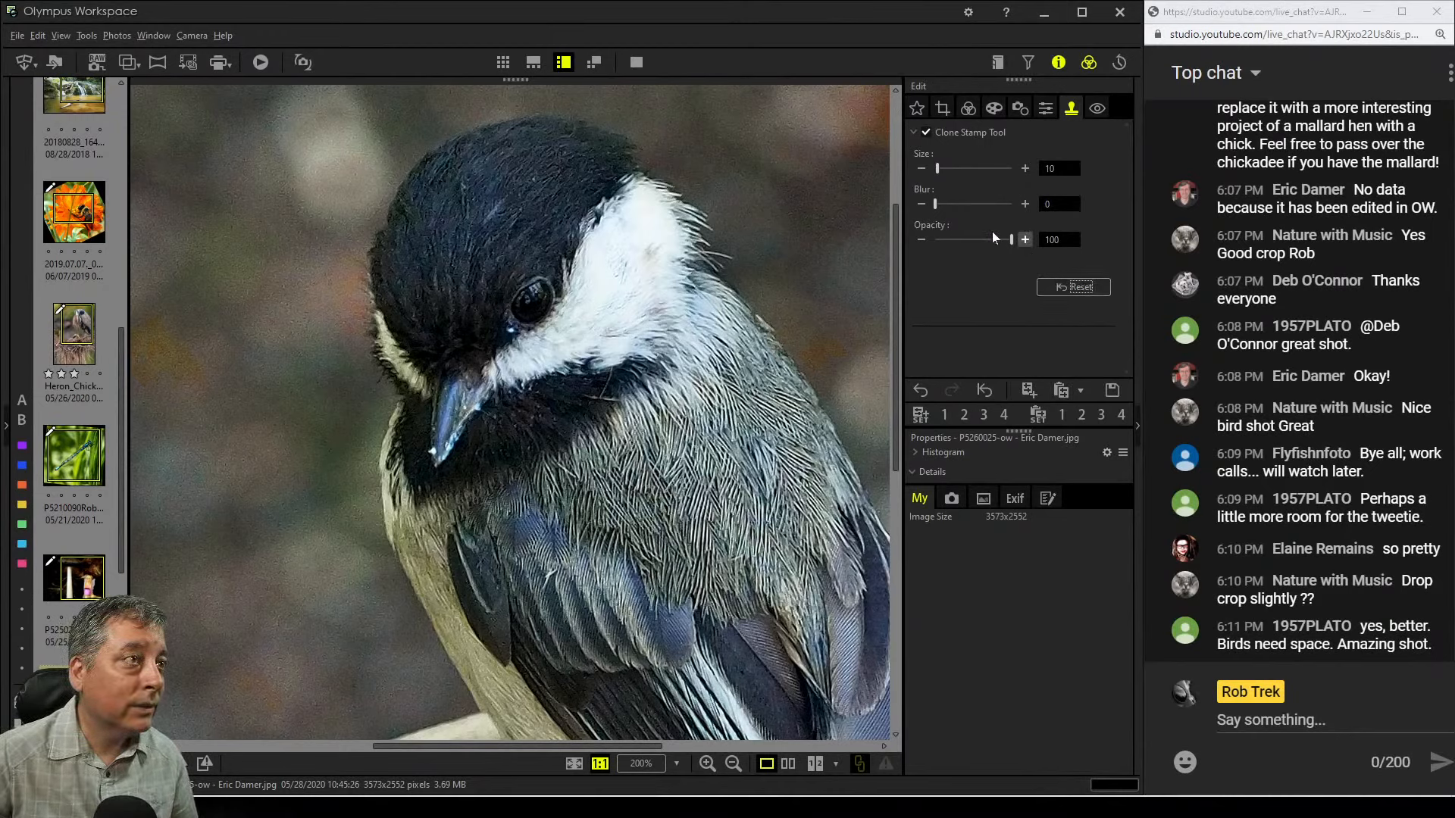
Set the clone stamp opacity to 55 and clone over a spot above the chickadee's eye
drag(1011, 239, 970, 241)
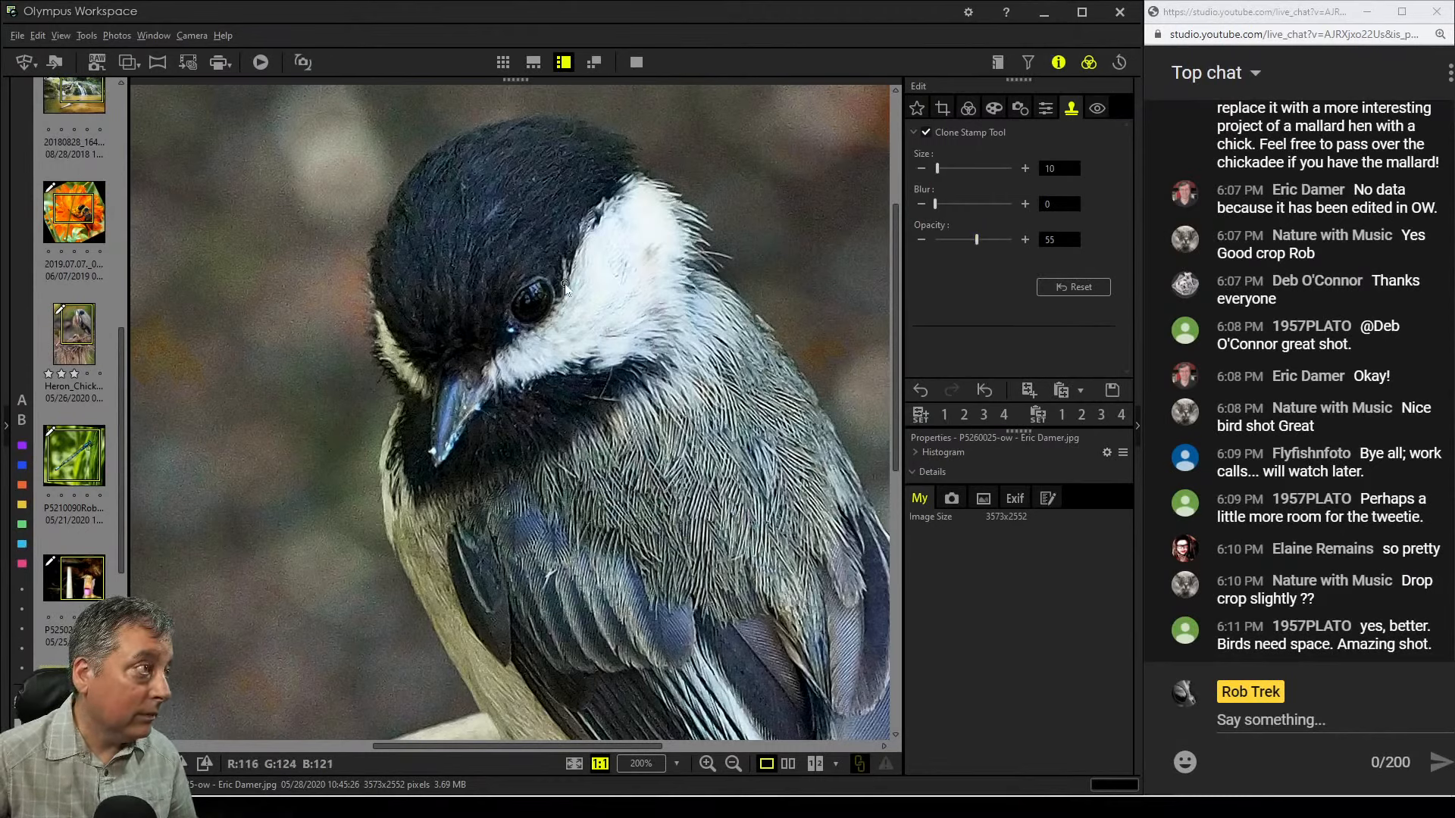
alt+click(595, 276)
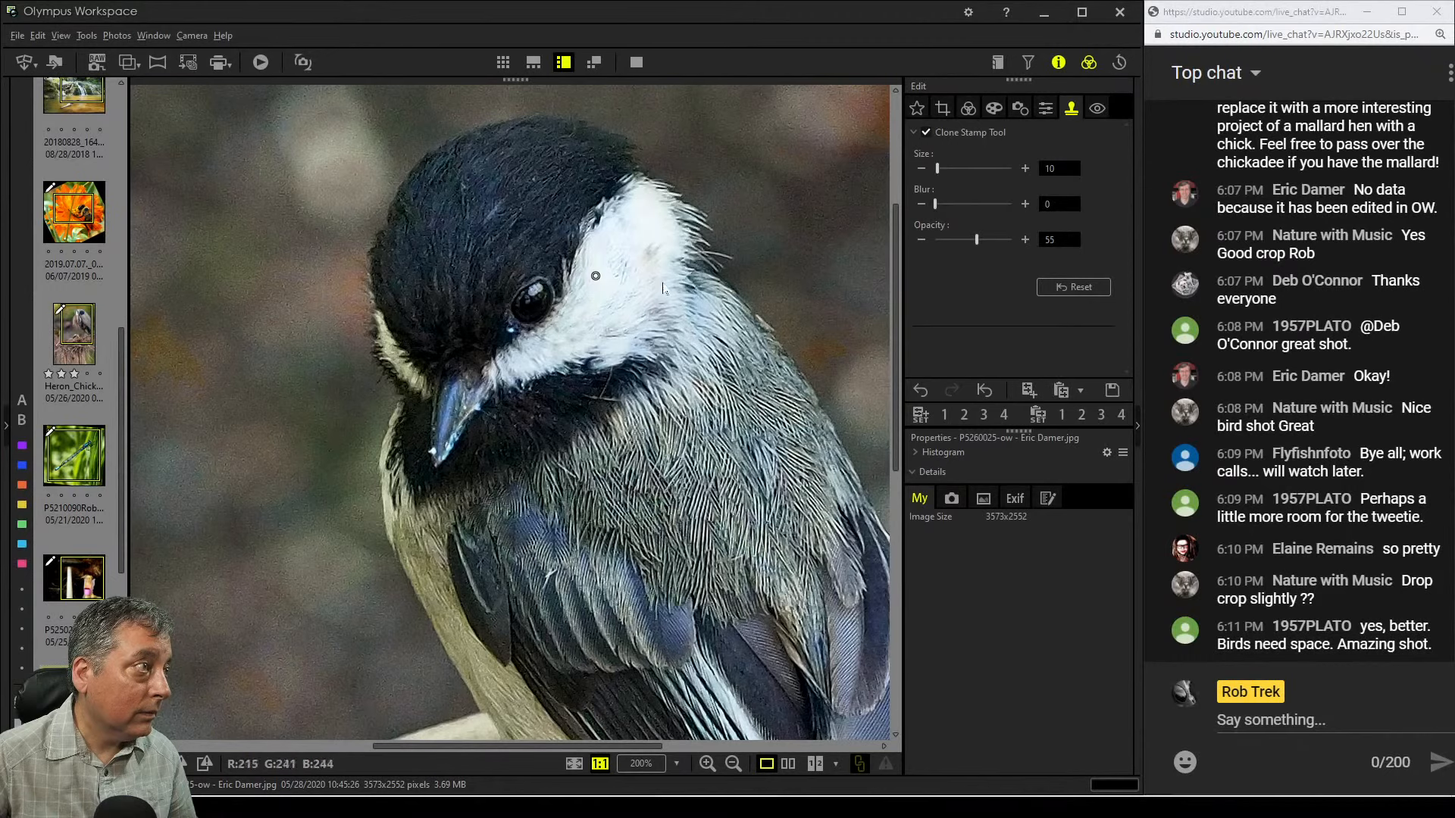
Fit the chickadee to the window and preview the edit in full screen, then return
click(971, 109)
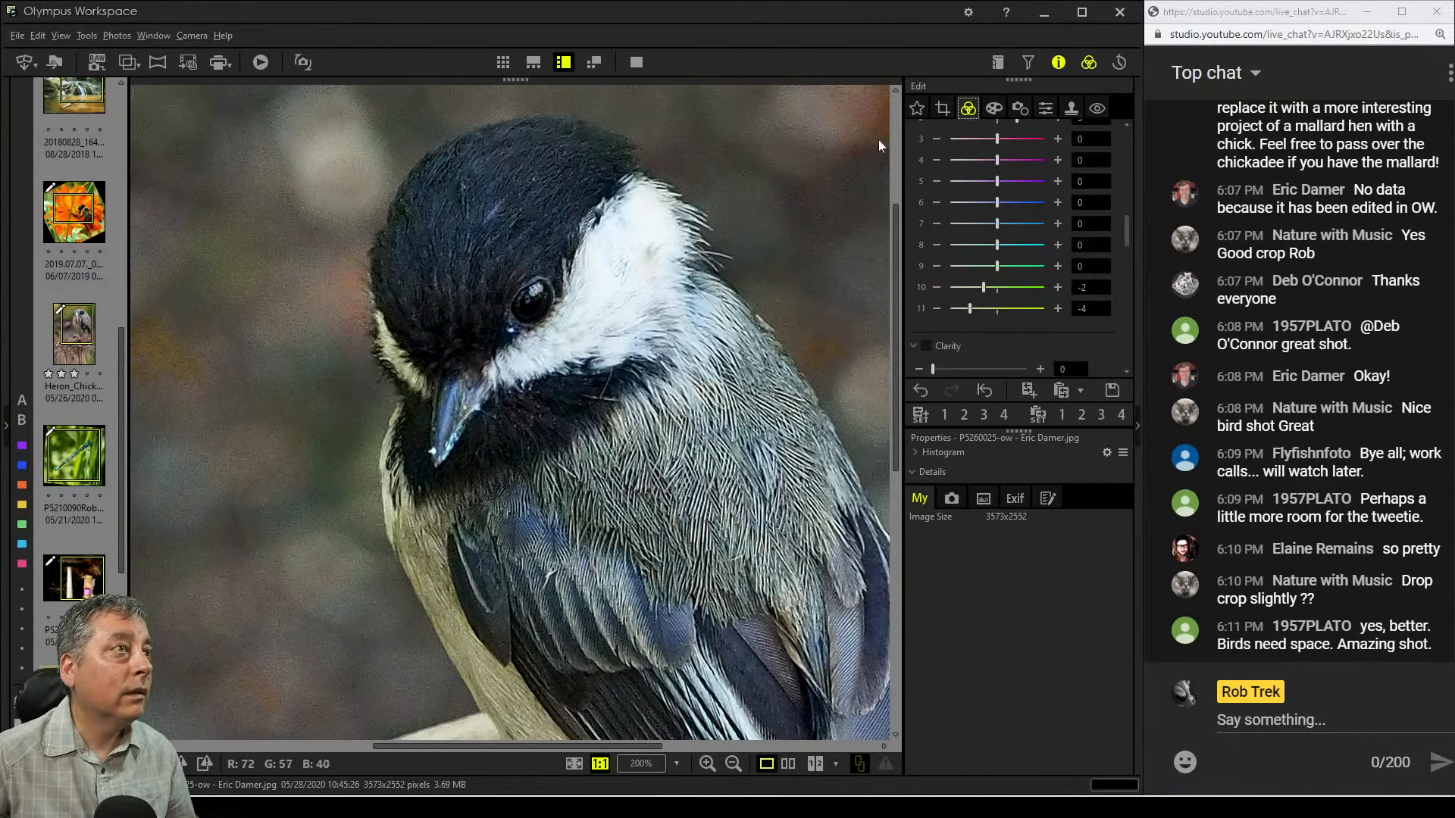
double_click(817, 171)
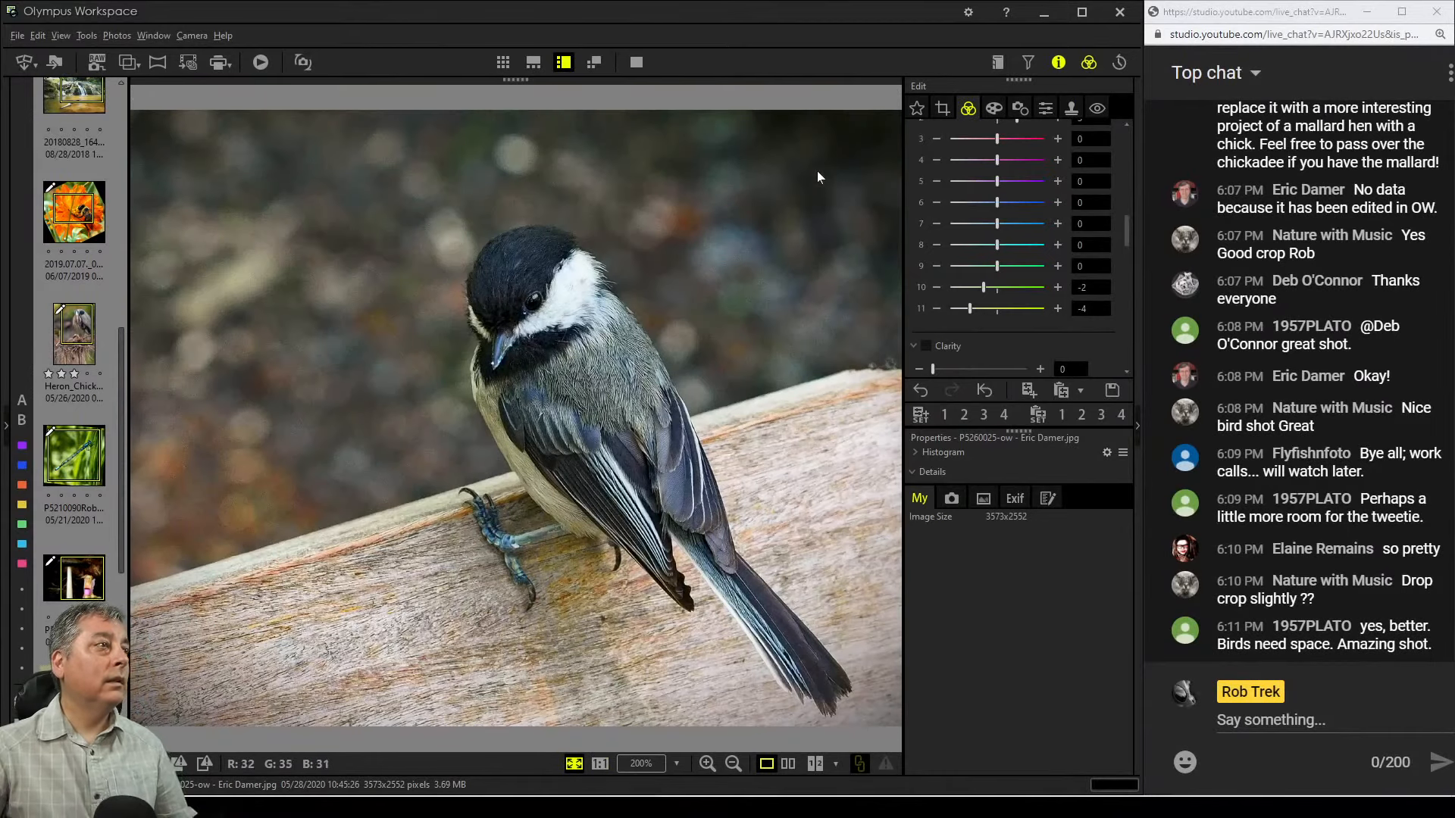
click(637, 62)
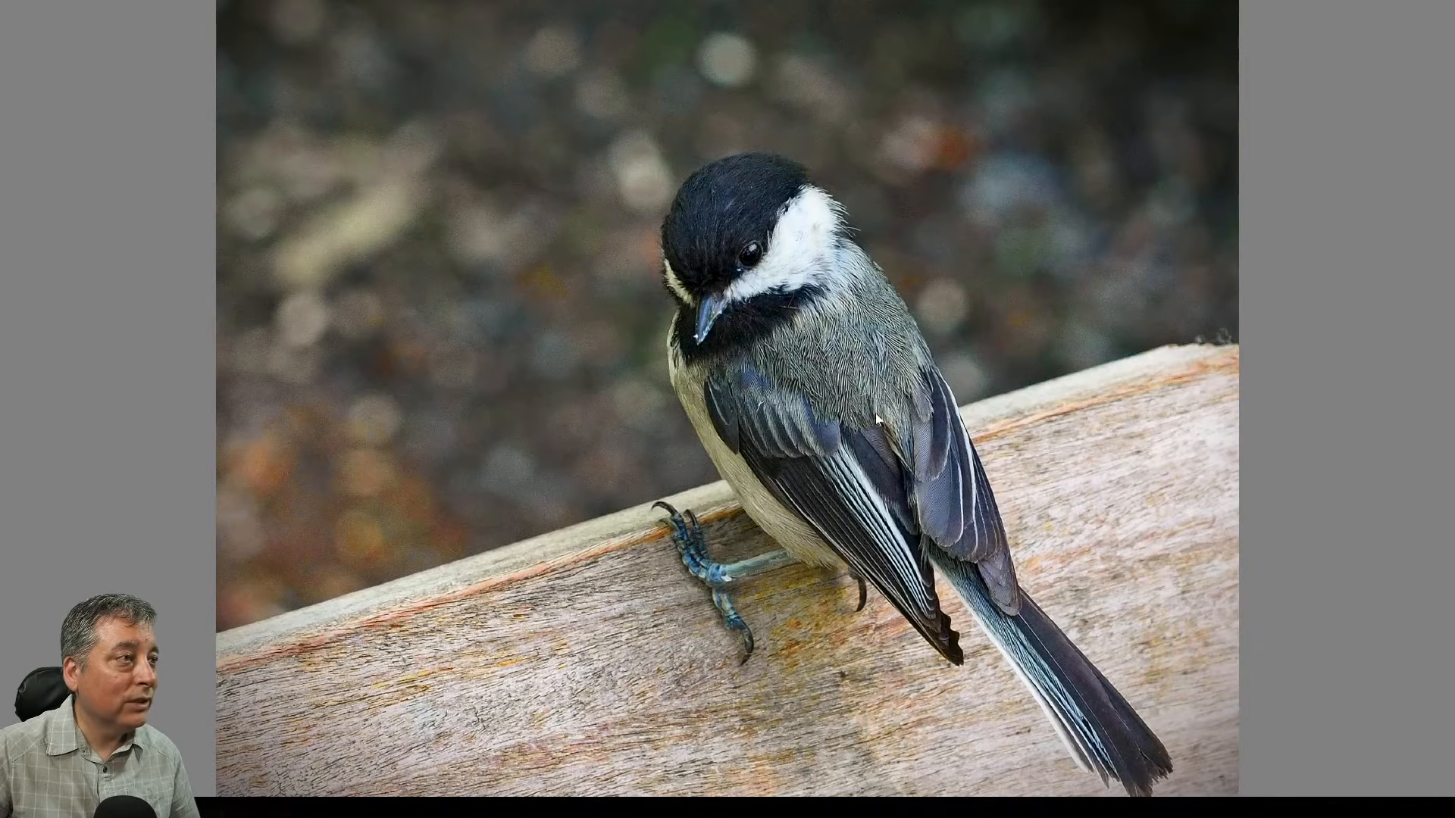
key(Escape)
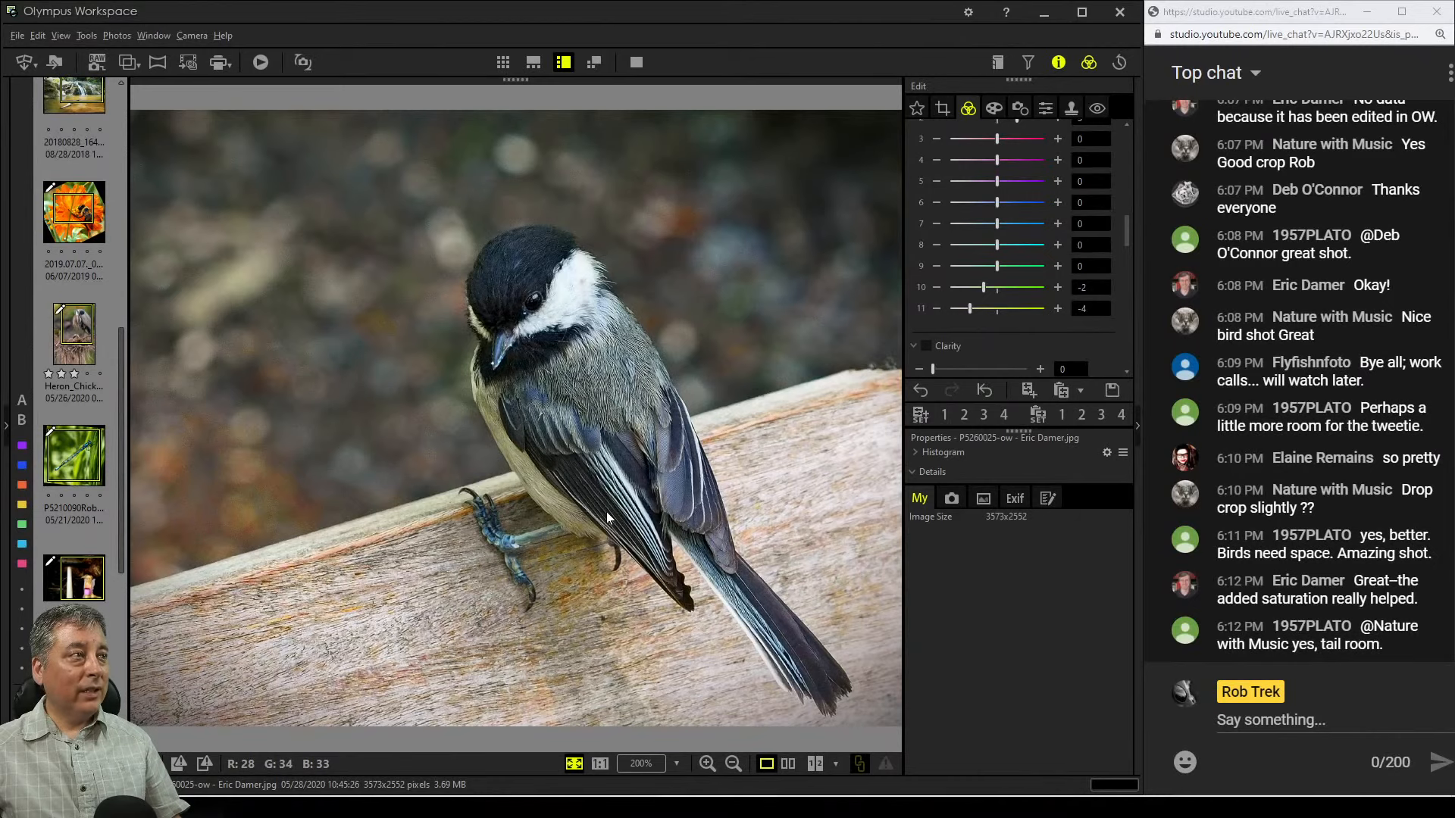
Reduce the crop's tilt adjustment to 3.7 and enlarge the crop box from its top-left corner
click(941, 109)
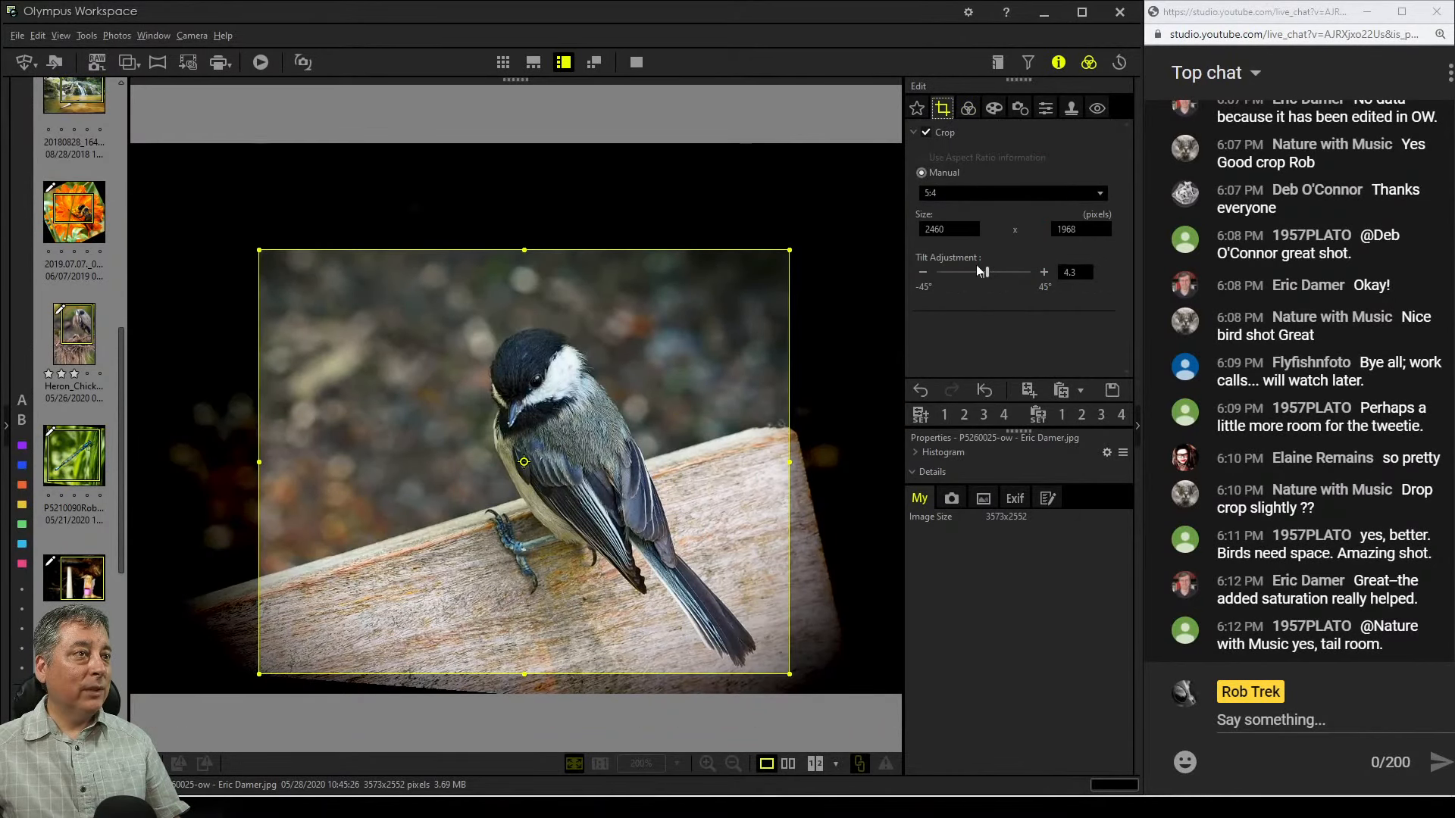
click(924, 275)
click(924, 275)
click(923, 275)
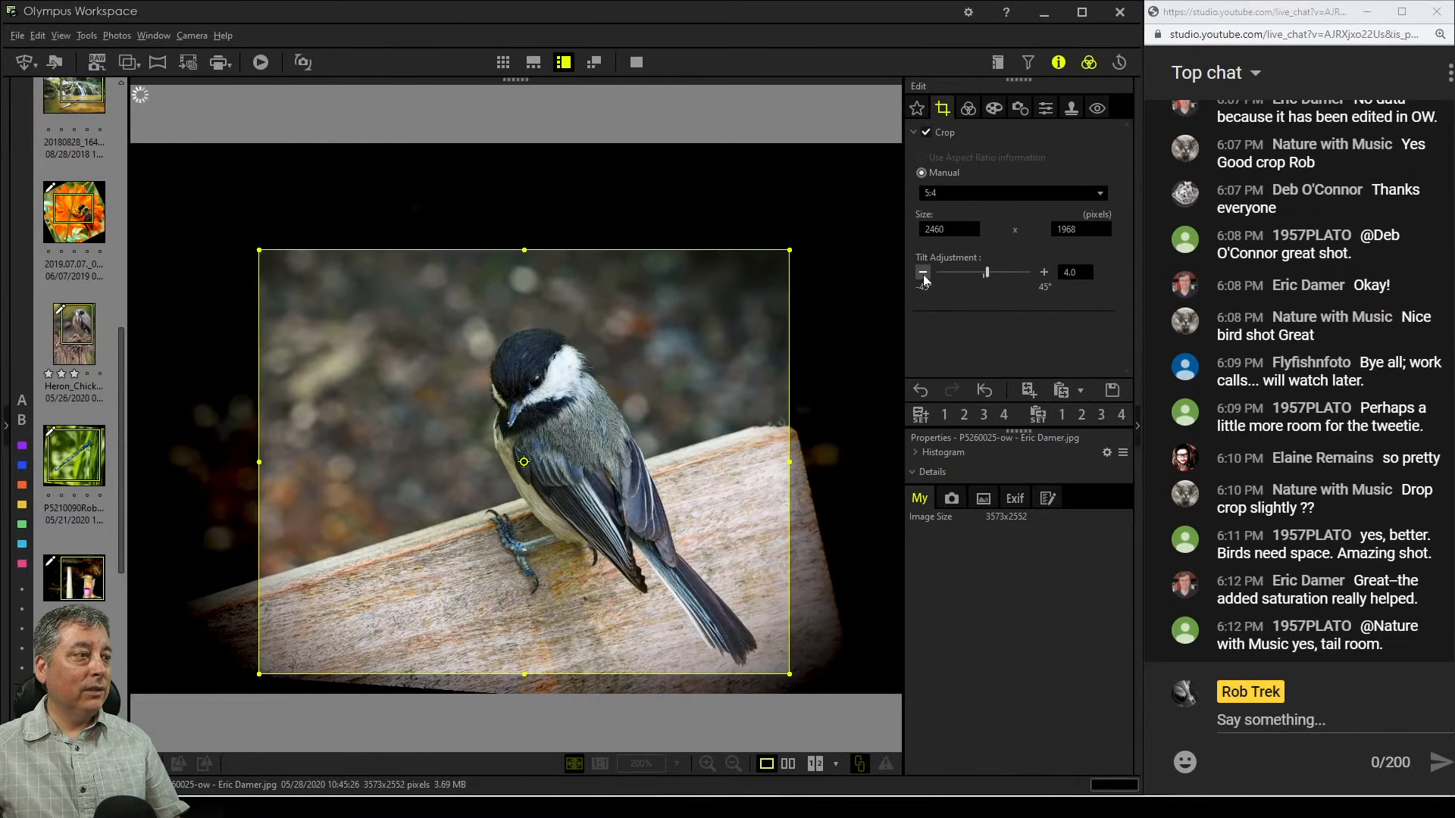
click(923, 275)
click(923, 275)
click(923, 275)
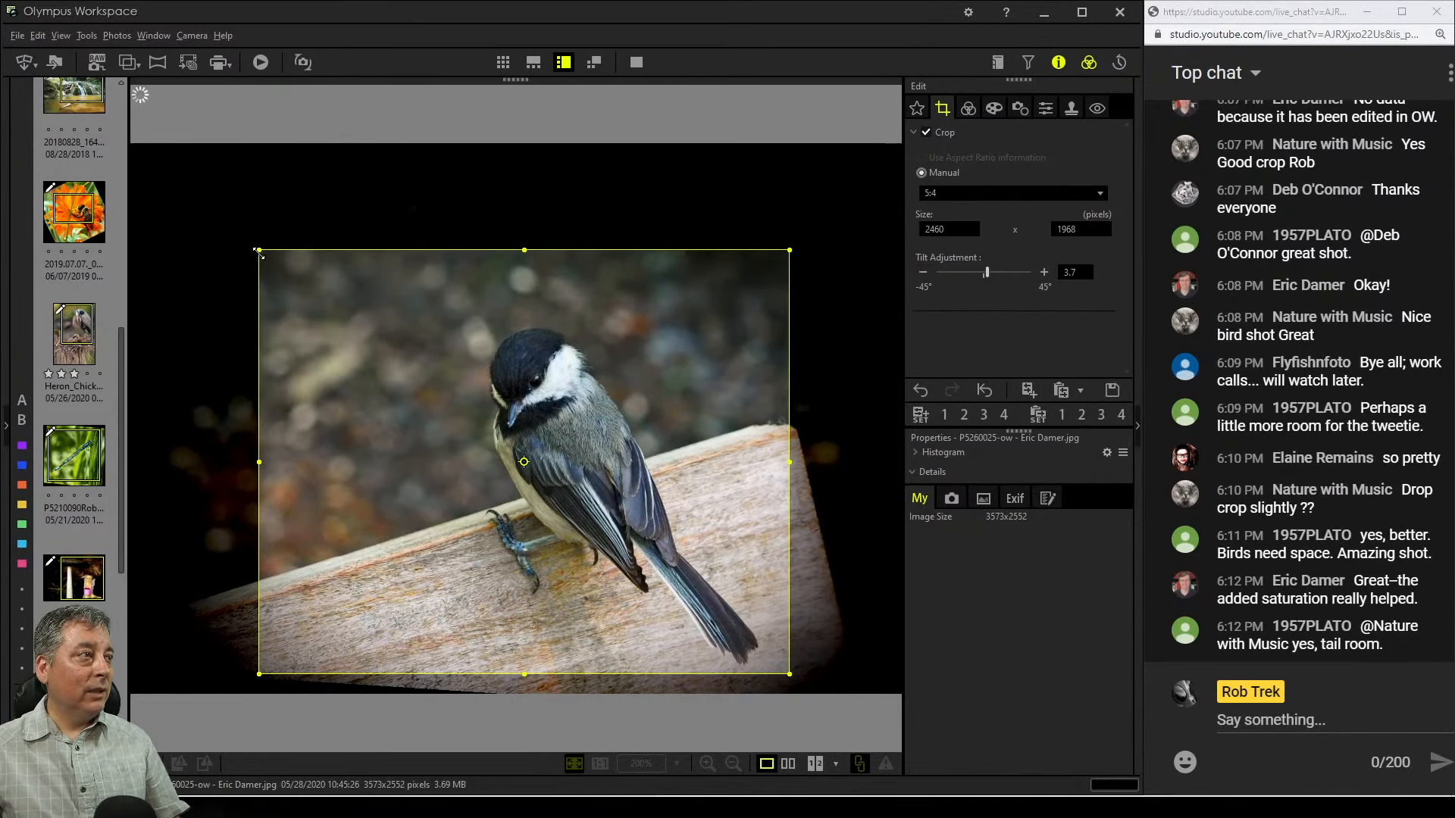
drag(258, 251, 220, 217)
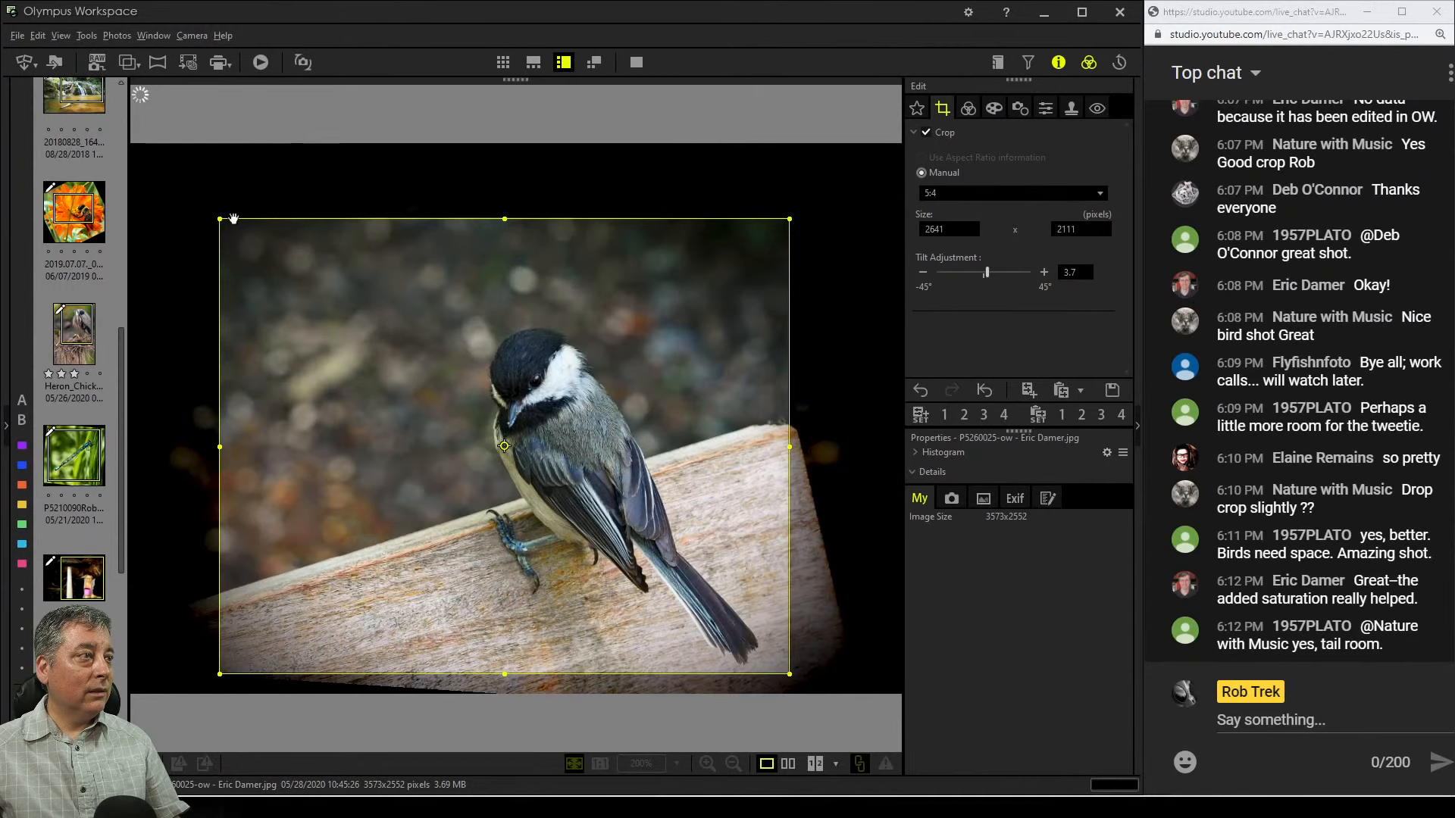
Preview the recropped chickadee in full screen, then return to the editor
click(963, 114)
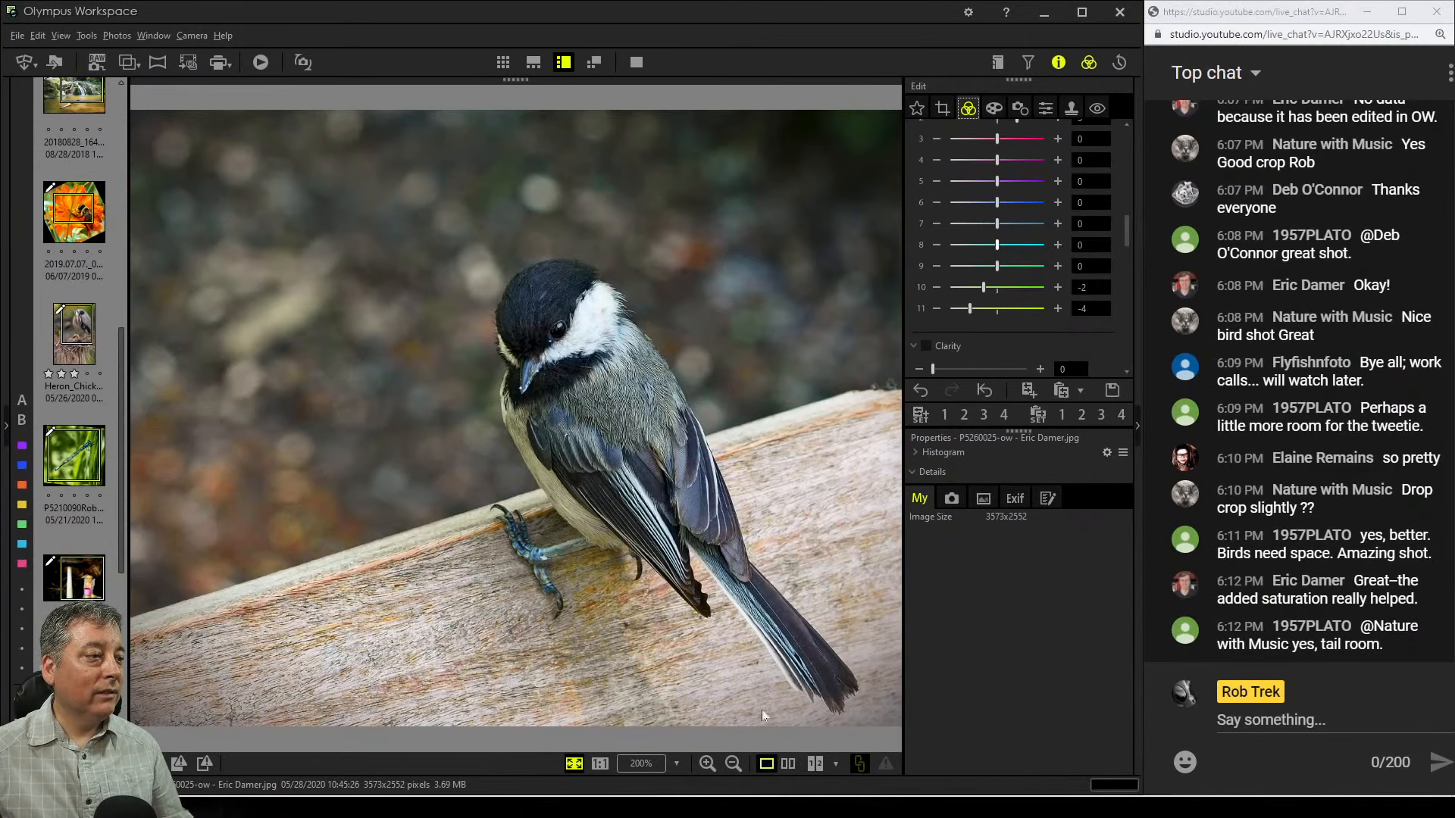
click(636, 64)
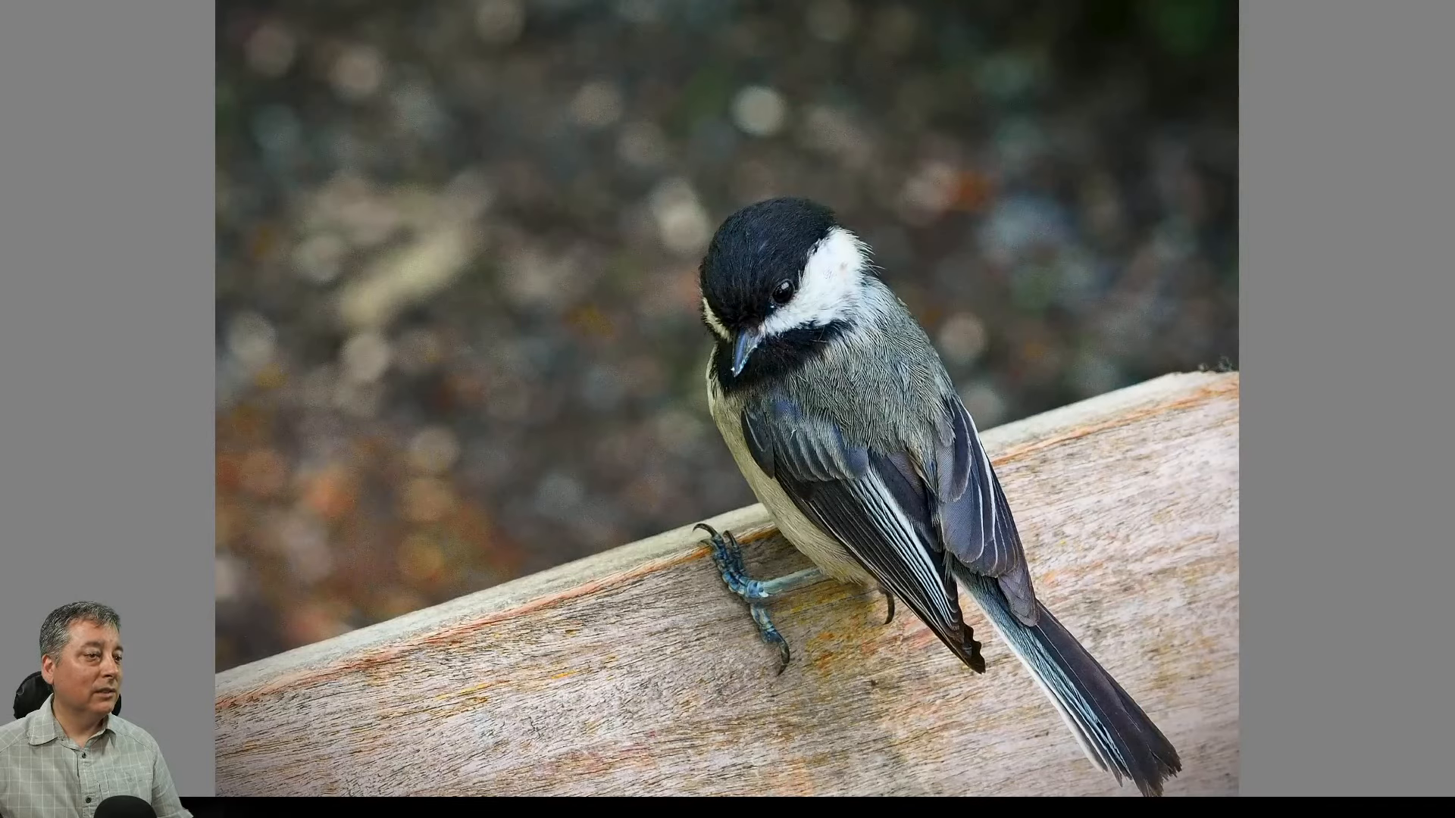
key(Escape)
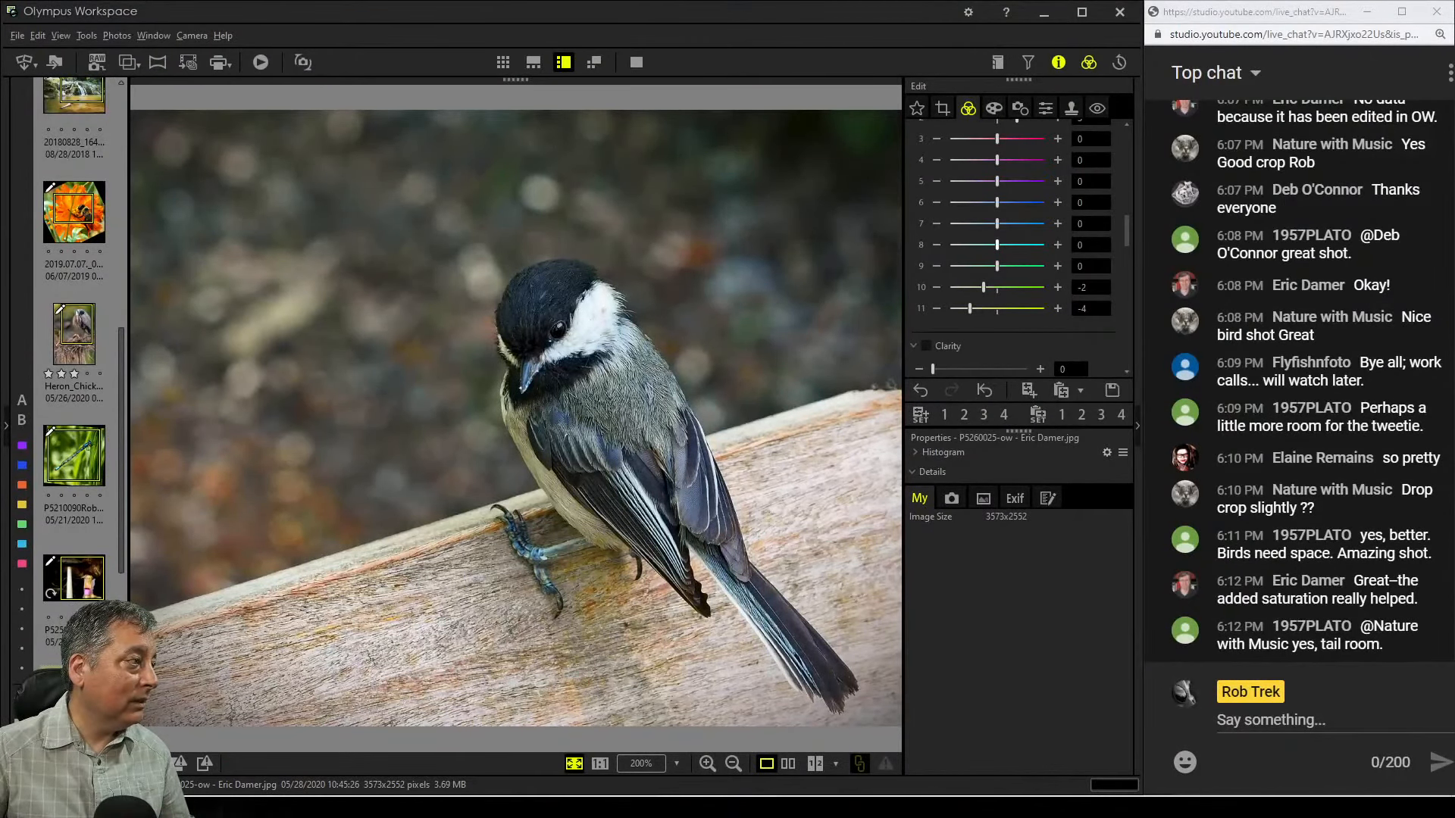
Open the seascape photo, compare it with its original side by side, and inspect the rock pillars at 100% zoom
scroll(91, 645, down, 4)
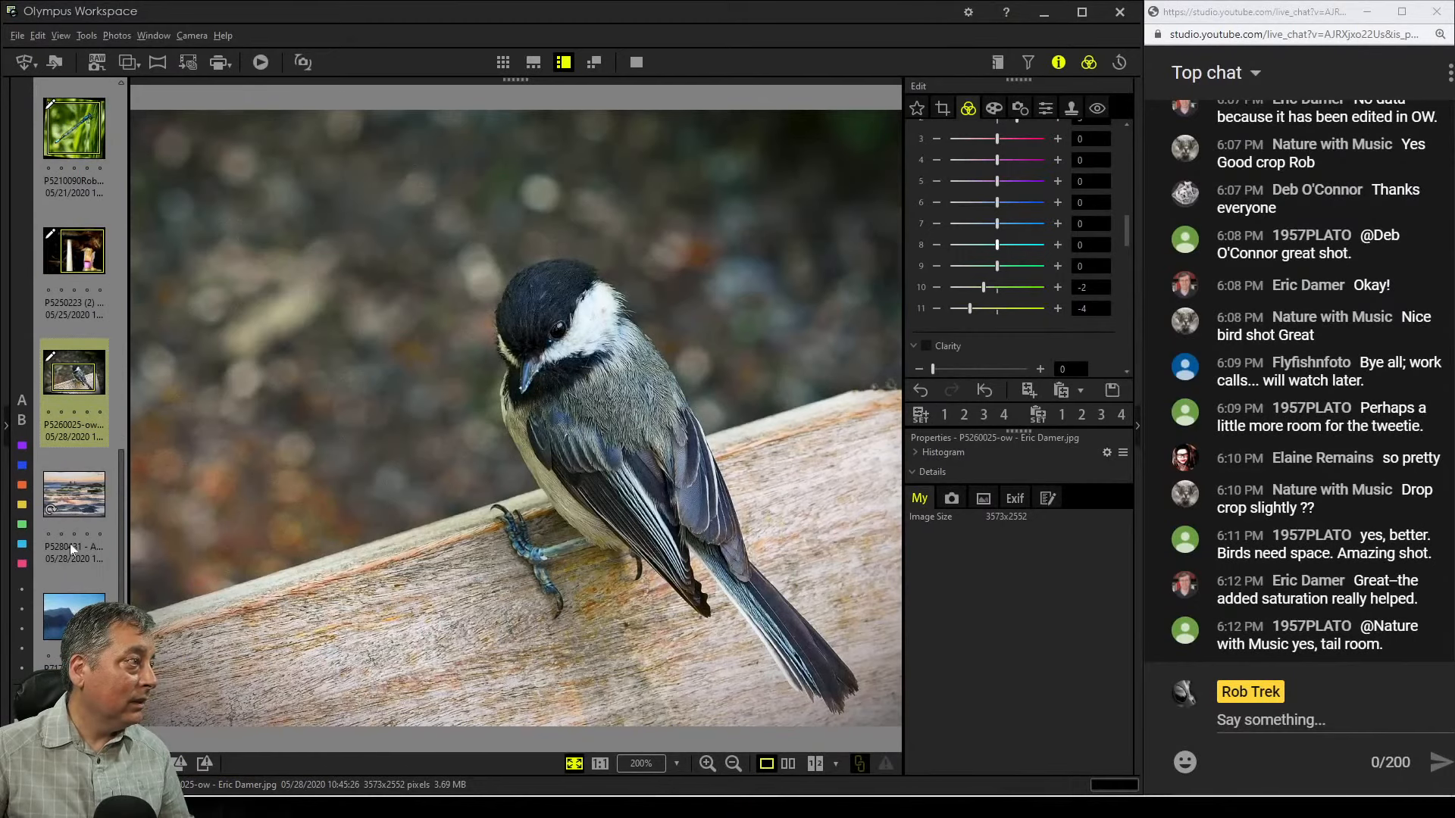
click(73, 500)
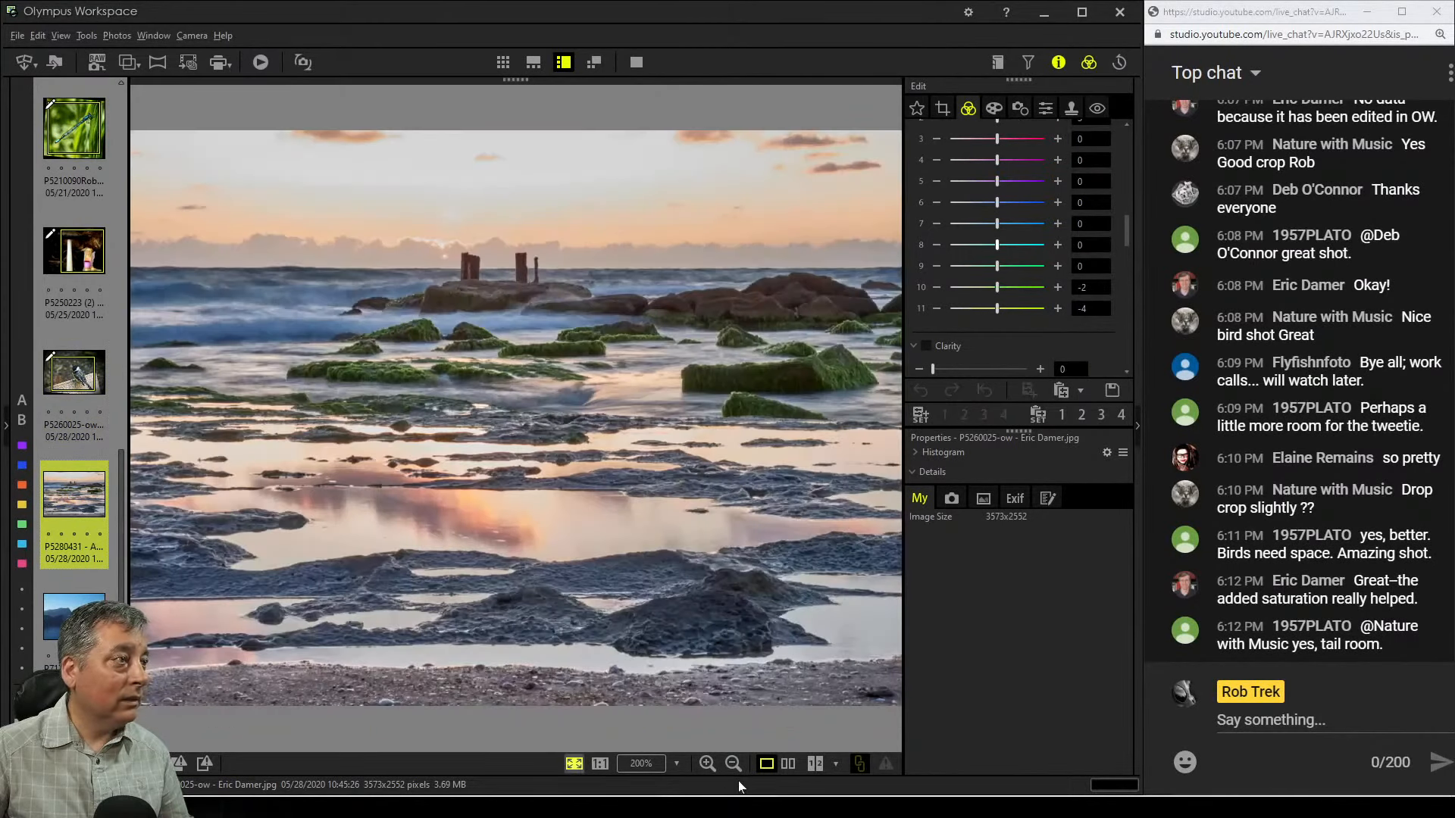
click(788, 765)
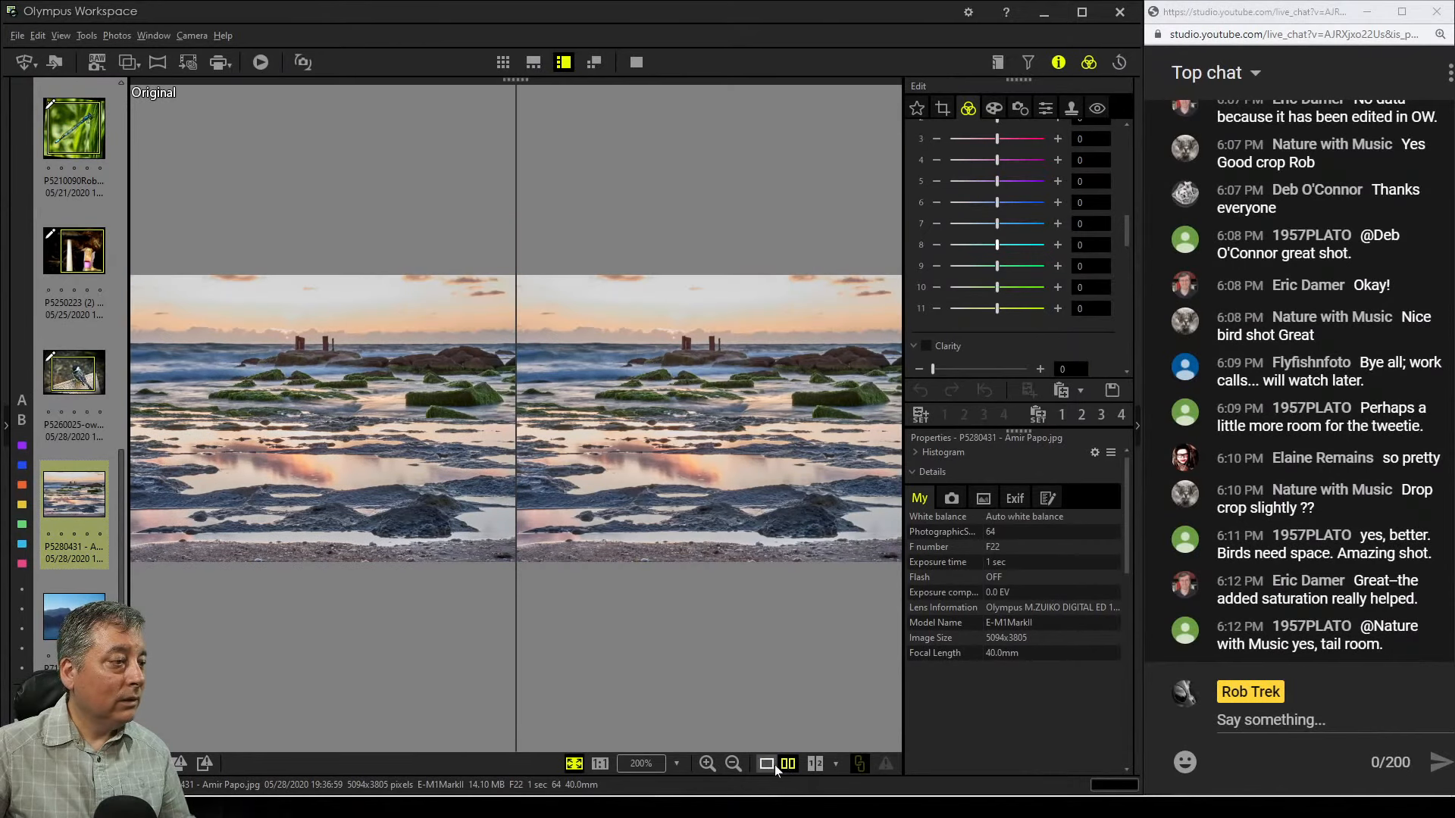
click(767, 764)
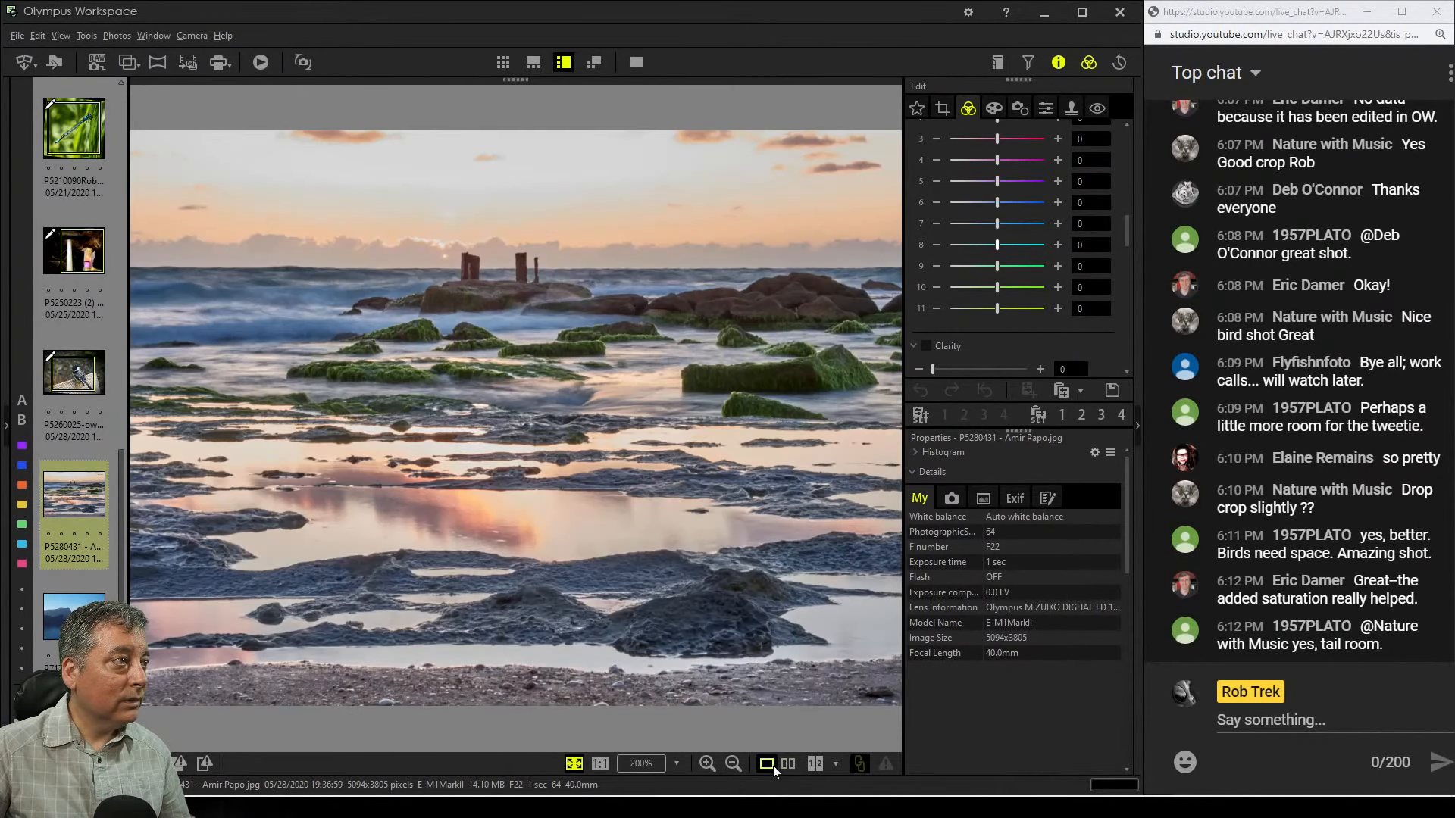
click(480, 270)
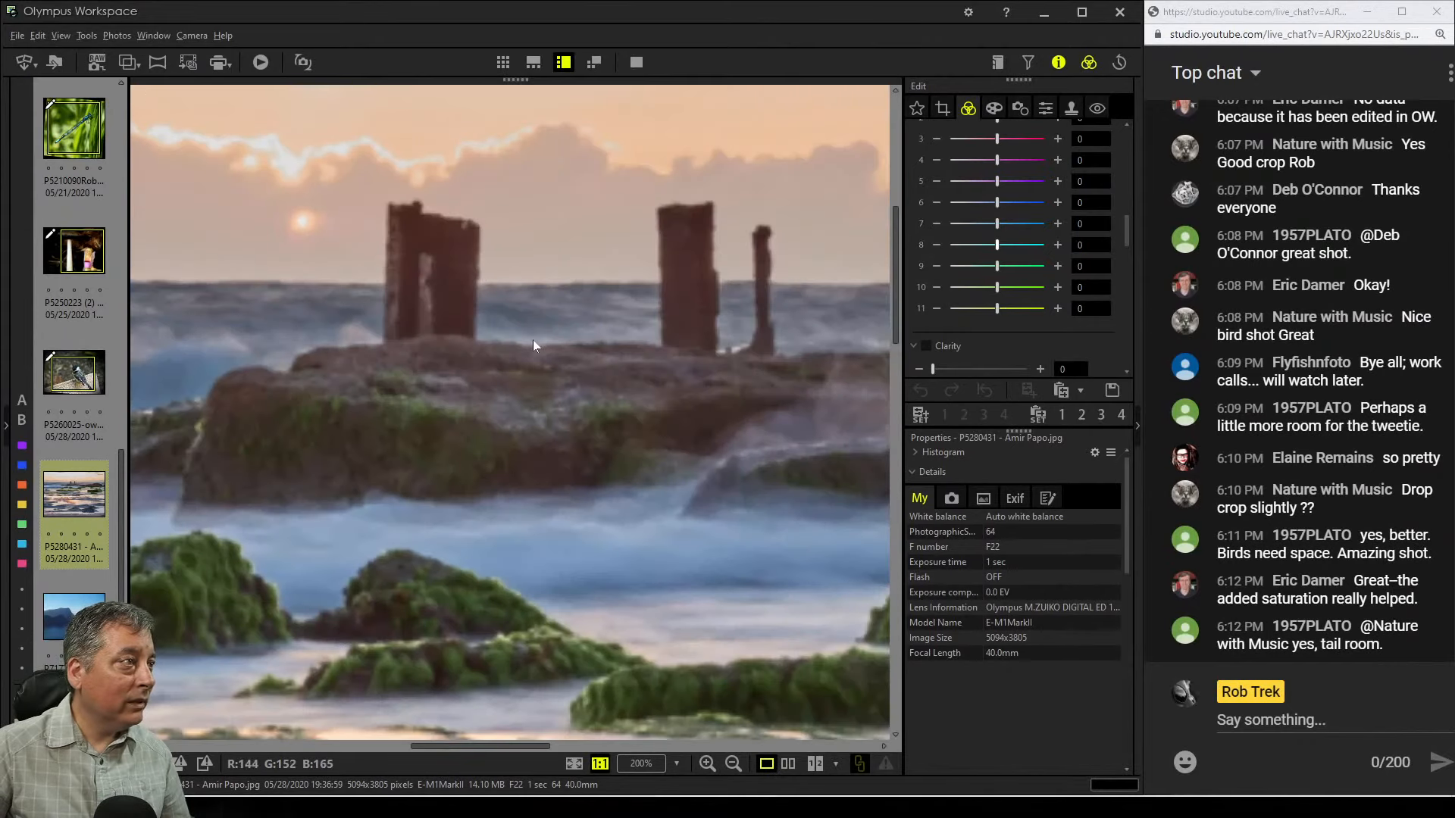
drag(535, 356, 521, 394)
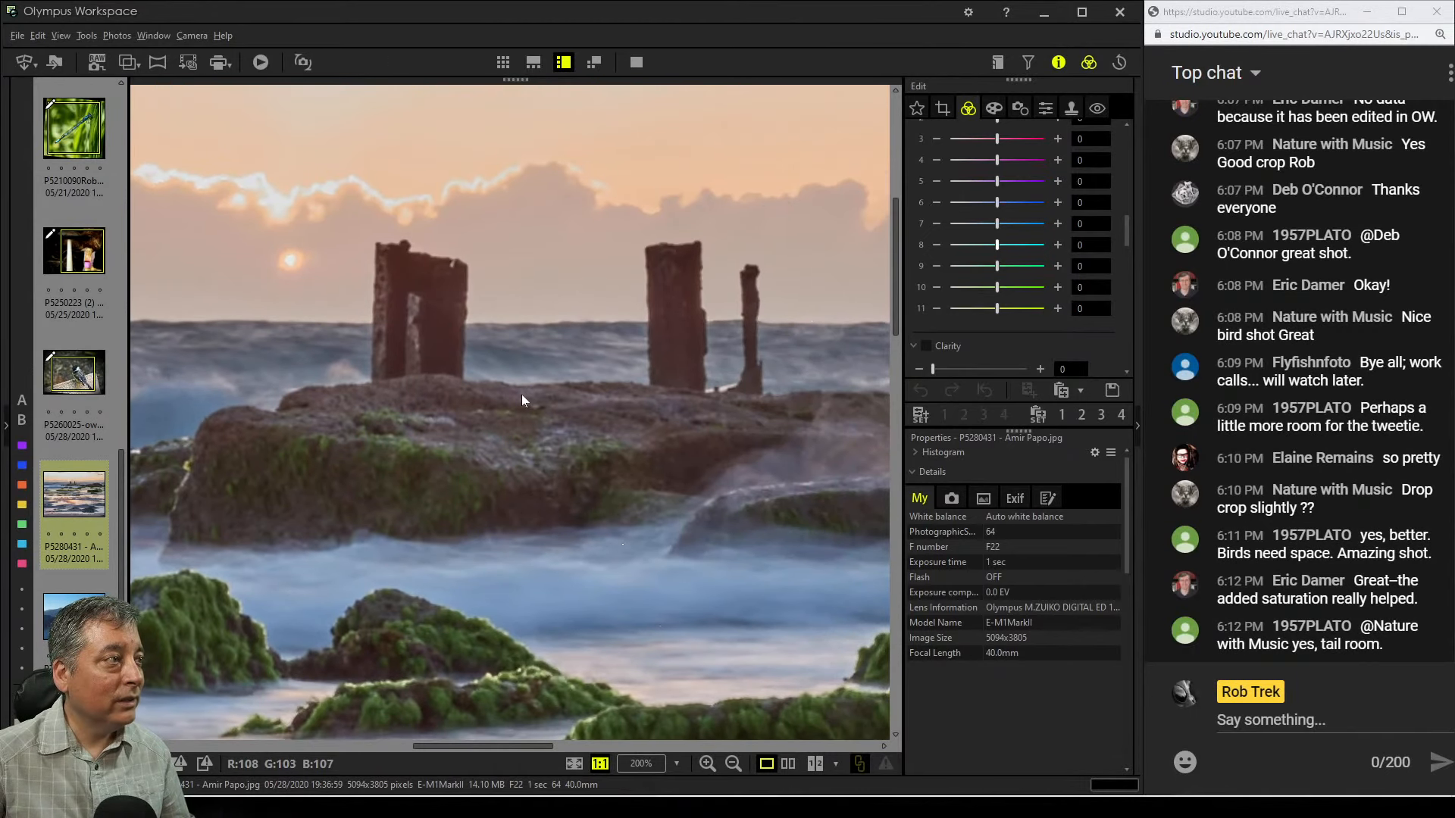
click(522, 394)
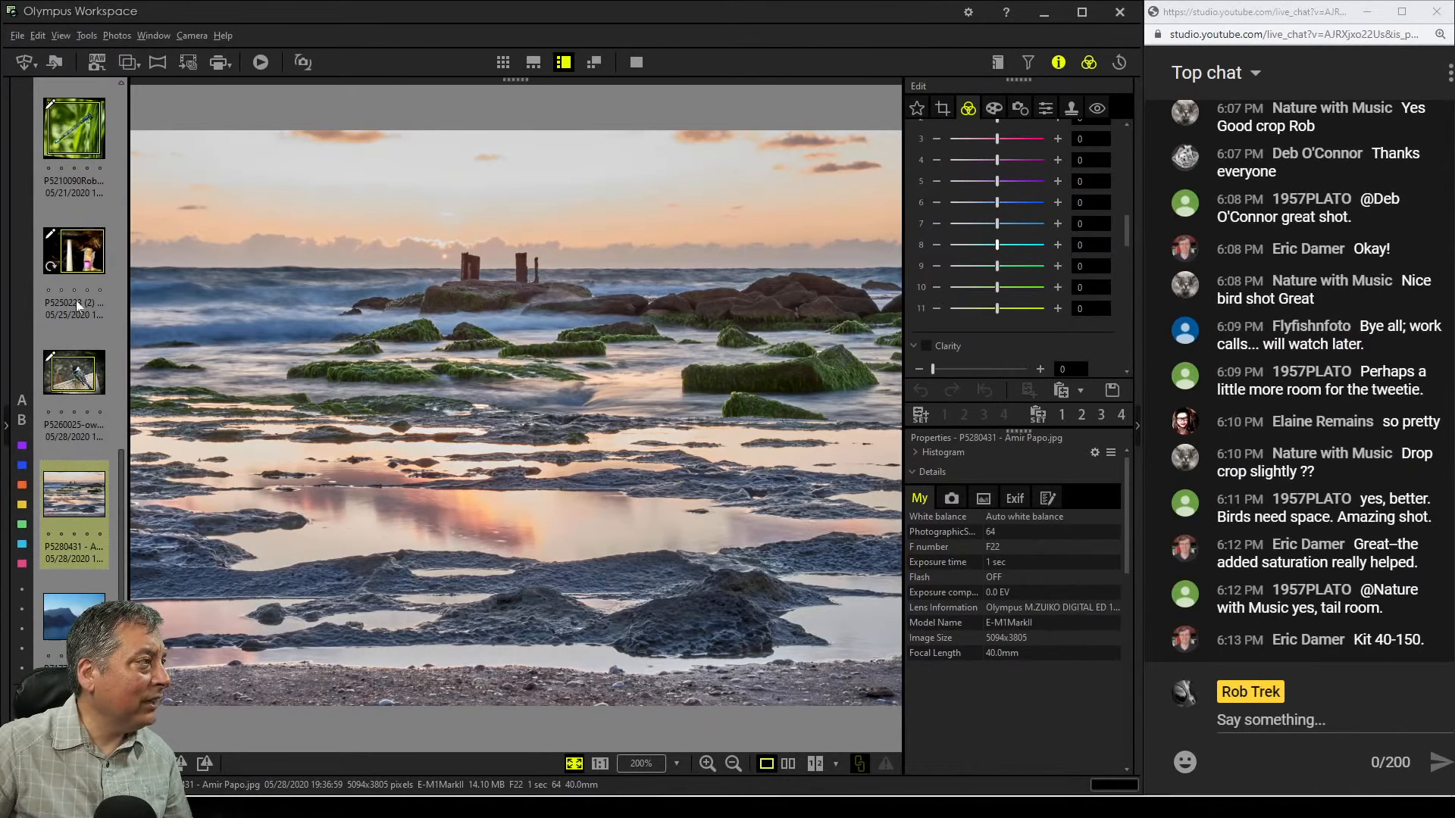
Crop the seascape to a 16.0:7.0 ratio and move the crop box down toward the foreground rocks
click(87, 374)
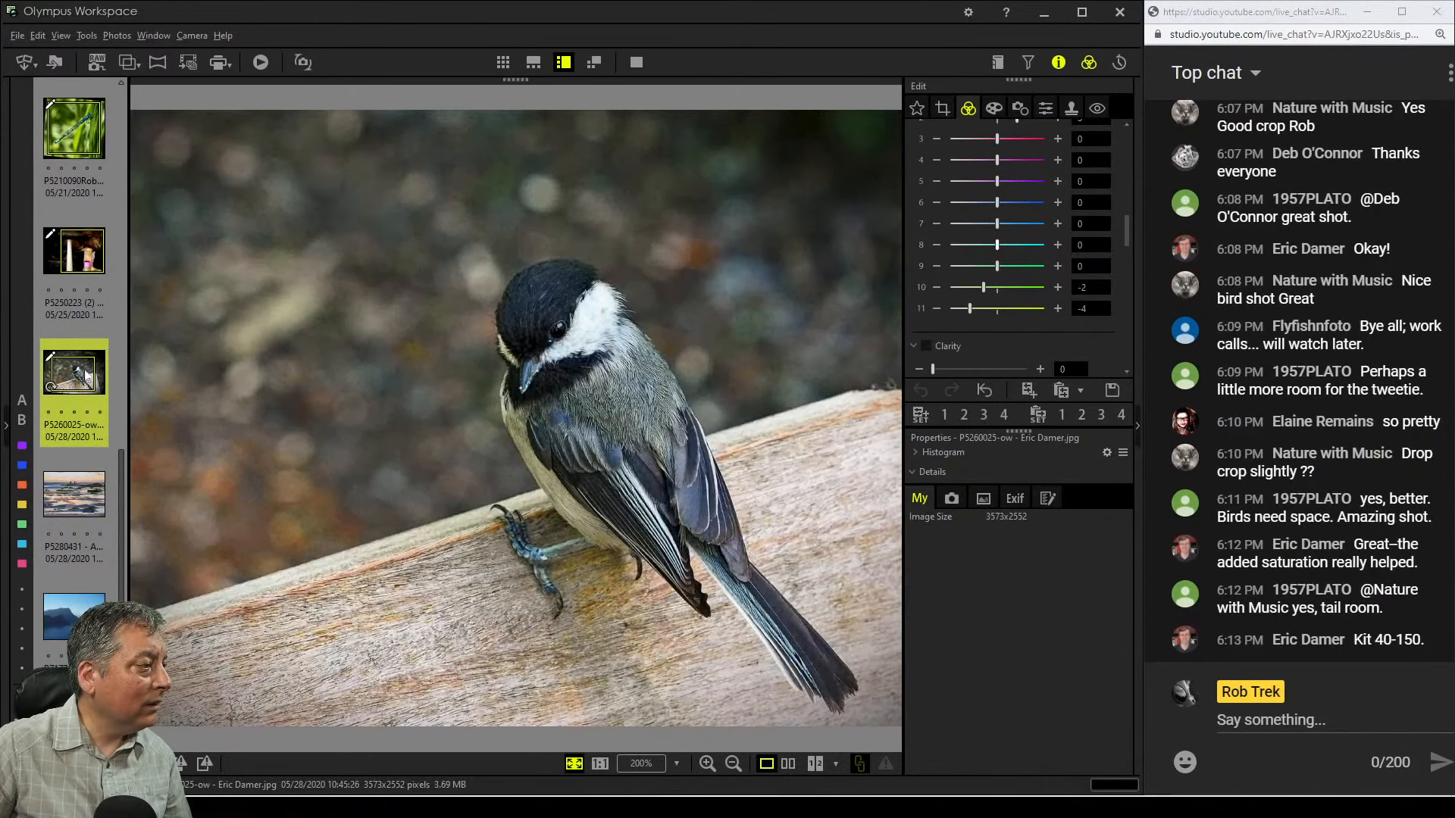
click(77, 482)
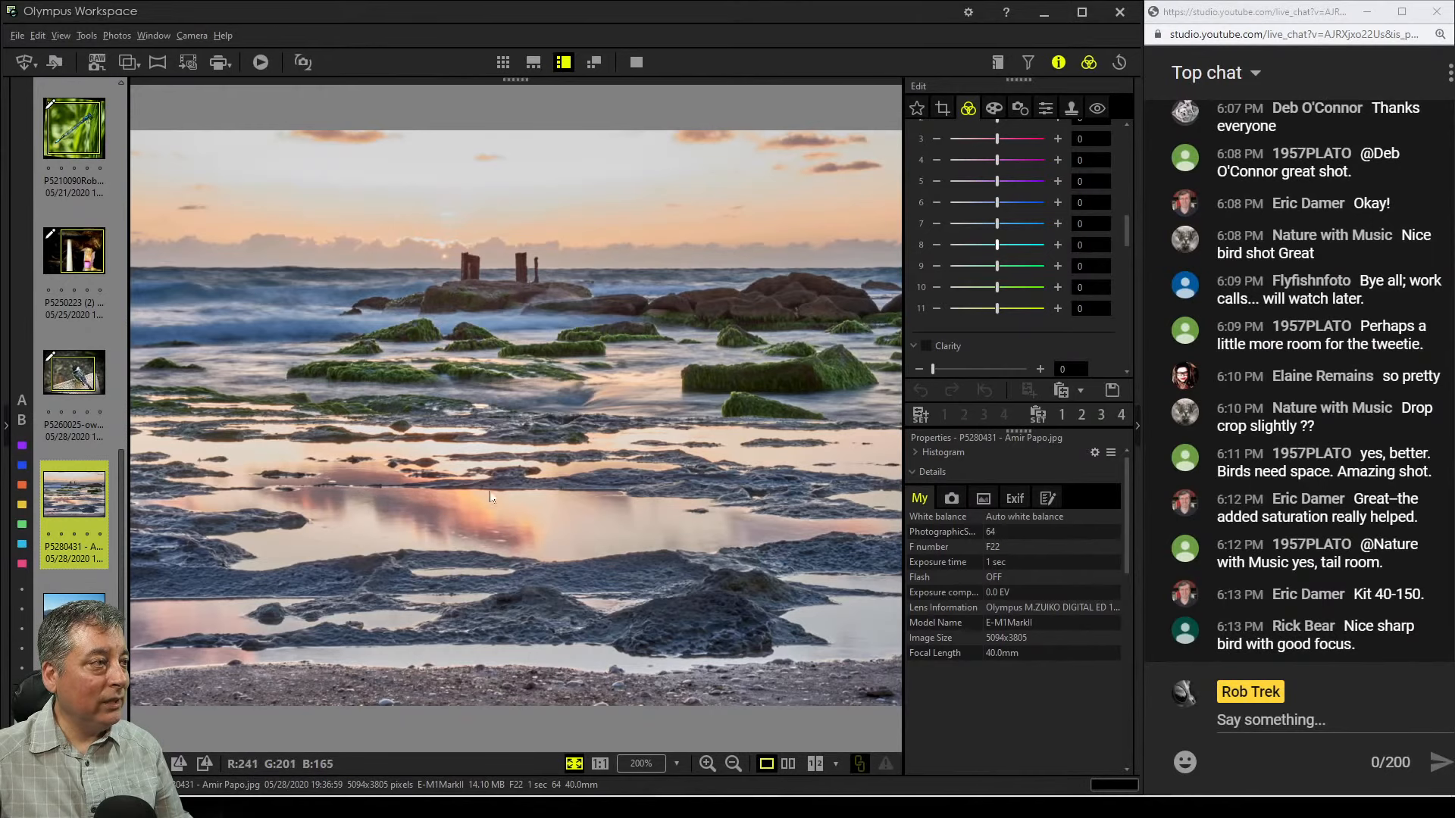
click(947, 109)
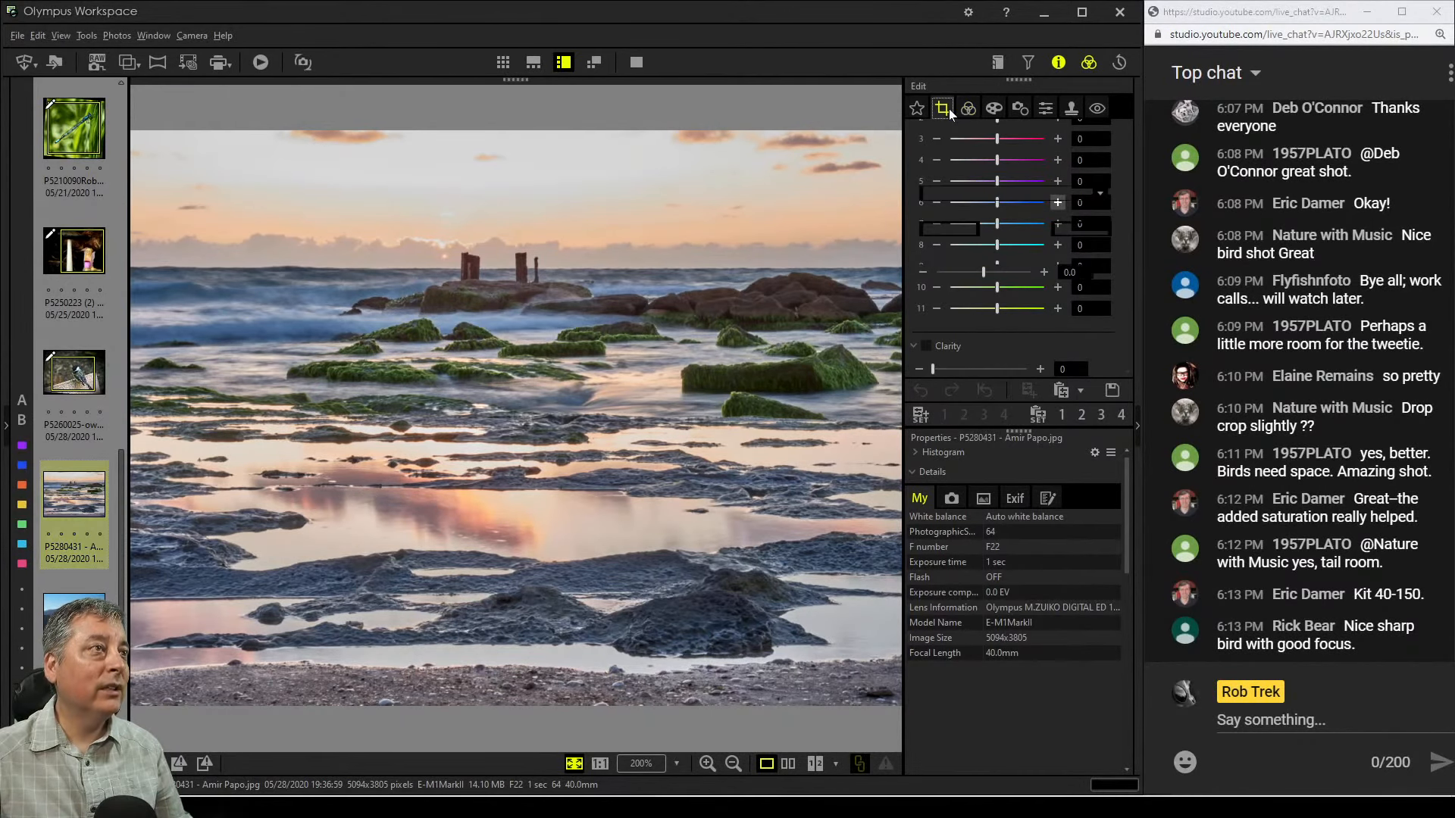
click(976, 194)
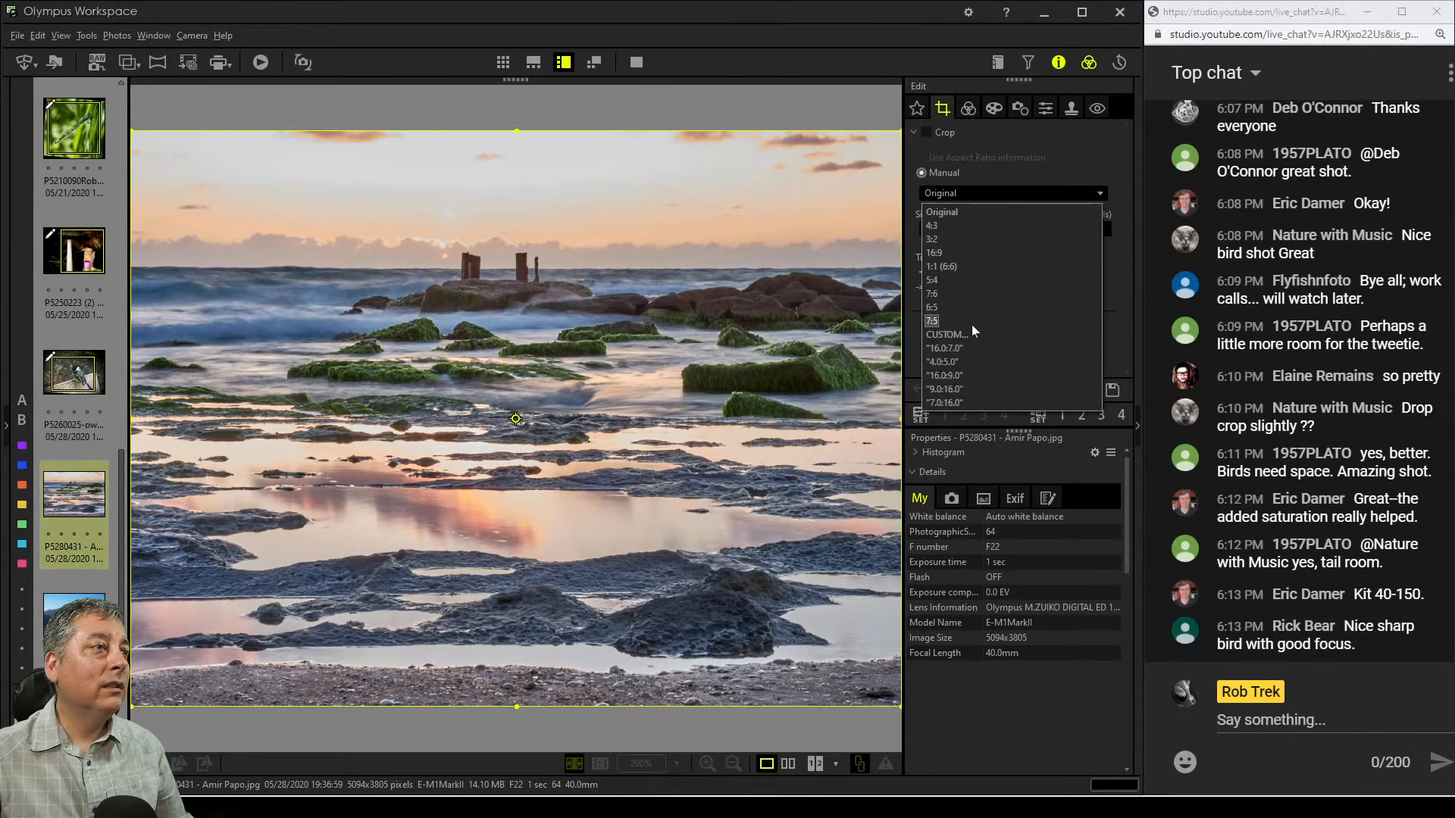
click(973, 348)
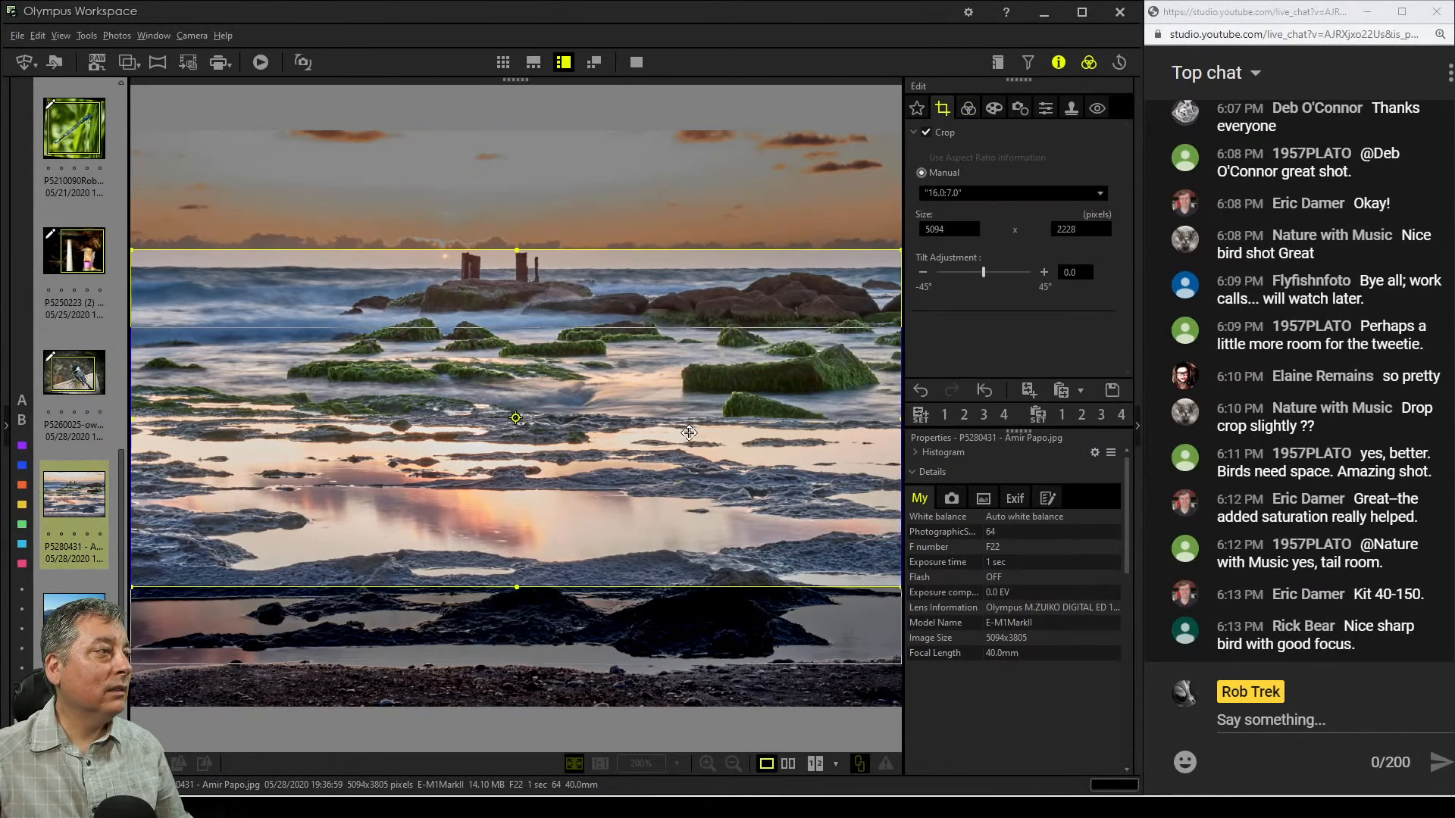
drag(689, 358, 689, 433)
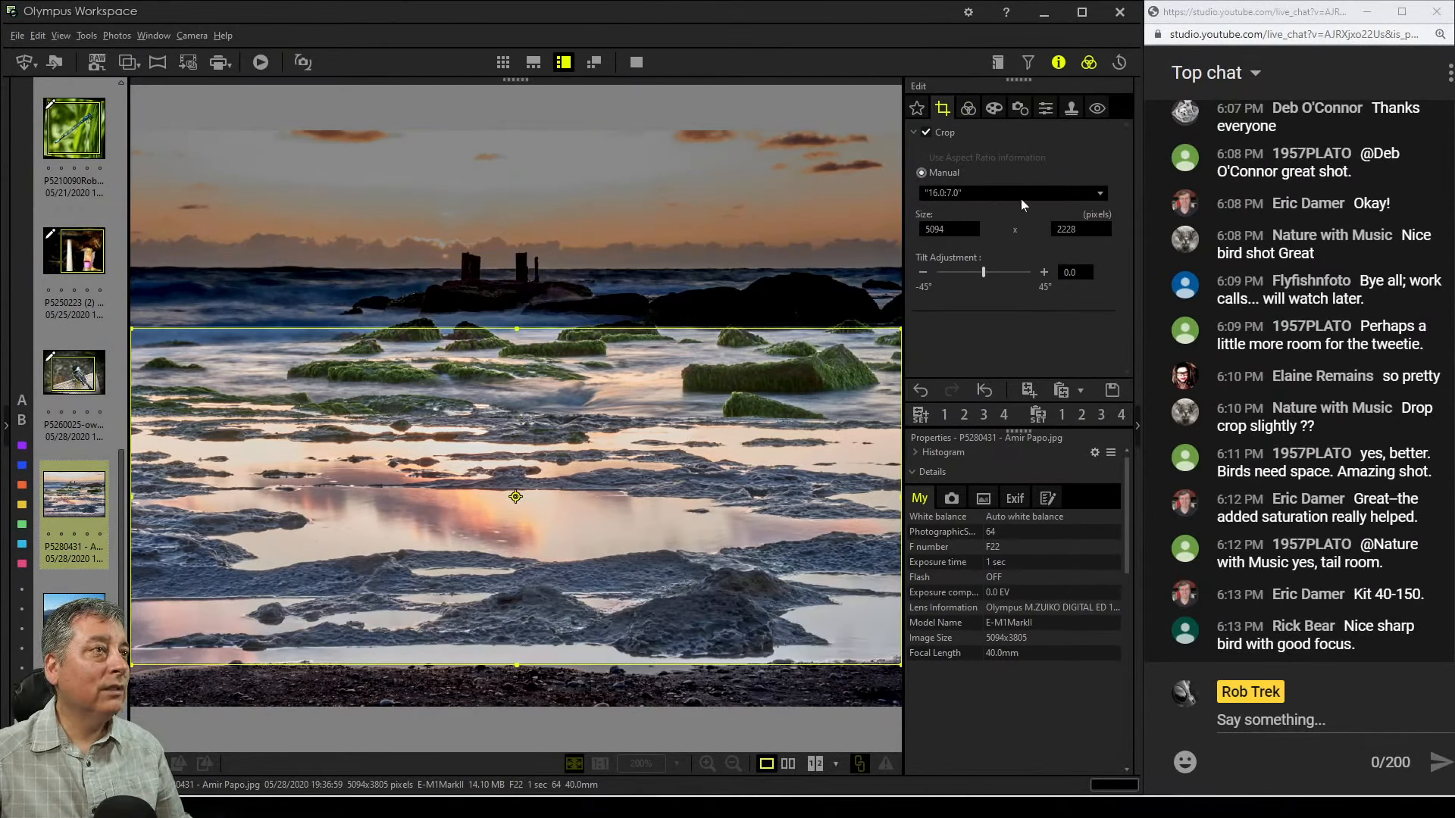
click(970, 109)
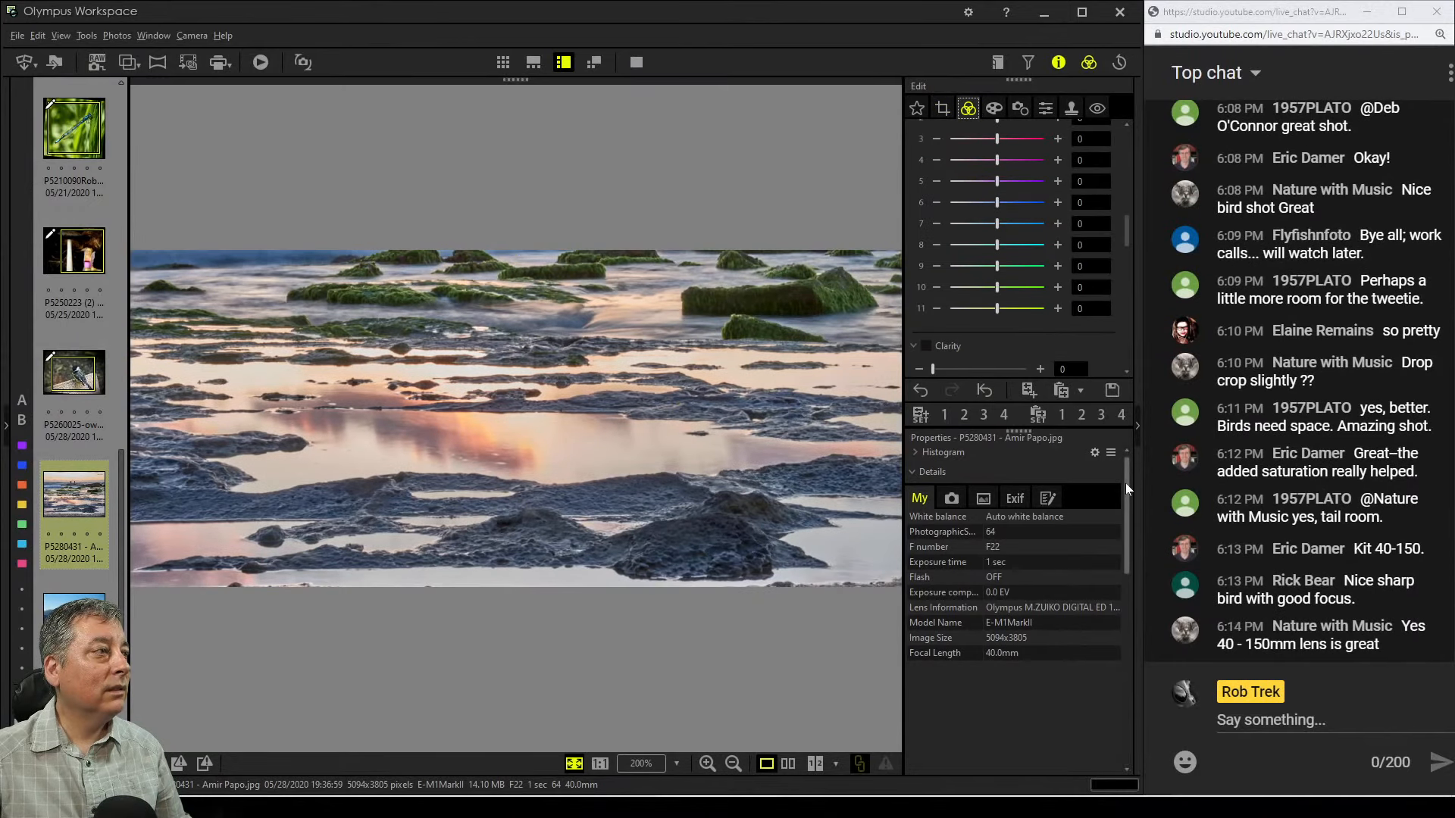
click(994, 108)
click(1025, 154)
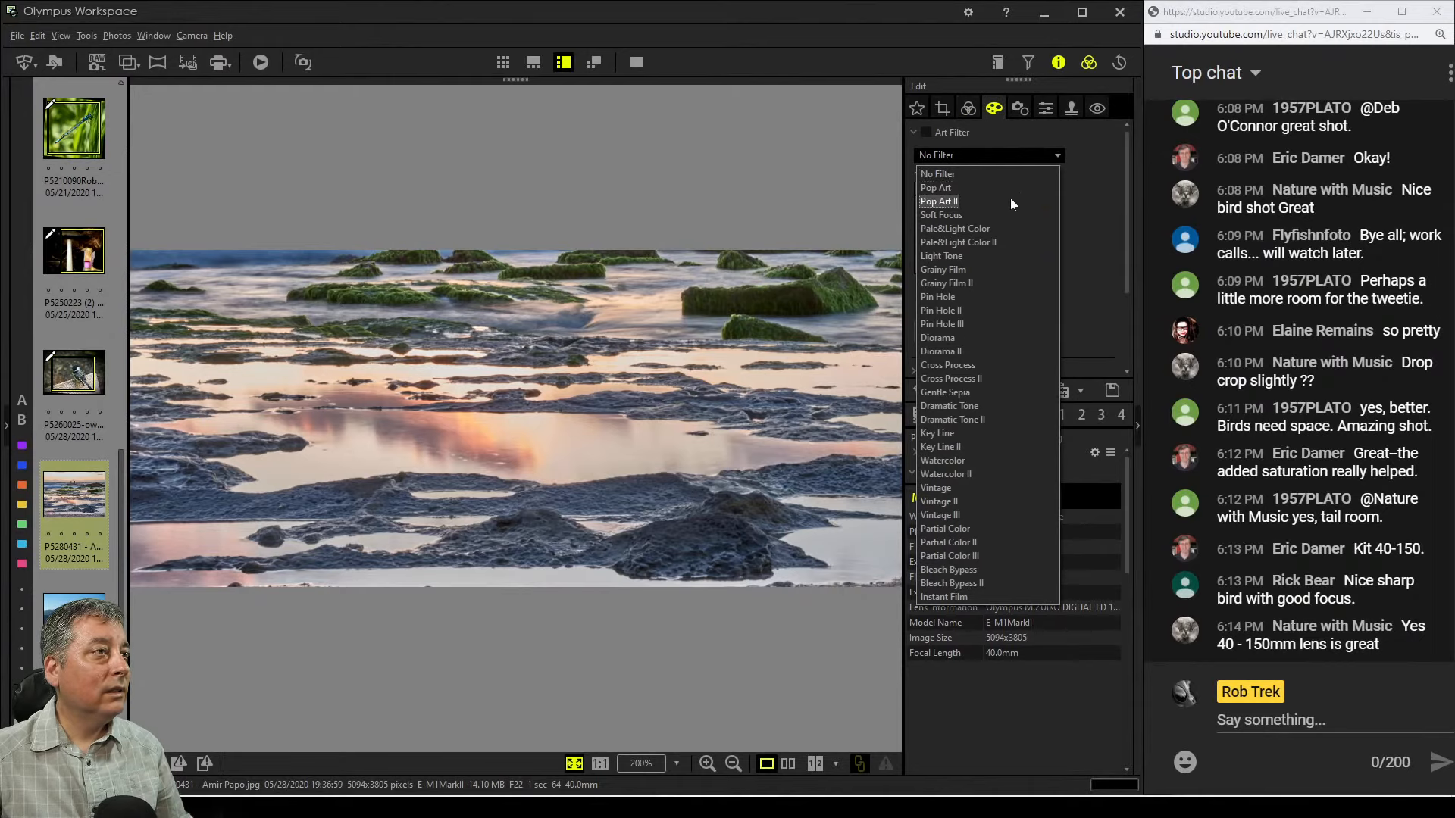
click(990, 402)
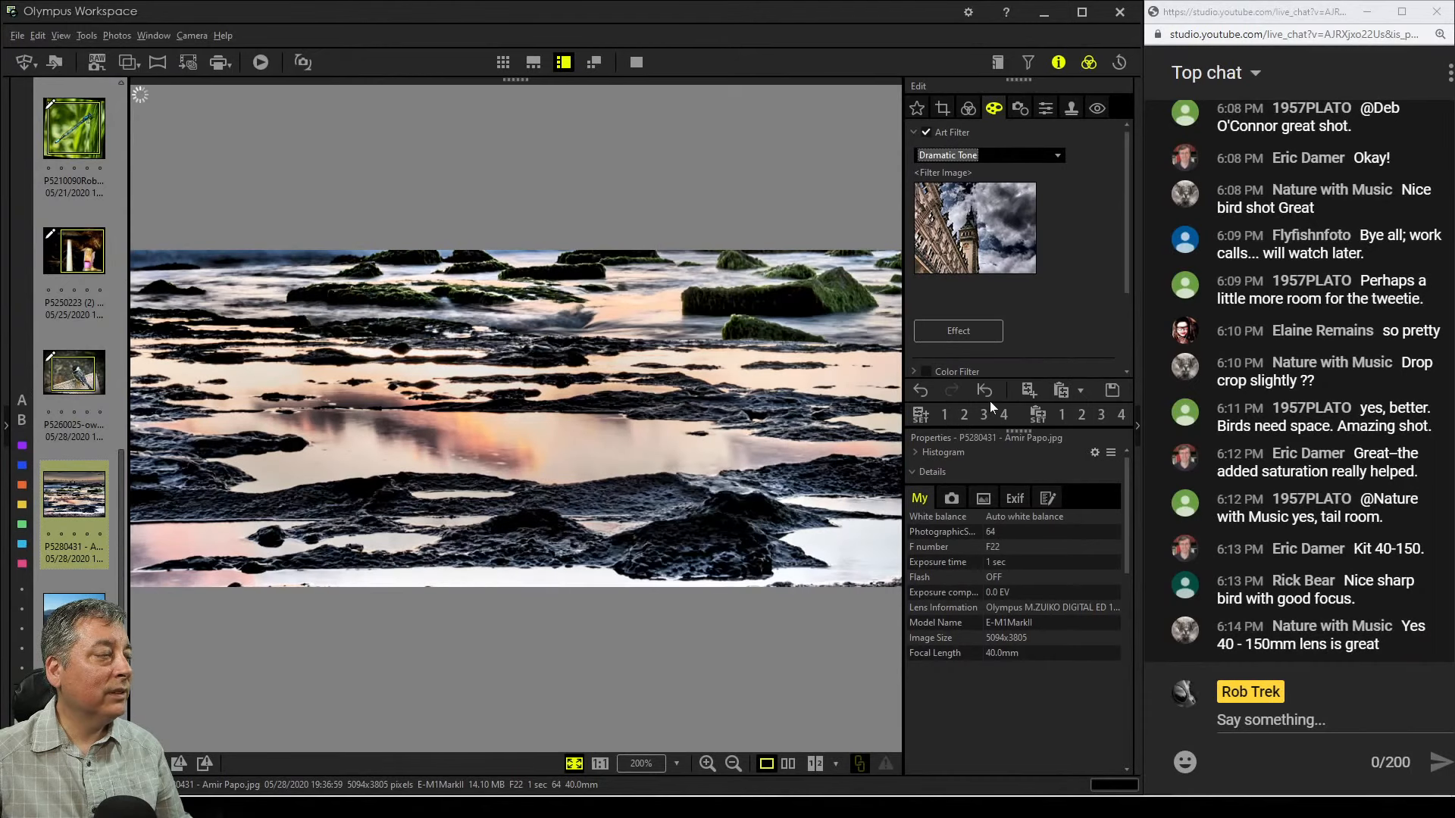
click(993, 159)
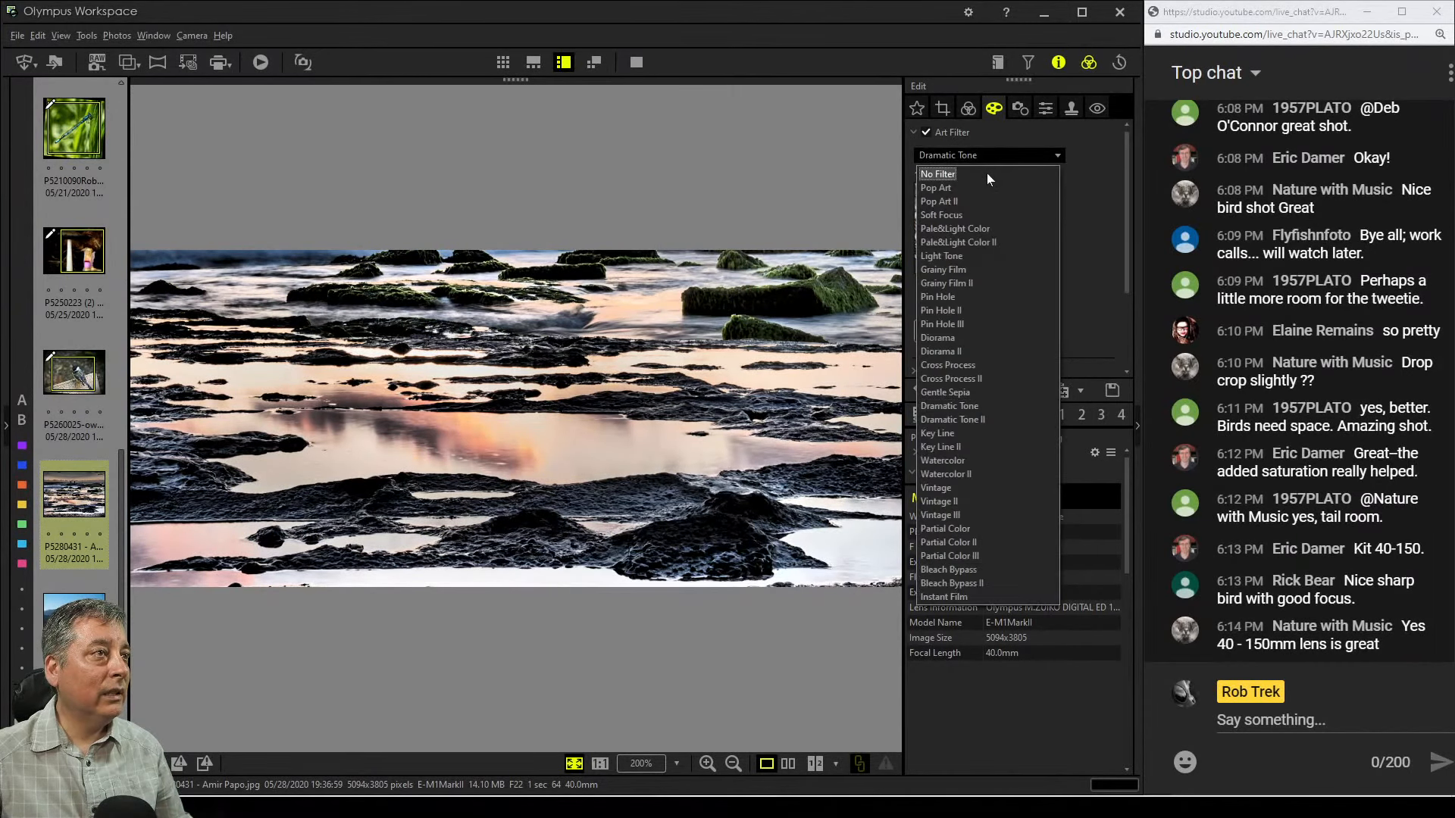
click(987, 172)
Set the seascape's Clarity to 35 and Dehaze to 93
click(962, 115)
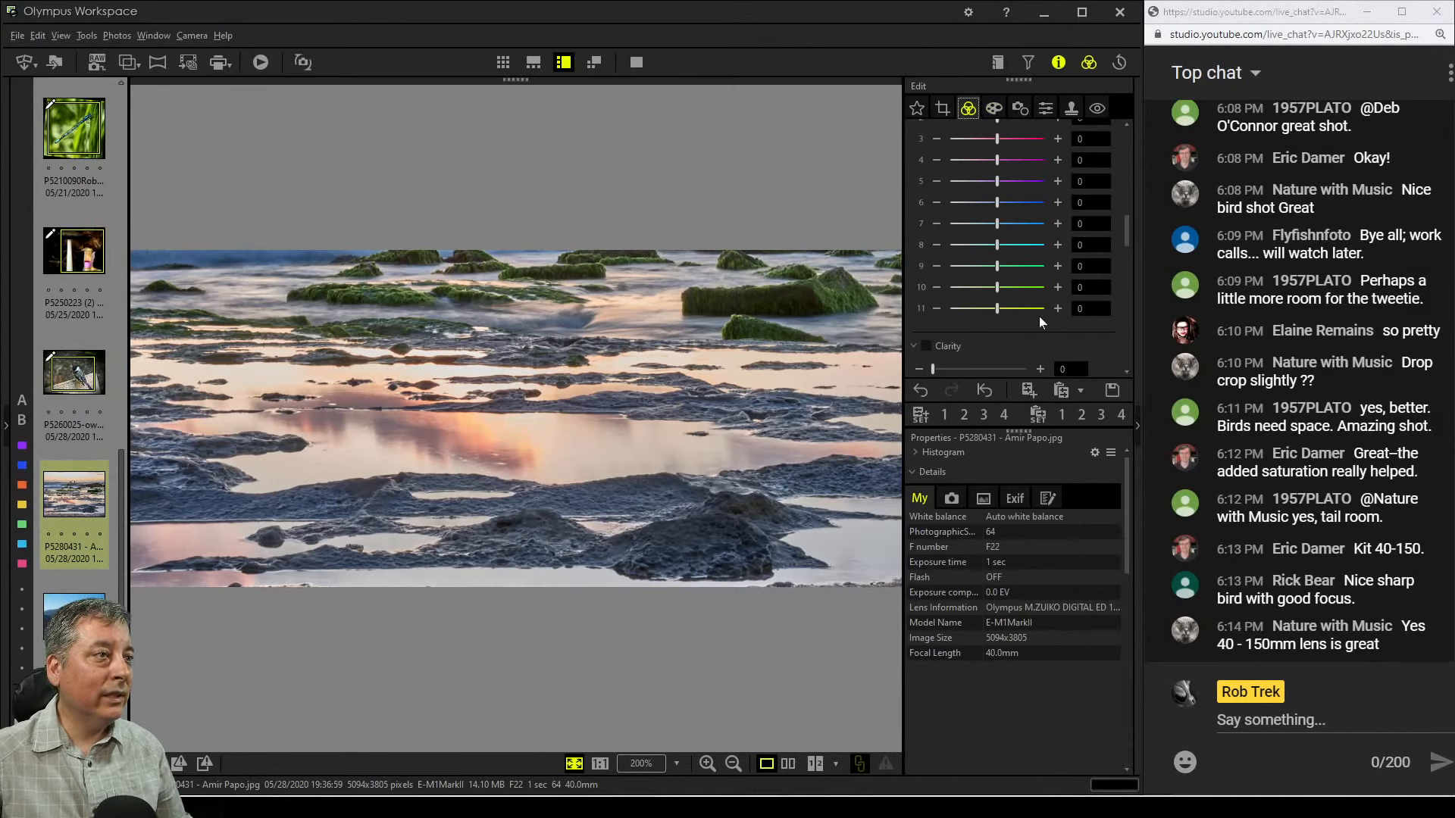
scroll(1103, 349, down, 3)
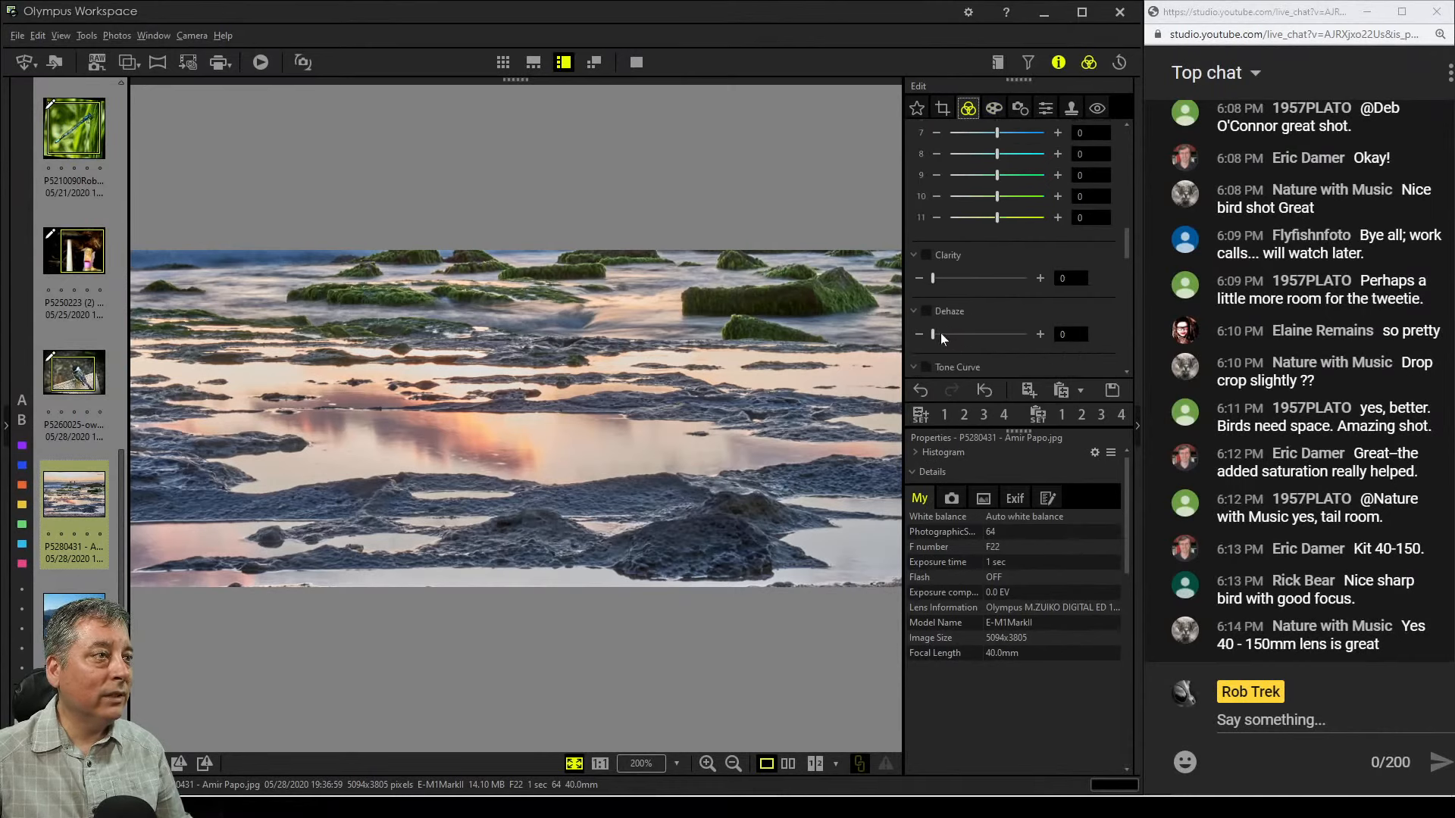
drag(933, 334, 988, 334)
drag(933, 279, 962, 277)
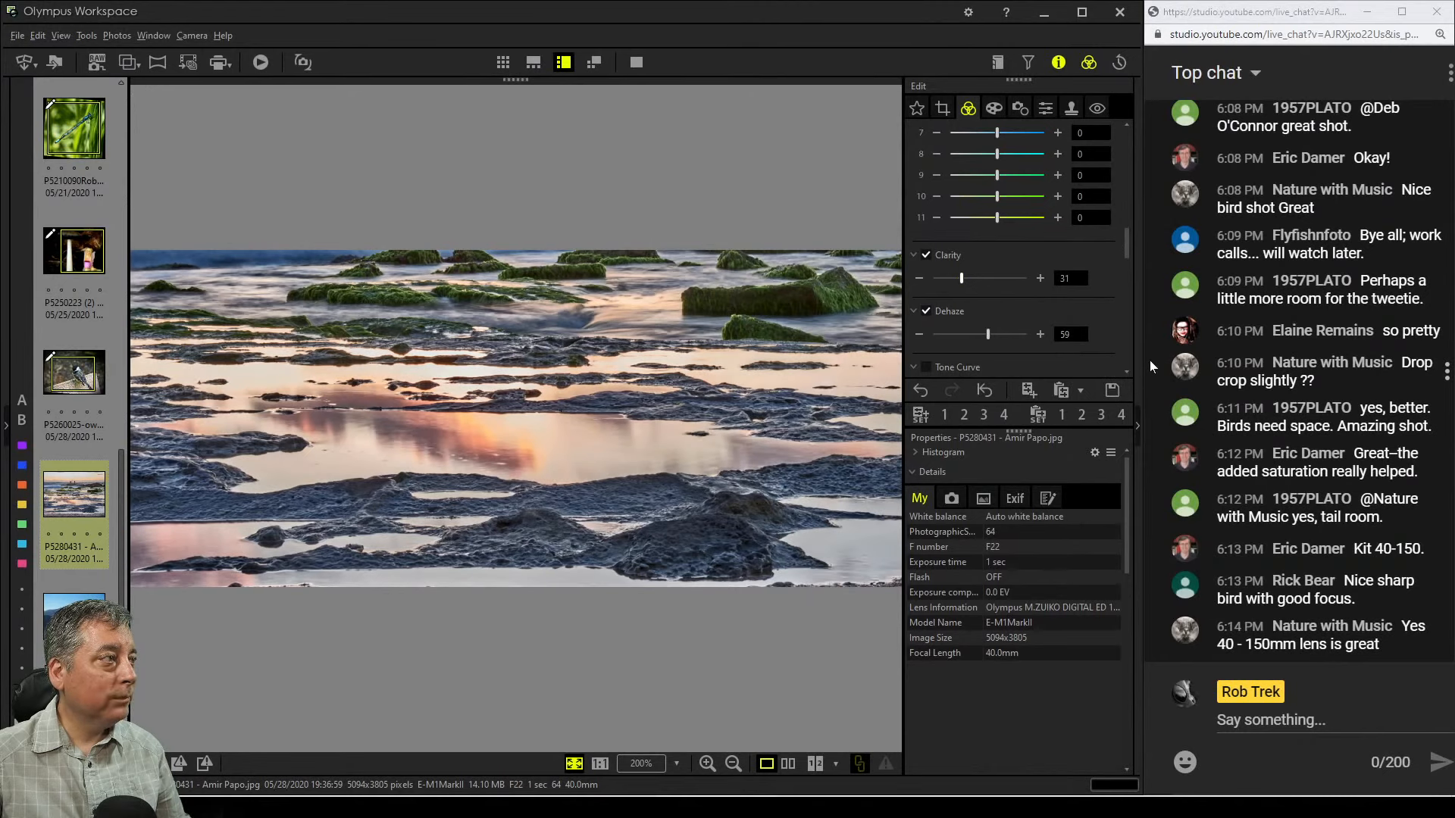
click(1019, 335)
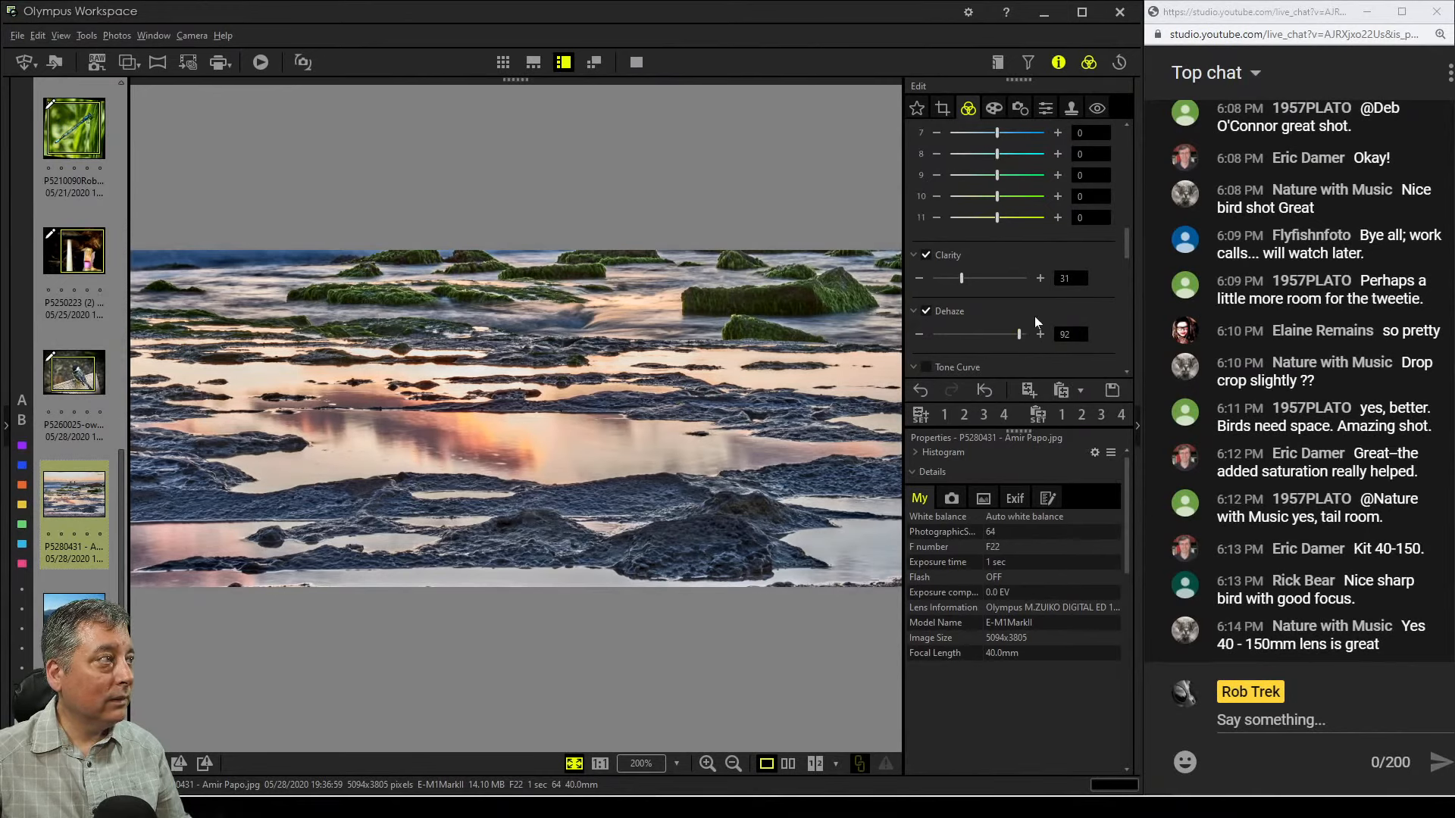
drag(1020, 335, 1022, 338)
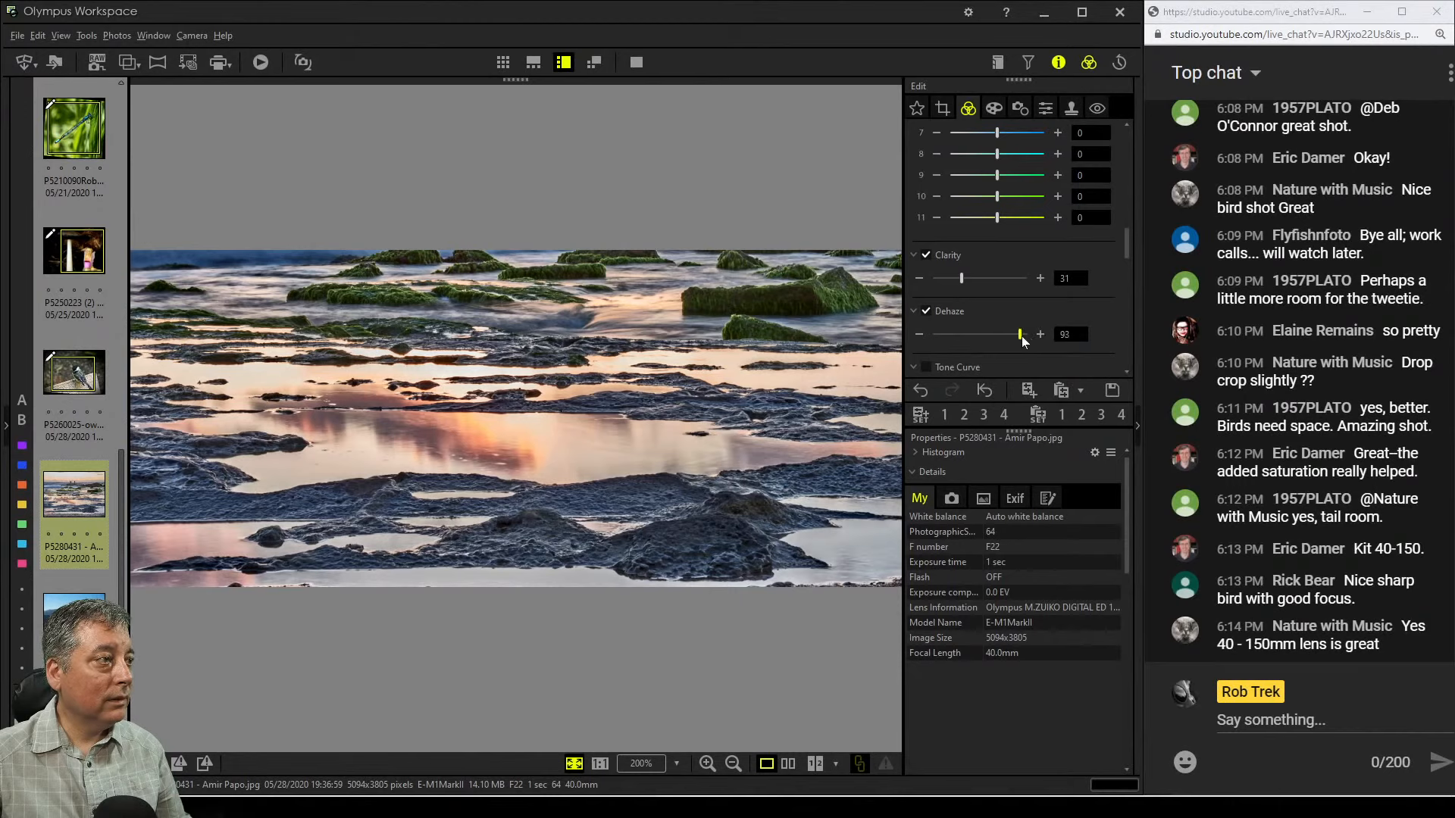
click(964, 279)
Try adding and shaping points on the RGB tone curve, then reset the curve
drag(1129, 244, 1094, 316)
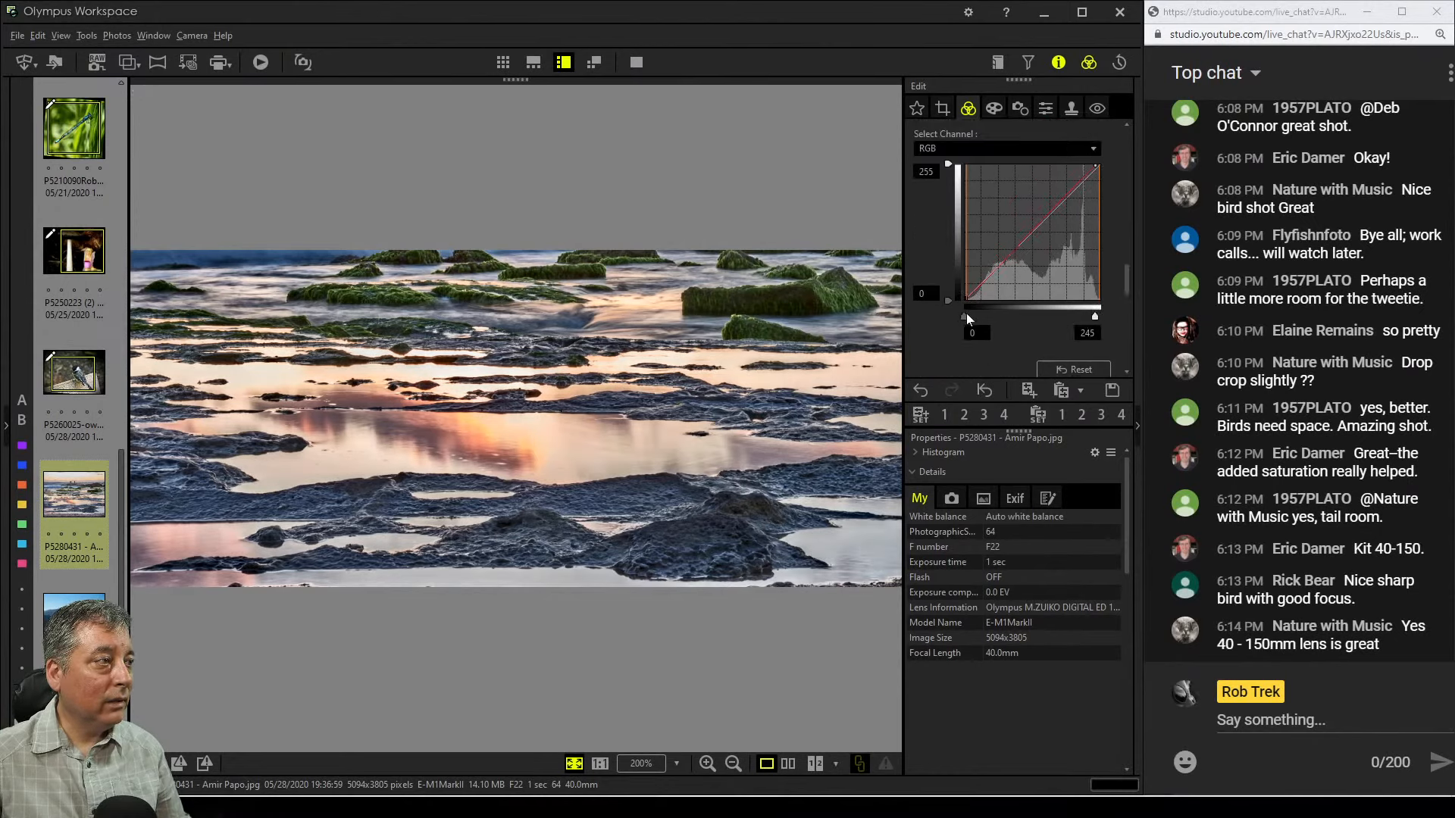
drag(968, 313, 953, 314)
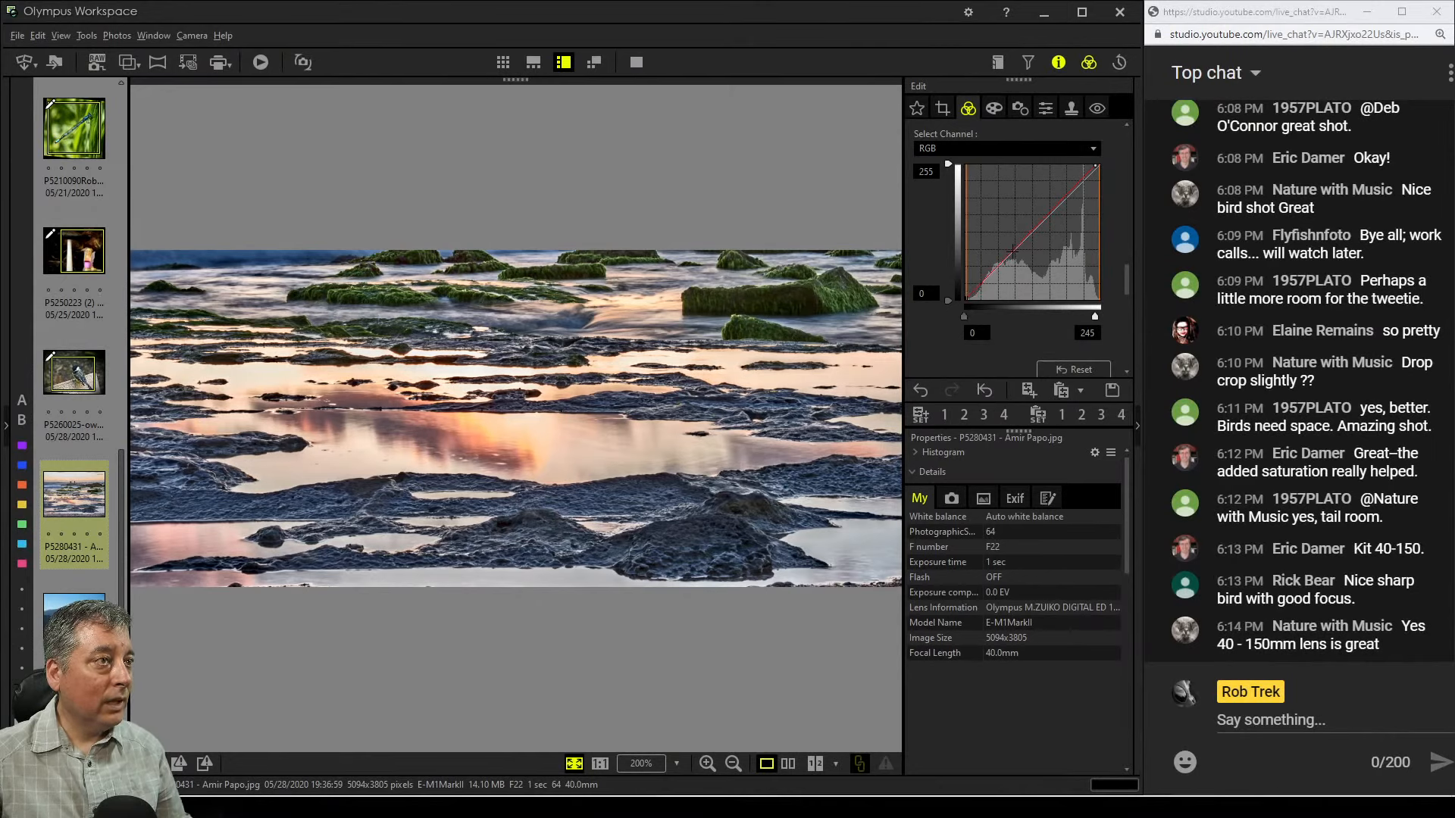
click(1013, 254)
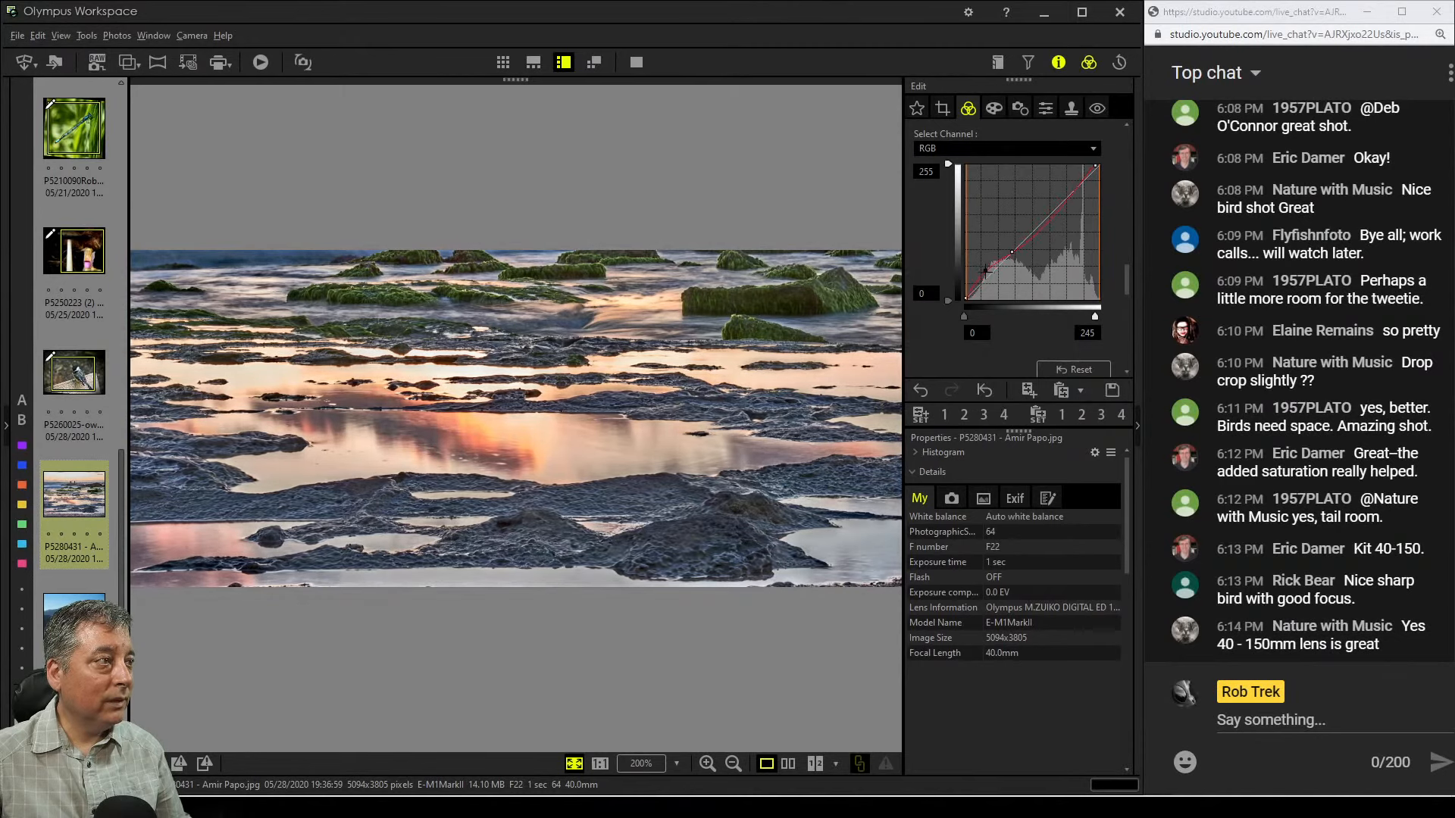
click(987, 275)
drag(1042, 222, 1028, 236)
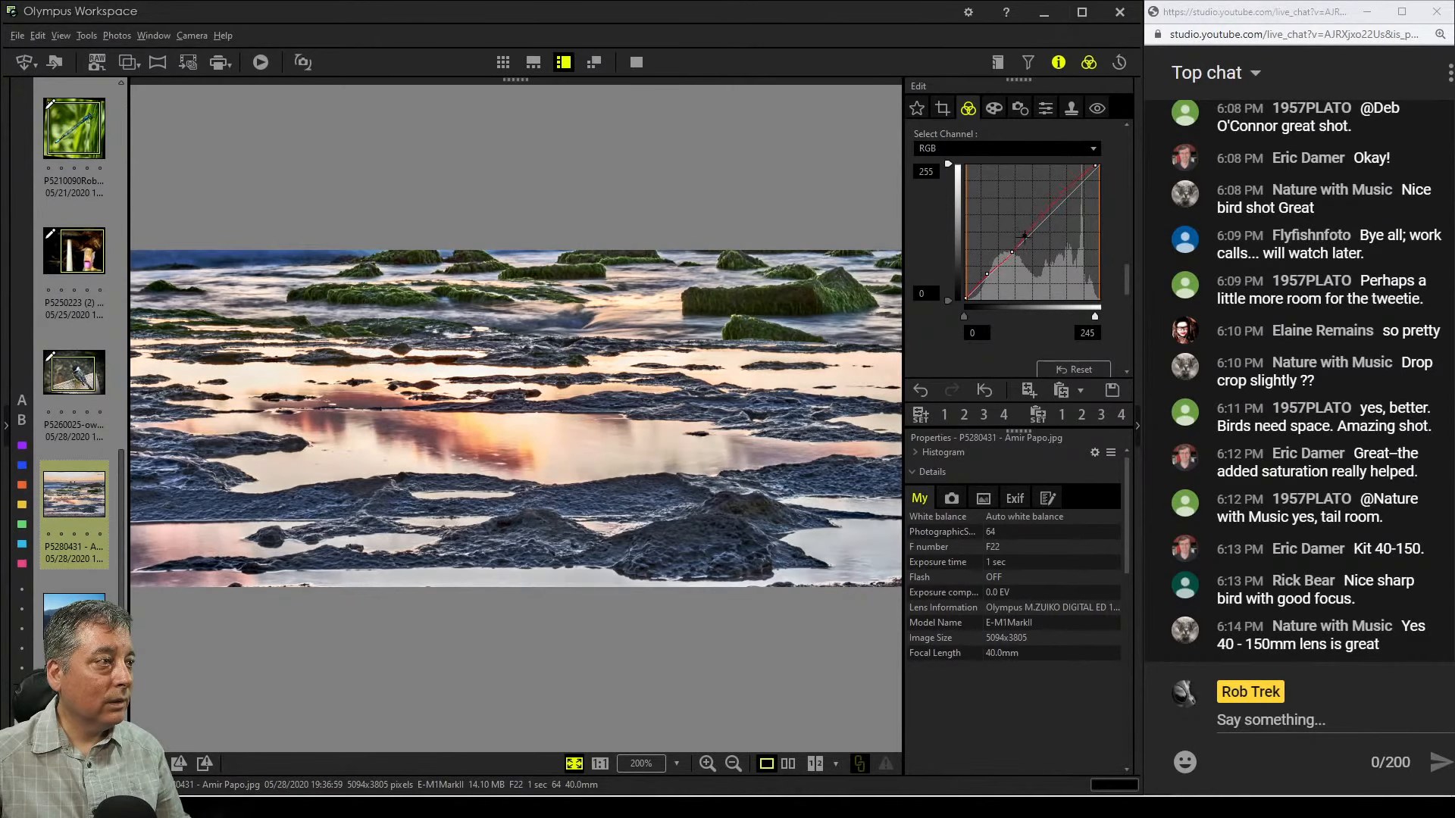
click(1071, 370)
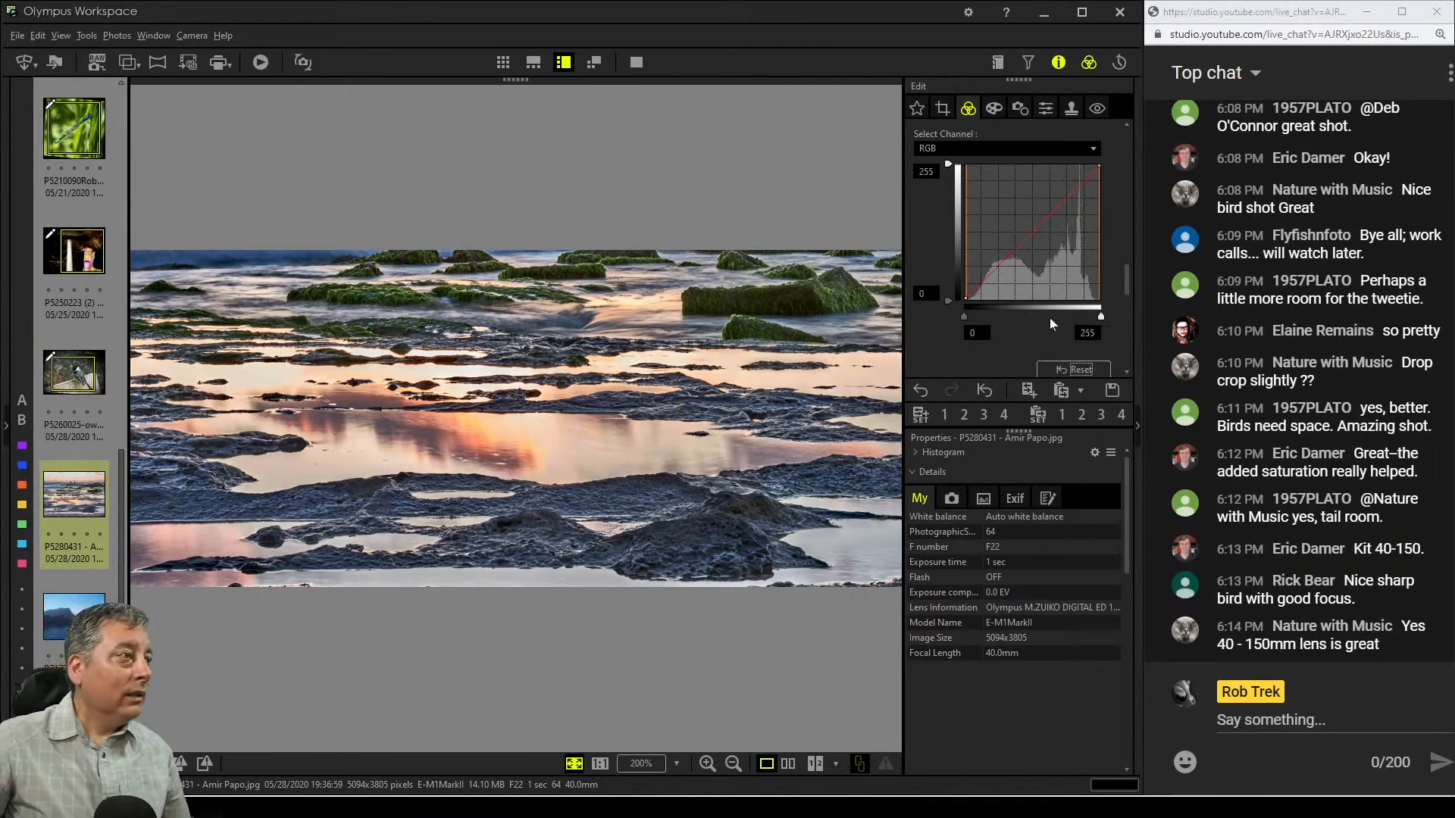
Enable Gradation in Manual mode and set it to 32
scroll(1060, 338, down, 5)
scroll(1061, 345, down, 4)
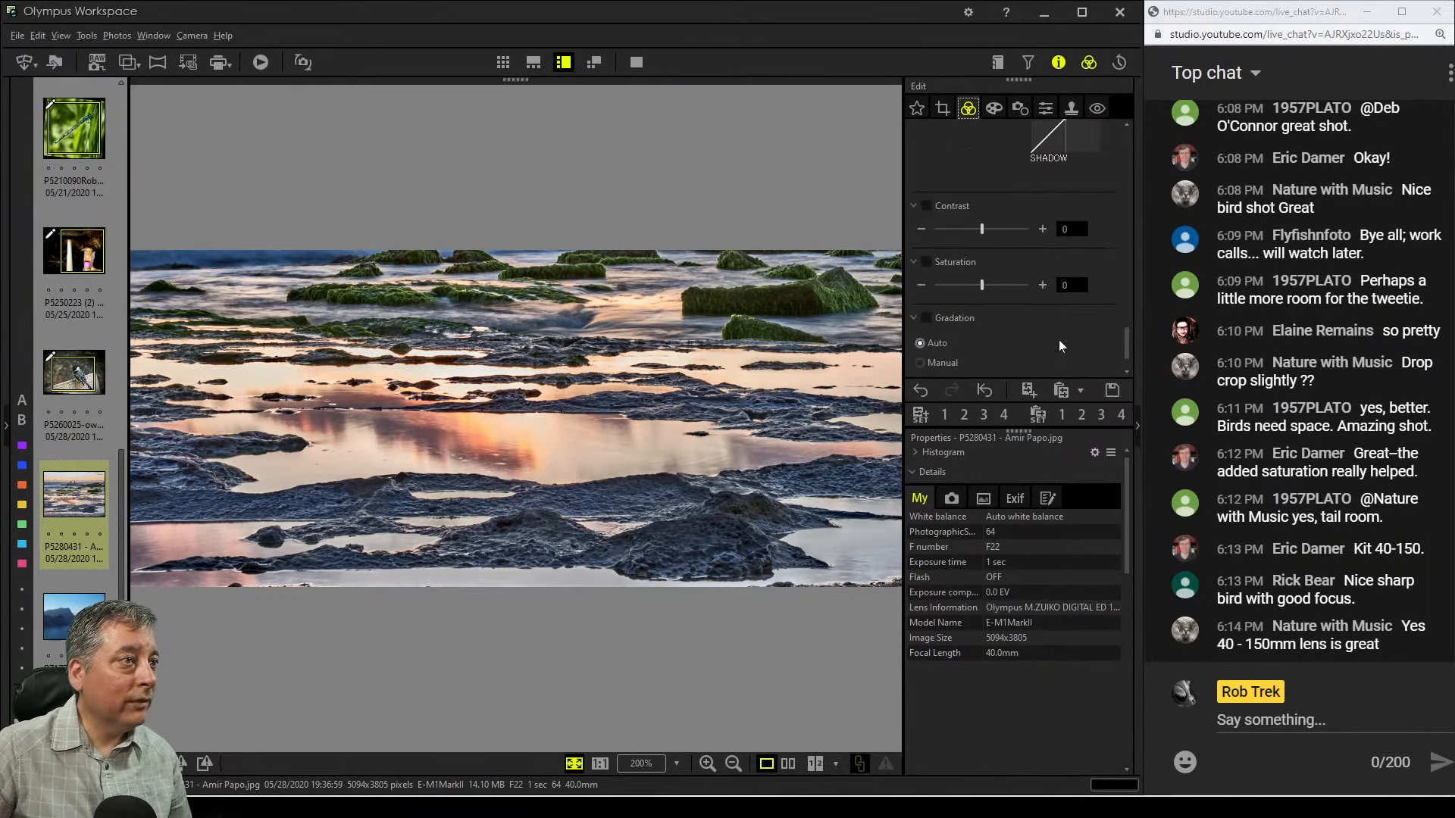
click(957, 326)
drag(970, 361, 968, 361)
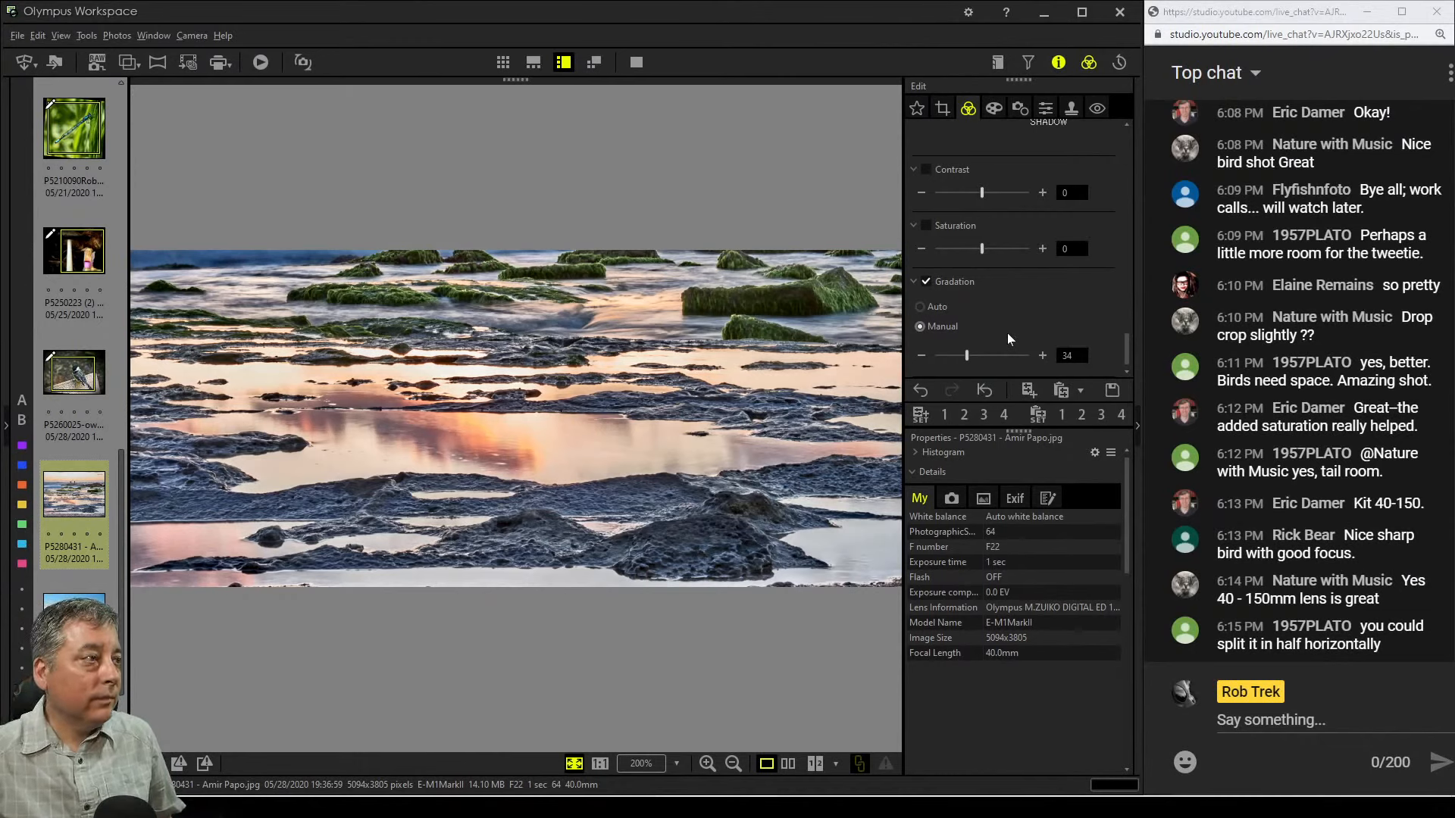
drag(970, 357, 966, 357)
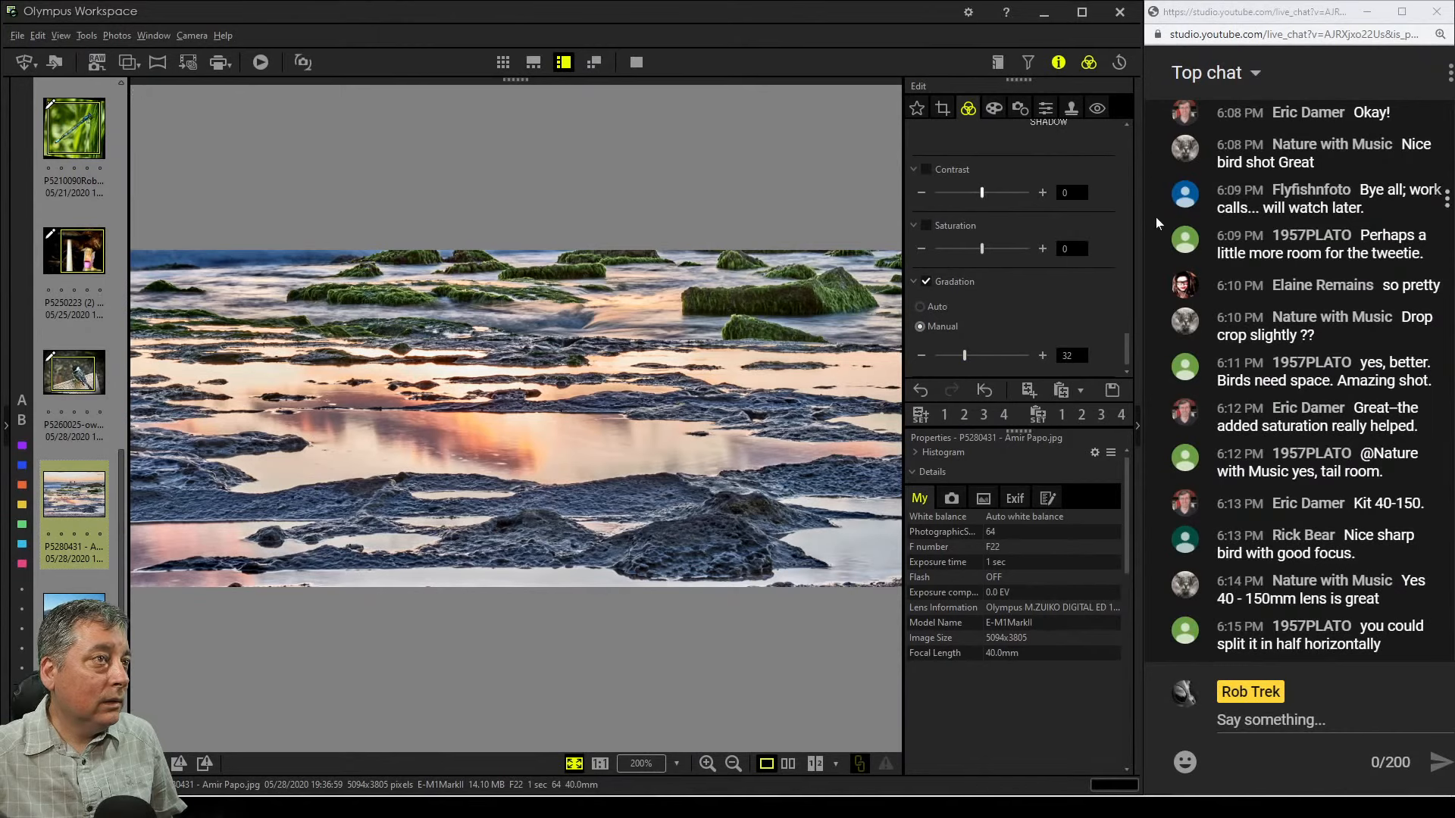
Enable Saturation and raise it to 49
mouse_move(1125, 353)
mouse_down()
mouse_move(1134, 156)
mouse_move(1128, 365)
mouse_up()
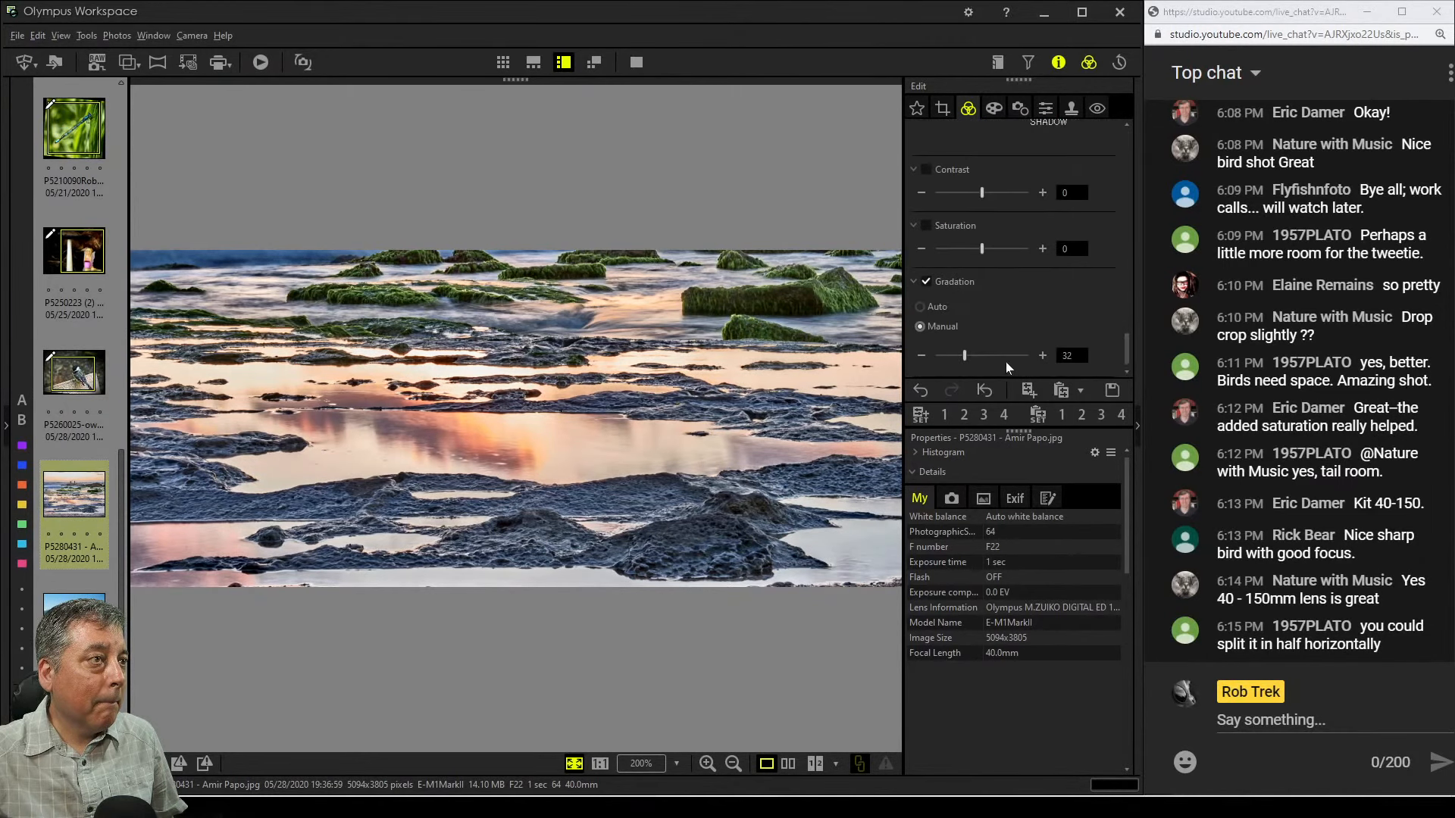
drag(988, 252, 999, 252)
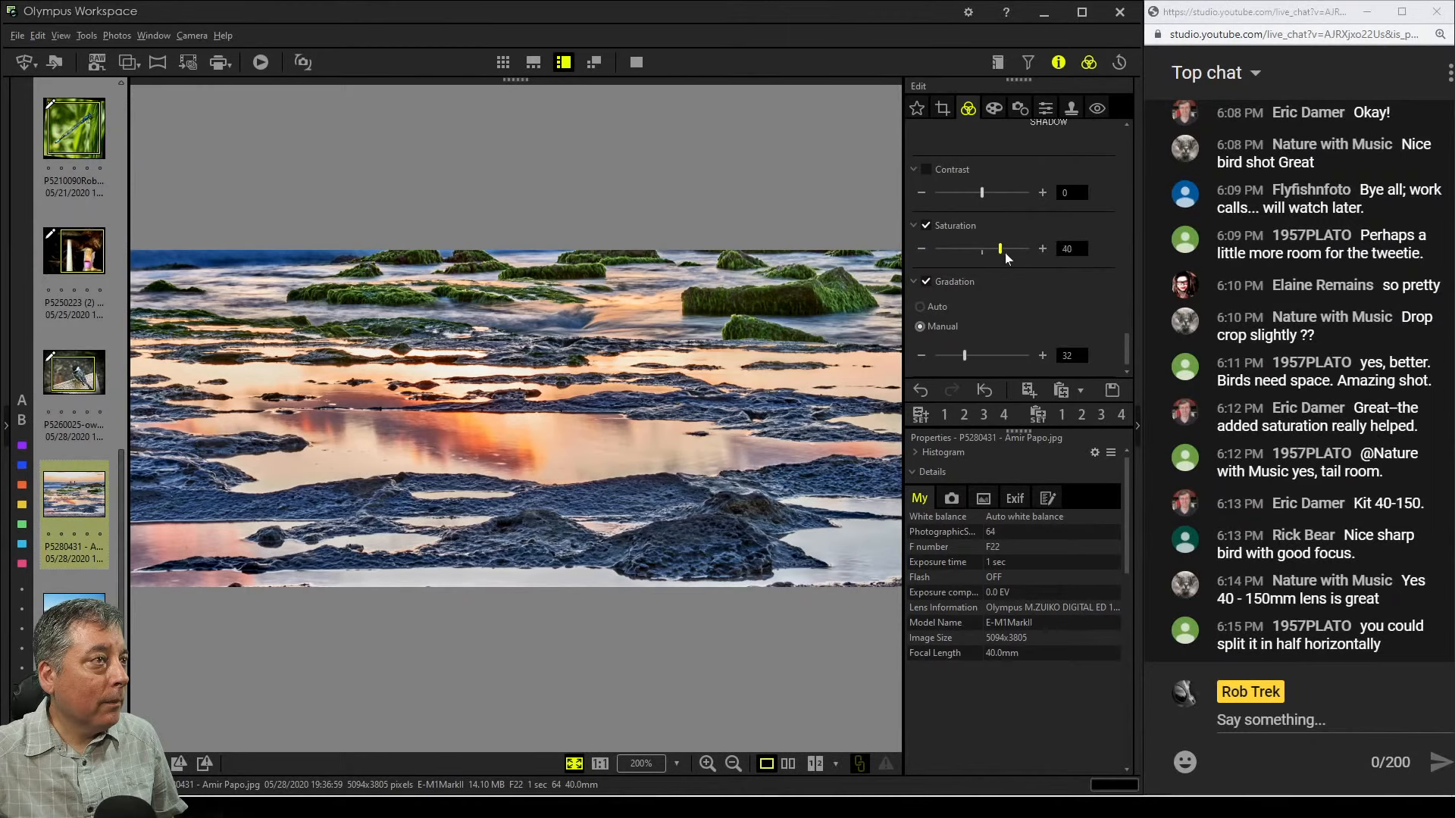
drag(1004, 253, 1008, 253)
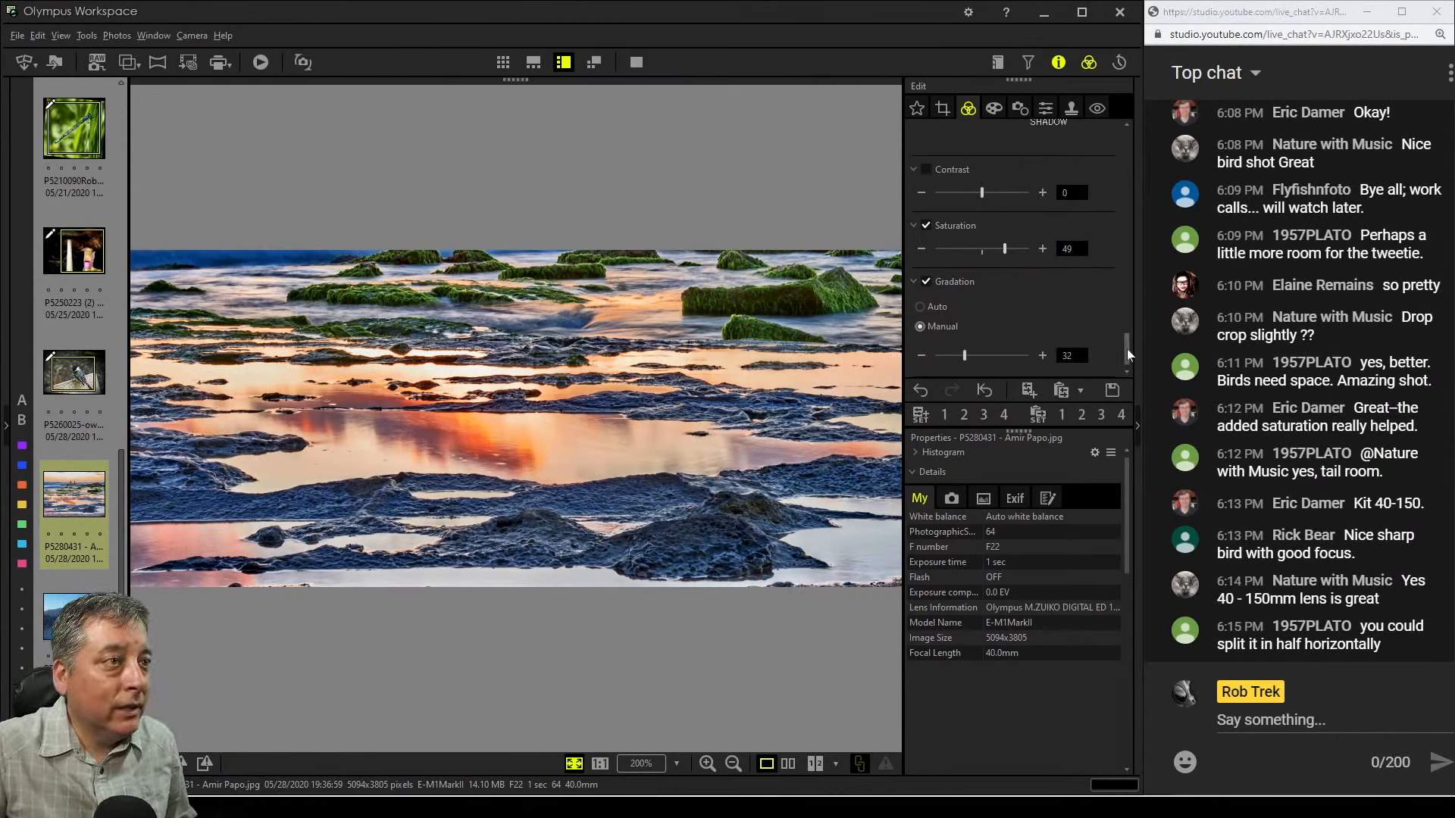
Lower color sliders 6 through 11 to -1, -3, -3, -3, -3 and -2
drag(1125, 349, 1134, 232)
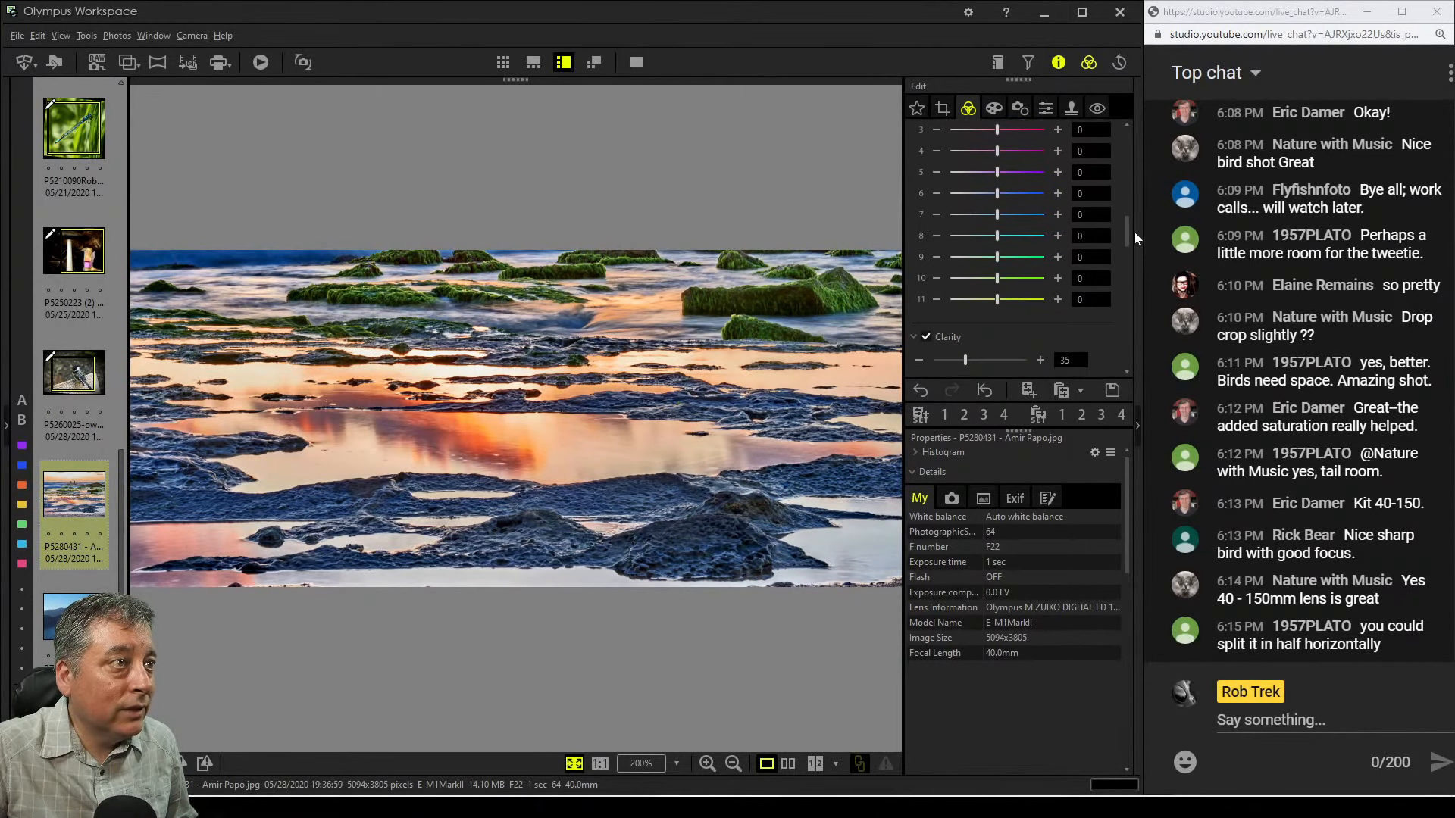
mouse_move(997, 278)
mouse_down()
mouse_move(983, 257)
mouse_move(977, 278)
mouse_up()
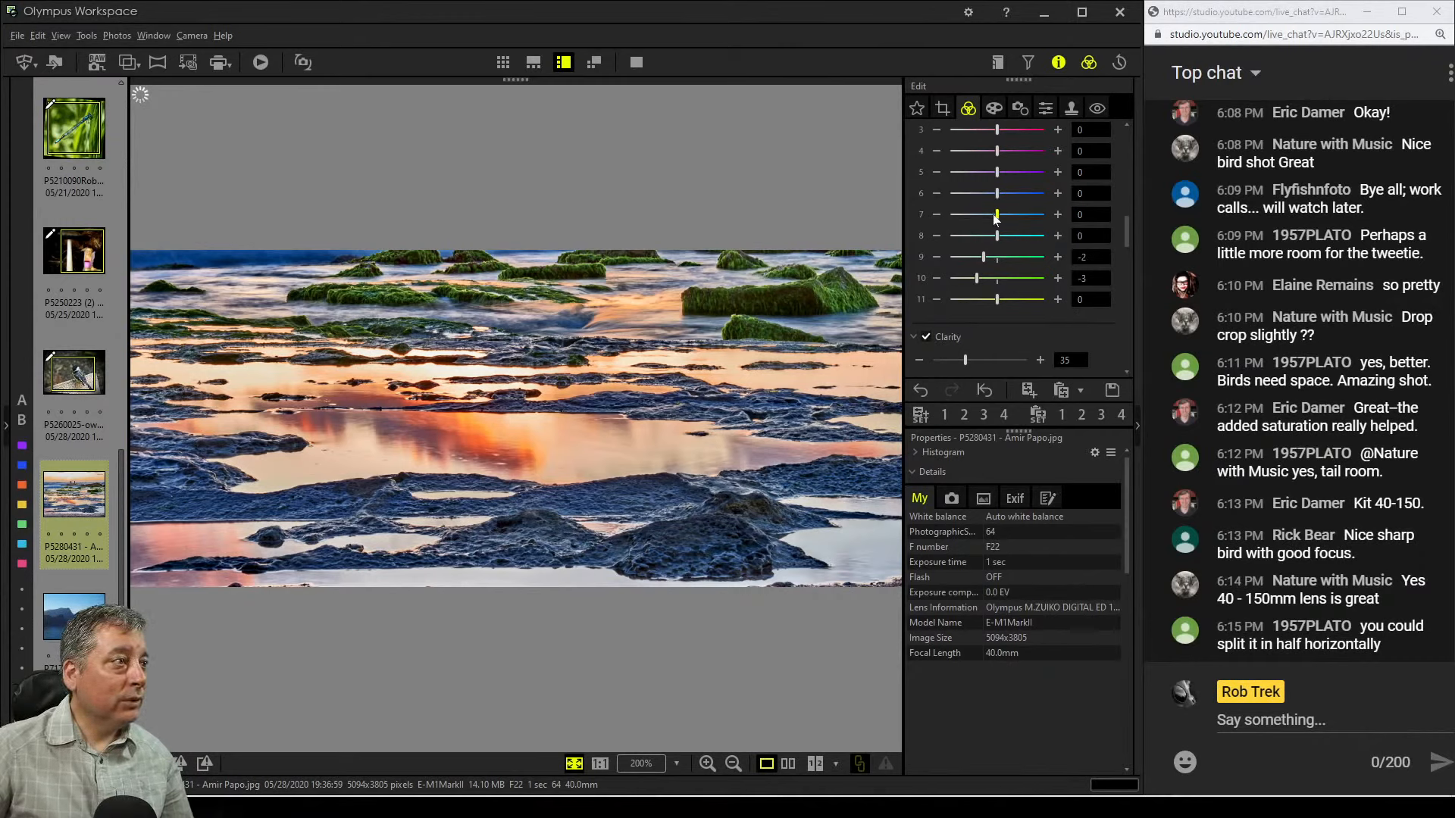
drag(995, 216, 984, 237)
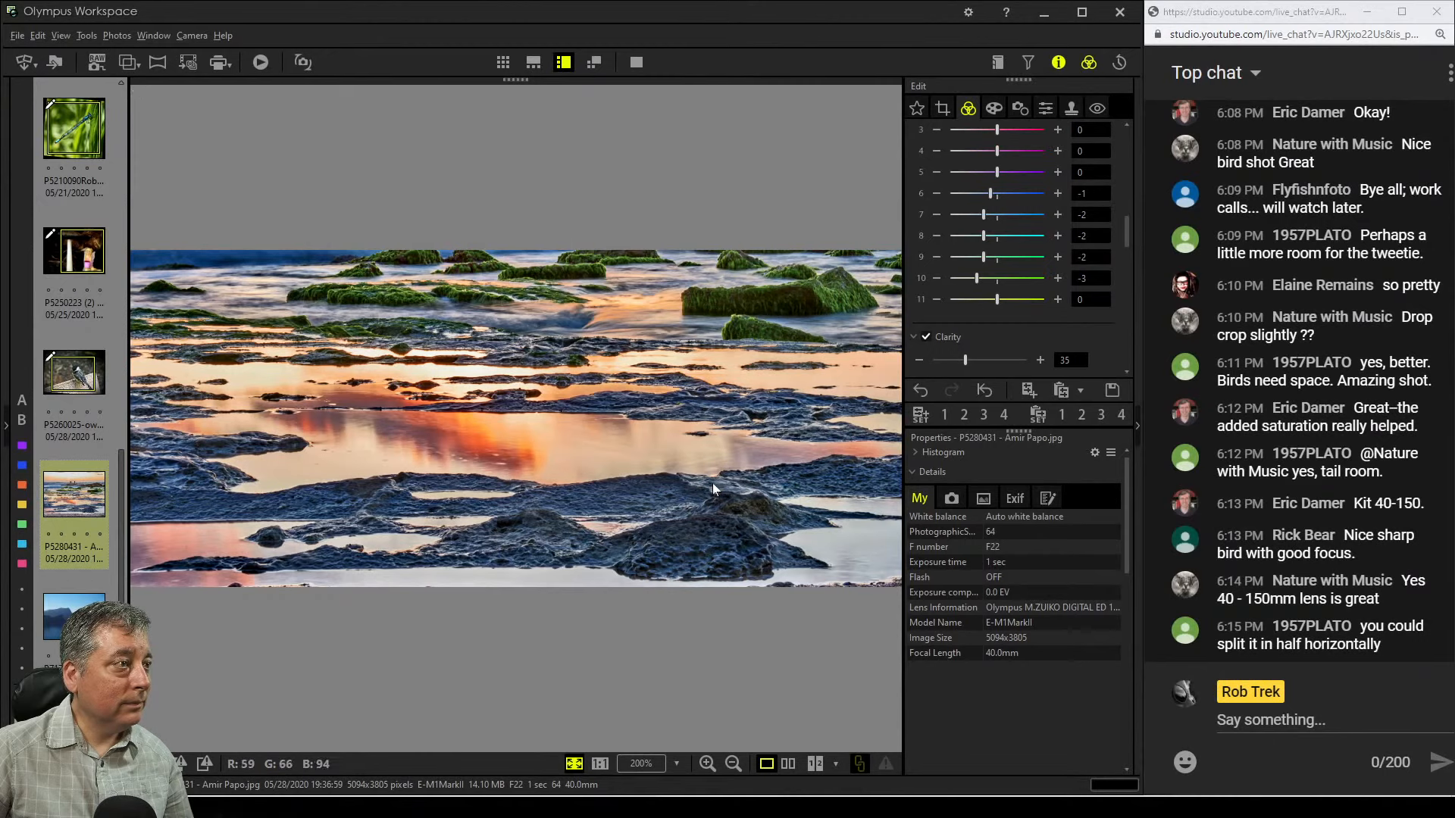
click(975, 236)
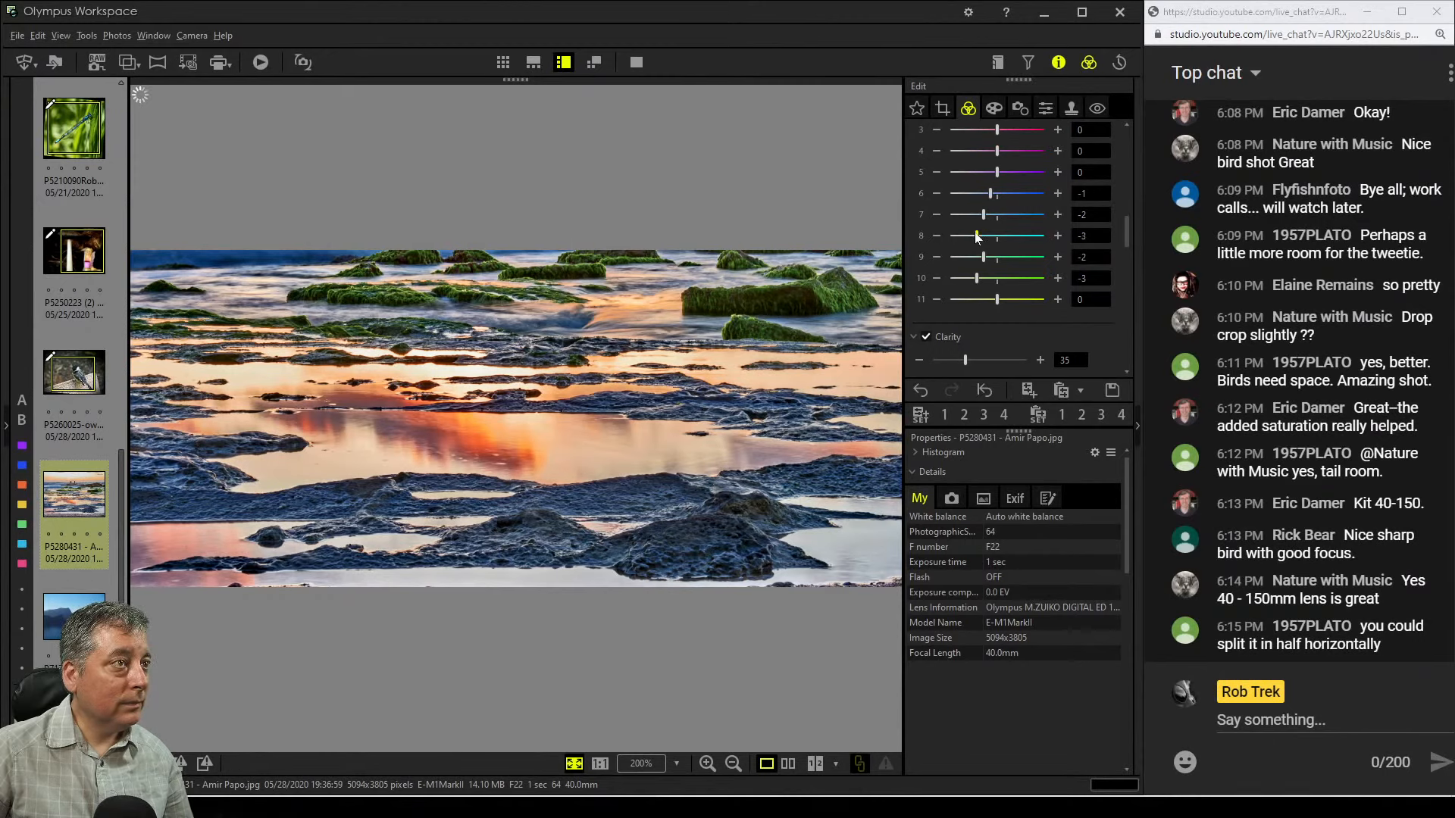
click(980, 216)
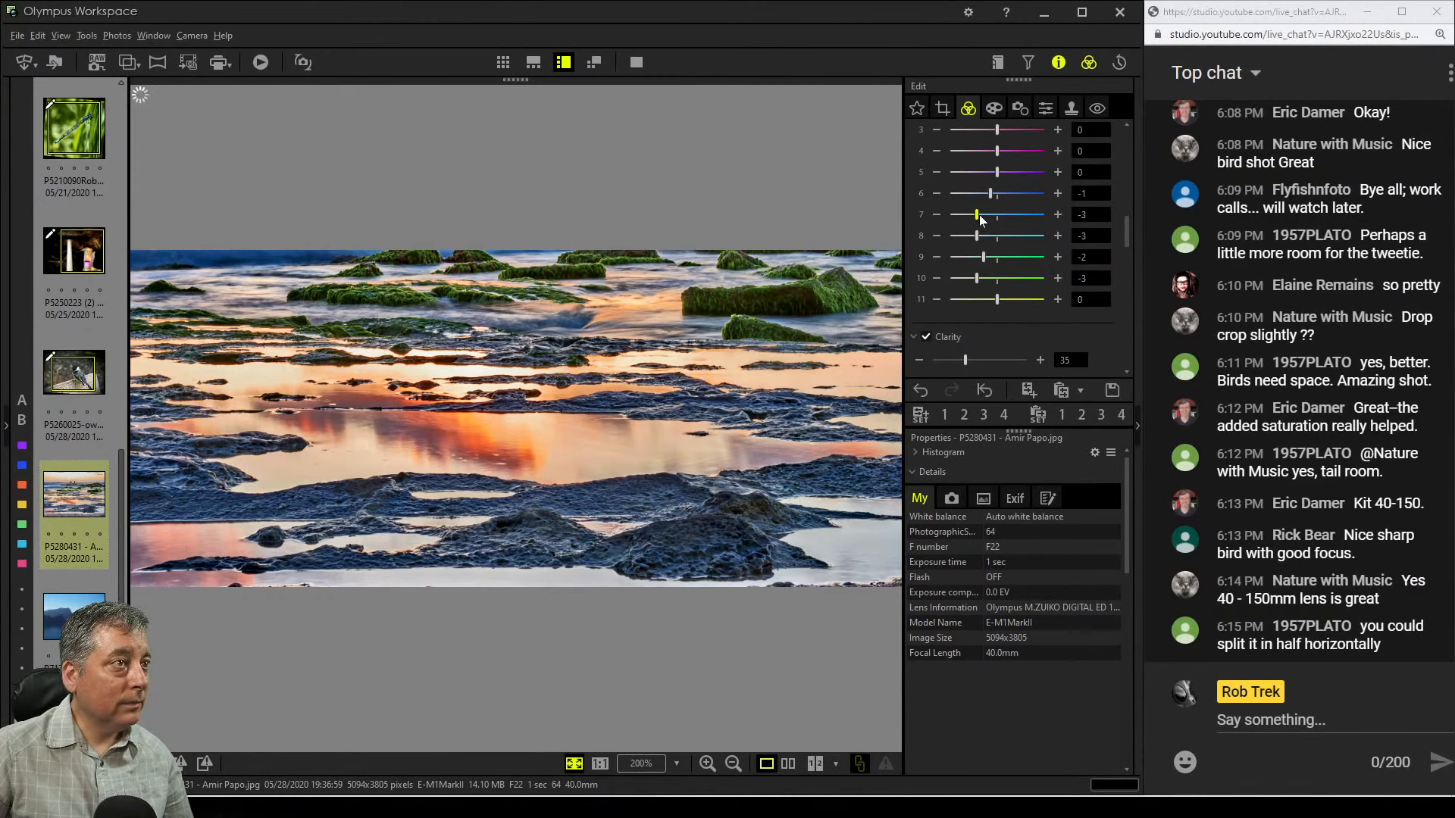
click(977, 258)
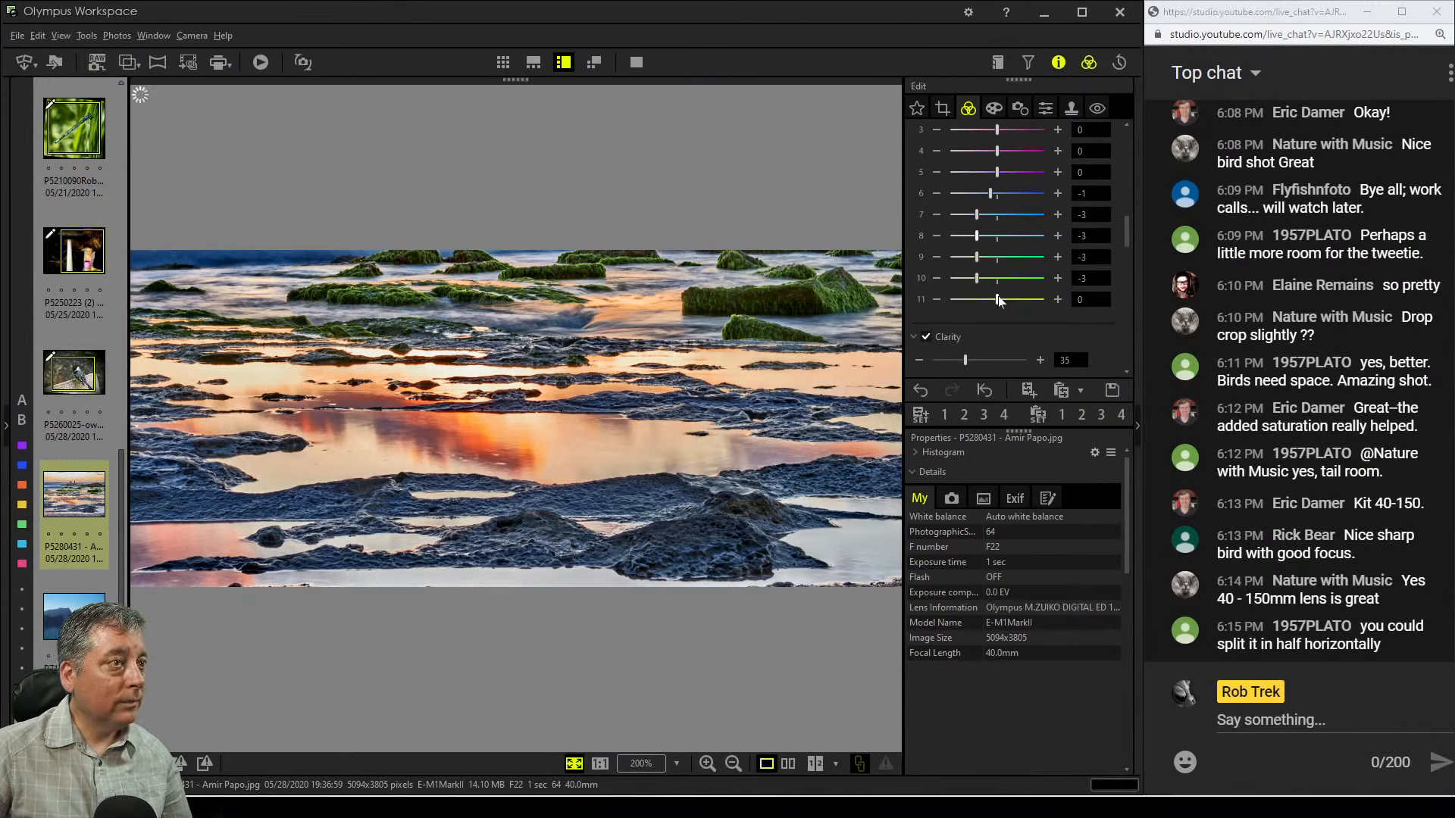
drag(997, 299, 985, 301)
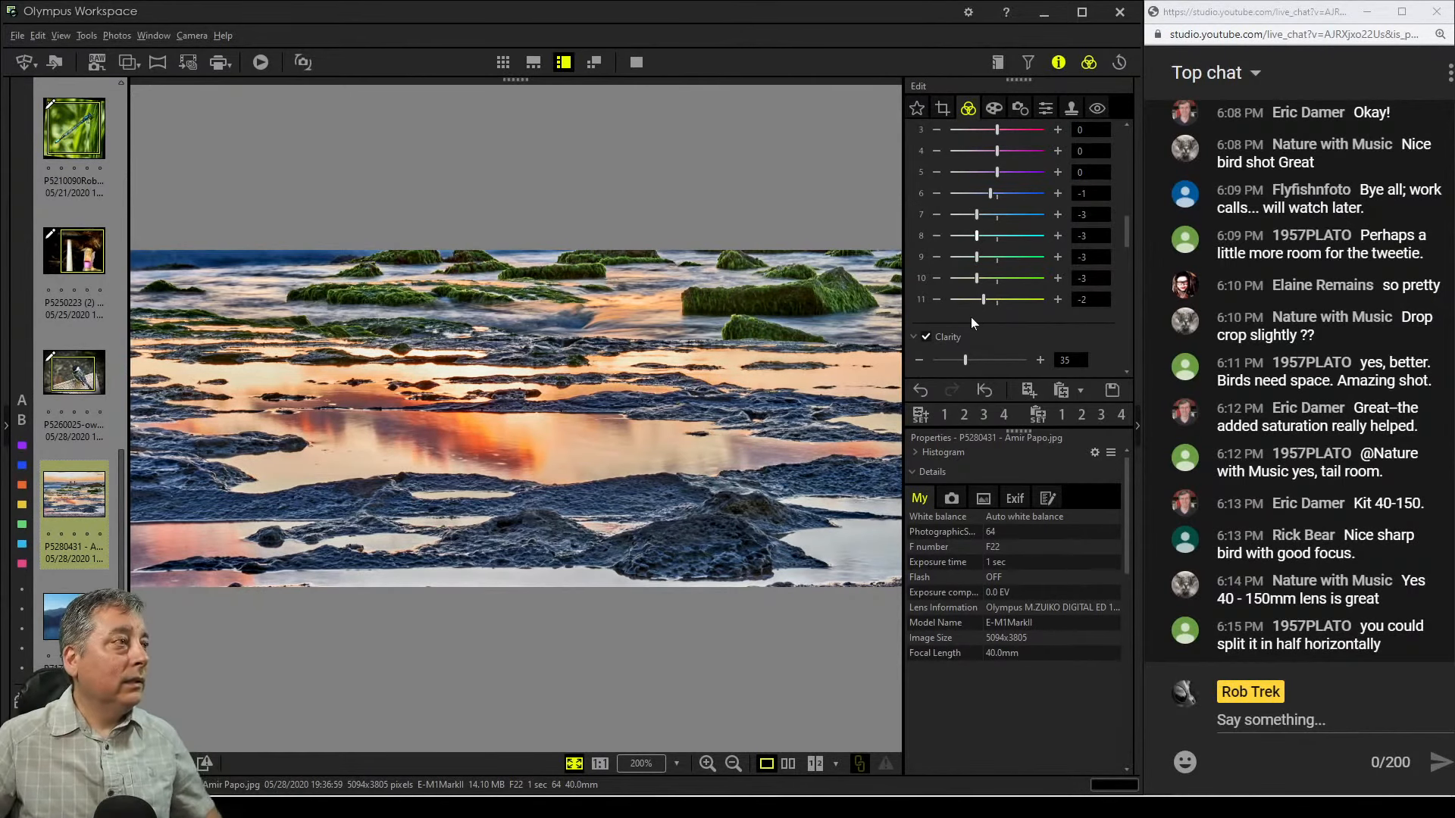
Shift the seascape's 16.0:7.0 crop box slightly upward toward the horizon
click(945, 113)
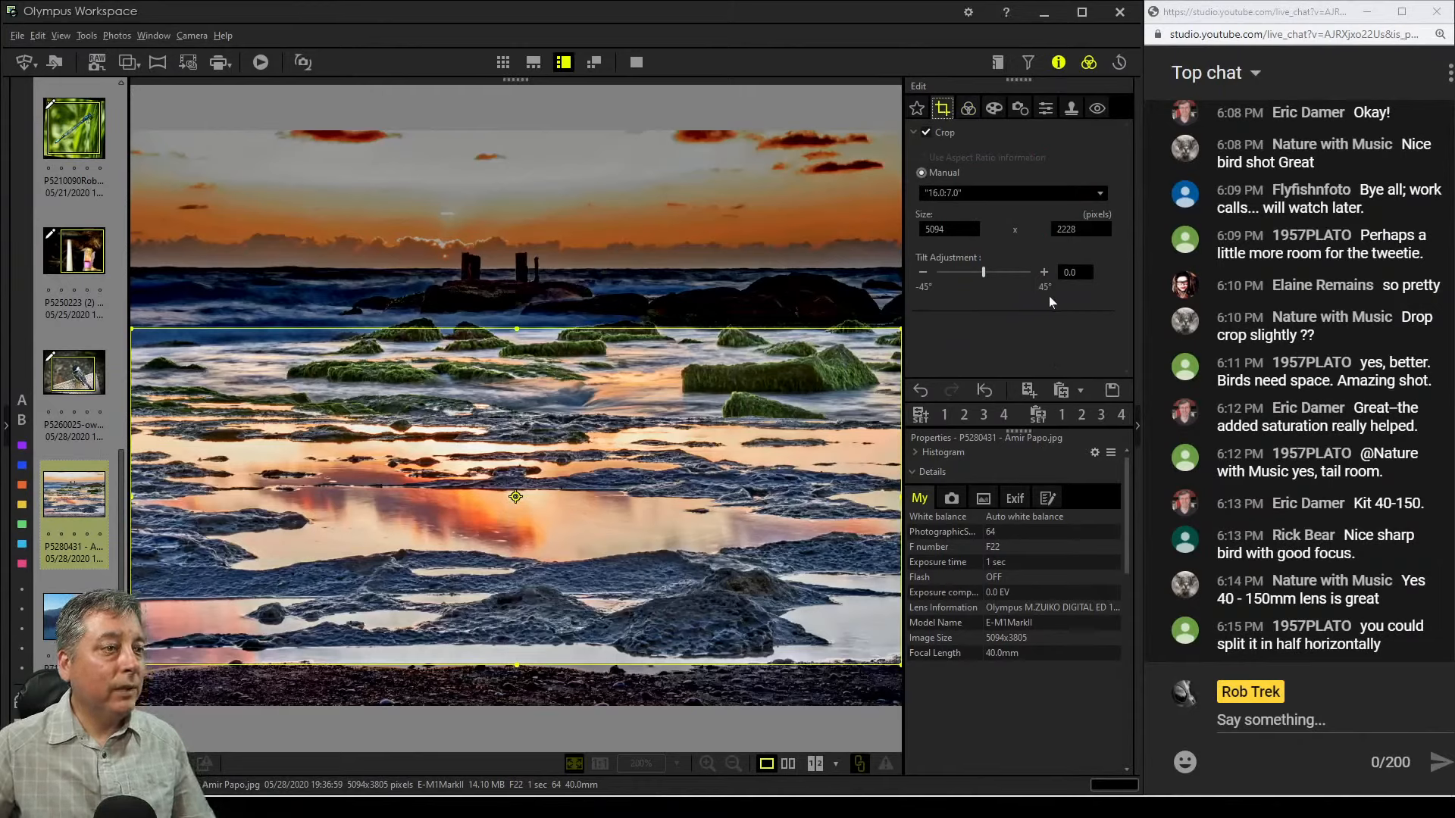
drag(807, 425, 808, 414)
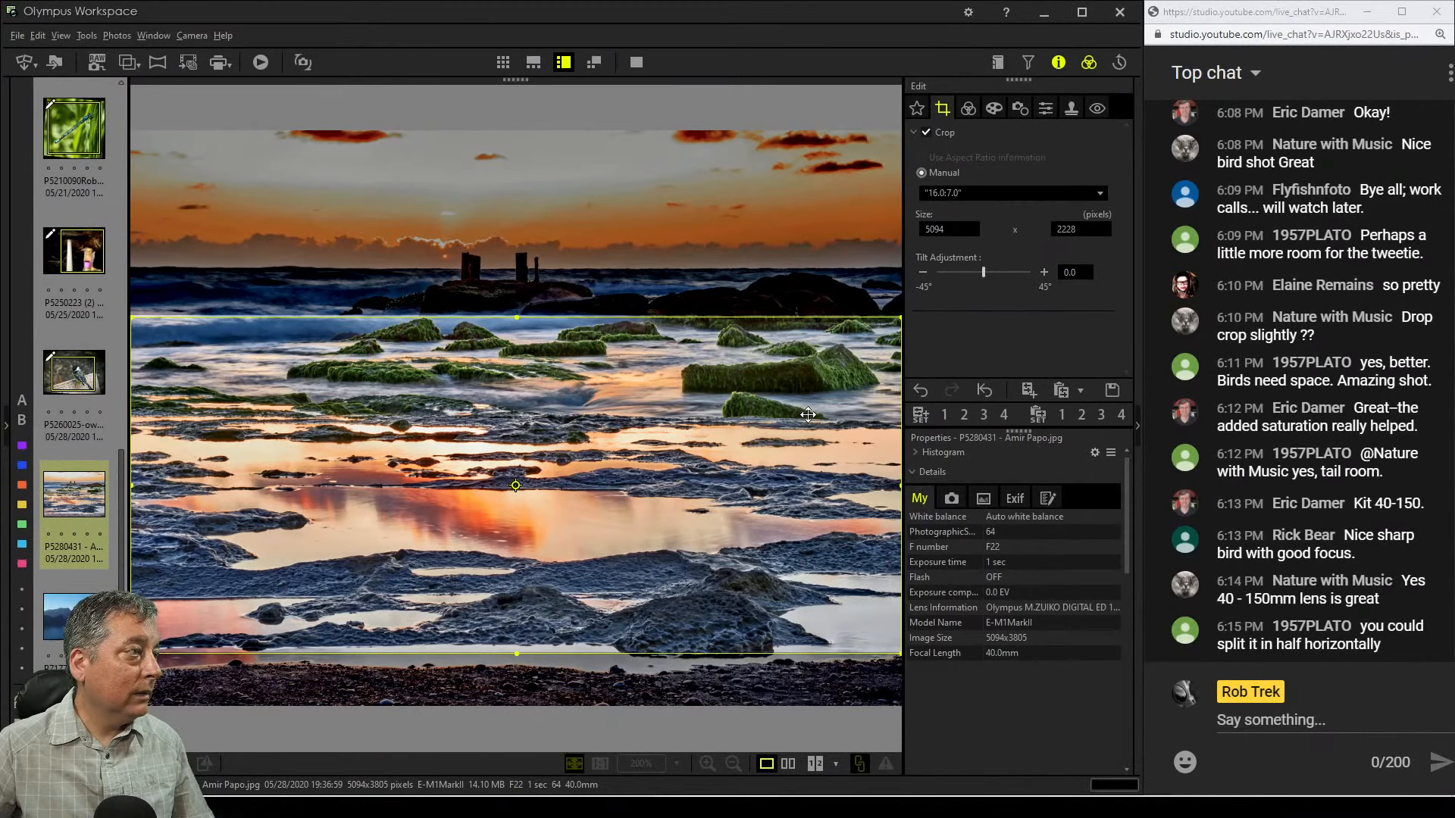
drag(807, 414, 809, 409)
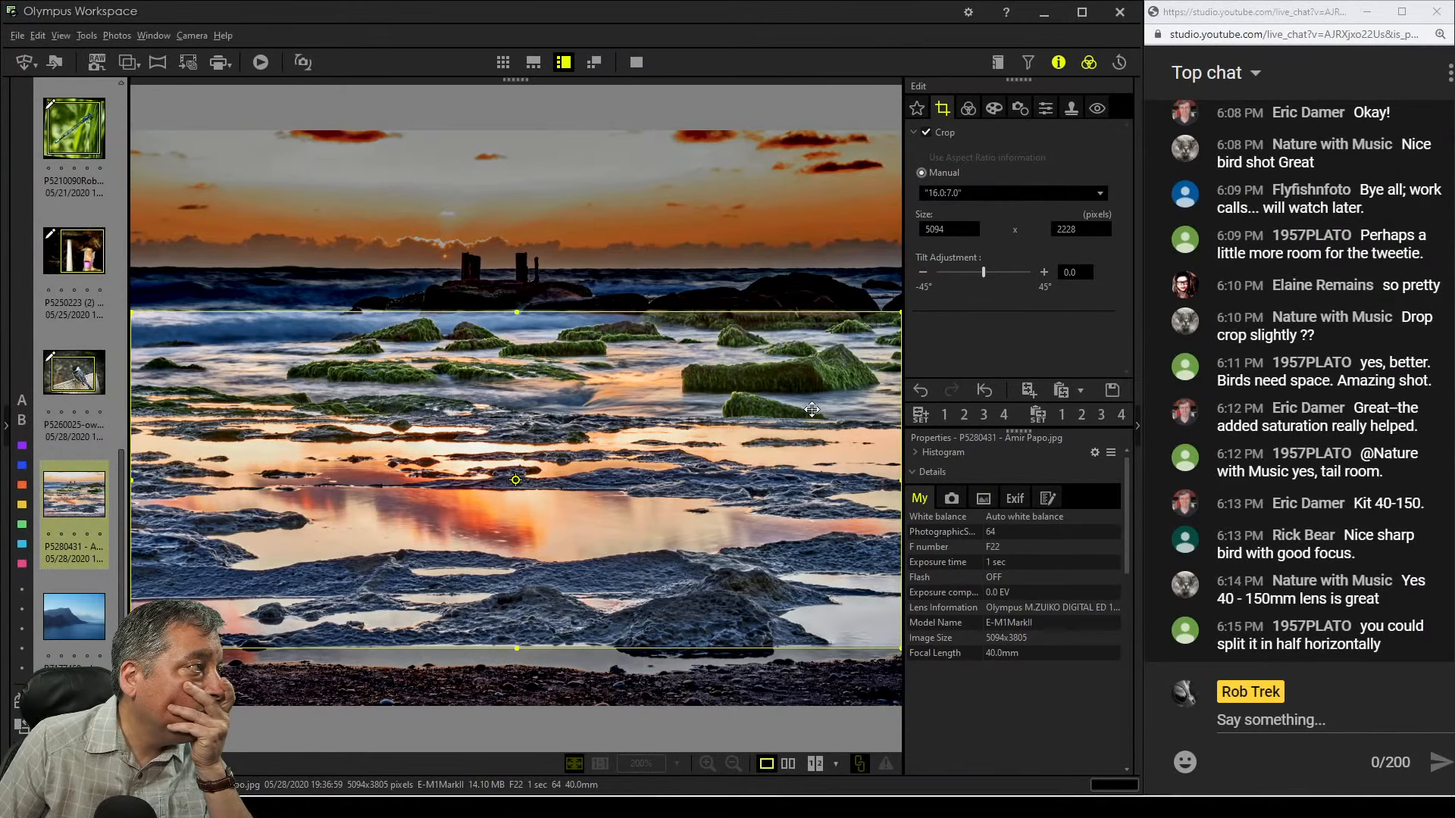
drag(812, 409, 813, 416)
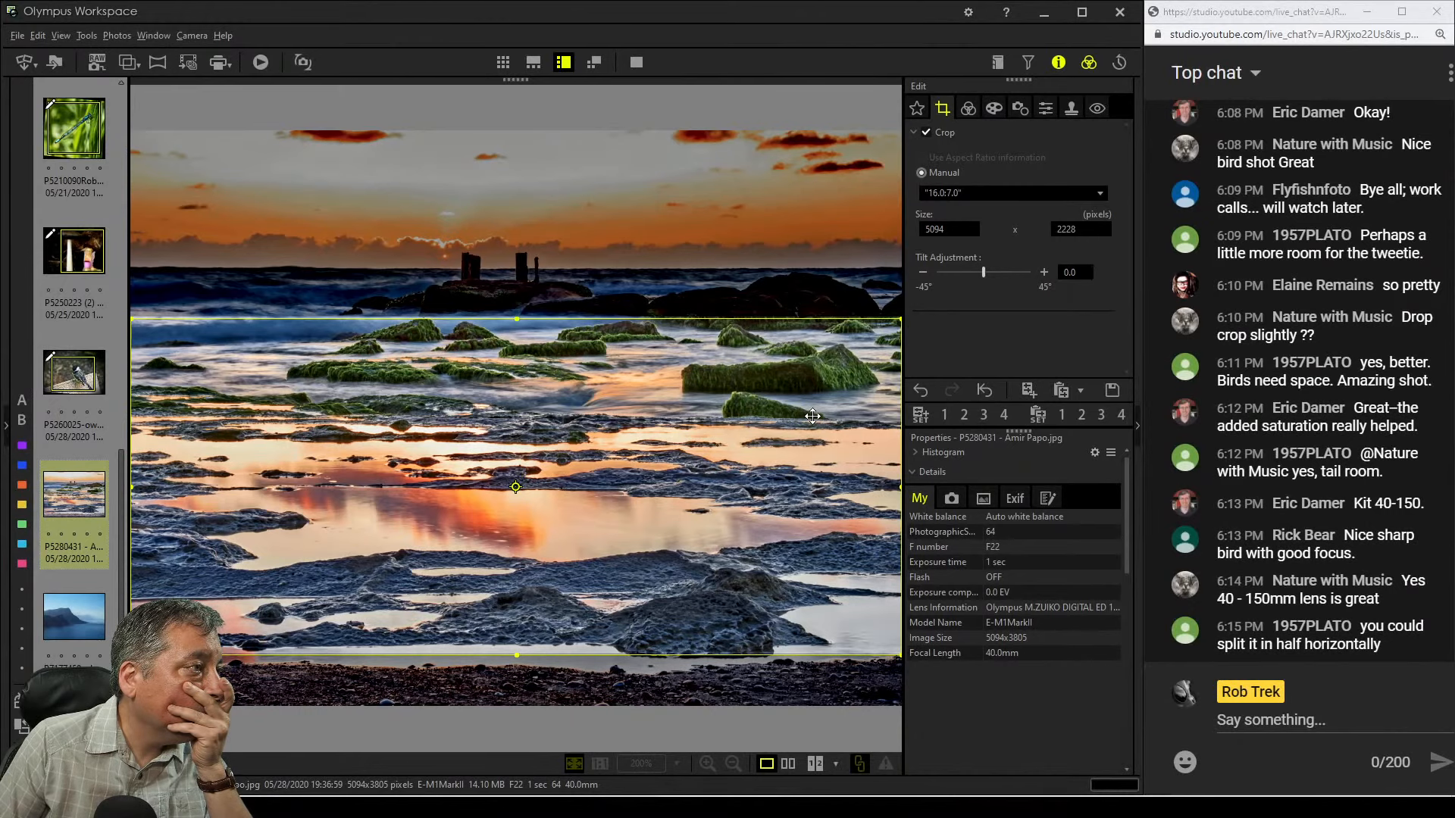
click(966, 111)
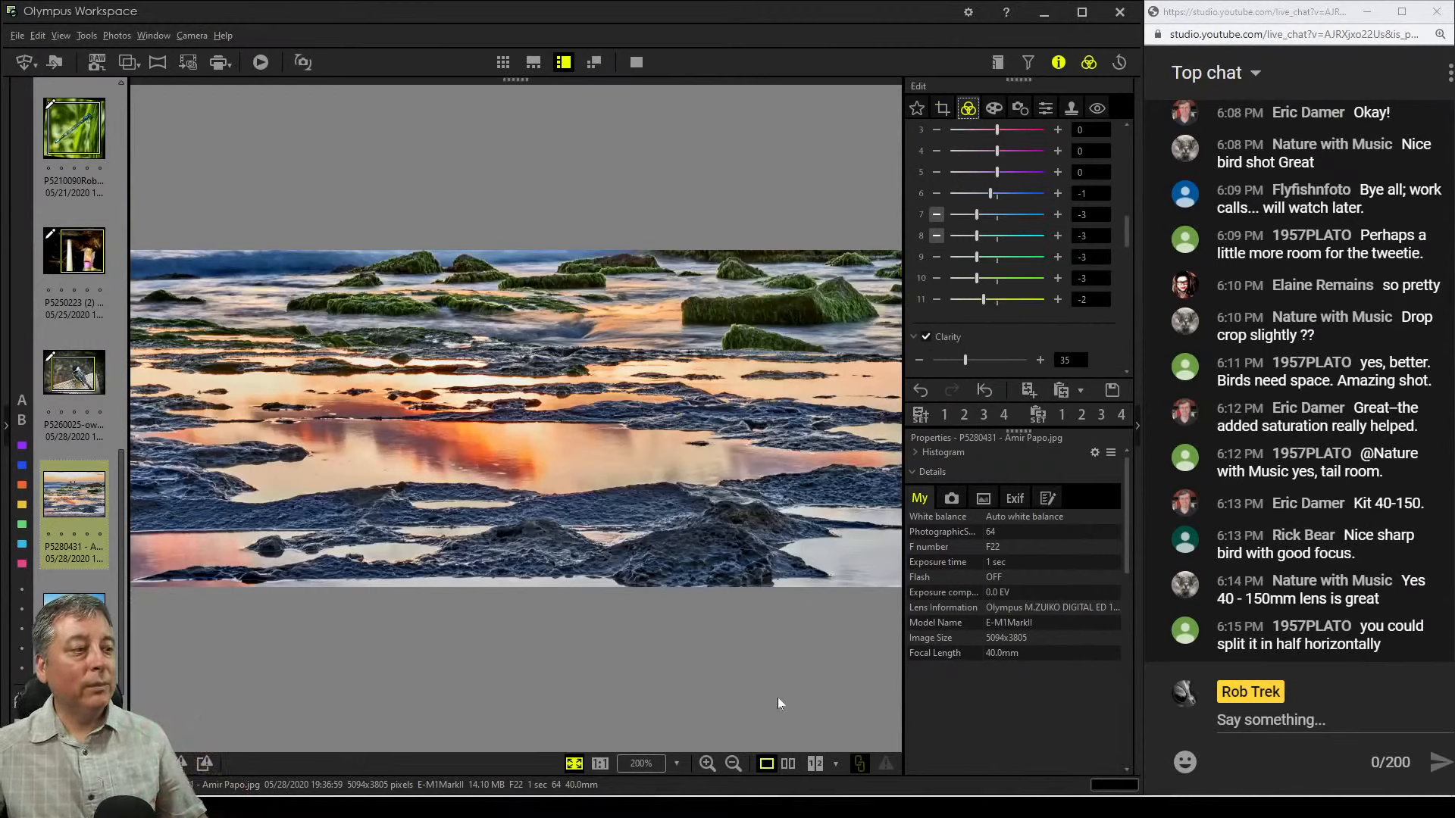
Export the edited seascape as an Exif-TIFF file, choosing the save folder from recent locations
key(ctrl+e)
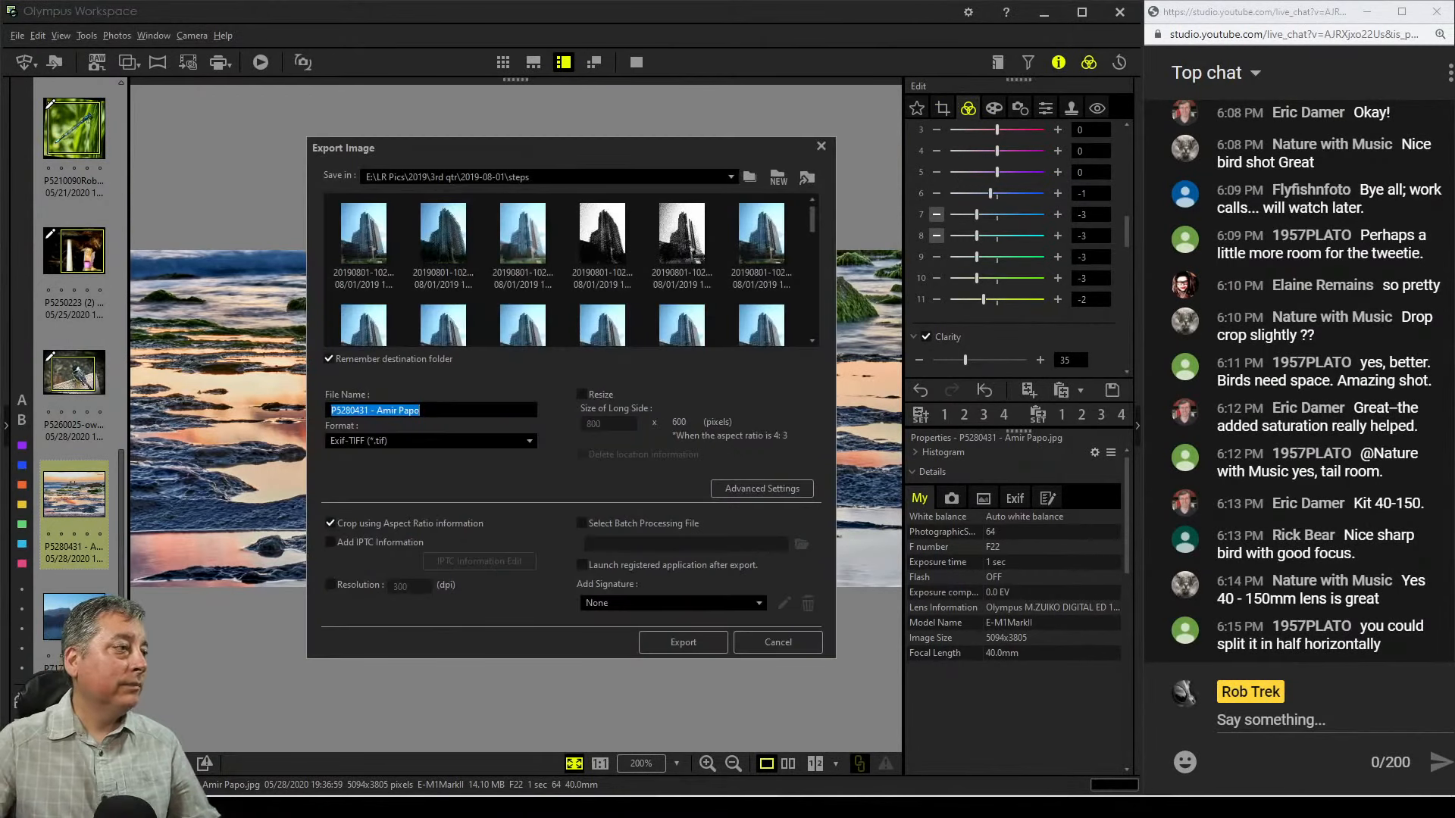
click(732, 177)
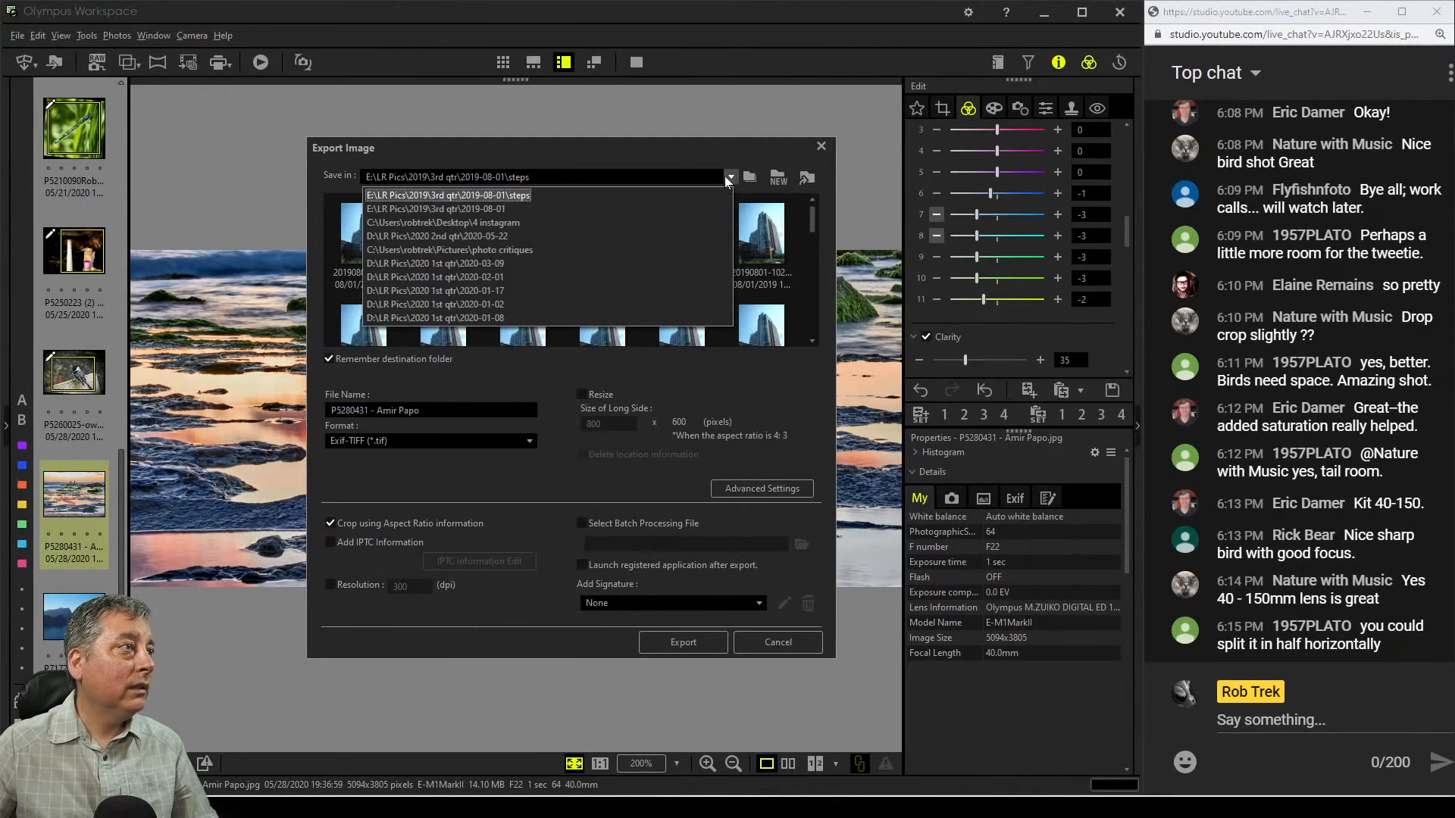
click(677, 209)
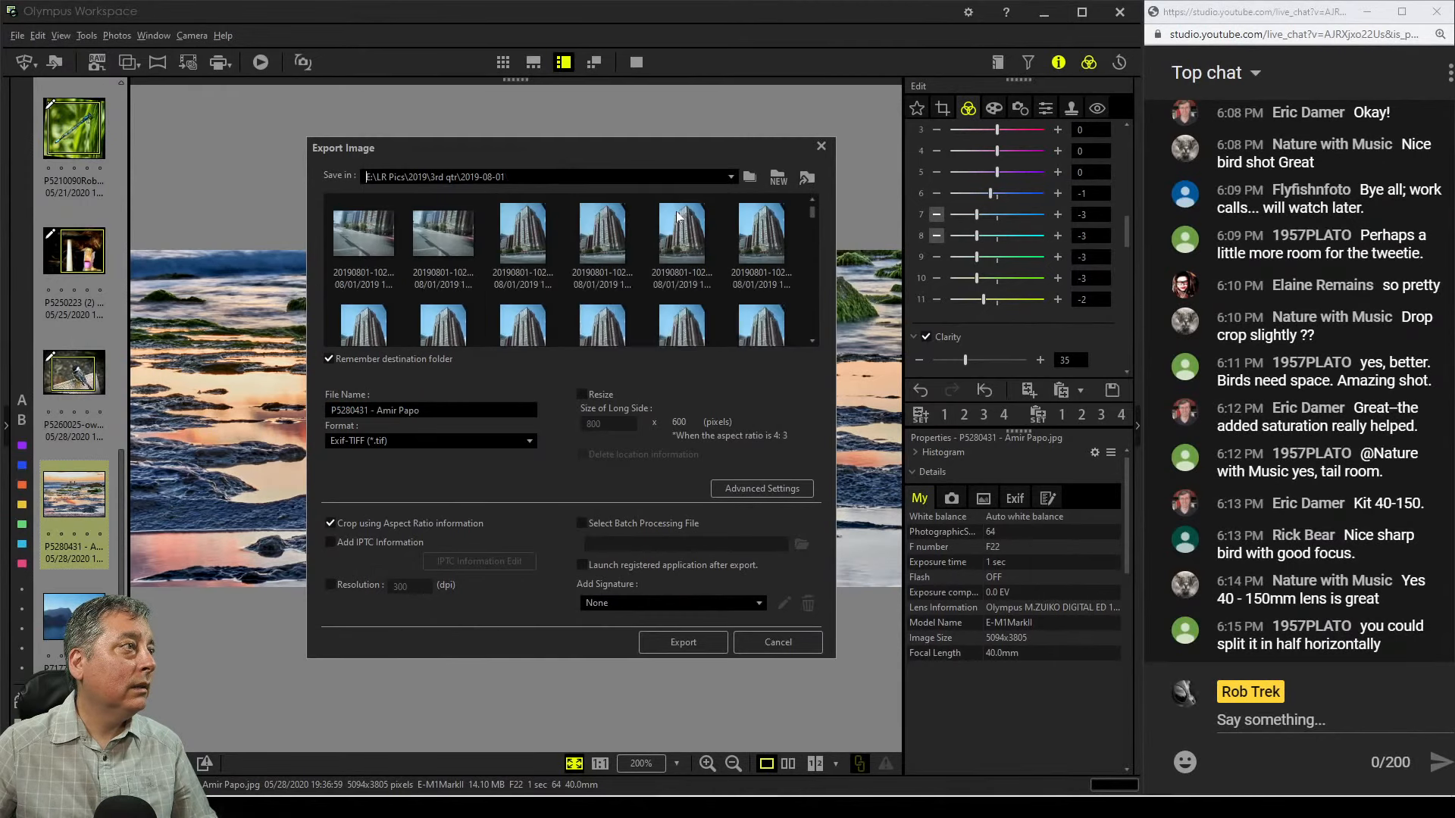
click(731, 178)
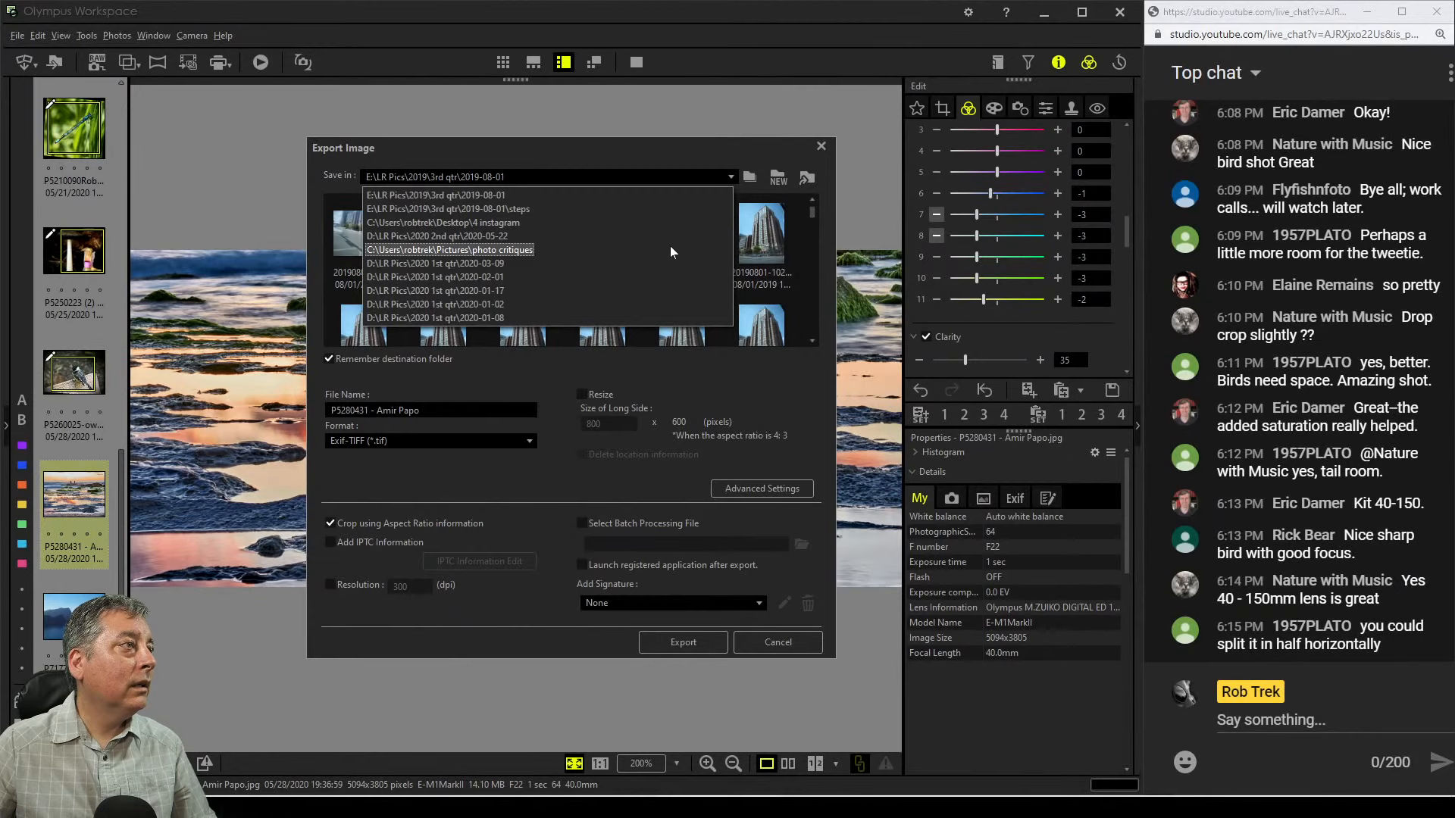
click(730, 143)
click(787, 650)
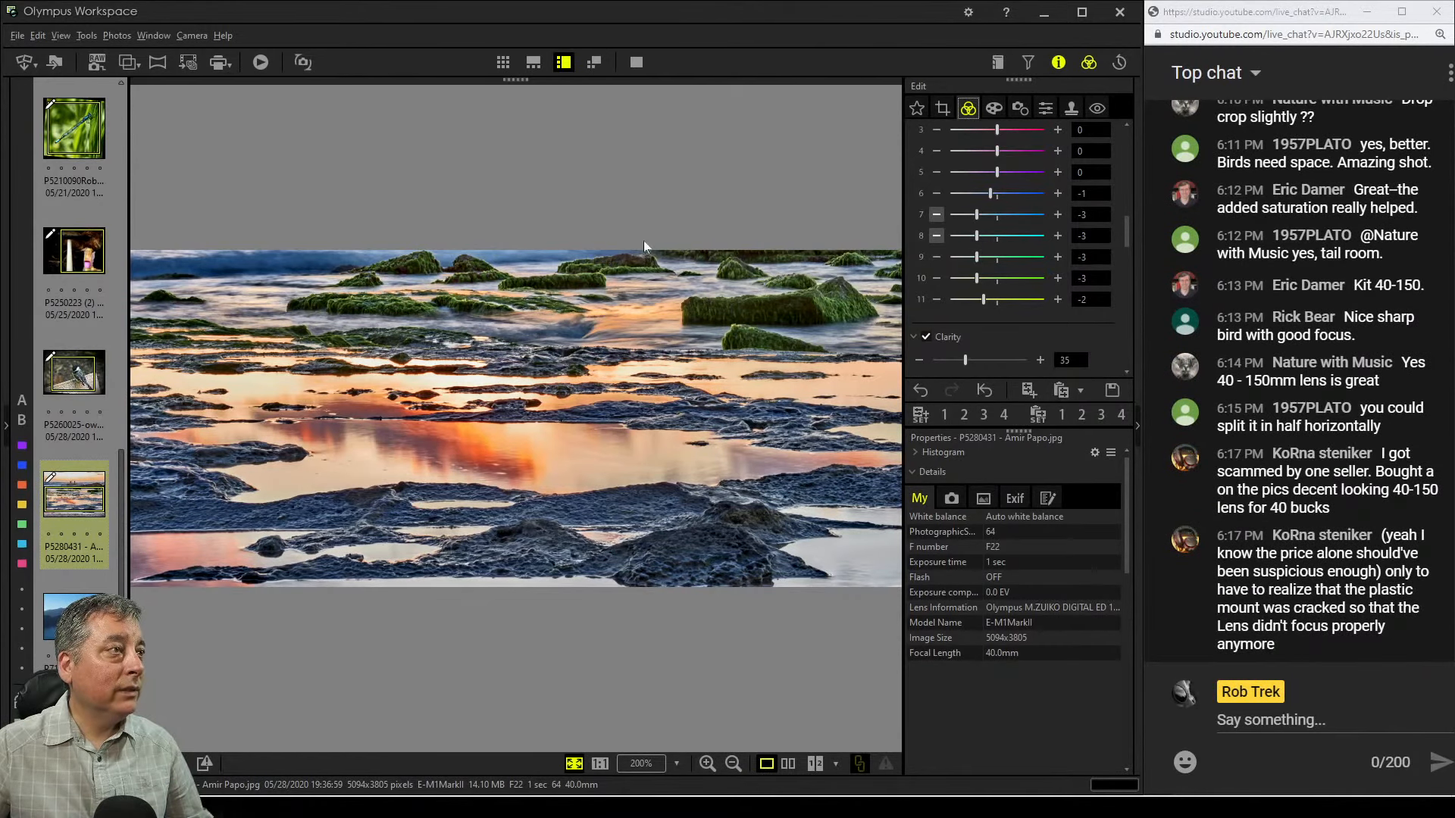
Move the seascape's 16.0:7.0 crop box up to take in the sky and sunset
click(941, 110)
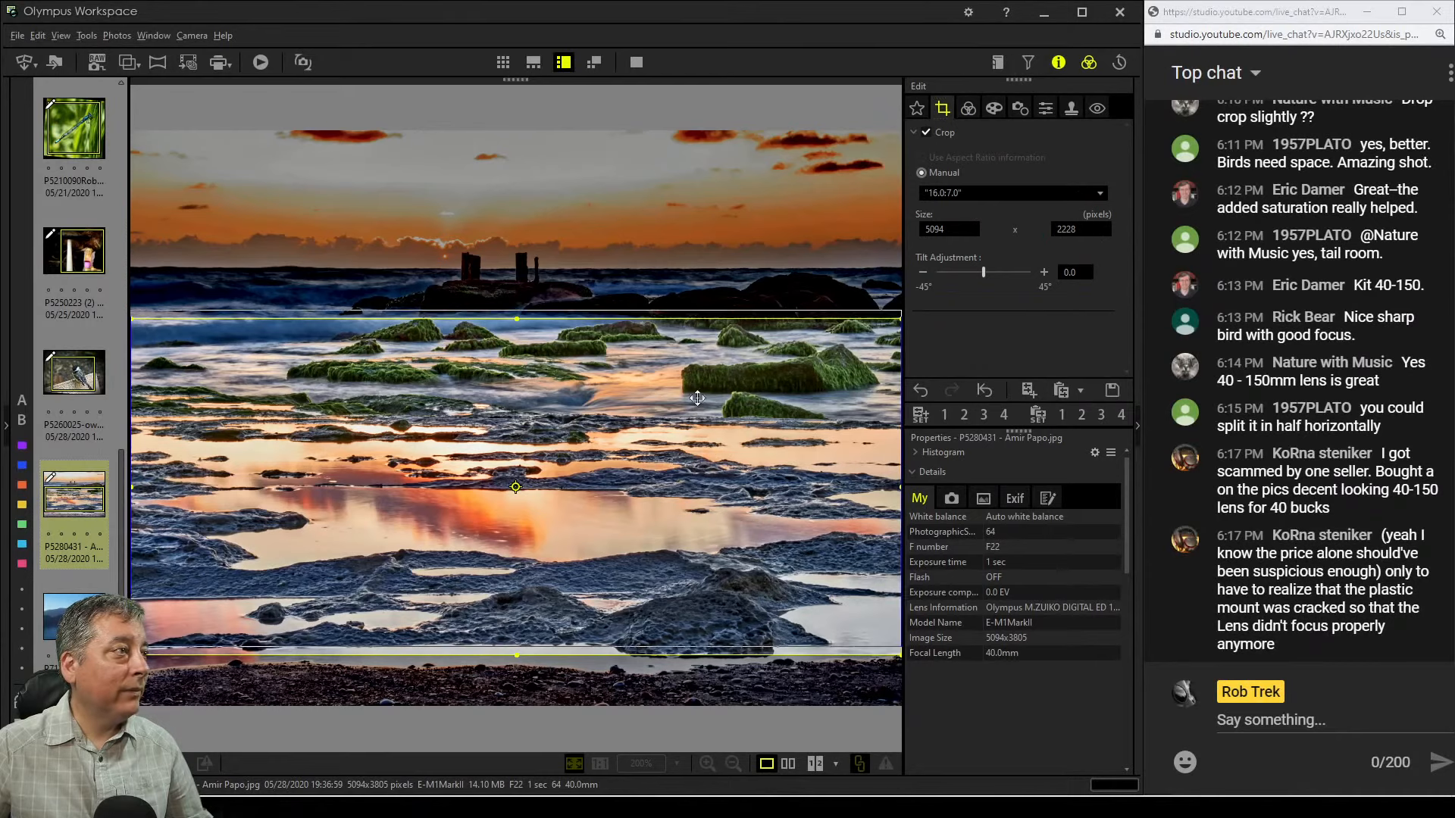
drag(697, 398, 670, 259)
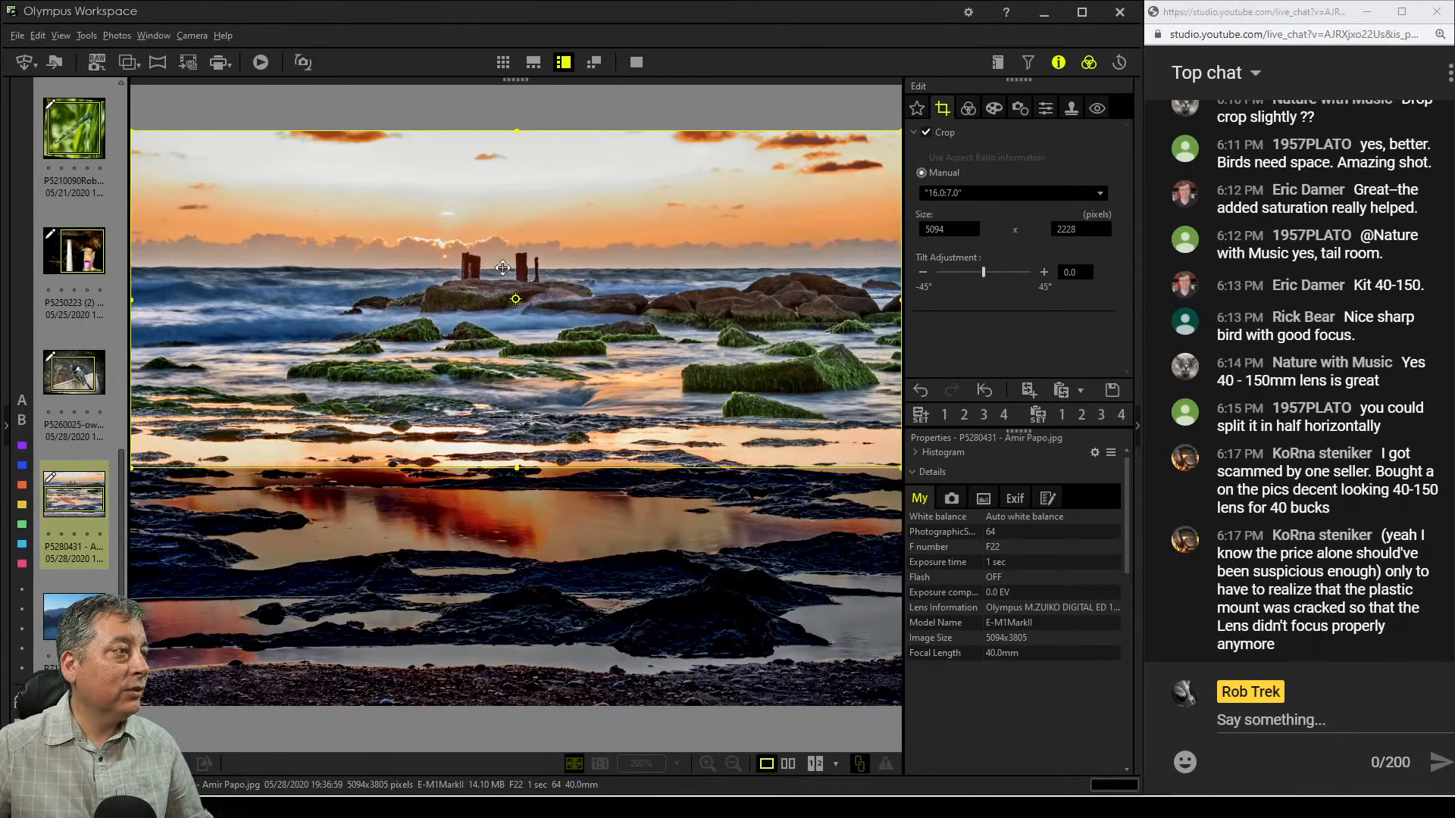
click(967, 108)
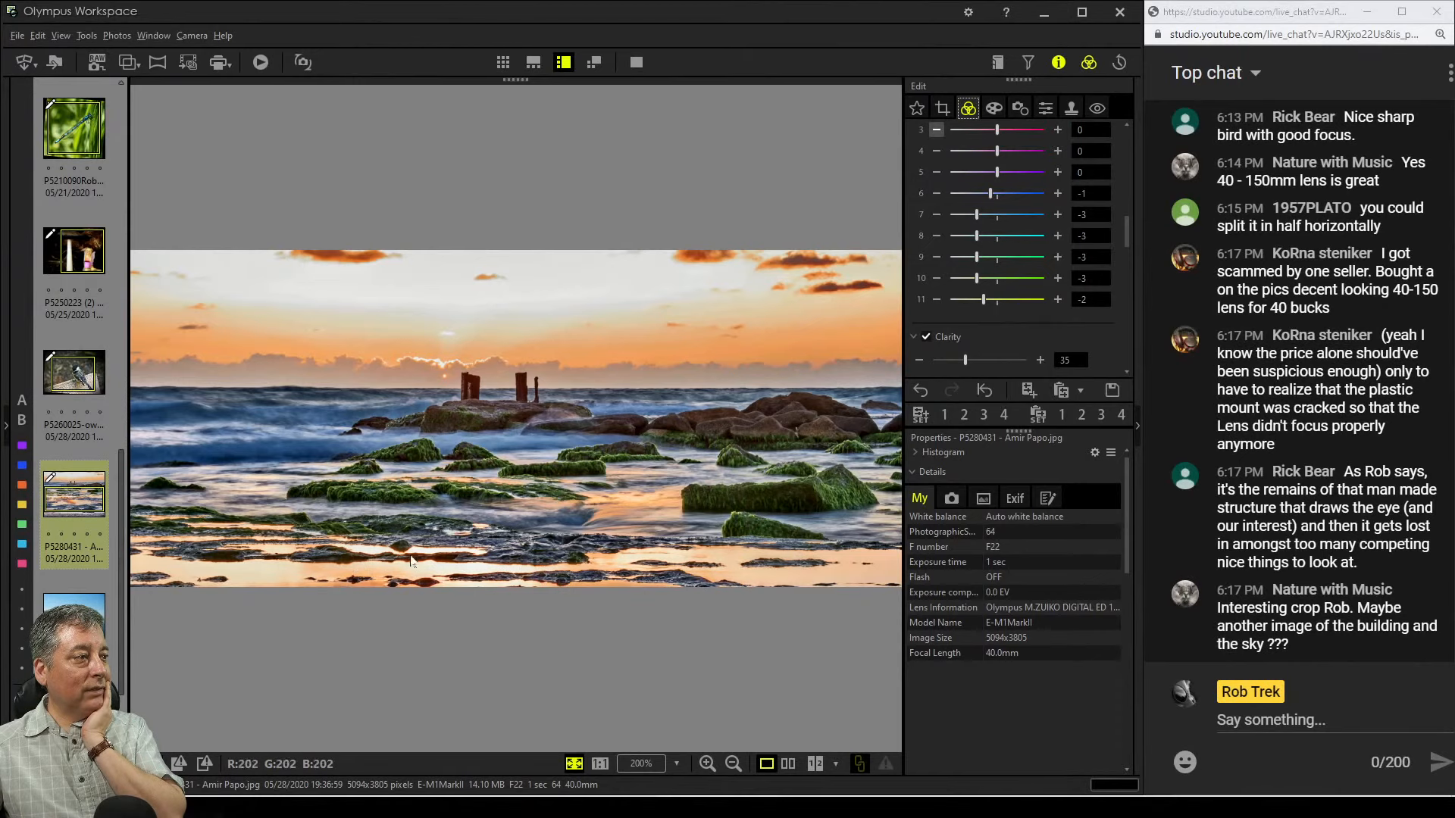
Shrink the crop box to about 3811 × 1666 pixels around the pier remains and sunset
click(942, 107)
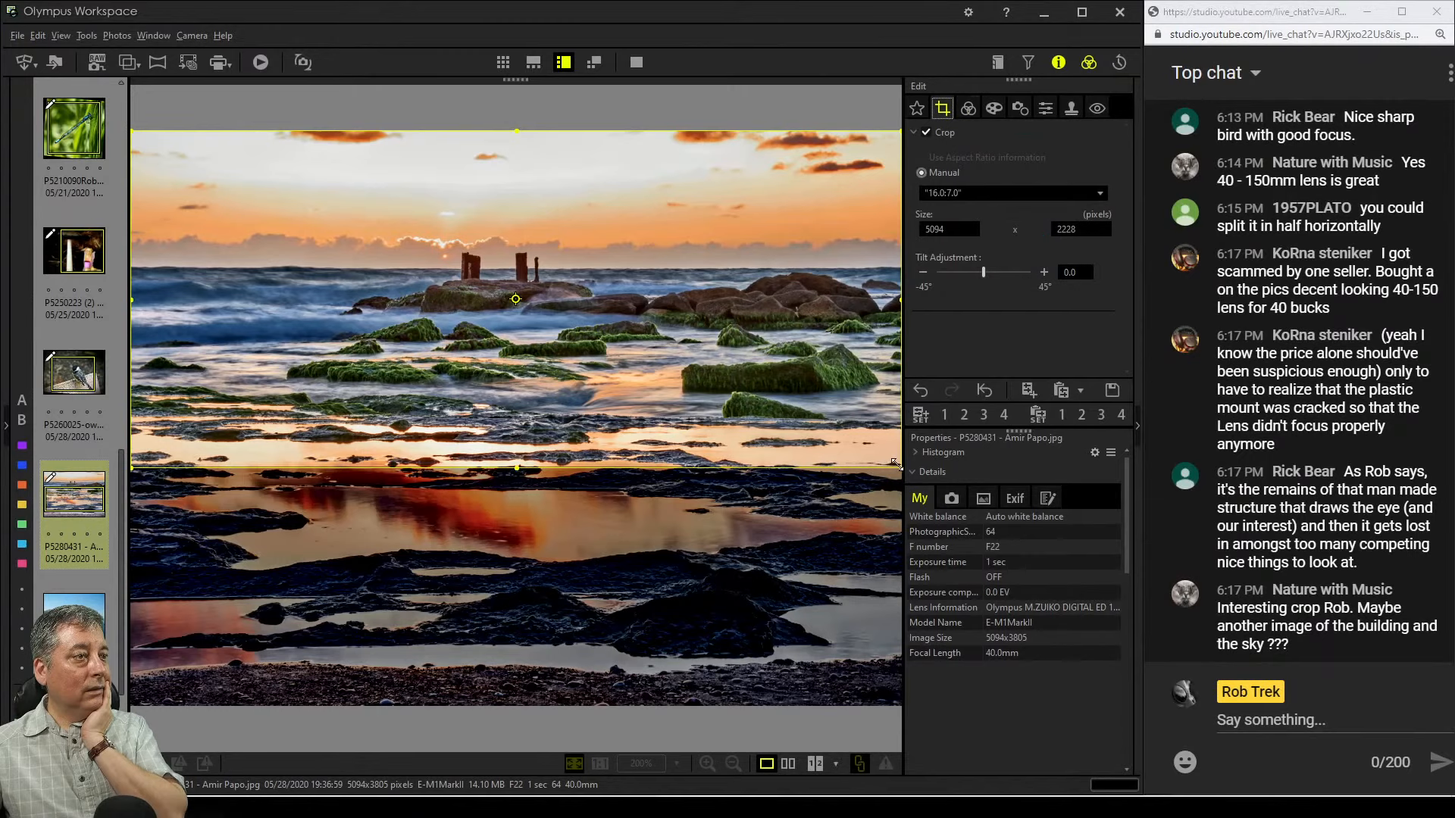
drag(890, 462, 704, 288)
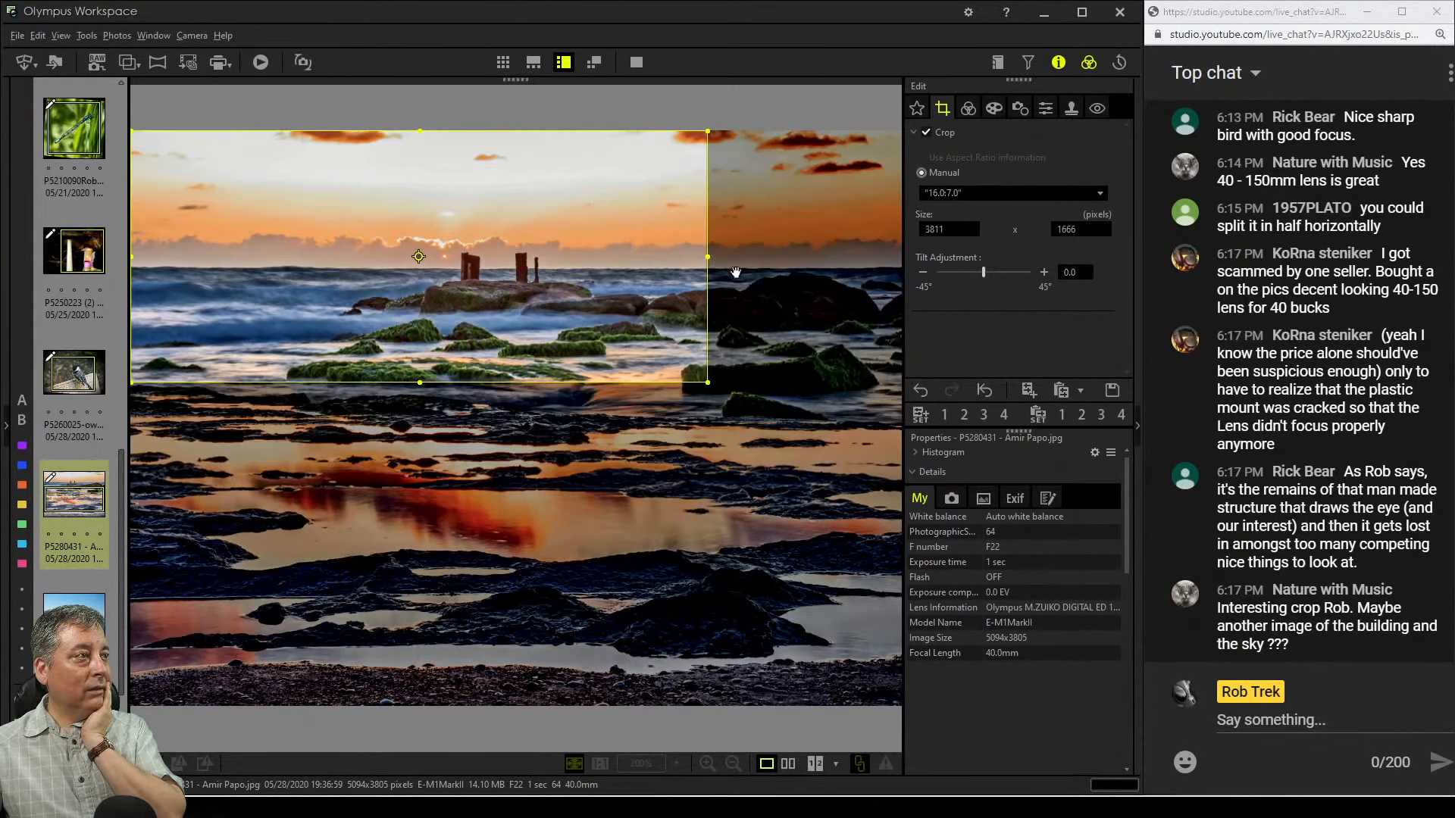
click(967, 108)
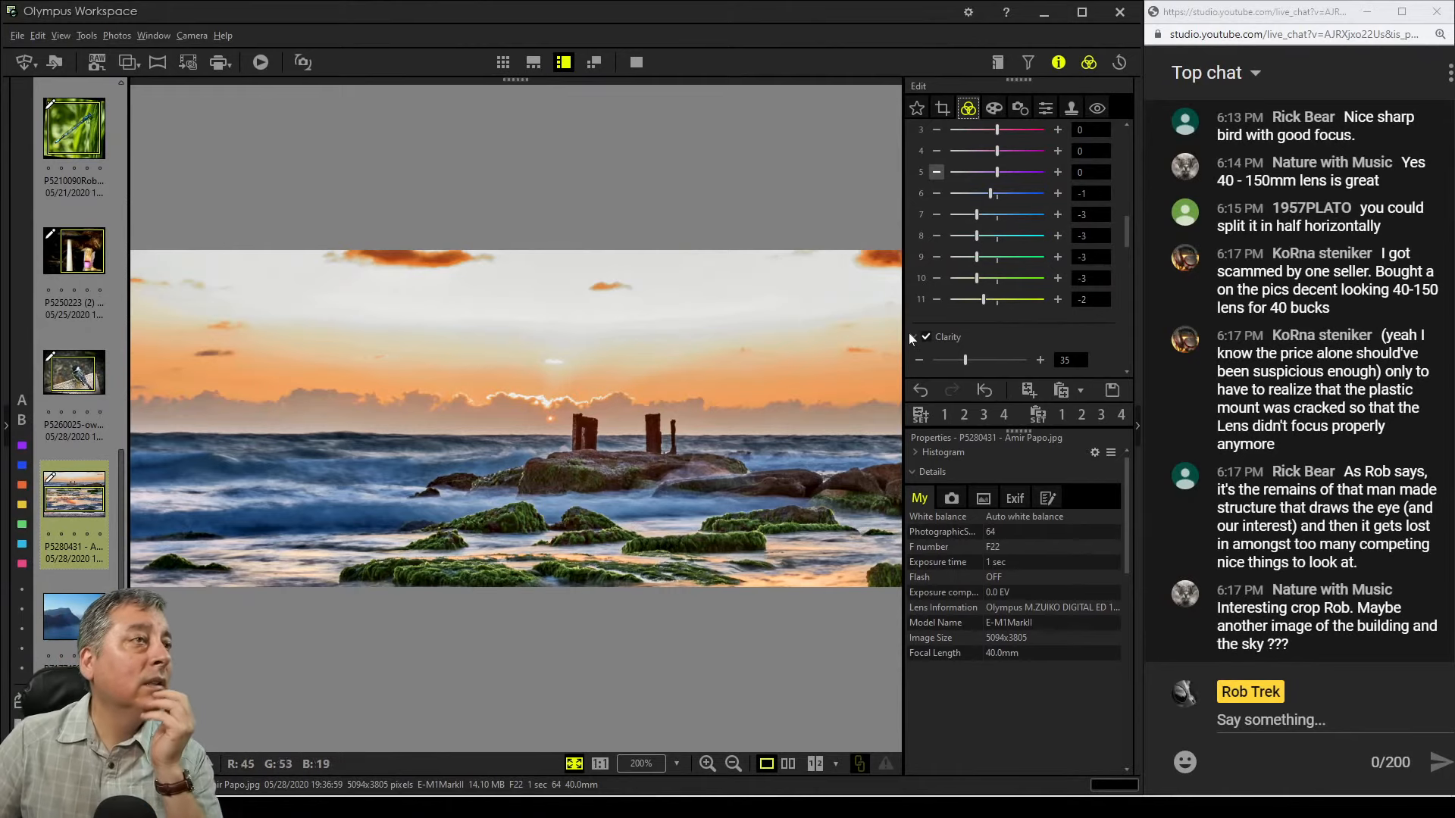
Enable Sharpness and set it to 3
click(1040, 115)
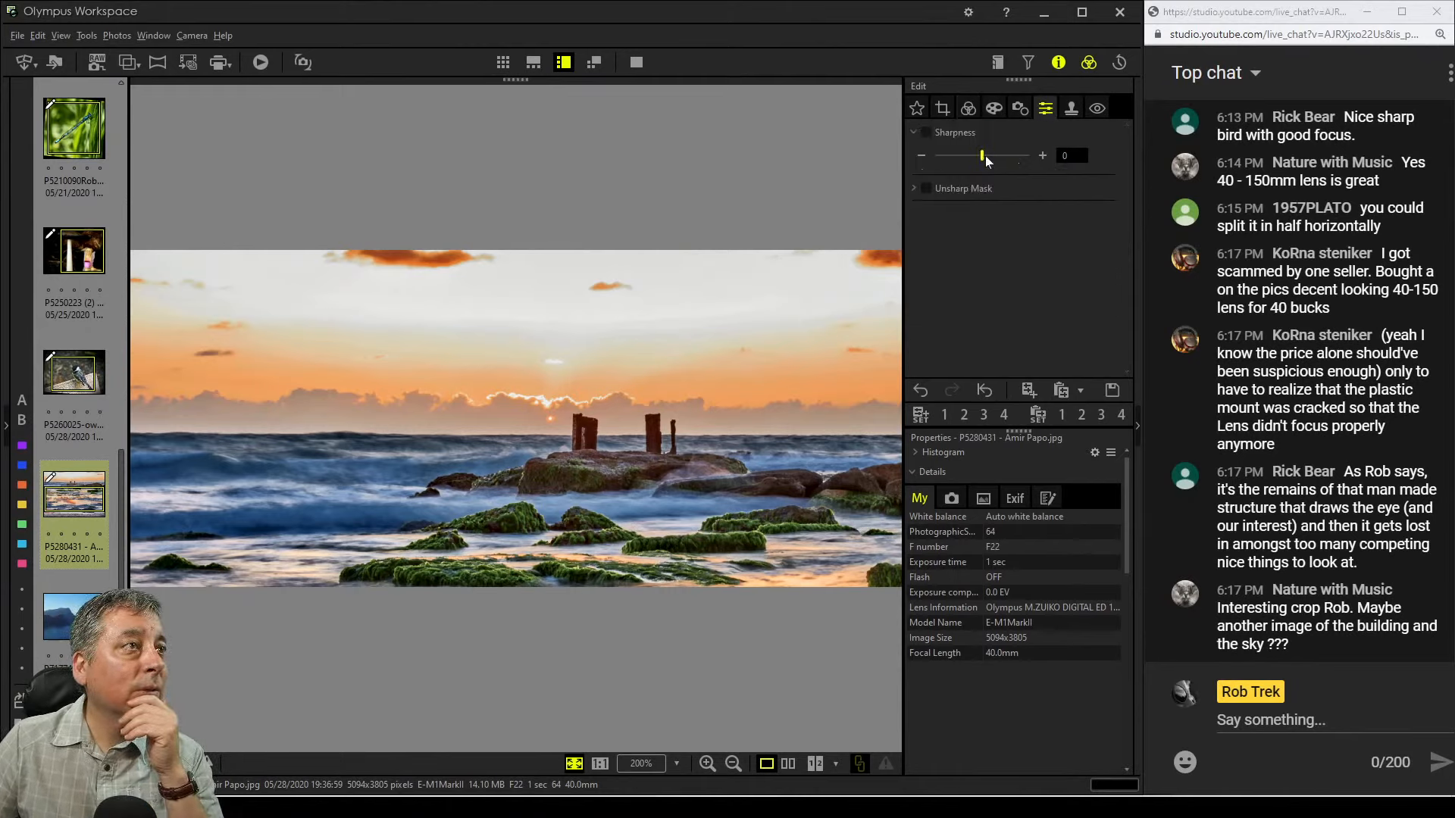
drag(996, 155, 1003, 156)
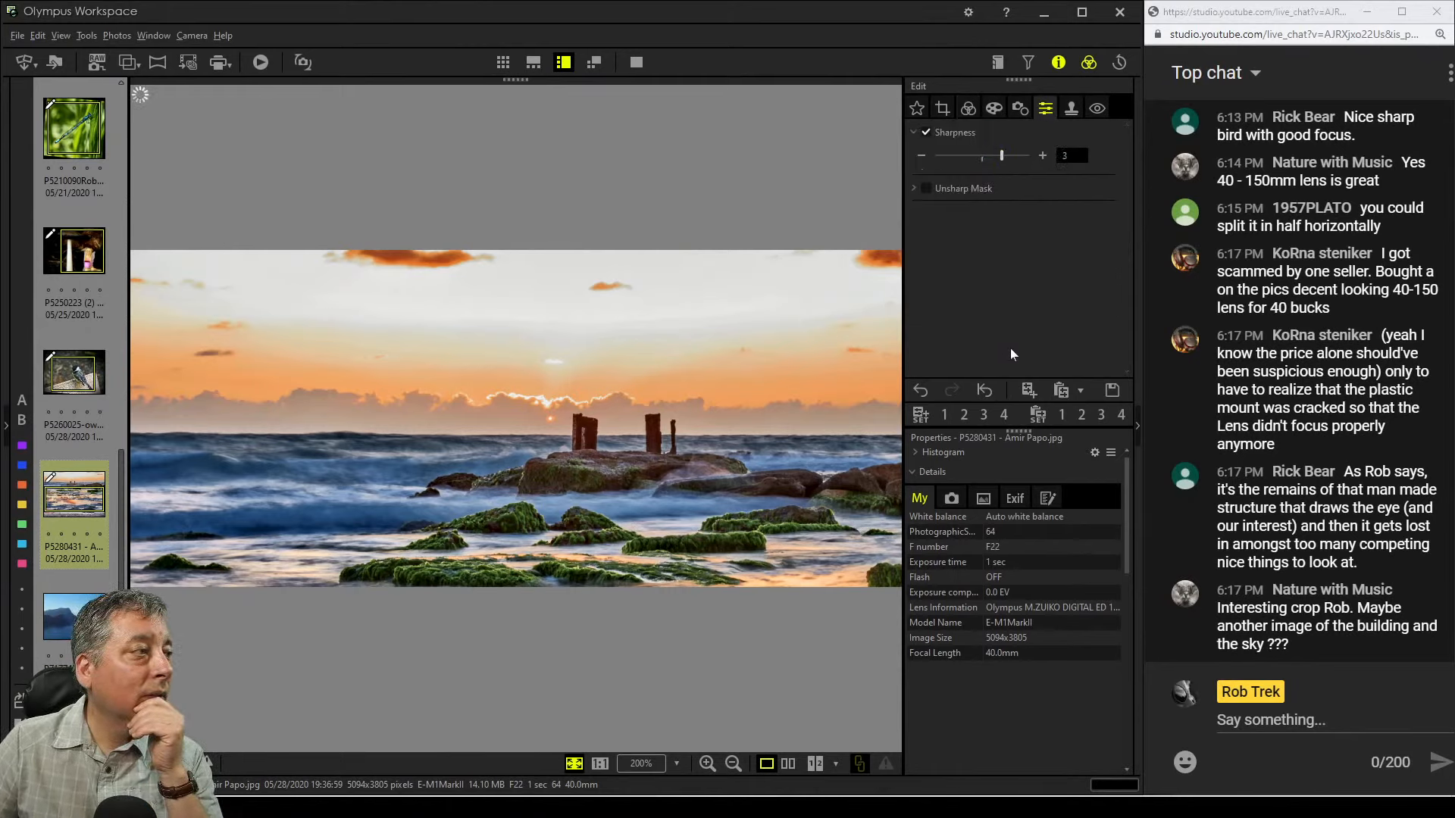
click(966, 112)
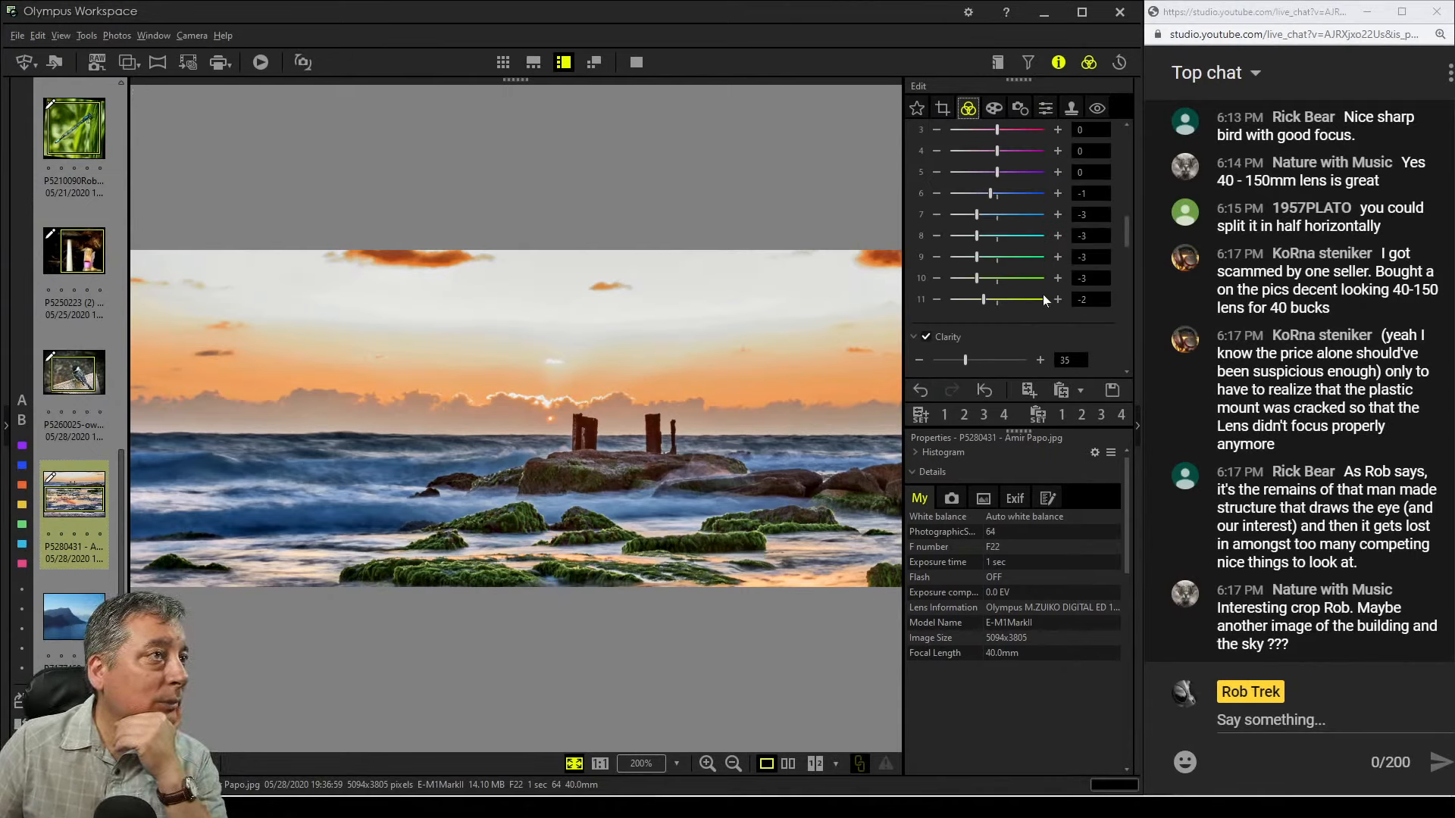
Raise the luminance of colors 7 and 8 to 5 and 7
scroll(1041, 293, up, 4)
click(1001, 150)
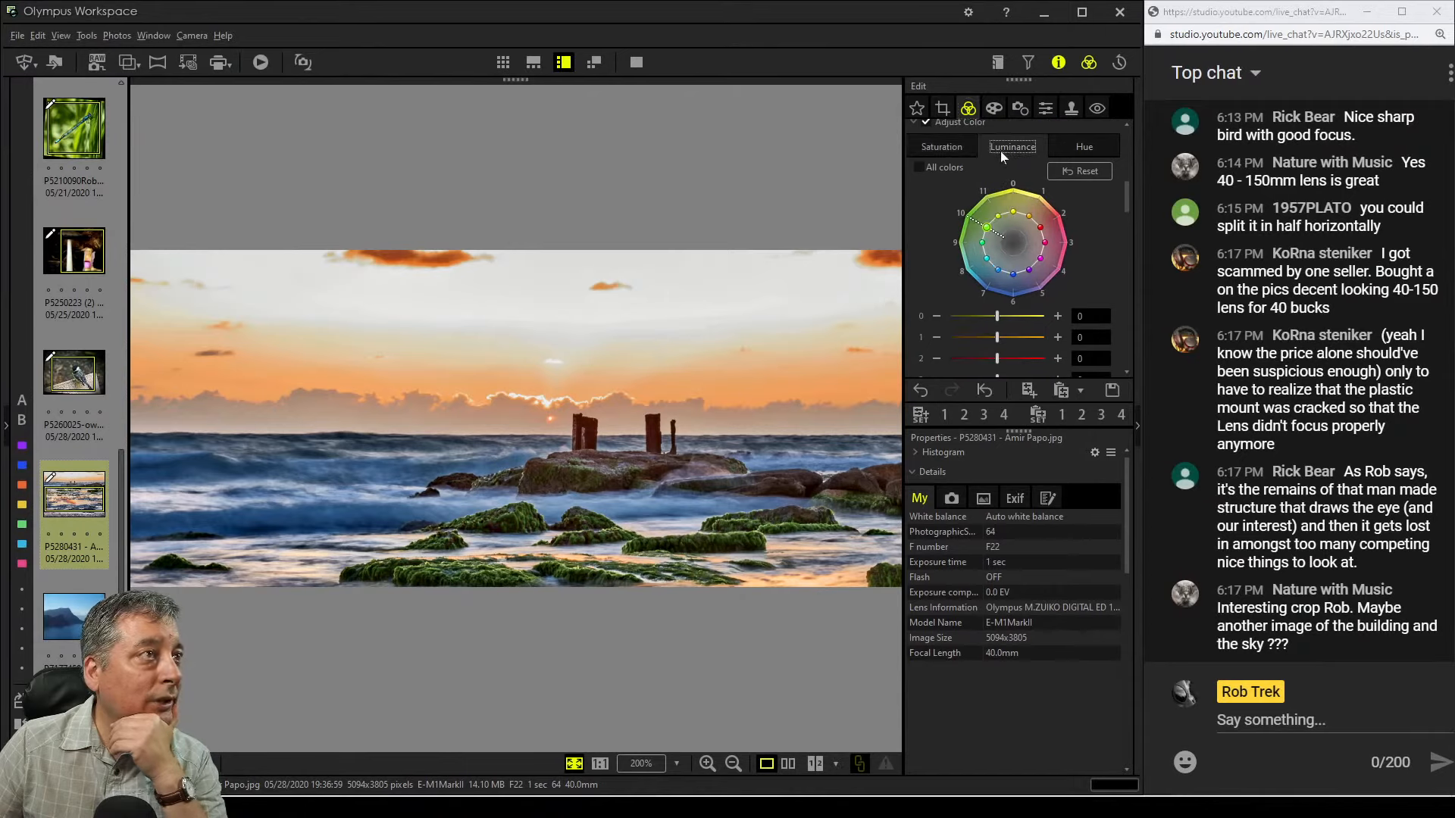
scroll(1067, 306, down, 3)
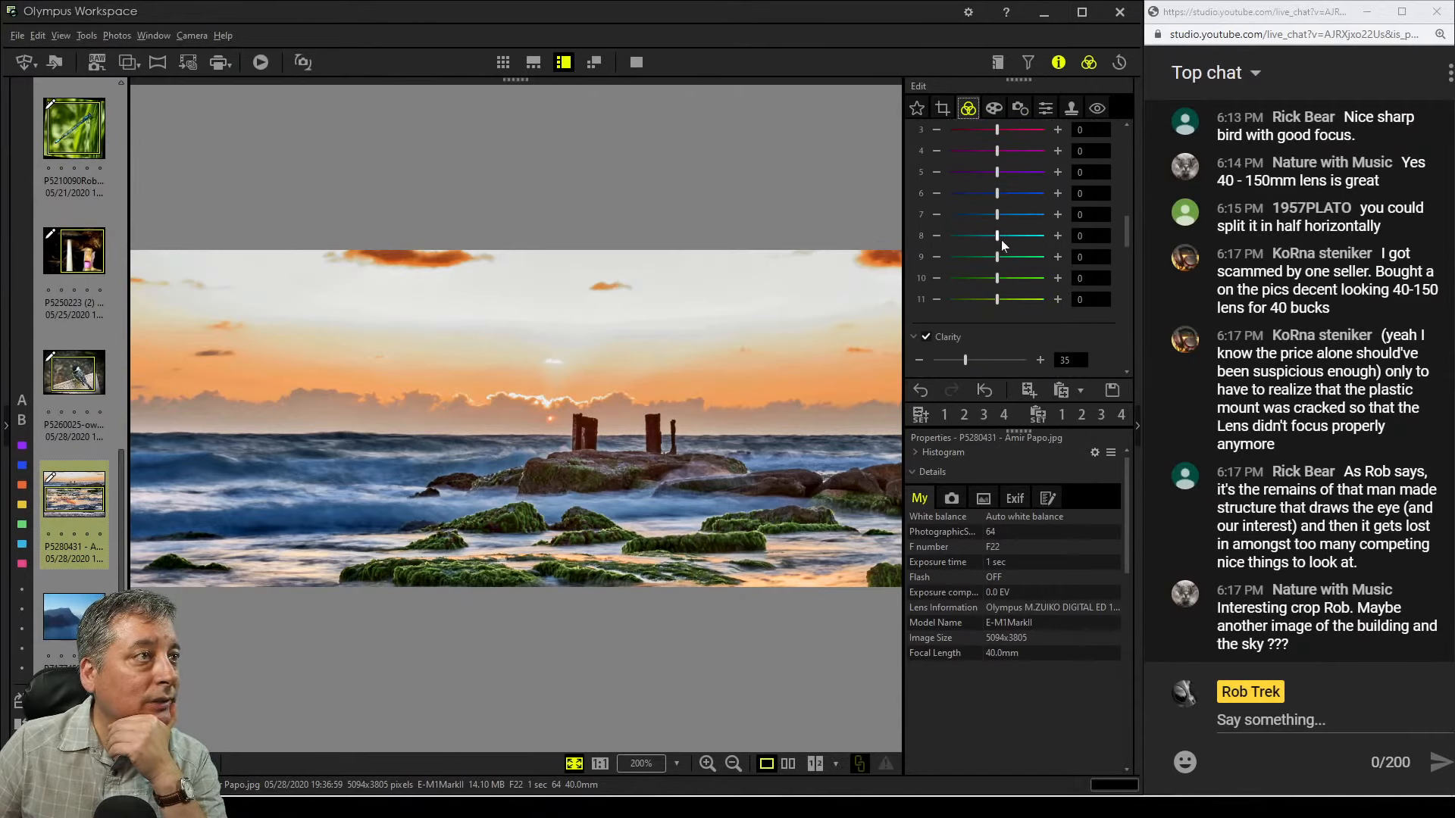
drag(997, 235, 1030, 215)
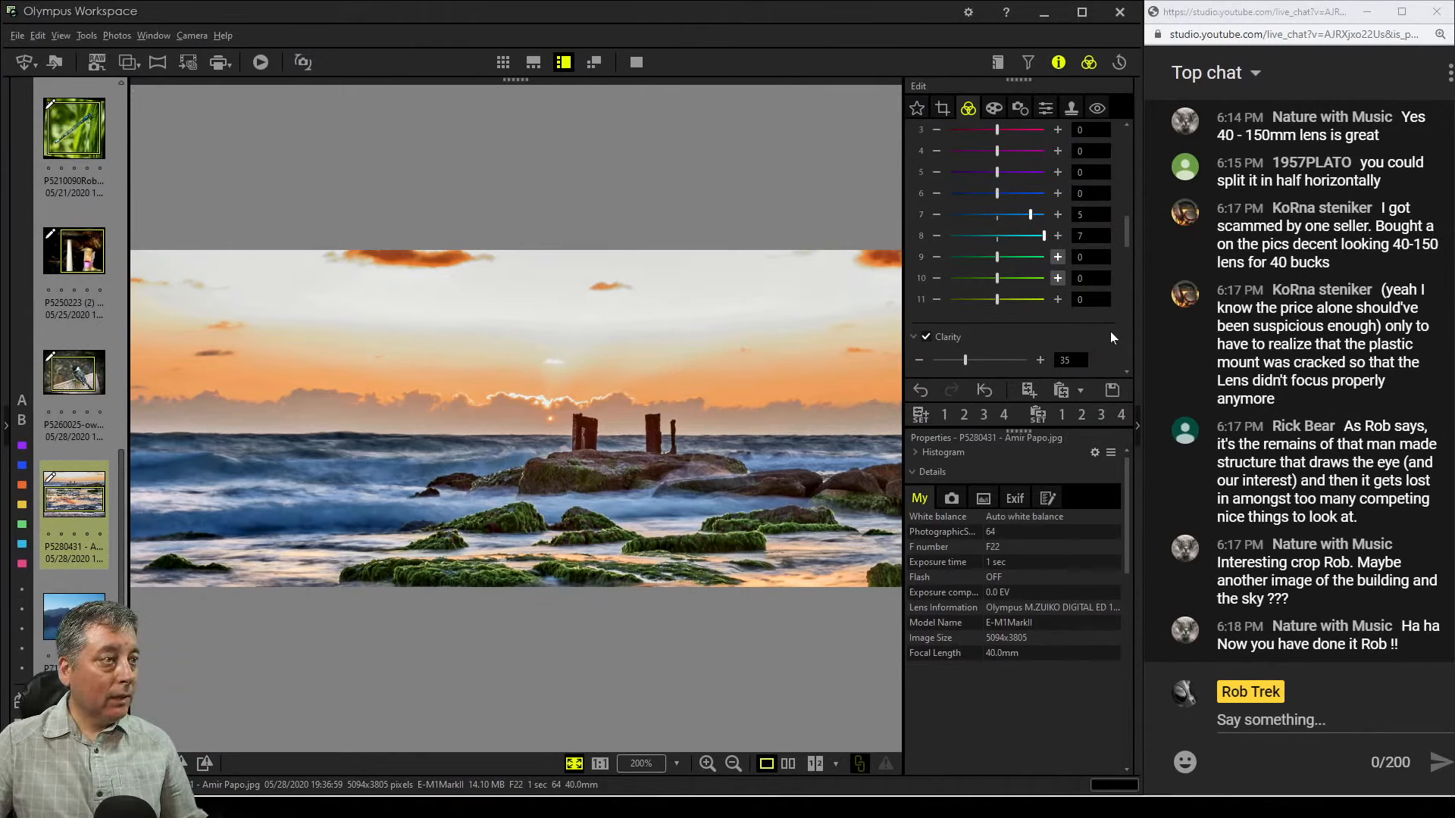
In the Tone Curve's B channel, lower the output highlight to 231 and pull in the input white point
scroll(1111, 334, down, 2)
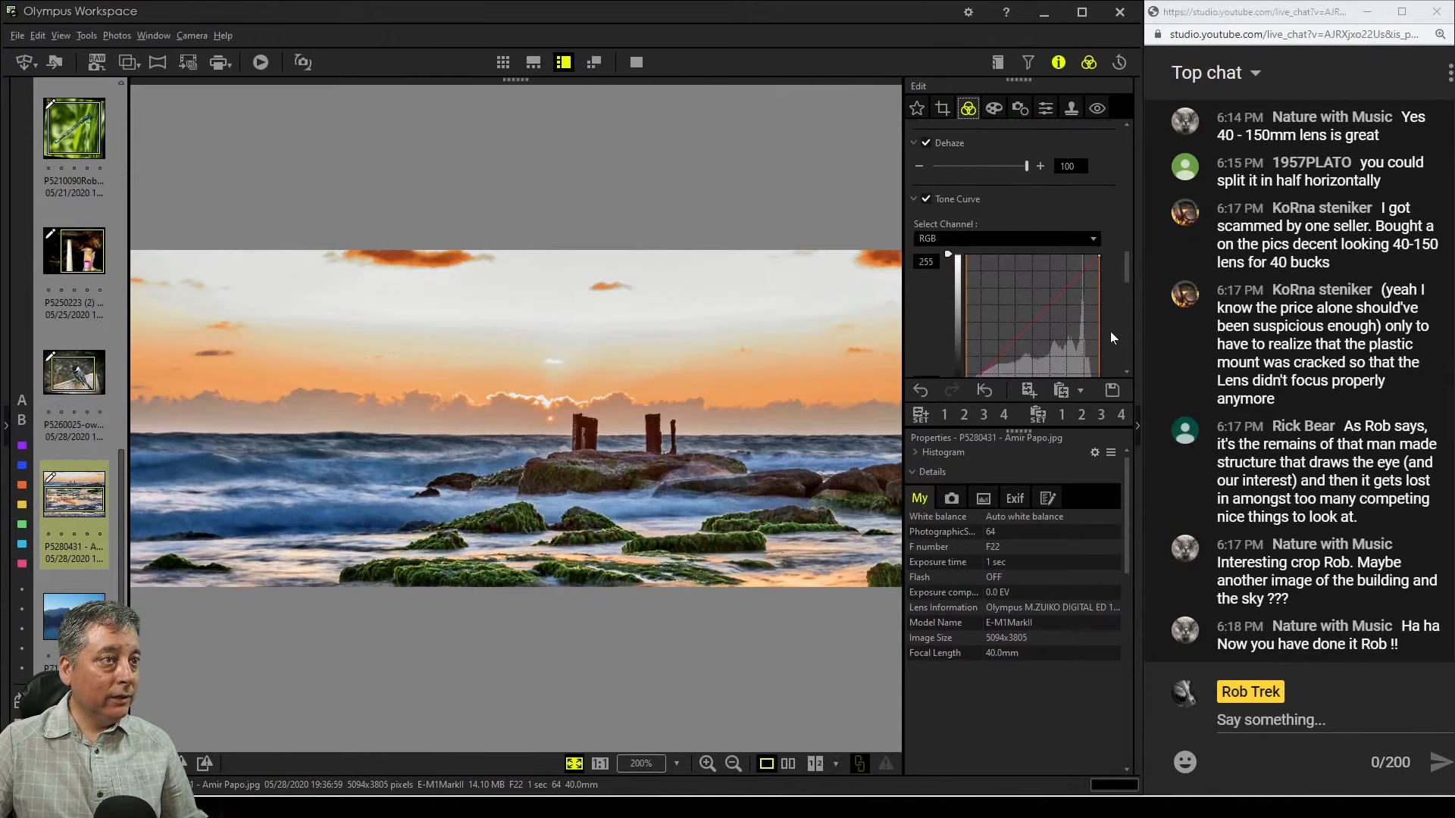
scroll(1111, 331, down, 5)
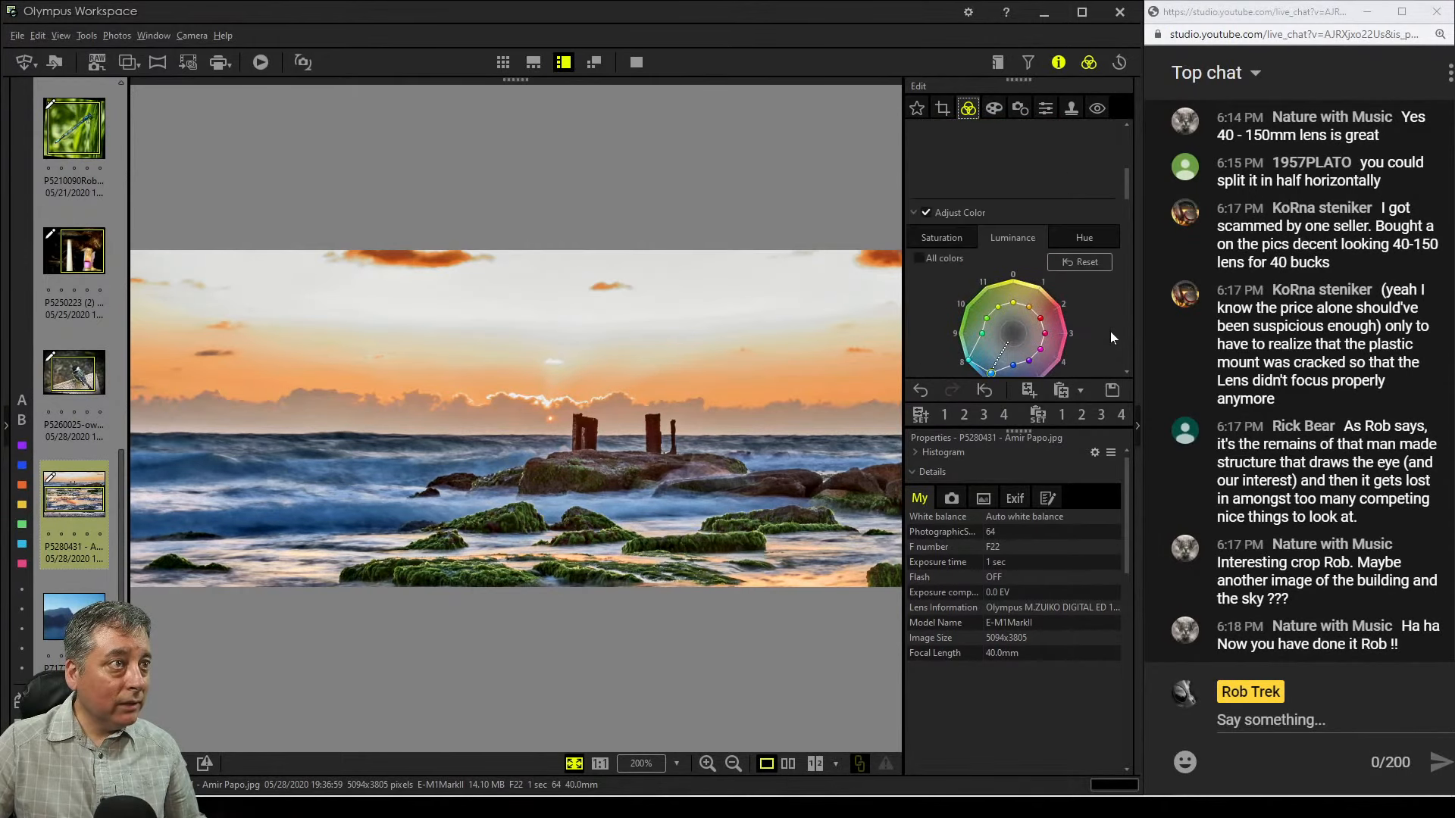
scroll(1111, 331, down, 10)
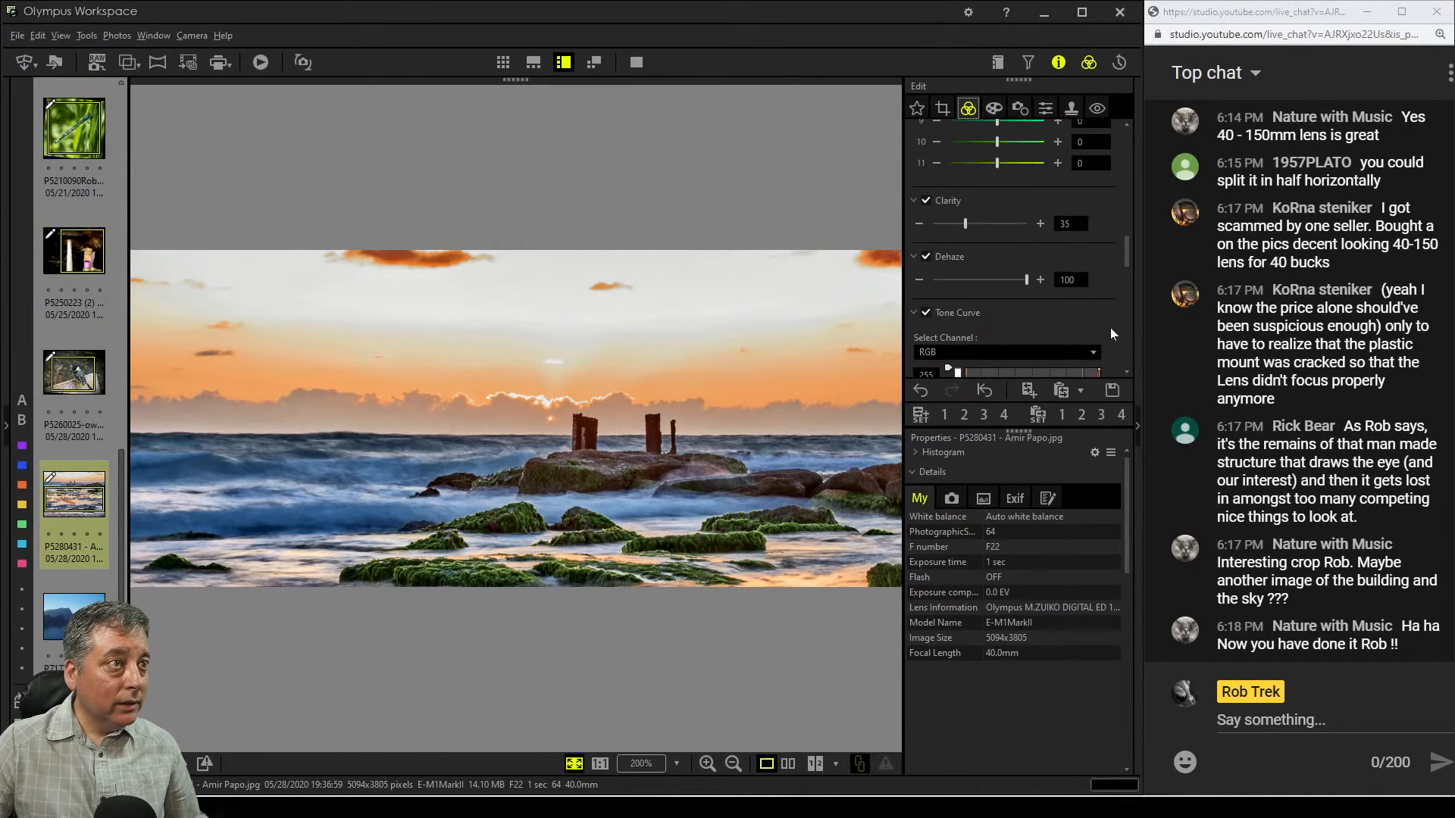
scroll(1111, 328, down, 1)
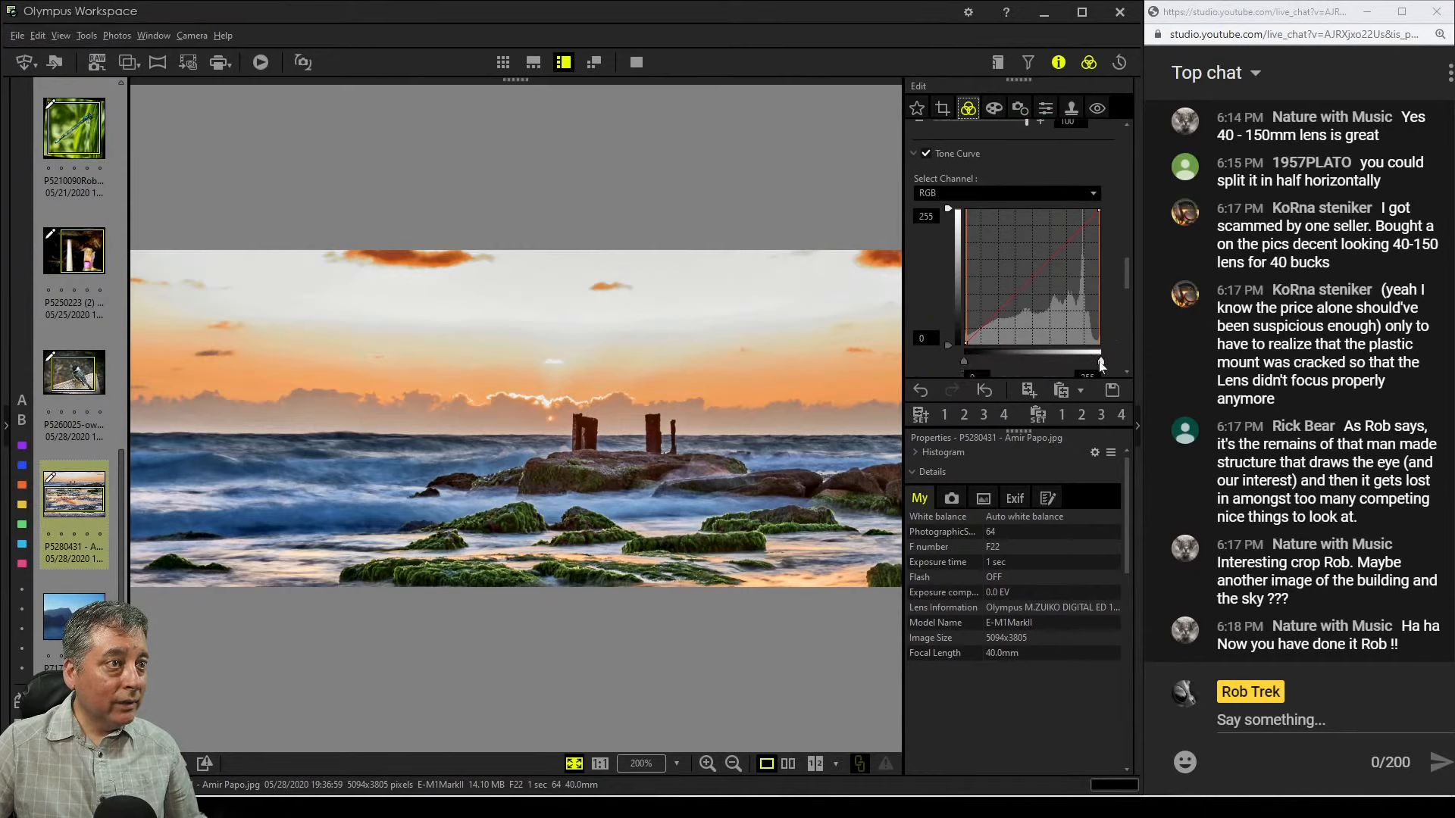
drag(1099, 361, 1134, 360)
click(1027, 194)
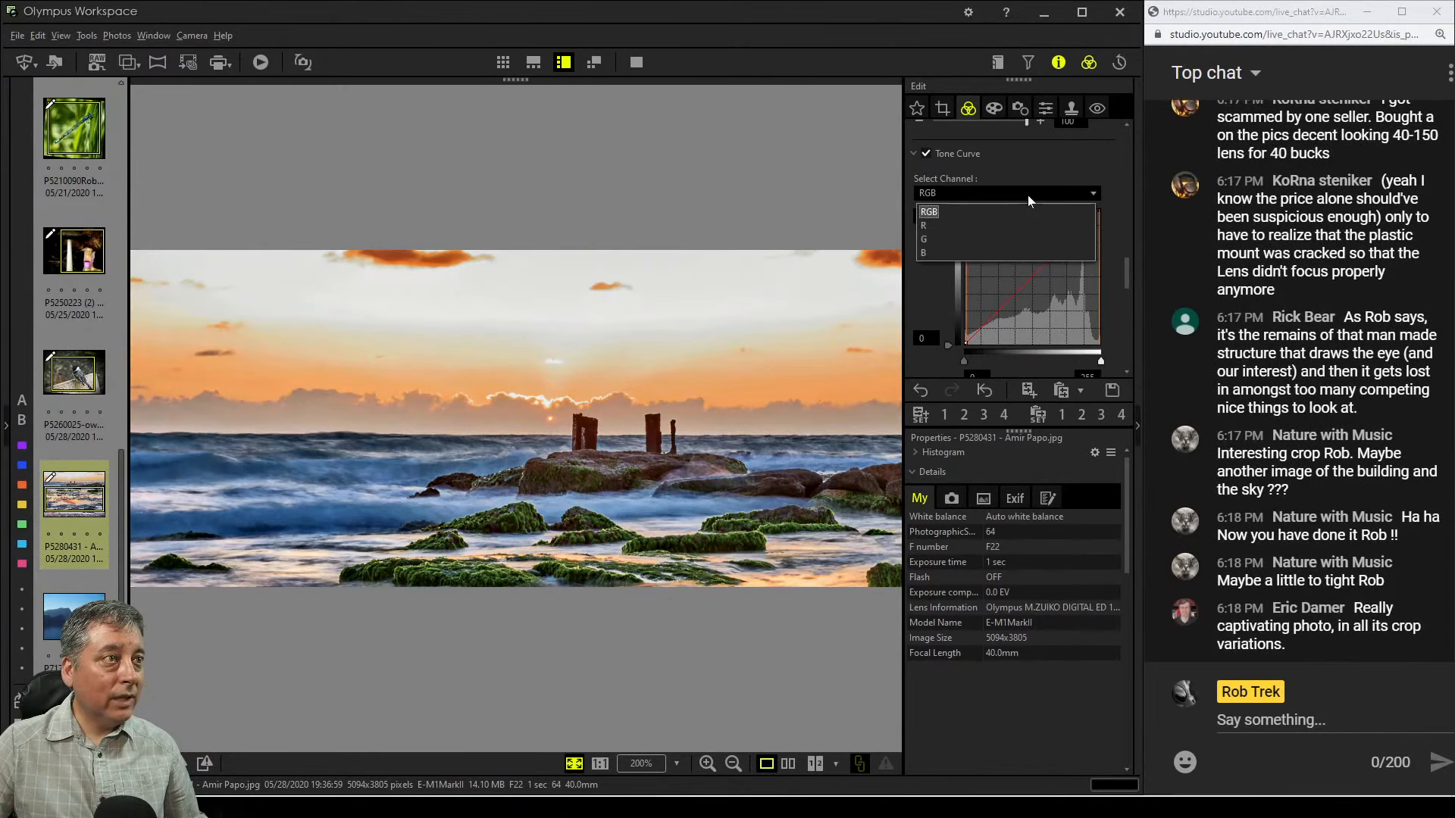
click(1007, 250)
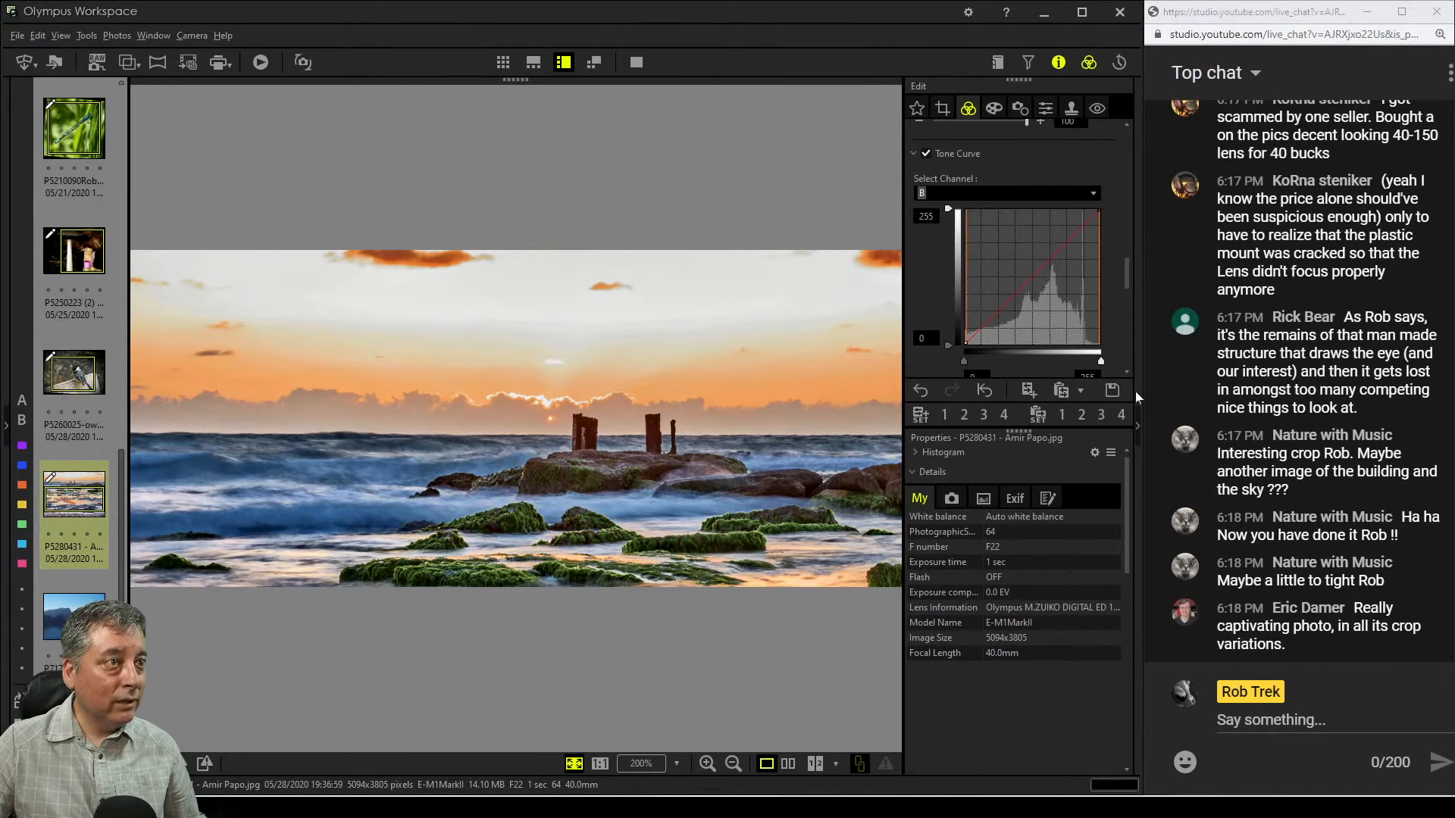
drag(1100, 362, 1095, 363)
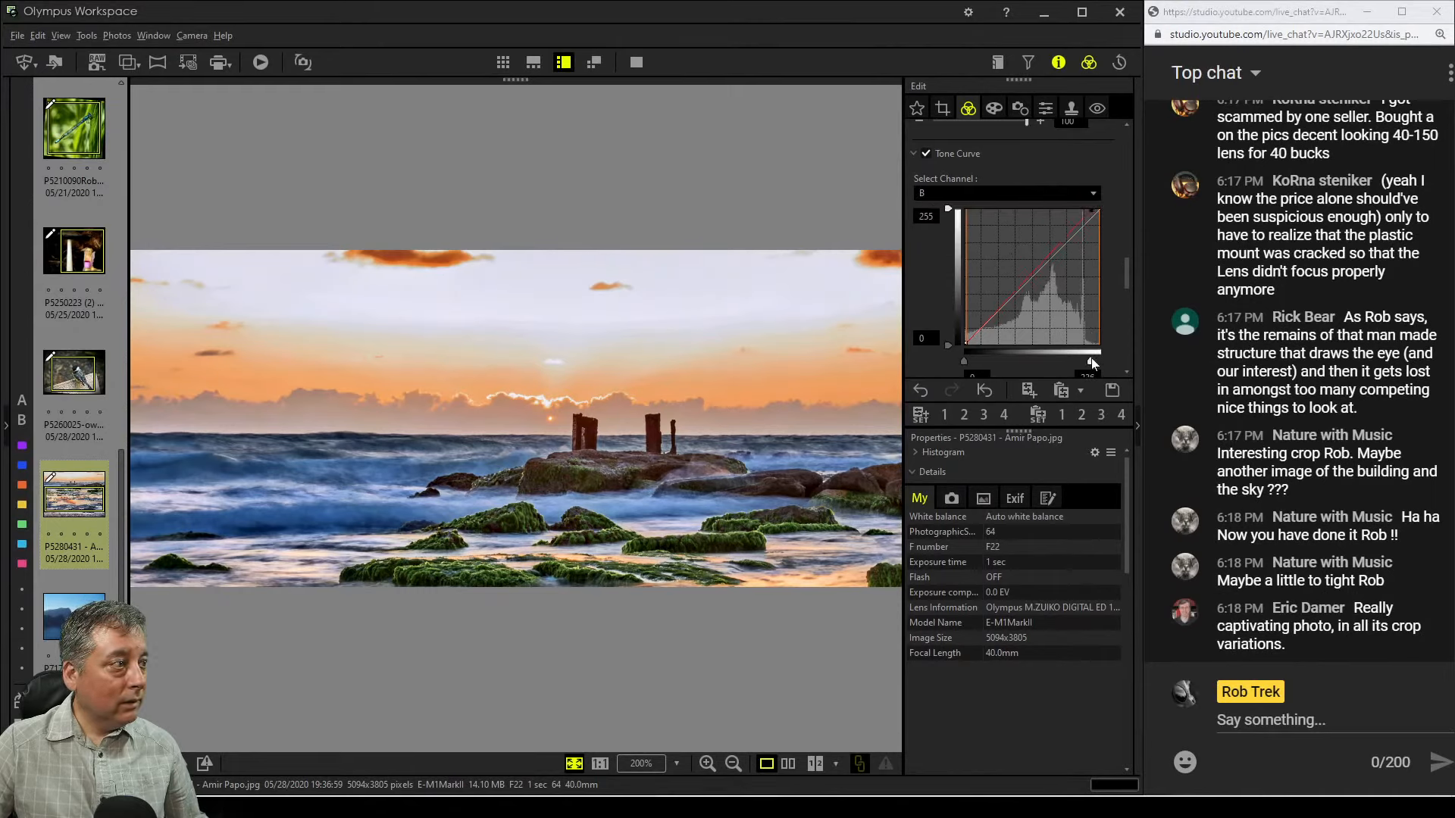
drag(1082, 361, 1093, 361)
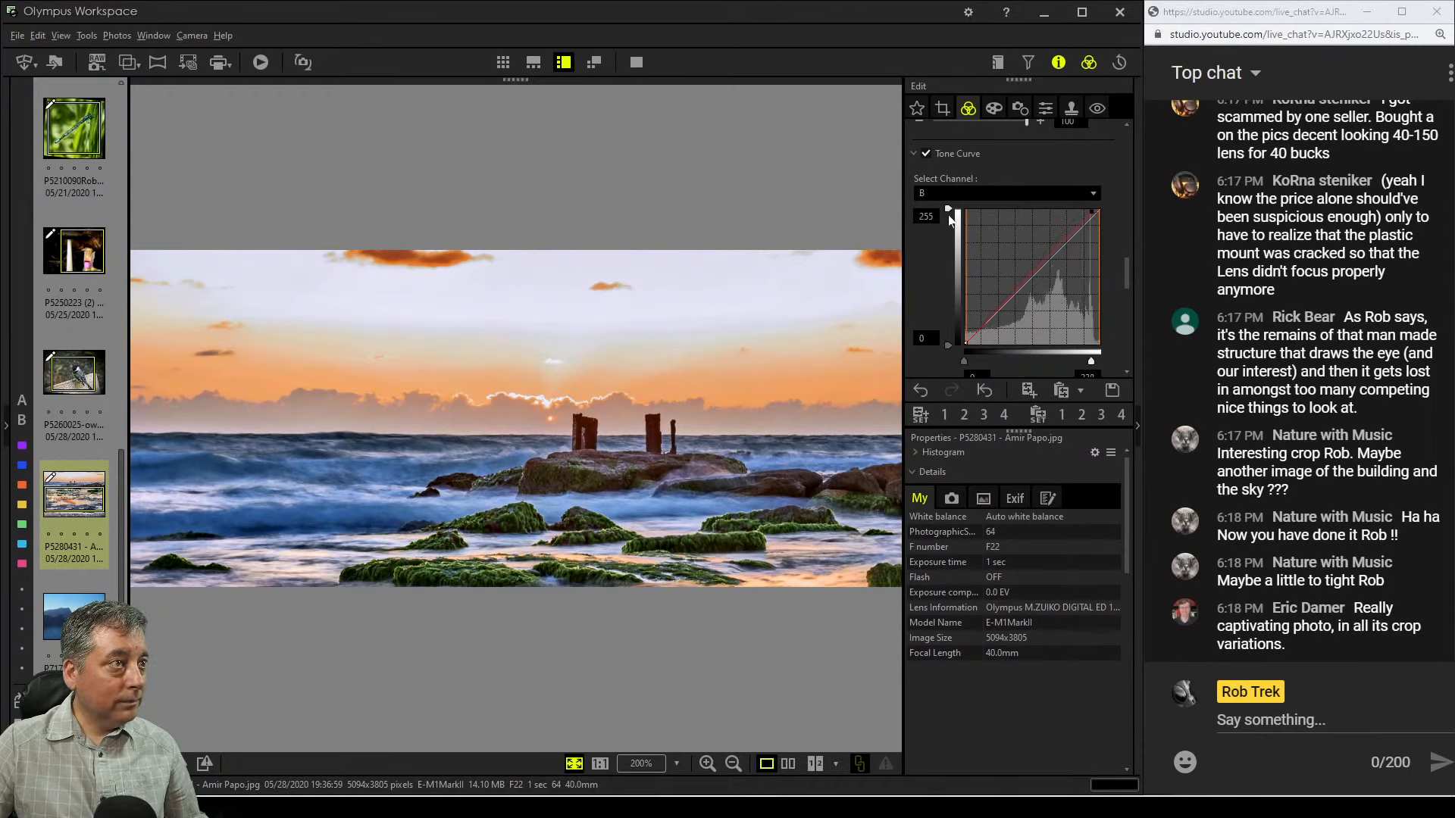
drag(948, 210, 948, 222)
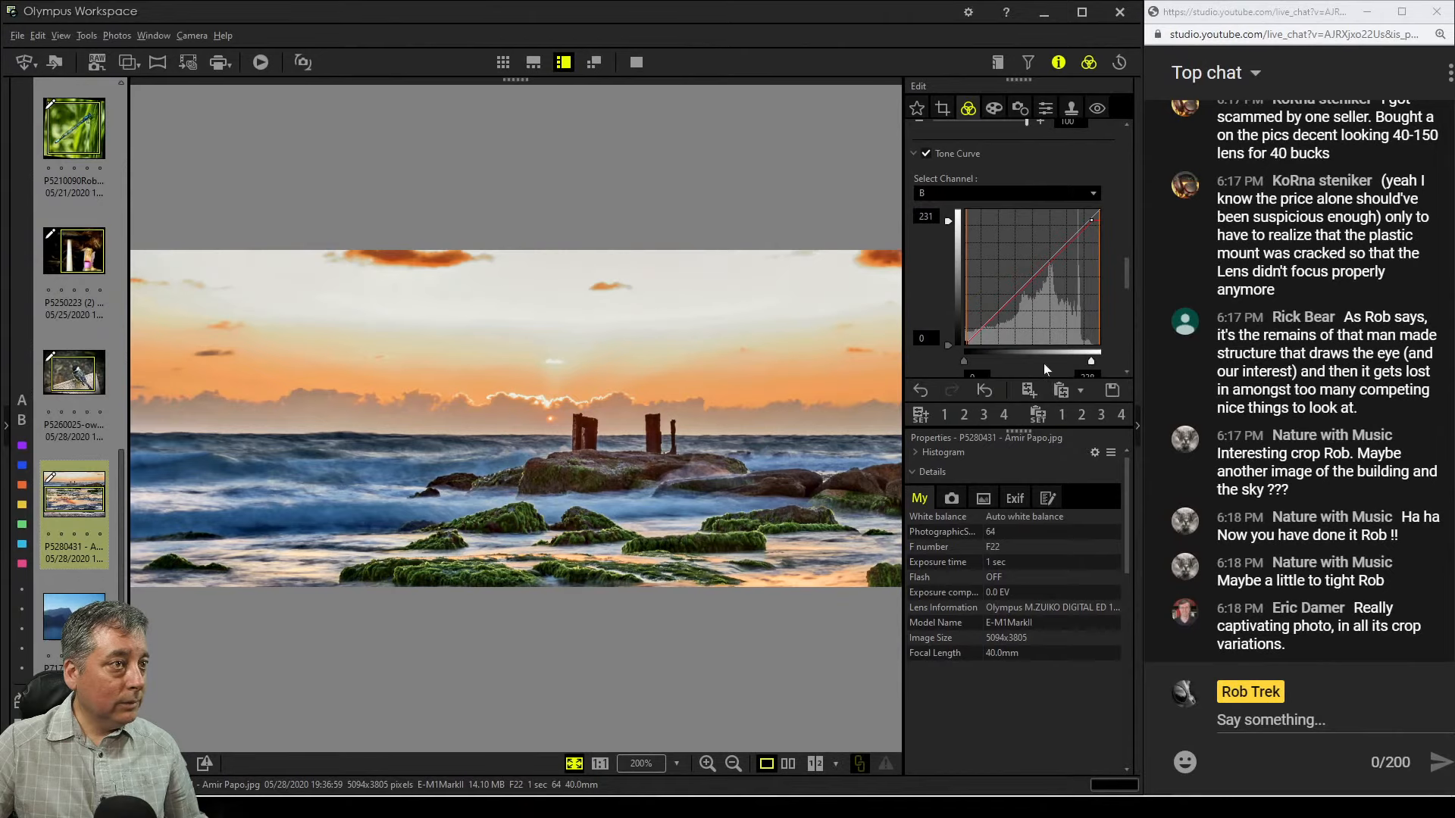
drag(963, 361, 933, 363)
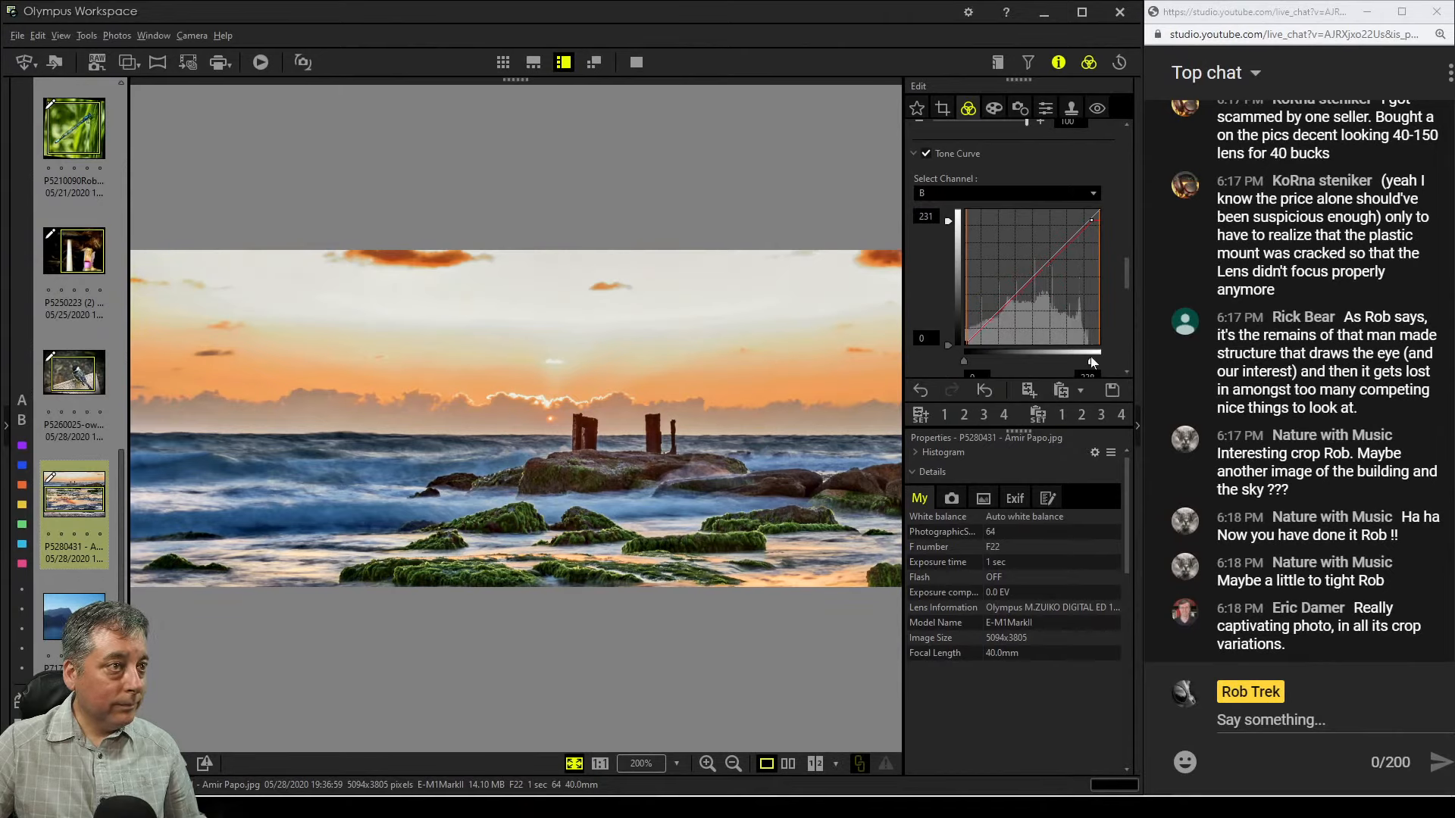
drag(1091, 364, 1088, 361)
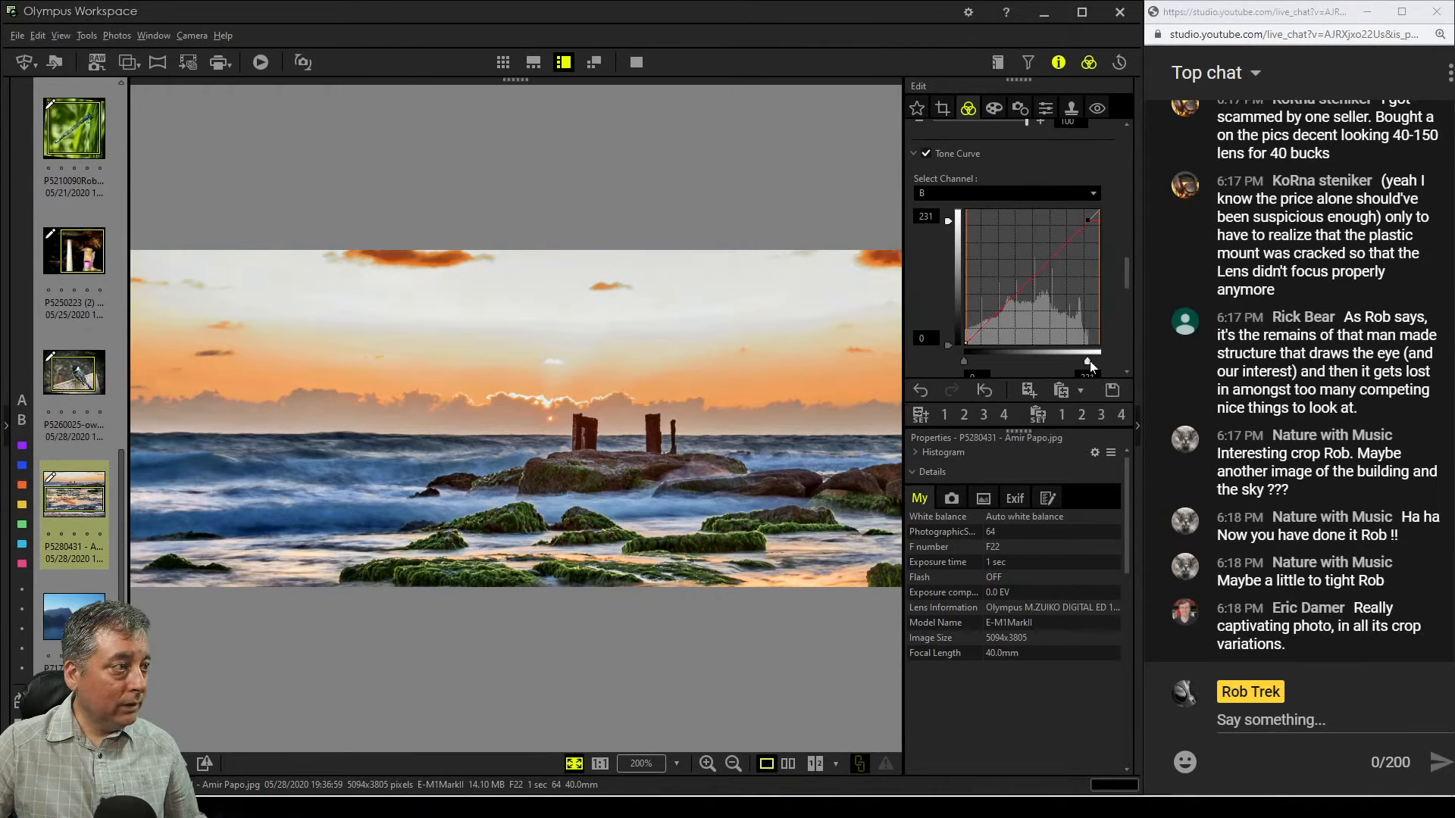
Enable Highlight & Shadow and set Highlight to 5
scroll(1107, 320, down, 5)
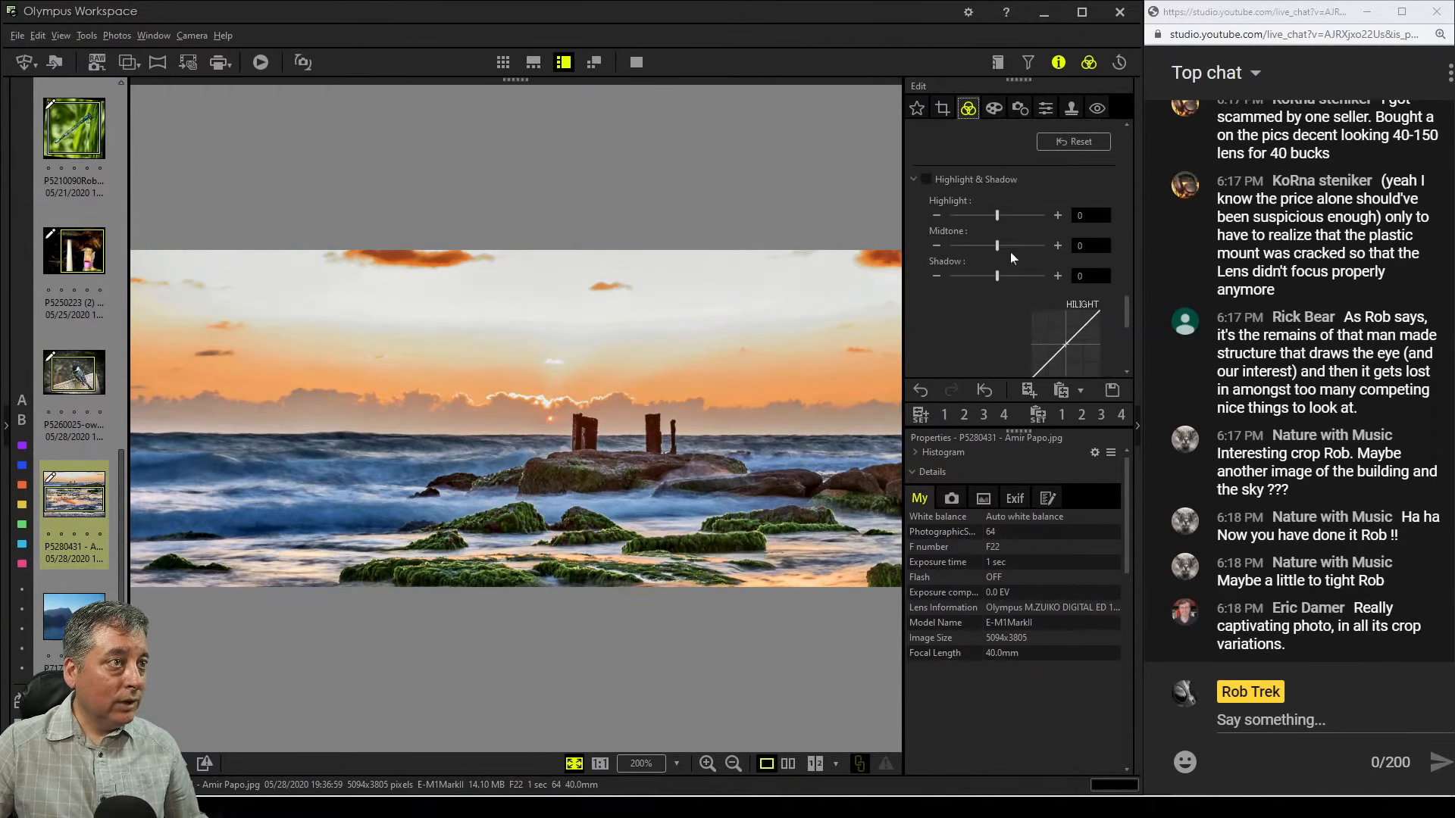
drag(997, 218, 1012, 218)
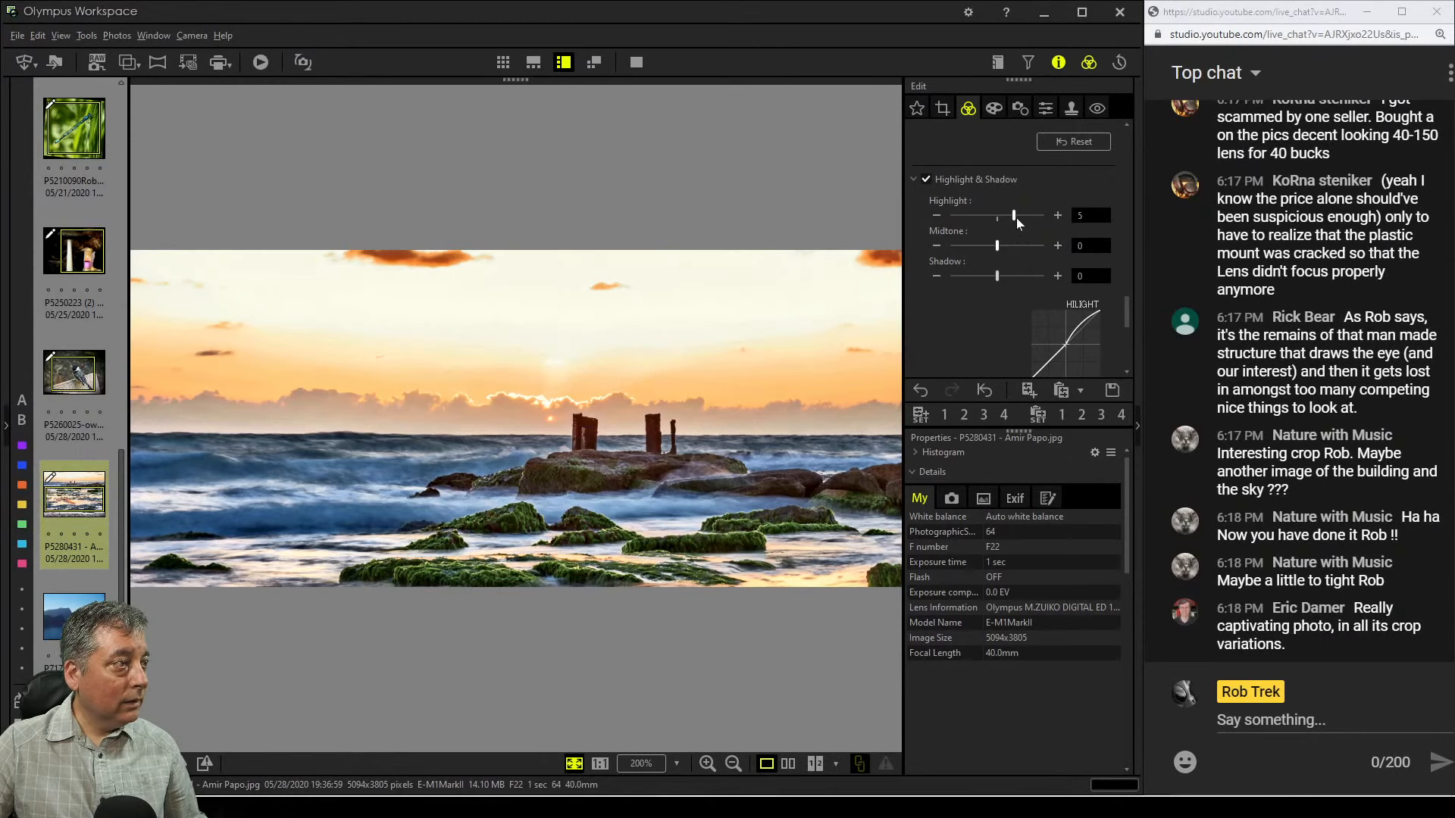
drag(1016, 217, 1023, 217)
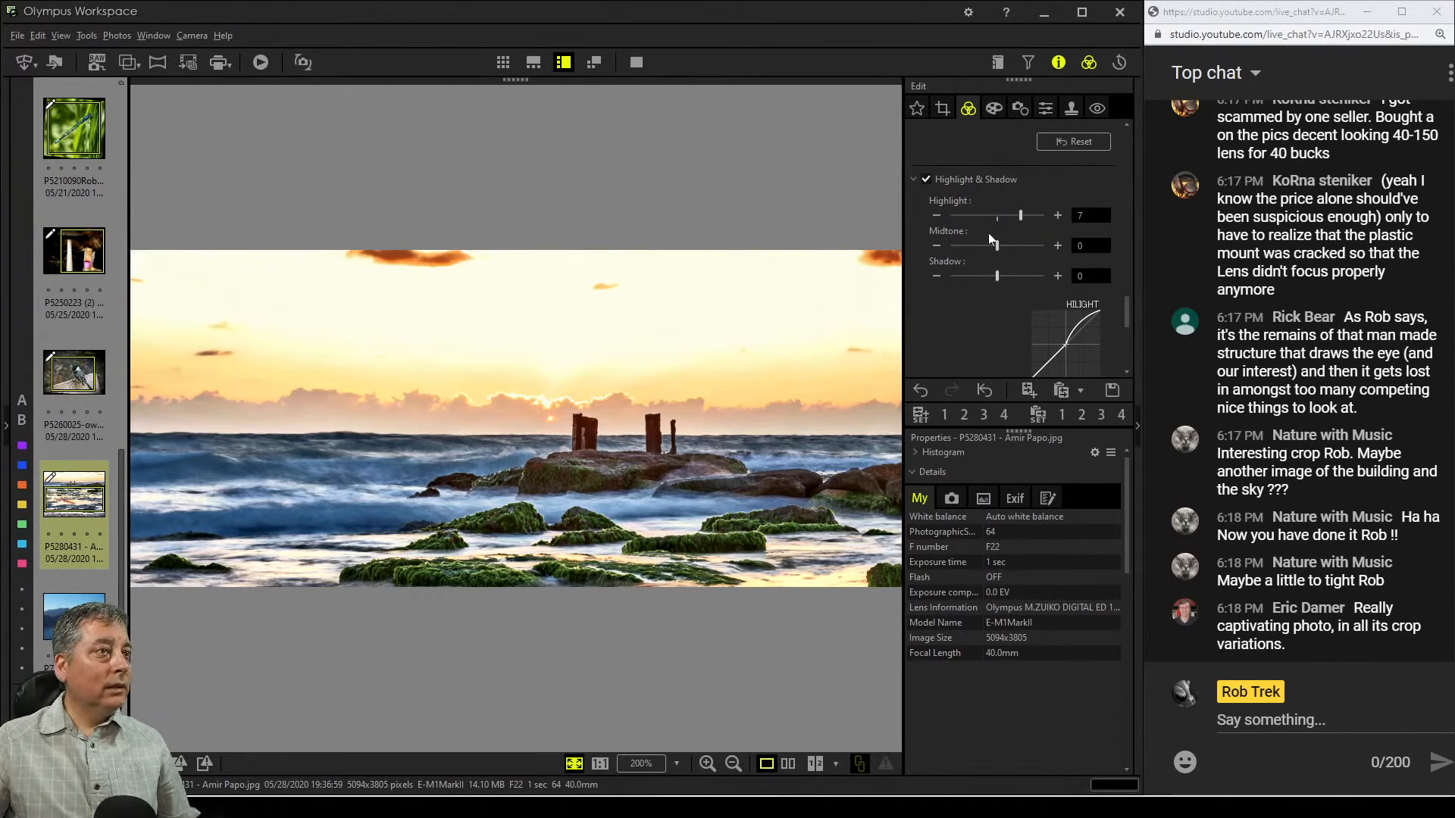
drag(1013, 215, 1010, 218)
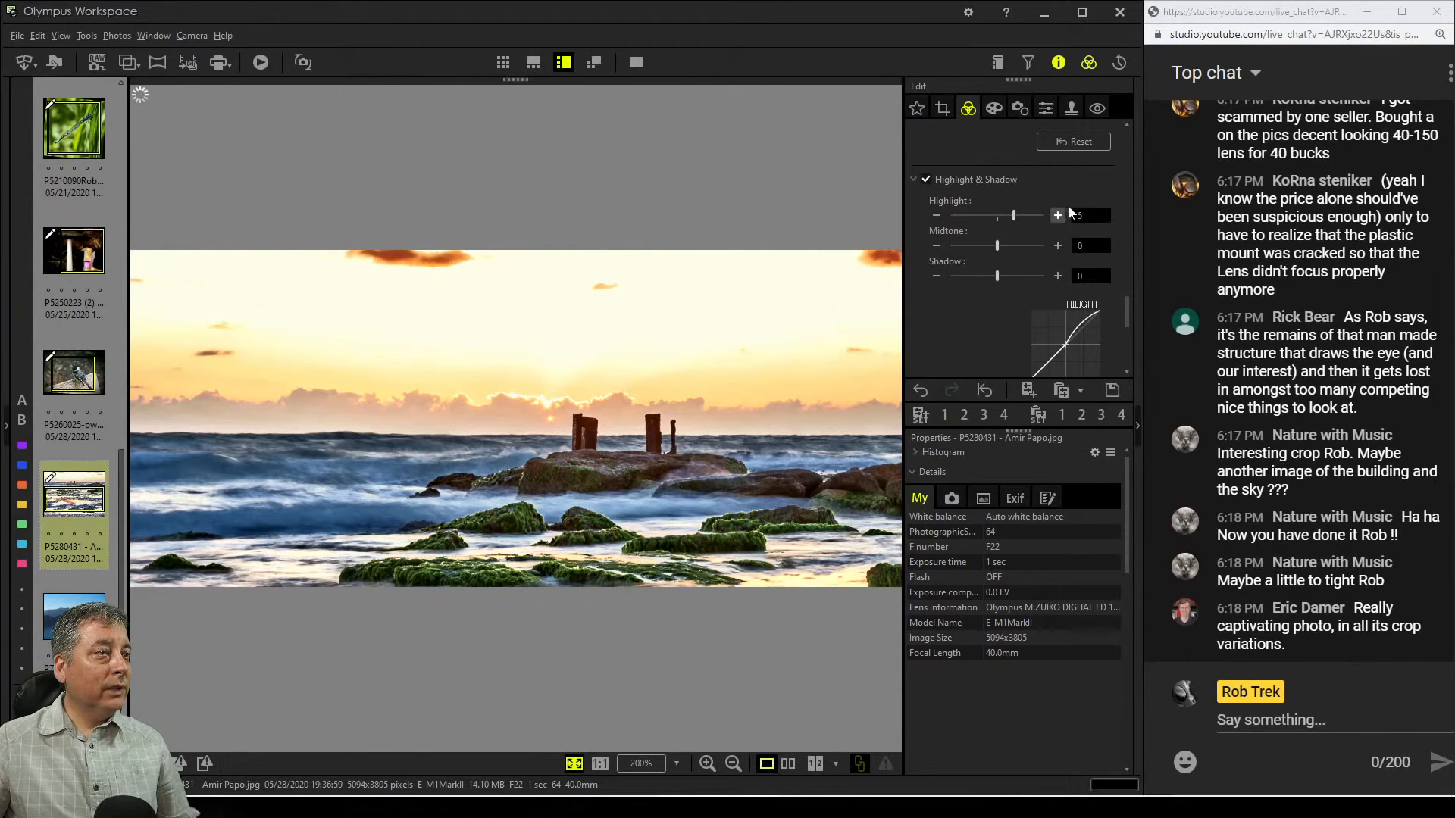
Switch the Tone Curve to RGB and add shadow, highlight and midtone points to shape a gentle curve
drag(1128, 315, 1110, 265)
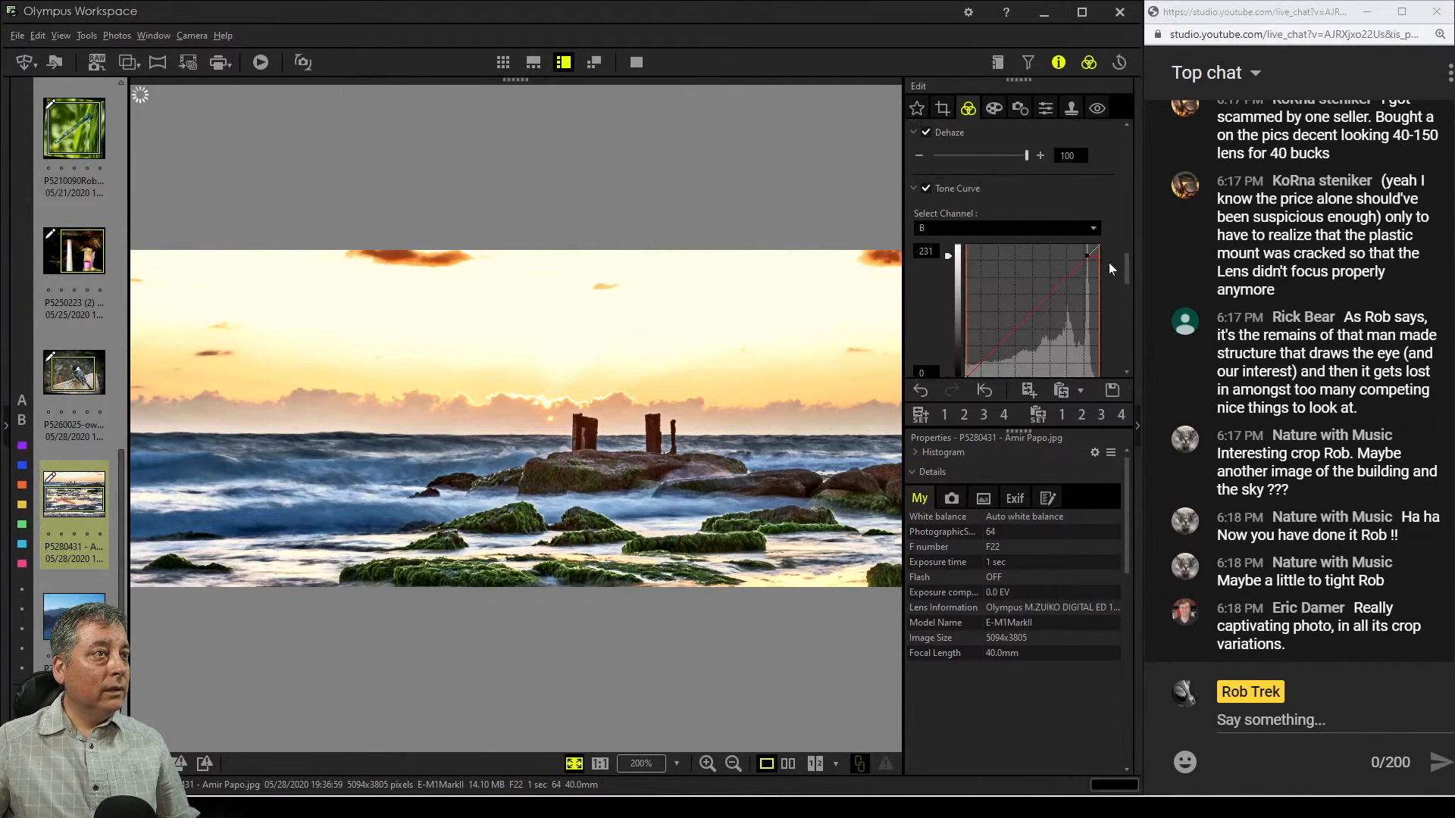
click(1083, 232)
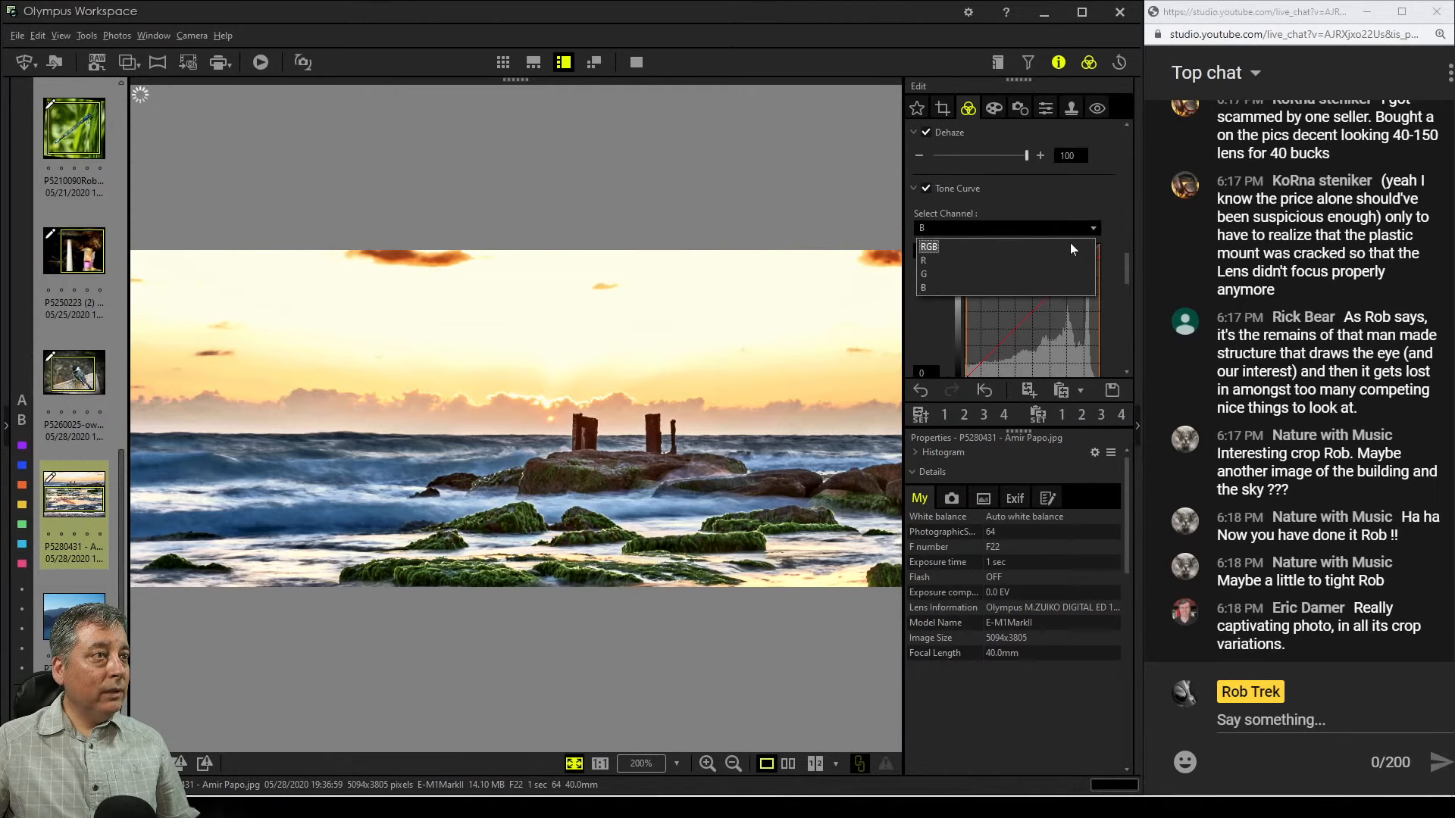
click(1071, 246)
scroll(1112, 341, down, 2)
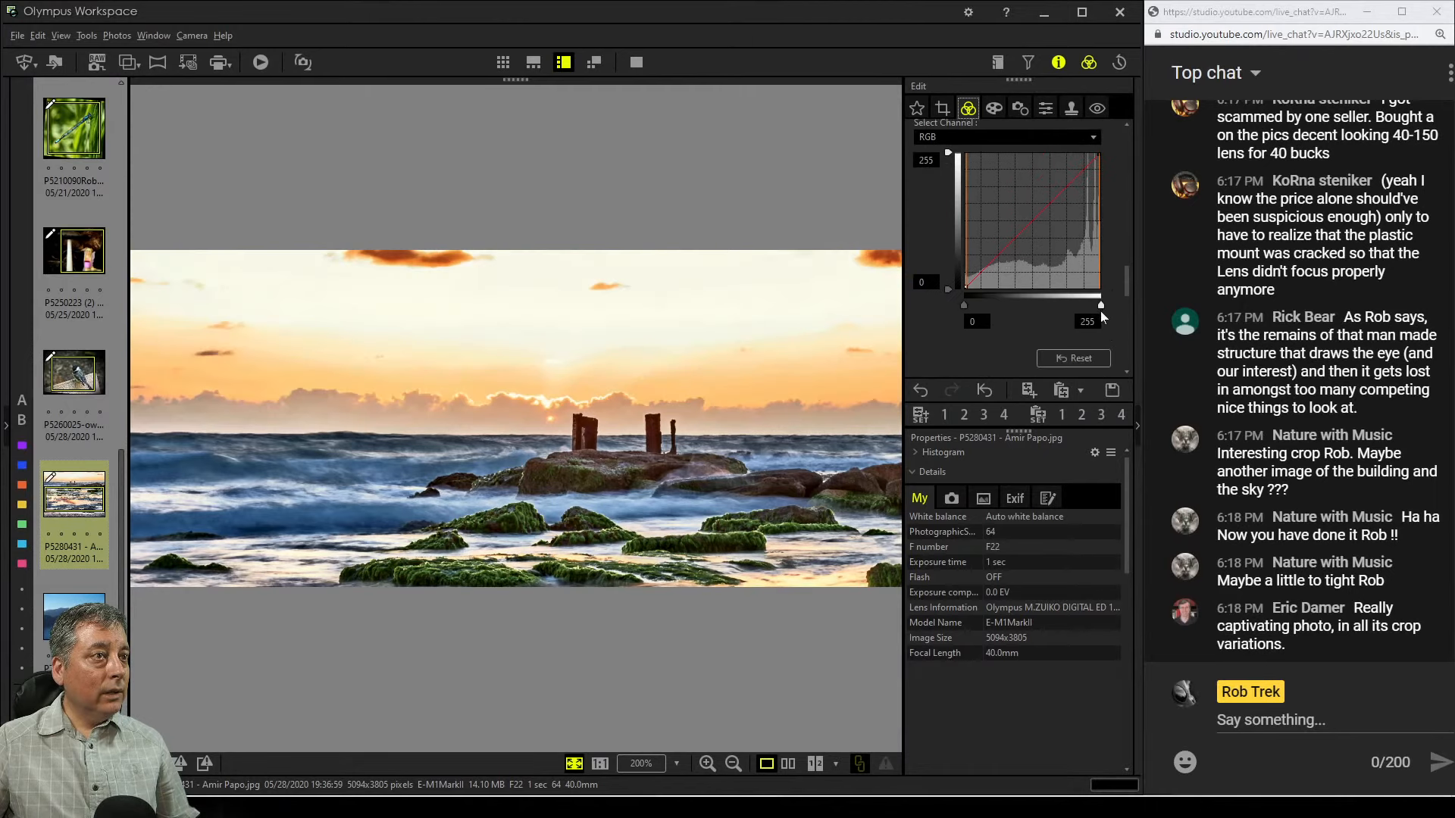
click(989, 263)
click(1085, 172)
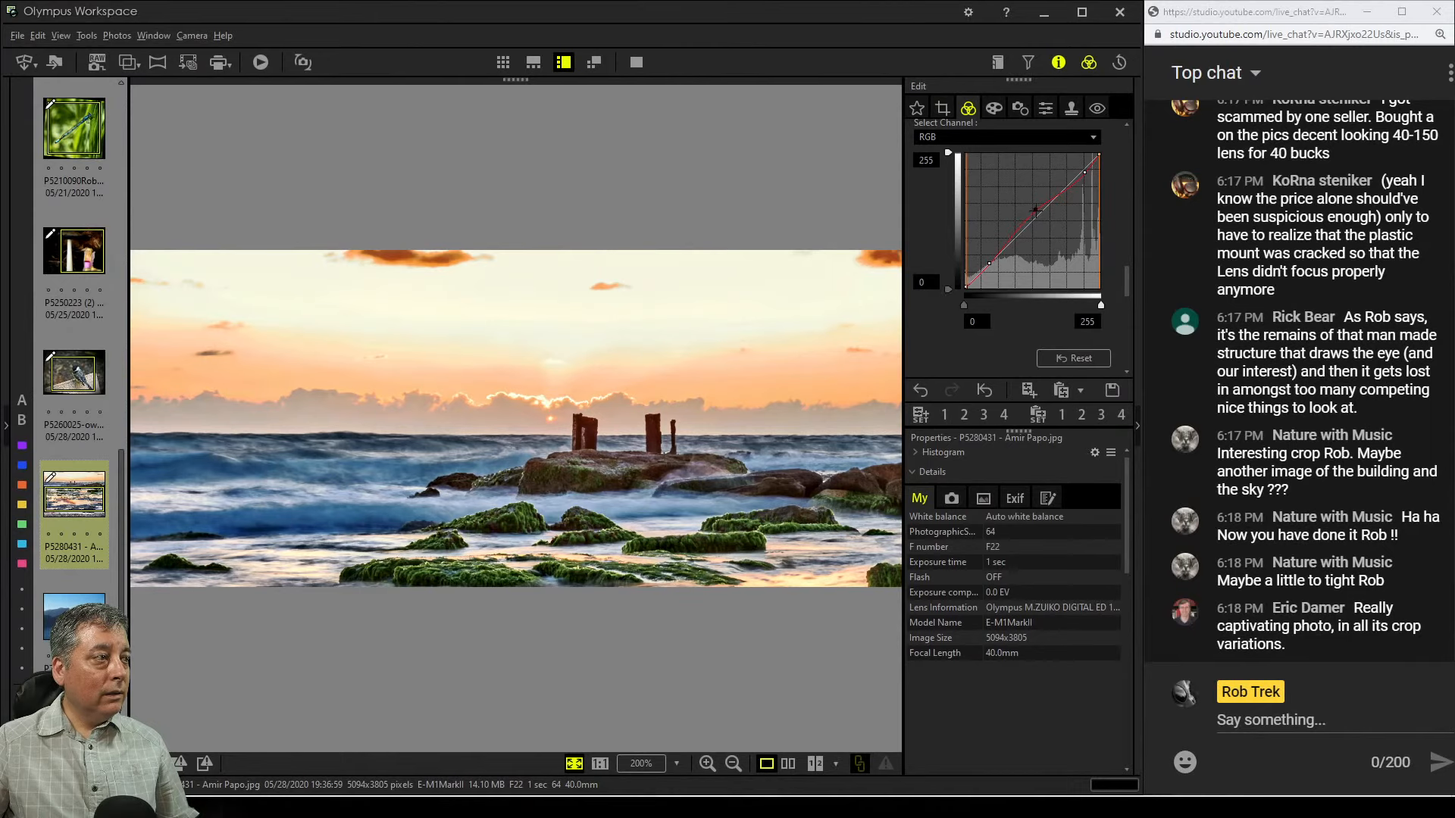
drag(1036, 209, 1019, 222)
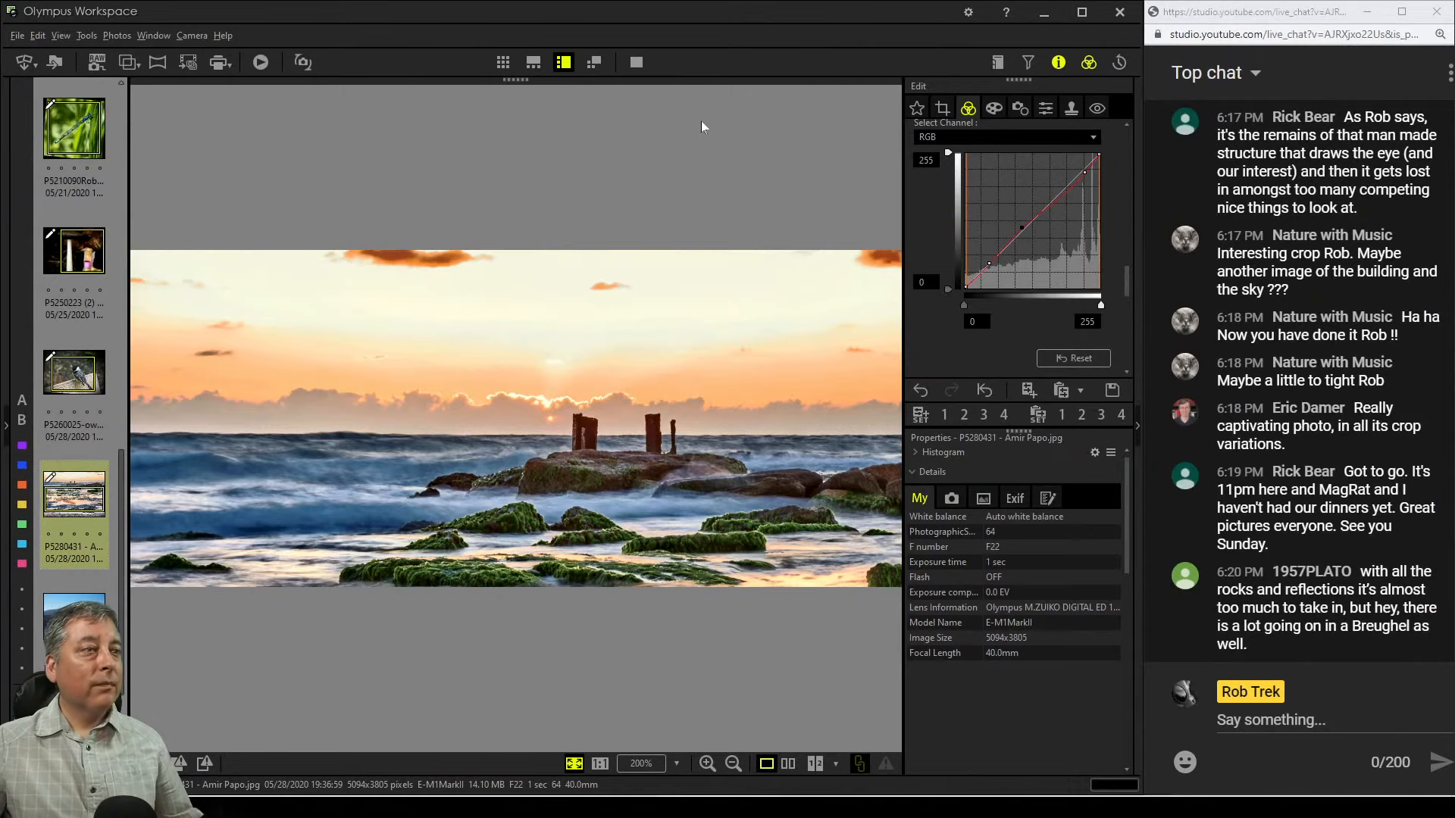
Preview the edited seascape in full screen
click(631, 65)
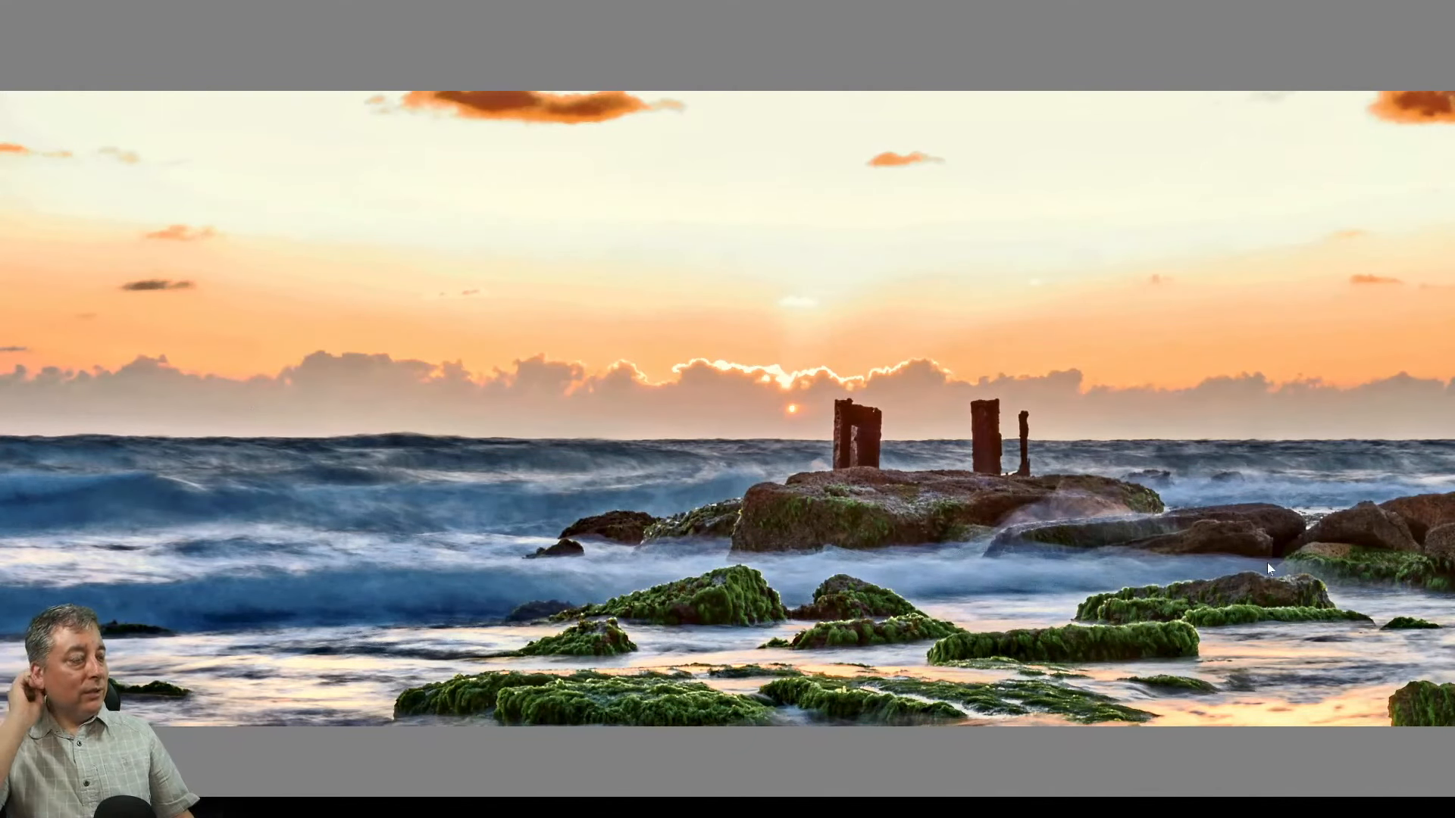
key(Escape)
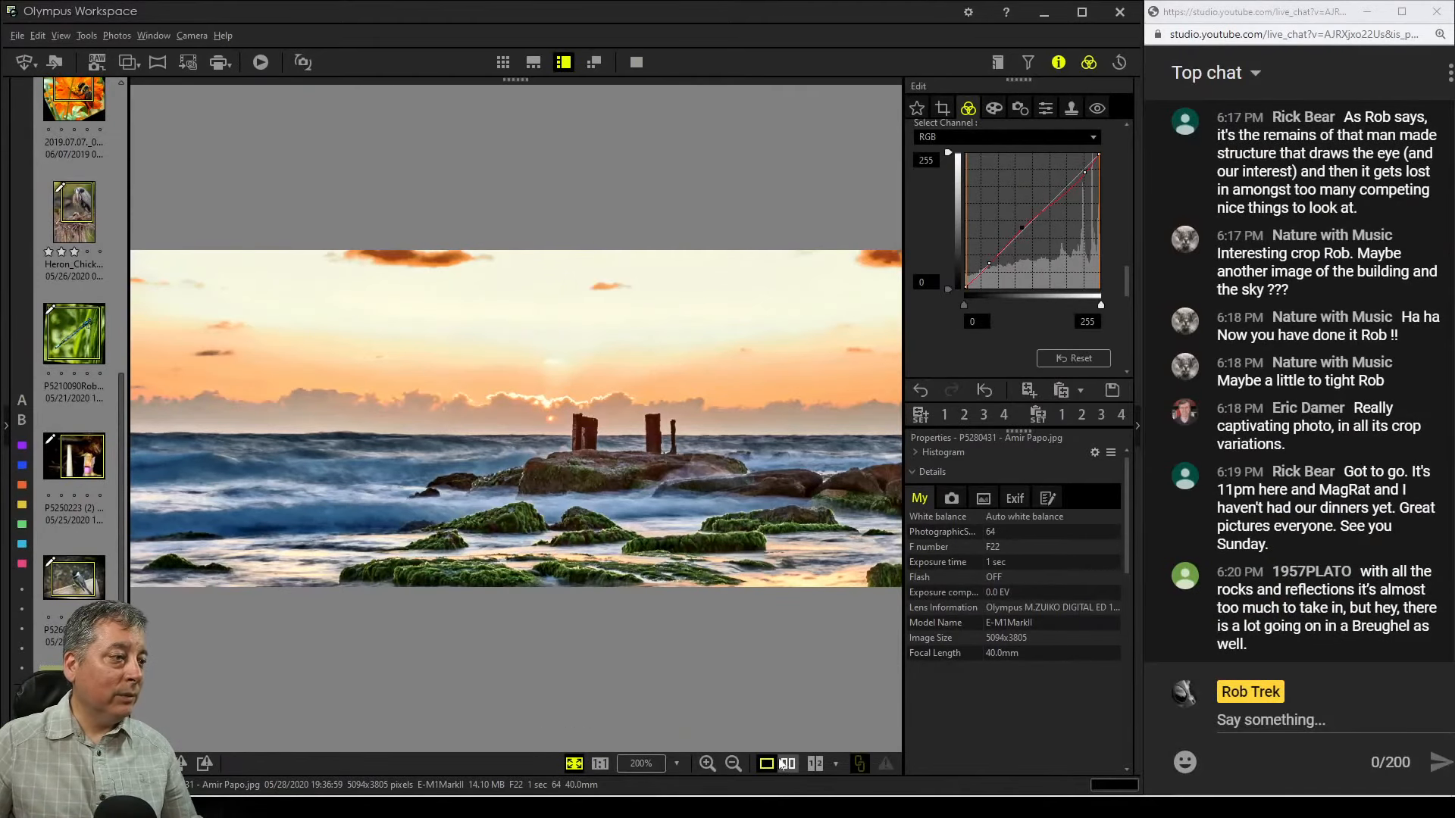
Compare the edited seascape with the original side by side, then preview it in full screen
click(787, 764)
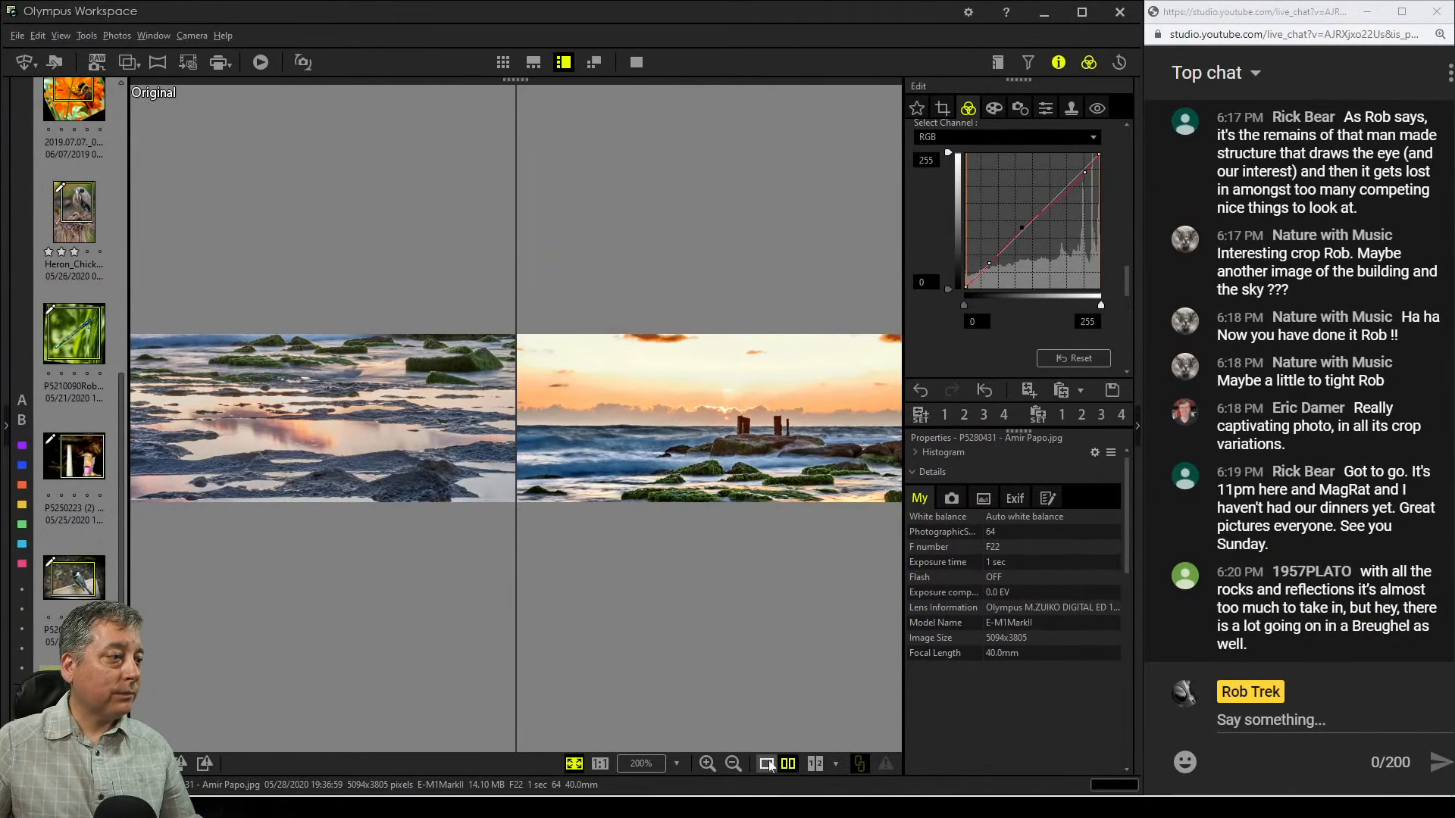
click(767, 763)
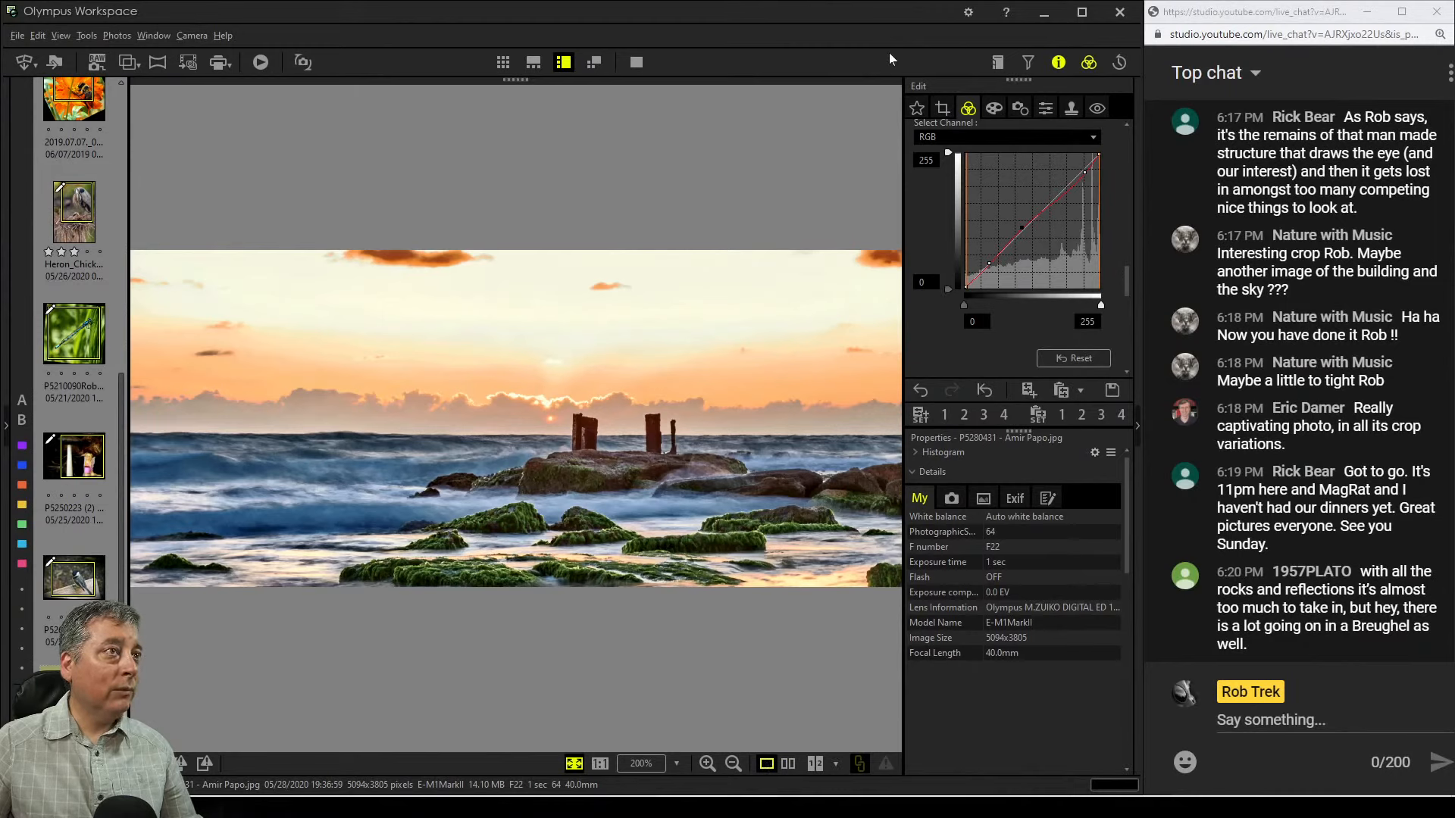
click(990, 112)
click(969, 108)
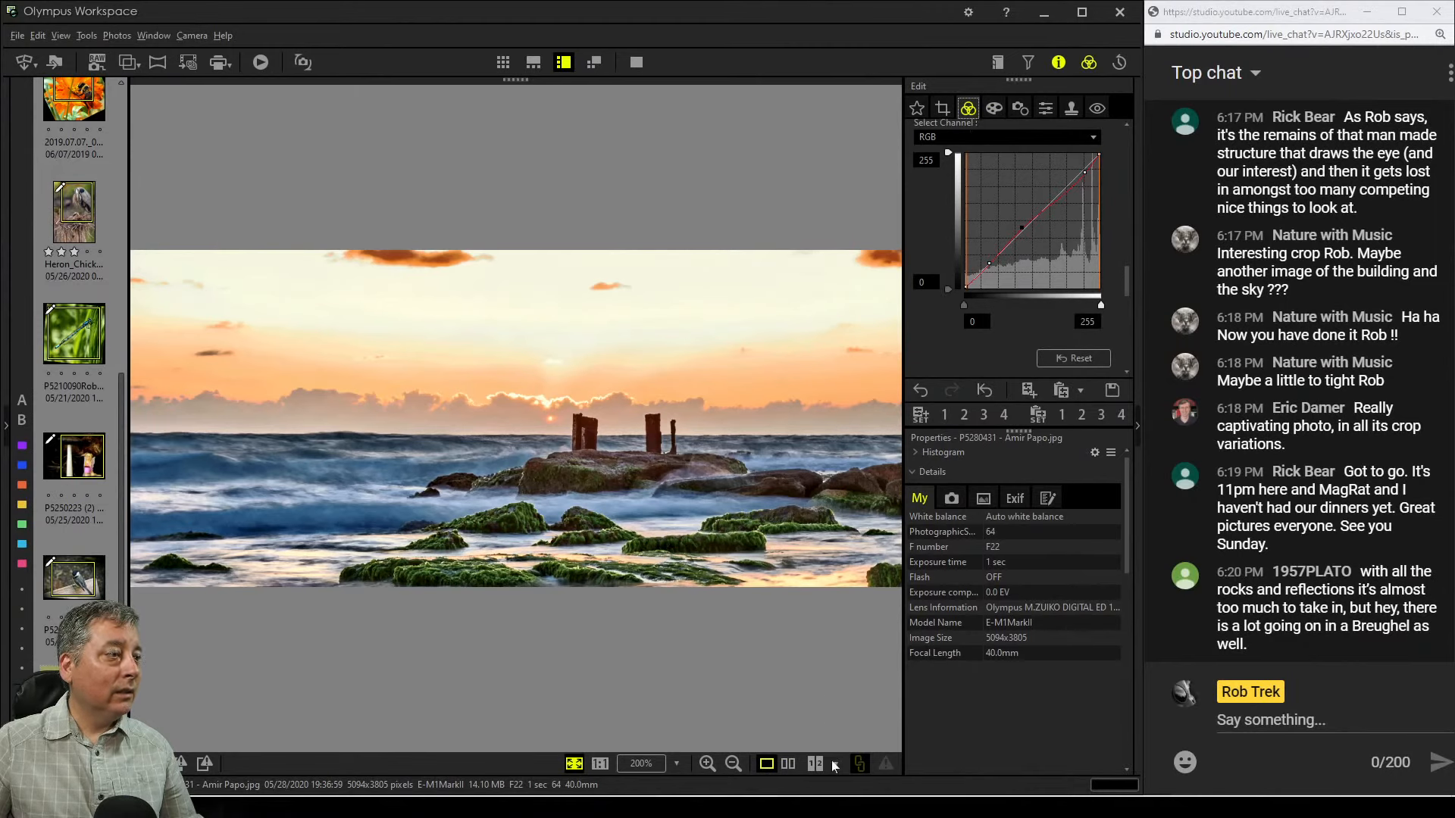
click(789, 764)
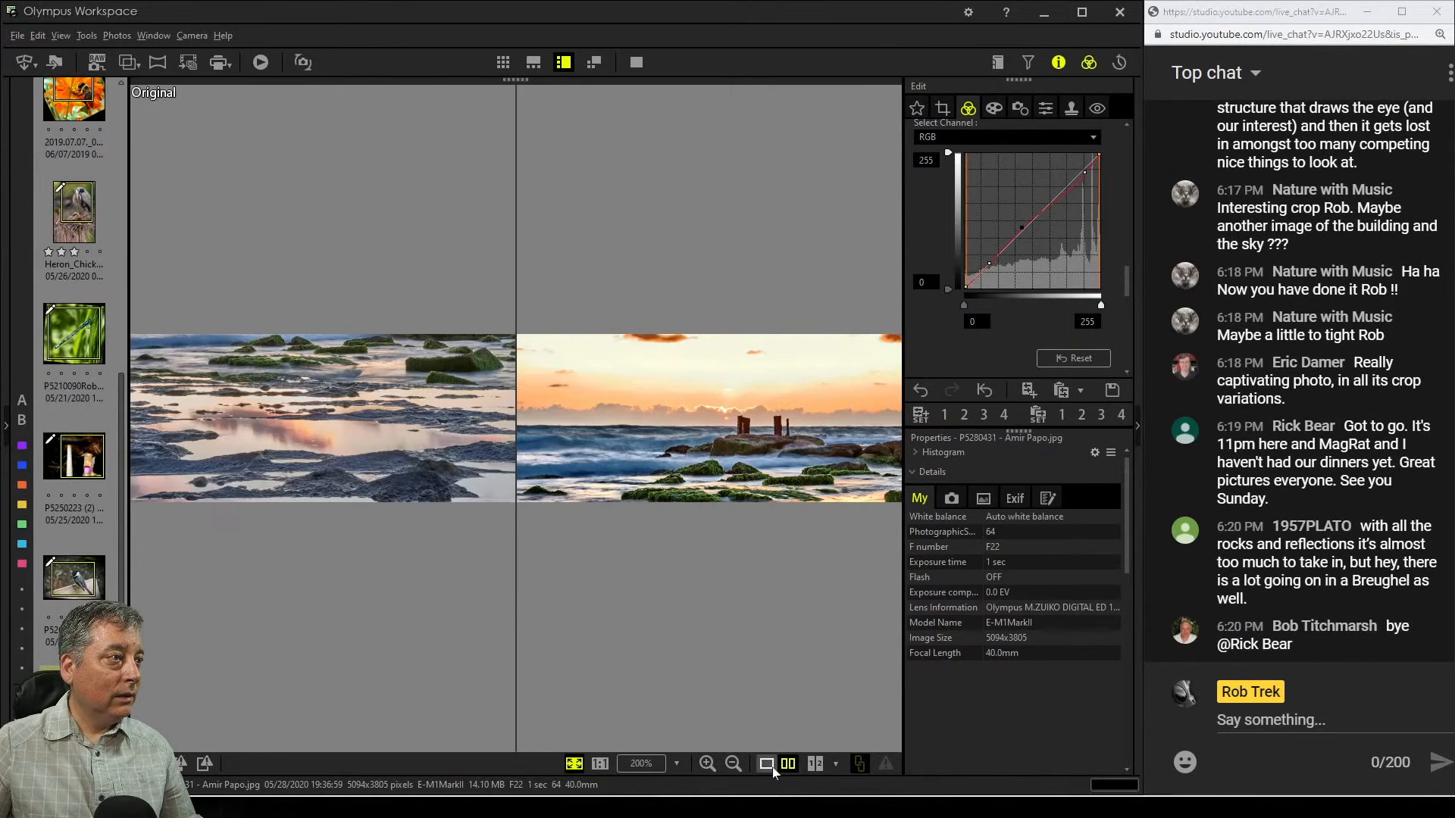
click(767, 764)
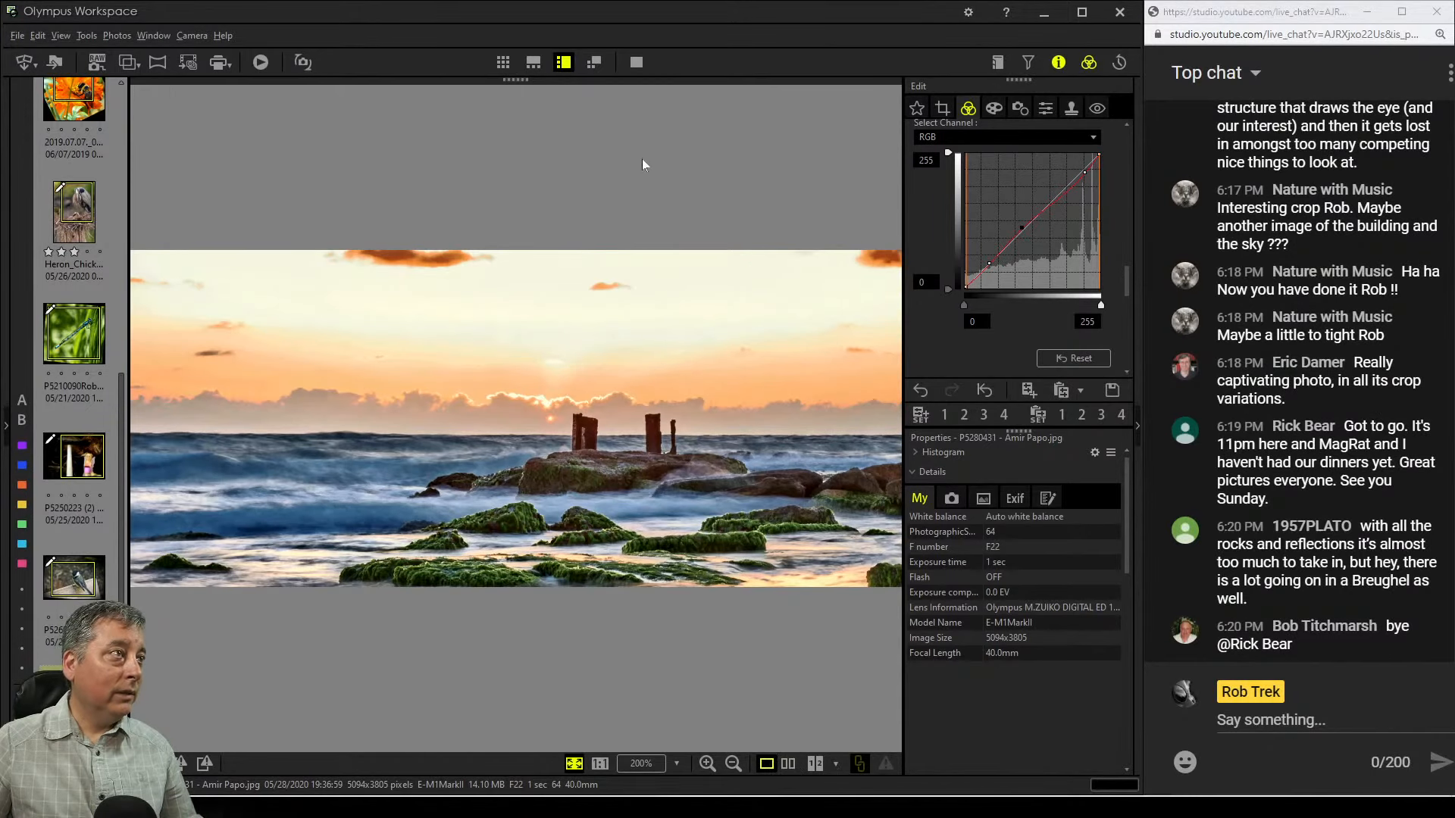
click(636, 62)
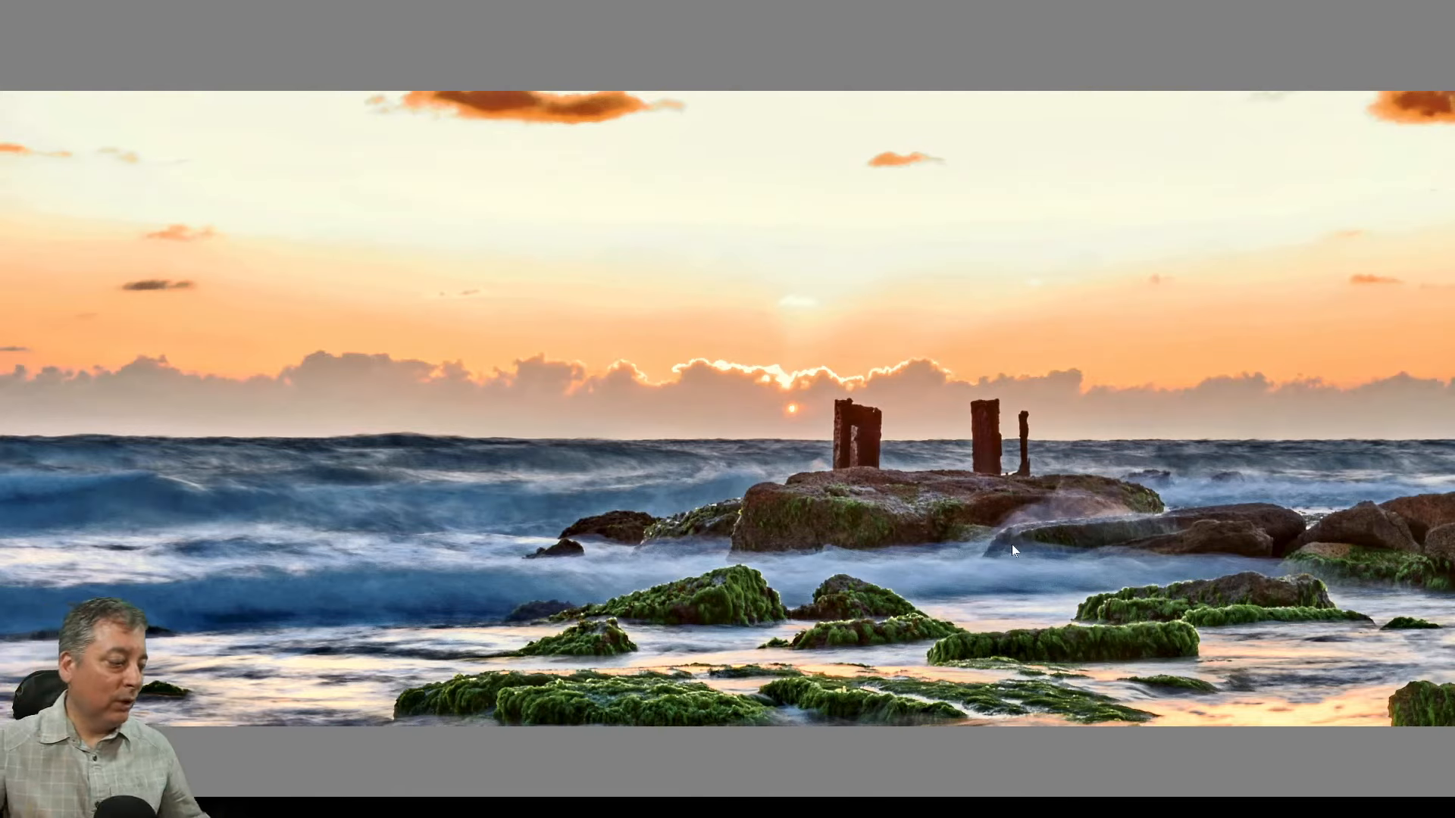
key(Escape)
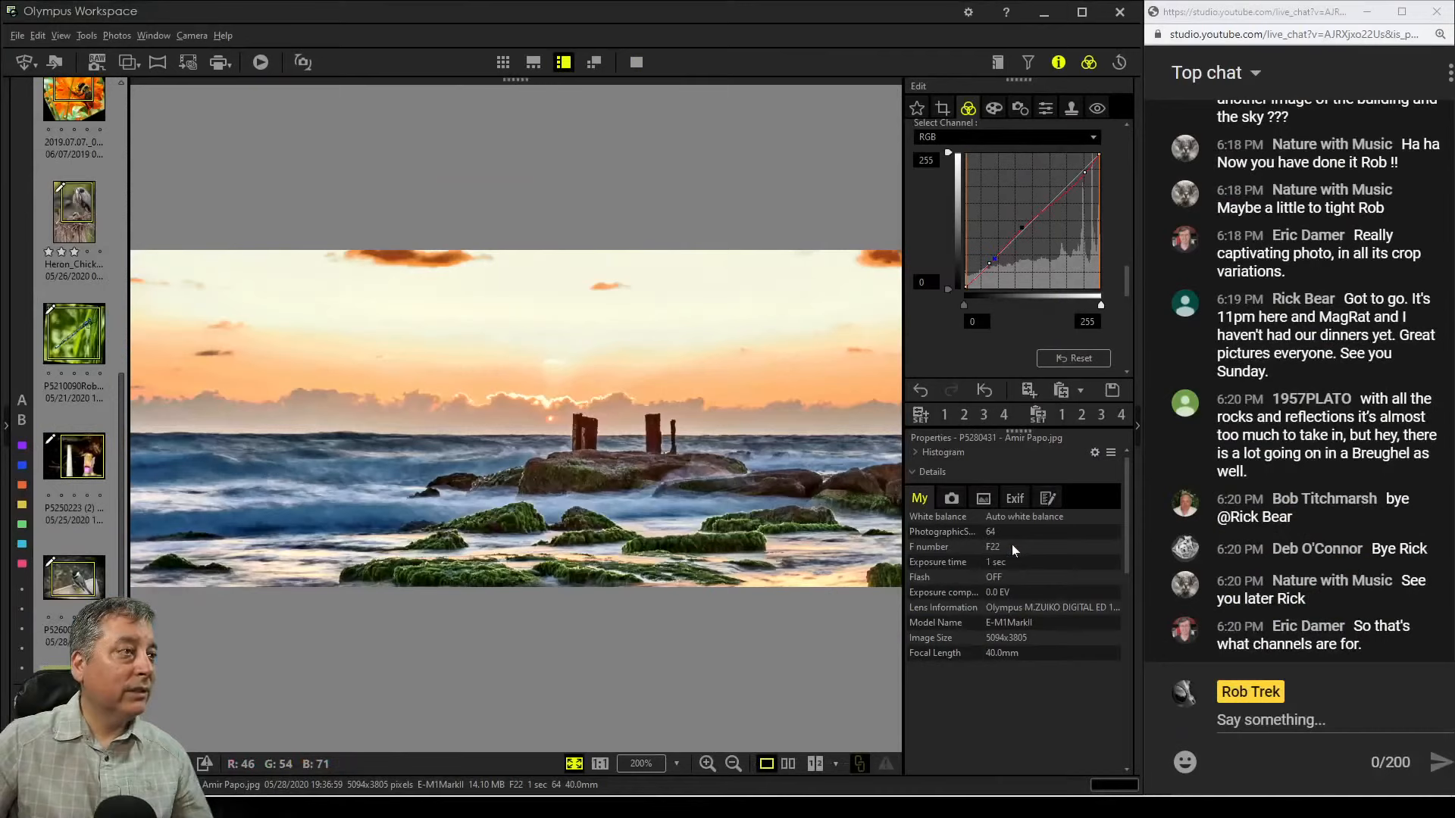
Apply the Soft Focus art filter to the seascape with strength -3 and preview it in full screen
click(994, 107)
click(999, 154)
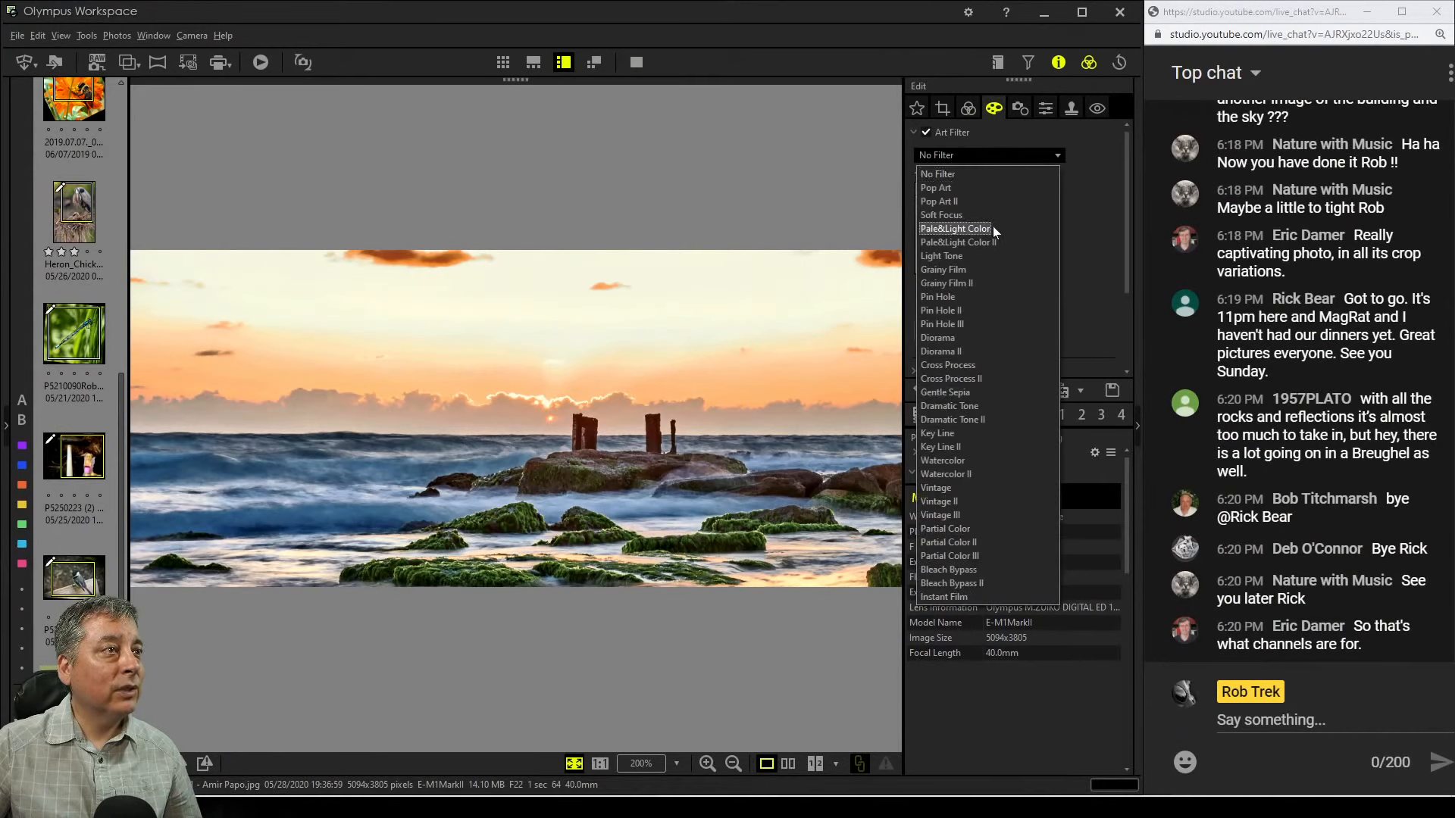
click(989, 216)
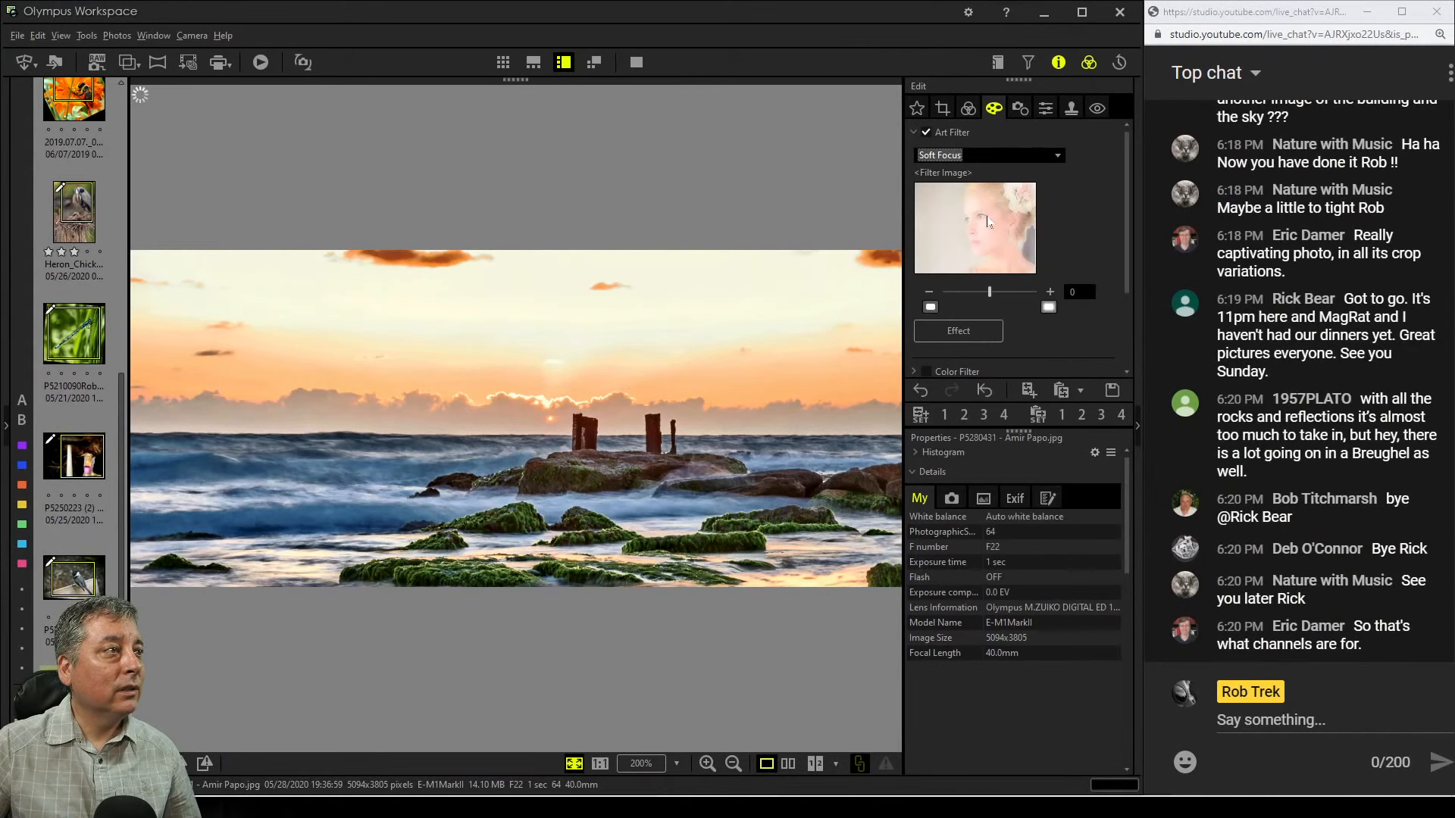
click(928, 293)
click(928, 293)
click(928, 292)
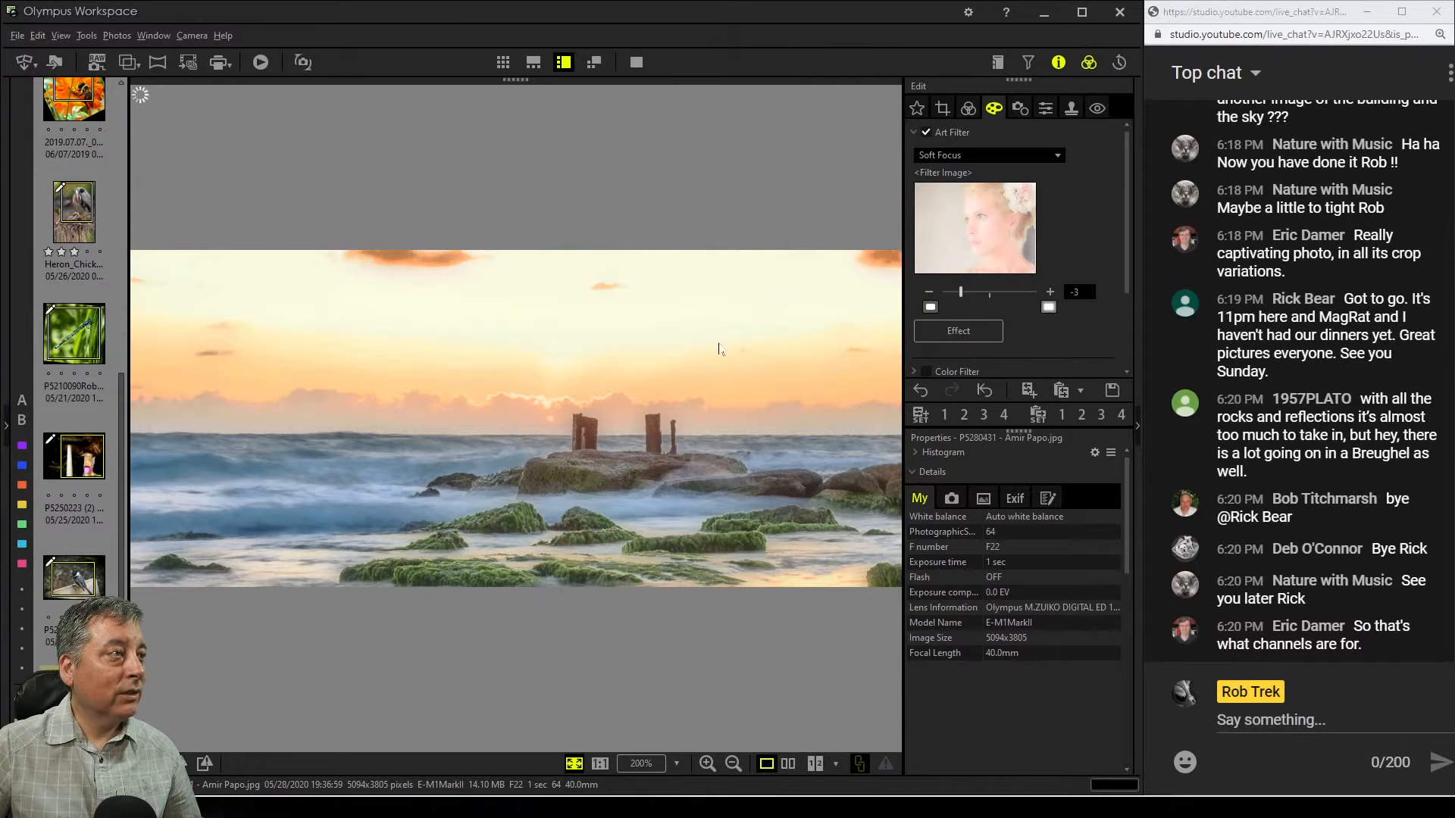
click(638, 66)
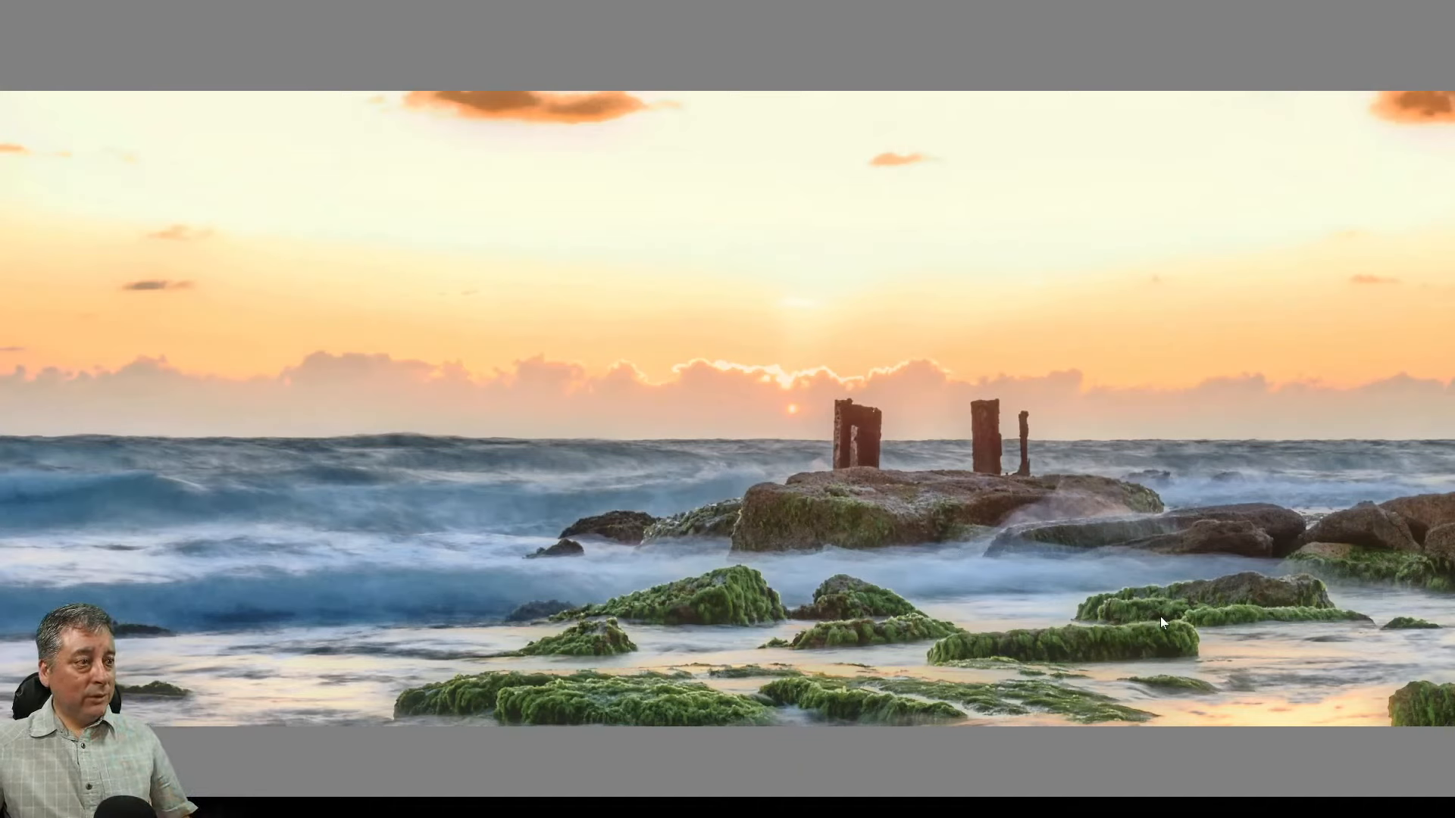
key(Escape)
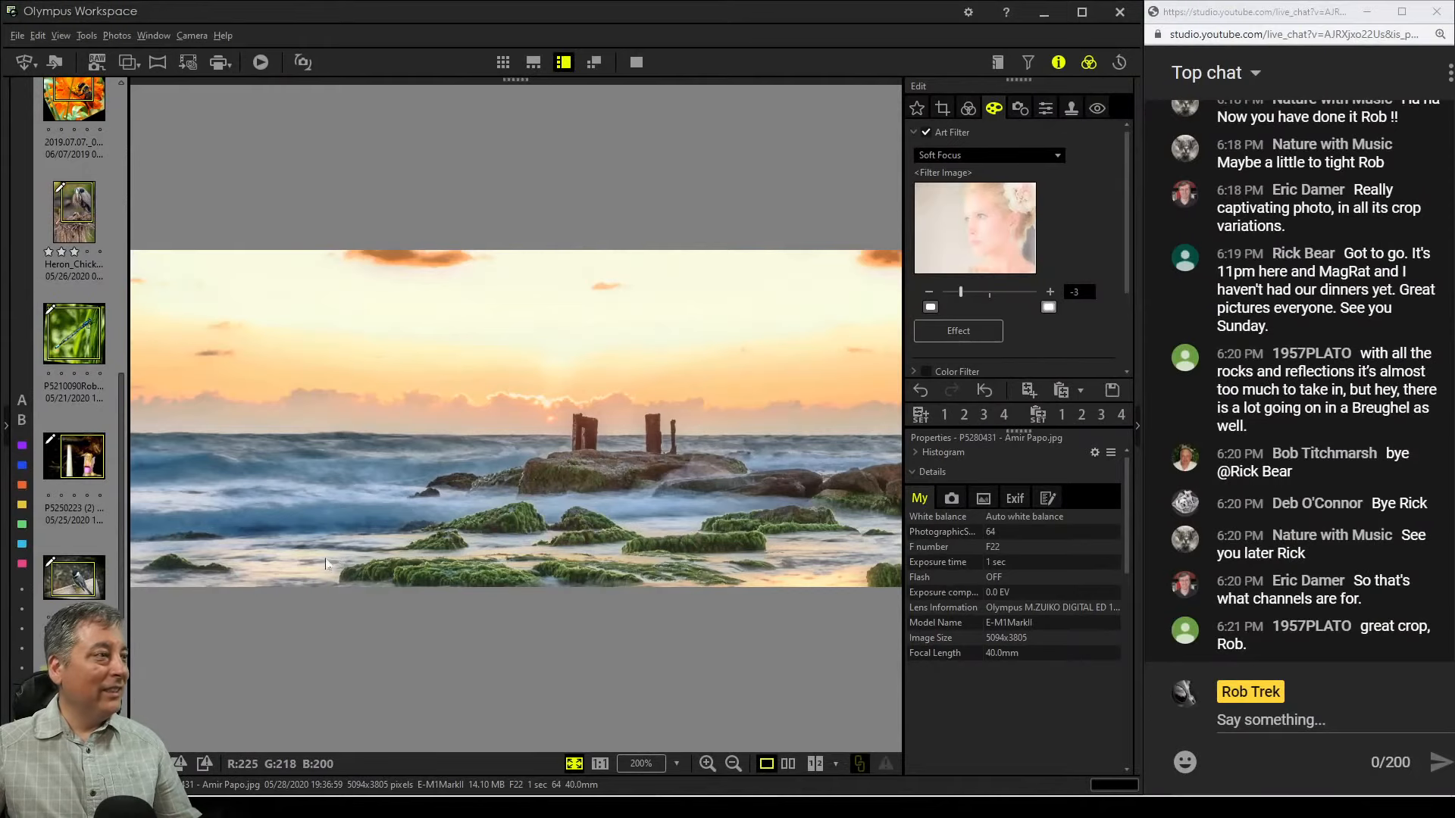
Open the next photo, a blue mountain seascape, and inspect its detail at 100% zoom
scroll(75, 439, down, 3)
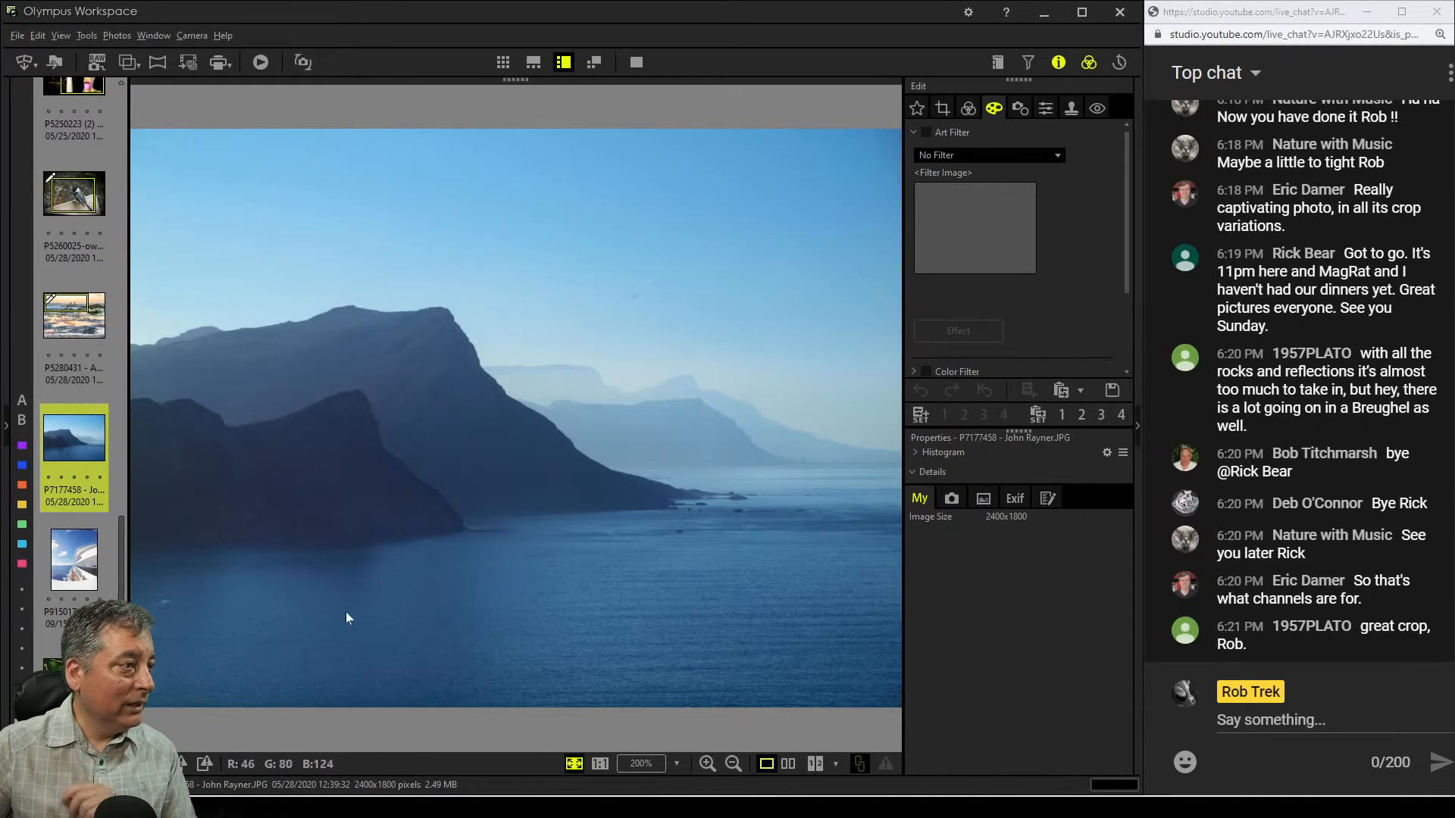
click(165, 603)
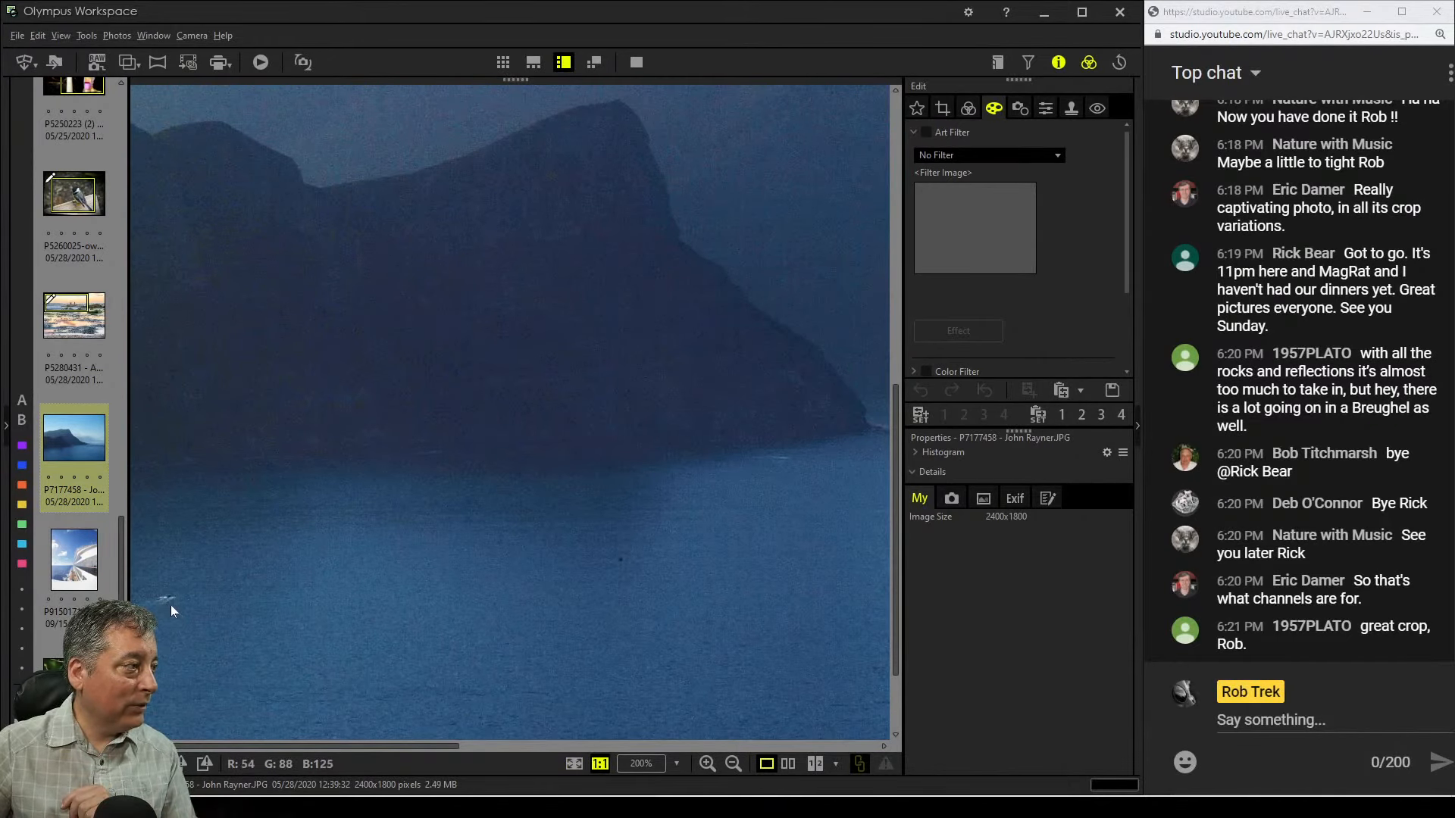
drag(166, 601, 215, 606)
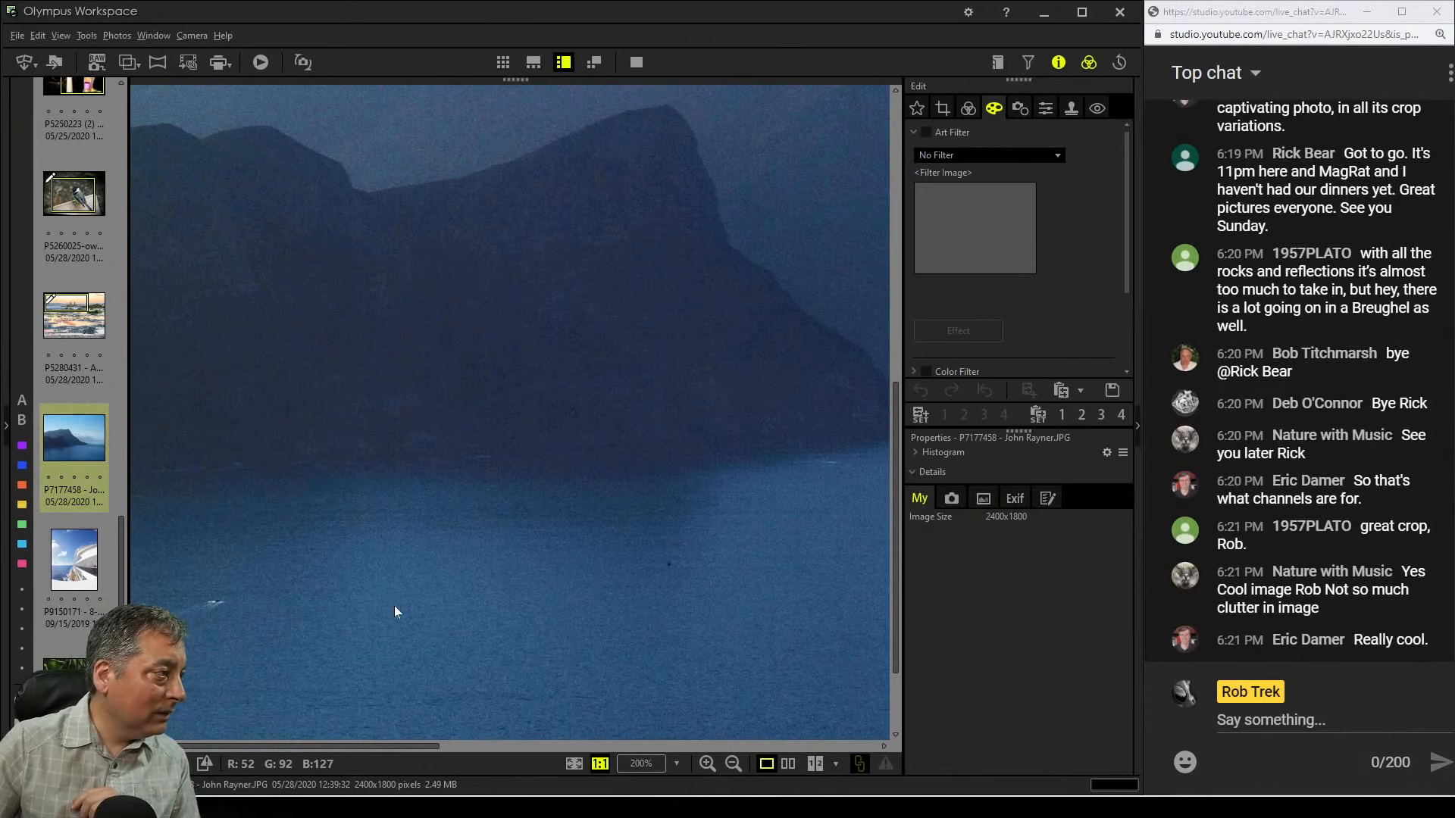
click(218, 607)
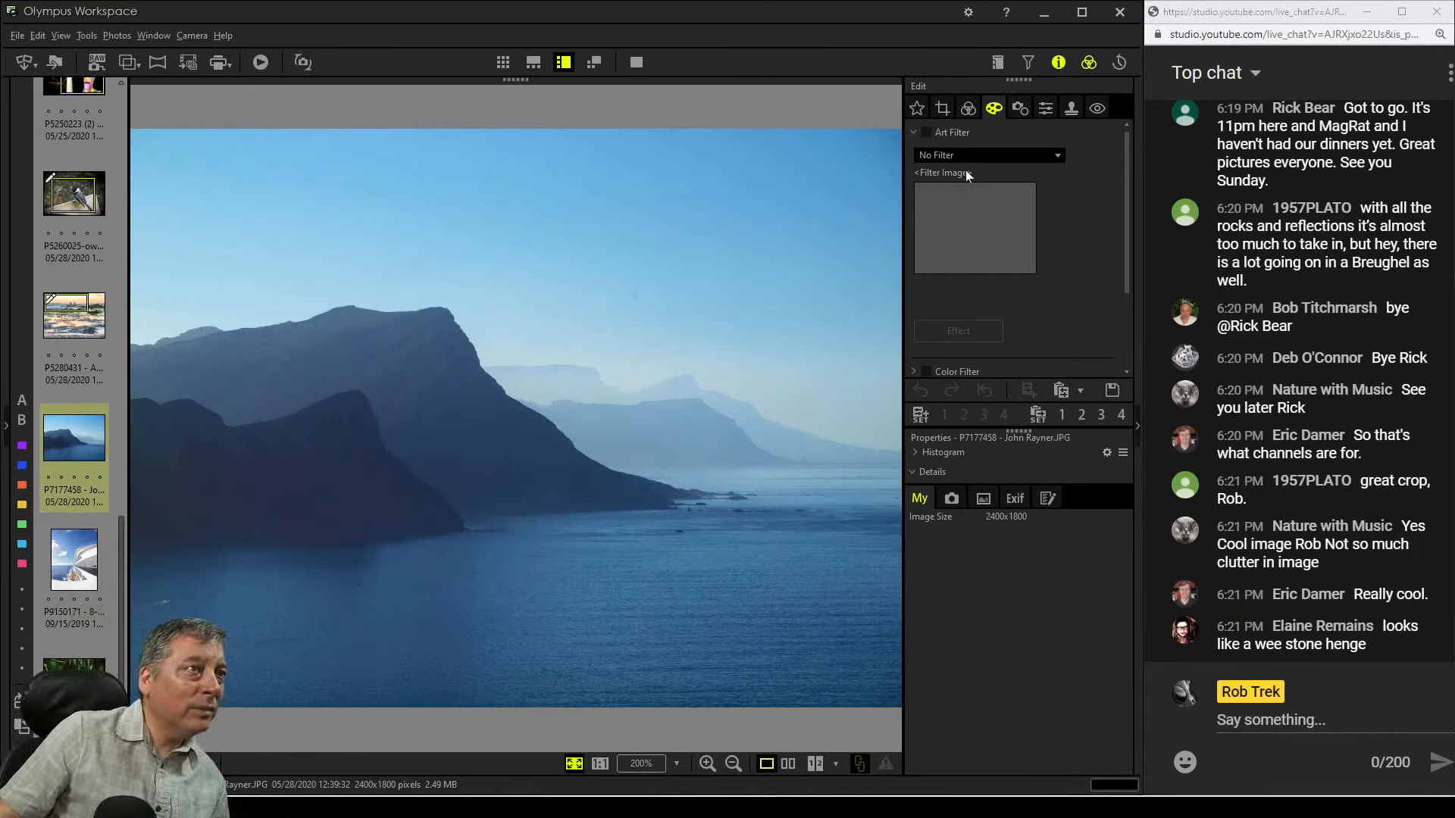
Open Crop and nudge the tilt adjustment up in small steps, then back down one step
click(942, 108)
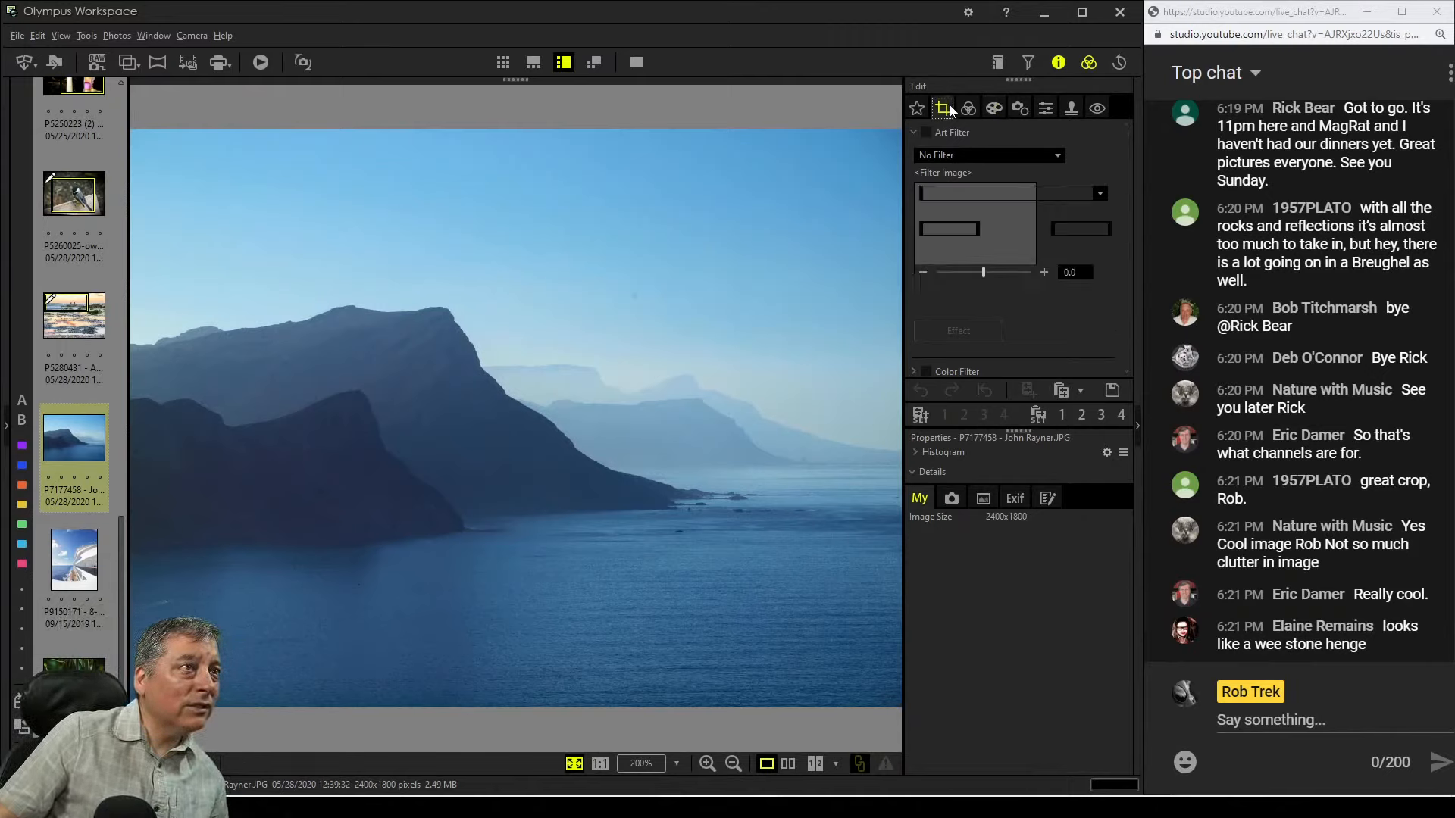
click(1044, 271)
click(1044, 272)
click(1044, 272)
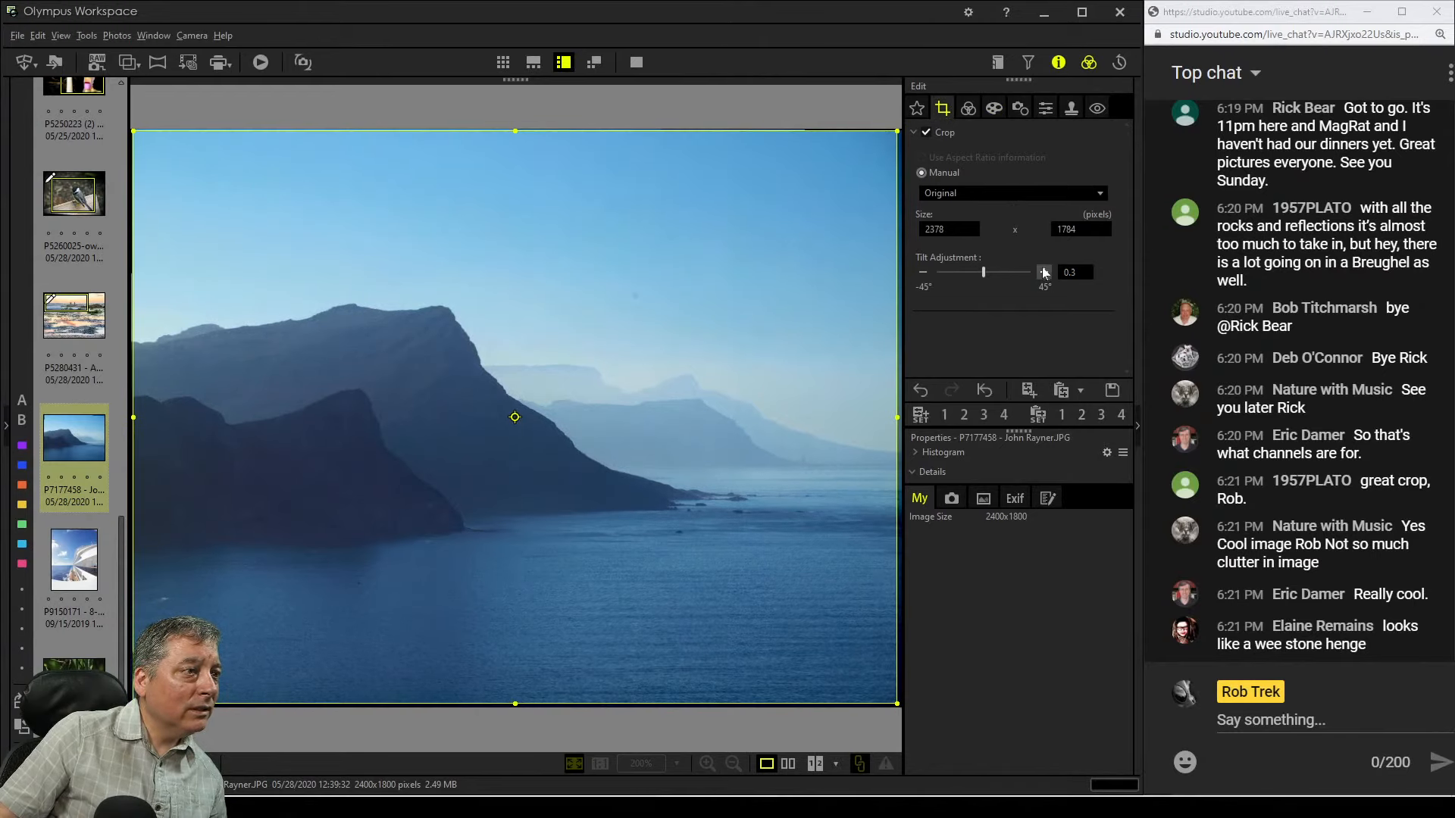
click(922, 272)
click(971, 112)
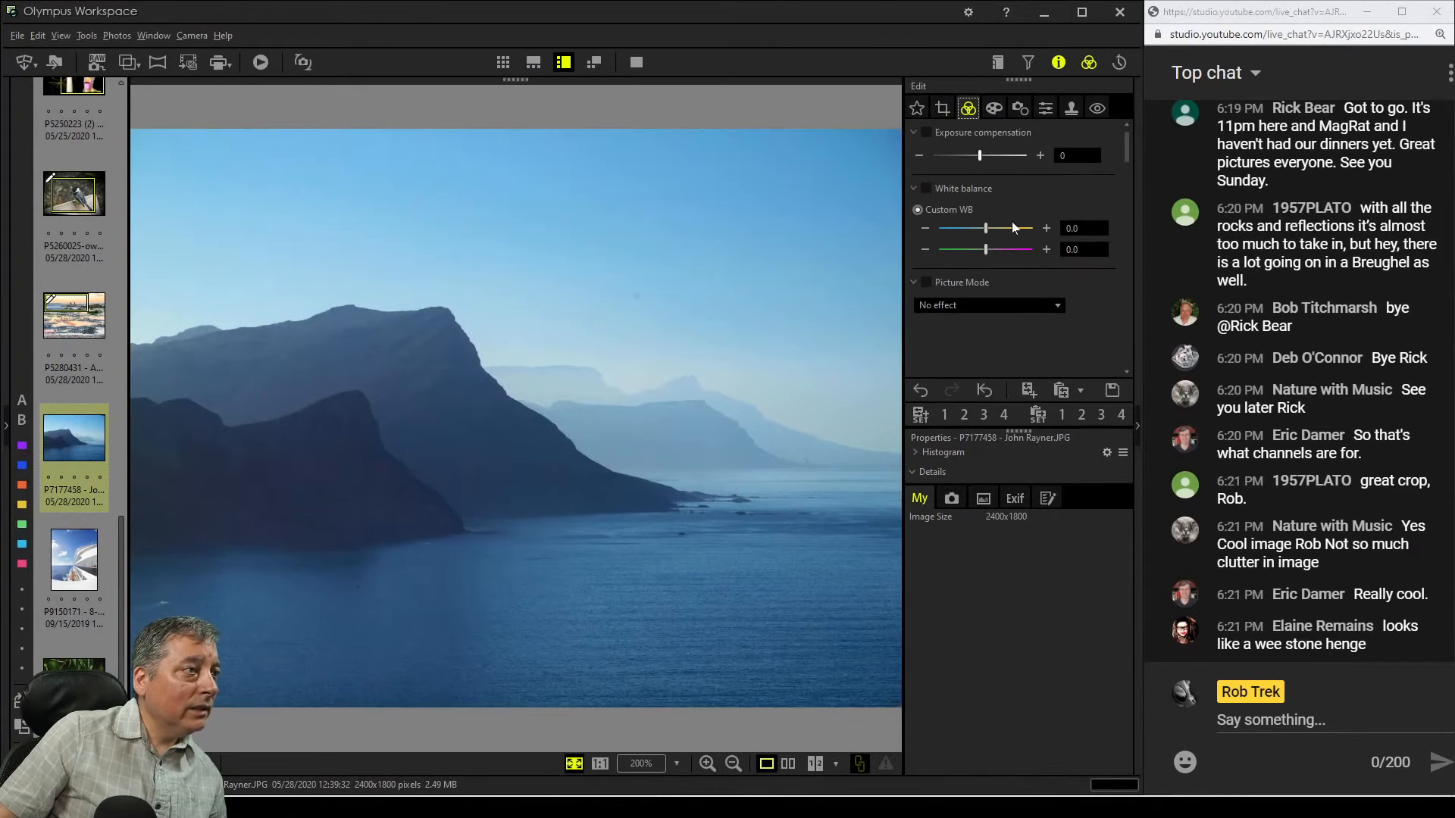
click(994, 108)
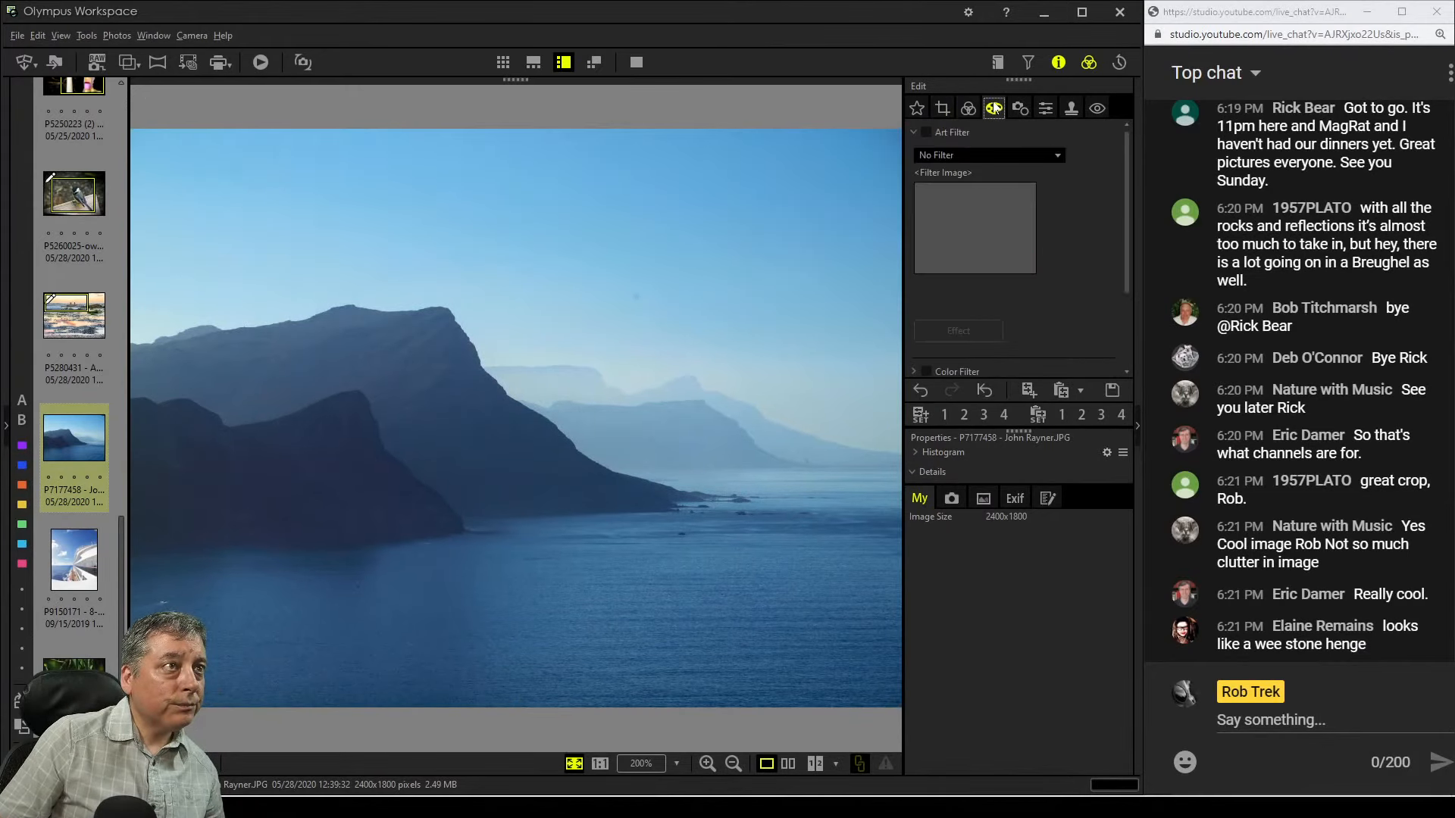
click(1018, 109)
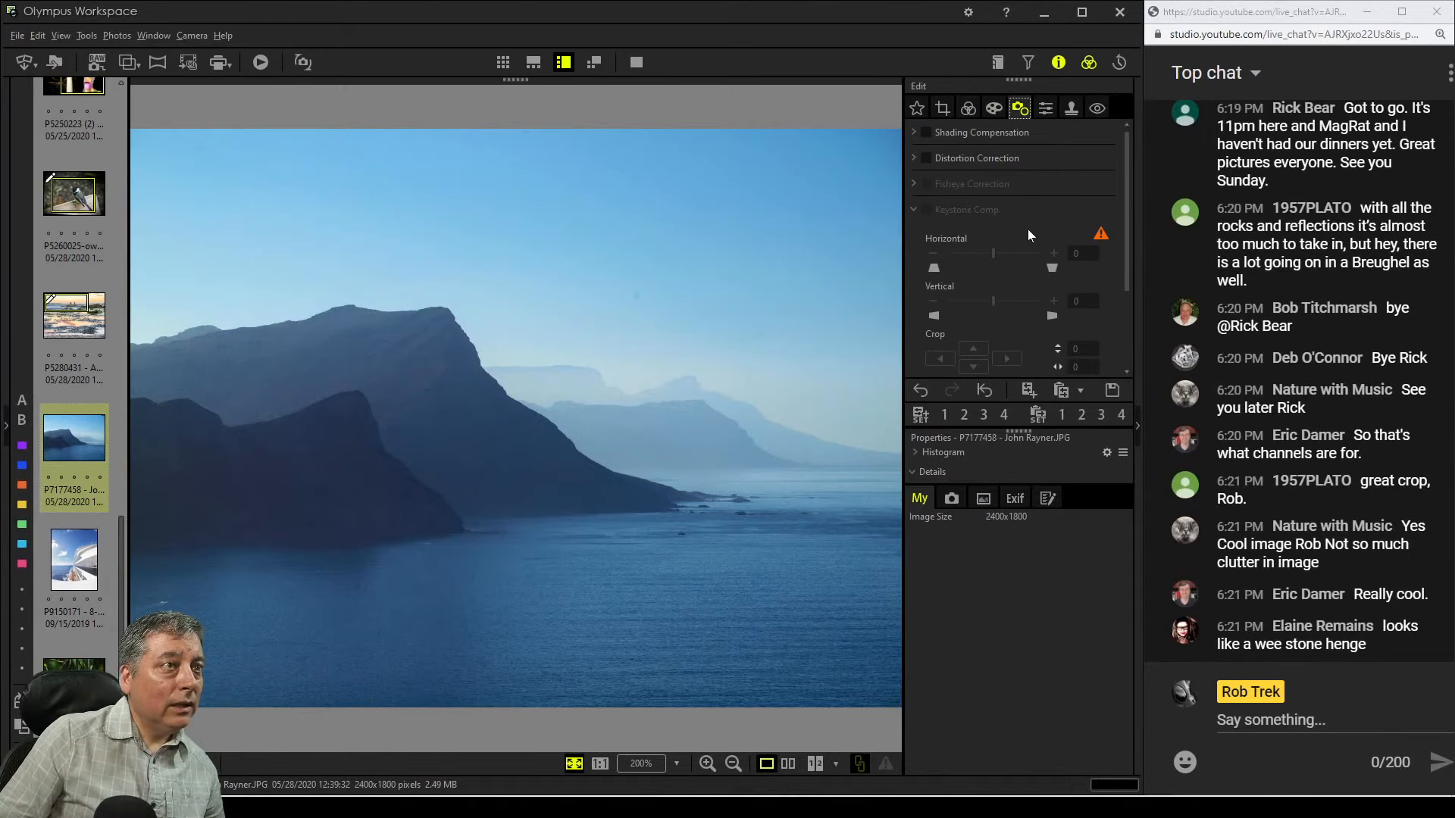
Enable Dehaze on the mountain photo and set it to 64
click(970, 108)
scroll(1060, 288, down, 5)
scroll(1080, 307, down, 5)
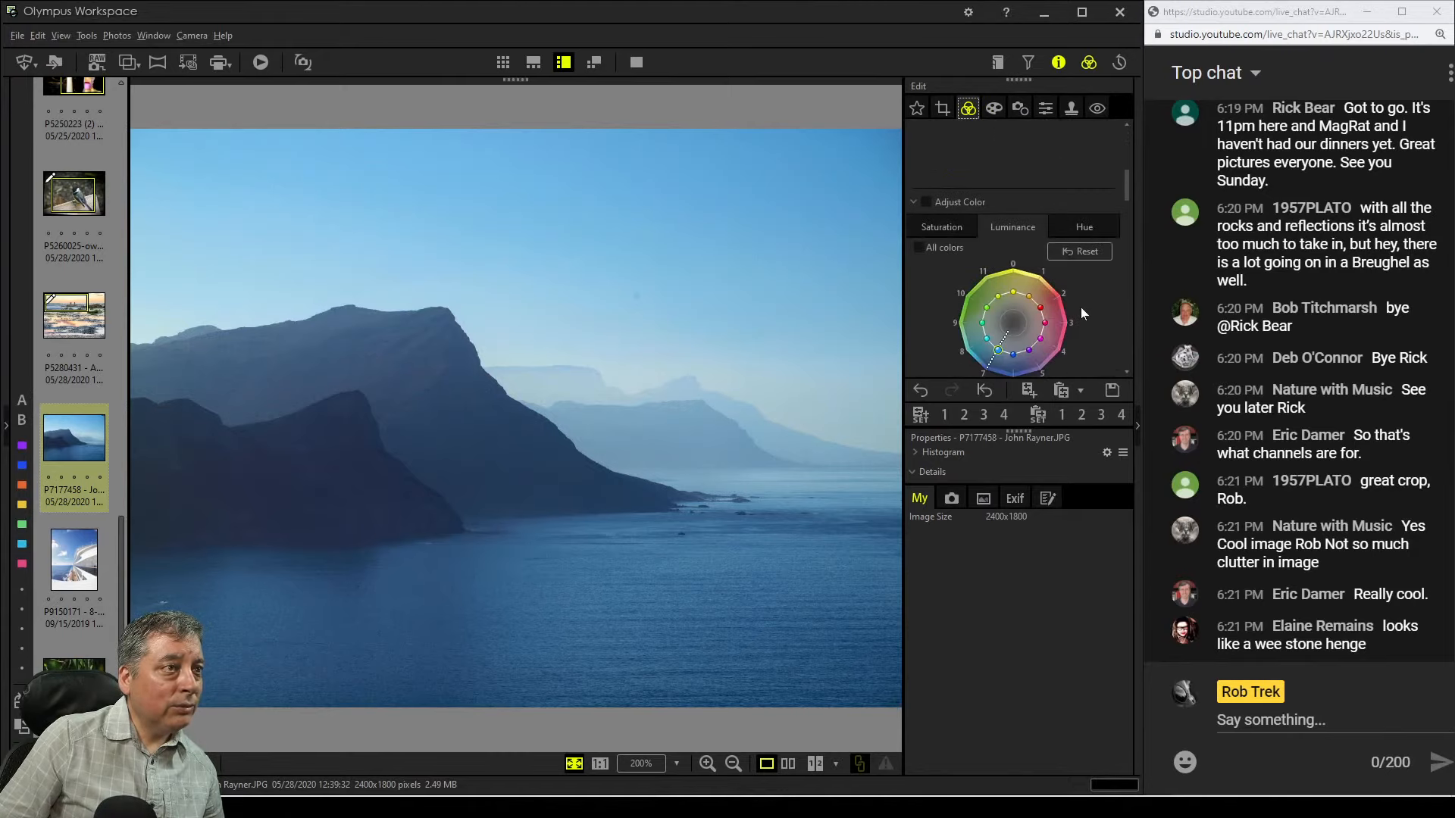
scroll(1084, 303, down, 5)
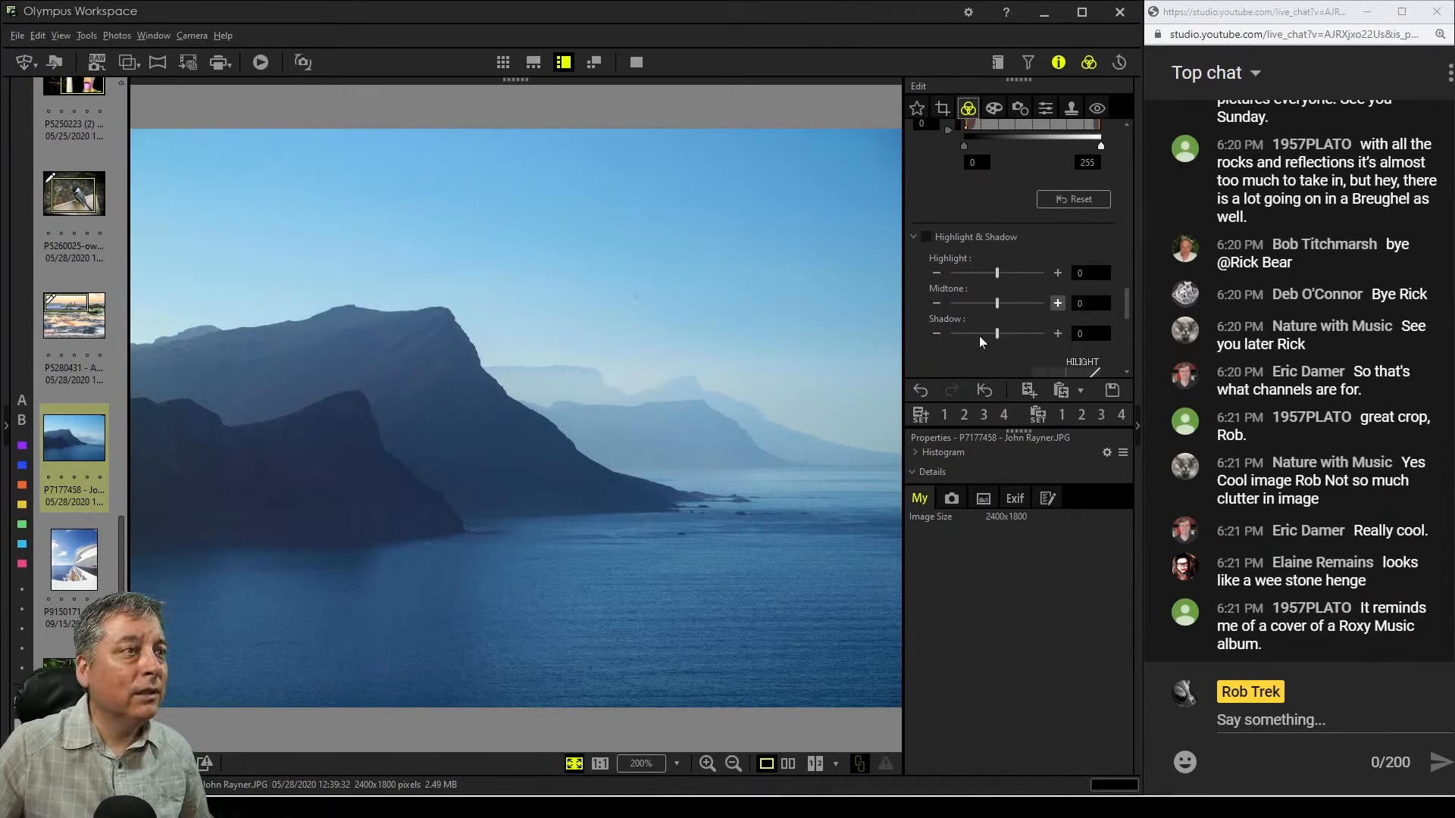
scroll(979, 341, down, 3)
scroll(999, 339, down, 1)
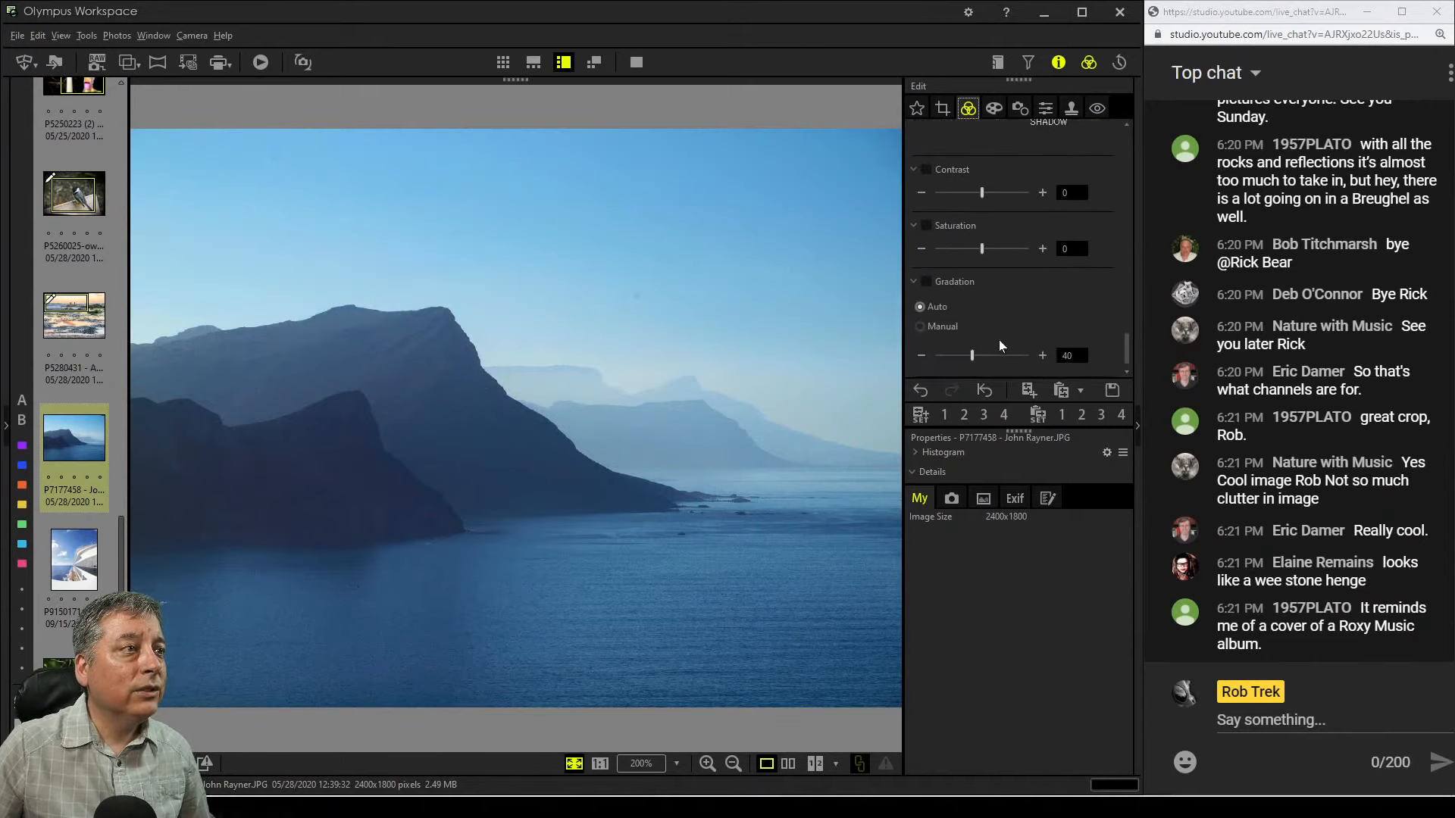
scroll(999, 340, up, 5)
scroll(998, 339, down, 5)
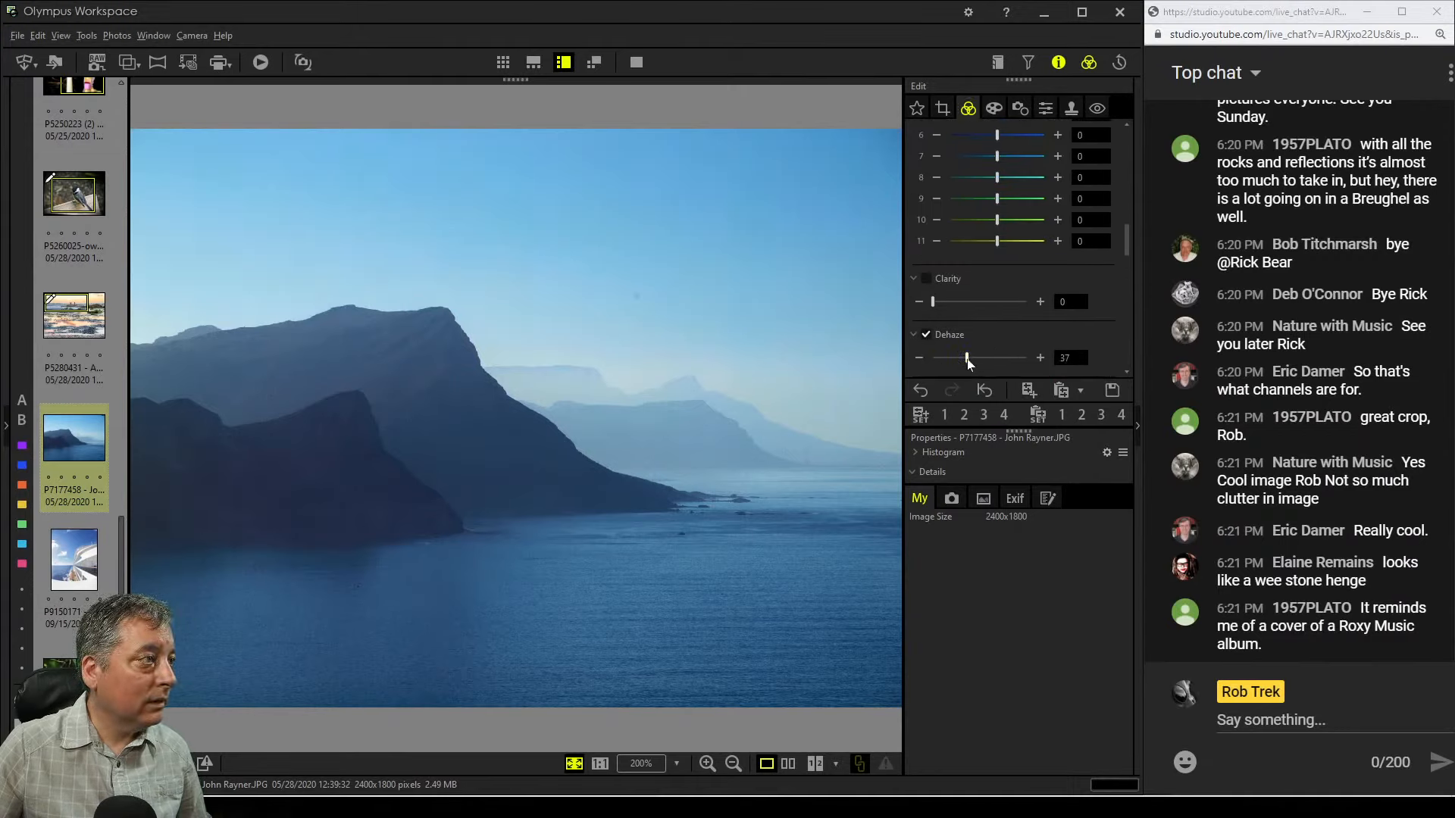
drag(966, 359, 991, 359)
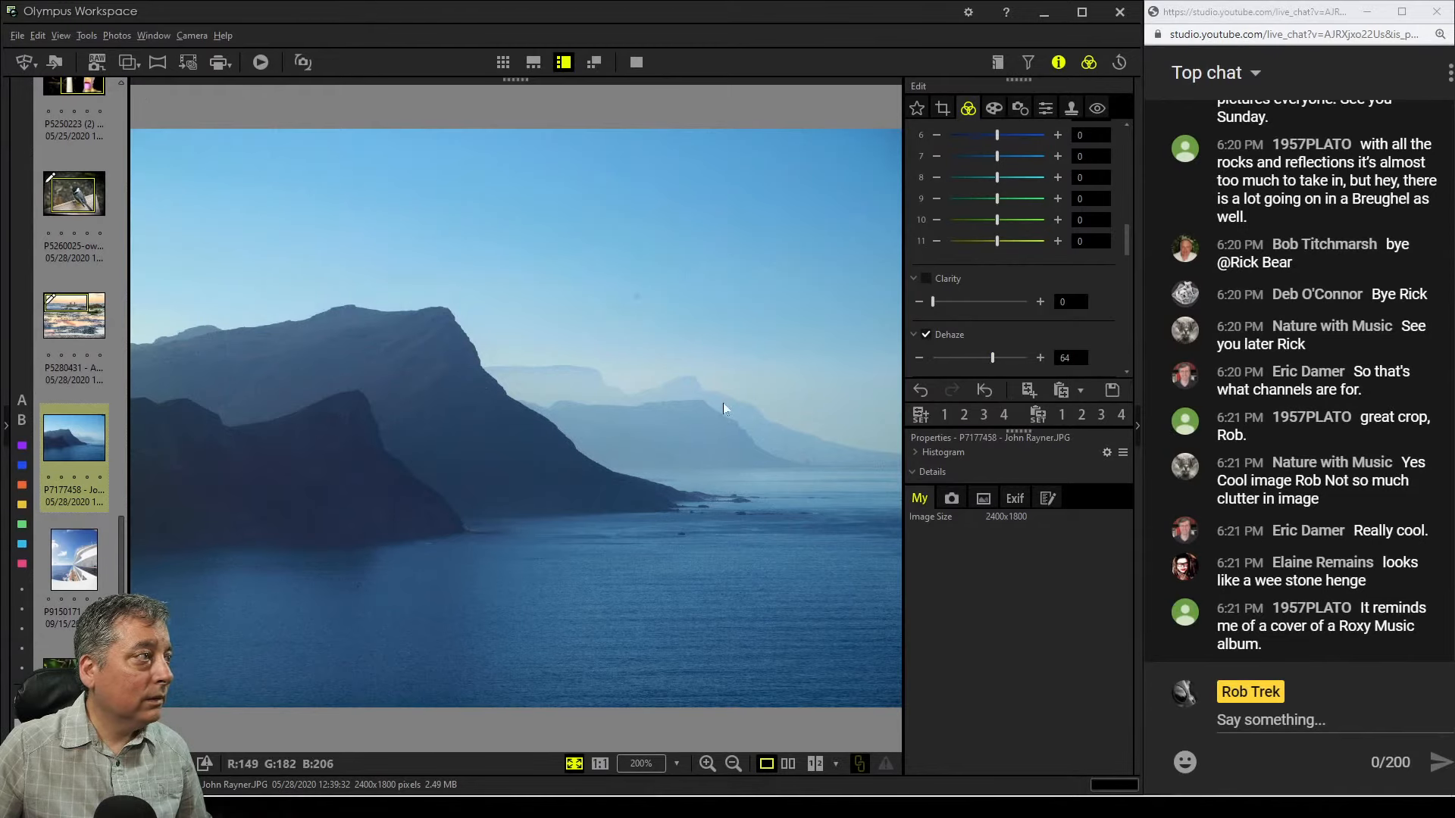
Raise Dehaze to 100 and return Clarity to 0
click(563, 555)
click(563, 555)
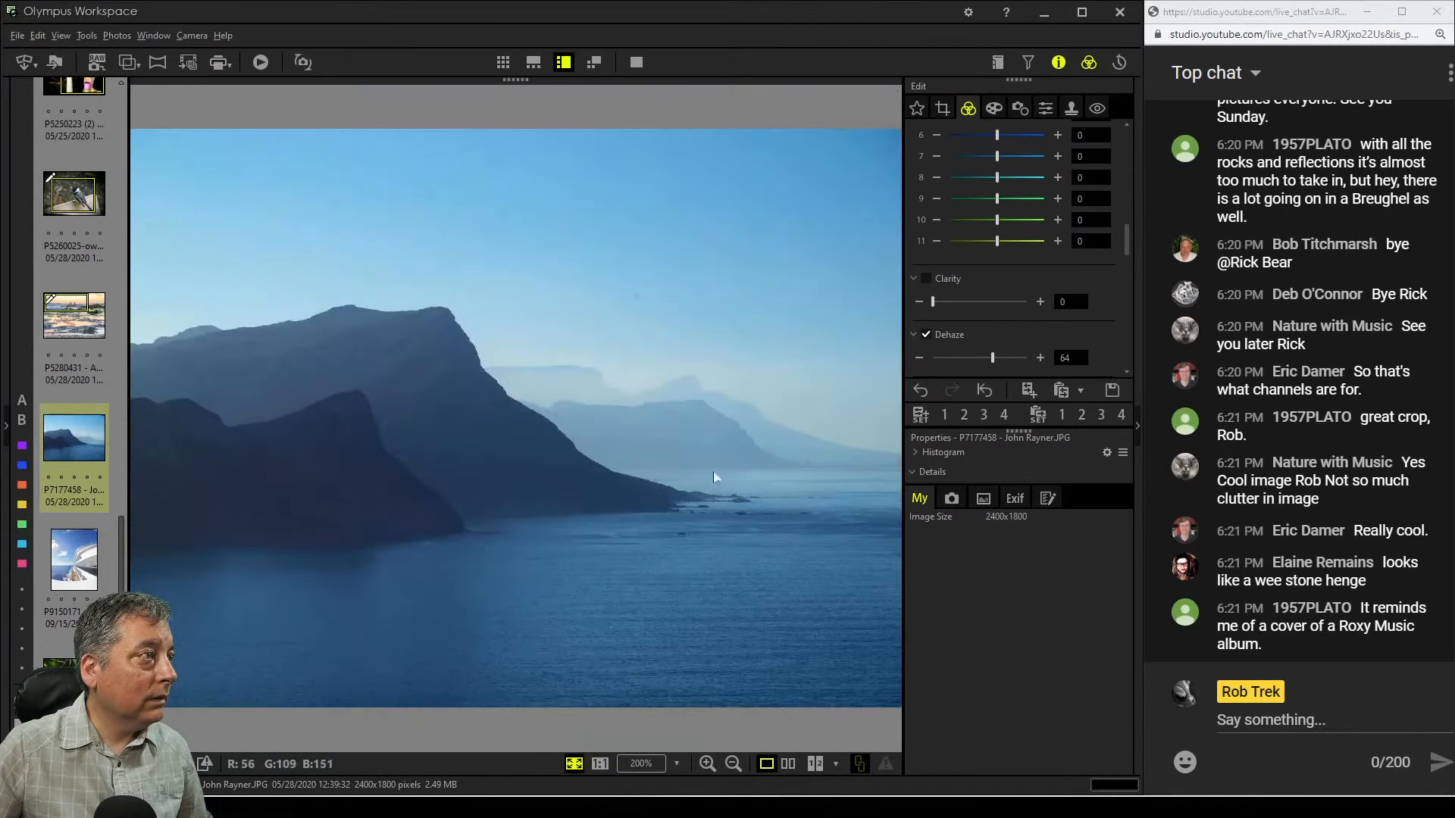
drag(992, 367, 1047, 370)
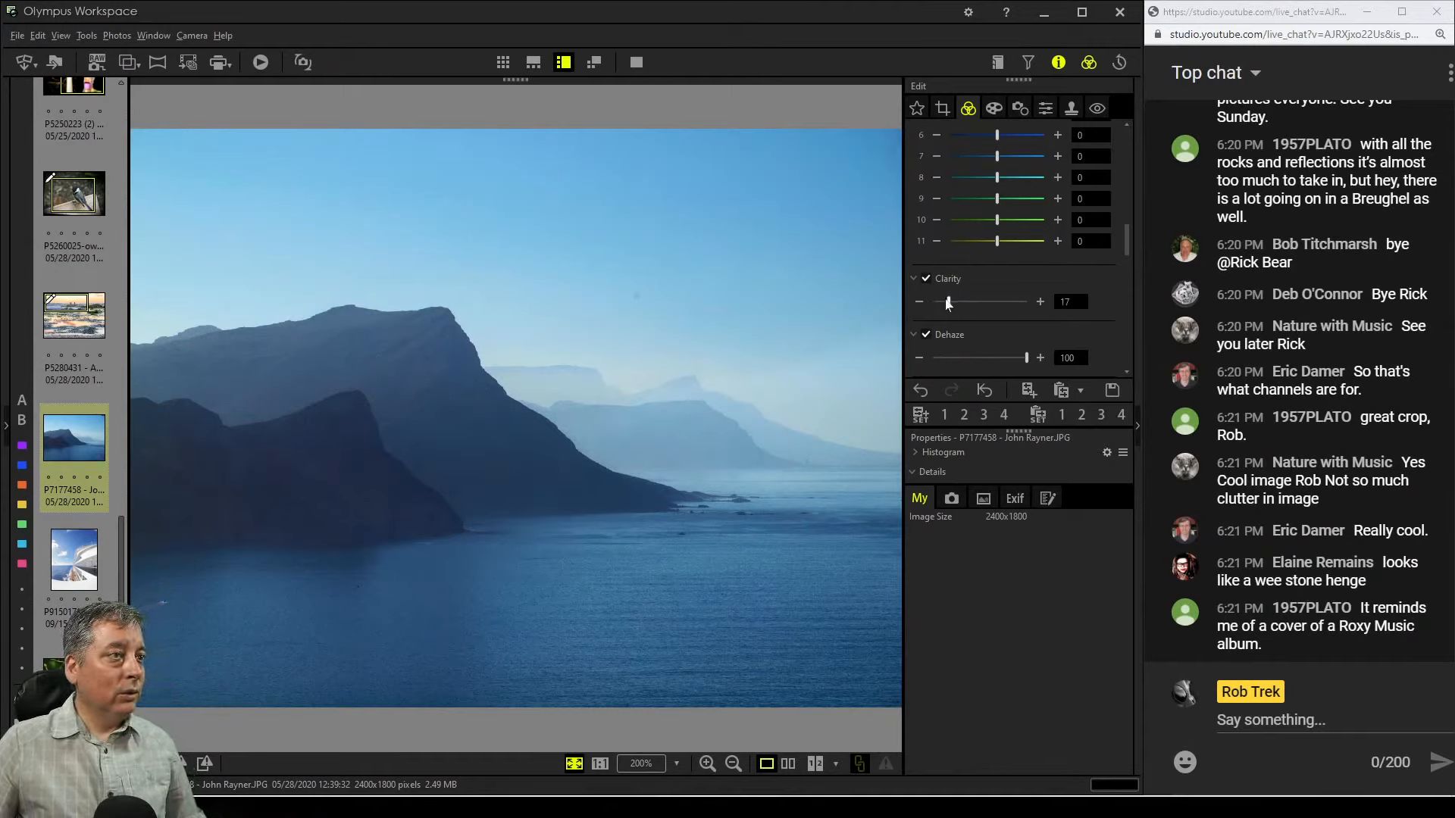
drag(947, 303, 915, 302)
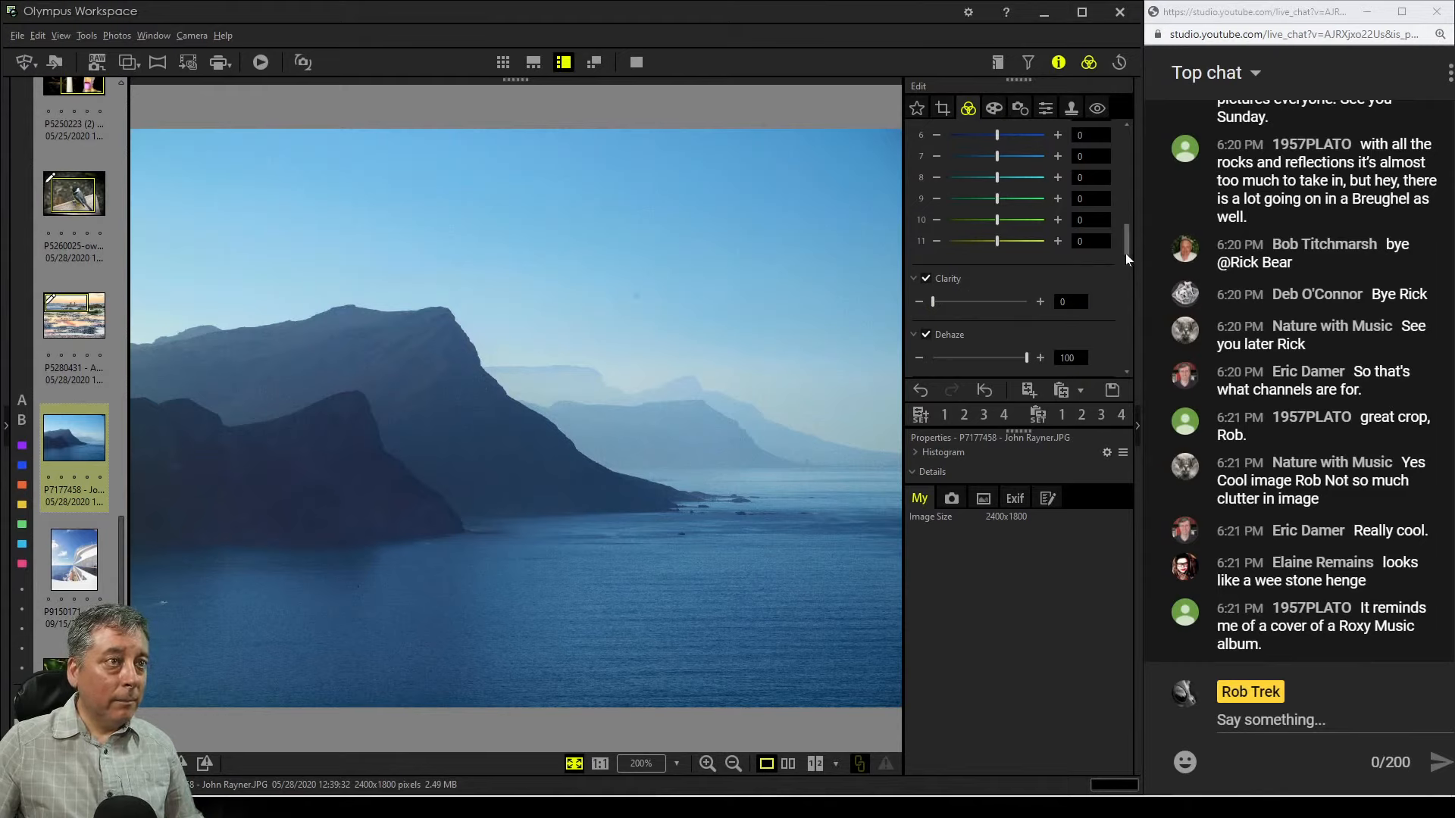
Try the Monochrome picture mode, then set Picture Mode back to No effect
drag(1125, 258, 1131, 141)
click(1039, 303)
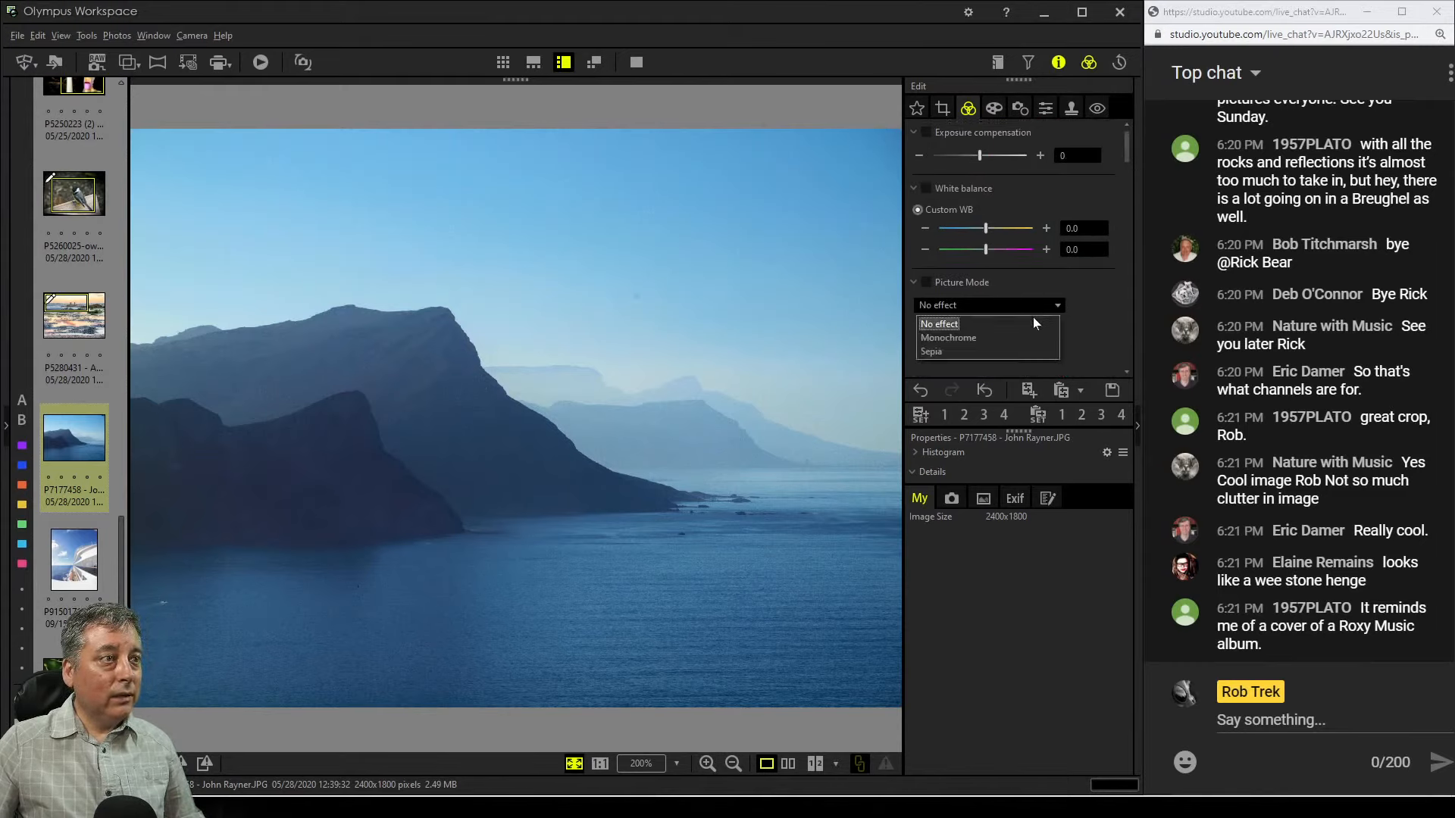
click(1027, 337)
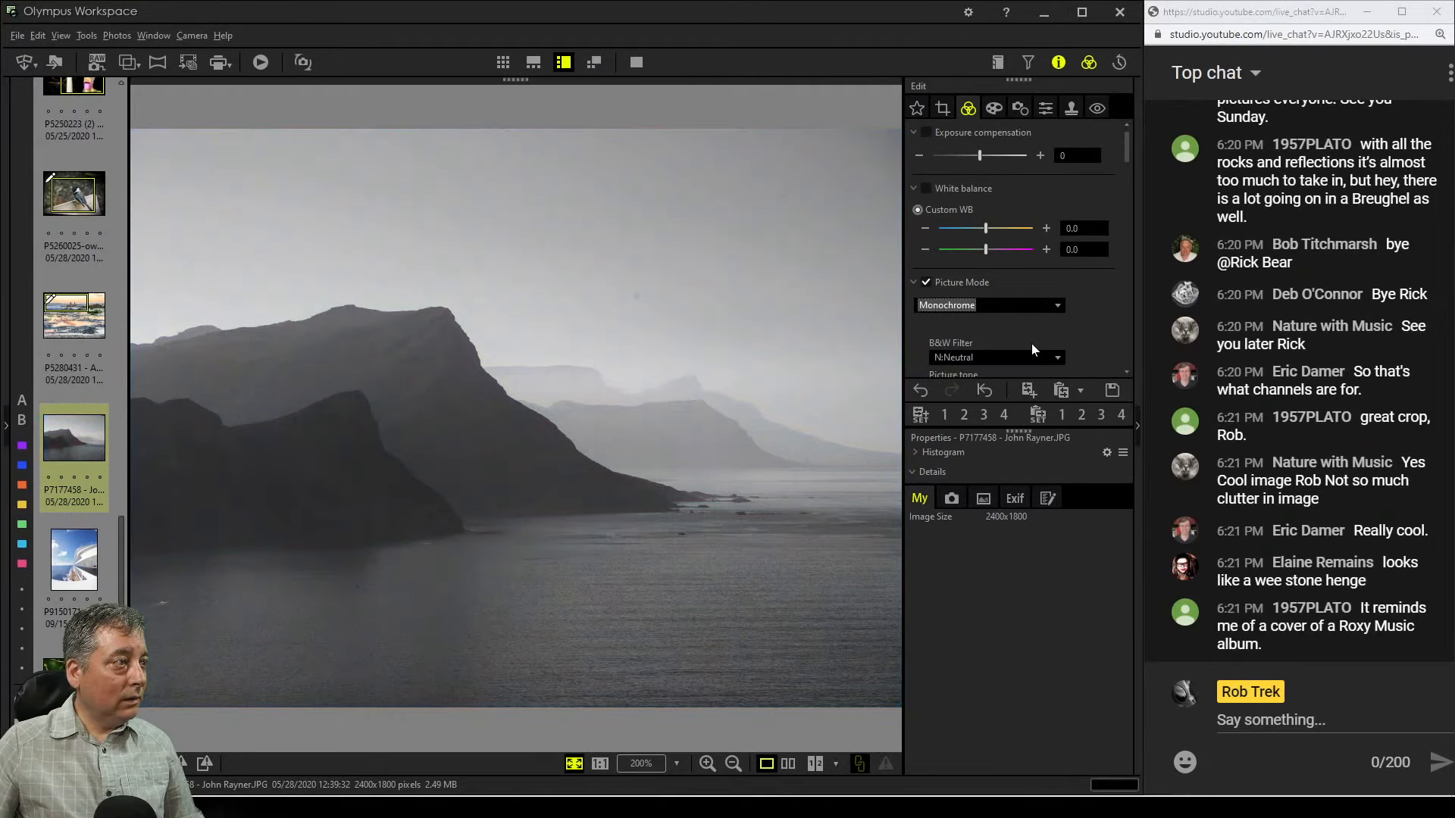
click(1039, 306)
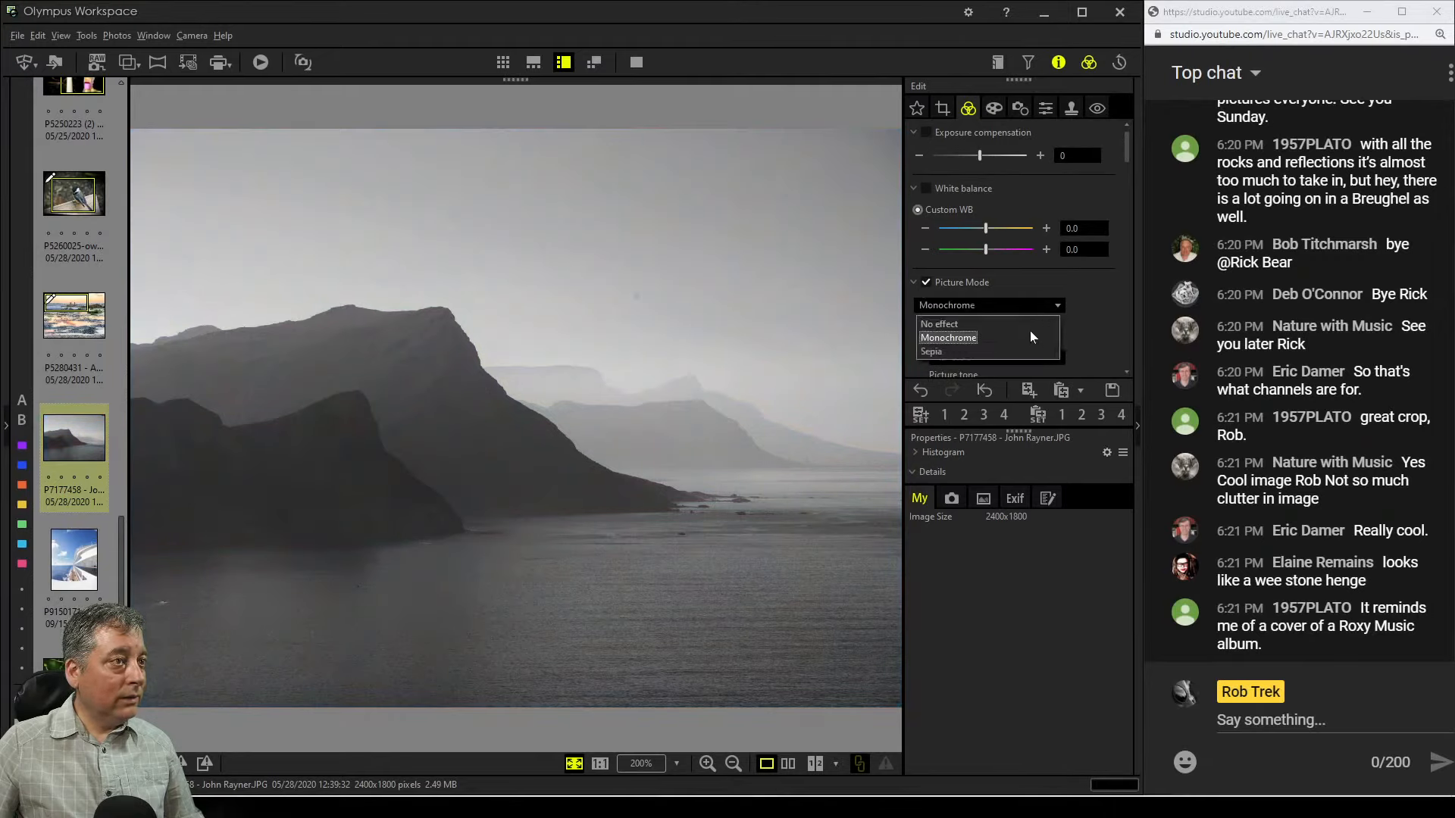
click(1029, 326)
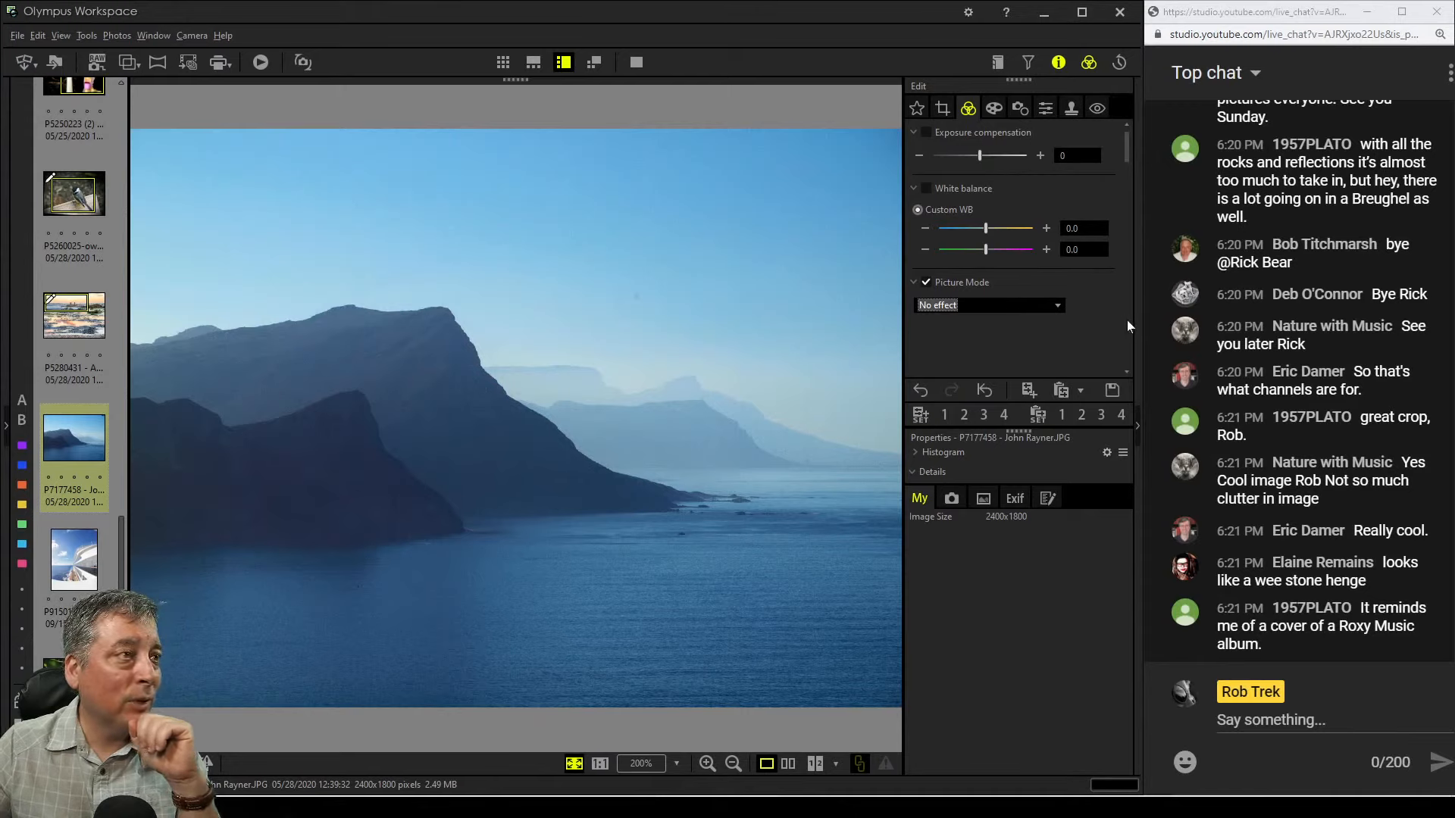
Enable Adjust Color and raise the saturation of colours 11 and 0 to 3 to 7
scroll(1125, 321, down, 5)
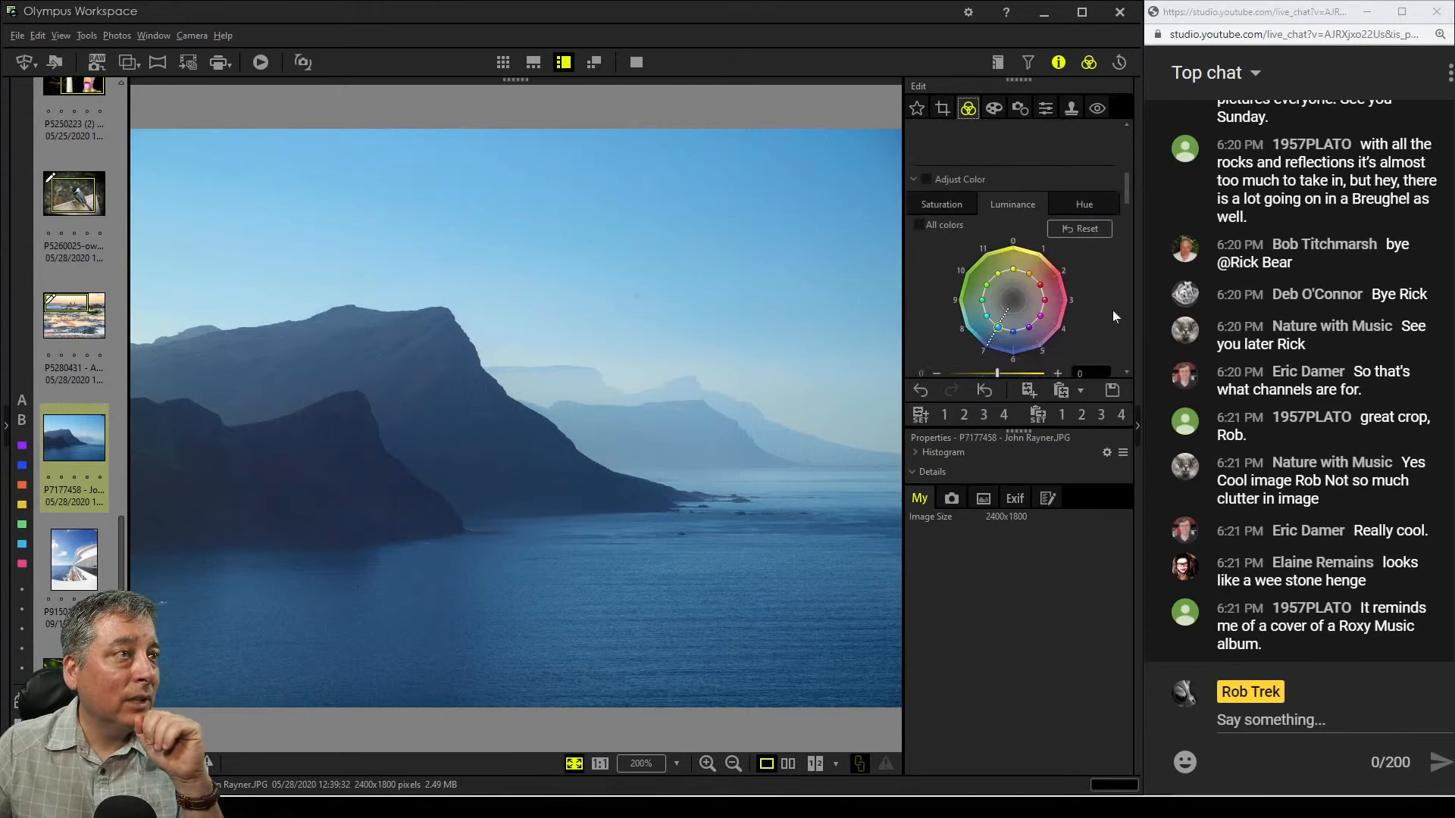
click(947, 203)
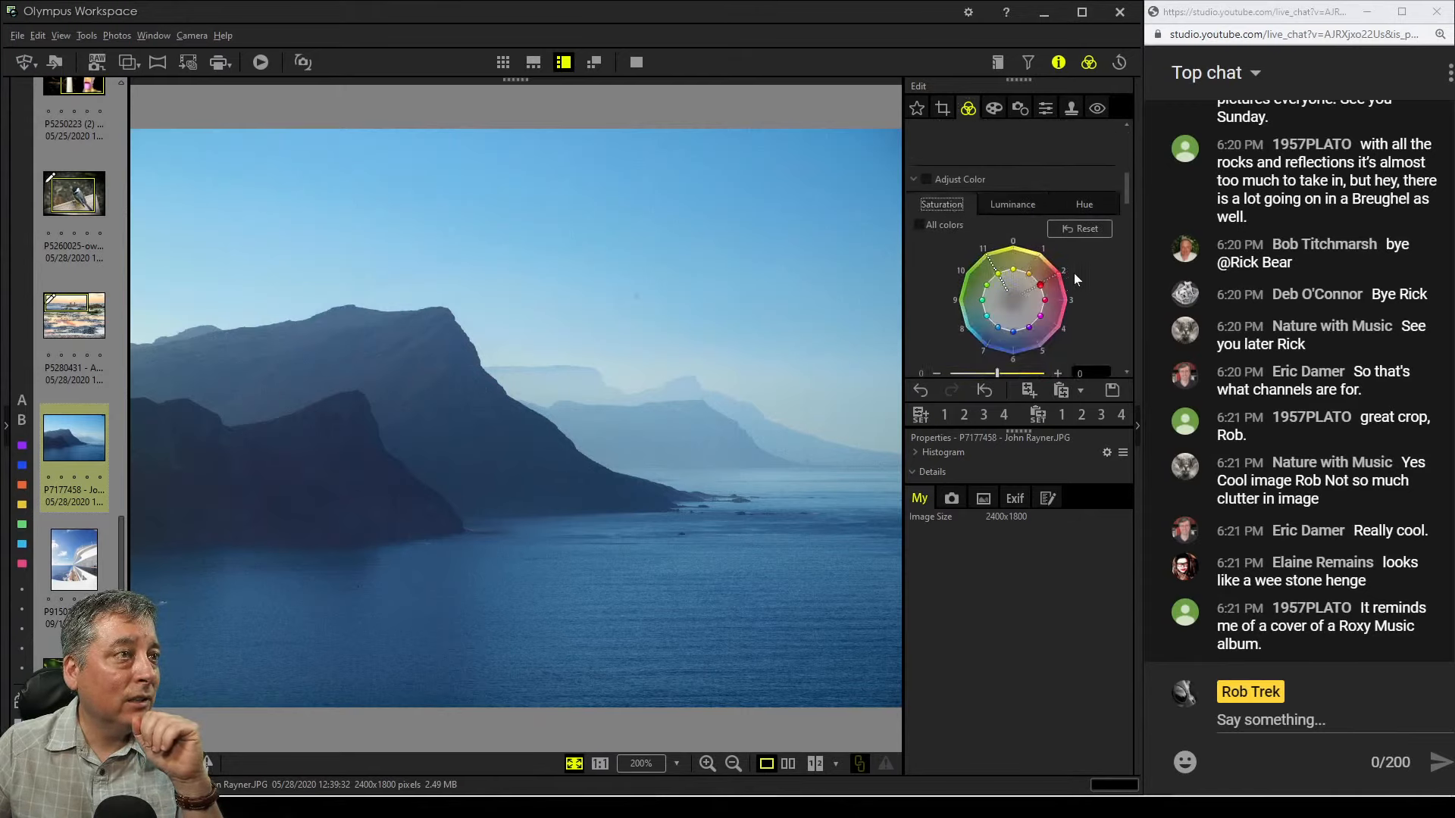
drag(1040, 285, 1040, 254)
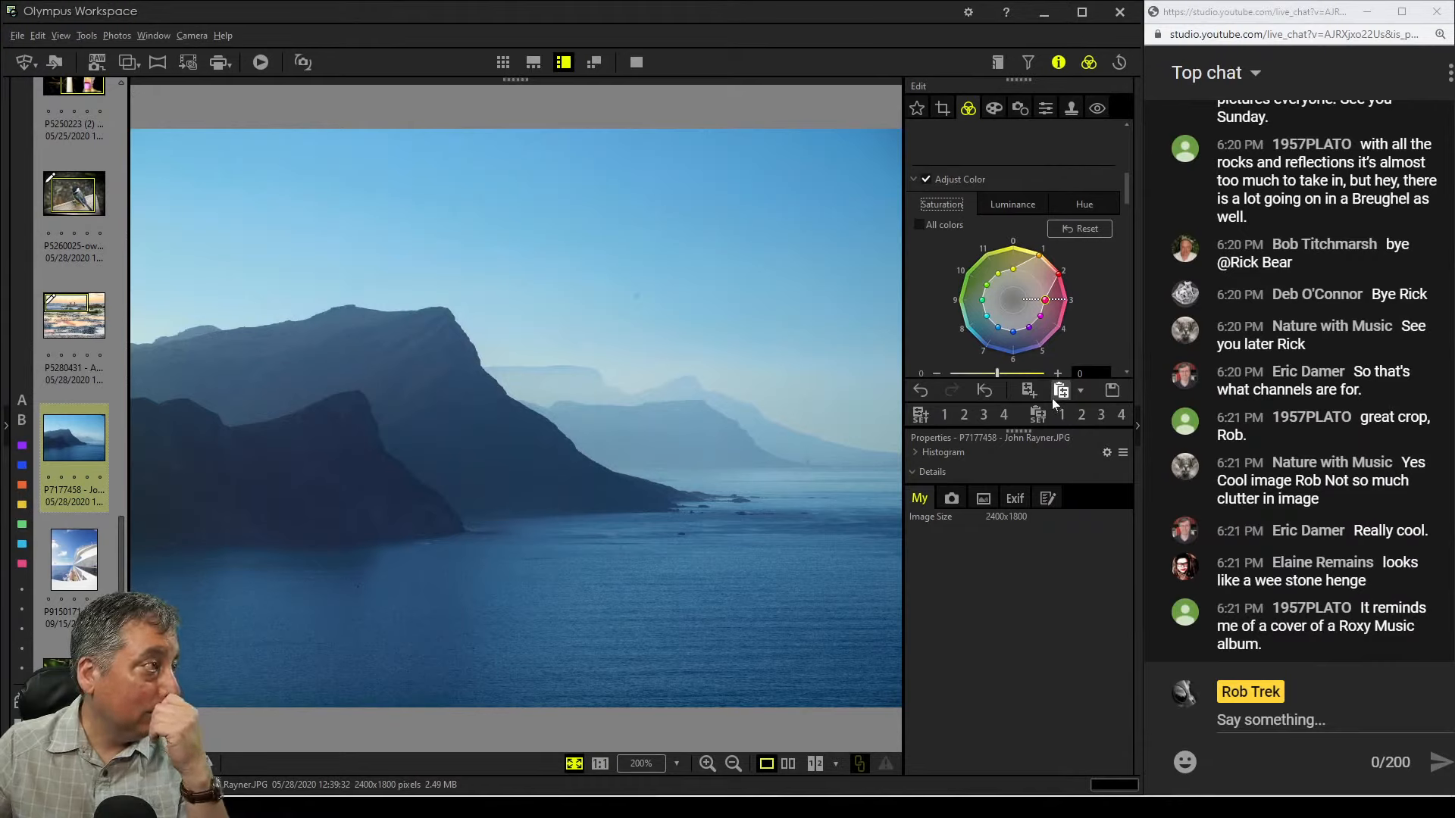
drag(1064, 299, 994, 249)
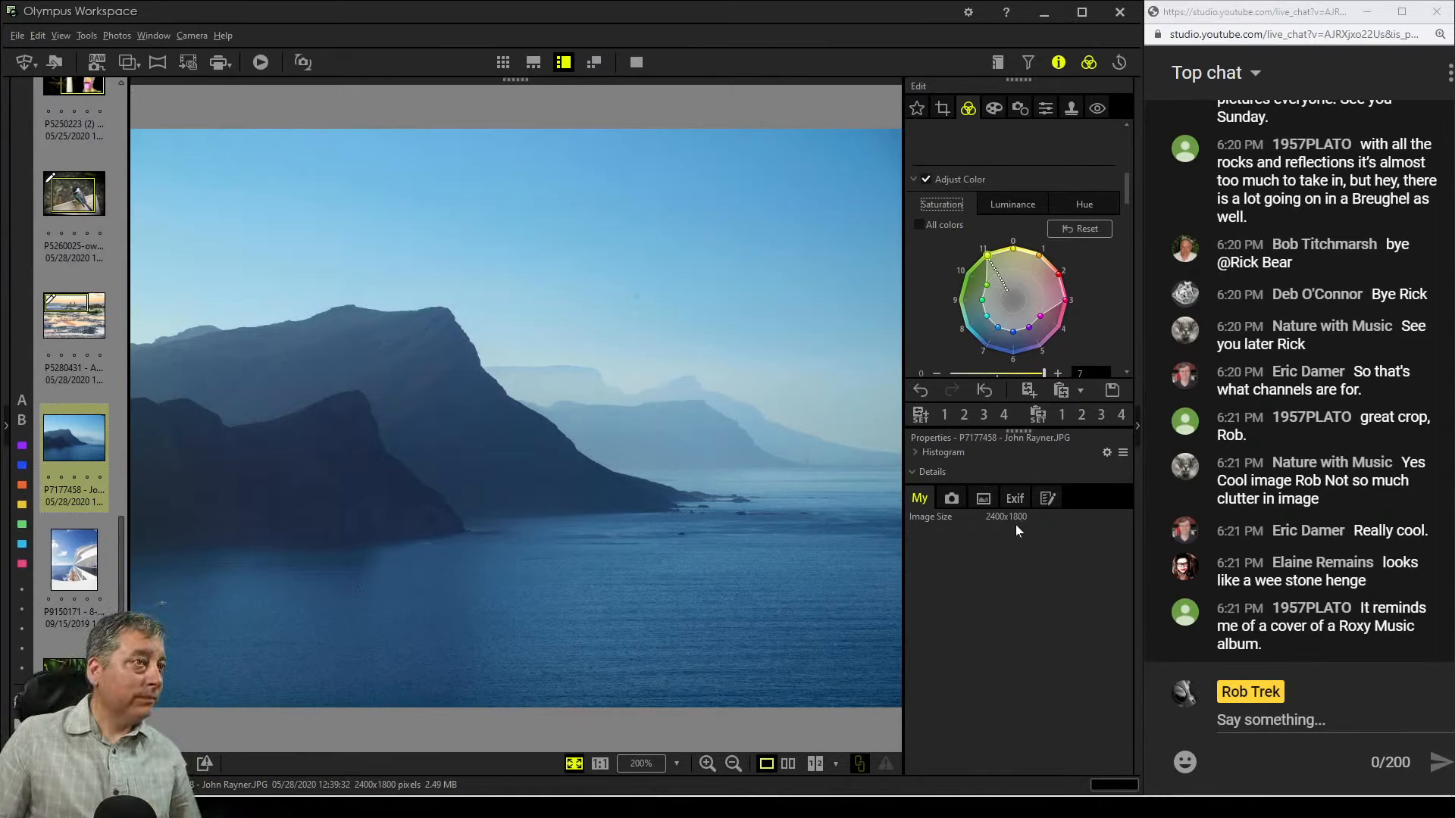
click(362, 335)
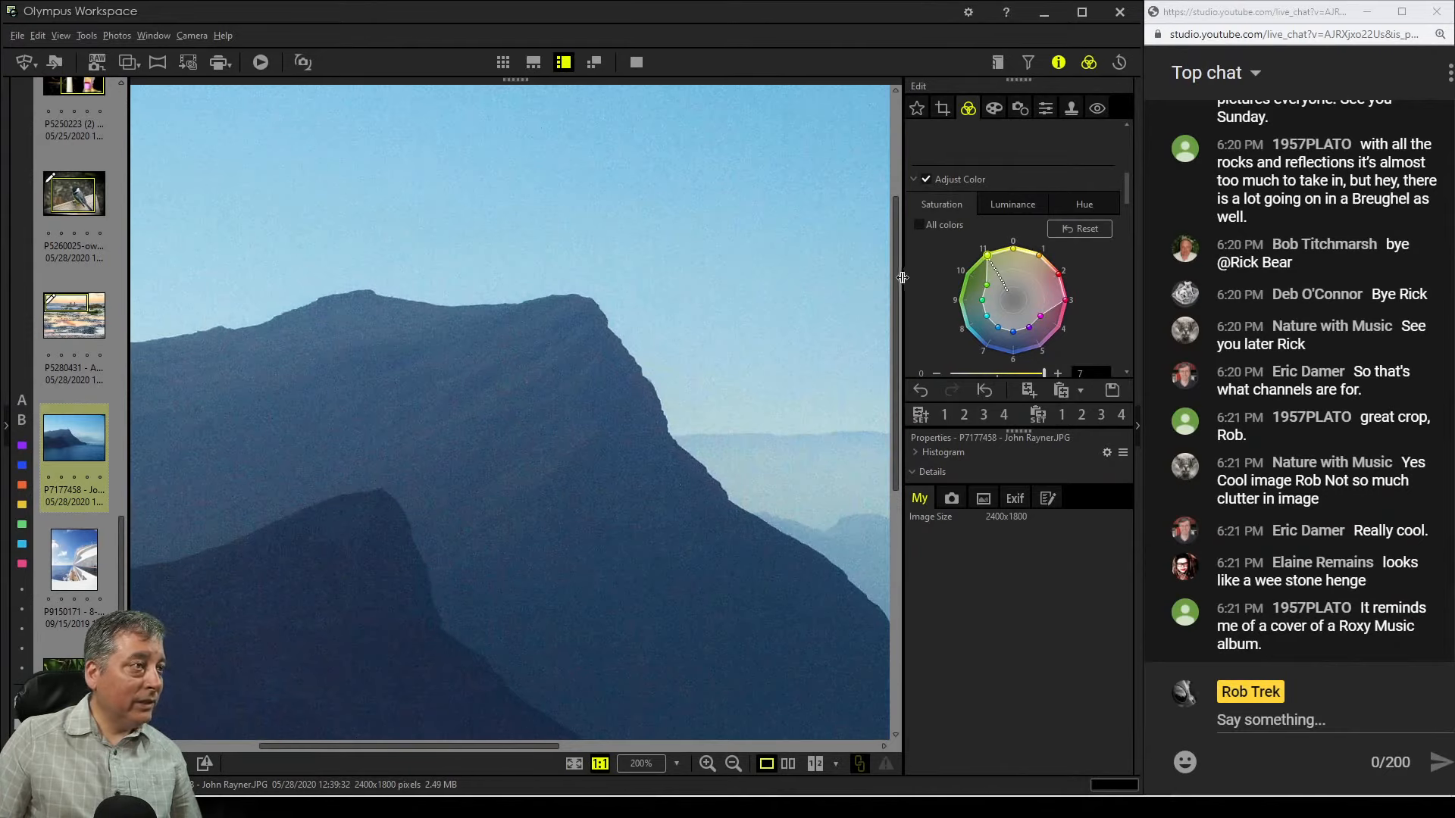
click(684, 393)
click(1044, 108)
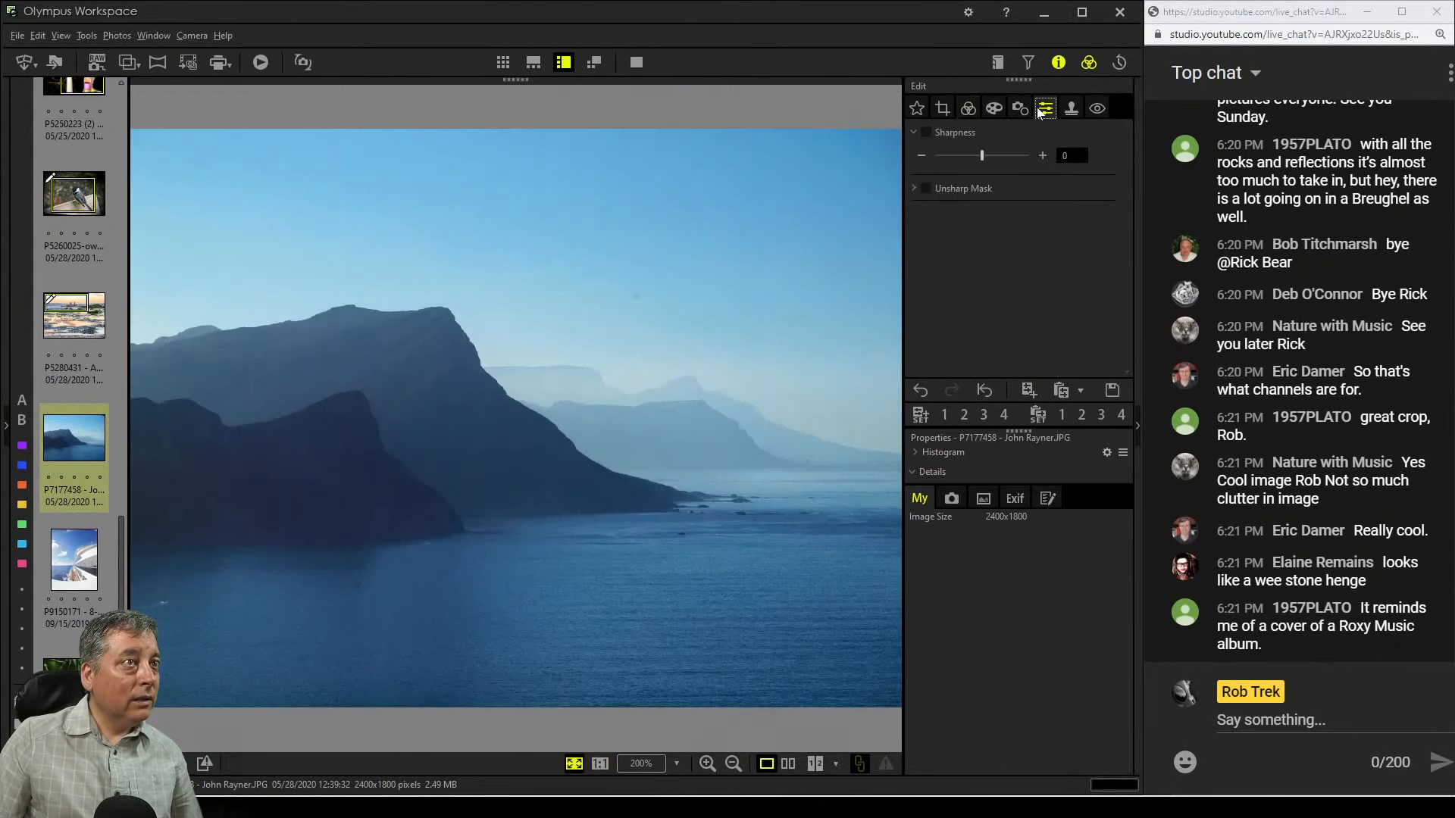
click(1020, 109)
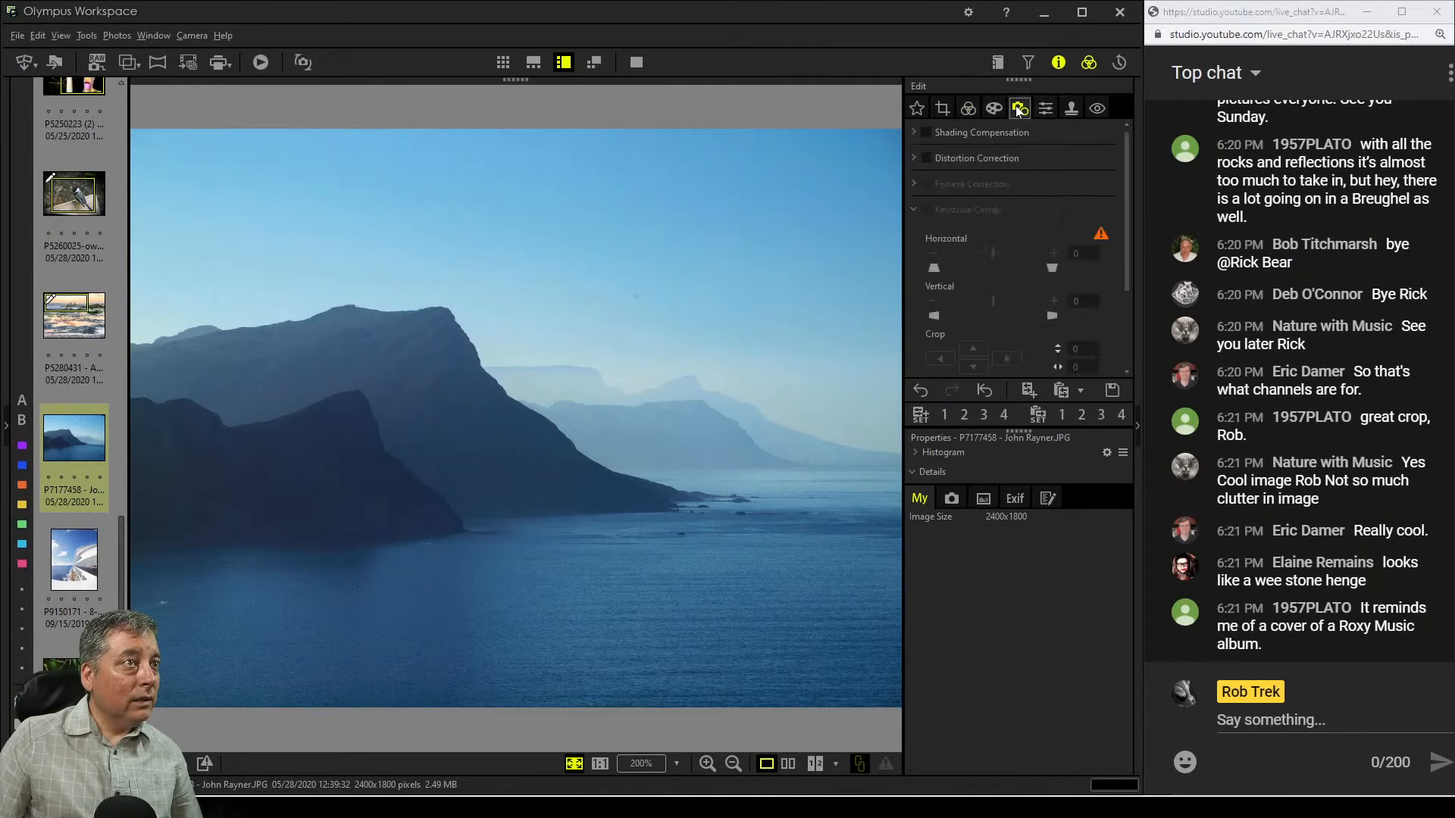
click(913, 207)
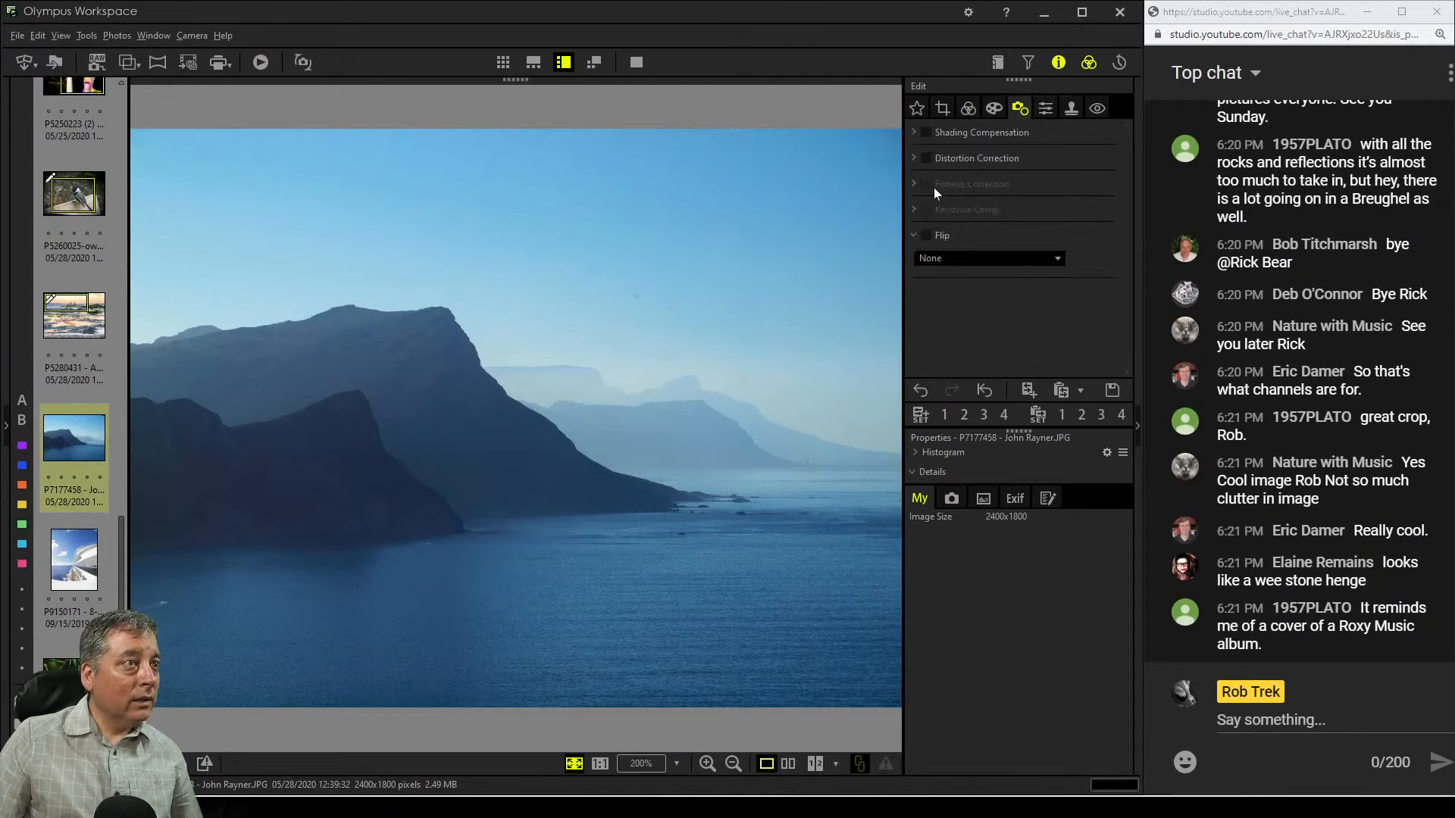
click(969, 109)
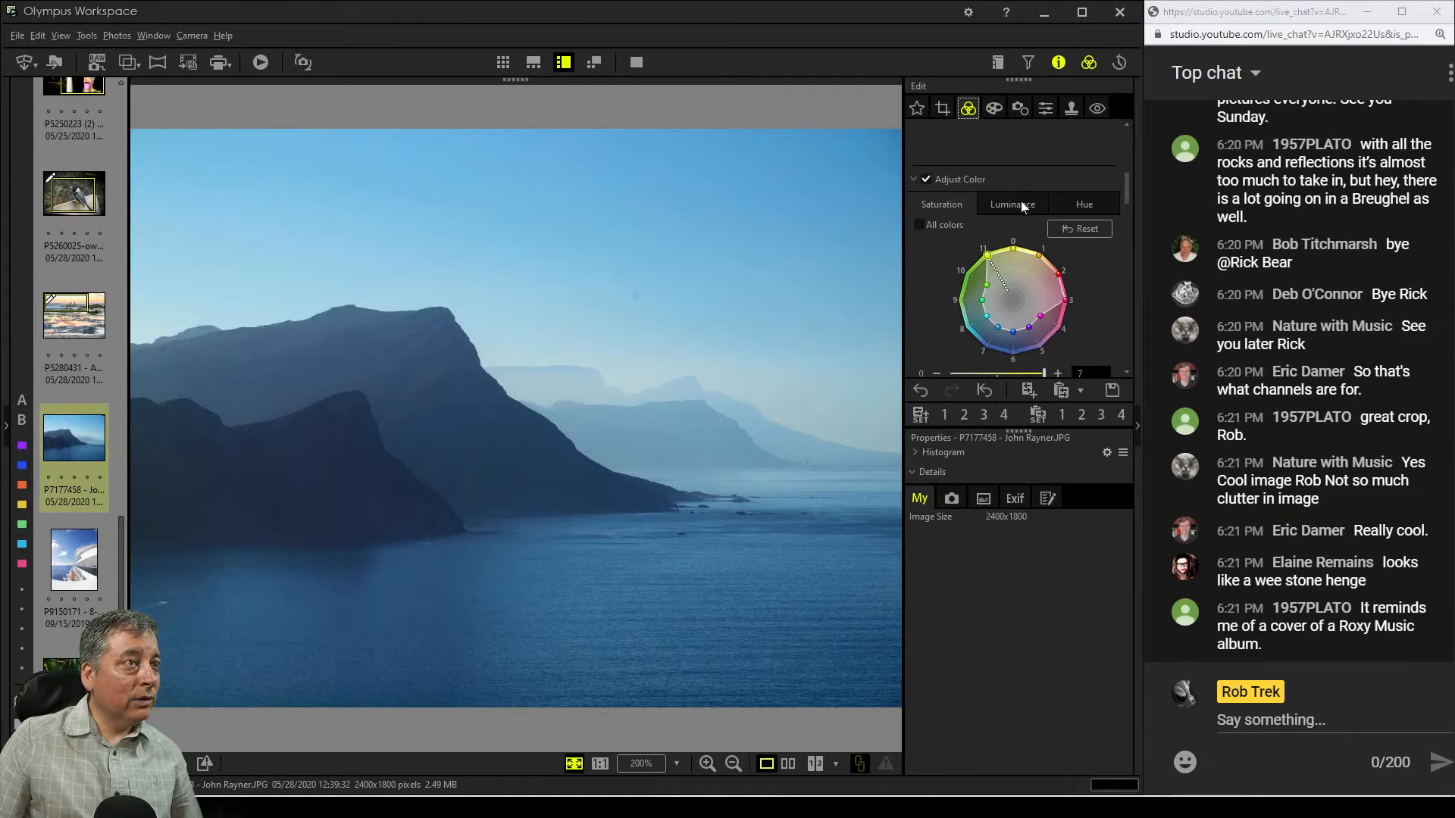
Try the Monochrome picture mode on the mountain photo
scroll(1077, 315, down, 5)
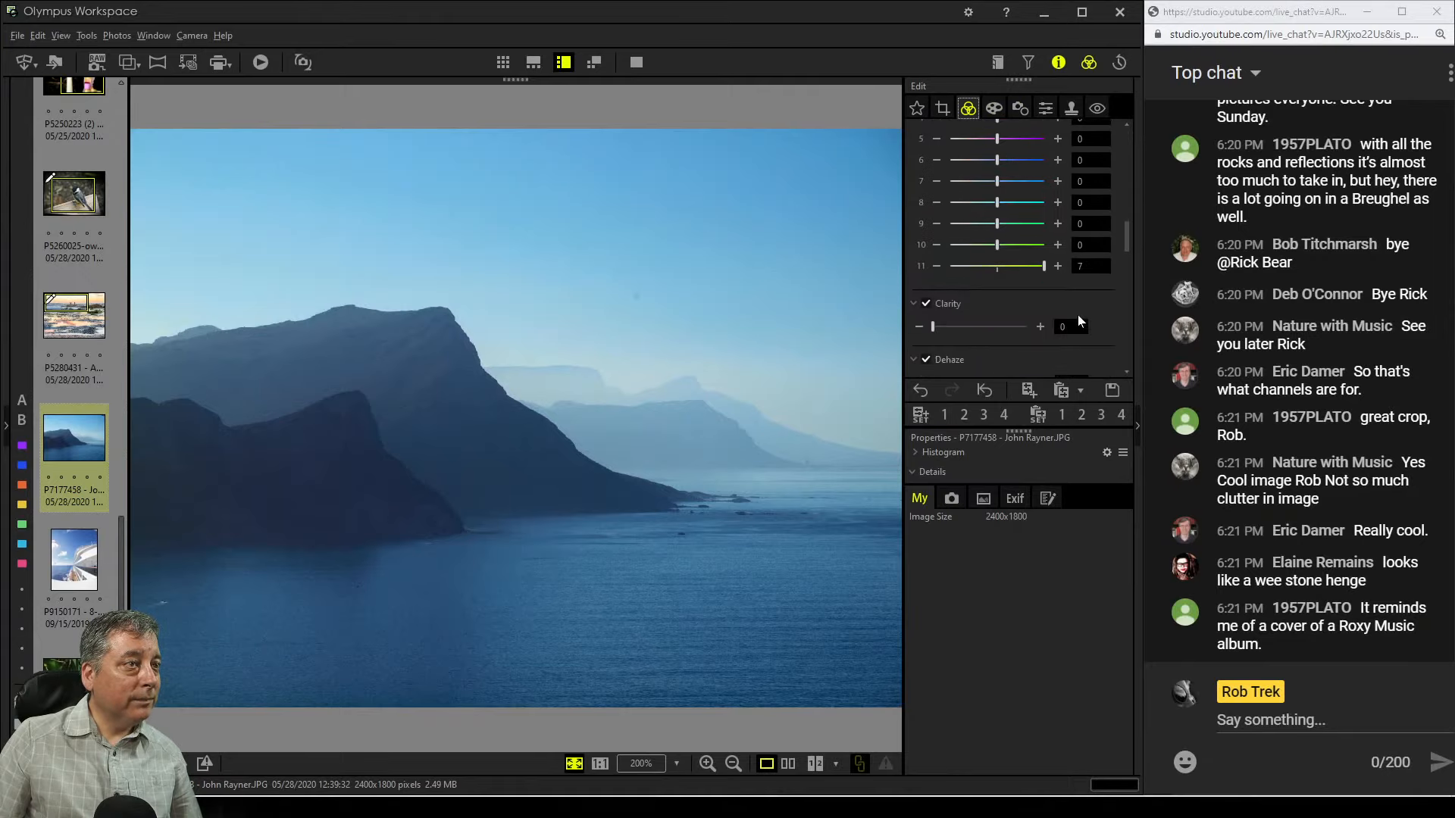
scroll(1076, 312, up, 1)
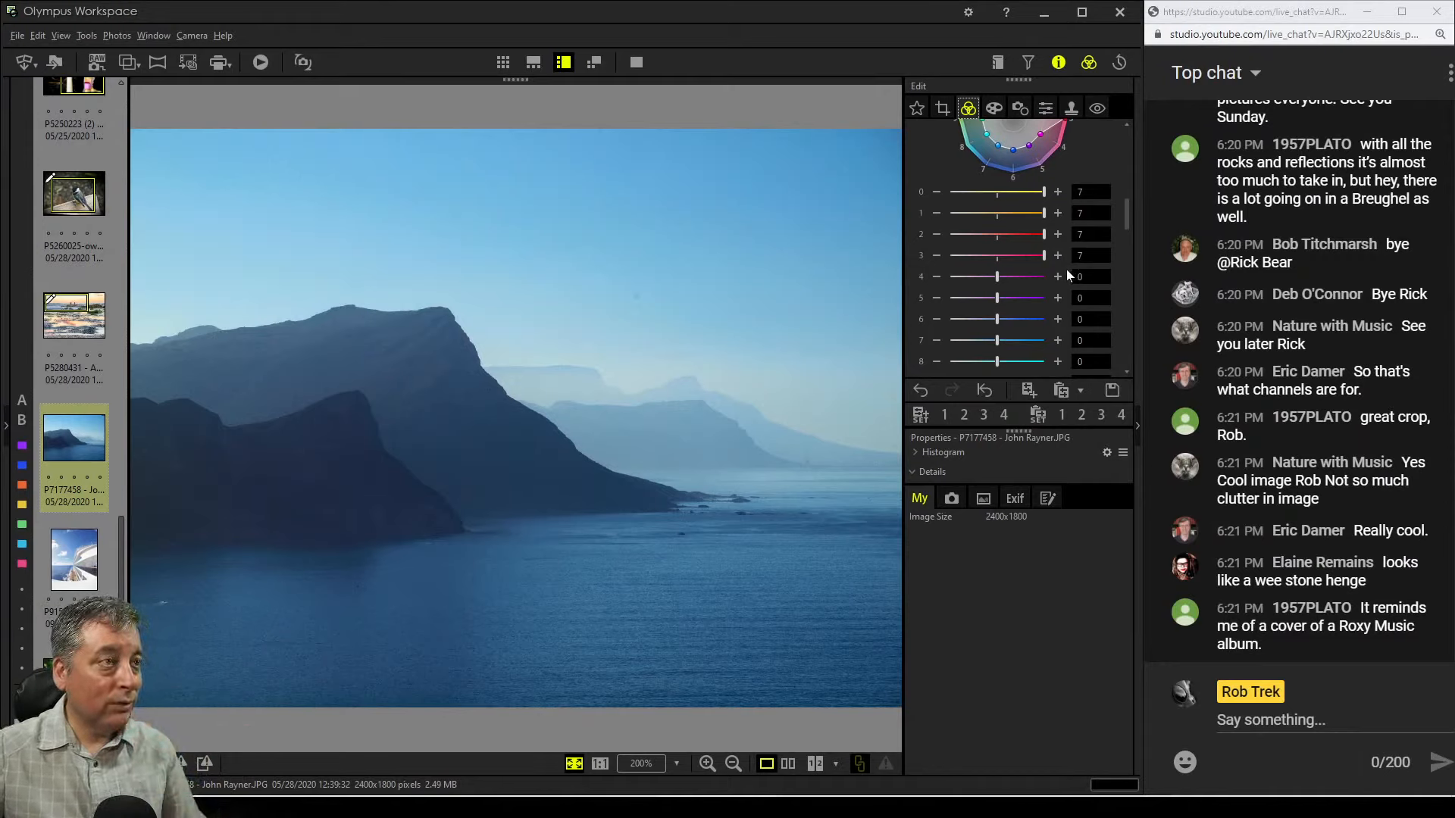
scroll(1066, 333, down, 3)
scroll(1065, 338, up, 6)
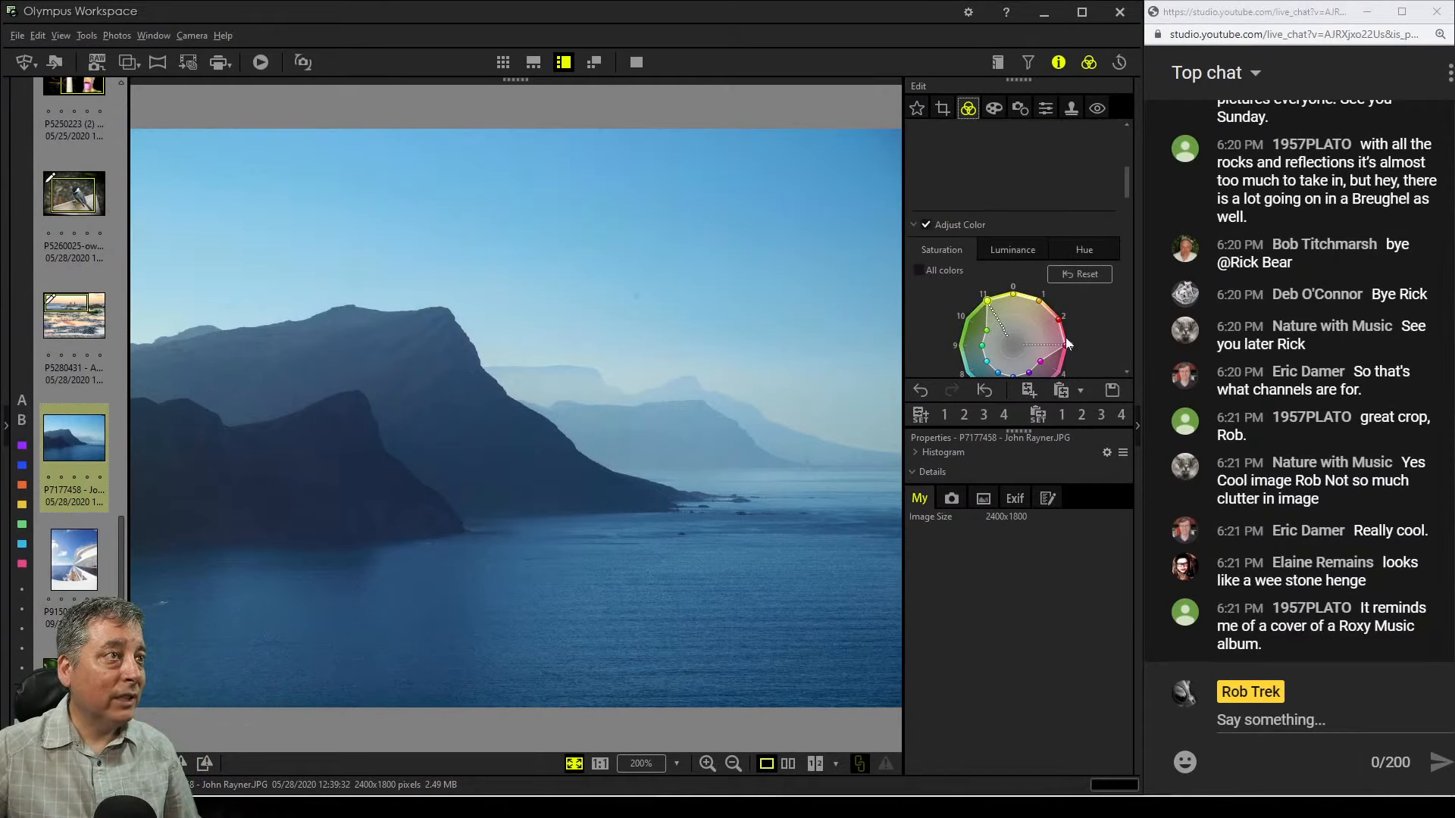
scroll(1088, 317, down, 10)
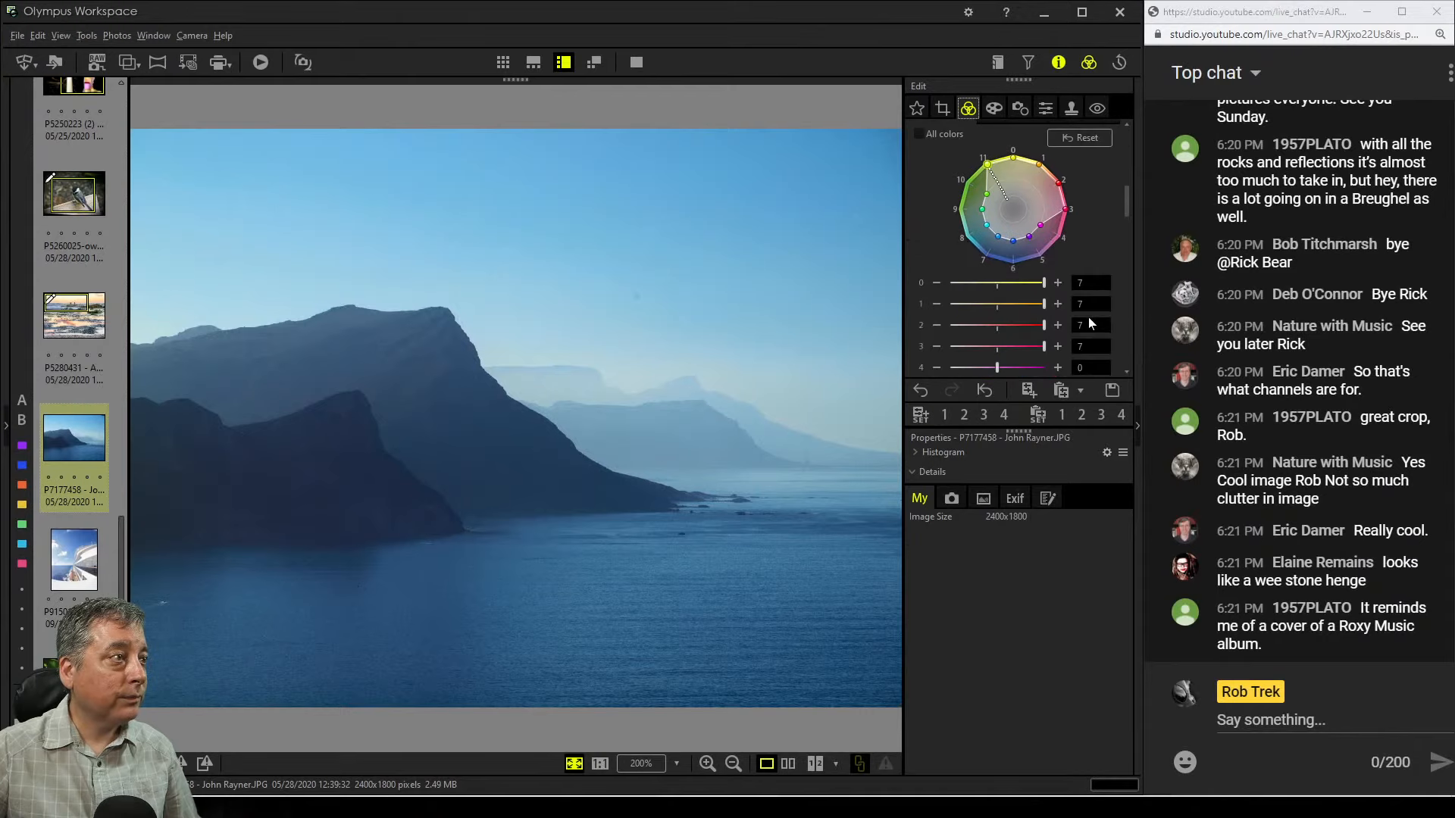
scroll(1088, 317, up, 15)
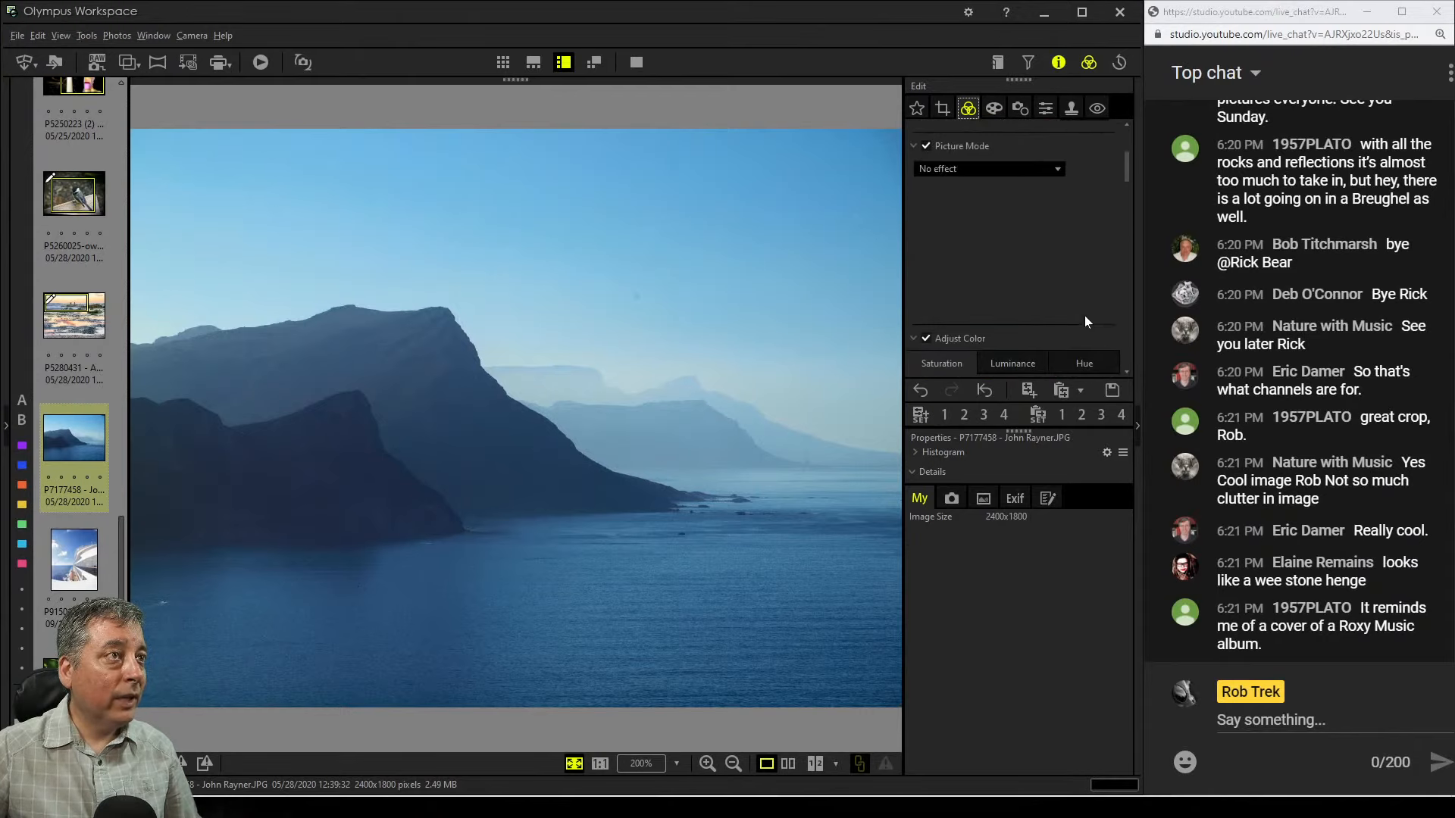
click(1020, 305)
click(1011, 341)
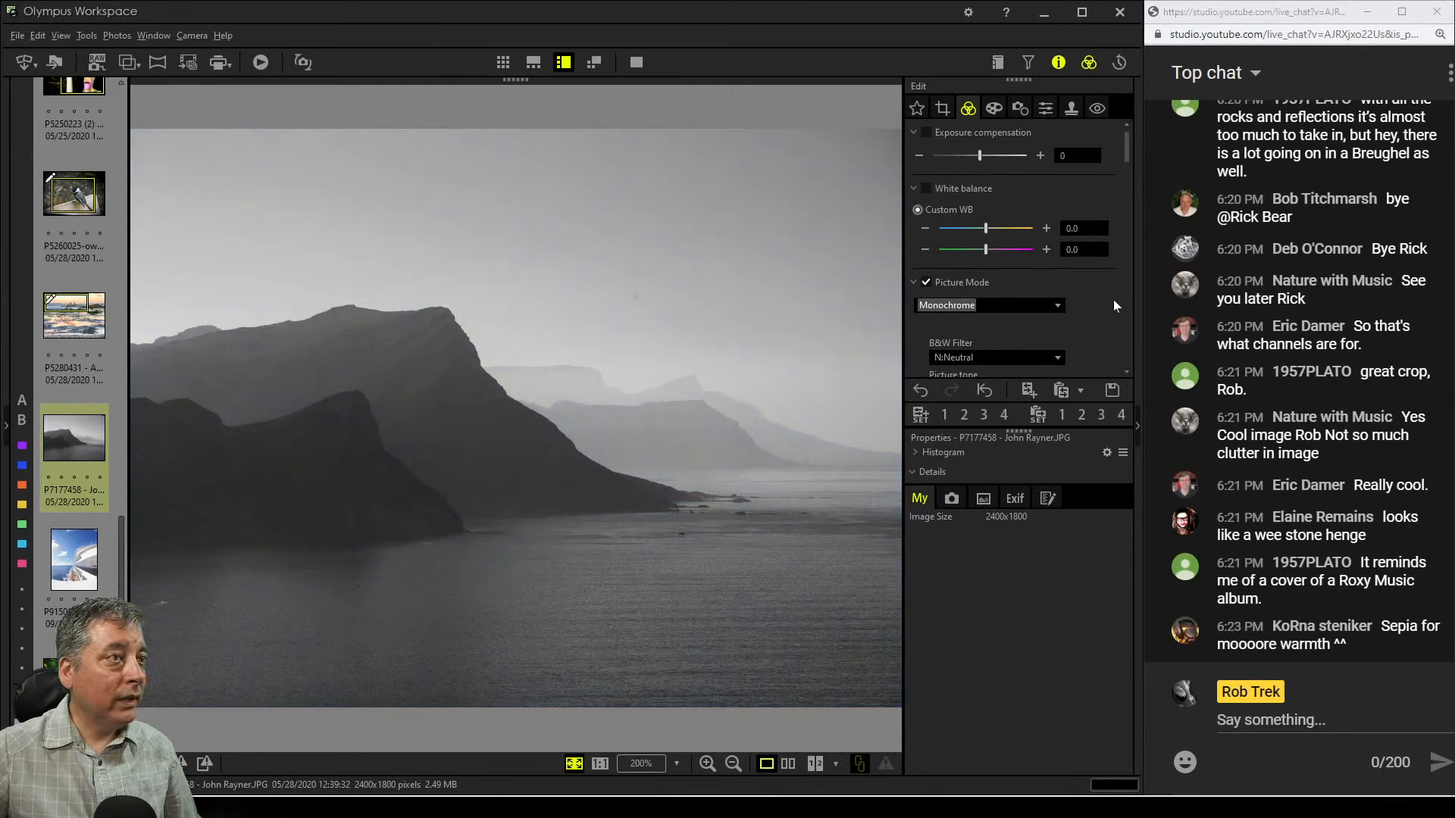
Try moving the tone curve's black and white points and reshaping the curve, then reset the curve
drag(1129, 159, 1120, 300)
drag(1102, 224, 1094, 226)
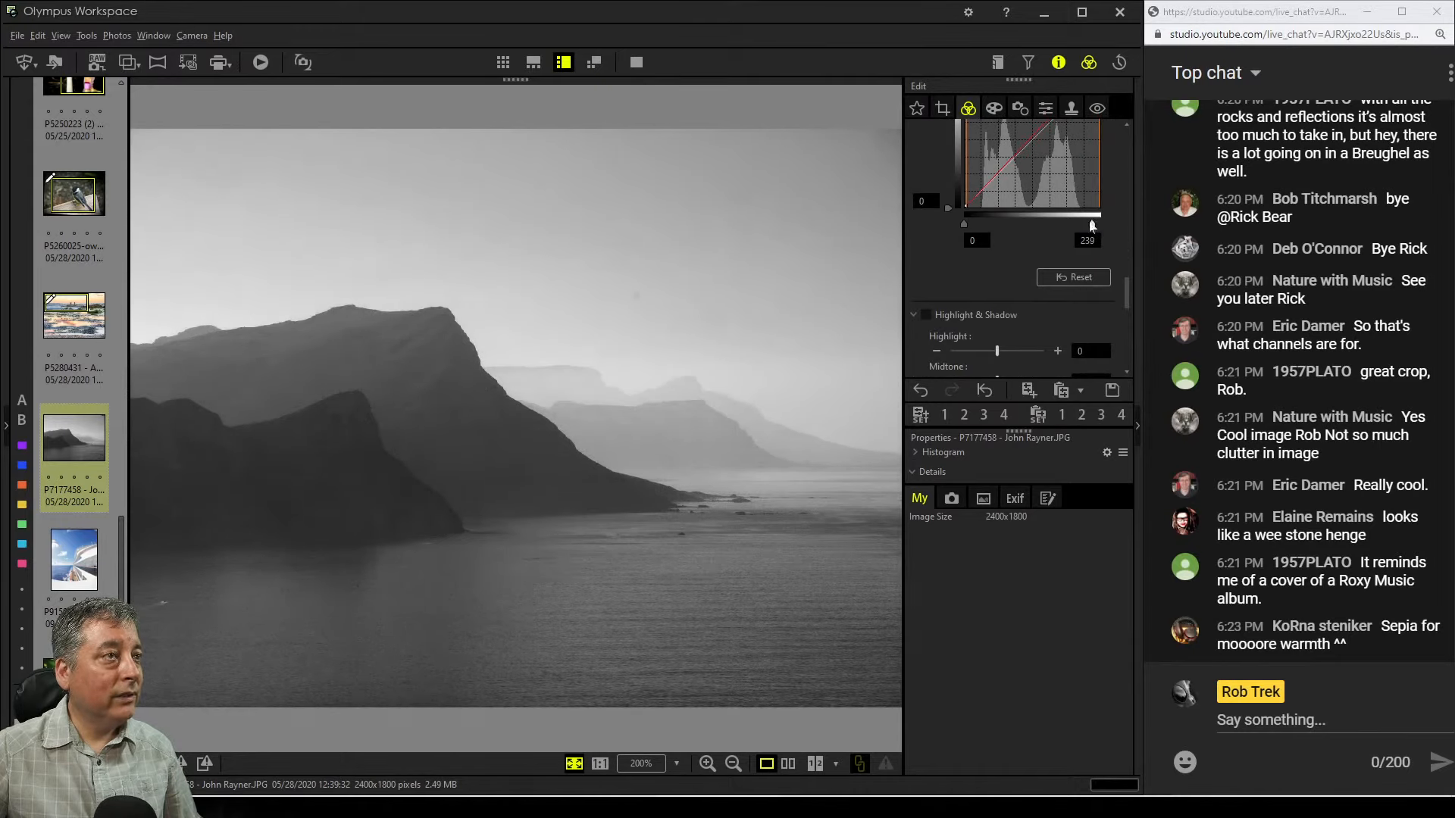
drag(965, 224, 976, 221)
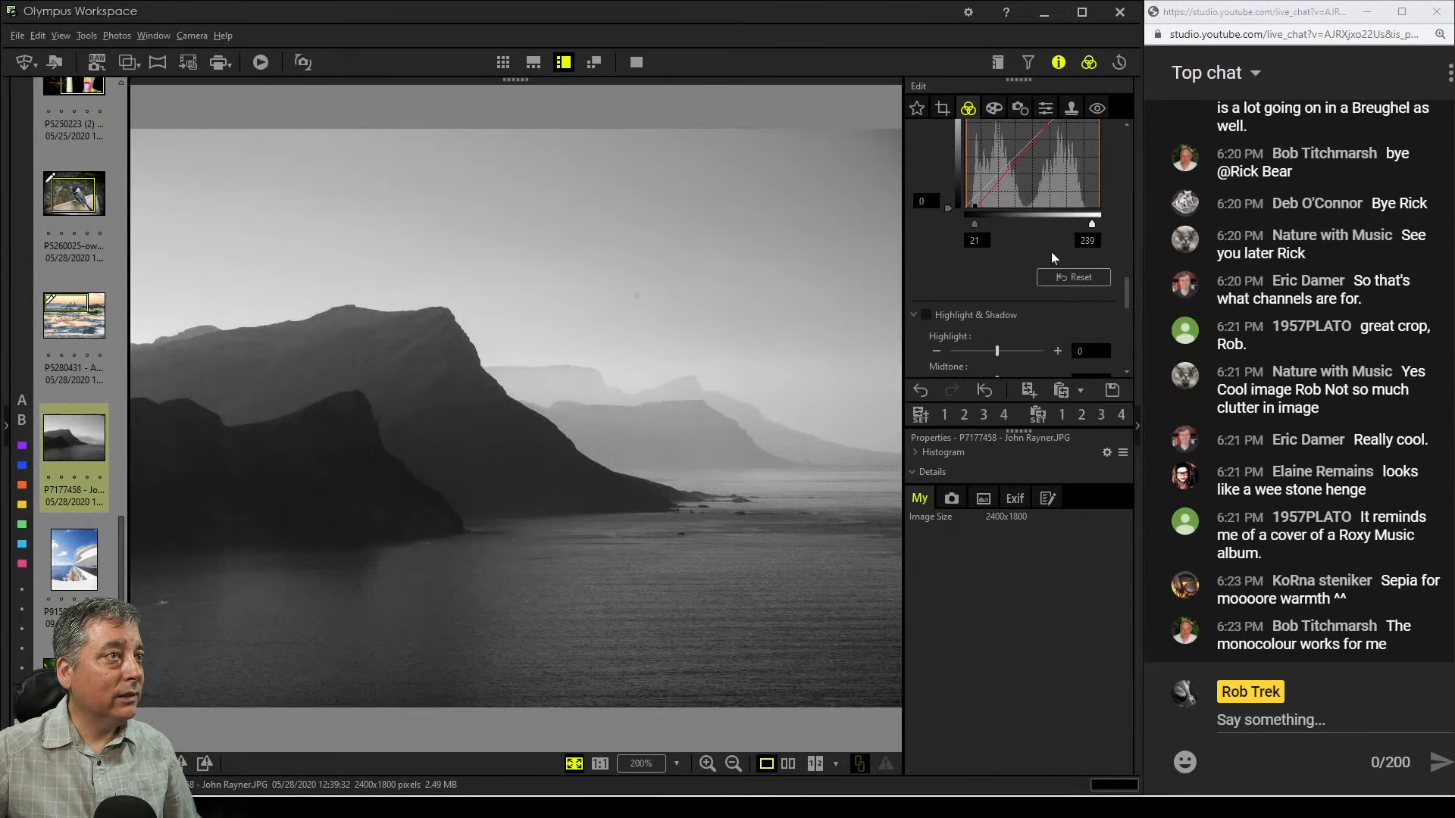
scroll(1052, 251, up, 1)
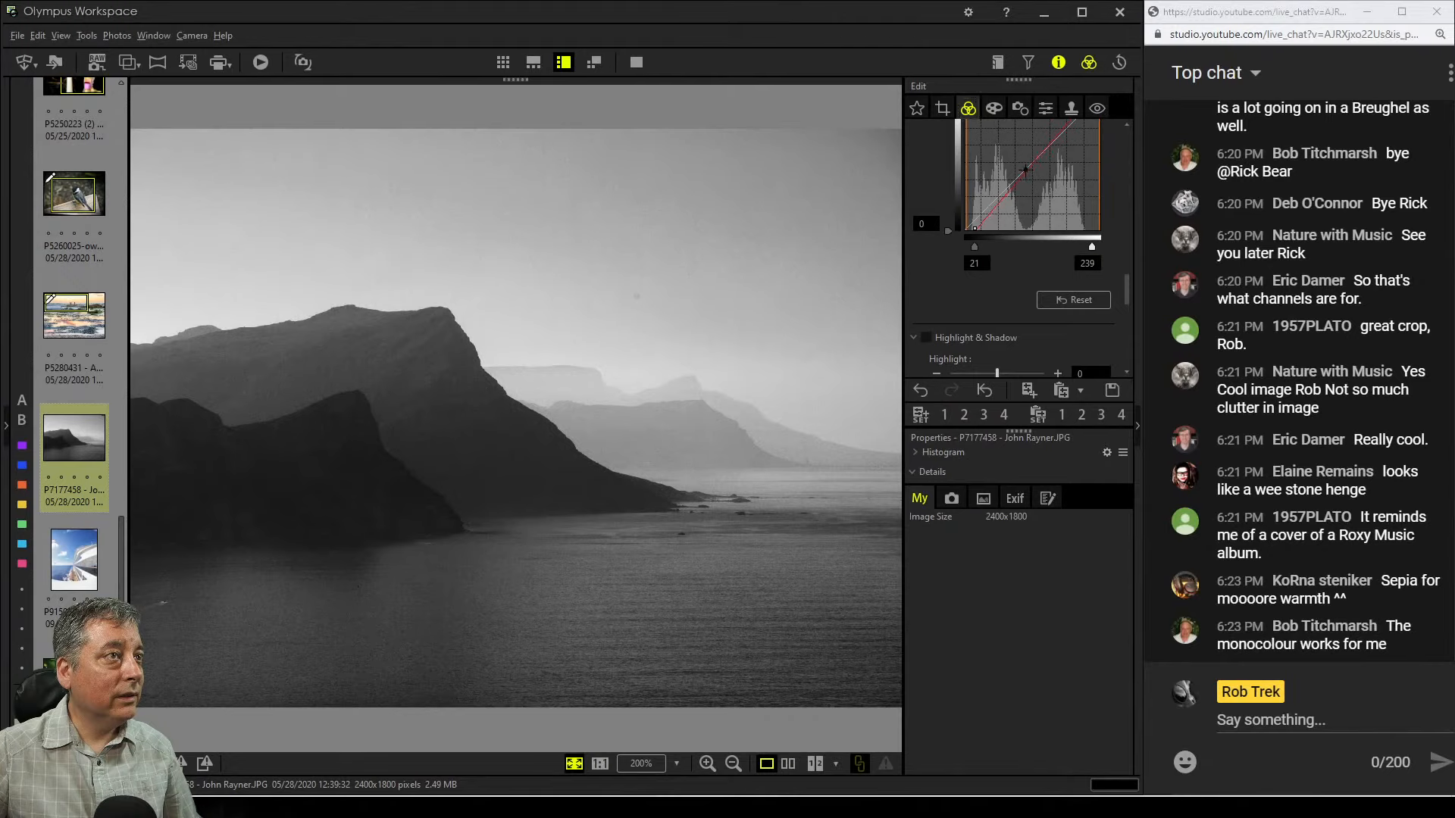
drag(1024, 165, 1051, 138)
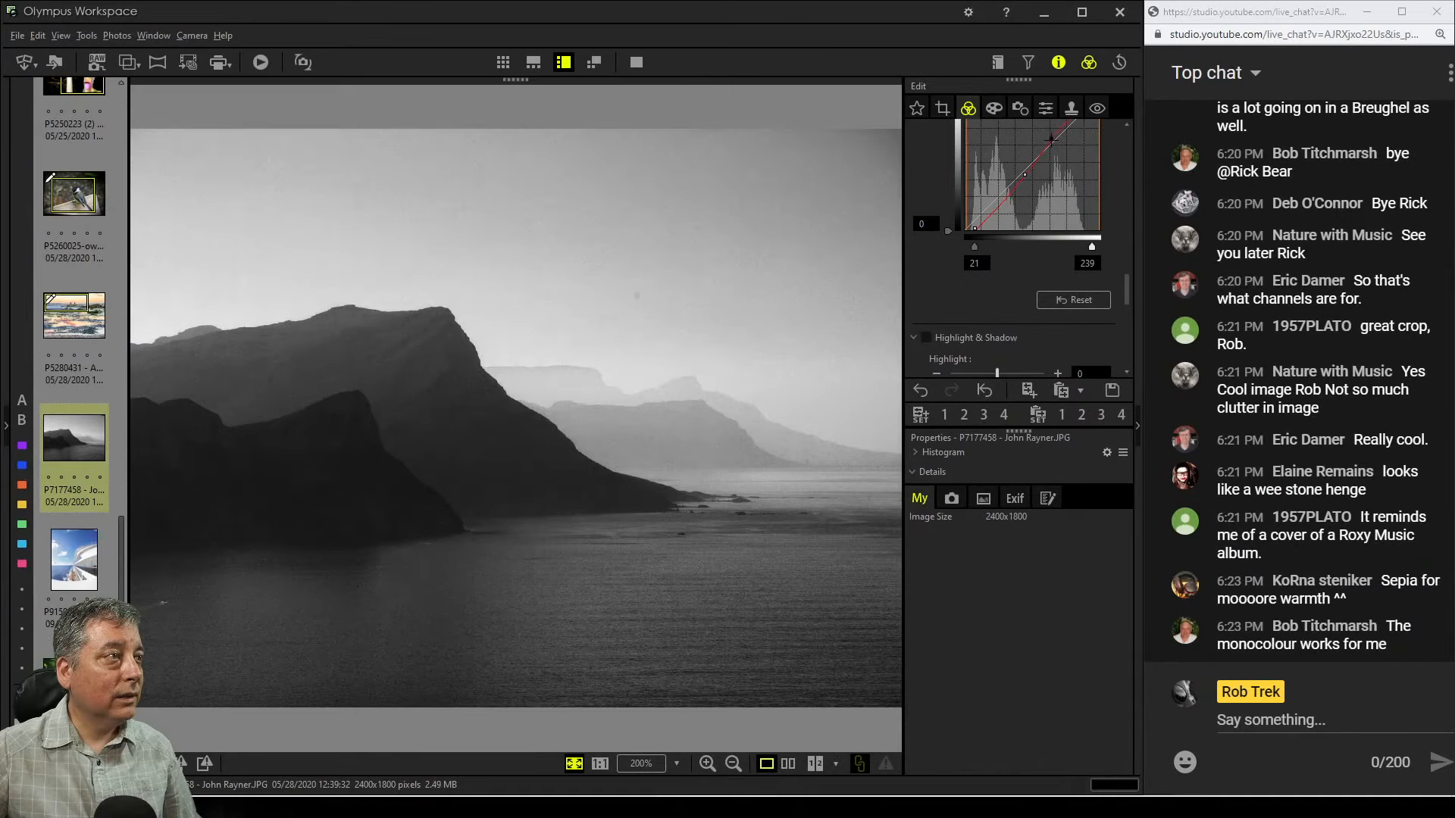
mouse_move(994, 207)
mouse_down()
mouse_move(983, 200)
mouse_move(980, 218)
mouse_up()
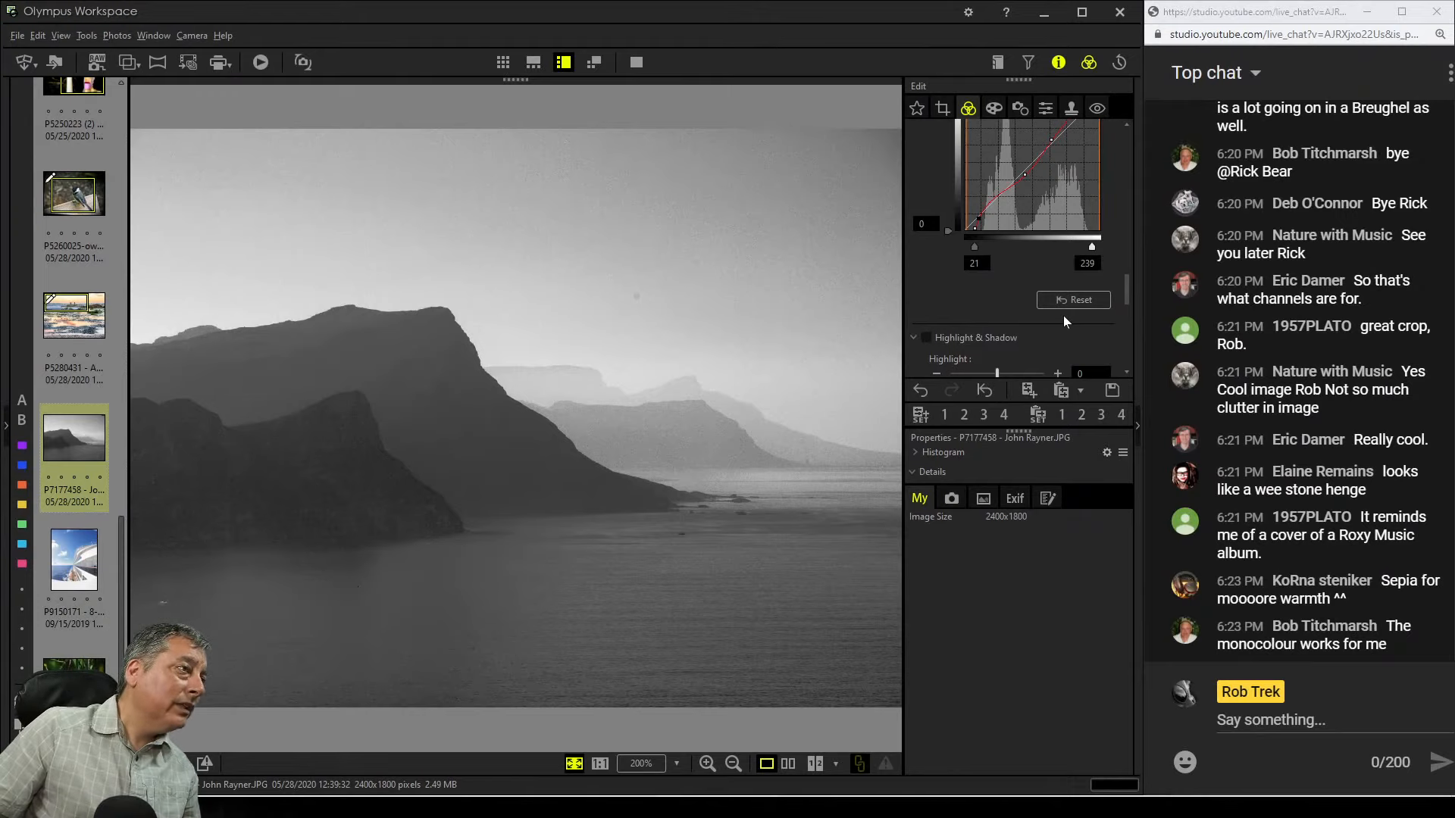
click(239, 404)
click(435, 535)
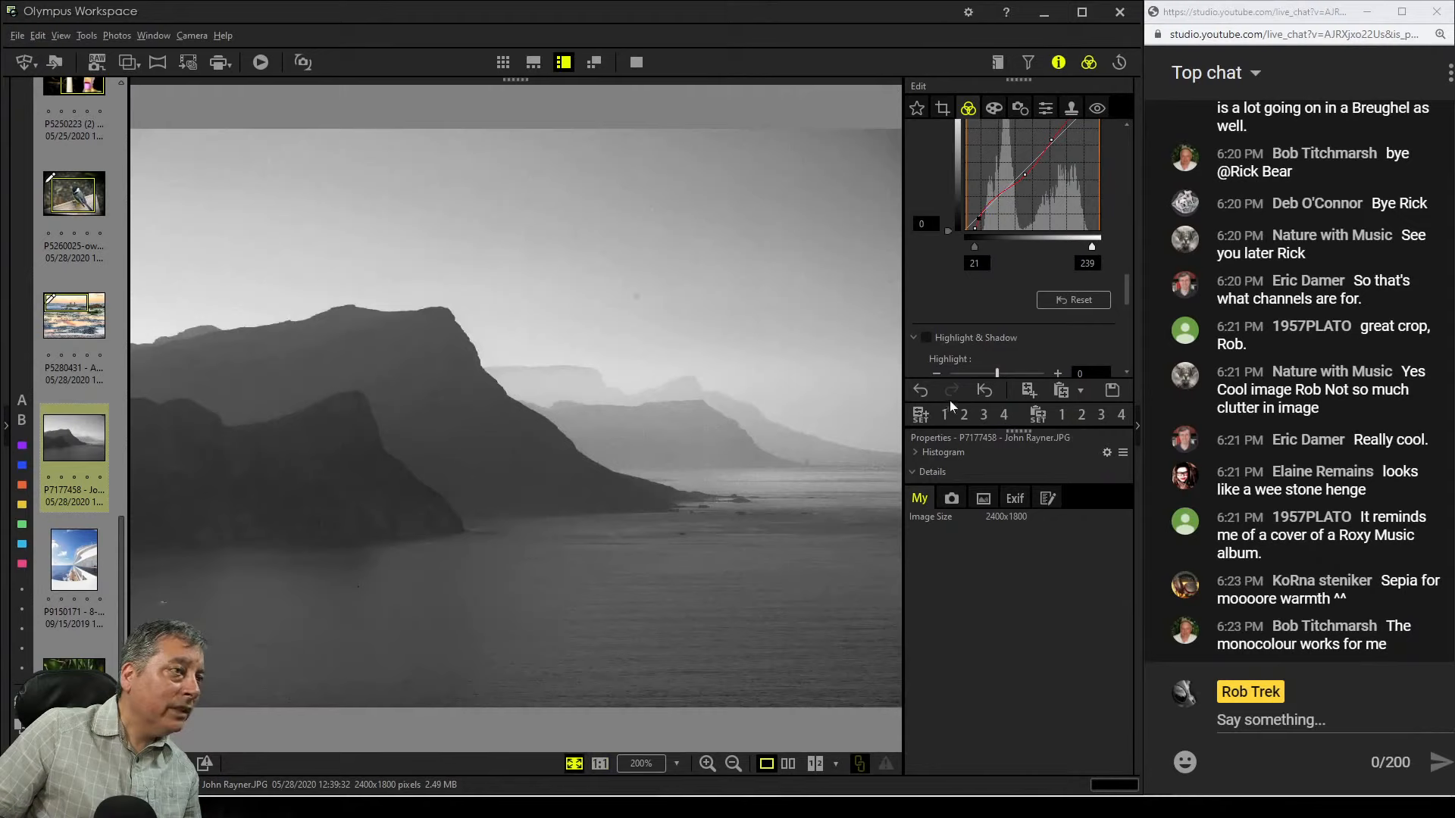
click(1059, 306)
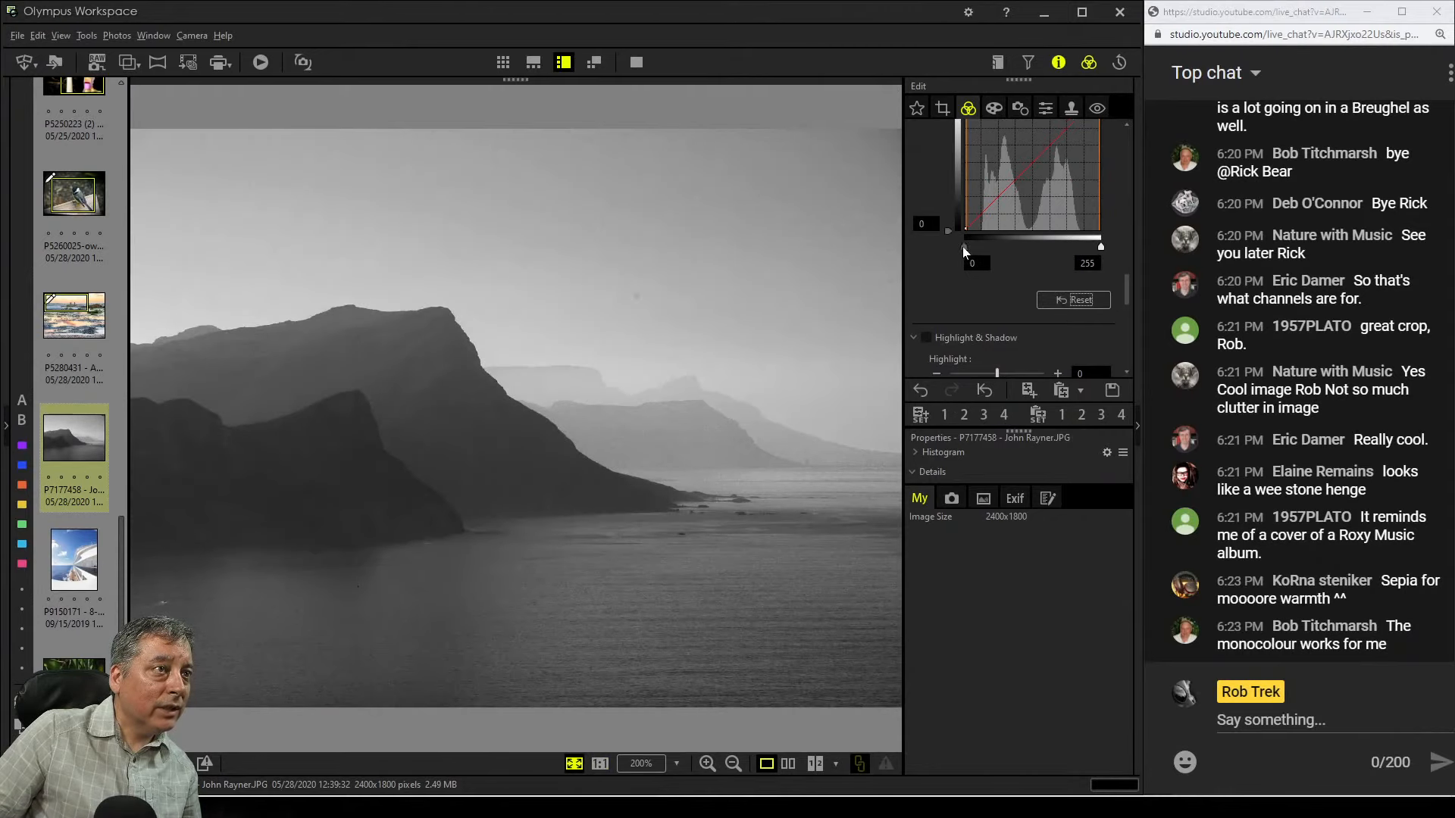
Set the tone curve's black point to 18 and white point to 218, and add a midpoint
drag(962, 247, 972, 247)
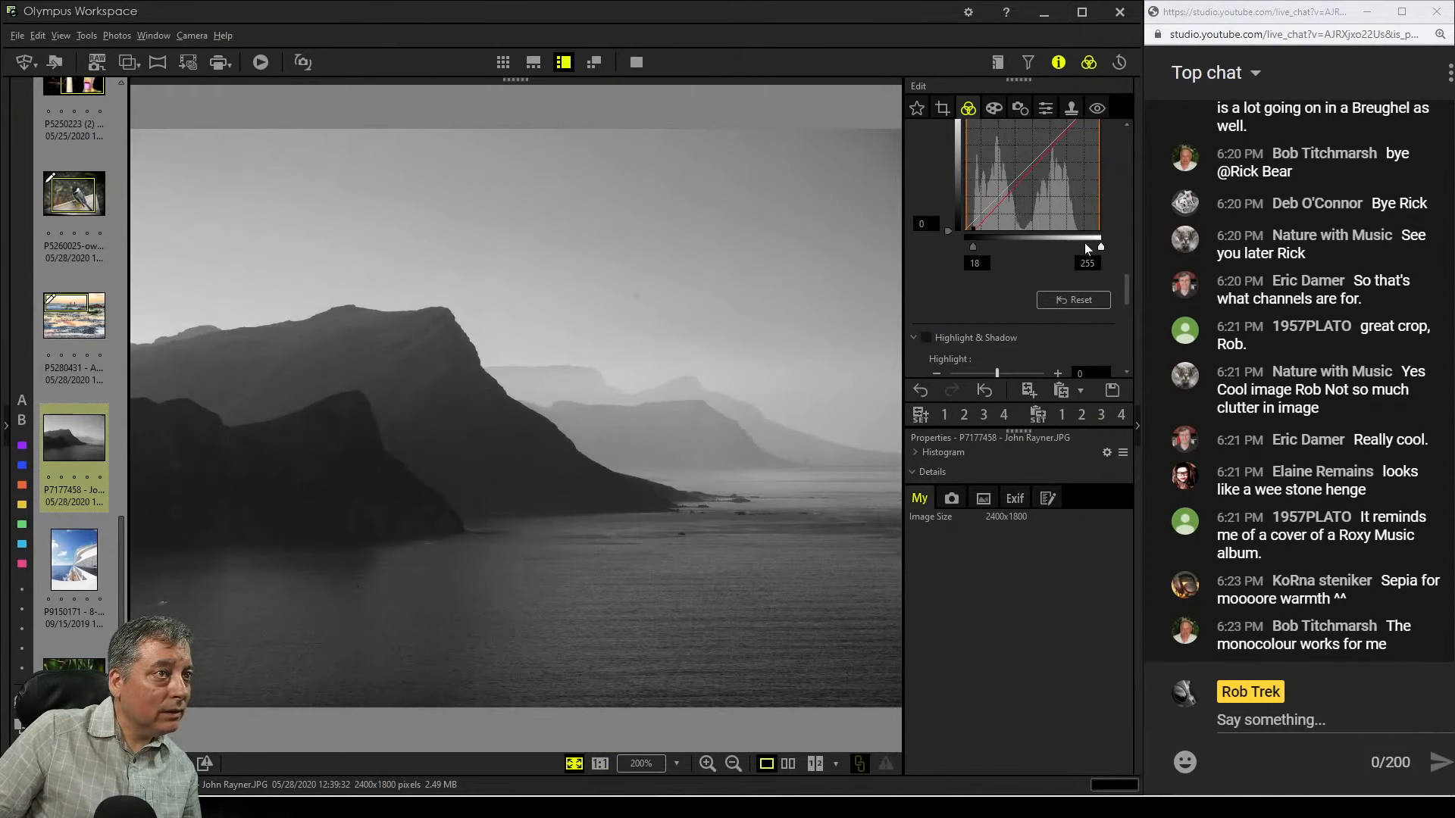
drag(1099, 244, 1083, 244)
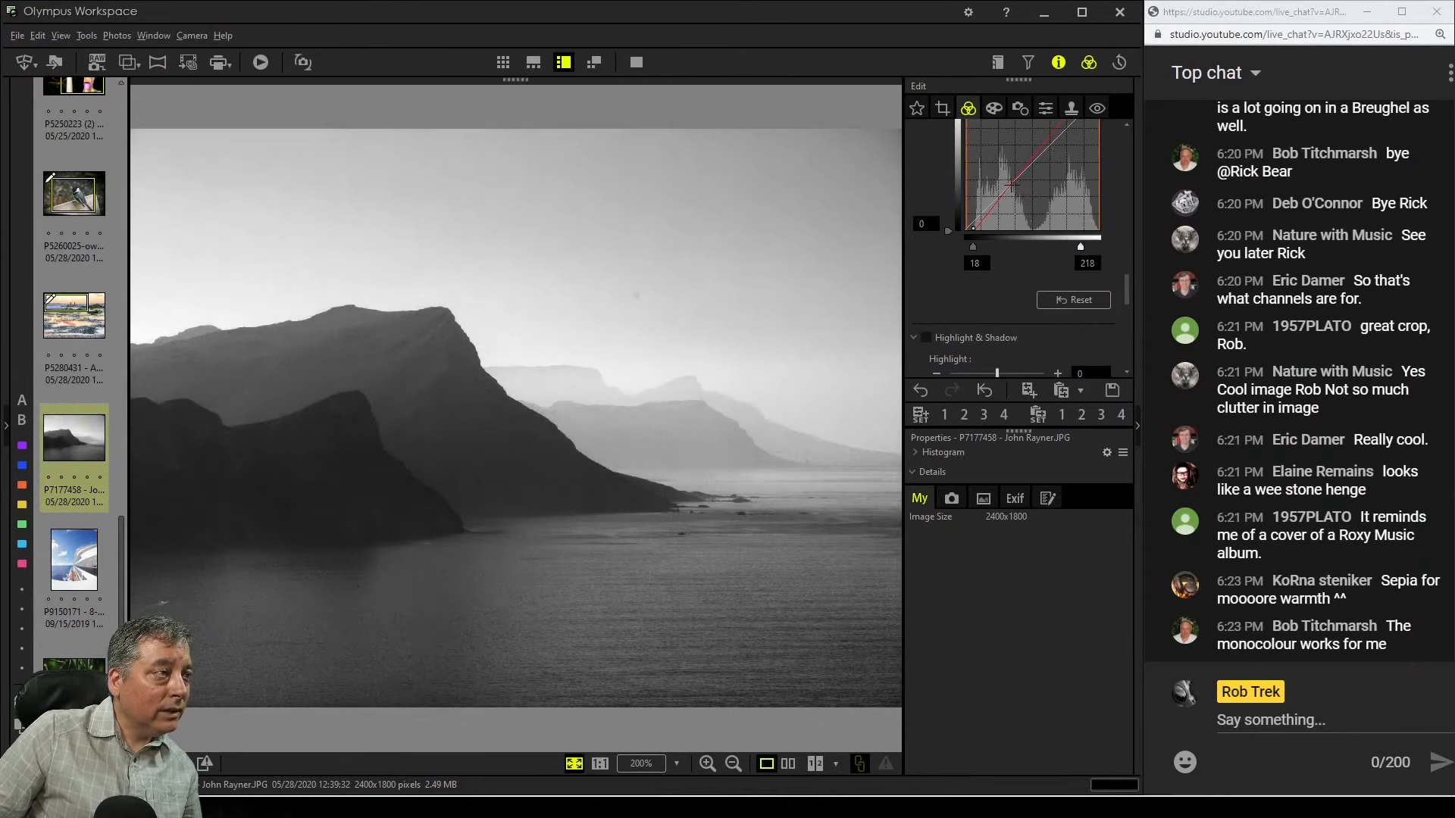
drag(1011, 184, 1011, 182)
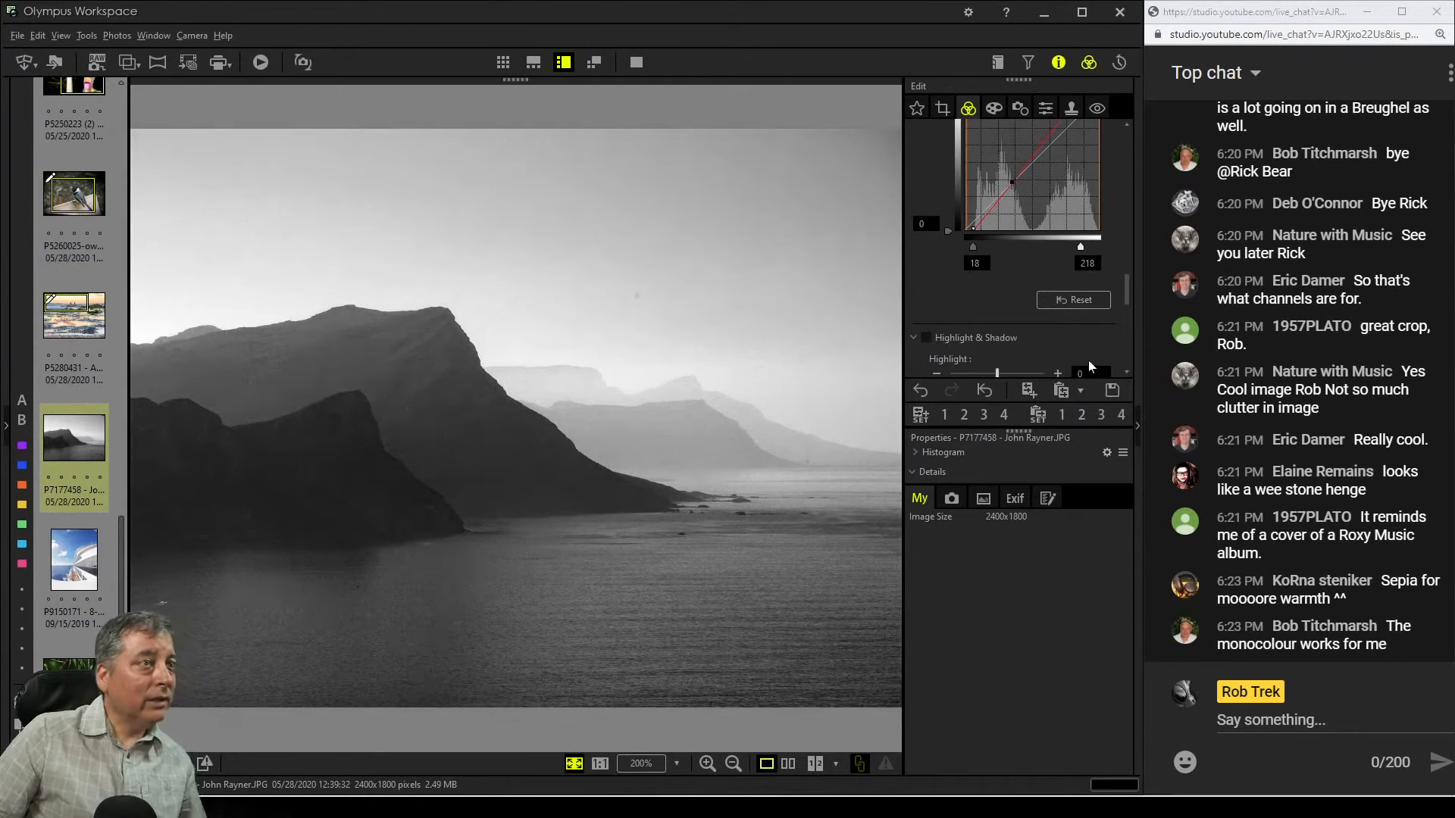
Enable the Clone Stamp Tool and set its blur to 100 and size to 83
click(1068, 108)
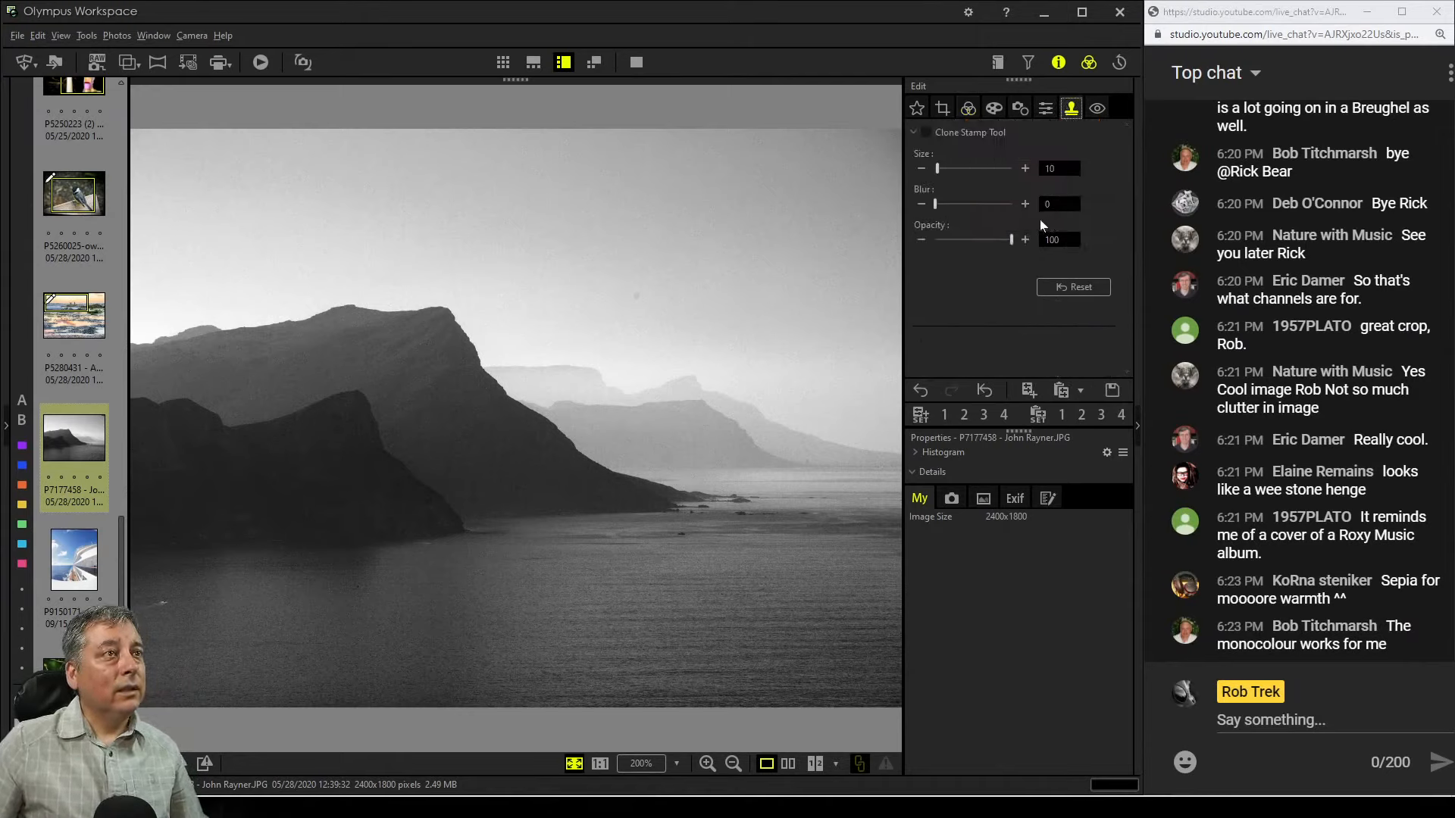
drag(935, 204, 1000, 204)
click(967, 108)
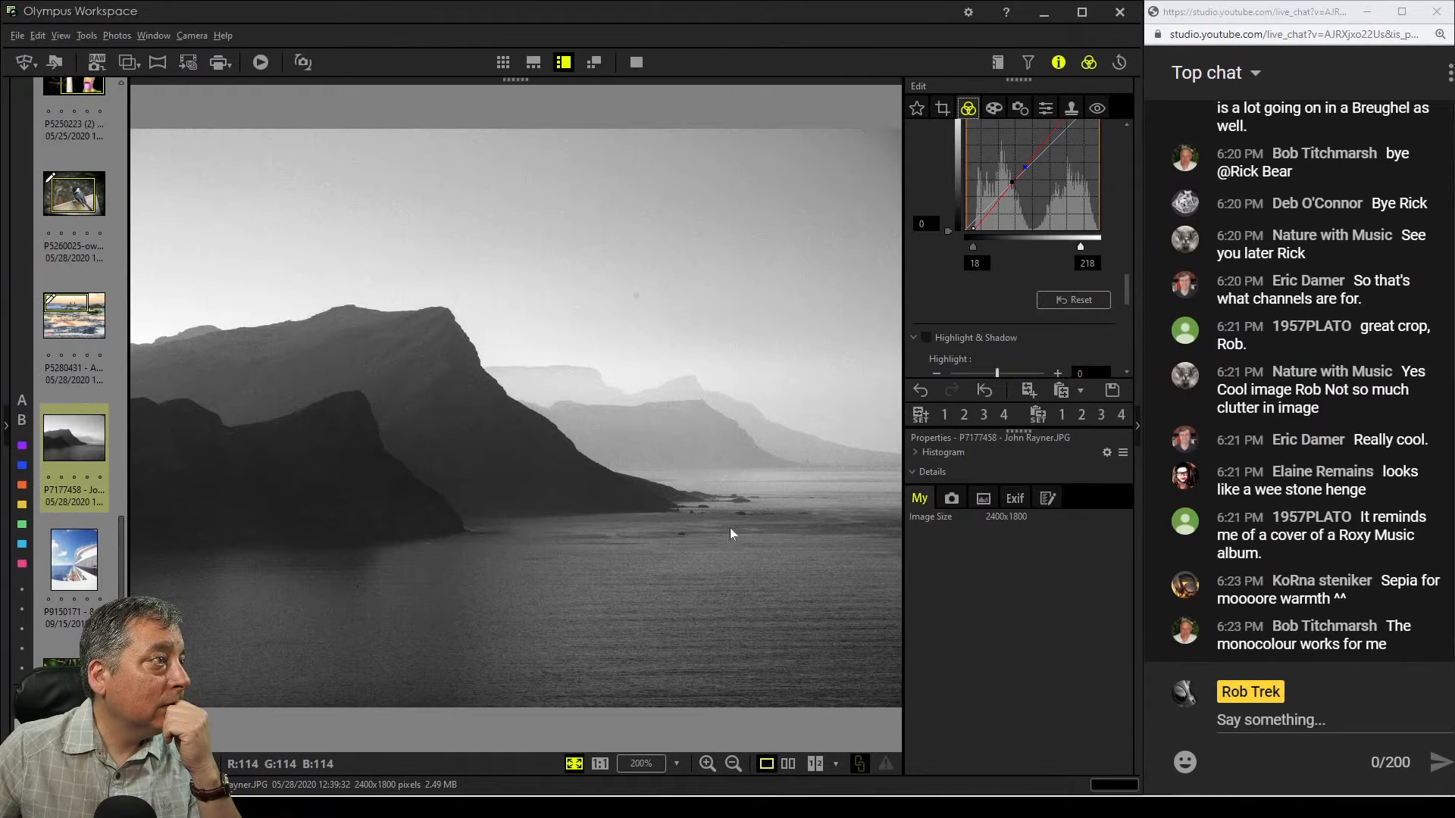
click(1073, 110)
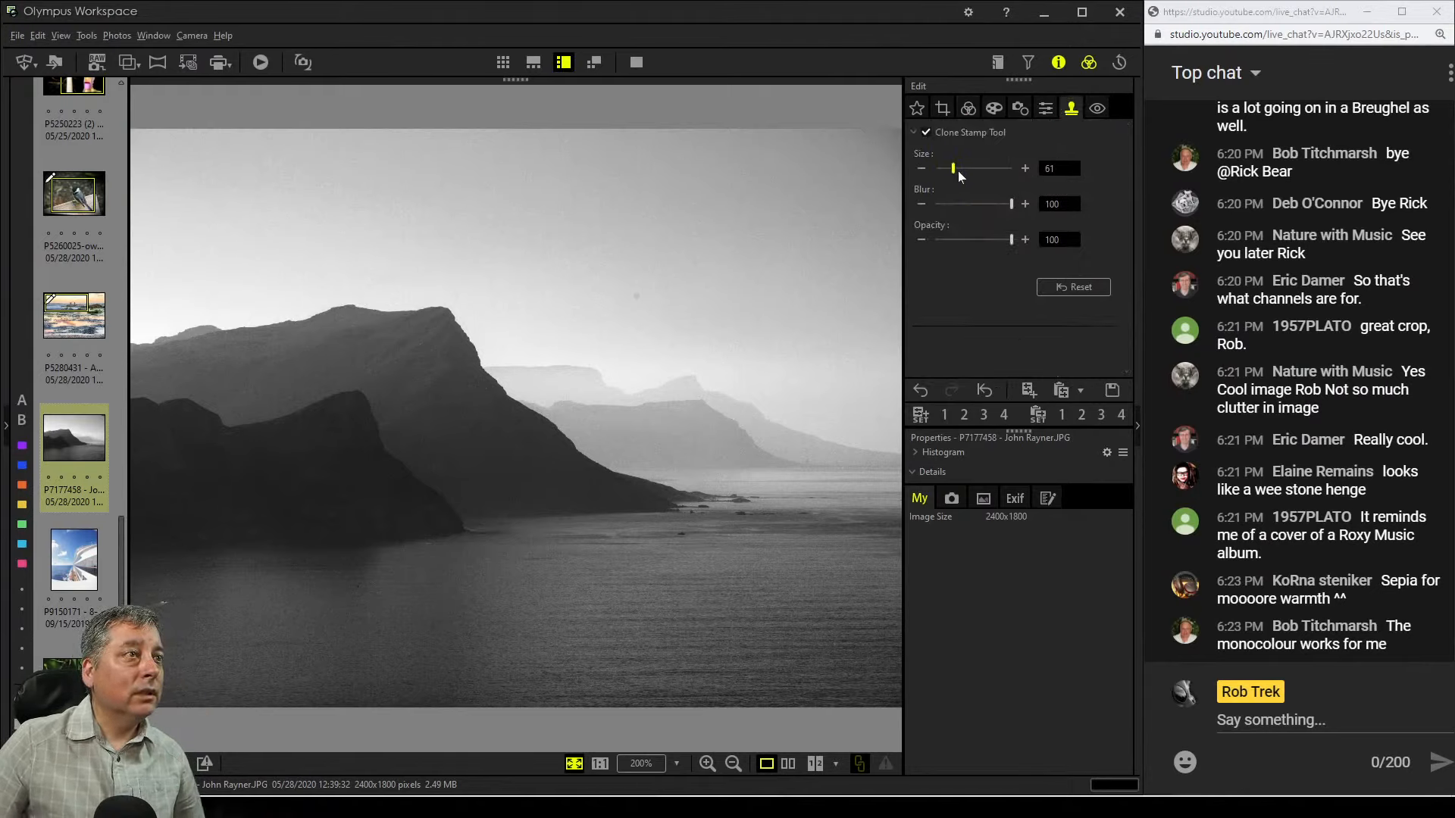
drag(958, 170, 966, 171)
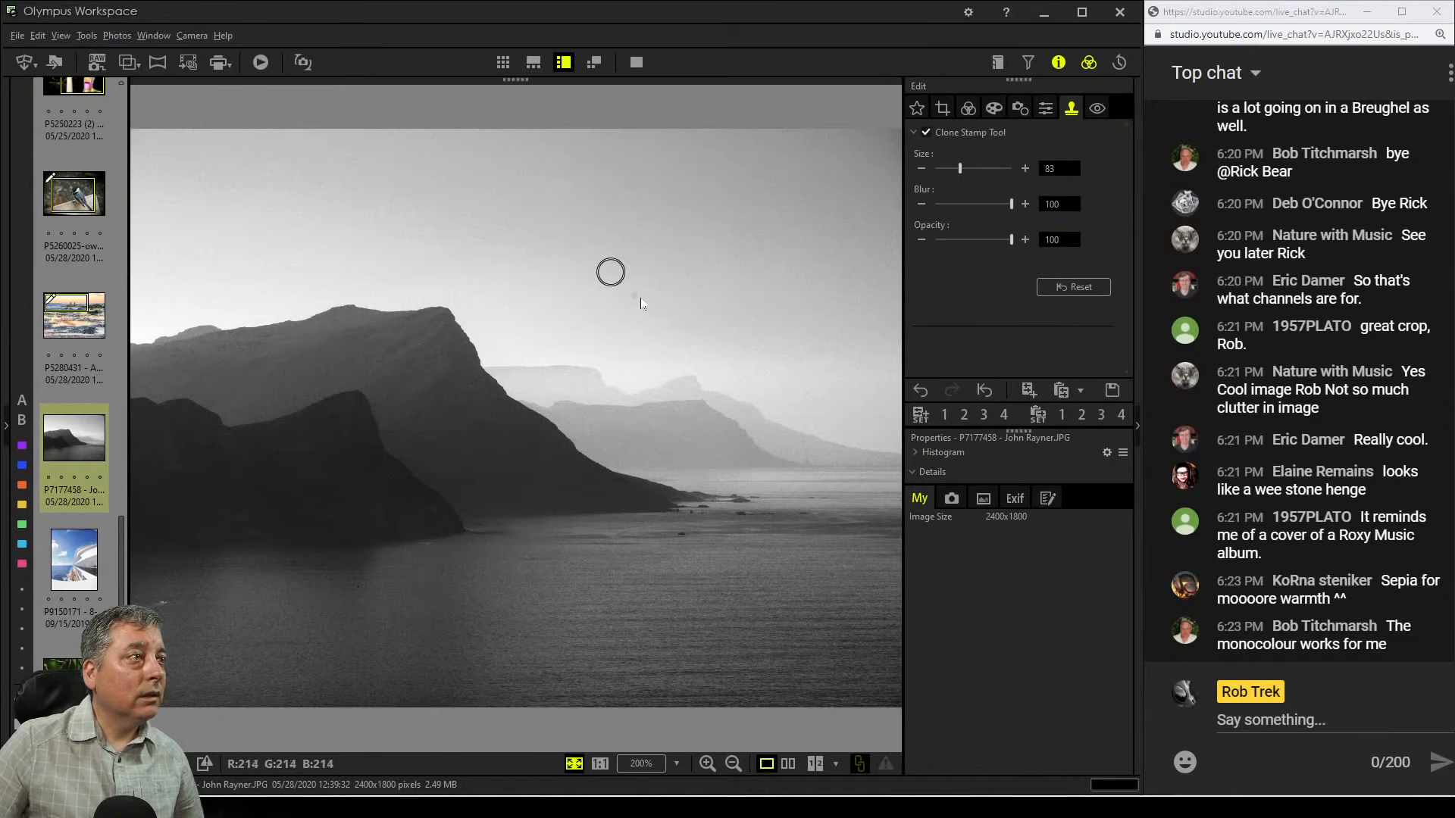
Open Crop and set the aspect ratio to 16:9
click(940, 109)
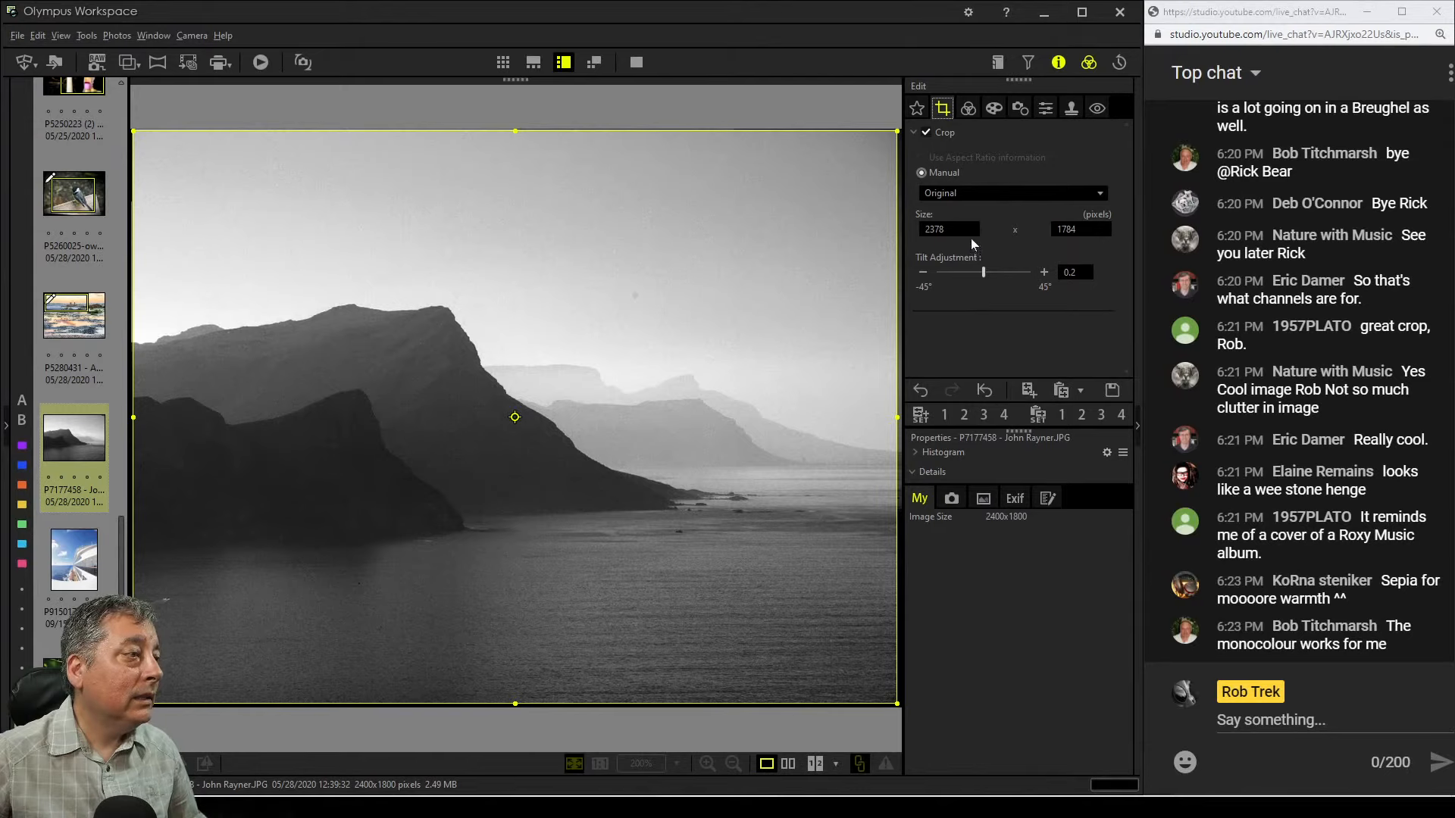
click(985, 195)
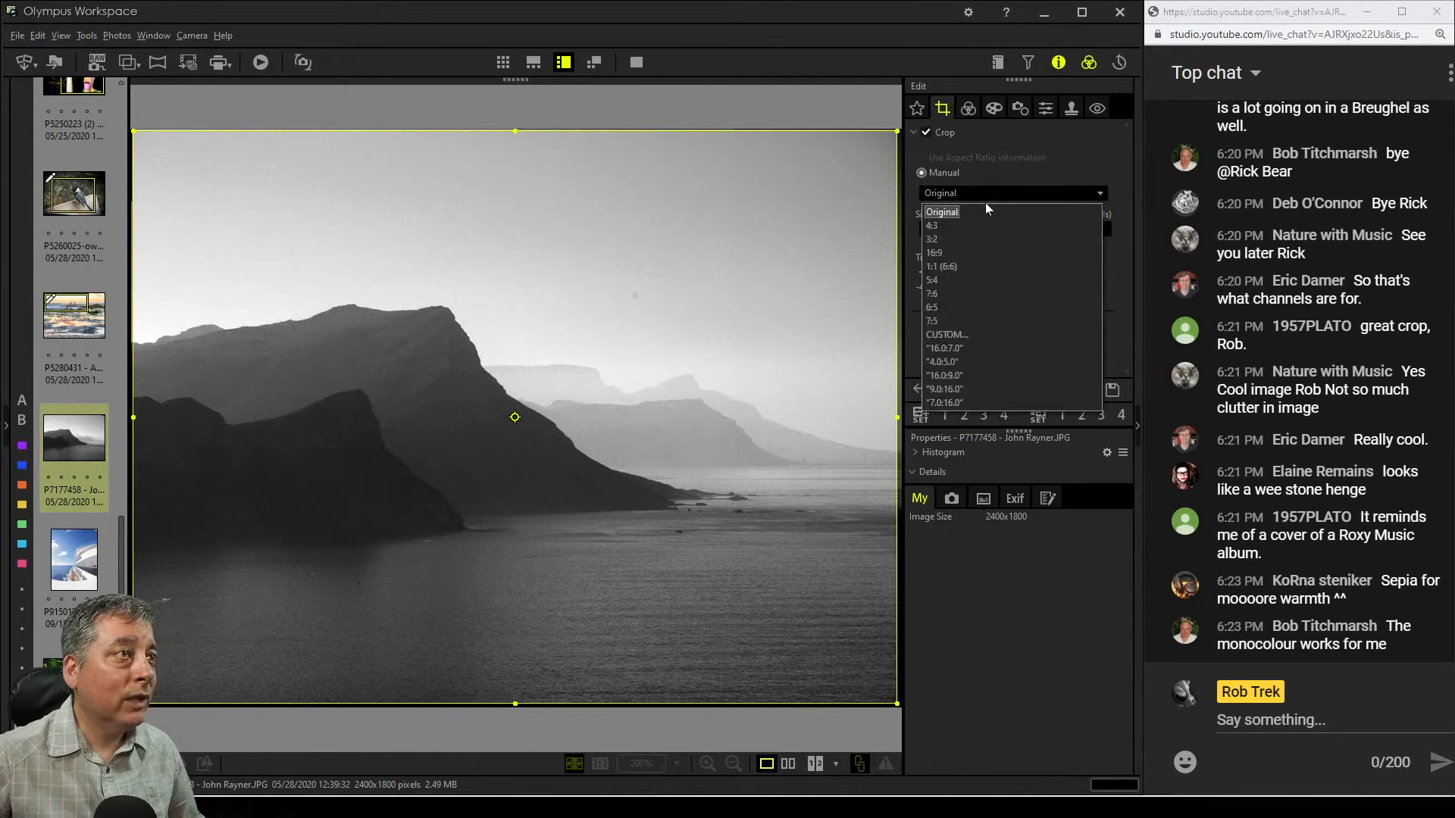
click(997, 252)
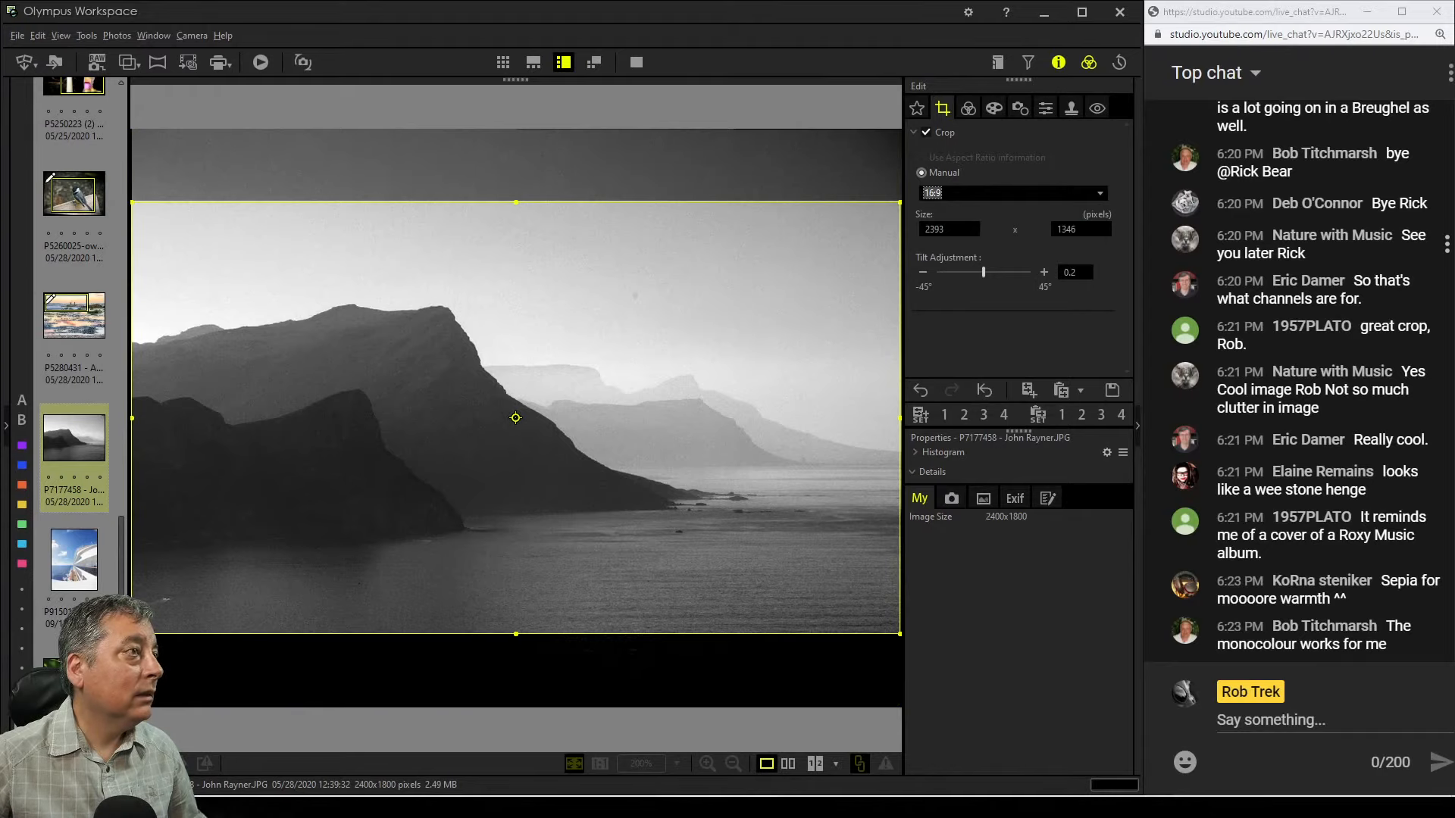
Set Picture Mode back to No effect
click(969, 108)
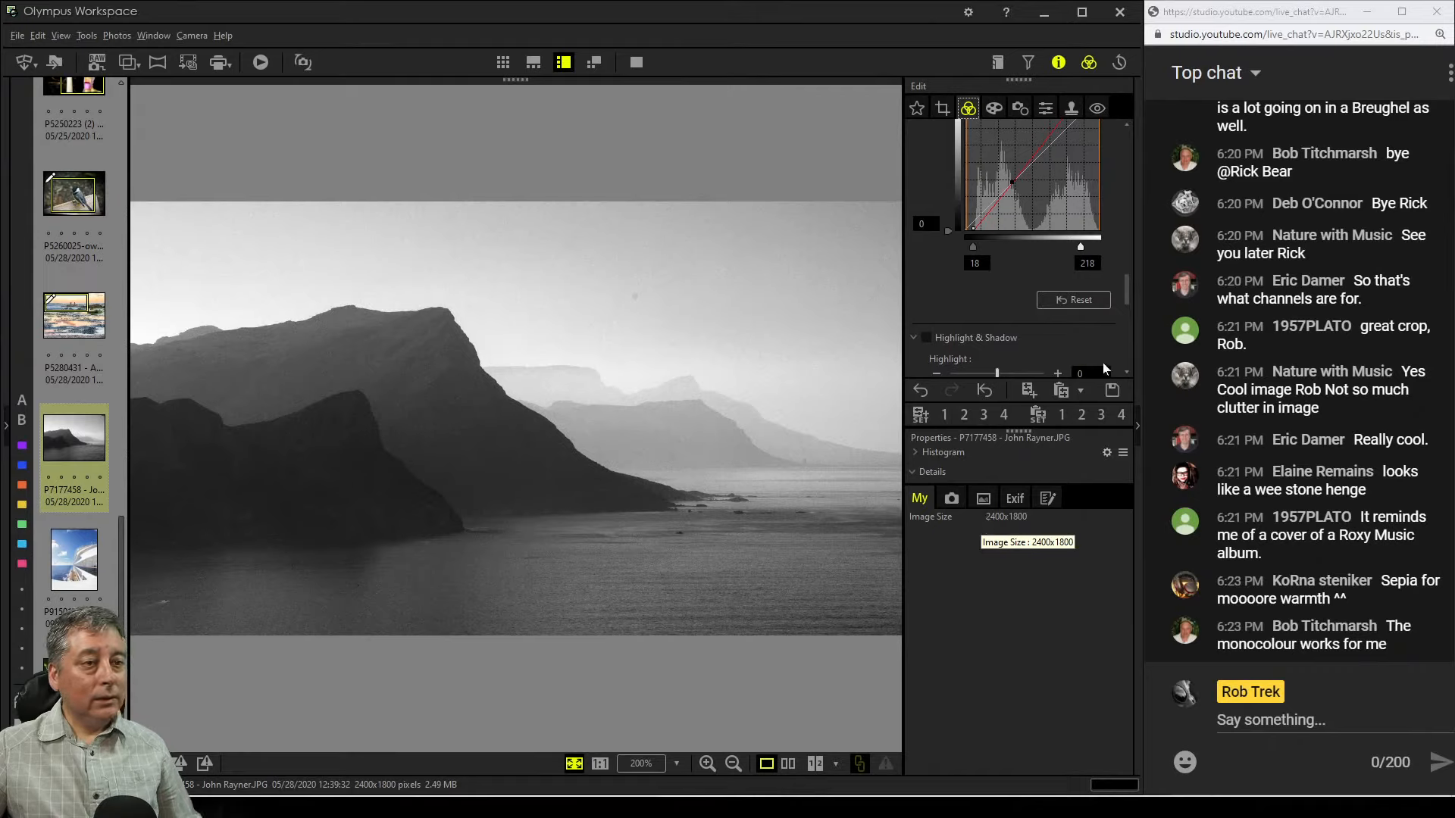
scroll(1096, 337, down, 6)
scroll(1094, 335, up, 5)
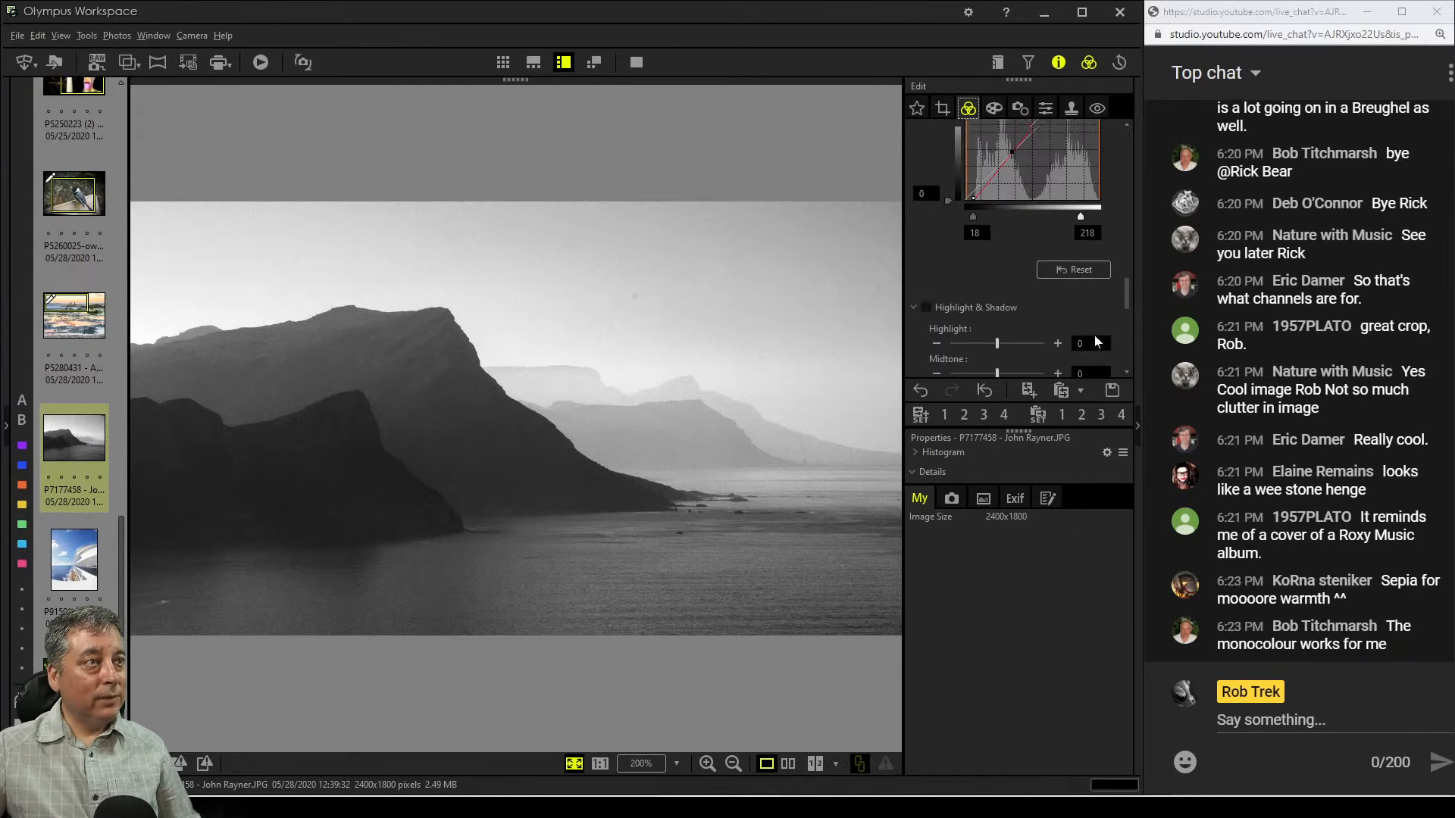
scroll(1094, 335, up, 10)
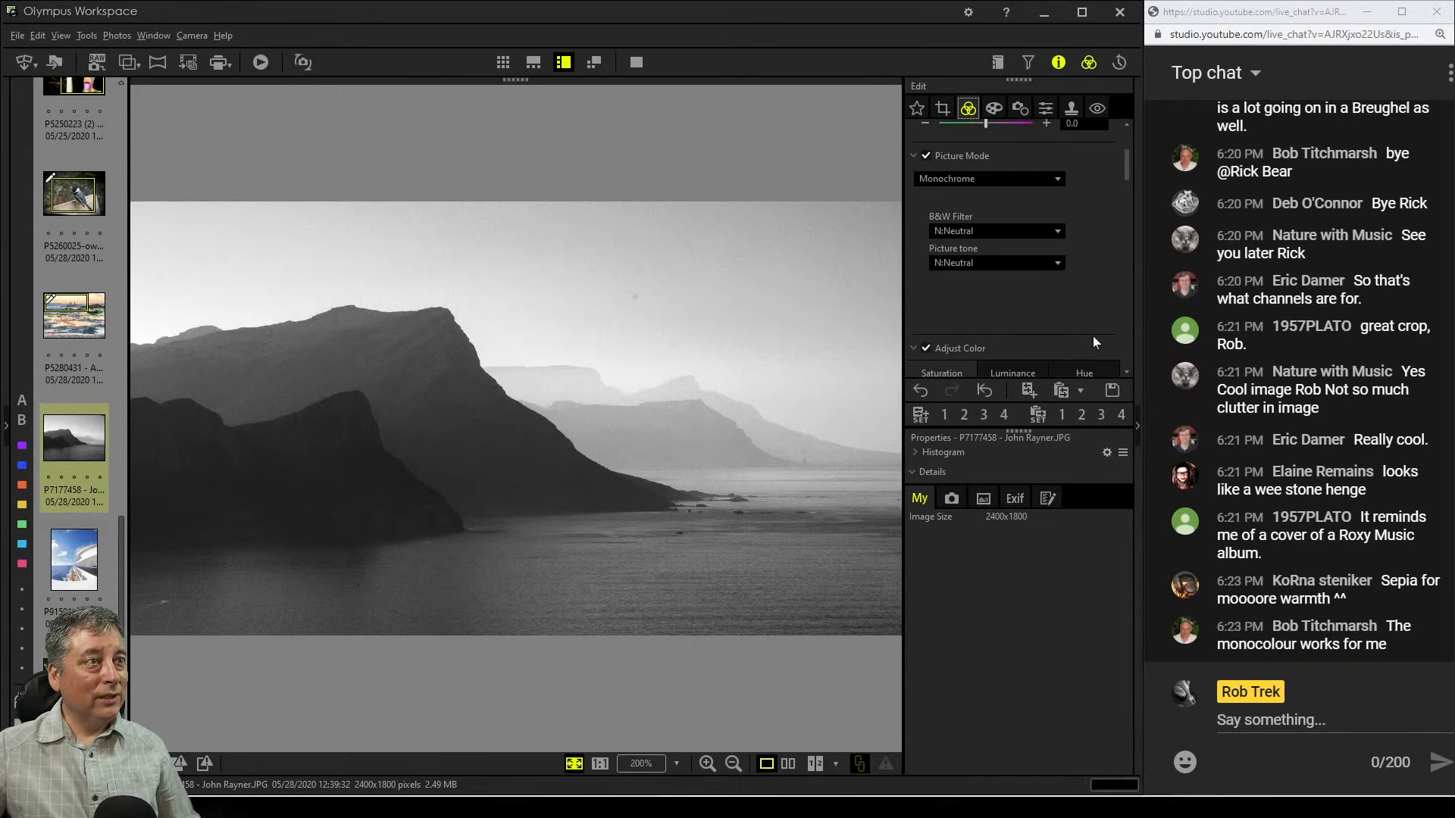
scroll(1093, 334, up, 3)
click(1053, 306)
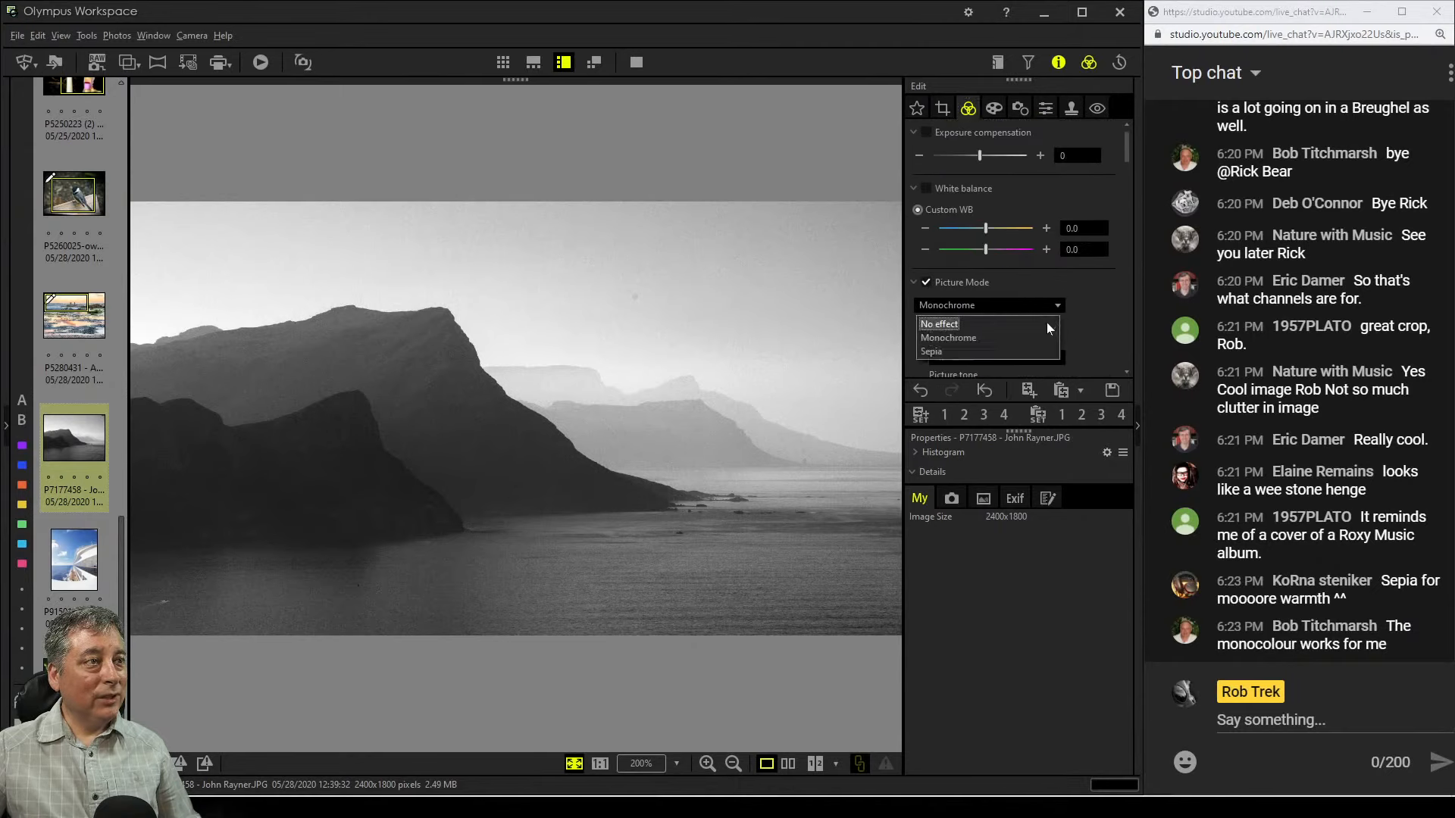
click(1028, 326)
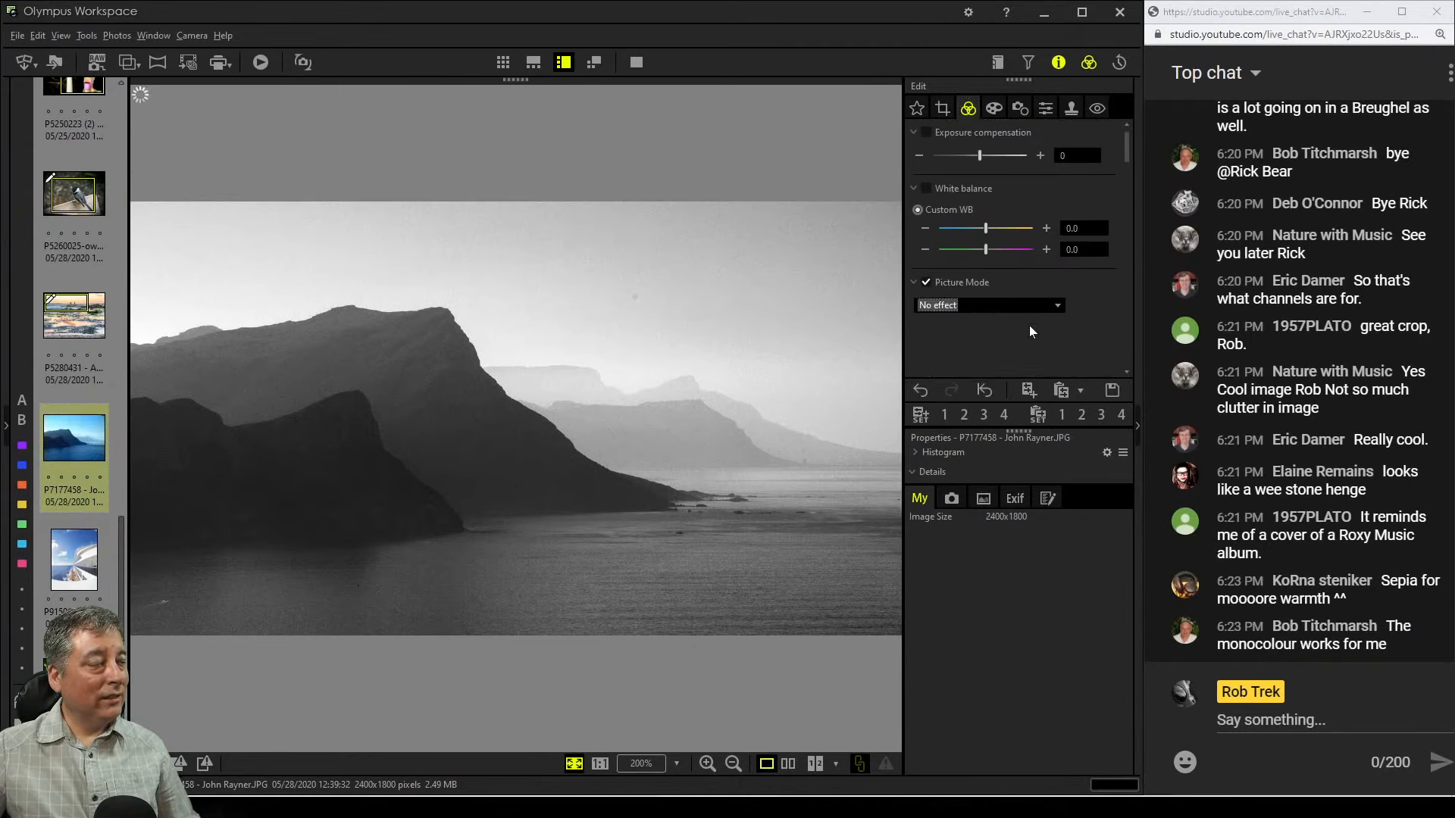
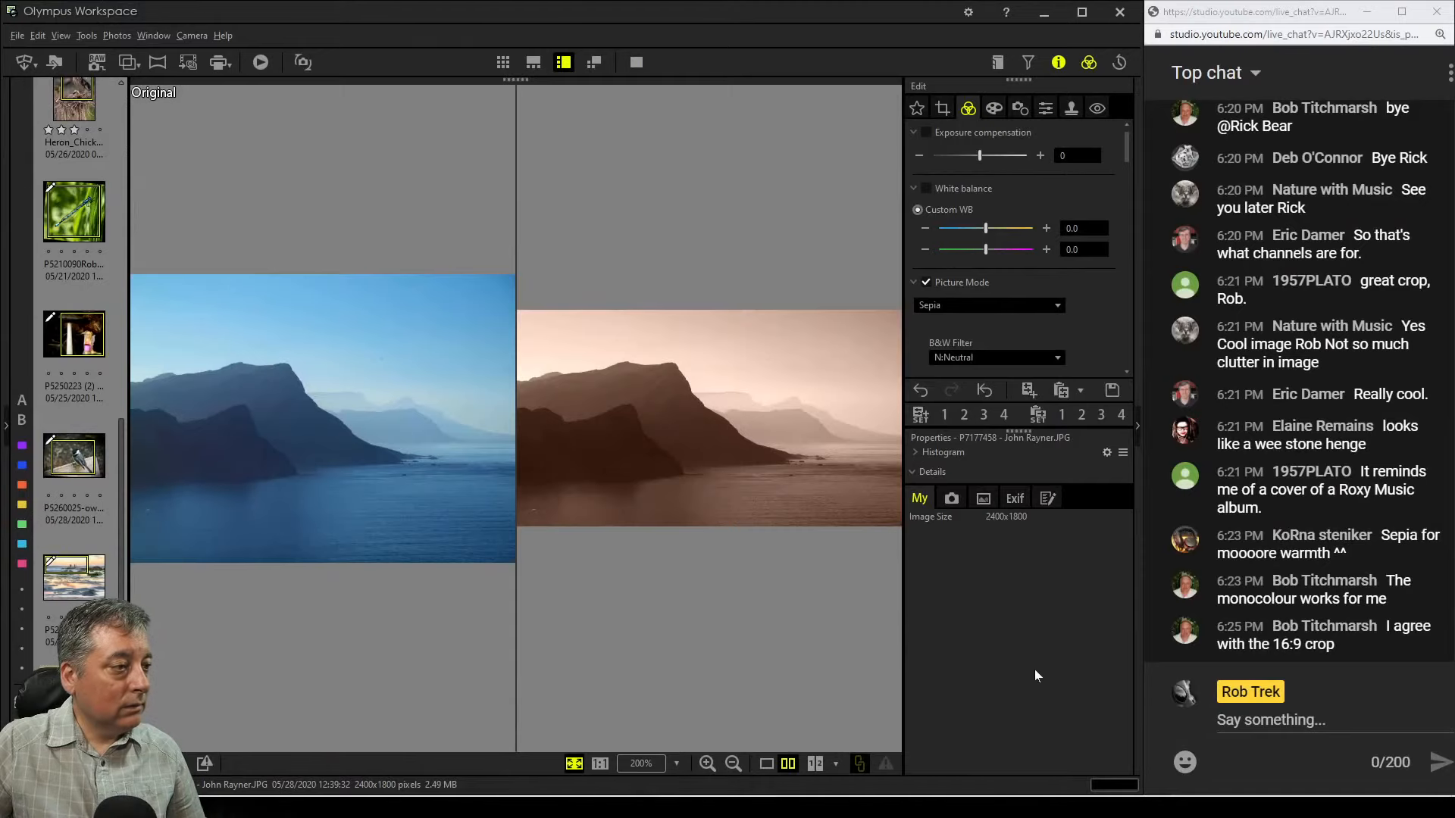
View the sepia landscape edit as a single image and in full-screen mode, then return to the editor
click(766, 763)
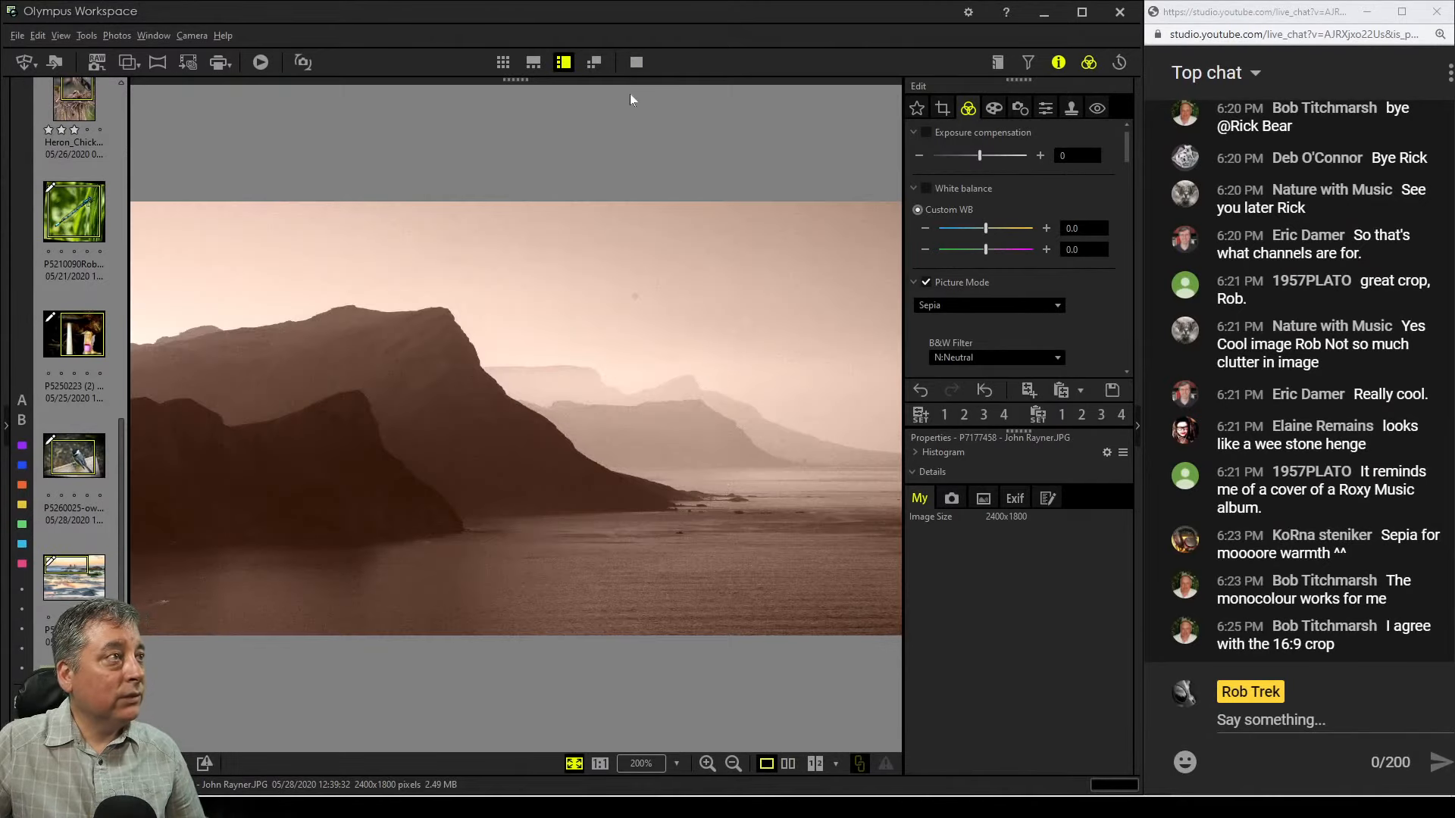
click(636, 62)
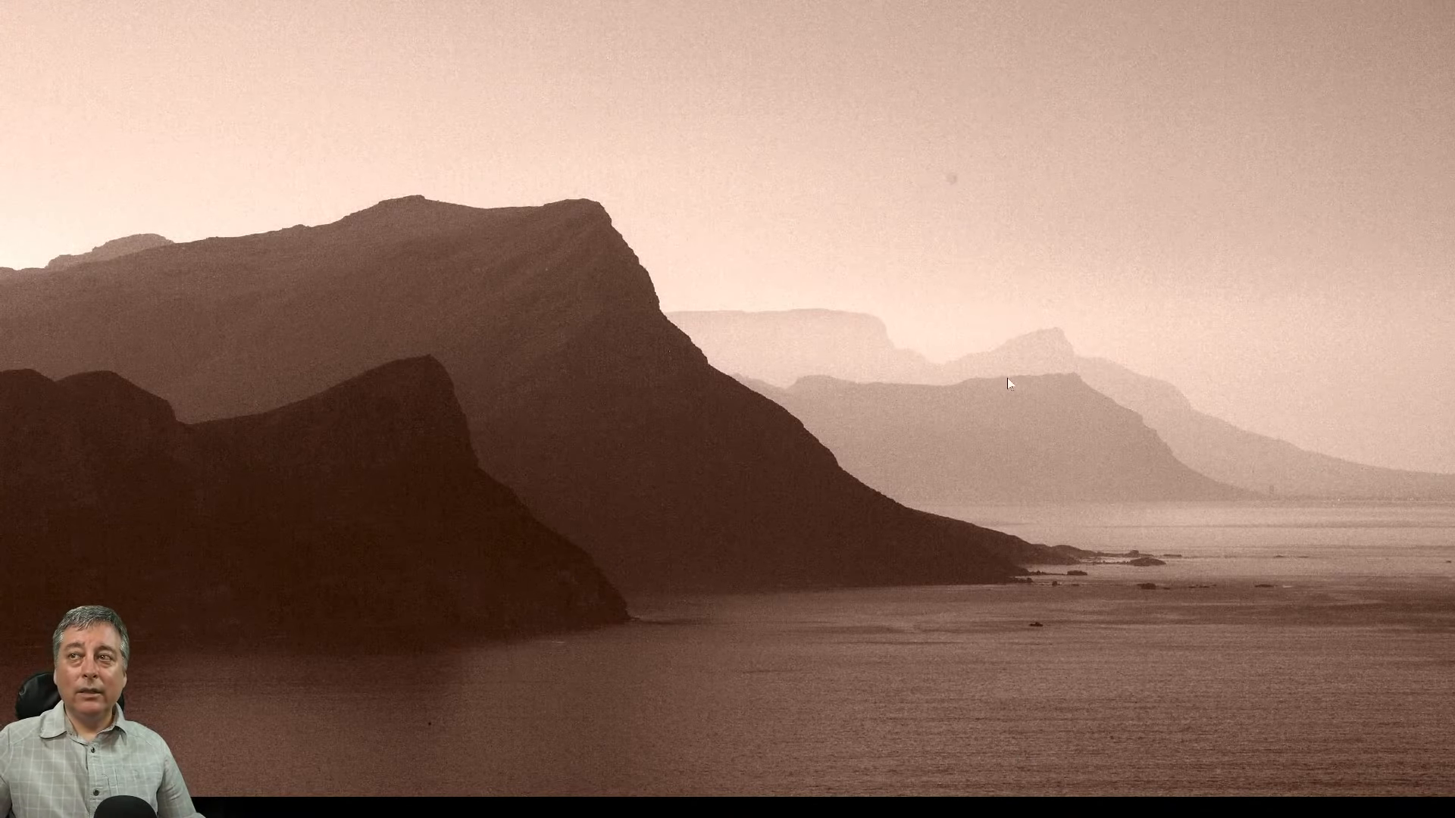
key(Escape)
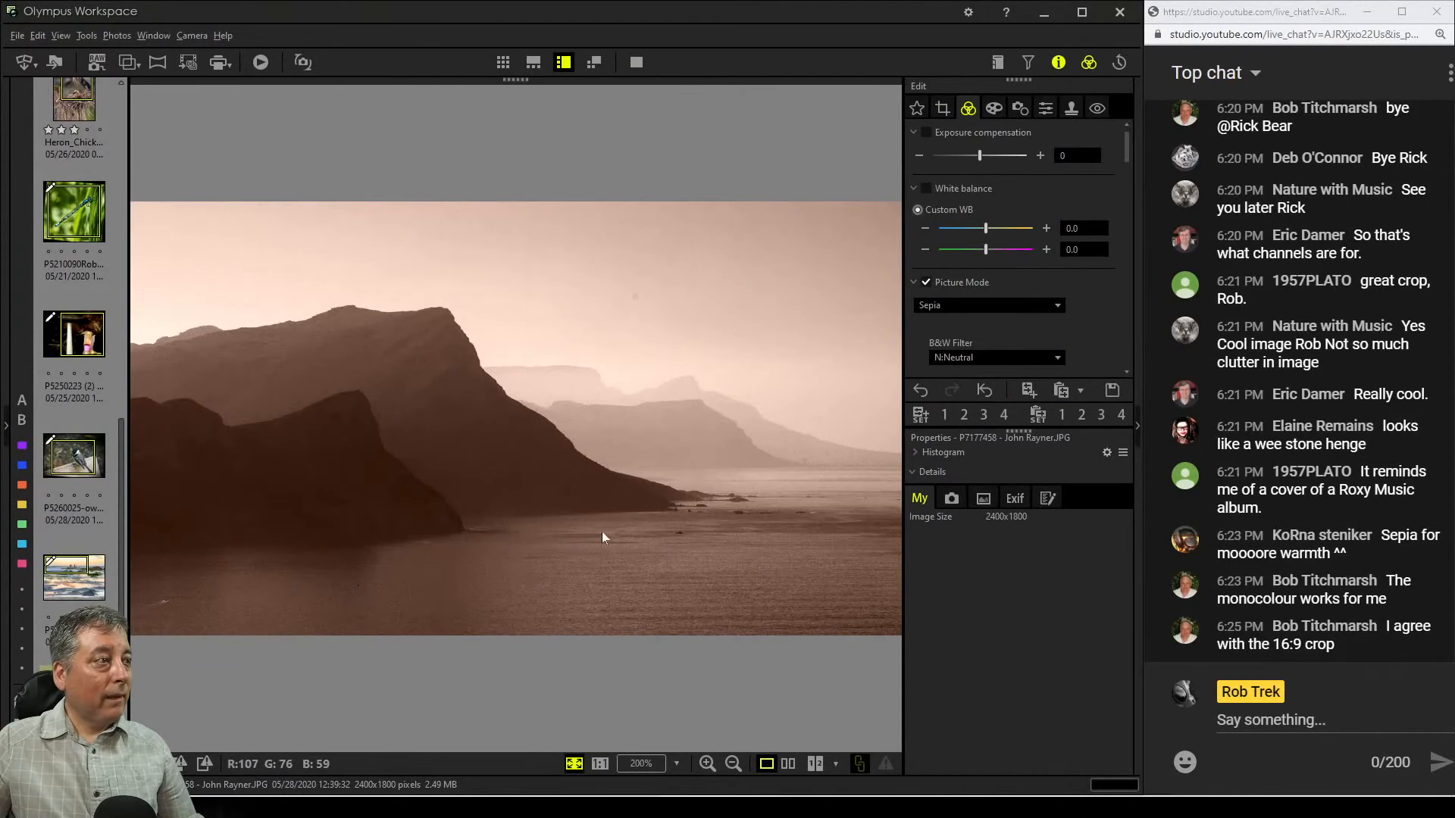
Open the cruise ship photo from the thumbnail strip
scroll(121, 666, down, 2)
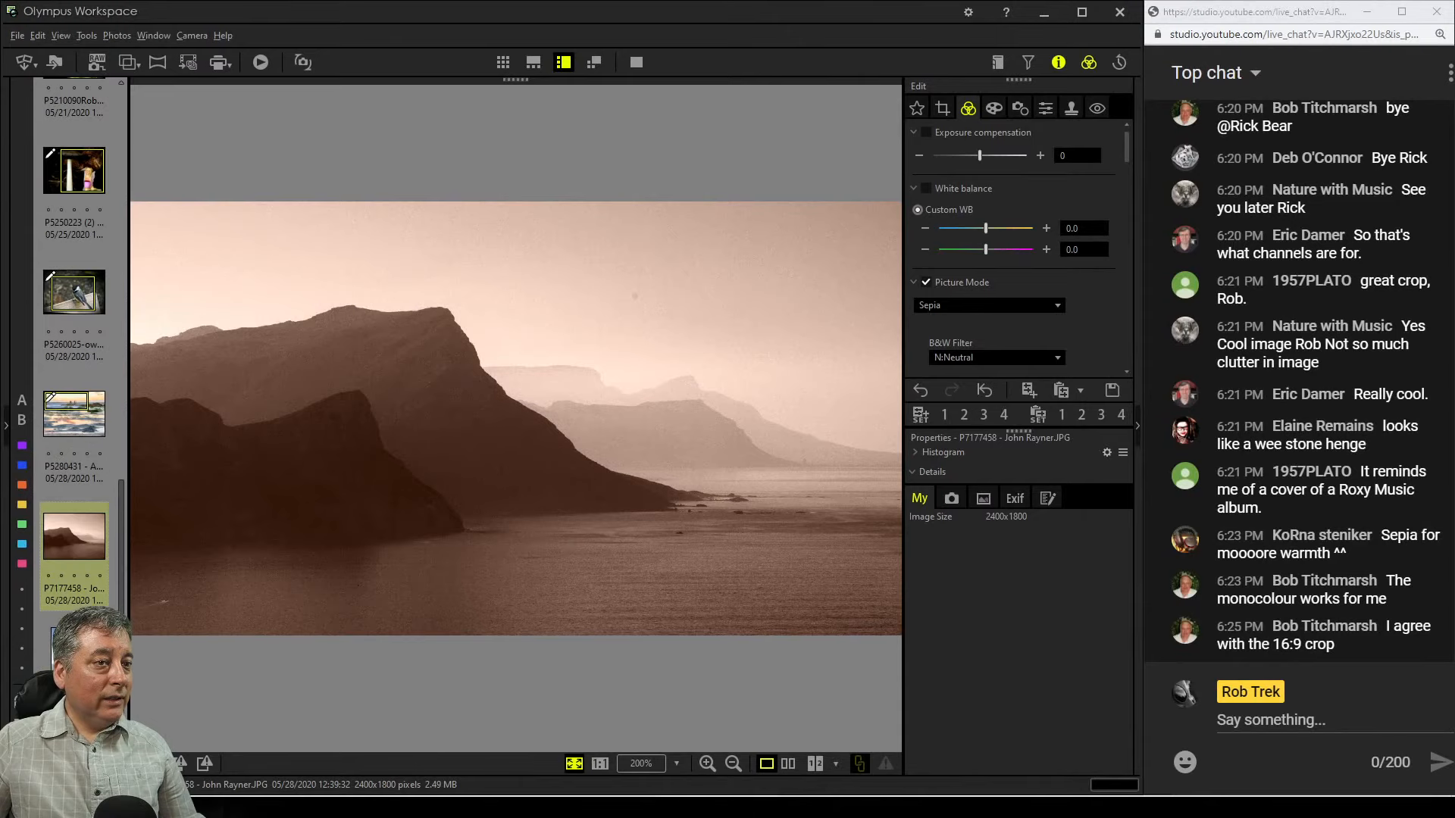
scroll(83, 606, down, 1)
click(93, 600)
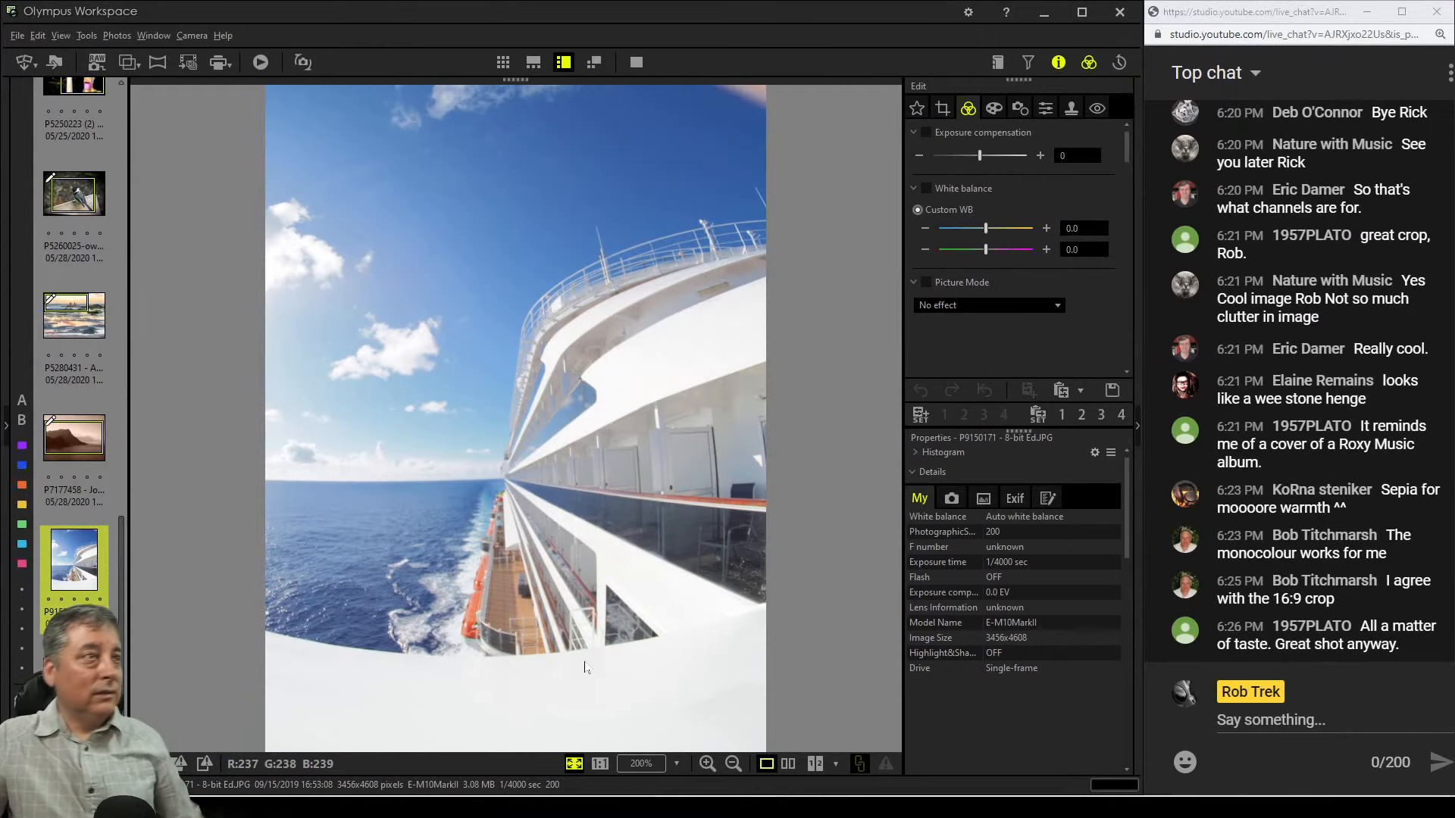
Crop the ship photo to about 3078 x 3866 pixels, trimming the top, right side and lower-left corner
click(941, 108)
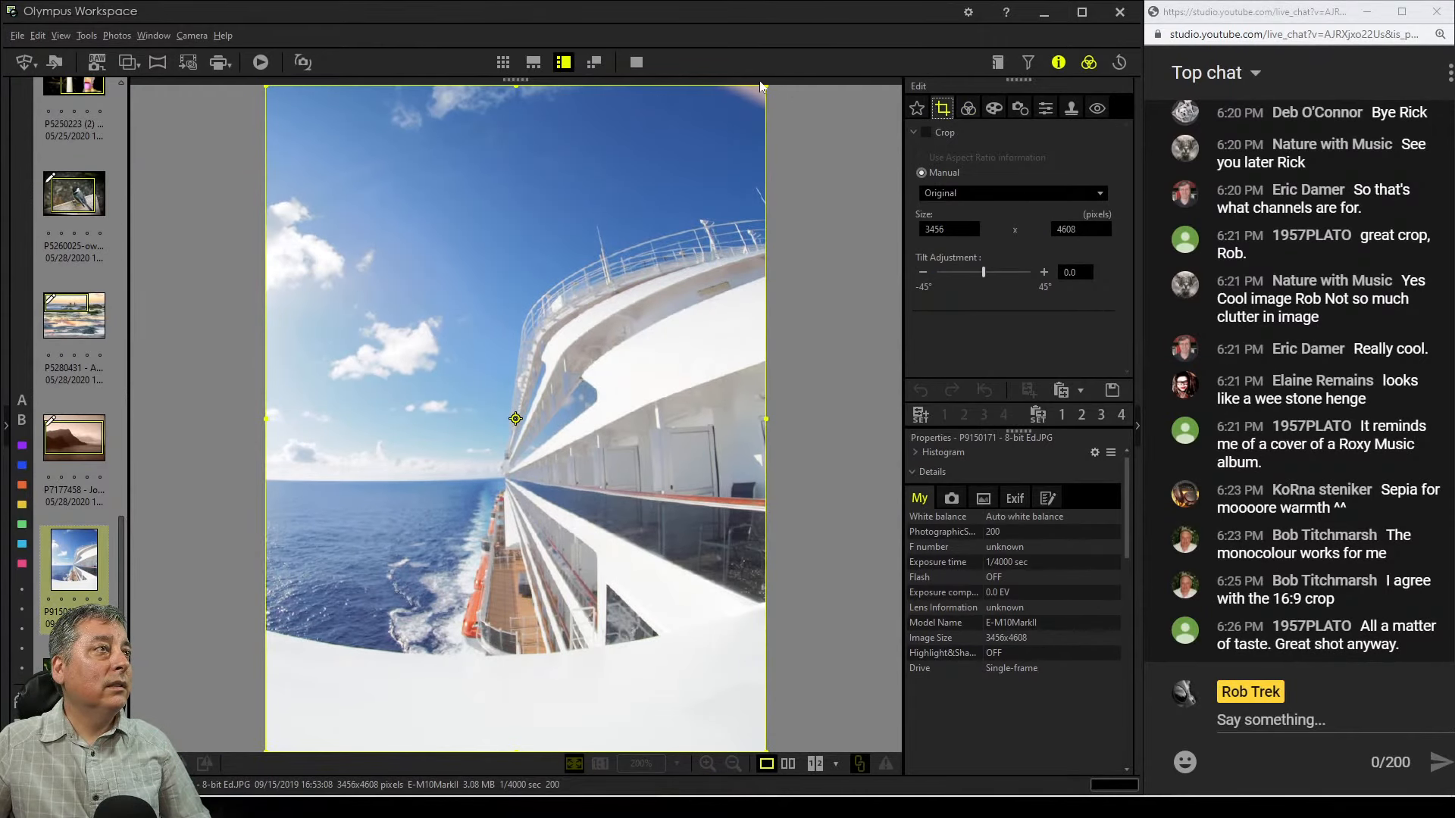
drag(761, 85, 749, 100)
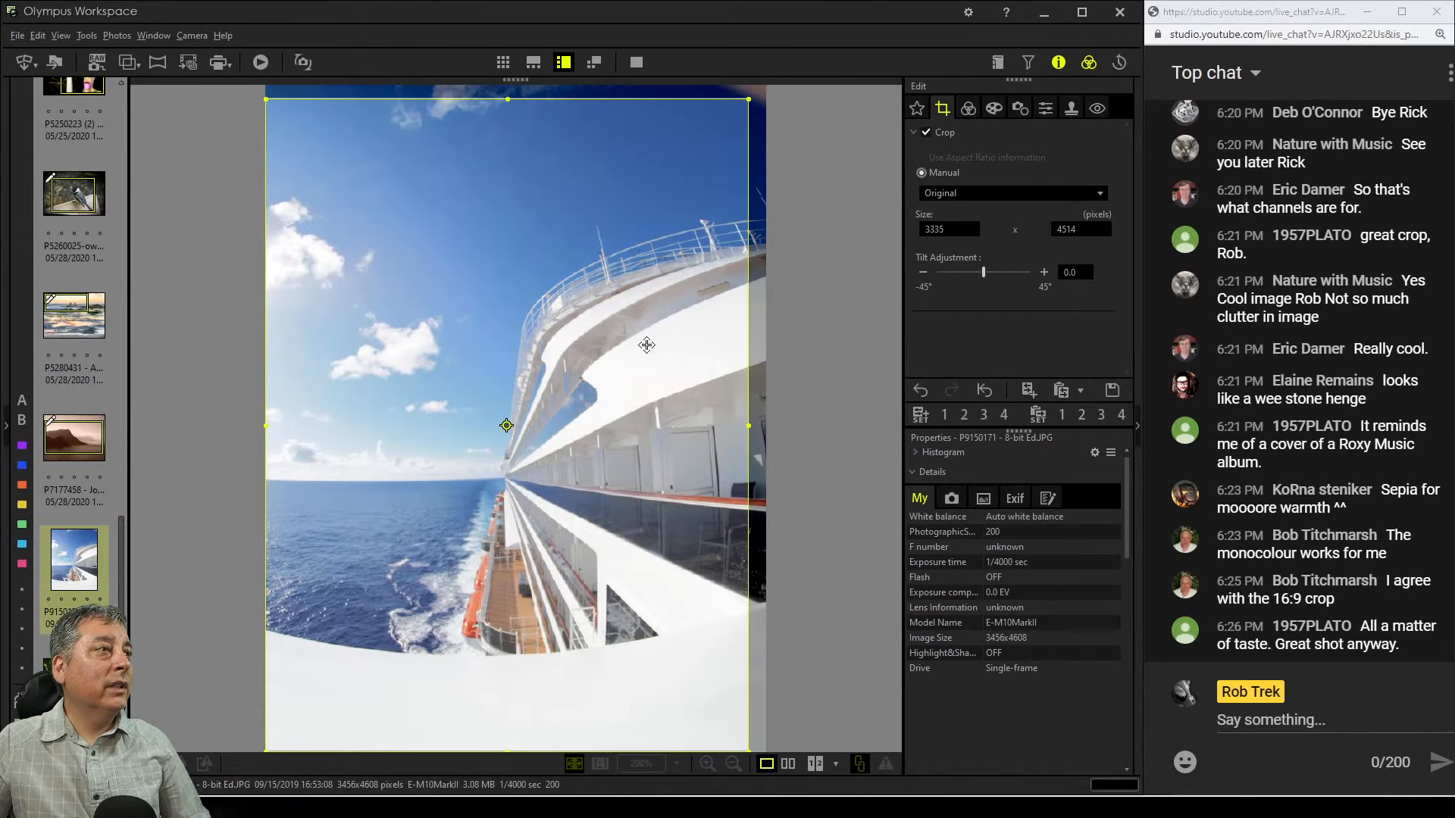
drag(647, 346, 663, 356)
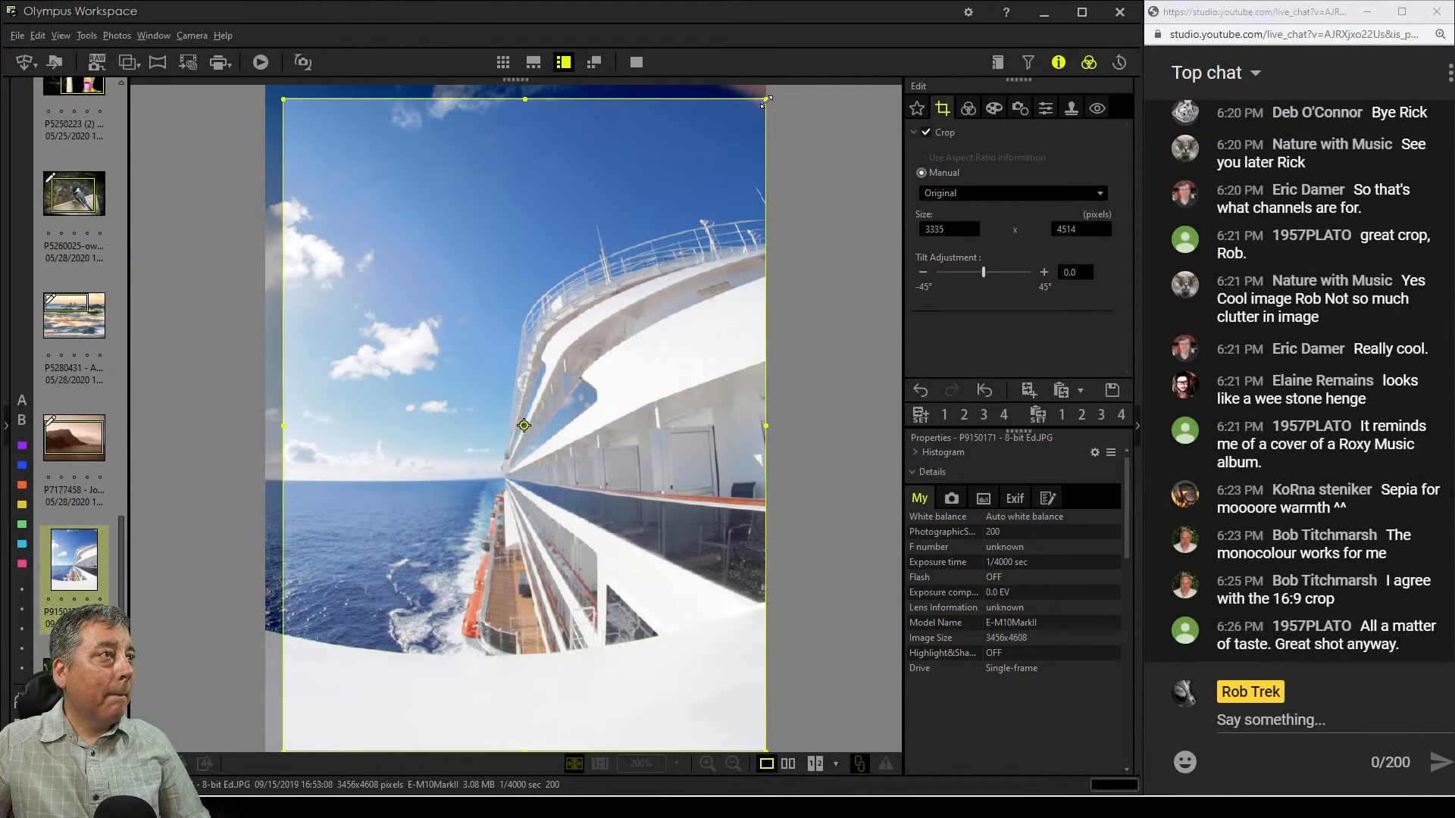
drag(766, 99, 759, 109)
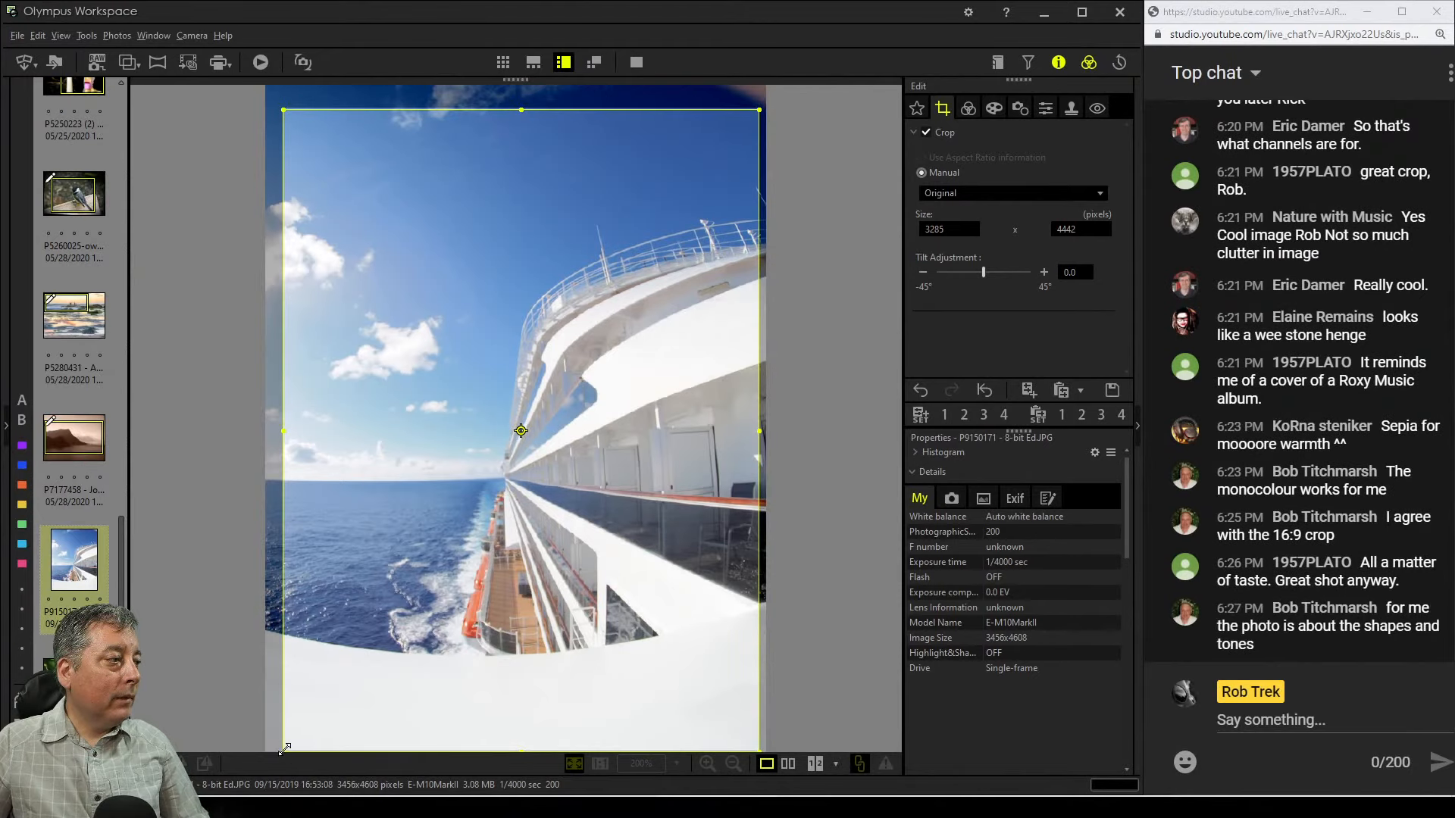
drag(287, 745, 317, 665)
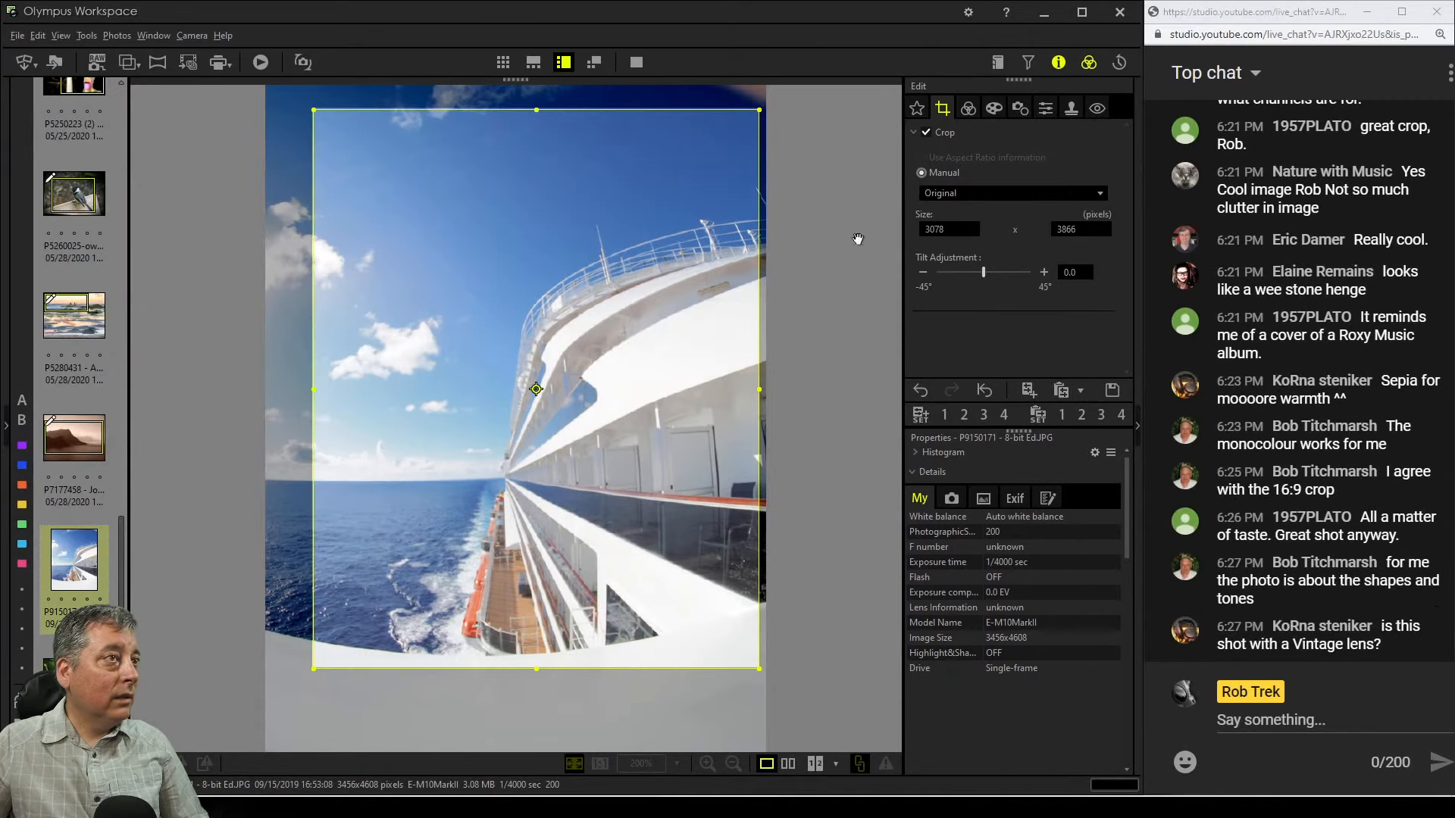
click(968, 109)
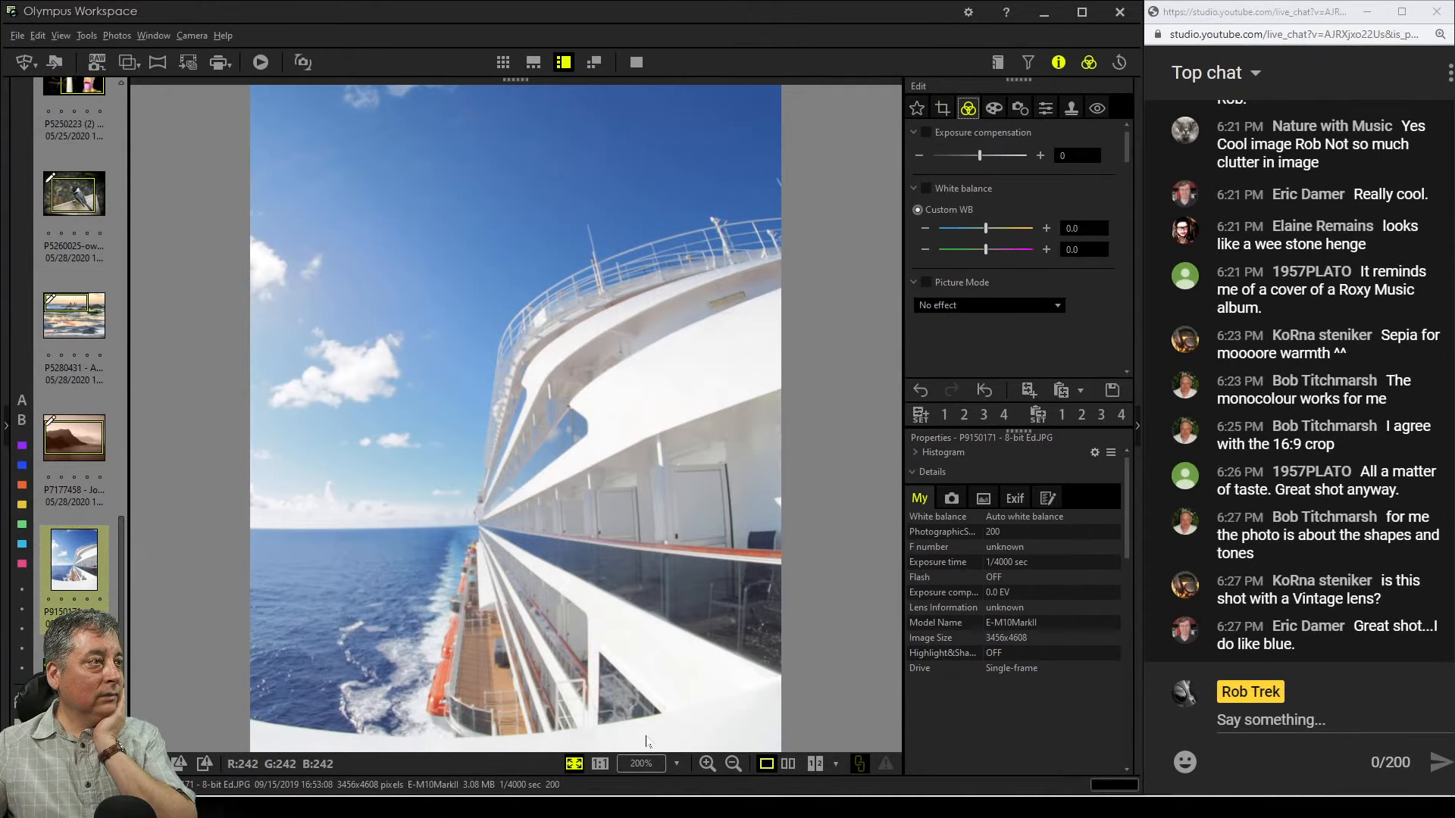
Apply the Vintage art filter to the ship photo
click(991, 112)
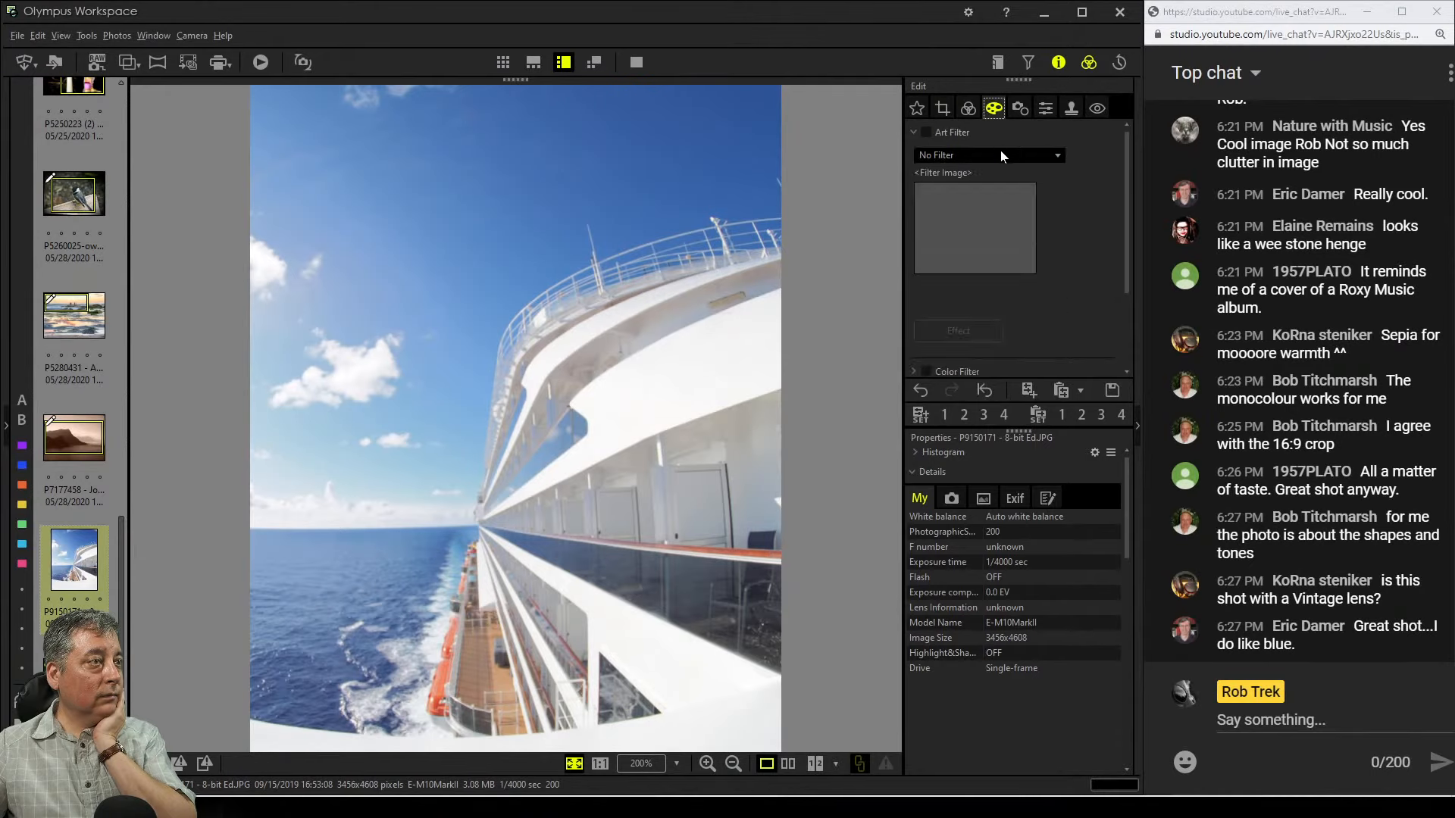
click(1000, 150)
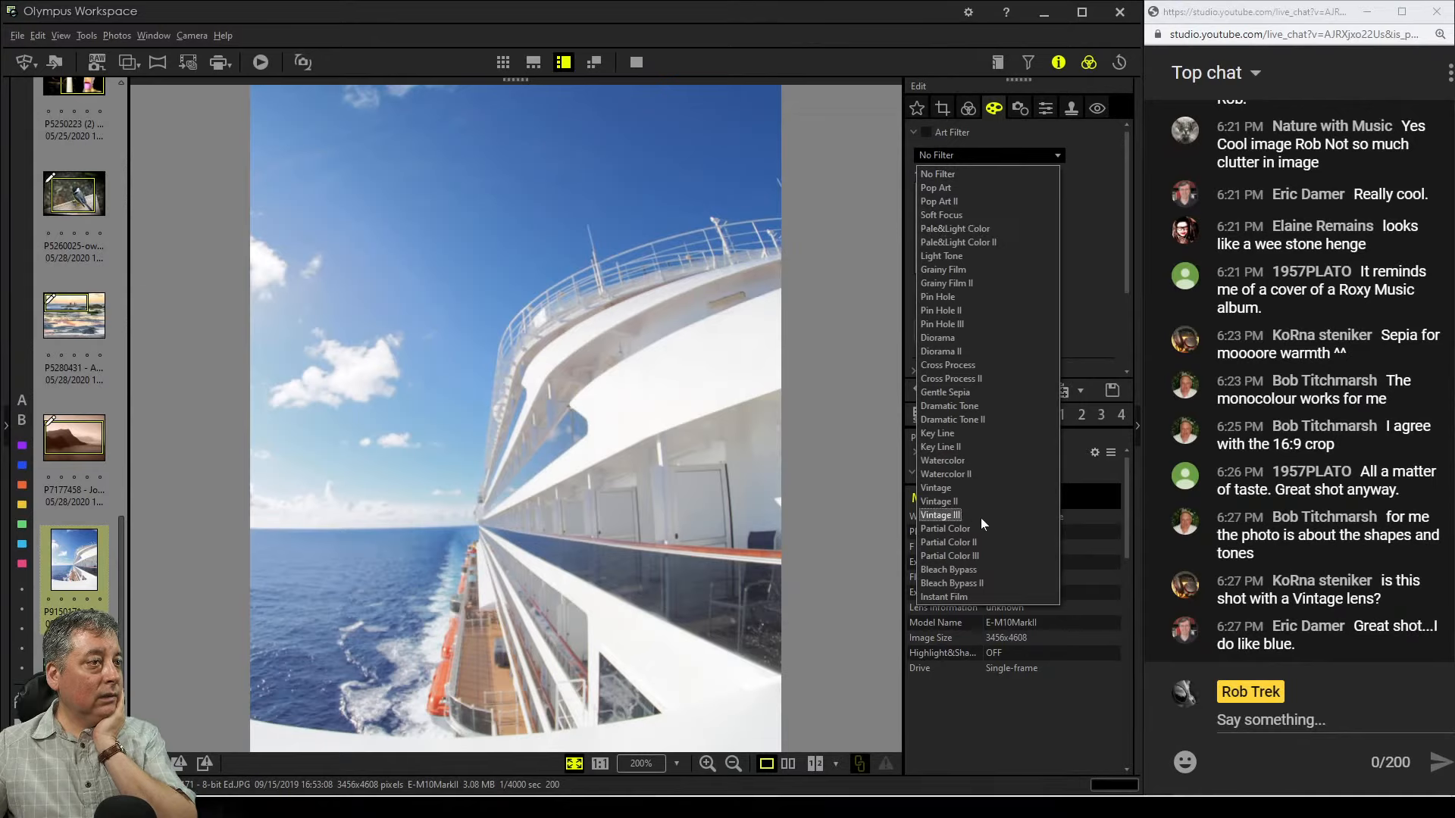
click(980, 489)
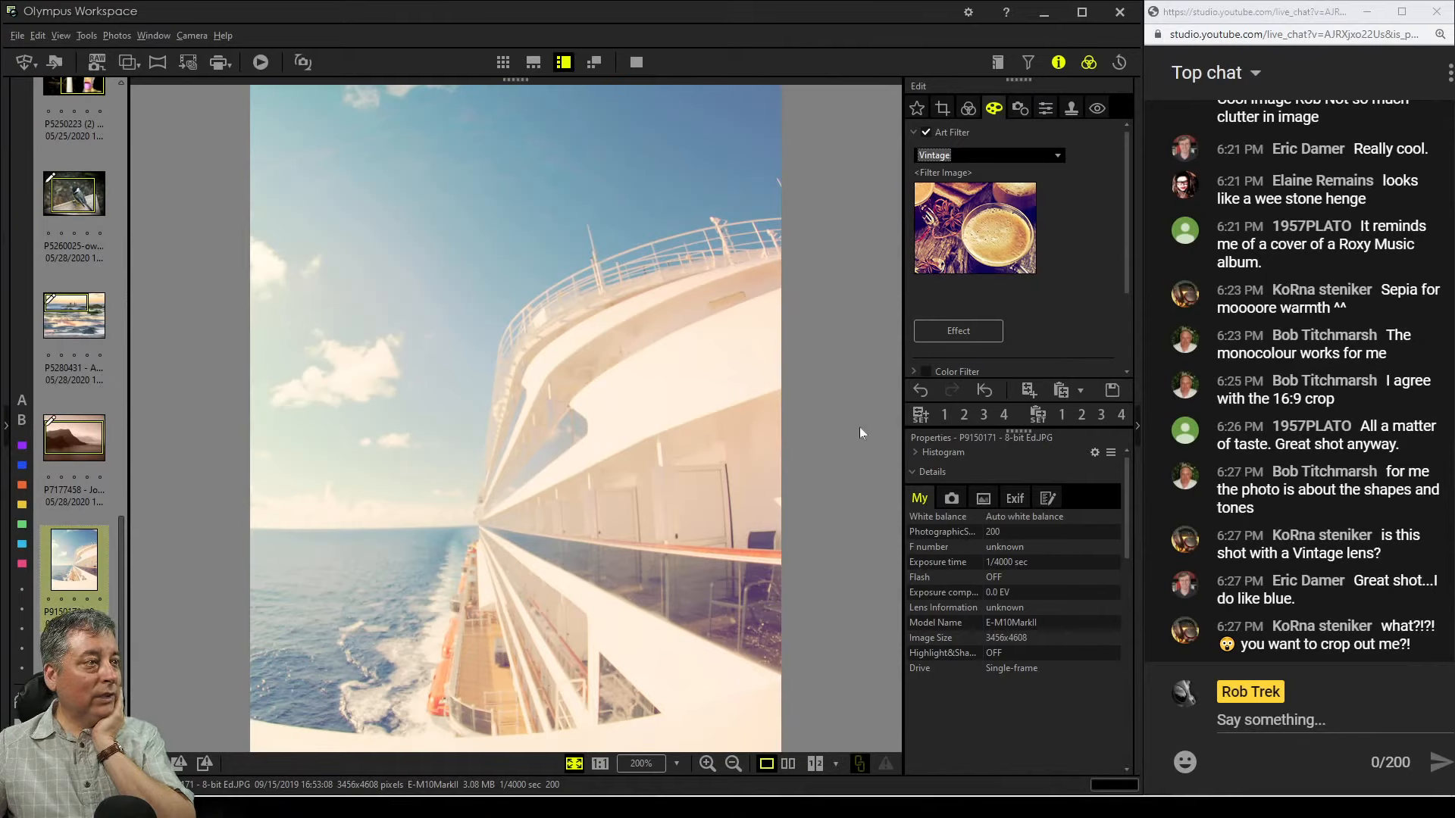
Raise the tone curve's black point to 84 to deepen the shadows
click(960, 111)
scroll(1066, 320, down, 10)
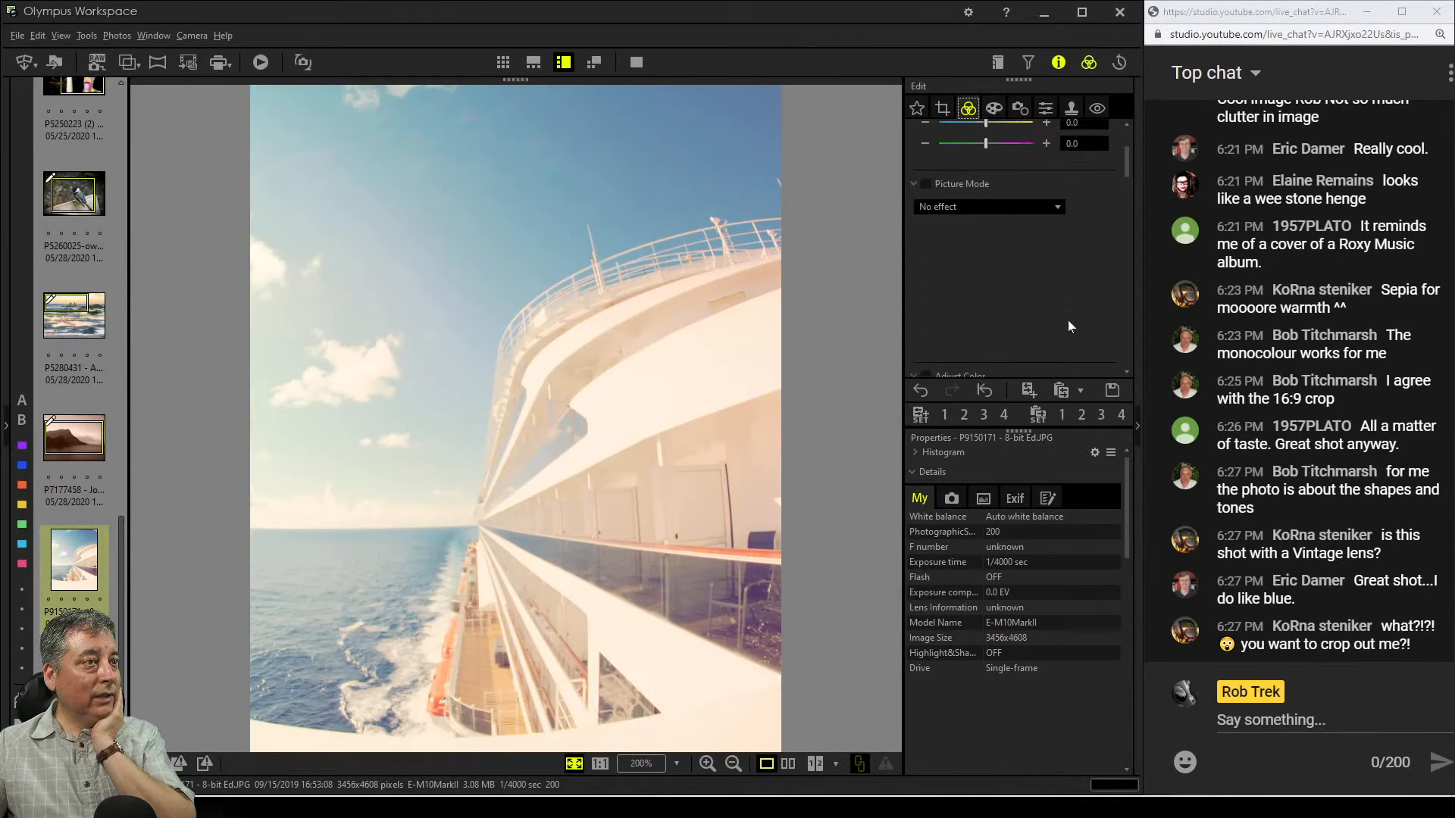
scroll(1070, 320, down, 8)
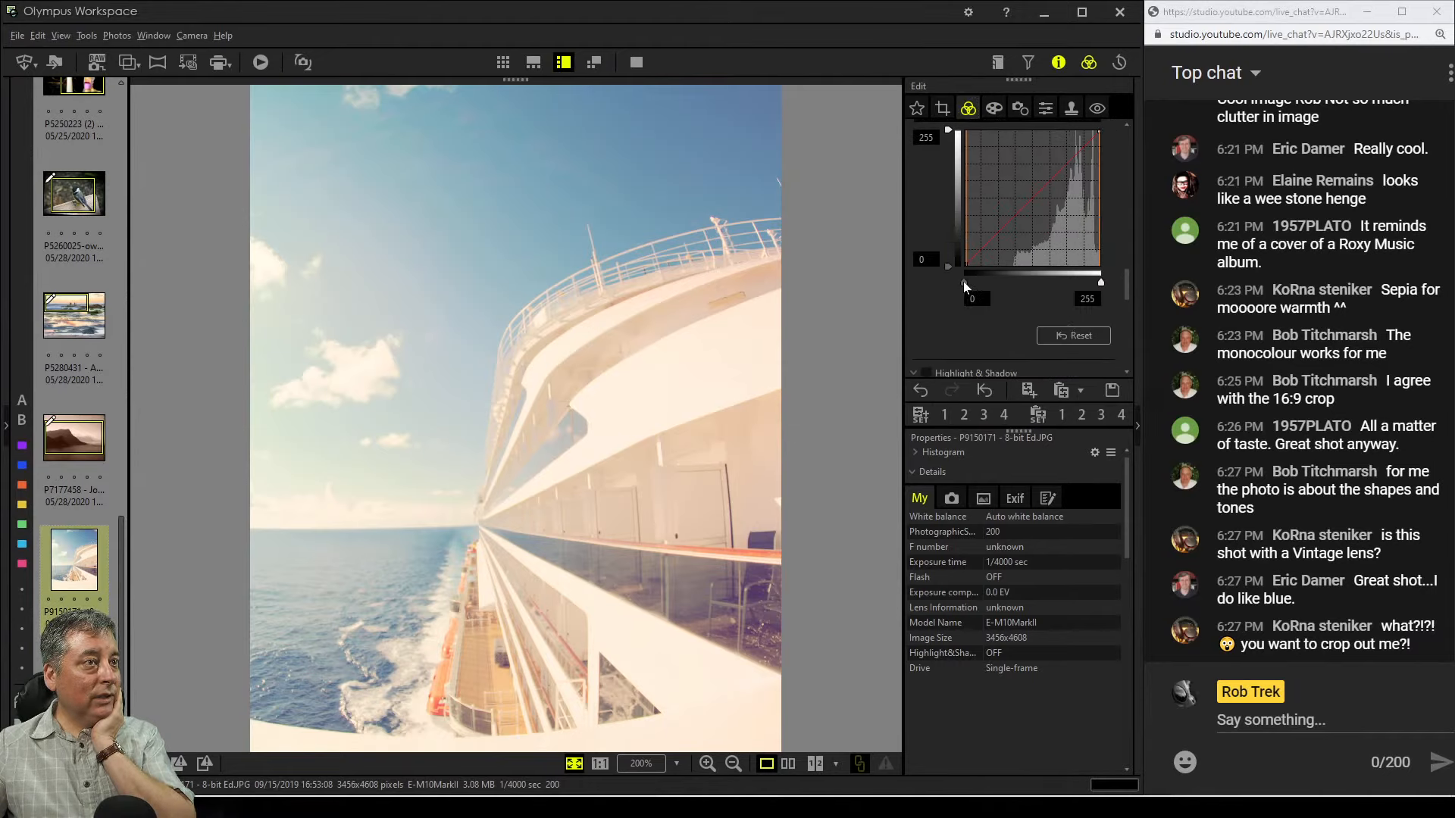
drag(963, 281, 1009, 282)
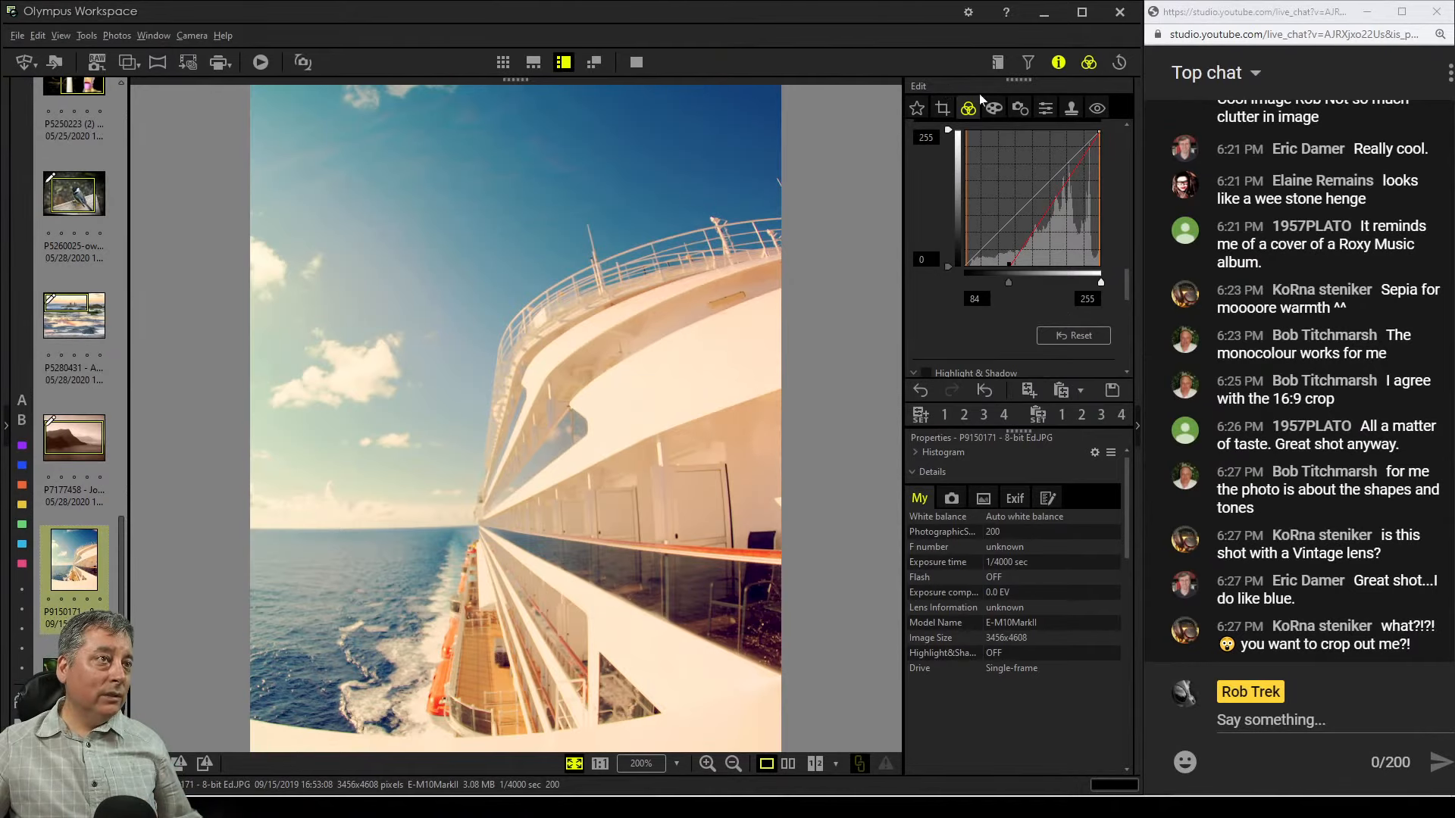
Tighten the crop from the upper-right corner to about 3038 x 3812 pixels and compare the original with the edit
click(1046, 109)
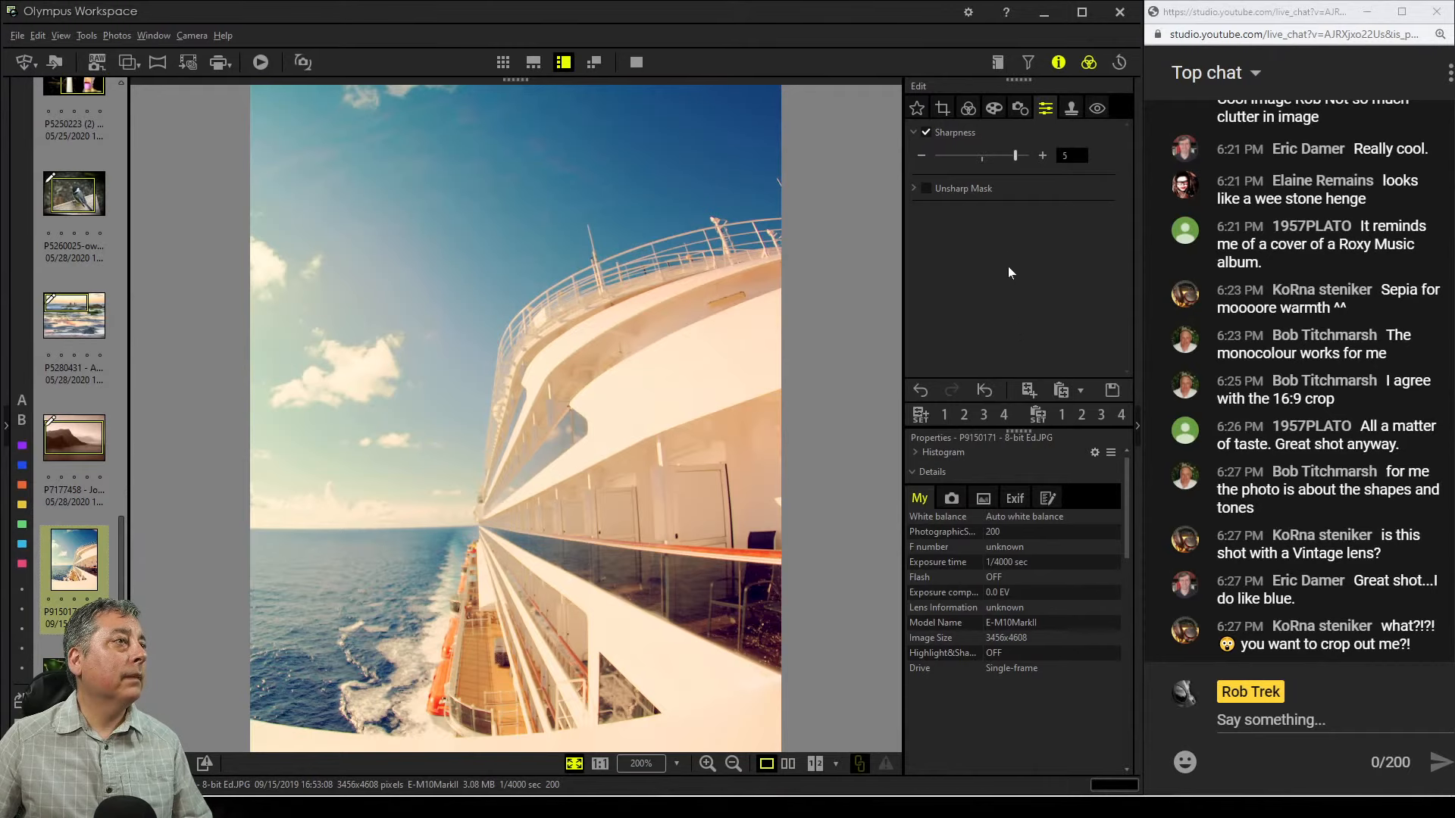
click(943, 110)
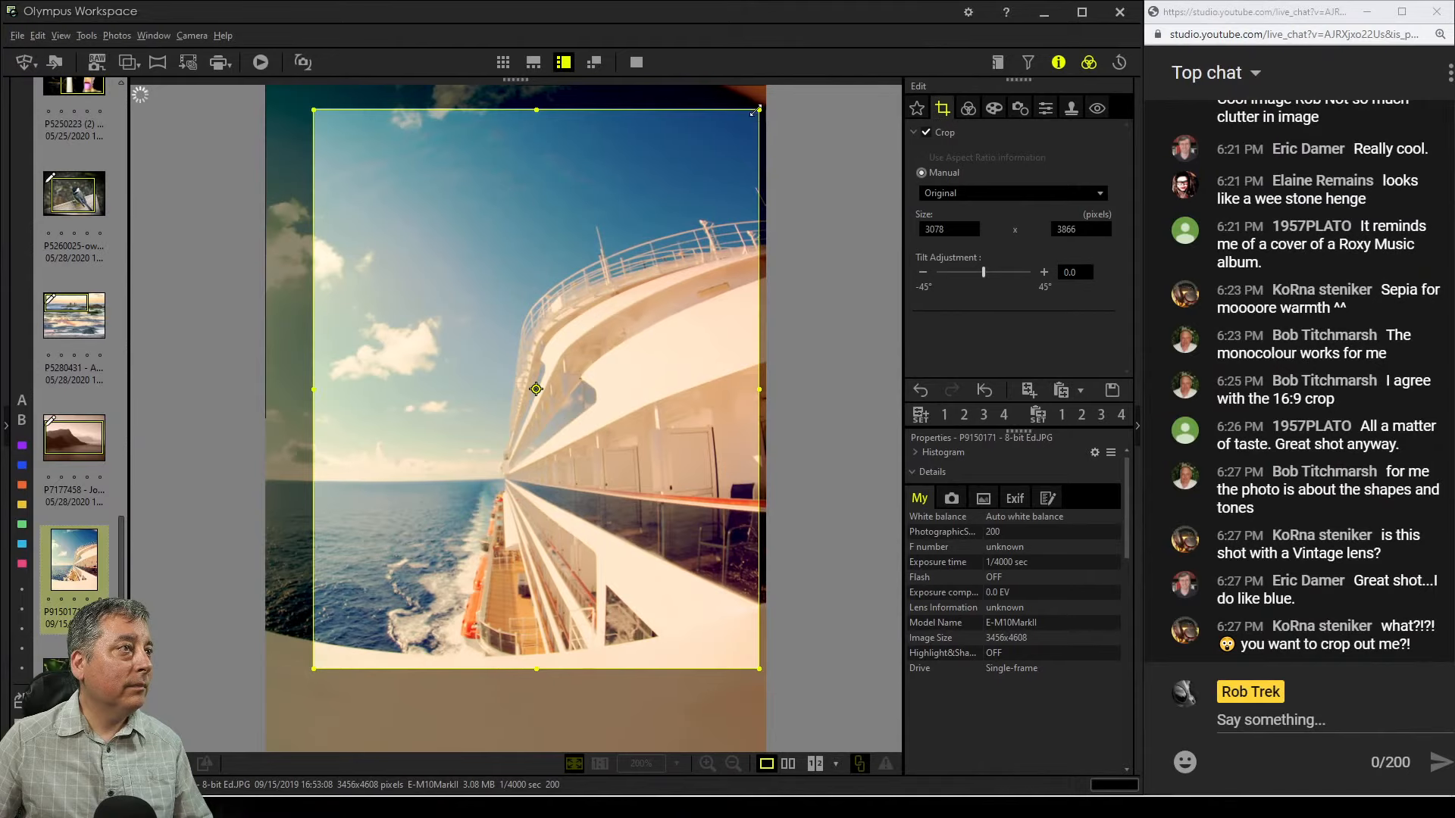
drag(757, 110, 752, 118)
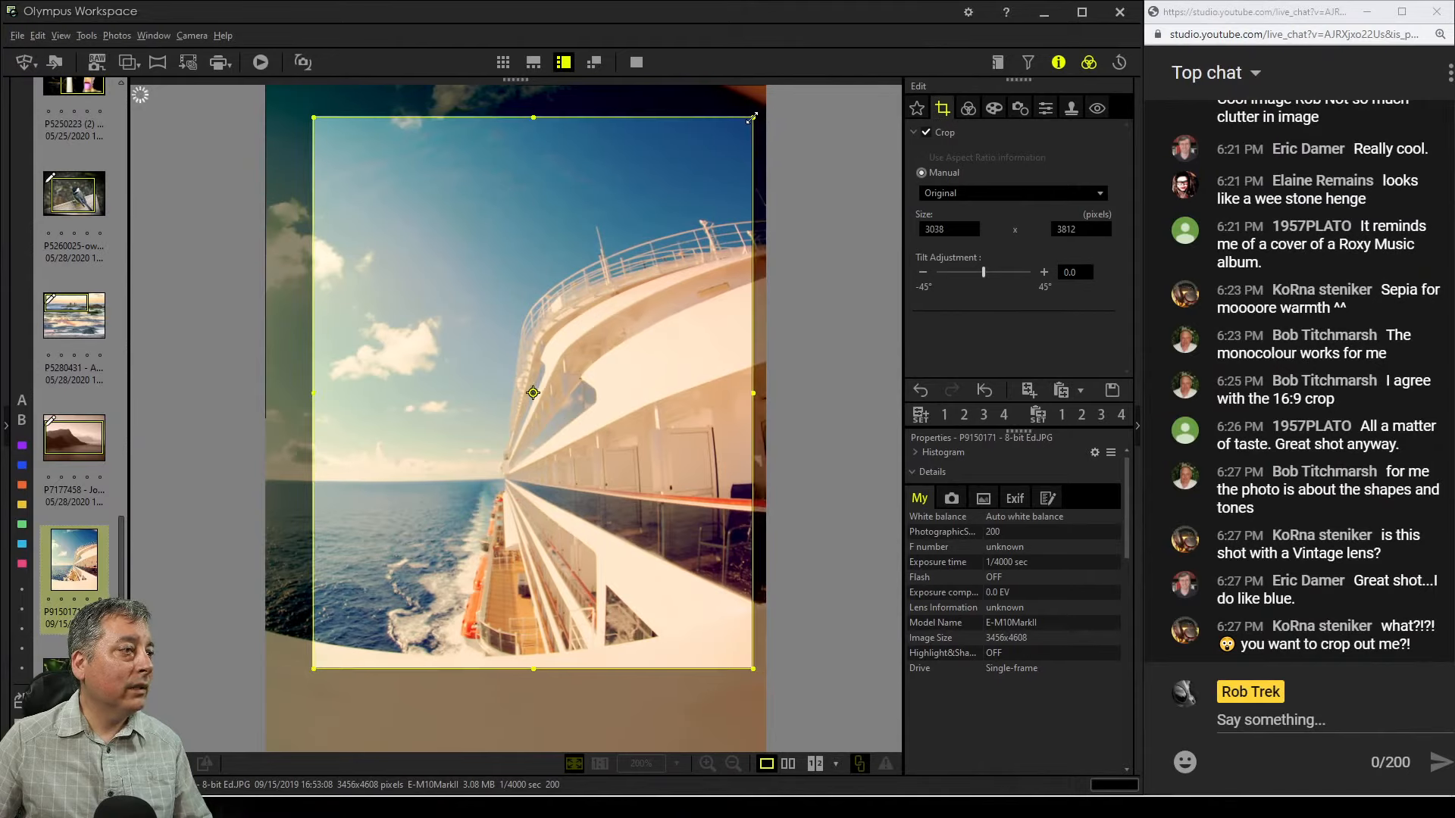
click(968, 108)
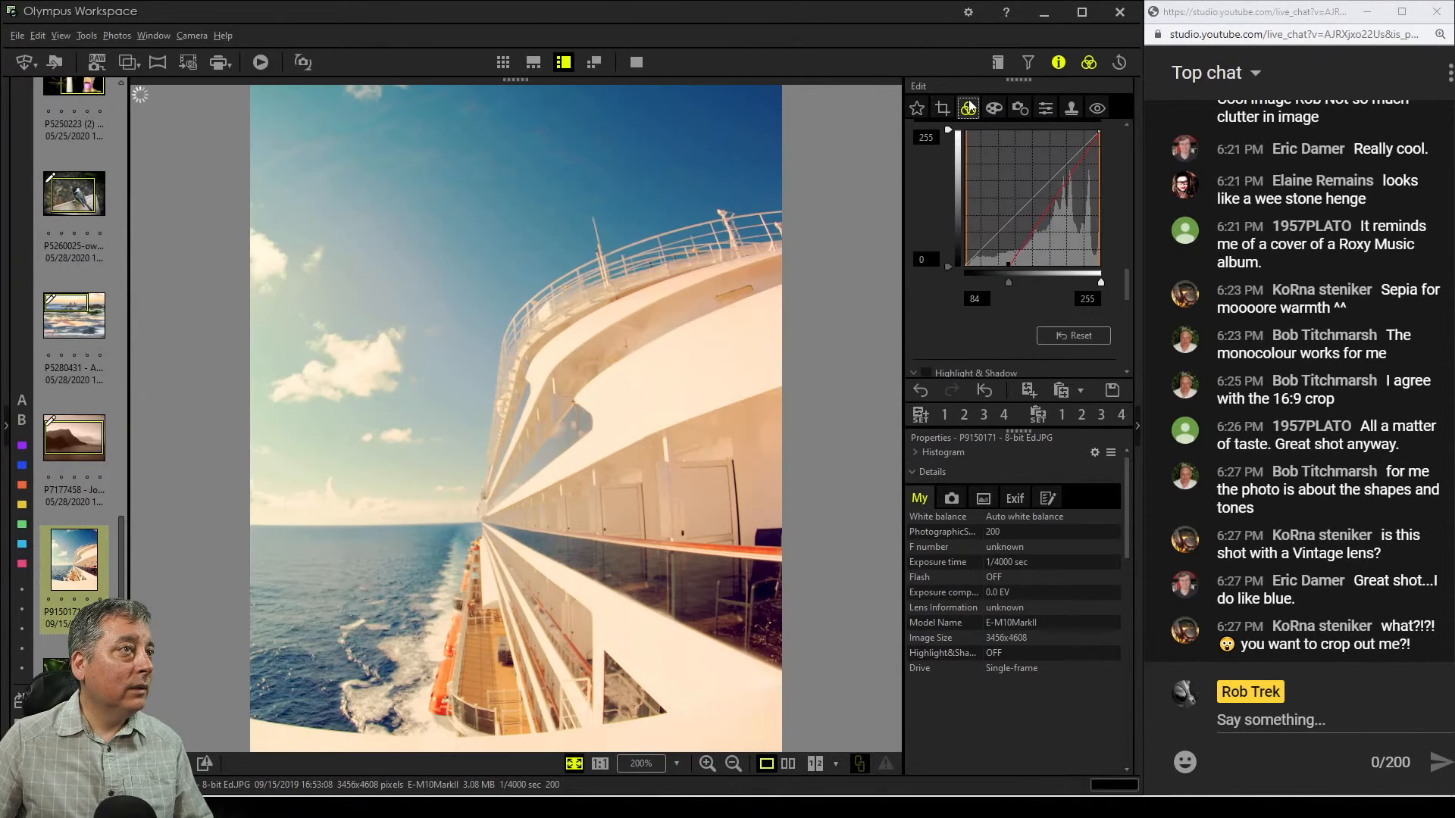
click(792, 766)
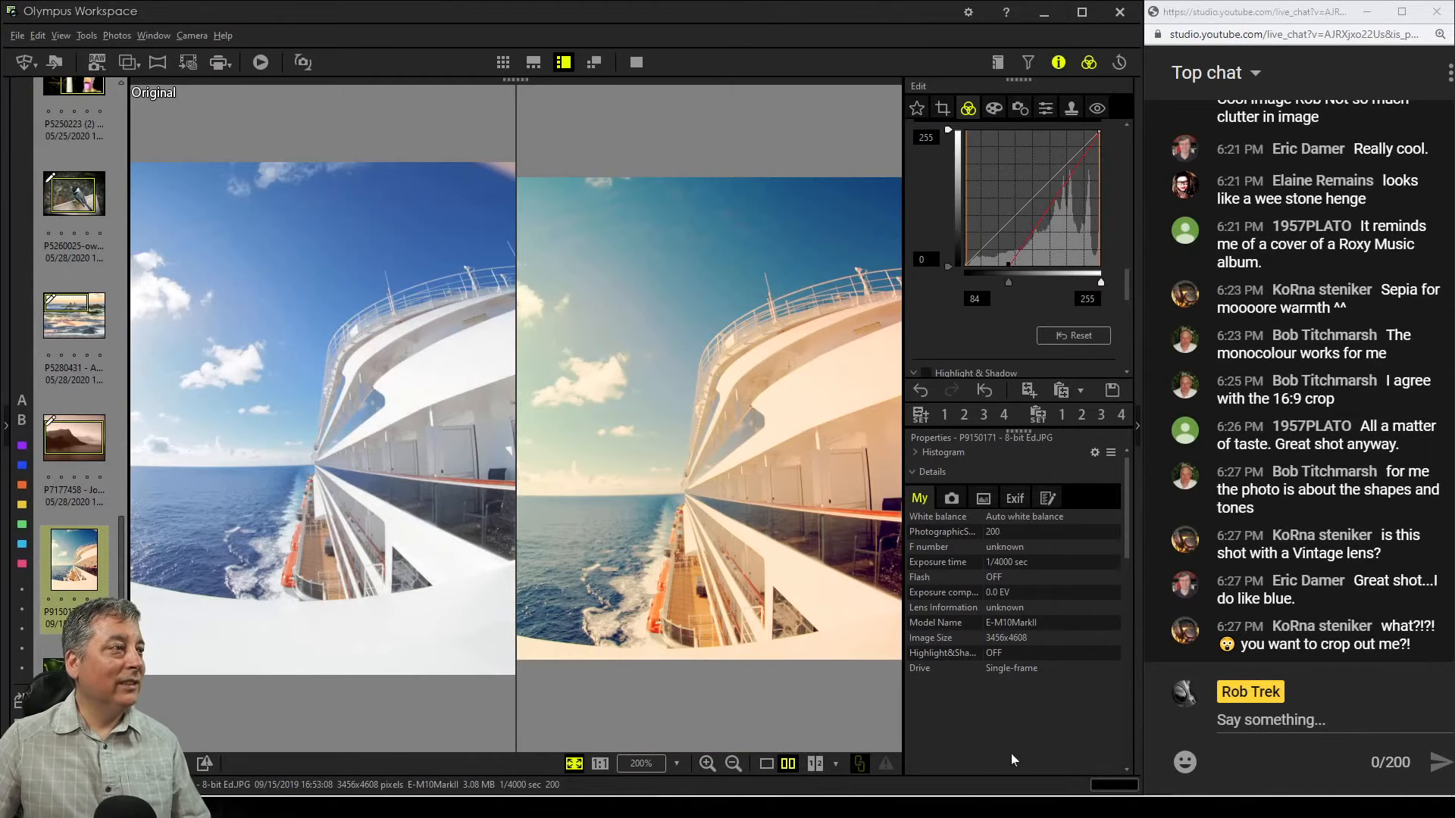